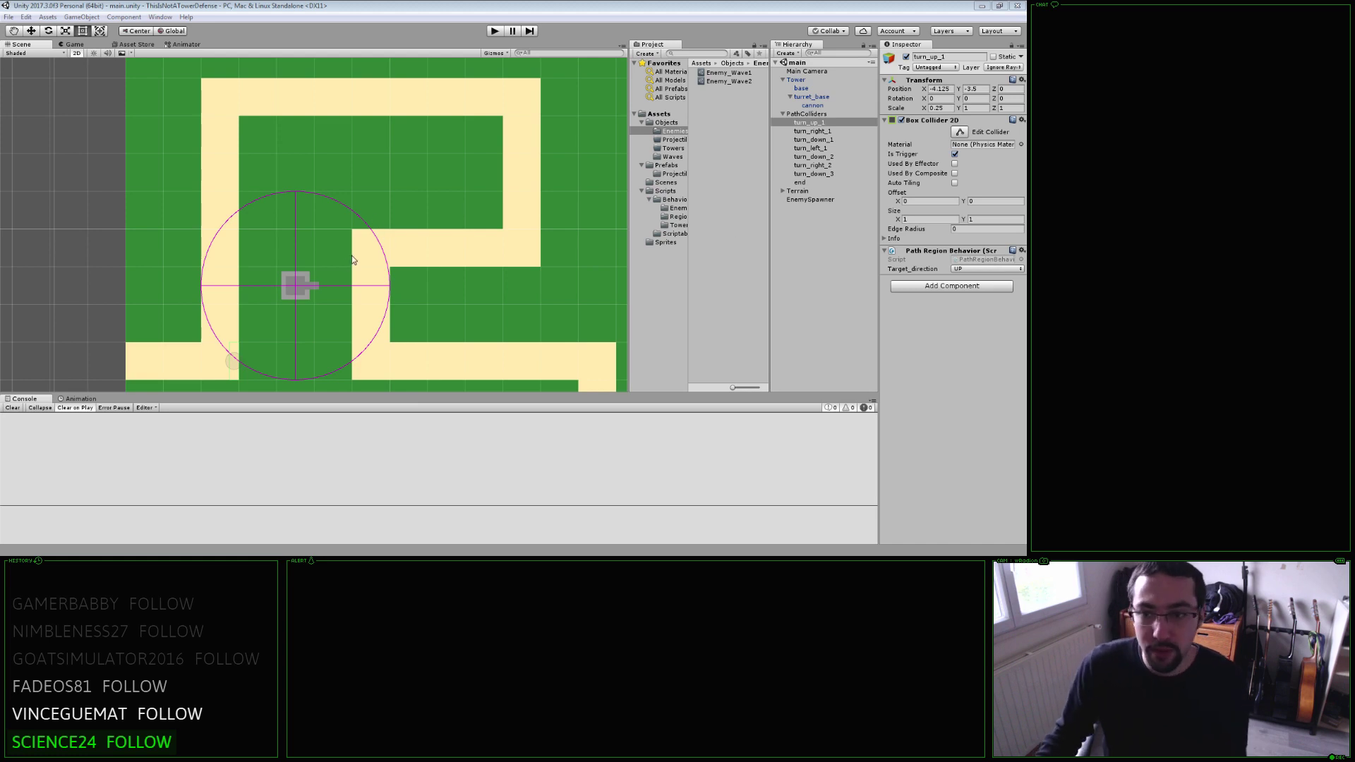
Drag the SquareEnemy prefab from Assets > Prefabs into the scene beside the tower.
middle_click_drag(378, 313, 445, 292)
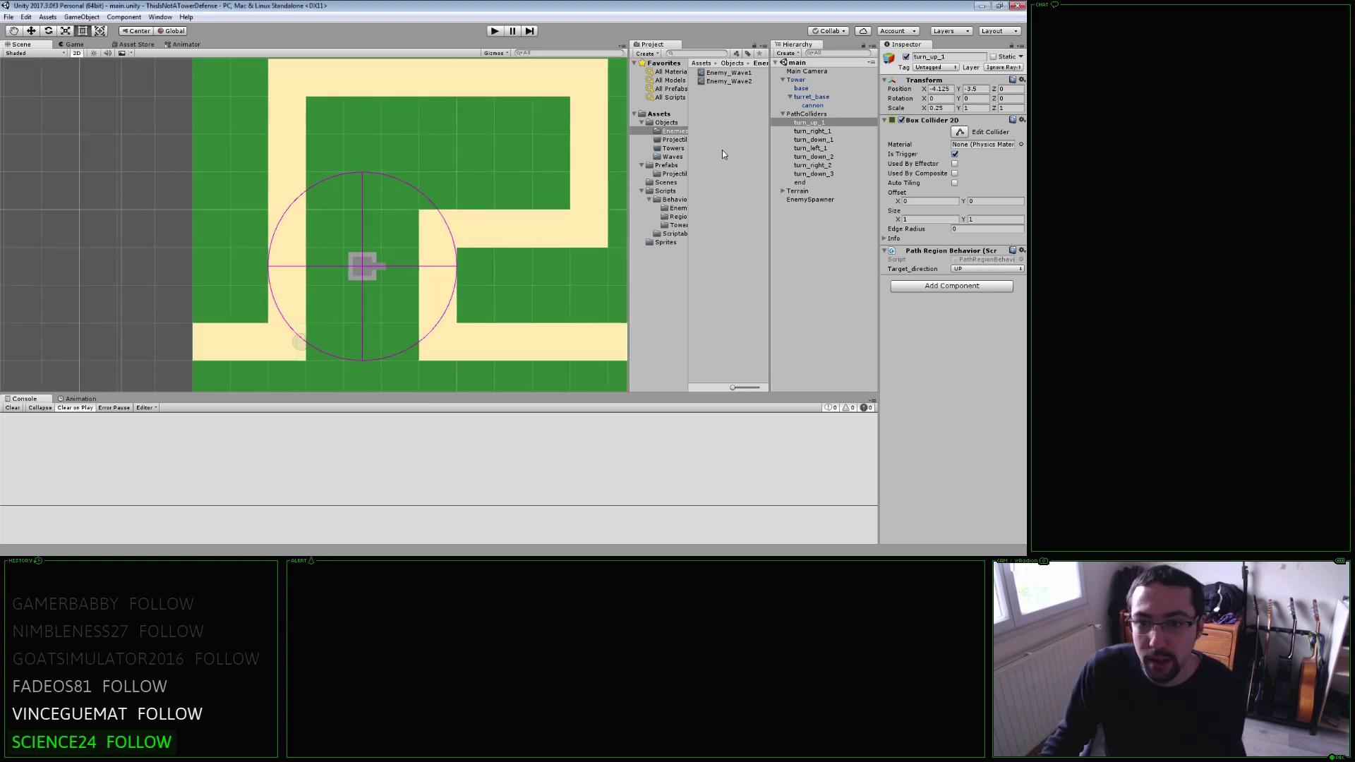
left_click(666, 166)
left_click_drag(724, 83, 792, 221)
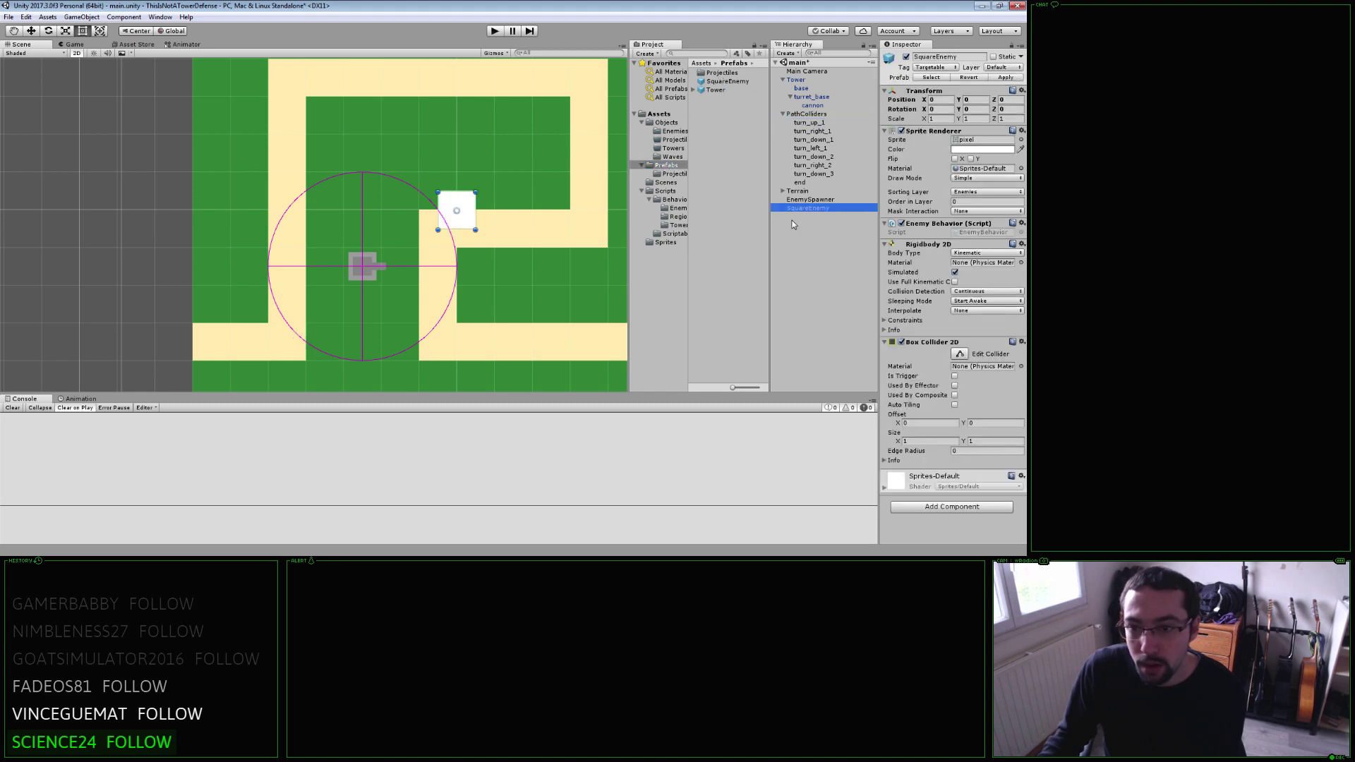
left_click_drag(465, 209, 400, 274)
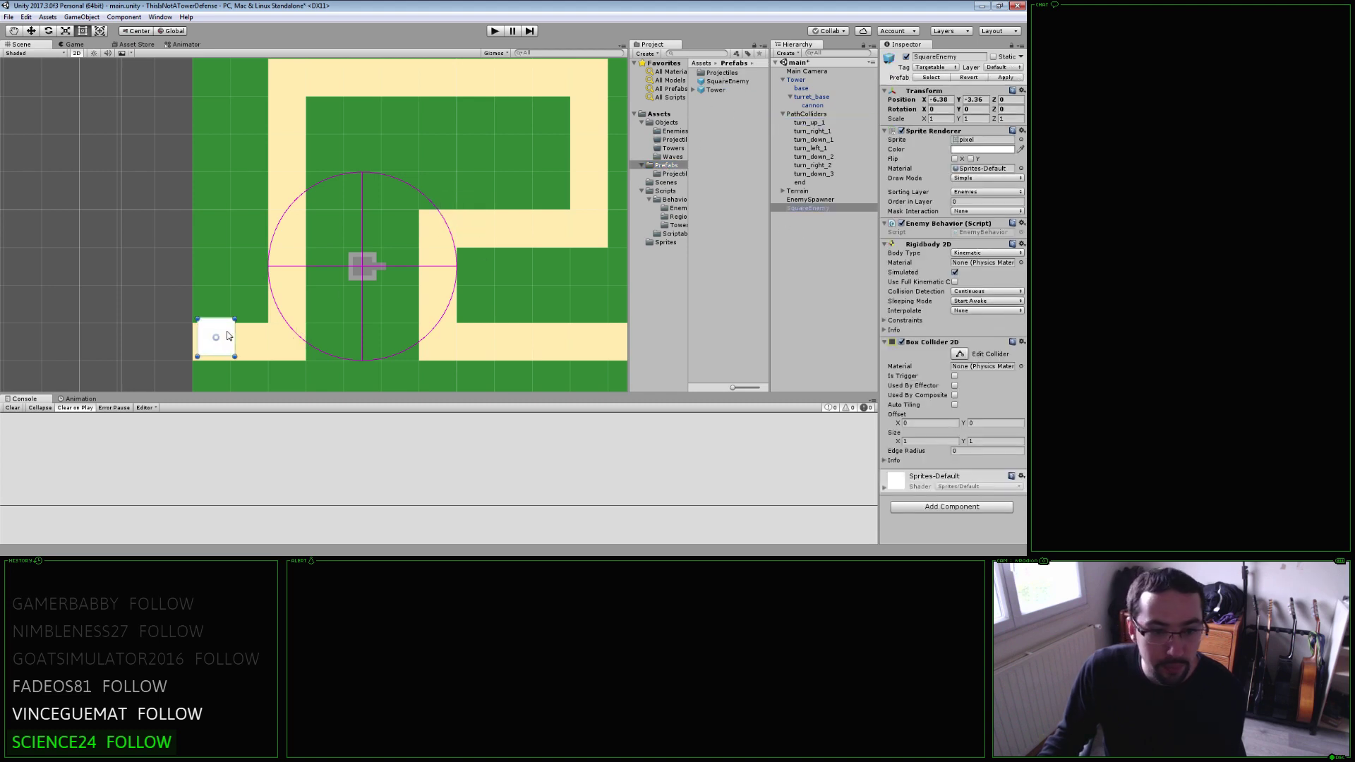
Set SquareEnemy's Position X and Y to 0 and zoom in on it.
double_click(938, 100)
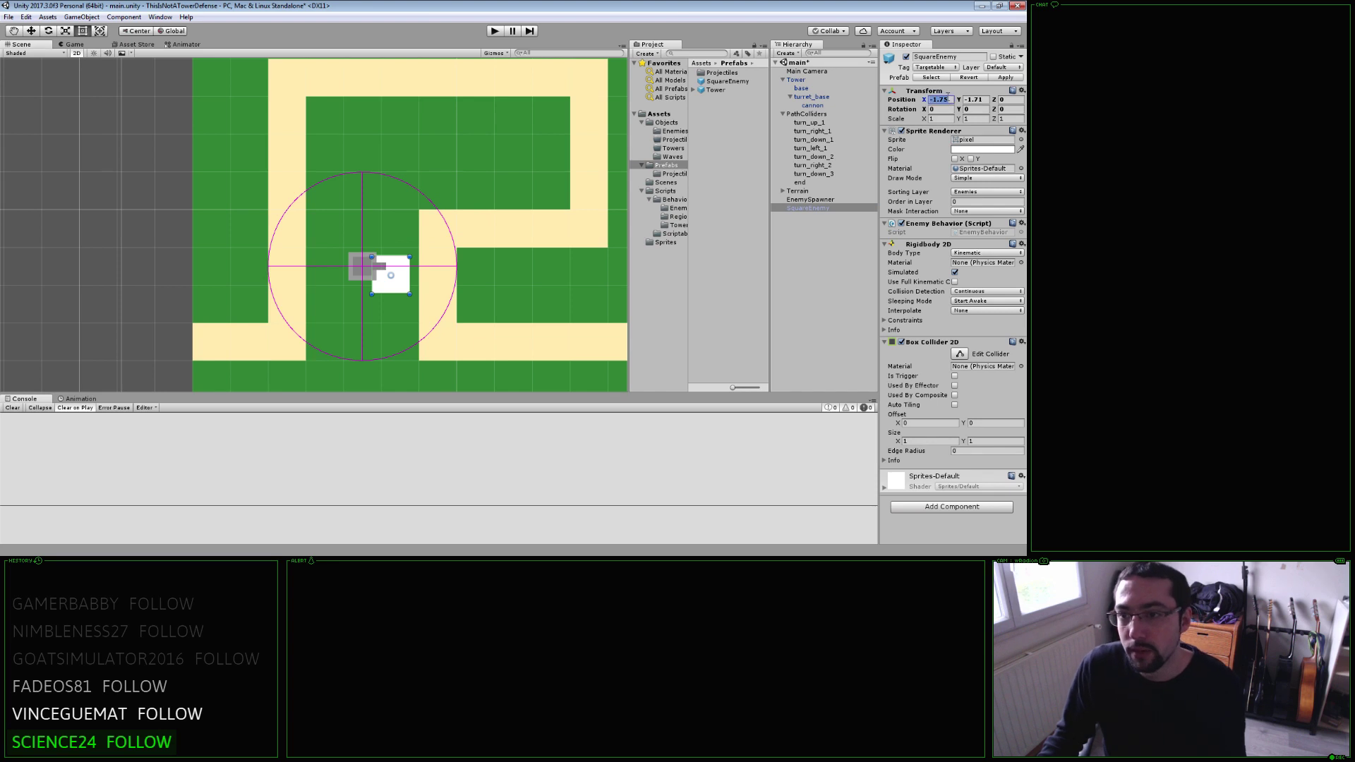
type("0")
double_click(973, 100)
type("0")
scroll(500, 201, "up", 2)
scroll(439, 175, "up", 3)
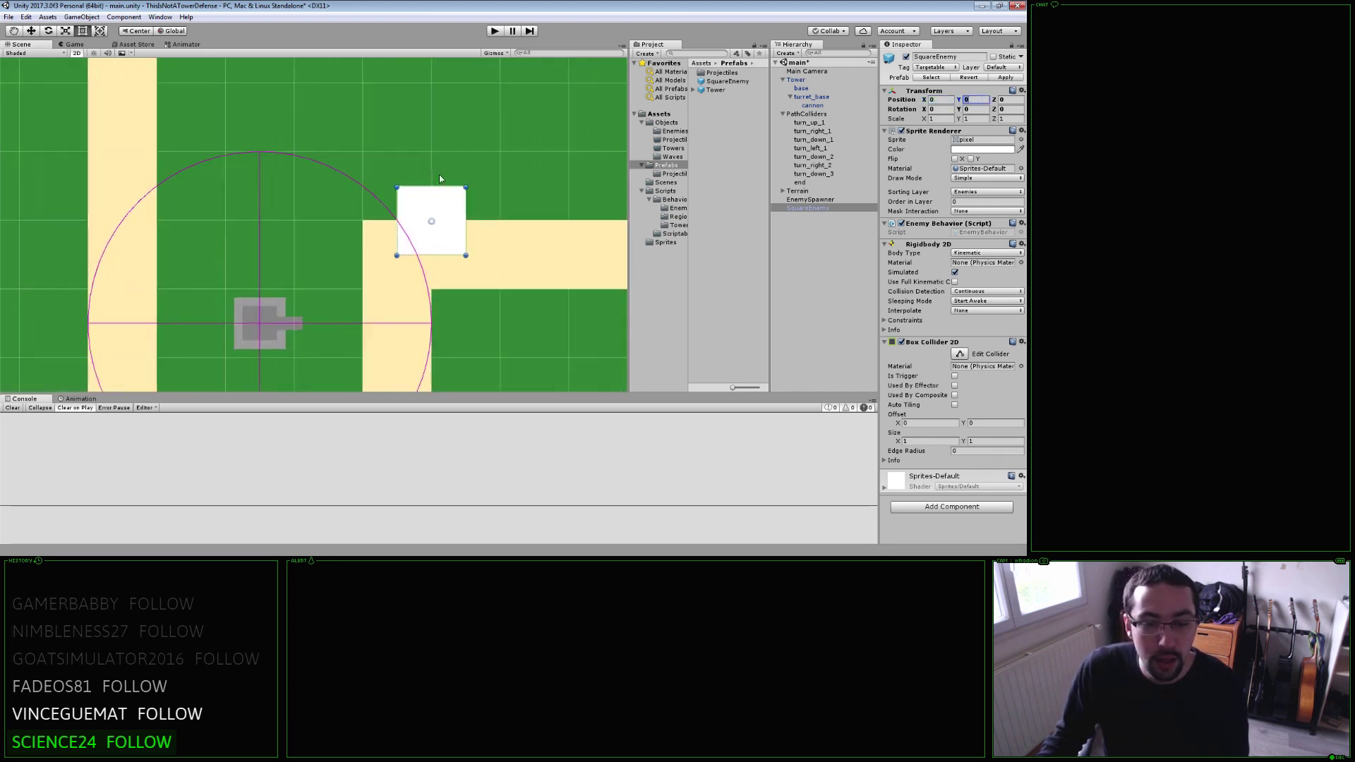
middle_click_drag(470, 193, 464, 208)
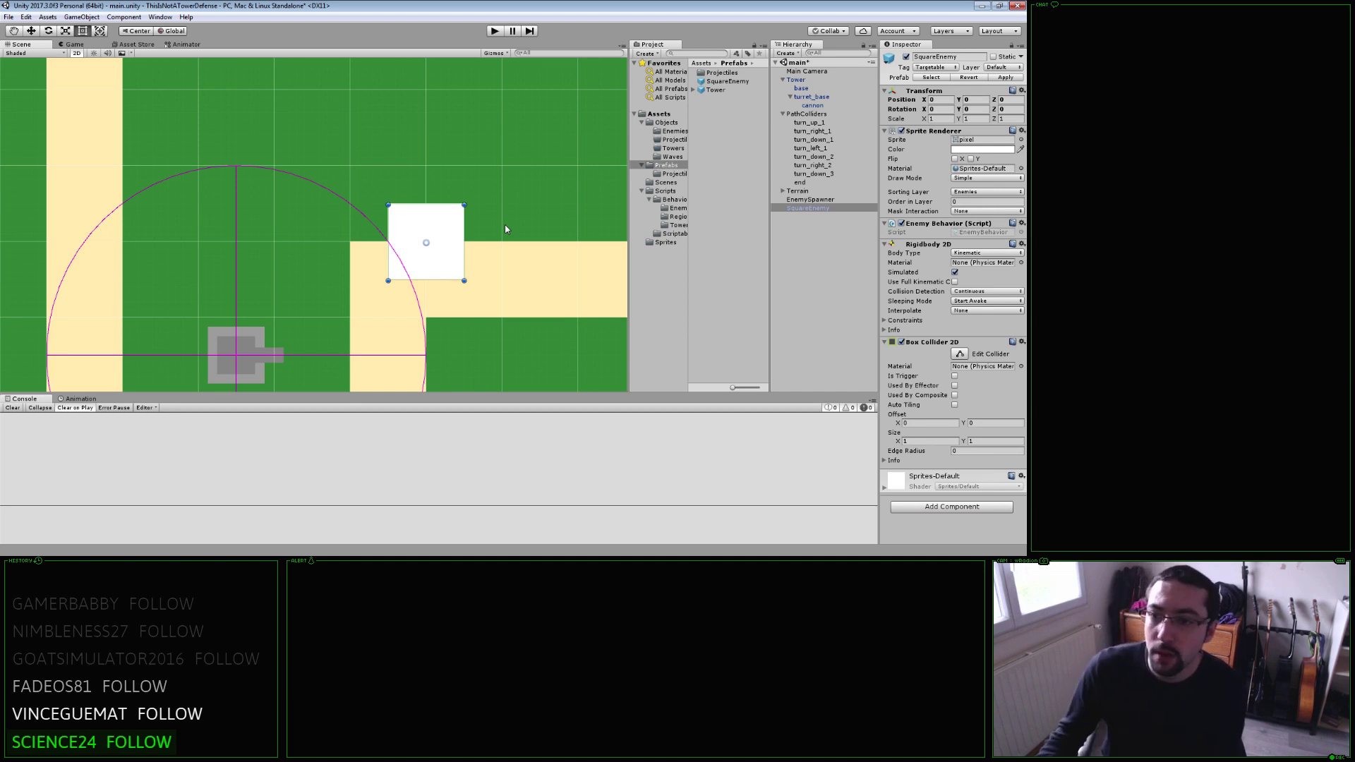
Create a 2D Sprite child under SquareEnemy and name it lifebar.
right_click(810, 210)
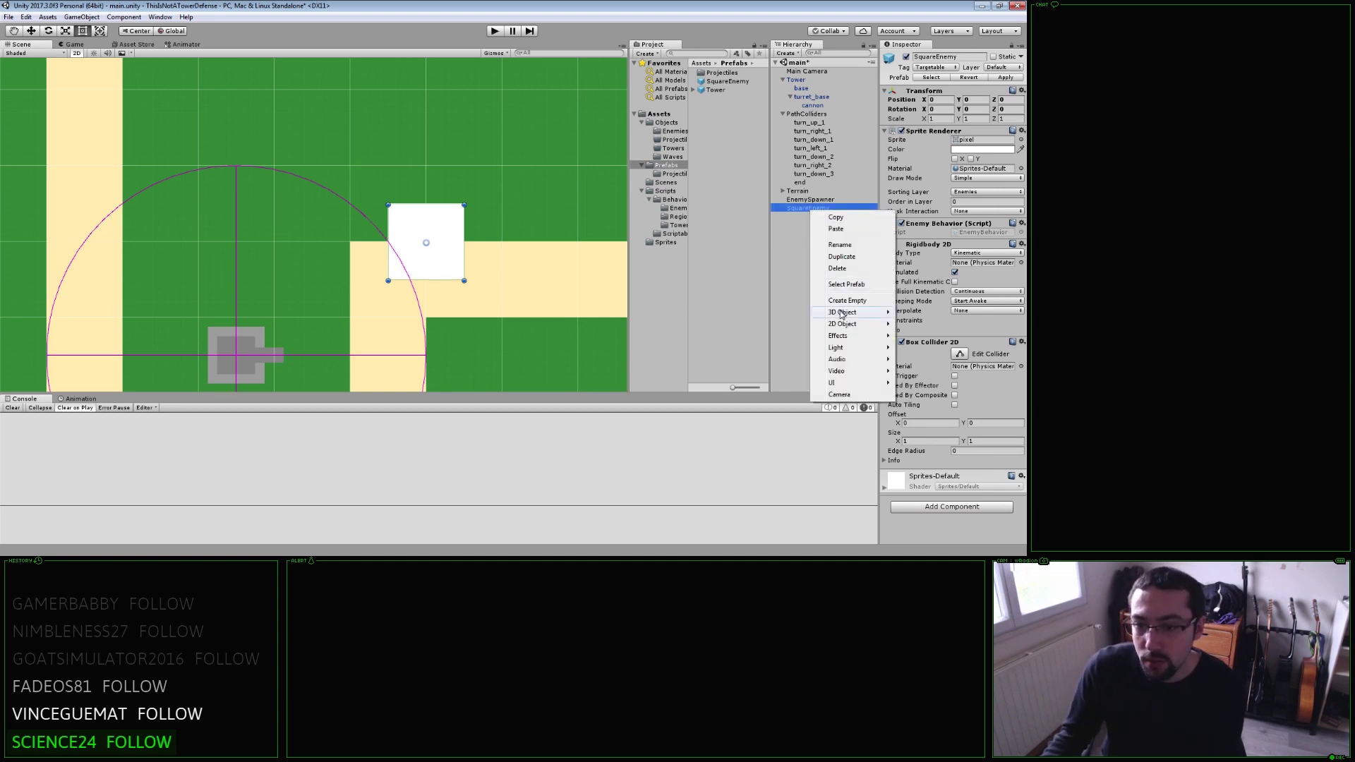
left_click(804, 324)
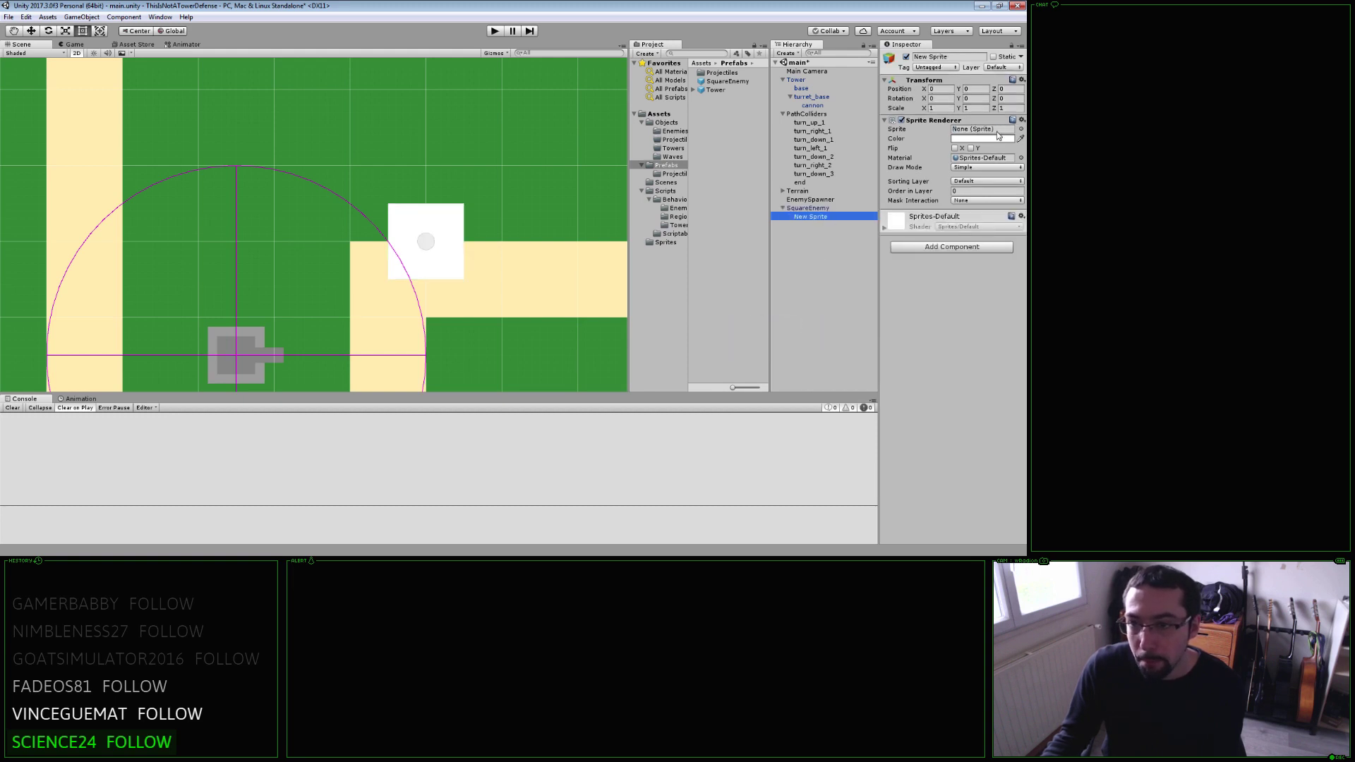
right_click(842, 226)
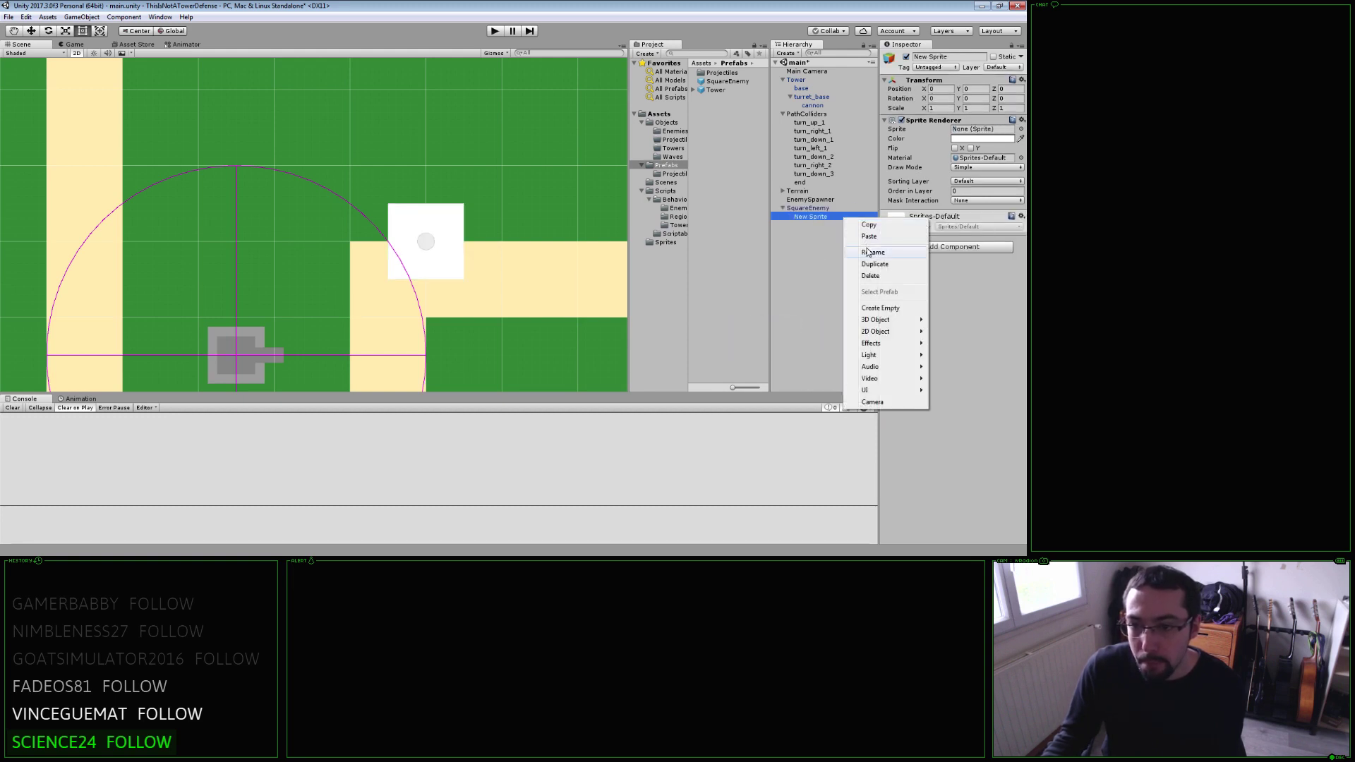
left_click(870, 252)
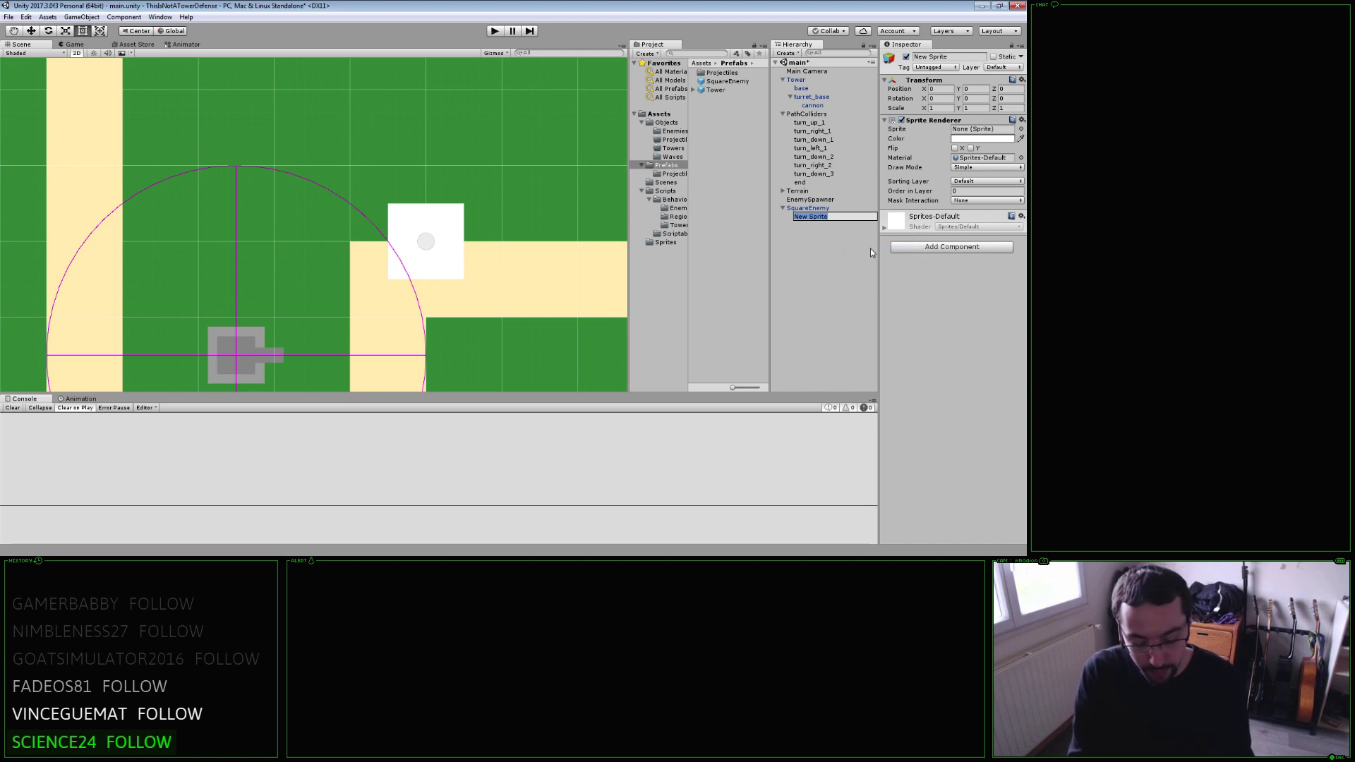
type("lifebar")
key("Return")
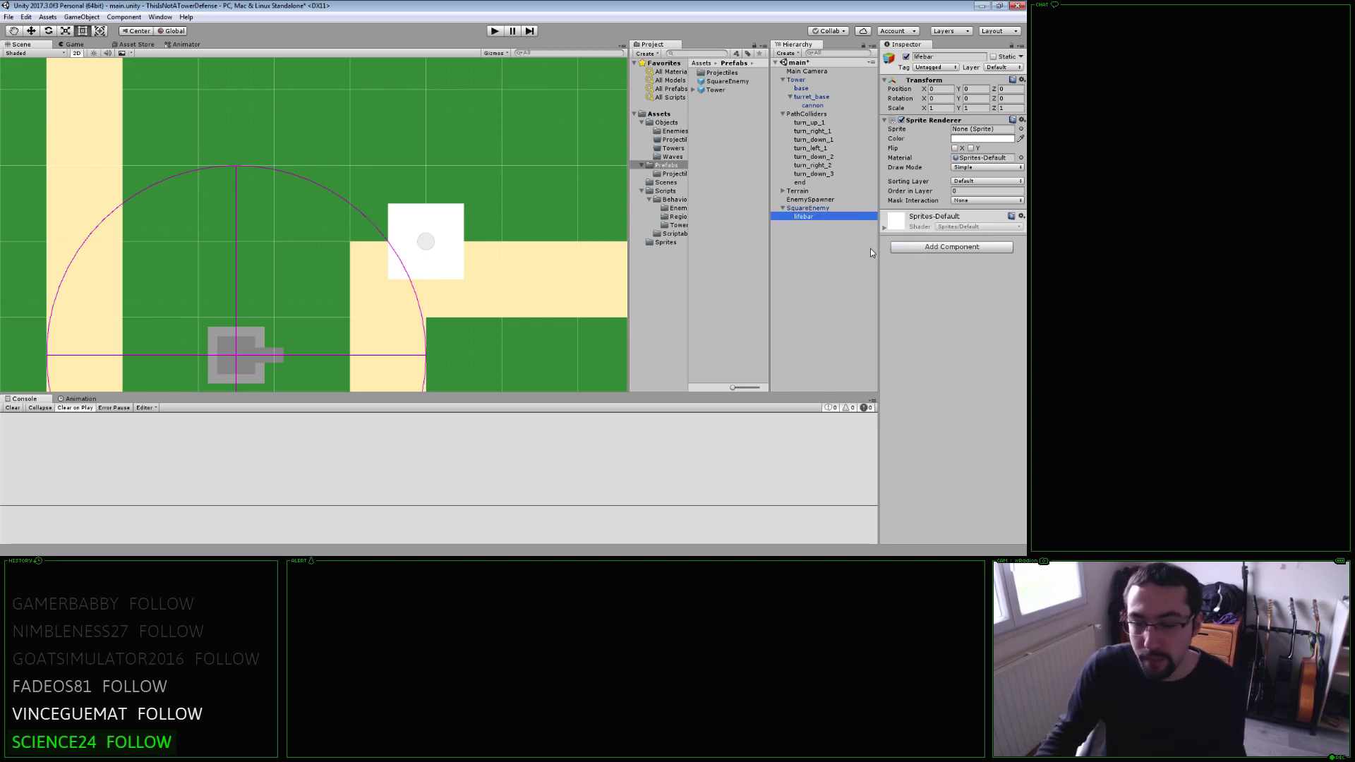
Give lifebar the pixel sprite, colour 00FF00 and a Scale Y of 0.1.
left_click(1019, 129)
double_click(472, 223)
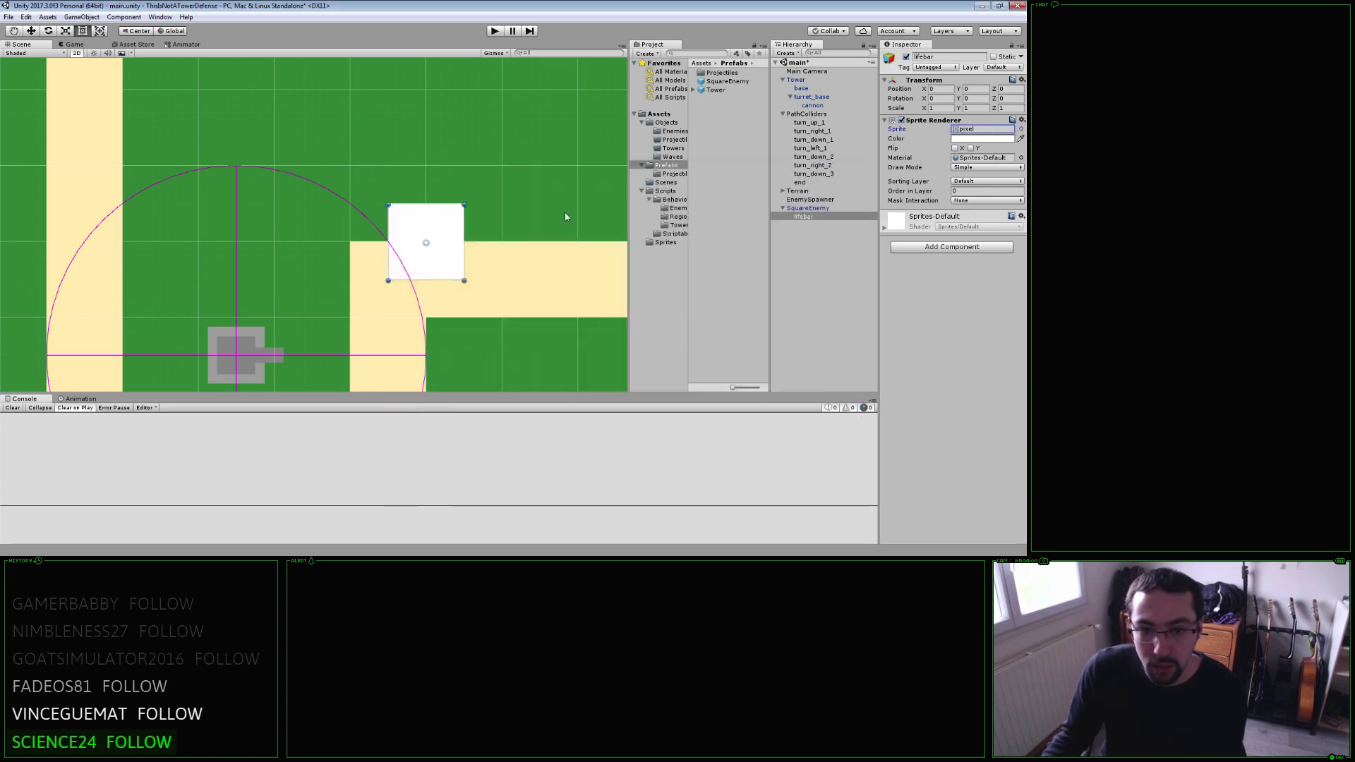
left_click(979, 140)
left_click(768, 308)
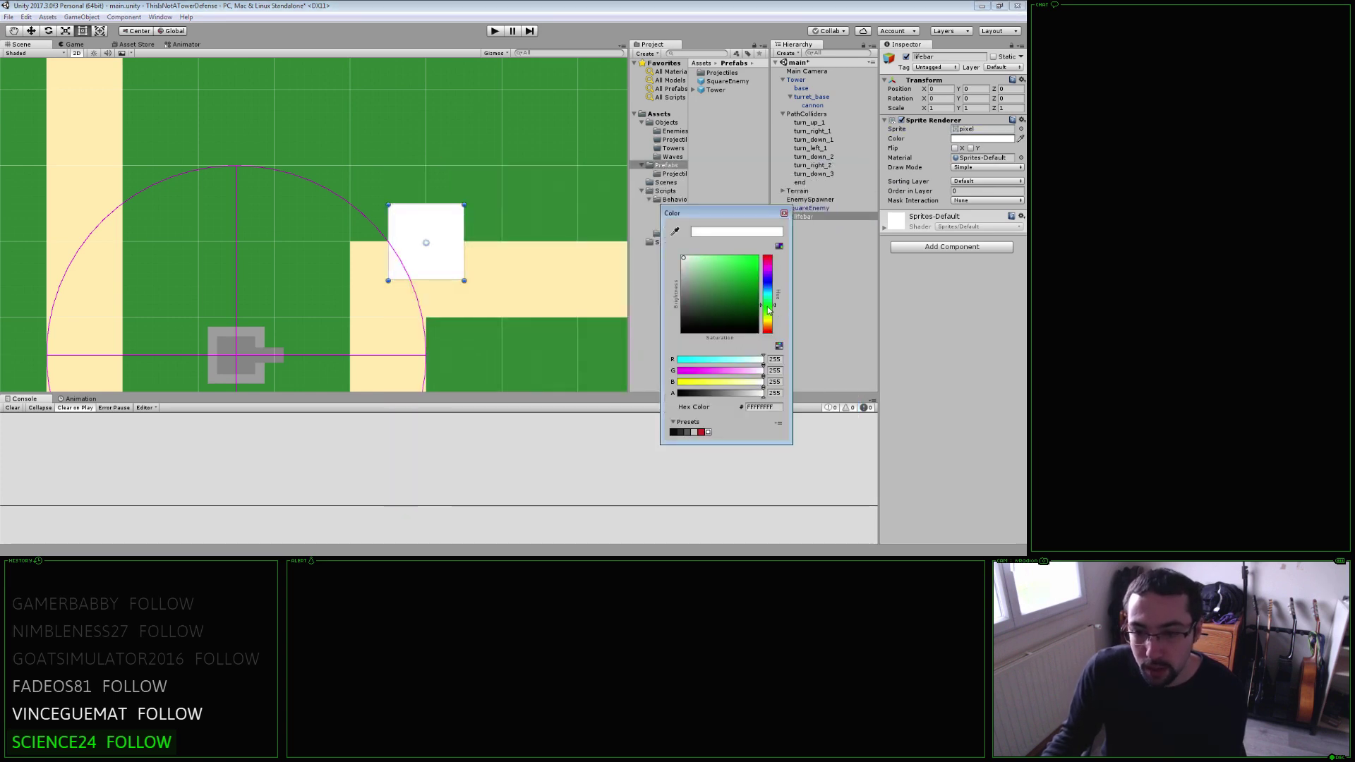
left_click_drag(755, 305, 780, 235)
double_click(776, 381)
type("0")
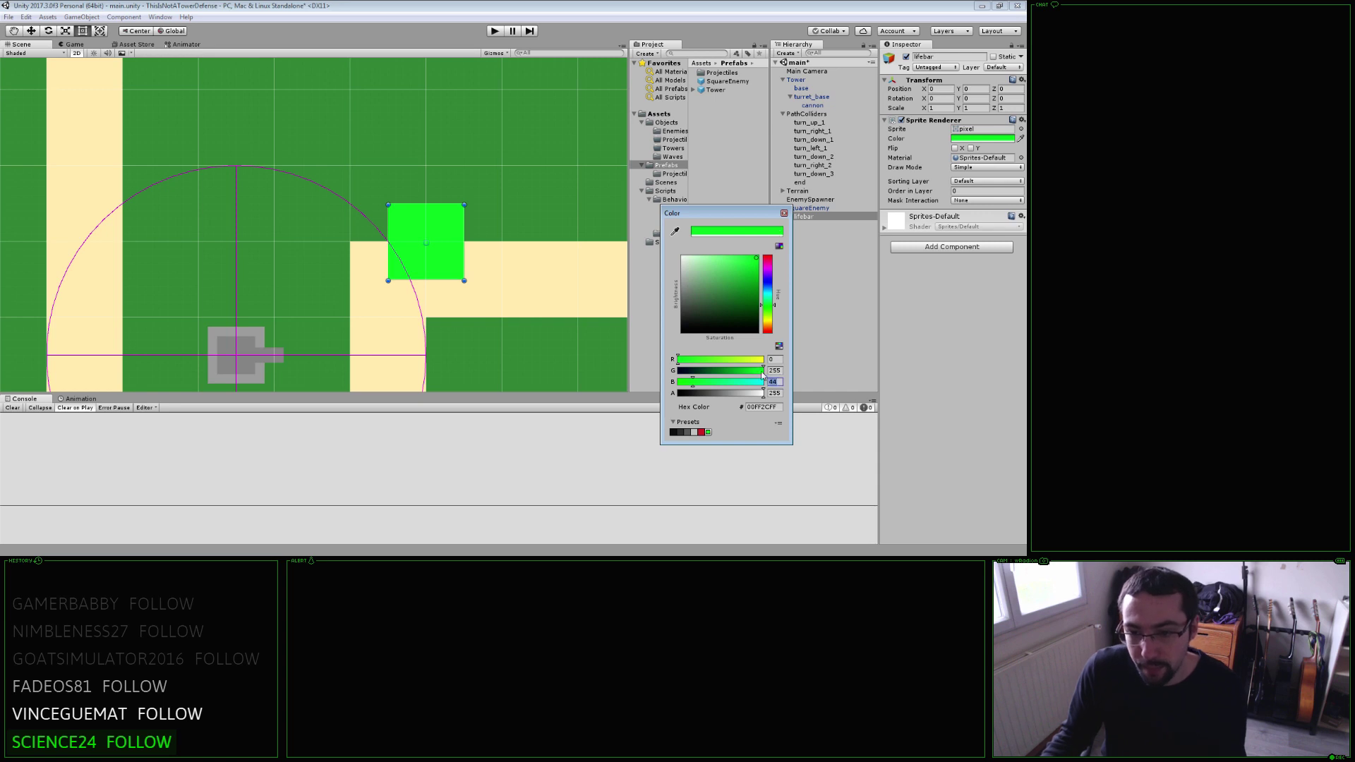
left_click(786, 216)
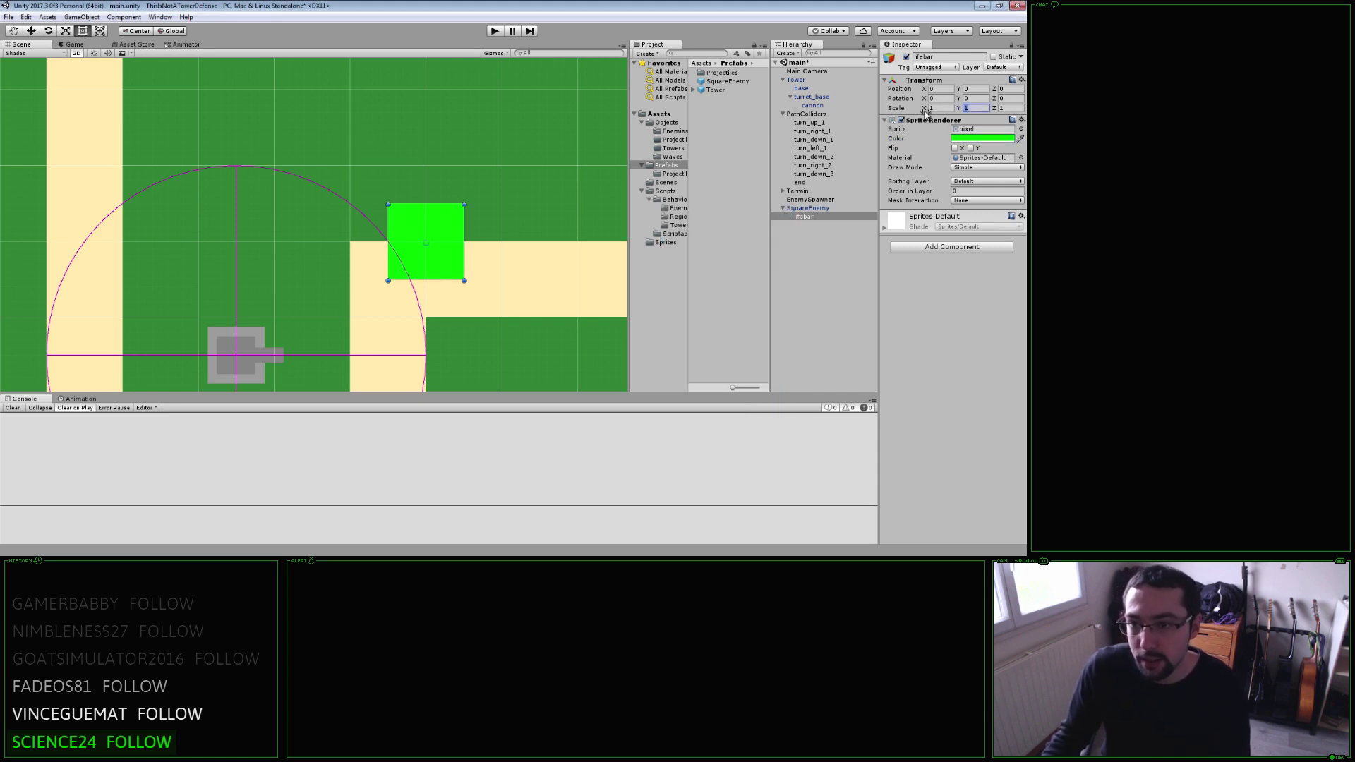
type("0.1")
key("Return")
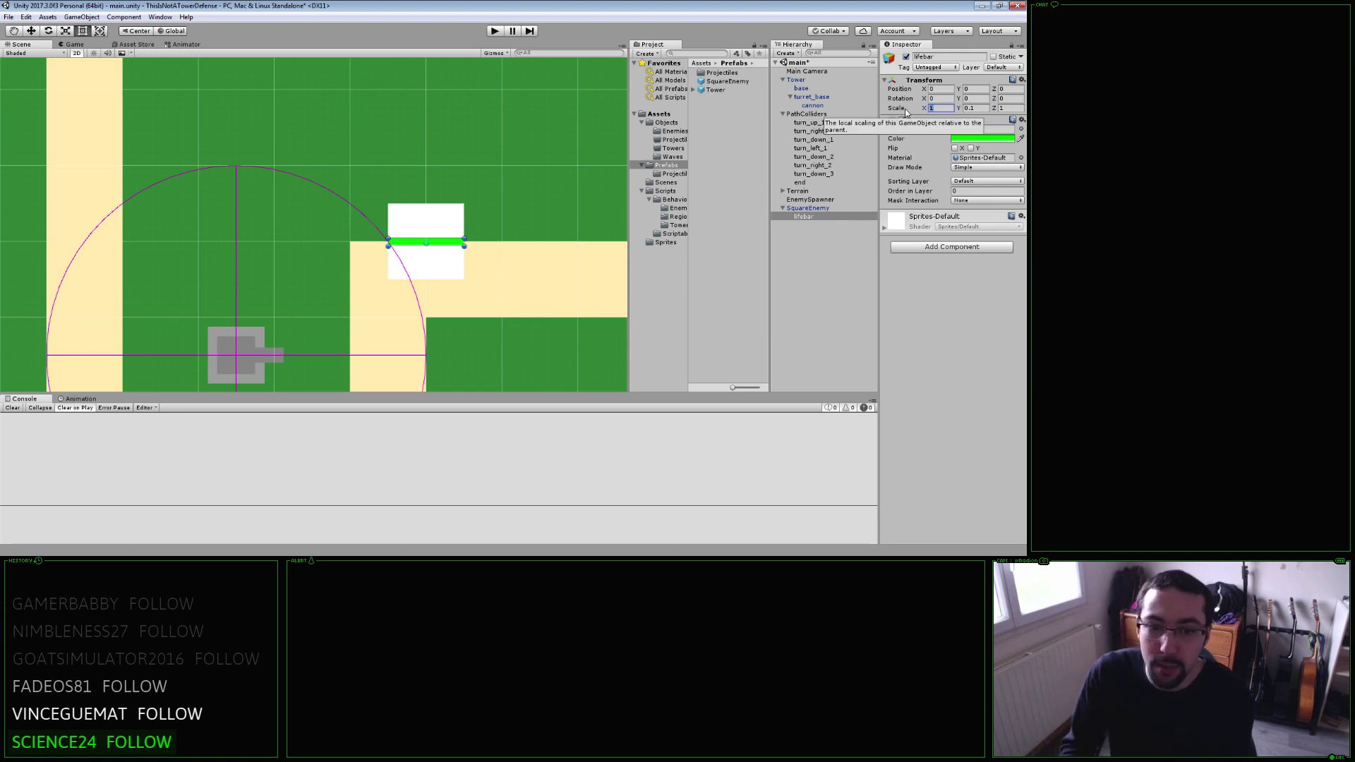
Set lifebar's Scale X back to 1 and its Position Y to 0.6.
type("0.90.8")
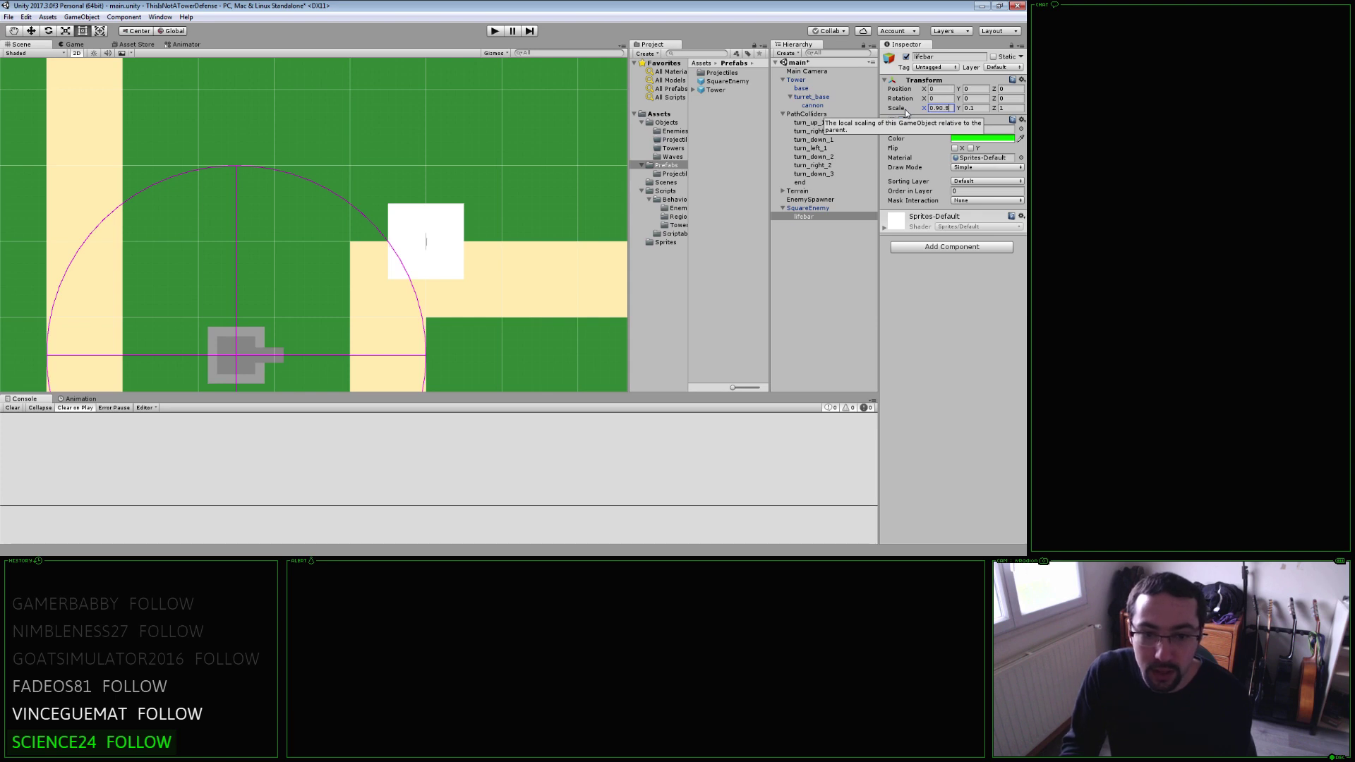
key("BackSpace")
key("BackSpace")
key("BackSpace")
type("1")
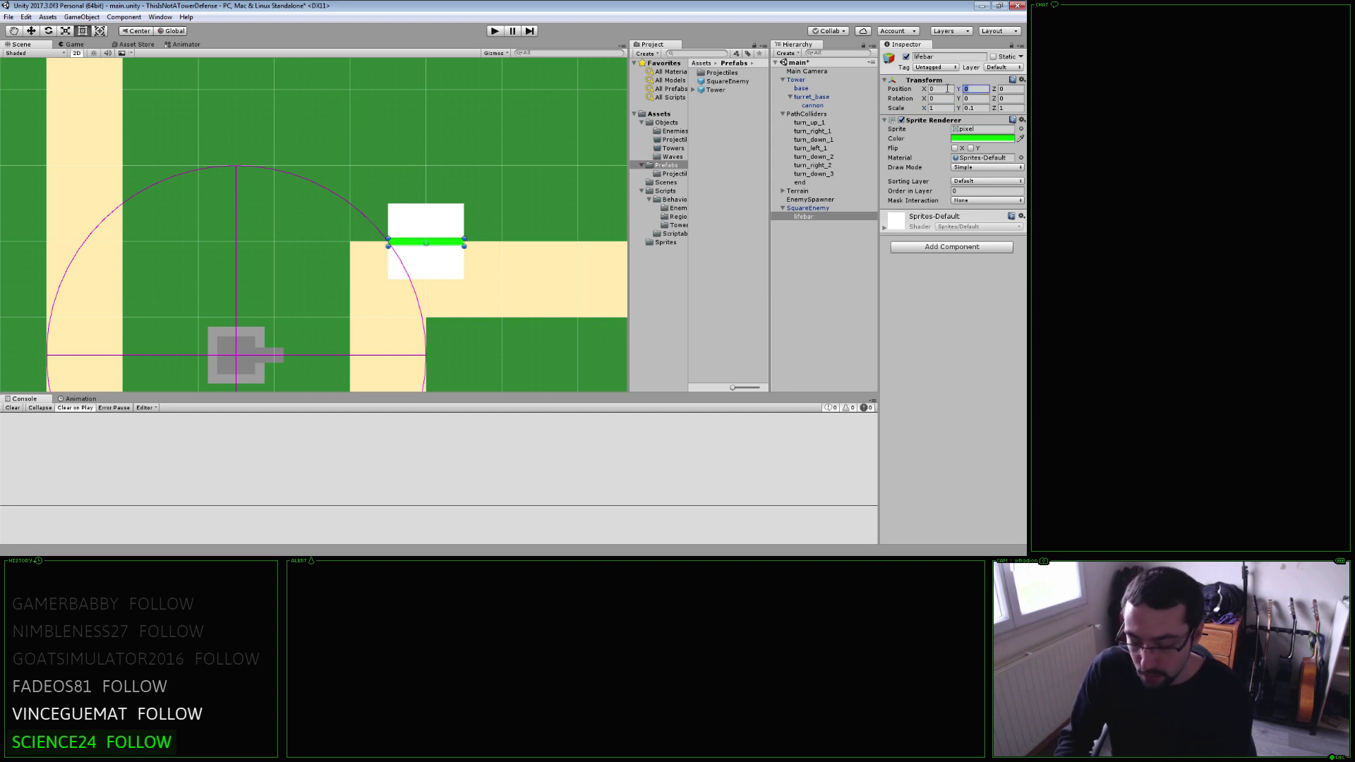
type("1")
key("BackSpace")
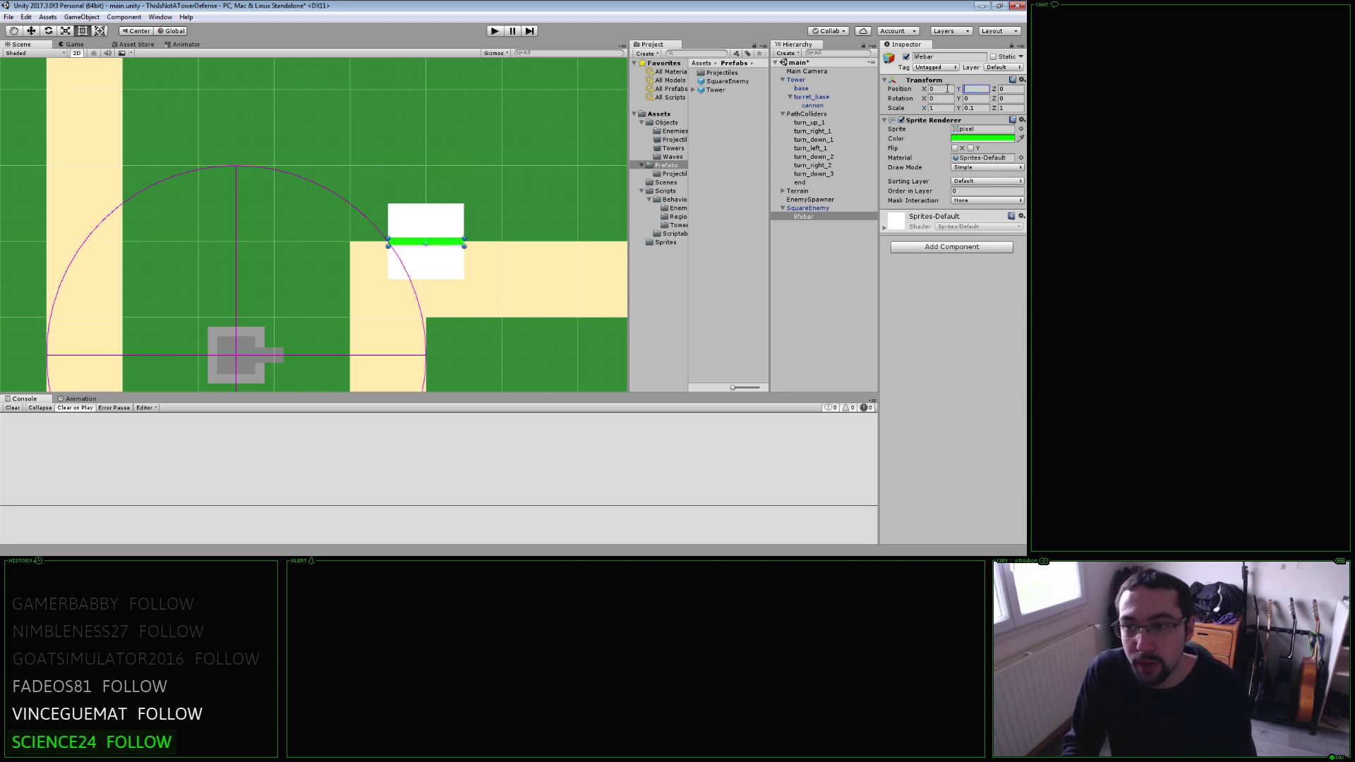
type(".5")
key("BackSpace")
type("6")
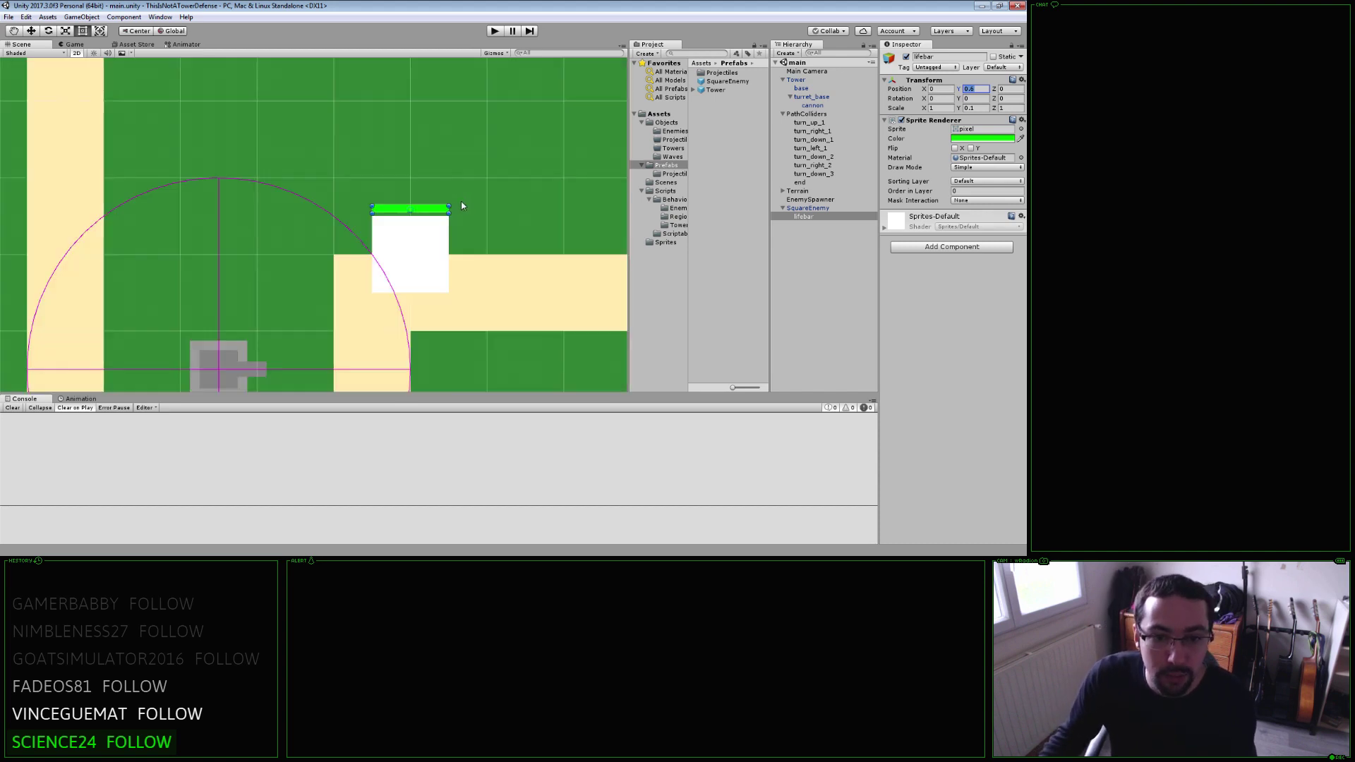
Reselect lifebar and raise its Position Y to 0.7.
middle_click_drag(461, 206, 470, 217)
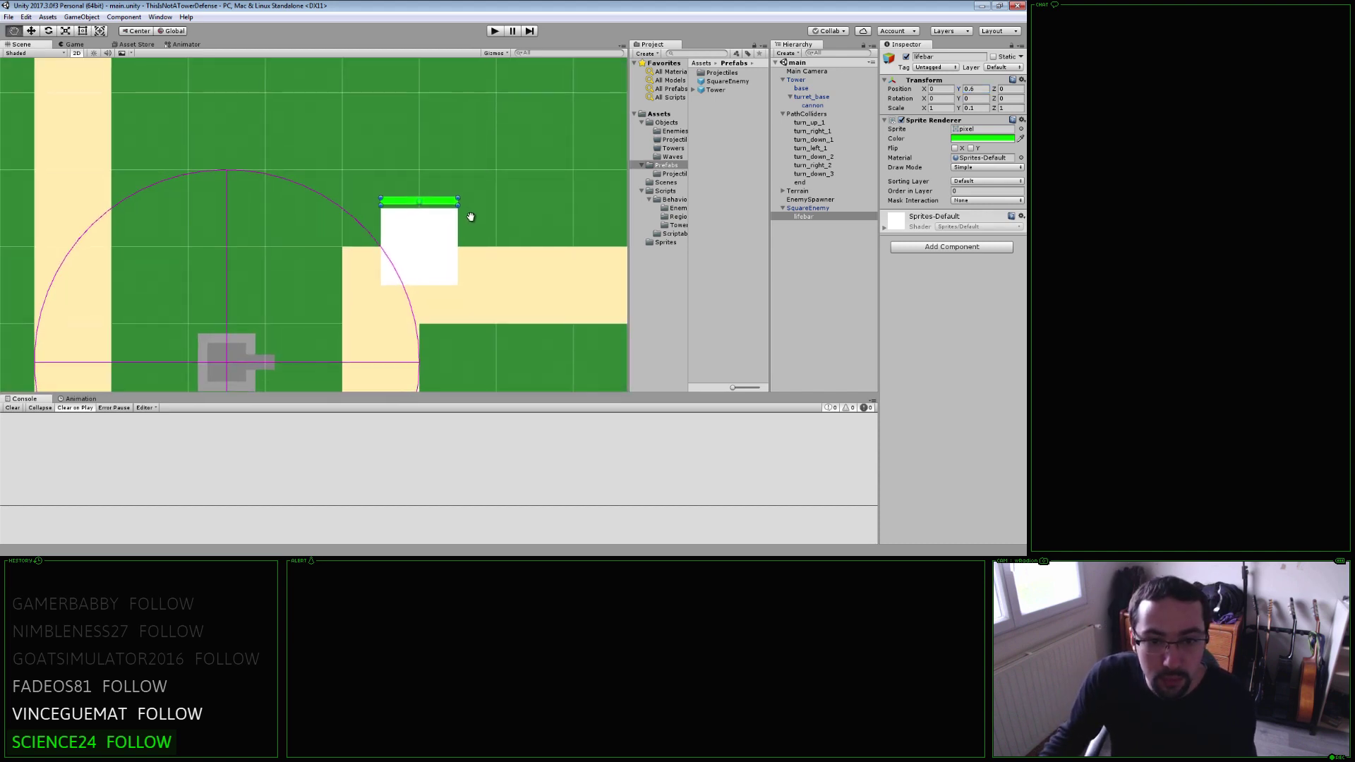
left_click(491, 252)
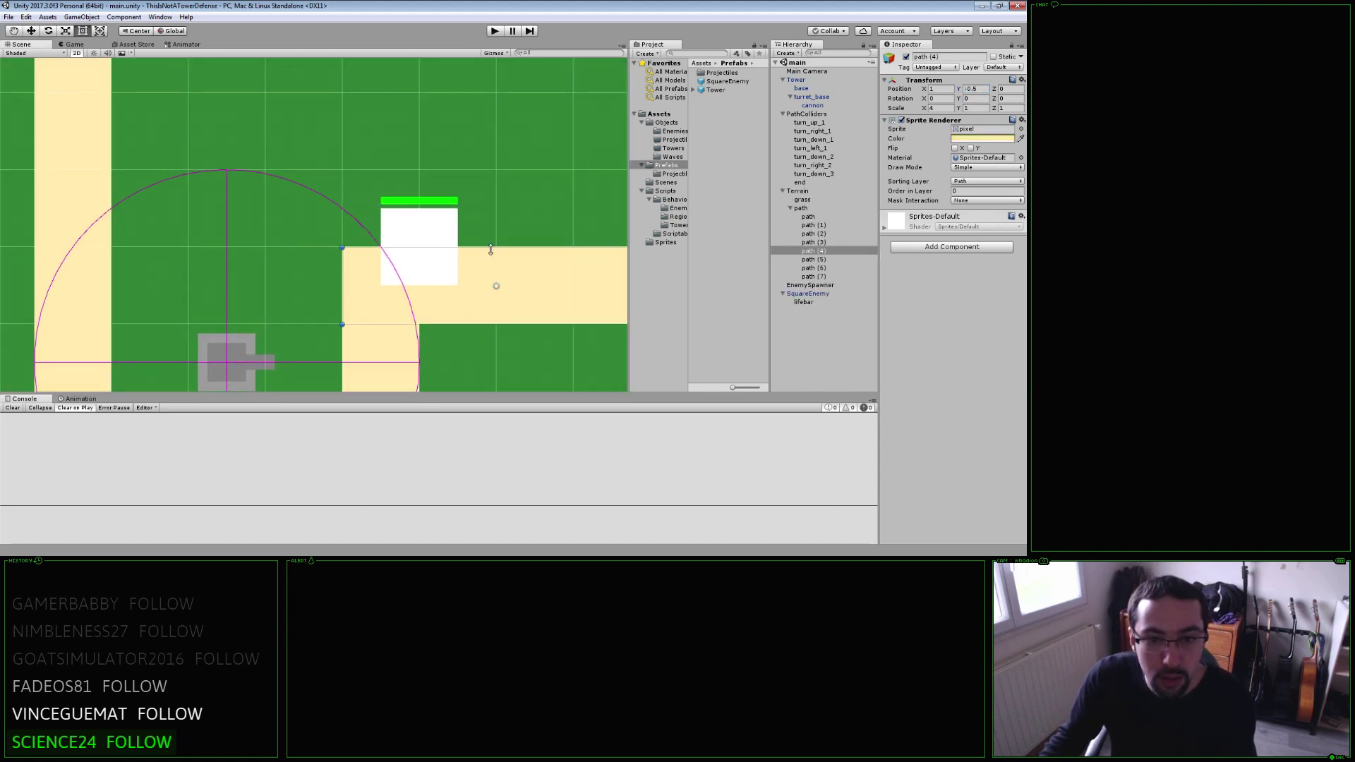
left_click(448, 202)
key("BackSpace")
type("7")
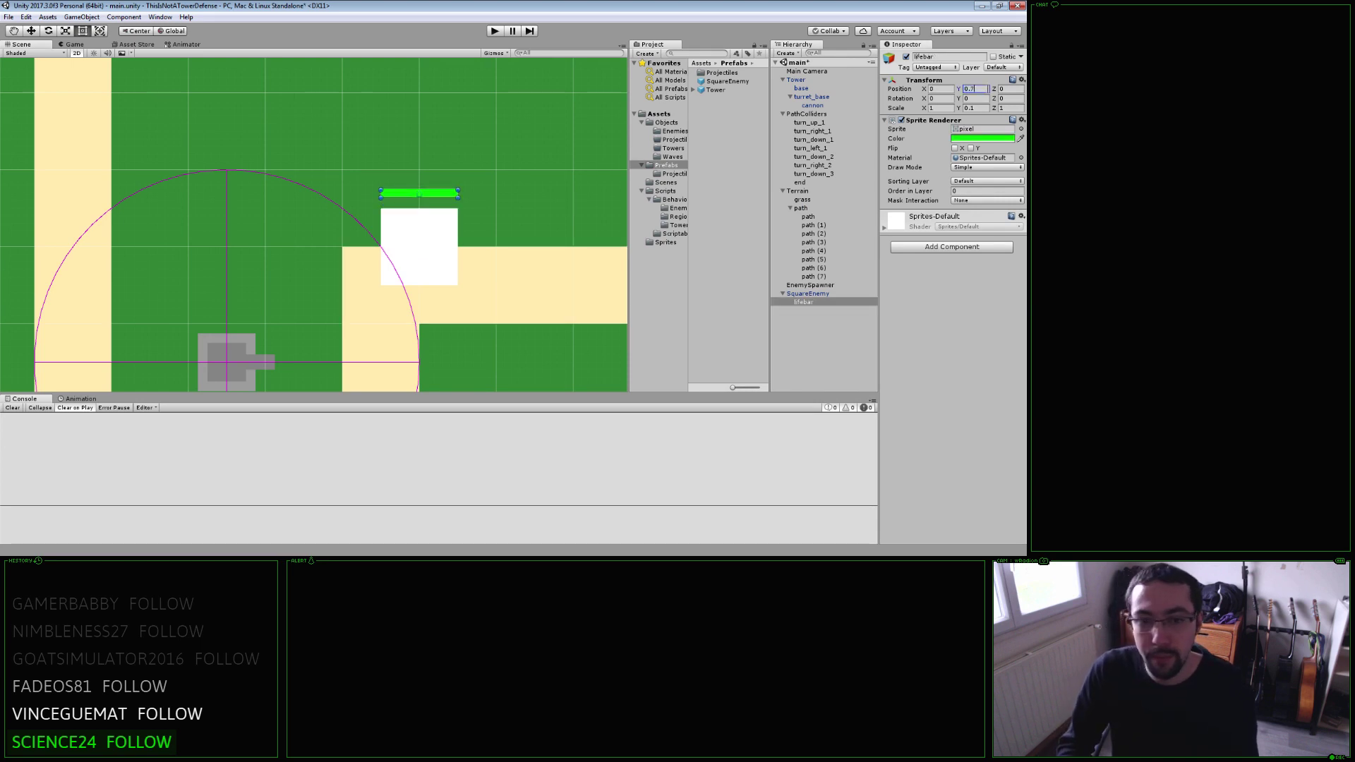
Save the scene and apply the changes to the SquareEnemy prefab.
key("Return")
key("ctrl+s")
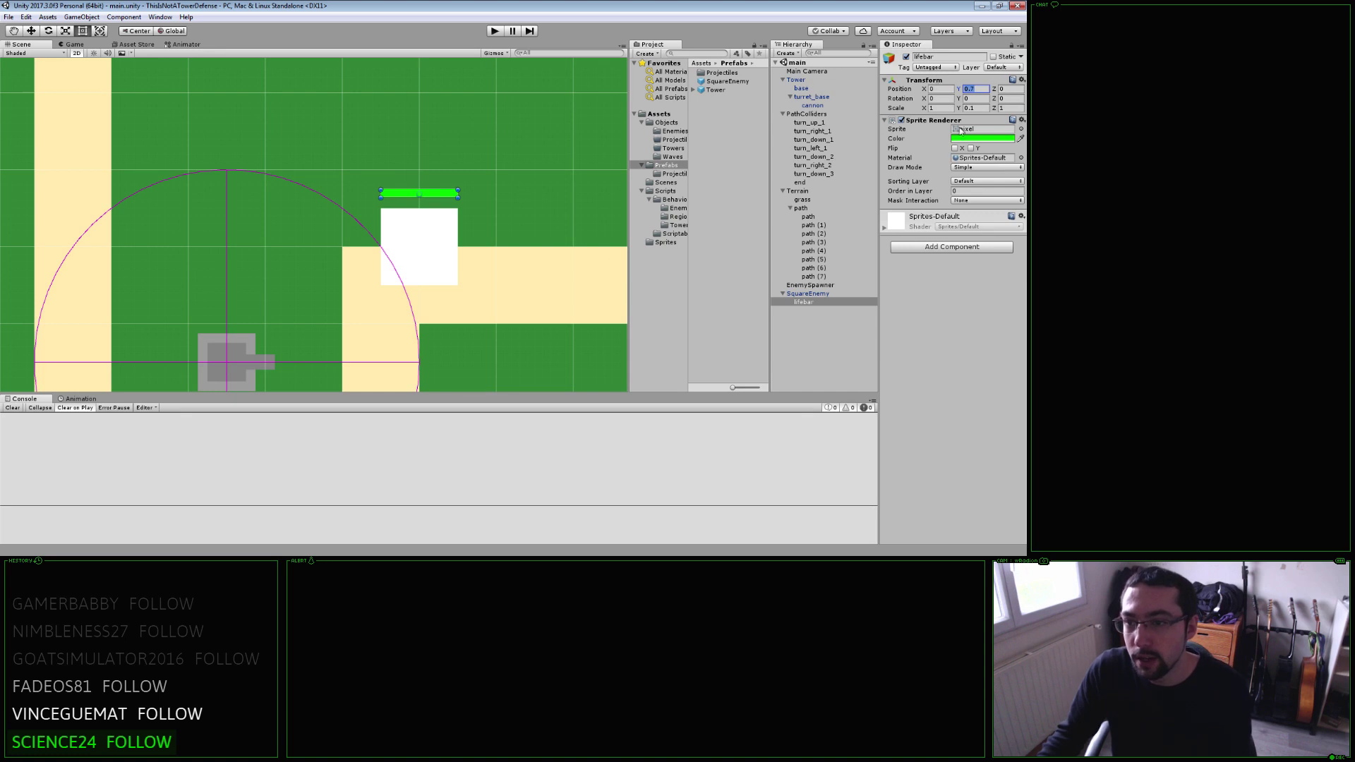
left_click(808, 293)
left_click(1007, 80)
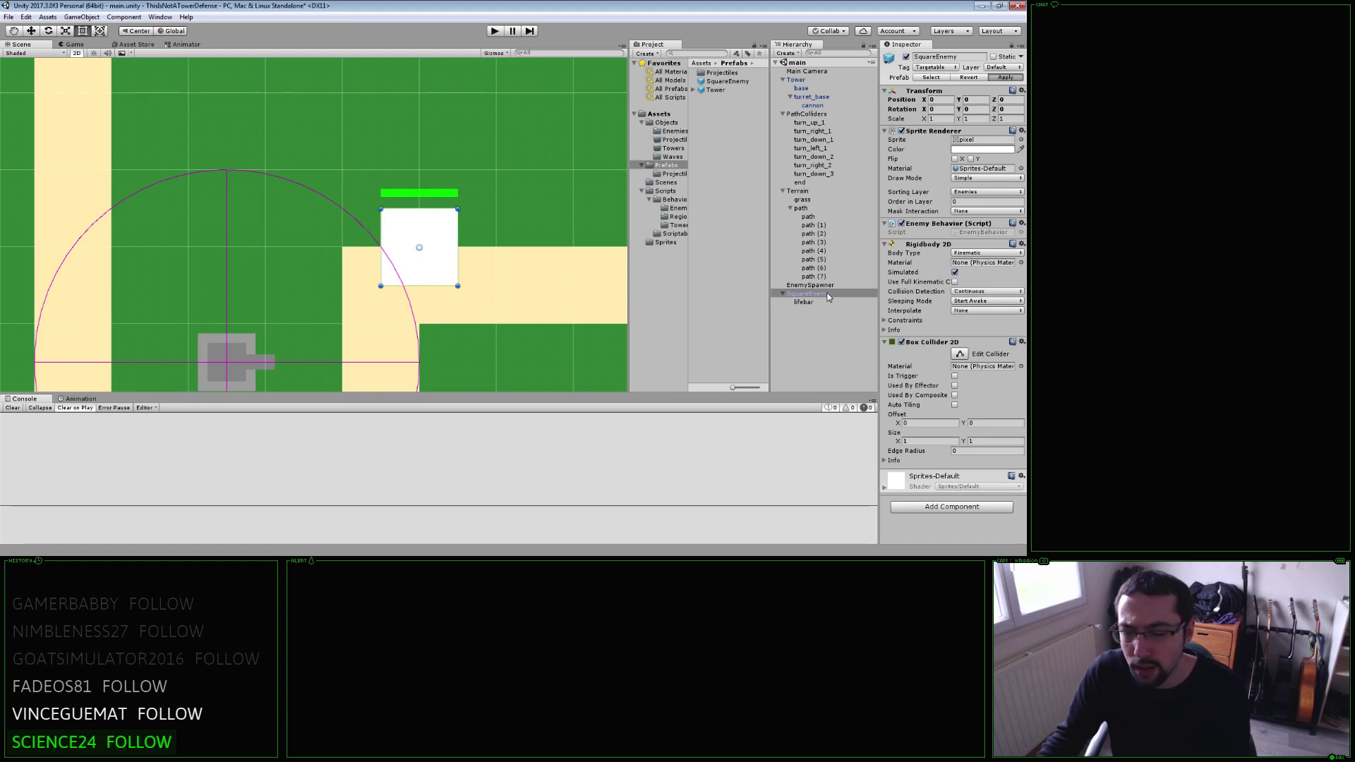
Delete the placed SquareEnemy instance and do a quick test run.
left_click(828, 295)
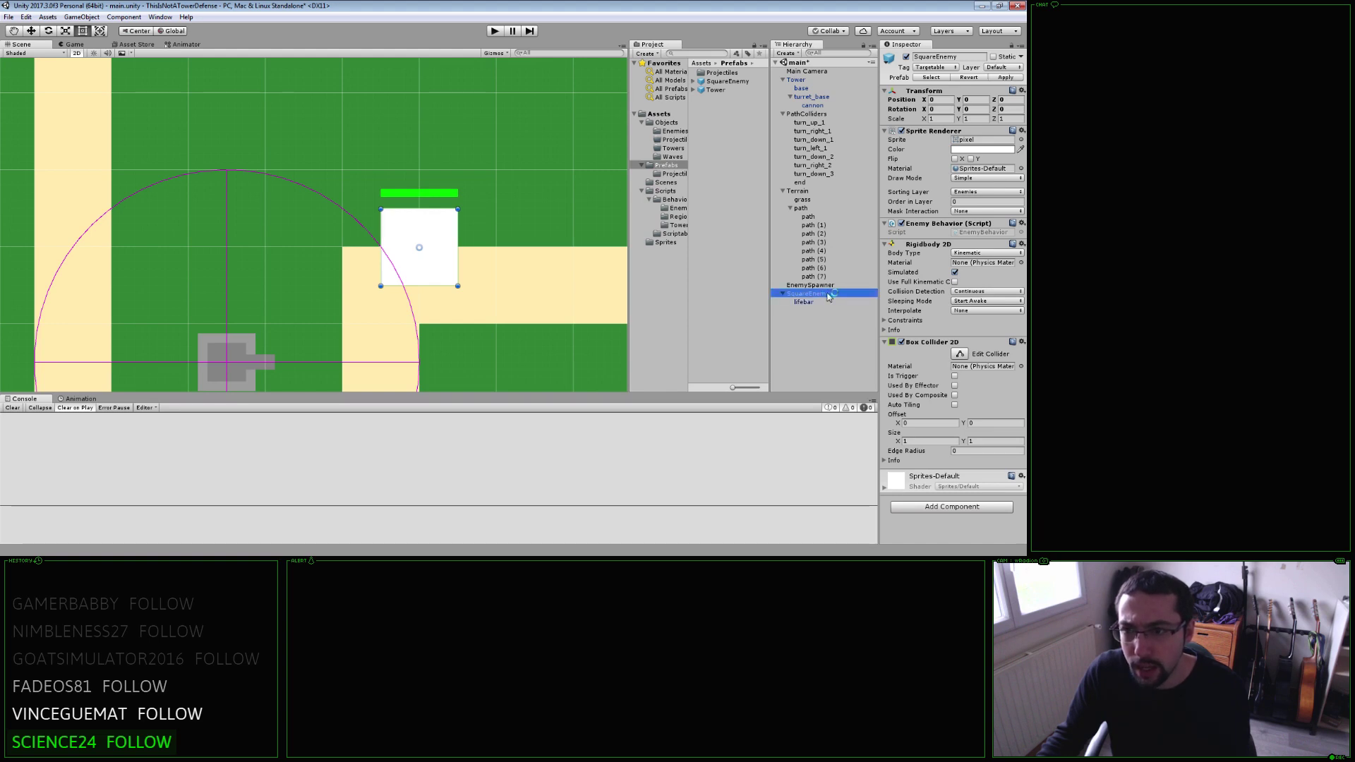
key("Delete")
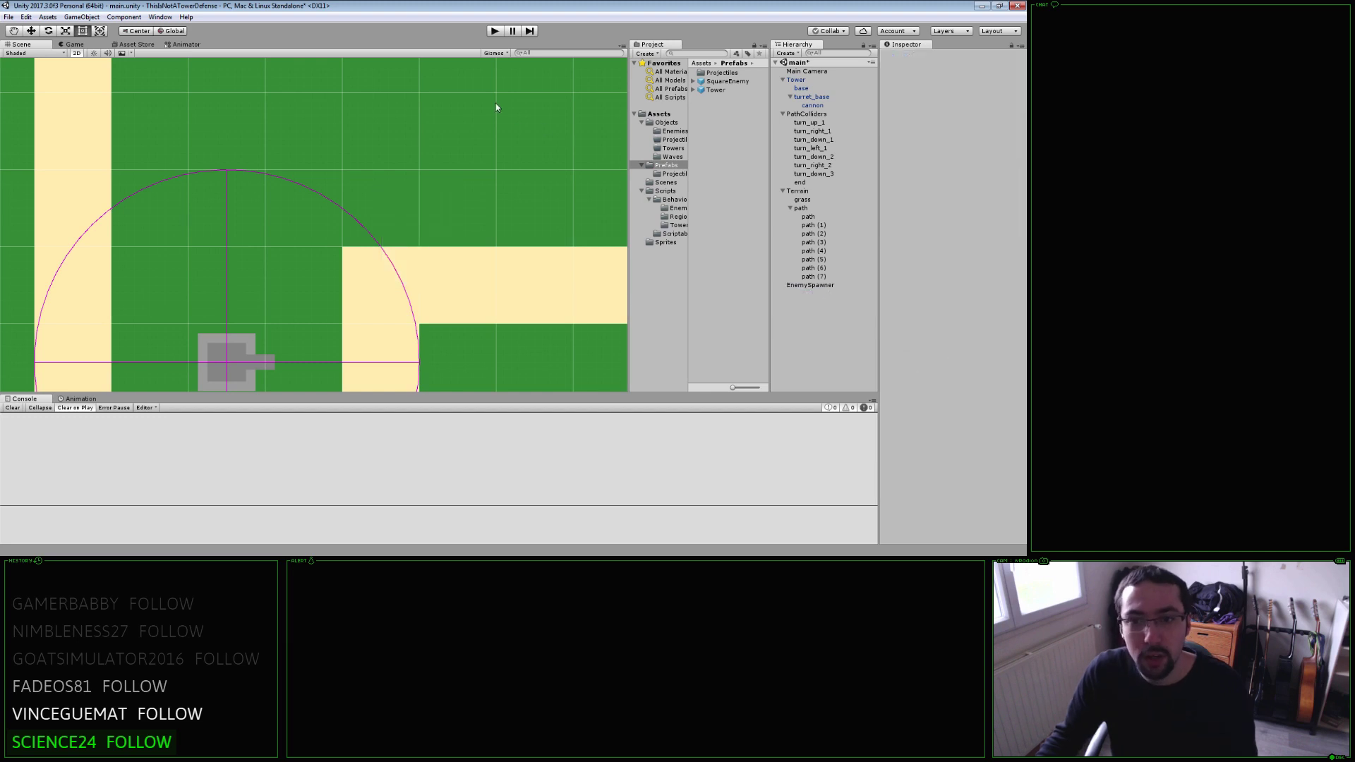
left_click(495, 31)
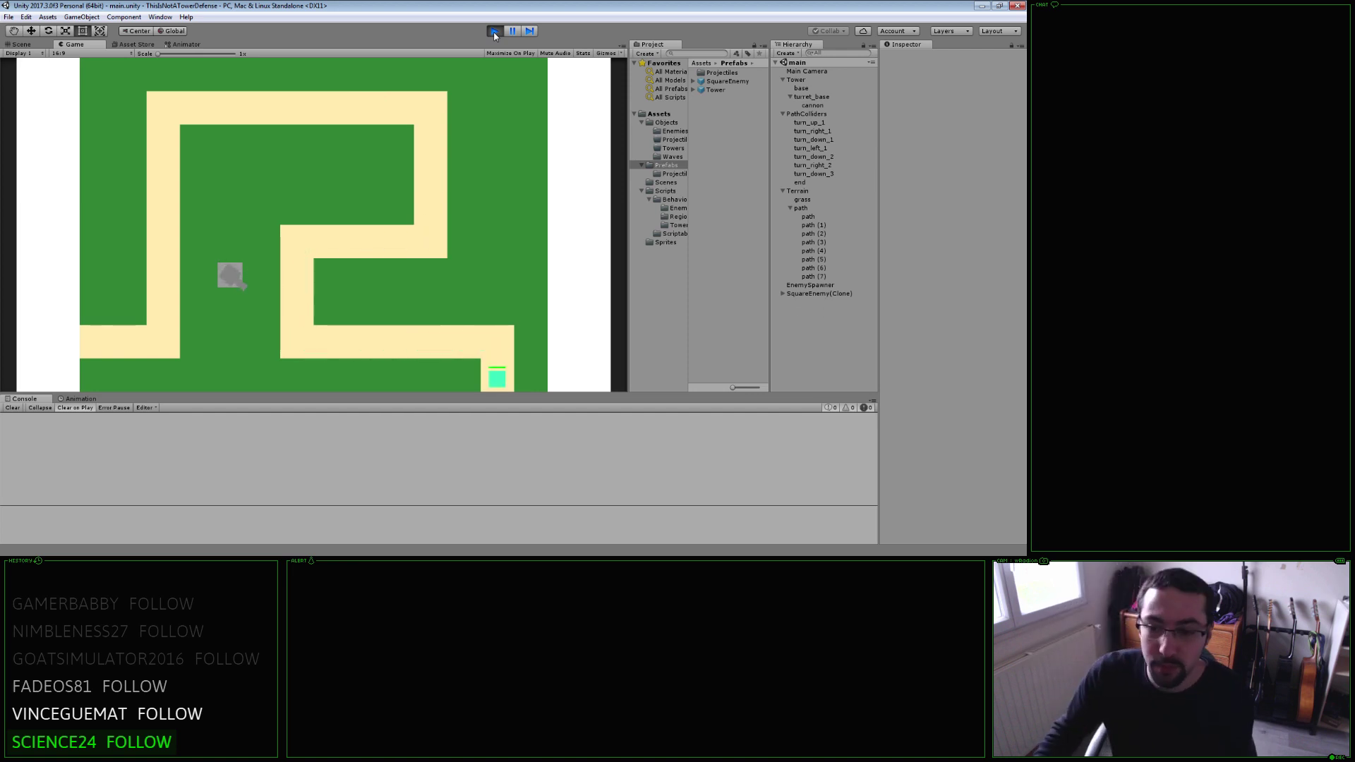
left_click(495, 31)
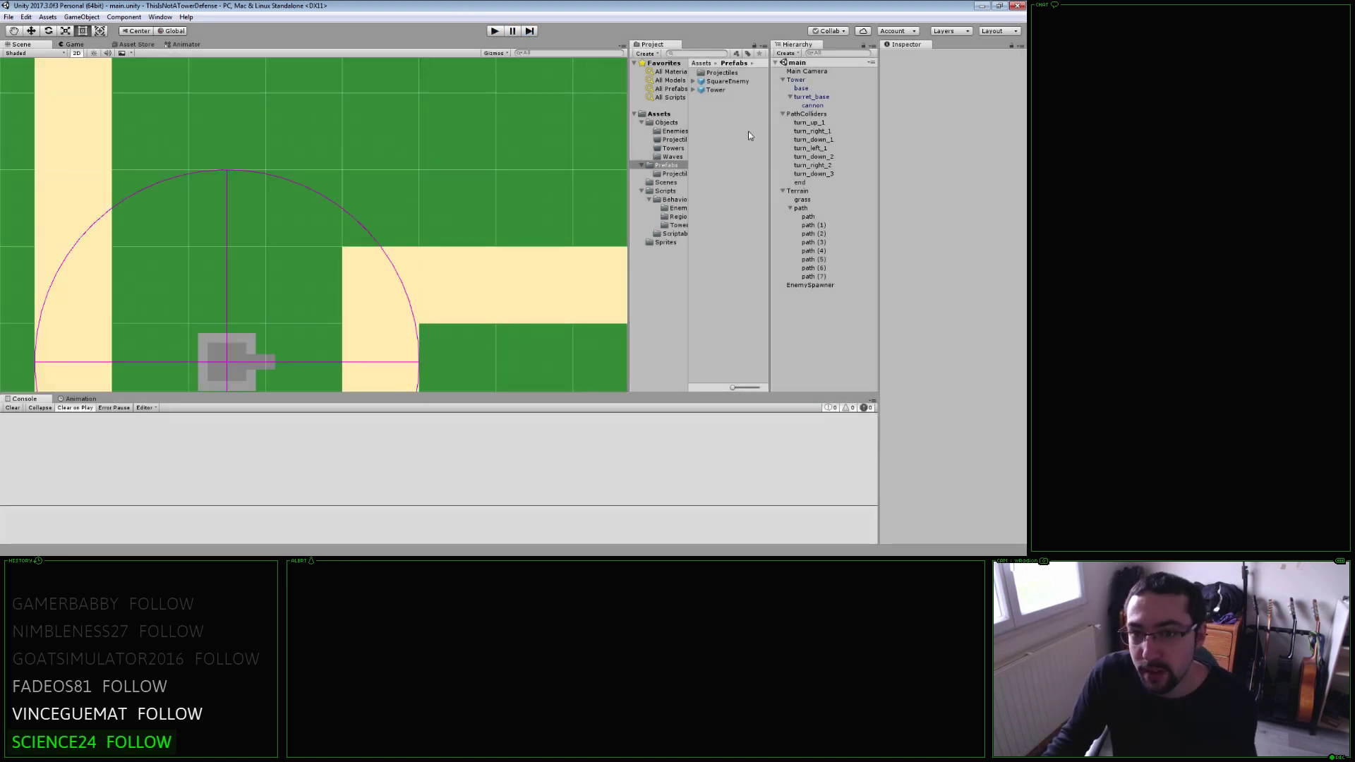
Set Enemy_Wave1's Size to 0.1 and test the smaller enemies in Play mode.
left_click(730, 82)
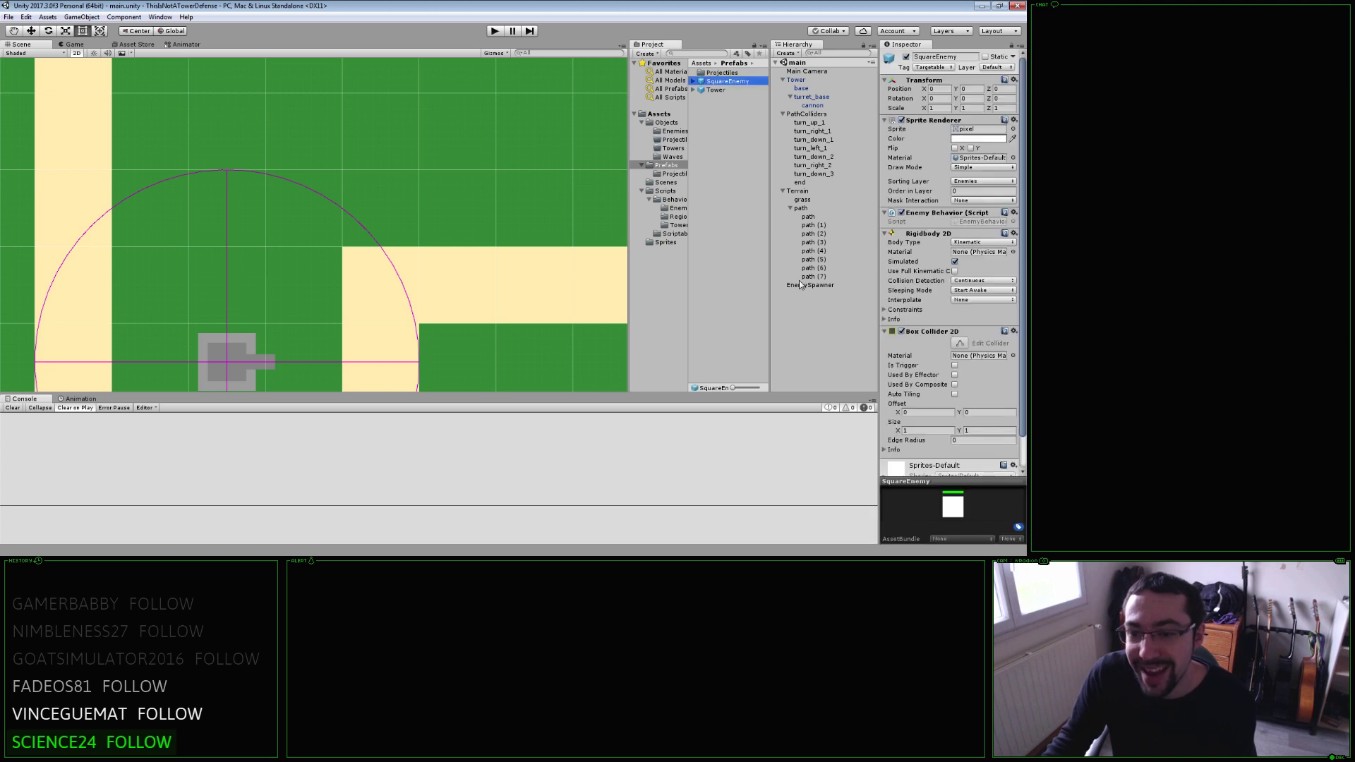
left_click(693, 81)
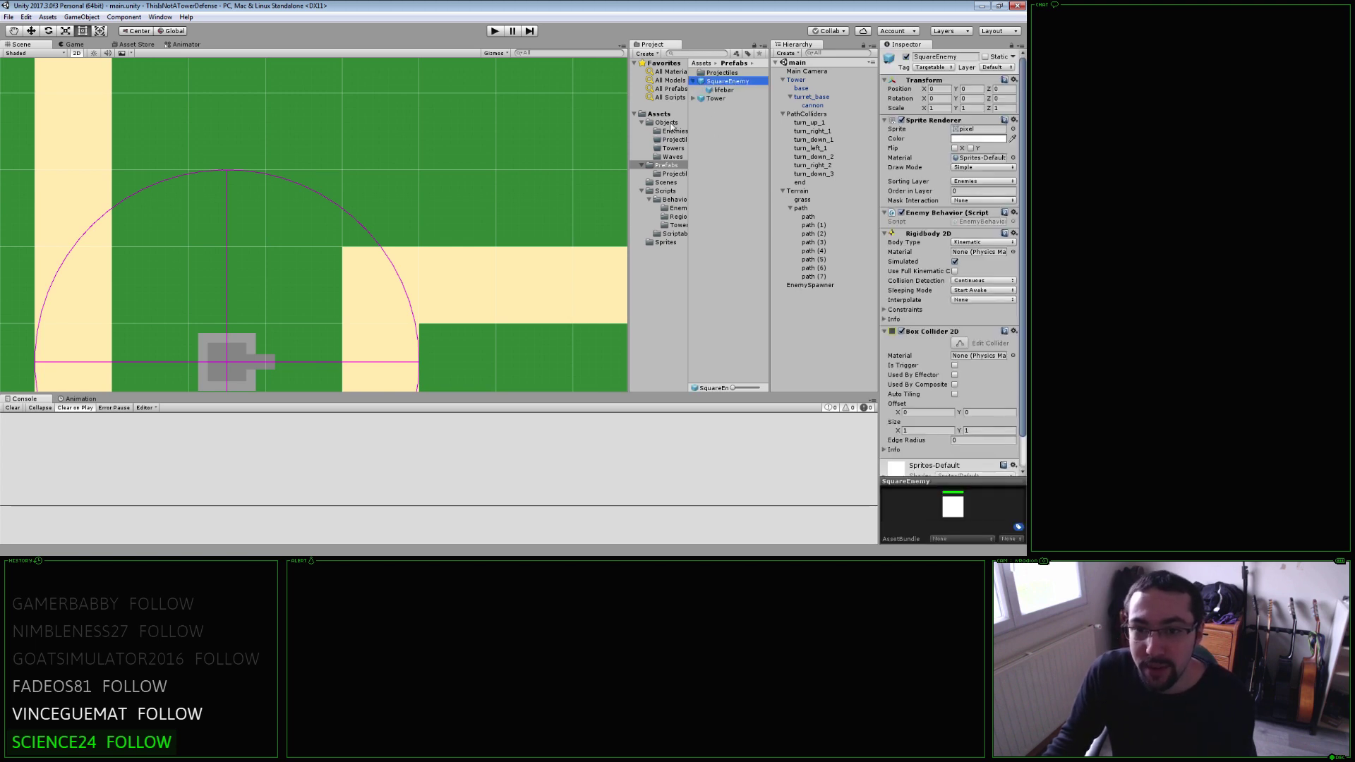
left_click(672, 131)
left_click(727, 73)
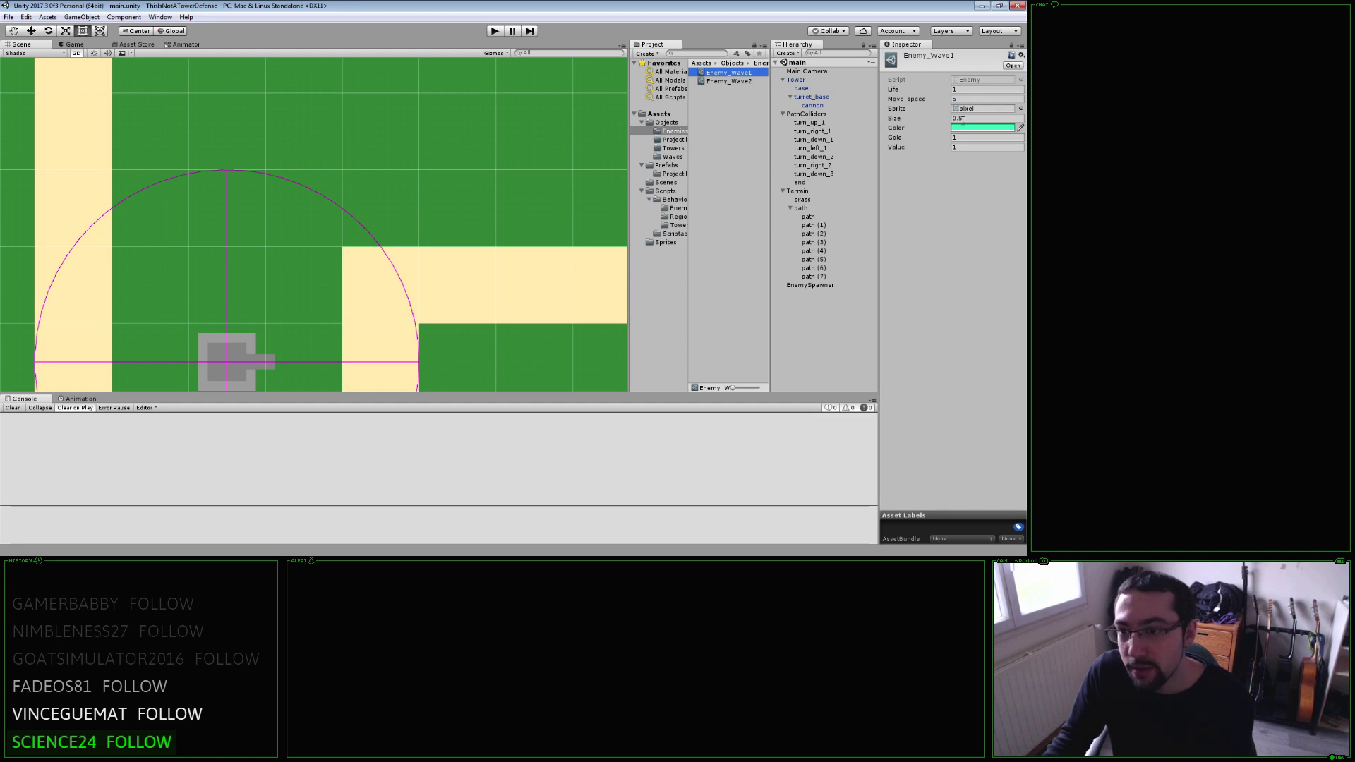
left_click(966, 118)
type("0.1")
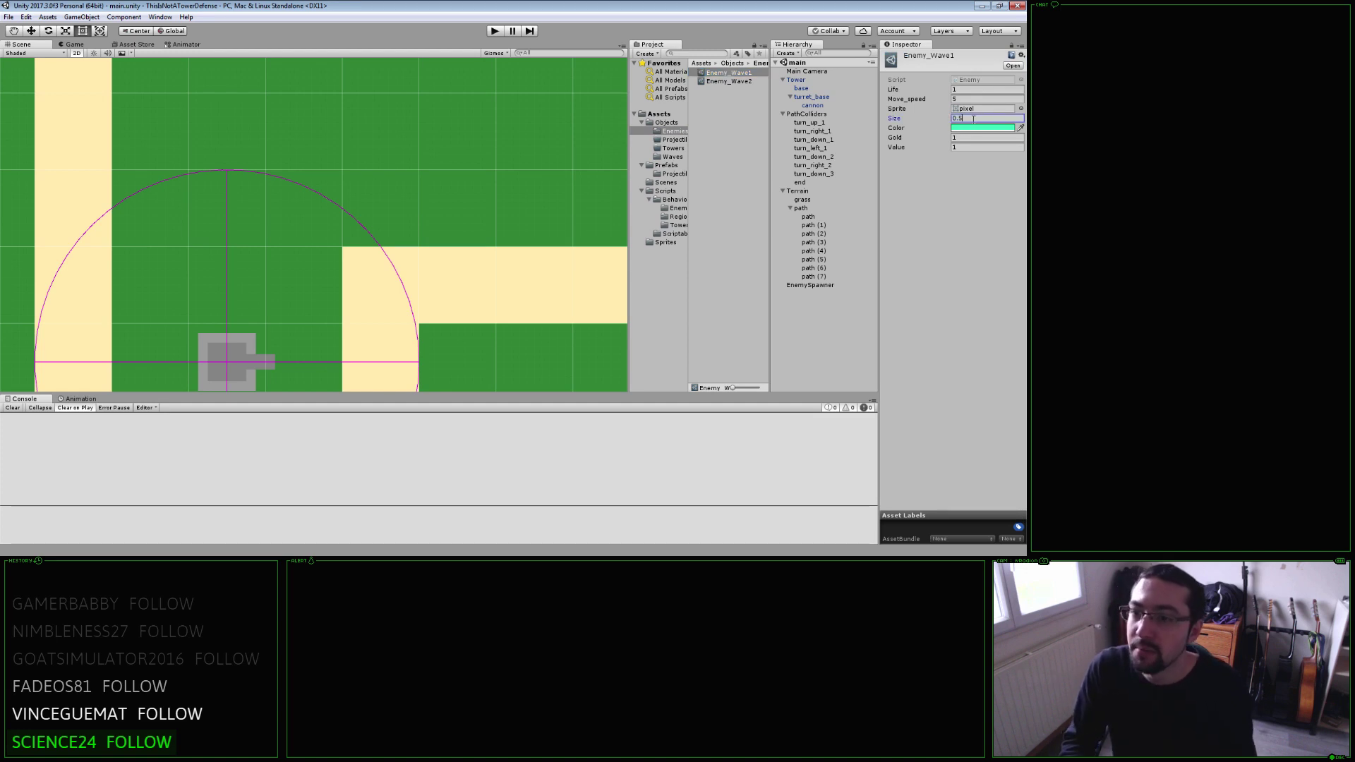
left_click(495, 33)
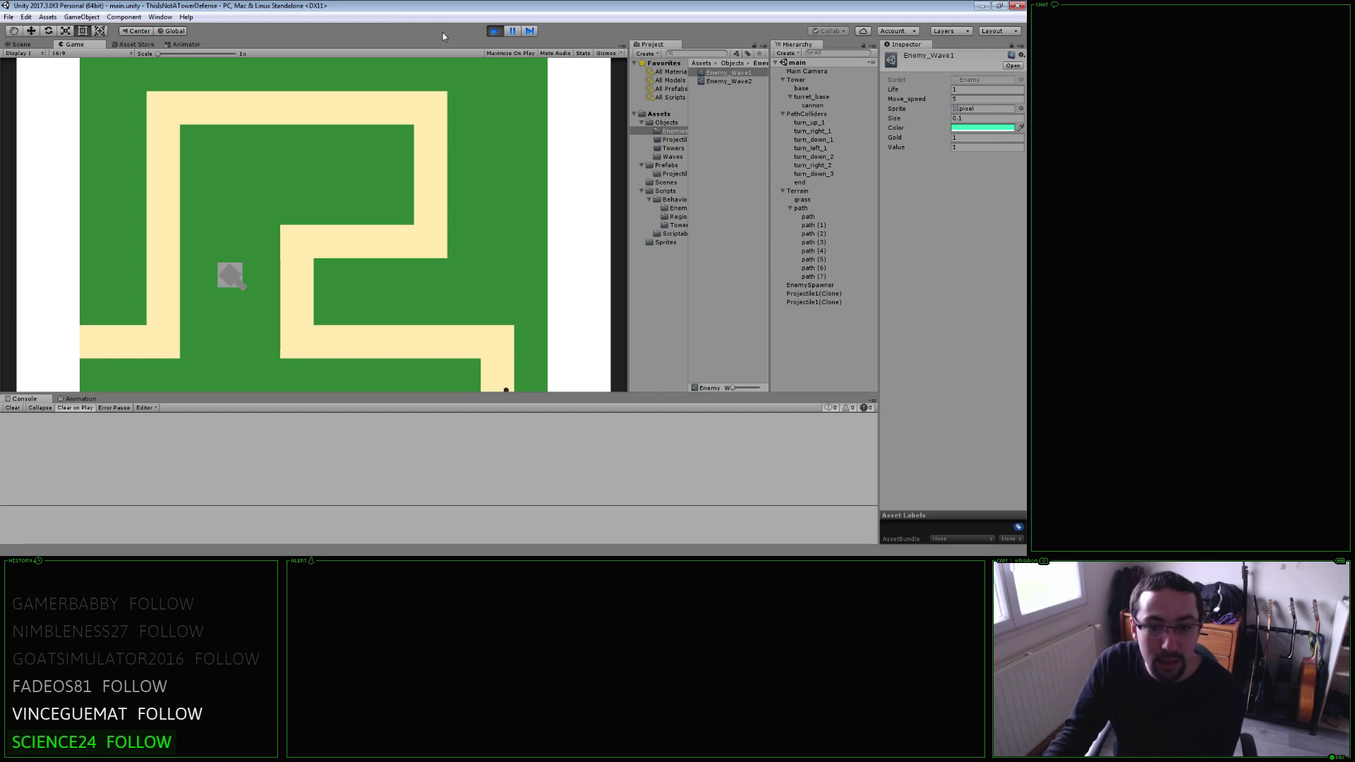
left_click(495, 32)
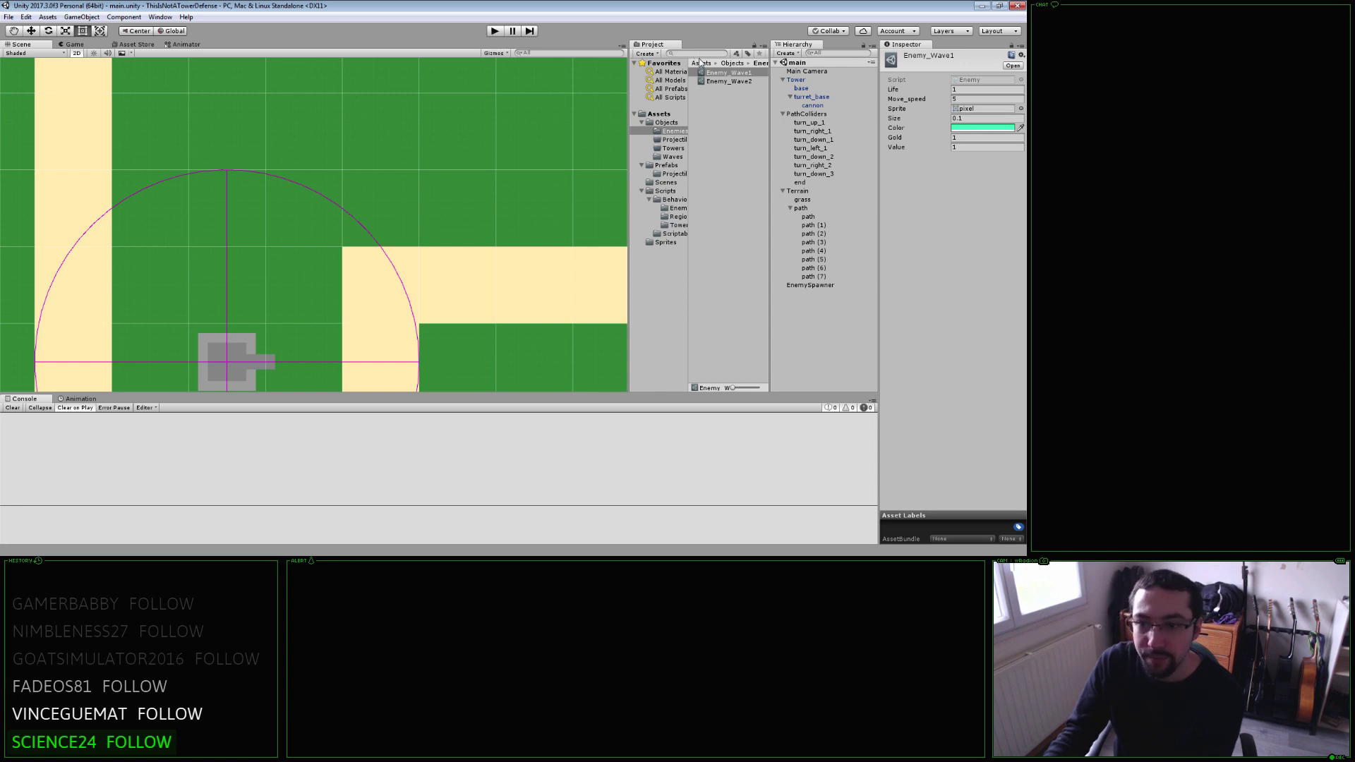
Open Prefabs > Projectiles and select Projectile1 to inspect its components.
left_click(961, 98)
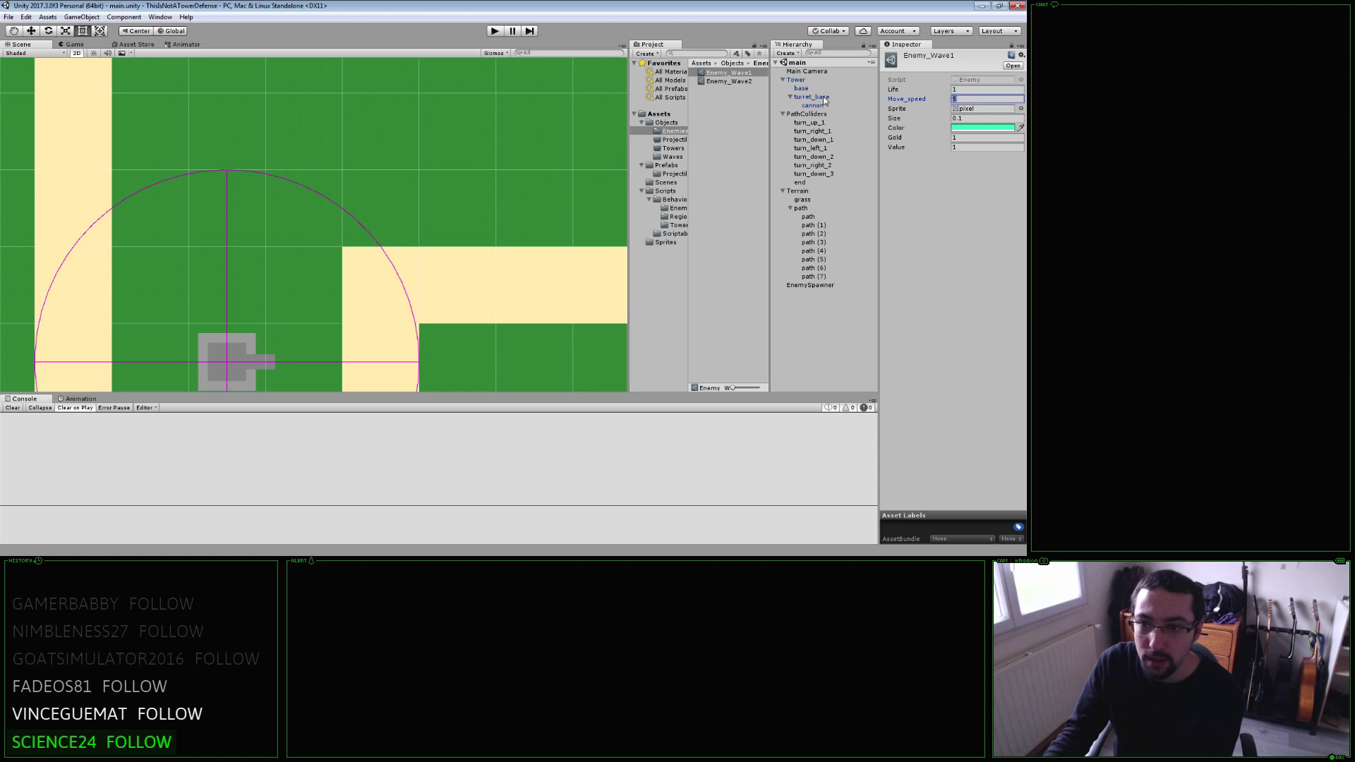
left_click(674, 140)
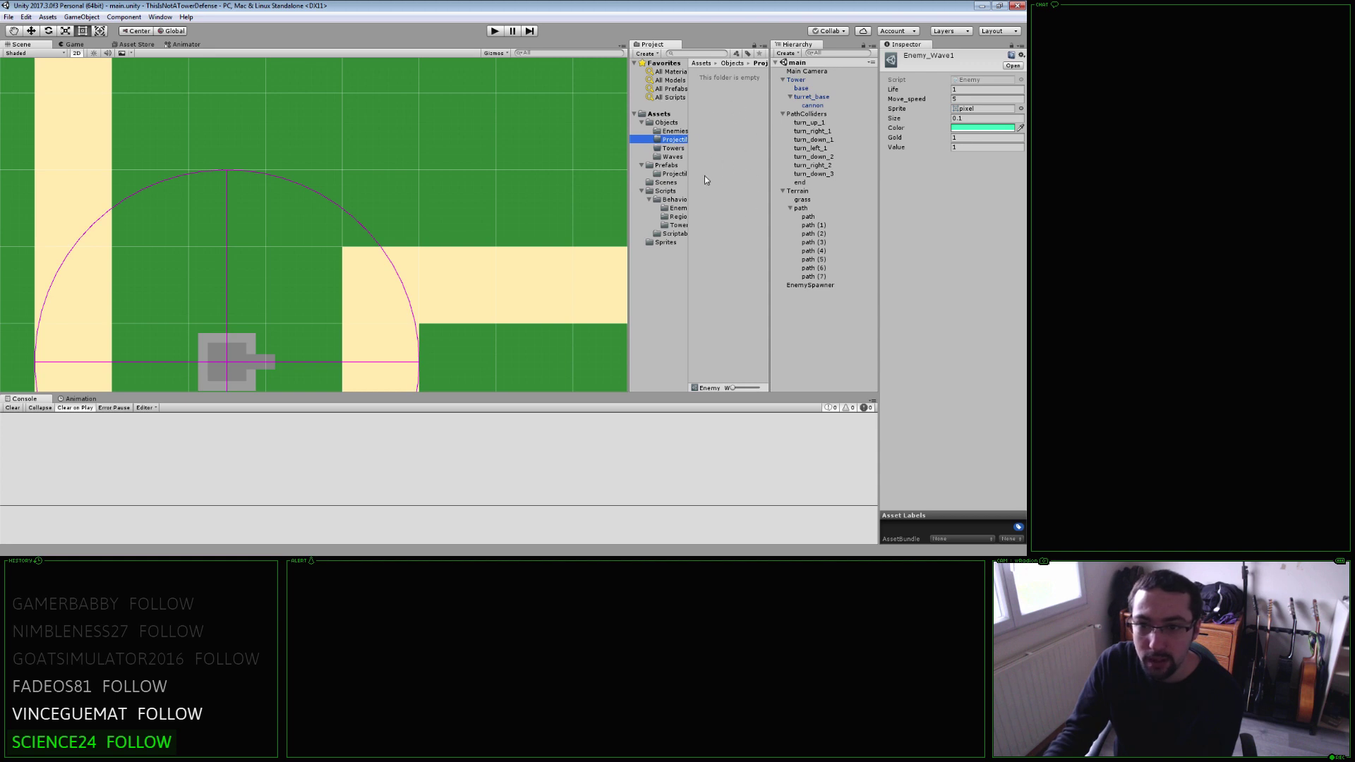
left_click(675, 175)
left_click(723, 72)
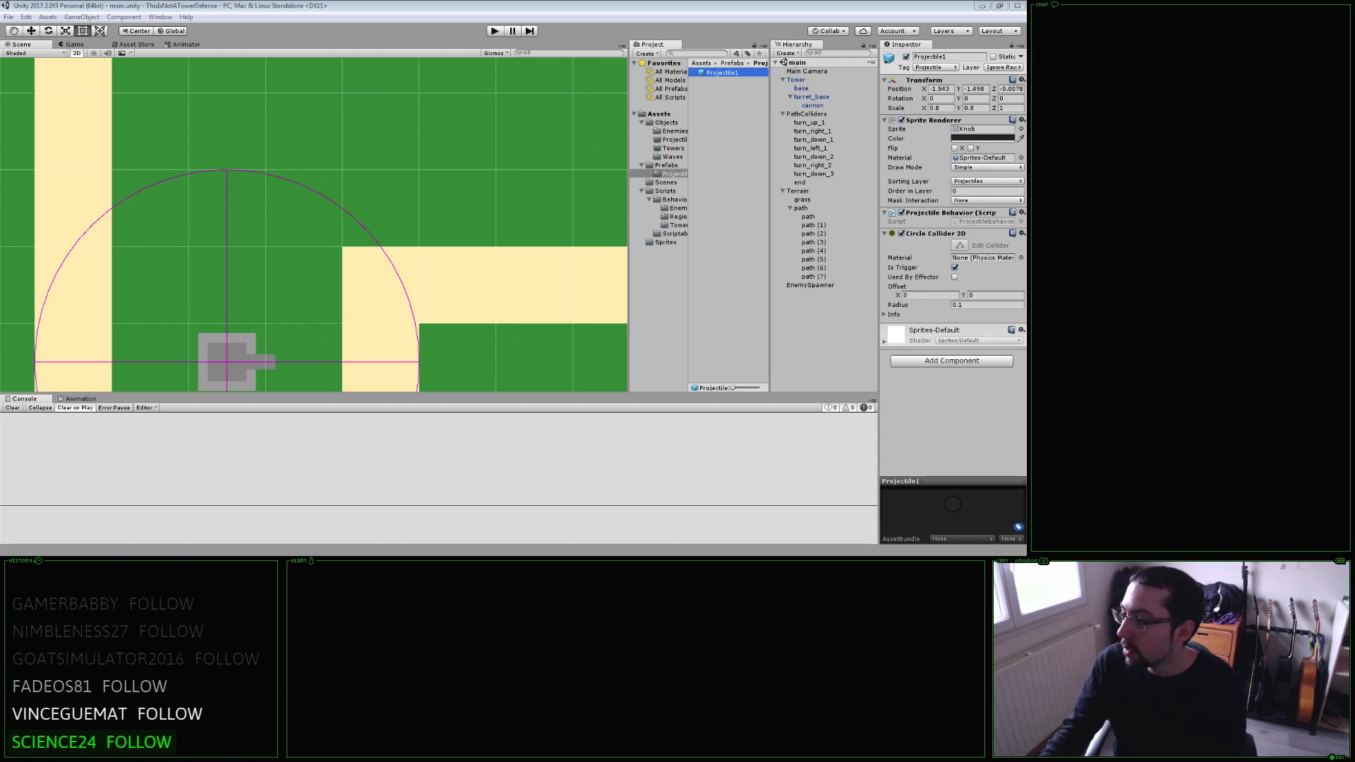
In MonoDevelop, review ProjectileBehavior.cs's speed field and Init parameters.
key("alt+Tab")
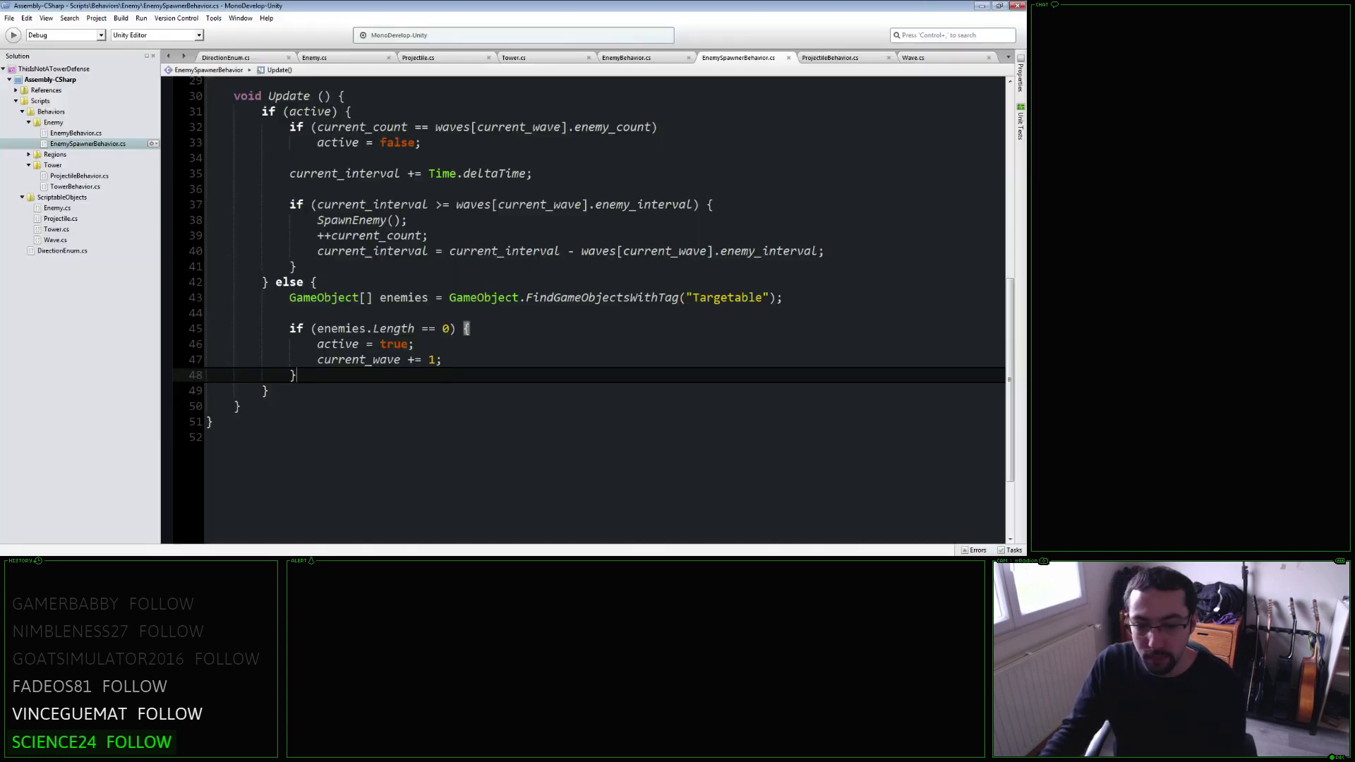
left_click(831, 58)
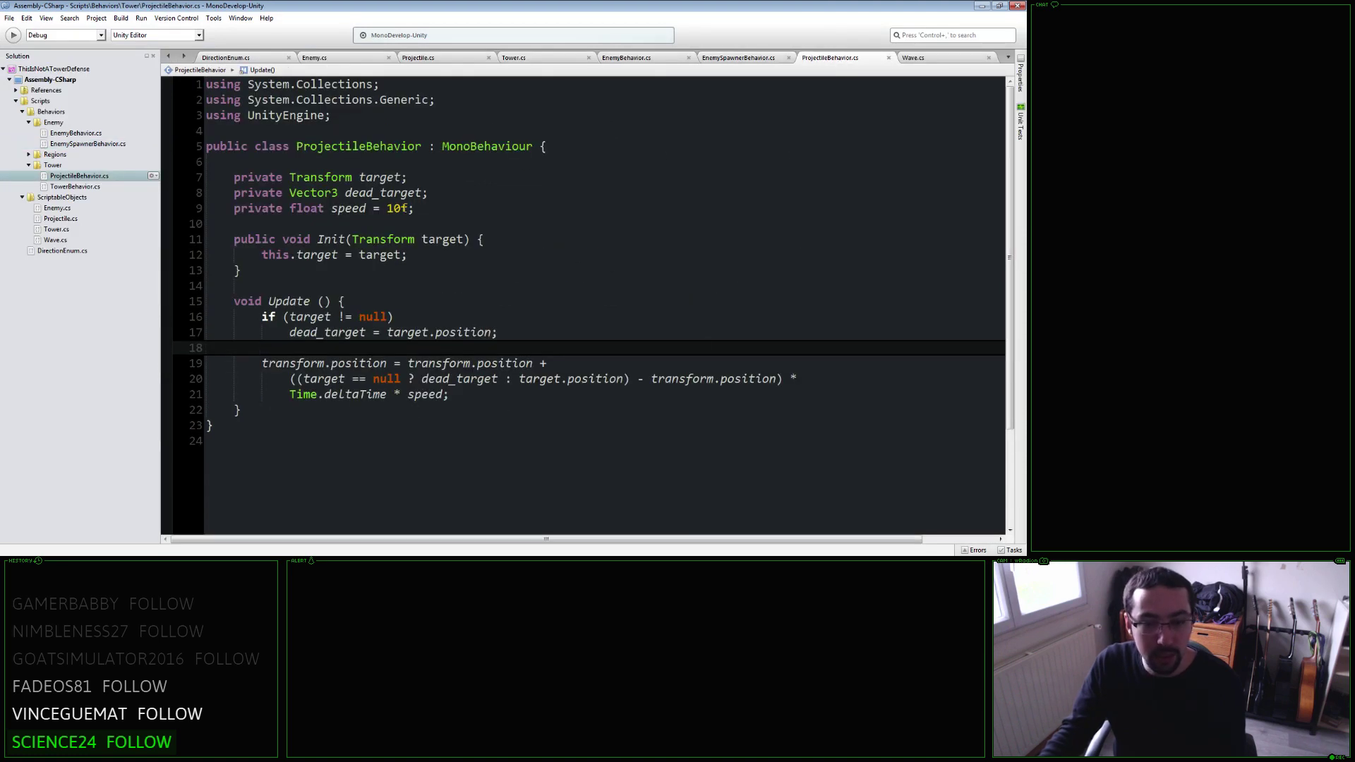
left_click(416, 208)
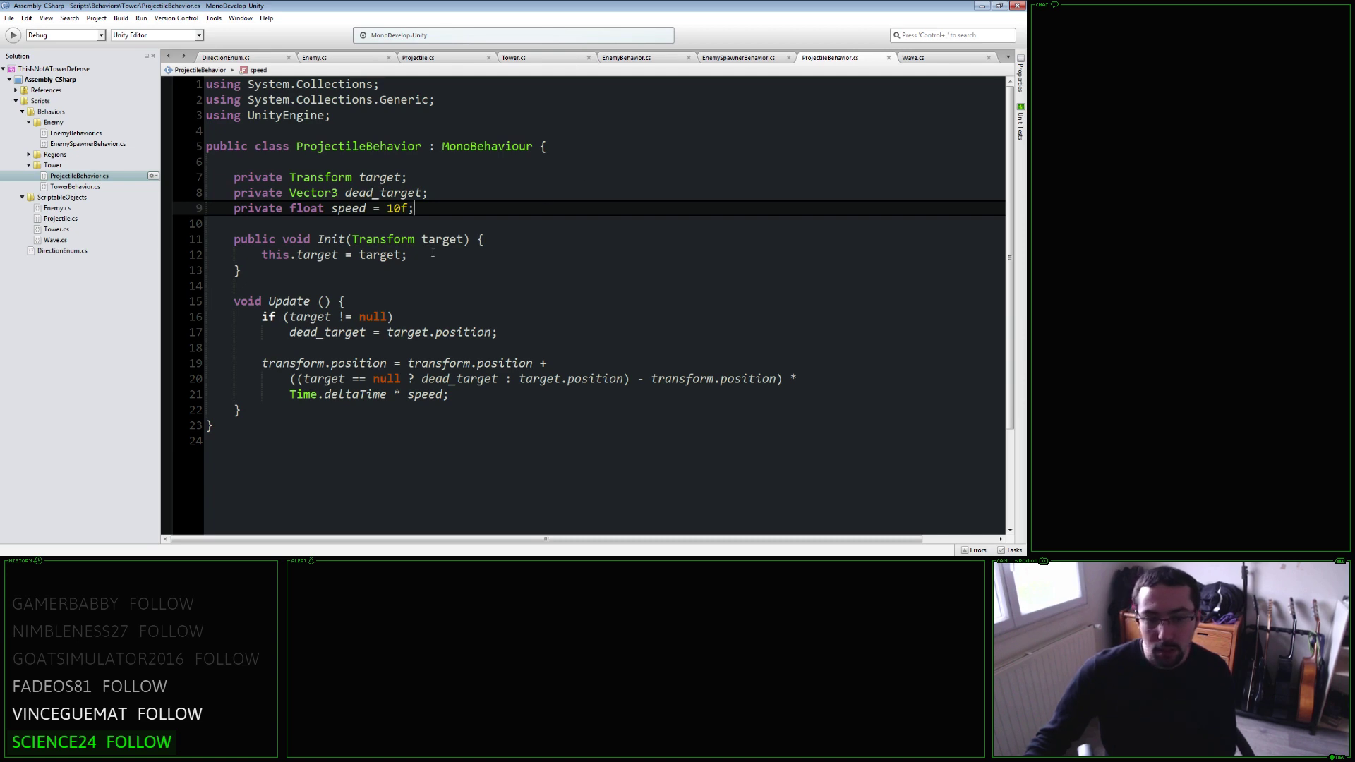
left_click(351, 237)
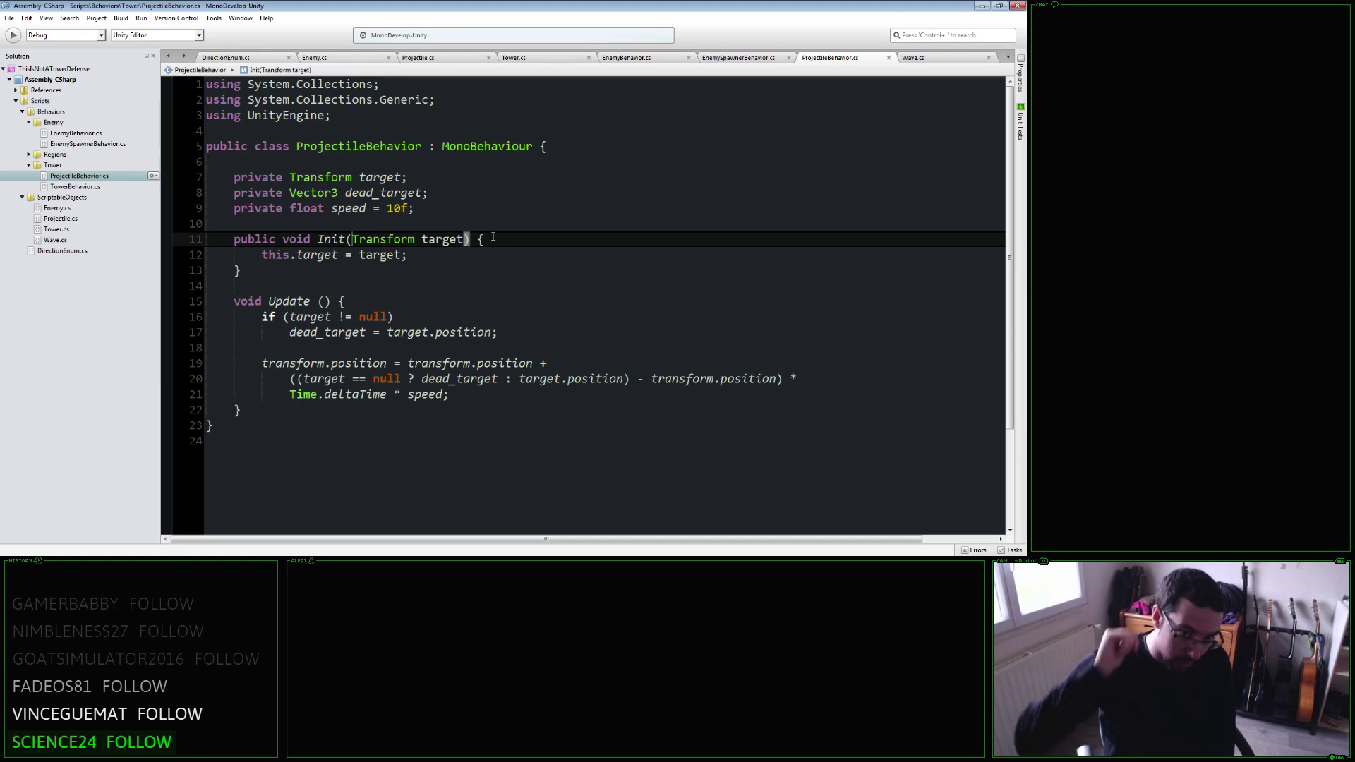
Add a public float speed field to the Projectile class and save.
left_click(438, 59)
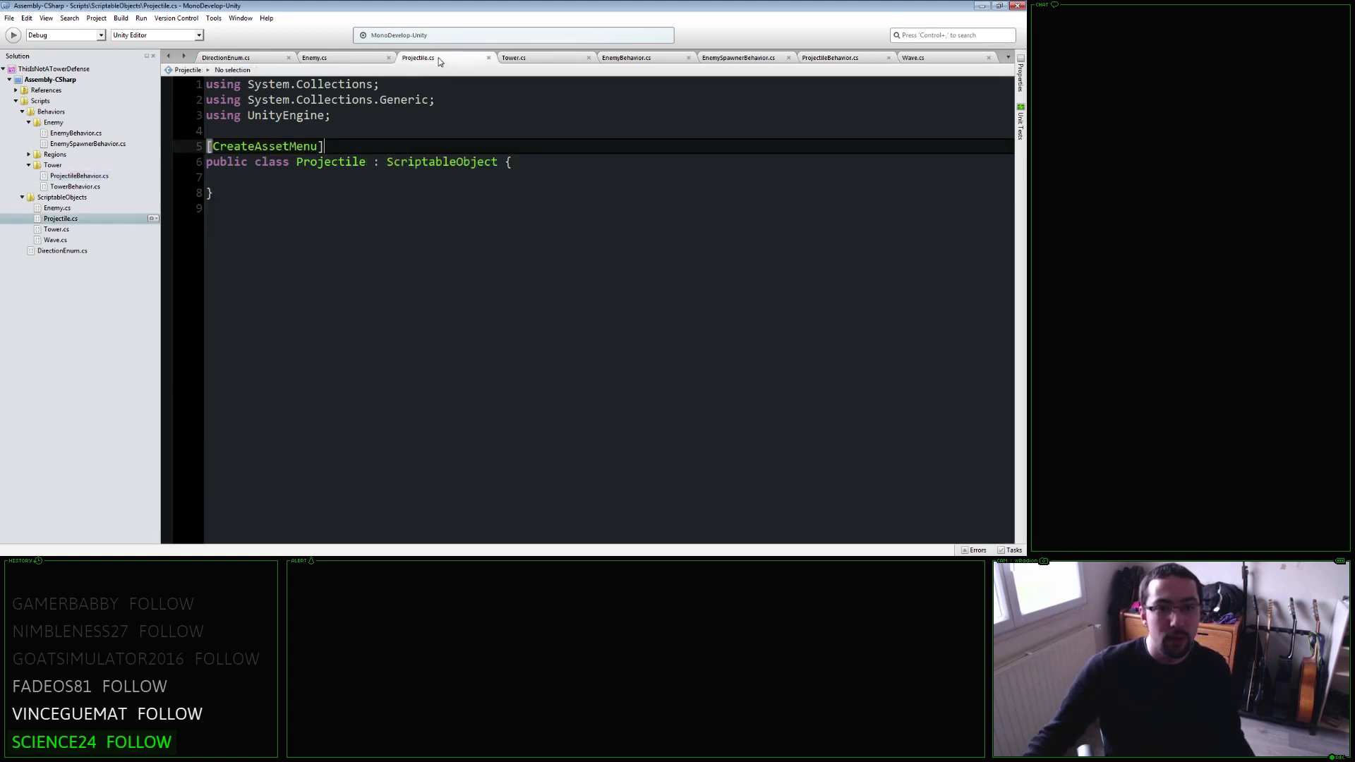
left_click(385, 174)
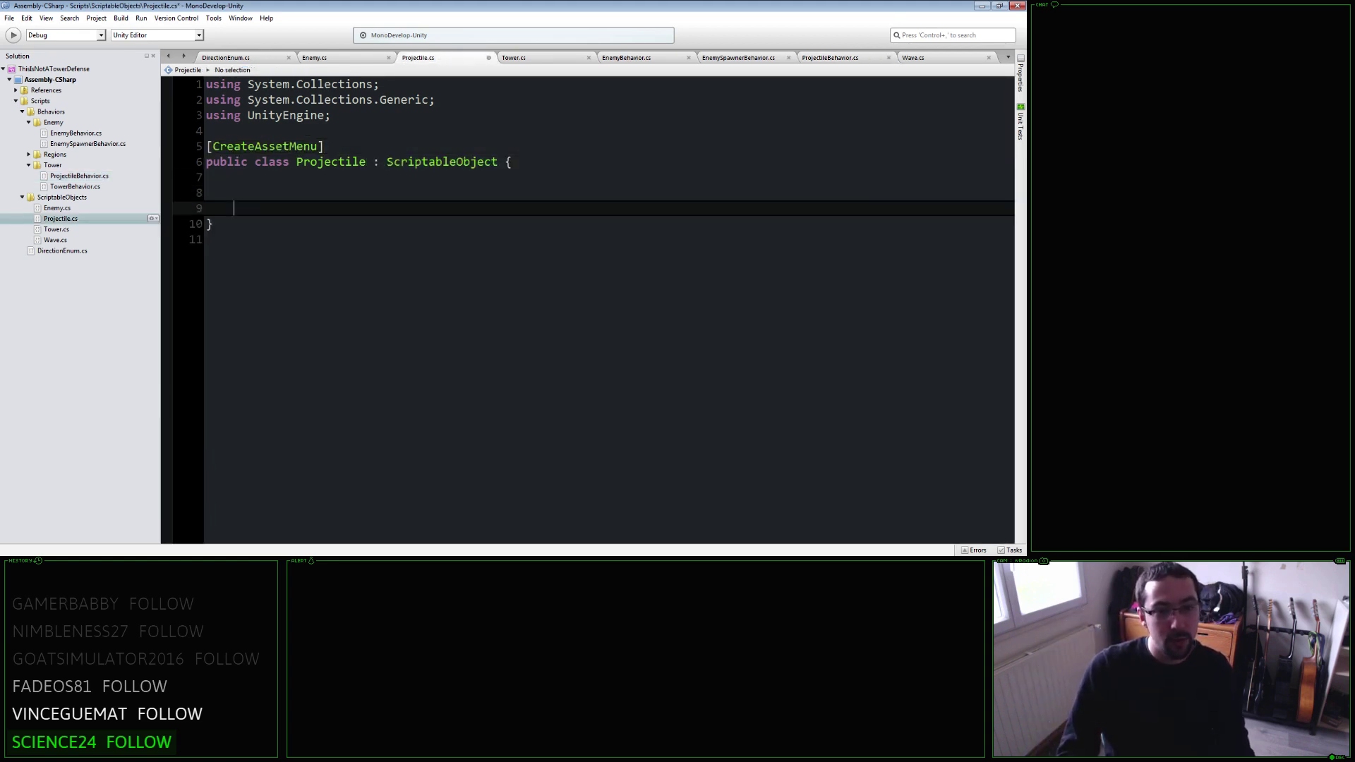
key("Return")
key("Return")
key("Up")
type("public ")
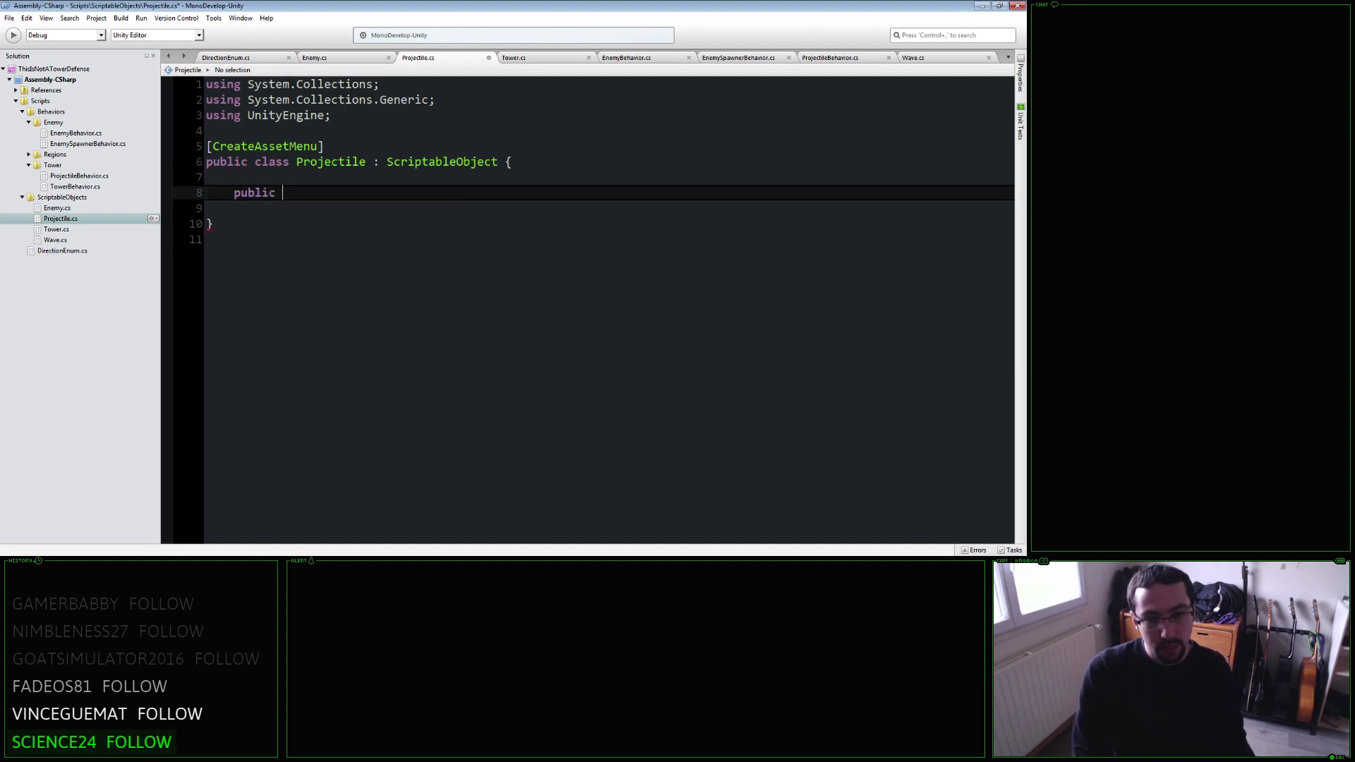
type("floqt spe")
key("BackSpace")
key("BackSpace")
key("BackSpace")
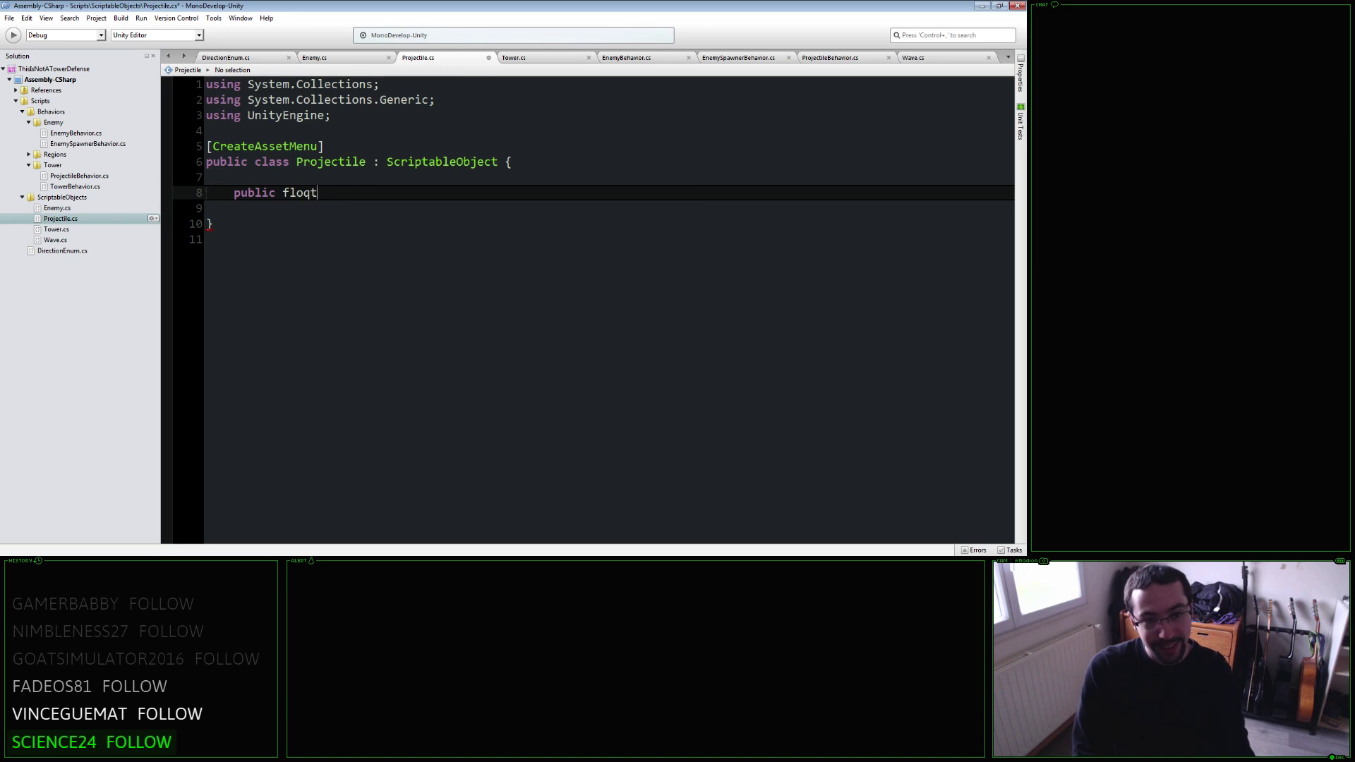
key("BackSpace")
key("BackSpace")
type("at speed;")
key("ctrl+s")
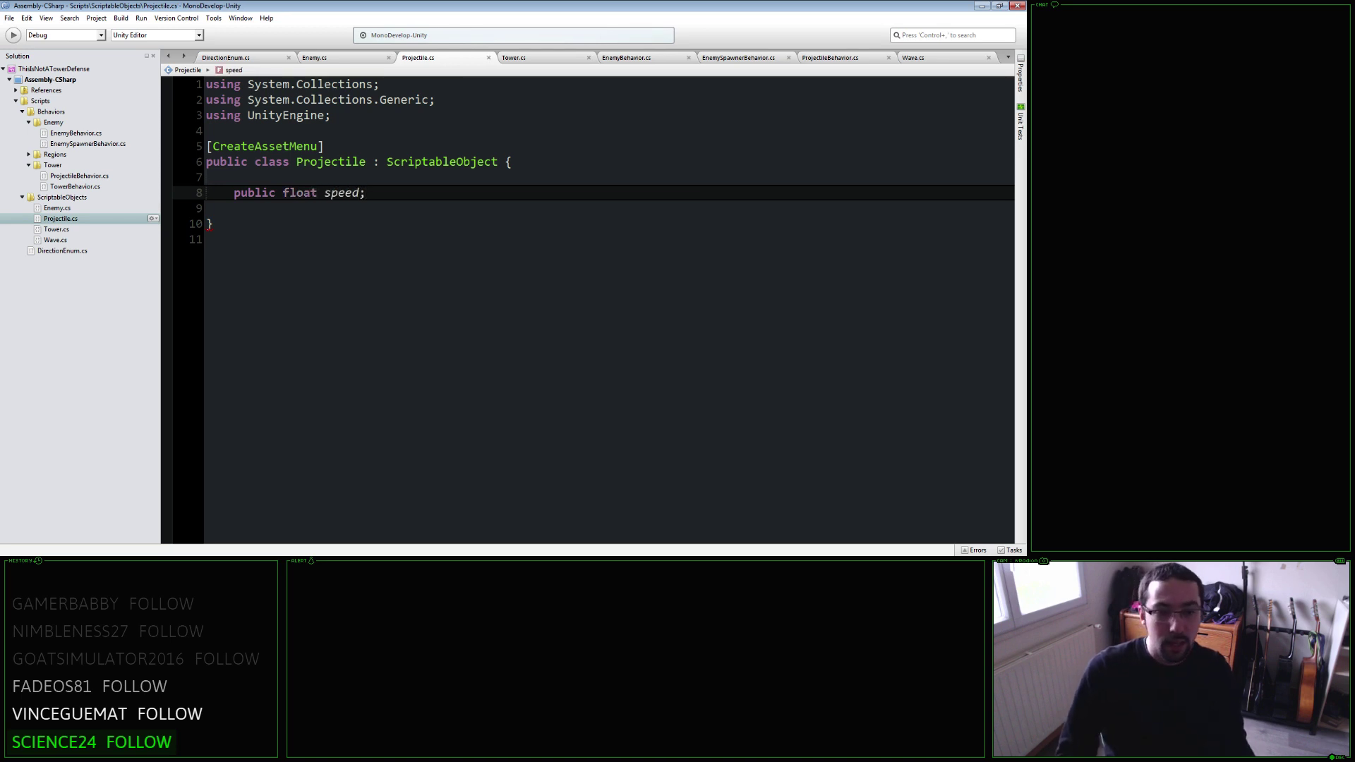
Add public Sprite sprite, Color color and float size fields, then return to Unity.
key("Return")
type("public ")
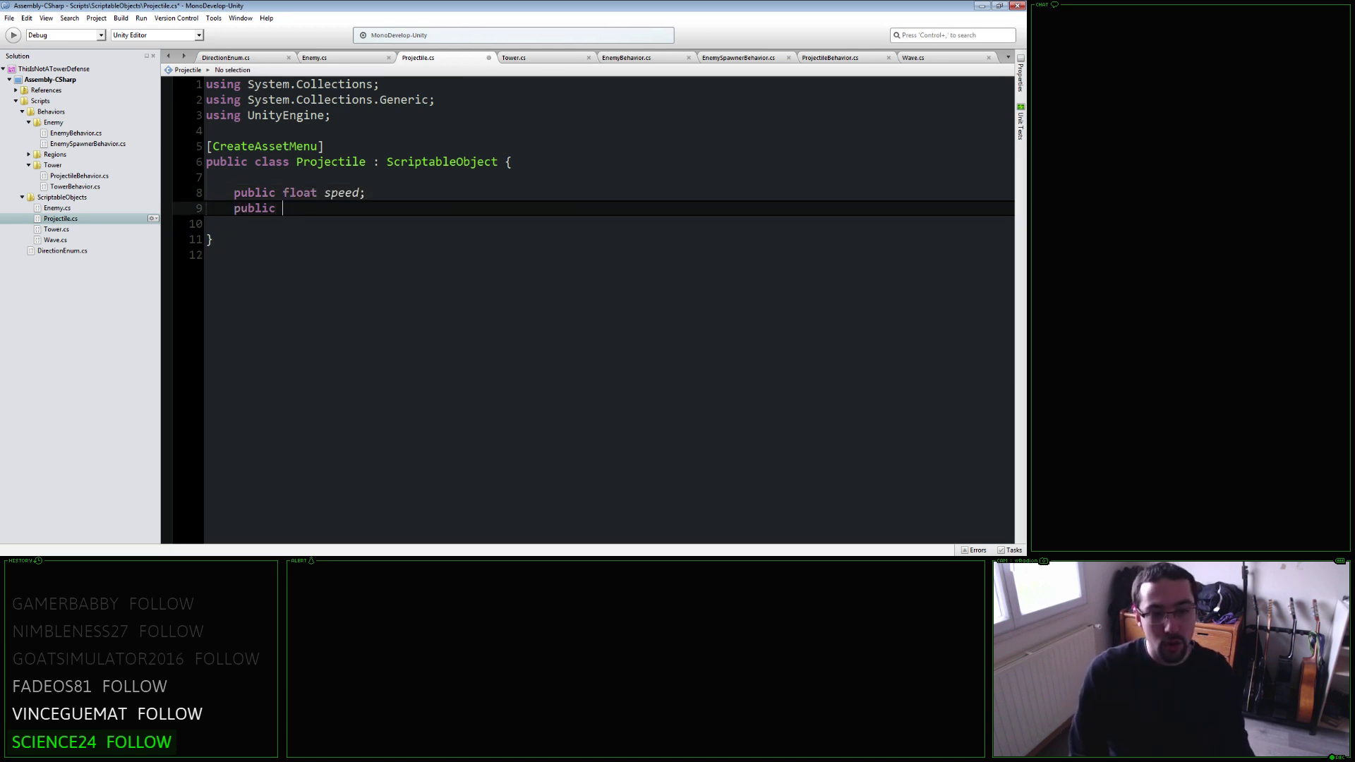
type("Sprite sprite;")
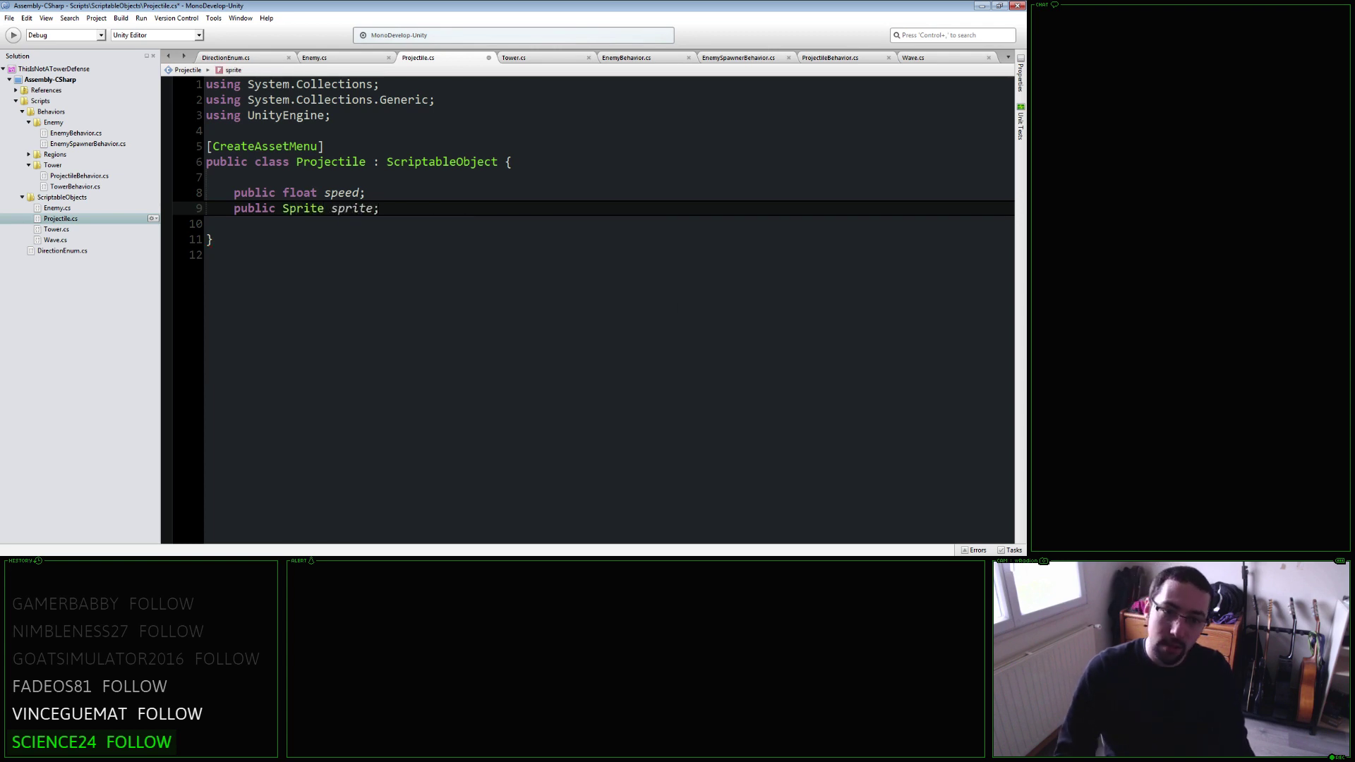
key("Return")
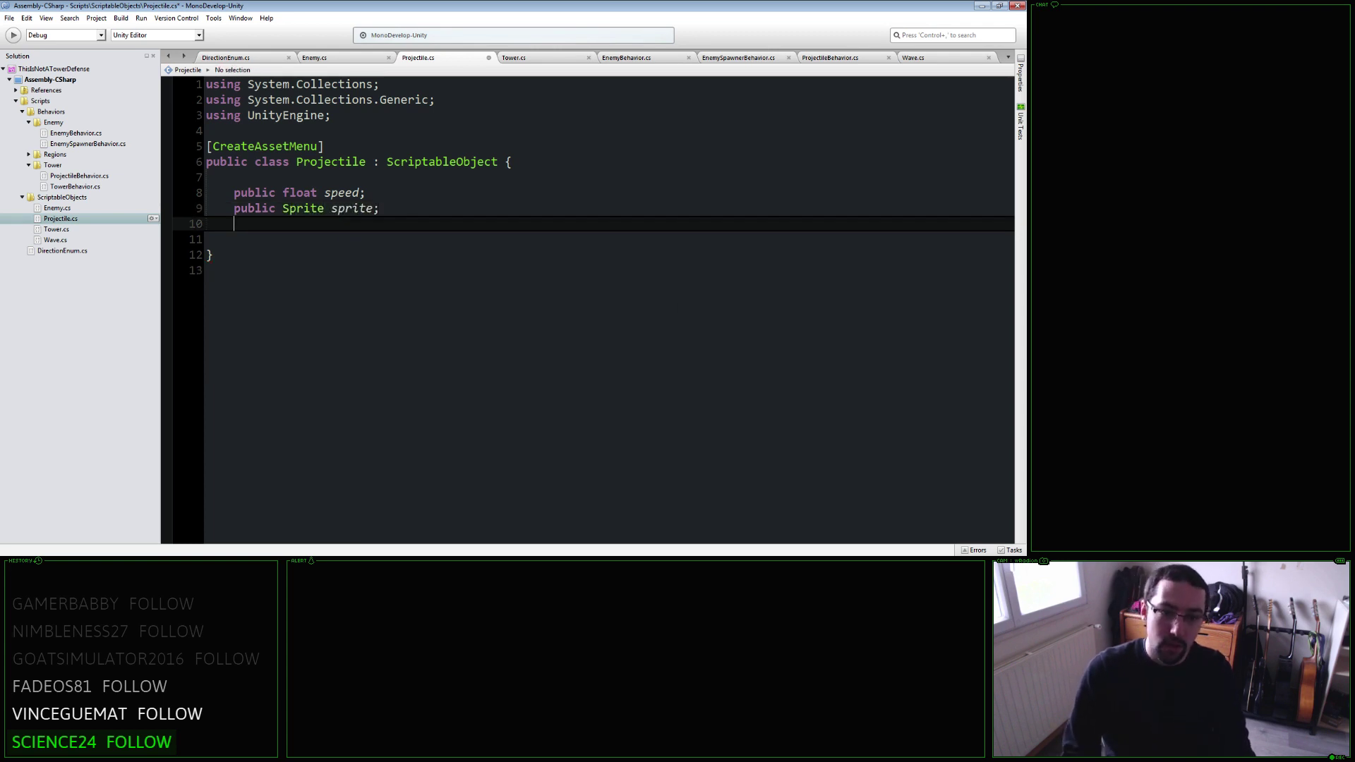
type("public C")
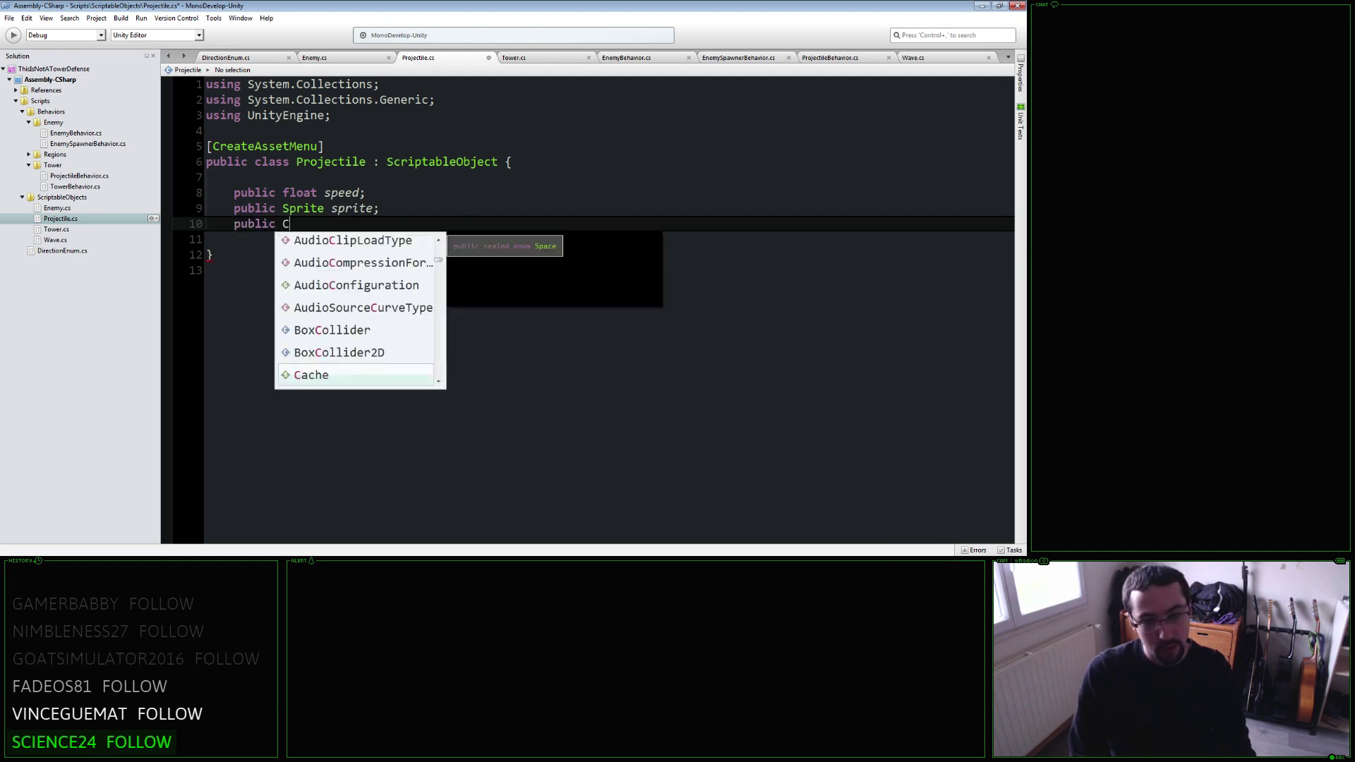
type("olor color;")
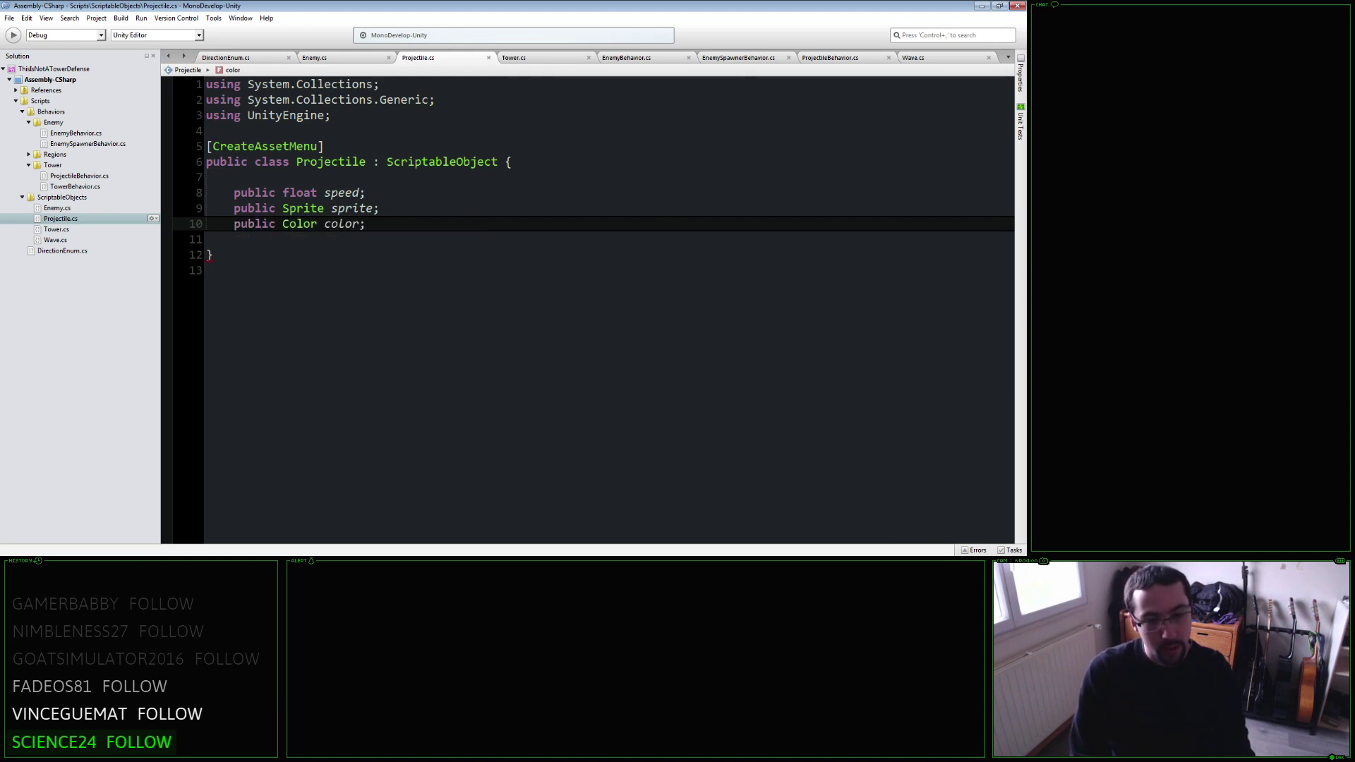
key("Return")
type("public float s")
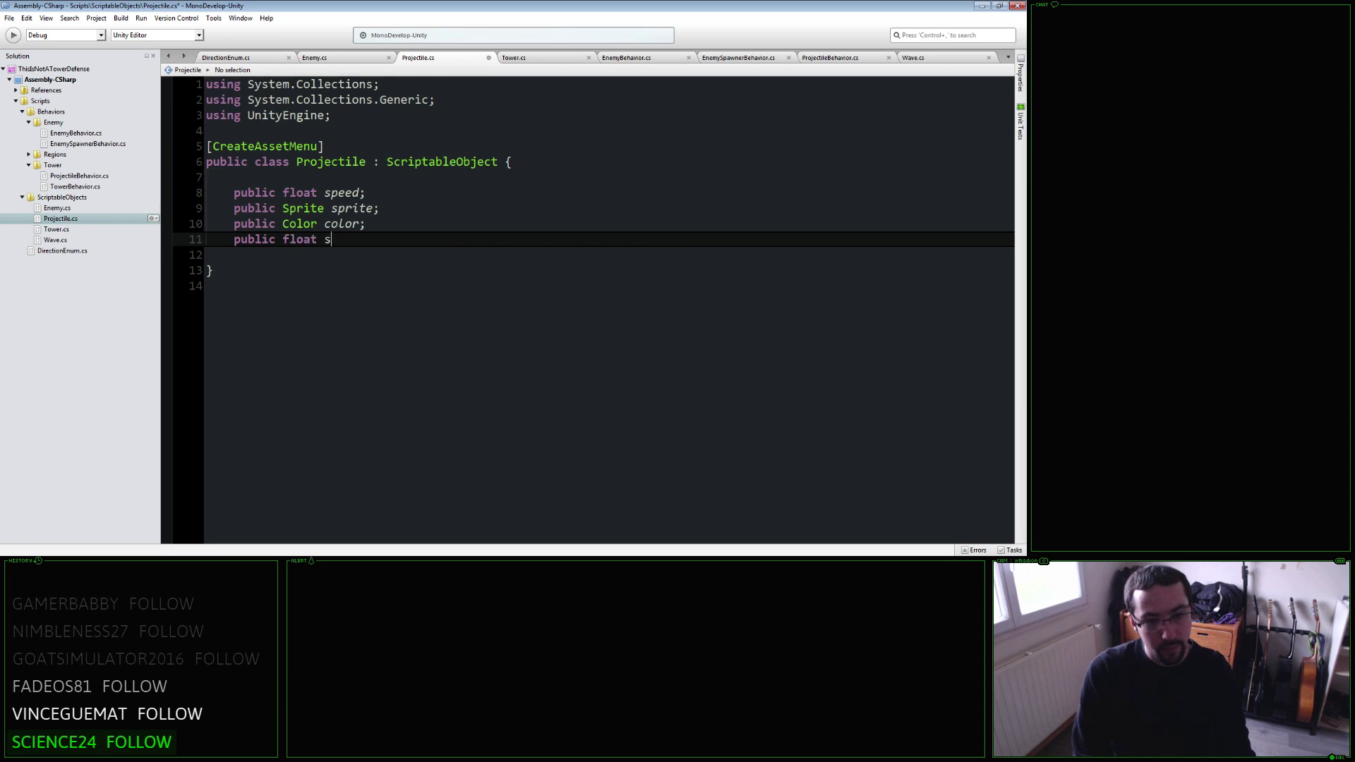
type("ize;")
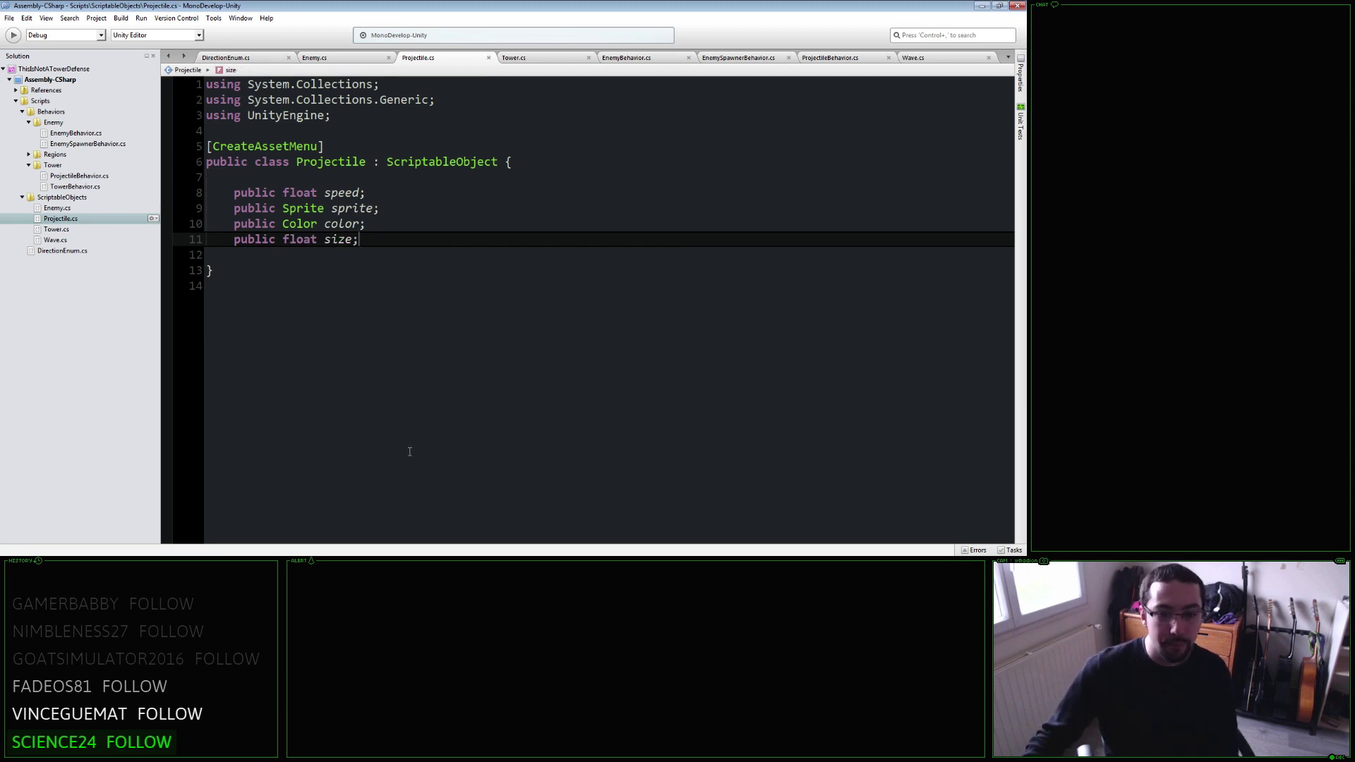
key("alt+Tab")
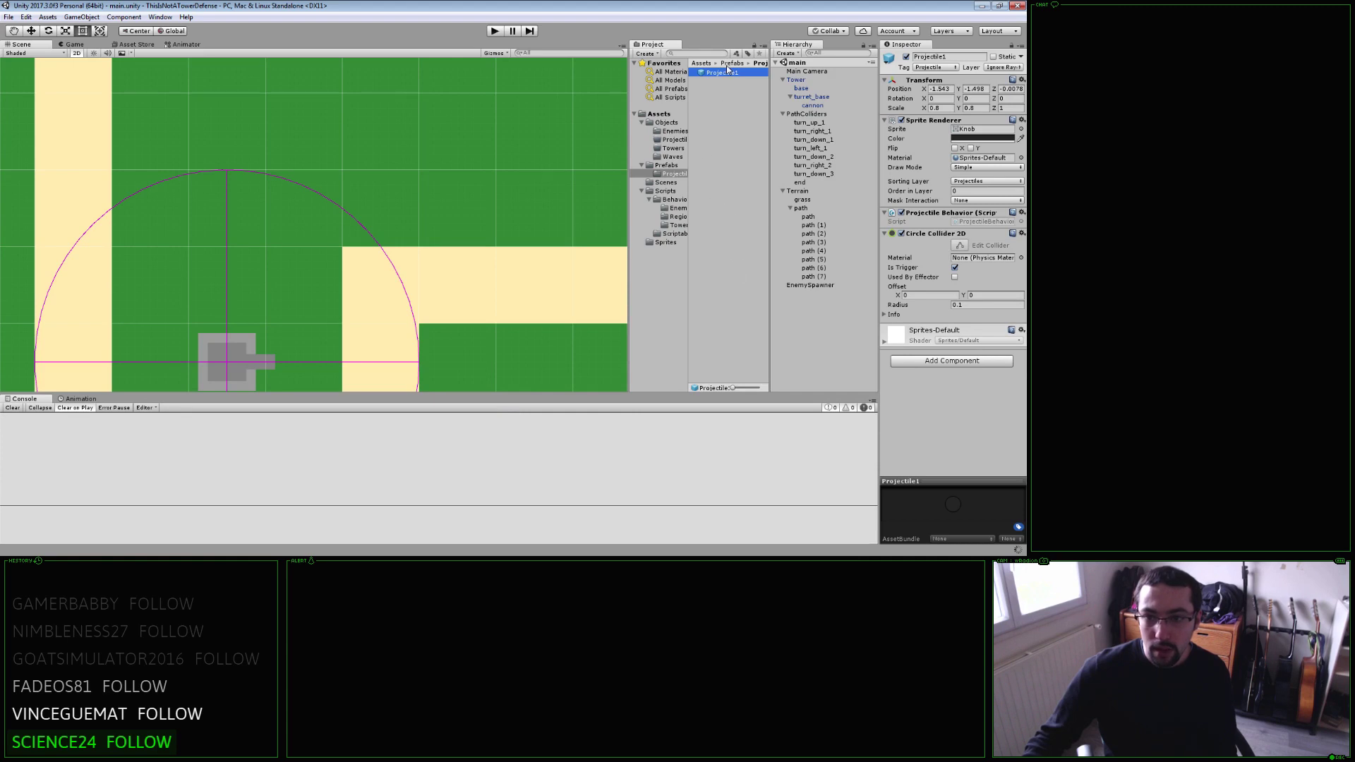
Rename the Projectile1 prefab to CircleProjectile.
left_click(961, 59)
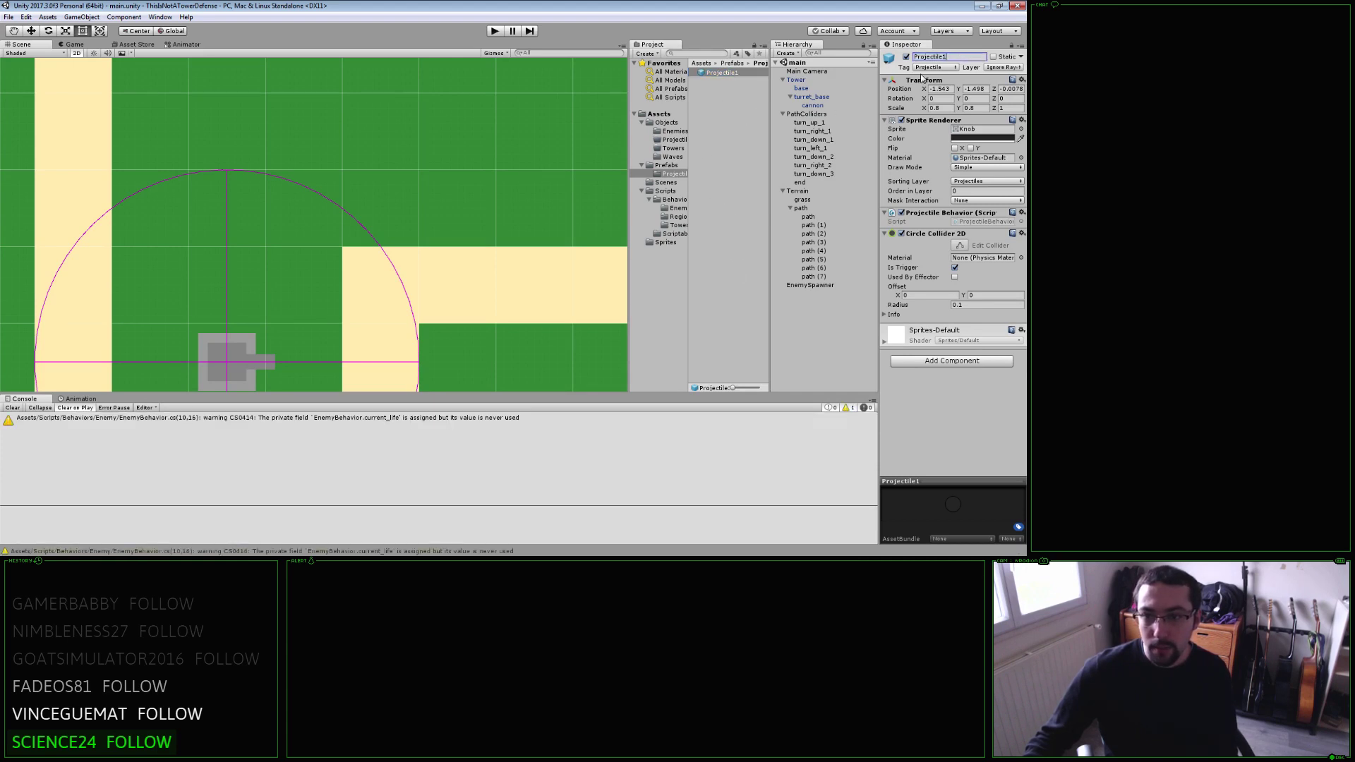
key("BackSpace")
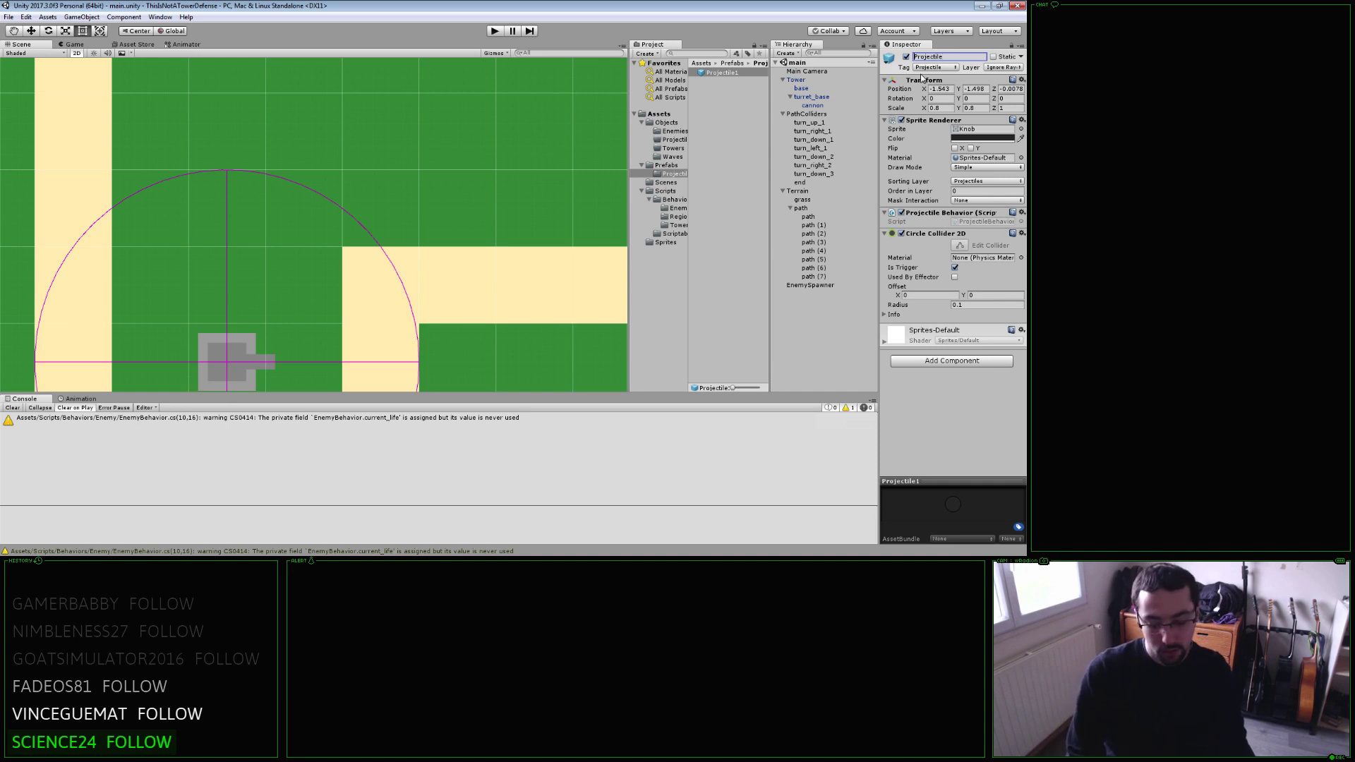
key("Home")
type("Circle")
key("Return")
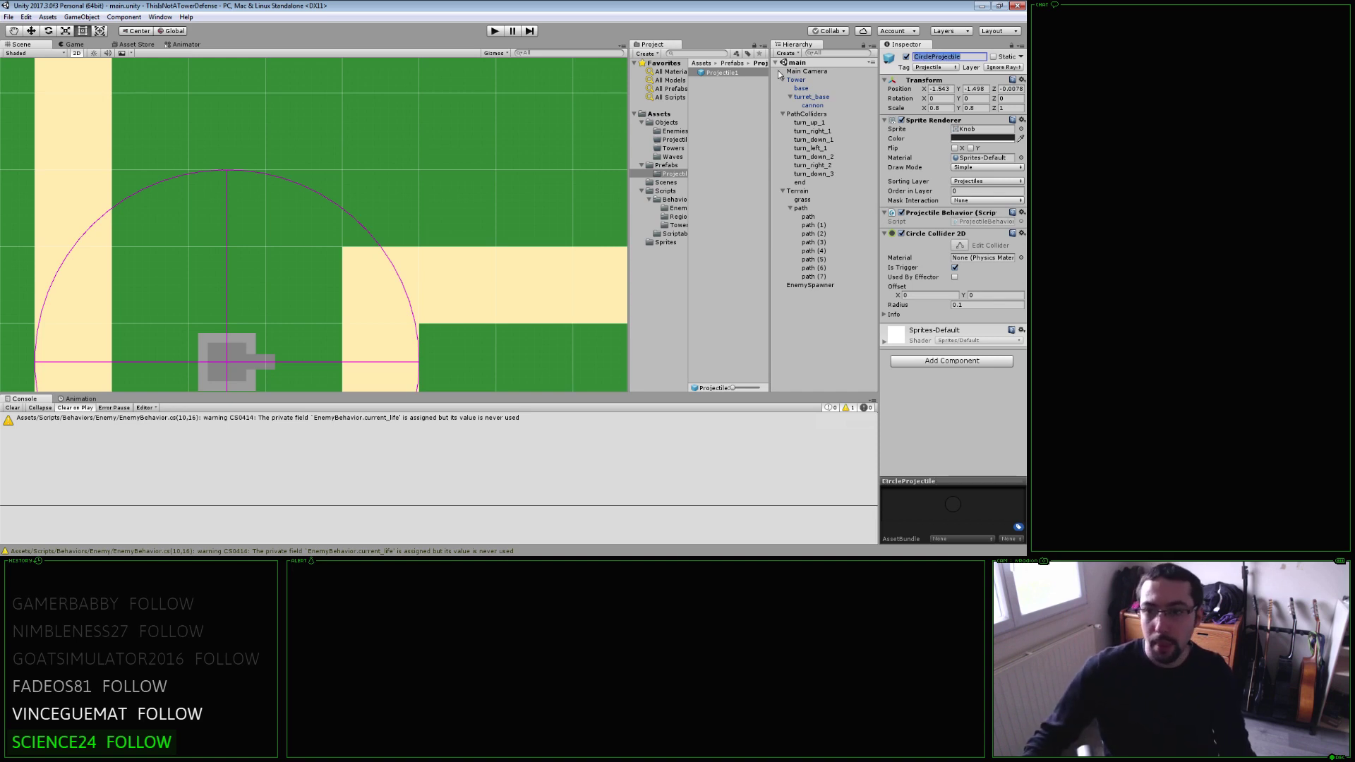
left_click(755, 73)
key("Home")
type("C")
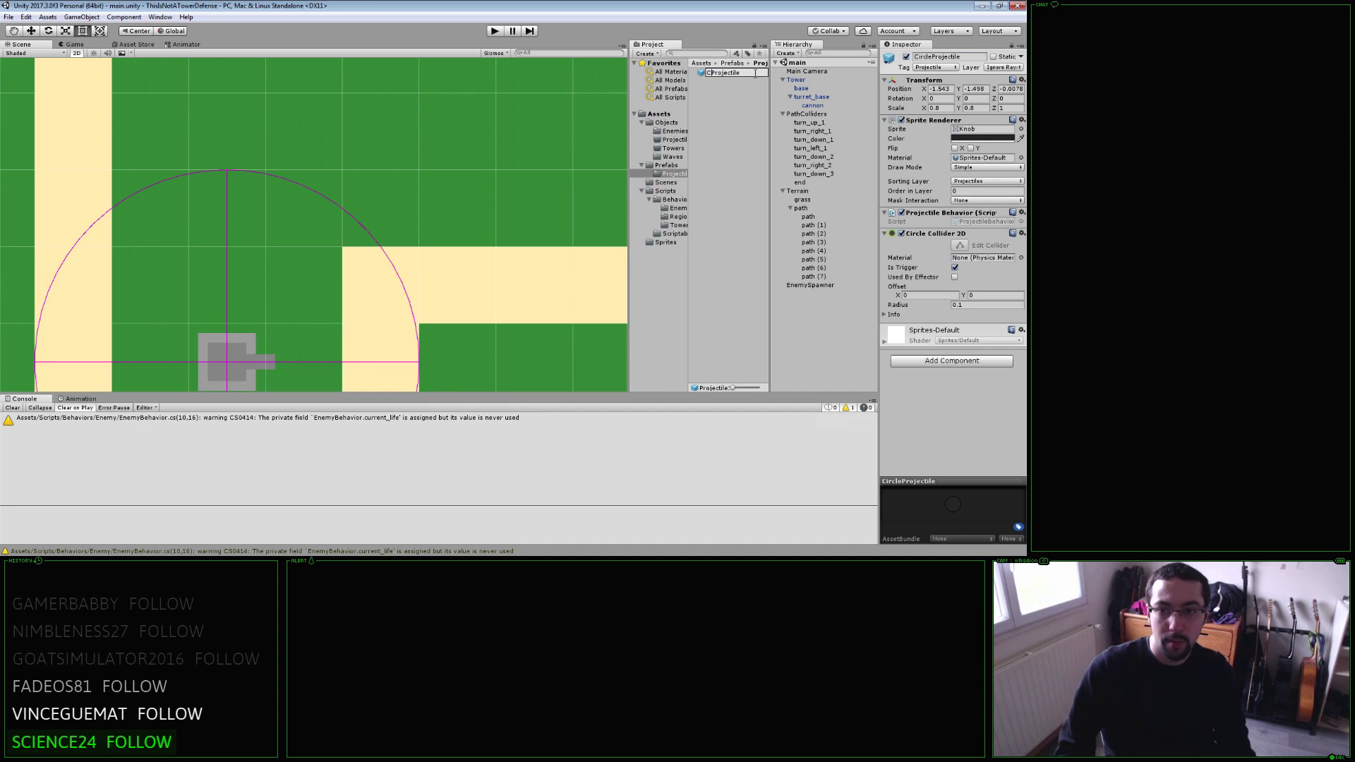
type("ircle")
key("Return")
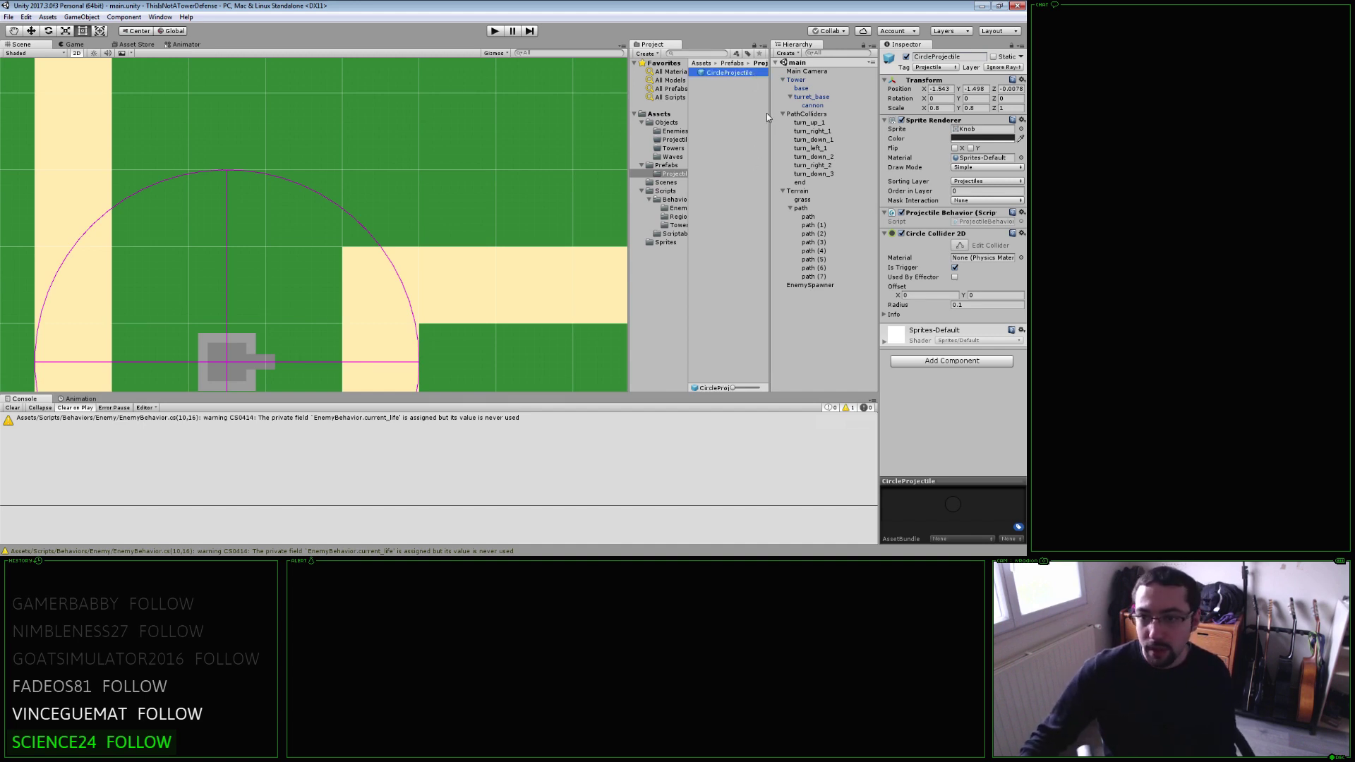
Collapse the Tower, PathColliders and Terrain groups in the Hierarchy, then go to MonoDevelop.
left_click(782, 80)
left_click(783, 88)
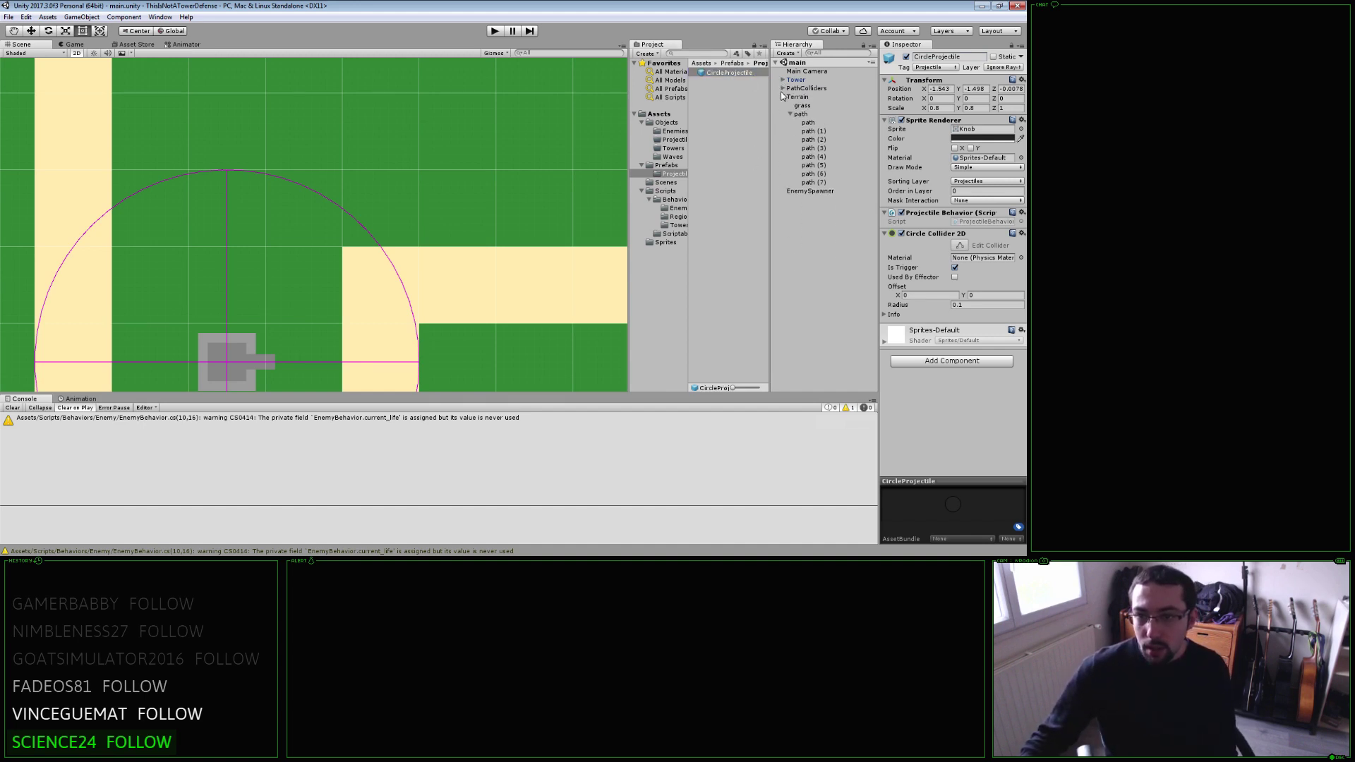
left_click(783, 97)
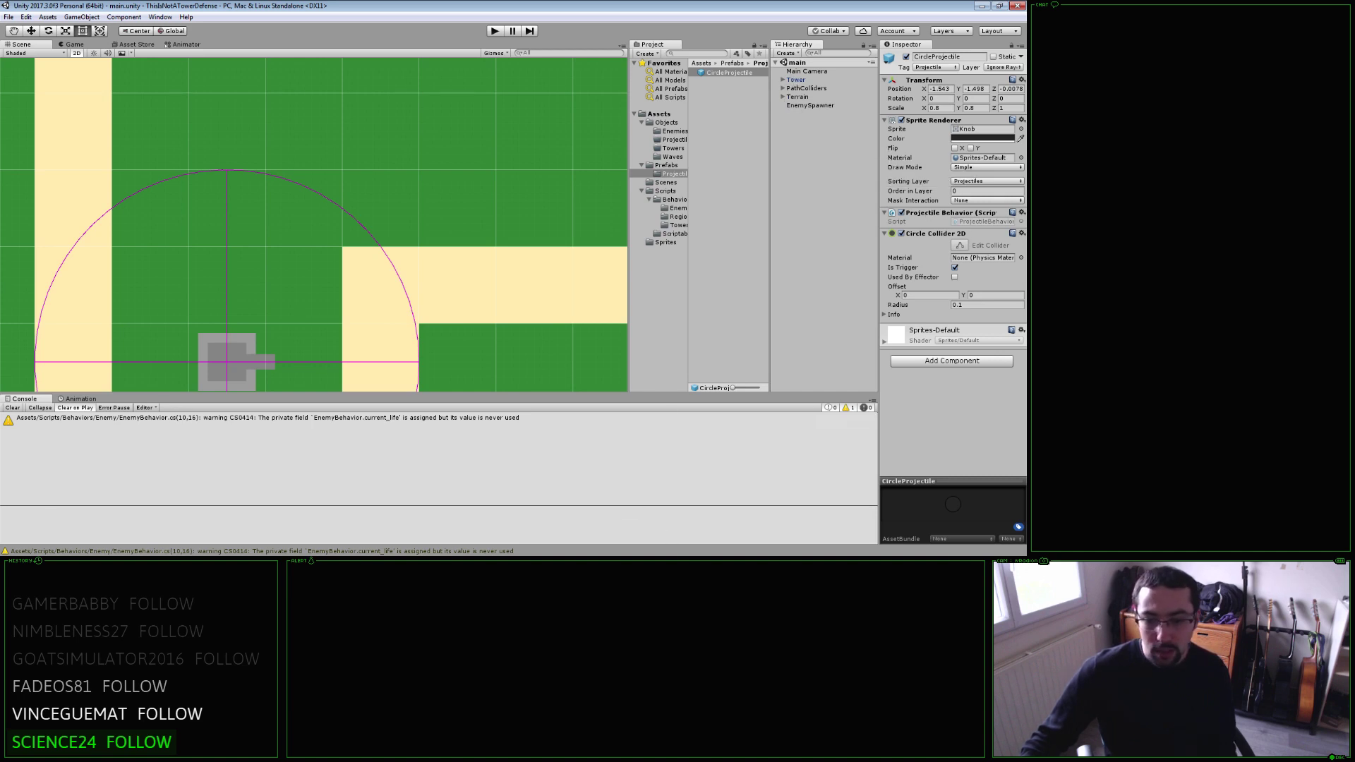
key("alt+Tab")
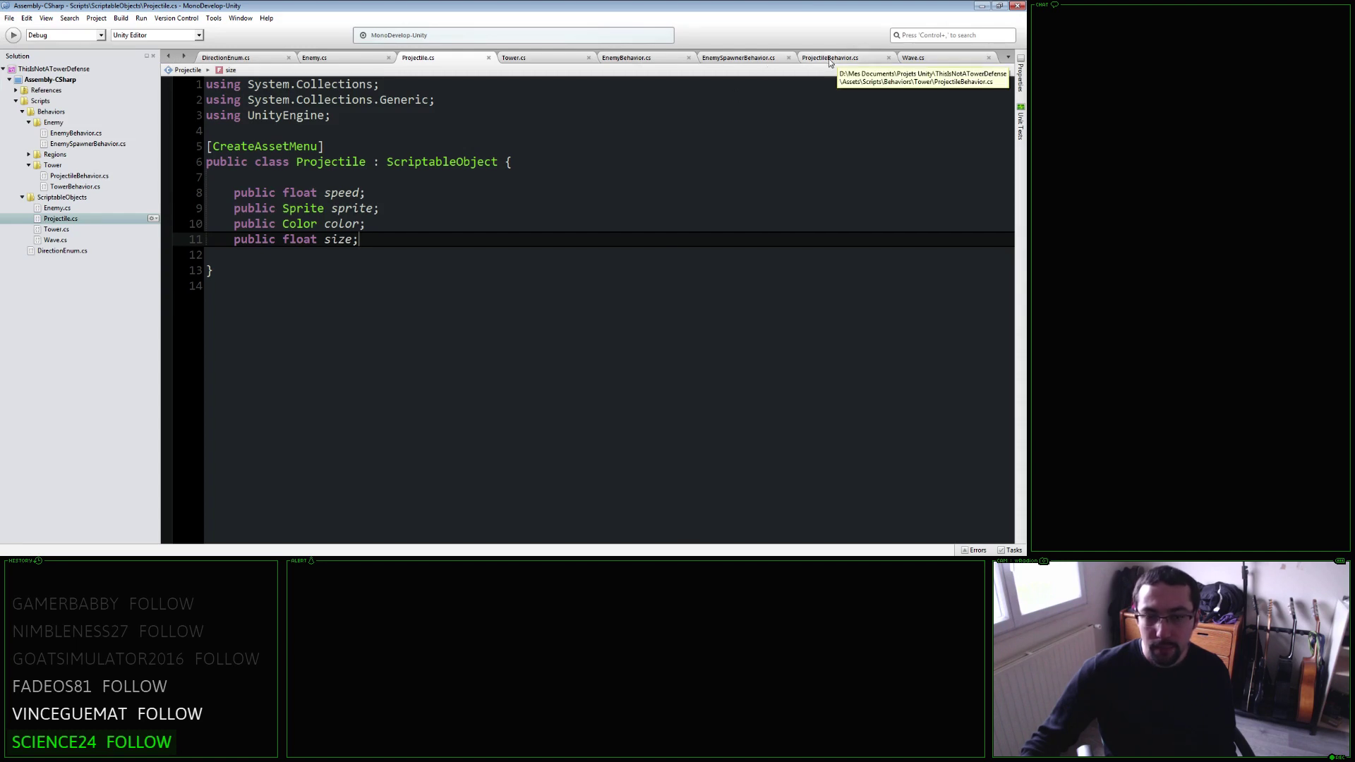
Add a Projectile projectile parameter to ProjectileBehavior's Init method.
left_click(830, 60)
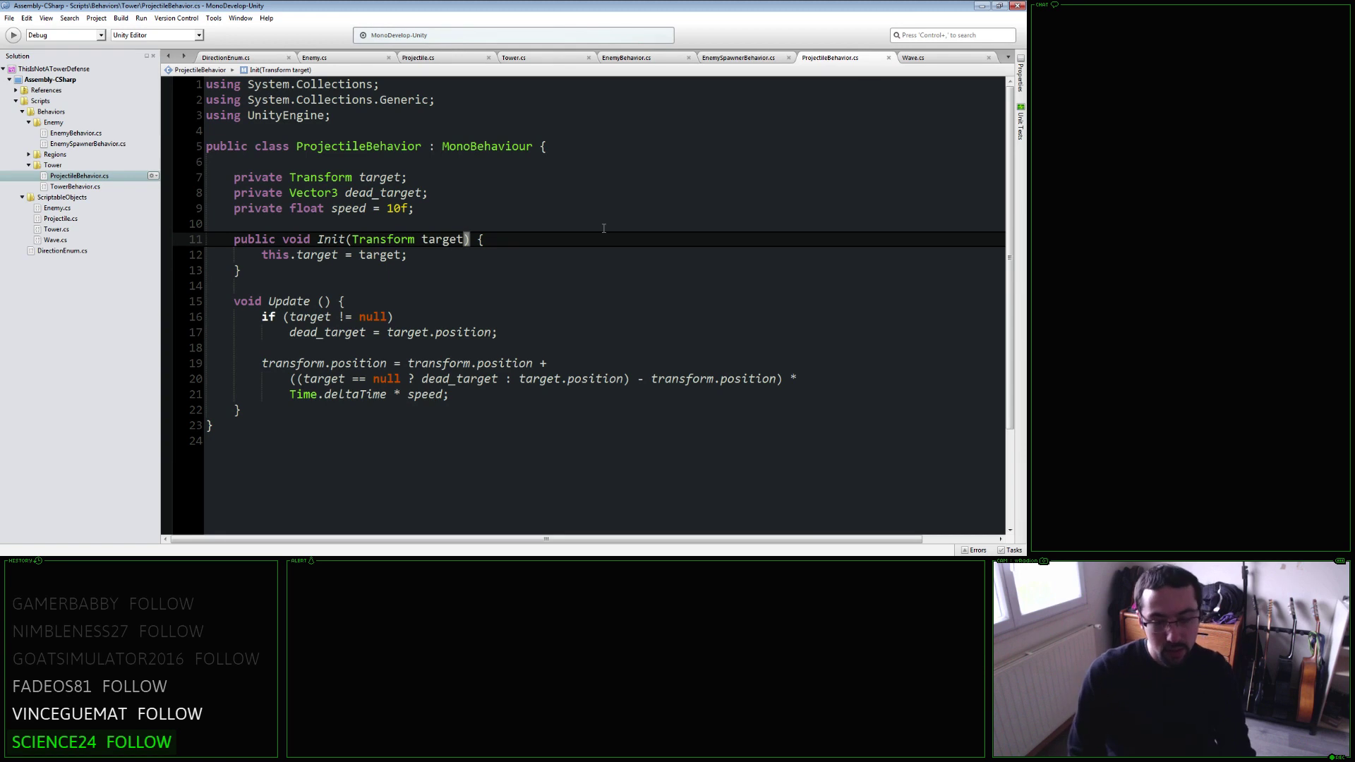
key("BackSpace")
type("Projectile pr")
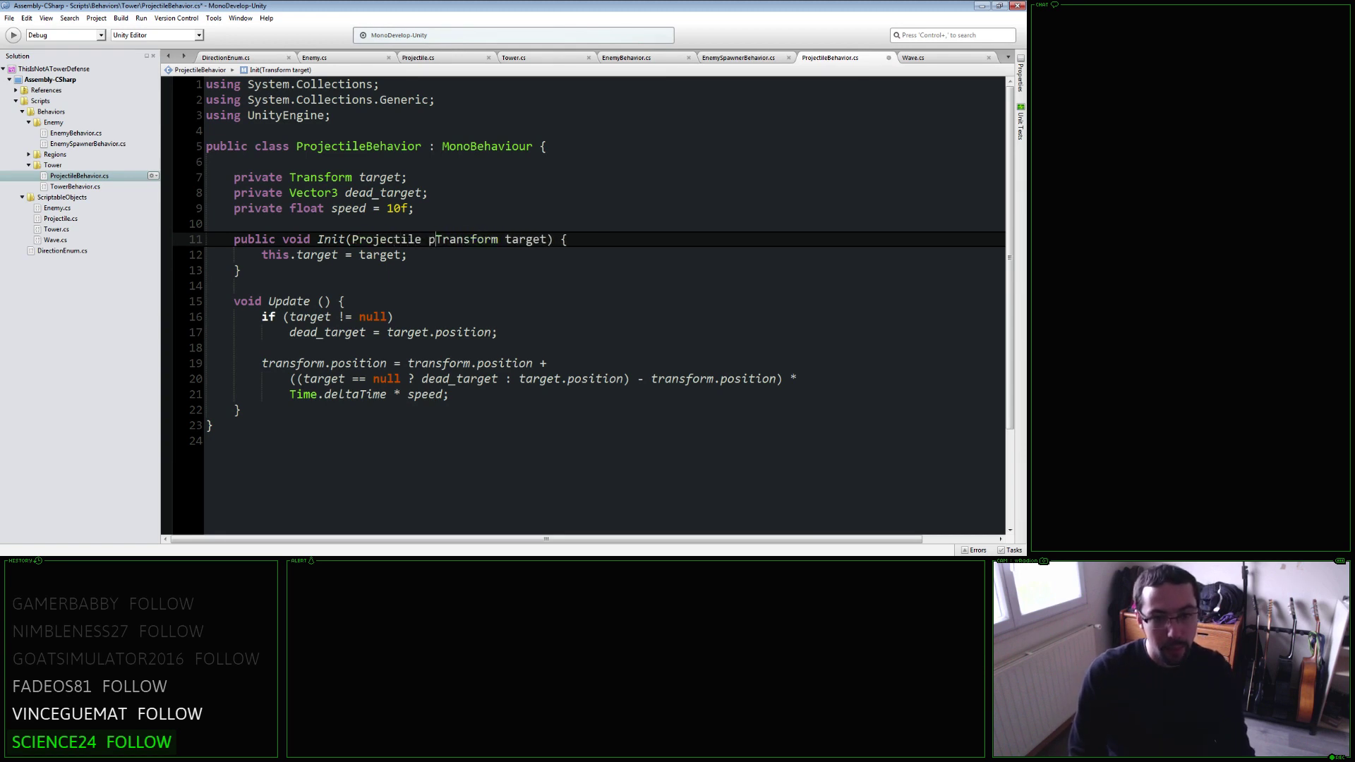
type("ojectile,")
Move the speed field, without its 10f default, under a '// Projectile properies' comment.
key("Up")
key("Up")
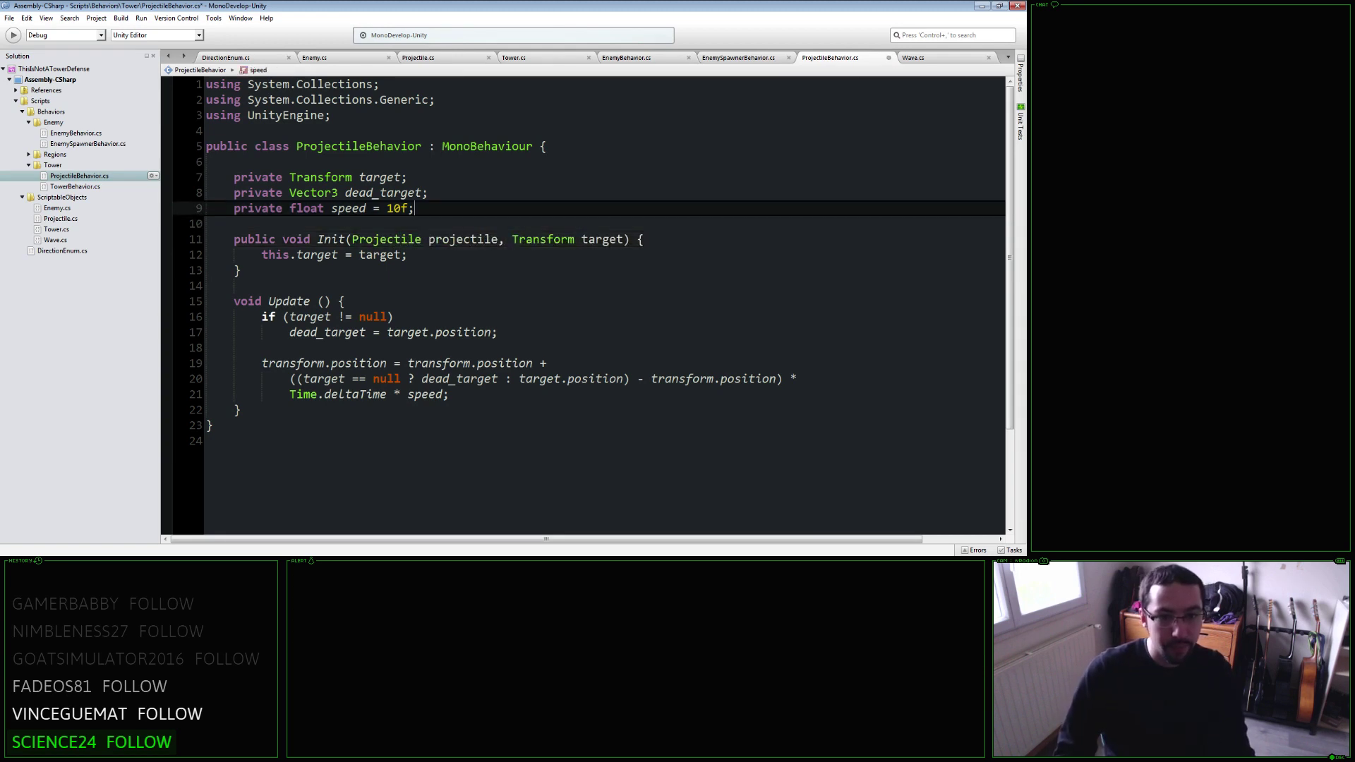
key("BackSpace")
key("BackSpace")
key("BackSpace")
key("BackSpace")
key("BackSpace")
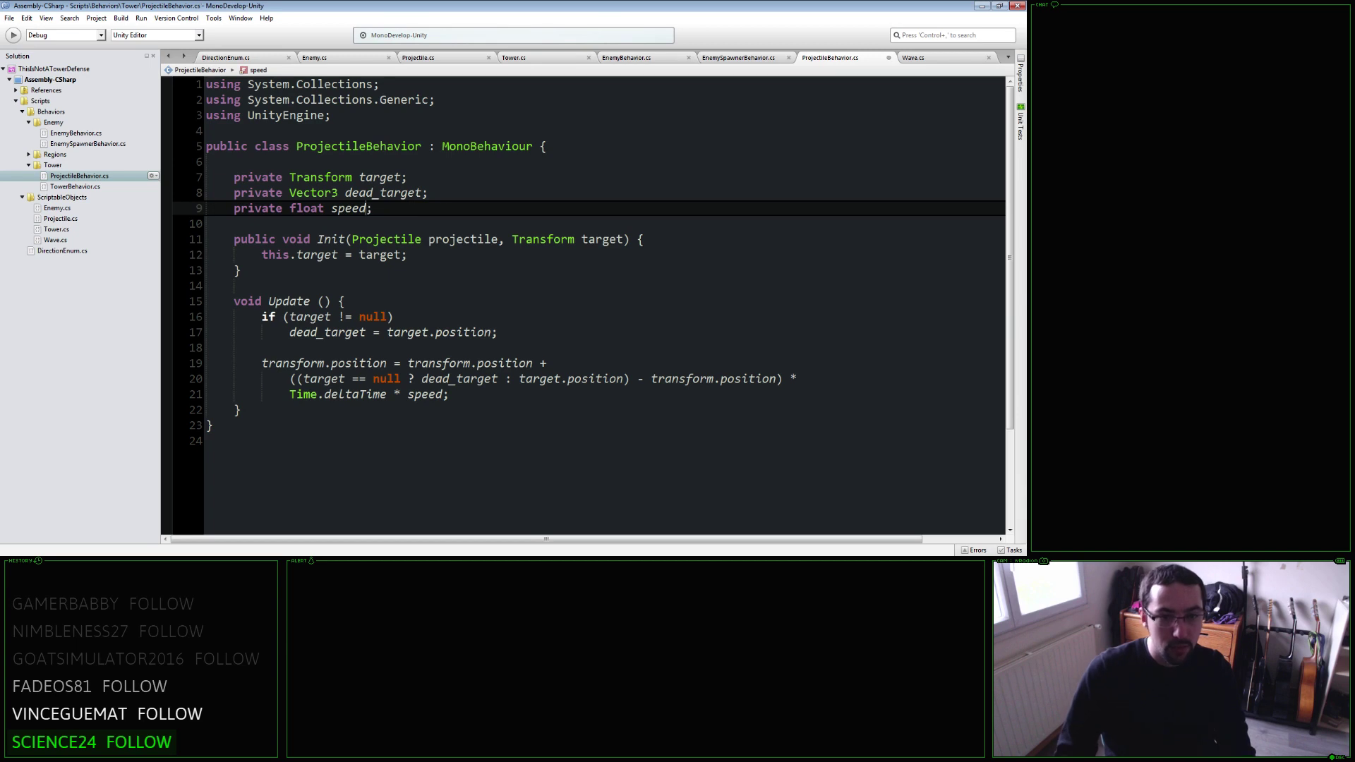
key("shift+Up")
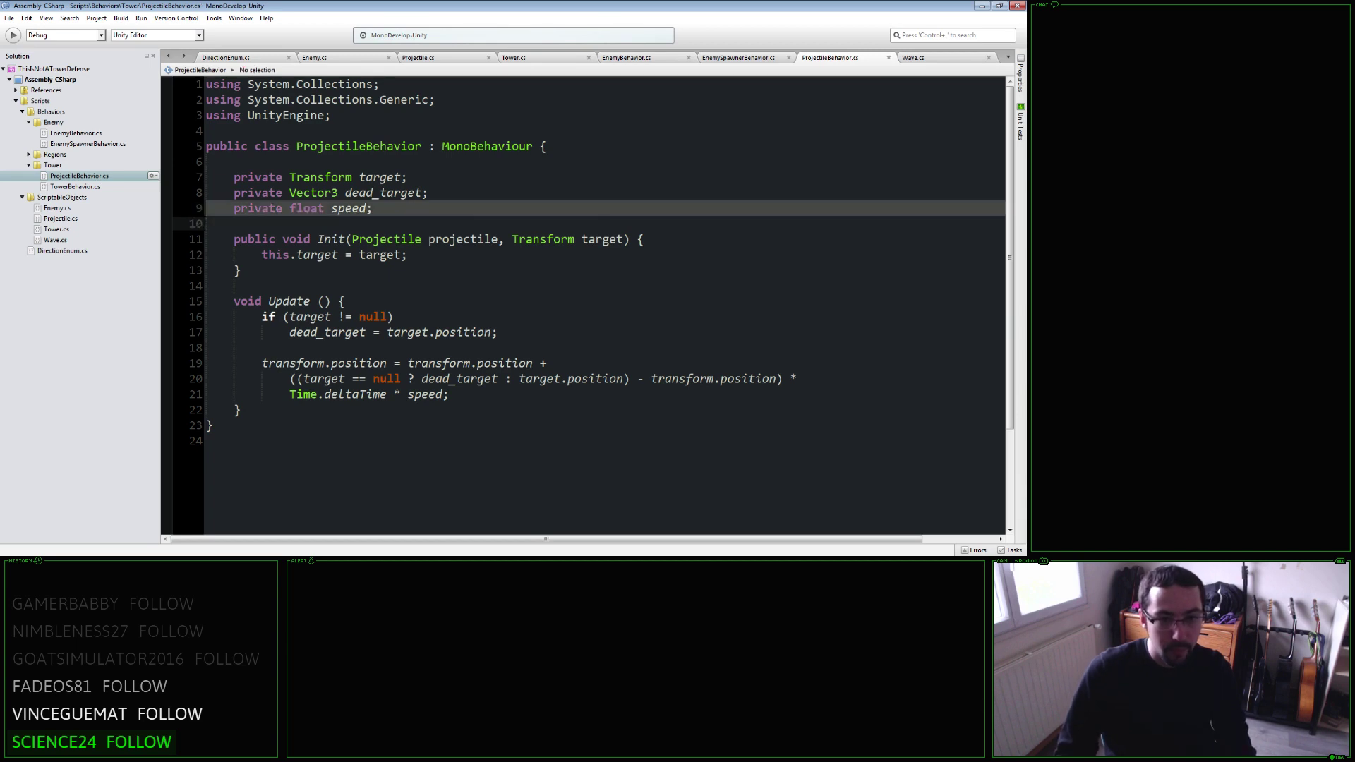
key("BackSpace")
key("Up")
key("Up")
key("Return")
key("Return")
key("Up")
type("// ")
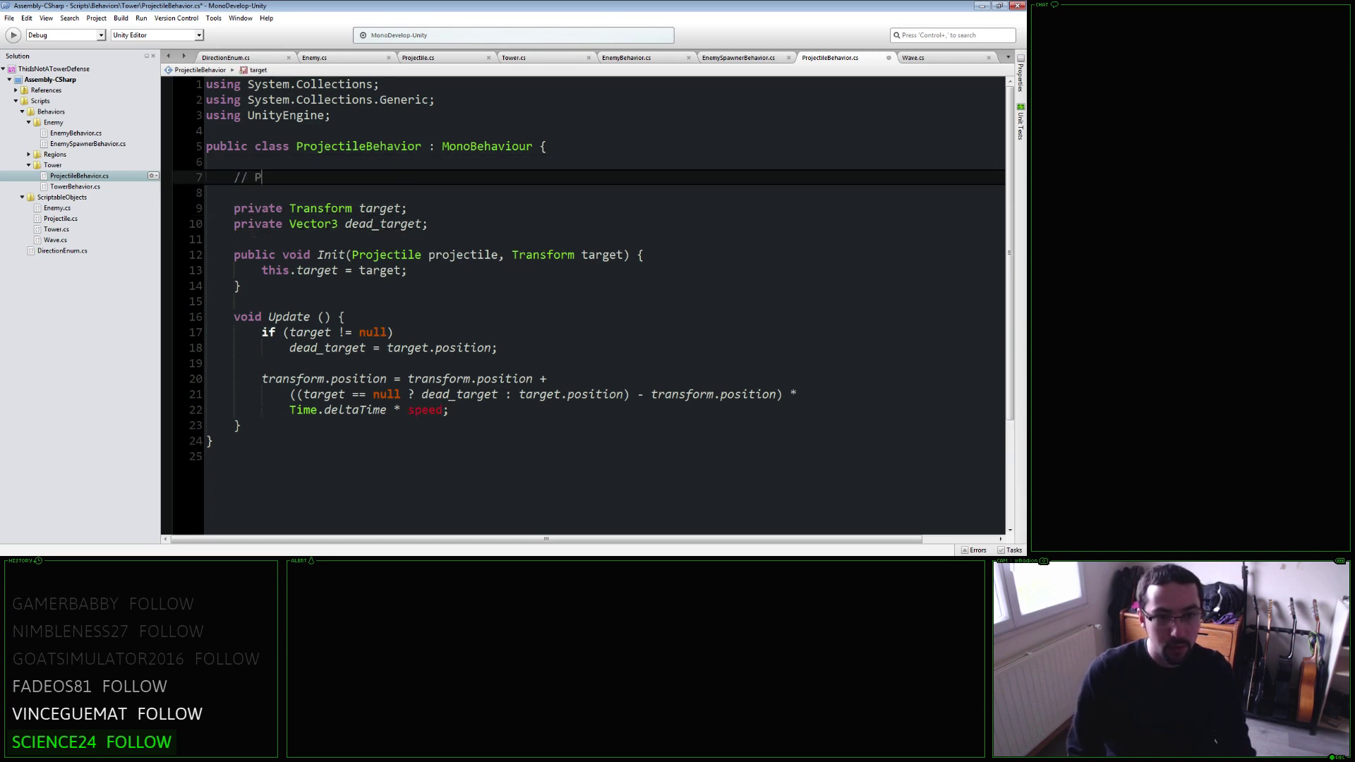
type("Projectile properies")
key("Return")
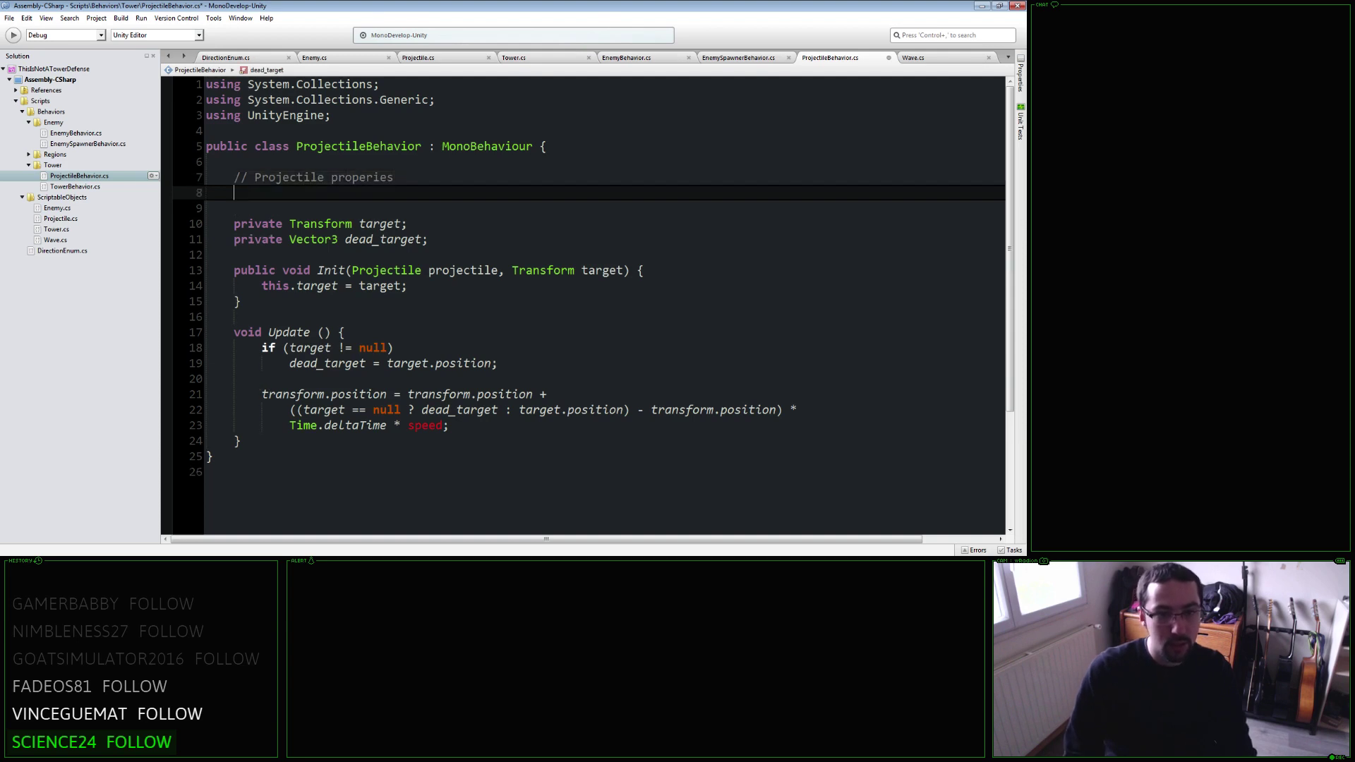
type("private float speed;")
key("Down")
Add 'speed = projectile.speed;' at the start of Init and tidy the surrounding blank lines.
key("Down")
key("Down")
key("Down")
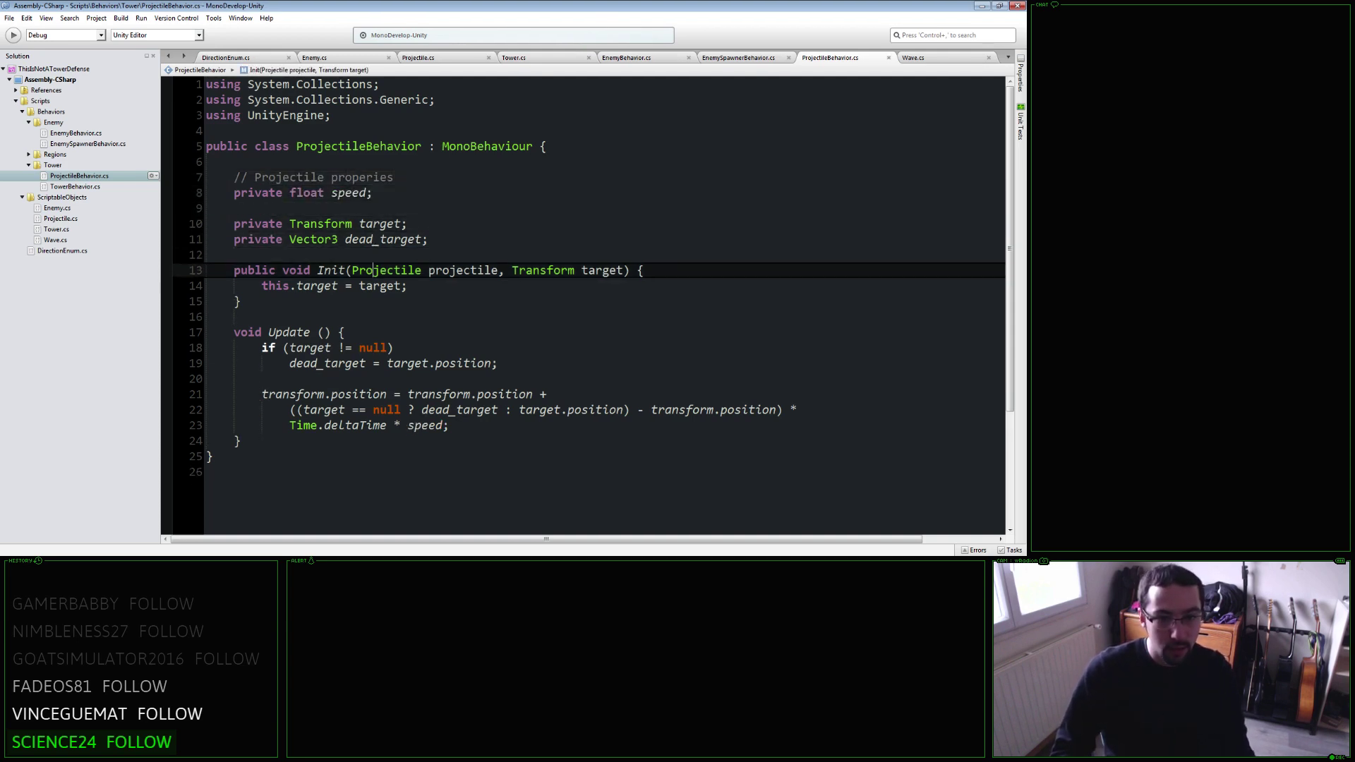
key("Up")
key("Up")
key("Up")
key("Up")
key("Down")
key("Down")
key("Down")
key("Down")
key("Down")
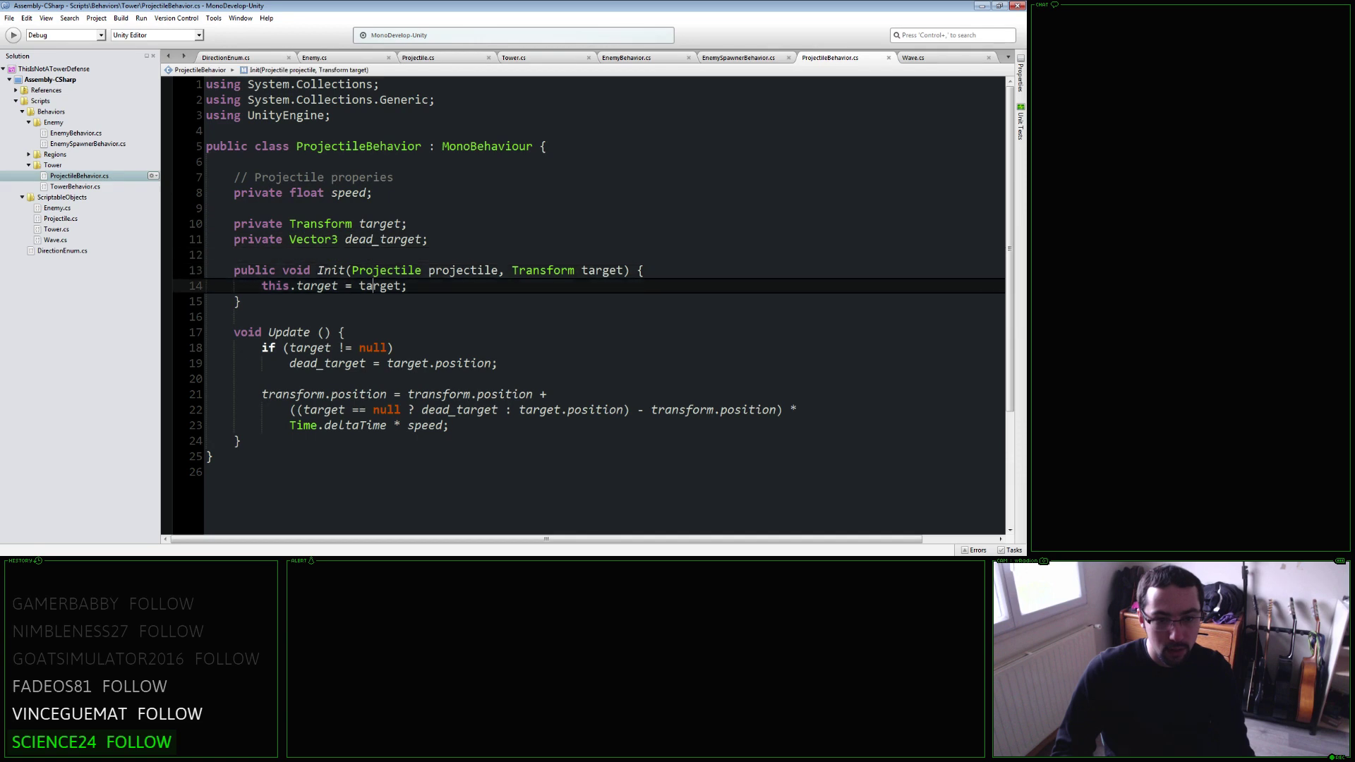
key("Up")
key("End")
key("Return")
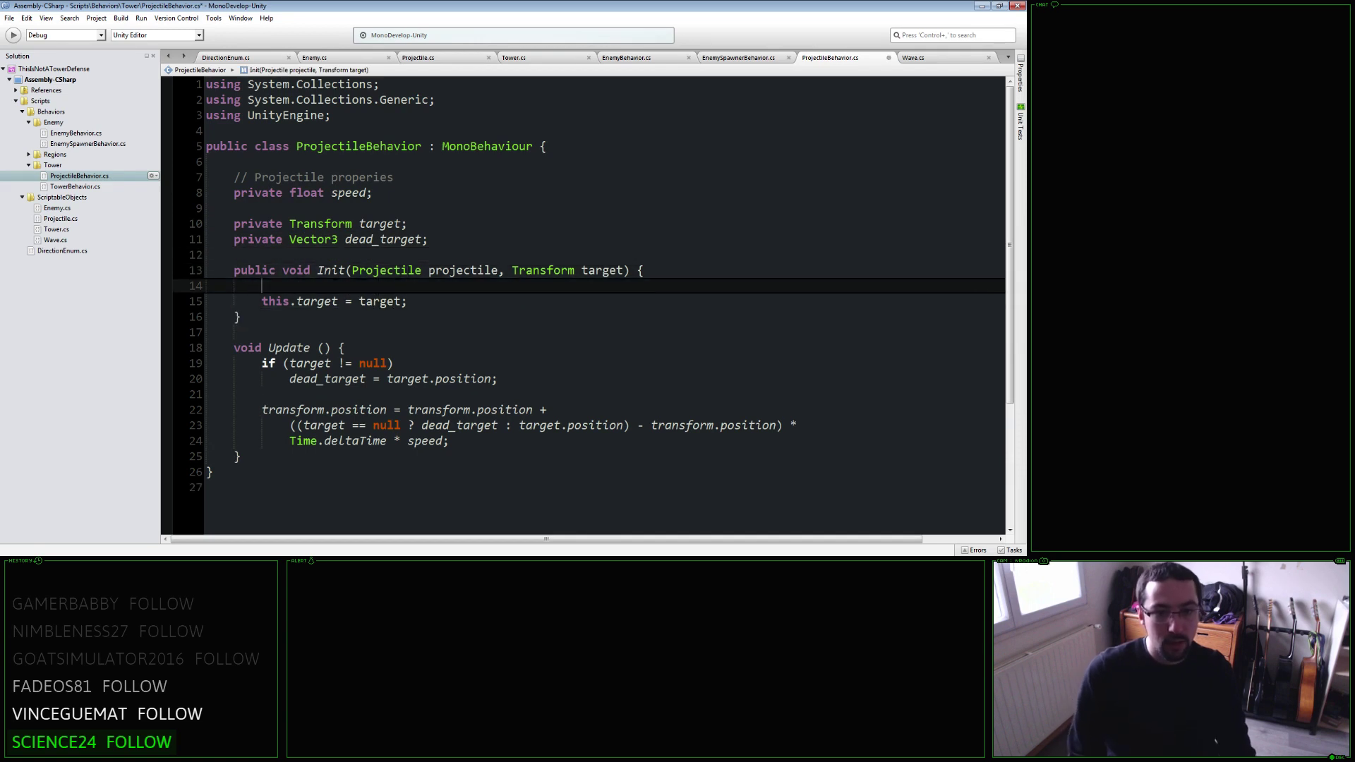
type("speed = ")
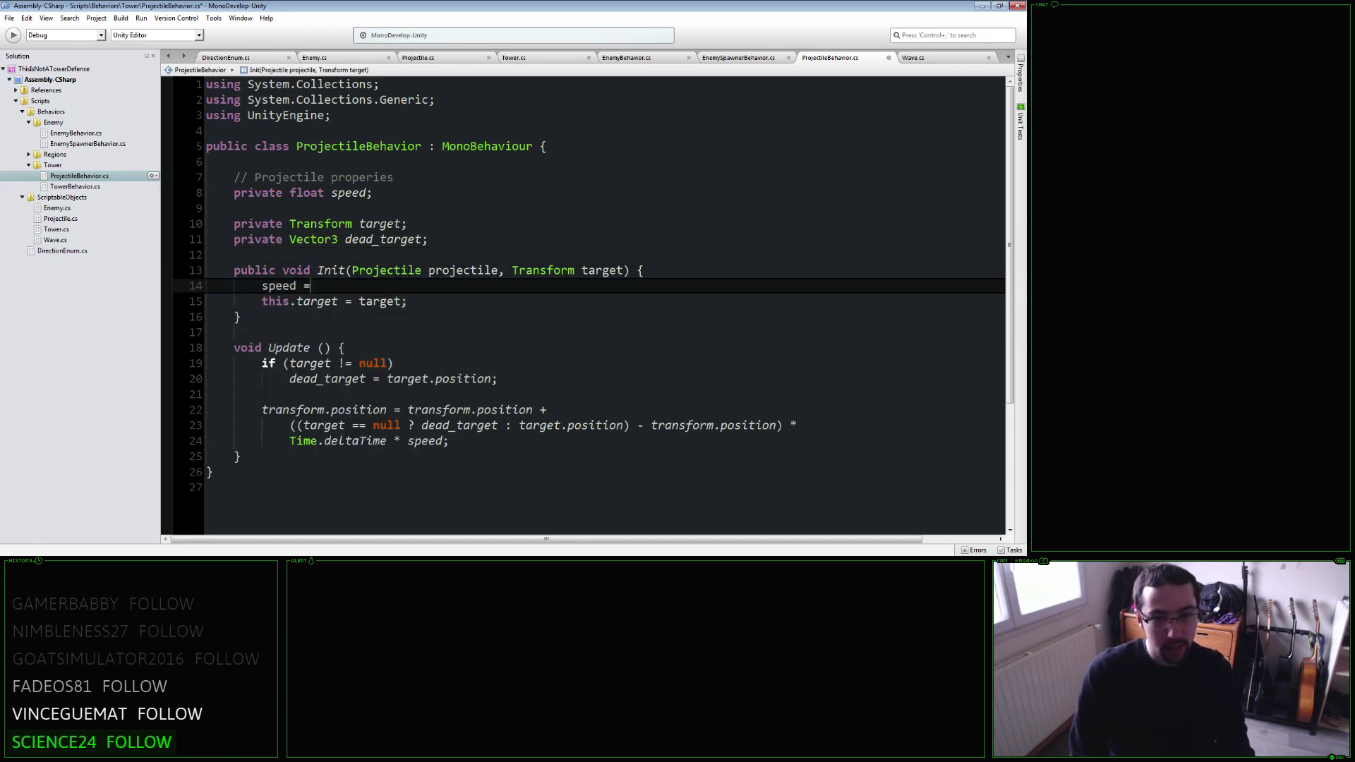
type("projectile.speed")
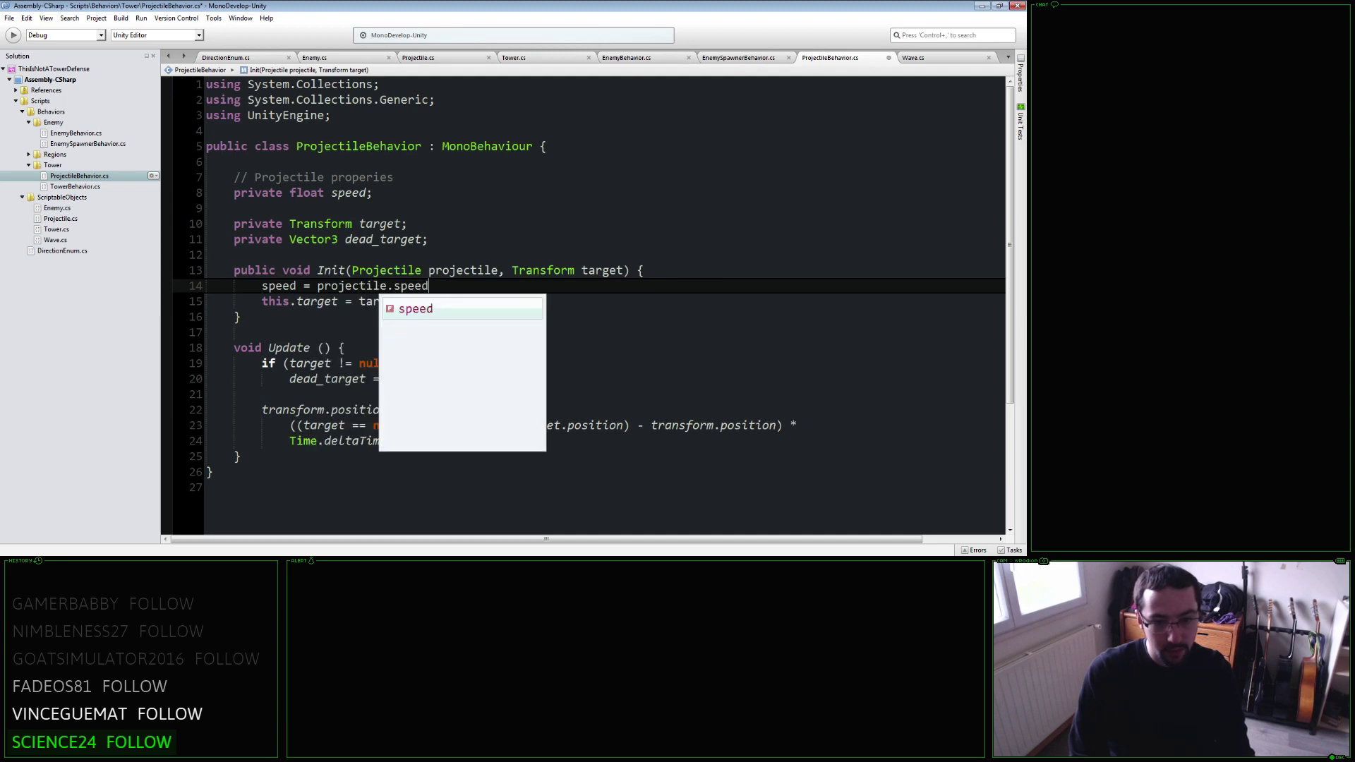
type(";")
key("Up")
key("End")
key("Return")
key("BackSpace")
key("Down")
key("End")
key("Return")
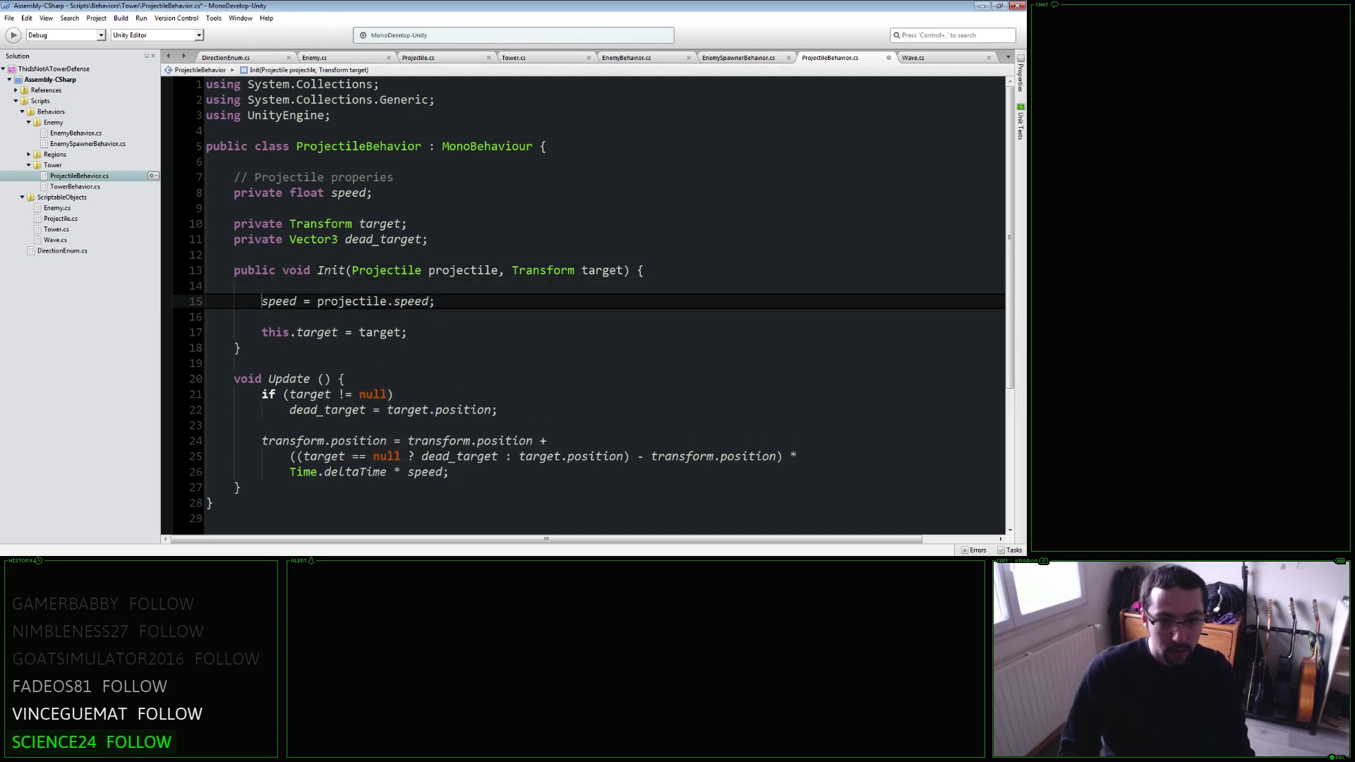
key("Up")
key("Up")
key("End")
key("Return")
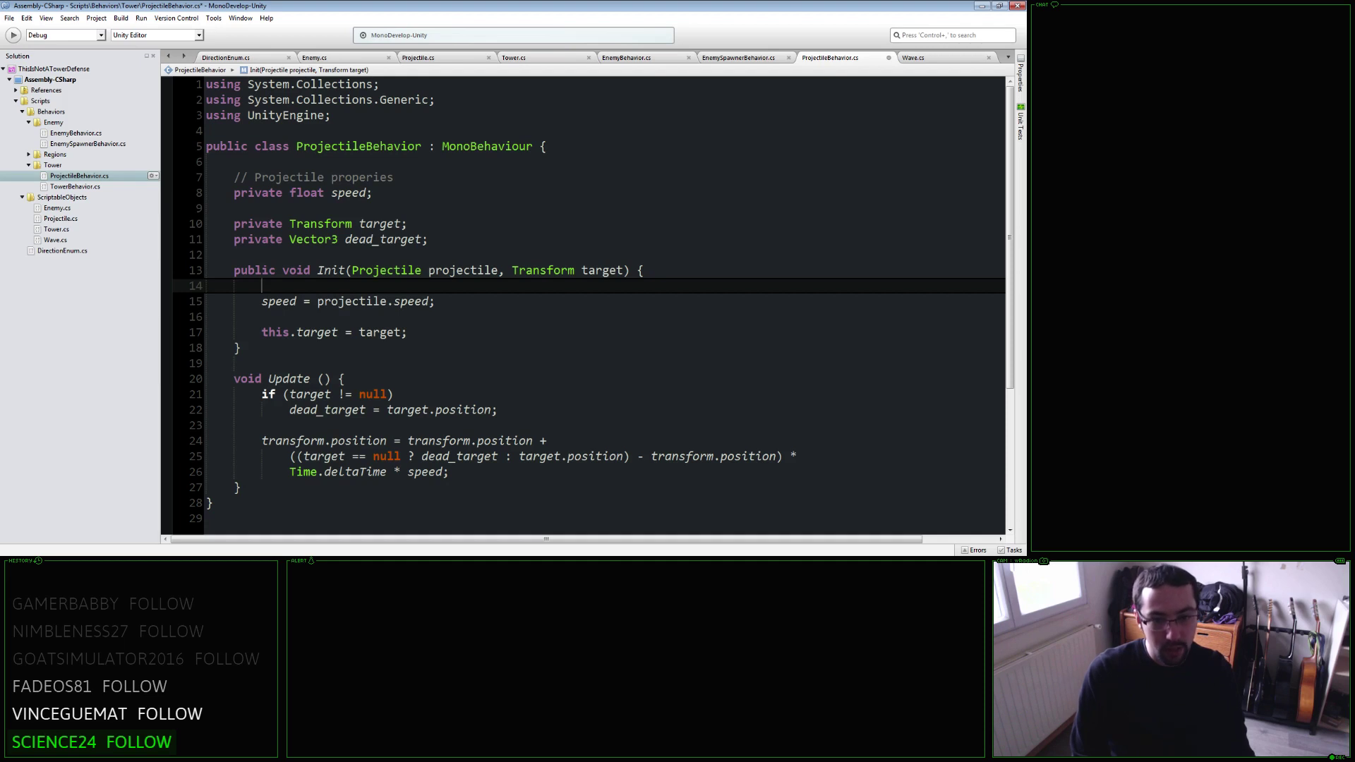
In Init, fetch the renderer and assign it projectile.sprite and projectile.color.
type("Sprite")
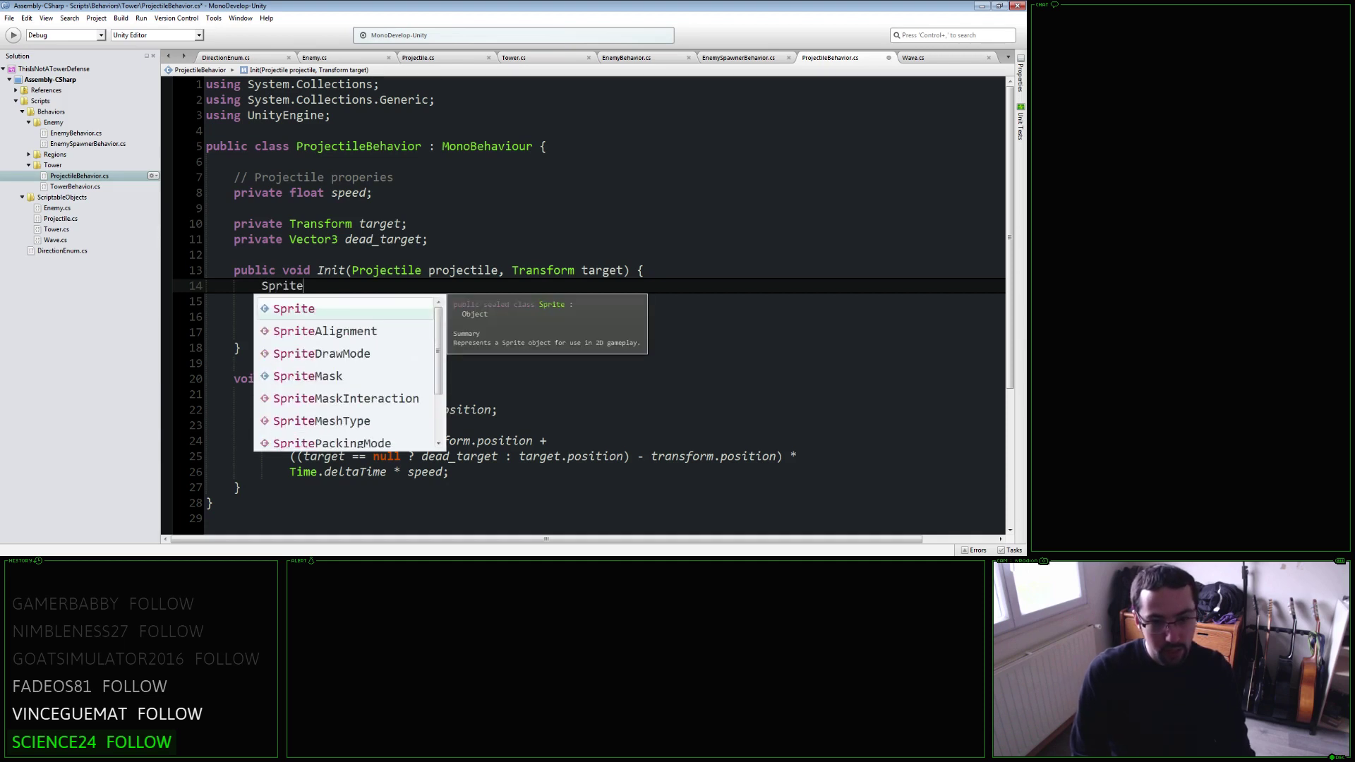
type("Renderer<")
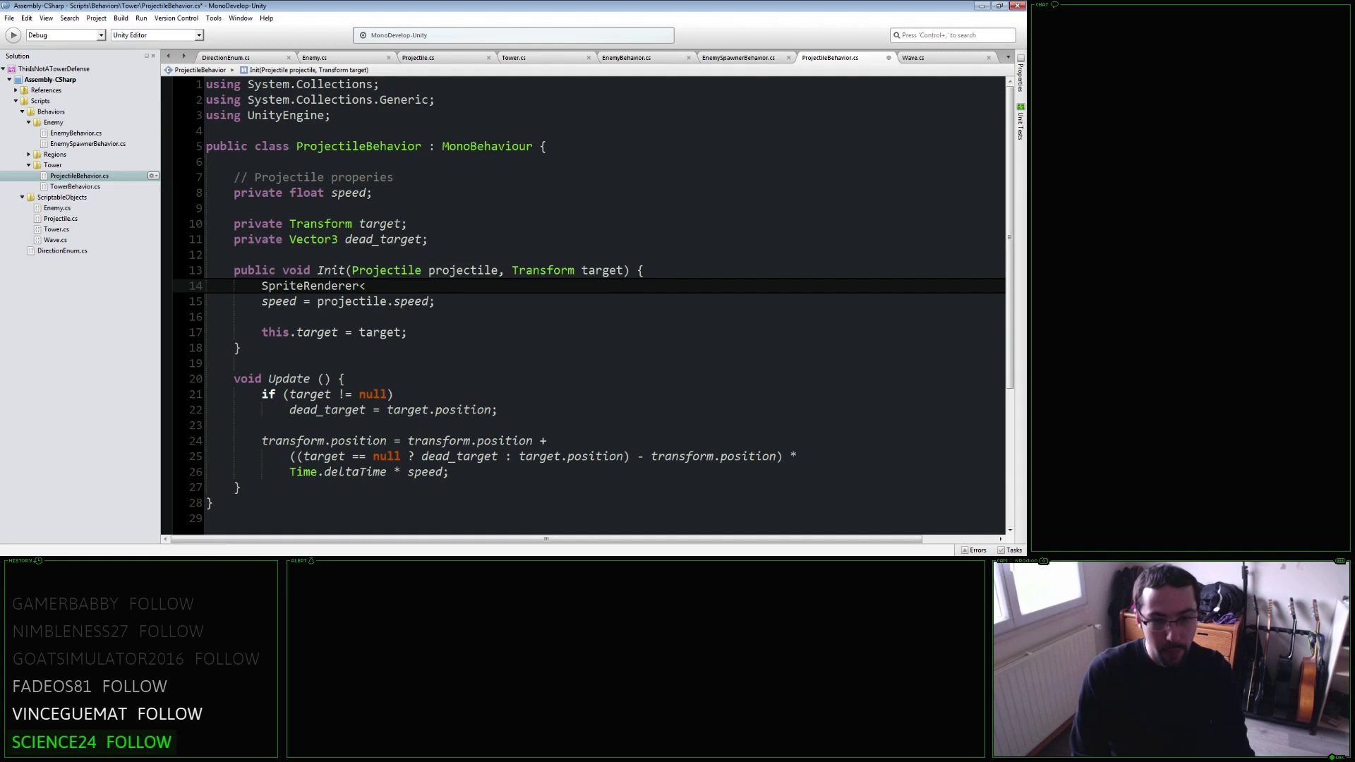
key("BackSpace")
type(" rendere")
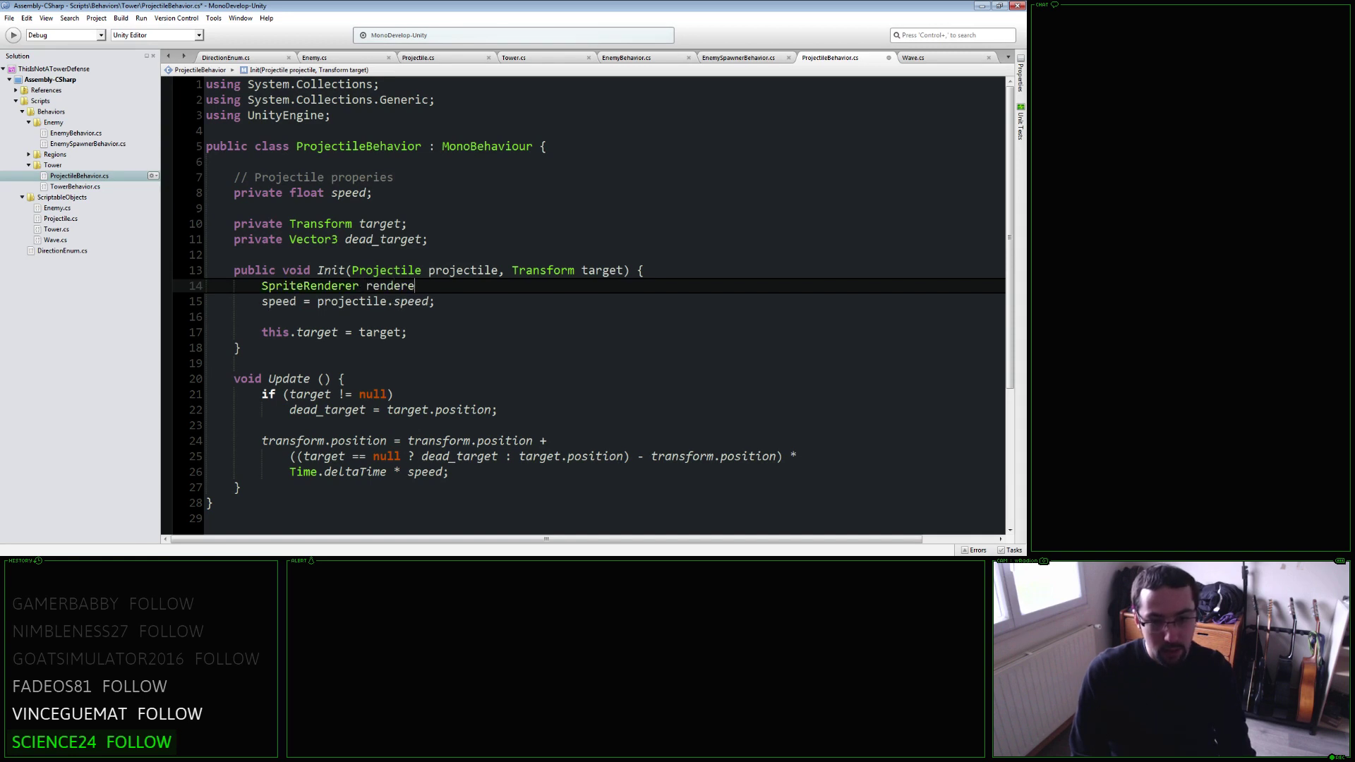
type("r = GetComponent<")
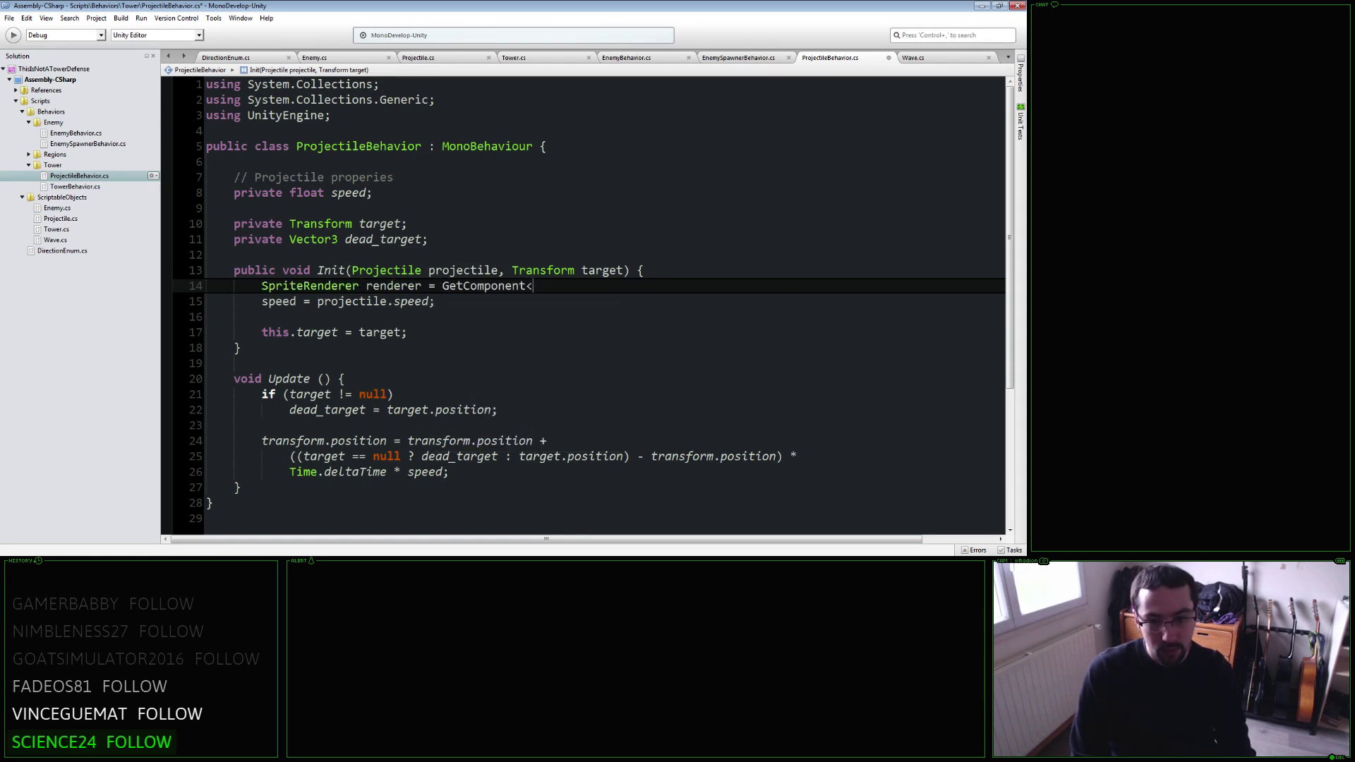
type("Render>")
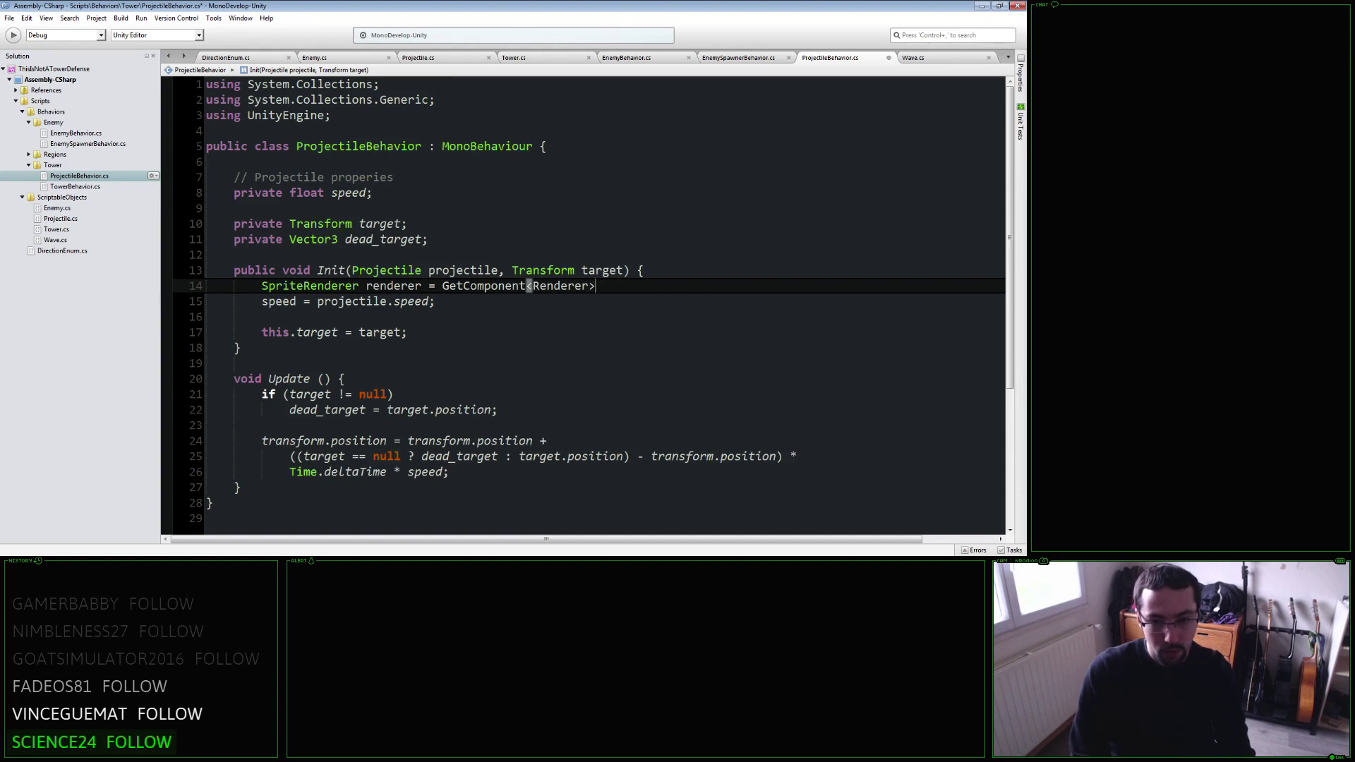
type("();")
key("Return")
type("renderer.s")
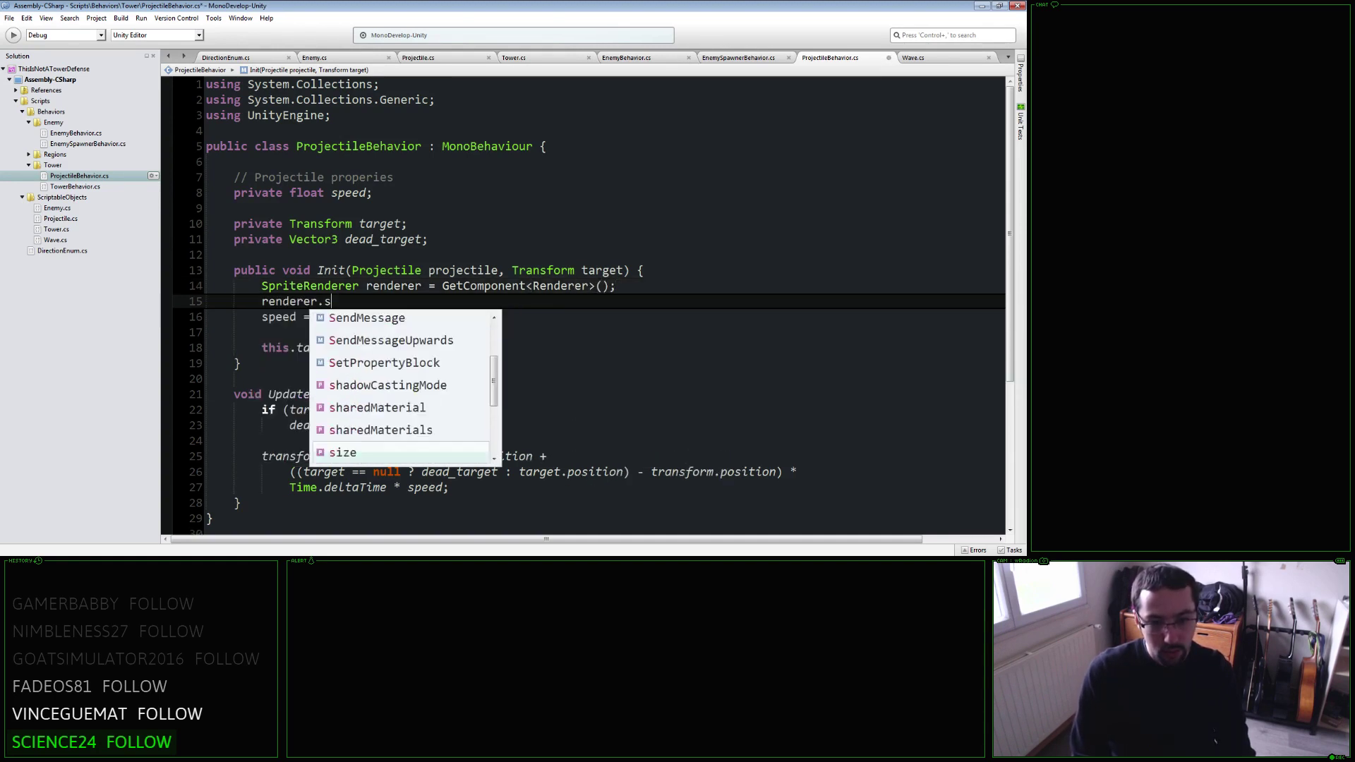
type("prite = projectile")
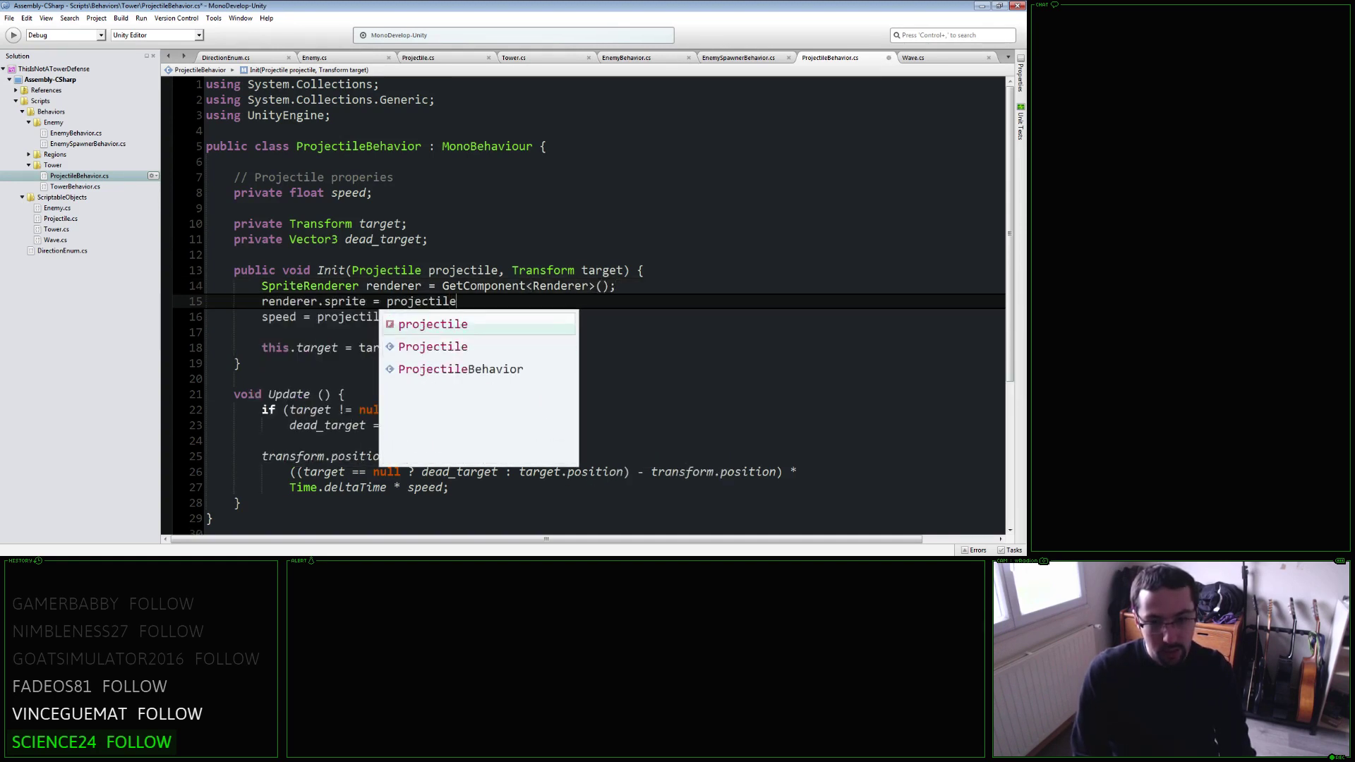
type(".sprite;")
key("Return")
type("renderer.")
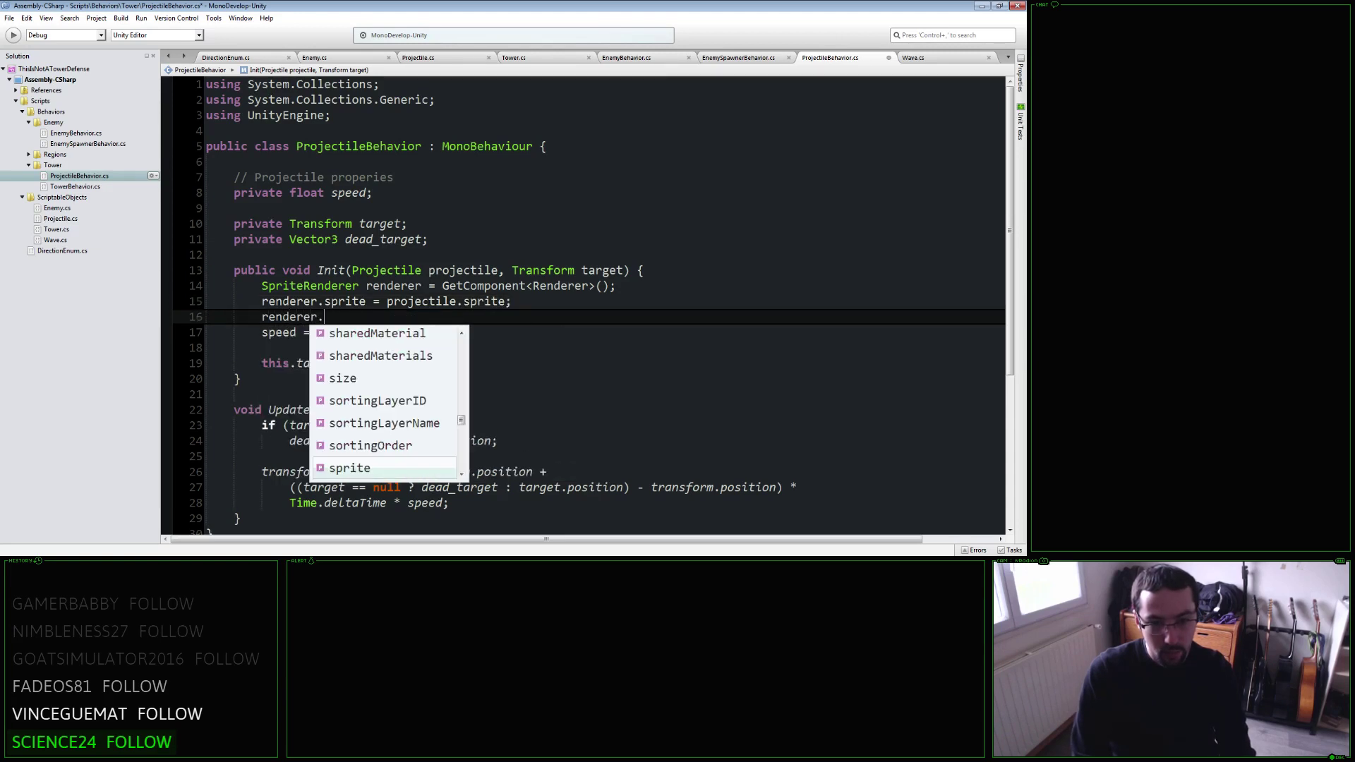
type("si")
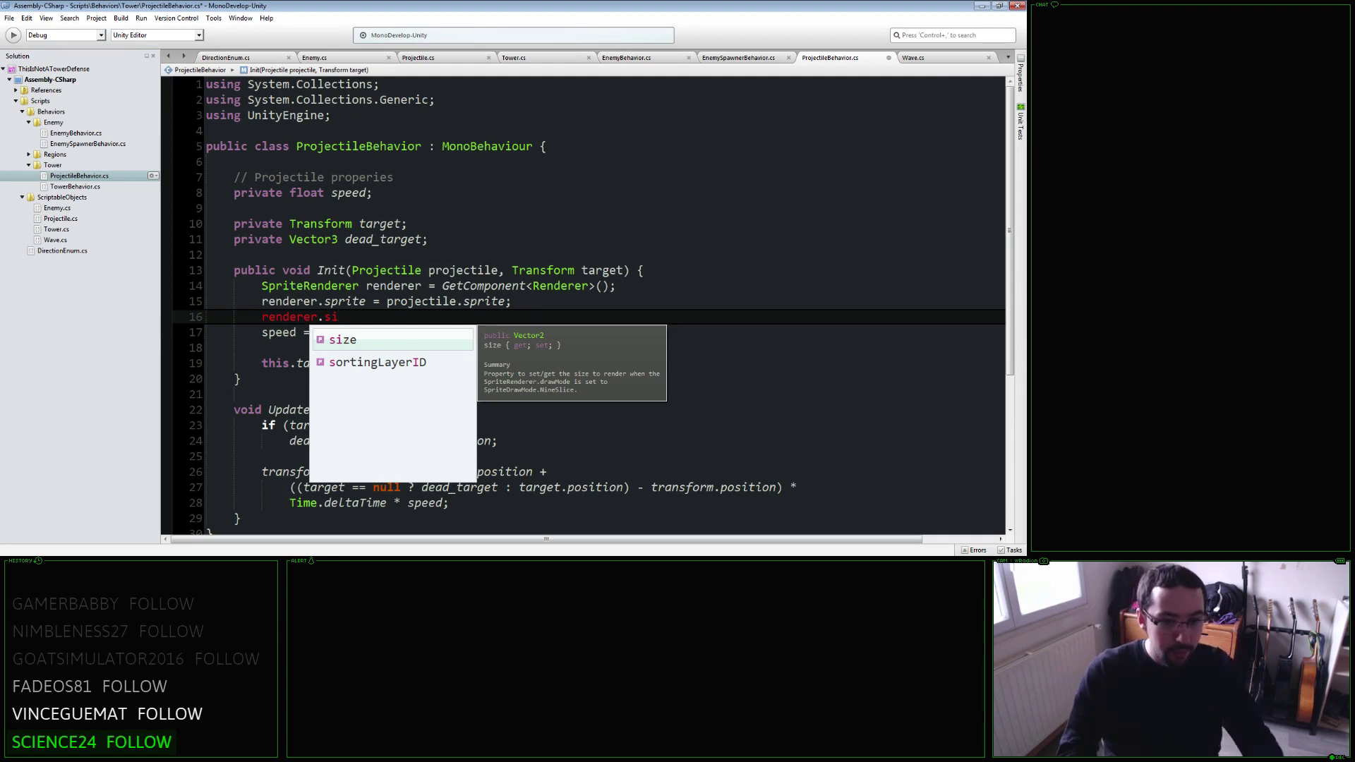
key("BackSpace")
key("BackSpace")
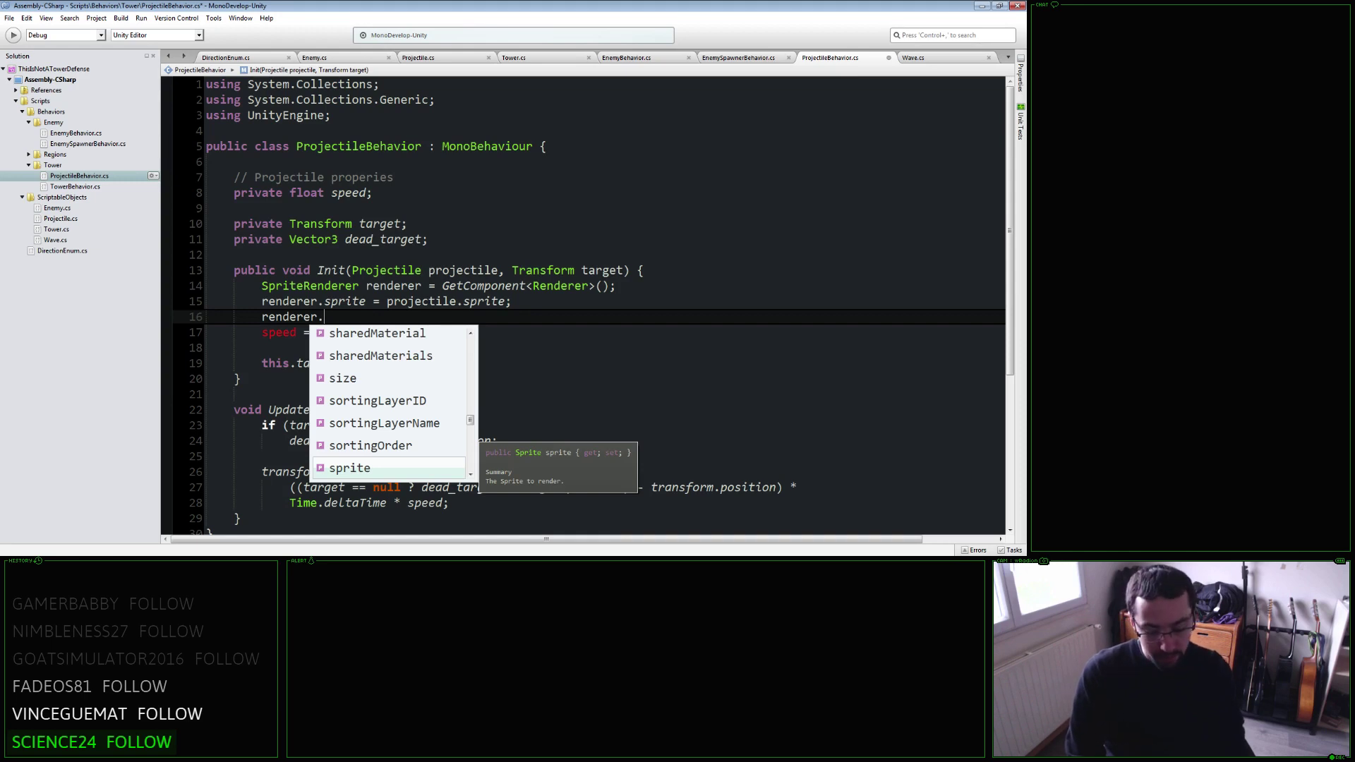
type("color = co")
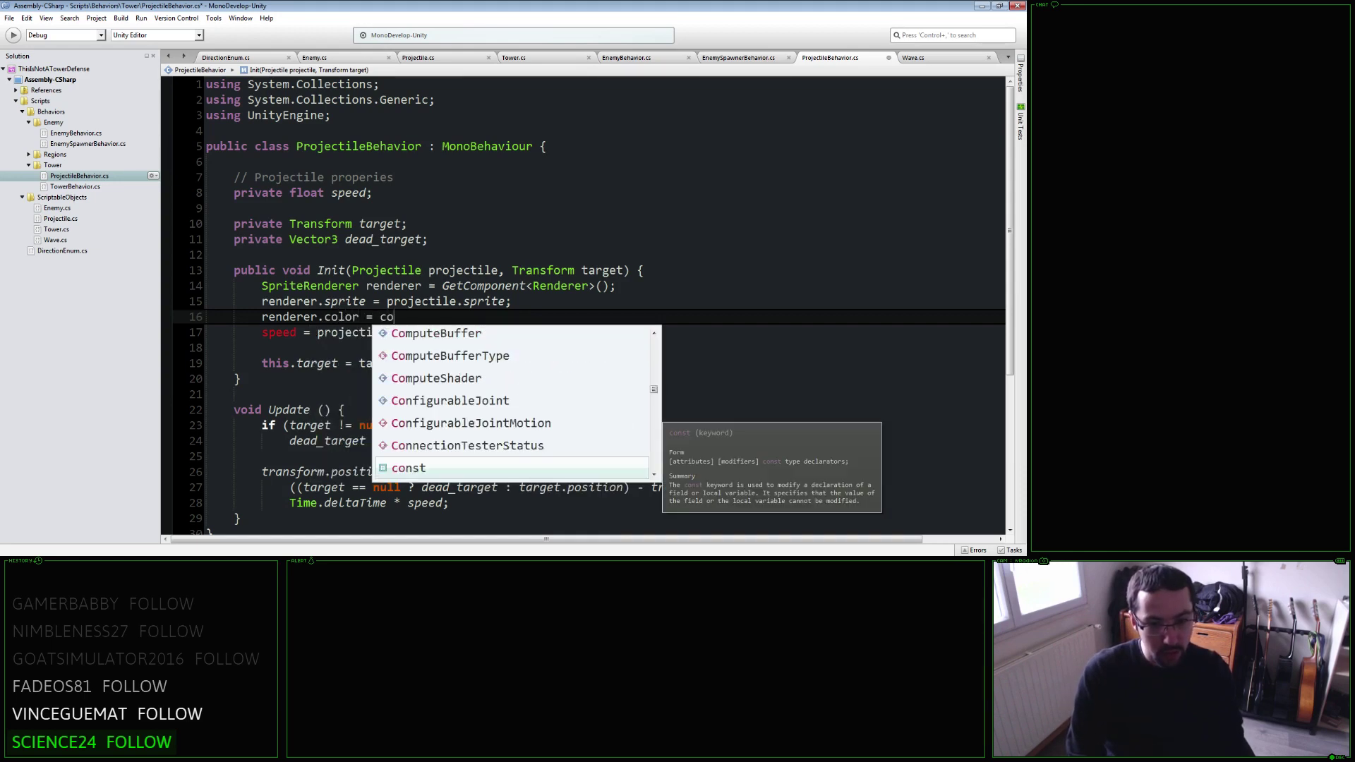
key("Escape")
type("projectile")
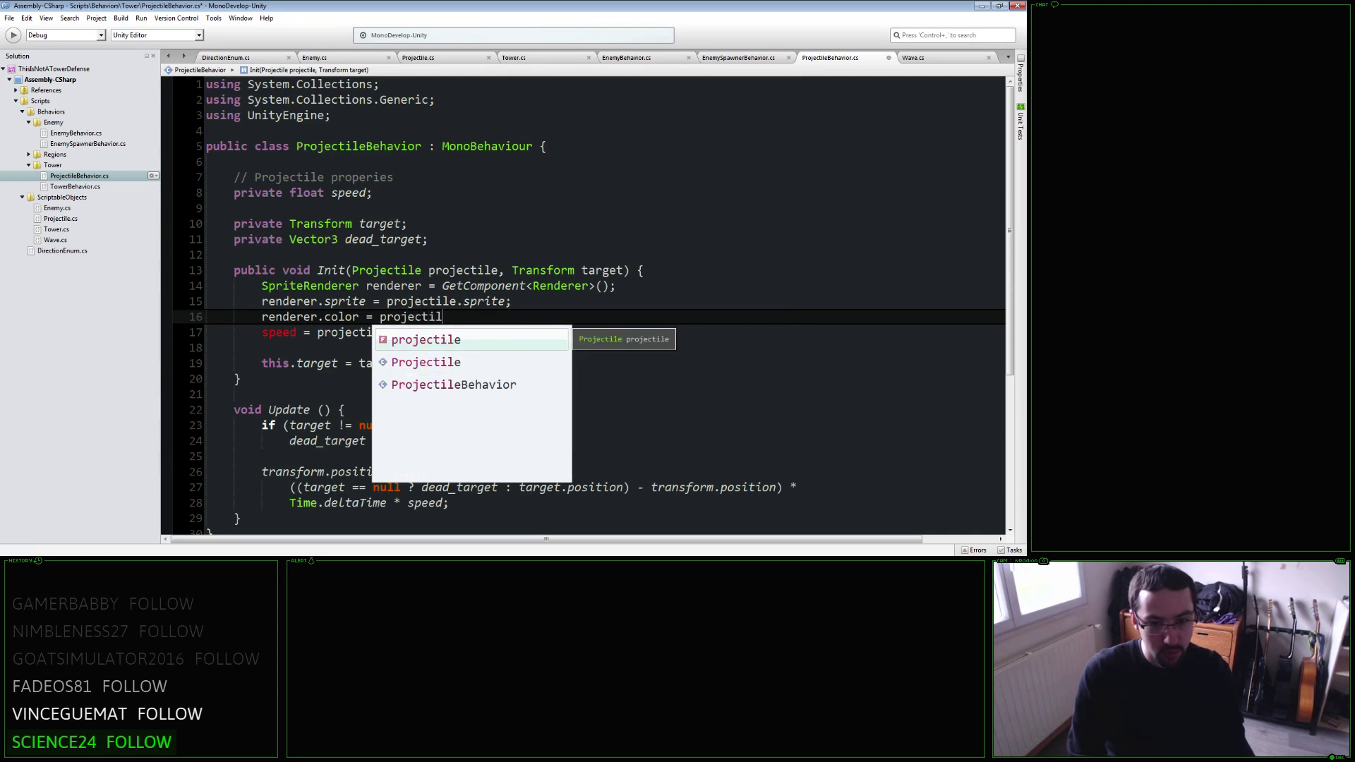
type(".color;")
key("Return")
key("Return")
key("Up")
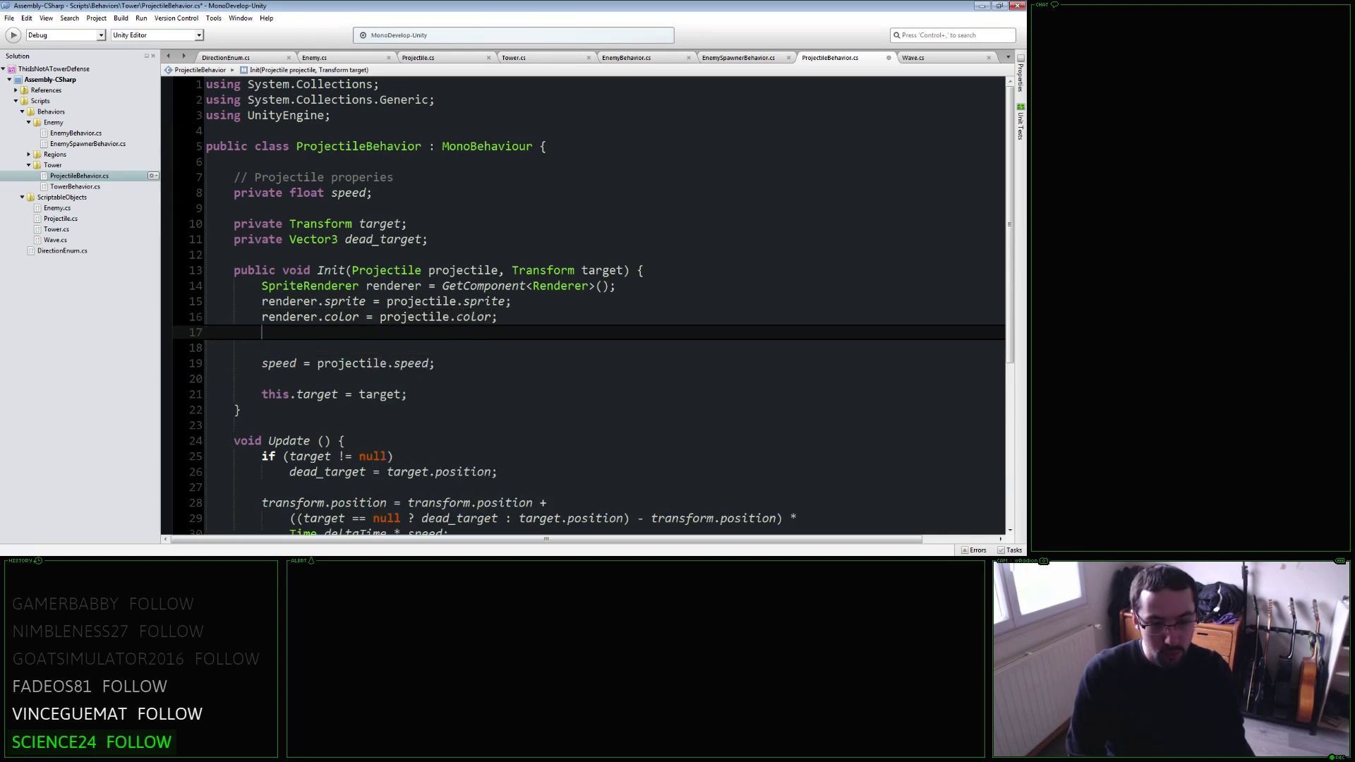
Set transform.localScale to new Vector3(projectile.size, projectile.size, 1f), then switch to Tower.cs.
type("transform.siz")
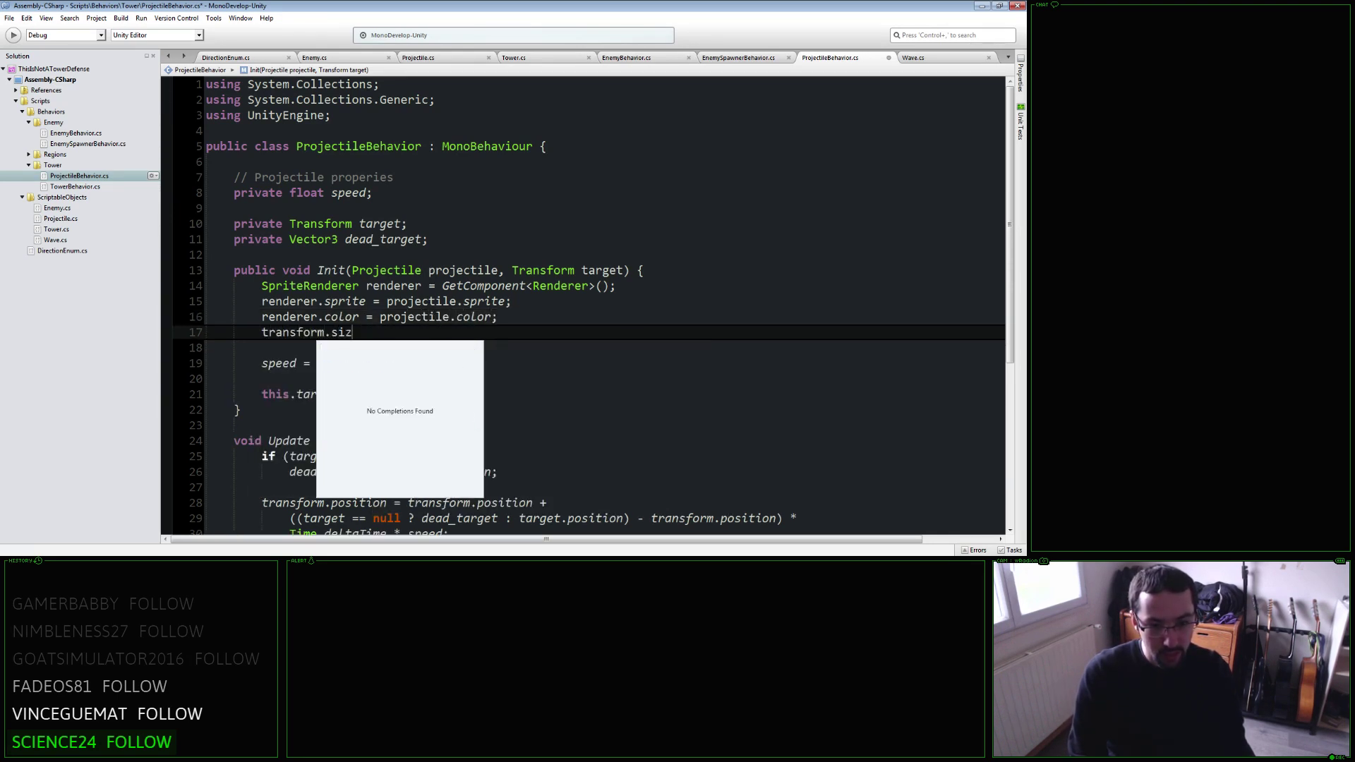
key("BackSpace")
key("BackSpace")
key("BackSpace")
type("loca")
key("Return")
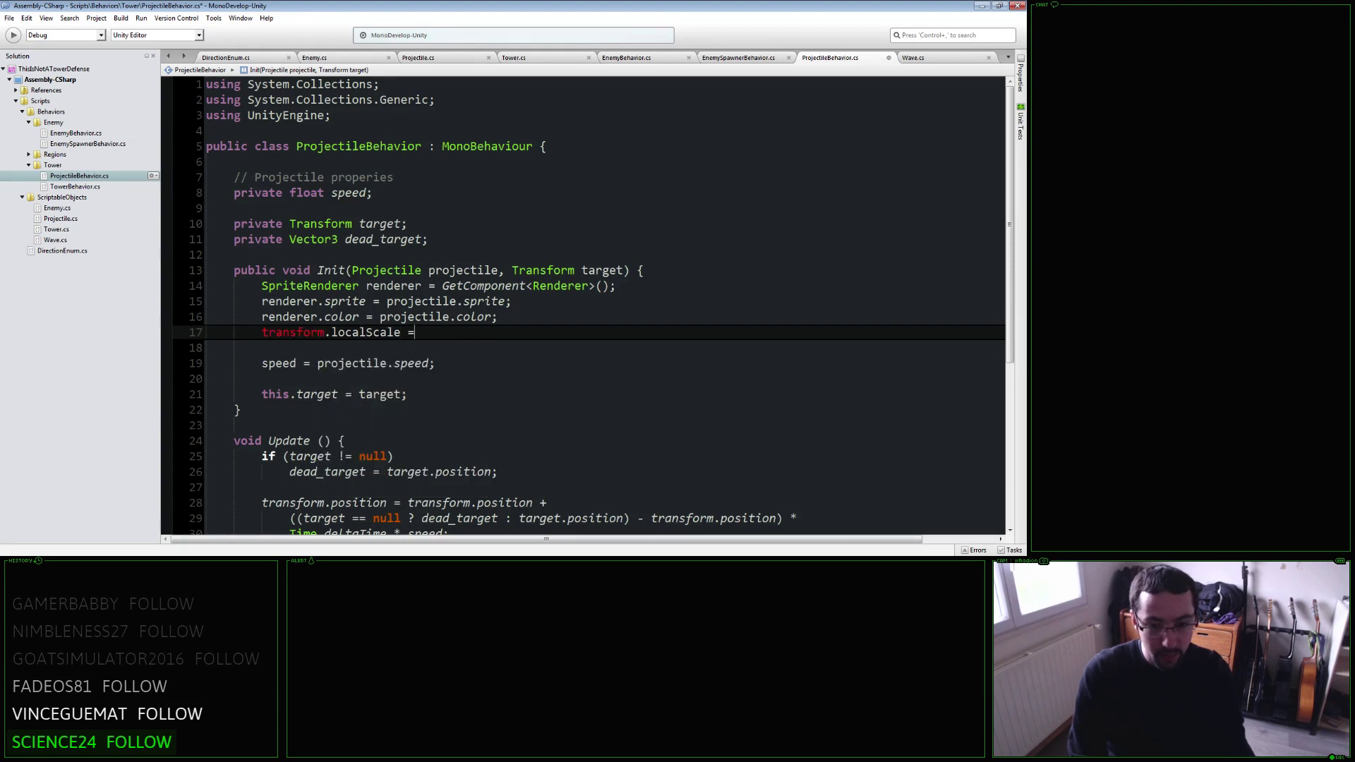
type("new Vec")
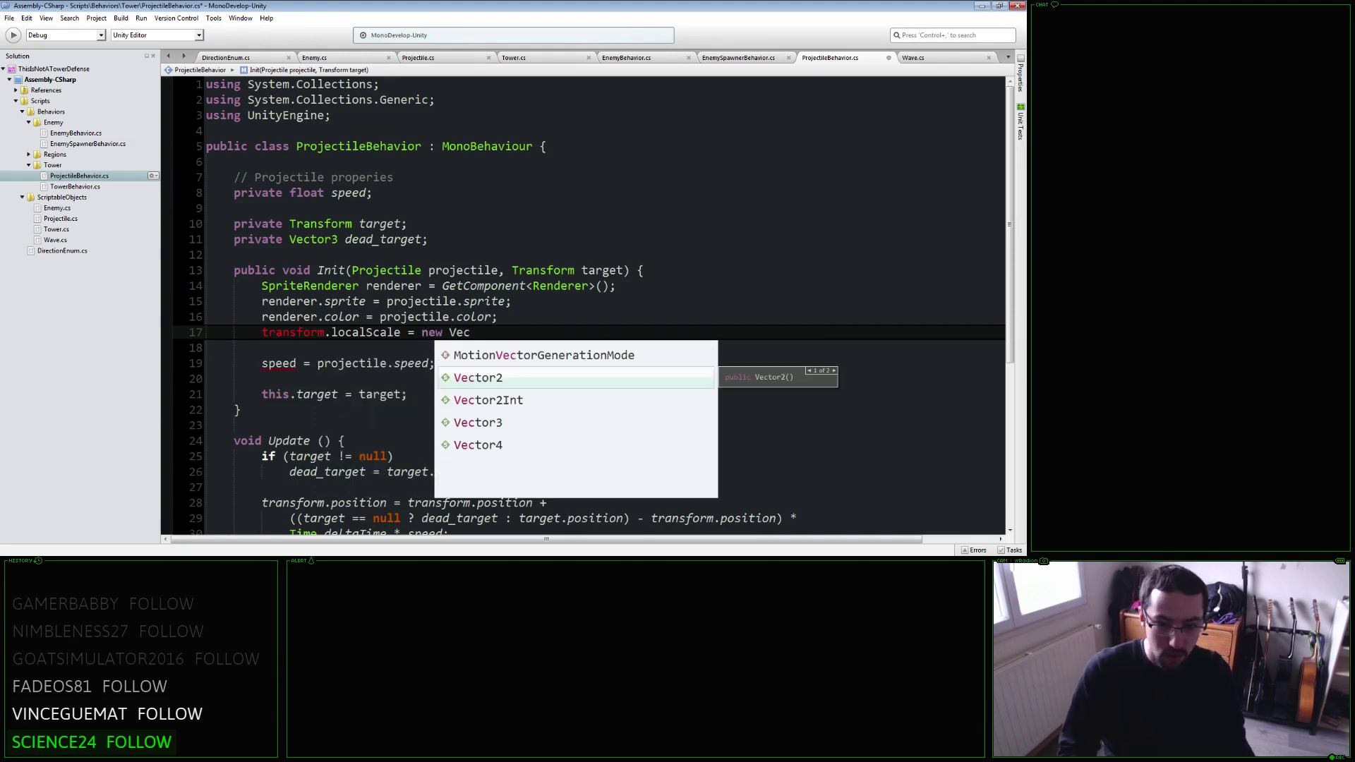
key("Down")
key("Down")
type("(p")
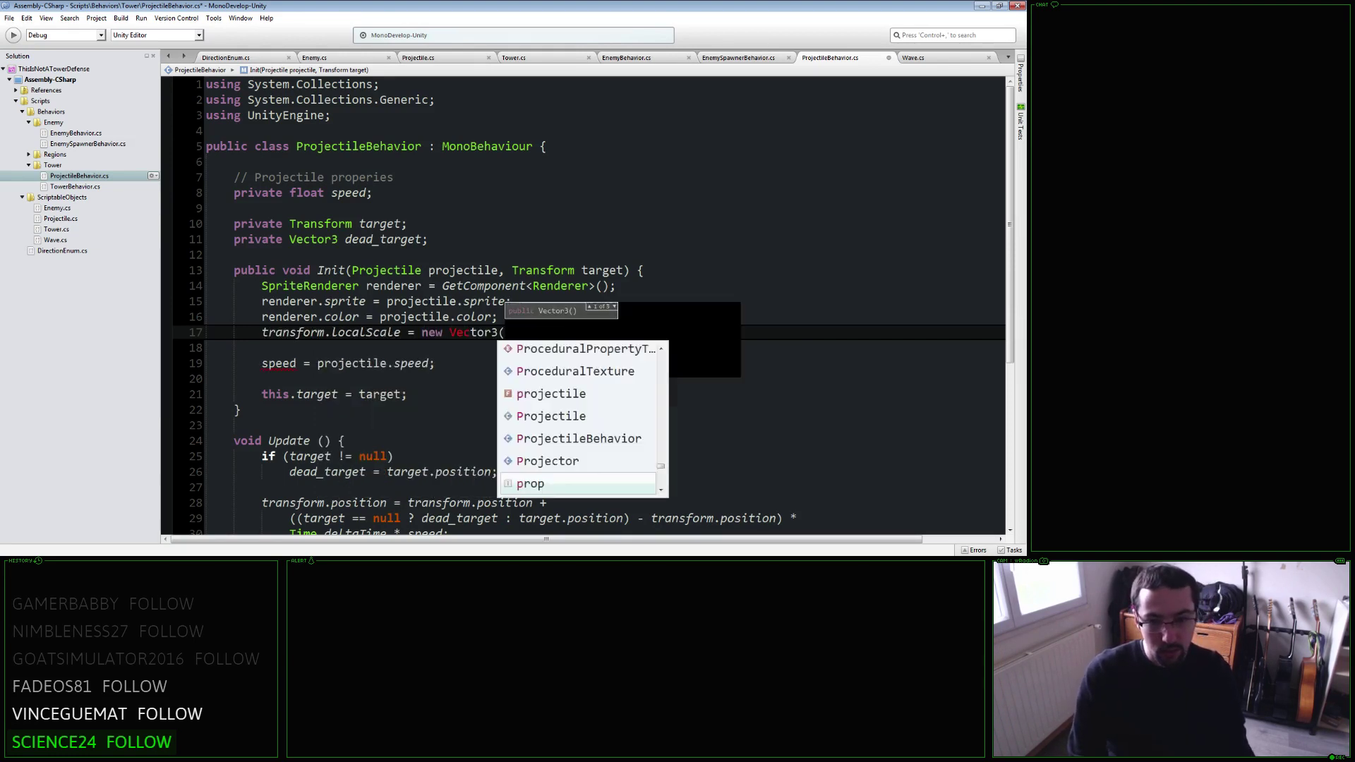
type("rojectile.color")
key("BackSpace")
key("BackSpace")
key("BackSpace")
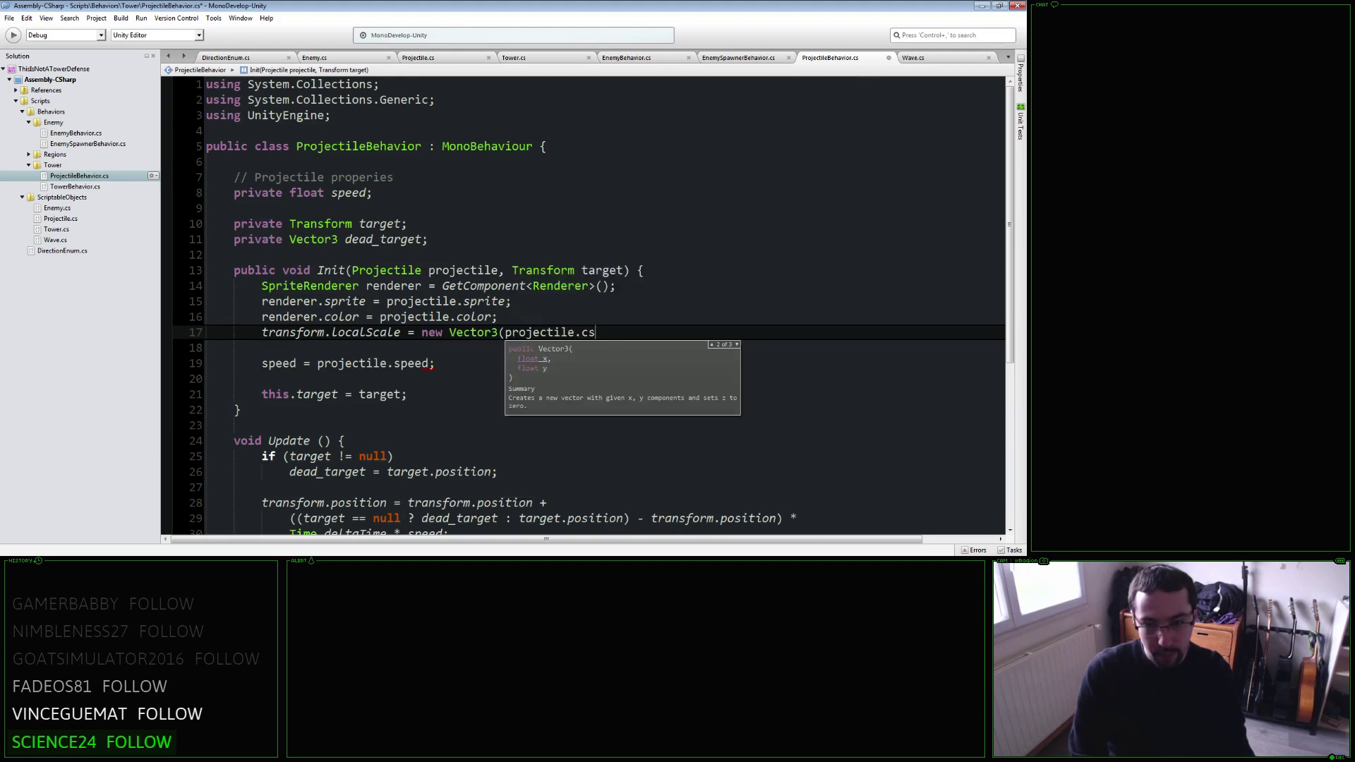
key("BackSpace")
key("BackSpace")
type("size, projectile.siz")
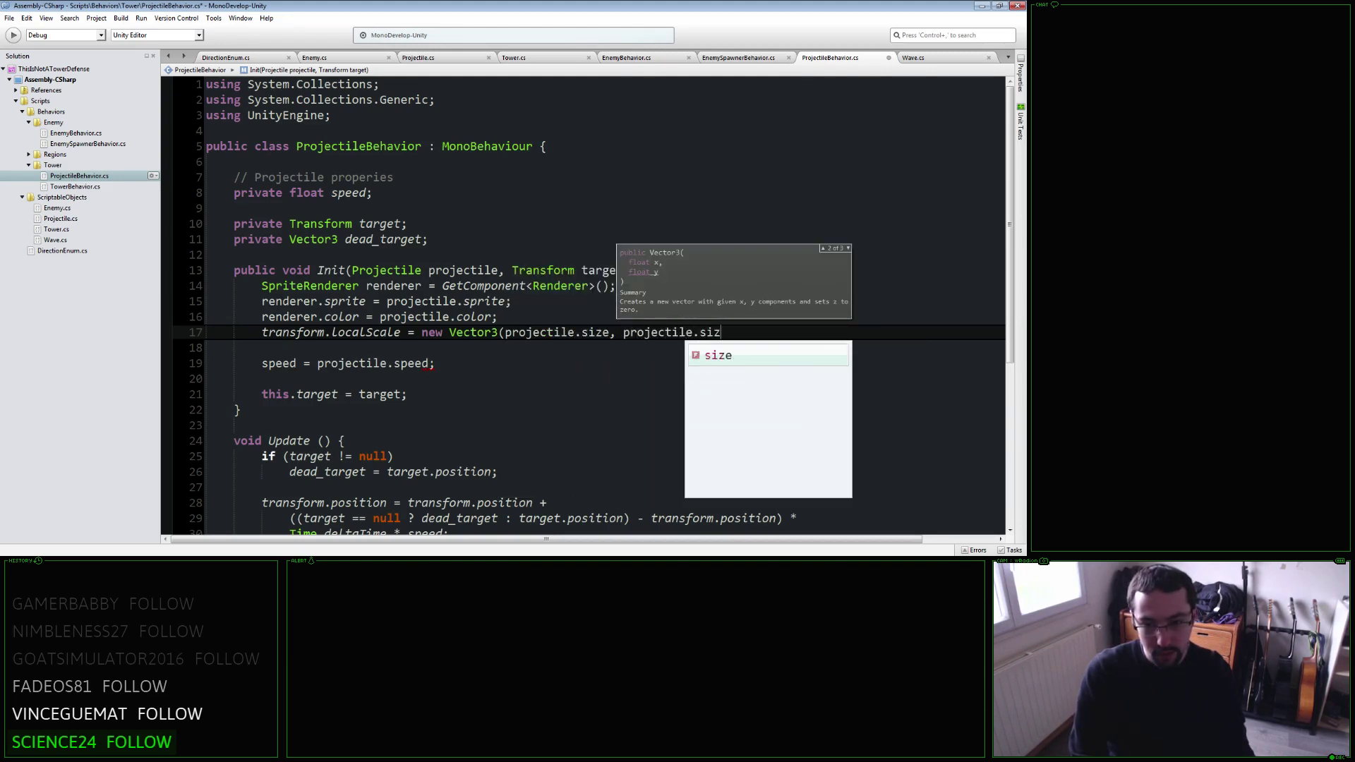
type("e, 1f);")
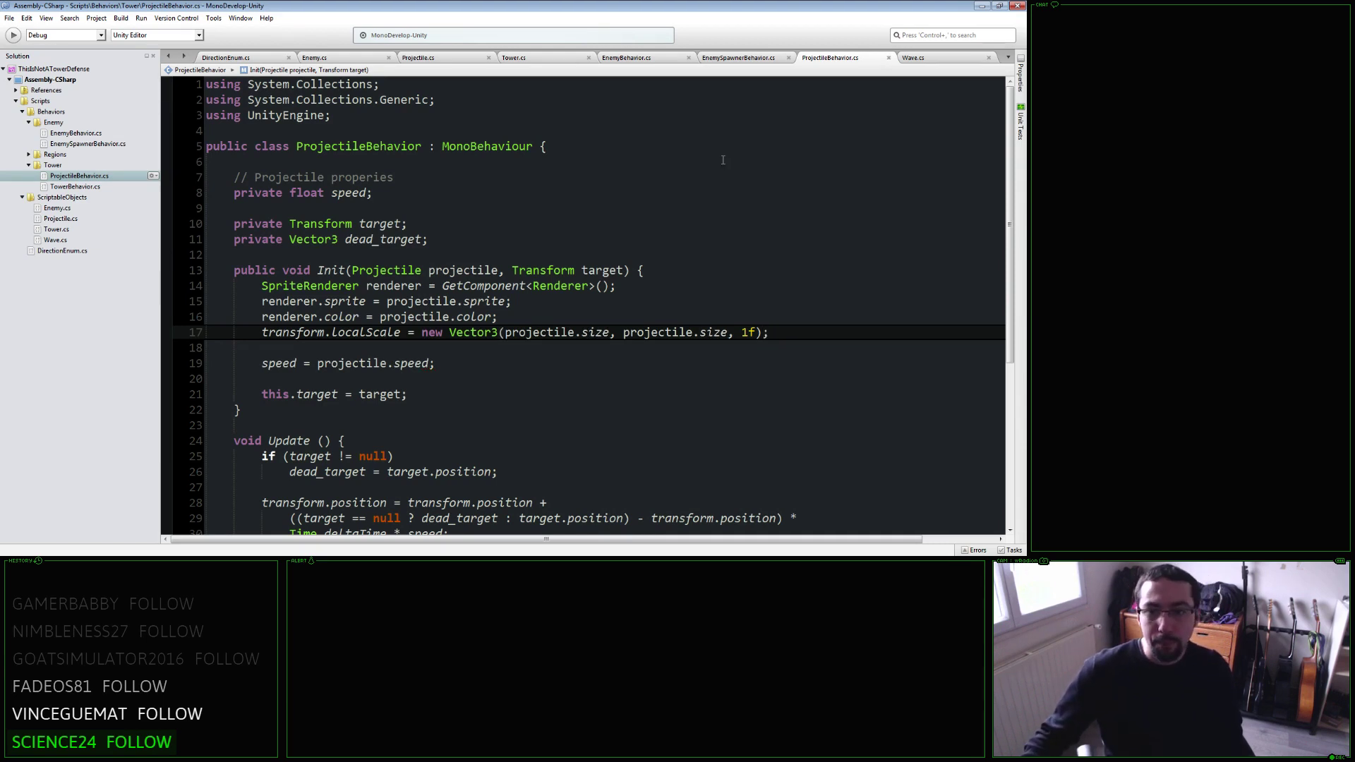
left_click(522, 57)
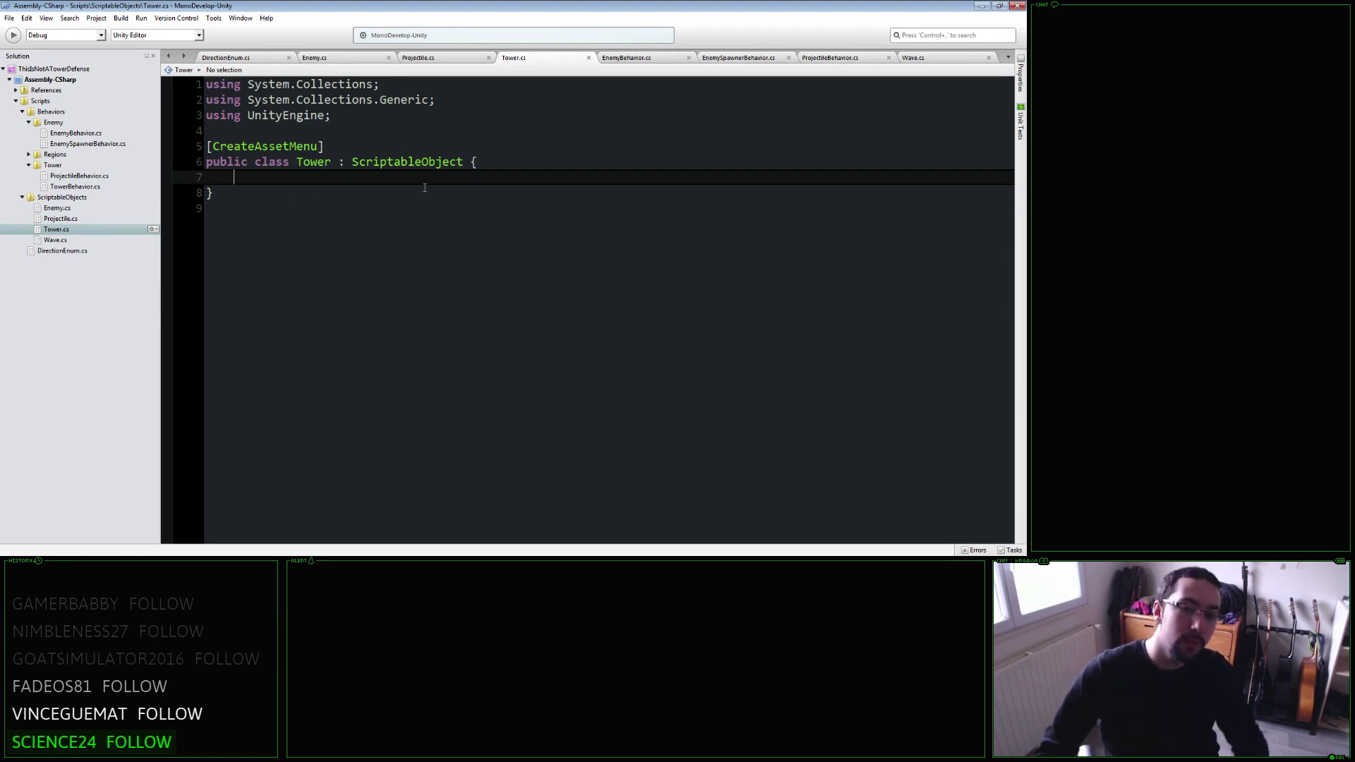
Add blank lines in the Tower class body, save, and declare 'public int damage;'.
key("Return")
key("Return")
key("Up")
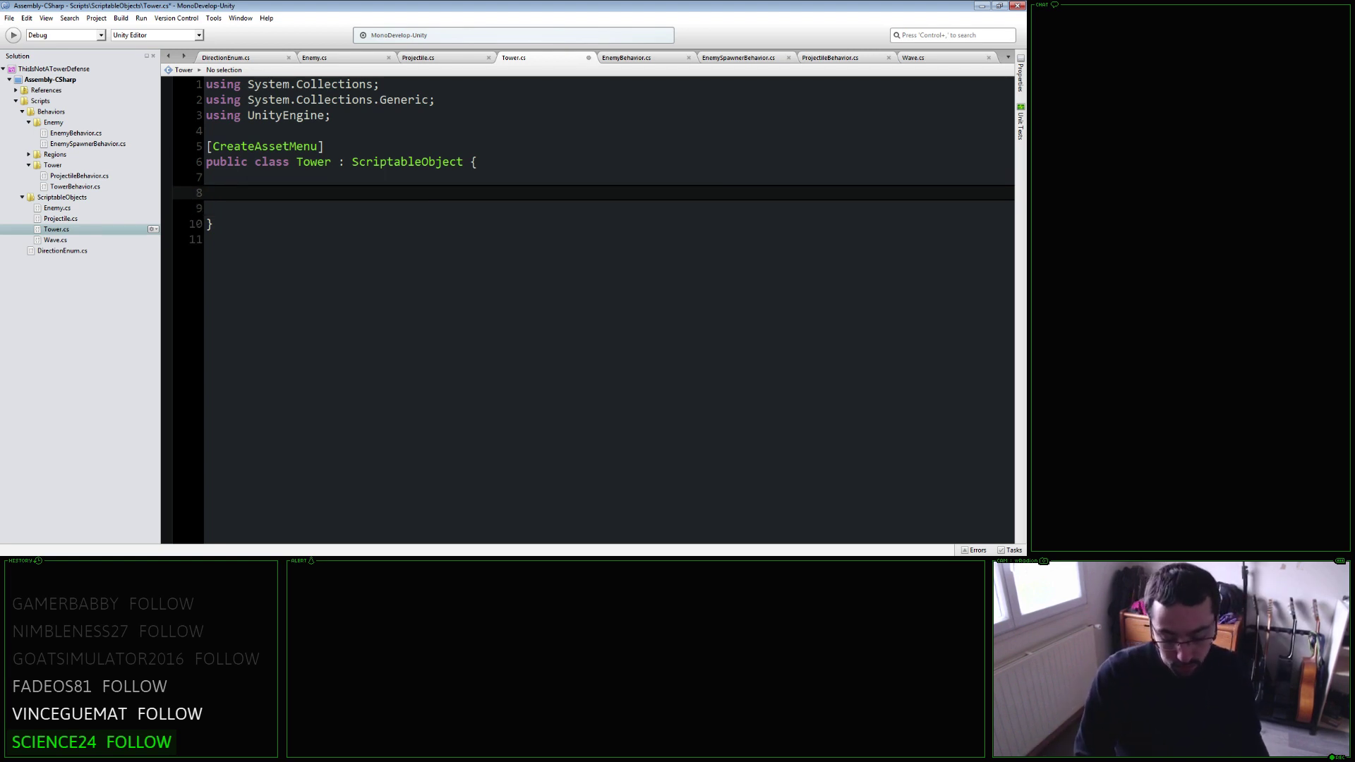
key("ctrl+s")
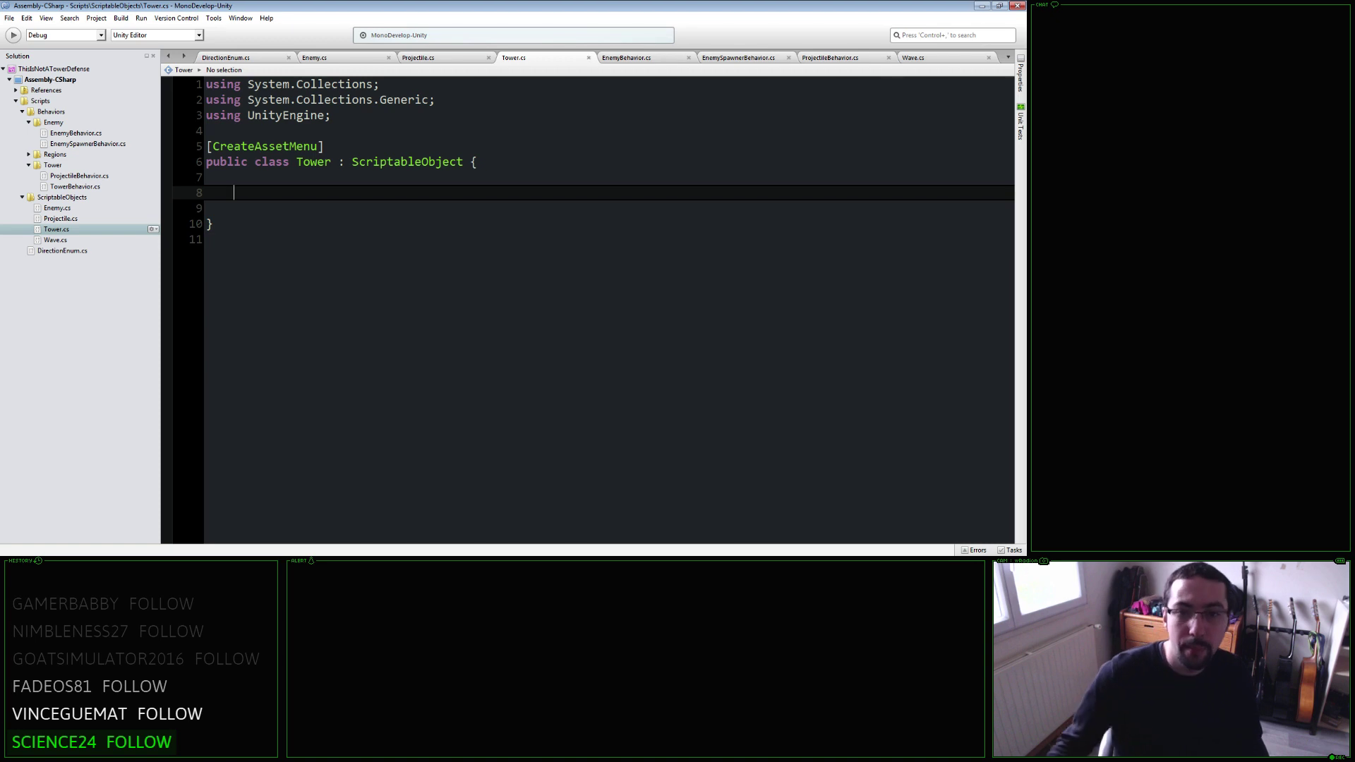
type("pub")
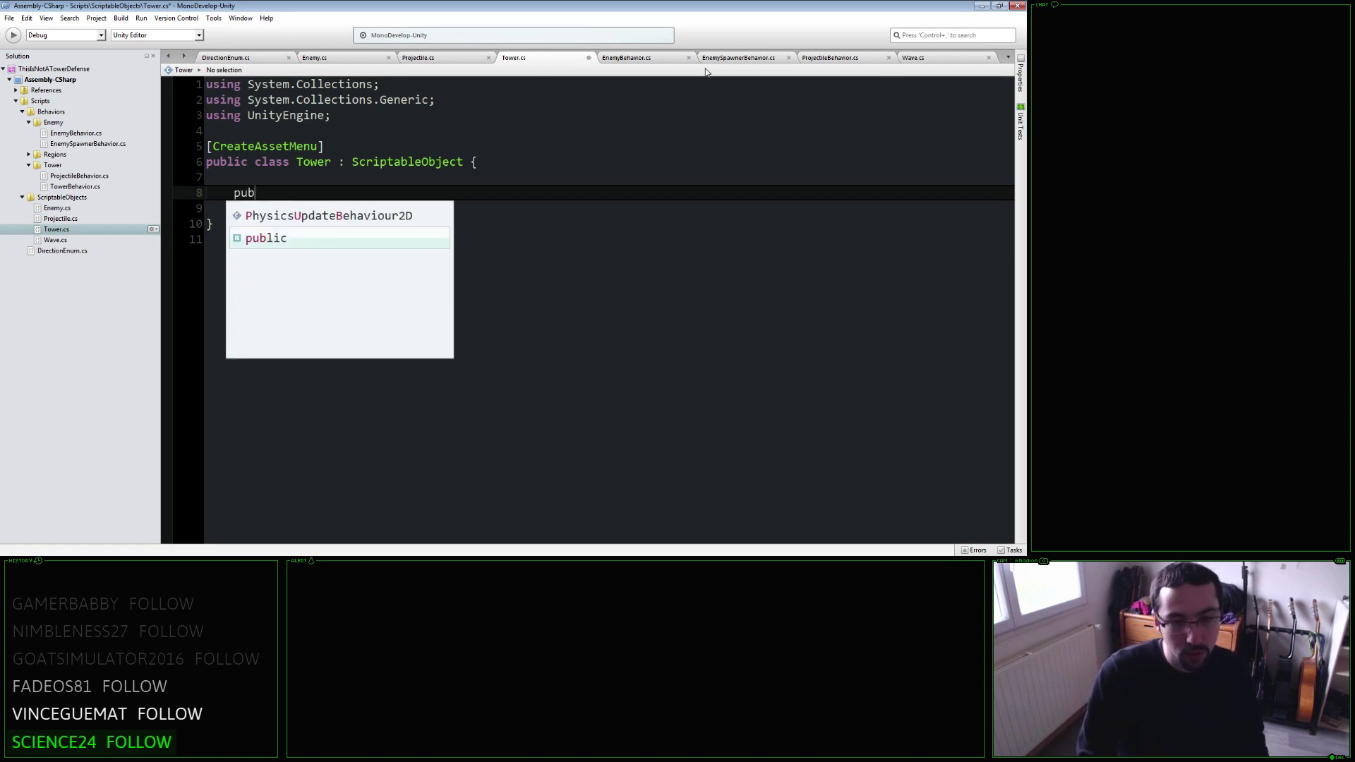
type("lic float")
key("BackSpace")
key("BackSpace")
key("BackSpace")
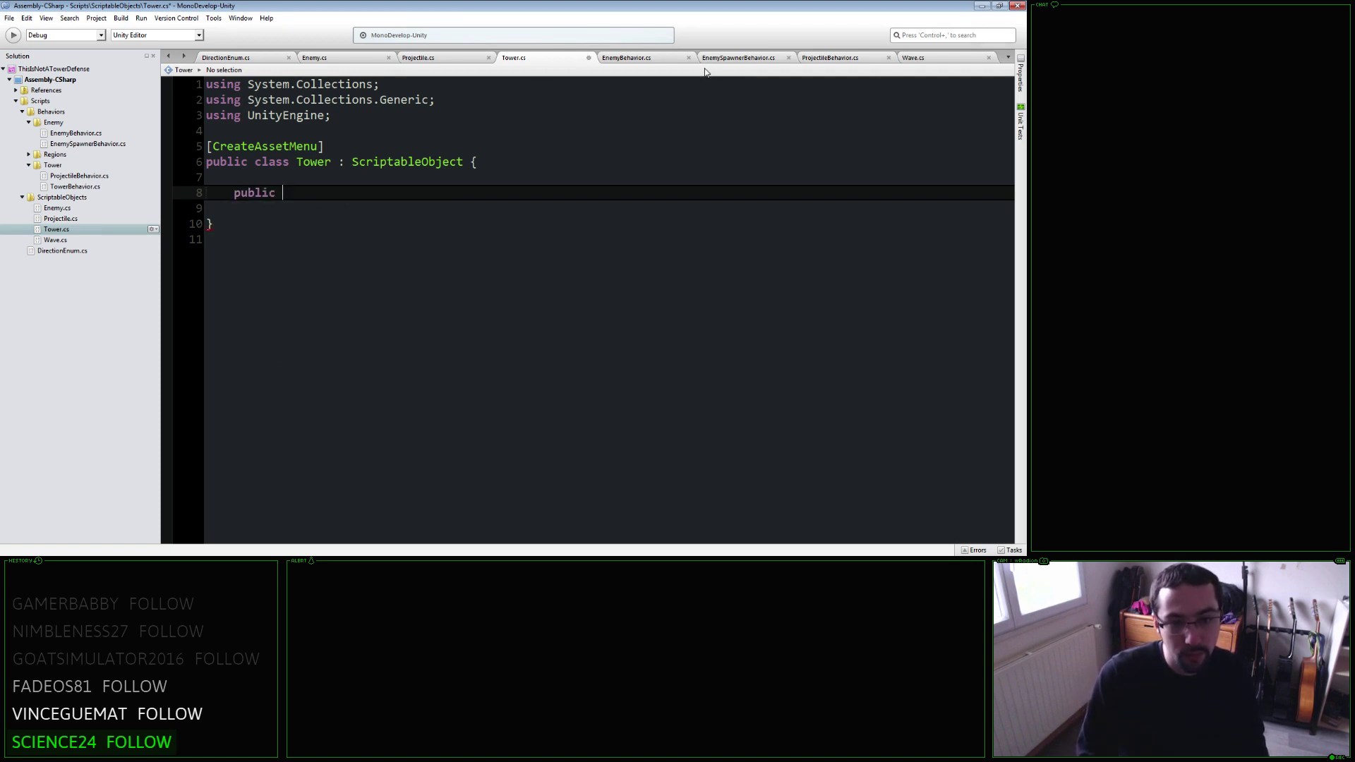
type("int ")
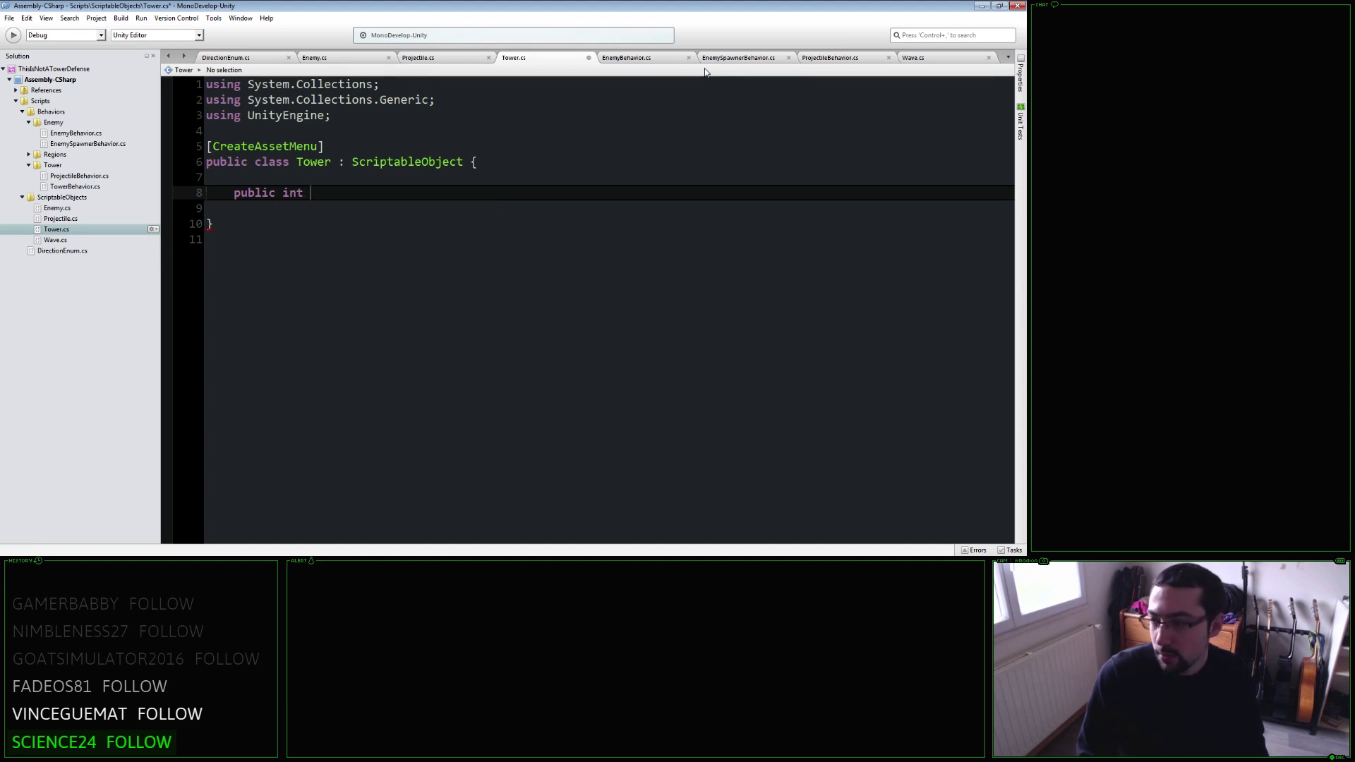
type("damage;")
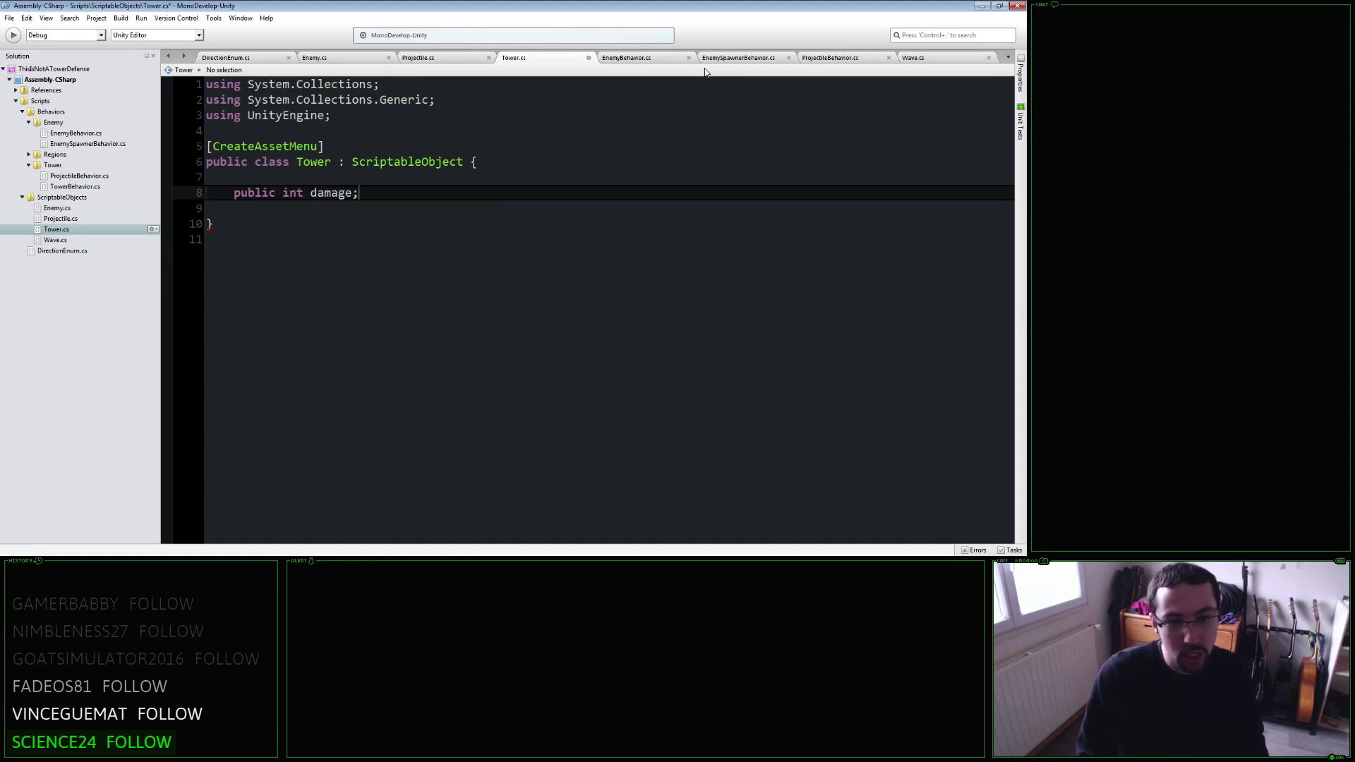
key("Return")
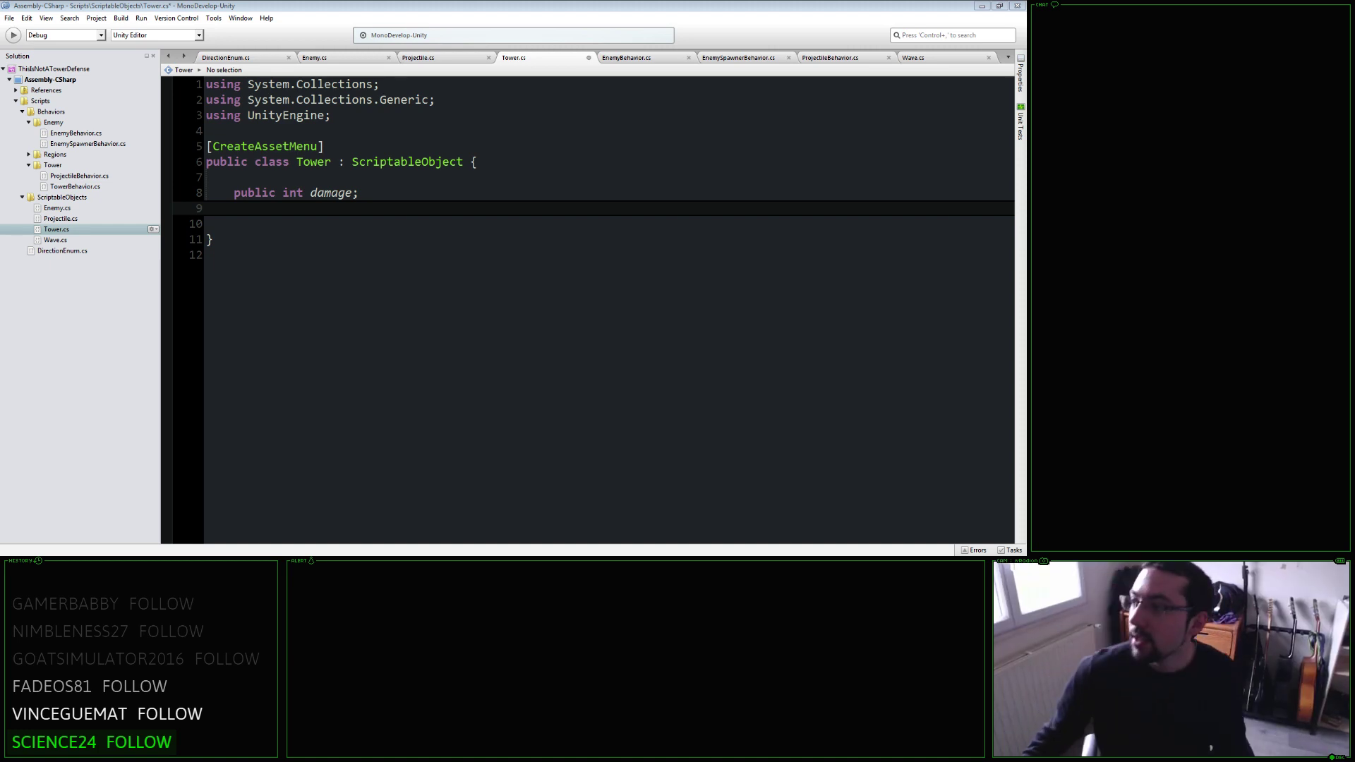
Add 'public float attack_speed;' and 'public Projectile projectile;' fields to Tower.
left_click(488, 208)
key("ctrl+s")
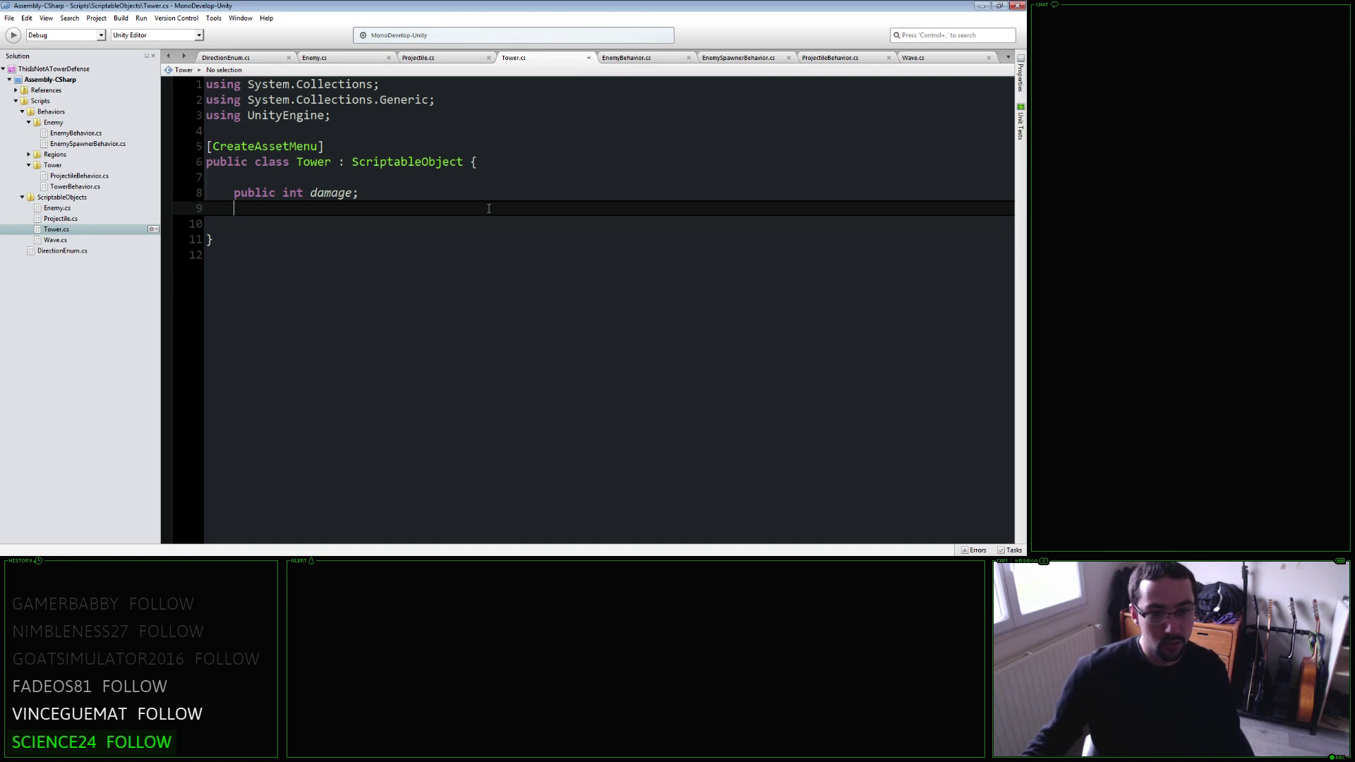
type("pub")
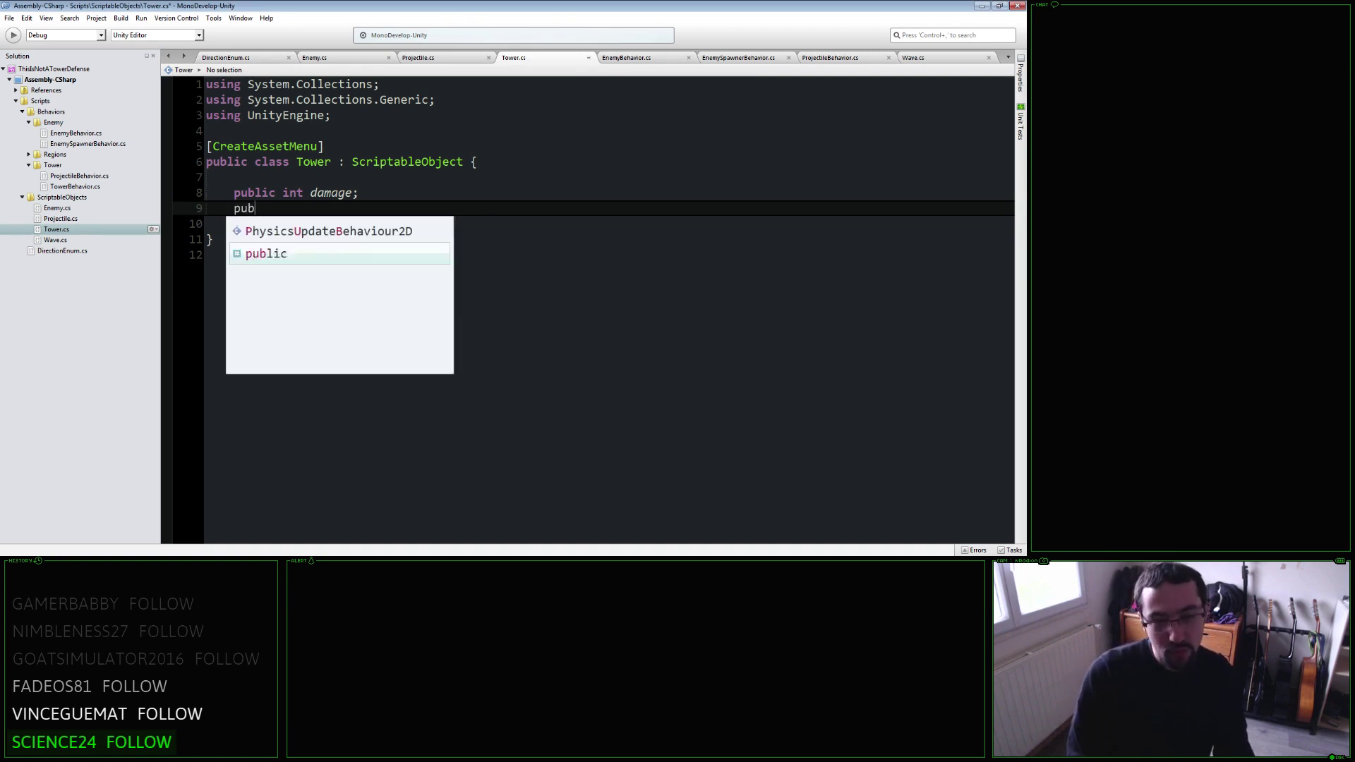
type("lic float attack_spee")
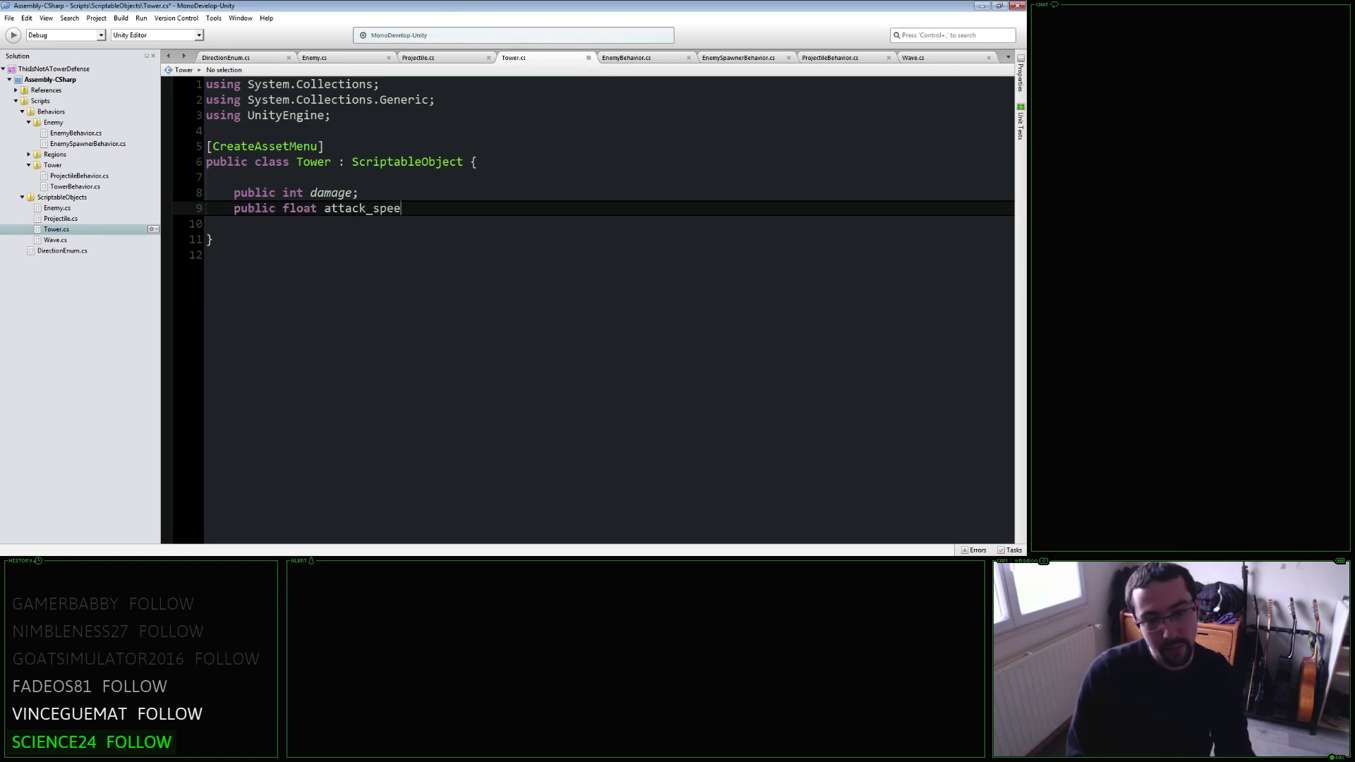
type("d;")
key("Return")
type("public Projec")
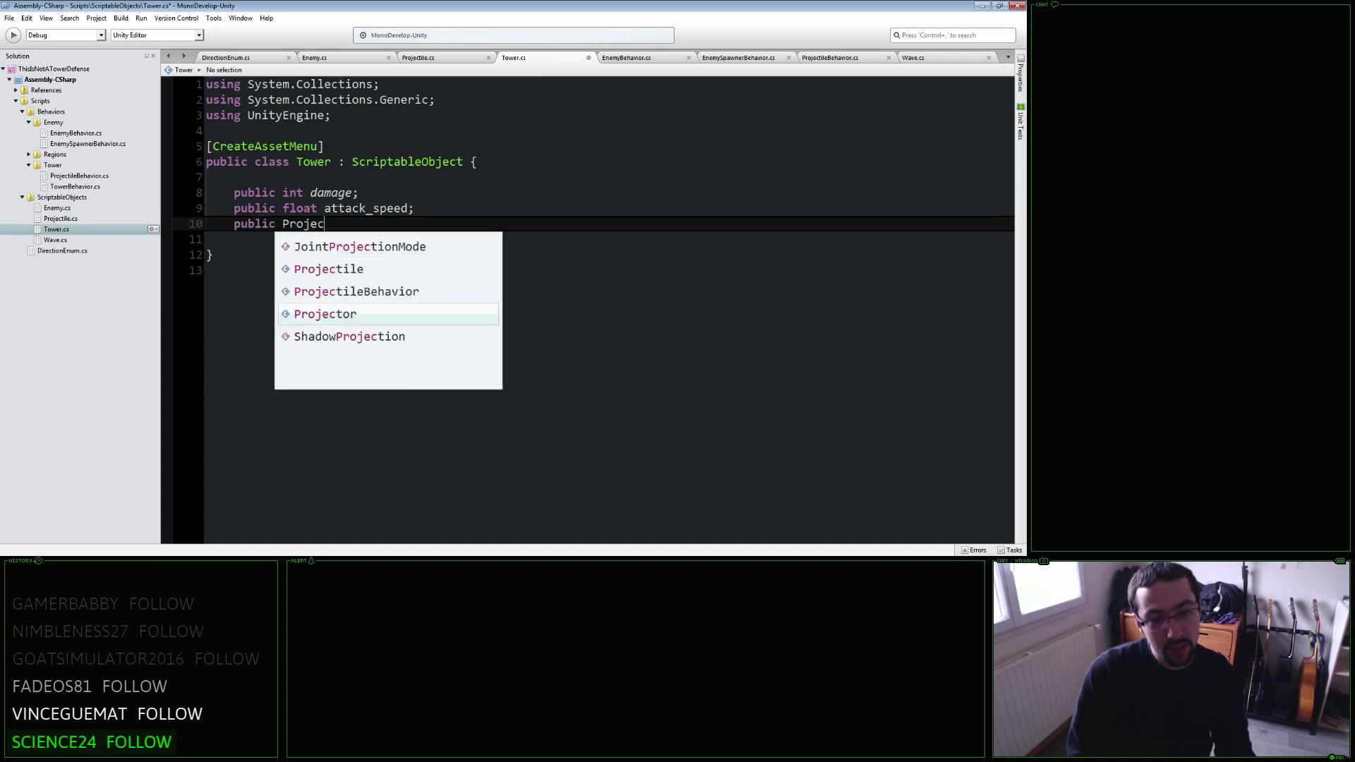
type("tile projectile;")
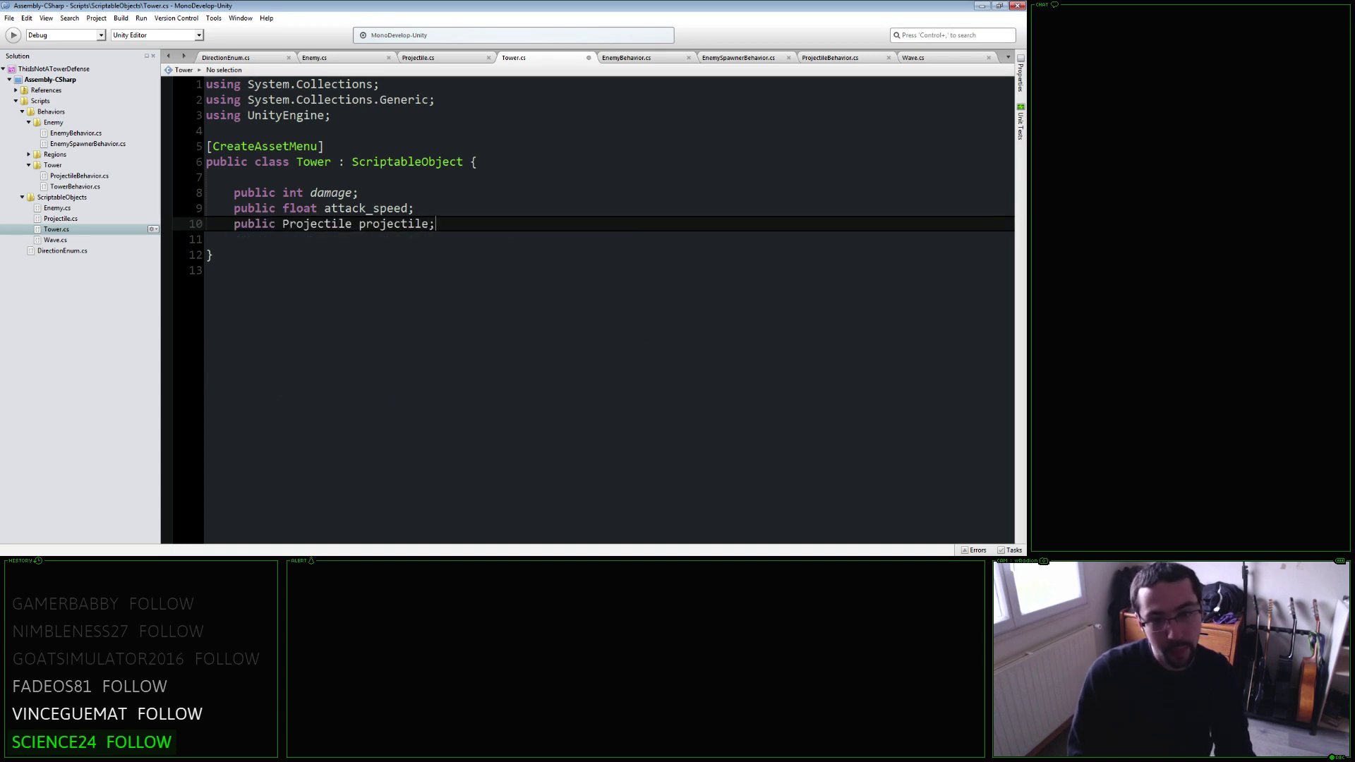
left_click(414, 208)
key("Return")
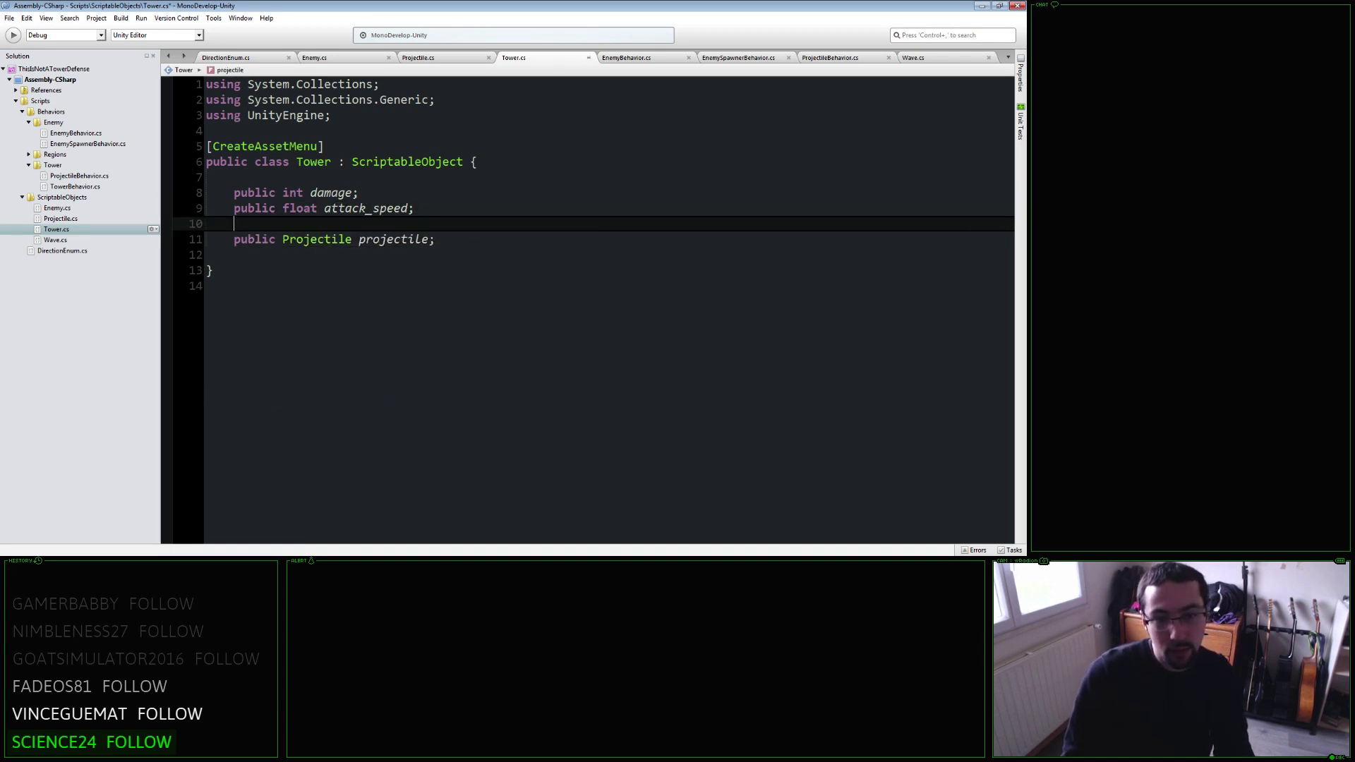
key("Return")
key("Up")
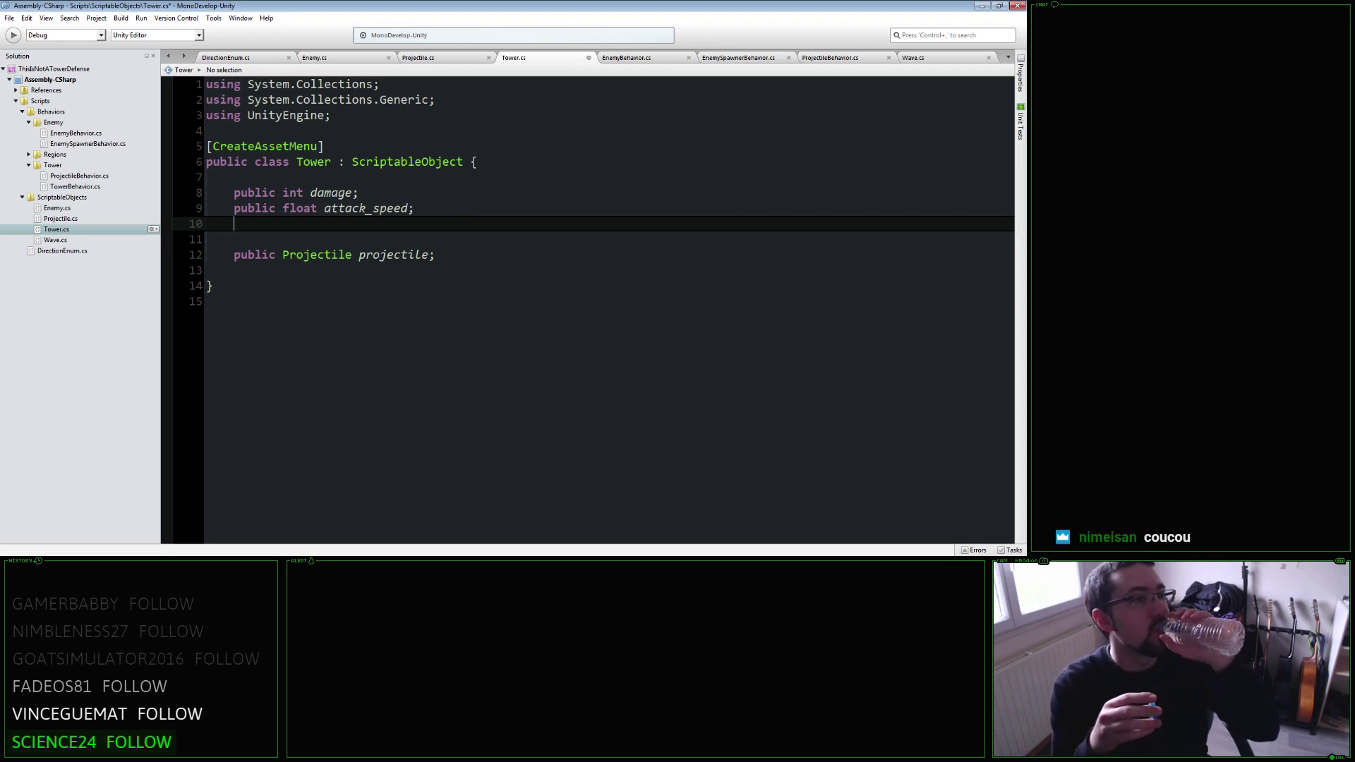
Insert 'public Sprite base_sprite;' and 'public Color base_color;' below attack_speed.
key("Return")
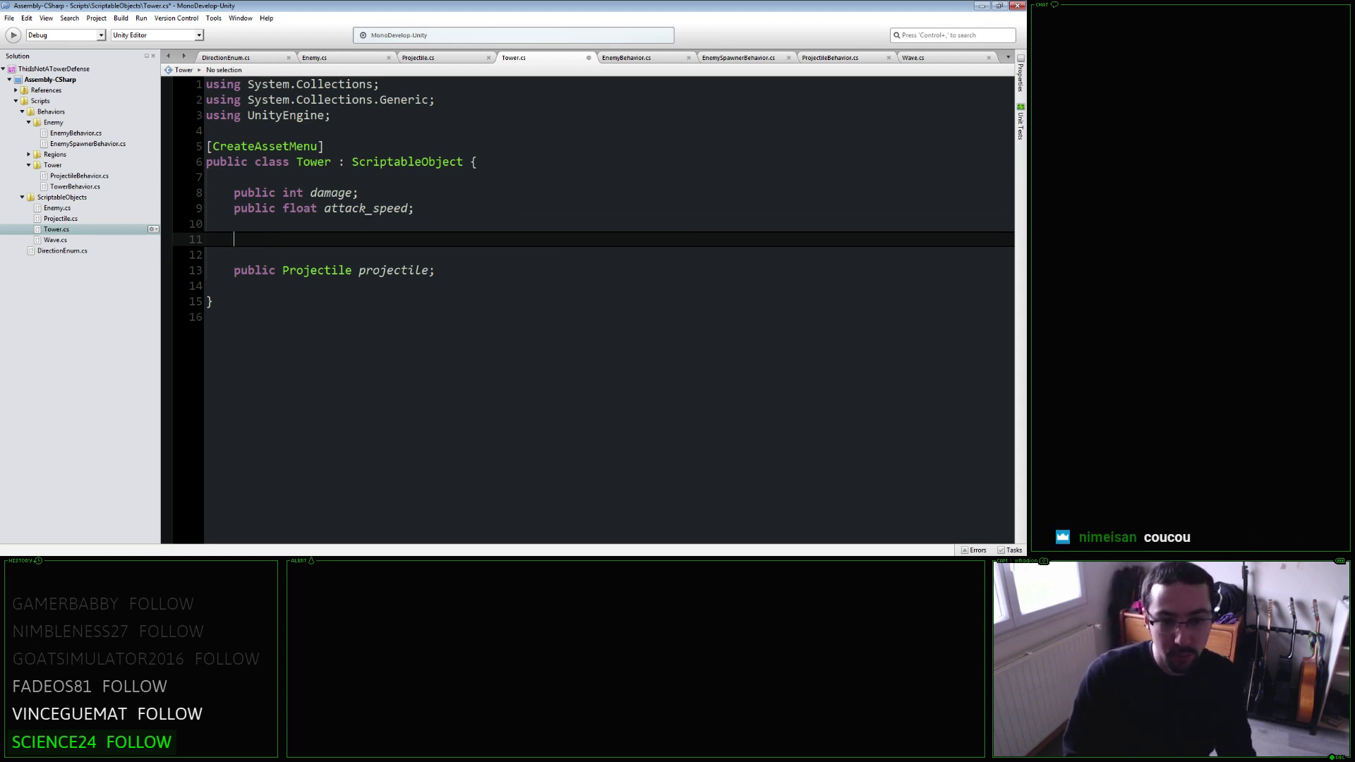
type("public Sprite ba")
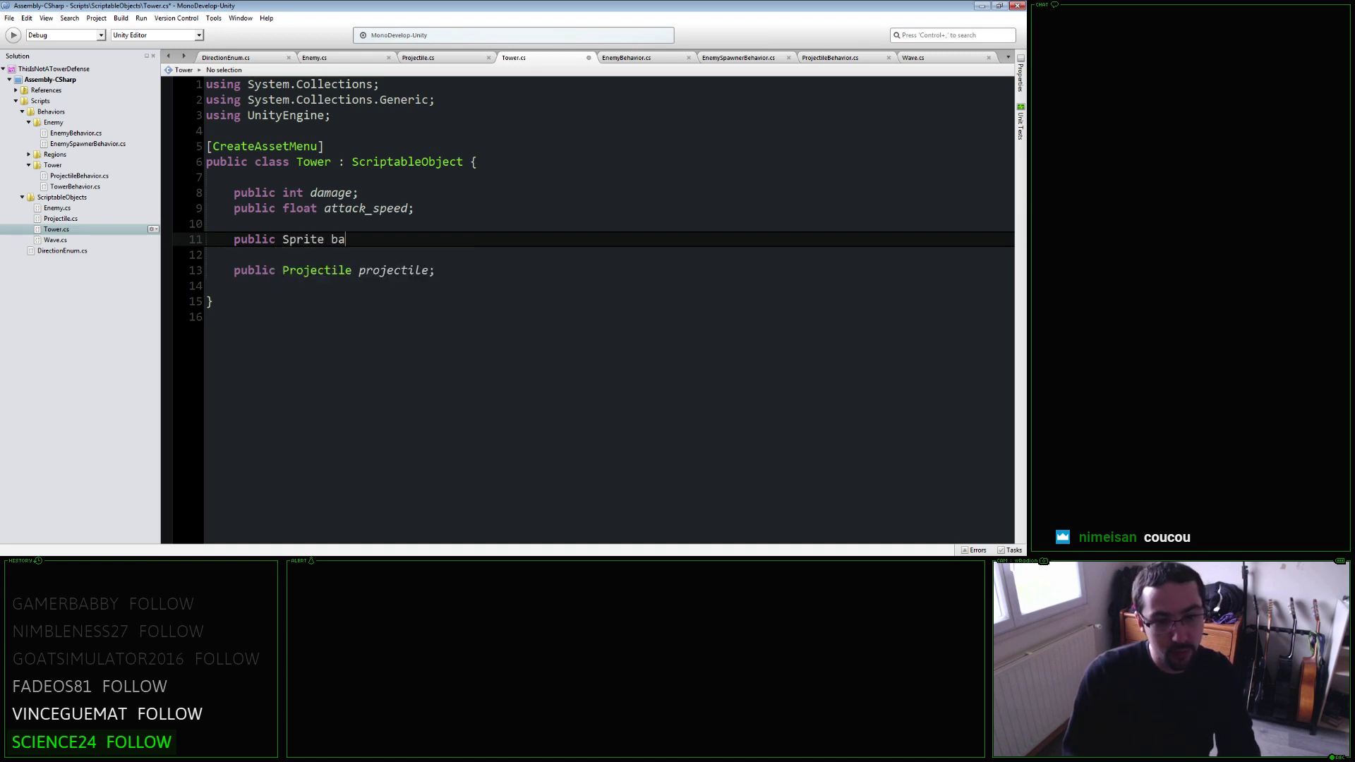
type("se_sprite;")
key("Return")
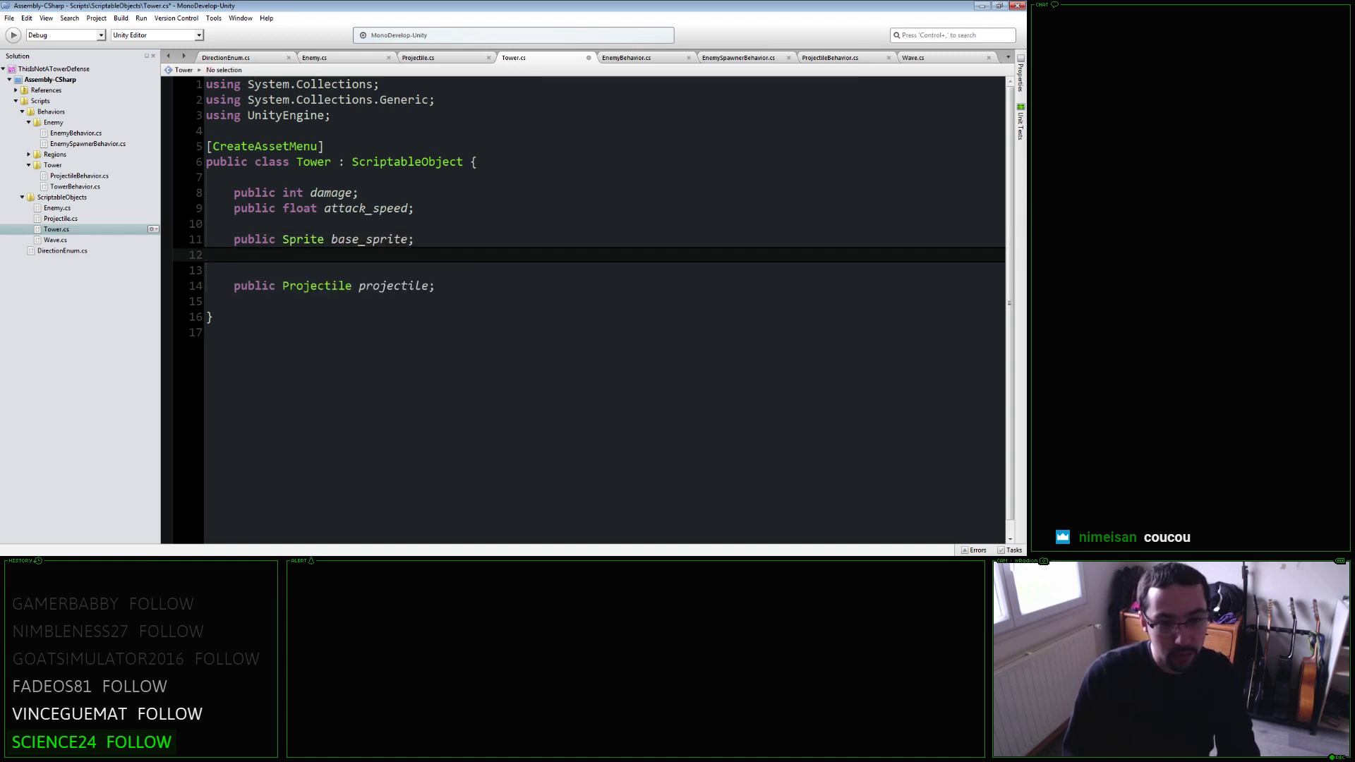
type("pu")
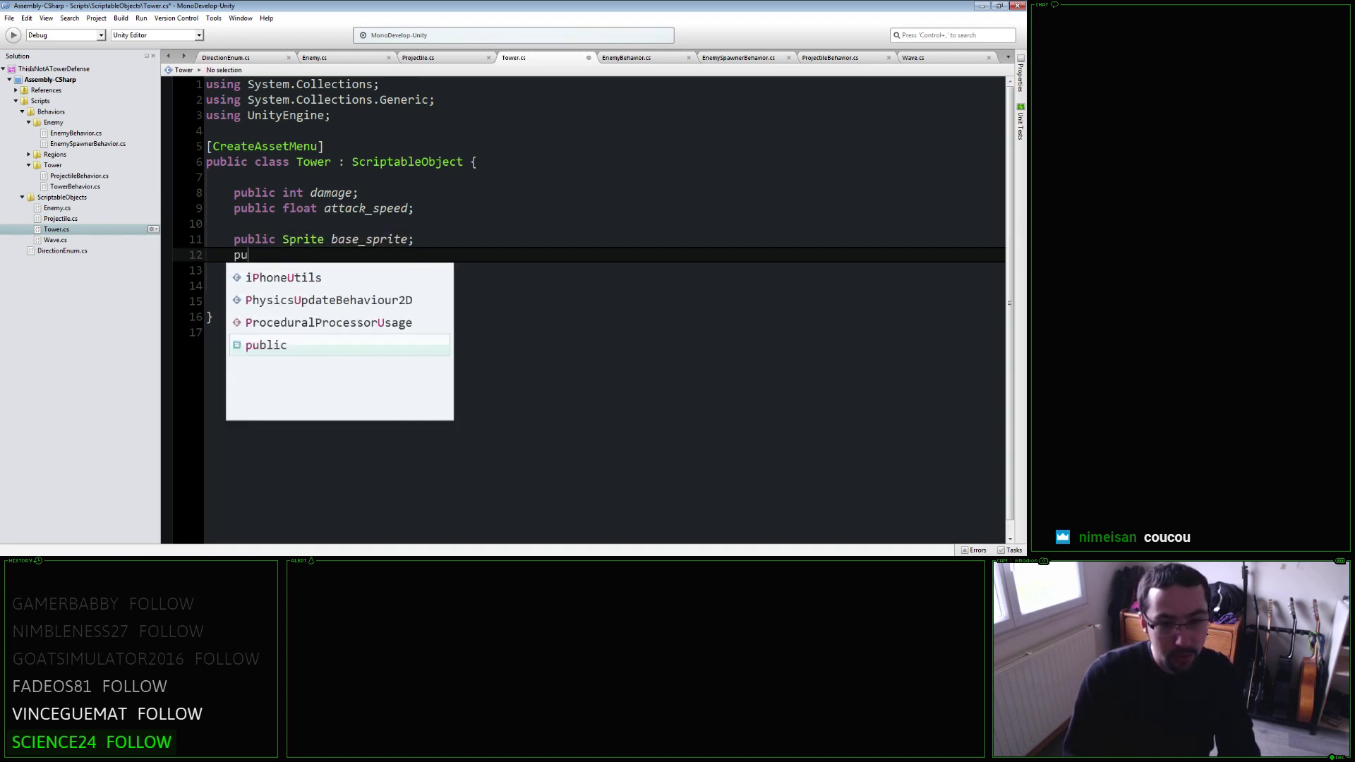
type("blic col ")
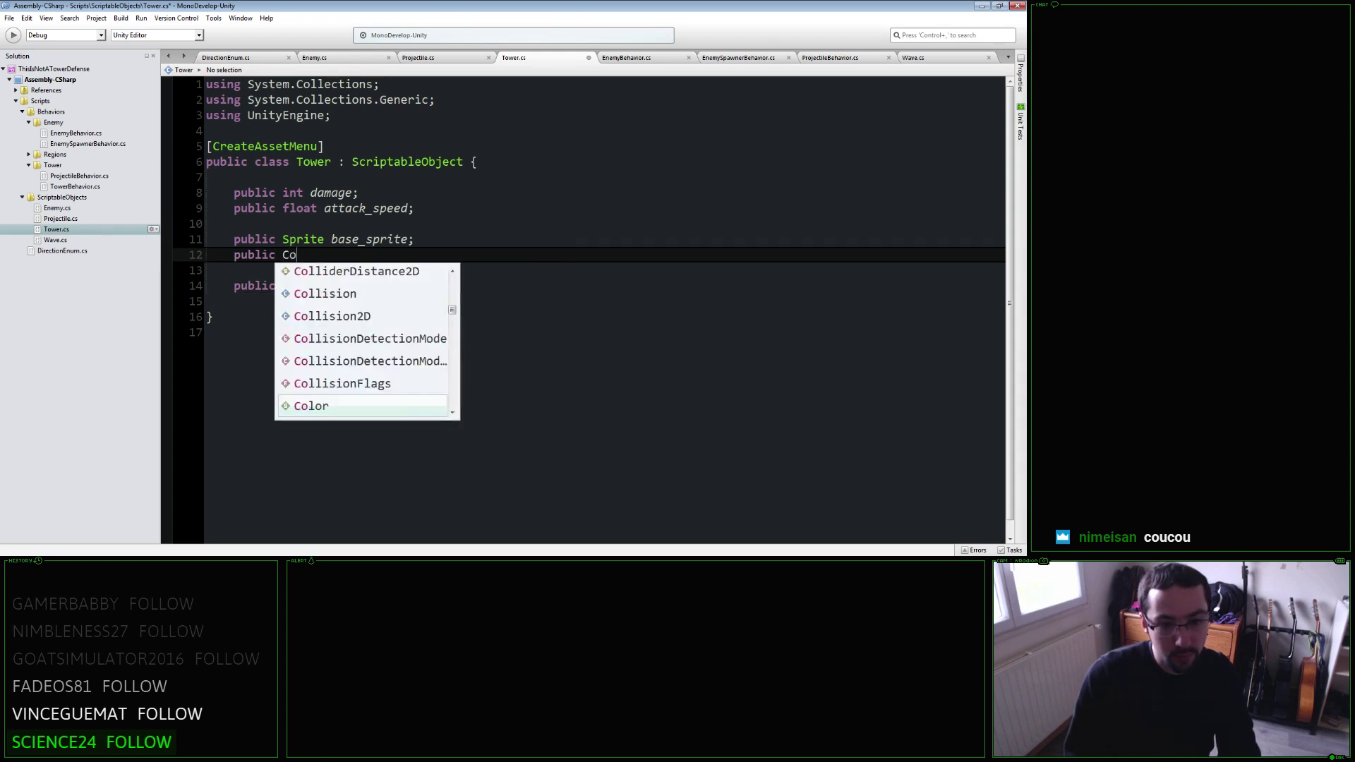
type("color")
key("ctrl+BackSpace")
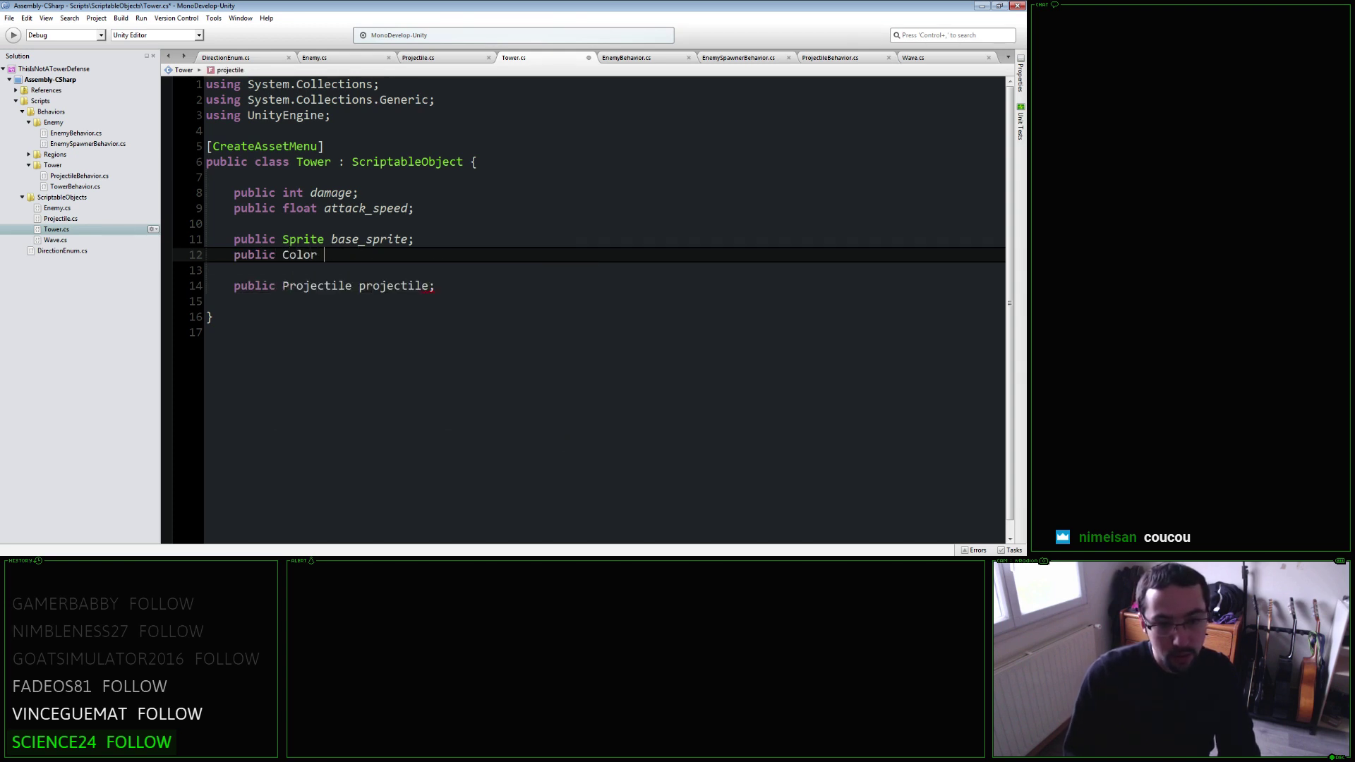
type("base_color;")
key("Return")
key("Return")
Add 'public Sprite turret;' and 'public Color turret_color;' fields and save Tower.cs.
type("pu")
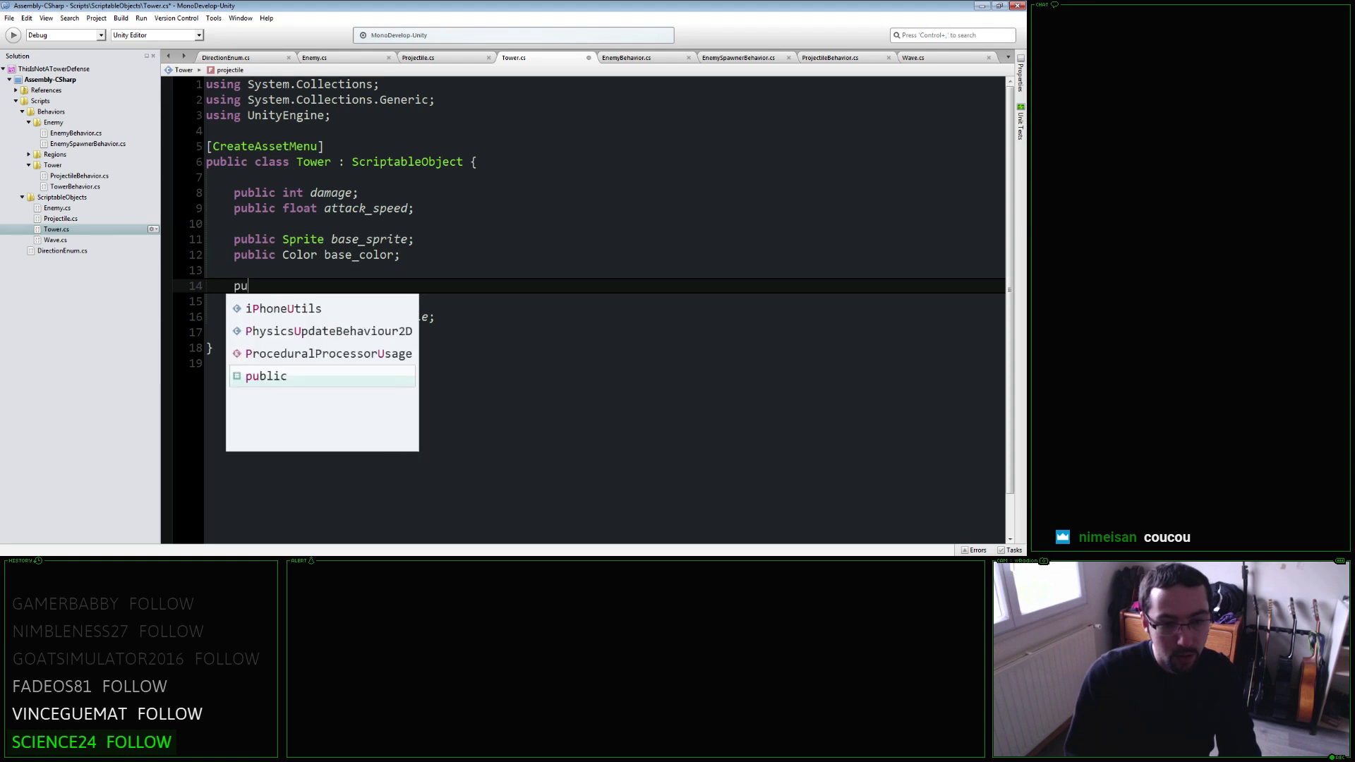
type("blic Sprite")
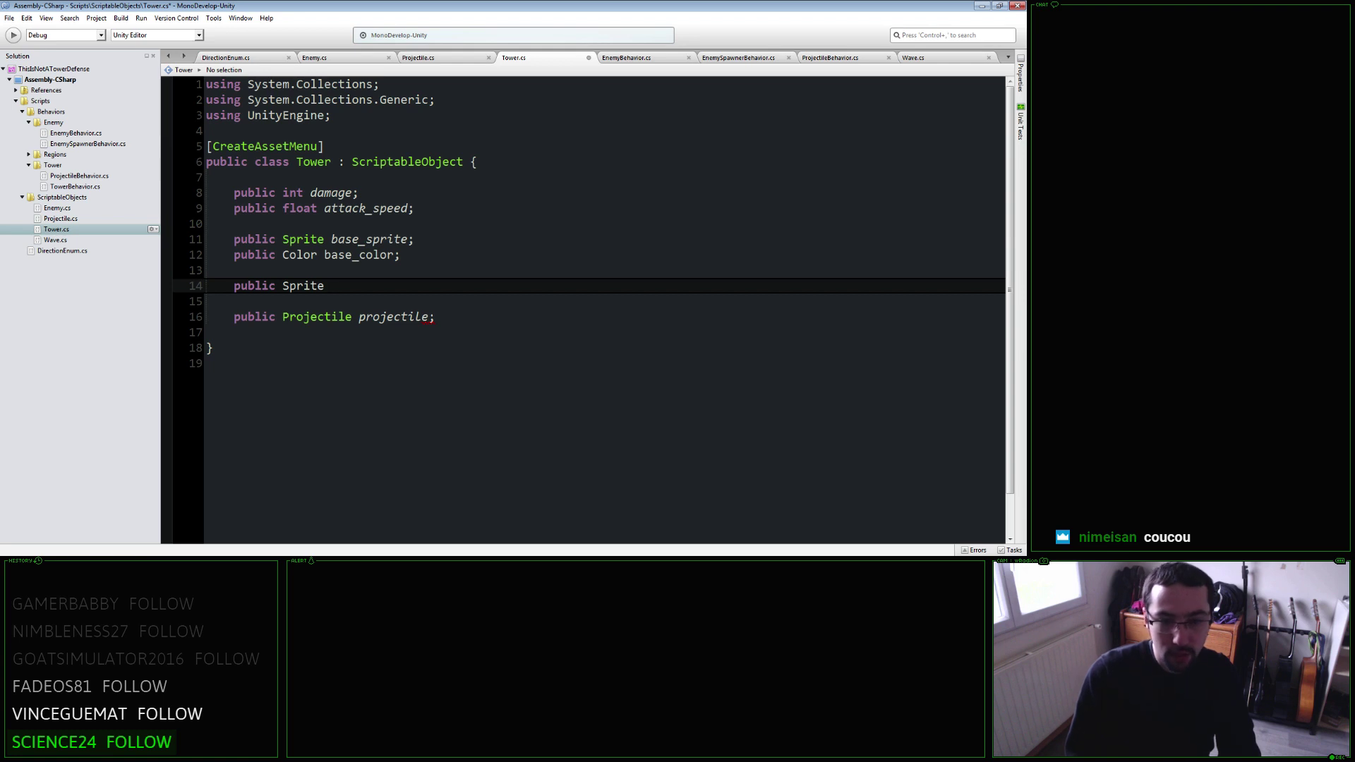
type("turret;")
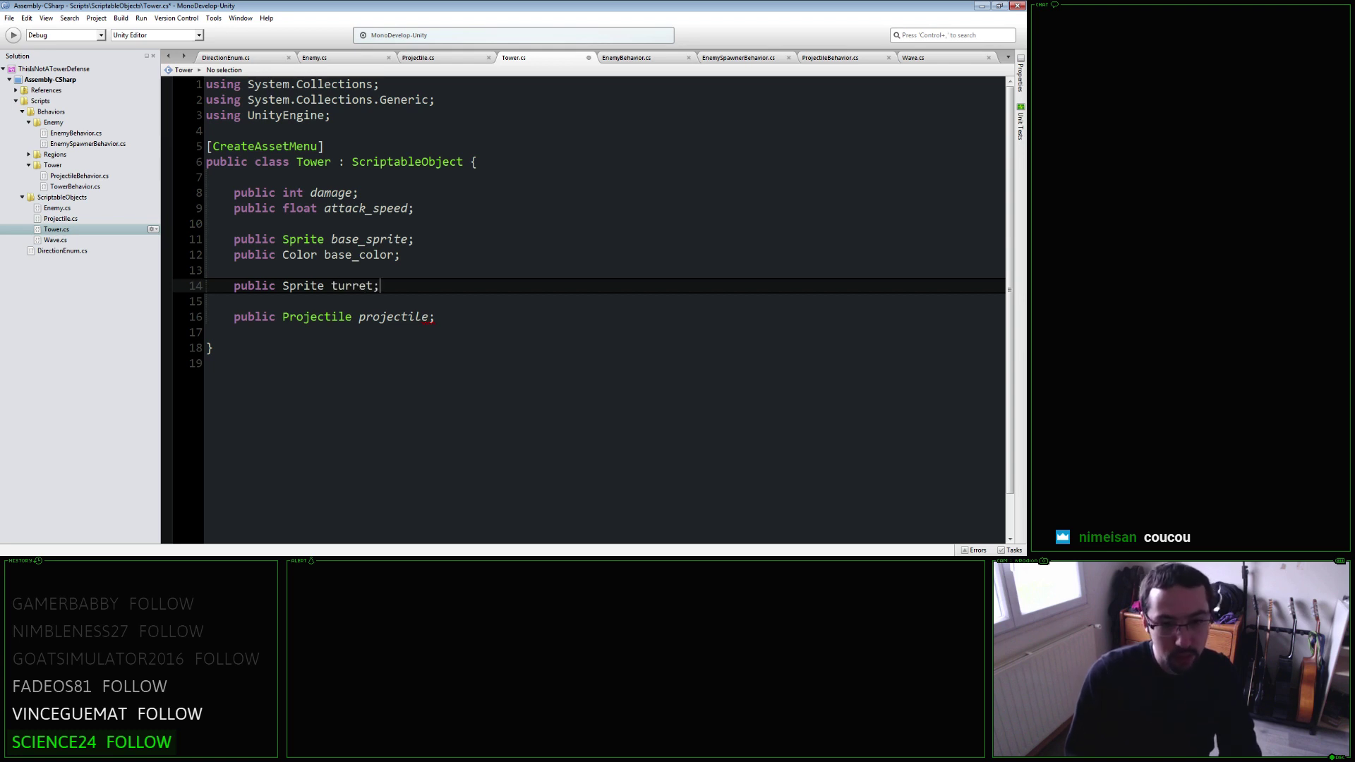
key("Return")
type("public ")
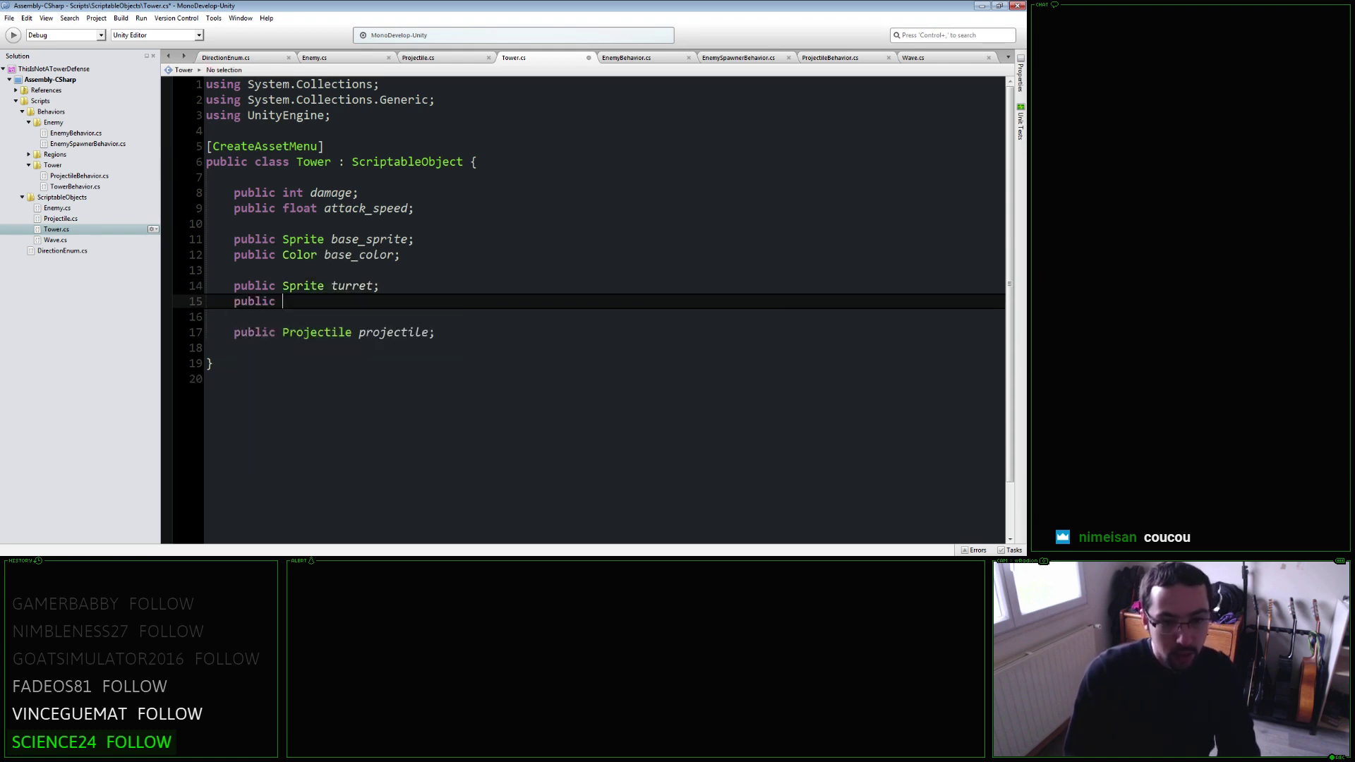
type("Color turret")
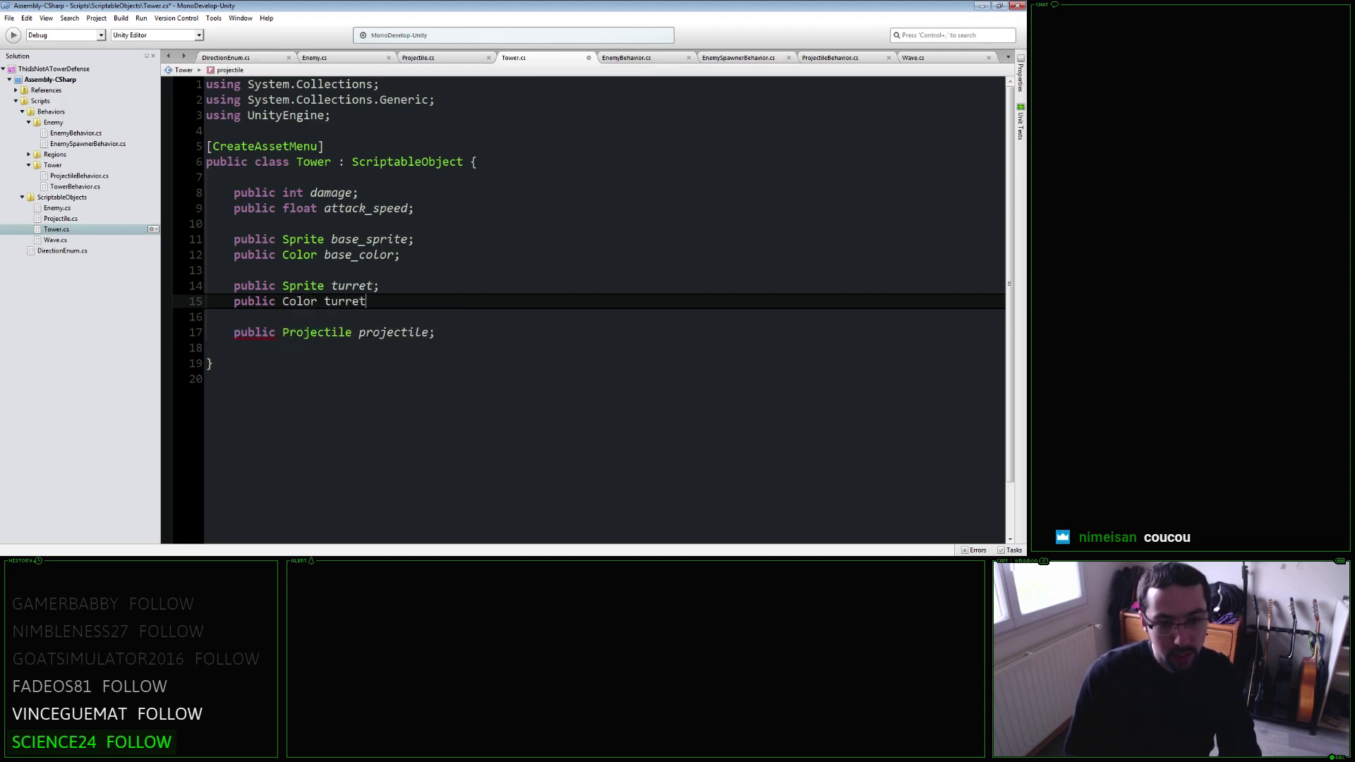
type("_color;")
key("ctrl+s")
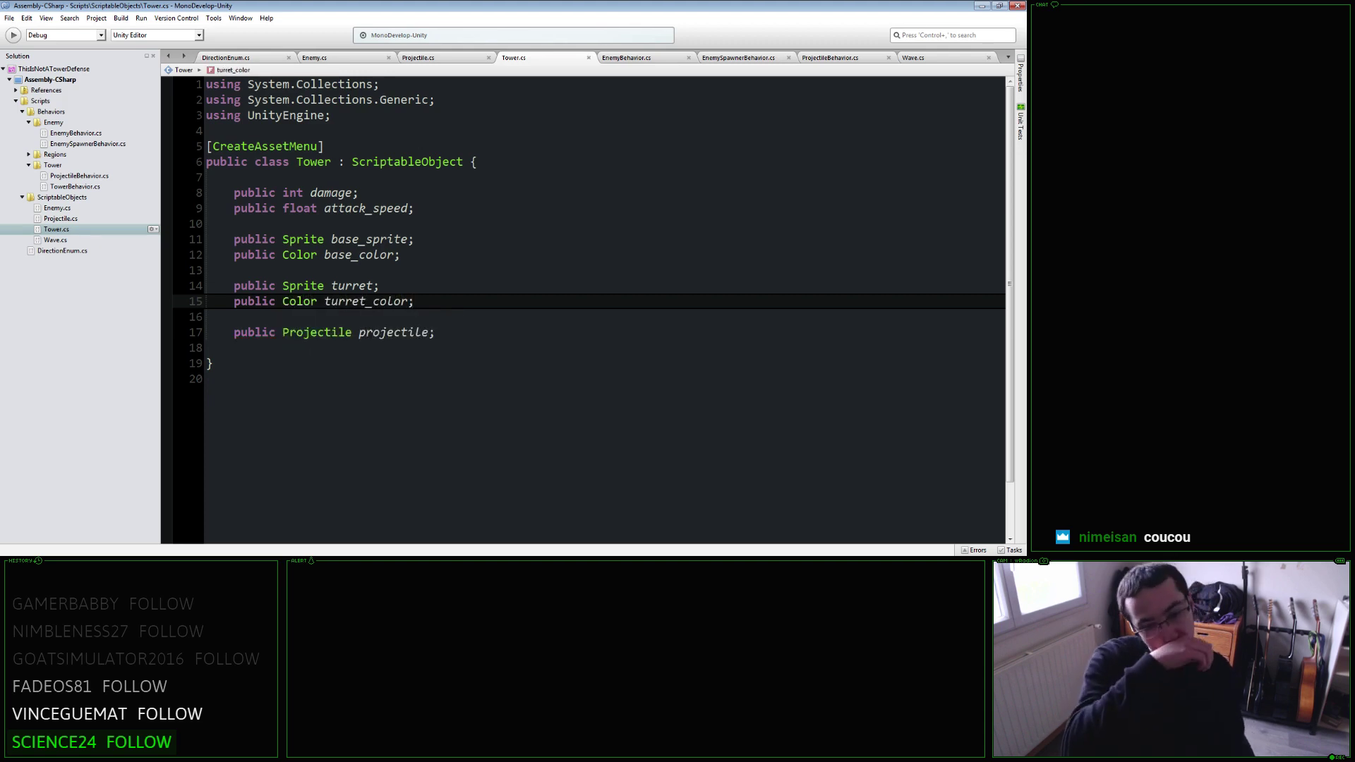
left_click(379, 286)
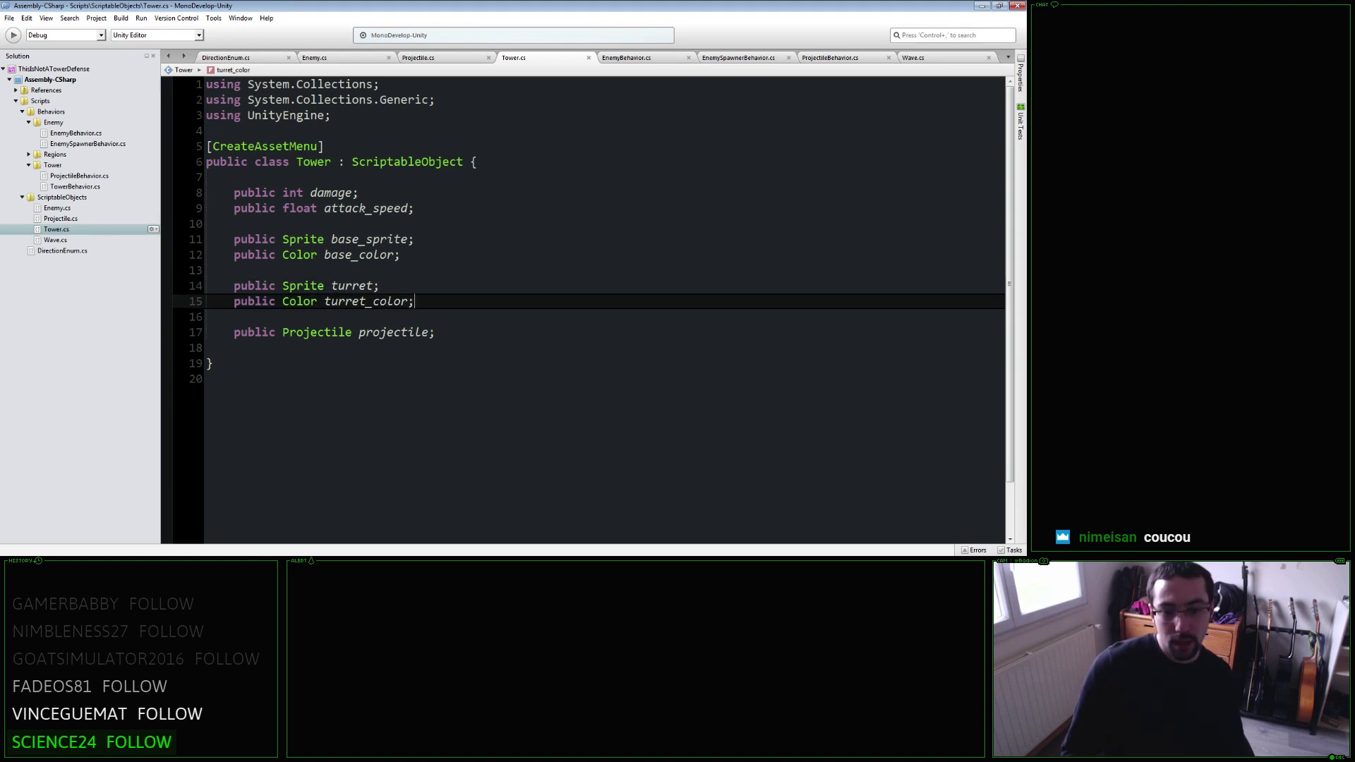
key("Down")
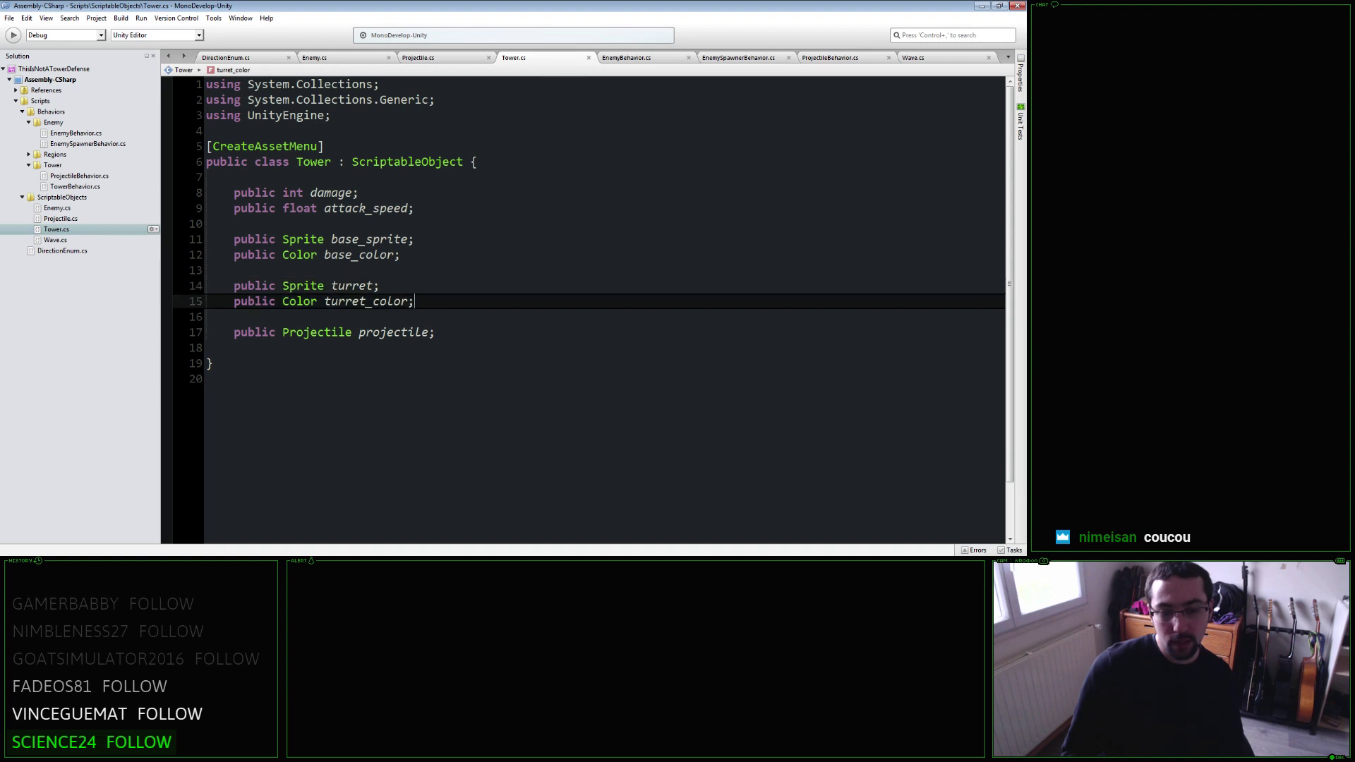
key("Down")
key("Down")
key("Down")
Delete the empty lines around Tower's closing brace and save Tower.cs.
key("BackSpace")
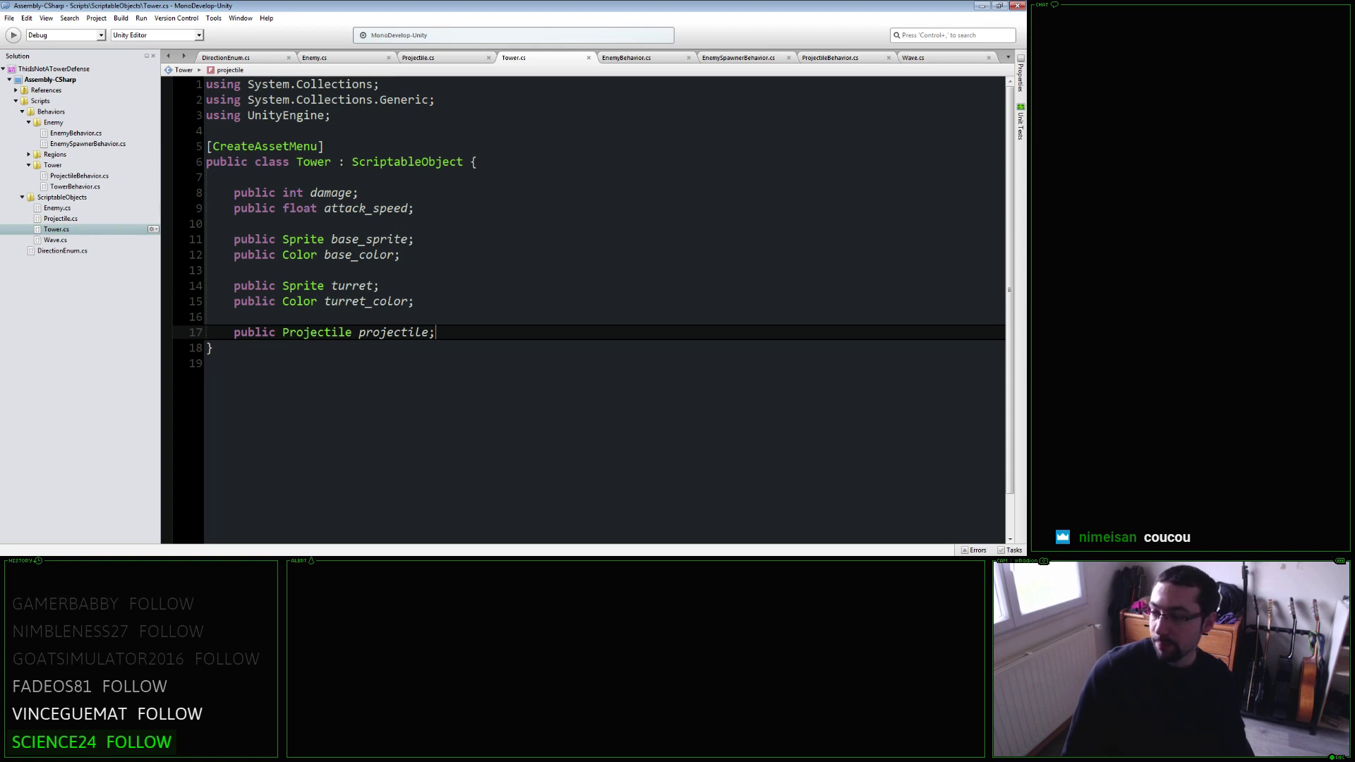
key("Up")
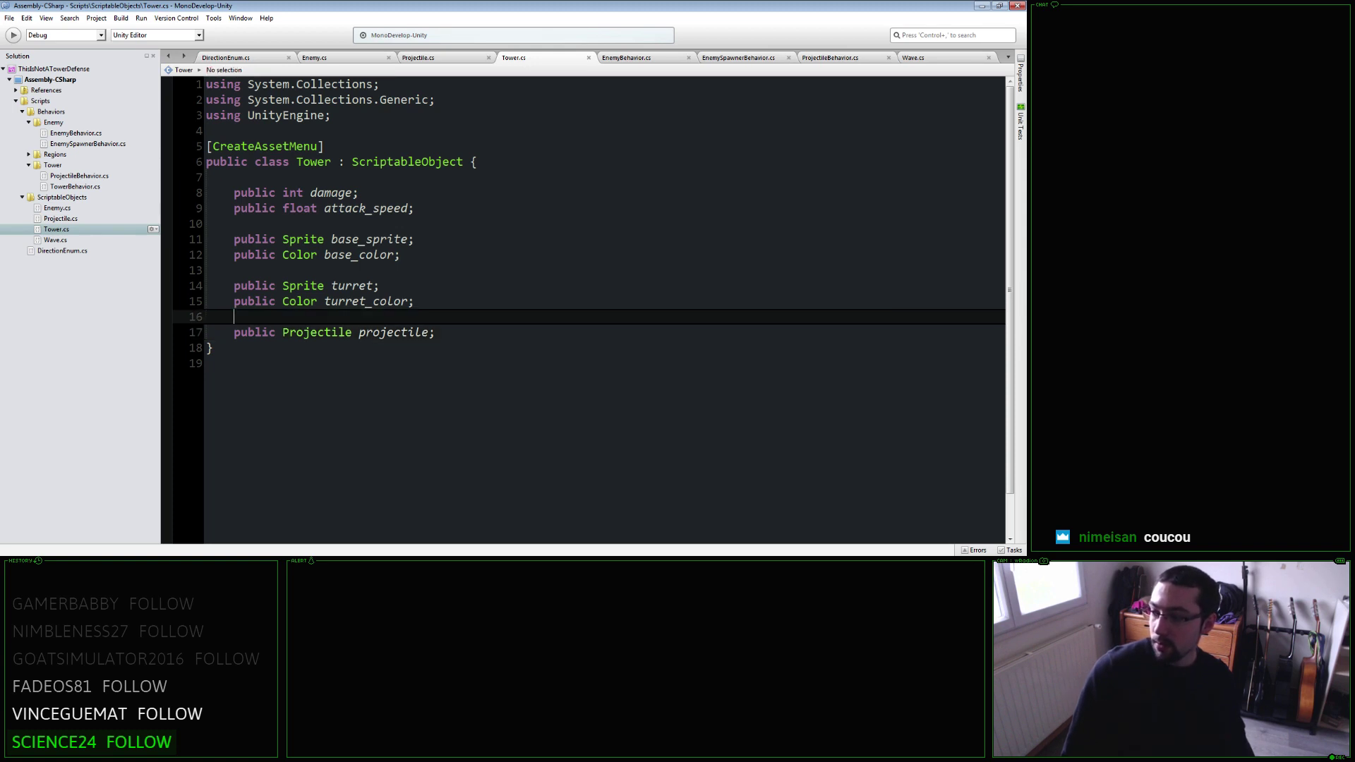
key("Down")
key("Up")
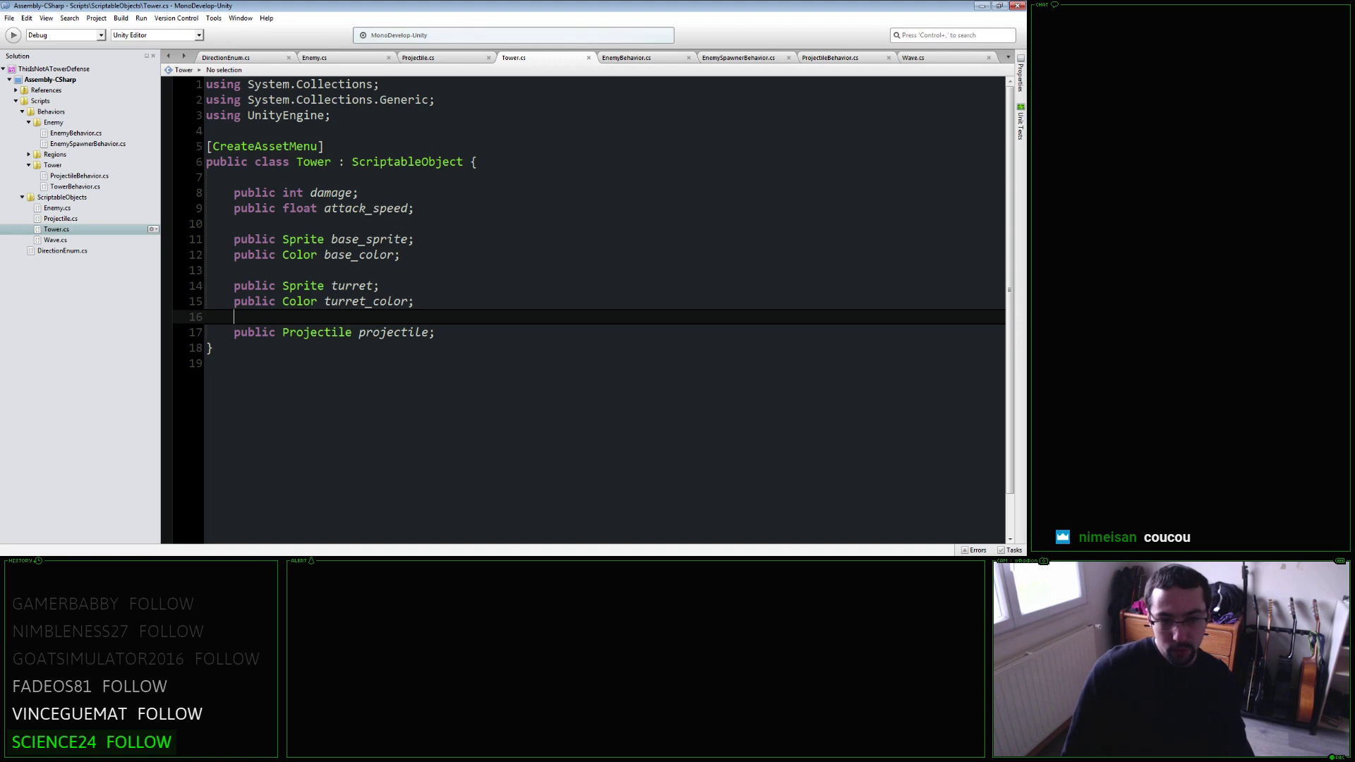
left_click(211, 348)
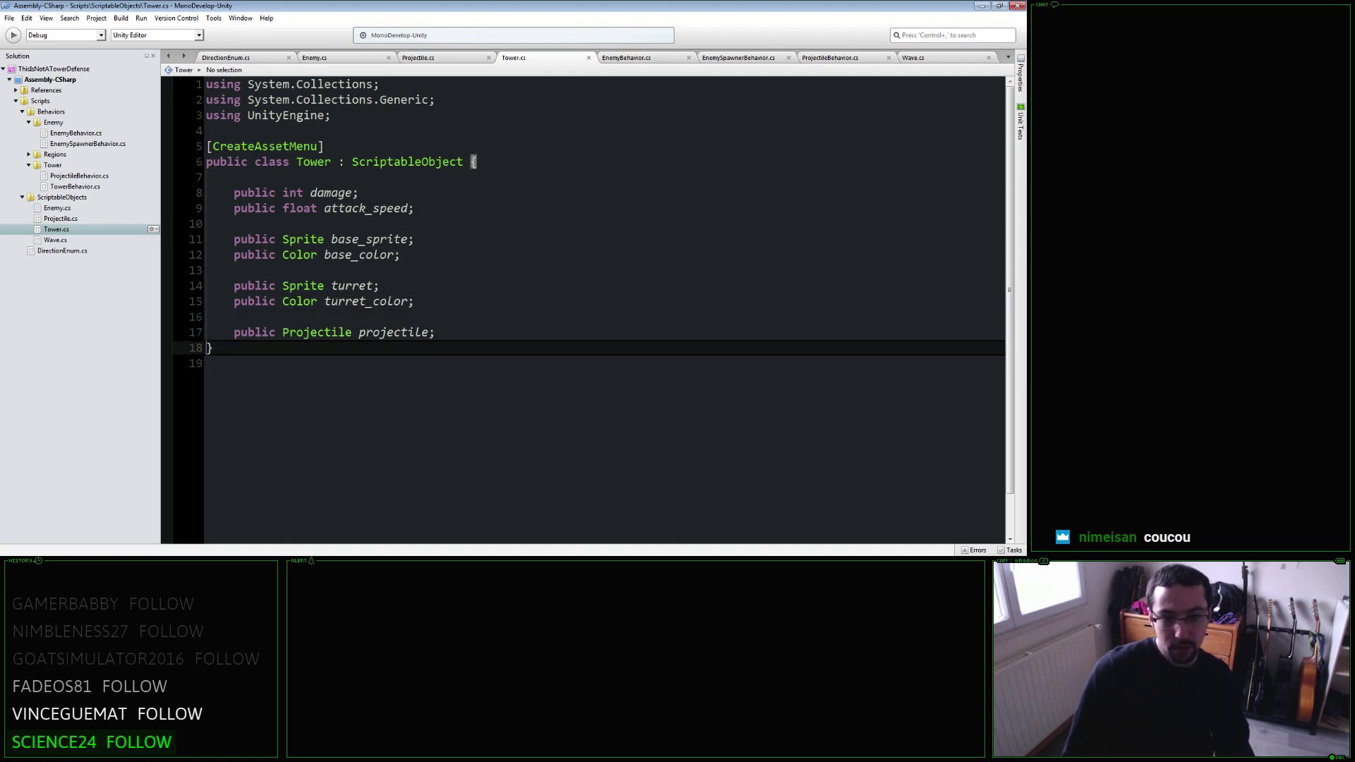
key("End")
key("Delete")
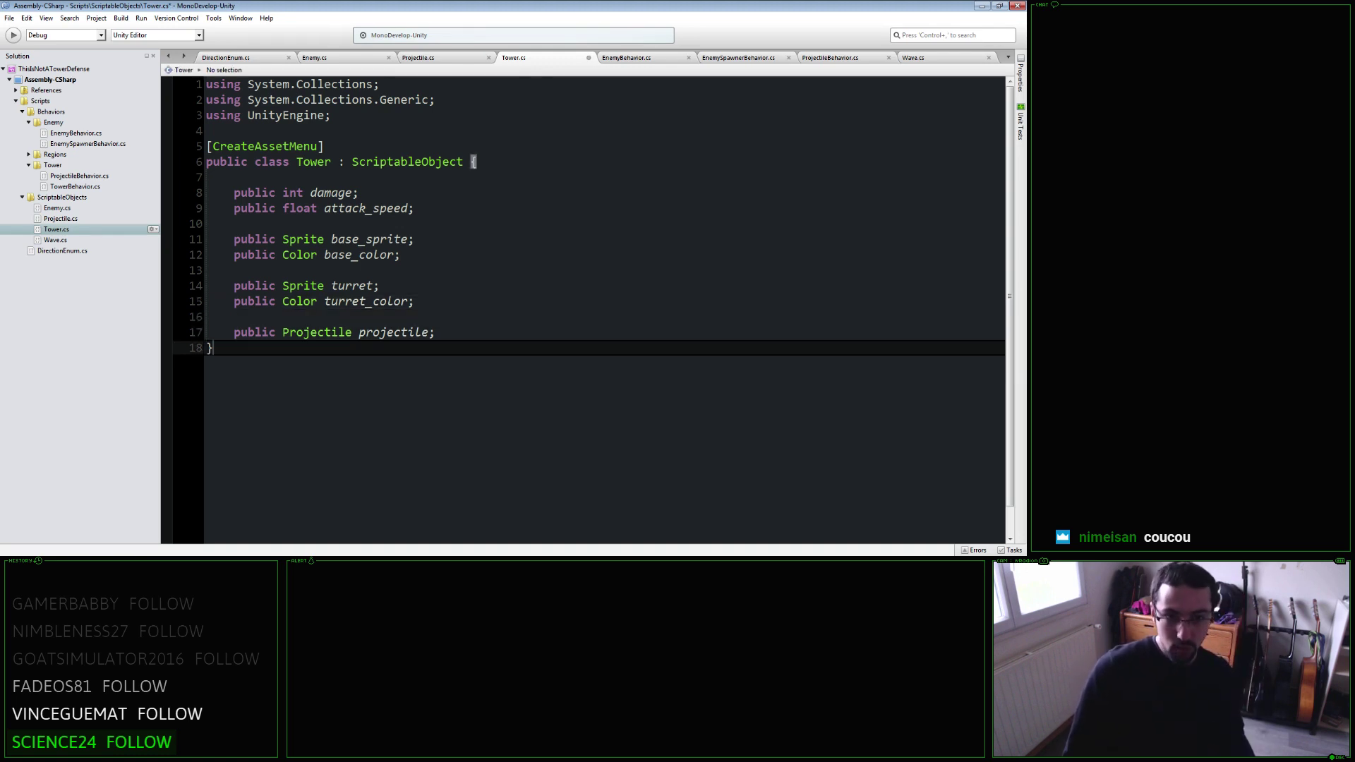
key("ctrl+s")
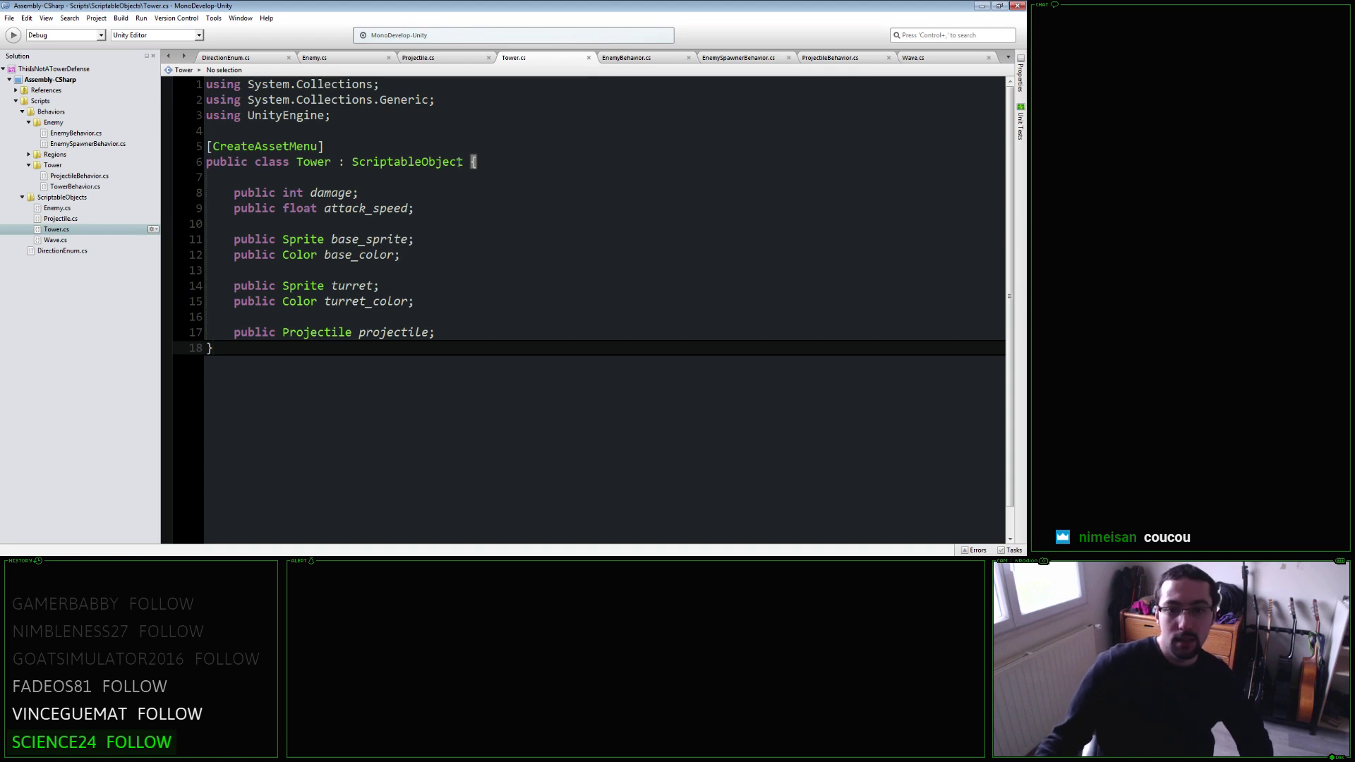
Review the Tower fields, comparing the base and turret sprite and colour declarations.
left_click(472, 163)
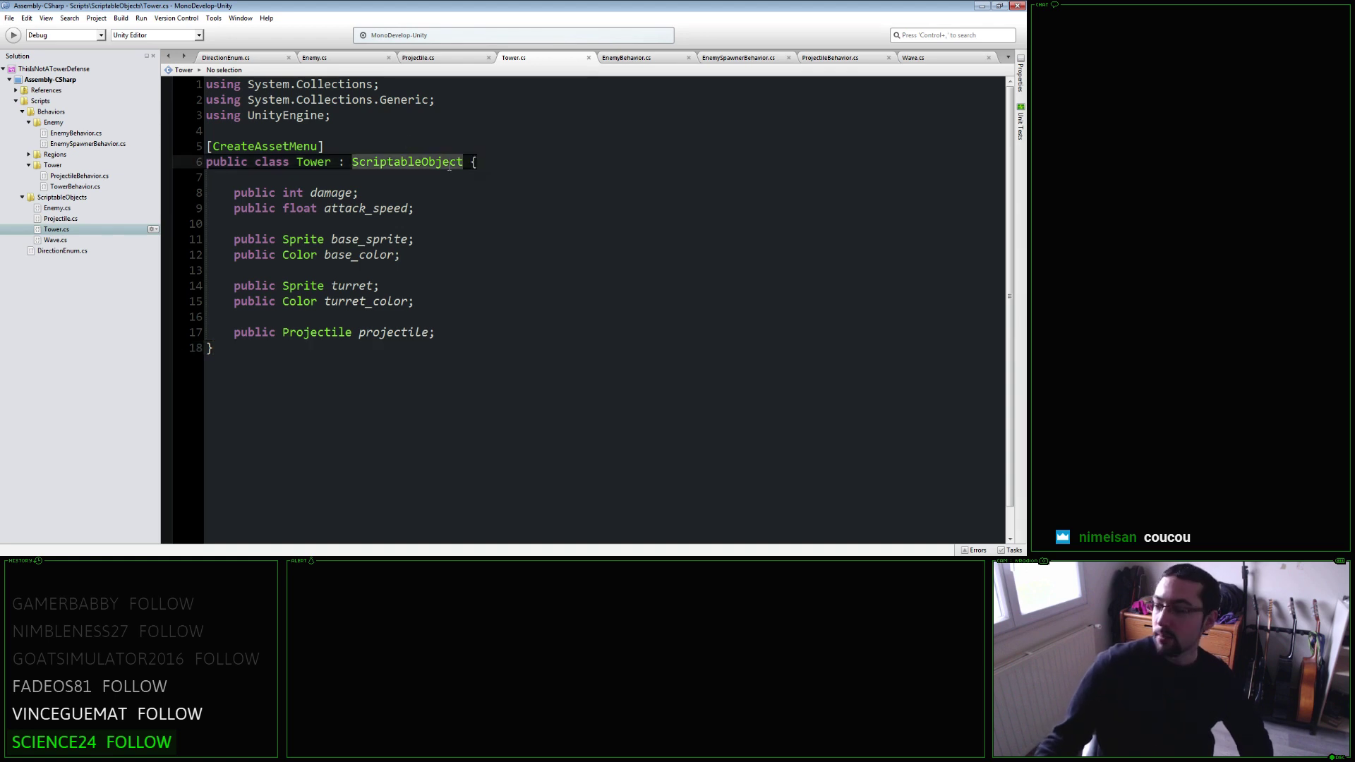
left_click(432, 223)
left_click(426, 240)
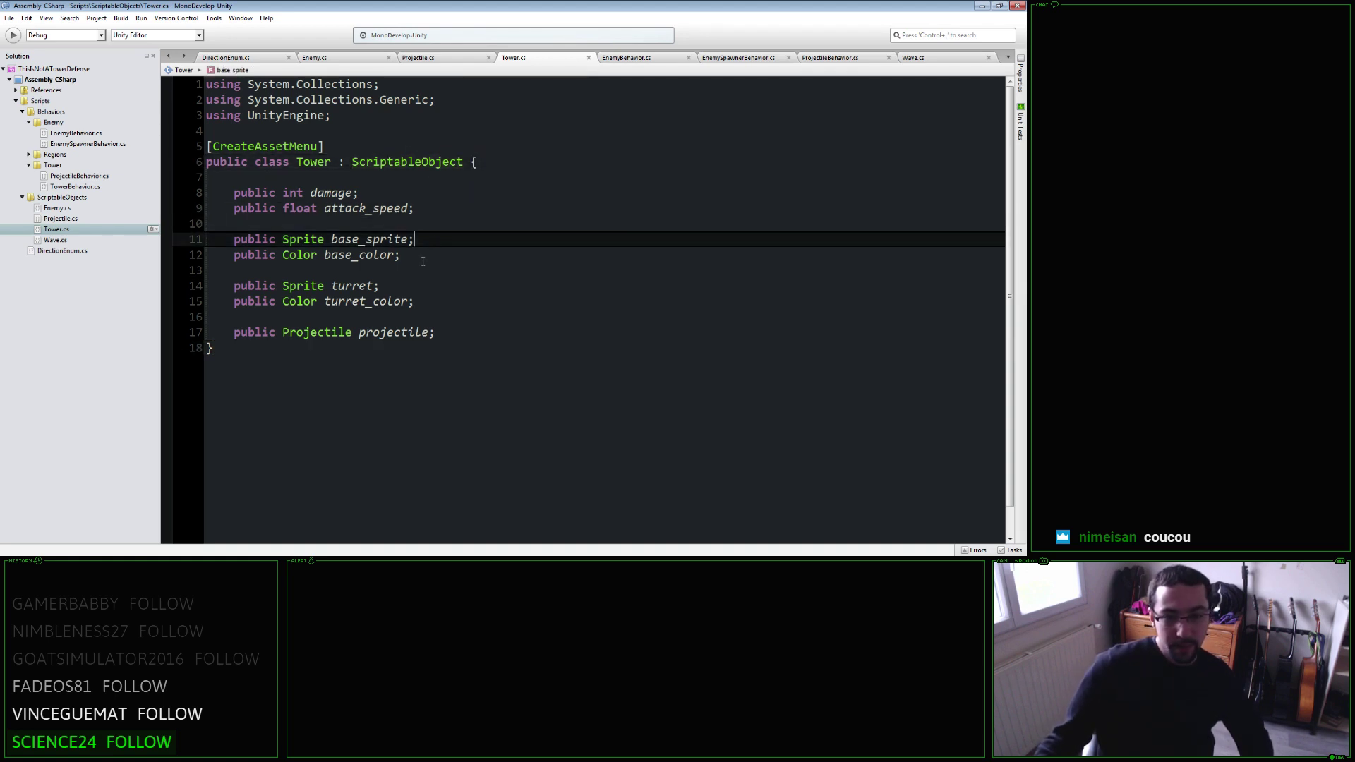
left_click(353, 285)
left_click(355, 302)
left_click(360, 255)
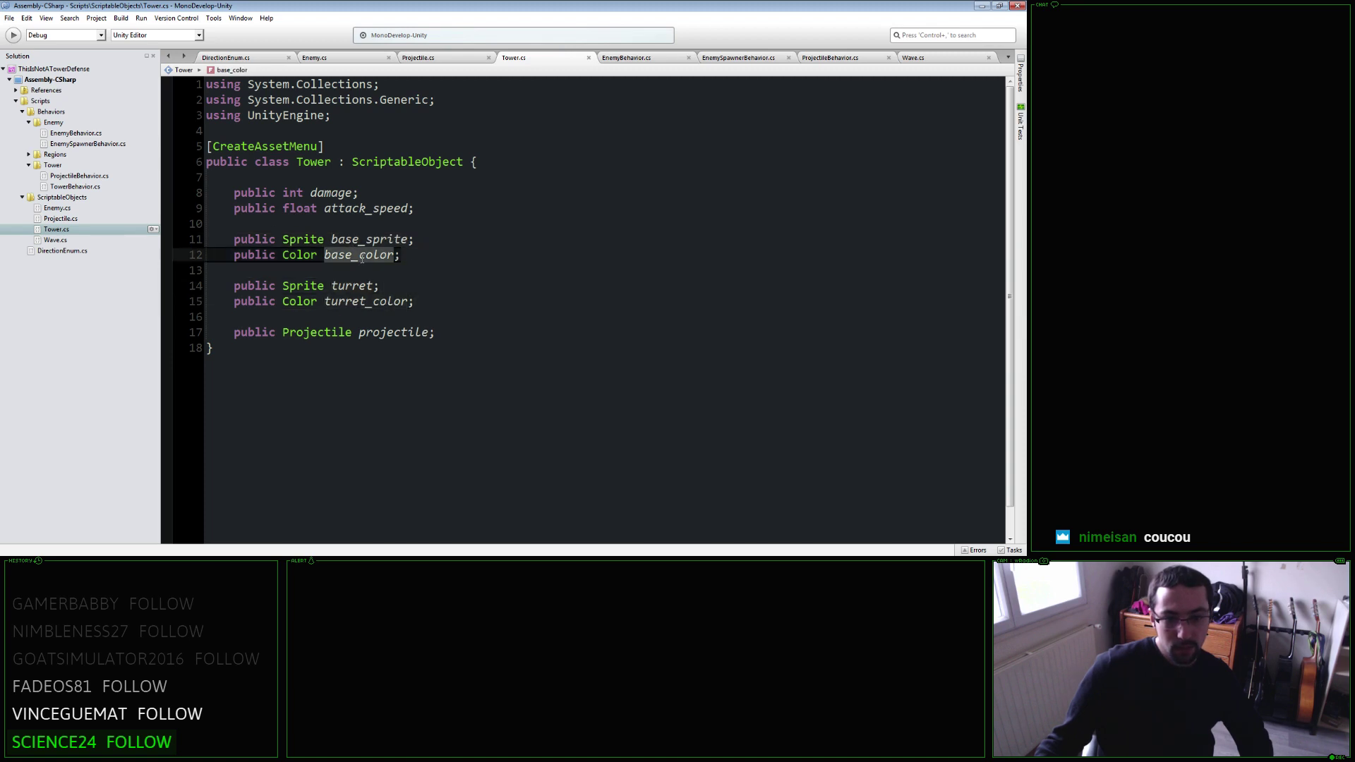
left_click(369, 301)
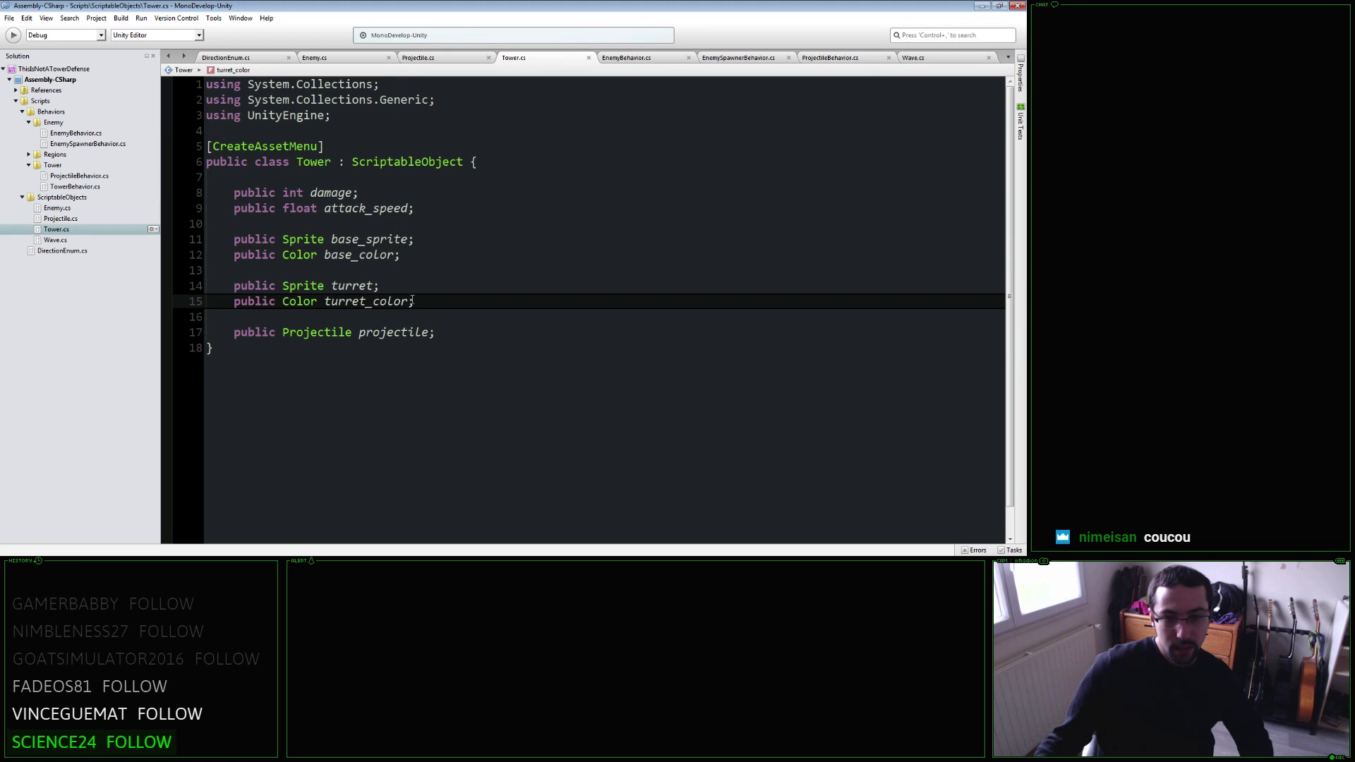
left_click(419, 208)
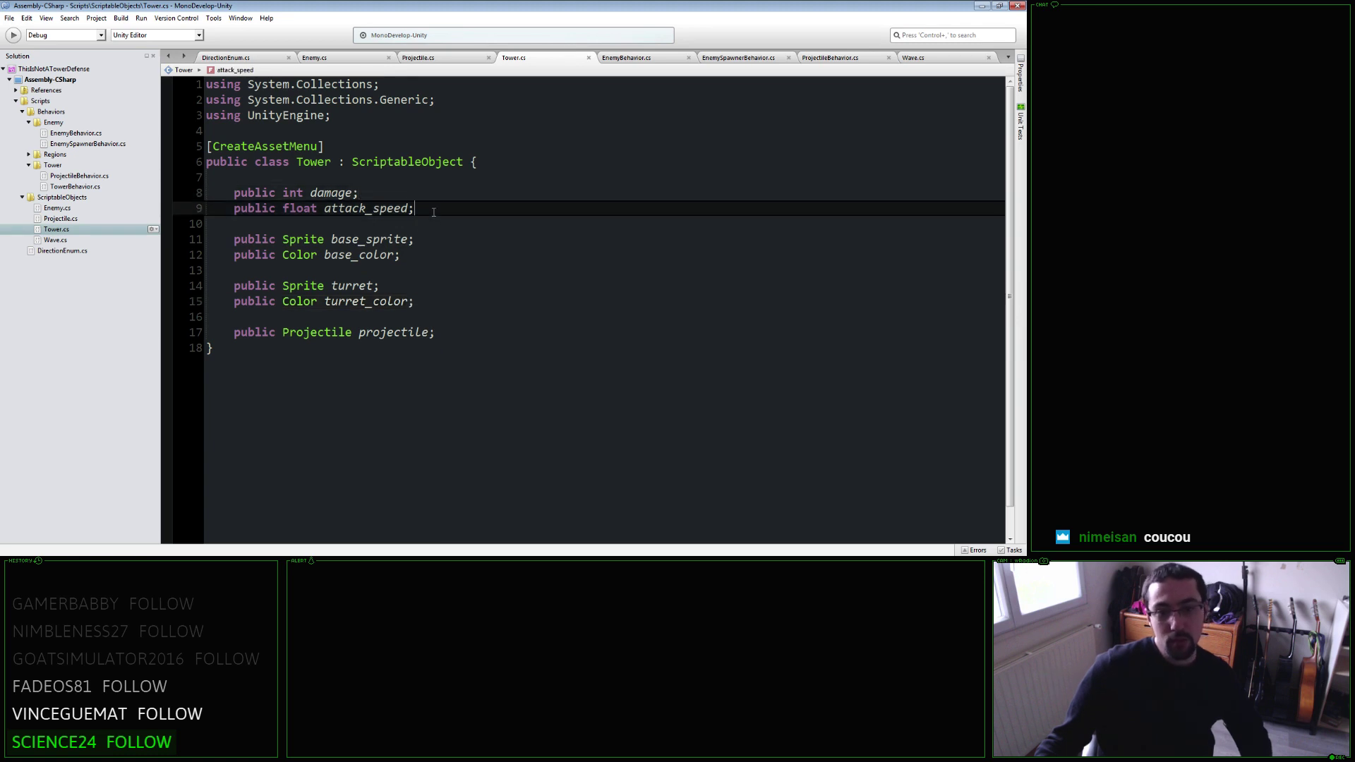
Add 'public int cost;' and 'public float ready_speed;' after attack_speed, saving, and open TowerBehavior.cs.
key("Return")
type("public int ")
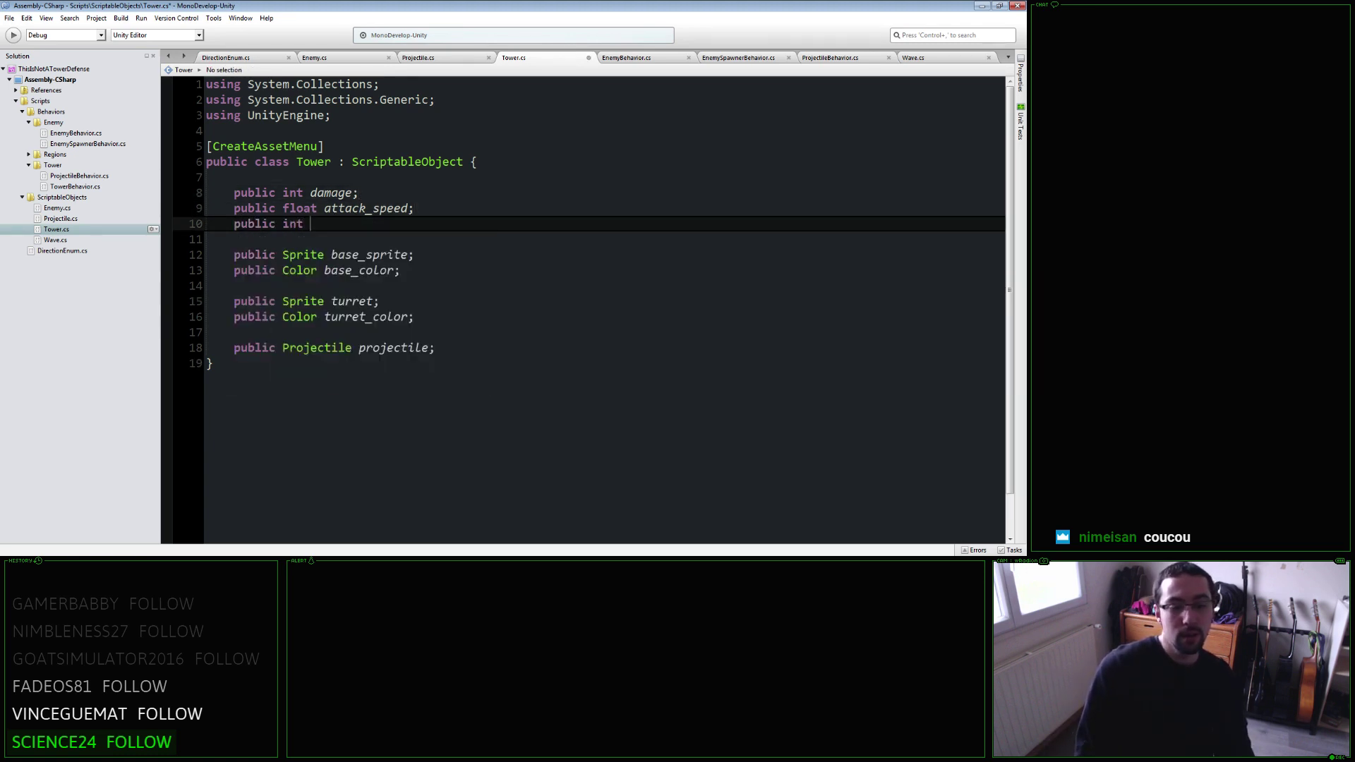
type("cost;")
key("ctrl+s")
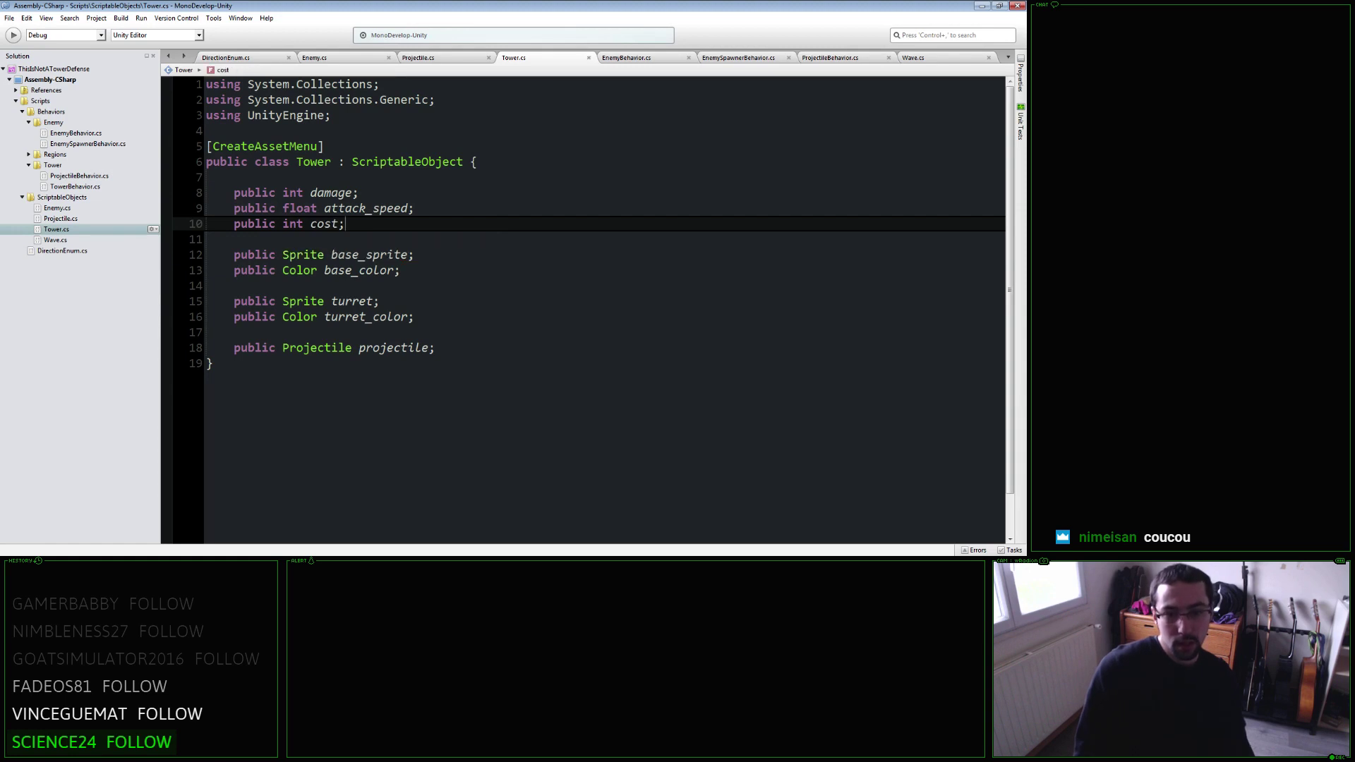
left_click(414, 208)
key("Return")
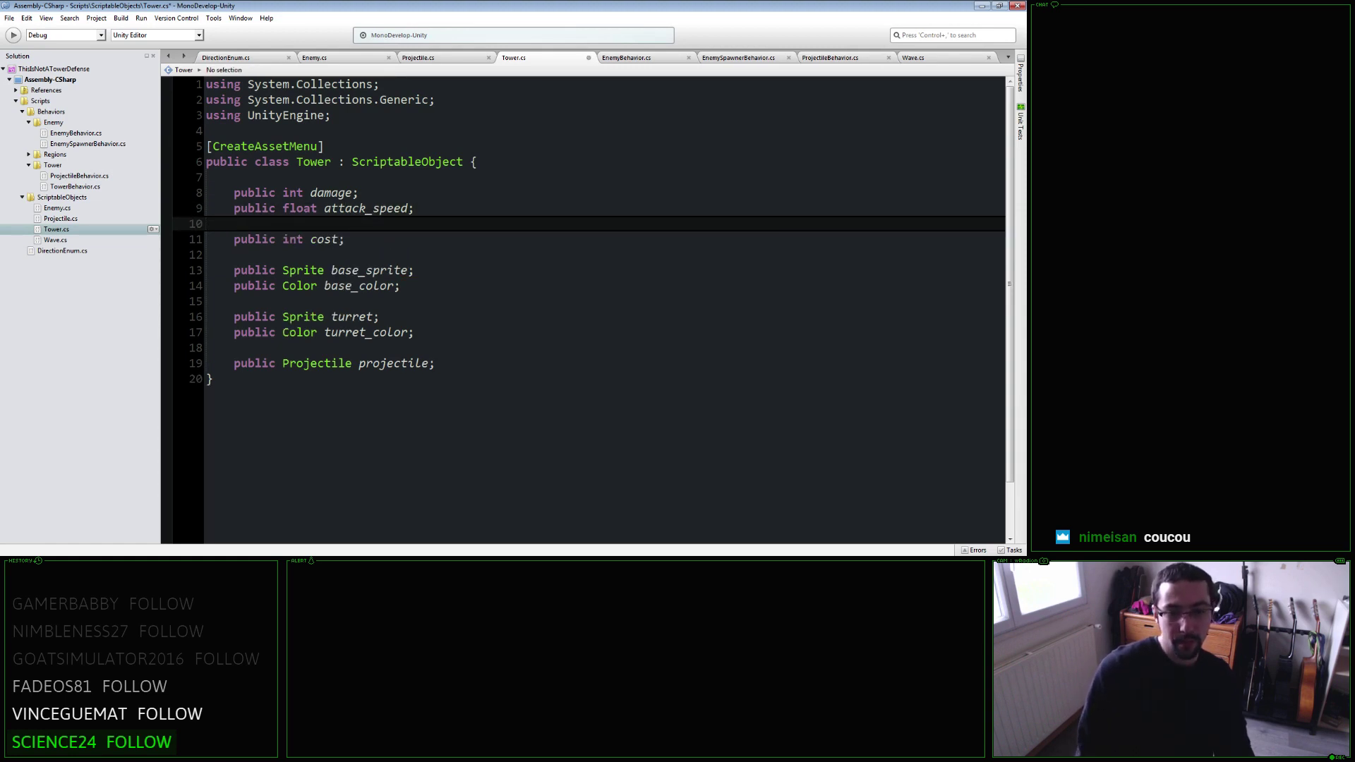
type("public float read")
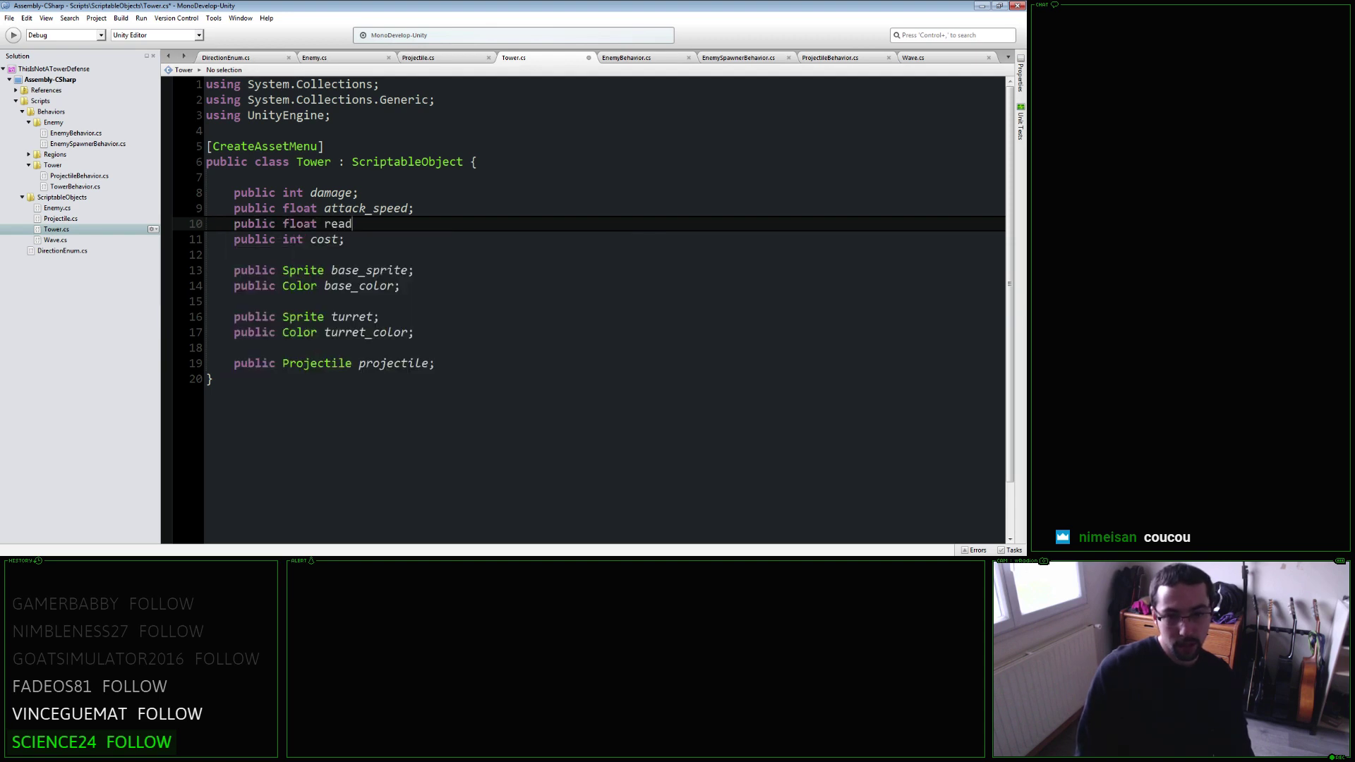
type("y_speed;")
key("ctrl+s")
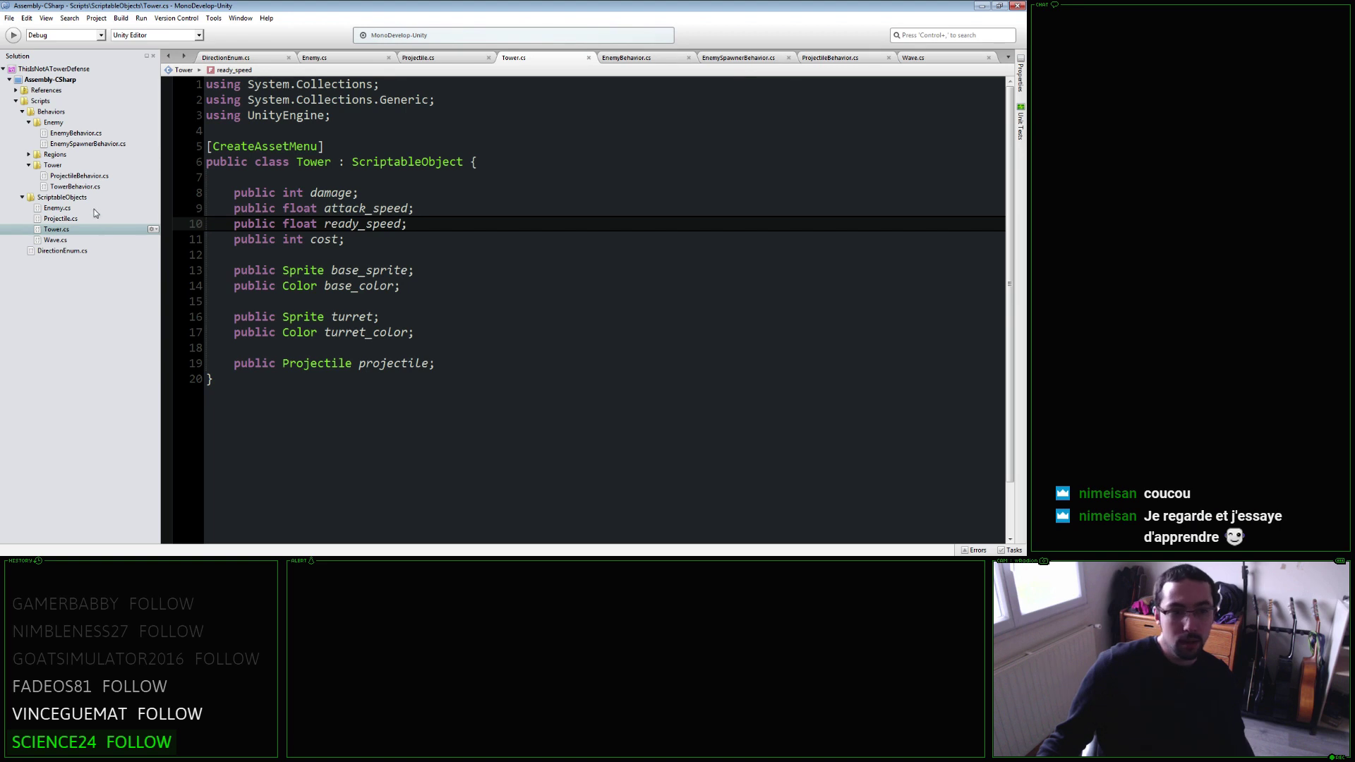
double_click(74, 187)
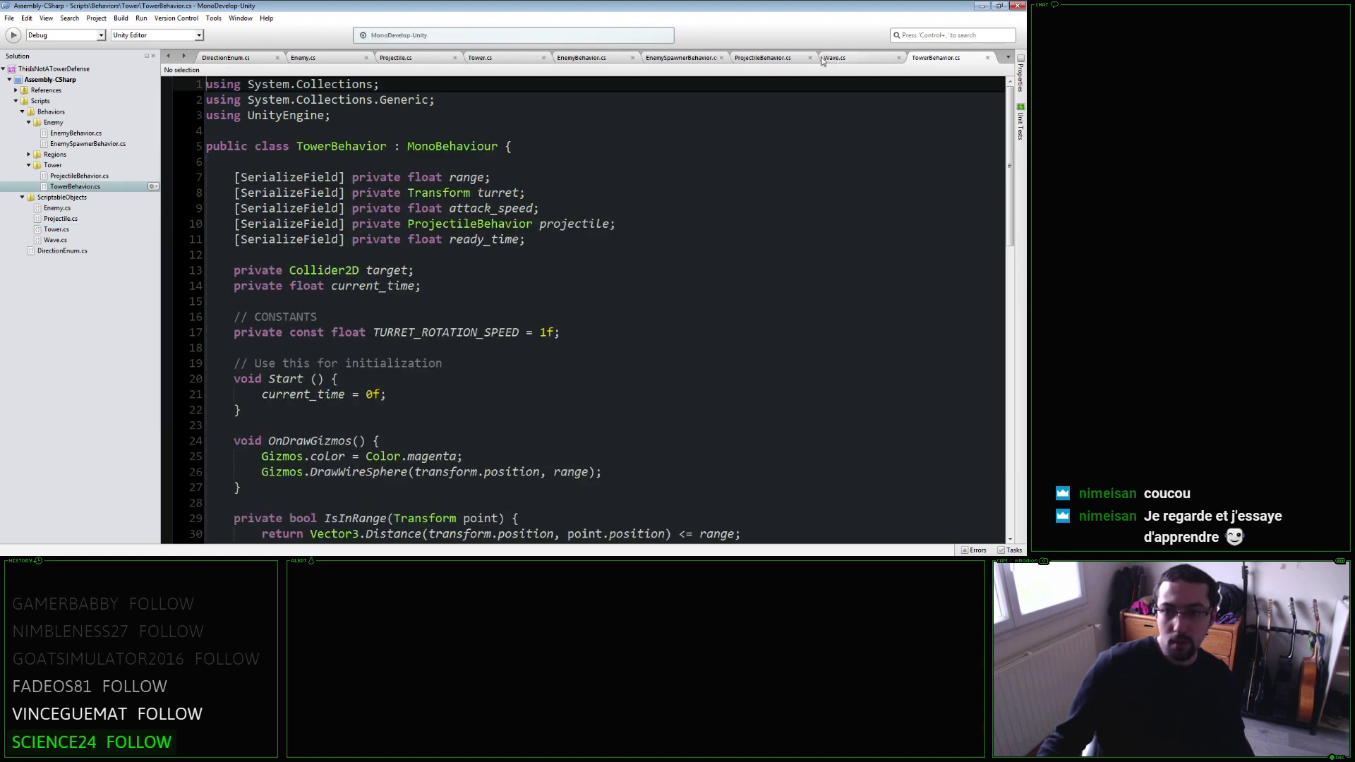
left_click(477, 59)
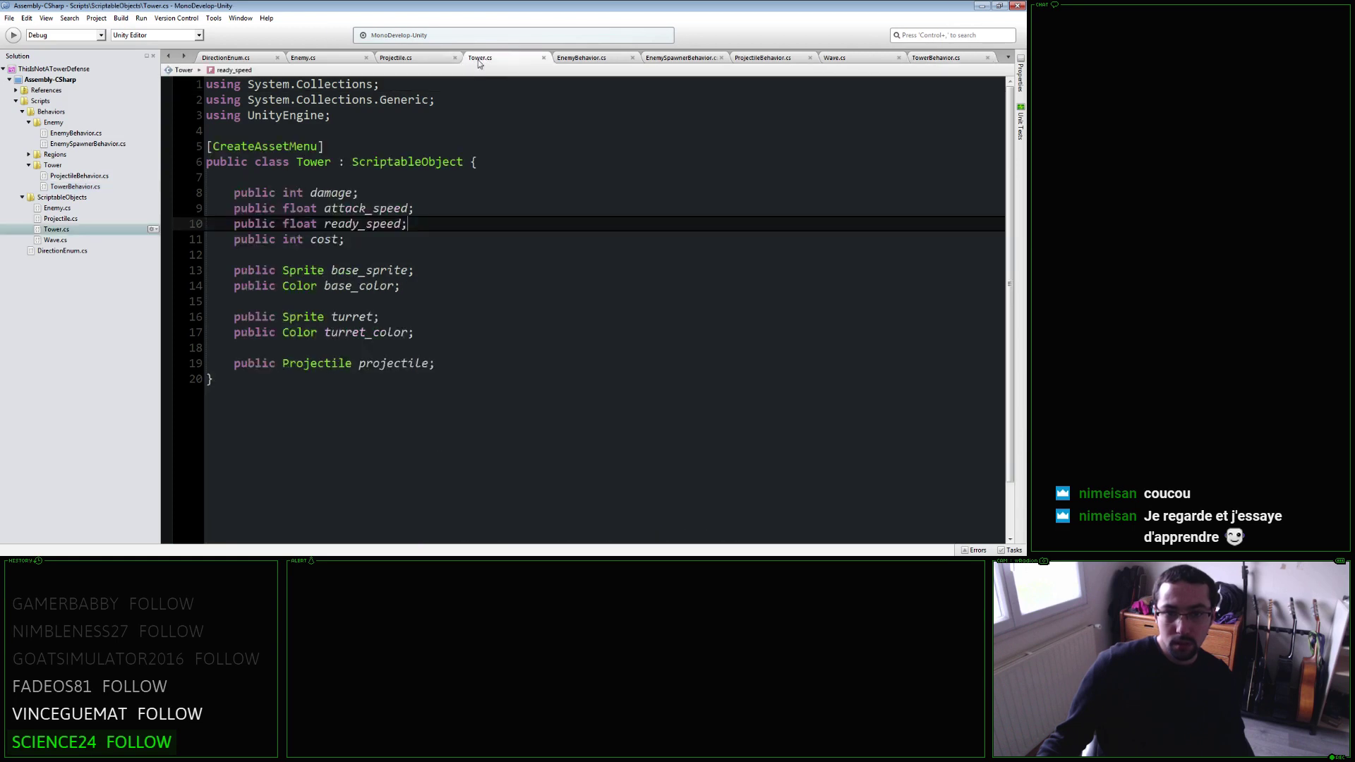
Rename ready_speed to ready_time and switch to Unity to see the compile errors.
double_click(401, 224)
type("ime")
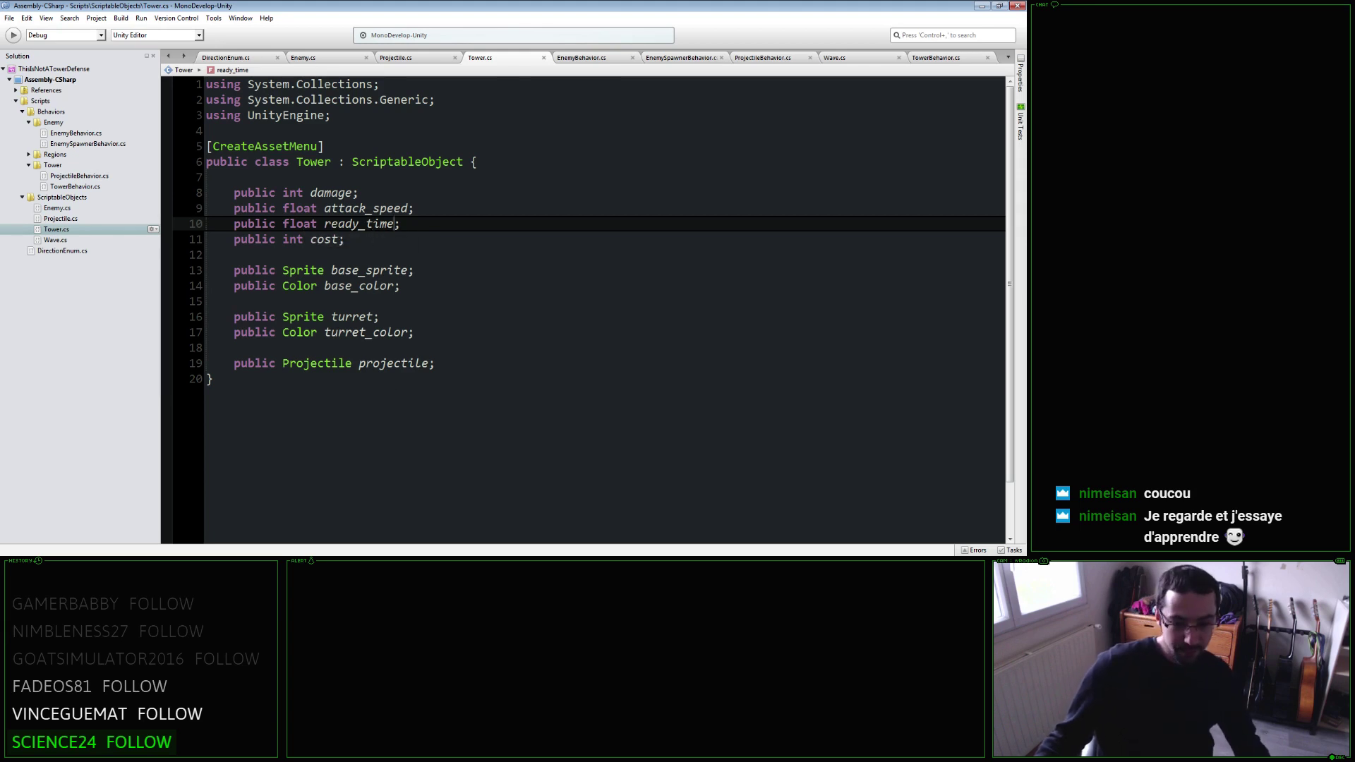
key("alt+Tab")
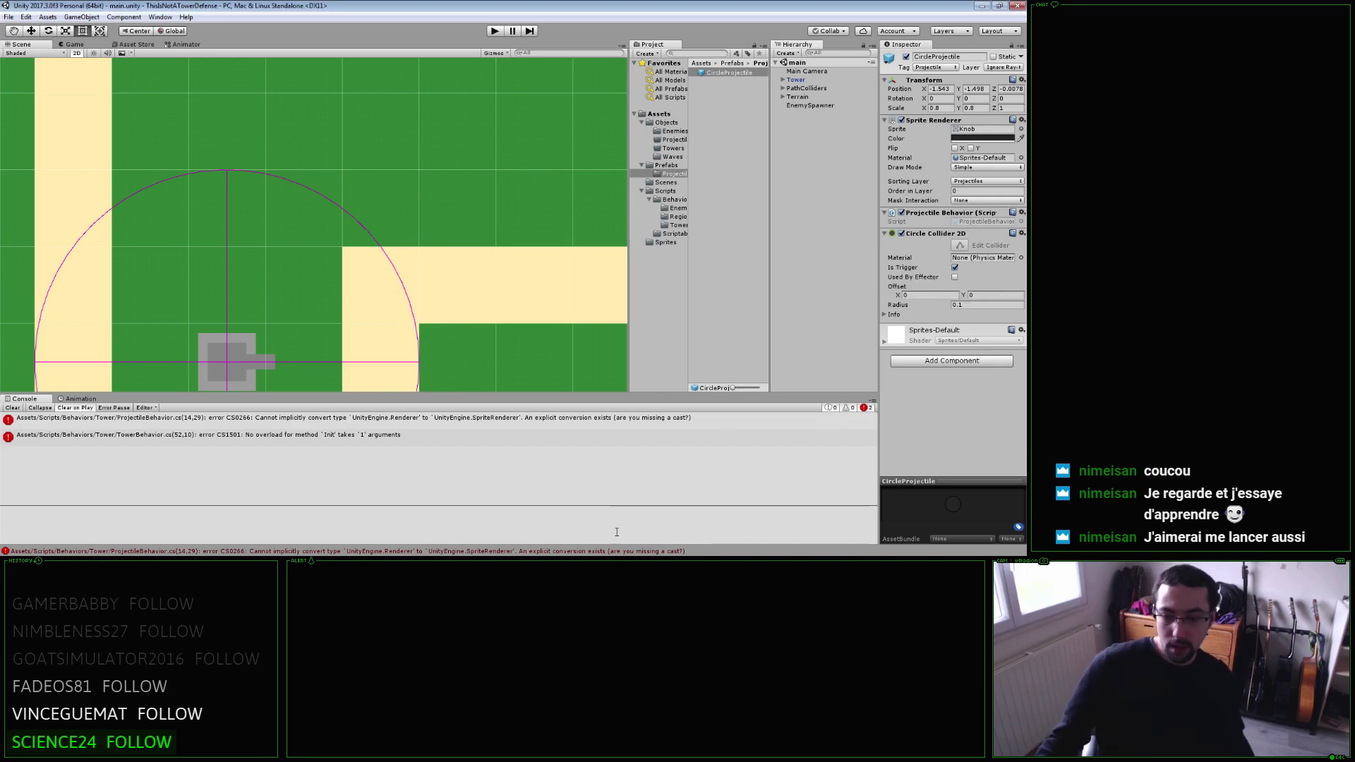
Change ProjectileBehavior's GetComponent type to SpriteRenderer and check Unity's console.
key("alt+Tab")
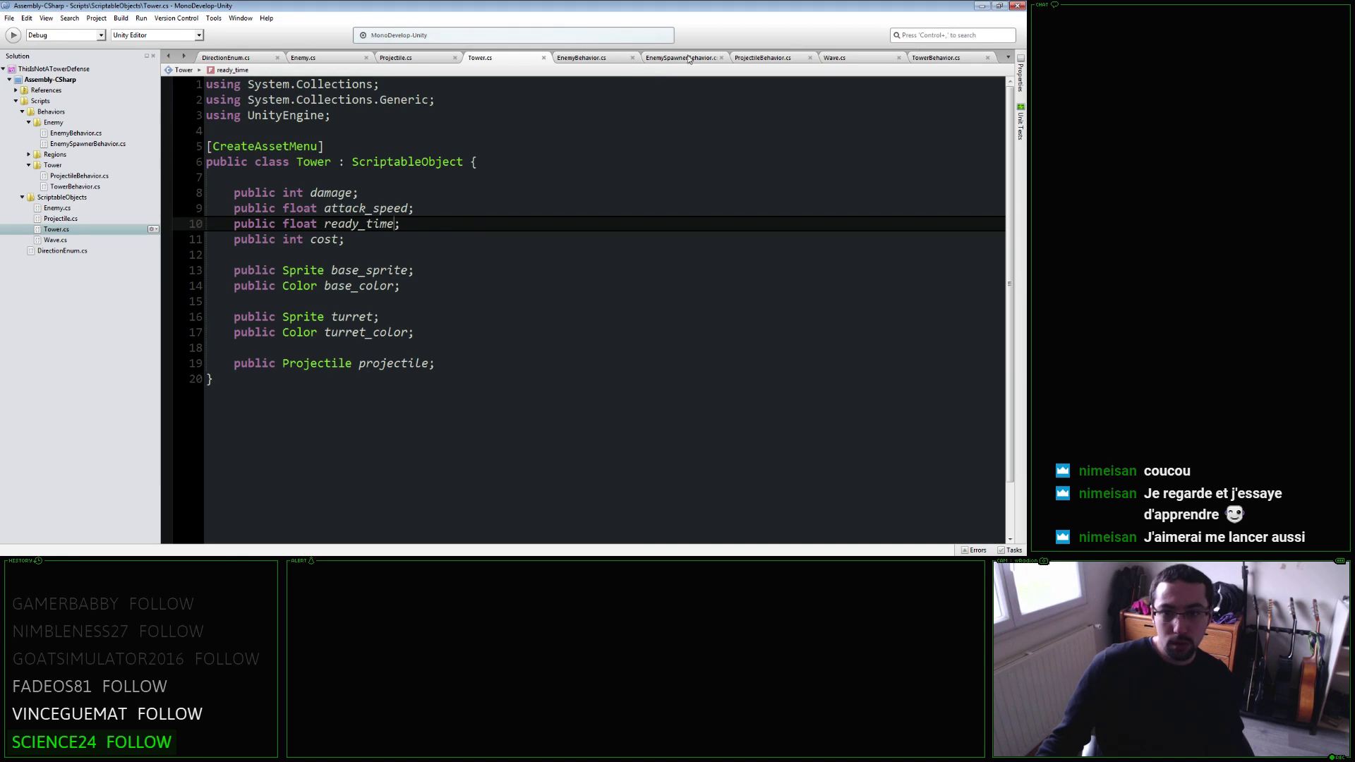
left_click(774, 59)
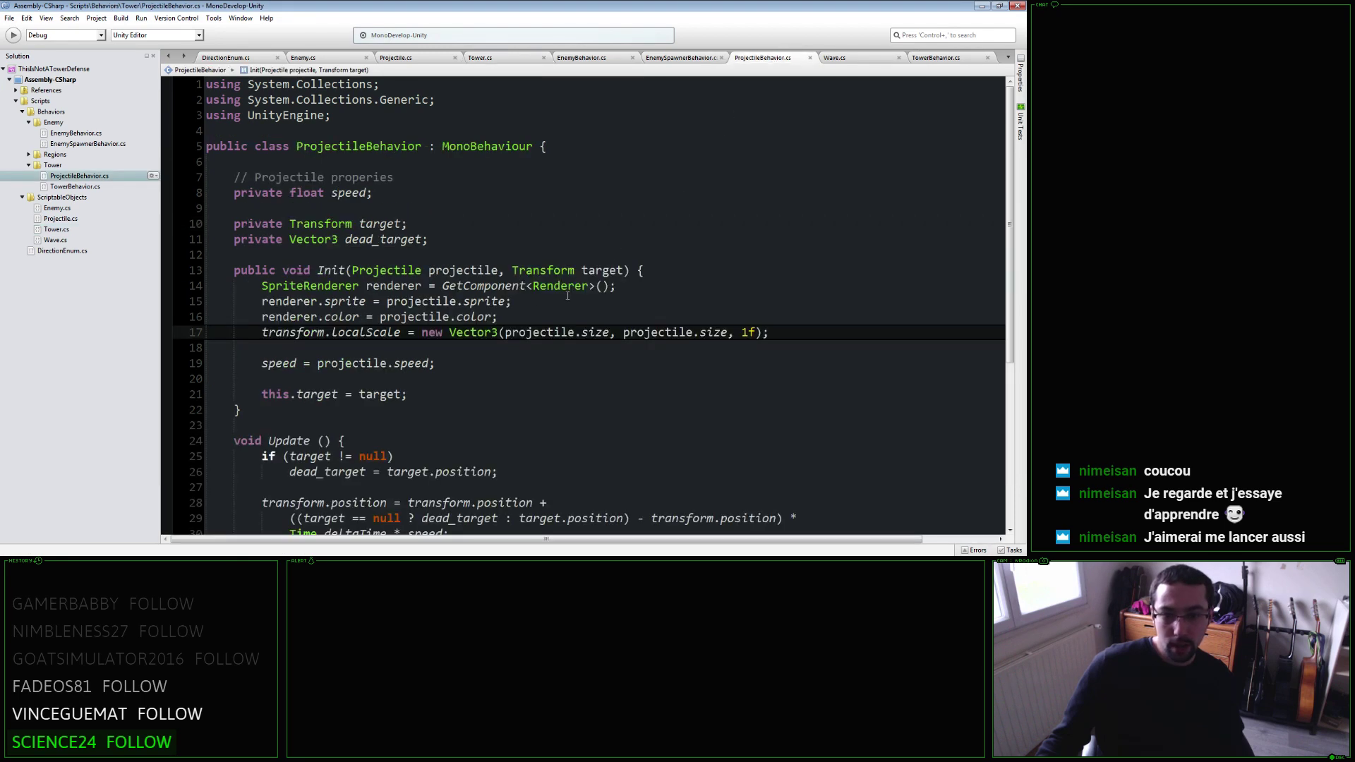
left_click(532, 286)
type("Sprite")
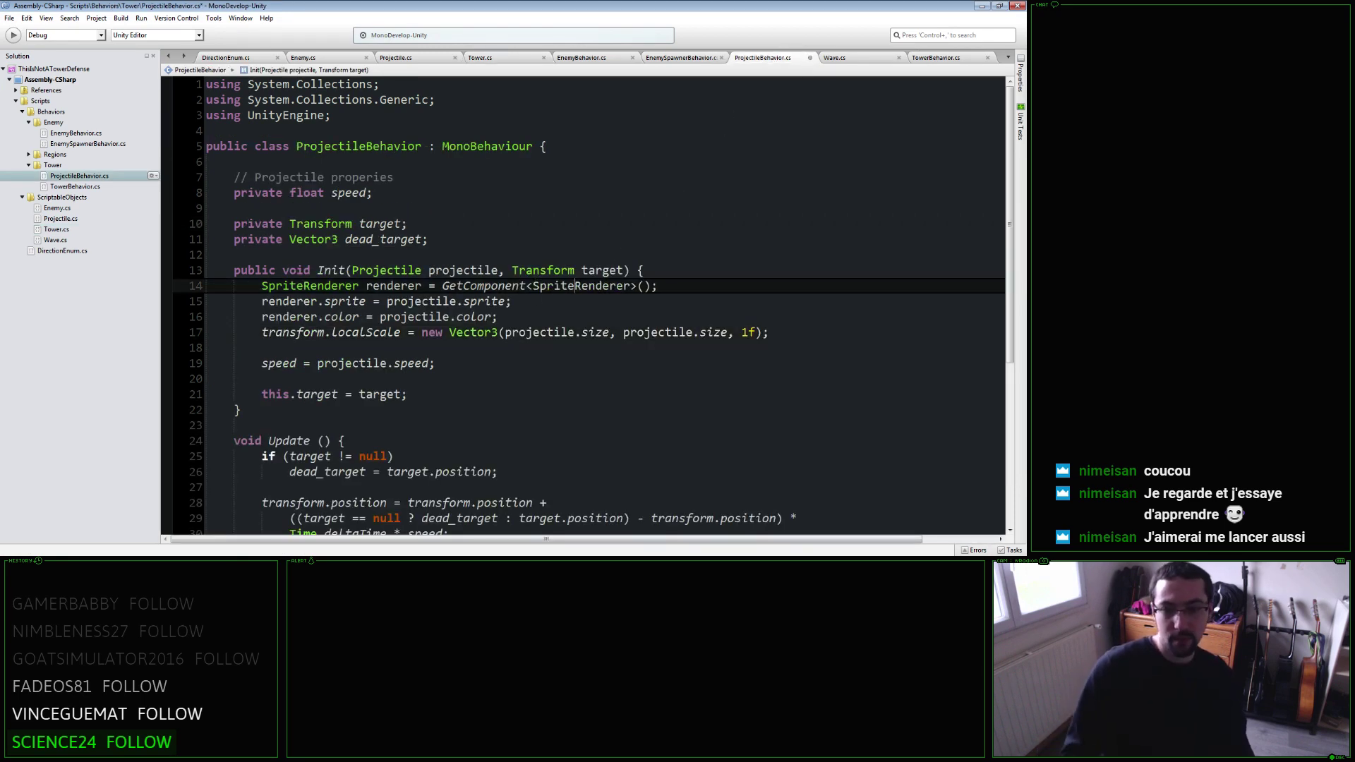
key("alt+Tab")
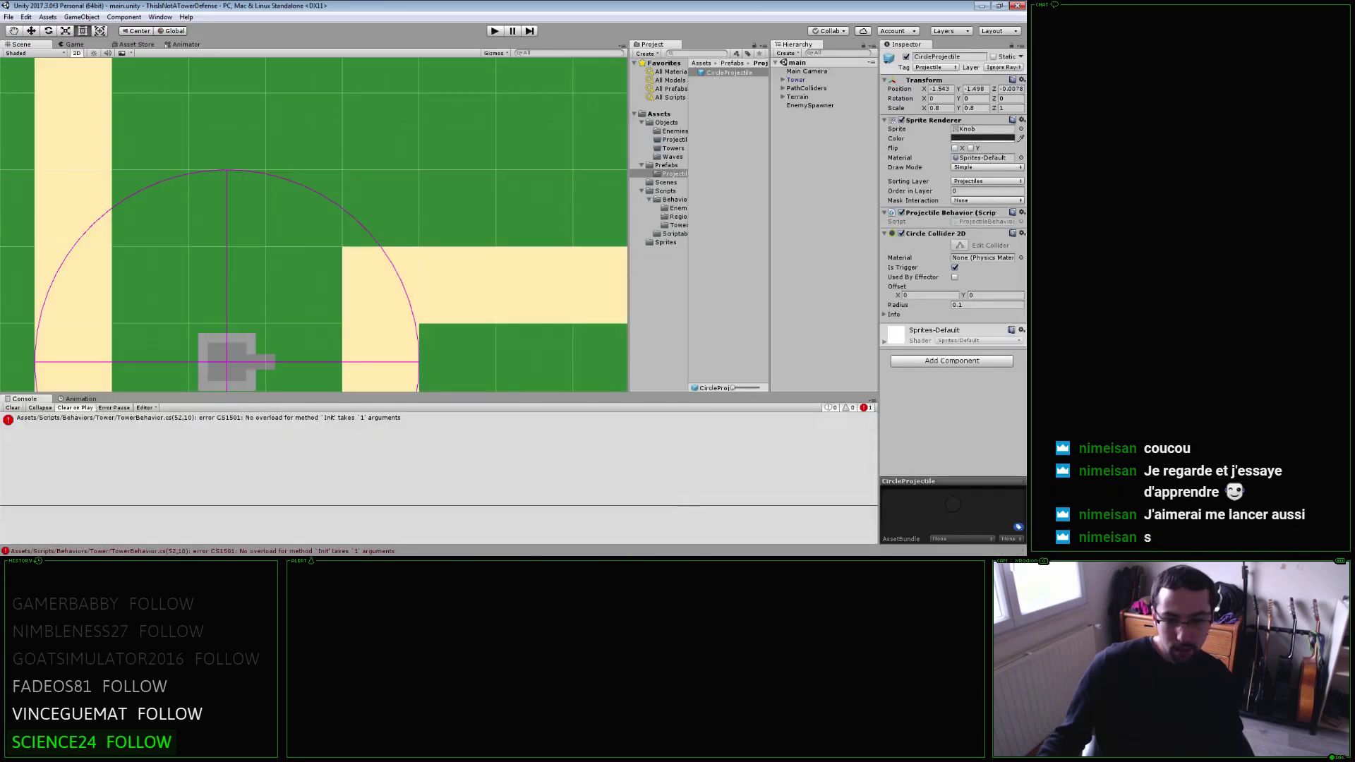
Return to MonoDevelop and inspect the range field in TowerBehavior.cs.
key("alt+Tab")
left_click(694, 148)
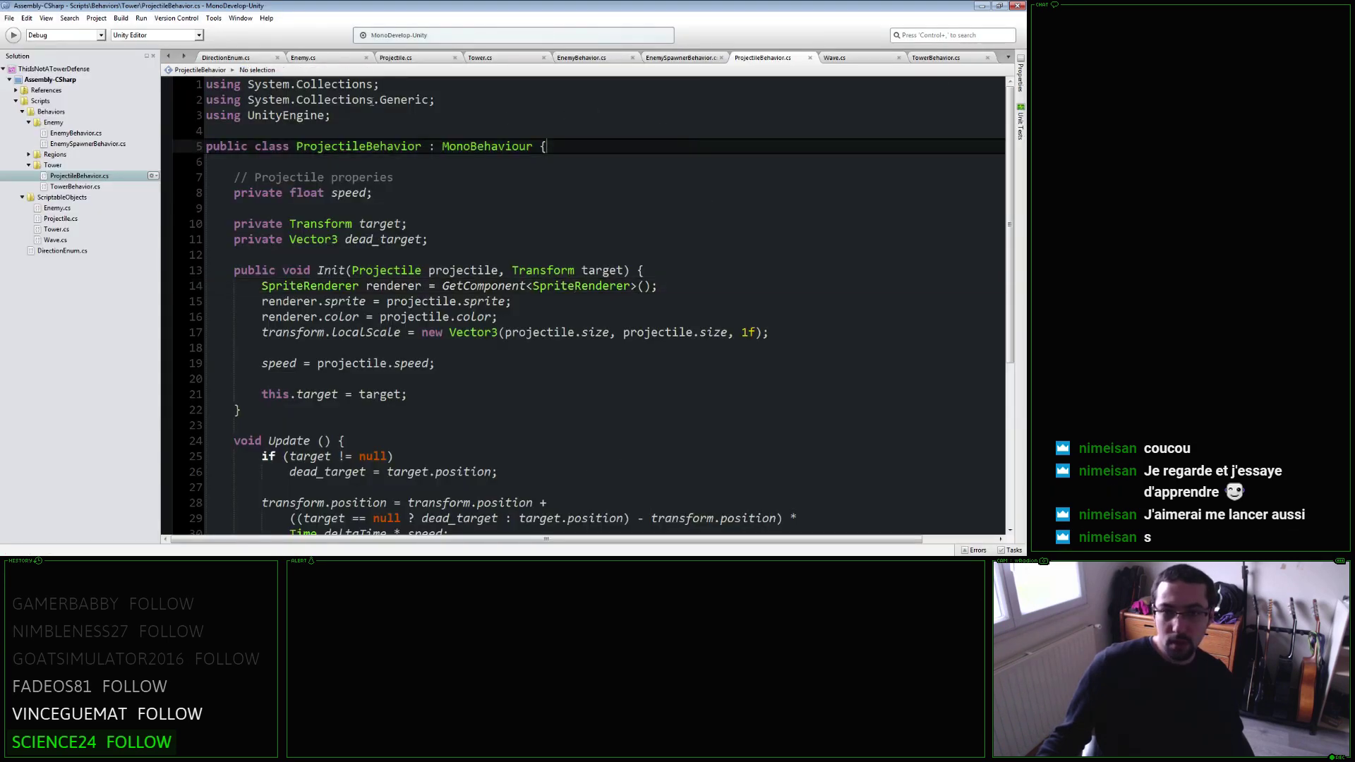
left_click(931, 62)
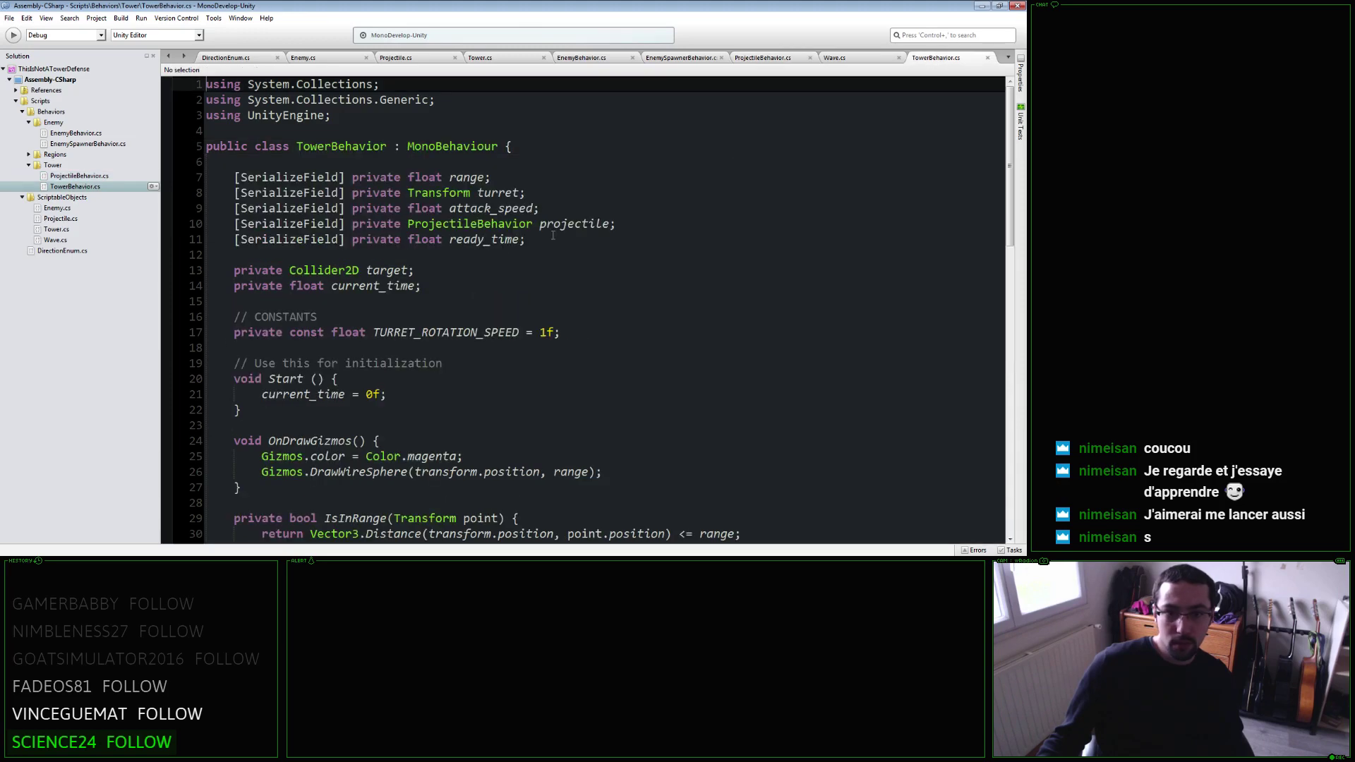
left_click(544, 176)
Add 'public float range;' below the damage field in Tower.cs.
left_click(480, 58)
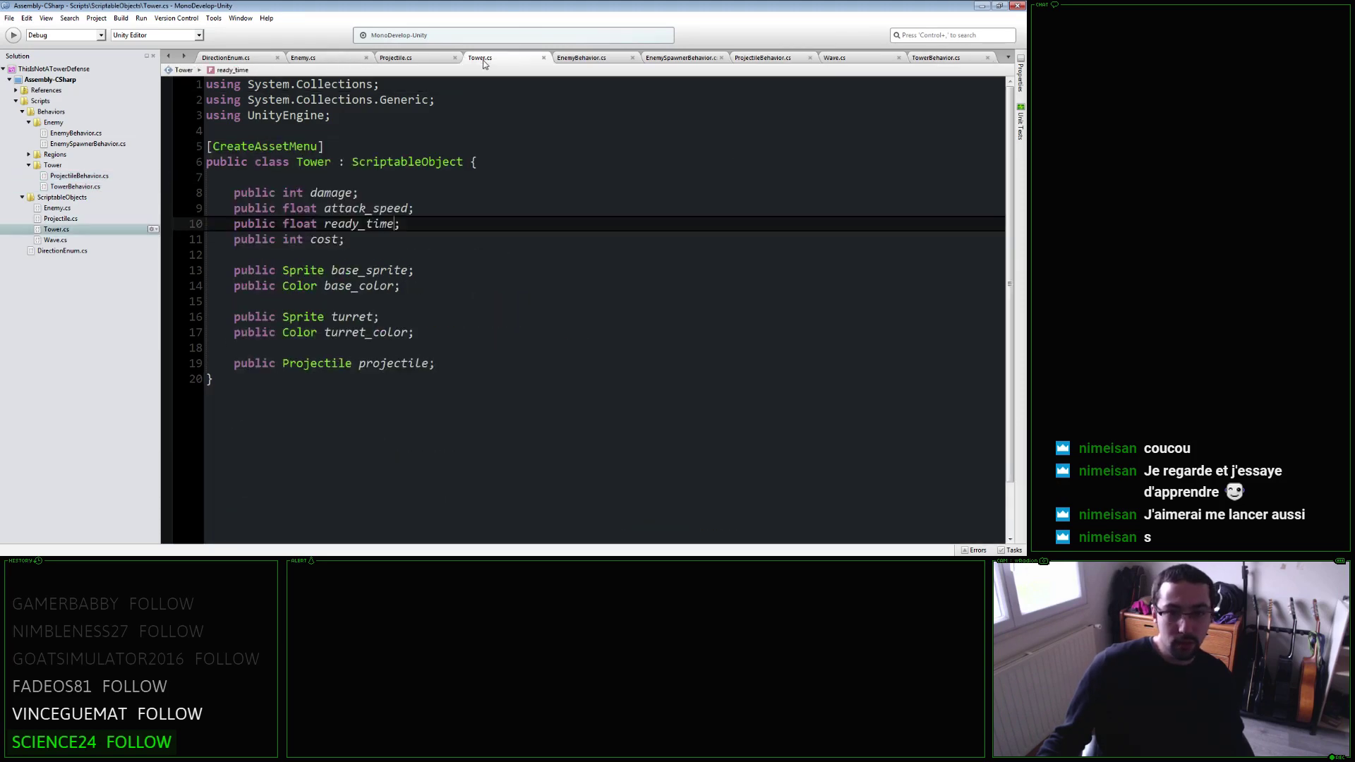
left_click(359, 192)
key("Return")
type("public floa")
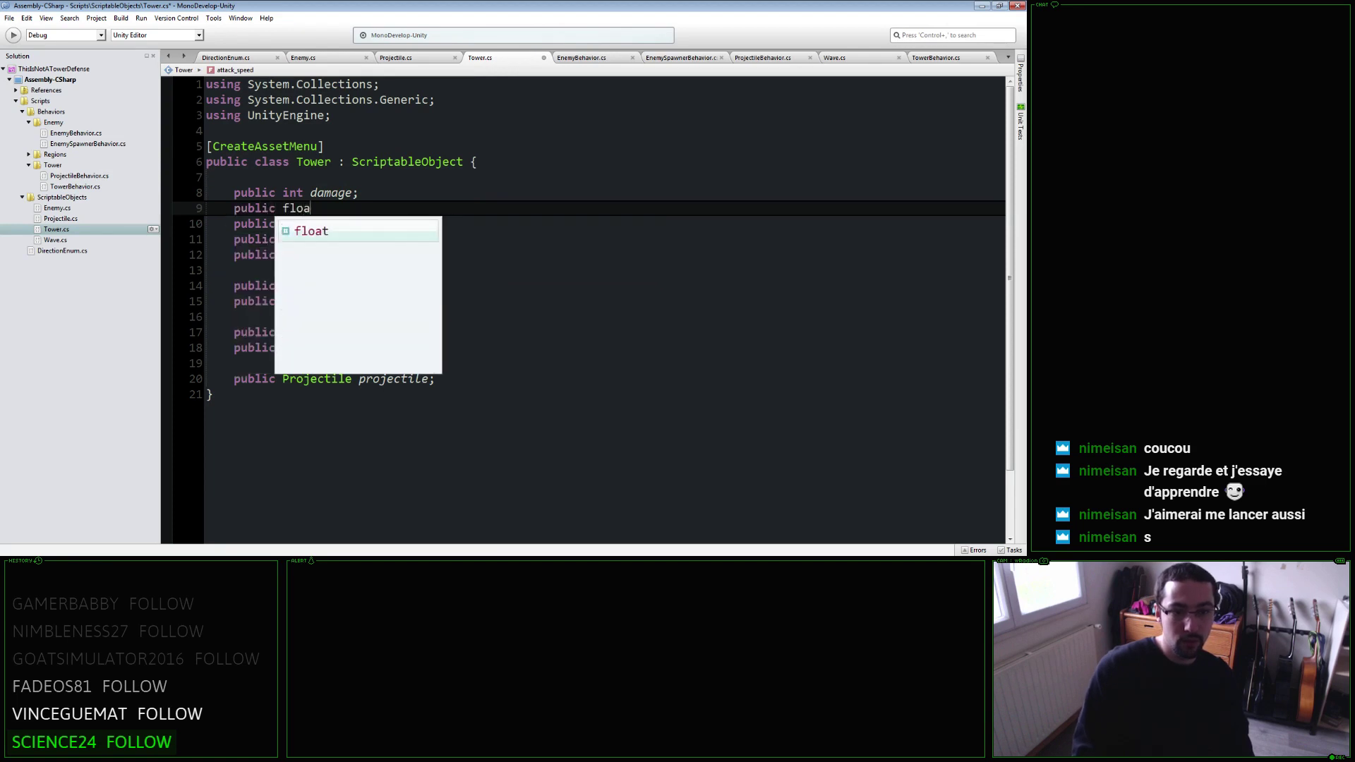
type("t eran")
type("nge;")
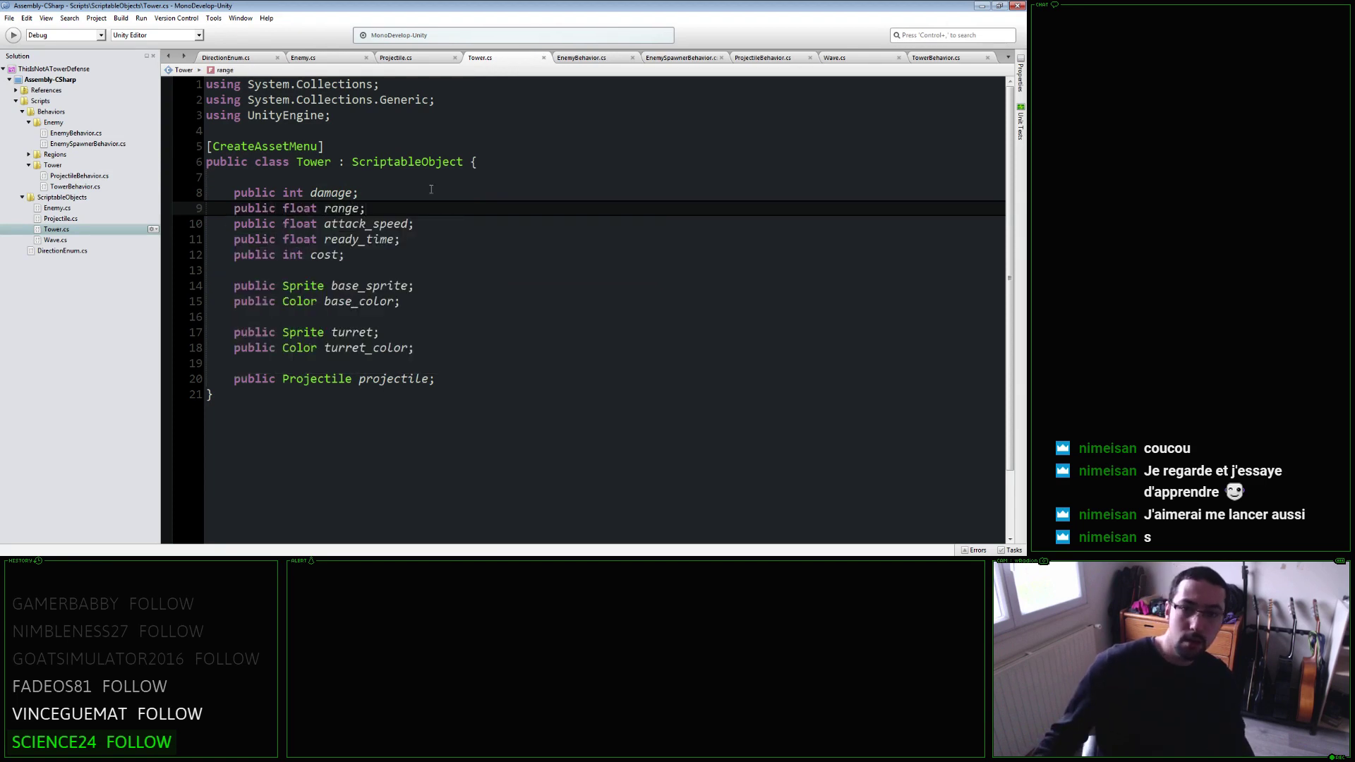
Add an empty 'public void Init(Tower tower)' method below Start in TowerBehavior.cs.
left_click(934, 60)
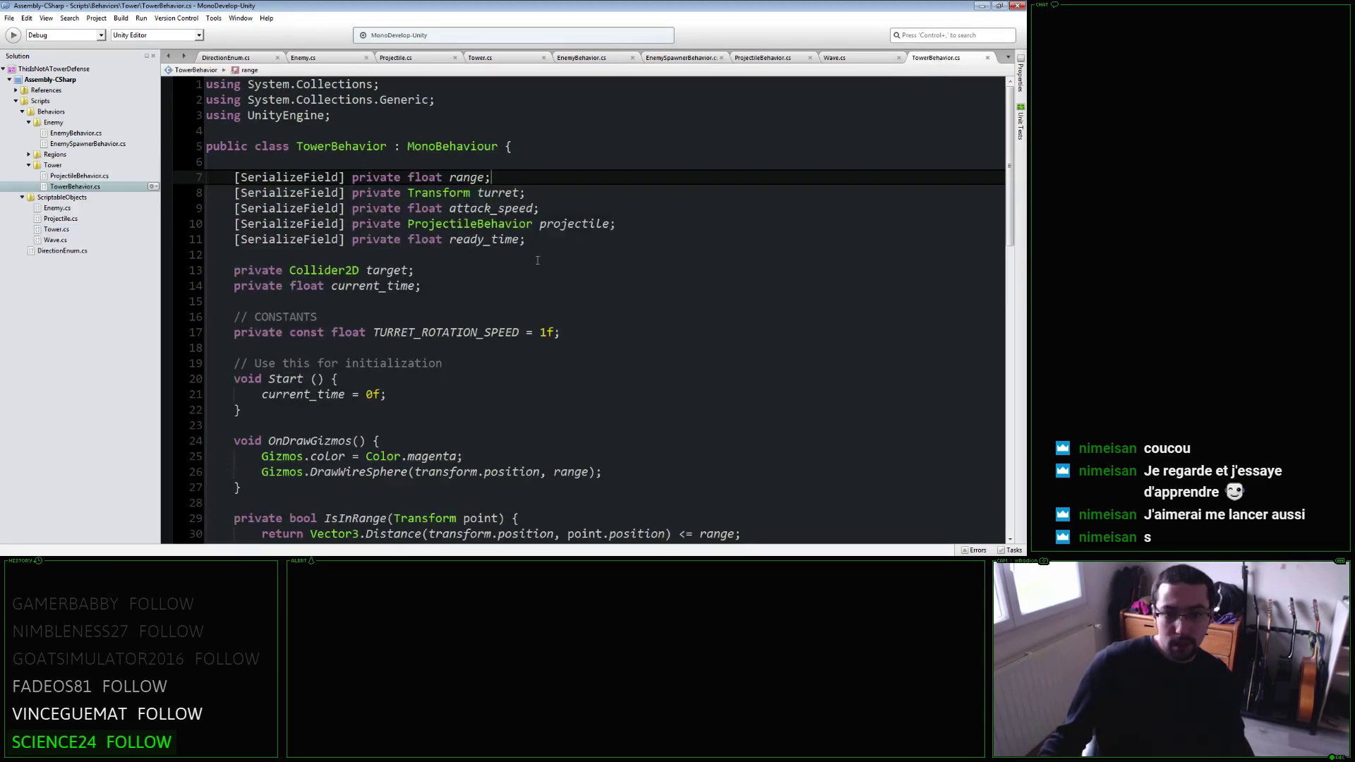
scroll(537, 261, "down", 1)
left_click(448, 355)
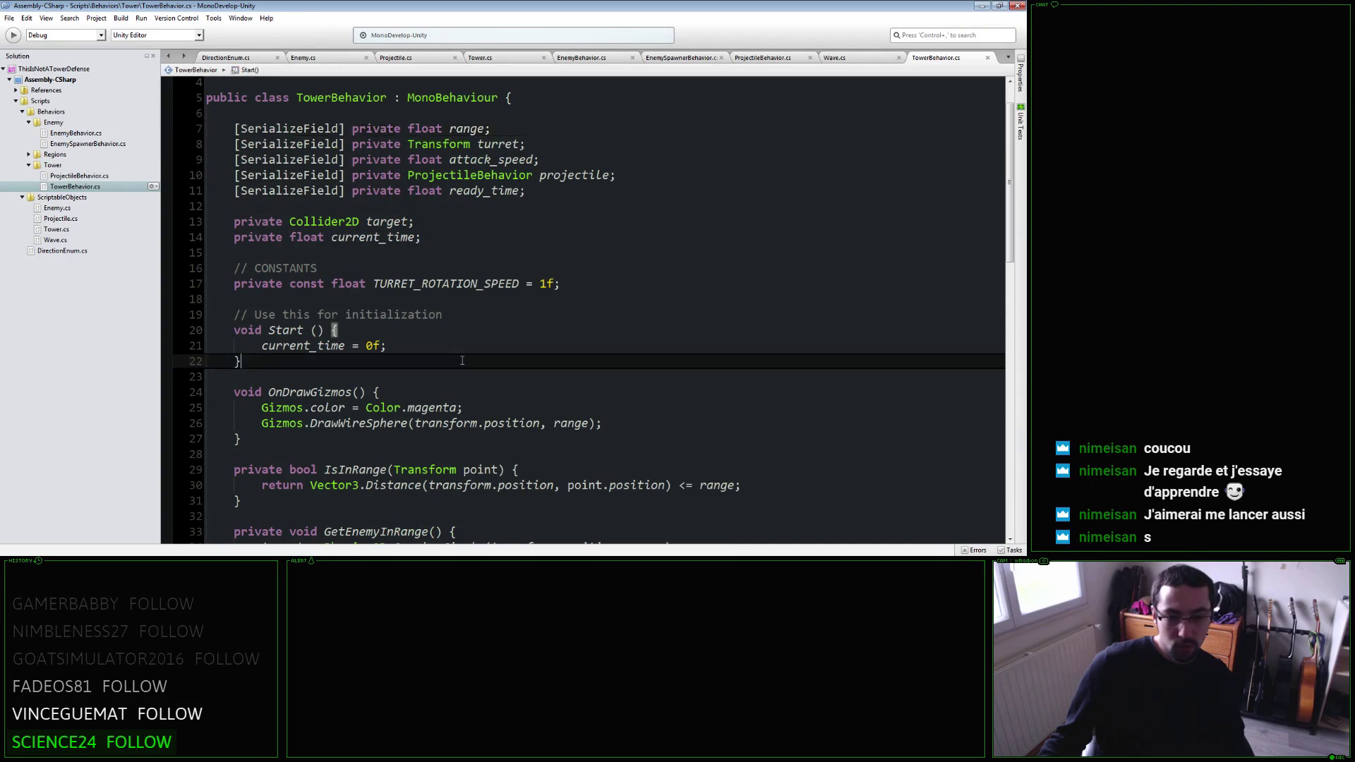
key("Return")
key("Return")
scroll(448, 354, "down", 1)
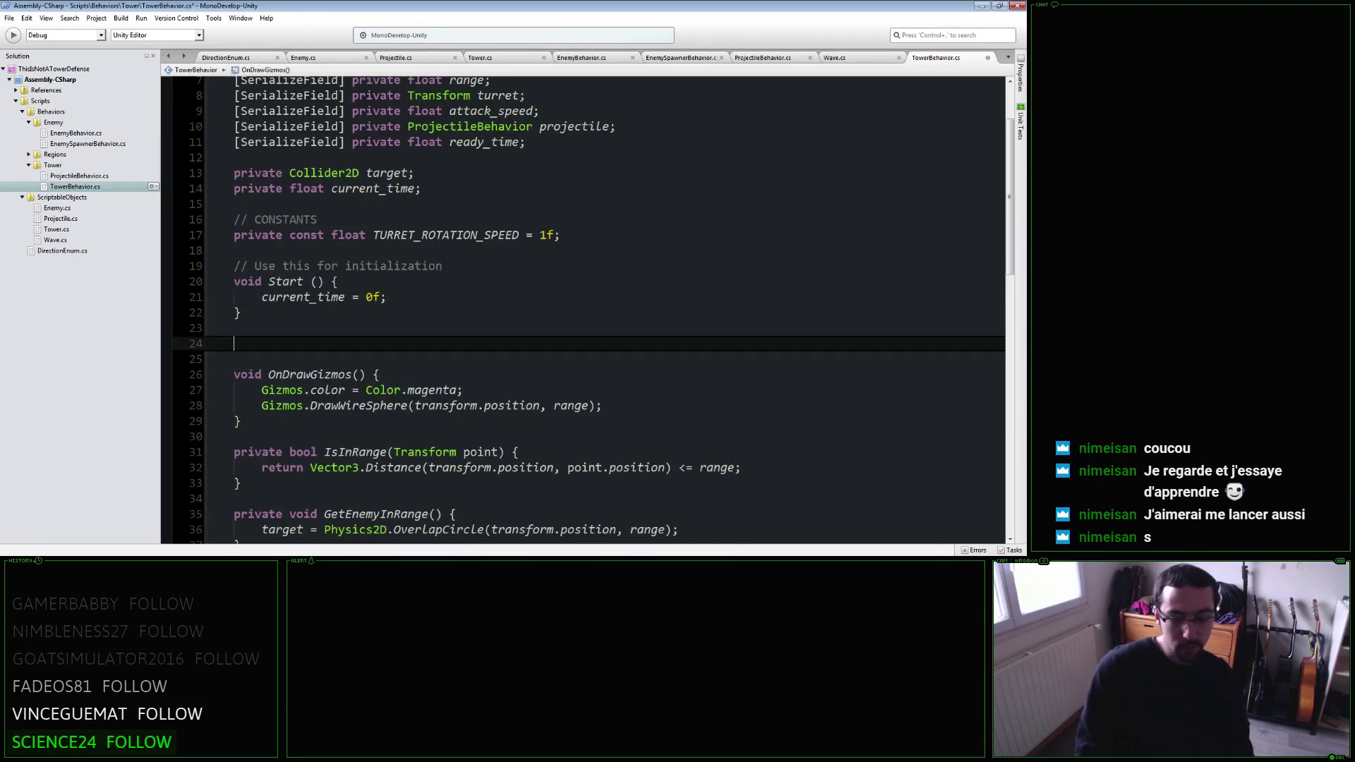
type("public void I")
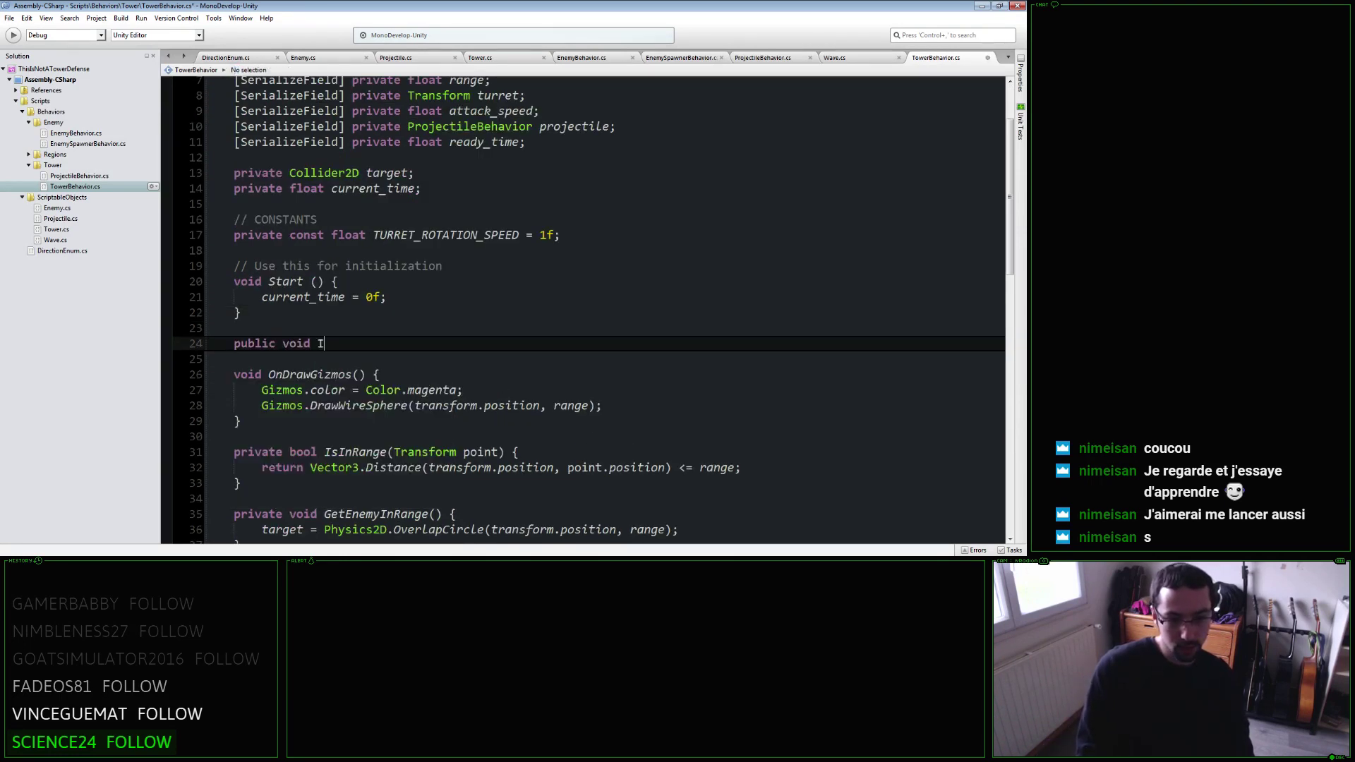
type("nit(Tozer ")
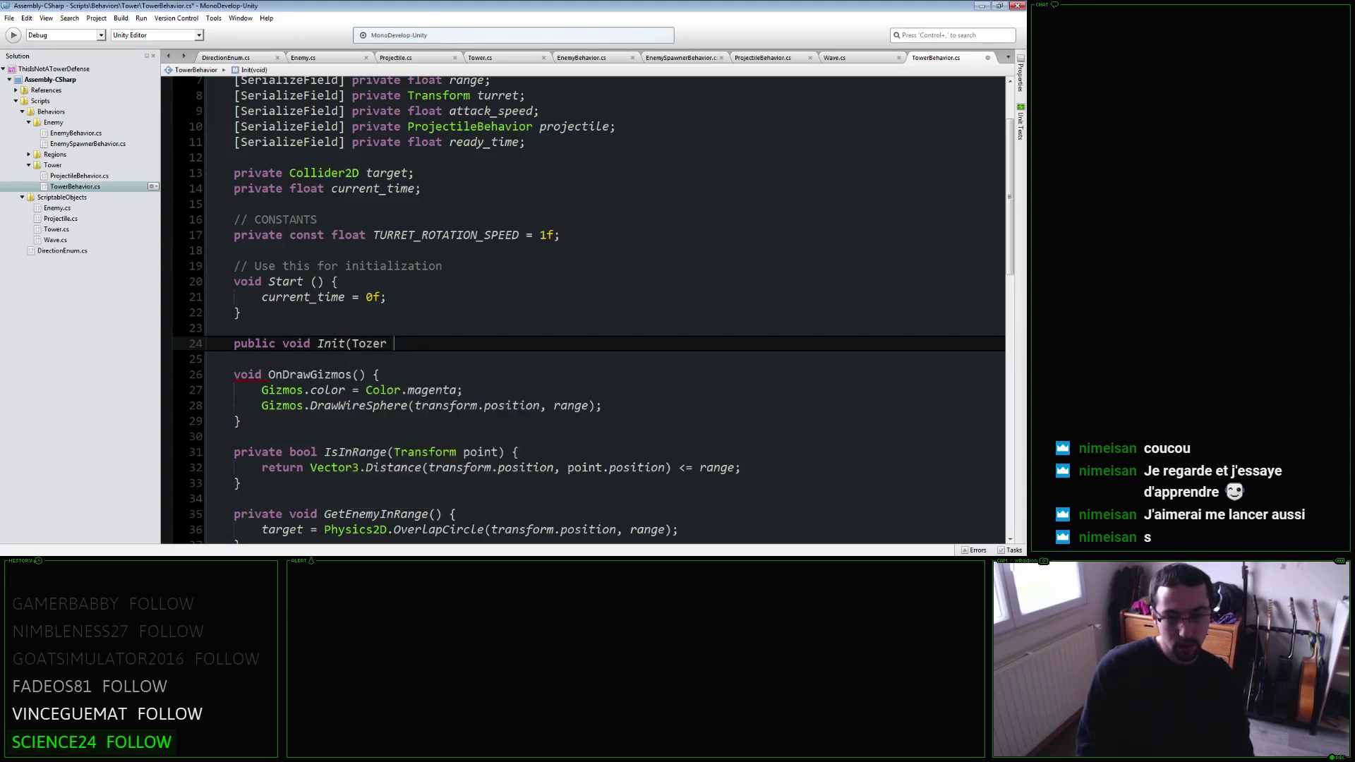
type(" toz")
type(") ")
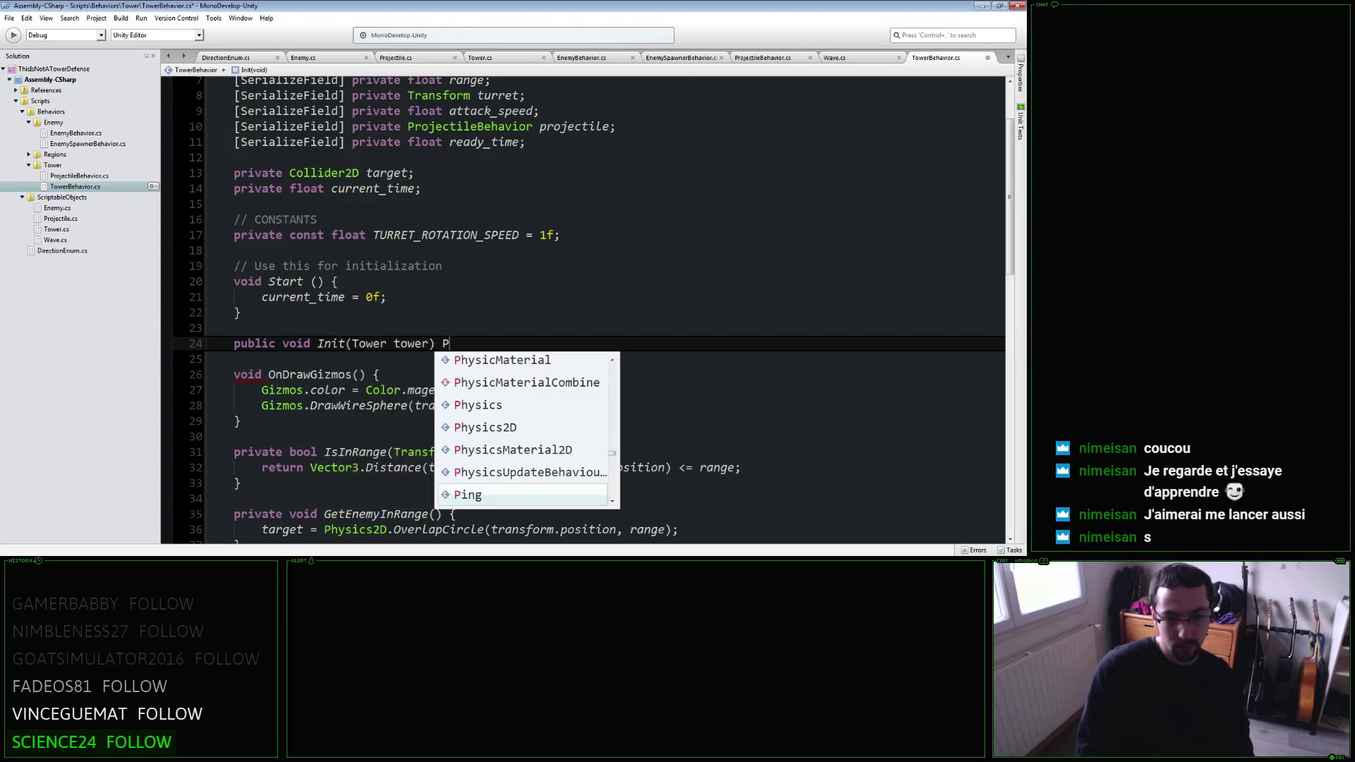
type("{")
key("Return")
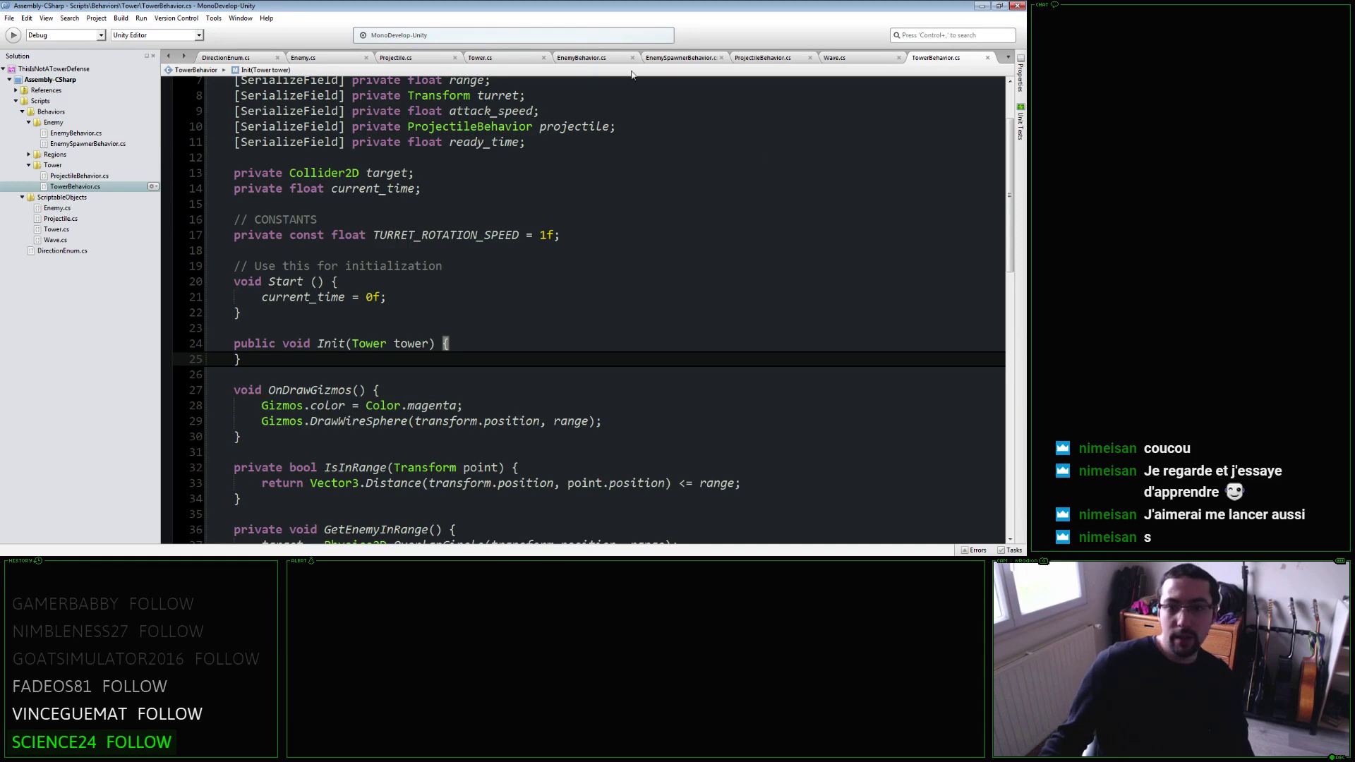
left_click(479, 57)
Select Tower's ten field declarations and compare them against TowerBehavior.cs.
left_click_drag(451, 379, 208, 192)
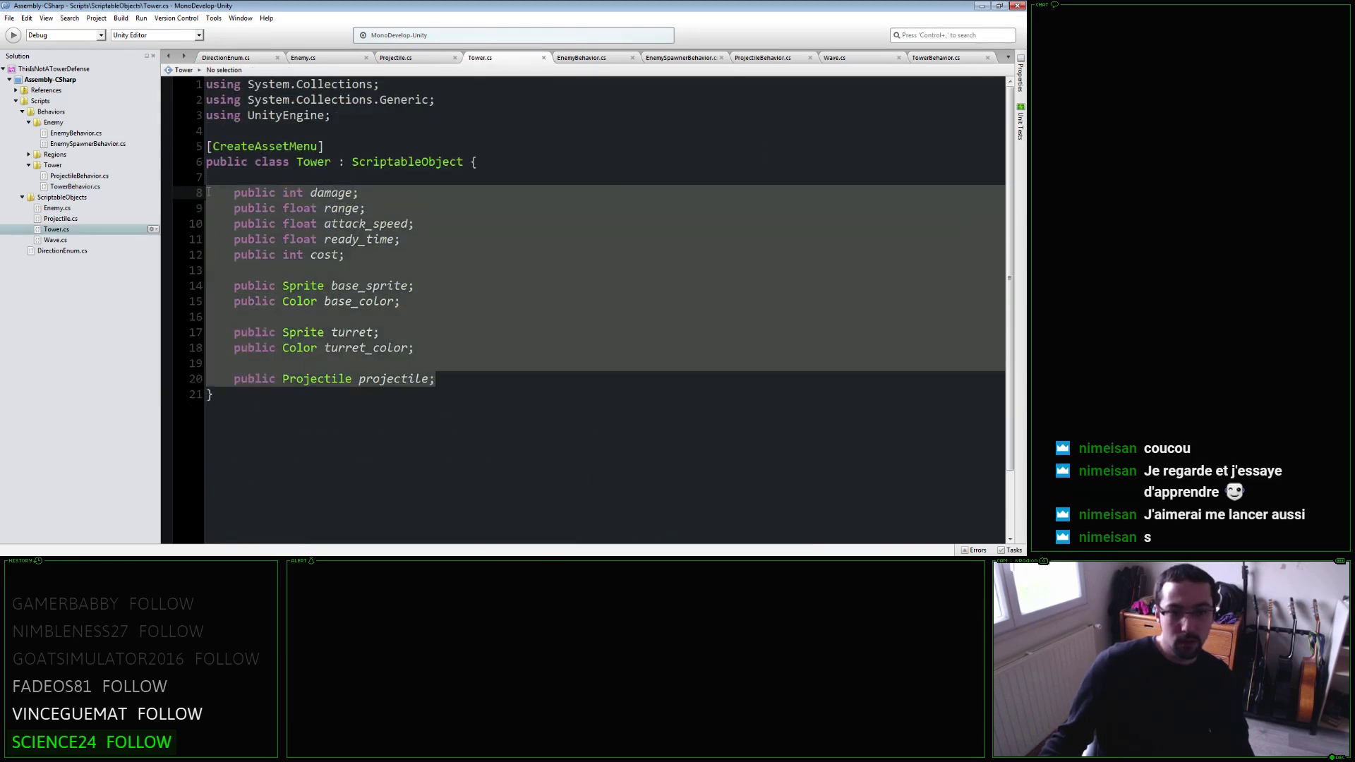
key("ctrl+Tab")
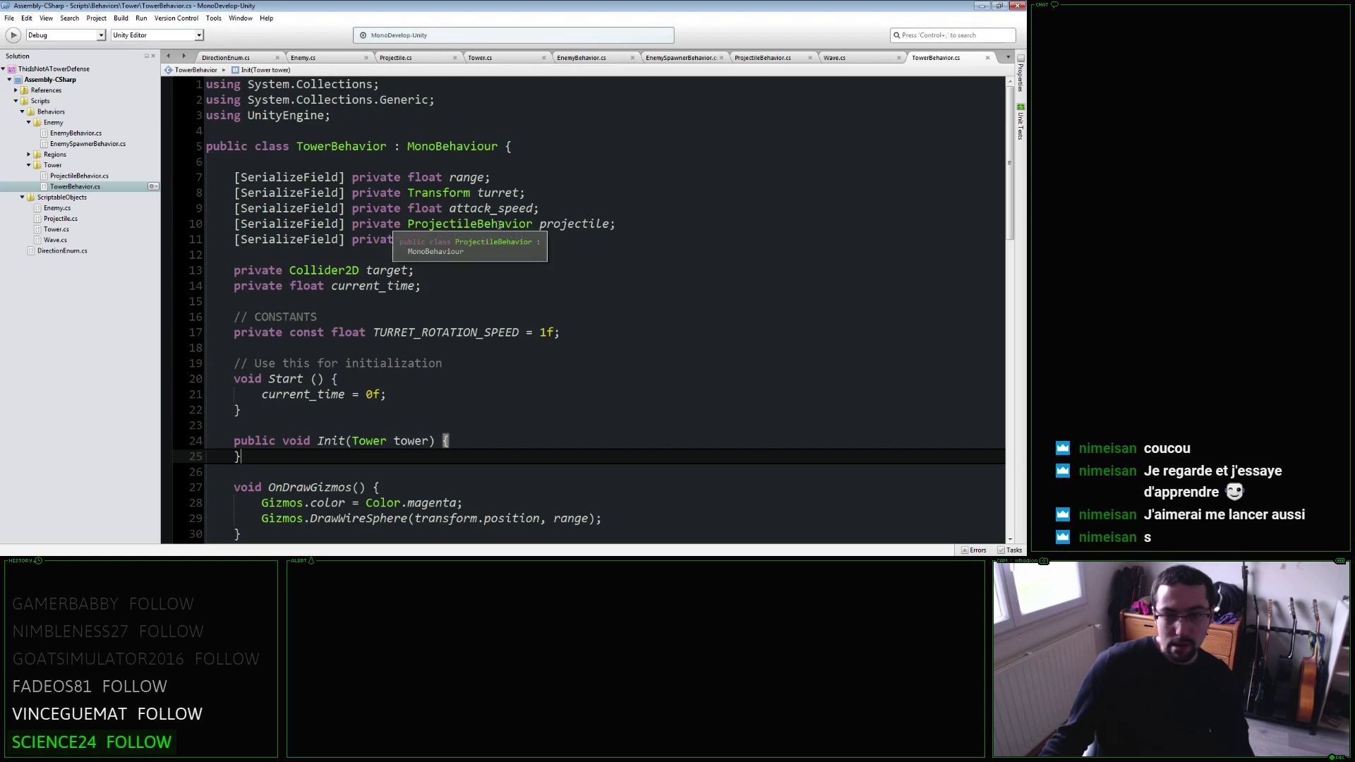
left_click(522, 58)
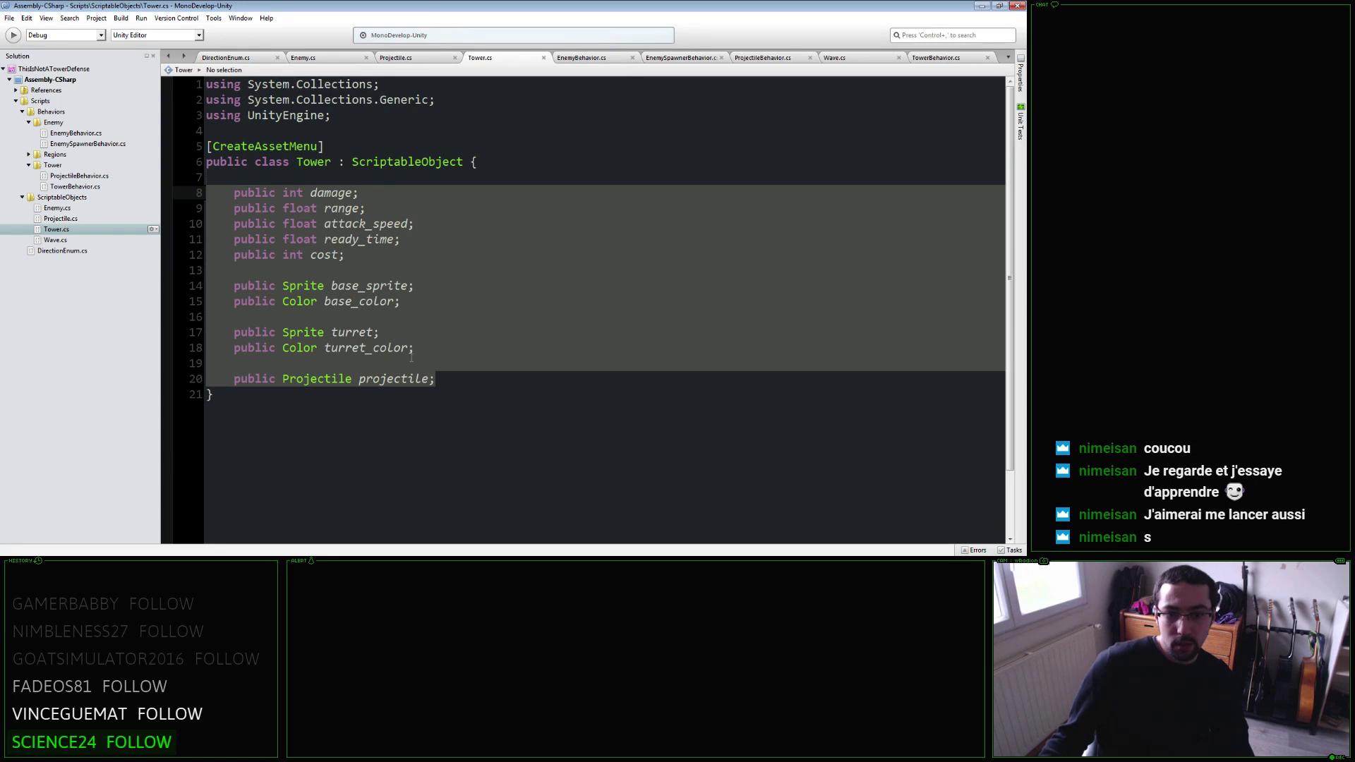
left_click(440, 372)
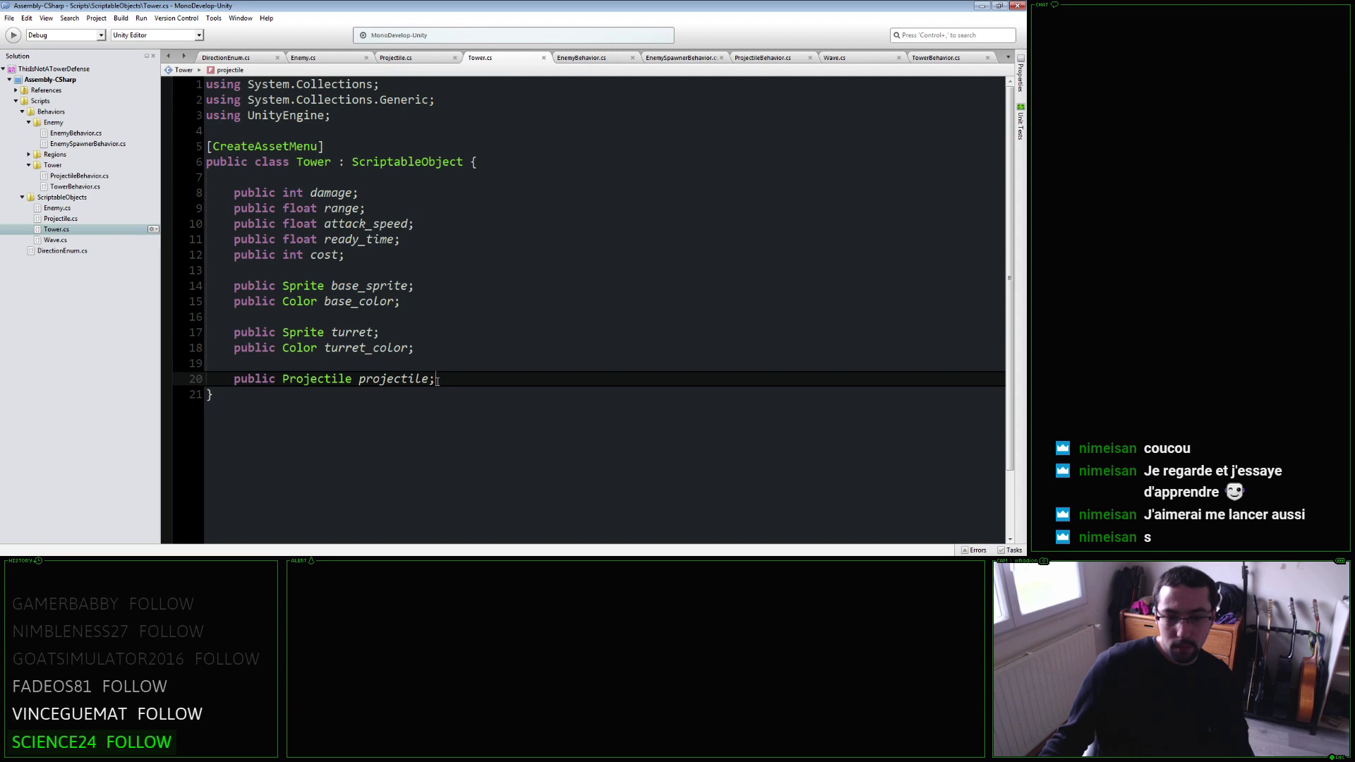
Delete the 'public Sprite sprite;' line from Projectile.cs, then return to TowerBehavior.cs.
left_click(410, 60)
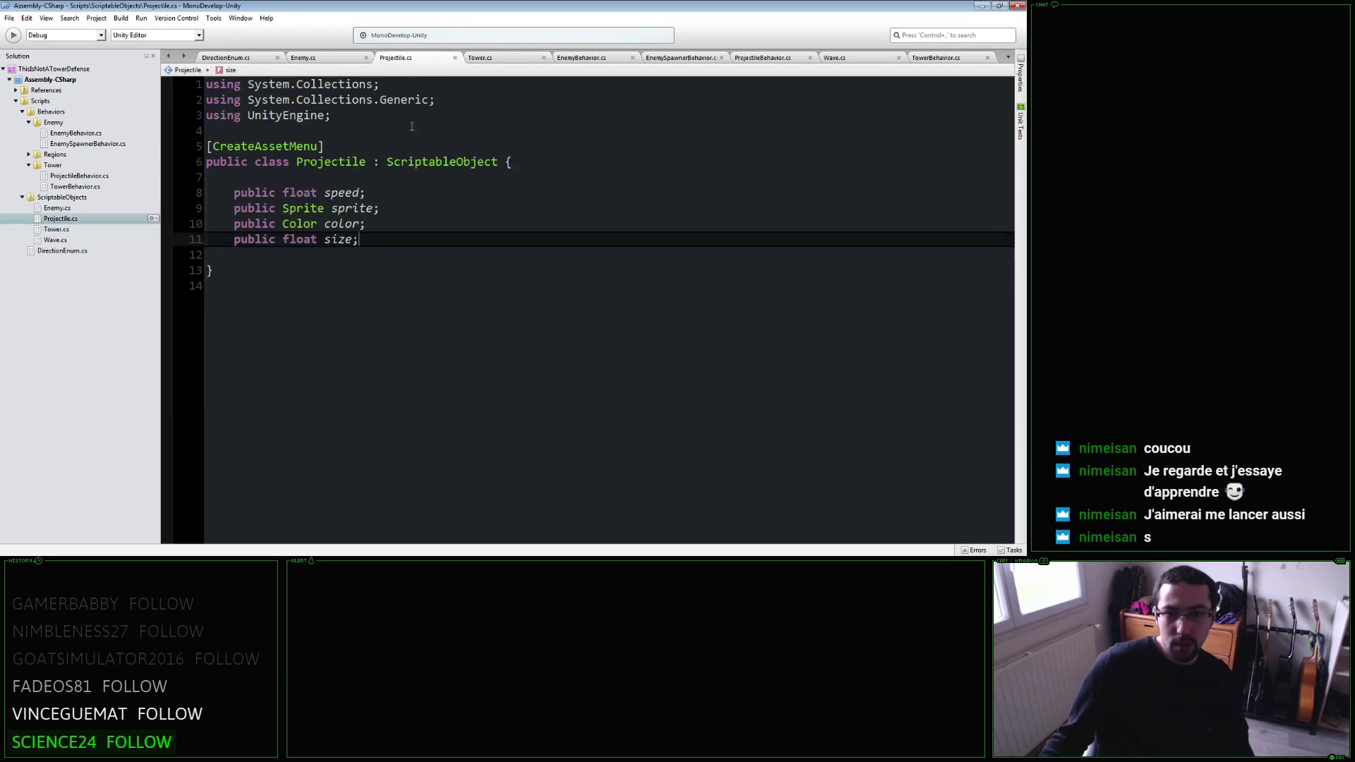
left_click_drag(360, 240, 131, 211)
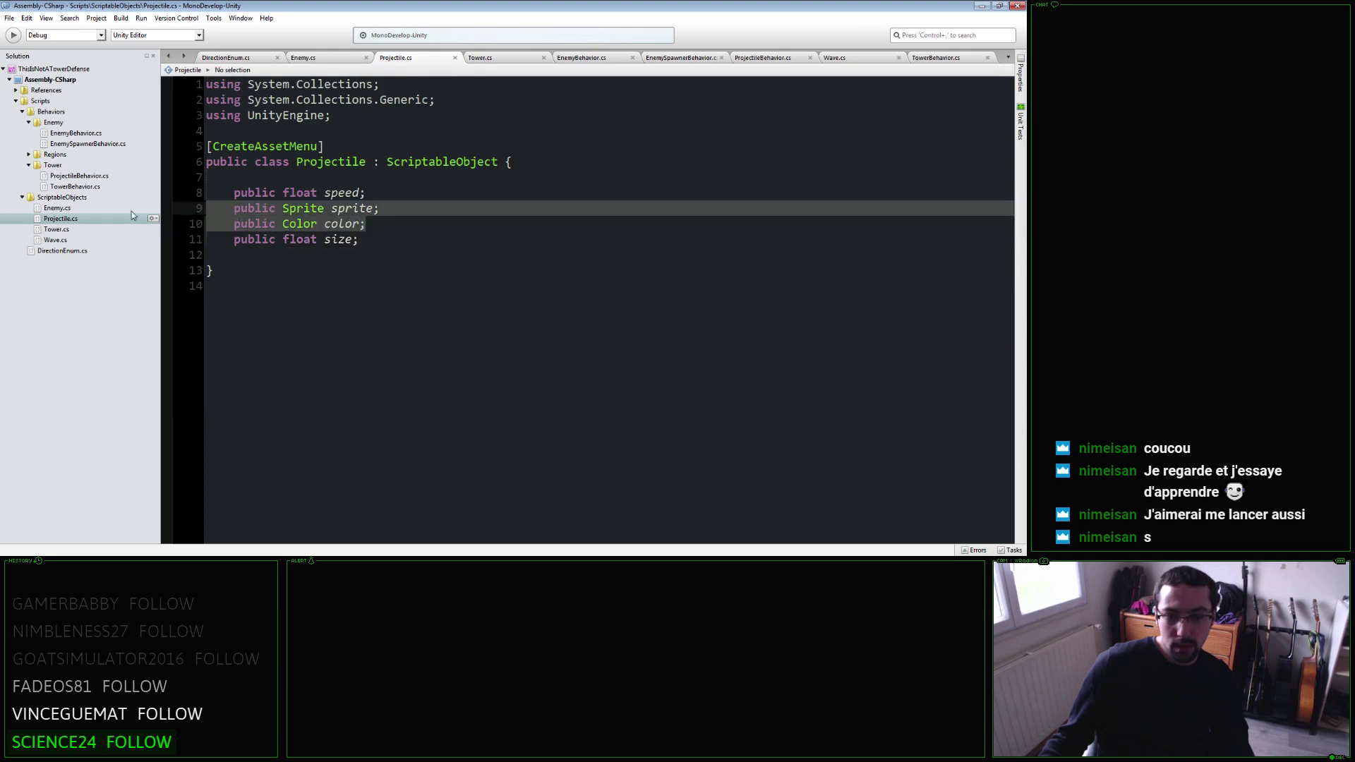
left_click_drag(360, 239, 100, 209)
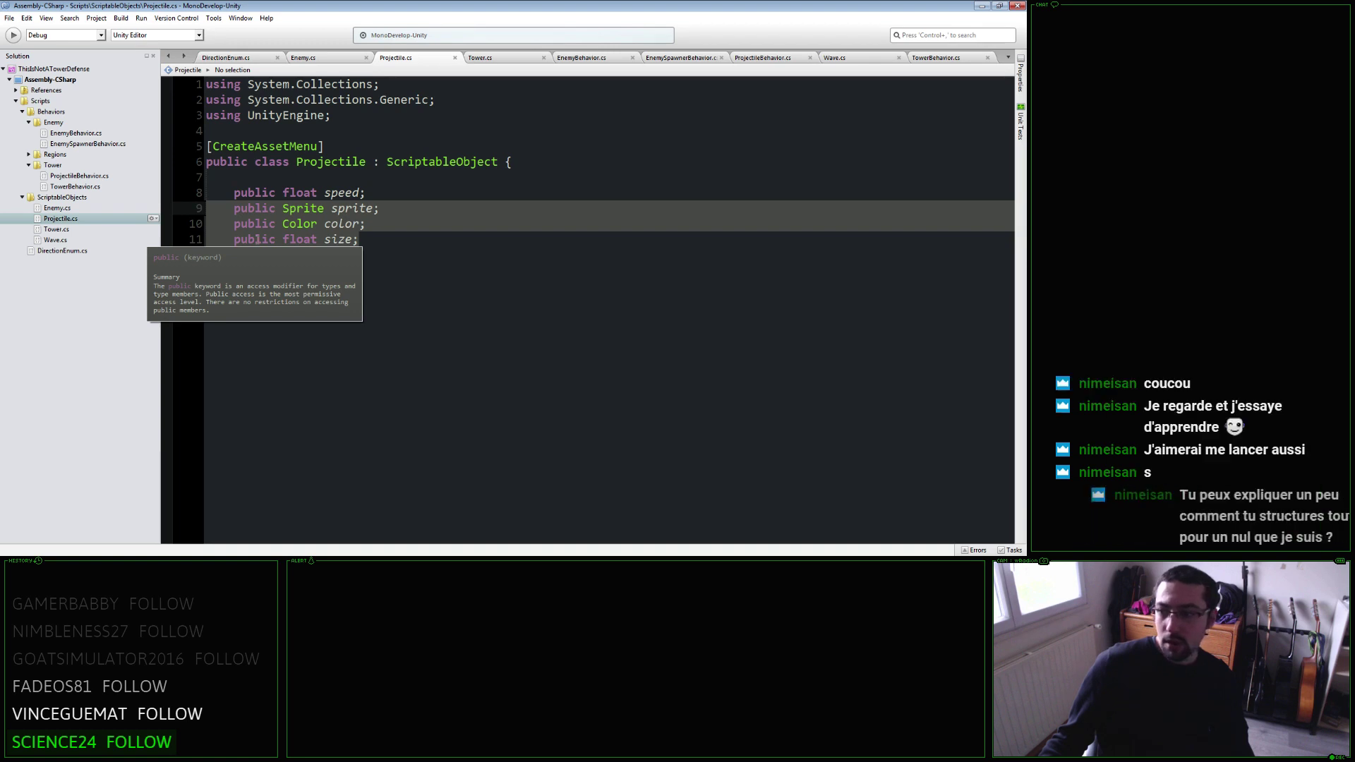
left_click(396, 242)
left_click_drag(395, 216, 150, 205)
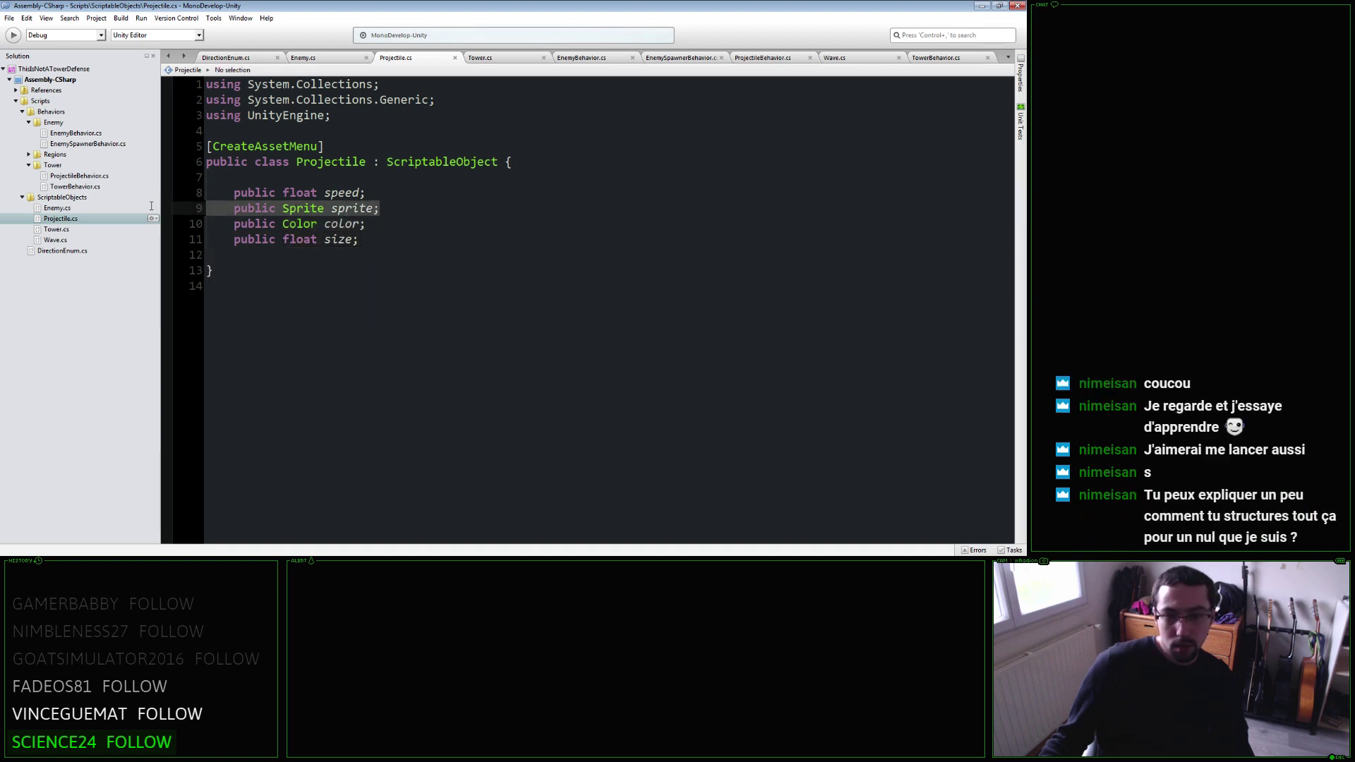
key("BackSpace")
key("BackSpace")
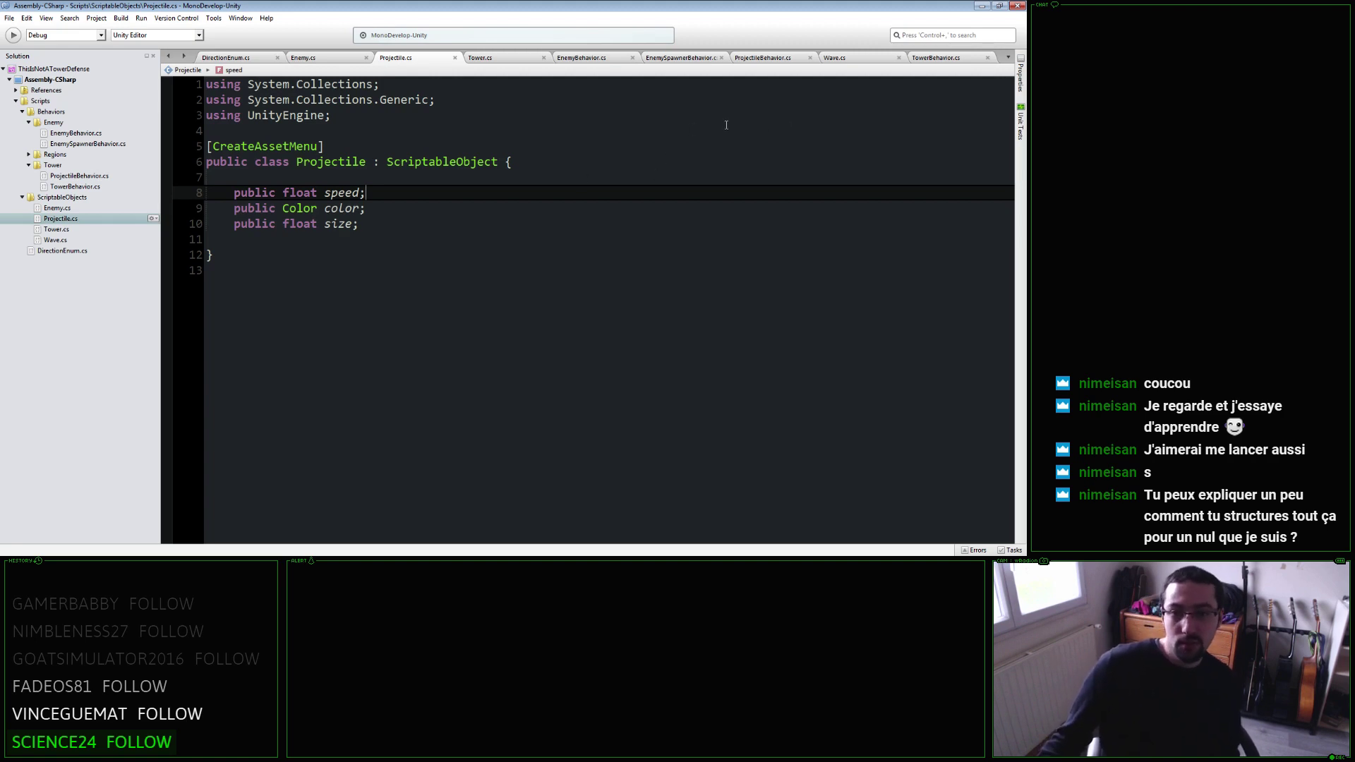
left_click(939, 60)
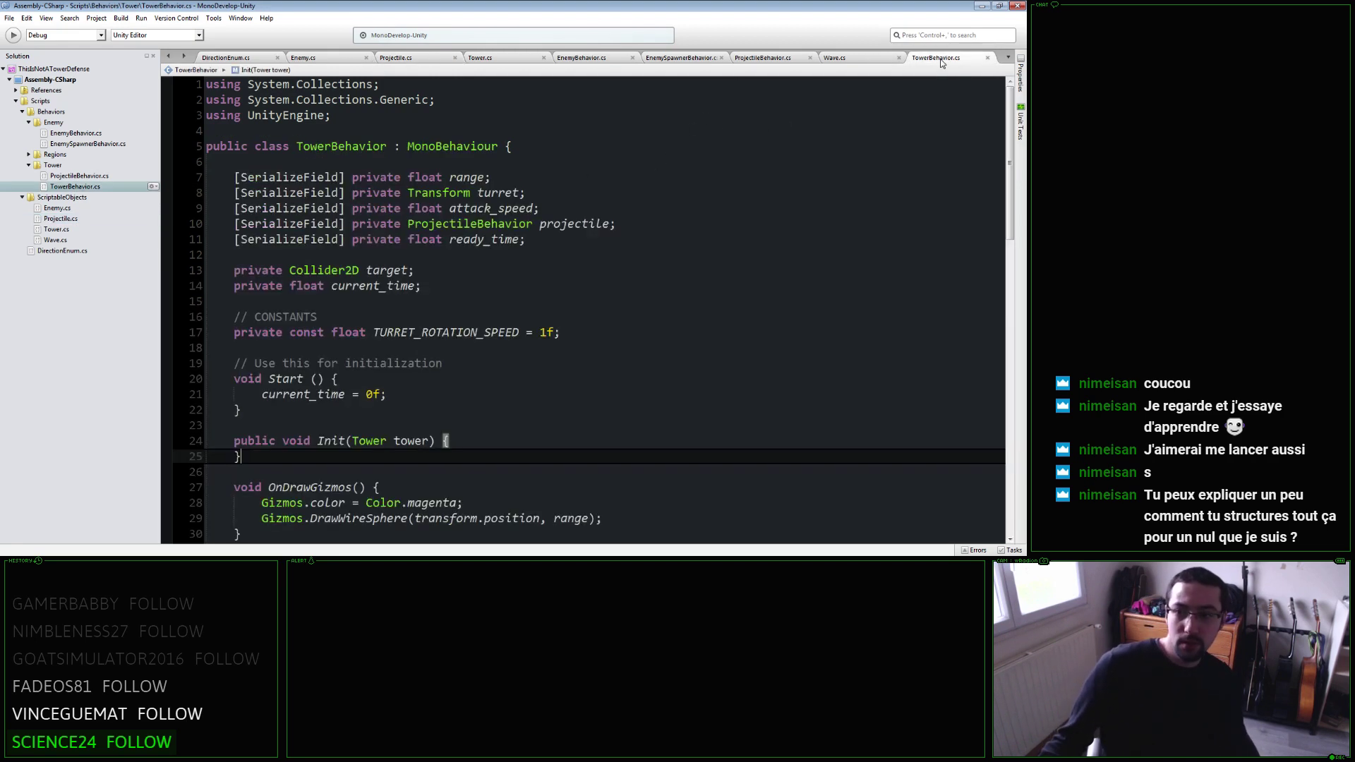
Look over the remaining fields of the Projectile script, ending on the speed field.
left_click(421, 66)
left_click(405, 203)
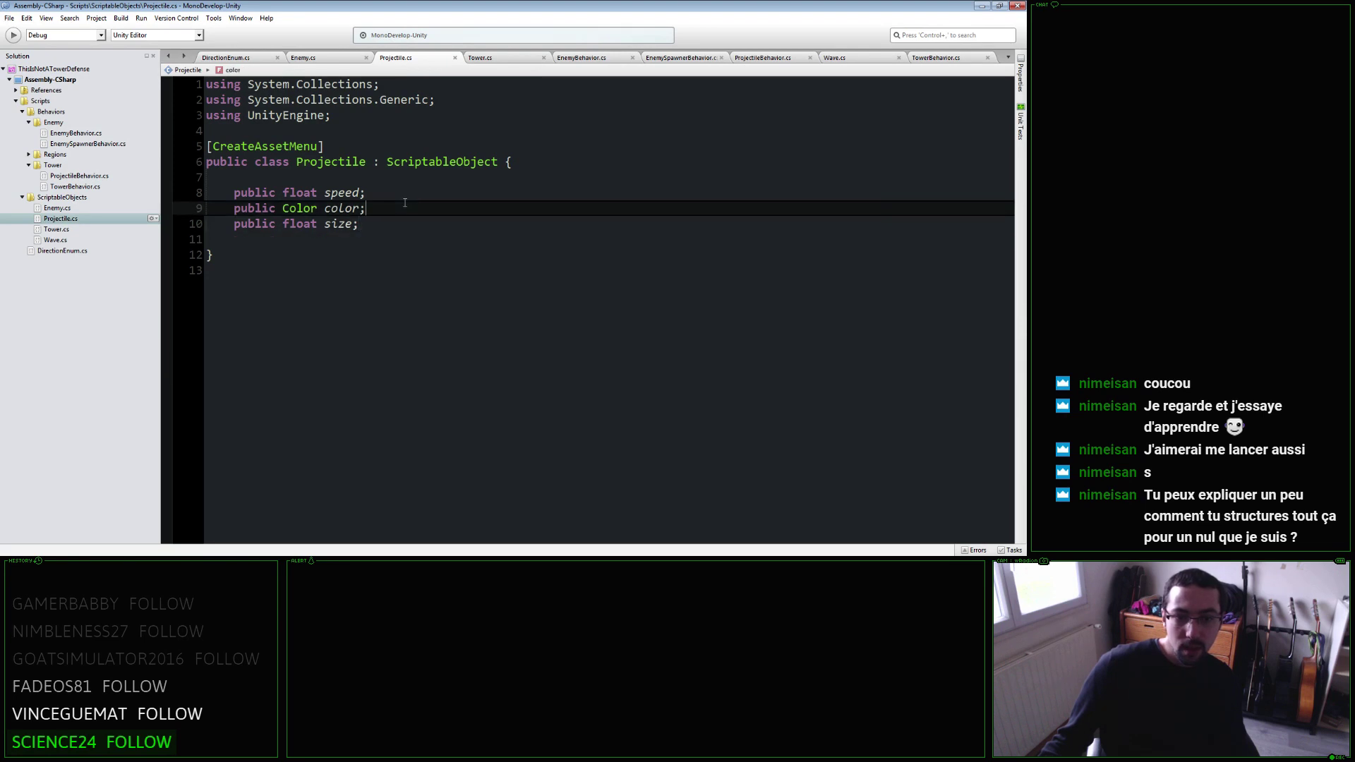
left_click(405, 199)
left_click(404, 208)
left_click(405, 224)
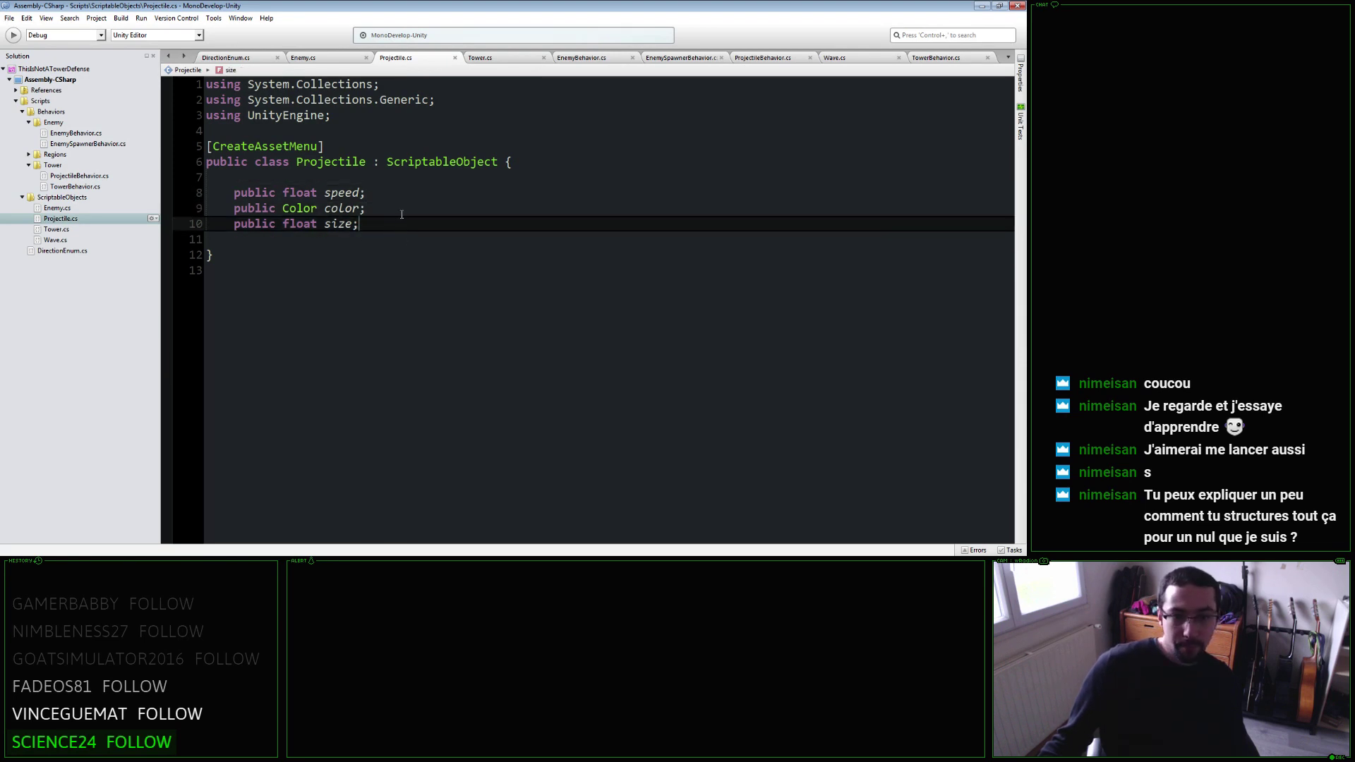
left_click(403, 212)
left_click(415, 193)
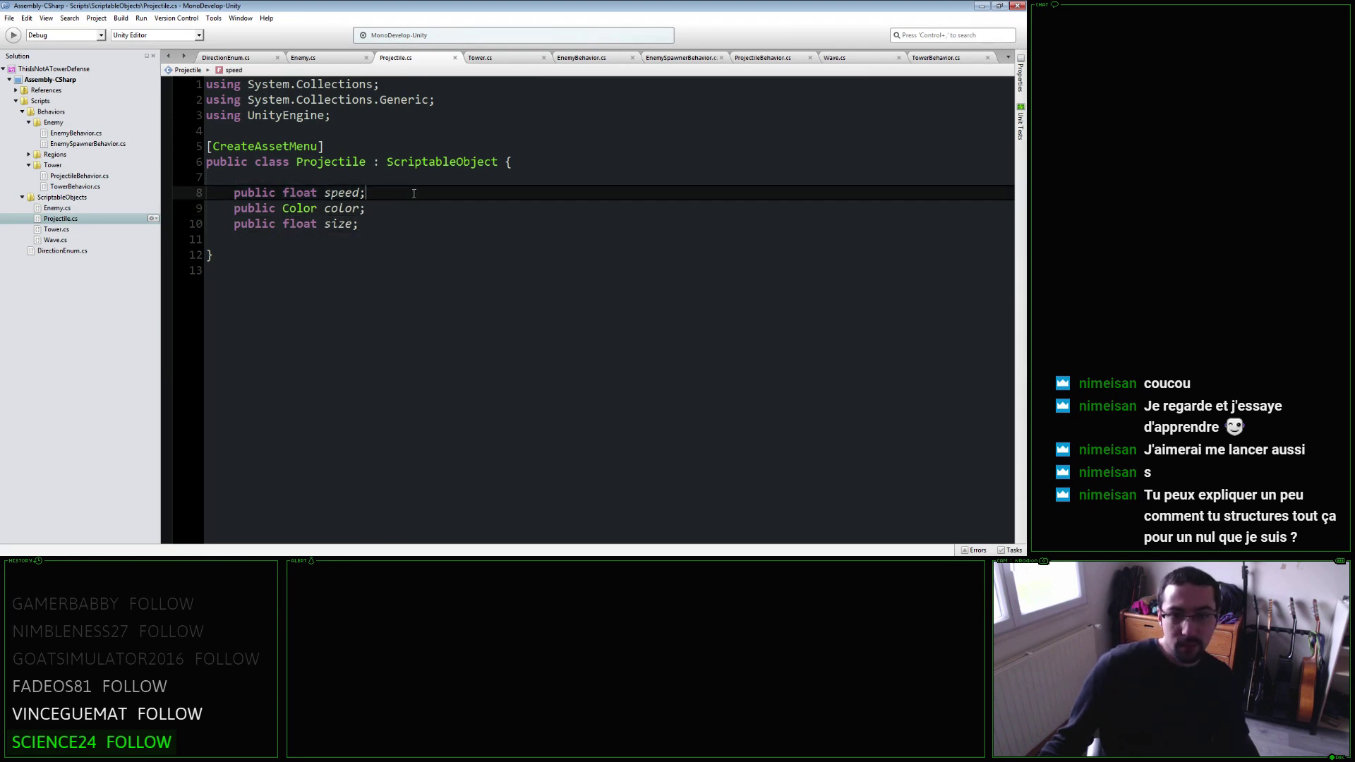
In TowerBehavior, paste the copied Tower fields below ready_time, then delete them and the extra blank lines.
left_click(946, 62)
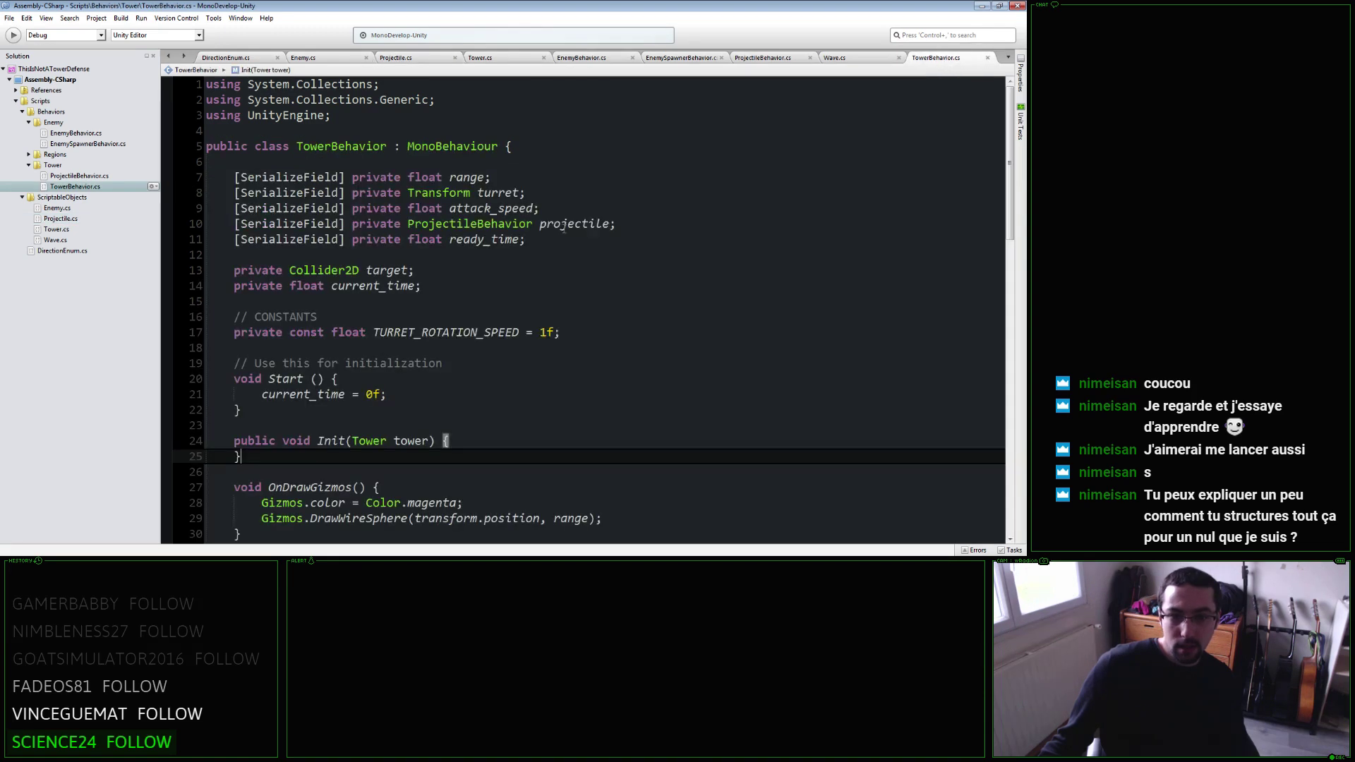
left_click(548, 236)
key("Return")
type("public int damage; \tpublic float range; \tpublic float attack_speed; \tpublic float ready_time; \tpublic int cost;  \tpublic Sprite base_sprite; \tpublic Color base_color;  \tpublic Sprite turret; \tpublic Color turret_color;  \tpublic Projectile projectile;")
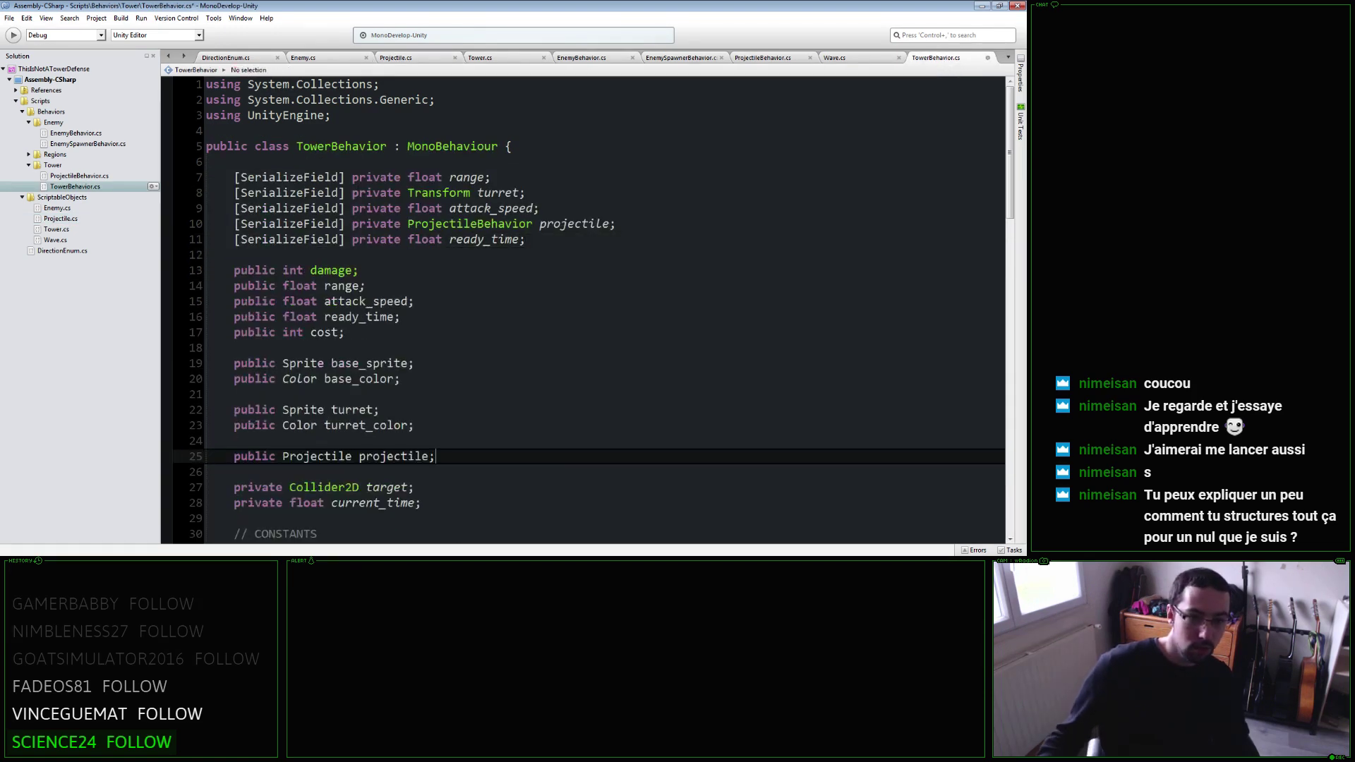
scroll(544, 275, "down", 5)
scroll(464, 237, "up", 2)
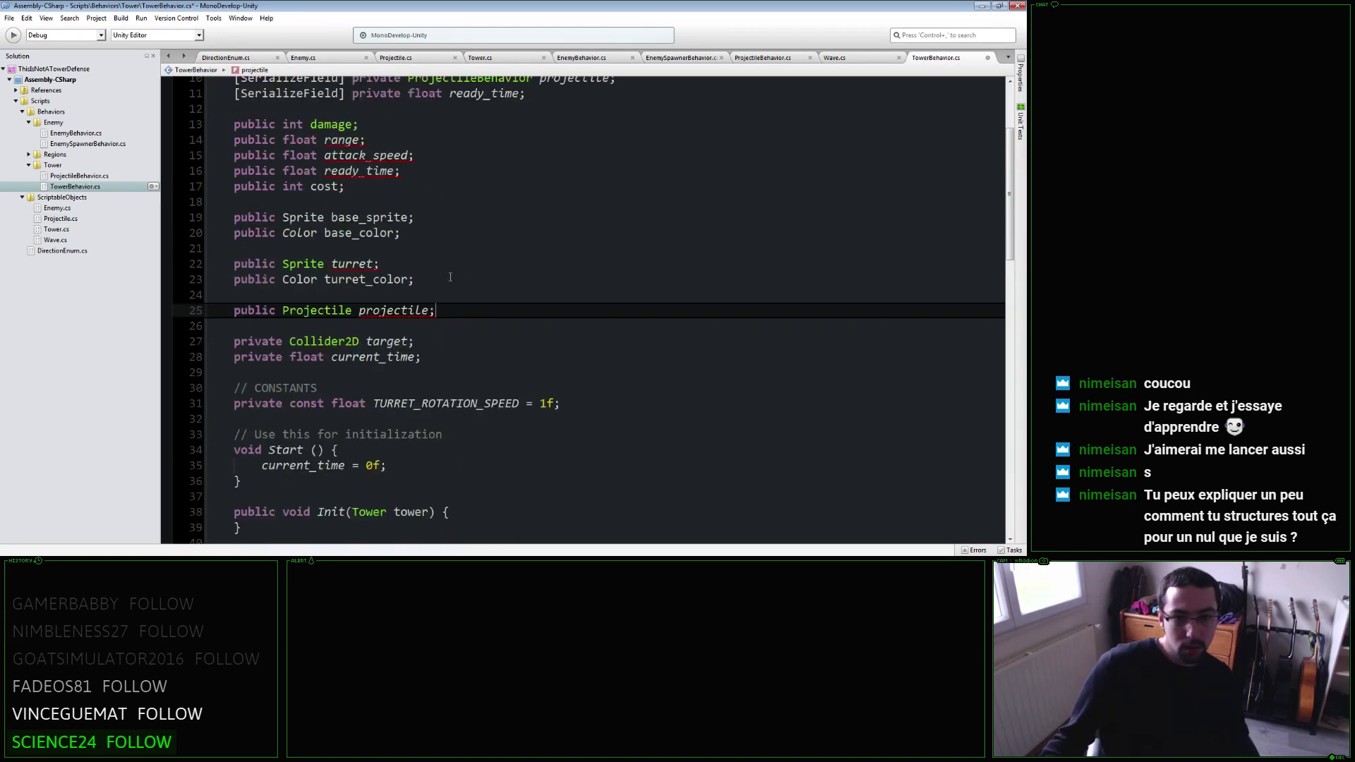
left_click_drag(451, 316, 130, 126)
key("Delete")
key("BackSpace")
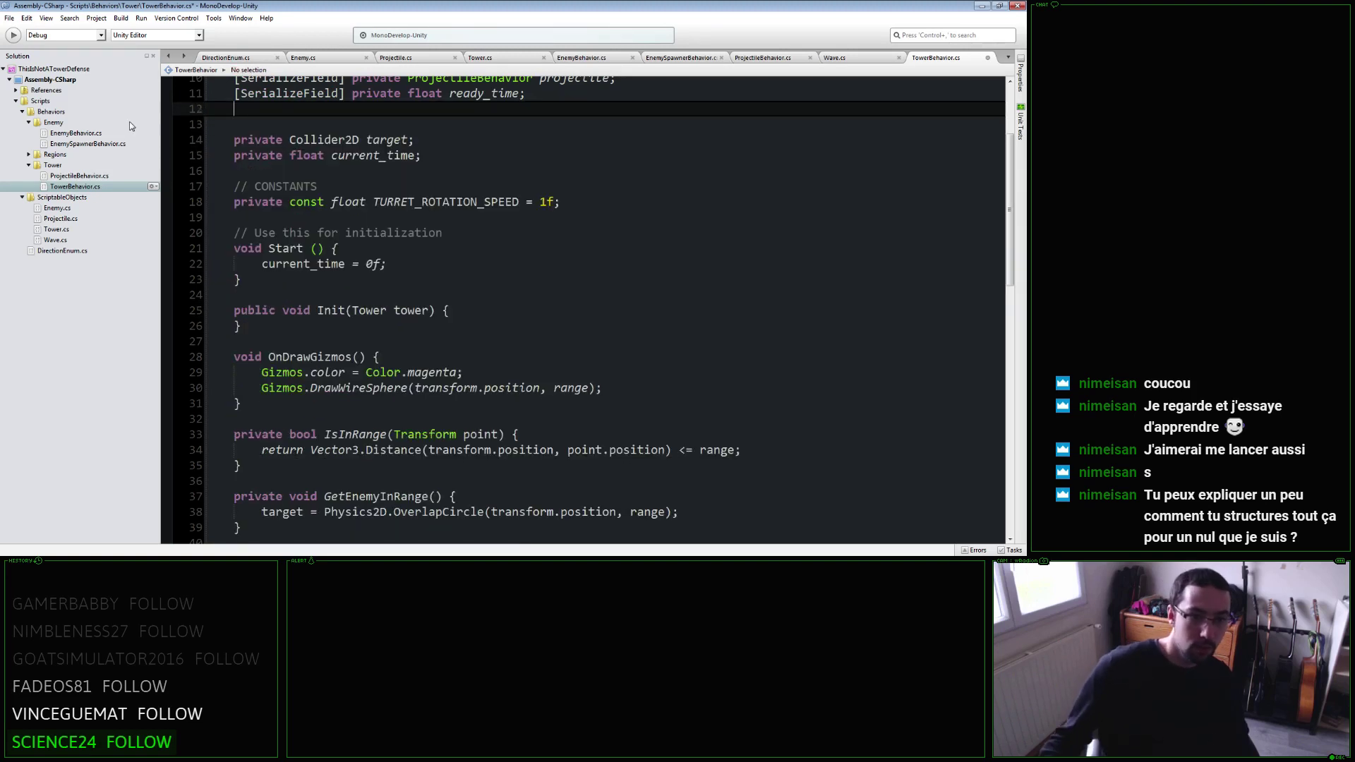
key("BackSpace")
Paste the Tower fields above Init, then delete that public block and the blank line after Start.
left_click(395, 280)
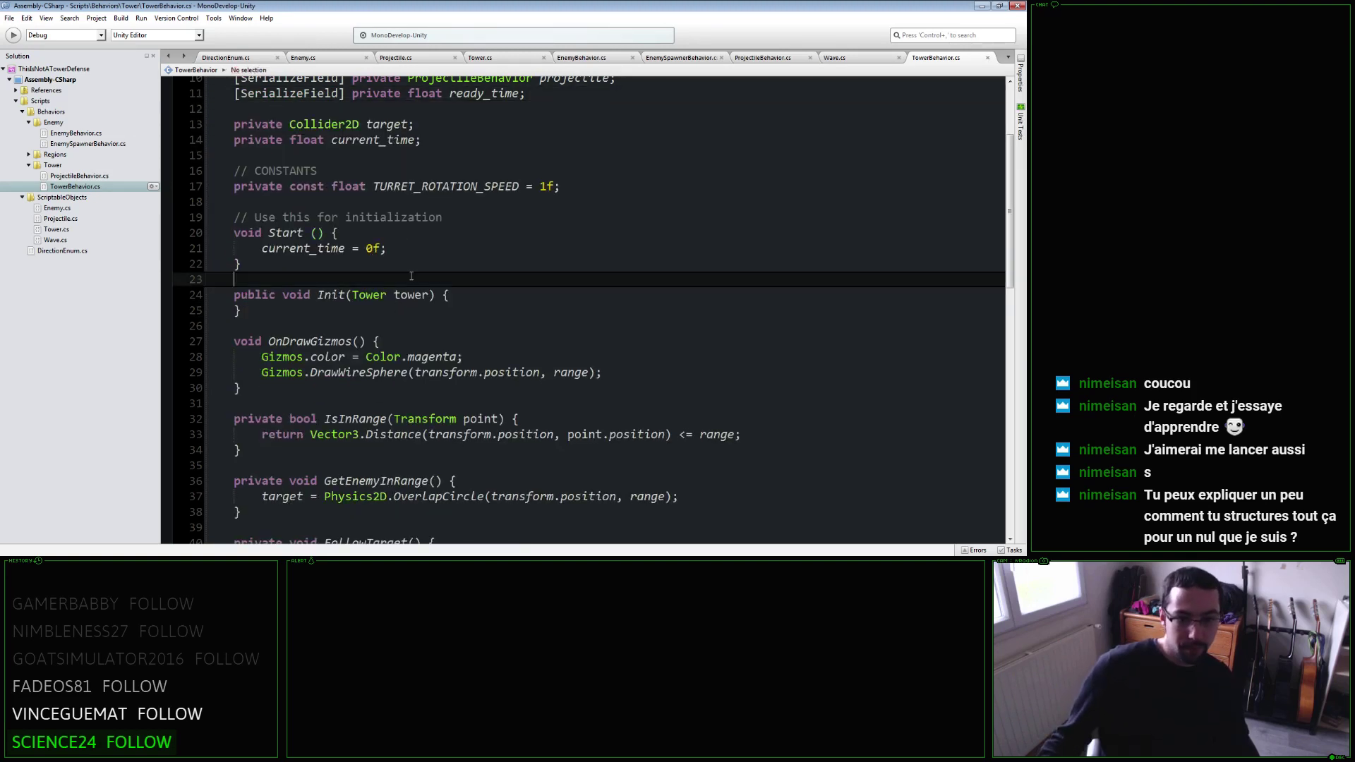
key("Return")
key("Return")
type("public int damage; public float range; public float attack_speed; public float ready_time; public int cost;  public Sprite base_sprite; public Color base_color;  public Sprite turret; public Color turret_color;  public Projectile projectile;")
scroll(430, 262, "down", 2)
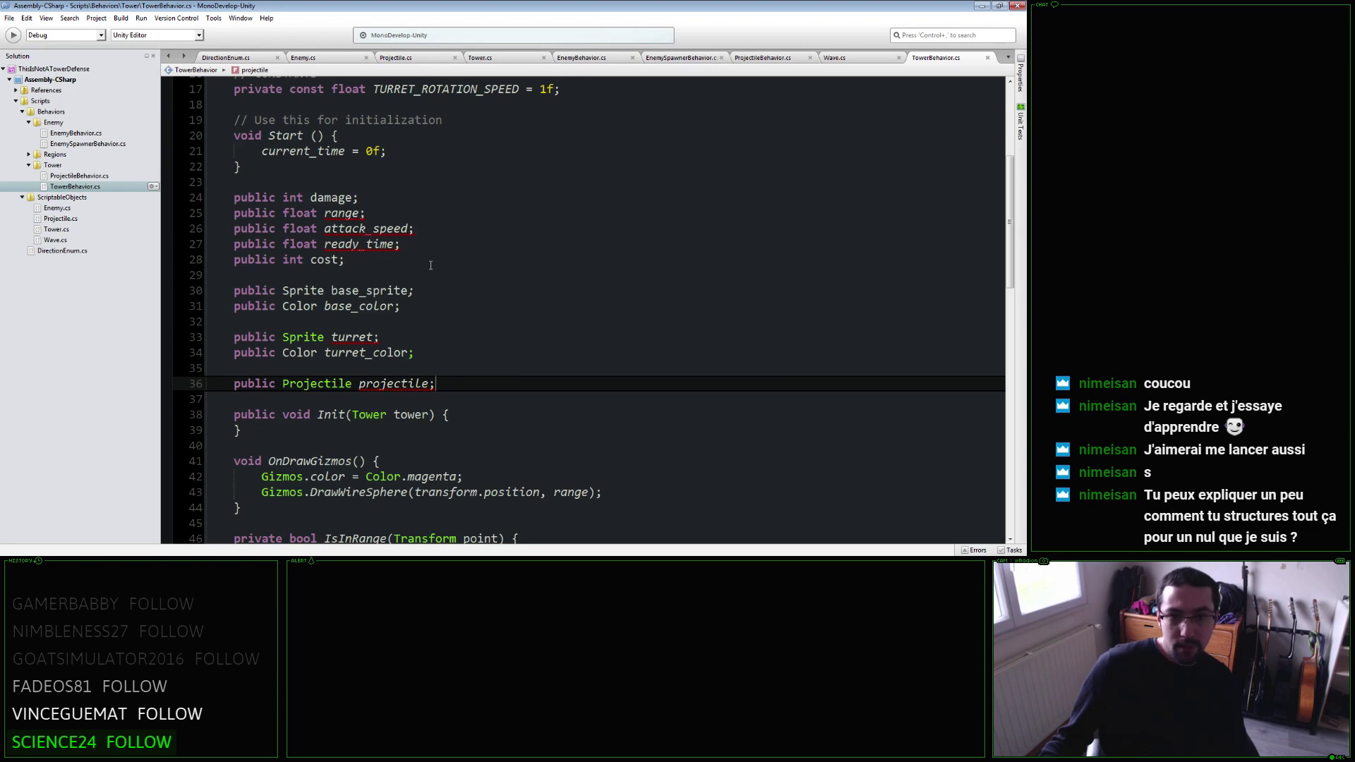
scroll(431, 265, "up", 1)
scroll(430, 265, "up", 2)
scroll(431, 265, "down", 1)
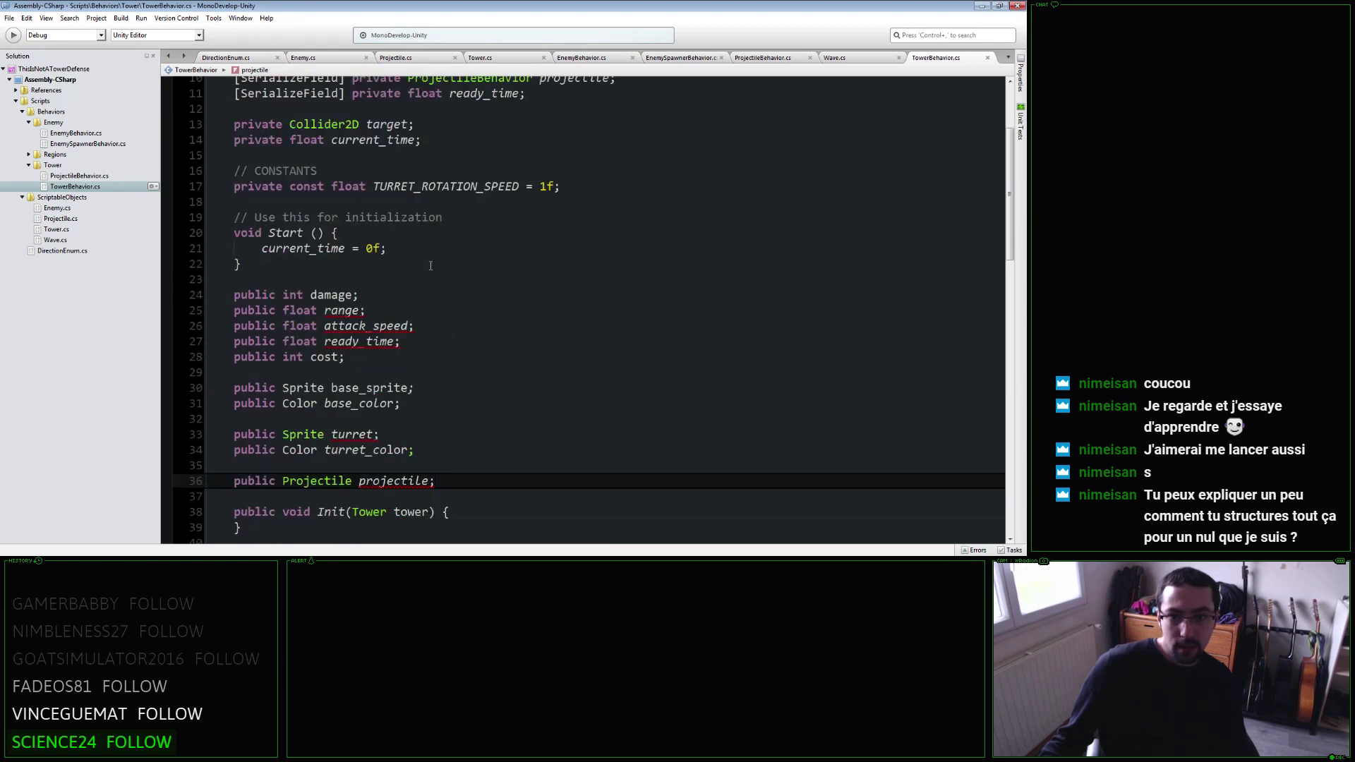
left_click_drag(457, 488, 423, 279)
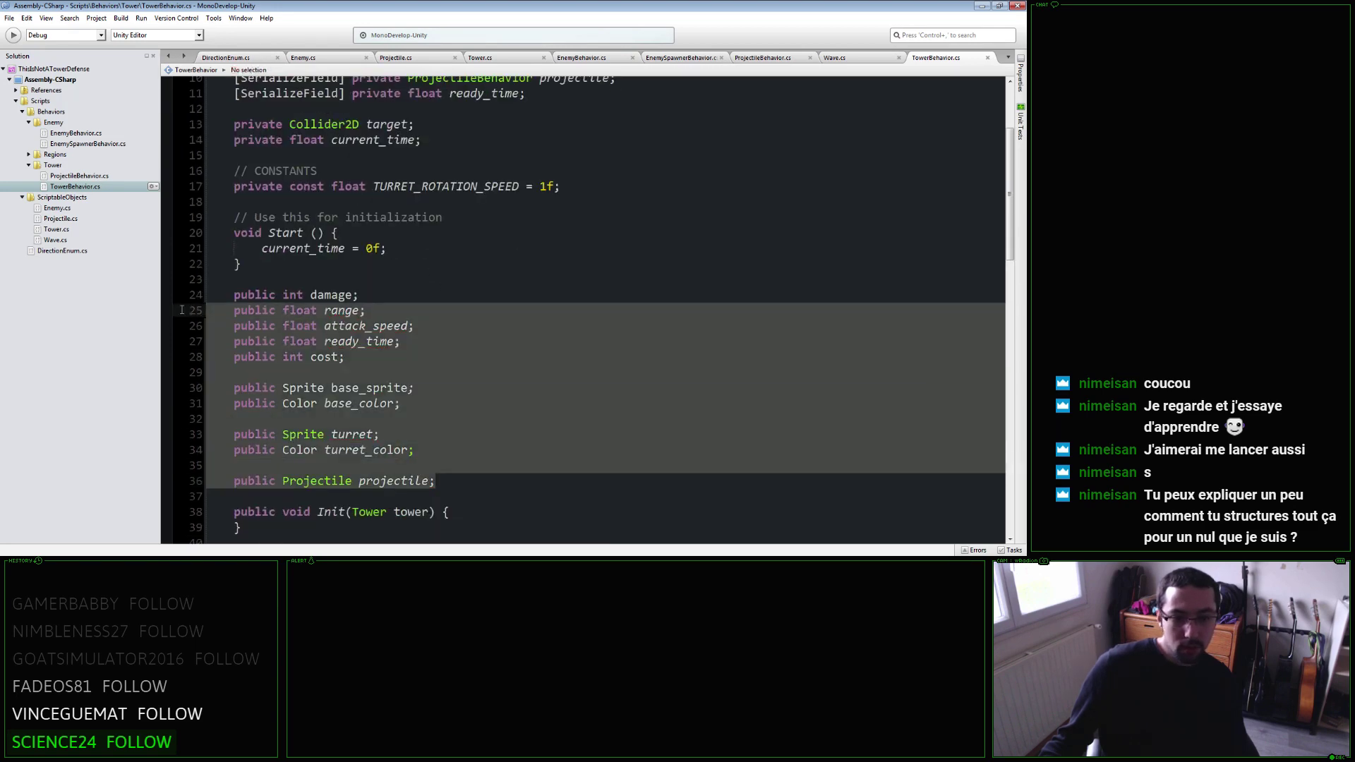
key("Delete")
key("BackSpace")
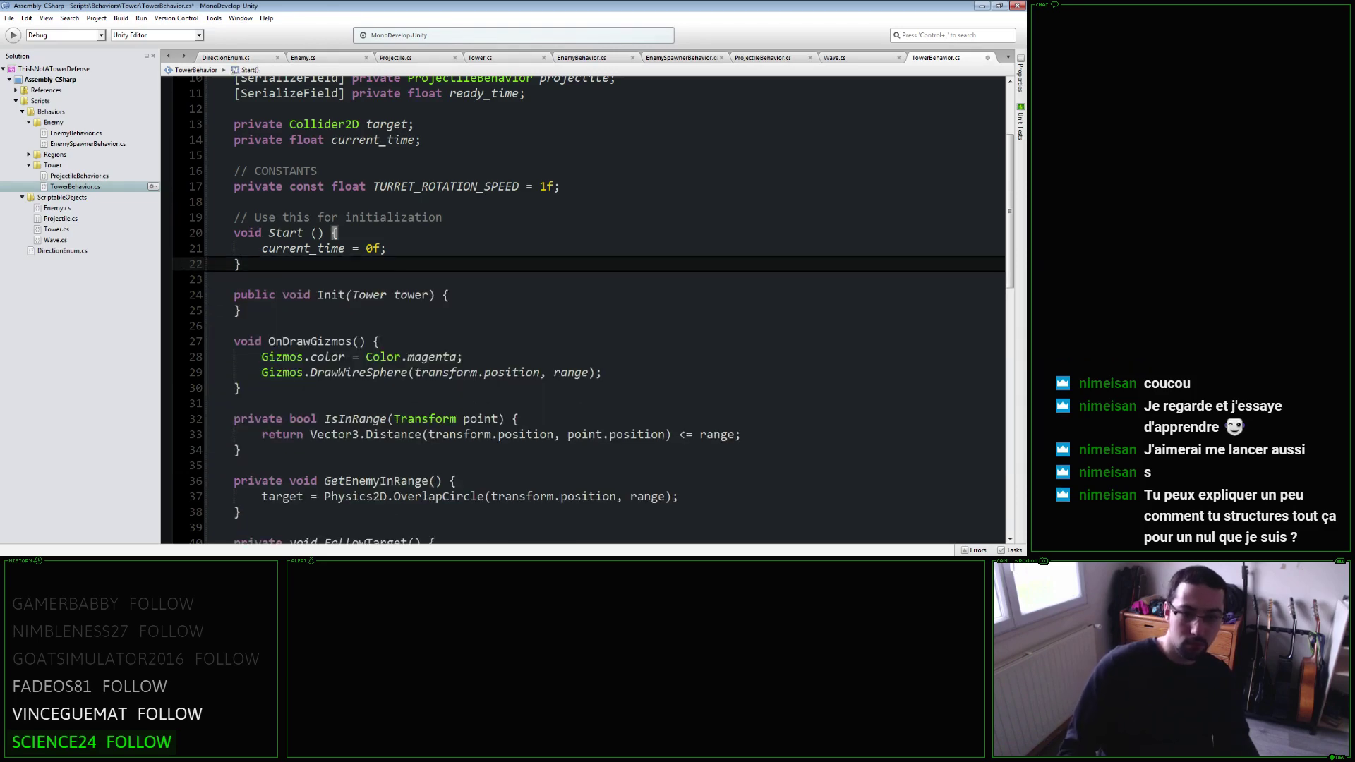
scroll(403, 245, "up", 2)
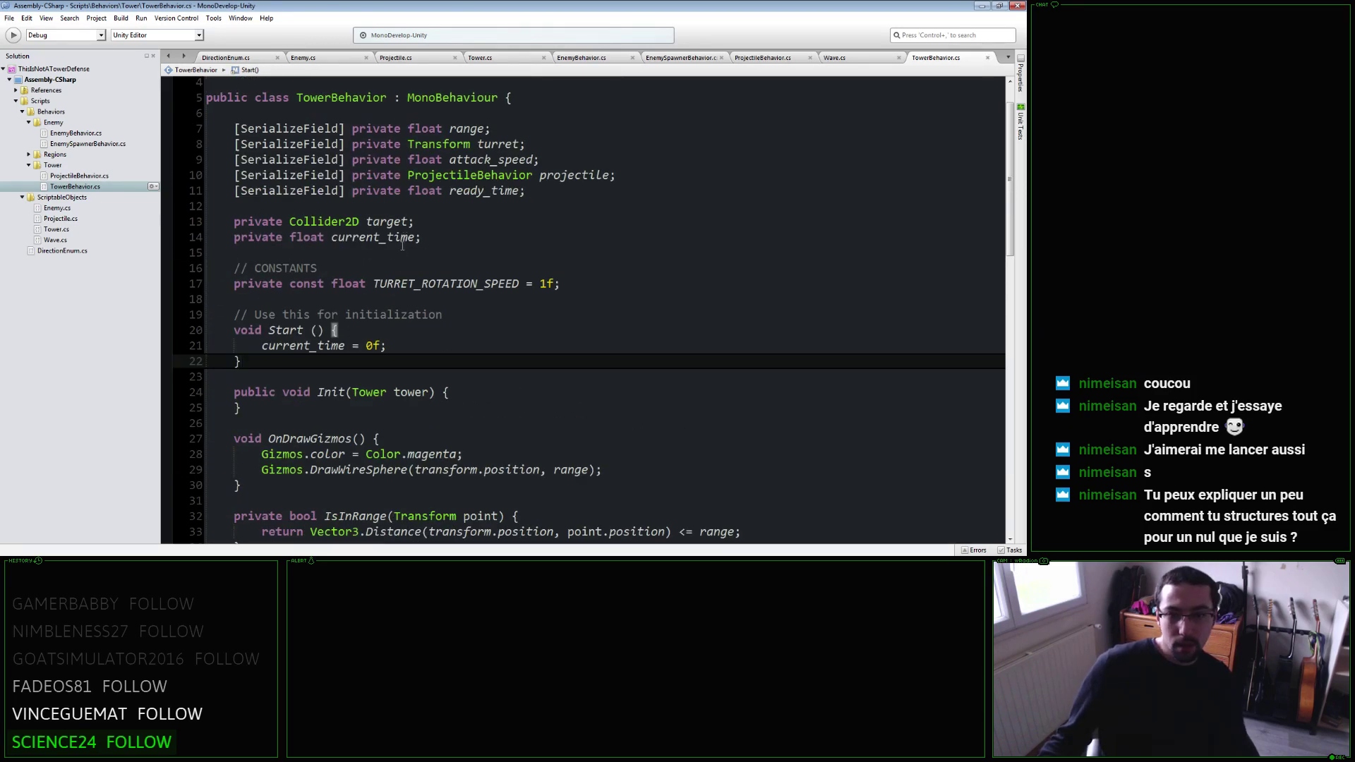
Open EnemyBehavior.cs and select its enemy property fields to inspect them.
left_click(501, 63)
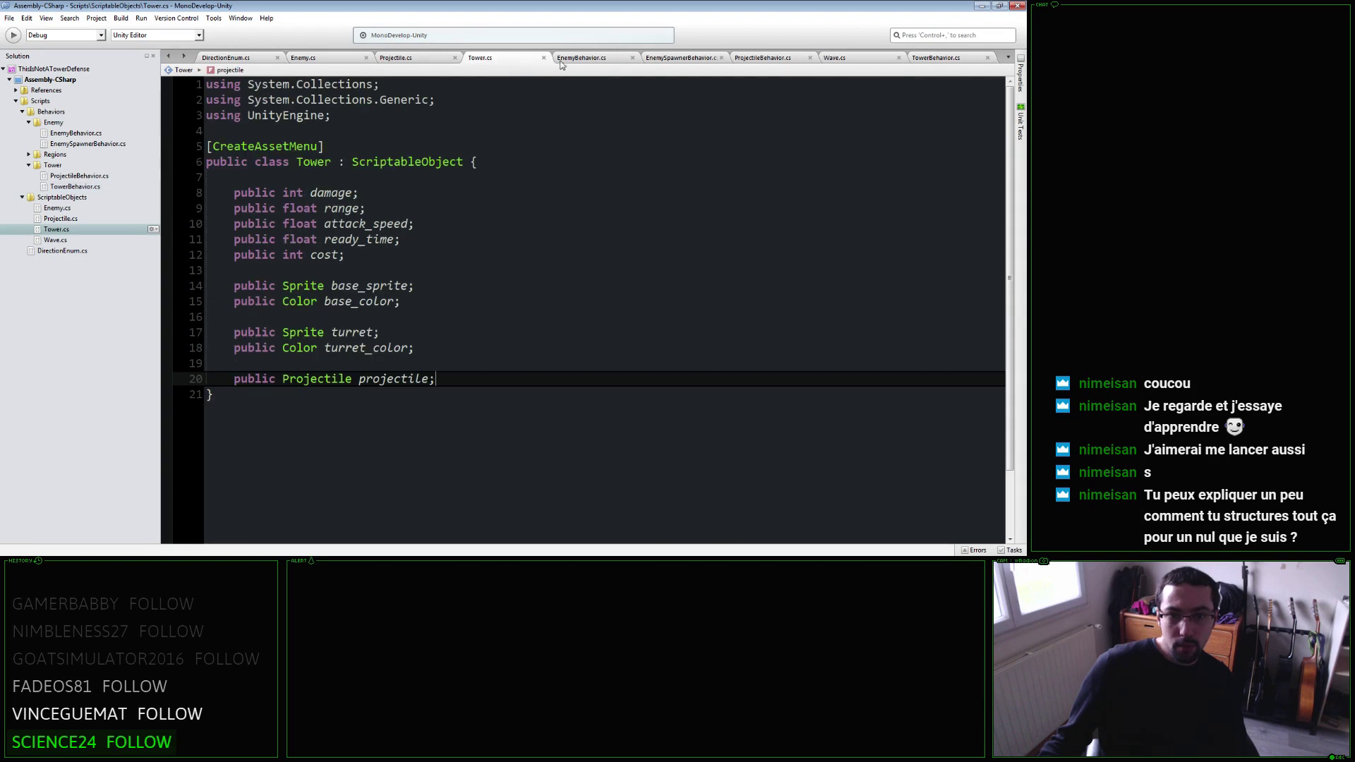
left_click(597, 61)
scroll(539, 251, "up", 5)
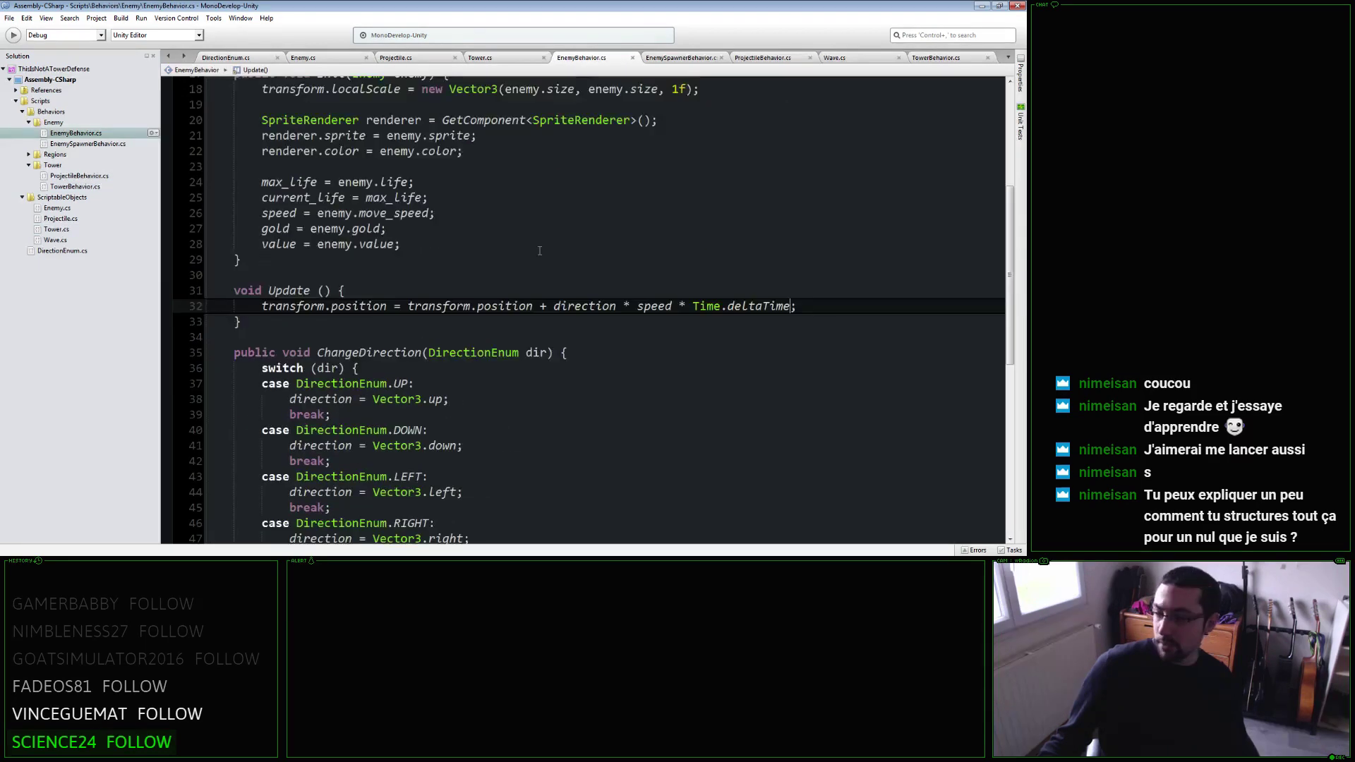
scroll(540, 251, "up", 3)
scroll(541, 250, "up", 3)
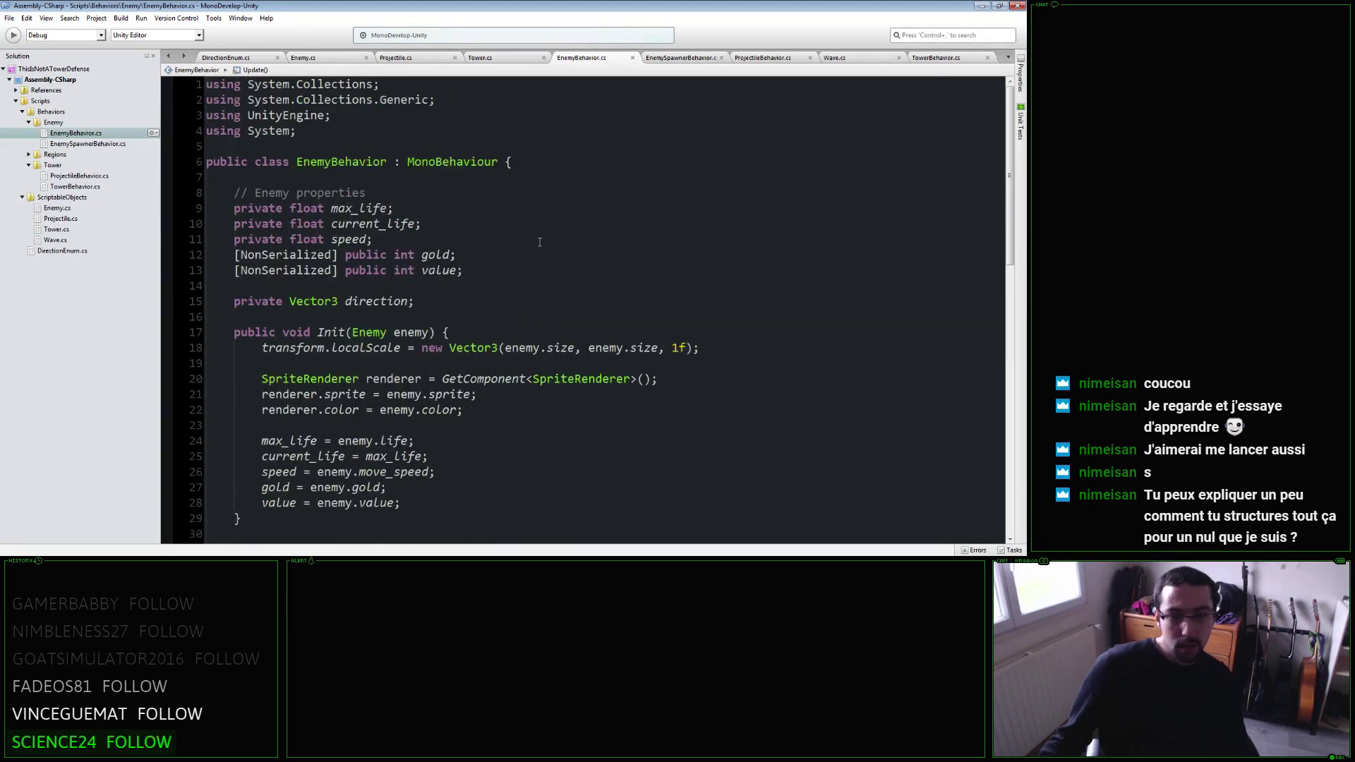
scroll(540, 242, "down", 1)
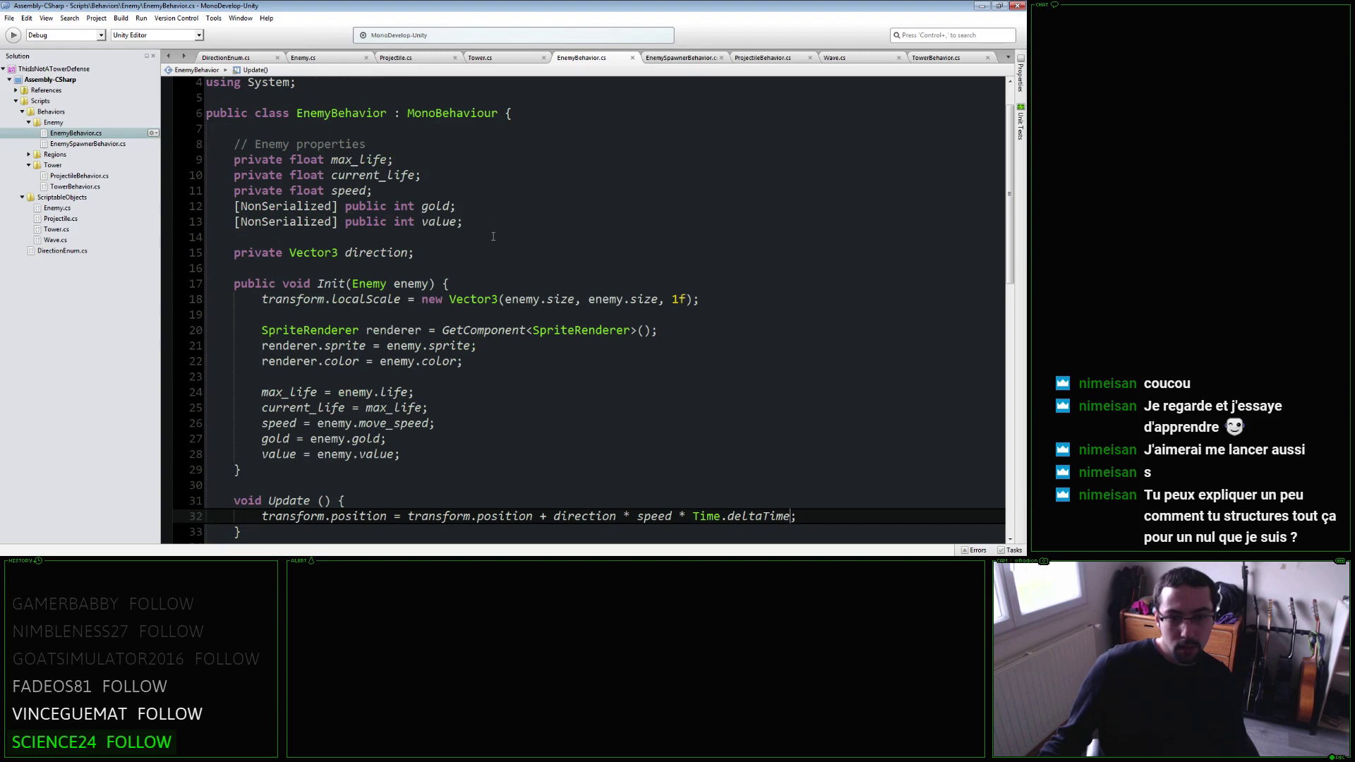
left_click_drag(486, 223, 130, 164)
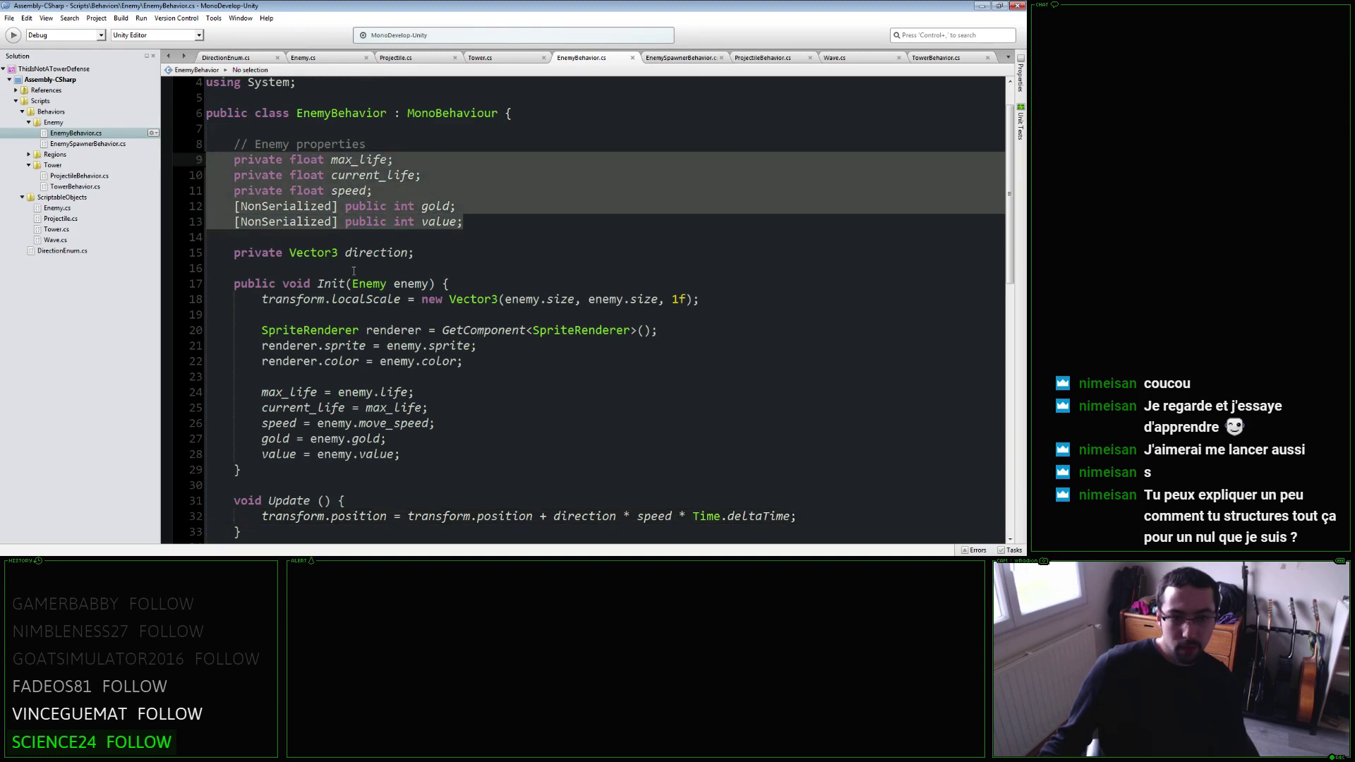
left_click(398, 146)
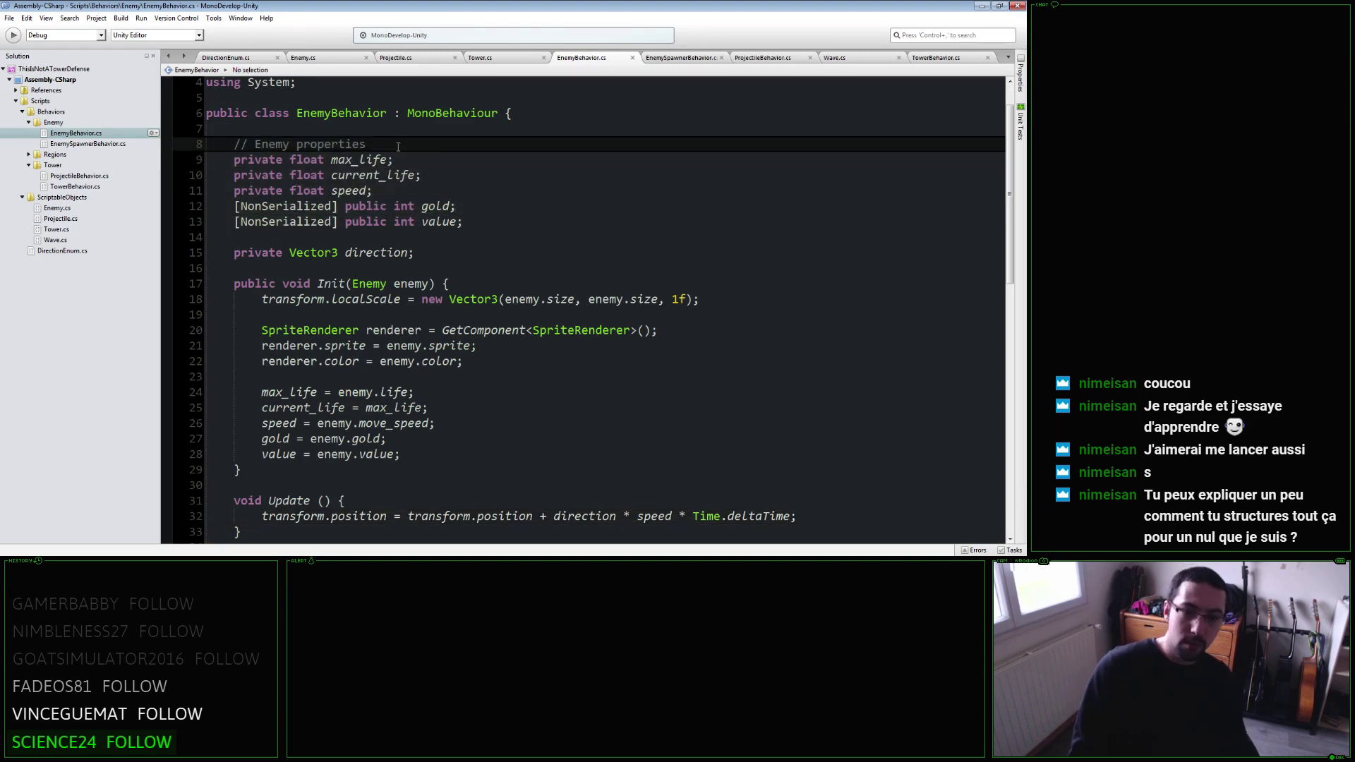
Compare the gold and value field declarations, then return to TowerBehavior.cs.
key("Down")
key("Down")
key("Down")
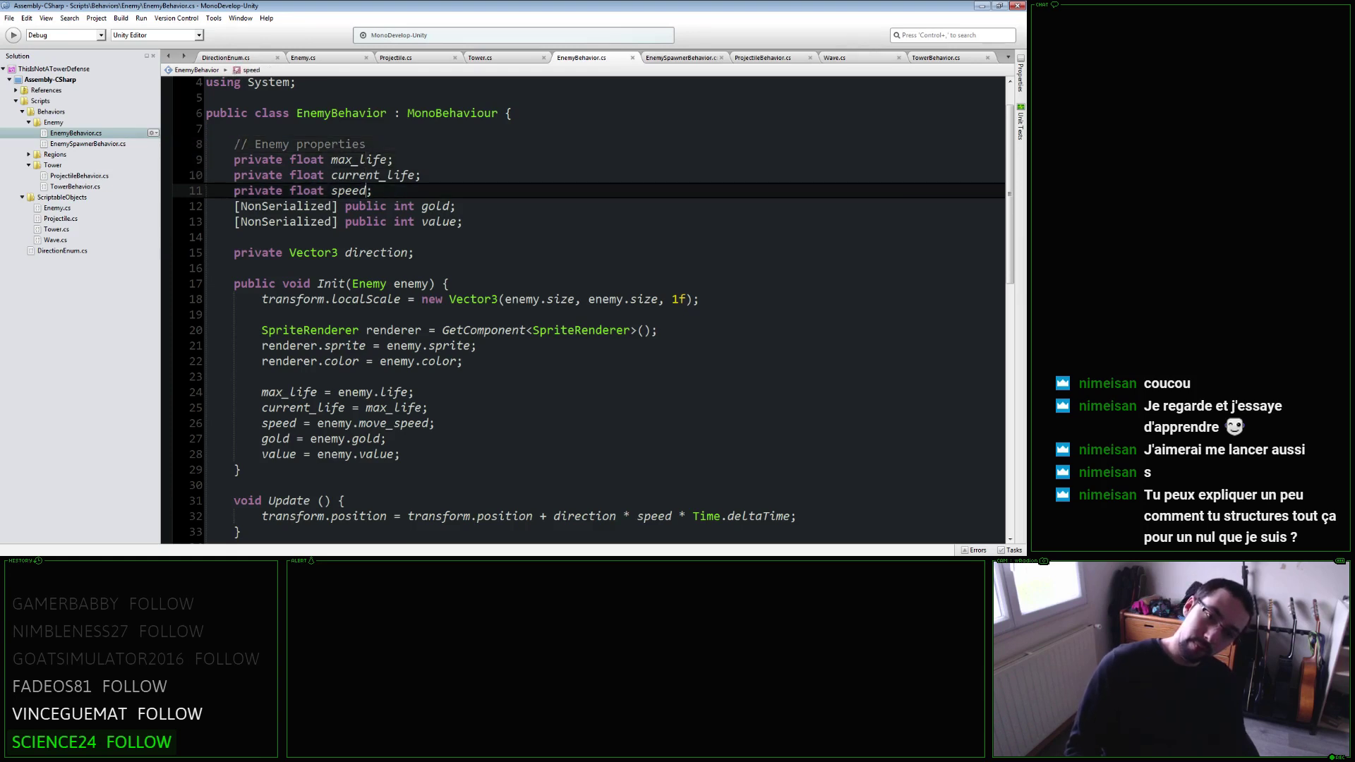
key("Down")
key("Down")
key("Up")
key("Down")
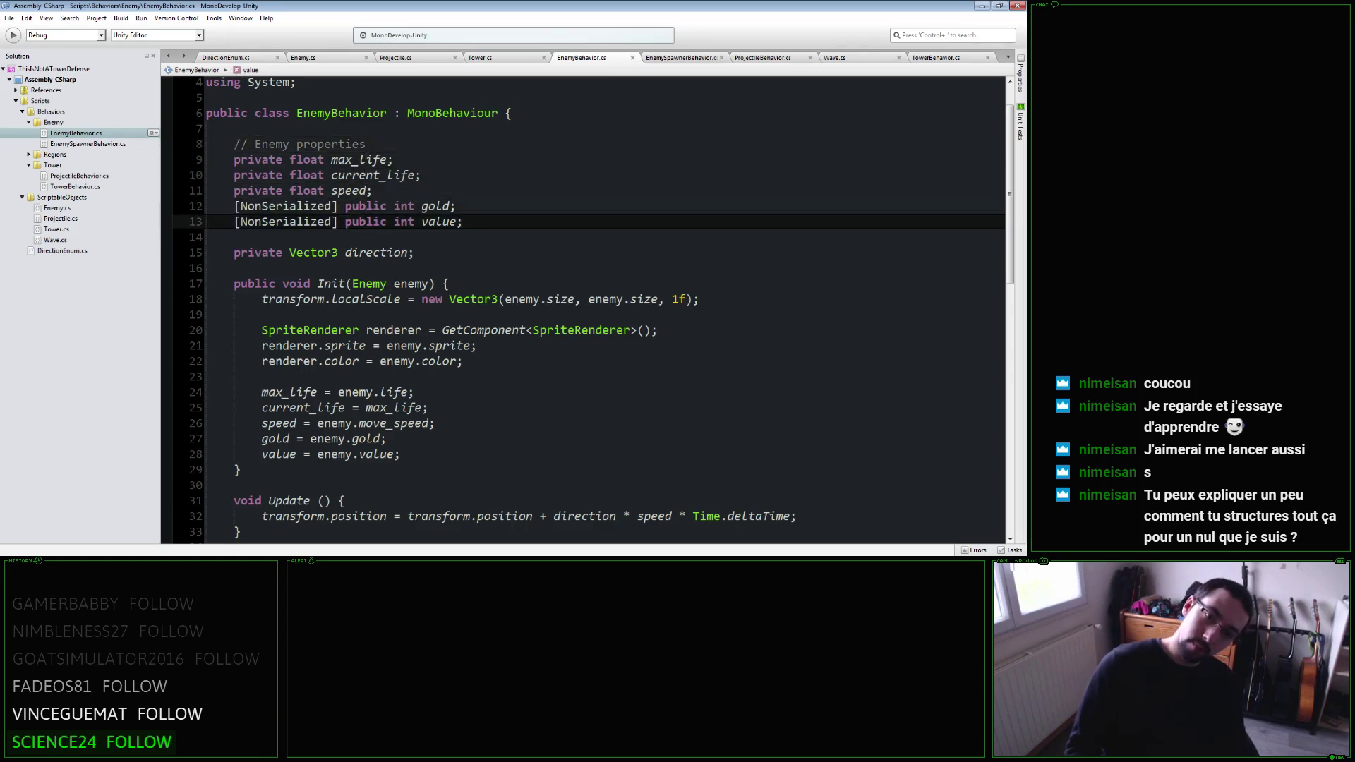
key("Up")
key("Down")
key("Up")
key("Down")
key("Up")
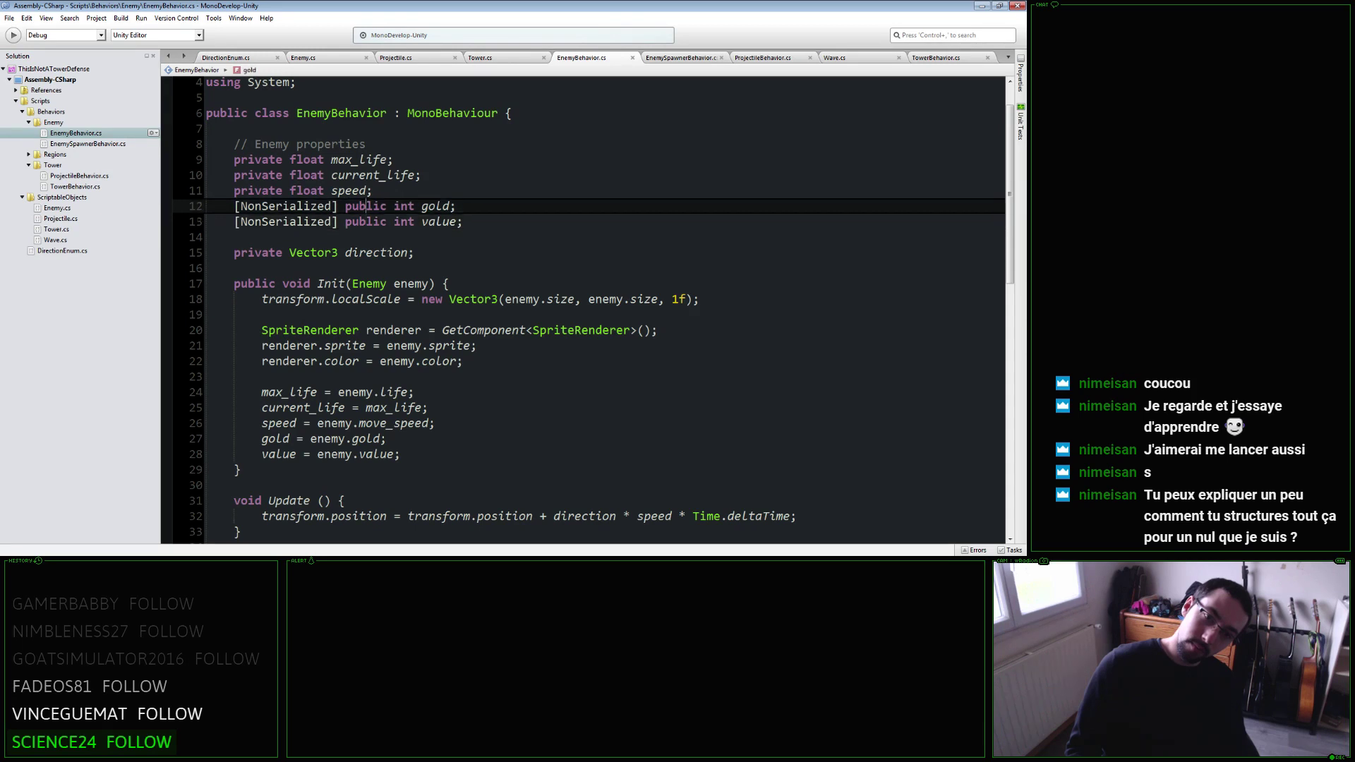
key("Down")
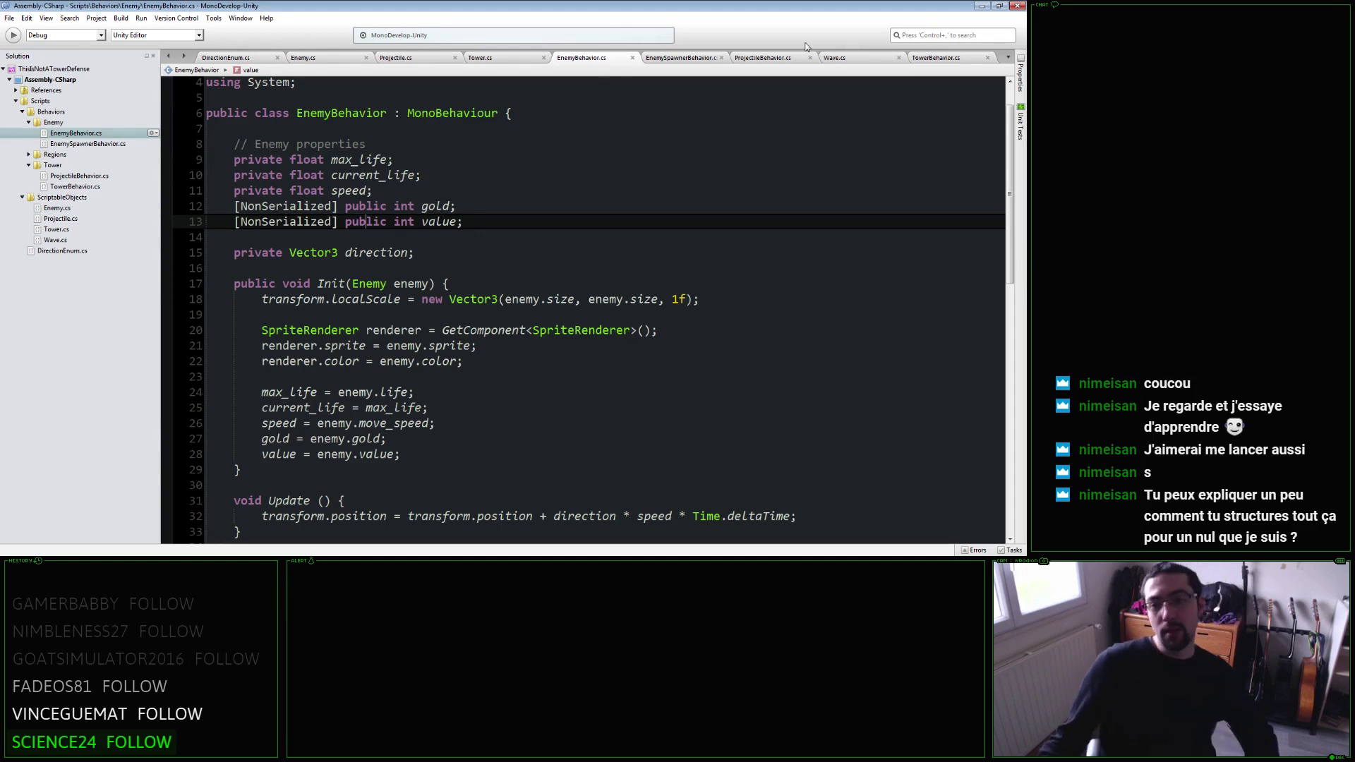
left_click(965, 57)
scroll(494, 282, "down", 1)
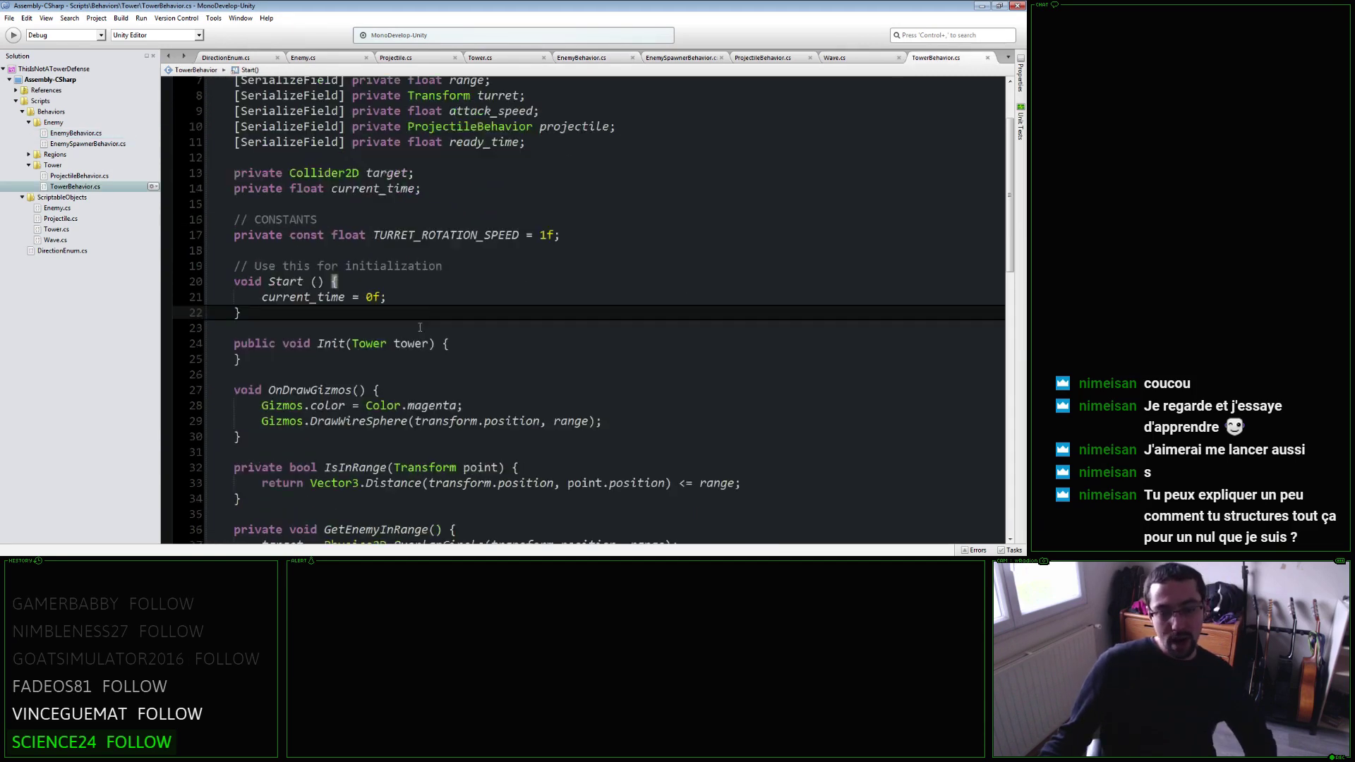
Paste Tower's public fields after Start, separated from it by a blank line.
left_click(465, 265)
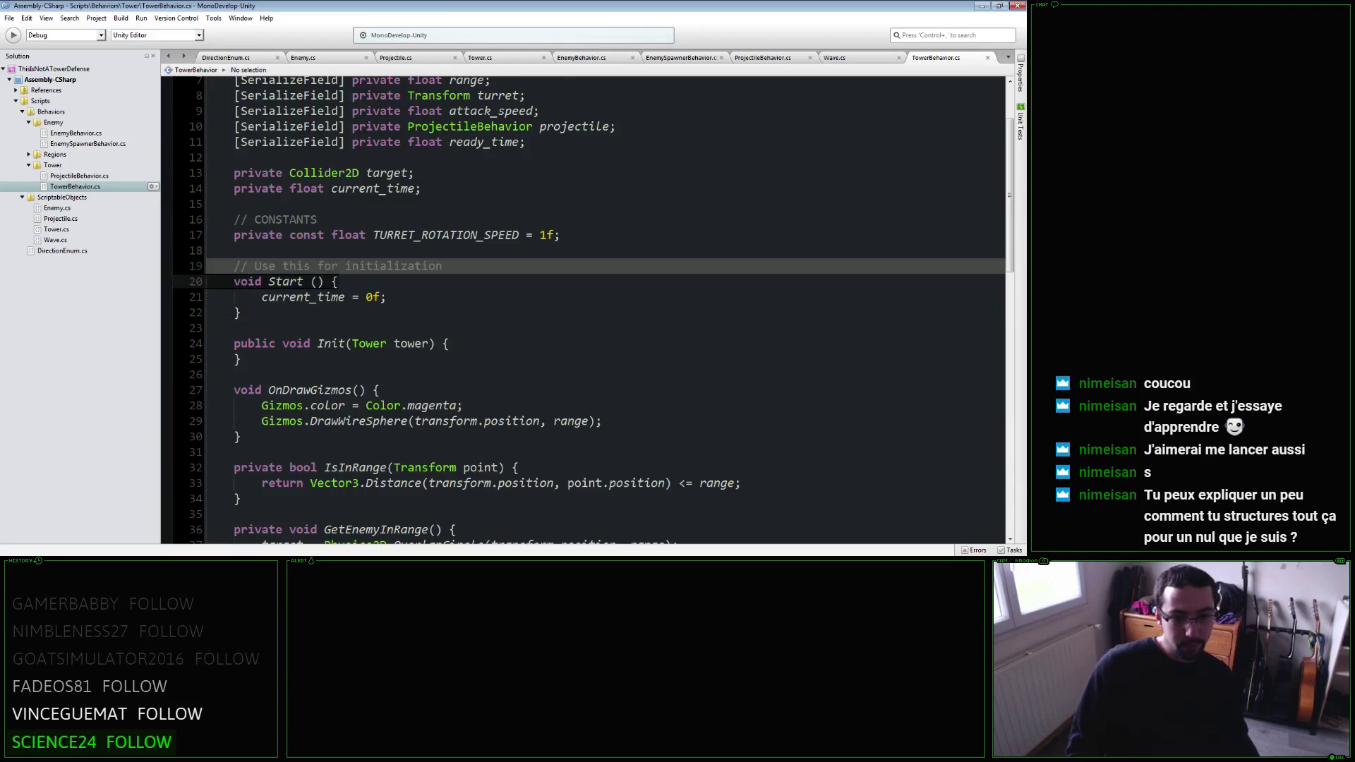
key("Down")
key("Down")
key("Down")
type("public int damage; public float range; public float attack_speed; public float ready_time; public int cost;  public Sprite base_sprite; public Color base_color;  public Sprite turret; public Color turret_color;  public Projectile projectile;")
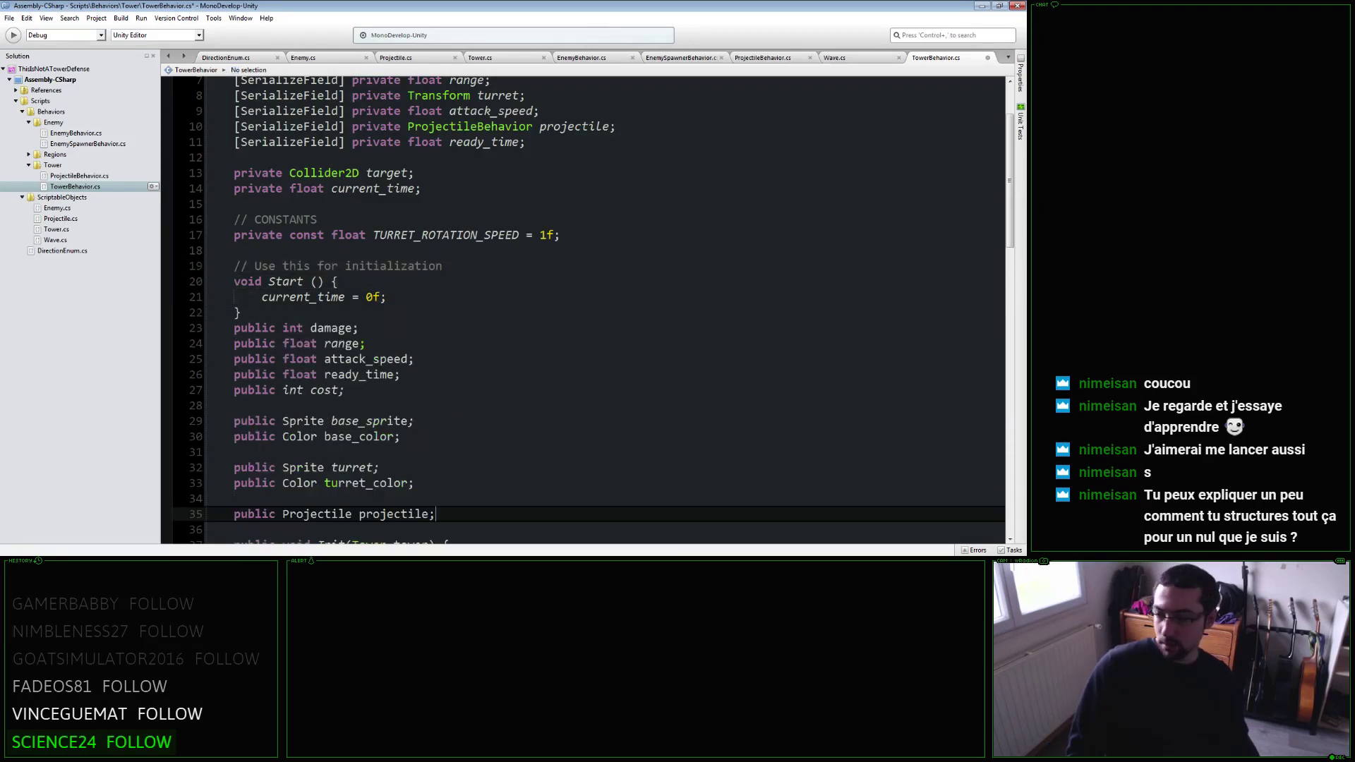
key("Up")
key("Up")
key("Up")
key("Up")
key("Up")
key("Up")
key("Up")
key("Up")
key("Up")
key("Up")
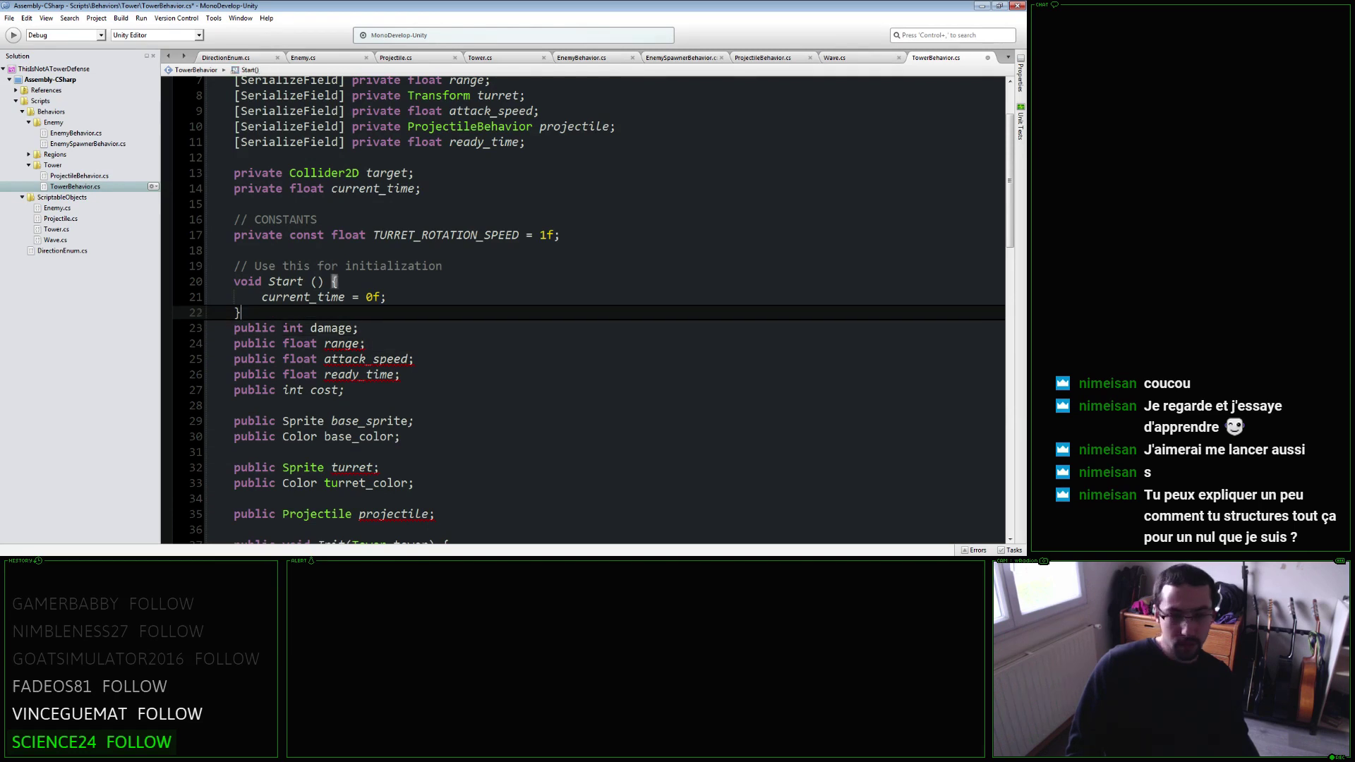
key("Return")
scroll(593, 307, "down", 2)
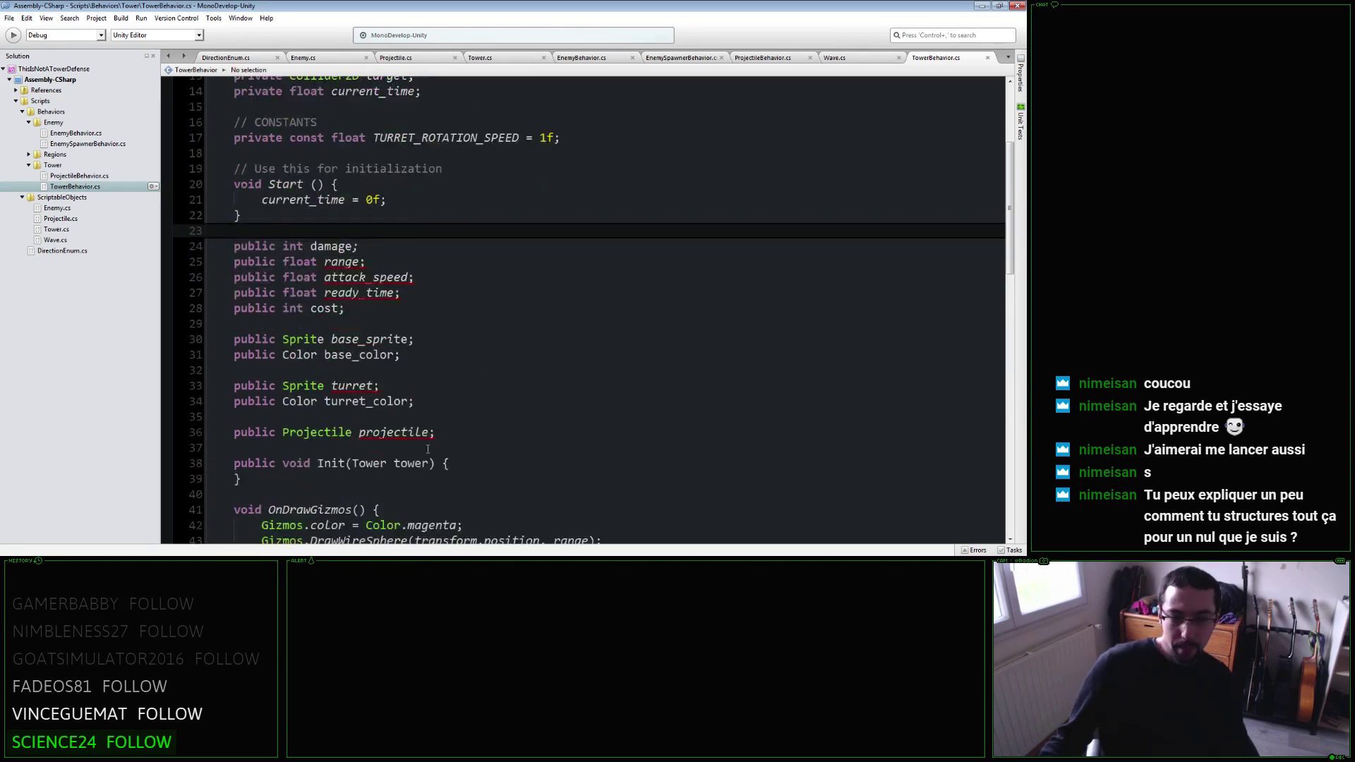
Add an empty line inside the Init method's braces.
left_click(447, 428)
scroll(447, 429, "down", 2)
left_click(472, 367)
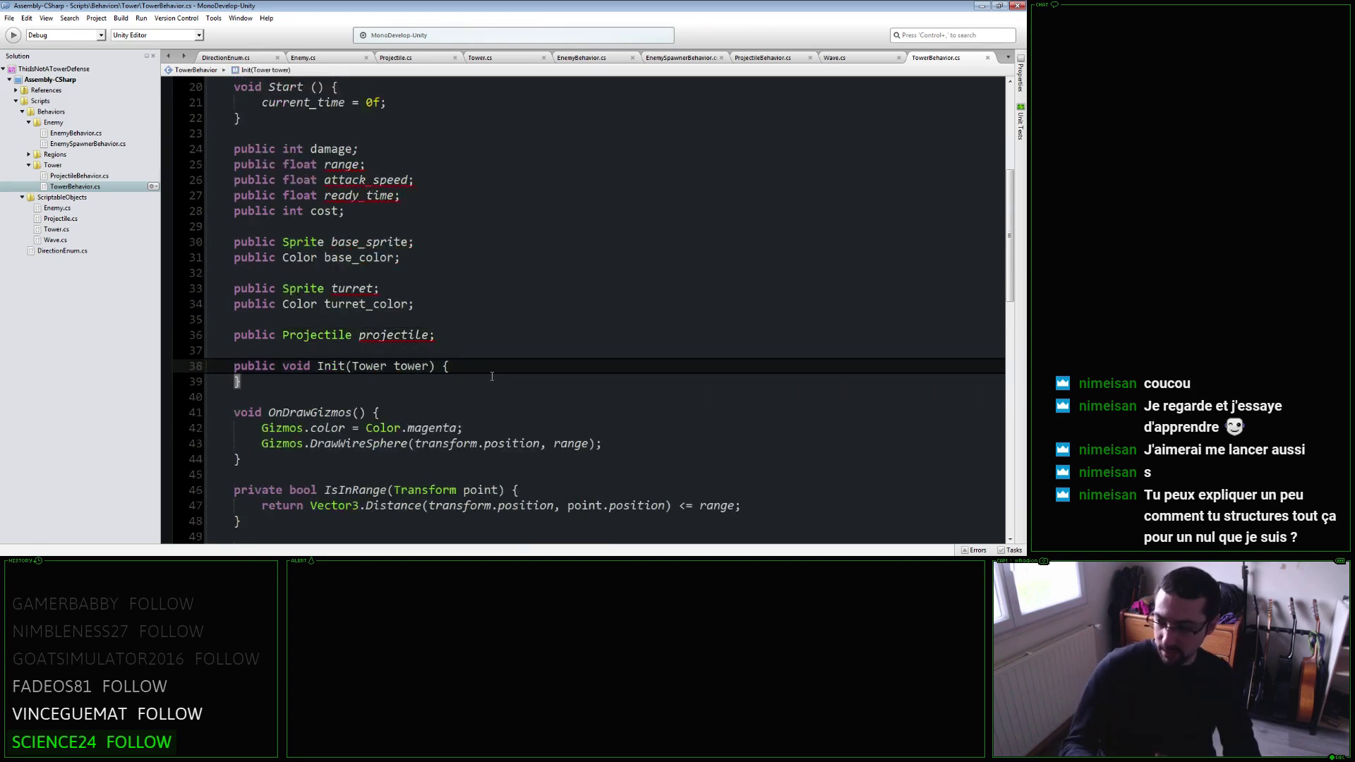
key("Return")
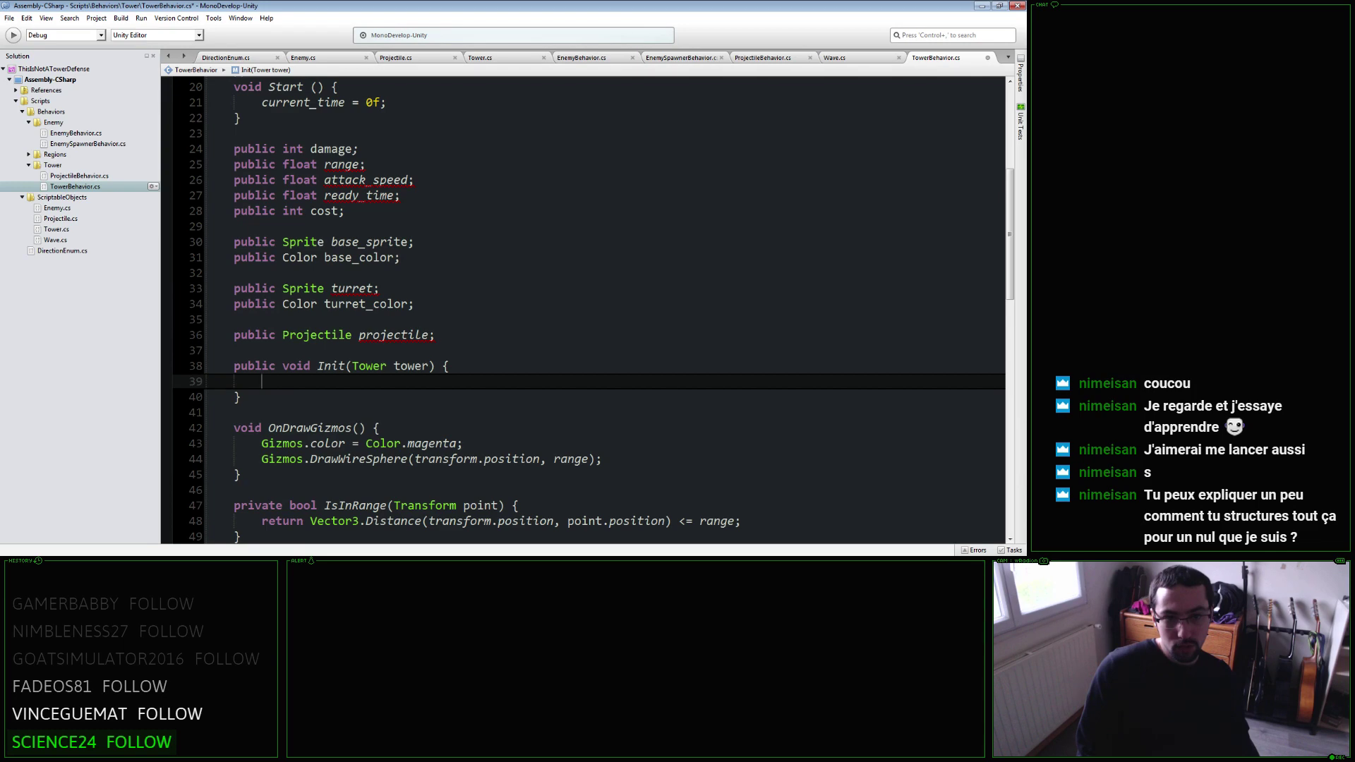
scroll(583, 275, "up", 6)
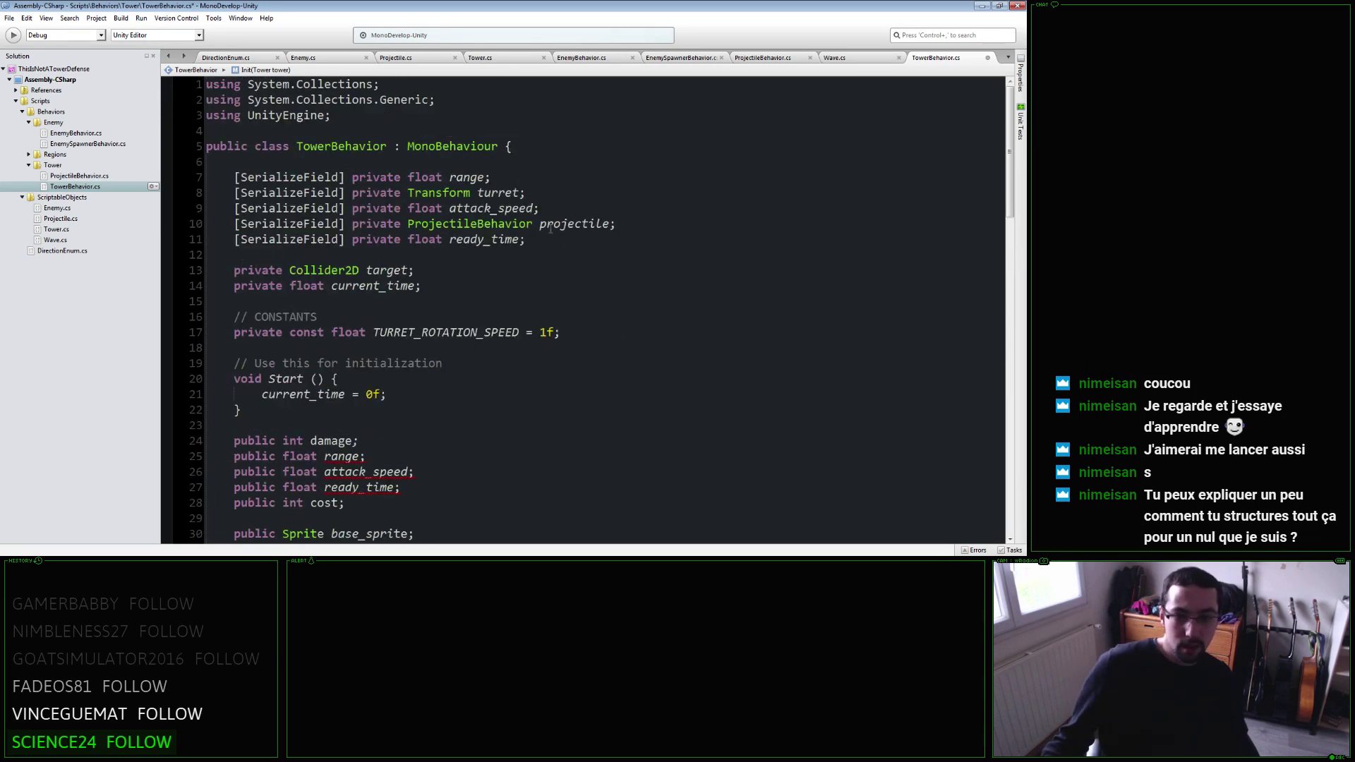
Add private int damage, private float range and private float attack_speed fields at the class top.
left_click(525, 166)
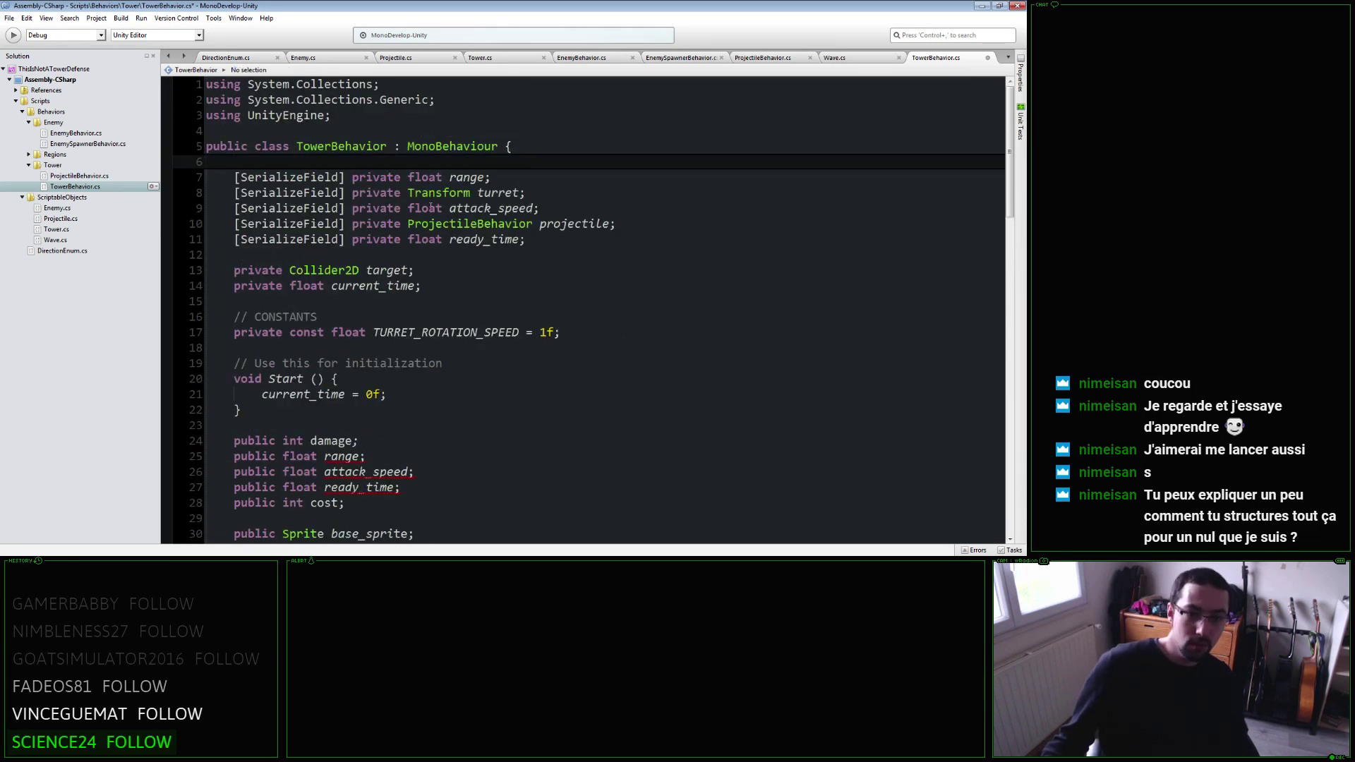
key("Return")
key("Return")
key("Up")
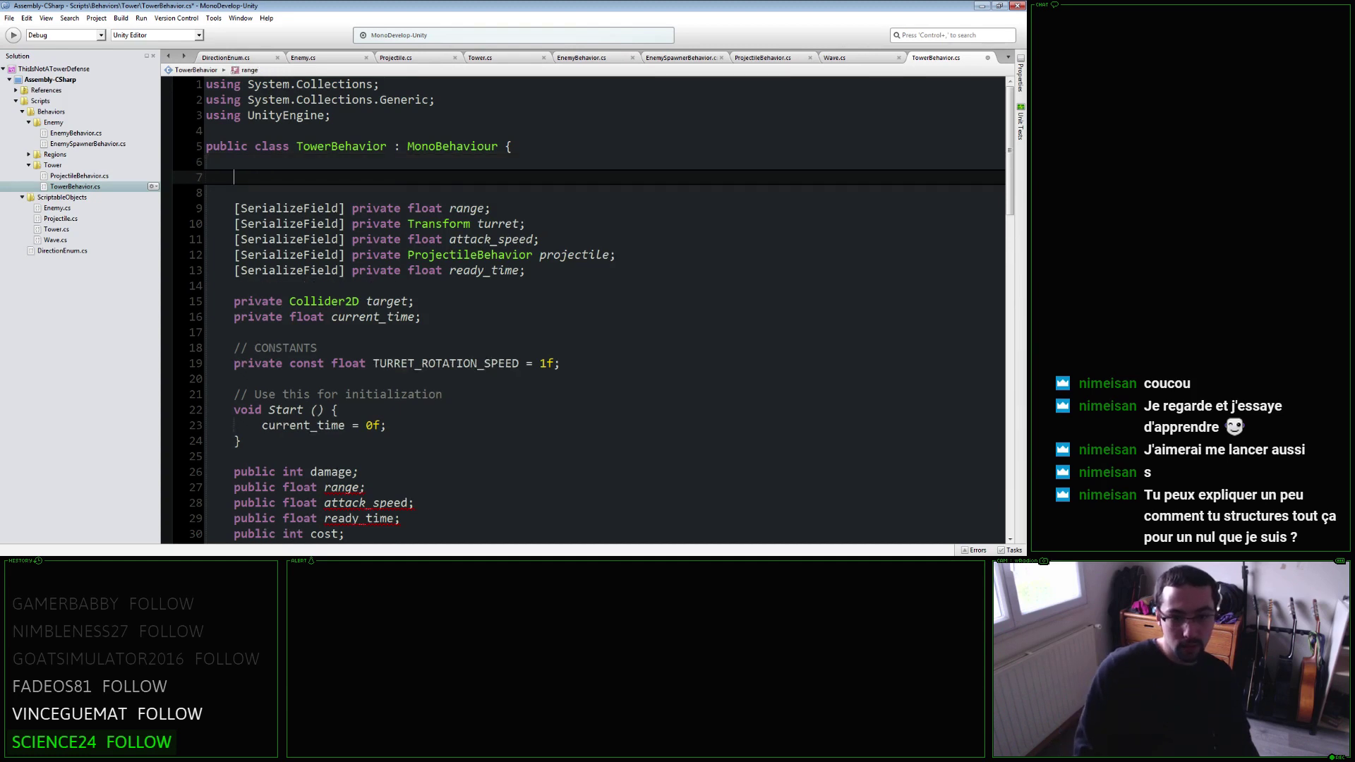
type("private int damage;")
key("Return")
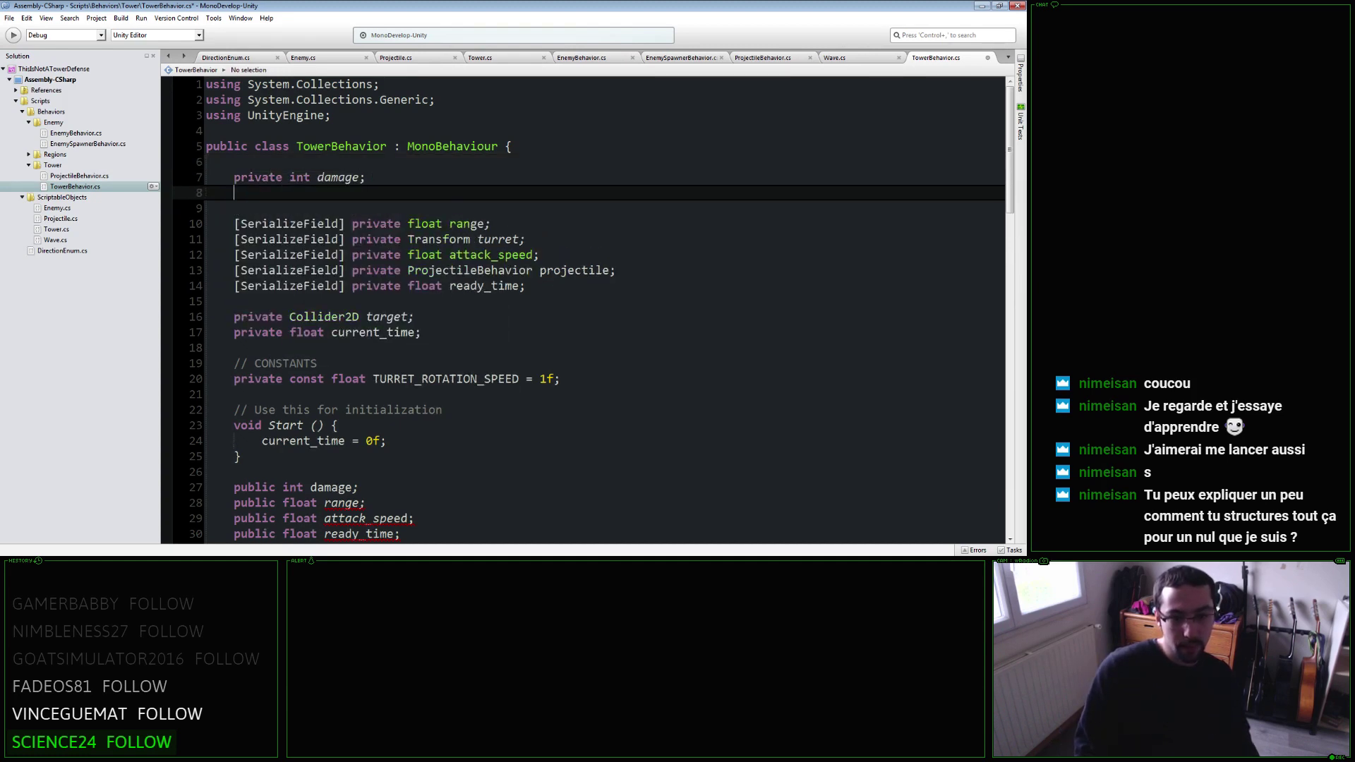
type("public f")
key("BackSpace")
key("BackSpace")
key("BackSpace")
type("privat")
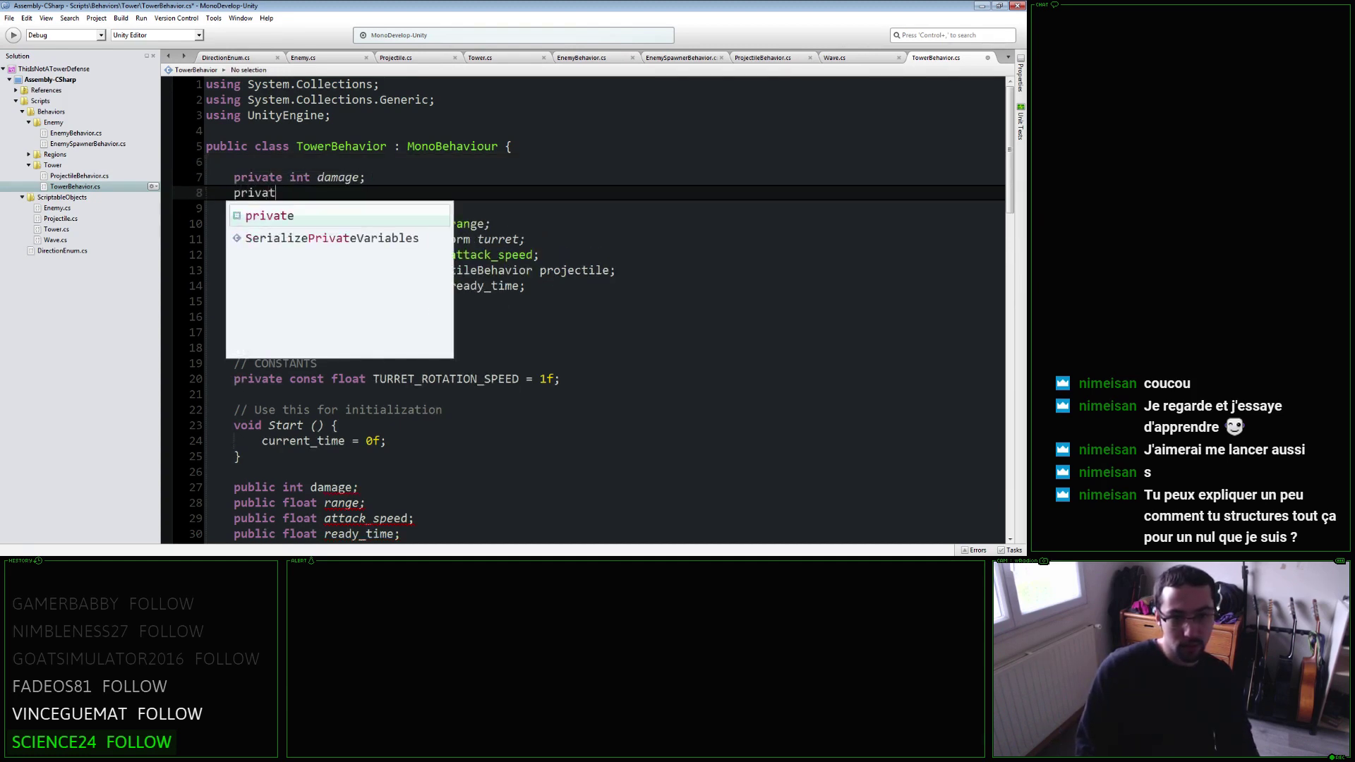
type("e float range;")
key("Return")
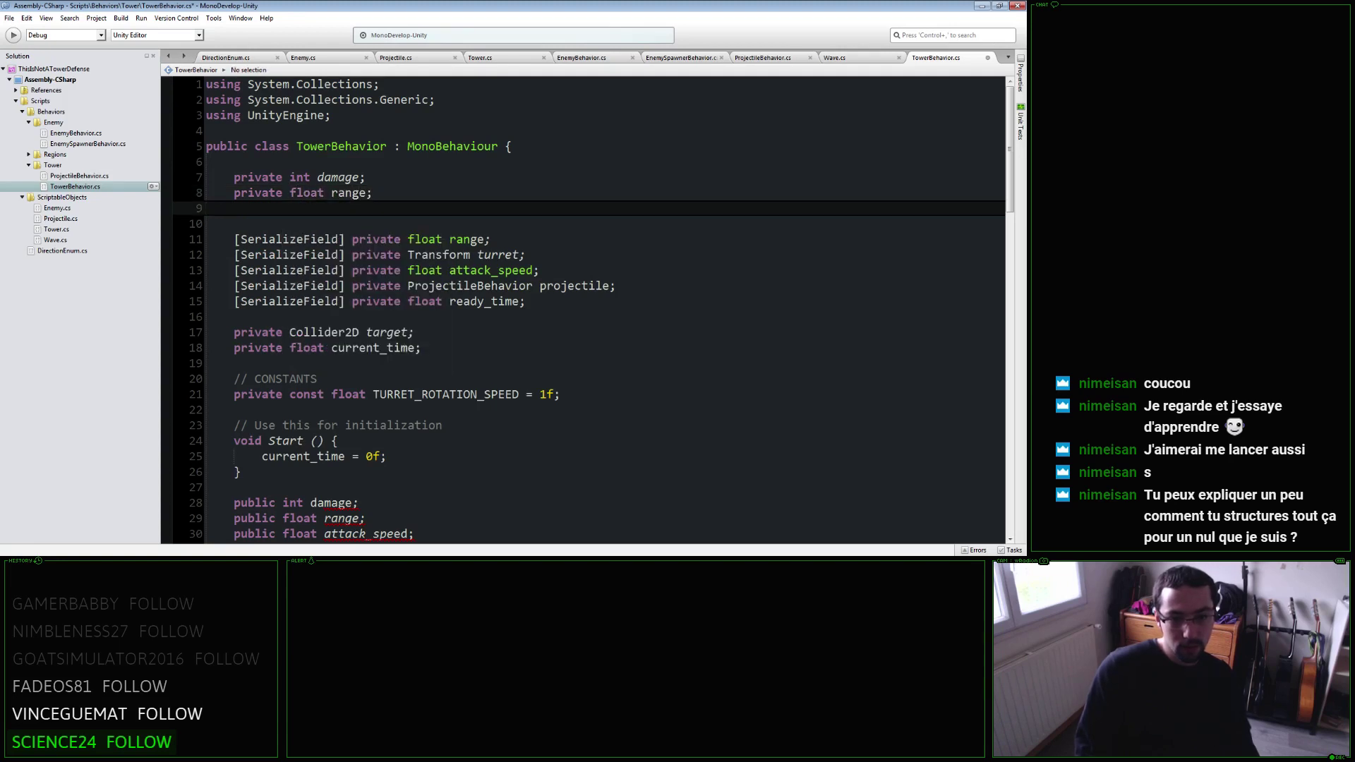
type("private ")
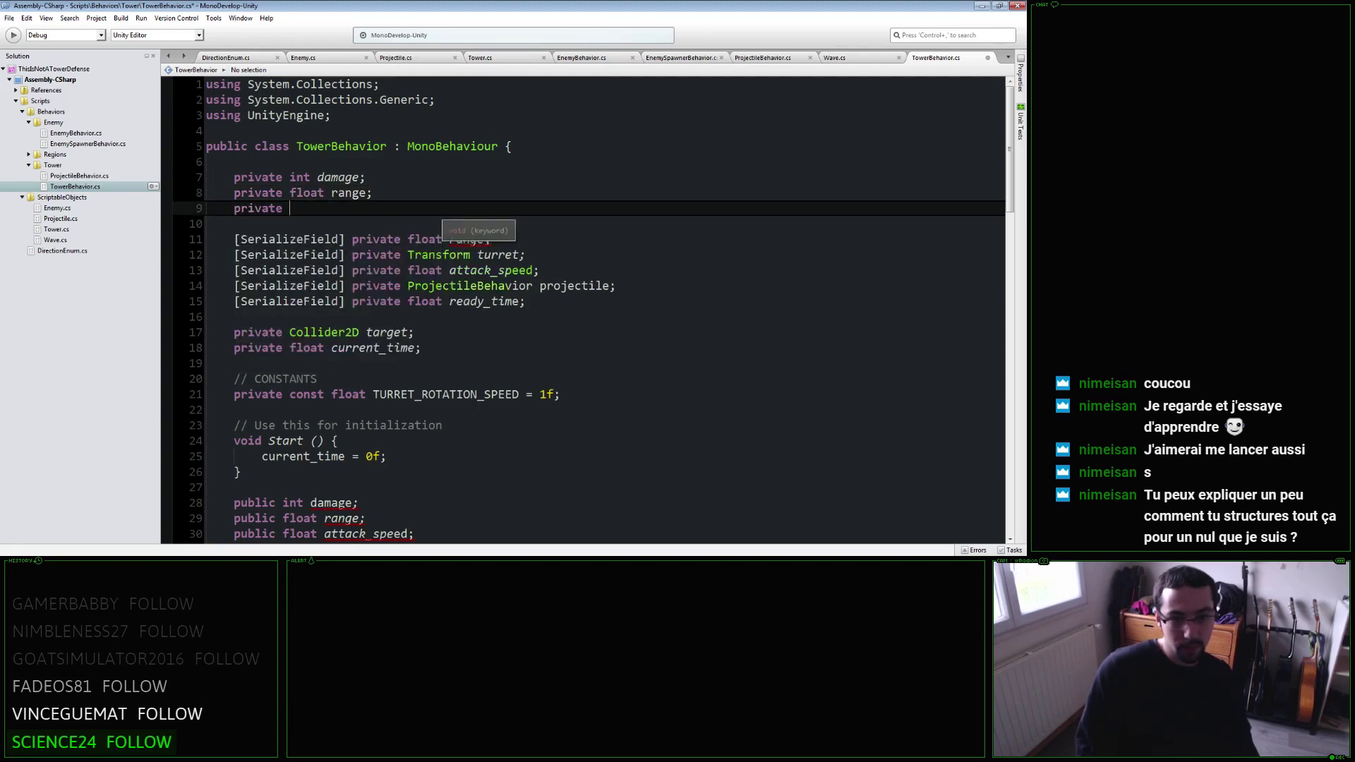
type("float attack_speed;")
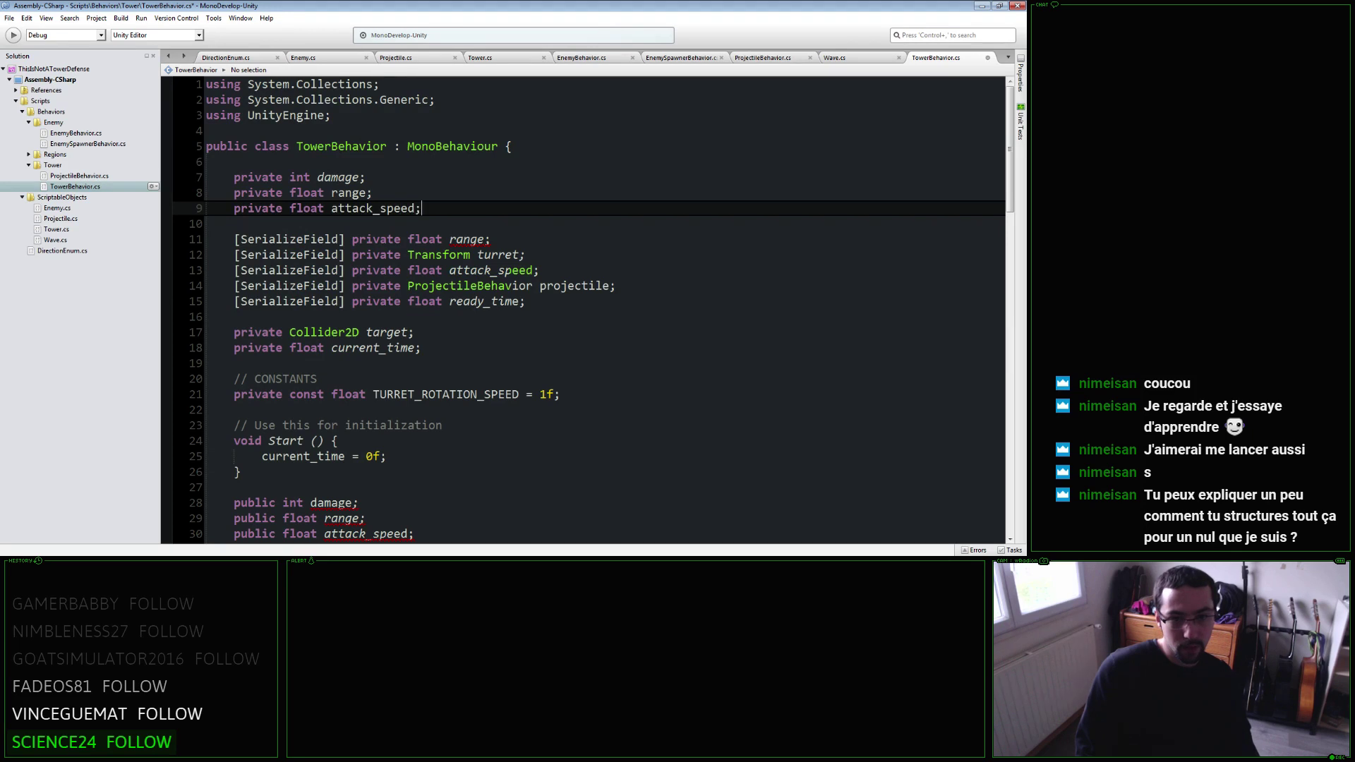
key("Return")
Add 'private float ready_time;' and 'public int cost;' below attack_speed.
scroll(602, 234, "down", 2)
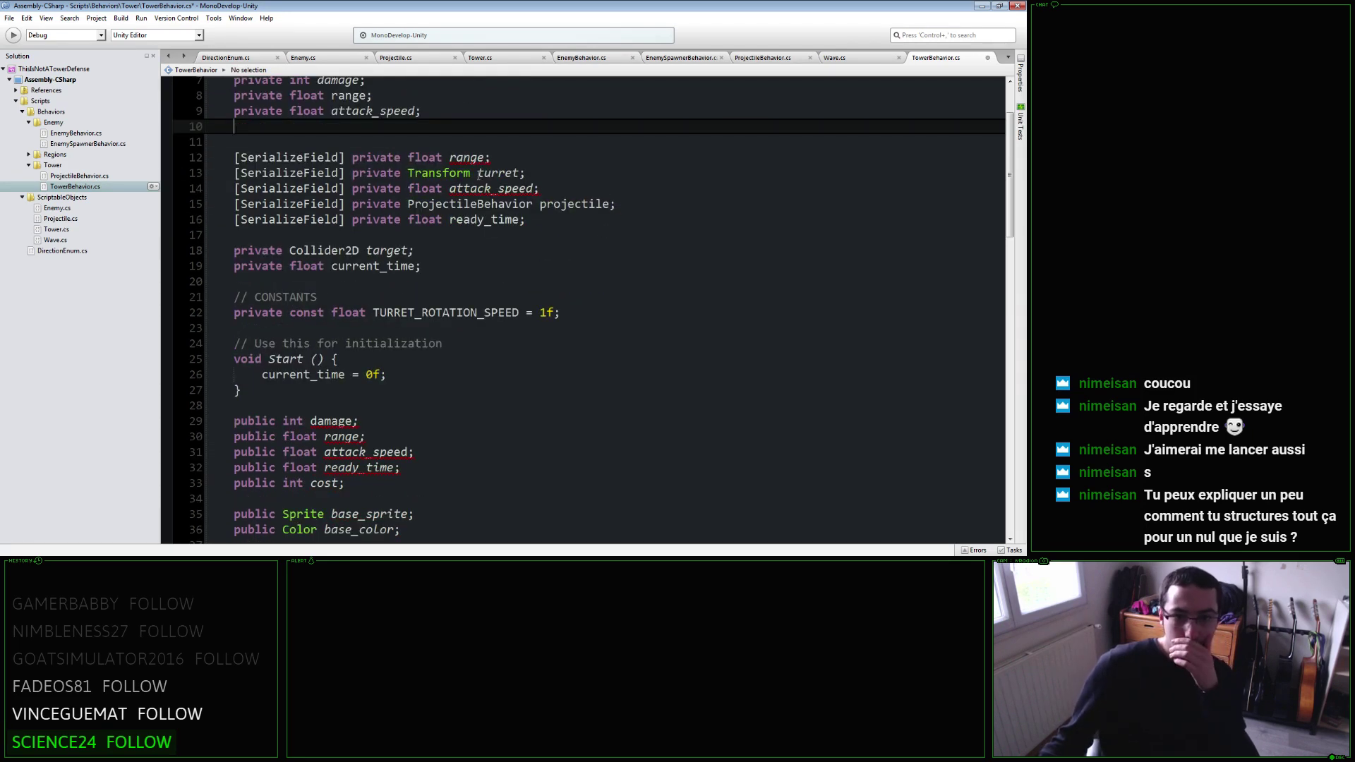
mouse_move(531, 192)
type("public")
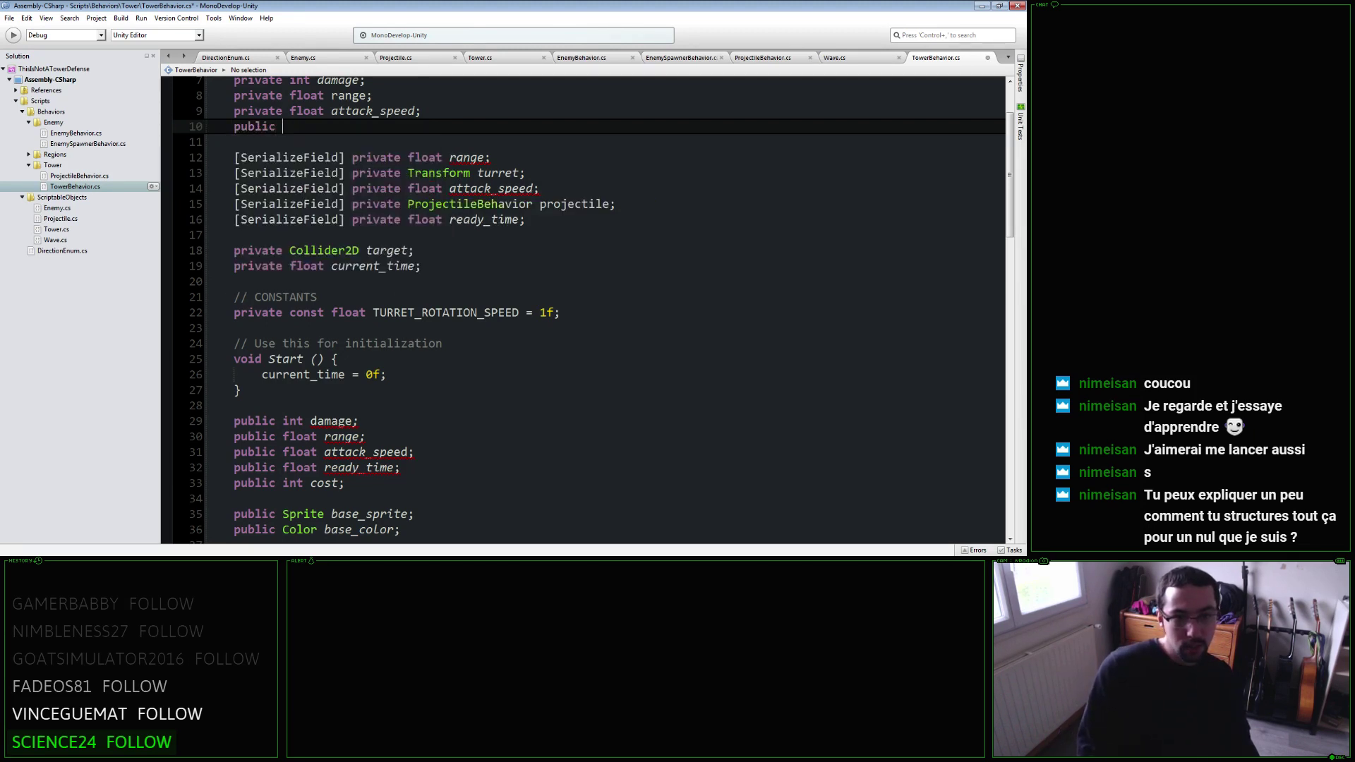
type("private float rea")
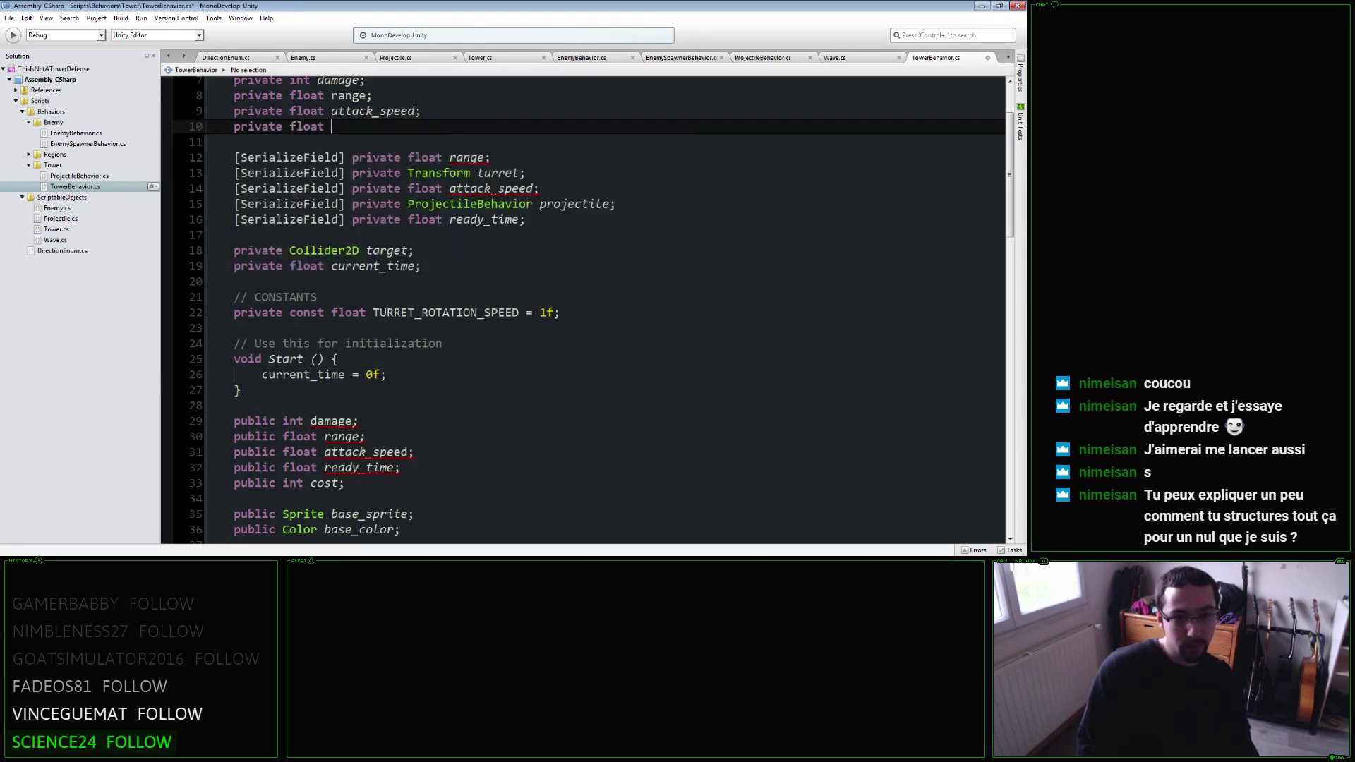
type("dy_time;")
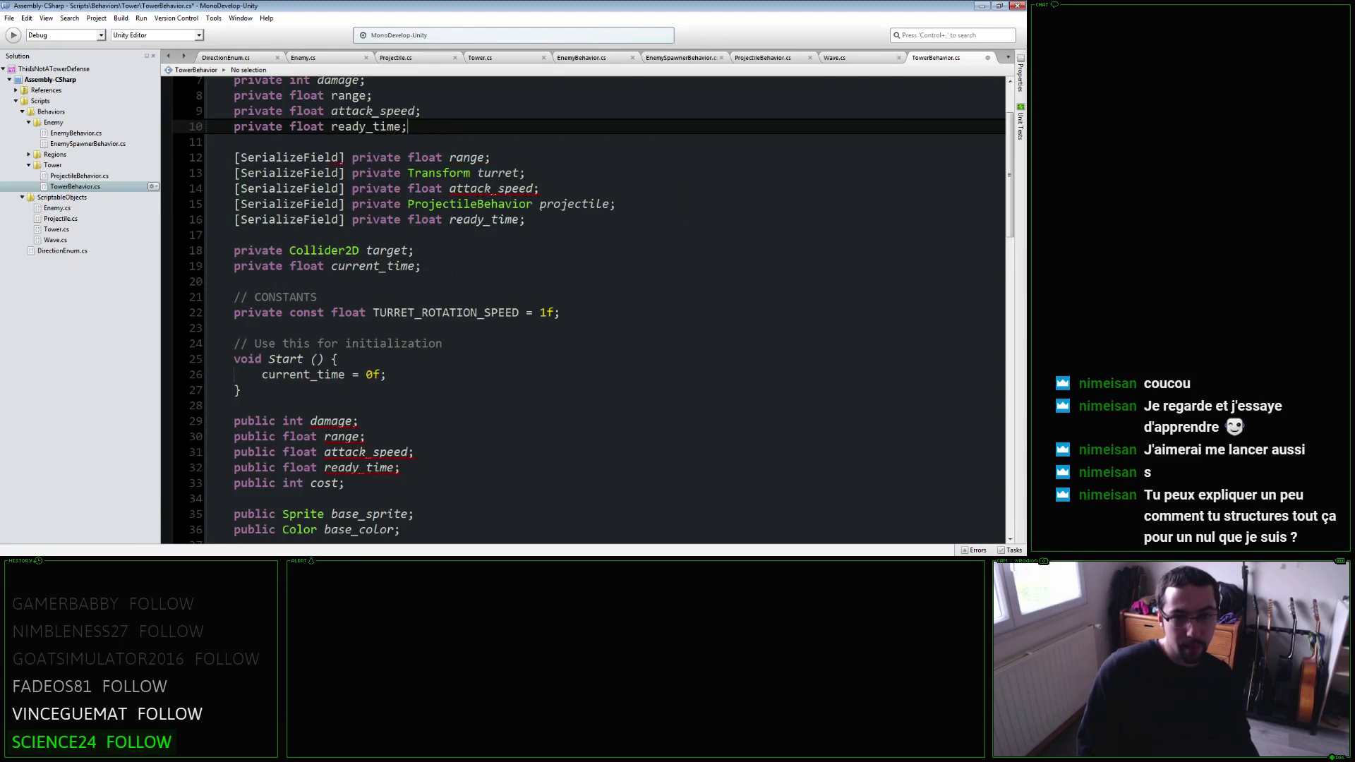
key("Return")
type("publ")
key("BackSpace")
key("BackSpace")
key("BackSpace")
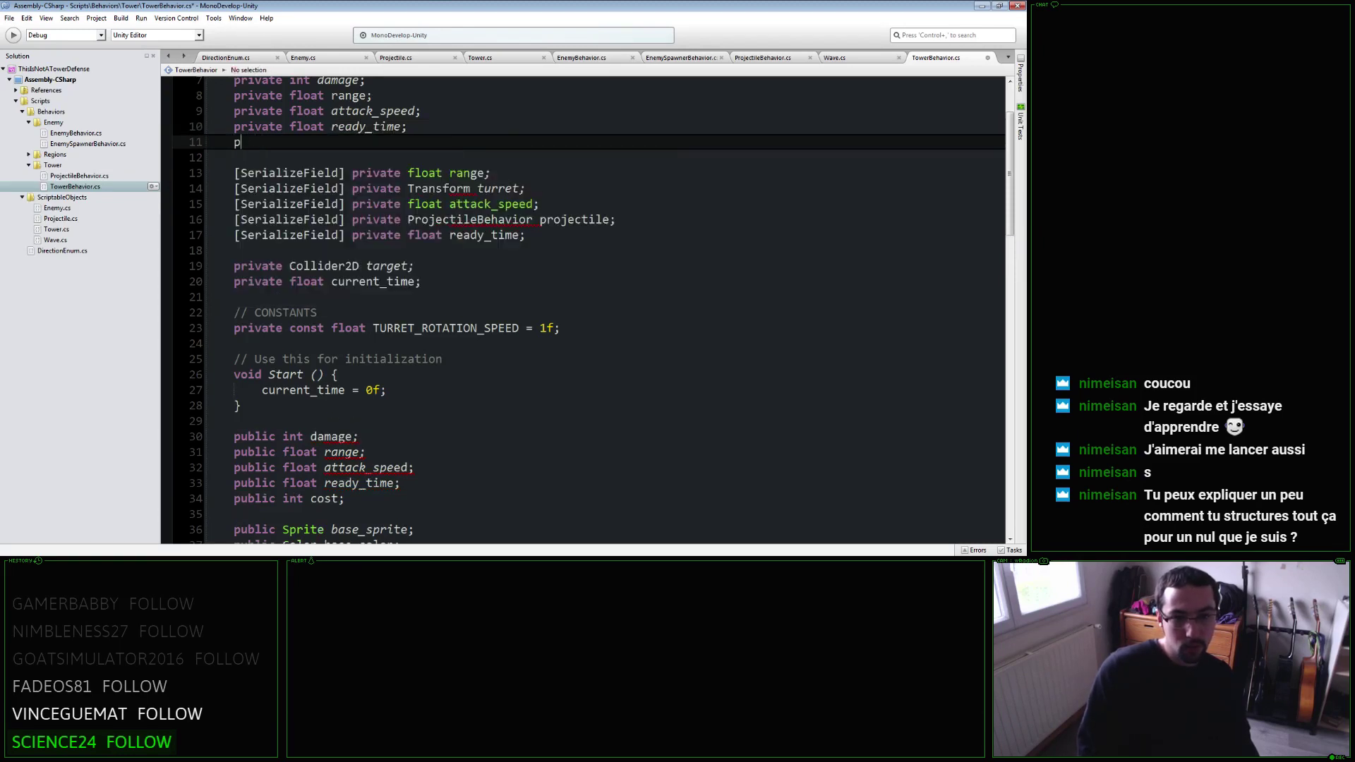
type("rivate")
key("Home")
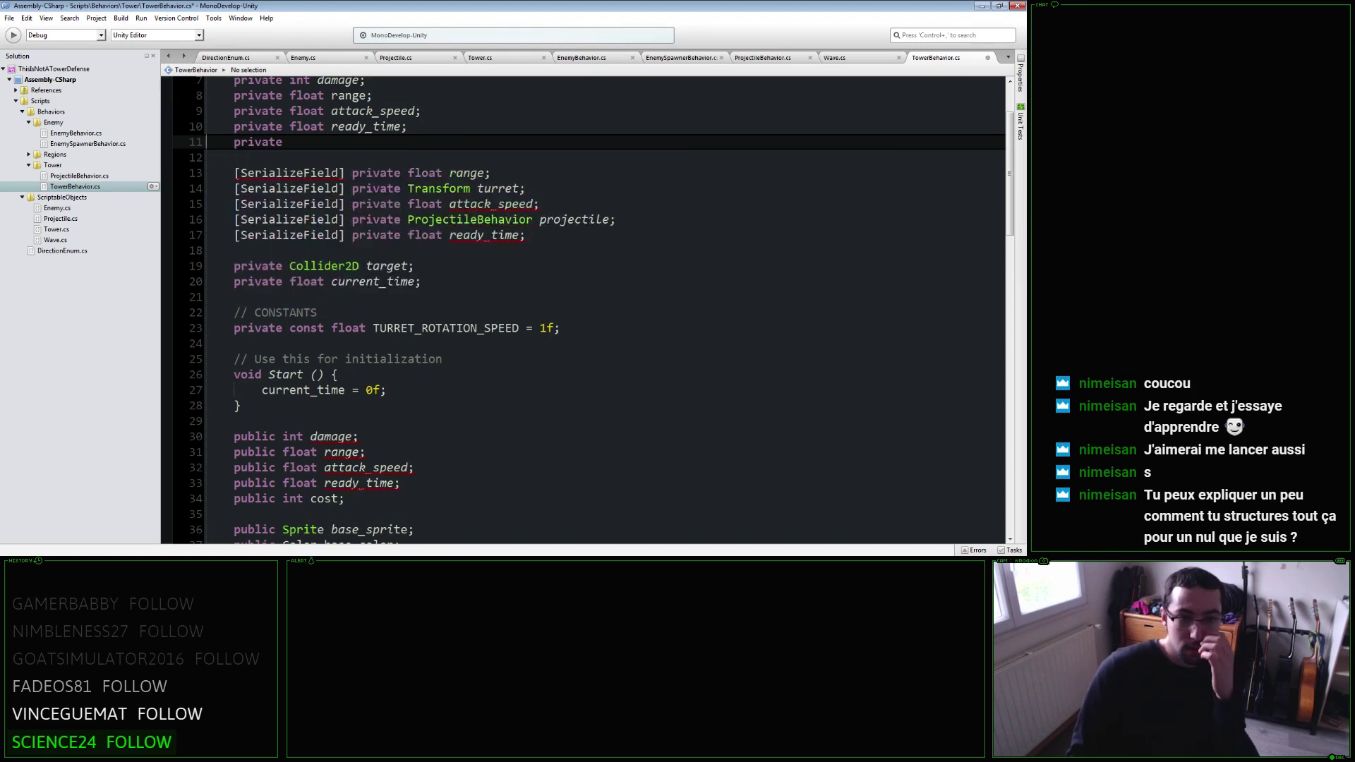
type("int cost")
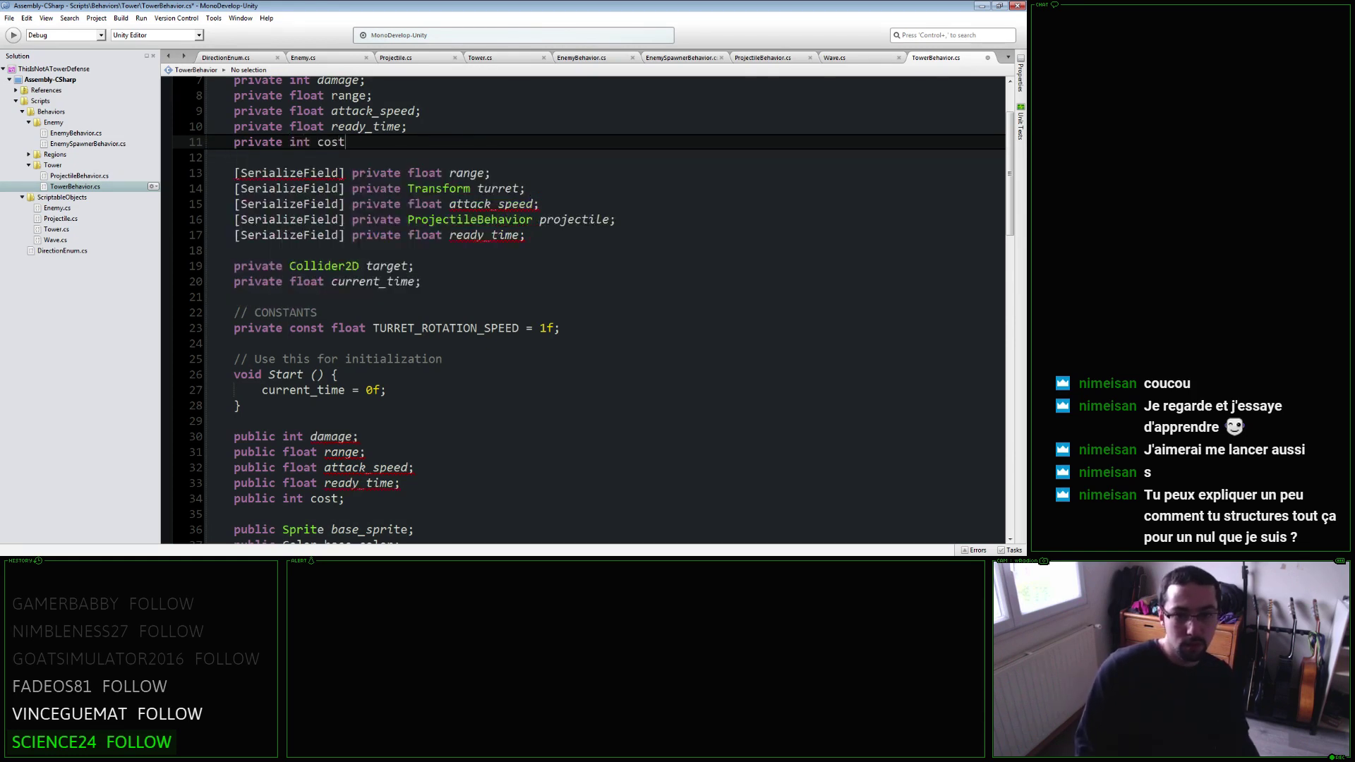
type(";")
key("Home")
key("ctrl+Delete")
key("ctrl+Delete")
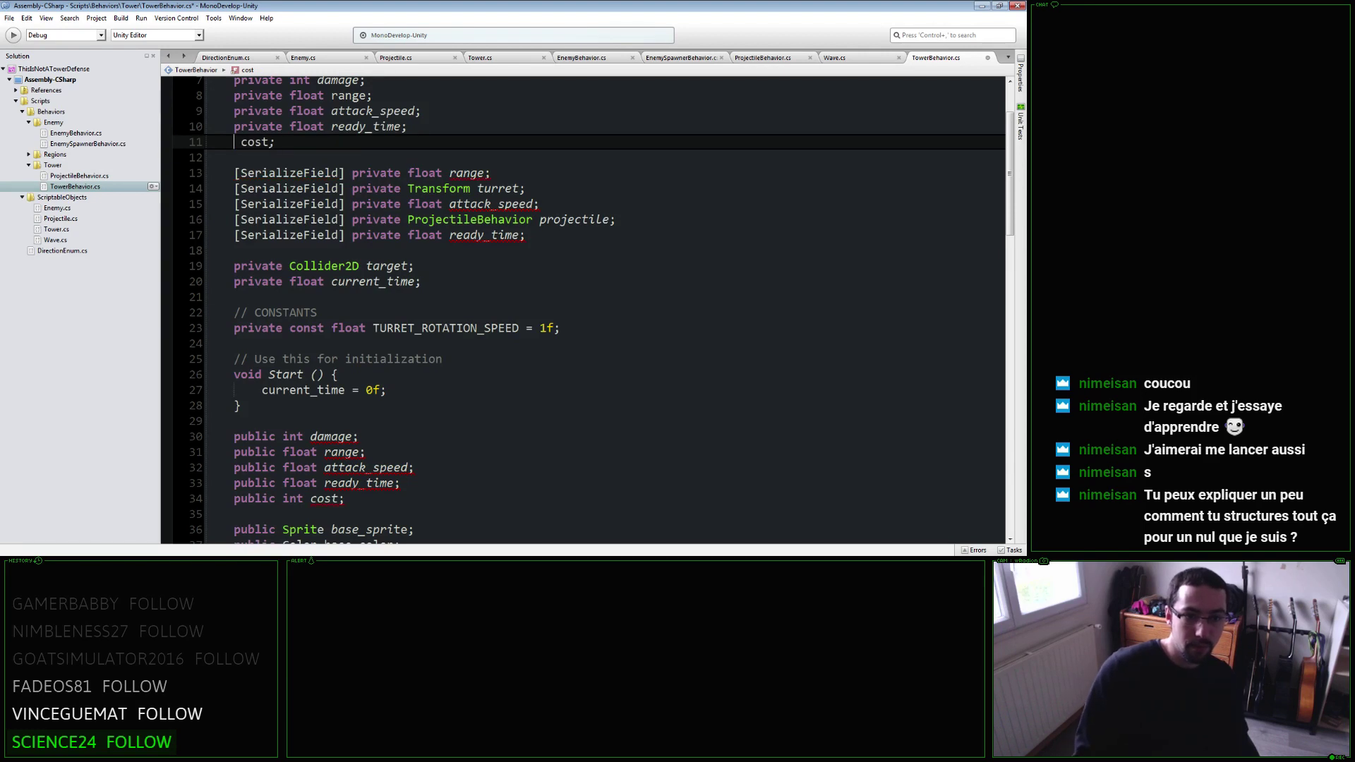
type("public")
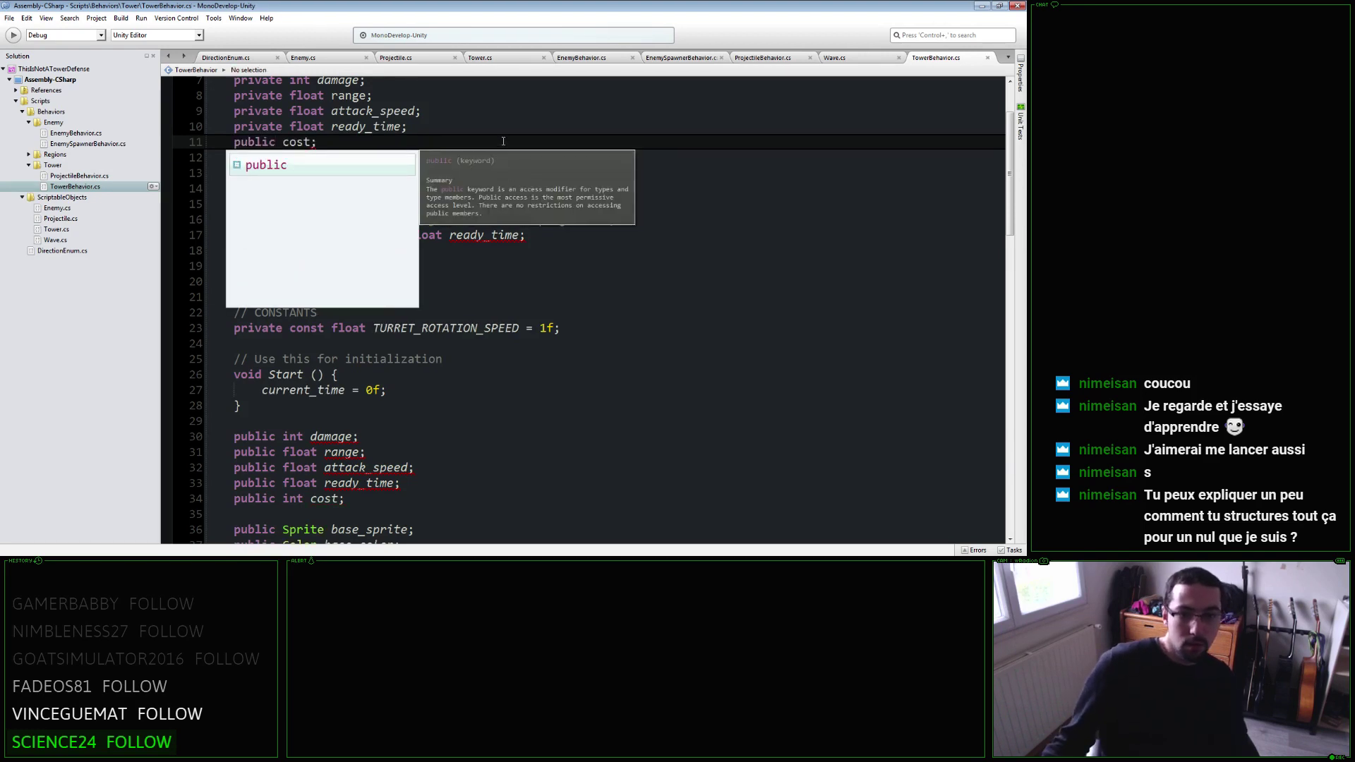
key("Right")
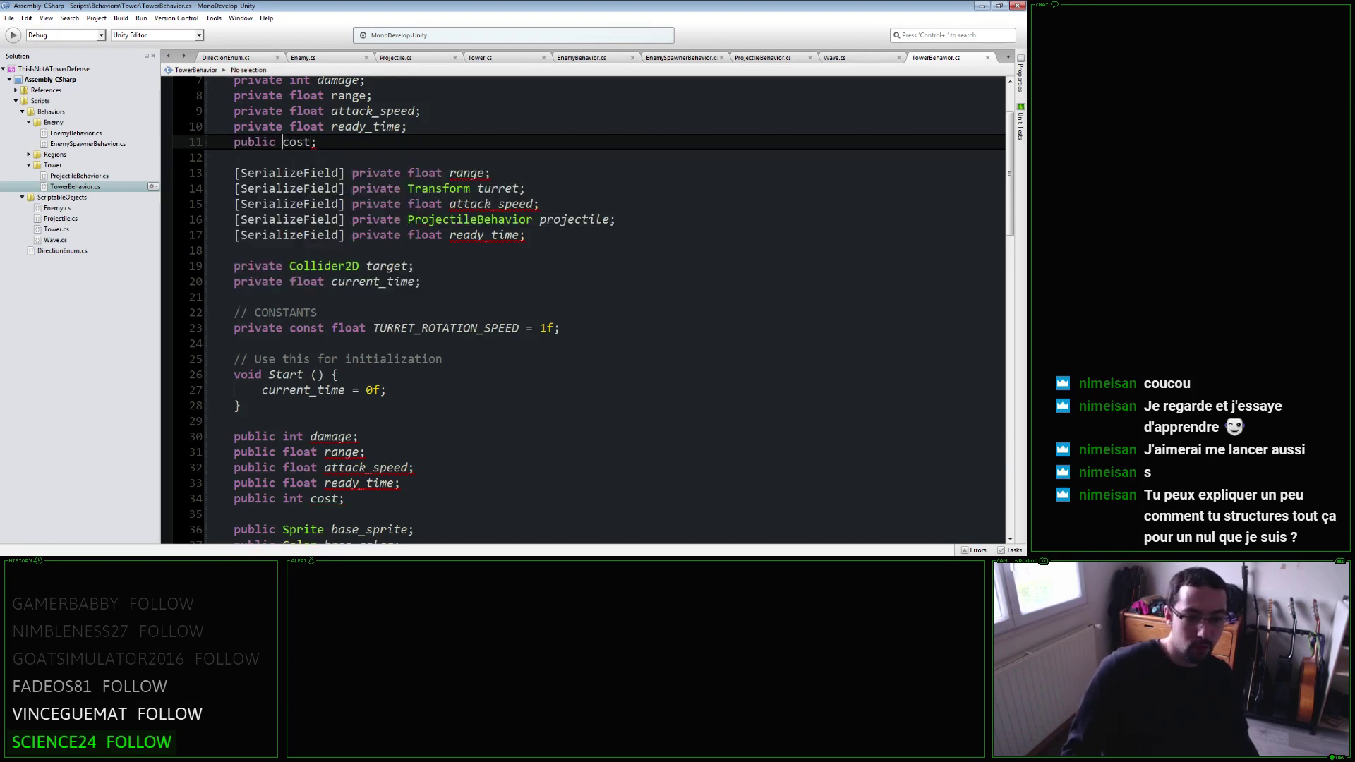
scroll(486, 283, "down", 4)
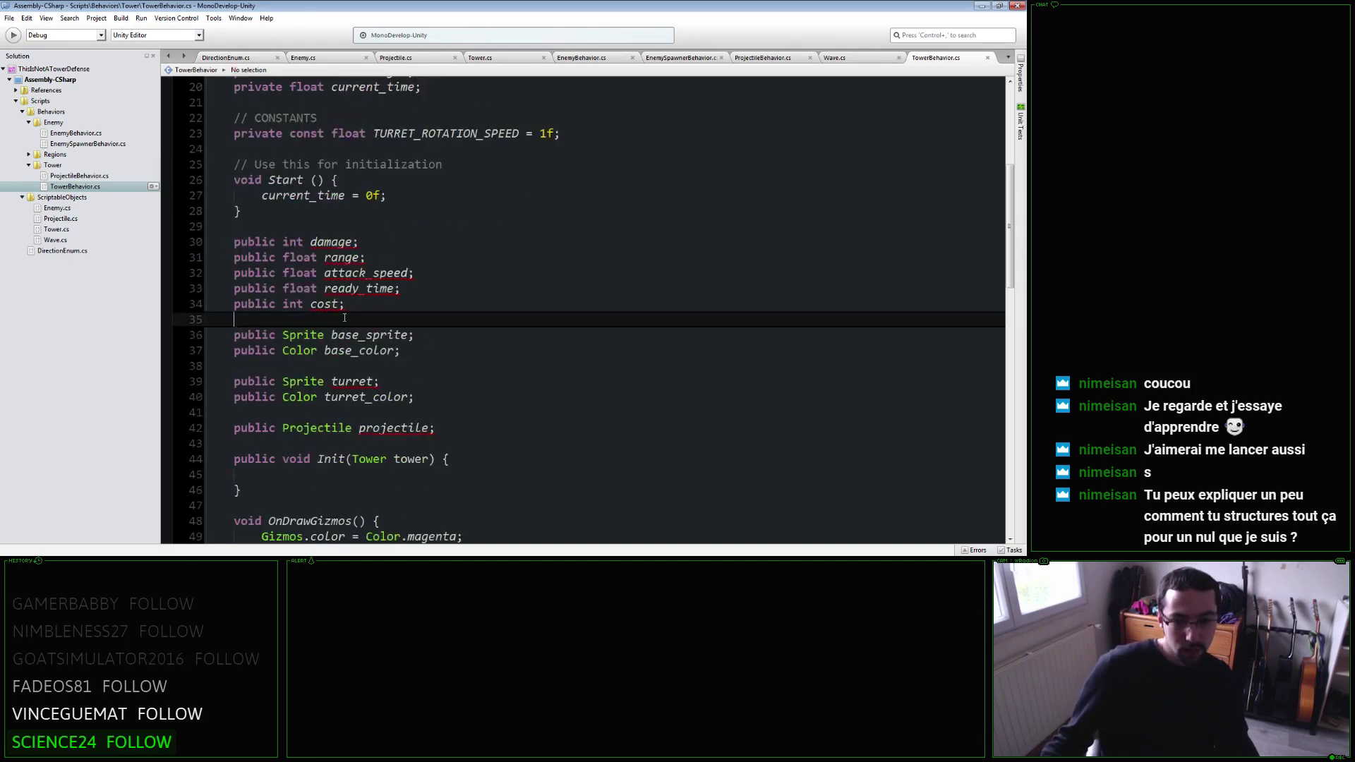
Delete the duplicate public damage through cost fields and the leftover blank line.
left_click_drag(234, 326, 234, 241)
key("Delete")
key("BackSpace")
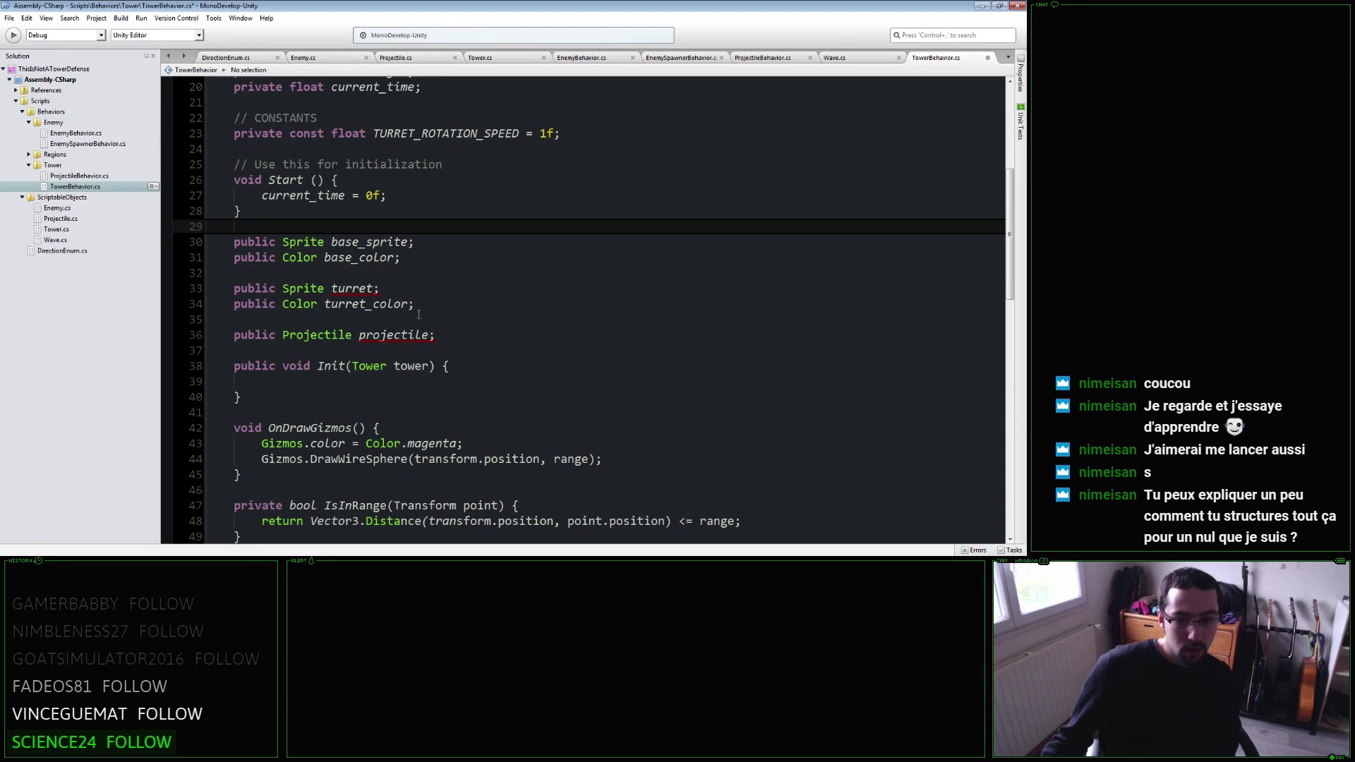
left_click(418, 288)
left_click(457, 334)
scroll(457, 331, "up", 3)
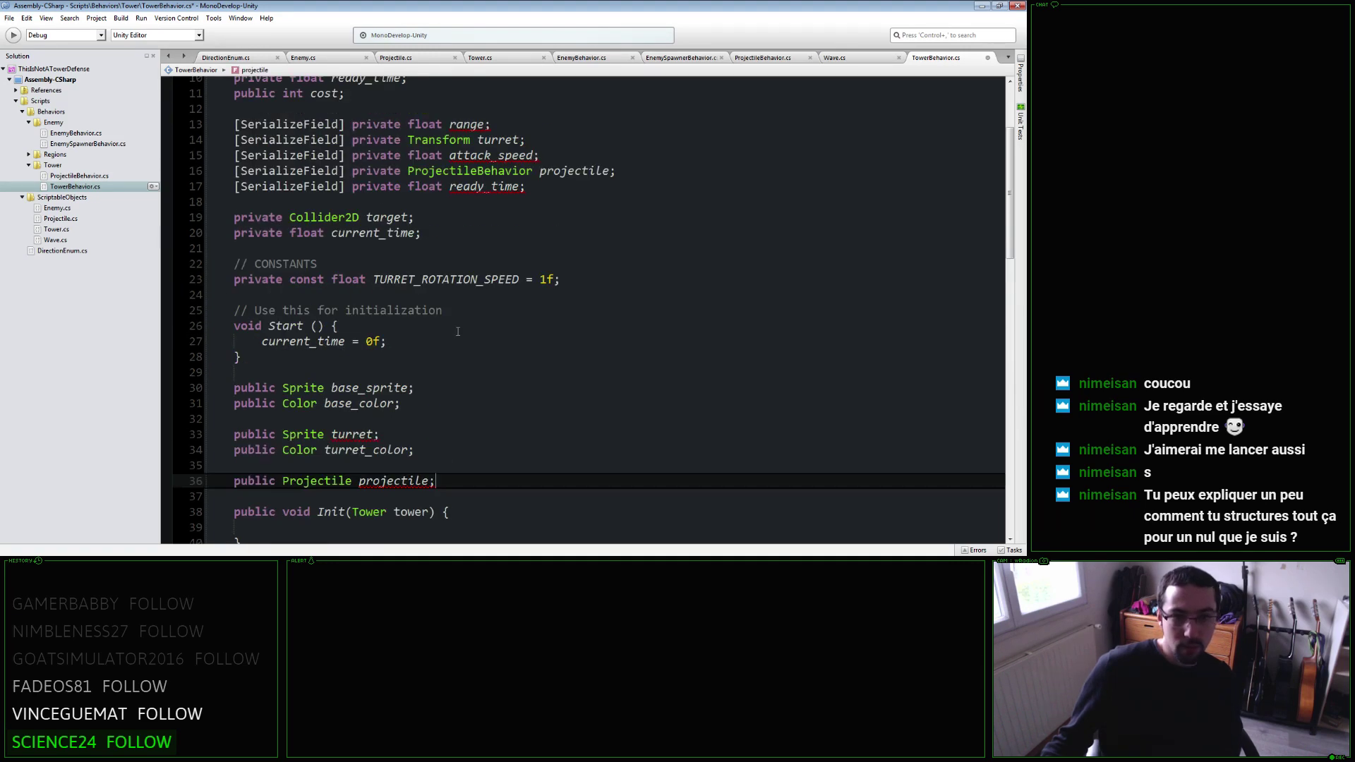
scroll(457, 331, "up", 2)
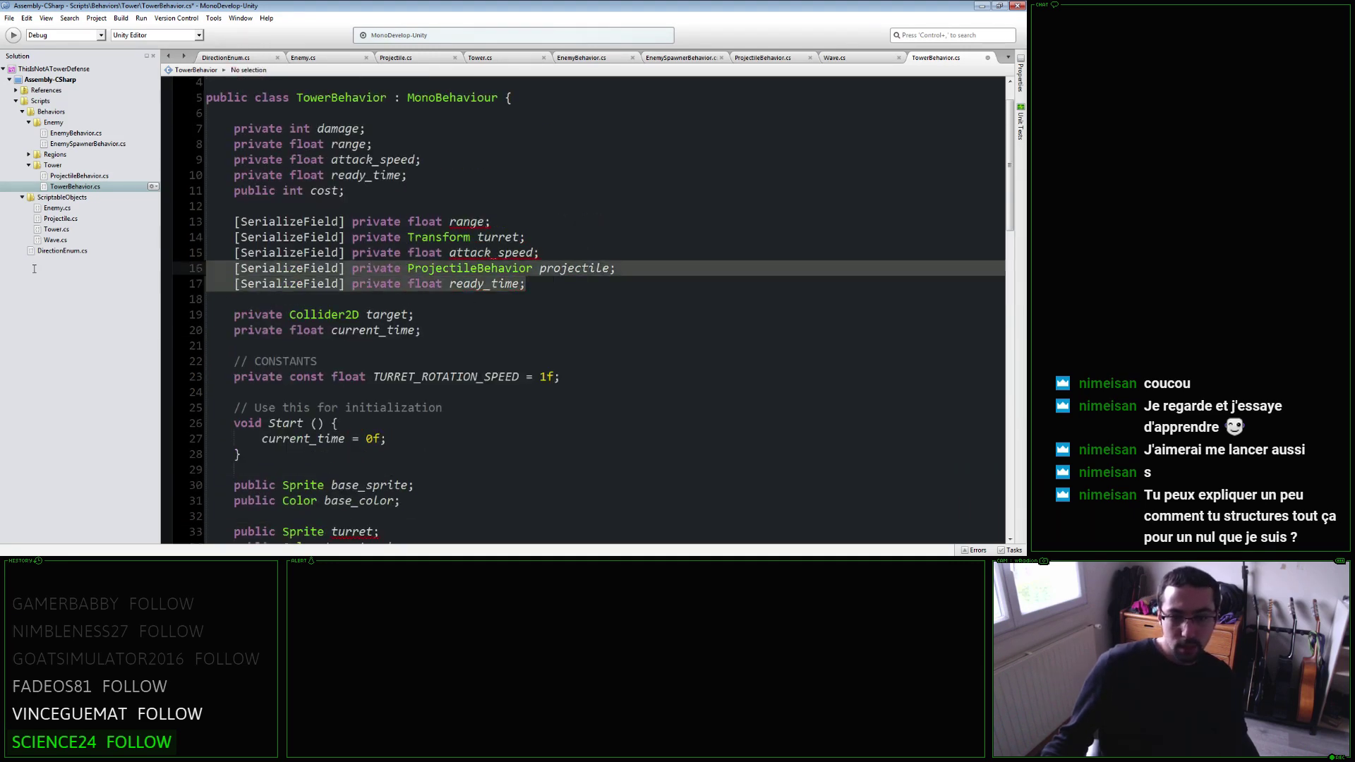
Delete the serialized ready_time, attack_speed and range fields, keeping turret and projectile serialized.
left_click_drag(477, 303, 234, 283)
key("Delete")
left_click(471, 252)
key("ctrl+d")
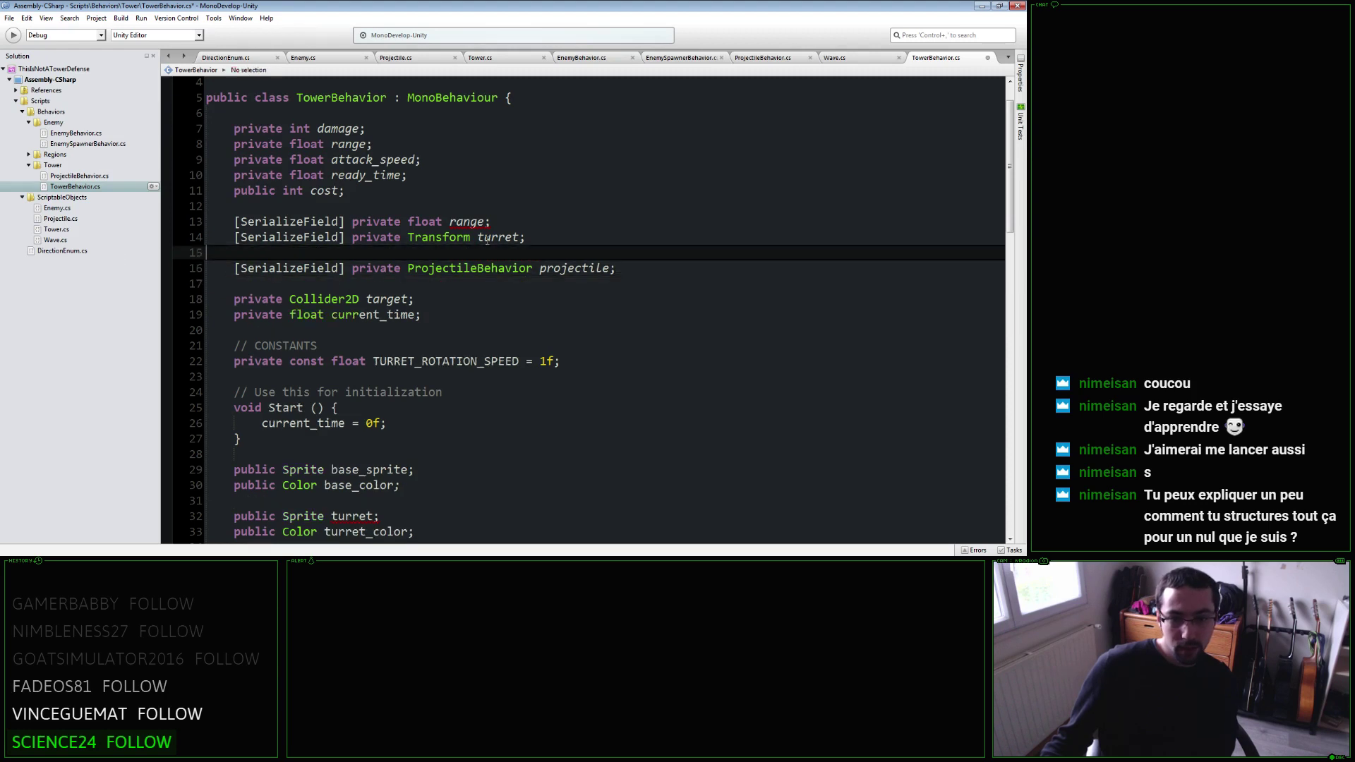
key("Up")
key("Up")
key("shift+Up")
key("Delete")
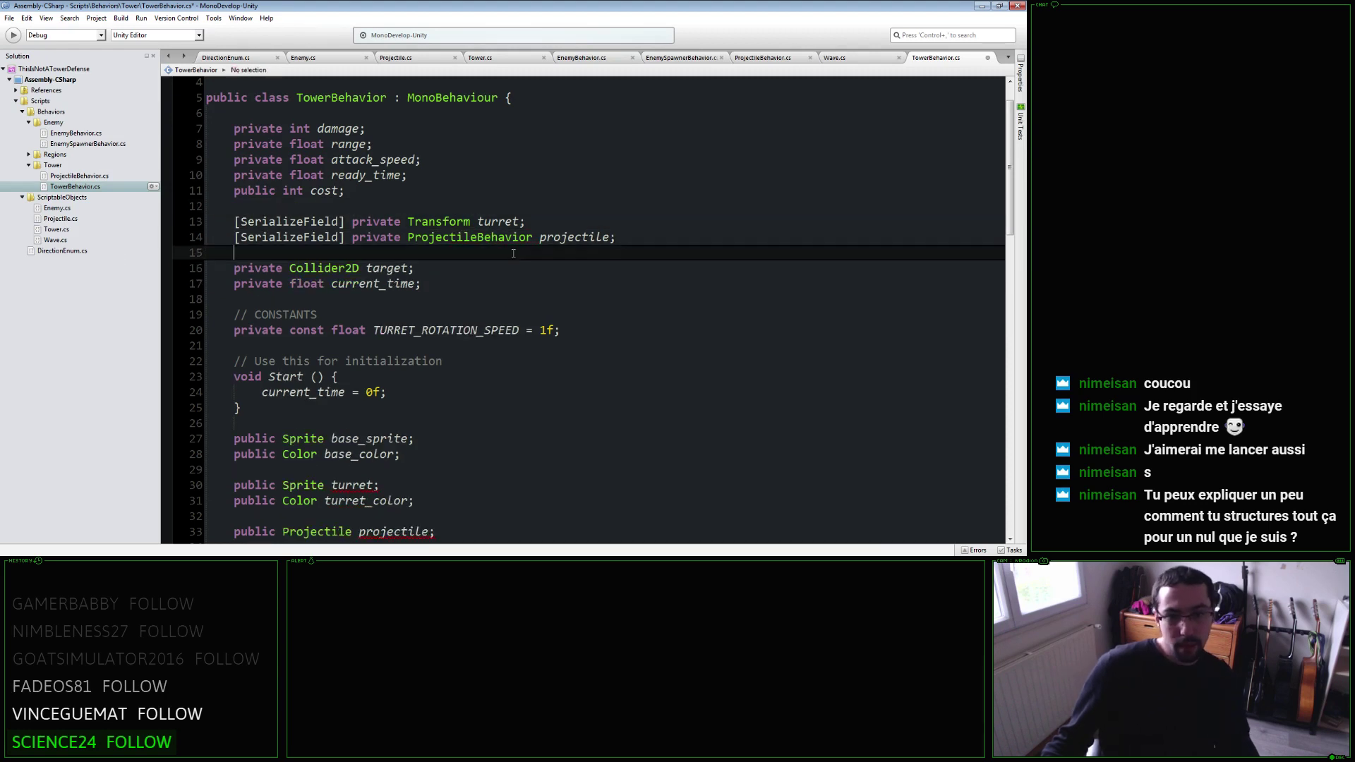
left_click(439, 222)
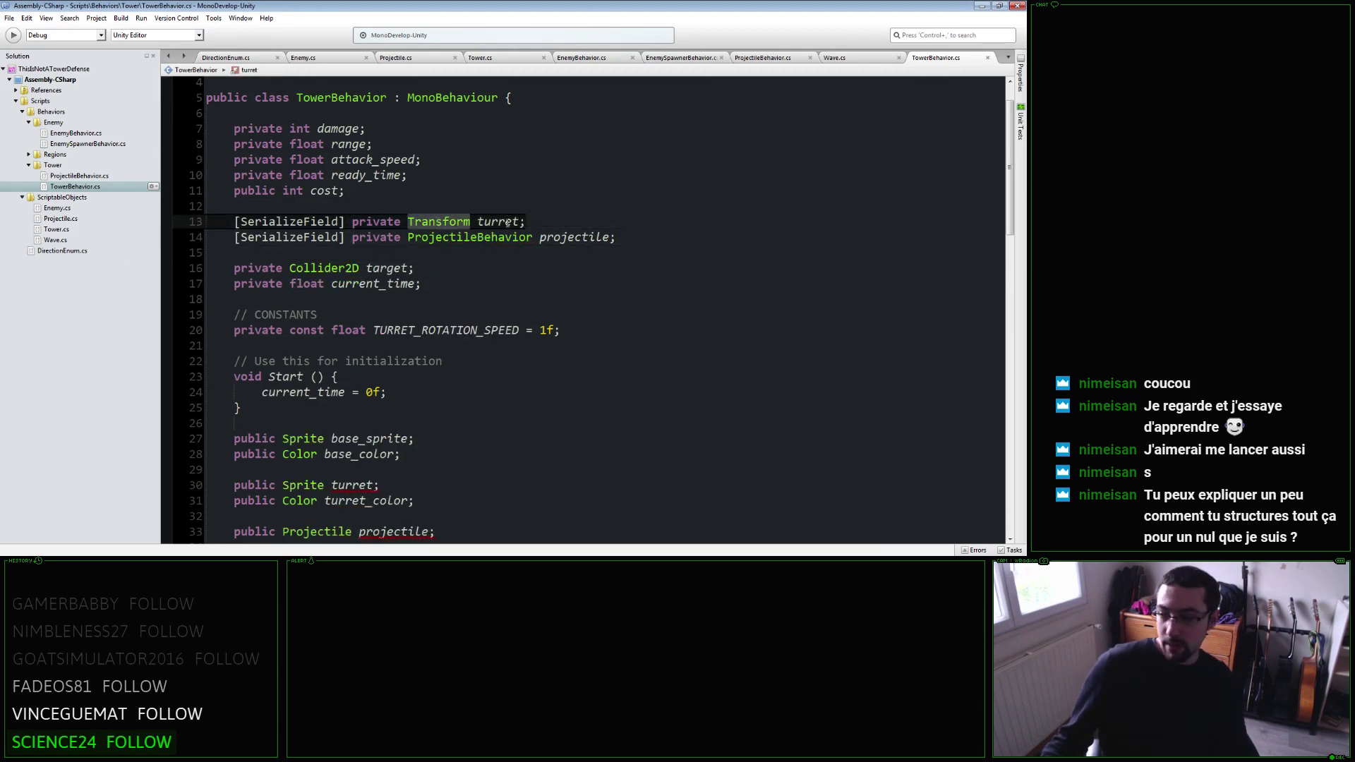
left_click(505, 222)
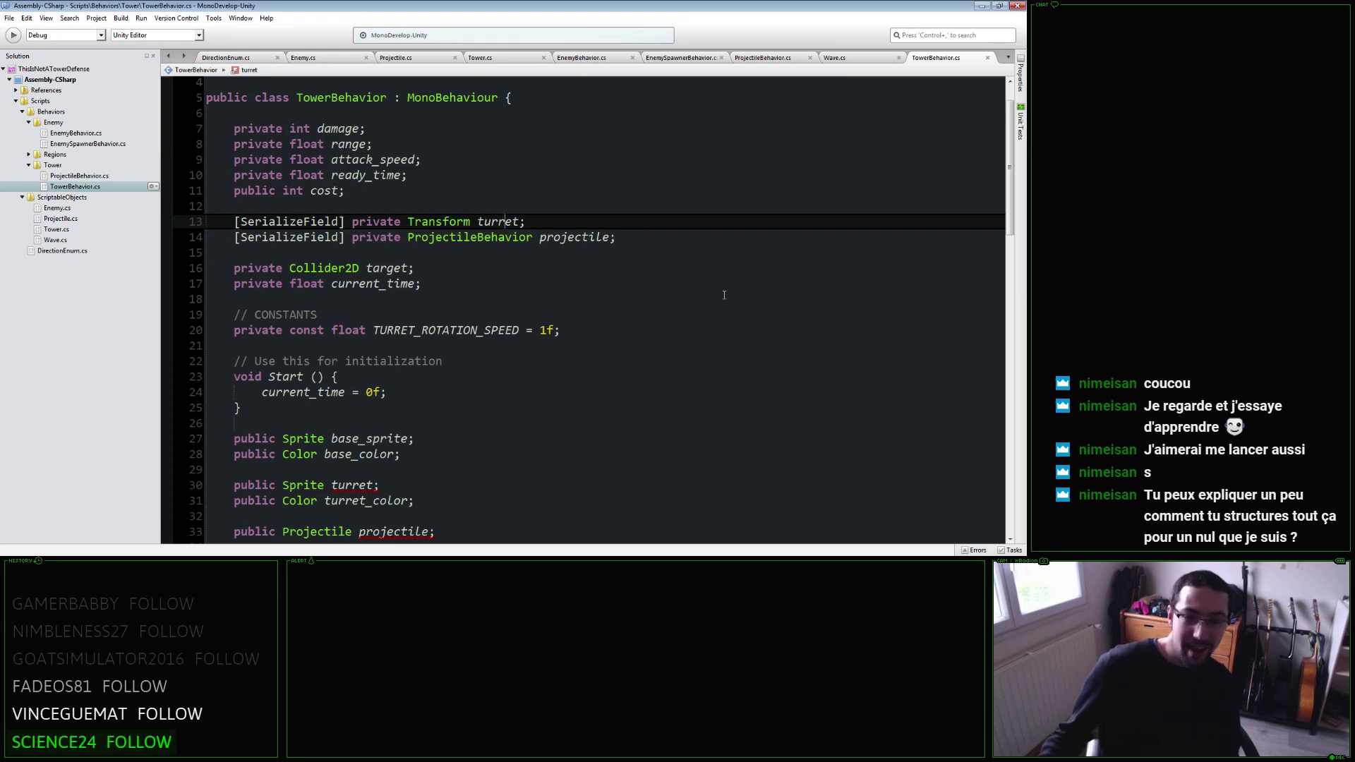
left_click(571, 269)
left_click(568, 283)
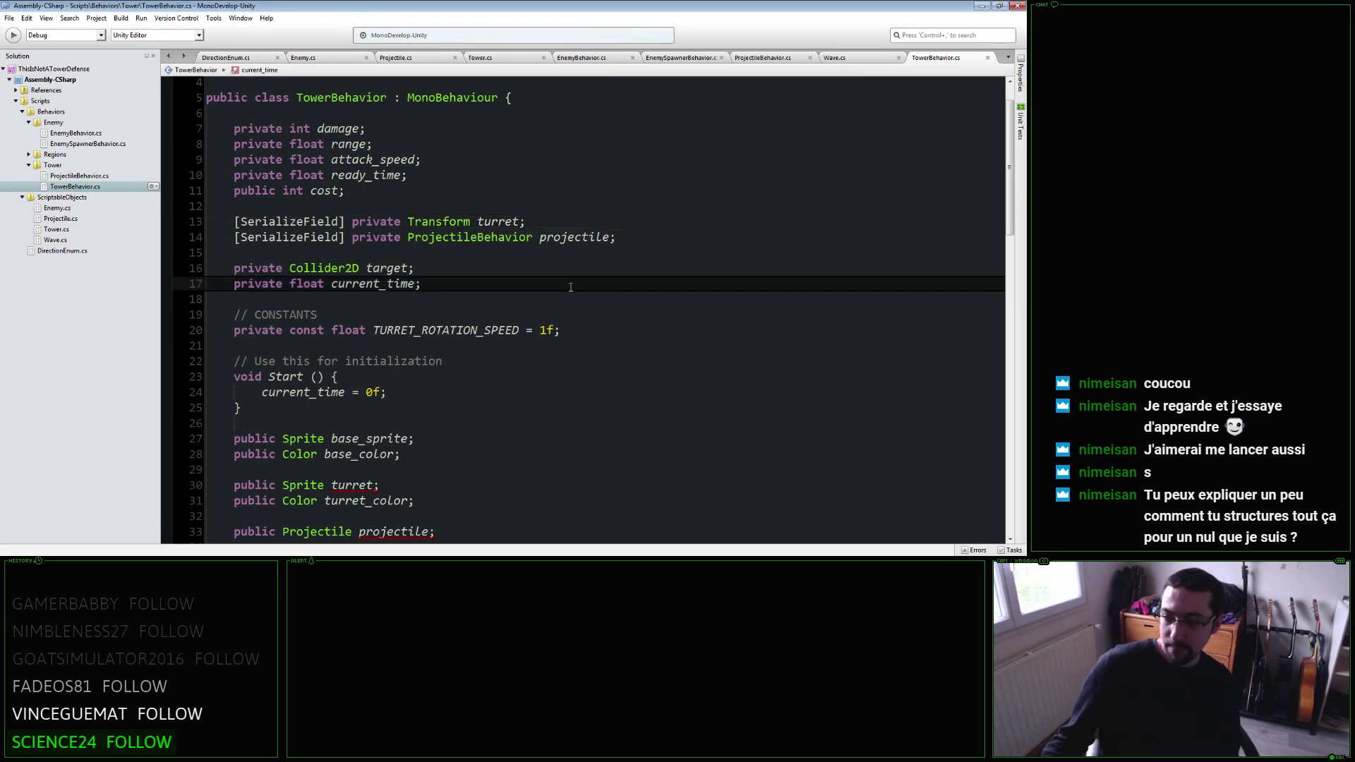
scroll(570, 287, "down", 1)
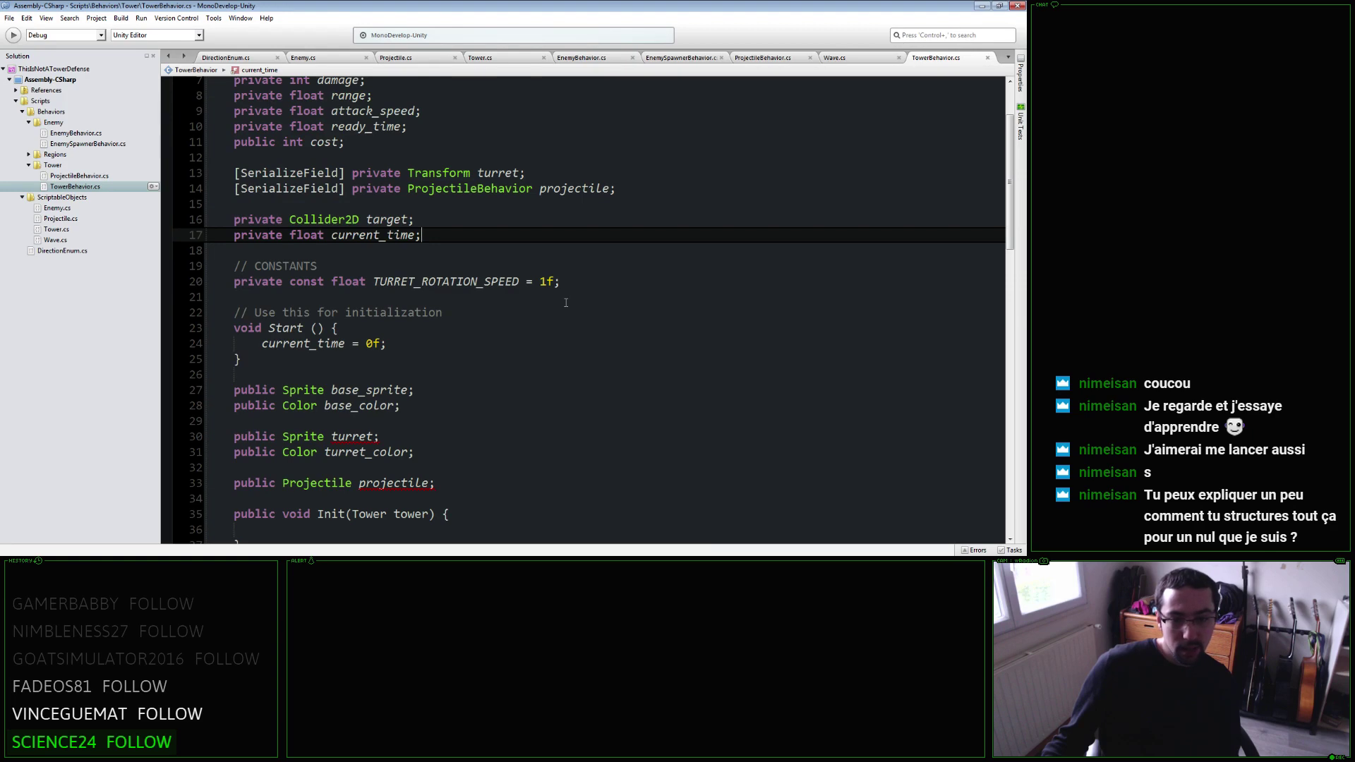
scroll(566, 303, "down", 3)
scroll(566, 303, "down", 1)
scroll(566, 303, "down", 1)
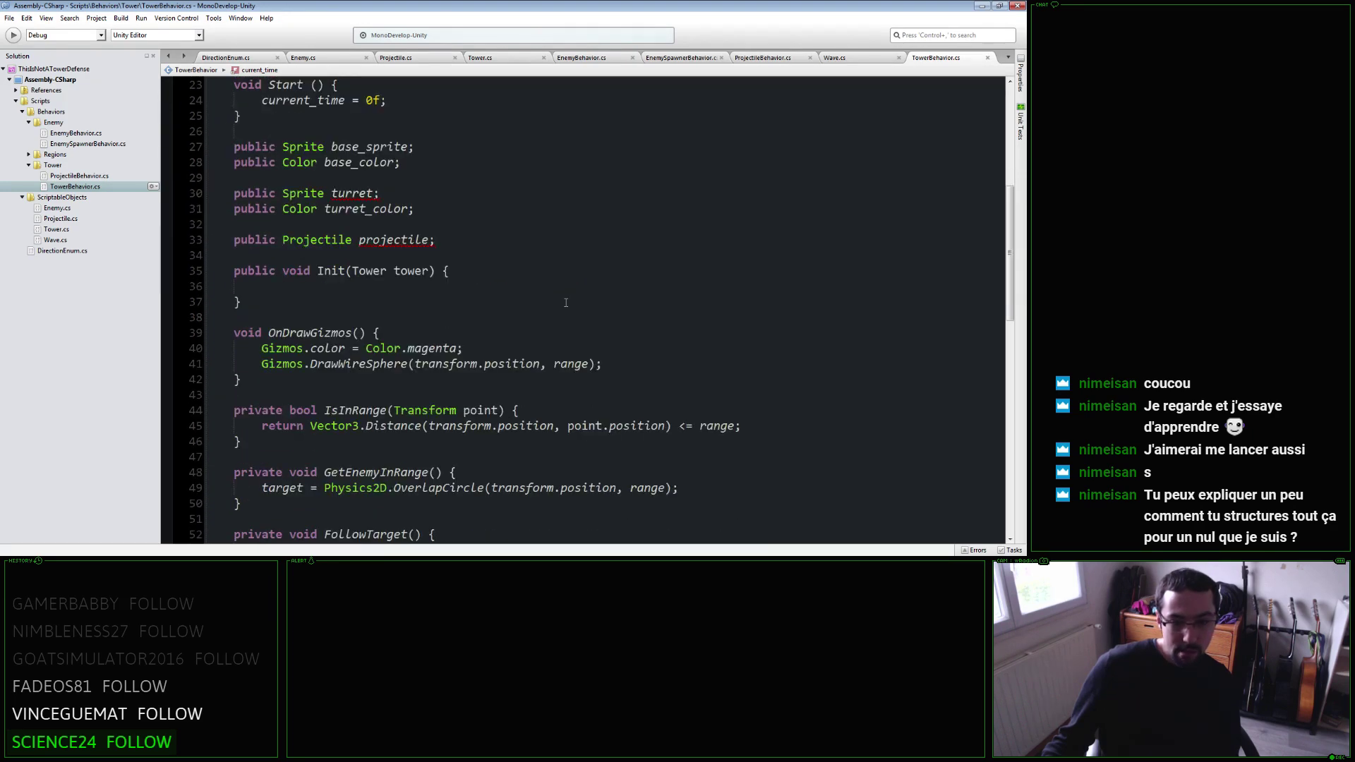
scroll(565, 303, "down", 1)
scroll(566, 303, "down", 2)
scroll(494, 339, "down", 2)
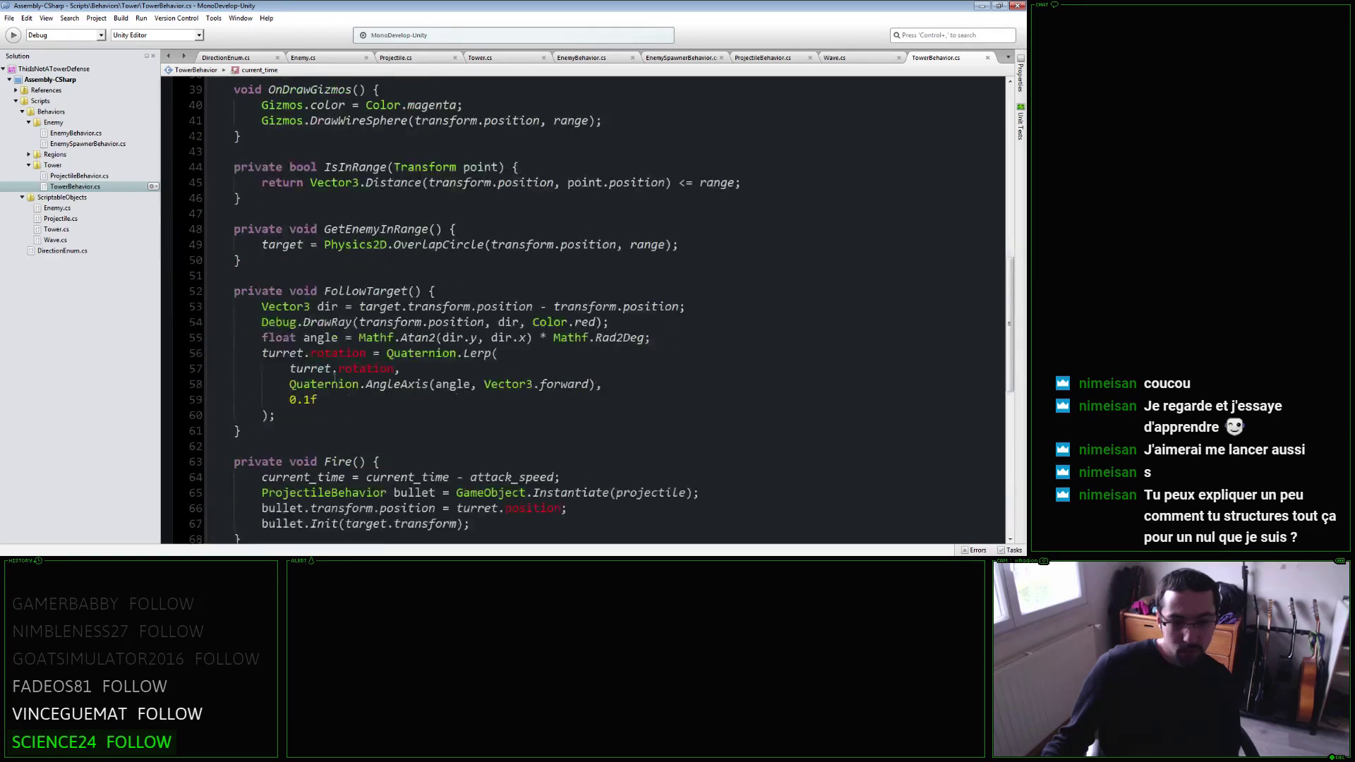
scroll(314, 368, "down", 2)
scroll(324, 374, "down", 3)
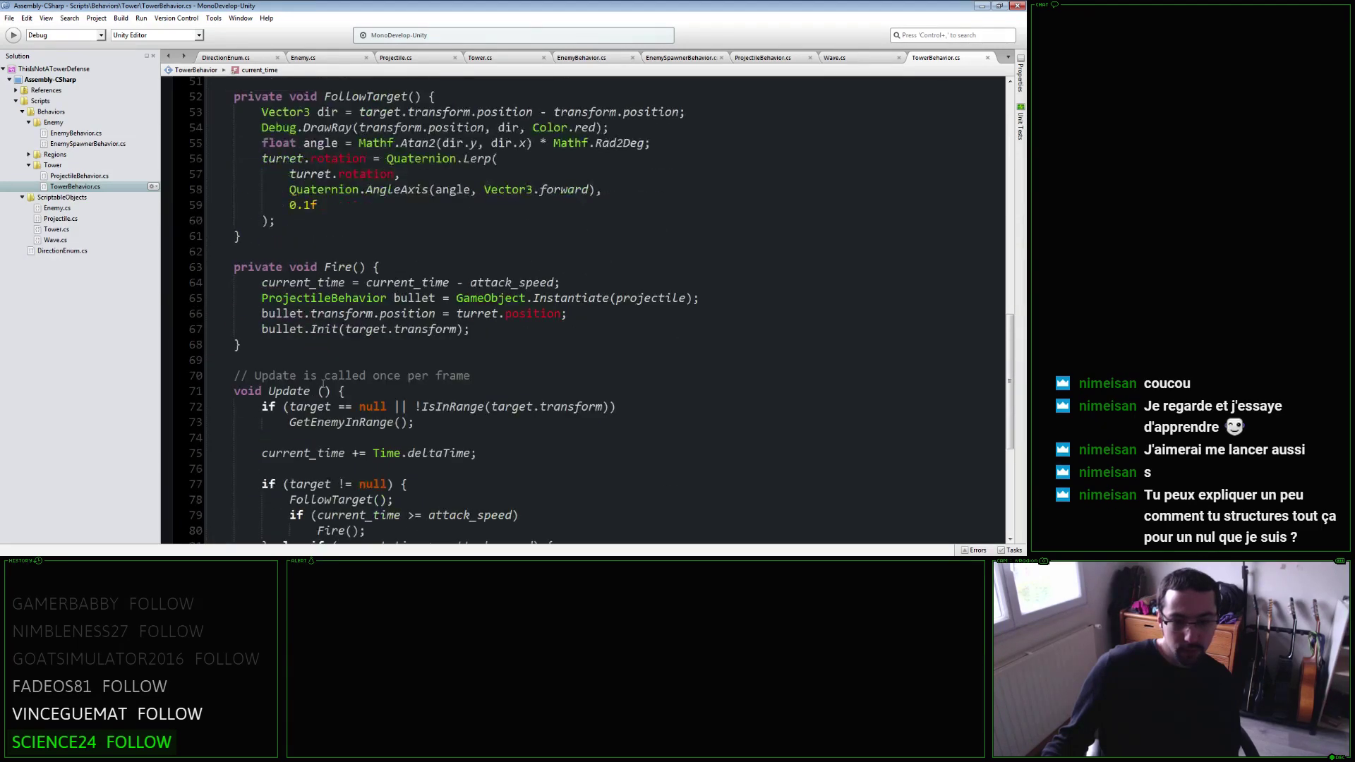
scroll(339, 381, "up", 10)
scroll(349, 385, "up", 4)
scroll(349, 384, "down", 12)
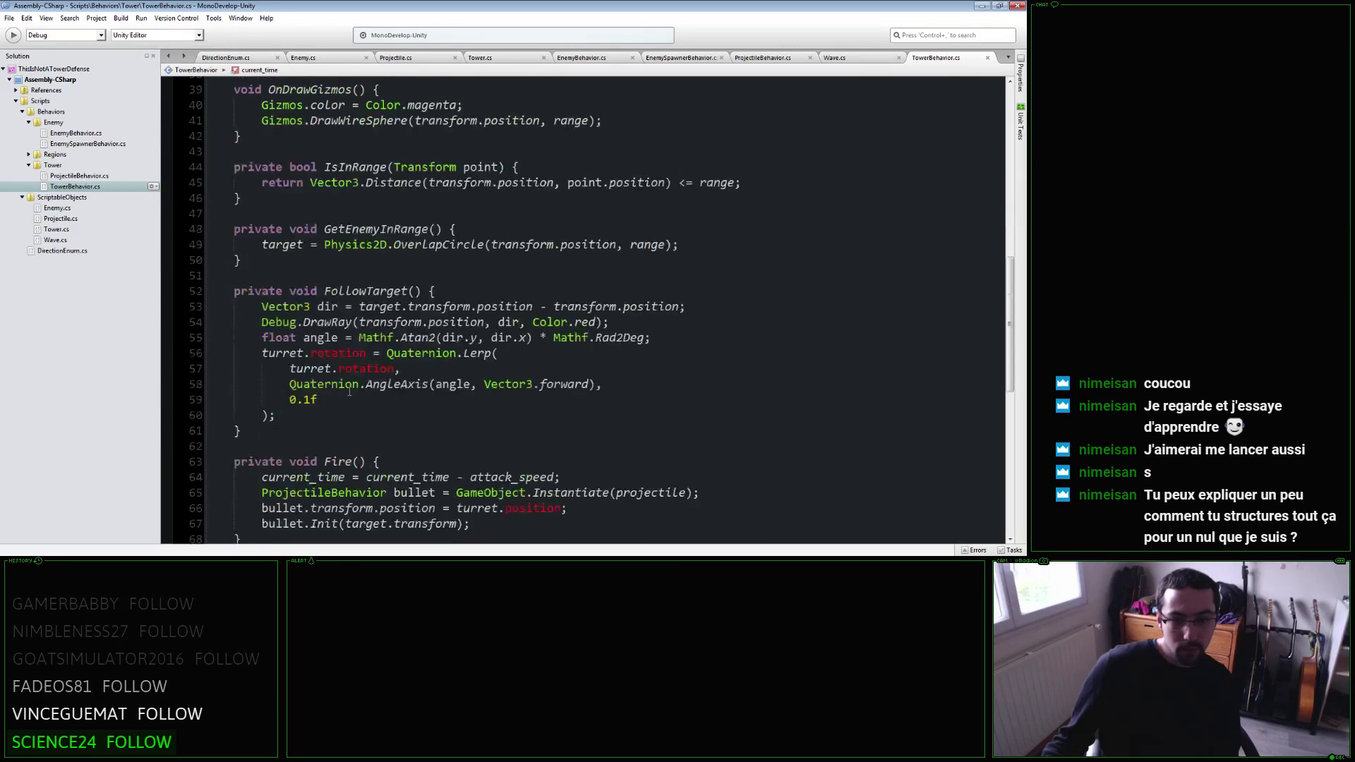
mouse_move(336, 353)
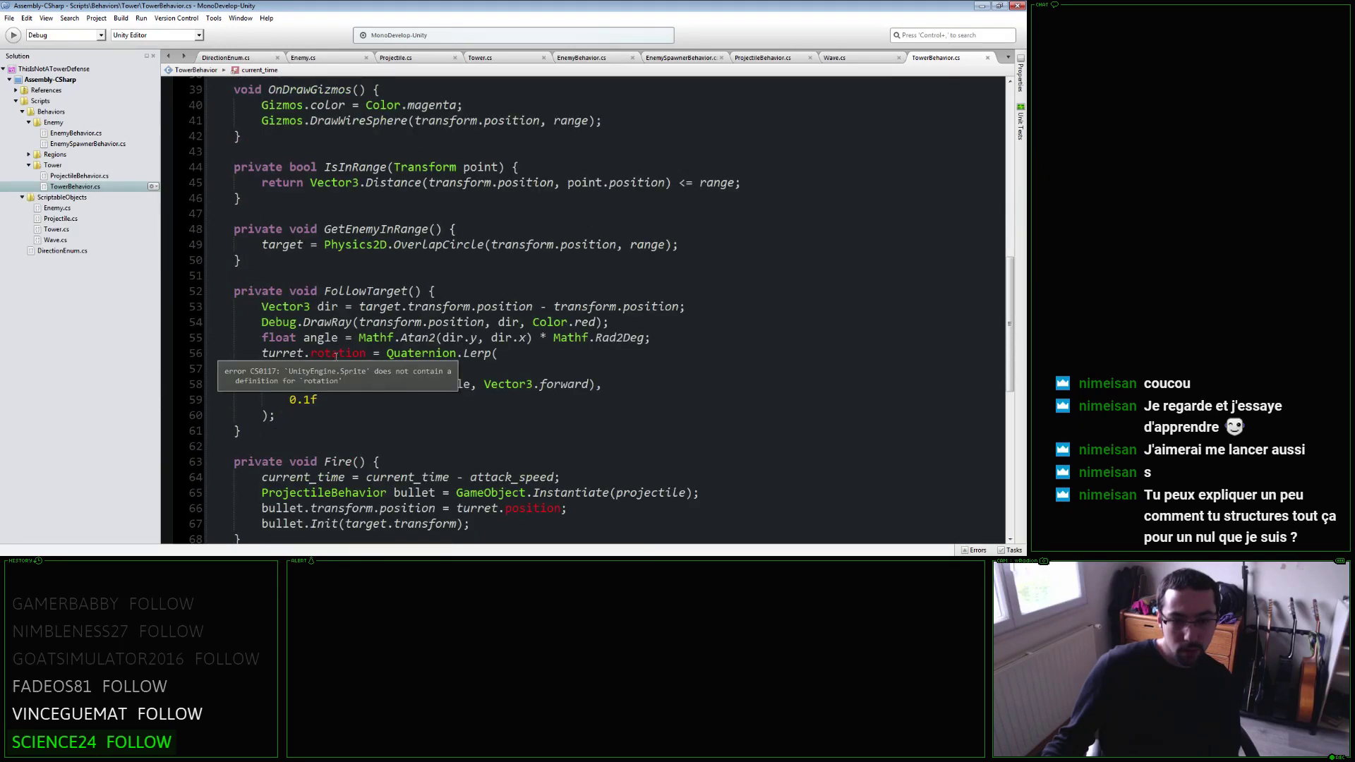
scroll(336, 355, "up", 5)
scroll(337, 353, "up", 3)
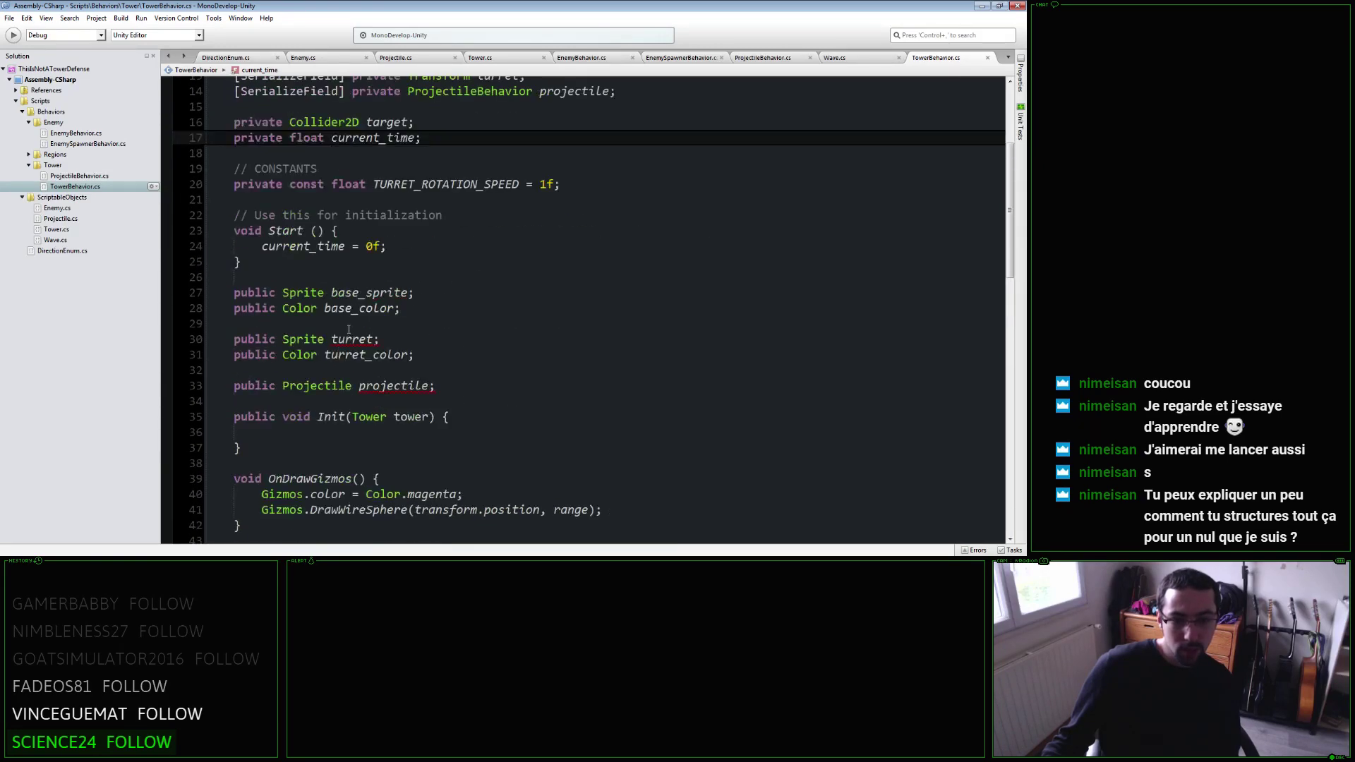
left_click(373, 339)
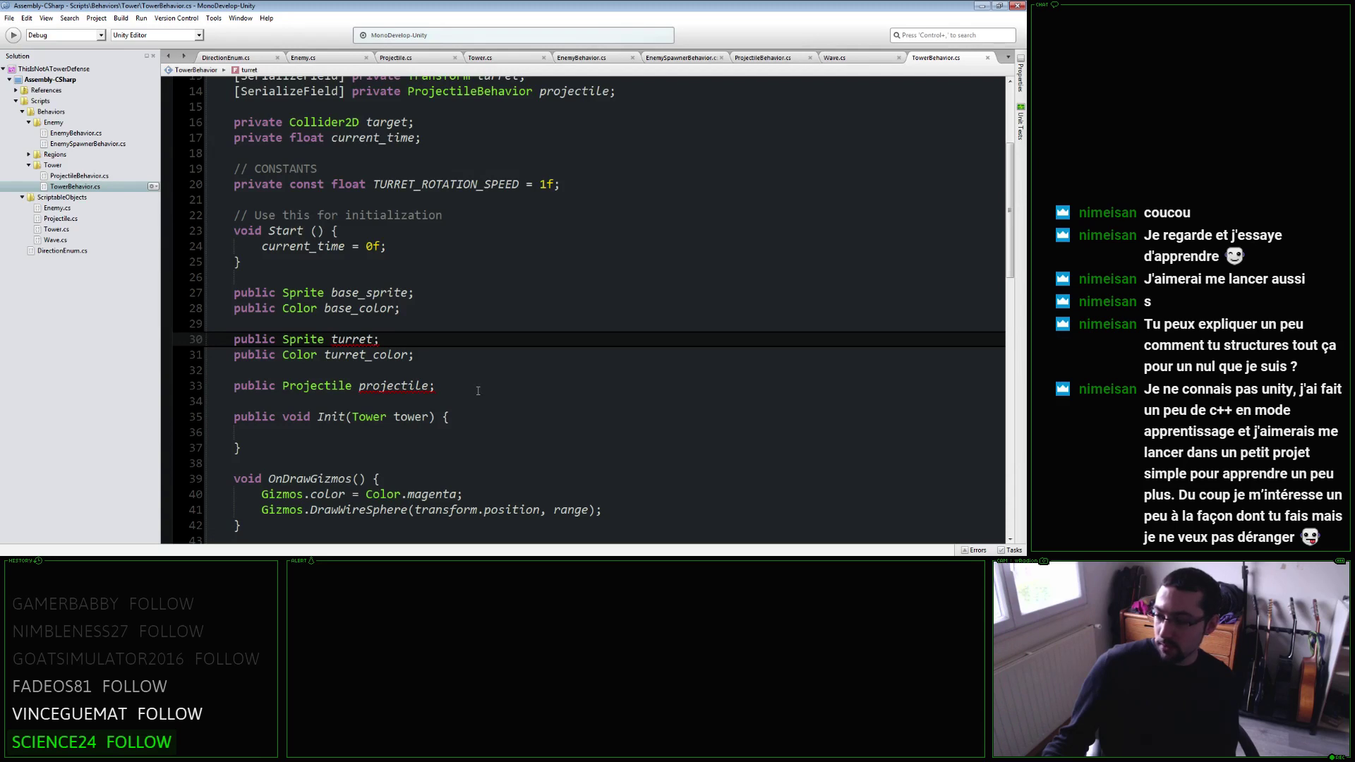
scroll(478, 390, "down", 2)
scroll(522, 376, "up", 2)
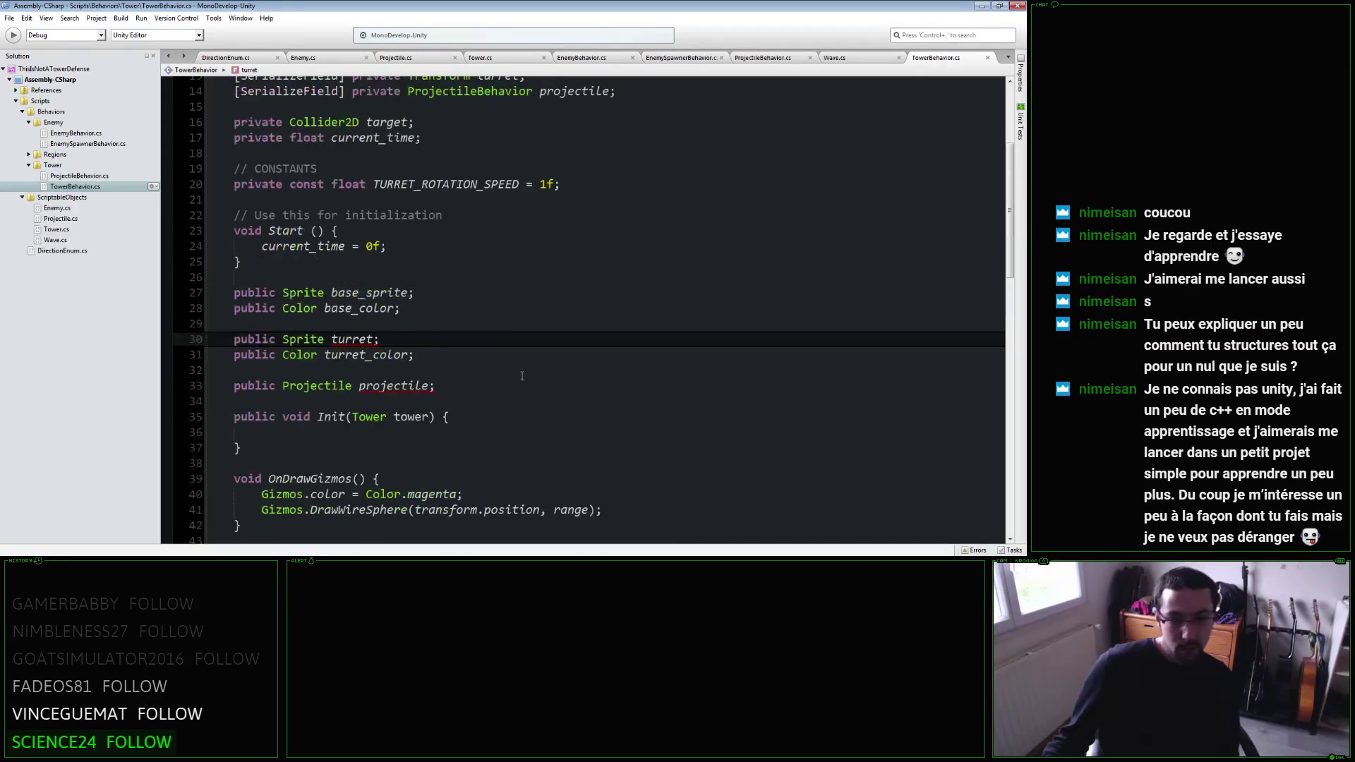
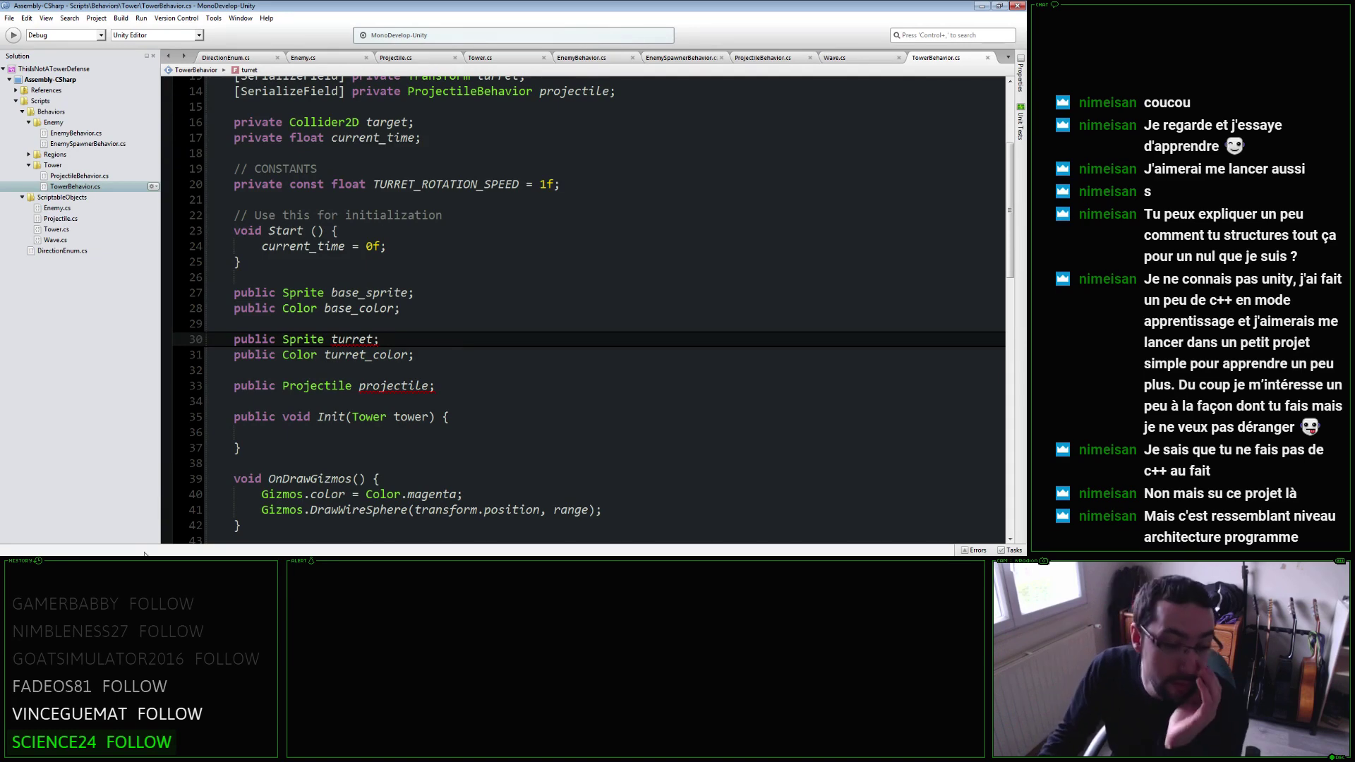
Zoom out and pan the Unity Scene view so the whole level map is visible.
key("alt+Tab")
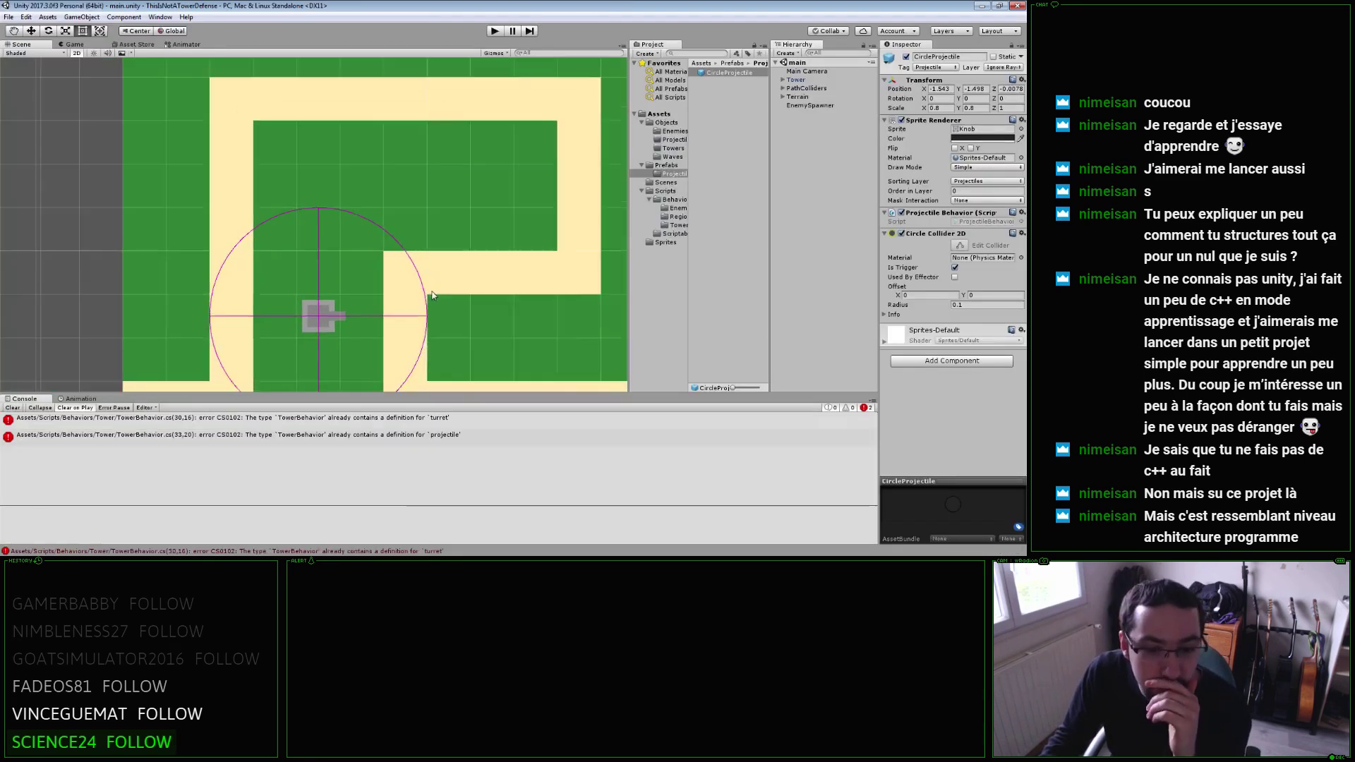
scroll(433, 295, "down", 2)
scroll(403, 268, "down", 2)
scroll(413, 306, "down", 2)
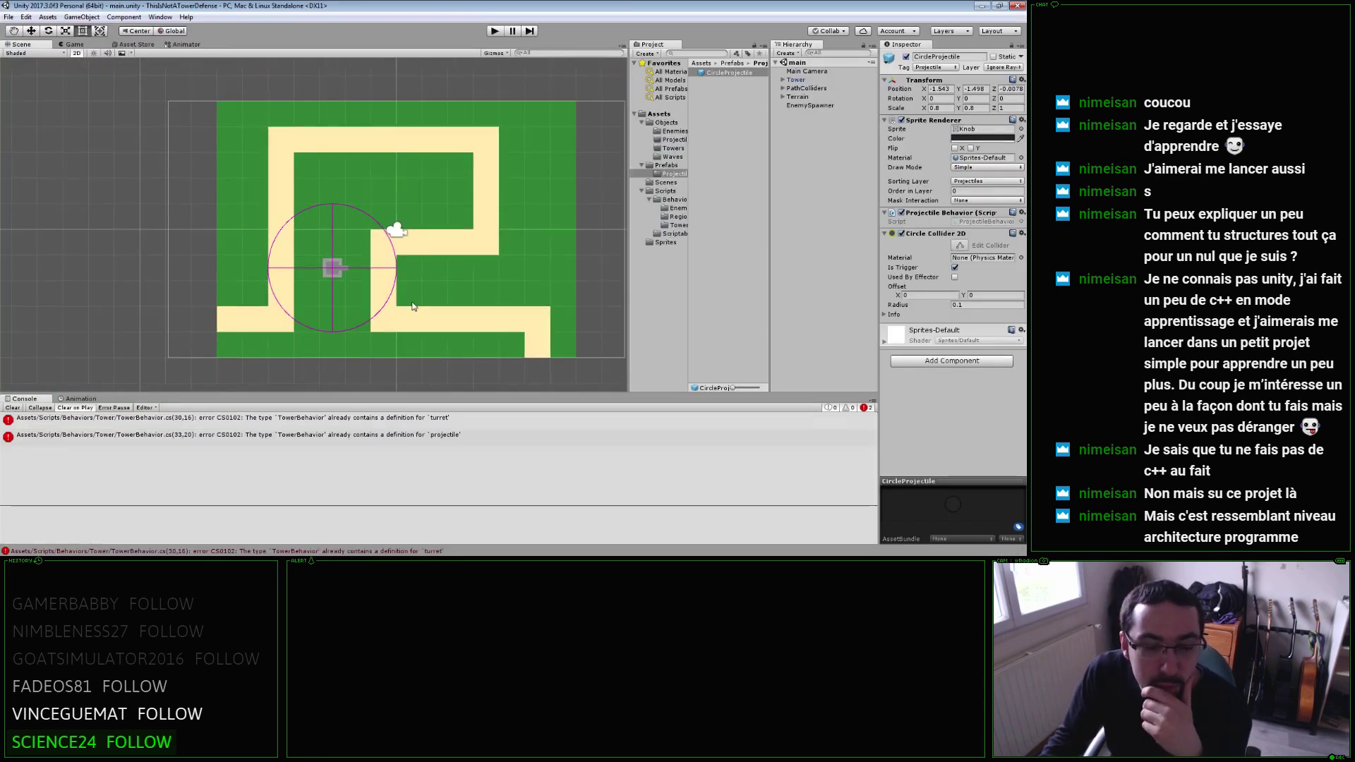
middle_click_drag(414, 306, 396, 302)
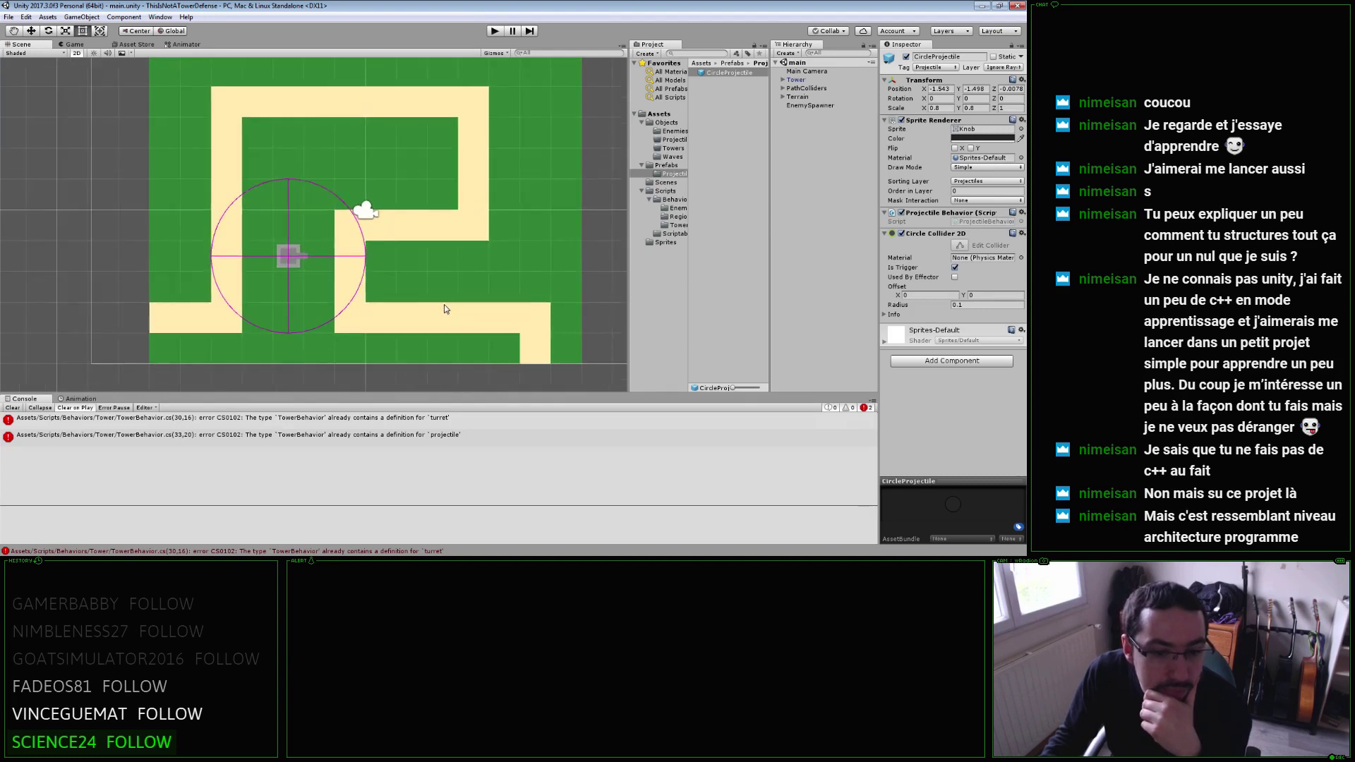
scroll(443, 303, "down", 1)
scroll(455, 316, "up", 1)
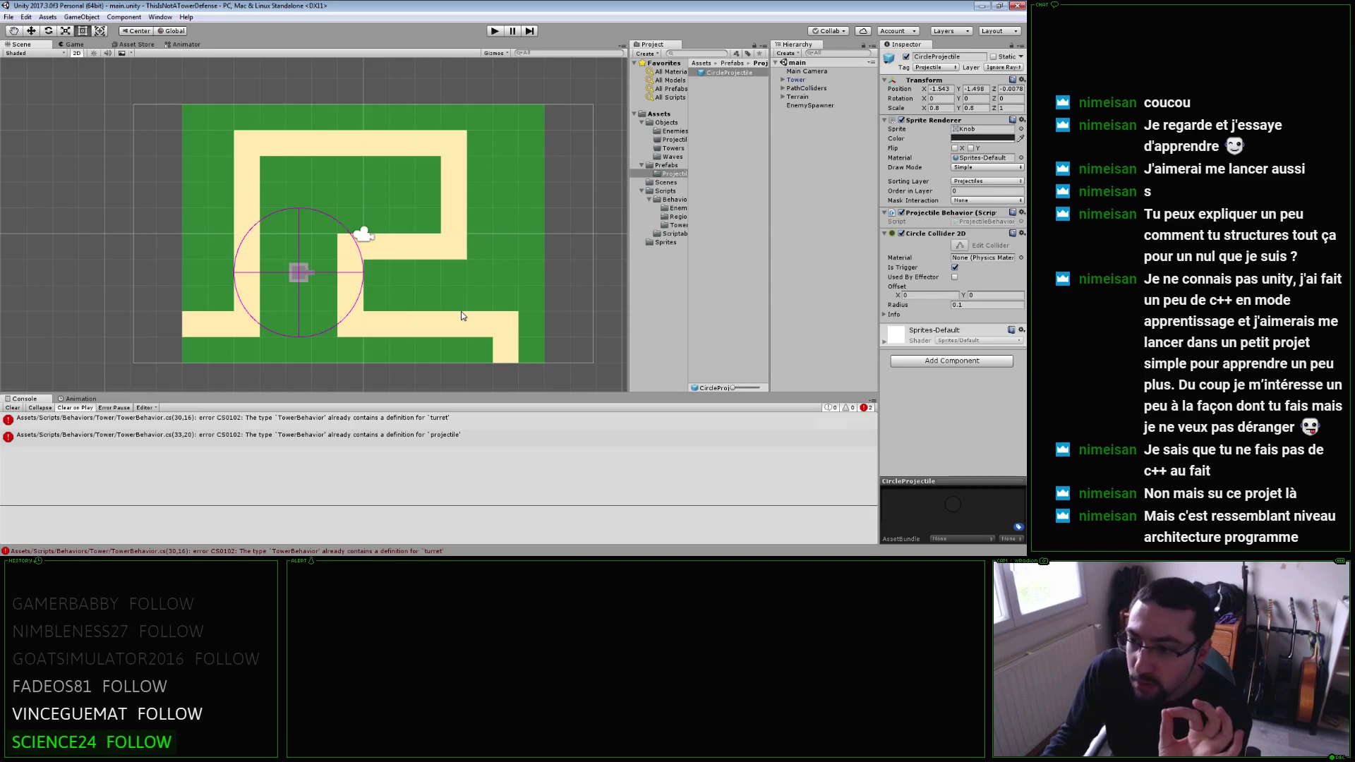
Glance at TowerBehavior, then inspect Main Camera, Tower and EnemySpawner in the Hierarchy.
key("alt+Tab")
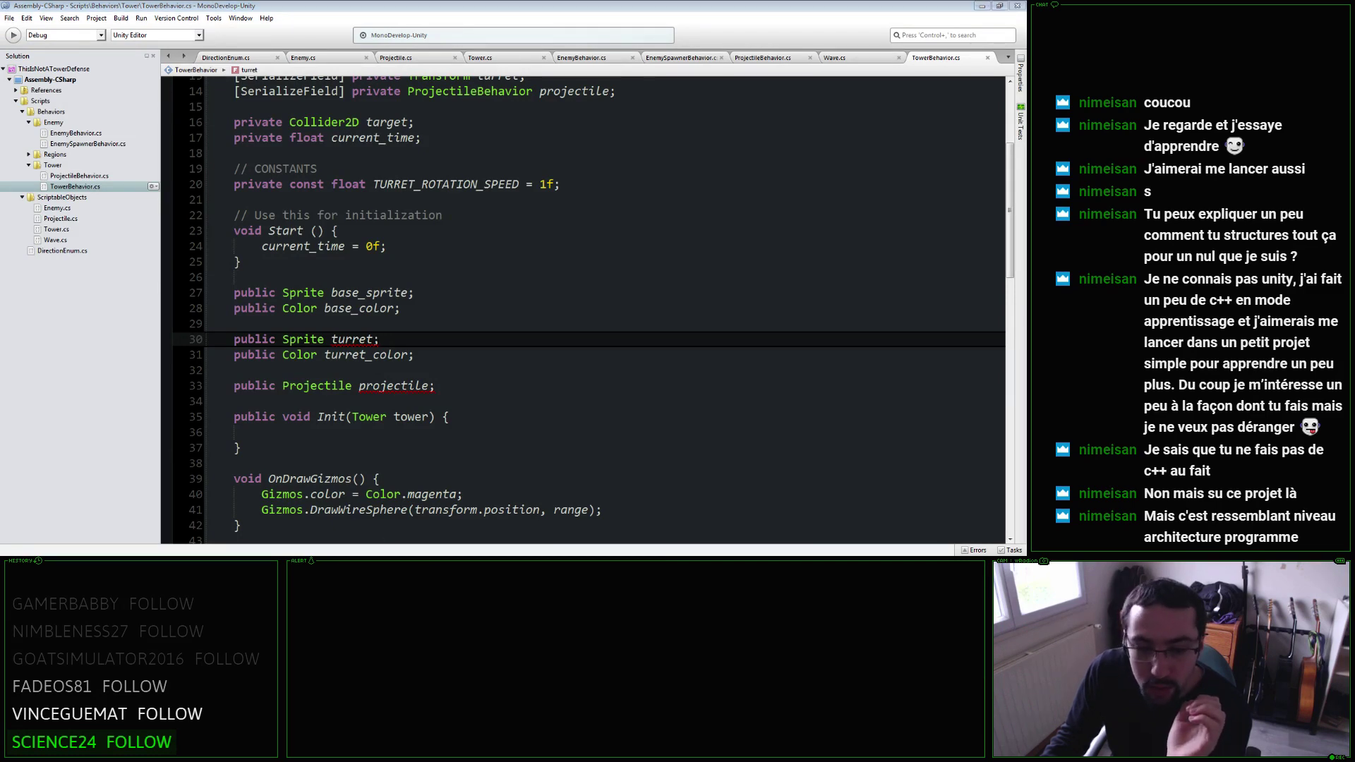
key("alt+Tab")
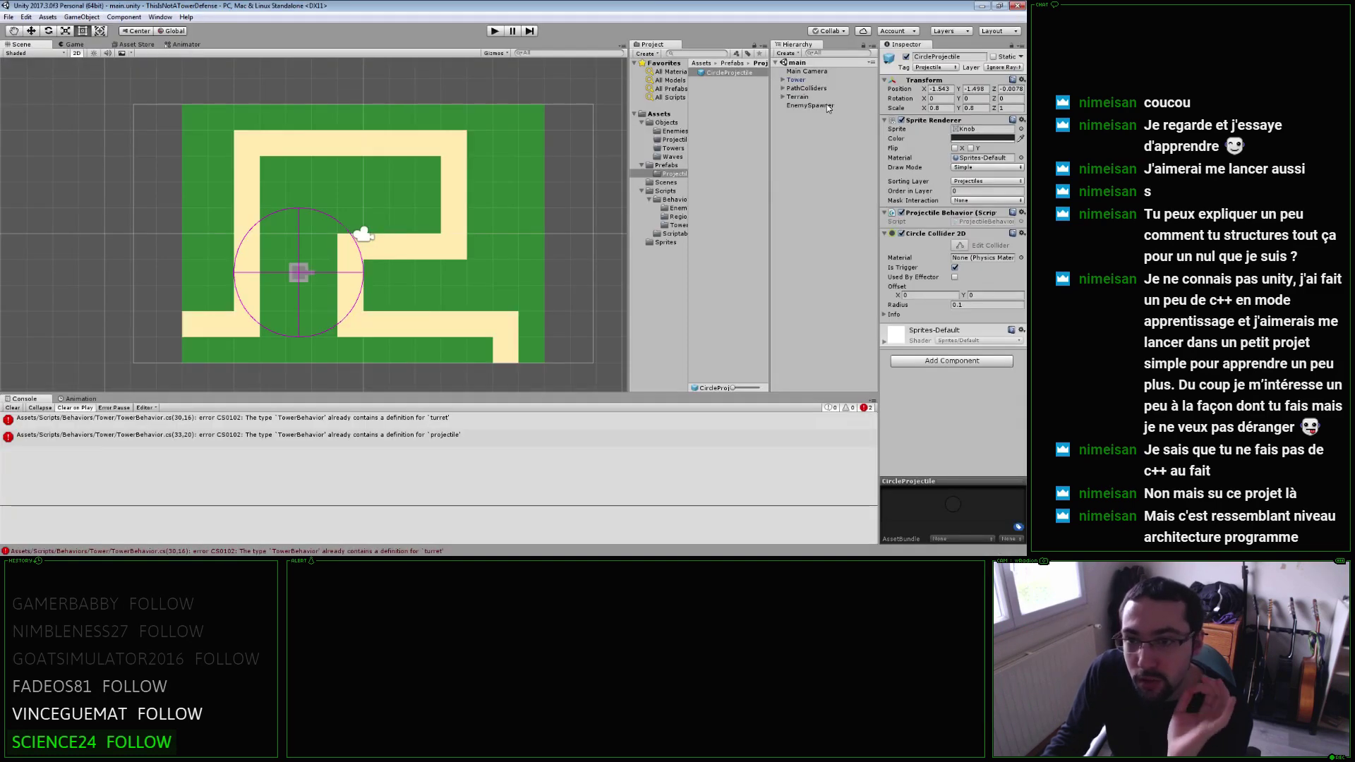
left_click(816, 73)
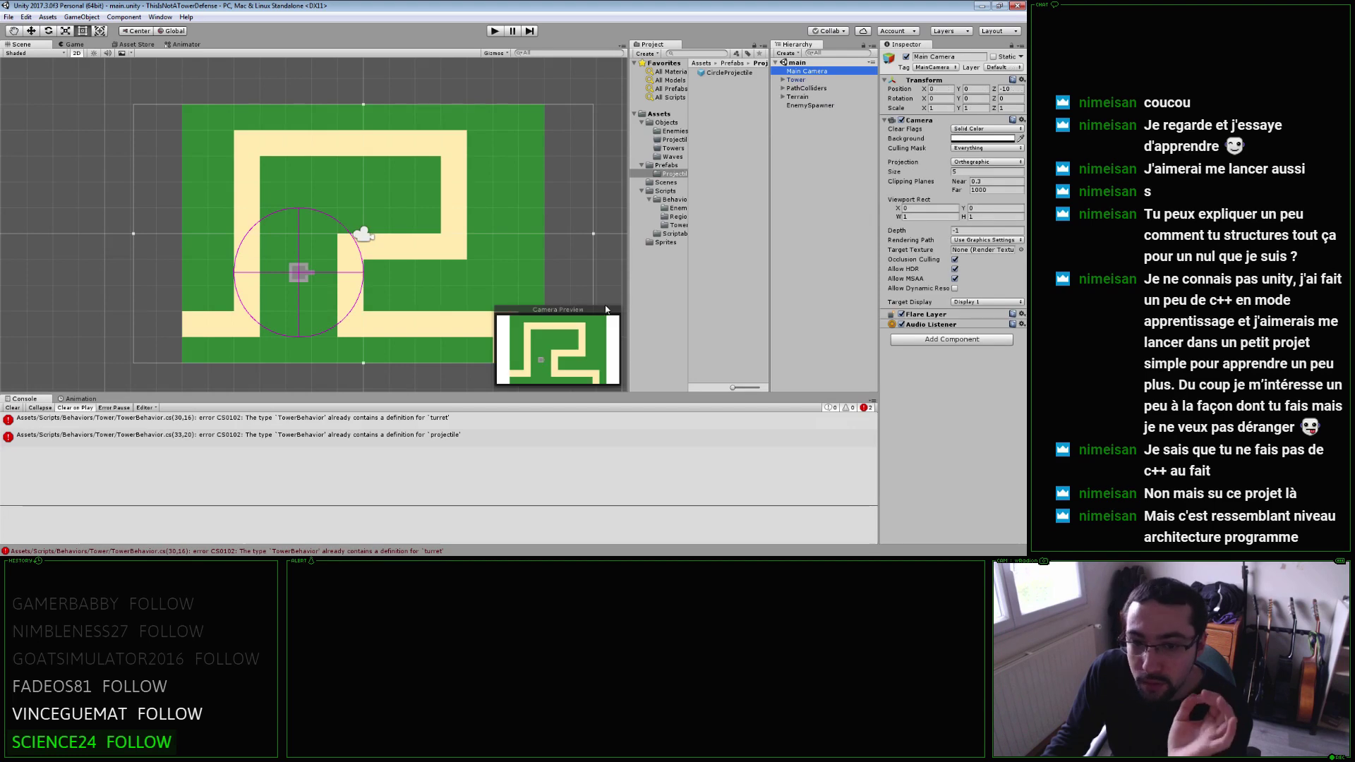
left_click(811, 81)
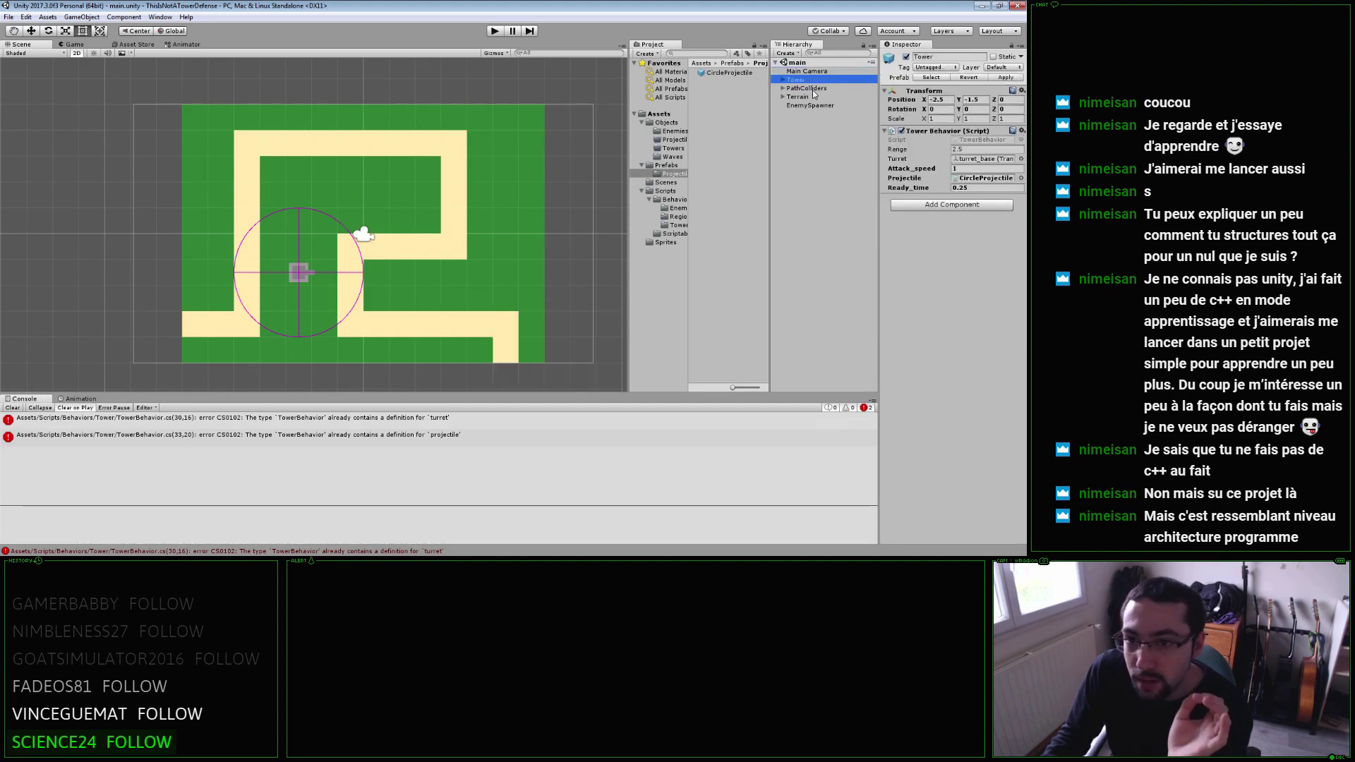
left_click(817, 105)
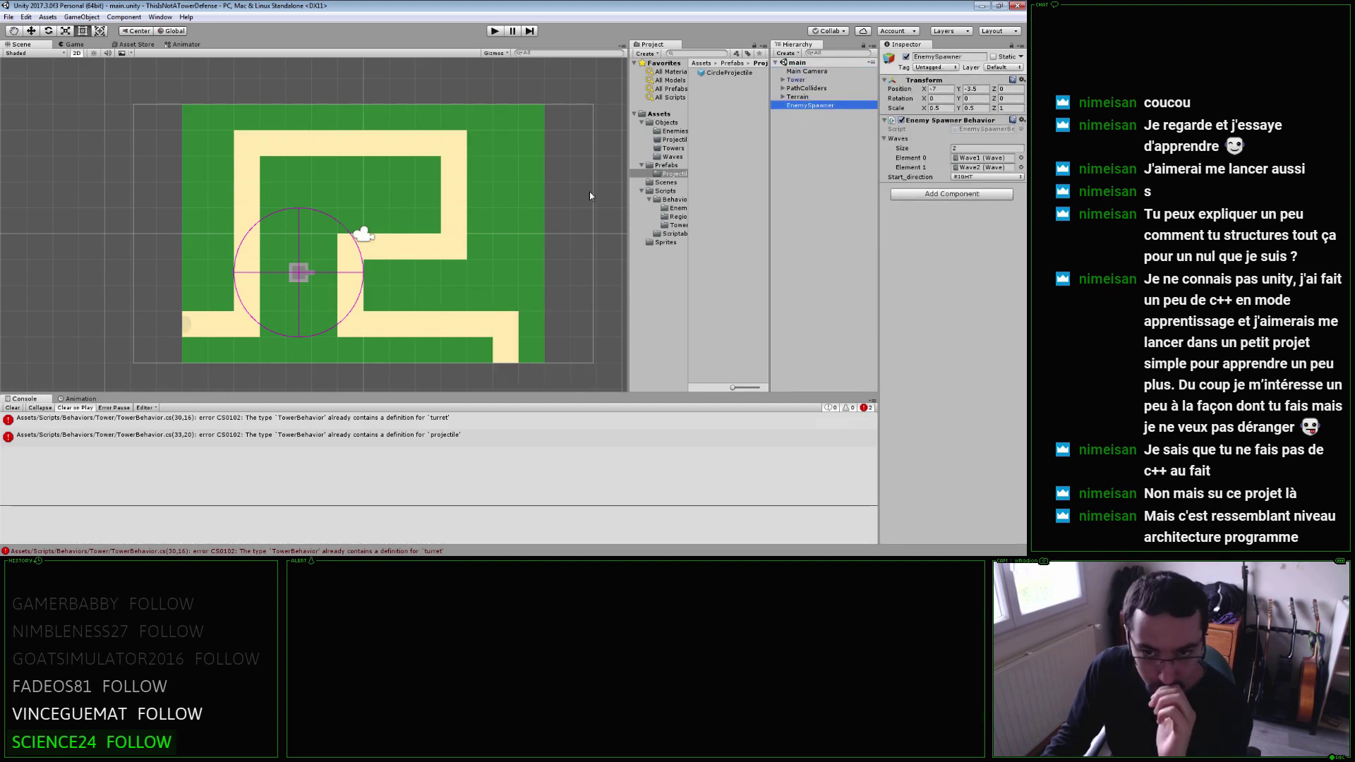
Create a 3D Cube, move it to the scene root and place it beside the map's upper right.
right_click(799, 142)
mouse_move(849, 254)
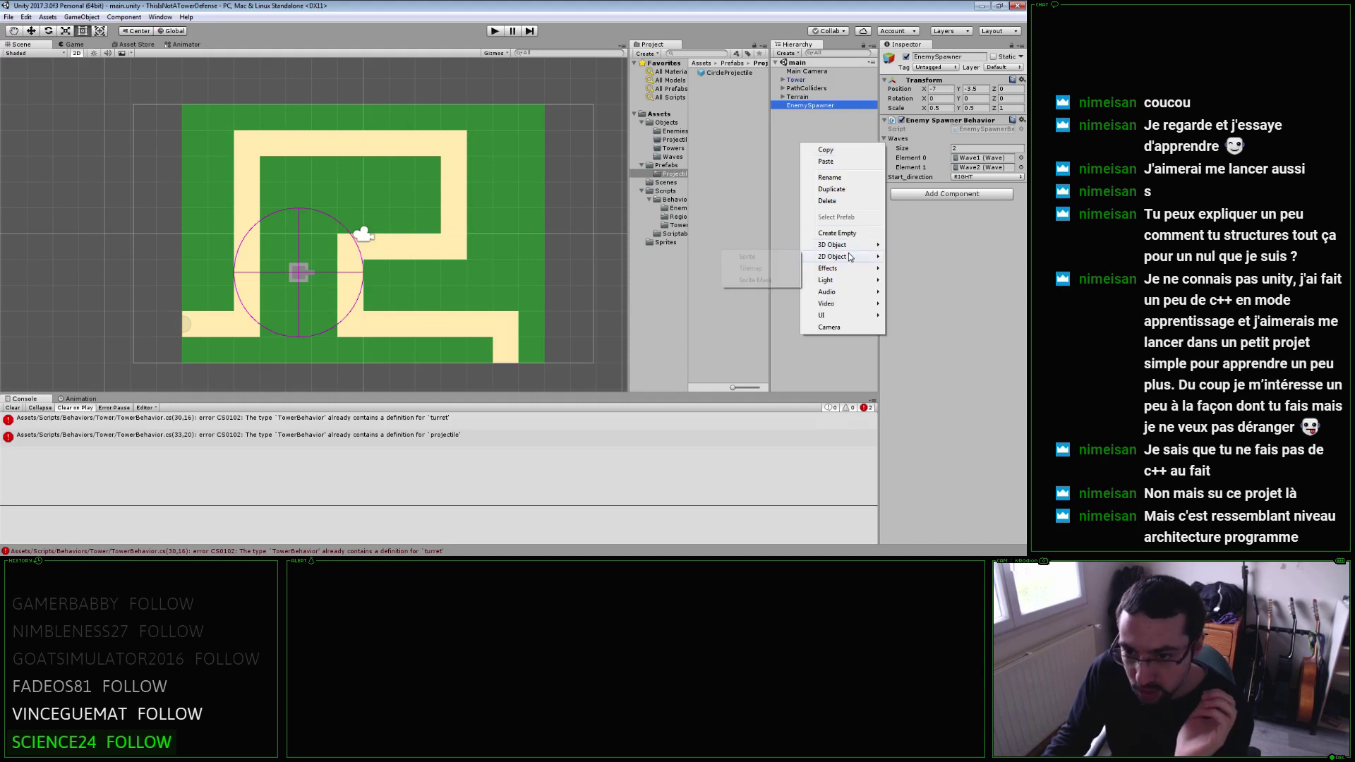
left_click(776, 248)
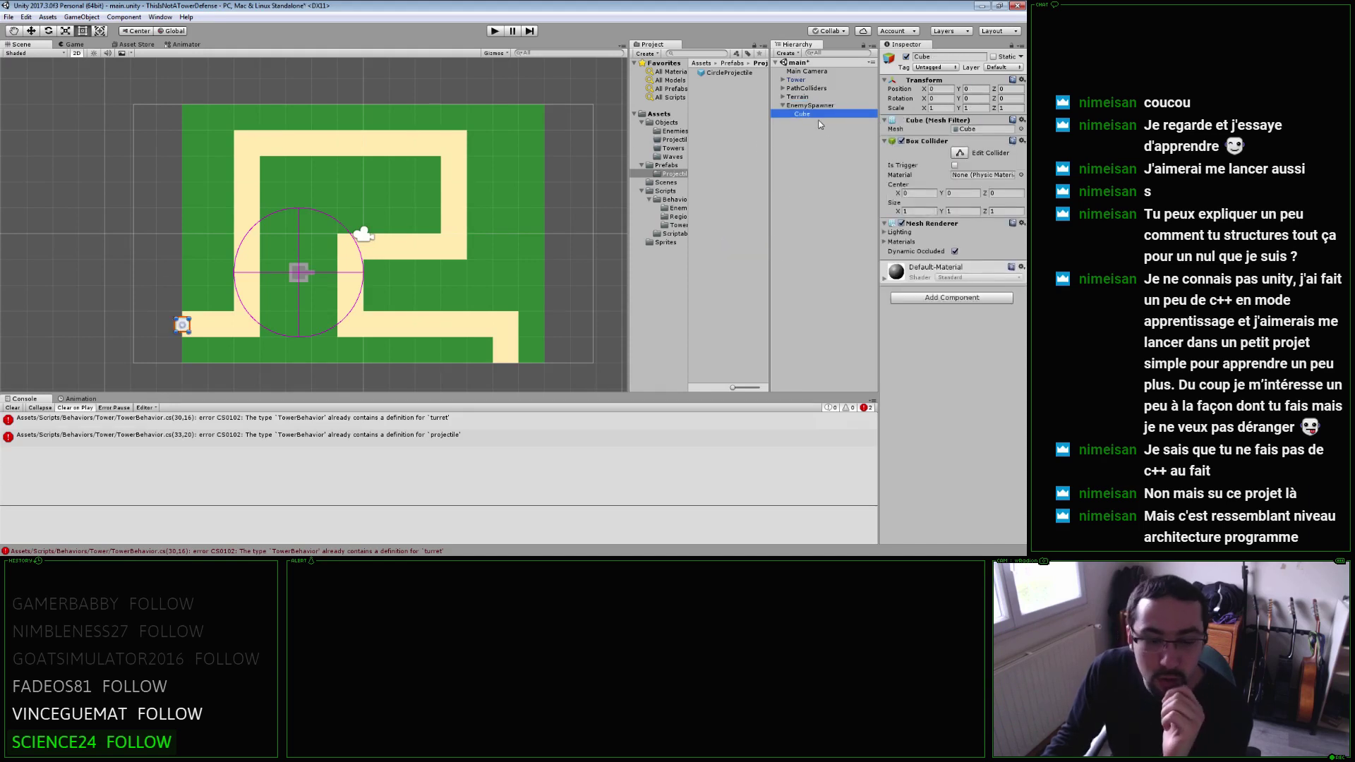
left_click_drag(812, 106, 813, 100)
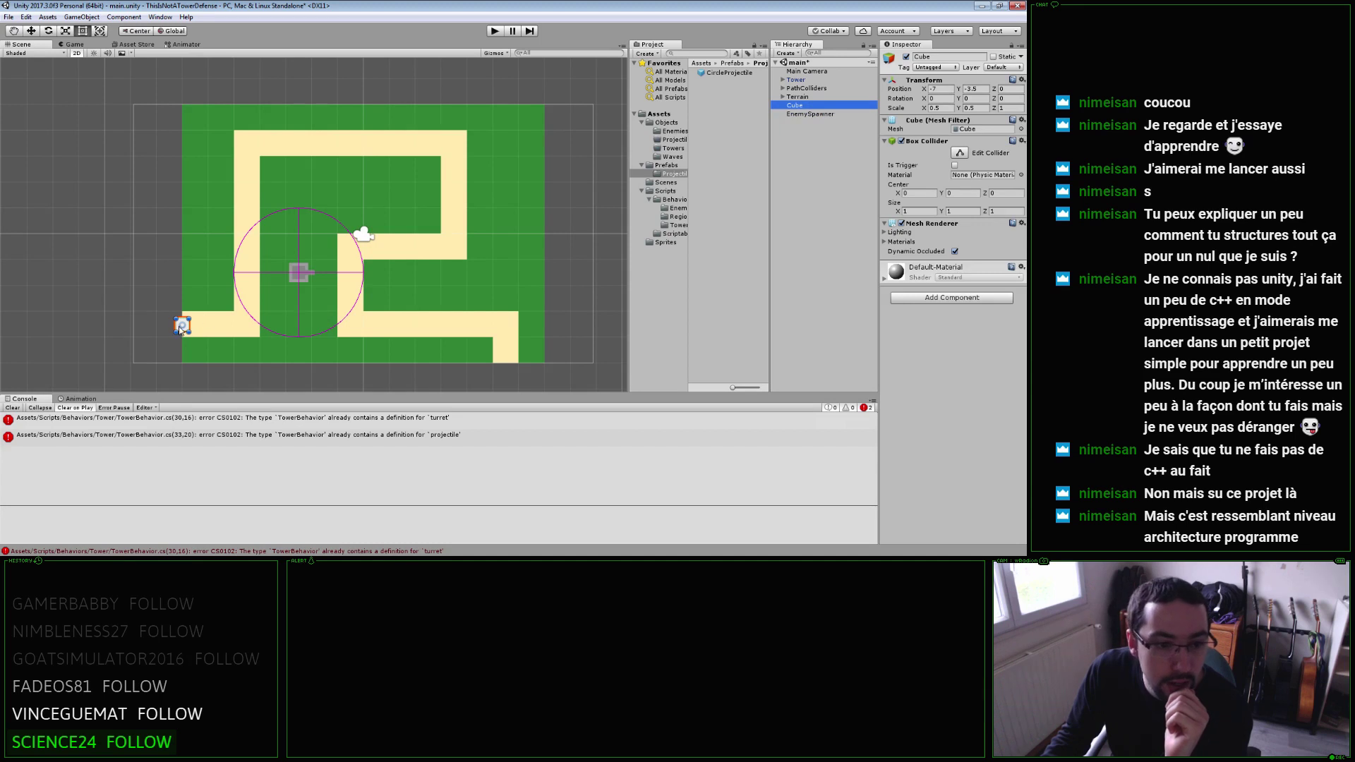
left_click_drag(182, 325, 597, 172)
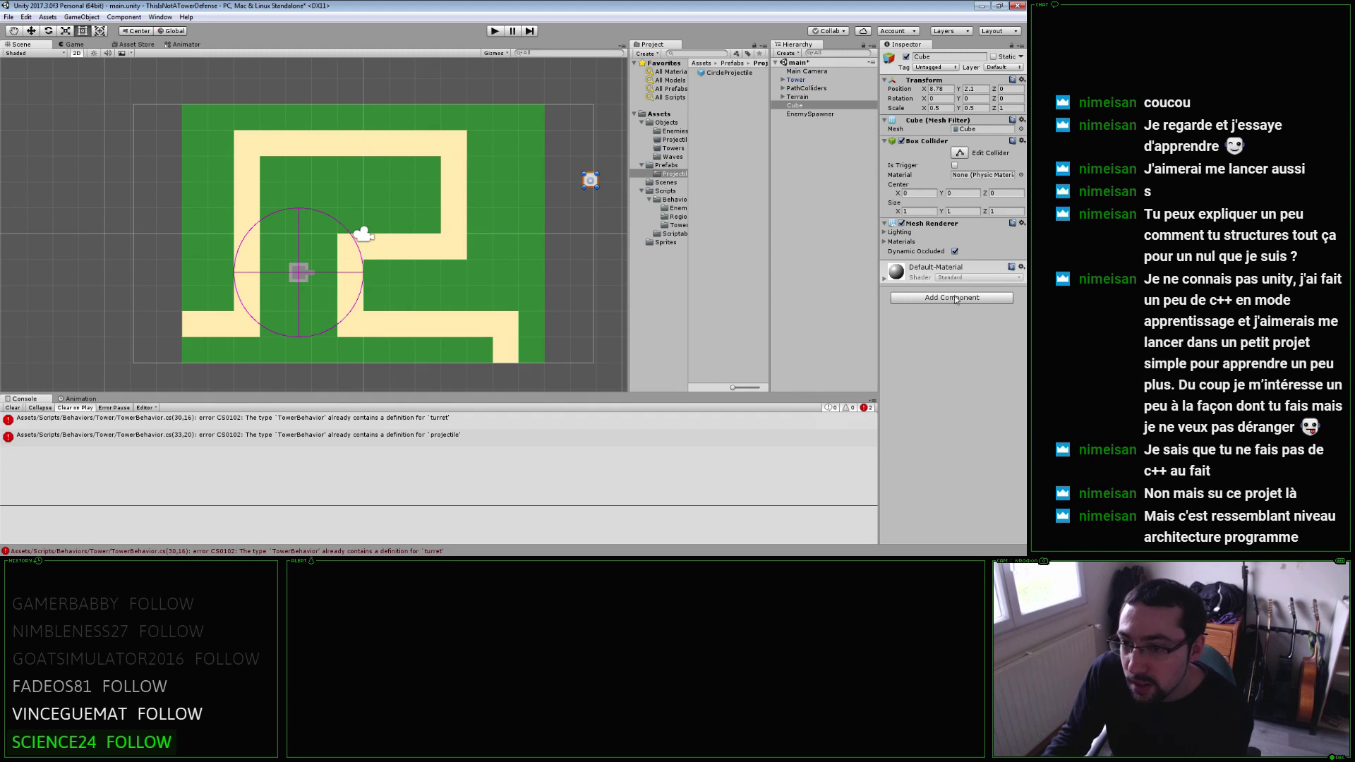
Browse the Cube's component list and expand then collapse the Mesh Renderer's Lighting and Materials sections.
left_click(927, 300)
left_click(910, 513)
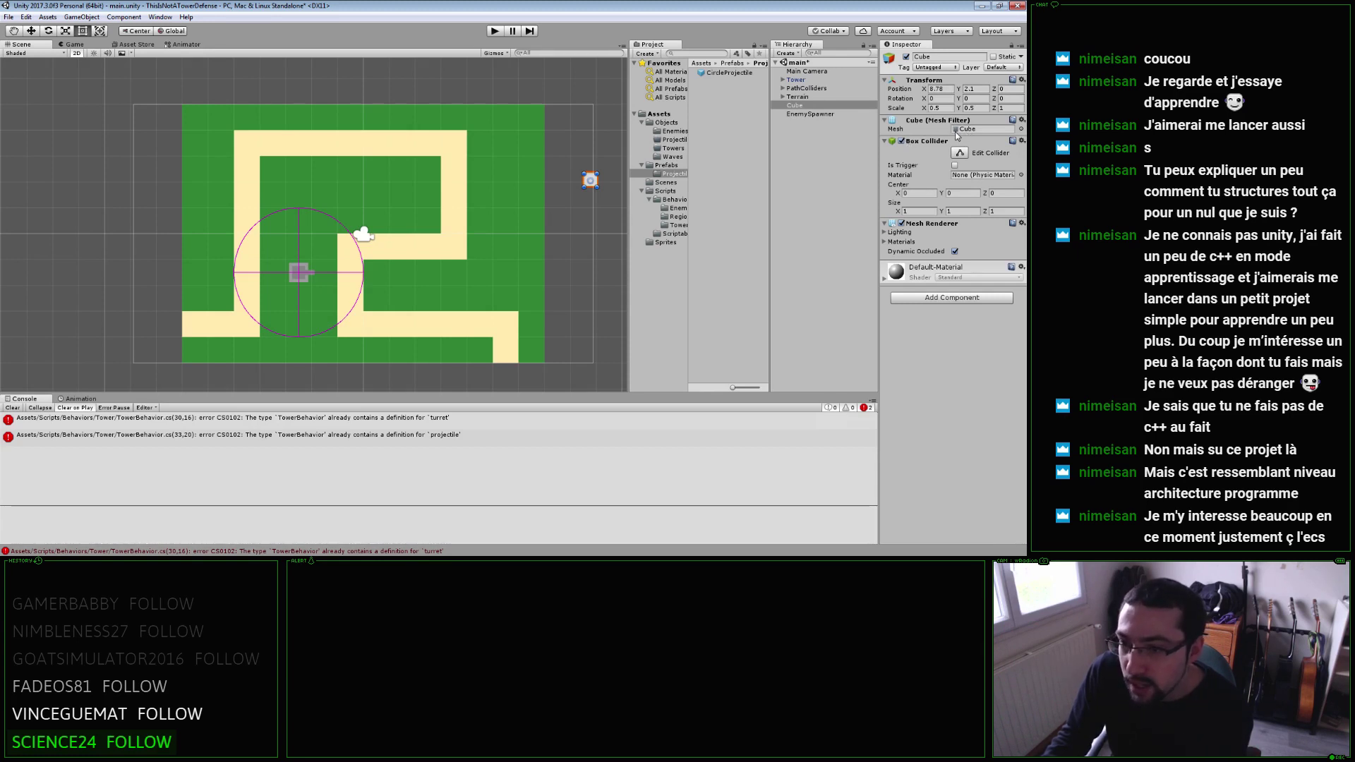
left_click(884, 242)
left_click(886, 233)
left_click(886, 233)
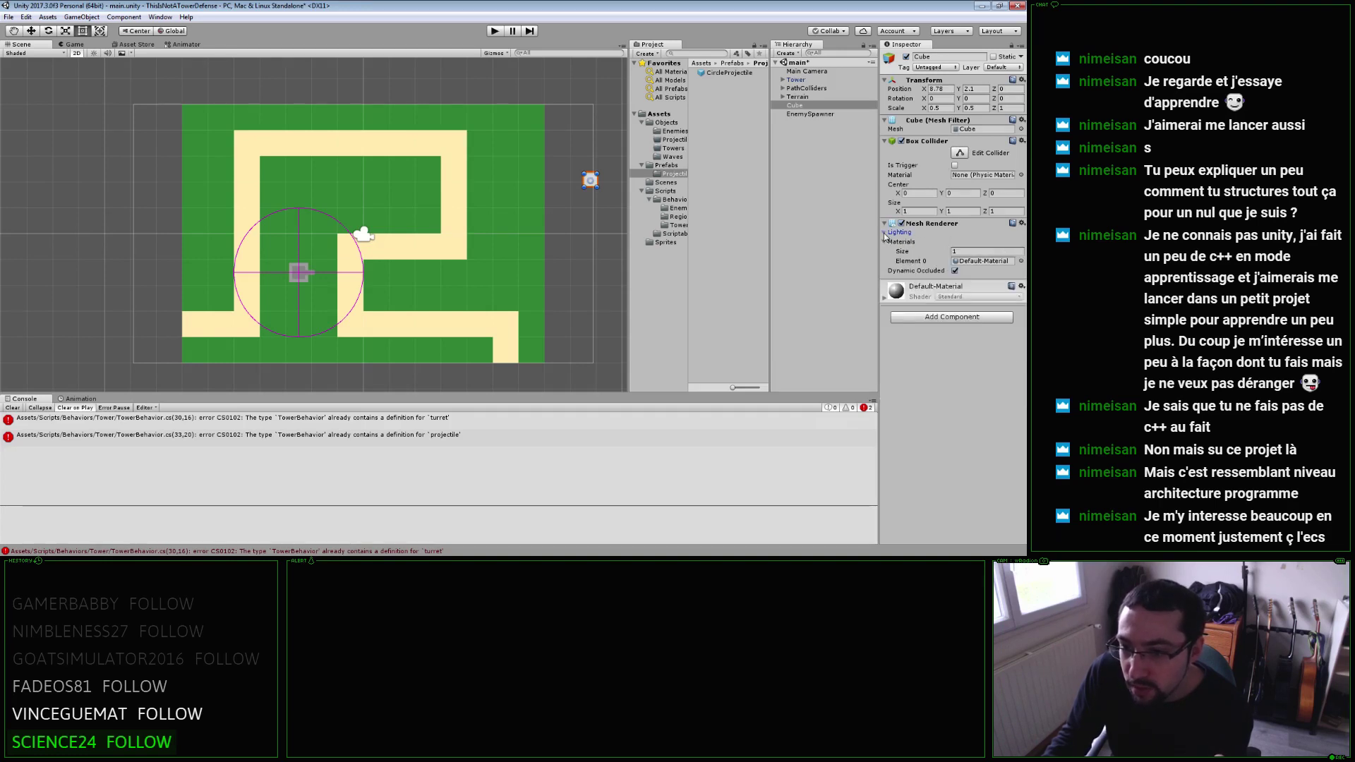
left_click(885, 242)
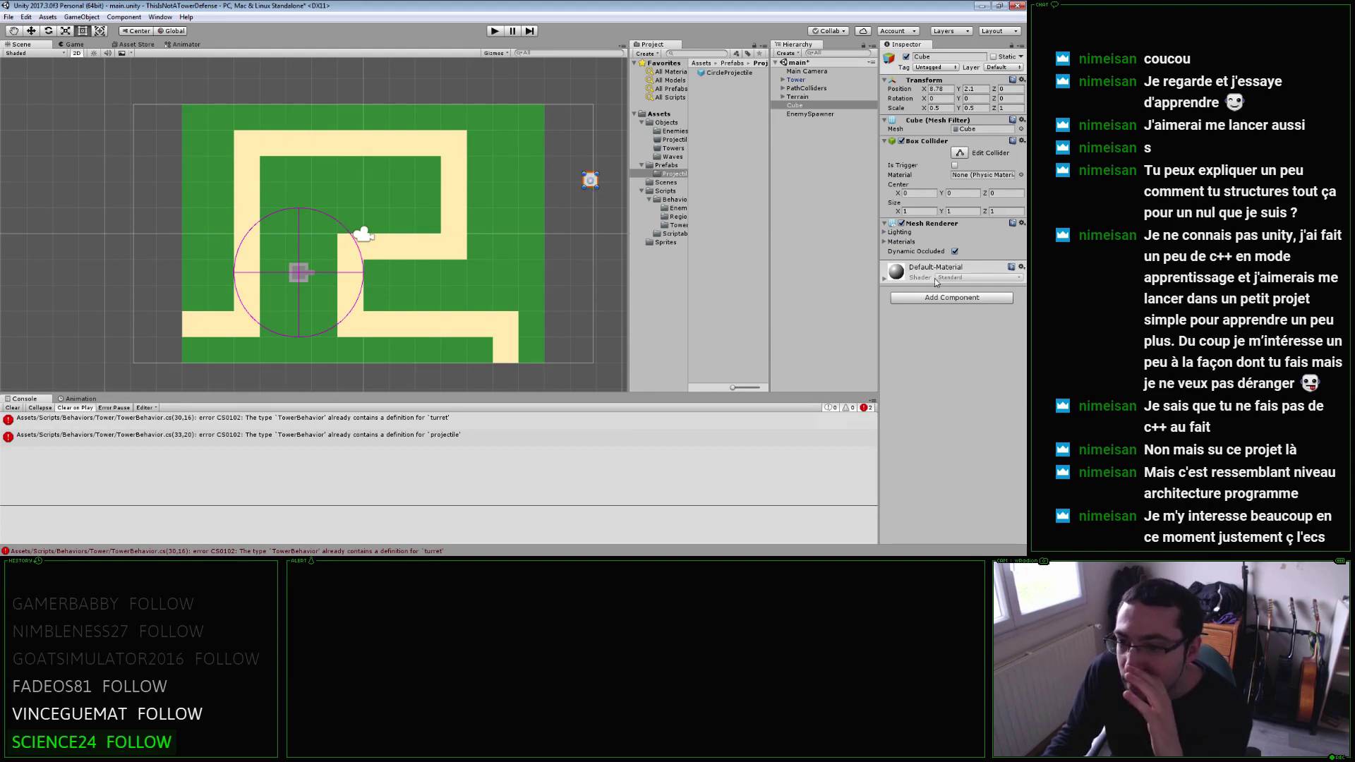
Start a new script component from Add Component, then cancel without adding it.
left_click(923, 297)
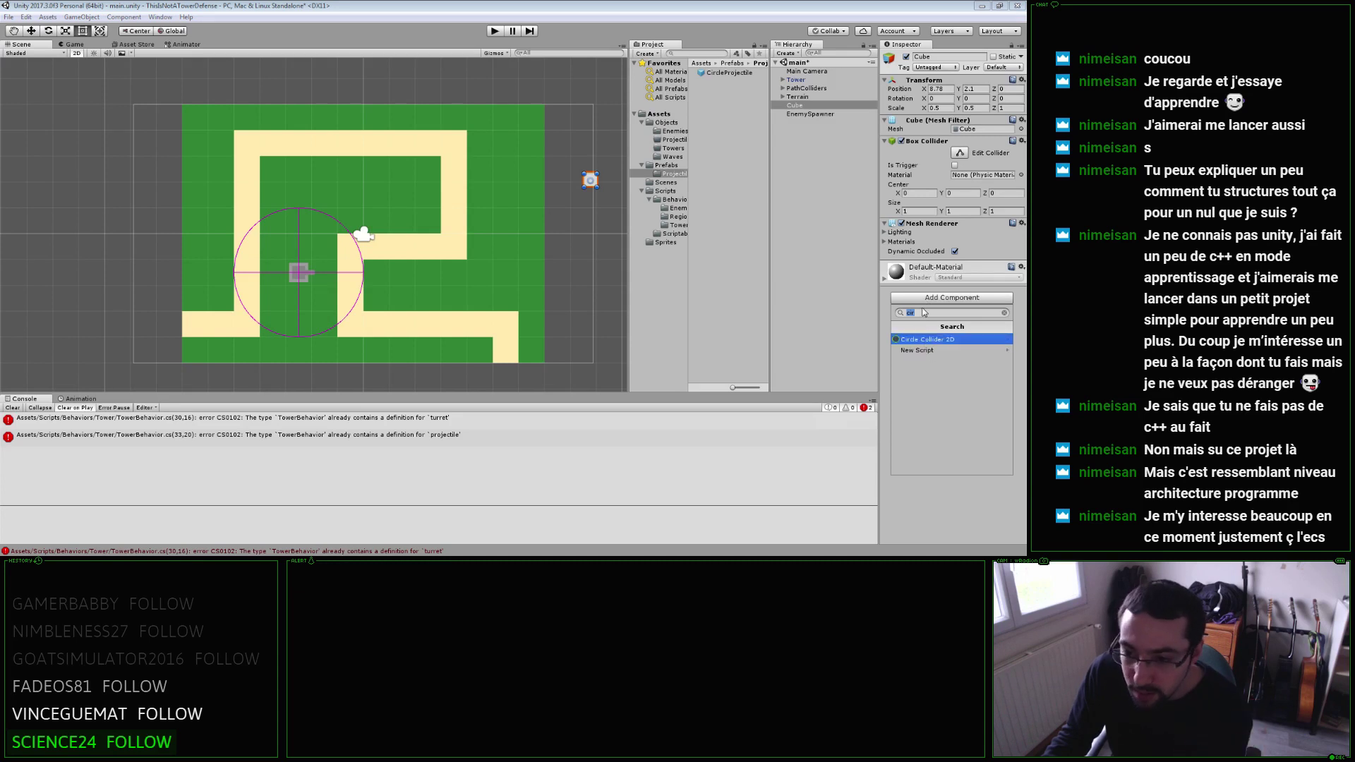
left_click(1004, 314)
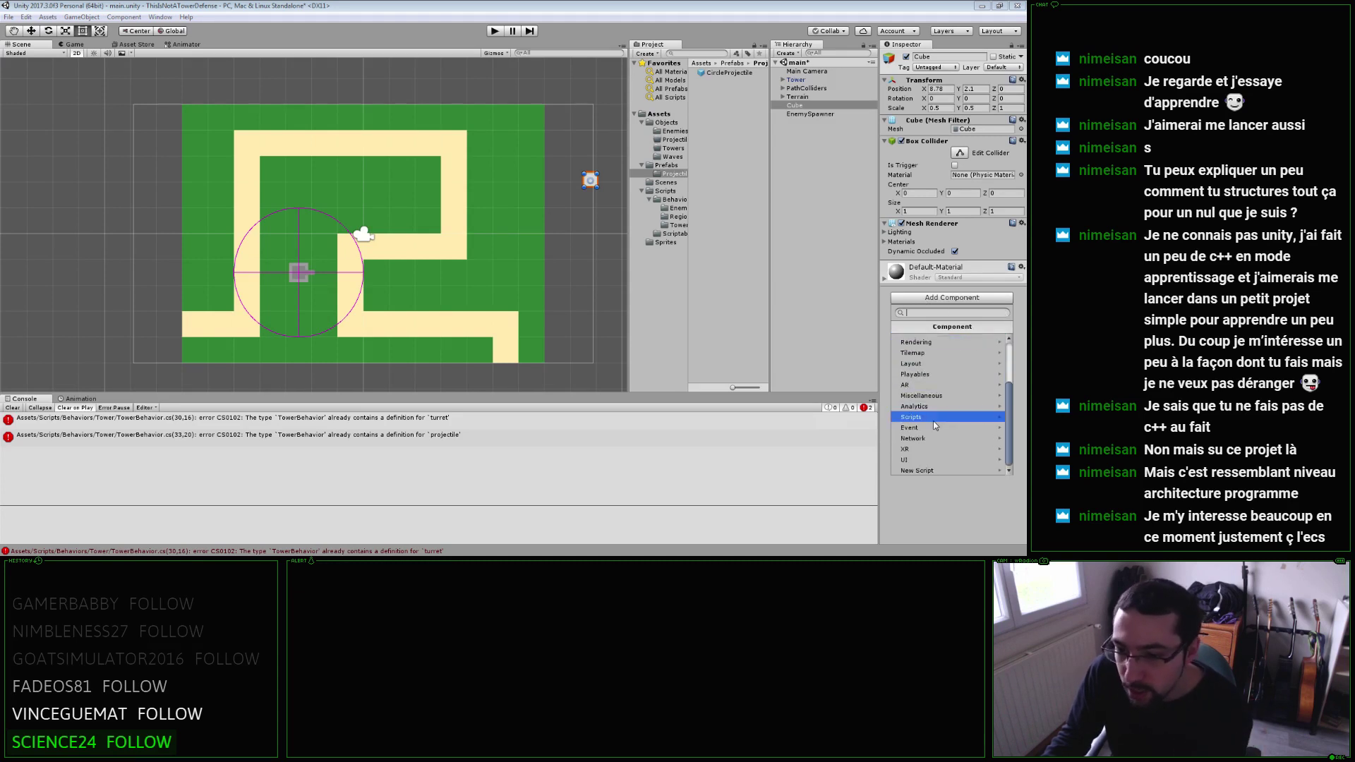
left_click(941, 470)
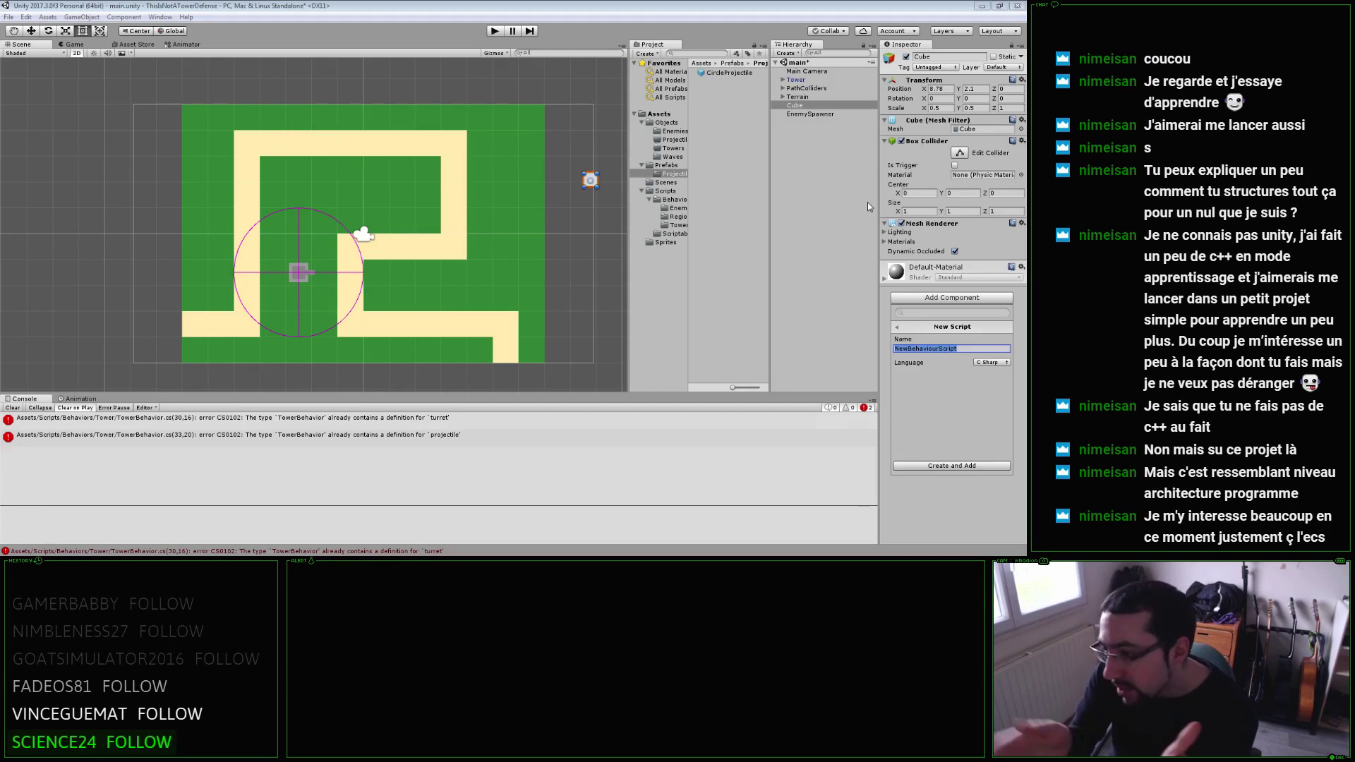
left_click(935, 487)
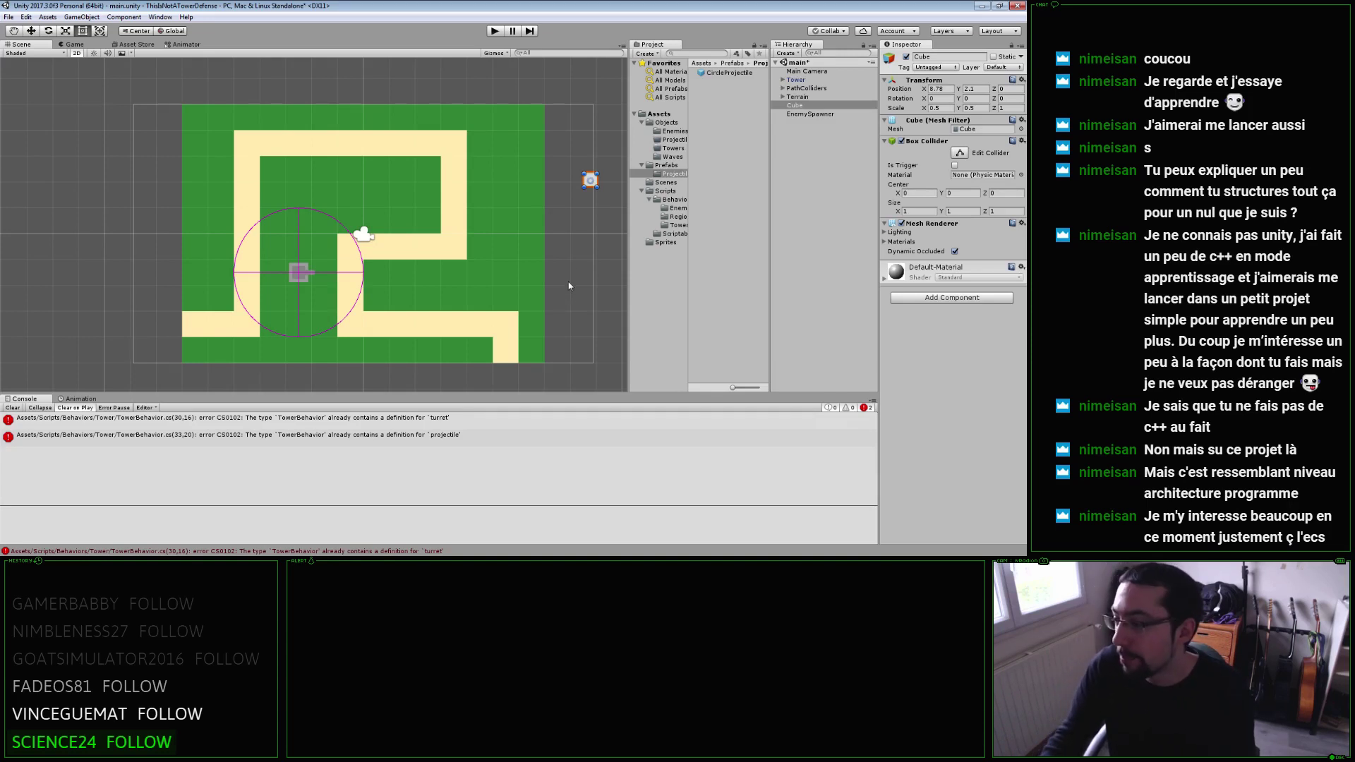
Undo the Cube's creation to remove the test Cube from the scene.
left_click(604, 187)
key("ctrl+z")
key("ctrl+z")
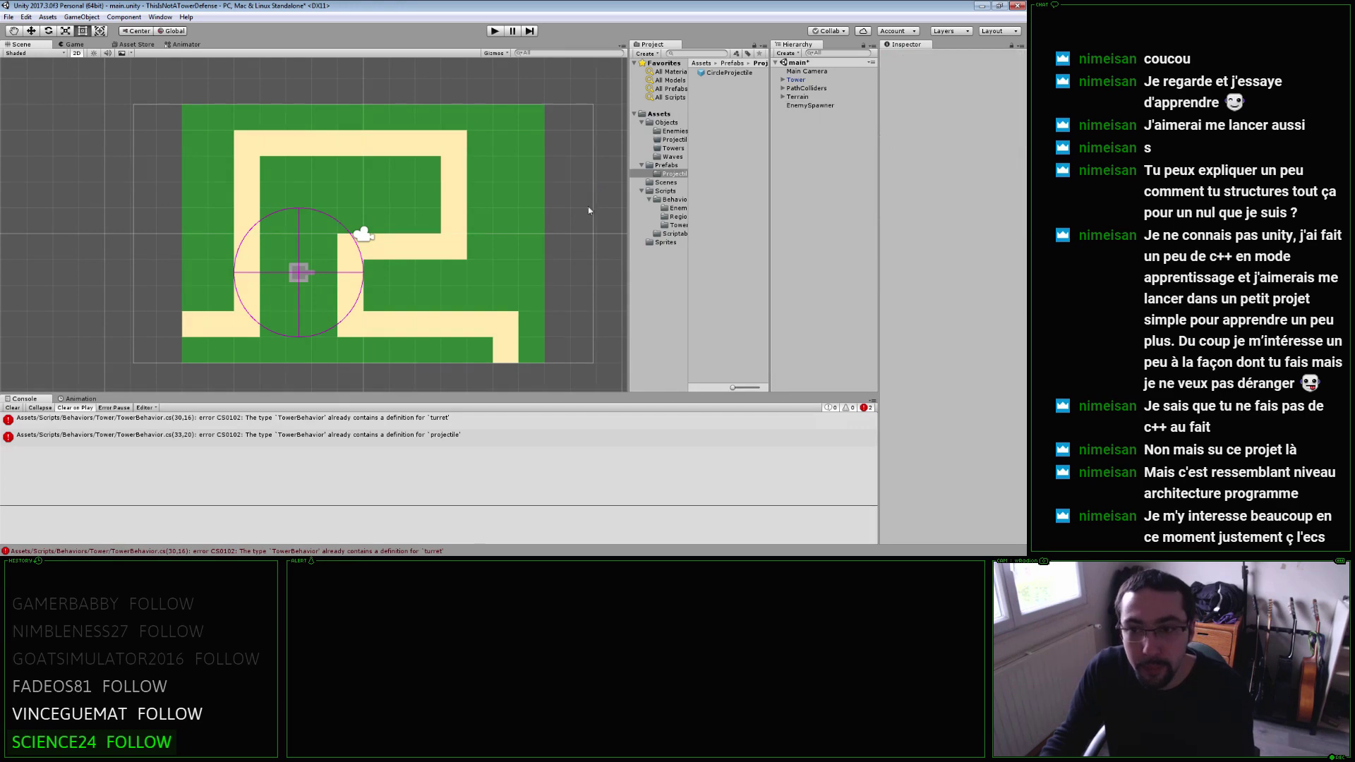
key("ctrl+z")
Review TowerBehavior's empty Init method and the Enemy ScriptableObject class in MonoDevelop, then return to Unity.
key("alt+Tab")
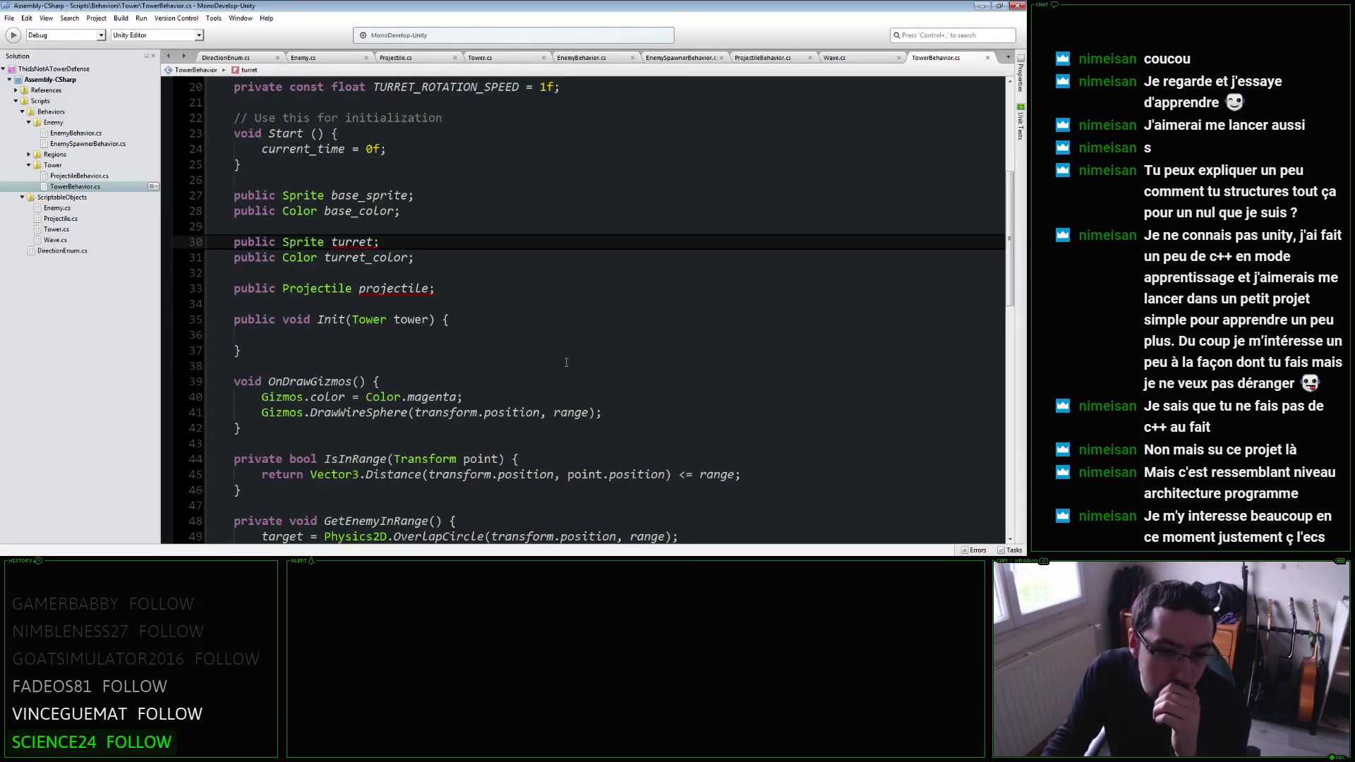
left_click(531, 334)
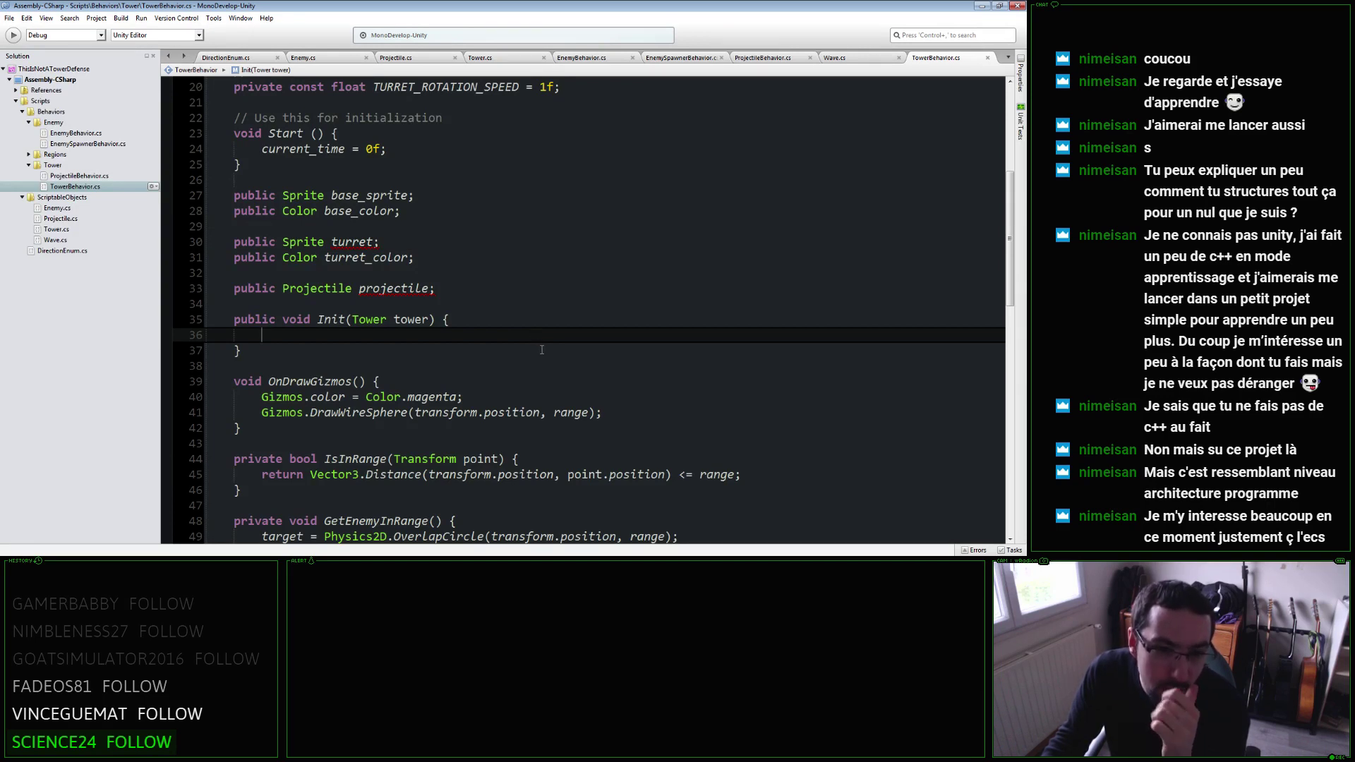
left_click(330, 58)
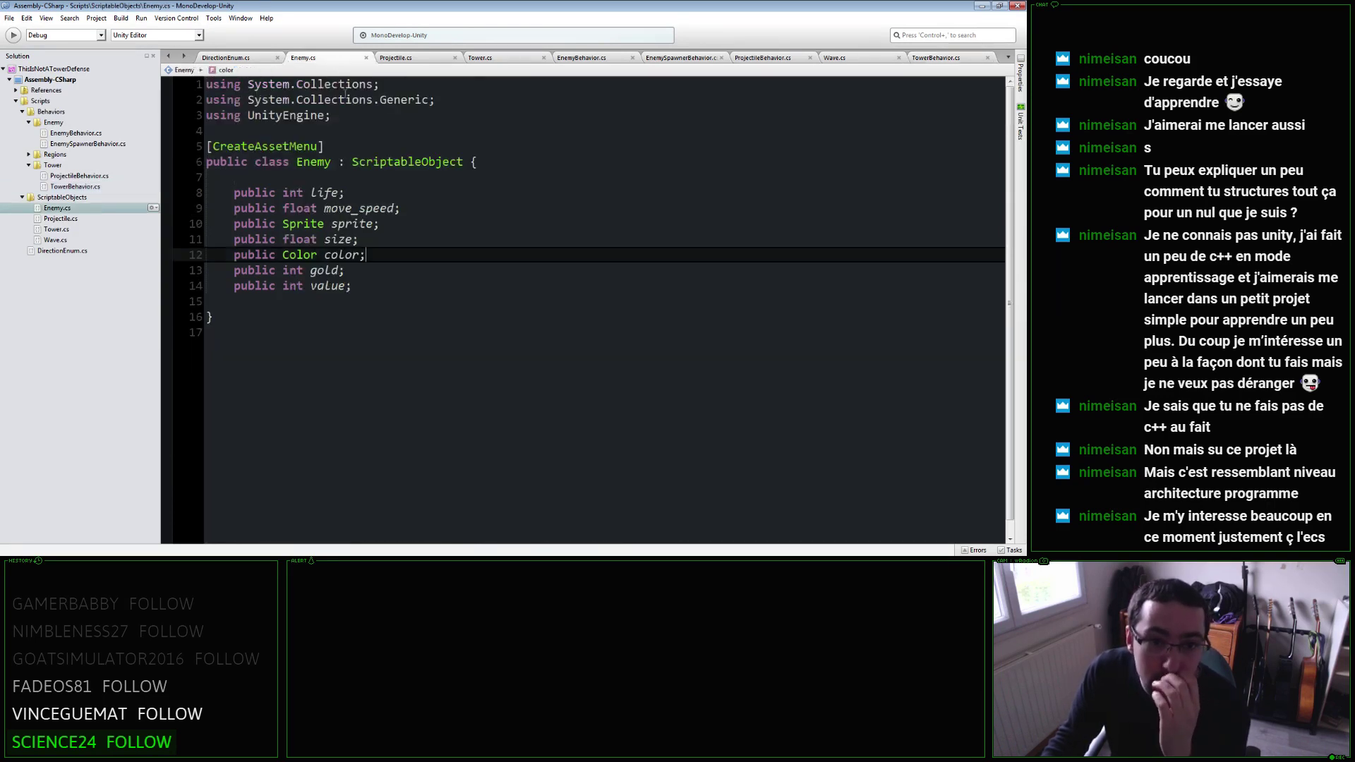
left_click(381, 158)
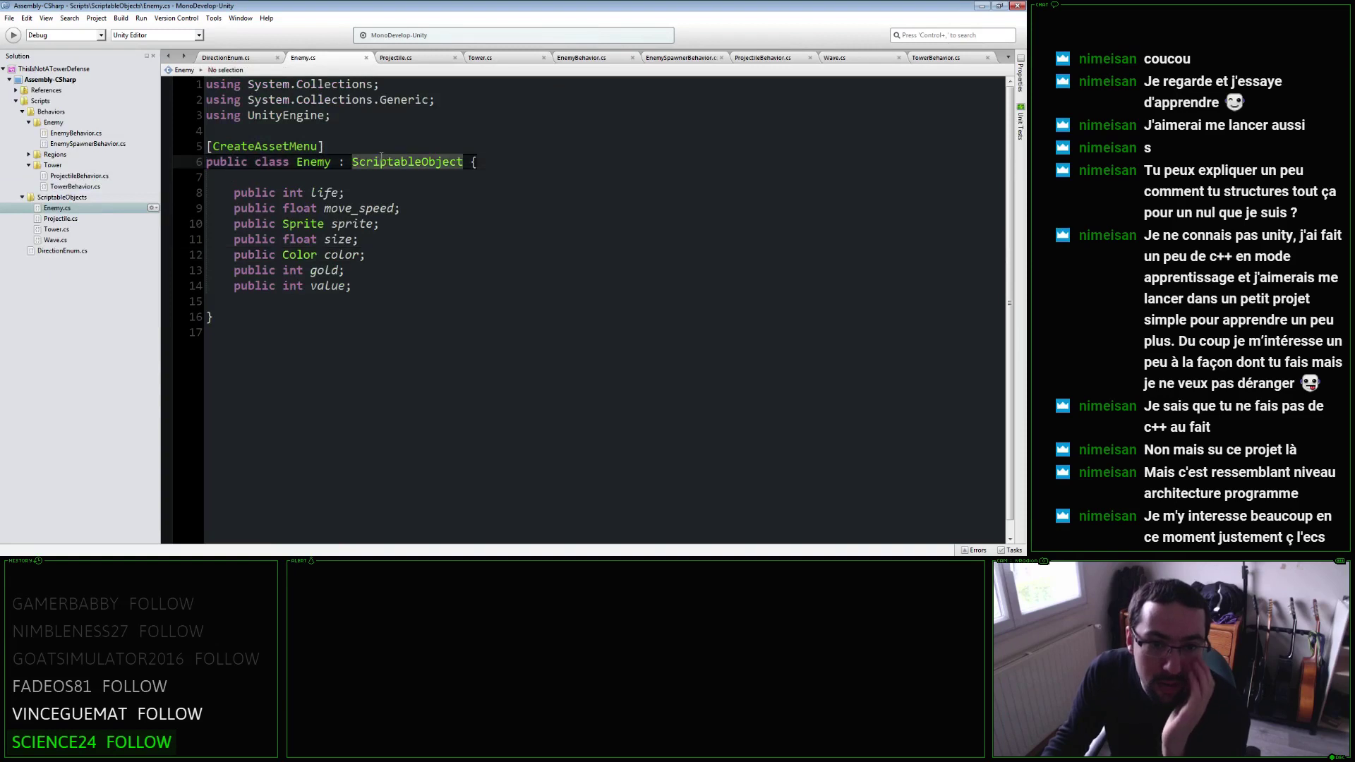
left_click(476, 313)
key("alt+Tab")
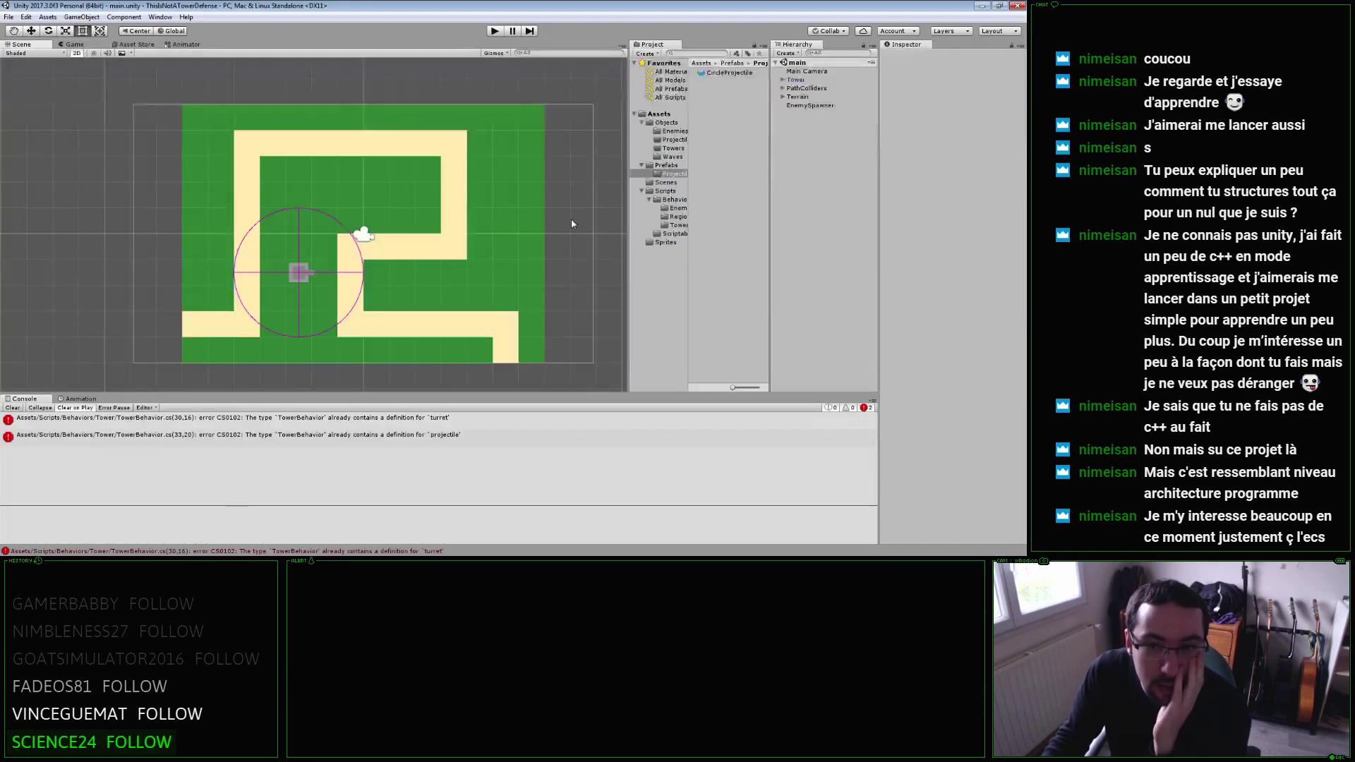
Inspect Enemy_Wave1 in the Enemies folder and create a new Enemy asset there.
left_click(672, 132)
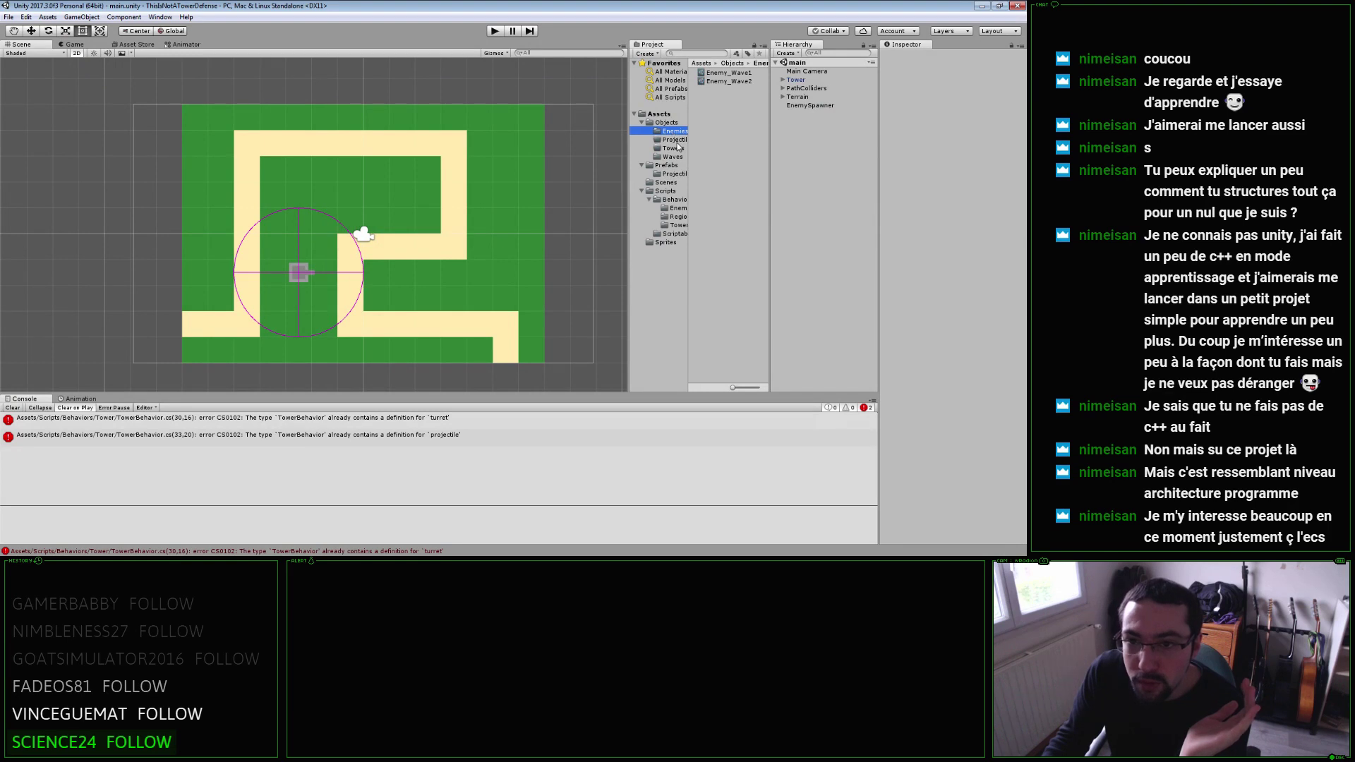
left_click(732, 73)
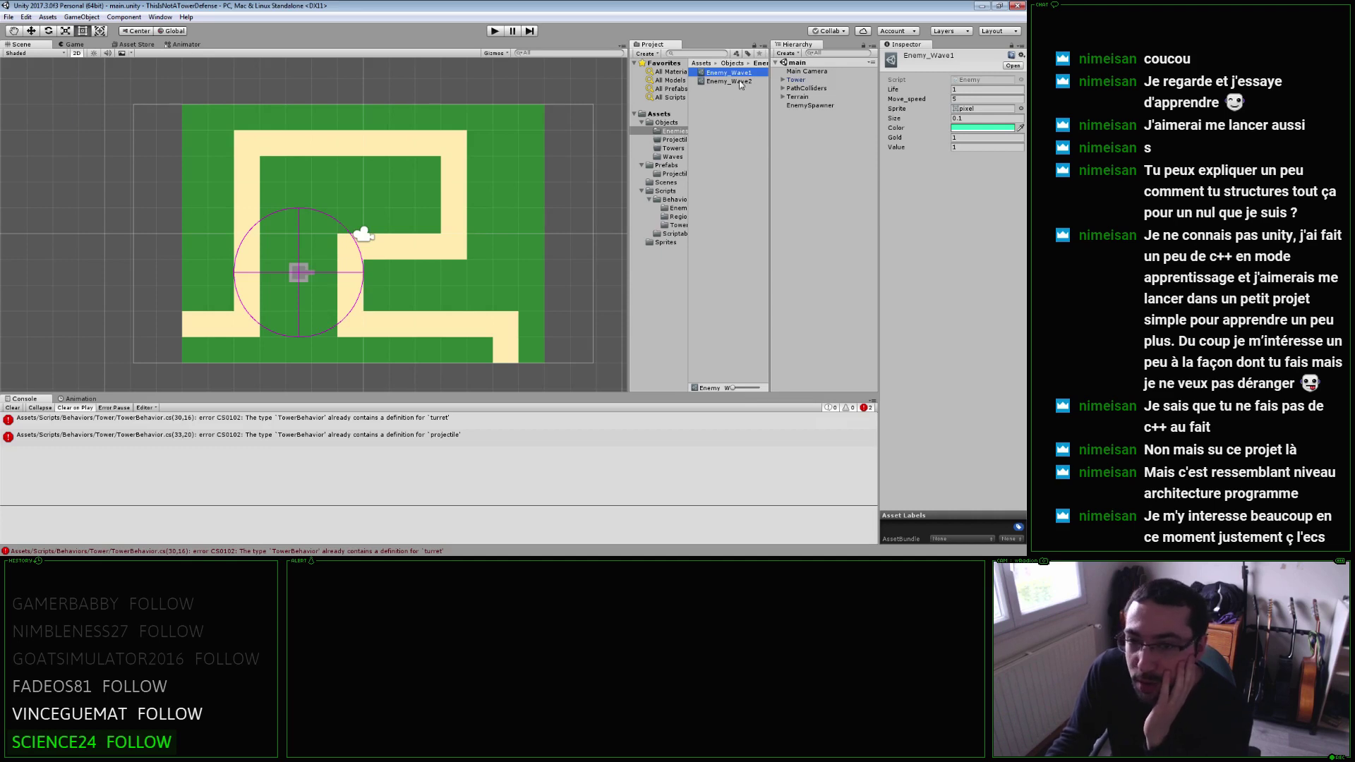
right_click(732, 98)
mouse_move(757, 105)
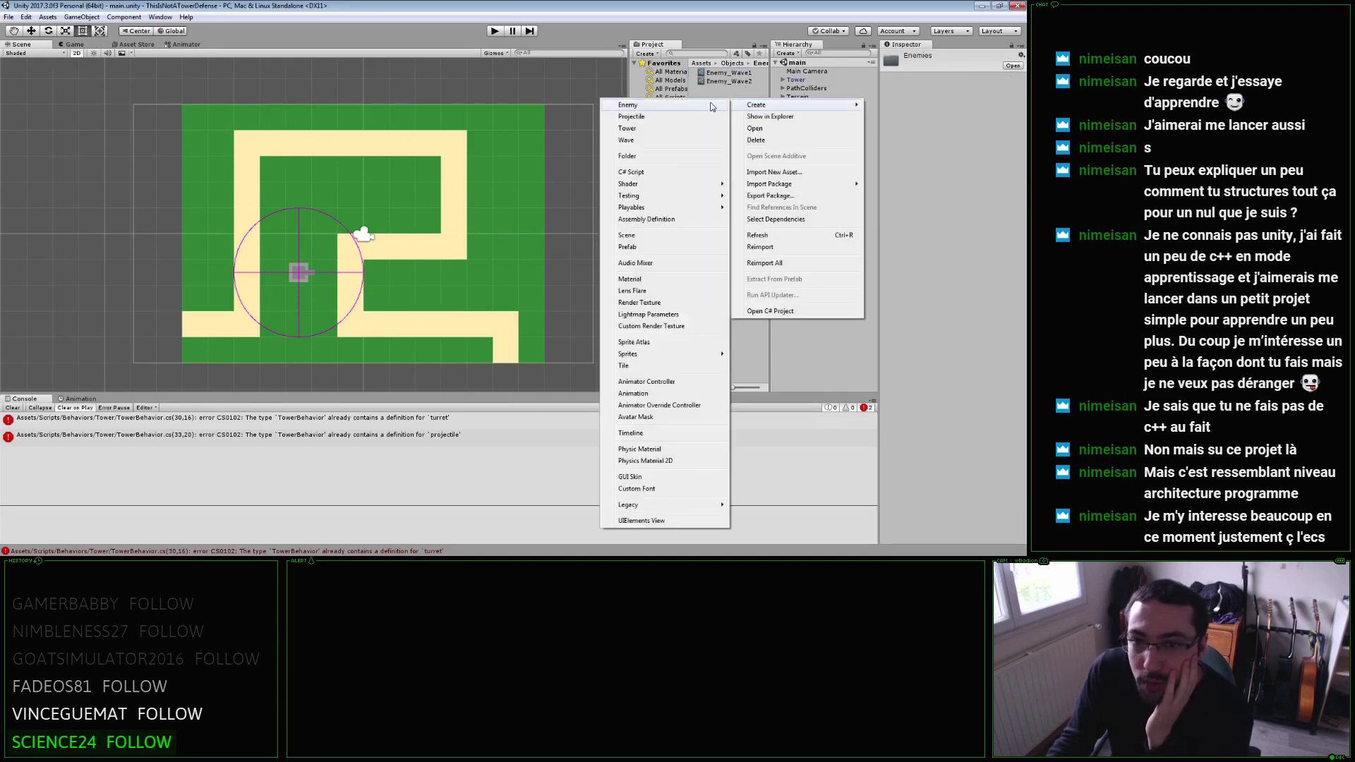
left_click(649, 106)
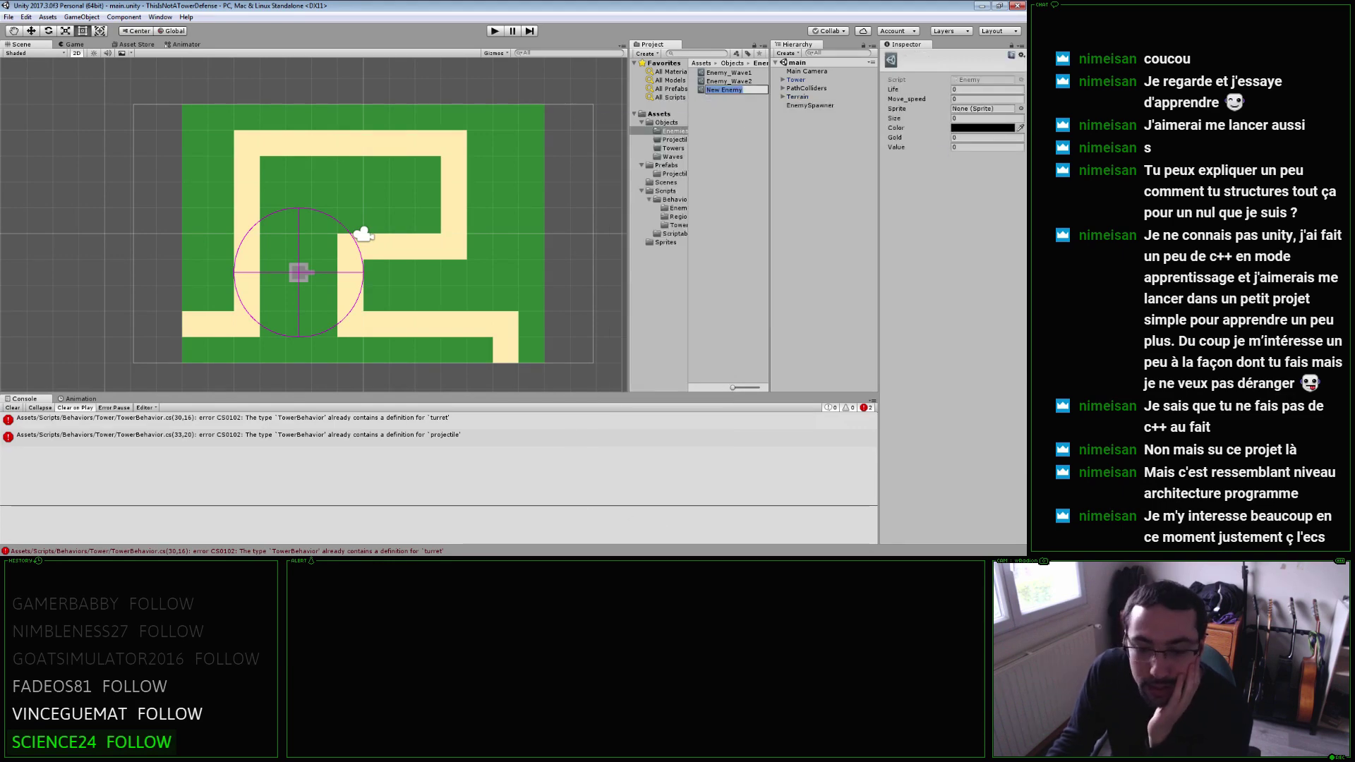
View the Enemy script in the code editor and come back to Unity.
double_click(984, 79)
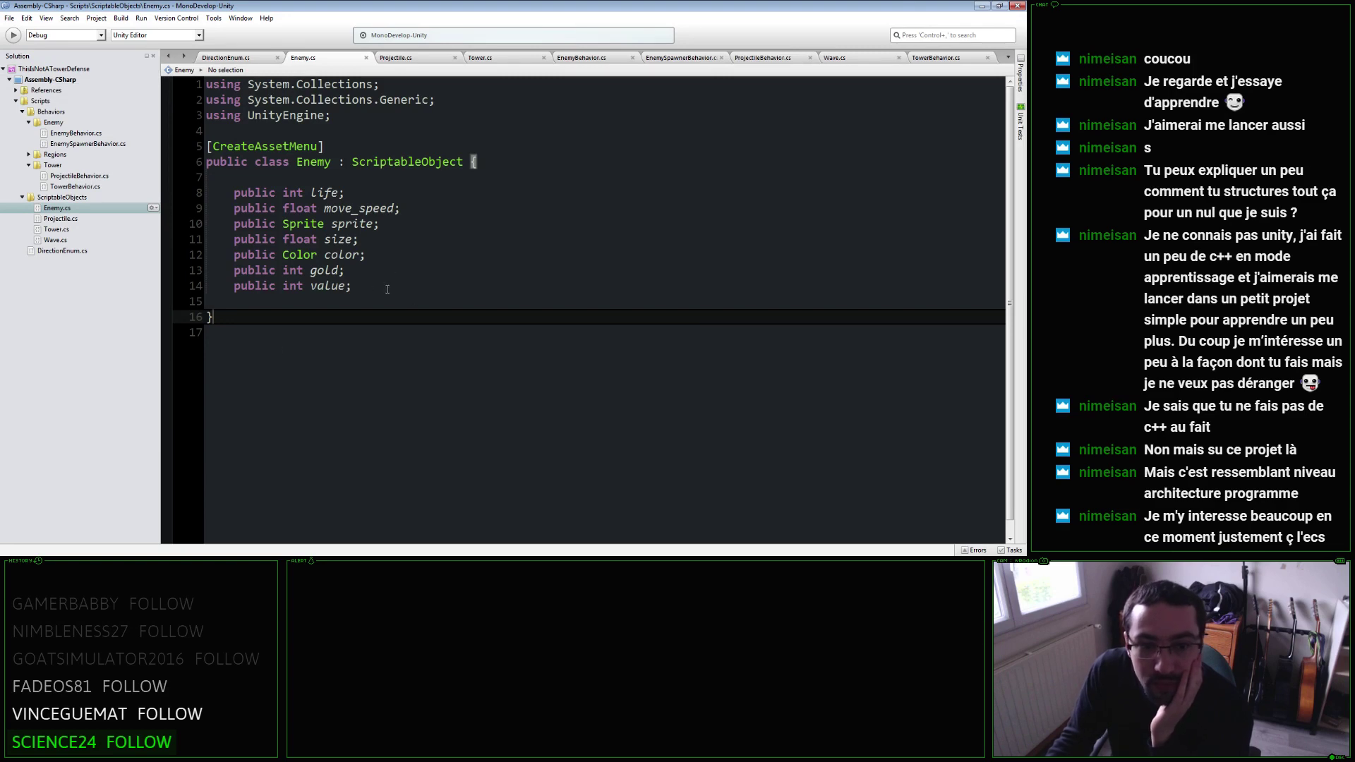
left_click(366, 333)
key("alt+Tab")
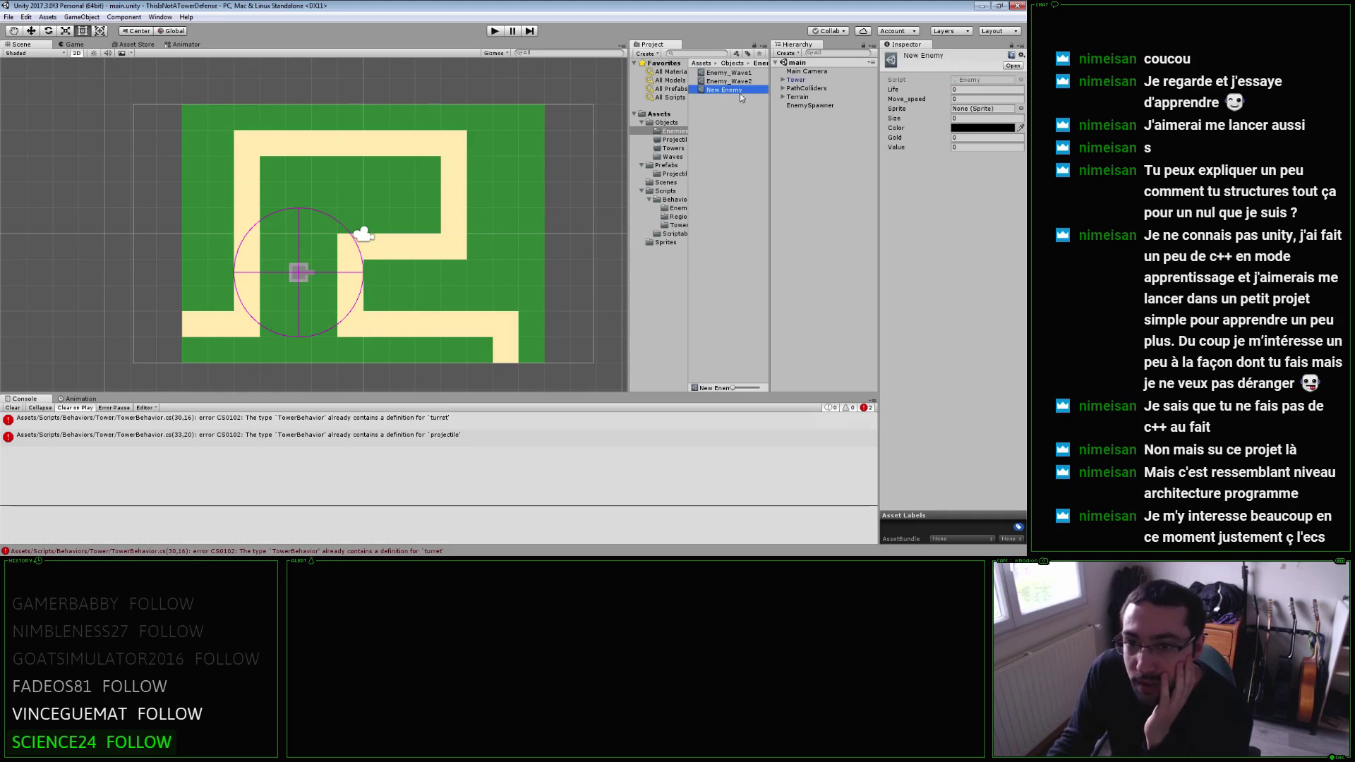
Check EnemySpawner's wave list and delete the stray New Enemy asset.
left_click(811, 105)
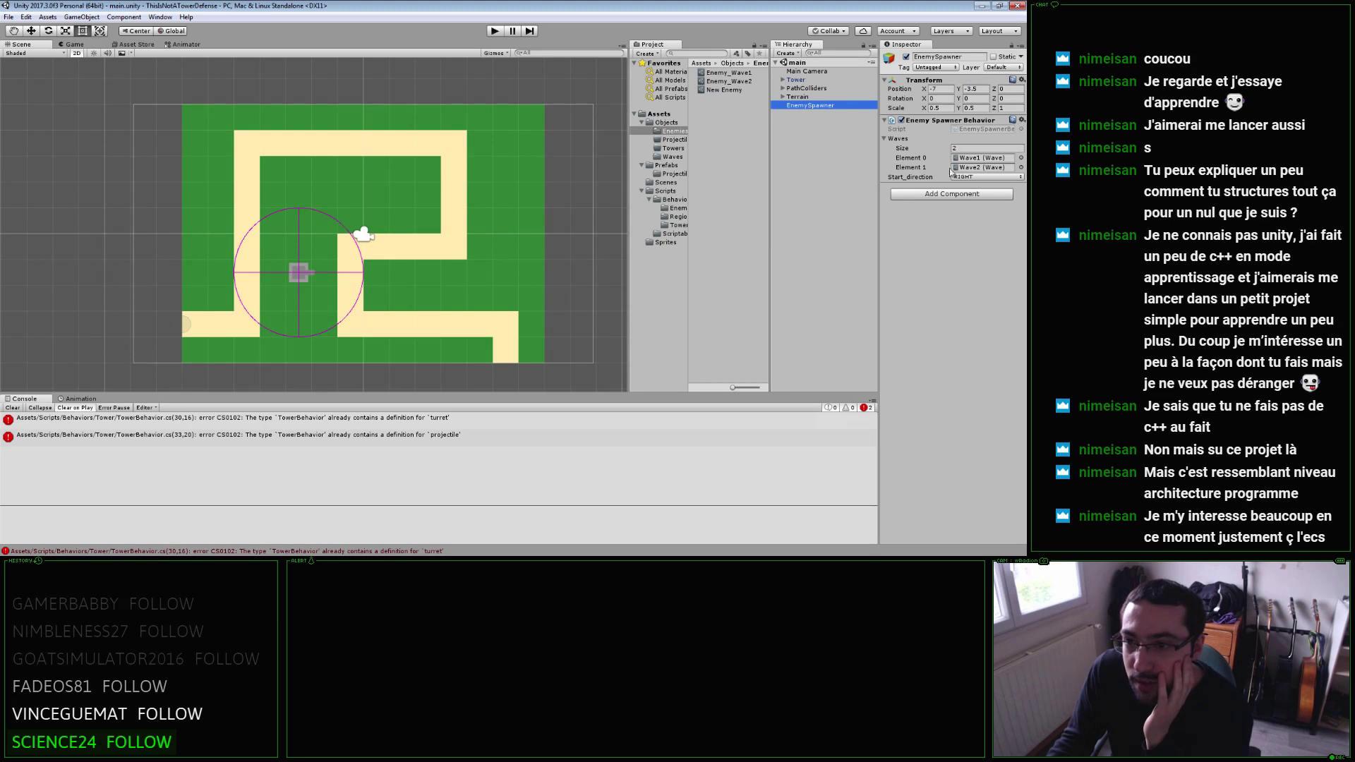
left_click(717, 91)
key("Delete")
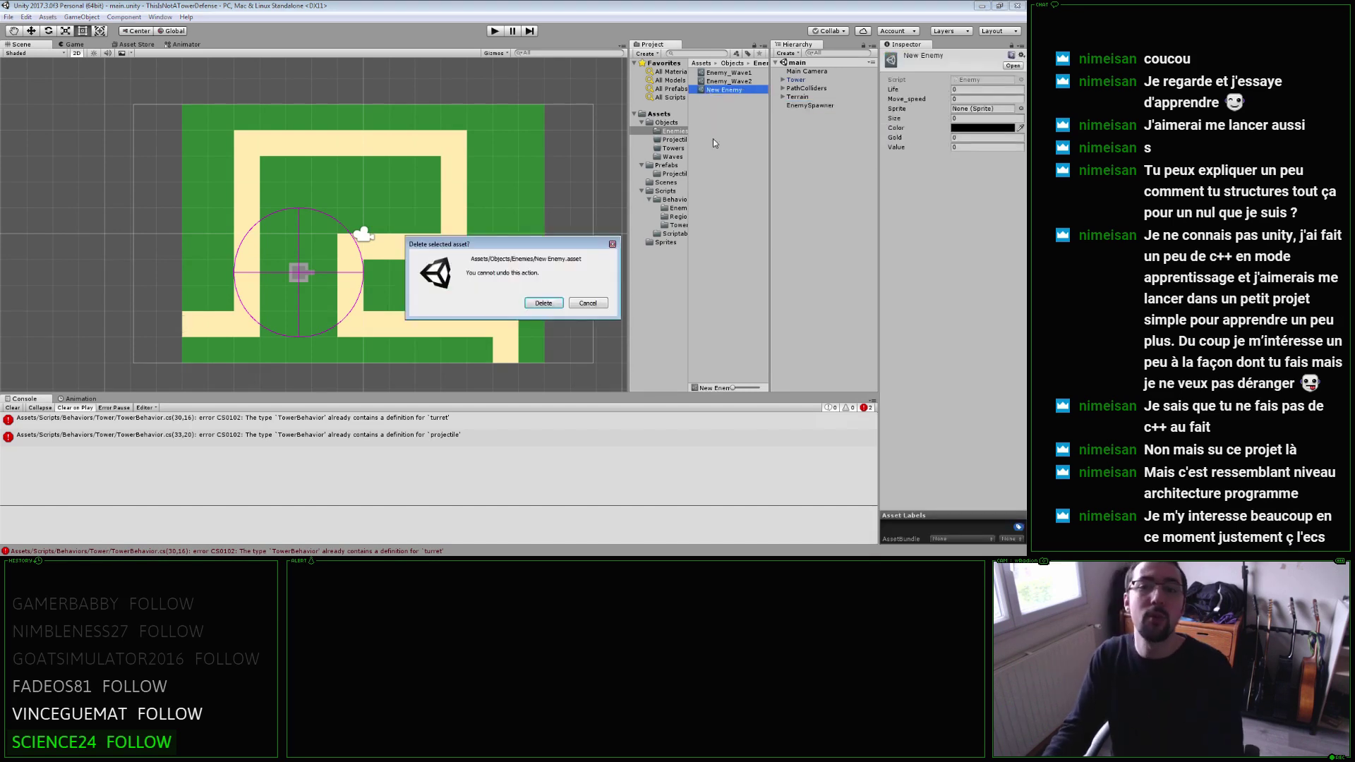
left_click(543, 303)
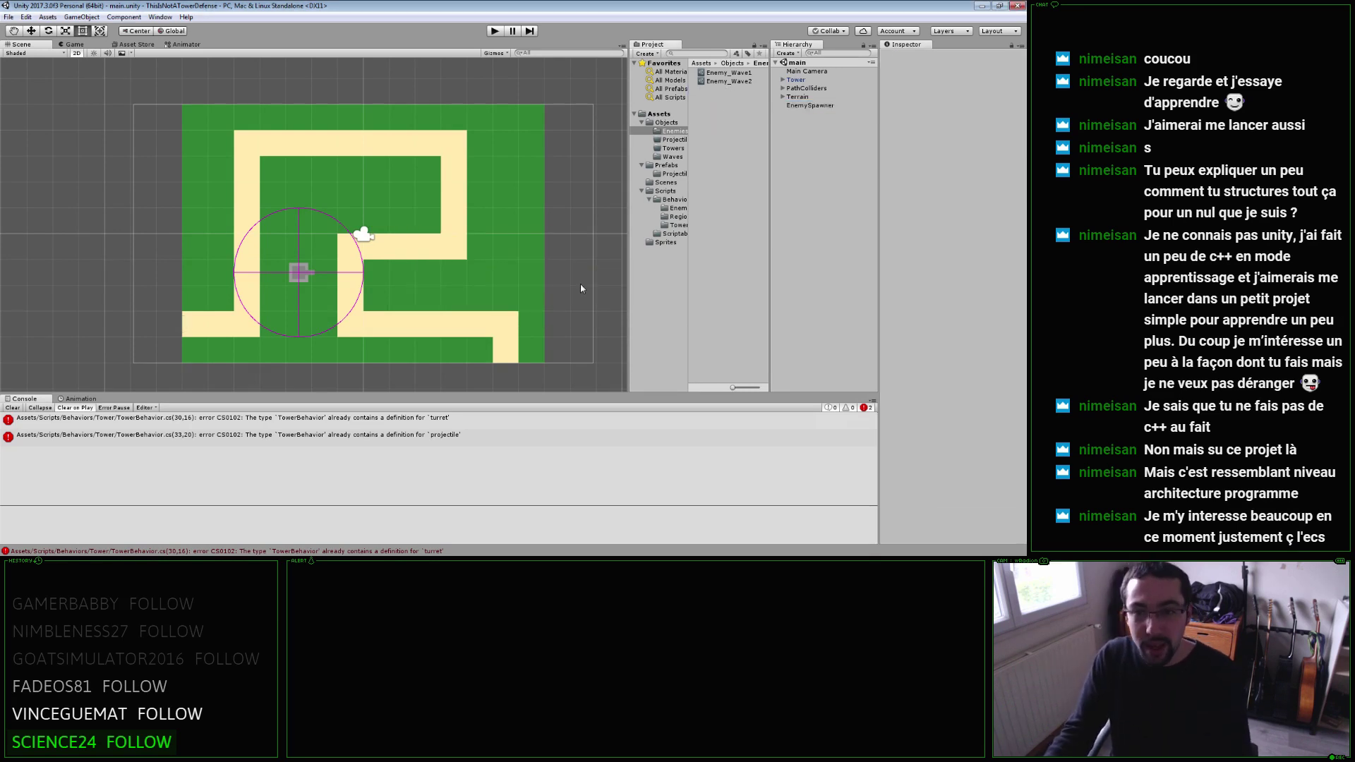
Open the Waves folder and show Wave1's settings and its enemy asset.
left_click(672, 156)
left_click(717, 72)
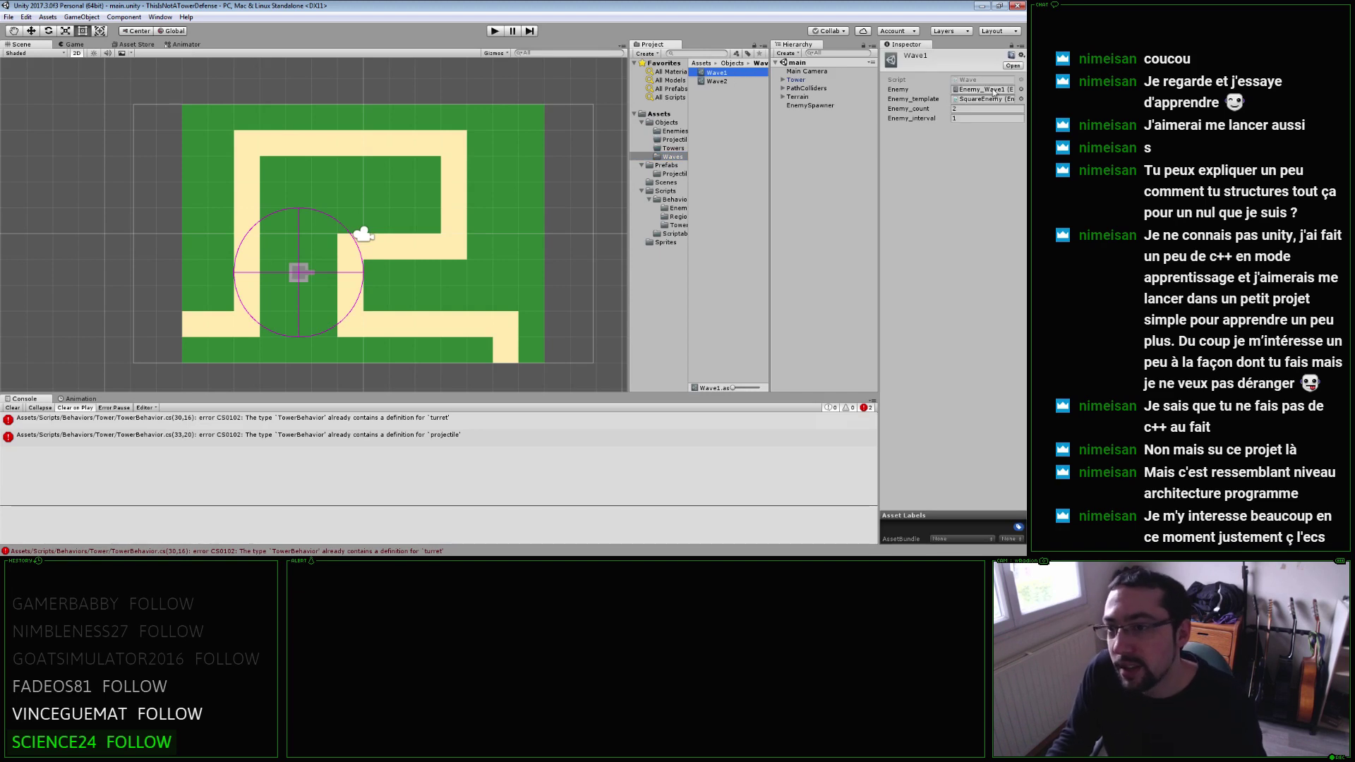
left_click(993, 90)
Select Enemy_Wave1 to view its life, speed, pixel sprite and green colour.
left_click(734, 73)
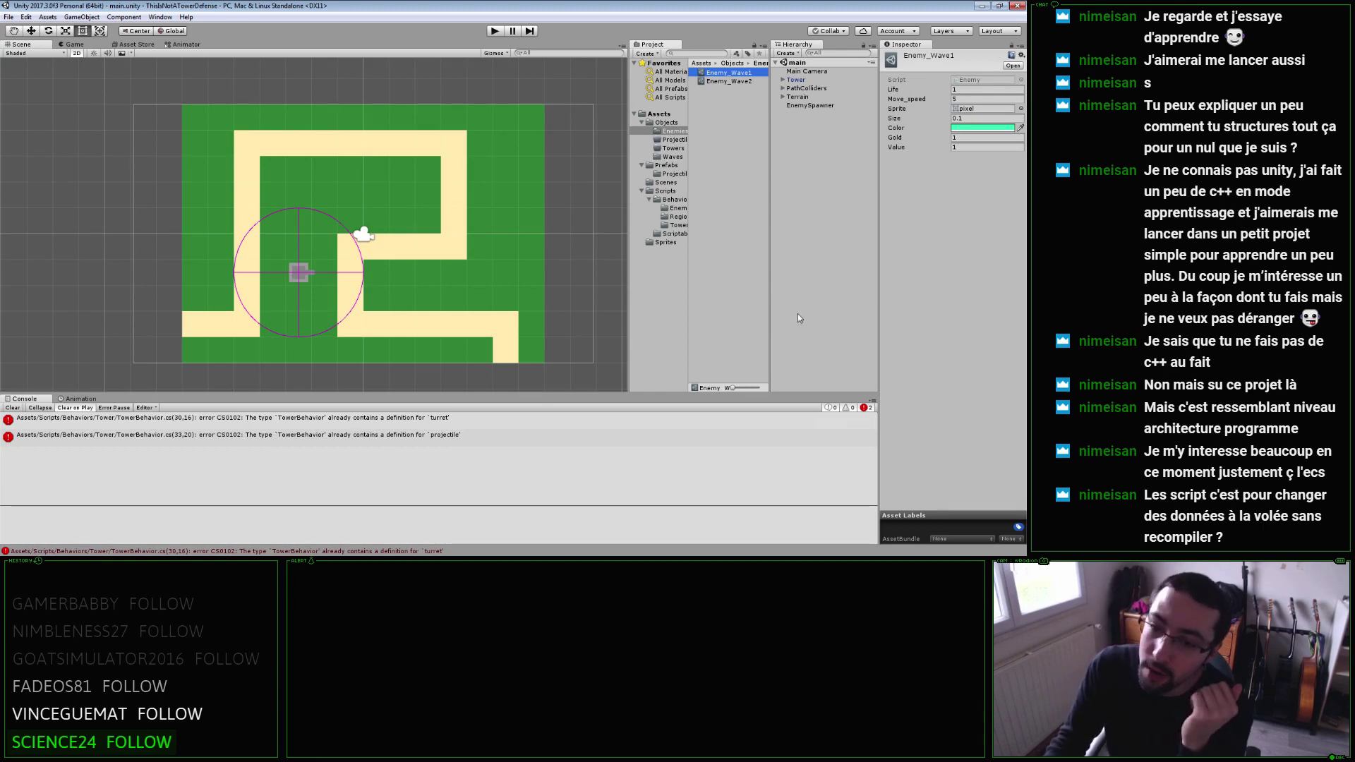
Widen the Project panel and create a trial New Tower asset in the Towers folder.
mouse_move(628, 260)
left_mouse_down()
mouse_move(576, 260)
mouse_move(687, 268)
left_mouse_up()
left_click(641, 280)
left_click(629, 148)
right_click(736, 111)
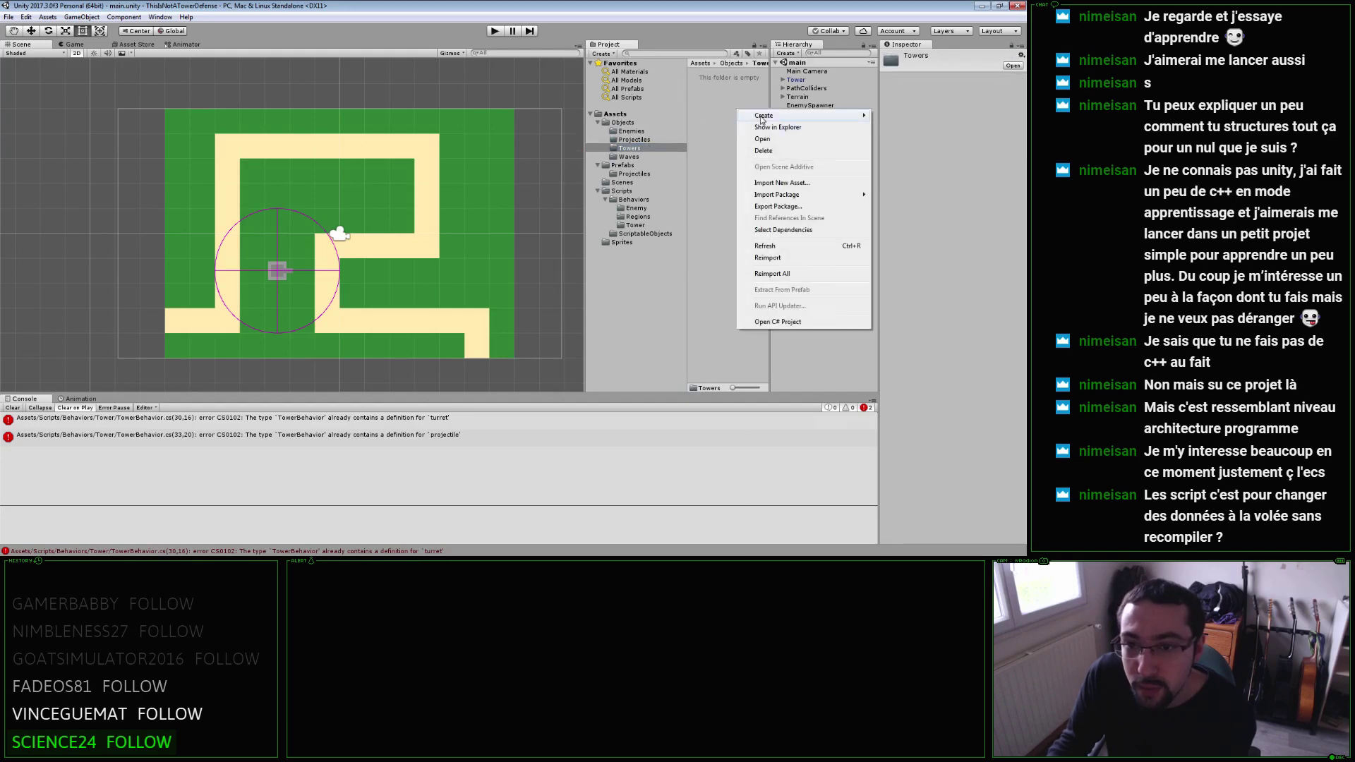
mouse_move(763, 115)
left_click(714, 141)
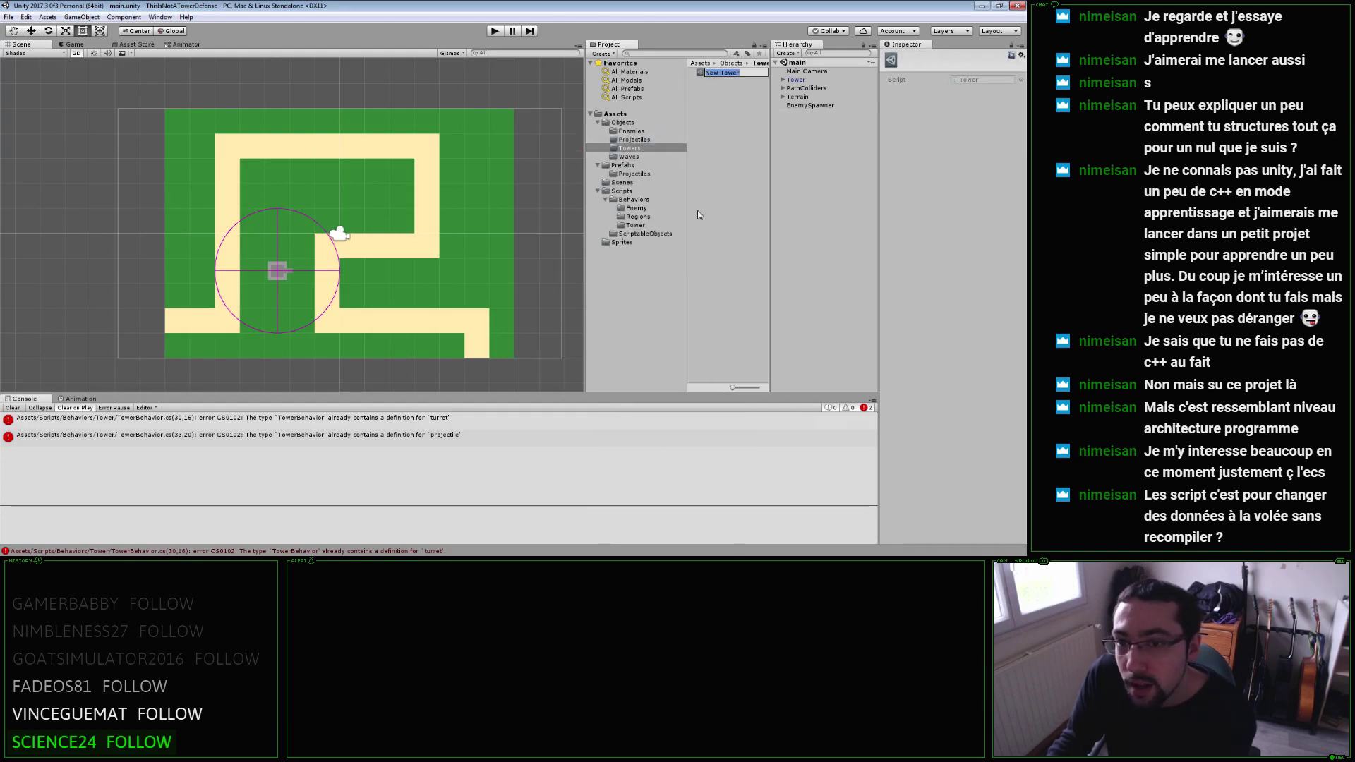
Delete the New Tower asset with confirmation, then open the Objects folder.
key("alt+Tab")
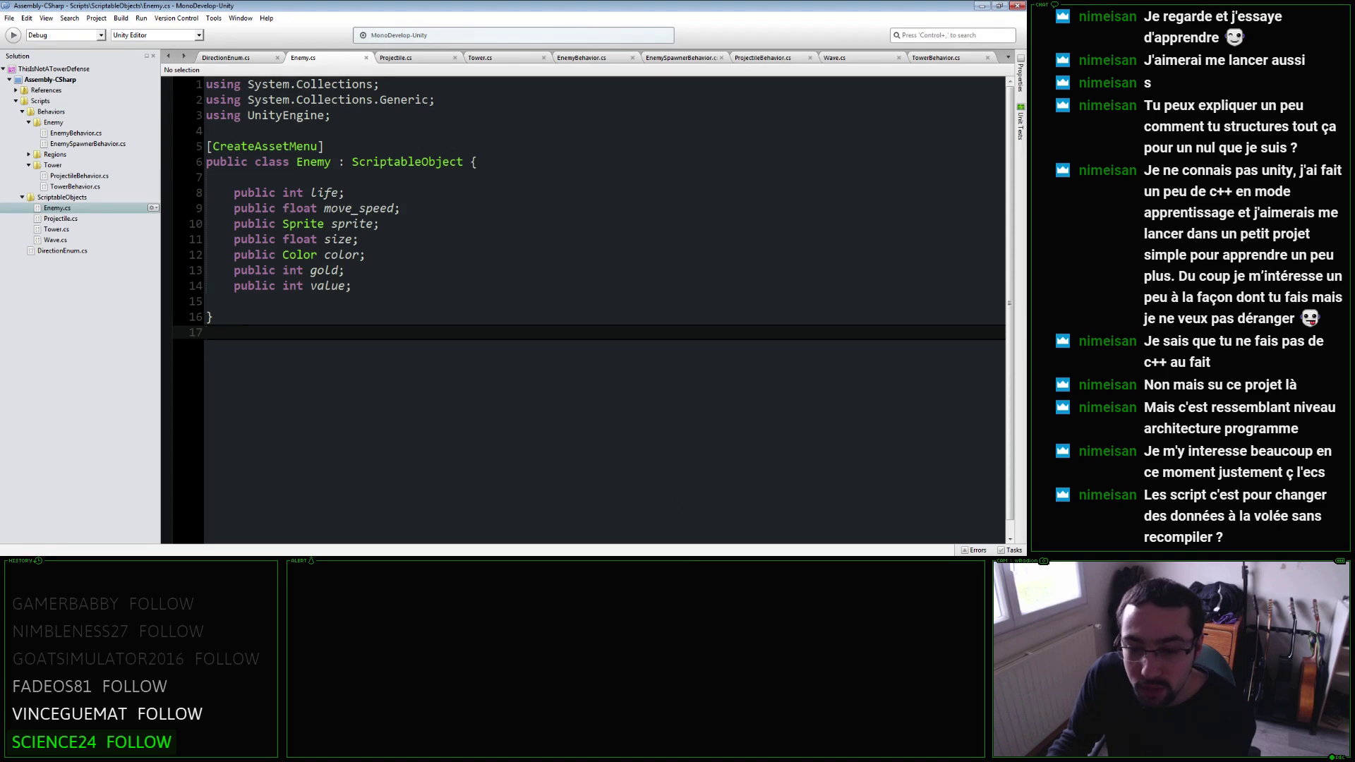
key("alt+Tab")
right_click(742, 77)
right_click(733, 72)
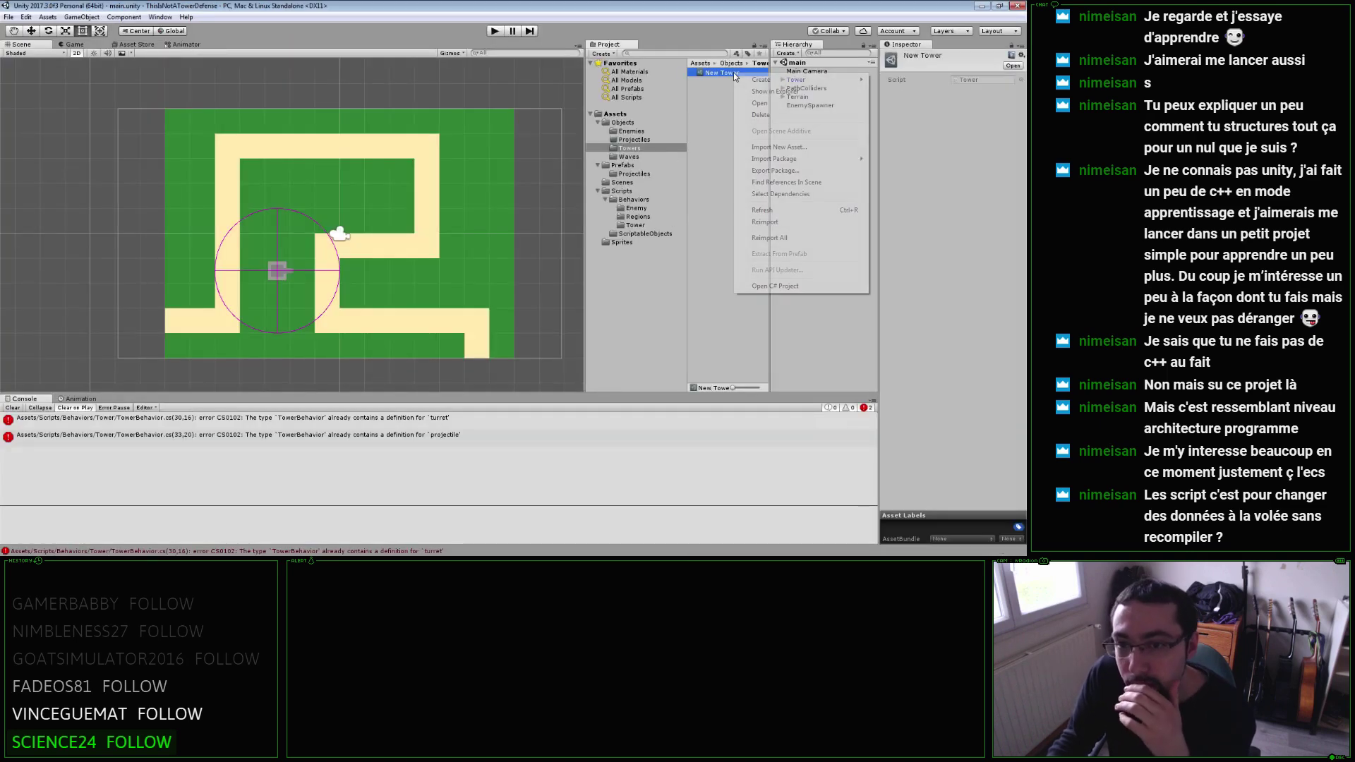
left_click(758, 115)
left_click(543, 304)
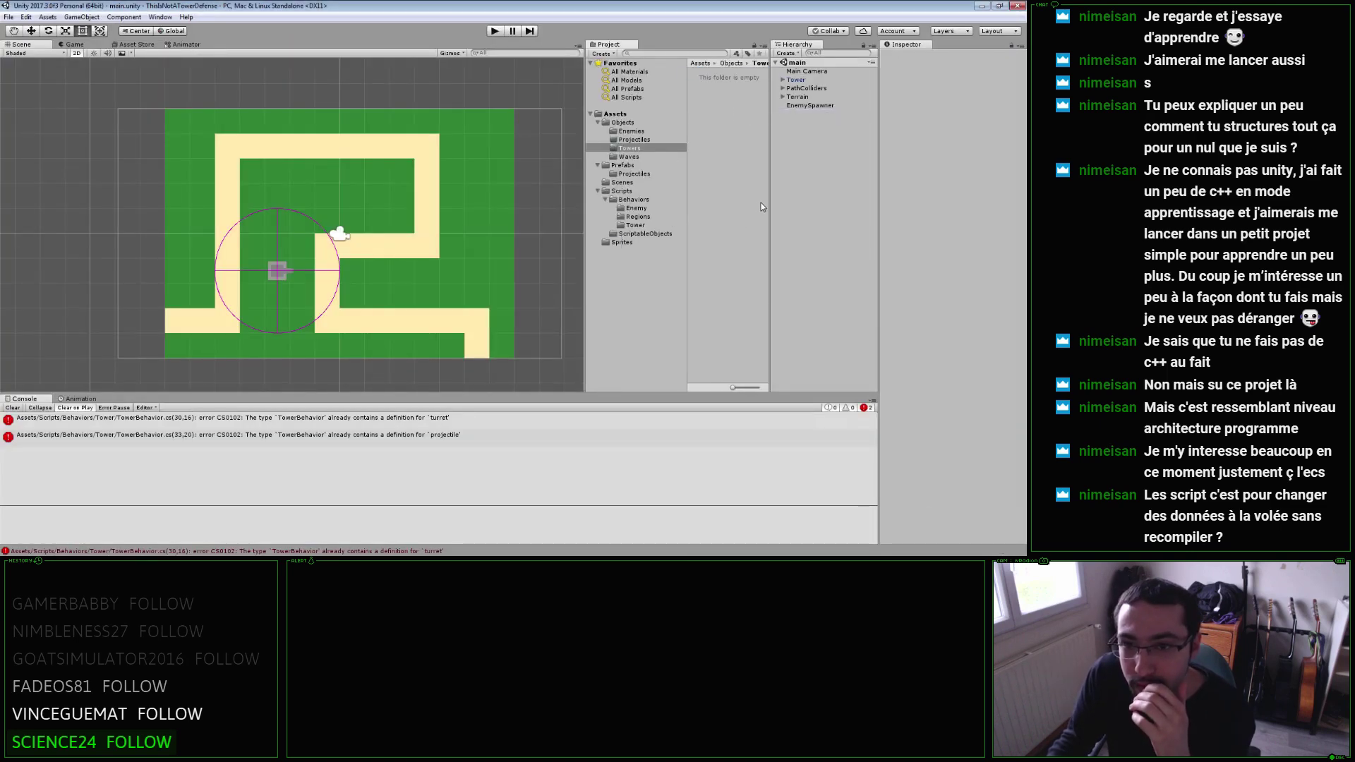
left_click(668, 123)
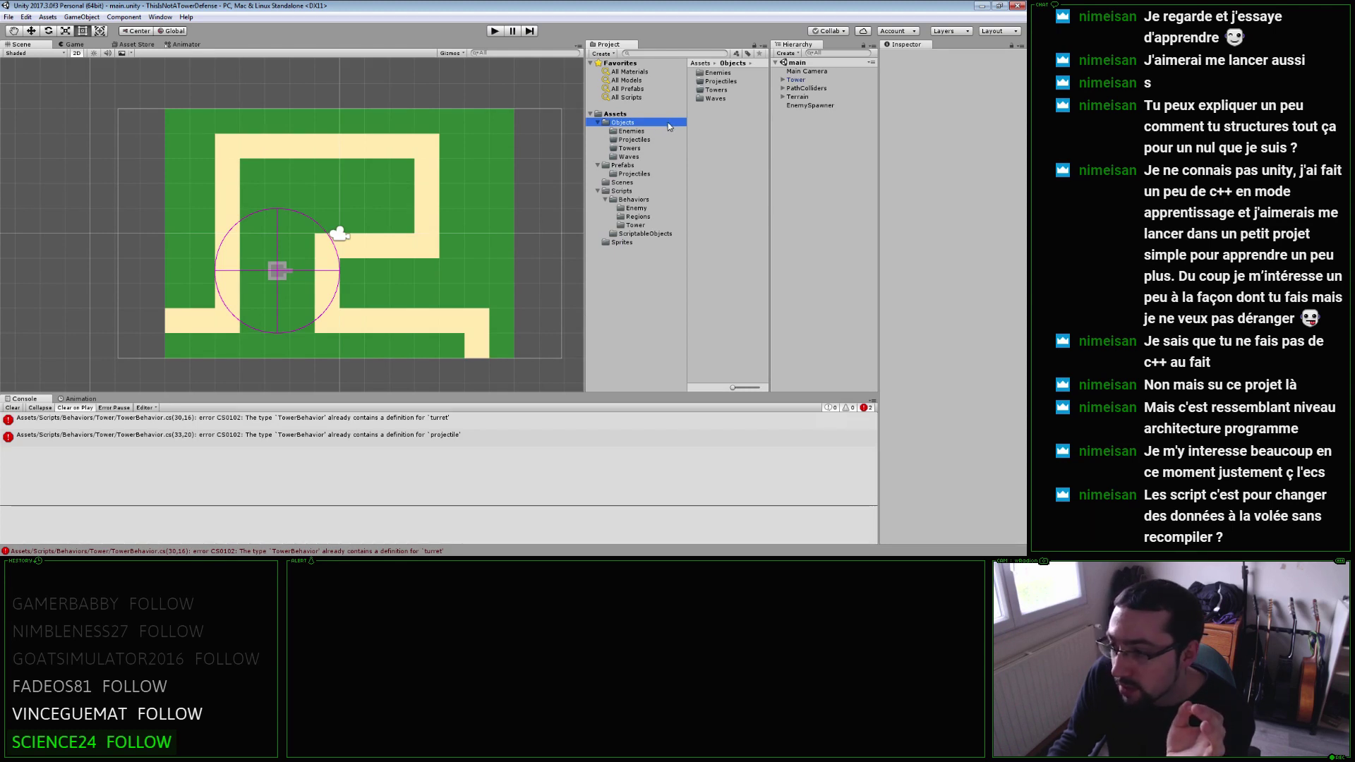
Step through the Objects subfolders, including Waves and Towers, in the Project window.
left_click(729, 172)
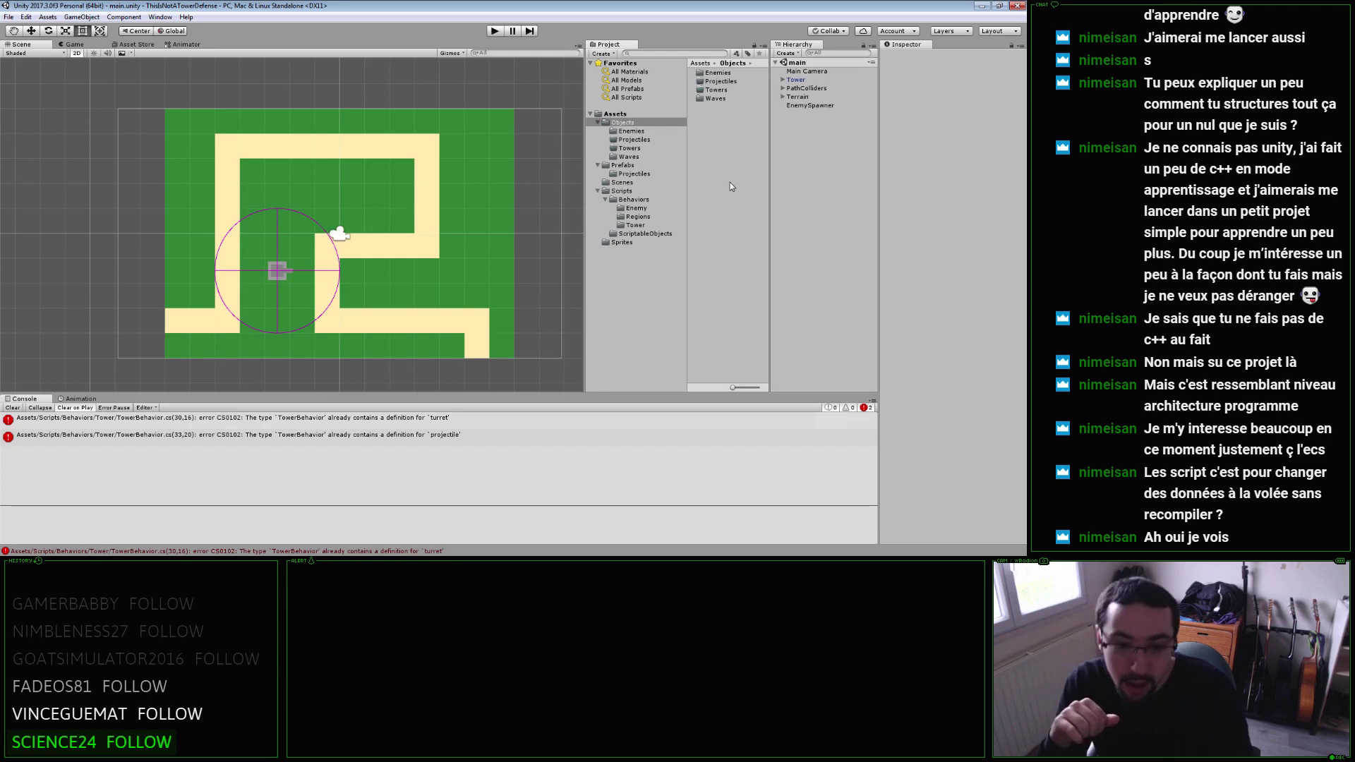
left_click(715, 98)
left_click(717, 90)
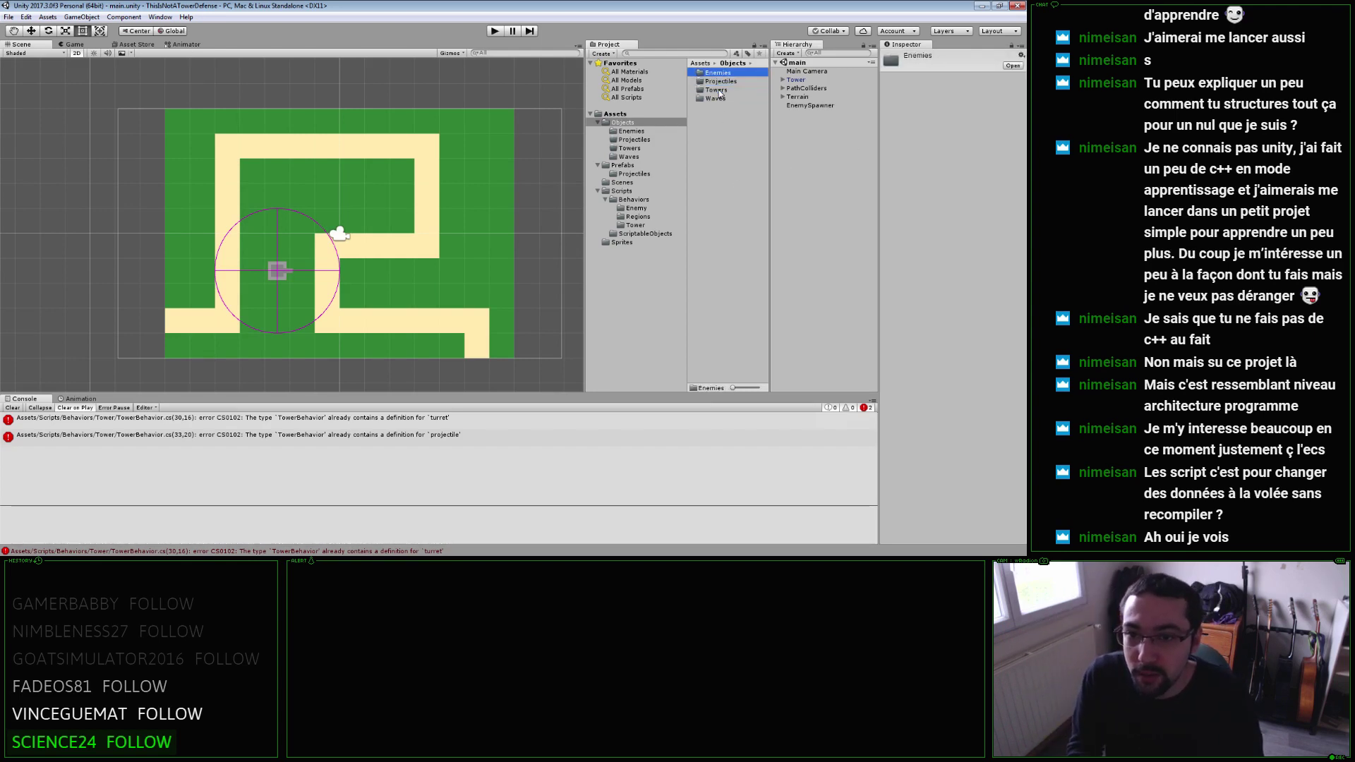
key("Down")
key("Up")
key("Up")
key("Up")
key("Down")
key("Down")
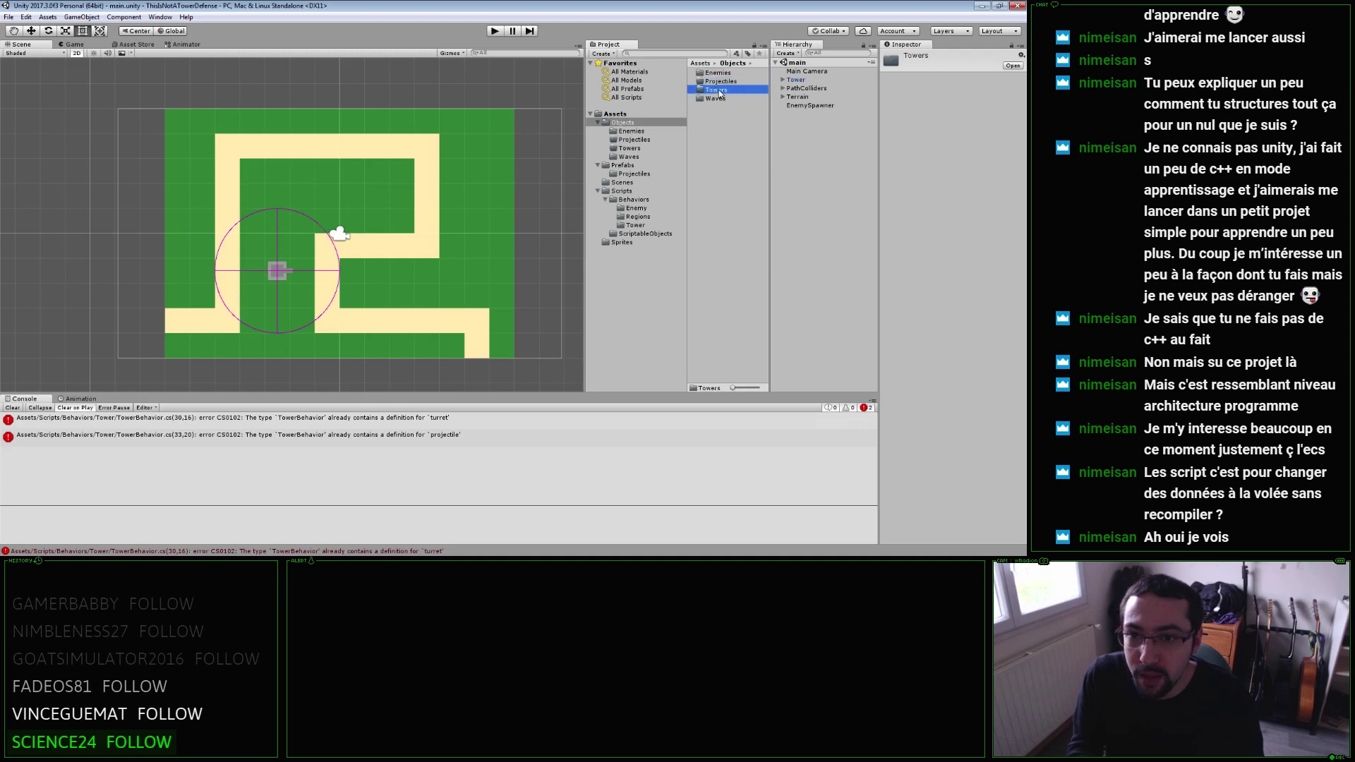
key("Down")
Bring up the TowerBehavior script in MonoDevelop.
key("alt+Tab")
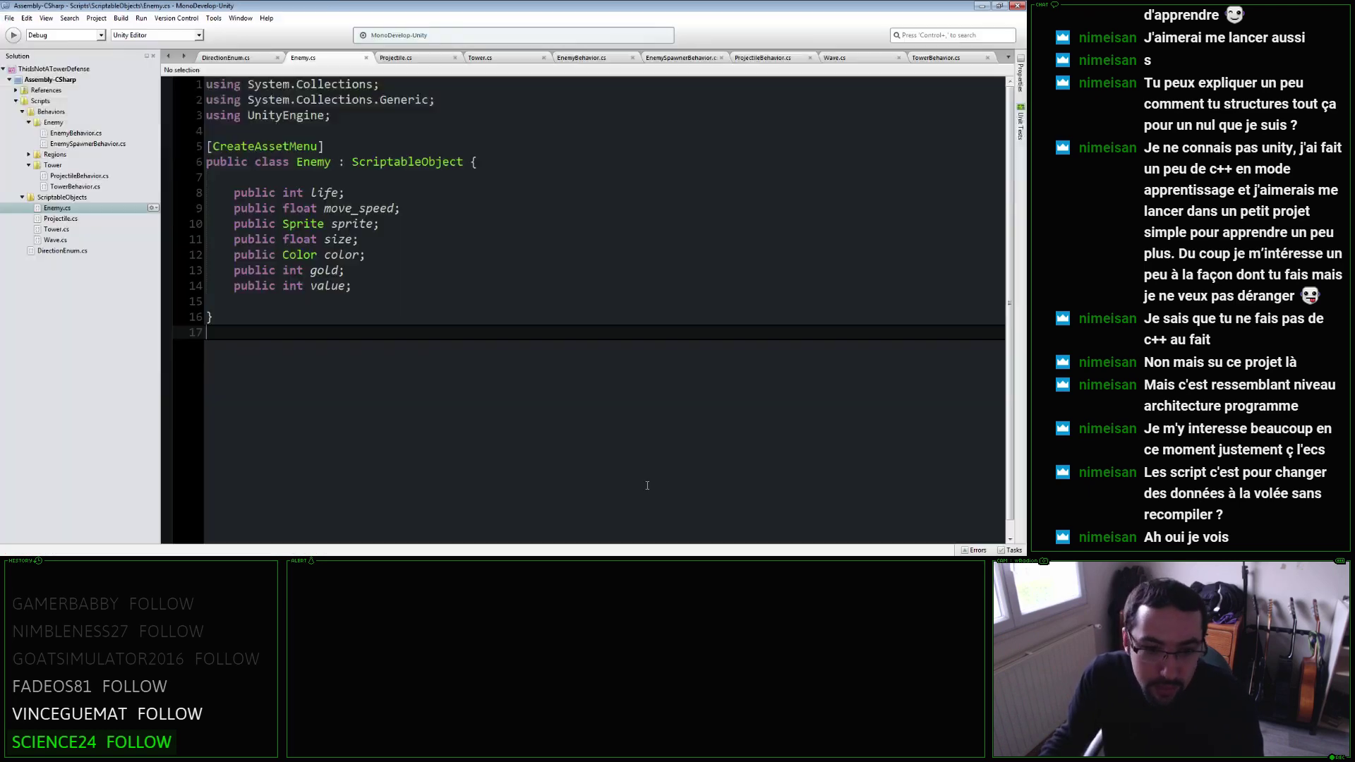
left_click(513, 61)
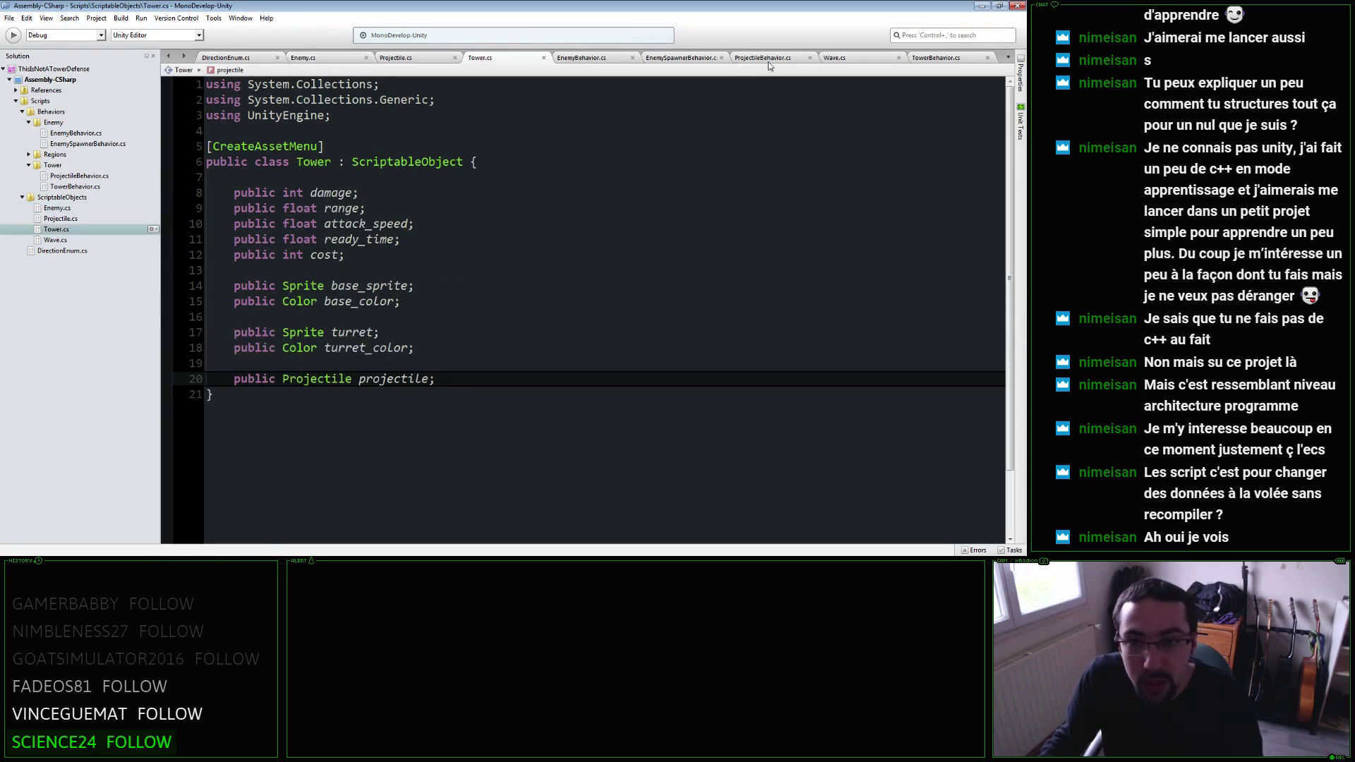
left_click(930, 59)
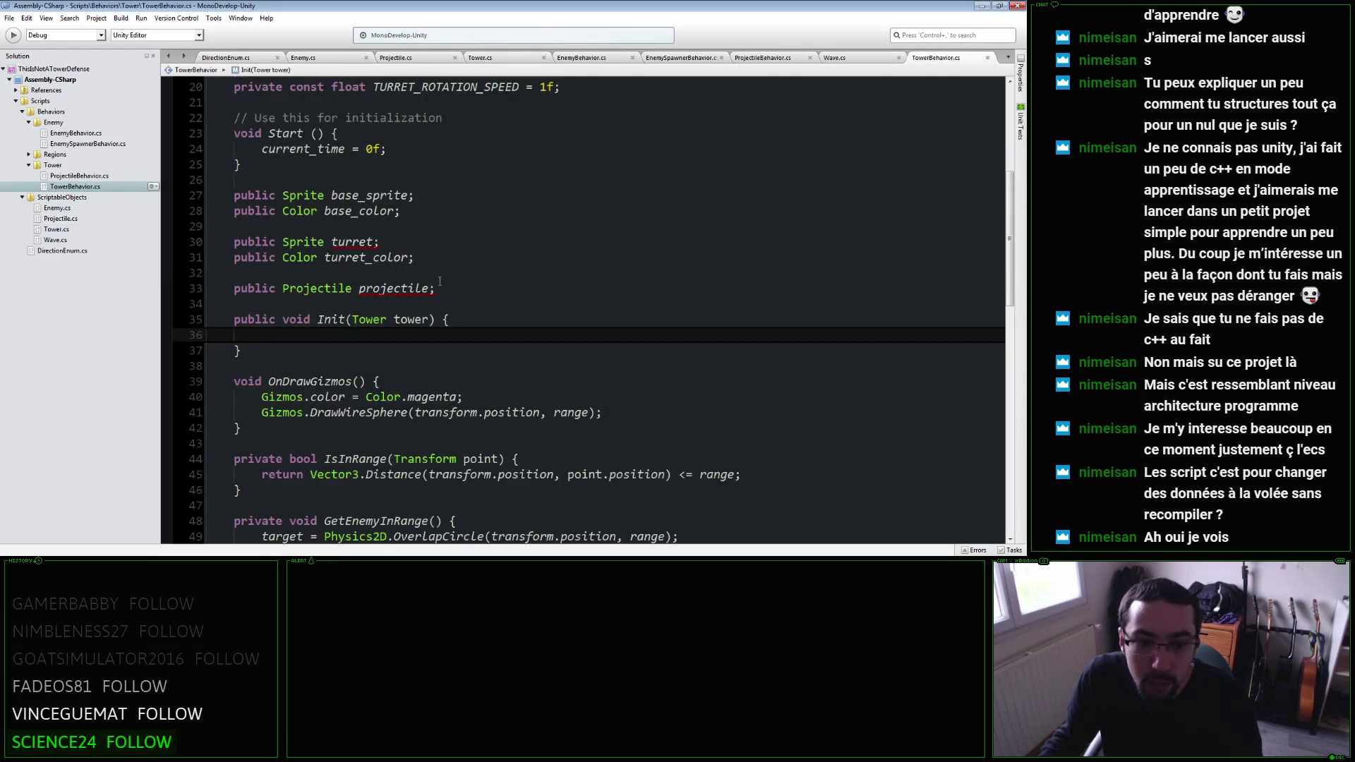
scroll(441, 283, "up", 5)
scroll(442, 286, "down", 4)
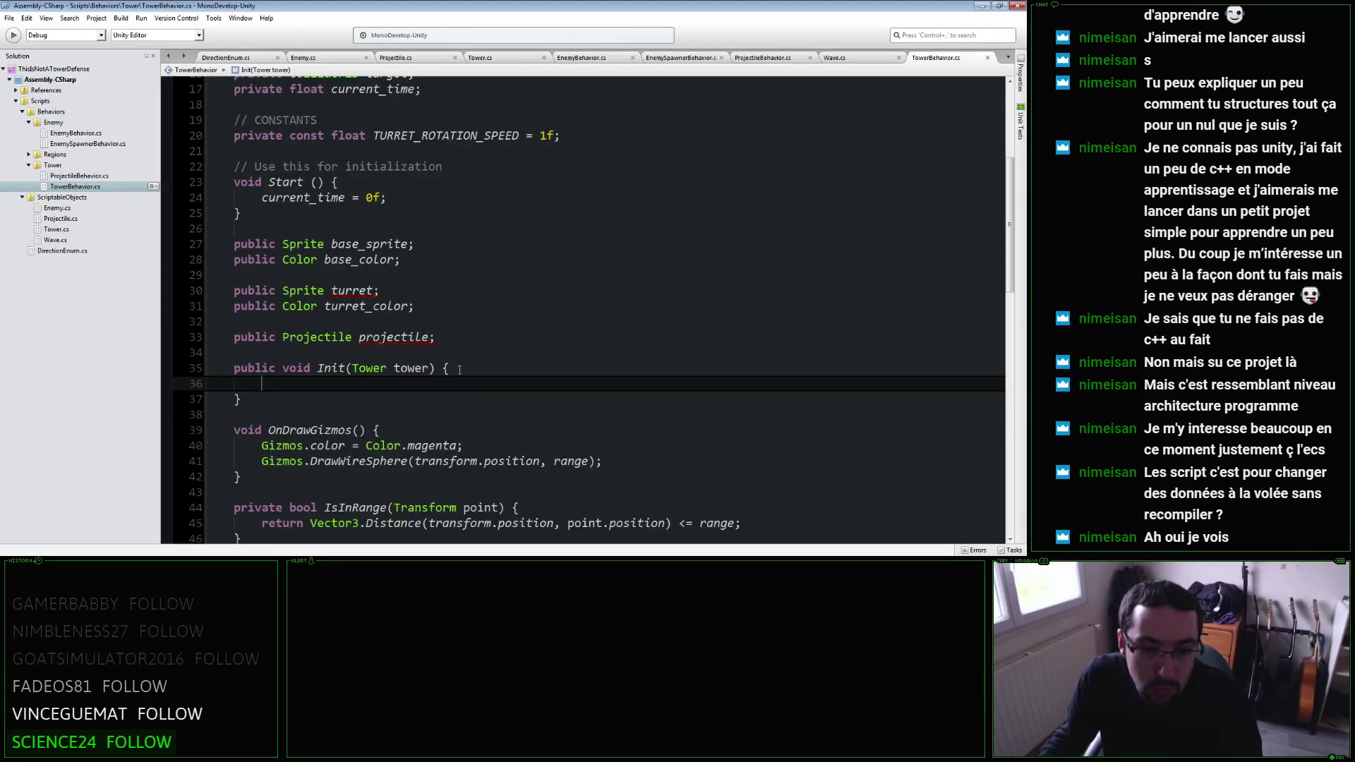
scroll(459, 369, "up", 5)
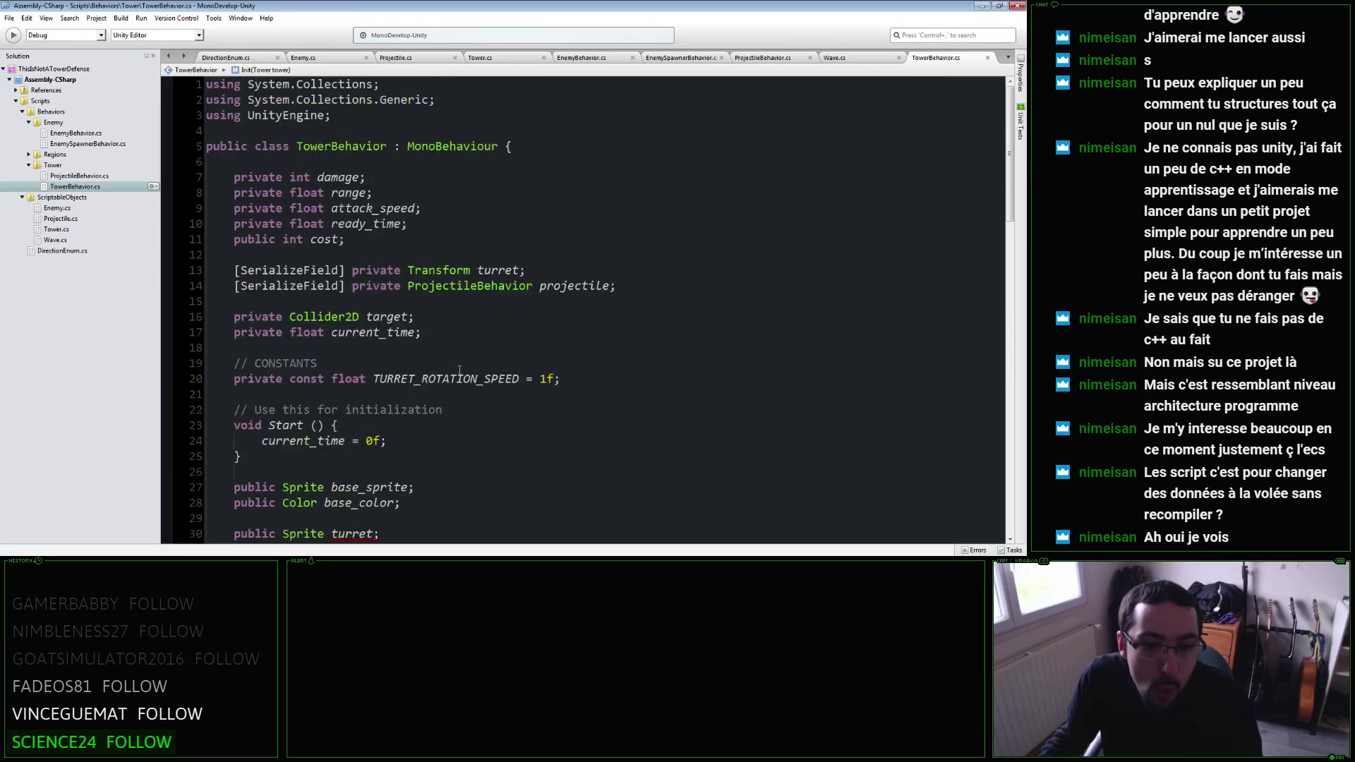
Add '[SerializeField] private GameObject tower_base;' above the turret field.
left_click(452, 263)
key("Return")
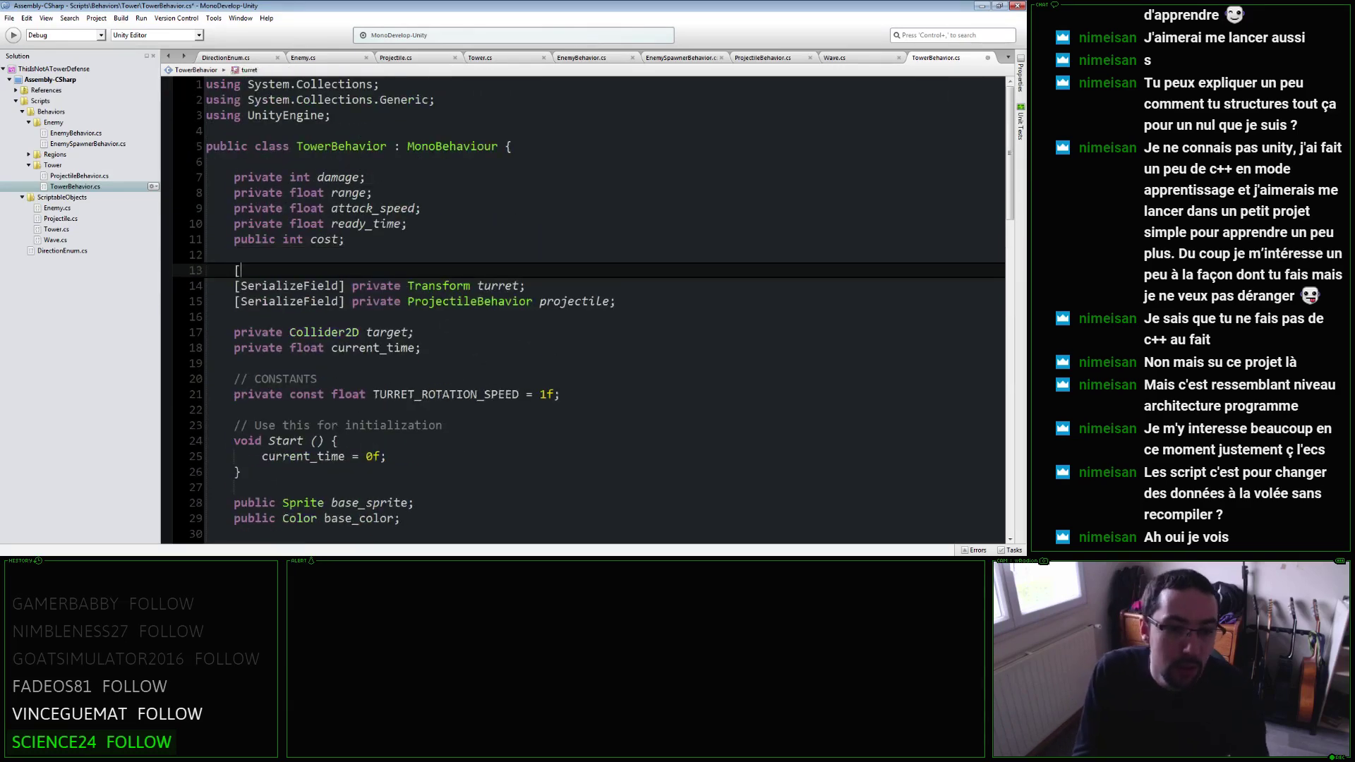
type("[Ser")
key("Return")
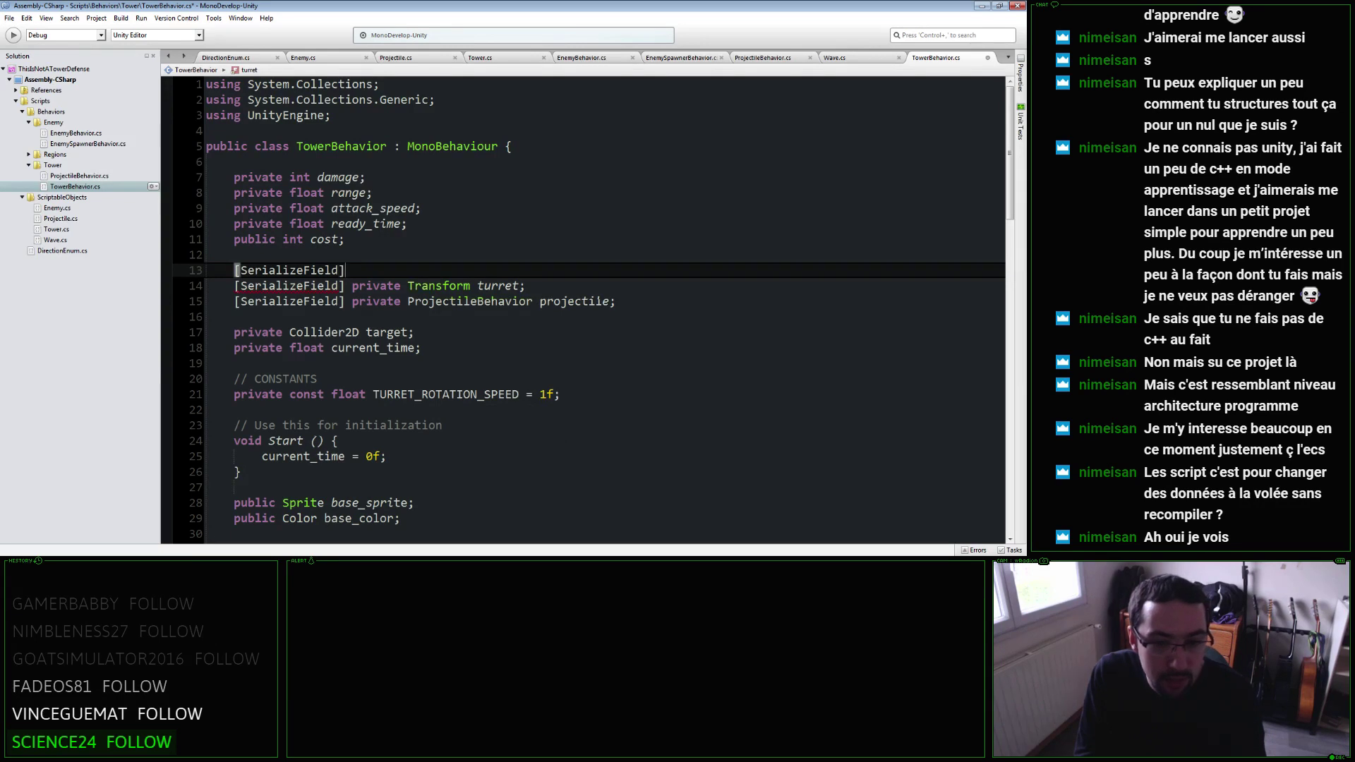
type(" private")
key("Escape")
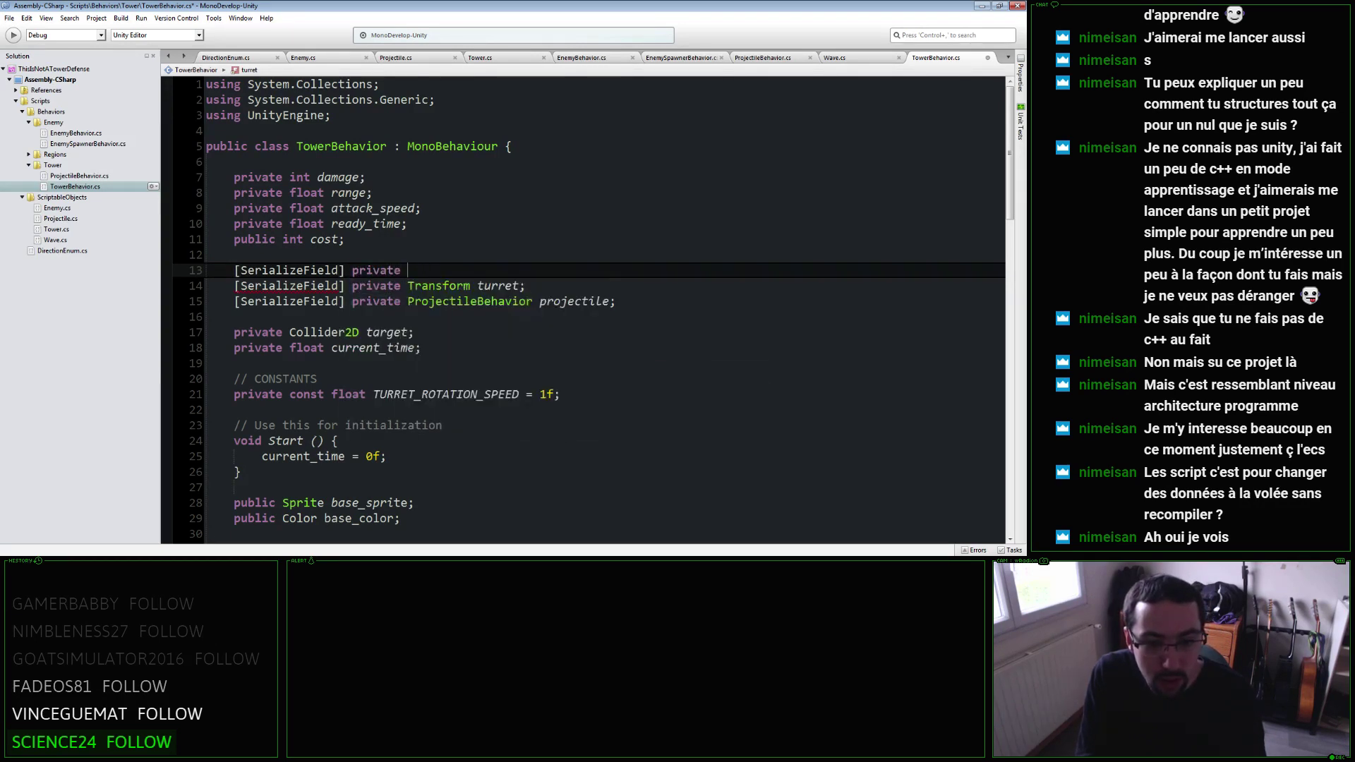
type("SpriteRen")
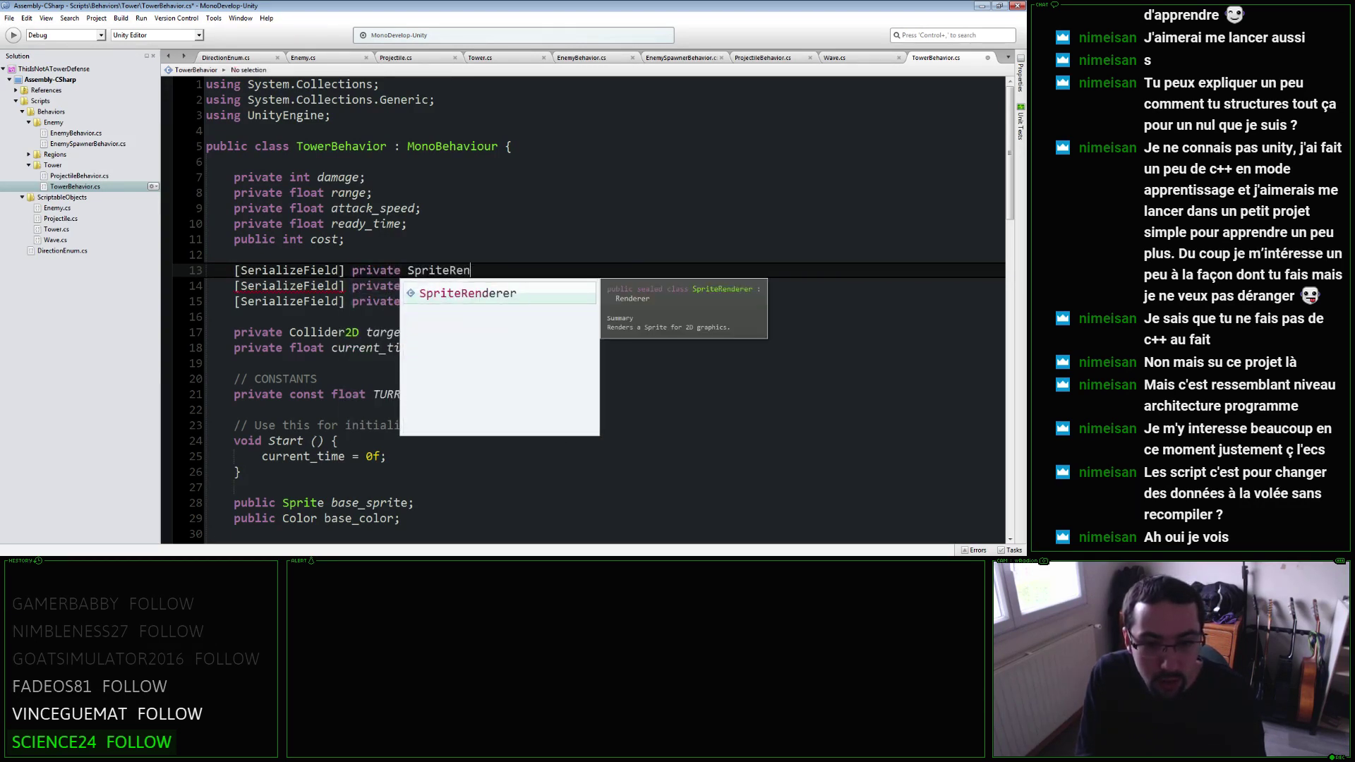
key("BackSpace")
key("BackSpace")
key("BackSpace")
key("BackSpace")
key("BackSpace")
key("BackSpace")
key("BackSpace")
type("GameO")
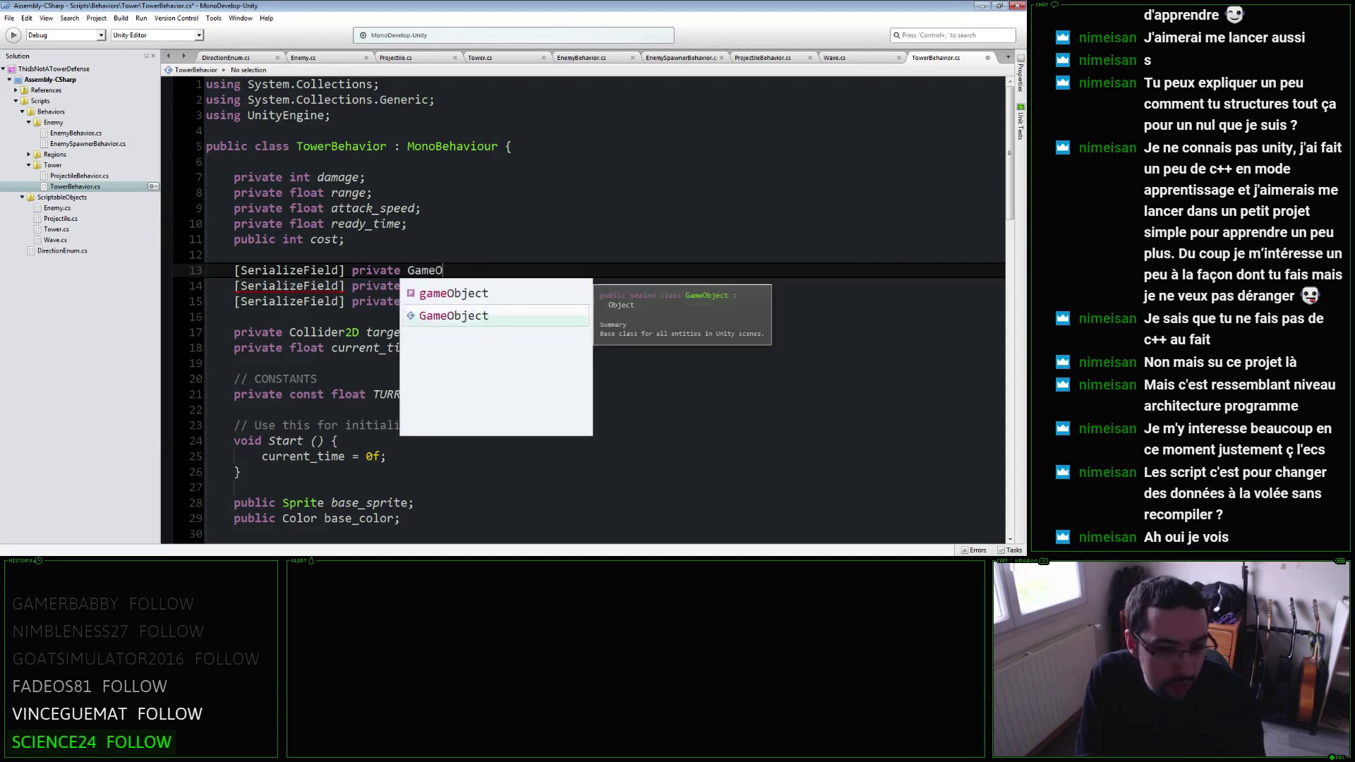
type("bject tower-base;")
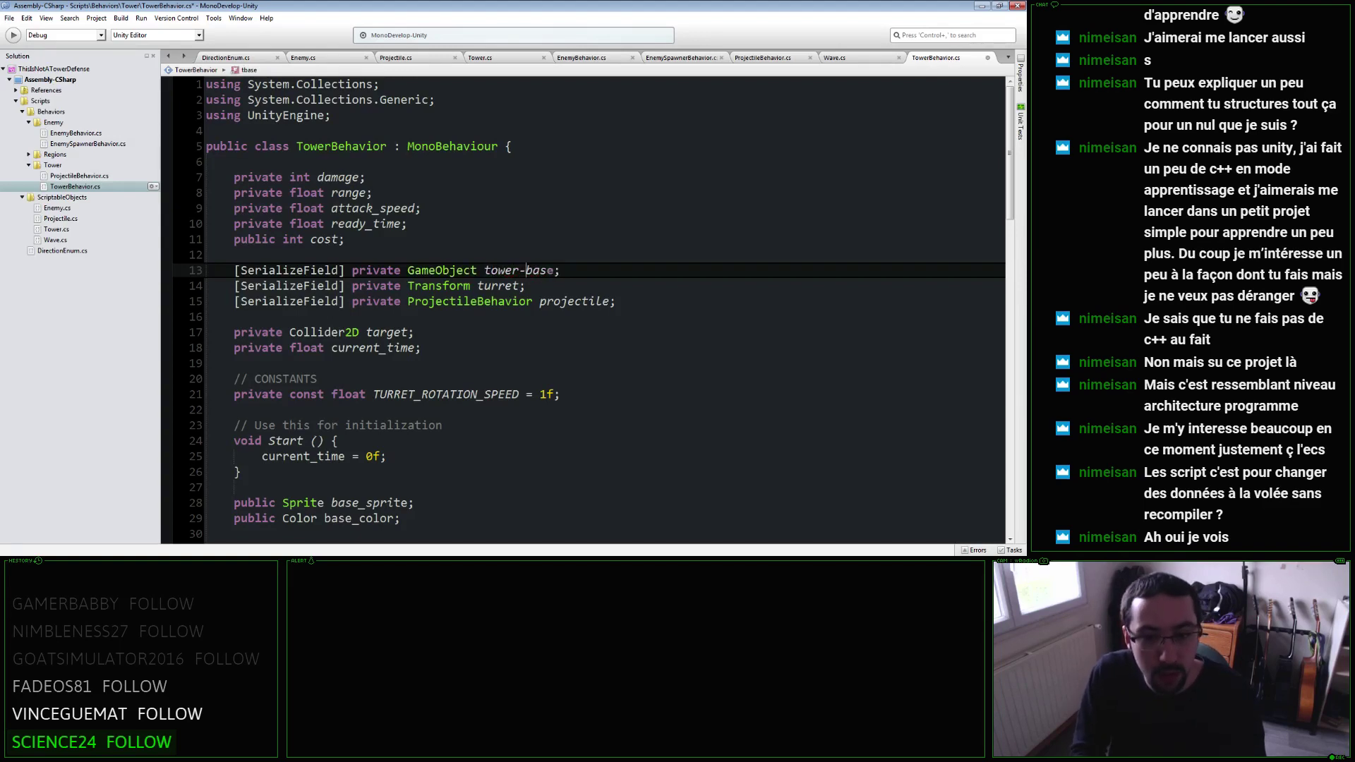
key("BackSpace")
type("_")
Rename turret to tower_turret, save the script and go back to Unity.
left_click(478, 285)
type("to")
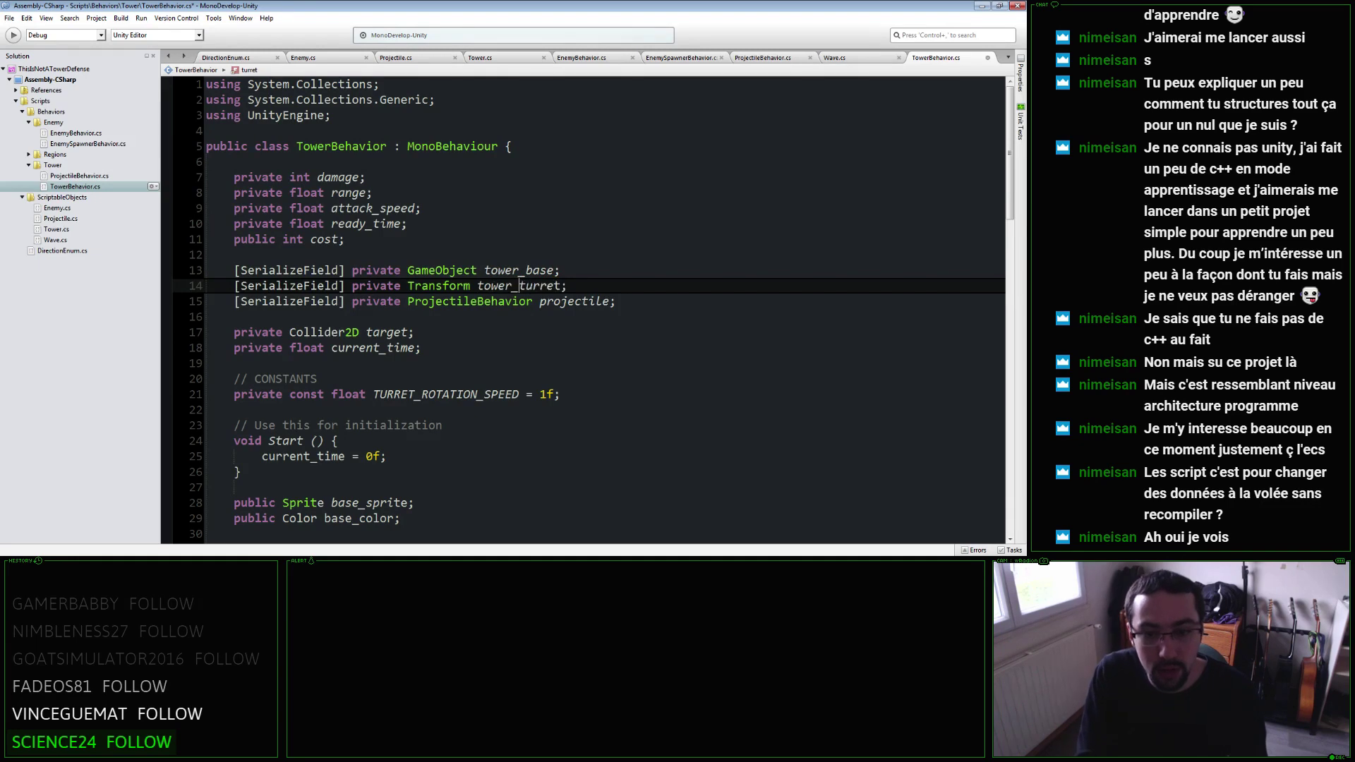
key("ctrl+s")
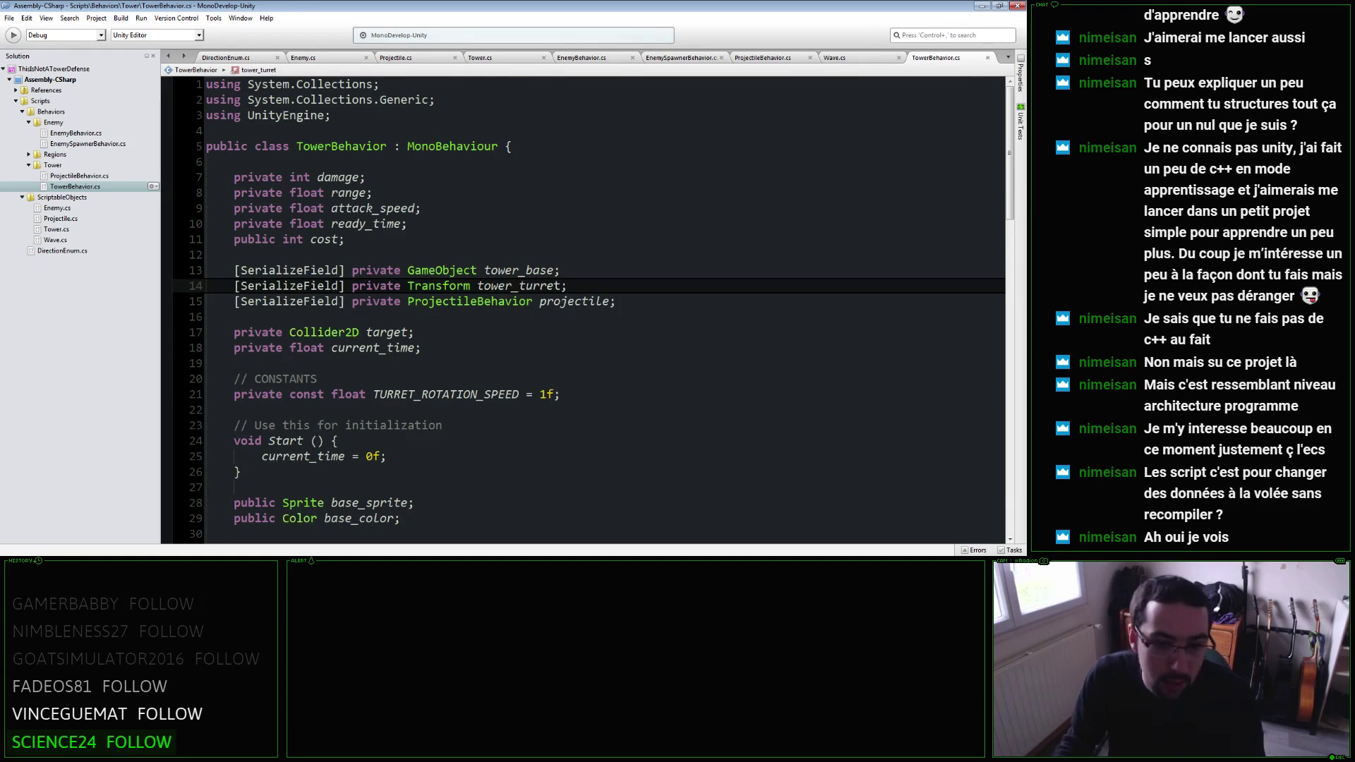
key("alt+Tab")
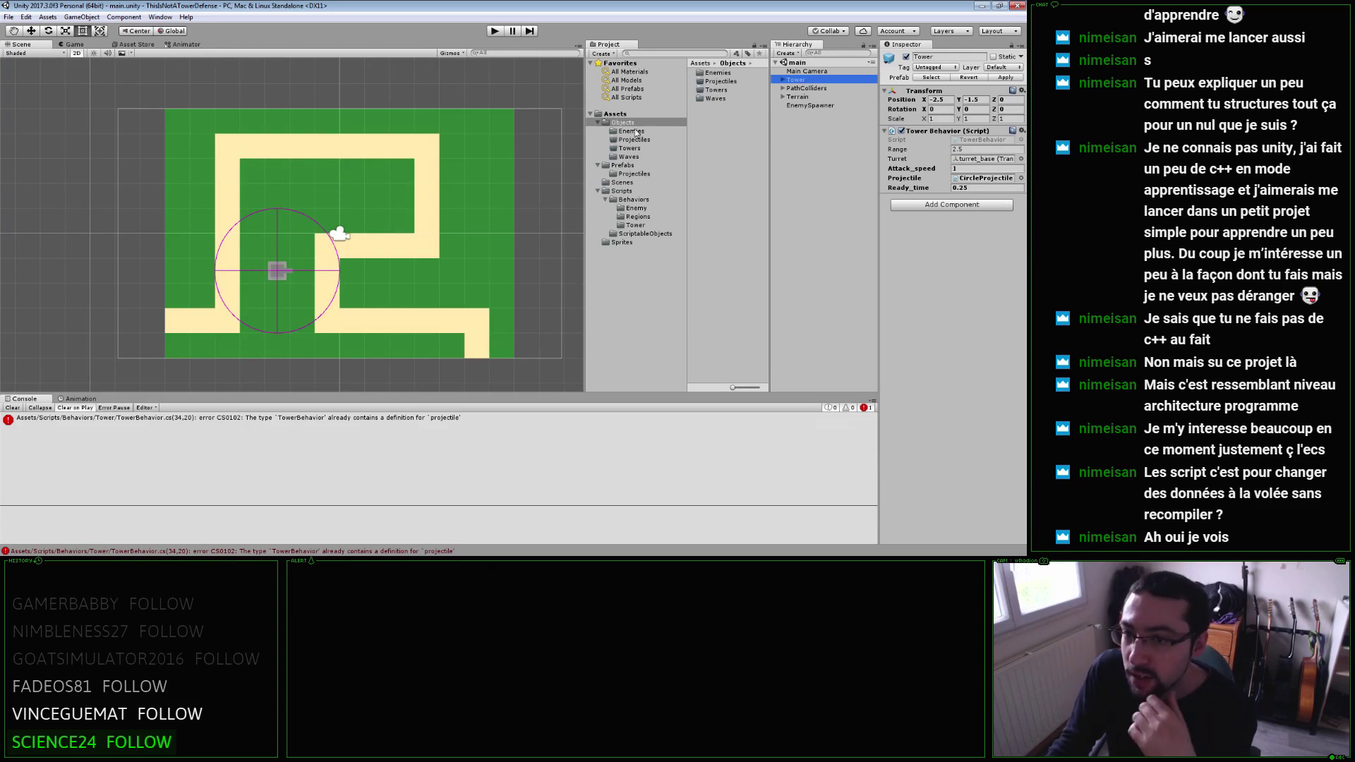
Expand the Tower in the Hierarchy to show its base and turret_base children.
left_click(782, 80)
scroll(423, 235, "up", 2)
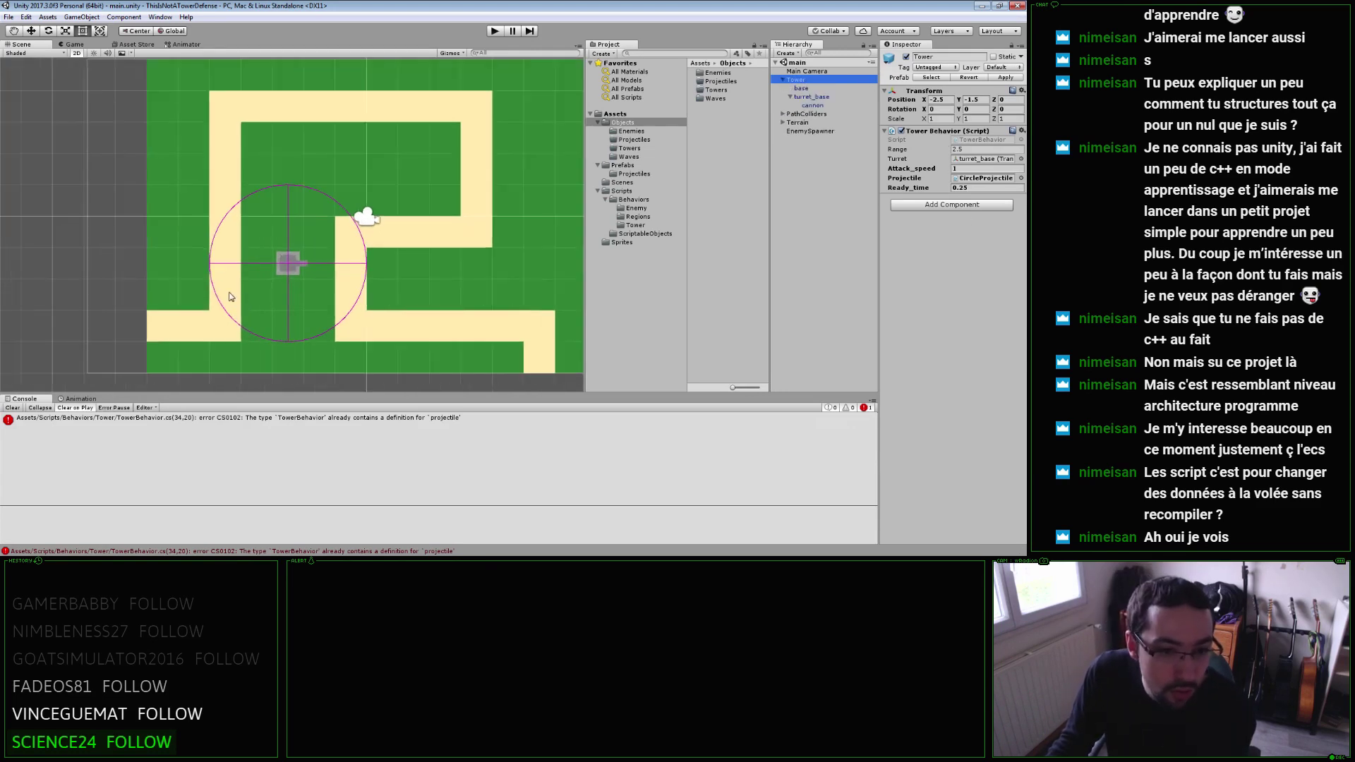
scroll(363, 205, "up", 2)
scroll(347, 207, "up", 2)
scroll(315, 243, "up", 2)
scroll(402, 256, "down", 2)
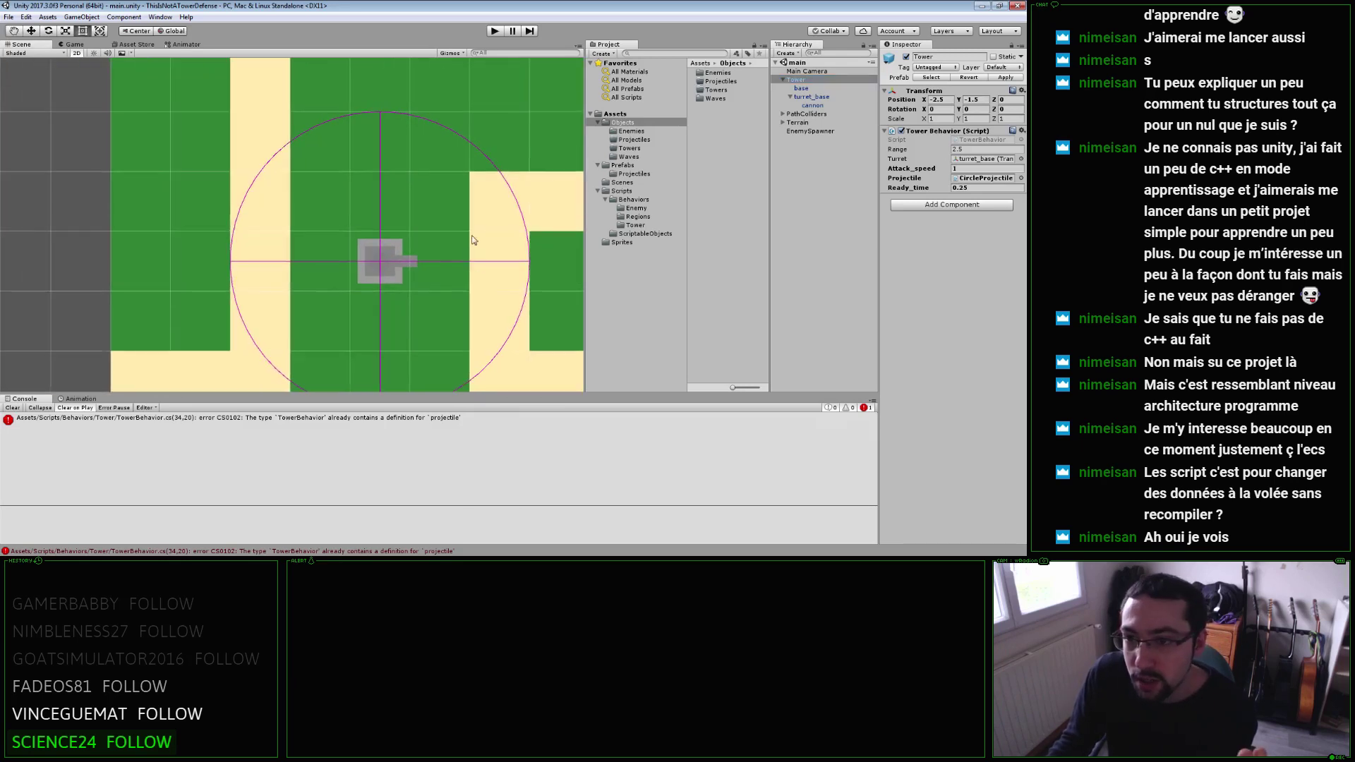
scroll(395, 264, "up", 2)
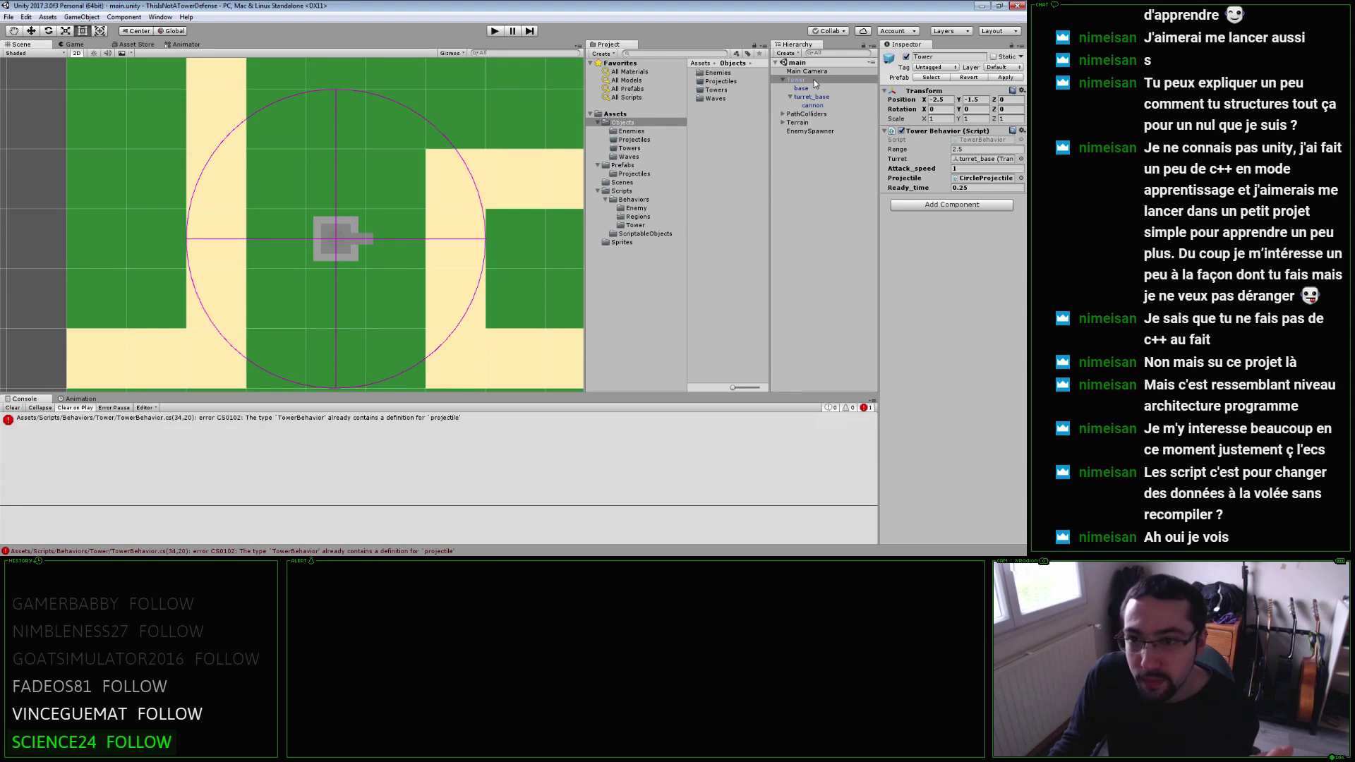
Drop a test Tower prefab from Prefabs into the scene, then delete that Tower (1) copy.
left_click(624, 165)
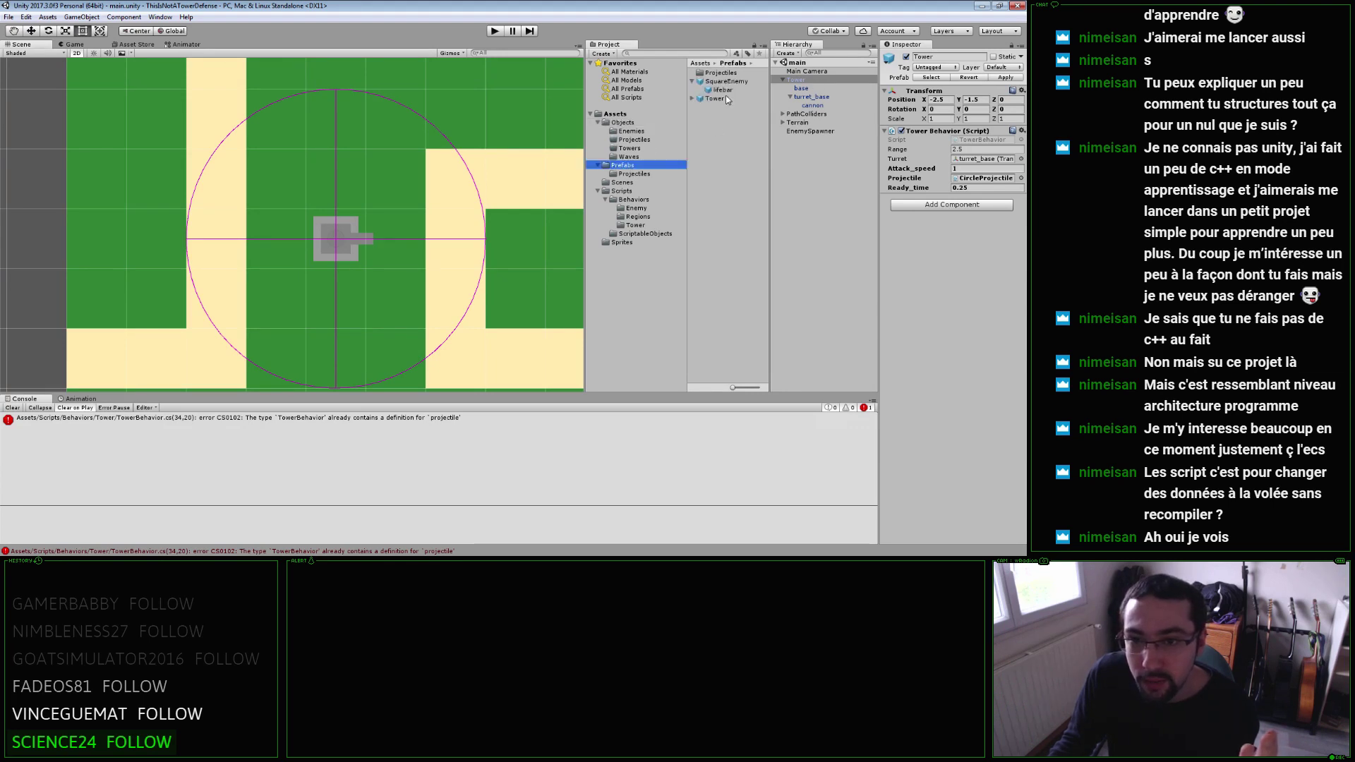
left_click_drag(727, 100, 381, 141)
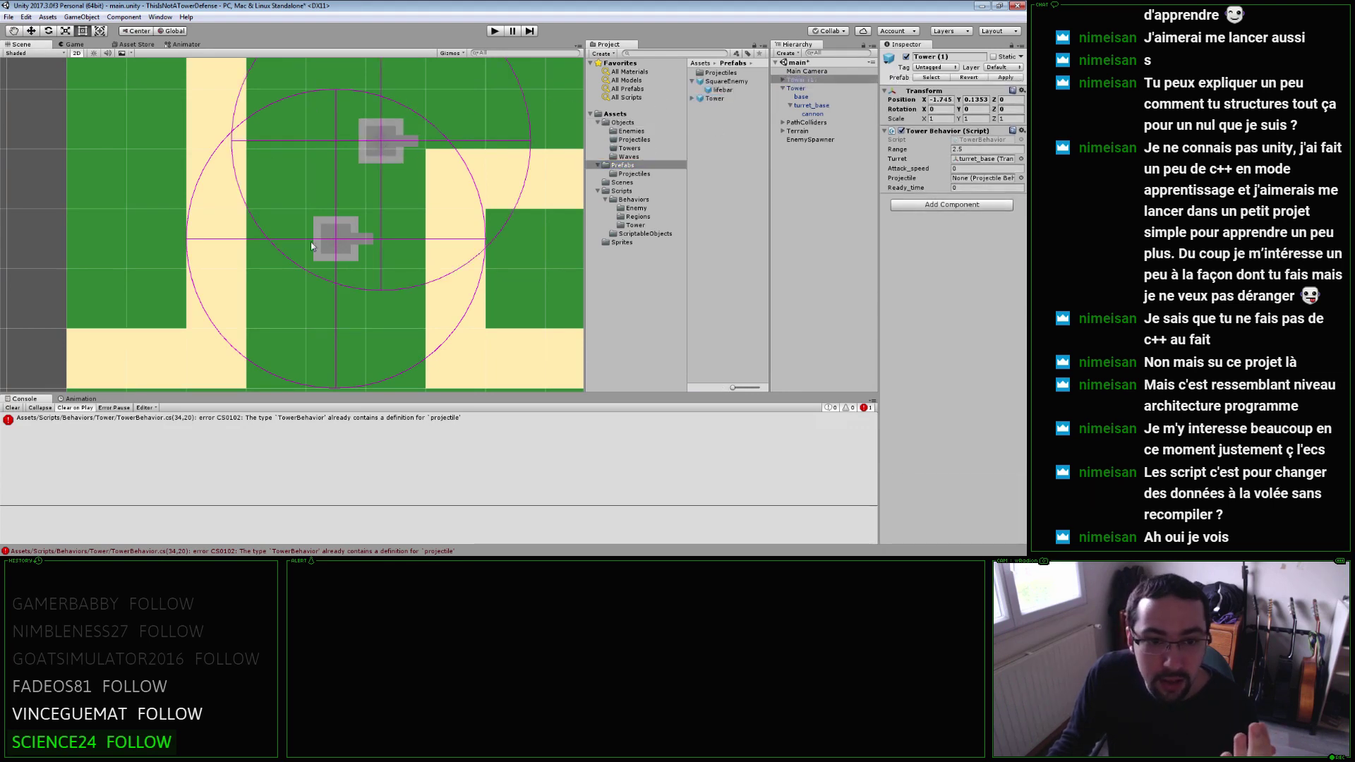
left_click(372, 187)
left_click(398, 139)
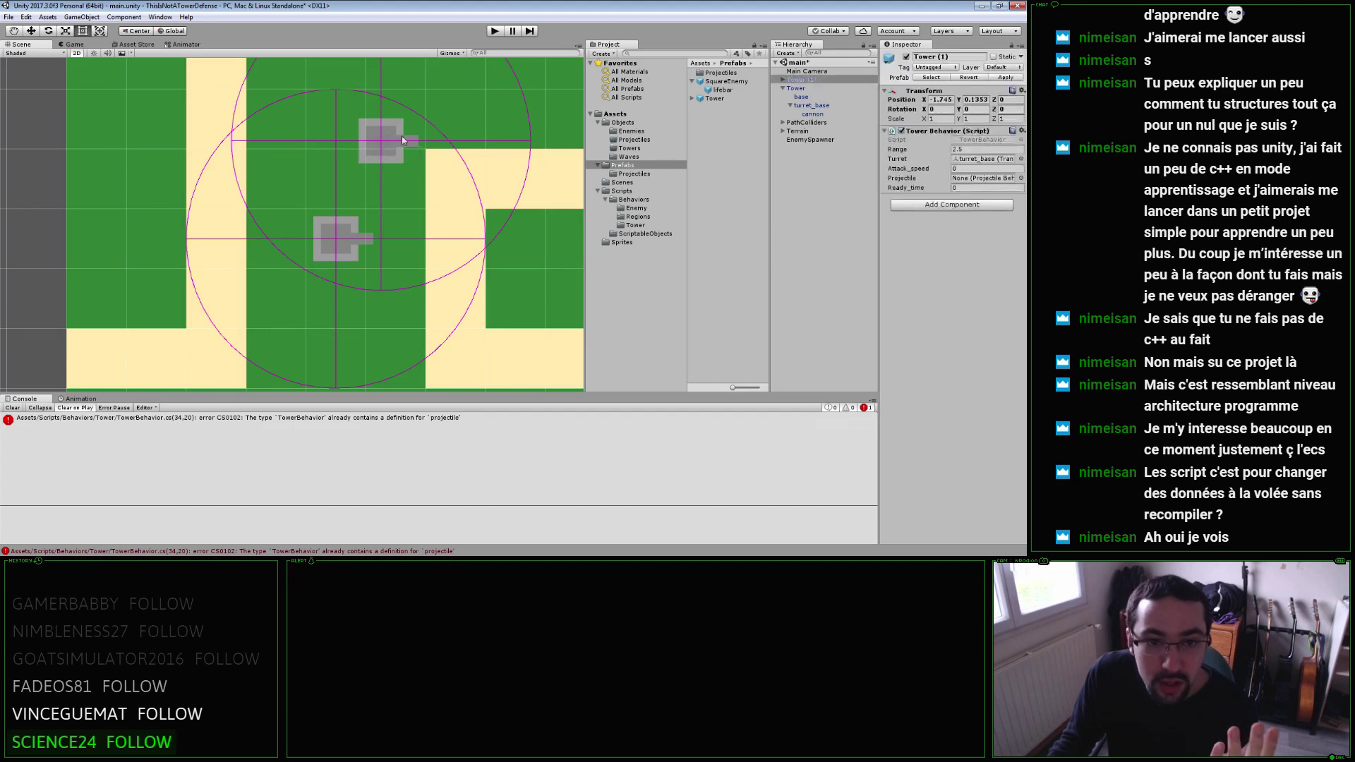
key("Delete")
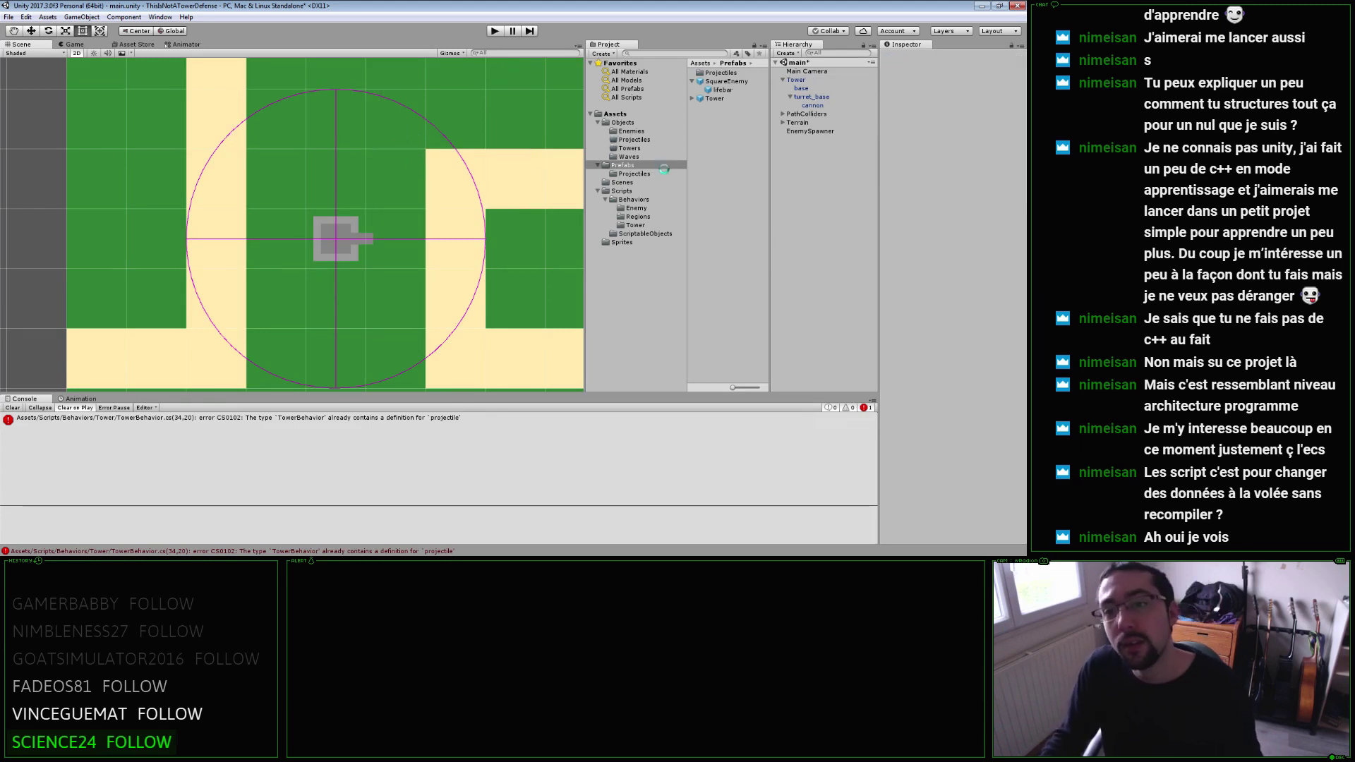
Inspect turret_base and base sprites, then return to the Tower's behaviour settings.
left_click(806, 97)
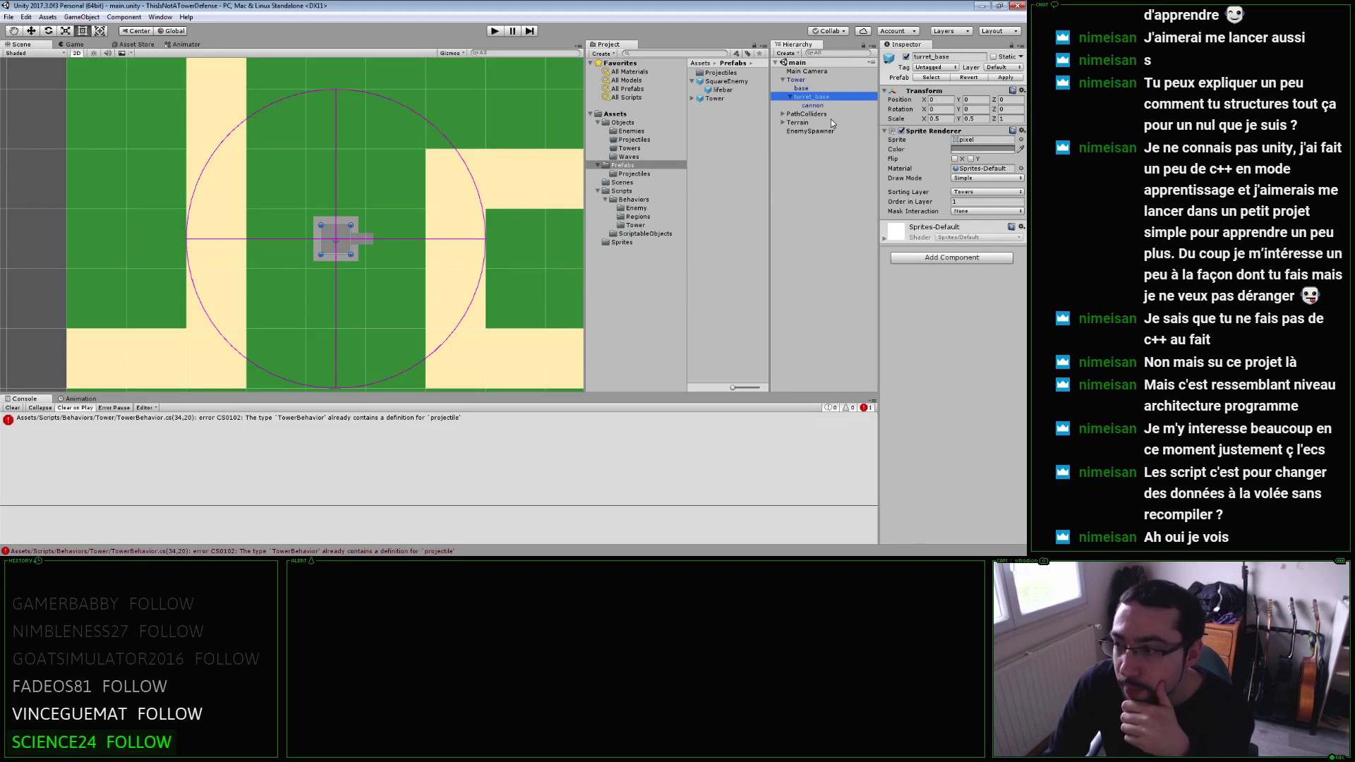
key("Up")
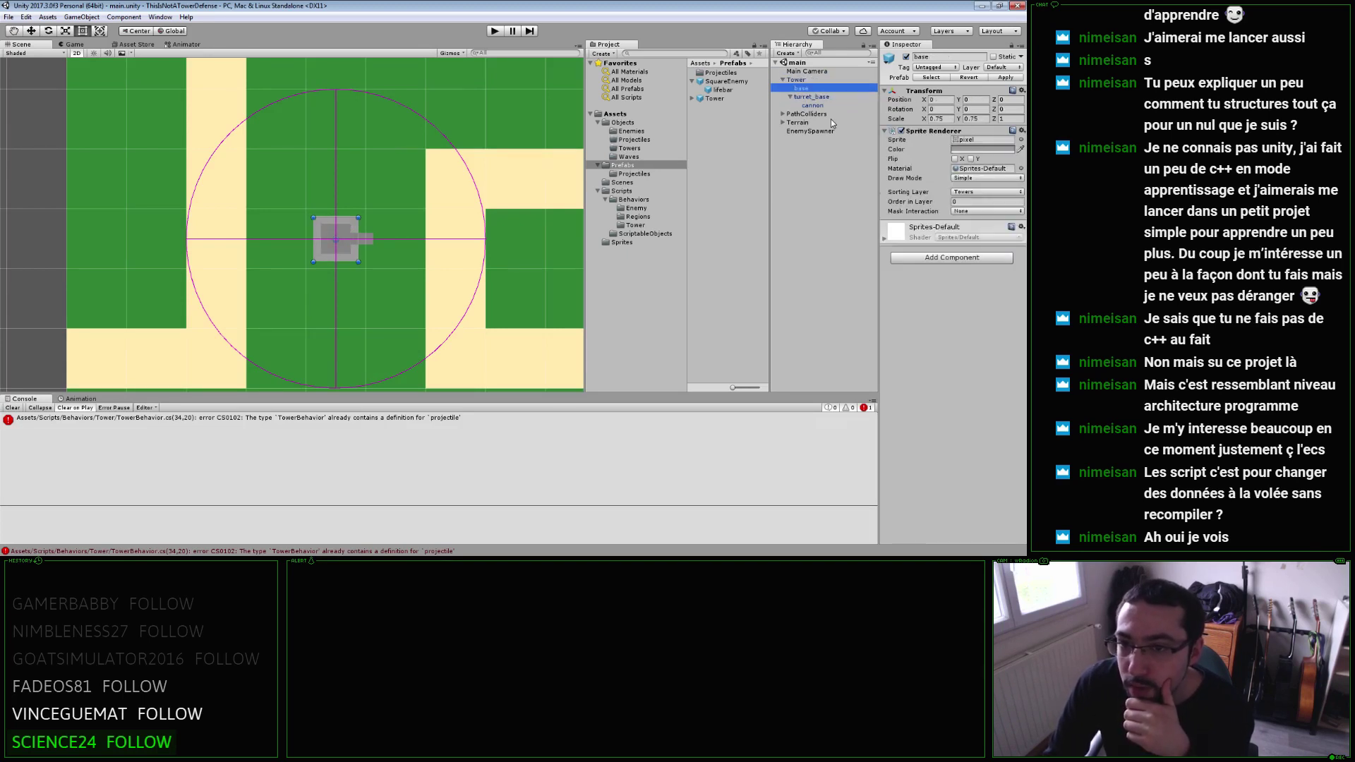
key("Down")
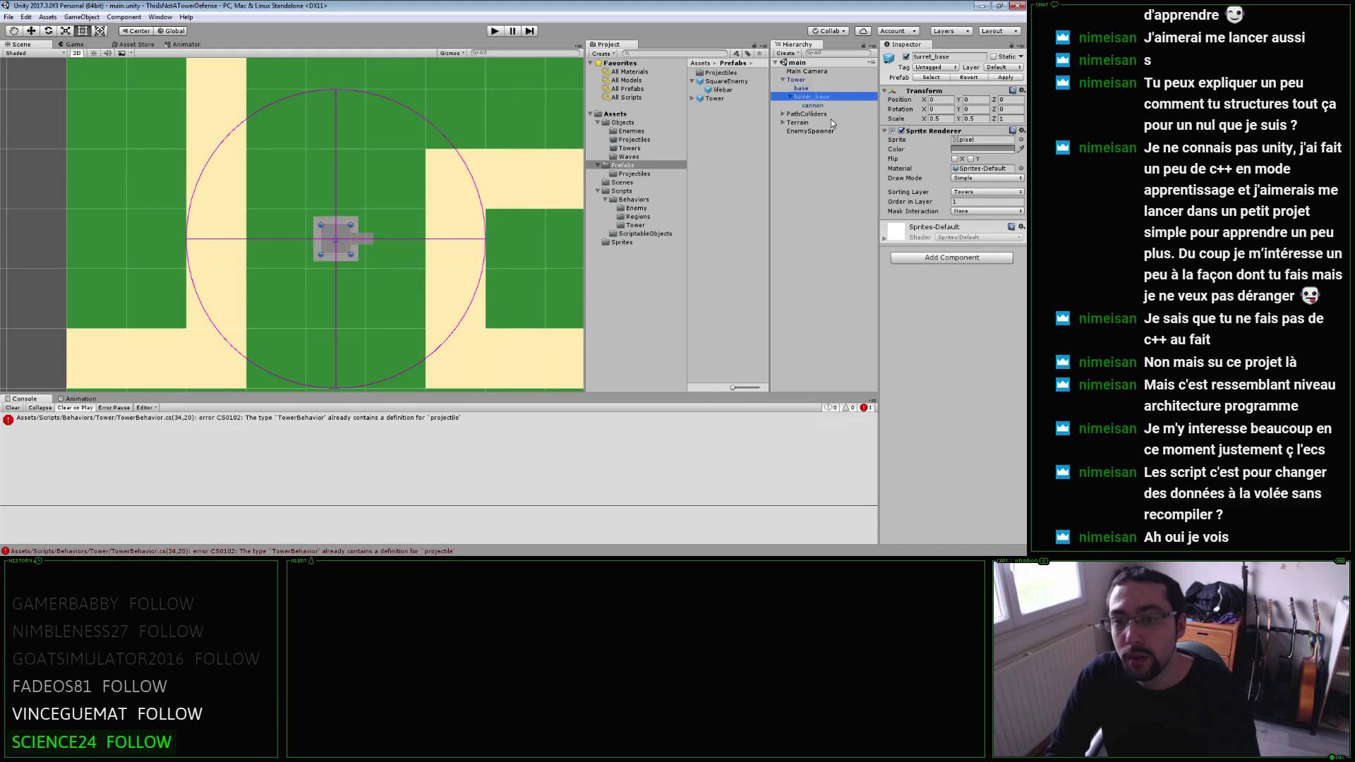
key("Up")
key("Up")
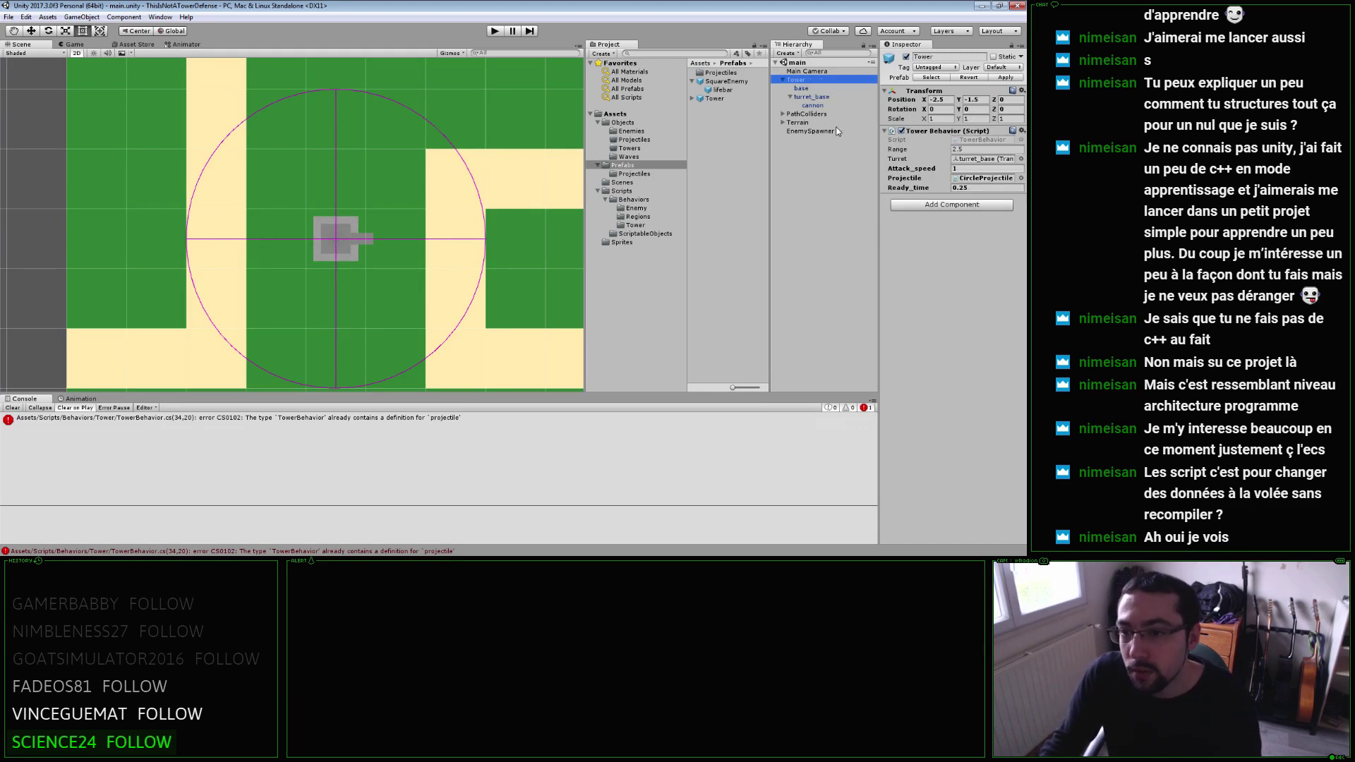
Delete the serialized projectile field line from TowerBehavior.cs.
key("alt+Tab")
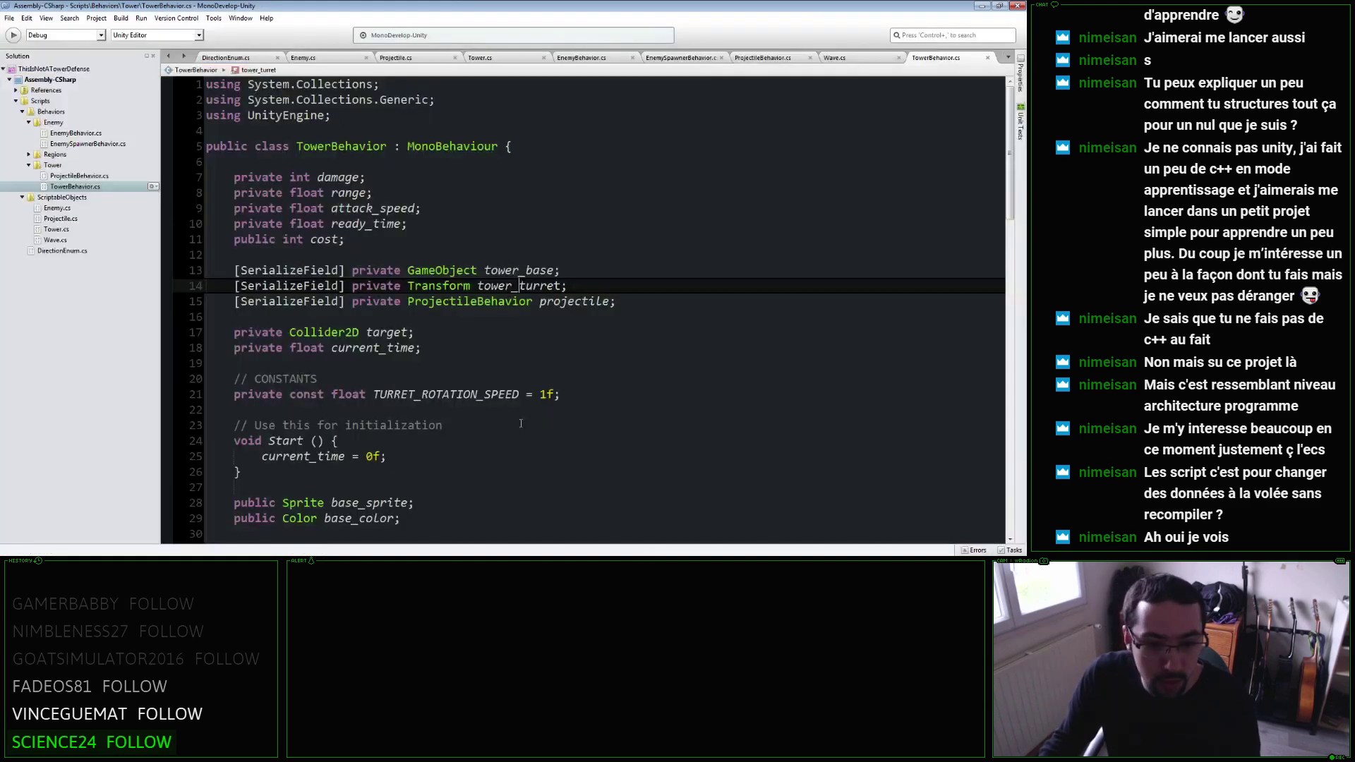
scroll(484, 369, "down", 7)
scroll(484, 370, "up", 6)
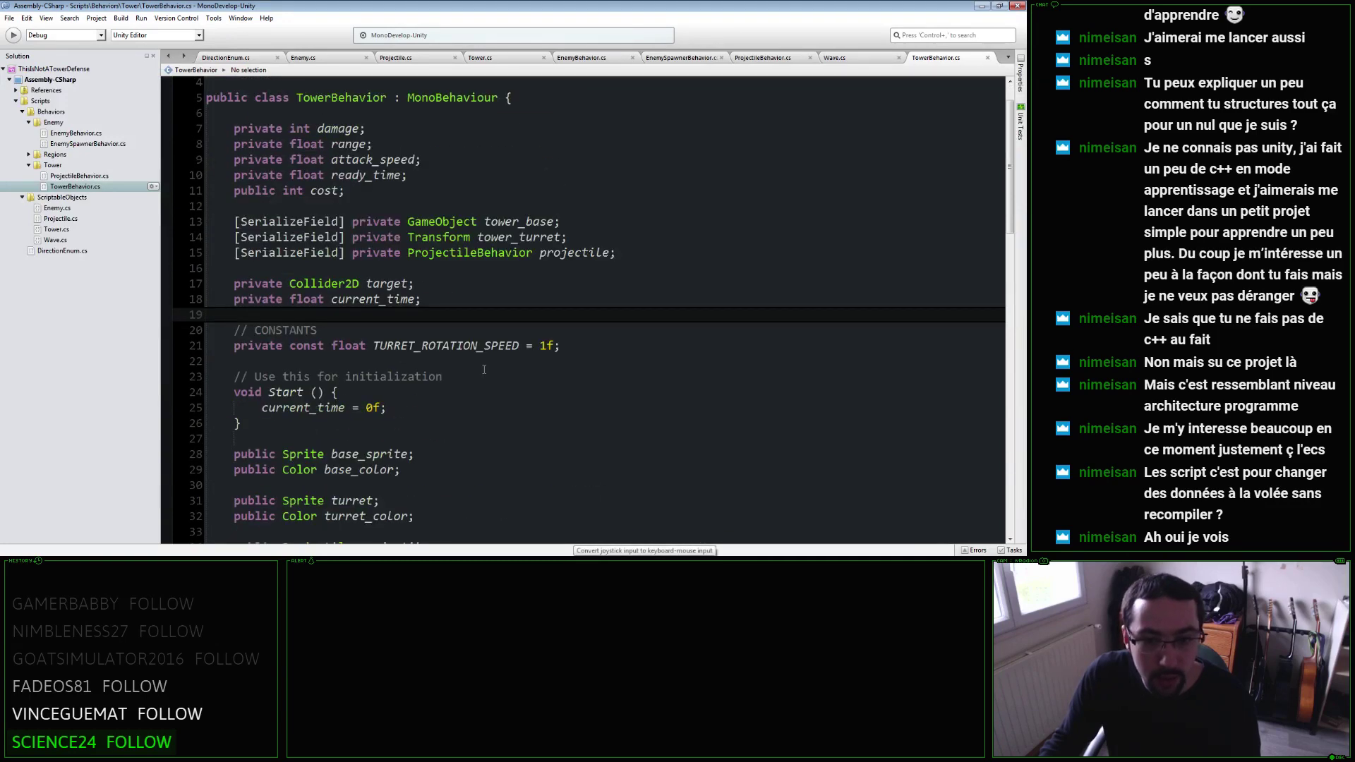
left_click(611, 252)
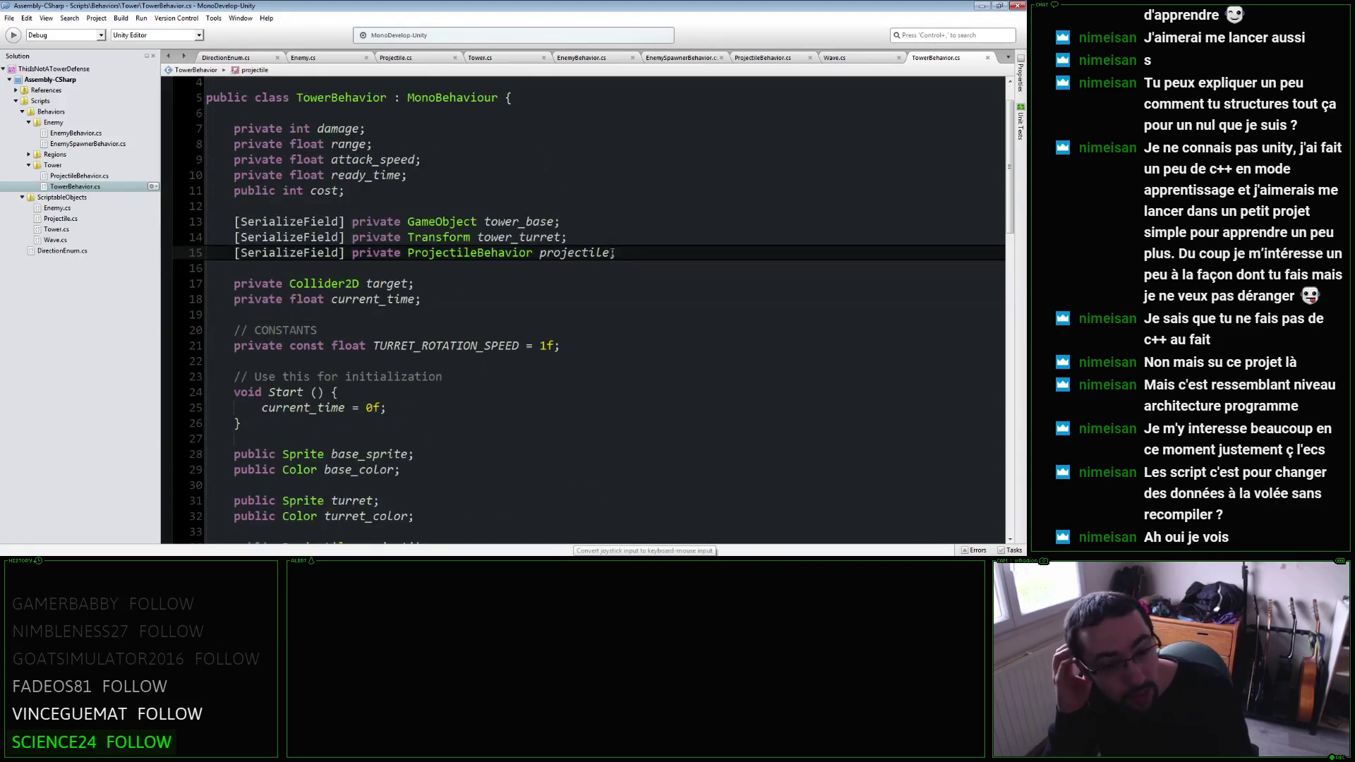
type(";")
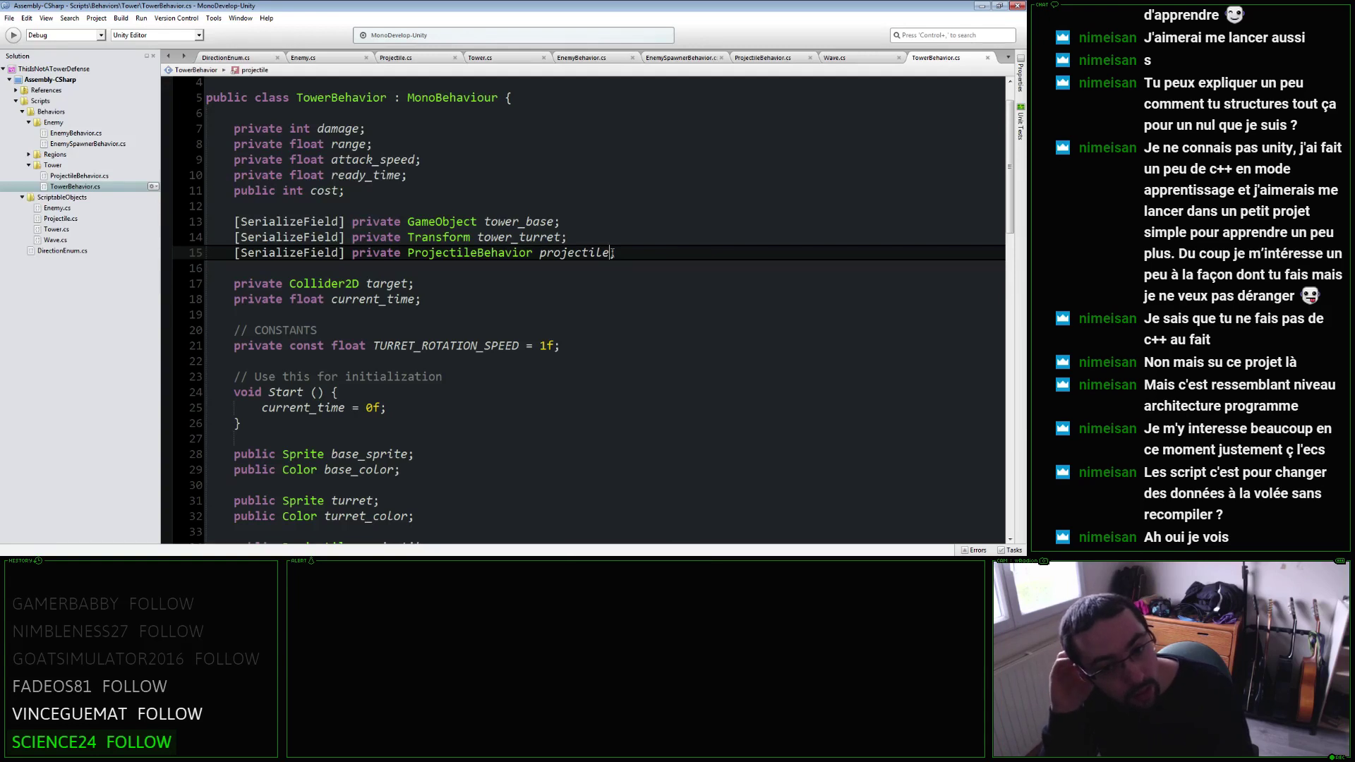
key("Down")
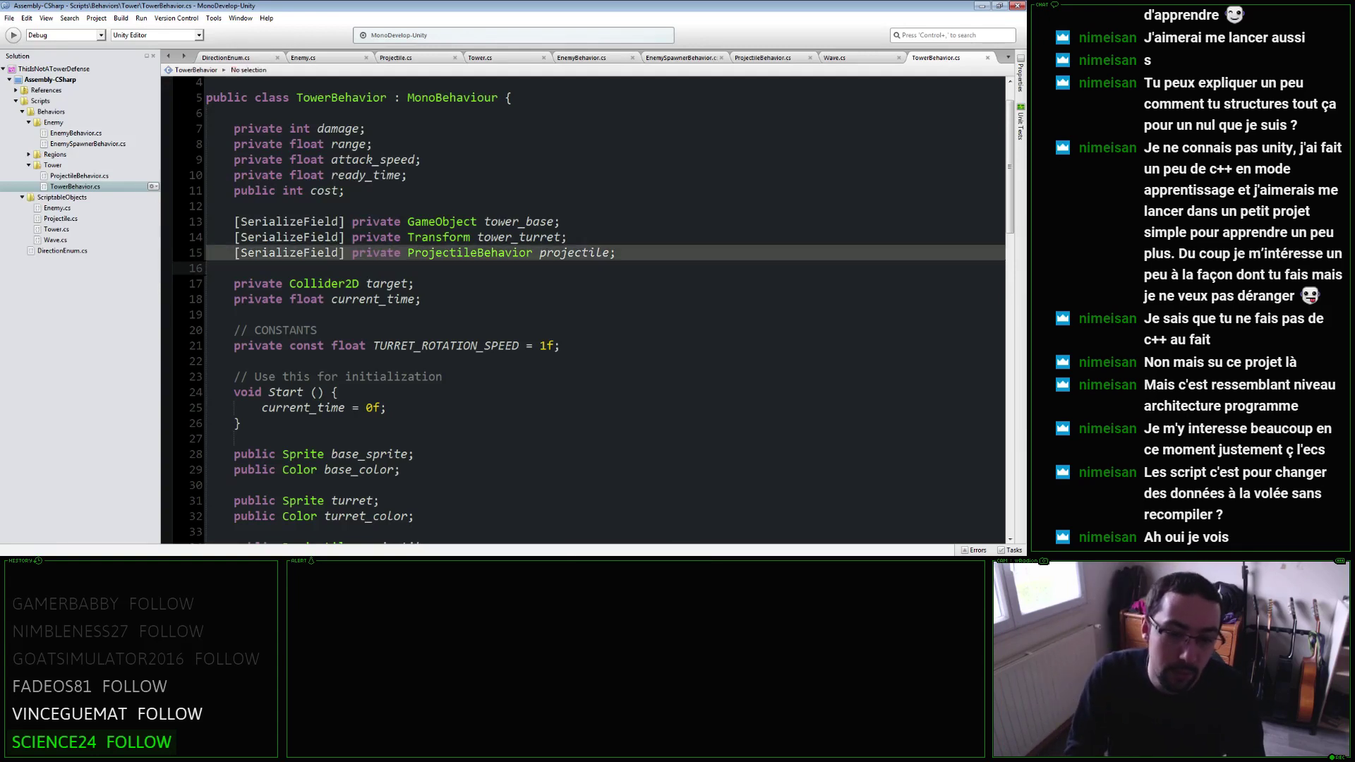
key("ctrl+d")
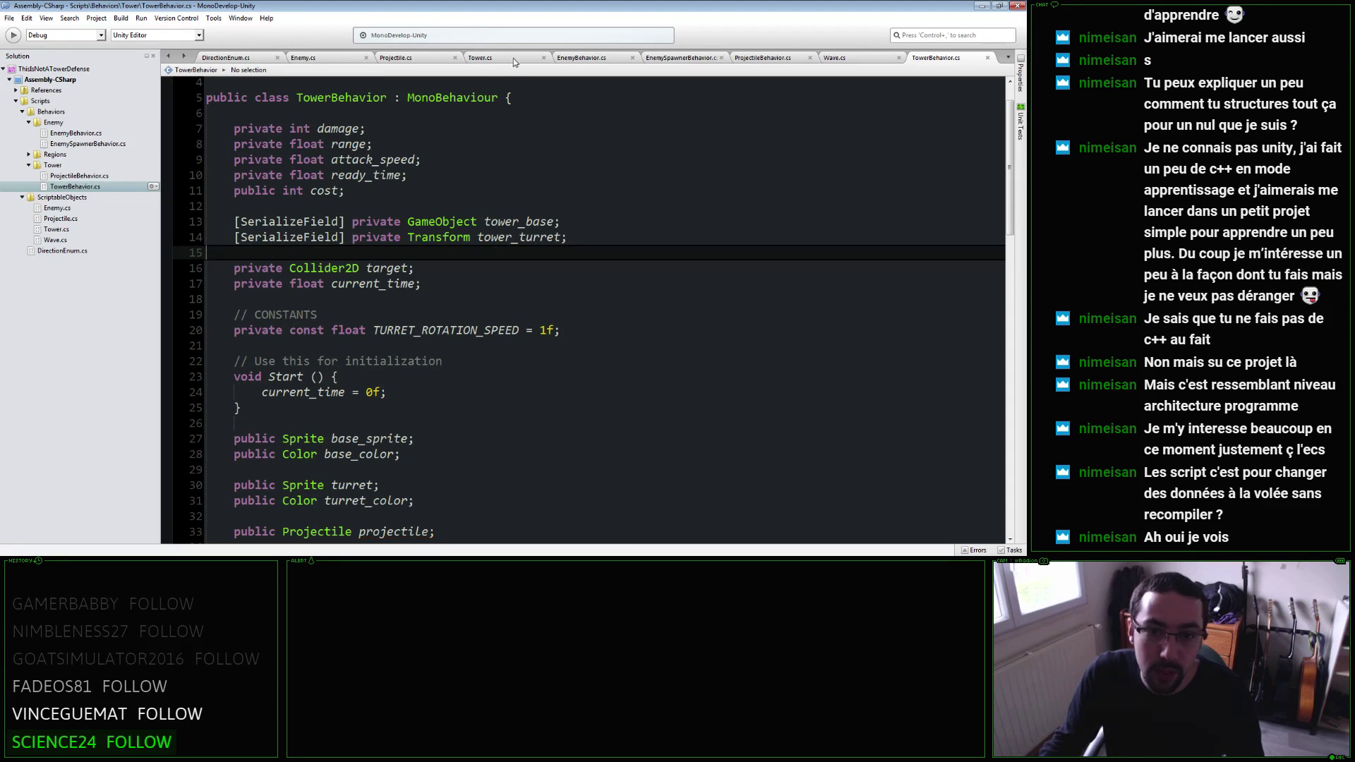
Add a public ProjectileBehavior projectile_template field to Tower.cs and save.
left_click(514, 58)
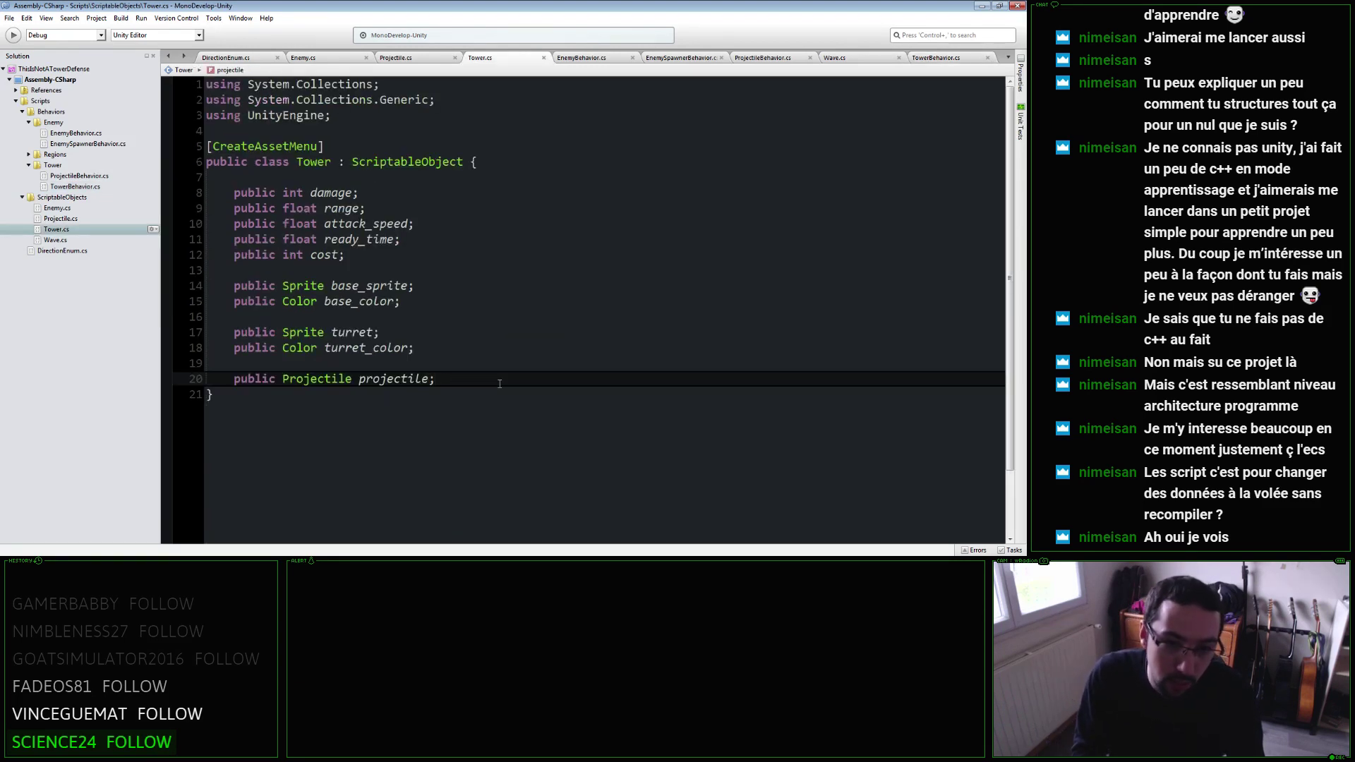
key("Return")
type("publi")
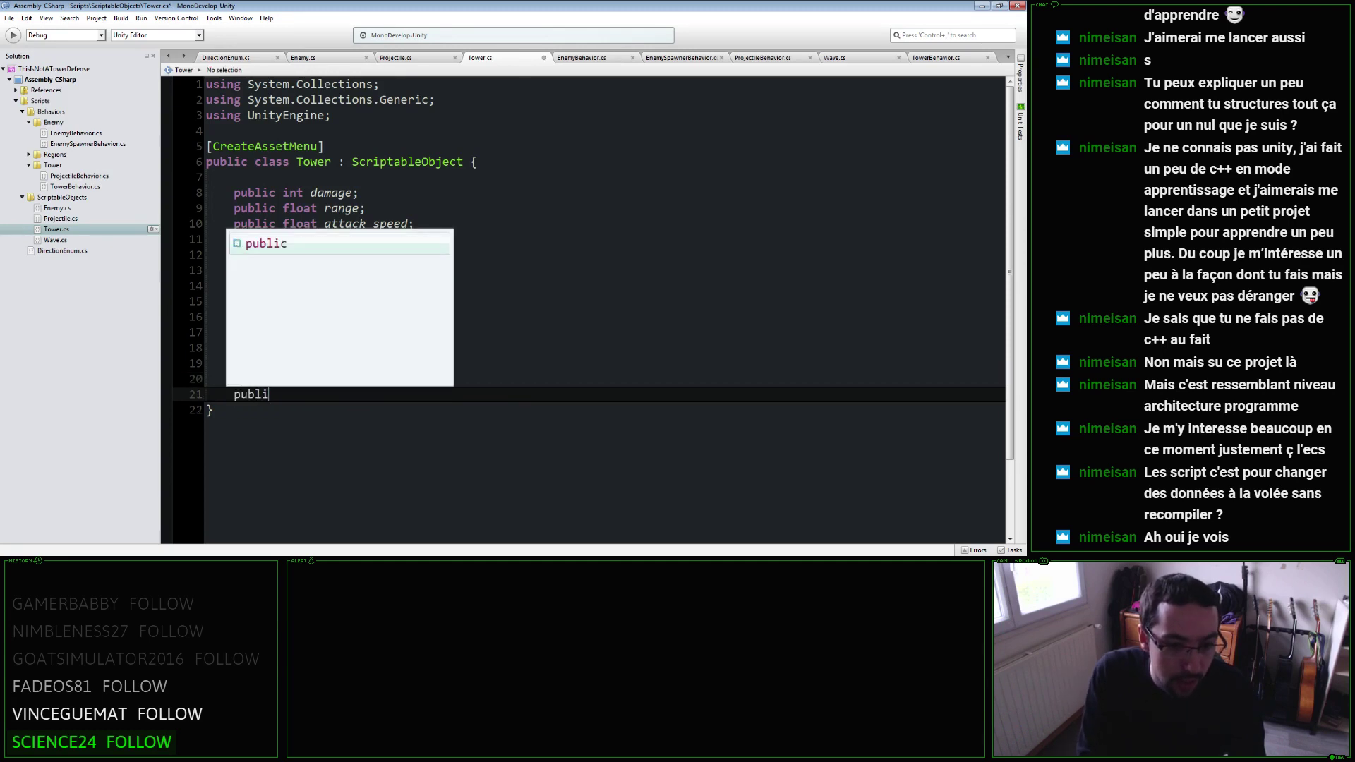
type("c Projefct")
key("BackSpace")
key("BackSpace")
key("BackSpace")
type("ct")
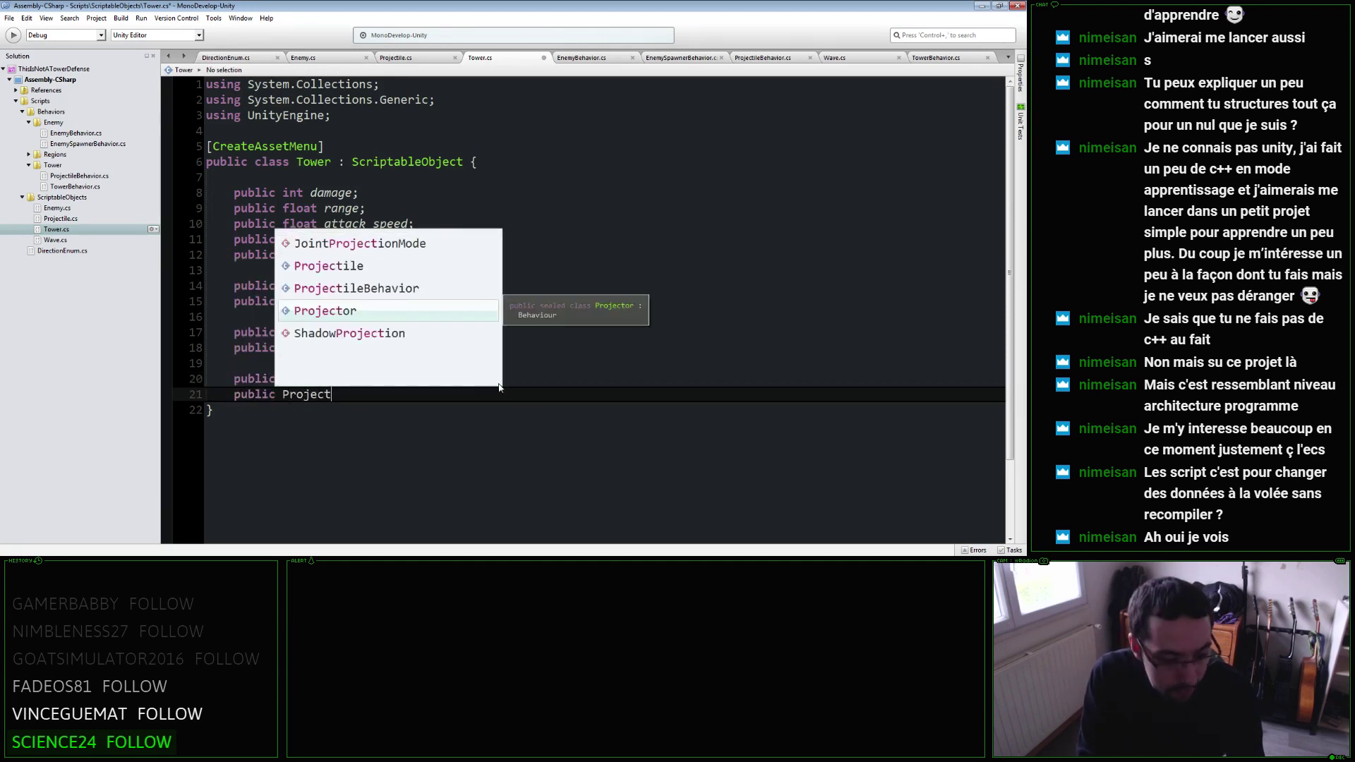
type("B")
key("Return")
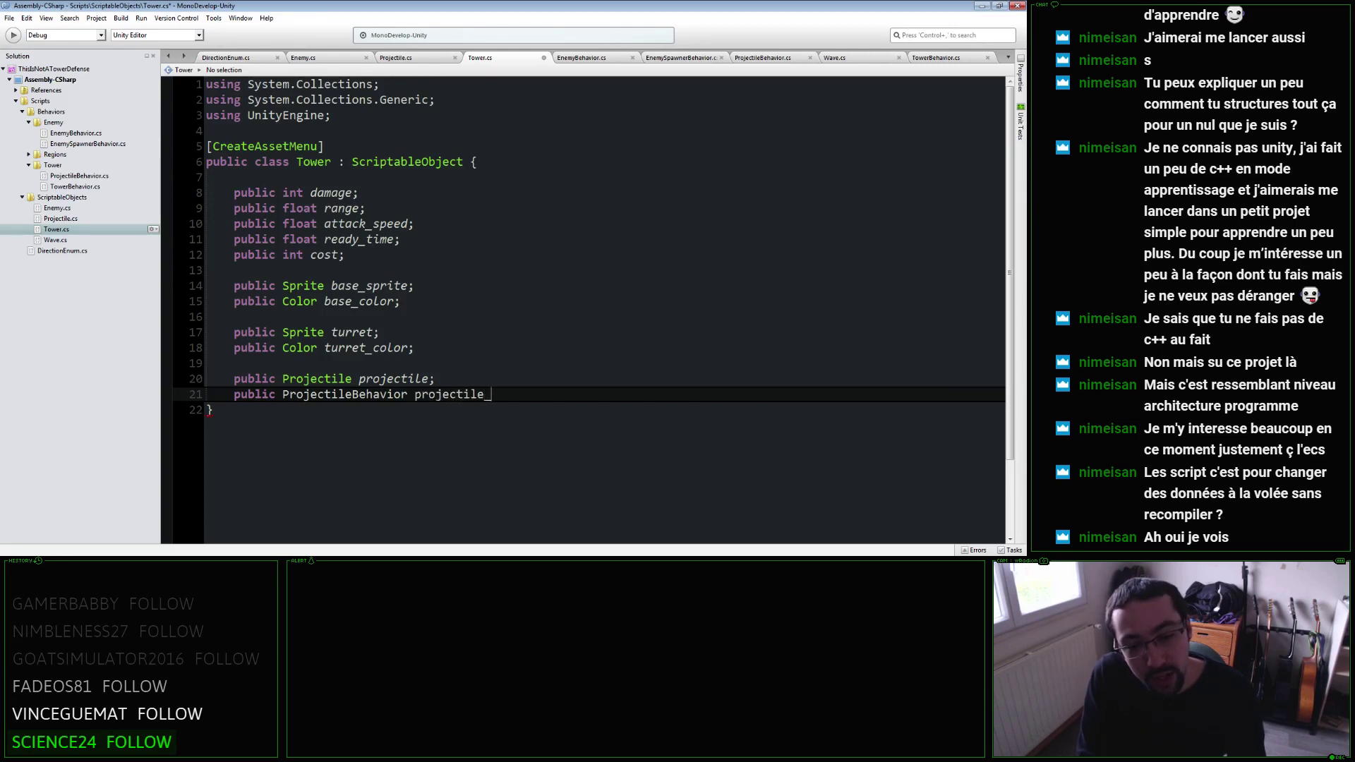
type("template;")
key("ctrl+s")
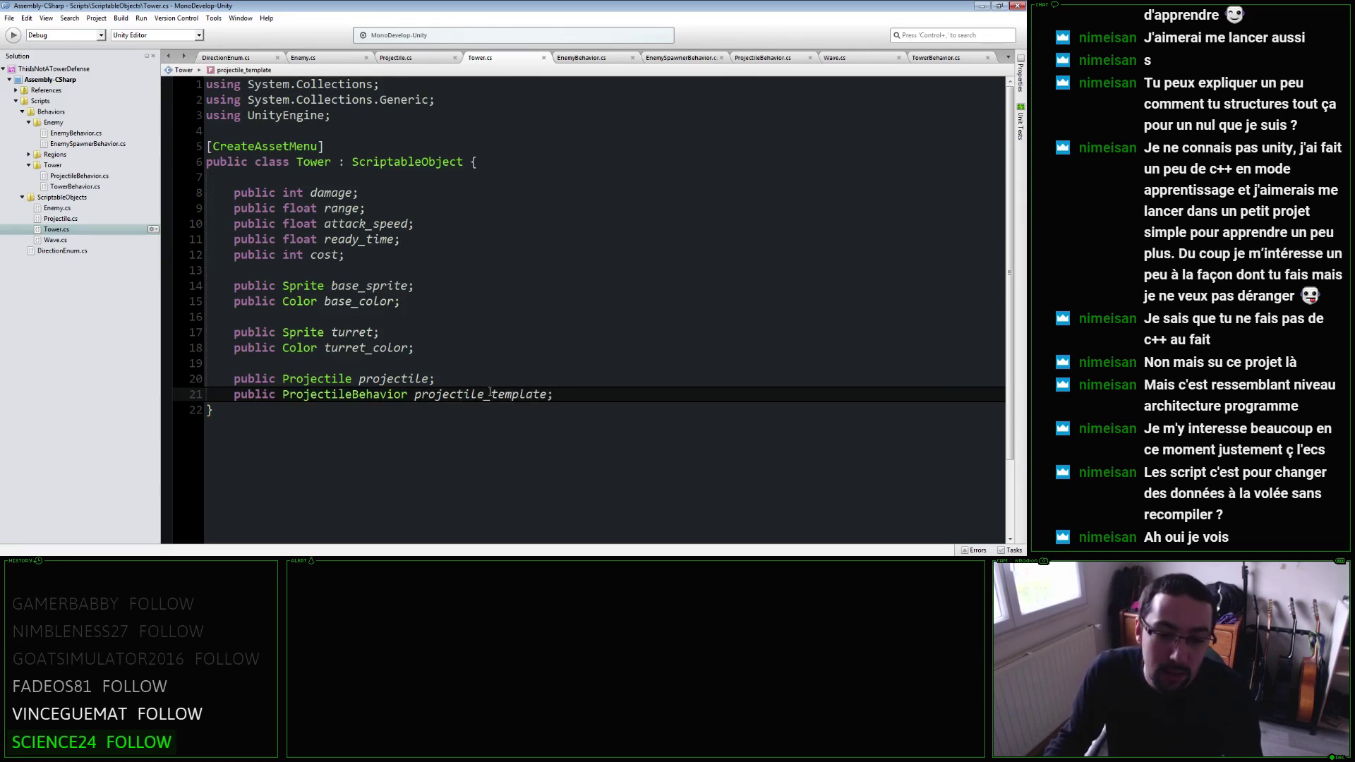
Review the projectile_template line, then return to Unity to recompile.
left_click_drag(544, 391, 506, 392)
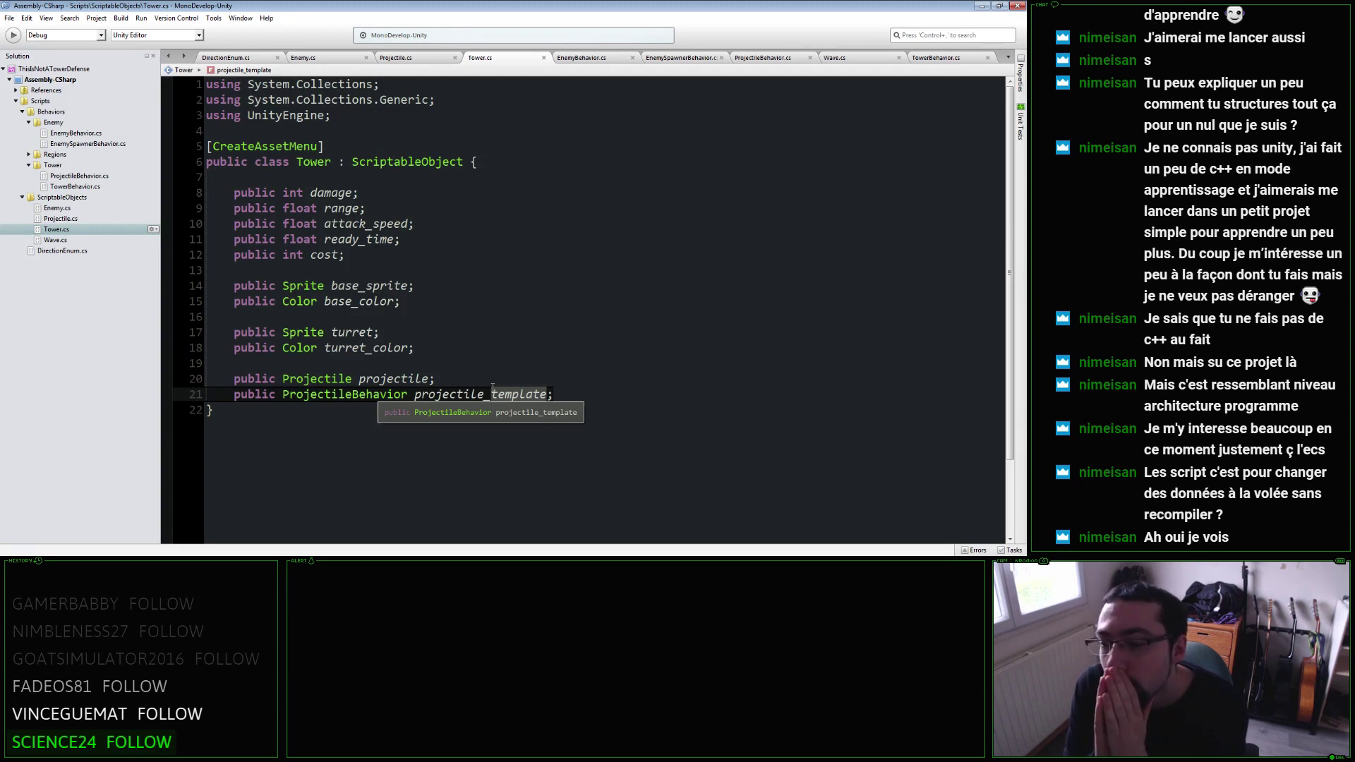
key("Down")
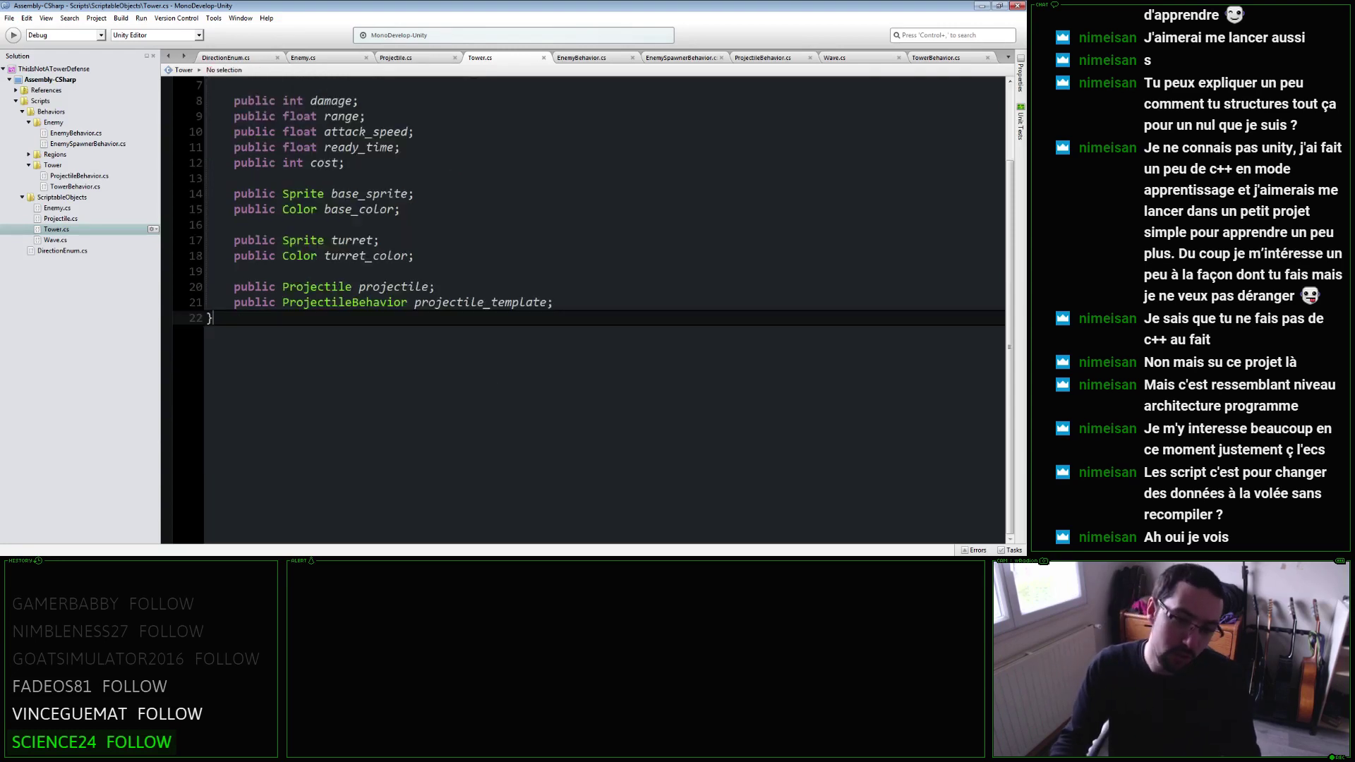
key("Up")
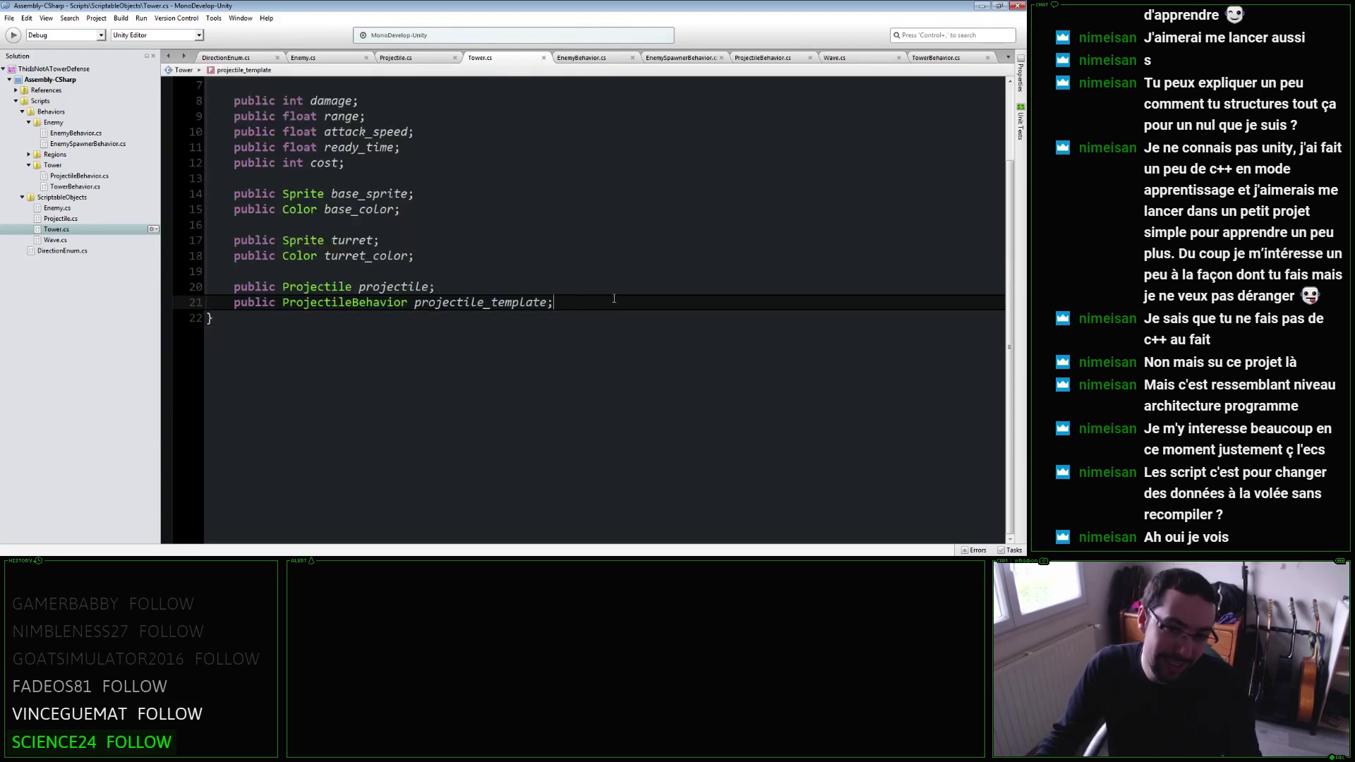
key("alt+Tab")
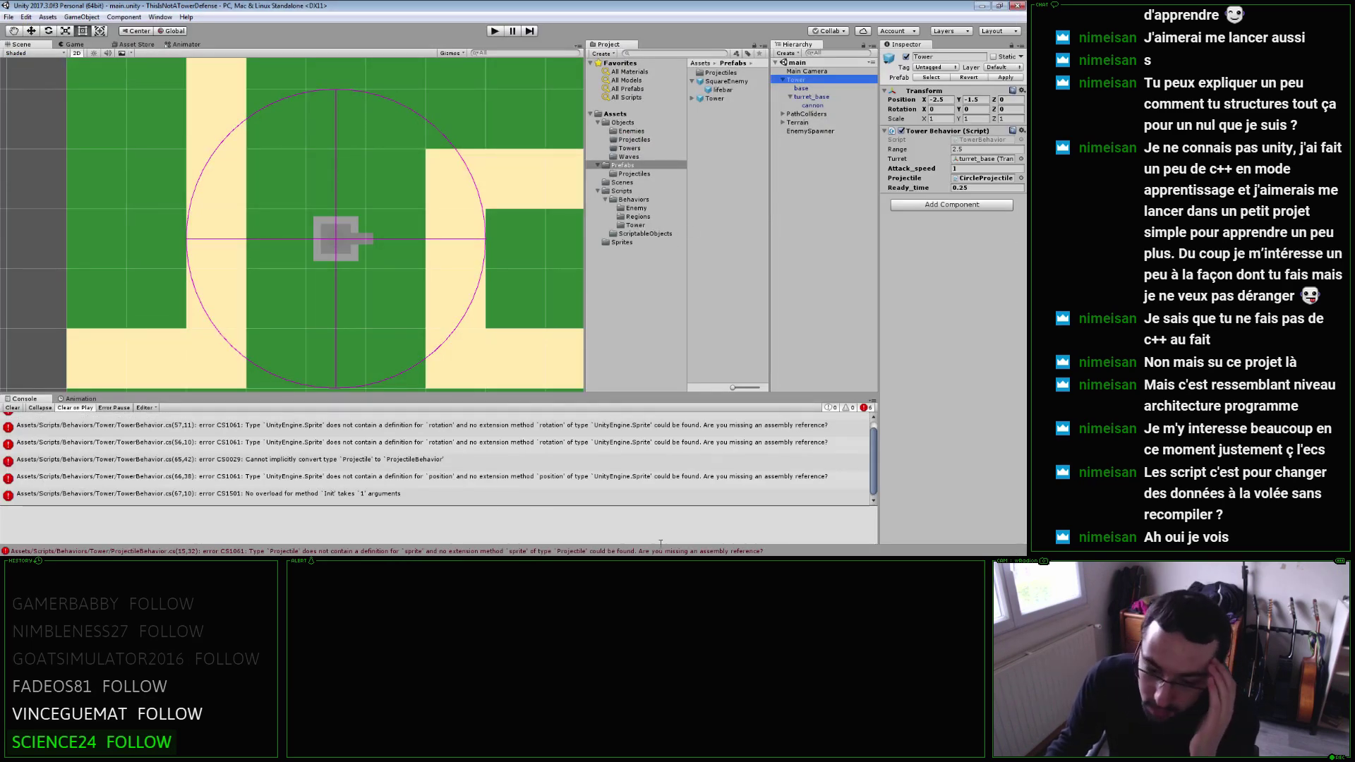
Back in MonoDevelop, look over Tower.cs's sprite and colour fields before moving to TowerBehavior.cs.
key("alt+Tab")
scroll(591, 353, "up", 1)
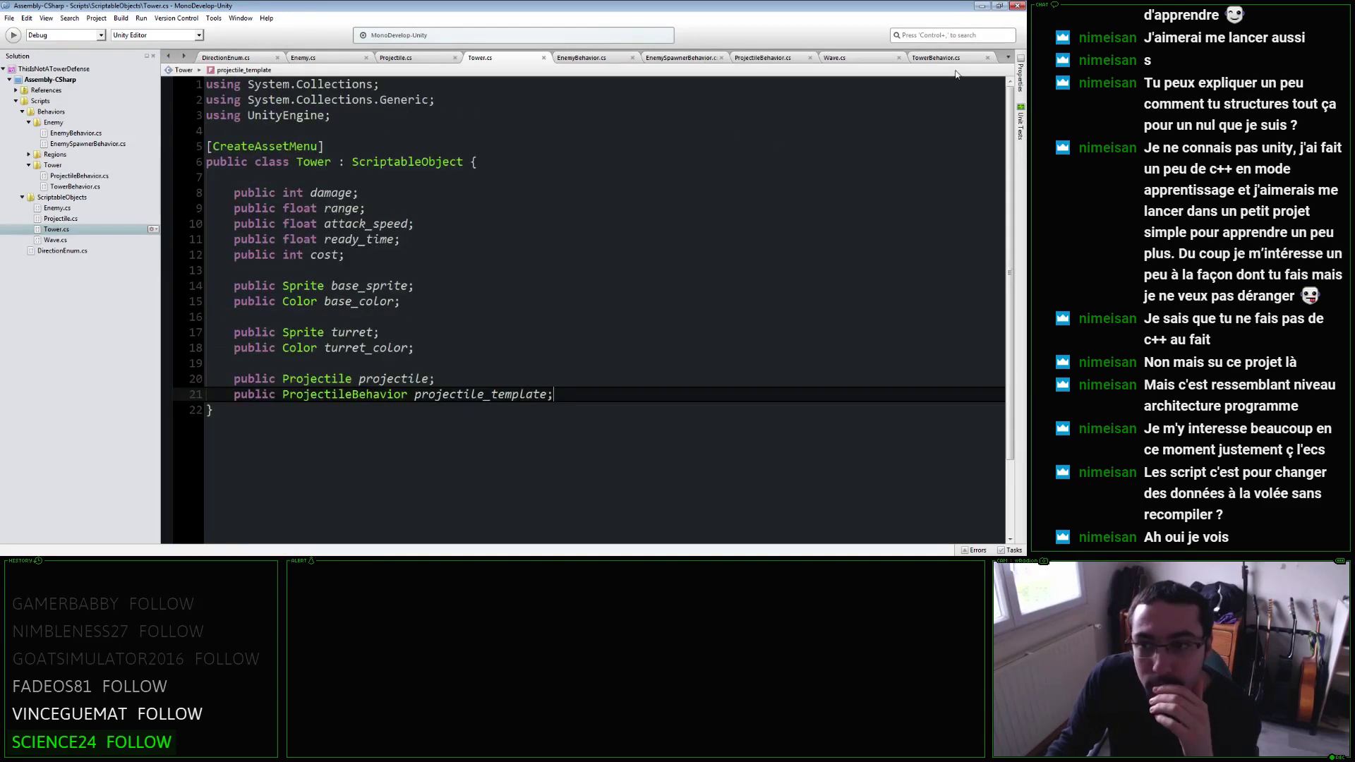
left_click_drag(441, 363, 440, 286)
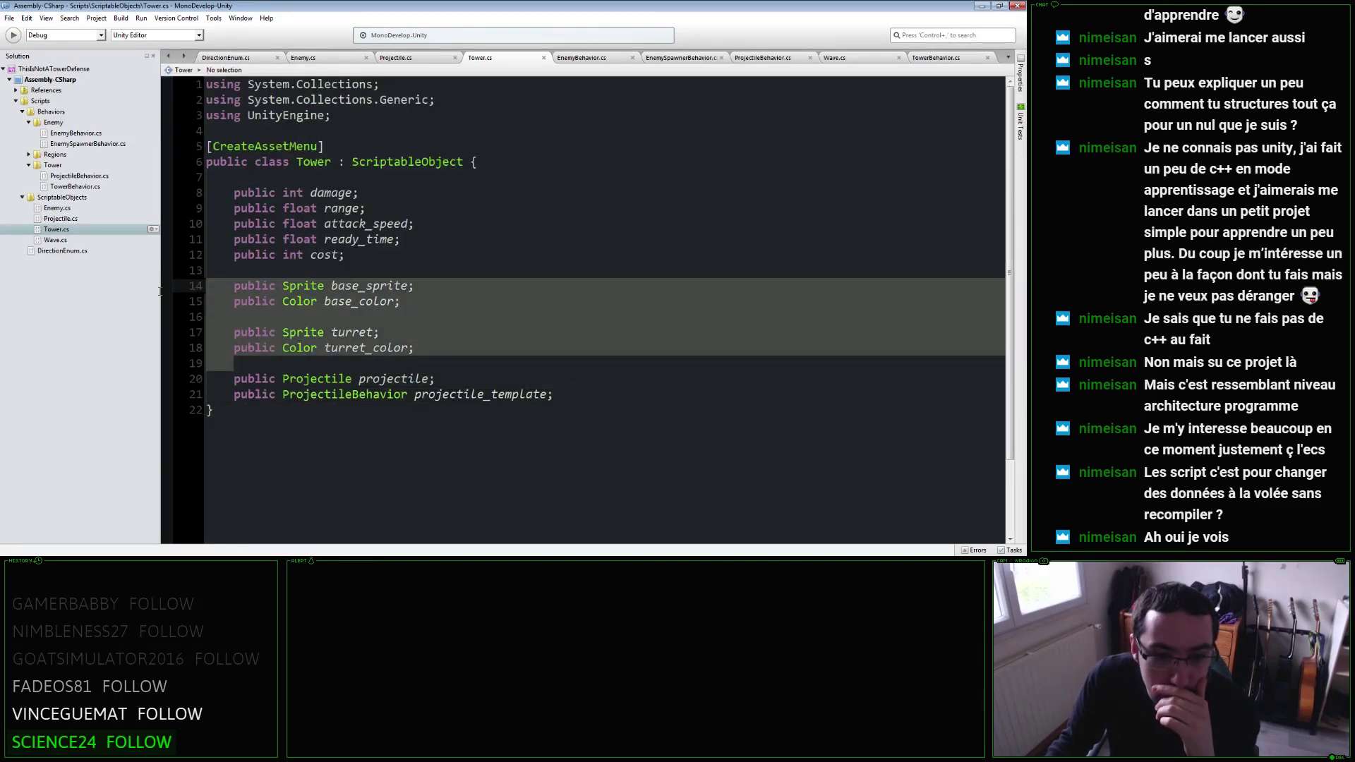
left_click(441, 358)
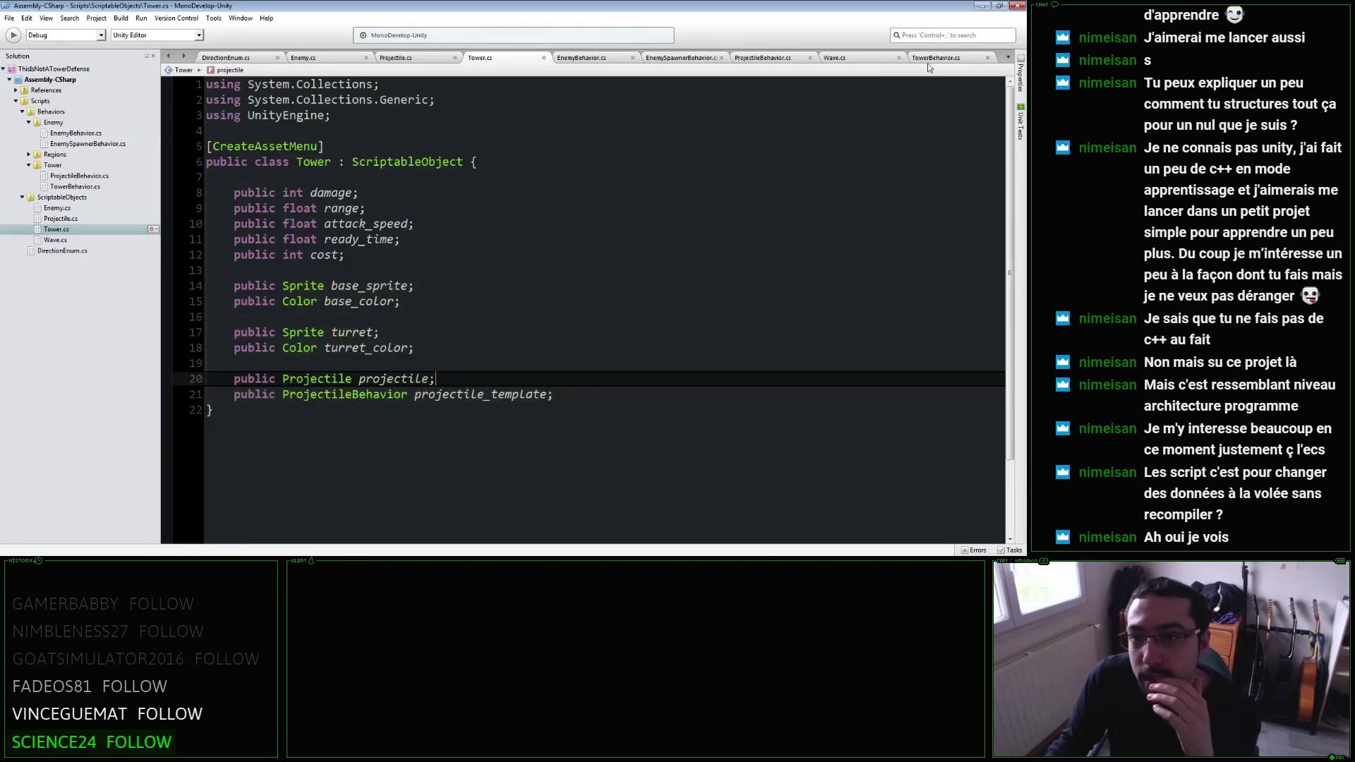
key("ctrl+Tab")
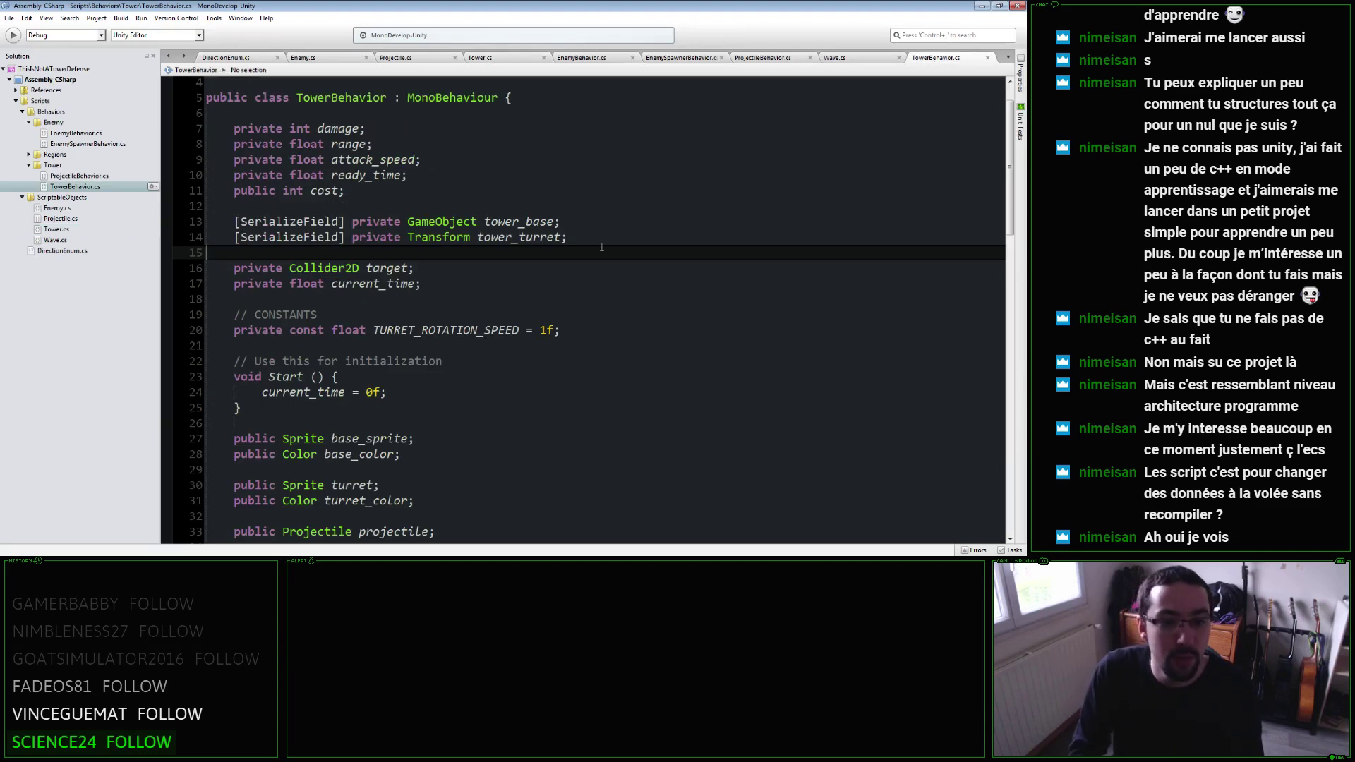
Add a '// Tower properties' comment line above the TowerBehavior fields.
key("Return")
key("BackSpace")
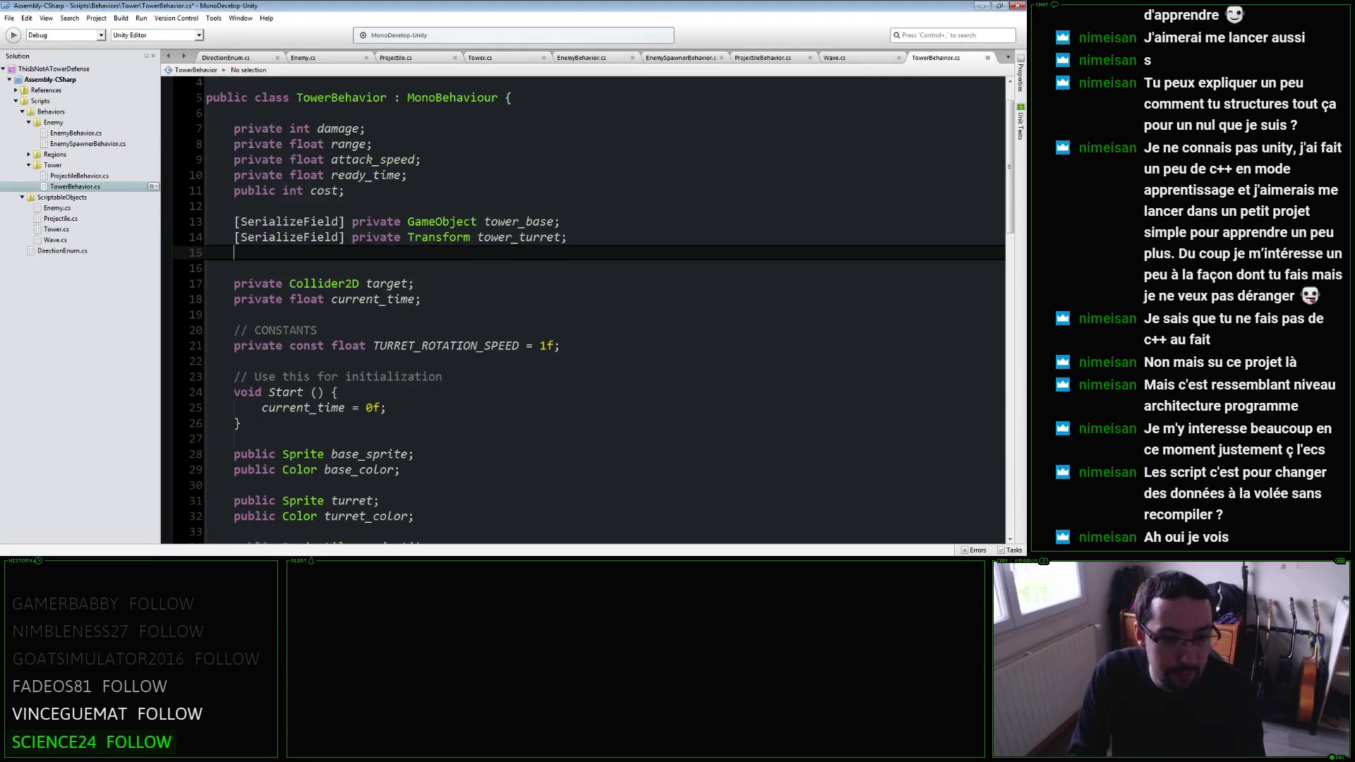
key("Return")
key("Up")
key("Up")
key("Up")
key("Up")
key("Up")
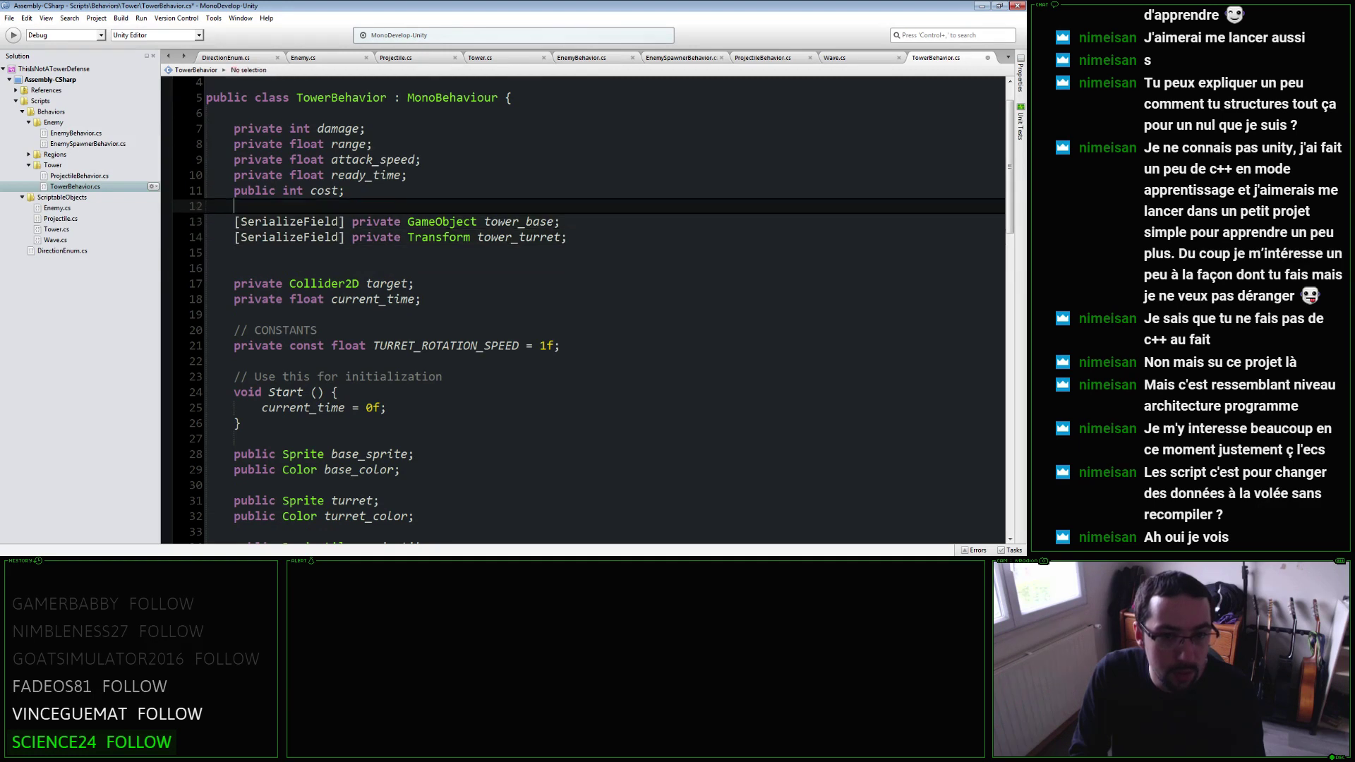
key("Up")
key("Up")
key("Up")
key("Up")
key("Up")
key("Return")
type("// Tower proper")
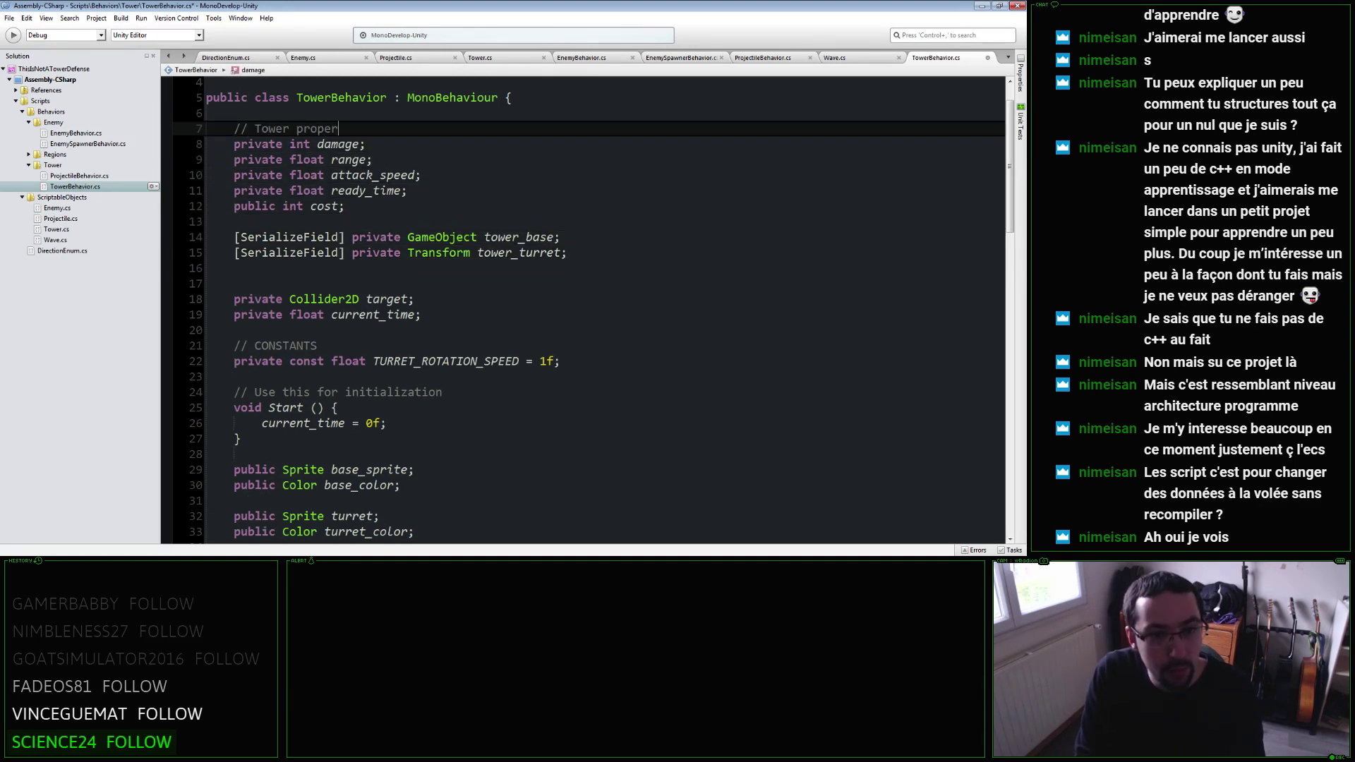
type("ties")
key("Down")
key("Down")
key("Down")
key("Down")
key("Down")
Declare private Projectile projectile and private ProjectileBehavior projectile_template below the cost field.
key("Return")
key("Return")
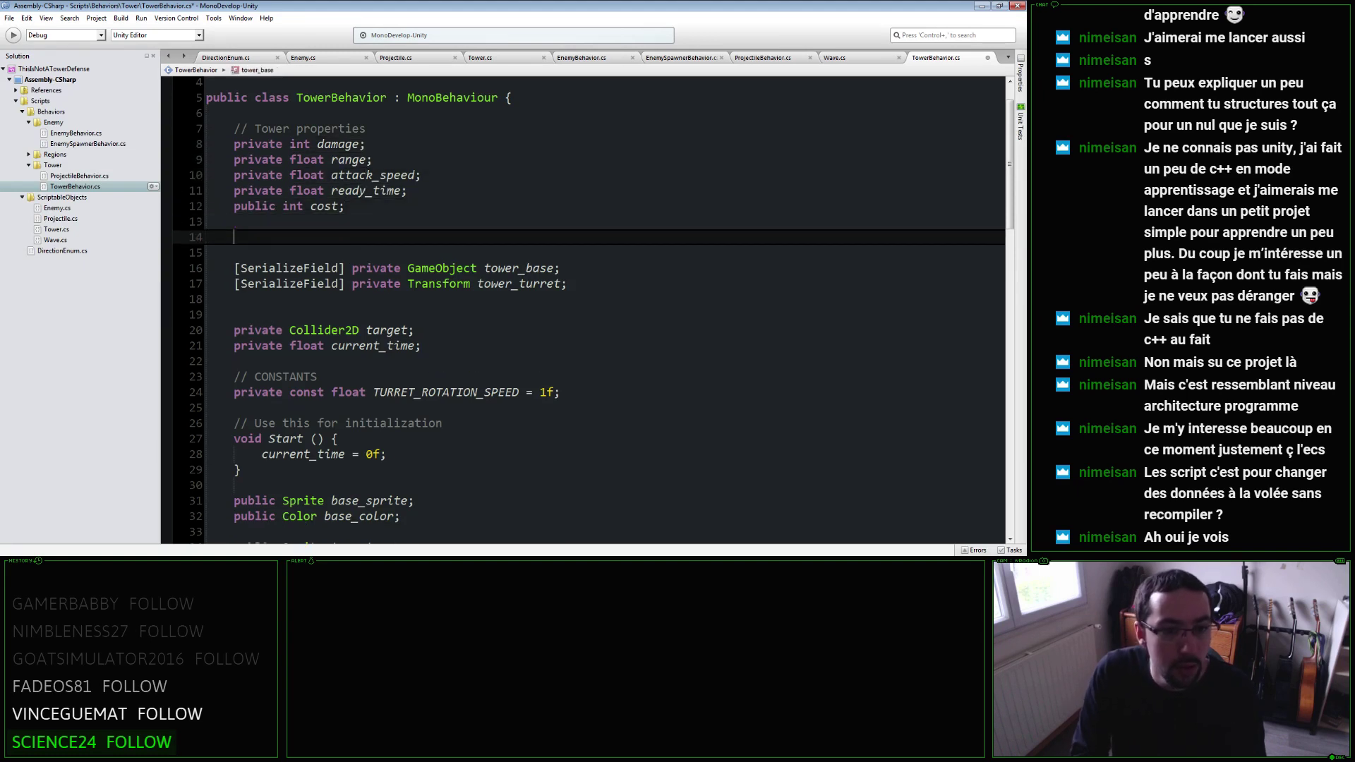
type("priva")
type("P")
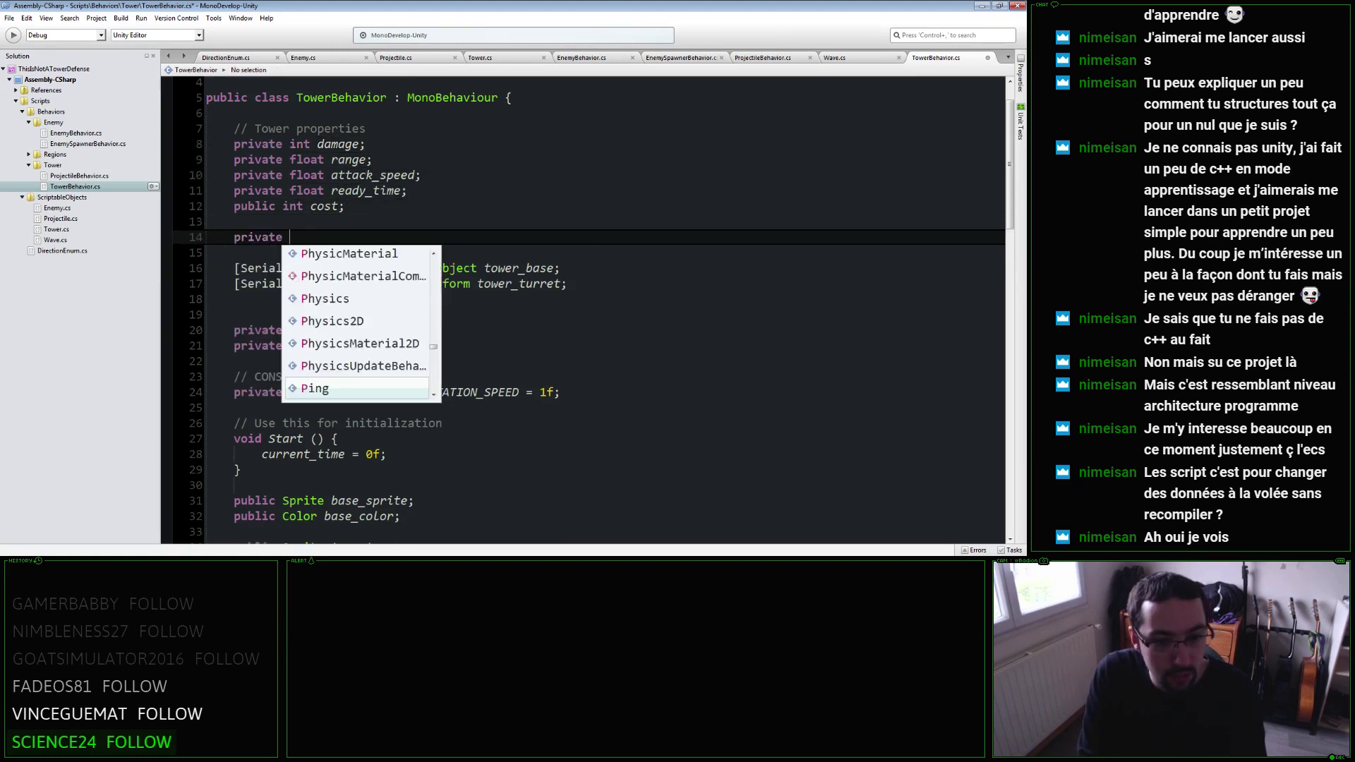
type("roj")
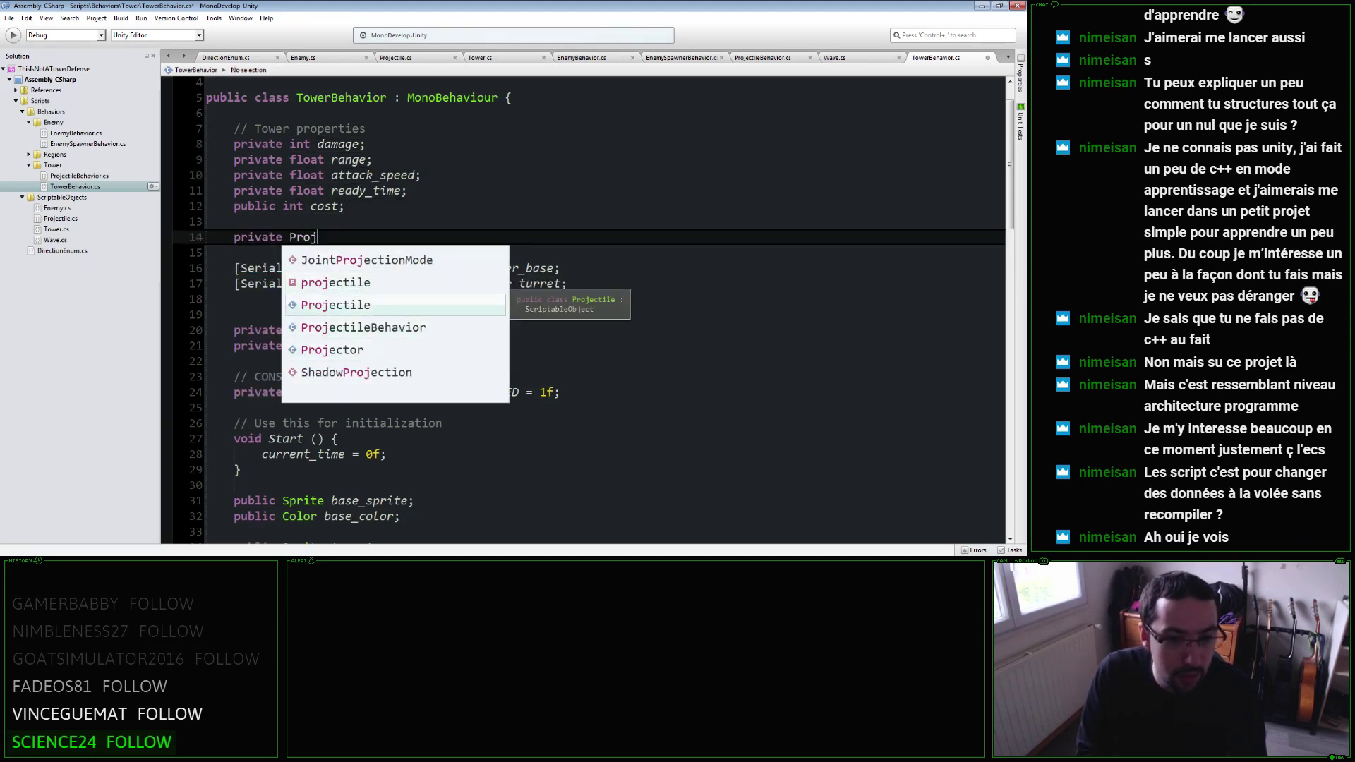
key("space")
type("tile;")
key("Return")
type("p")
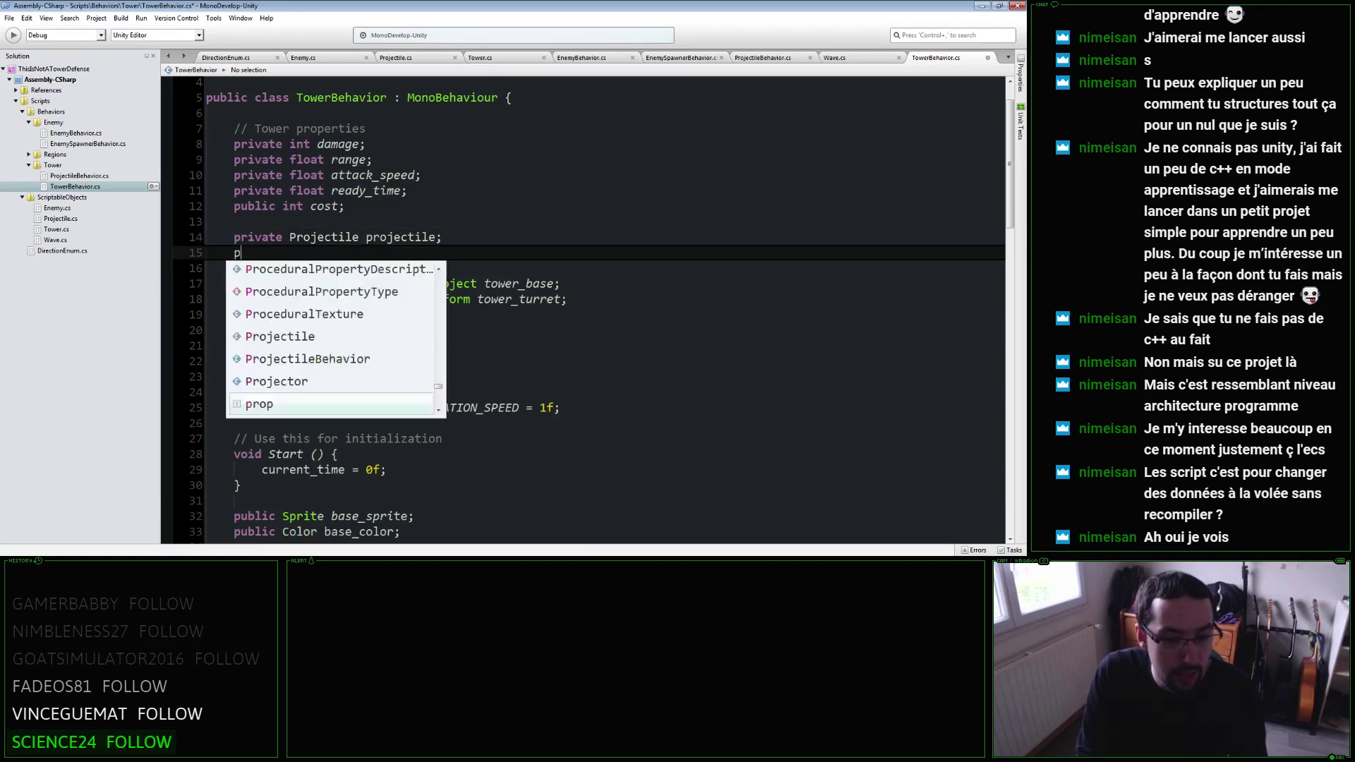
type("rivate Proj")
key("Up")
key("space")
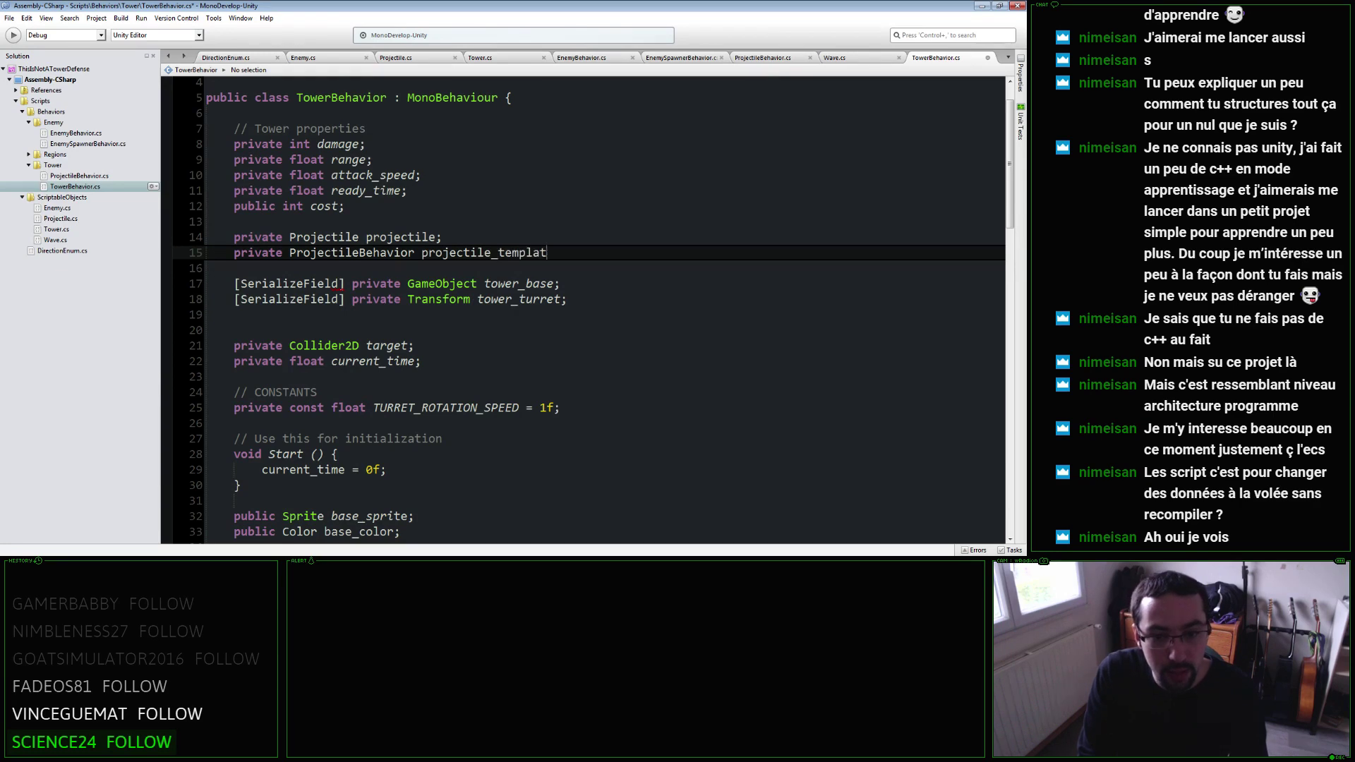
type("e;")
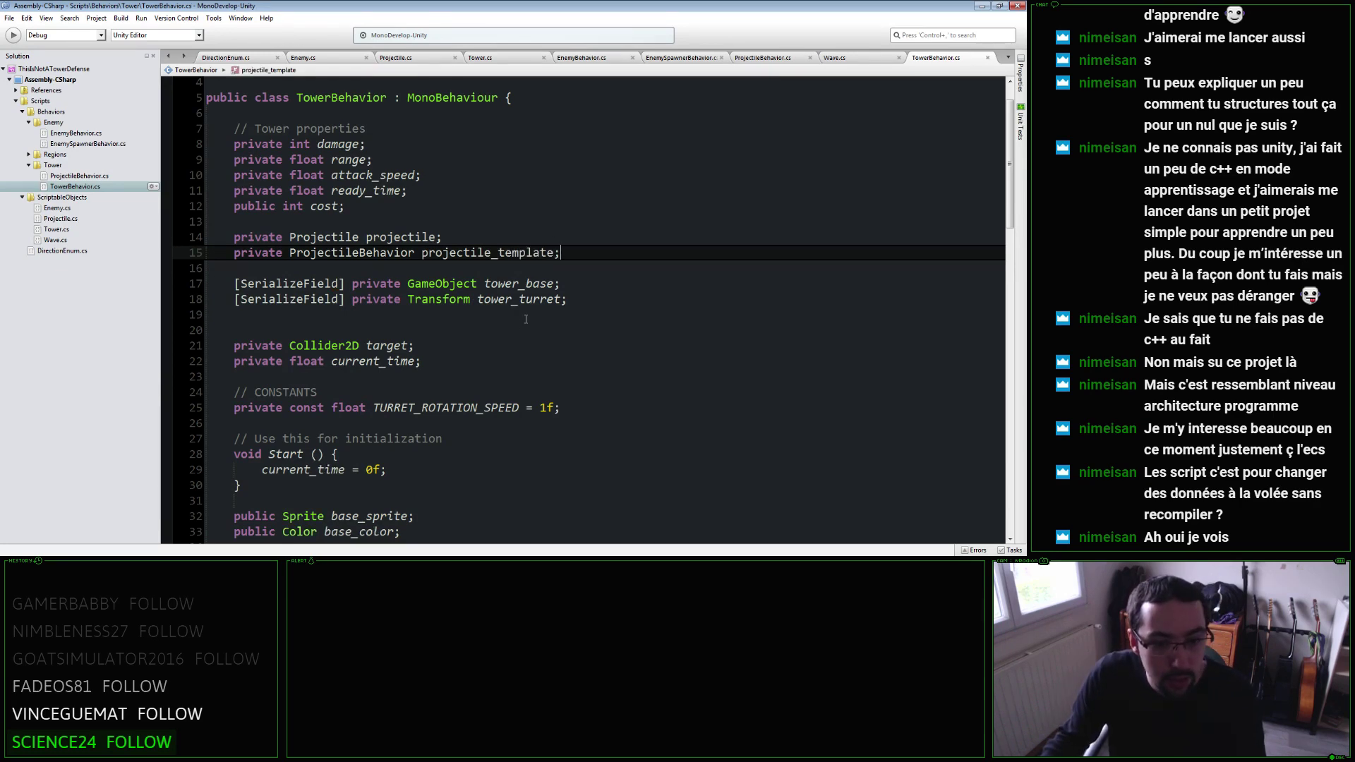
scroll(526, 319, "down", 2)
scroll(508, 338, "down", 4)
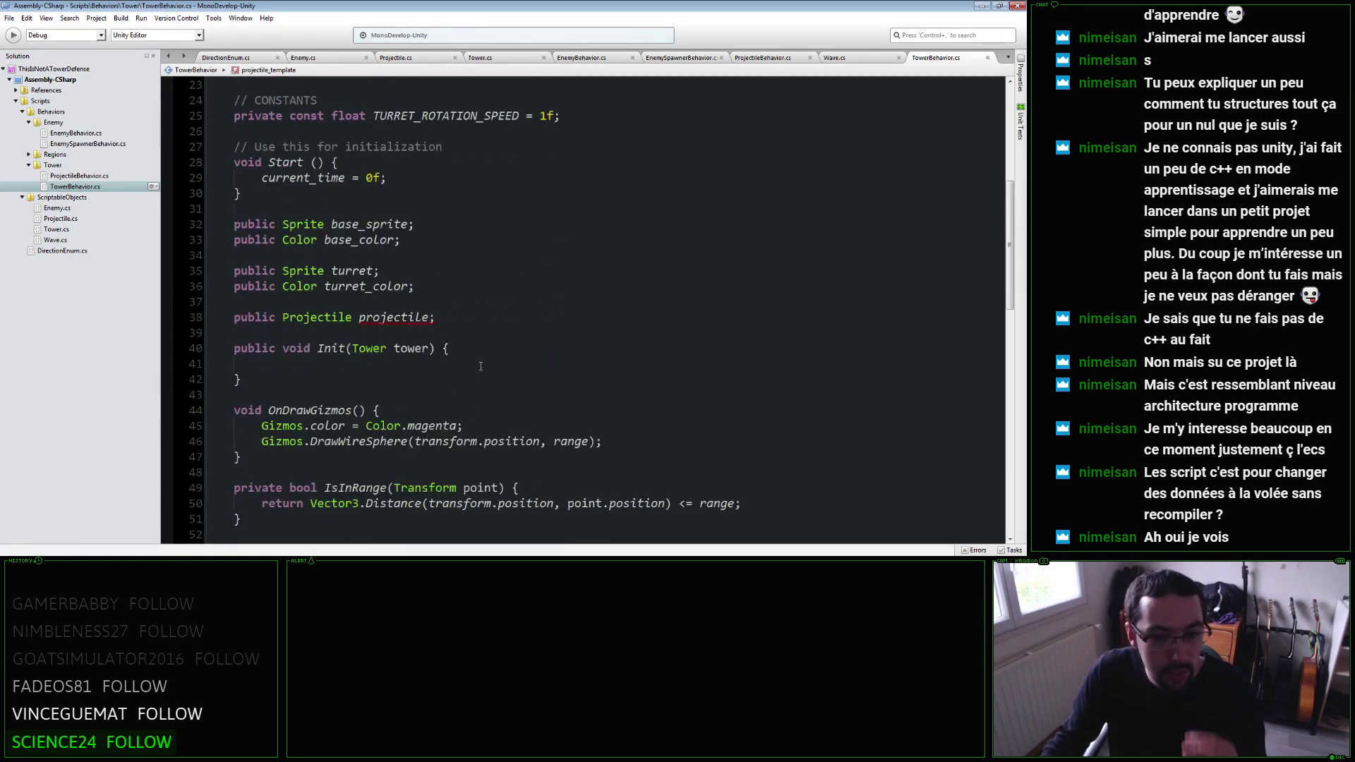
Delete the old public projectile field and start Init with damage = tower.damage.
triple_click(452, 318)
key("BackSpace")
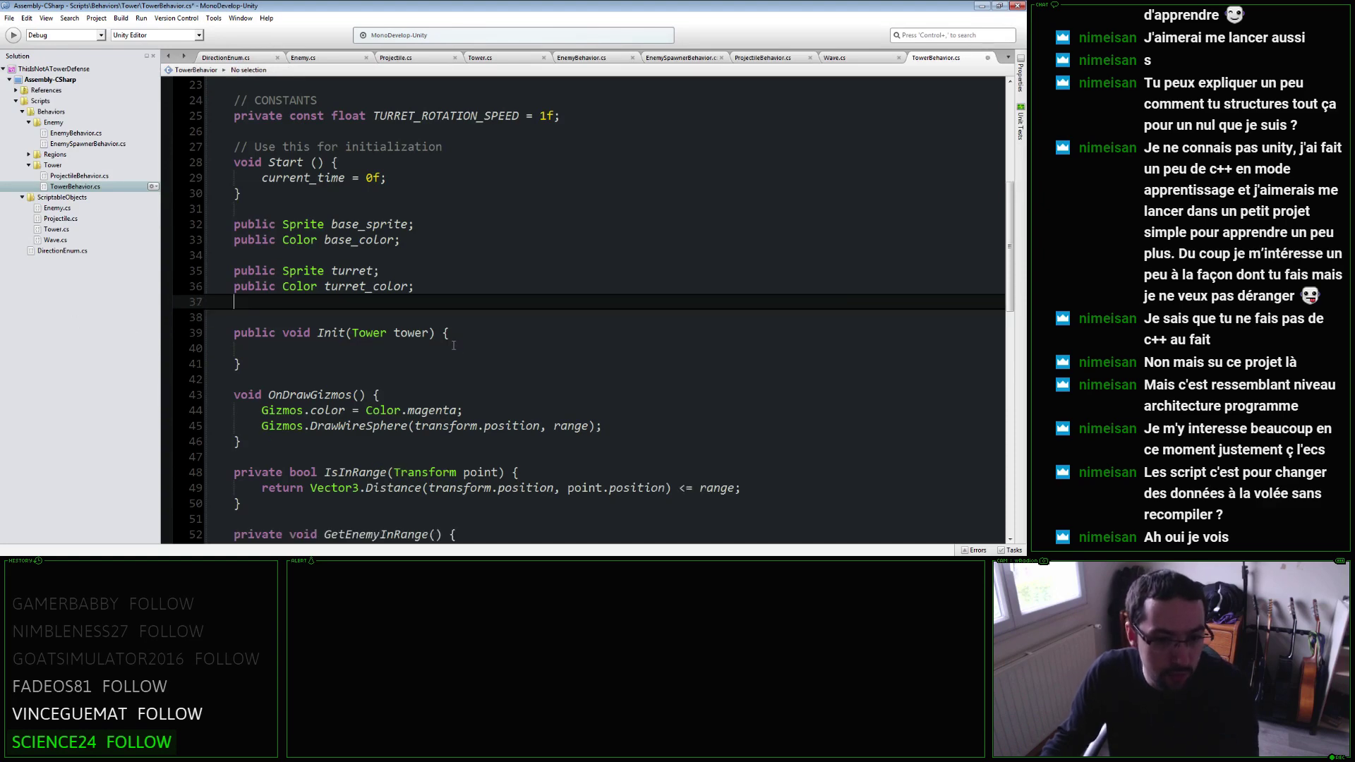
key("Delete")
left_click(480, 332)
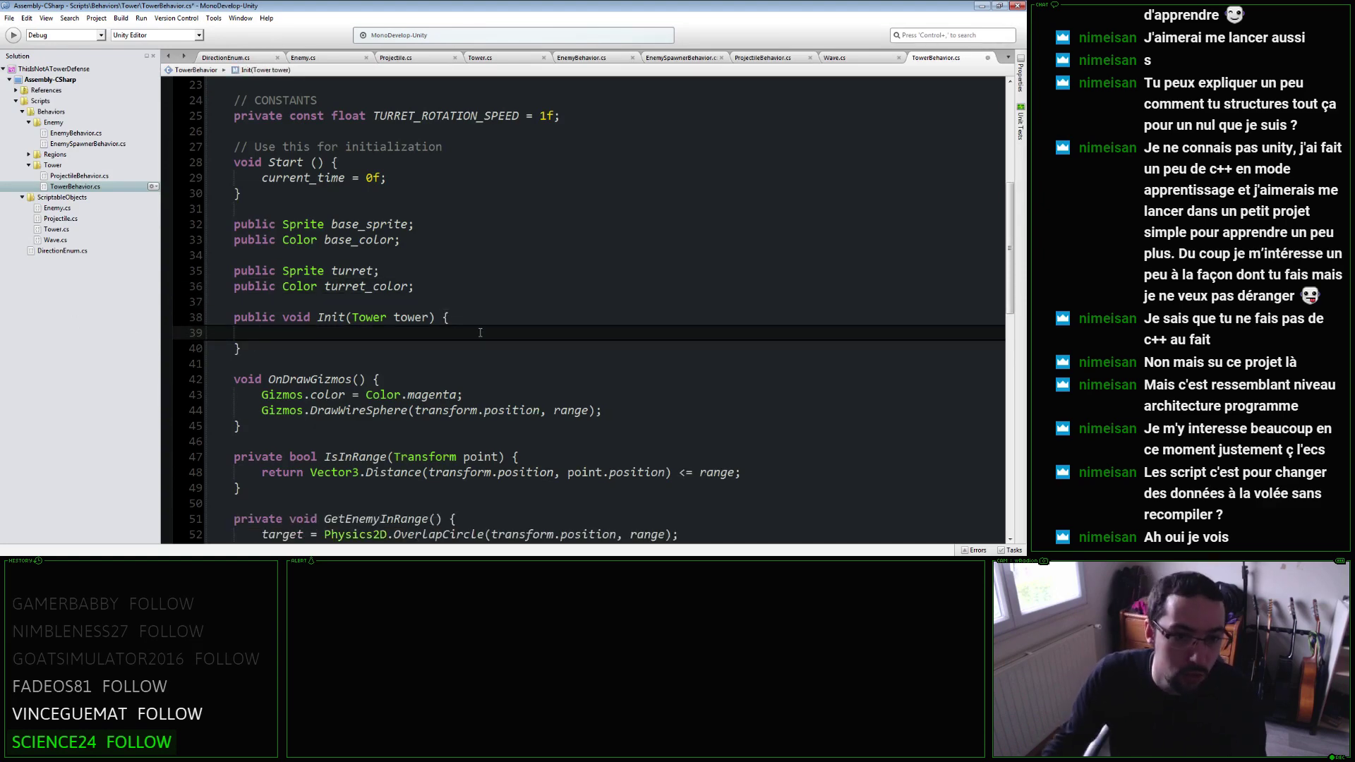
scroll(479, 332, "up", 5)
scroll(480, 332, "down", 4)
type("damage ")
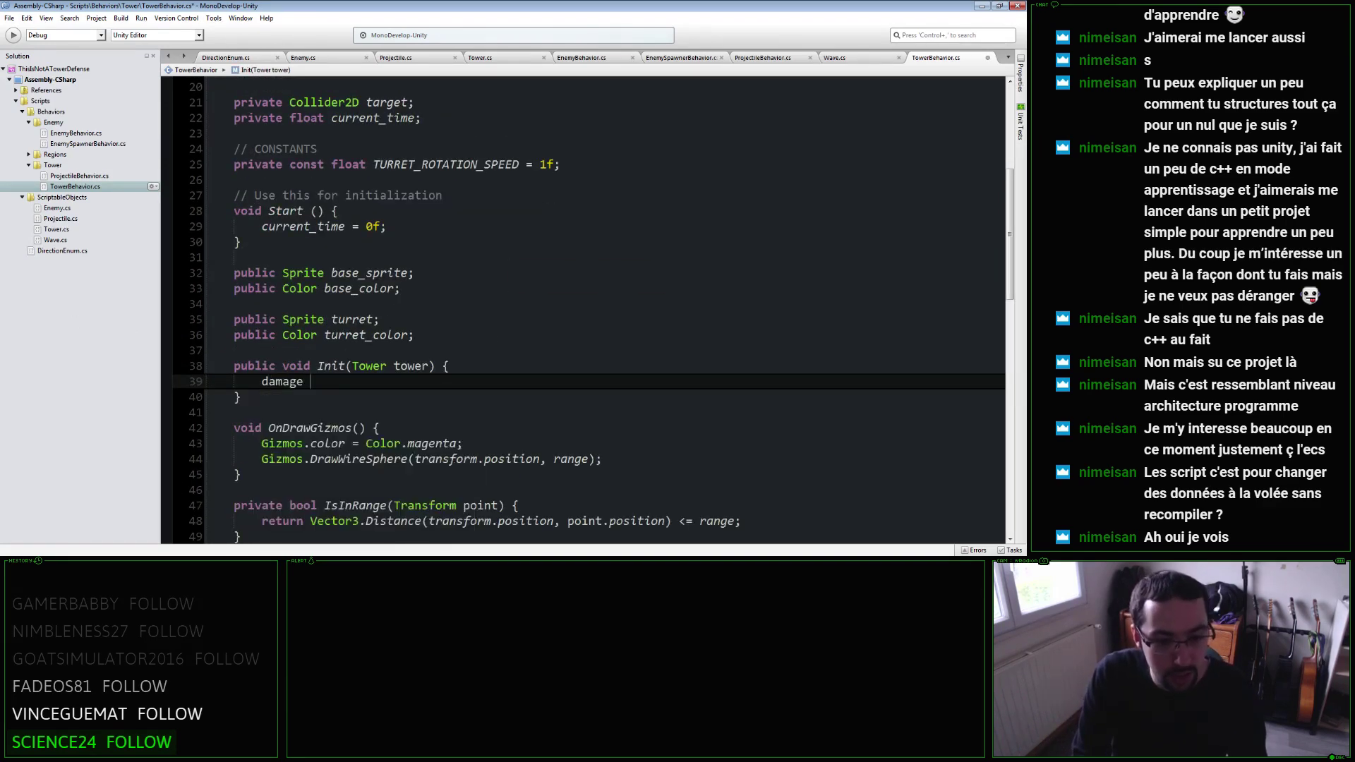
type("= tower.damage;")
key("Return")
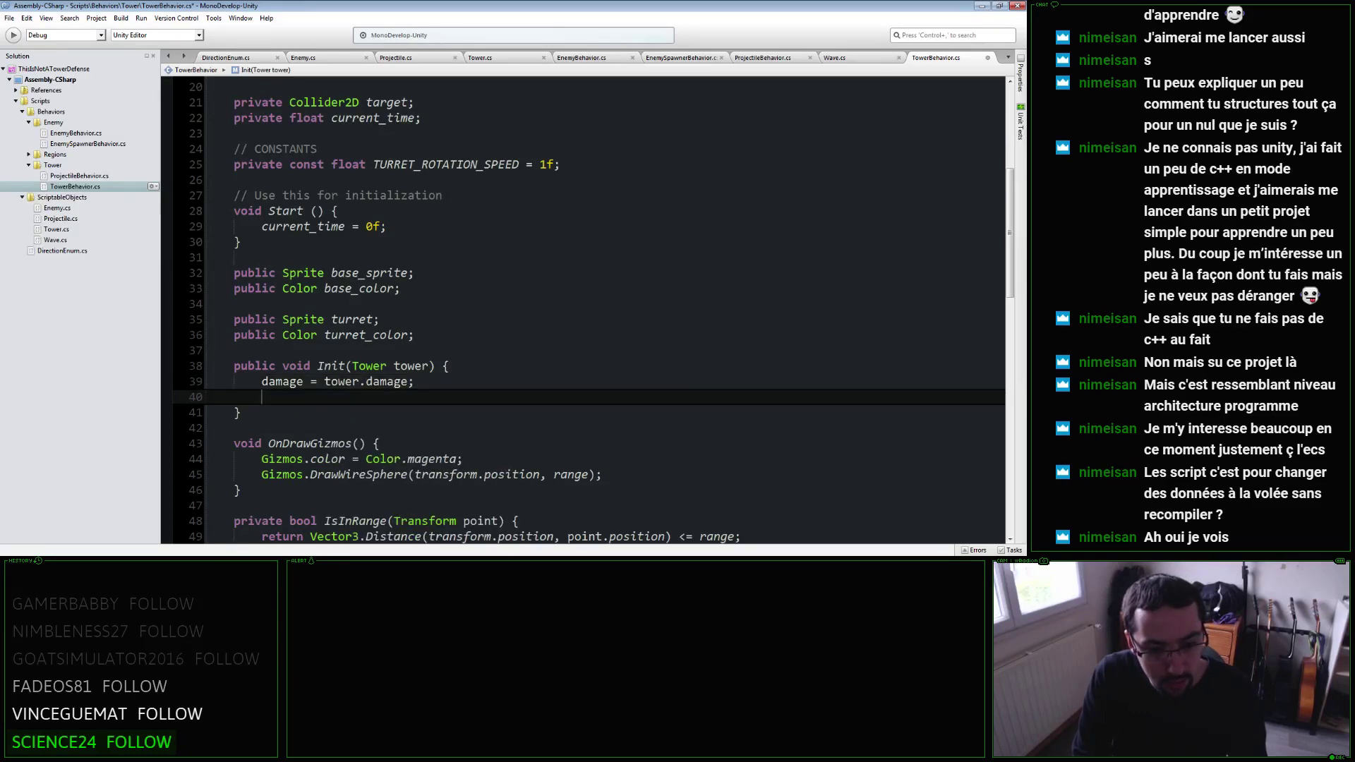
Add range = tower.range and attack_speed = tower.attack_speed assignments to Init.
scroll(479, 343, "up", 5)
scroll(478, 343, "down", 5)
type("rag")
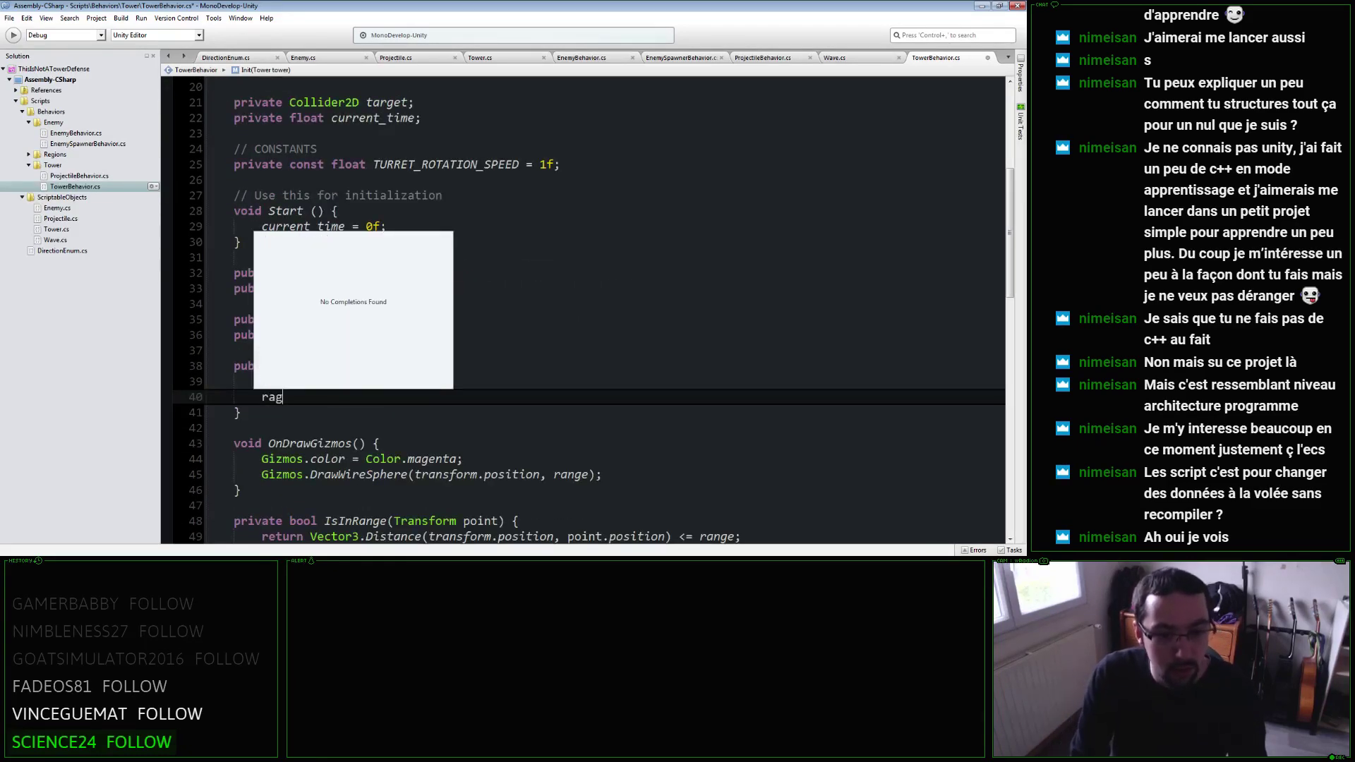
key("BackSpace")
type("nge = tower.range;")
key("Return")
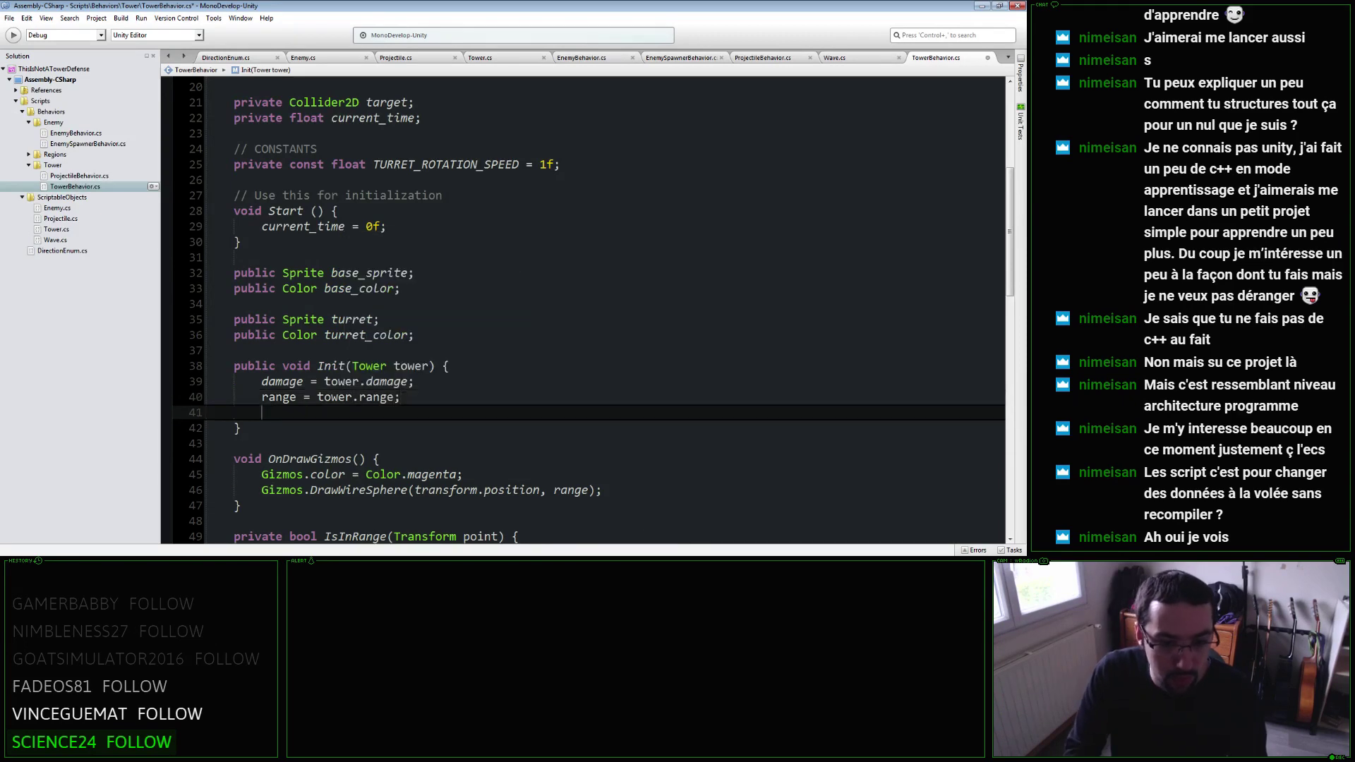
scroll(491, 389, "up", 5)
scroll(491, 389, "down", 7)
type("attack")
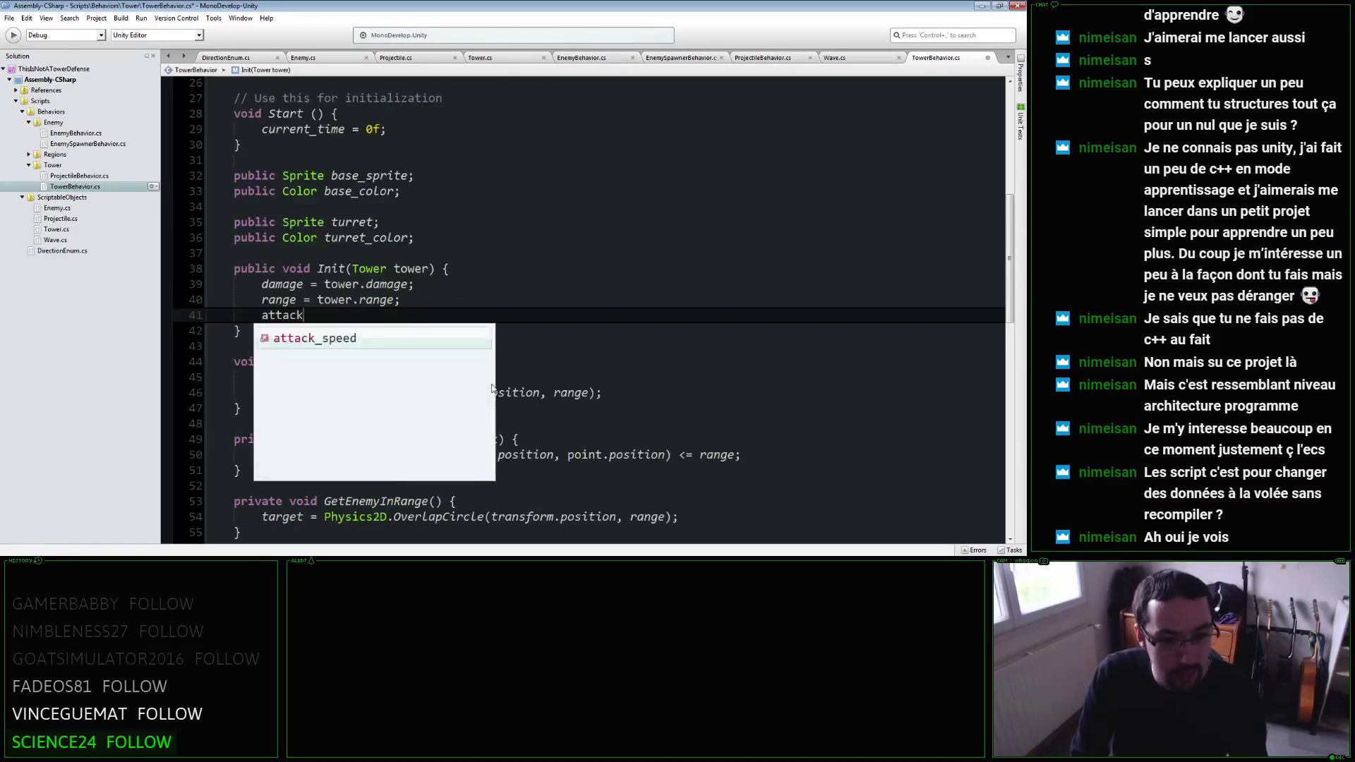
type("_speed = tower.att")
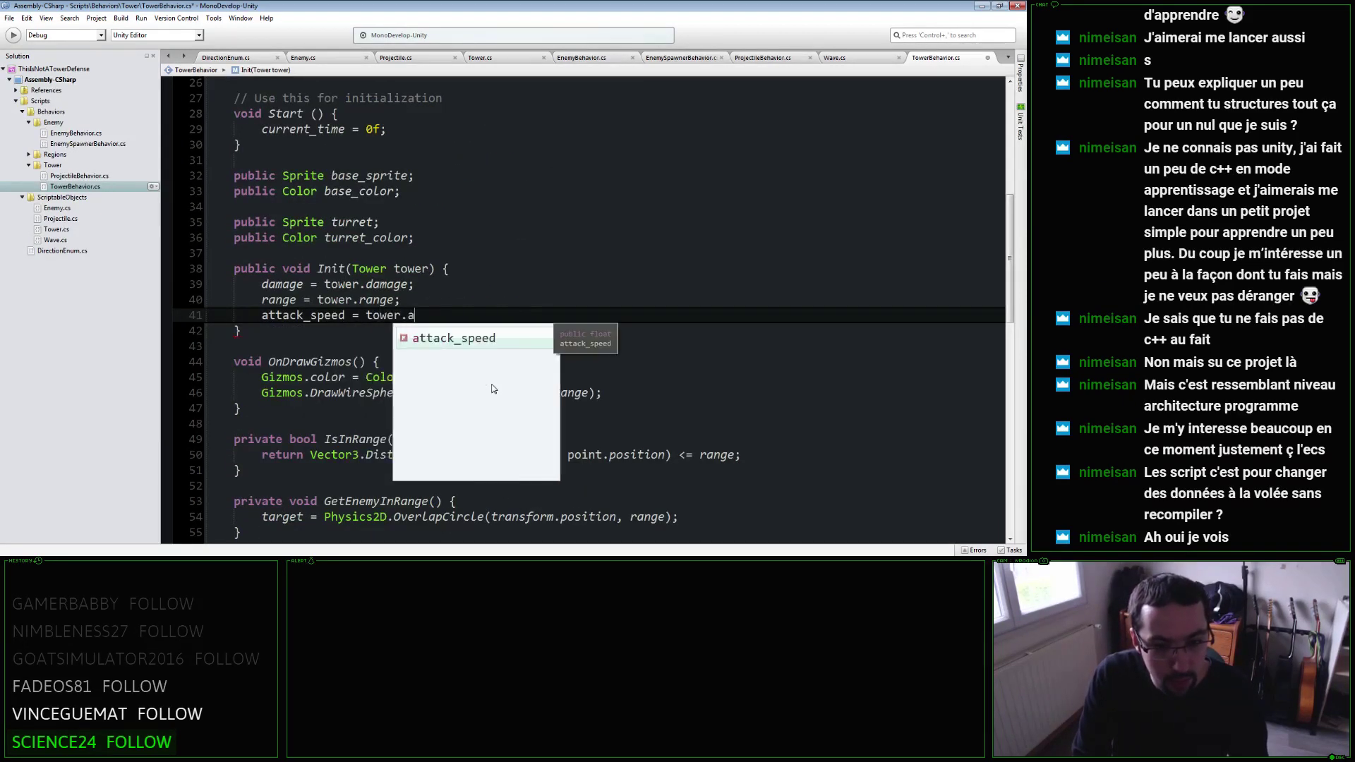
key("Return")
type(";")
Add ready_time = tower.ready_time to Init.
scroll(504, 379, "up", 7)
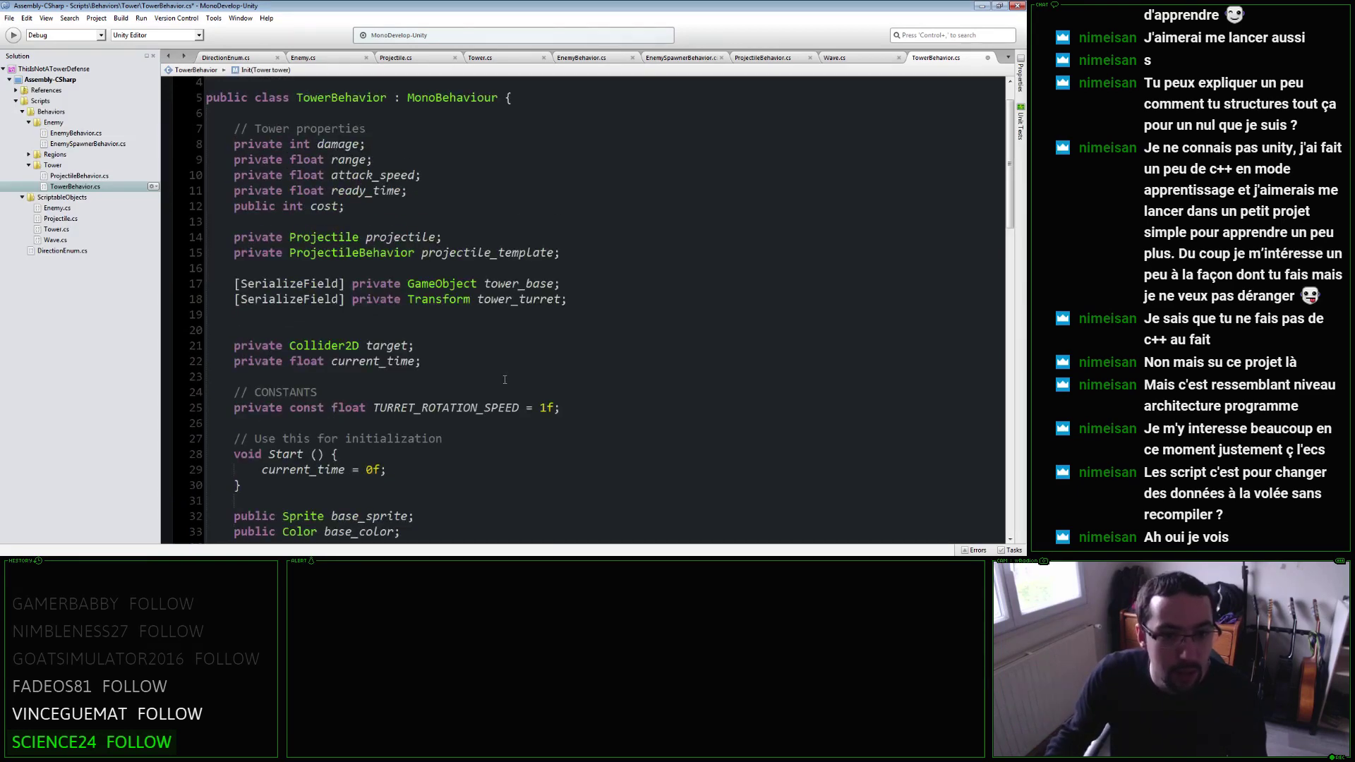
key("Return")
type("ready_")
key("Return")
type("= ")
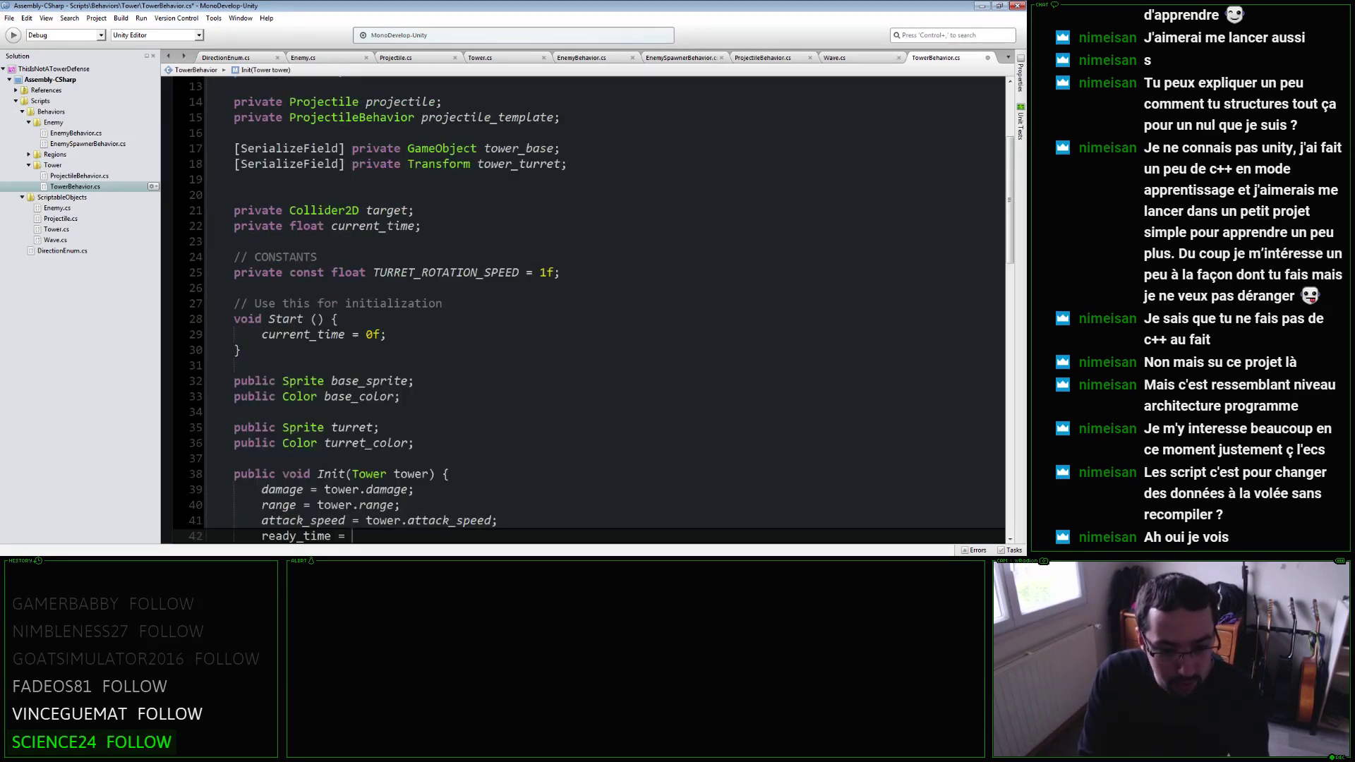
type("tower.rea")
key("Return")
type(";")
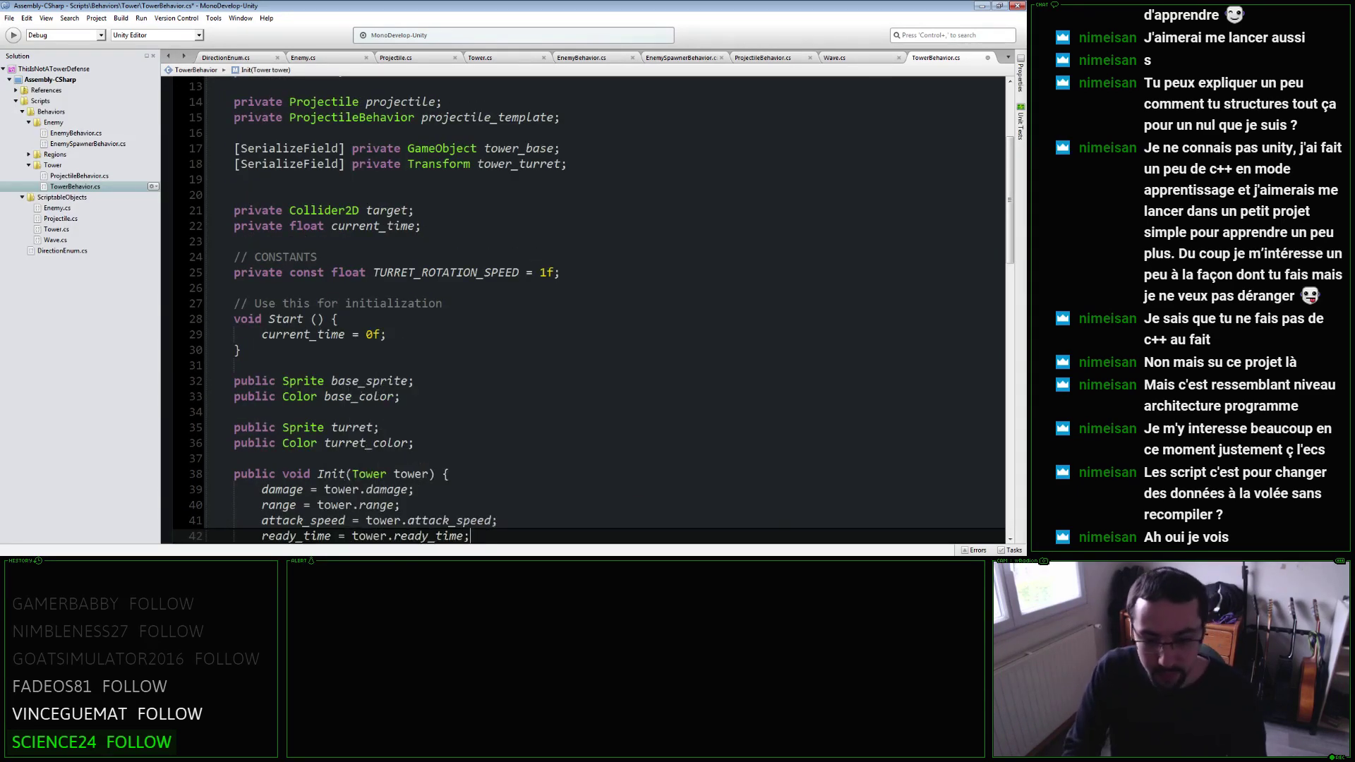
Add cost = tower.cost to Init.
scroll(528, 393, "up", 4)
scroll(528, 393, "down", 6)
type("c")
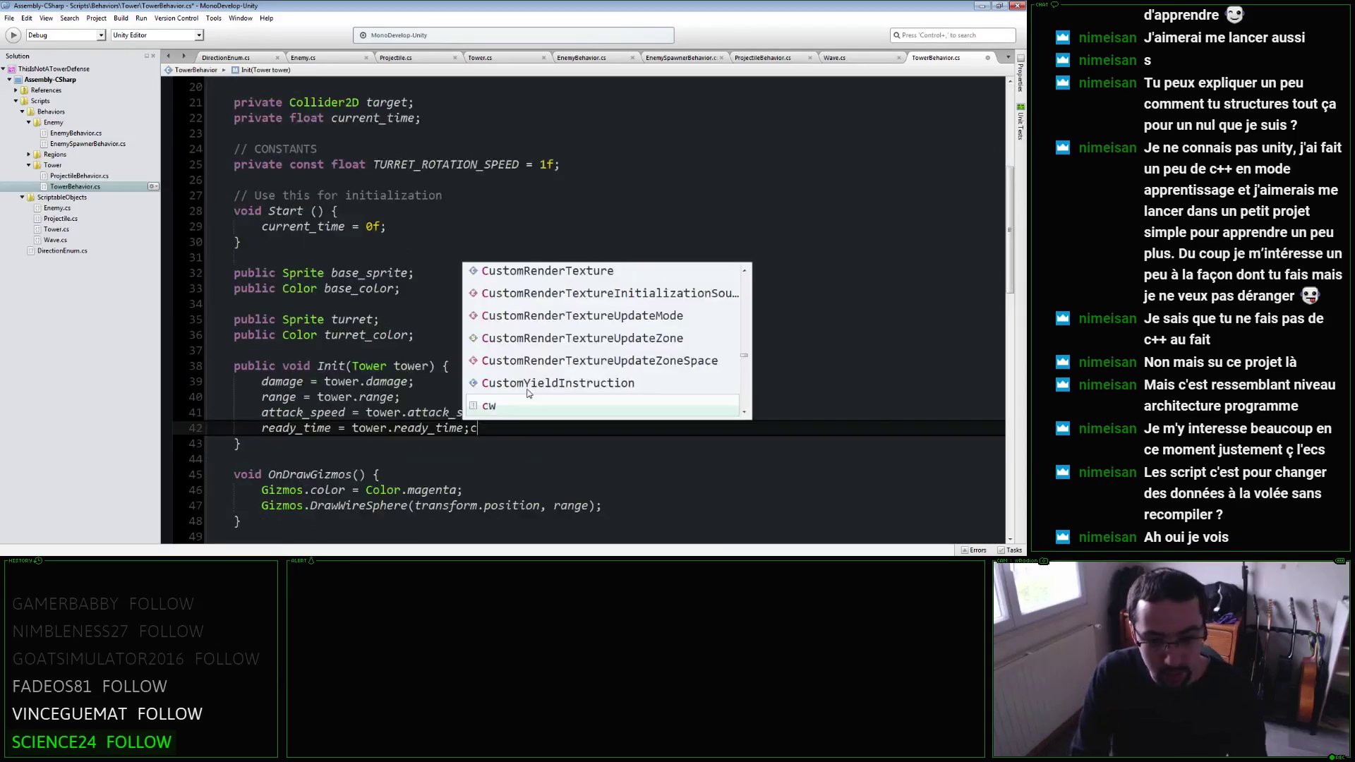
key("BackSpace")
key("Return")
type("cost ")
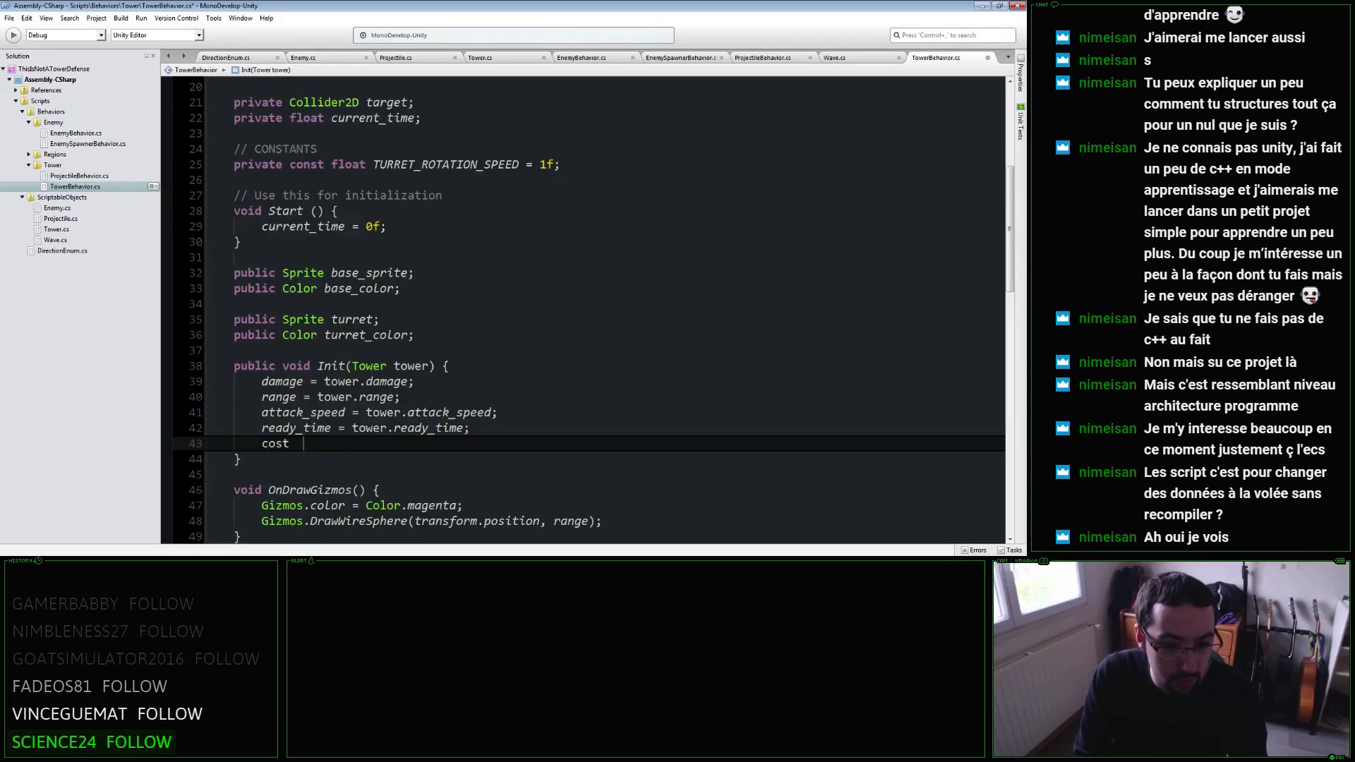
type("= tower.co")
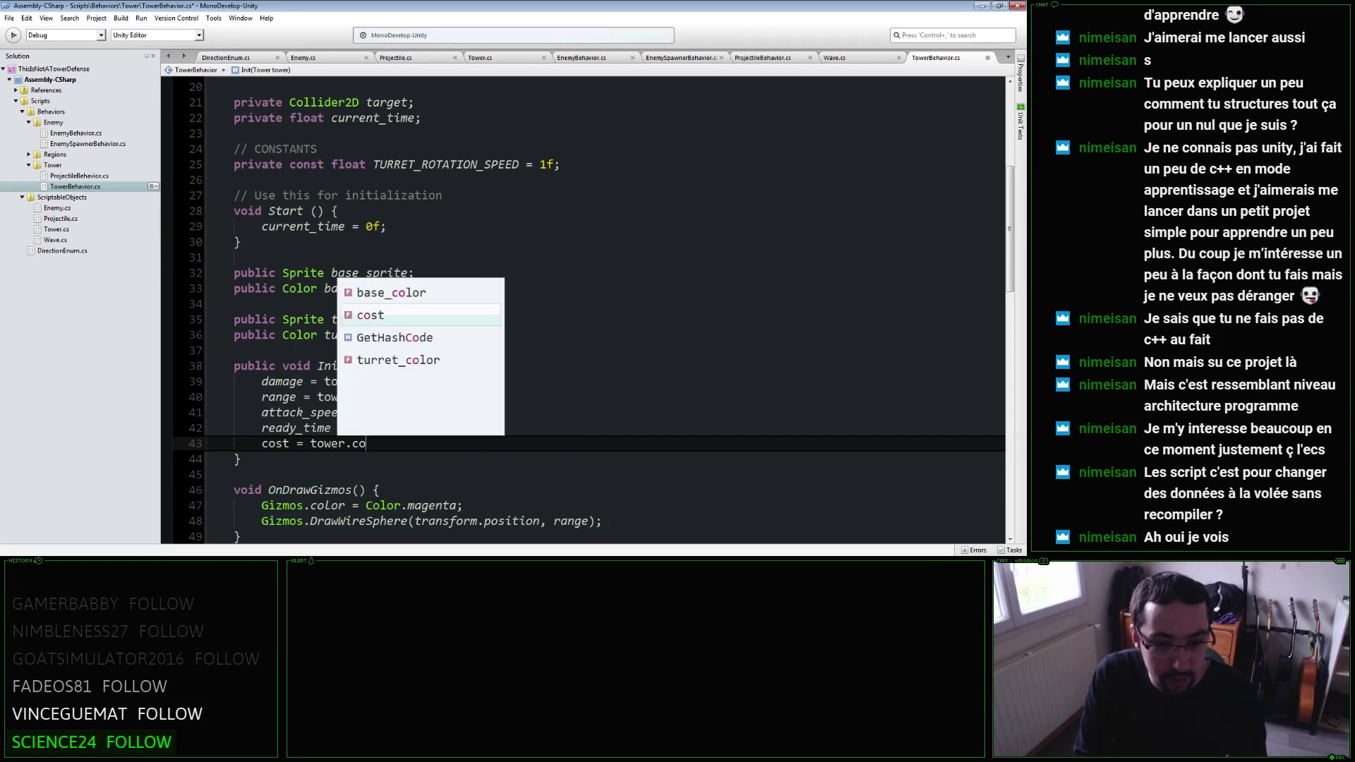
key("Return")
type(";")
scroll(307, 345, "up", 5)
scroll(338, 357, "down", 5)
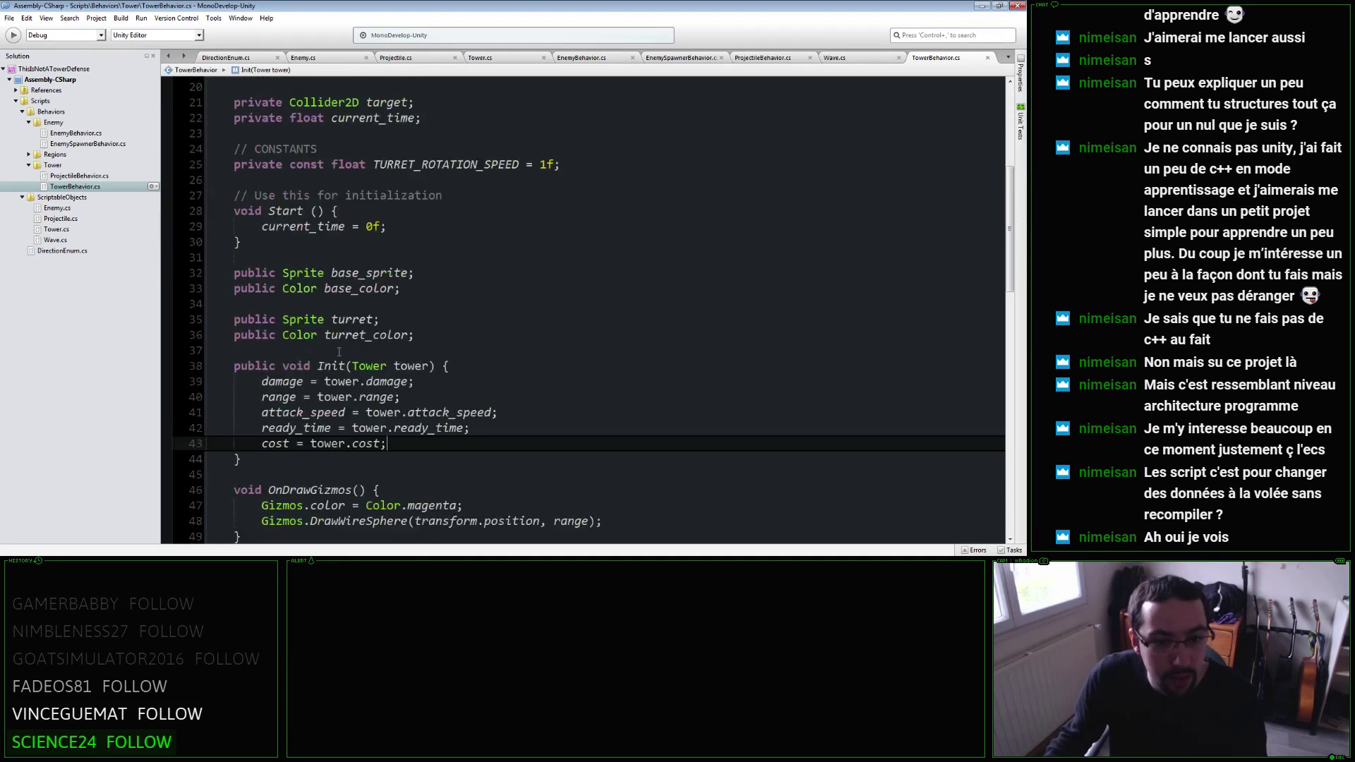
Add projectile = tower.projectile and projectile_template = tower.projectile_template to Init.
key("Return")
key("Return")
type("projet")
key("BackSpace")
type("ctile")
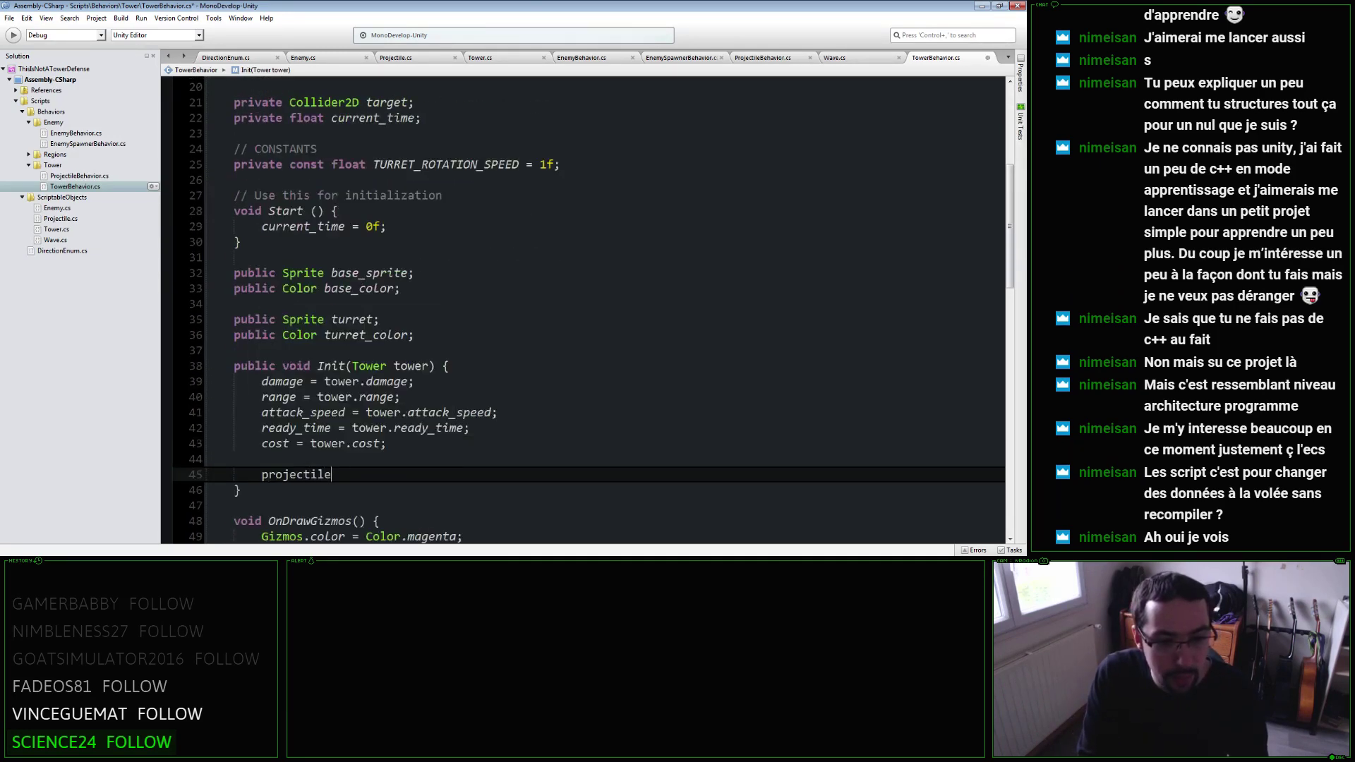
type(" = tower.projectilel;")
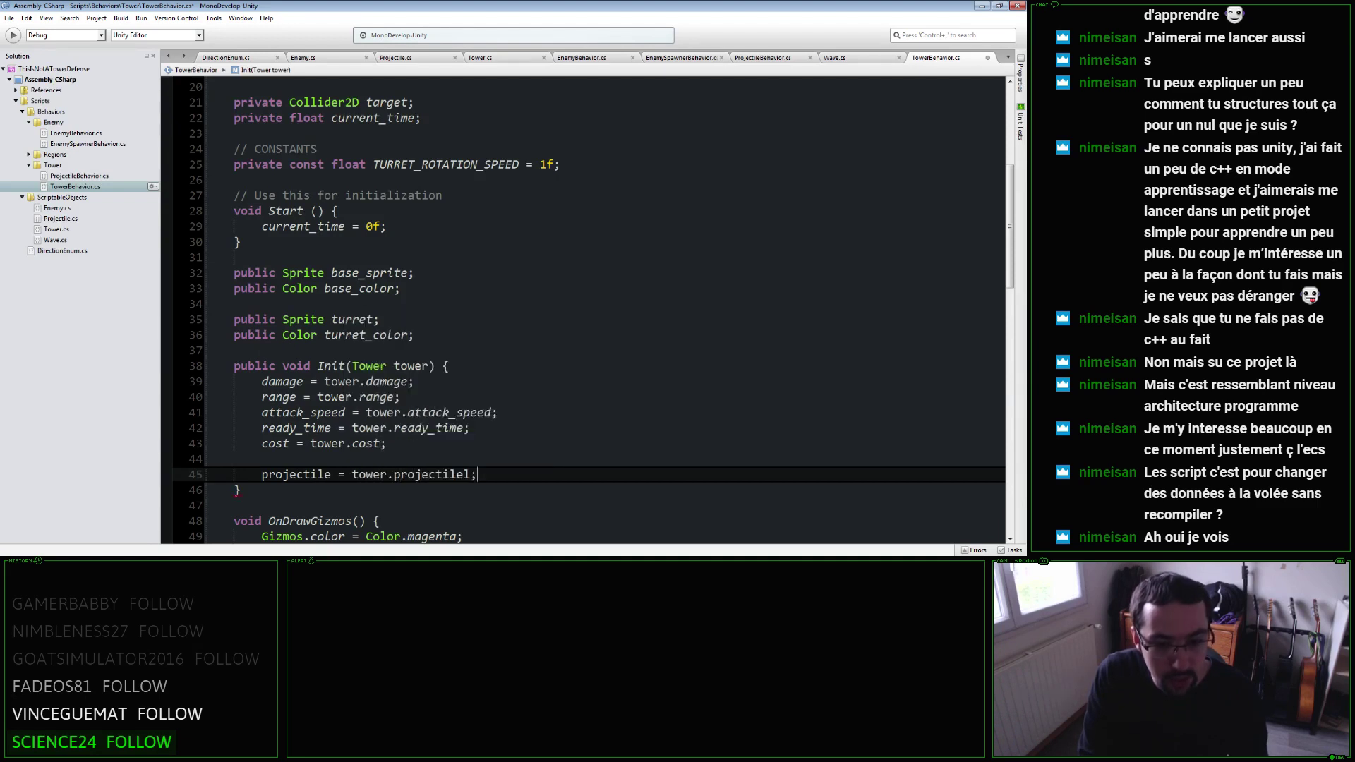
key("BackSpace")
key("BackSpace")
type(";")
key("Return")
type("projec")
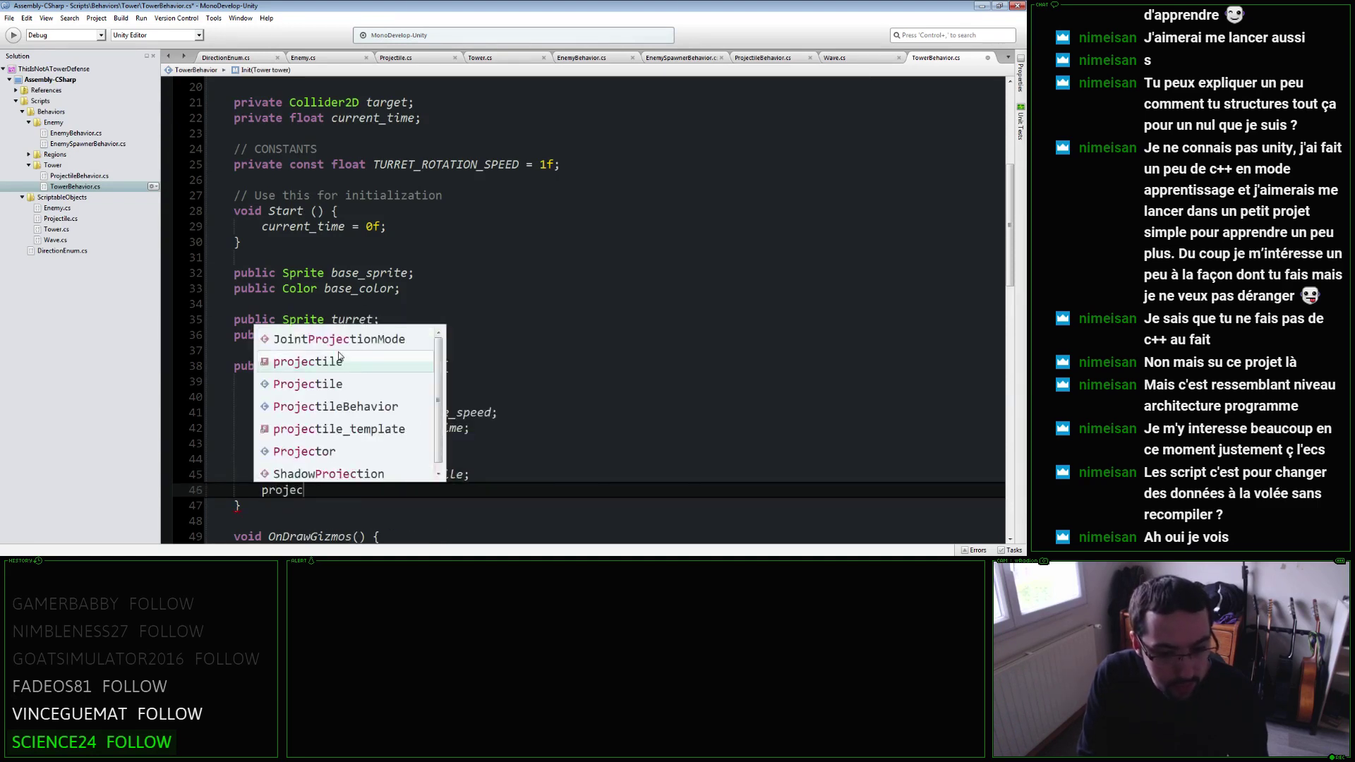
type("tile_template = t")
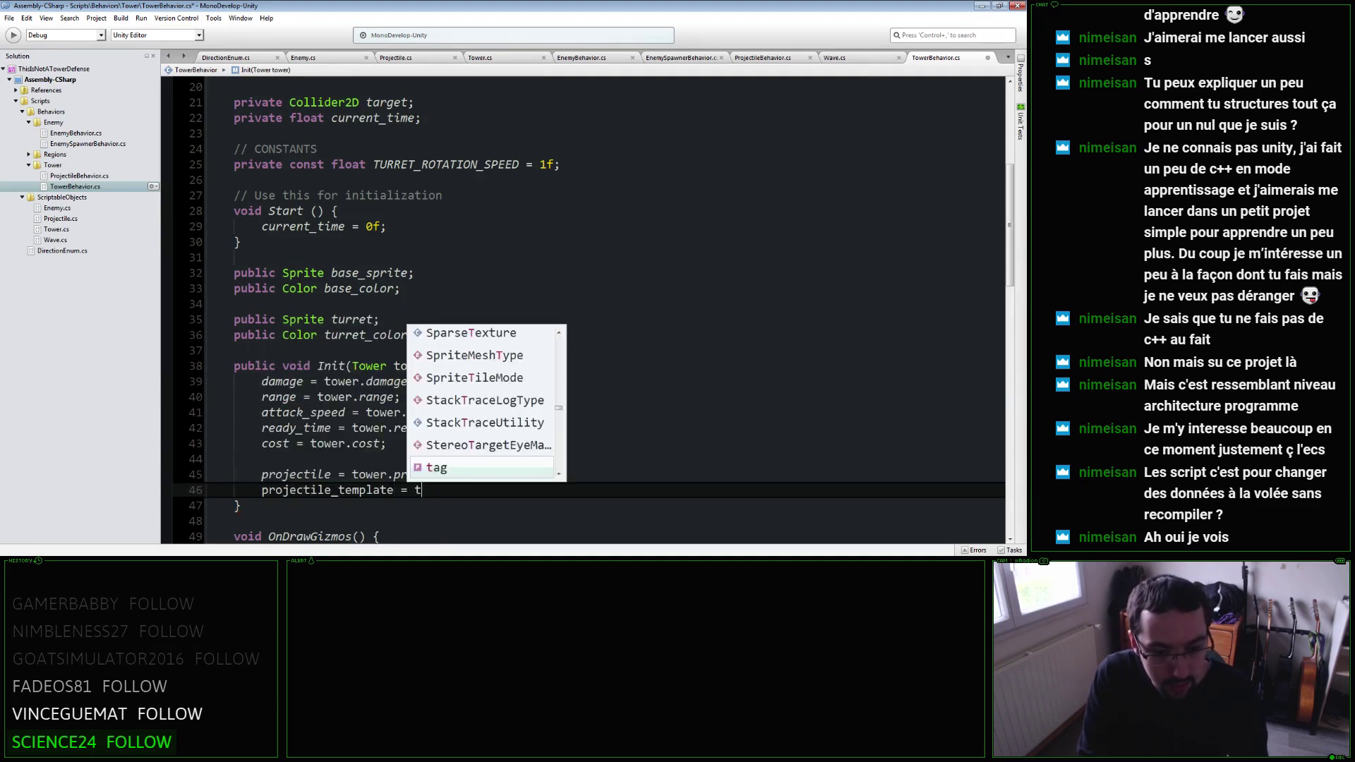
type("ower.proj")
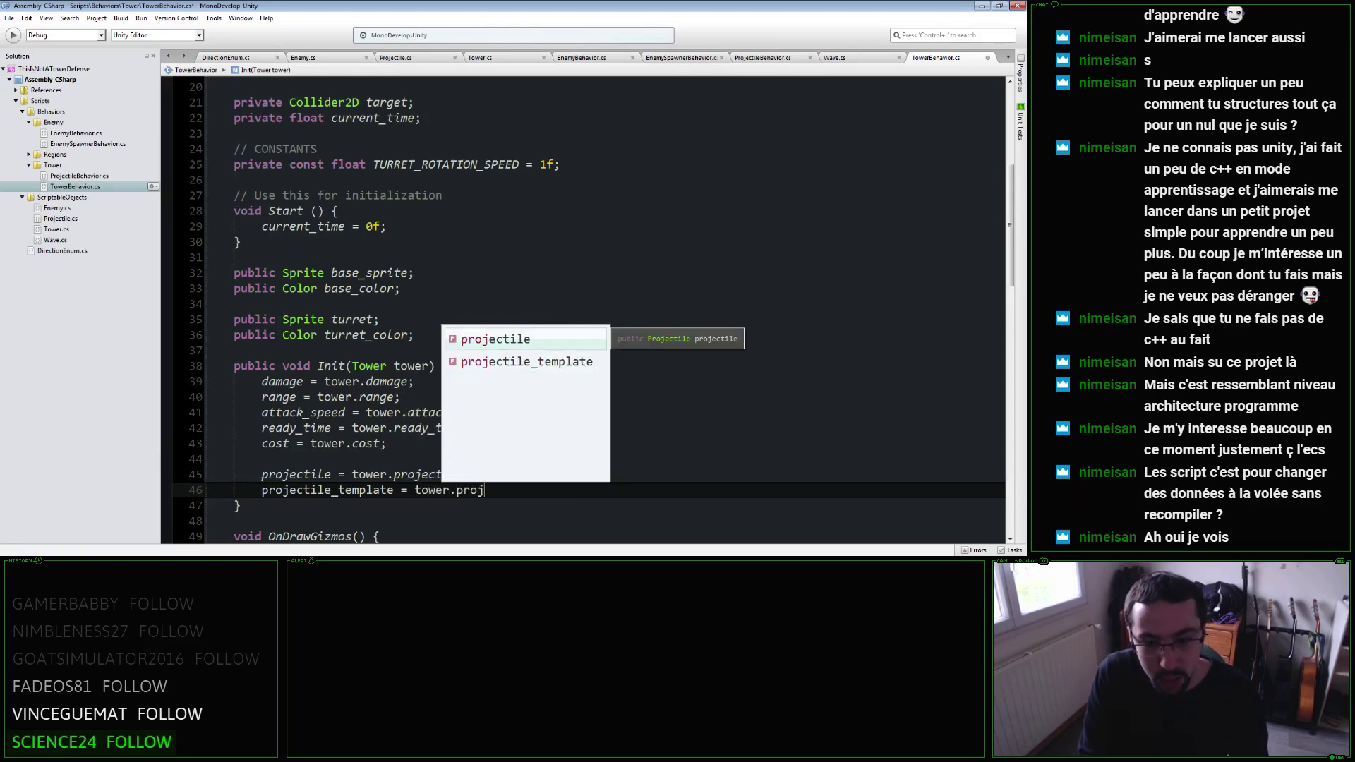
key("Down")
type(";")
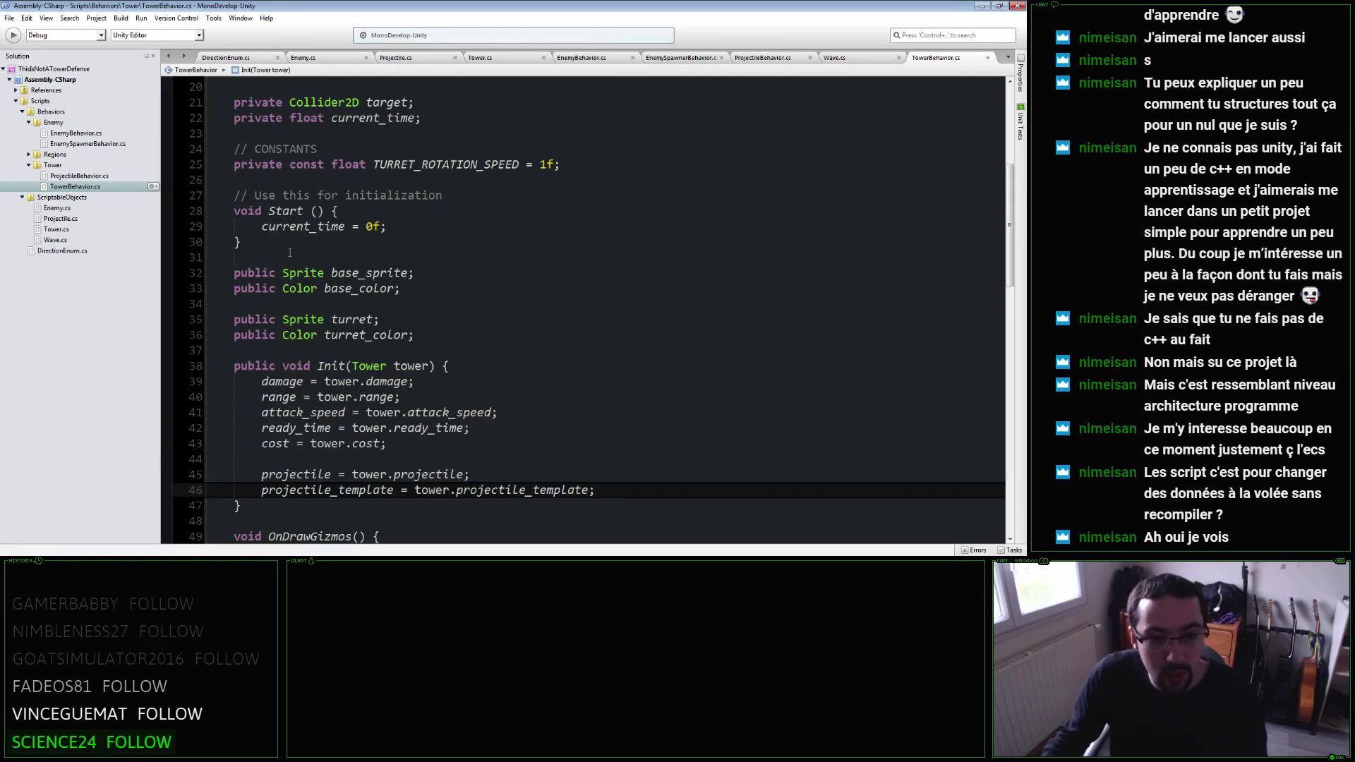
scroll(328, 349, "up", 2)
scroll(327, 349, "up", 4)
scroll(327, 349, "down", 6)
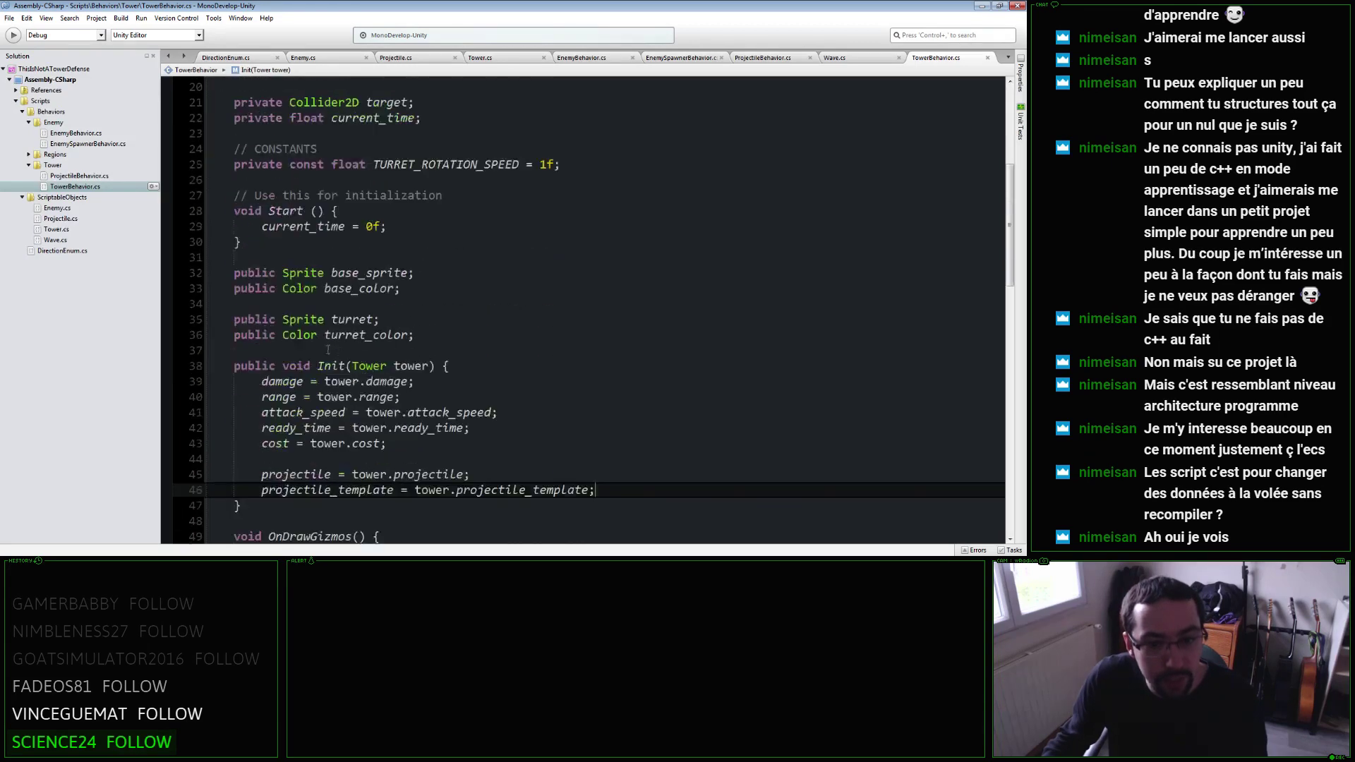
Insert indented blank lines at the start of Init(Tower tower).
left_click(448, 366)
key("Return")
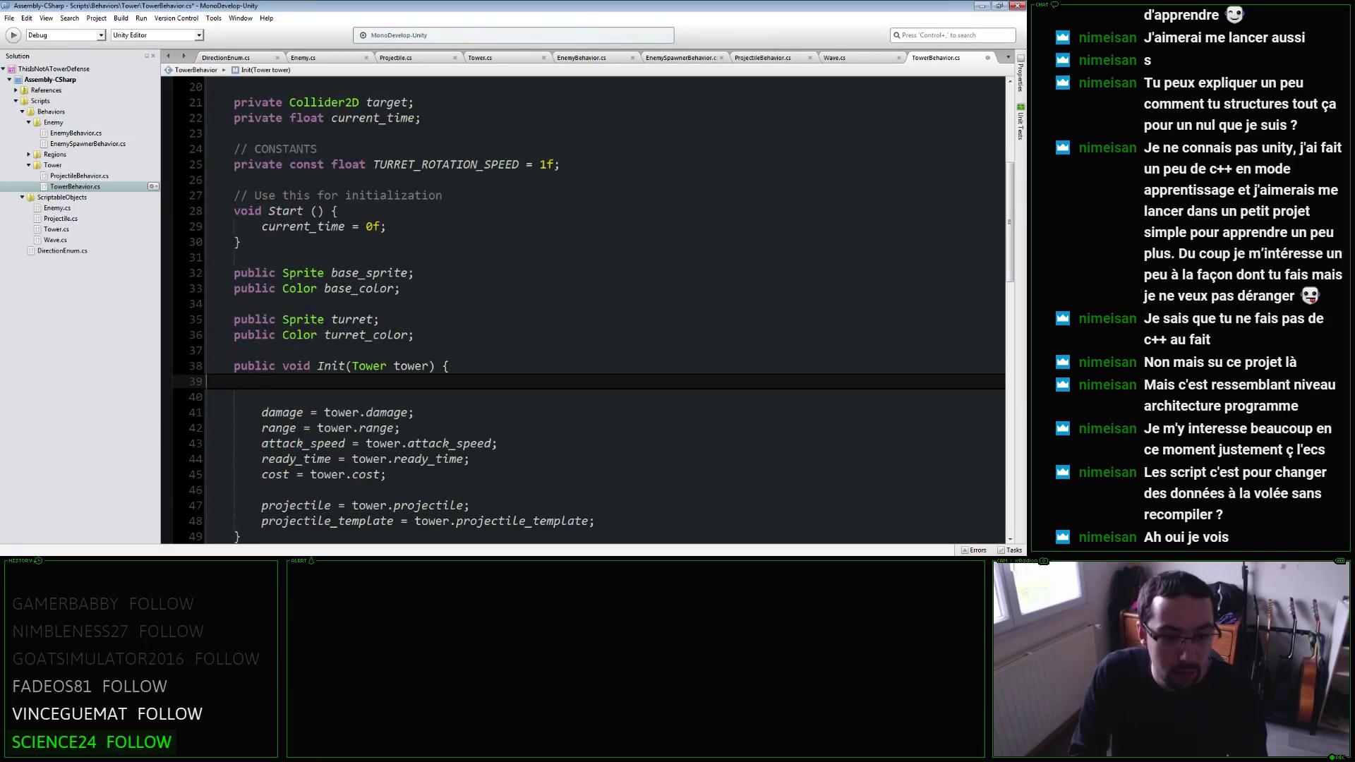
key("Up")
key("Return")
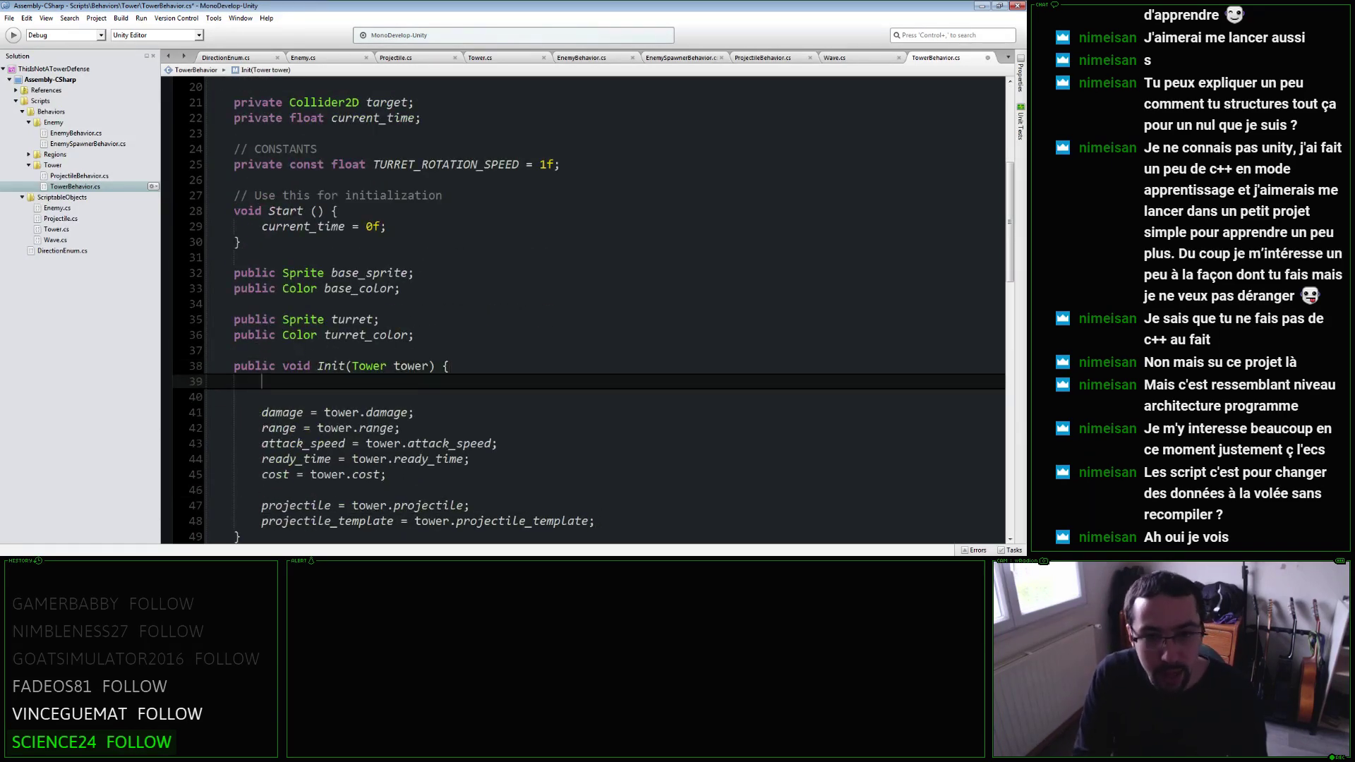
Review the serialized tower_base and tower_turret field declarations.
scroll(642, 302, "up", 6)
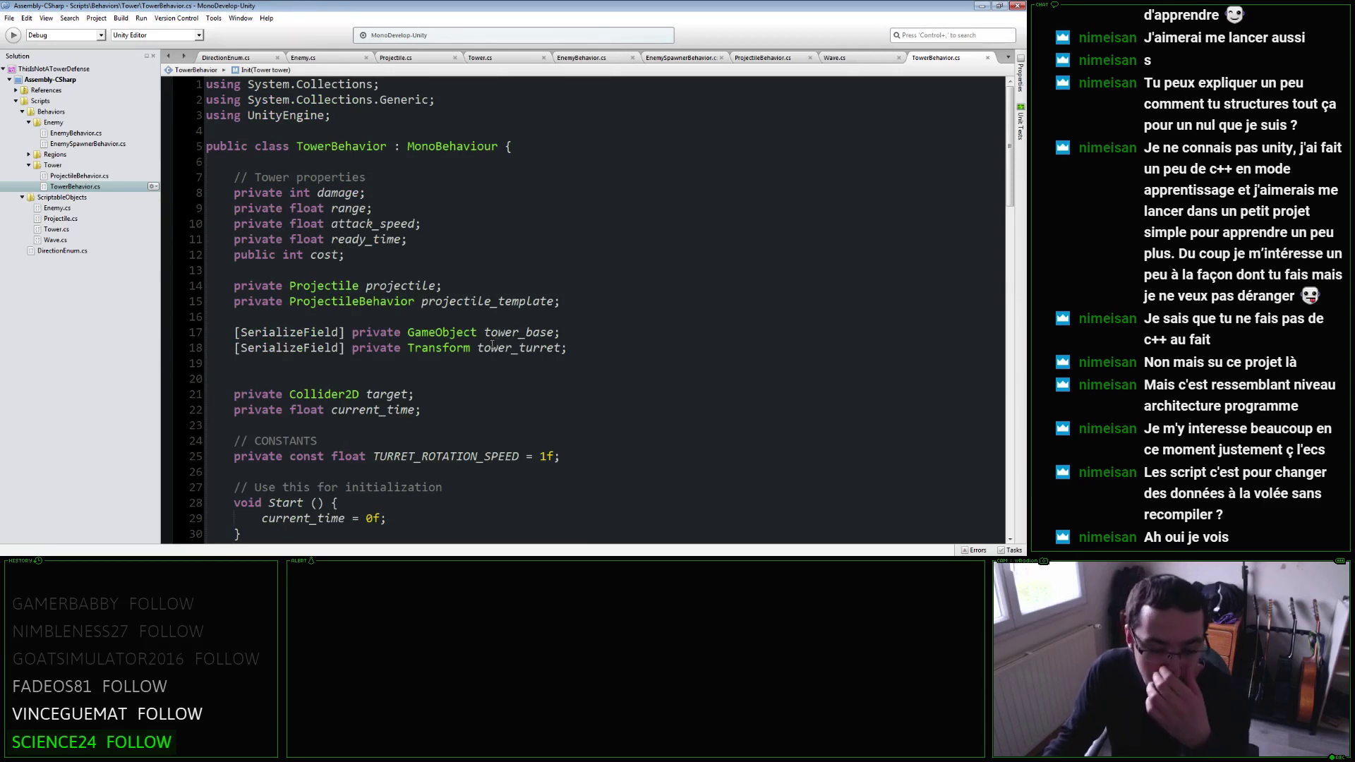
left_click(476, 347)
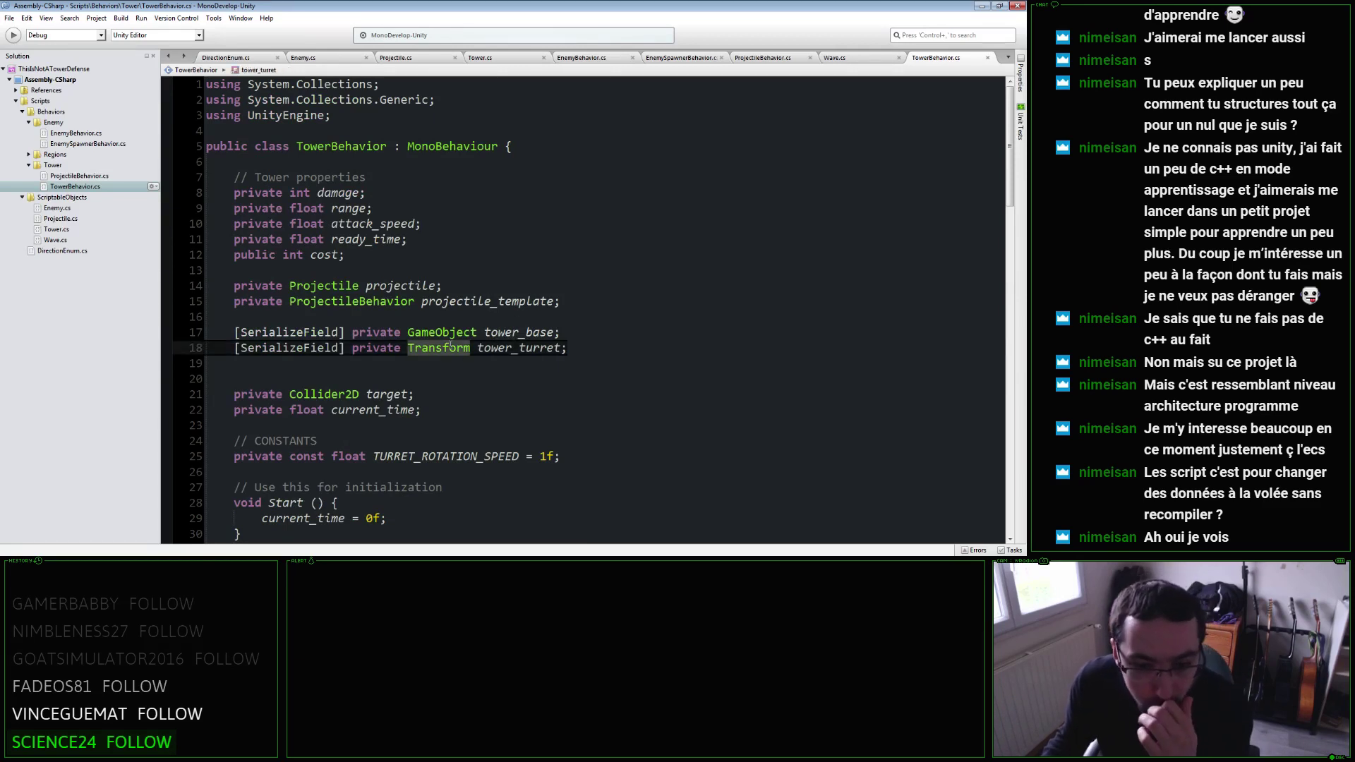
left_click(469, 337)
scroll(482, 346, "down", 2)
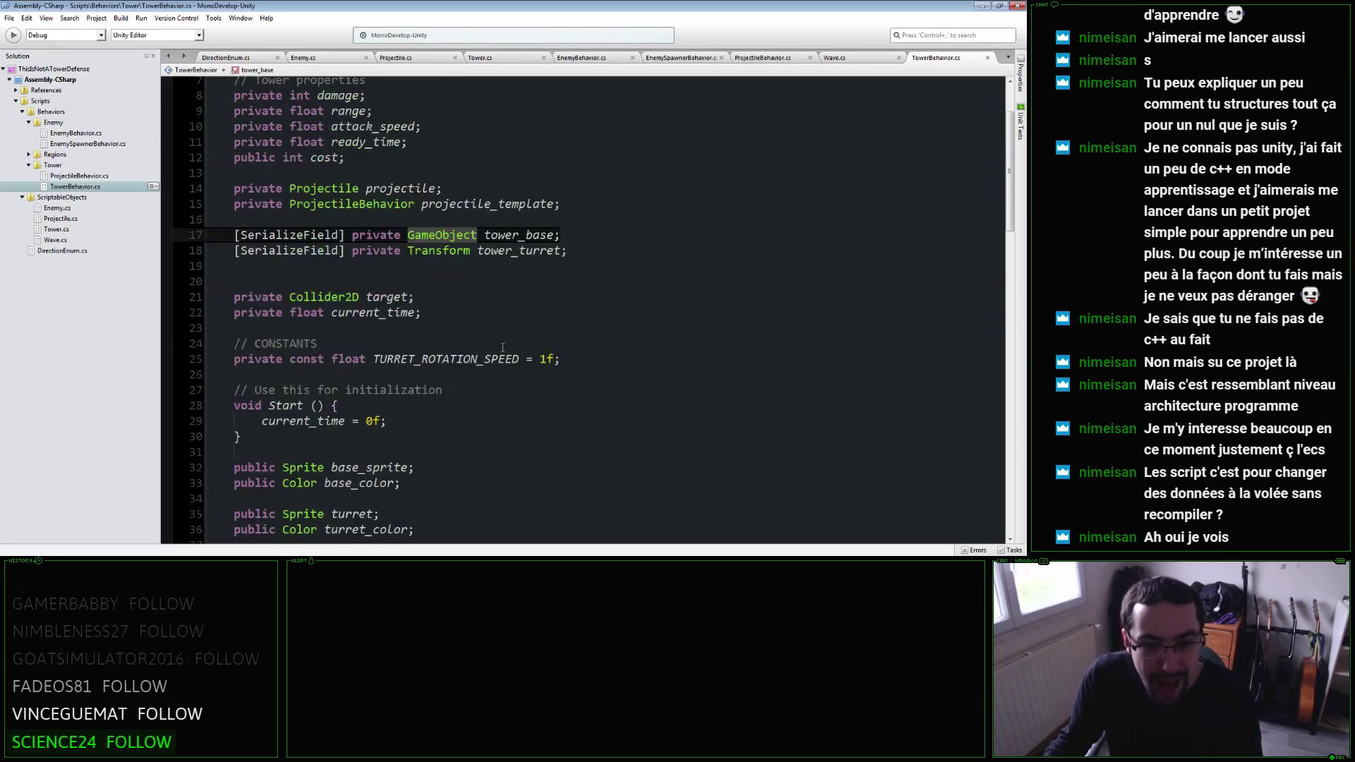
scroll(503, 349, "down", 2)
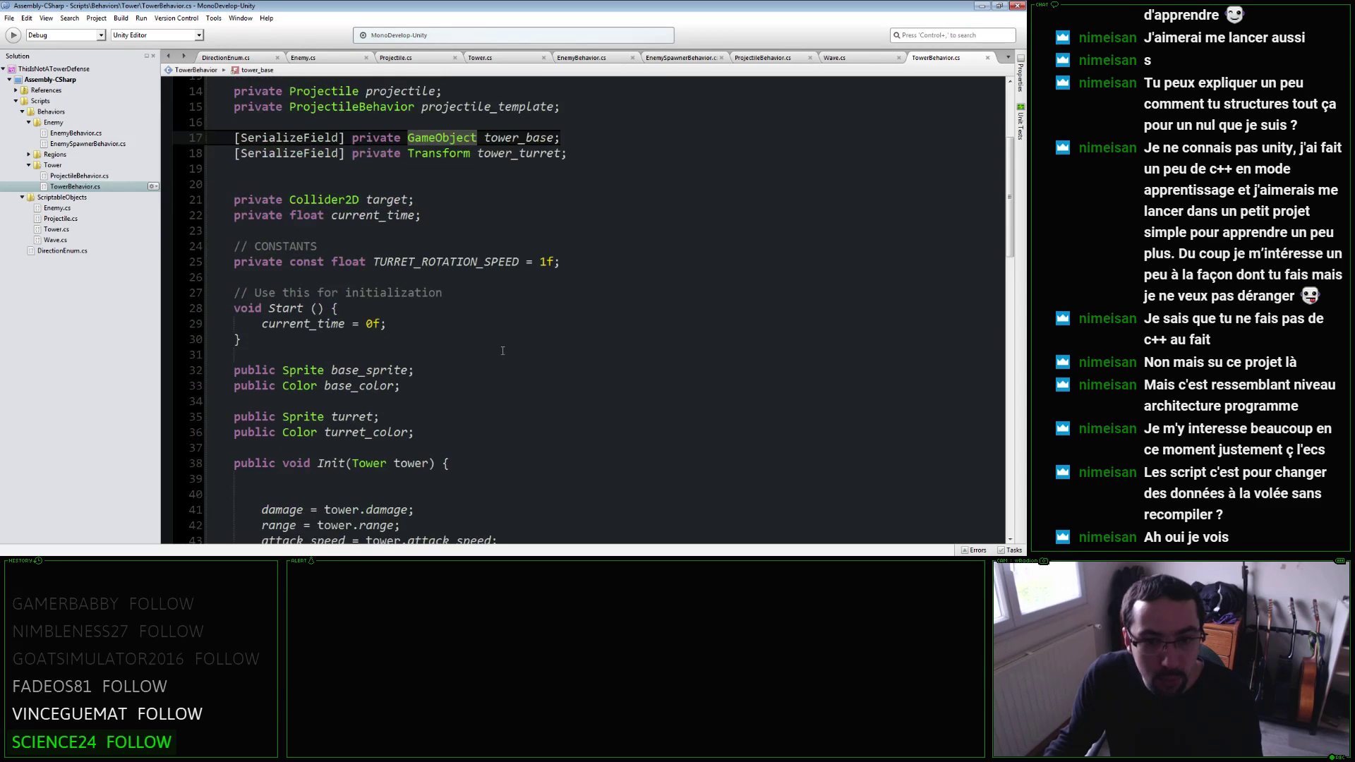
left_click(477, 155)
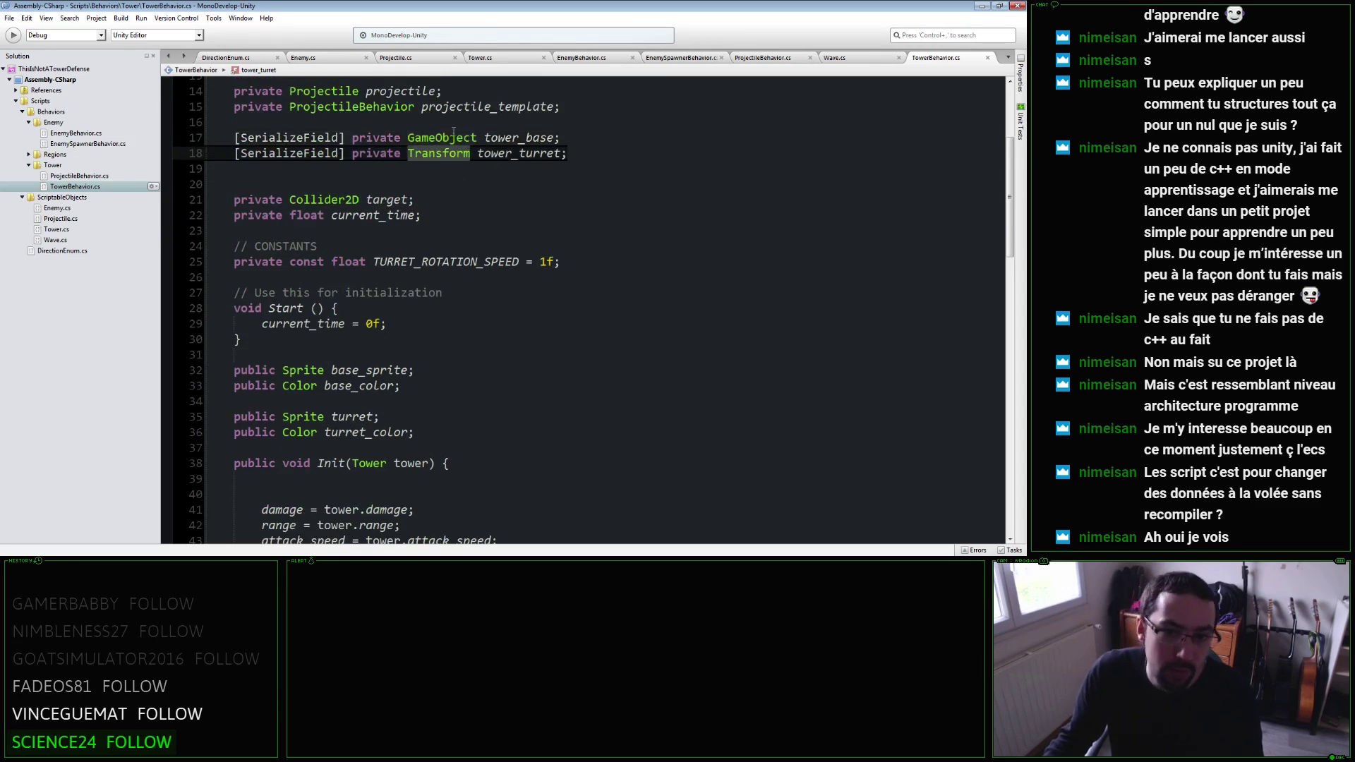
Change the tower_turret field's type to GameObject.
type("GameObject")
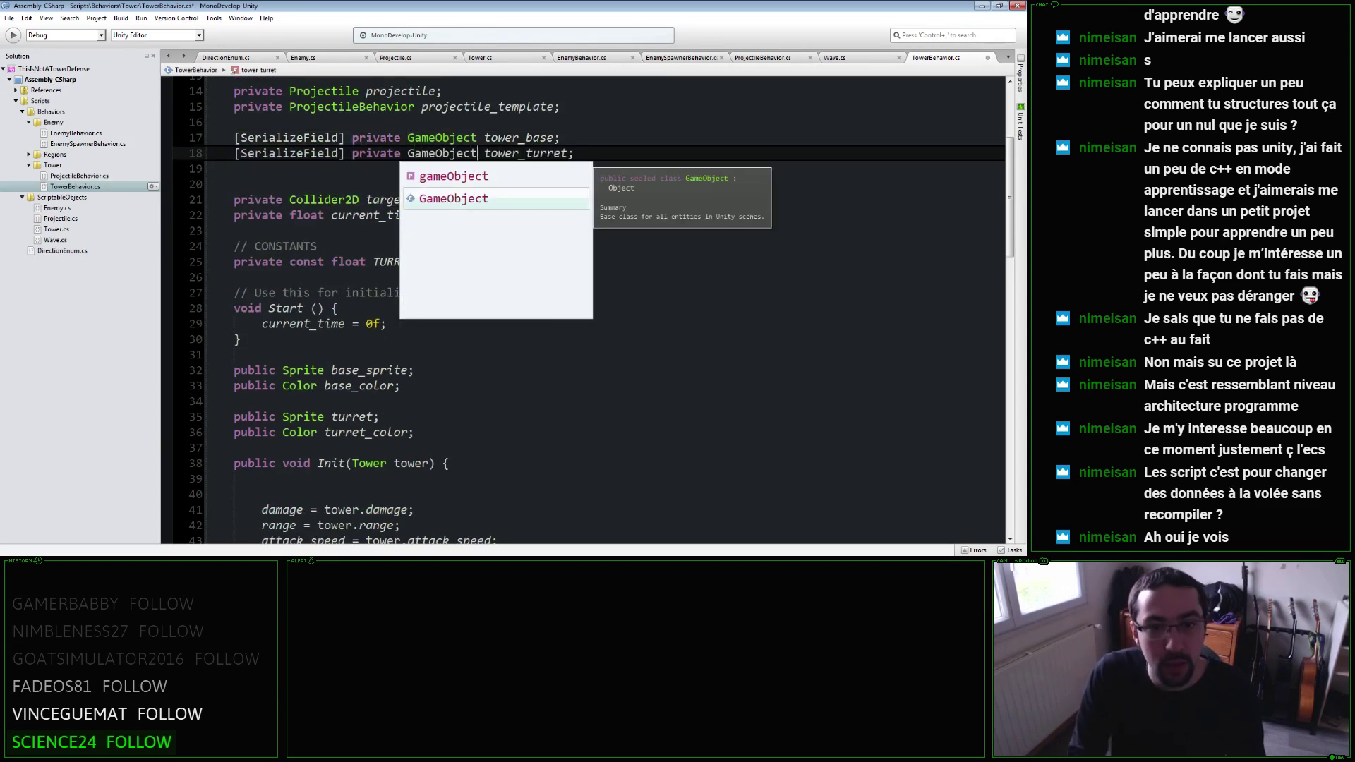
left_click(455, 127)
scroll(448, 307, "down", 9)
scroll(448, 307, "down", 4)
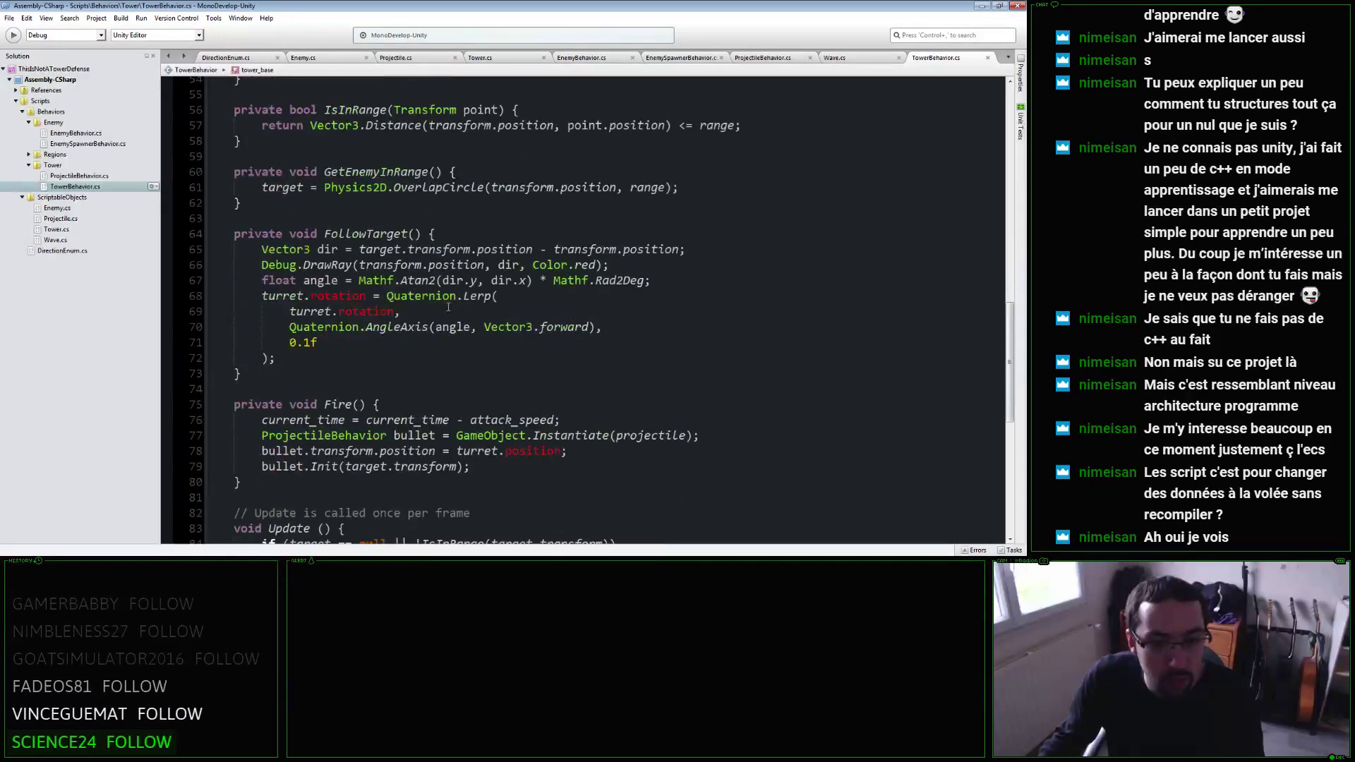
Replace turret with tower_turret.transform in FollowTarget and Fire.
left_click(262, 296)
type("tower_")
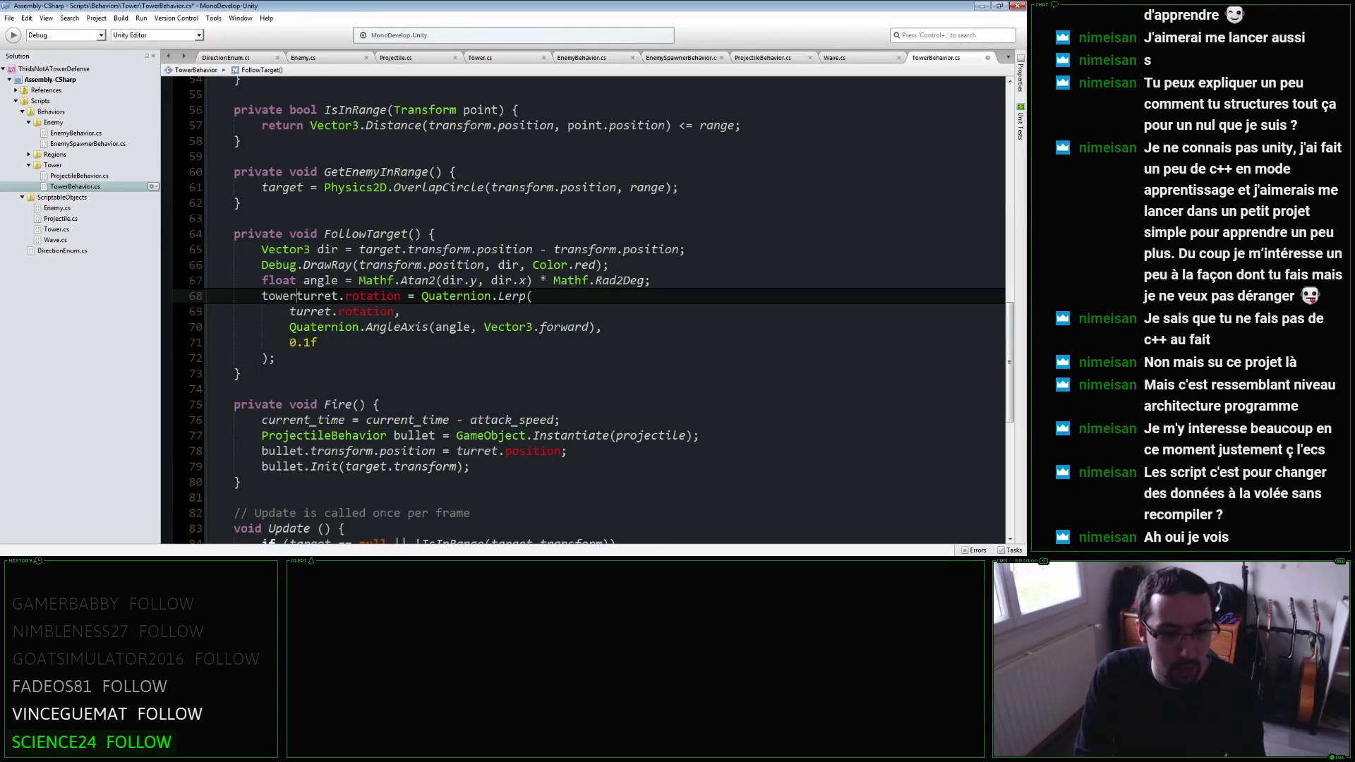
key("ctrl+Right")
type(".transform")
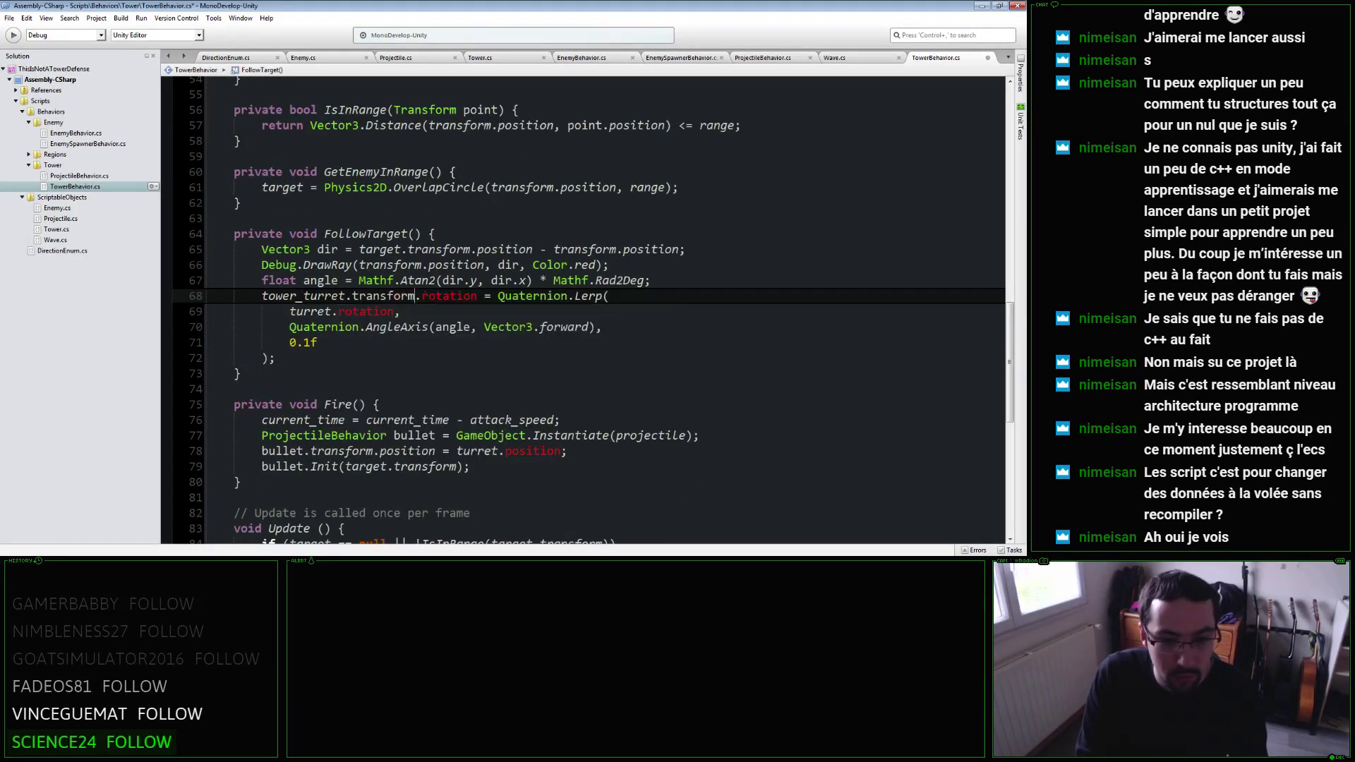
left_click(258, 297, "shift")
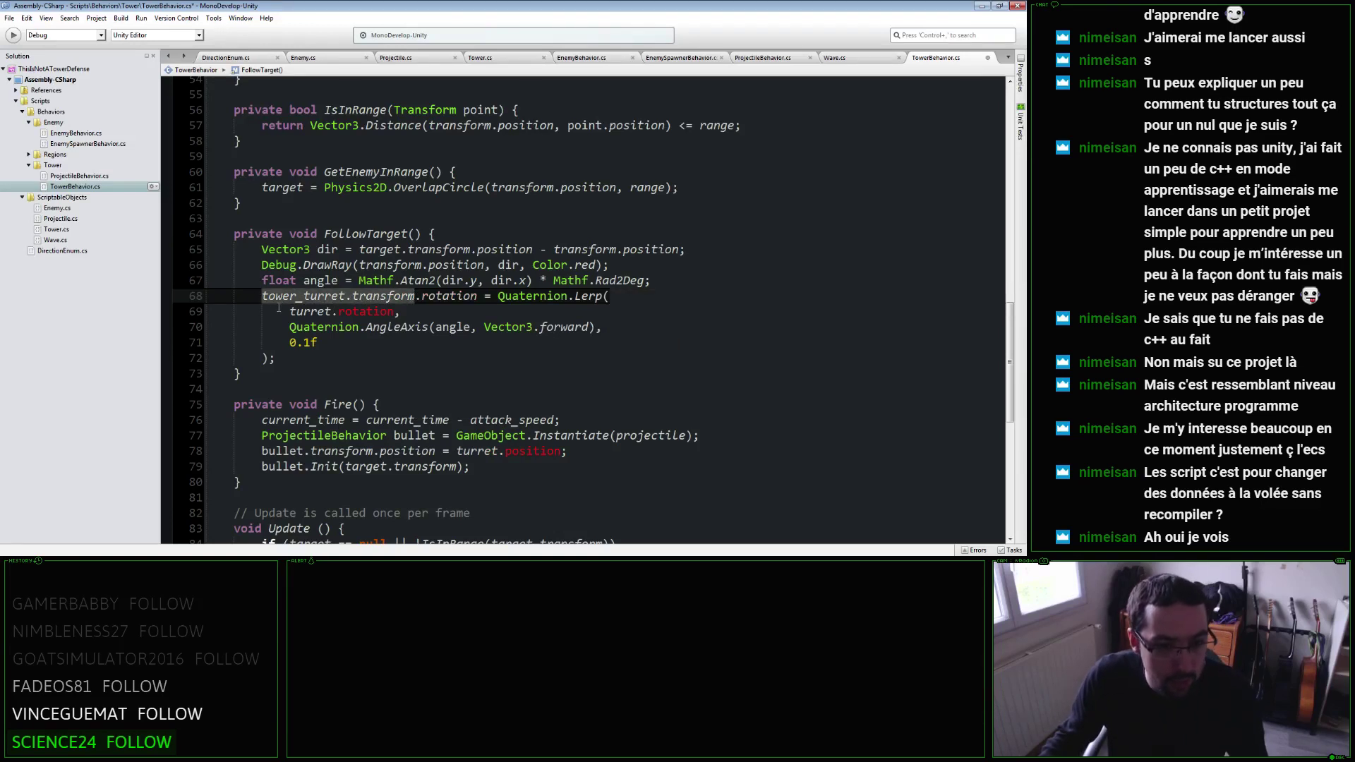
double_click(322, 311)
type("tower_turret.transform")
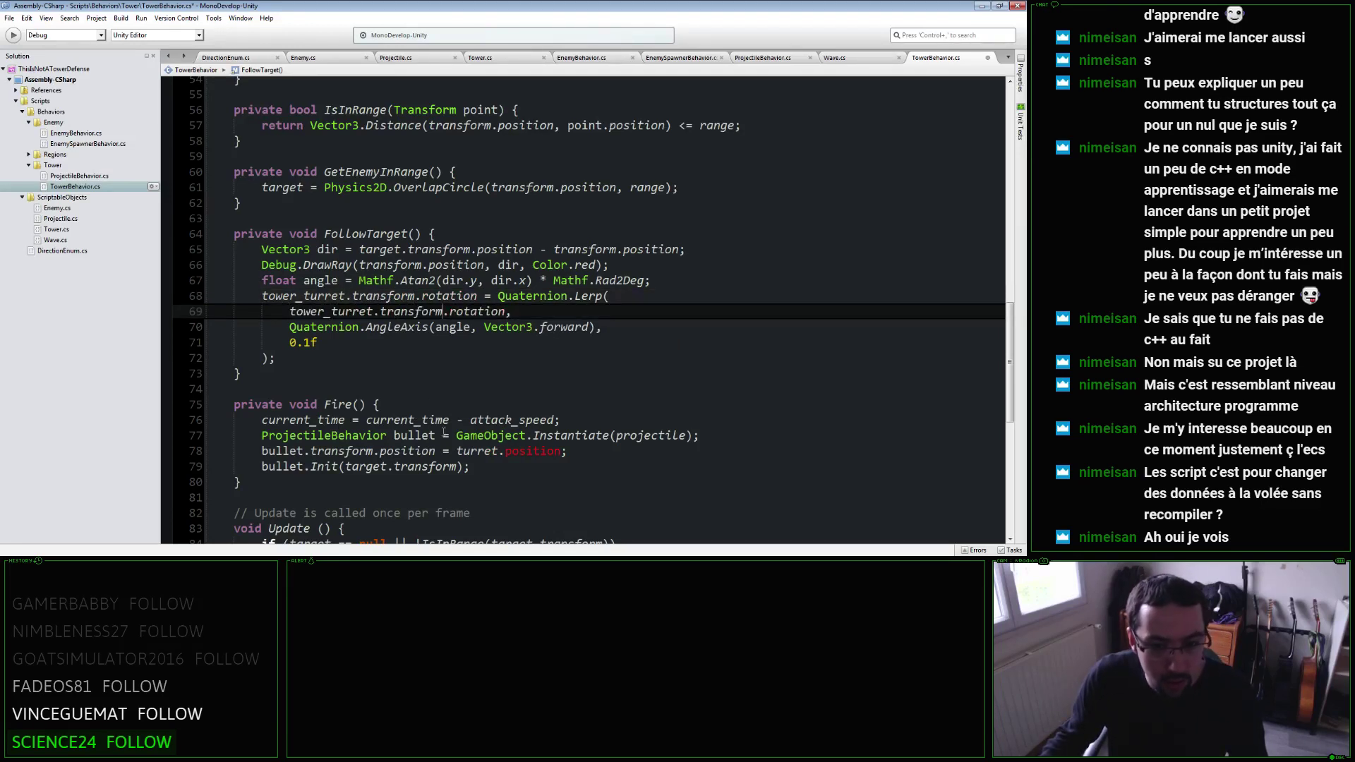
double_click(470, 451)
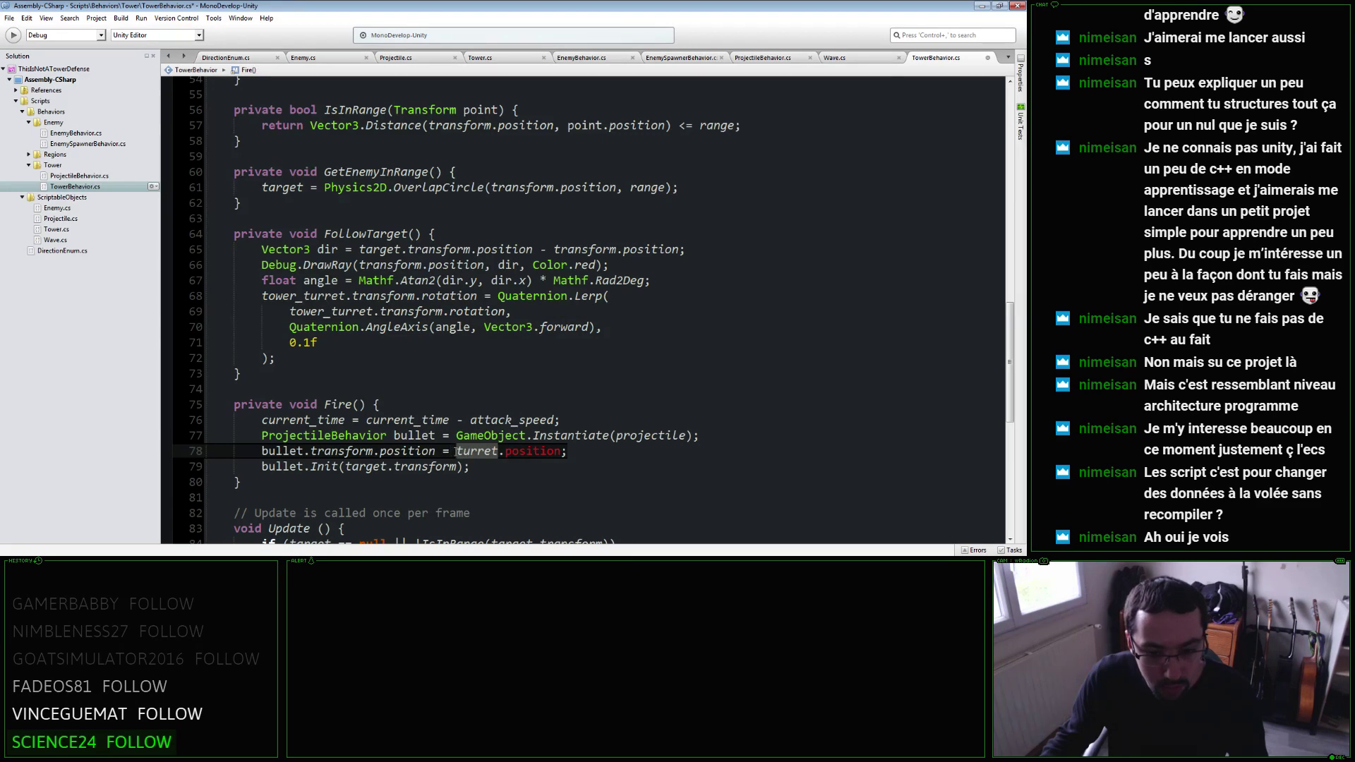
type("tower_turret.transform")
scroll(460, 436, "down", 2)
scroll(464, 420, "down", 2)
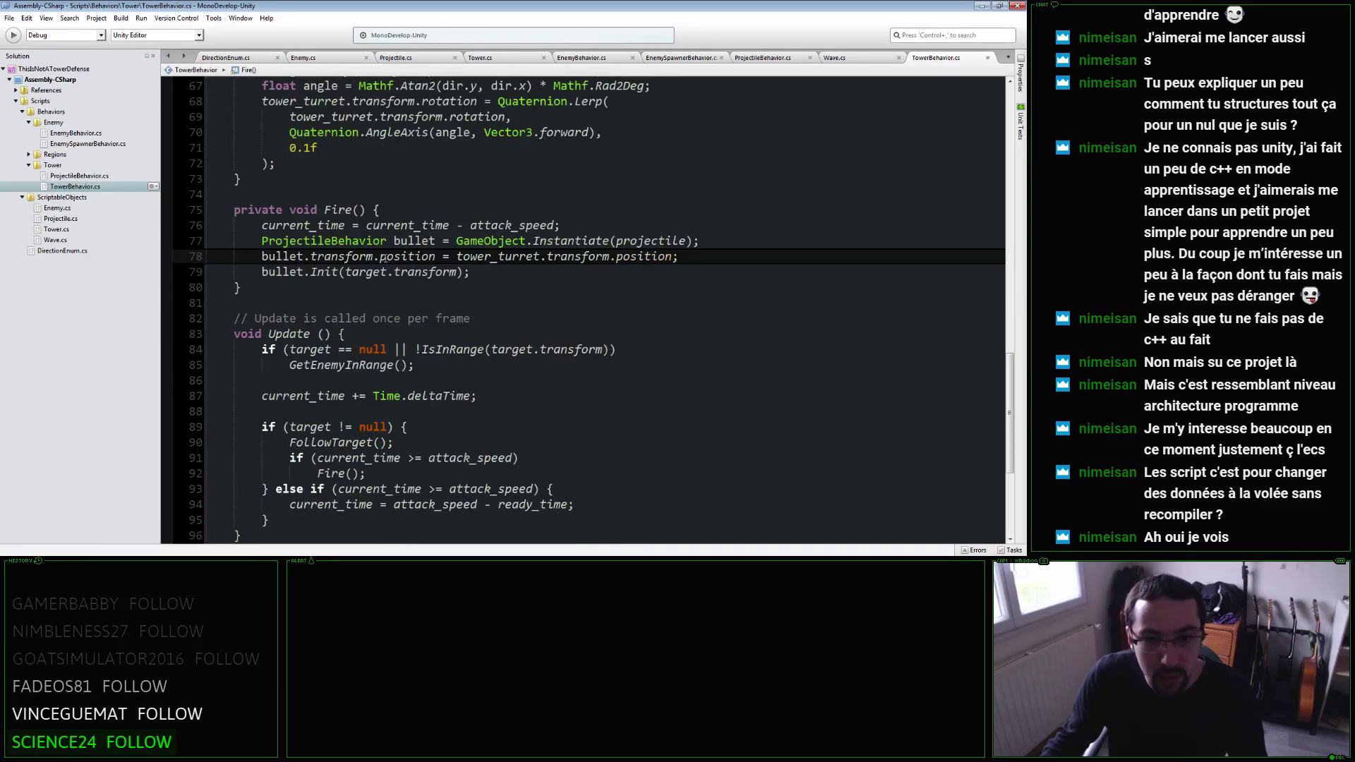
Make Fire's Instantiate call spawn projectile_template.
left_click(635, 242)
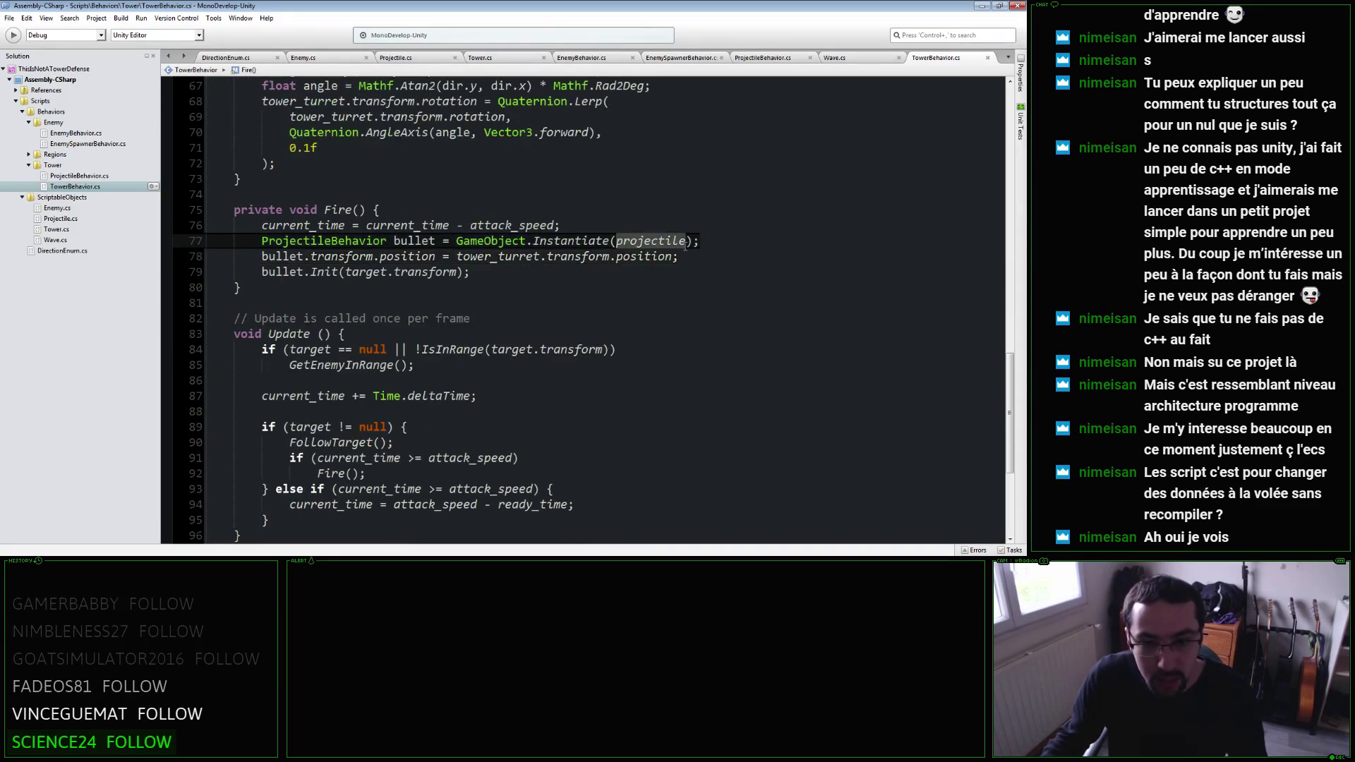
type("_template")
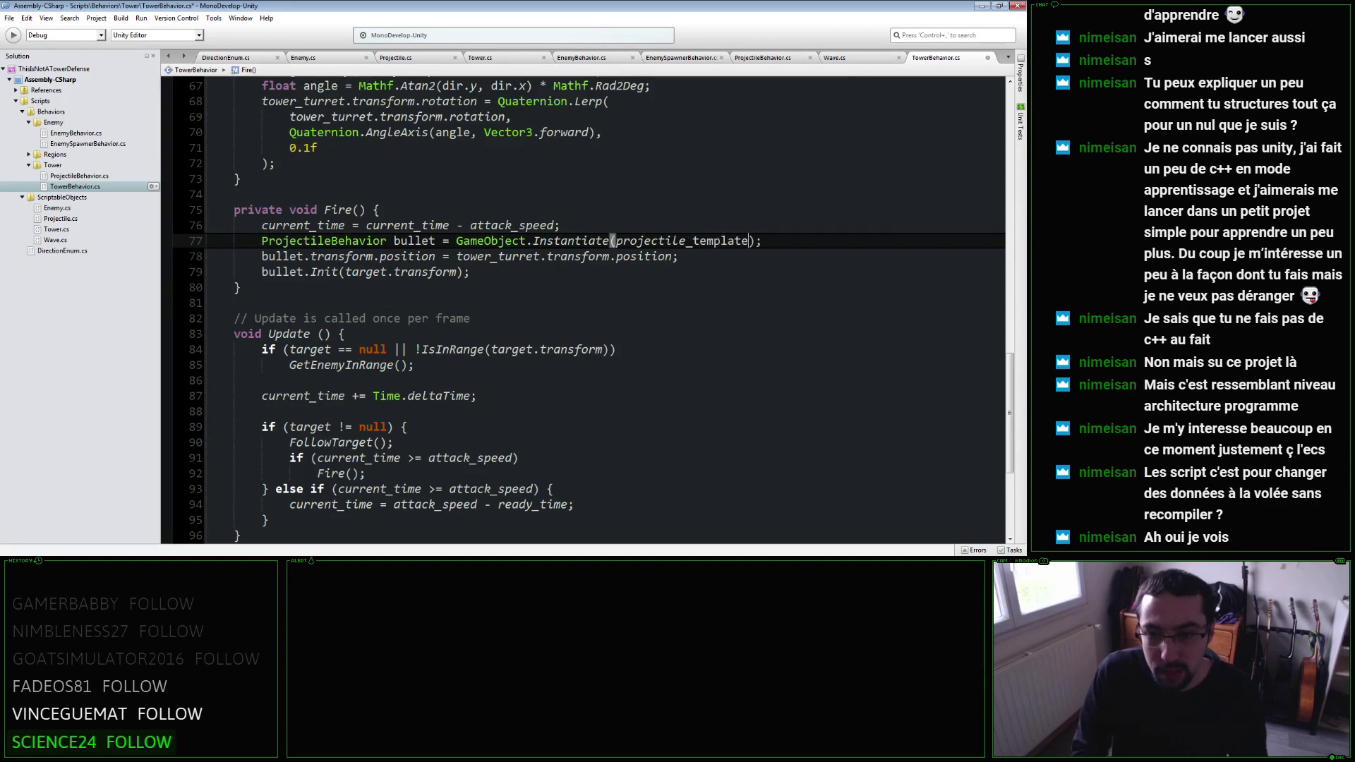
key("End")
key("Delete")
key("ctrl+z")
key("Return")
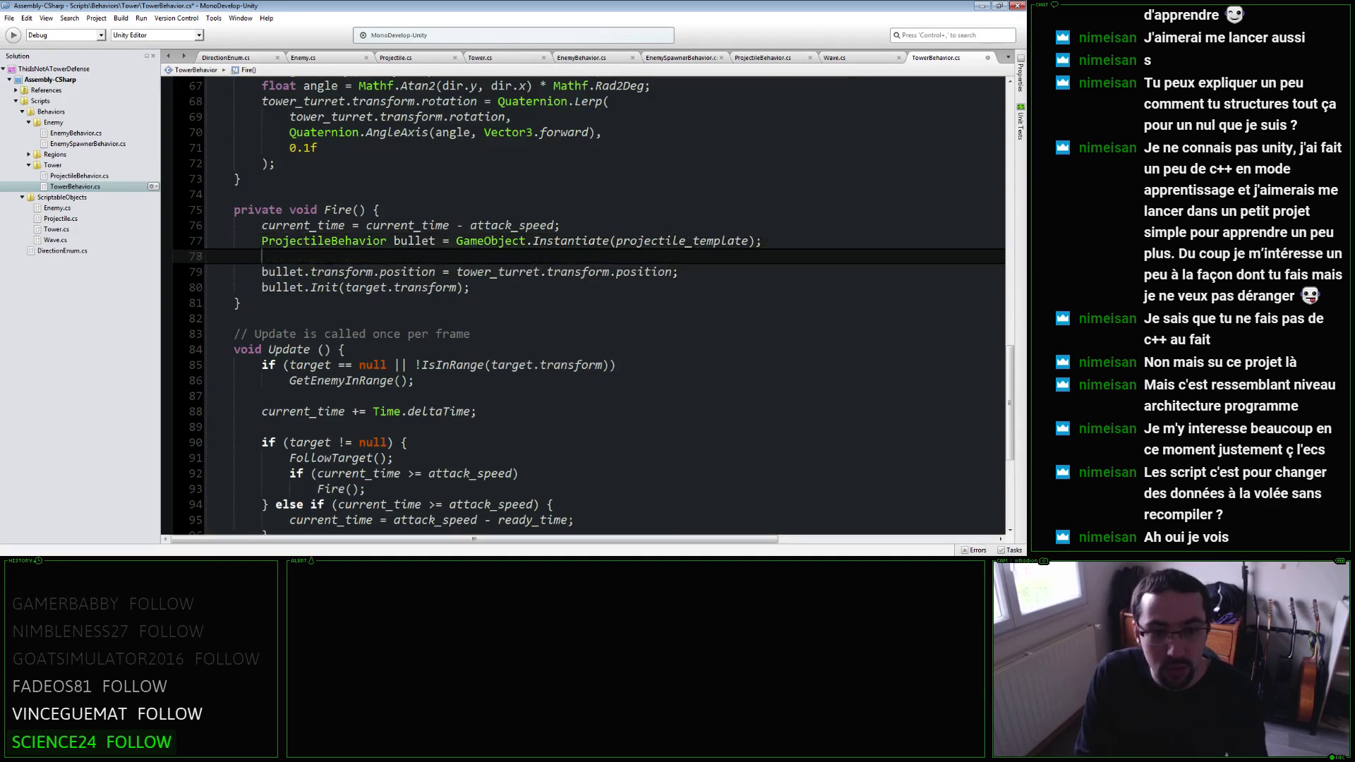
key("BackSpace")
key("Down")
key("Down")
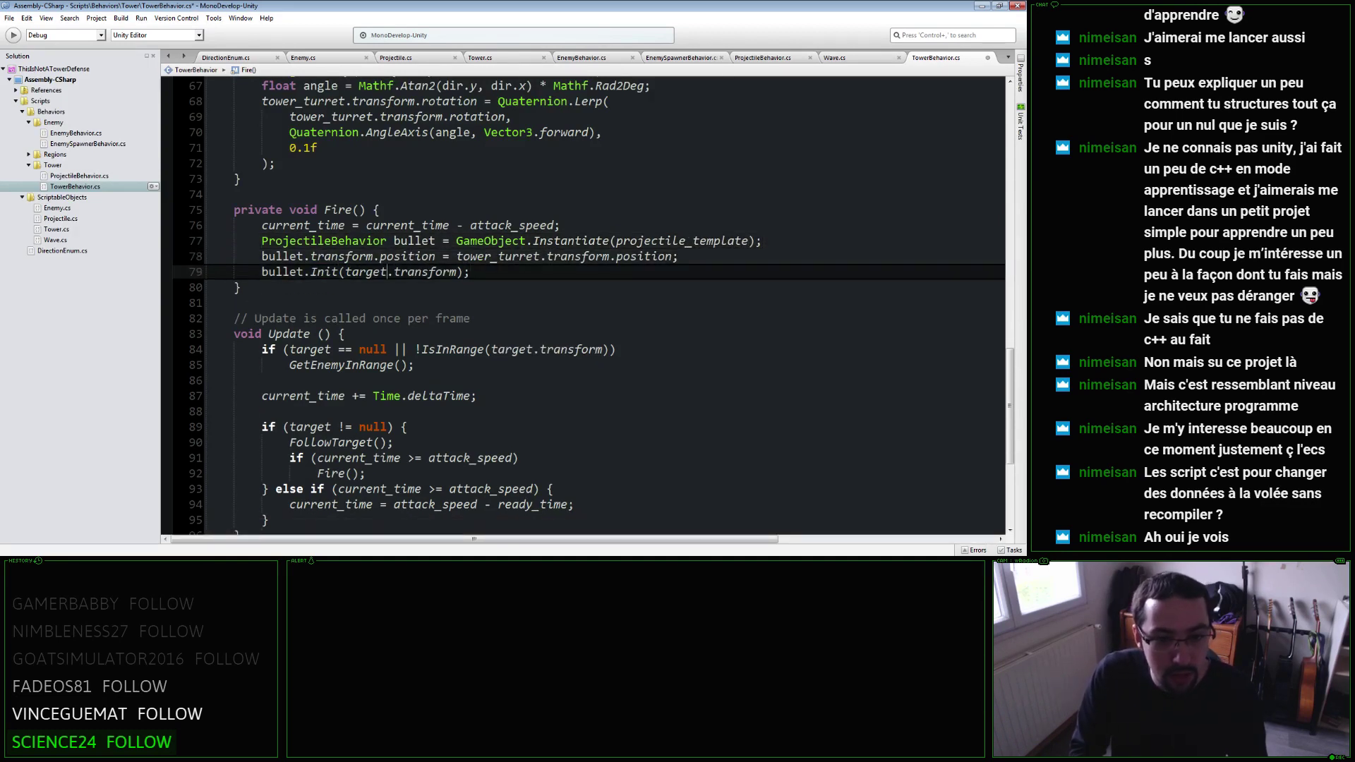
Change the call to bullet.Init(projectile, target.transform).
left_click(341, 272)
type("projectile,")
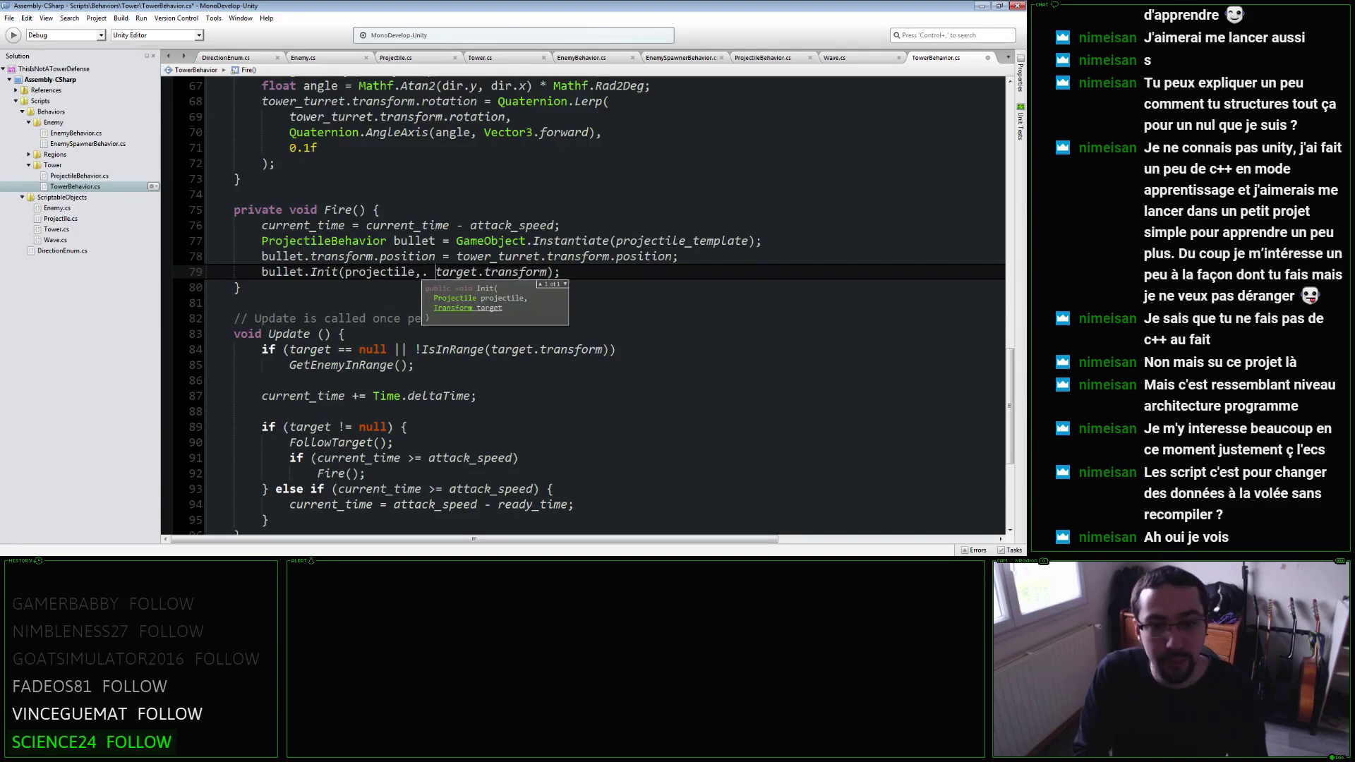
left_click(380, 256)
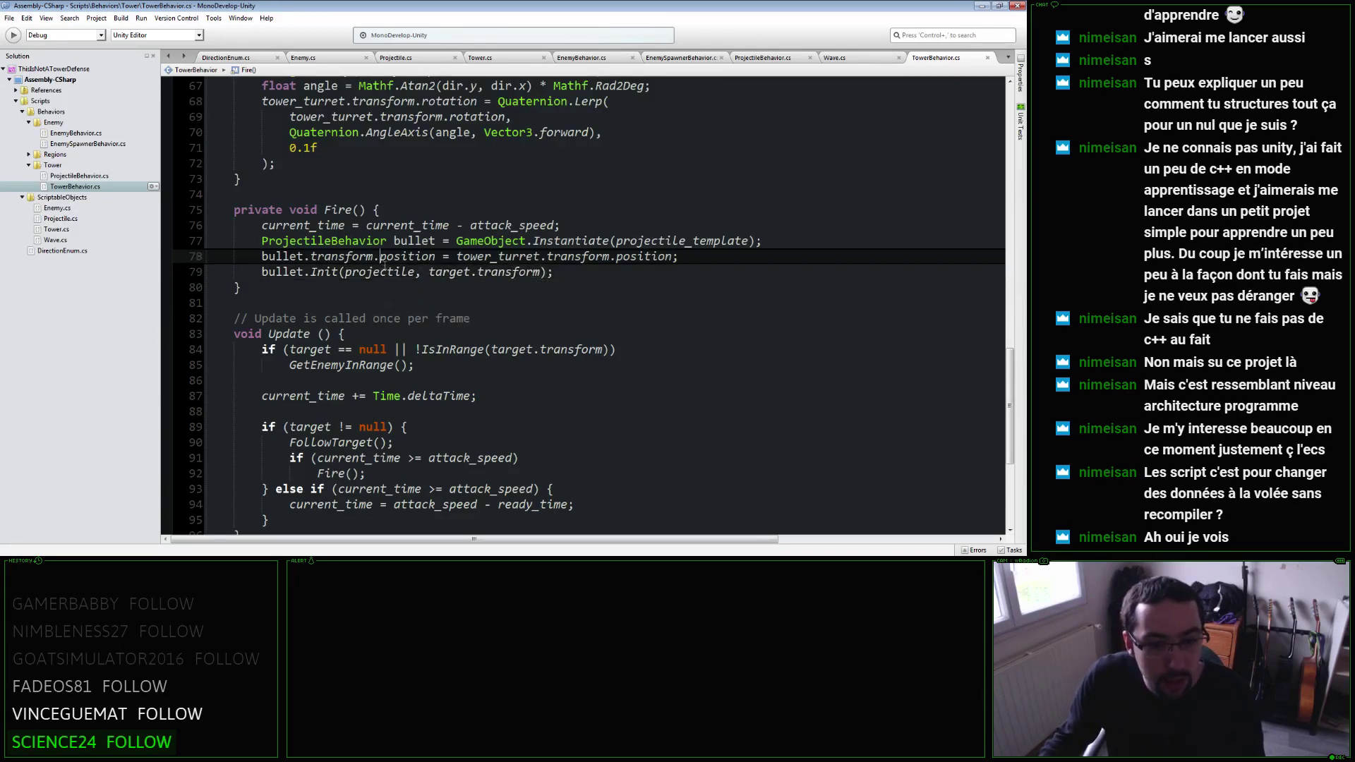
scroll(407, 327, "down", 3)
Scroll back to Init's blank line, then return to Unity showing the remaining CS1061 error.
scroll(433, 355, "up", 4)
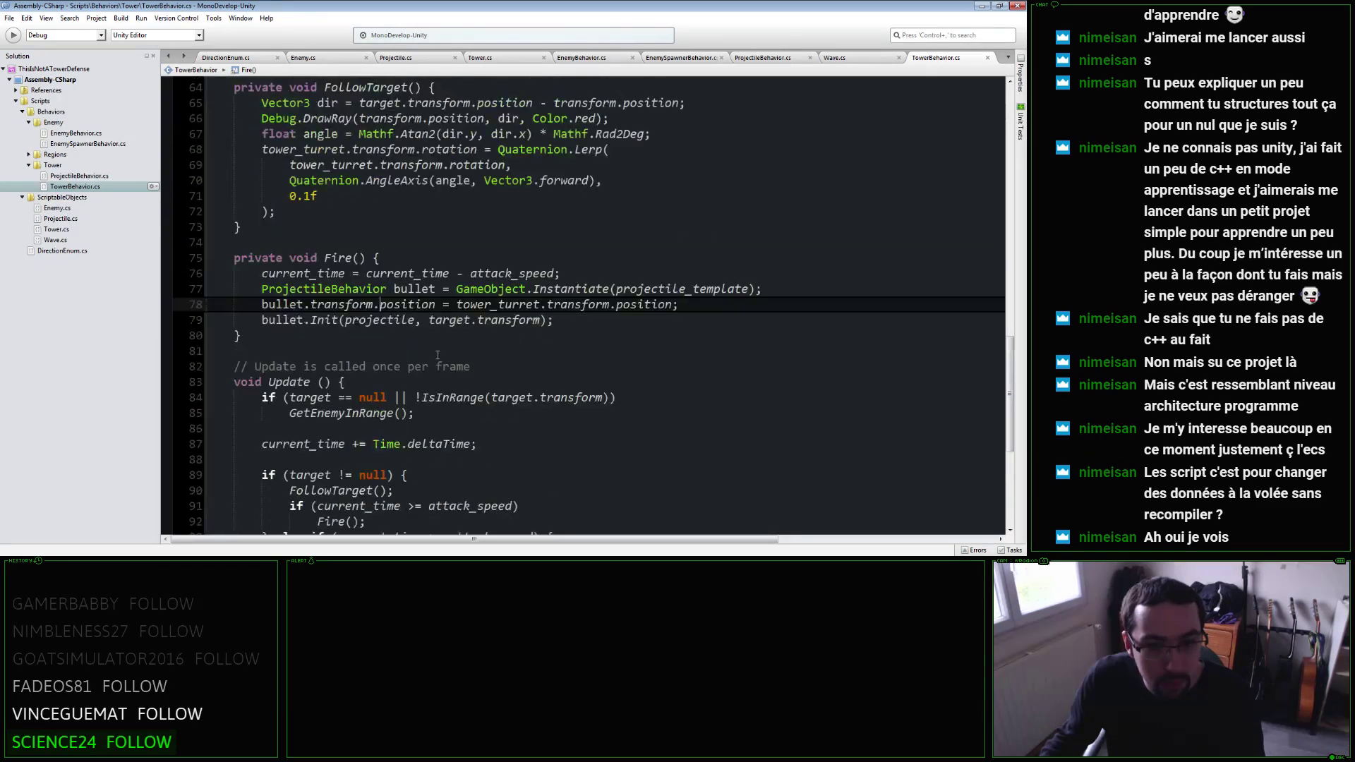
scroll(437, 359, "up", 2)
scroll(437, 327, "up", 3)
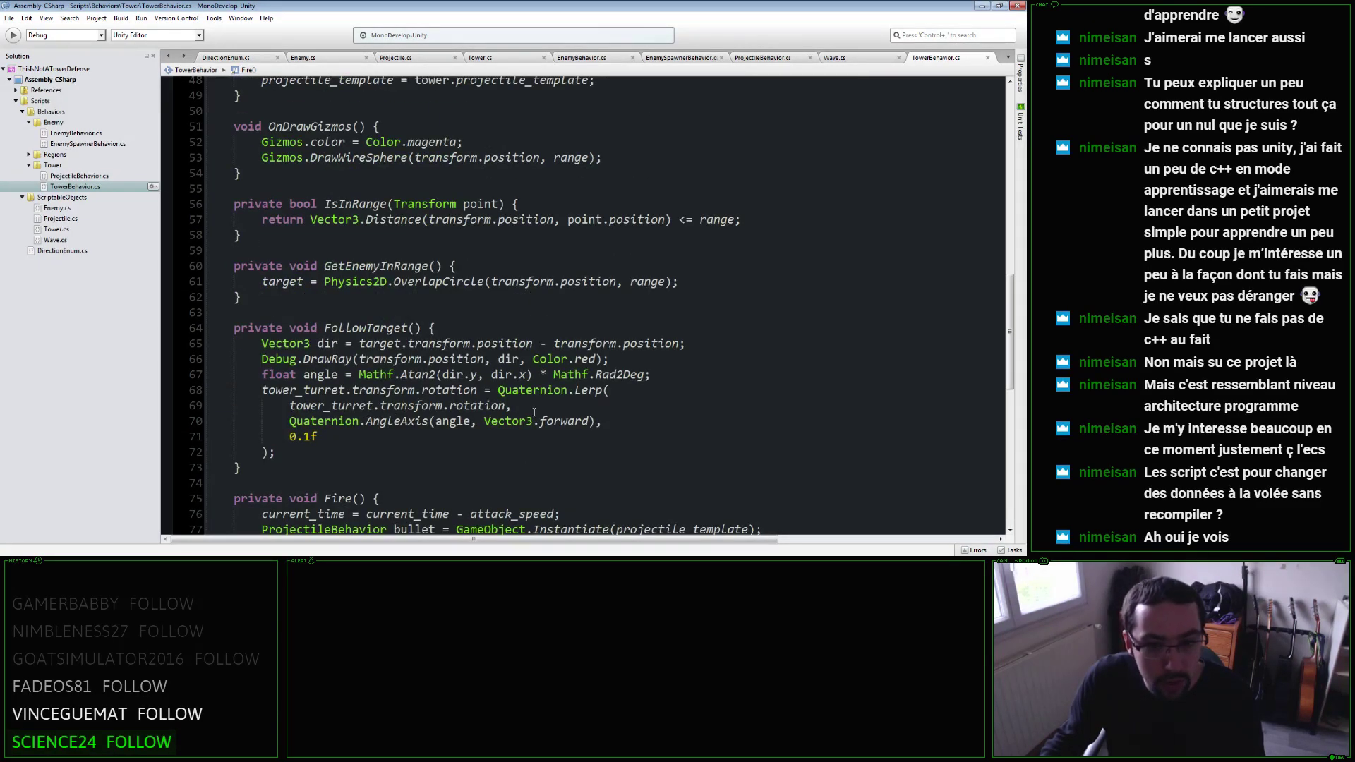
scroll(444, 360, "up", 2)
scroll(434, 409, "up", 1)
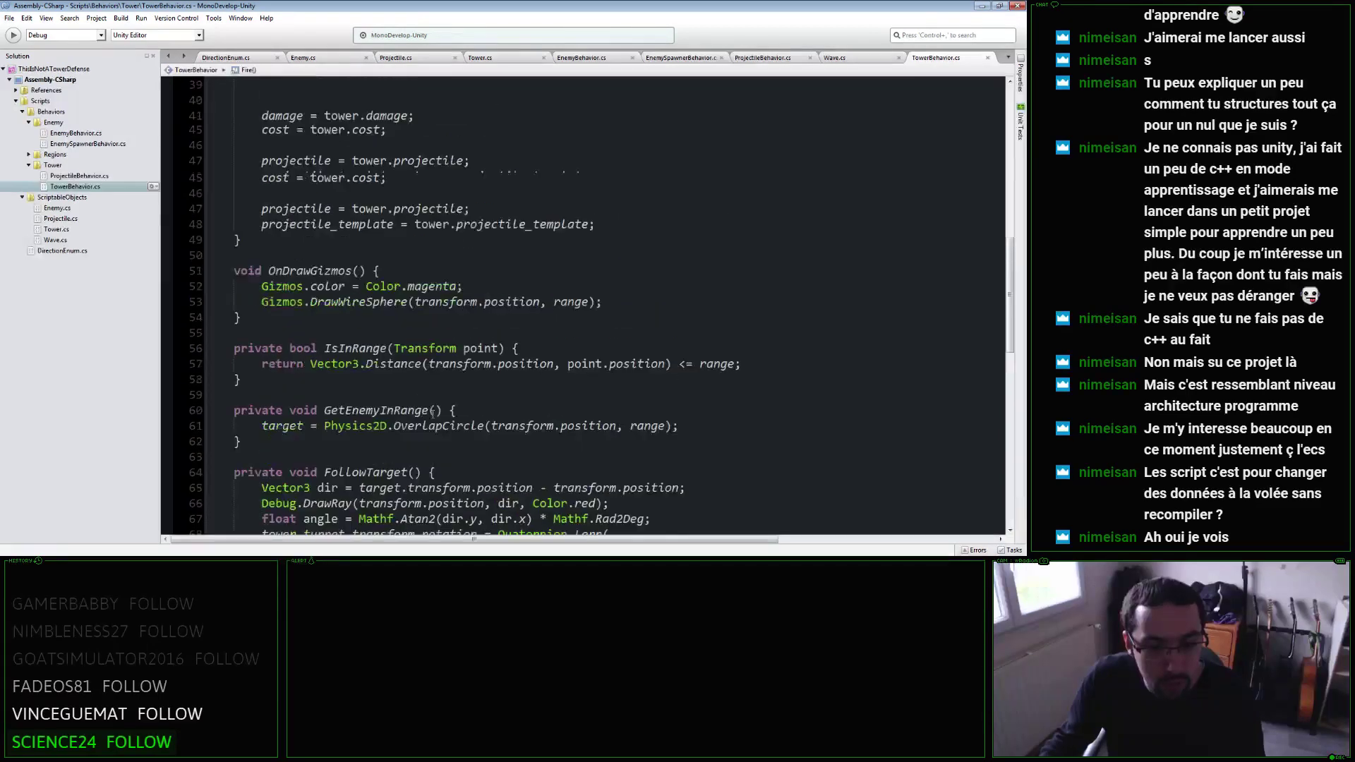
scroll(436, 418, "up", 1)
scroll(435, 418, "up", 4)
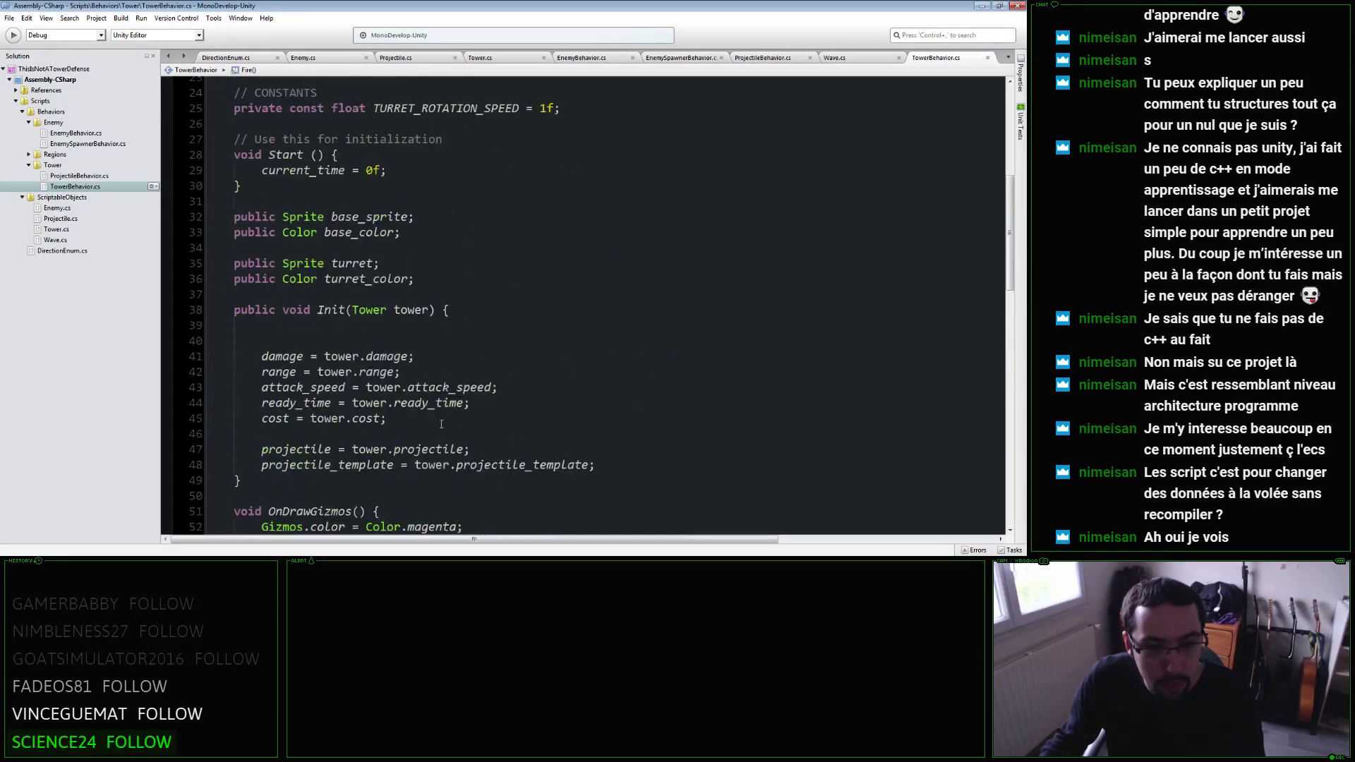
left_click(450, 341)
left_click(450, 325)
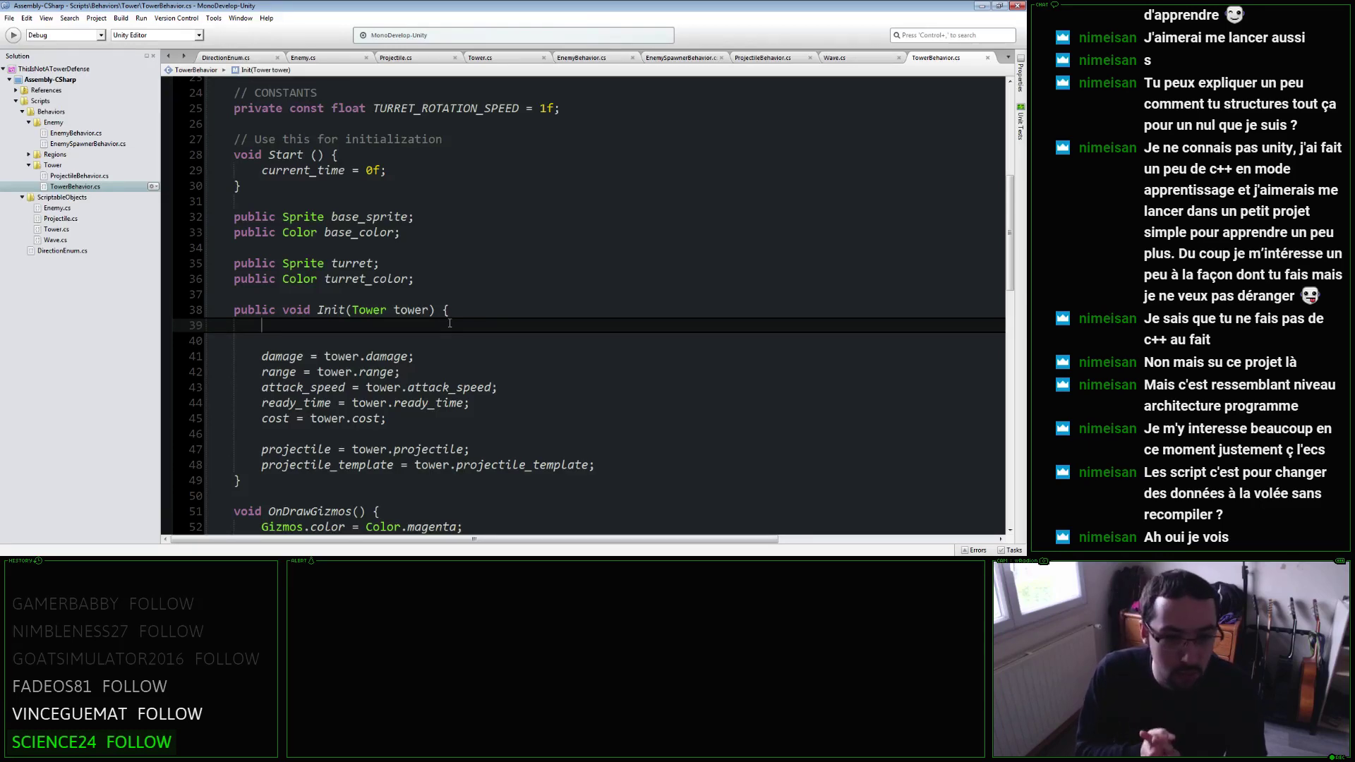
scroll(500, 292, "up", 4)
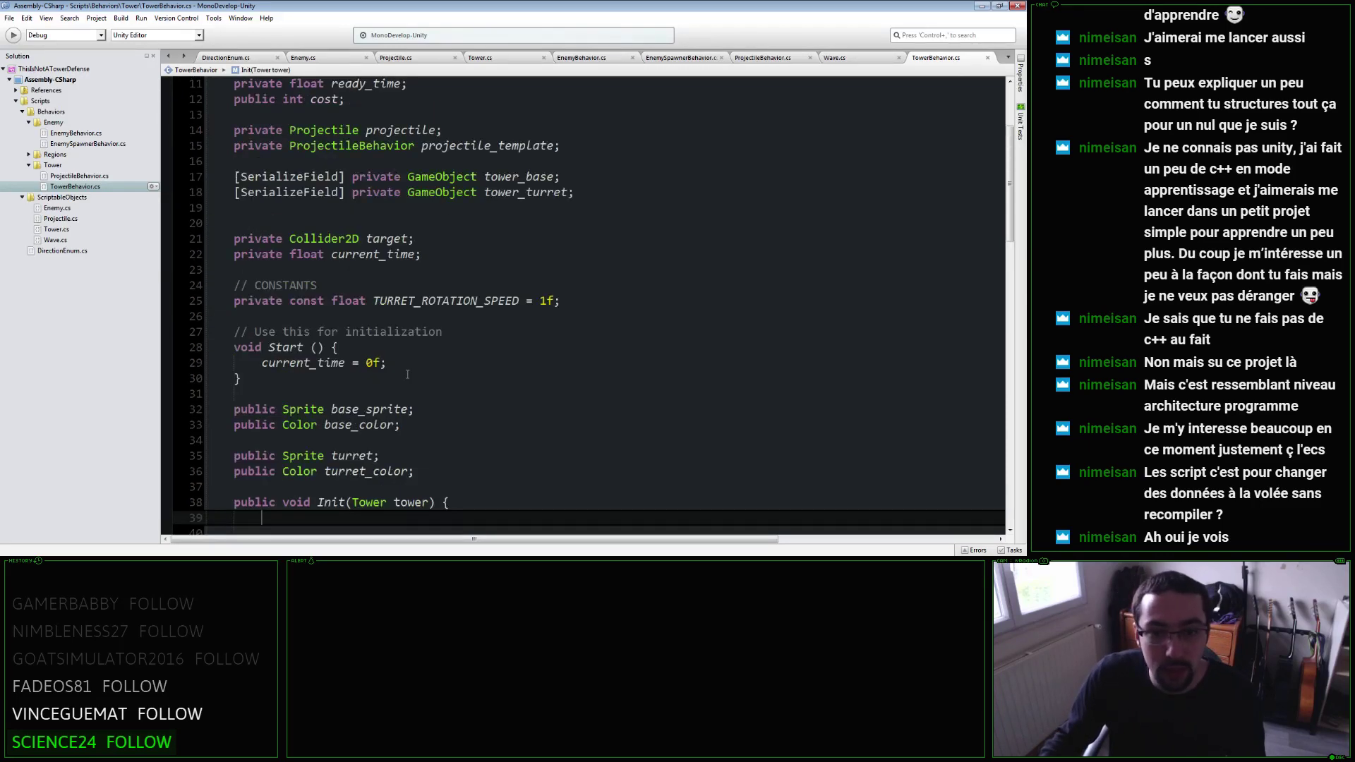
key("alt+Tab")
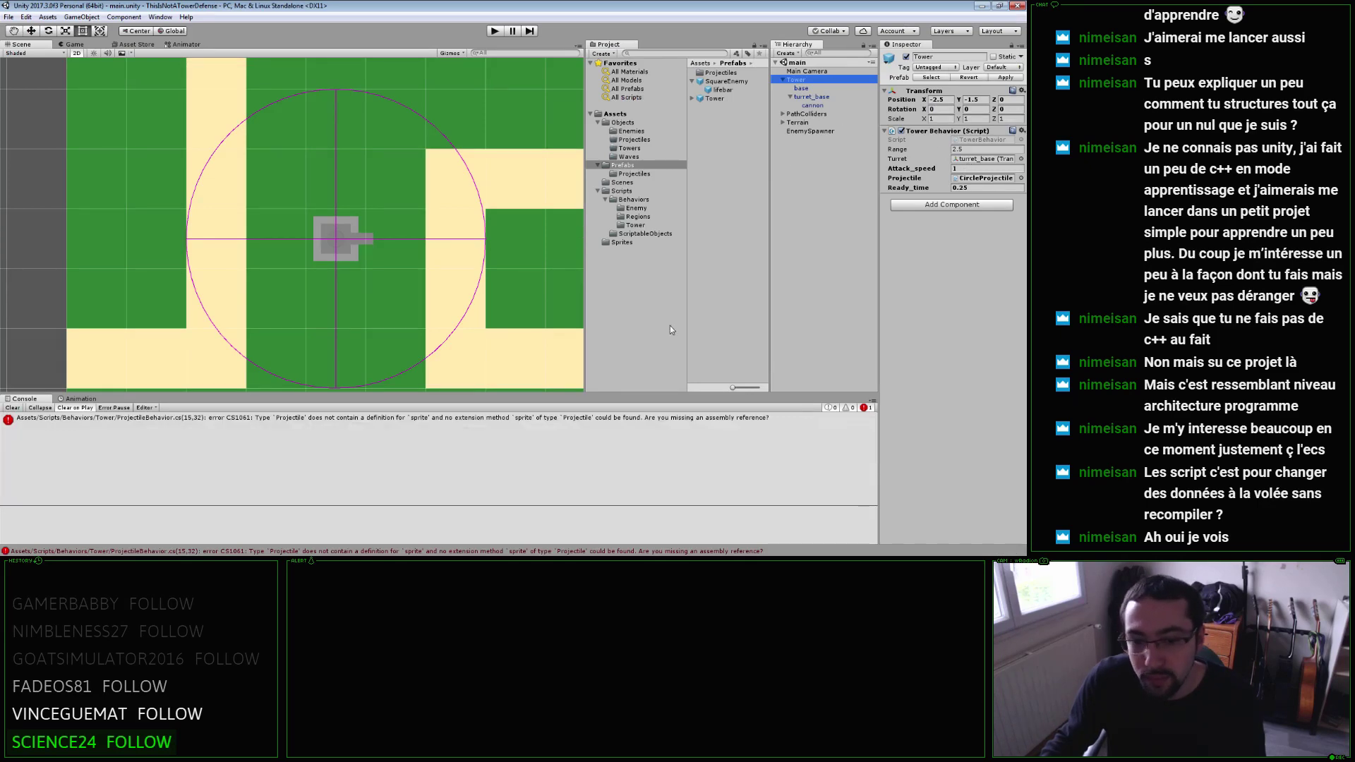
Recheck the tower script, then open ProjectileBehavior.cs line 15 from the CS1061 sprite error.
key("alt+Tab")
scroll(556, 416, "up", 4)
scroll(556, 416, "down", 10)
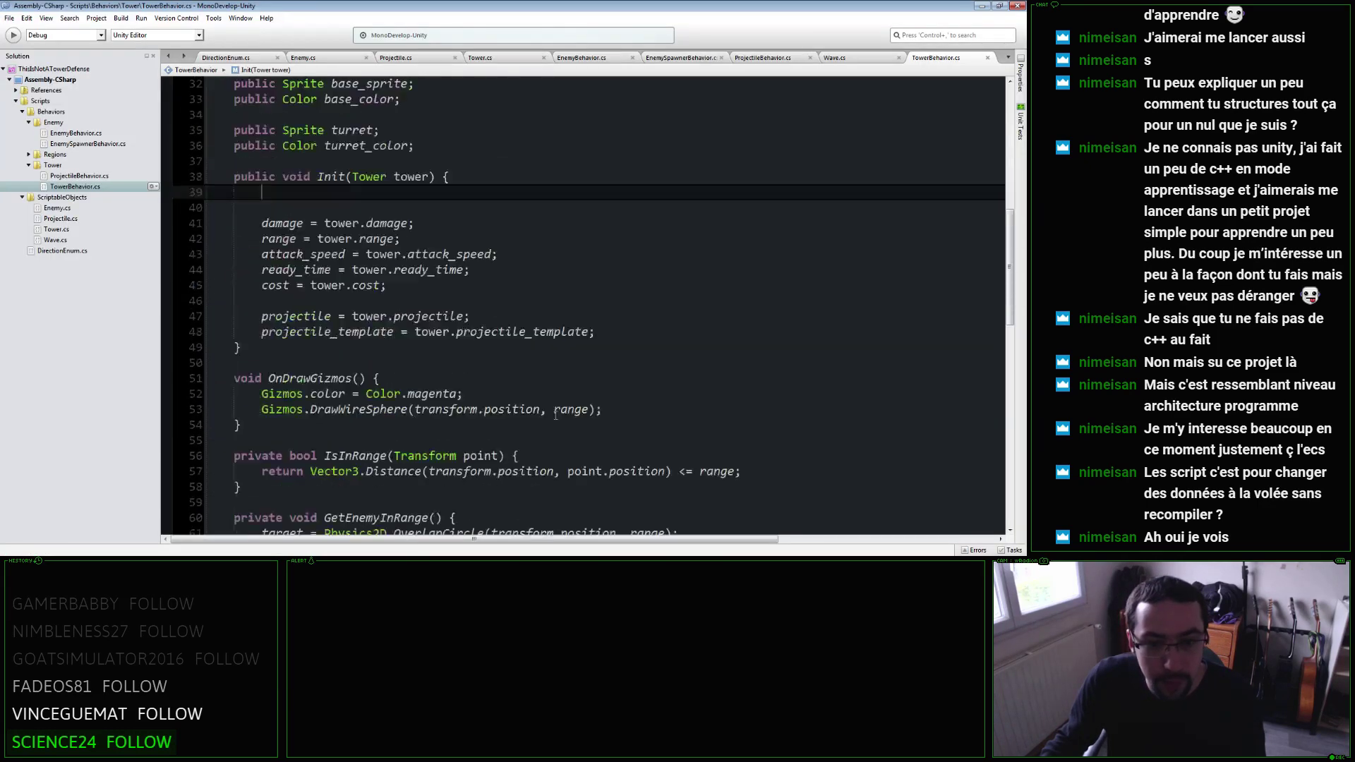
scroll(556, 416, "down", 4)
scroll(556, 416, "down", 5)
scroll(556, 416, "down", 5)
scroll(556, 416, "up", 9)
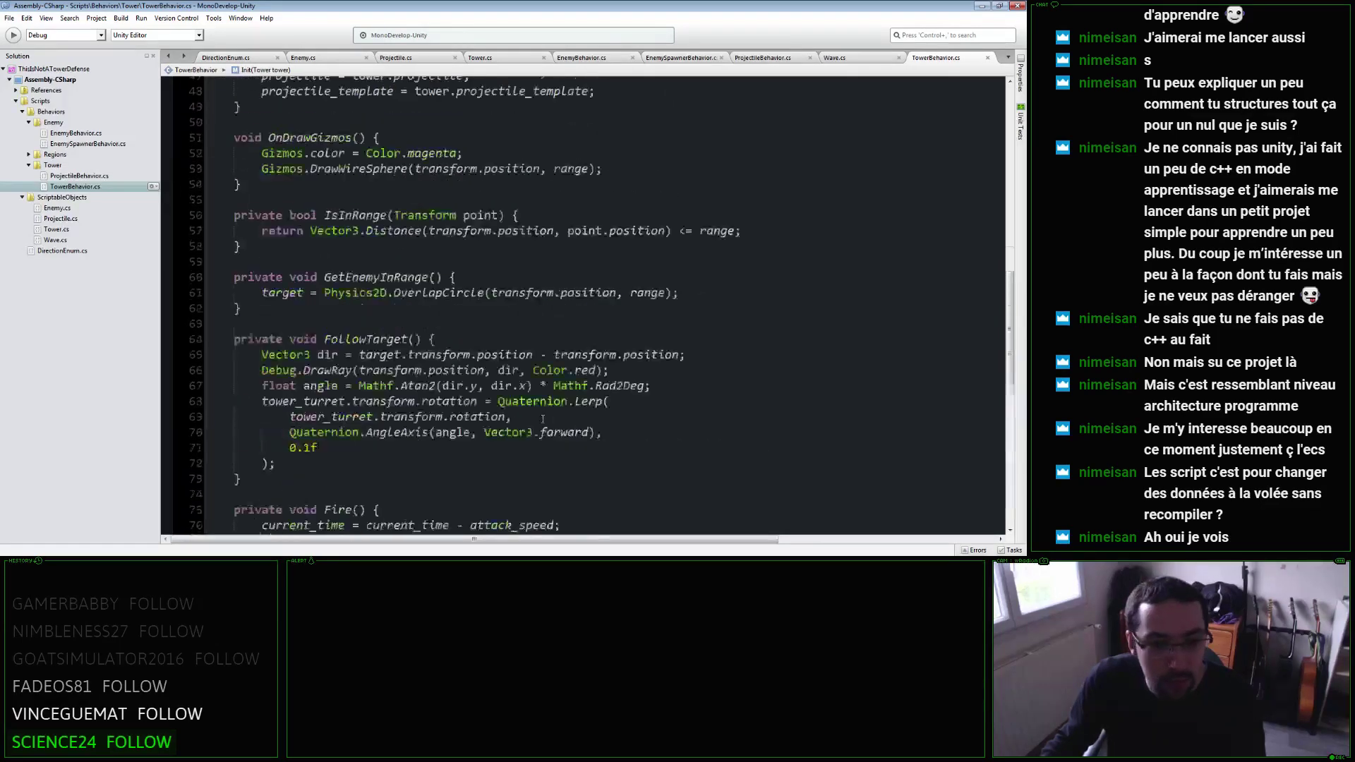
scroll(294, 480, "up", 10)
key("alt+Tab")
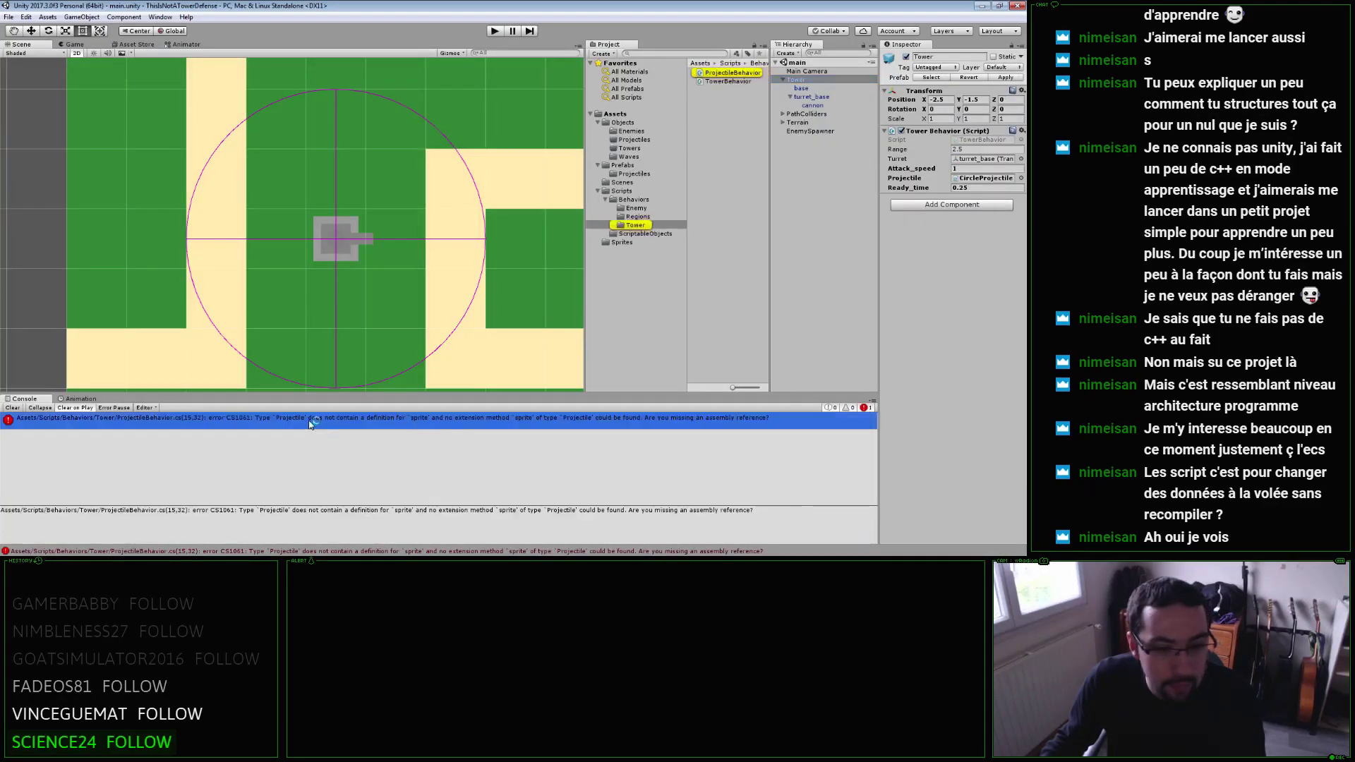
double_click(684, 507)
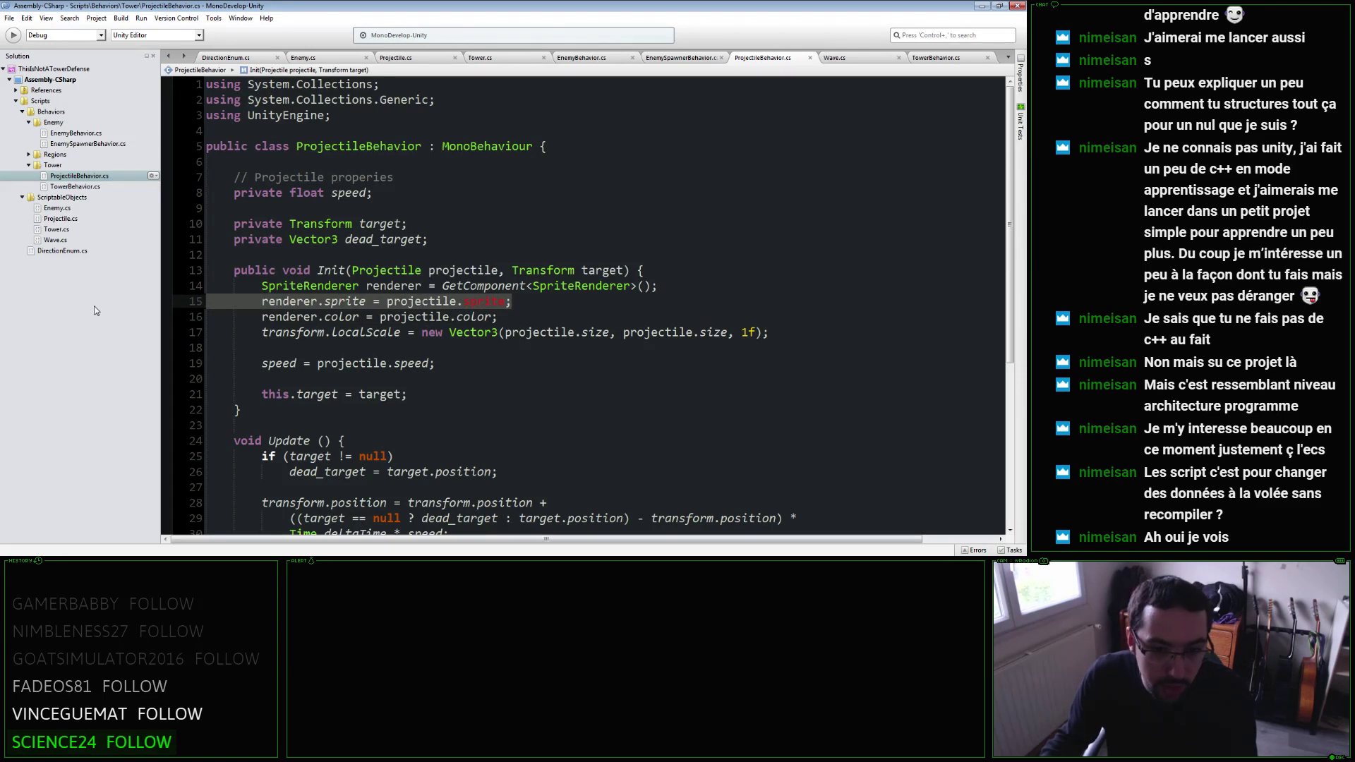
Delete the renderer.sprite = projectile.sprite line from ProjectileBehavior's Init and return to Unity.
key("BackSpace")
key("BackSpace")
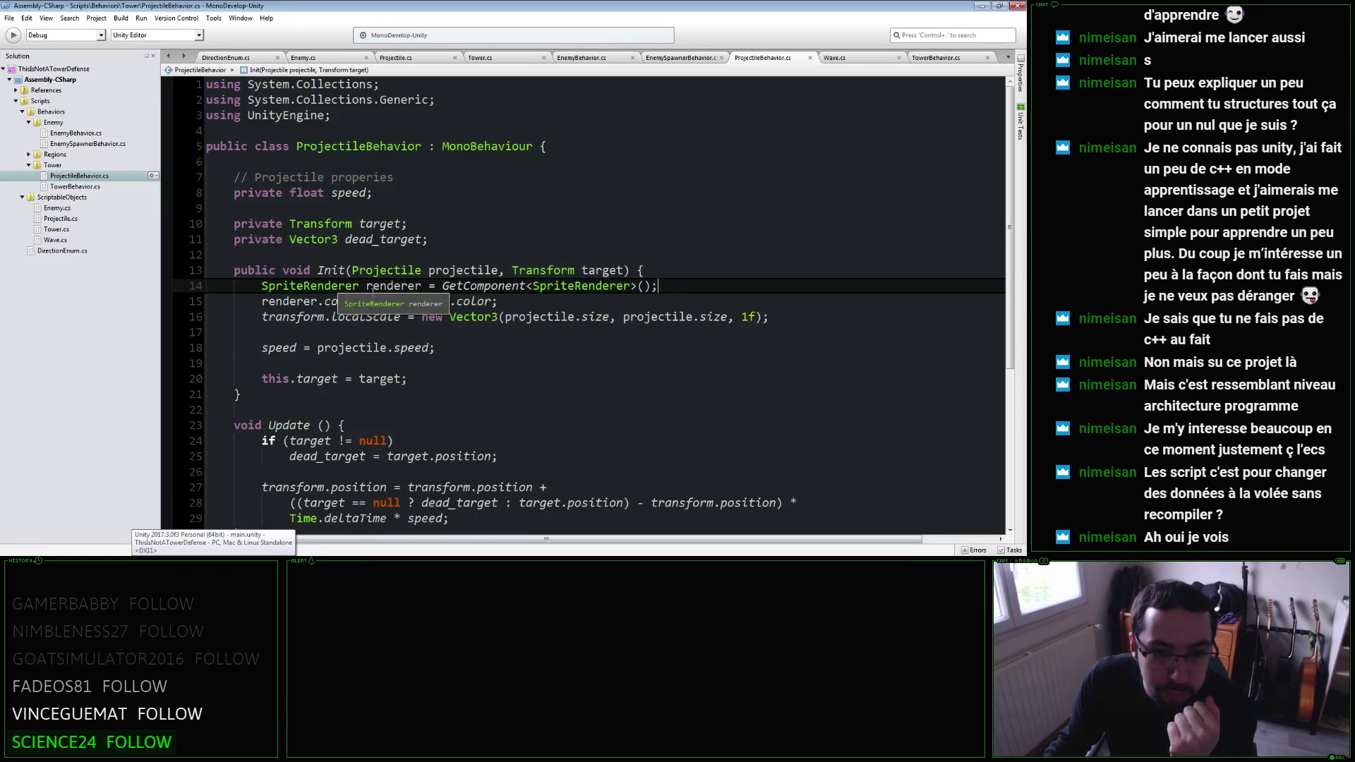
key("alt+Tab")
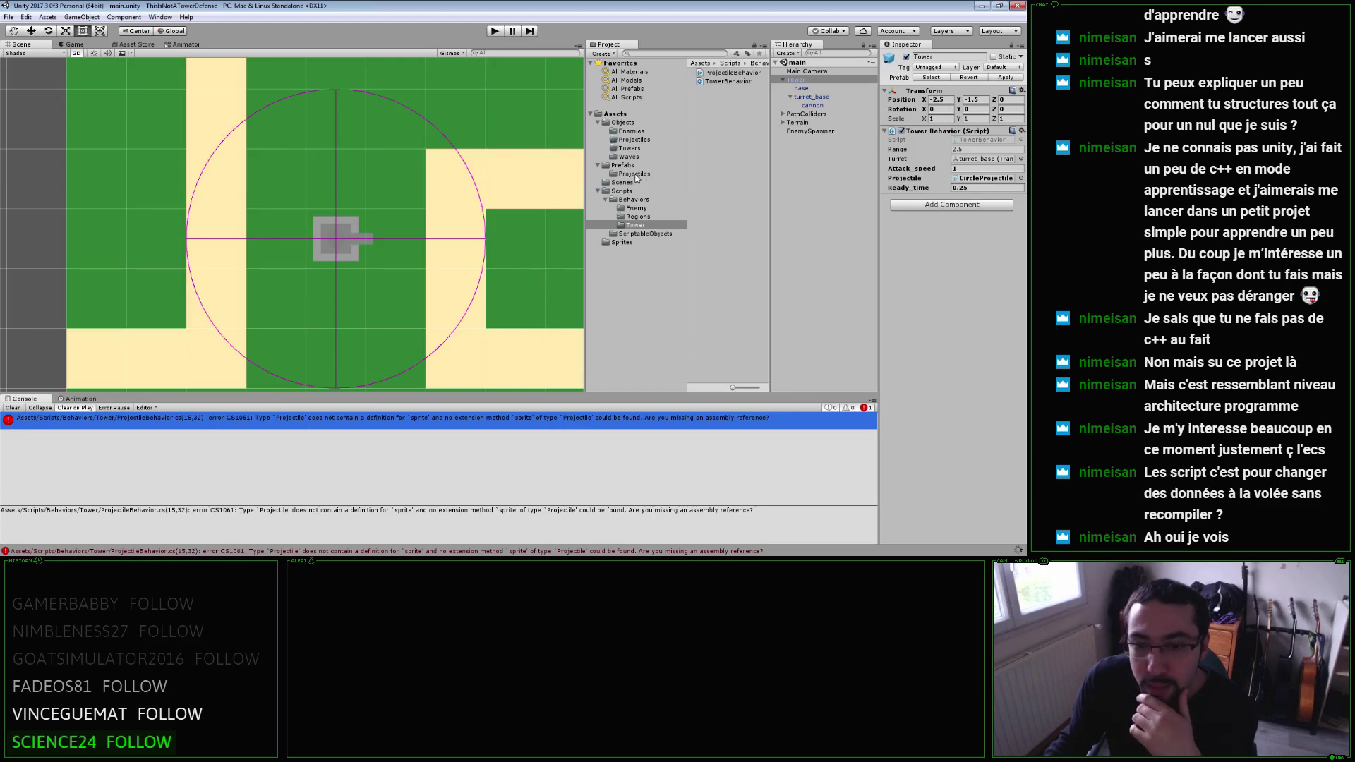
Inspect the CircleProjectile prefab under Prefabs > Projectiles, then open the unused damage warning's code.
left_click(634, 173)
left_click(730, 73)
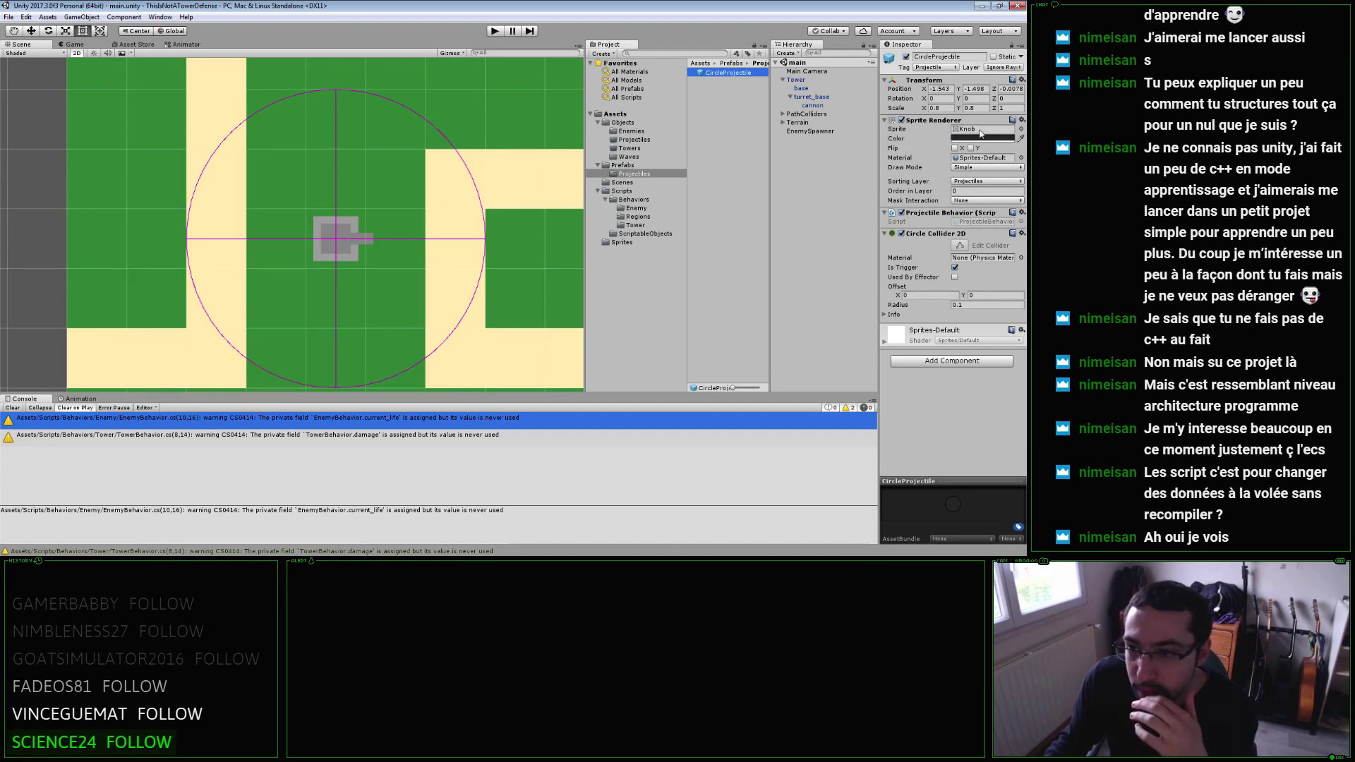
double_click(460, 436)
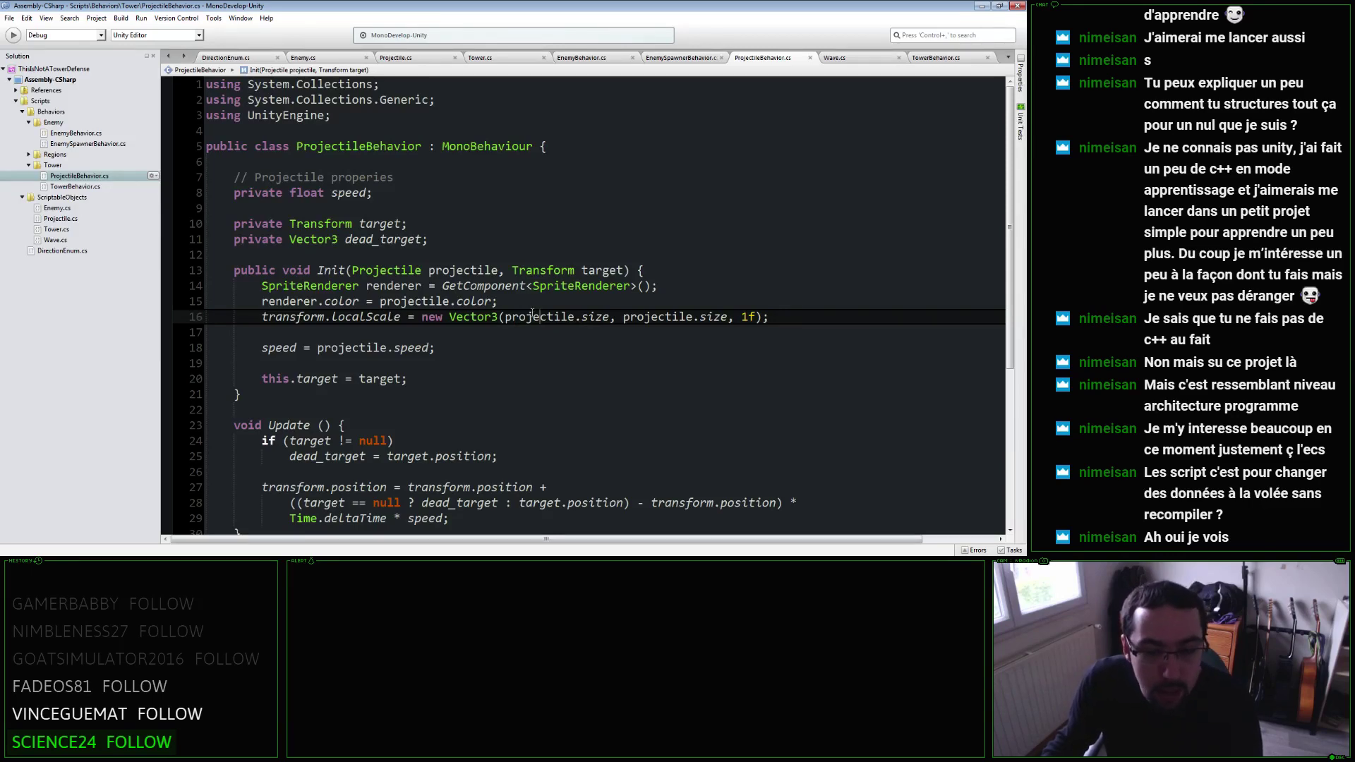
Add an int damage parameter to Init and declare a public int damage field.
scroll(530, 320, "down", 3)
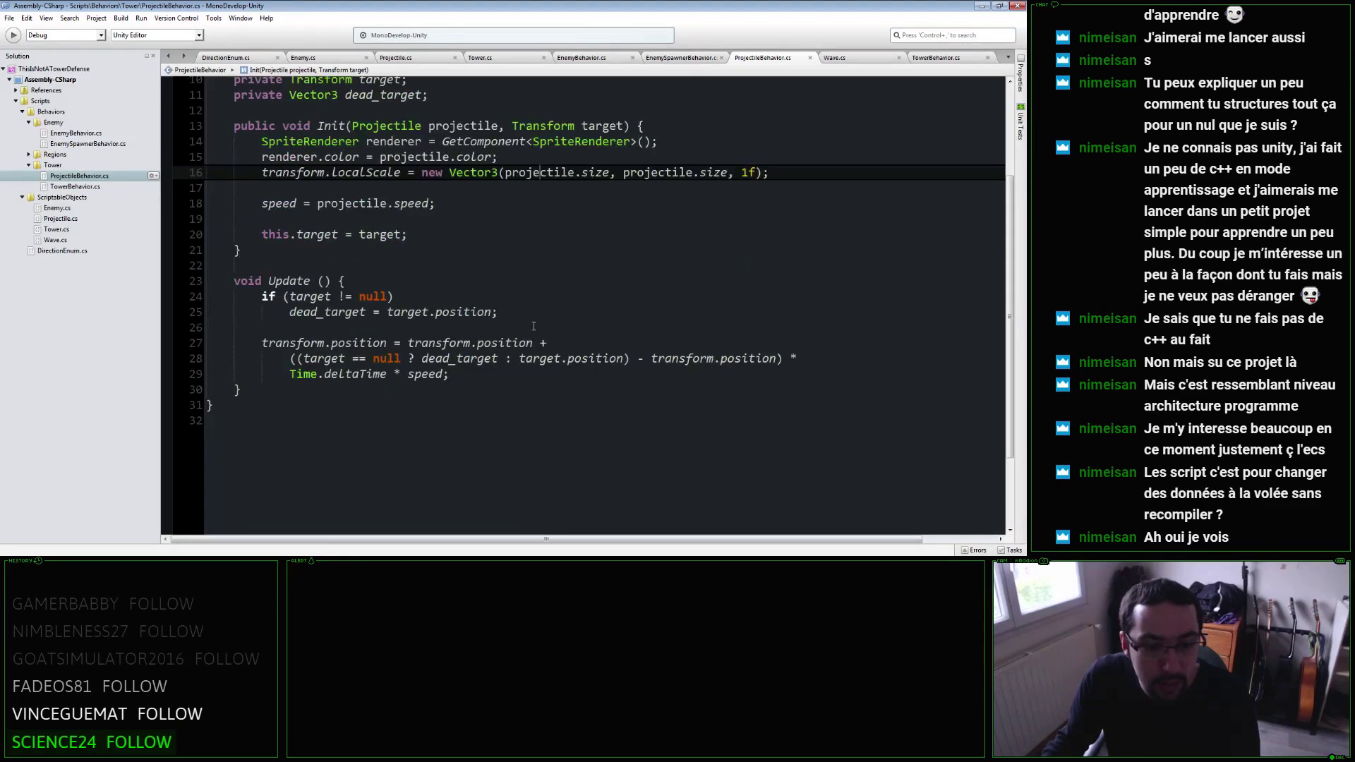
scroll(533, 326, "up", 3)
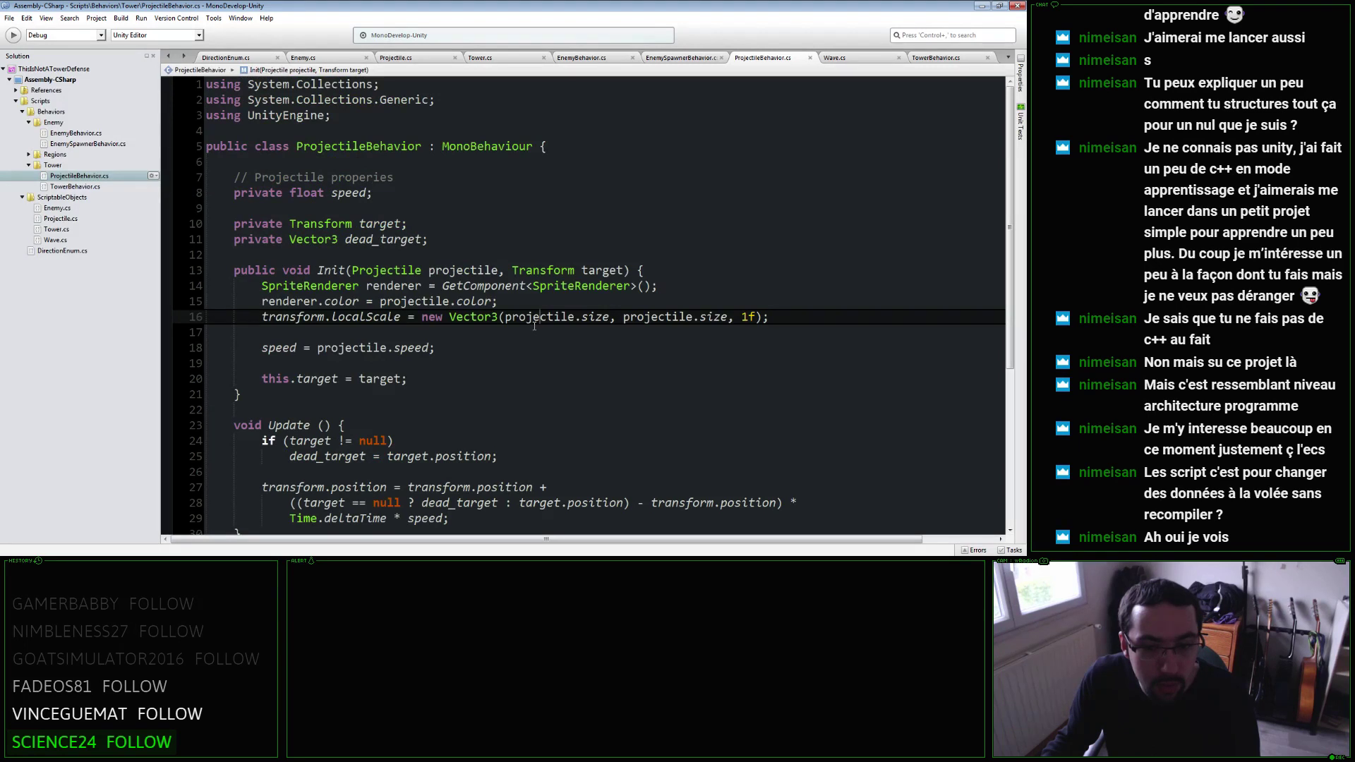
left_click(346, 271)
type(",")
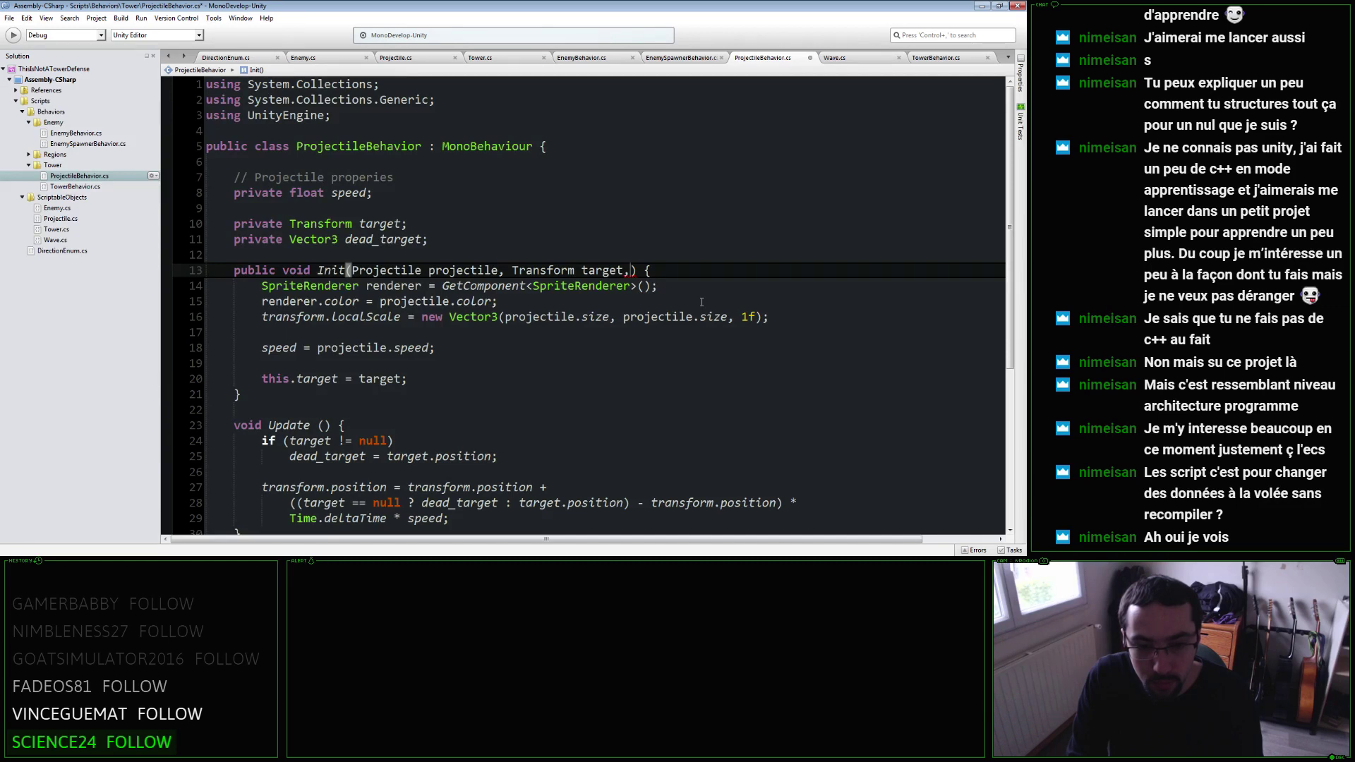
type("int damage")
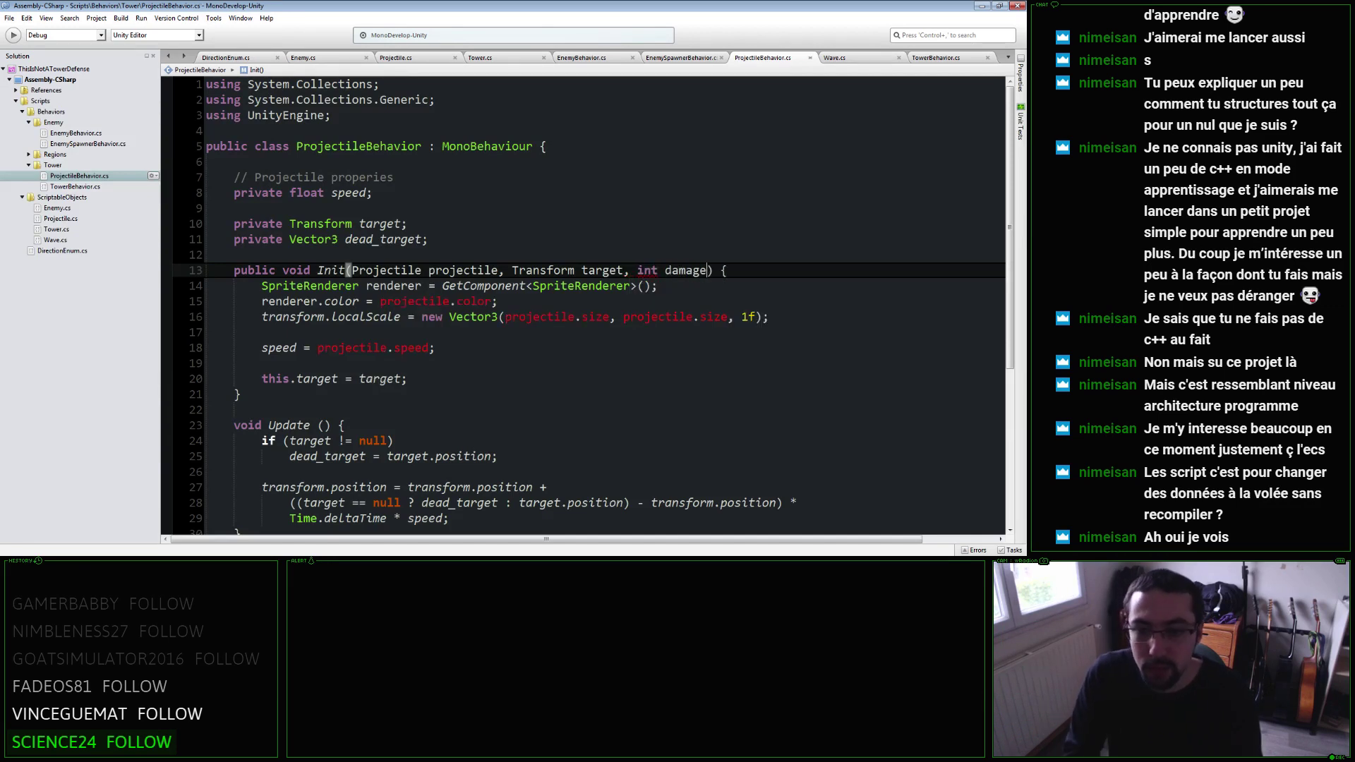
left_click(234, 255)
key("Up")
key("Up")
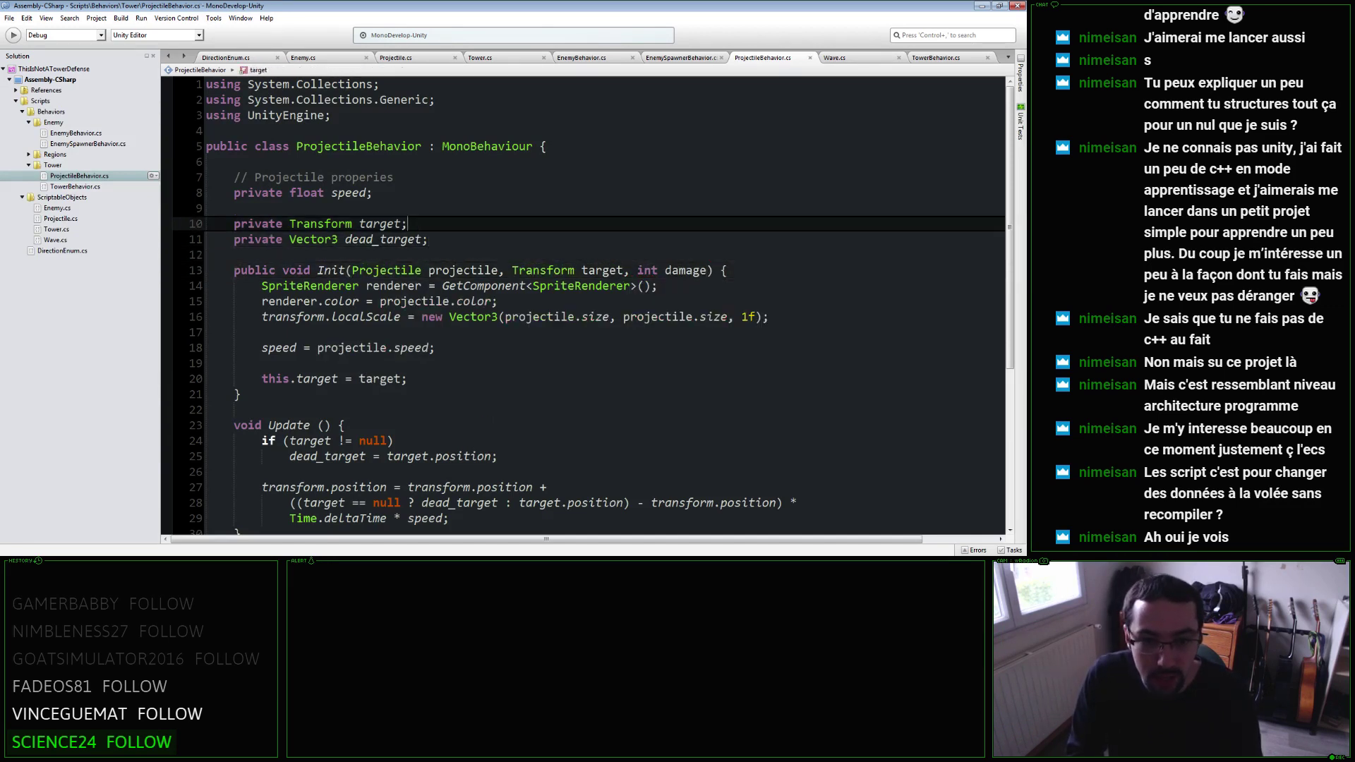
key("Up")
left_click(430, 239)
key("Return")
key("Return")
type("p")
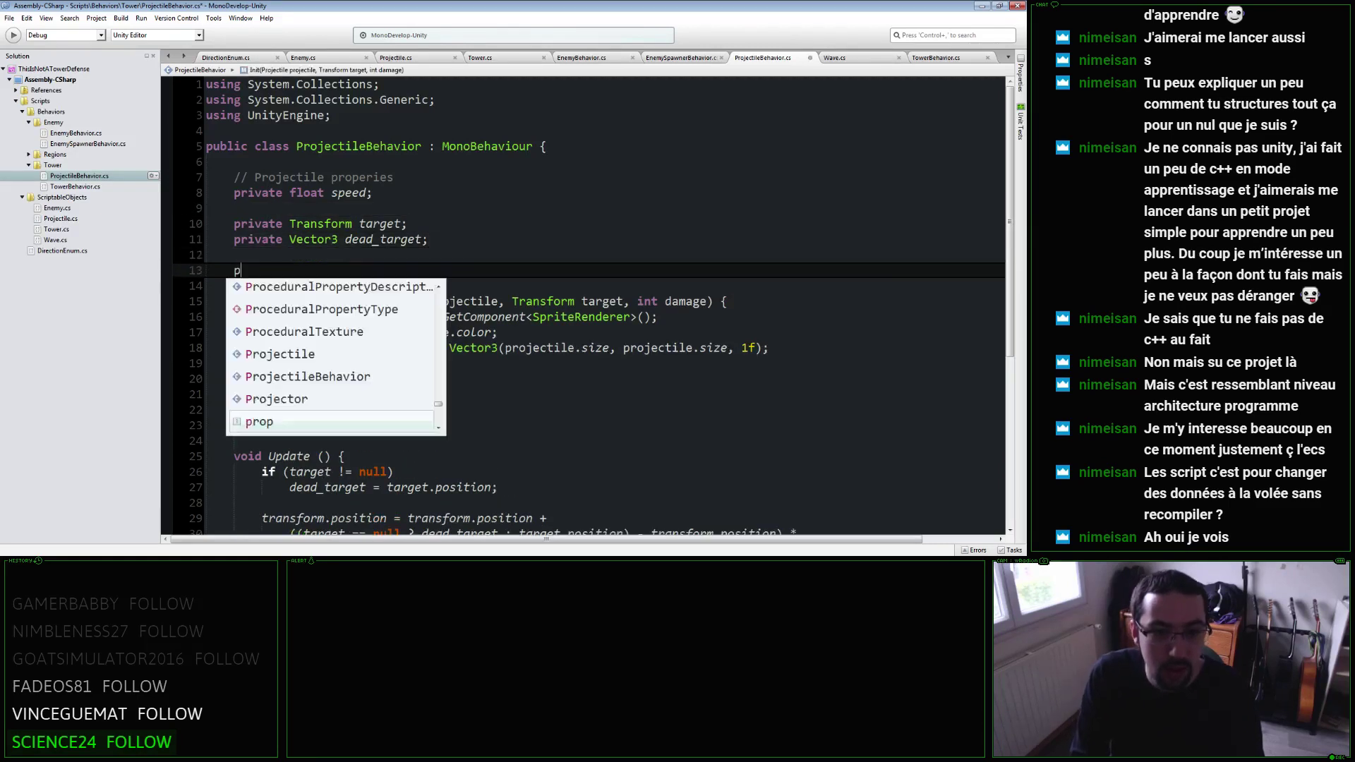
type("ublic int damage;")
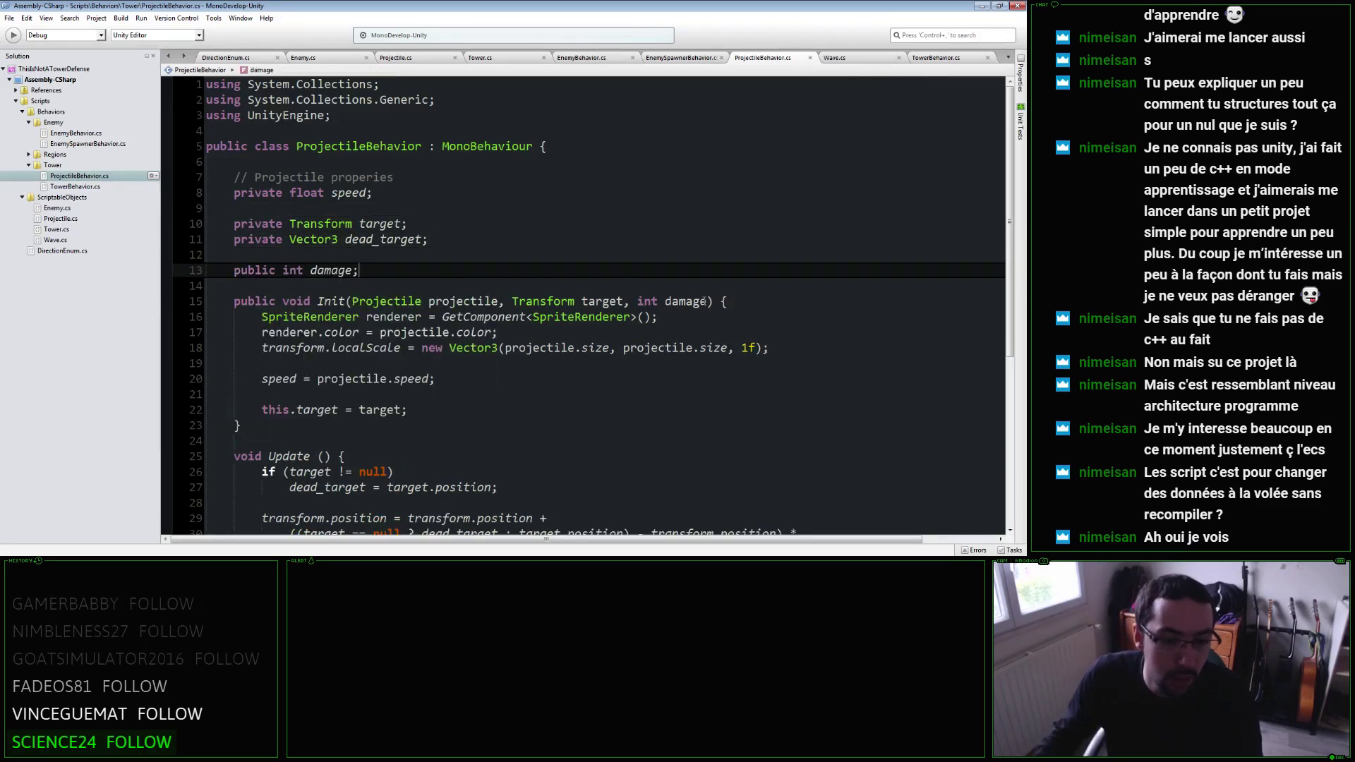
Store this.damage = damage right after the target assignment, then switch to EnemyBehavior.cs.
left_click(262, 393)
key("Return")
key("Return")
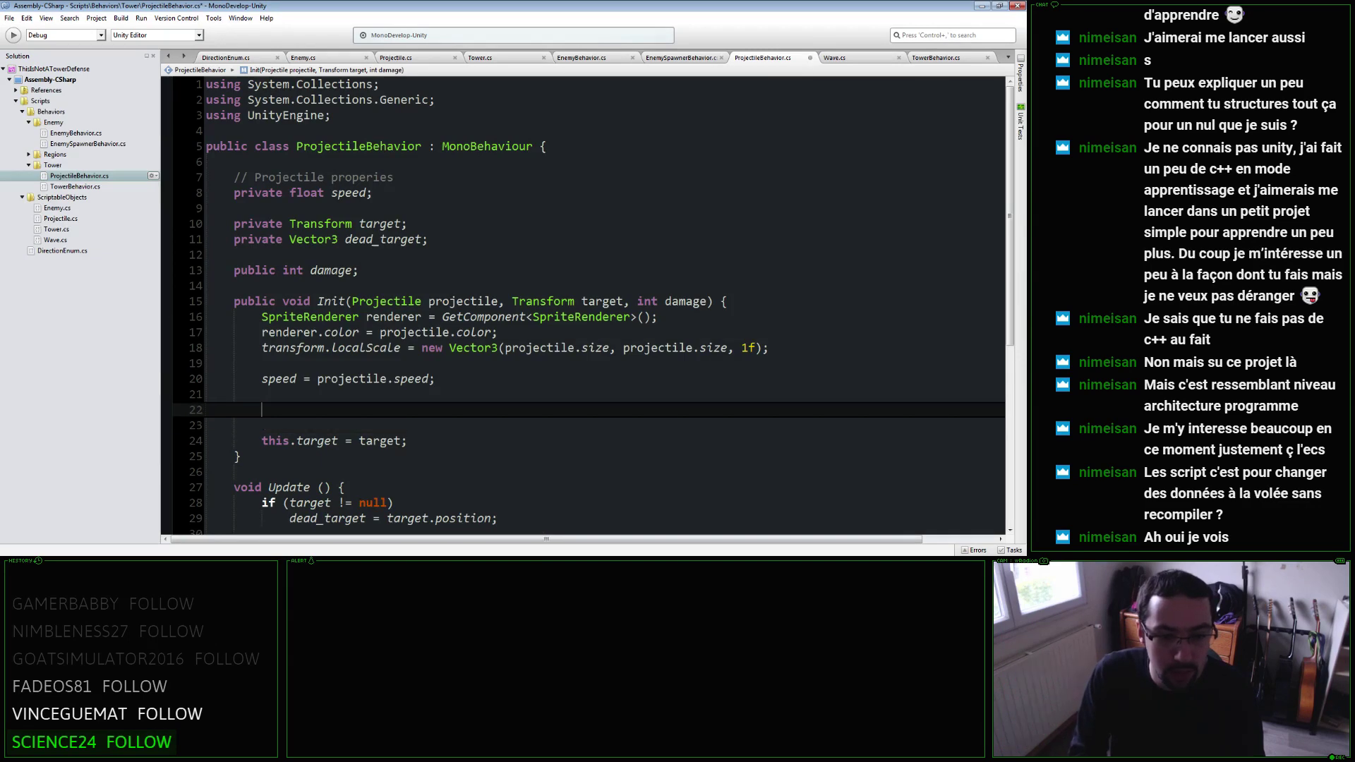
type("damage = damage;")
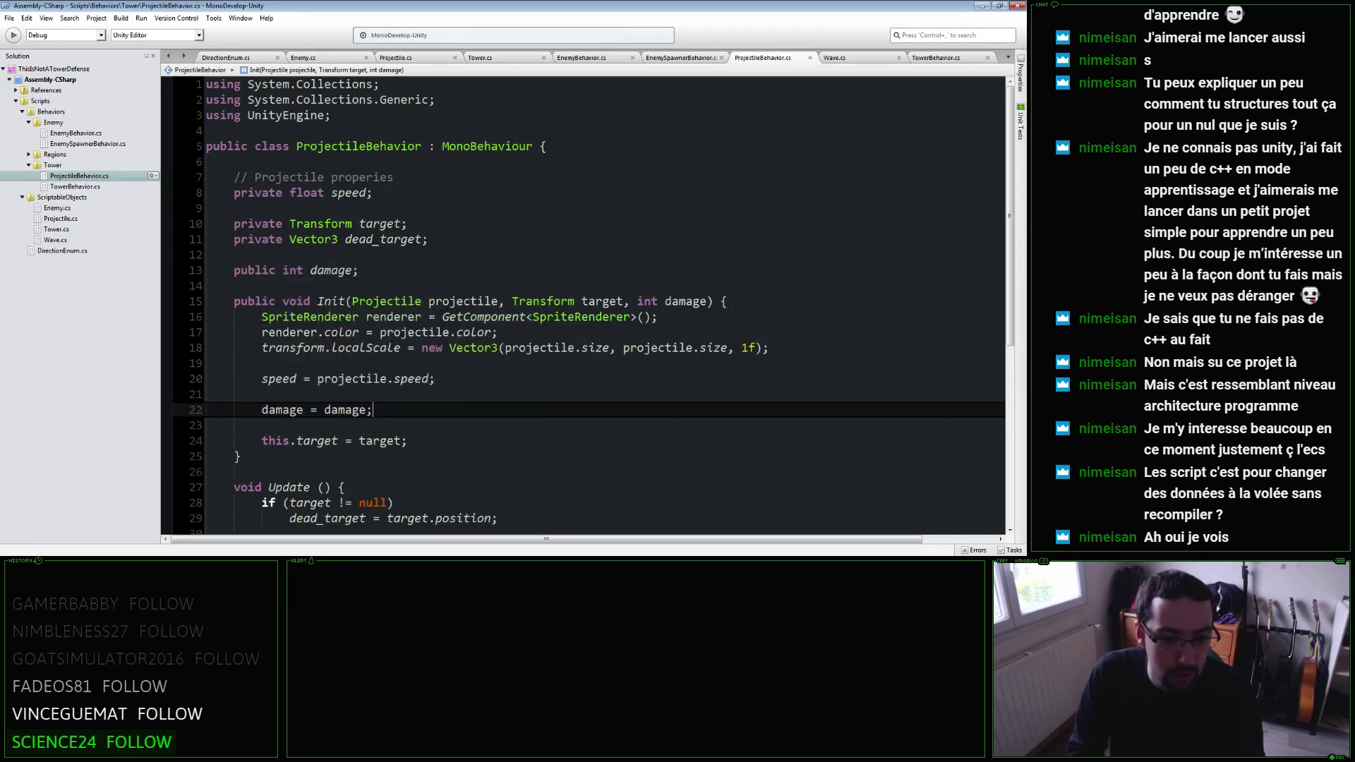
left_click(262, 409)
type("this.")
left_click(408, 409)
key("Down")
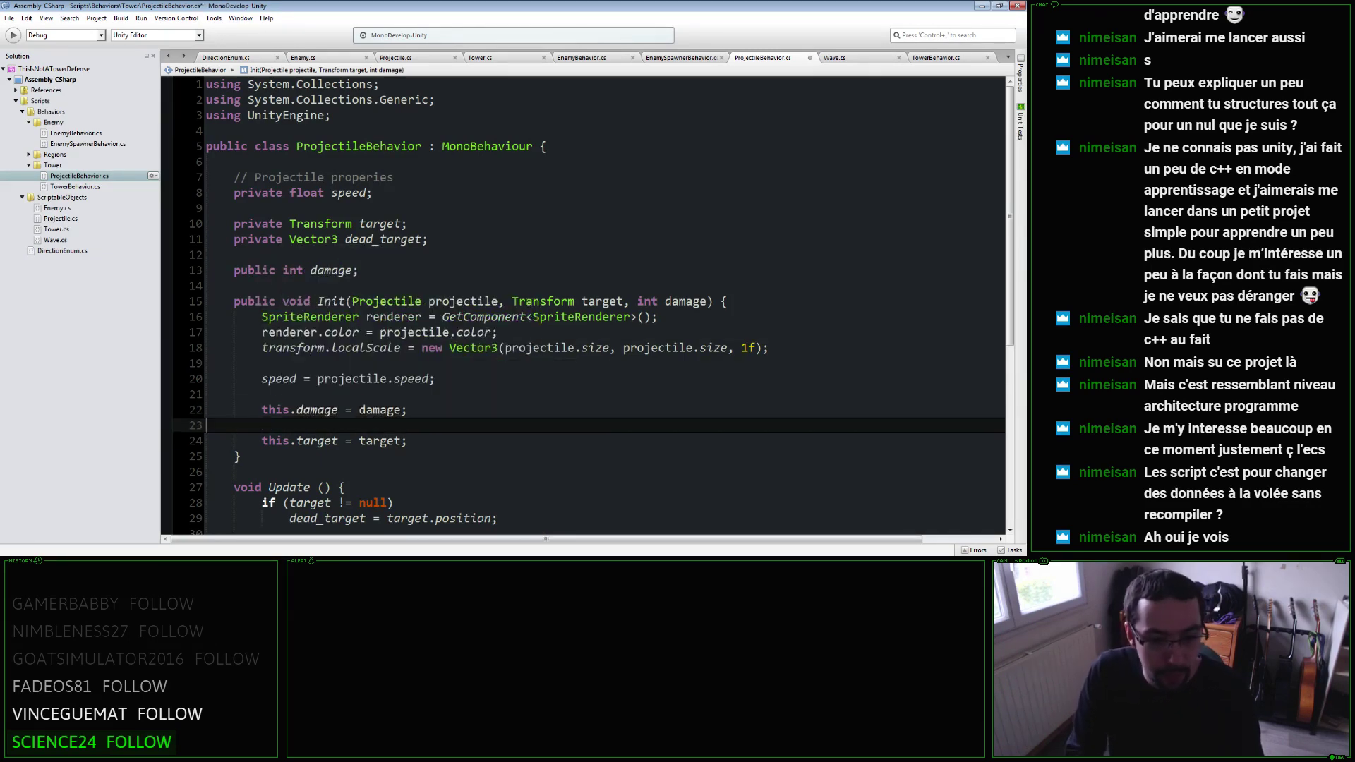
key("BackSpace")
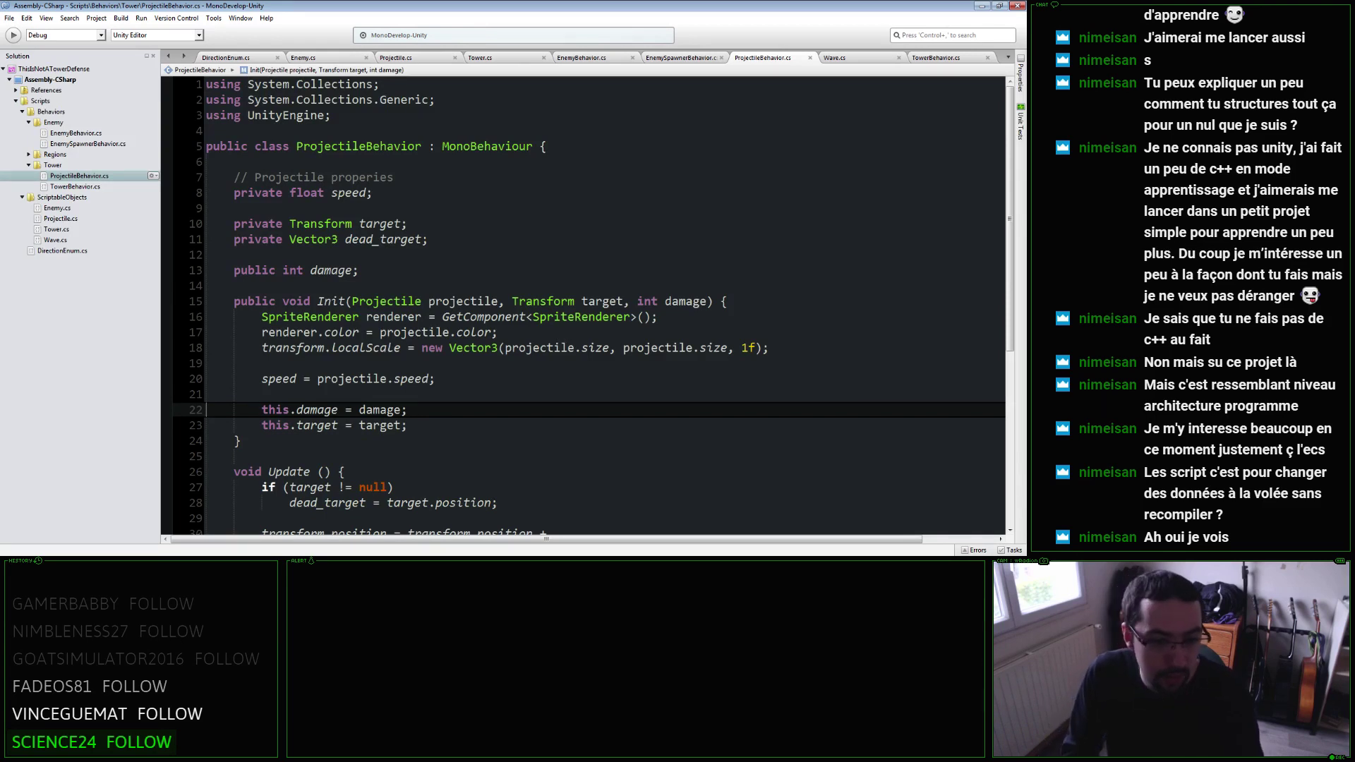
key("ctrl+x")
key("End")
key("Return")
key("ctrl+v")
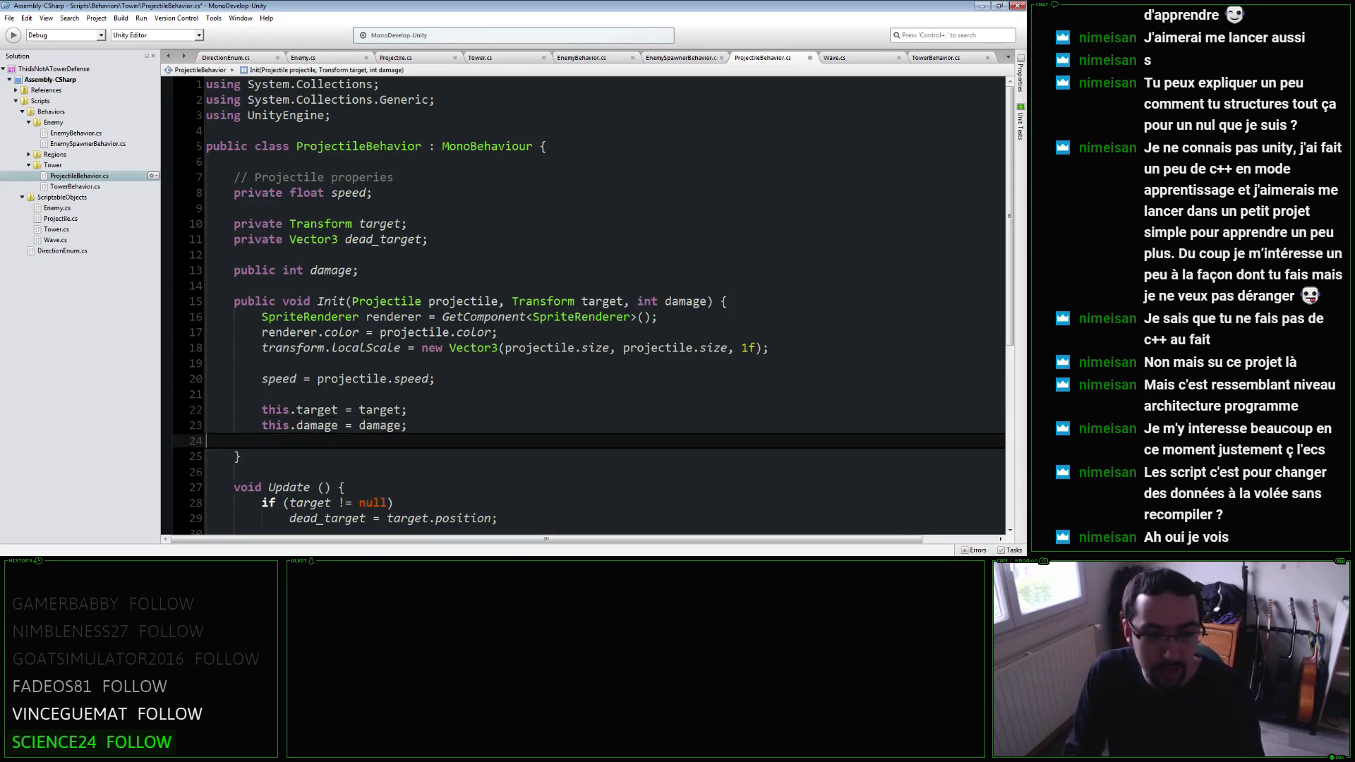
key("BackSpace")
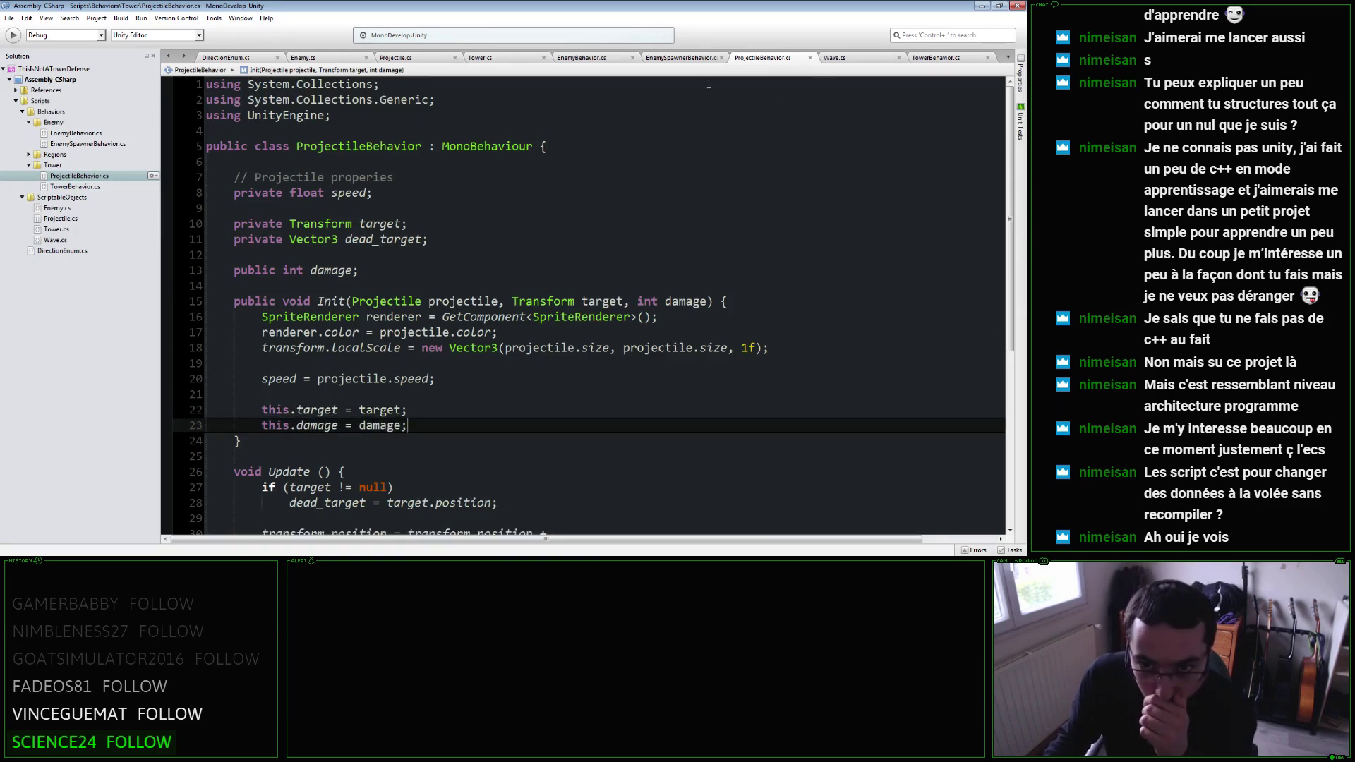
left_click(690, 61)
left_click(601, 60)
Replace the remove-life TODO with a col.GetComponent<ProjectileBehavior>() lookup.
scroll(402, 339, "down", 7)
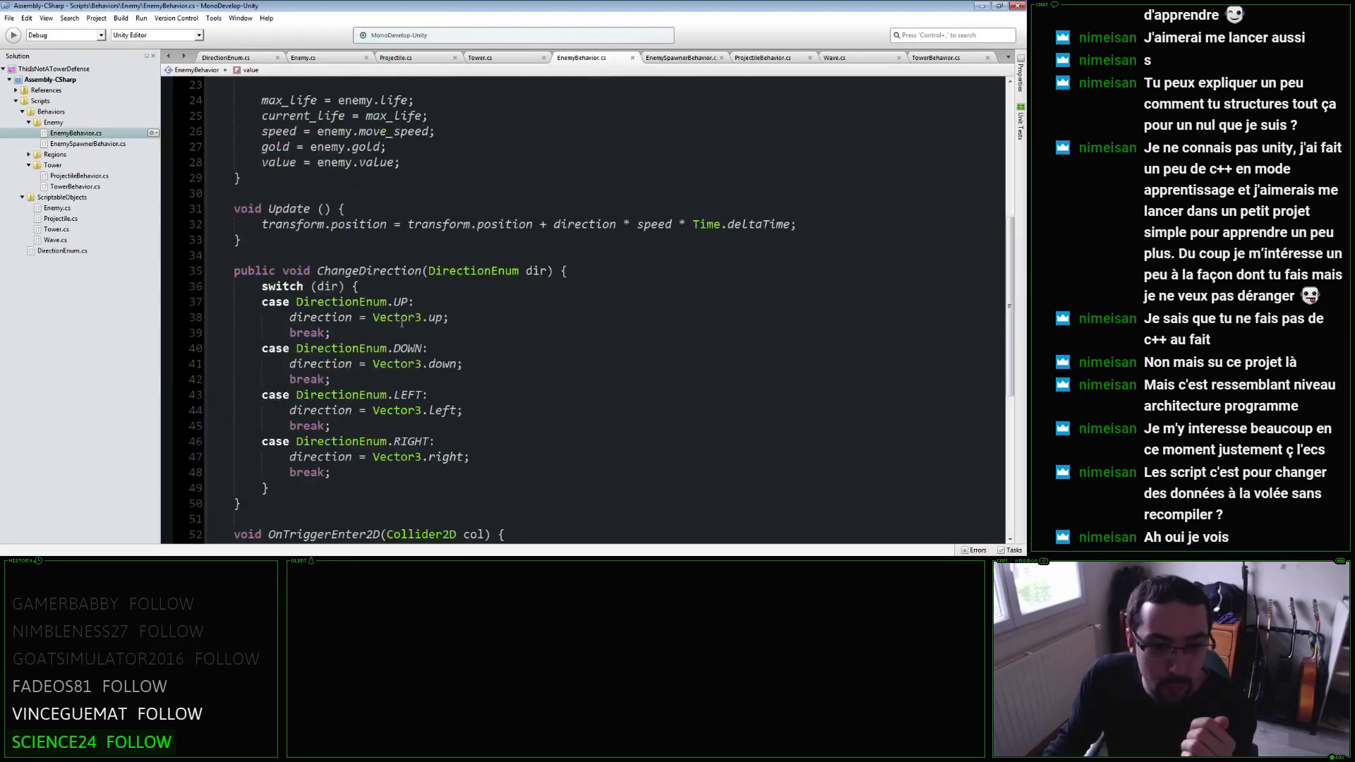
scroll(403, 339, "down", 8)
scroll(403, 339, "up", 3)
scroll(400, 404, "down", 1)
left_click(508, 354)
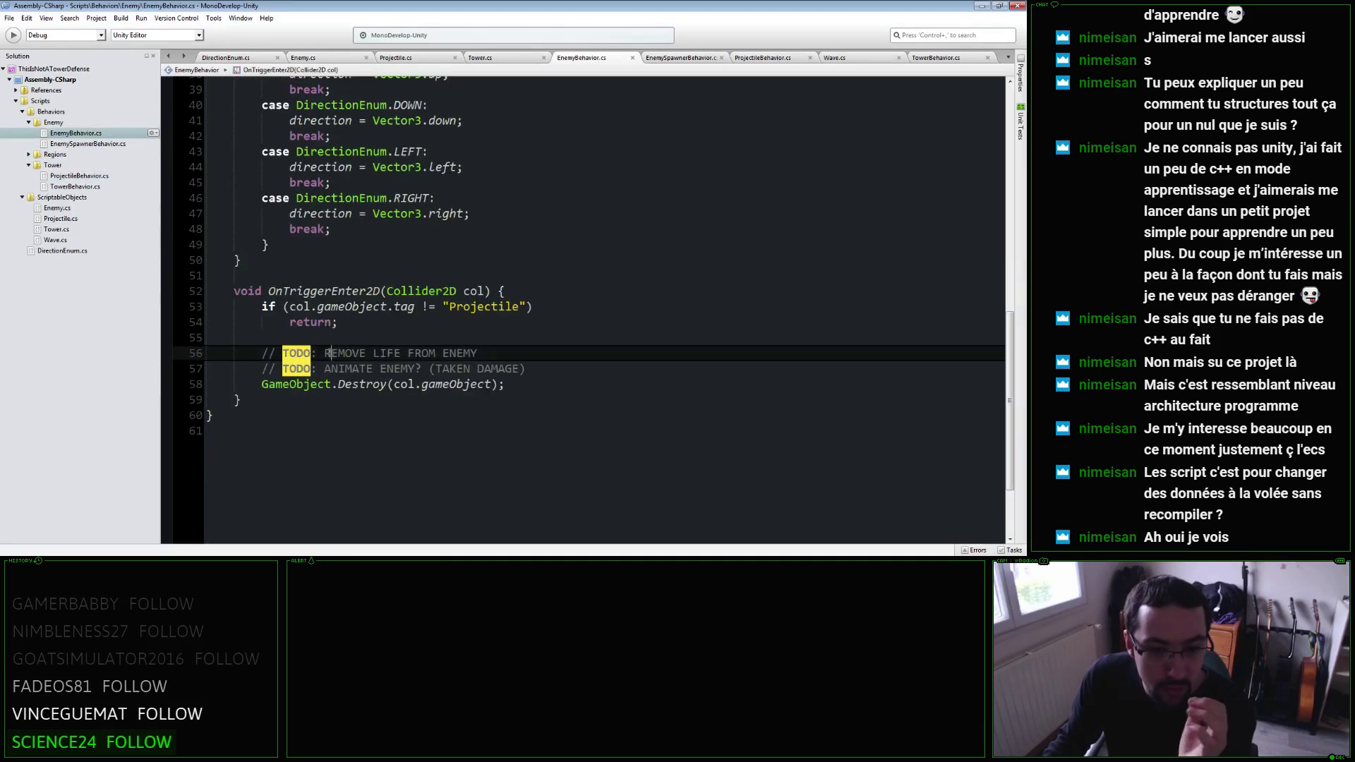
left_click_drag(286, 353, 262, 353)
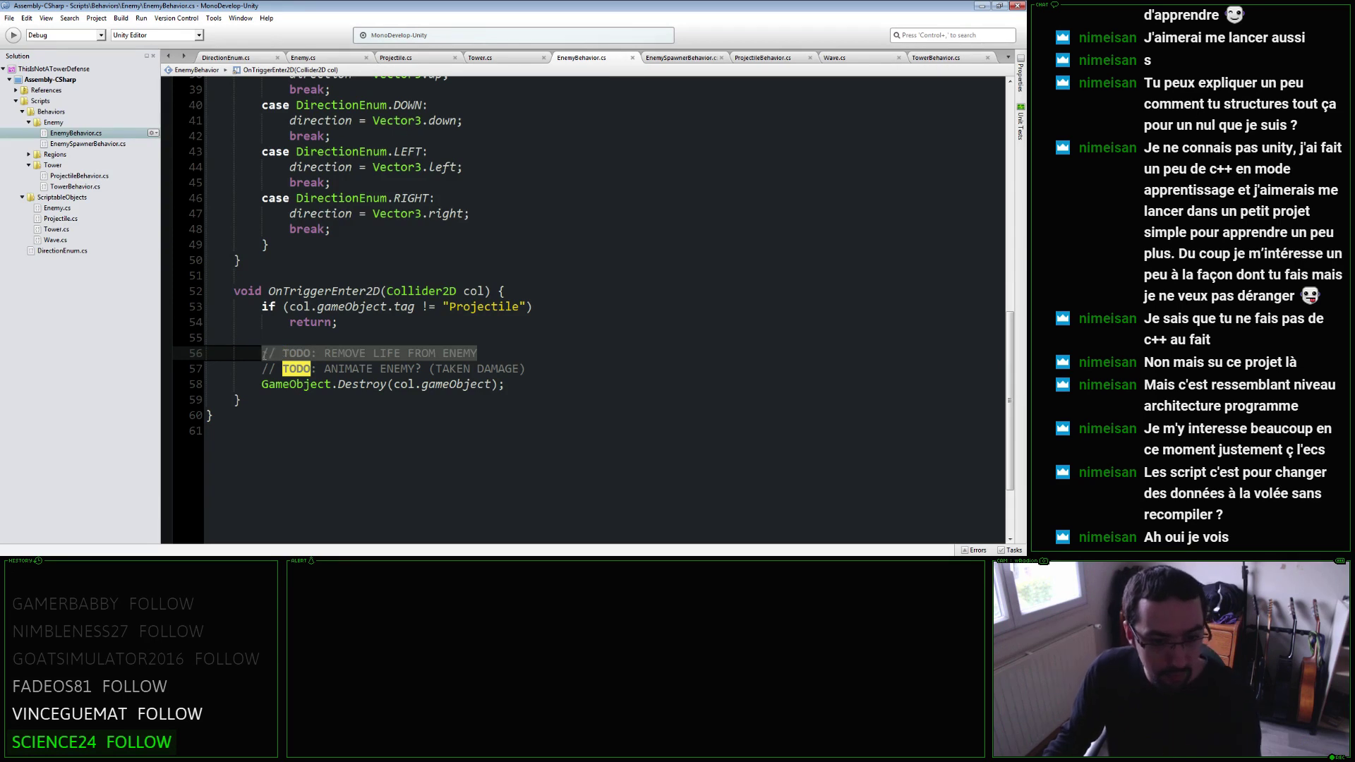
type("col.")
key("Escape")
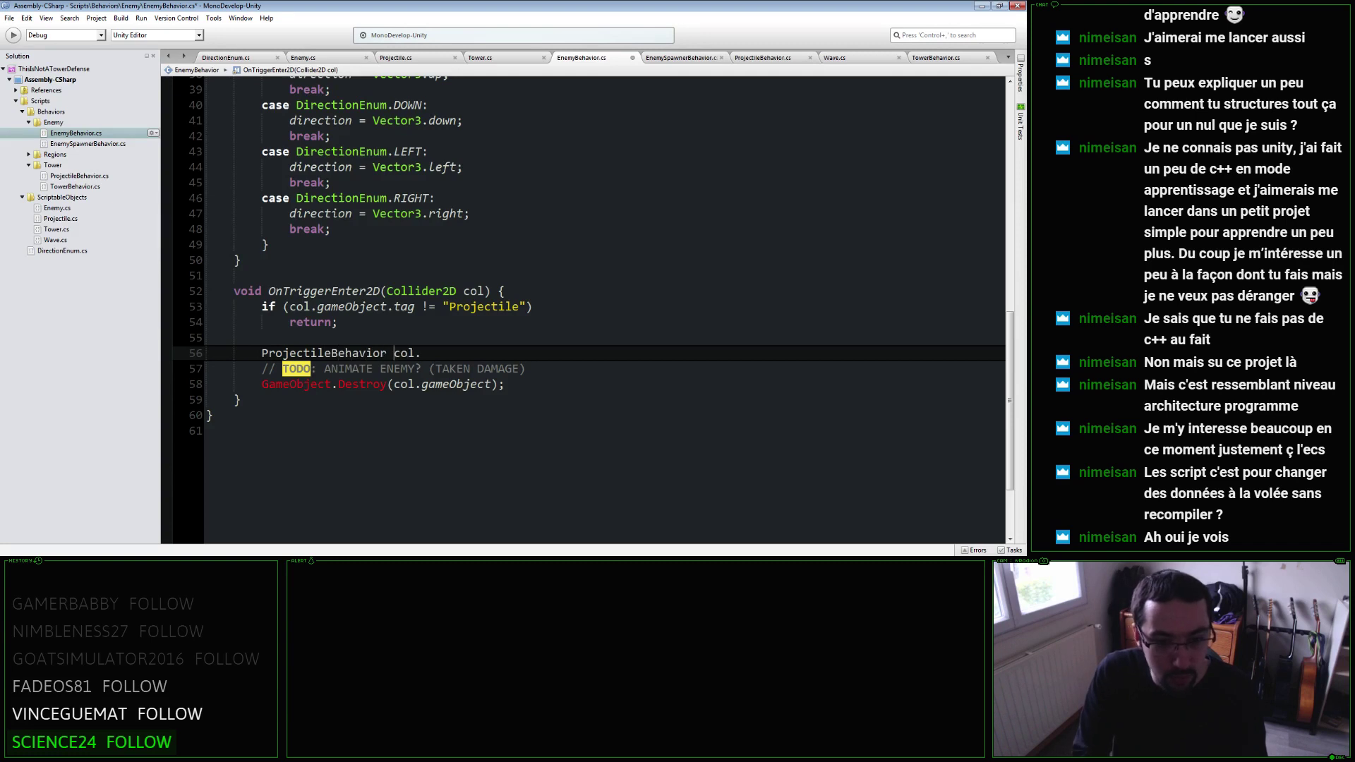
type("projectile ")
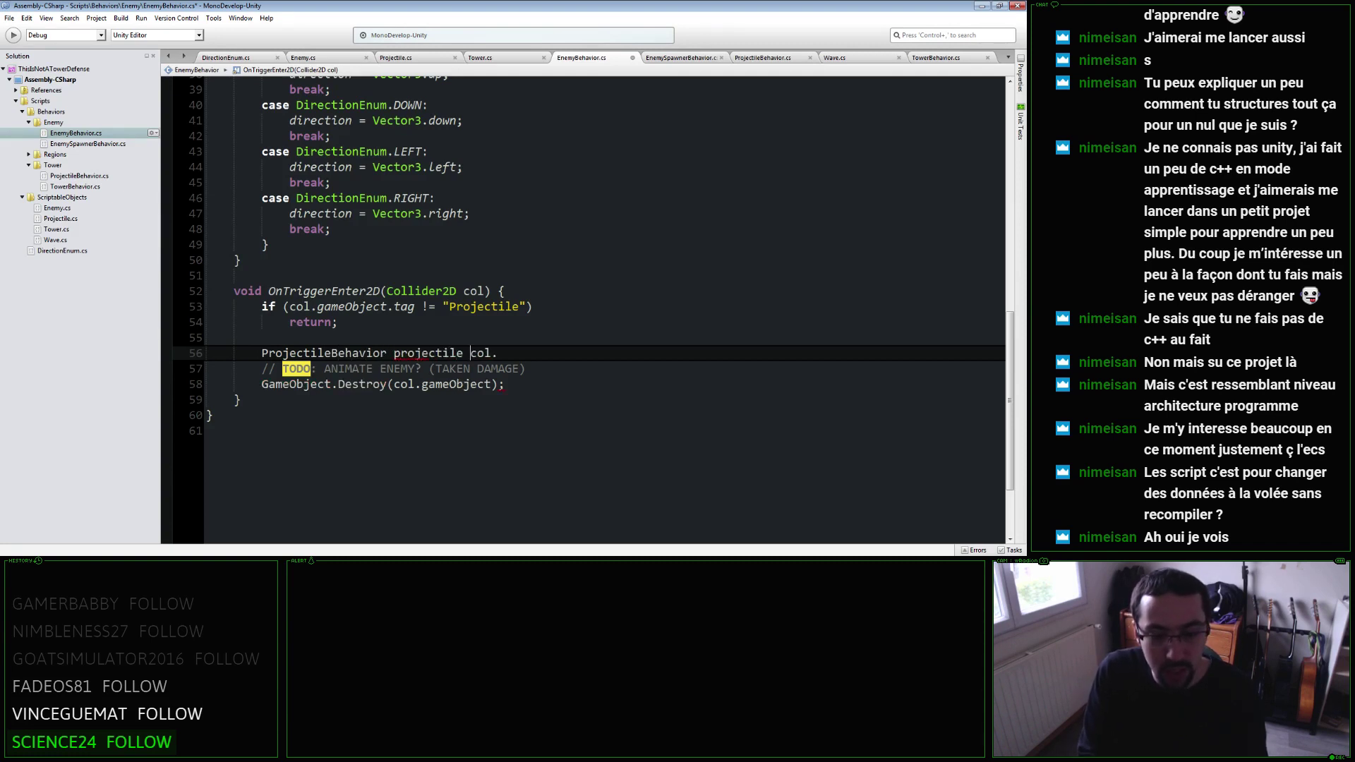
type(".G")
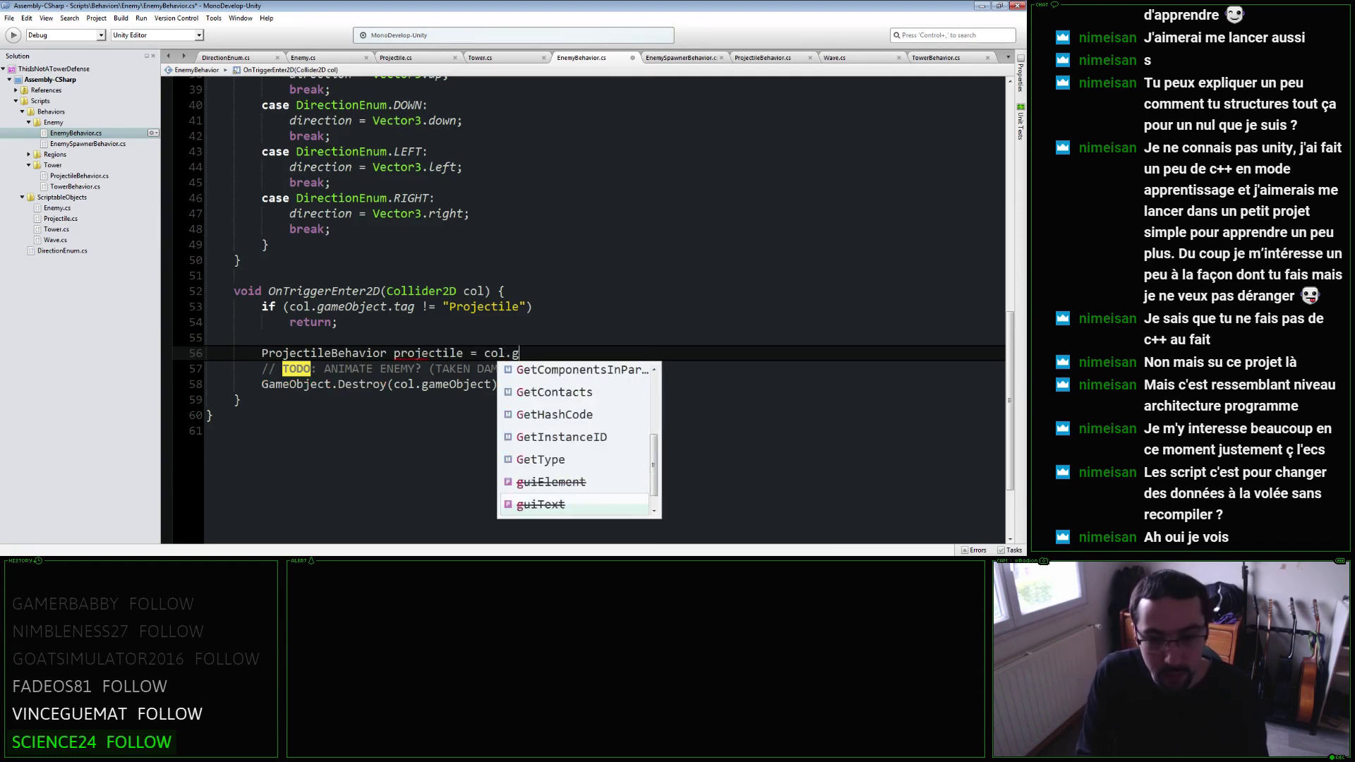
type("etCom")
key("Return")
type("<")
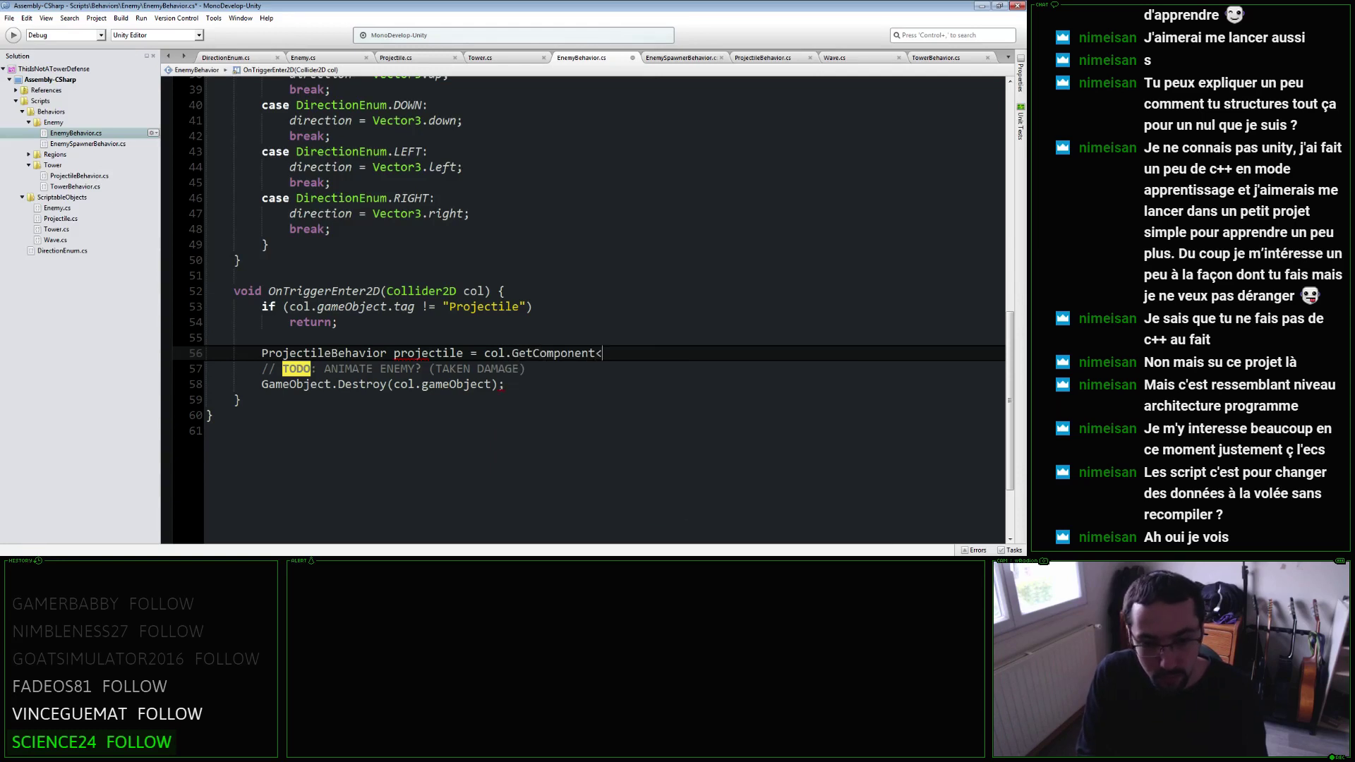
type("Proj")
key("Return")
type(">();")
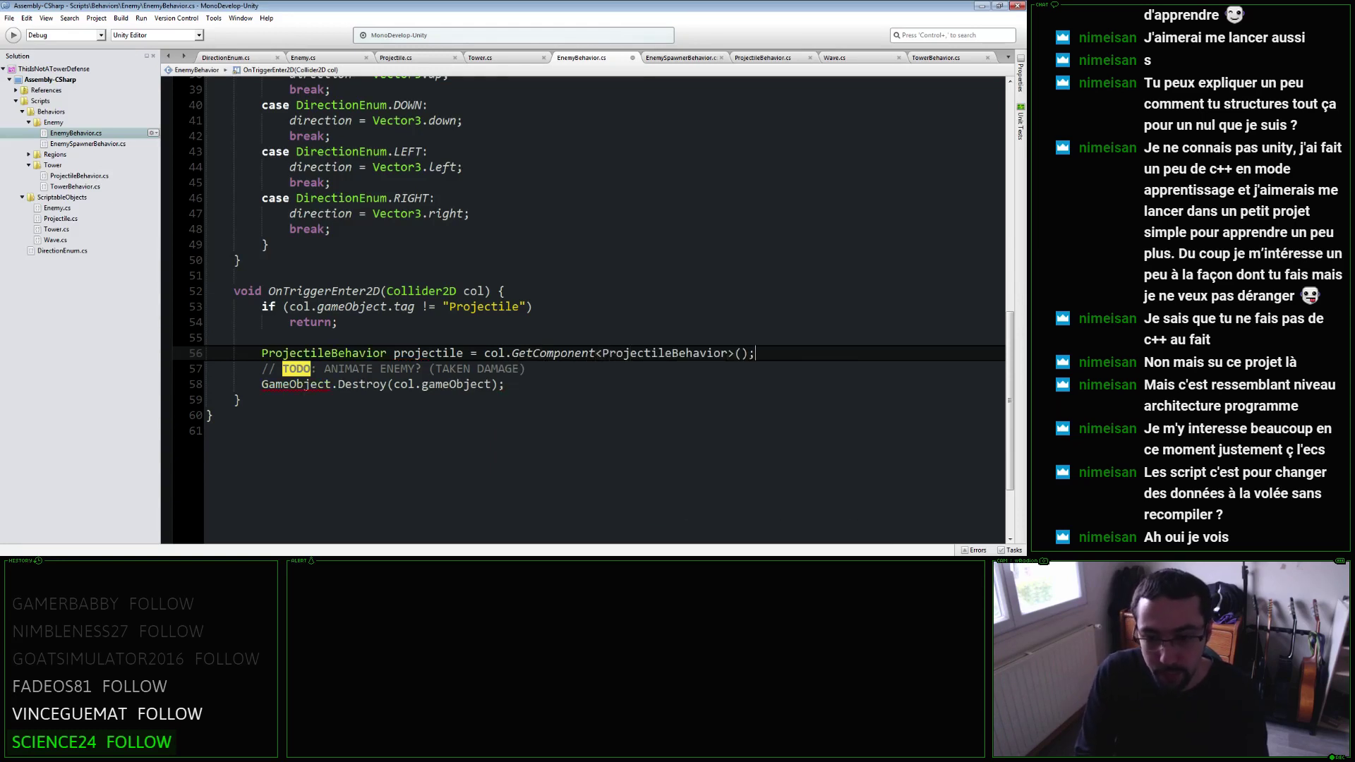
Add 'current_life -= projectile.damage;' and begin an if (current_life check.
key("Return")
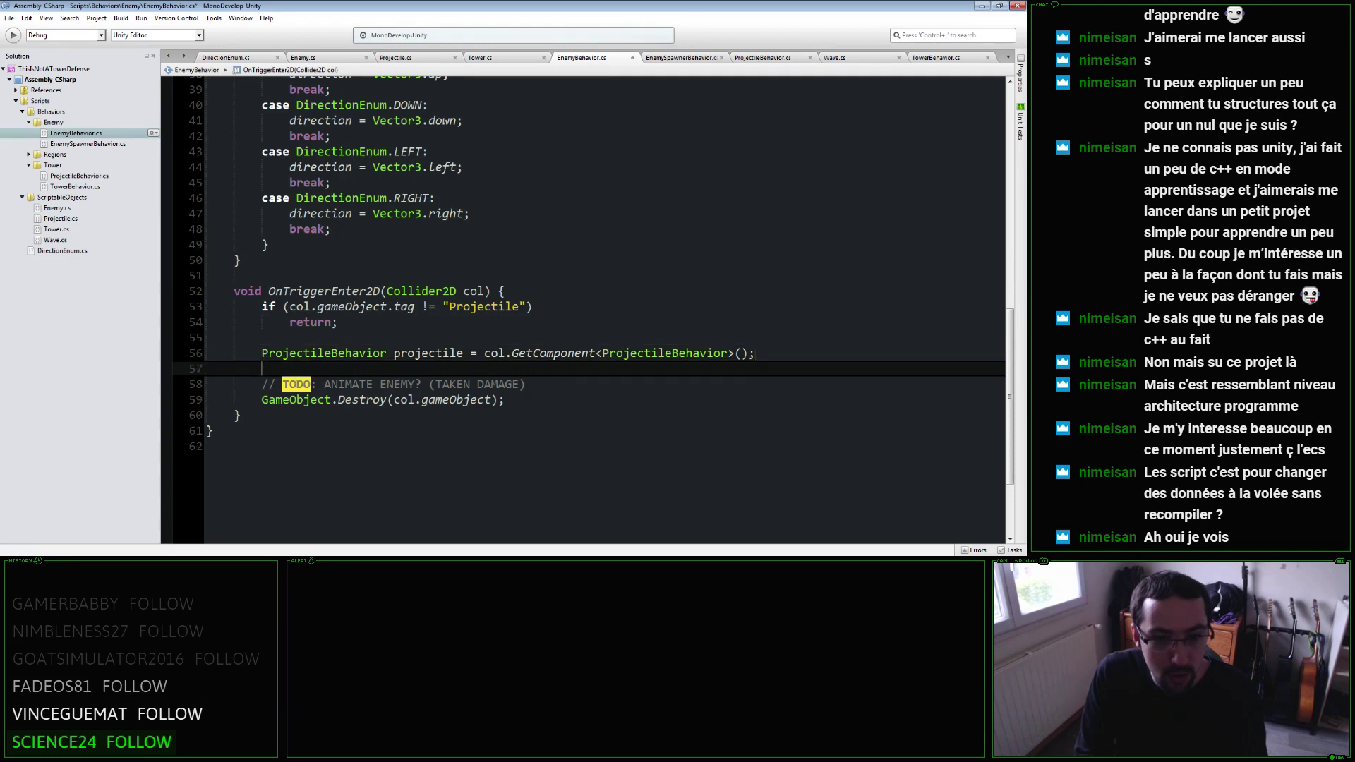
type("this.")
key("BackSpace")
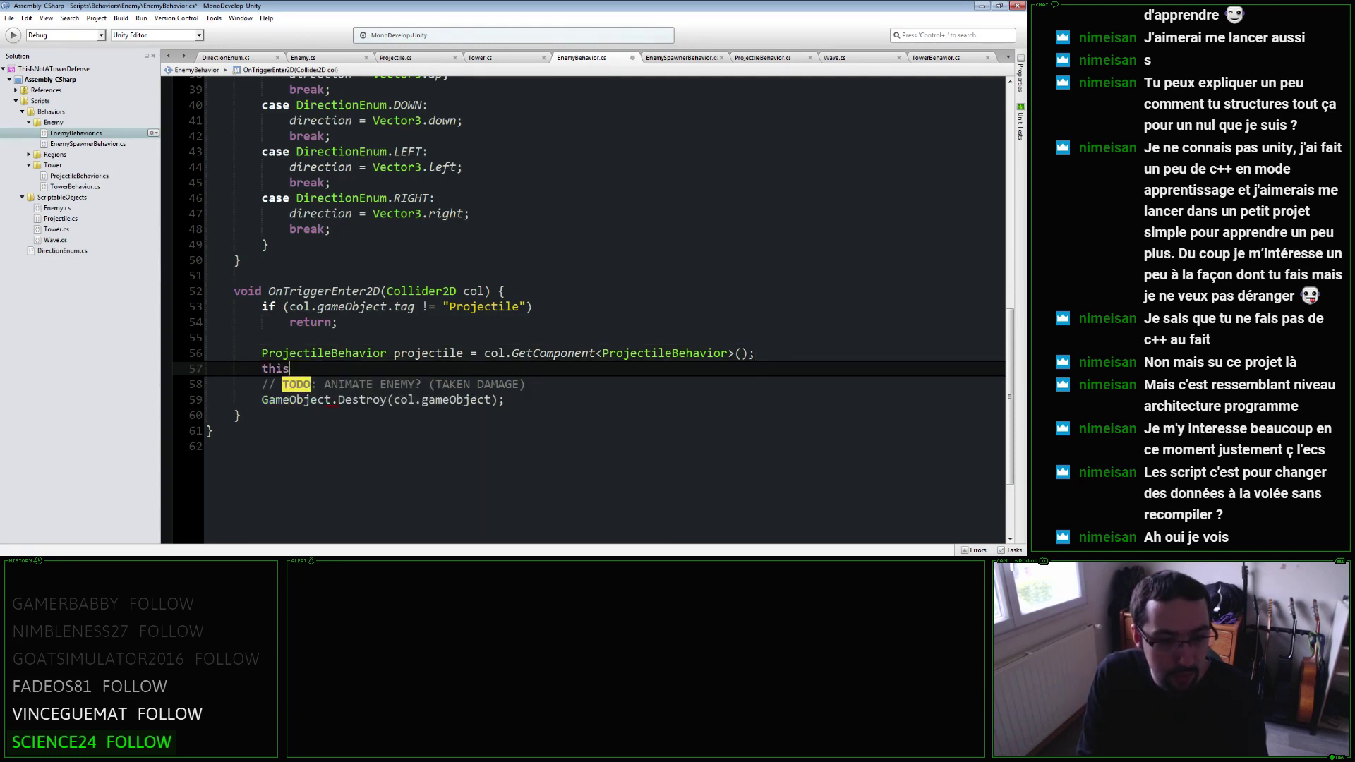
key("BackSpace")
type("current_life -=")
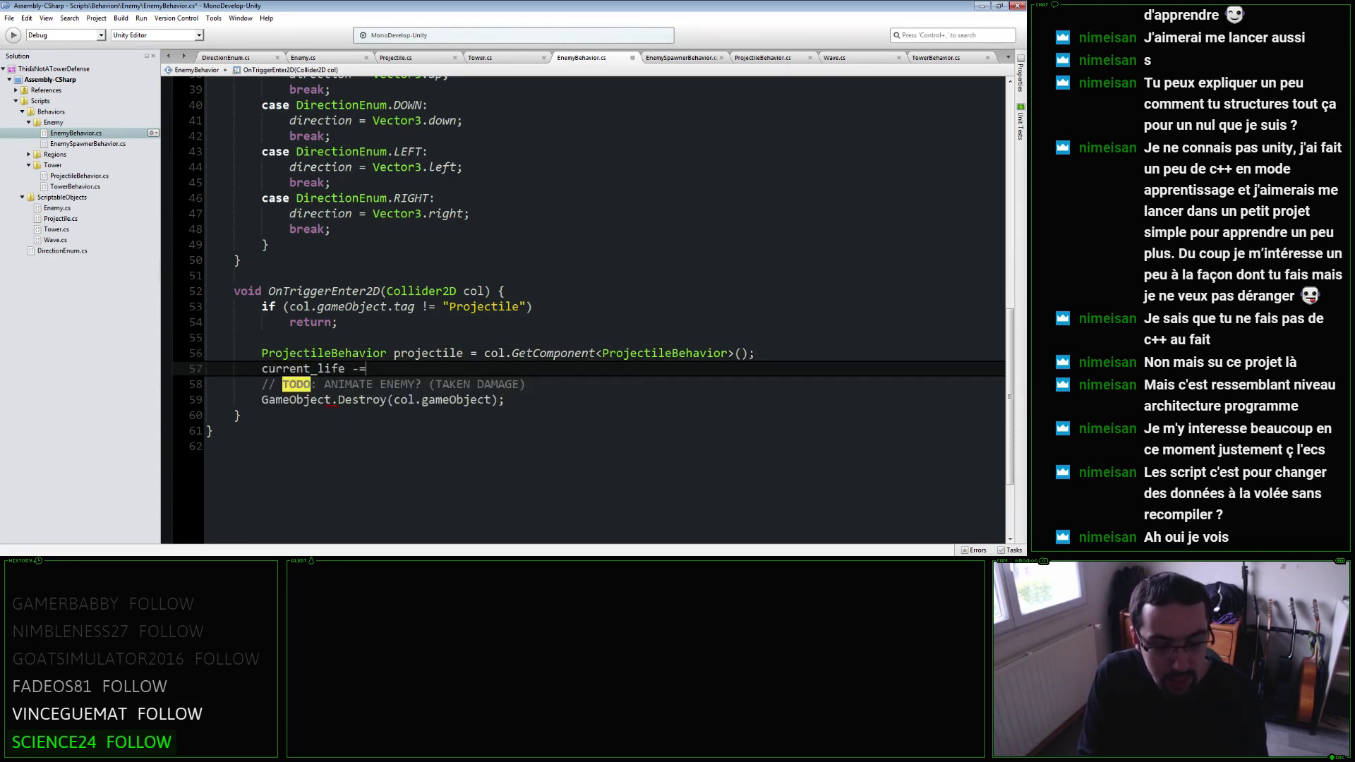
type(" projectile")
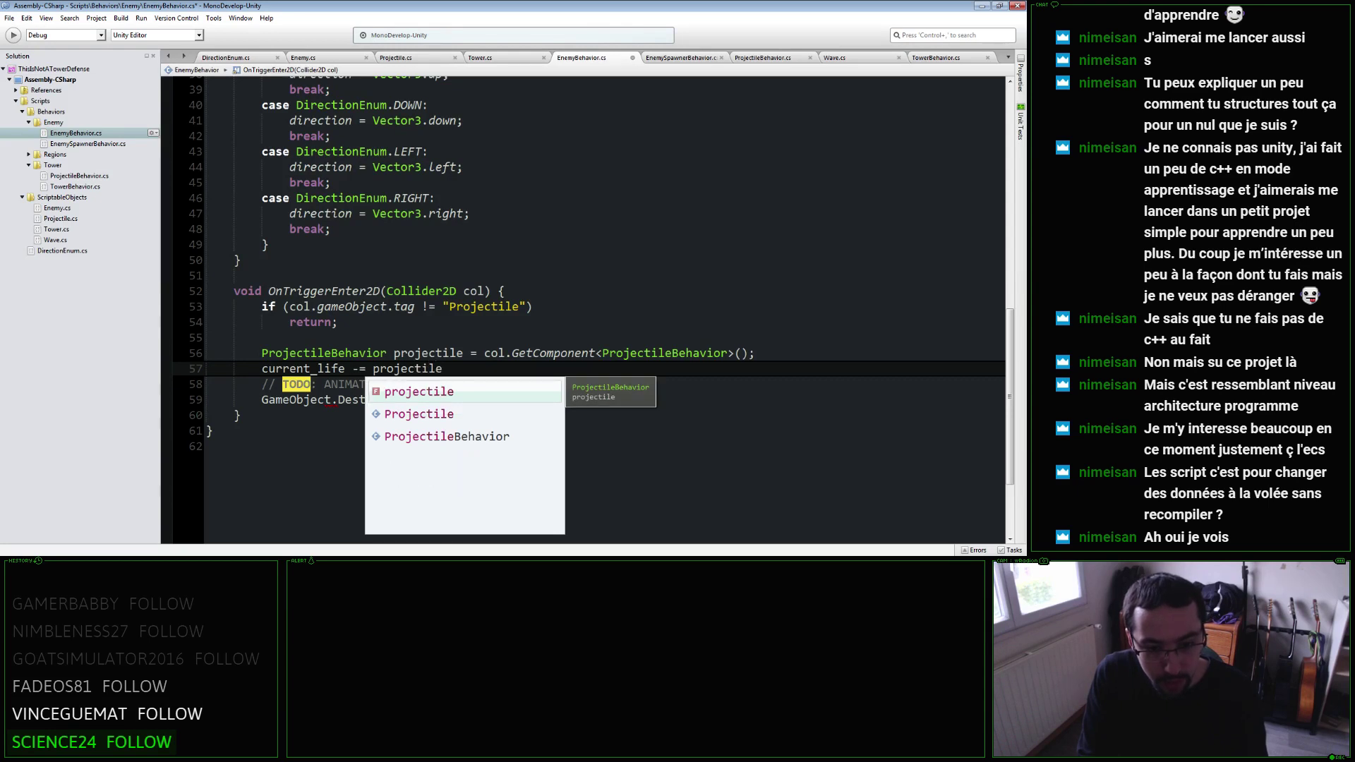
type(".damage;")
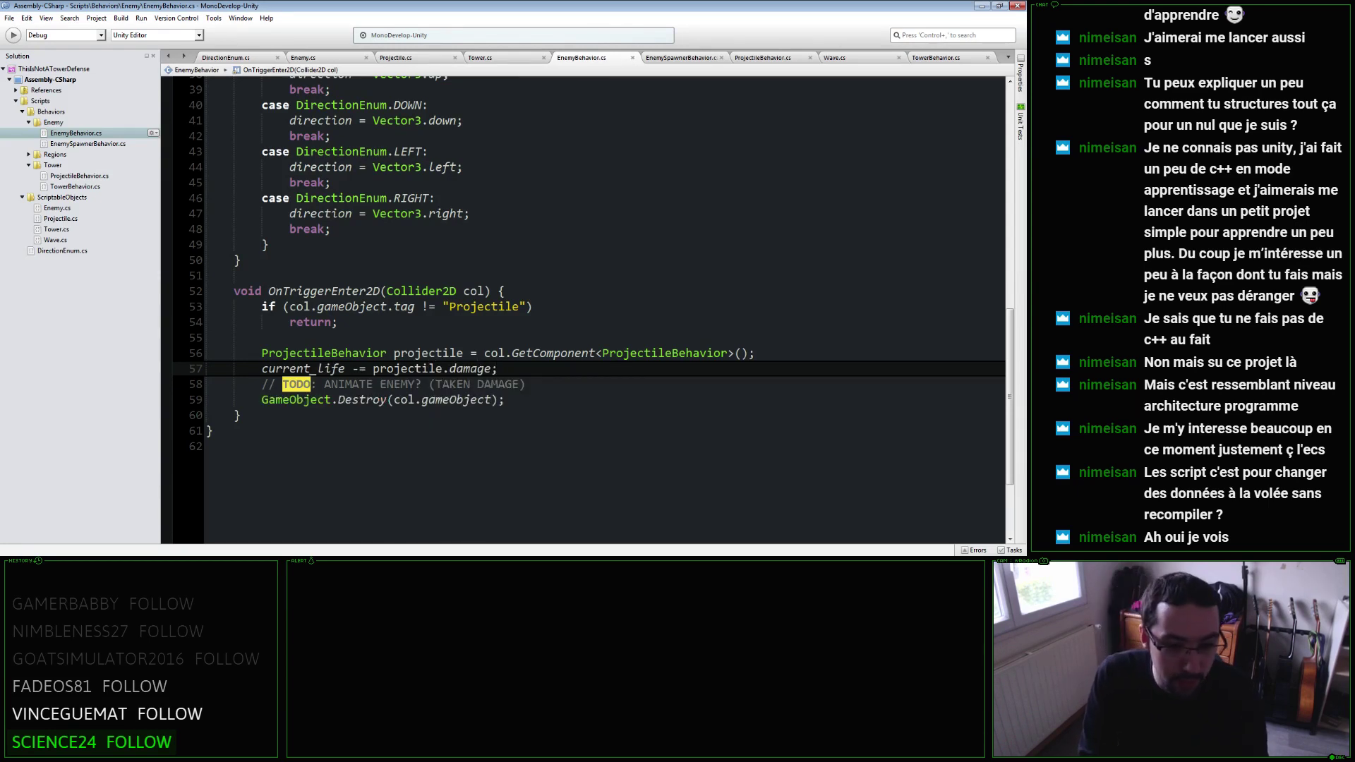
key("Return")
key("Return")
type("if (")
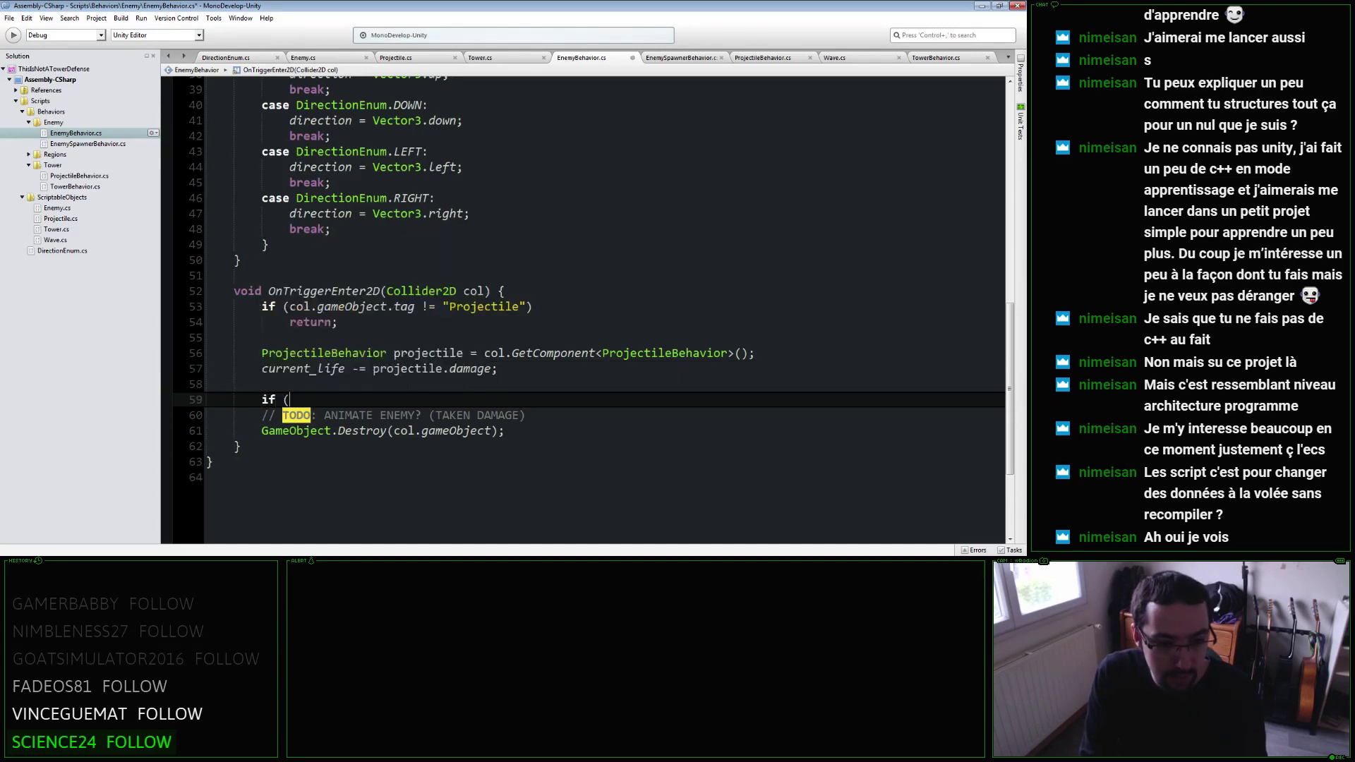
type("current_life <= 0")
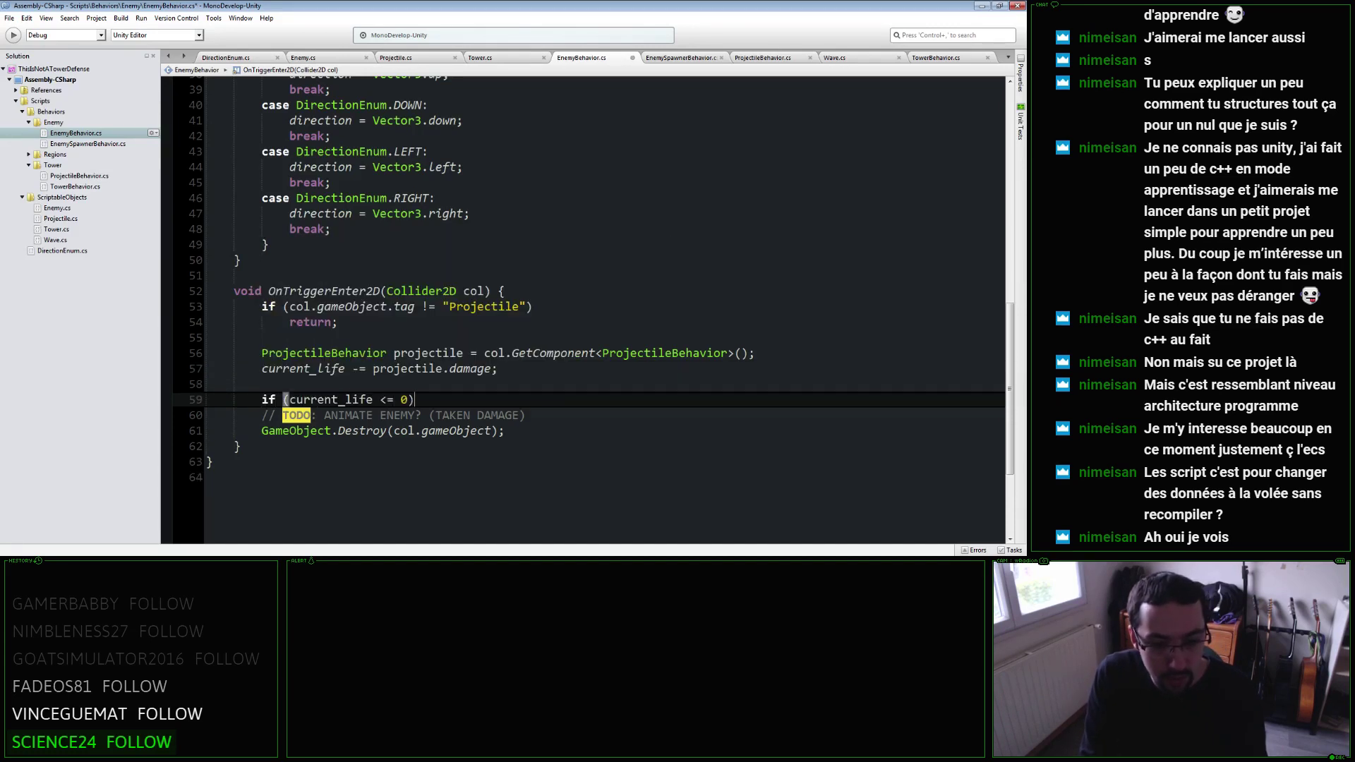
Place the Destroy call indented under the current_life <= 0 check.
key("Down")
key("End")
key("shift+Down")
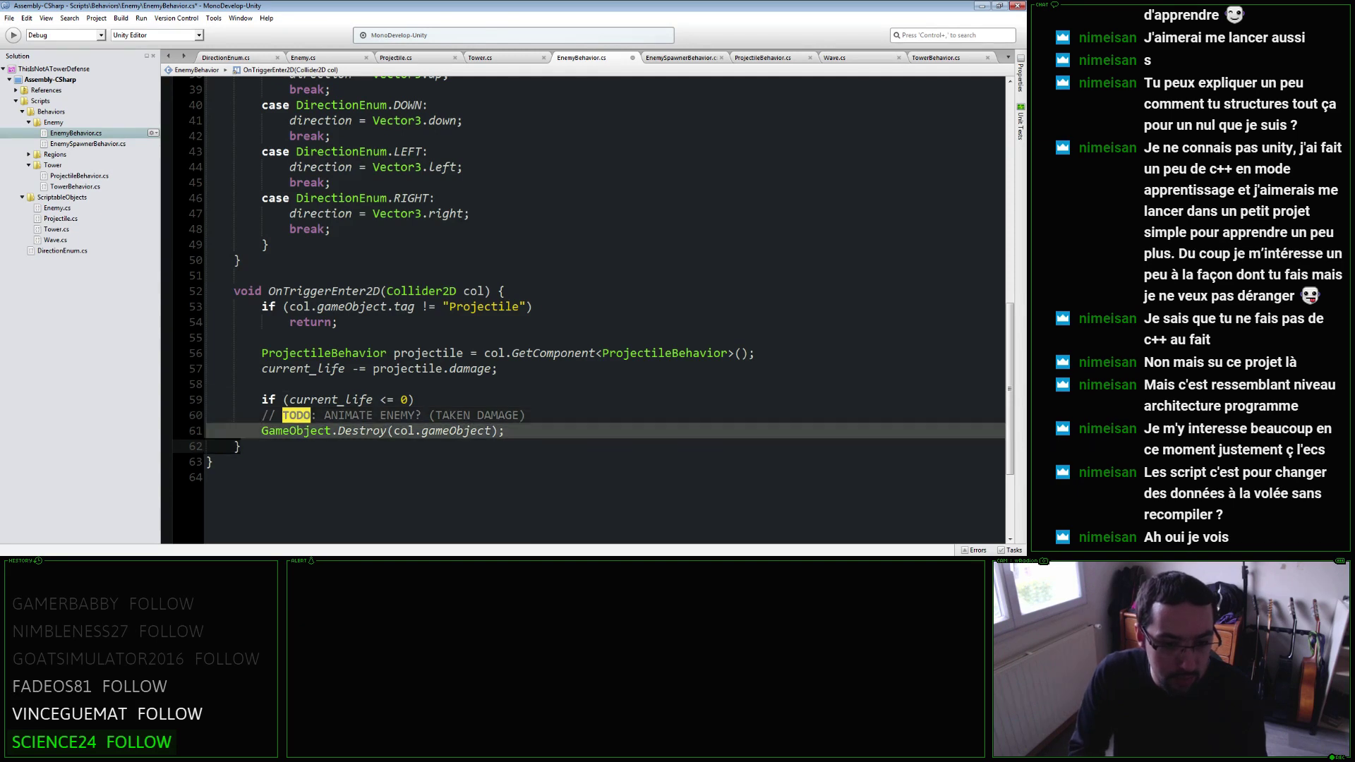
key("Delete")
key("Up")
type("GameObject.Destroy(col.gameObject);")
key("shift+End")
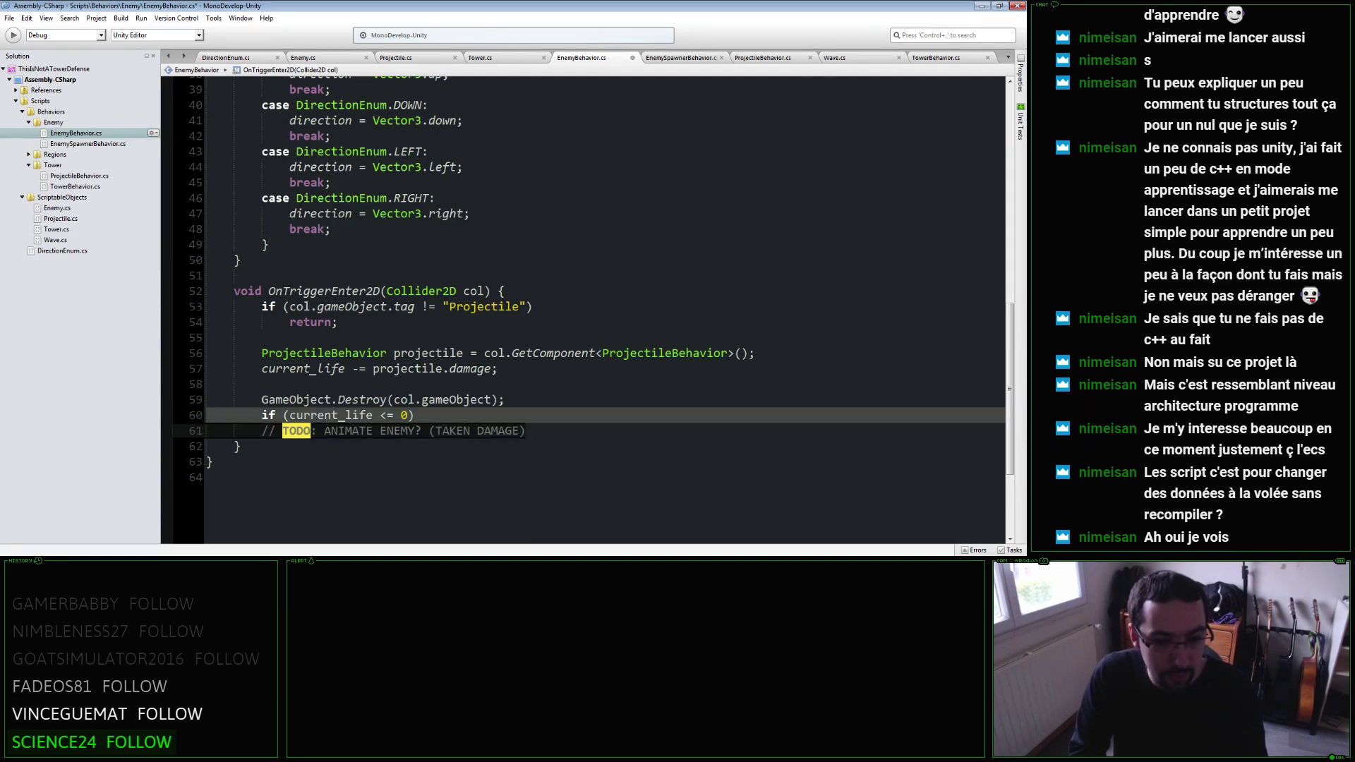
key("BackSpace")
key("BackSpace")
left_click(262, 384)
key("ctrl+z")
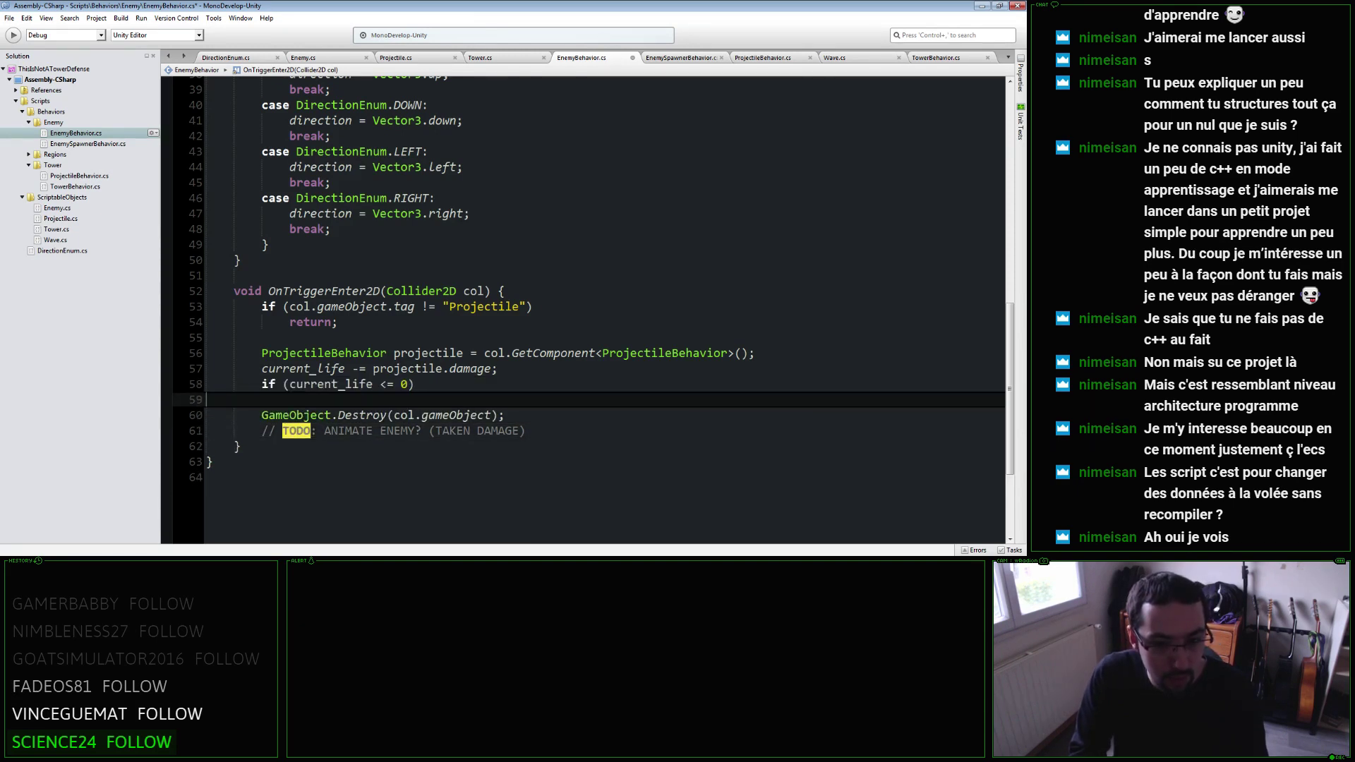
key("Down")
key("Tab")
Add a blank line after the damage line and move the TODO comment out from below Destroy.
left_click(497, 368)
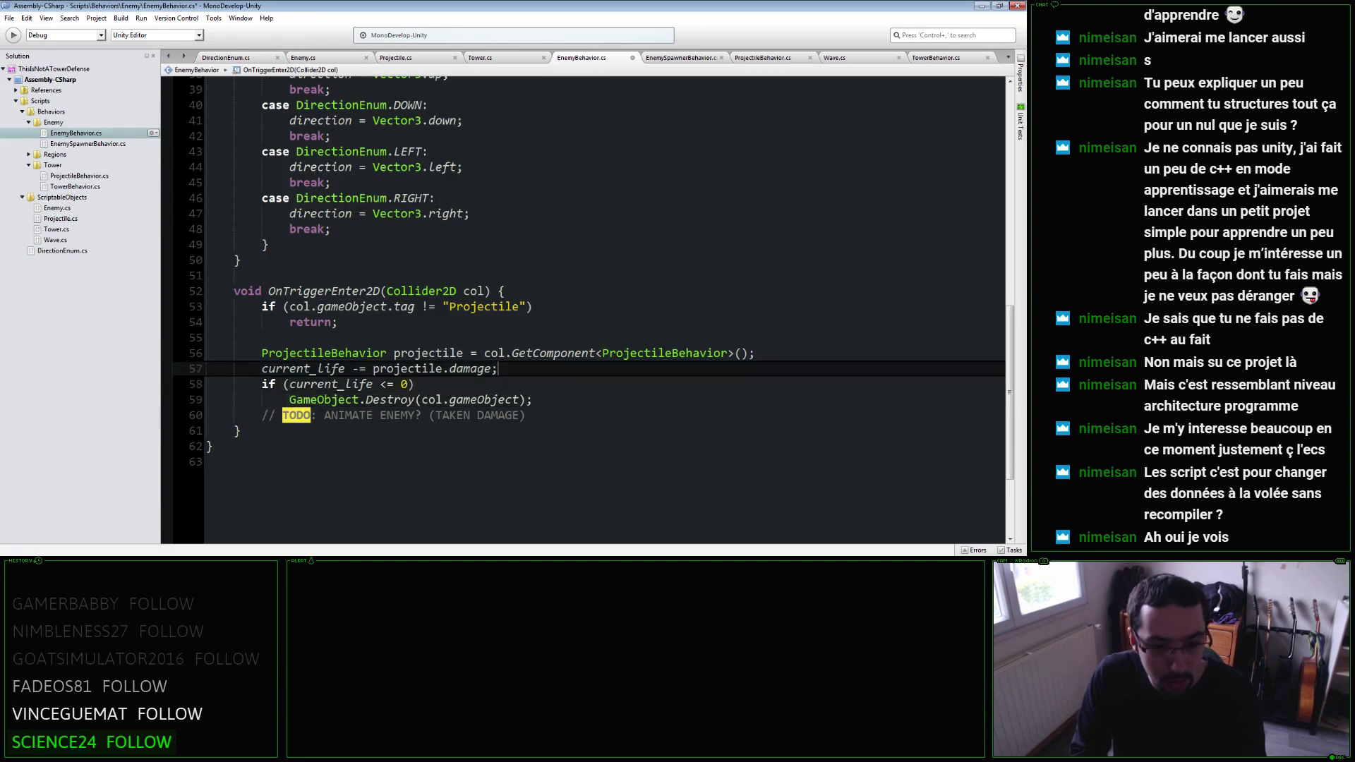
key("Return")
left_click(262, 414)
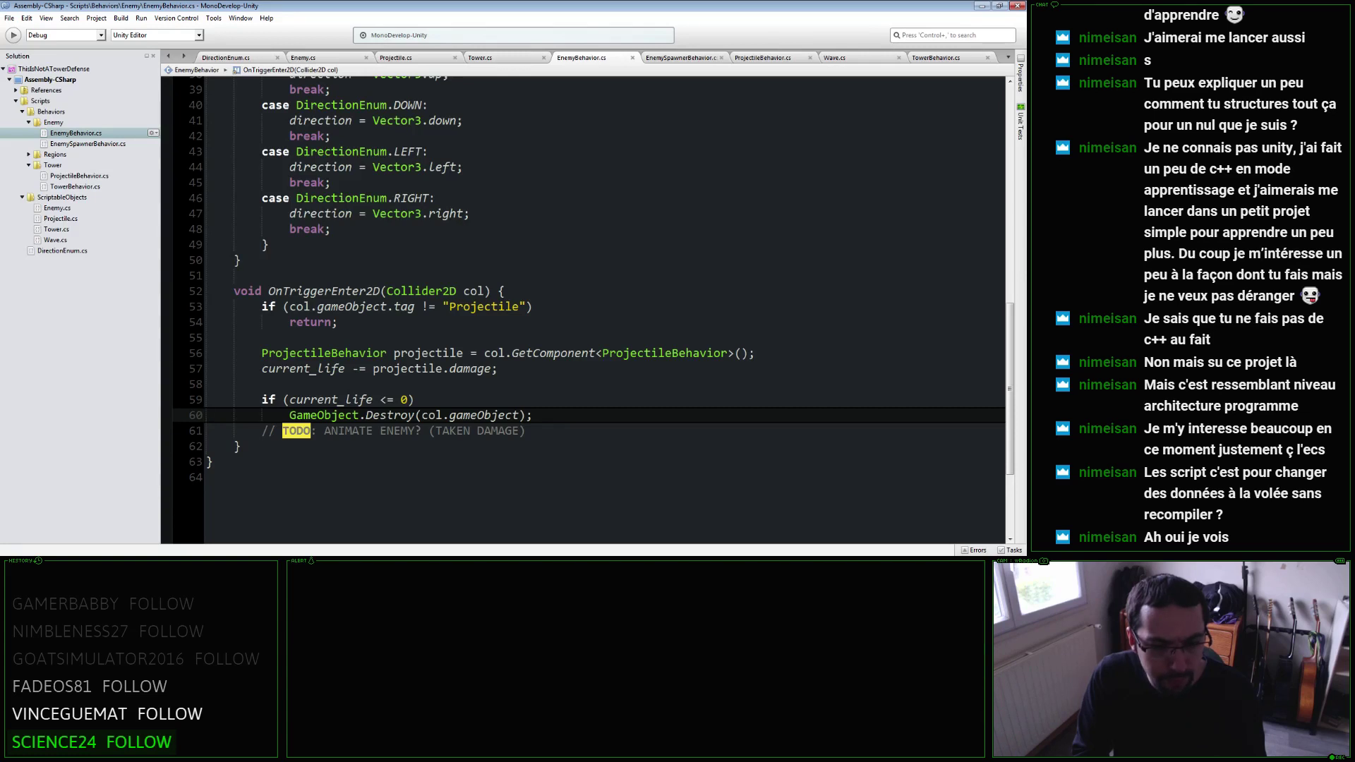
key("Down")
key("alt+Up")
Put the animate-enemy TODO above the if check with blank lines around it, then review the file.
key("alt+Up")
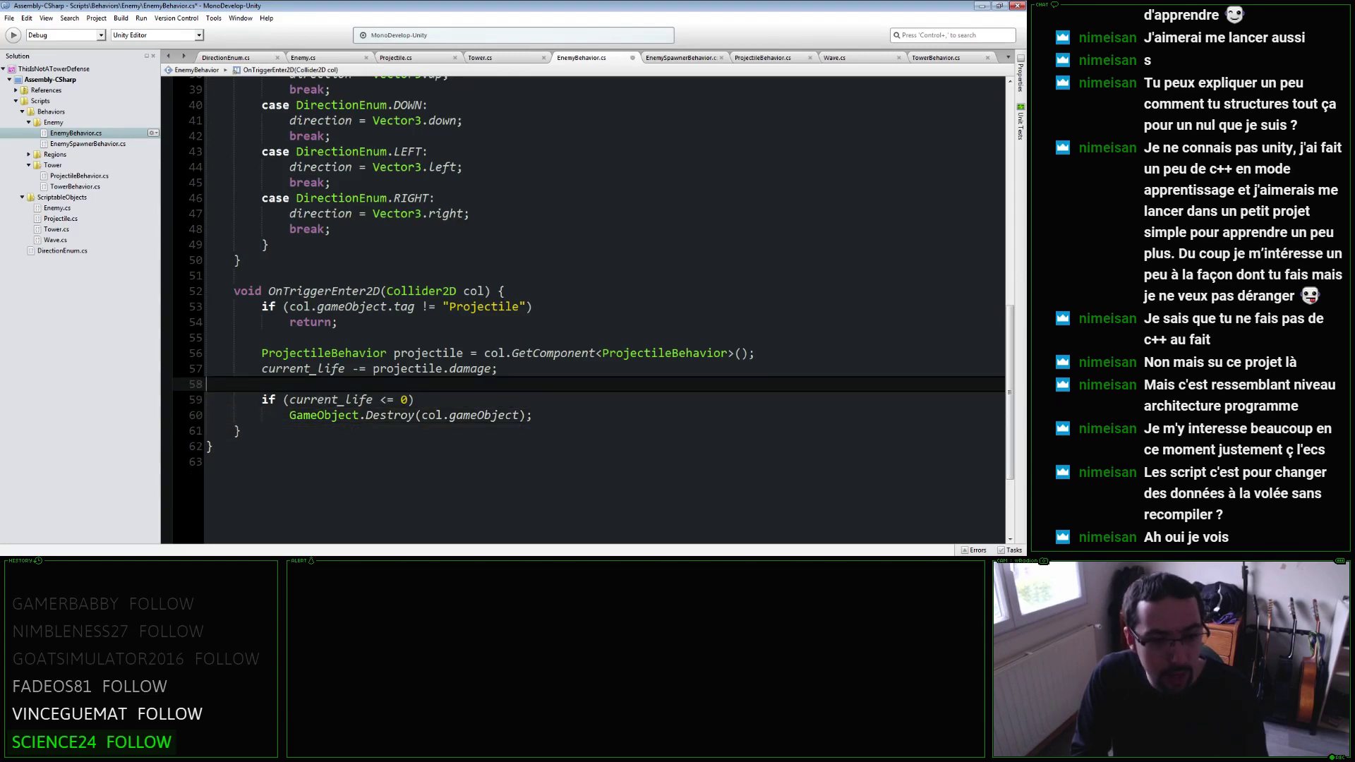
key("alt+Up")
key("Return")
key("Down")
key("Down")
key("Down")
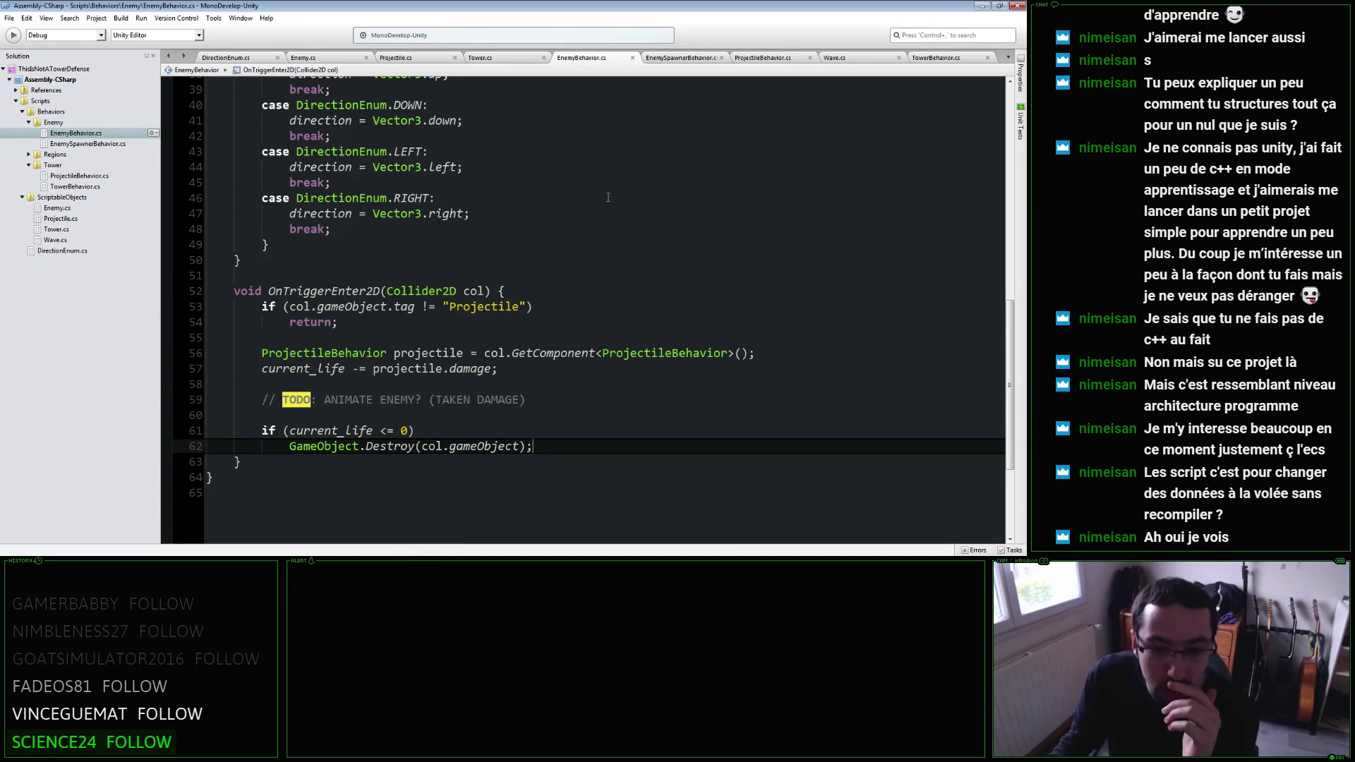
scroll(389, 384, "up", 2)
scroll(384, 374, "up", 2)
scroll(377, 363, "down", 3)
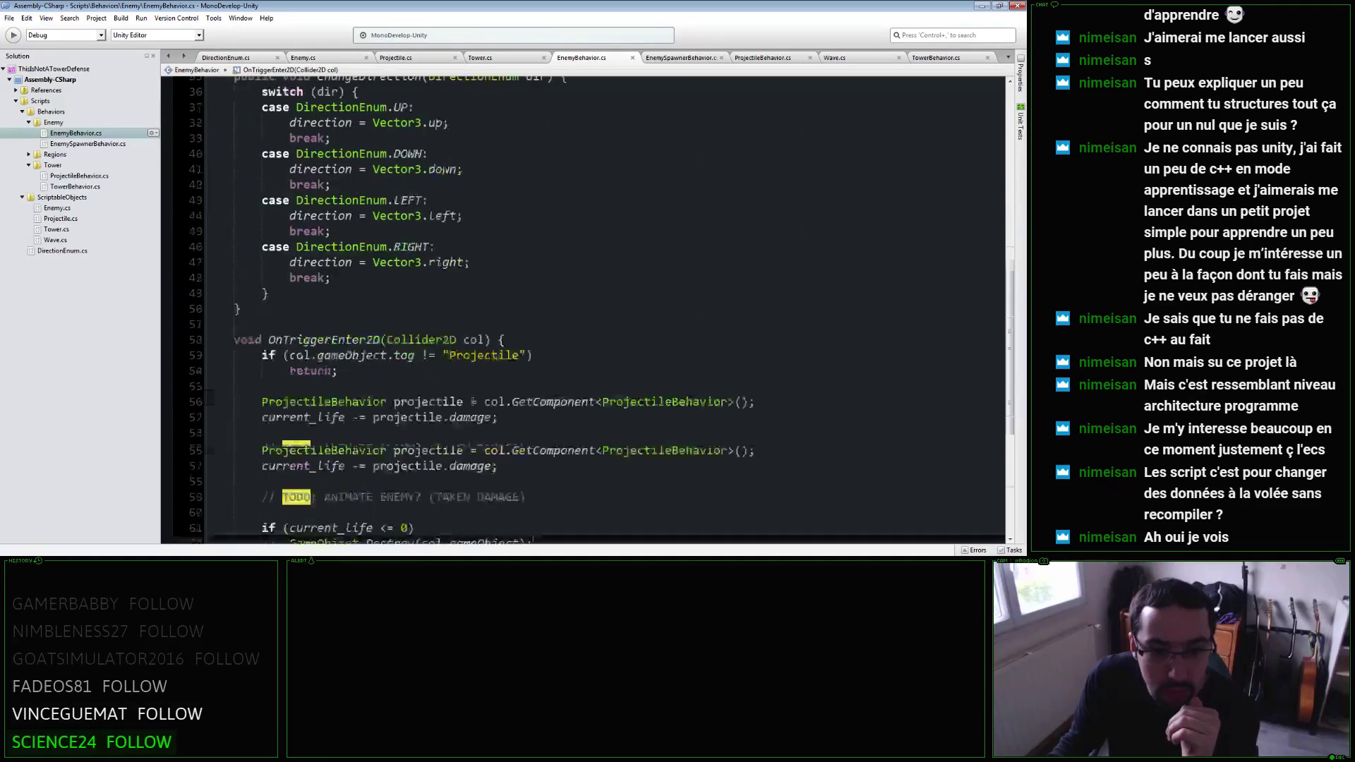
scroll(371, 355, "down", 2)
left_click_drag(528, 351, 270, 351)
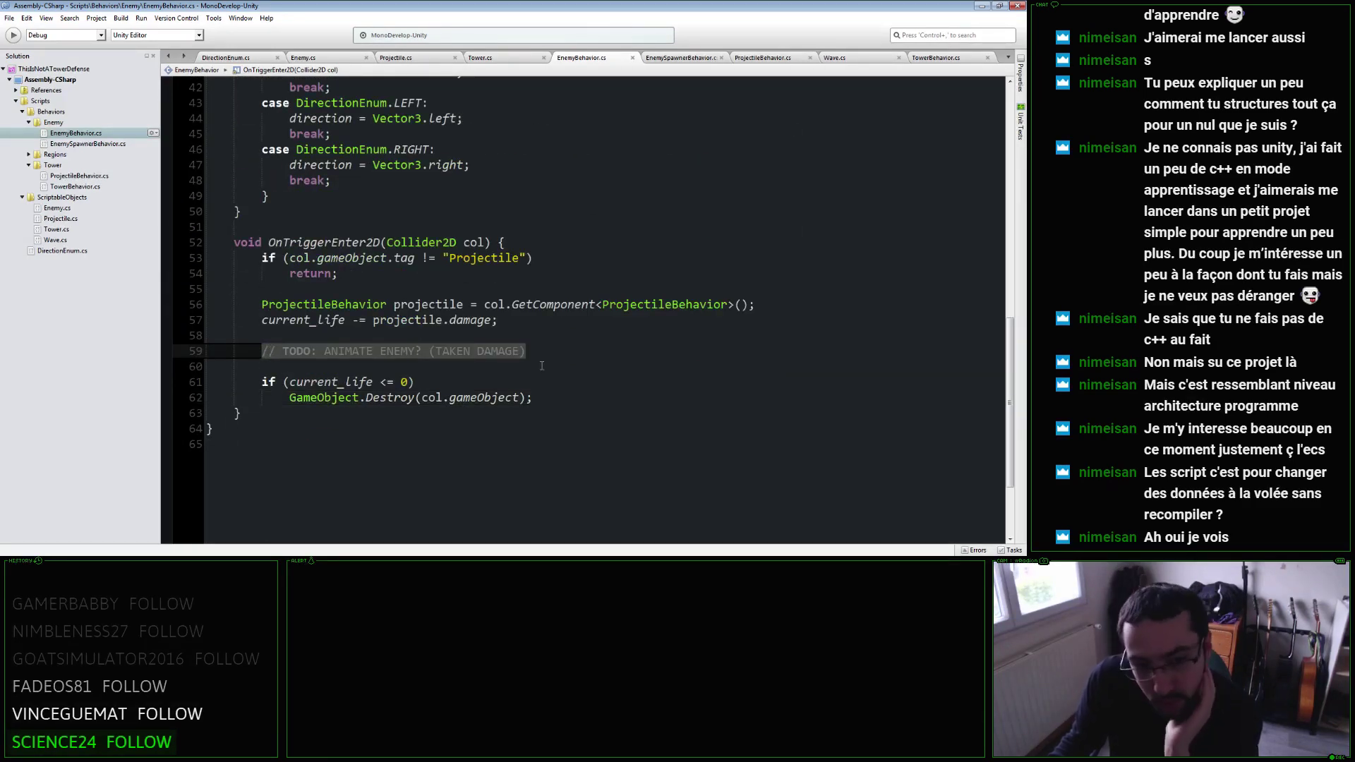
triple_click(441, 349)
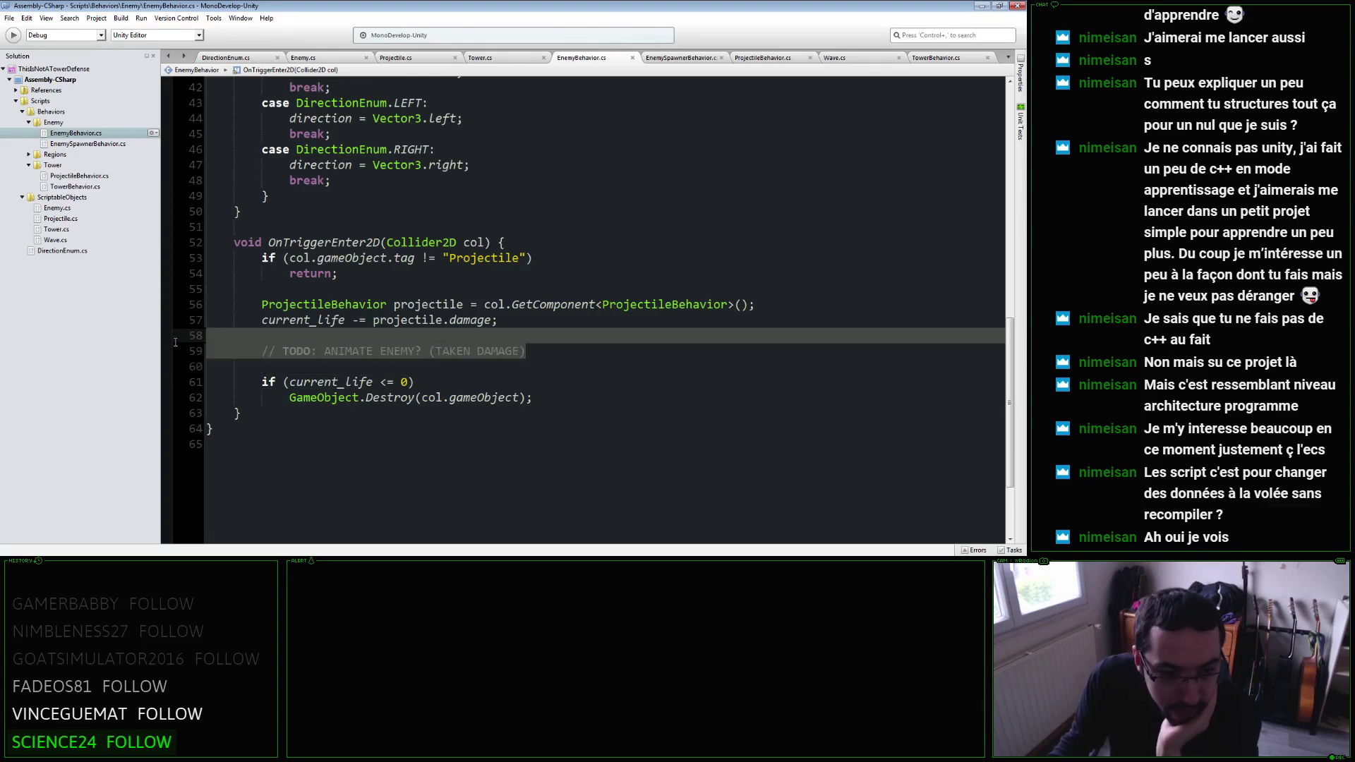
left_click(441, 349)
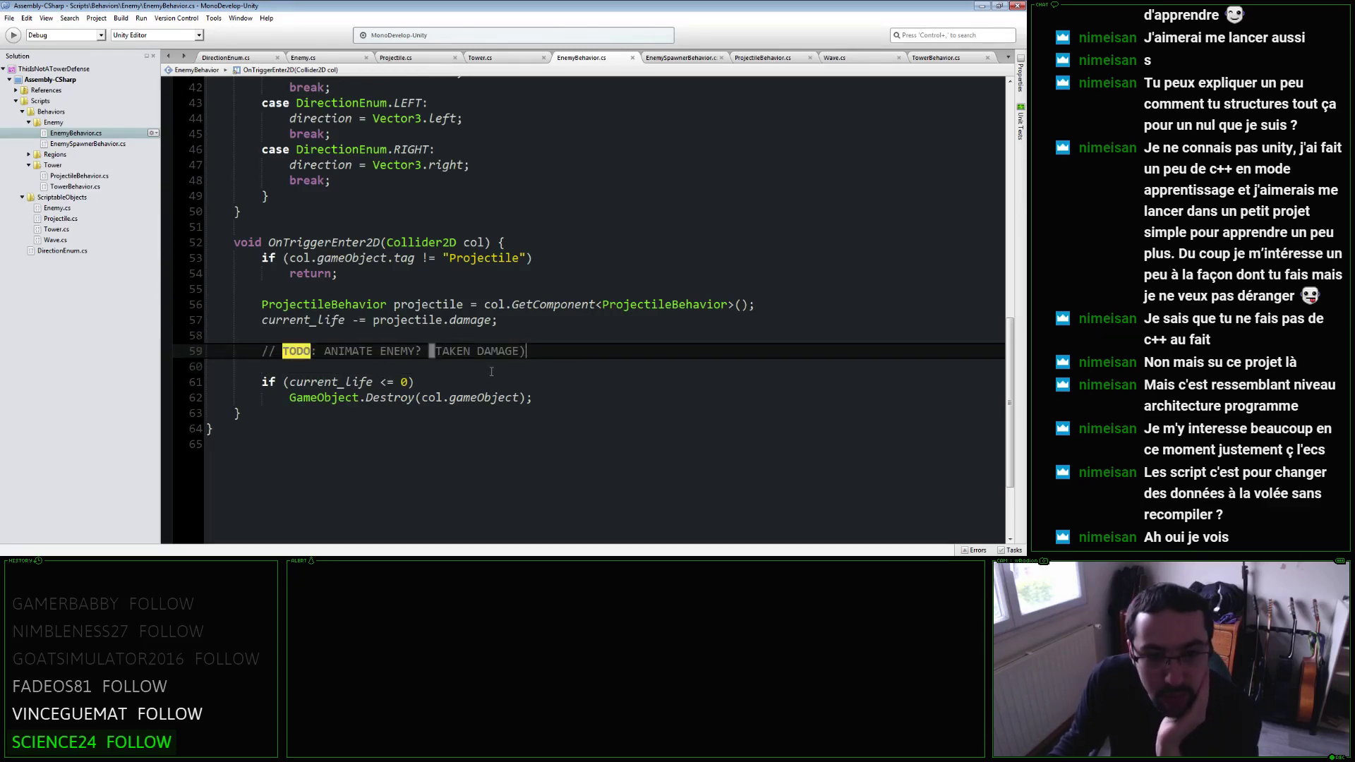
scroll(537, 358, "up", 2)
scroll(537, 358, "up", 3)
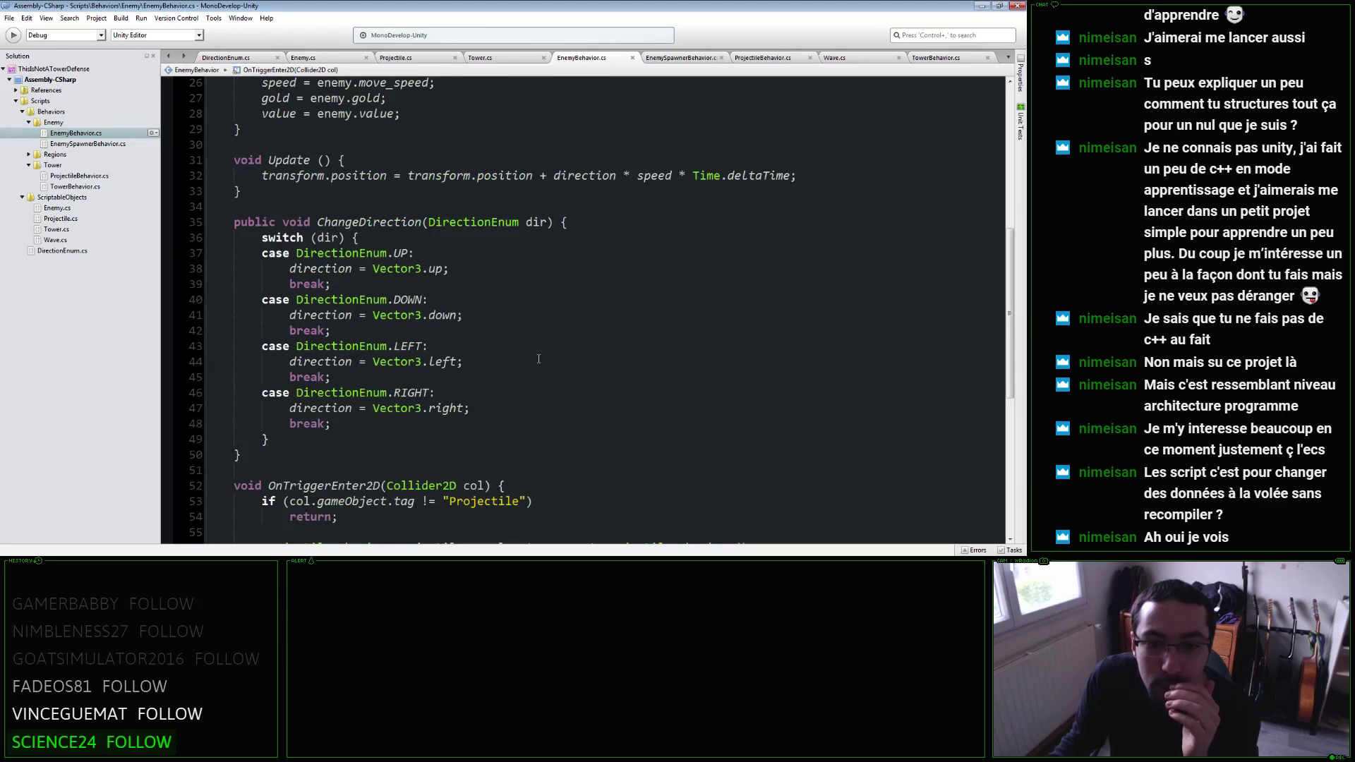
scroll(540, 360, "down", 5)
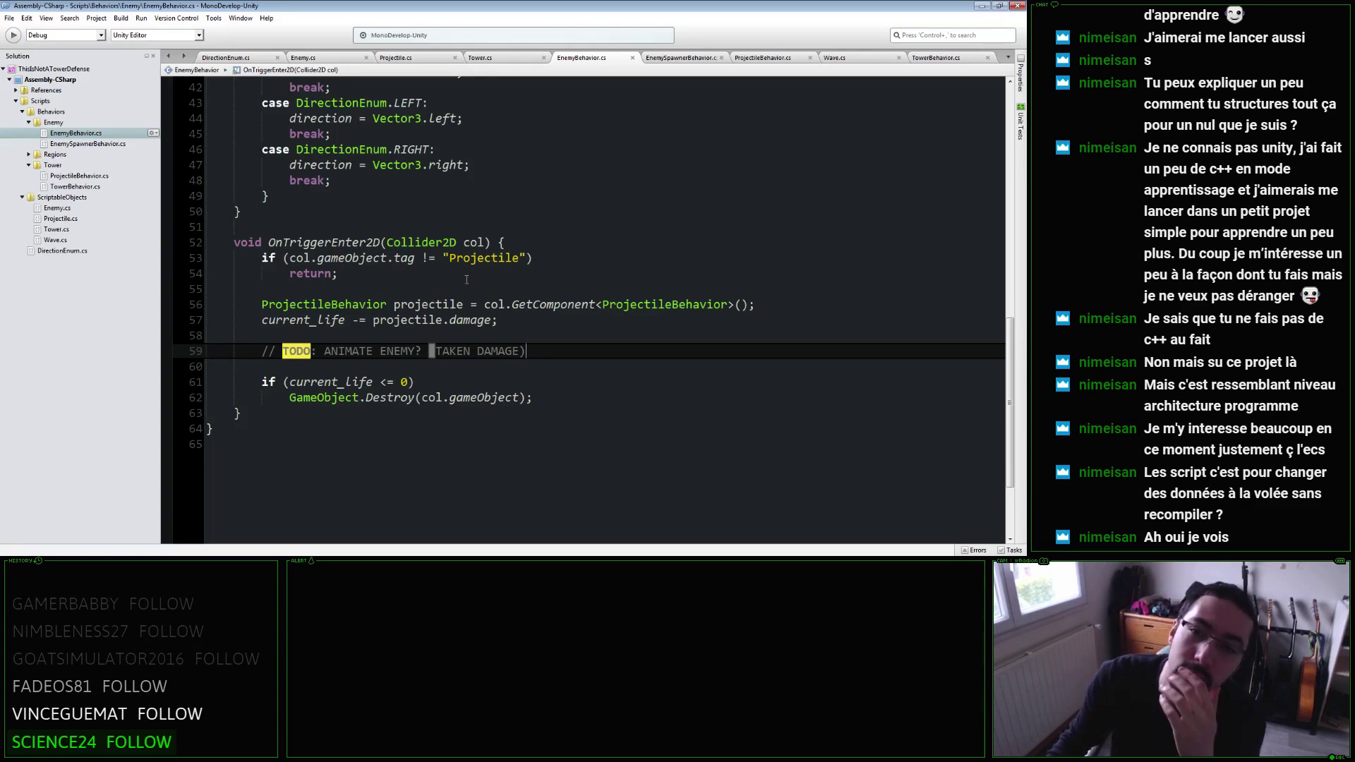
left_click(757, 59)
scroll(503, 338, "down", 6)
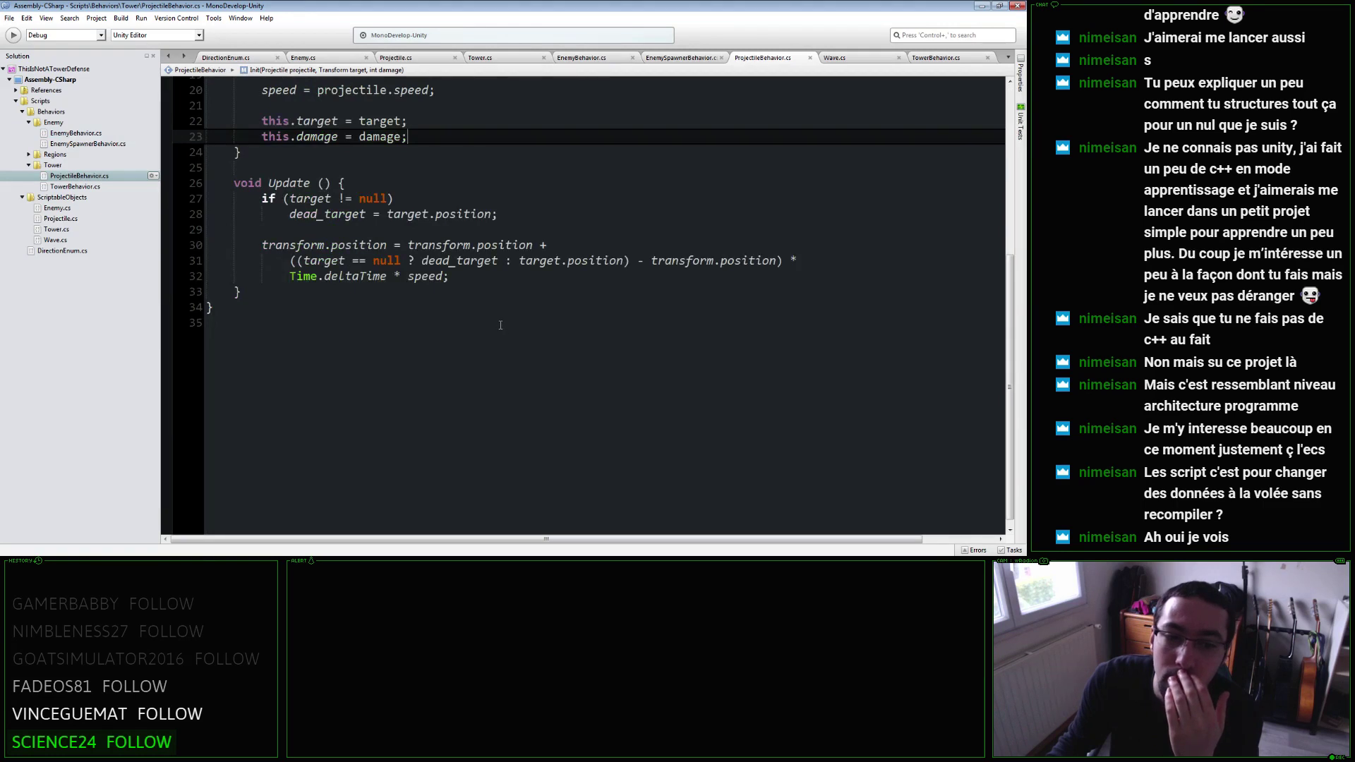
scroll(500, 325, "up", 2)
left_click(485, 388)
key("Return")
key("Return")
type("v")
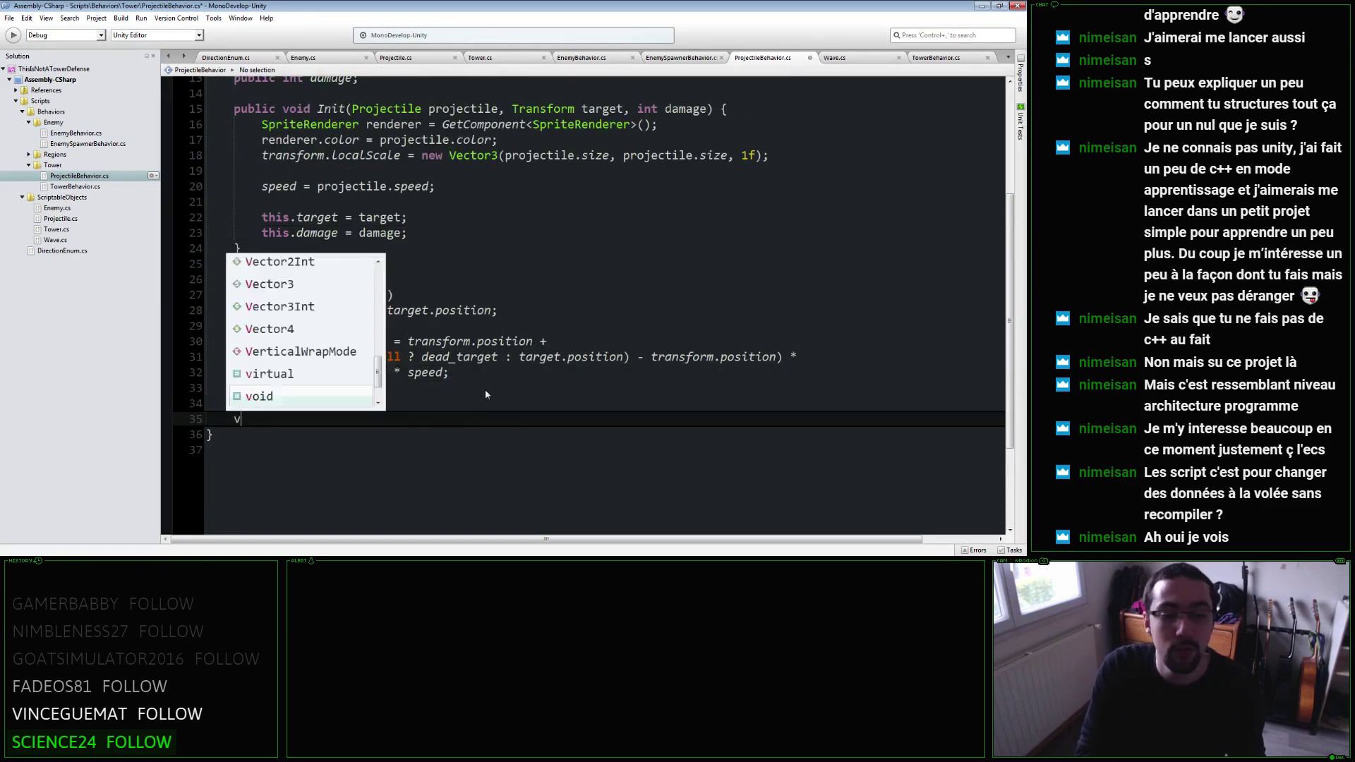
type("oid OnCollisionEnter")
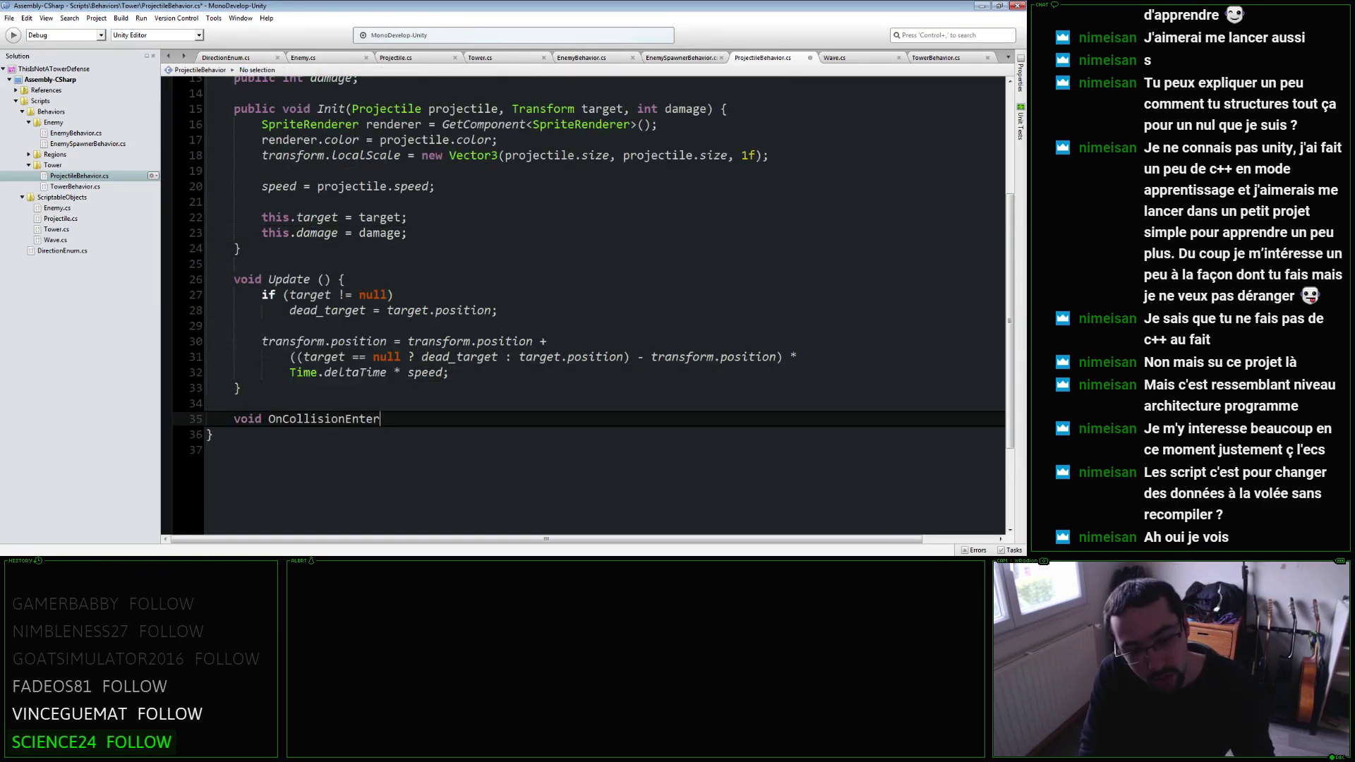
type("2D(Coli")
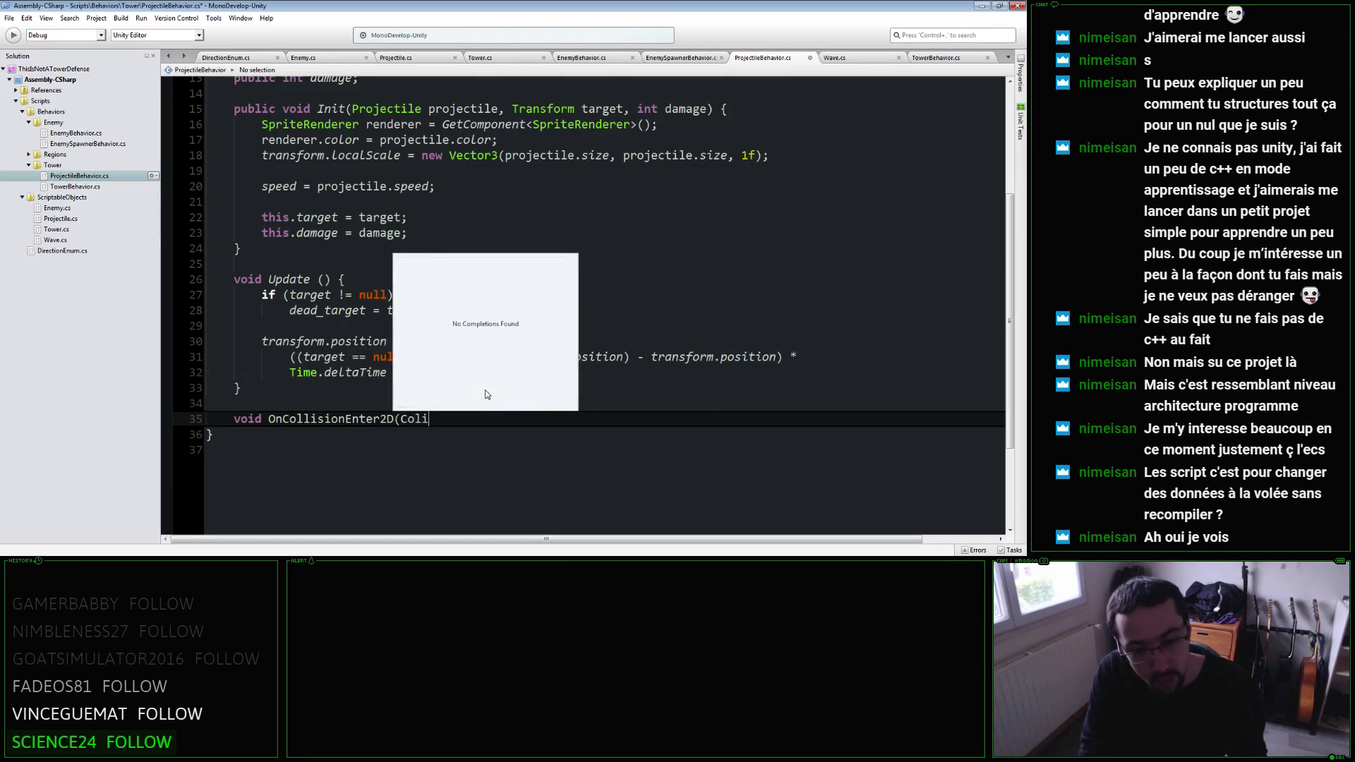
key("BackSpace")
type("lision2D col")
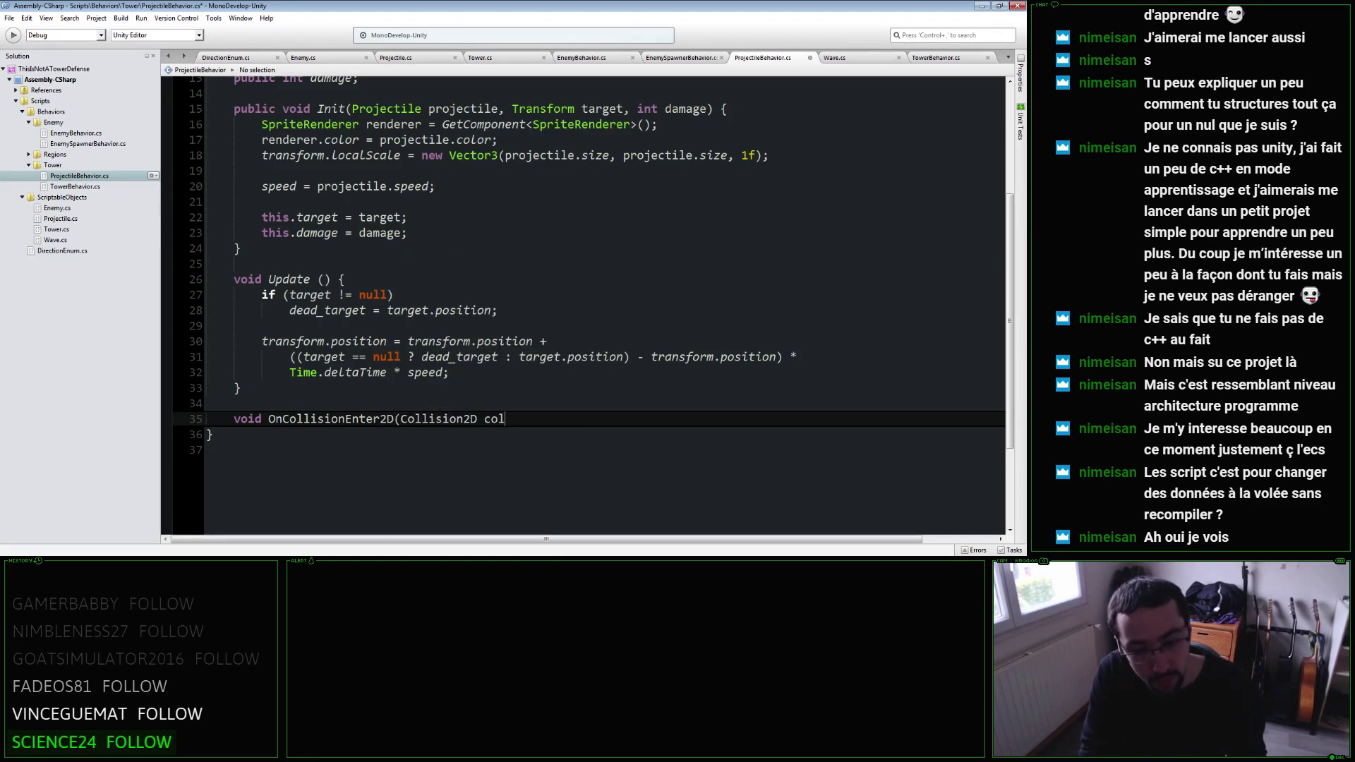
type(") {")
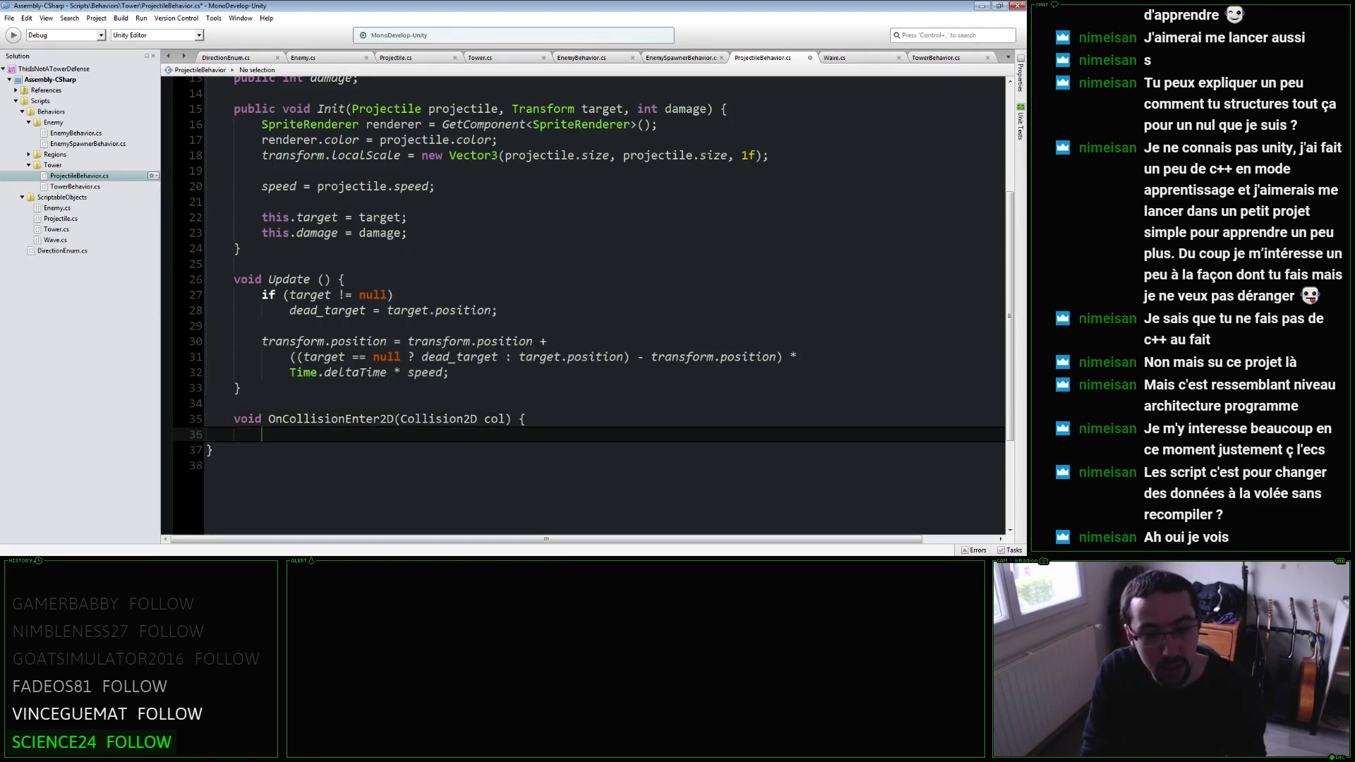
key("Return")
type("Debug.")
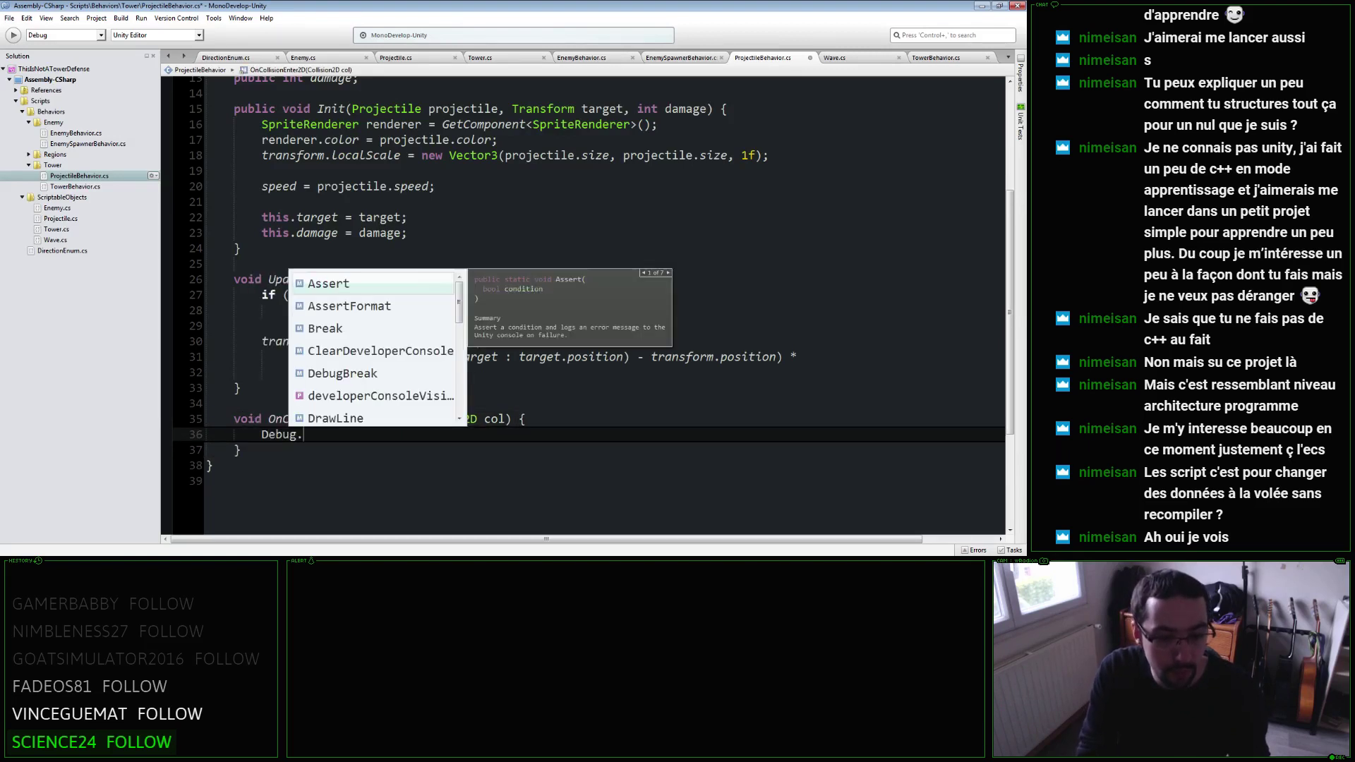
type("Log(\"WTF\");")
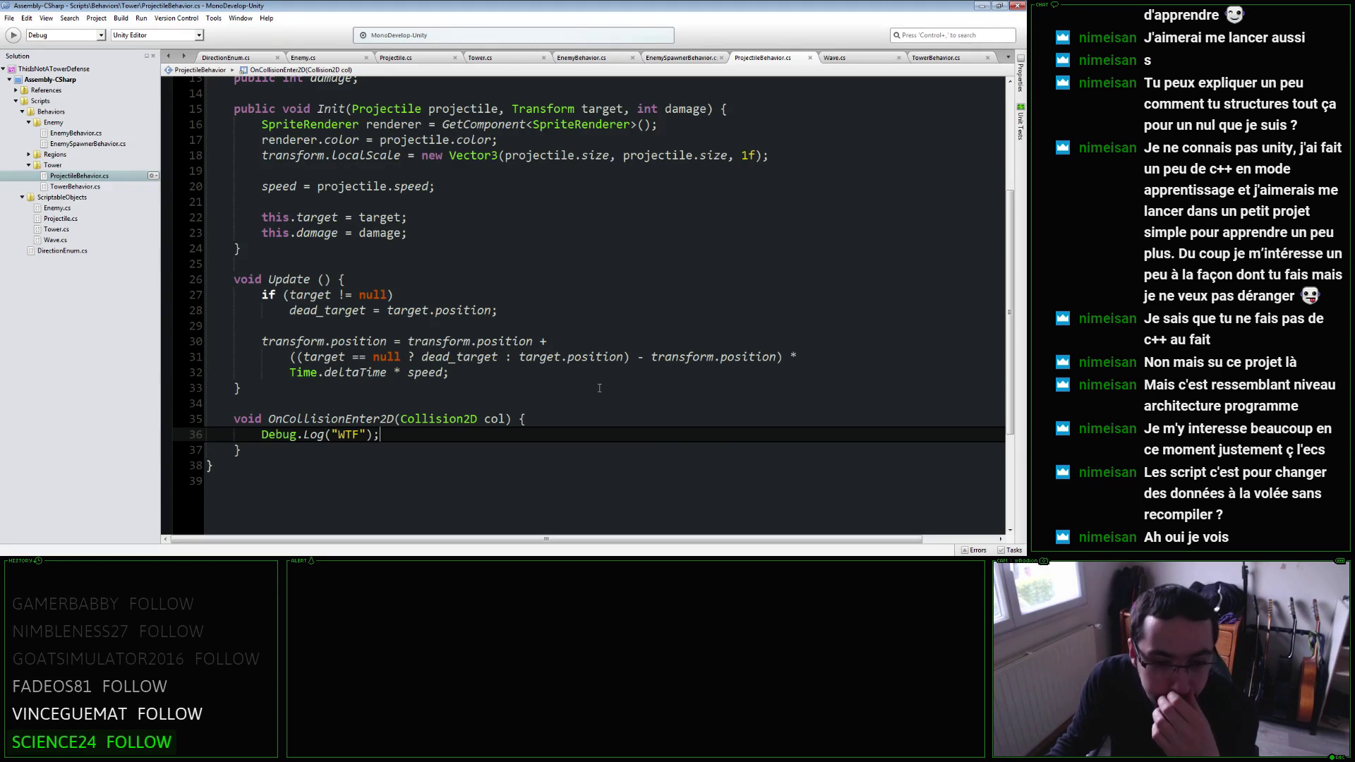
scroll(599, 388, "up", 3)
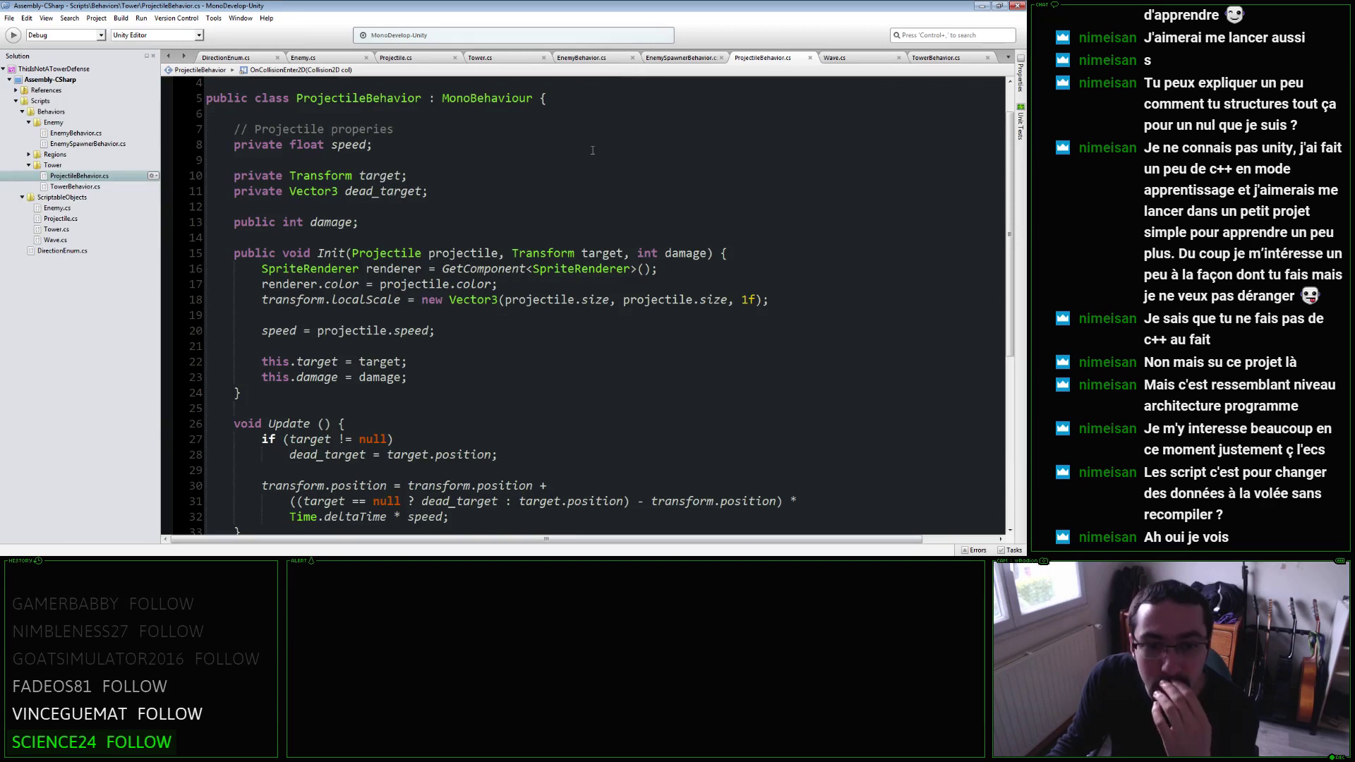
scroll(592, 150, "down", 3)
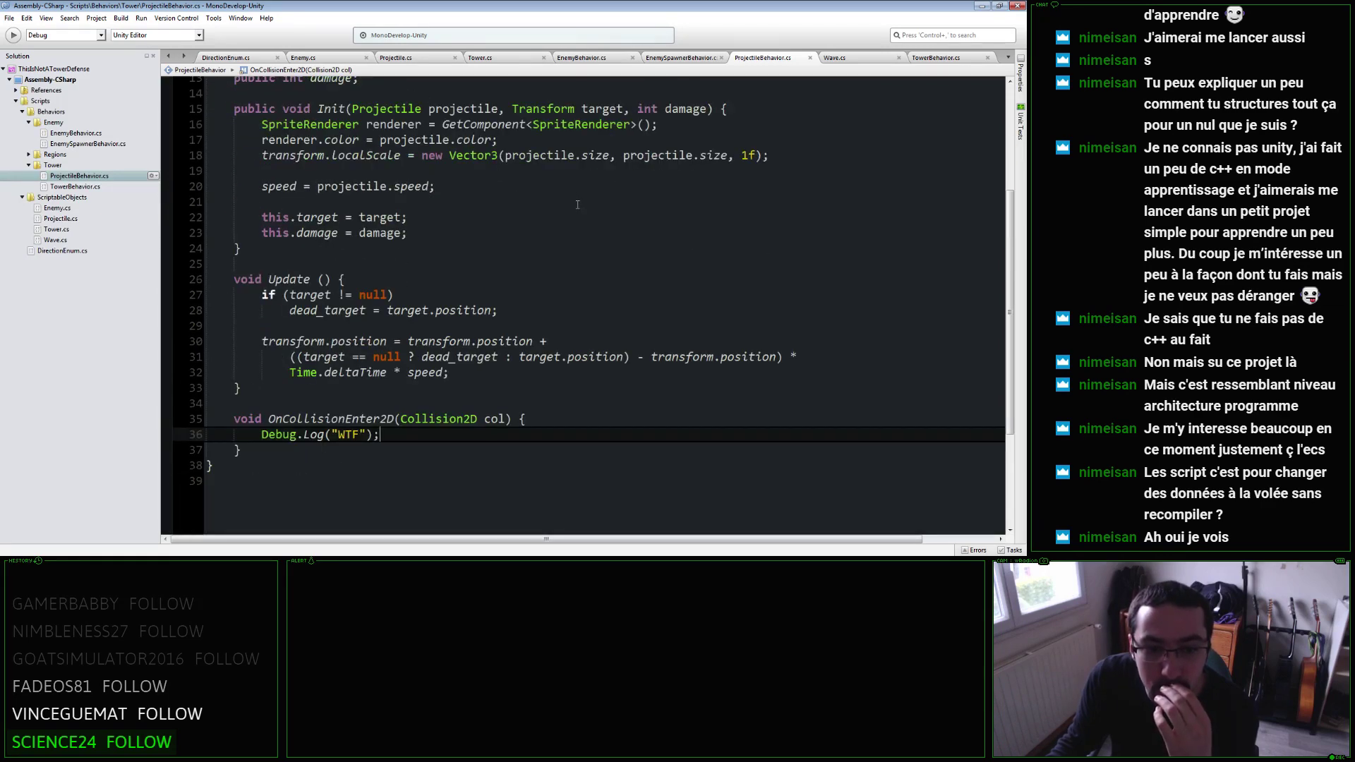
scroll(577, 205, "up", 3)
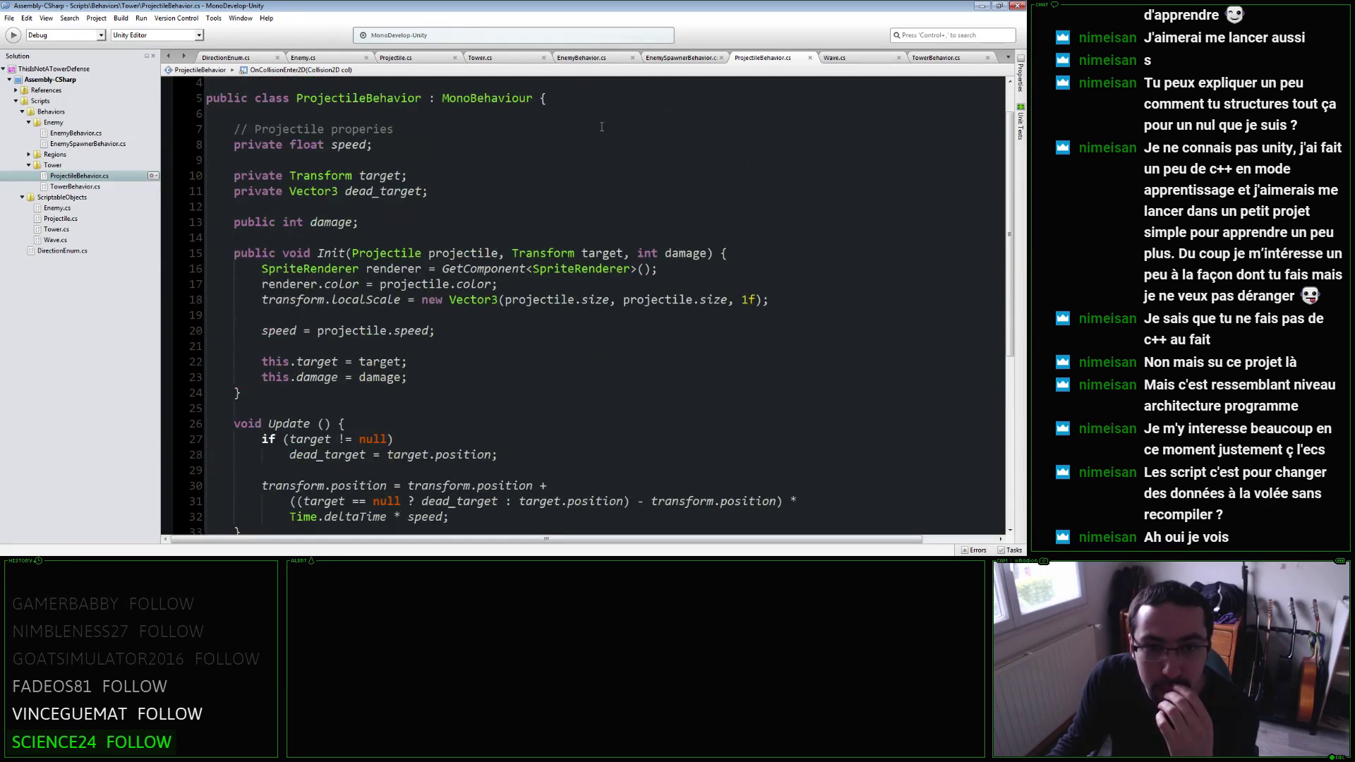
left_click(824, 62)
left_click(788, 62)
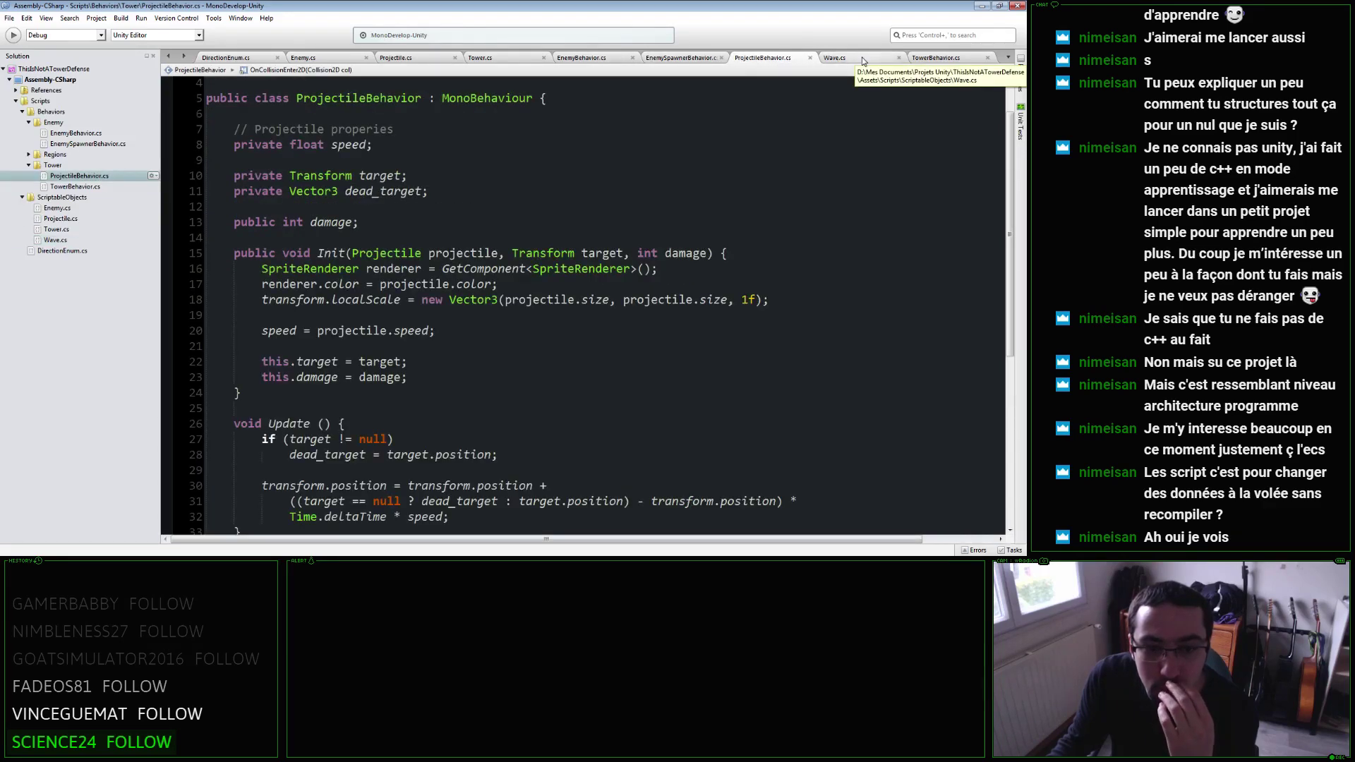
In TowerBehavior.cs Init, declare SpriteRenderer base_renderer = tower_base.GetComponent<SpriteRenderer>();.
left_click(932, 60)
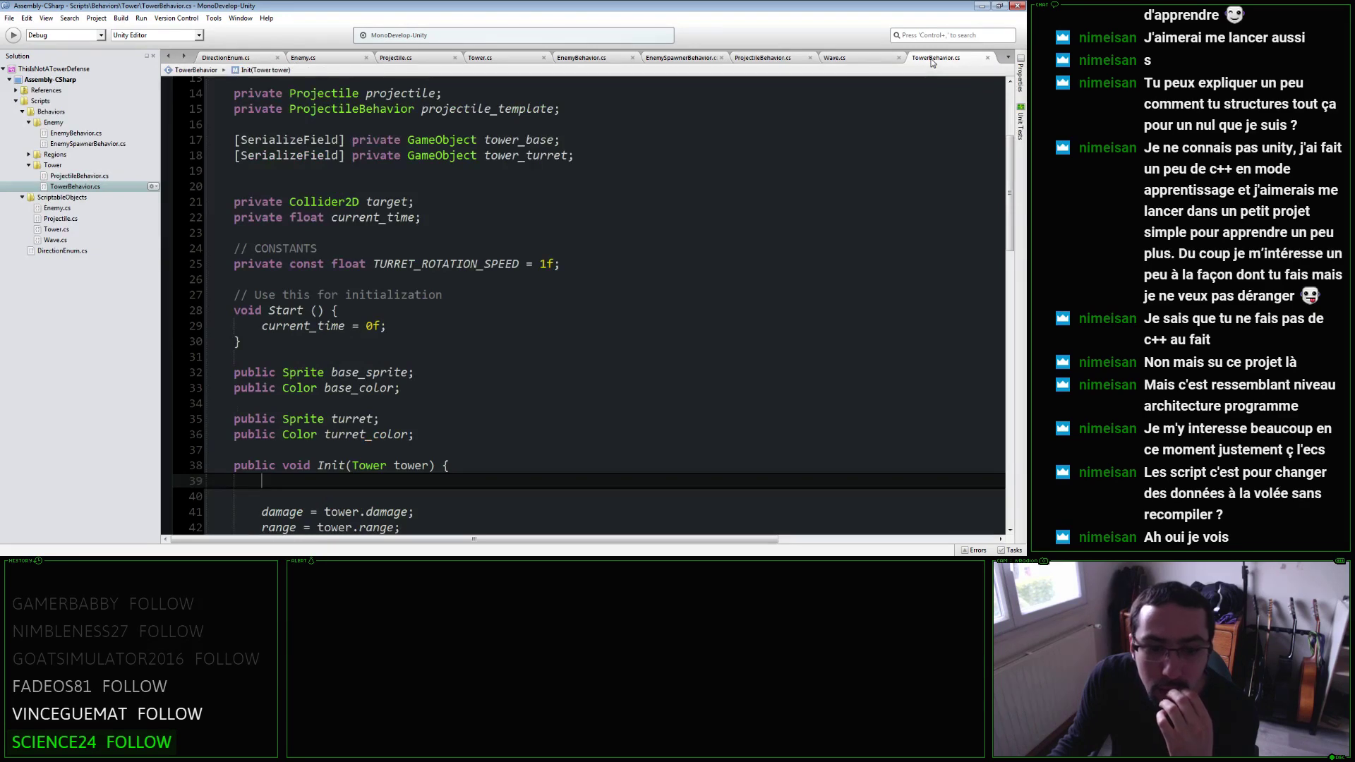
scroll(551, 280, "down", 4)
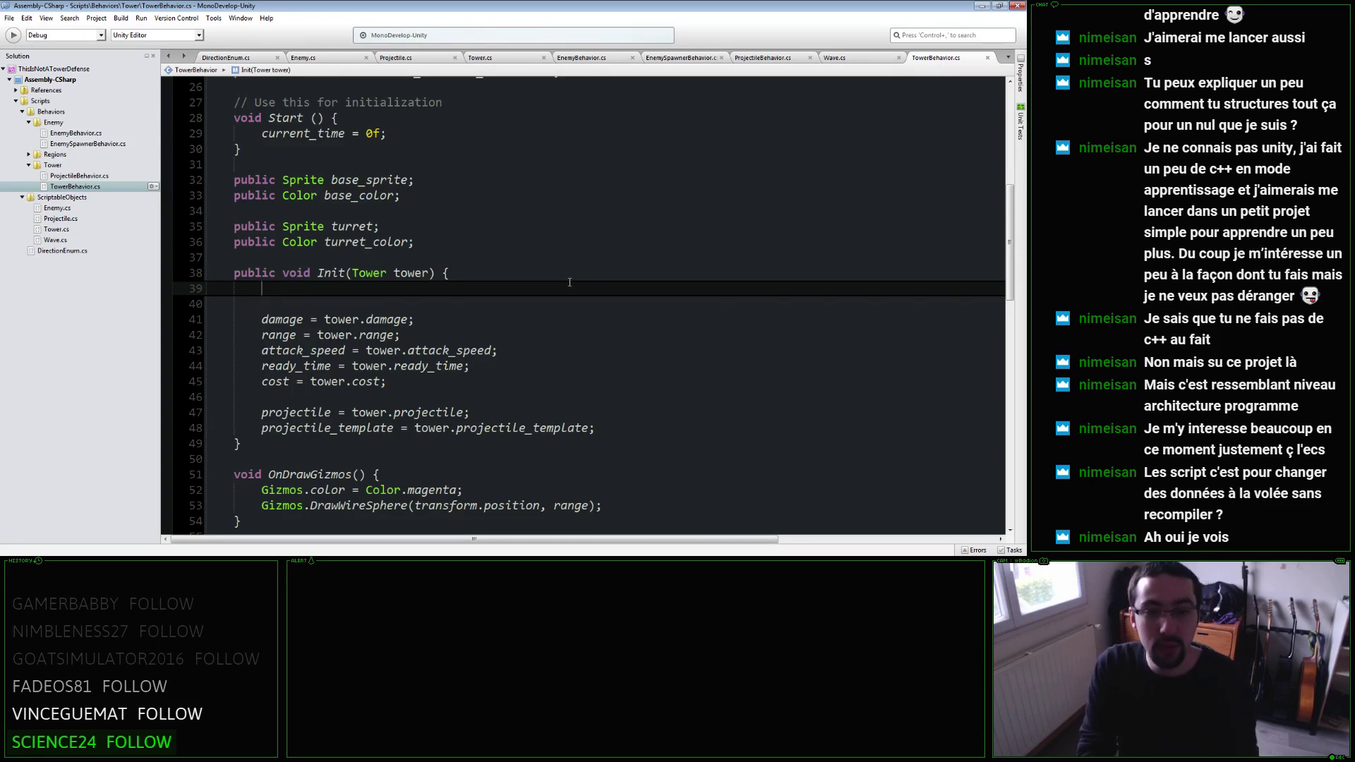
scroll(569, 282, "up", 3)
scroll(606, 296, "up", 3)
scroll(635, 310, "down", 3)
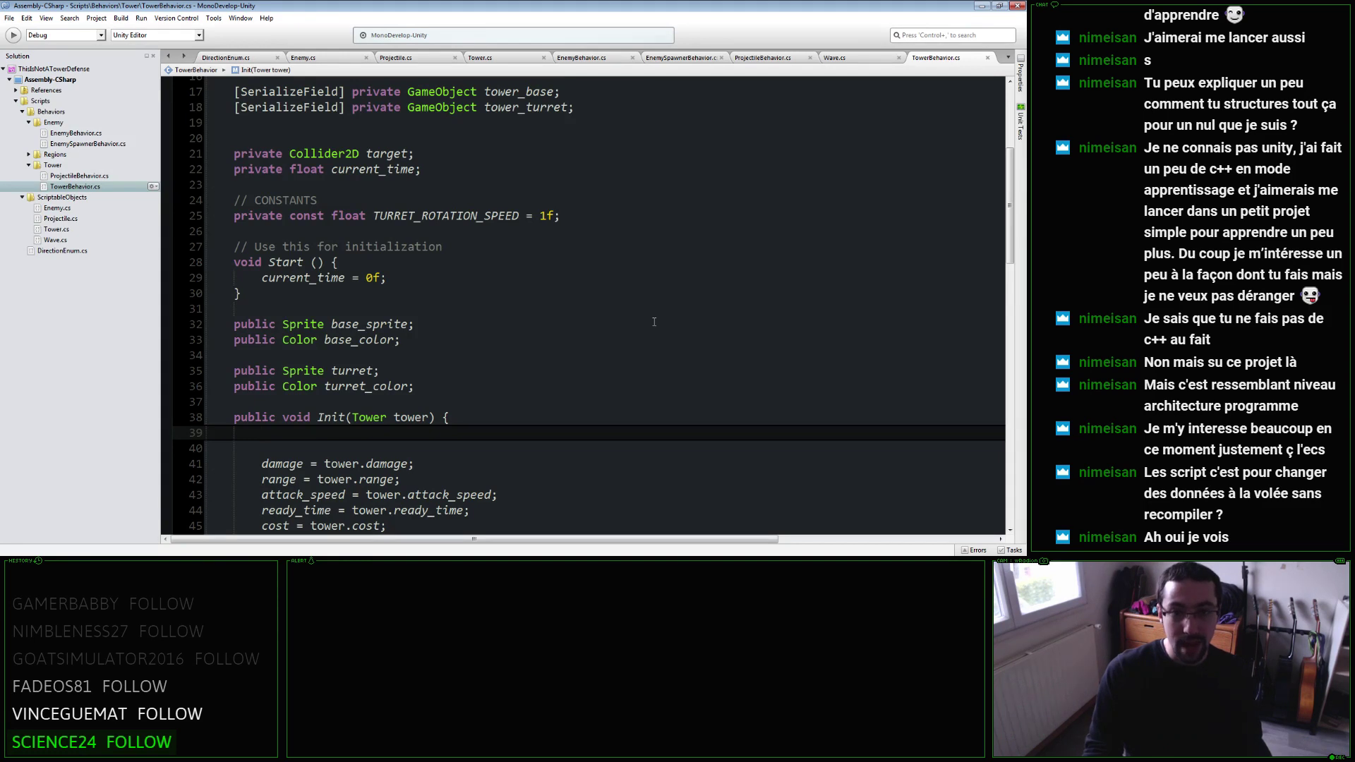
type("SpriteRendere")
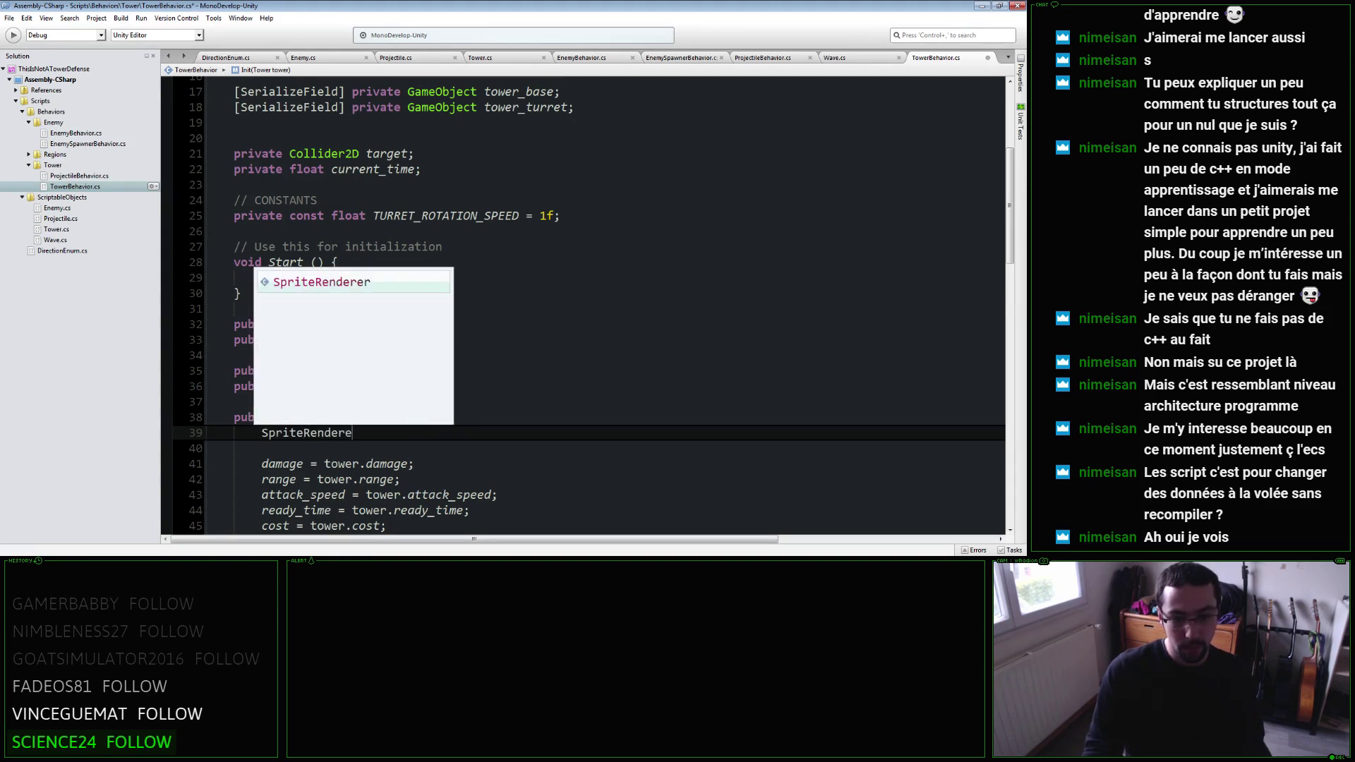
type("r base_renderer = ")
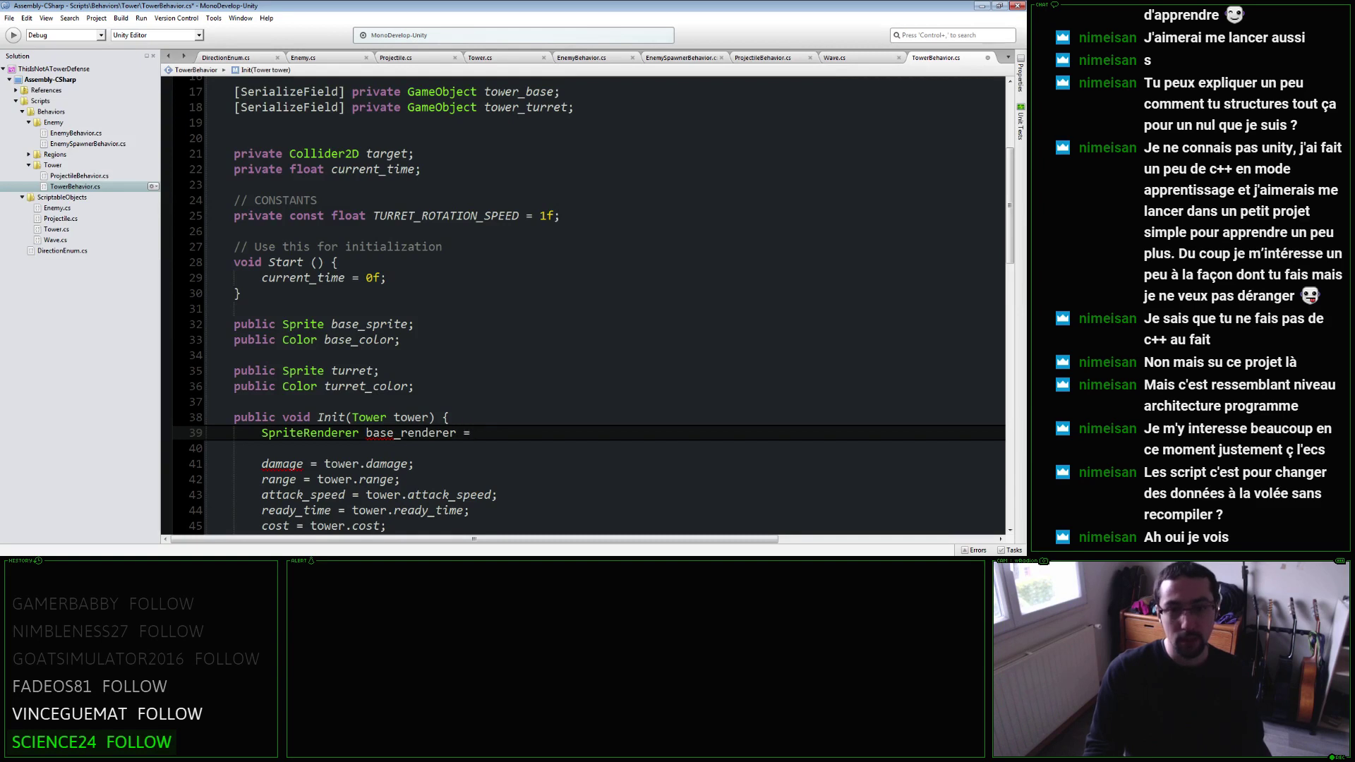
type("tower_base.GetCom")
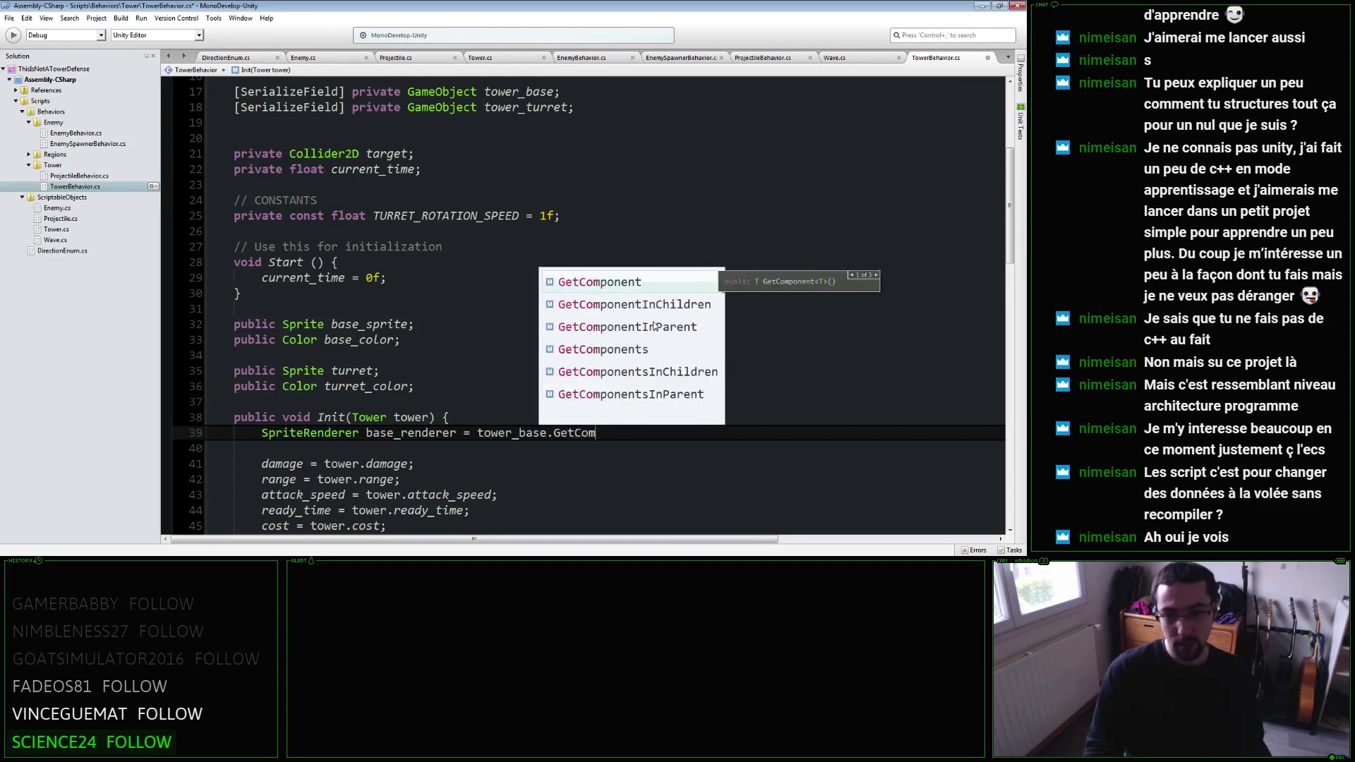
type("ponent<Sprite")
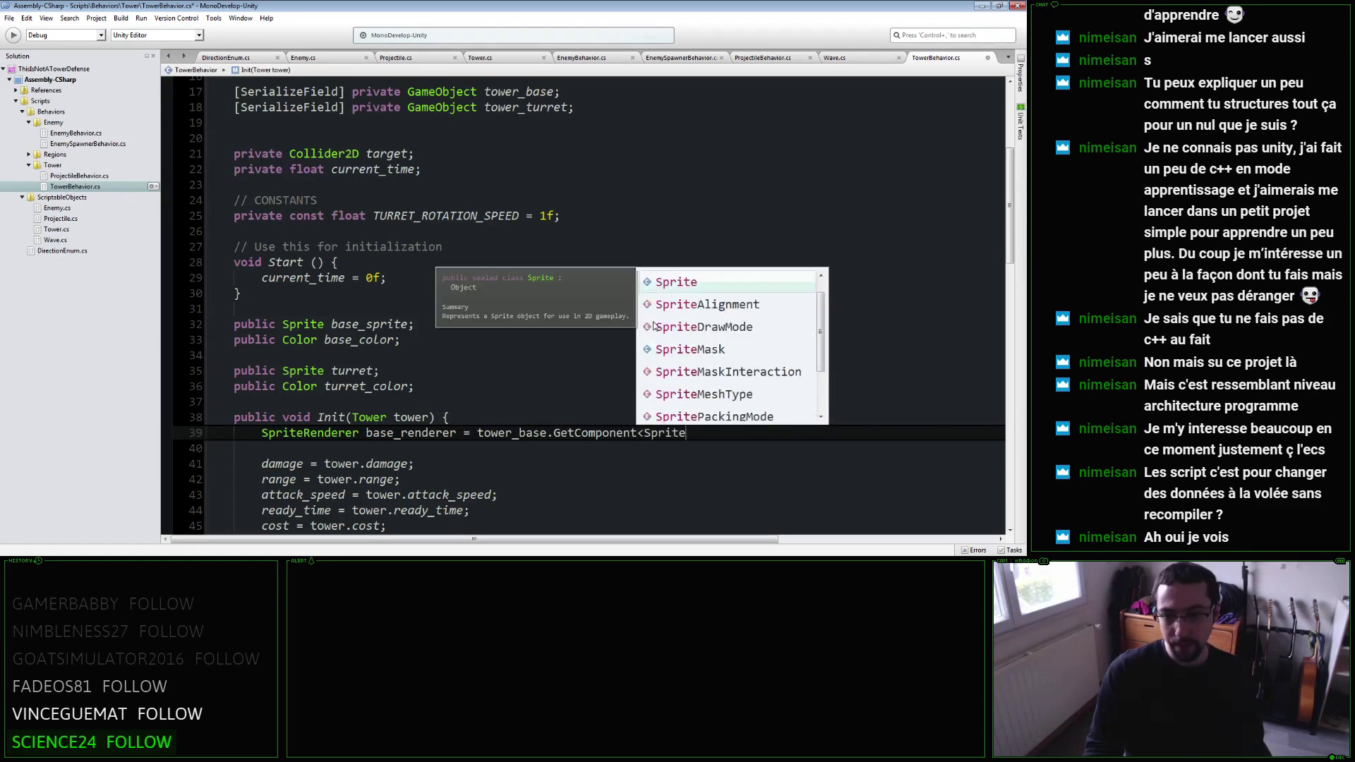
type("Renderer>()")
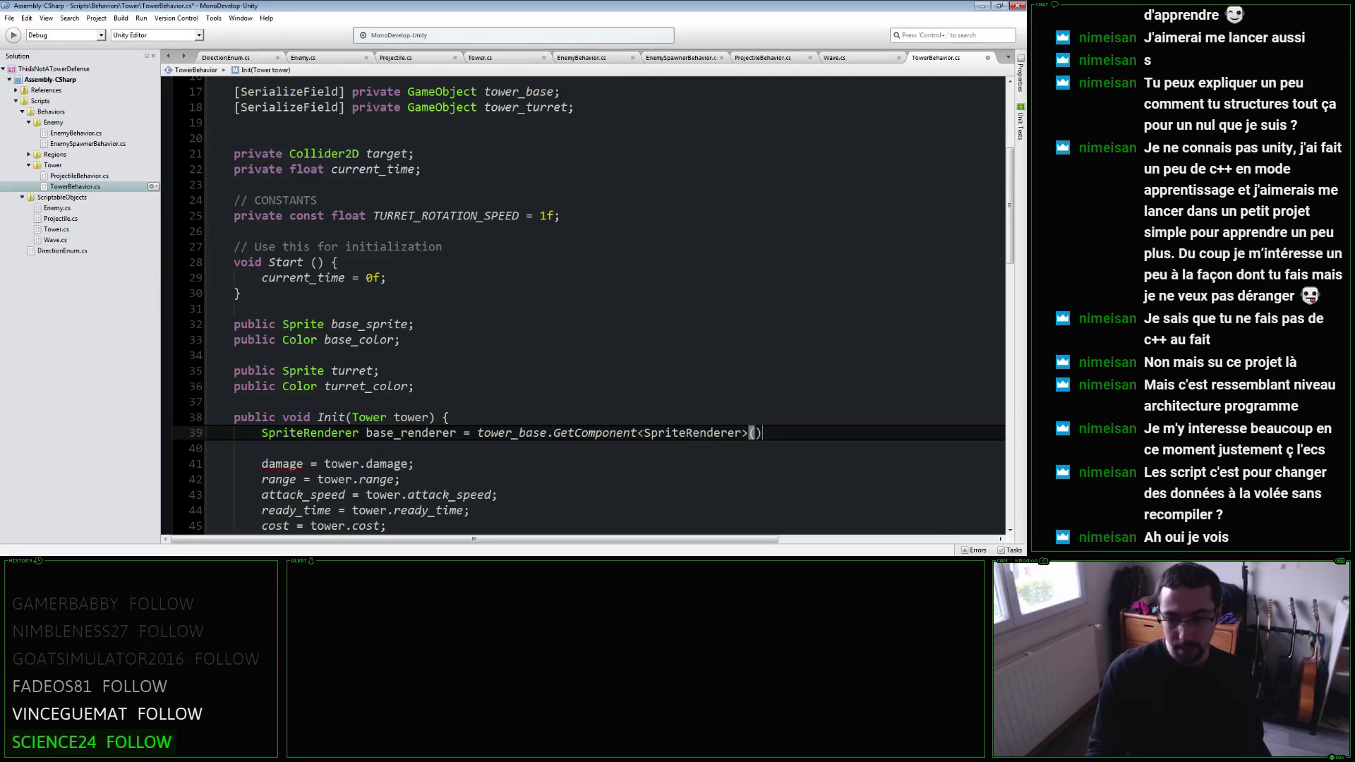
type(";")
key("Return")
Set base_renderer.sprite to base_sprite and base_renderer.color to base_color.
type("base_rend")
key("Return")
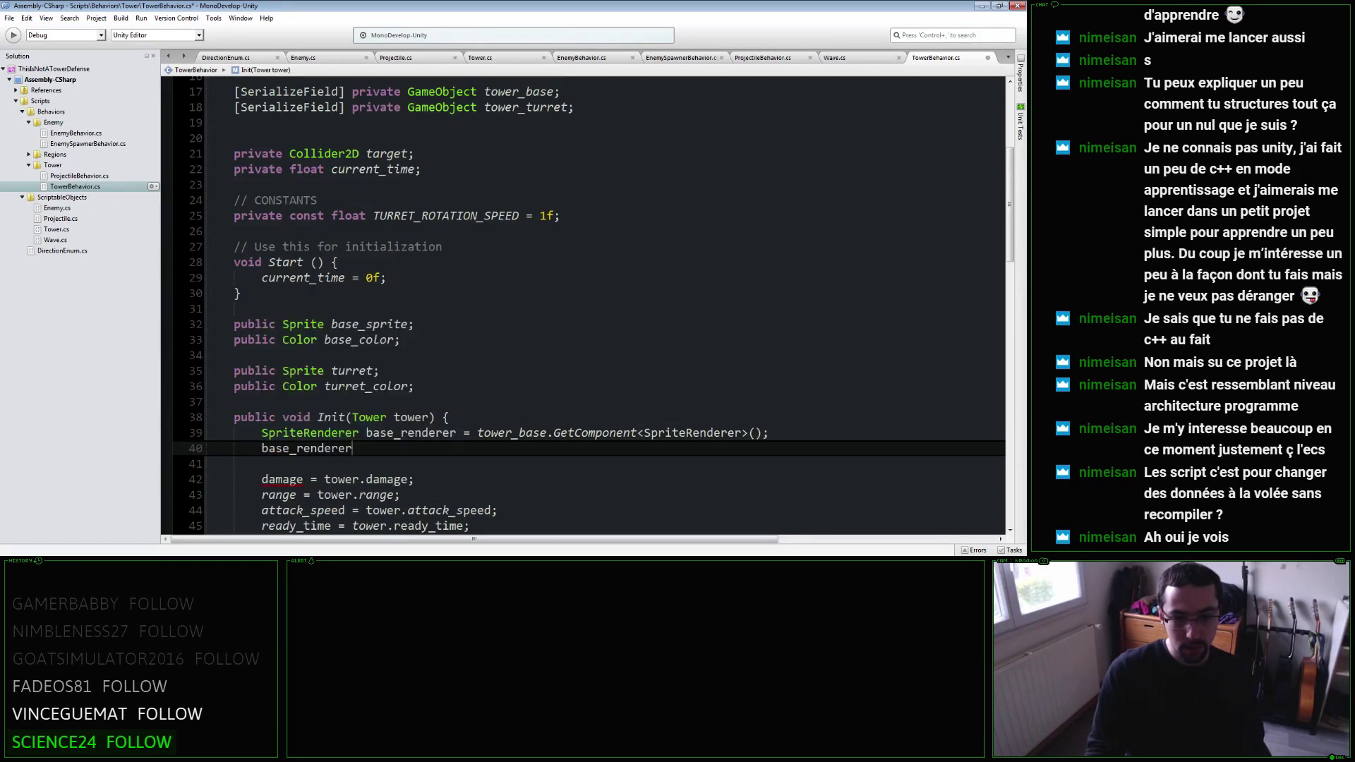
type(".sprite")
key("Escape")
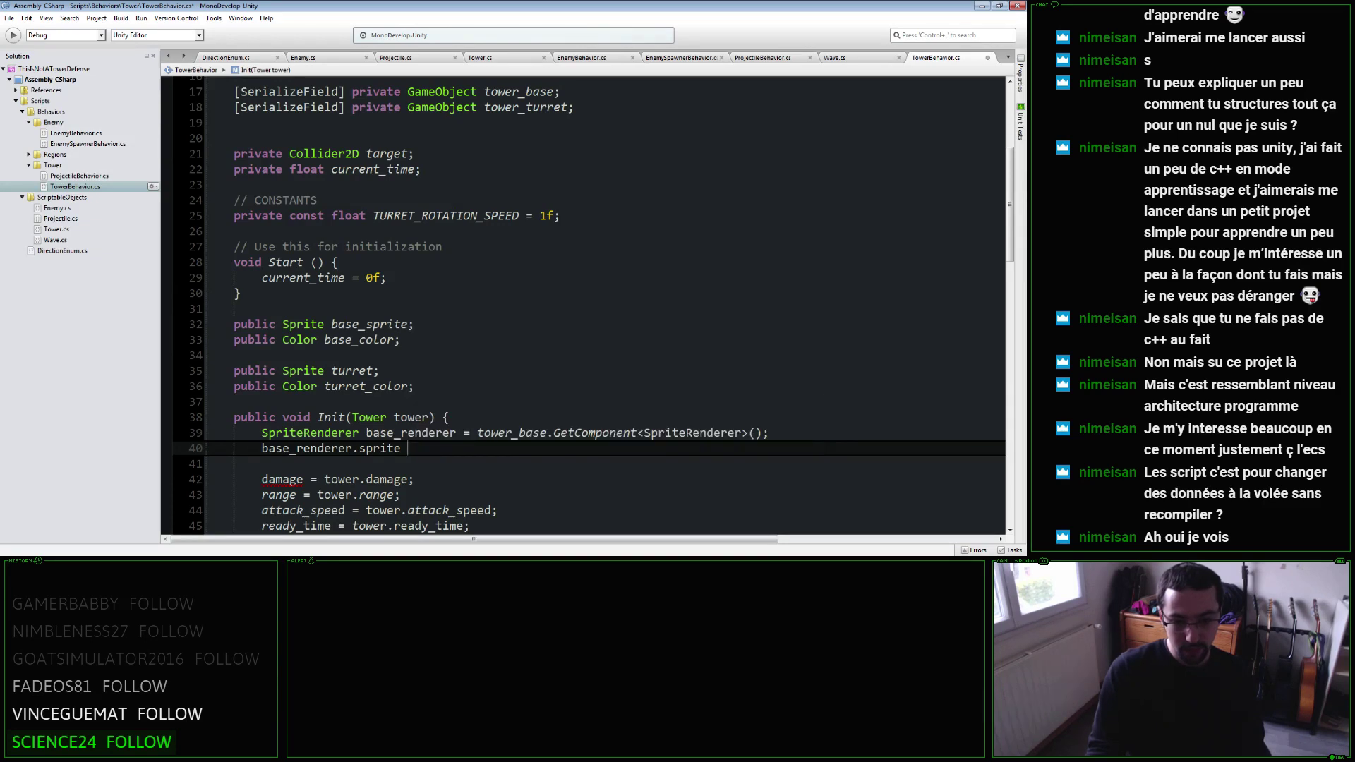
type("= base_sprite;")
key("Return")
type("base")
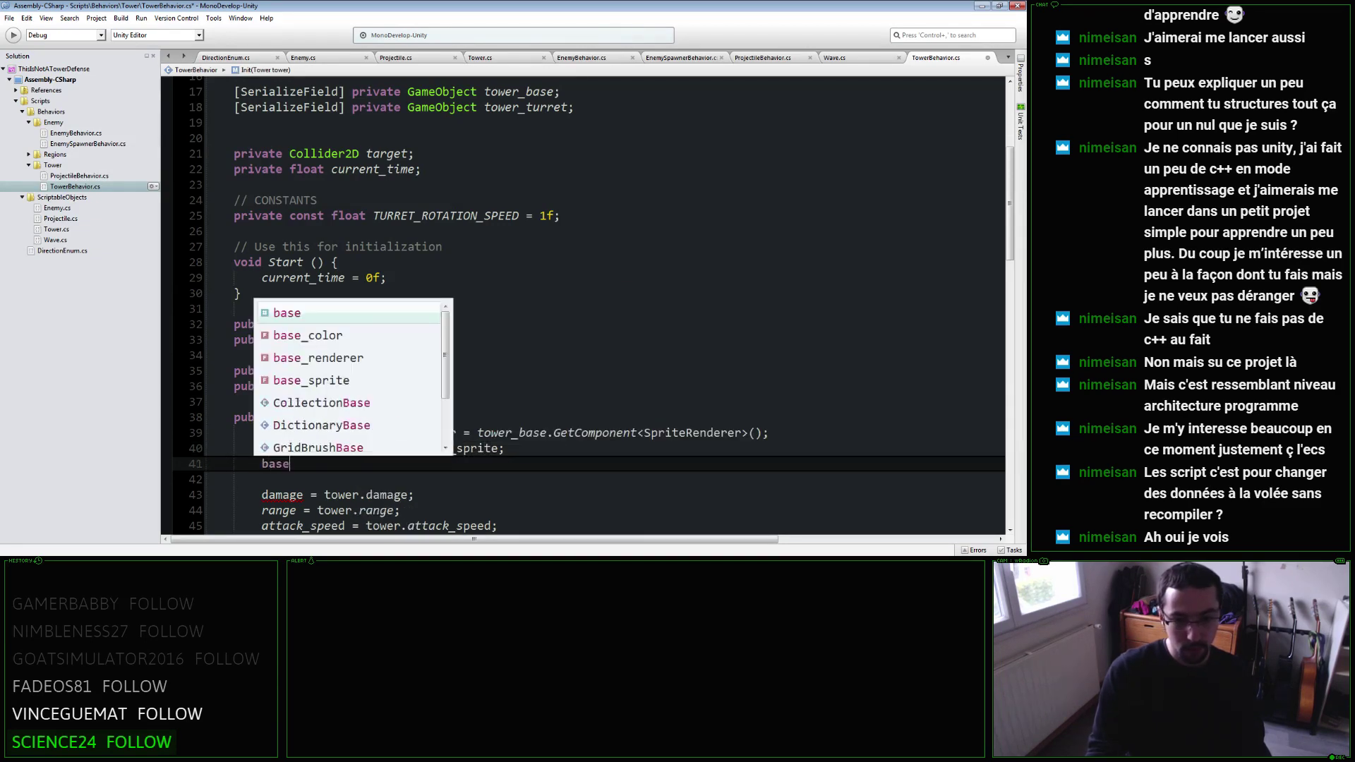
type("_ren")
key("Return")
type("=")
key("BackSpace")
type(".")
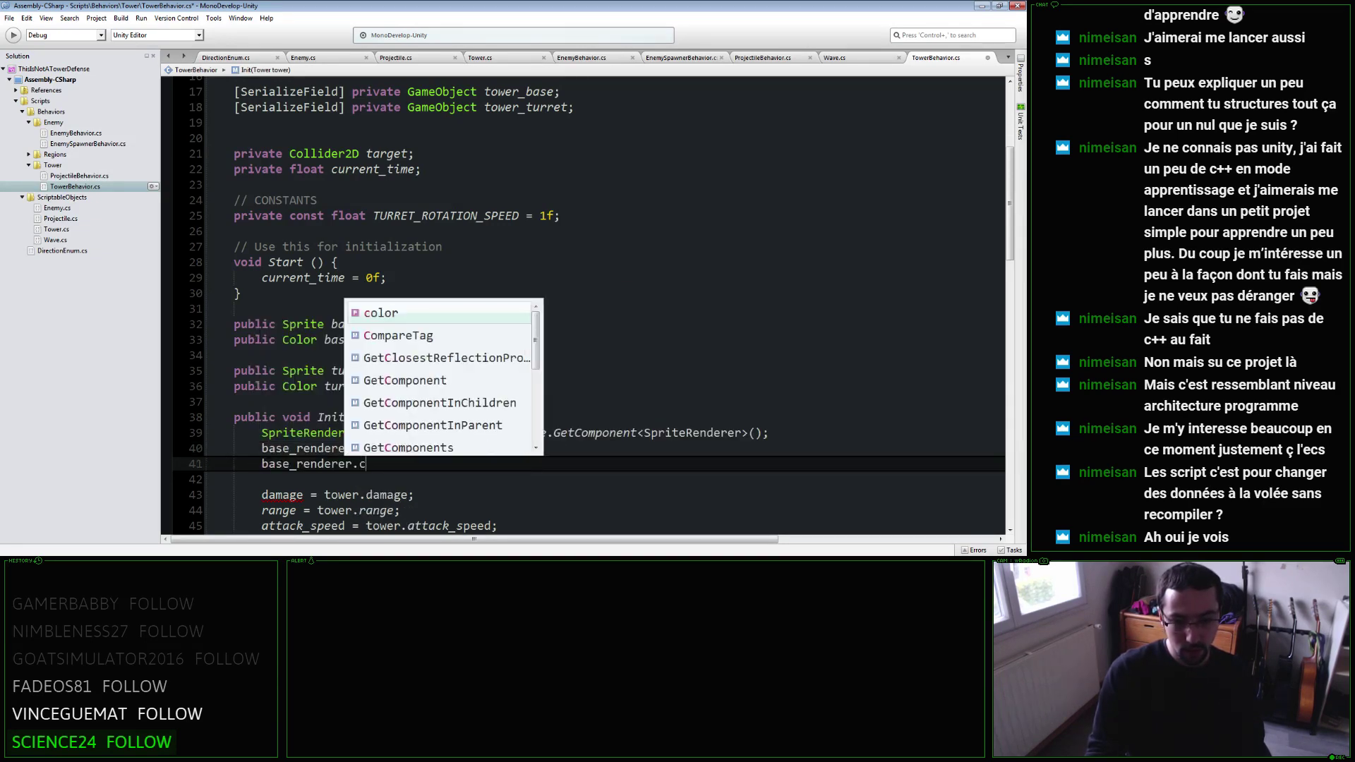
type("color =-")
key("BackSpace")
type("base_color")
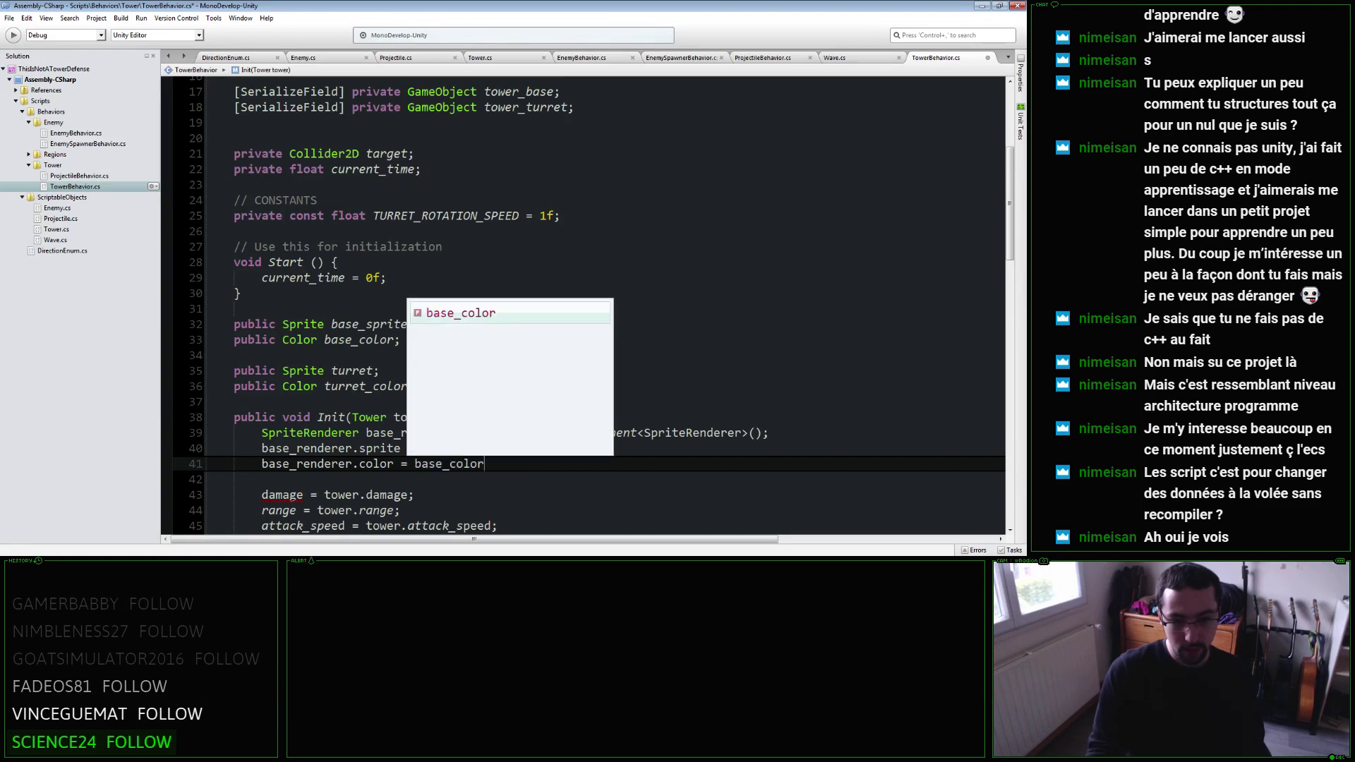
type(";")
Begin a SpriteRenderer turret_renderer declaration on the next line.
key("Return")
type("SpriteRen")
type("der")
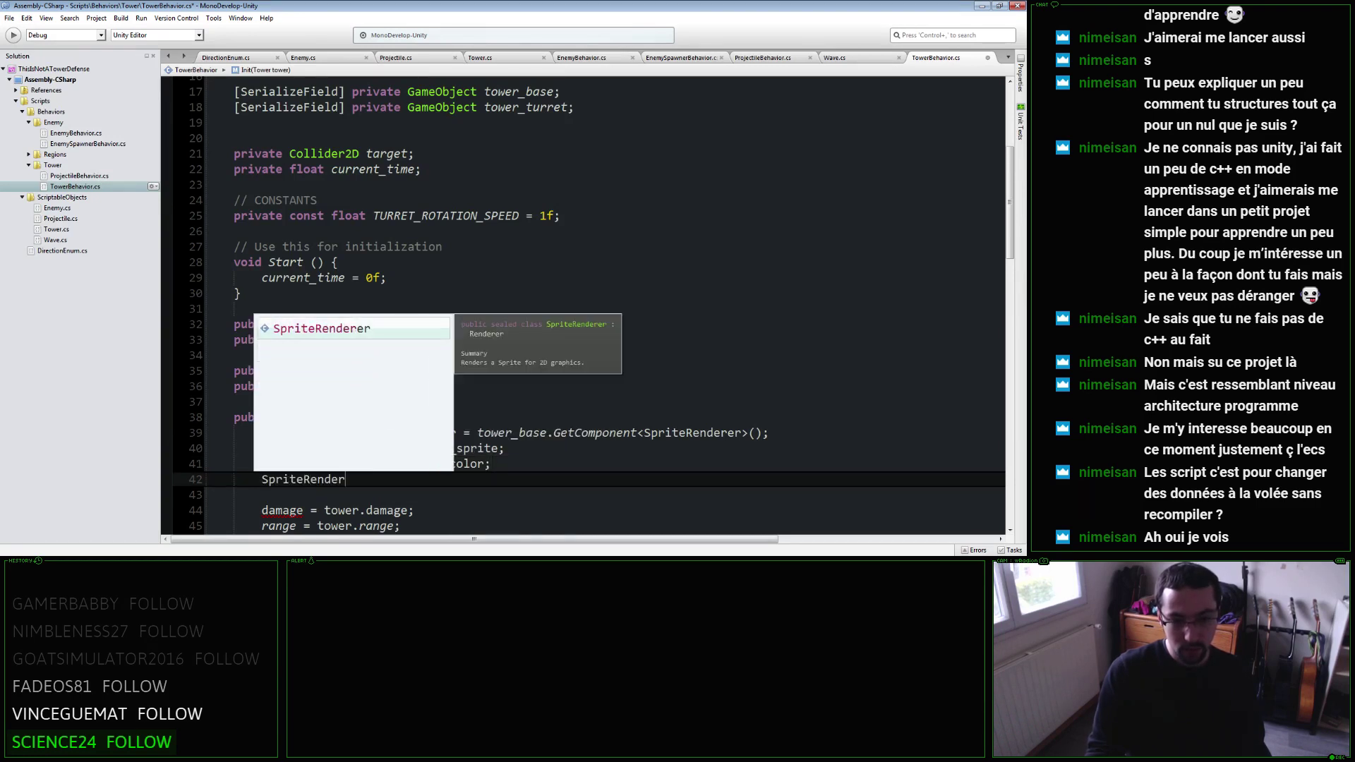
type("er turret_ren")
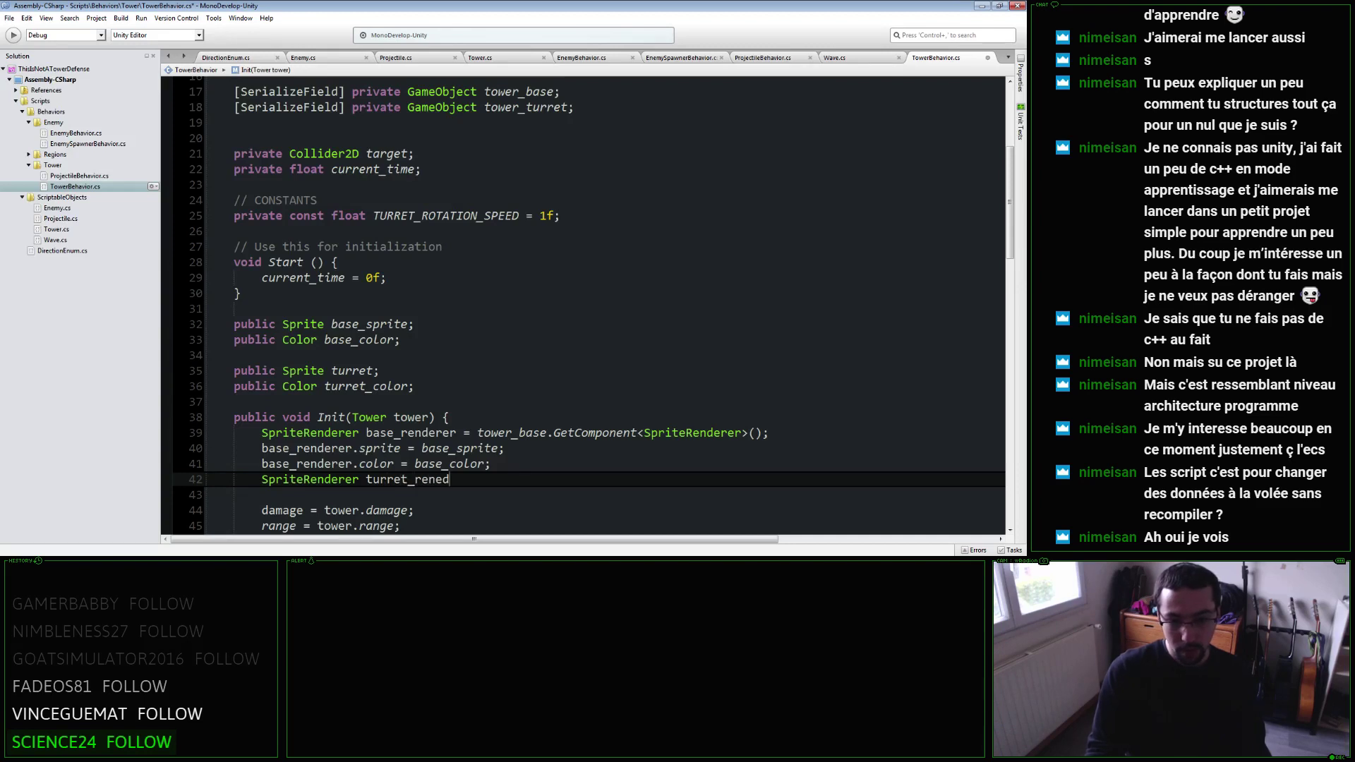
type("deree")
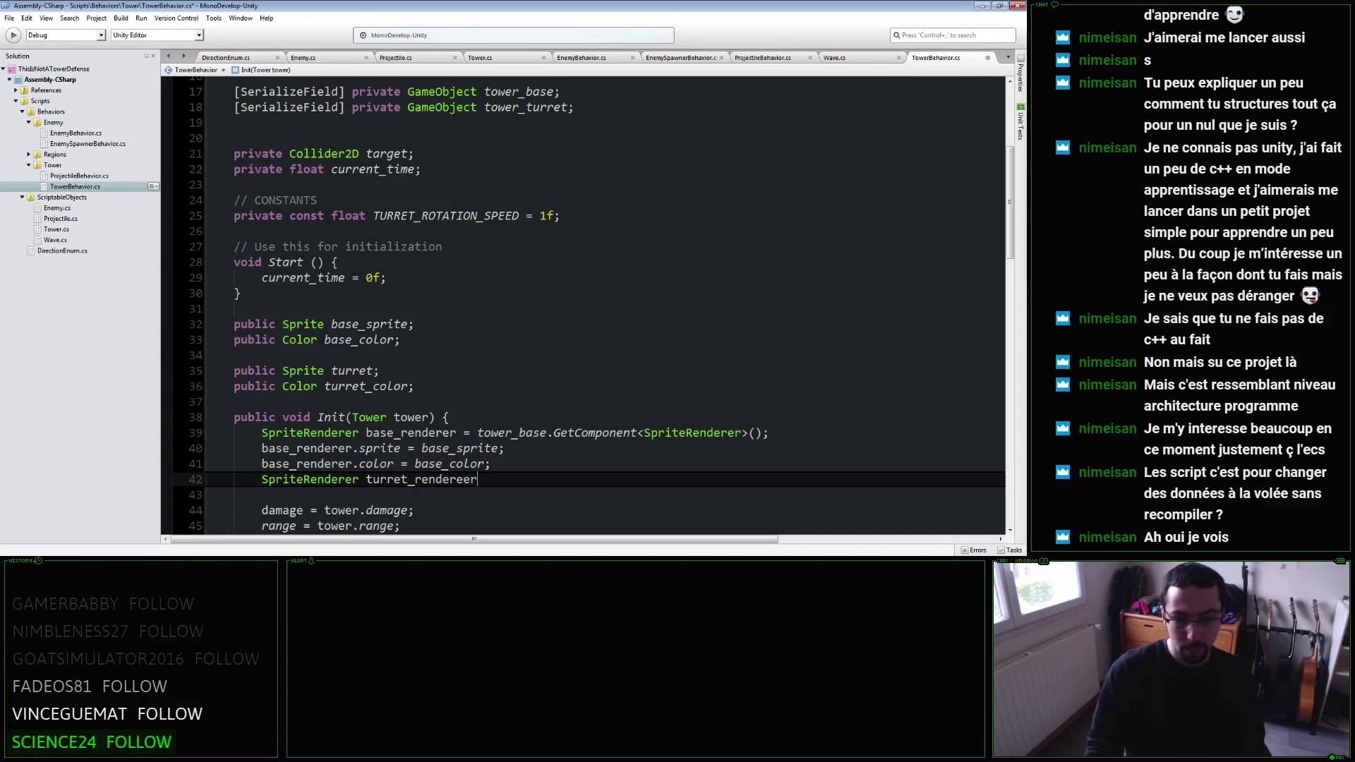
left_click(457, 448)
Take the base sprite and colour from the tower: tower.base_sprite and tower.base_color.
left_click(421, 448)
type("tower")
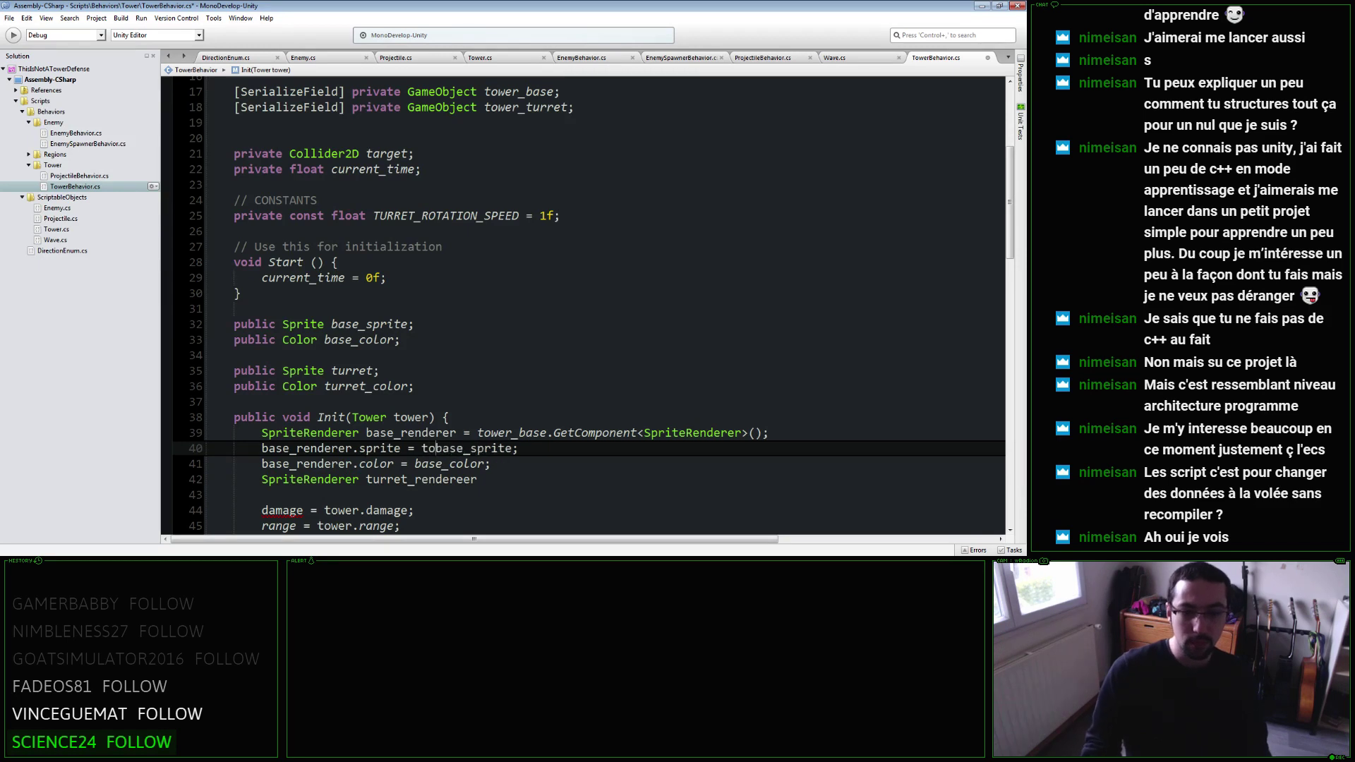
type(".")
key("Escape")
left_click(442, 464)
key("ctrl+Left")
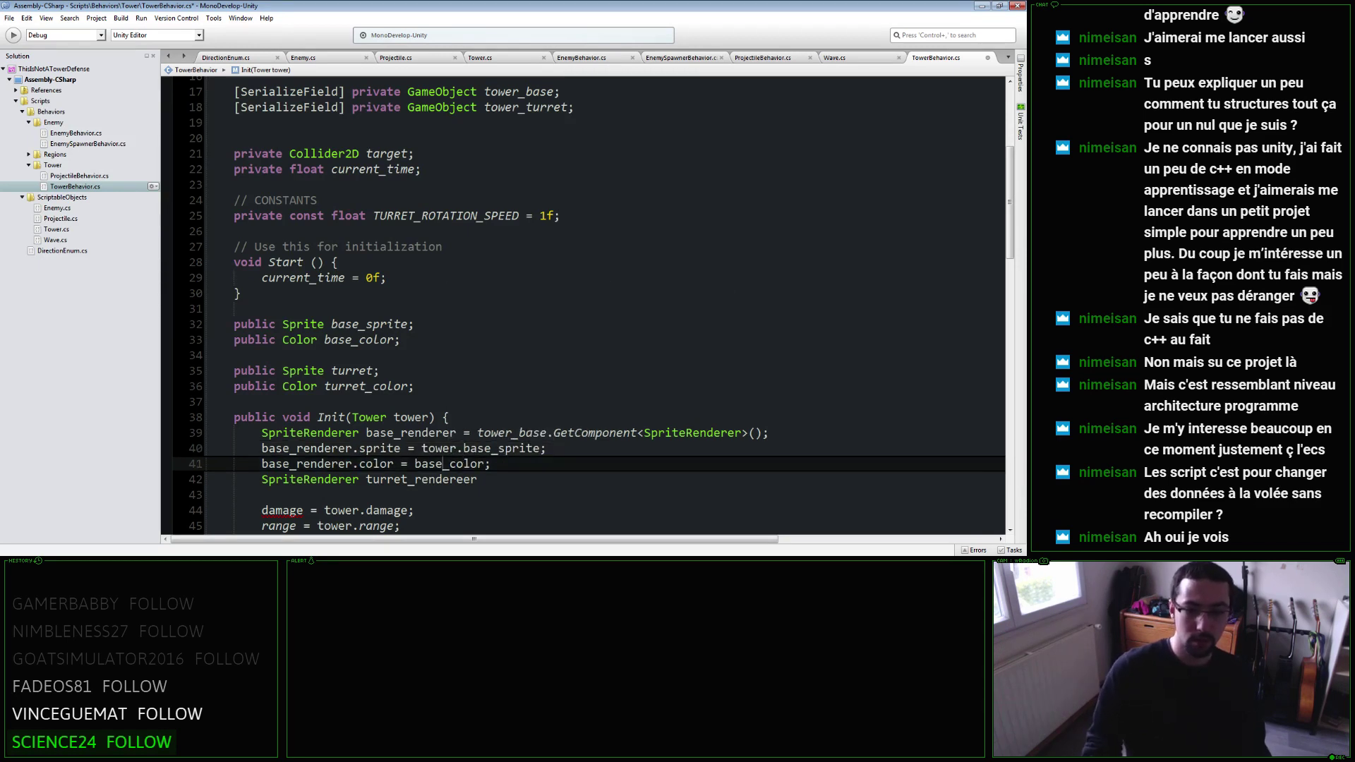
type("tower.")
key("Escape")
Fix the turret_renderer typo and assign it tower_turret.GetComponent<SpriteRenderer>();.
key("Down")
key("Left")
key("BackSpace")
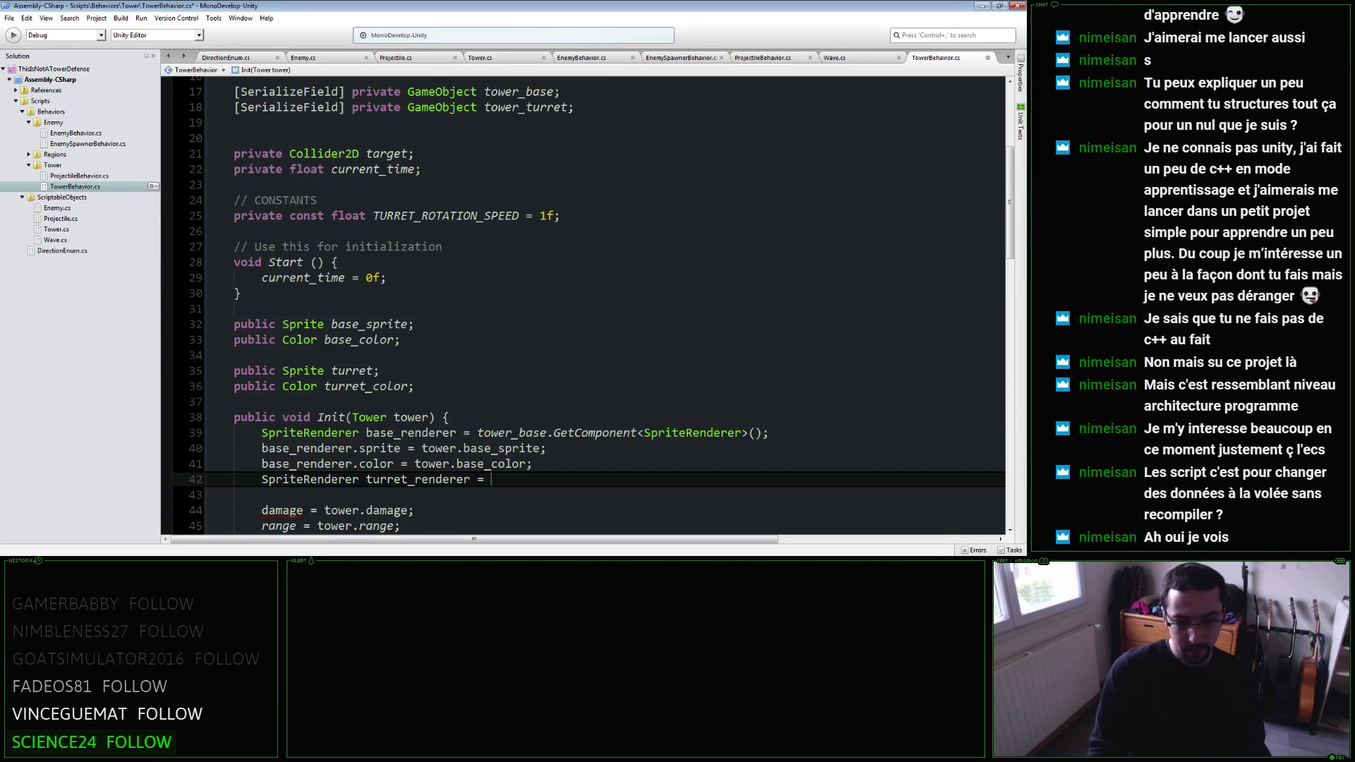
type("t")
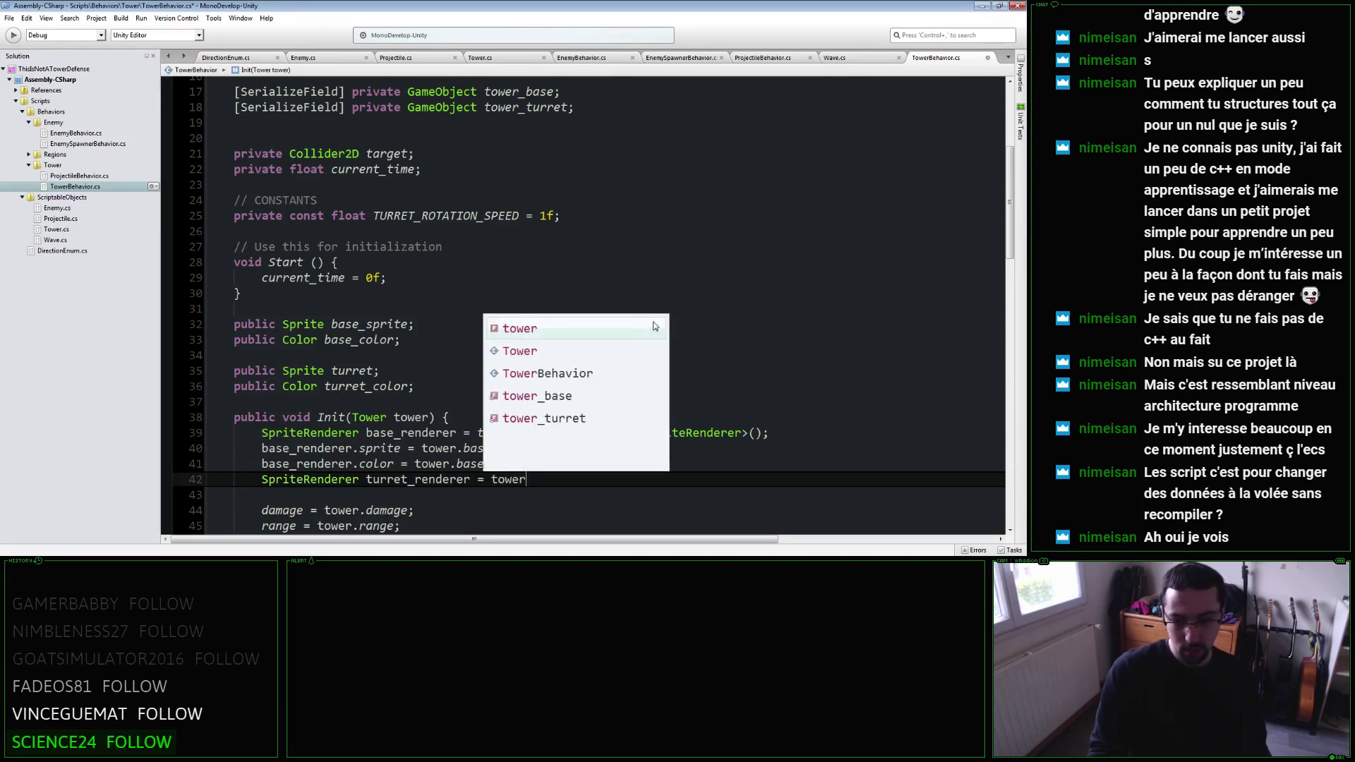
type("ur")
key("Up")
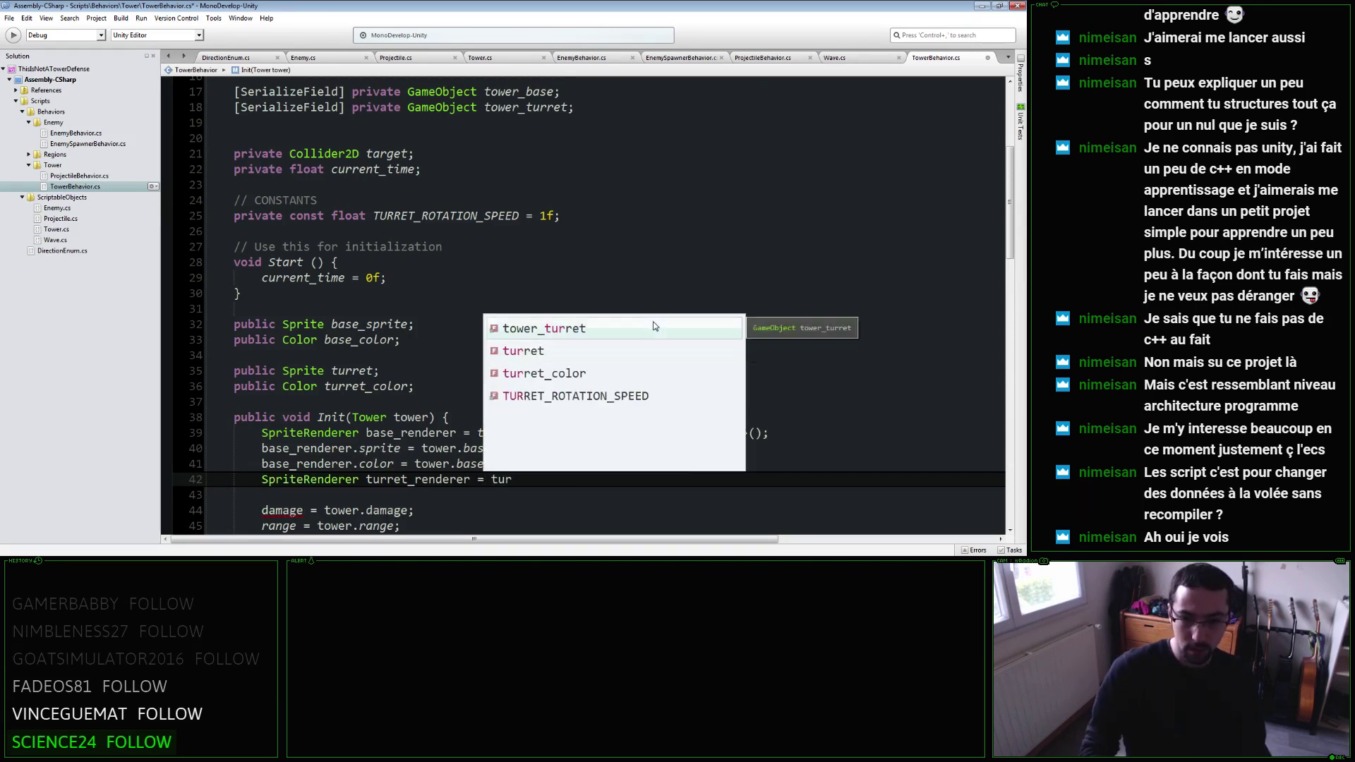
key("Return")
type(".F")
key("BackSpace")
type("Get")
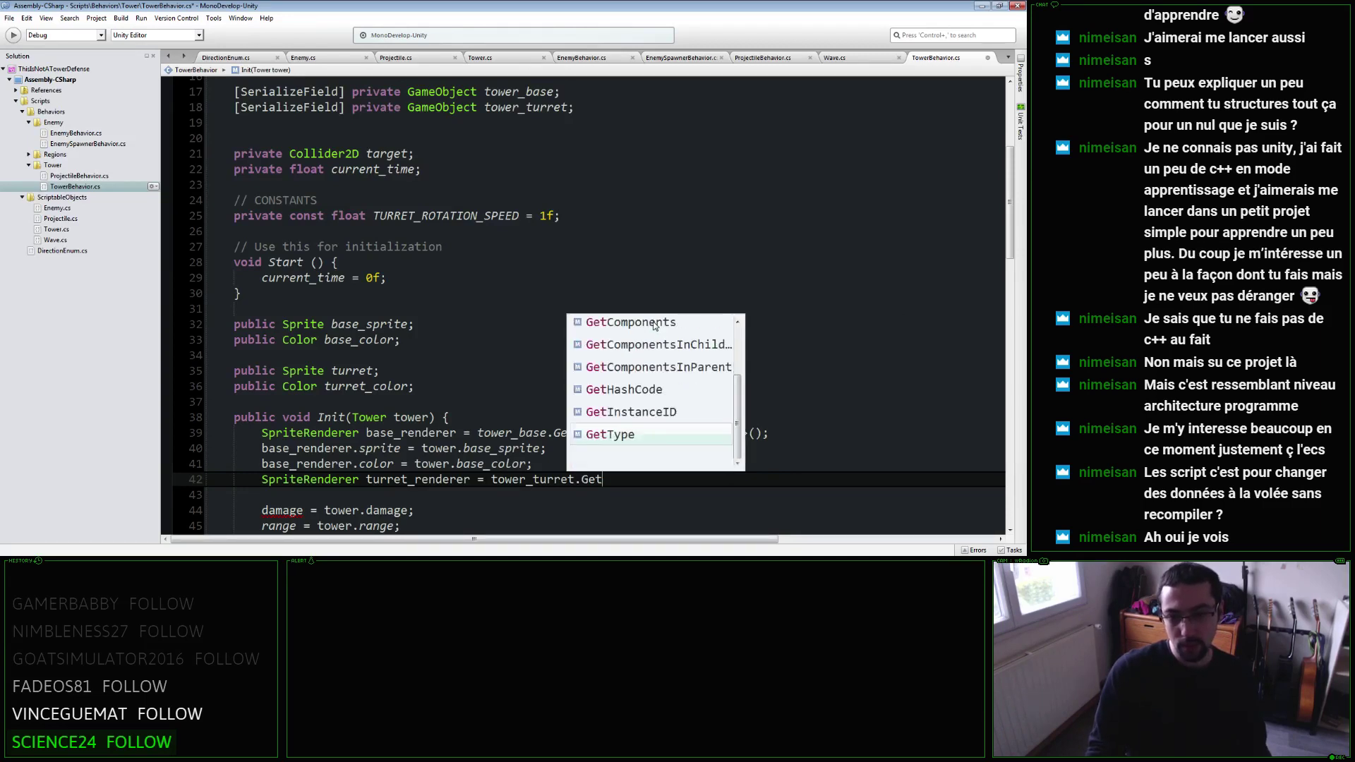
type("Com")
key("Return")
type("<Spri")
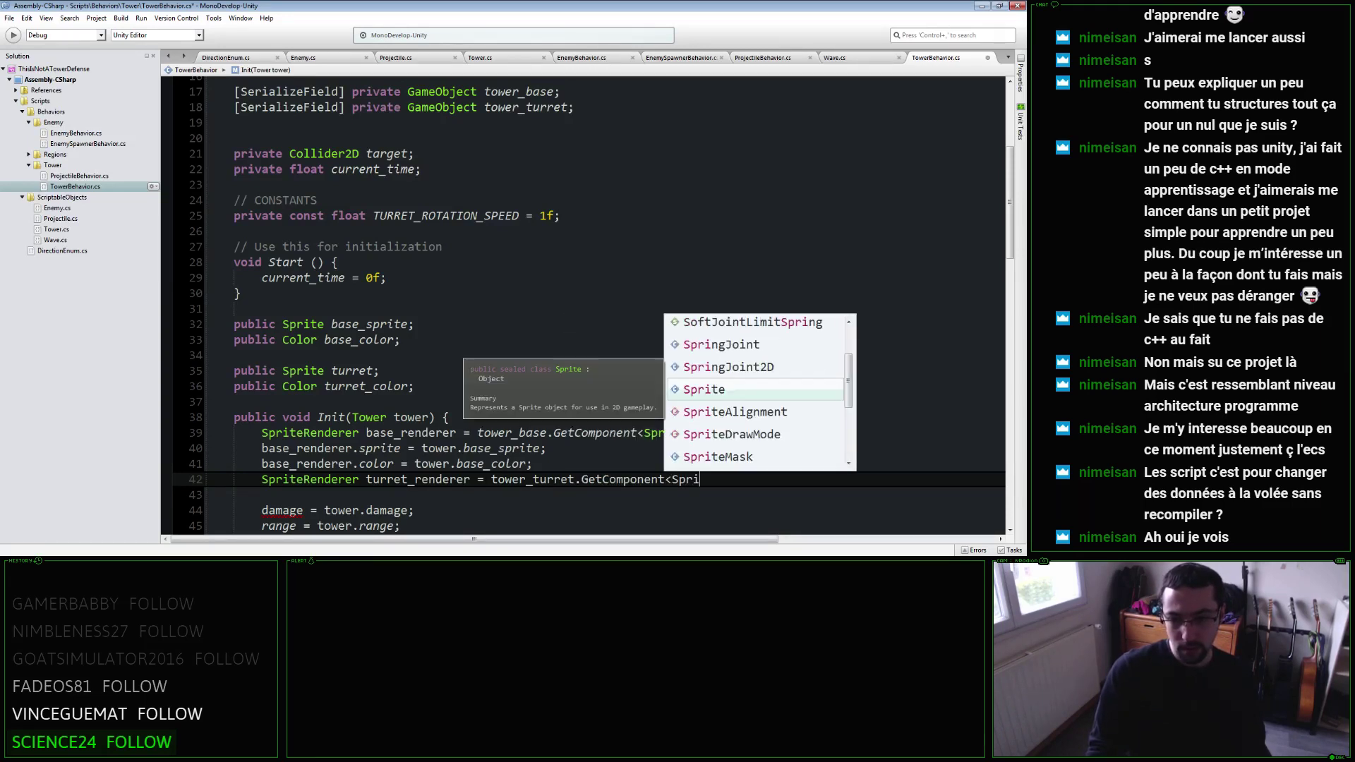
type("teRe")
key("Return")
type(">")
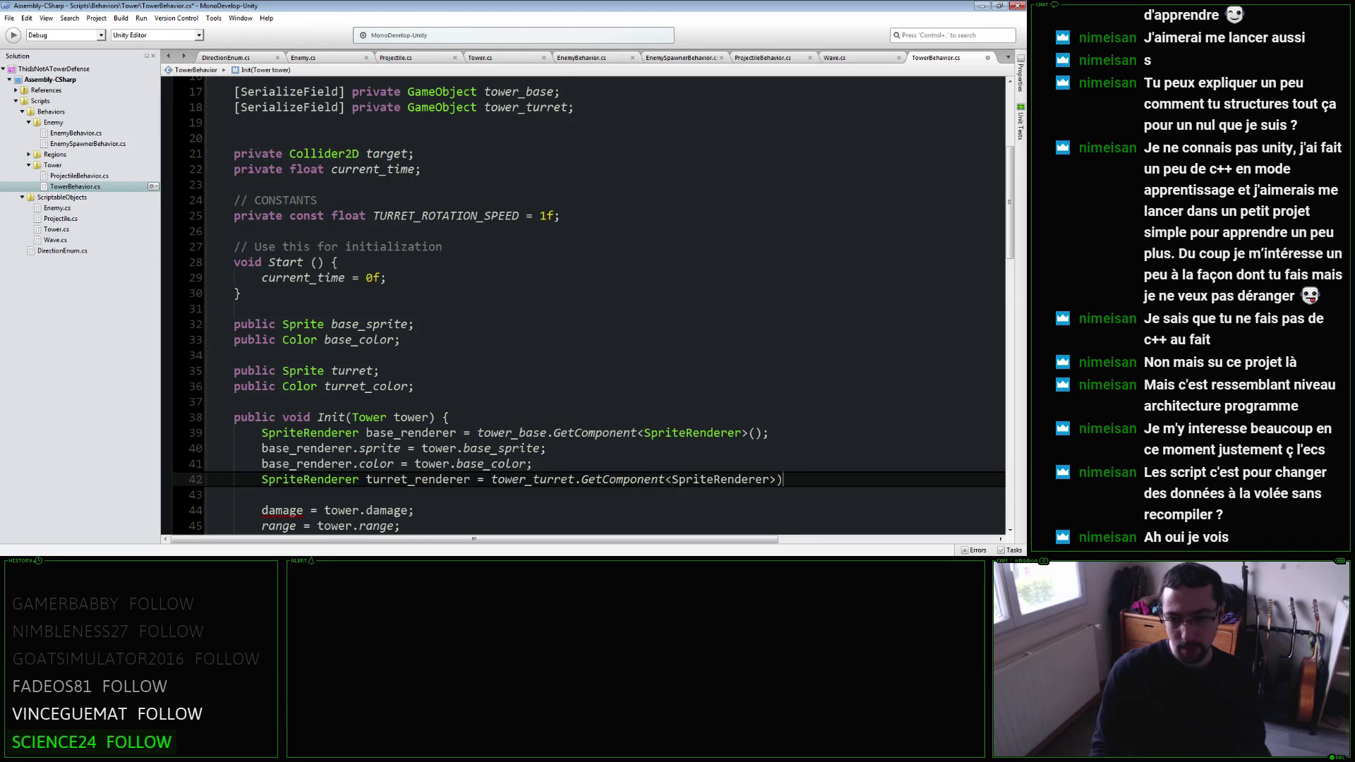
type("();")
Assign turret_renderer.sprite = tower.turret_sprite, then open Tower.cs.
key("Return")
type("tur")
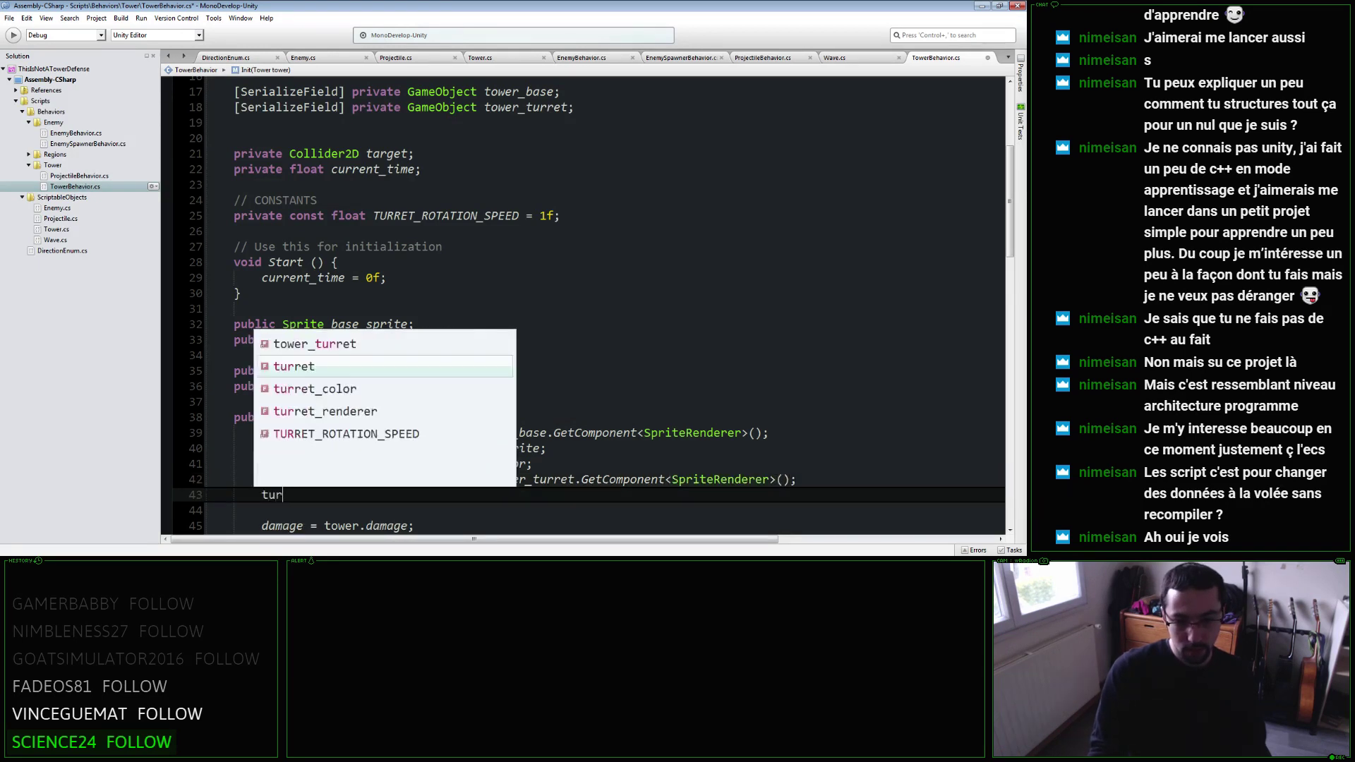
type("ret_r")
key("Return")
type(".sp")
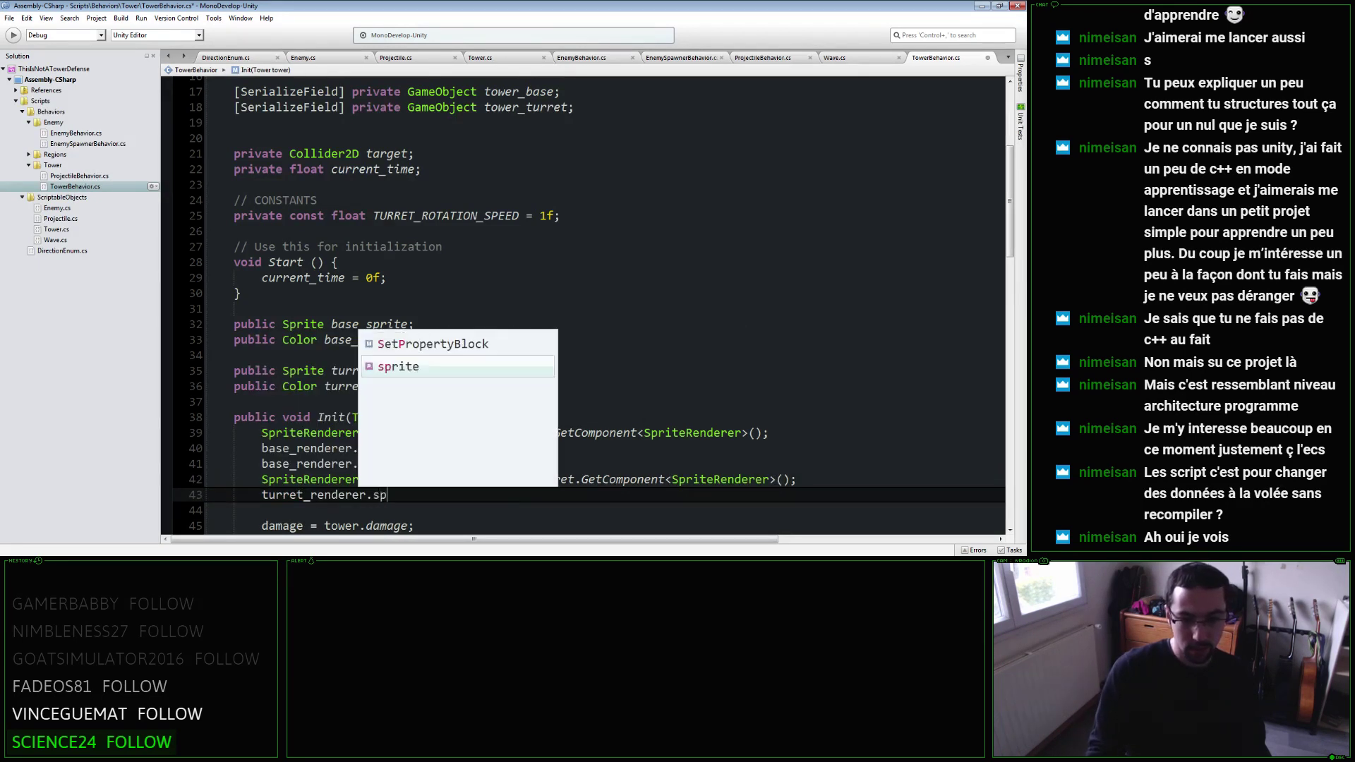
type("rite tower")
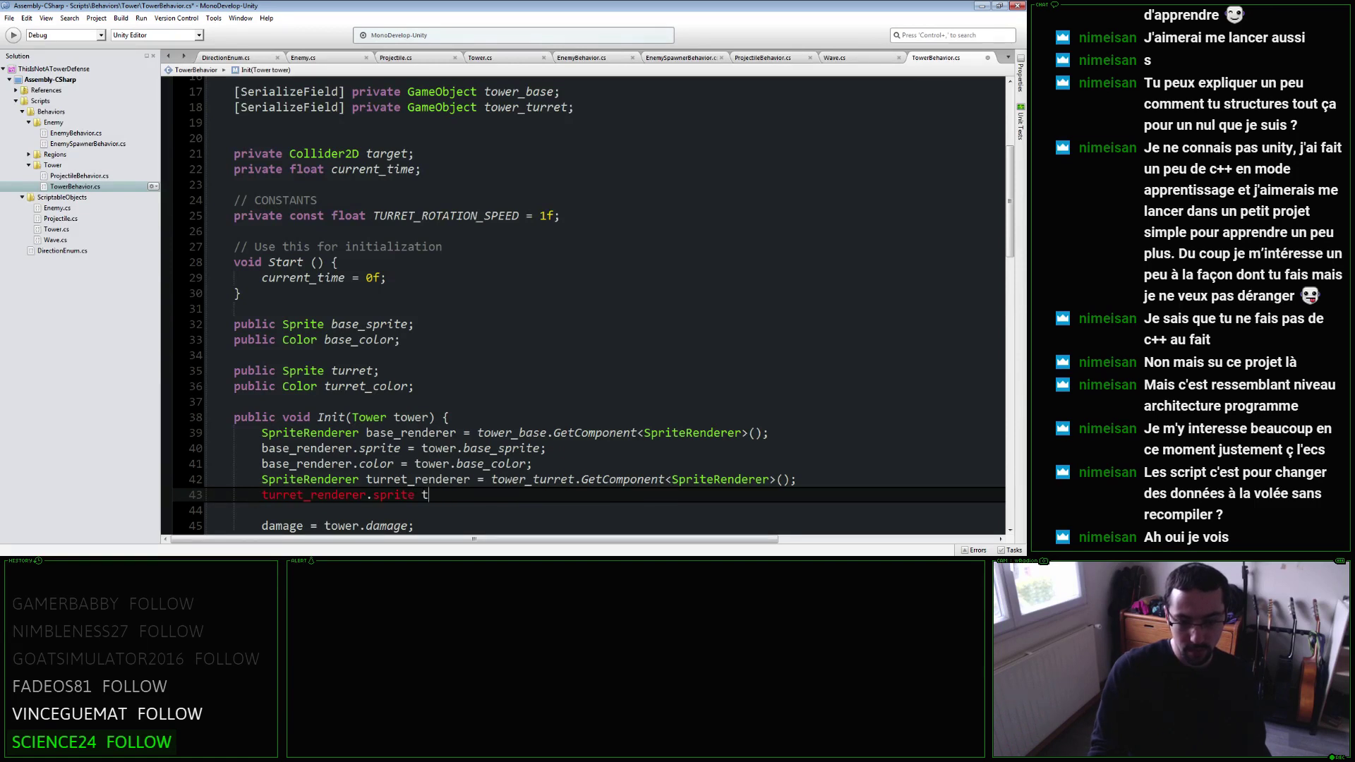
key("BackSpace")
type("= tower.tu")
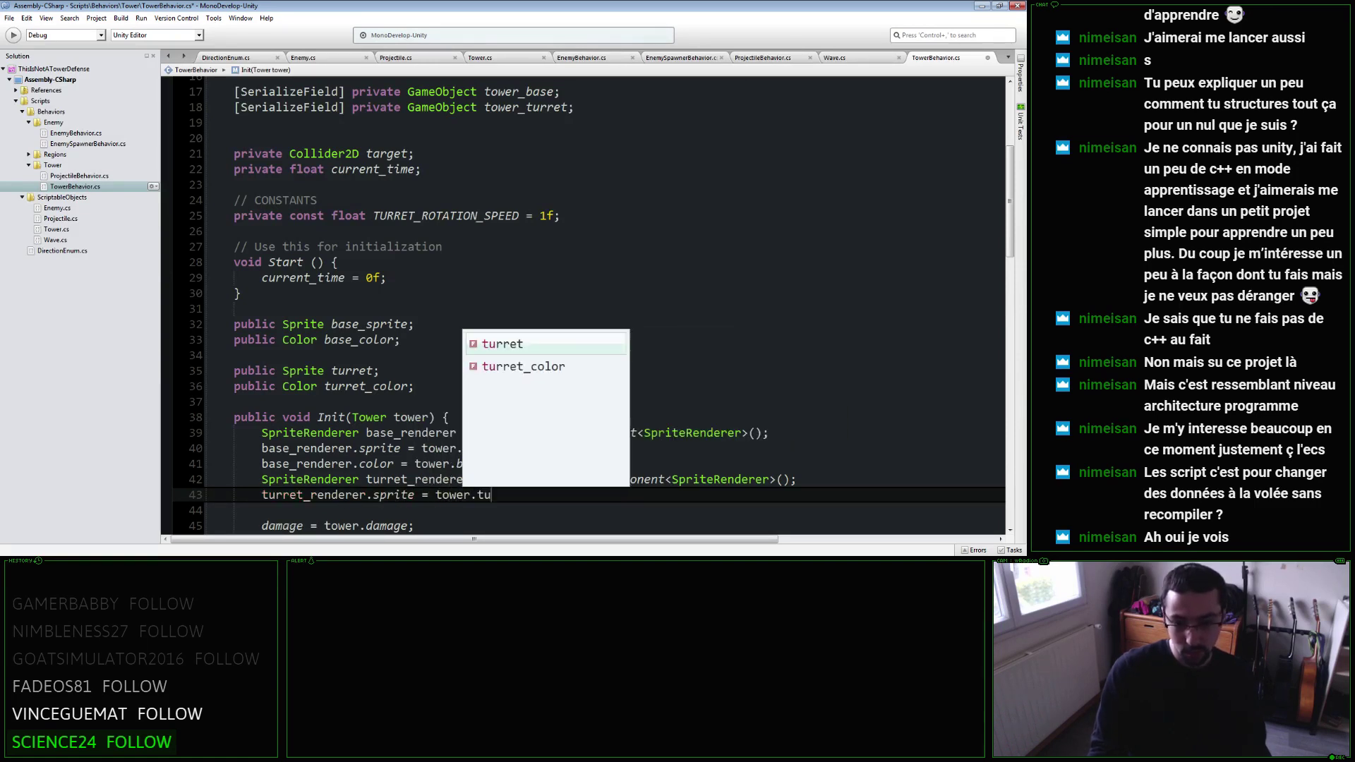
type("r")
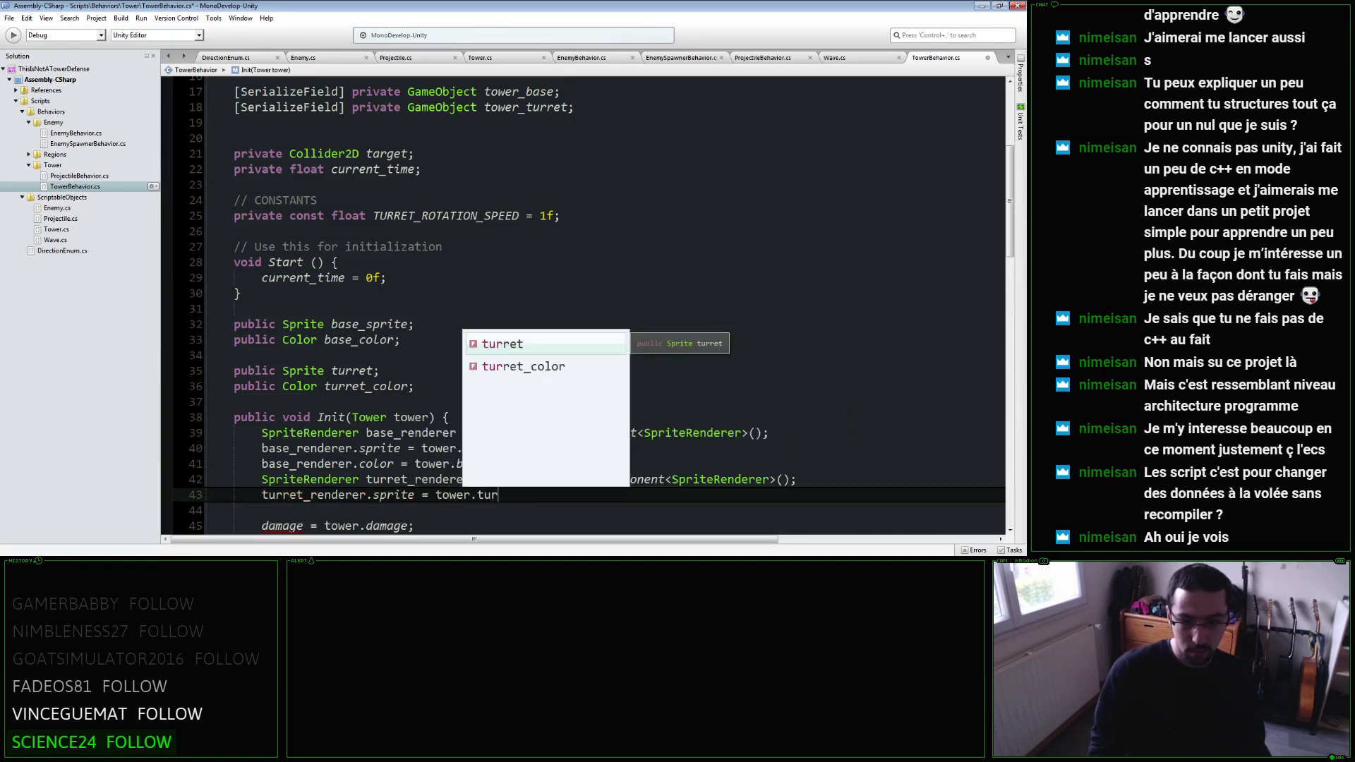
key("Return")
key("Up")
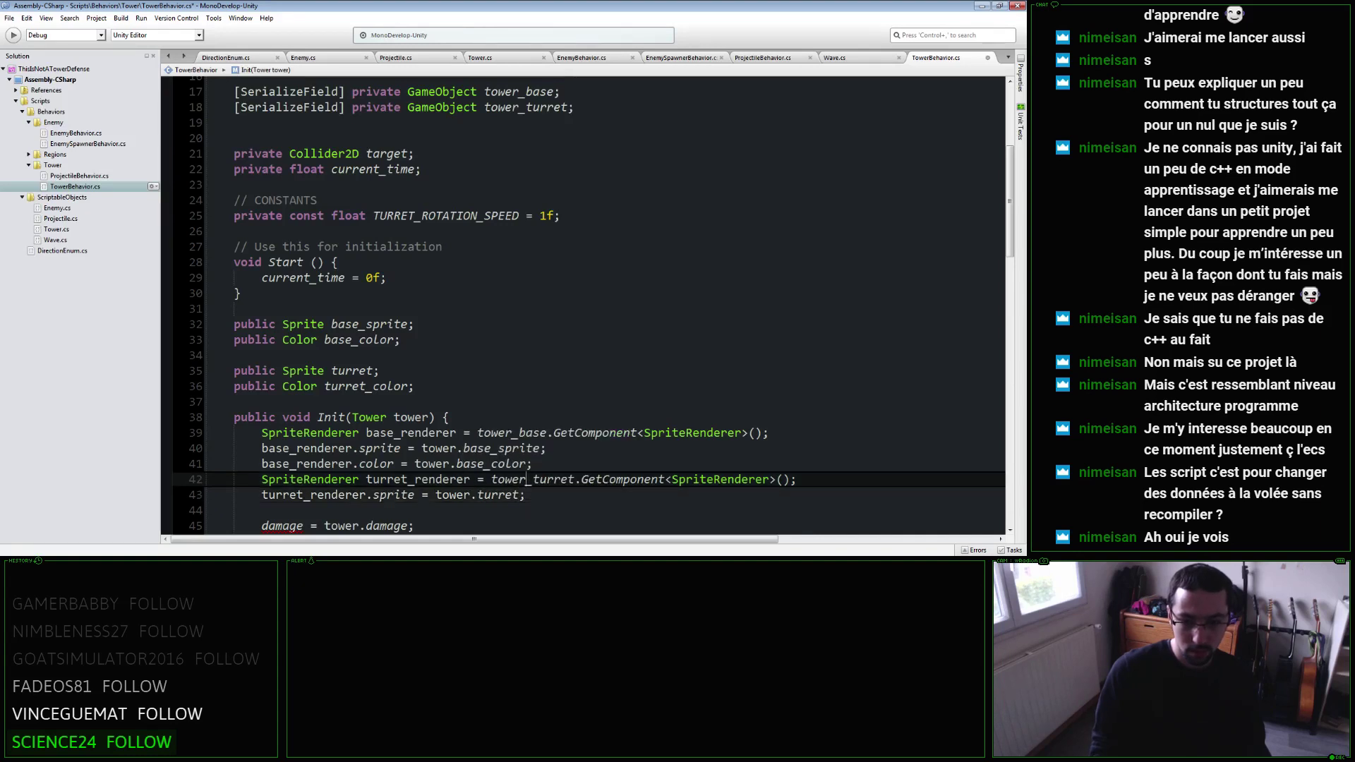
key("Up")
key("Up")
key("Down")
key("Down")
key("Down")
type("_spr")
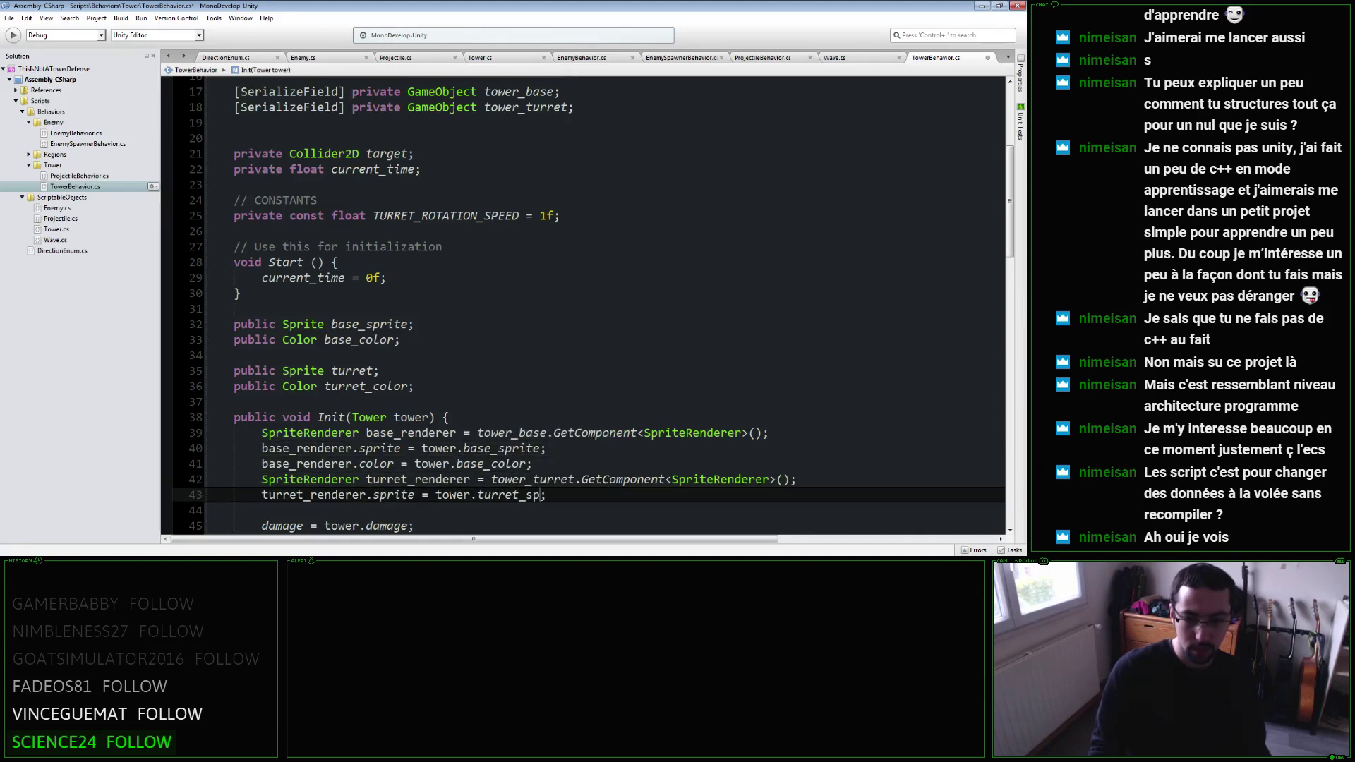
type("ite")
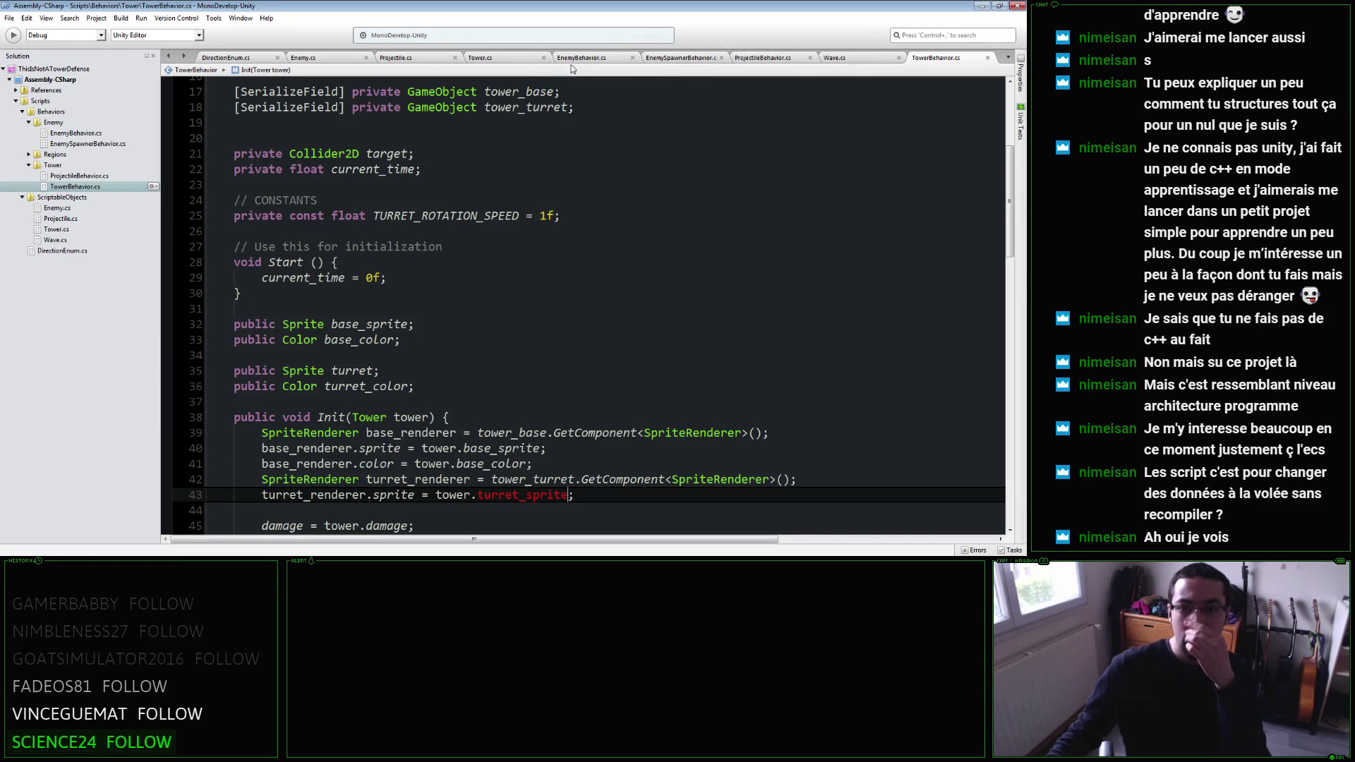
left_click(487, 58)
Rename the turret field in Tower.cs to turret_sprite and save.
left_click(381, 332)
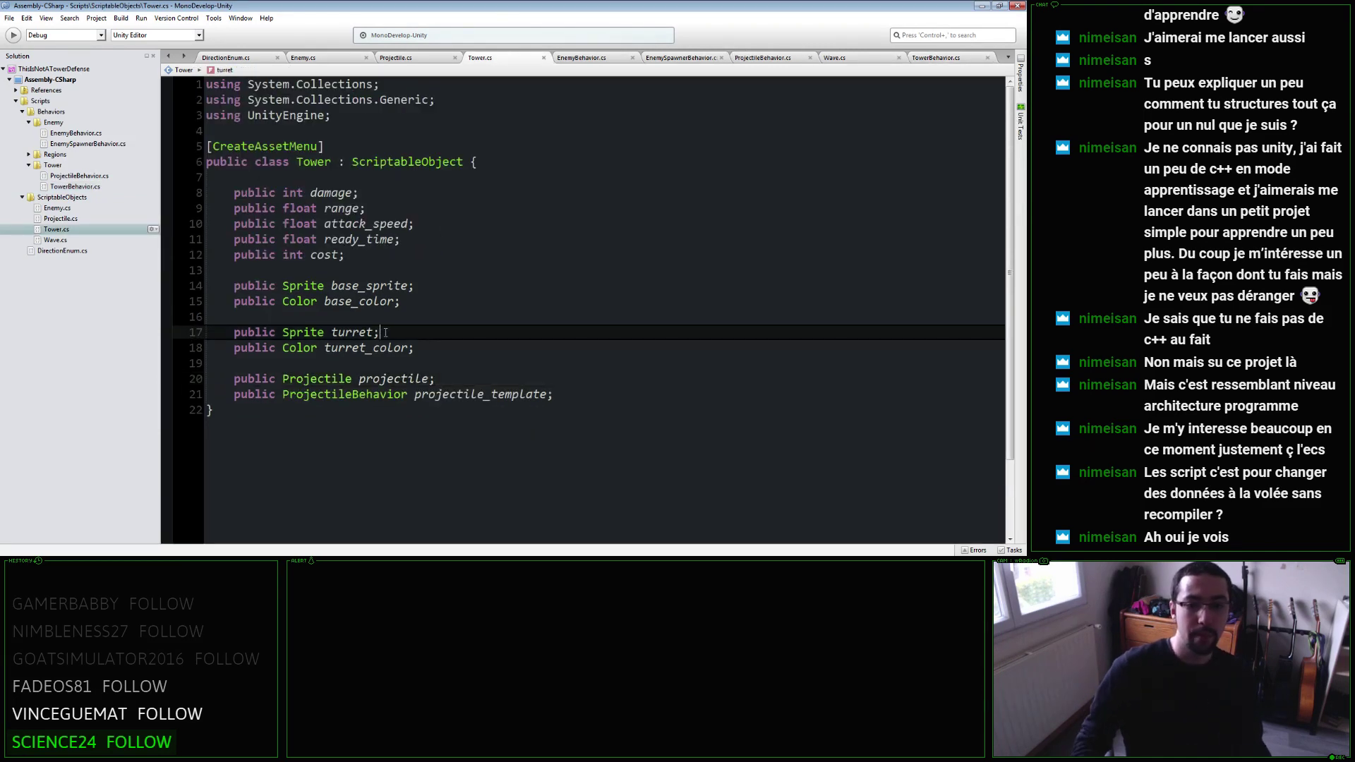
type("_sprite")
key("ctrl+s")
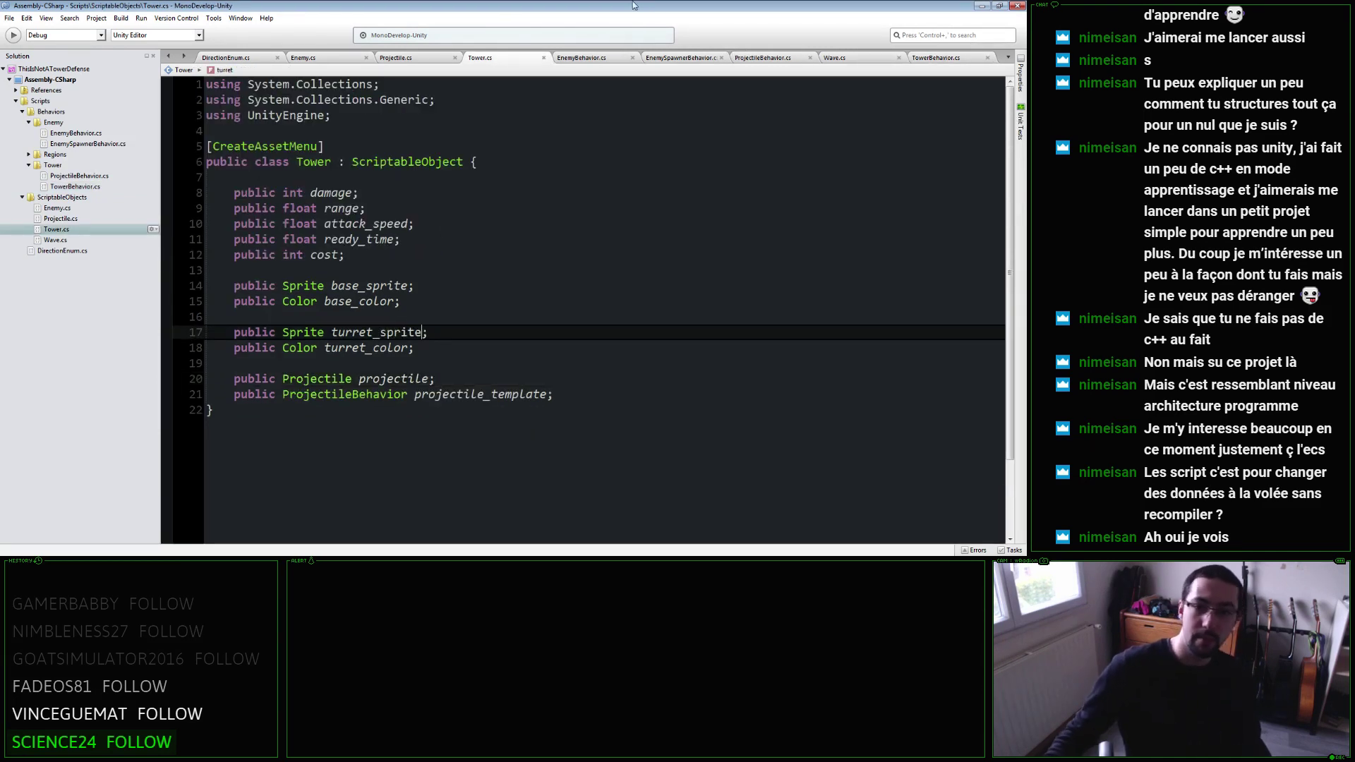
In TowerBehavior's Init, add 'turret_renderer.color = tower.turret_color;' below the sprite assignment.
left_click(931, 58)
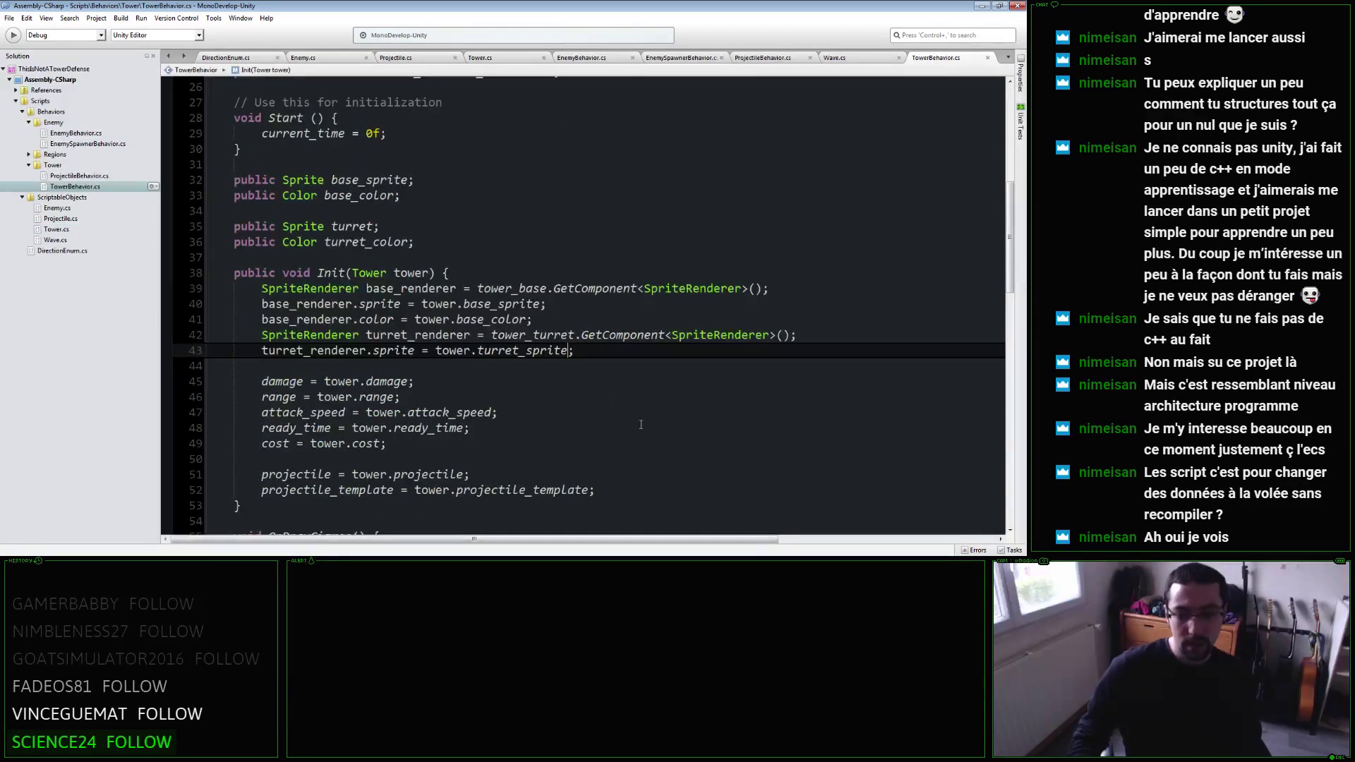
key("End")
key("Return")
type("turren")
key("Tab")
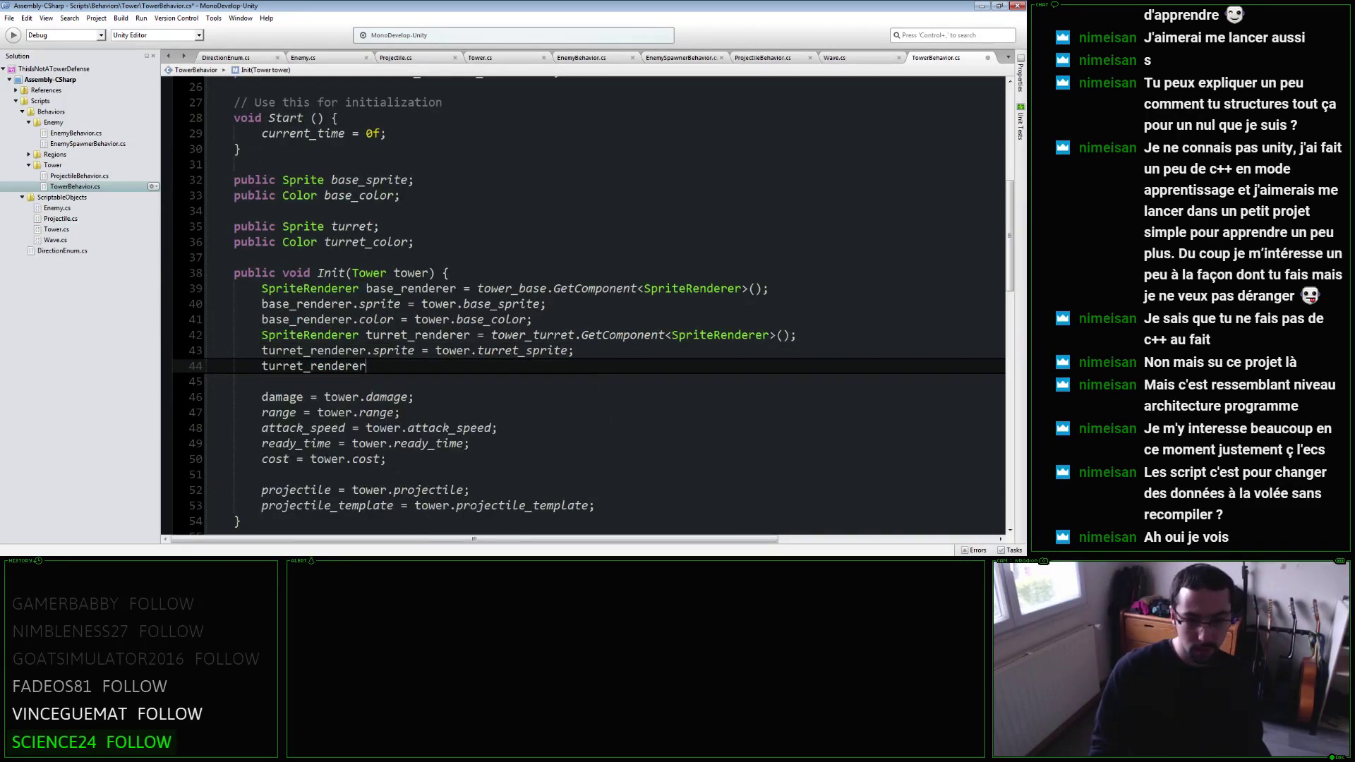
type(".co")
key("Tab")
type("= ")
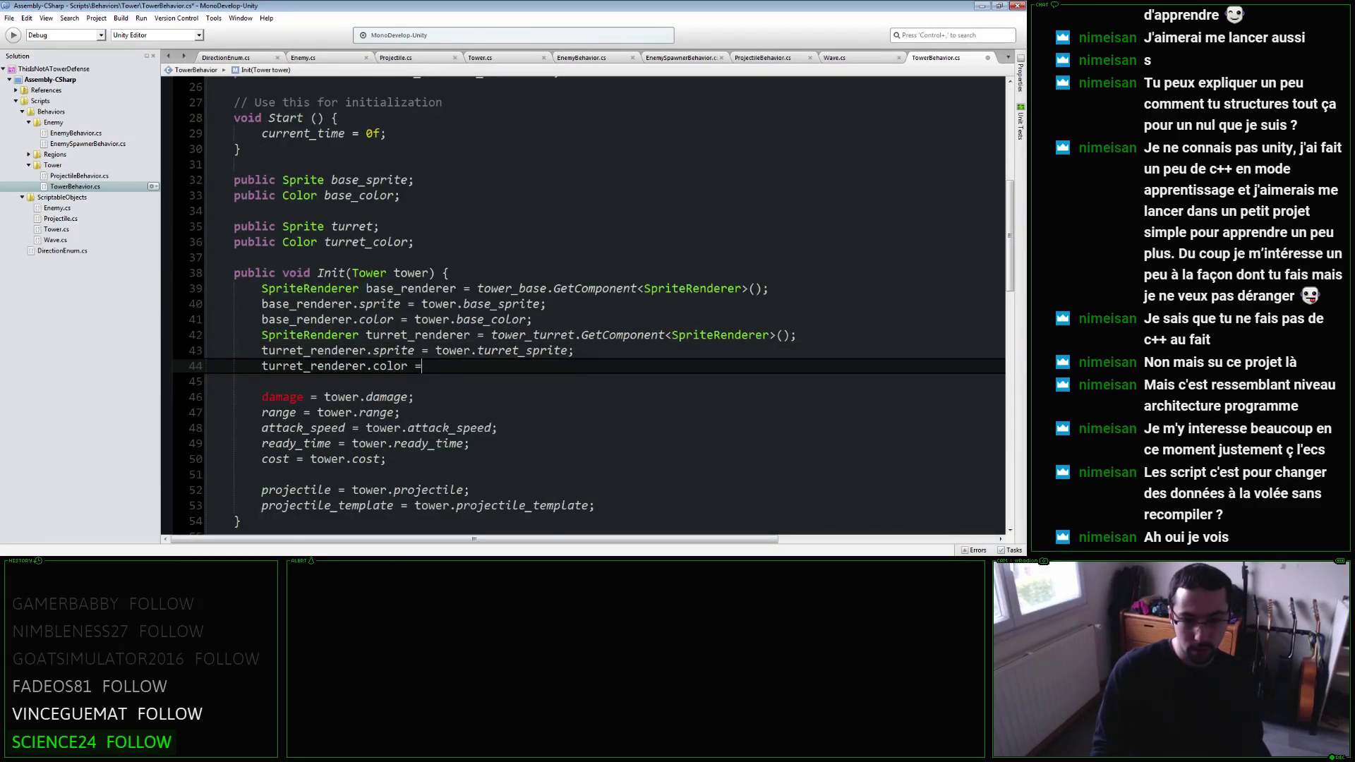
type("tower.")
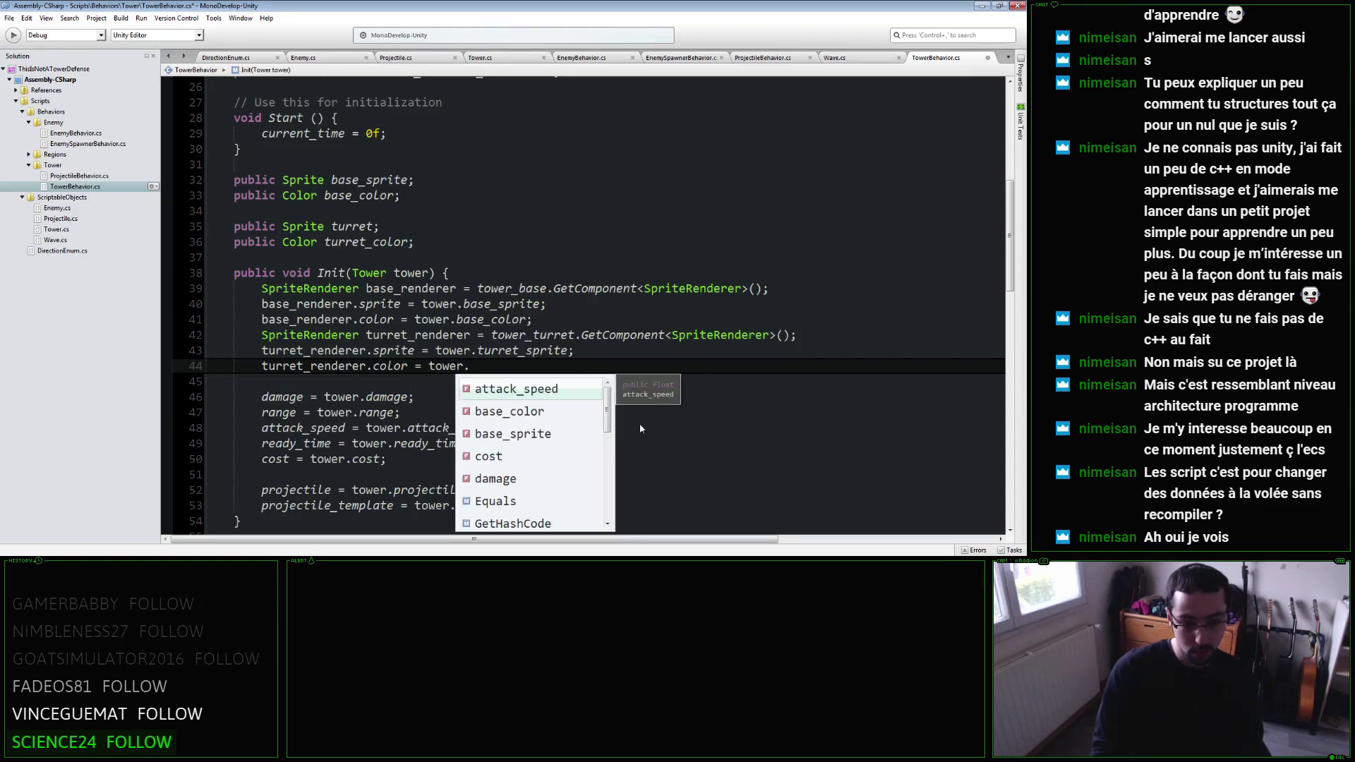
type("turr")
key("Tab")
type(";")
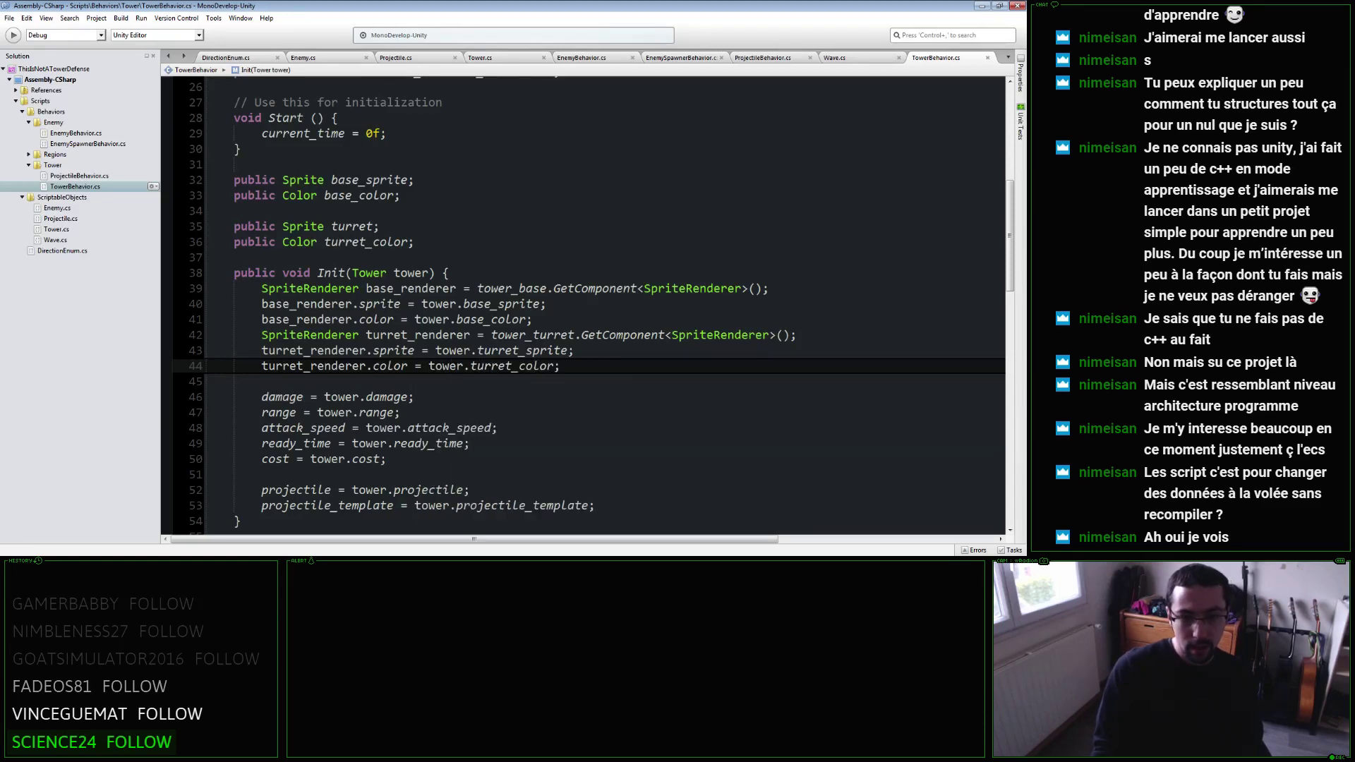
key("Up")
key("Up")
key("Up")
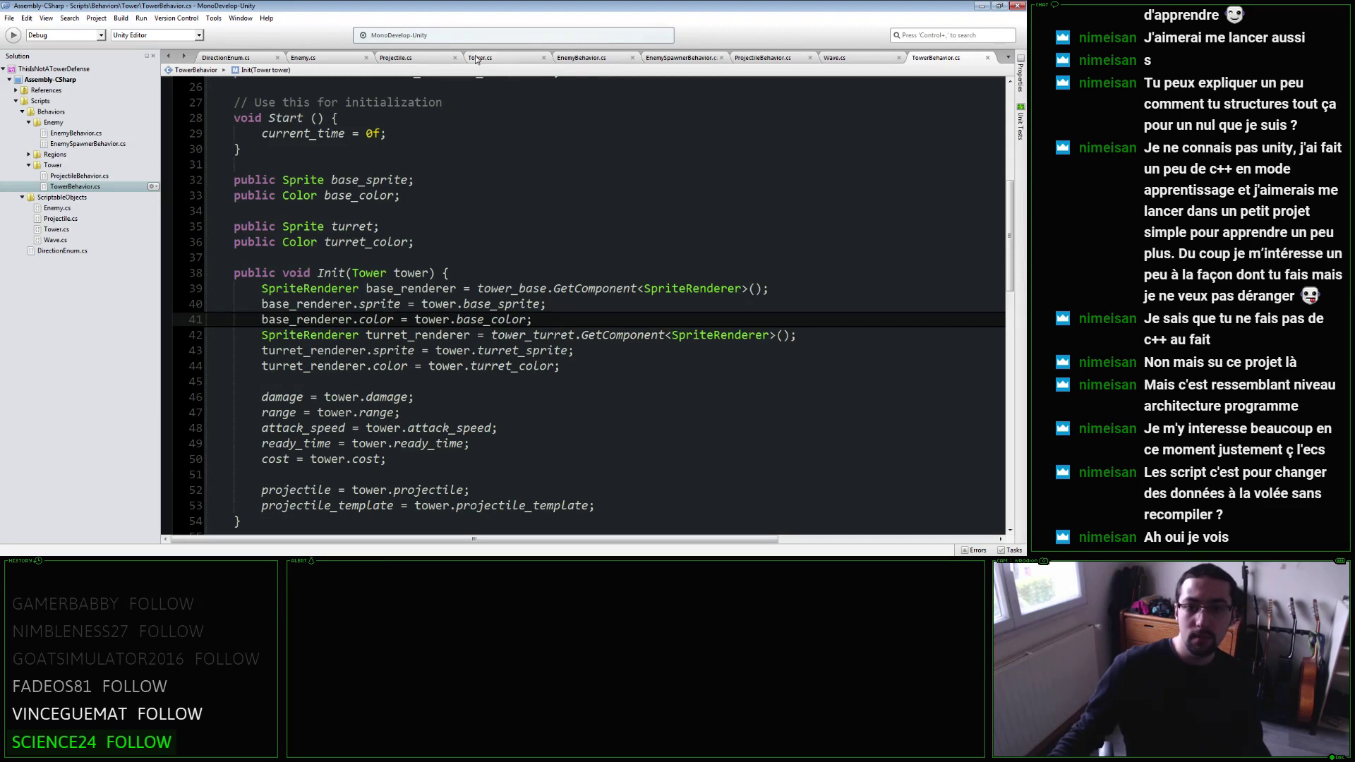
left_click(477, 58)
left_click(943, 58)
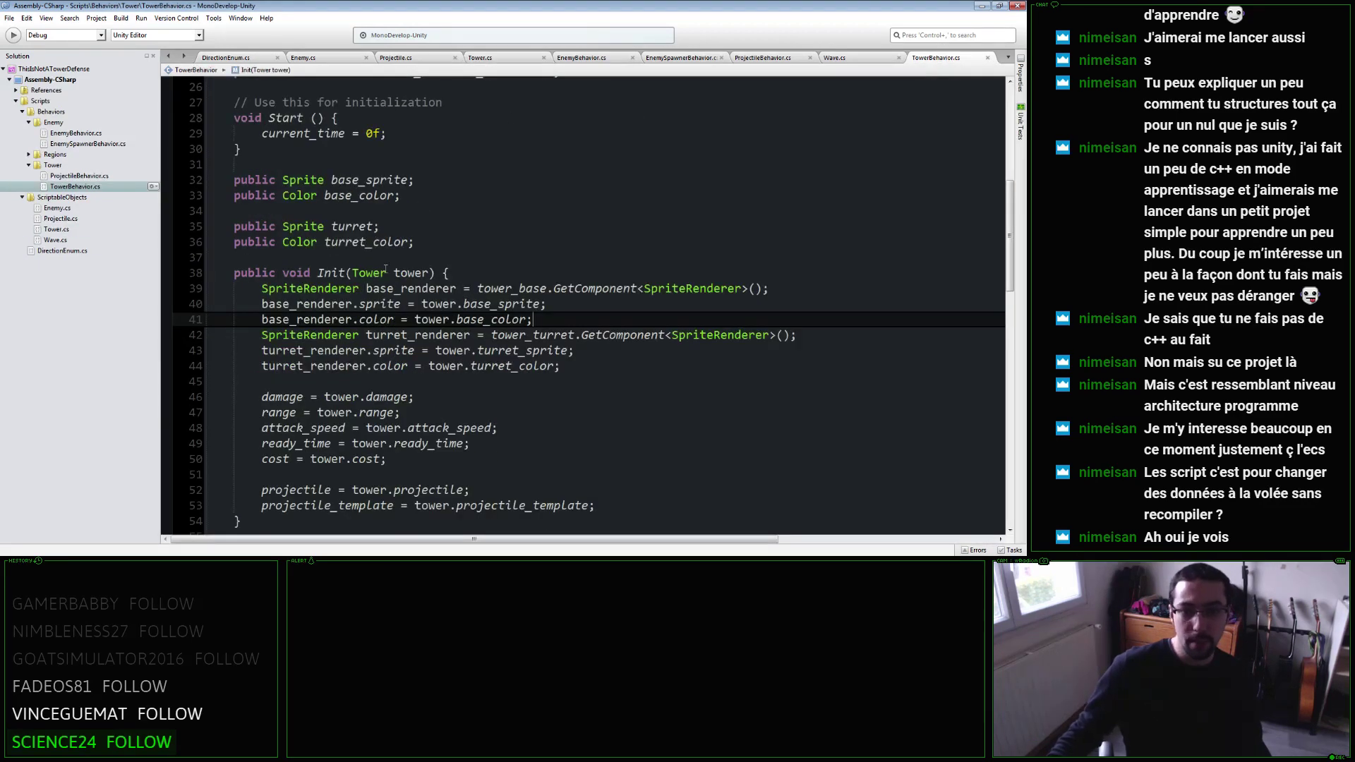
Delete the leftover sprite and color fields on lines 32-36 of TowerBehavior.cs and review the file.
left_click_drag(240, 258, 130, 184)
key("BackSpace")
key("BackSpace")
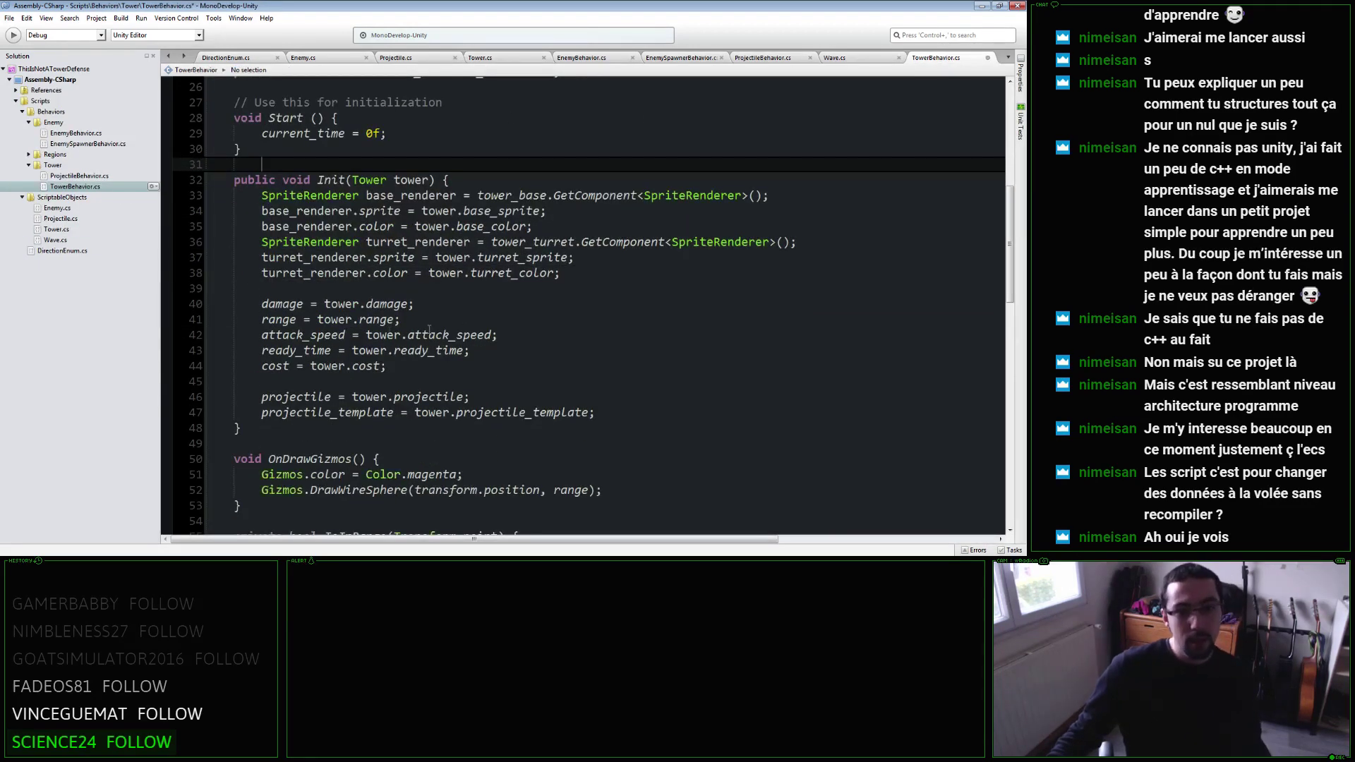
scroll(423, 365, "up", 7)
scroll(424, 364, "up", 1)
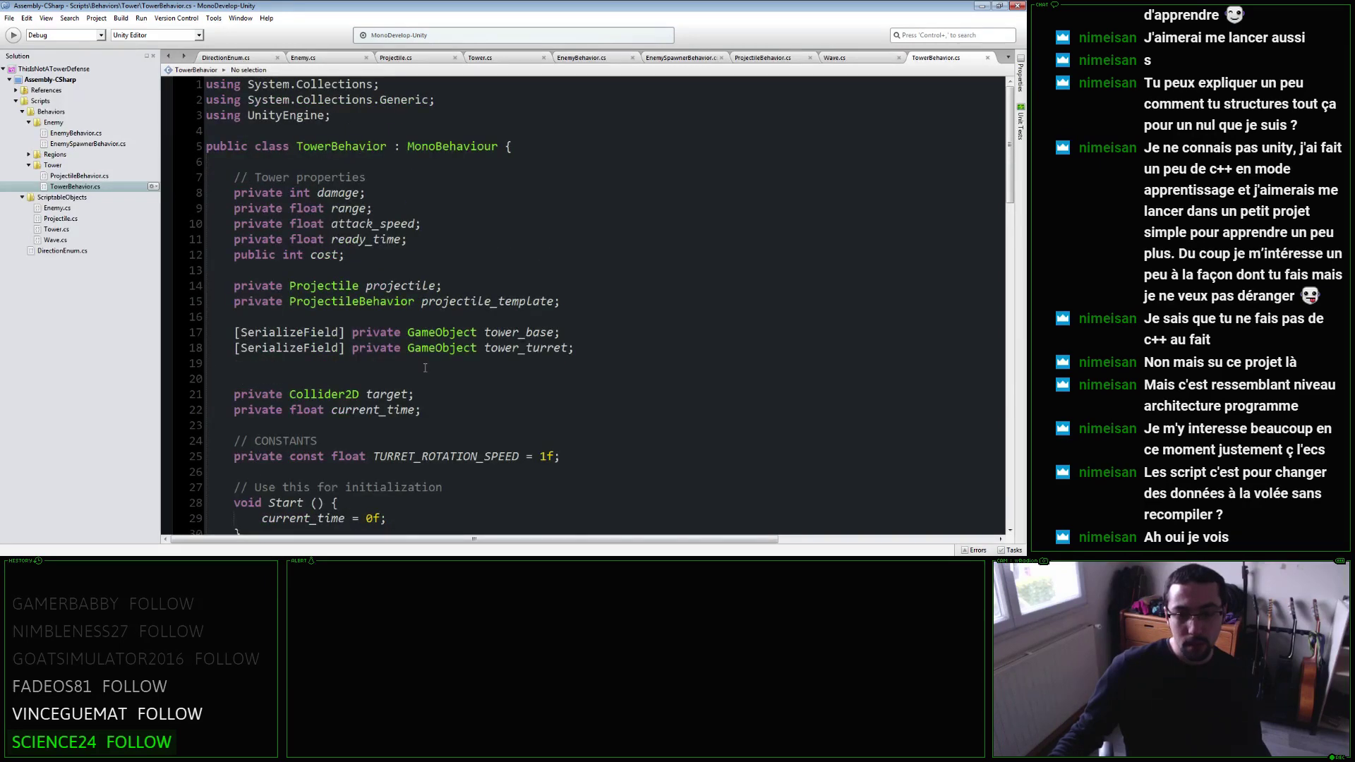
scroll(425, 367, "down", 7)
scroll(425, 367, "up", 6)
scroll(424, 367, "down", 7)
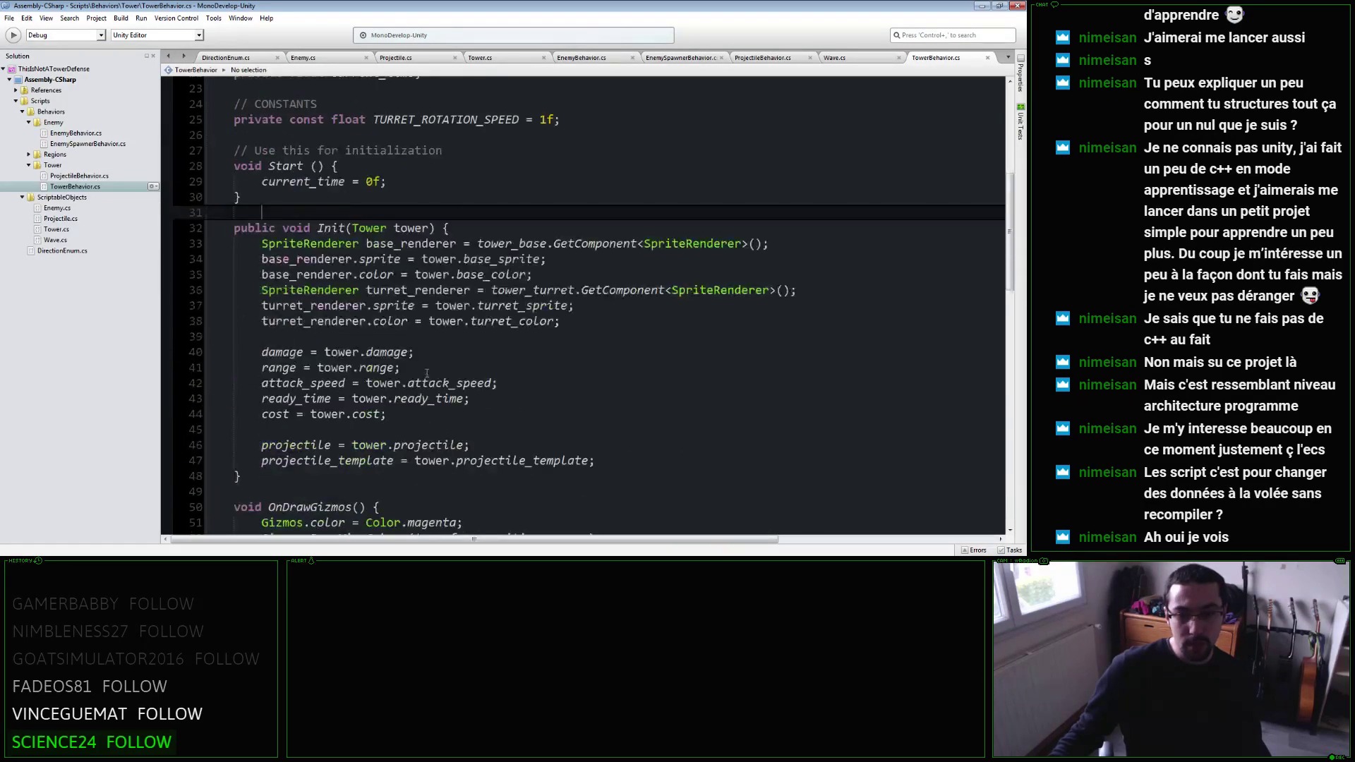
scroll(425, 367, "down", 5)
scroll(469, 358, "down", 4)
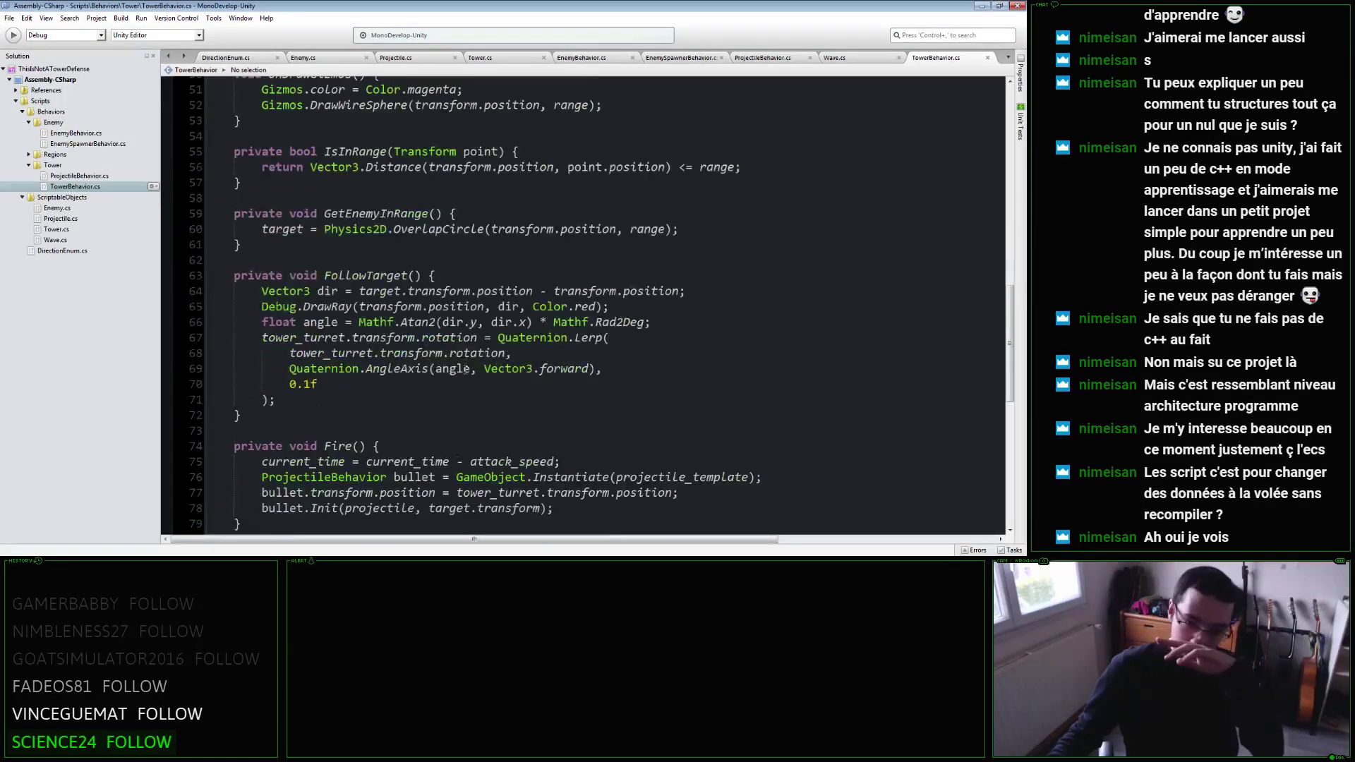
scroll(444, 385, "down", 3)
scroll(447, 393, "up", 7)
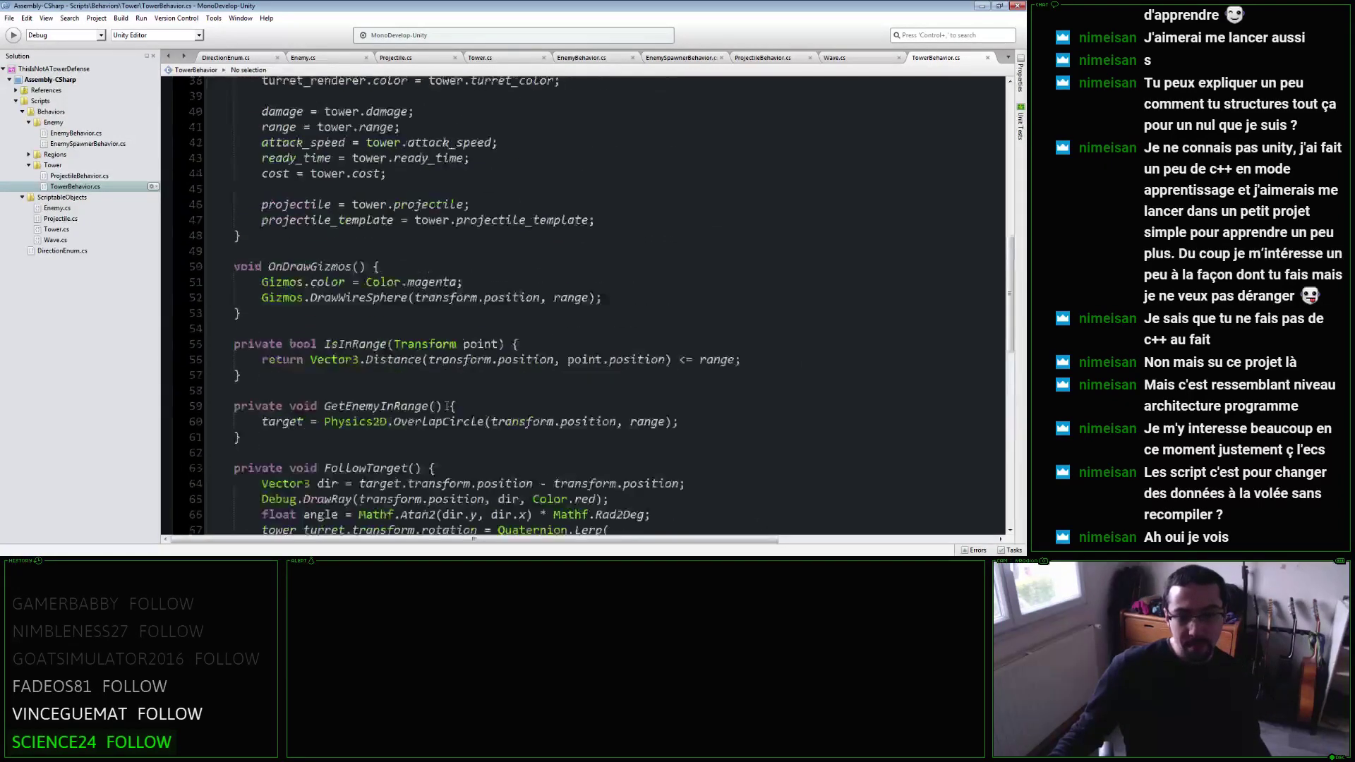
scroll(446, 398, "up", 7)
scroll(446, 402, "up", 4)
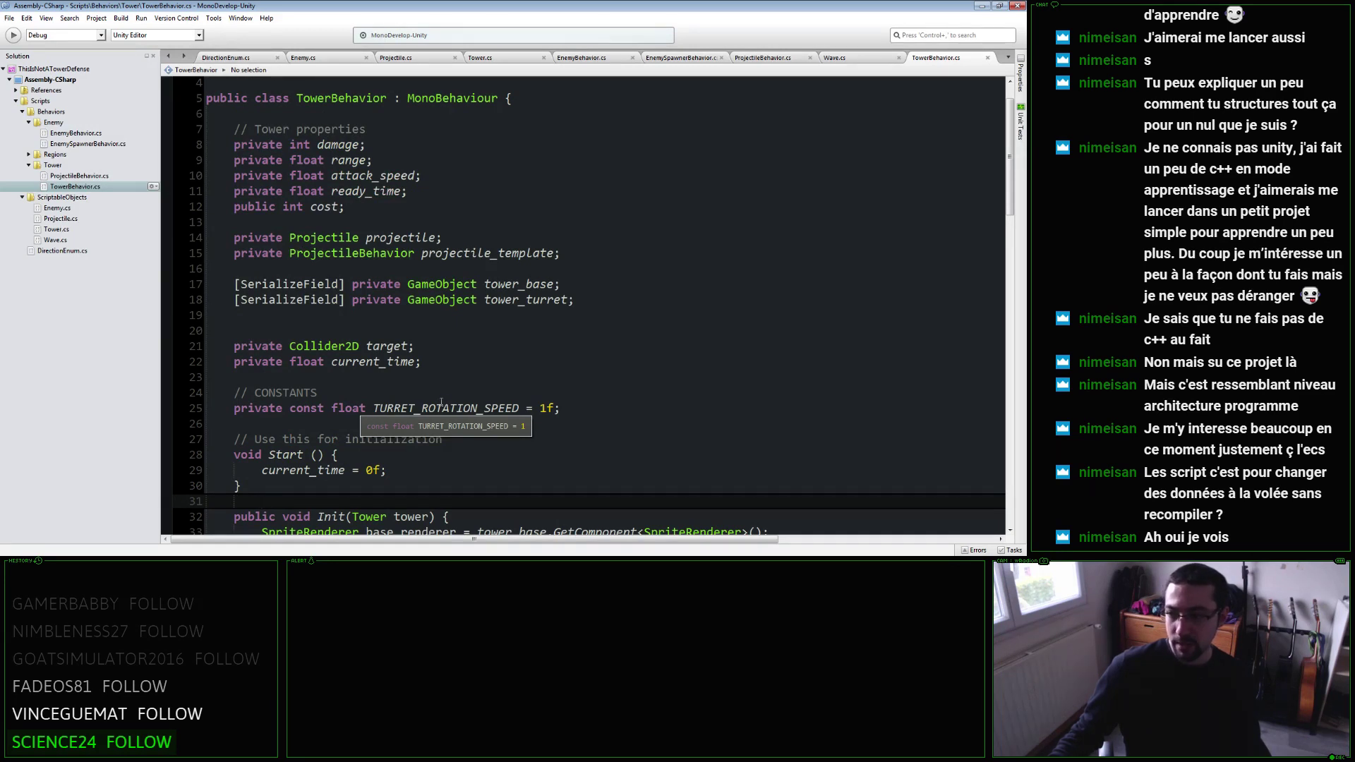
scroll(441, 404, "down", 2)
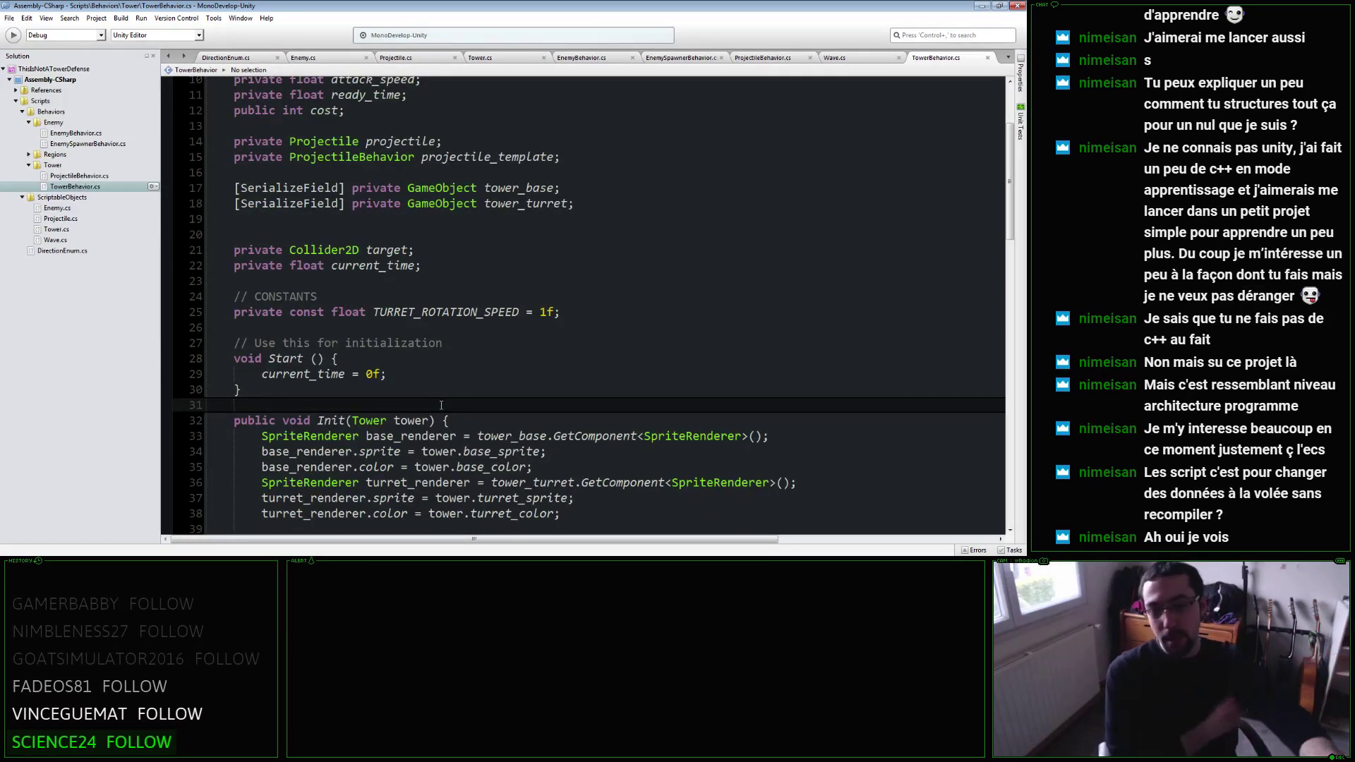
Add 'public bool freezeRotation = false;' above turret_sprite in Tower.cs, save, and switch to Unity.
left_click(518, 59)
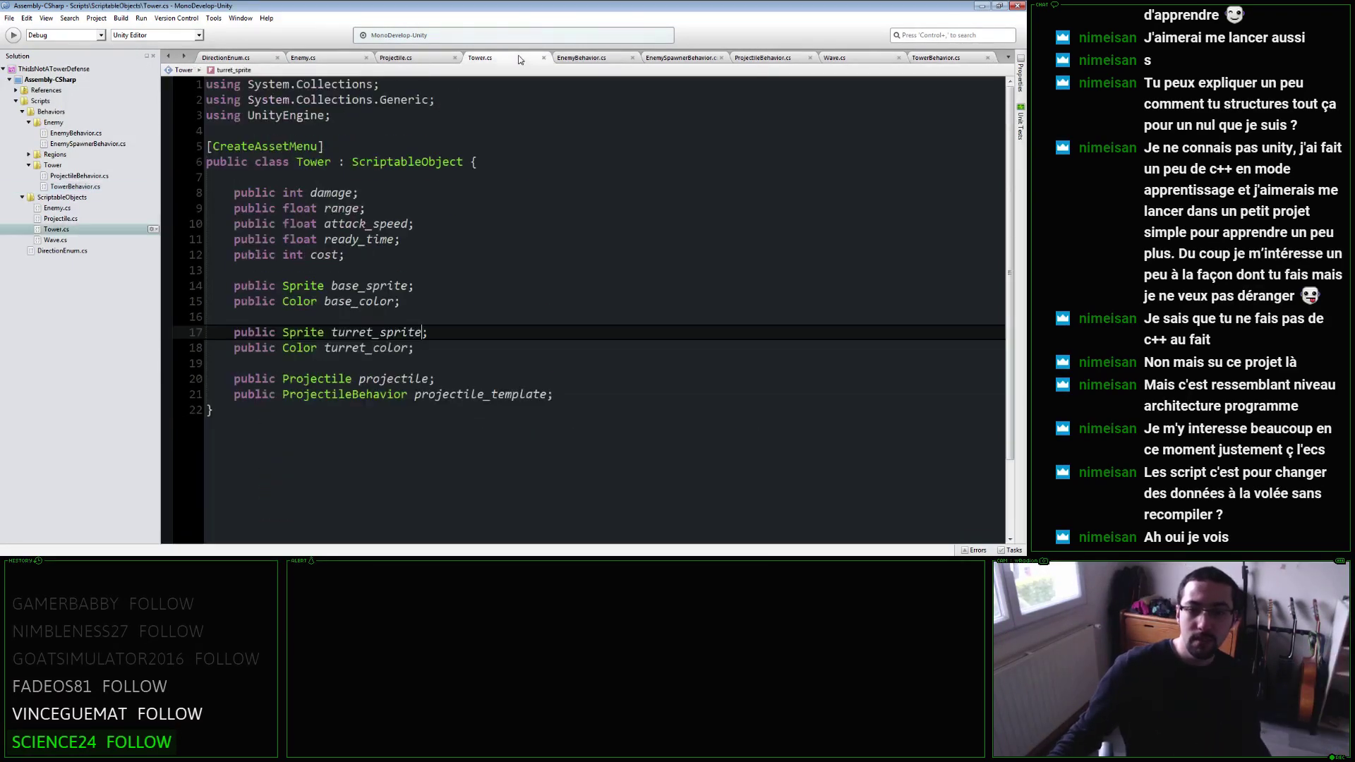
key("Up")
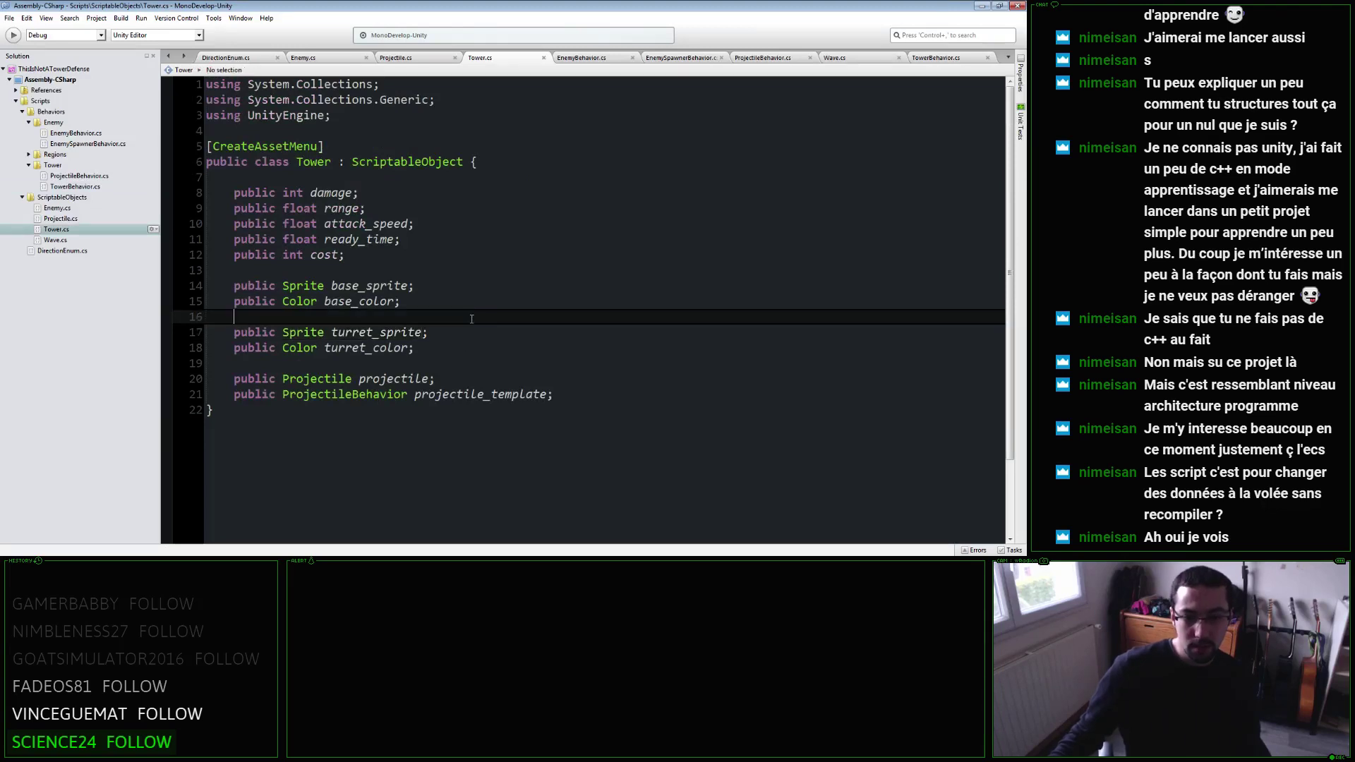
key("Return")
type("public bool f")
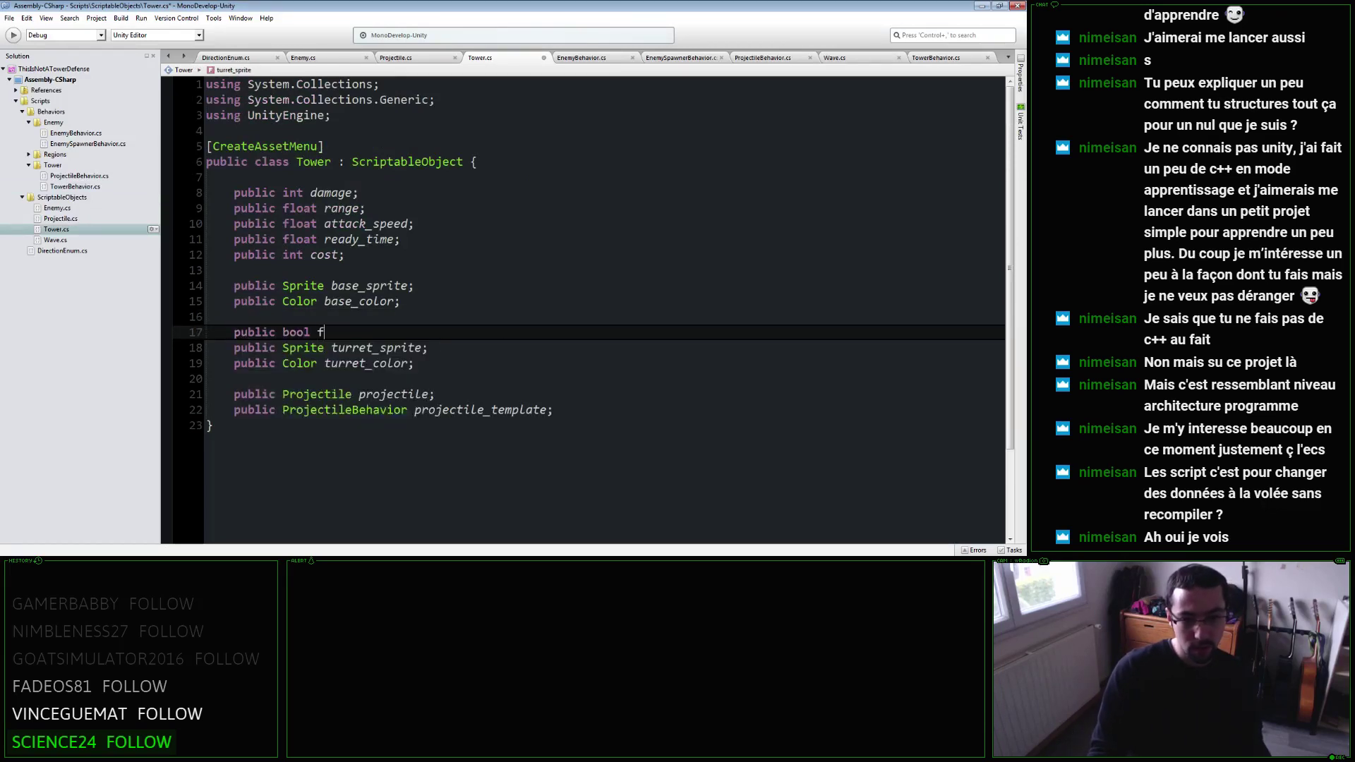
type("rew")
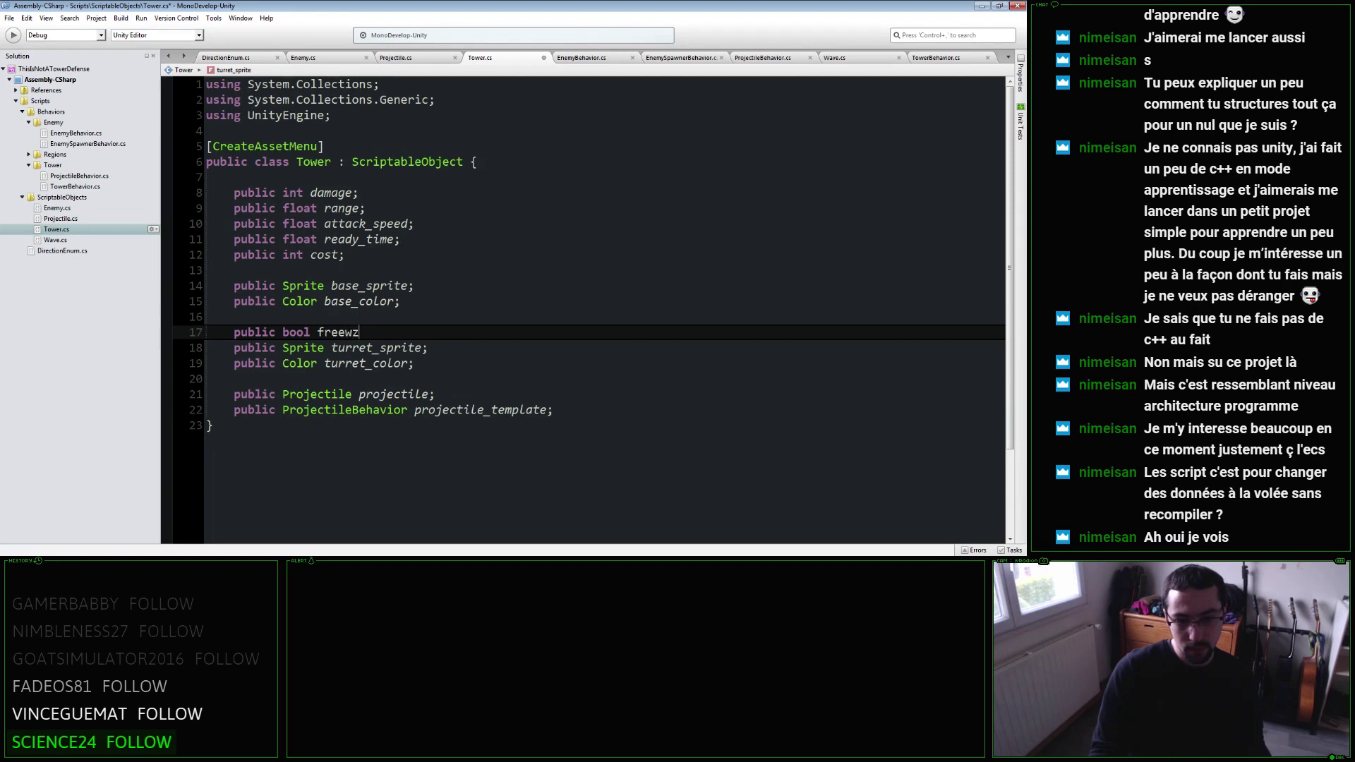
type("otation;")
key("Up")
key("Up")
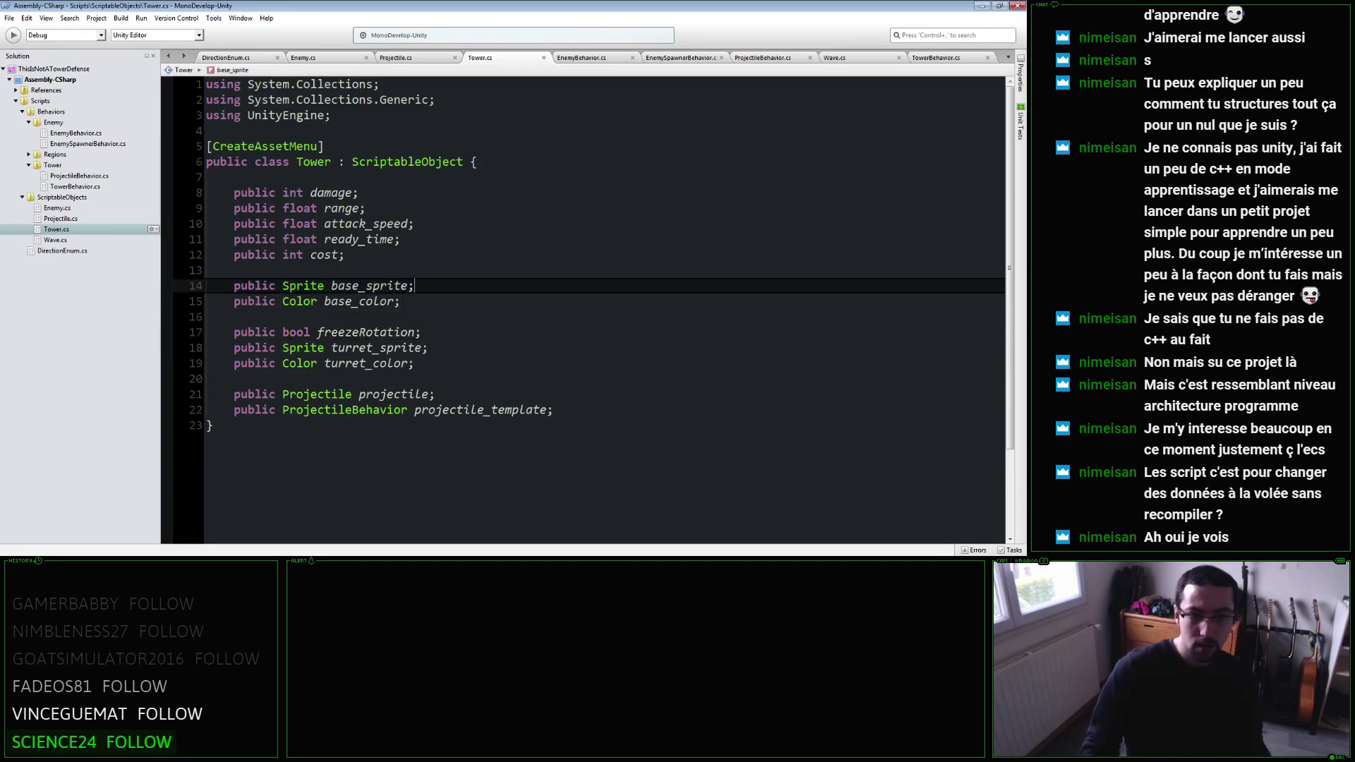
key("Up")
key("Up")
key("Up")
key("Up")
key("Up")
key("Down")
key("Down")
key("Down")
key("Down")
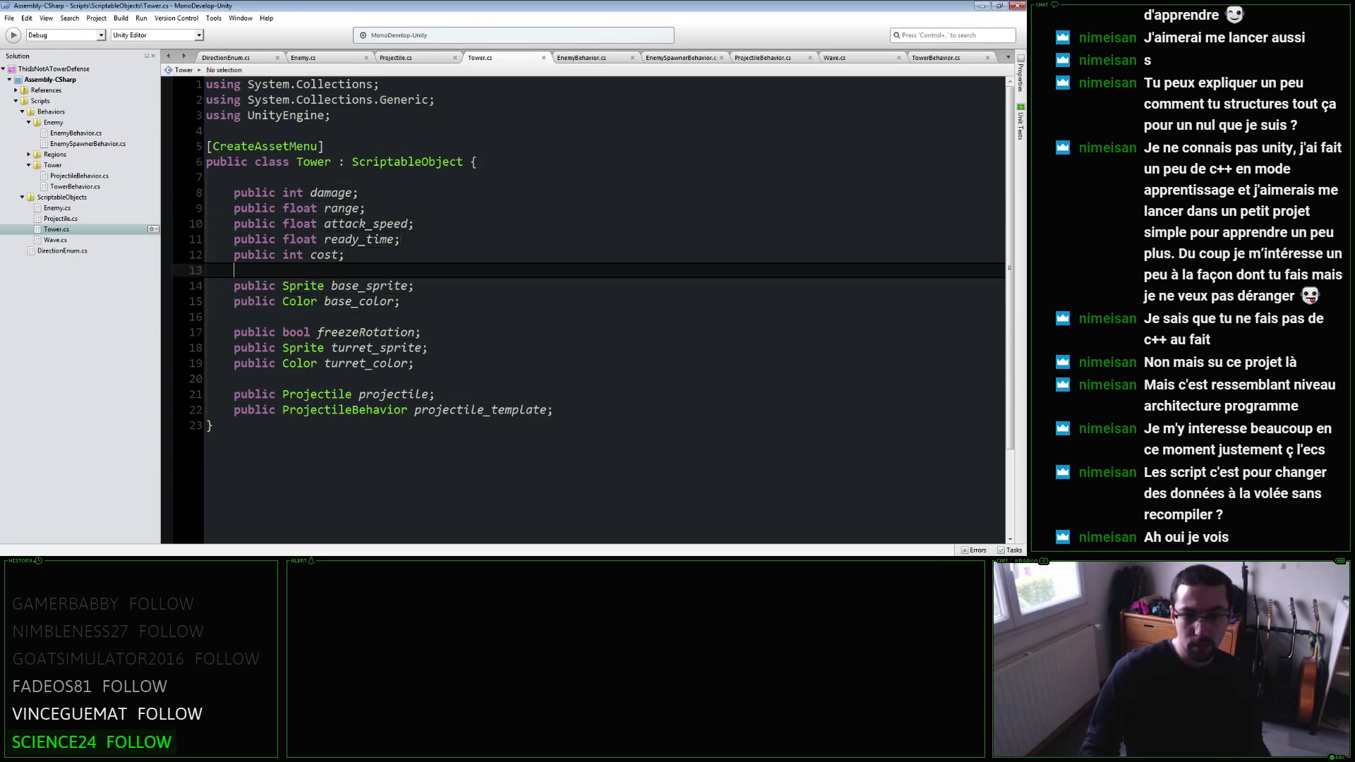
key("Down")
key("Down")
key("Down")
key("Down")
key("End")
key("Left")
type("= ")
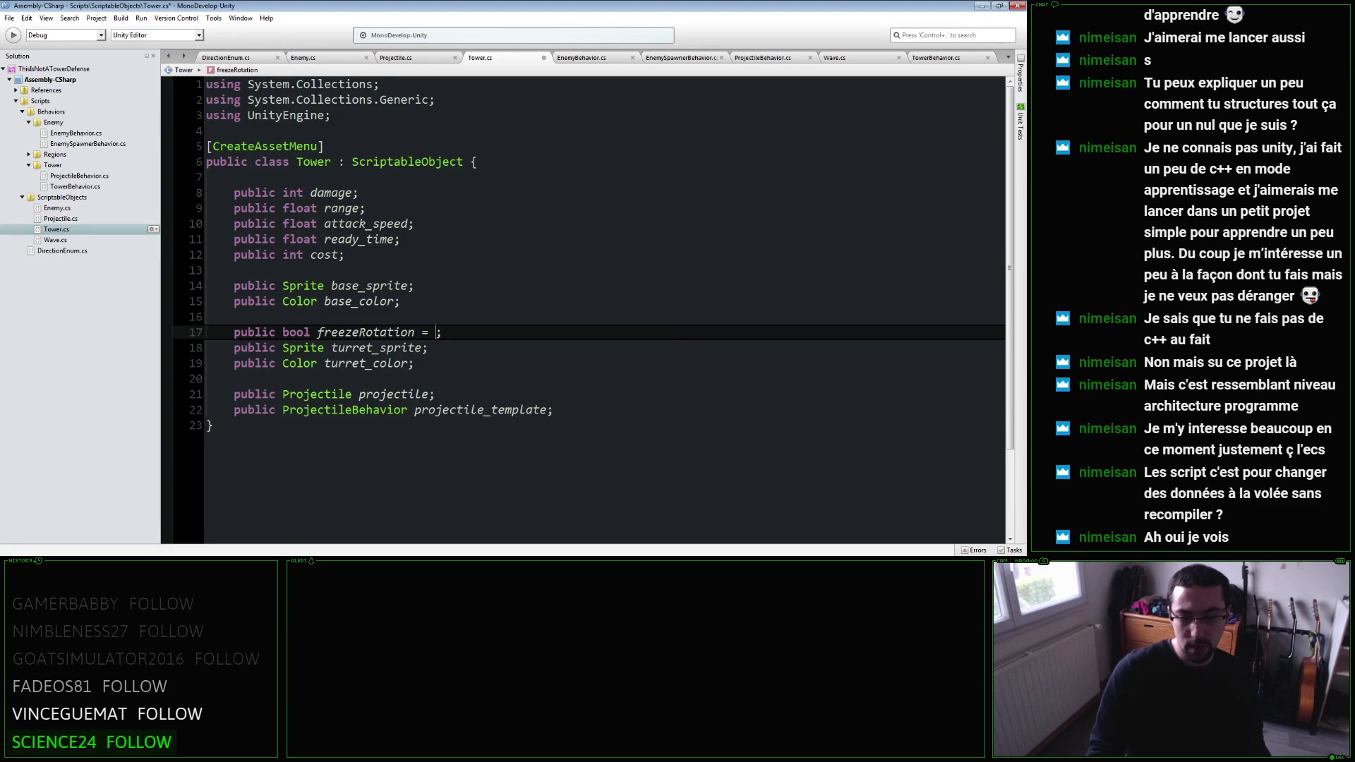
type("false")
key("ctrl+s")
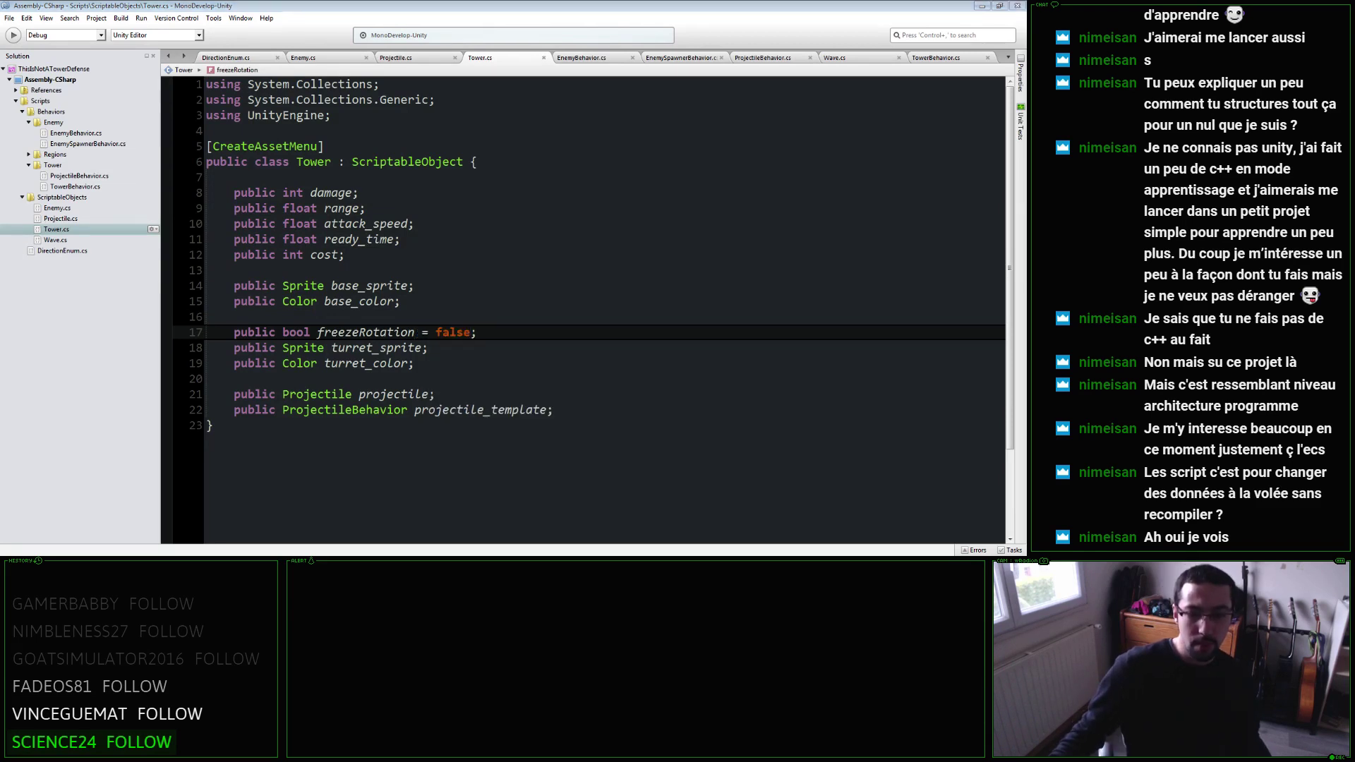
key("alt+Tab")
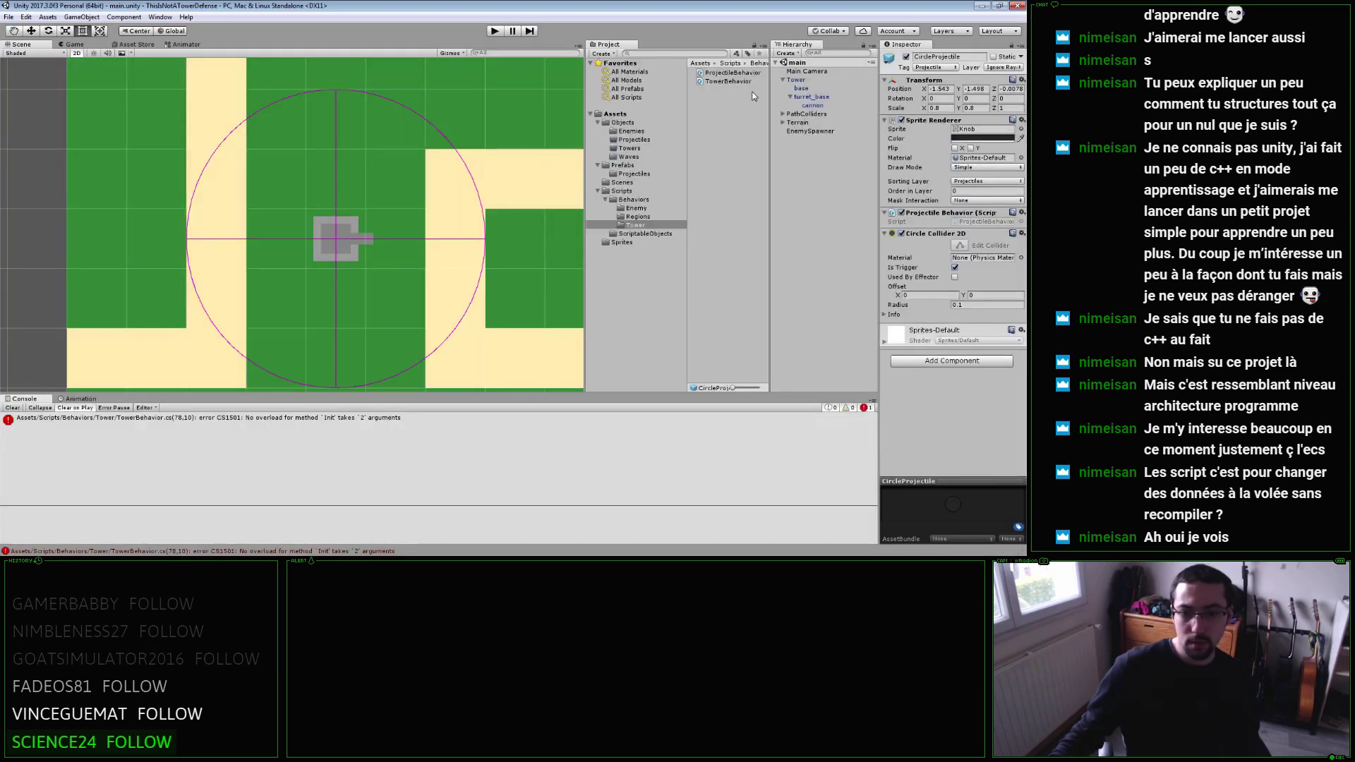
Fix the CS1501 error by passing damage as a third argument to the bullet's Init call, then save.
left_click(301, 424)
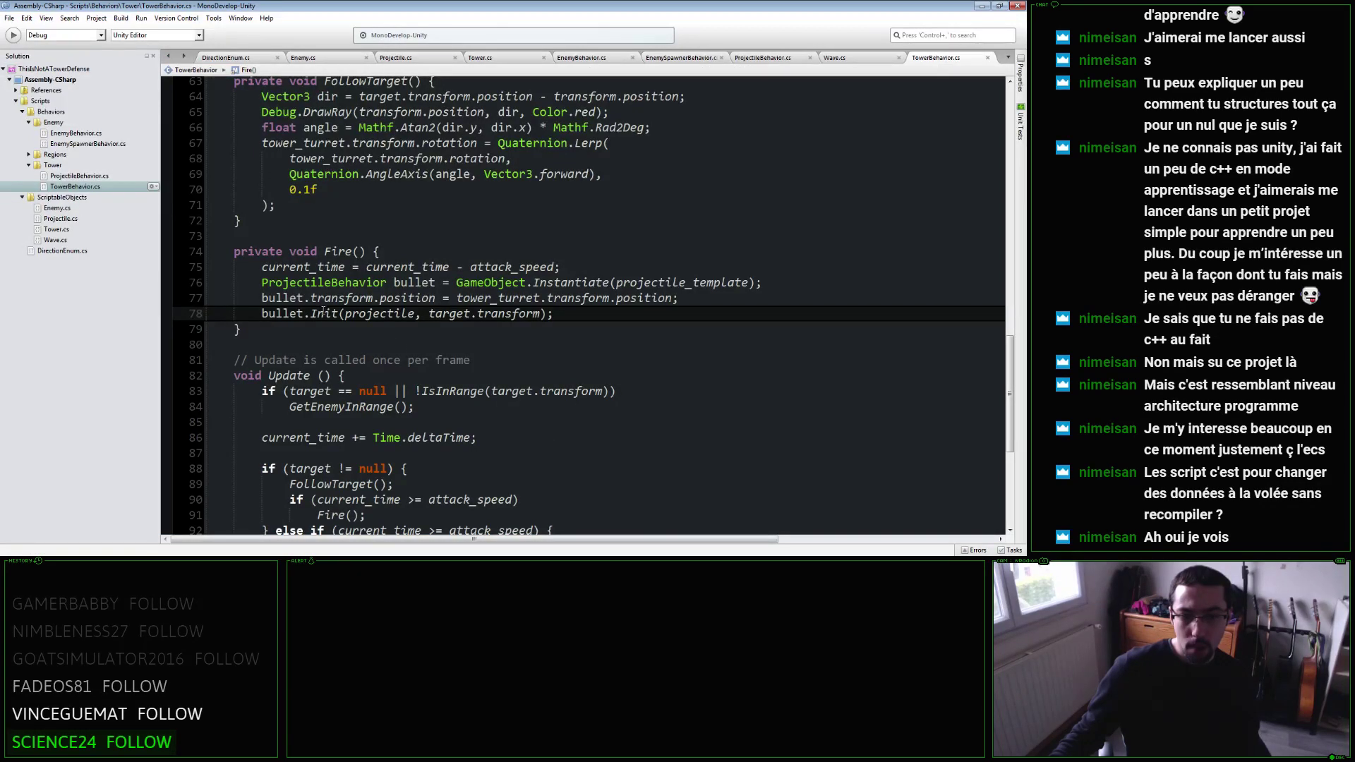
mouse_move(323, 311)
left_click(542, 313)
type(", damag")
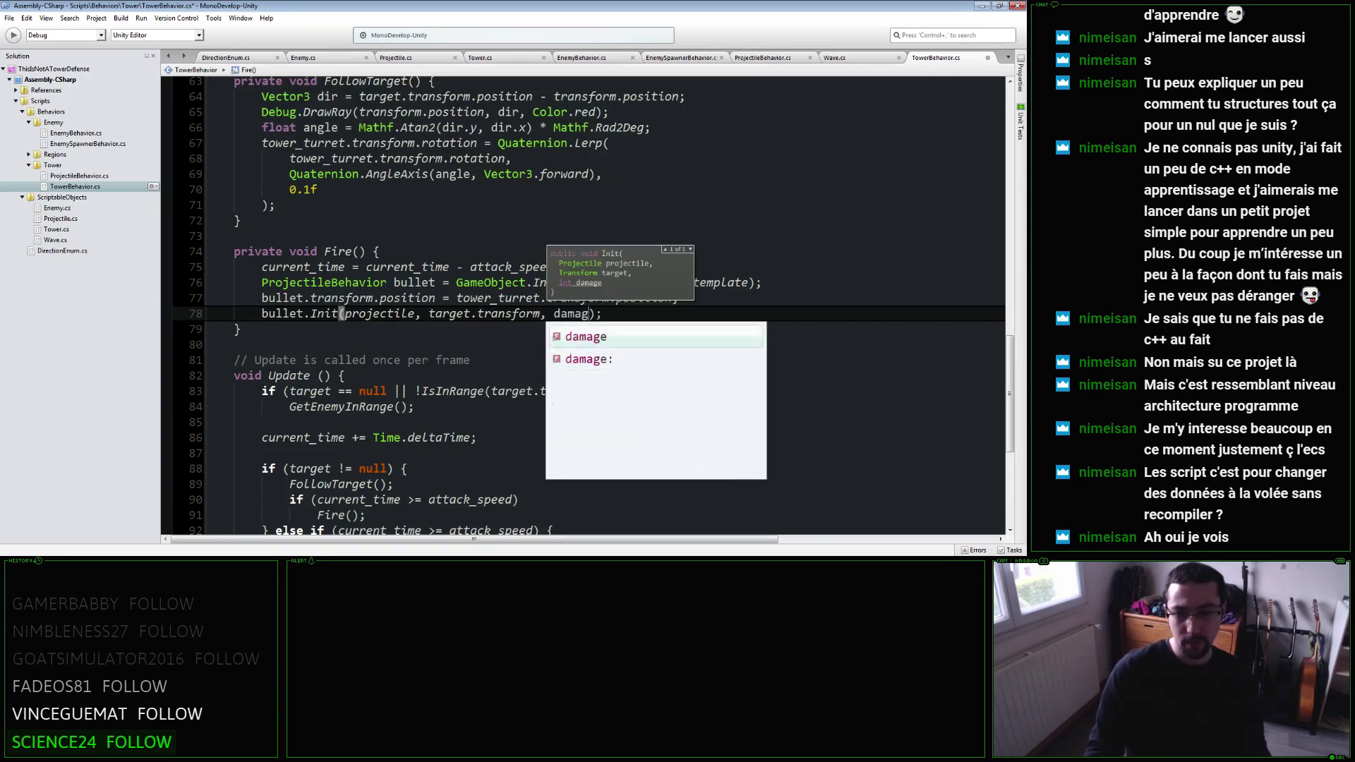
key("Return")
key("ctrl+s")
key("alt+Tab")
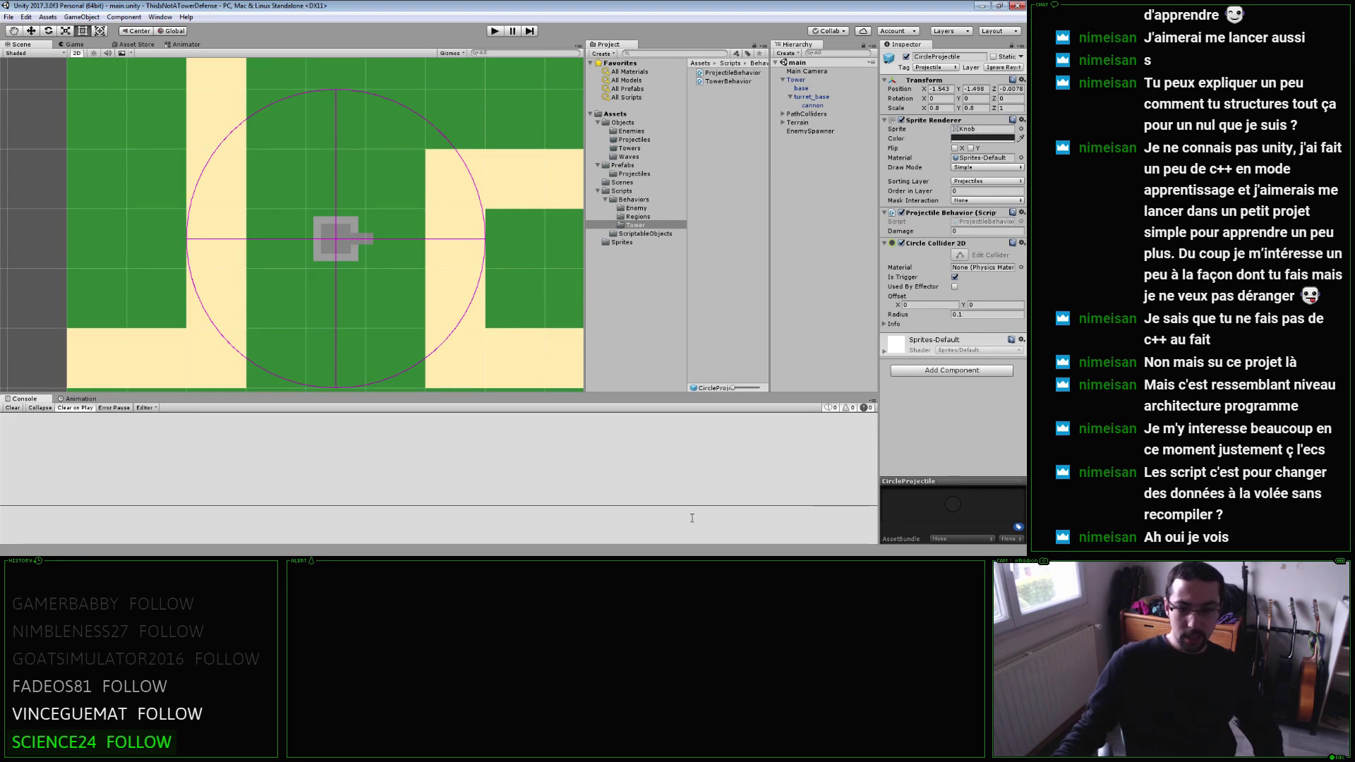
key("alt+Tab")
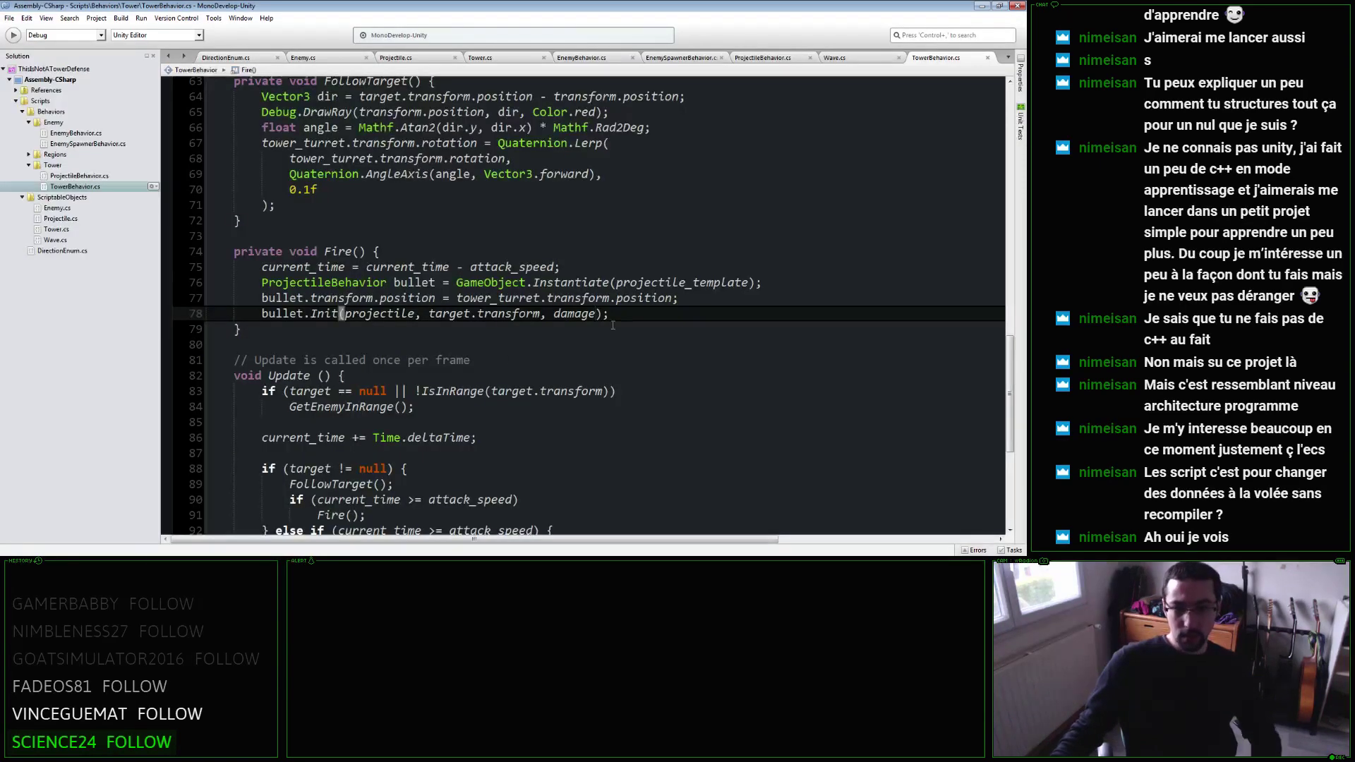
key("alt+Tab")
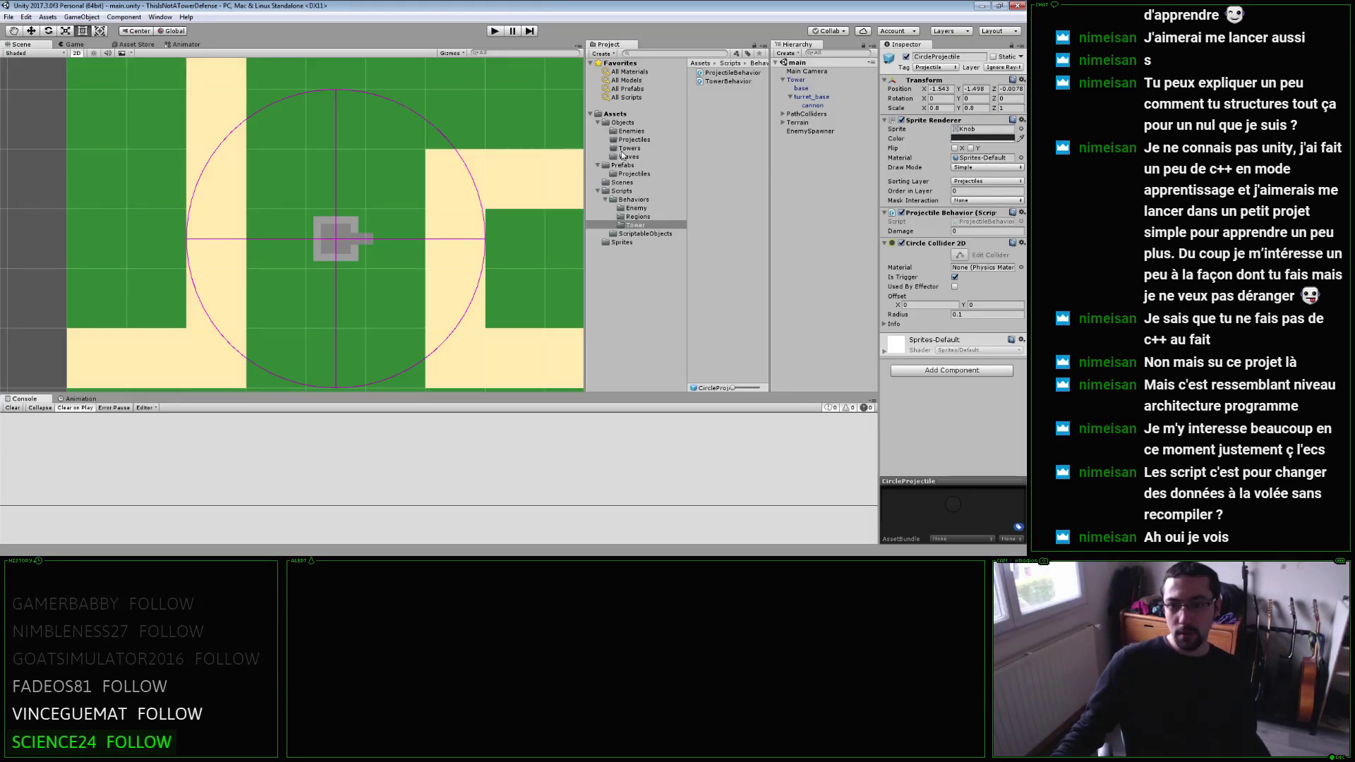
Create a Tower asset named BasicTower in Objects > Towers and set its Damage to 1.
left_click(625, 149)
right_click(712, 78)
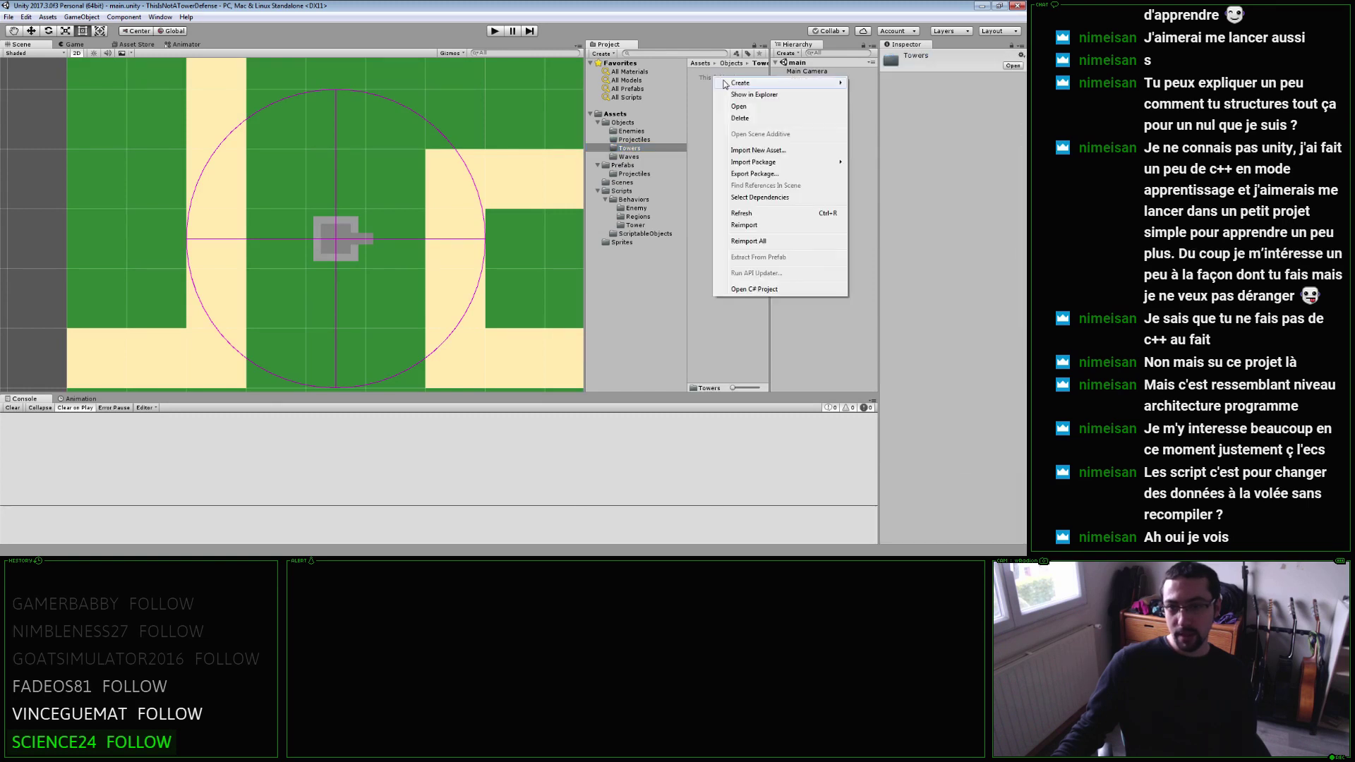
mouse_move(725, 83)
left_click(666, 112)
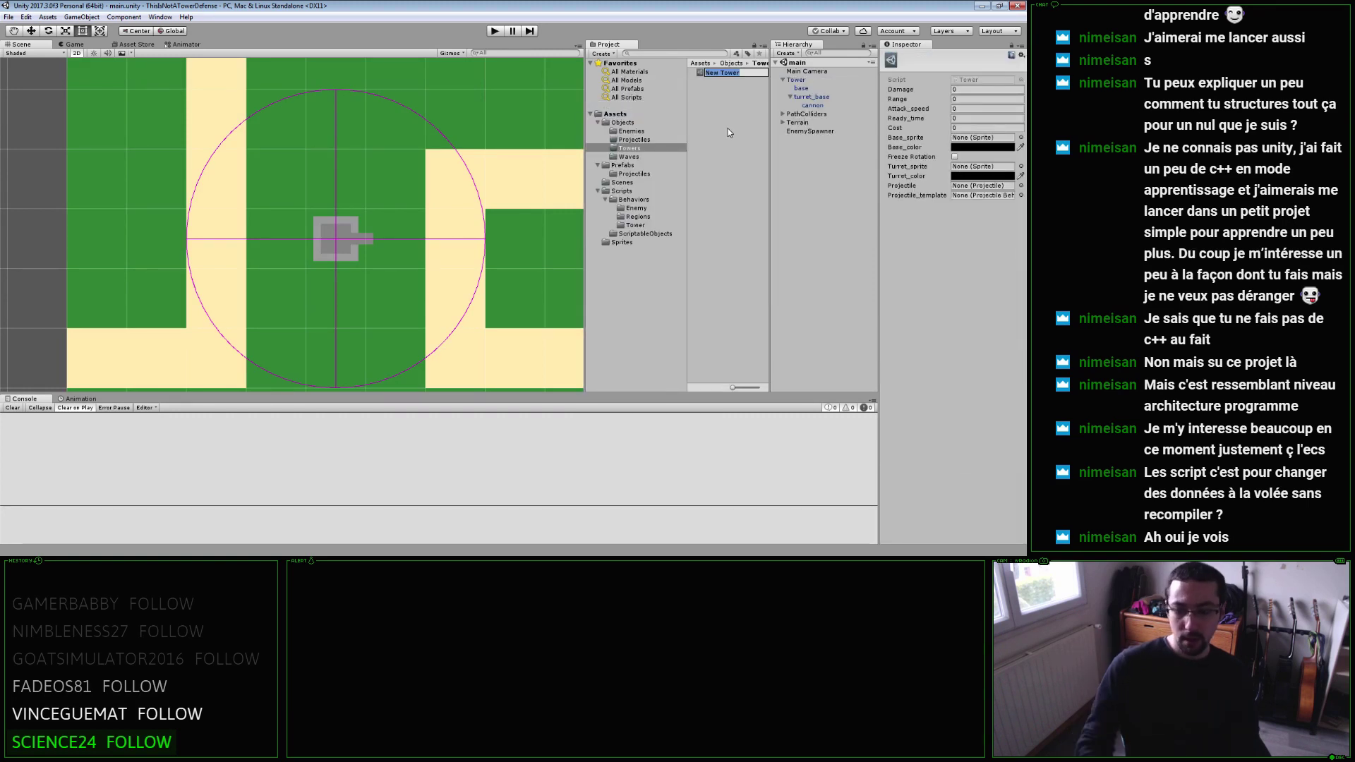
type("BasicT")
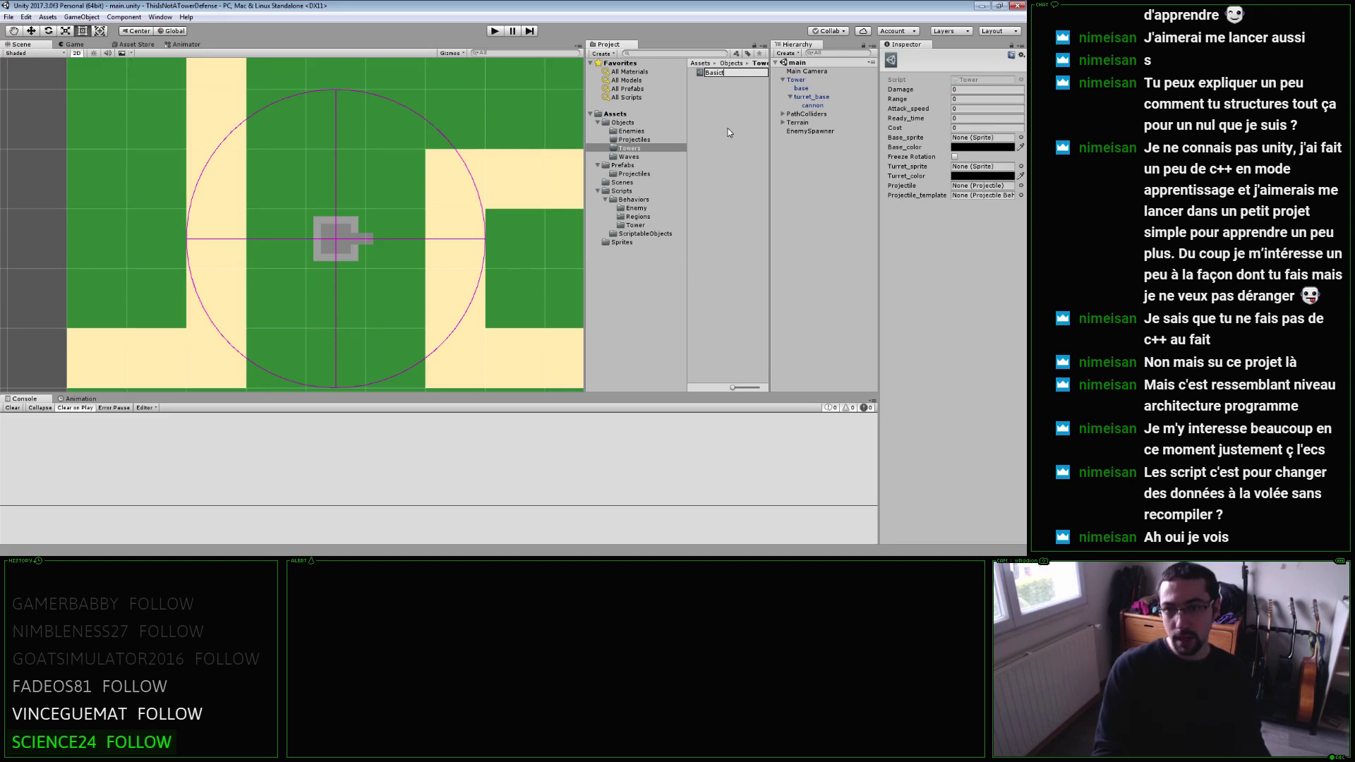
type("ower")
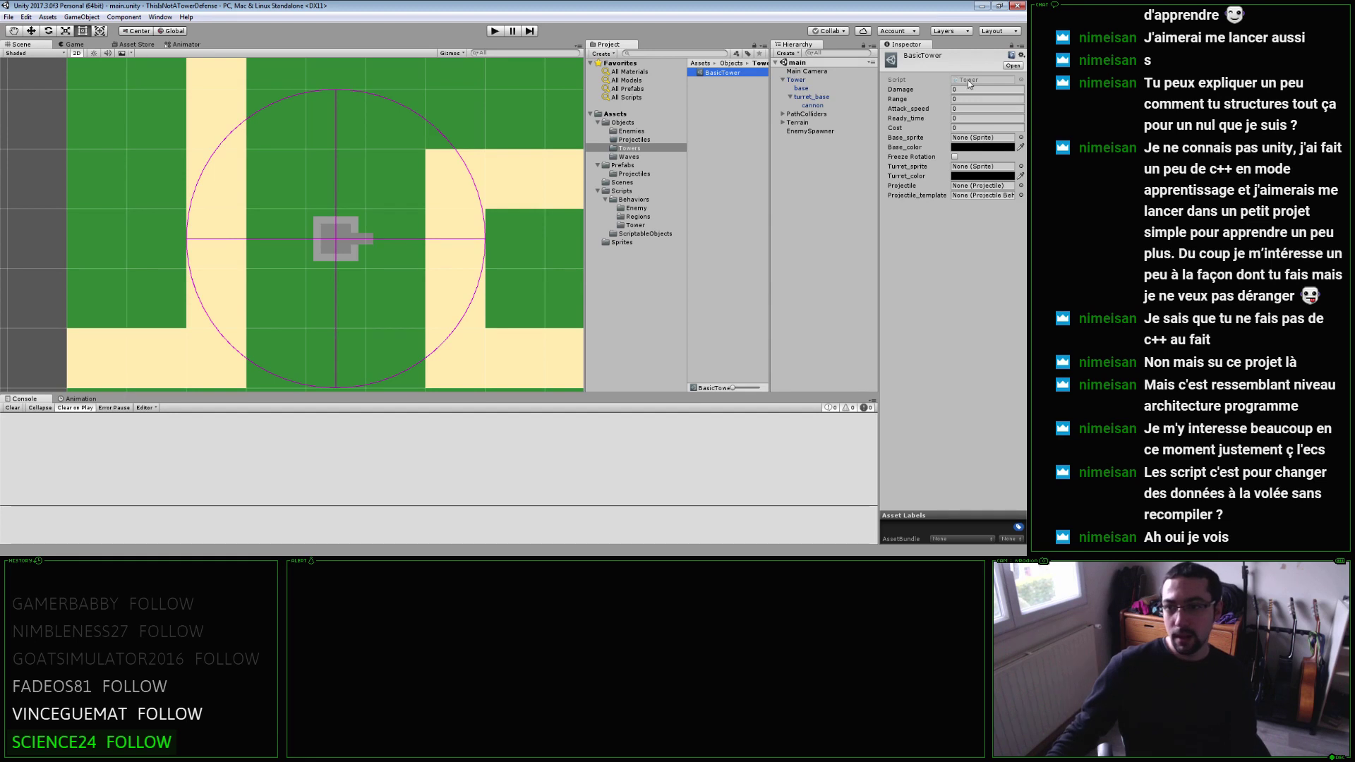
left_click(960, 89)
type("1")
key("Tab")
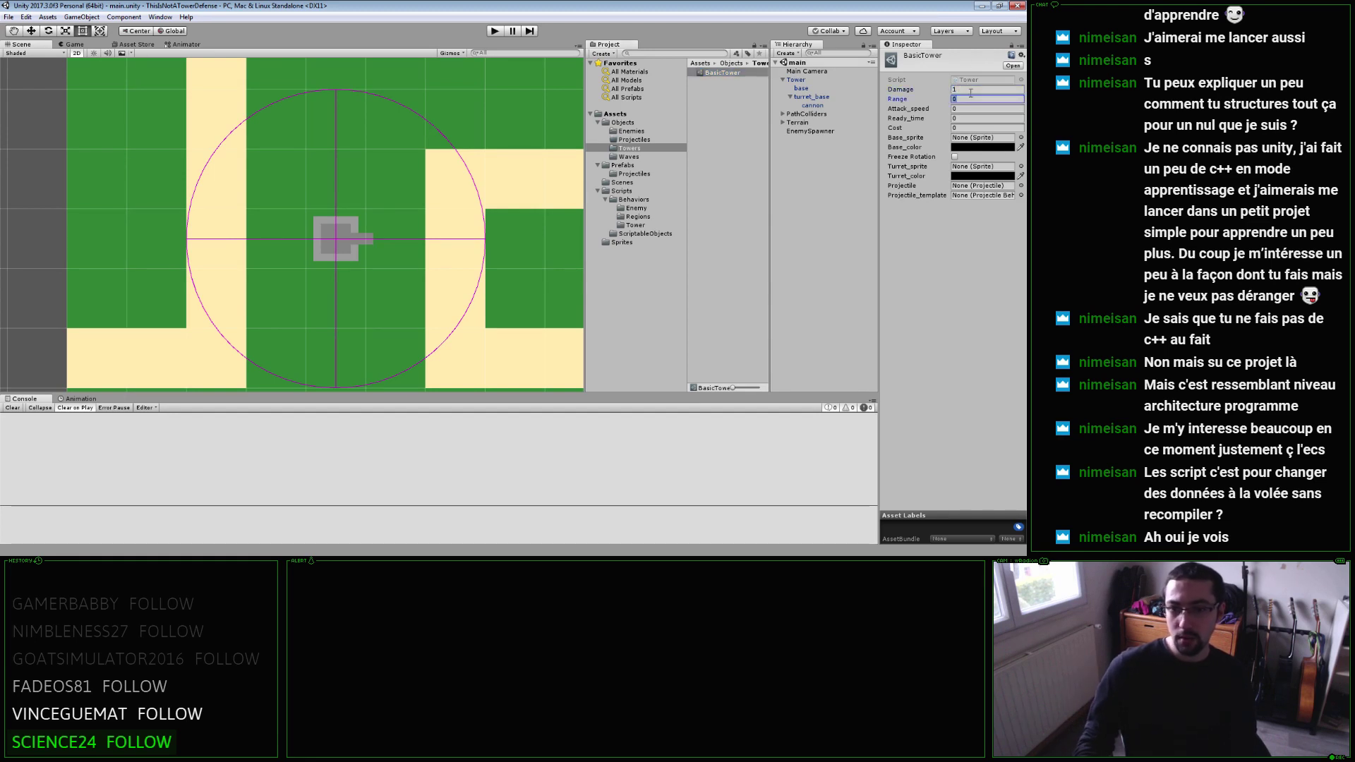
Select the Tower object in the Hierarchy, then go back to TowerBehavior.cs in MonoDevelop.
left_click(798, 81)
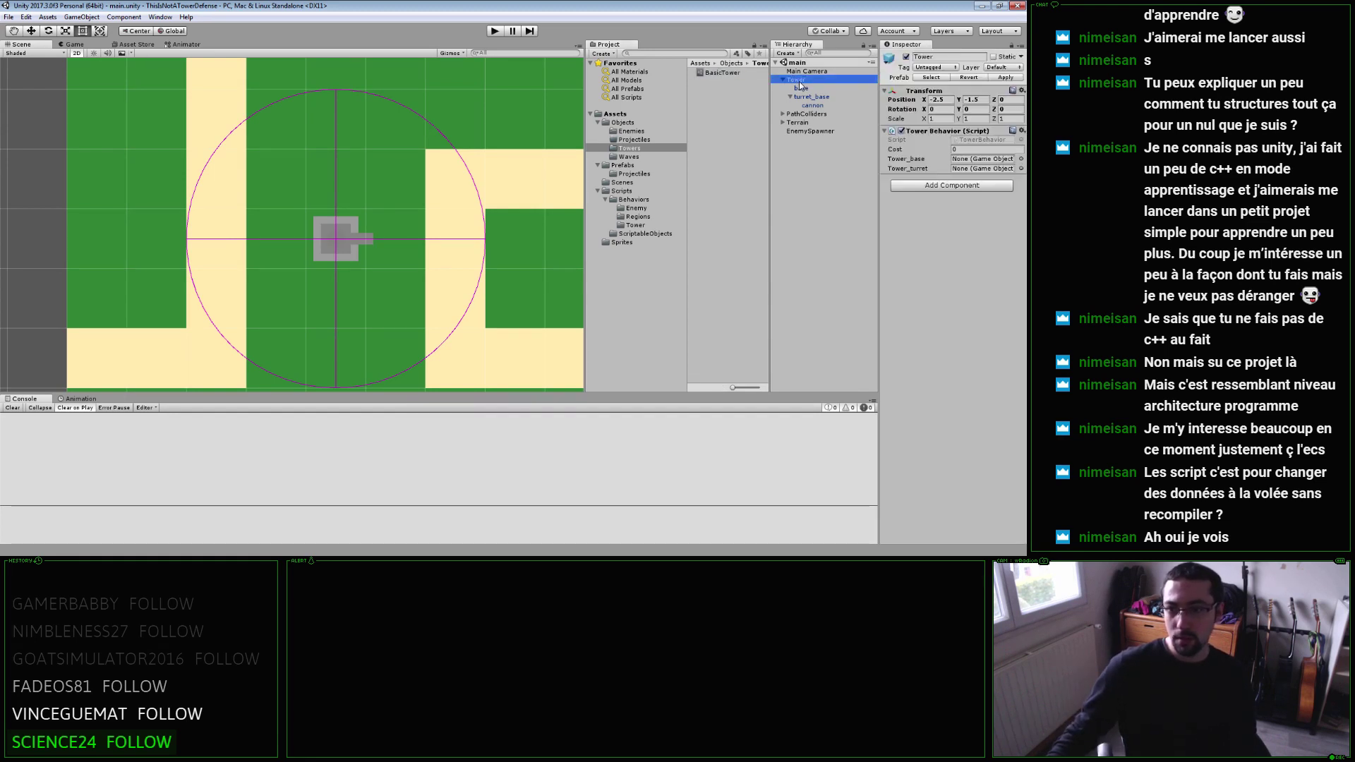
left_click(801, 71)
left_click(794, 79)
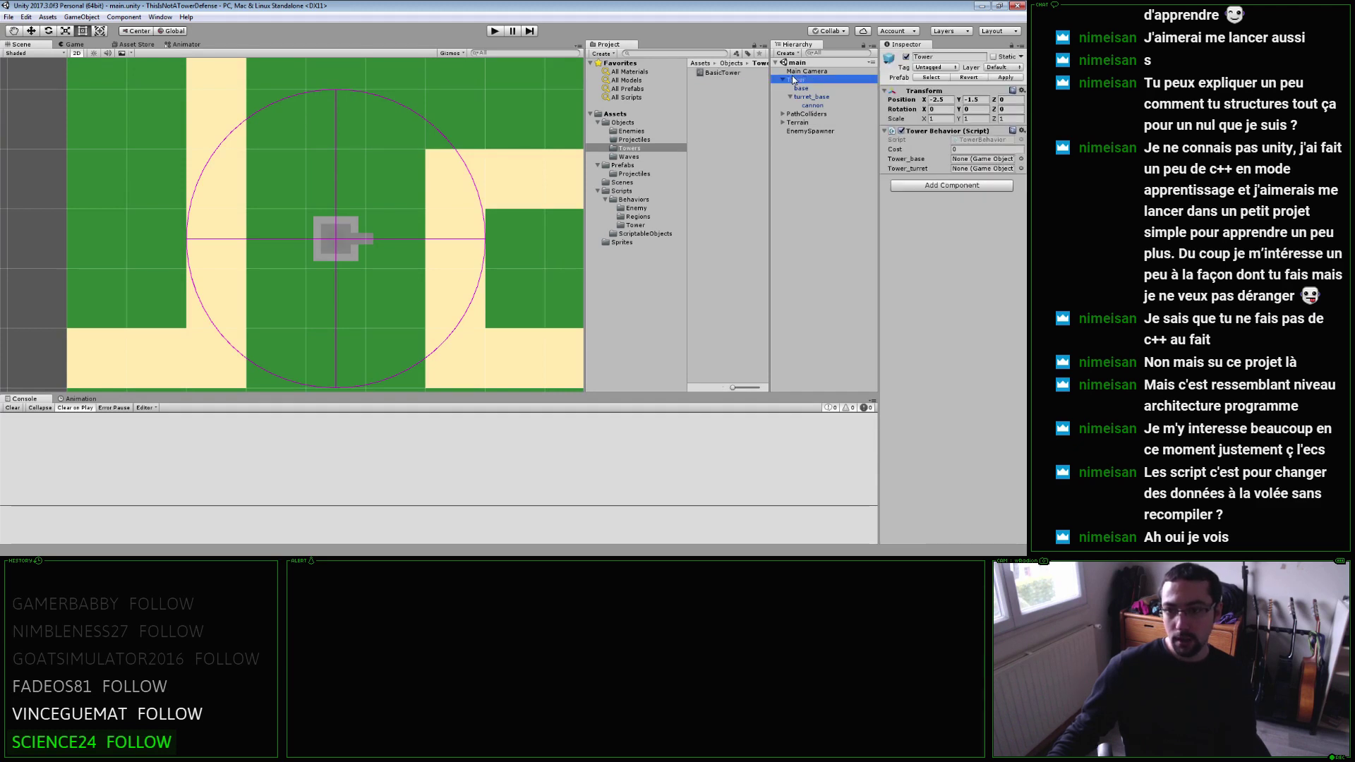
left_click(337, 244)
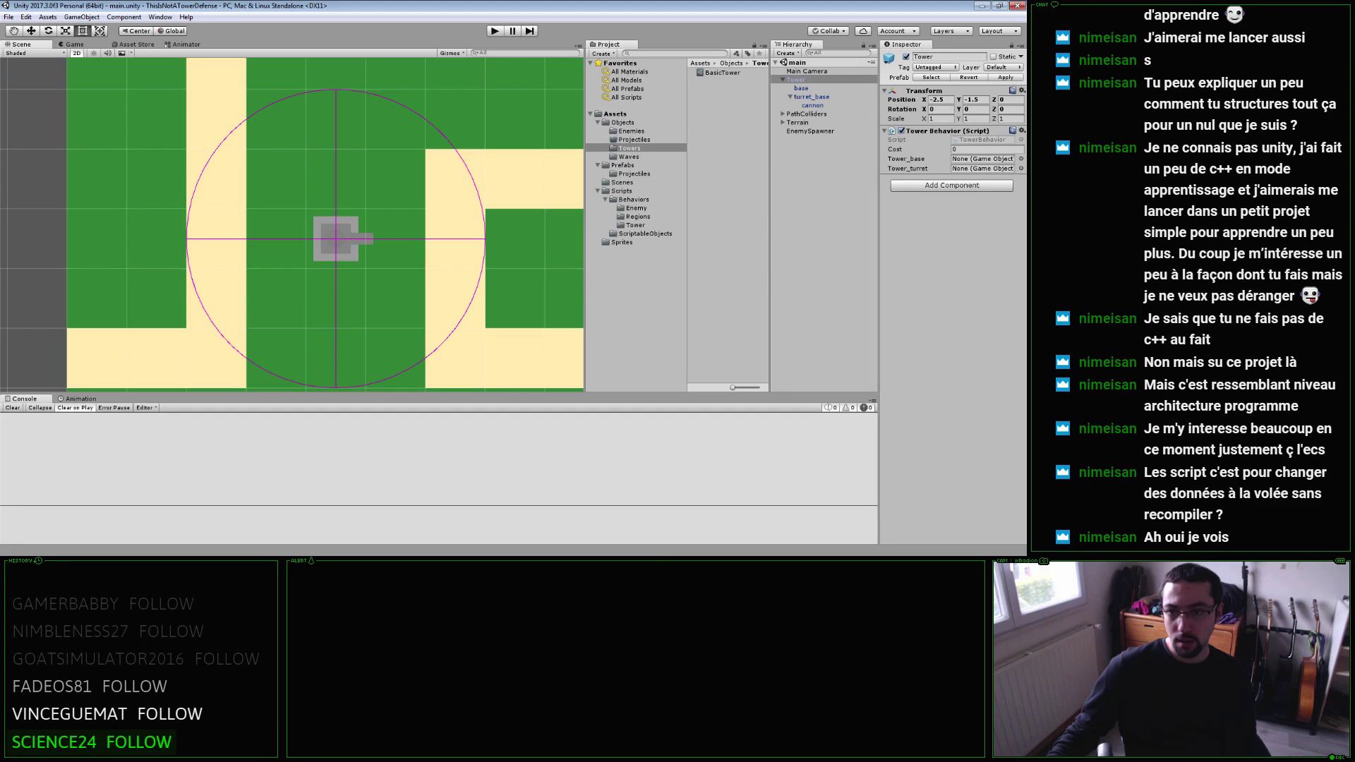
key("alt+Tab")
scroll(543, 376, "up", 7)
Add a [NonSerialize] attribute before TowerBehavior's public int cost field.
scroll(543, 376, "down", 7)
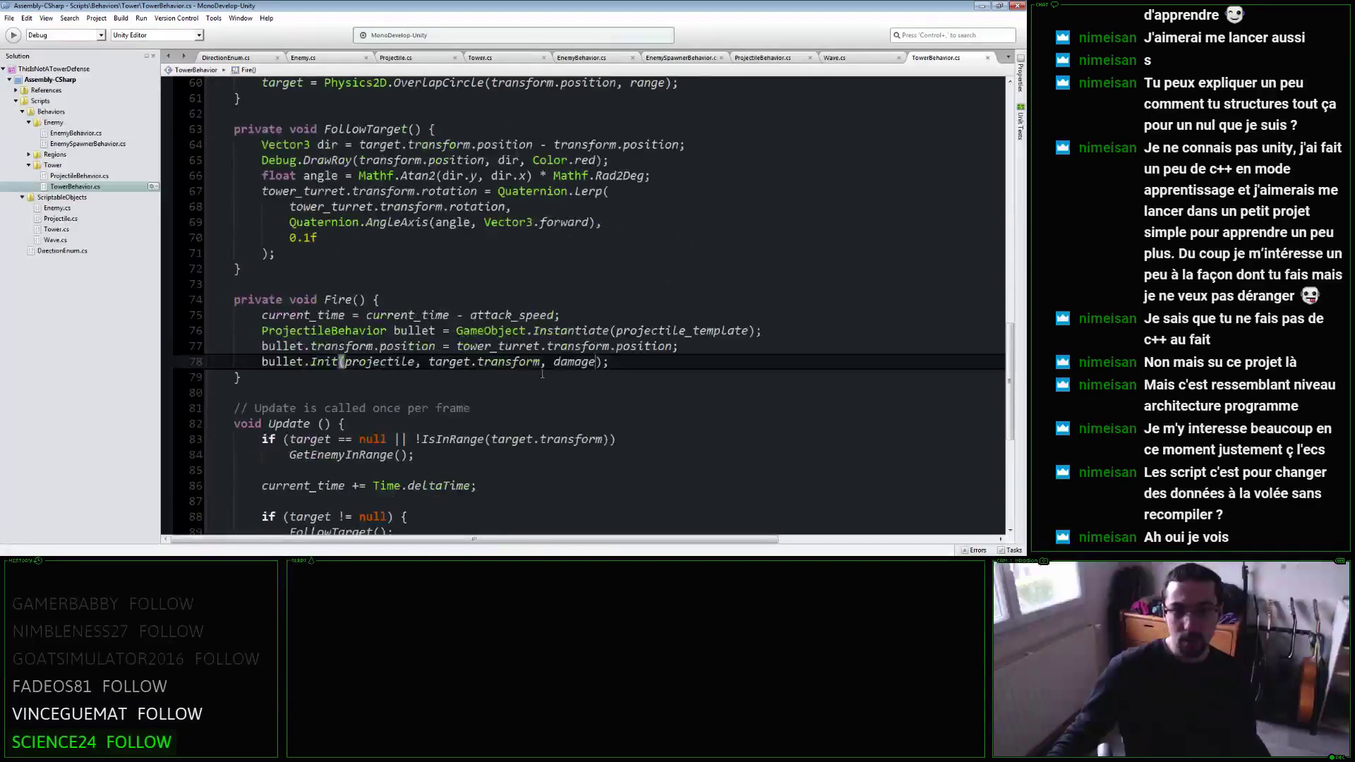
scroll(543, 376, "down", 2)
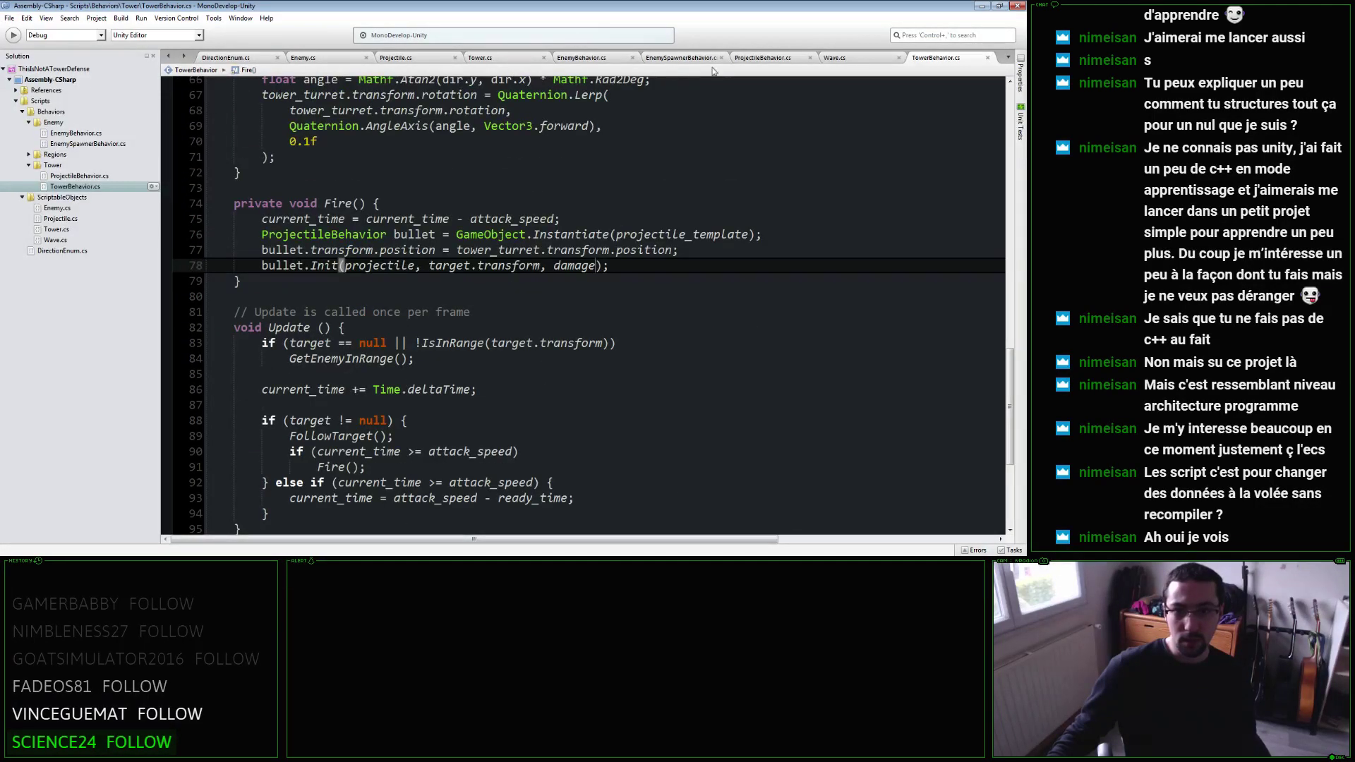
scroll(600, 162, "up", 8)
scroll(459, 225, "up", 9)
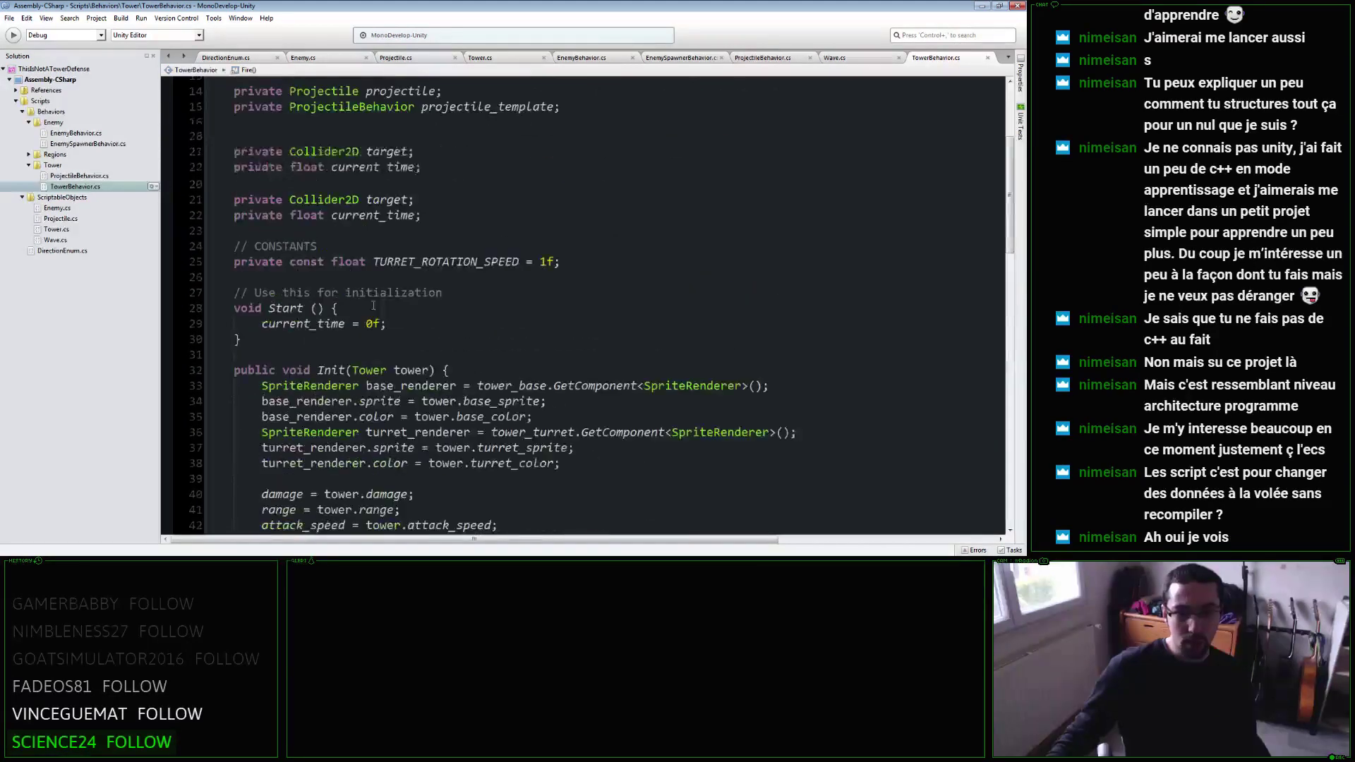
scroll(323, 293, "up", 5)
left_click(234, 261)
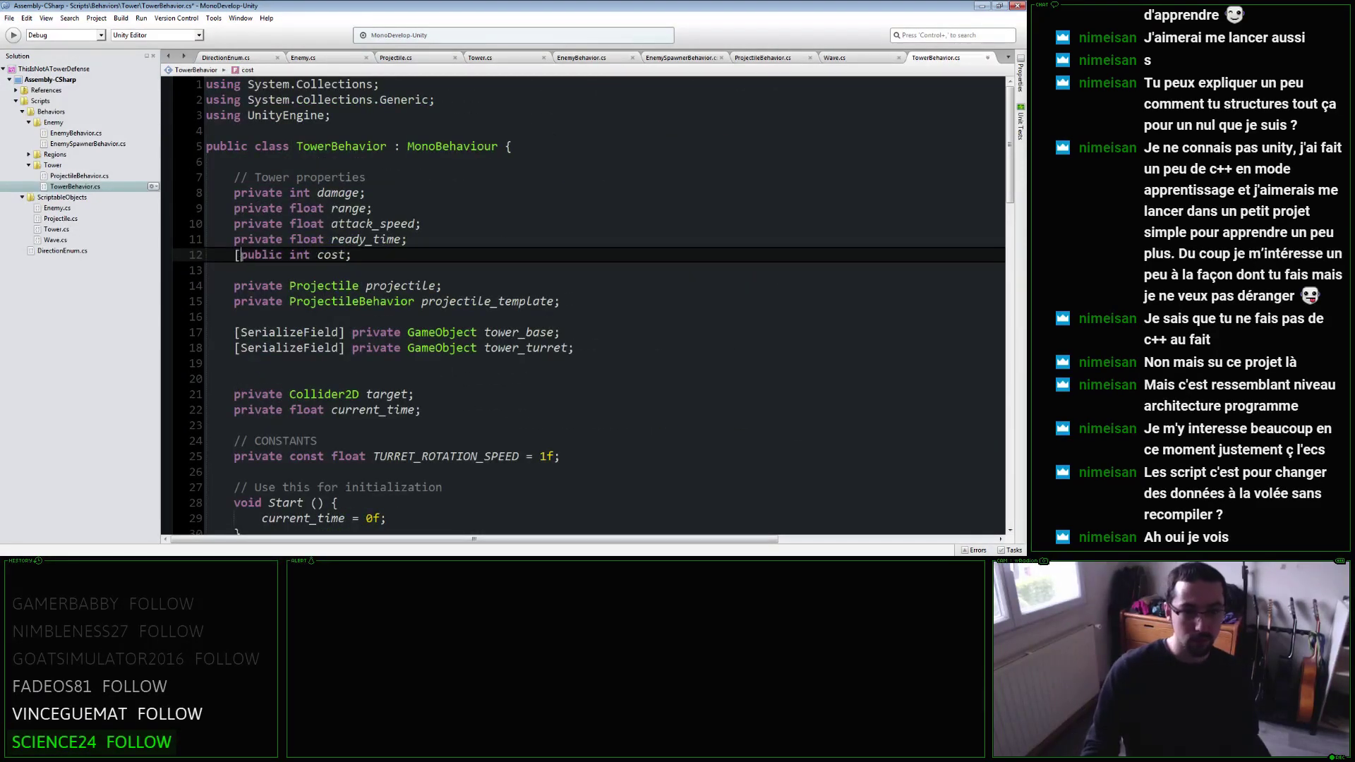
type("[NonSerialize]")
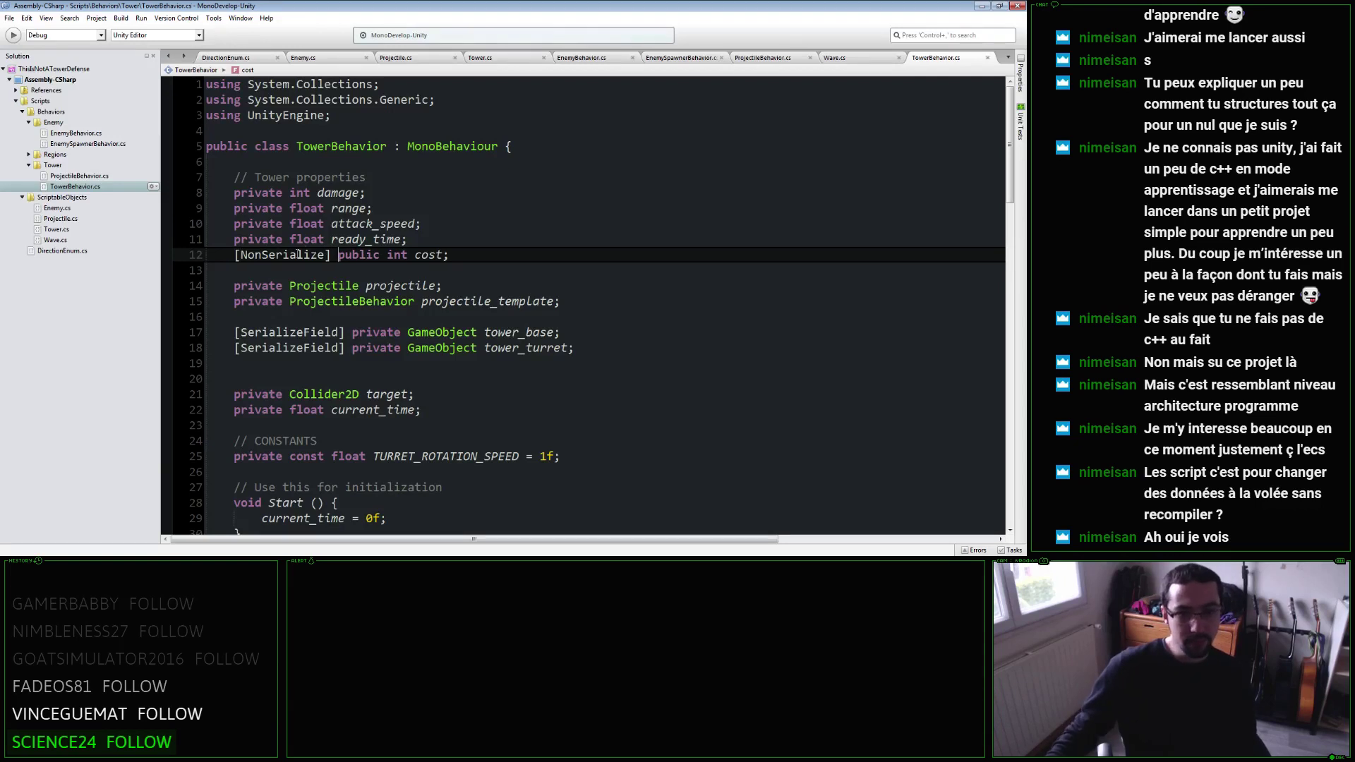
right_click(295, 258)
key("Escape")
Add 'using System;' as the first line of TowerBehavior.cs.
left_click(415, 86)
key("Home")
key("Return")
key("Up")
type("using ")
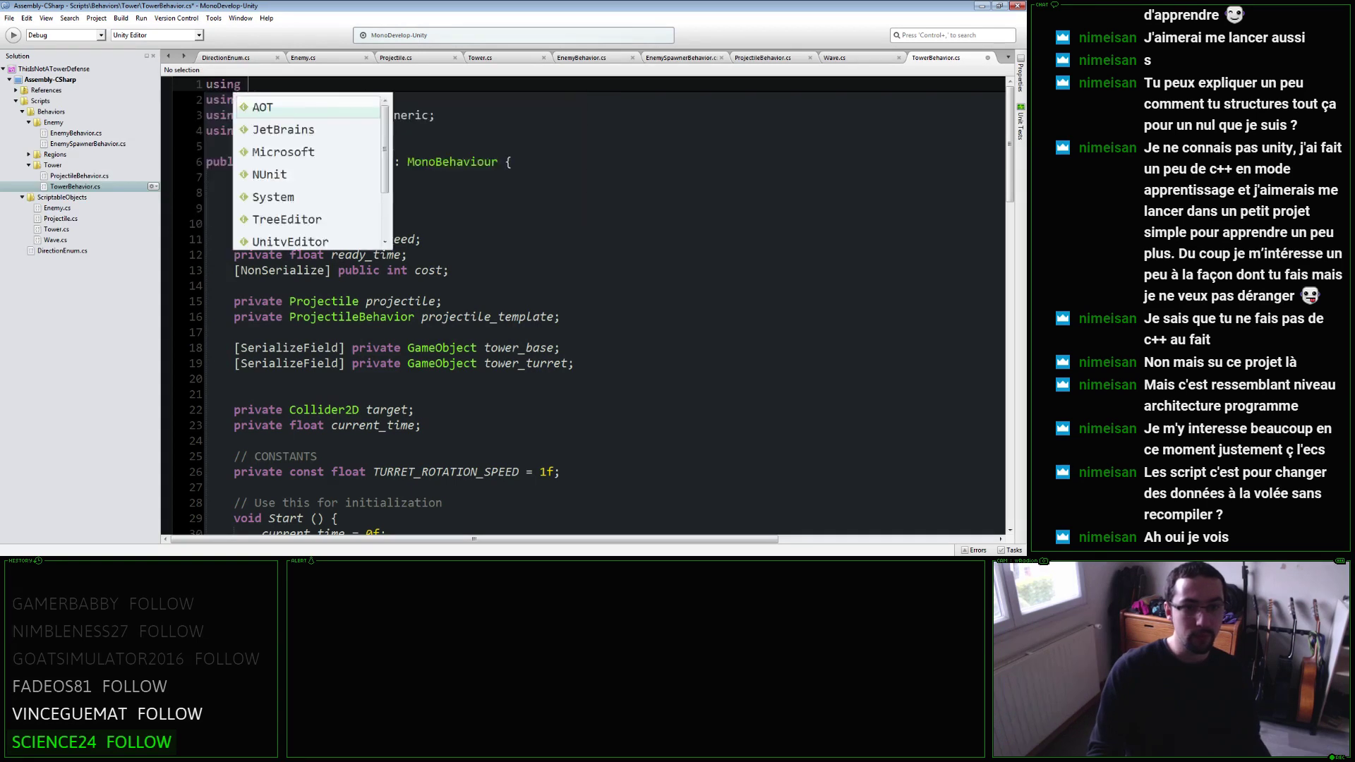
type("System;")
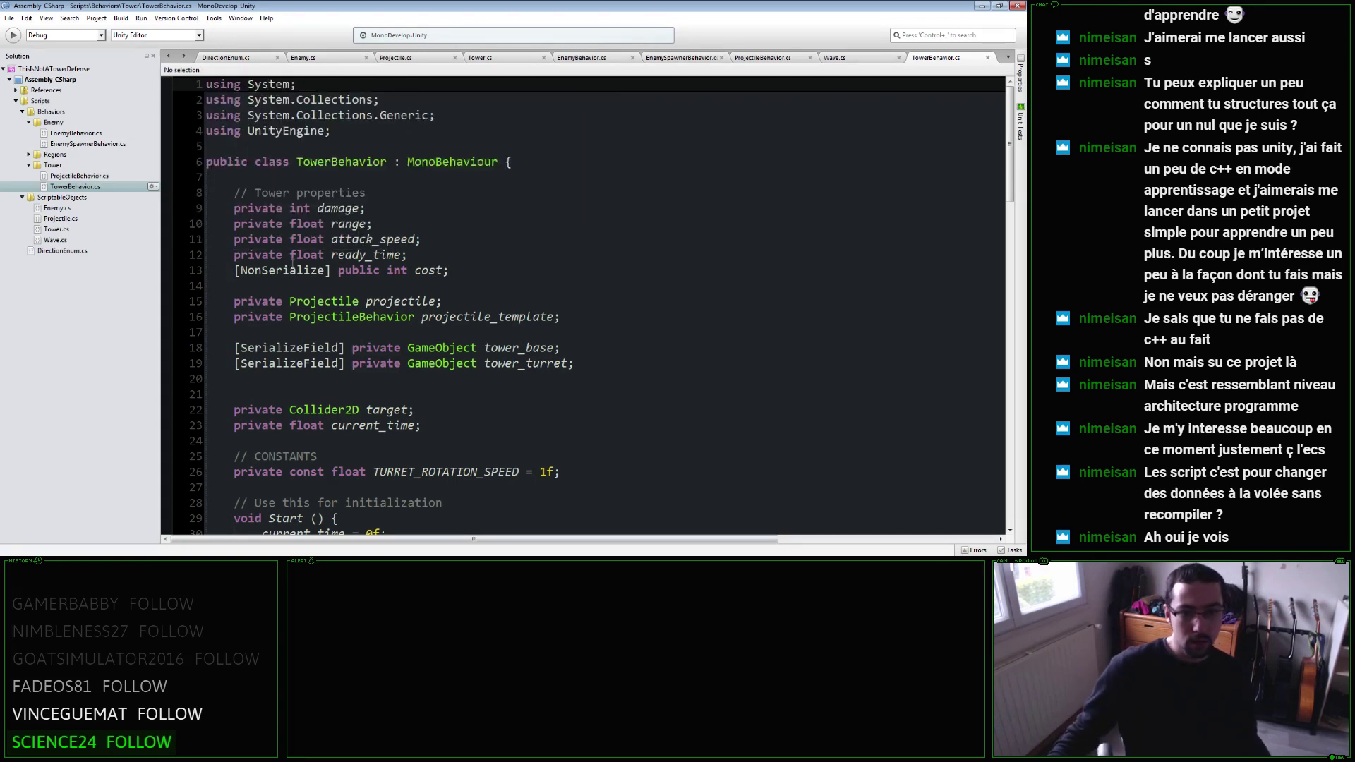
Correct the attribute to [NonSerialized] via autocompletion and switch back to Unity.
left_click(292, 272)
double_click(292, 272)
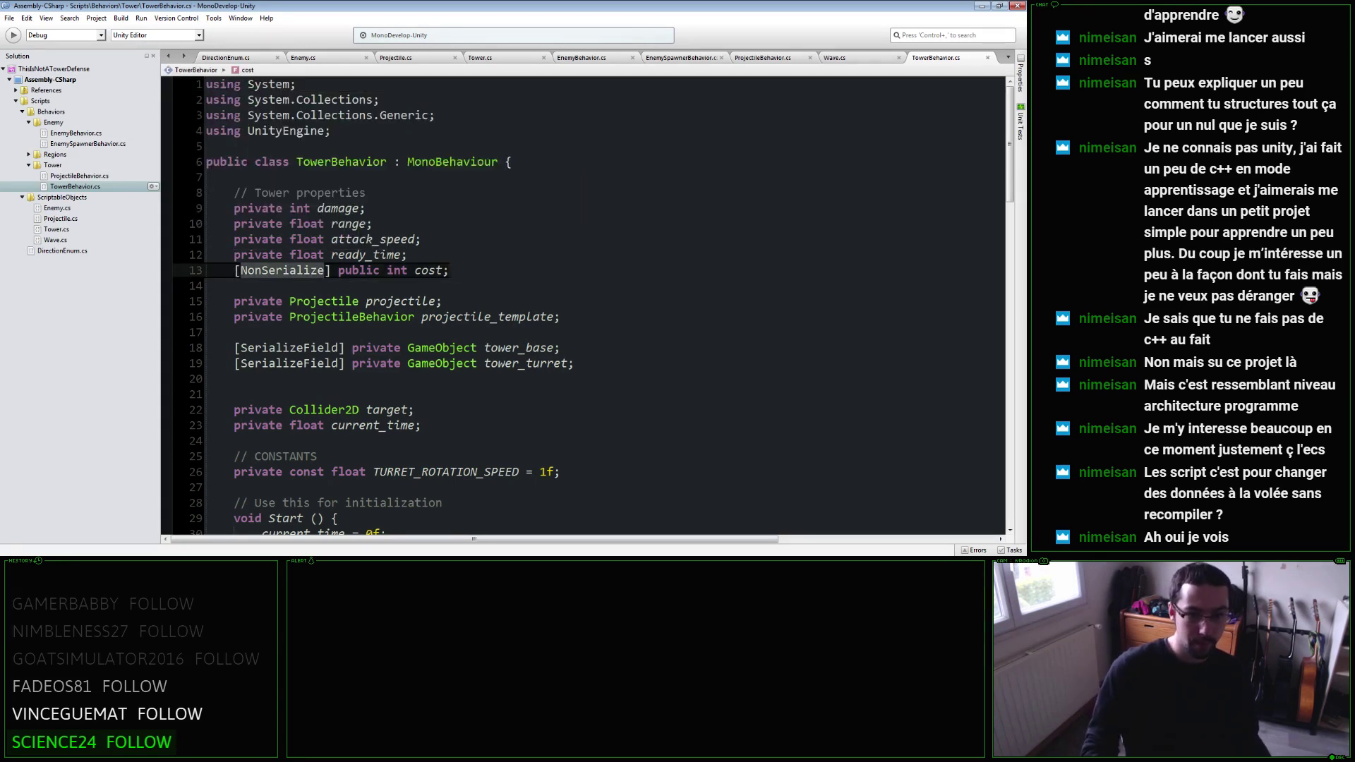
type("Non")
key("Return")
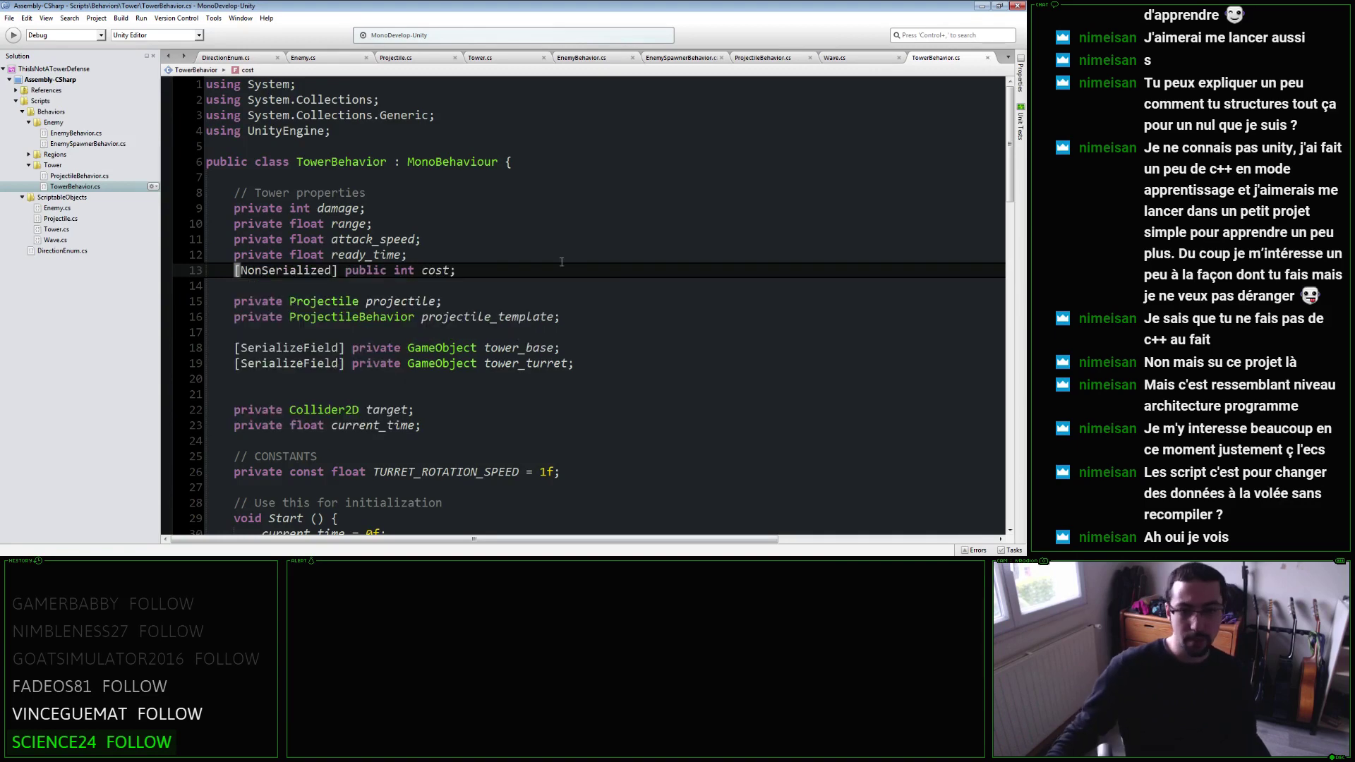
key("Down")
key("alt+Tab")
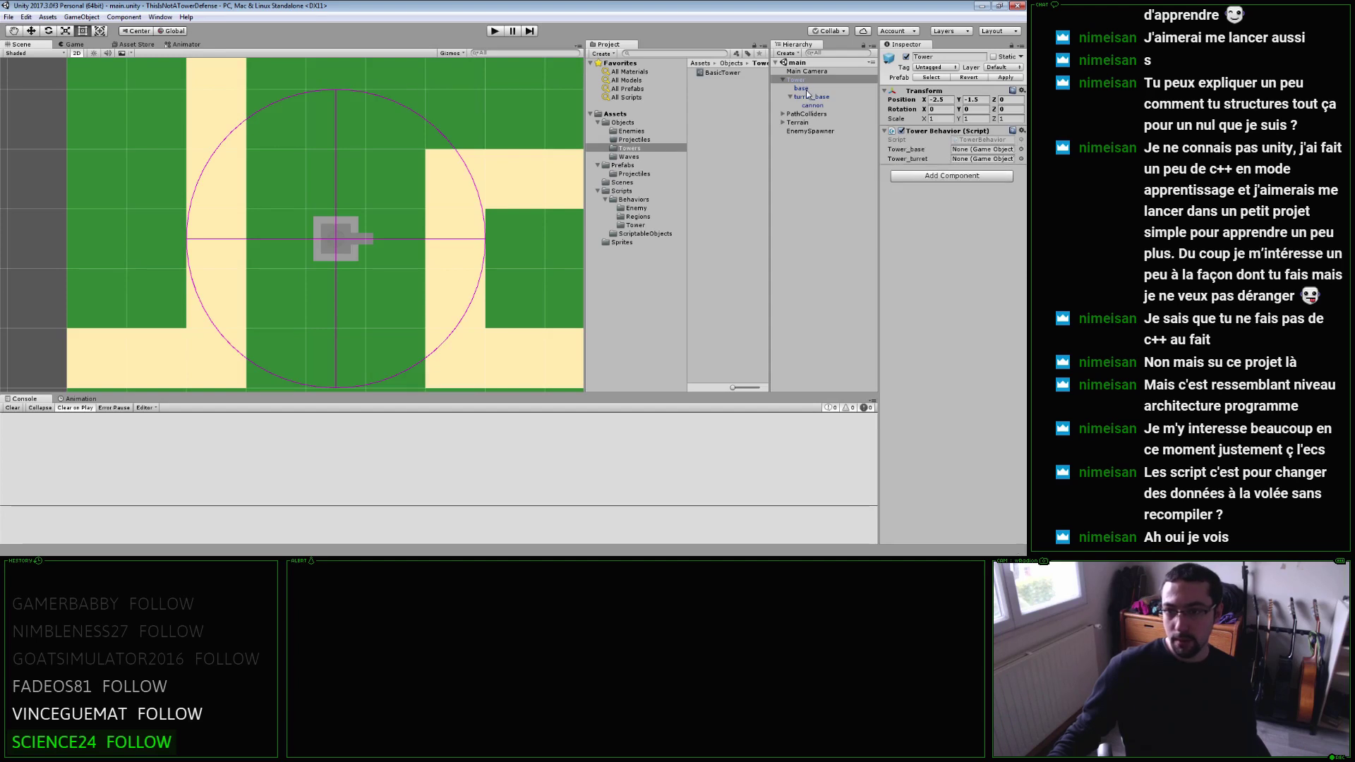
Drag base into Tower_base and turret_base into Tower_turret, then compare both objects' settings.
left_click_drag(806, 90, 968, 146)
left_click_drag(844, 97, 982, 159)
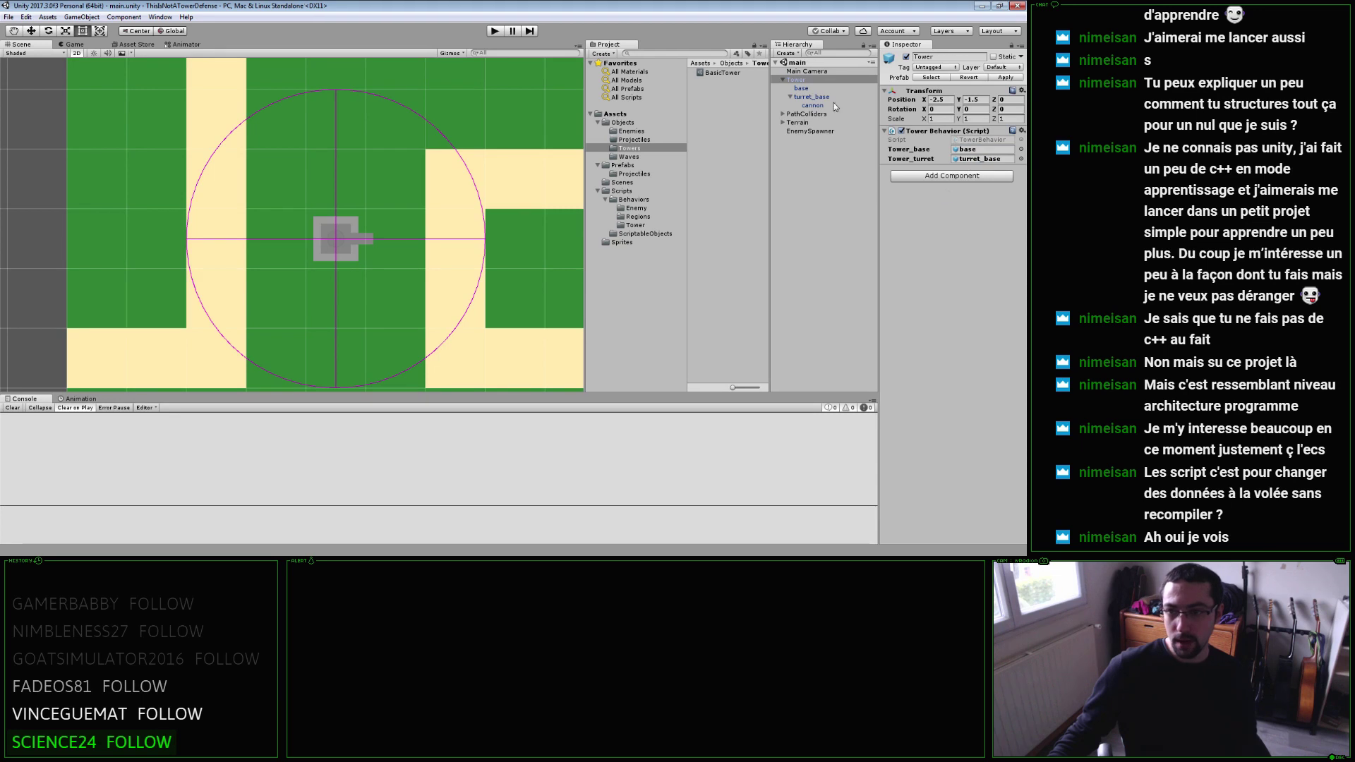
left_click(820, 97)
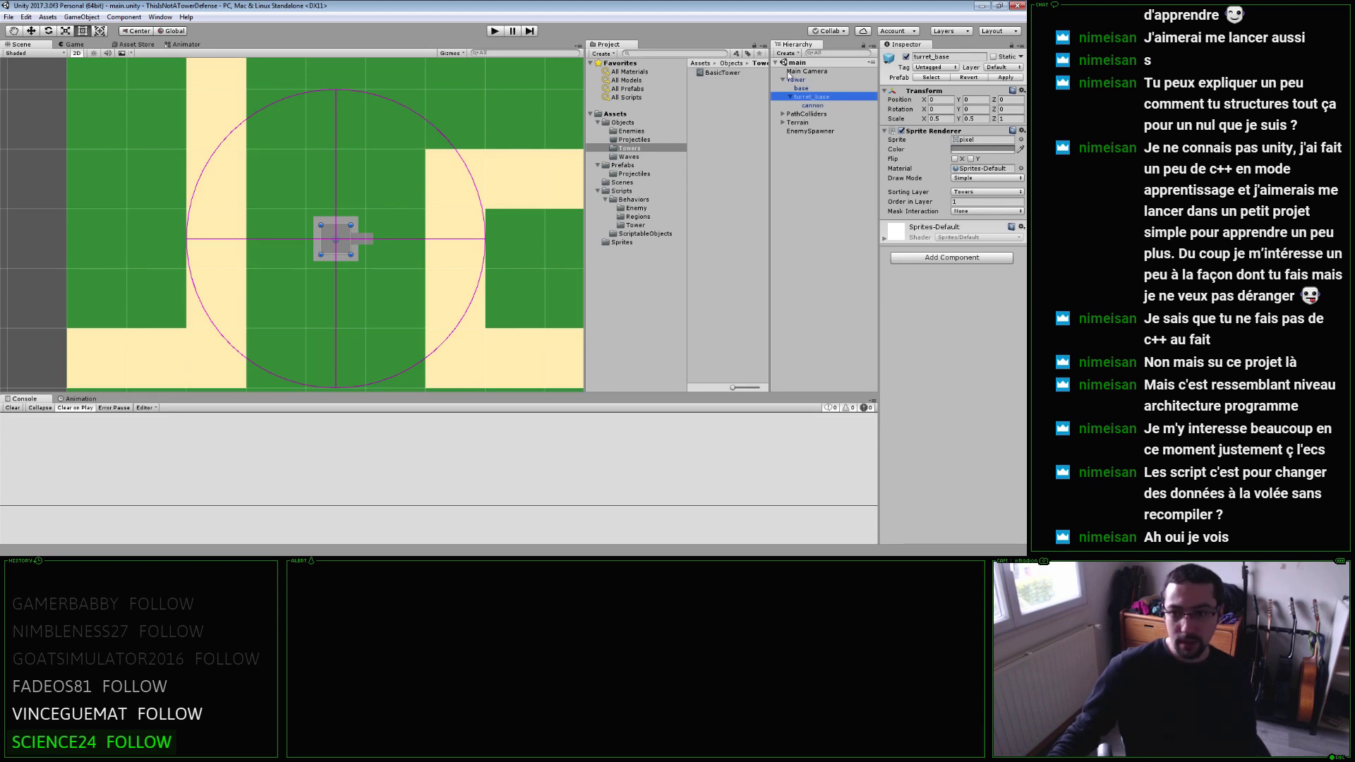
left_click(813, 89)
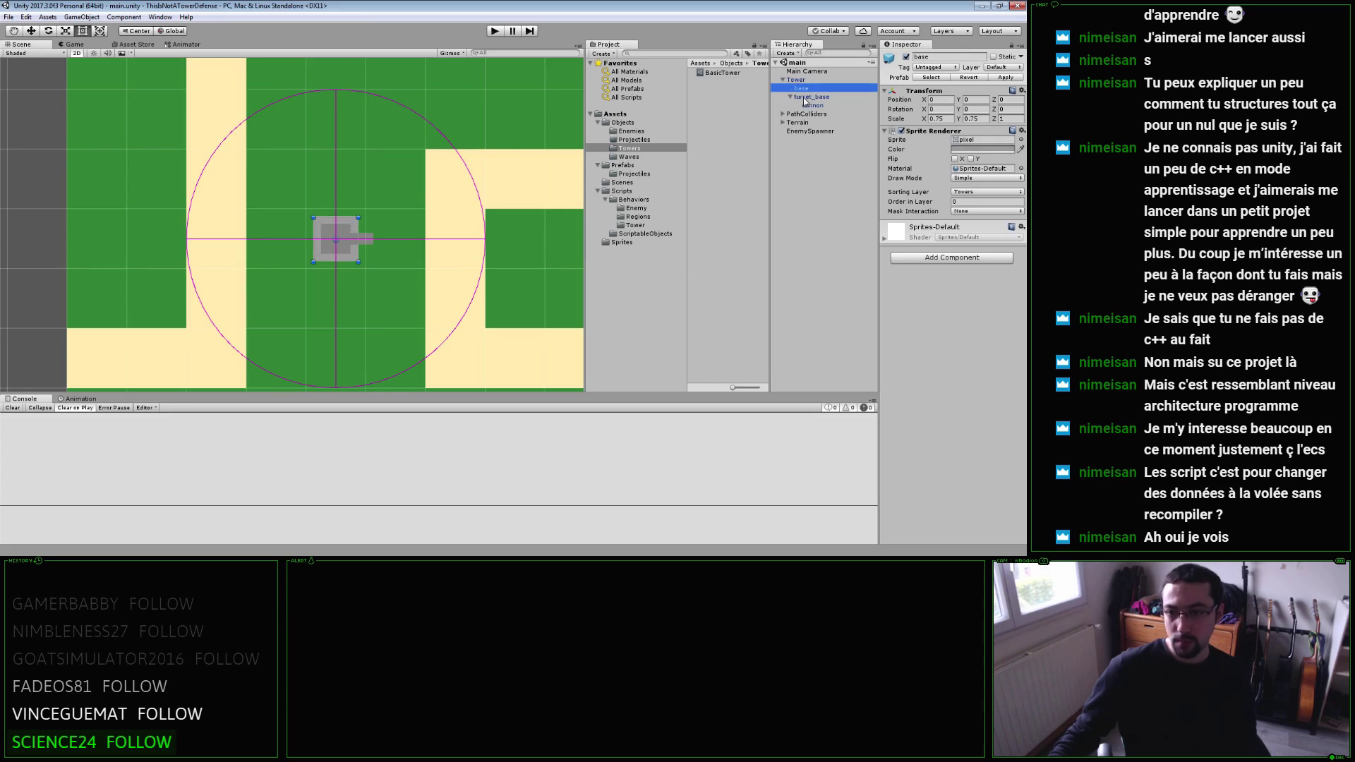
left_click(804, 98)
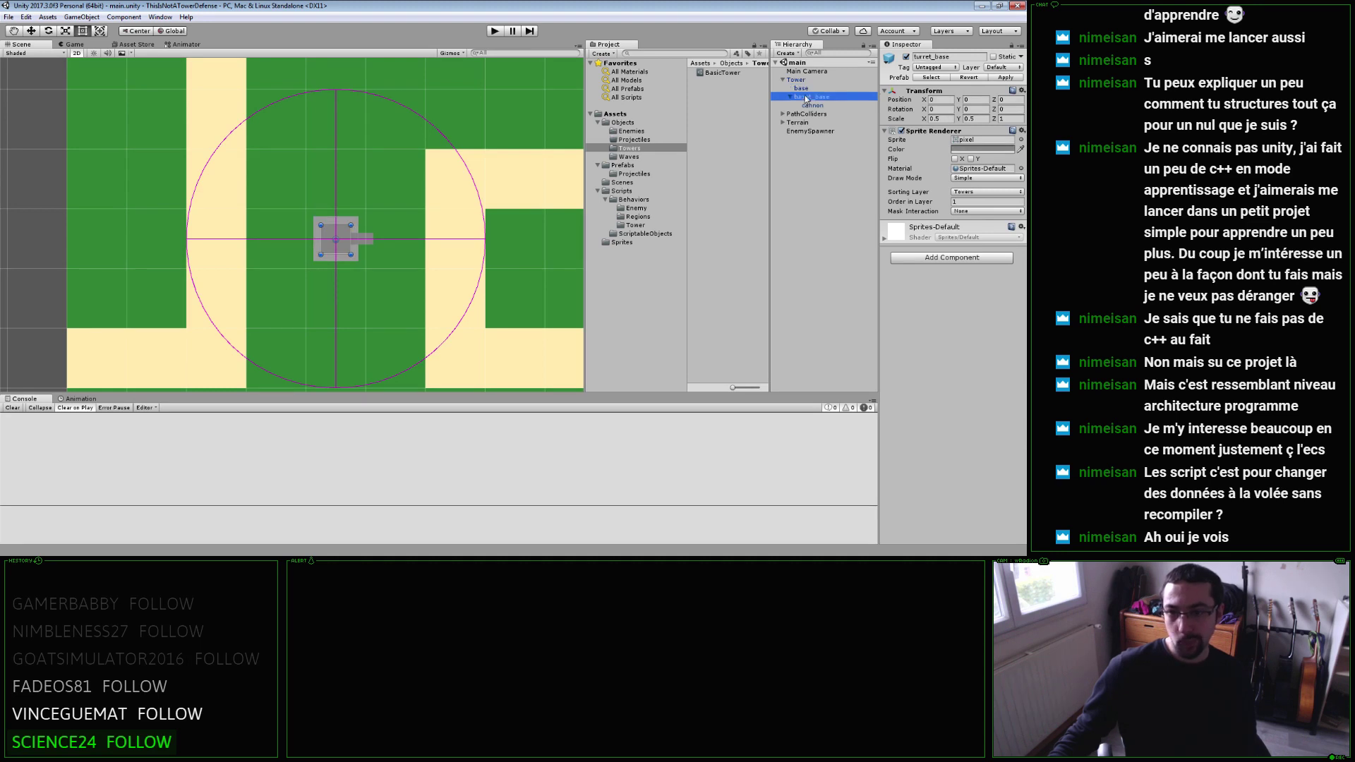
left_click(801, 88)
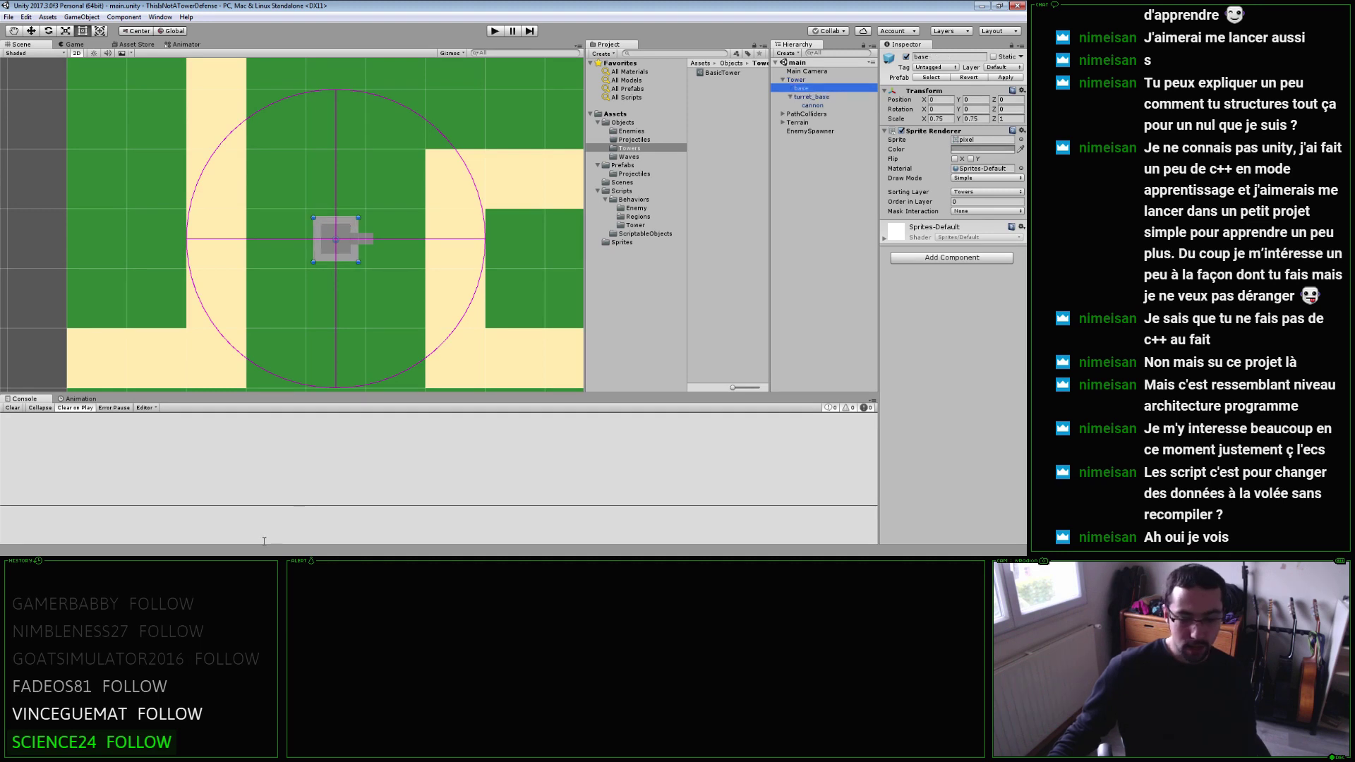
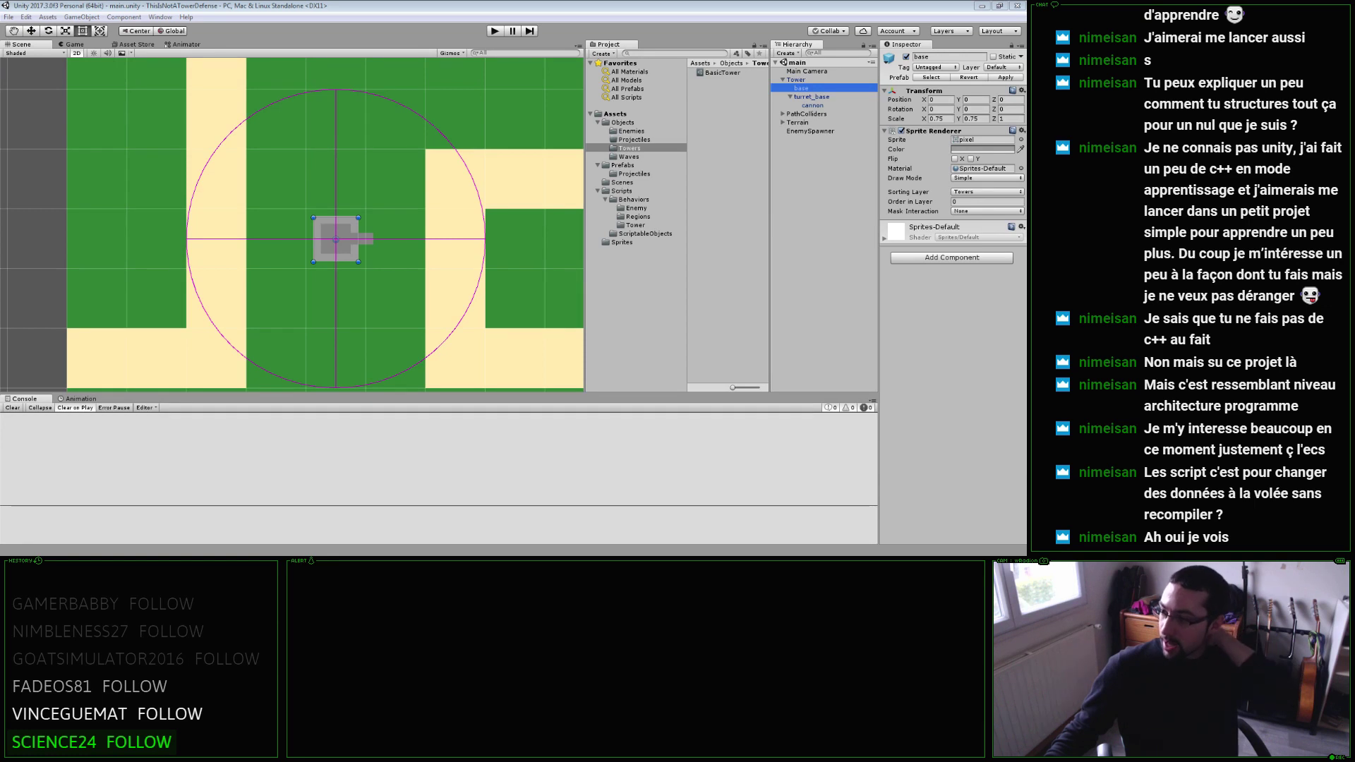
Search the launcher for aseprite, dismiss the search, then close Steam's CS:GO Major news pop-up.
key("super")
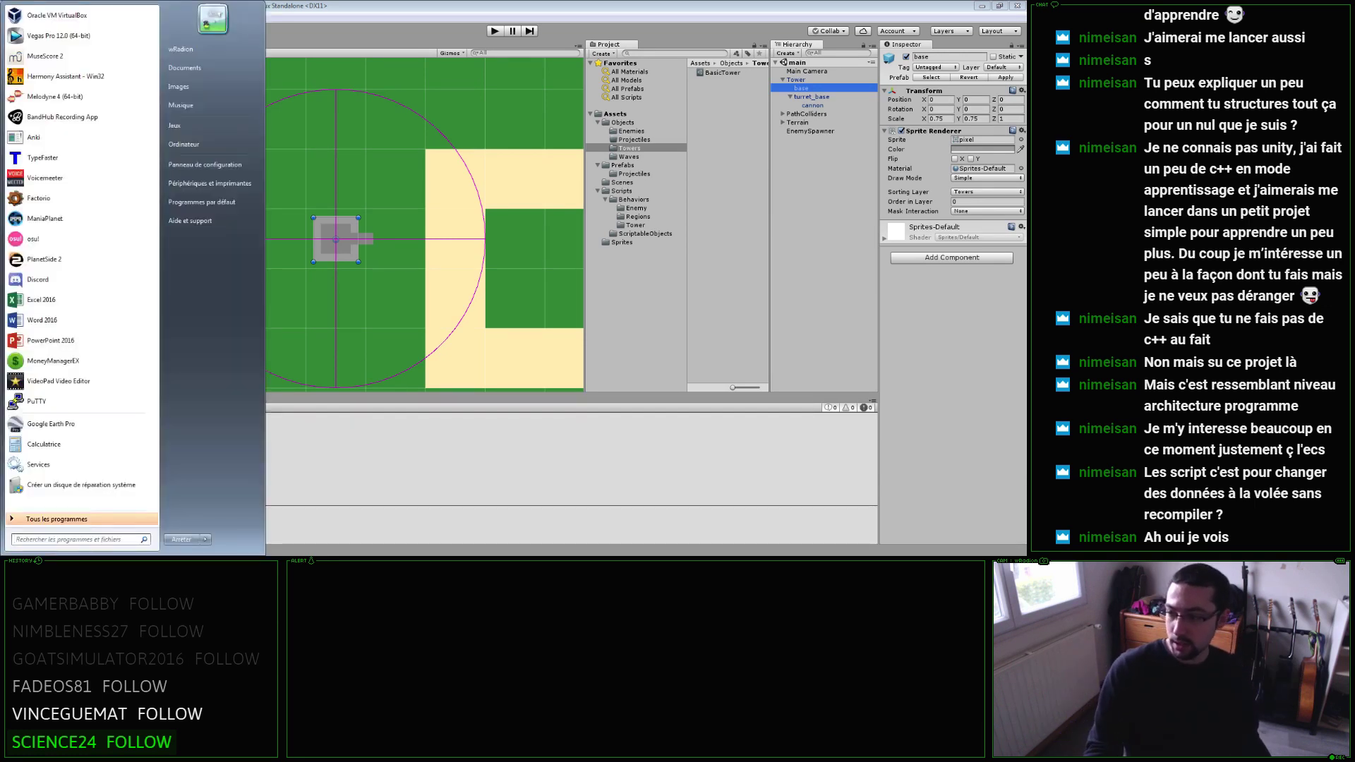
type("aseprite")
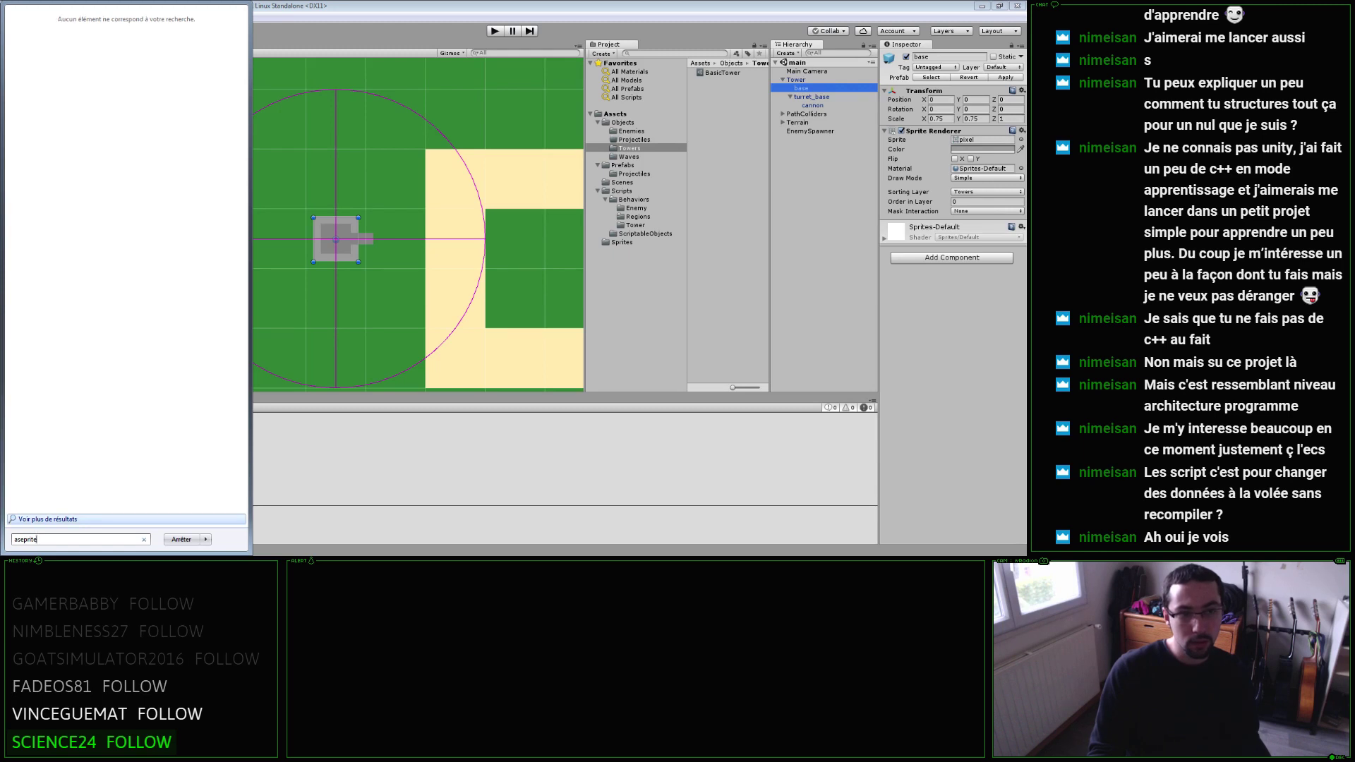
key("Escape")
key("Escape")
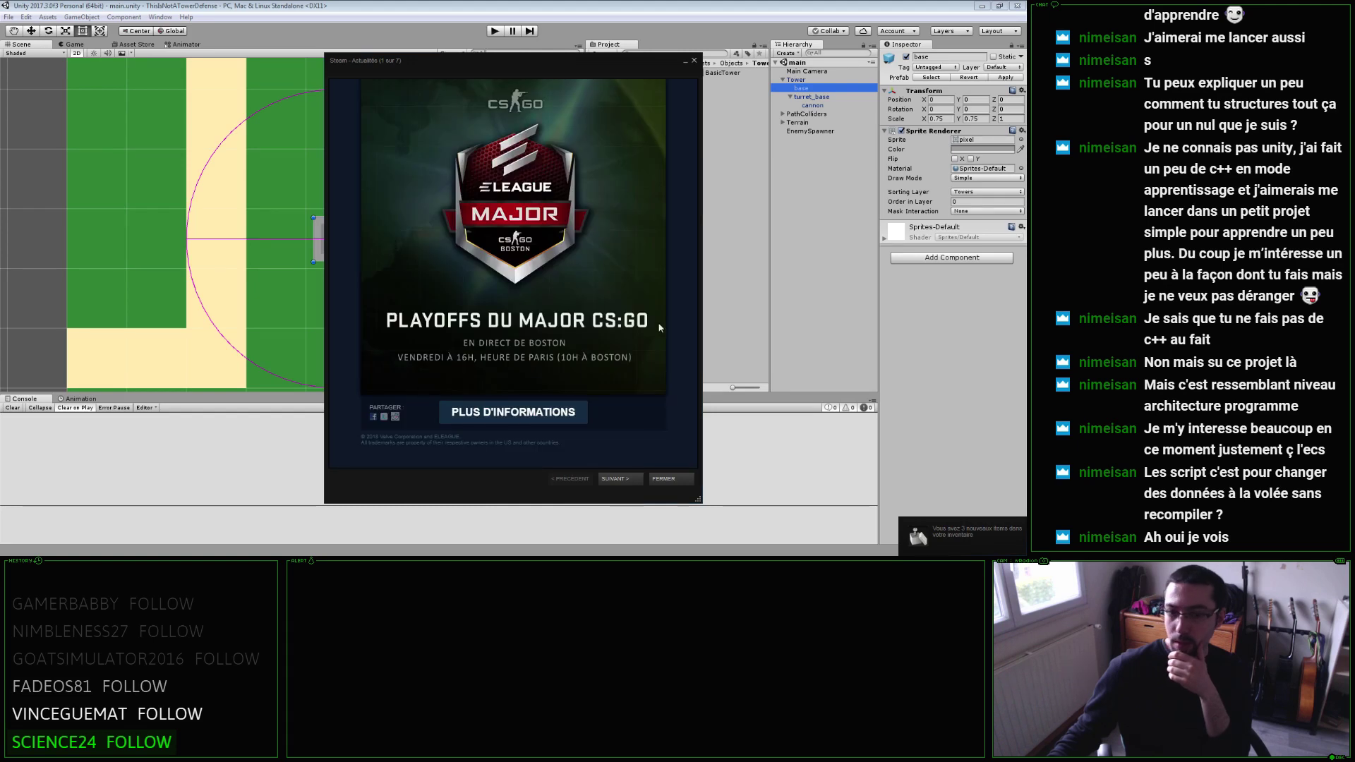
left_click(663, 478)
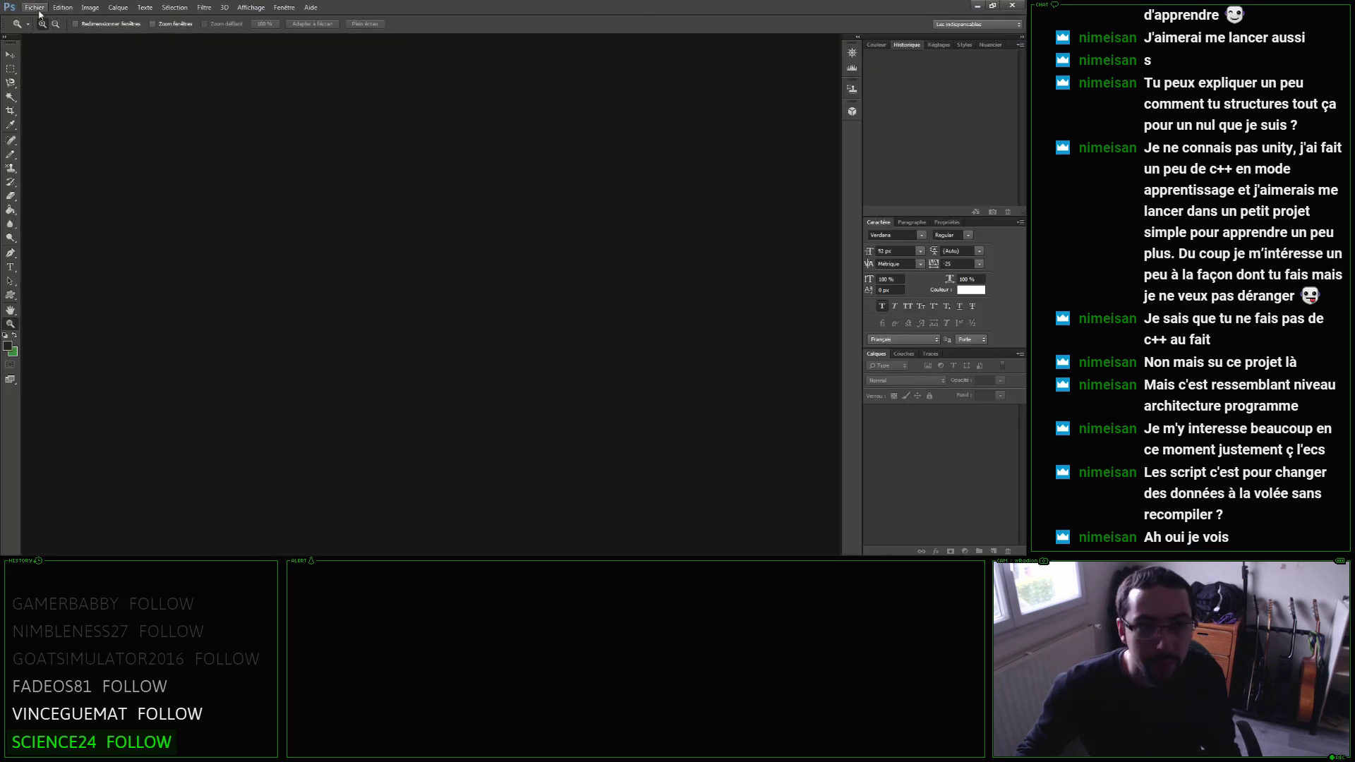
Create a new transparent 100×100 px Photoshop document.
left_click(34, 7)
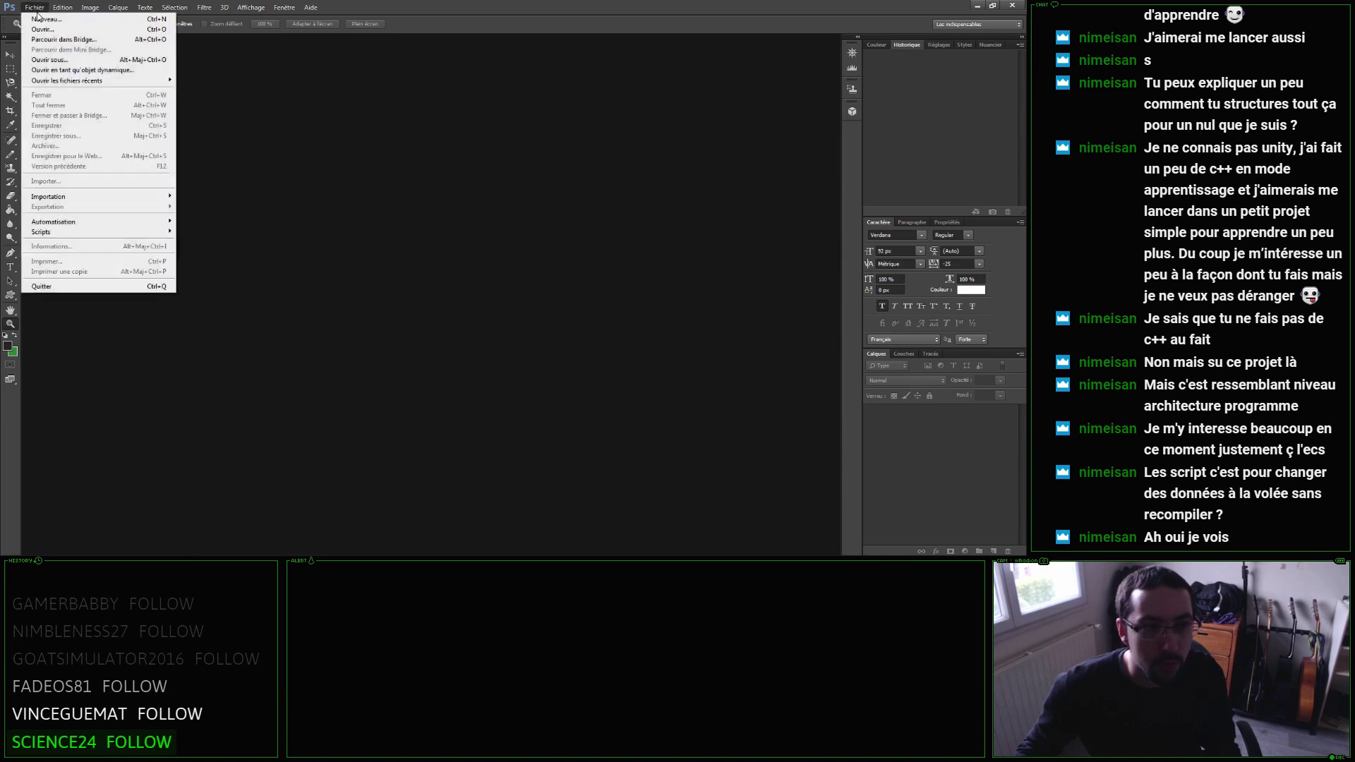
left_click(43, 17)
key("Tab")
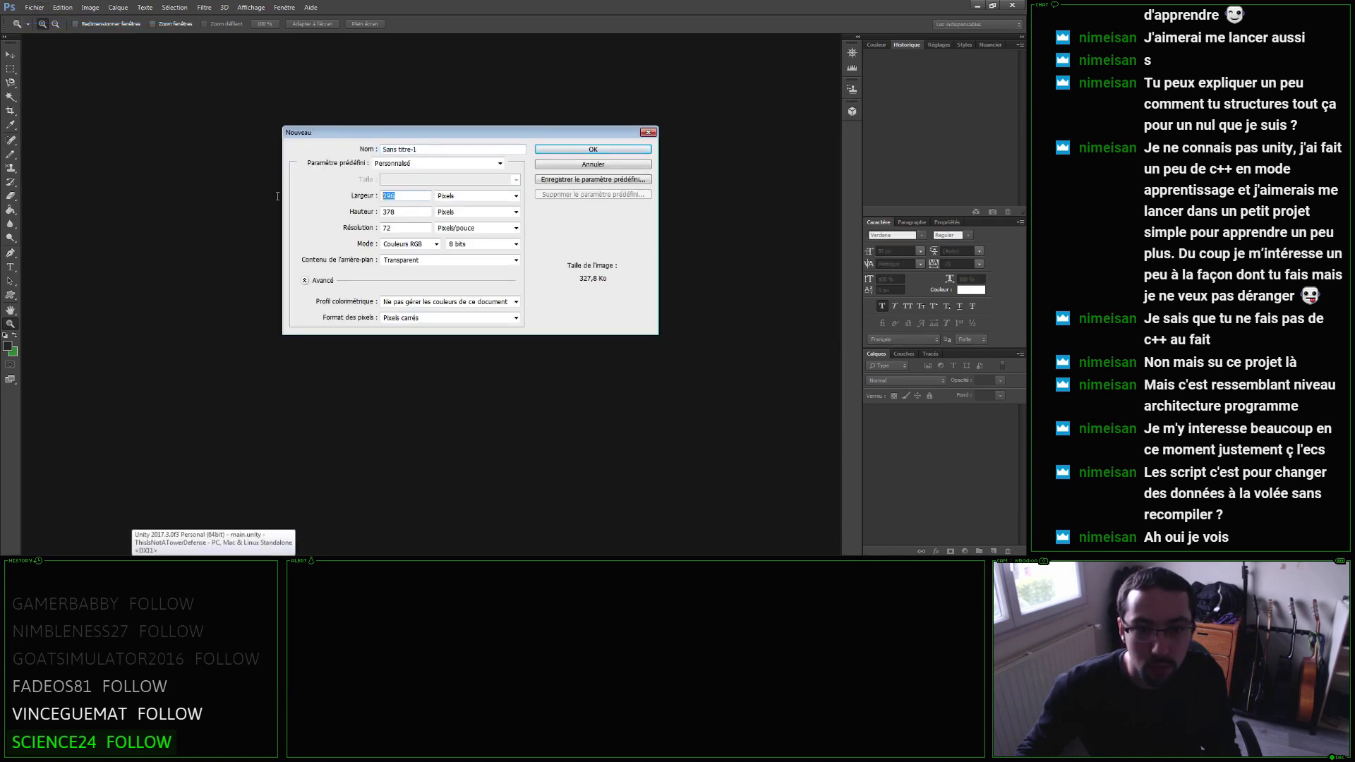
type("100")
key("Tab")
type("100")
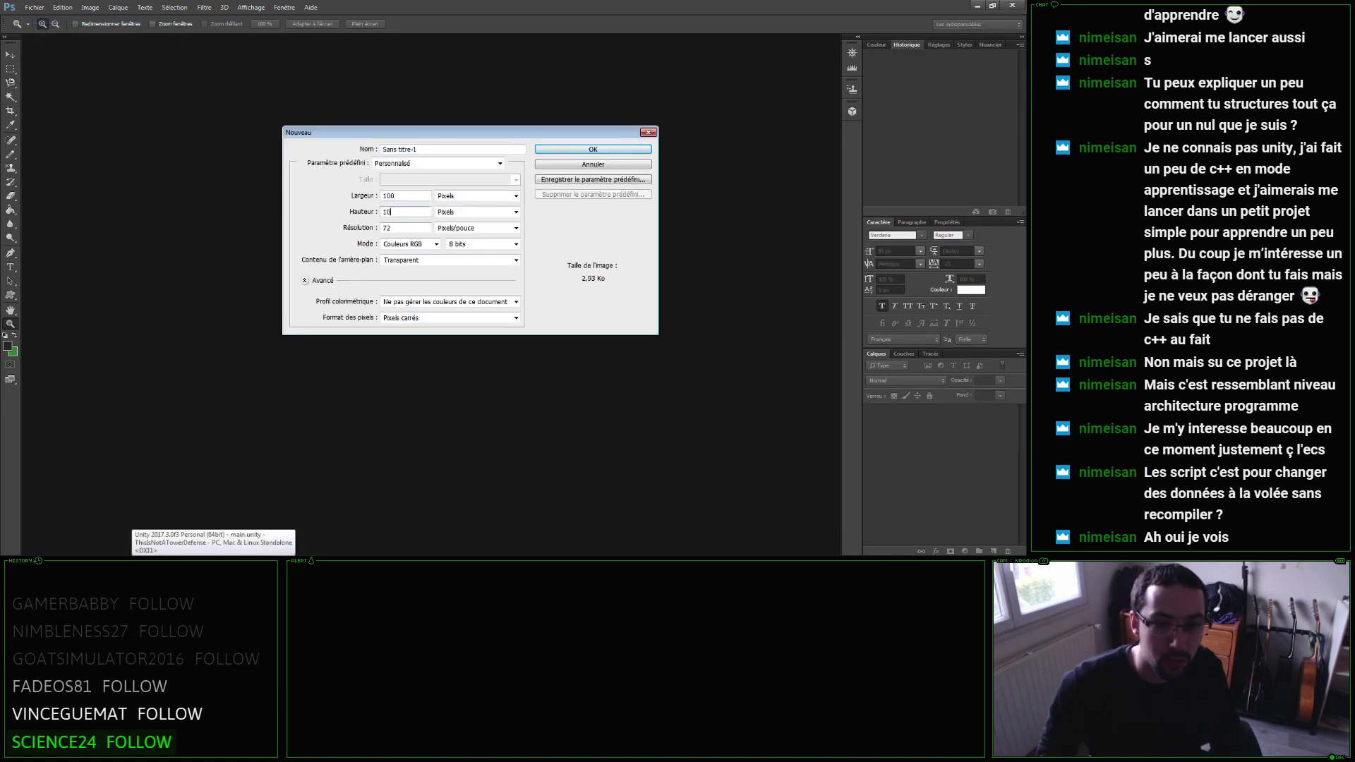
key("Return")
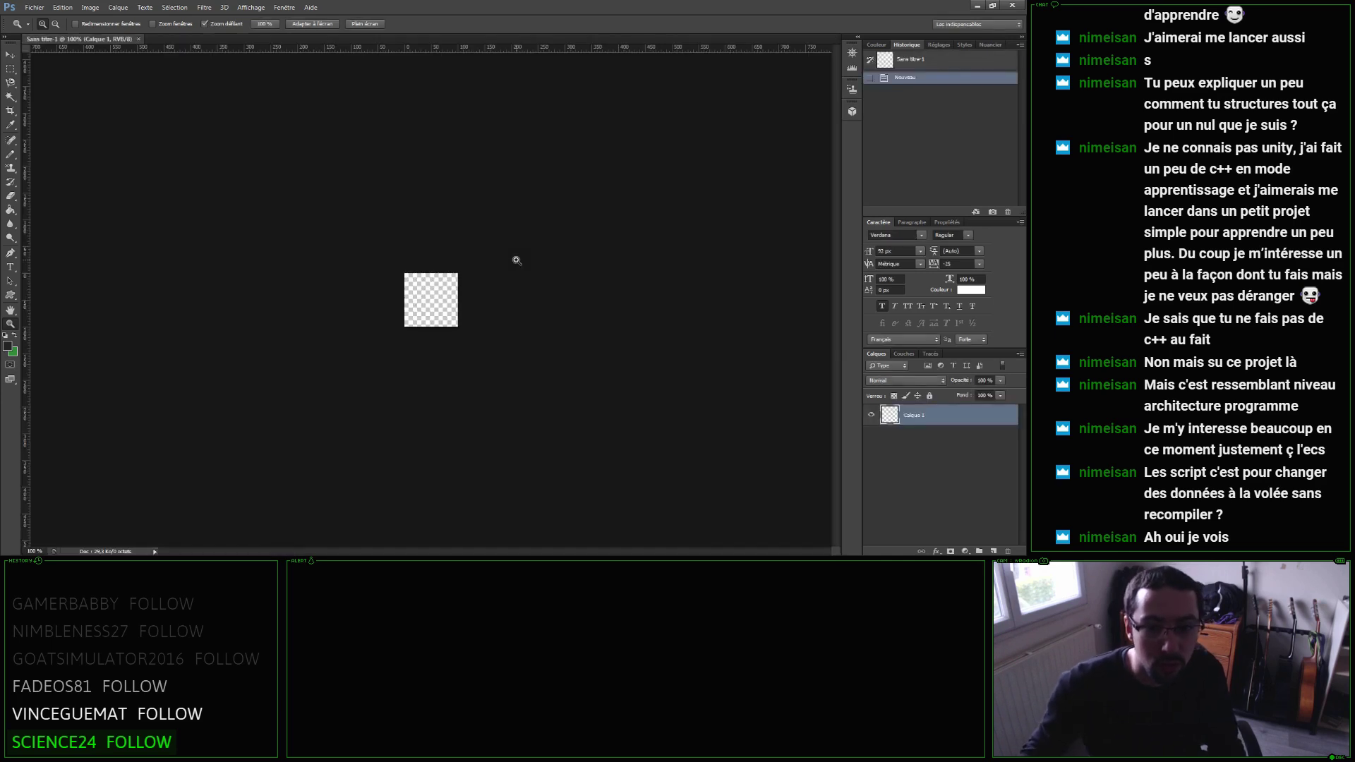
Widen the canvas to 200 px through Canvas Size.
left_click(42, 9)
left_click(34, 6)
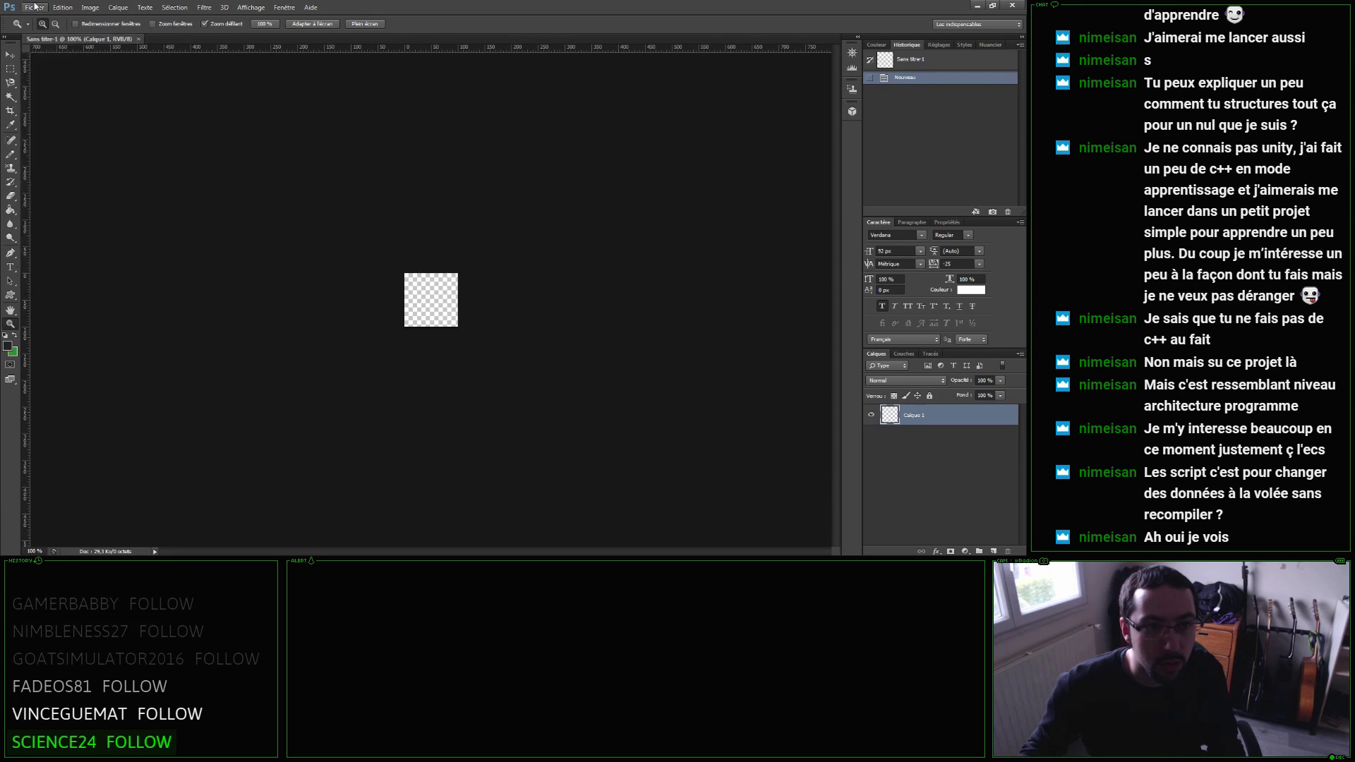
left_click(35, 9)
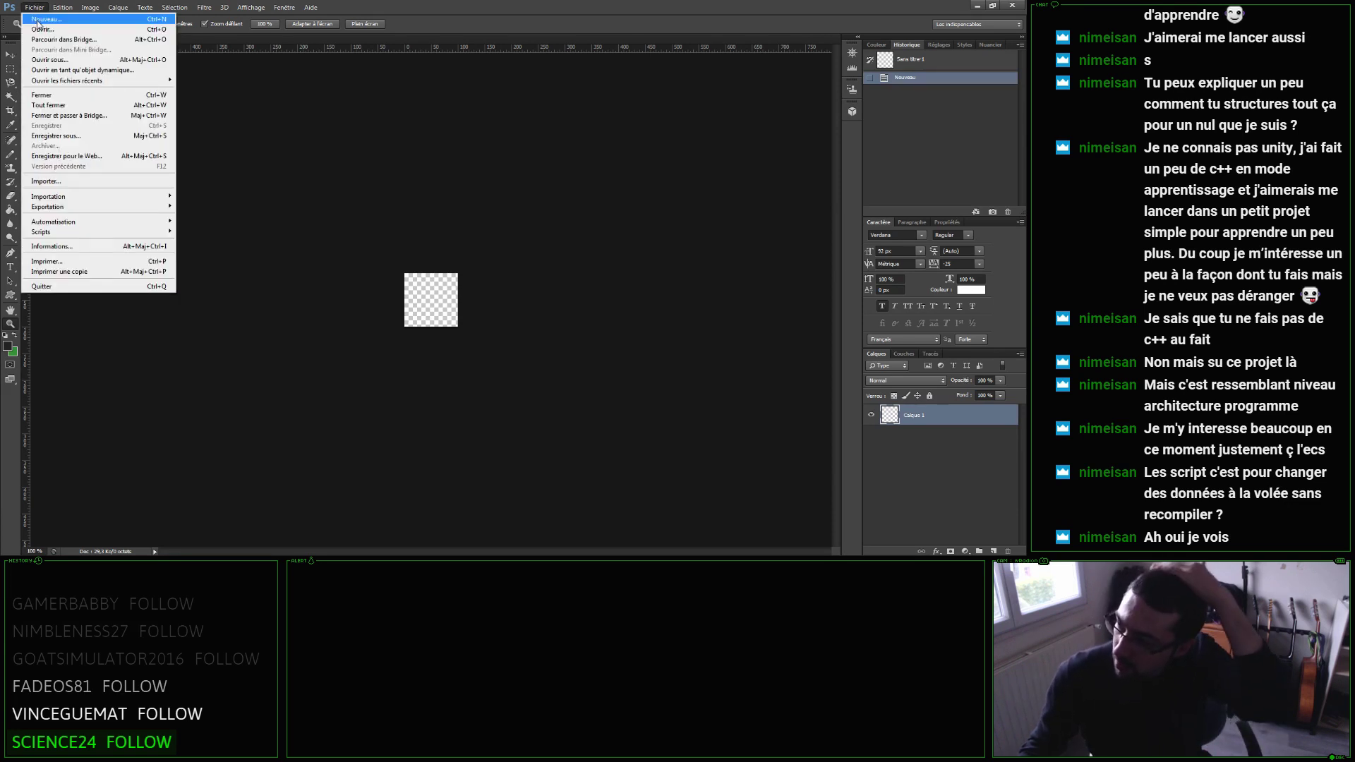
mouse_move(284, 7)
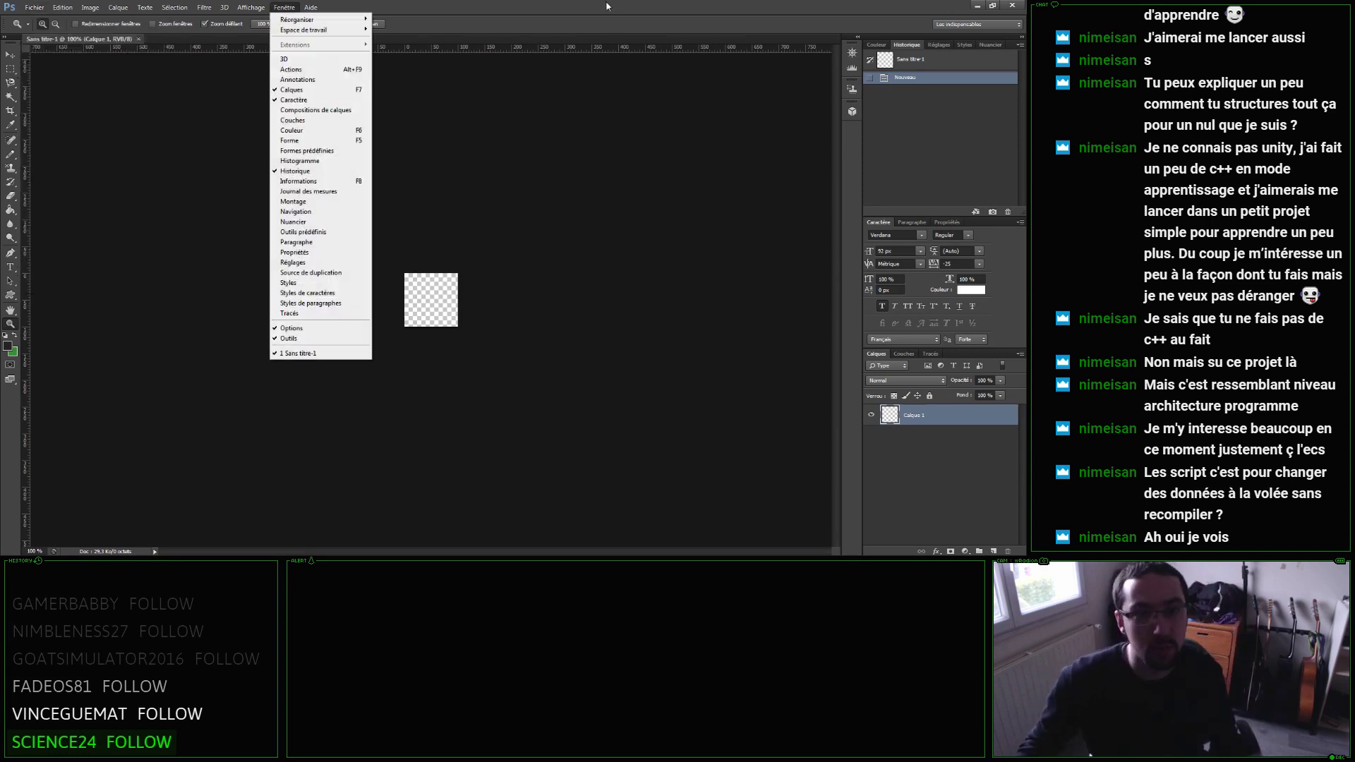
left_click(607, 6)
left_click(46, 9)
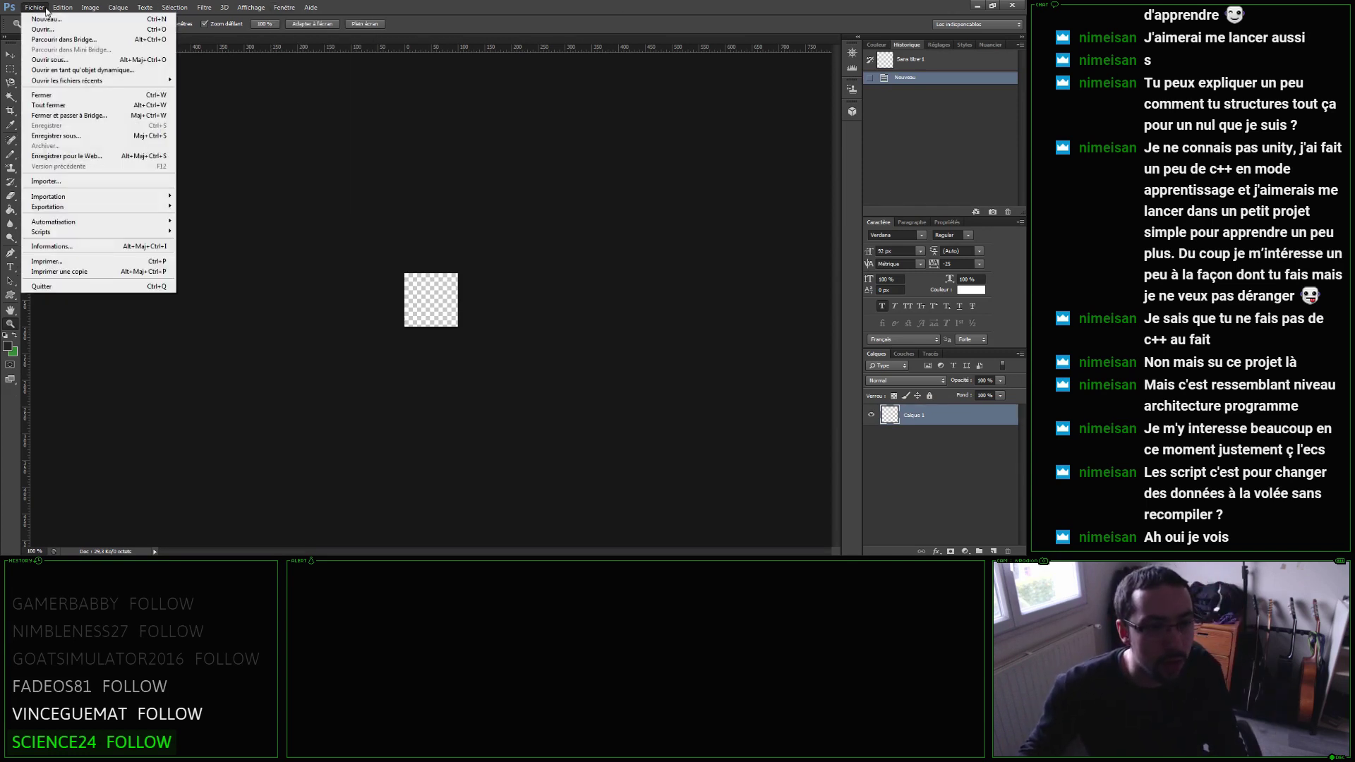
left_click(116, 97)
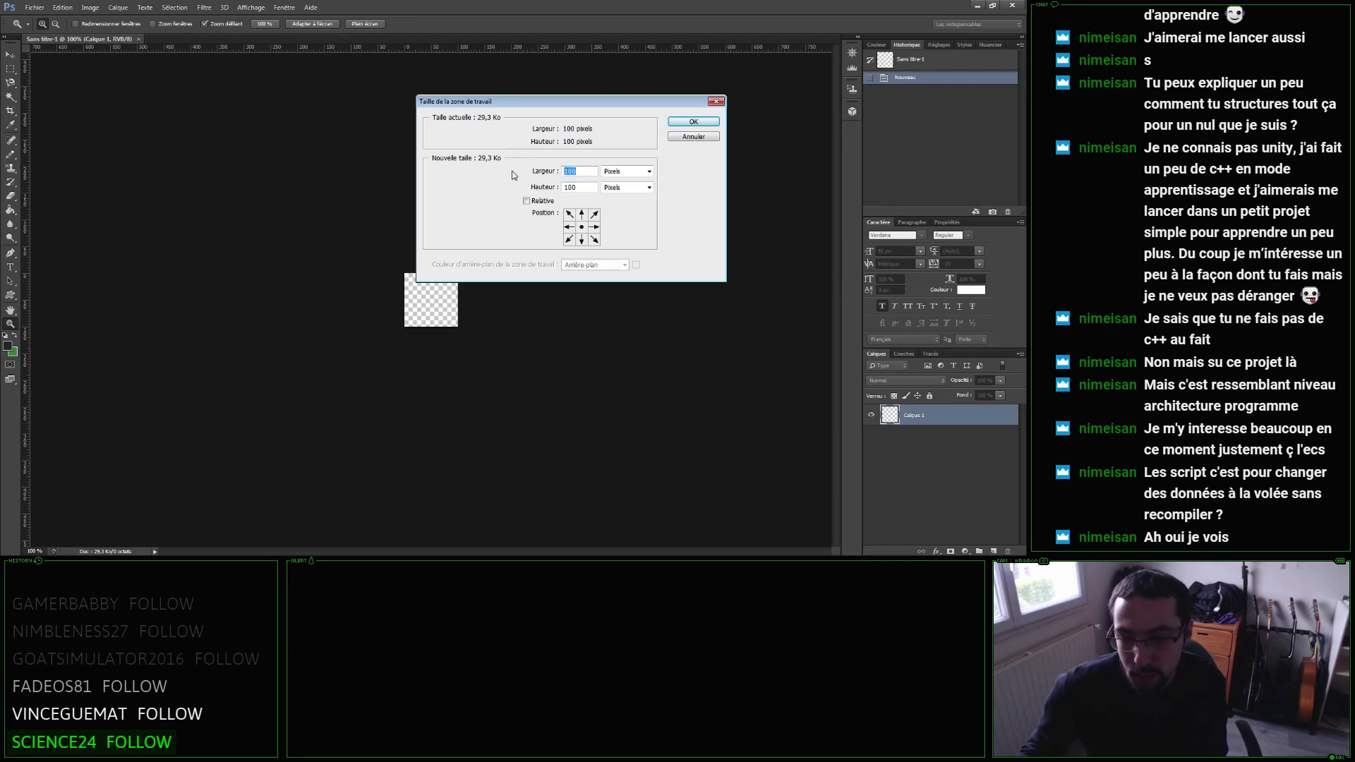
type("200")
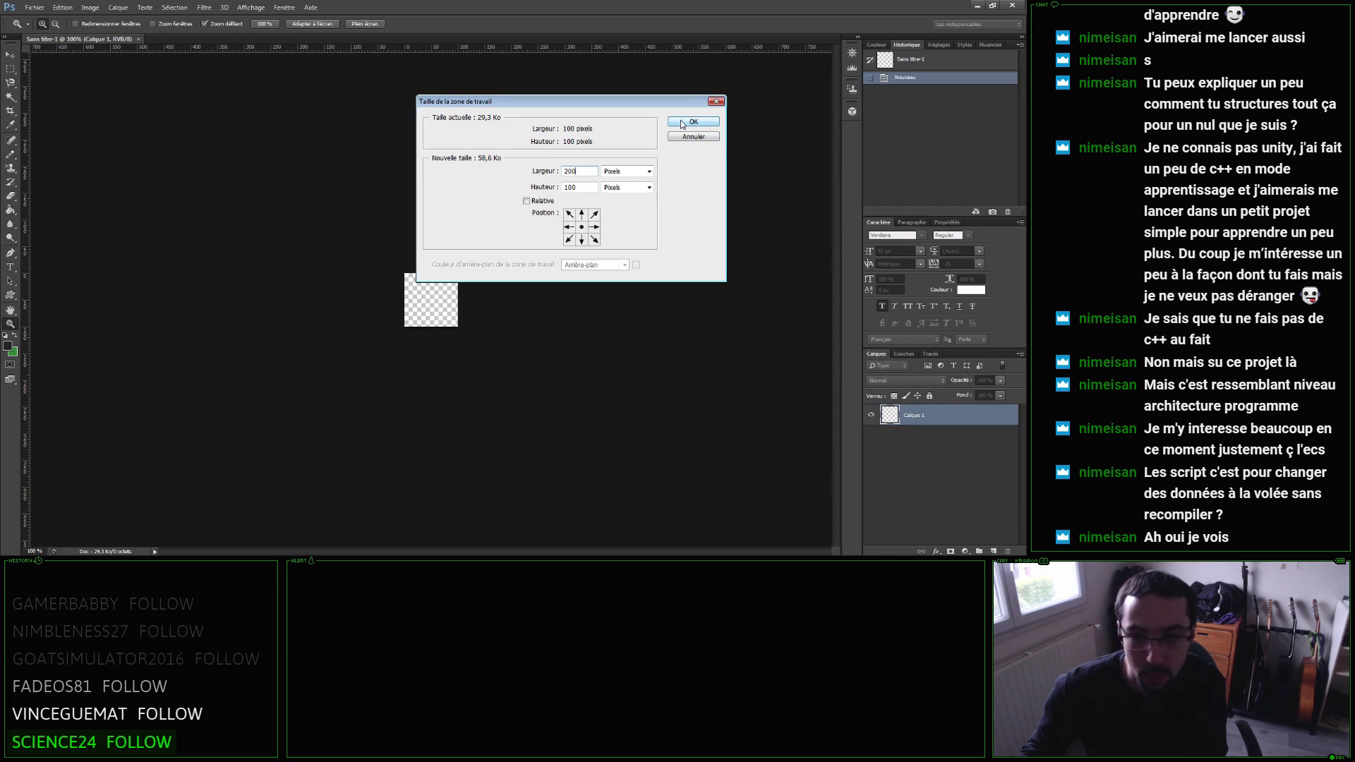
left_click(683, 124)
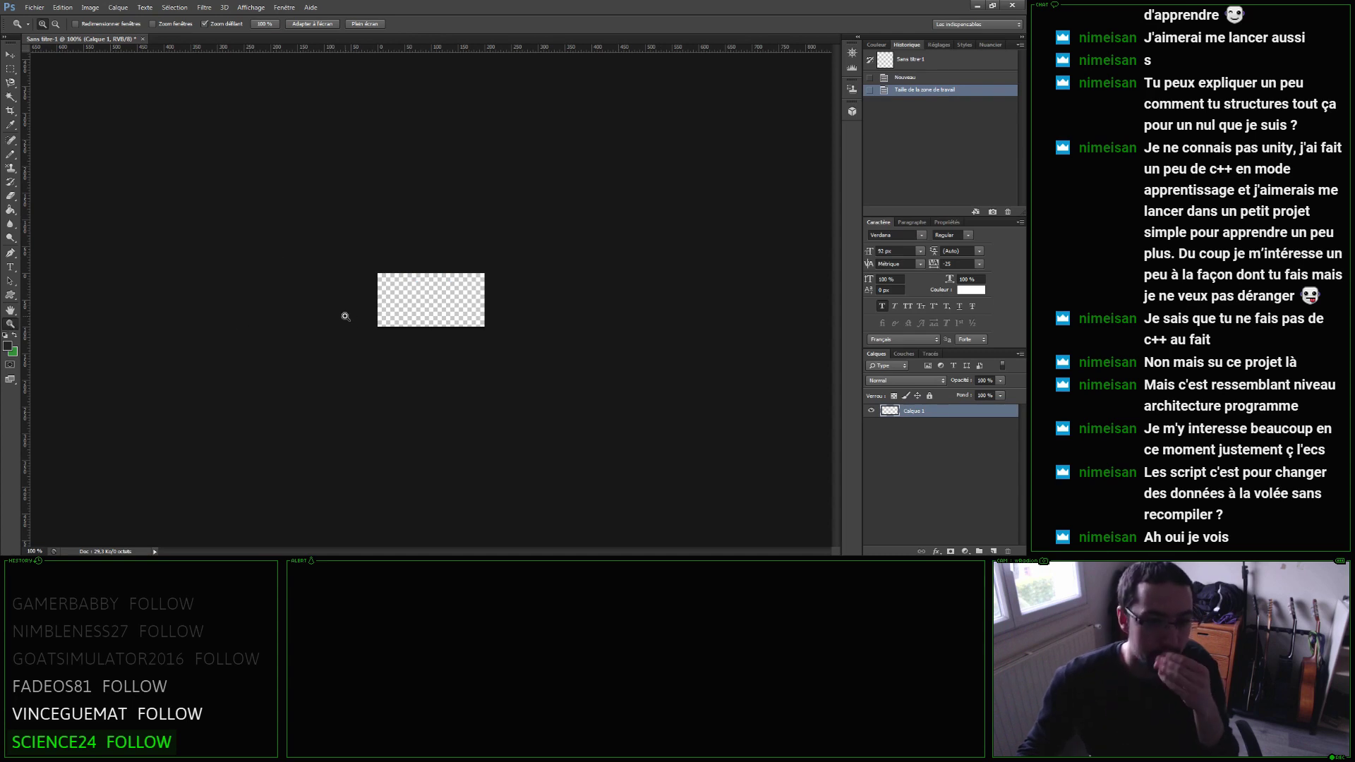
Zoom in, select the left half of the canvas and fill it with dark grey.
left_click_drag(345, 311, 438, 315)
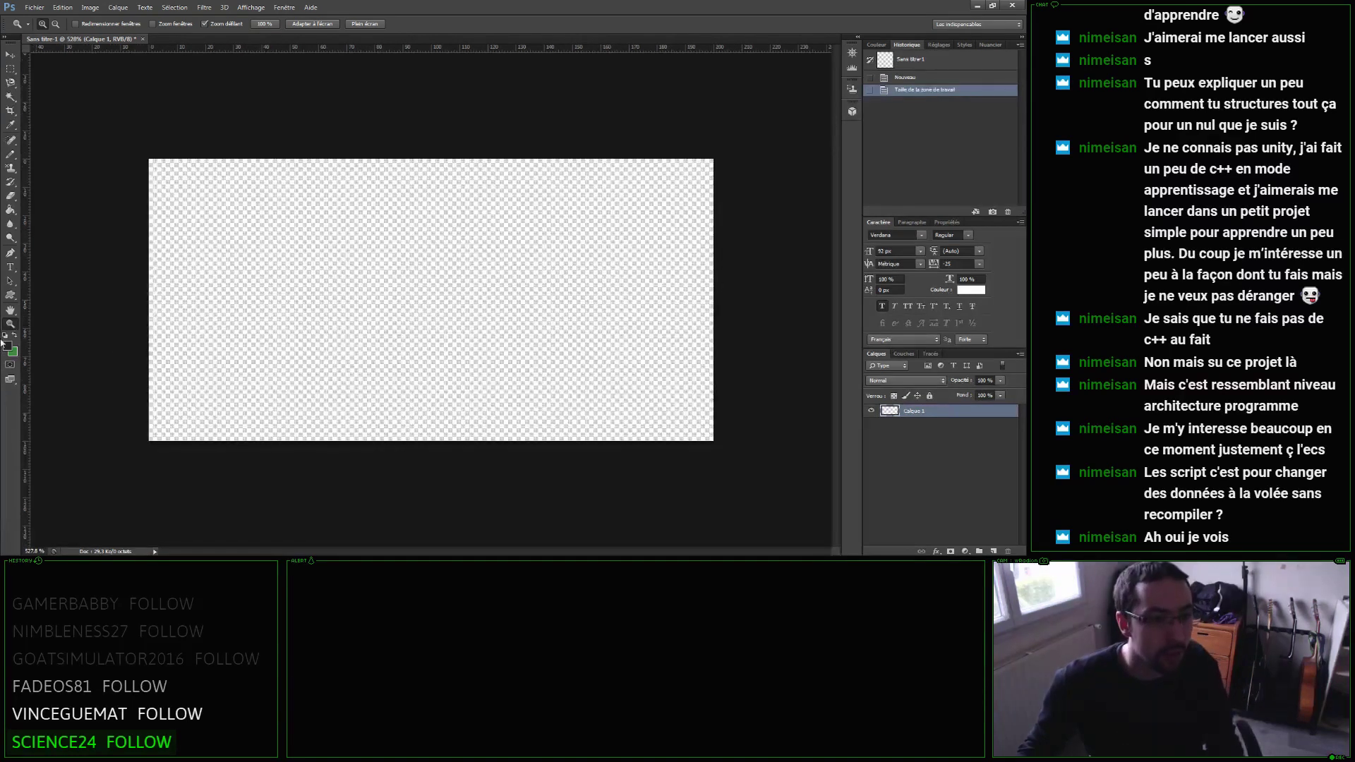
left_click(10, 69)
left_click_drag(135, 151, 436, 470)
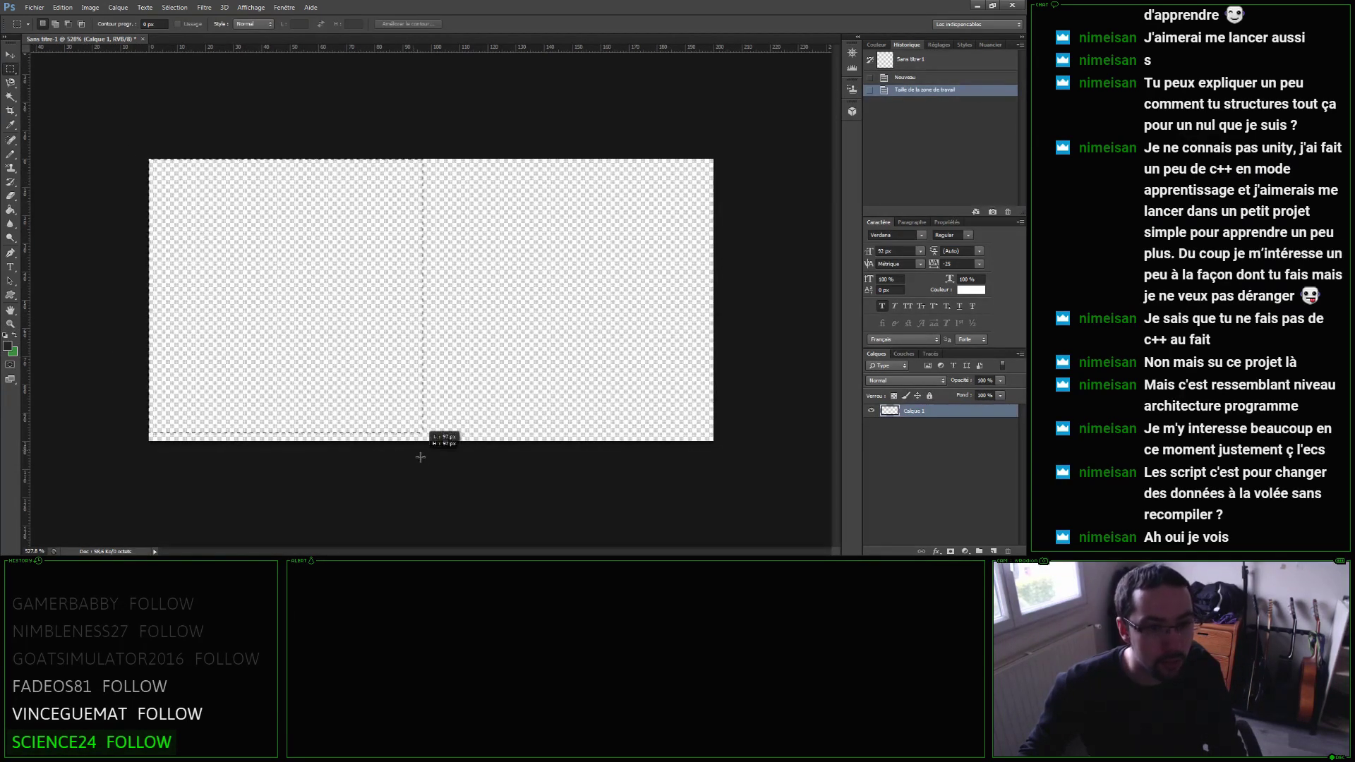
key("g")
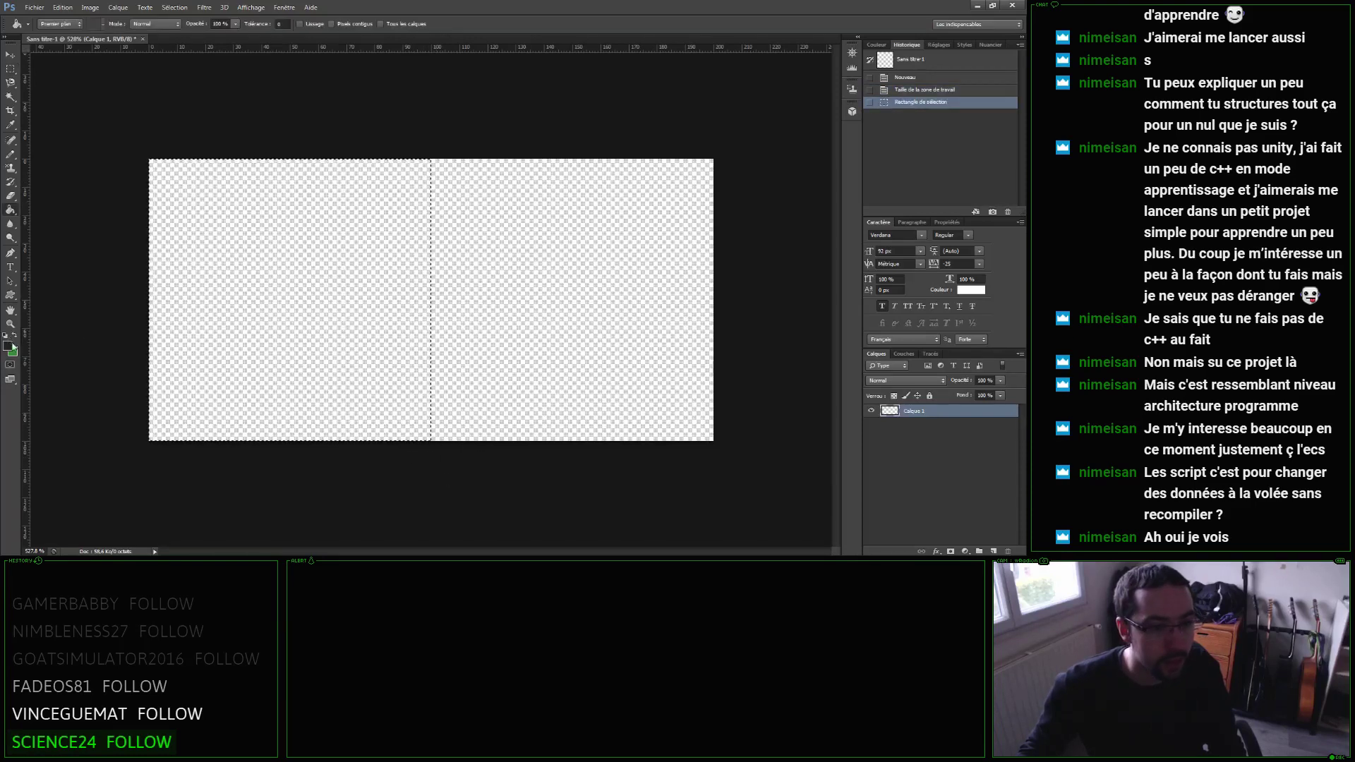
left_click(266, 328)
Refill the left half with a lighter grey foreground colour and deselect.
left_click(14, 338)
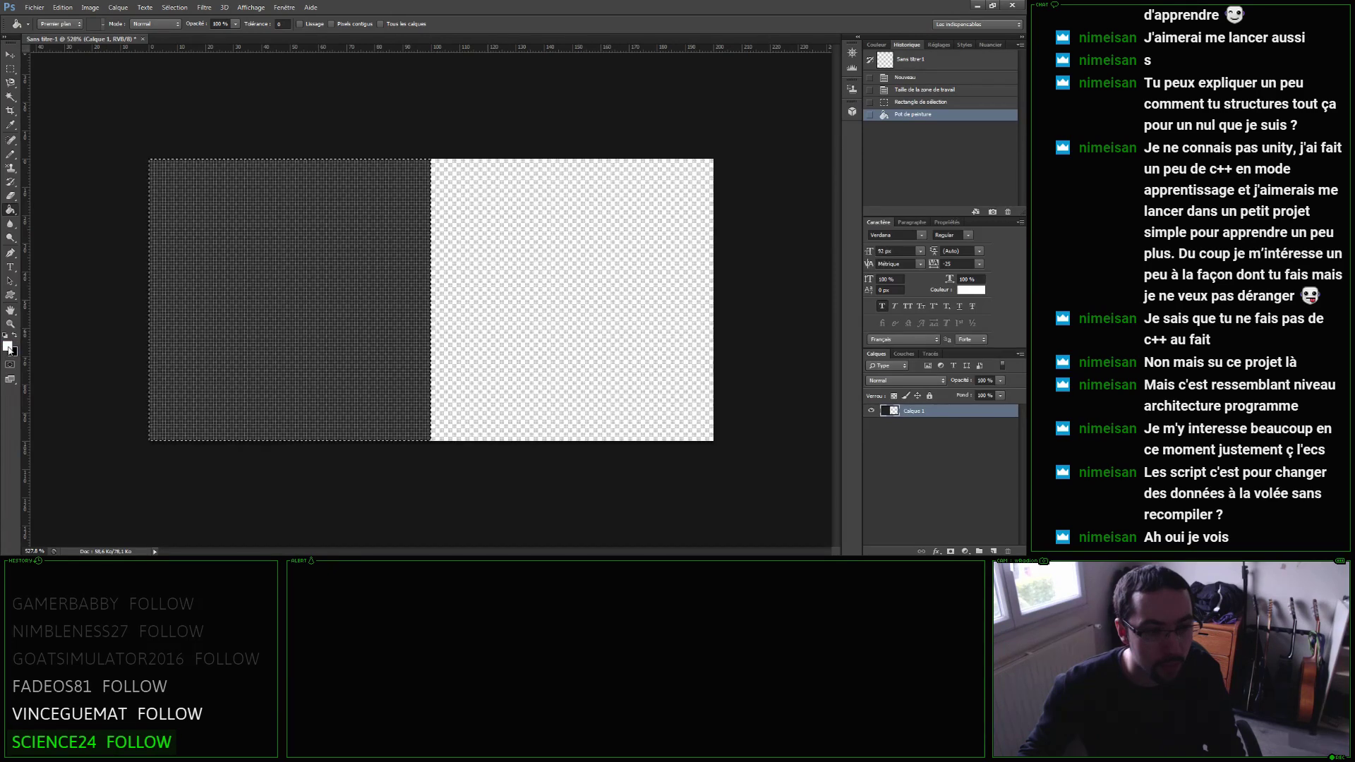
left_click(10, 348)
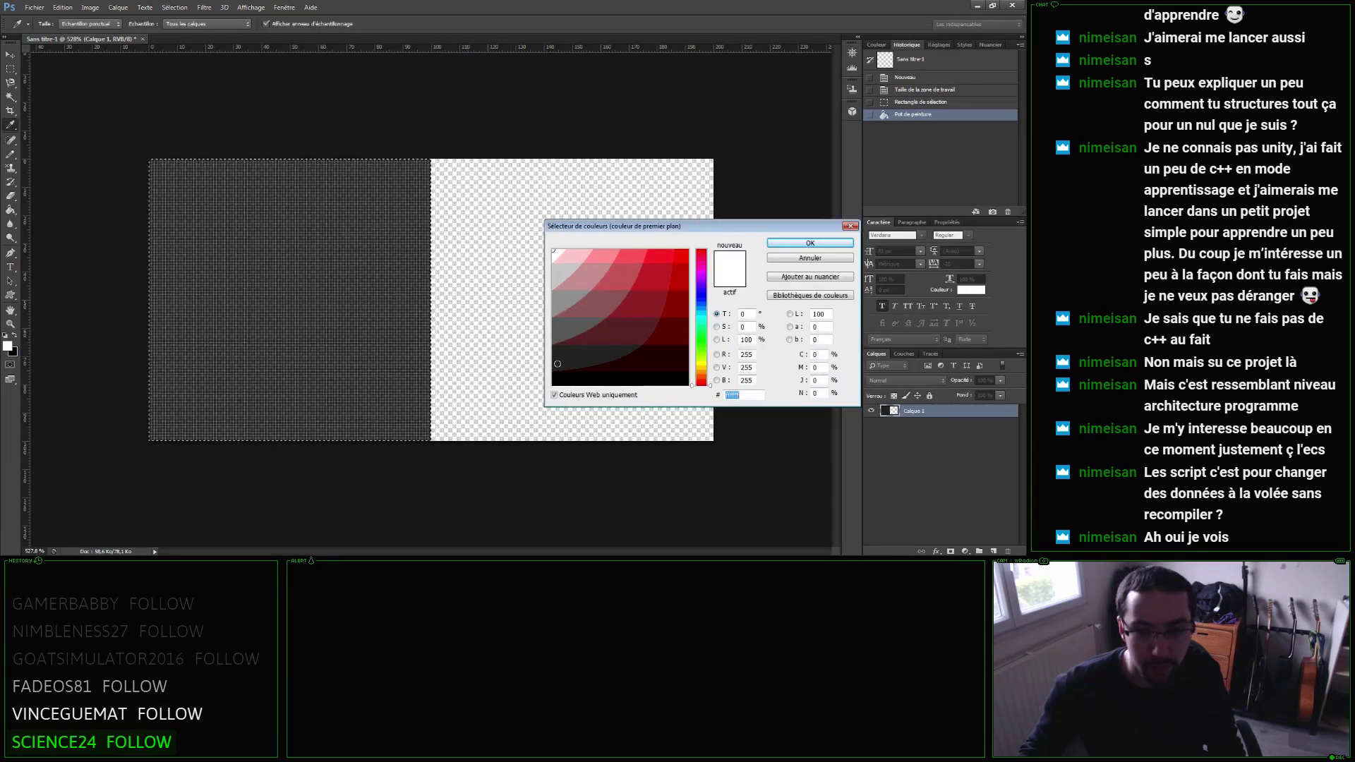
left_click(554, 324)
key("Return")
left_click(308, 291)
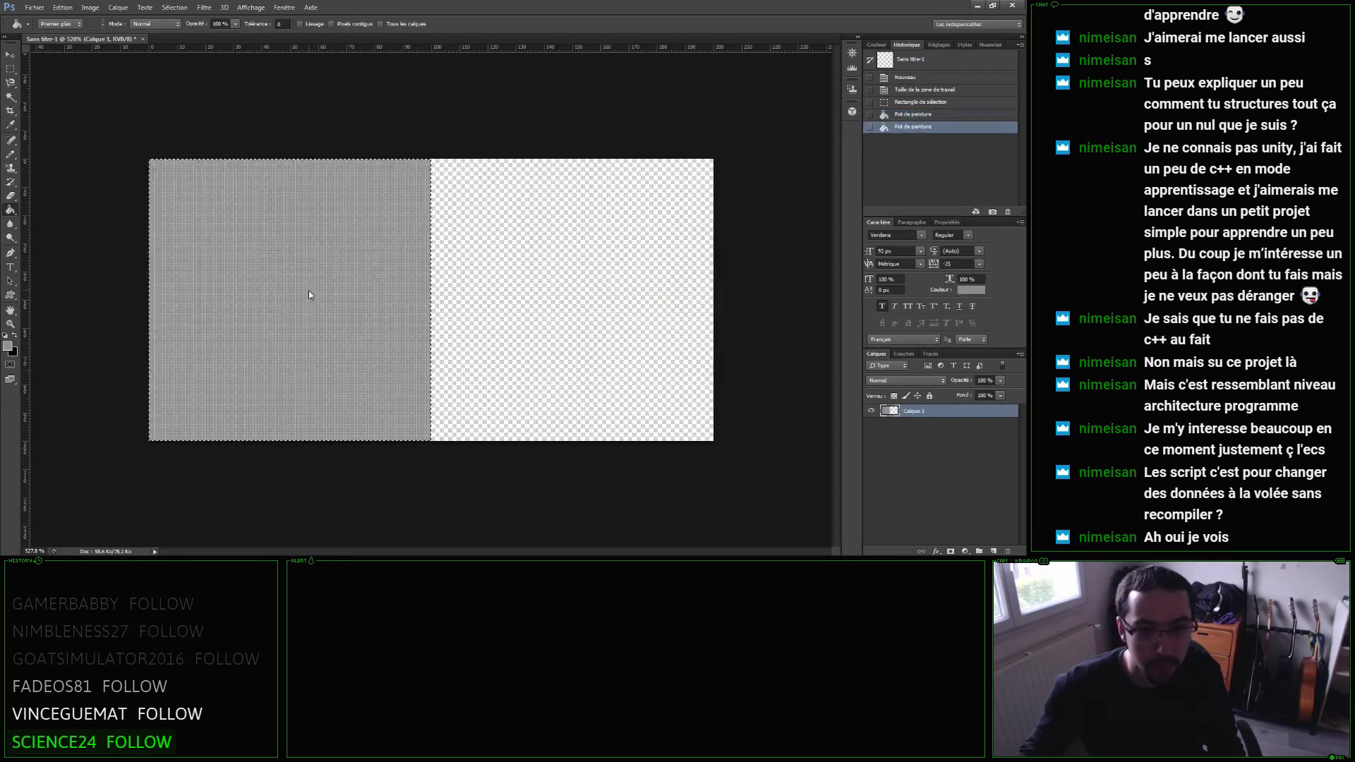
key("ctrl+d")
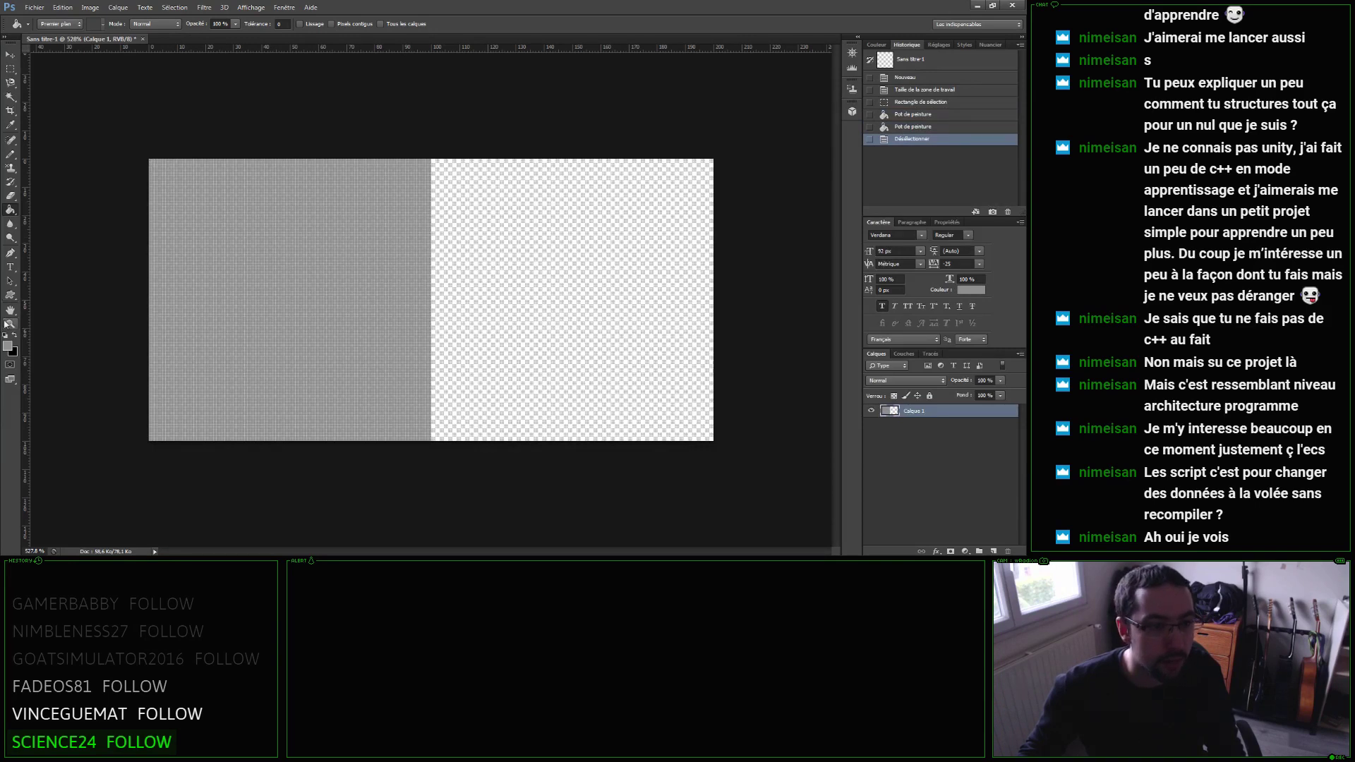
Select a square area in the right half of the canvas.
left_click(10, 324)
left_click(10, 68)
mouse_move(459, 197)
left_mouse_down("shift")
mouse_move(623, 393)
mouse_move(687, 439)
mouse_move(686, 425)
left_mouse_up("shift")
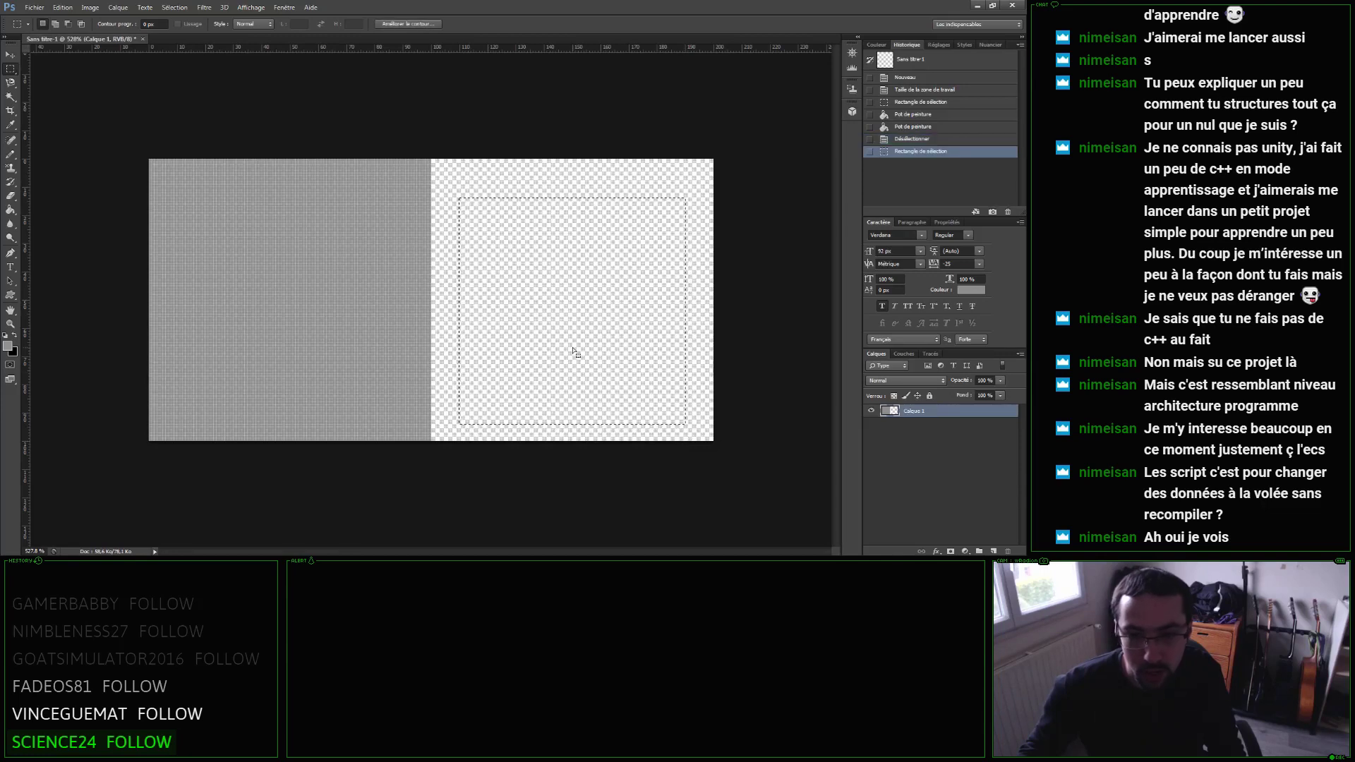
Widen the canvas to 400 px with Canvas Size.
left_click(100, 13)
left_click(124, 95)
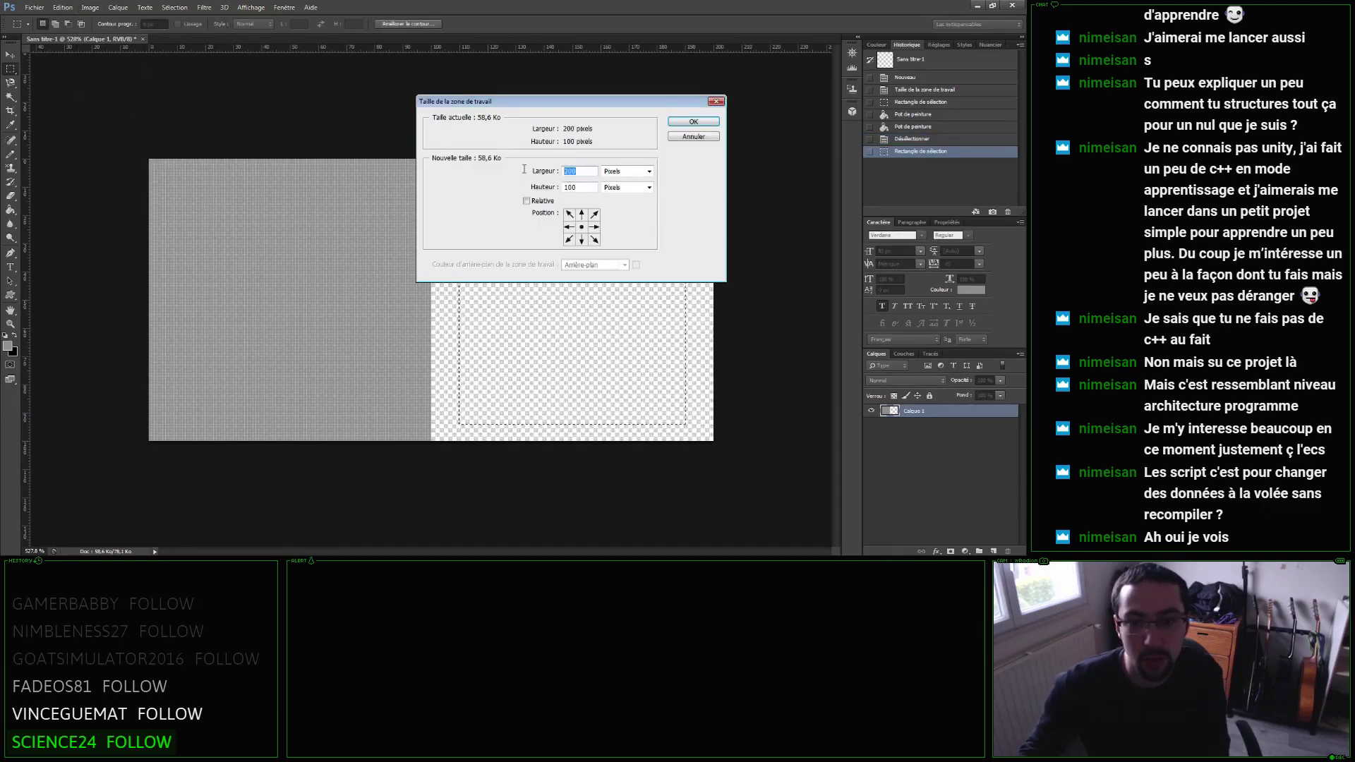
type("400")
key("Return")
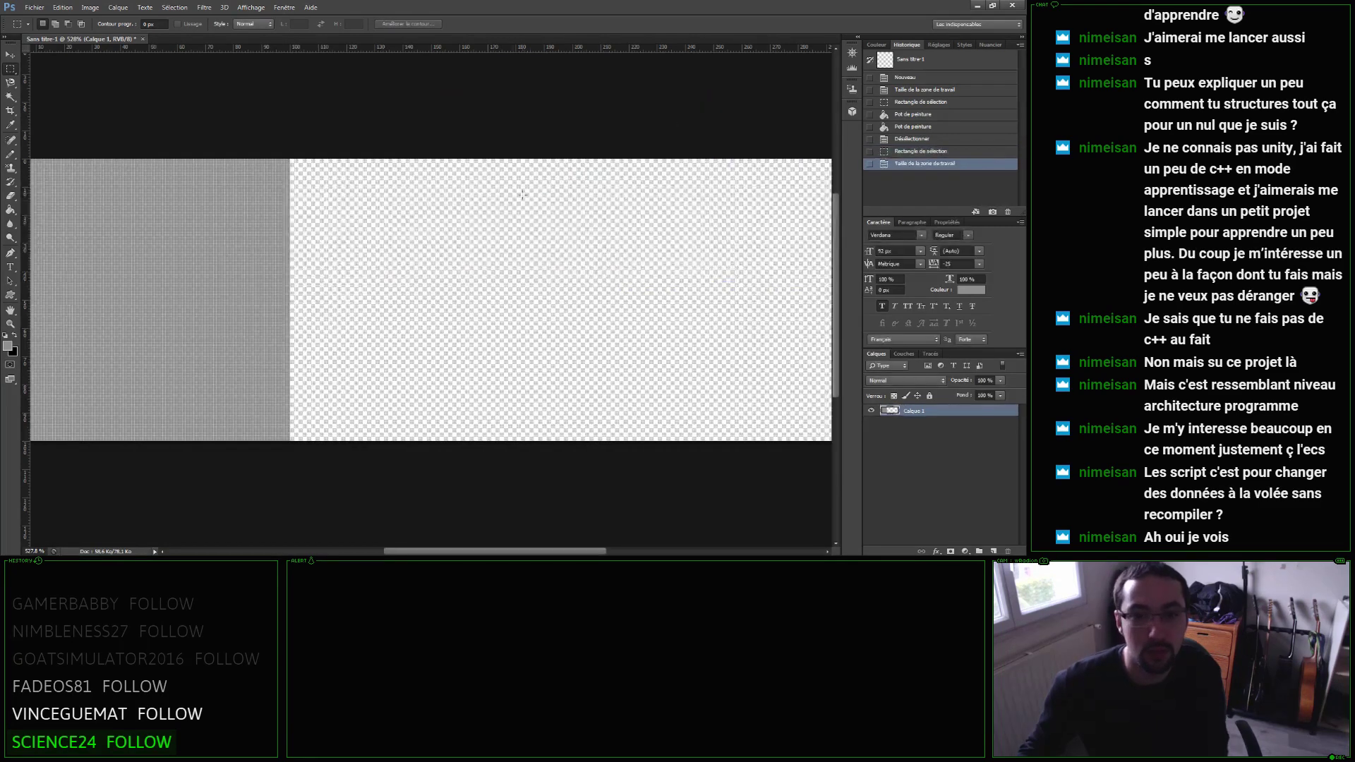
Select a square right of the grey strip and fill it with mid grey.
left_click_drag(326, 198, 529, 431, "shift")
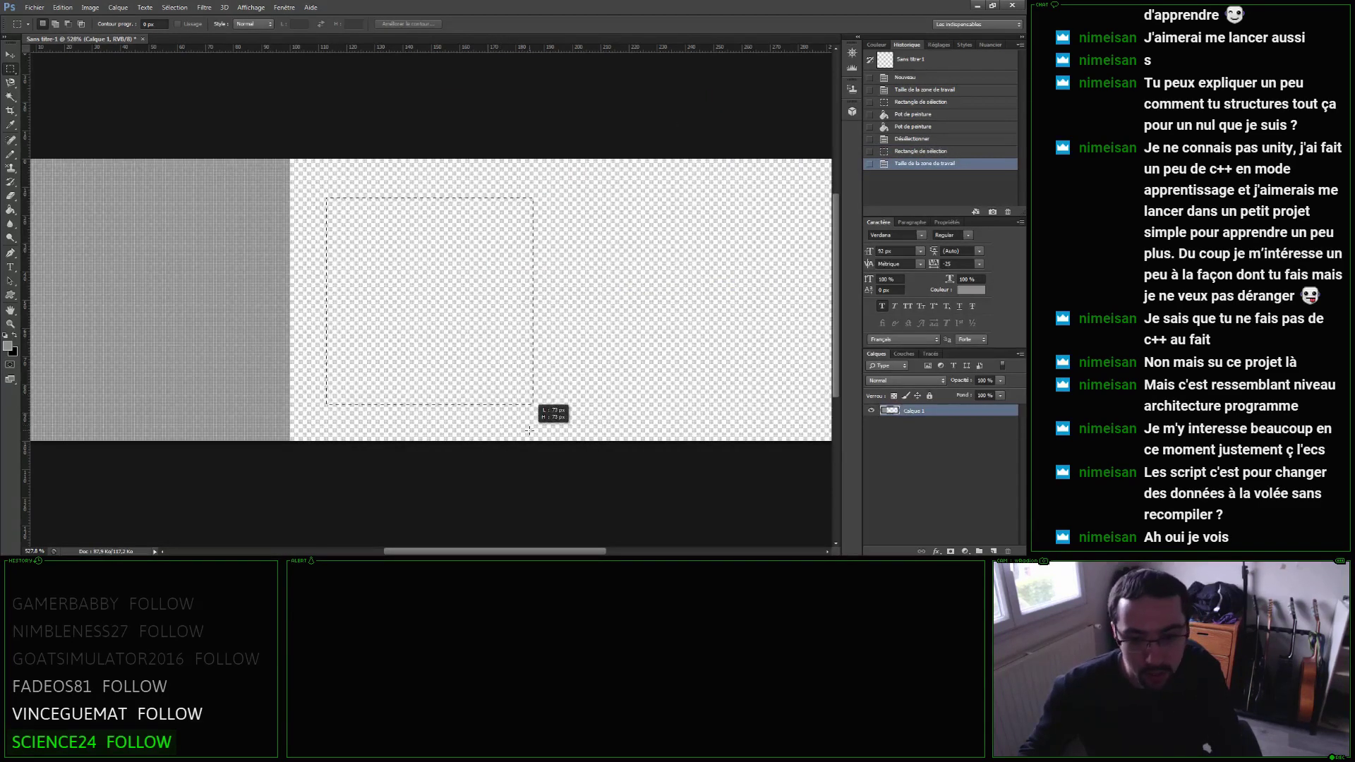
left_click_drag(529, 430, 532, 426, "shift")
key("Escape")
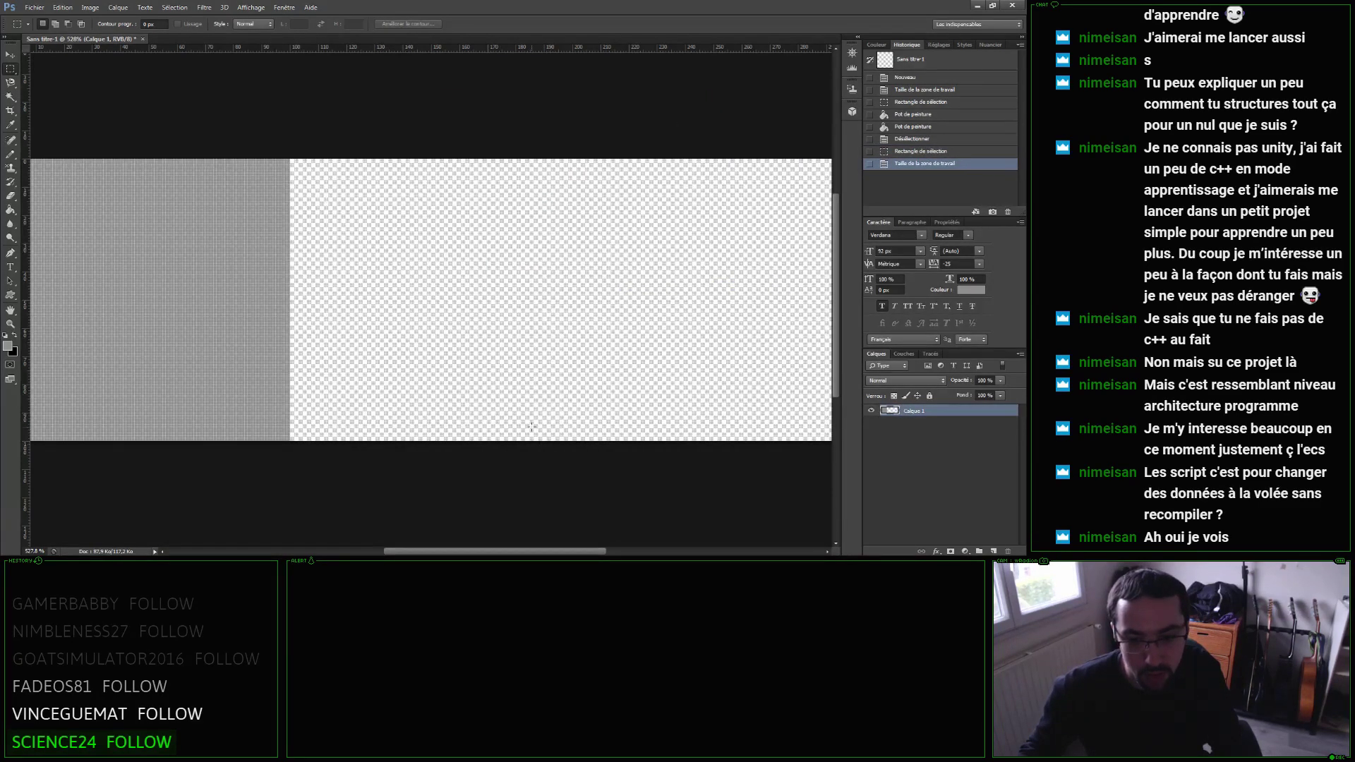
left_click_drag(326, 198, 553, 423, "shift")
left_click(8, 346)
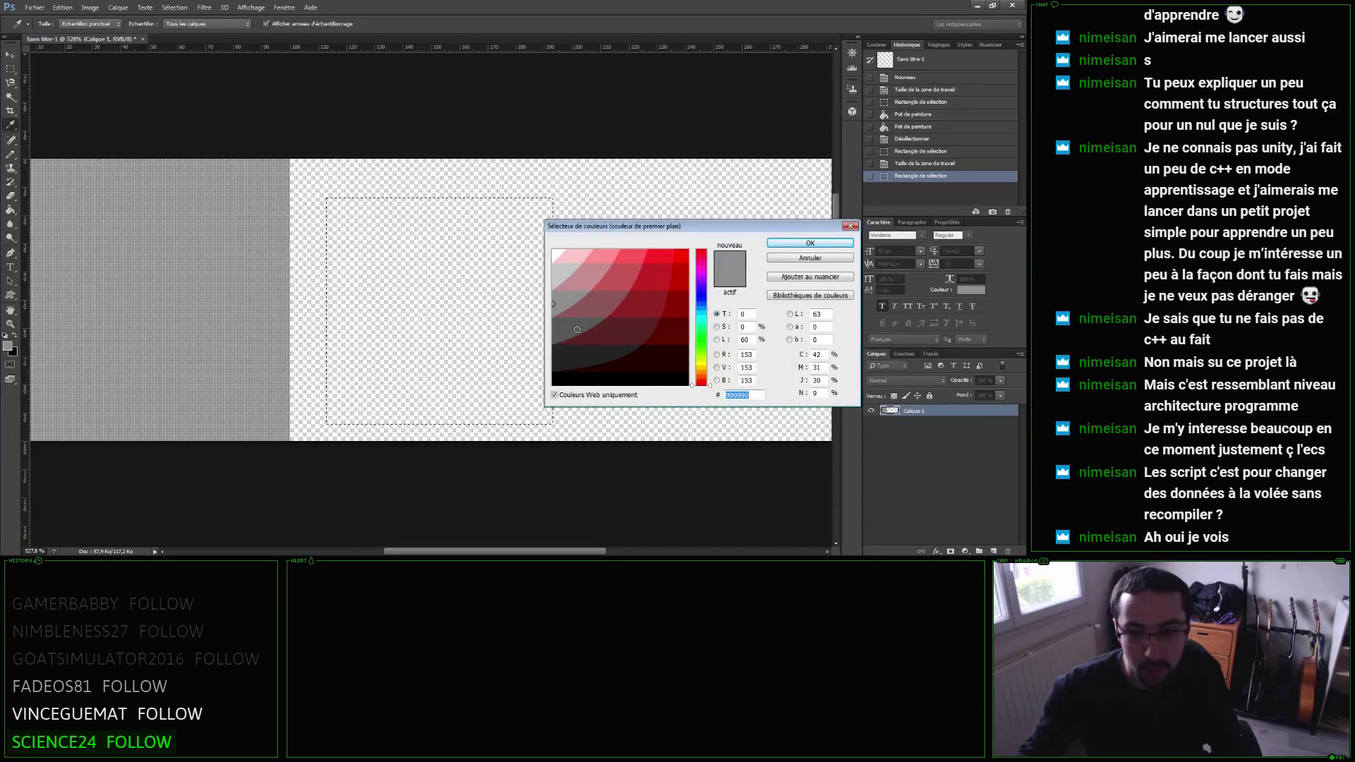
key("Return")
key("g")
left_click(520, 308)
key("ctrl+d")
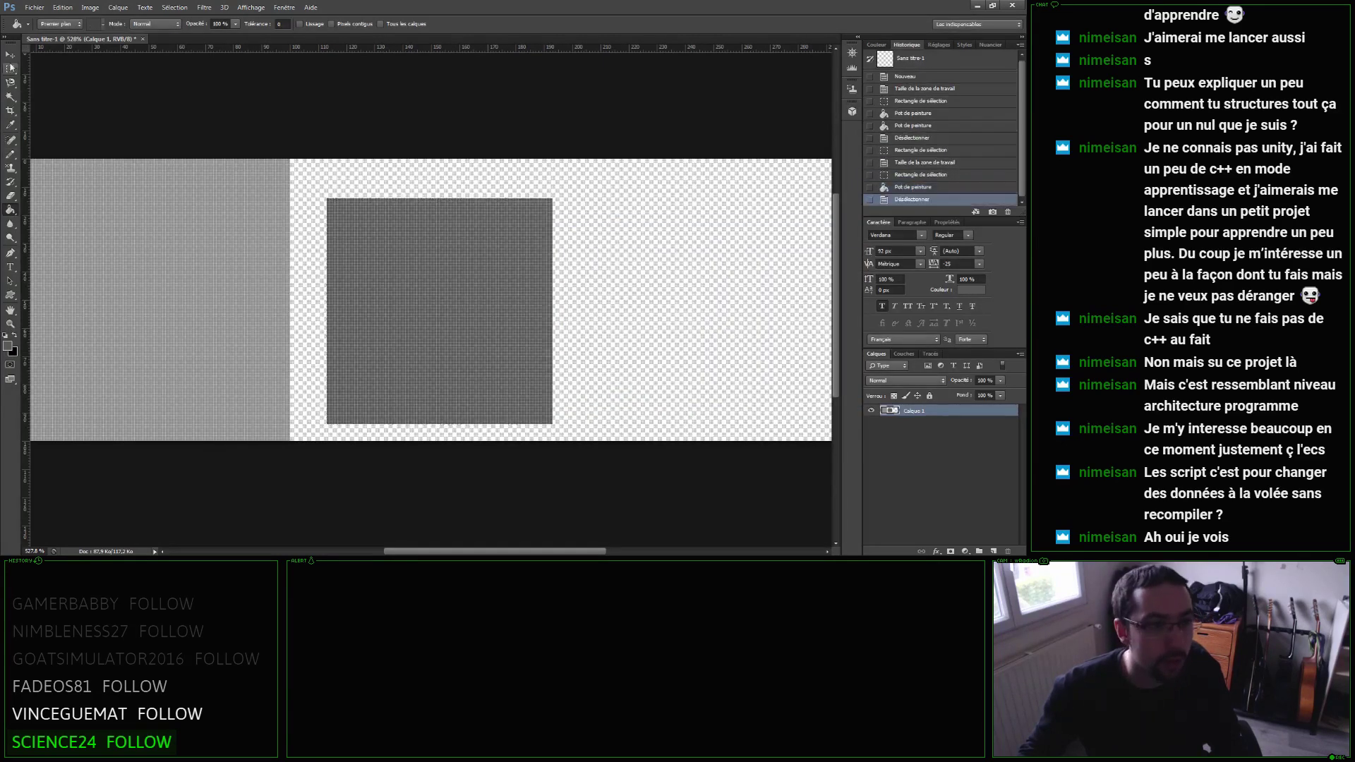
Shift the layer content and select the middle tile area of the canvas.
key("v")
left_click_drag(401, 550, 368, 549)
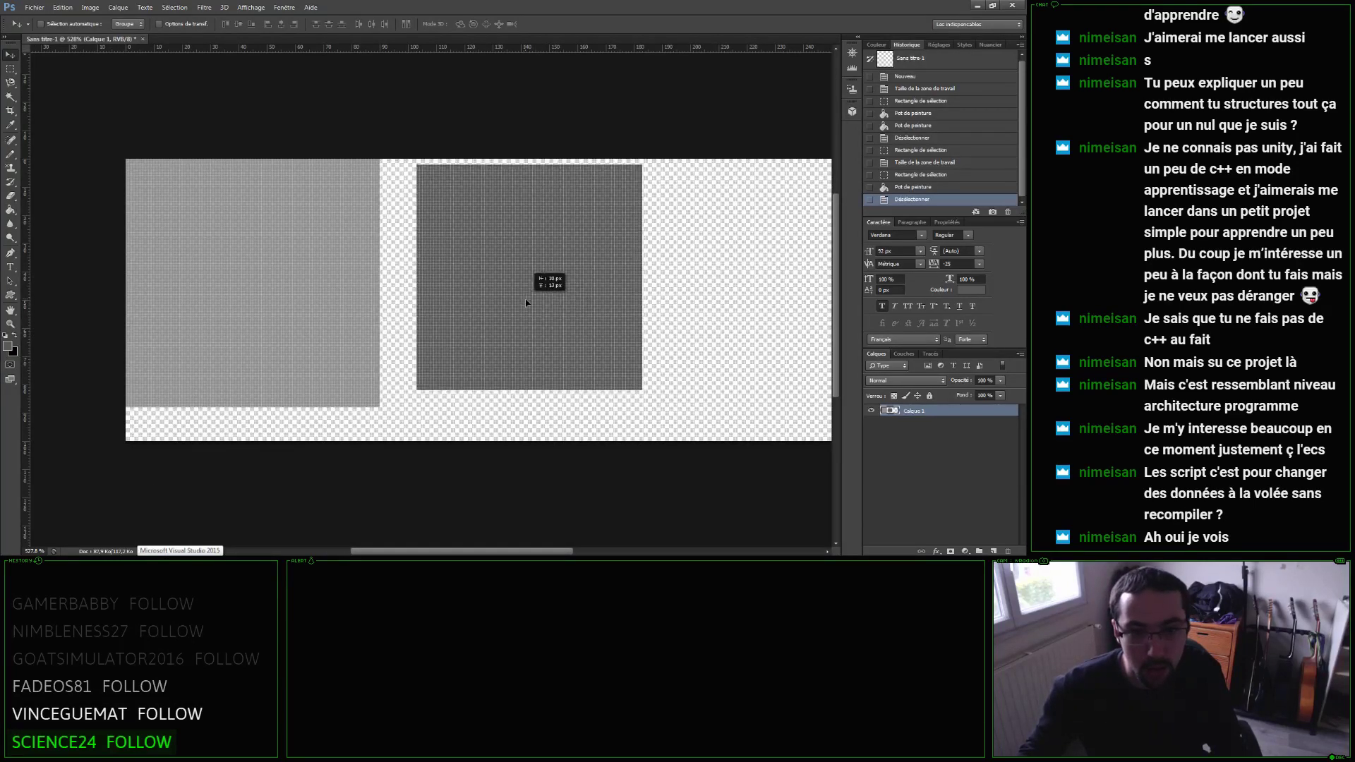
left_click(12, 71)
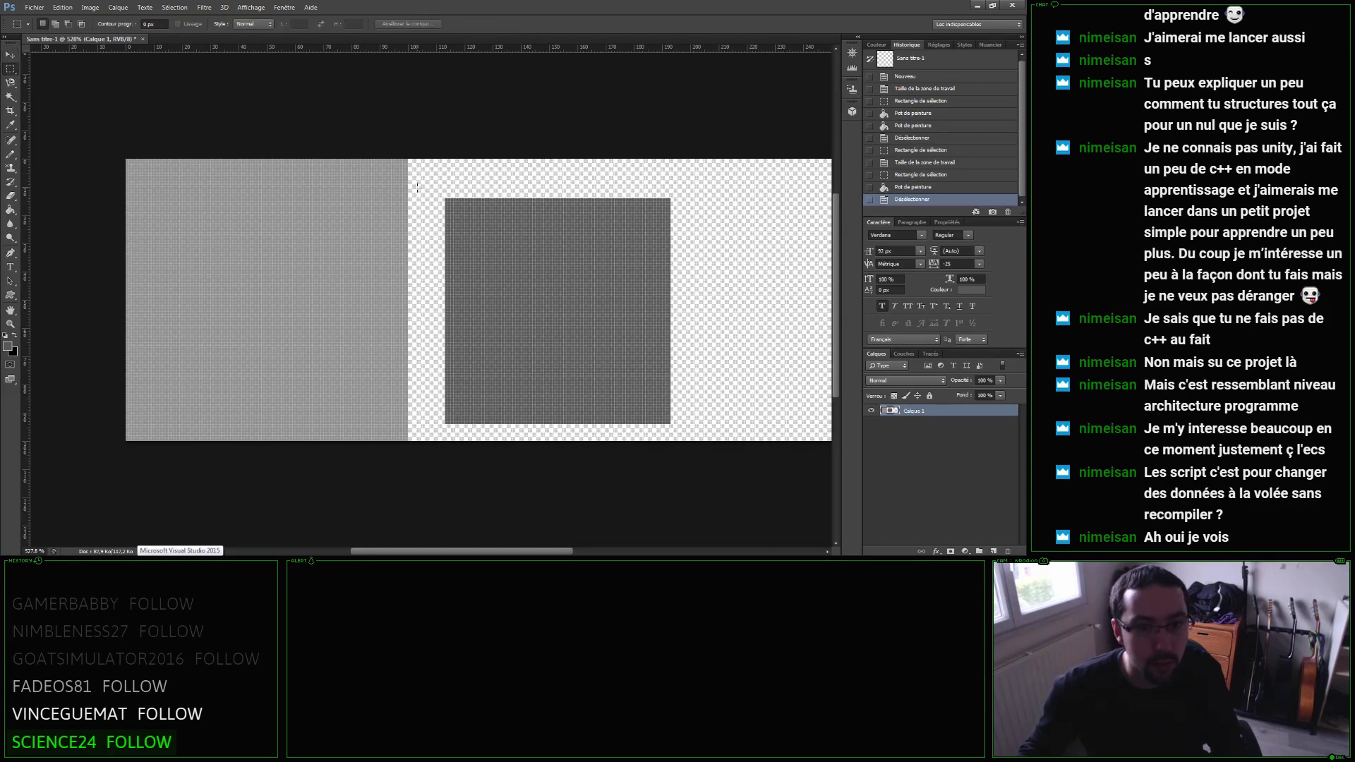
left_click_drag(408, 157, 690, 441)
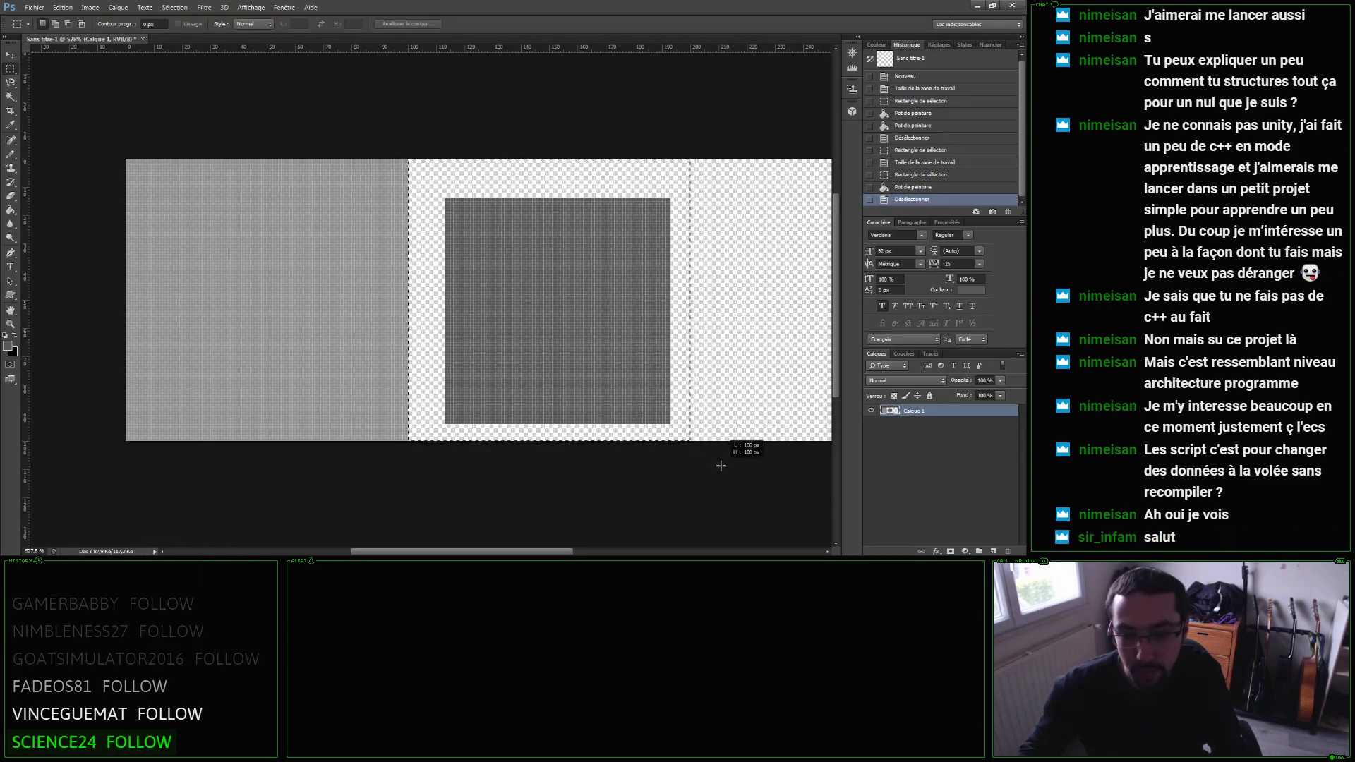
Fill the middle tile dark grey and draw a square selection inset within it.
key("g")
left_click(421, 292)
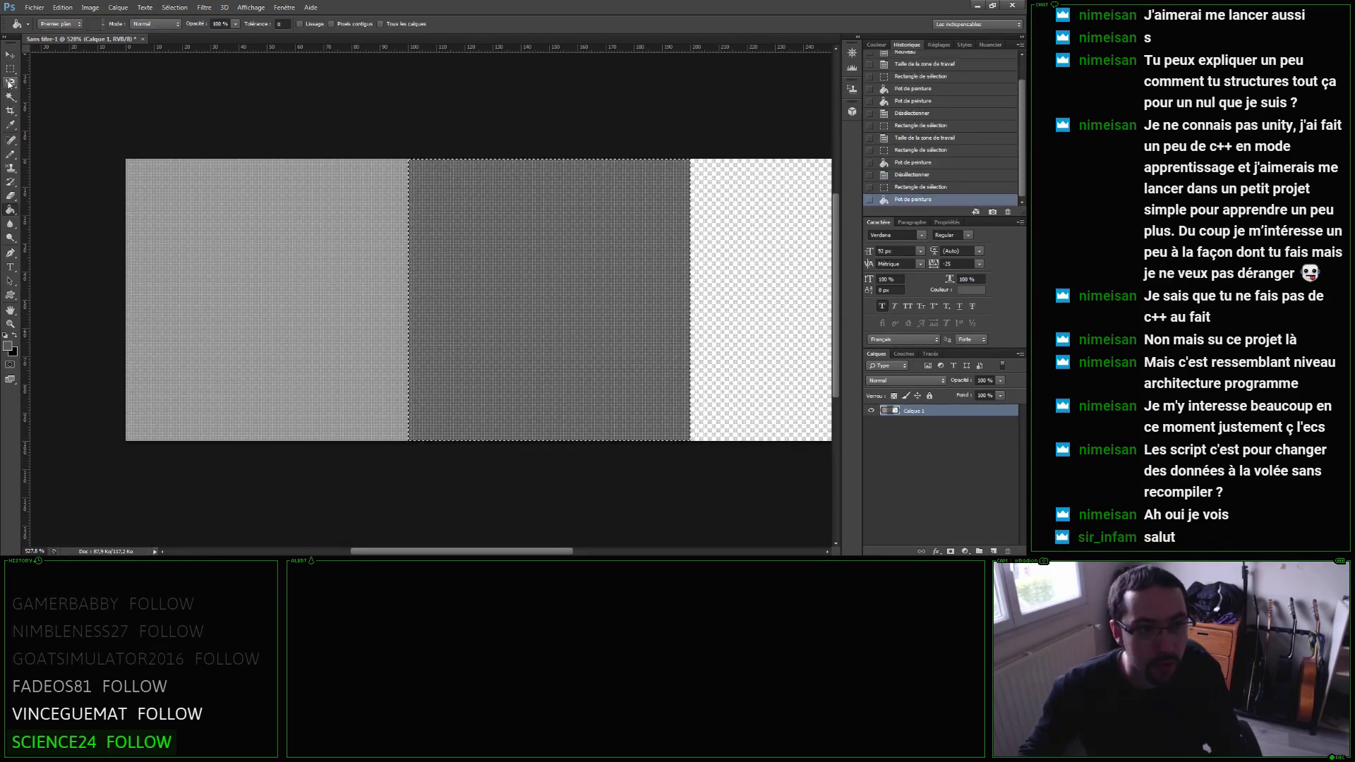
left_click(10, 69)
left_click(489, 218)
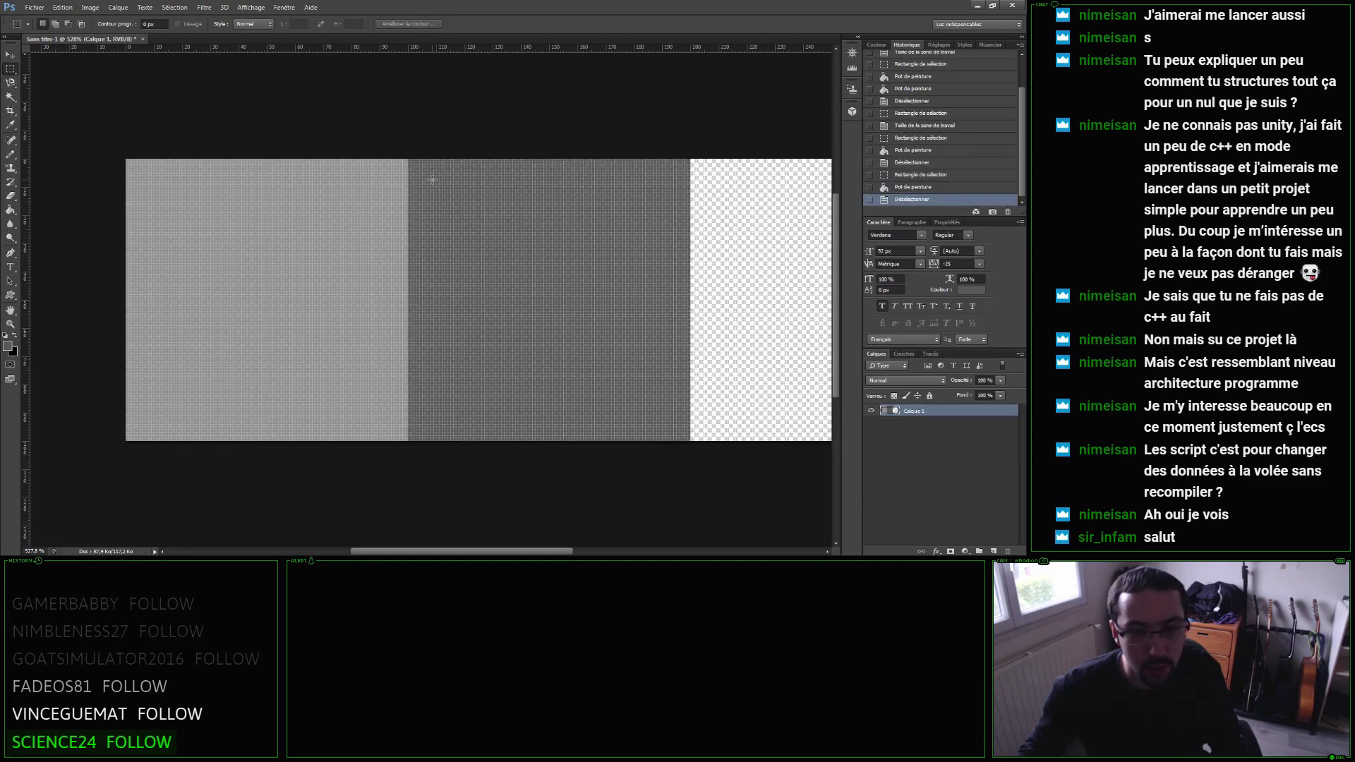
left_click_drag(452, 182, 663, 405)
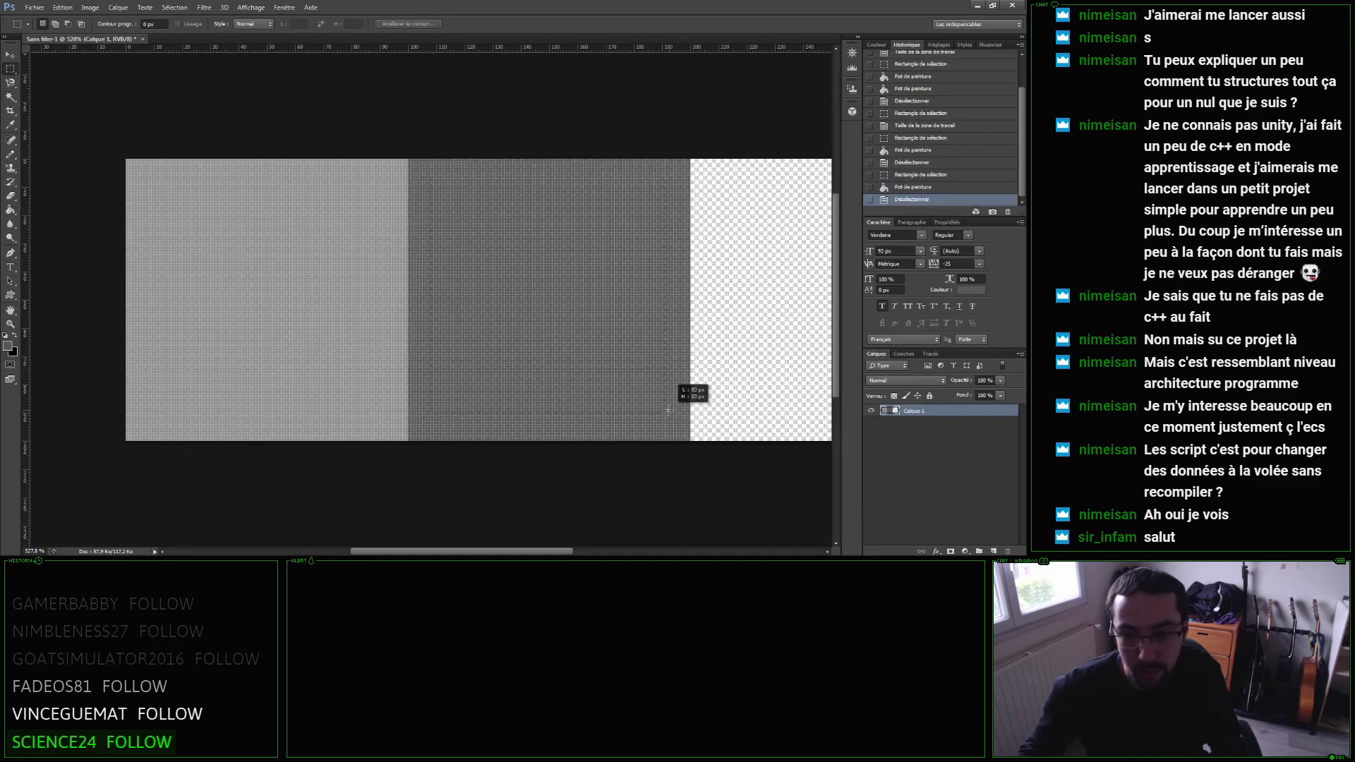
left_click_drag(662, 406, 662, 406)
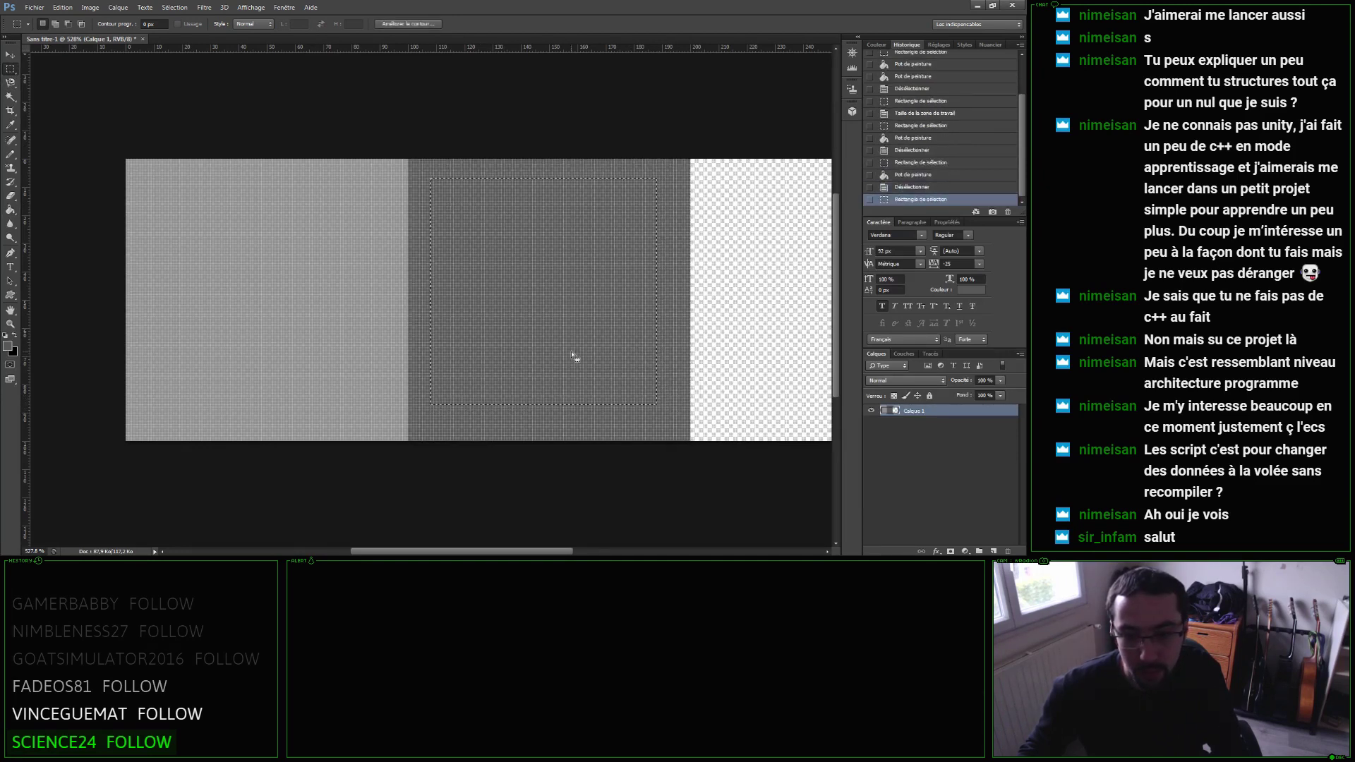
left_click_drag(597, 368, 579, 365)
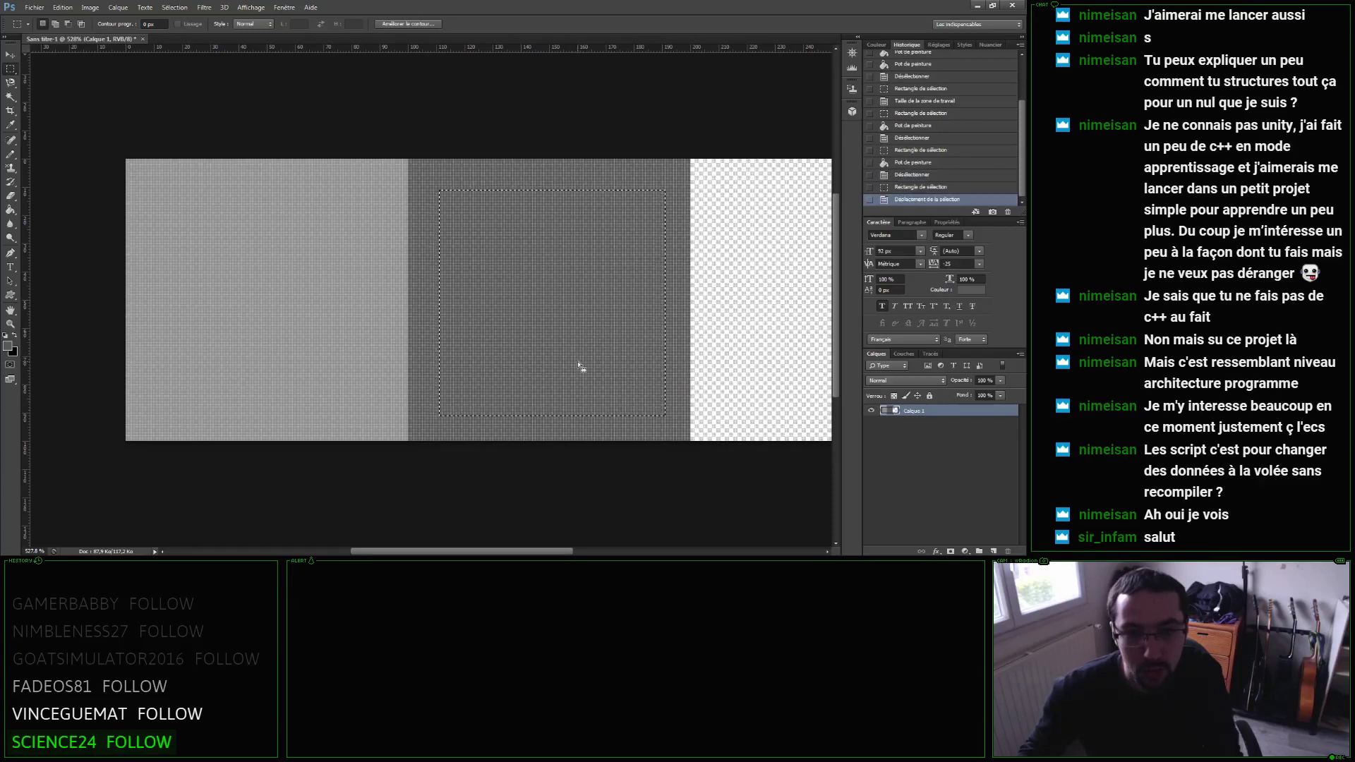
Zoom in and nudge the inset square selection into exact position.
key("z")
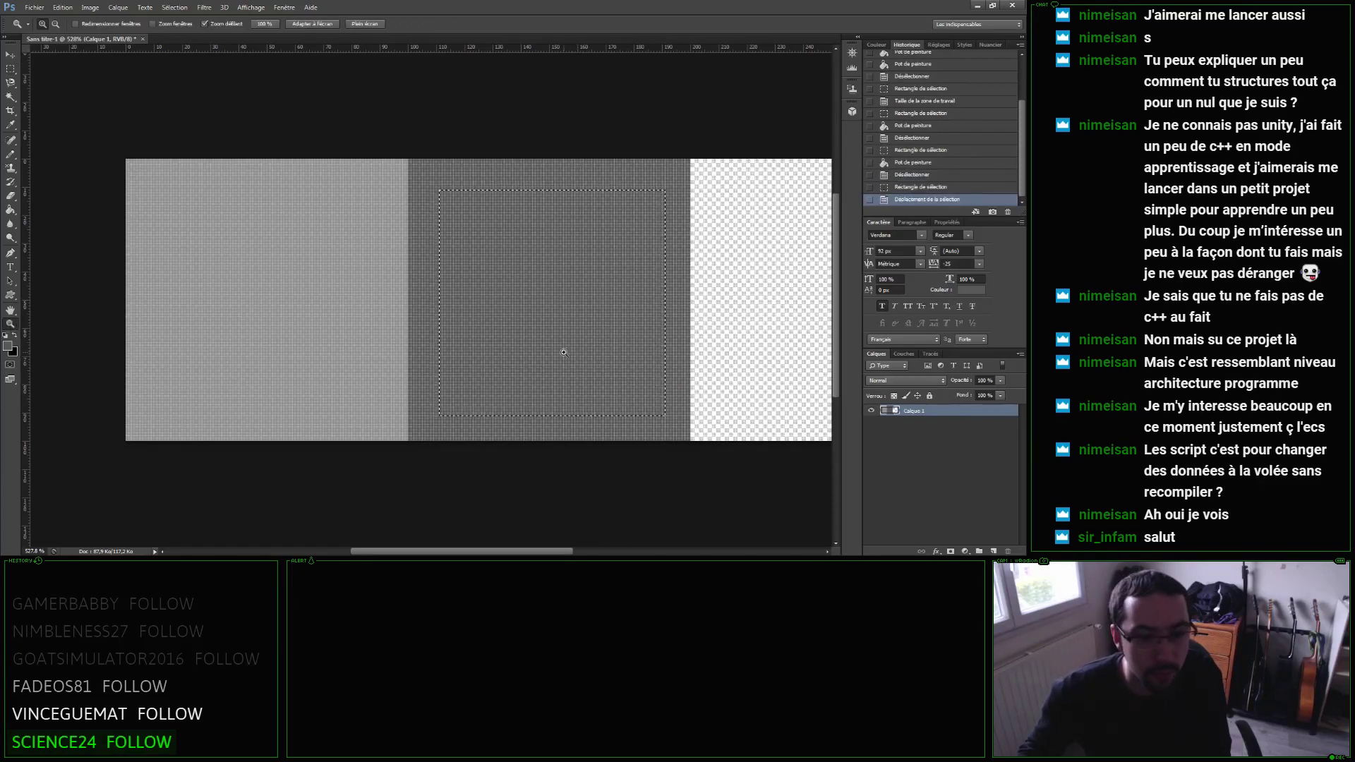
mouse_move(563, 352)
left_mouse_down()
mouse_move(592, 362)
mouse_move(518, 313)
left_mouse_up()
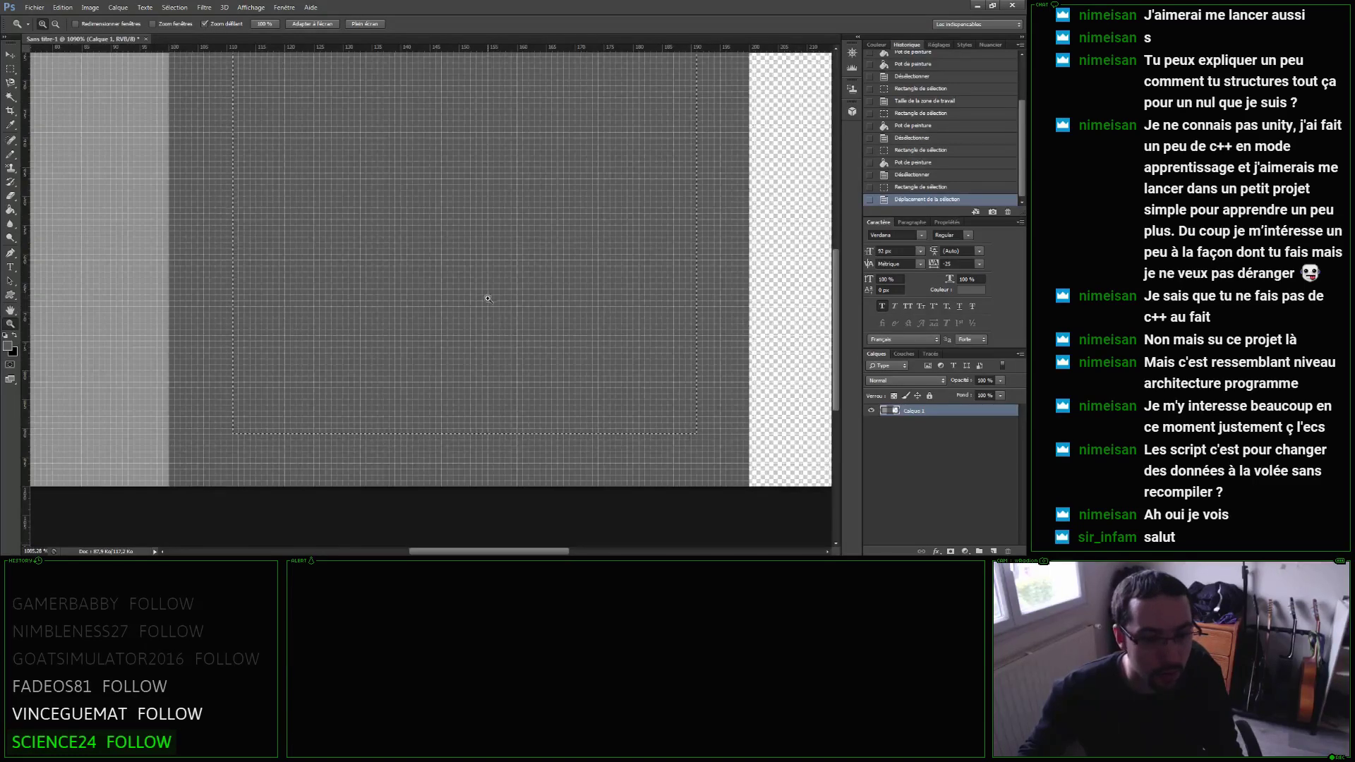
key("m")
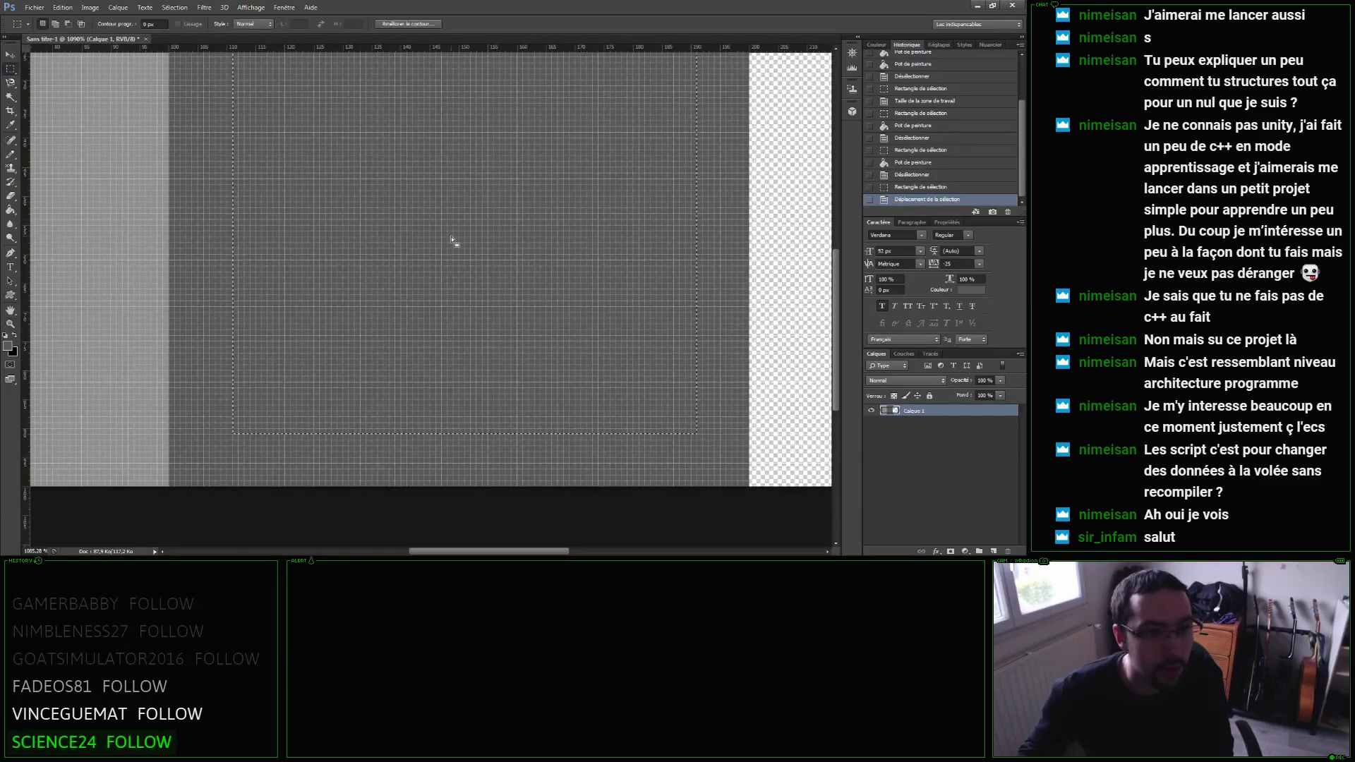
left_click_drag(456, 240, 450, 241)
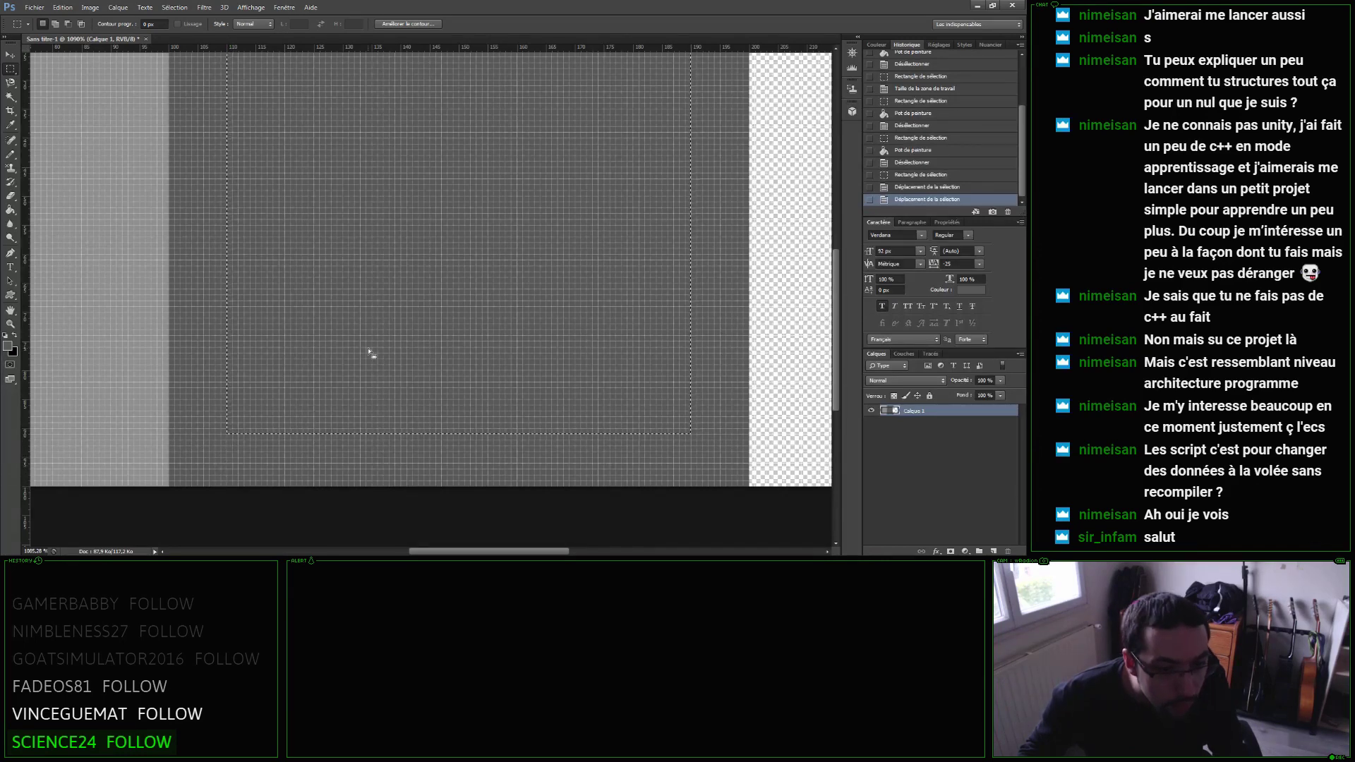
left_click_drag(375, 350, 374, 345)
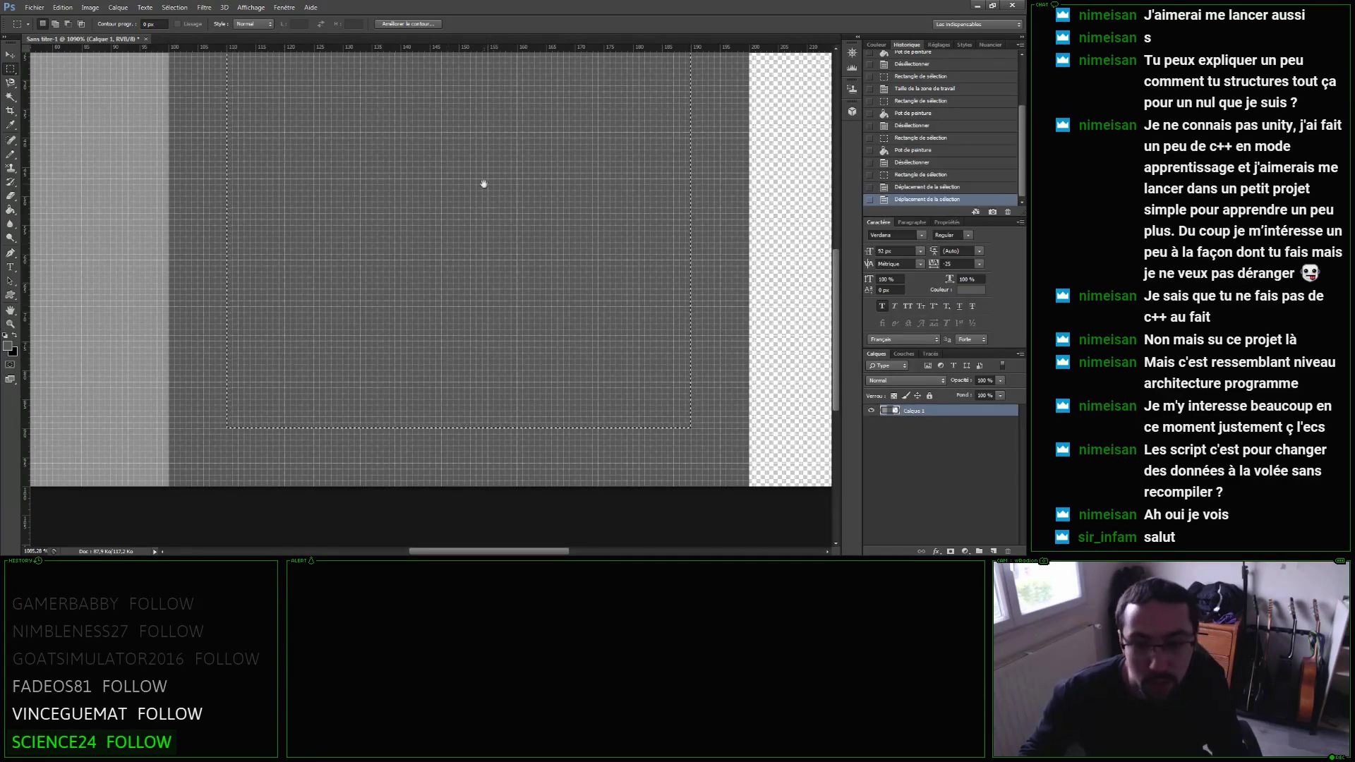
mouse_move(483, 187)
left_mouse_down()
mouse_move(459, 245)
mouse_move(489, 247)
left_mouse_up()
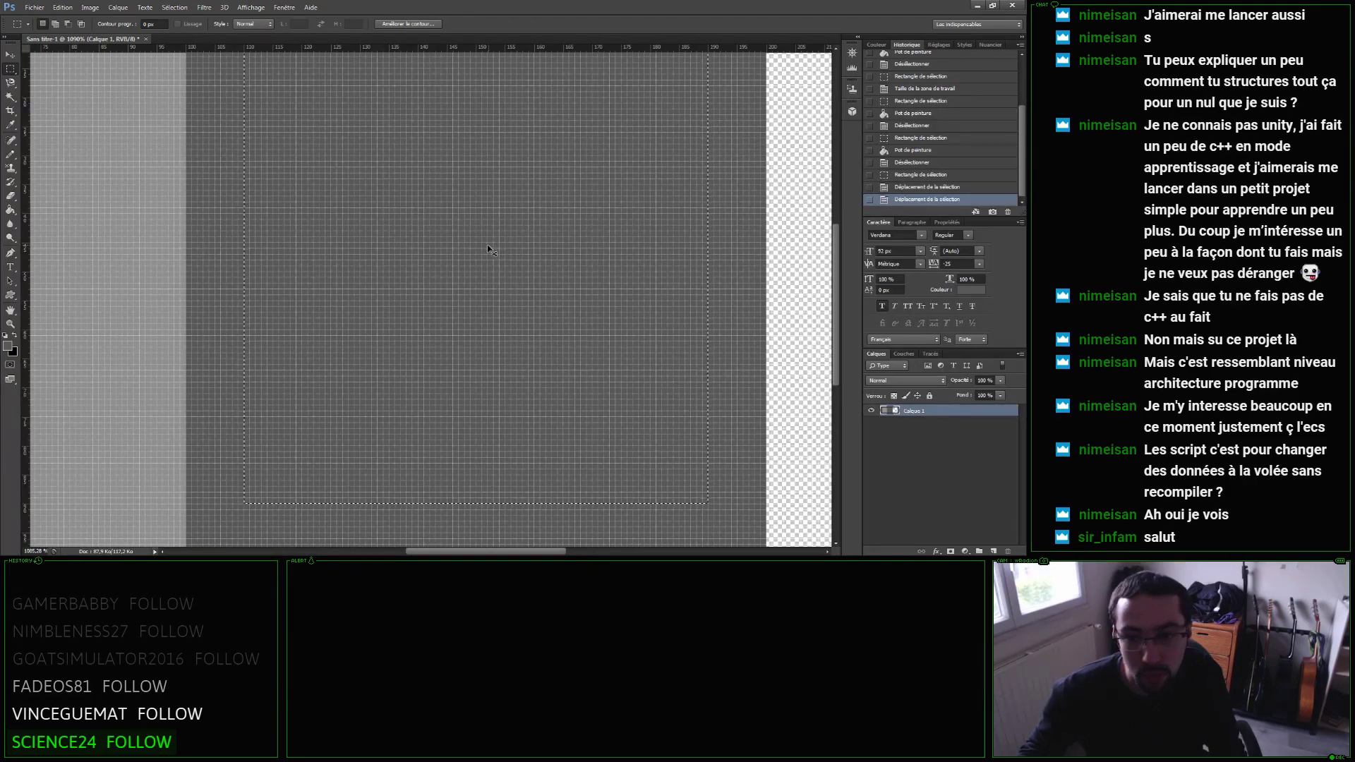
Cut the inset square and paste it onto a new layer, aligned in place.
key("ctrl+x")
key("ctrl+v")
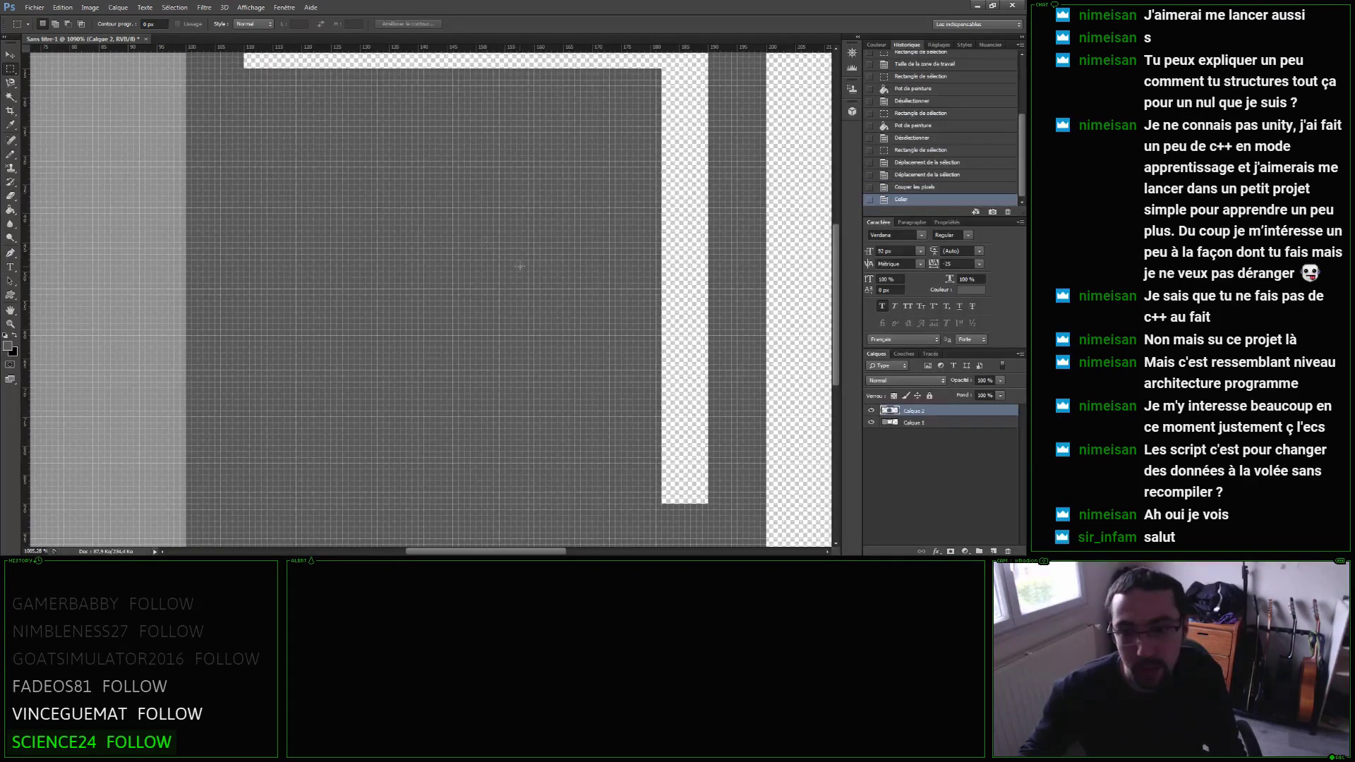
key("v")
mouse_move(569, 327)
left_mouse_down()
mouse_move(612, 285)
mouse_move(612, 314)
left_mouse_up()
On the original layer, erase the leftover dark border with the bucket's Effacer mode.
left_click(944, 425)
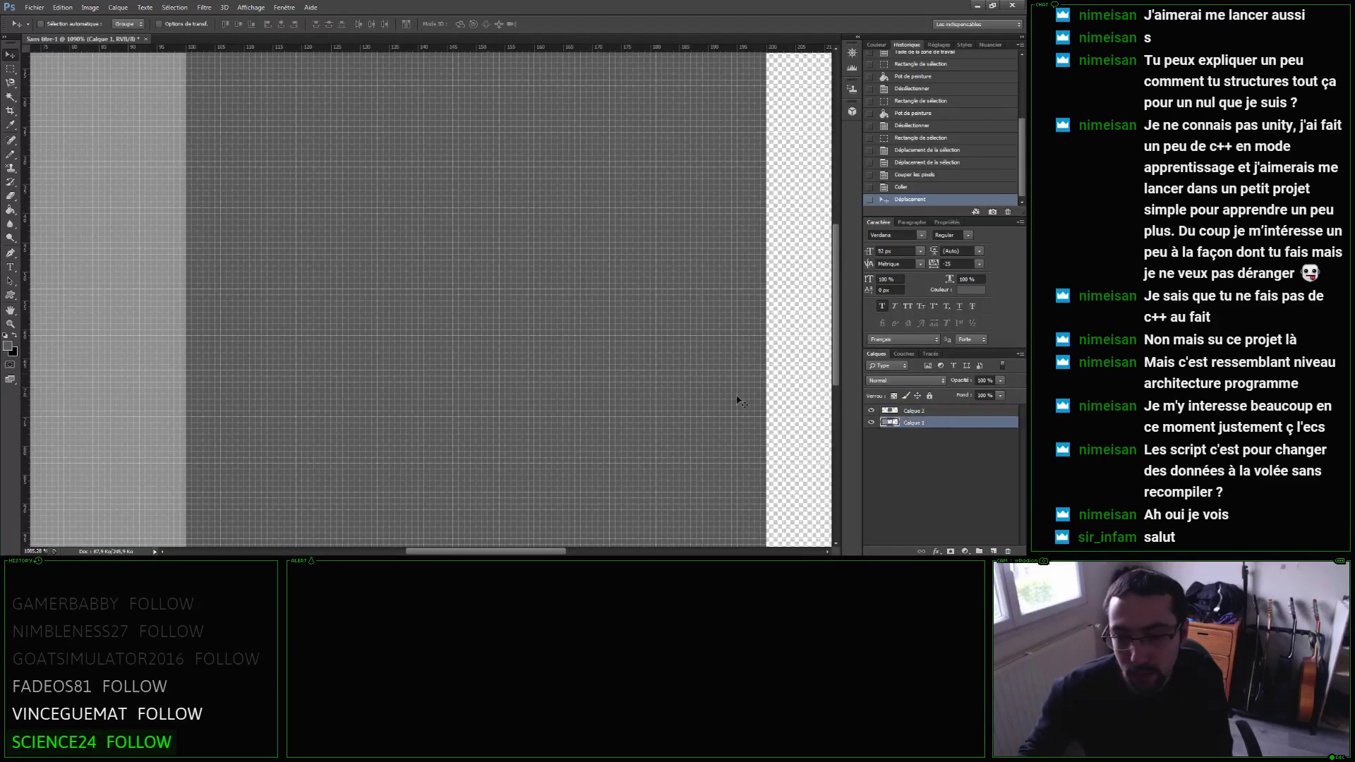
key("g")
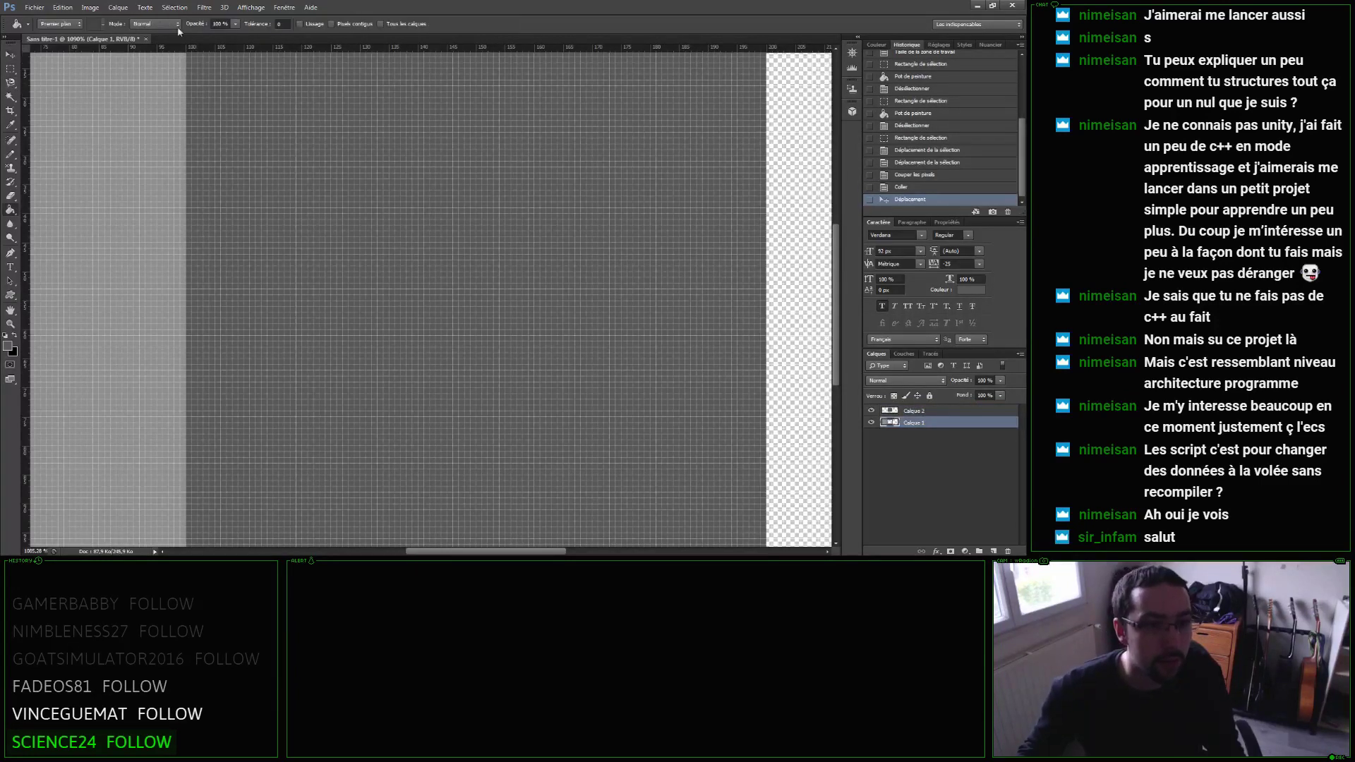
left_click(155, 23)
left_click(162, 62)
left_click(195, 139)
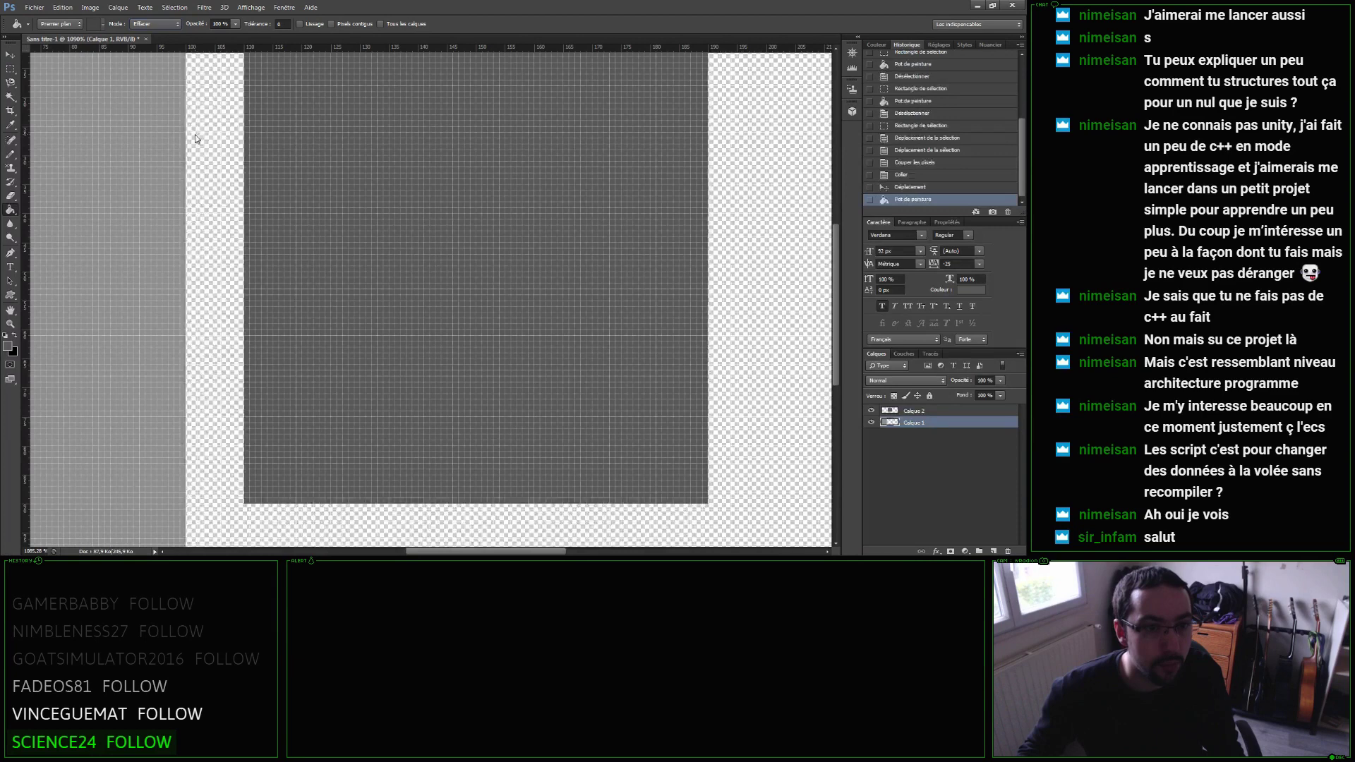
double_click(10, 324)
left_click_drag(451, 311, 600, 296)
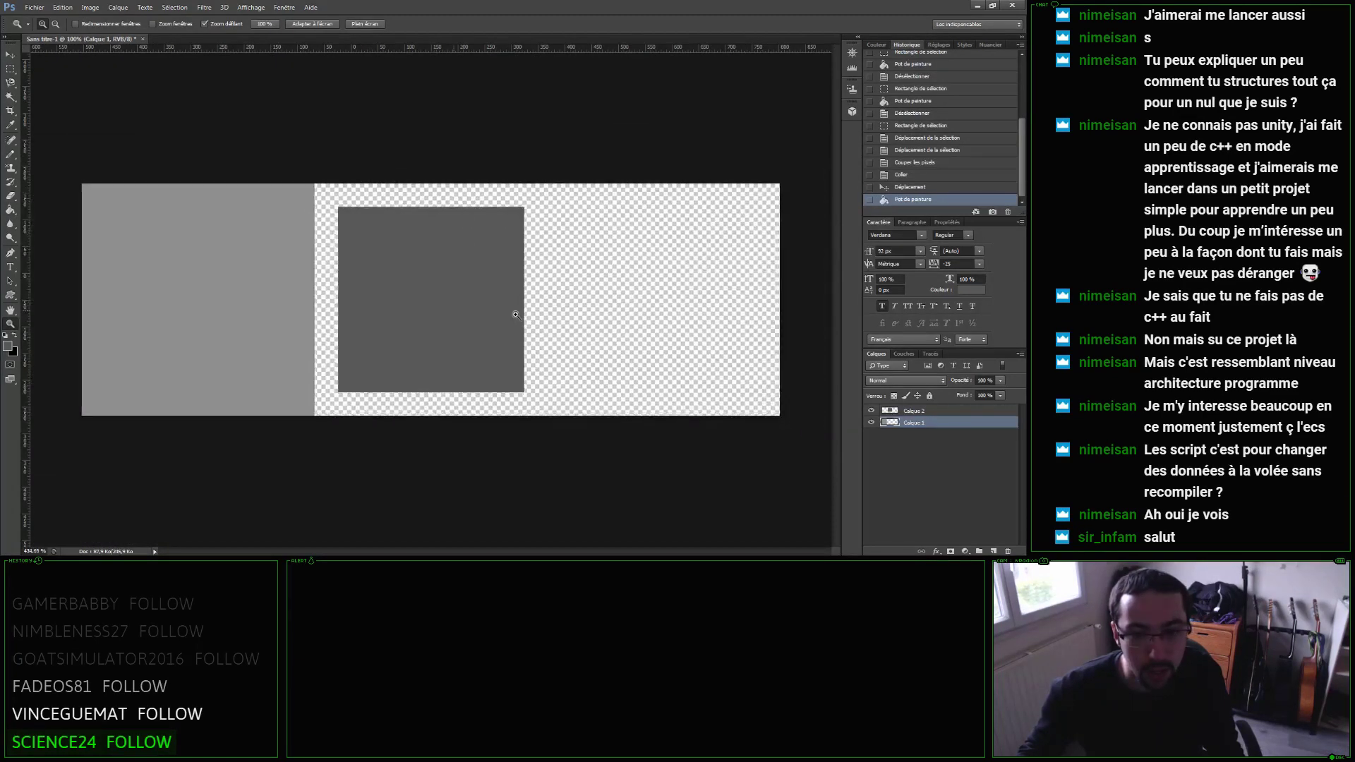
Zoom in and select a narrow strip off the dark square's right edge.
left_click(11, 68)
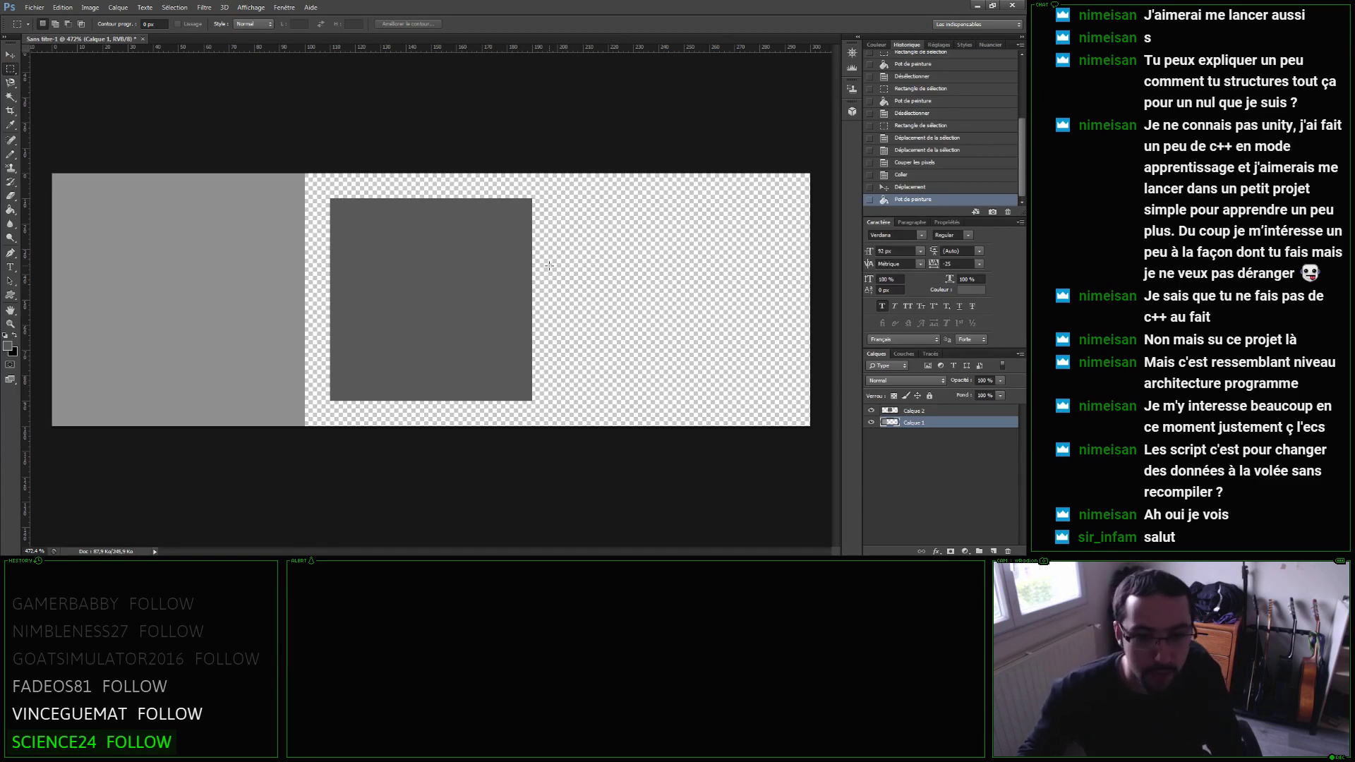
left_click(10, 322)
left_click_drag(514, 311, 548, 314)
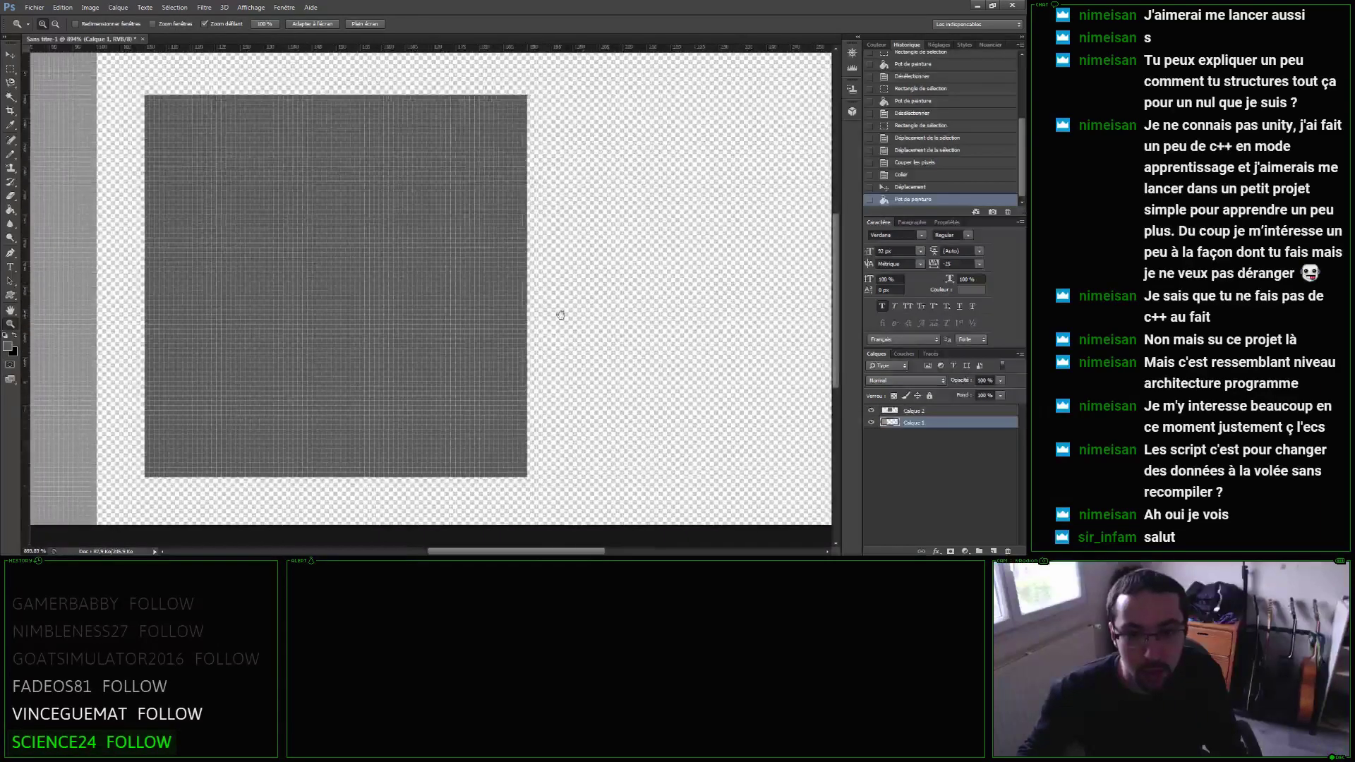
key("m")
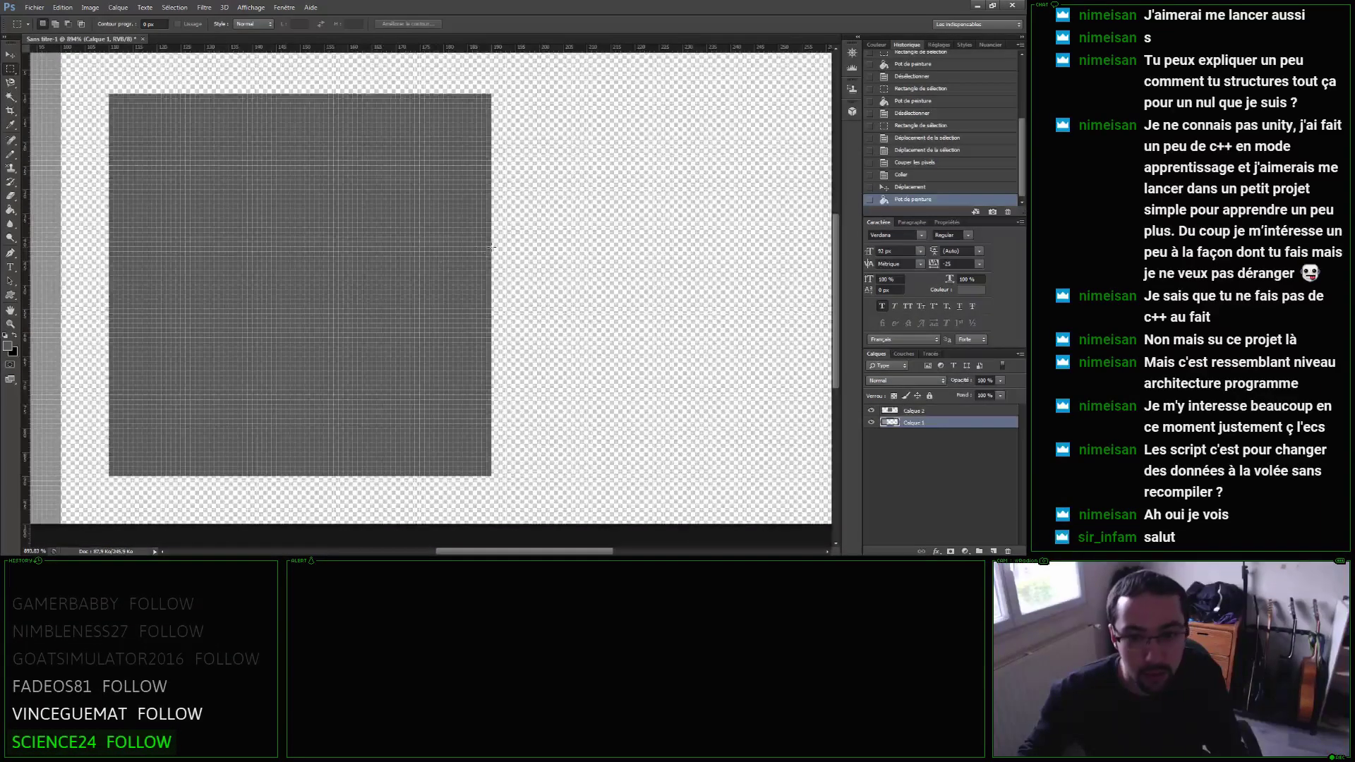
left_click_drag(491, 246, 729, 332)
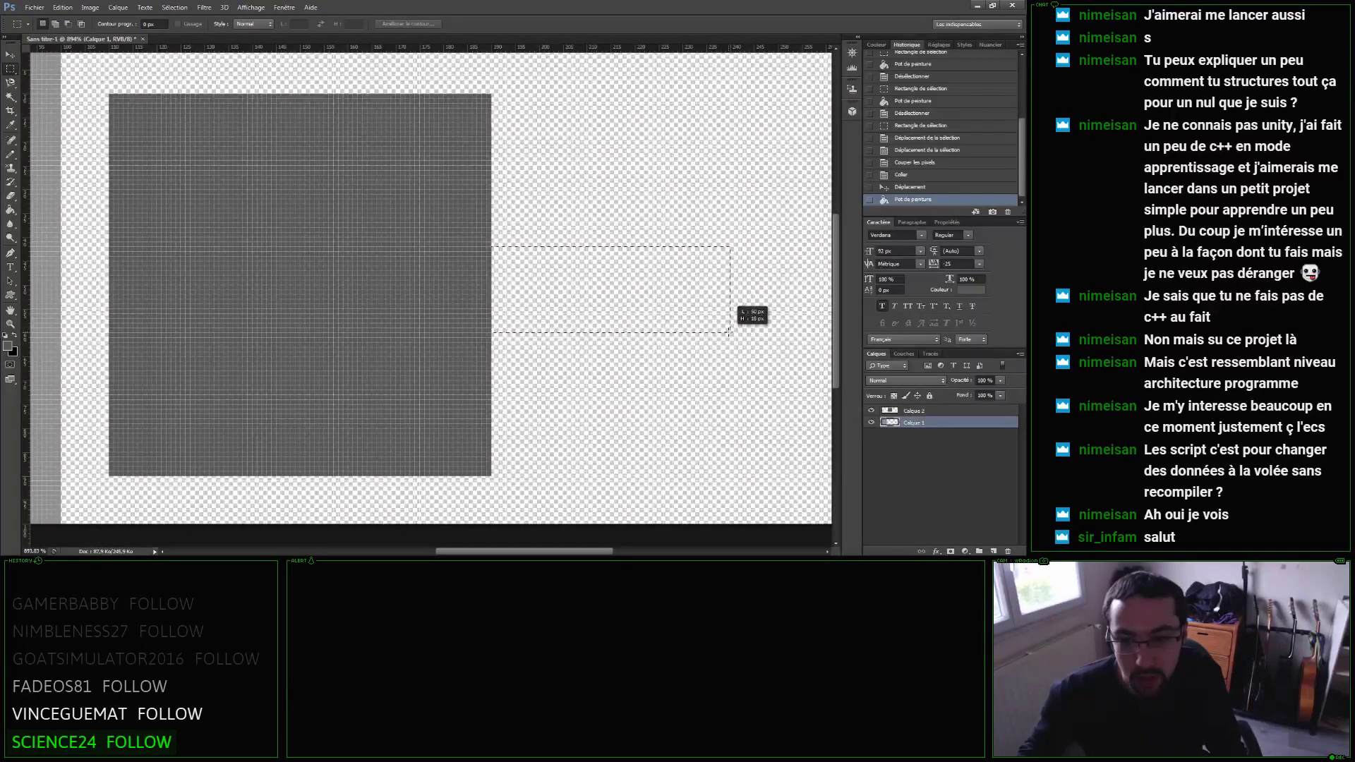
left_click_drag(729, 332, 733, 316)
Set the Paint Bucket mode back to Normal and fill the strip grey.
key("g")
left_click(597, 305)
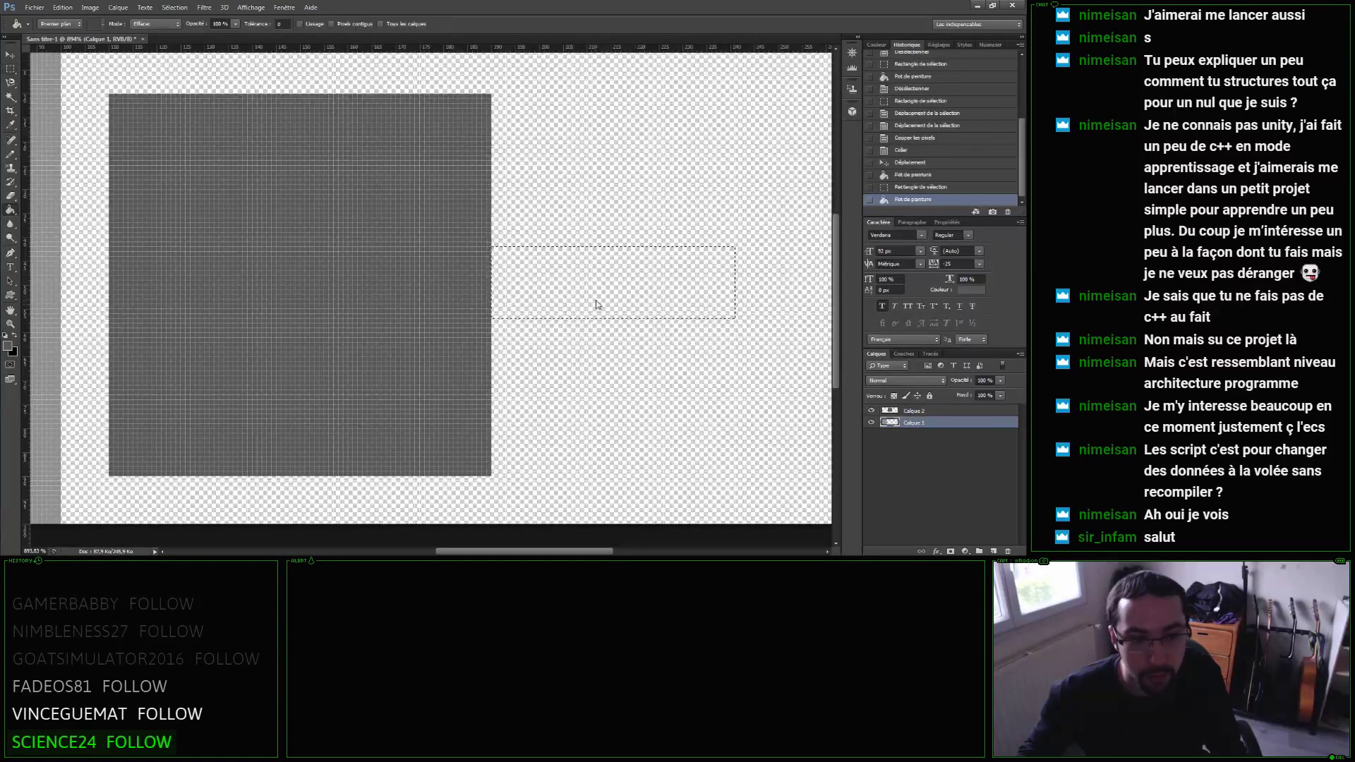
left_click(150, 24)
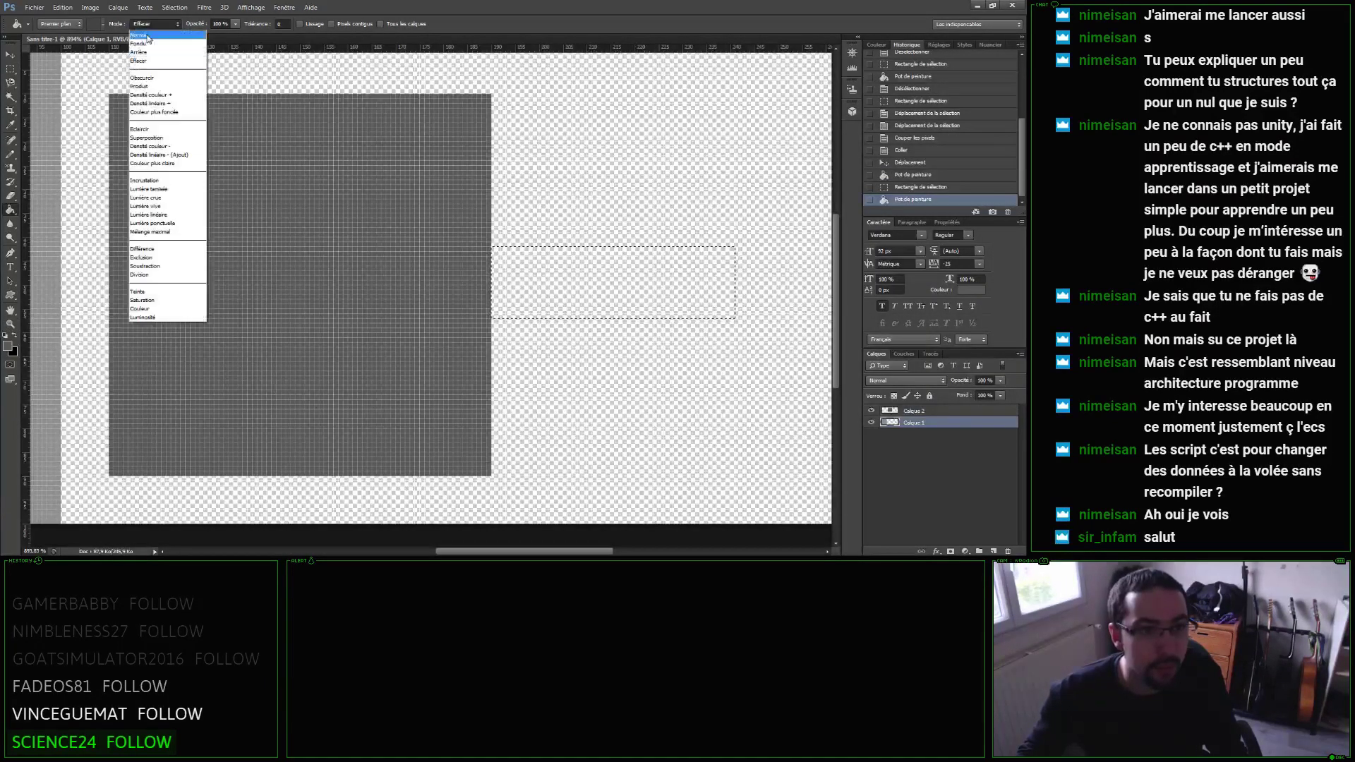
left_click(142, 34)
left_click(523, 266)
Reselect the barrel extending right from the square, fill it grey and deselect.
double_click(10, 324)
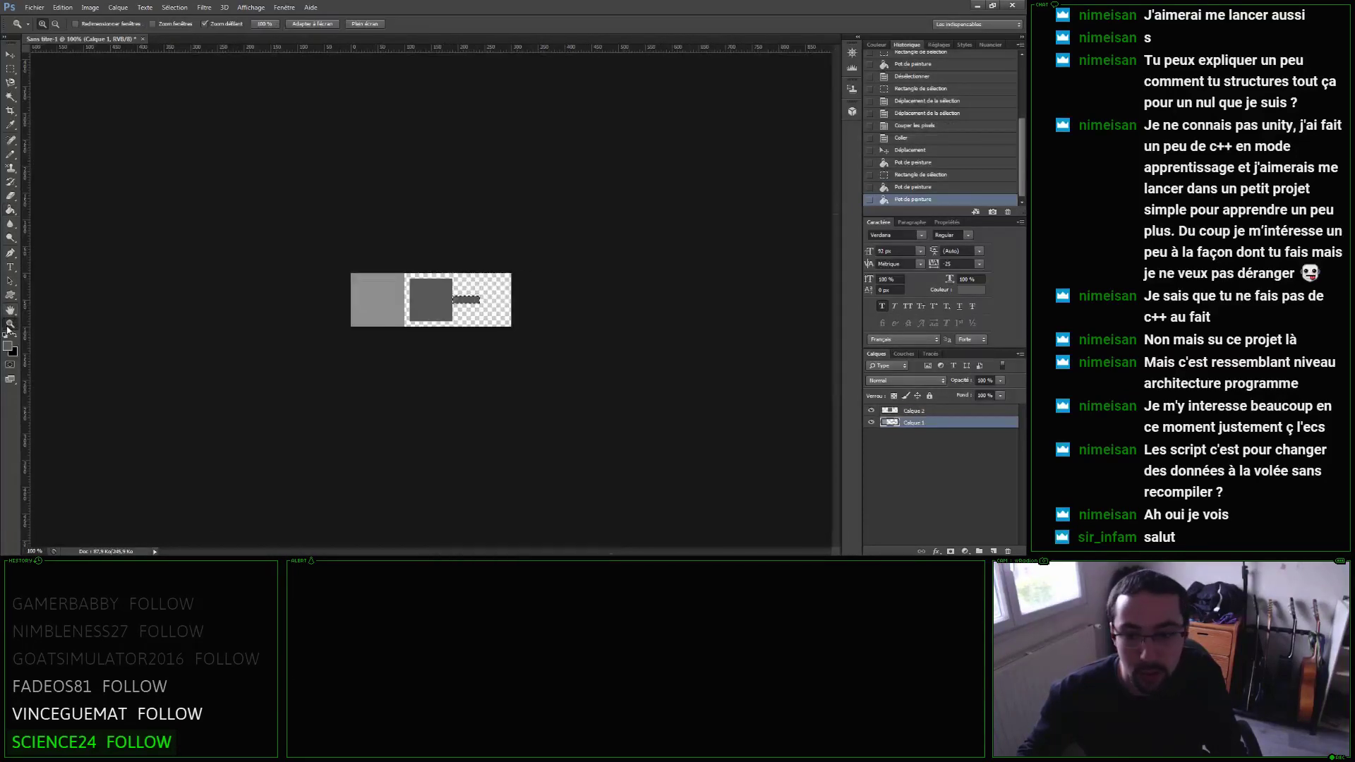
left_click_drag(438, 317, 530, 314)
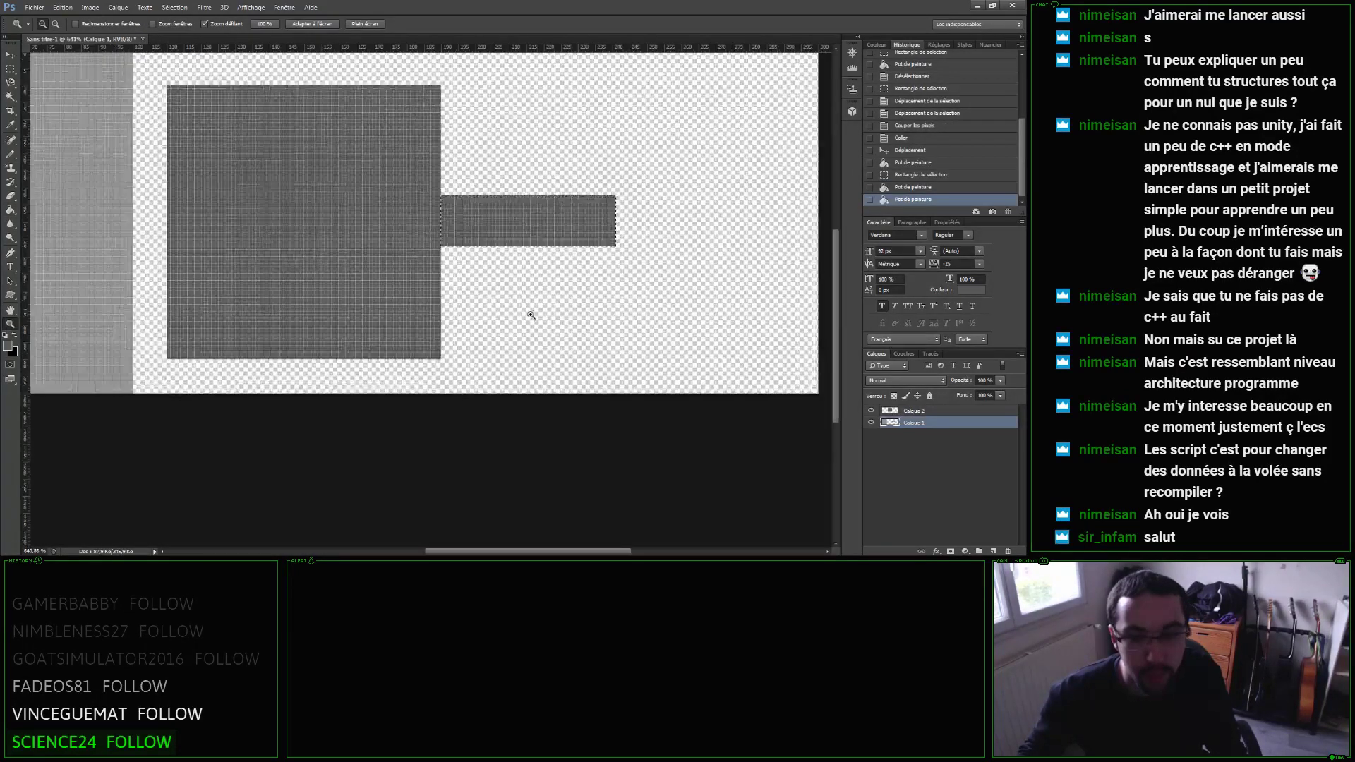
left_click_drag(497, 266, 494, 310)
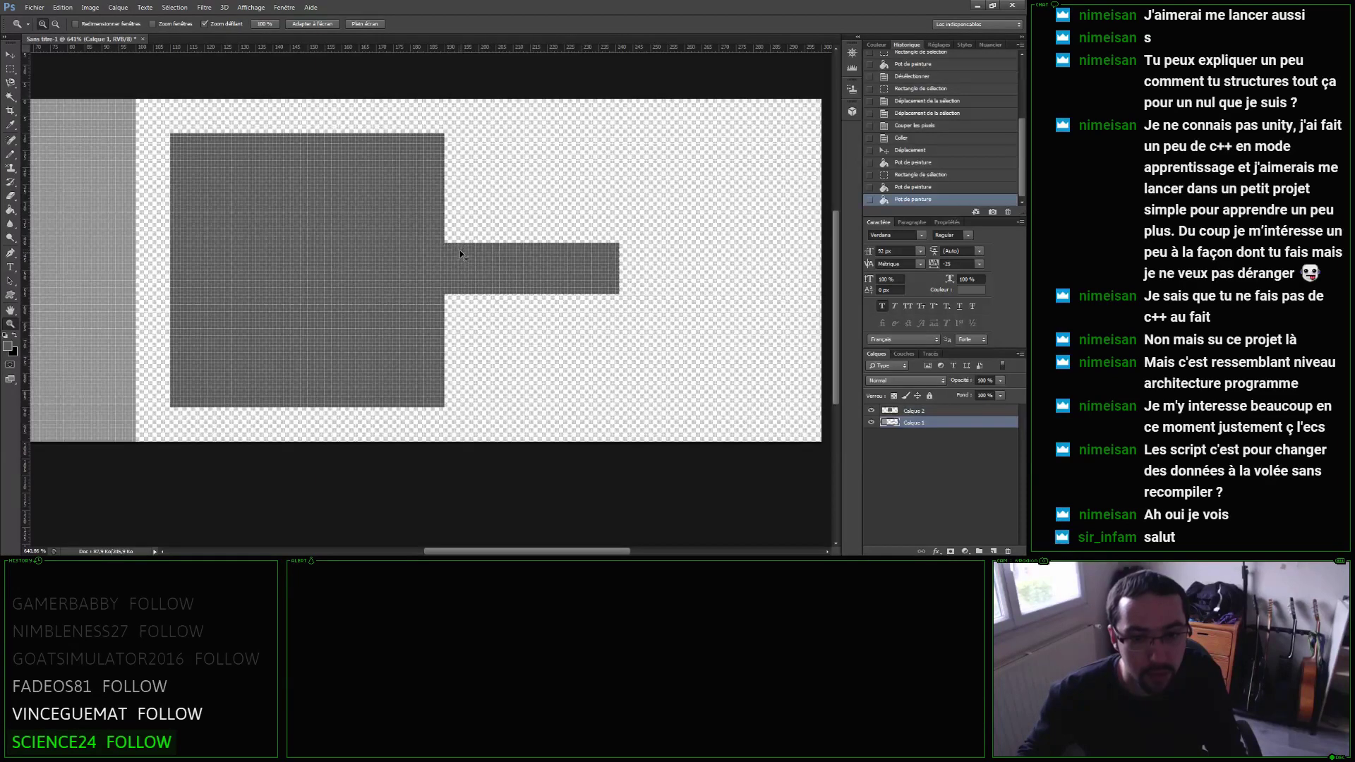
key("ctrl+d")
key("m")
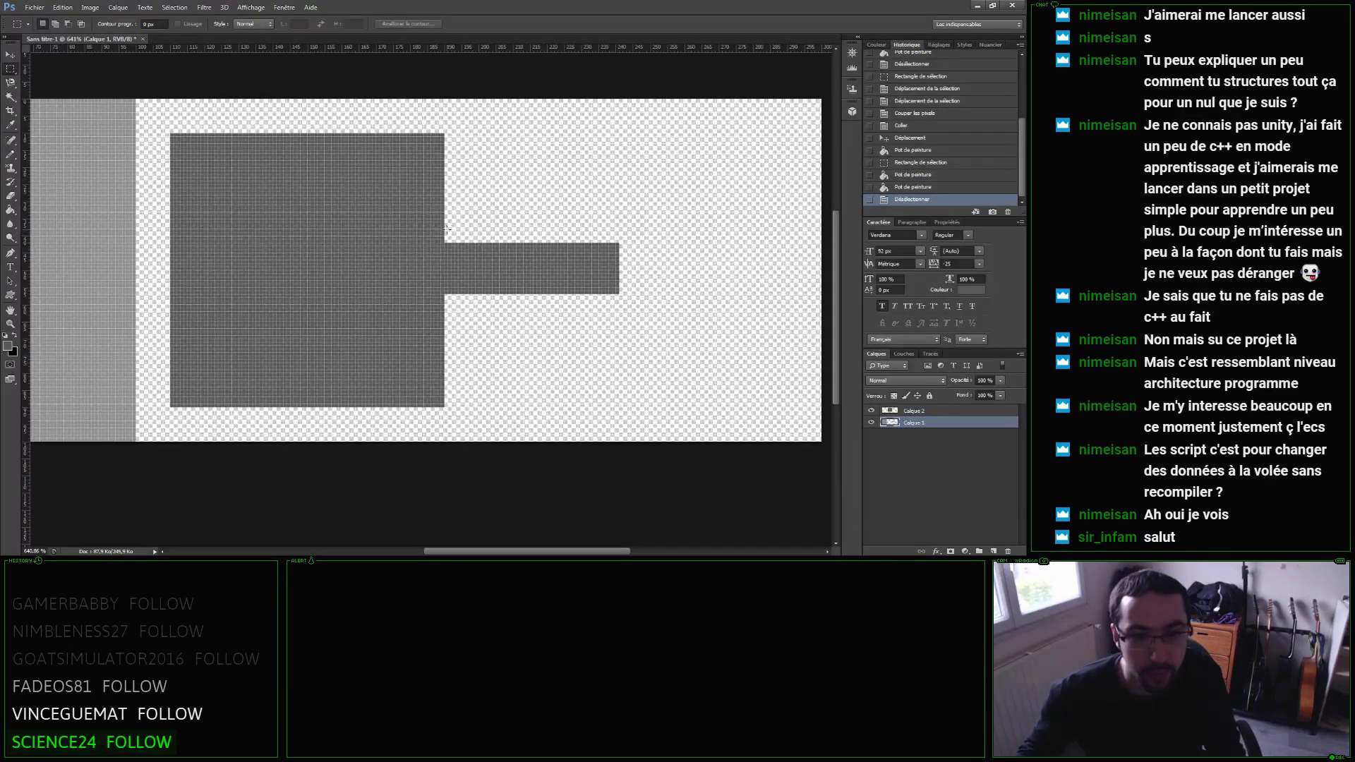
left_click_drag(445, 226, 648, 328)
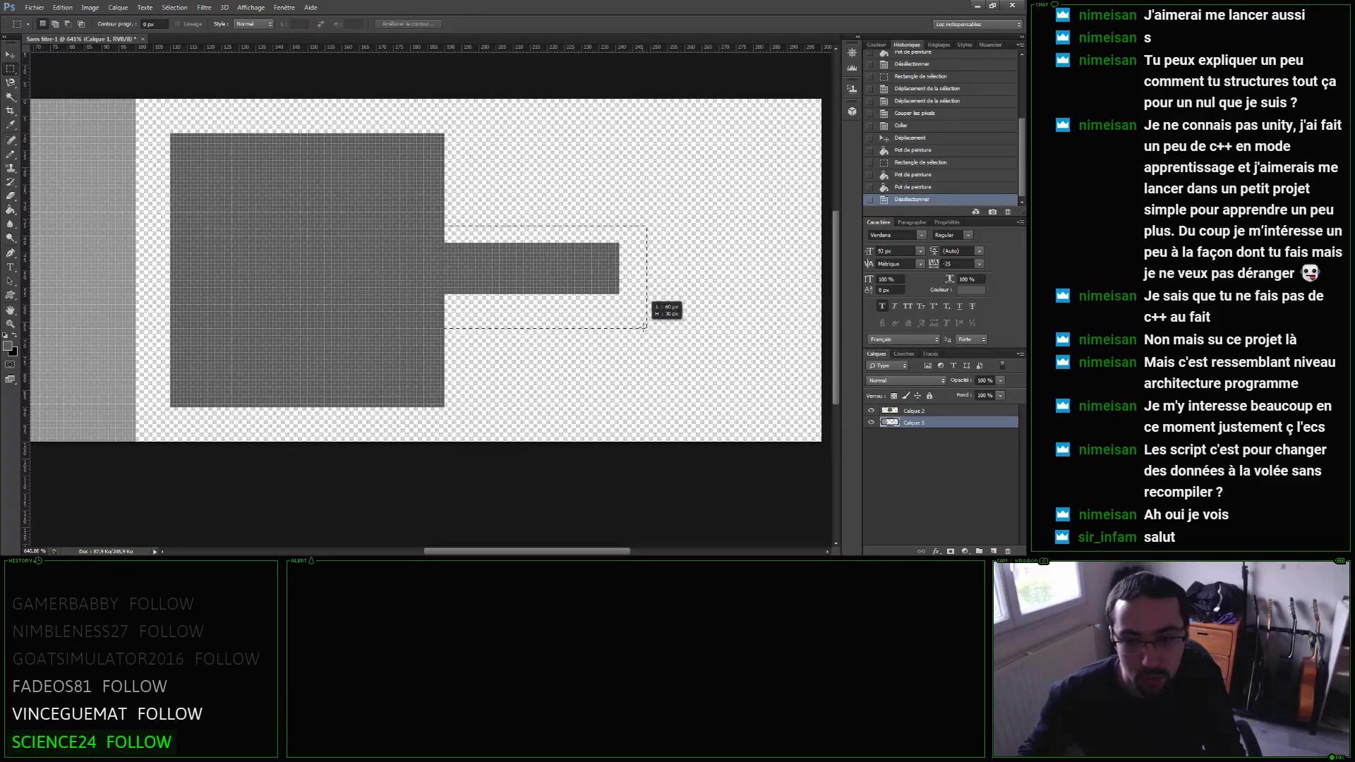
left_click_drag(648, 327, 647, 328)
left_click_drag(554, 311, 556, 305)
left_click(502, 244)
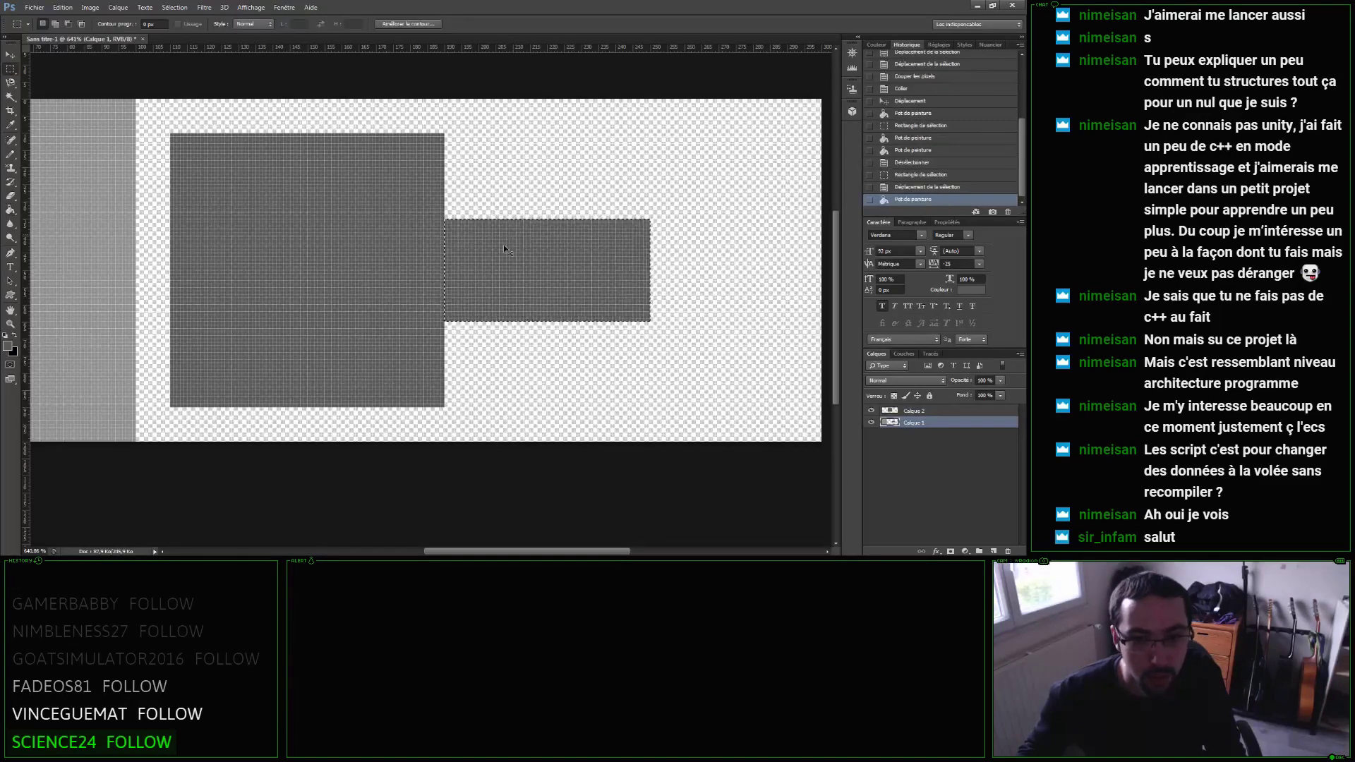
key("ctrl+d")
Zoom in to tidy the tower shape's edges, then zoom back out.
key("ctrl+plus")
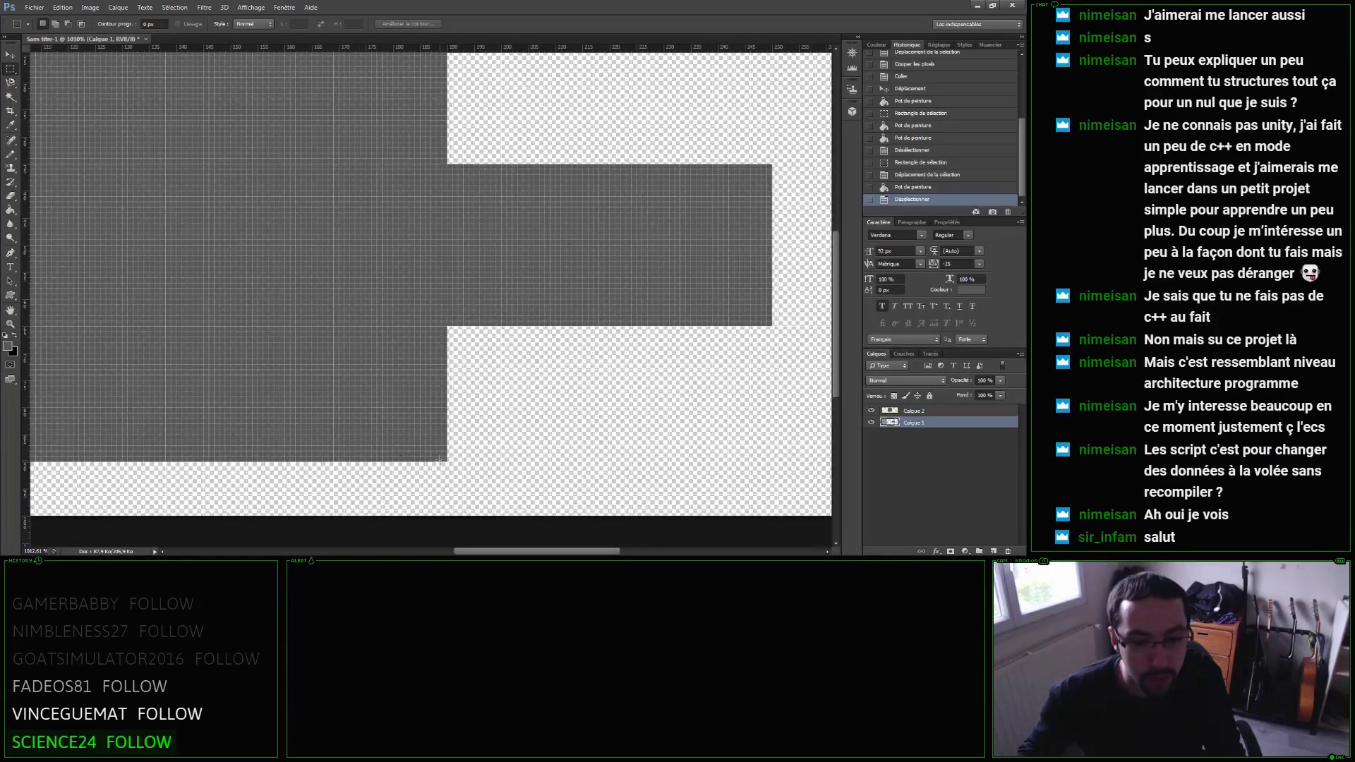
left_click_drag(387, 326, 462, 425)
left_click_drag(430, 381, 439, 127)
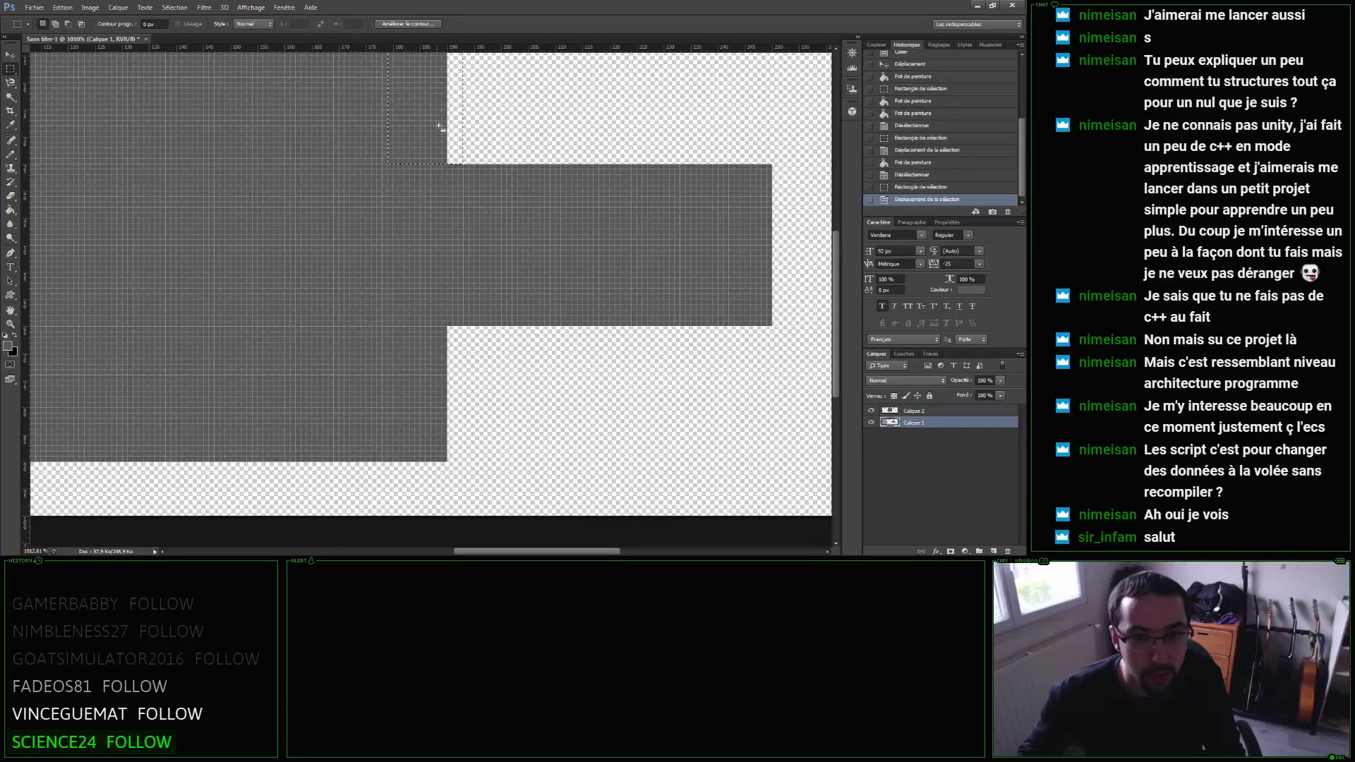
scroll(439, 127, "up", 2)
key("ctrl+d")
left_click_drag(560, 327, 576, 226)
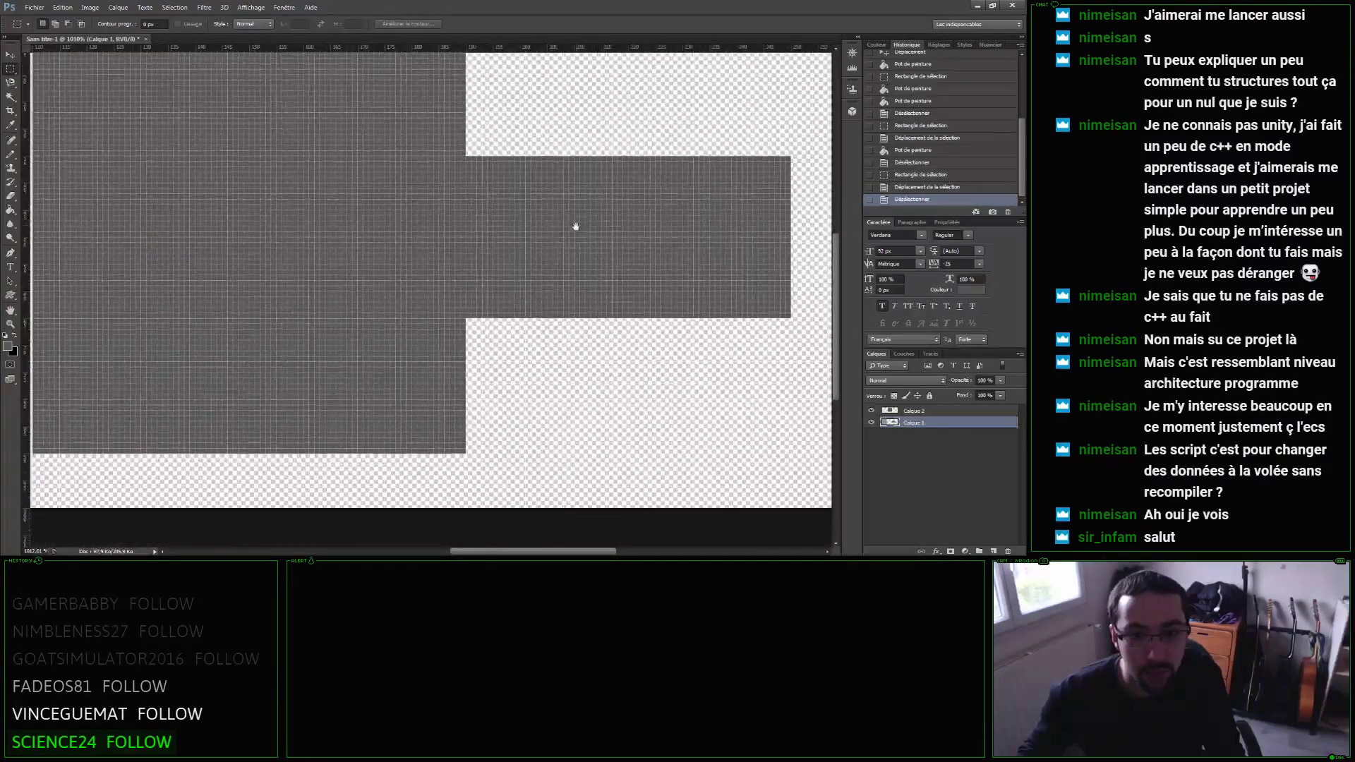
double_click(11, 324)
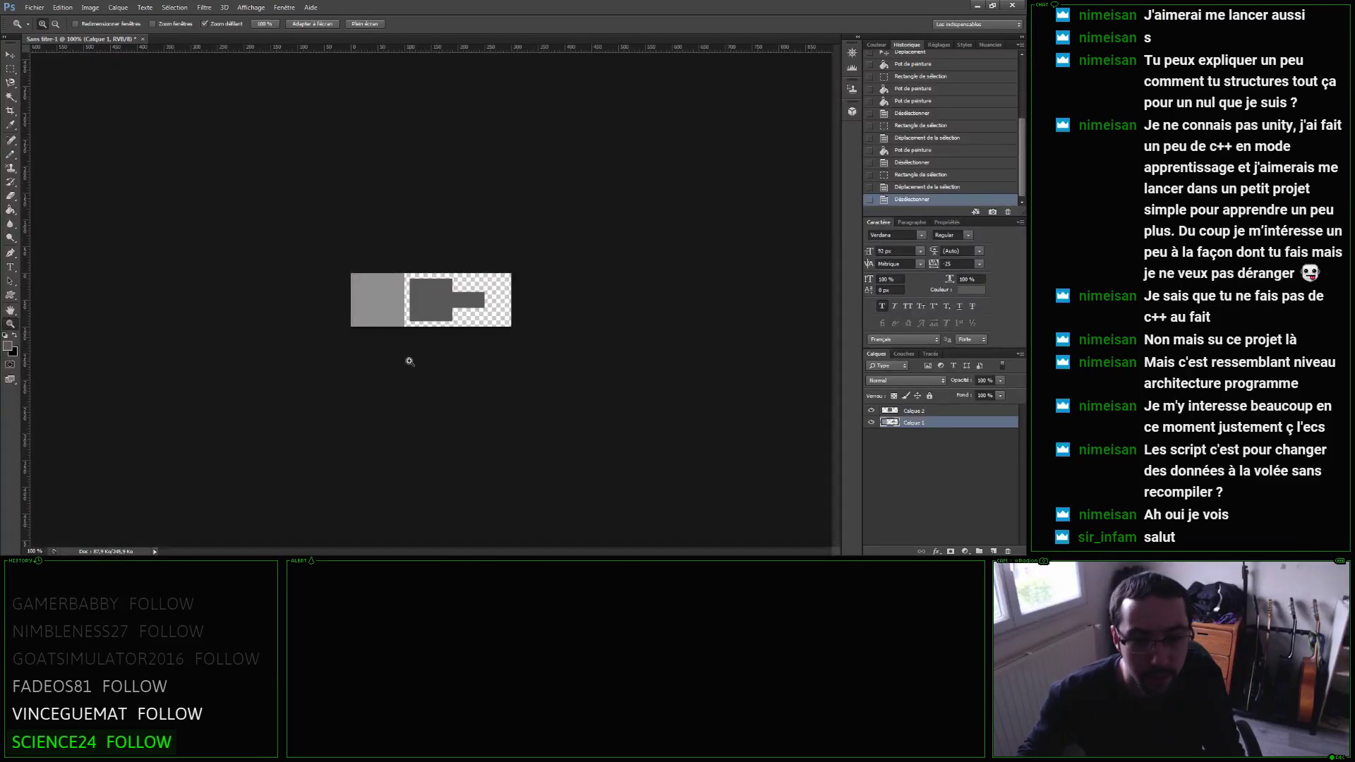
left_click_drag(415, 343, 461, 331)
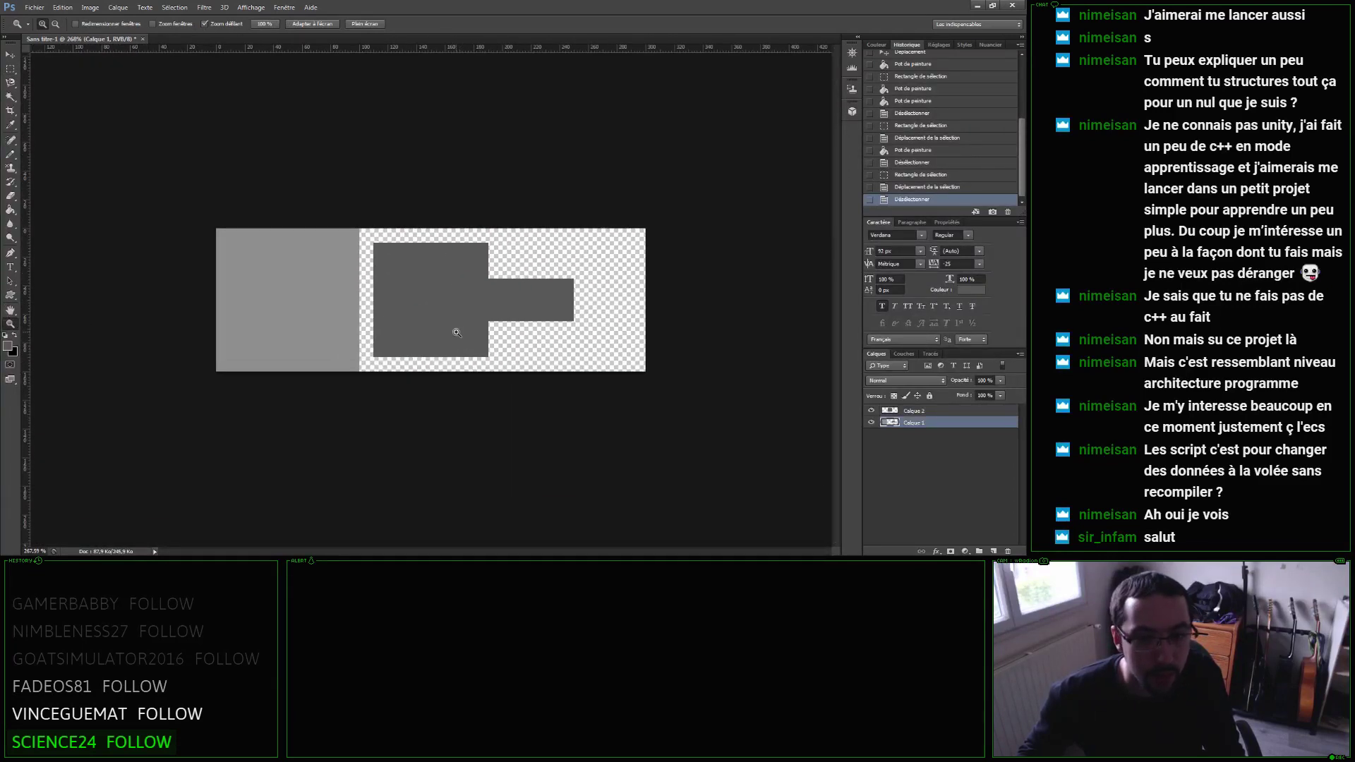
left_click(34, 7)
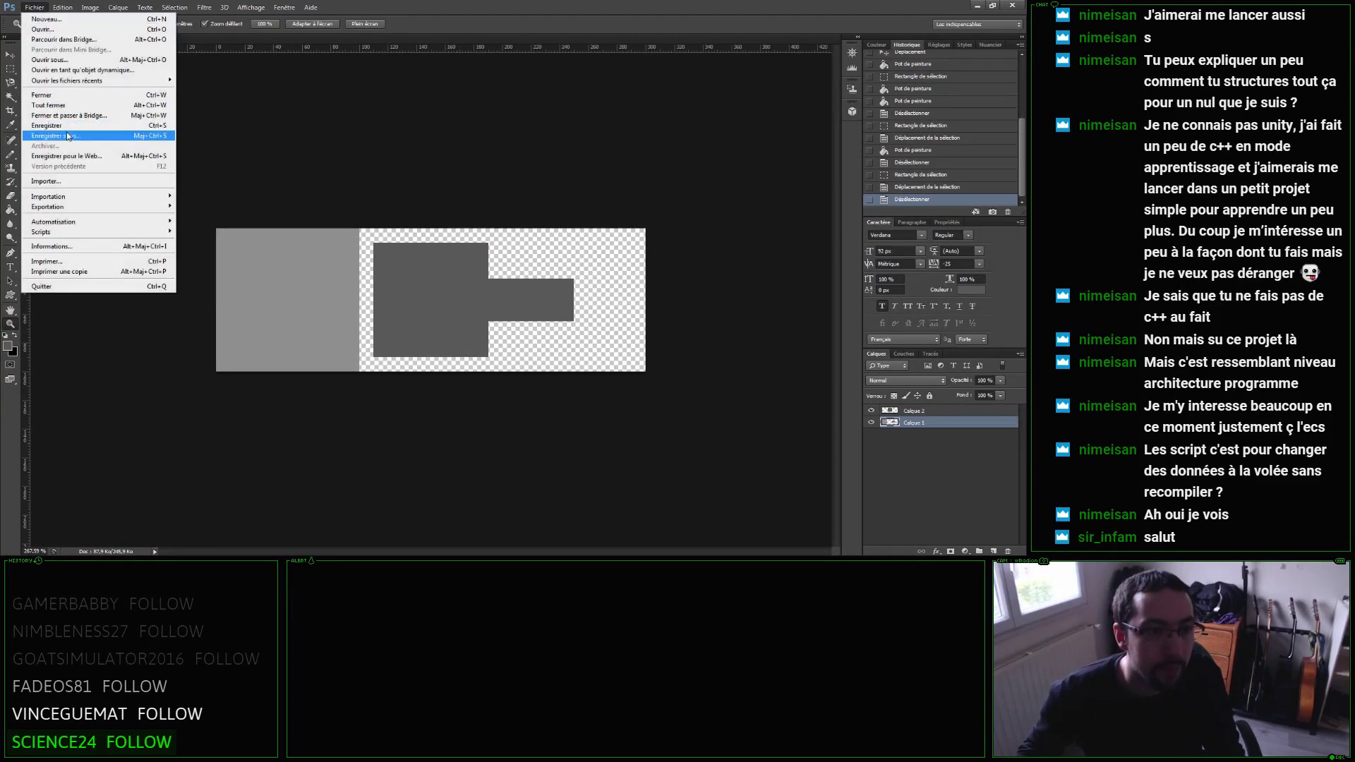
Save the tower drawing as a PNG via Enregistrer sous and return to Unity.
key("Escape")
key("Escape")
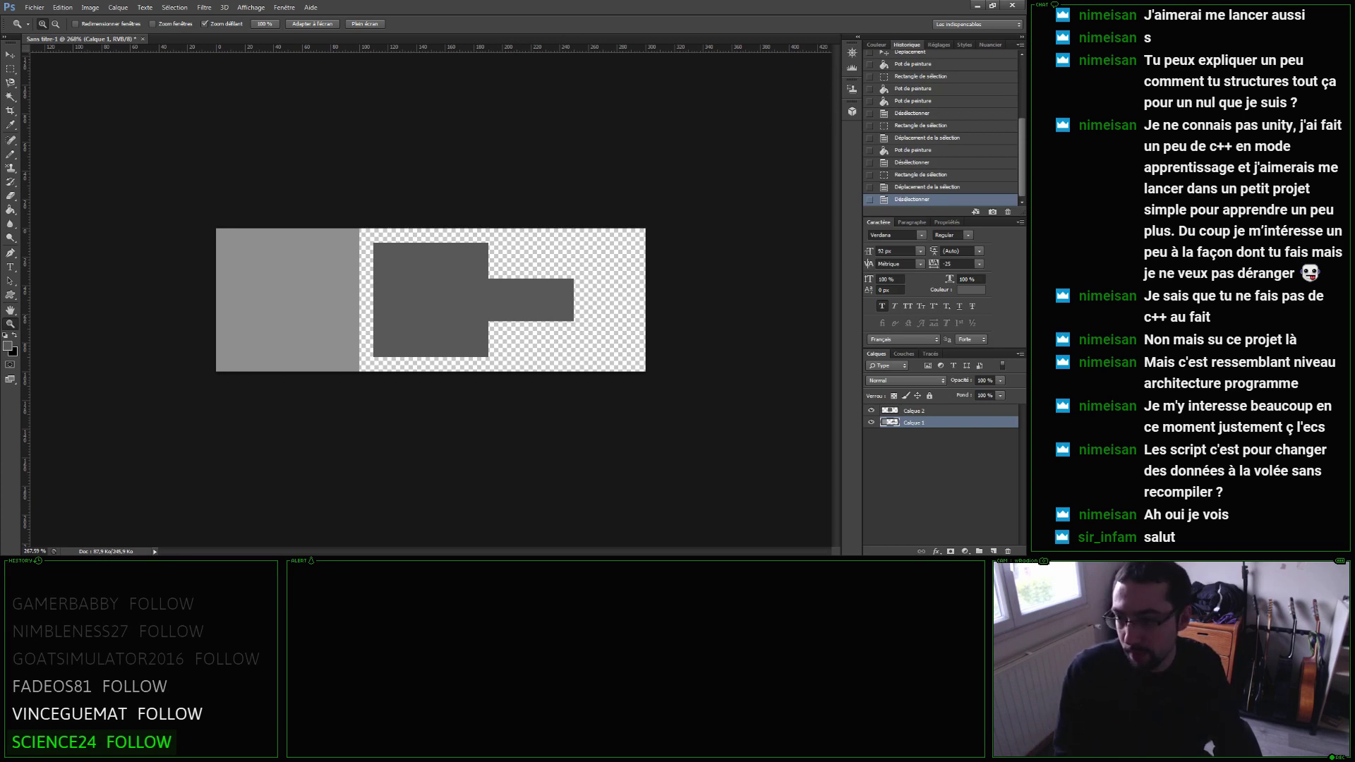
key("Return")
key("Return")
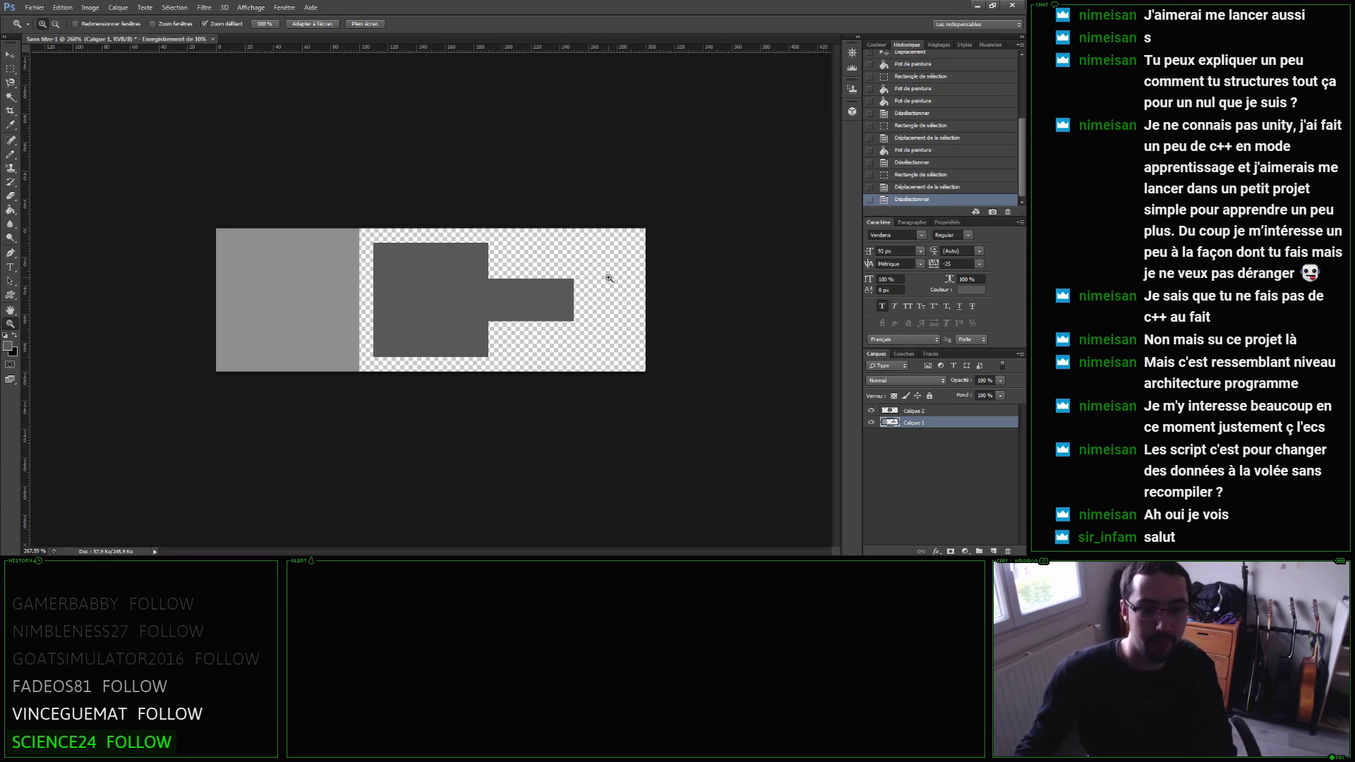
key("alt+Tab")
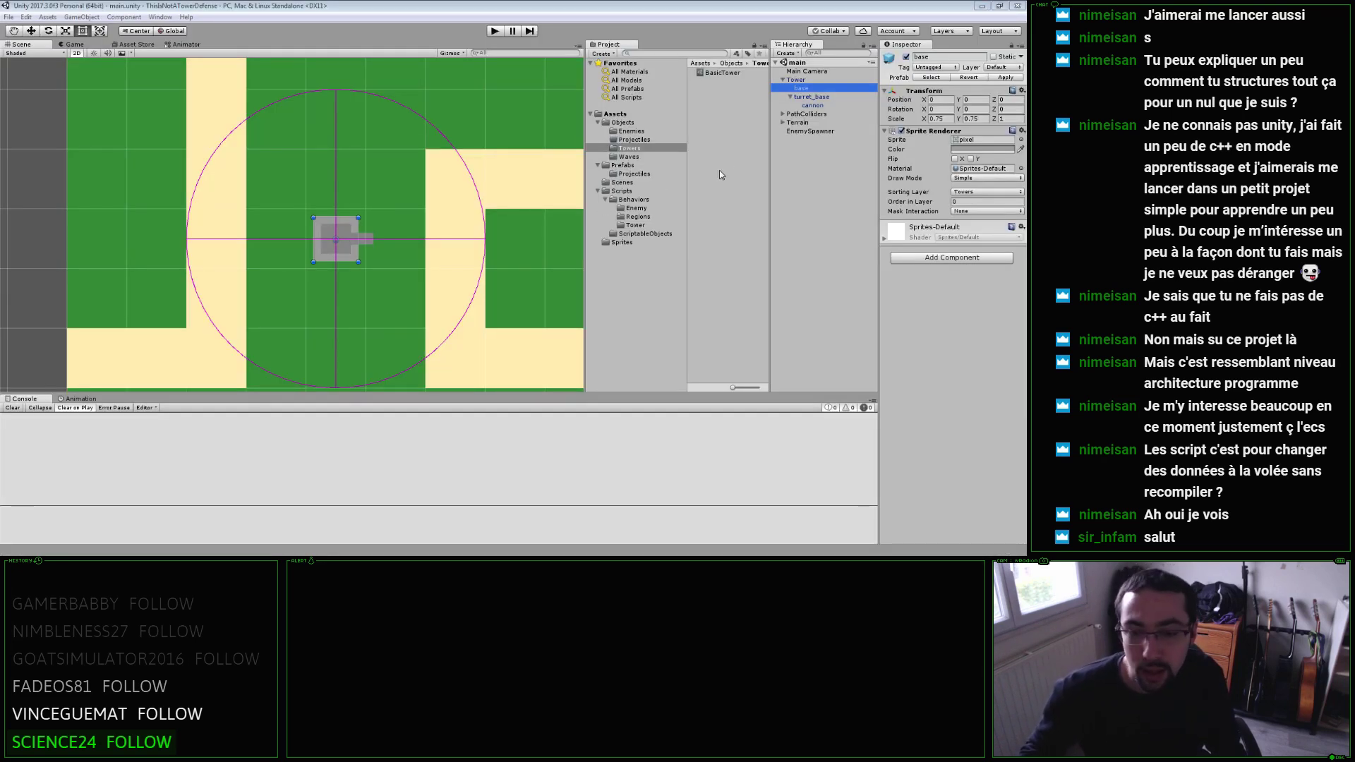
Add a 'Towers' folder under Sprites in the Project panel and open it.
left_click(812, 106)
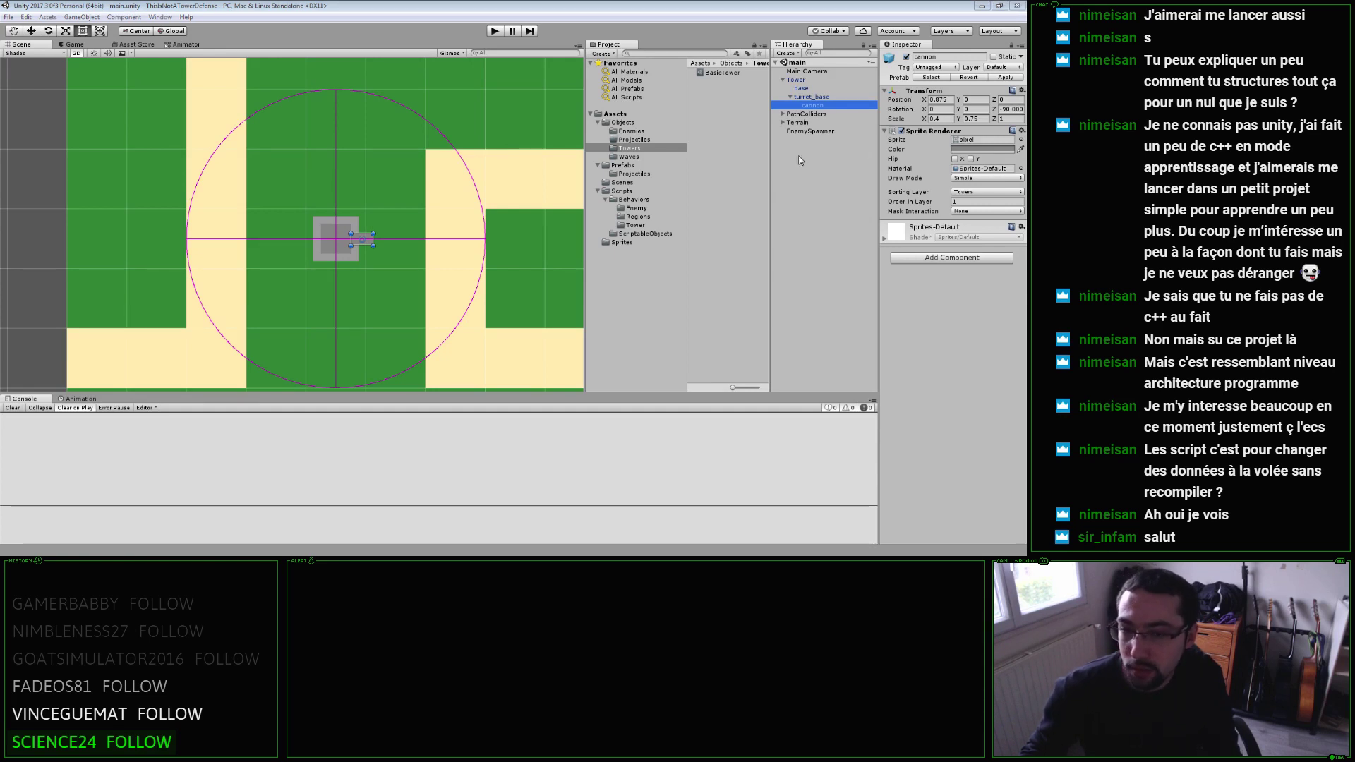
left_click(787, 182)
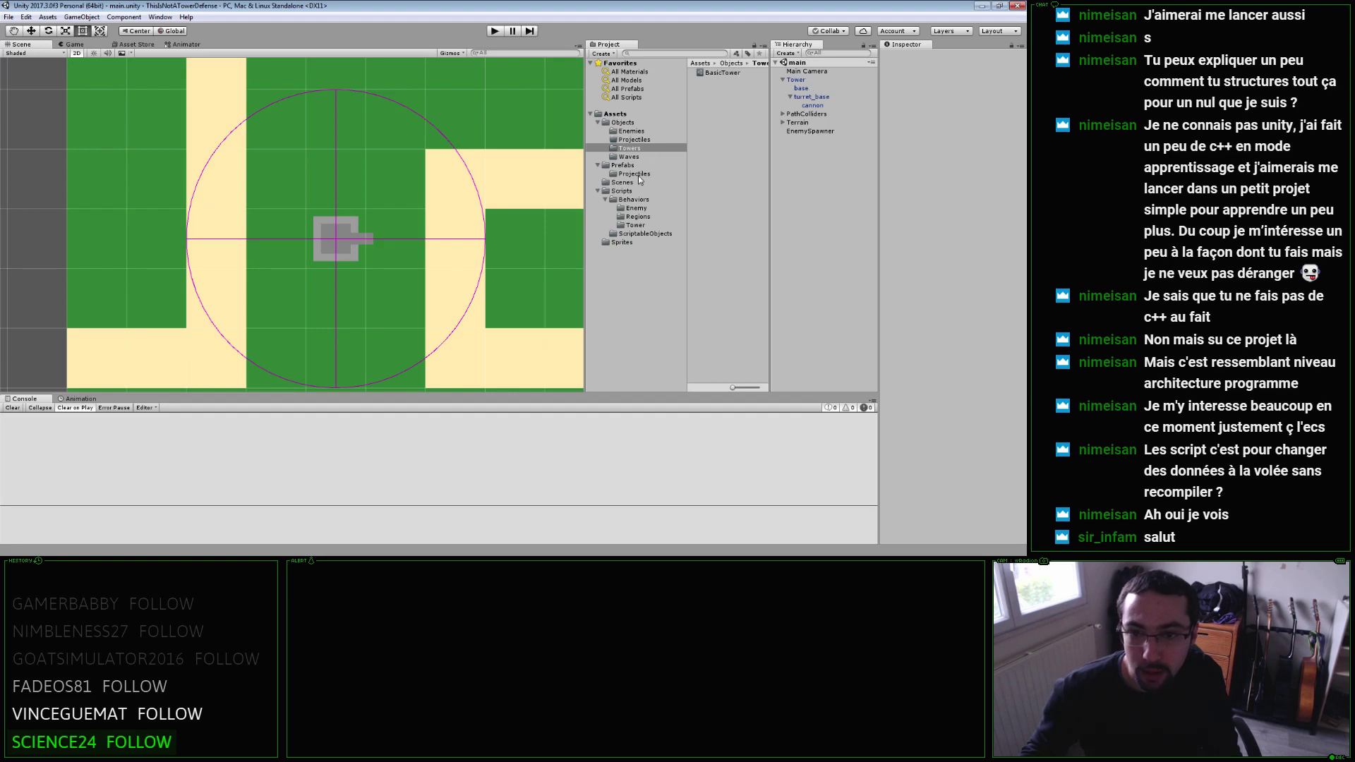
left_click(623, 242)
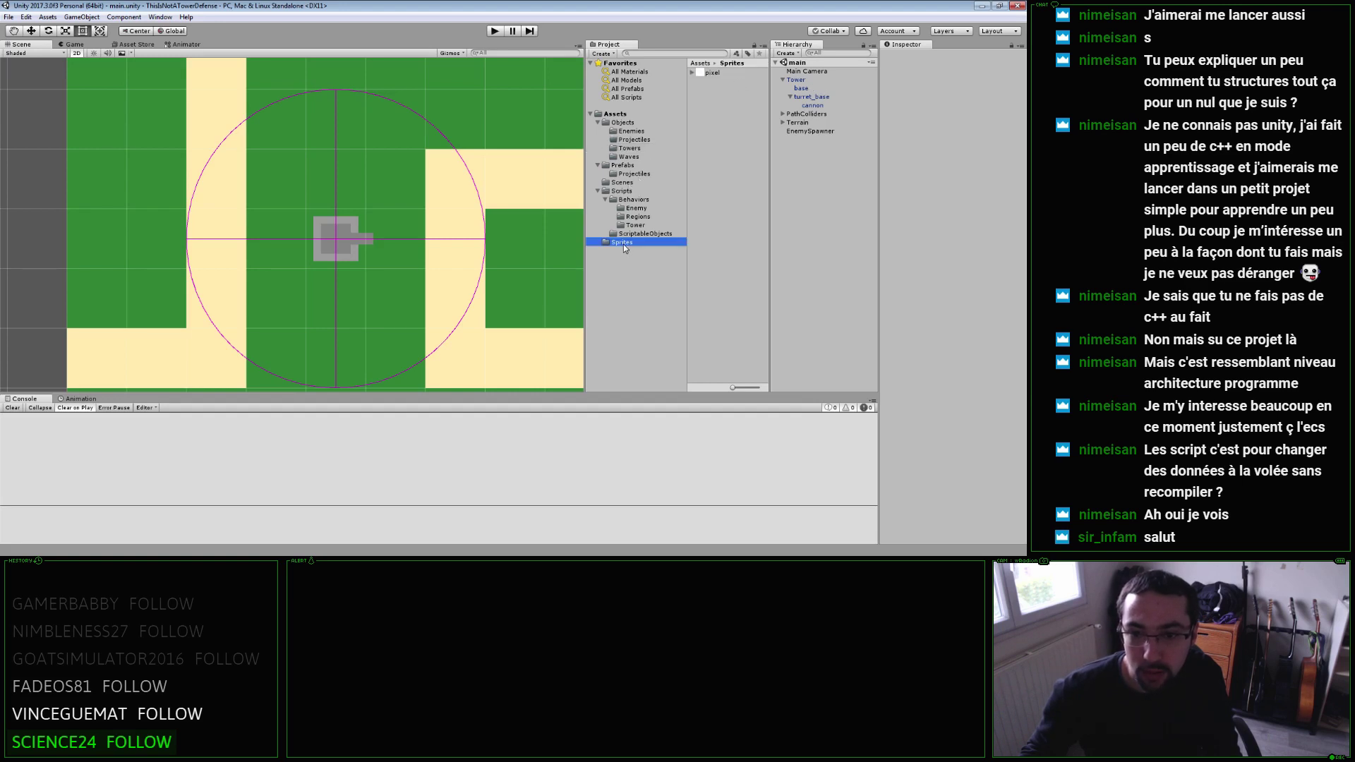
right_click(719, 134)
mouse_move(730, 135)
left_click(666, 158)
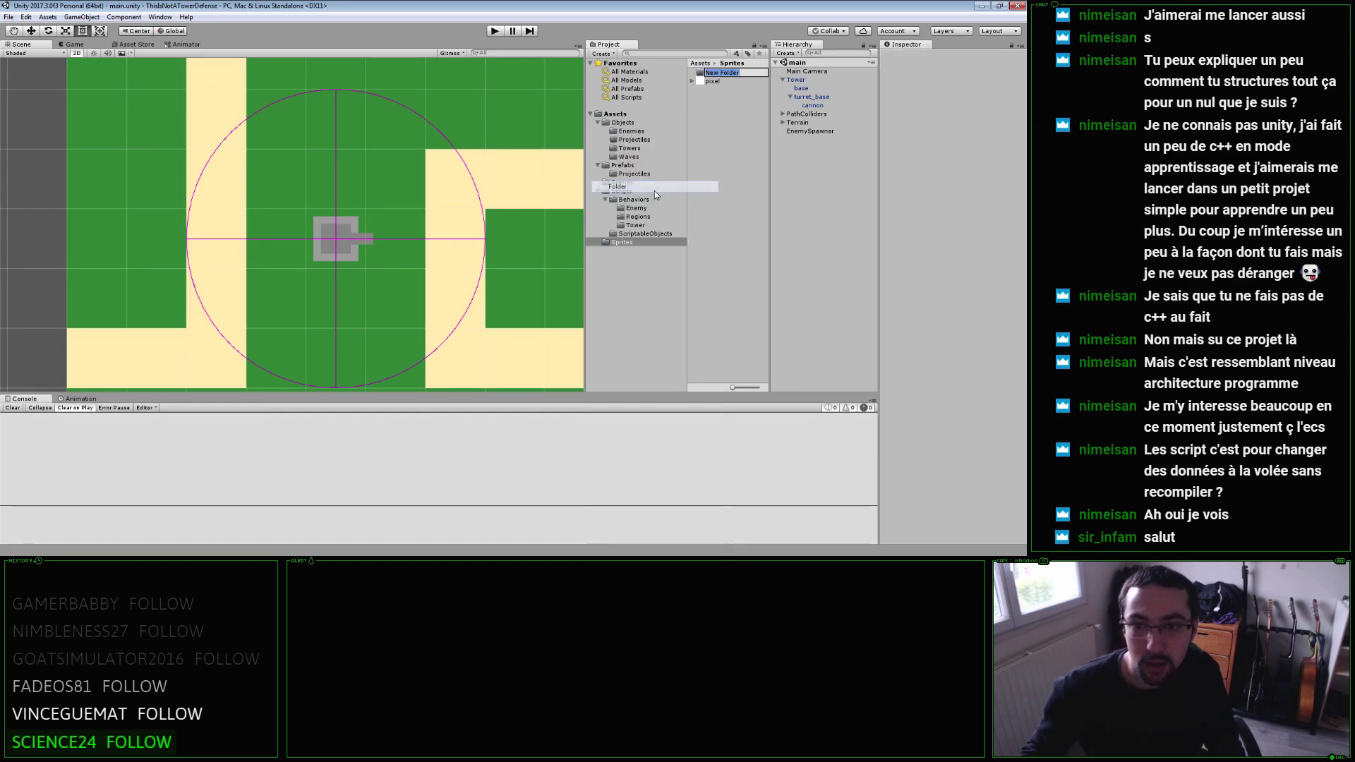
type("Towers")
key("Return")
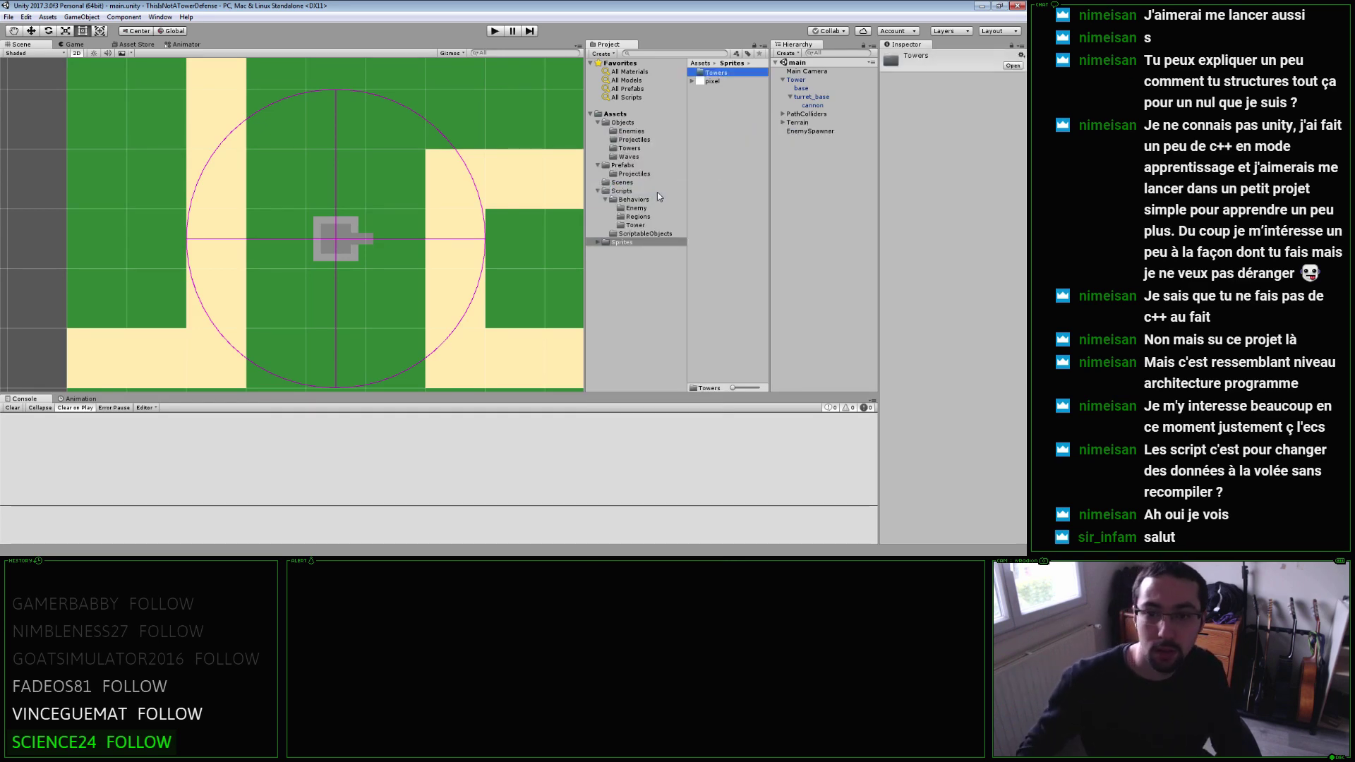
key("Return")
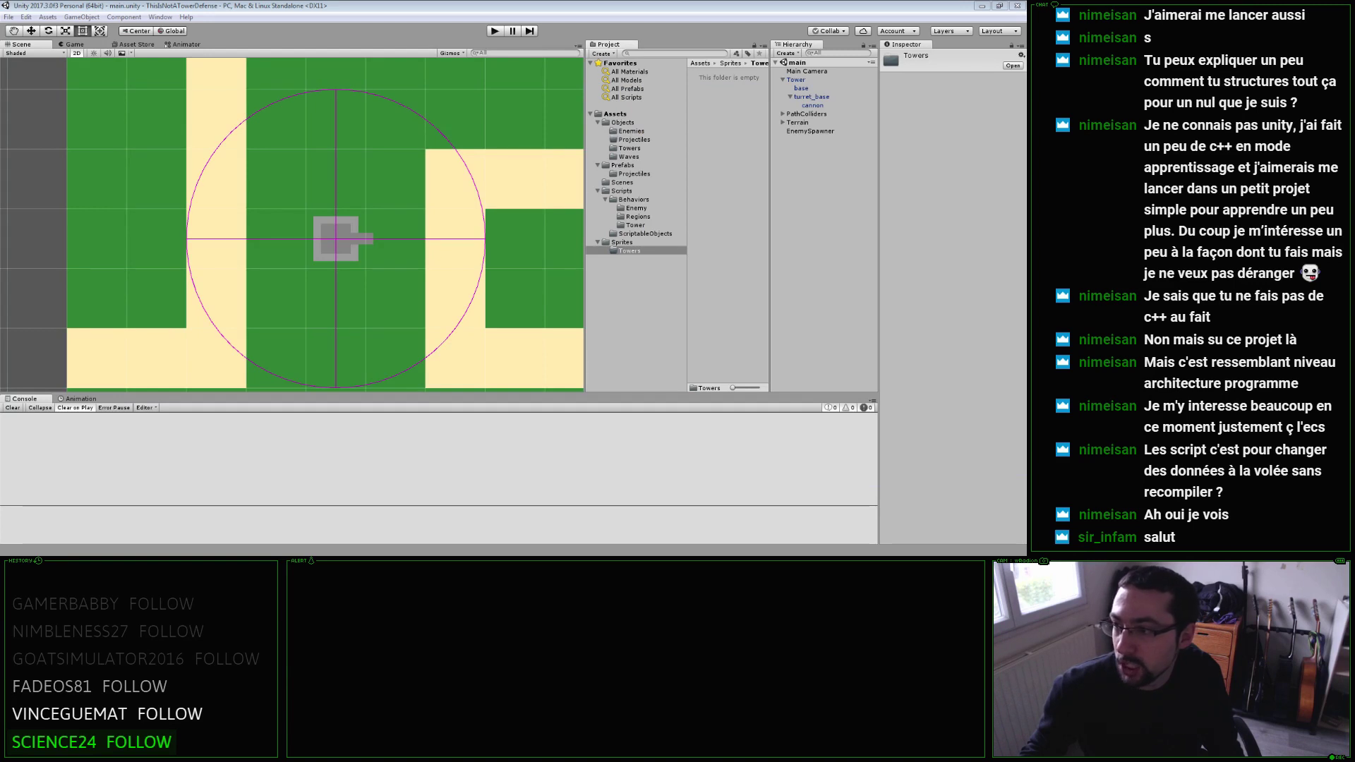
Drag base_tower from the Towers folder onto the map, deselect, and switch to Photoshop.
left_click(725, 116)
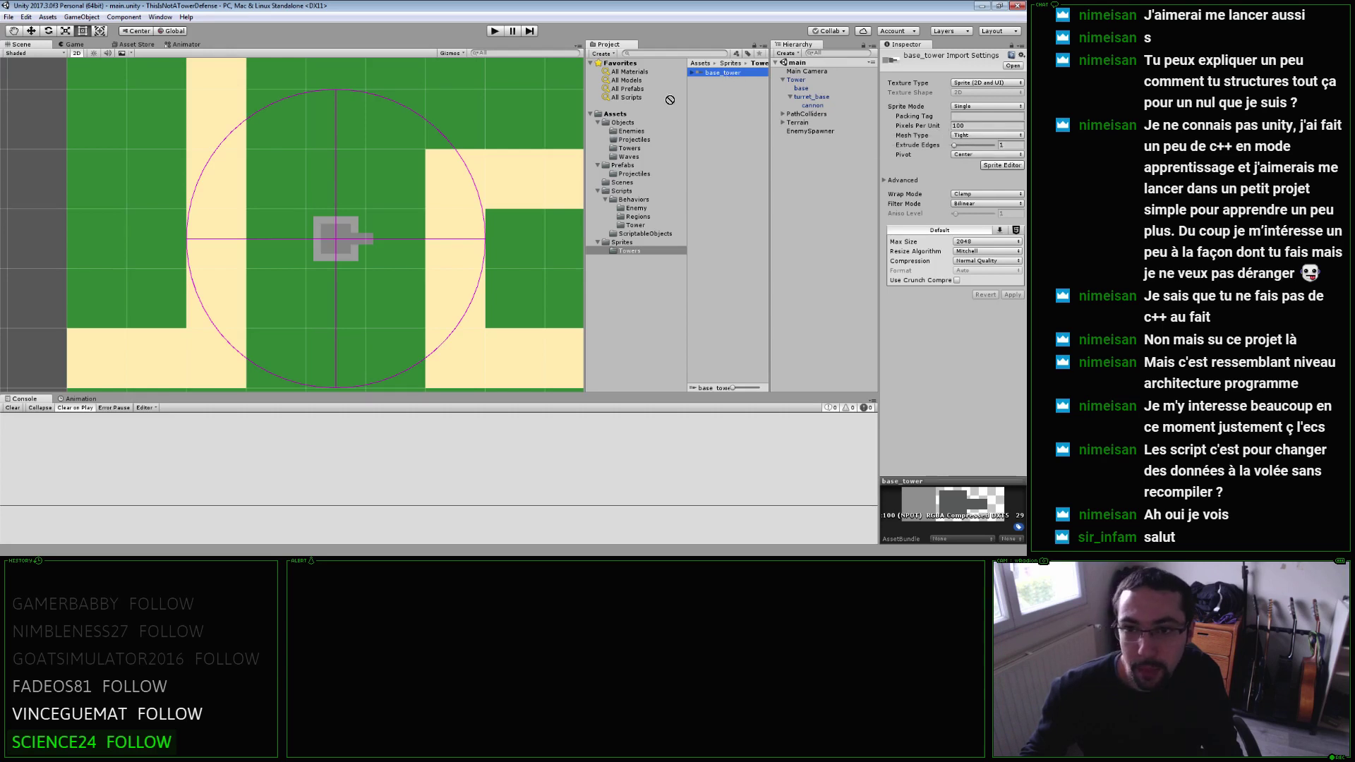
mouse_move(670, 99)
left_mouse_down()
mouse_move(395, 242)
mouse_move(389, 179)
left_mouse_up()
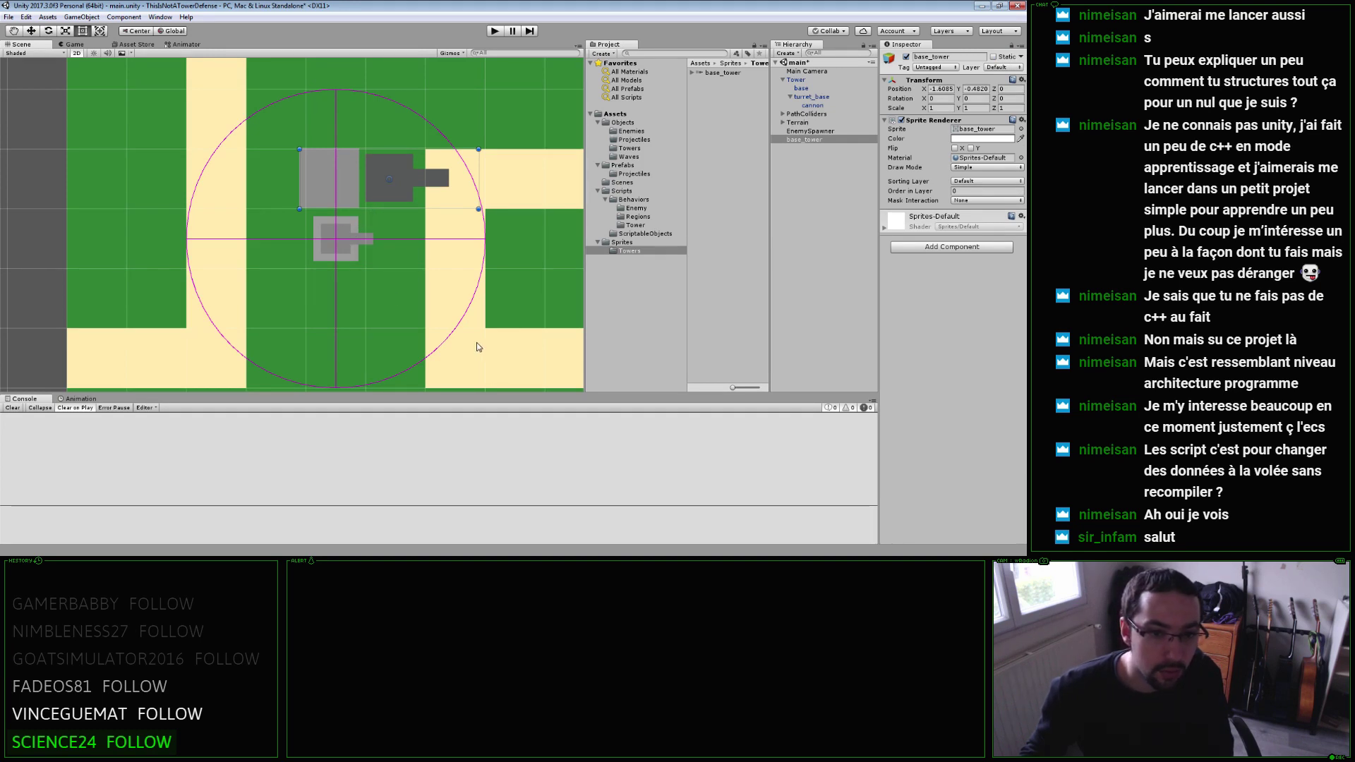
left_click(659, 277)
key("alt+Tab")
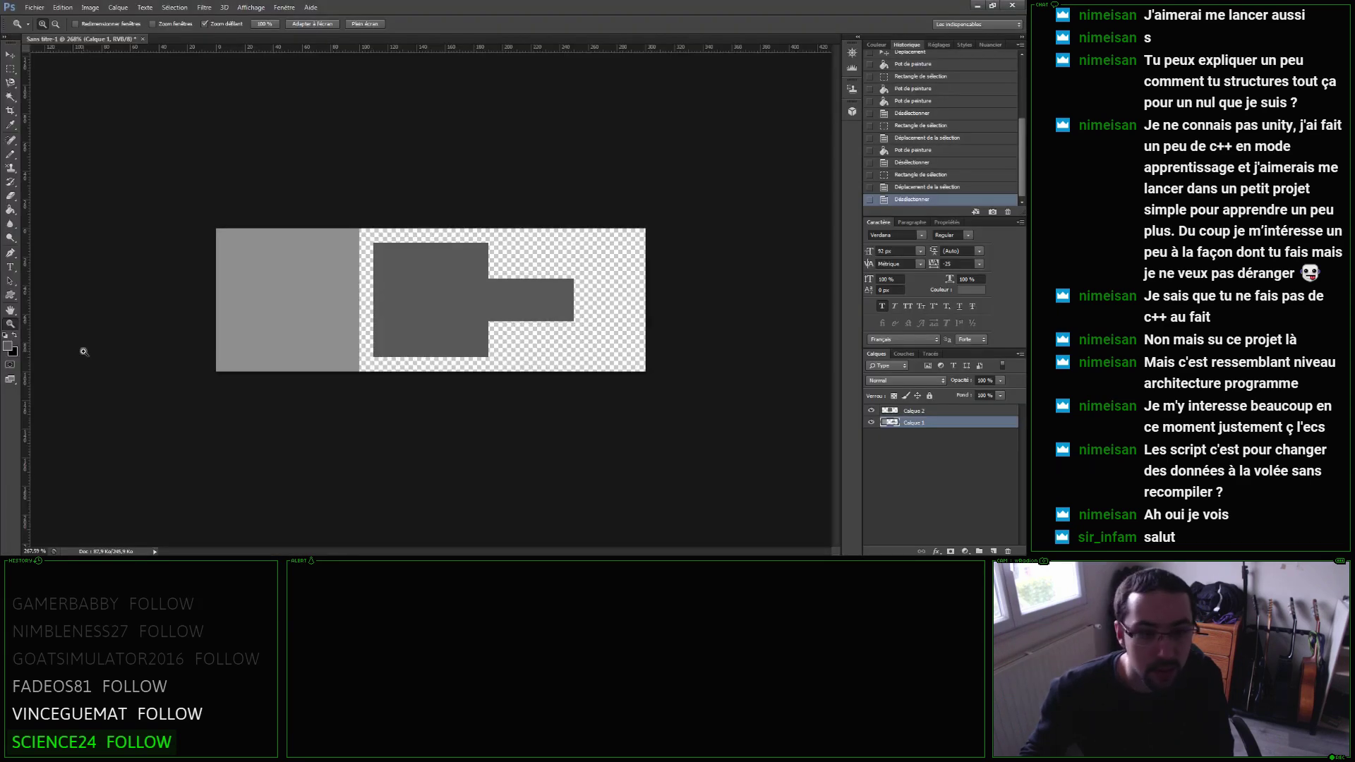
Pick light and medium greys and Paint Bucket the left square, undoing a stray background fill.
left_click(10, 124)
left_click(8, 346)
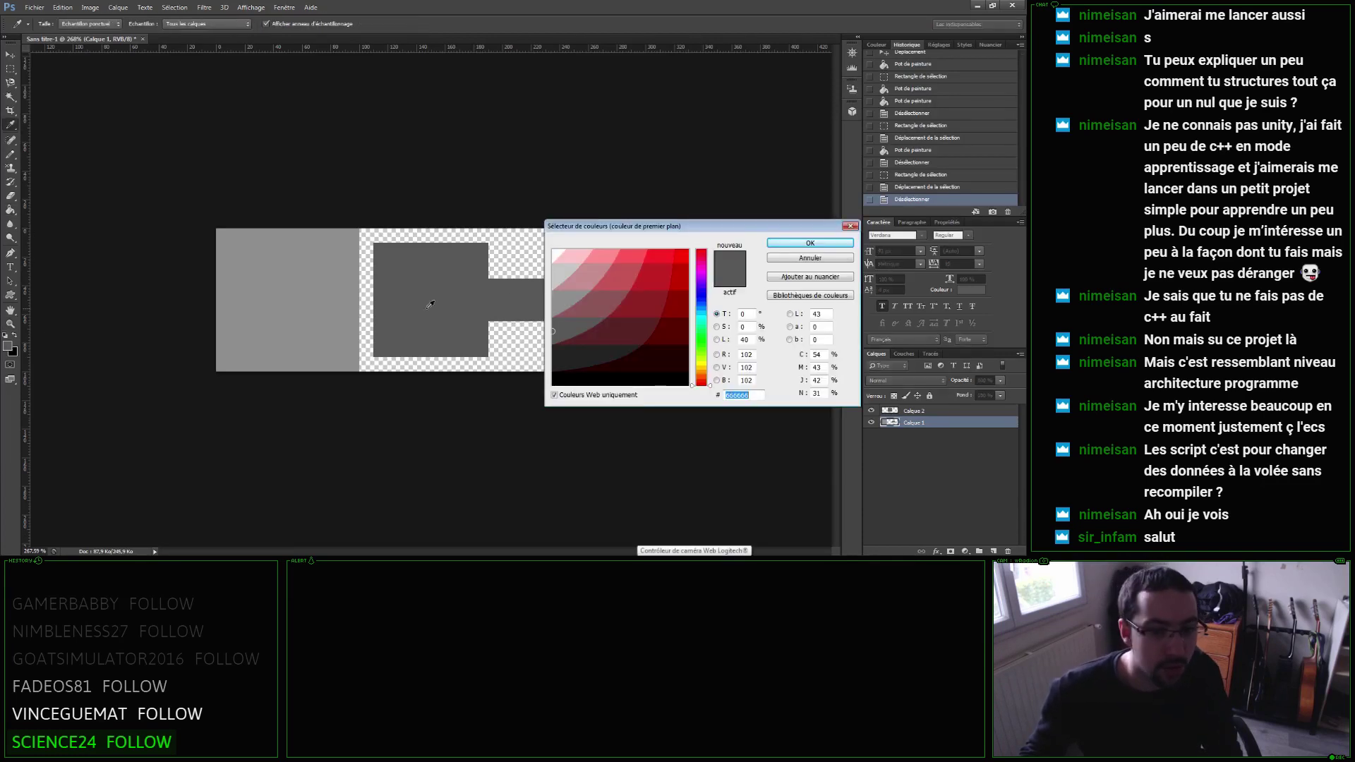
left_click(809, 244)
key("g")
left_click(286, 305)
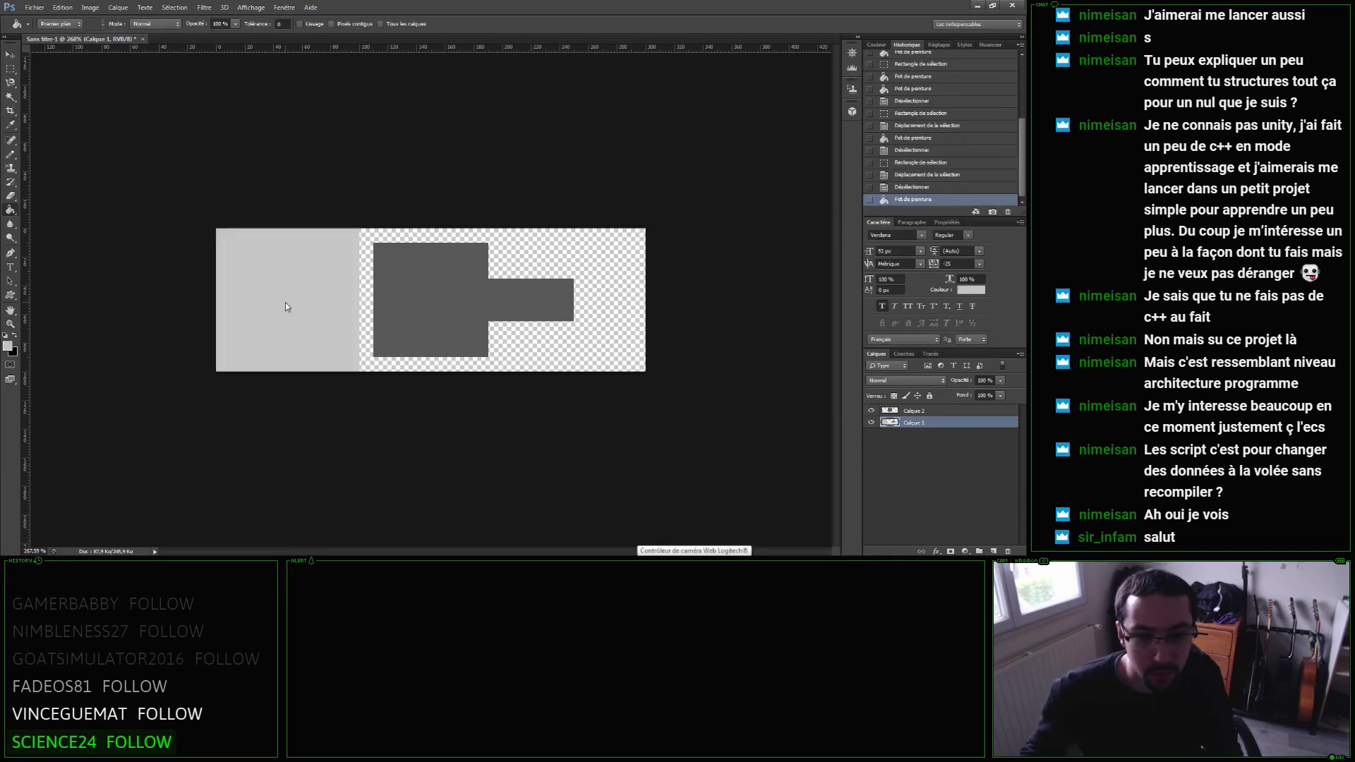
left_click(7, 346)
left_click(552, 314)
left_click(781, 247)
left_click(430, 312)
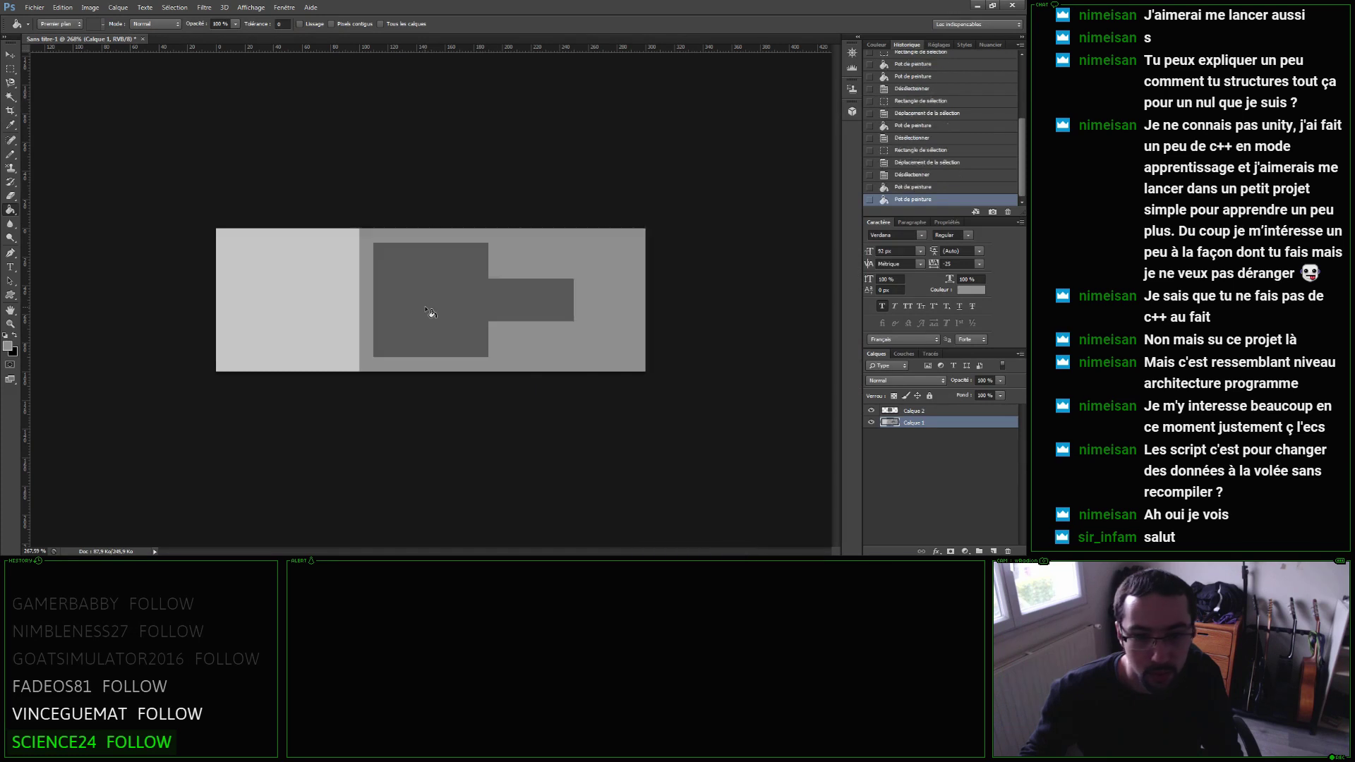
key("ctrl+z")
Fill the square body on Calque 2 and the barrel on Calque 1 with the lighter grey.
left_click(914, 411)
left_click(426, 314)
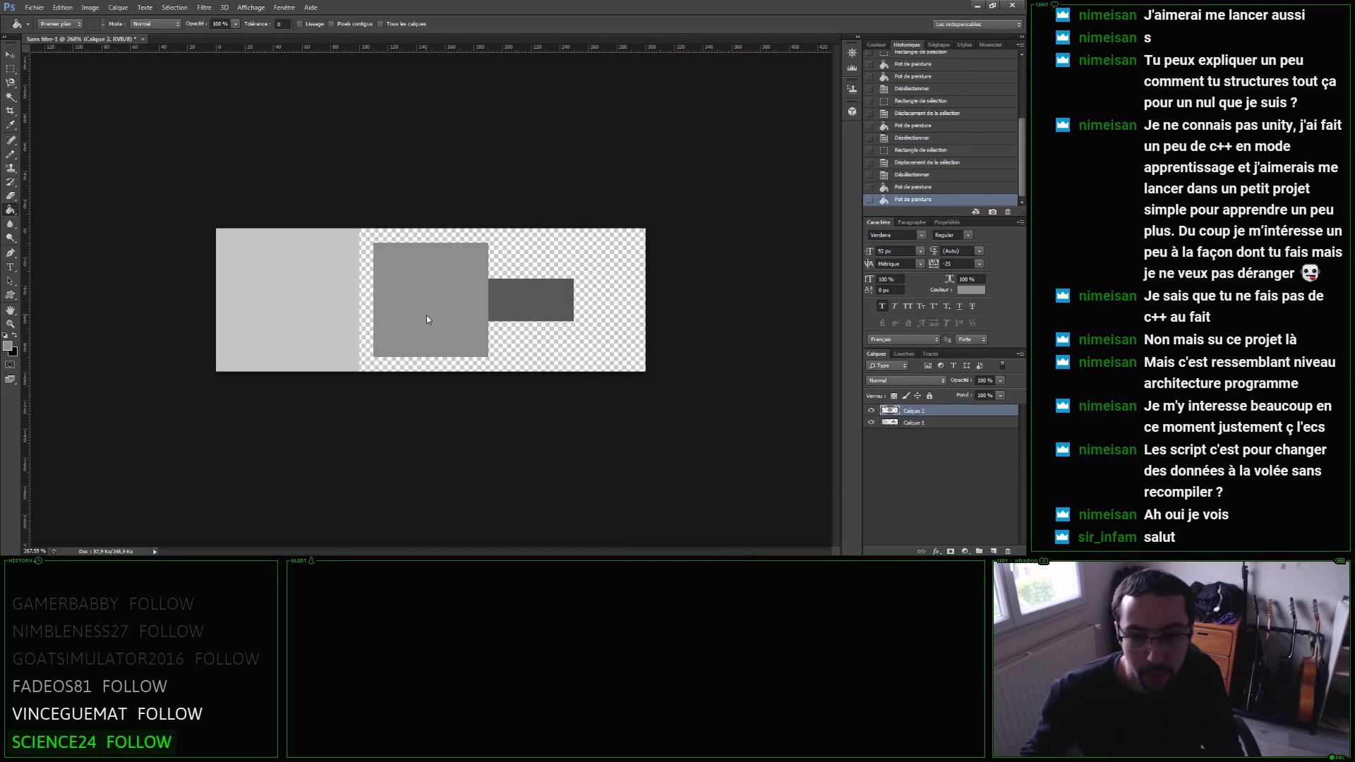
left_click(917, 422)
left_click(564, 316)
Save via Fichier > Enregistrer sous, replacing the existing PNG, and return to Unity.
left_click(35, 7)
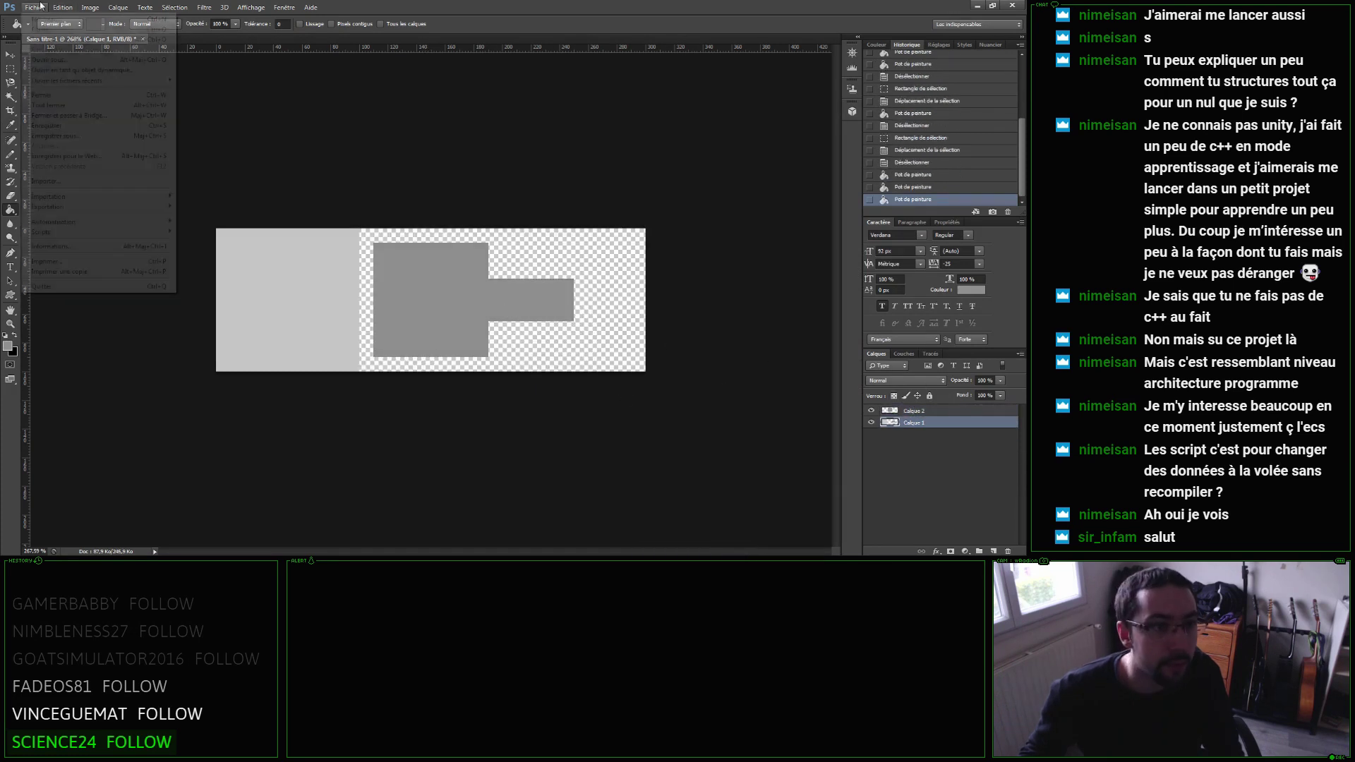
left_click(67, 138)
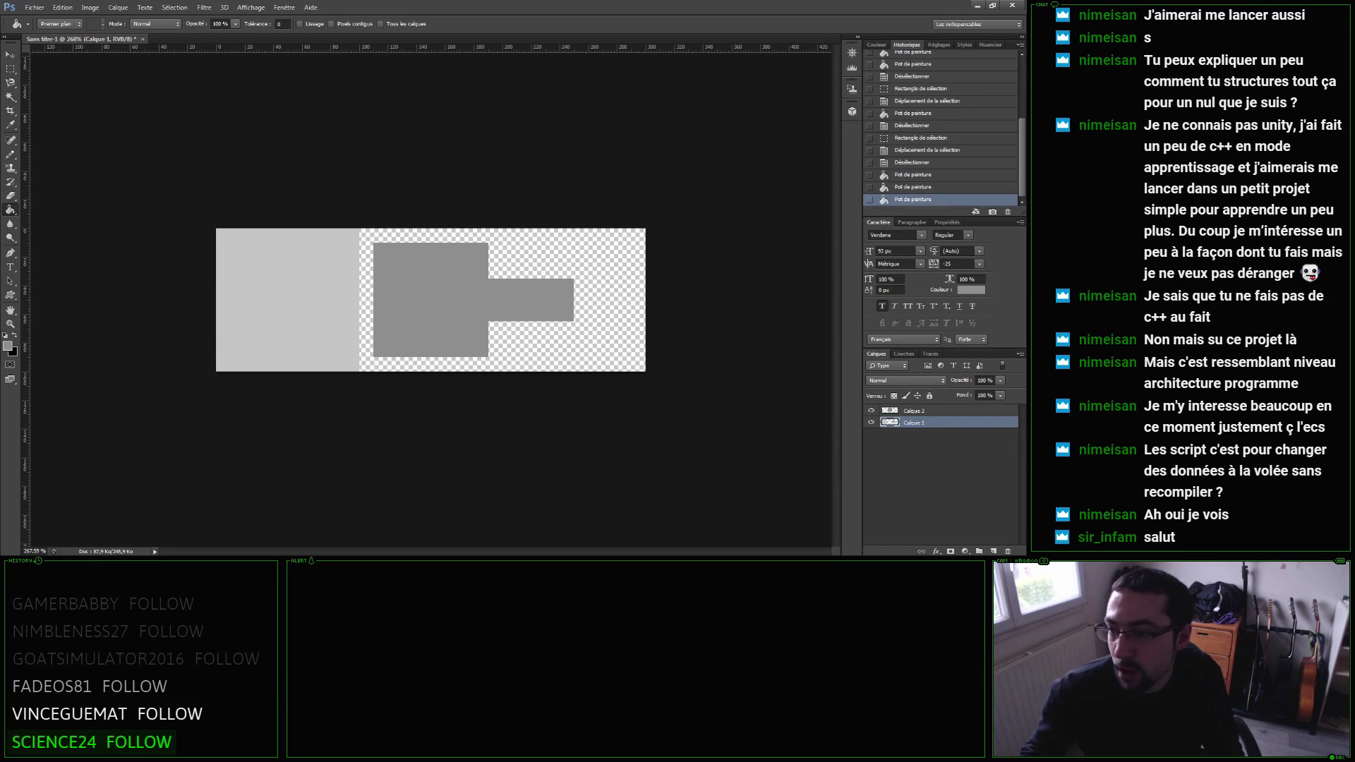
left_click(484, 213)
left_click(575, 172)
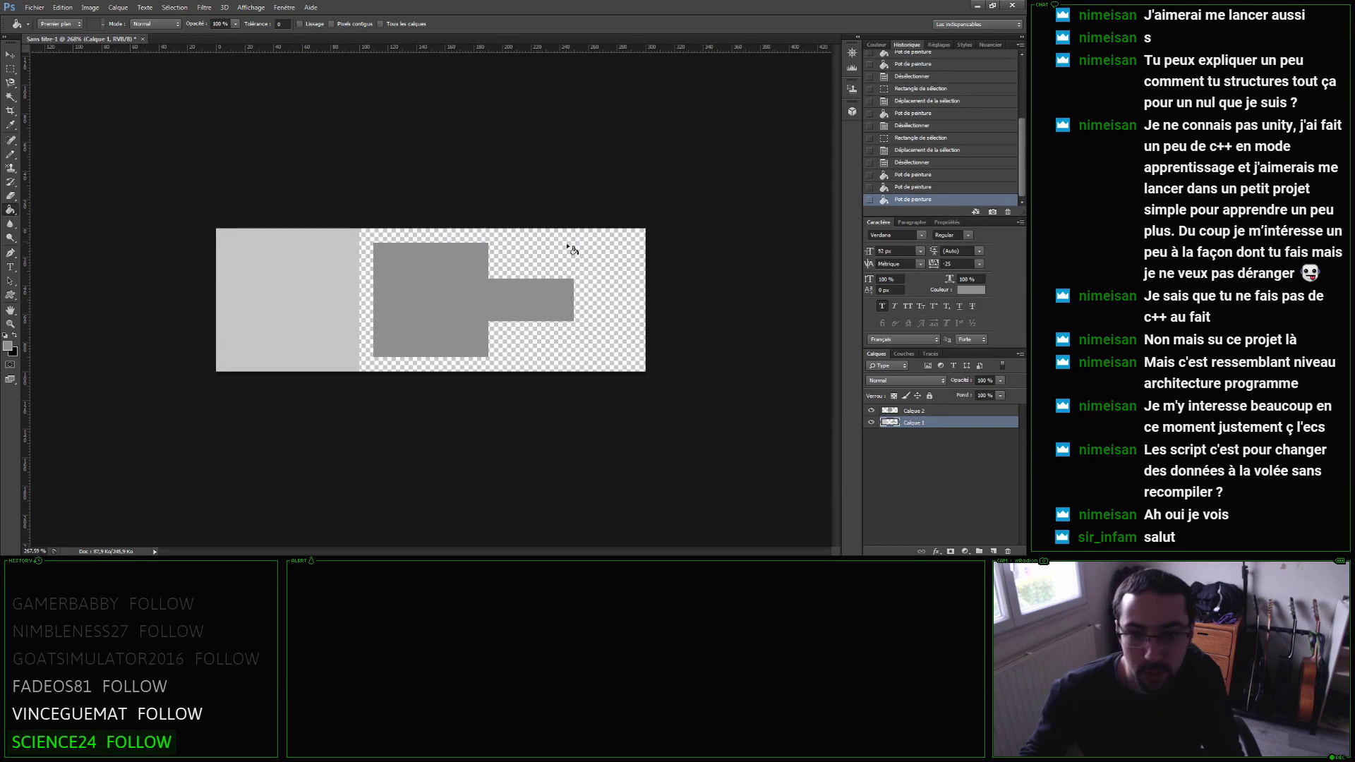
key("alt+Tab")
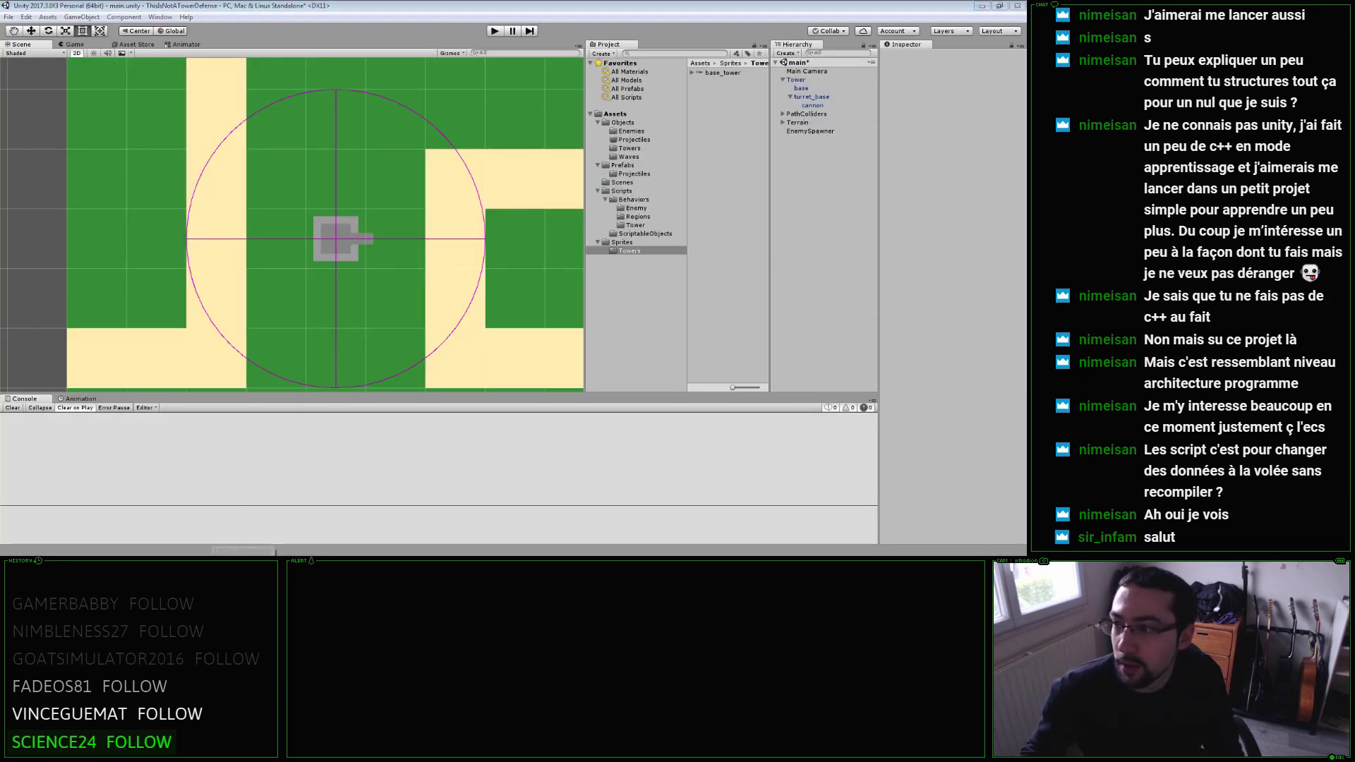
Import the updated tower image and apply Point (no filter) filtering to base_tower.
mouse_move(243, 554)
left_mouse_down()
mouse_move(728, 111)
mouse_move(719, 72)
left_mouse_up()
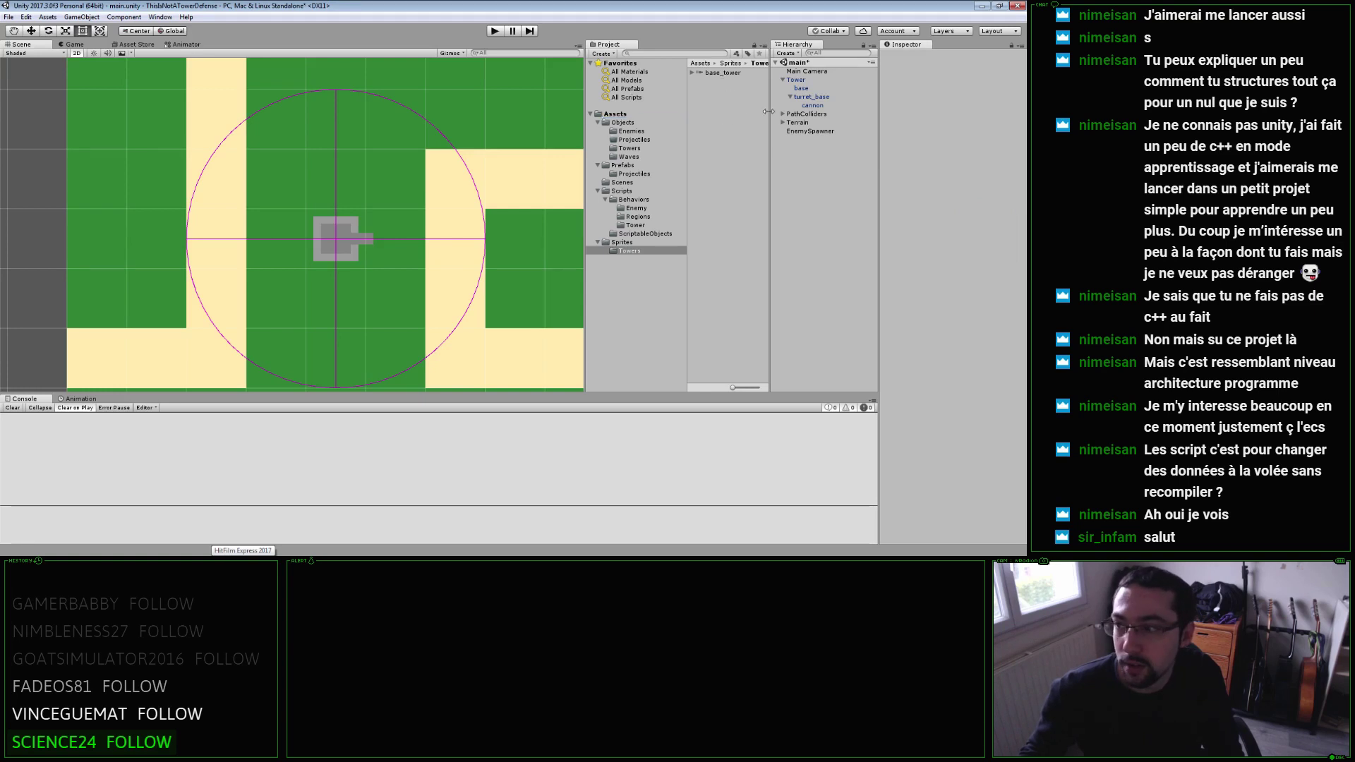
key("Delete")
key("Escape")
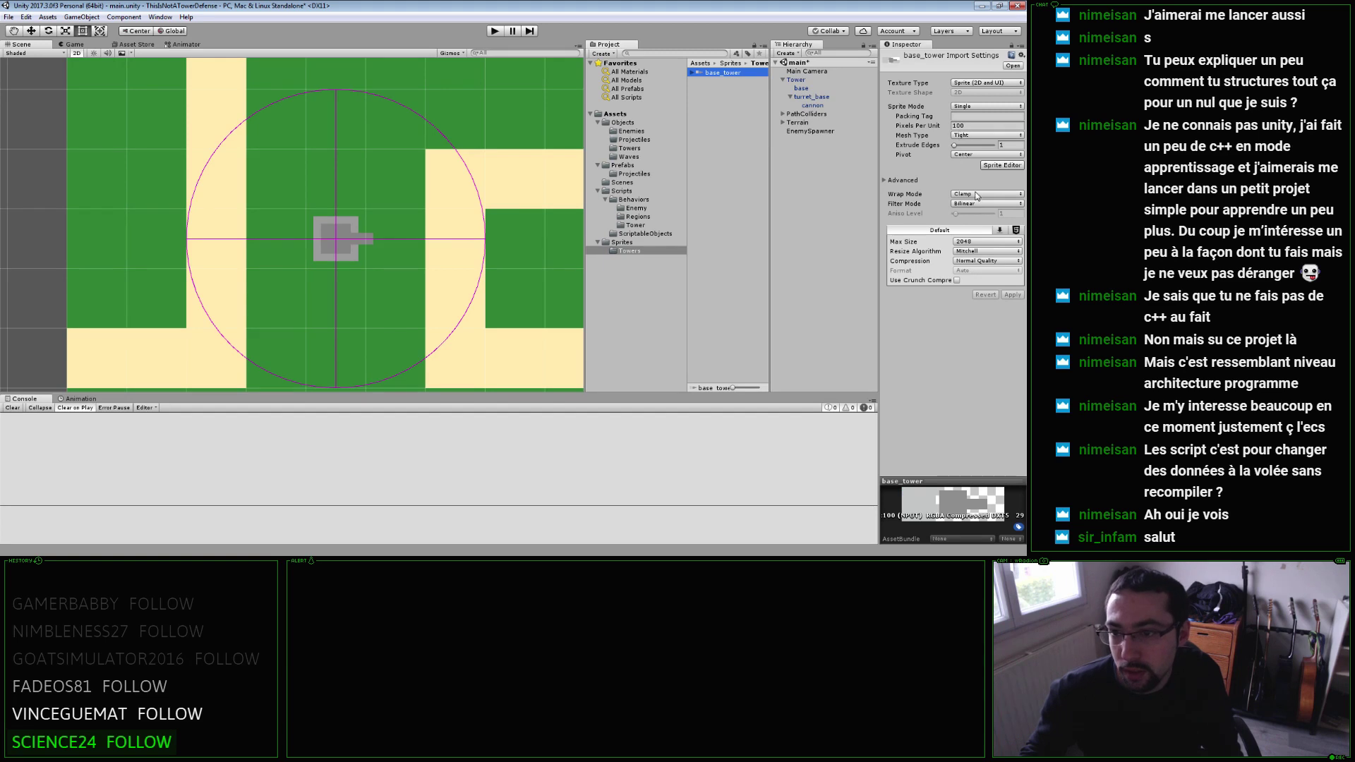
left_click(969, 203)
left_click(969, 217)
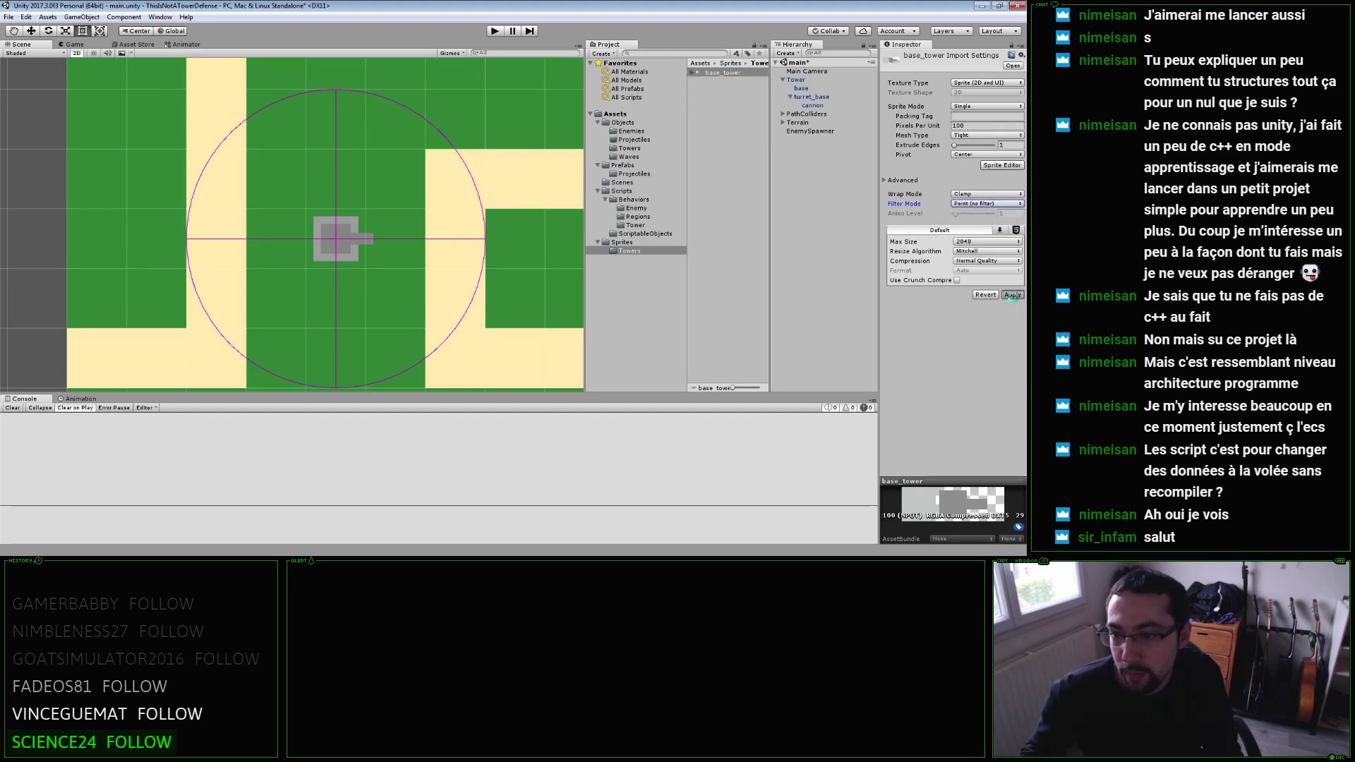
left_click(1010, 297)
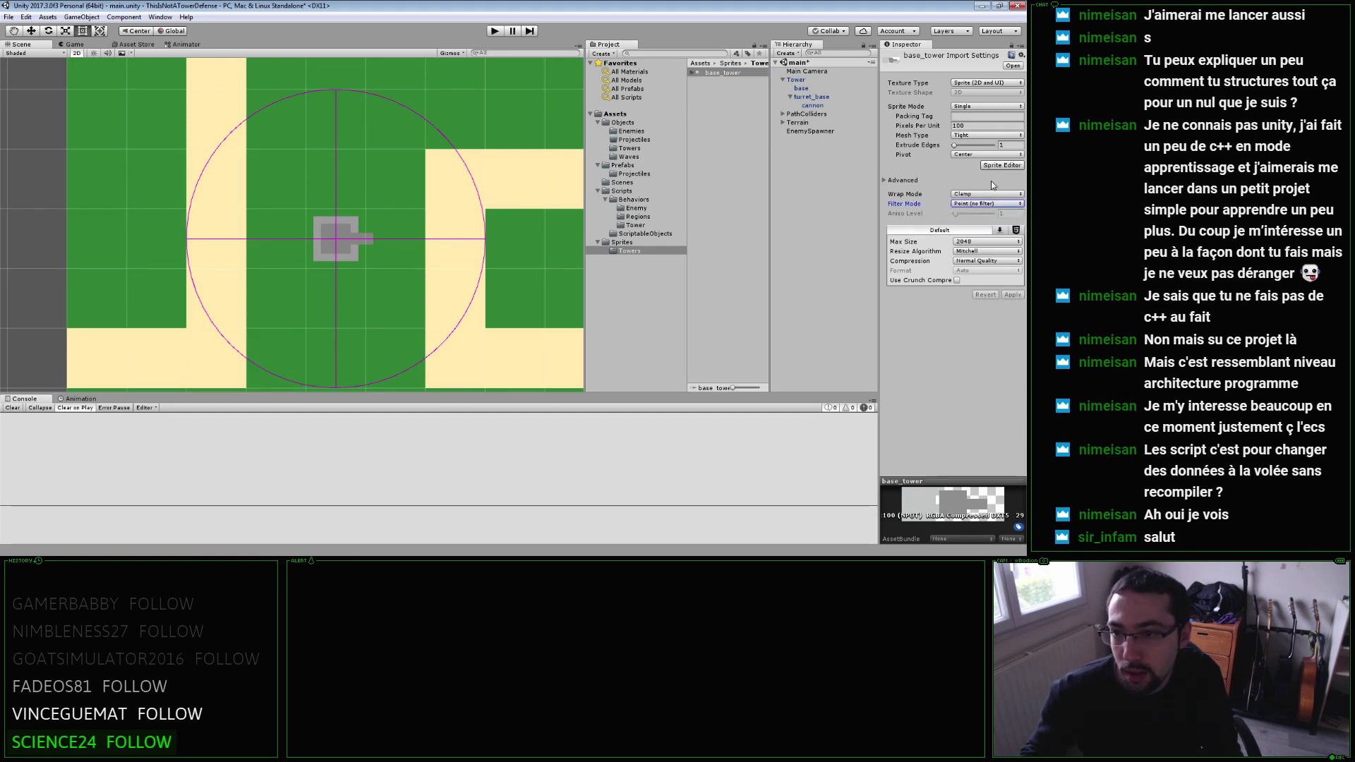
Set base_tower's Sprite Mode to Multiple, apply it, and open the Sprite Editor.
left_click(995, 166)
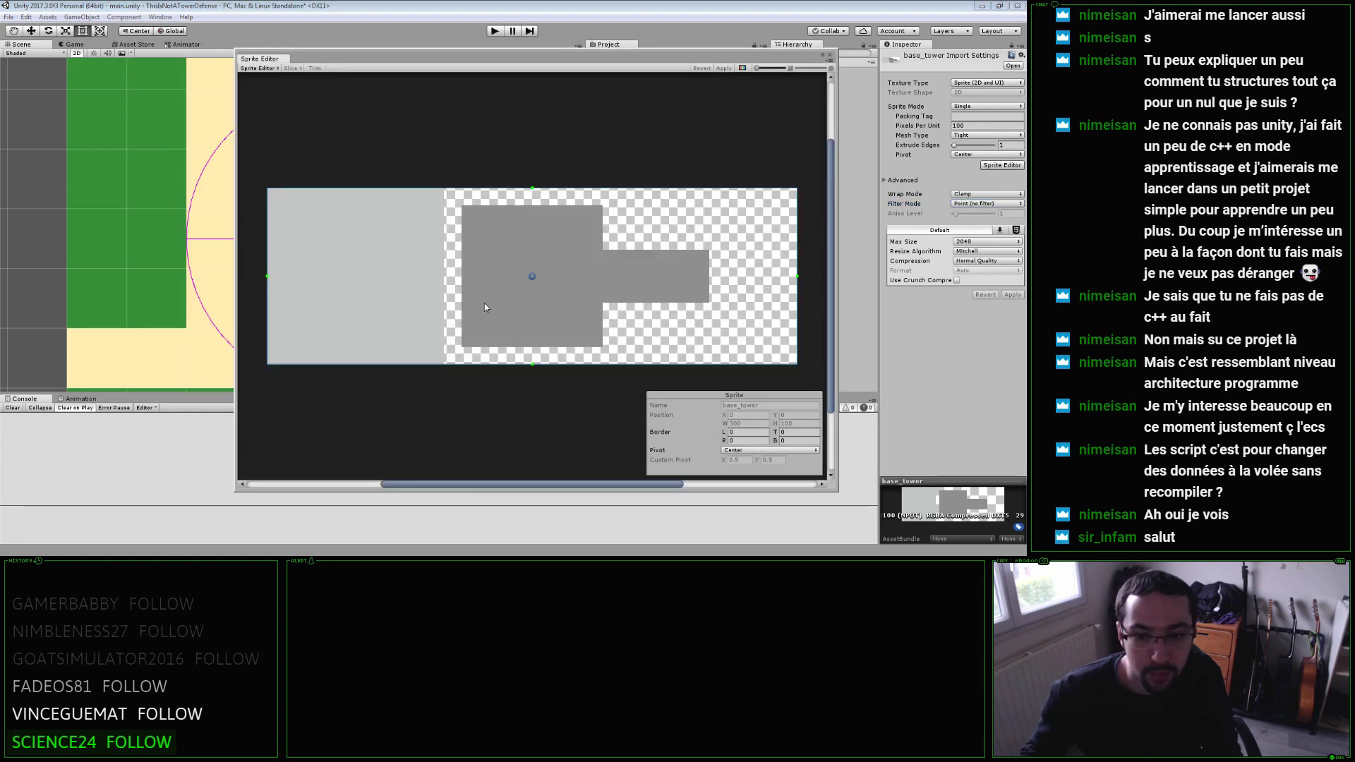
left_click(830, 55)
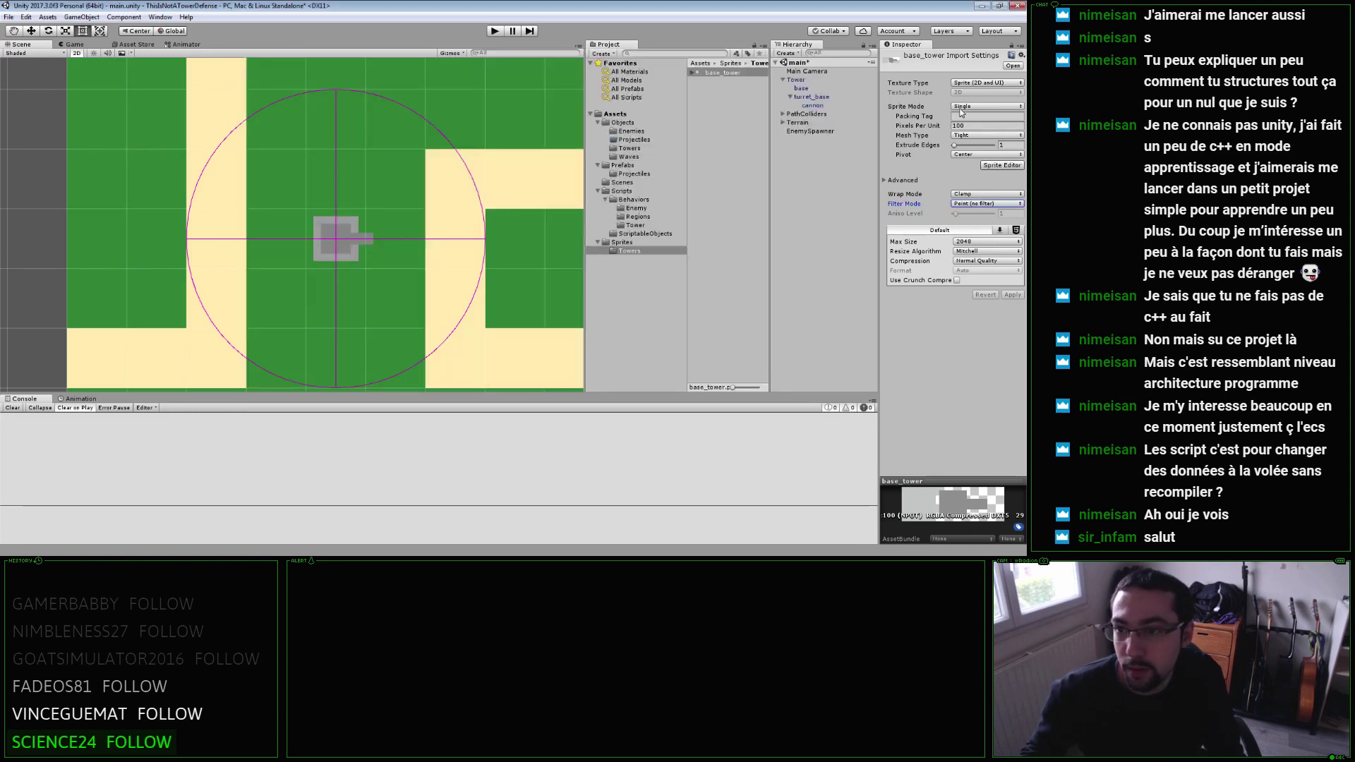
left_click(986, 105)
left_click(980, 122)
left_click(1012, 285)
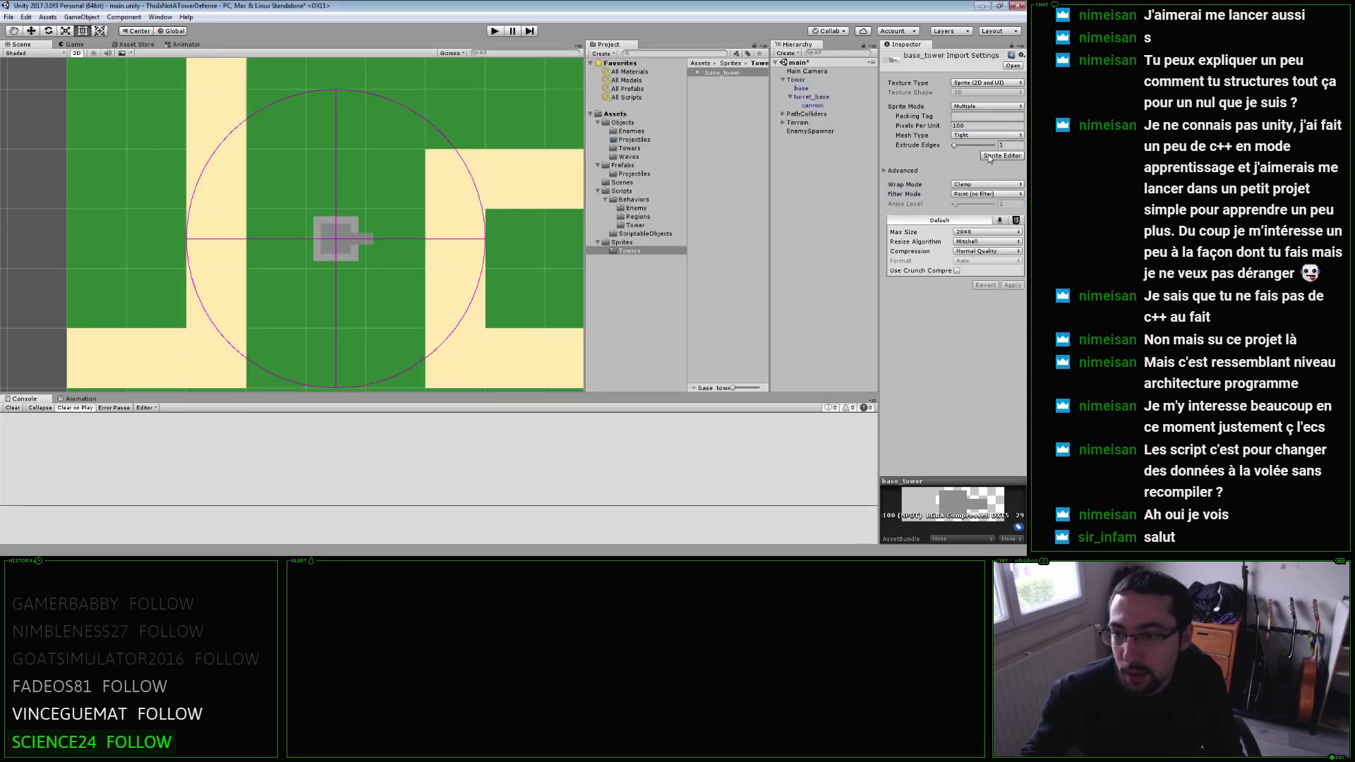
left_click(990, 155)
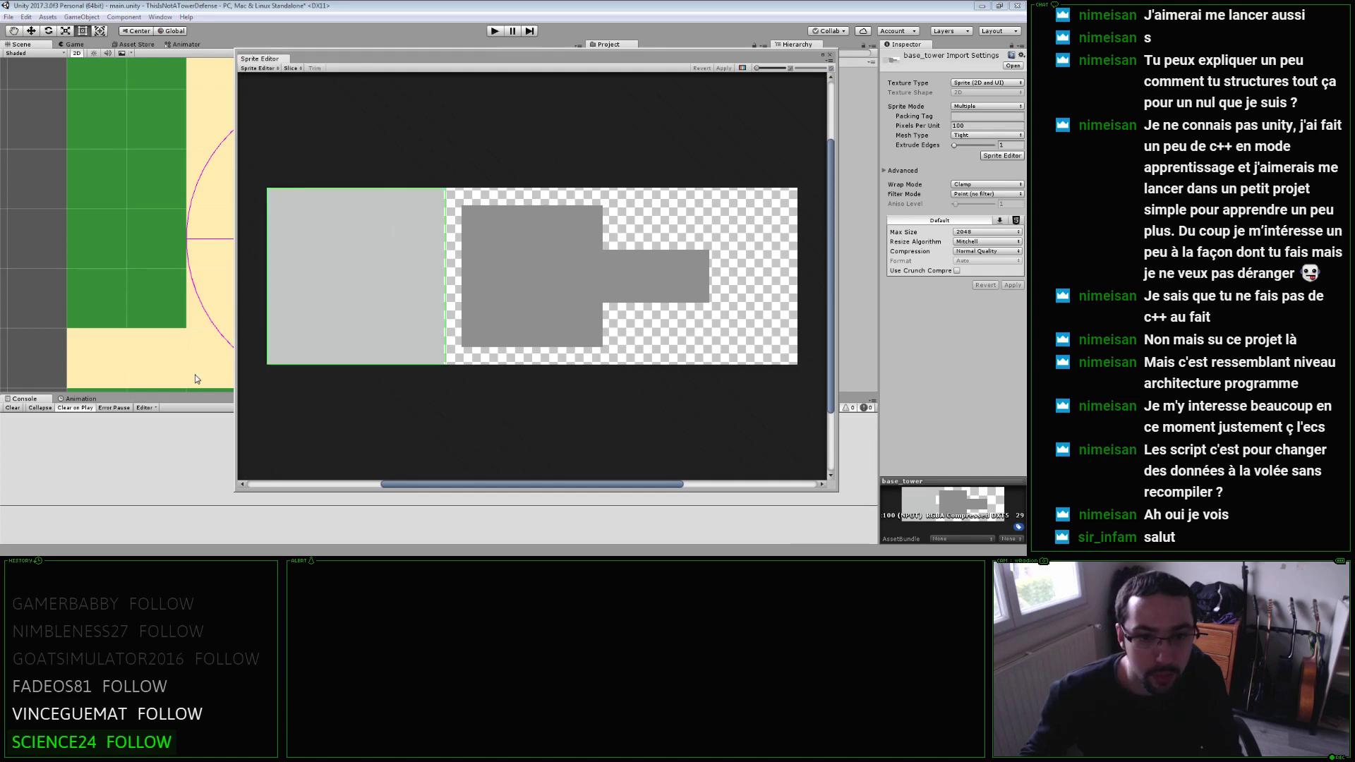
Inspect the existing square sprite, trying and undoing a move, then deselect it.
left_click(356, 275)
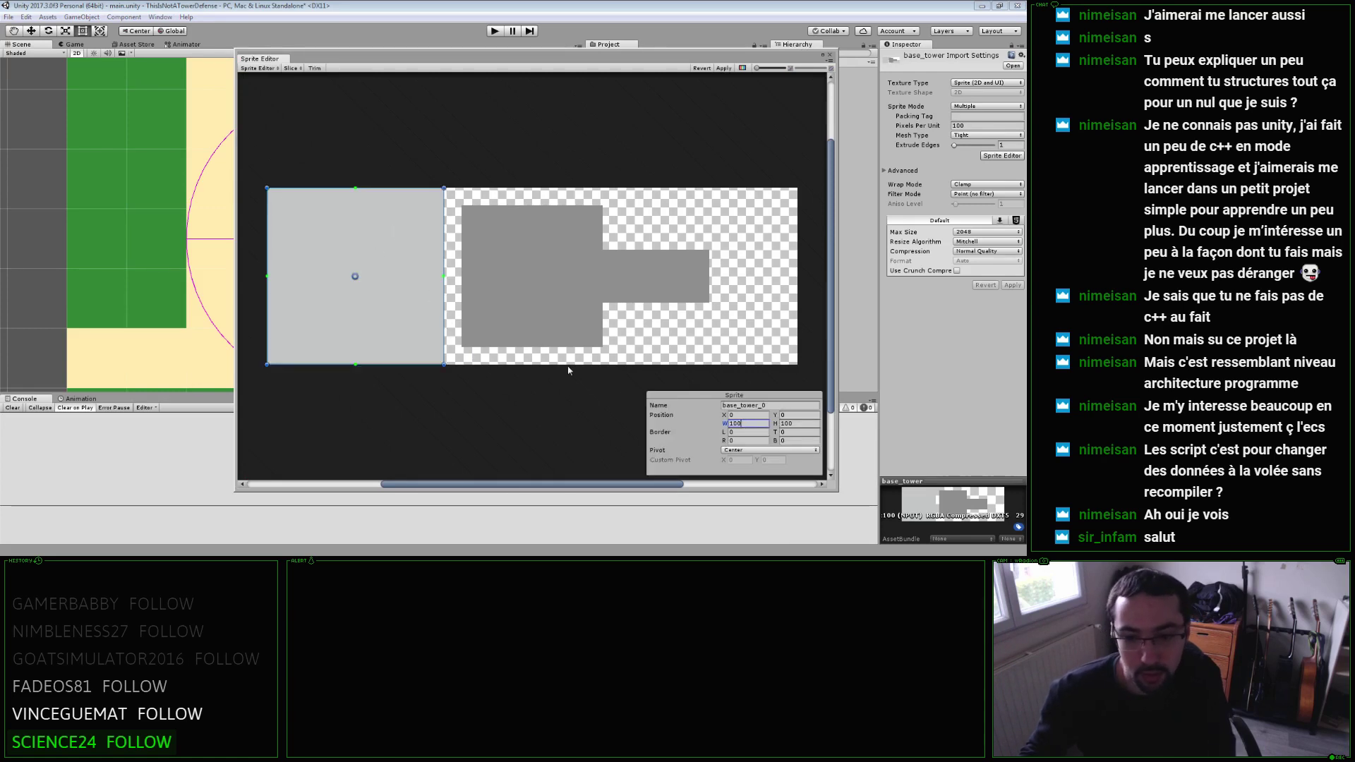
key("Return")
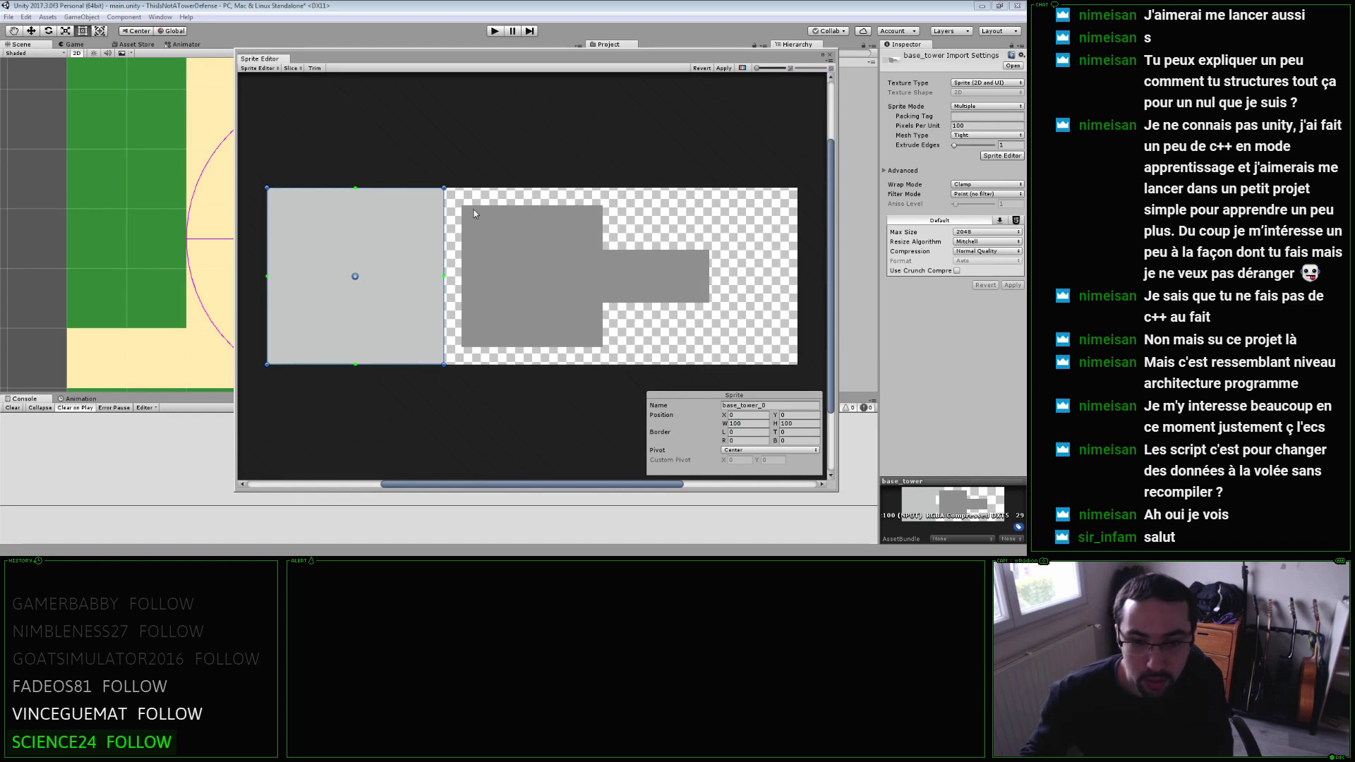
left_click_drag(401, 265, 578, 273)
key("ctrl+z")
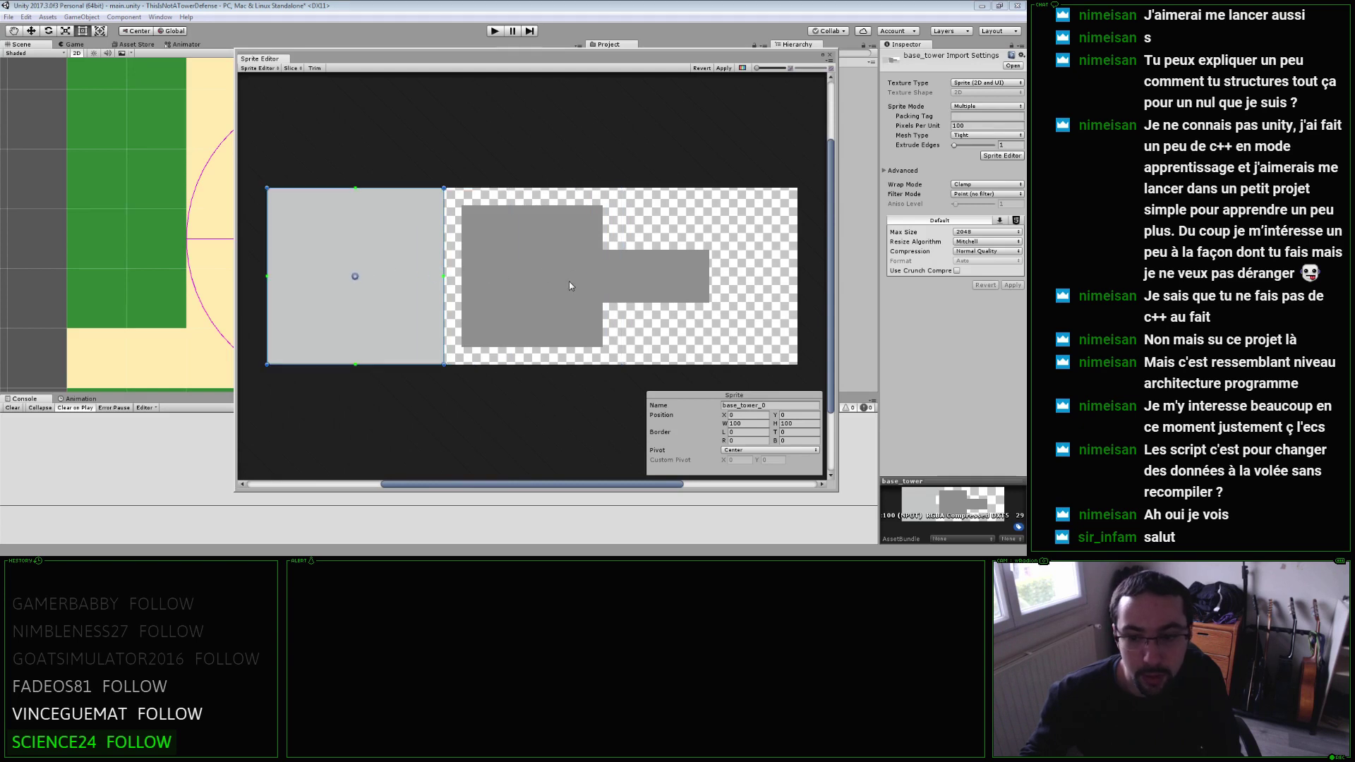
left_click(789, 405)
type("base")
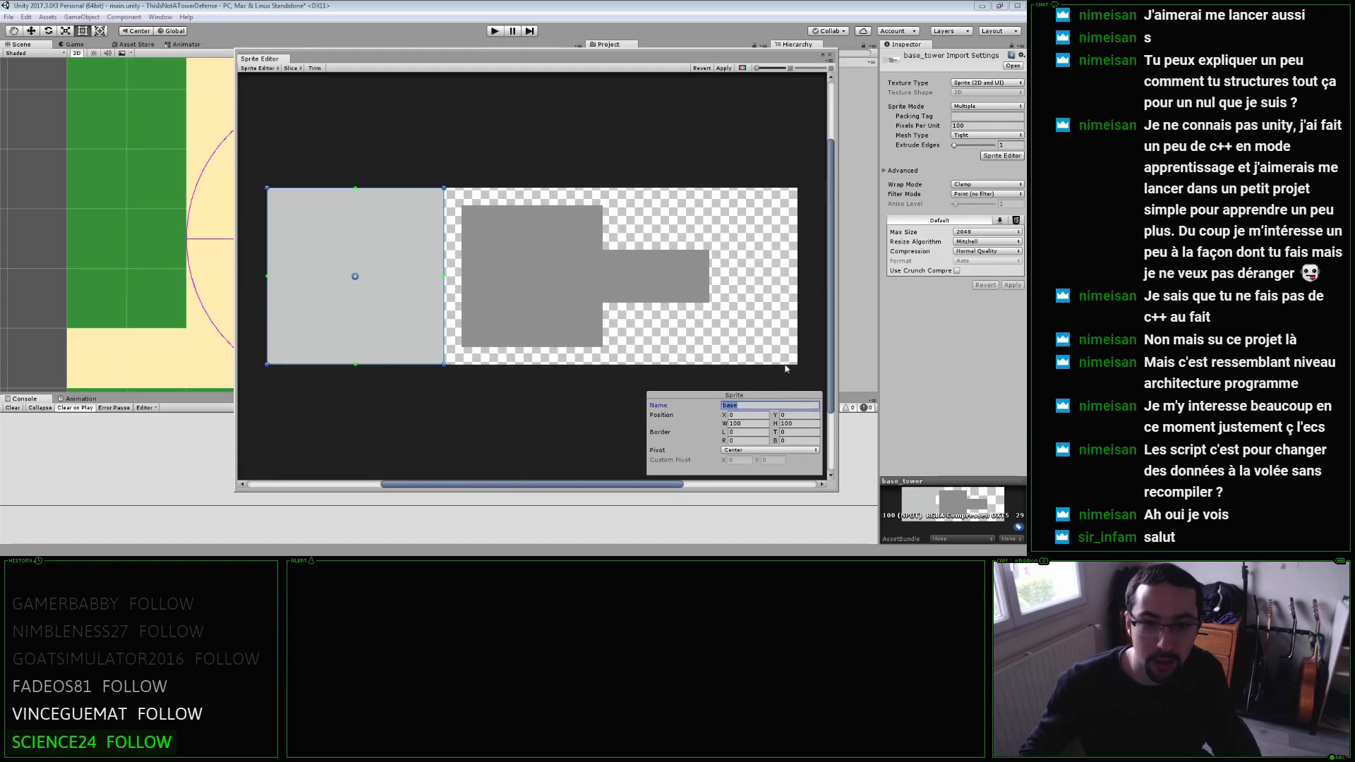
left_click(480, 219)
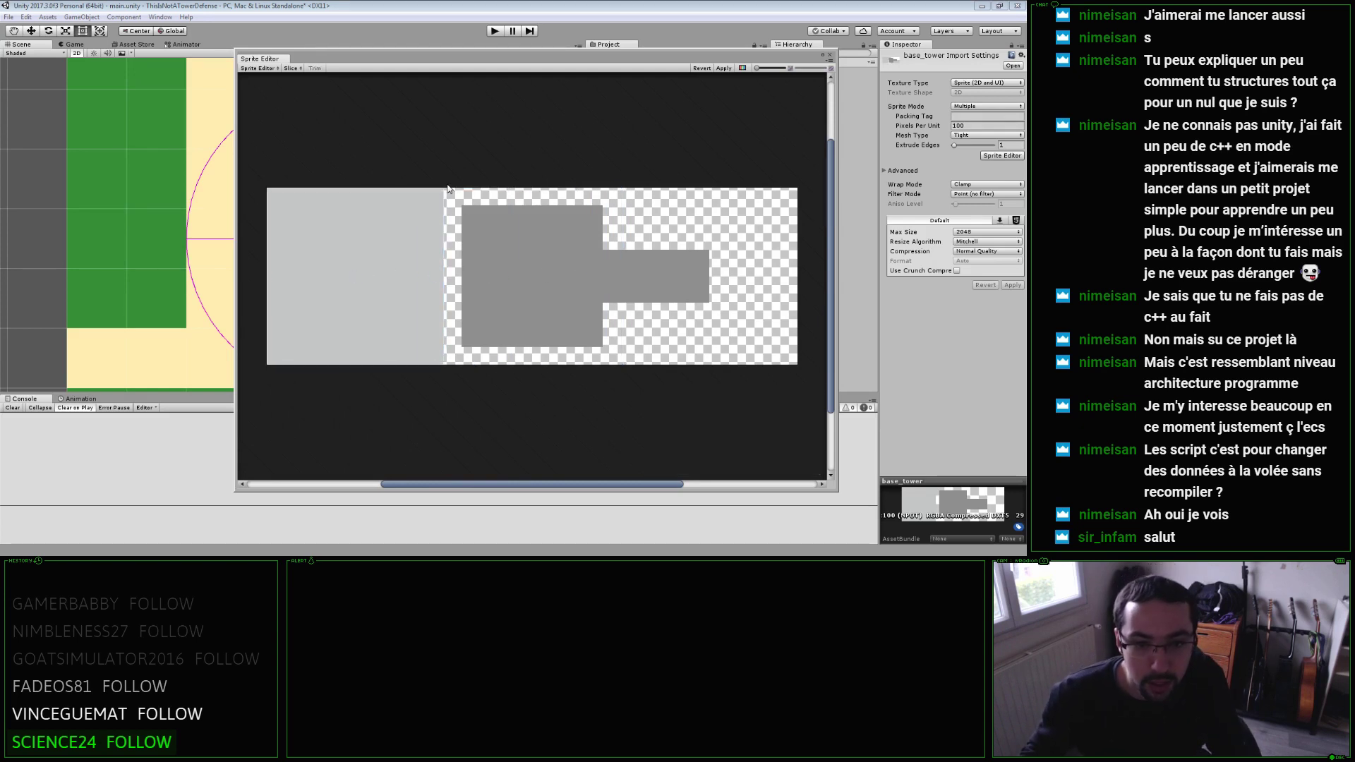
Draw a new slice around the turret and trim its edges to 140×80 at X 110, Y 10.
left_click_drag(446, 189, 716, 372)
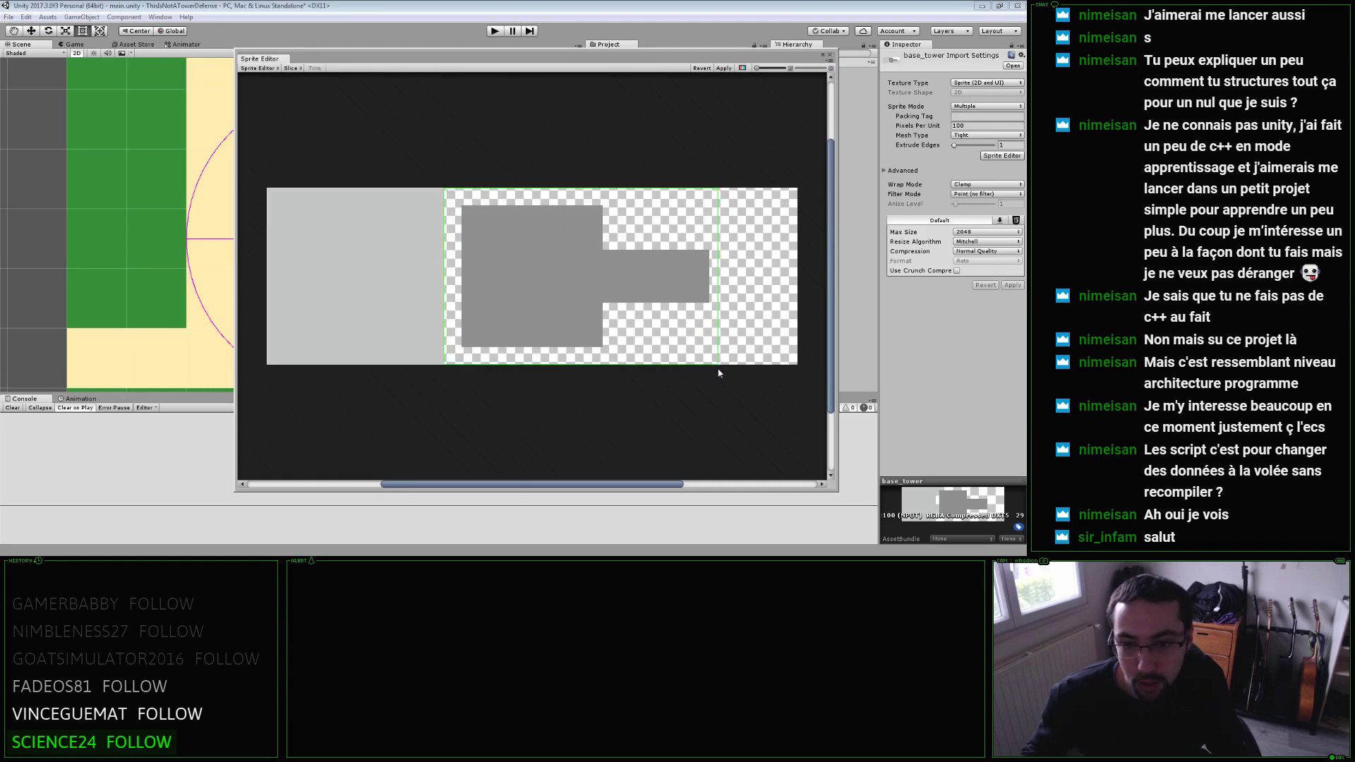
left_click_drag(712, 375, 709, 373)
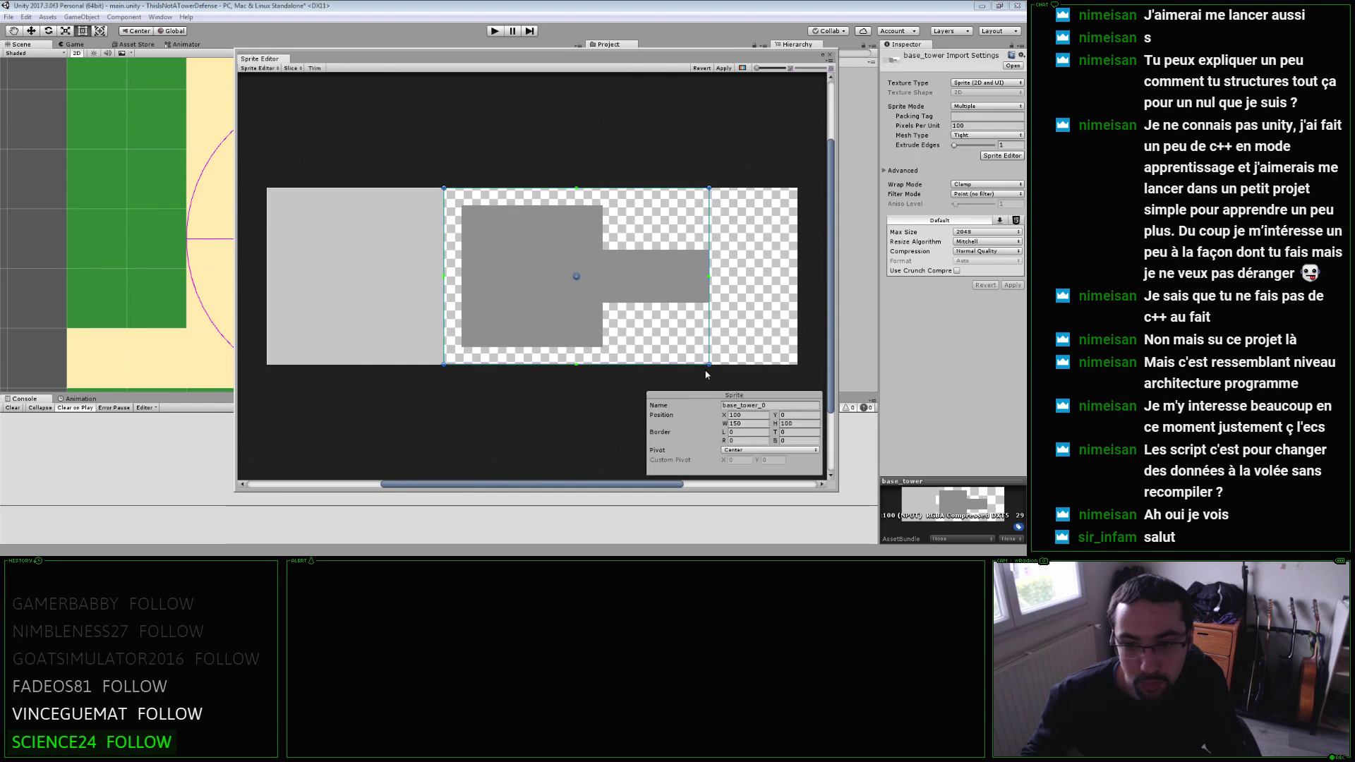
left_click_drag(443, 282, 462, 283)
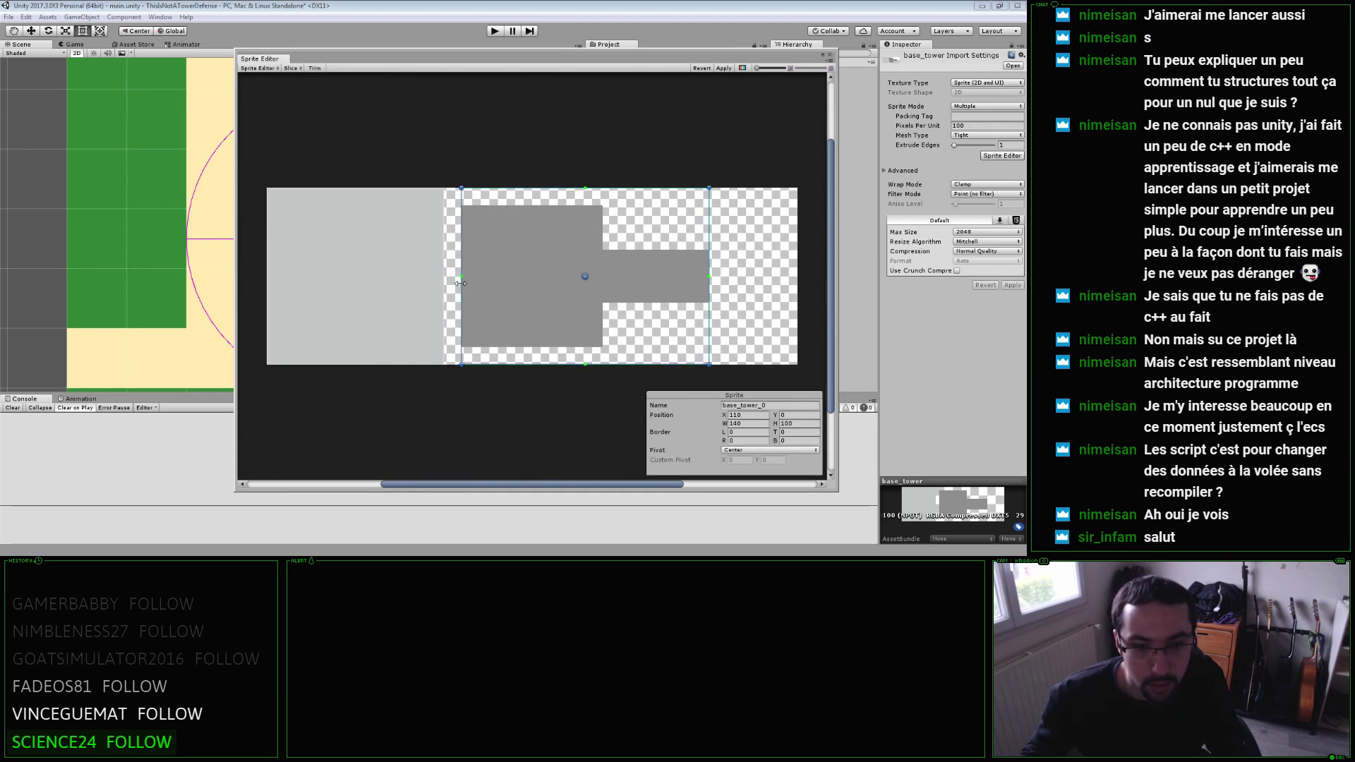
scroll(489, 302, "up", 3)
middle_click_drag(548, 309, 439, 310)
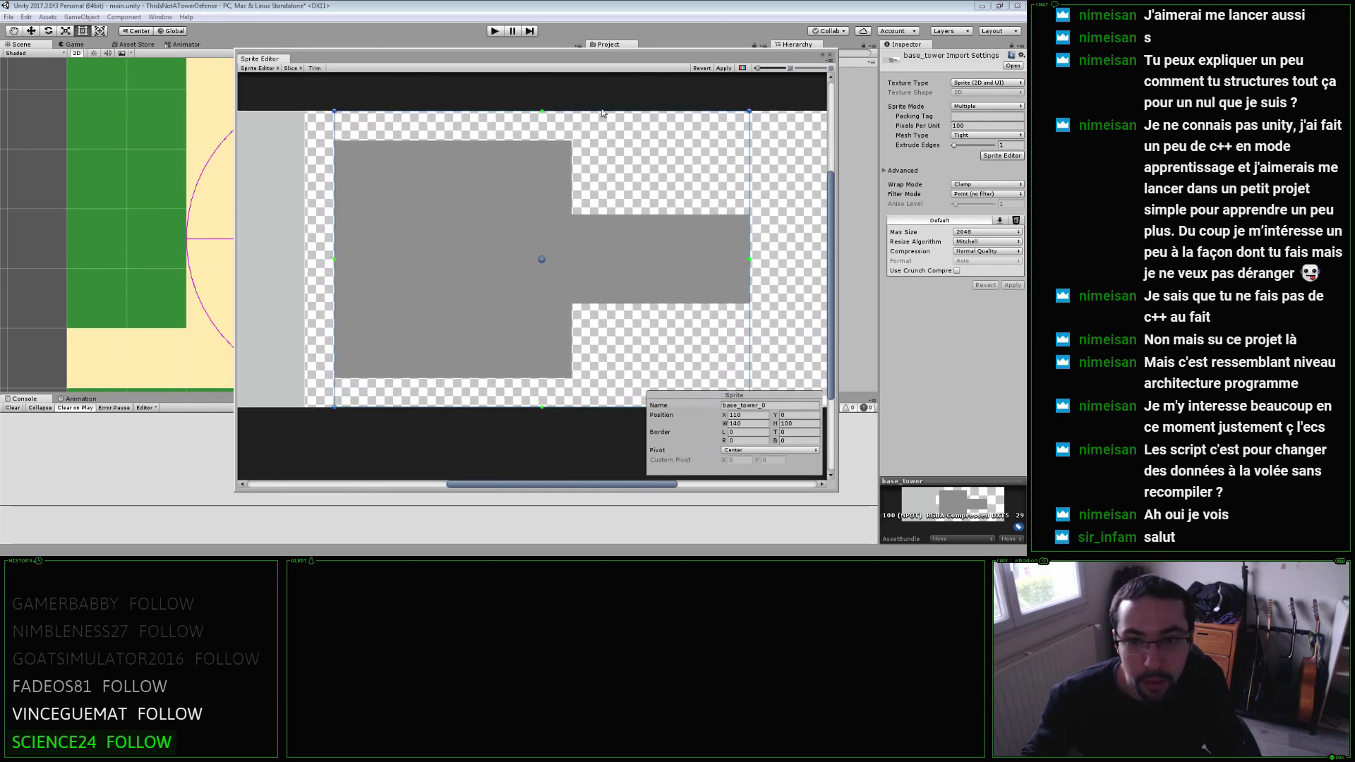
left_click_drag(601, 109, 596, 141)
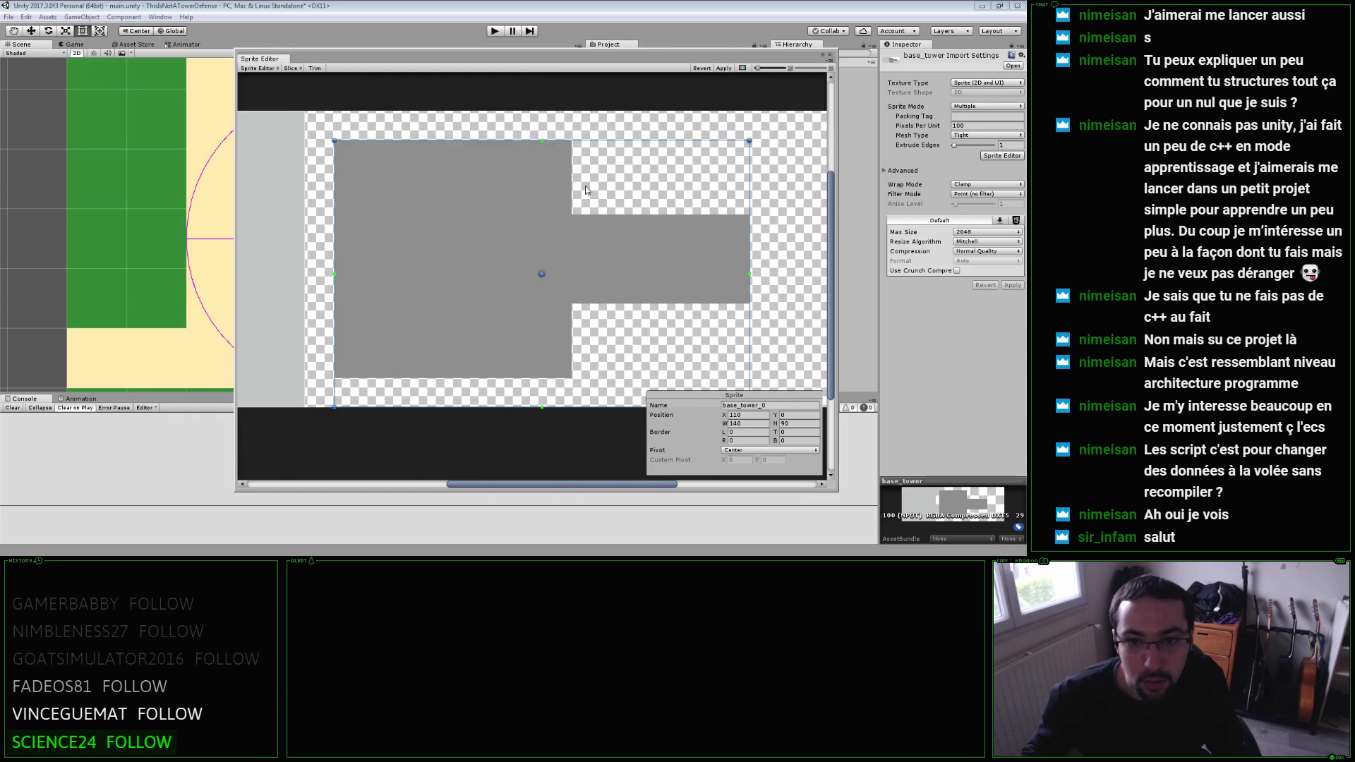
left_click_drag(573, 405, 554, 377)
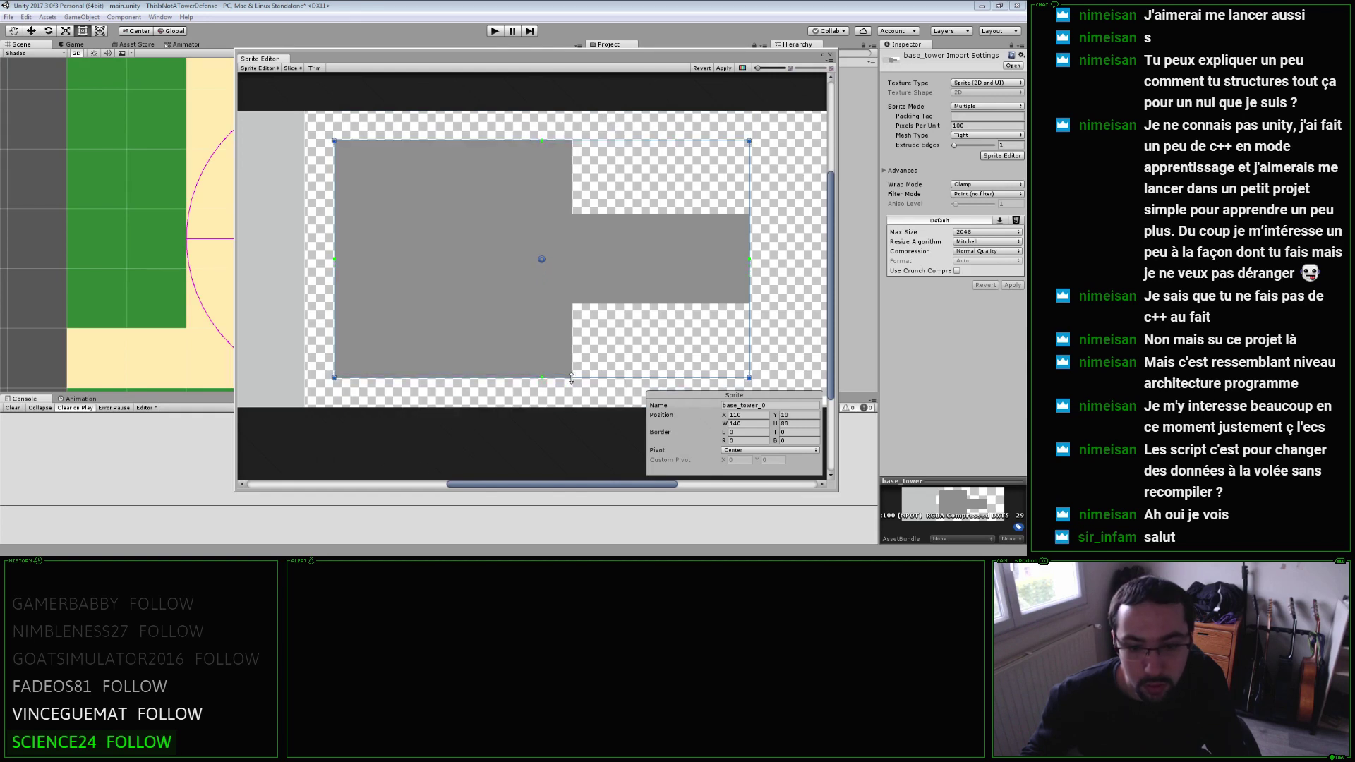
Drag the slice's custom pivot onto the turret's square body.
middle_click_drag(634, 325, 683, 330)
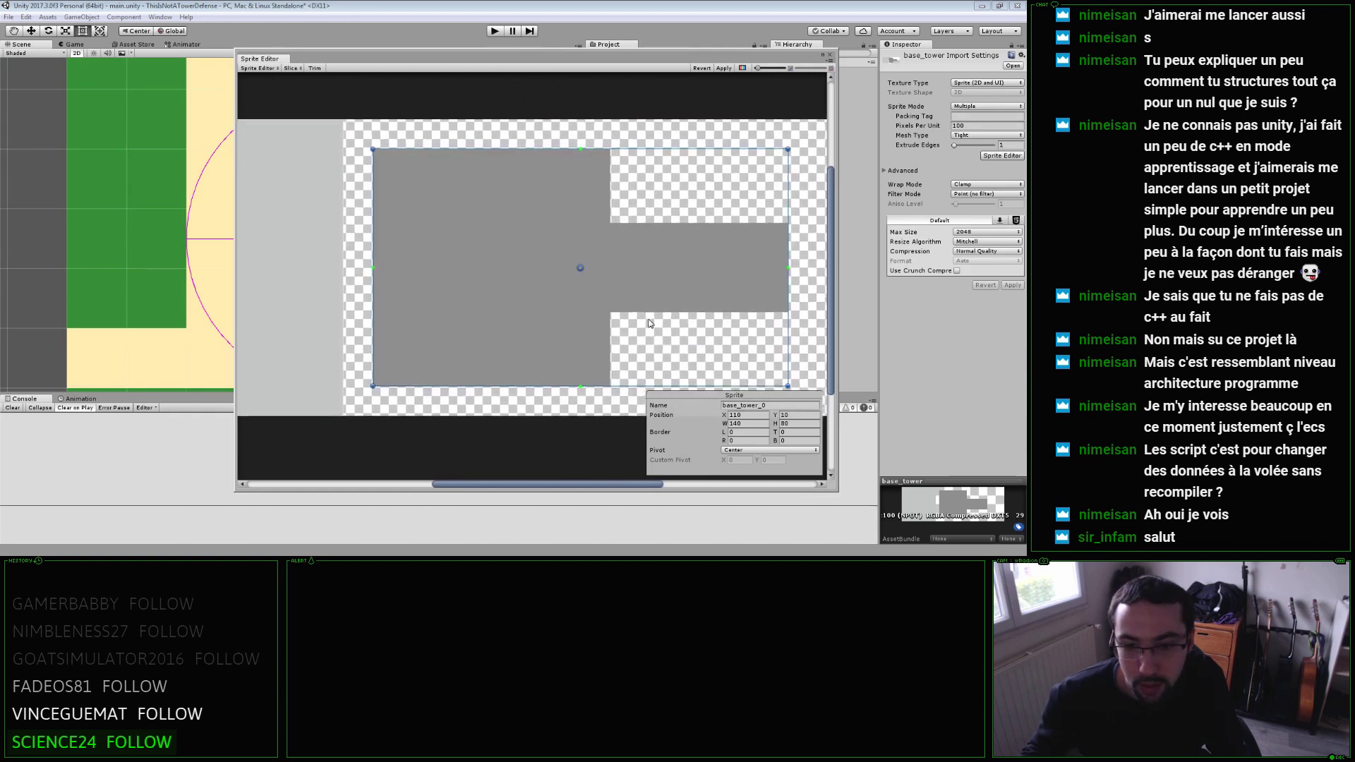
left_click_drag(592, 266, 524, 265)
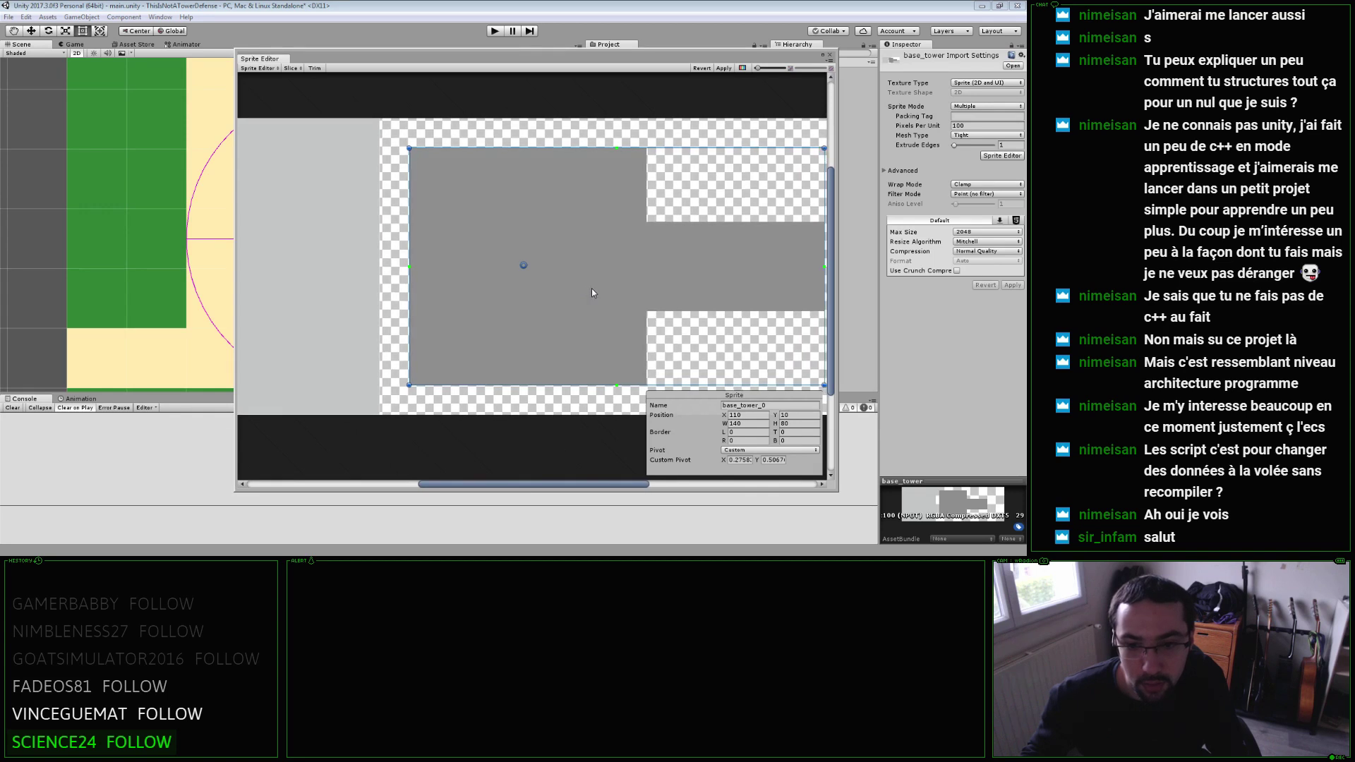
middle_click_drag(592, 288, 552, 258)
left_click(770, 460)
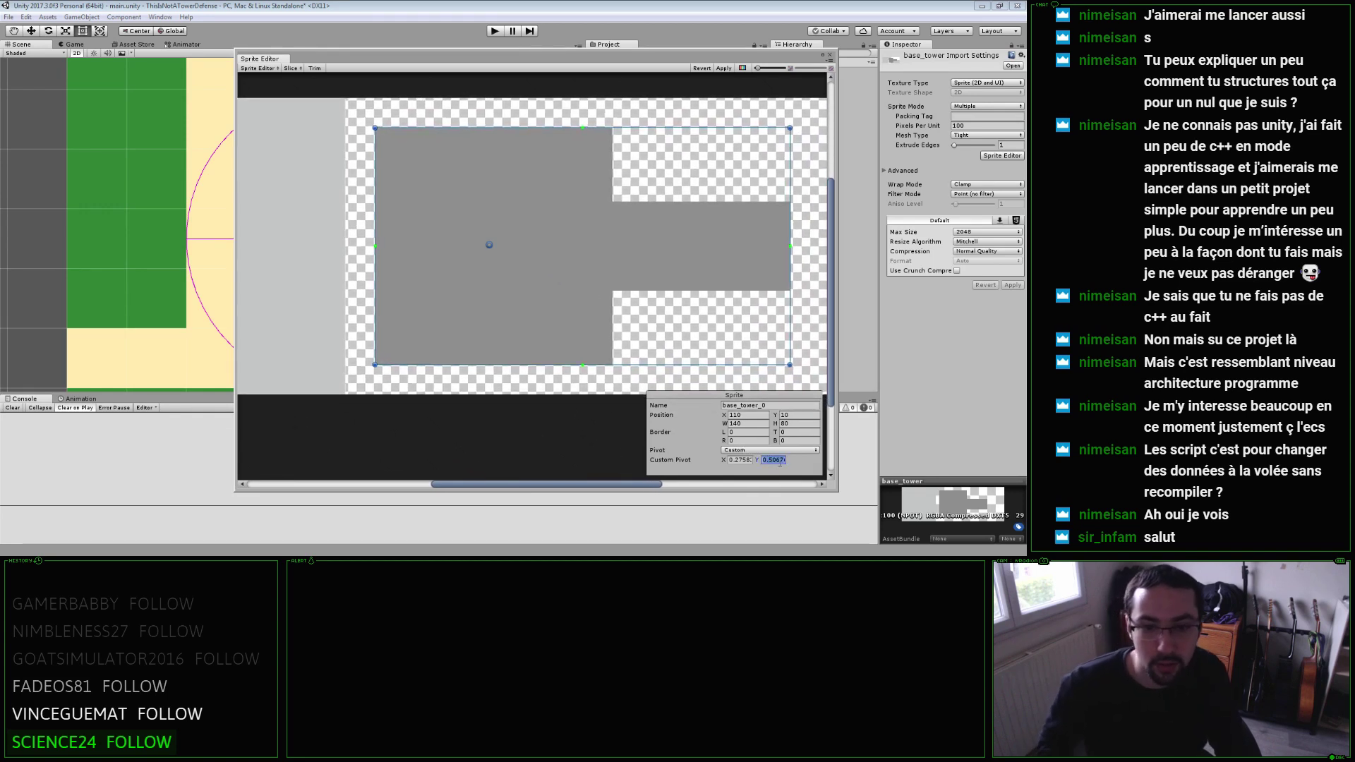
Enter 0.5 as the turret slice's custom pivot Y, keeping the Pivot preset on Custom.
type("0.5")
key("shift+Tab")
type("0.3")
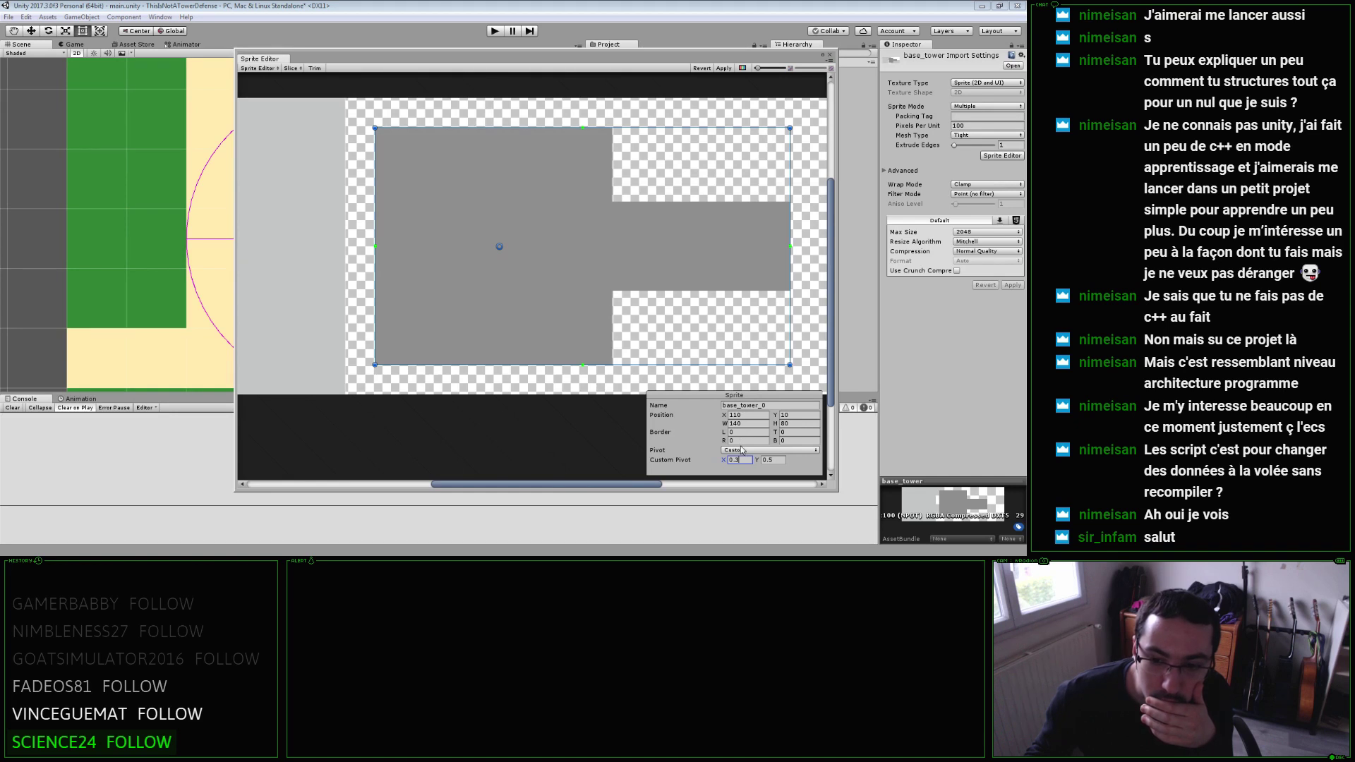
left_click(741, 449)
left_click(736, 466)
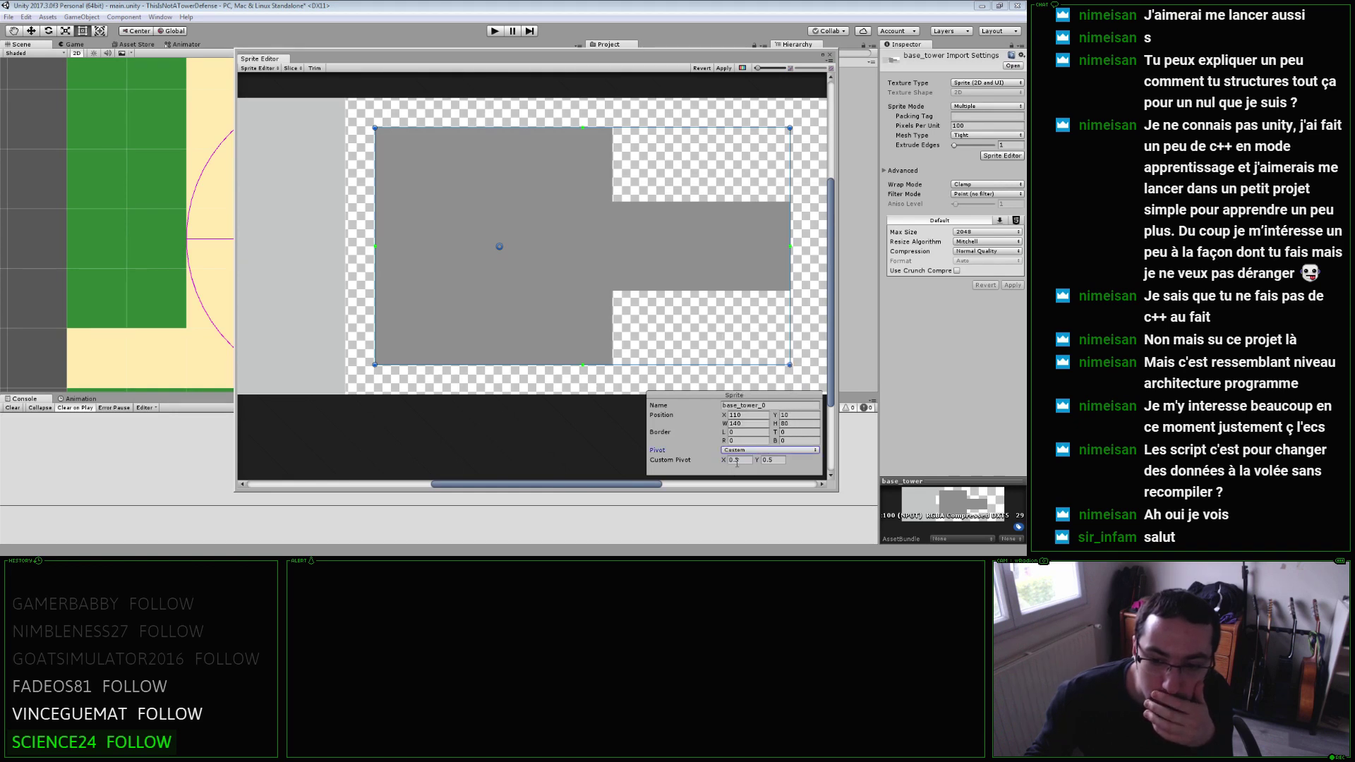
scroll(514, 308, "up", 1)
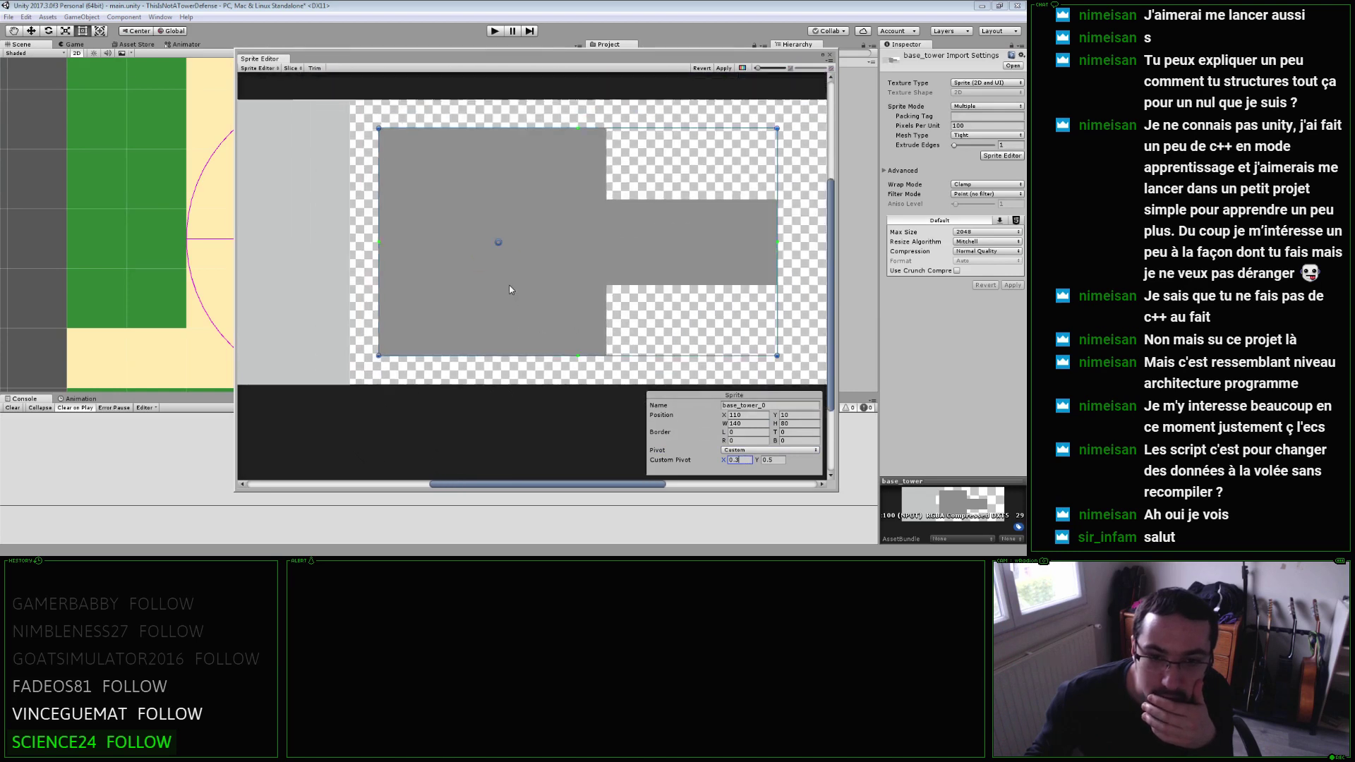
scroll(510, 290, "up", 1)
scroll(527, 297, "up", 1)
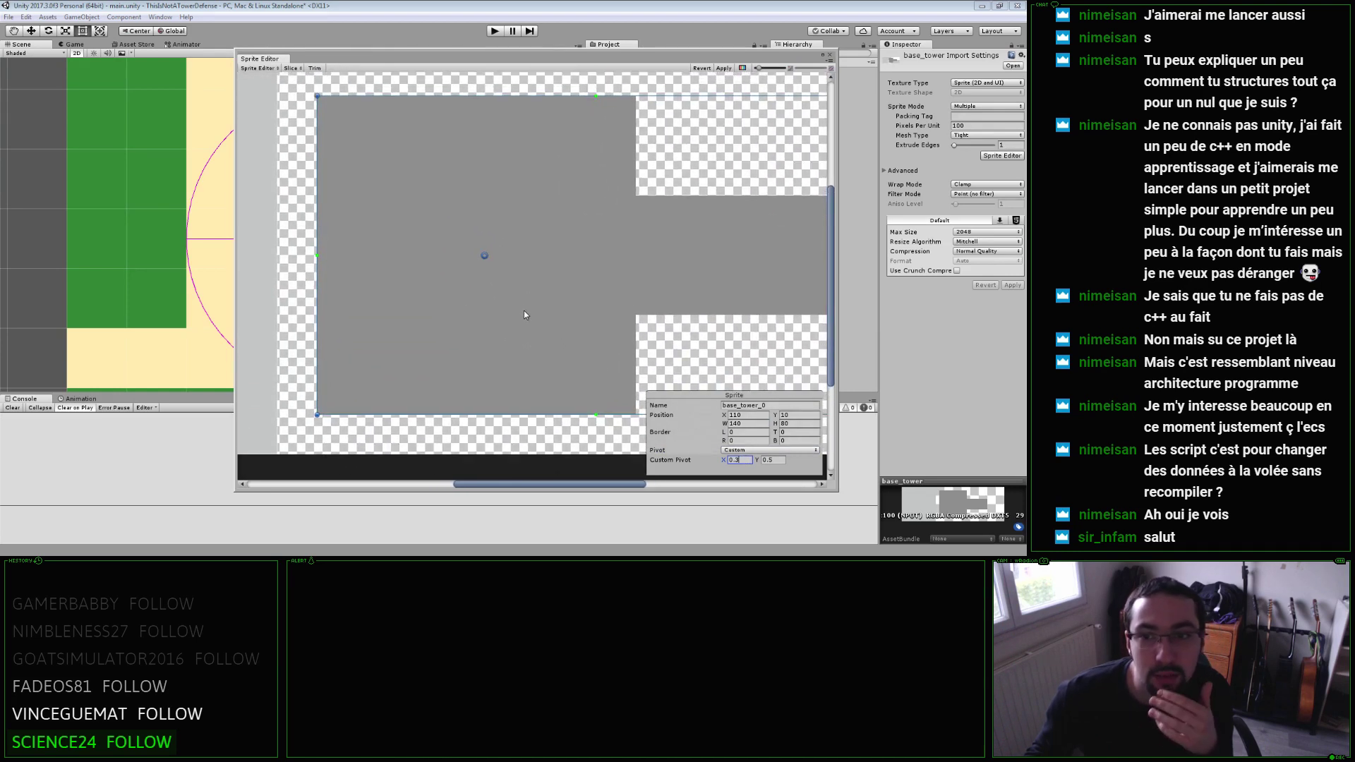
scroll(523, 315, "down", 2)
scroll(513, 315, "down", 1)
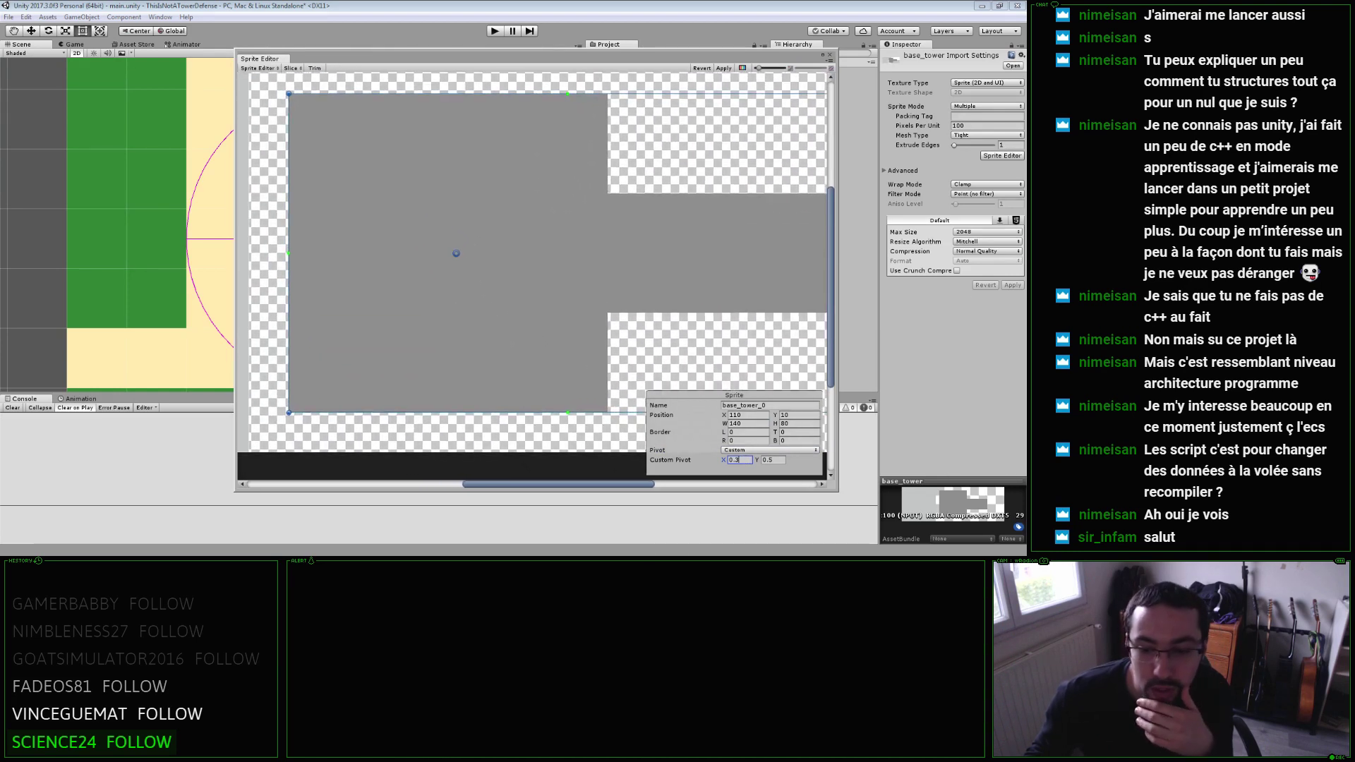
key("alt+Tab")
Select the turret's barrel area with the Rectangular Marquee and nudge it right with the Move tool.
left_click(10, 69)
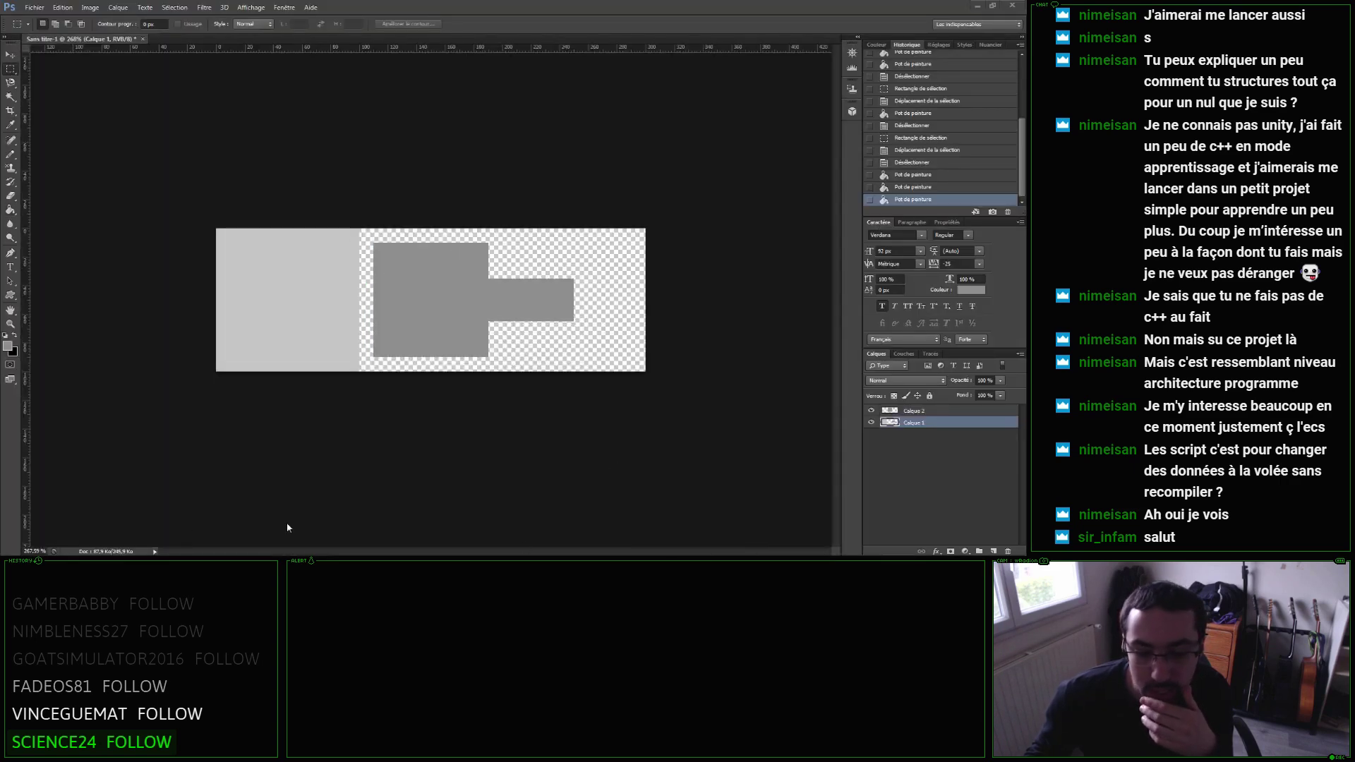
key("alt+Tab")
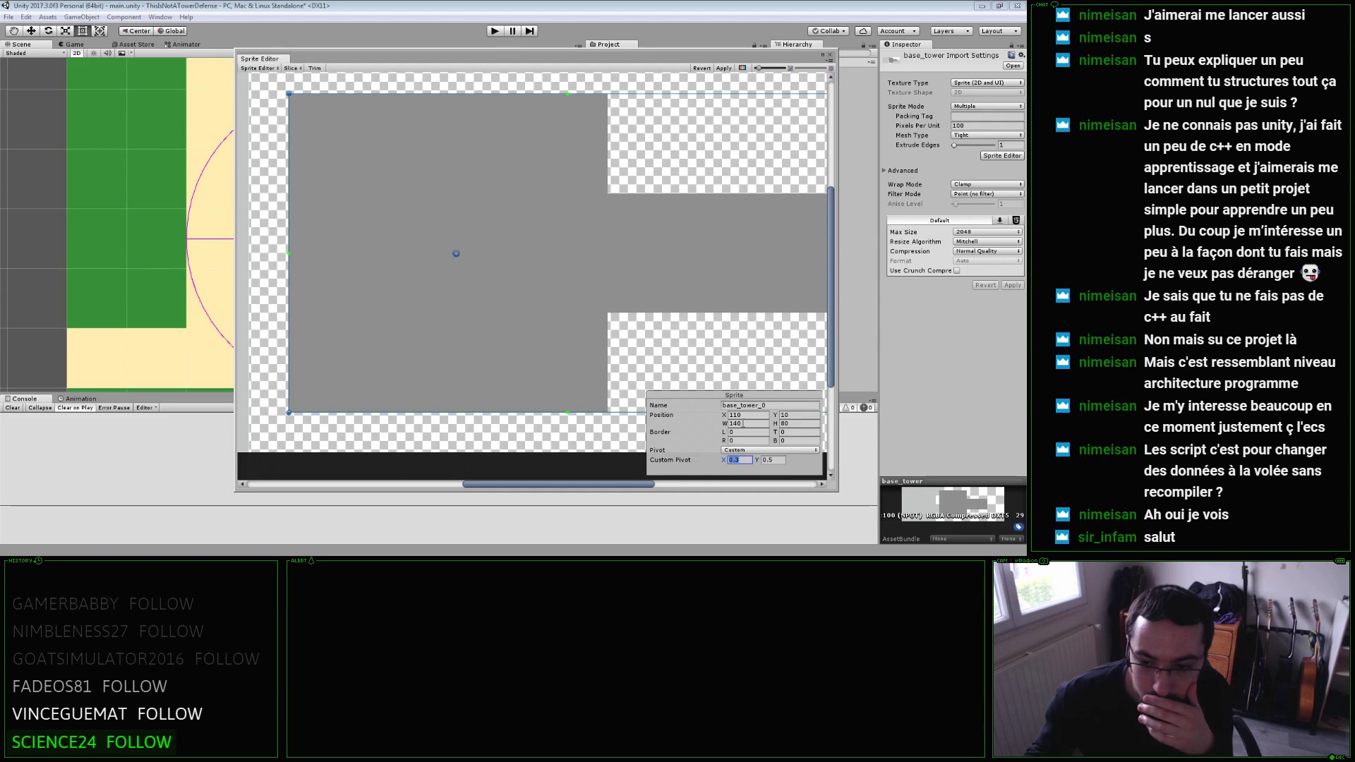
middle_click_drag(647, 194, 587, 273)
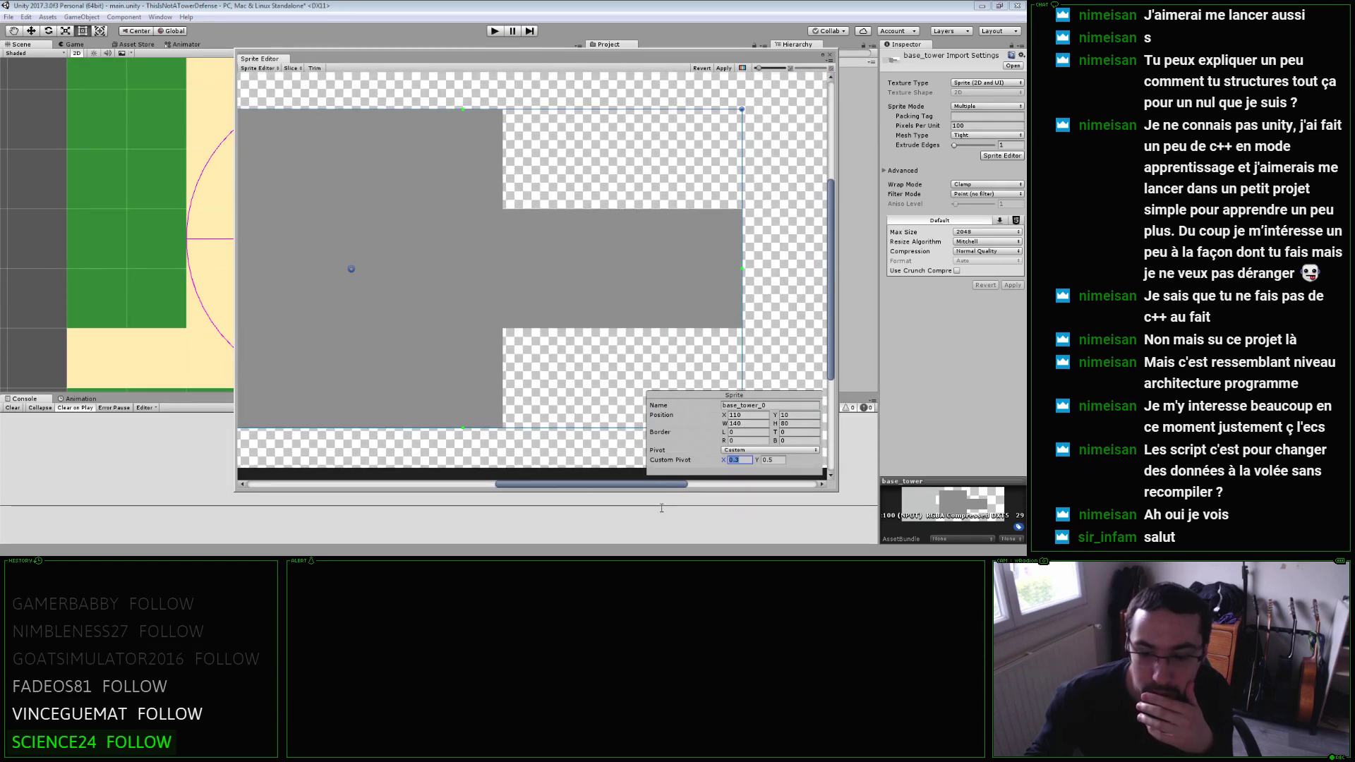
key("alt+Tab")
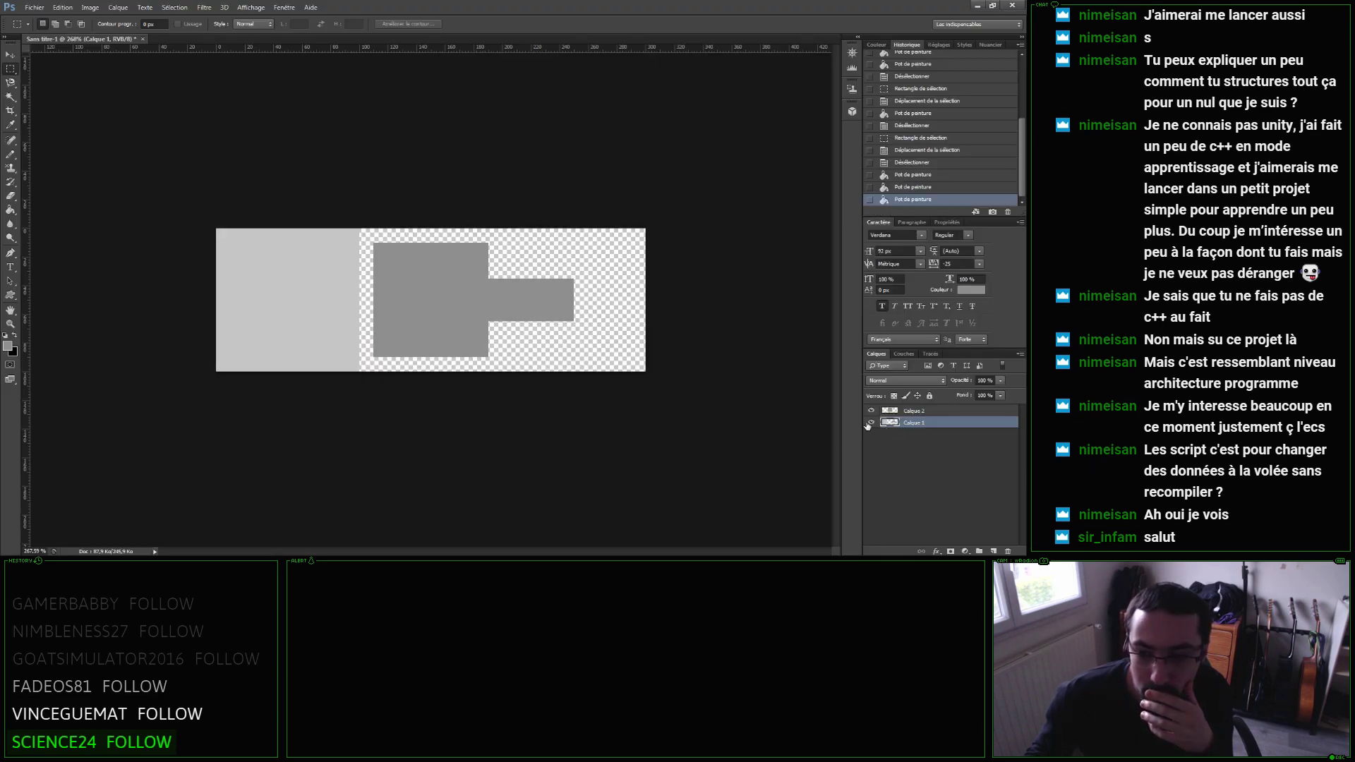
left_click_drag(428, 342, 600, 260)
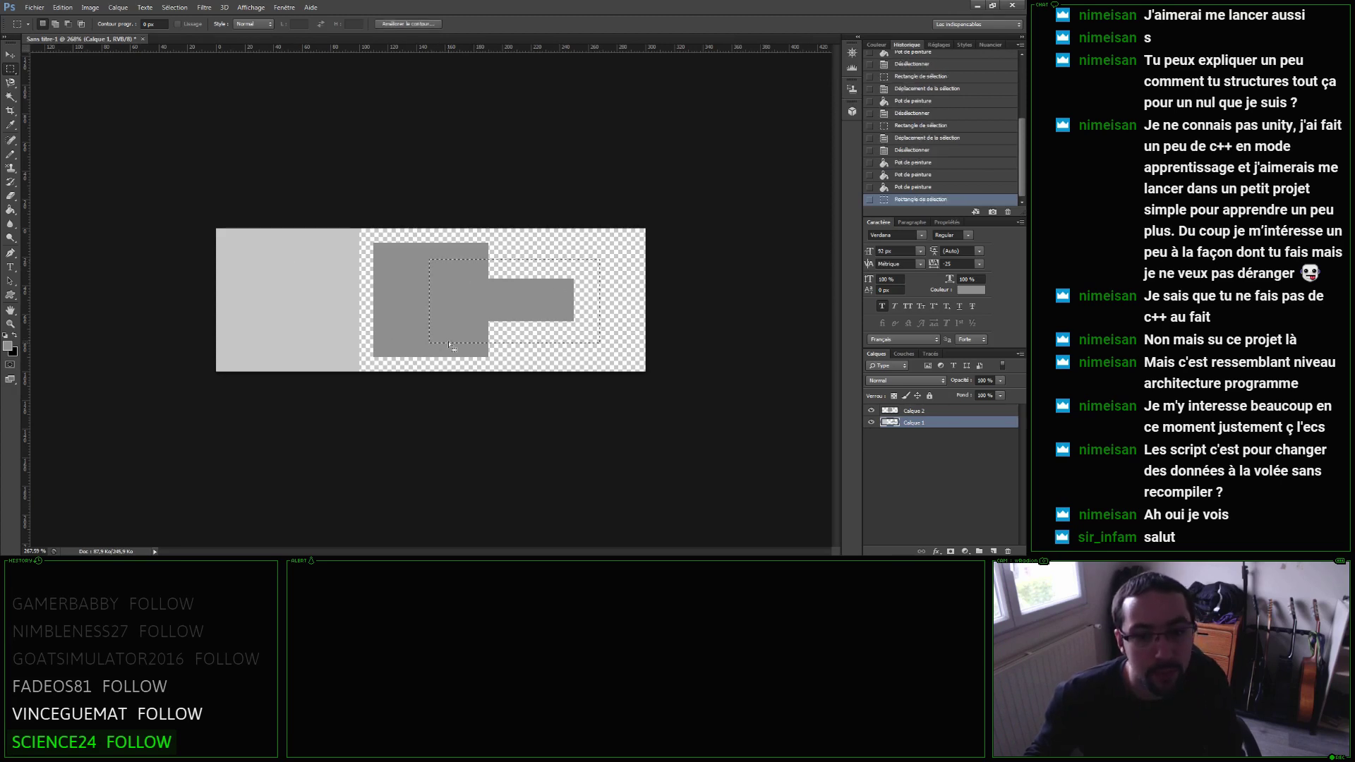
left_click(10, 54)
key("Right")
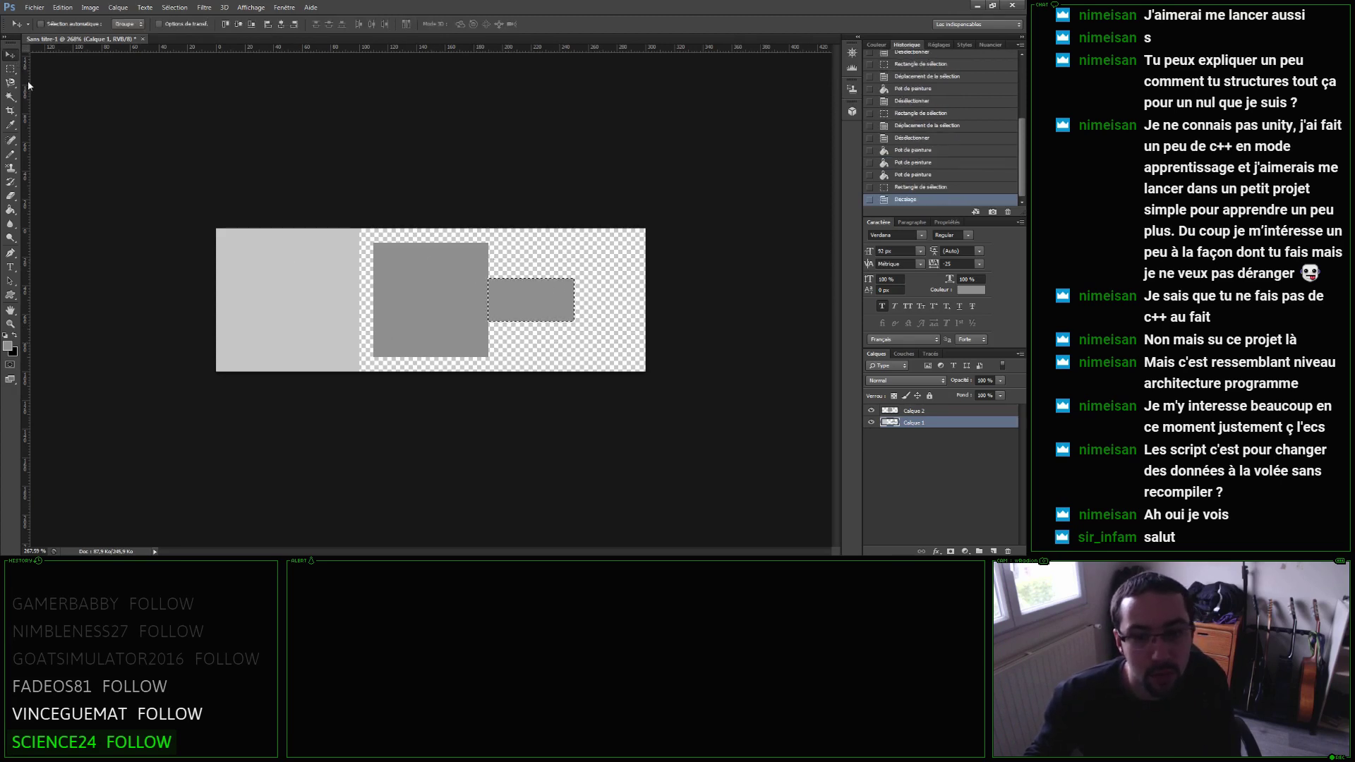
Start a new document with Fichier > Nouveau, cancel it with Annuler, and return to Unity.
left_click(35, 8)
left_click(42, 19)
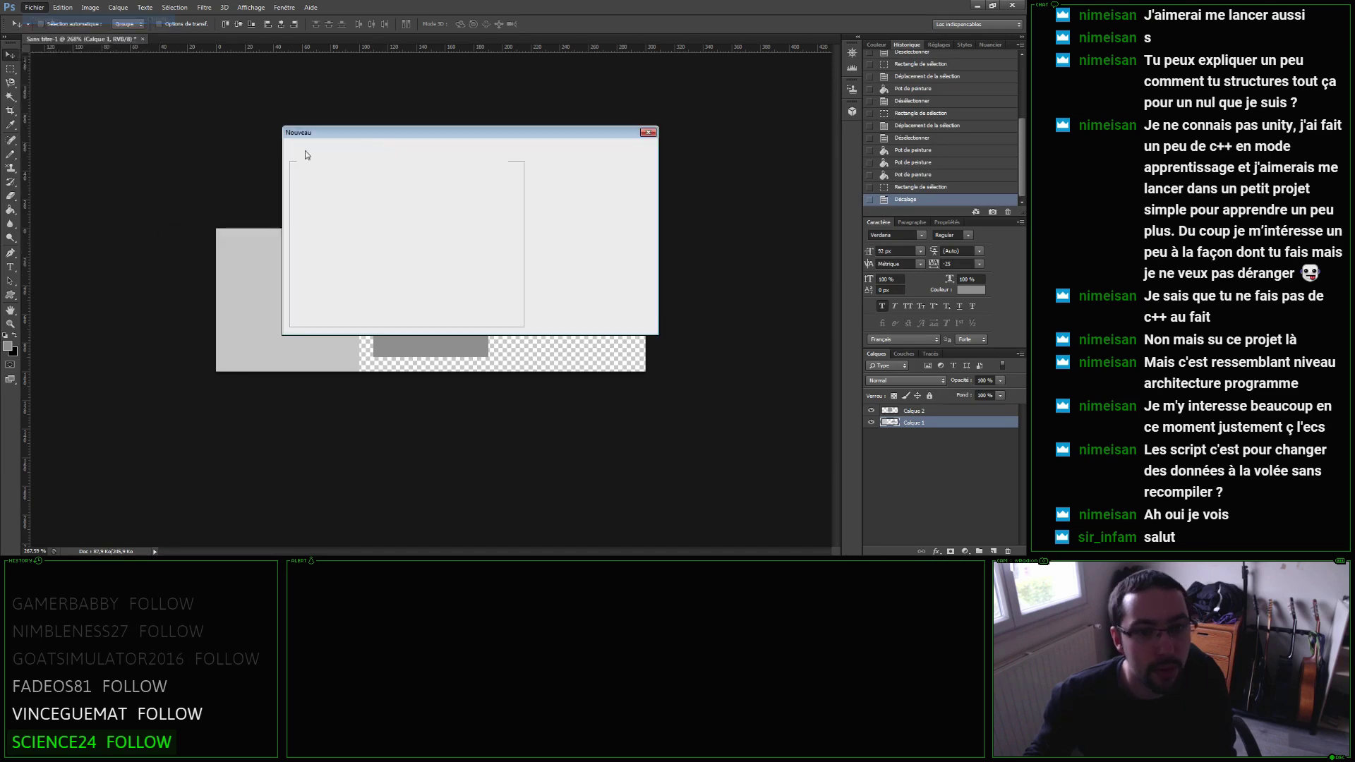
left_click(597, 165)
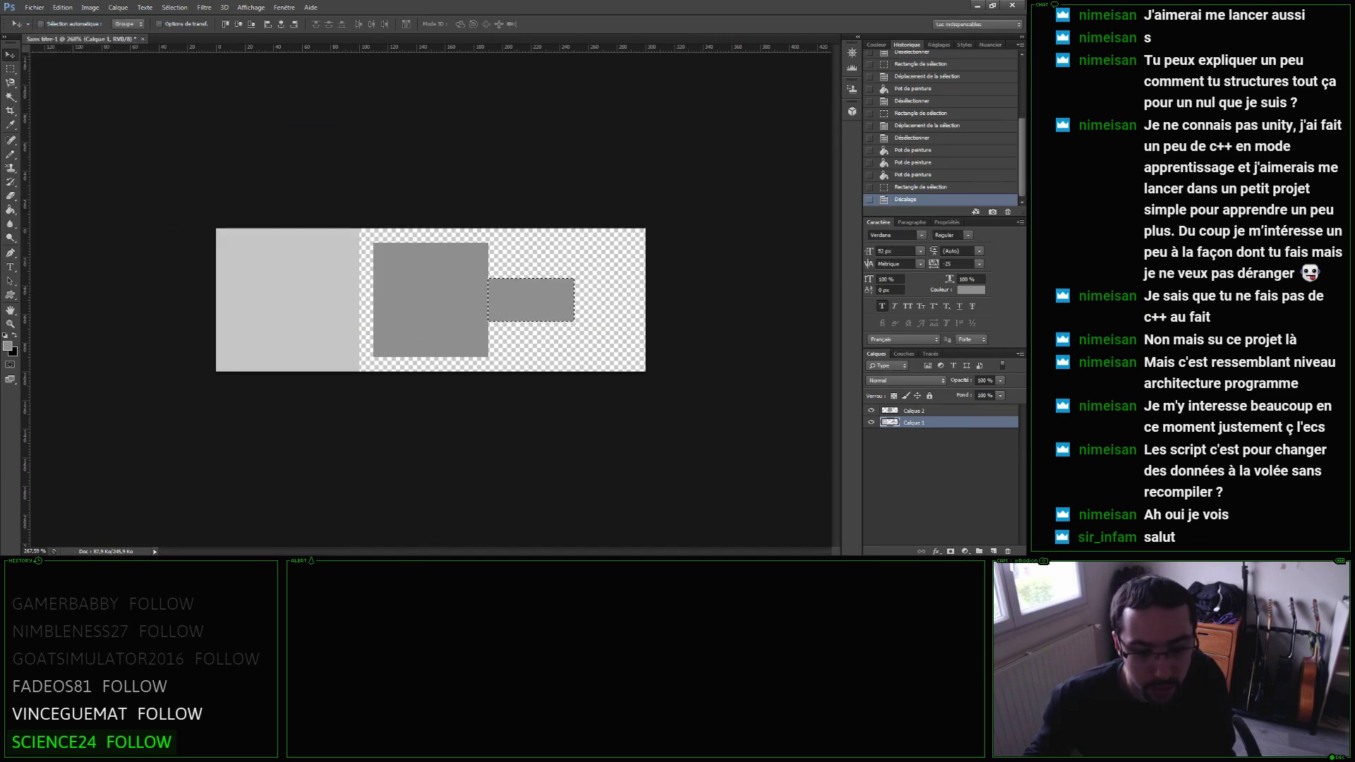
key("alt+Tab")
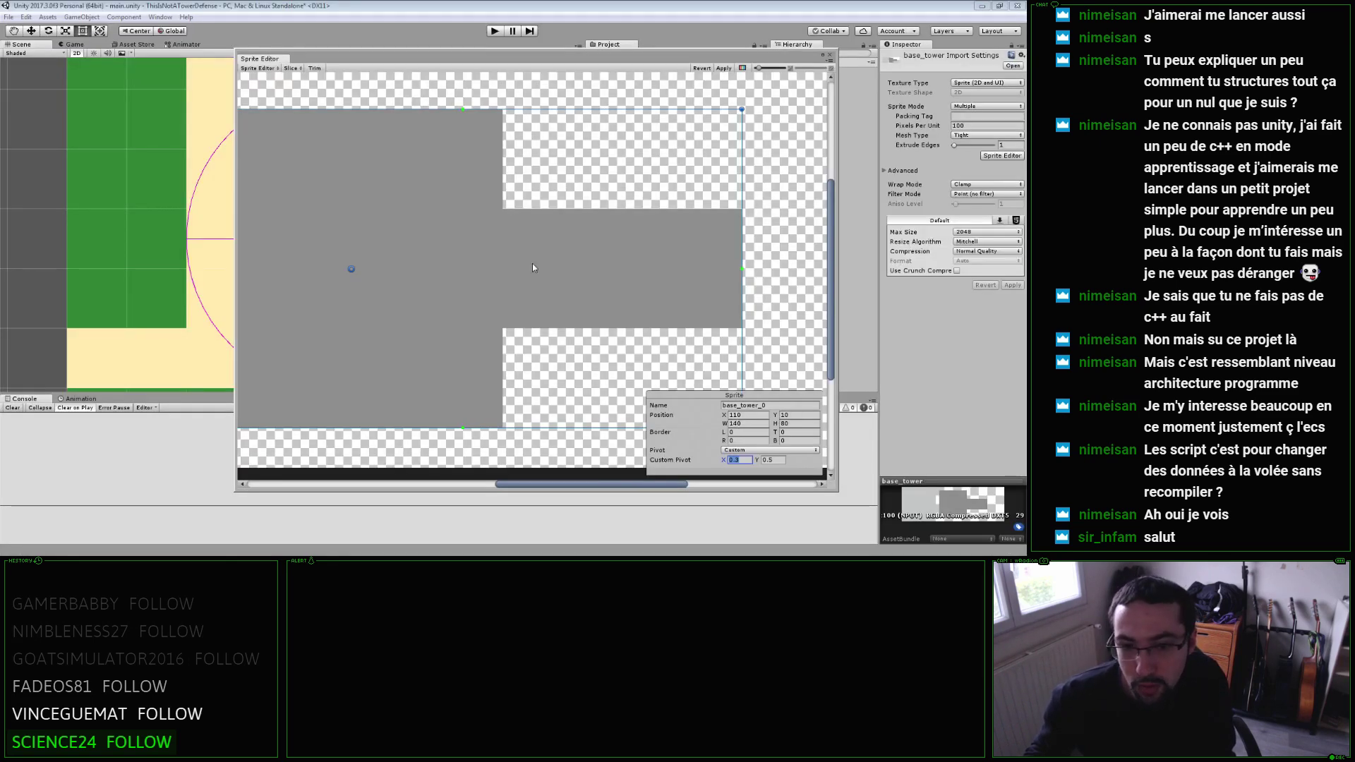
Set the slice's Custom Pivot X to 0.285714286.
middle_click_drag(483, 315, 607, 317)
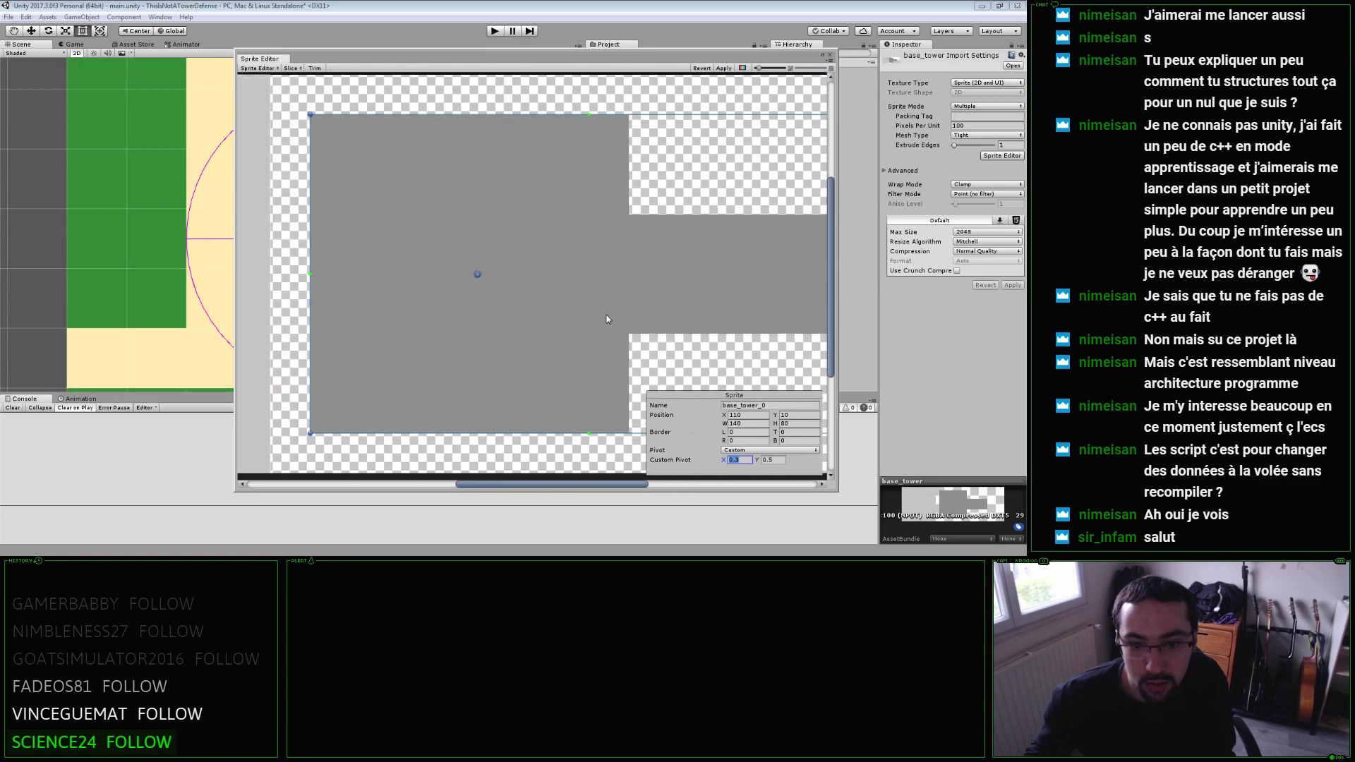
left_click(745, 460)
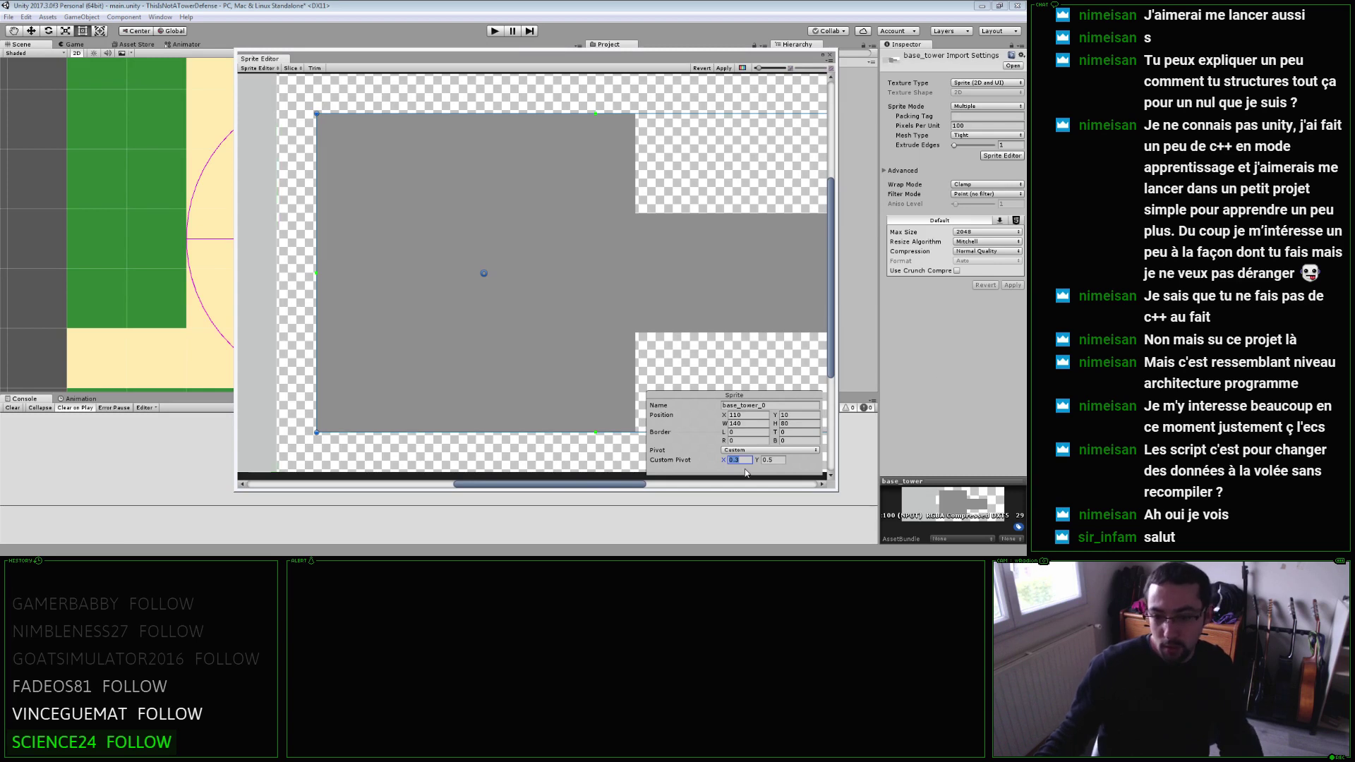
type("0.285714286")
key("Return")
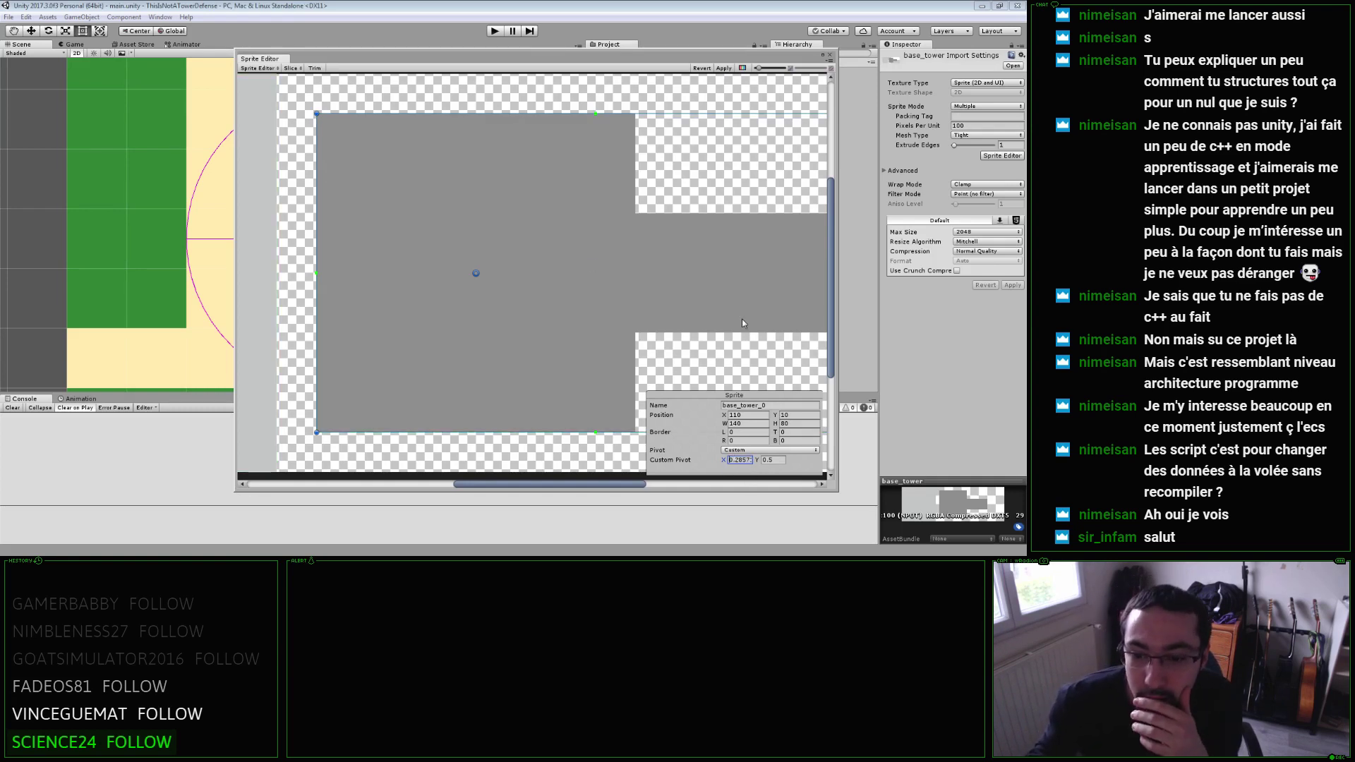
Rename the base_tower_0 sprite to 'turret'.
left_click(763, 404)
type("turret")
key("Return")
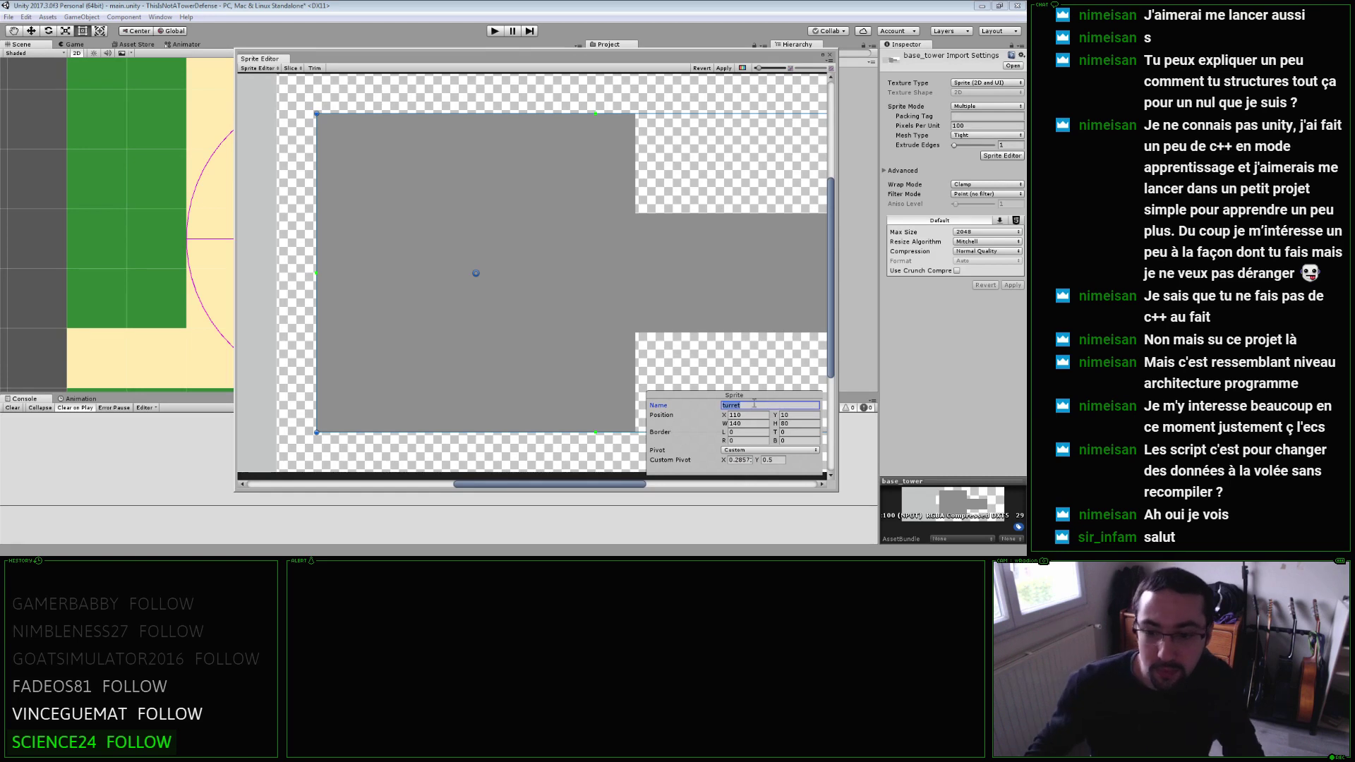
scroll(577, 295, "down", 3)
scroll(570, 301, "down", 2)
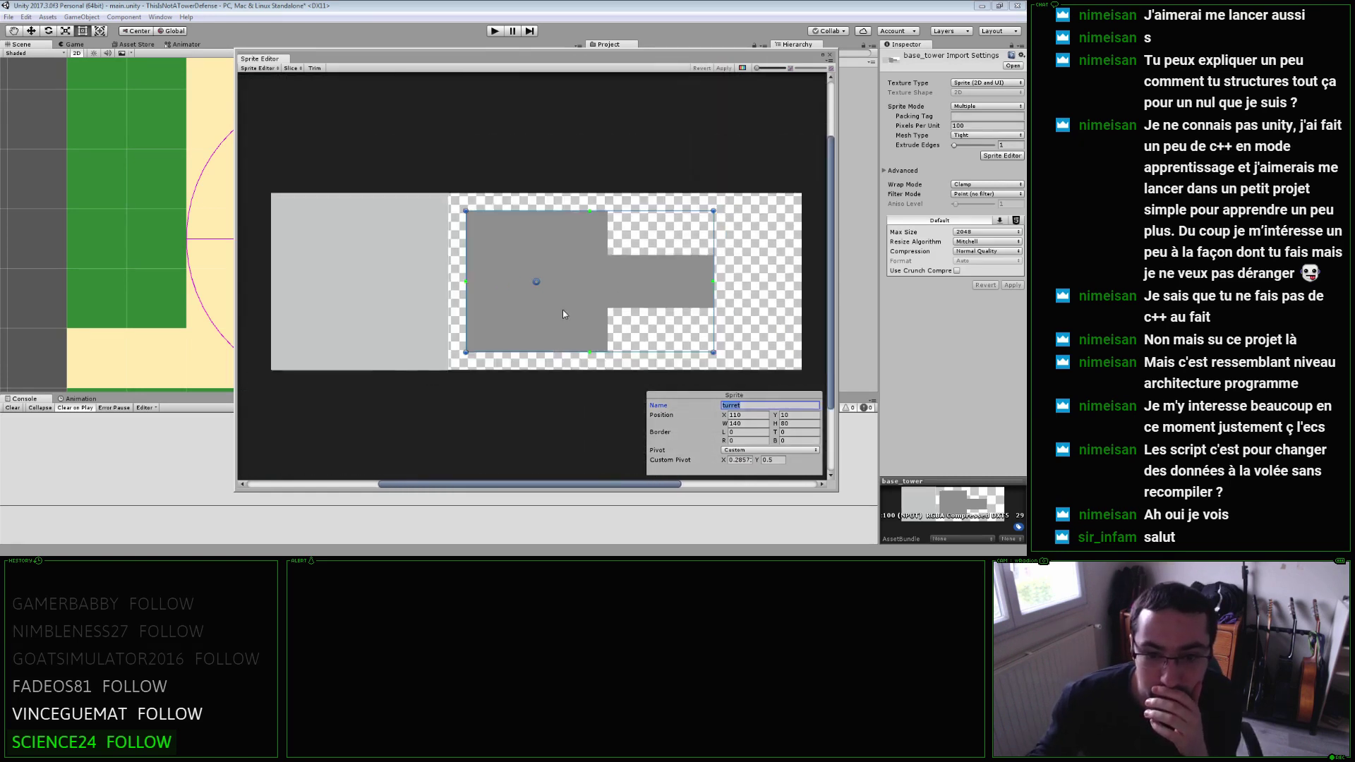
Review the turret and base slices, close the Sprite Editor, and select the cannon object.
left_click(746, 306)
left_click(538, 284)
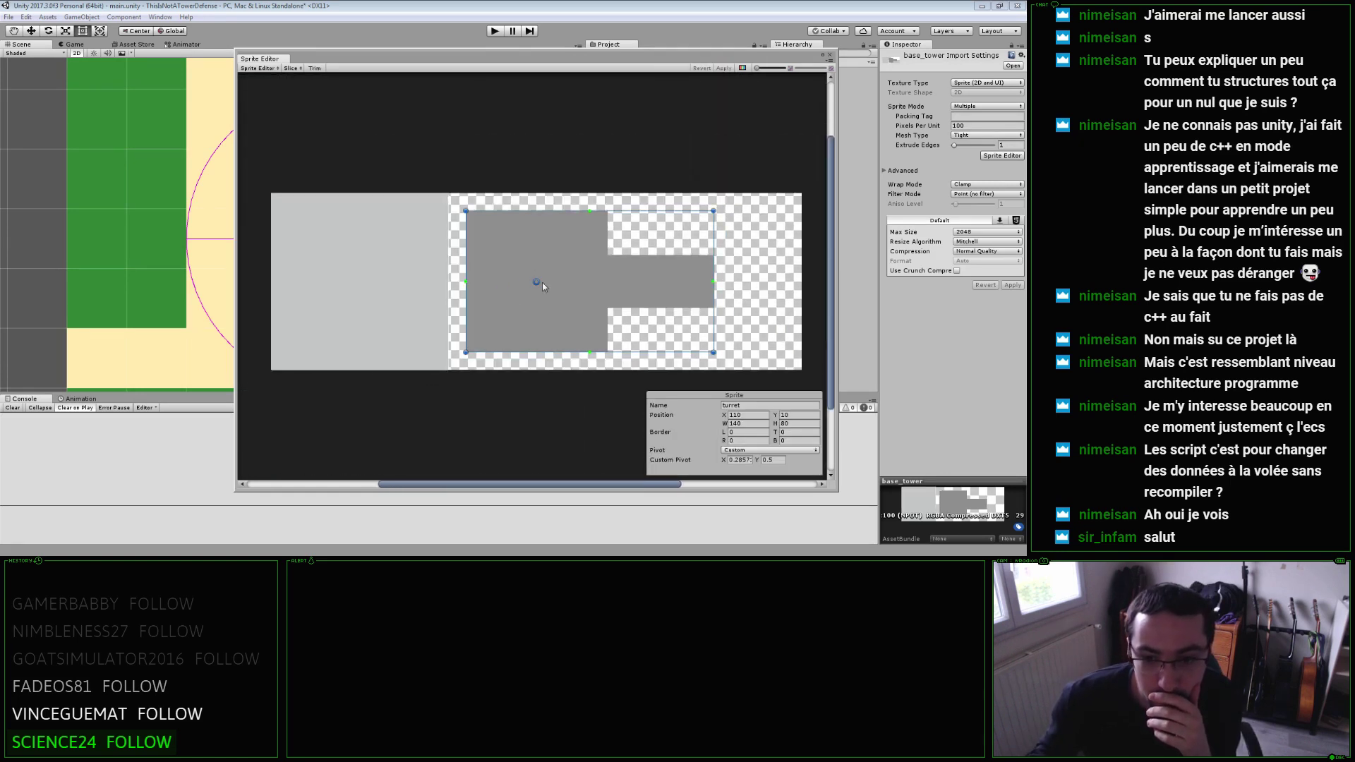
left_click(434, 299)
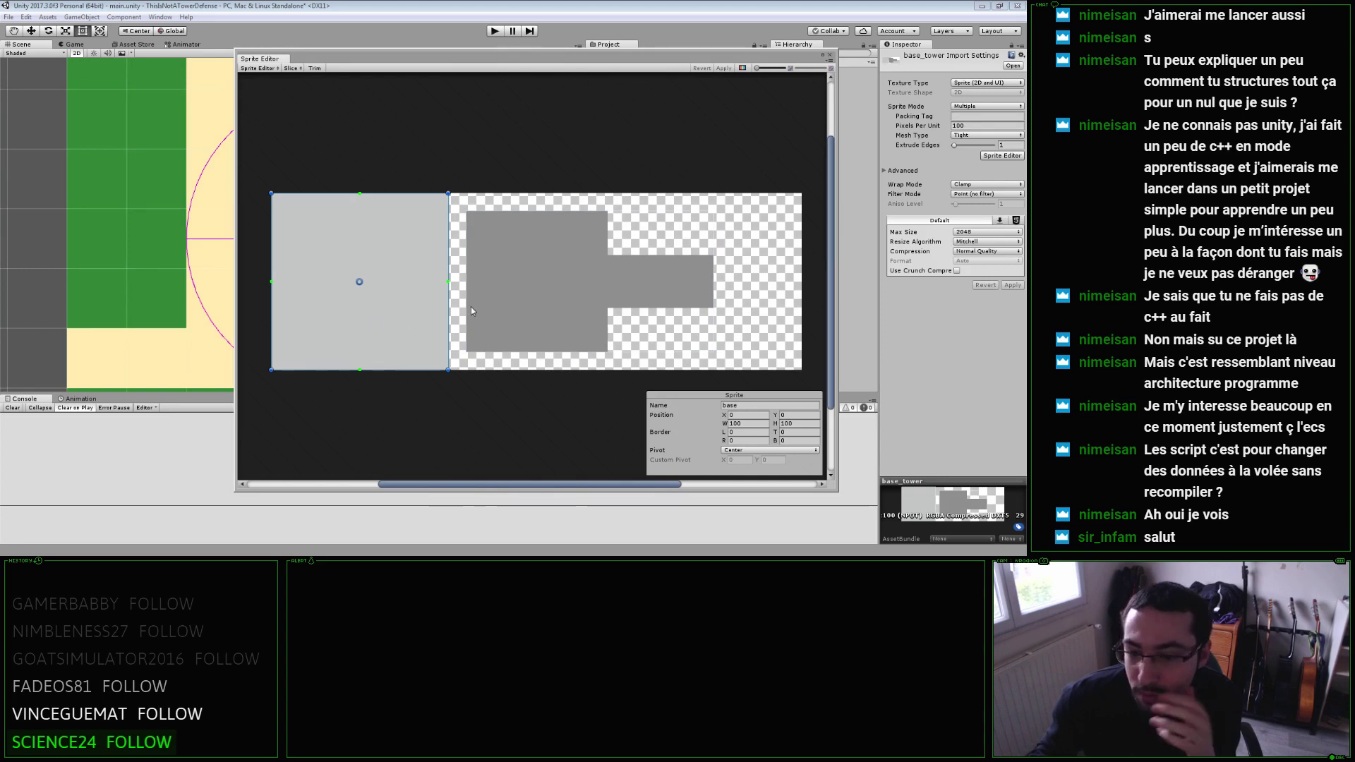
left_click(536, 281)
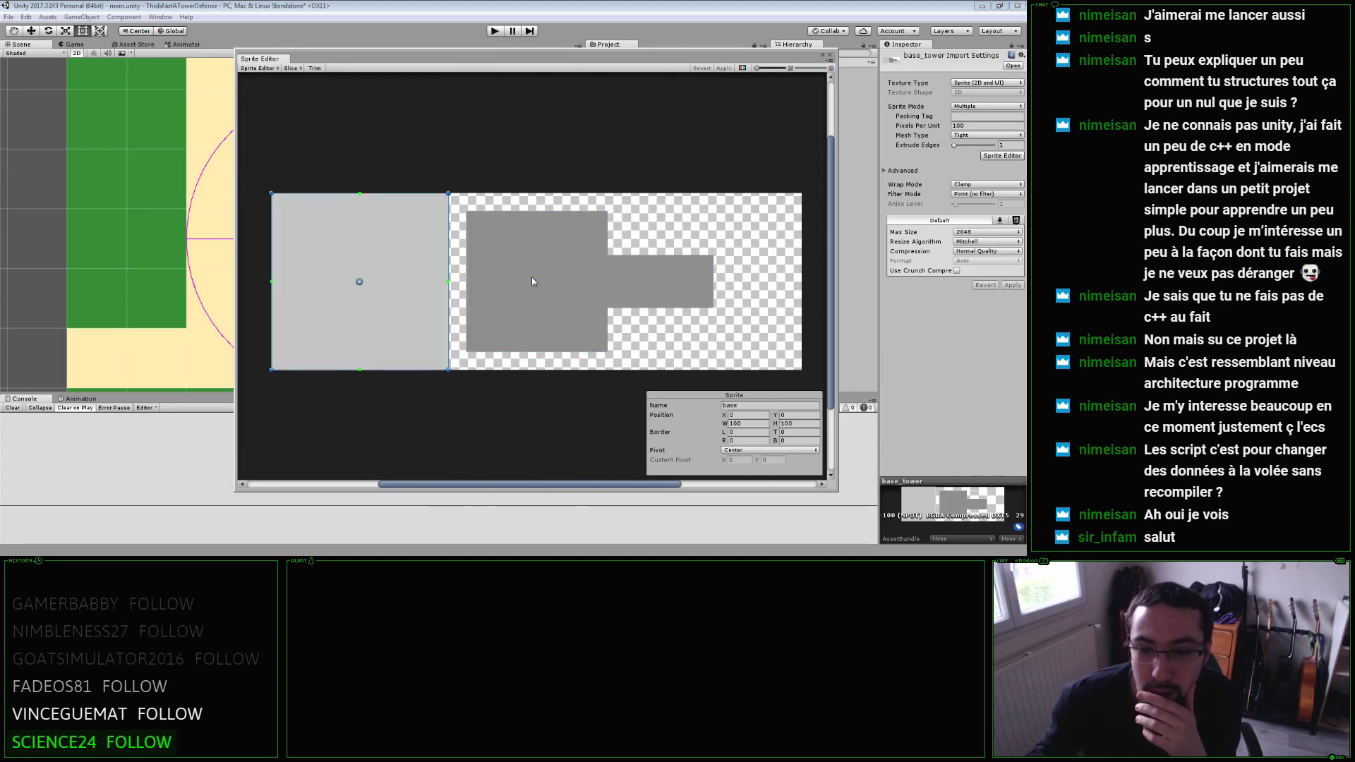
left_click(830, 55)
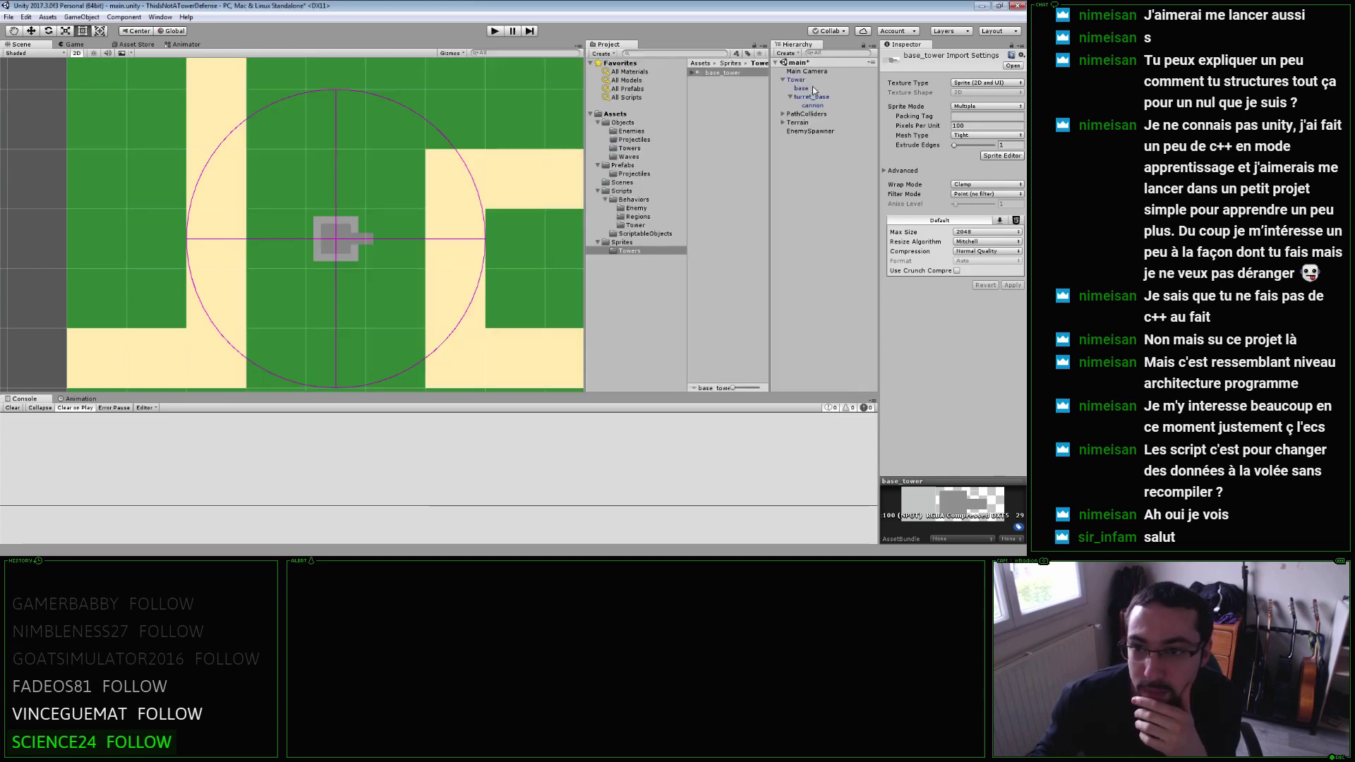
left_click(812, 105)
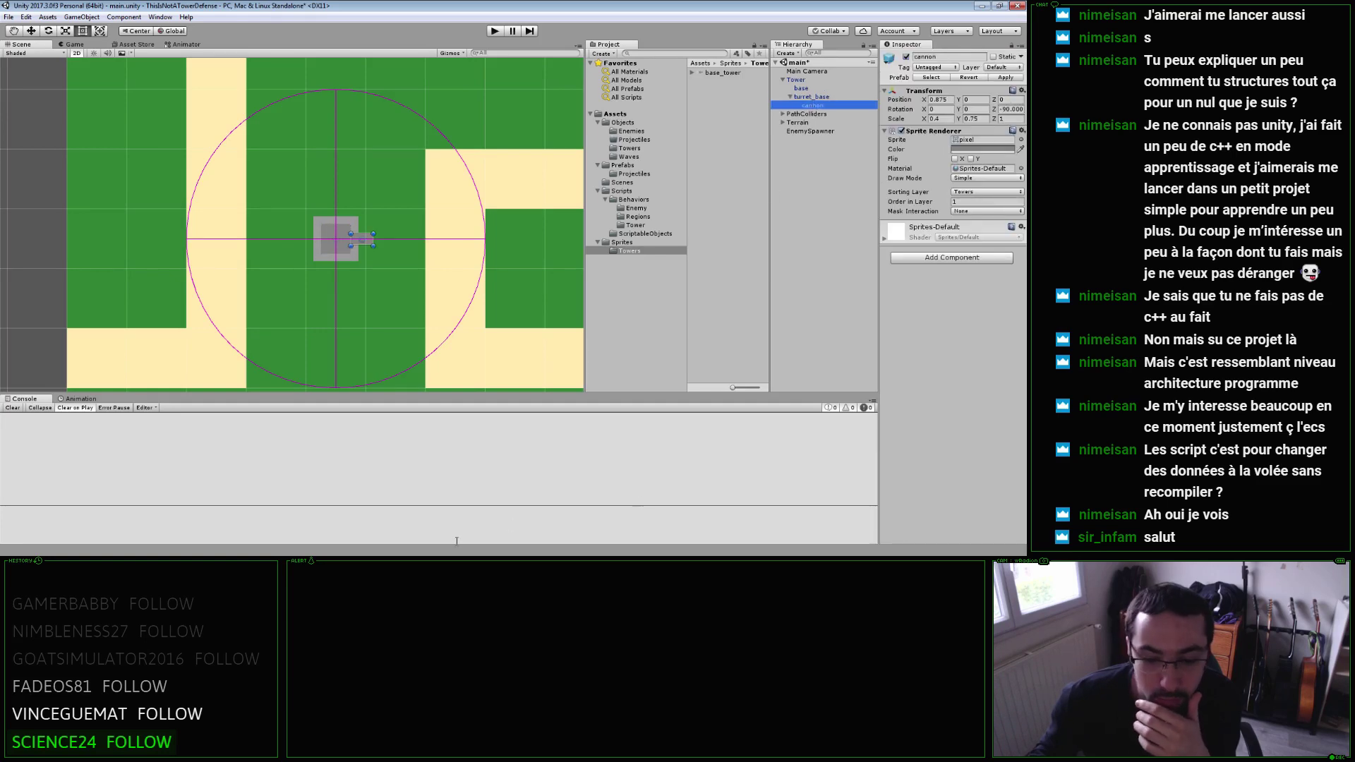
Scroll TowerBehavior.cs to FollowTarget() and Fire(), mark line 78, then return to Unity.
key("alt+Tab")
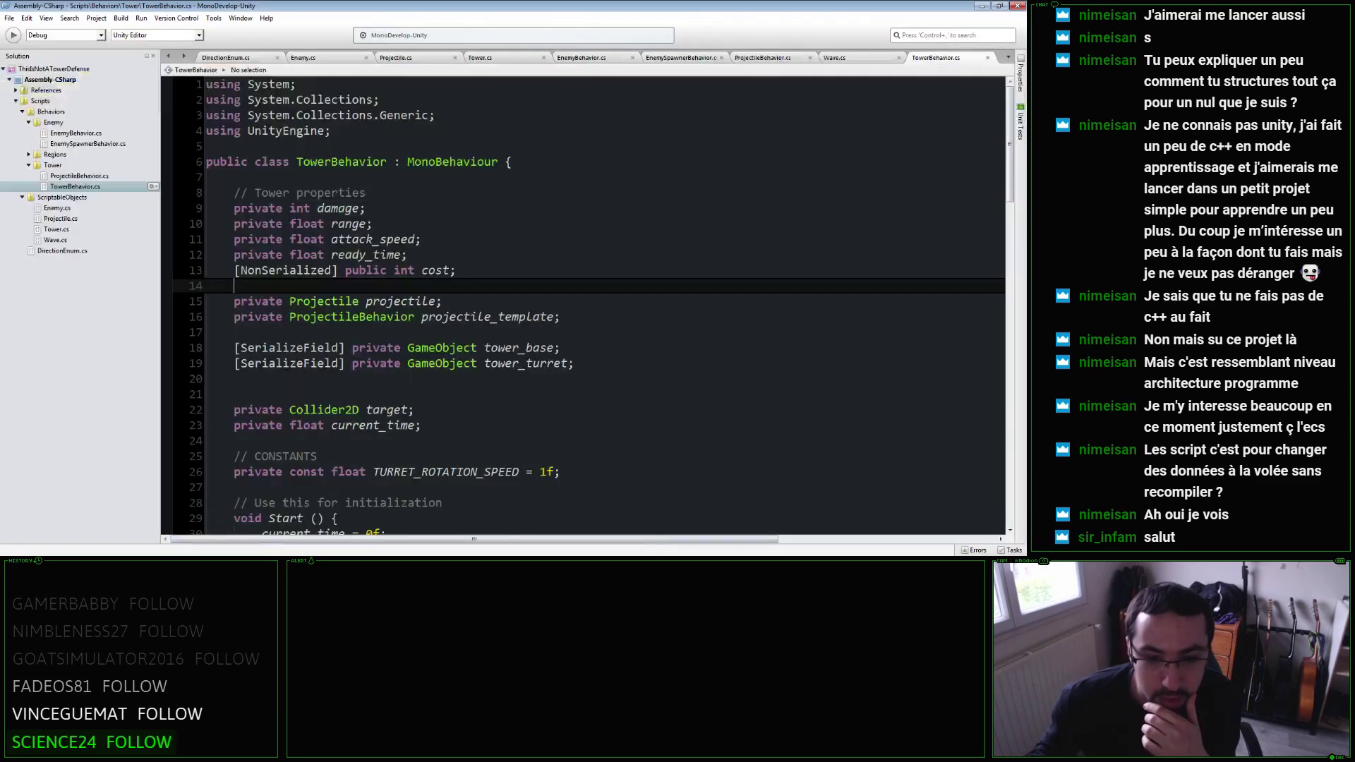
scroll(515, 357, "down", 7)
scroll(515, 358, "down", 4)
scroll(515, 358, "down", 6)
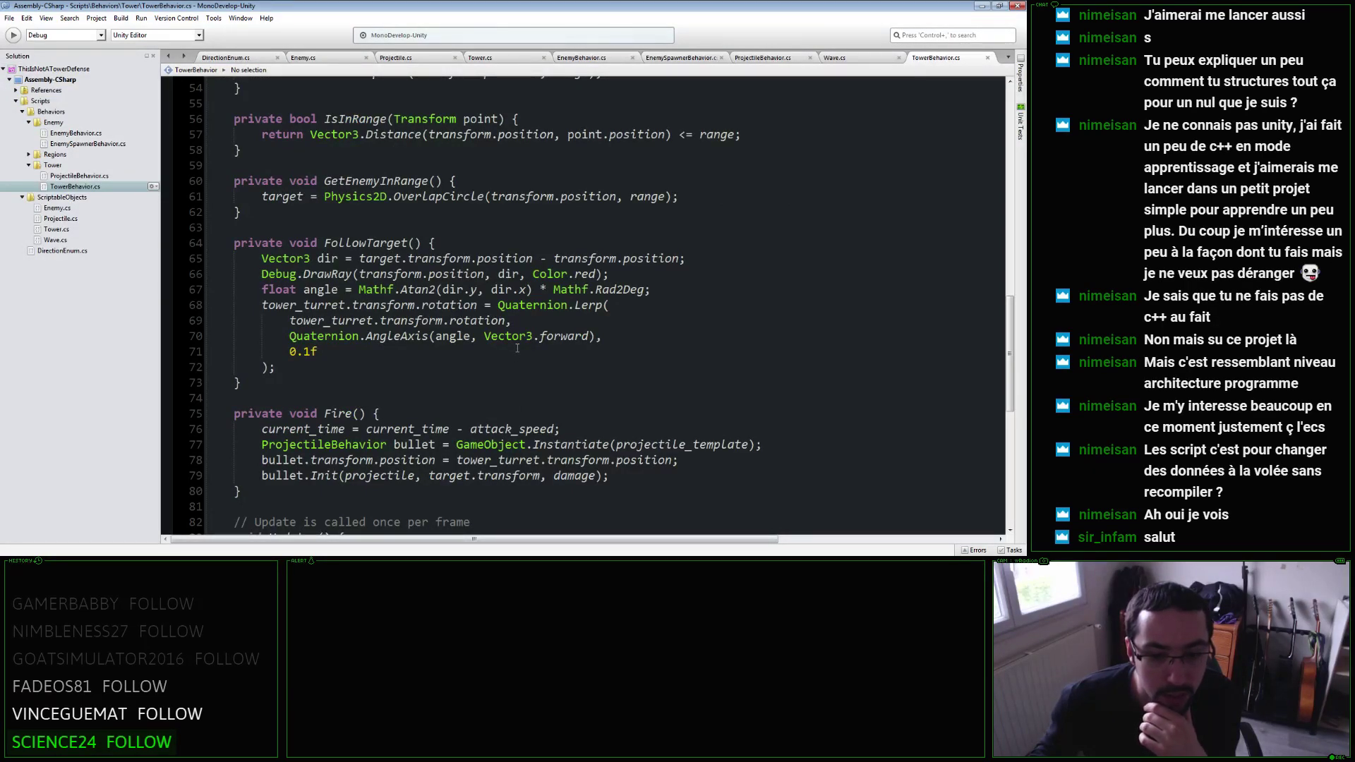
scroll(517, 348, "down", 2)
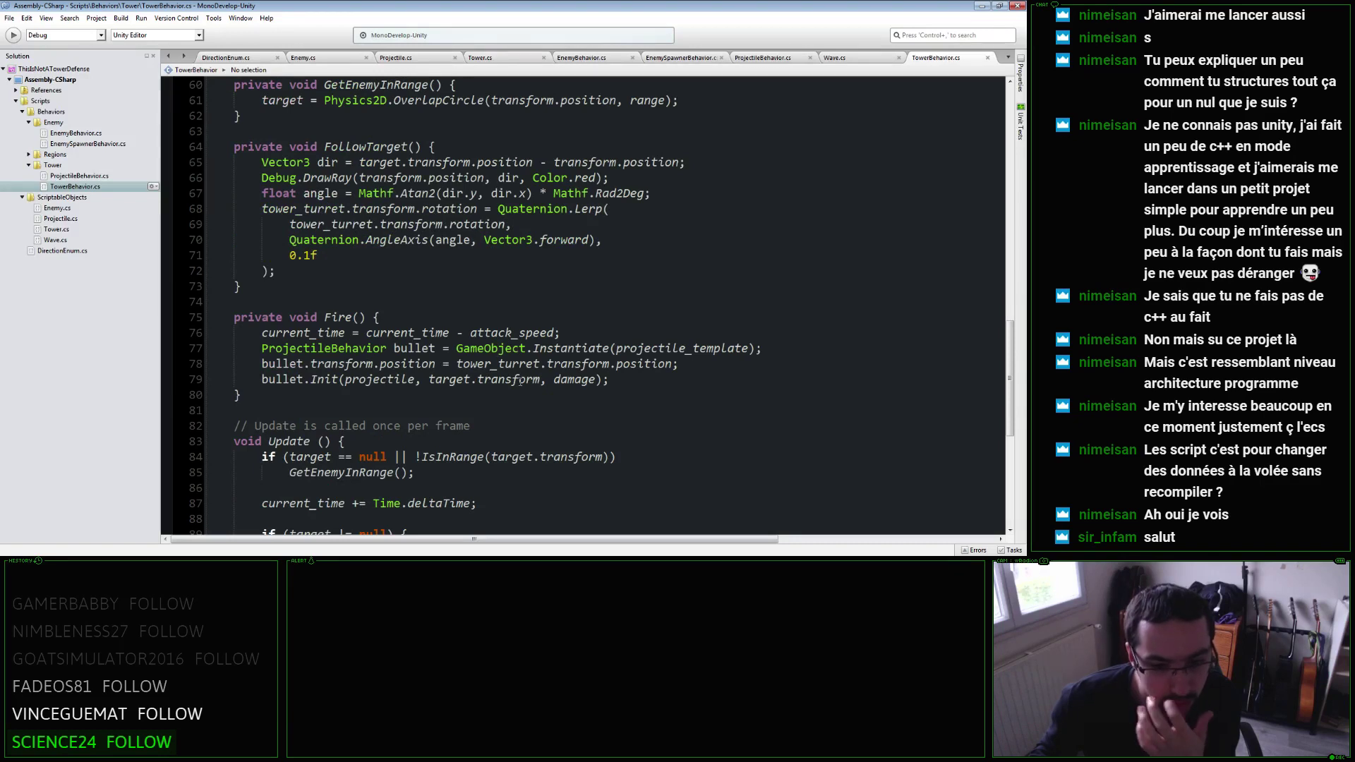
left_click(463, 362)
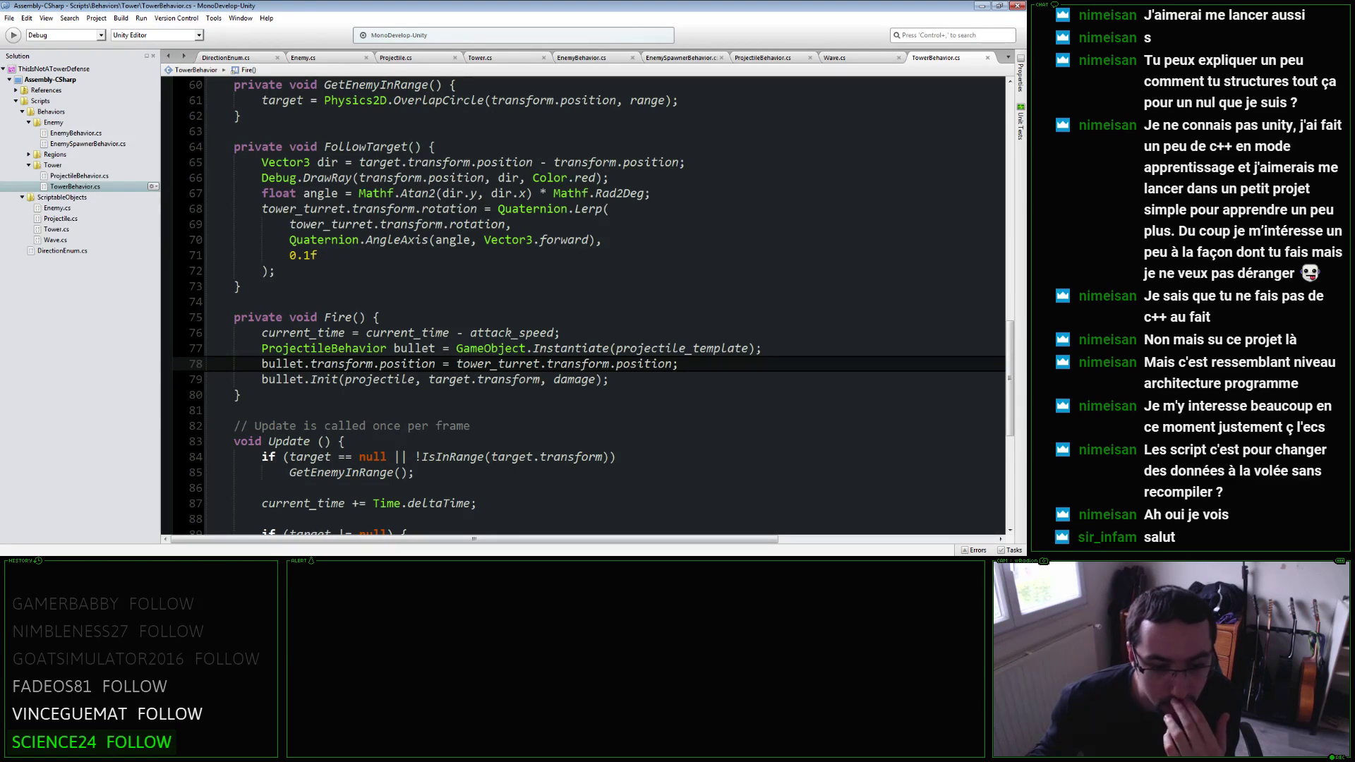
key("alt+Tab")
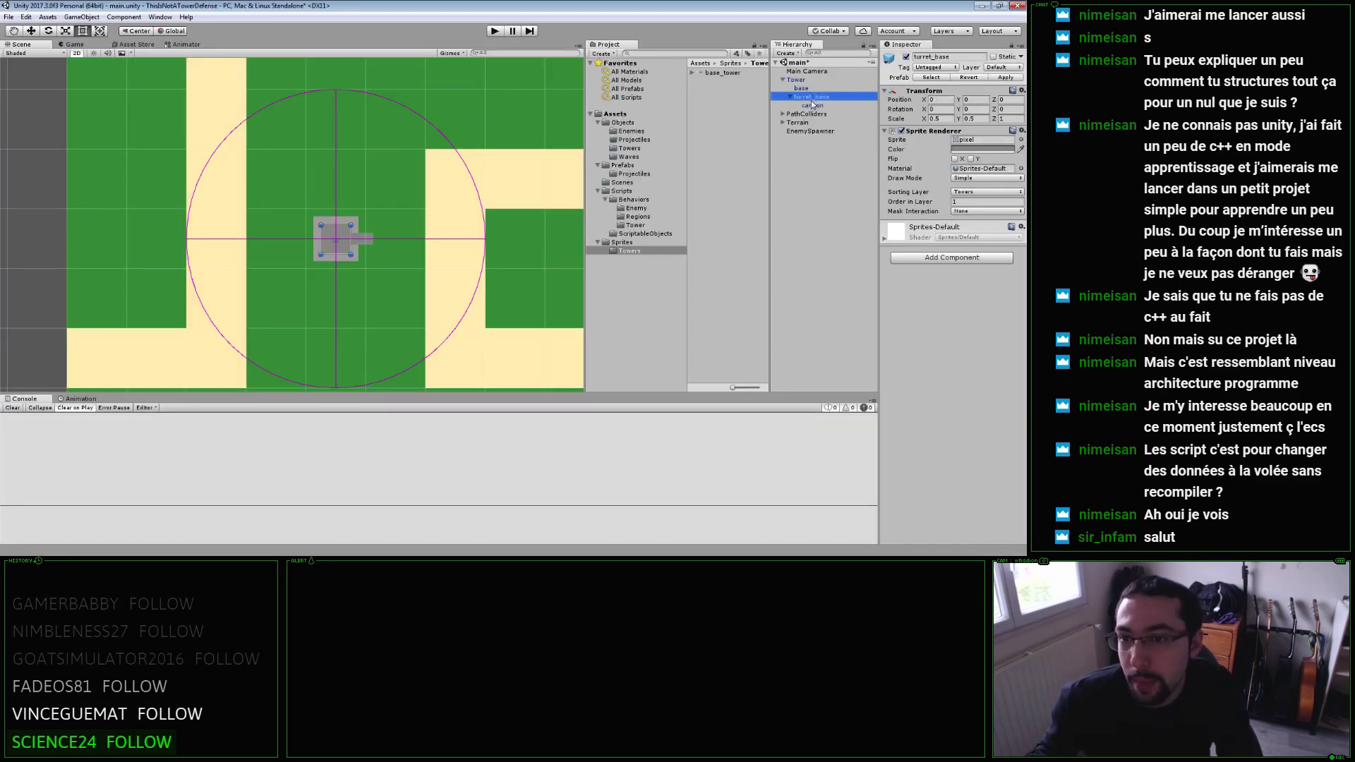
Delete the cannon object and rename turret_base to 'turret'.
key("Delete")
key("Return")
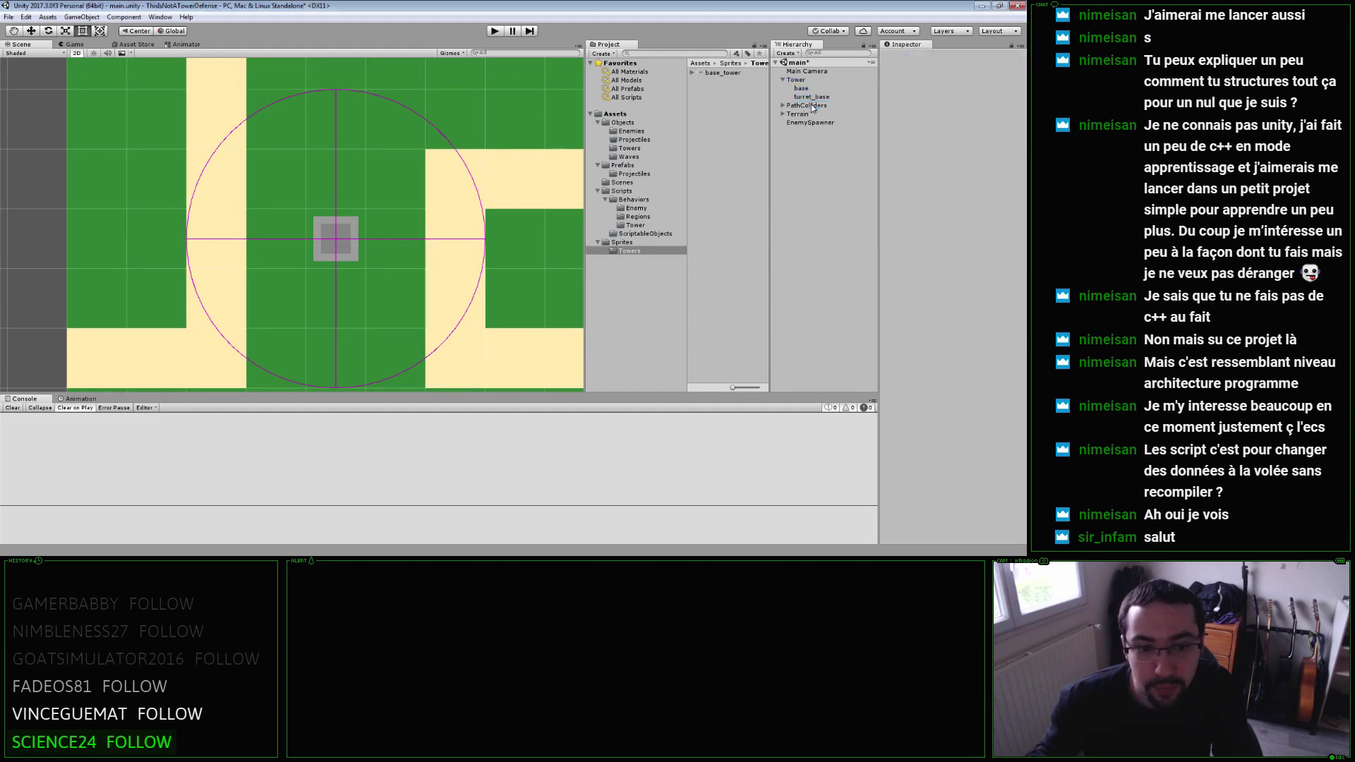
left_click(817, 96)
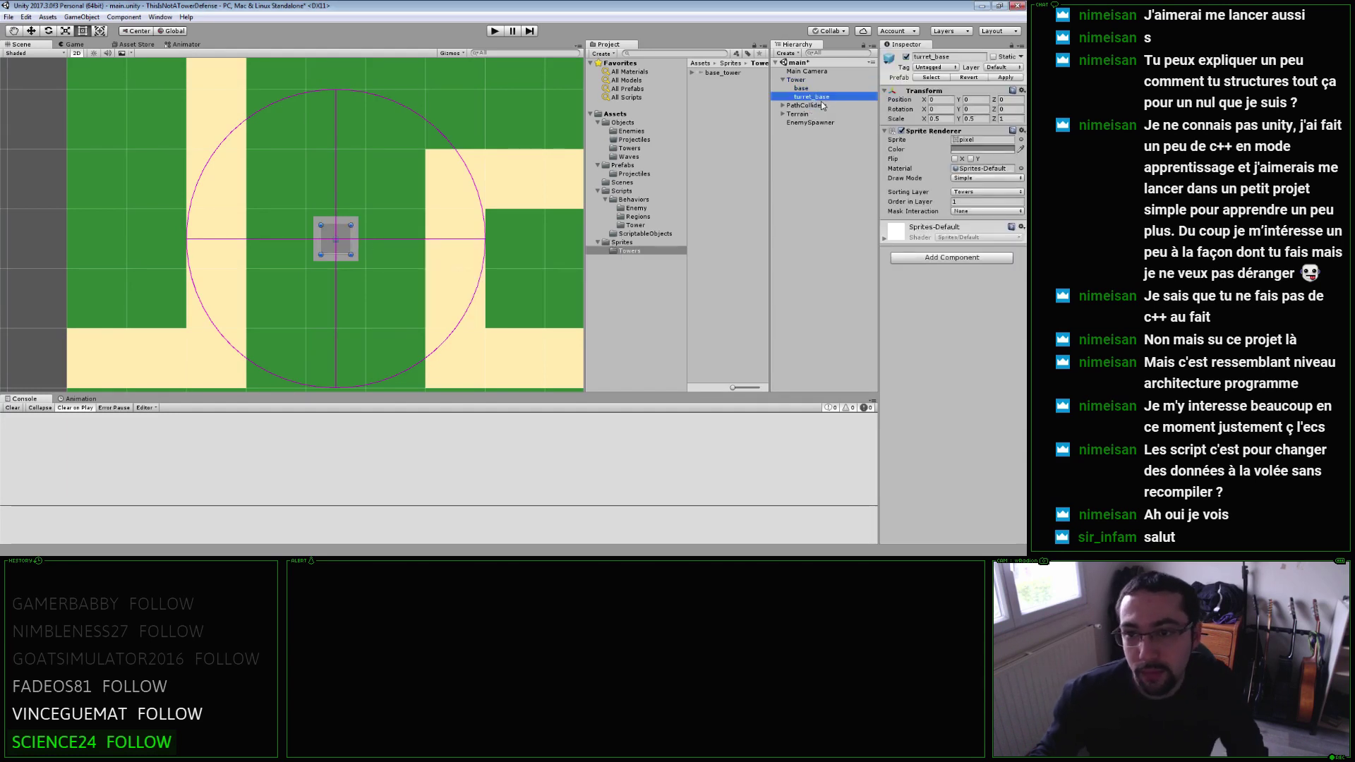
key("F2")
type("urret")
key("Return")
key("Up")
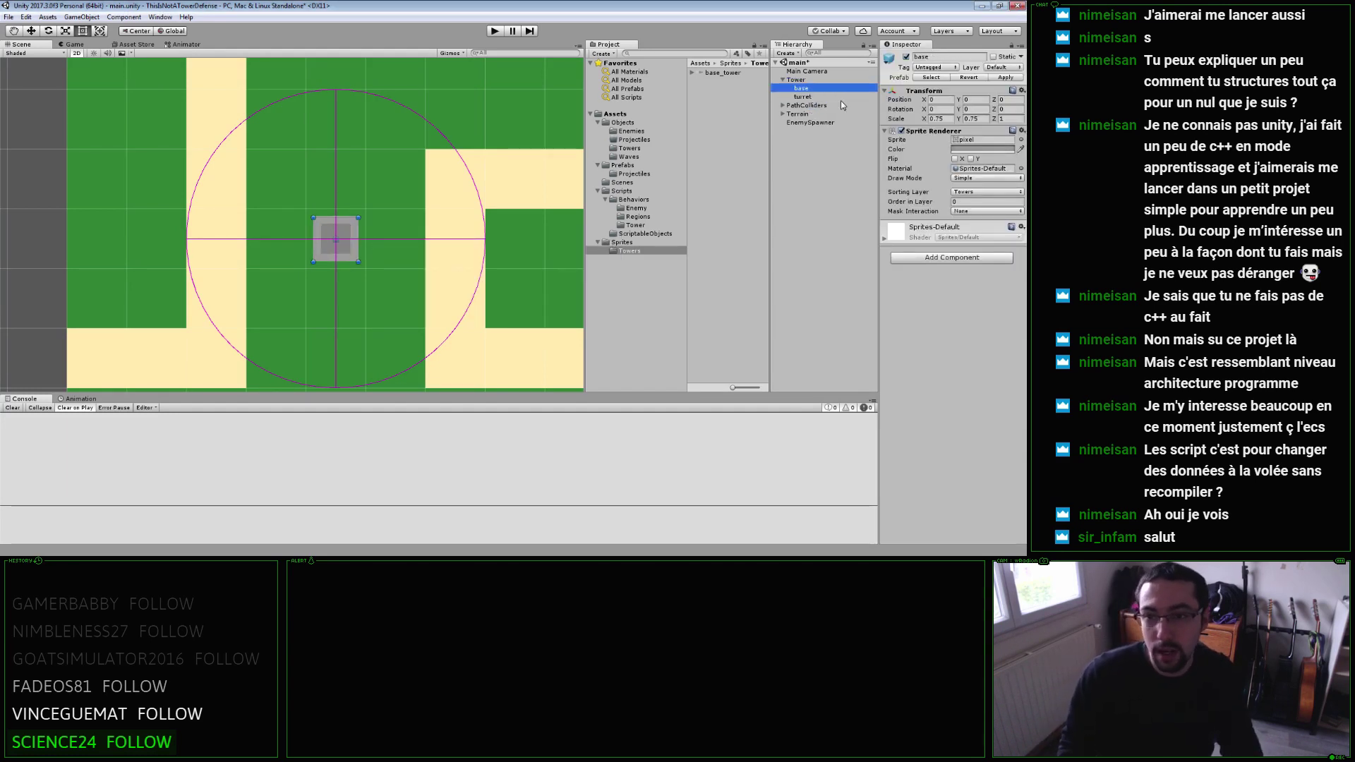
Adjust the turret's sprite colour from white through greys to a dark grey.
left_click(841, 101)
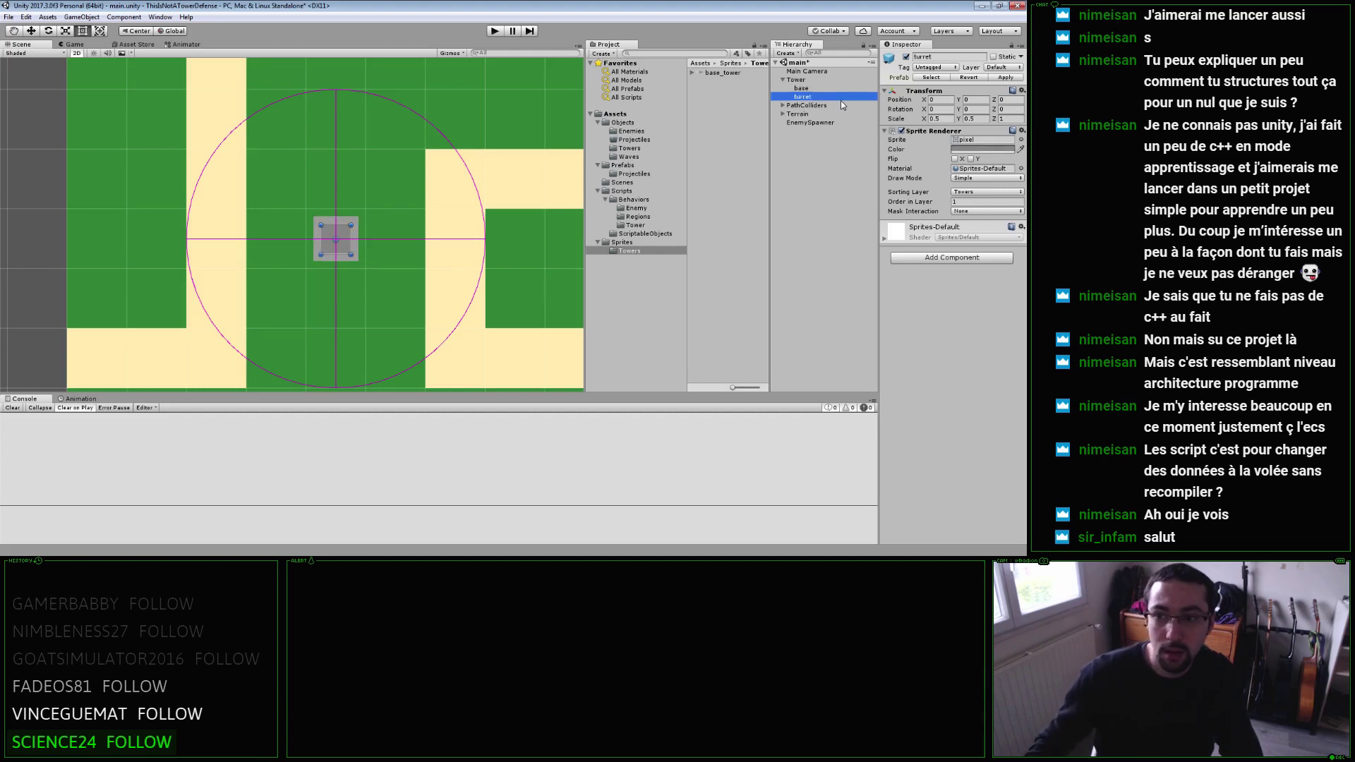
left_click(970, 147)
left_click_drag(709, 279, 643, 224)
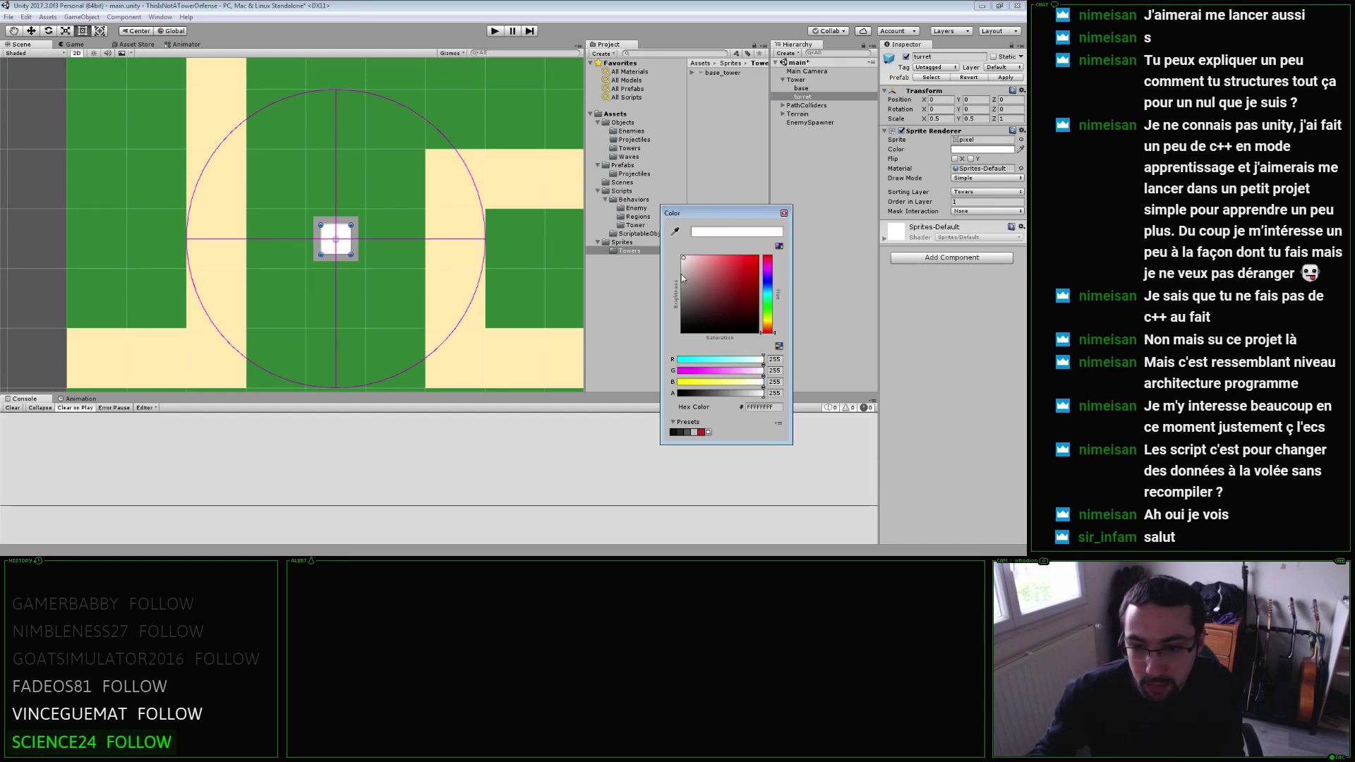
left_click_drag(641, 288, 649, 294)
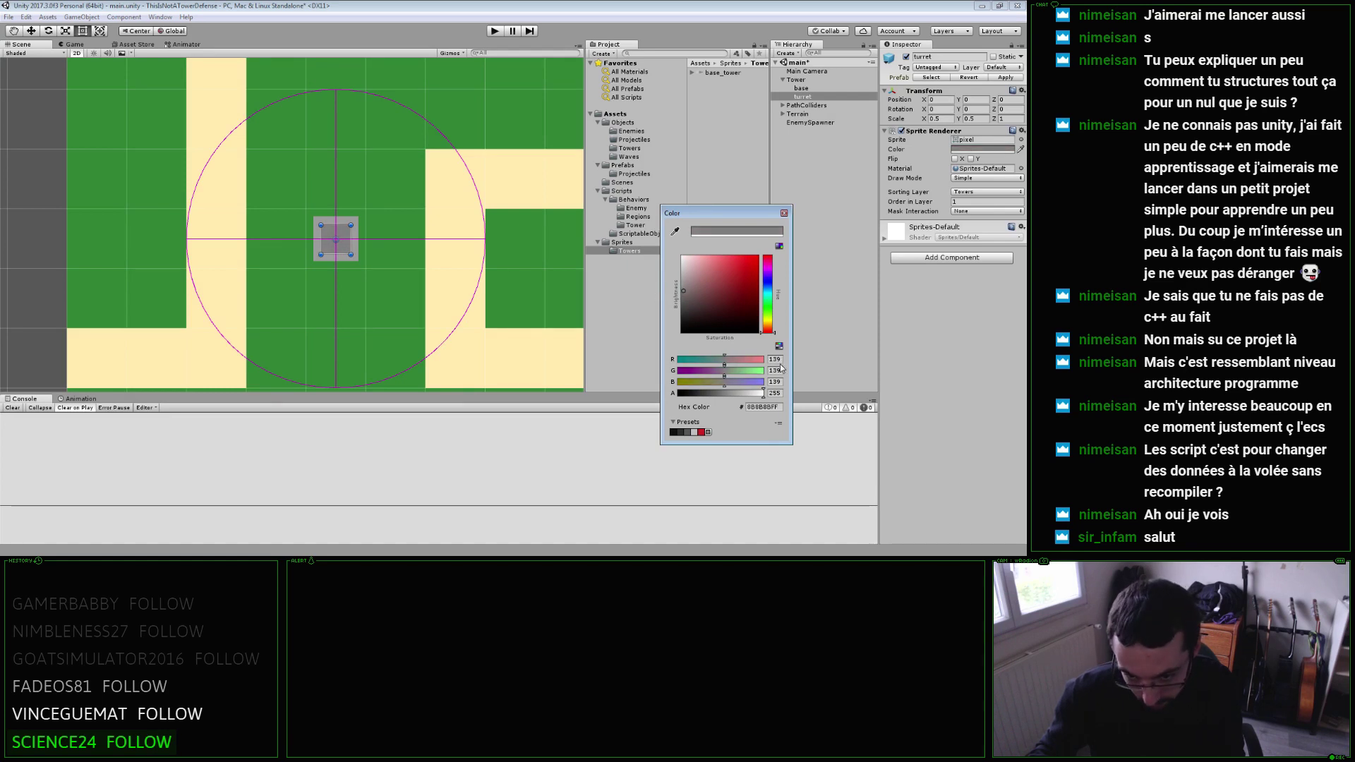
left_click(689, 432)
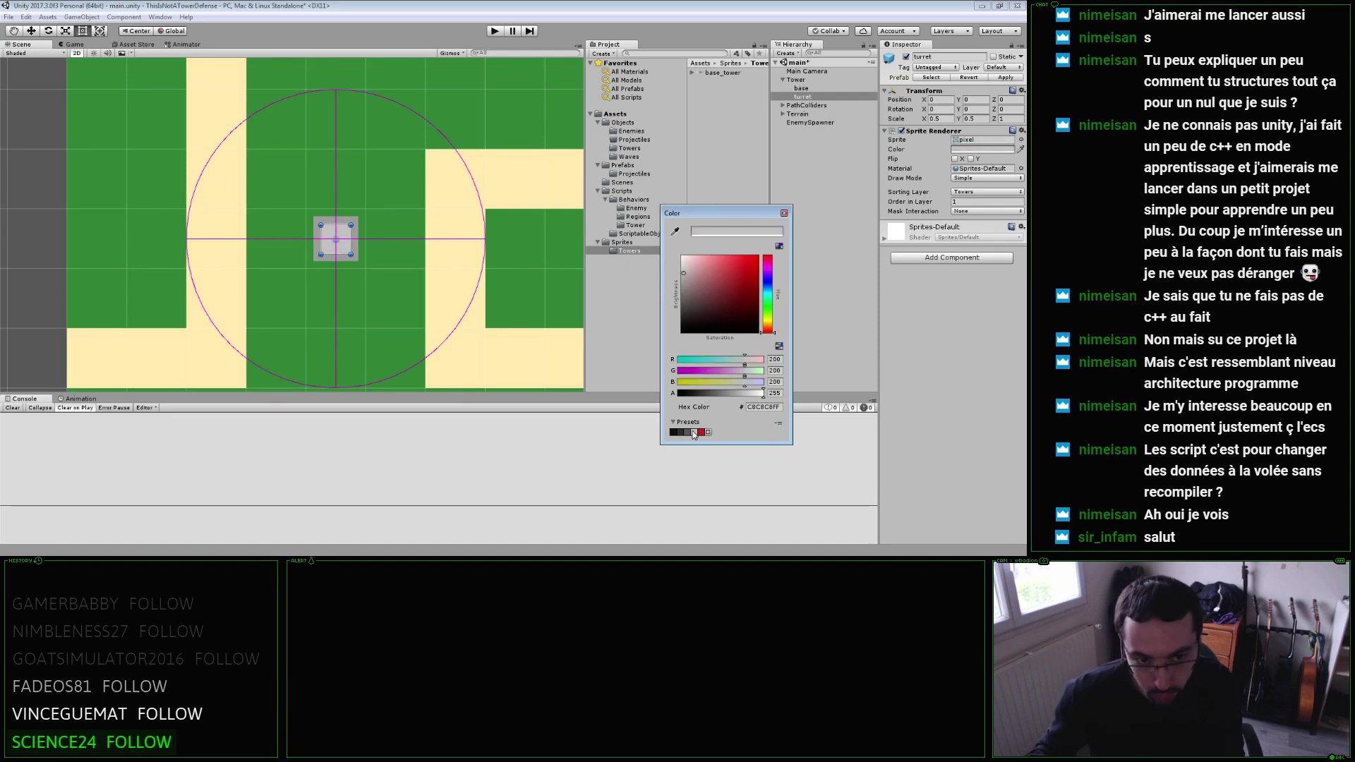
left_click(687, 432)
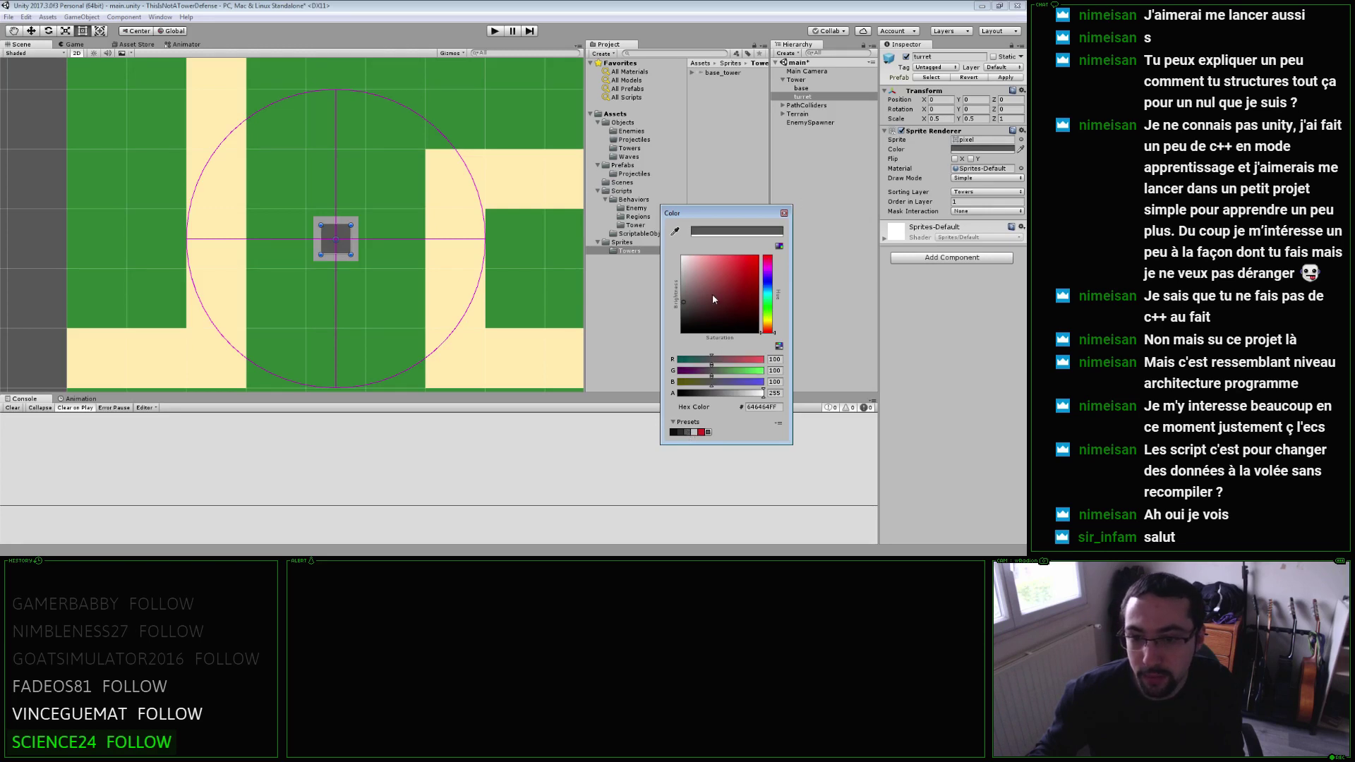
left_click(785, 213)
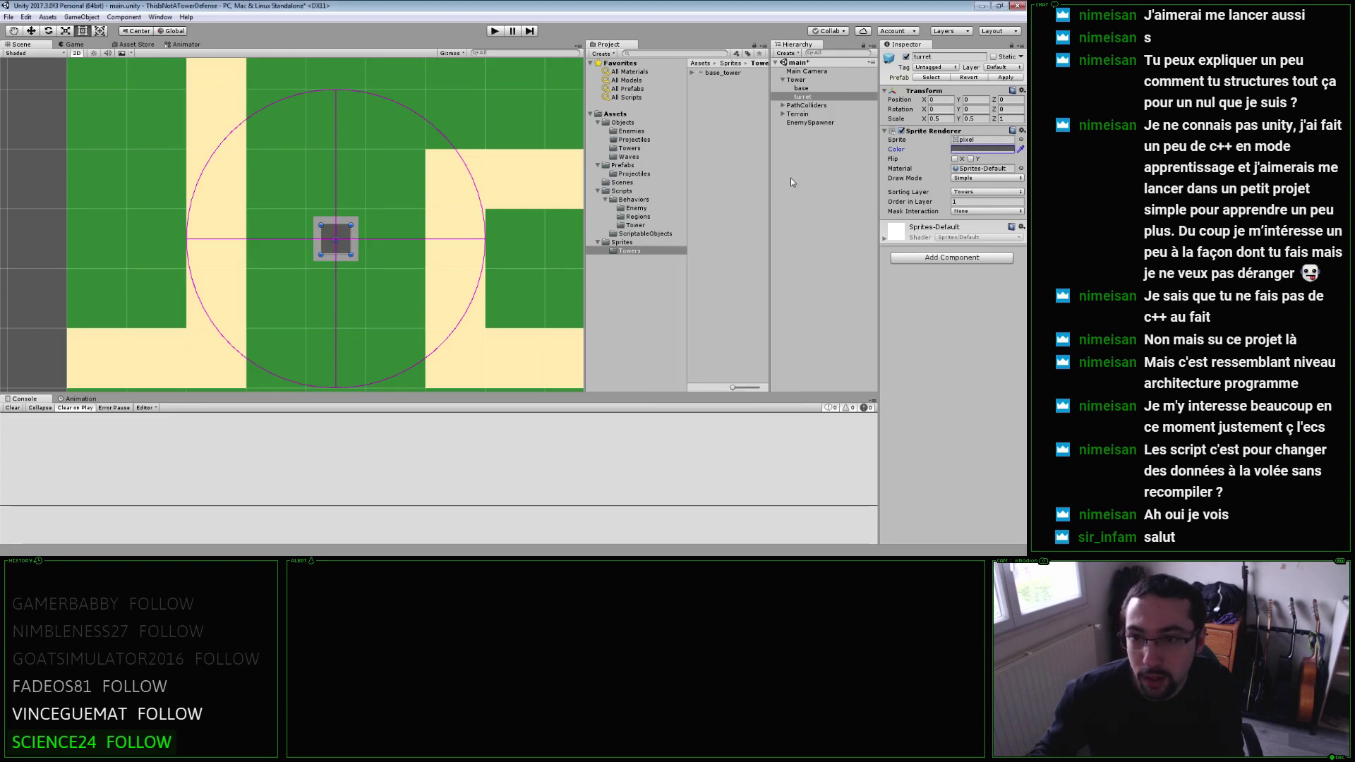
Set the base object's sprite colour to white.
left_click(809, 89)
left_click(957, 146)
left_click_drag(705, 293, 682, 257)
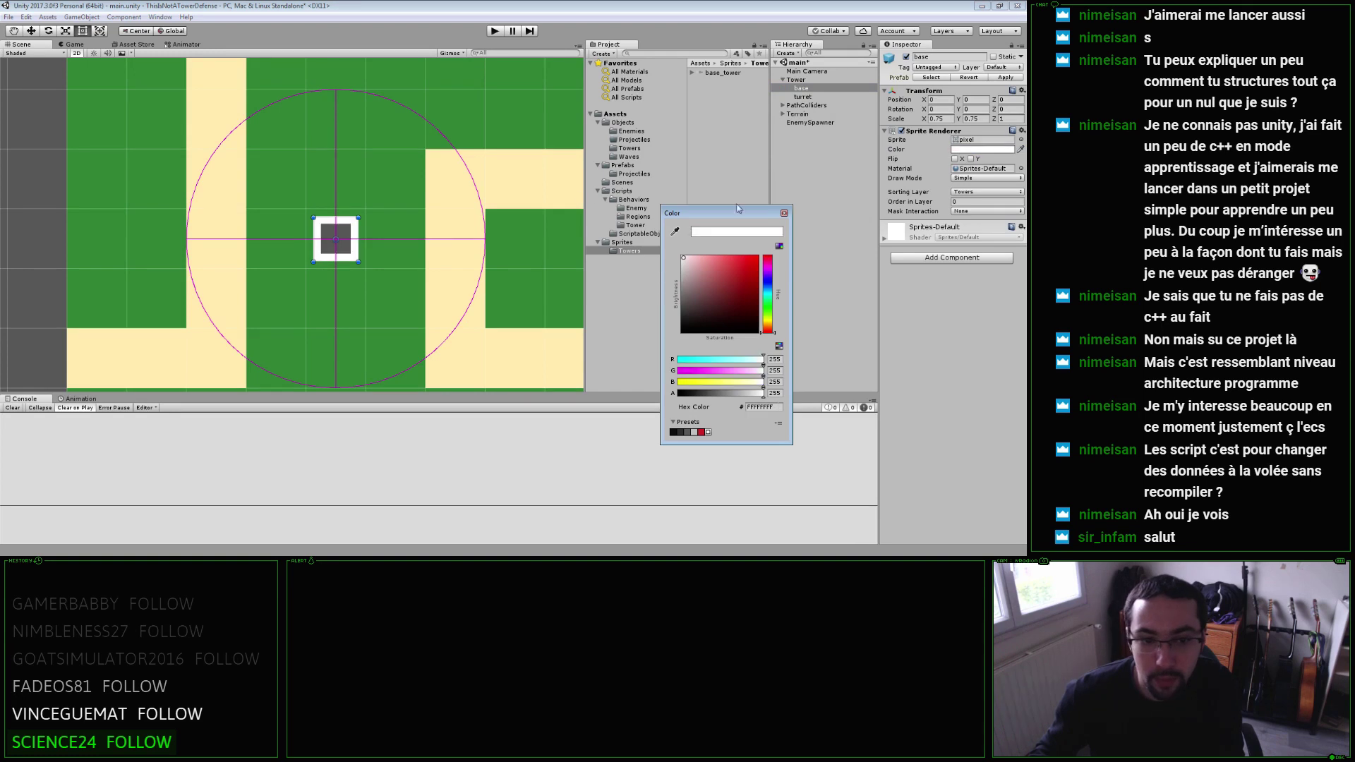
left_click(785, 213)
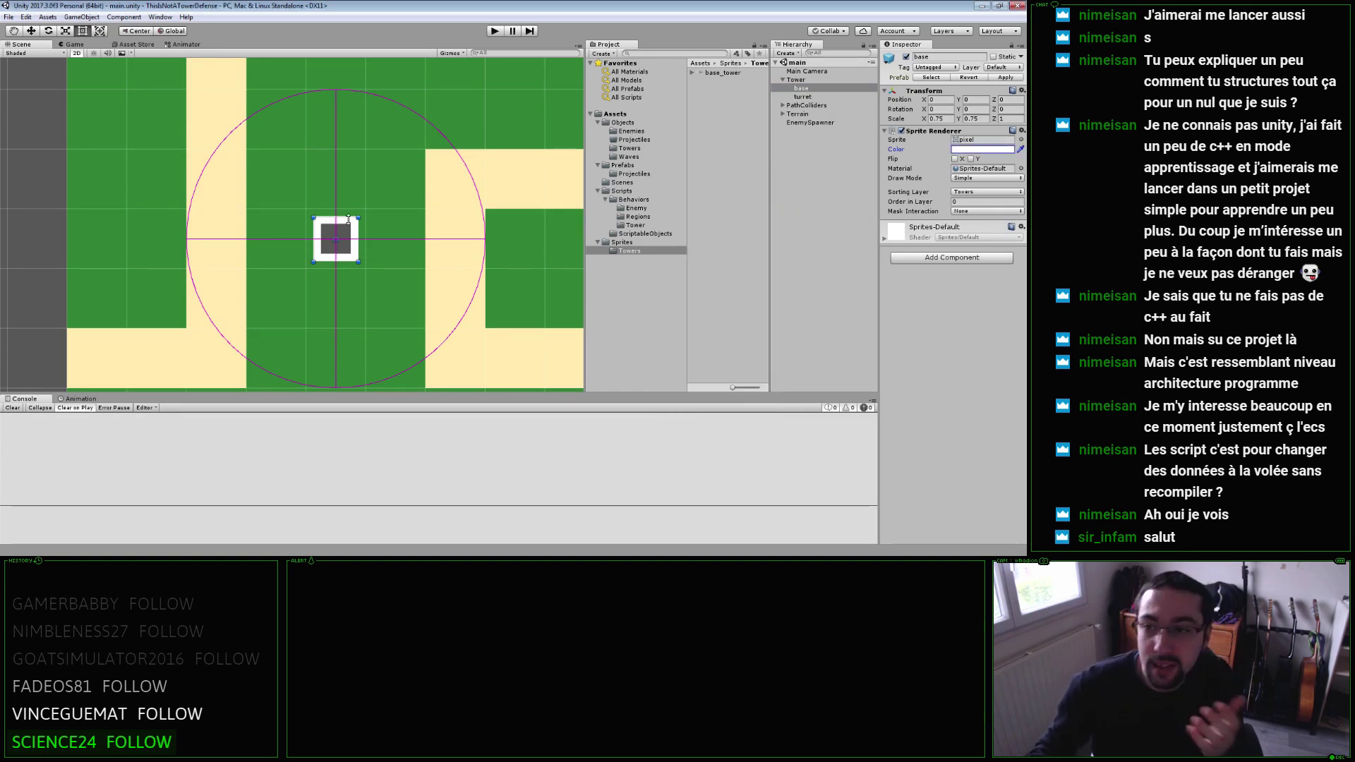
Scale the turret to 0.75 on X and Y.
left_click(346, 237)
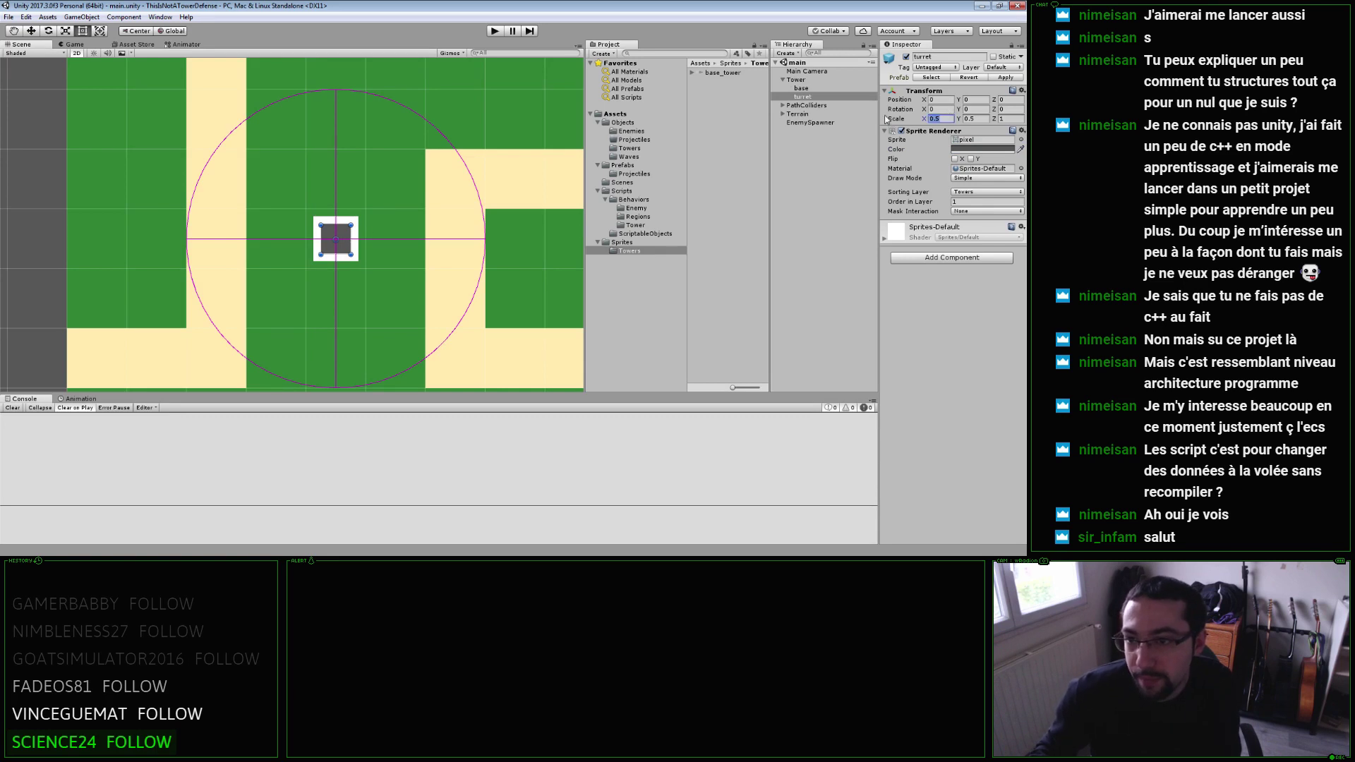
type("0.75")
key("Tab")
type("0")
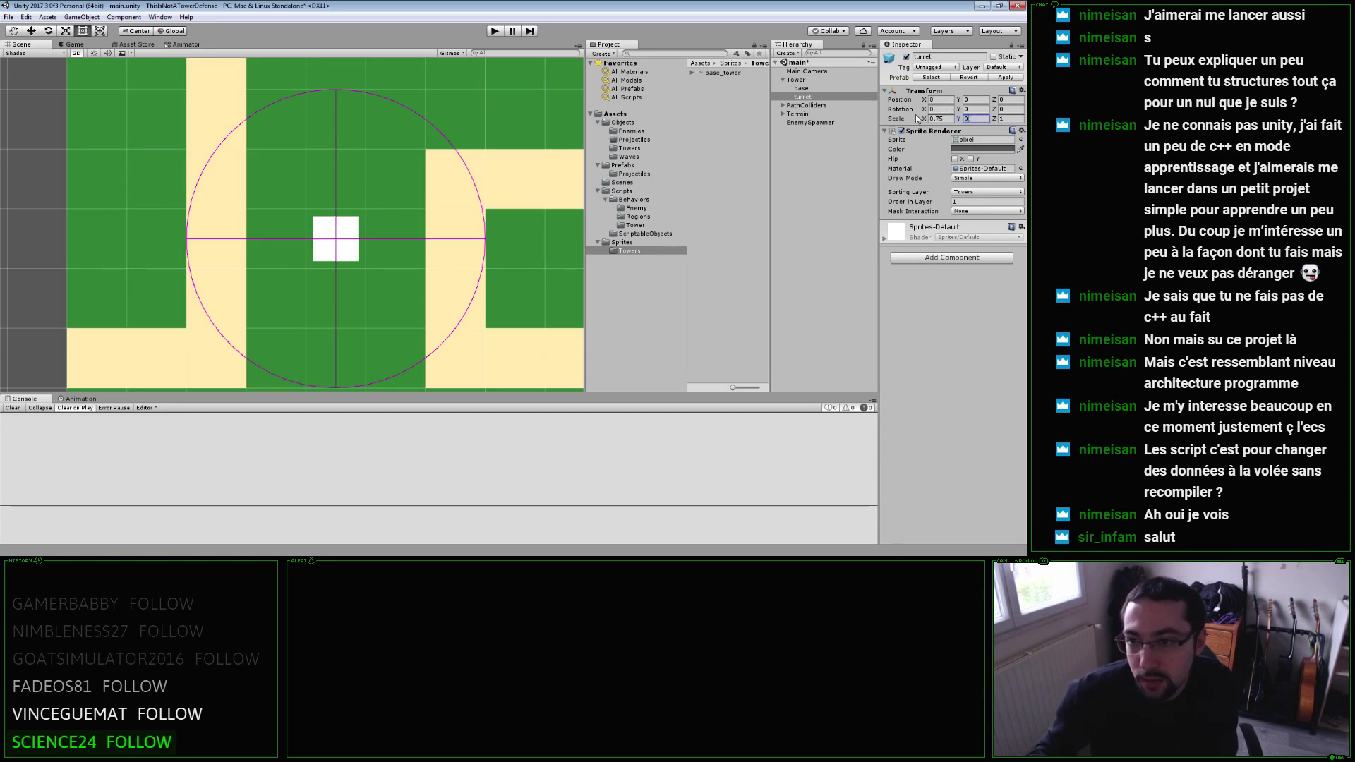
type(".75")
Set the base's Scale X and Y to 1 and save the scene with Ctrl+S.
left_click(866, 88)
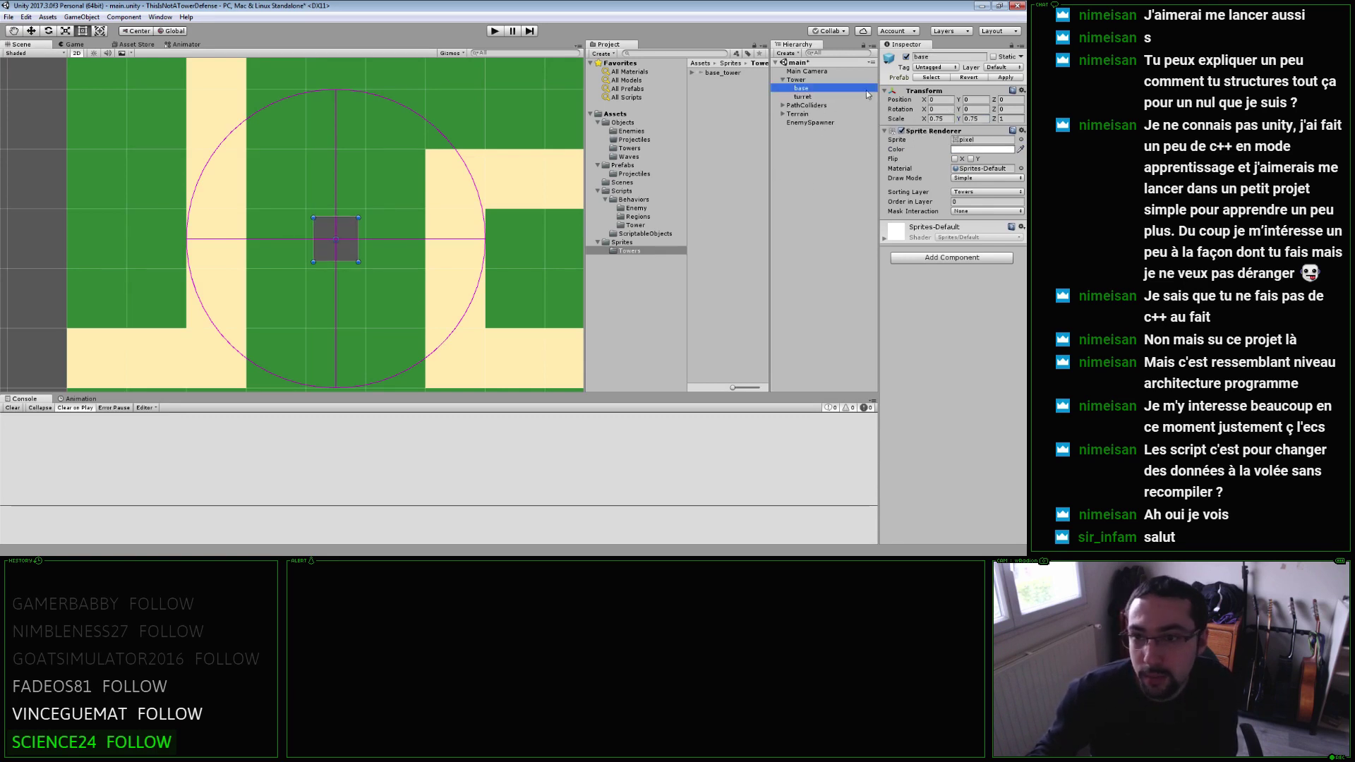
left_click(939, 119)
type("1")
key("Tab")
type("1")
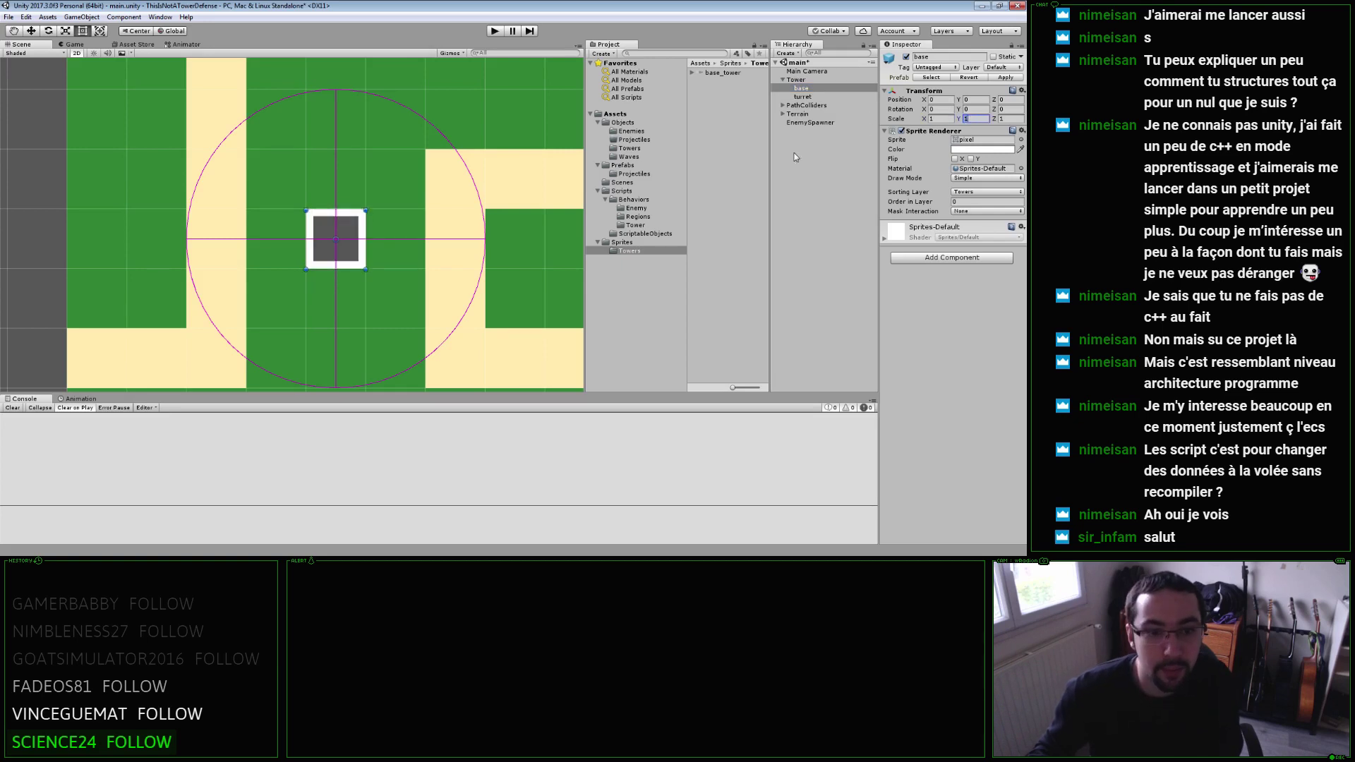
scroll(367, 212, "down", 3)
scroll(367, 211, "down", 2)
key("ctrl+s")
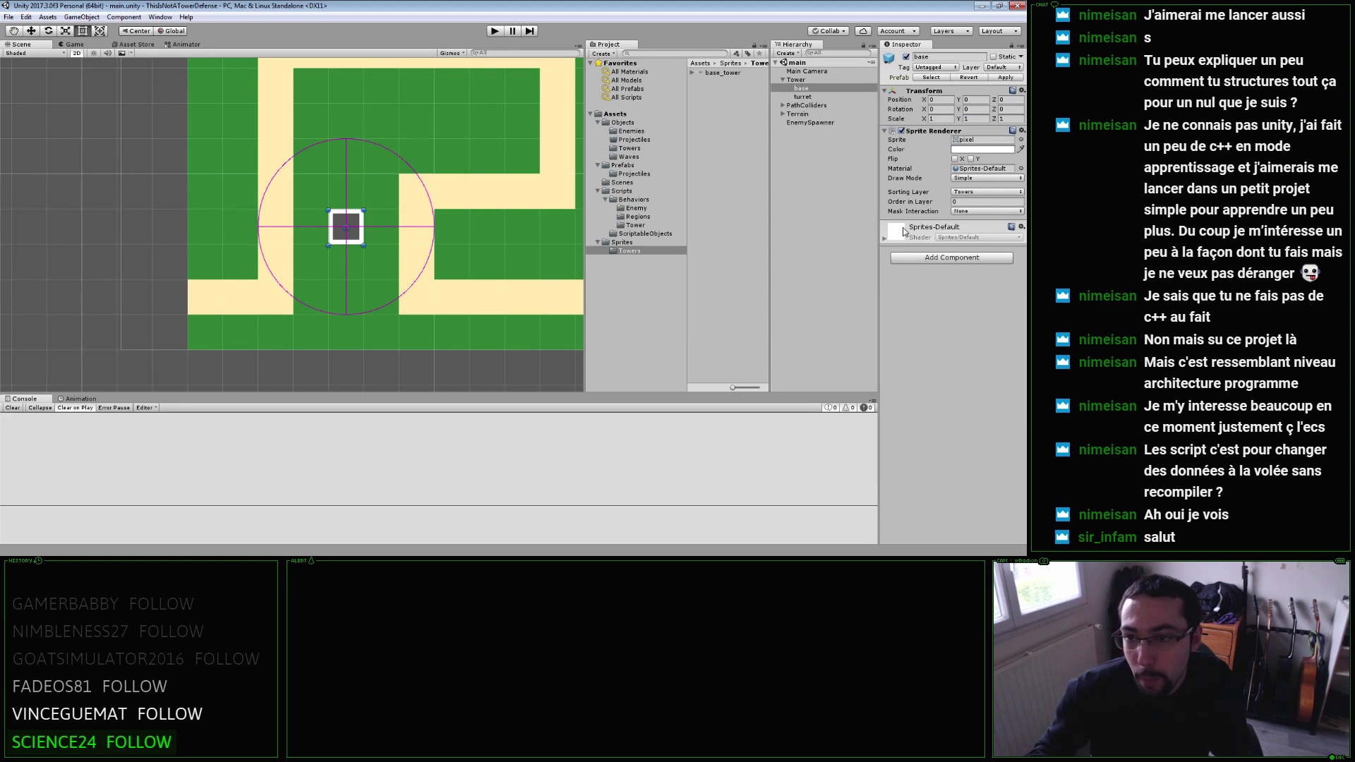
Move the Tower to position 0, 0 and select BasicTower in Objects/Towers.
left_click(796, 81)
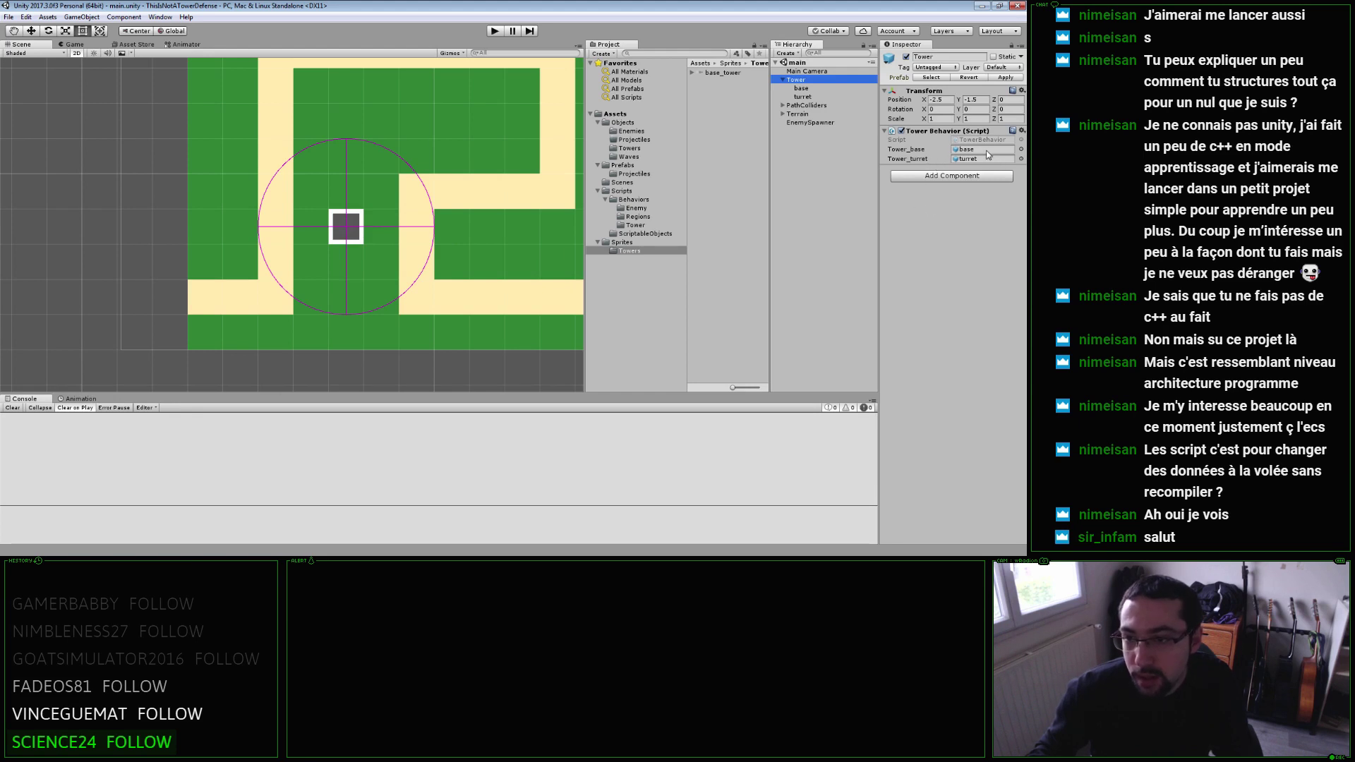
left_click(940, 99)
type("0")
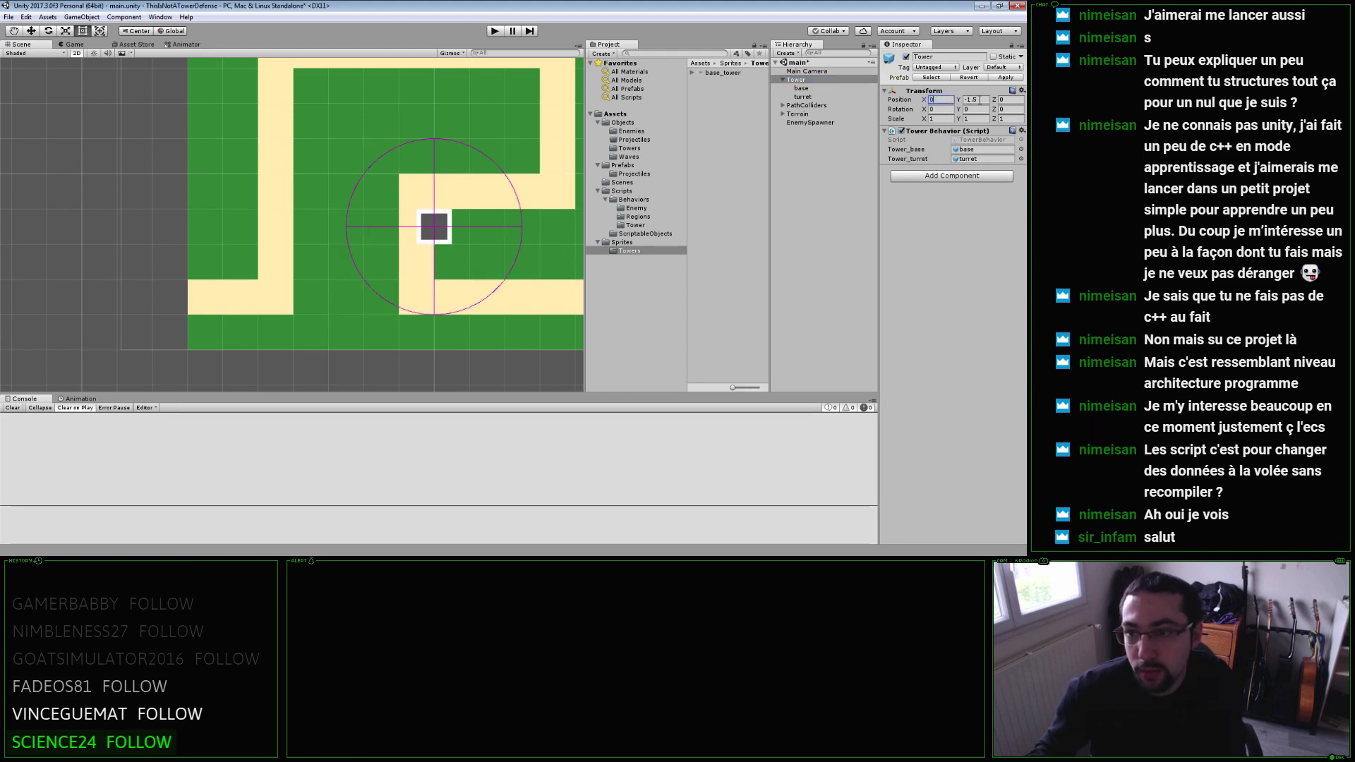
left_click(978, 99)
type("0")
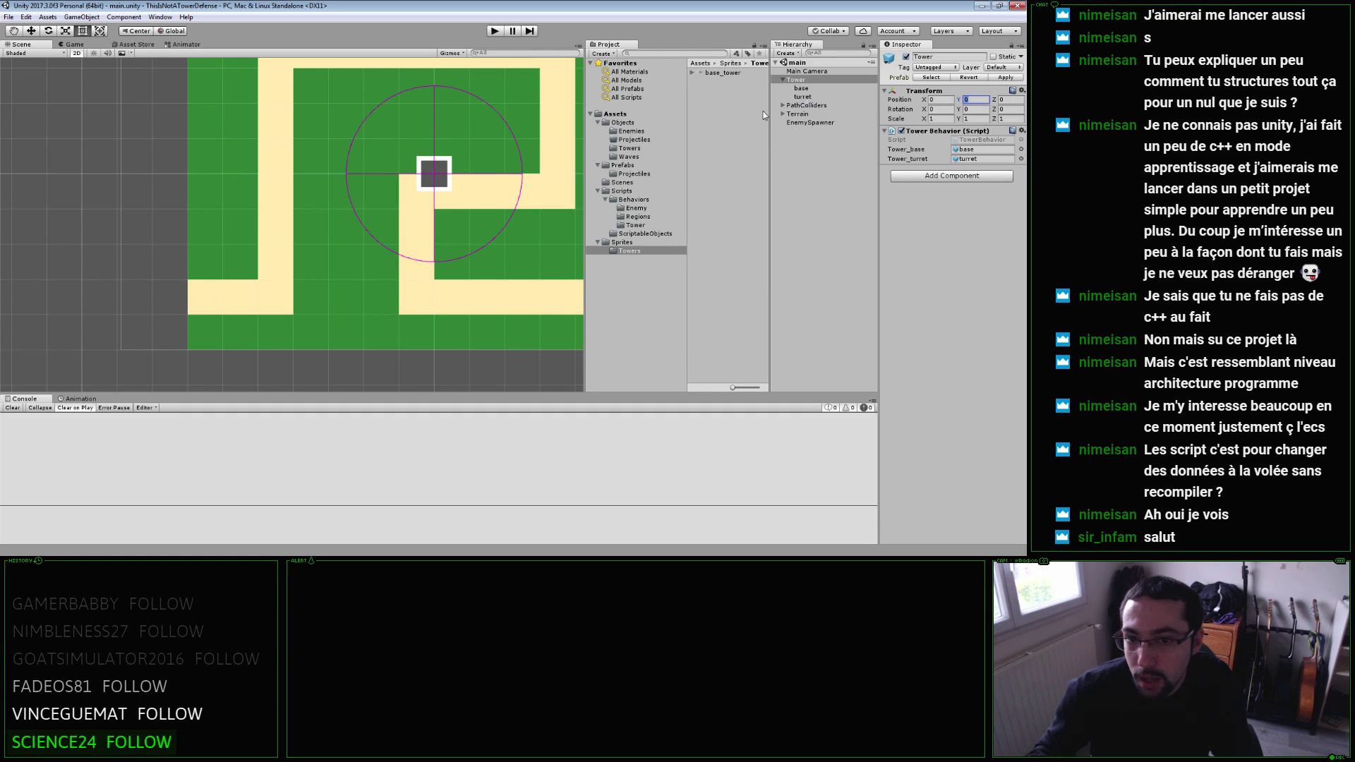
left_click(630, 149)
left_click(726, 73)
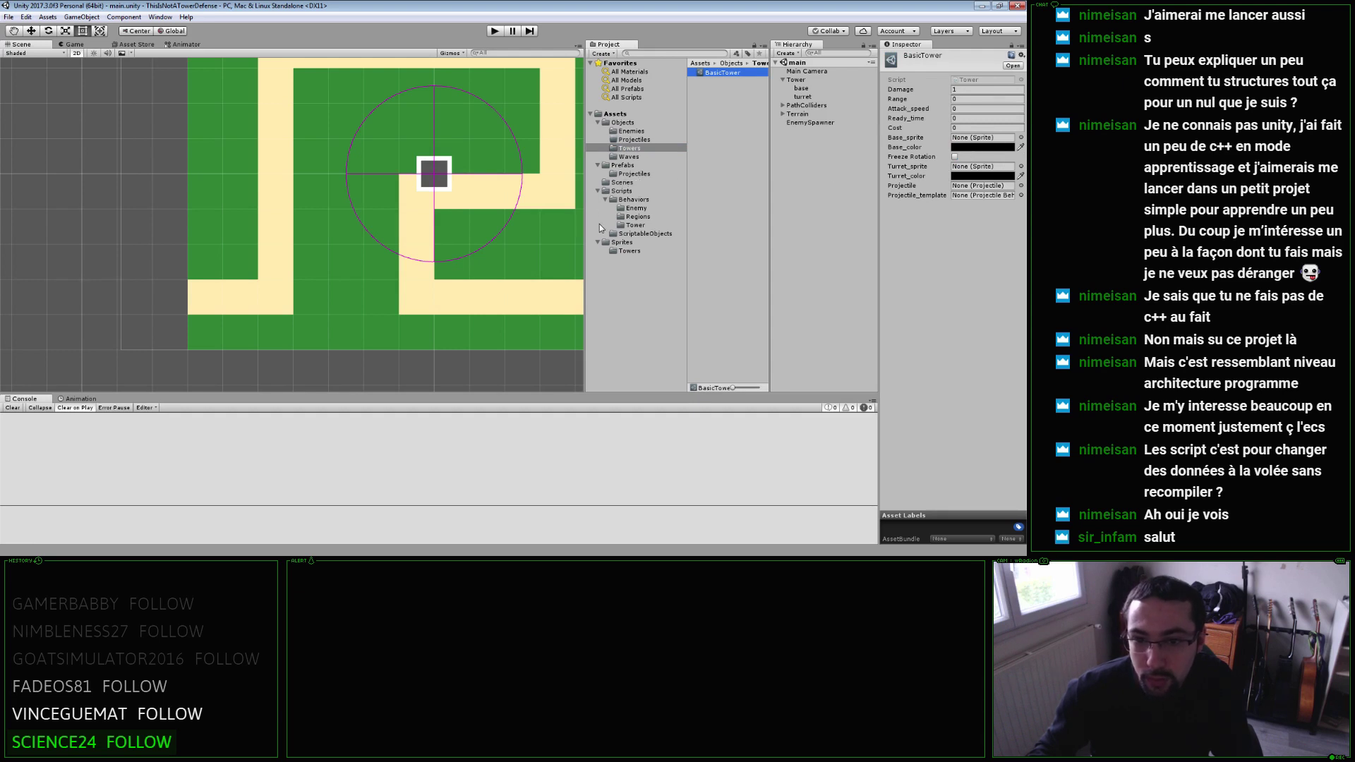
Assign the base sprite from base_tower to BasicTower's Base_sprite field.
left_click(625, 252)
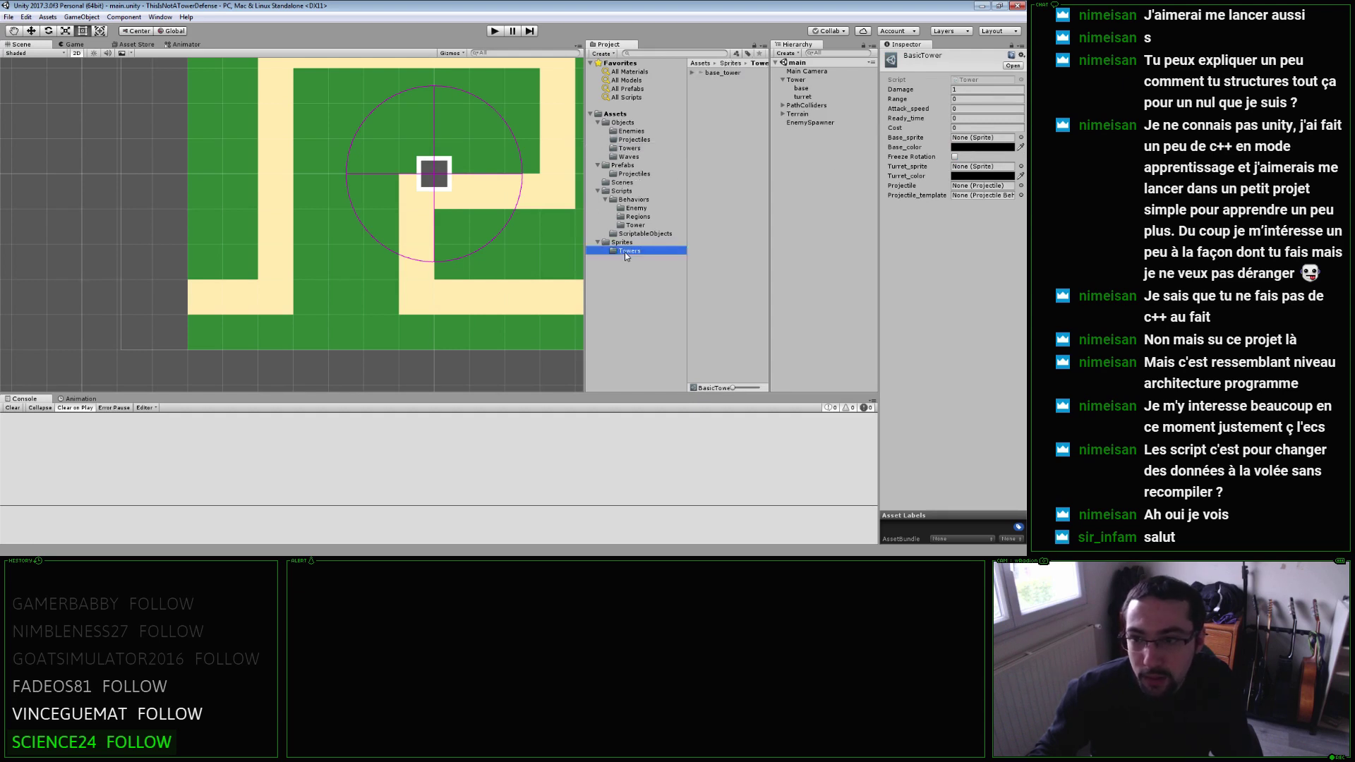
left_click(692, 73)
mouse_move(721, 82)
left_mouse_down()
mouse_move(987, 143)
mouse_move(982, 167)
left_mouse_up()
Set BasicTower's Base_color and Turret_color to white.
left_click(982, 147)
left_click_drag(713, 296, 604, 213)
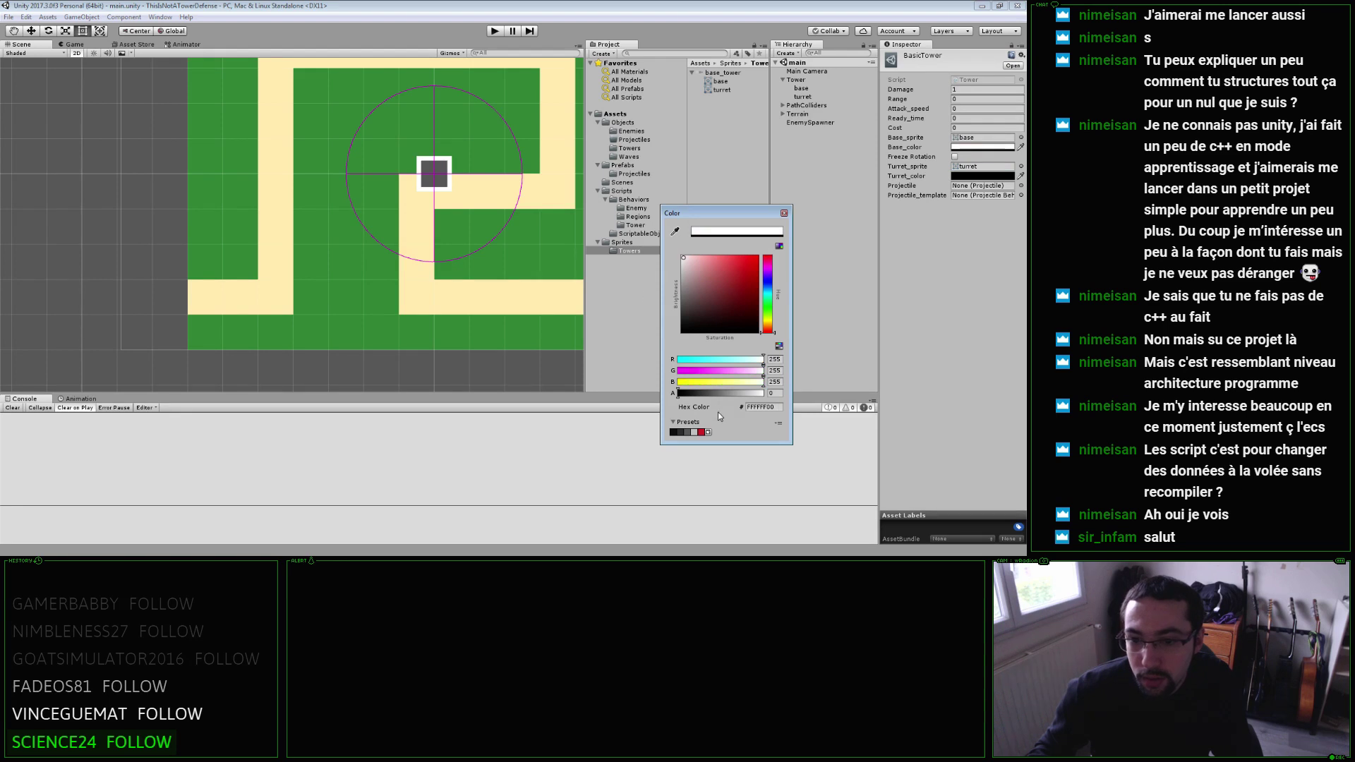
left_click(982, 176)
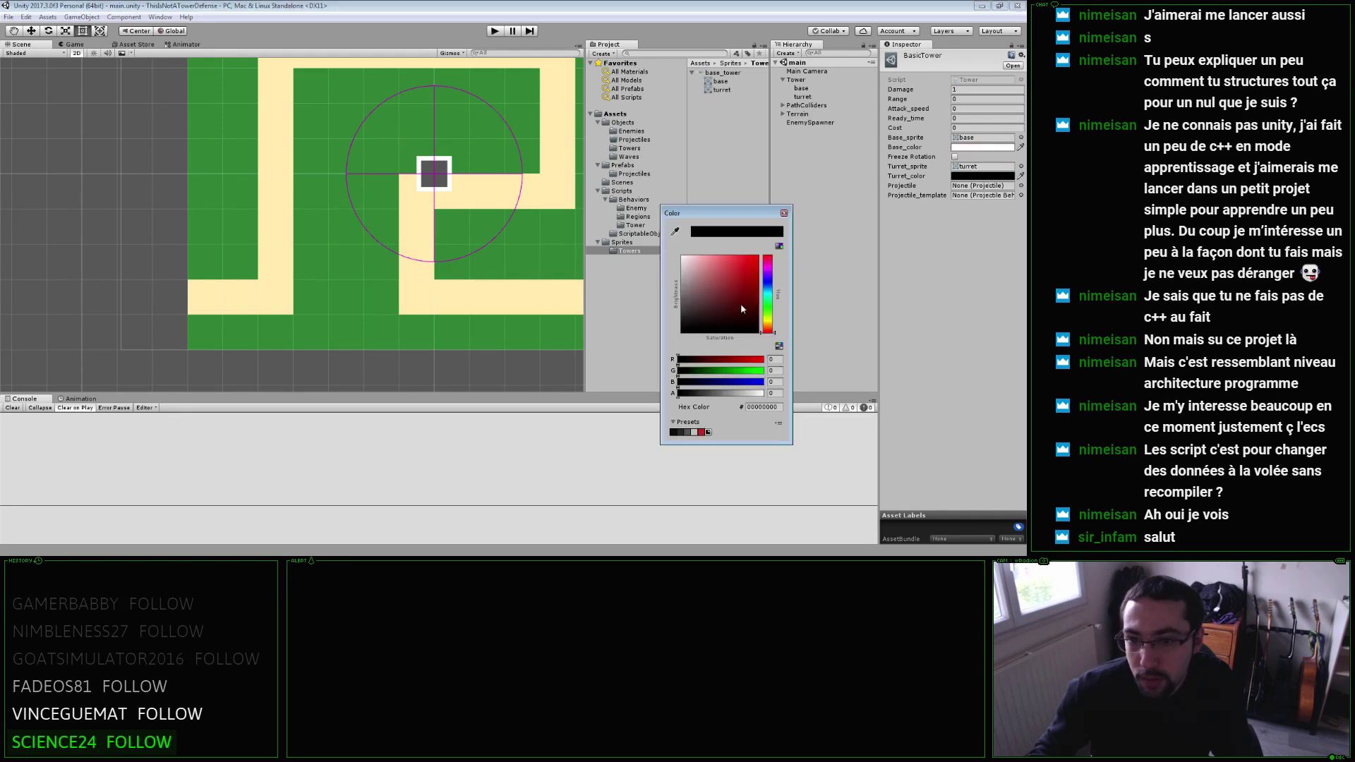
left_click_drag(741, 309, 679, 254)
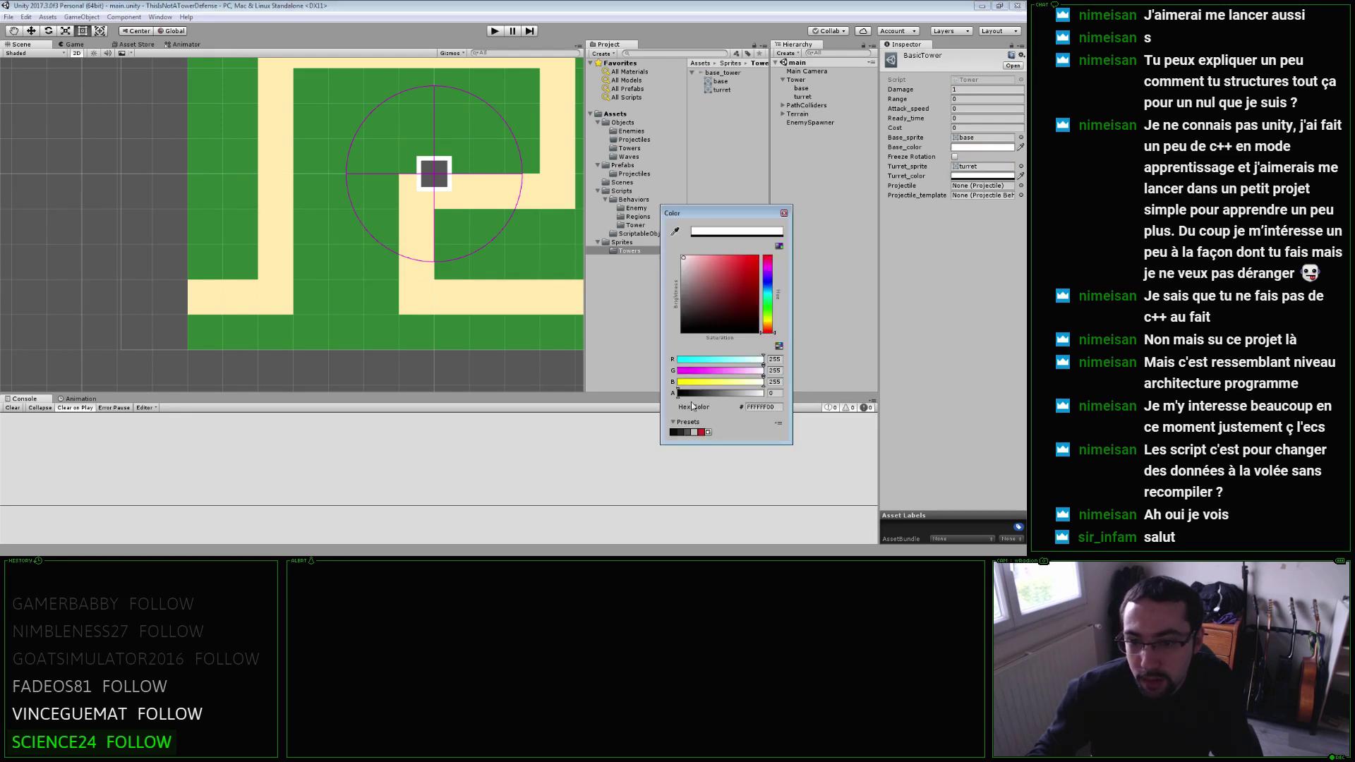
left_click(783, 213)
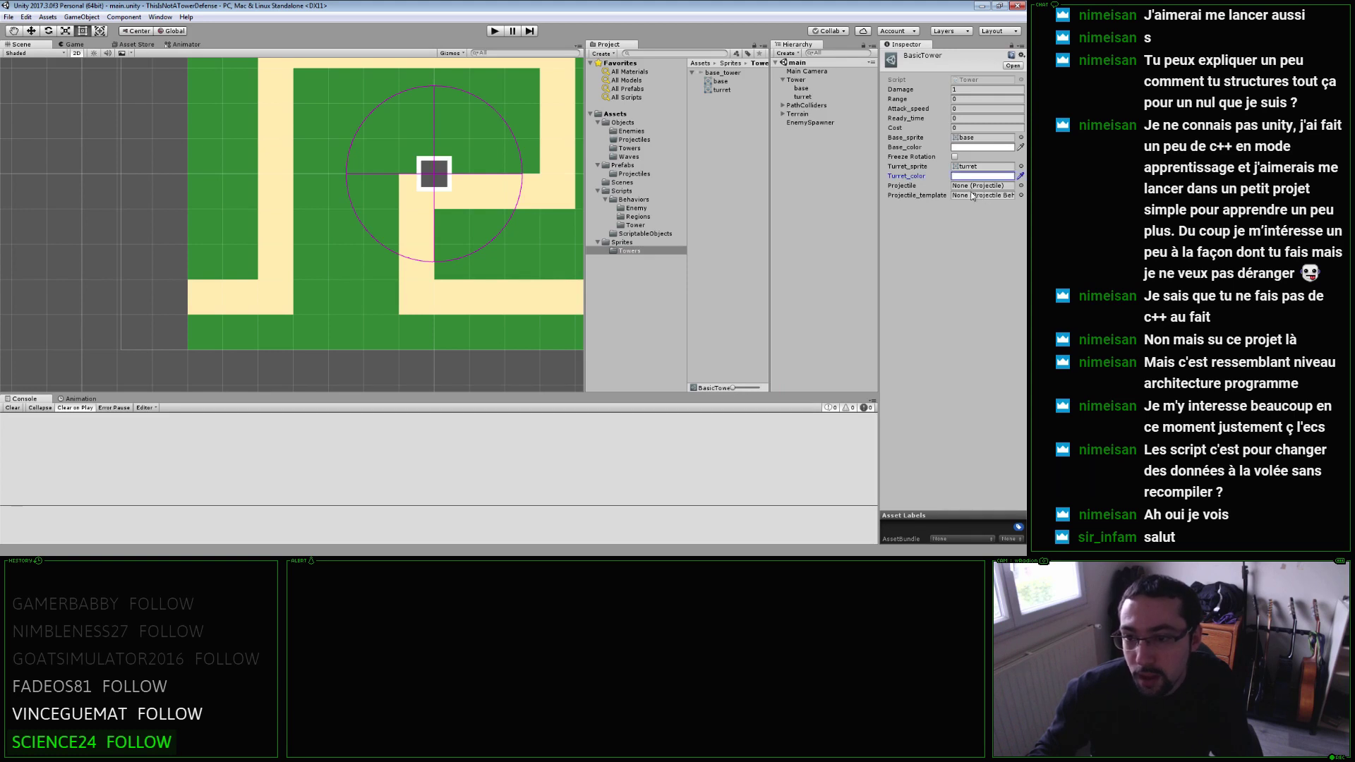
left_click(629, 139)
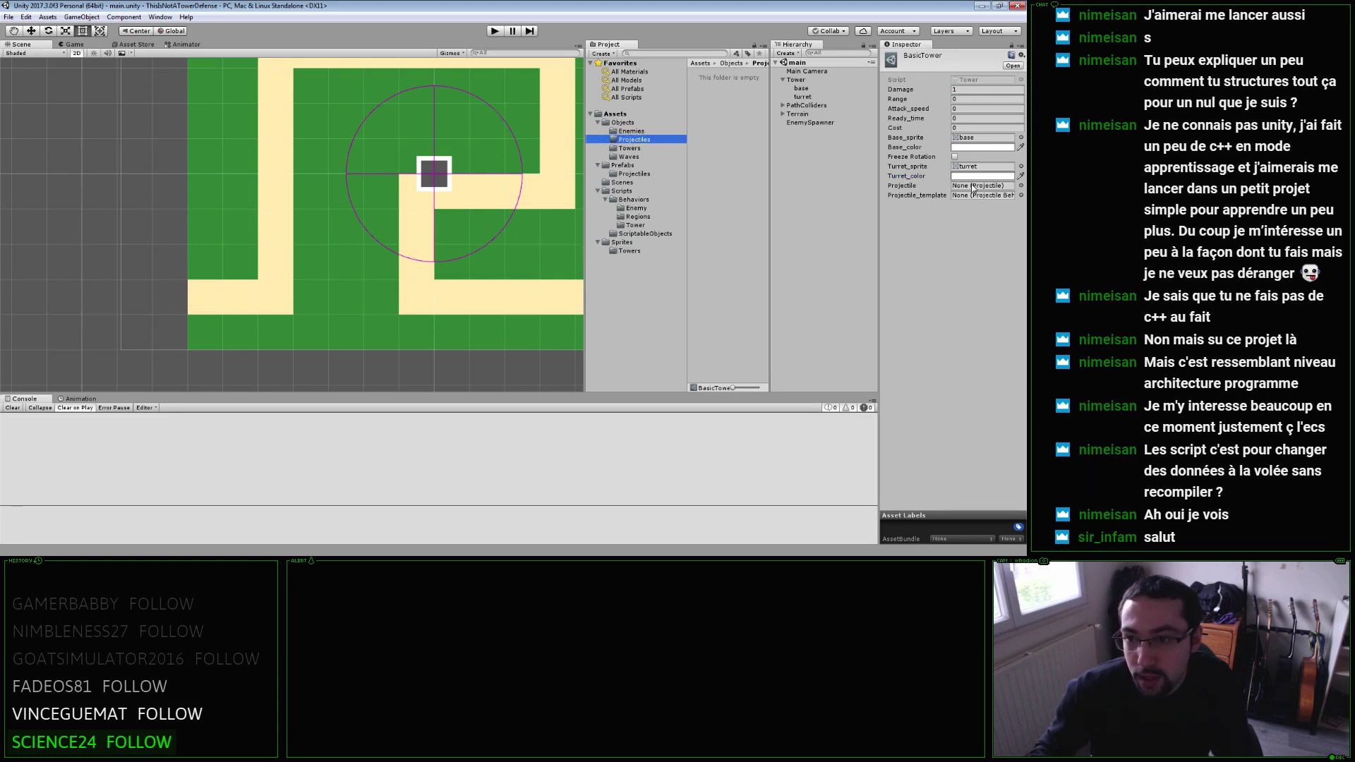
Create a new projectile asset in the Projectiles folder and name it CircleProjectile.
right_click(723, 116)
left_click(700, 130)
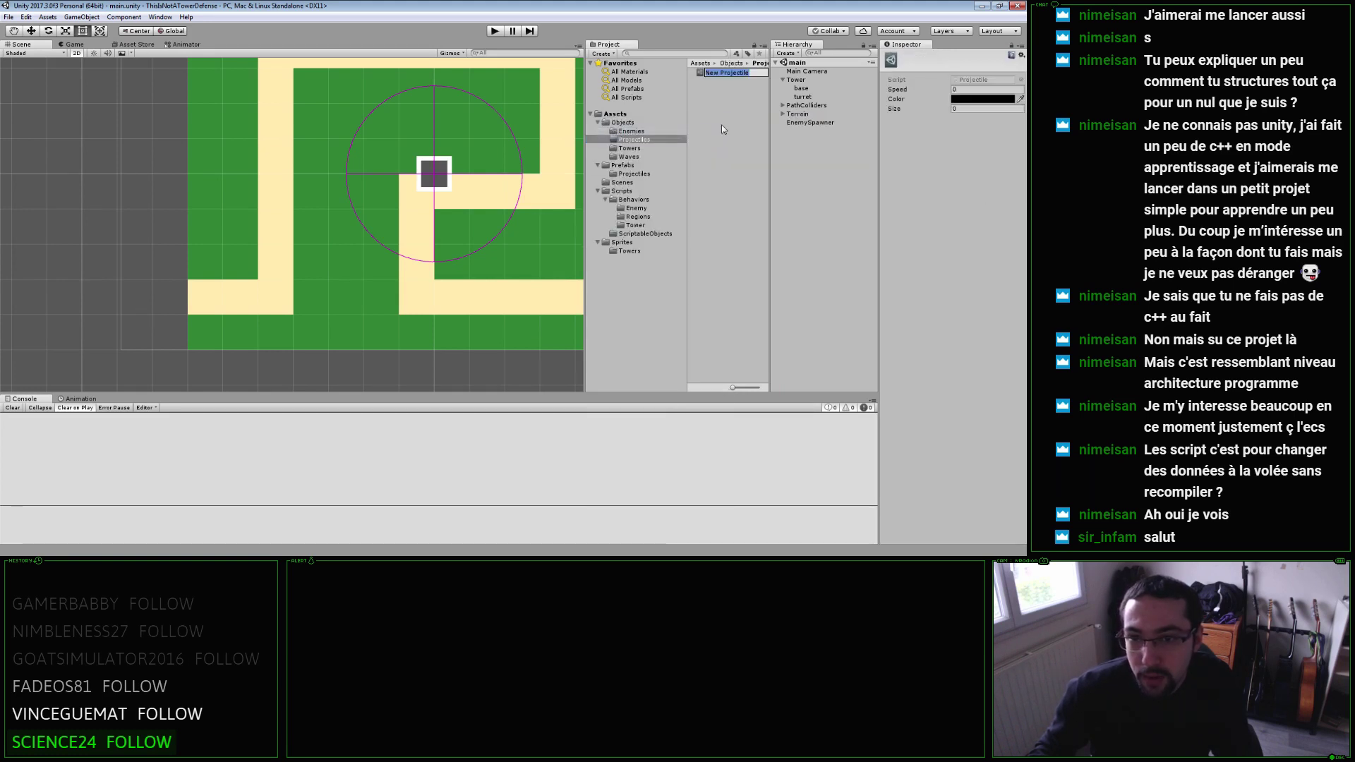
type("Projectil")
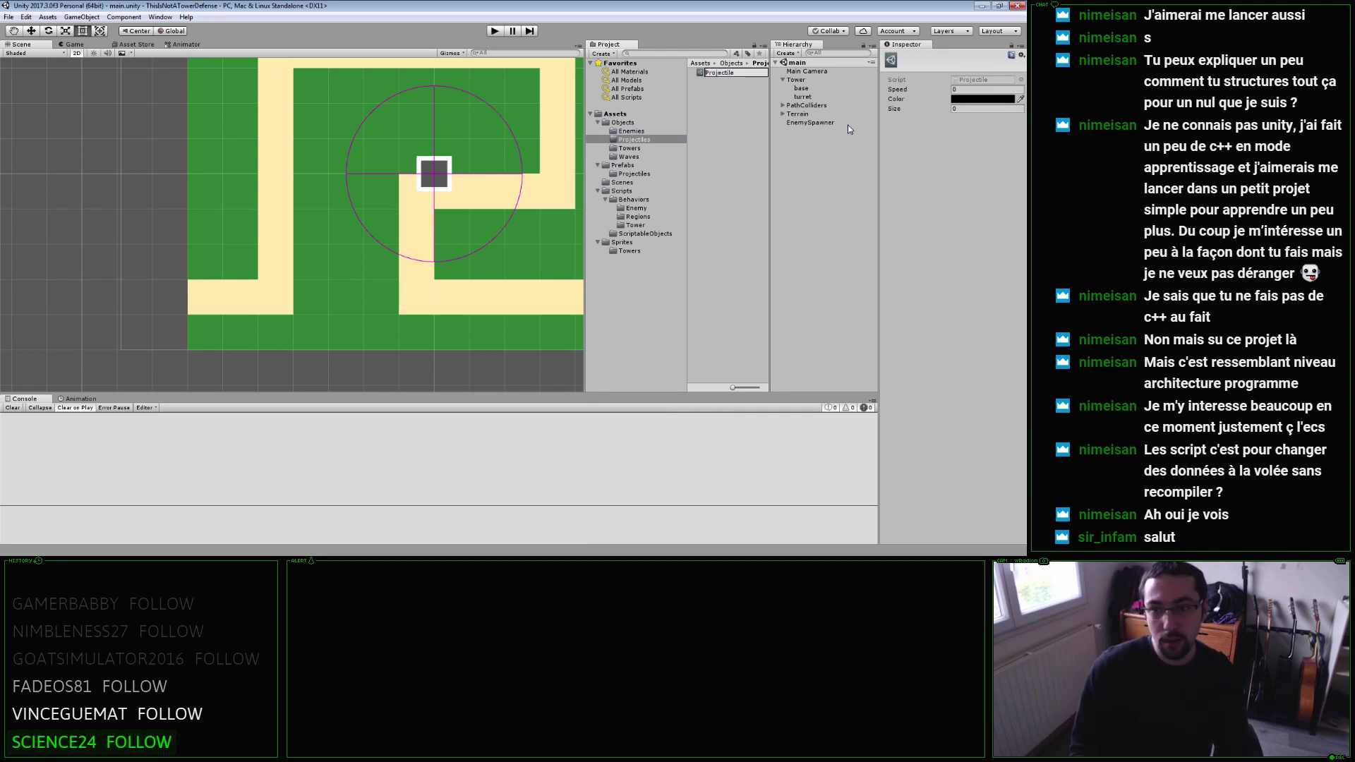
key("Home")
type("Bas")
key("BackSpace")
key("BackSpace")
key("BackSpace")
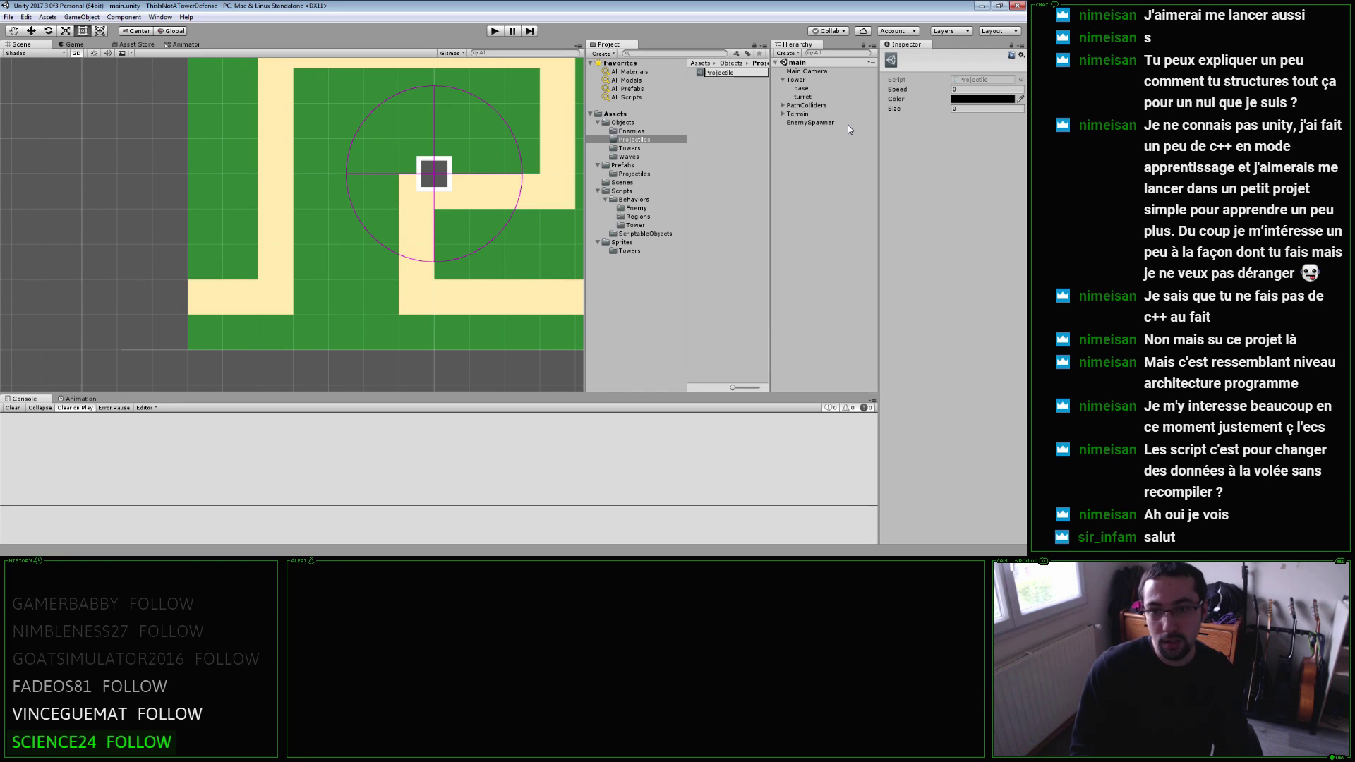
type("D")
key("BackSpace")
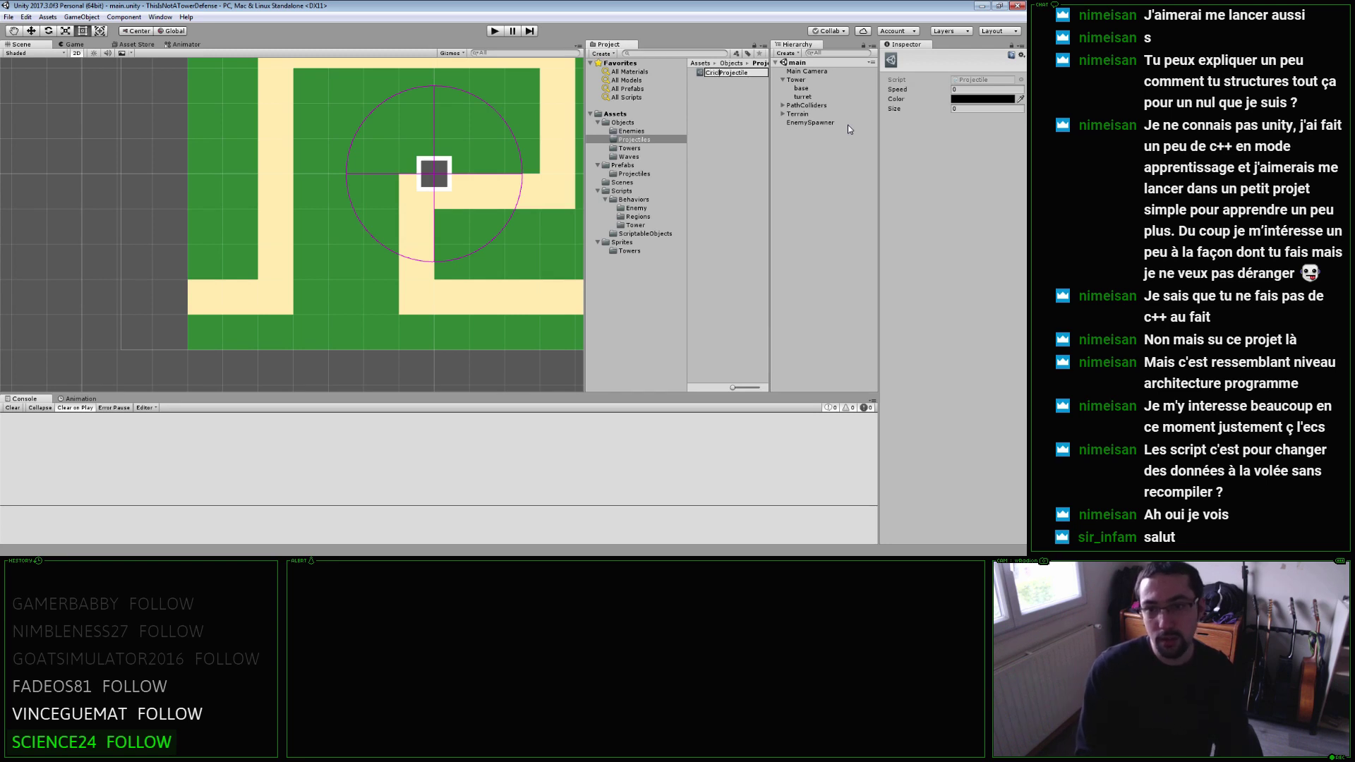
type("Circle")
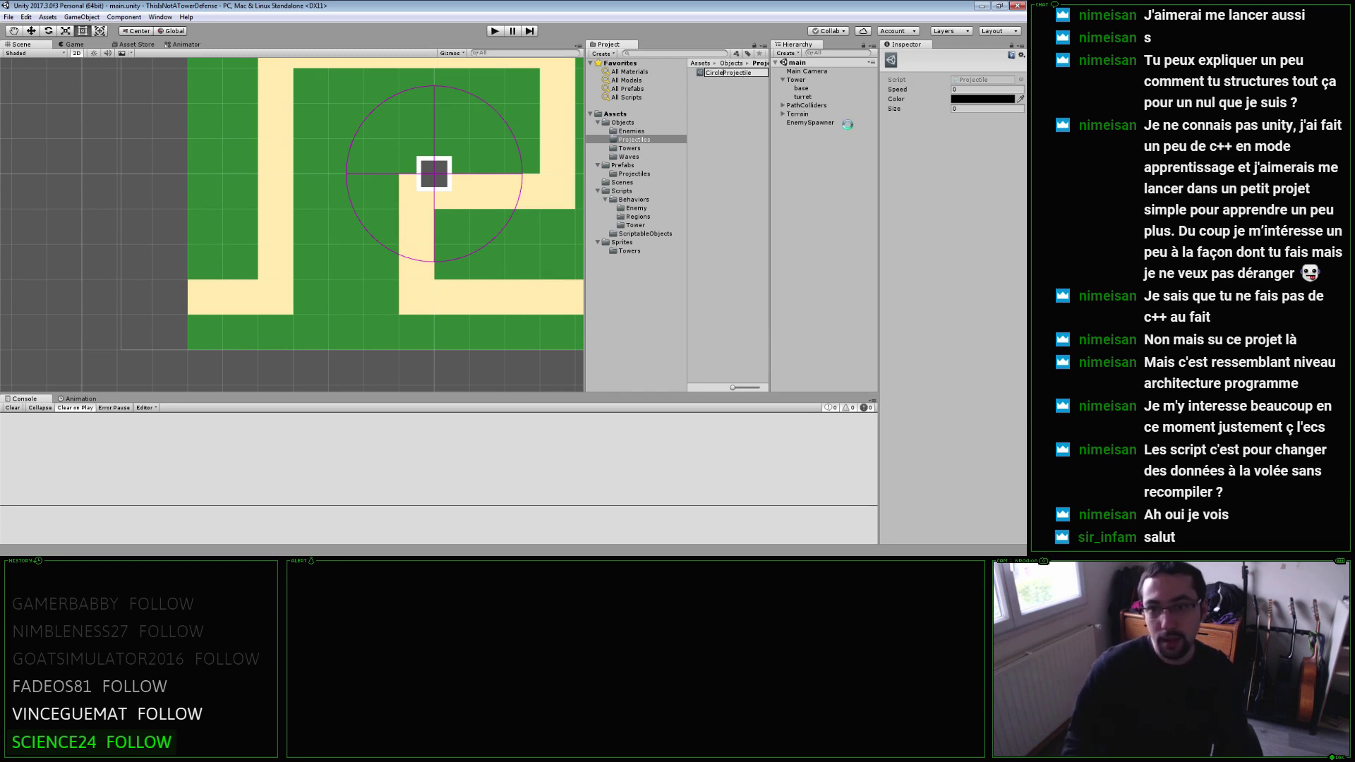
key("Return")
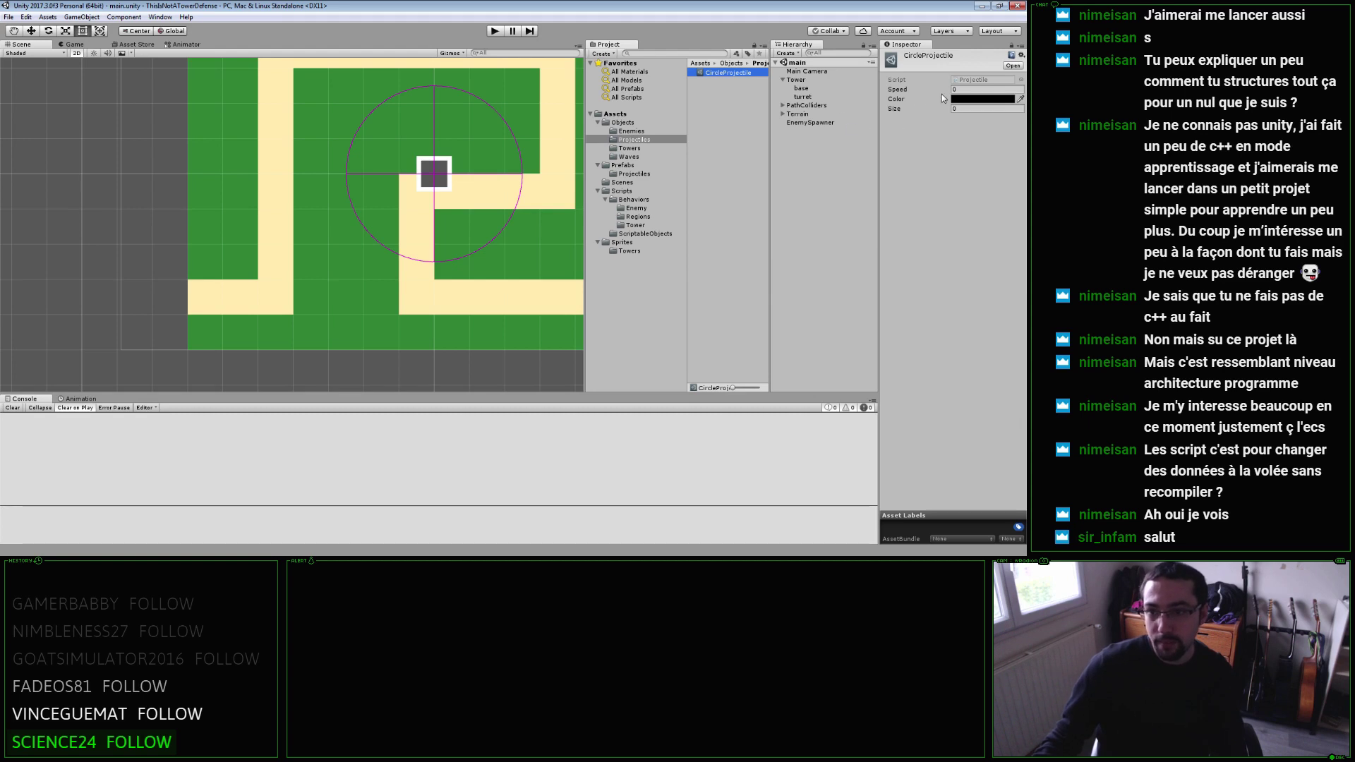
Rename the projectile asset through Projectile1 and Base_Projectile1 to BaseTower_Projectile.
key("F2")
type("Pro")
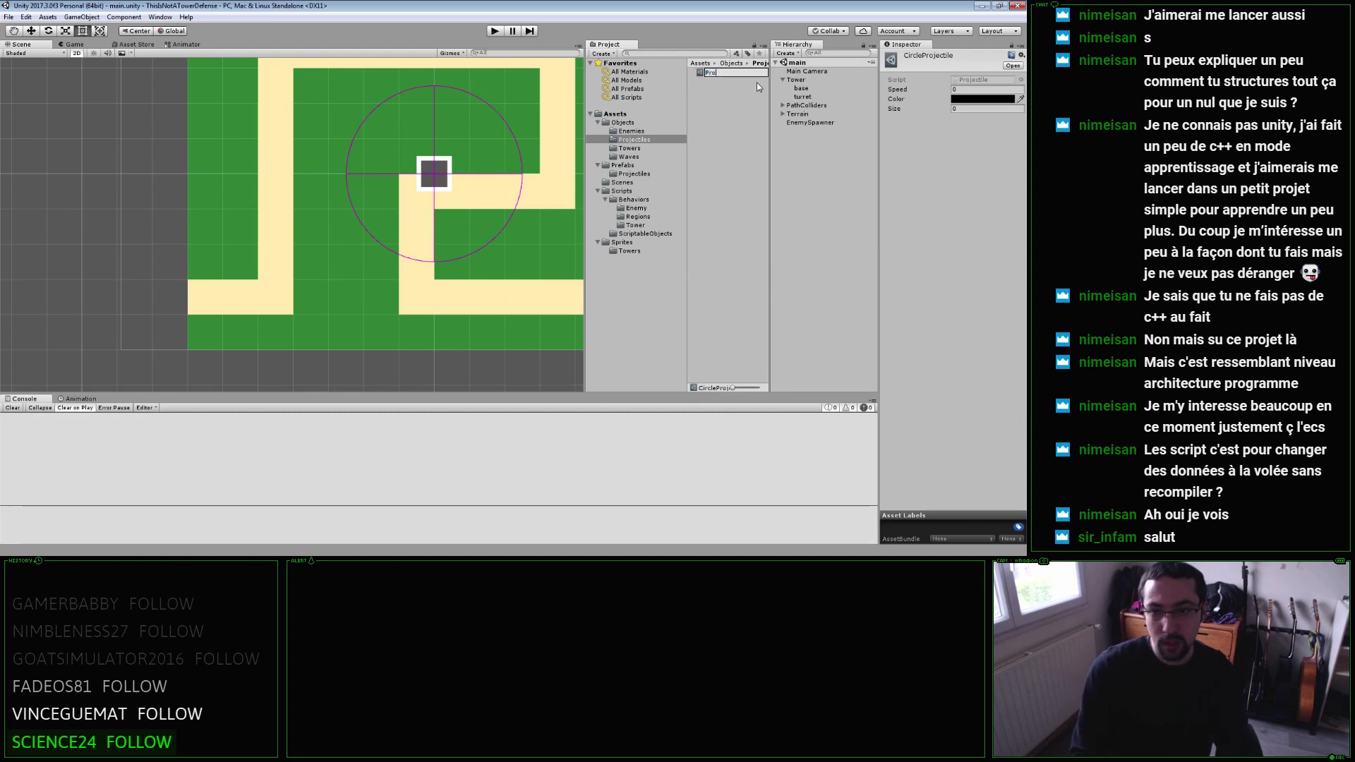
type("jectile1")
key("Return")
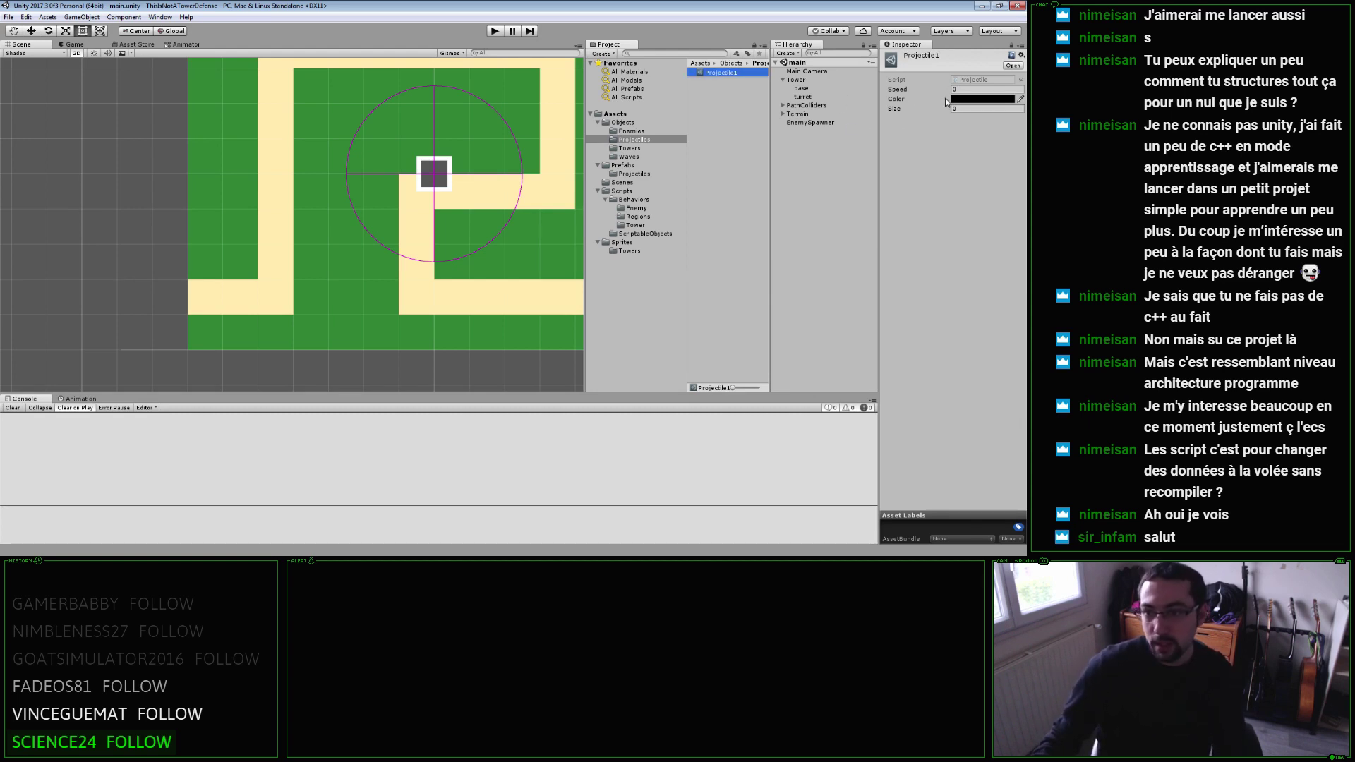
left_click(744, 73)
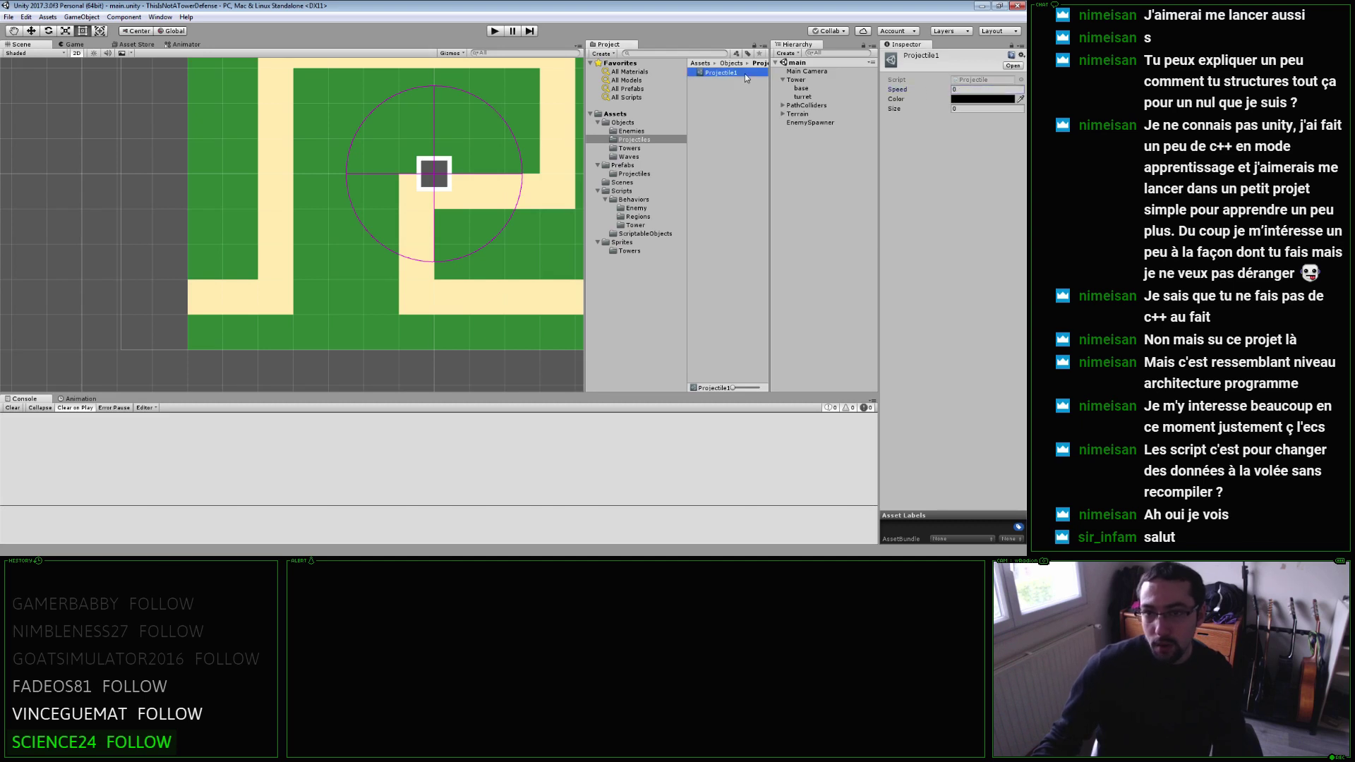
type("Base_")
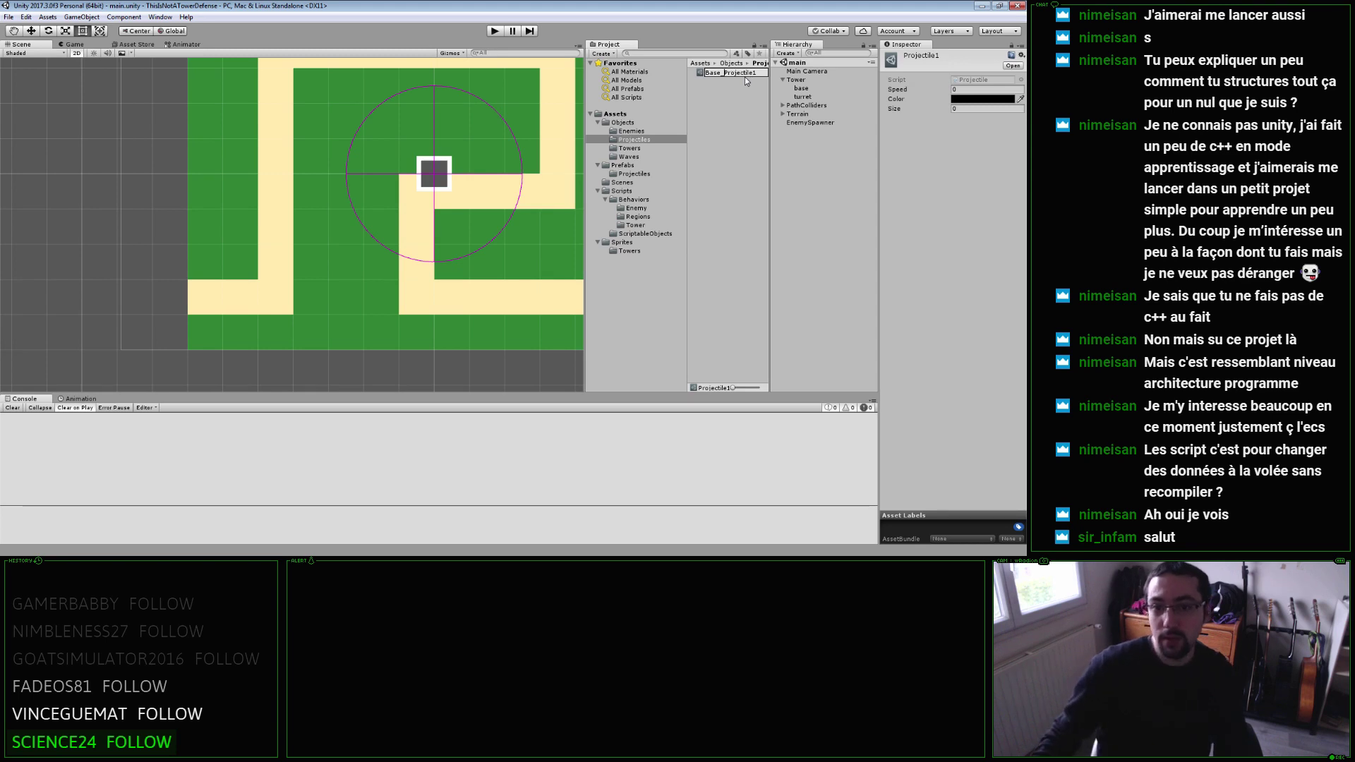
left_click(640, 147)
left_click(648, 140)
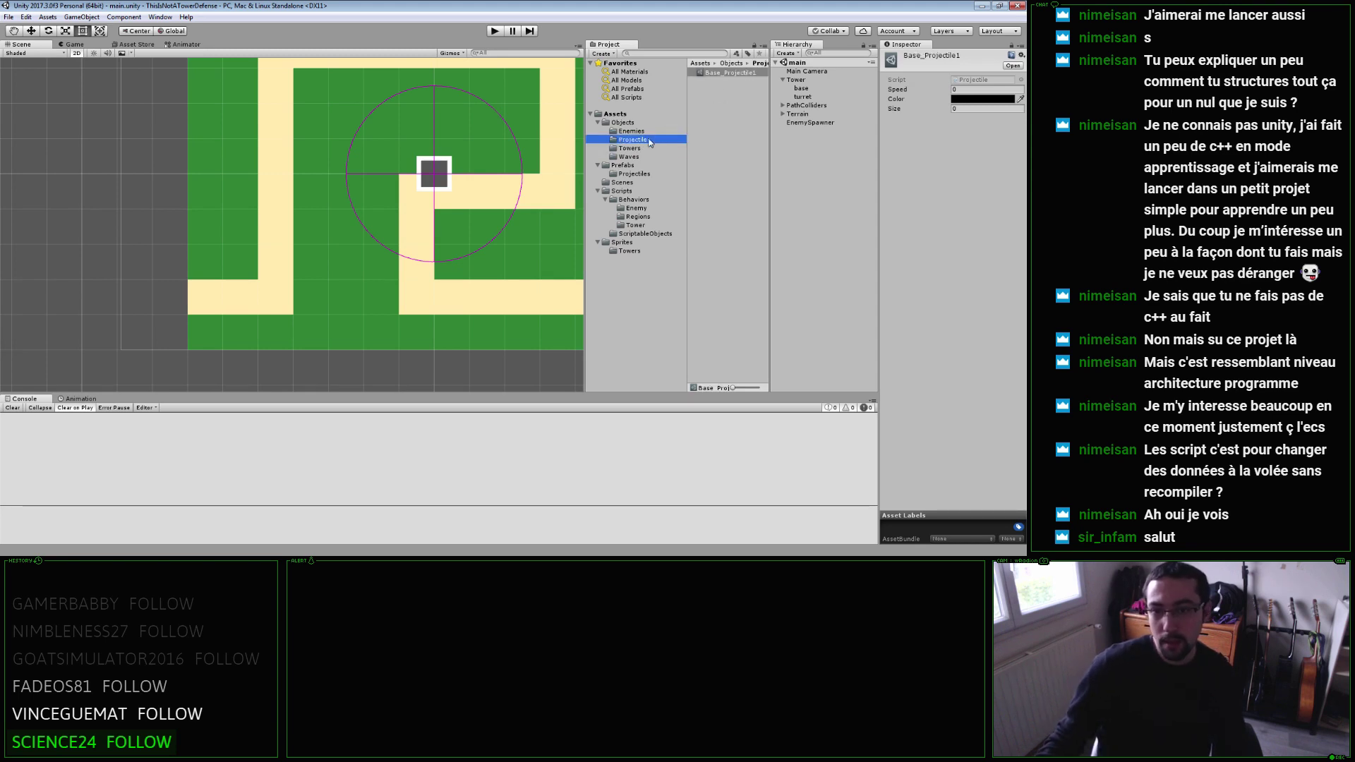
left_click(722, 72)
left_click(722, 72)
type("Tower")
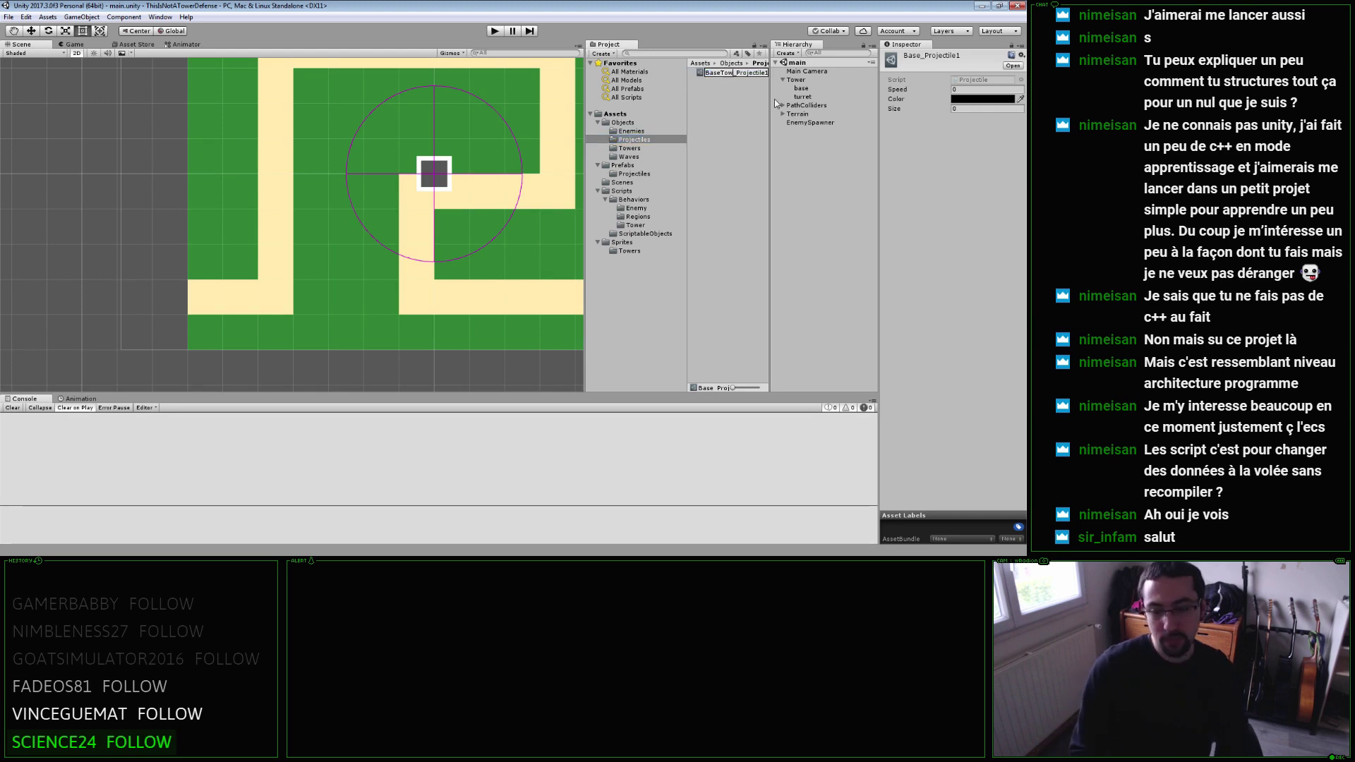
key("Return")
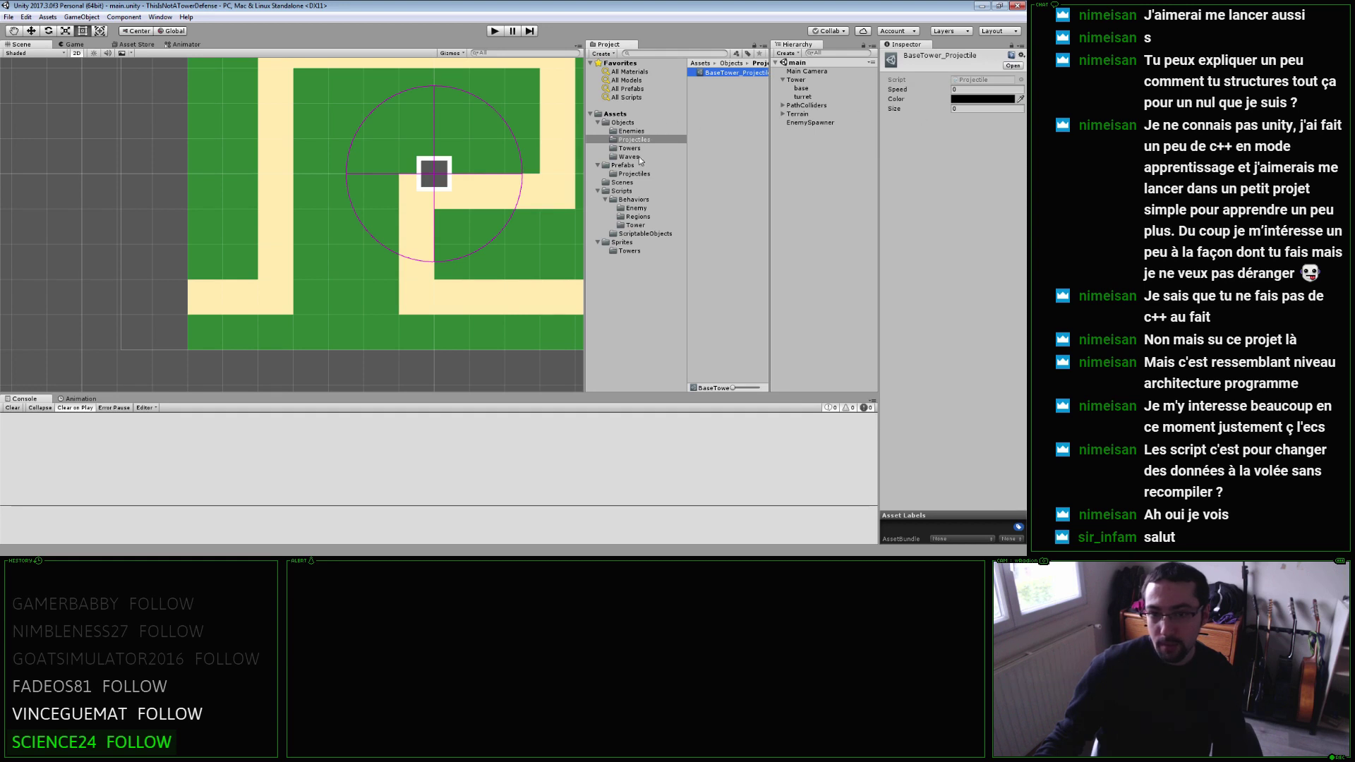
Assign BaseTower_Projectile as BasicTower's Projectile and CircleProjectile as its projectile template.
left_click(630, 149)
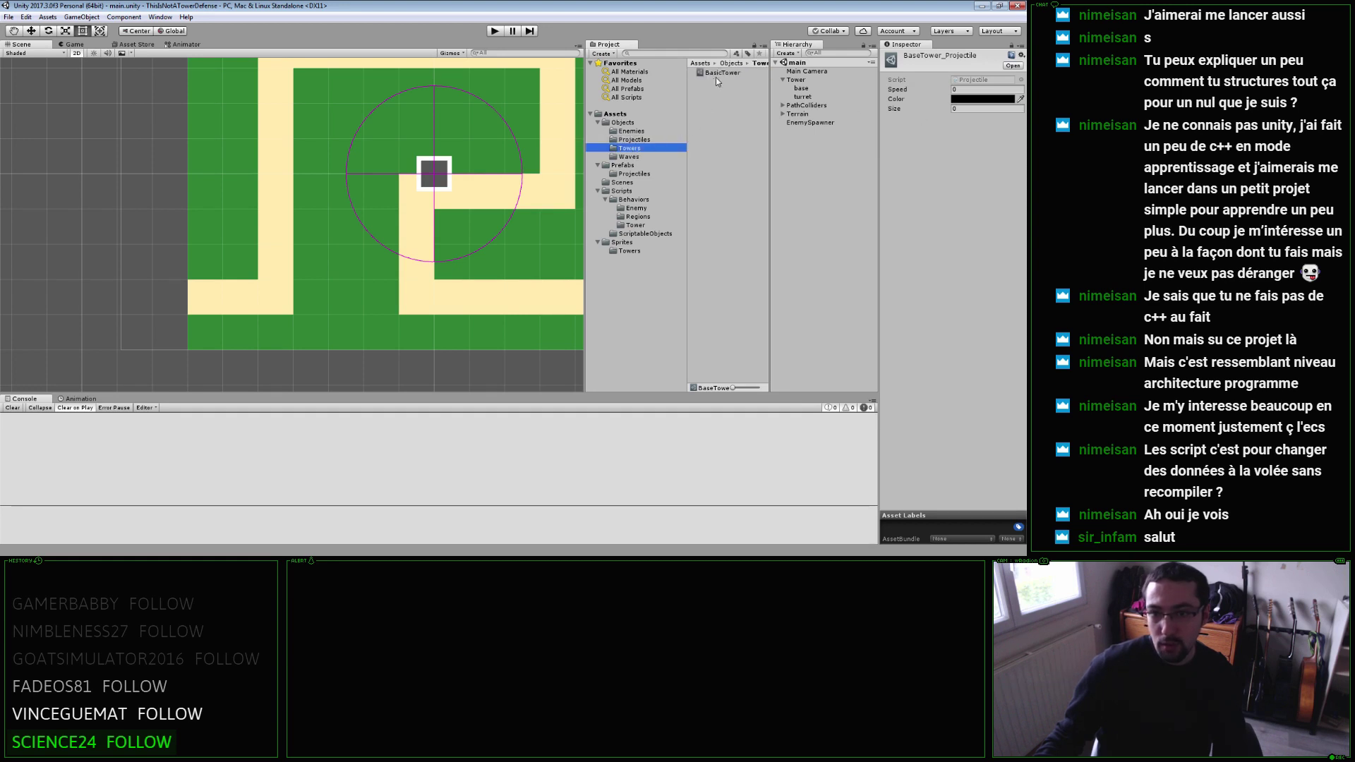
left_click(719, 74)
left_click(633, 139)
left_click_drag(711, 73, 977, 186)
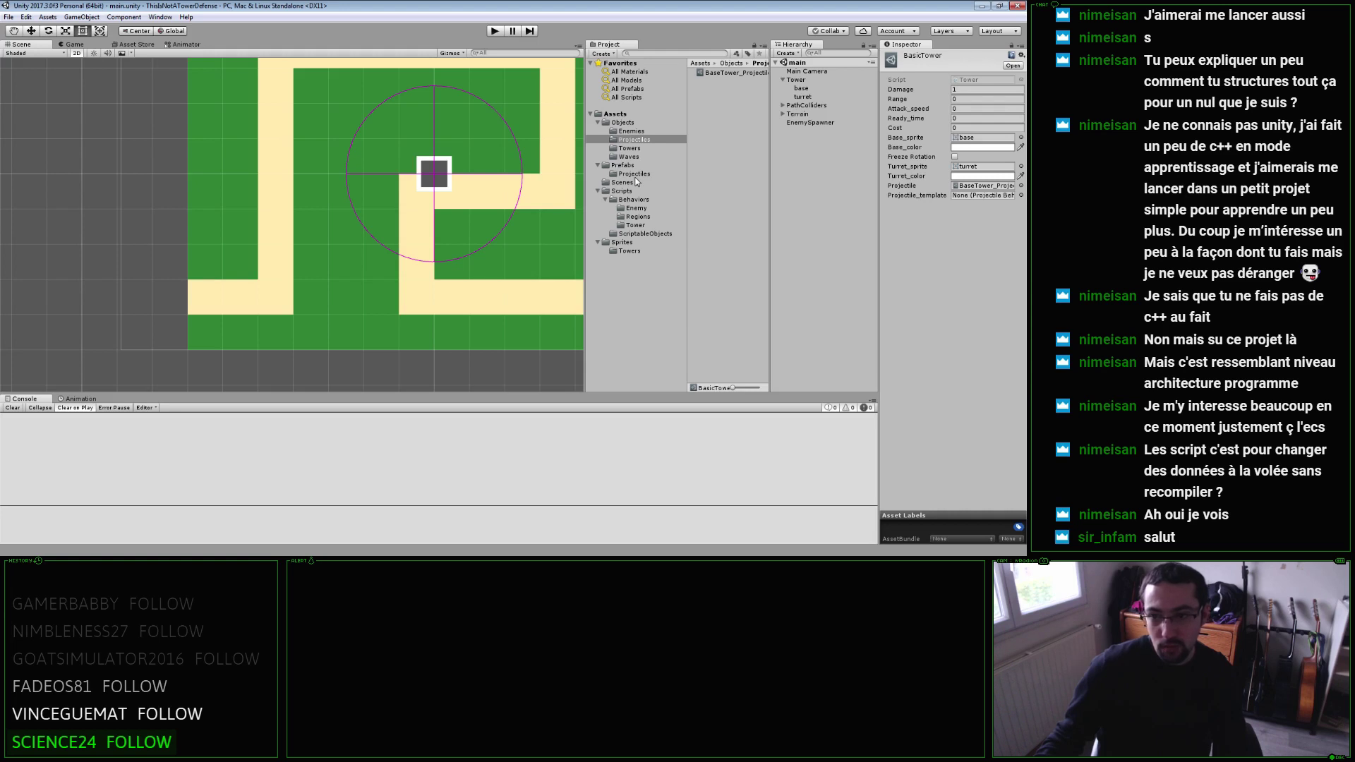
left_click(635, 174)
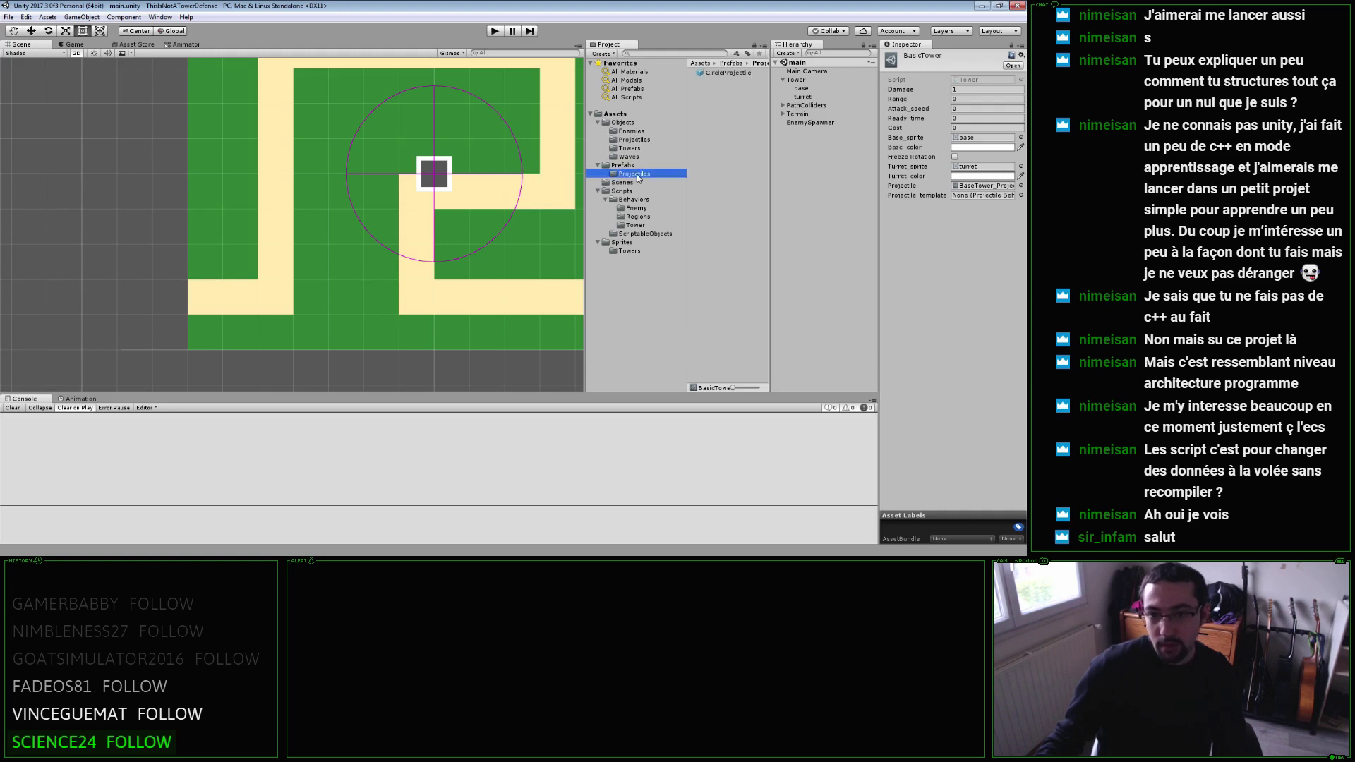
left_click(728, 73)
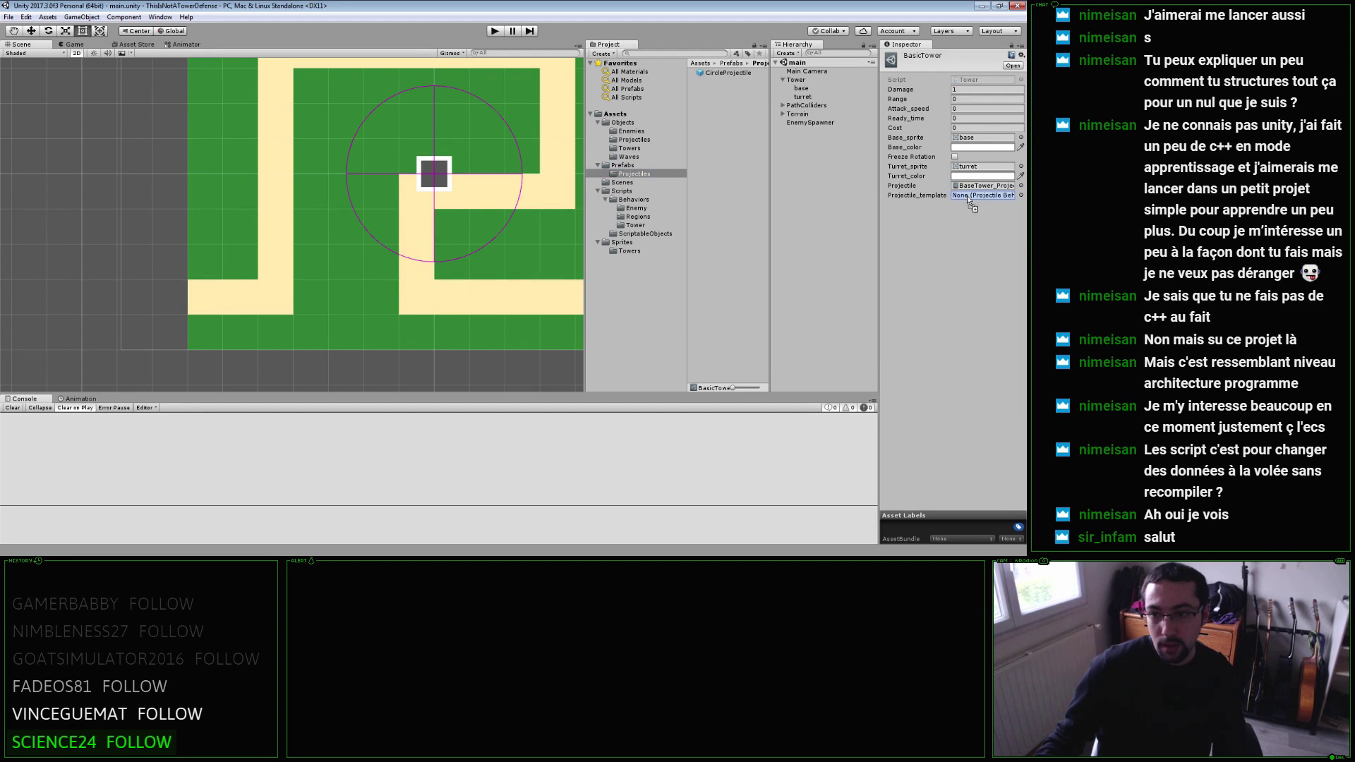
left_click_drag(967, 196, 970, 198)
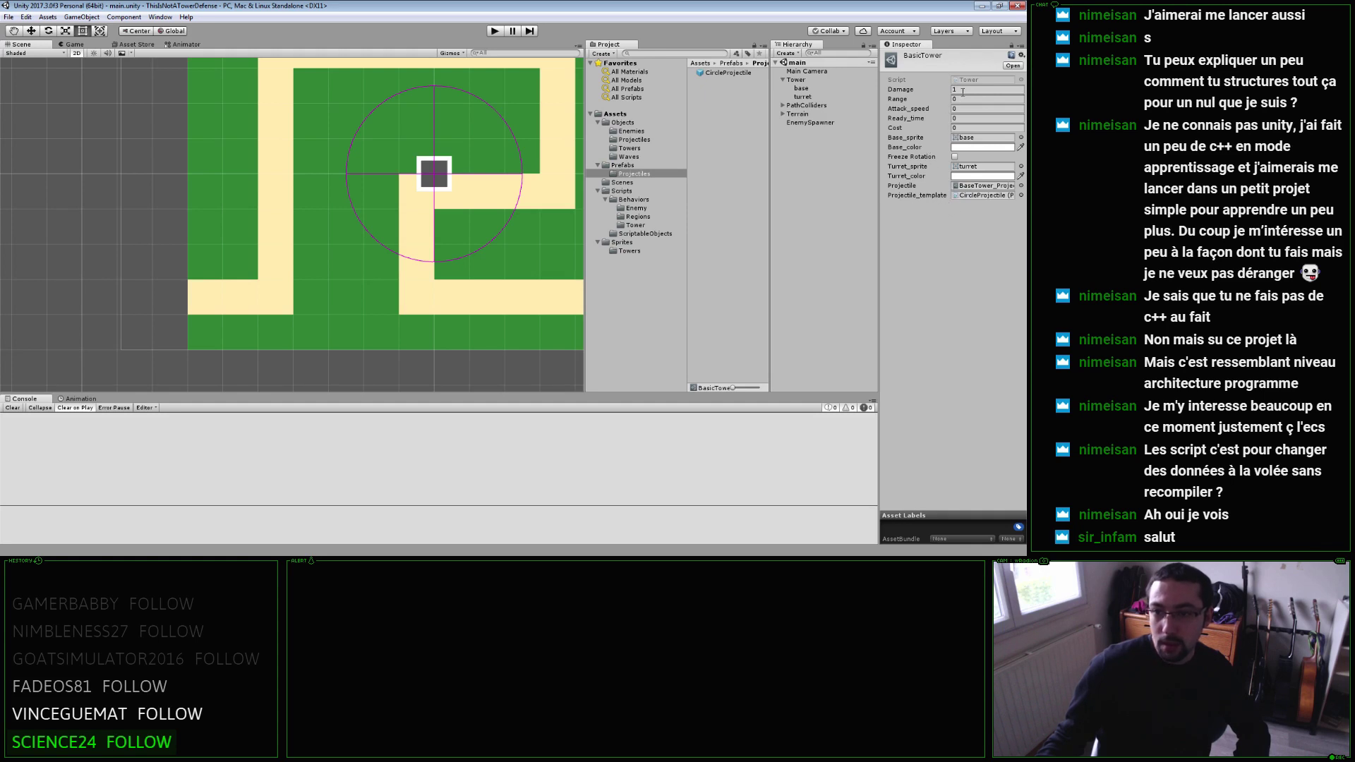
Set BasicTower's Range 2.5, Attack speed 0.8, Ready time 0.3 and Cost 5.
left_click(965, 98)
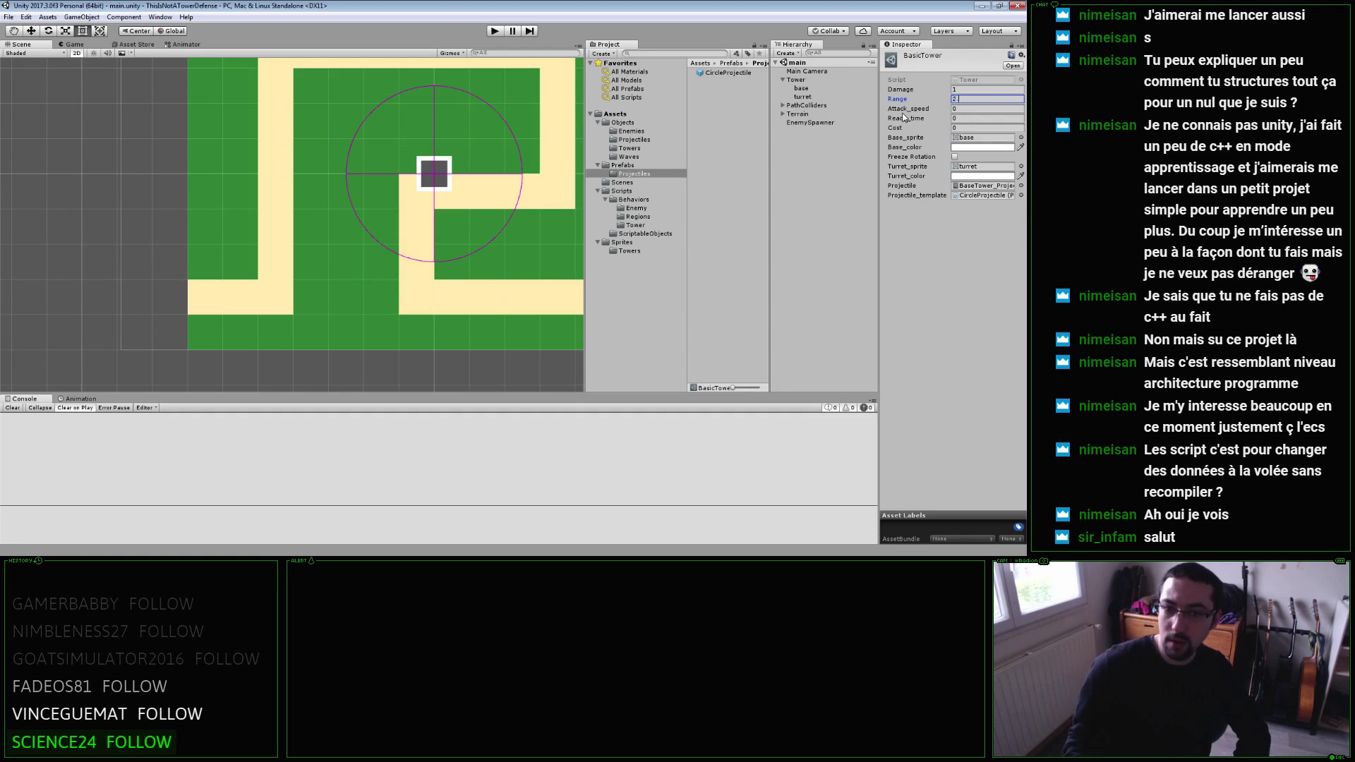
type(".5")
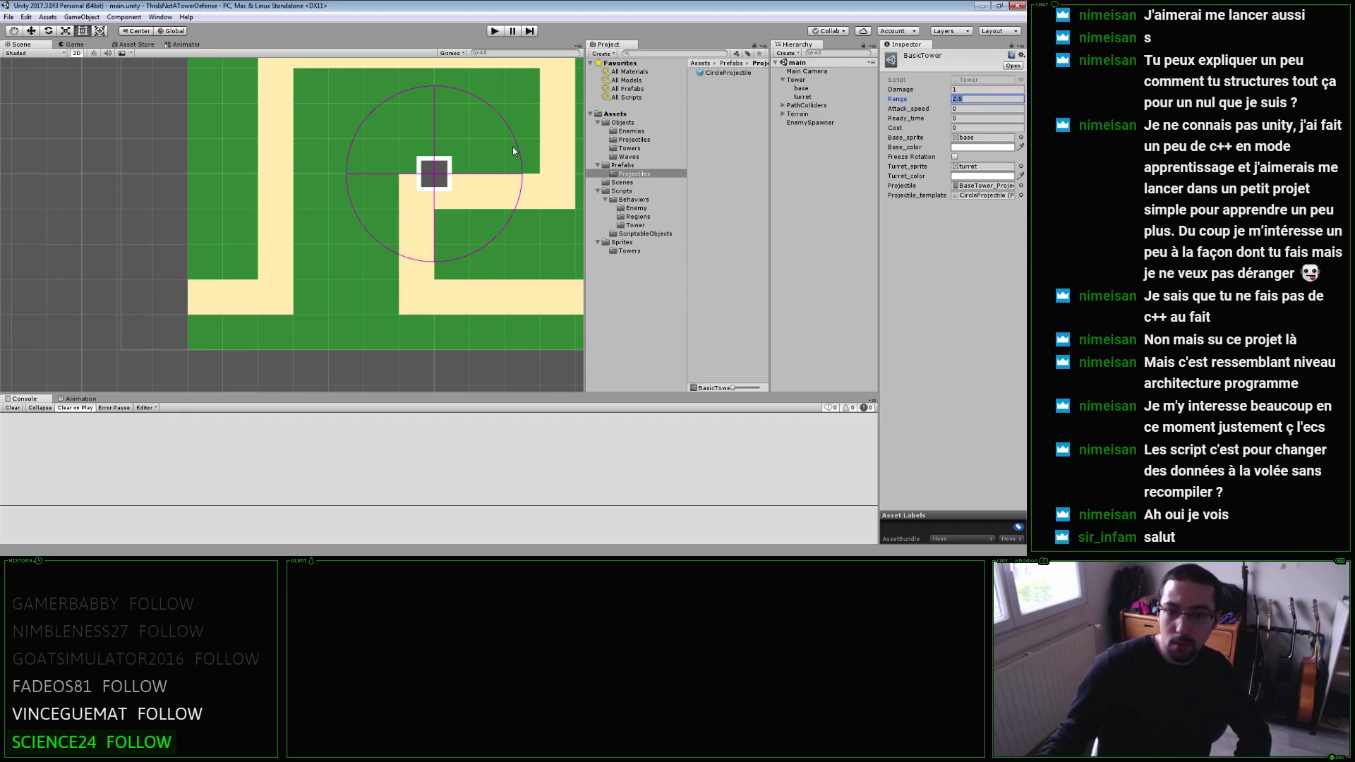
left_click(961, 108)
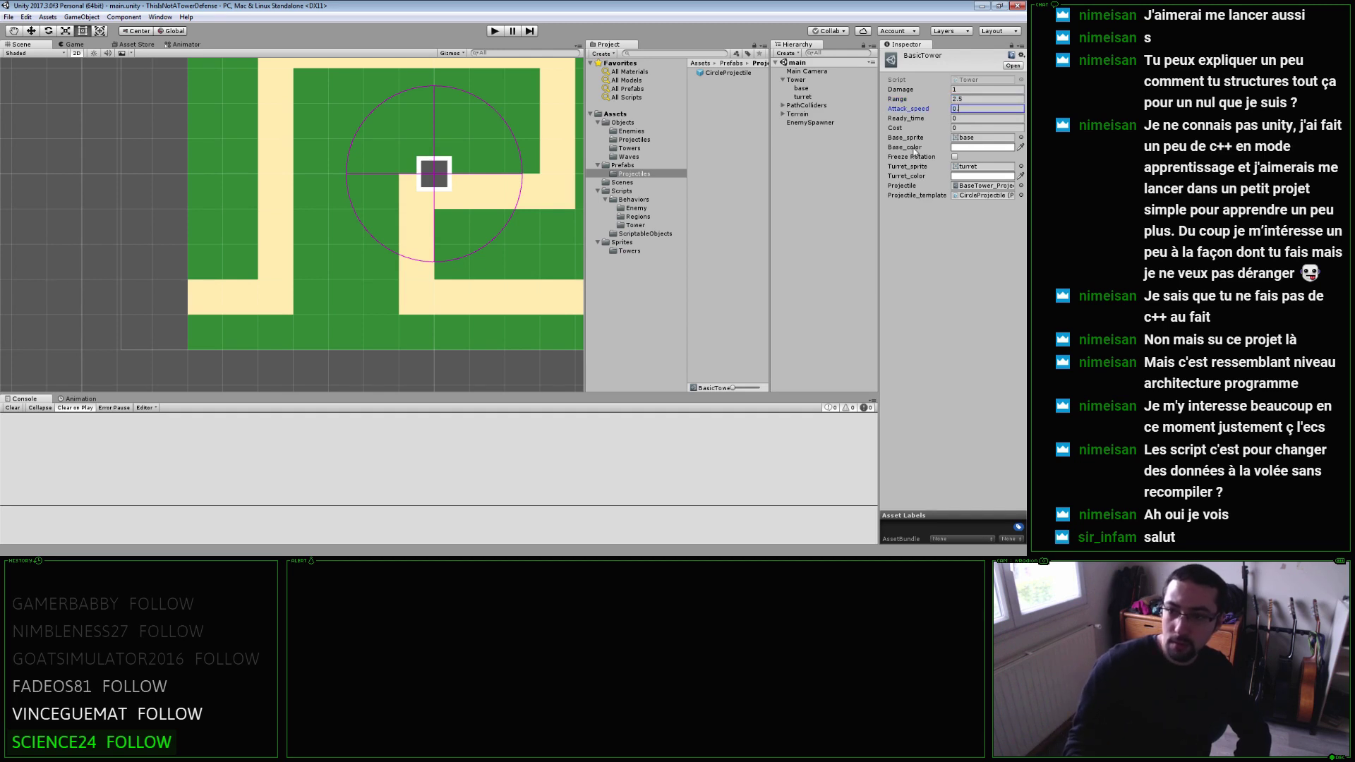
type(".758")
key("Return")
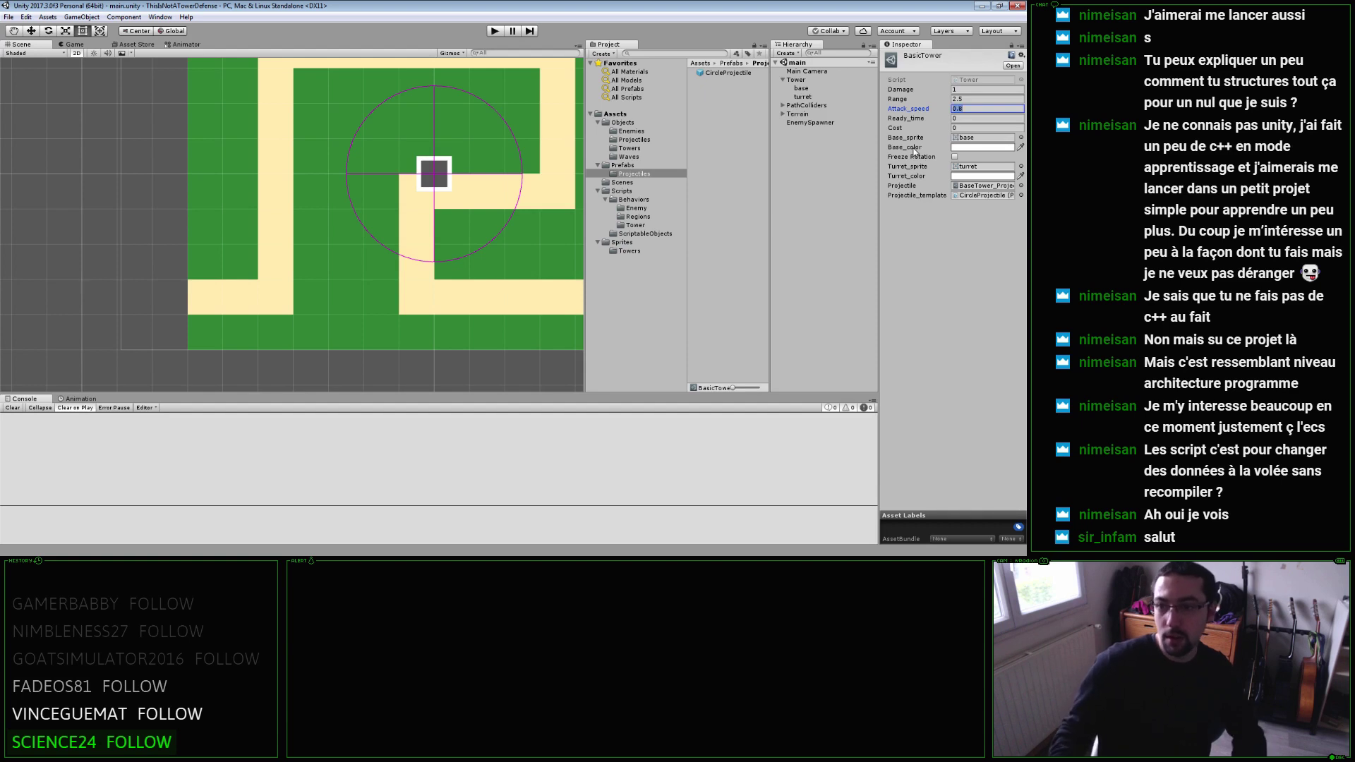
key("Tab")
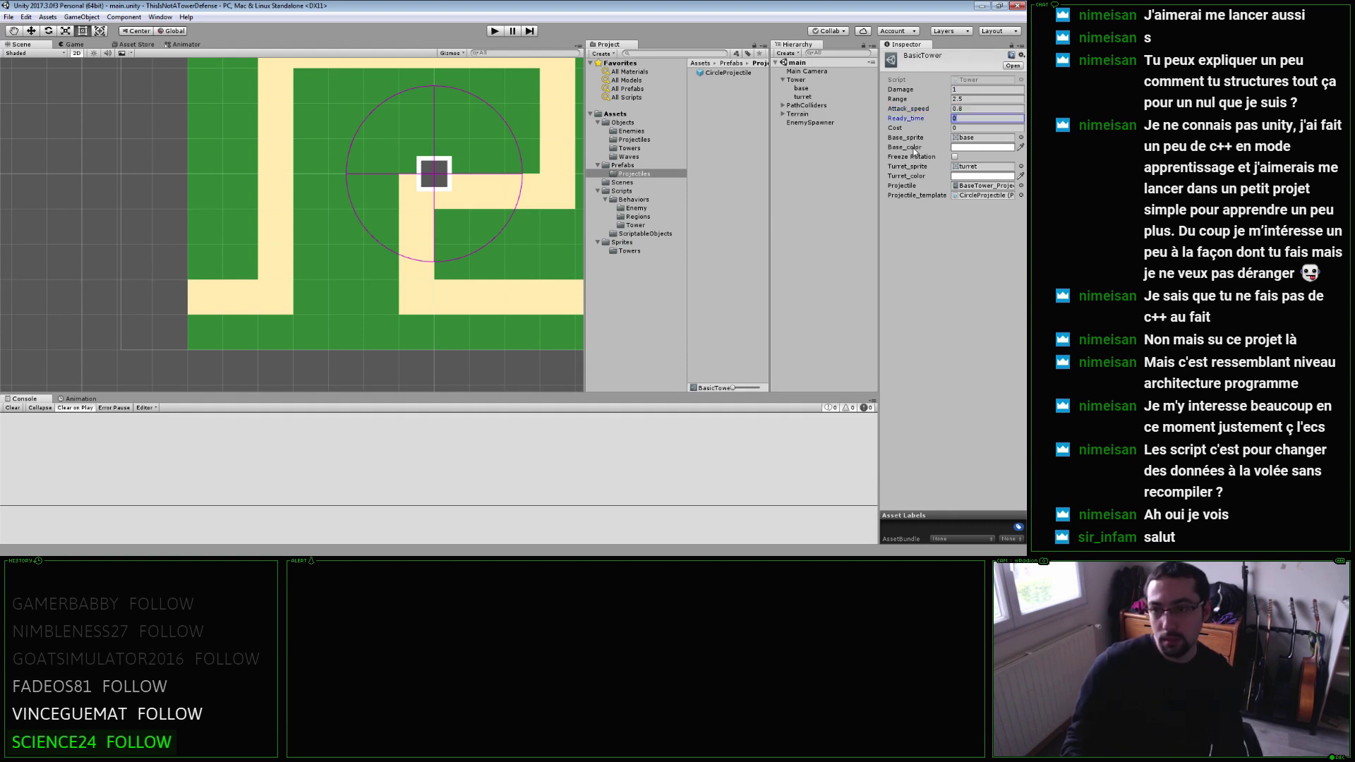
type("0.3")
key("Tab")
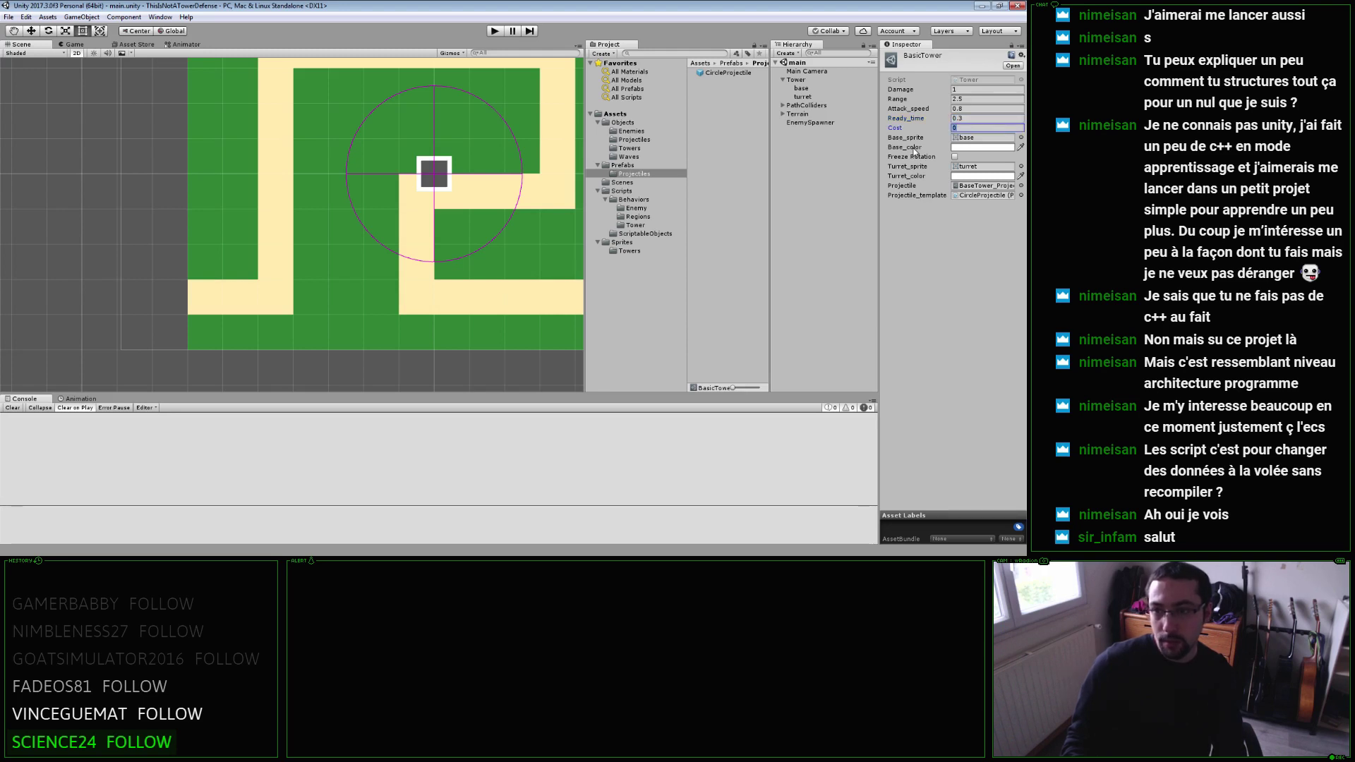
type("5")
left_click(920, 234)
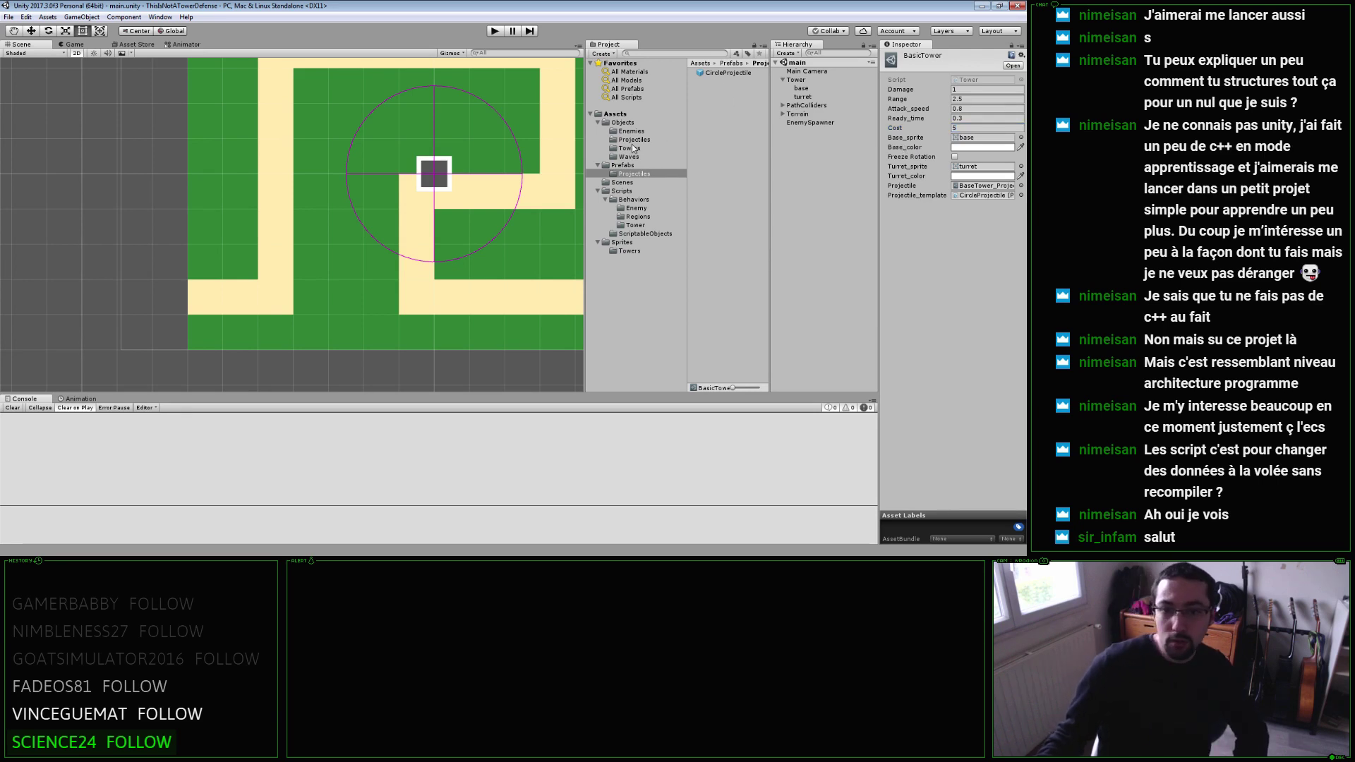
left_click(679, 148)
left_click(722, 73)
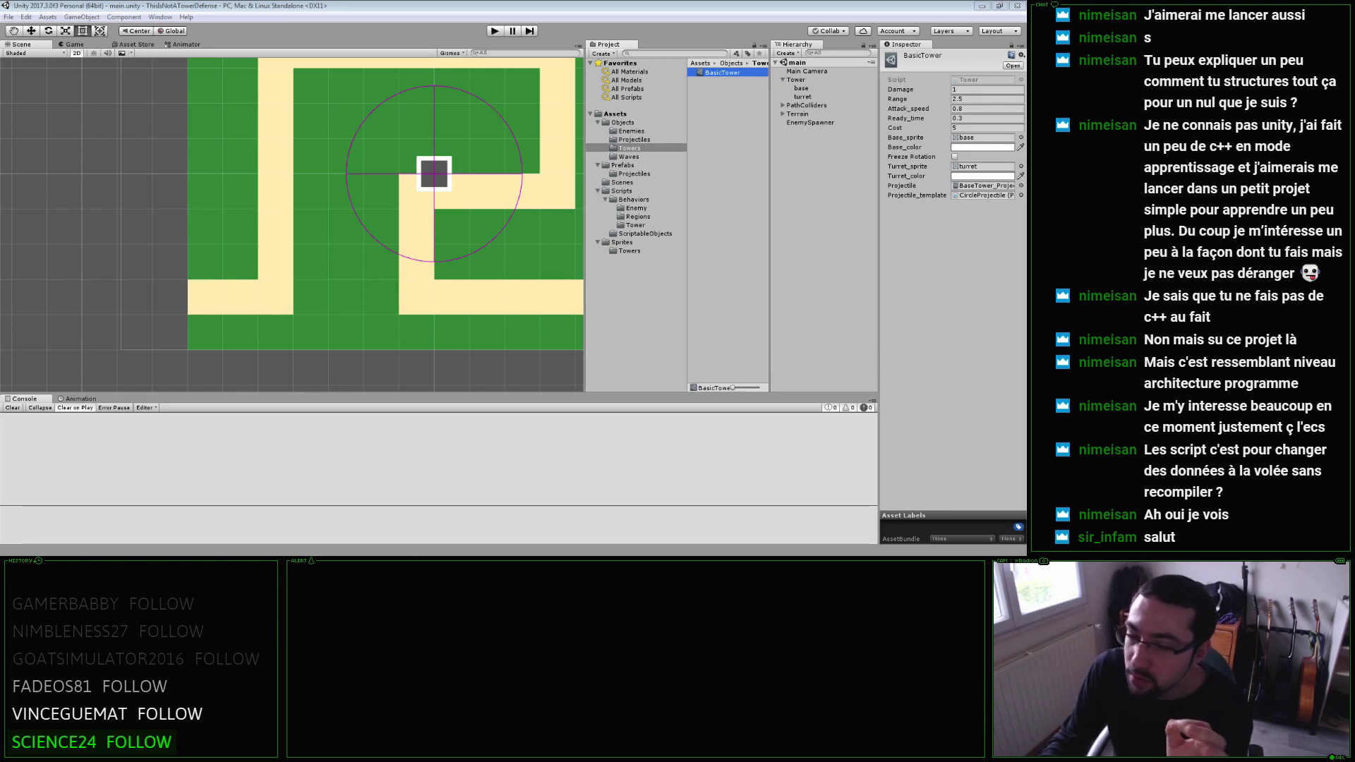
Pan and zoom the Scene view to centre the map and tower.
middle_click_drag(441, 260, 404, 300)
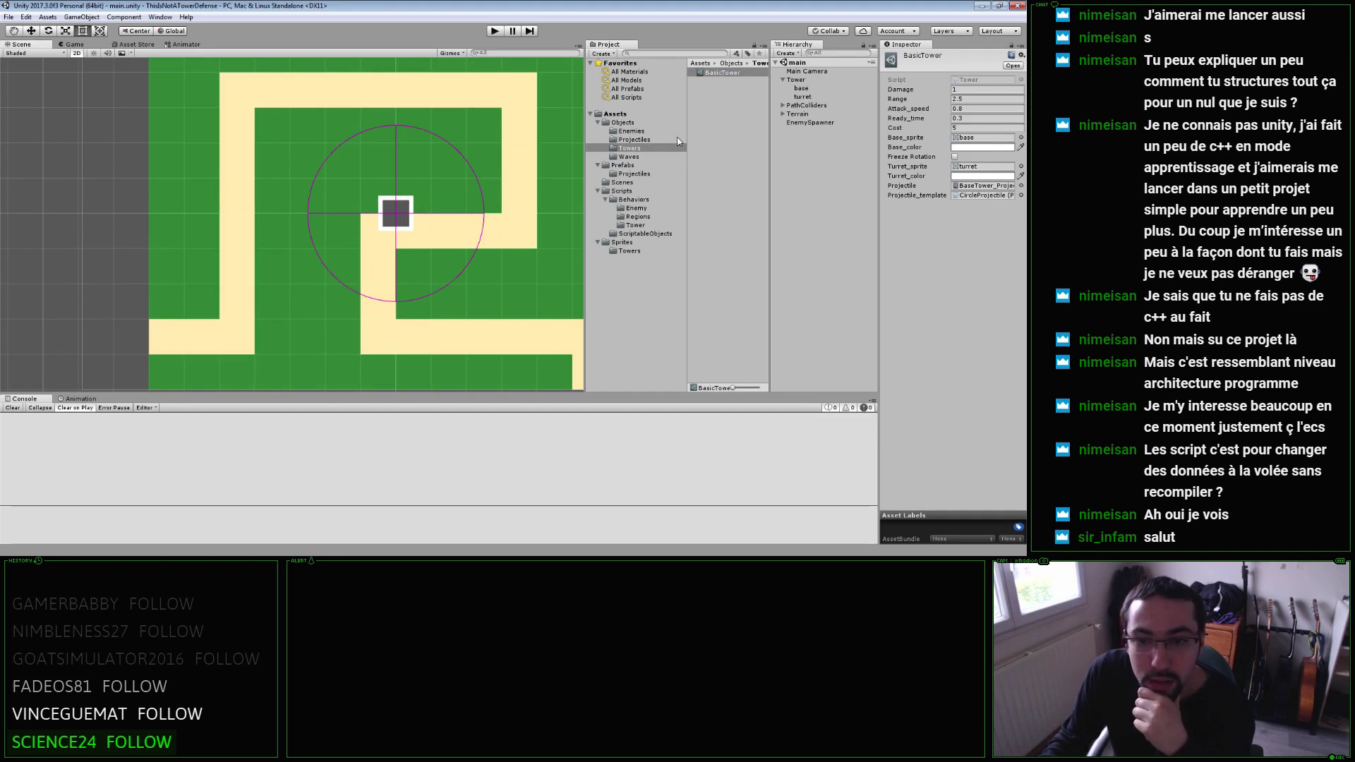
scroll(423, 222, "down", 4)
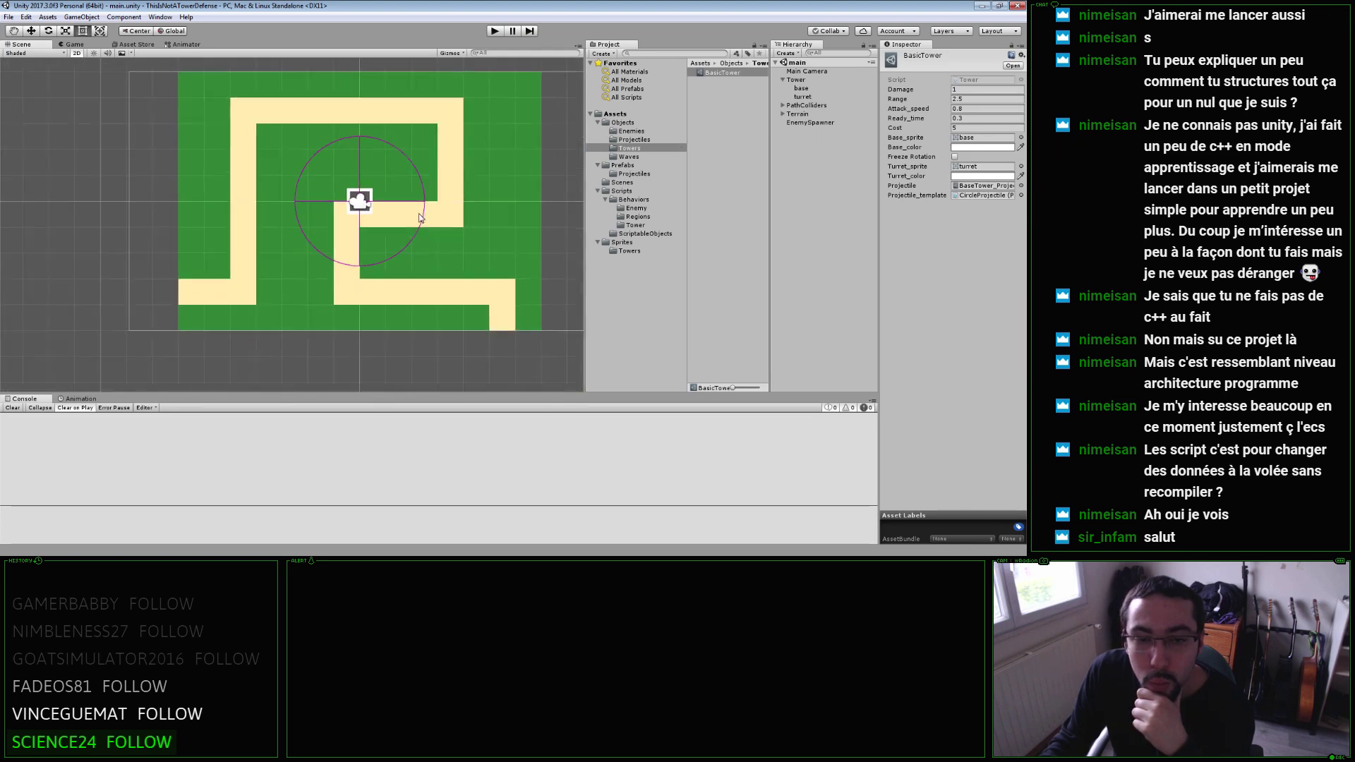
scroll(424, 223, "up", 2)
middle_click_drag(431, 226, 458, 242)
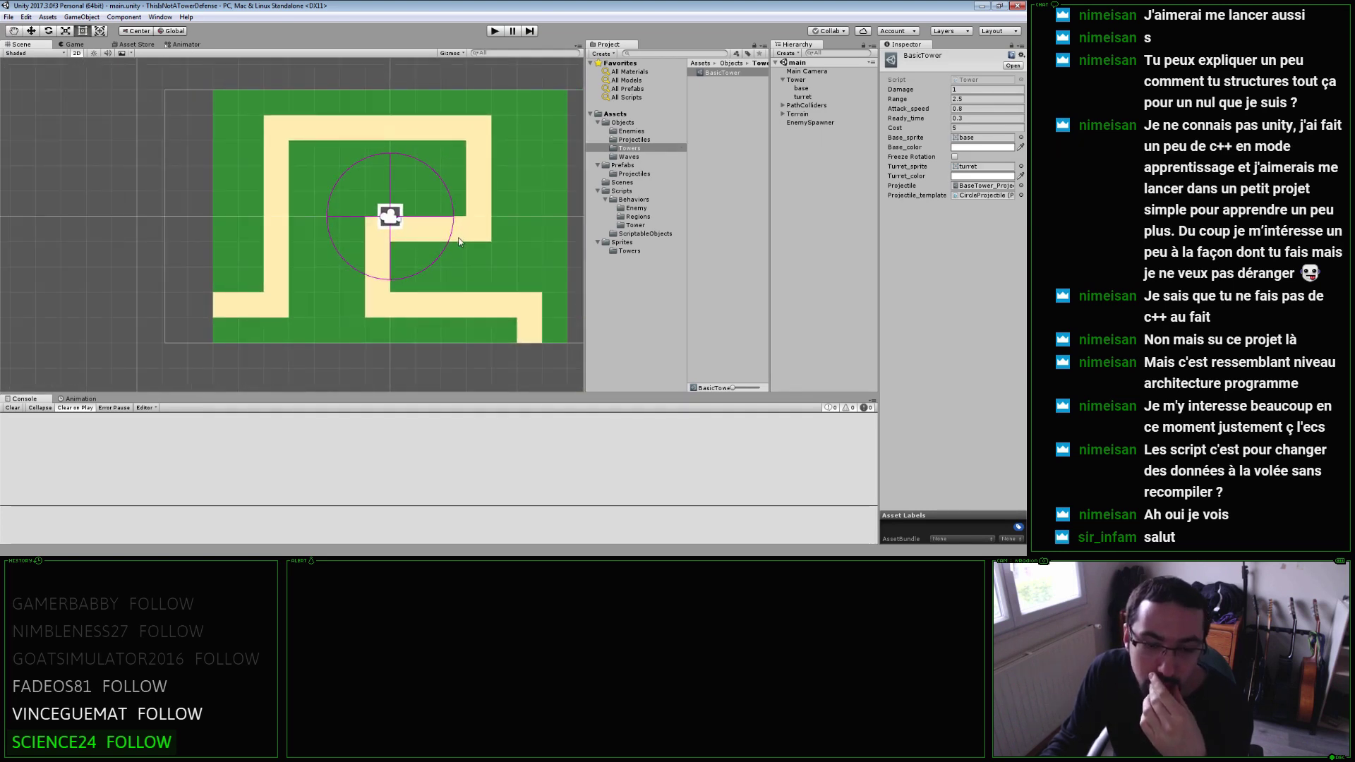
middle_click_drag(459, 241, 443, 240)
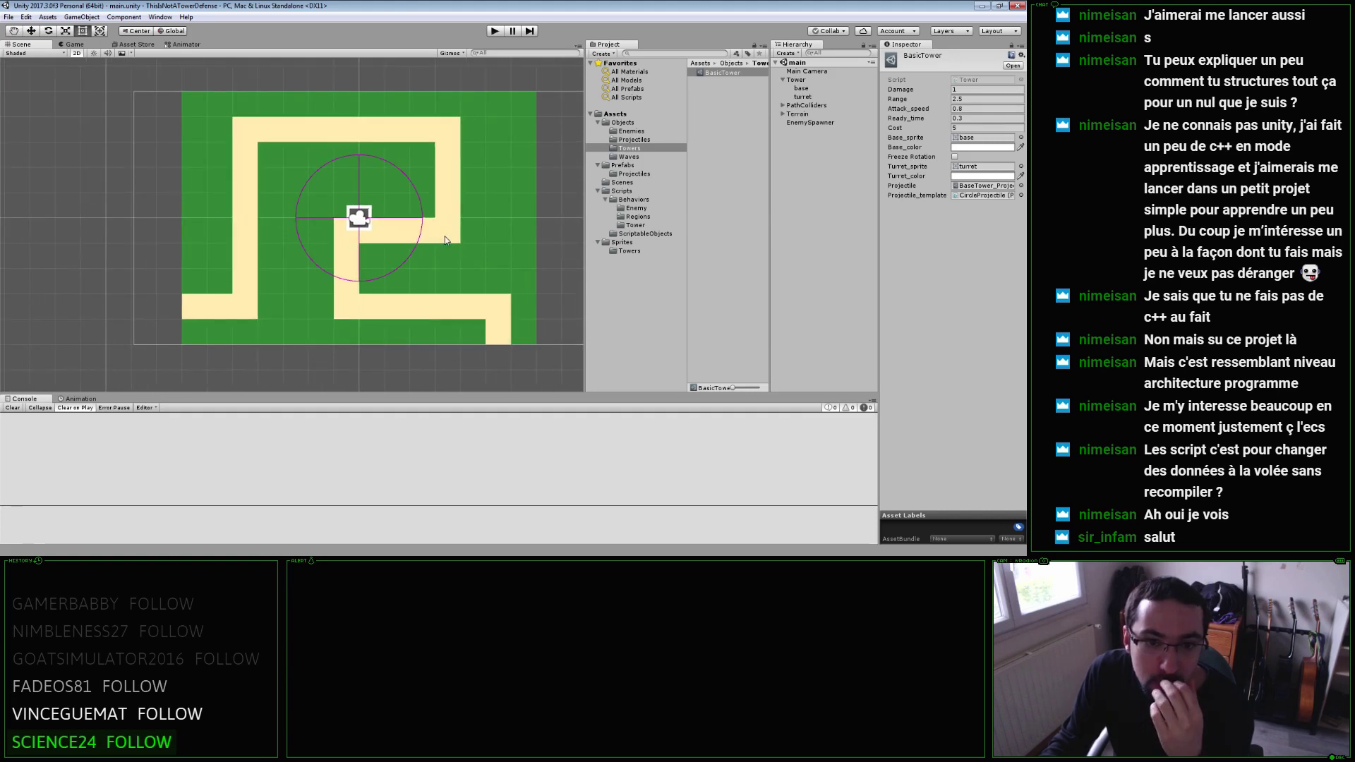
middle_click_drag(463, 240, 433, 243)
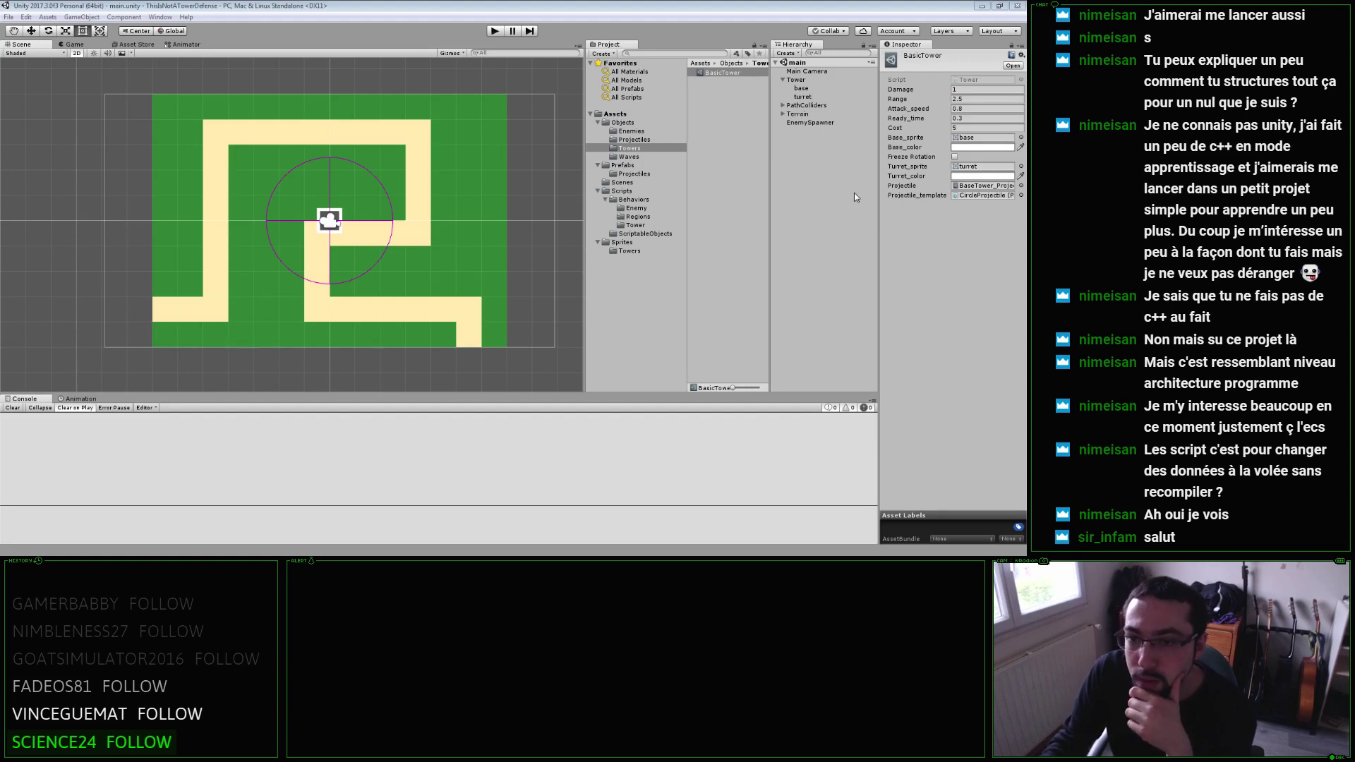
Select the Tower object in the Hierarchy and fold away its base and turret children.
left_click(812, 81)
left_click(977, 79)
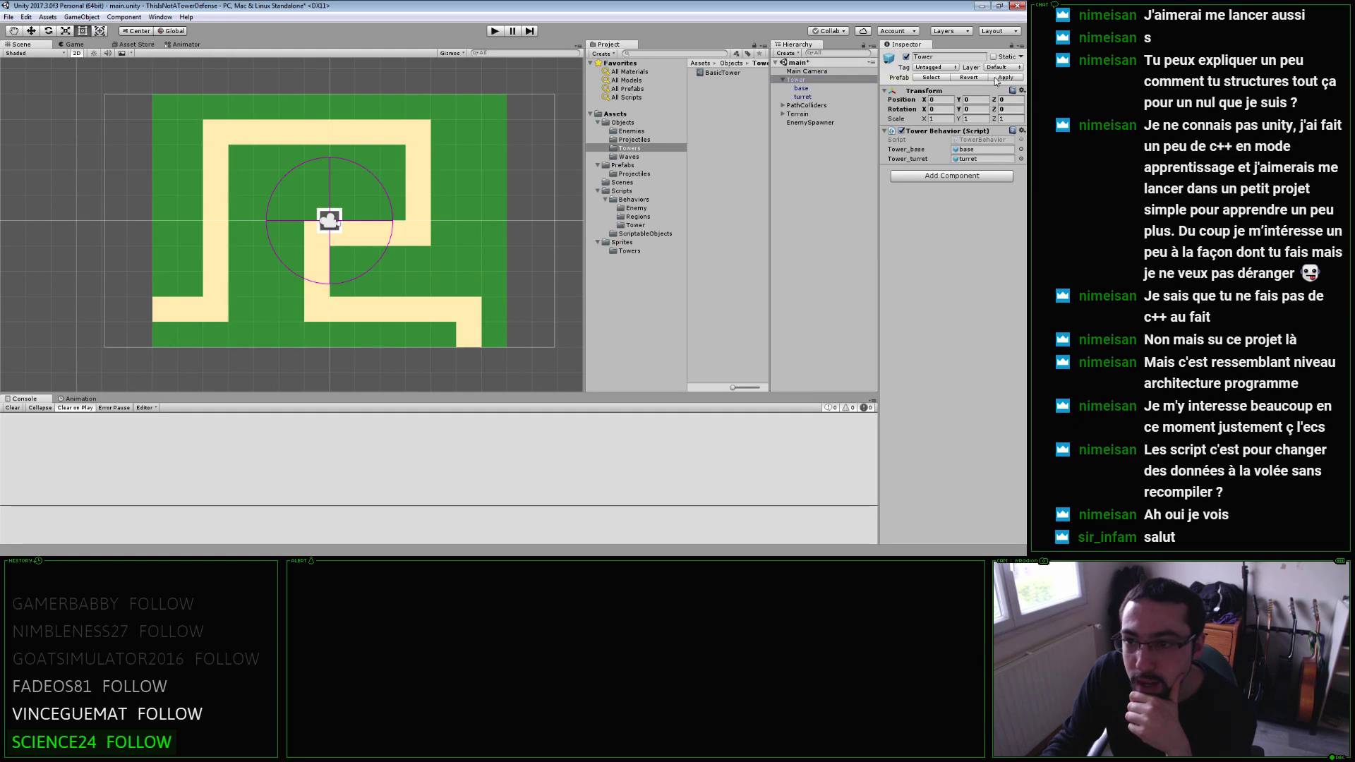
left_click(781, 80)
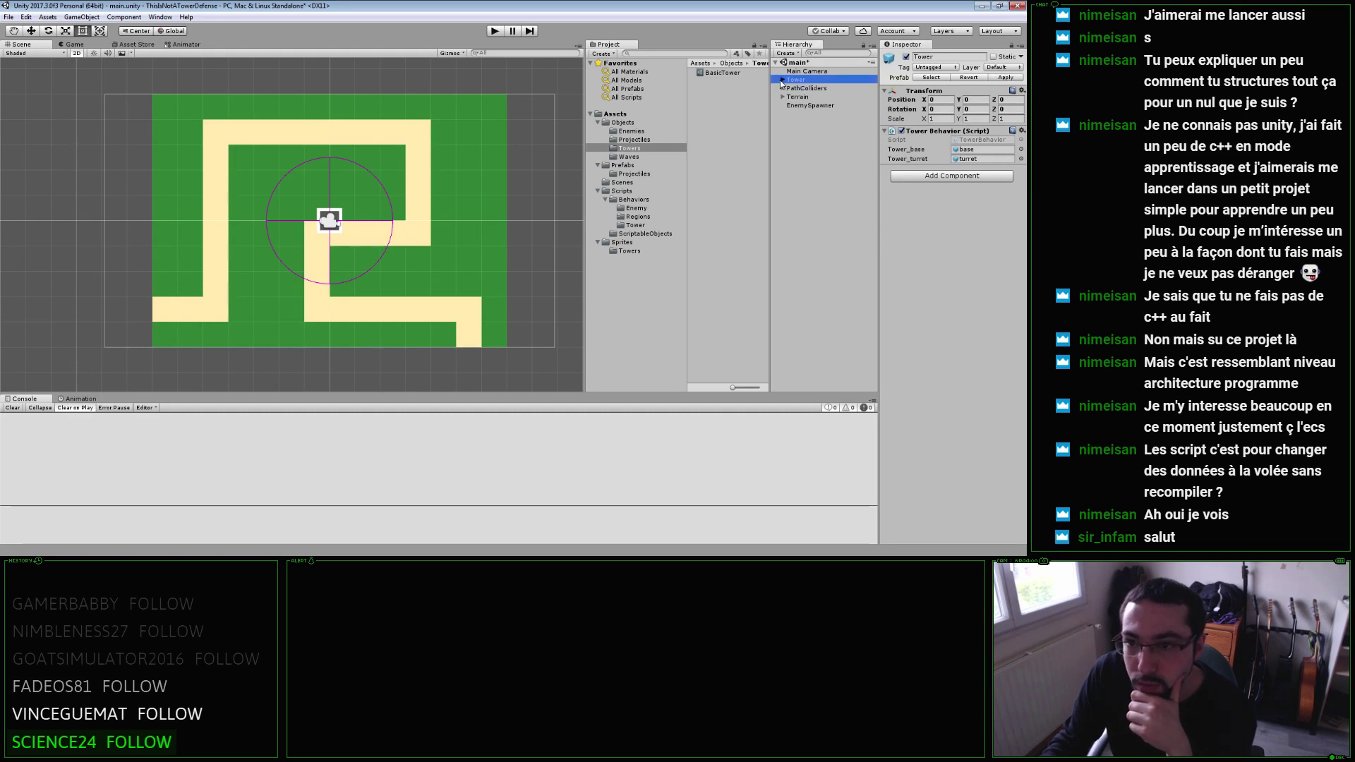
left_click(781, 80)
left_click(781, 79)
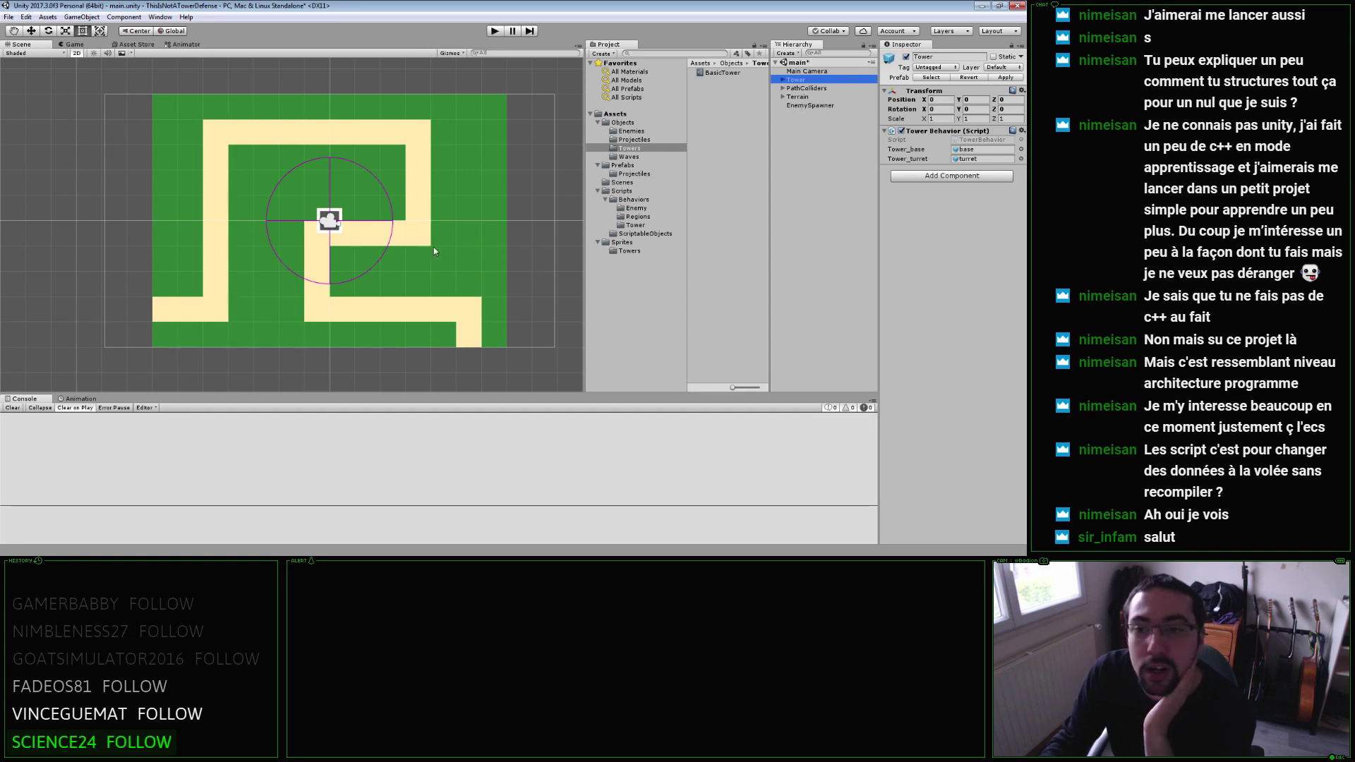
scroll(430, 261, "up", 2)
scroll(427, 275, "down", 1)
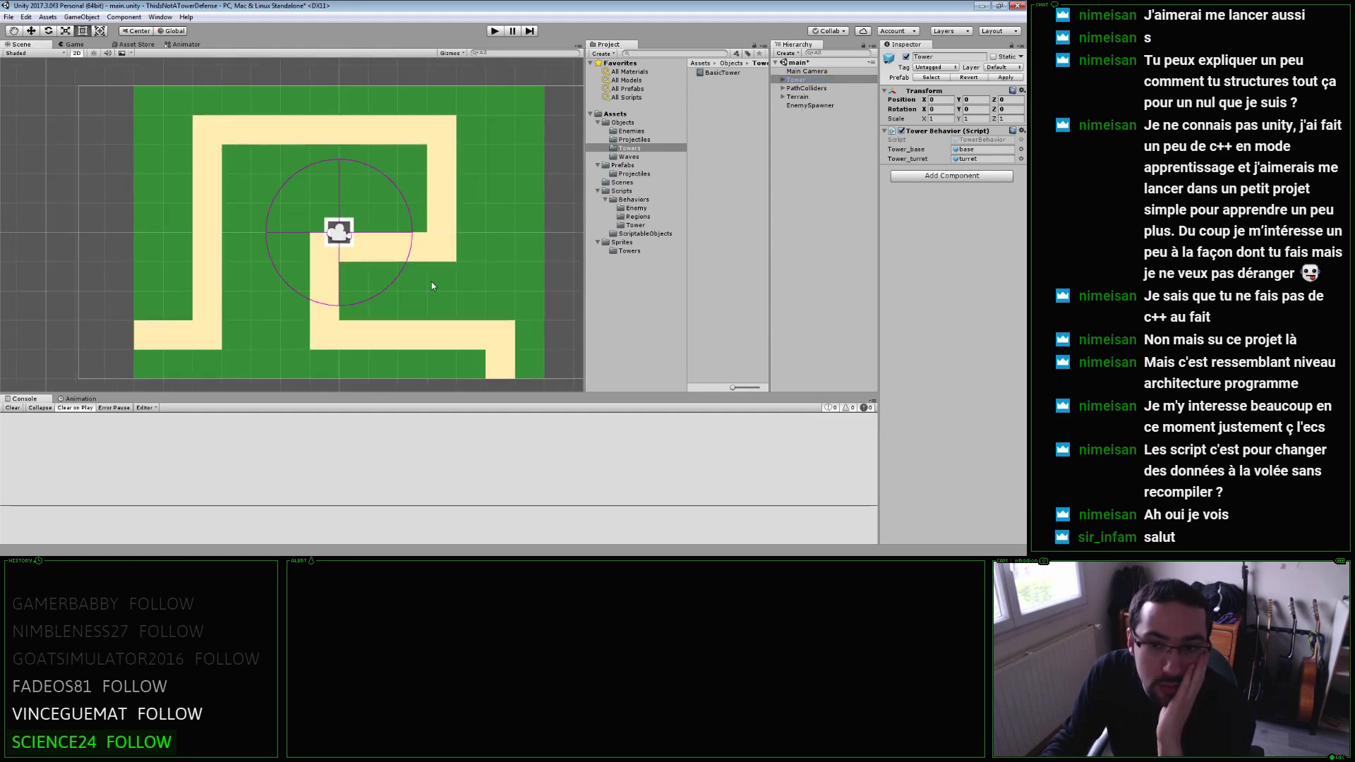
middle_click_drag(434, 282, 455, 289)
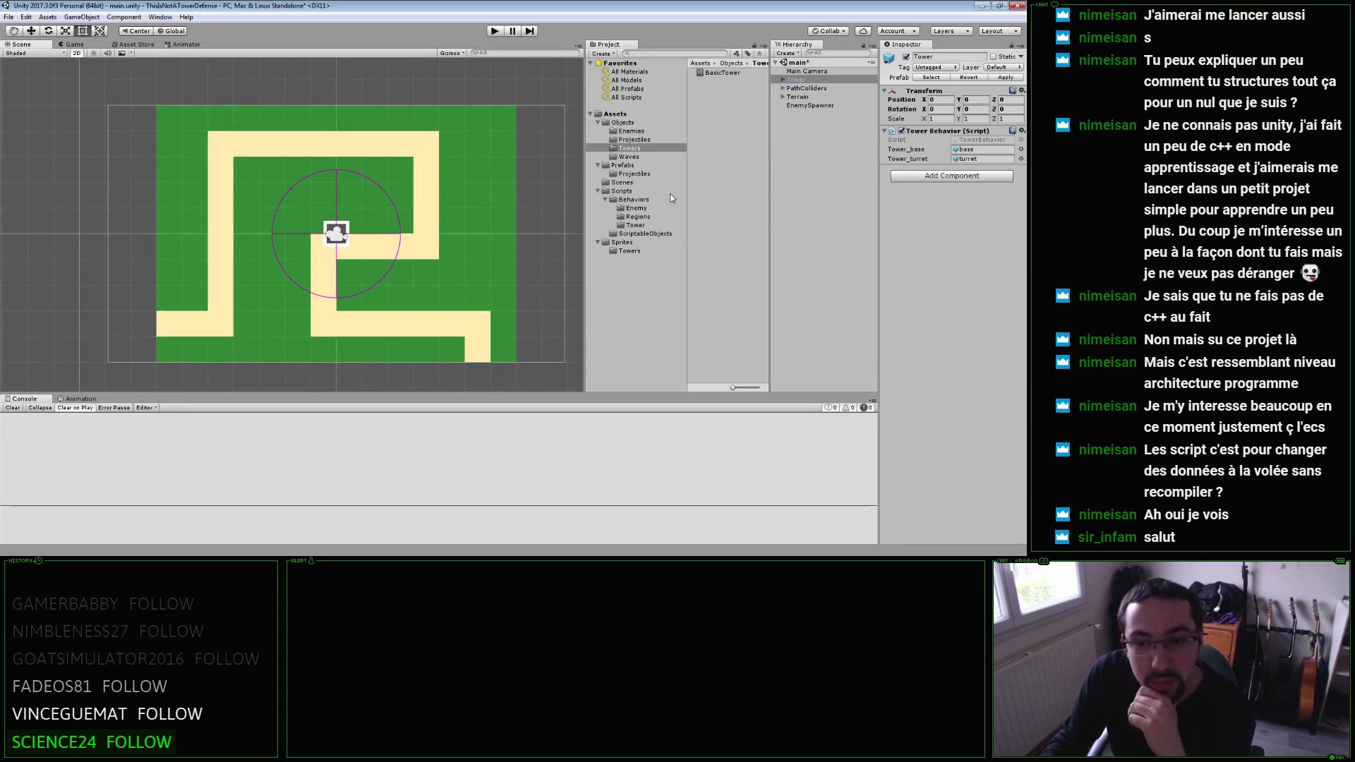
scroll(425, 235, "down", 1)
scroll(425, 235, "down", 1)
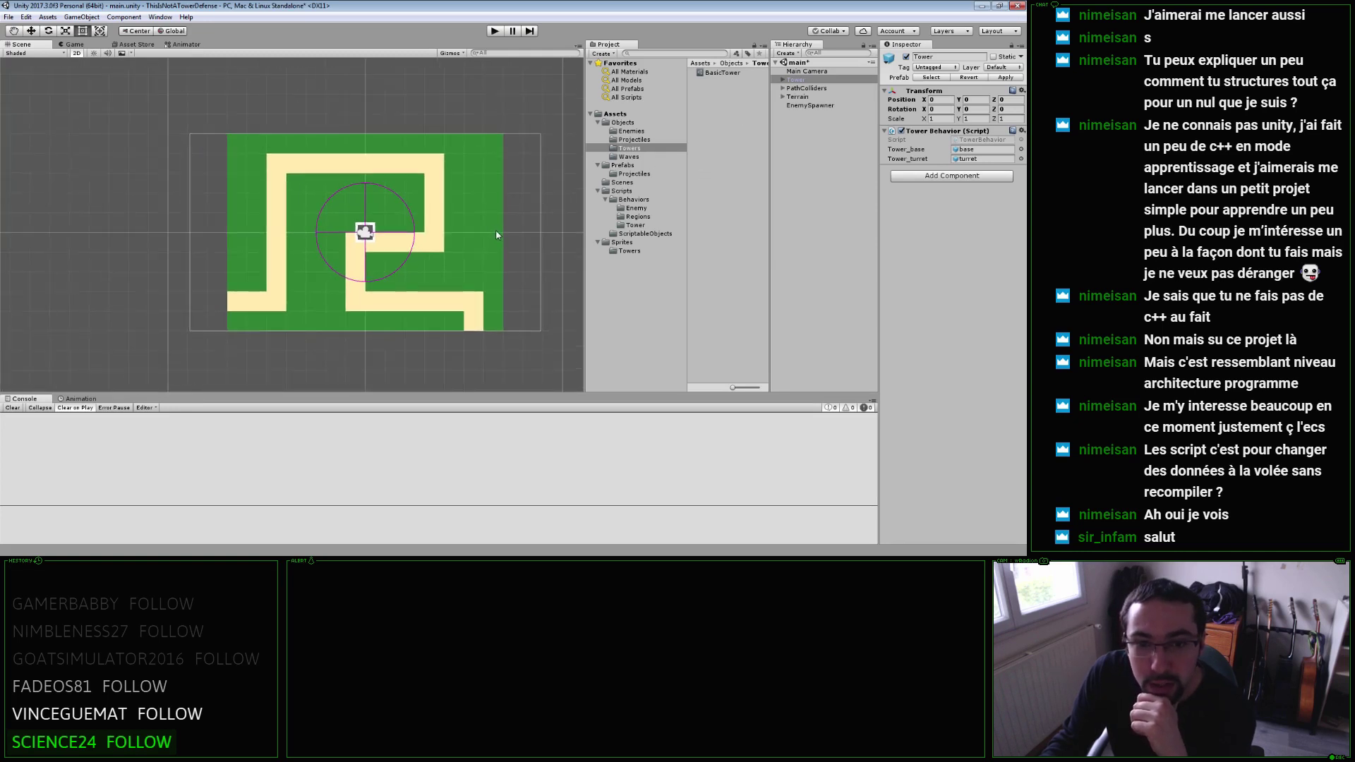
Add a UI Canvas to the scene and name it HUD.
right_click(803, 155)
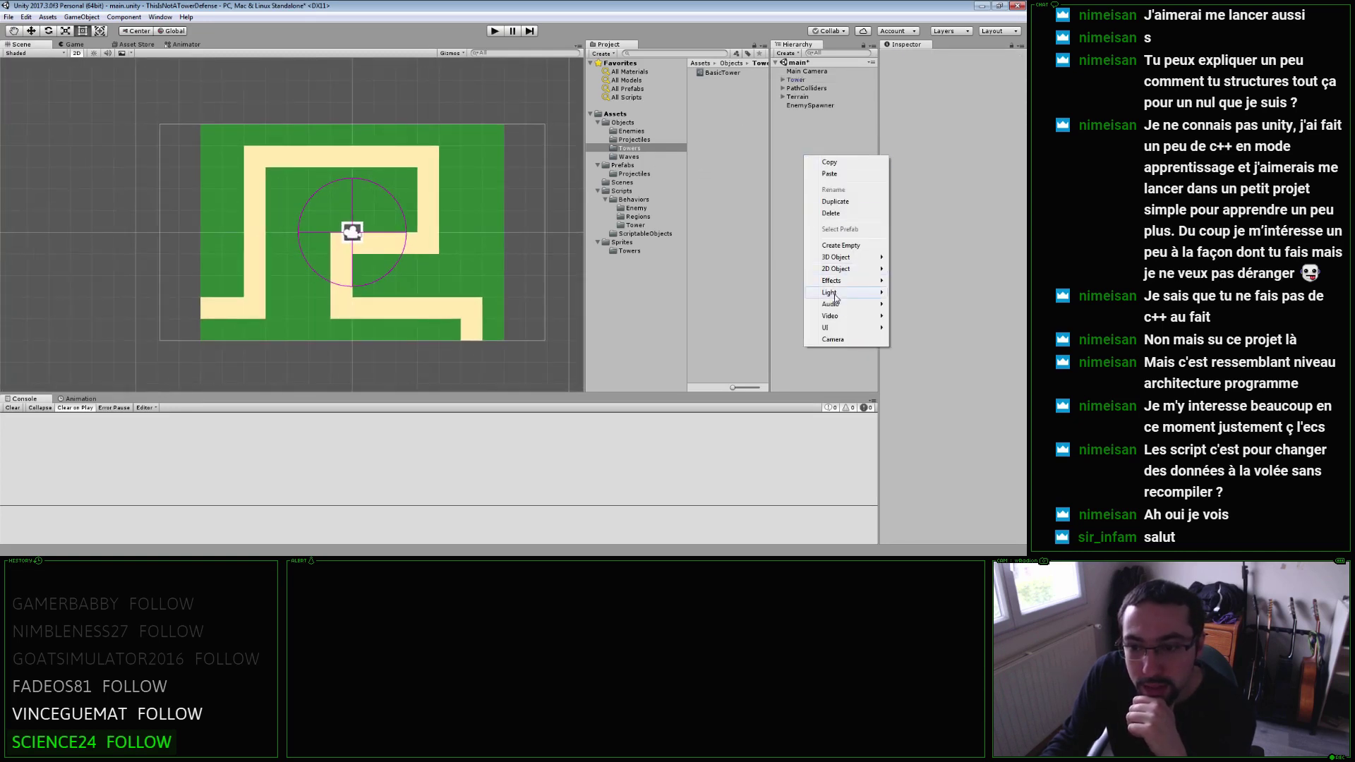
mouse_move(846, 328)
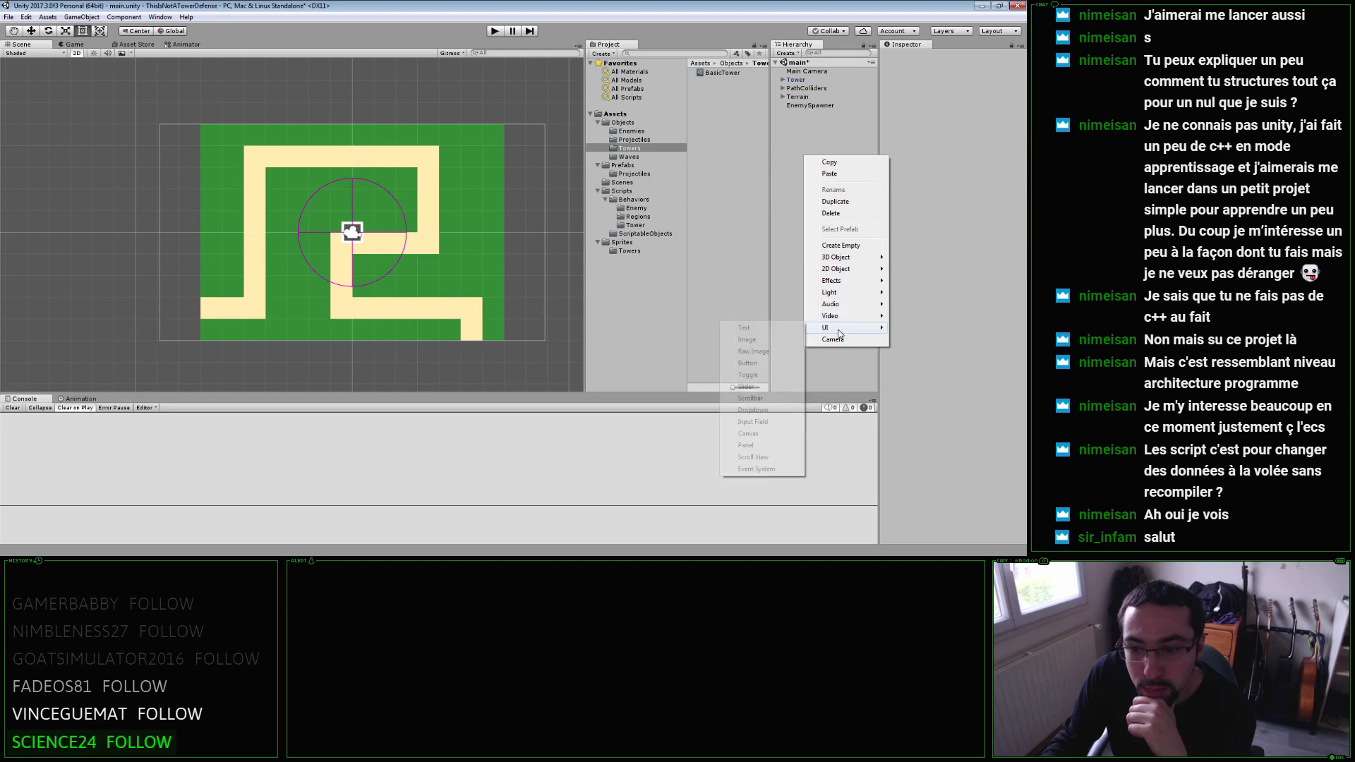
left_click(756, 433)
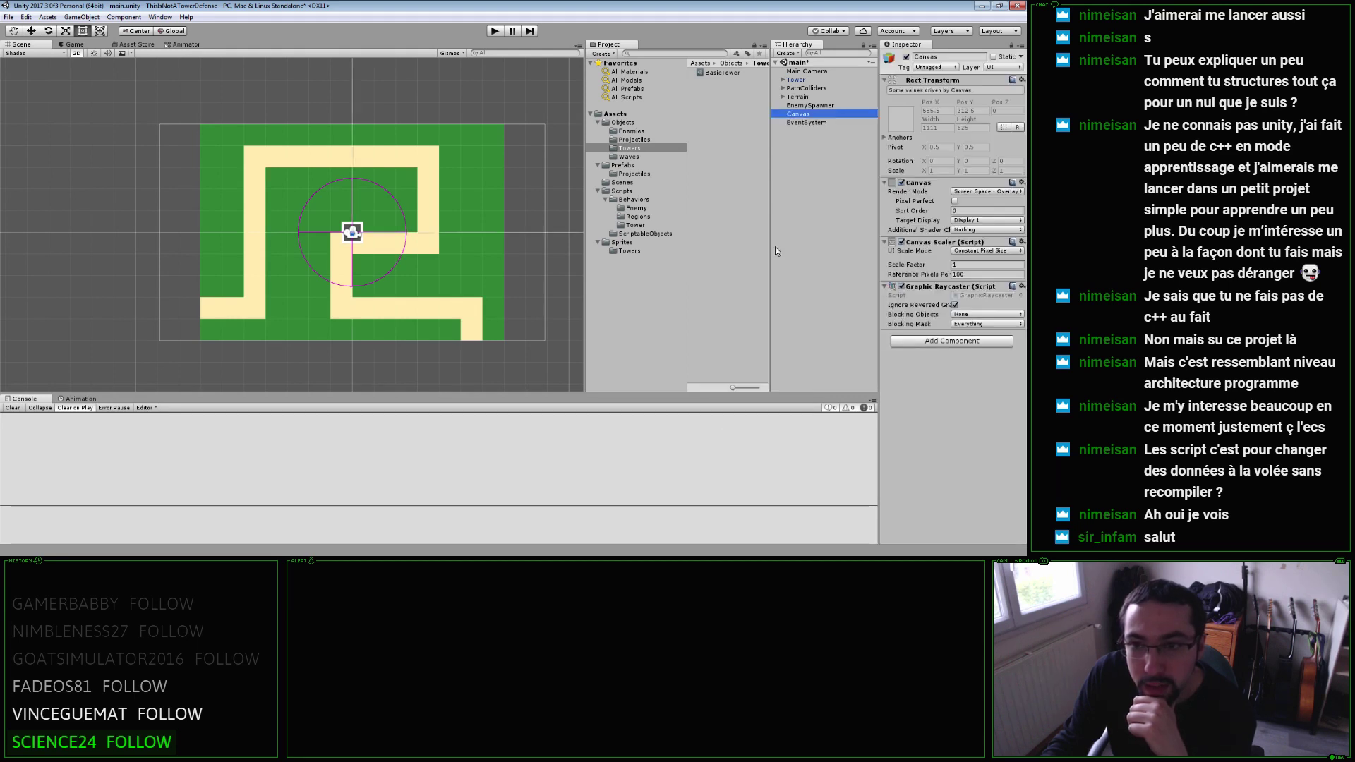
key("F2")
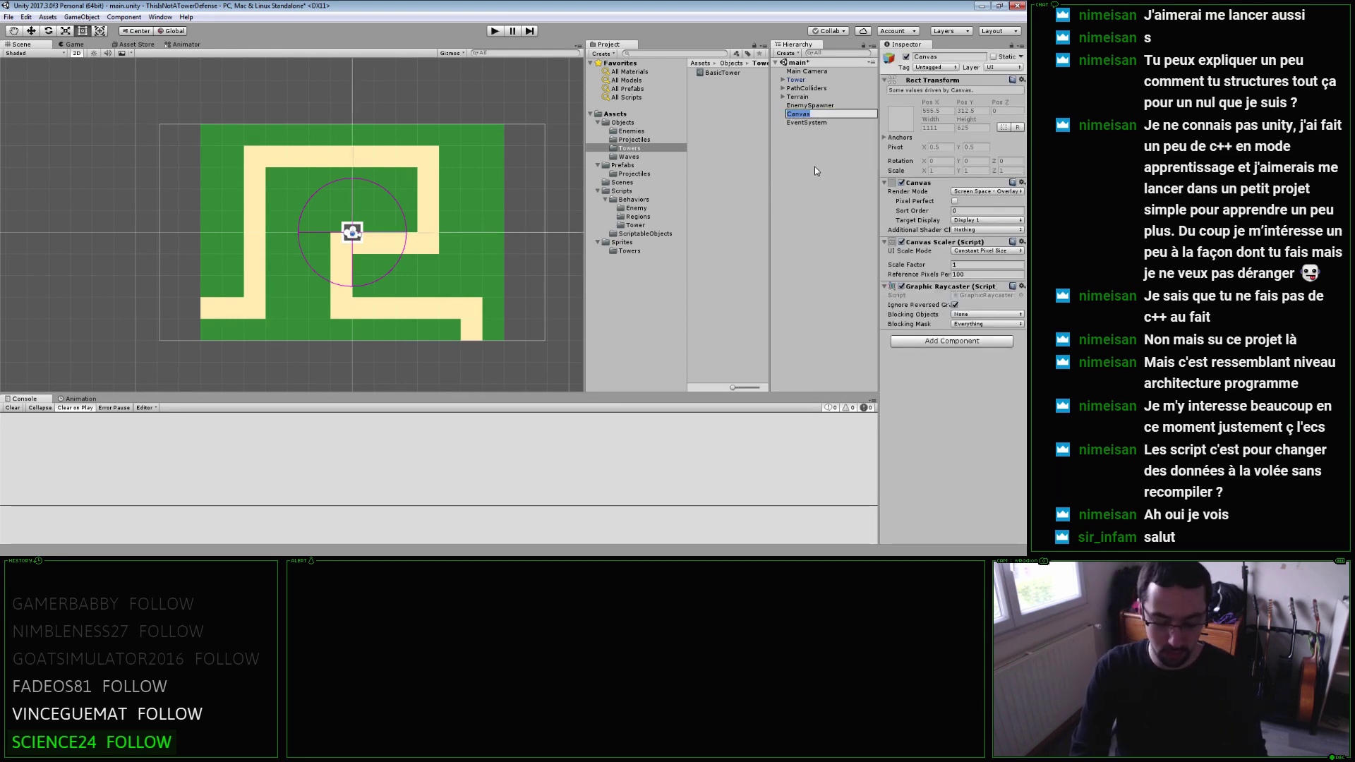
type("HUD")
key("Return")
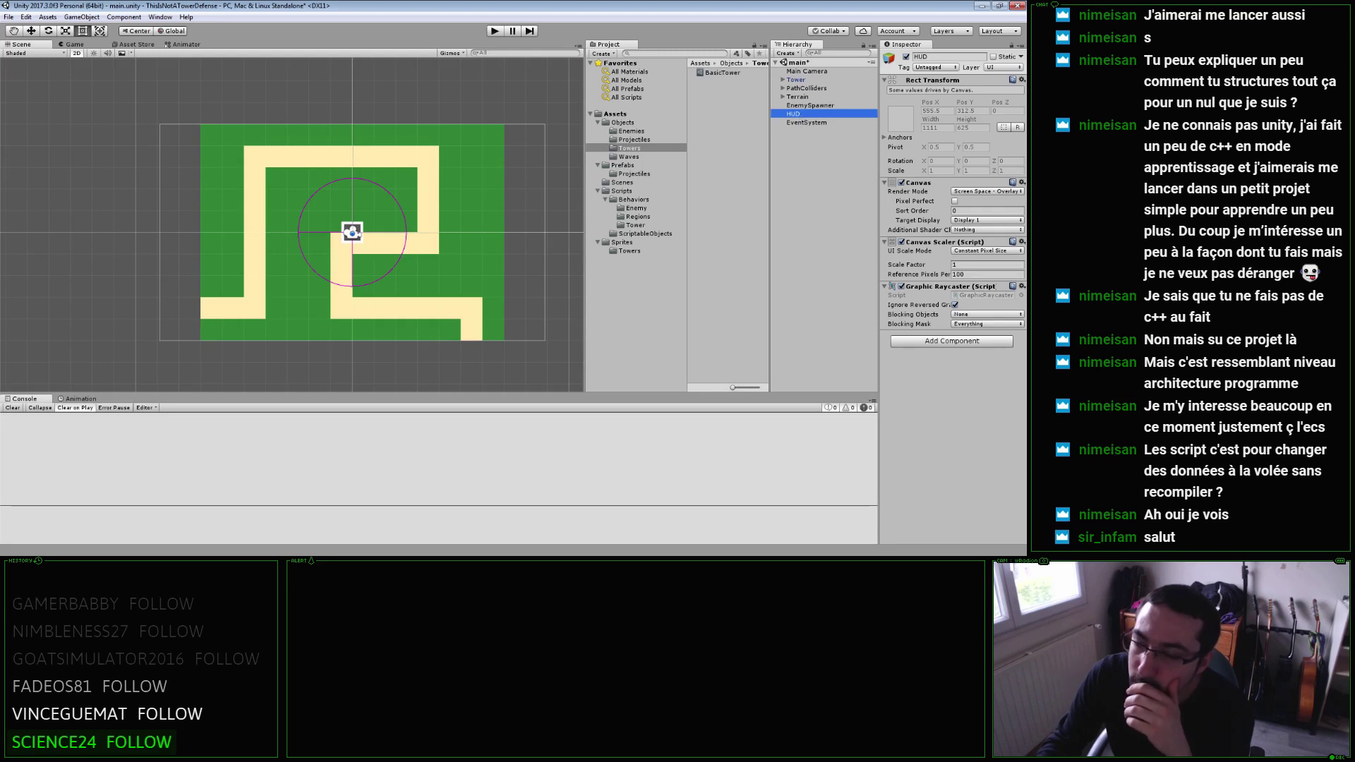
Rename the HUD object back to Canvas.
right_click(807, 111)
mouse_move(840, 285)
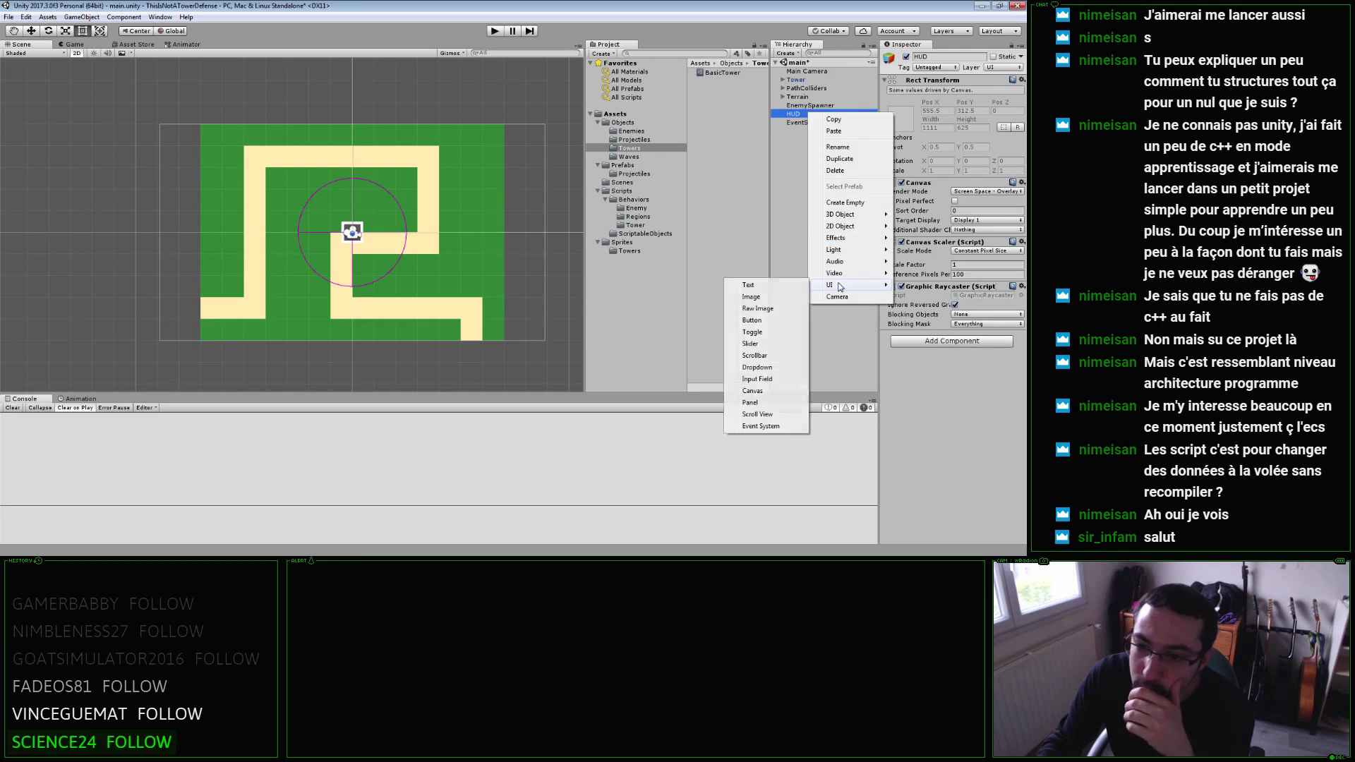
left_click(837, 146)
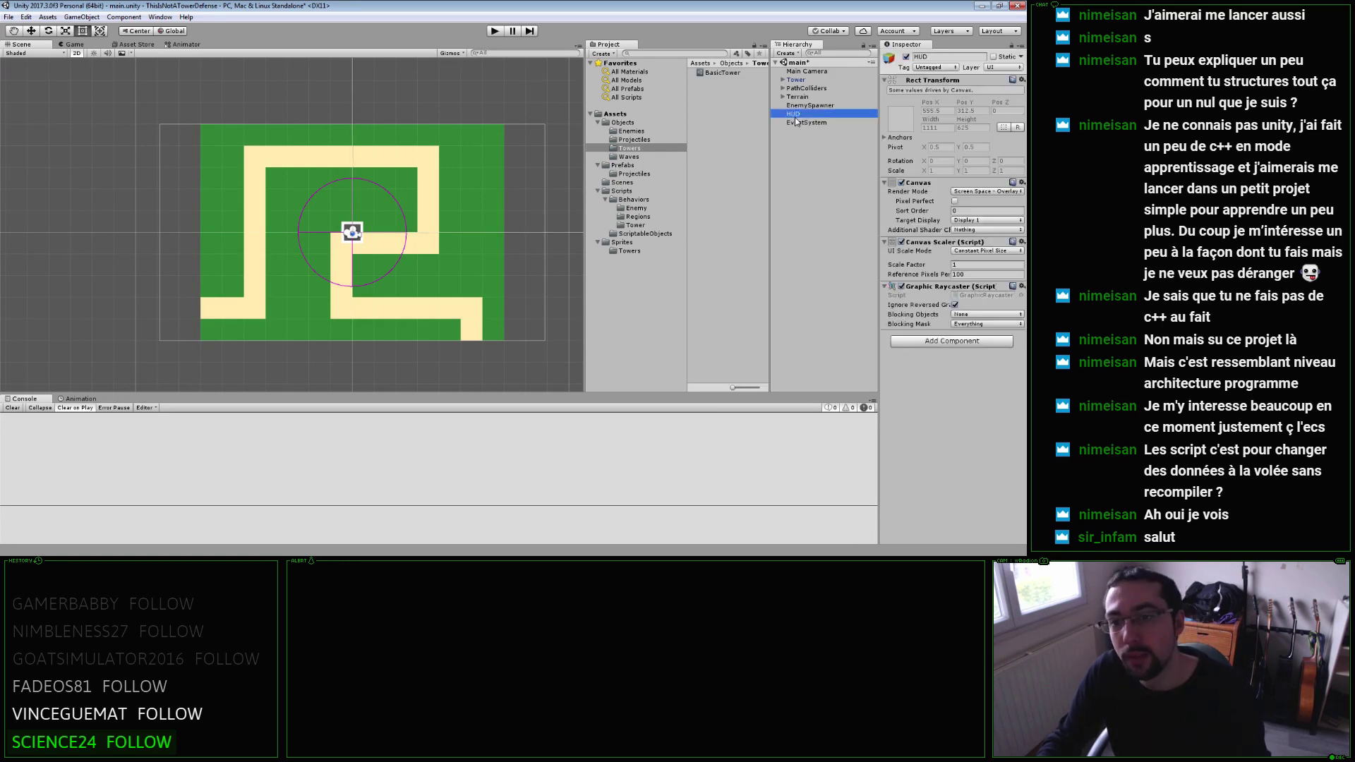
type("Canvas")
key("Return")
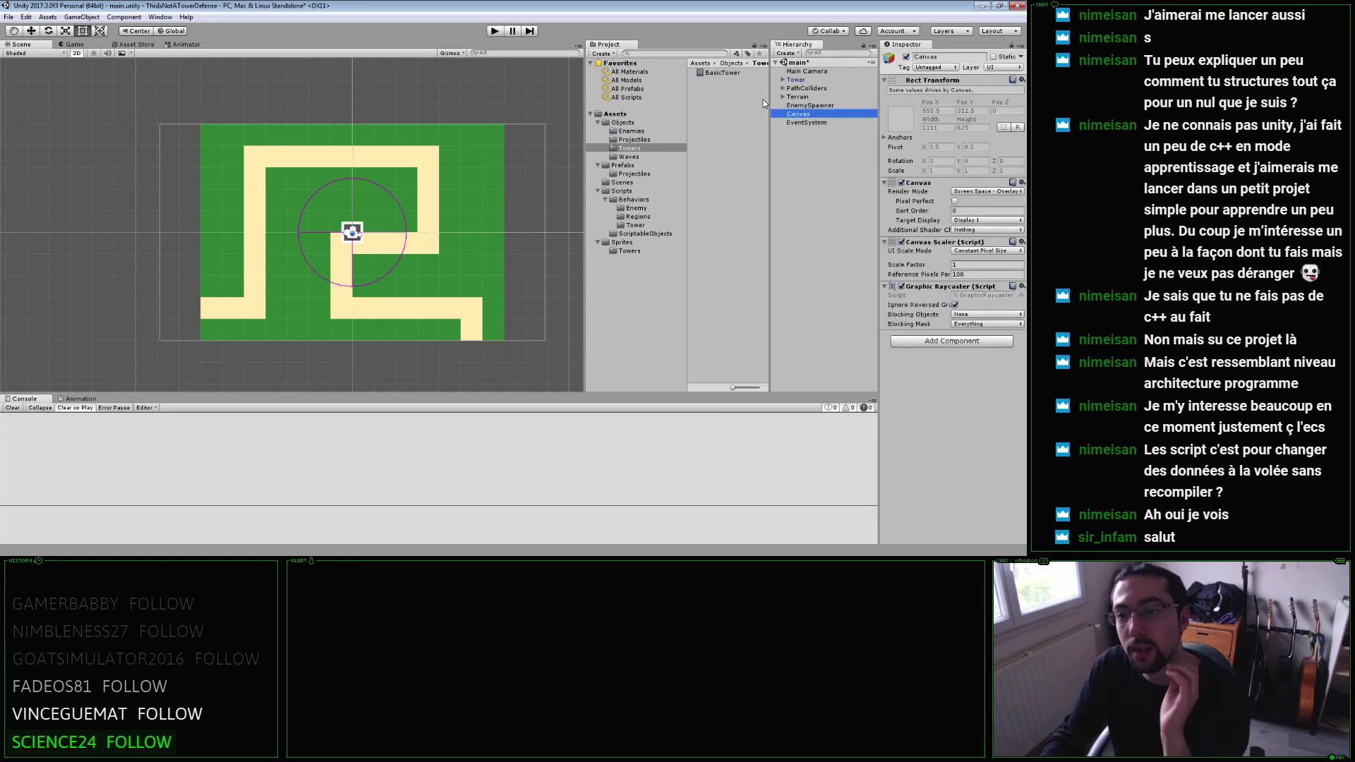
Zoom out and pan the Scene view so the whole Canvas rectangle shows.
scroll(484, 193, "down", 2)
scroll(503, 186, "down", 2)
middle_click_drag(503, 186, 244, 290)
scroll(423, 177, "down", 2)
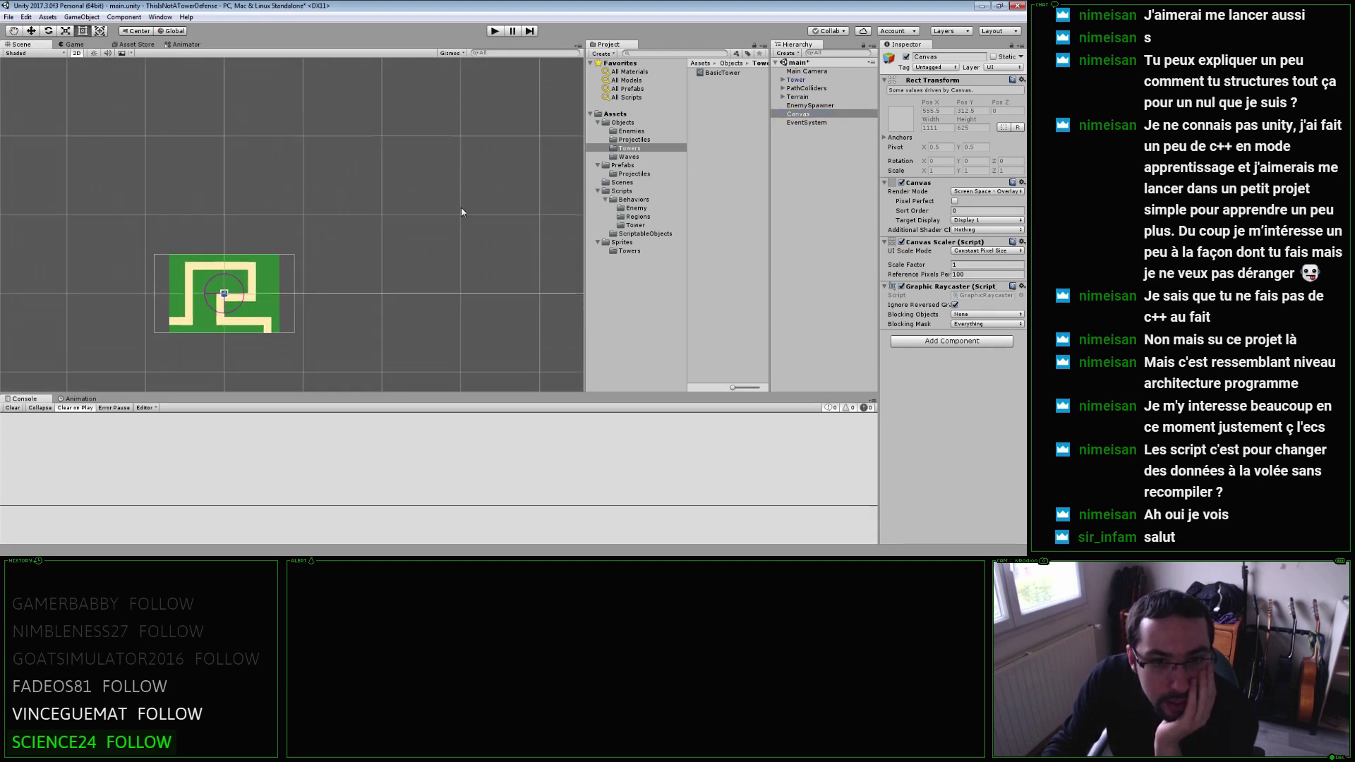
scroll(395, 212, "down", 3)
middle_click_drag(479, 168, 331, 281)
scroll(447, 196, "down", 3)
scroll(484, 201, "down", 2)
scroll(423, 205, "down", 2)
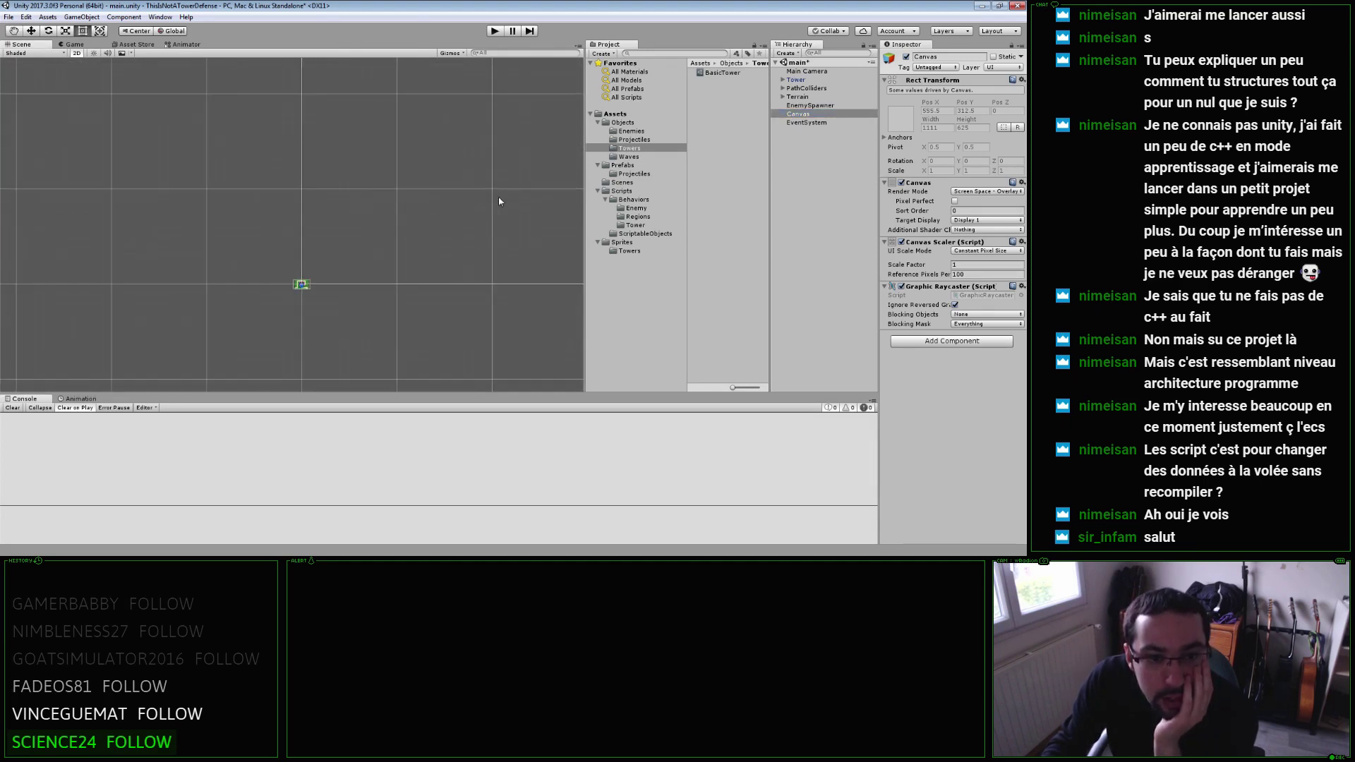
middle_click_drag(417, 205, 314, 269)
scroll(315, 269, "down", 3)
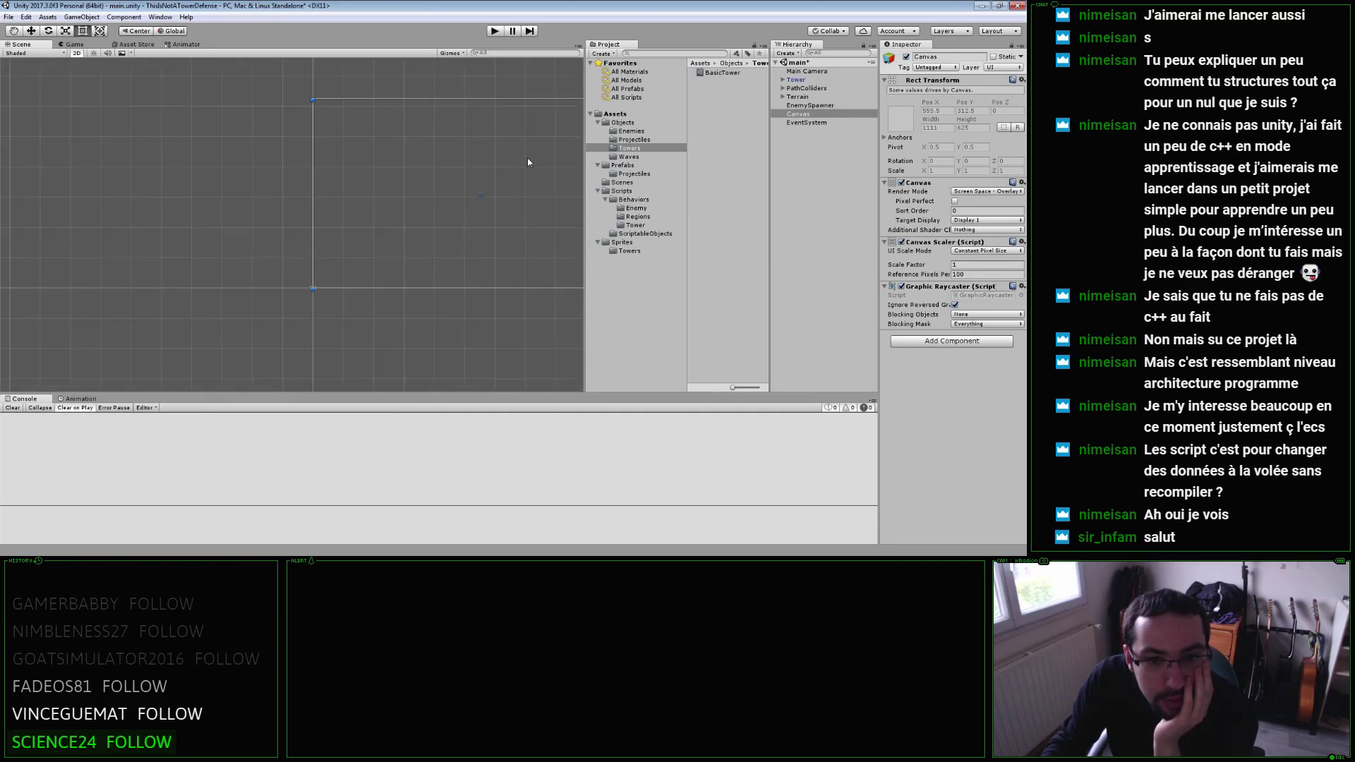
middle_click_drag(287, 211, 476, 217)
scroll(465, 215, "up", 2)
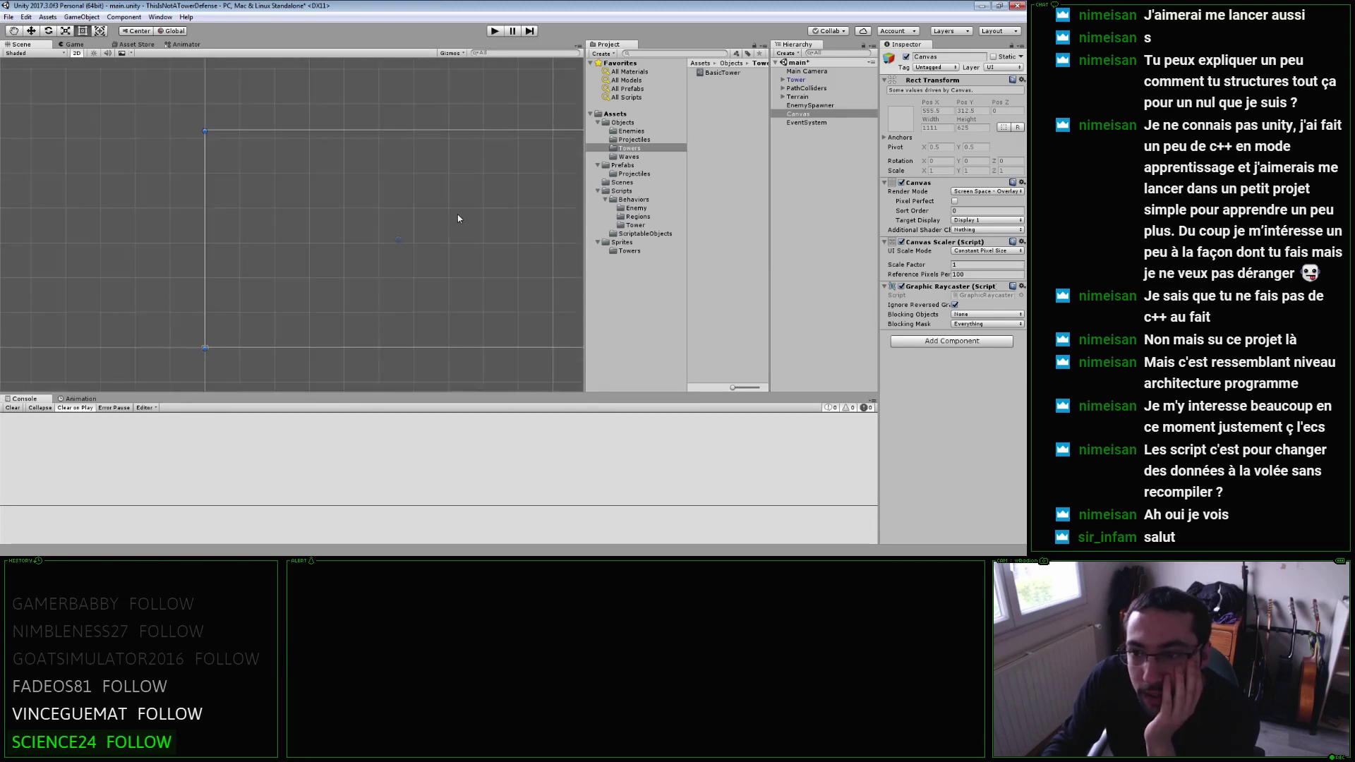
Try Screen Space - Camera, then return the Canvas to Screen Space - Overlay with Constant Pixel Size.
left_click(982, 192)
left_click(971, 215)
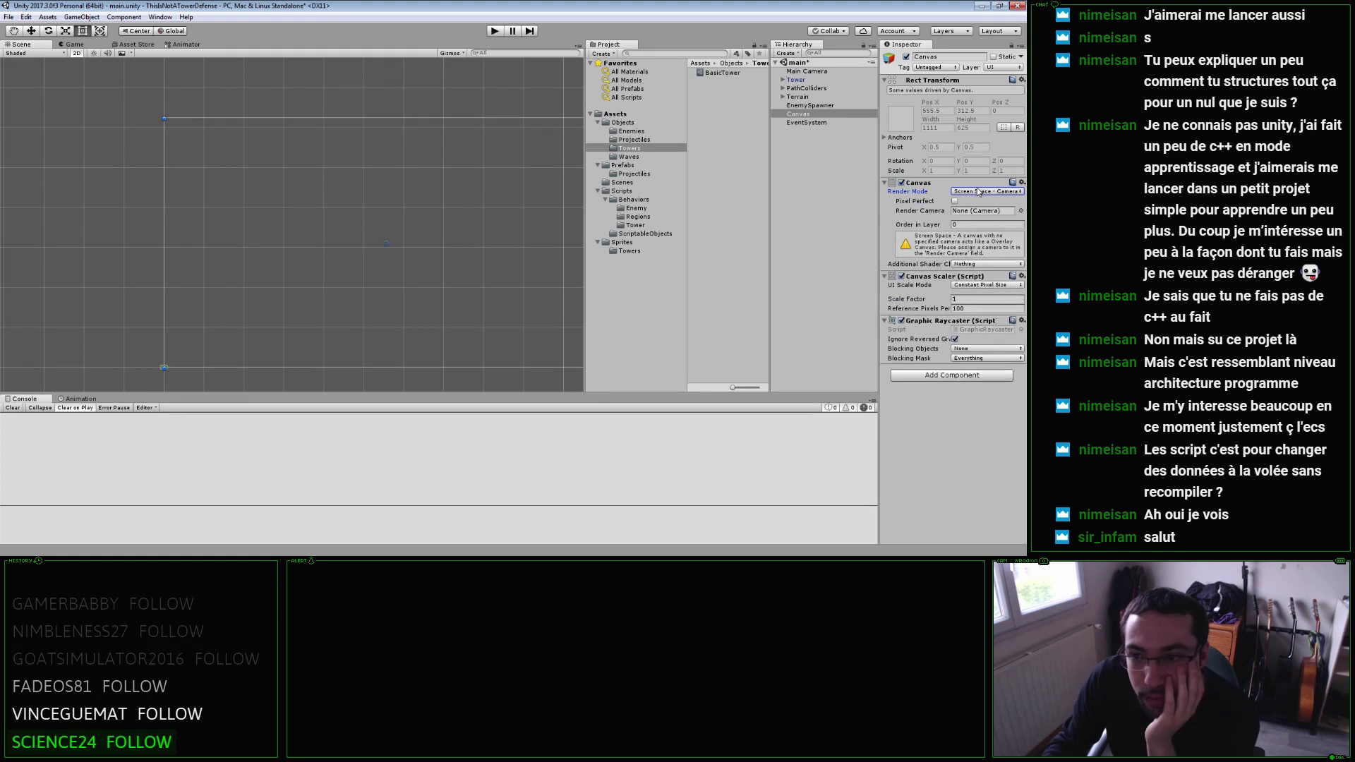
left_click(966, 192)
left_click(967, 205)
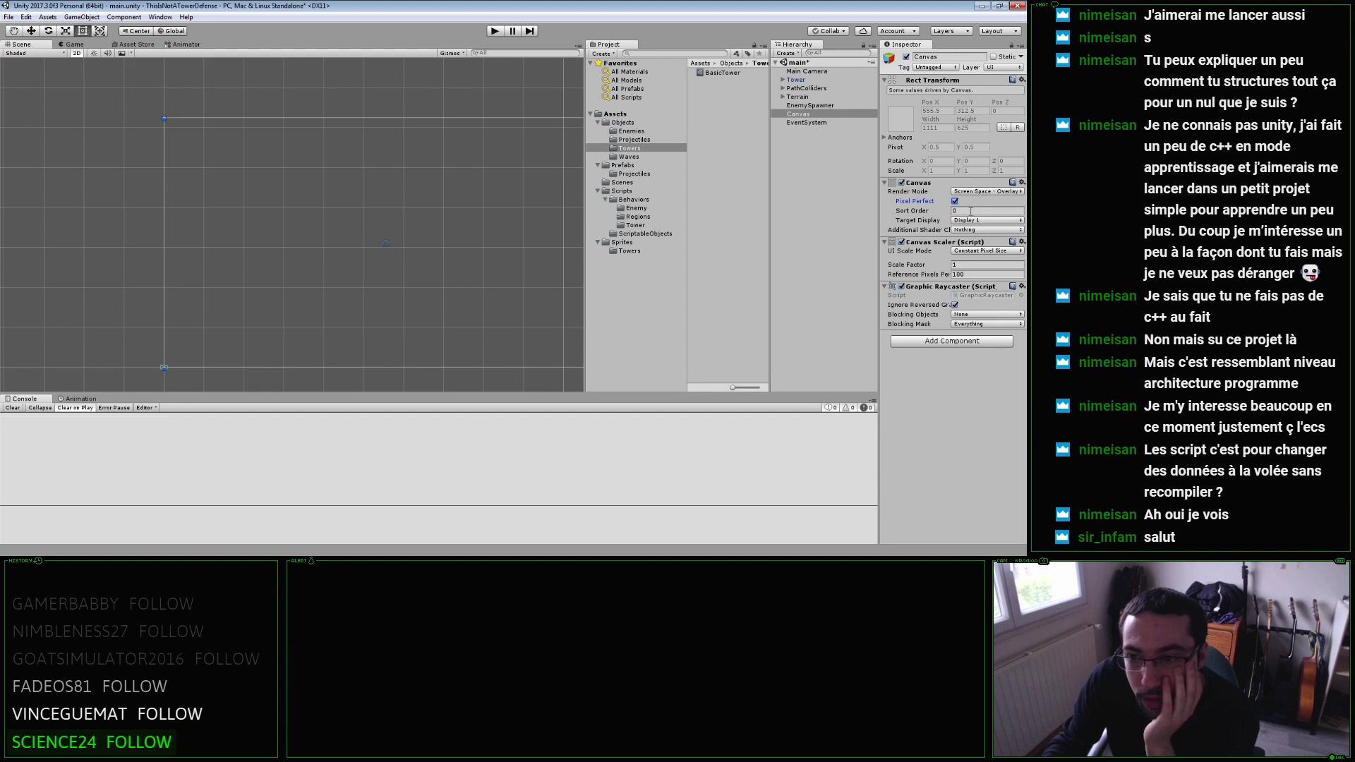
left_click(981, 252)
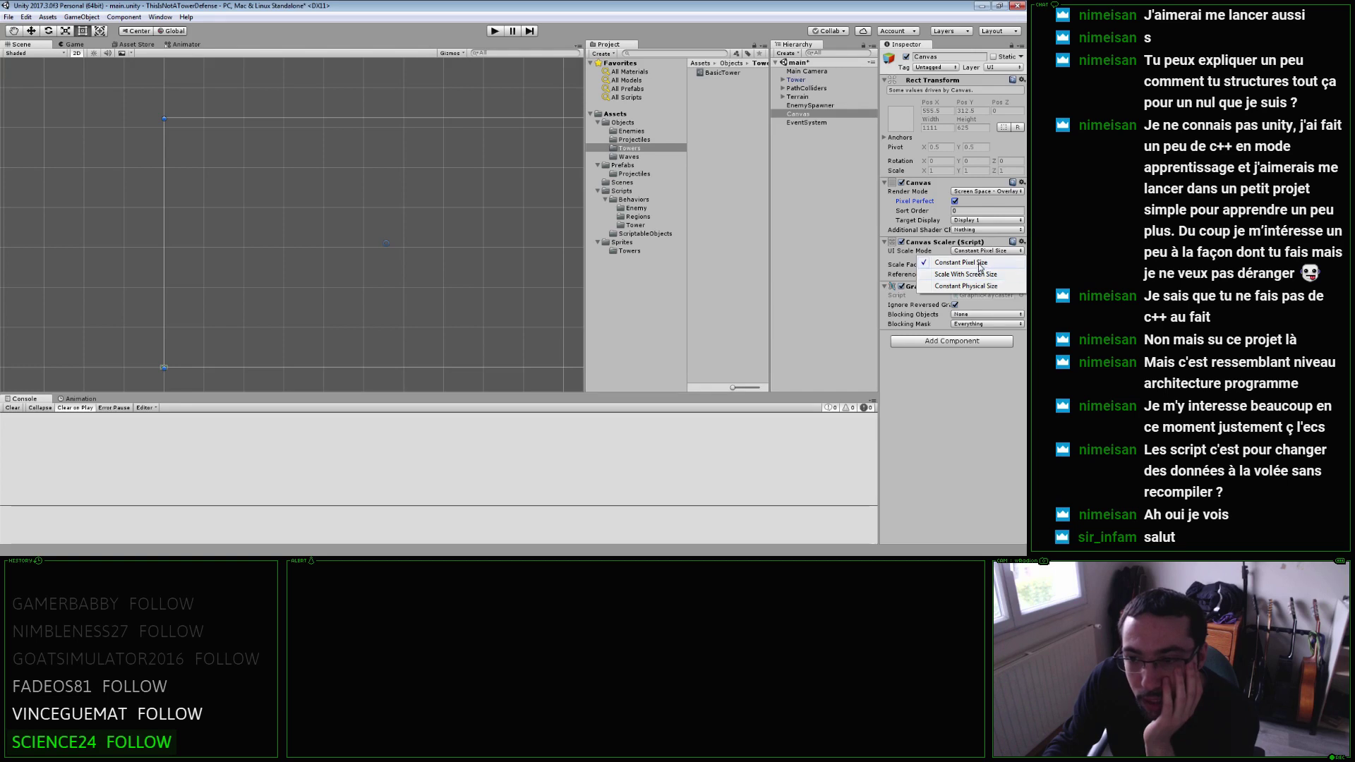
left_click(947, 421)
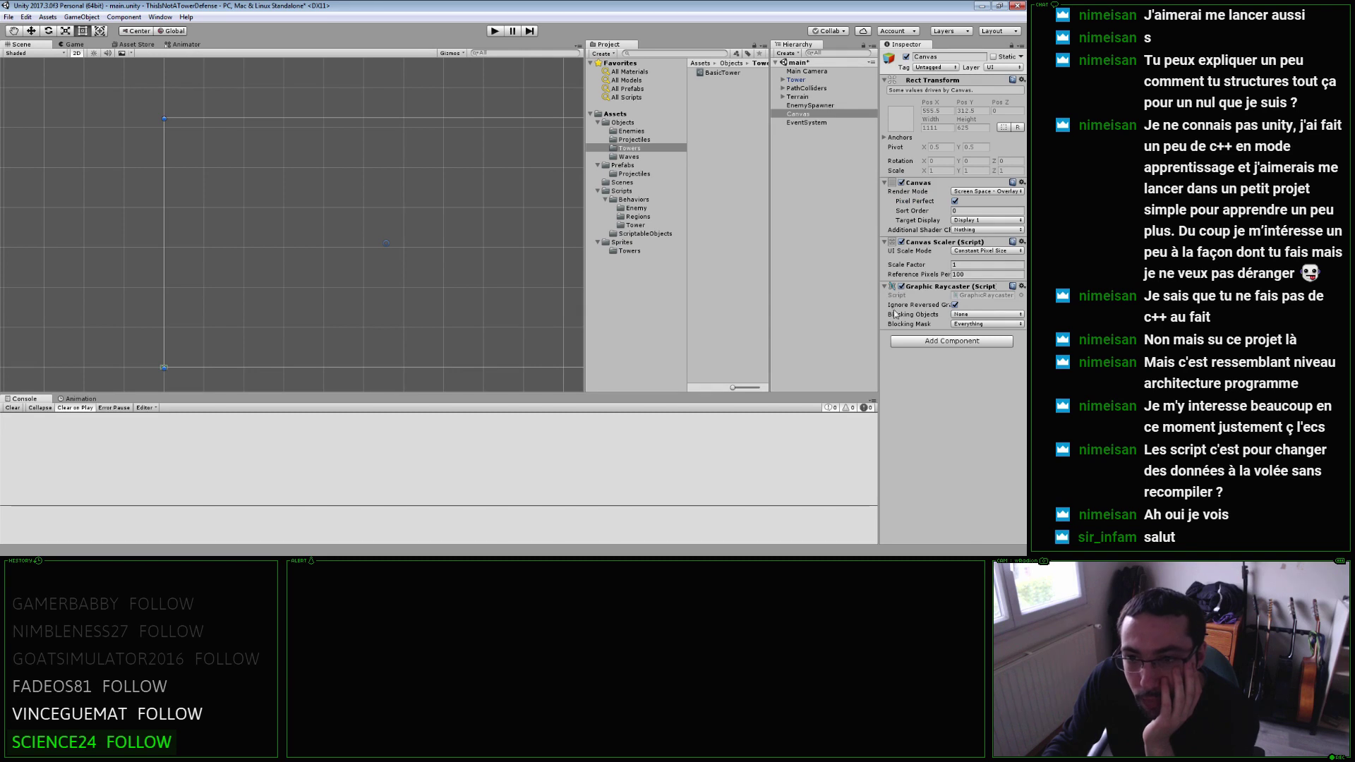
middle_click_drag(481, 215, 439, 212)
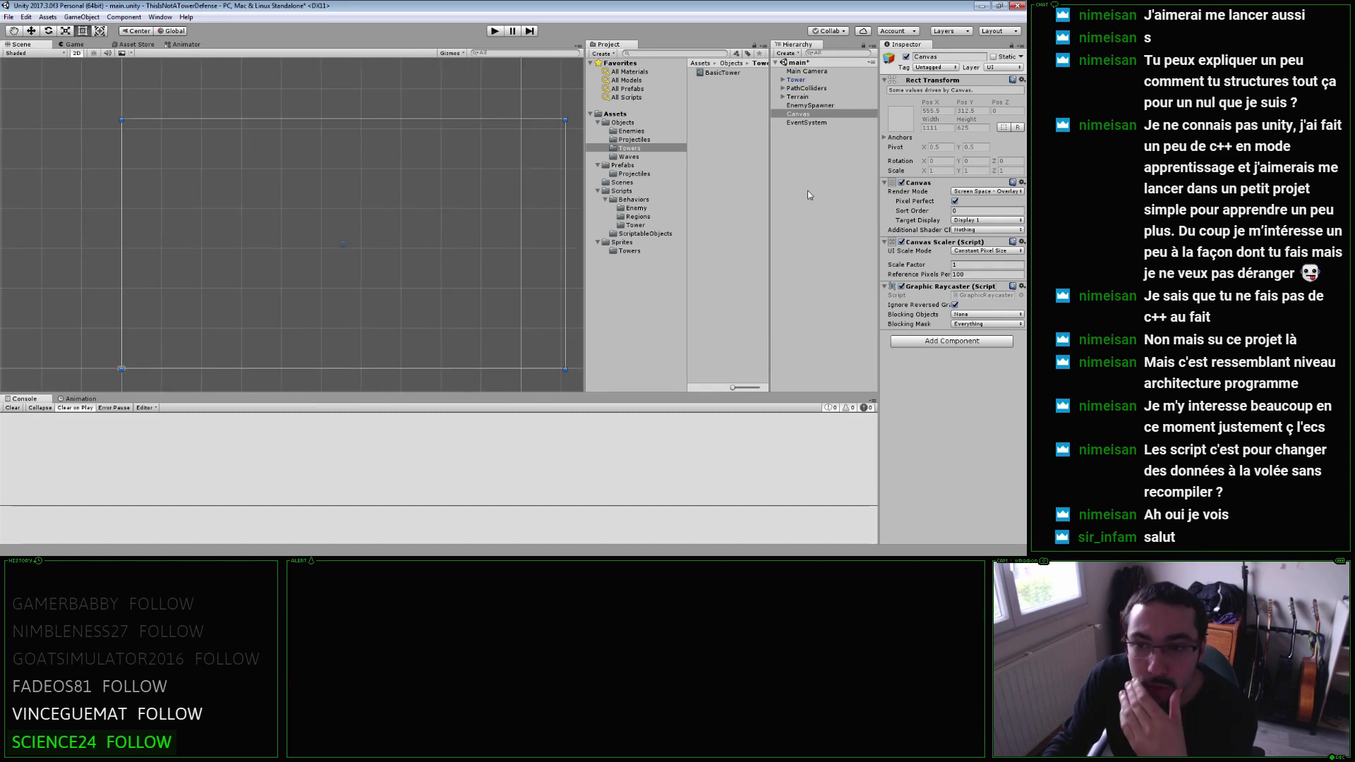
right_click(810, 115)
mouse_move(840, 231)
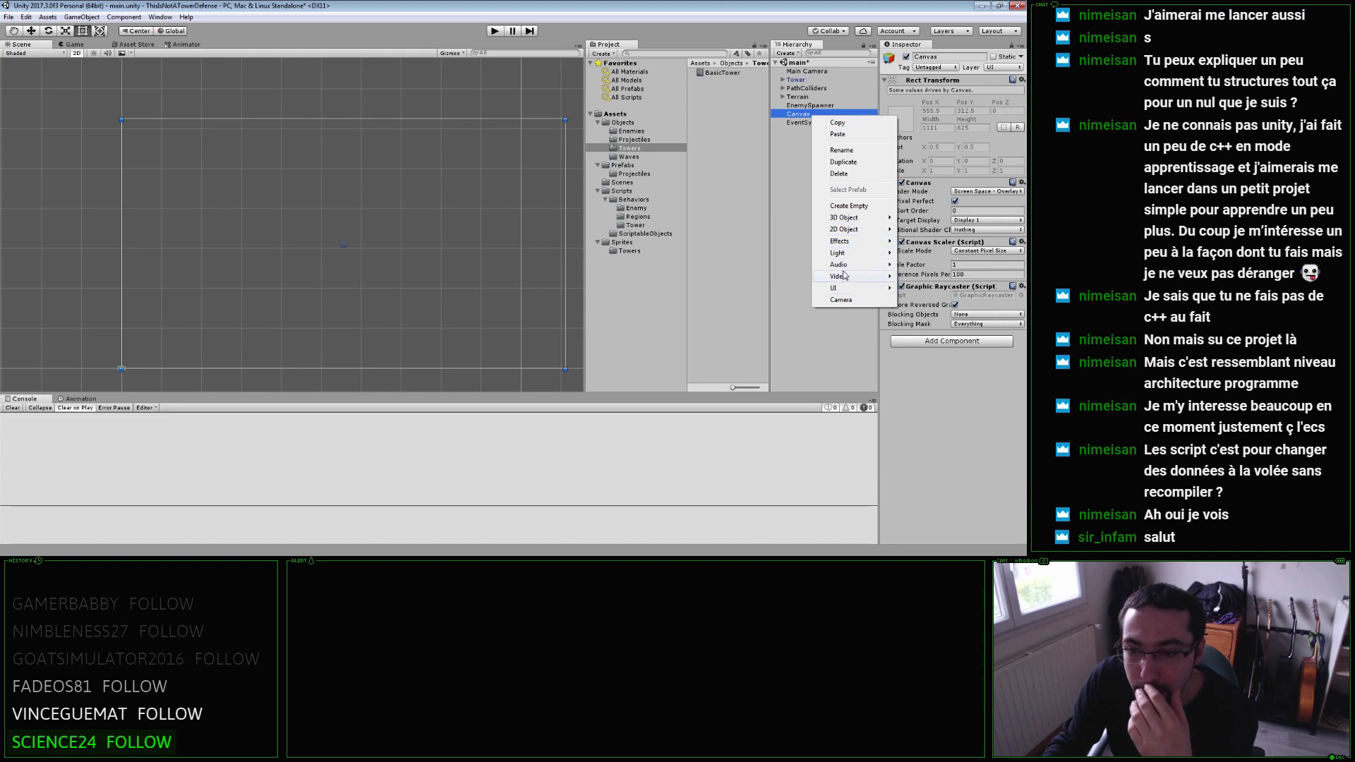
mouse_move(847, 268)
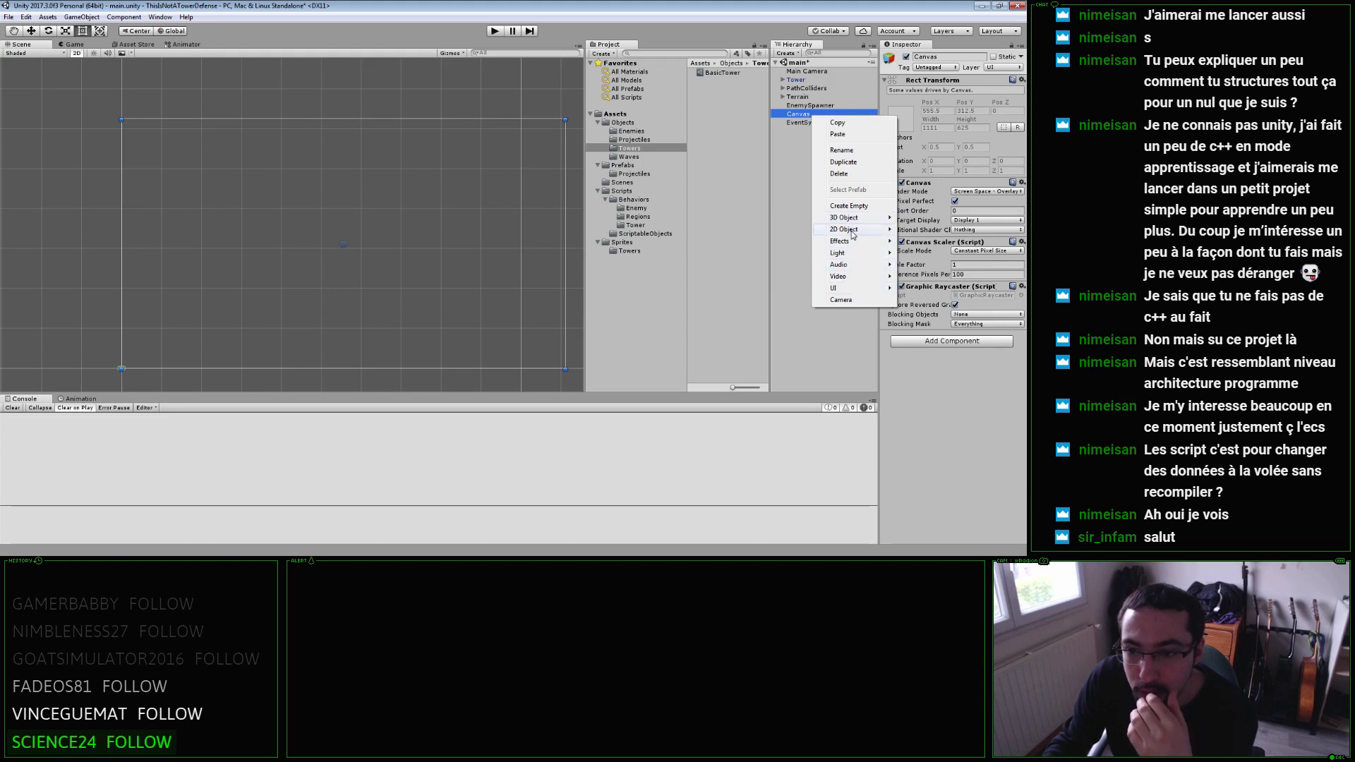
Create an empty GameObject in the Hierarchy and name it Player.
left_click(797, 164)
right_click(797, 163)
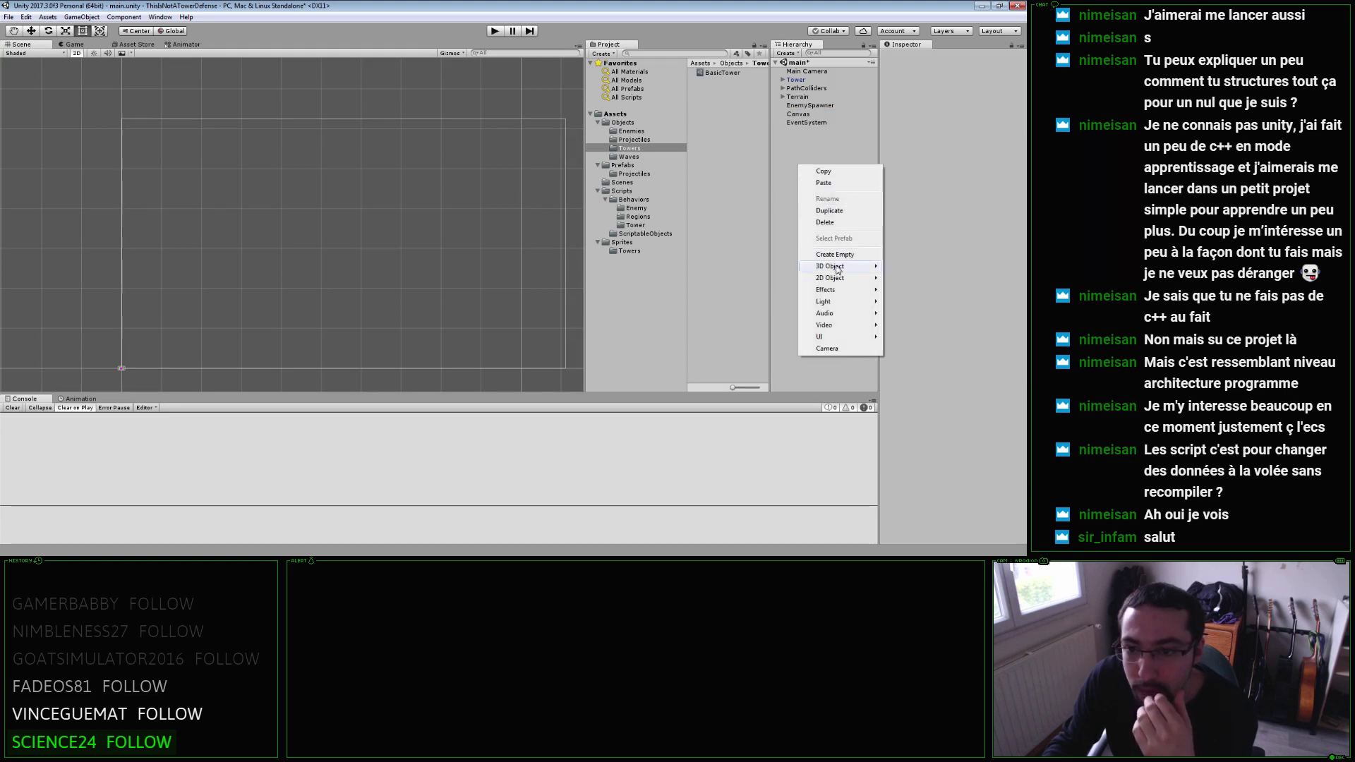
left_click(833, 252)
left_click(940, 88)
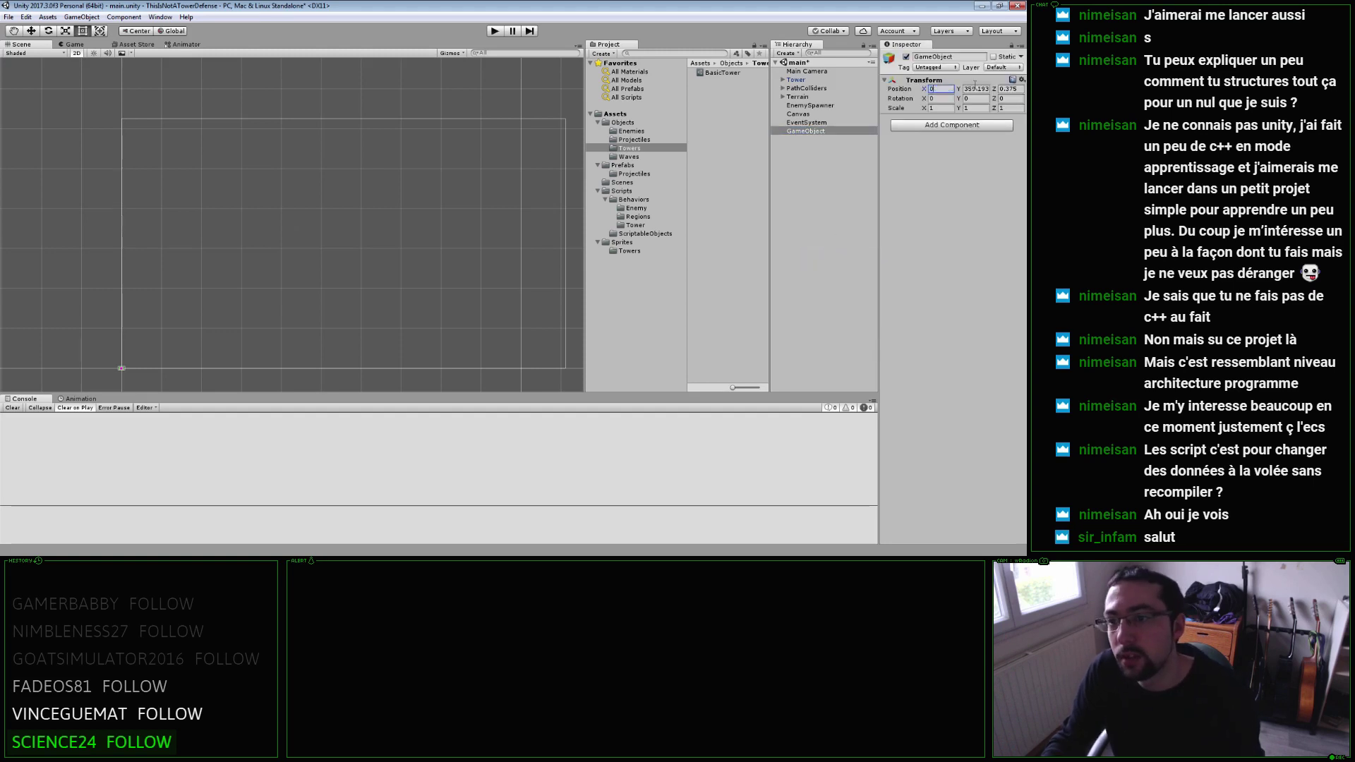
type("0")
left_click(844, 132)
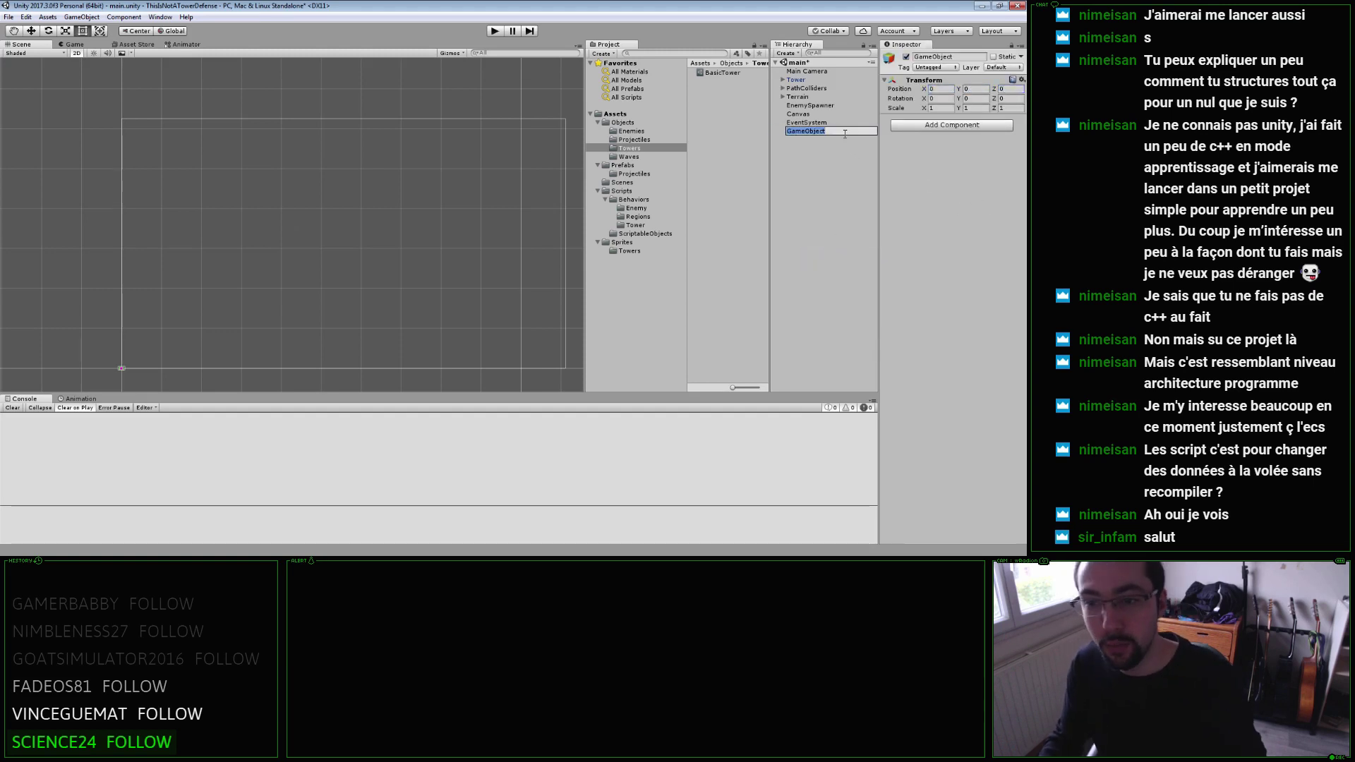
type("Player")
key("Return")
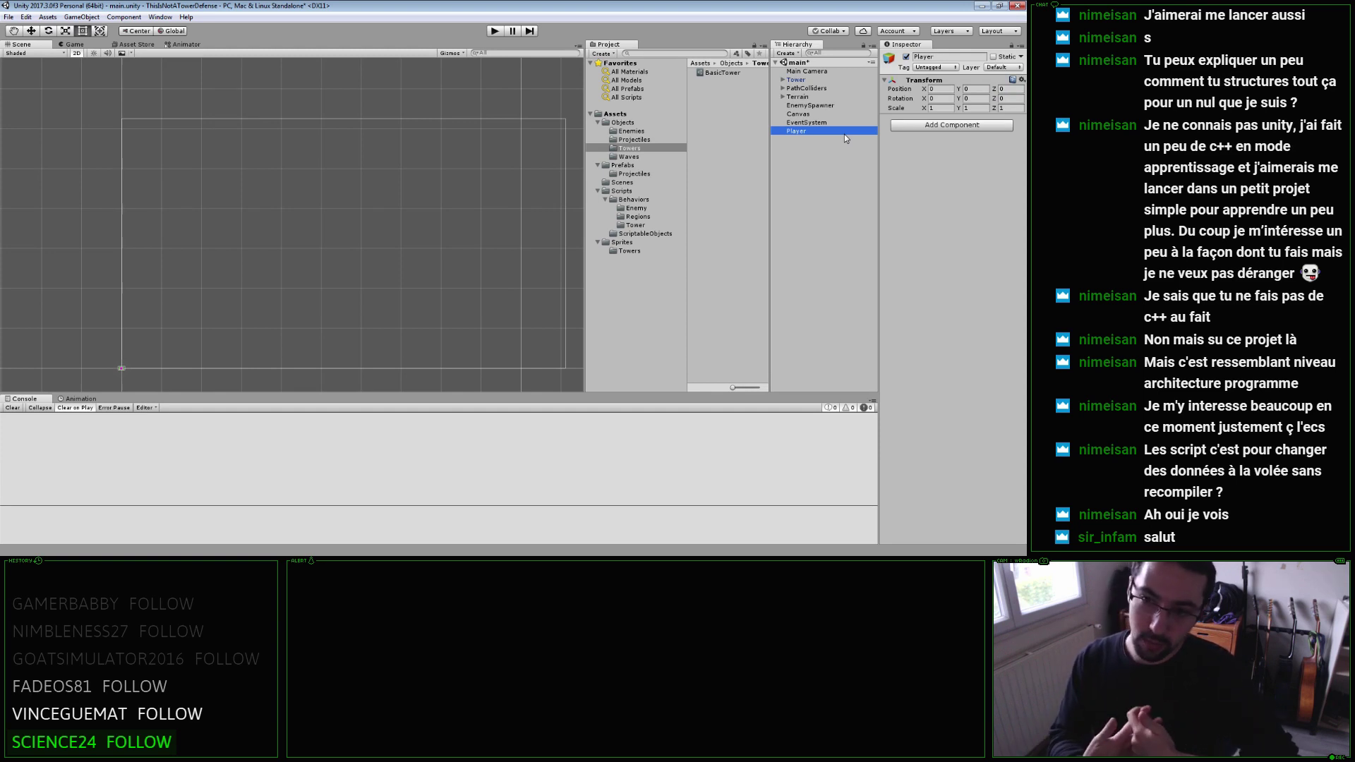
Attach a new script component named PlayerBehavior to the Player object.
left_click(951, 125)
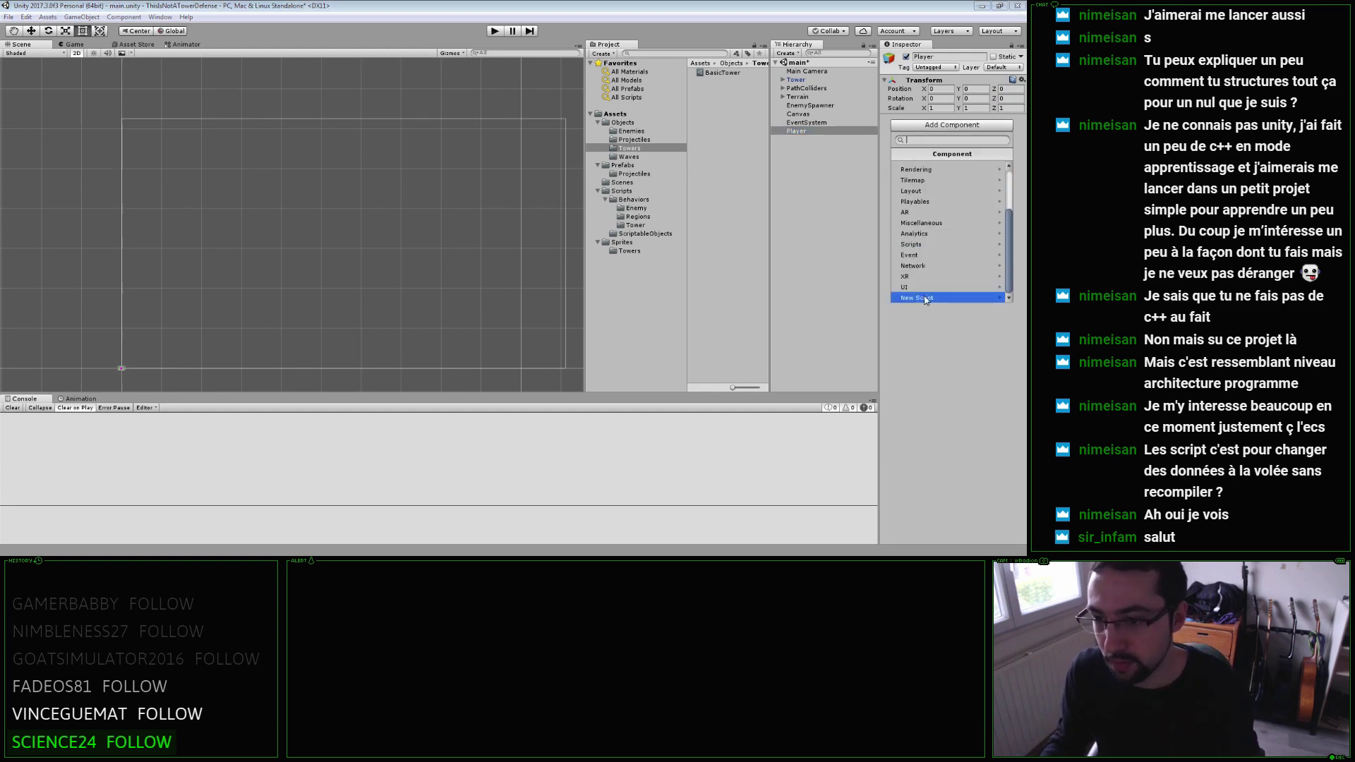
left_click(938, 290)
type("layerBehavior")
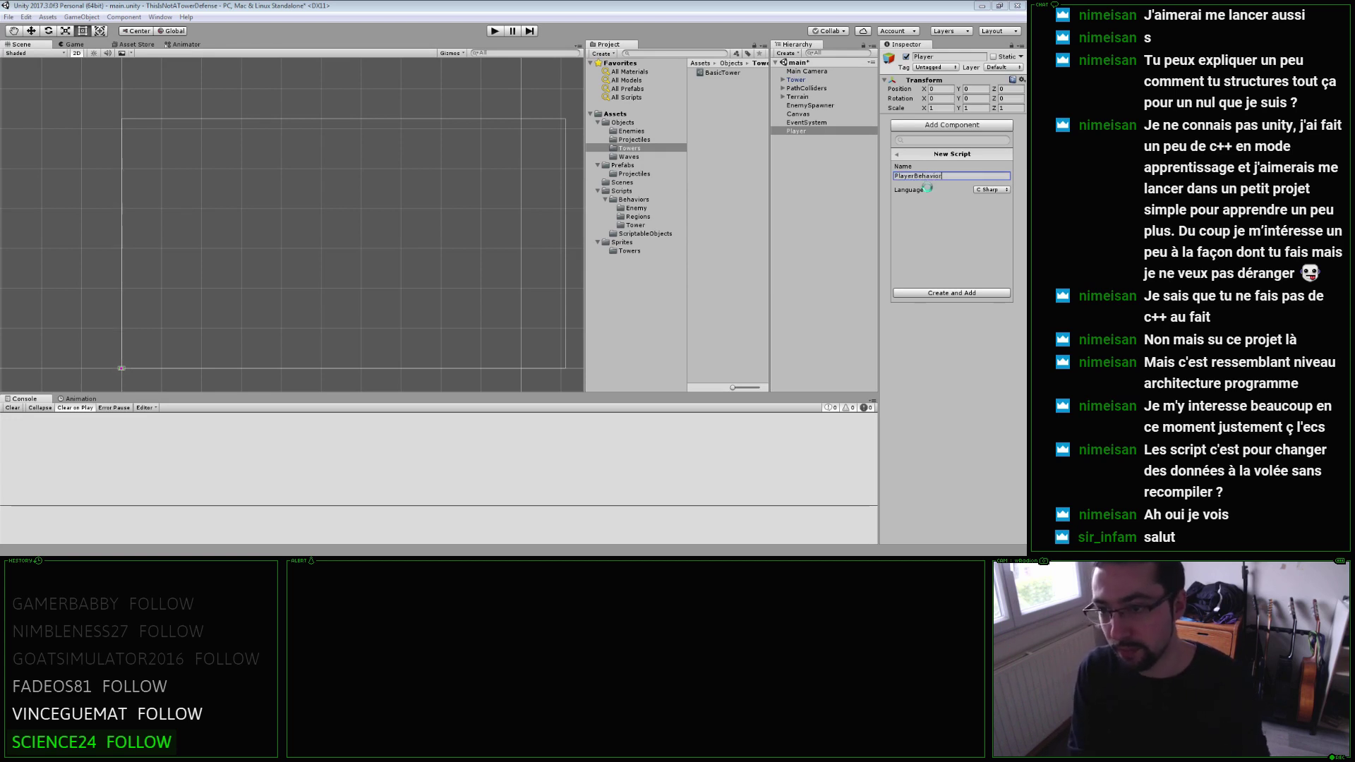
key("Return")
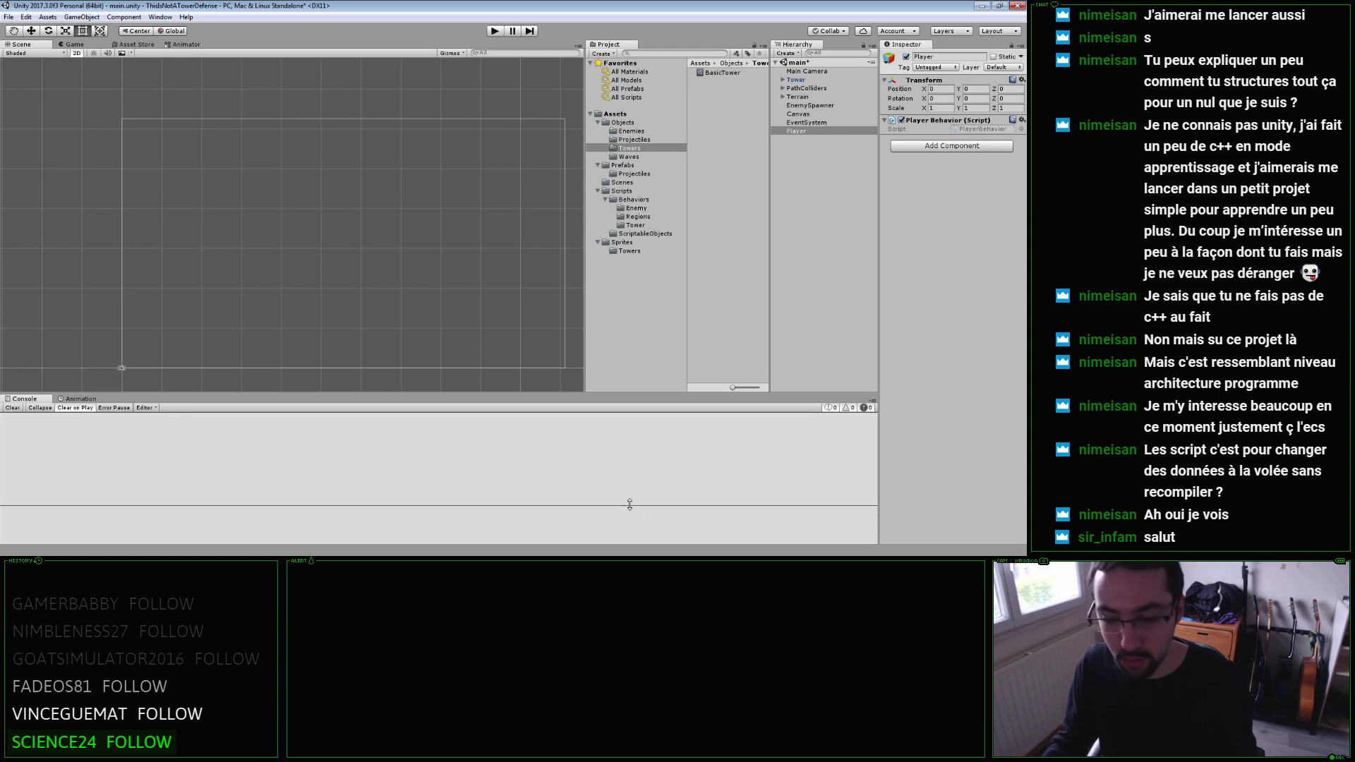
Move the PlayerBehavior script into Scripts/Behaviors.
left_click(615, 113)
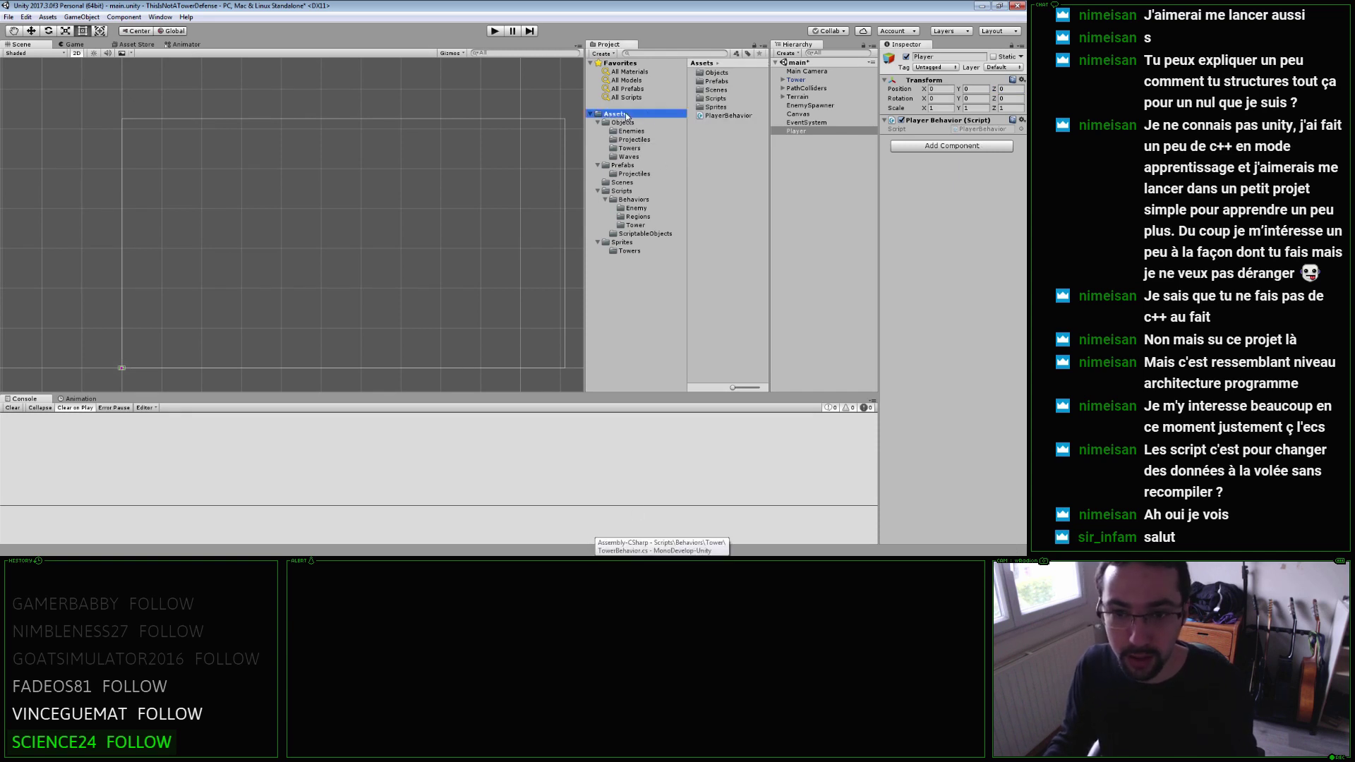
left_click_drag(714, 116, 724, 73)
double_click(717, 98)
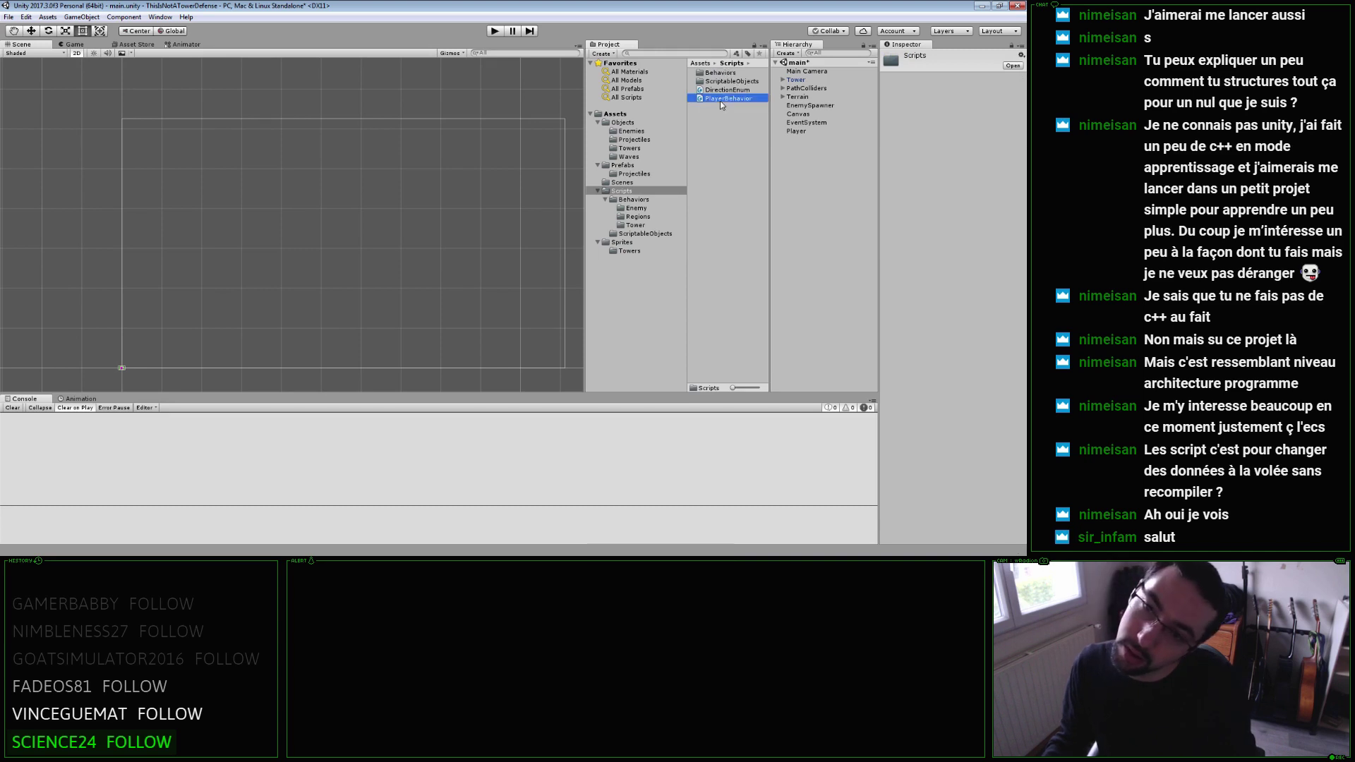
left_click_drag(724, 72, 714, 74)
Move EnemyBehavior and EnemySpawnerBehavior from the Enemy subfolder into Behaviors.
double_click(731, 72)
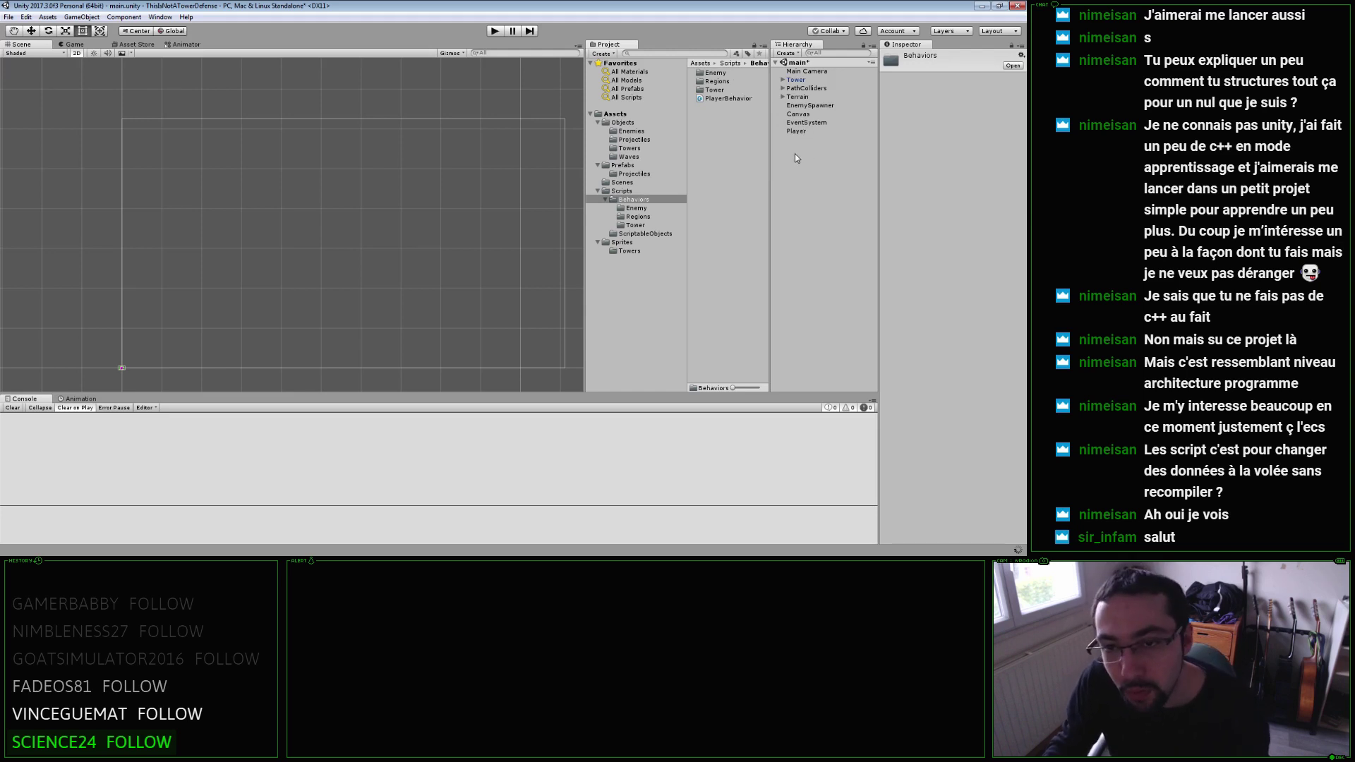
double_click(722, 72)
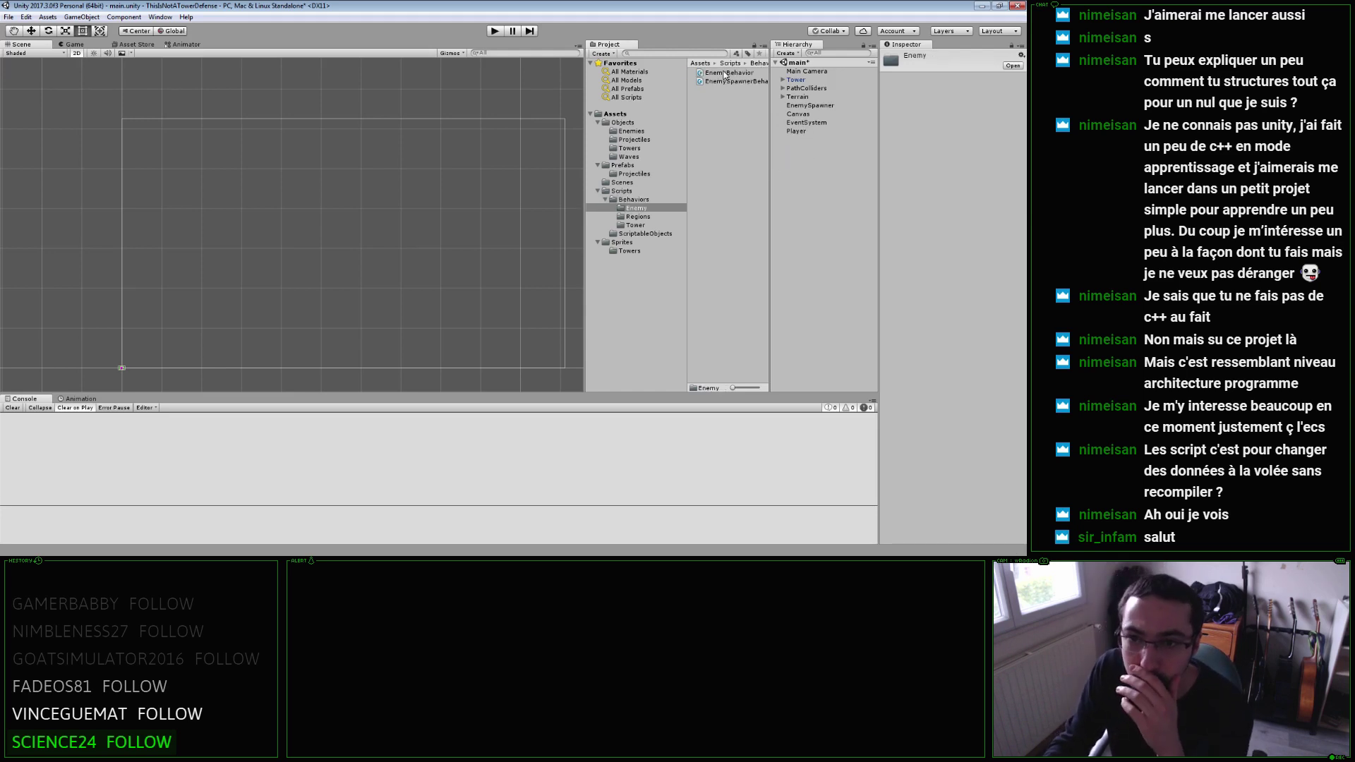
left_click(722, 72)
left_click(726, 81, "shift")
left_click_drag(727, 81, 696, 163)
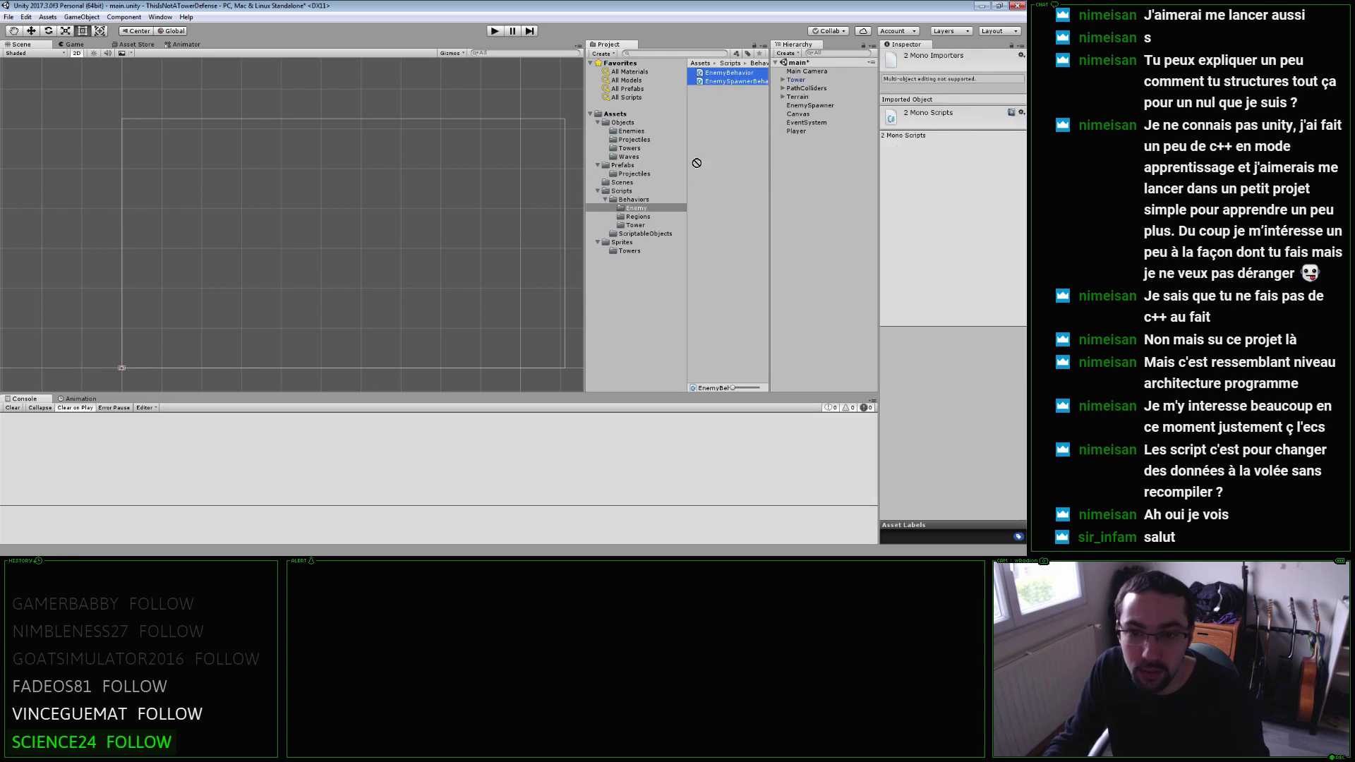
left_click_drag(647, 200, 647, 200)
left_click(642, 200)
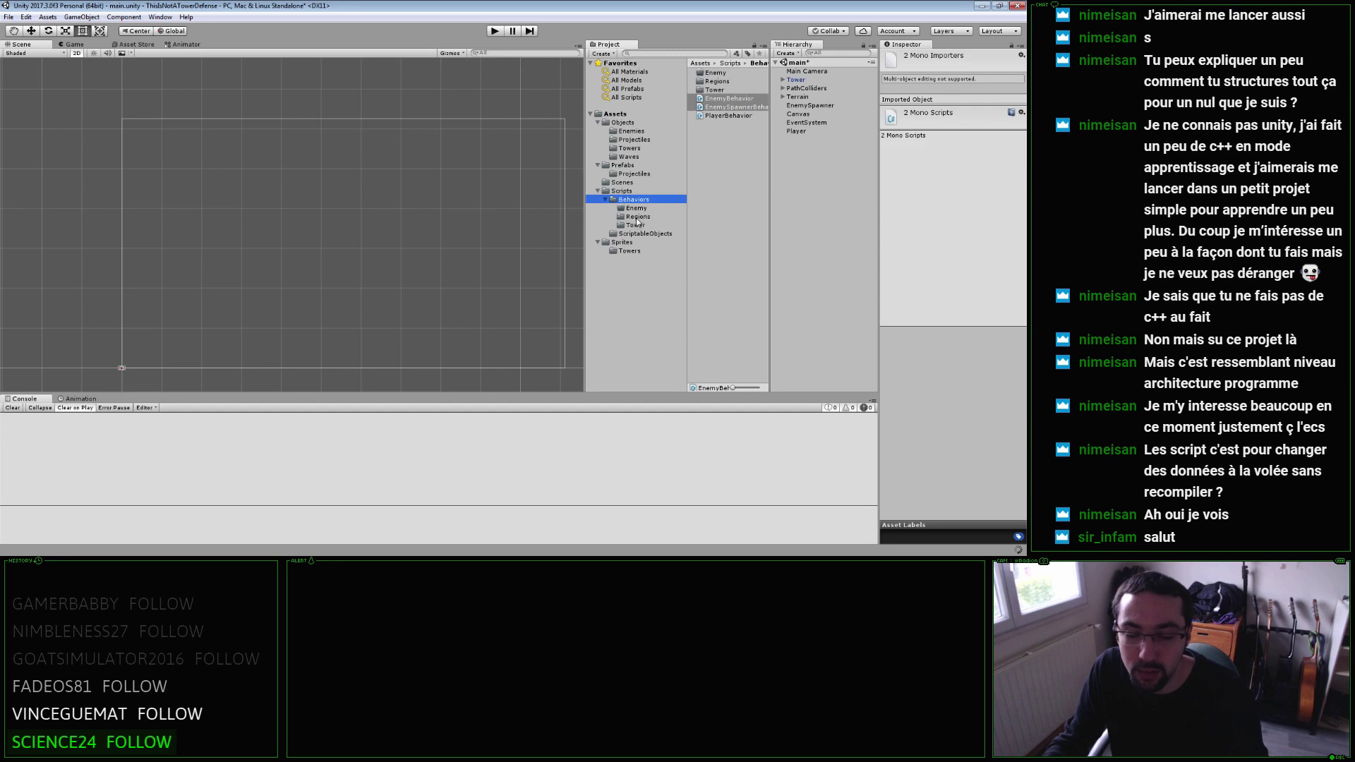
Move the two Regions scripts and the two Tower scripts into Behaviors.
left_click(637, 218)
mouse_move(724, 85)
left_mouse_down()
mouse_move(706, 70)
mouse_move(638, 225)
left_mouse_up()
left_click(635, 225)
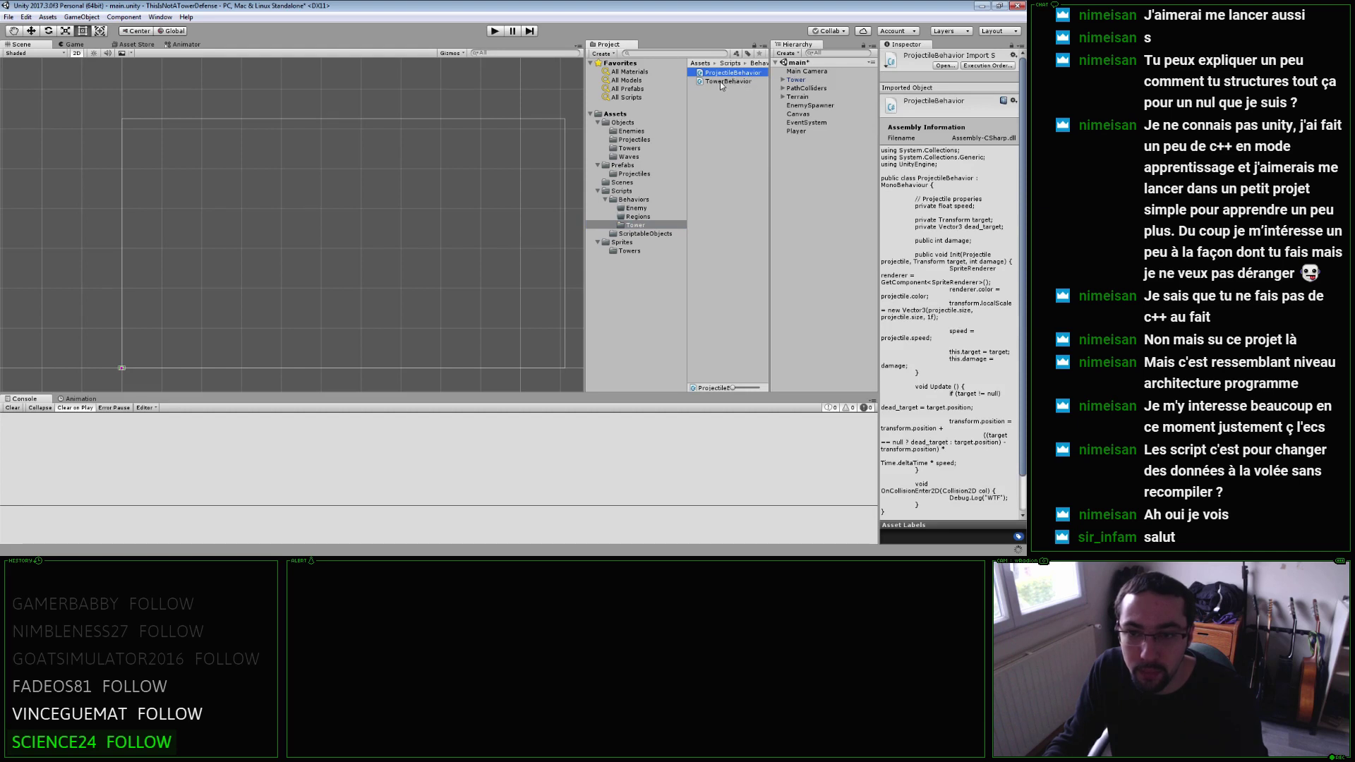
left_click(721, 81)
left_click(730, 63)
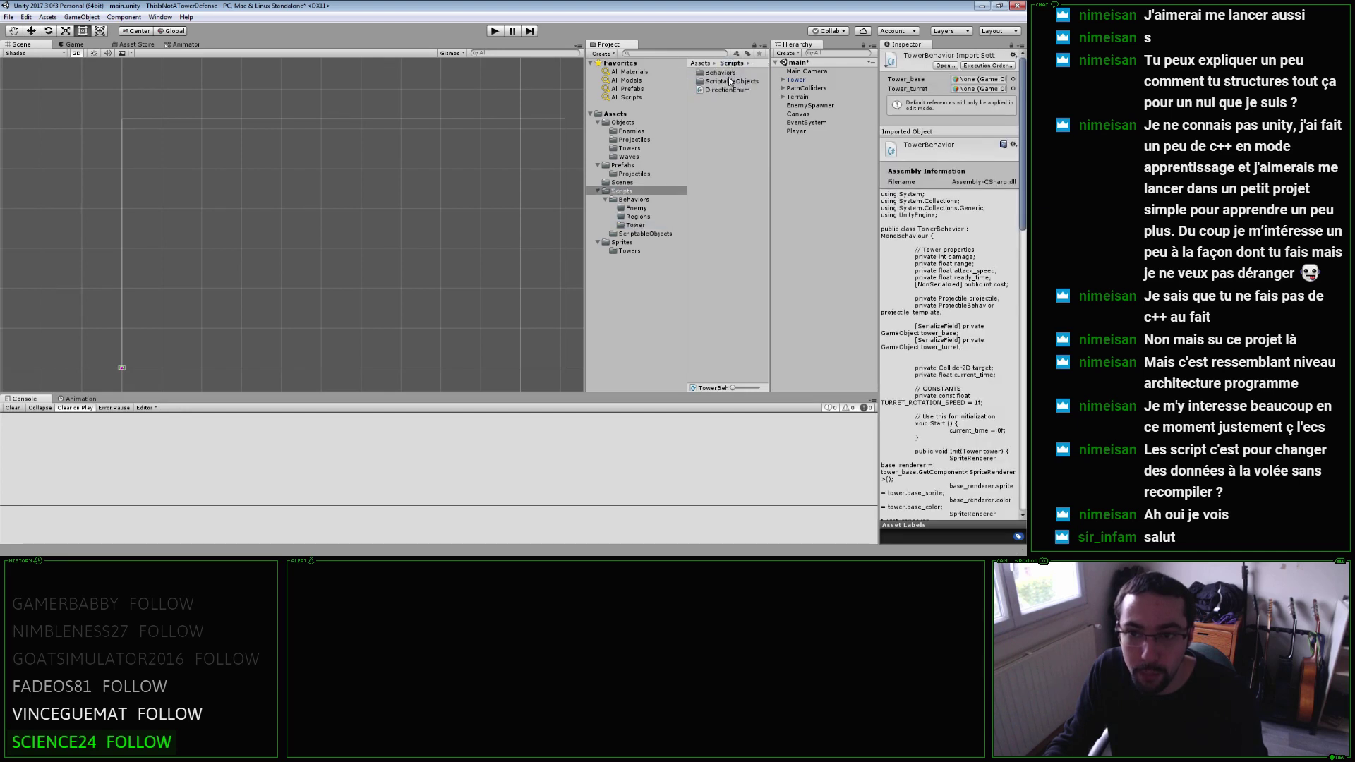
left_click(635, 225)
mouse_move(725, 86)
left_mouse_down()
mouse_move(698, 73)
mouse_move(635, 204)
left_mouse_up()
left_click(634, 200)
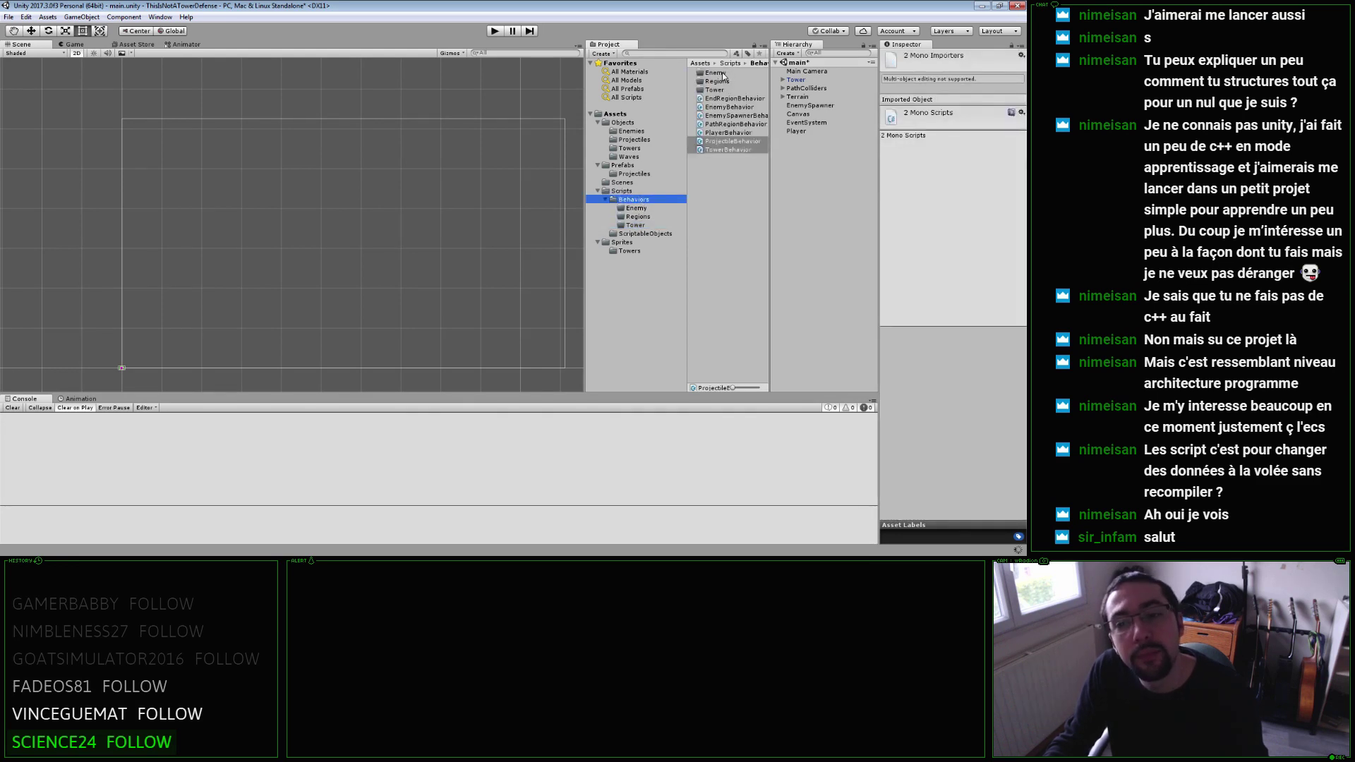
Delete the emptied Enemy, Regions and Tower subfolders, then select the Player object.
left_click(722, 74)
left_click(716, 90, "shift")
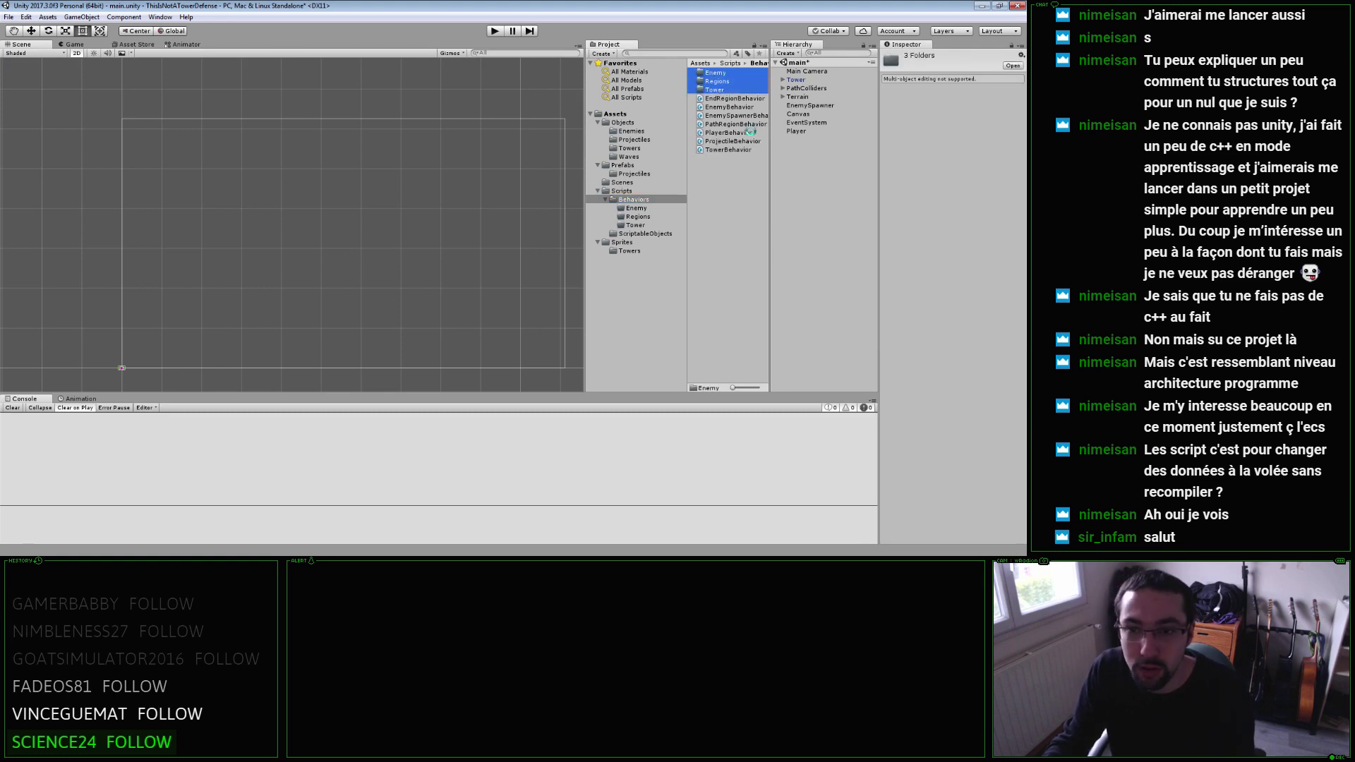
key("Delete")
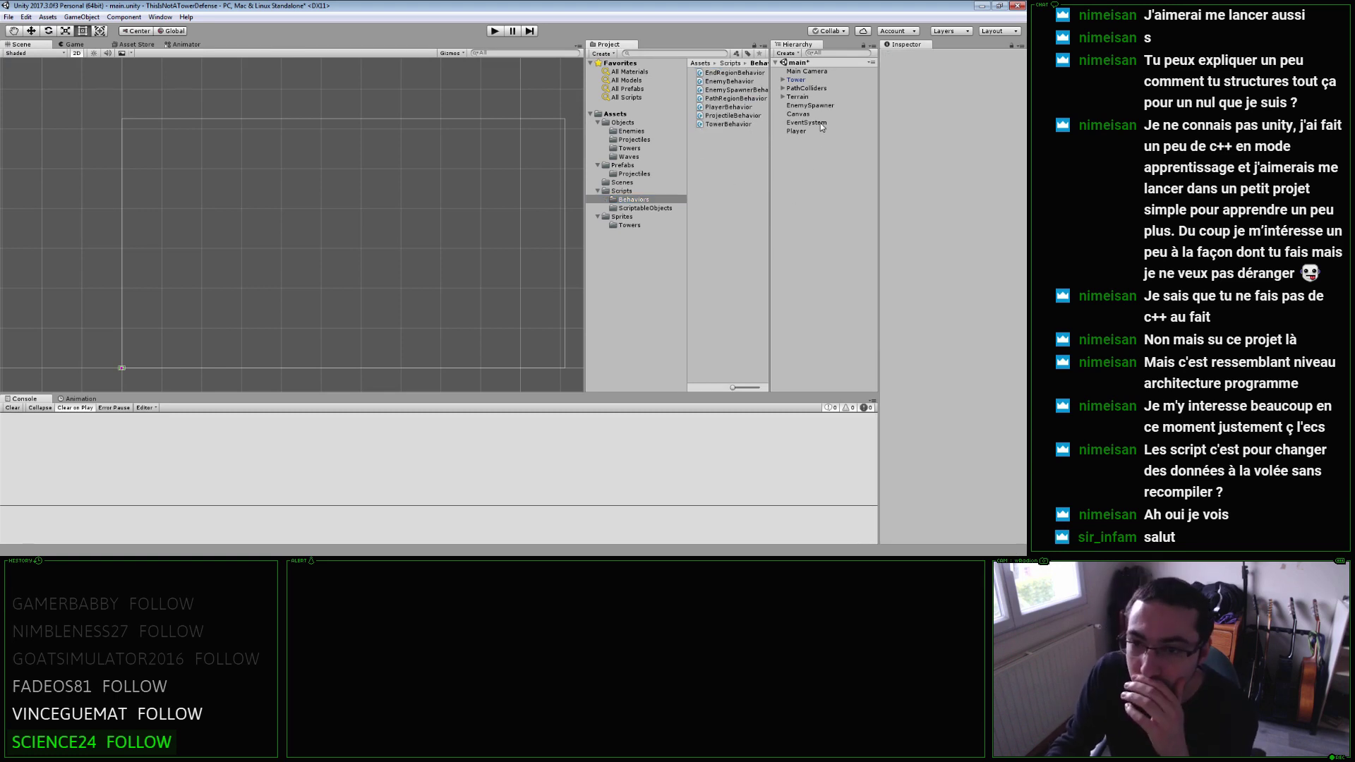
left_click(818, 115)
left_click(820, 132)
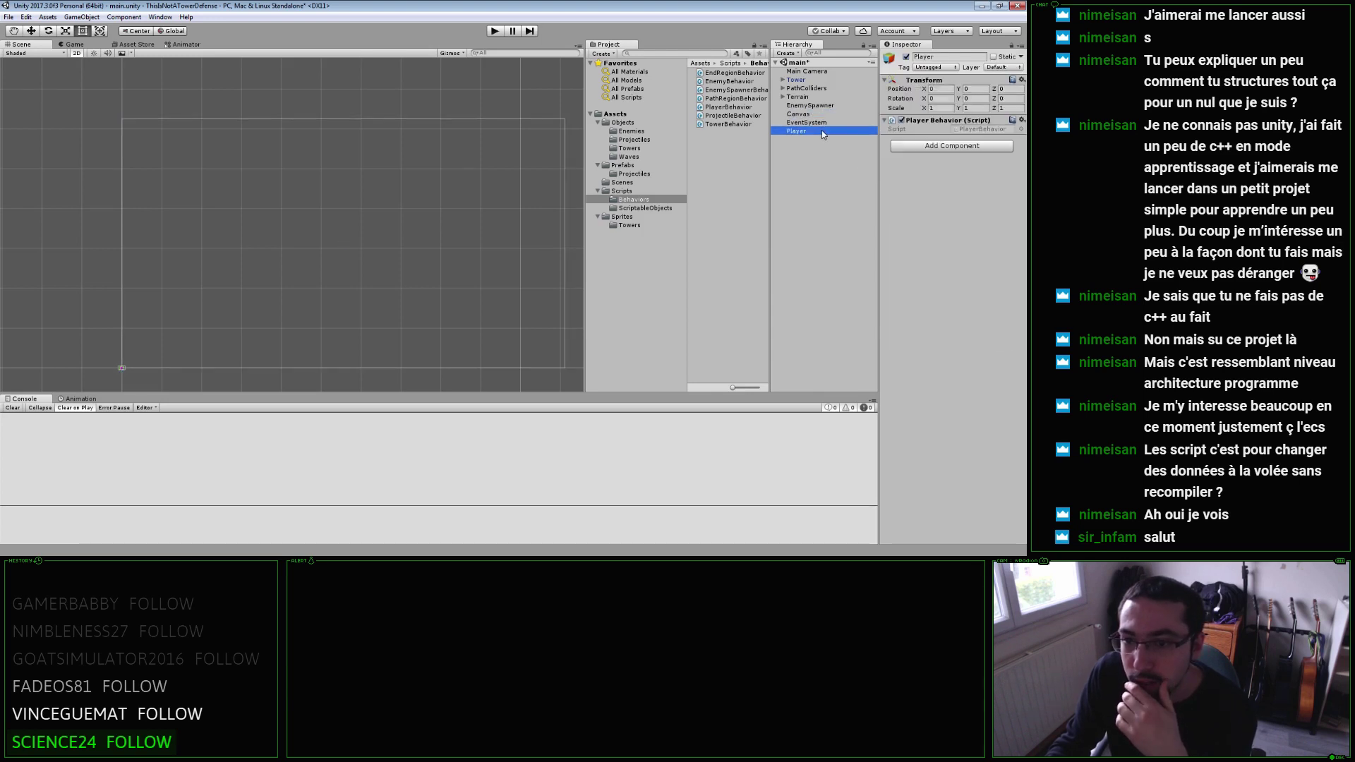
In PlayerBehavior.cs, delete the Update method and start a 'public' field above Start().
left_click(973, 130)
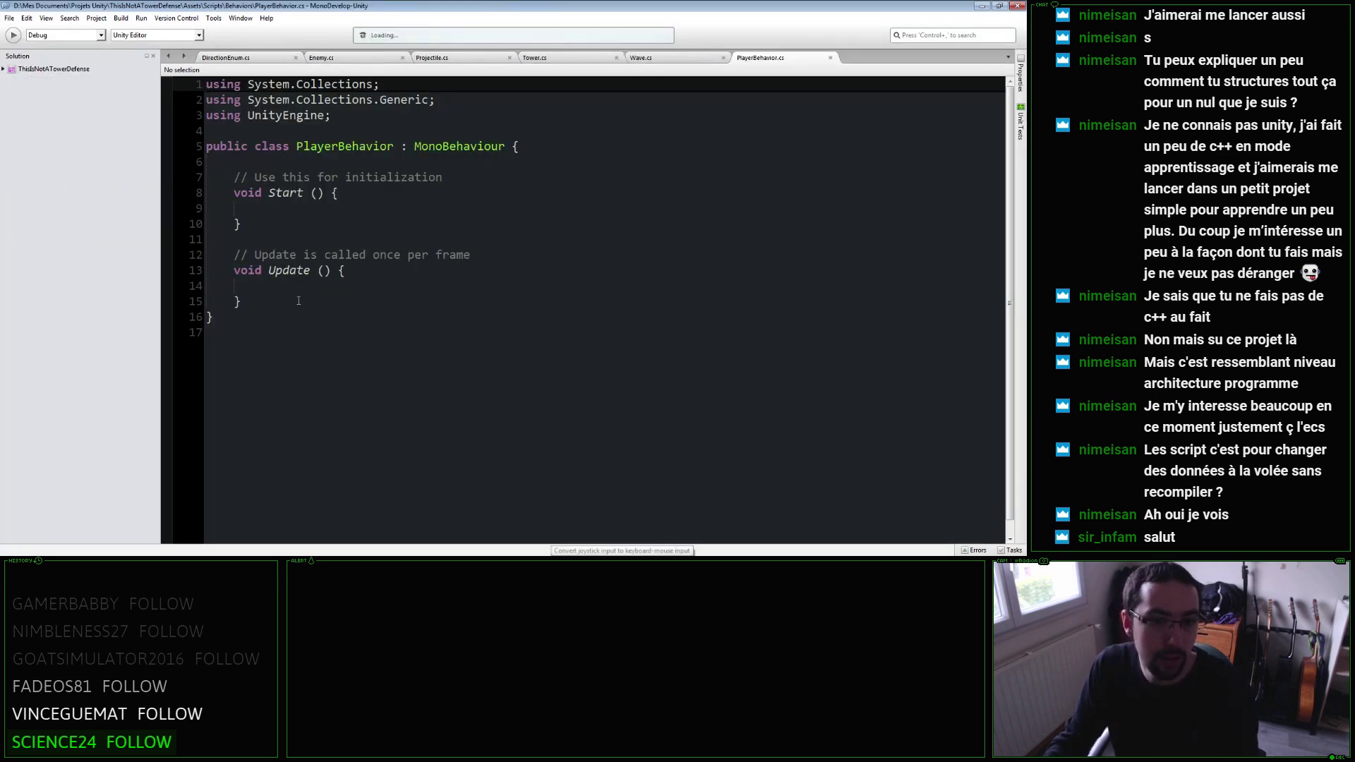
left_click_drag(242, 301, 170, 255)
key("BackSpace")
key("BackSpace")
key("BackSpace")
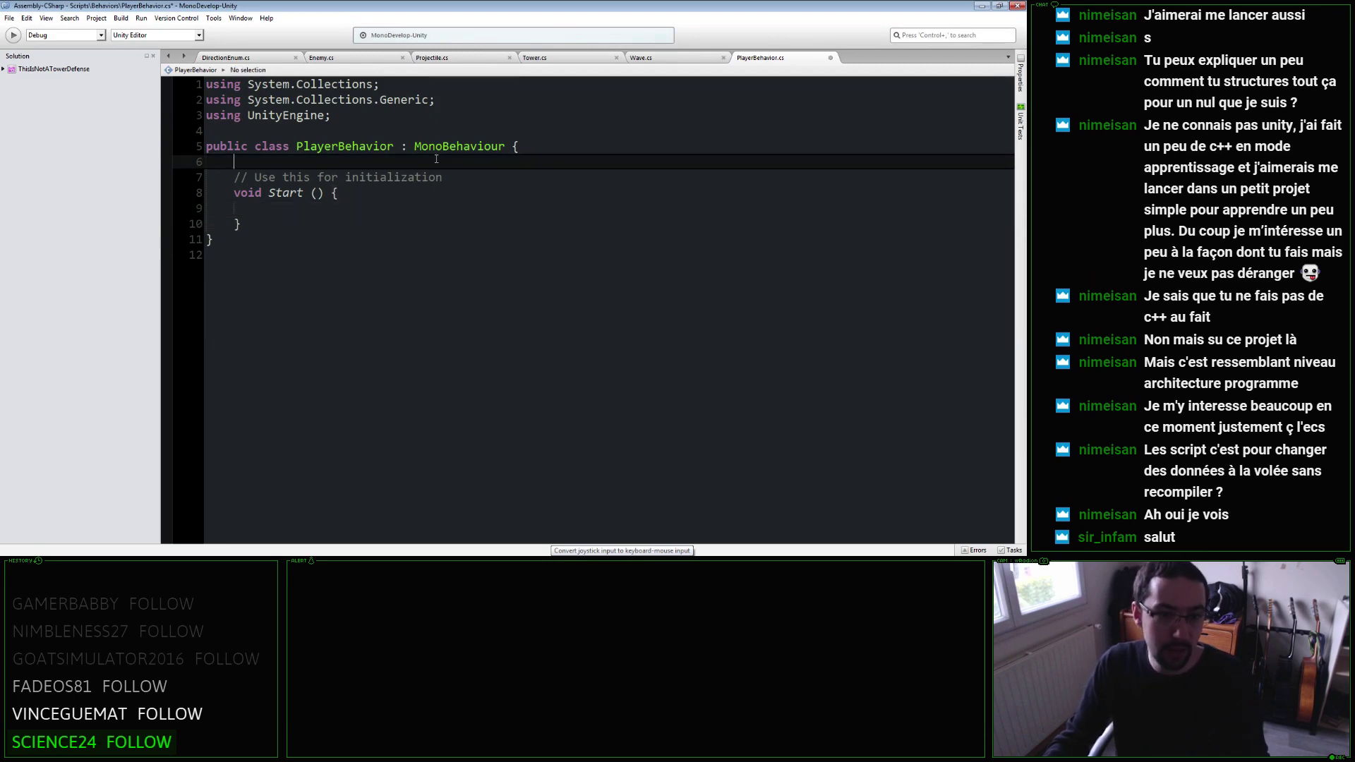
left_click(436, 159)
key("Return")
key("Return")
key("Up")
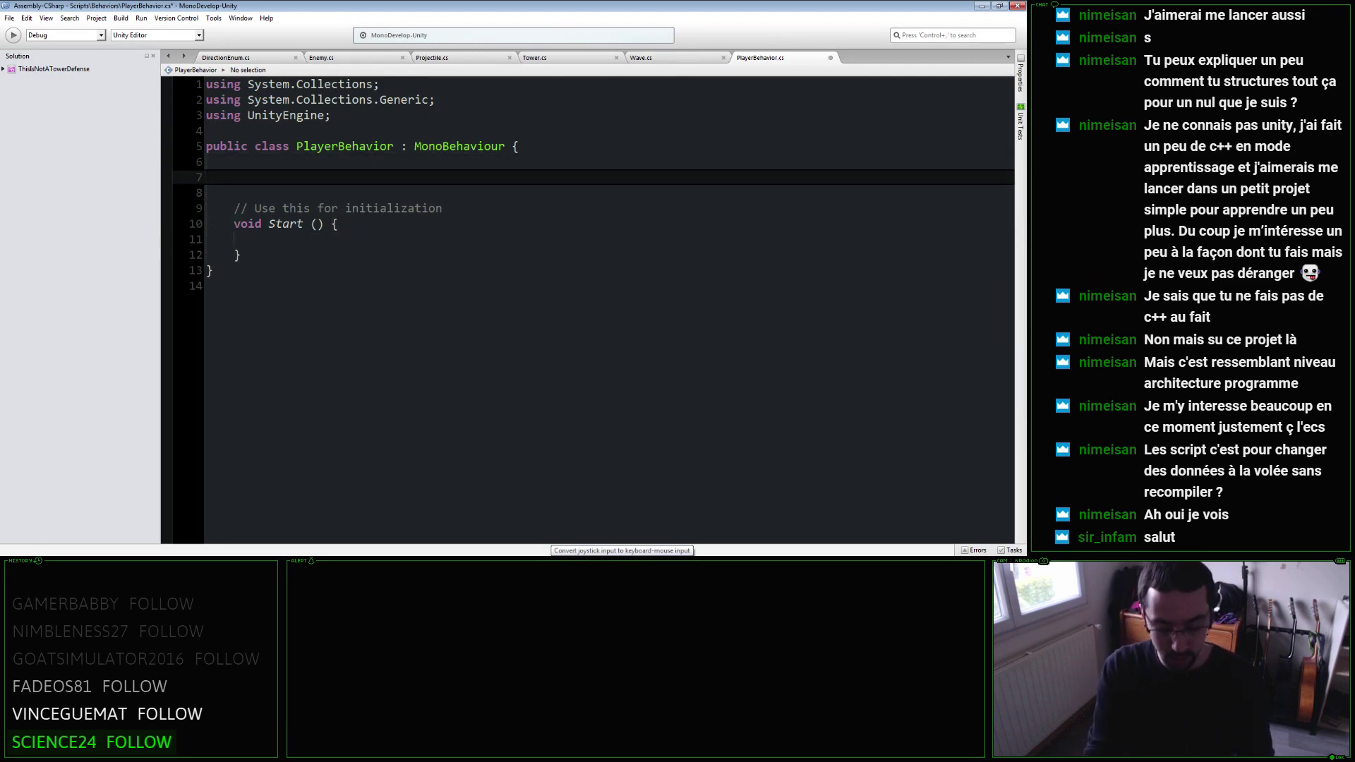
type("pub")
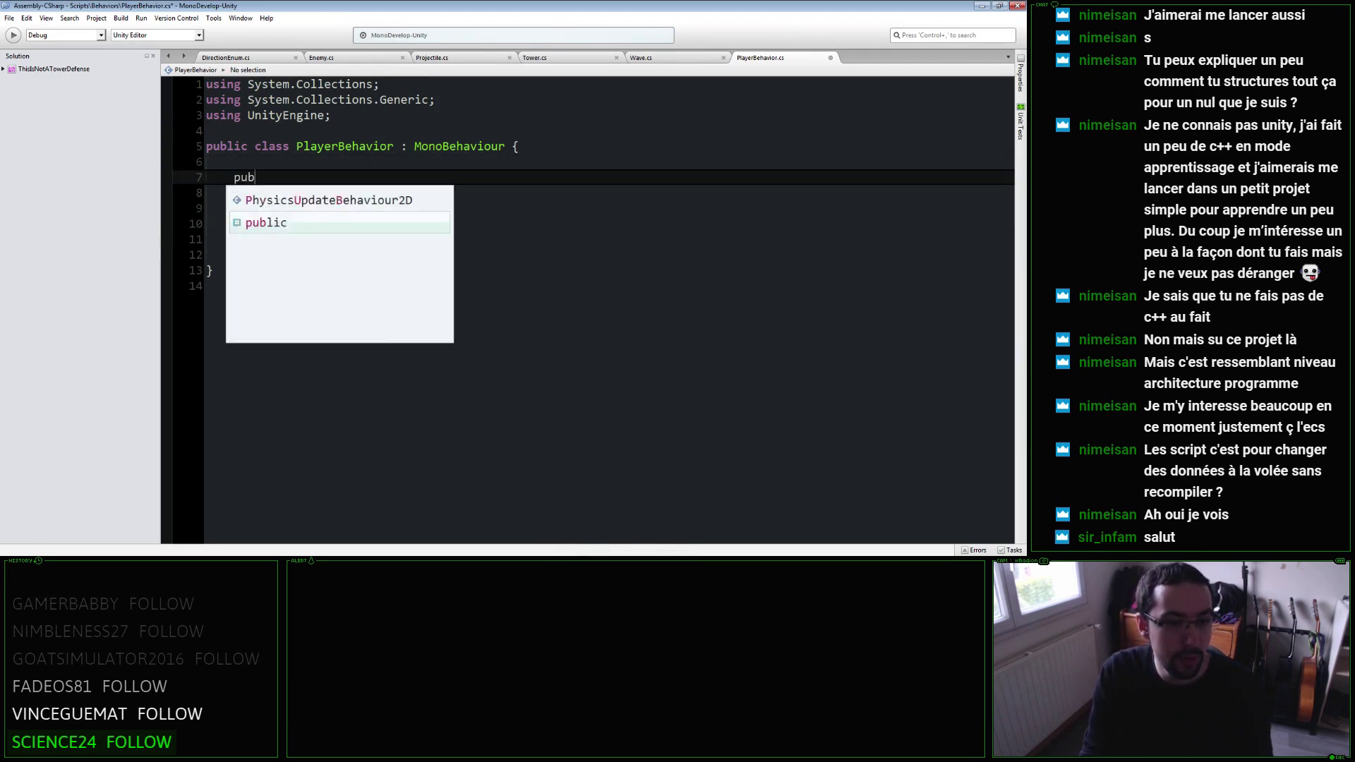
type("lic")
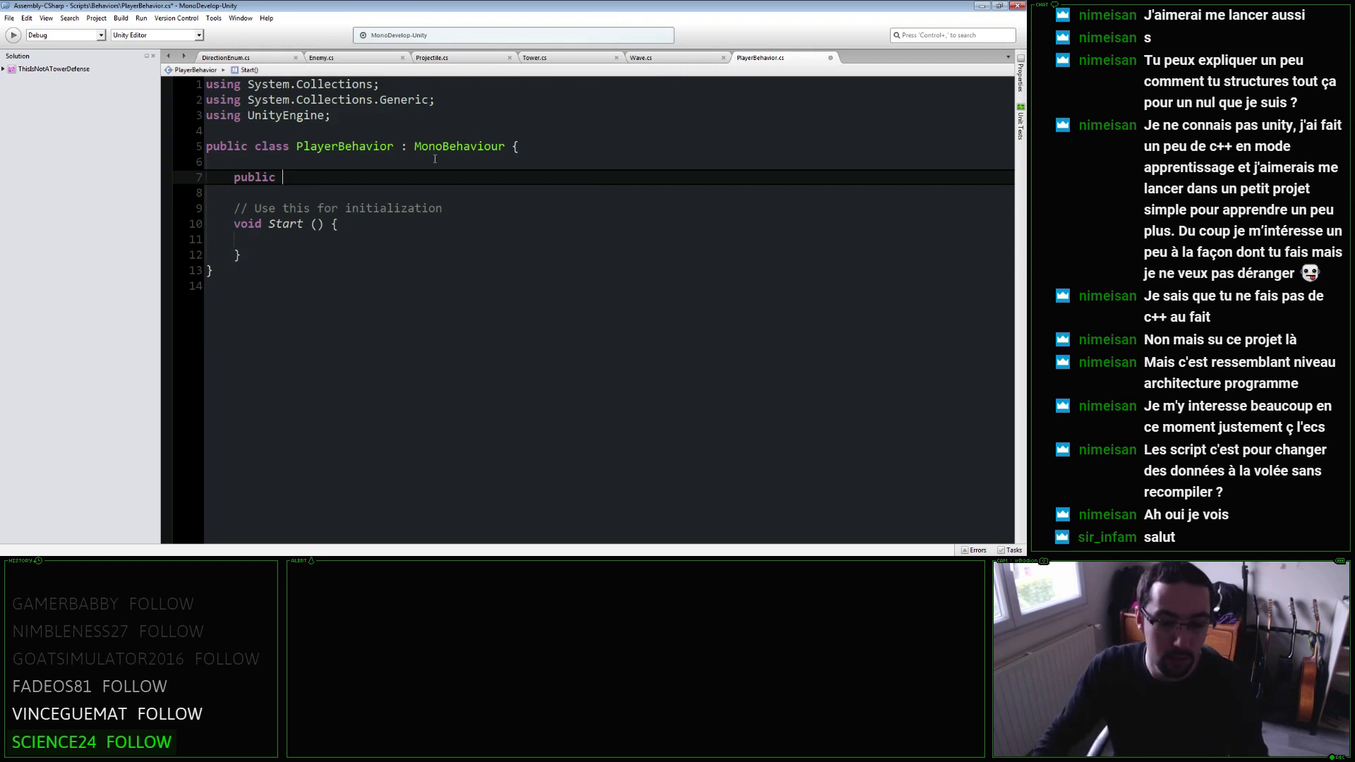
Set the Player object's Tag to Player in Unity's Inspector.
key("alt+Tab")
left_click(935, 67)
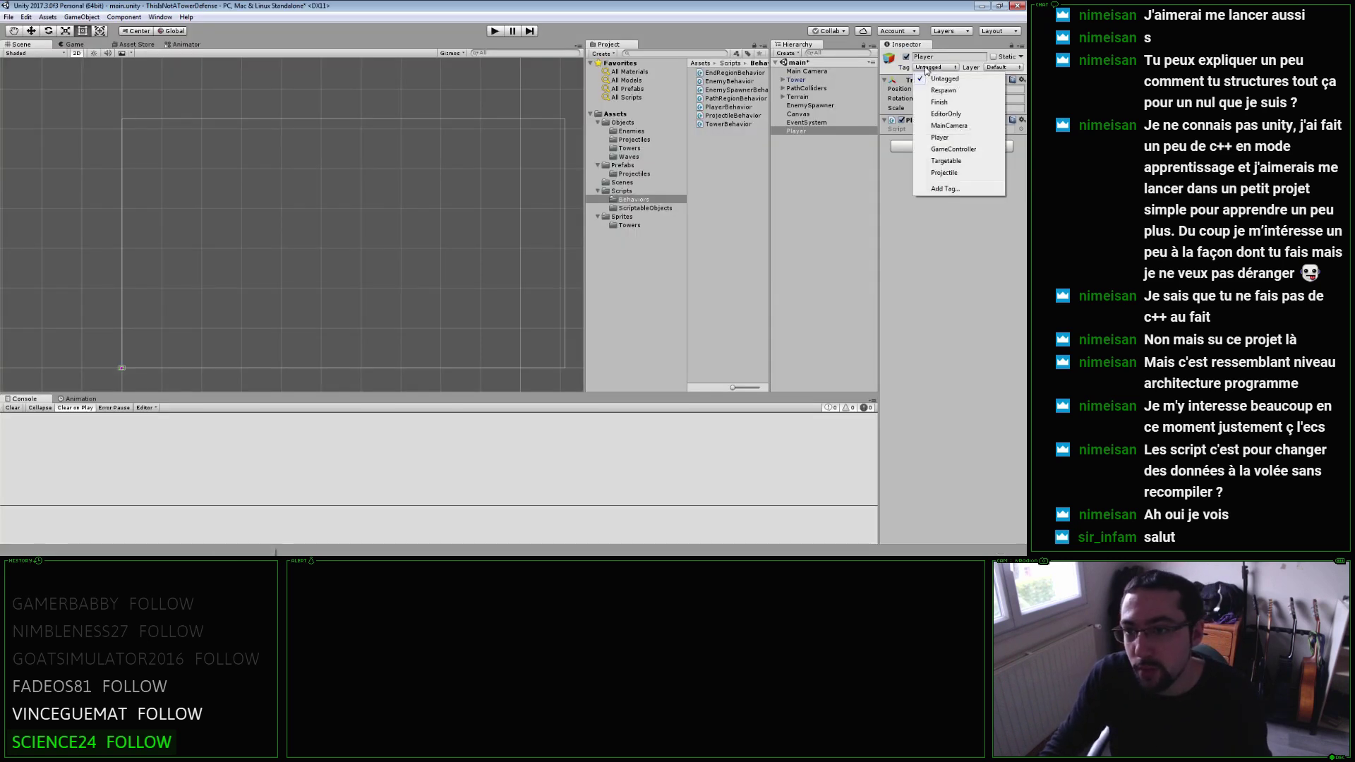
left_click(935, 115)
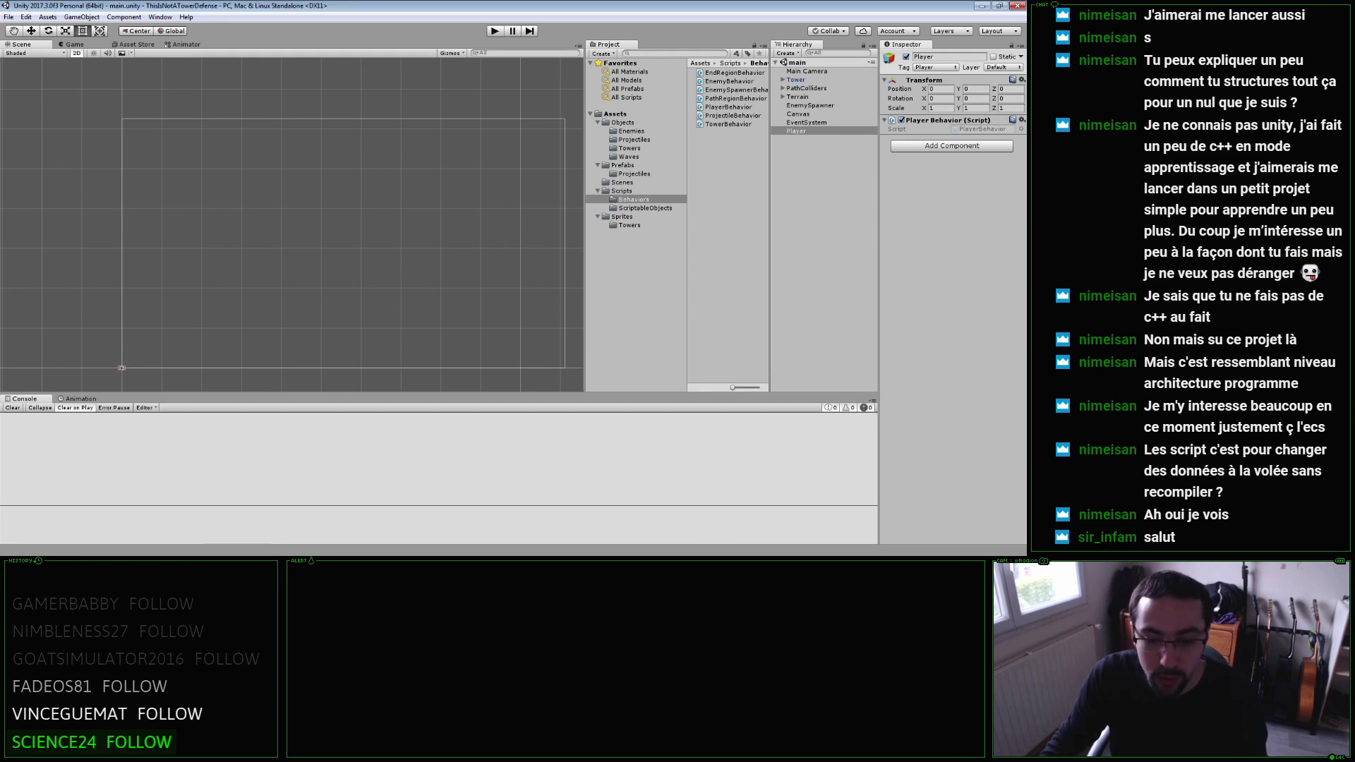
key("alt+Tab")
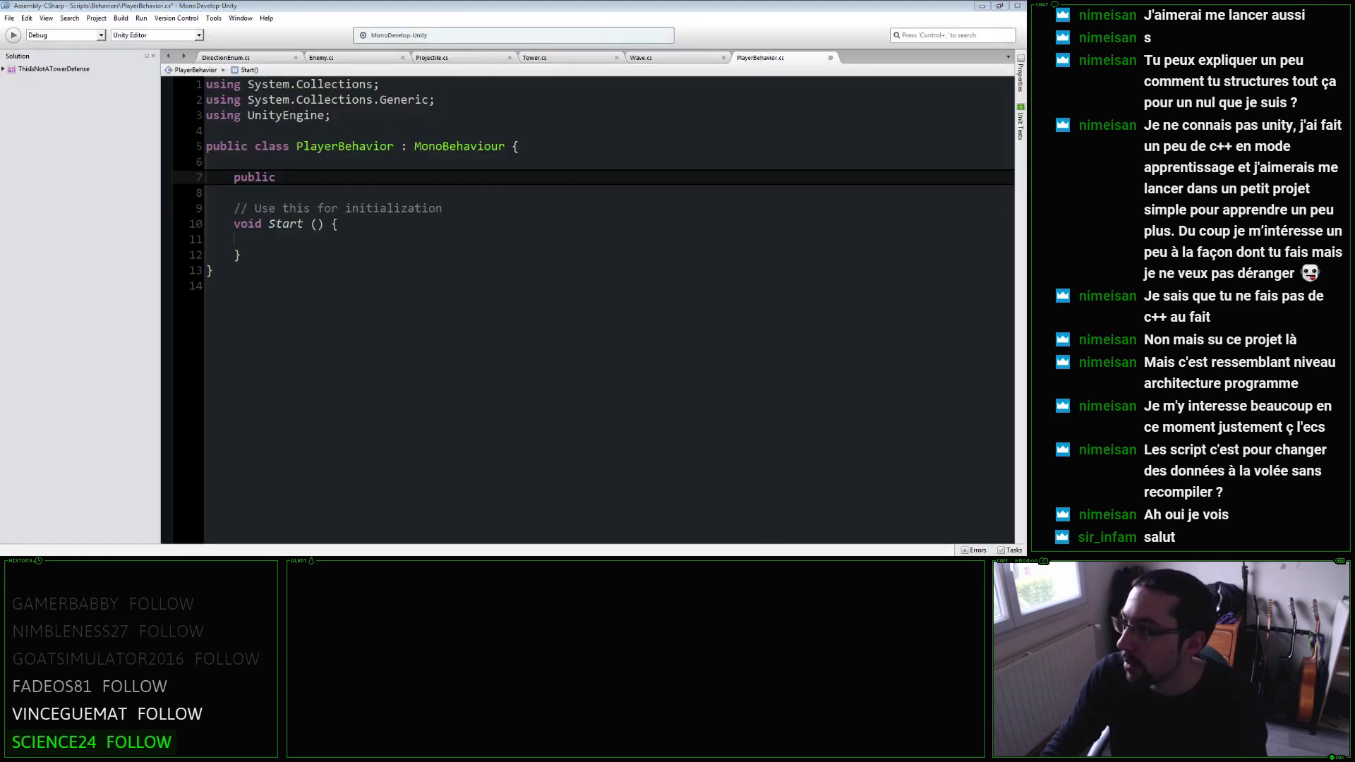
Declare the gold field as a [NonSerialized] public int.
left_click(458, 179)
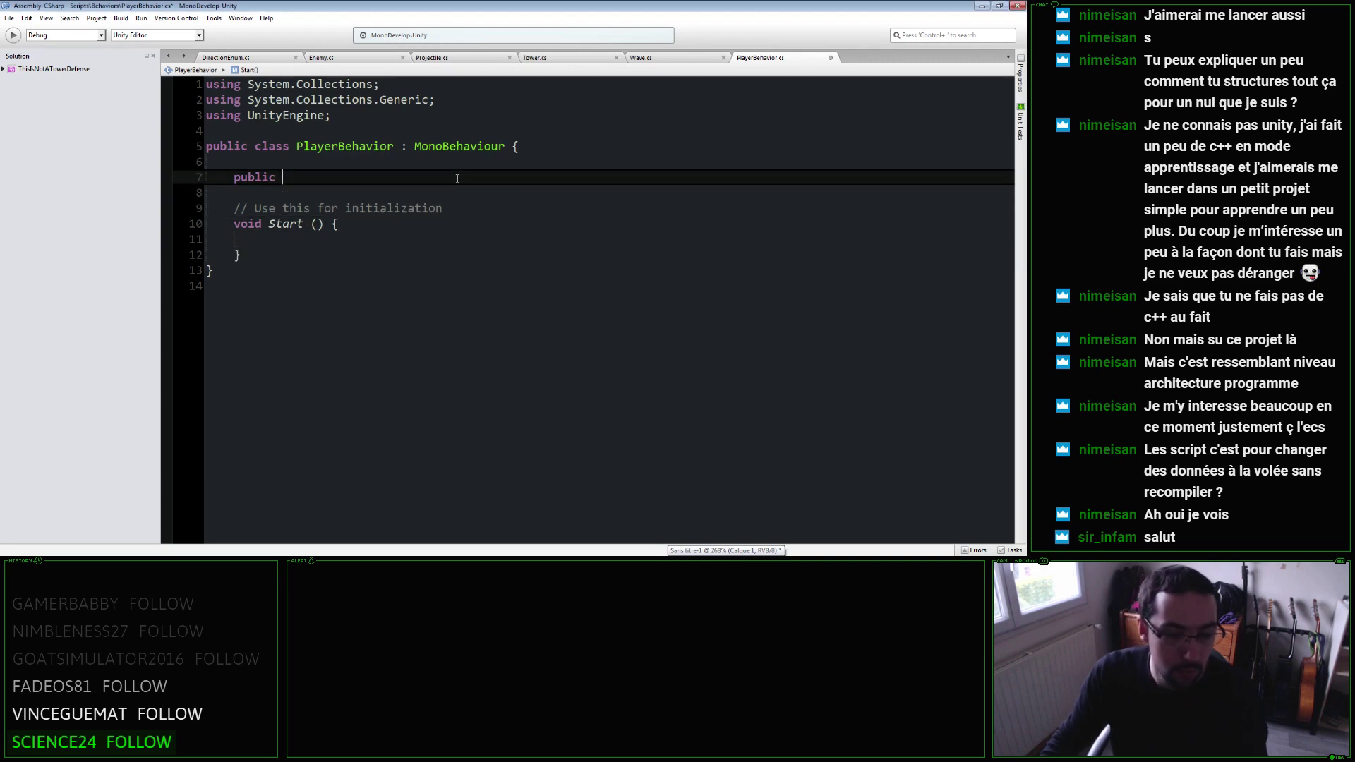
type("int gold;")
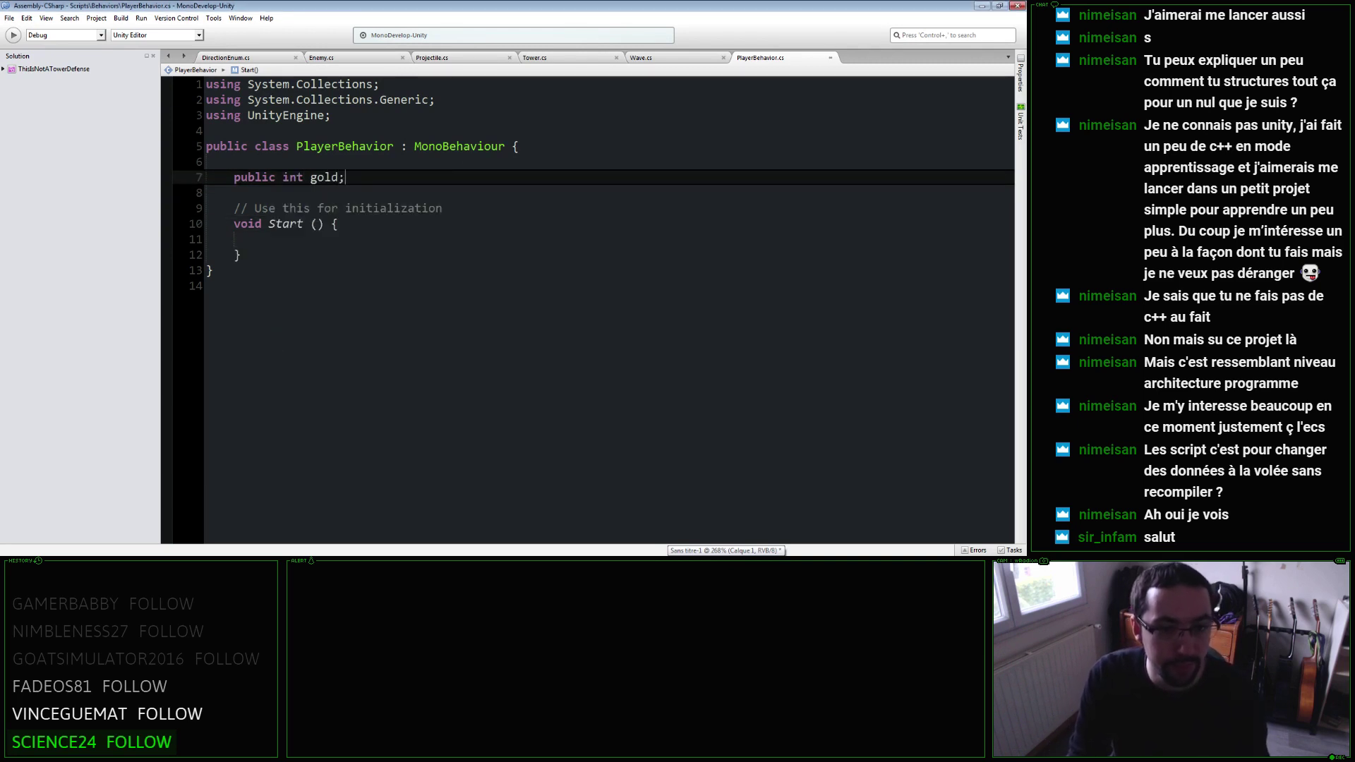
key("Down")
key("Down")
key("Down")
key("Up")
key("Up")
key("Up")
key("Up")
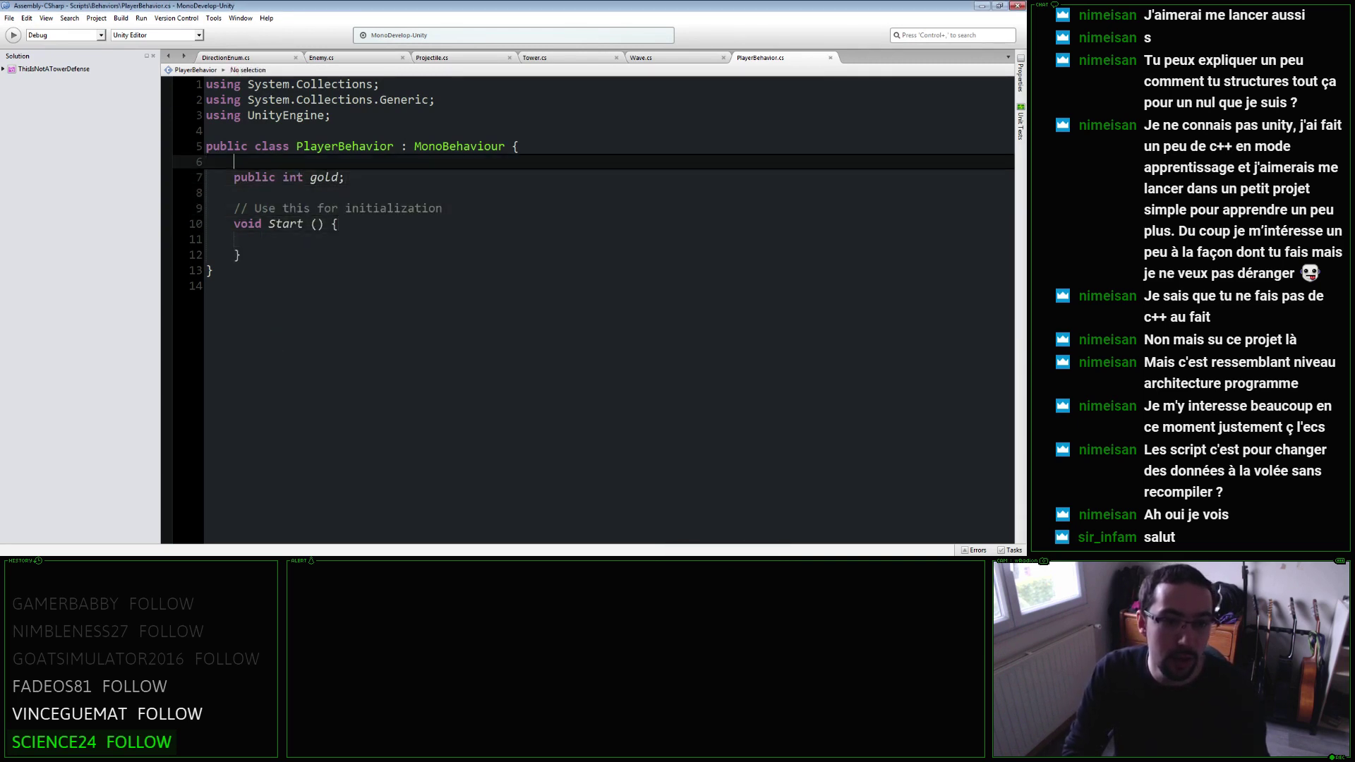
key("Return")
key("Return")
key("Down")
type("[Non")
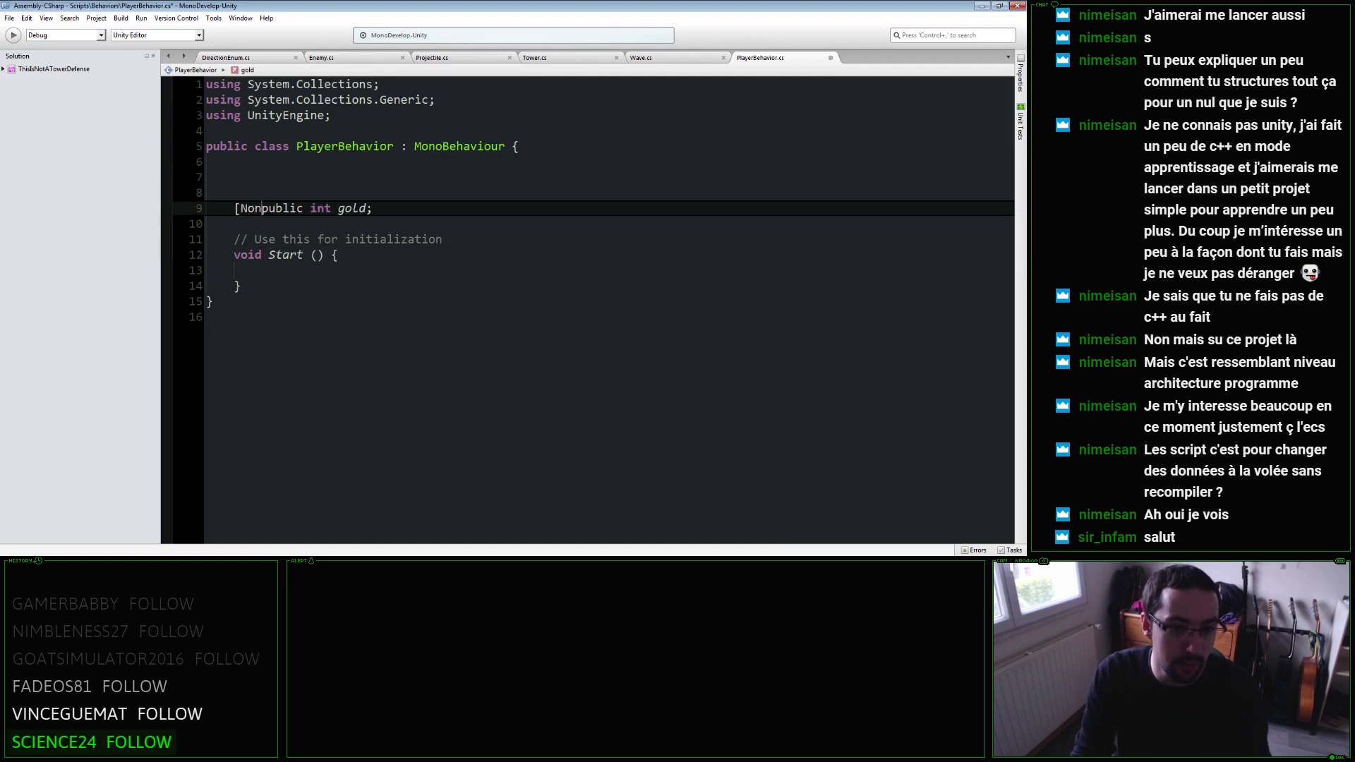
type("Serialized]")
key("Up")
Add 'using System;' at the top of the PlayerBehavior script.
key("Up")
key("Up")
key("Up")
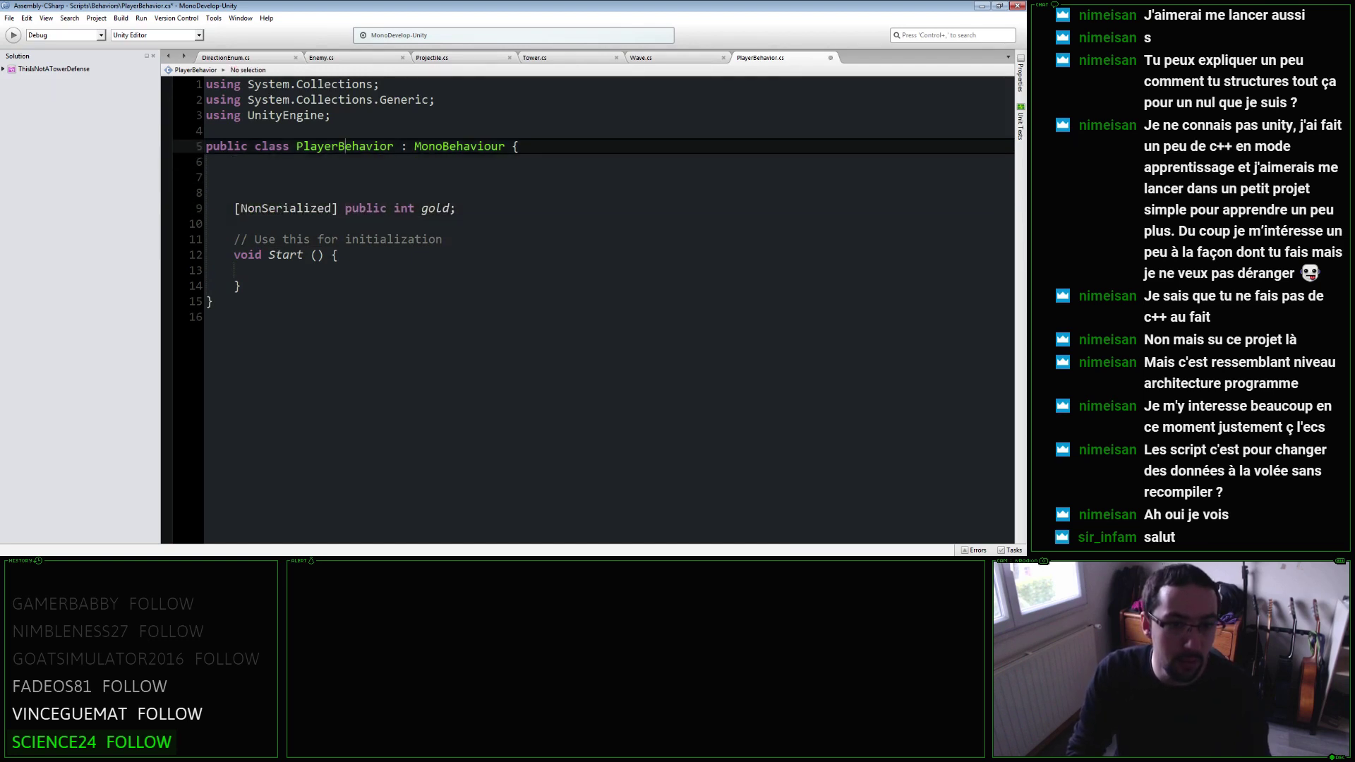
key("Up")
key("Up")
key("Up")
key("Home")
key("Return")
key("Up")
type("using System")
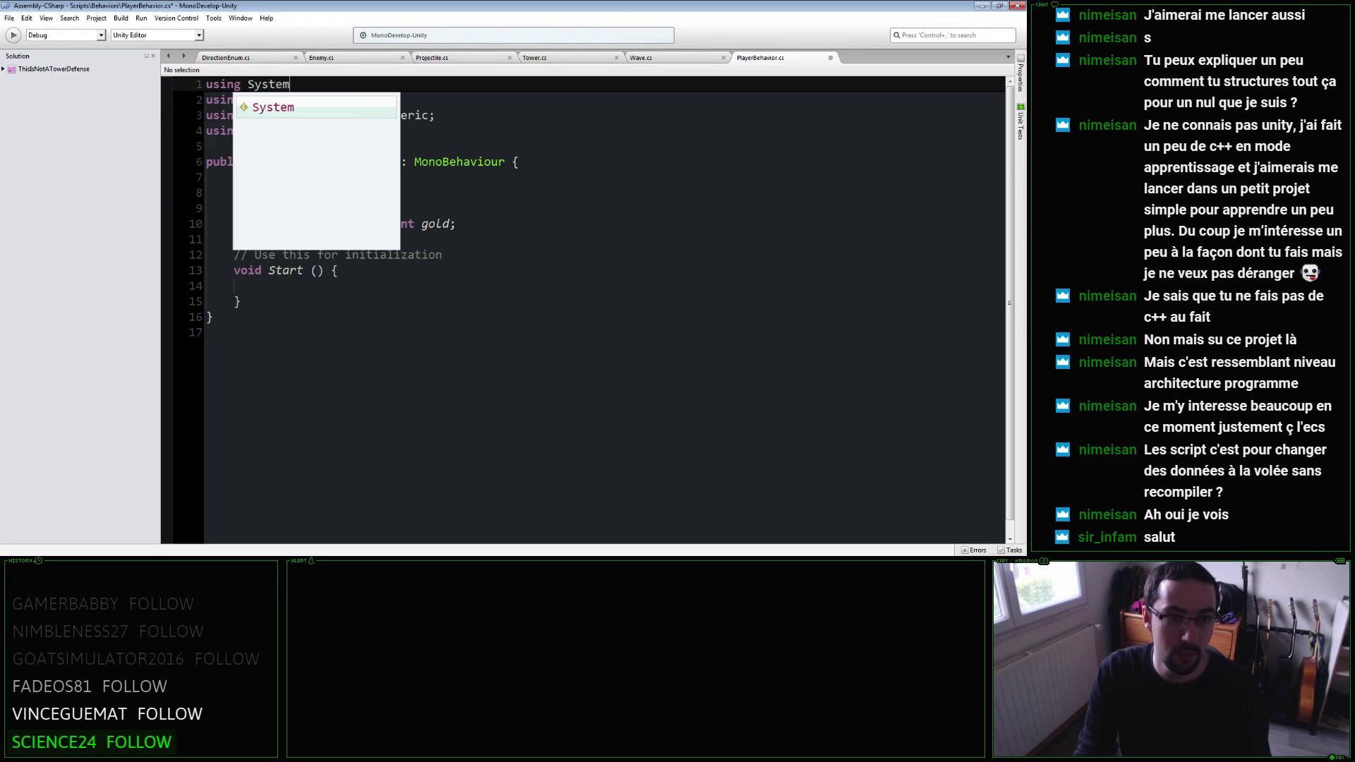
type(";")
key("Down")
key("Down")
key("Down")
key("Down")
key("Down")
key("Down")
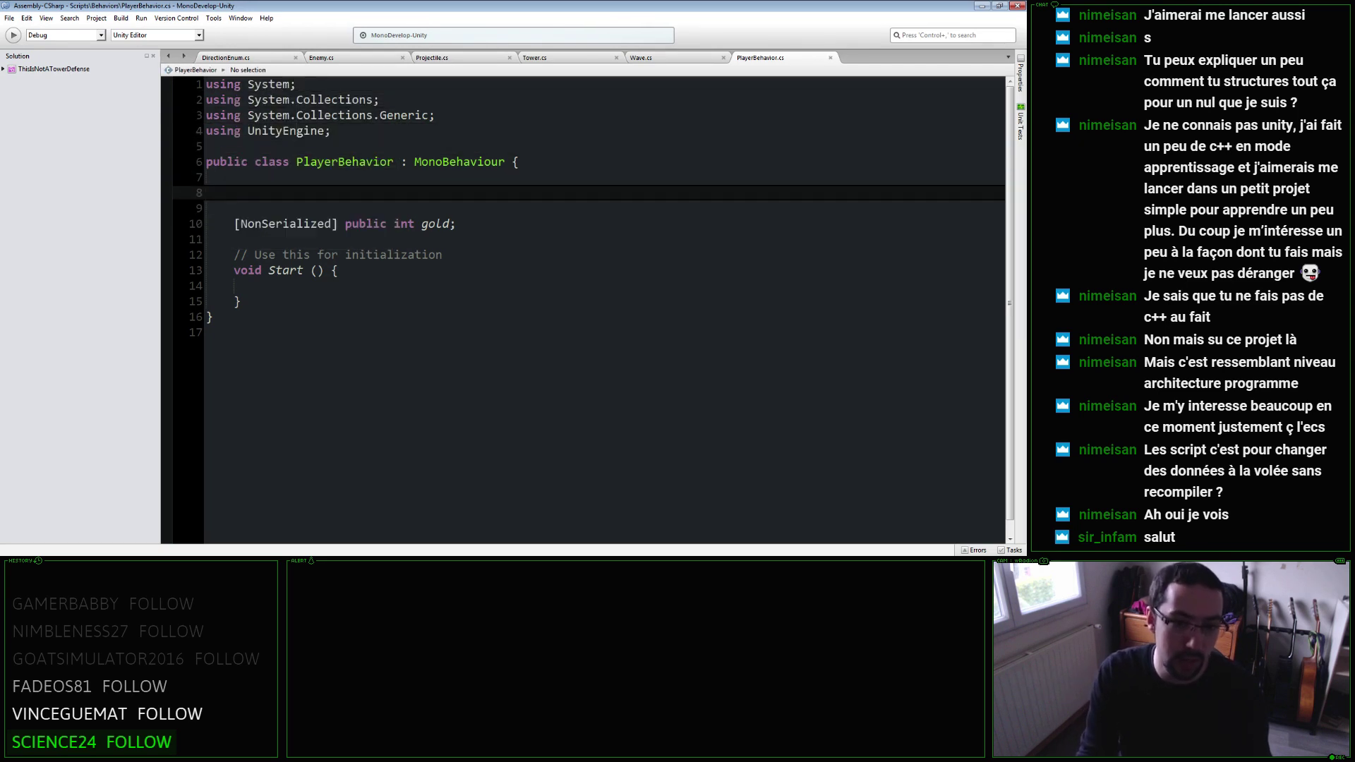
Declare starting_gold as a private [SerializeField] int and save the script.
type("public int starting_gold;")
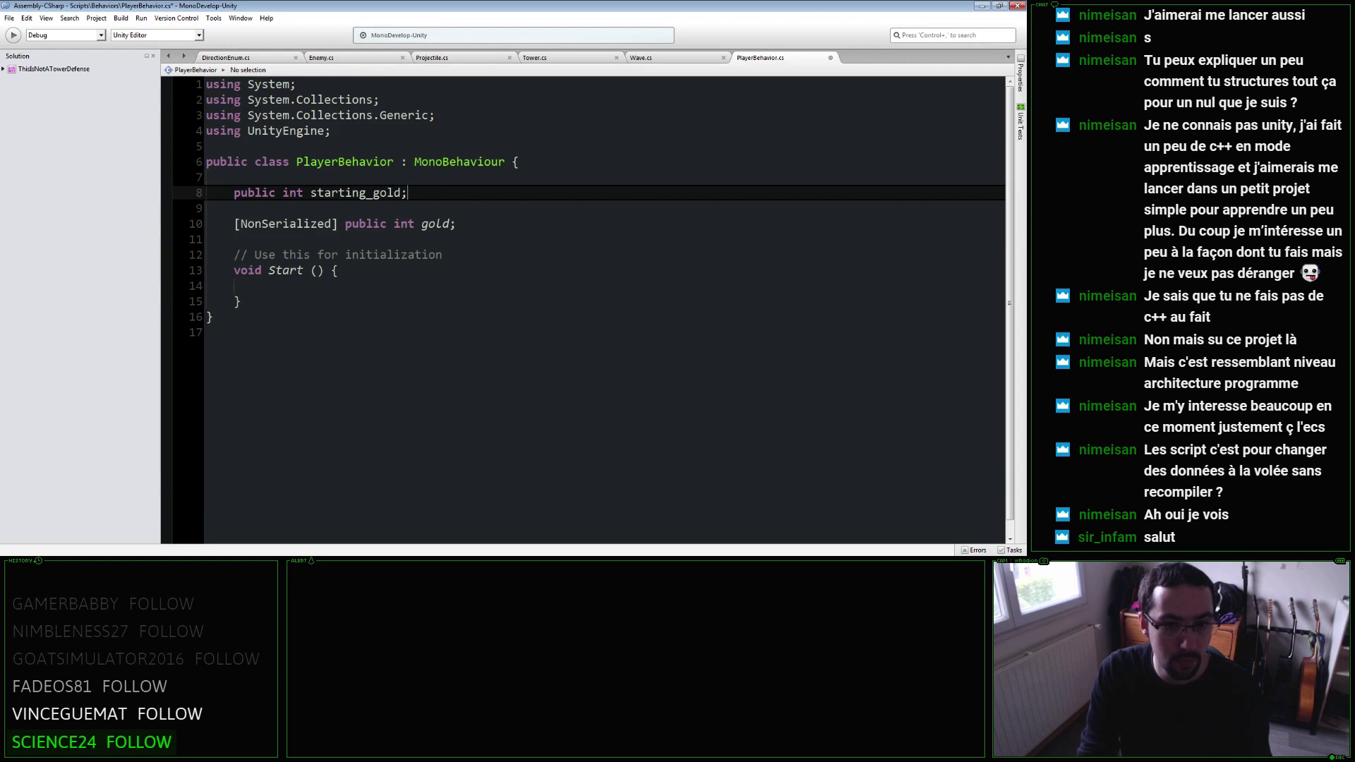
left_click(233, 192)
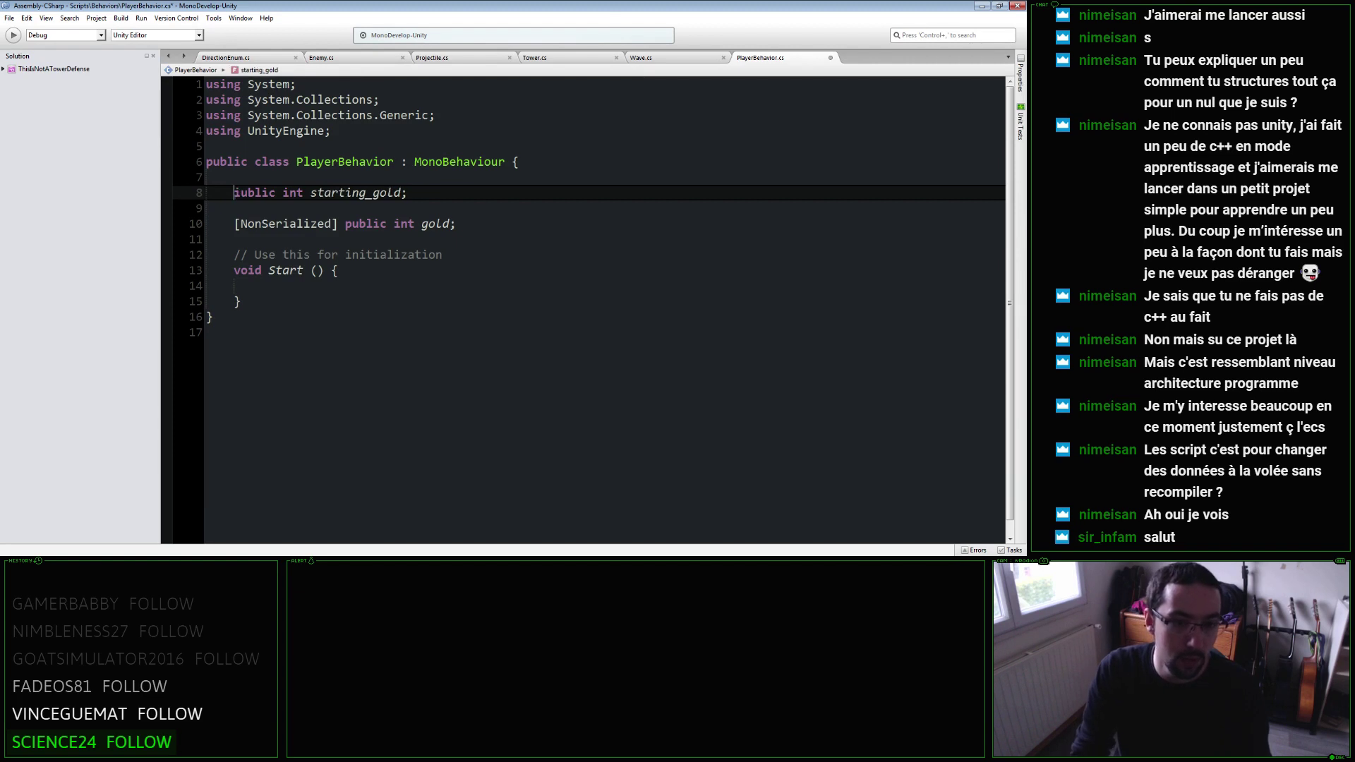
key("ctrl+Delete")
type("private ")
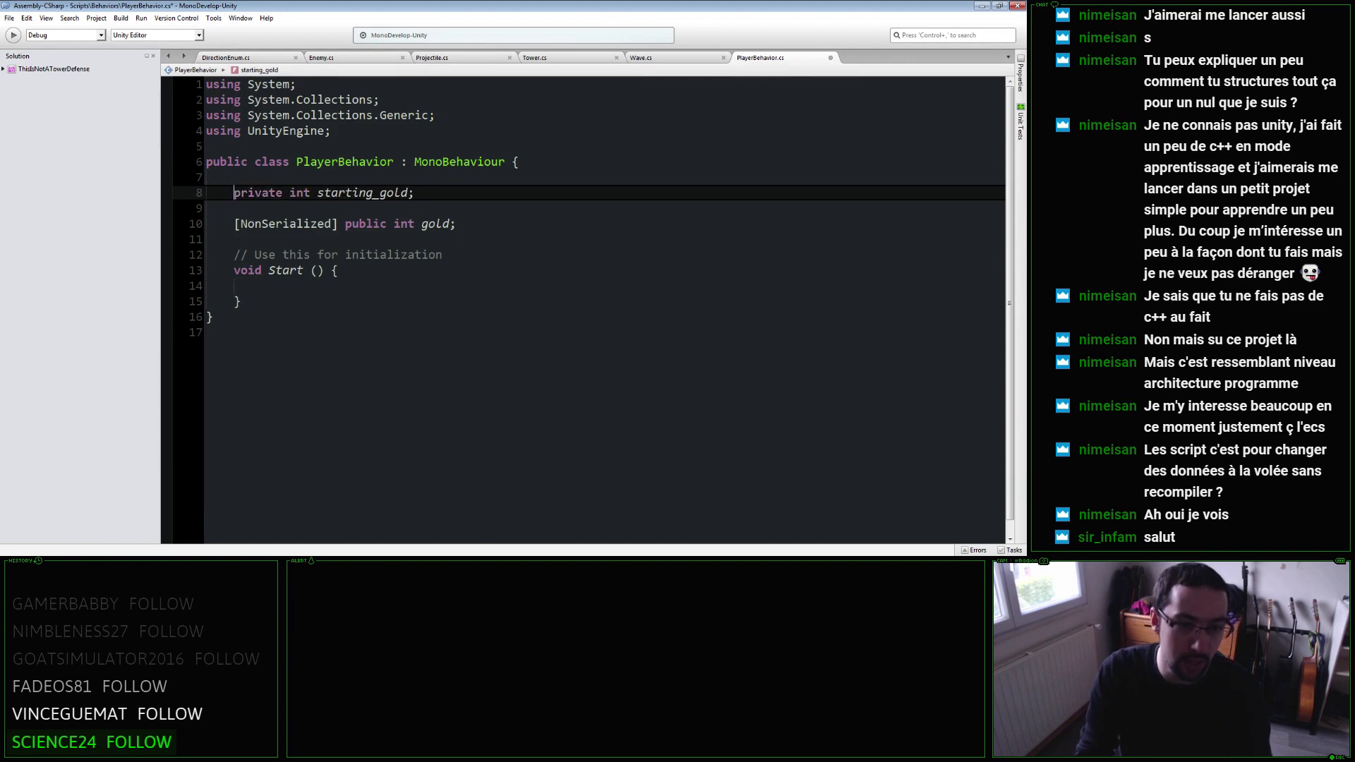
type("[Serializ")
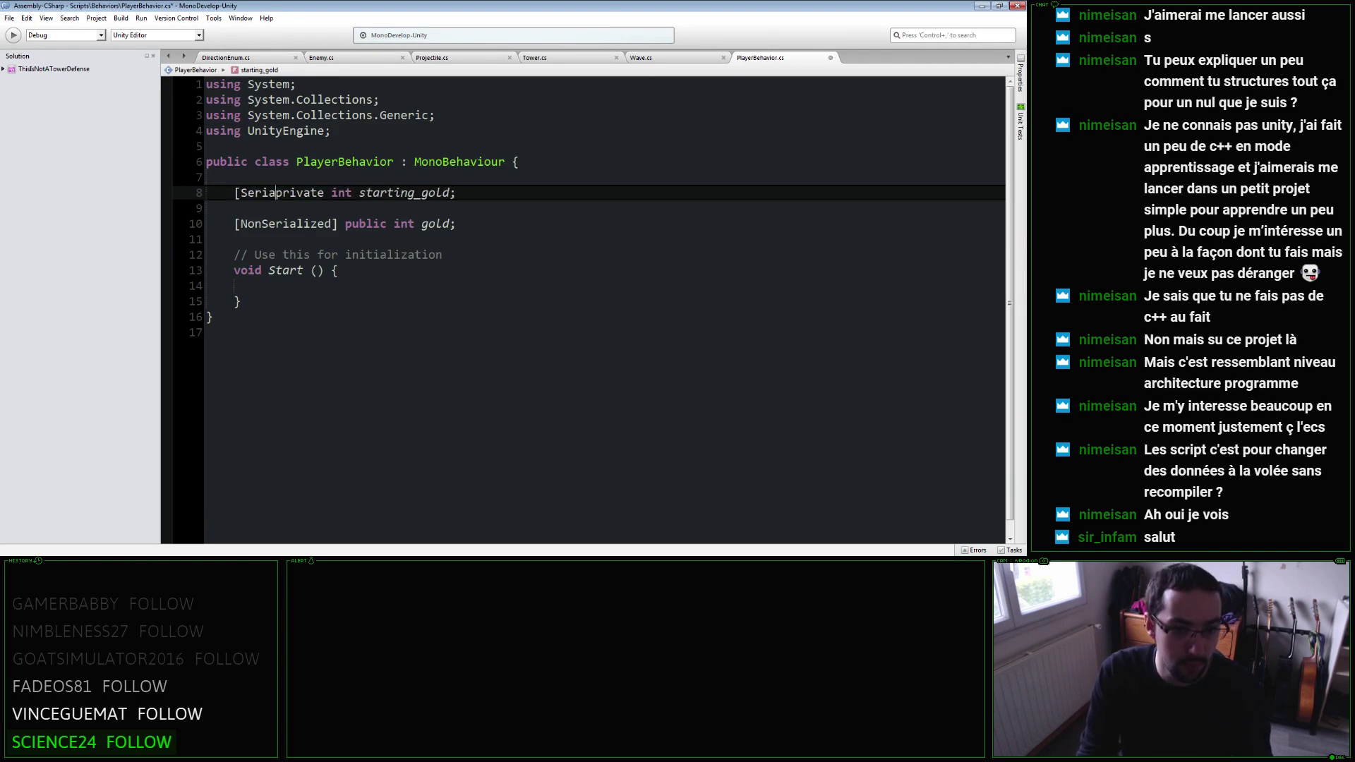
type("eField]")
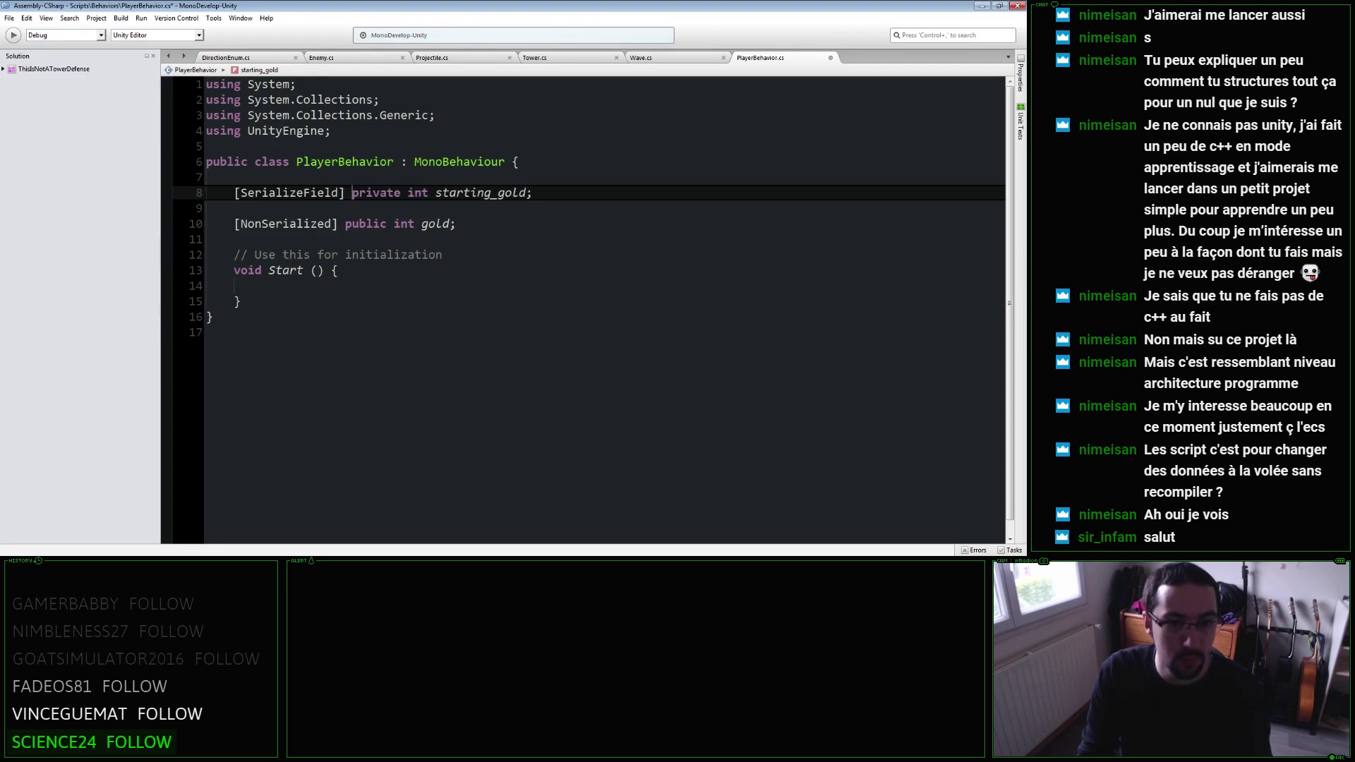
key("ctrl+s")
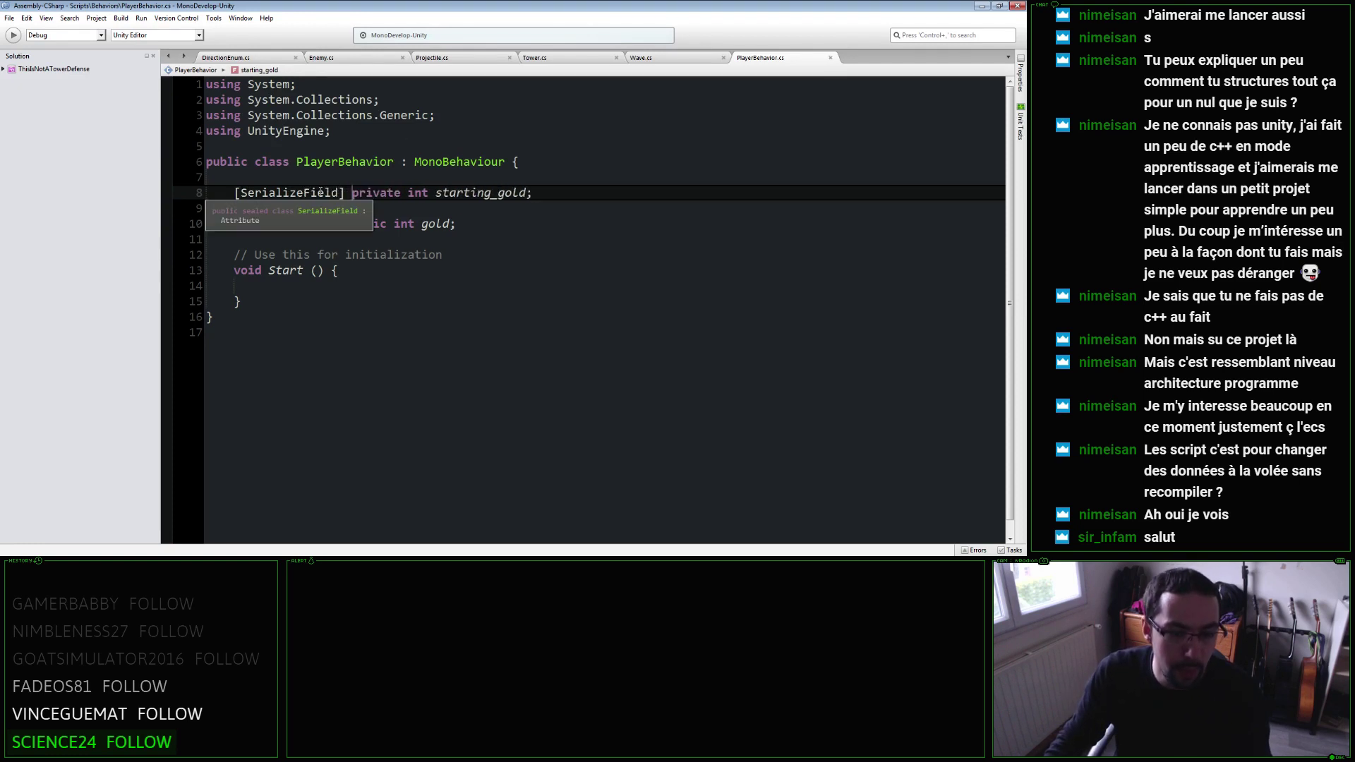
Assign gold = starting_gold inside Start() and save the script.
left_click(379, 256)
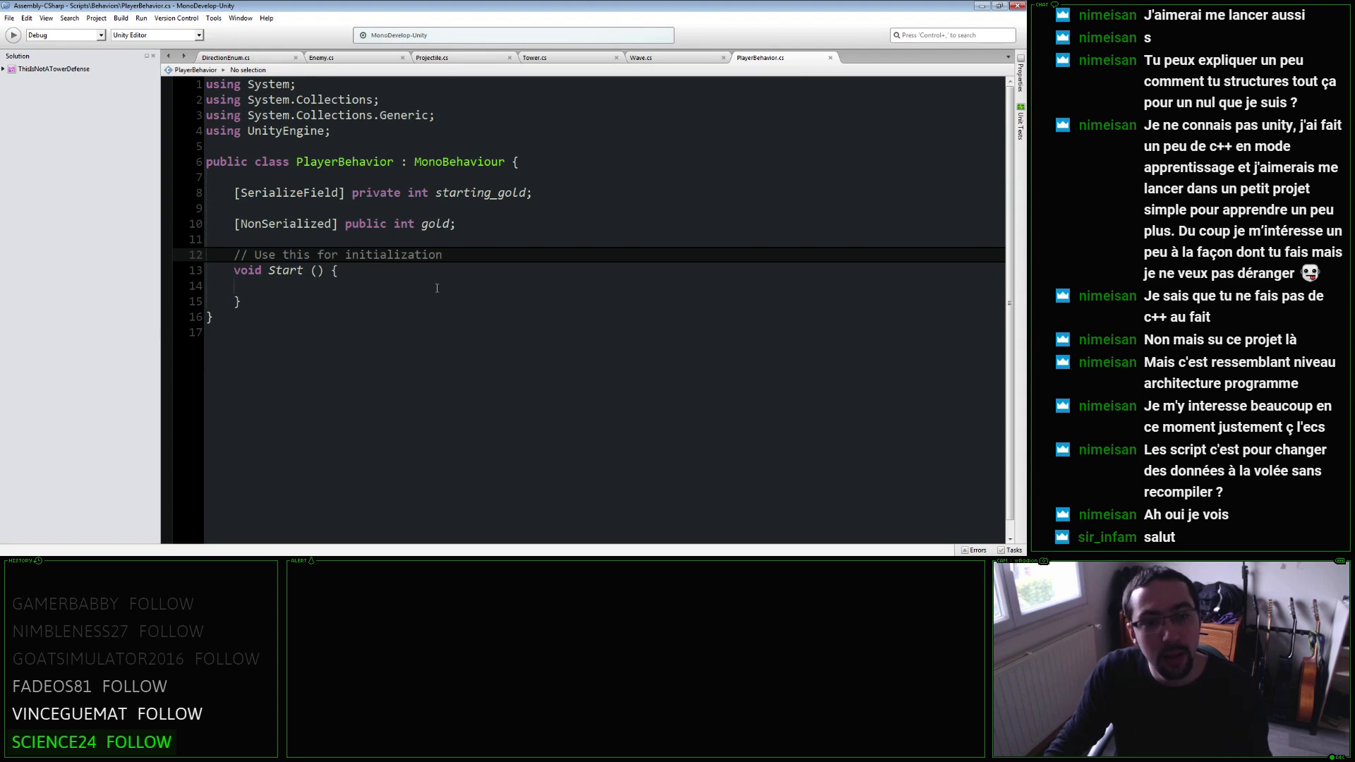
key("Down")
key("Down")
type("this.g")
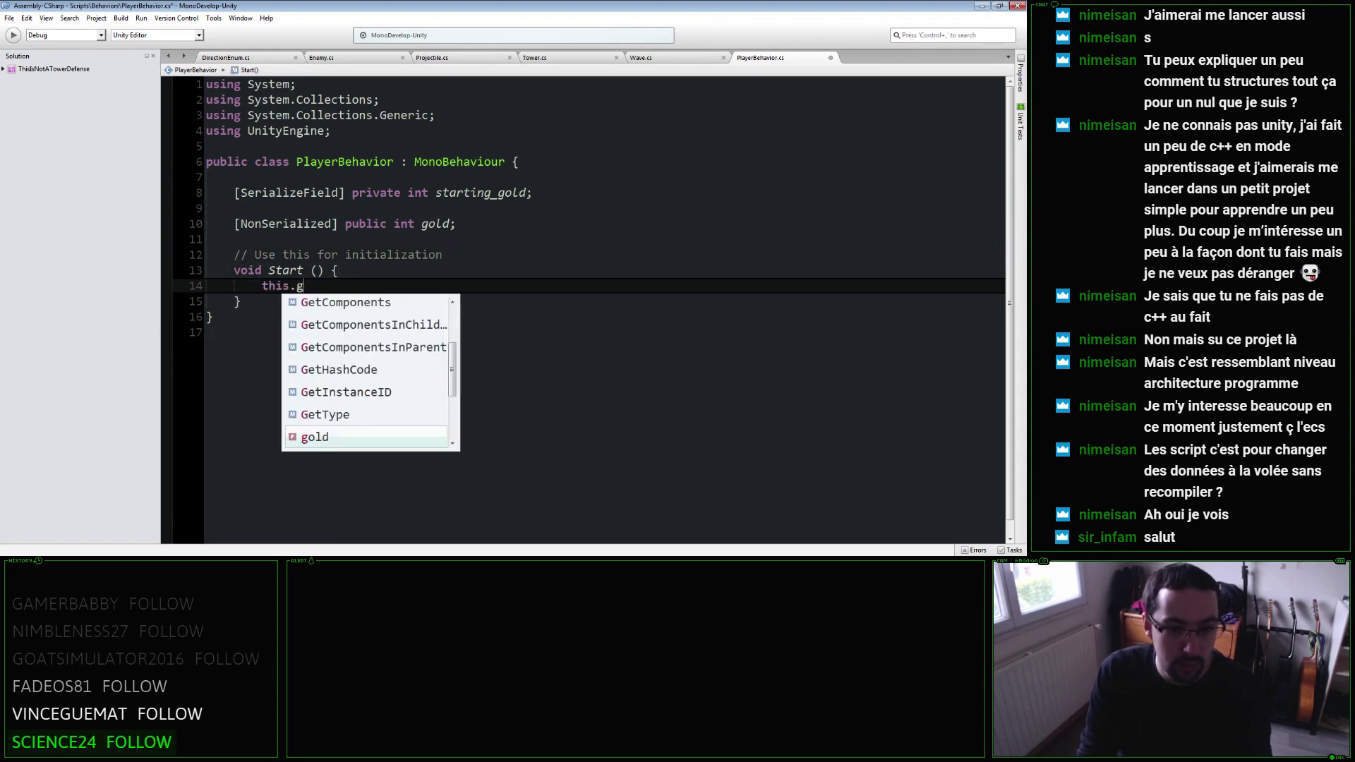
type("old = start")
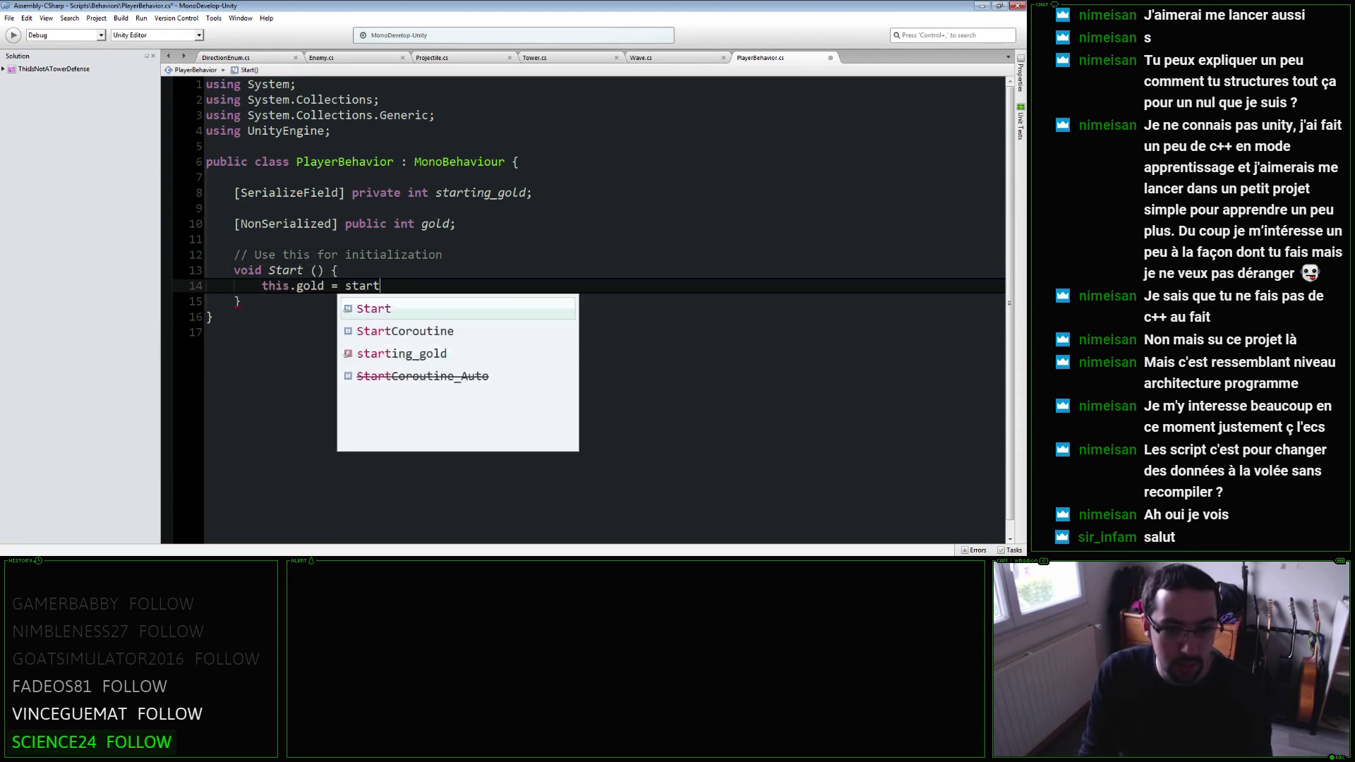
type("ing")
key("Return")
type(";")
key("Home")
key("Delete")
key("Delete")
key("Delete")
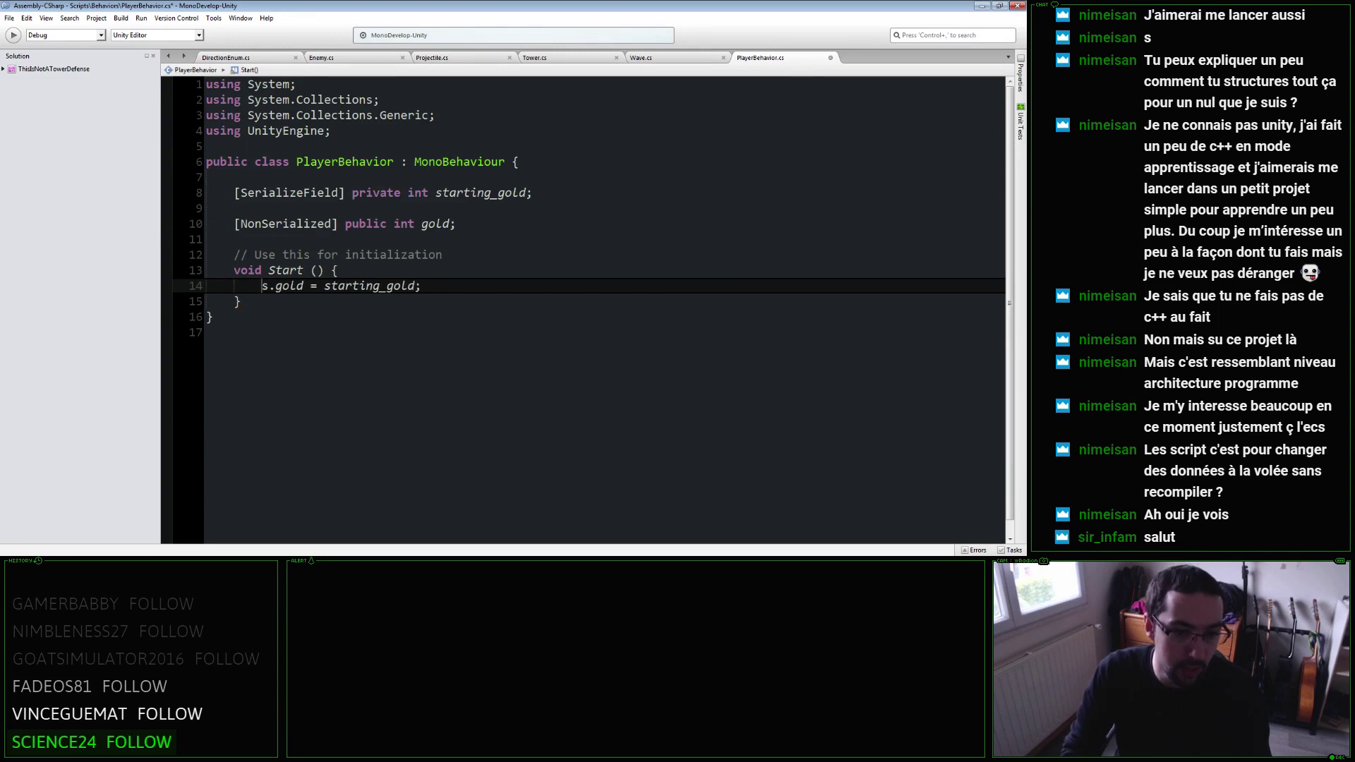
key("Delete")
key("Delete")
key("ctrl+s")
Set Starting_gold to 10 on the Player in the Inspector and save the scene.
key("alt+Tab")
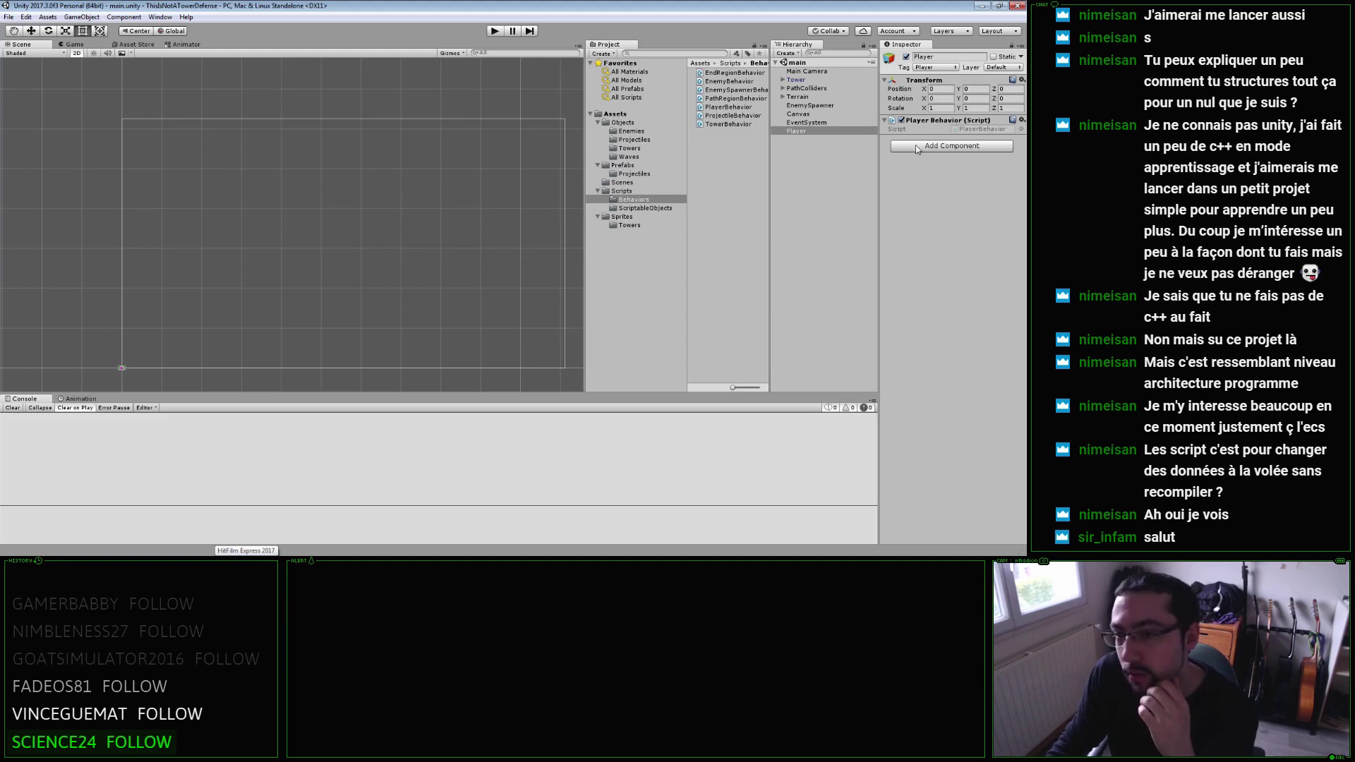
left_click(958, 139)
type("10")
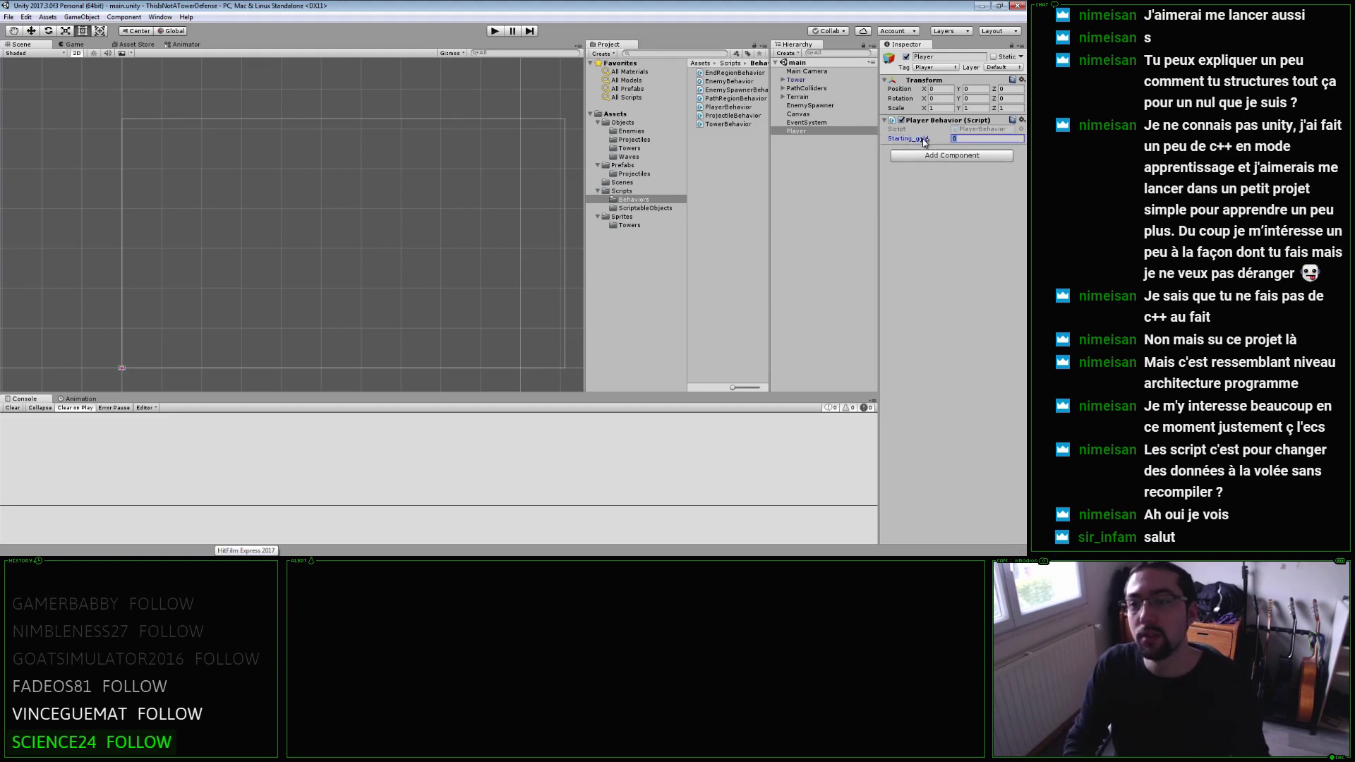
key("ctrl+s")
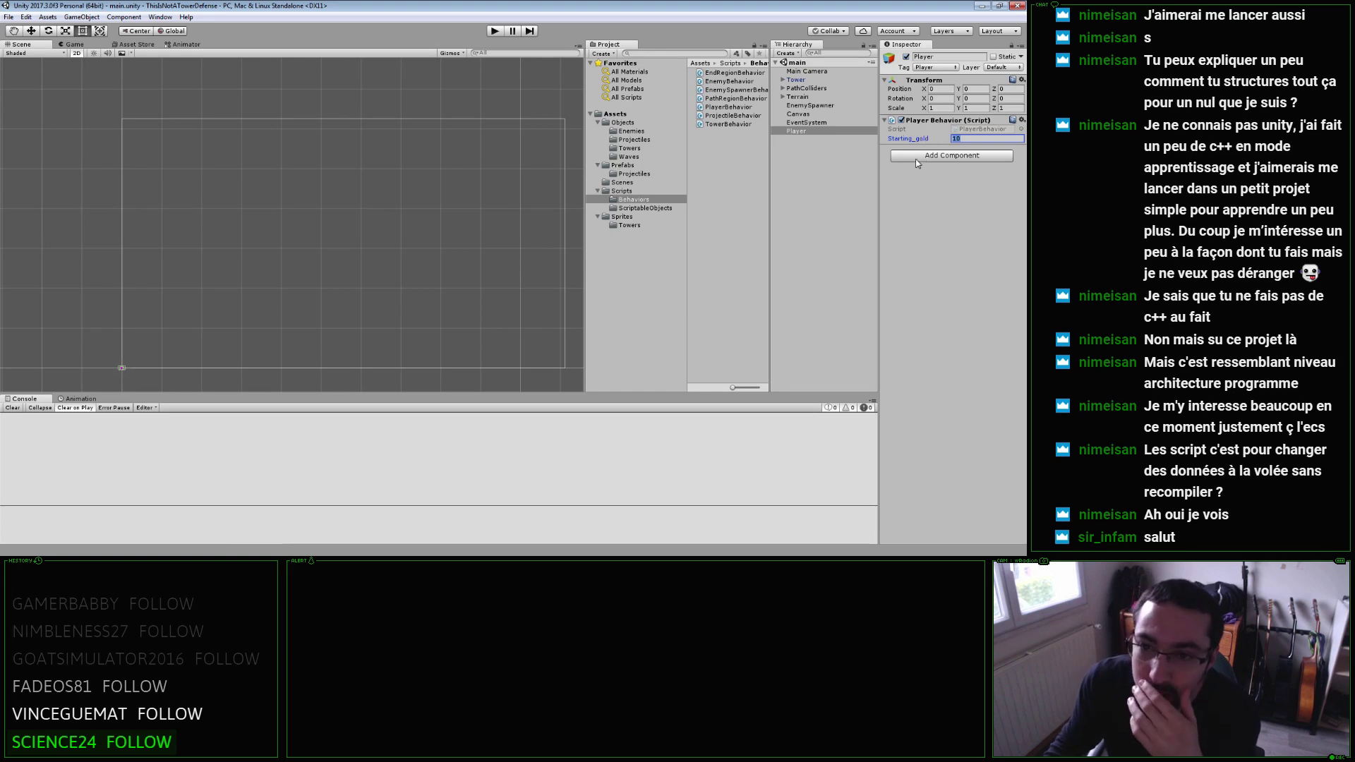
Add a UI Text element under the Canvas, anchored top-left at position 0,0.
right_click(819, 116)
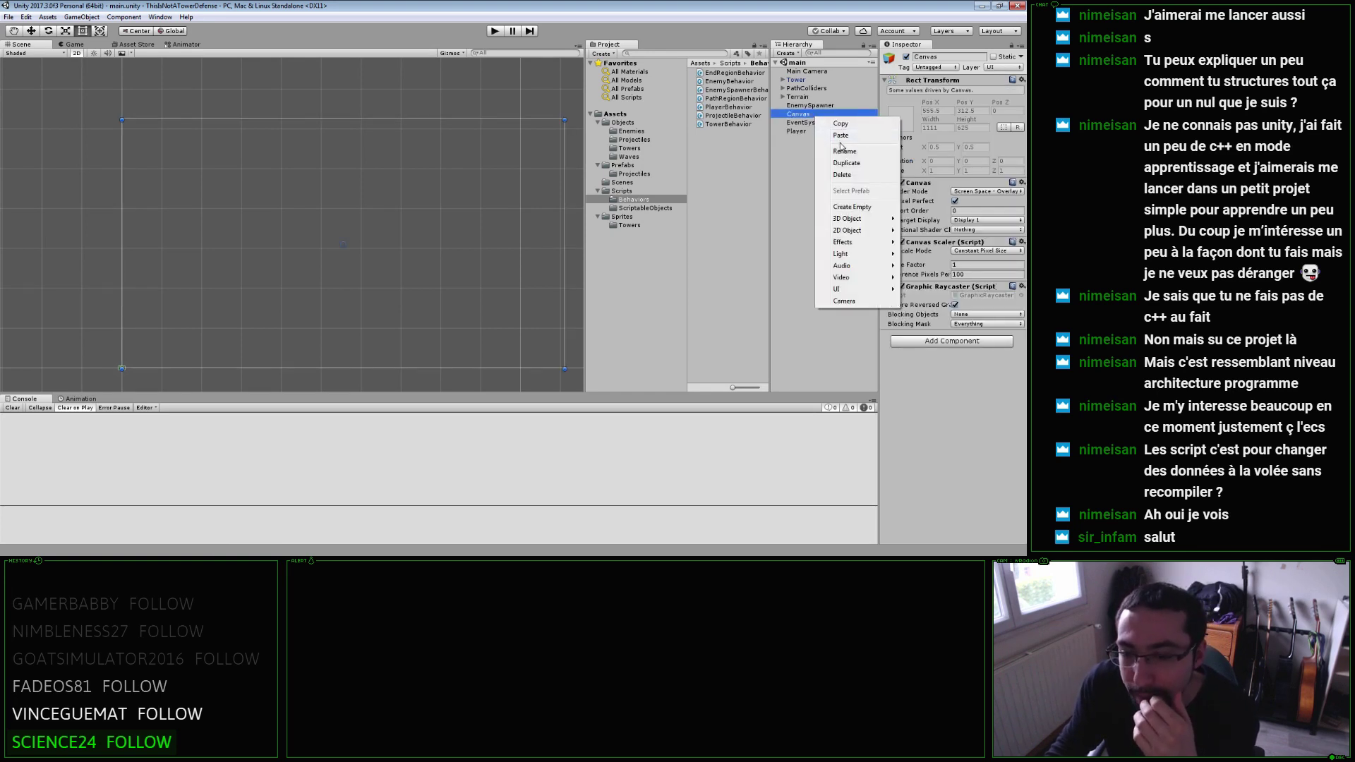
mouse_move(864, 231)
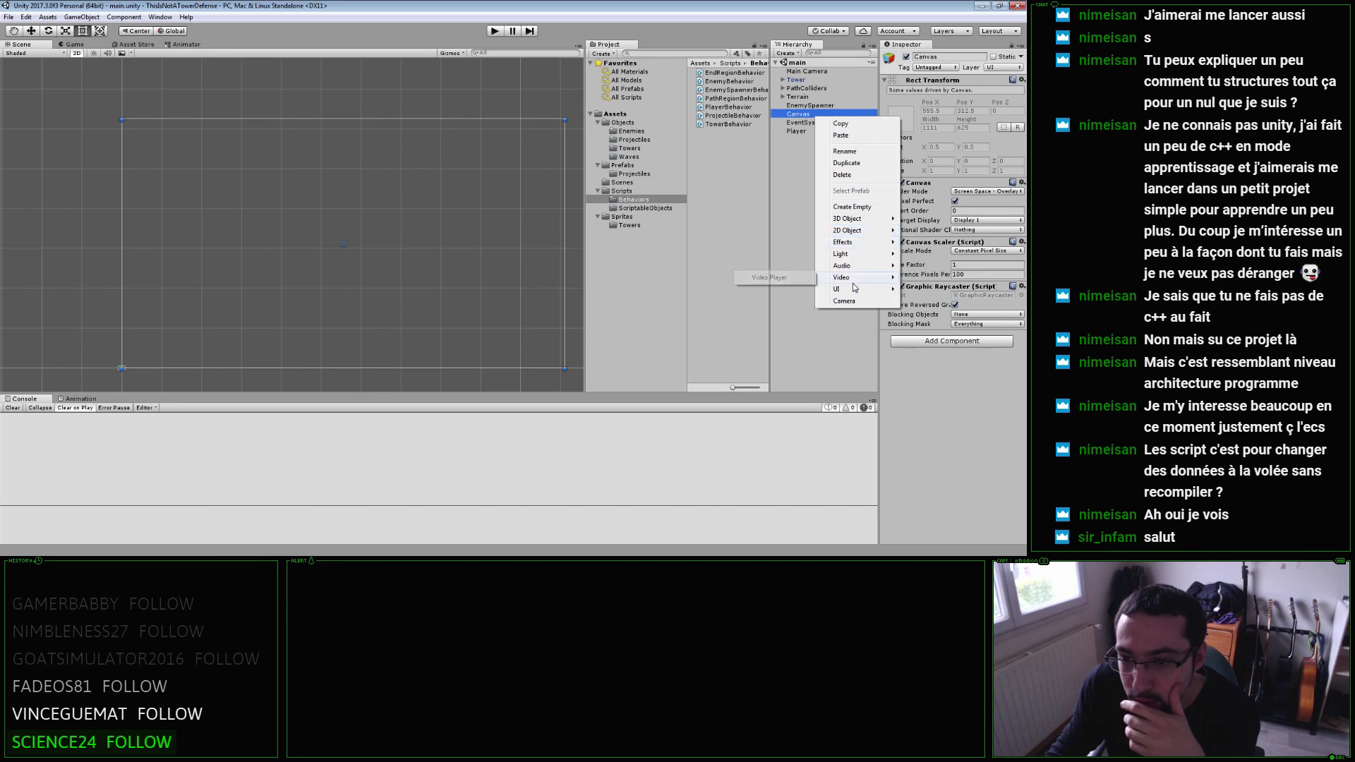
mouse_move(850, 294)
left_click(800, 292)
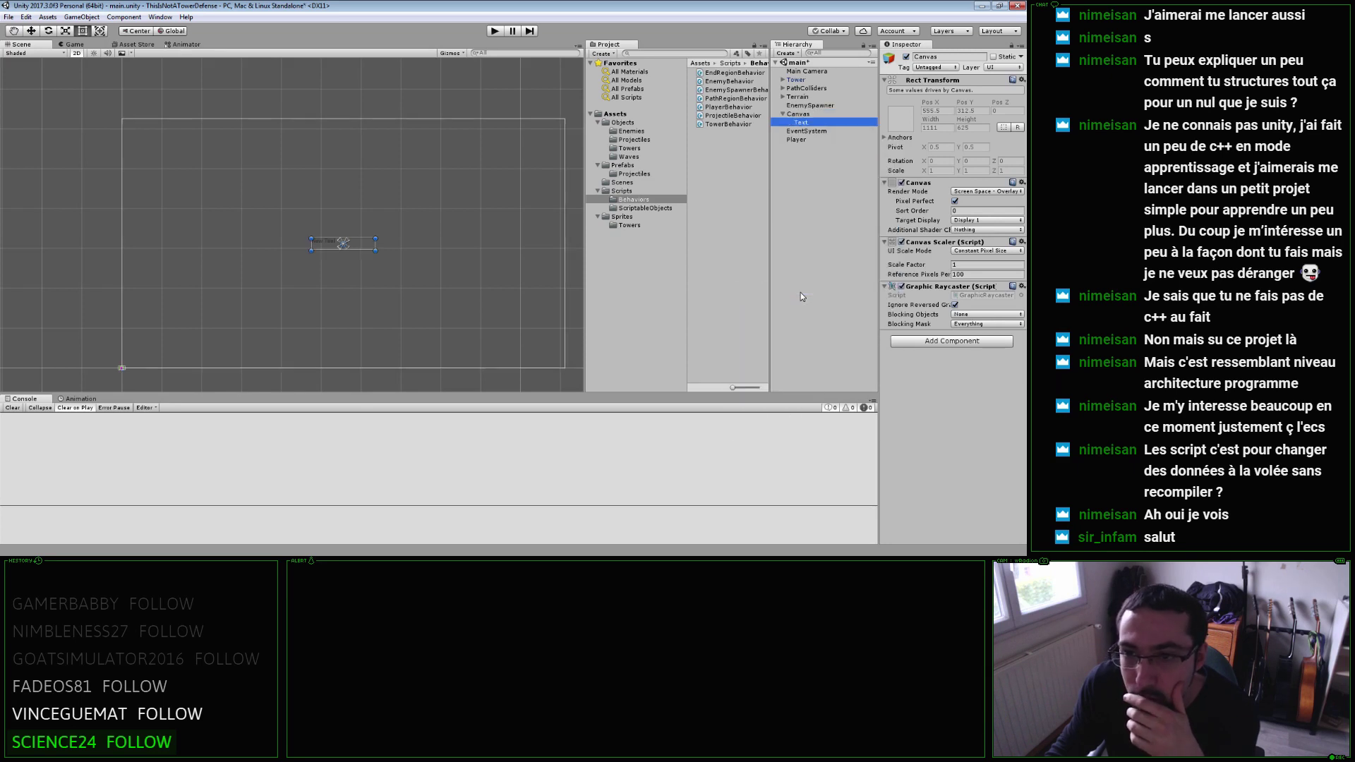
left_click(902, 105)
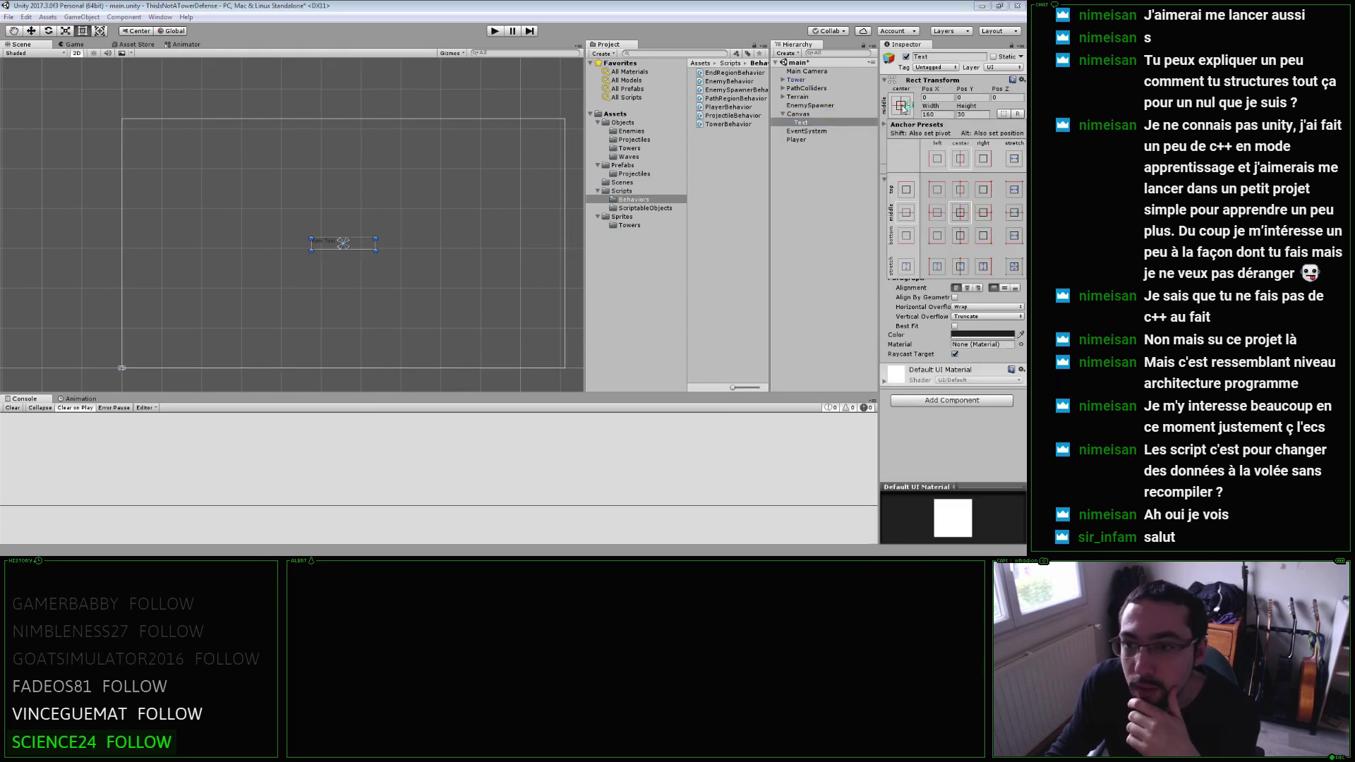
left_click(936, 189)
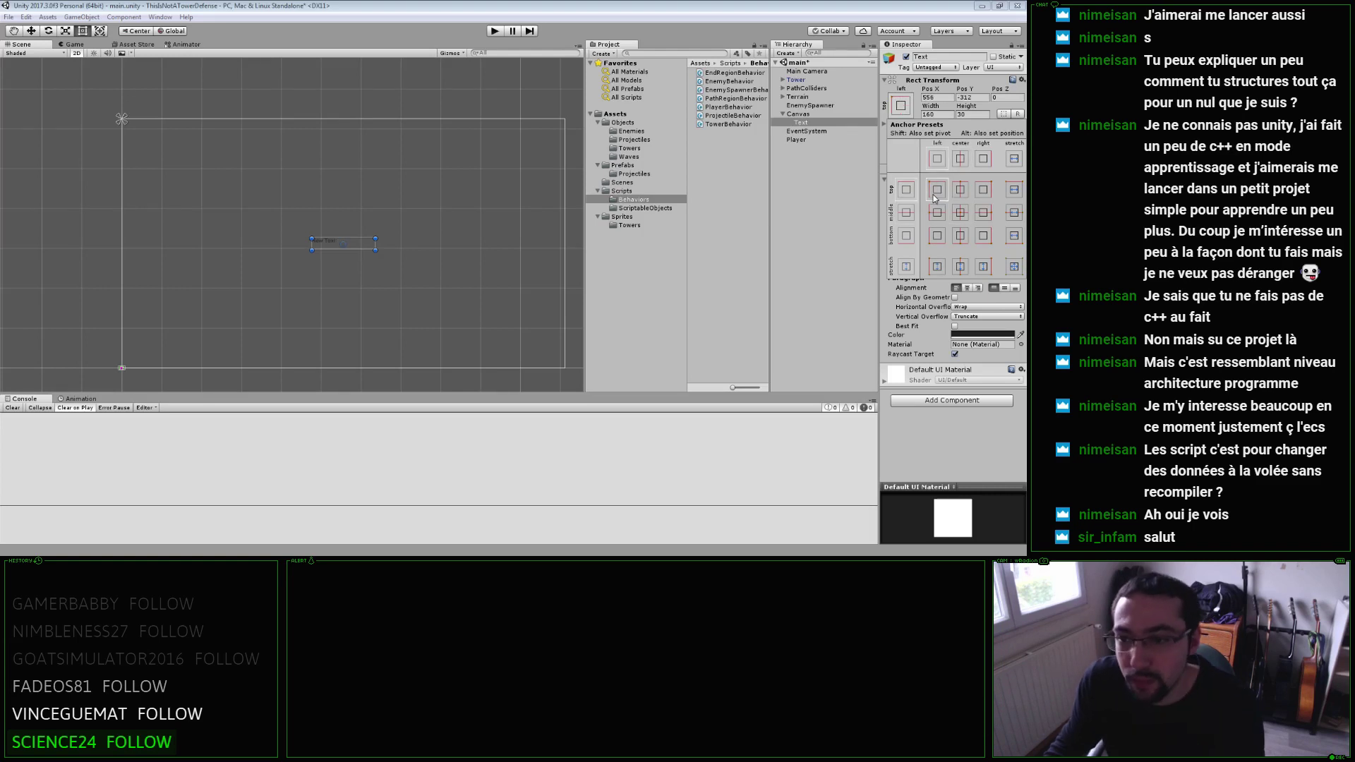
left_click(934, 197, "alt")
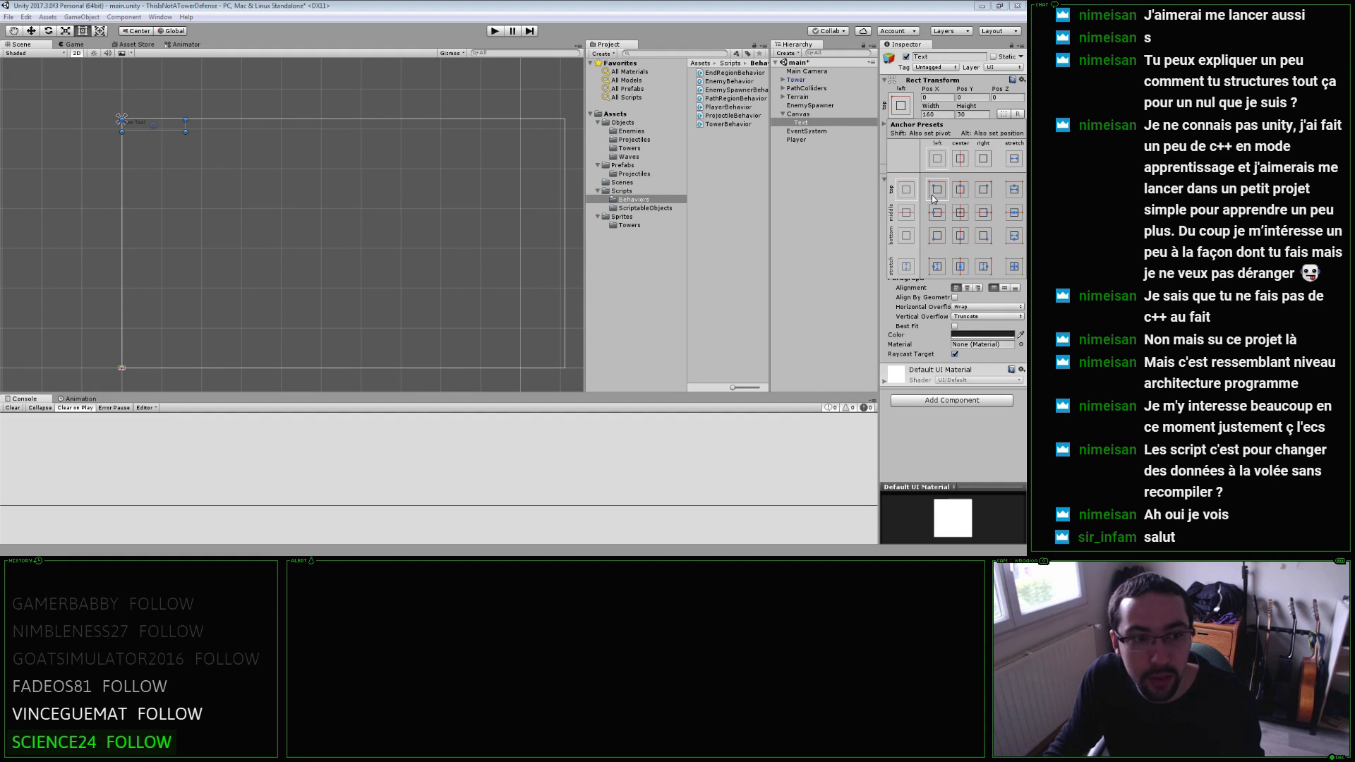
left_click(962, 214)
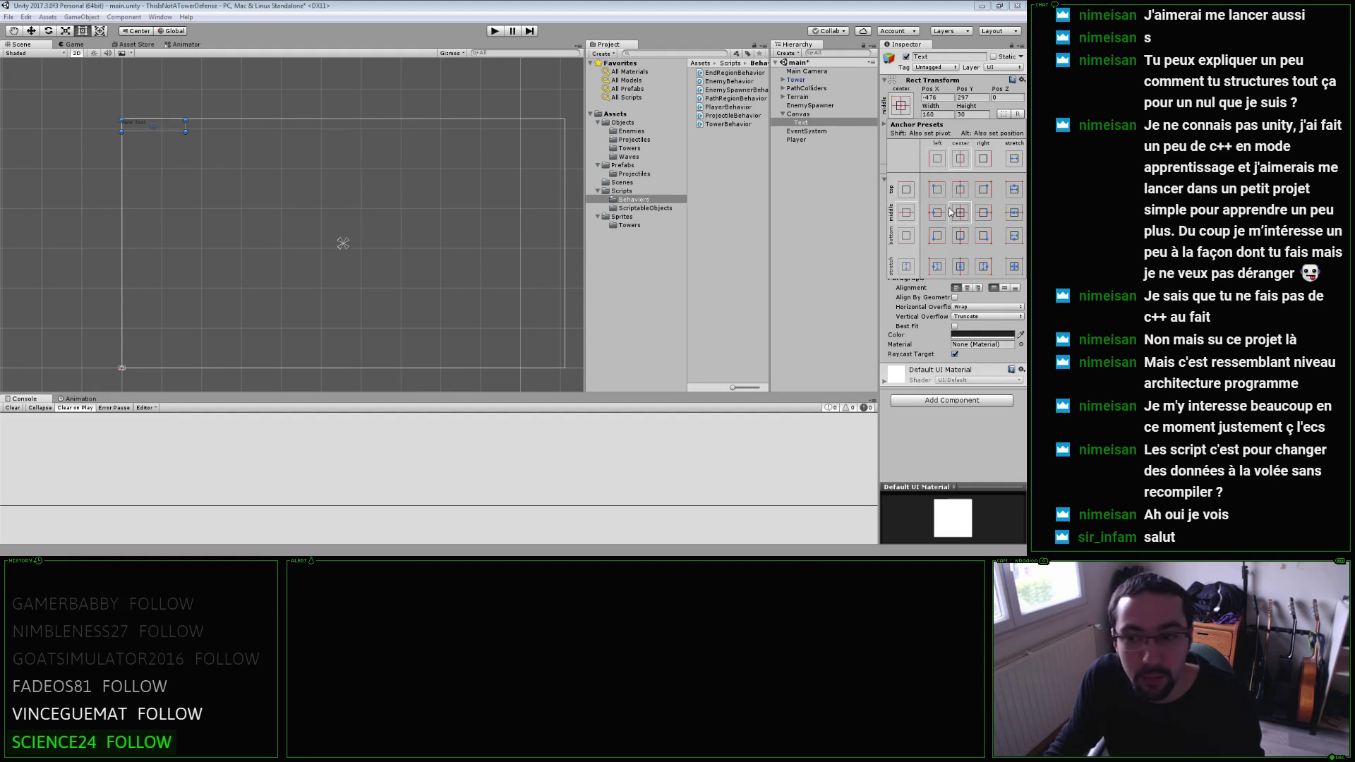
left_click(936, 197, "alt+shift")
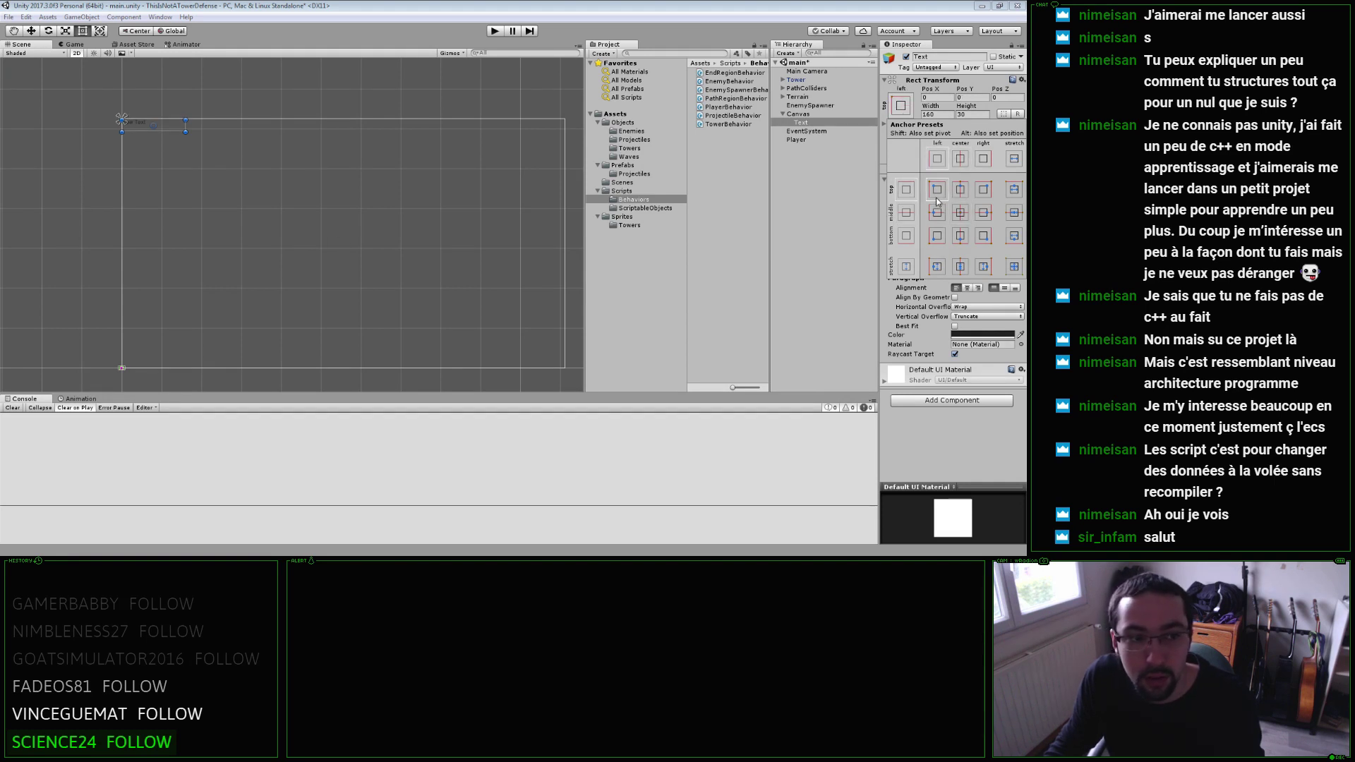
Replace the label's 'New Text' content with 'Gold: X'.
left_click(827, 210)
left_click(930, 203)
type("Gold: X")
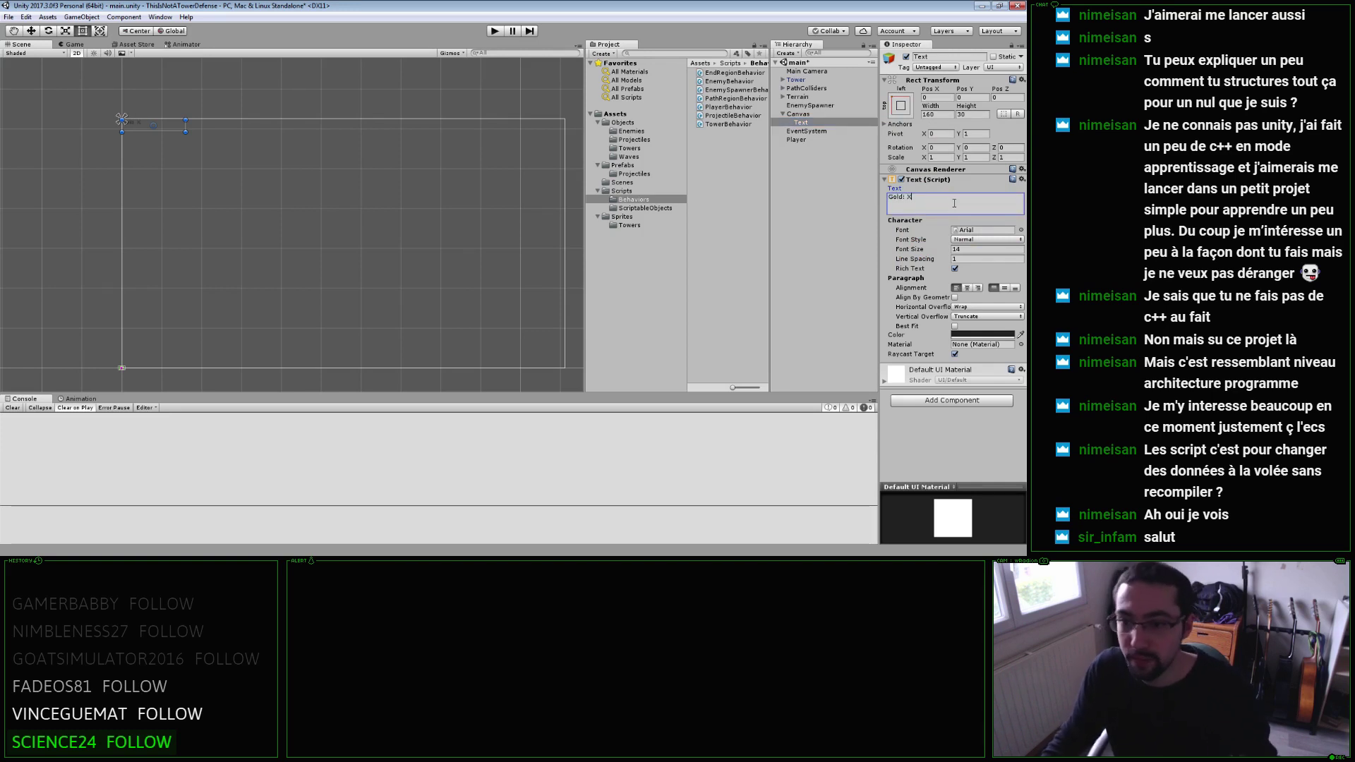
Give the Gold label font size 26, a 200×50 rect, and left-aligned text.
left_click(979, 250)
left_click_drag(944, 252, 947, 253)
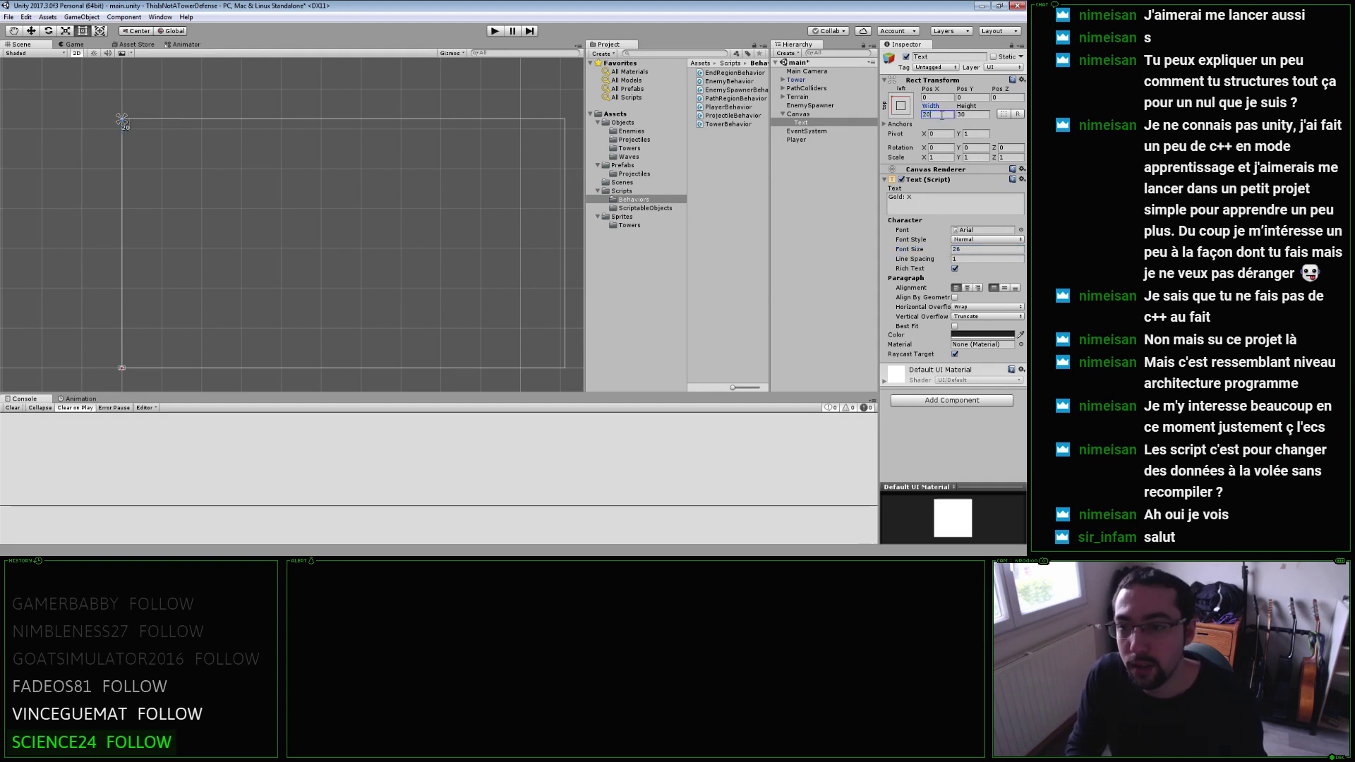
type("200")
key("Tab")
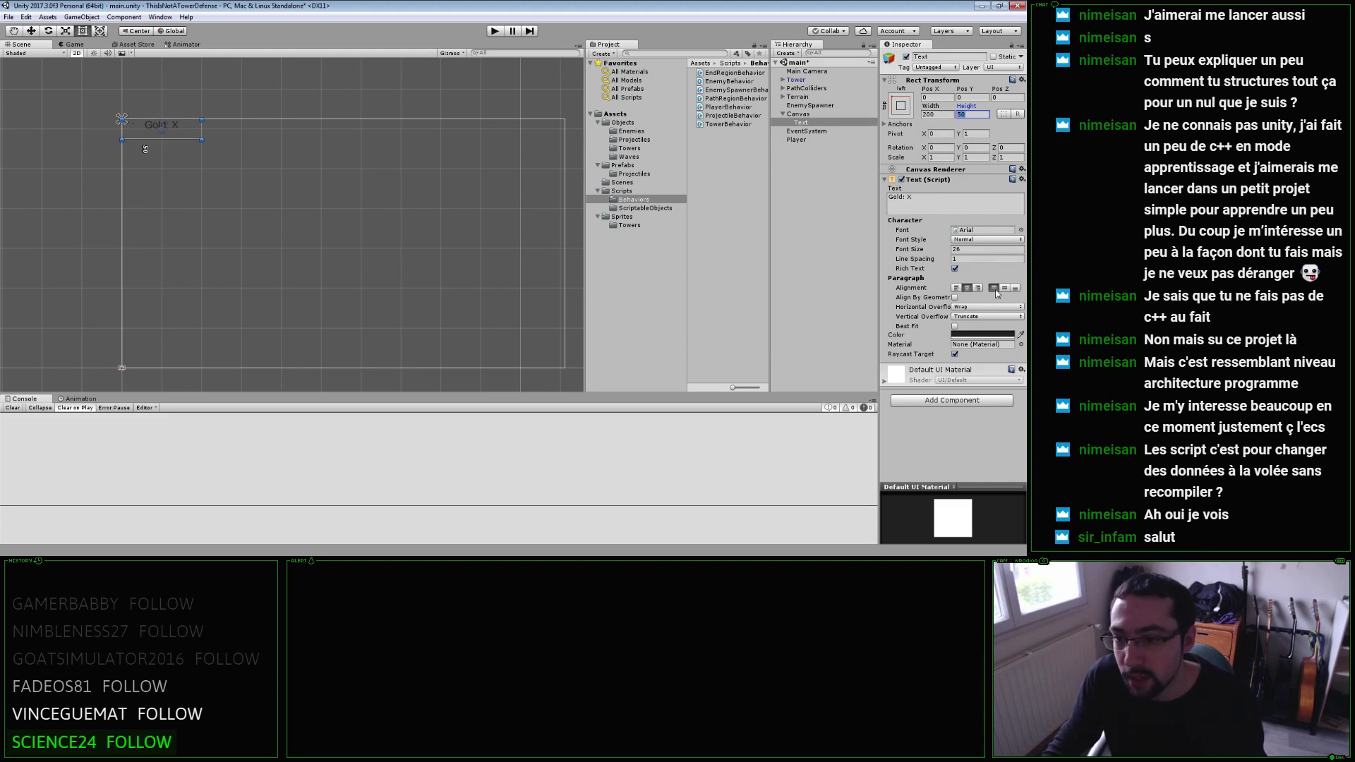
left_click(956, 290)
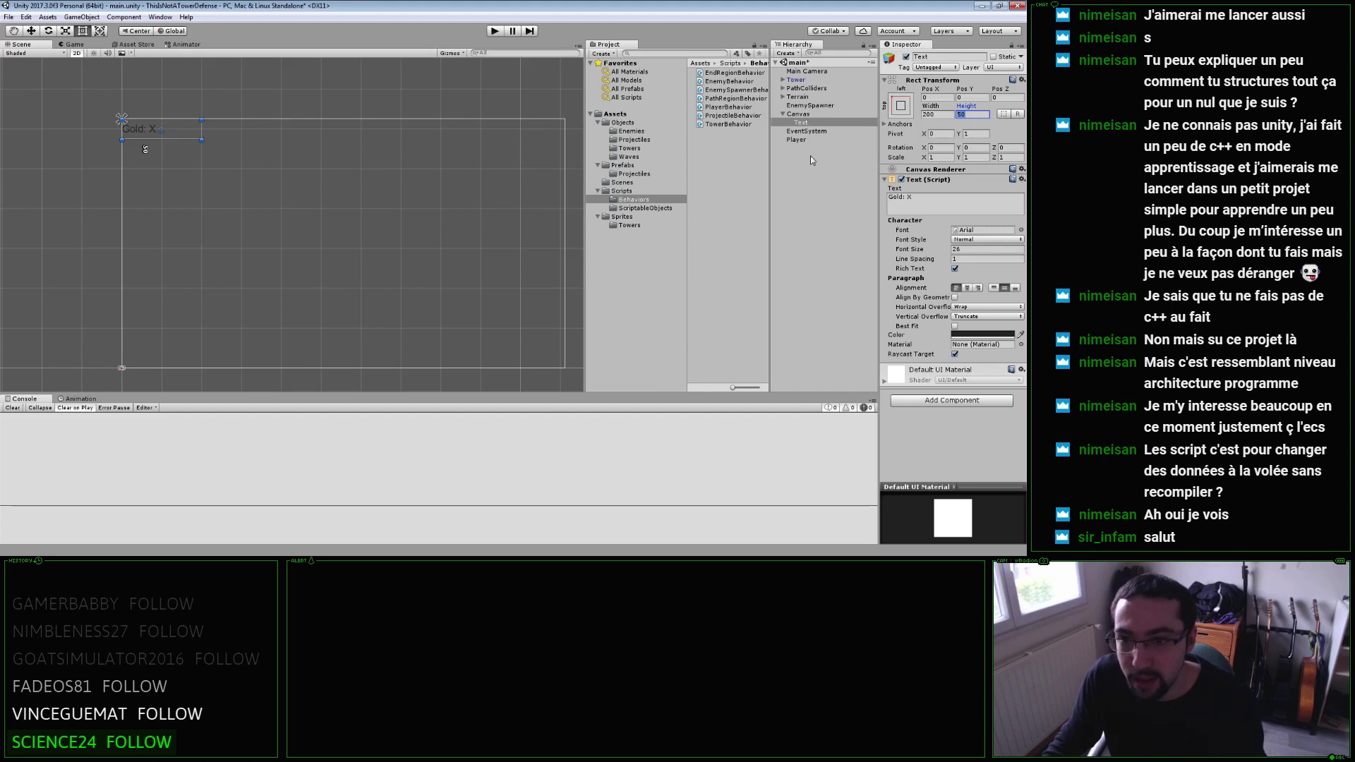
double_click(801, 123)
Add a Panel under the Canvas, order it above the Text, and set its alpha to 0.
right_click(798, 113)
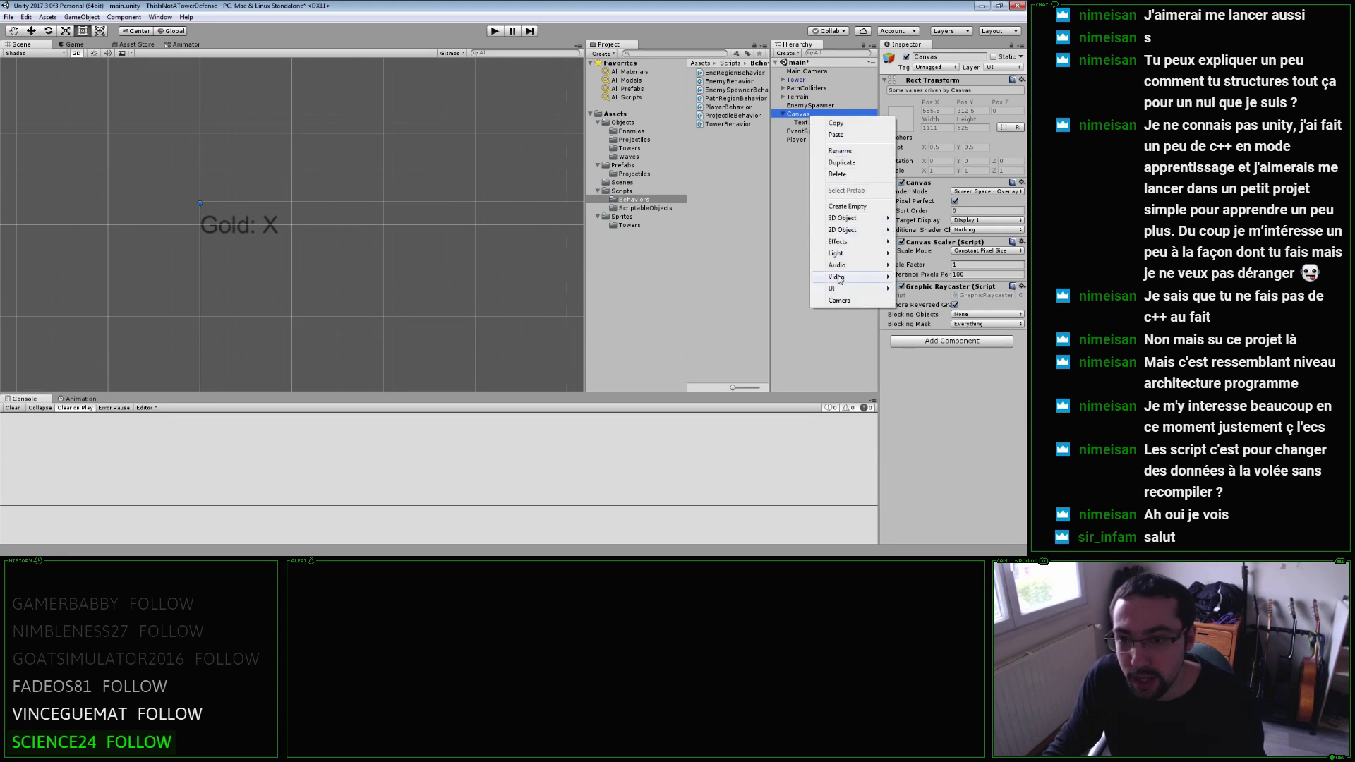
mouse_move(834, 289)
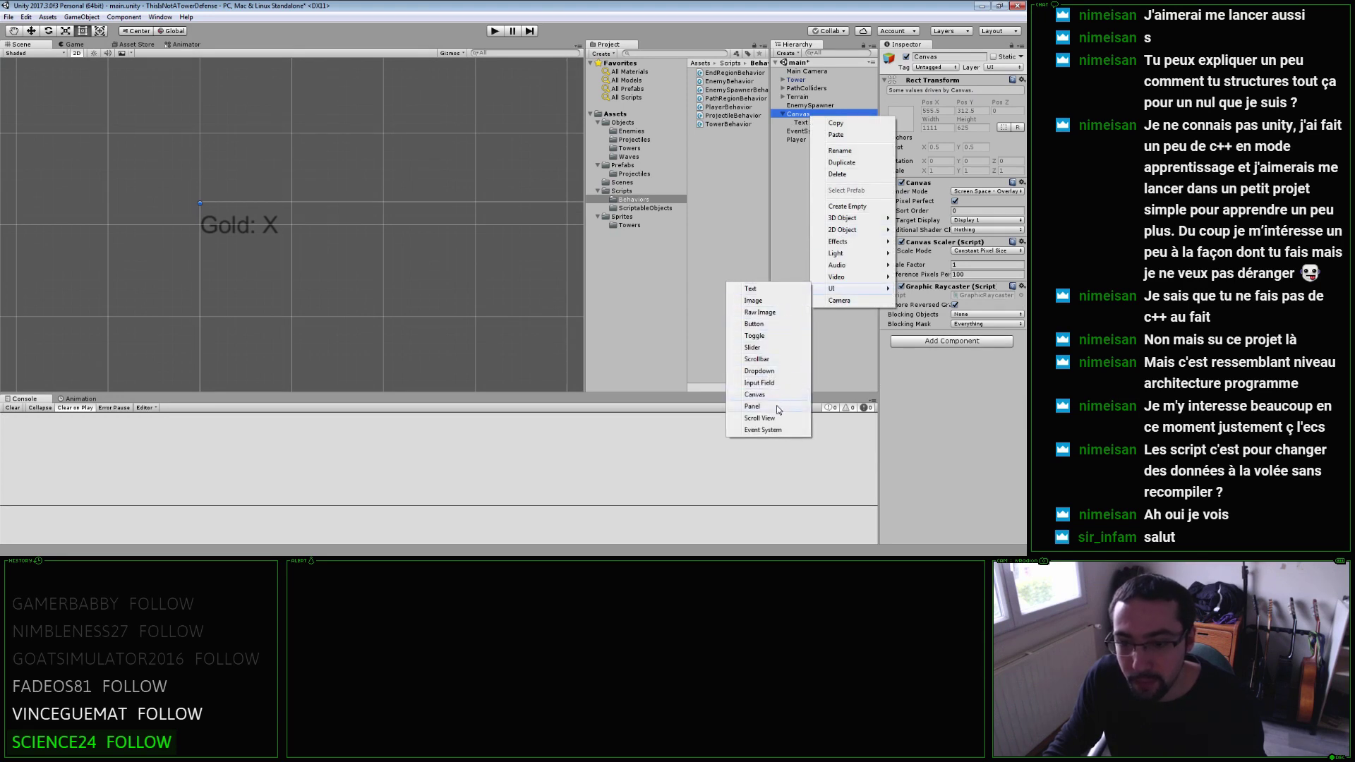
left_click(752, 406)
left_click_drag(805, 133, 810, 123)
left_click(978, 198)
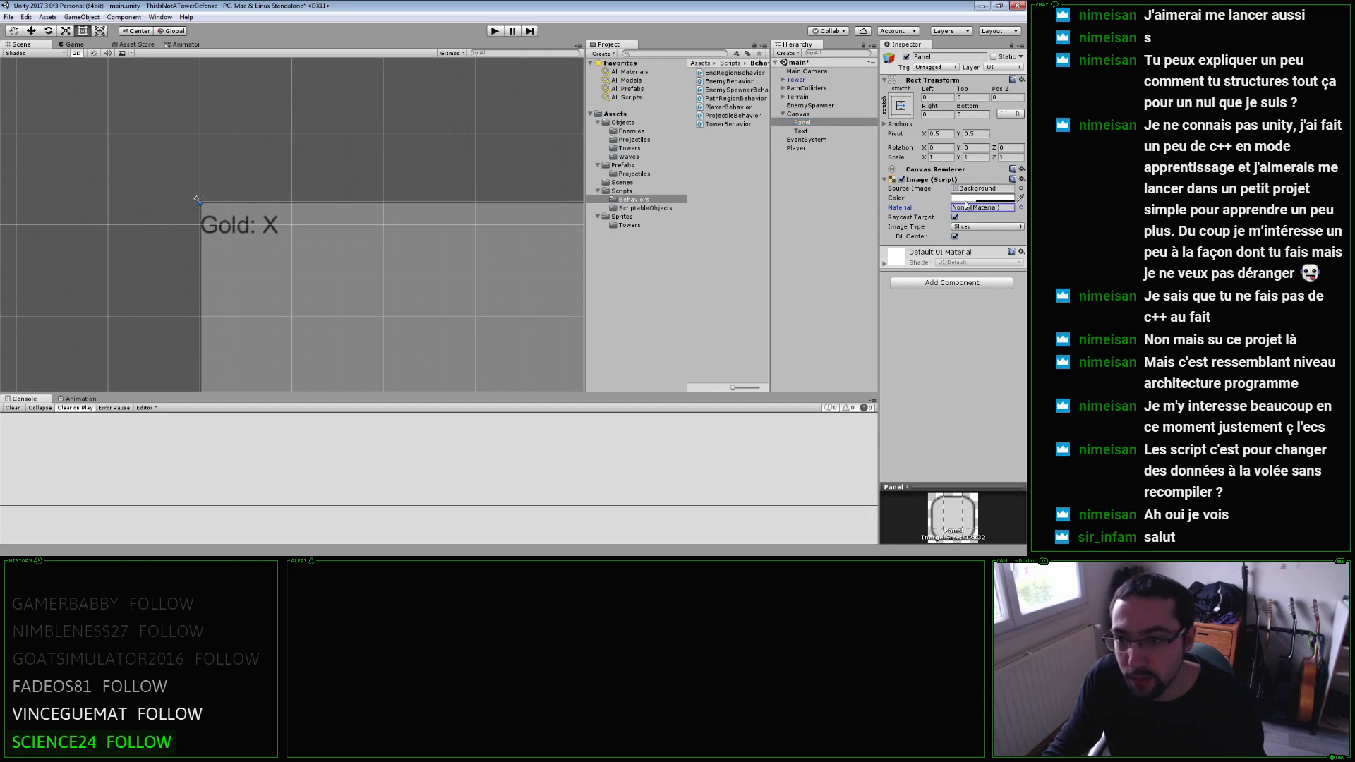
left_click_drag(686, 397, 672, 396)
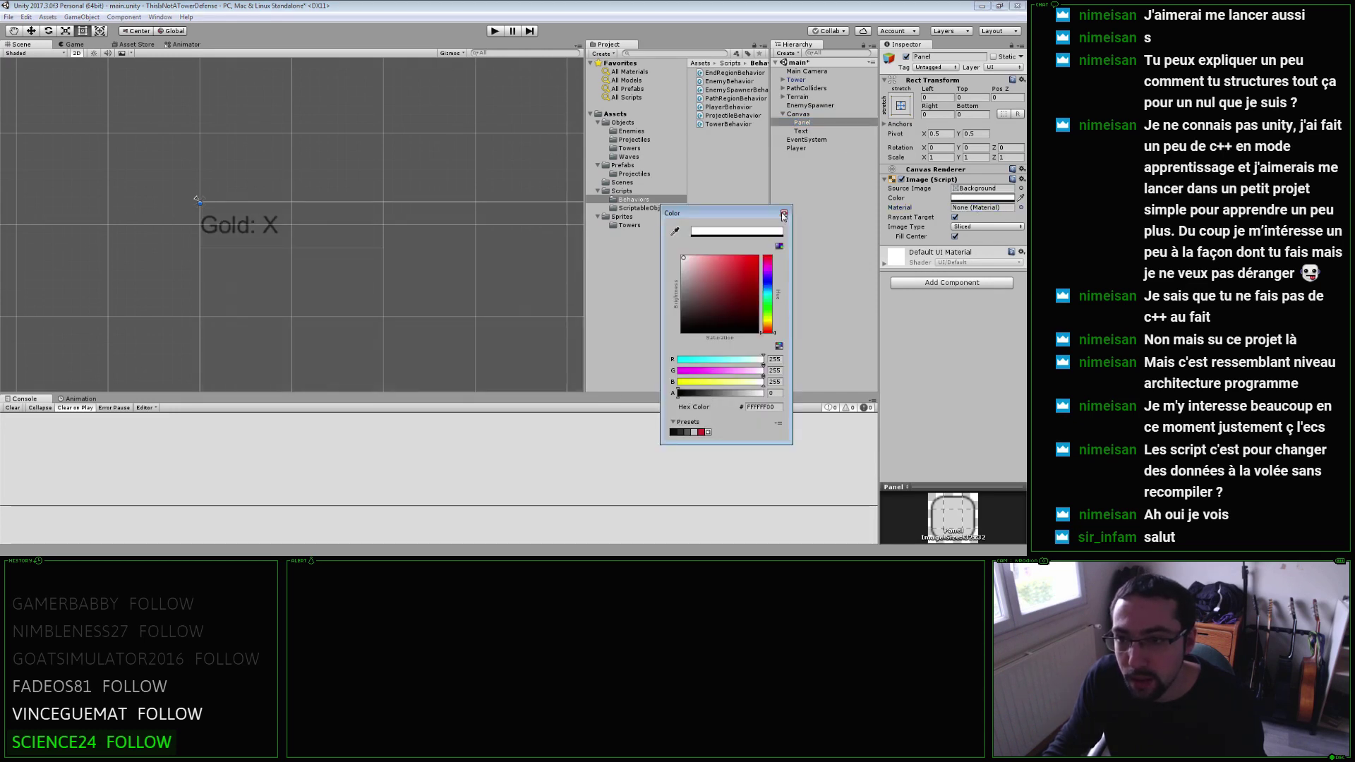
left_click(784, 214)
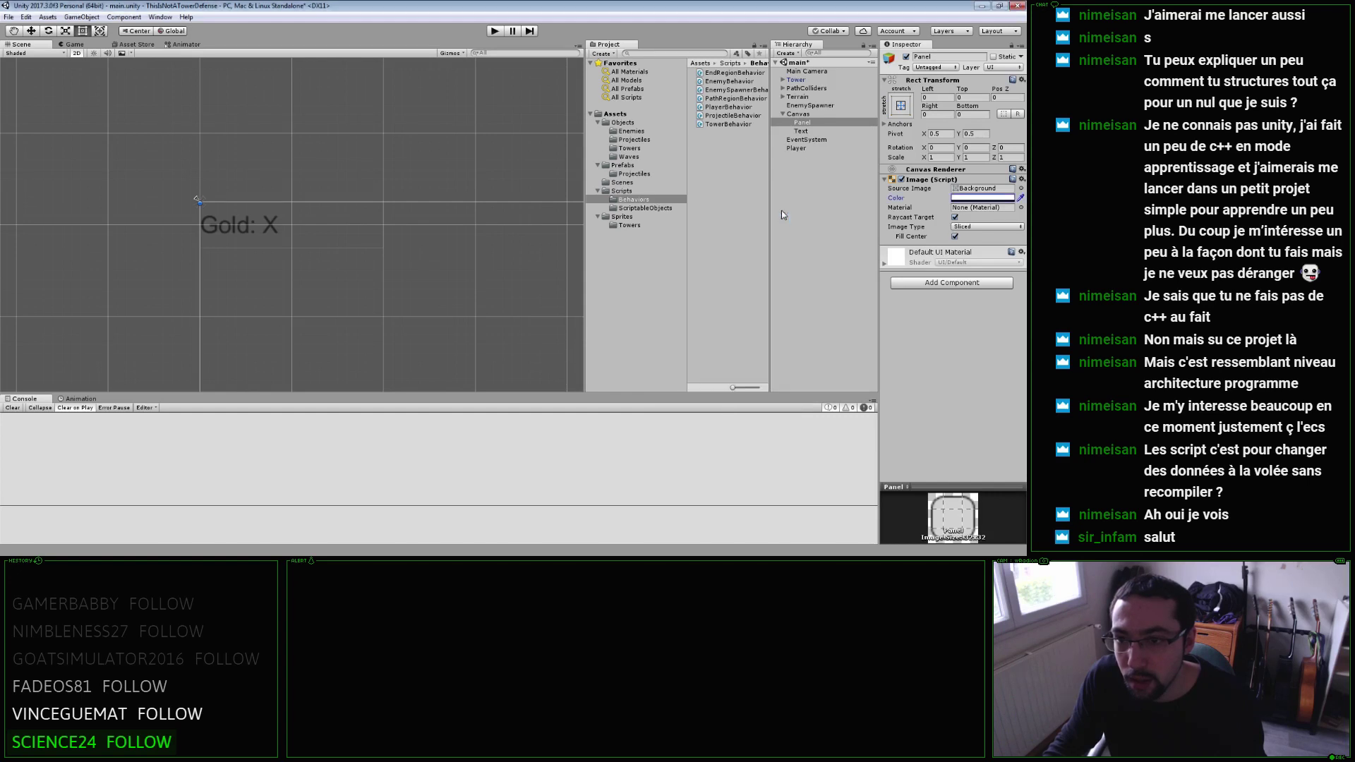
left_click(801, 130)
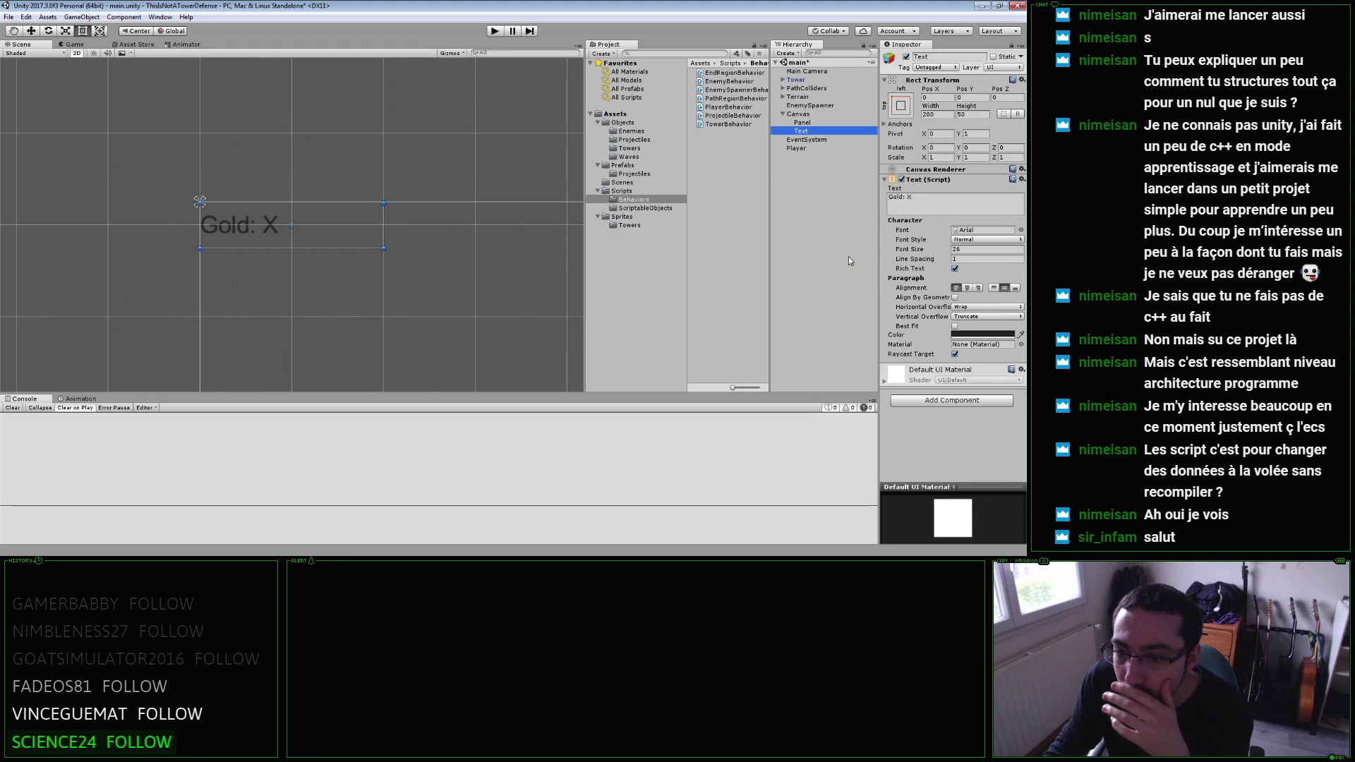
Nest the Text inside the Panel and anchor the Panel top-left at 0,0.
left_click(814, 125)
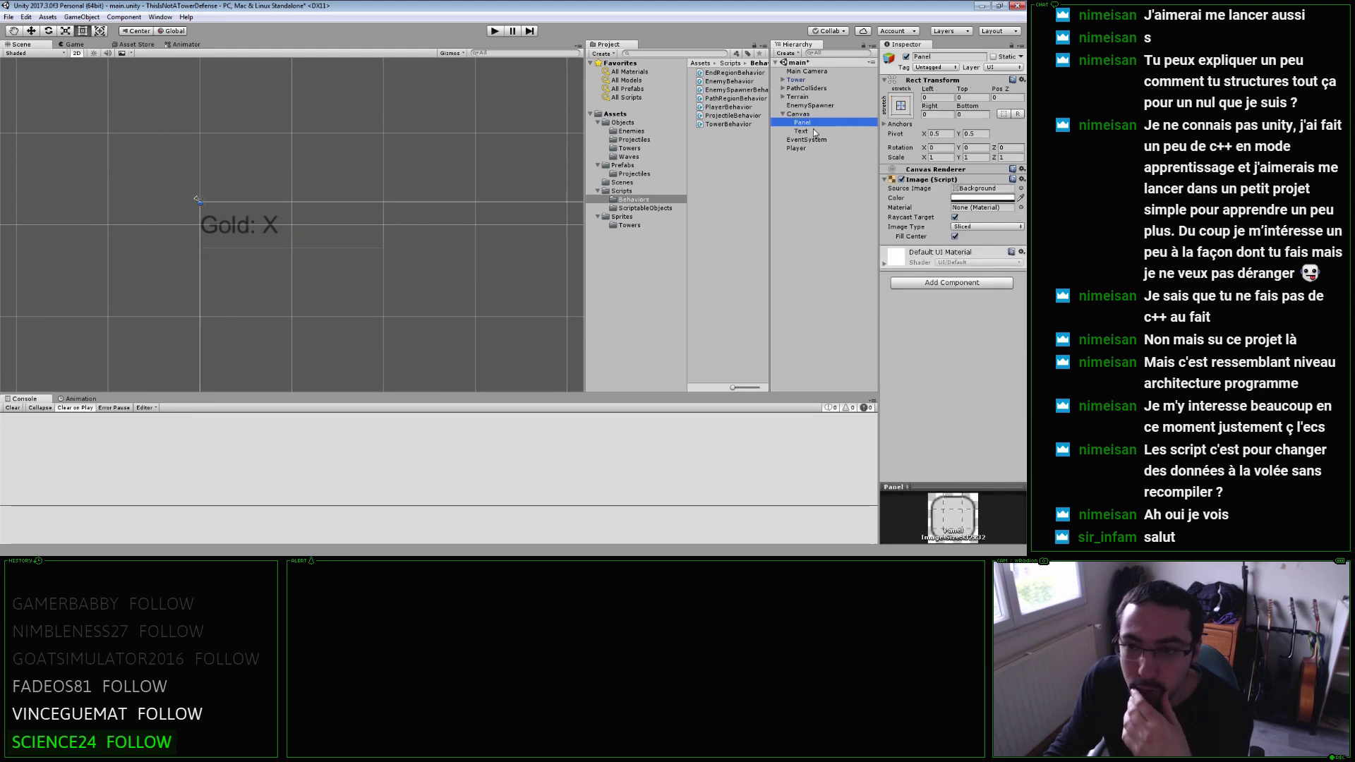
left_click_drag(814, 132, 818, 123)
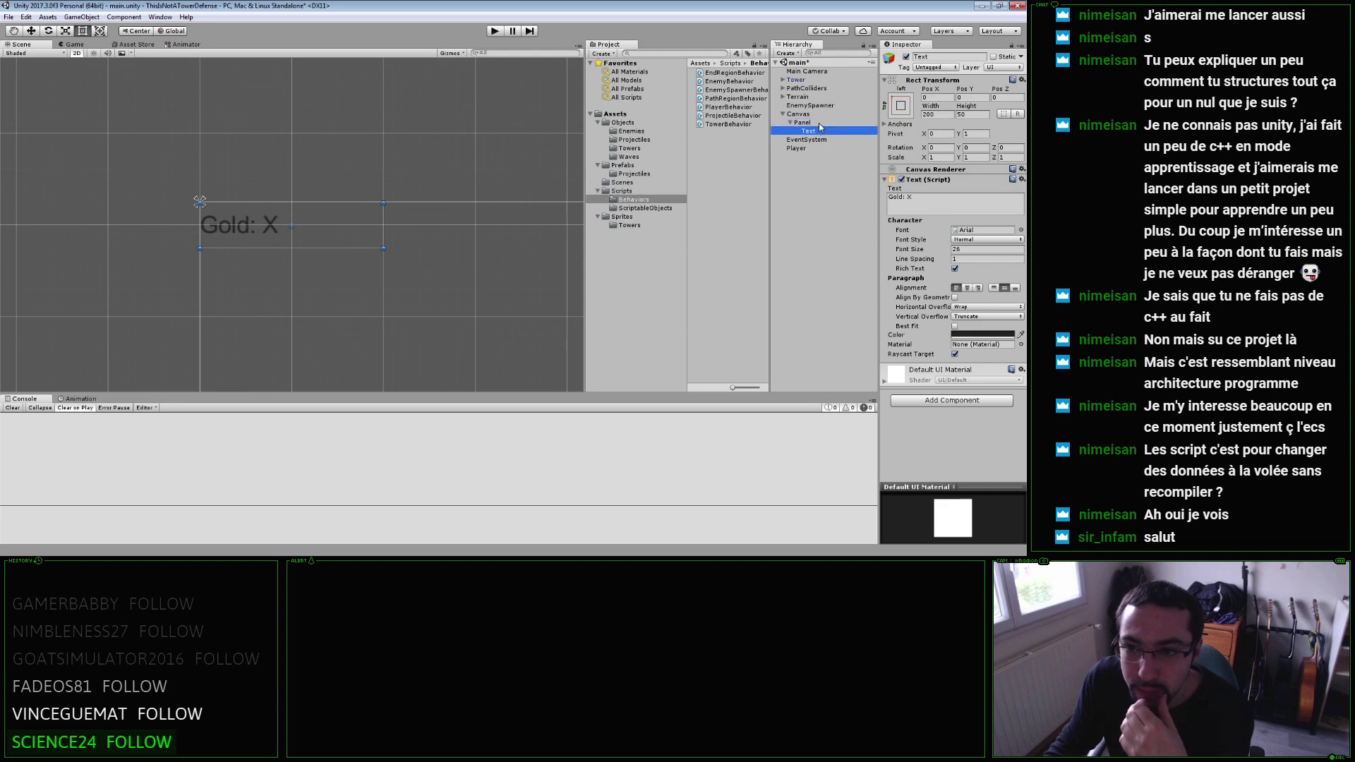
left_click(819, 123)
left_click(900, 105)
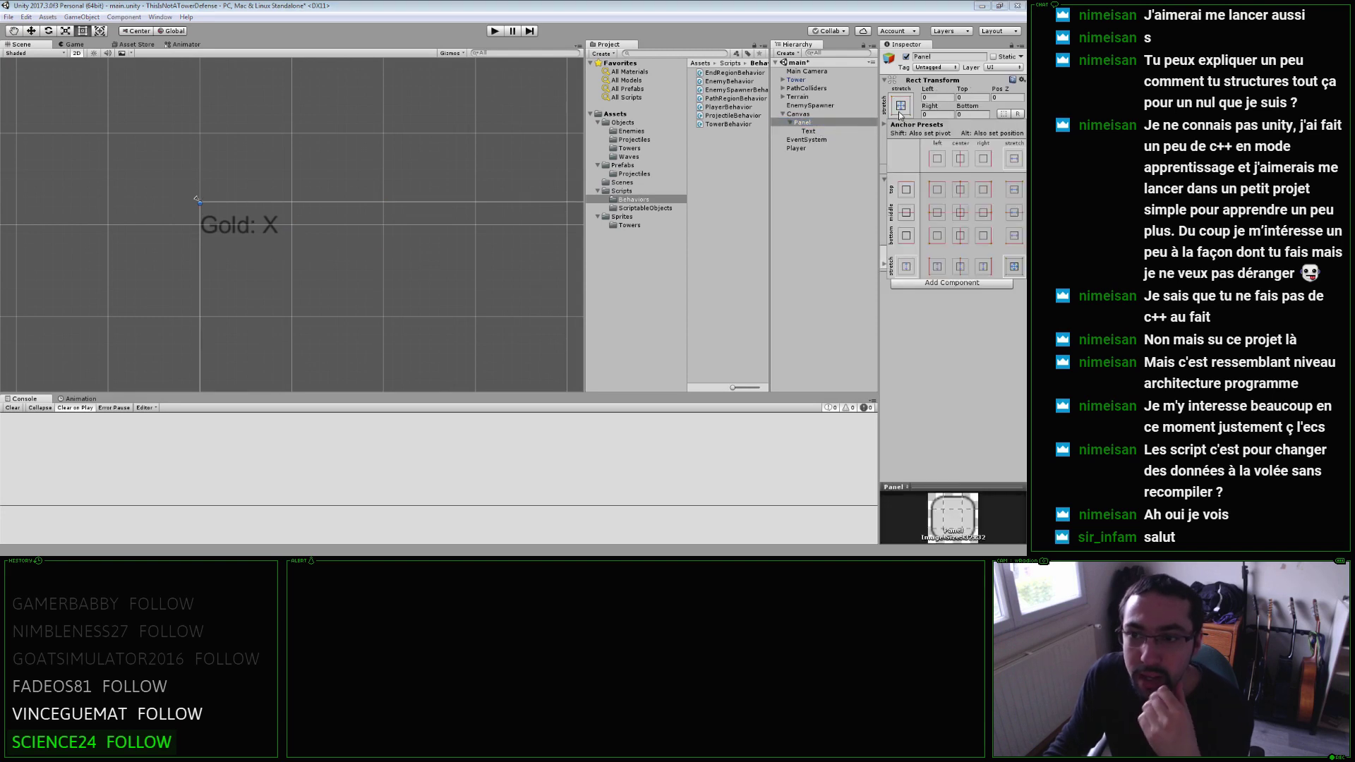
left_click(937, 192)
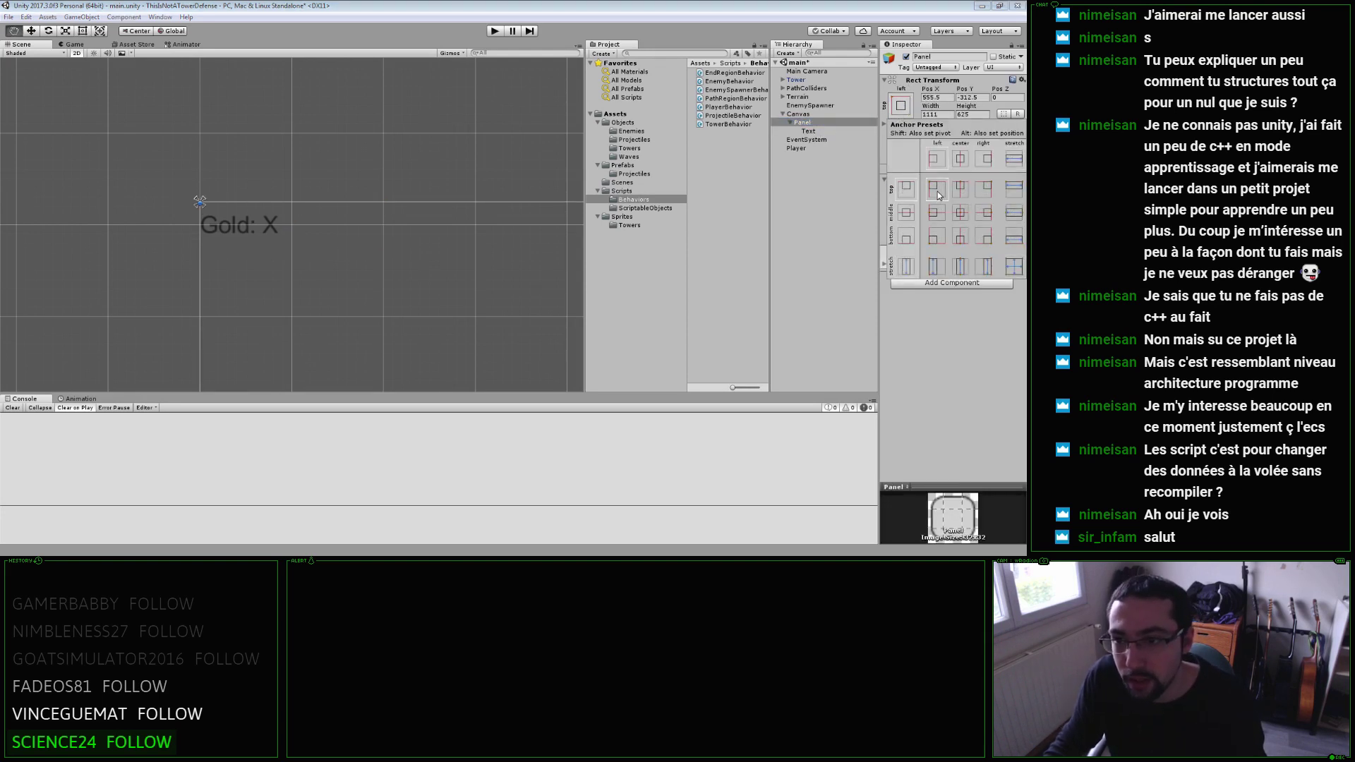
left_click(936, 191, "alt+shift")
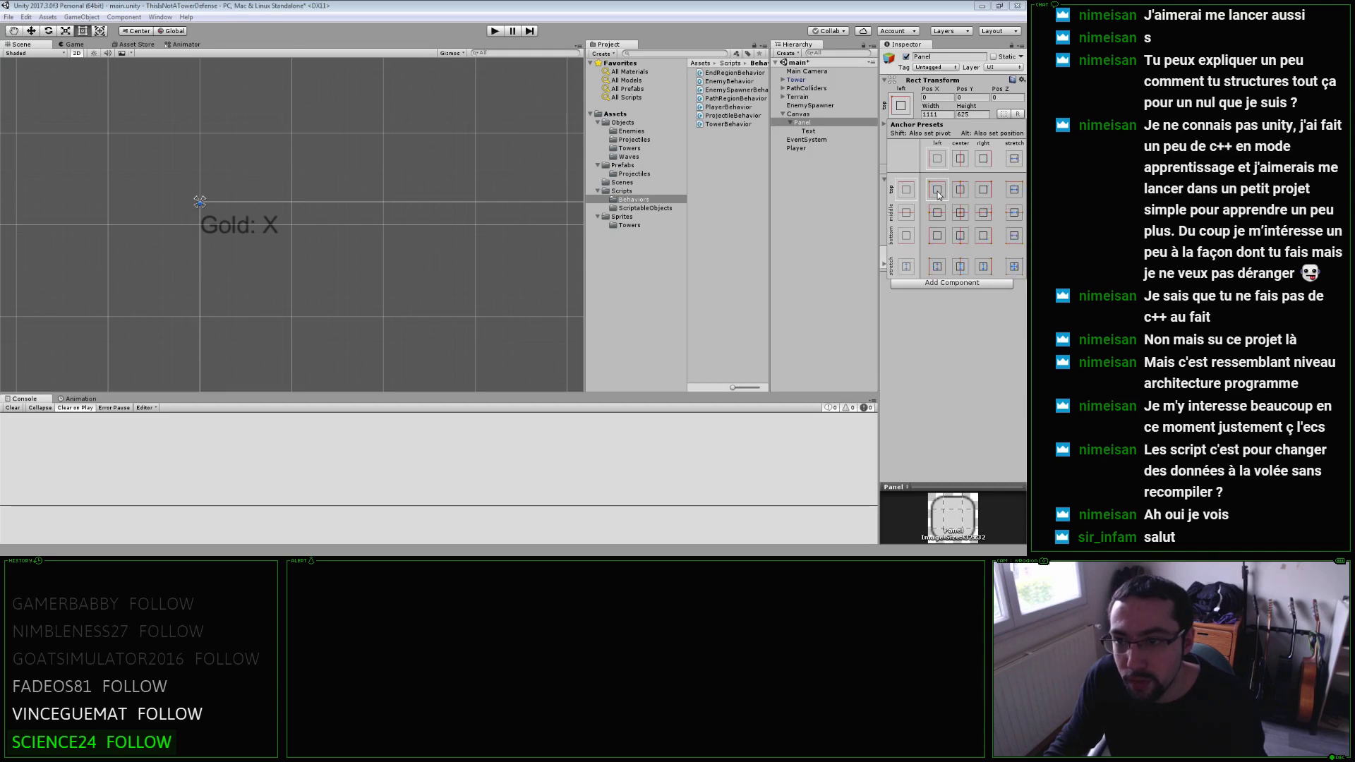
left_click(907, 326)
Resize the Panel to 200 wide by 50 high.
scroll(443, 304, "down", 3)
mouse_move(302, 197)
middle_mouse_down()
mouse_move(385, 263)
mouse_move(397, 251)
middle_mouse_up()
left_click_drag(565, 357, 274, 170)
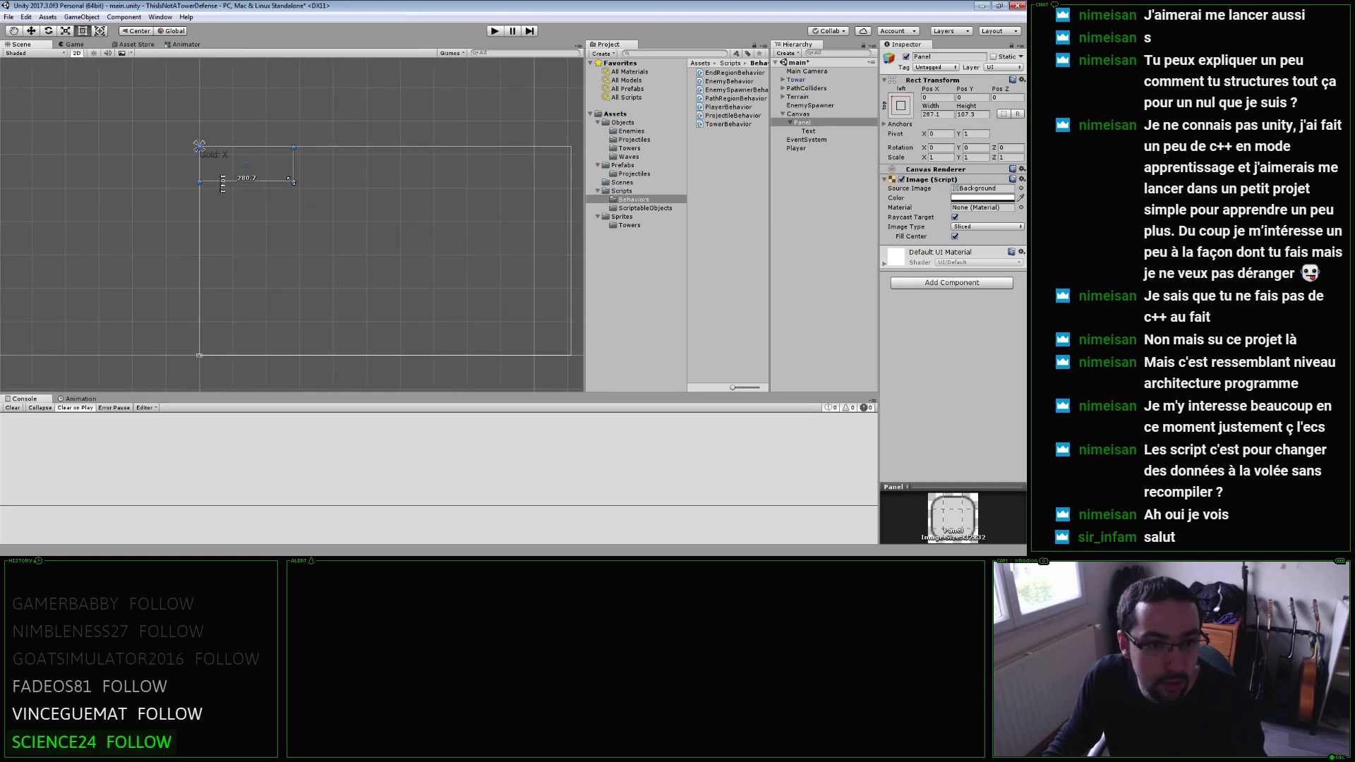
middle_click_drag(273, 171, 311, 208)
left_click(939, 114)
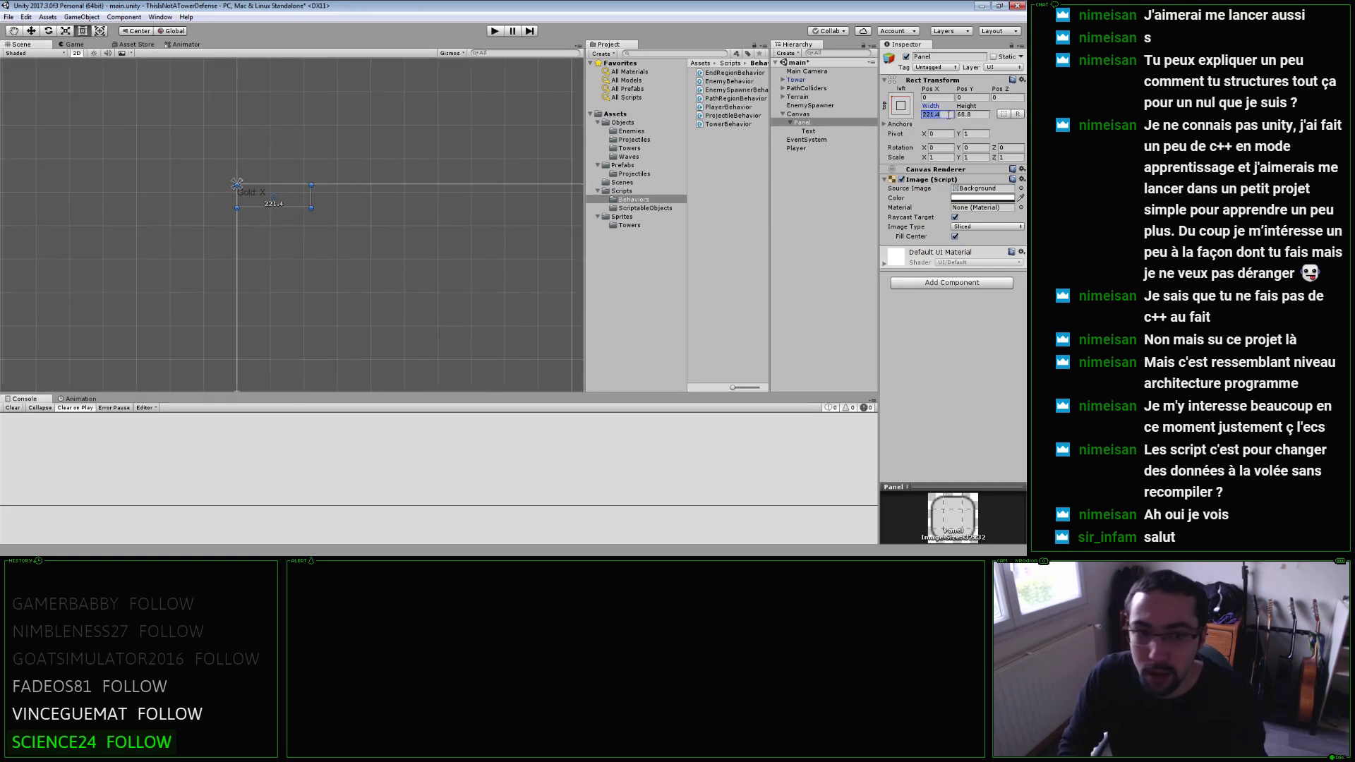
type("200")
key("Tab")
type("100")
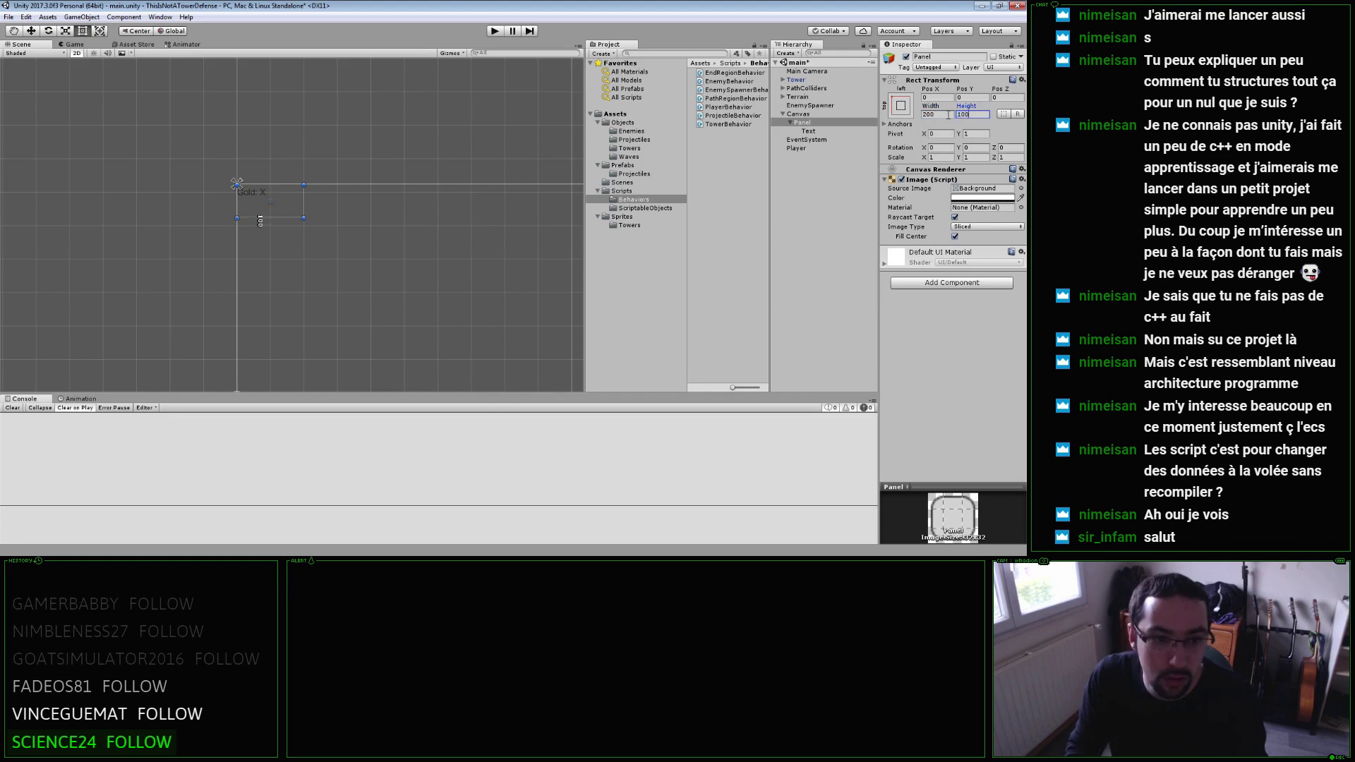
type("50")
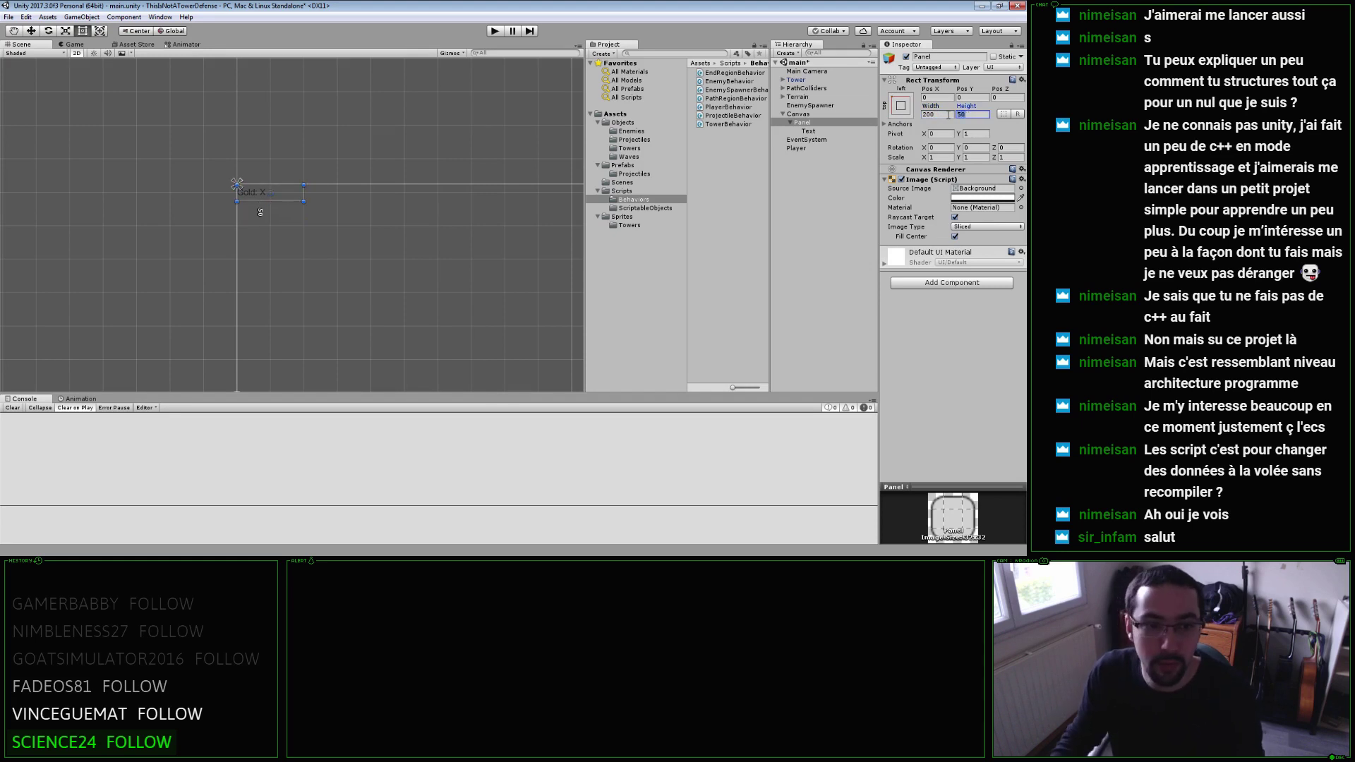
scroll(311, 188, "up", 1)
scroll(312, 188, "up", 3)
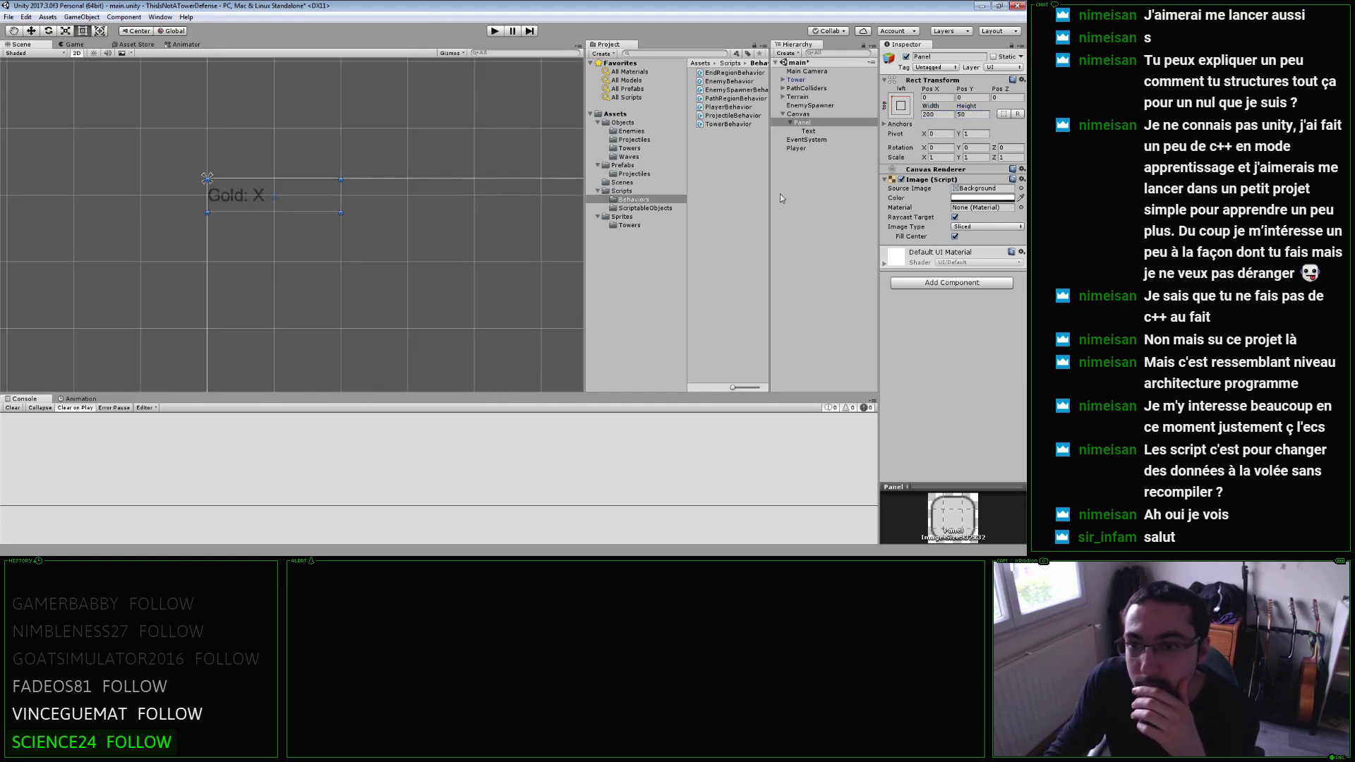
left_click(833, 133)
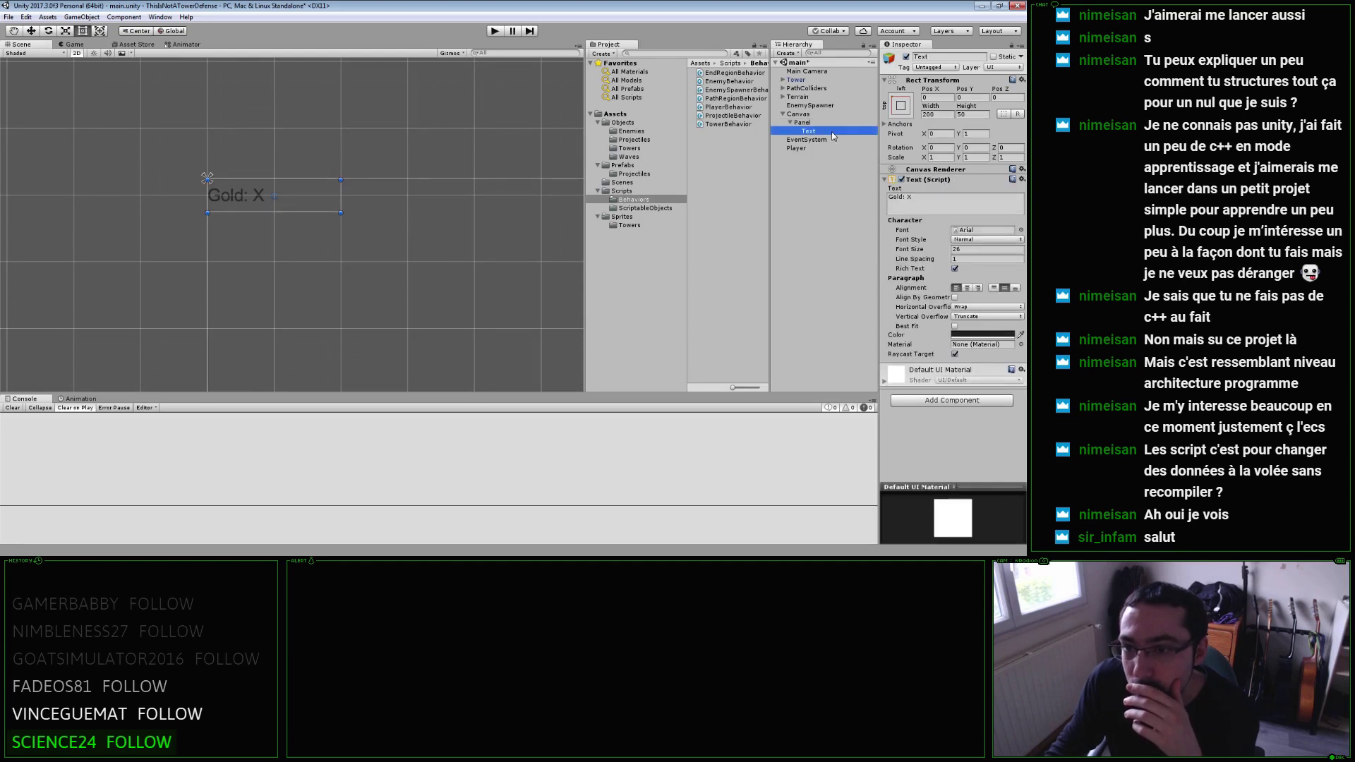
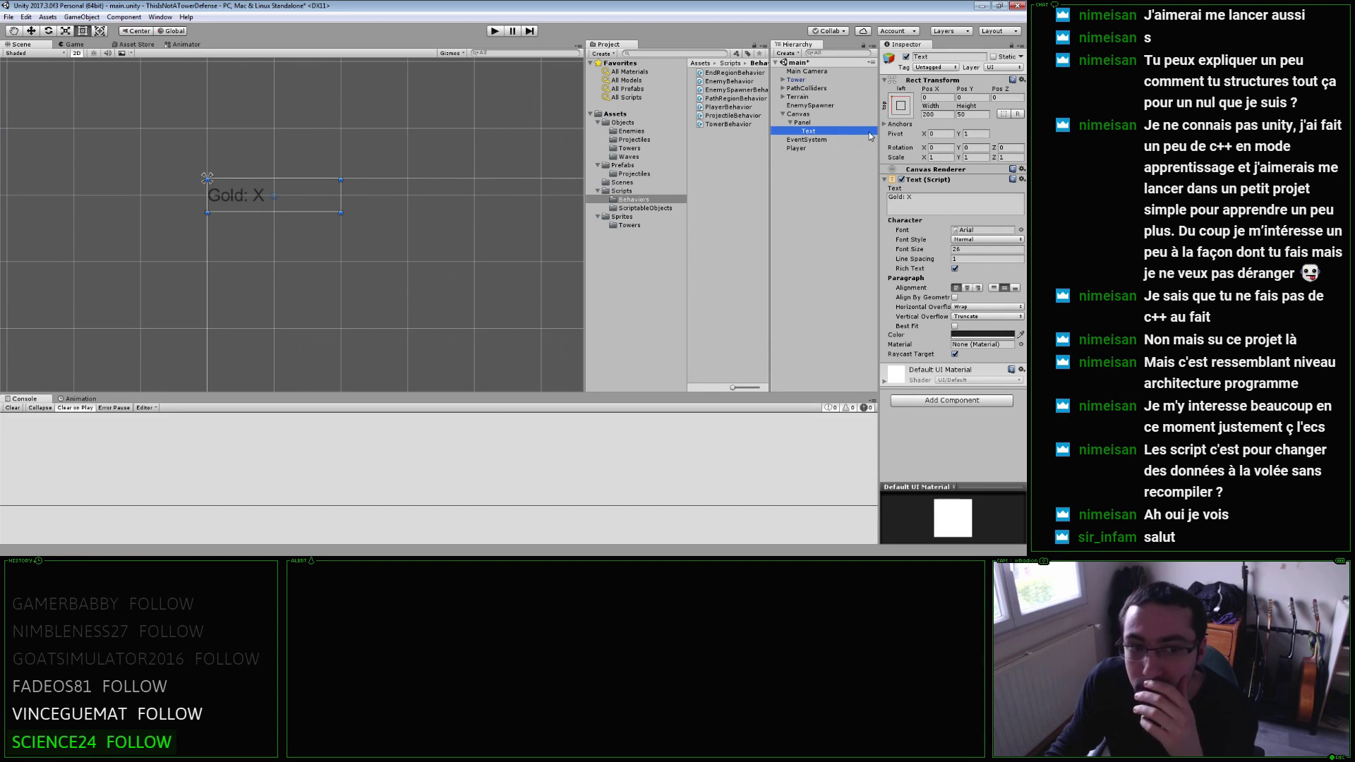
Resize the Gold text box to 180×40 and anchor it to the middle-centre preset.
middle_click_drag(504, 222, 450, 219)
left_click_drag(930, 106, 888, 124)
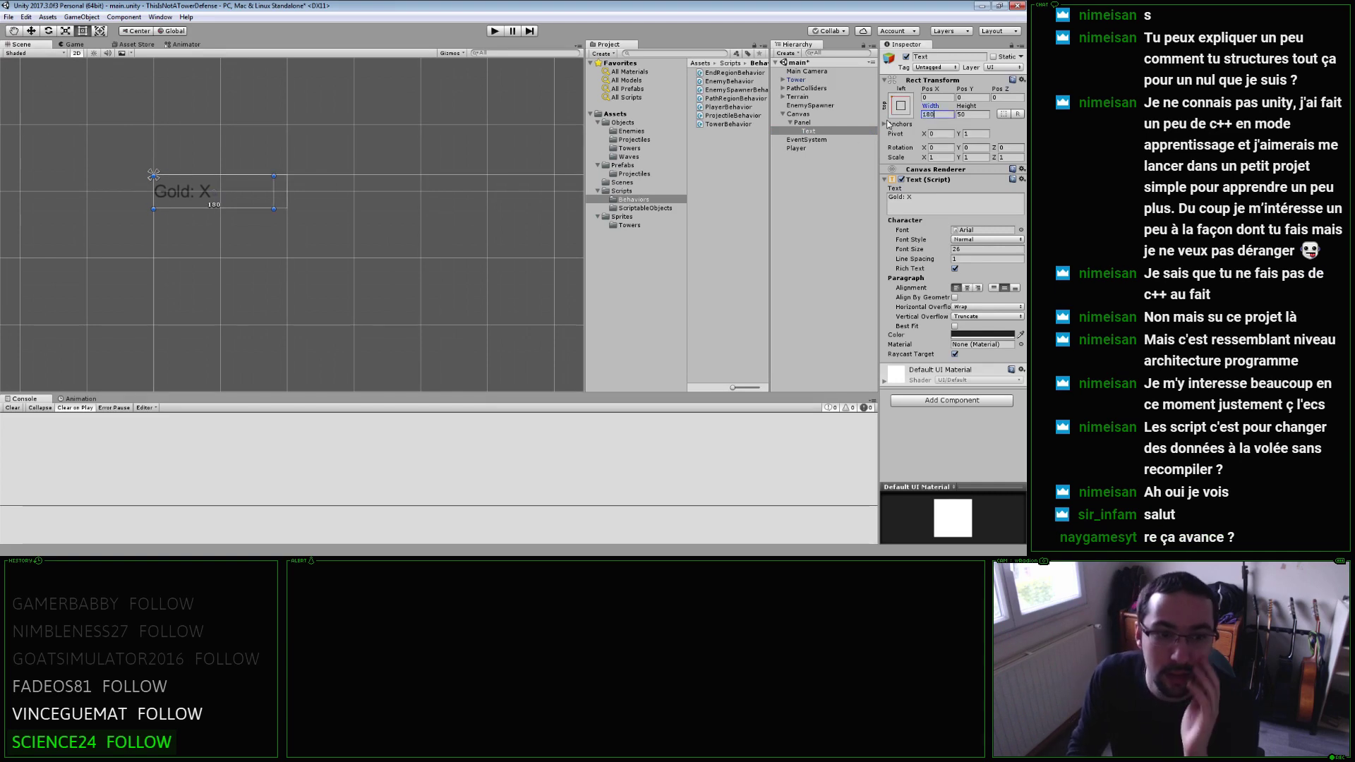
key("Tab")
type("40")
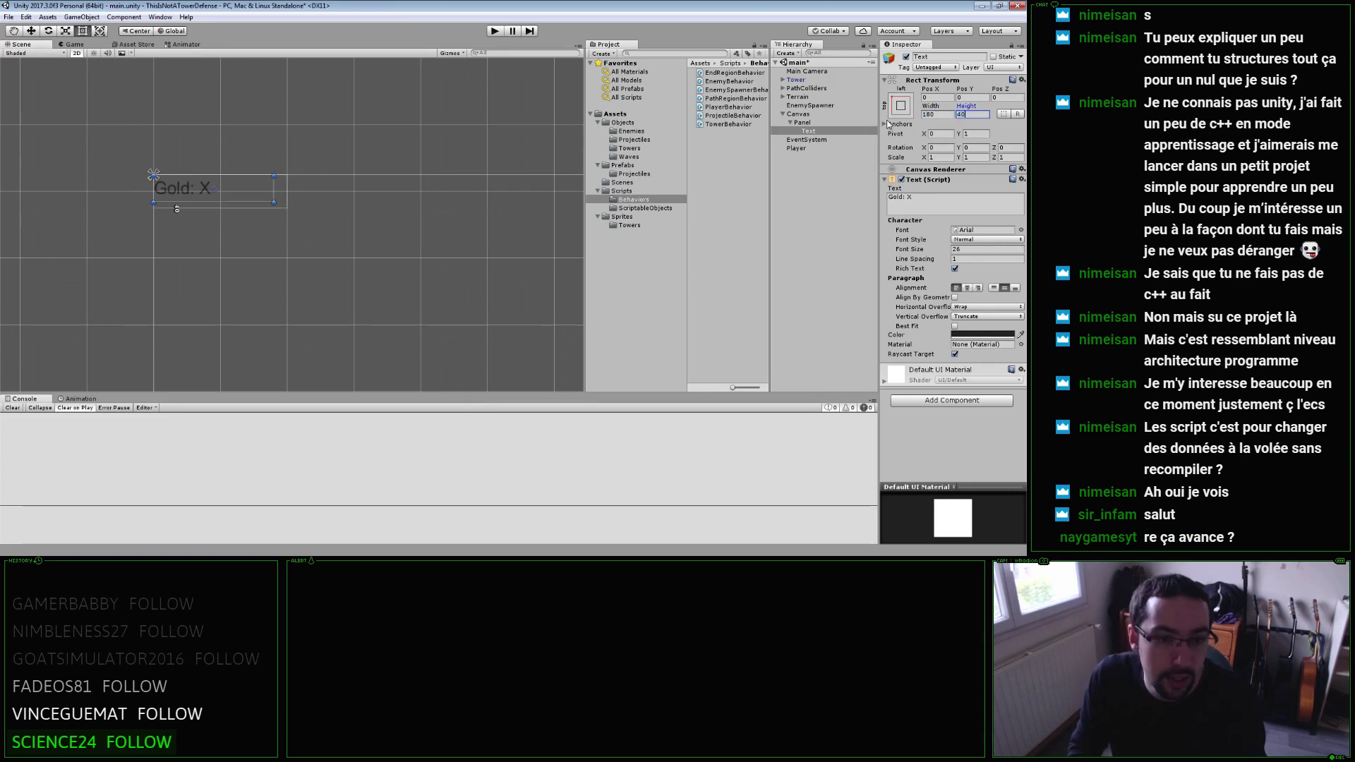
left_click(901, 106)
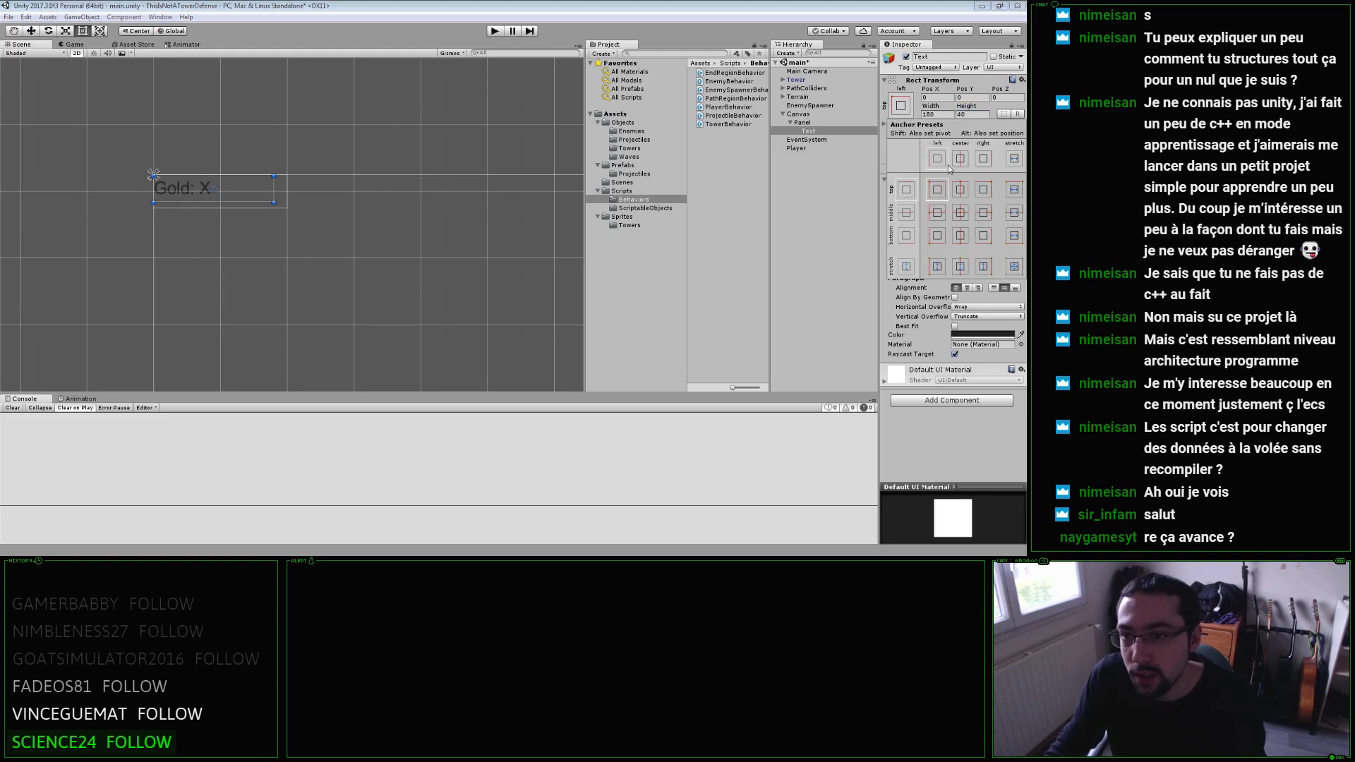
left_click(961, 212)
left_click(391, 252)
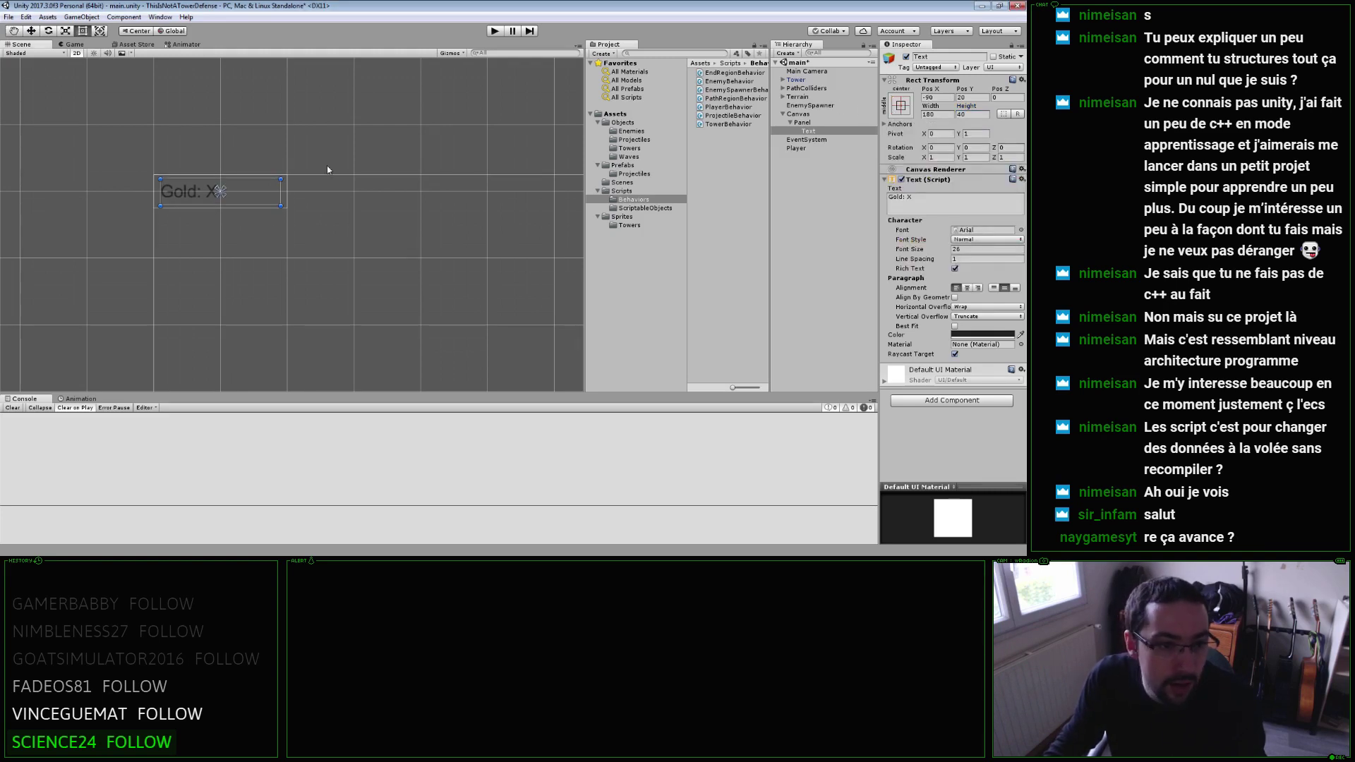
left_click(388, 254)
left_click(238, 200)
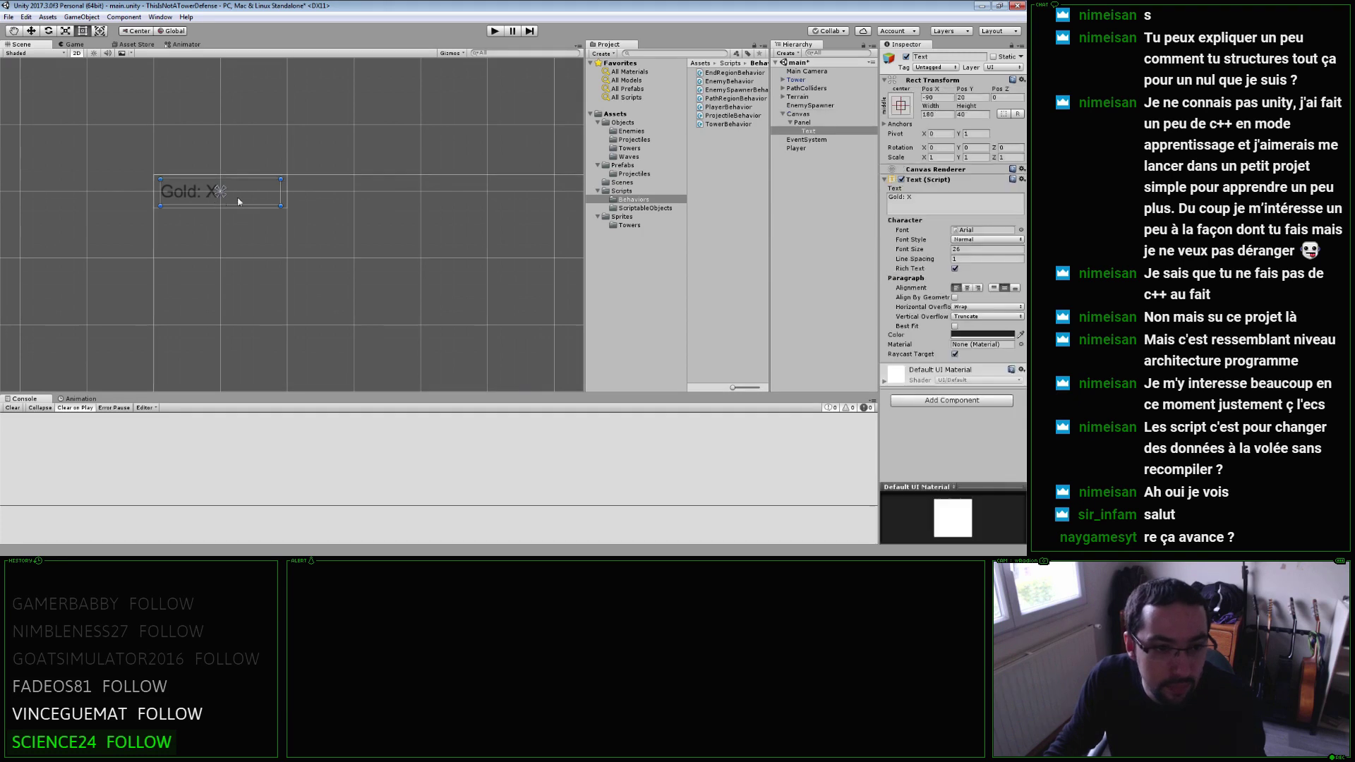
Resize the background Panel to 210 wide around the Gold label and save the scene.
left_click(286, 201)
mouse_move(281, 206)
left_mouse_down()
mouse_move(400, 251)
mouse_move(279, 205)
mouse_move(346, 204)
mouse_move(285, 204)
left_mouse_up()
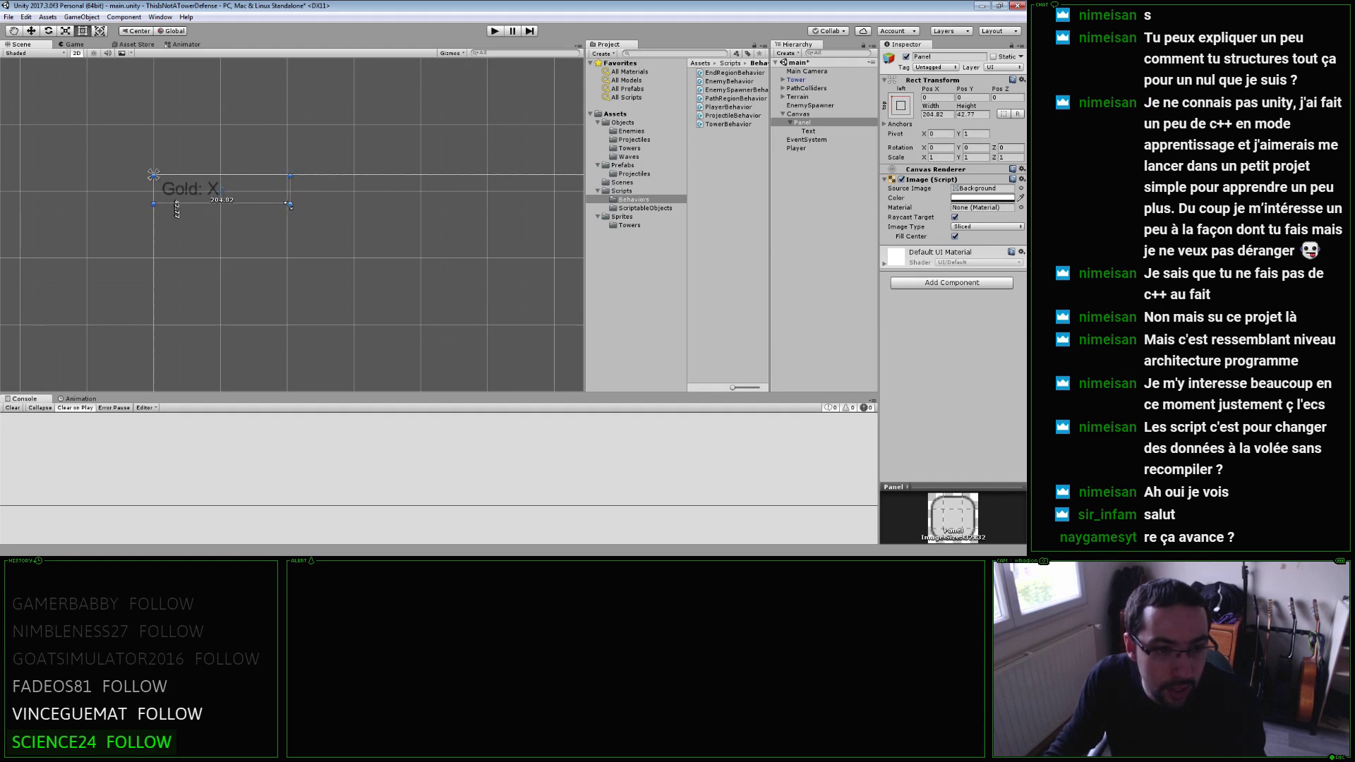
left_click_drag(289, 206, 290, 211)
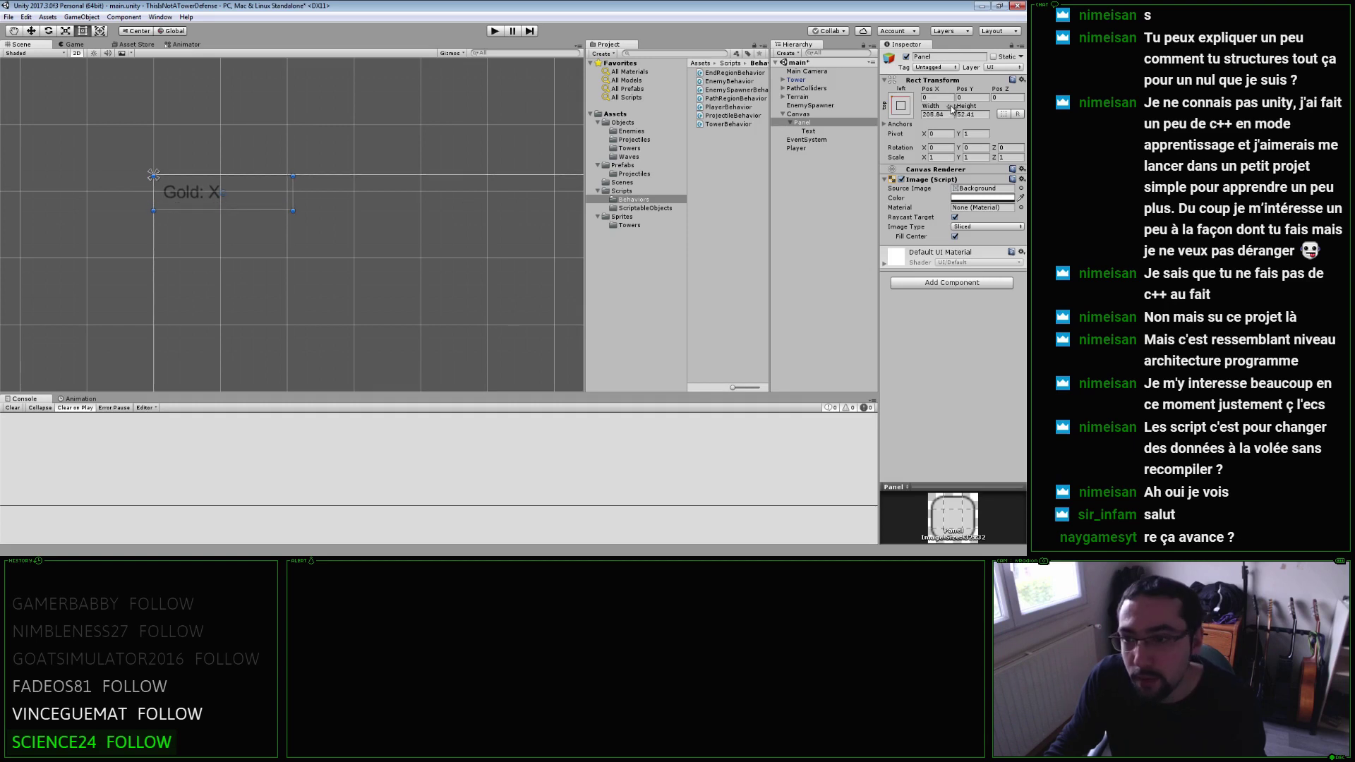
type("2")
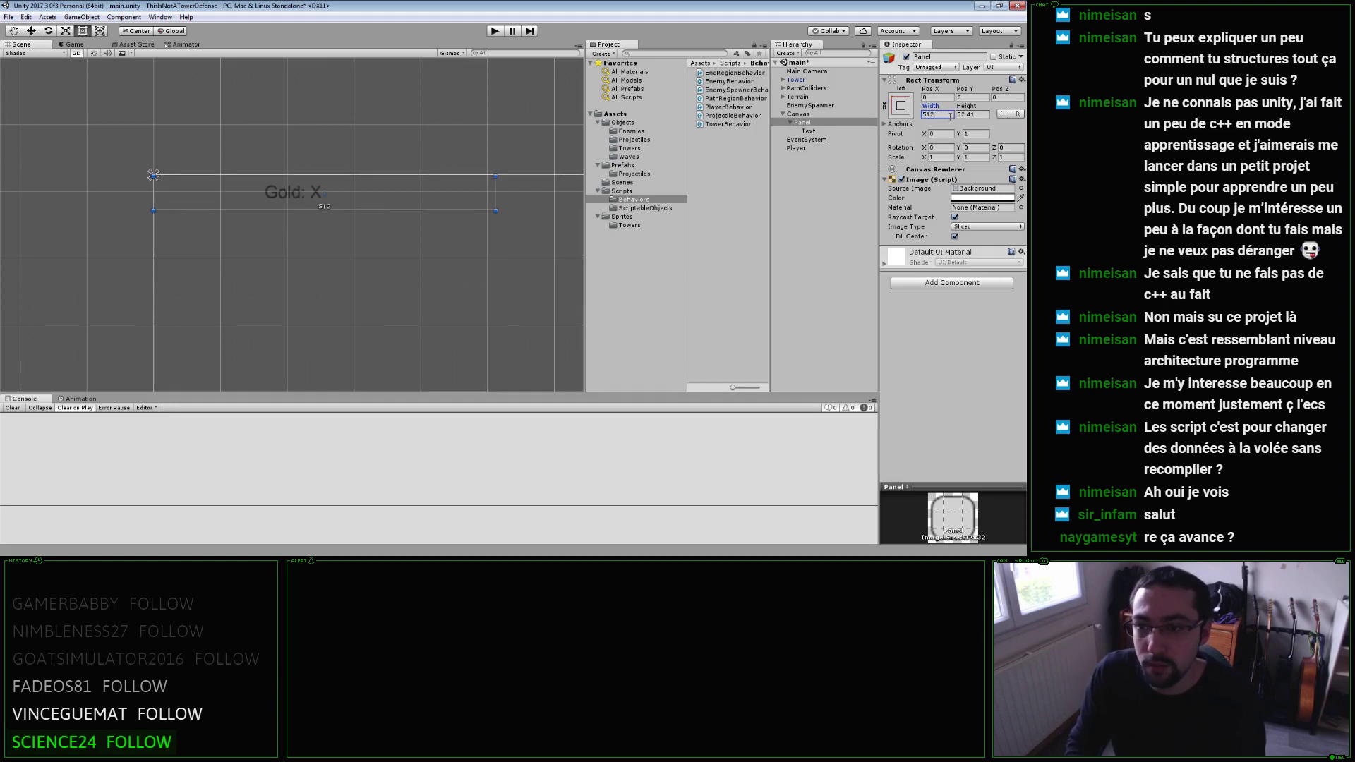
type("10")
key("Tab")
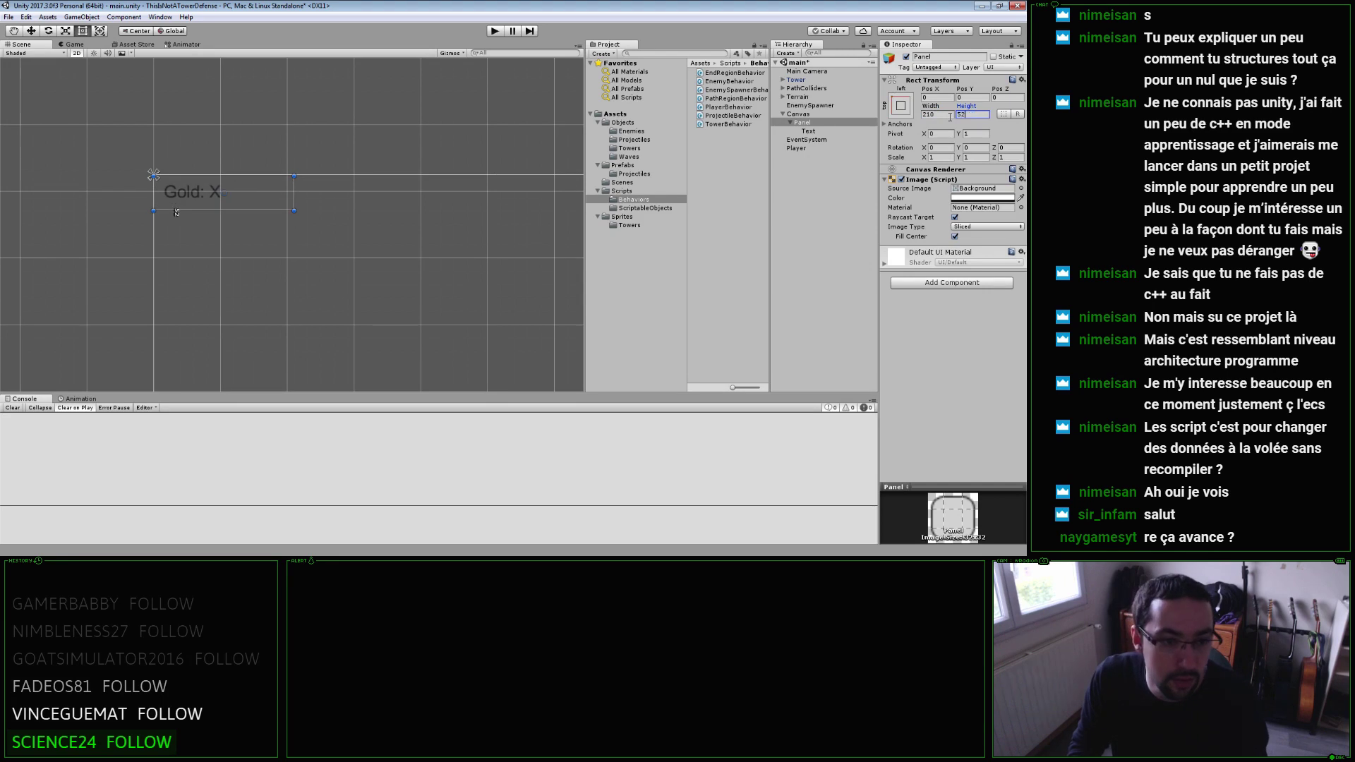
key("ctrl+s")
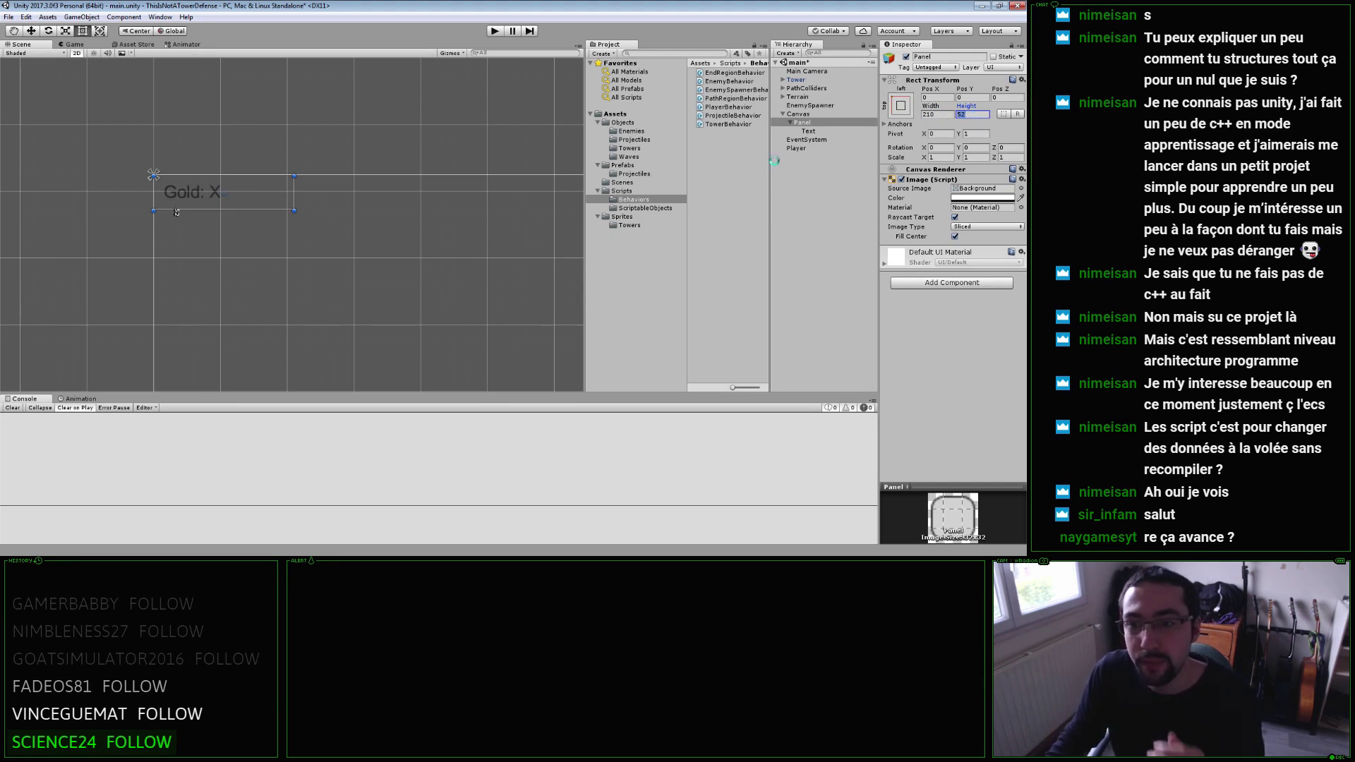
left_click(826, 131)
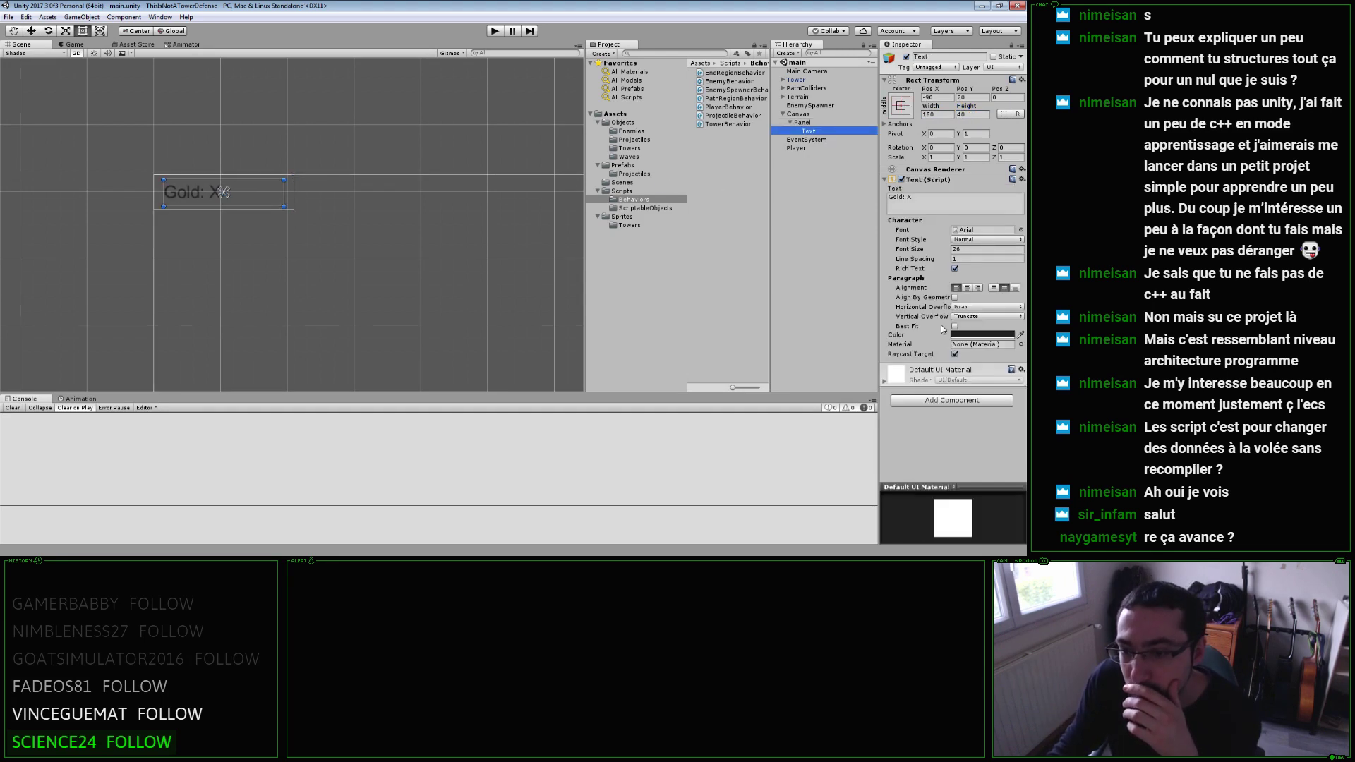
Make the Gold text bold and fully opaque bright yellow.
left_click(966, 242)
left_click(968, 259)
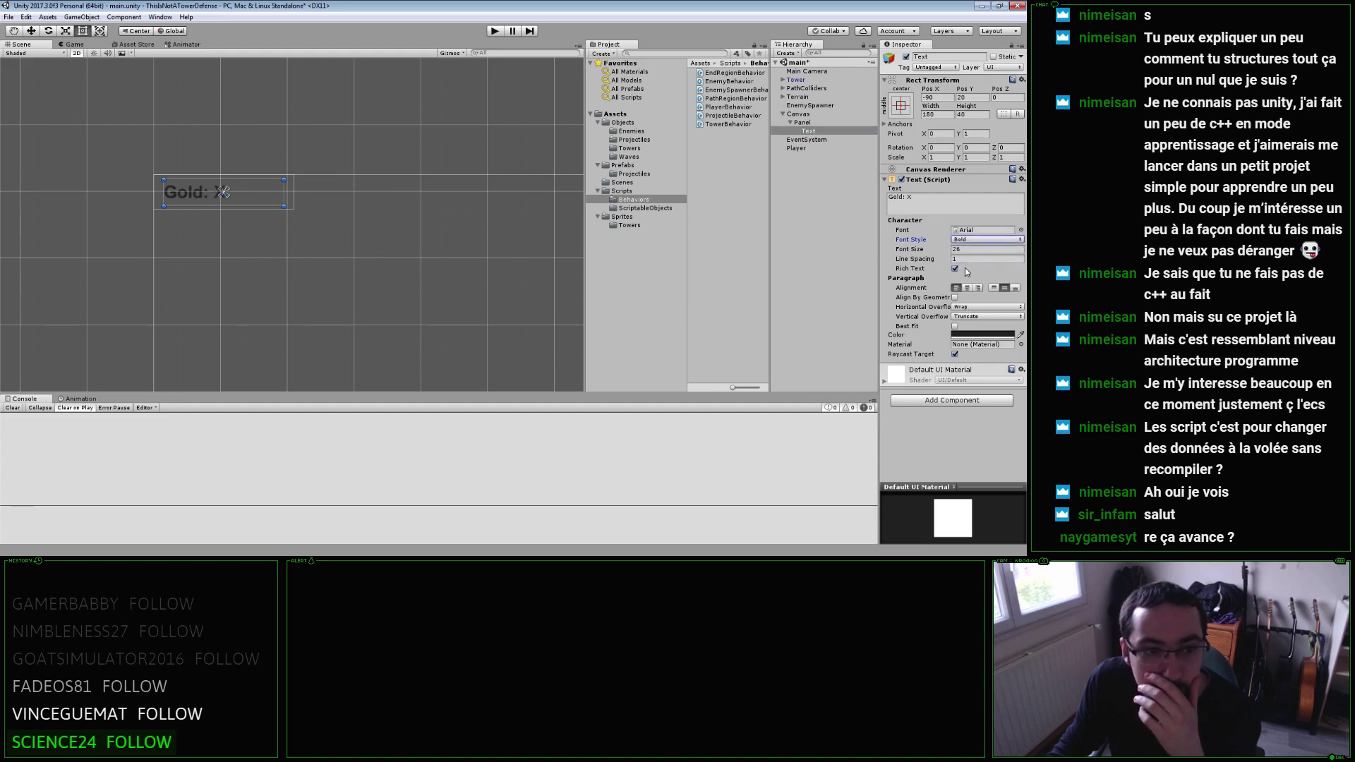
left_click(964, 336)
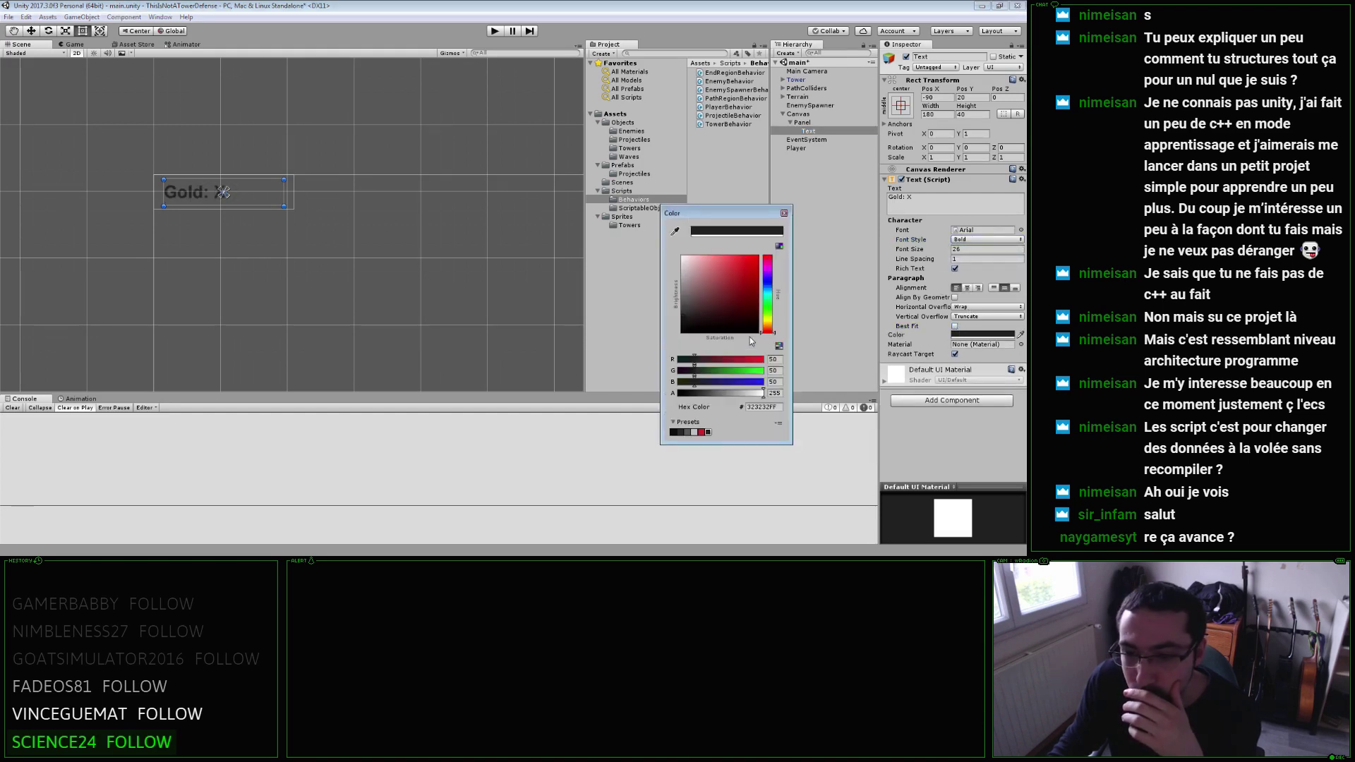
left_click(768, 320)
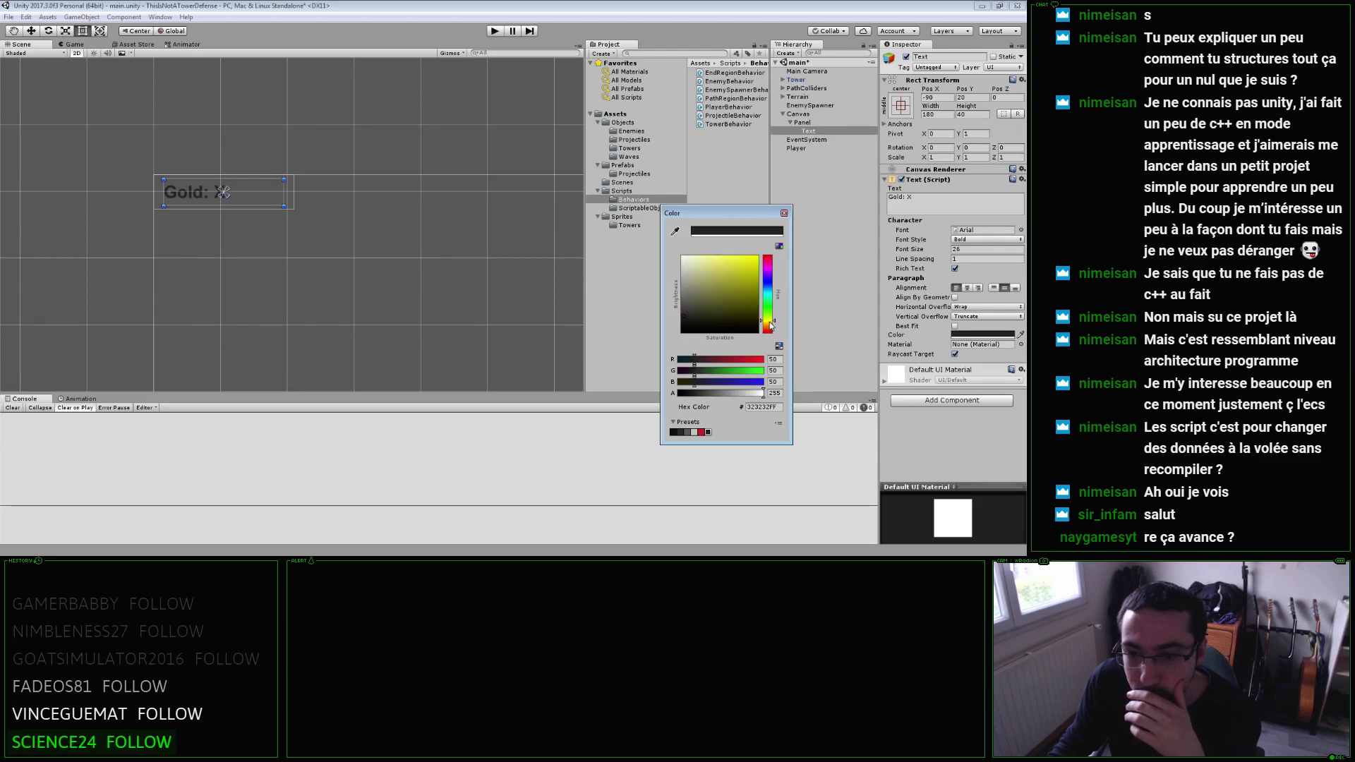
left_click_drag(741, 268, 736, 258)
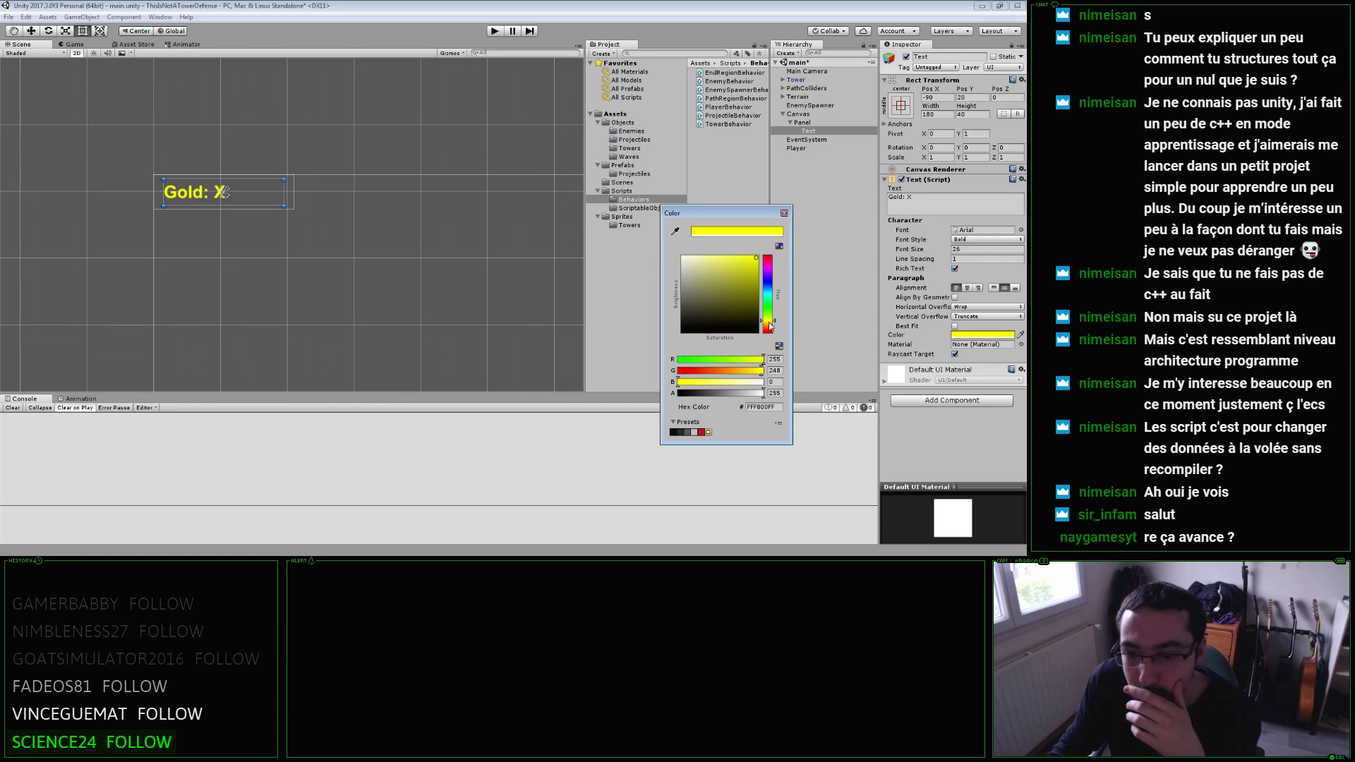
left_click_drag(762, 396, 707, 387)
left_click(682, 383)
left_click(784, 214)
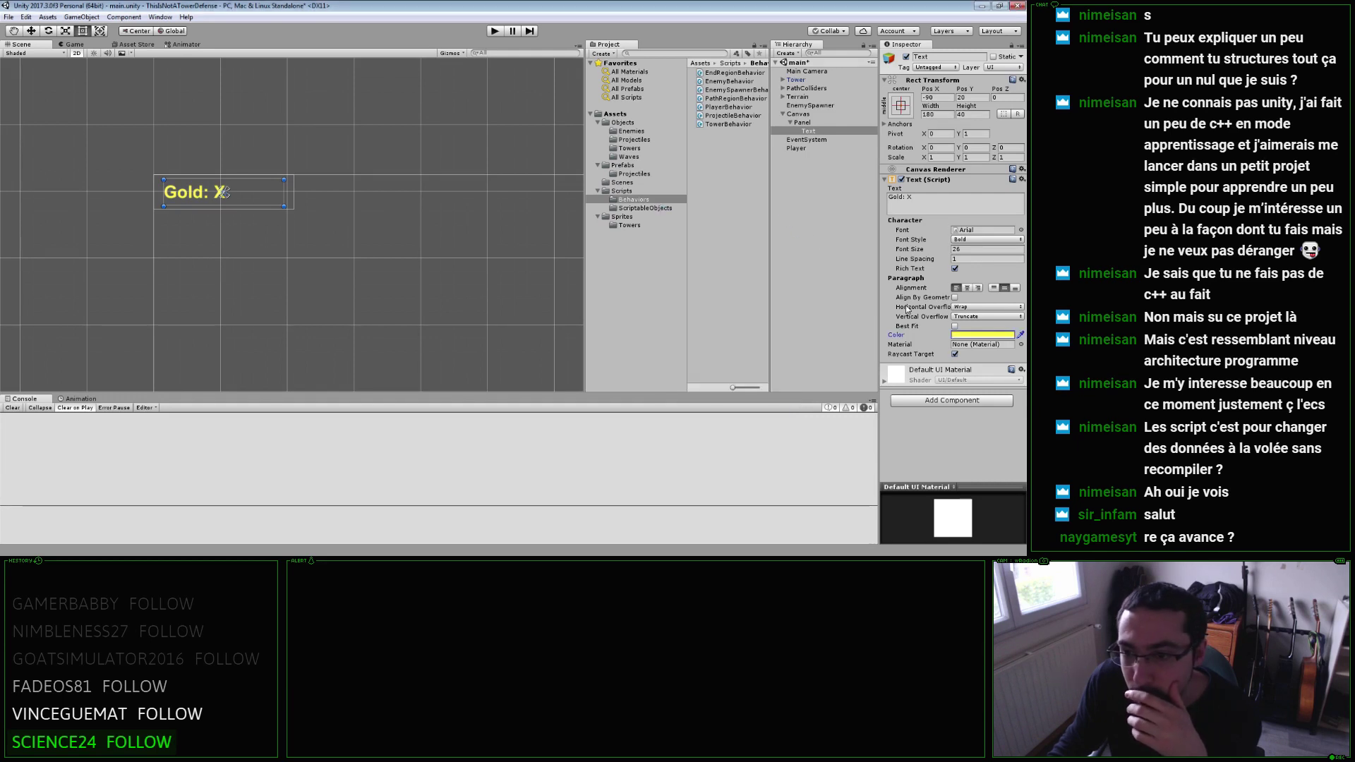
Turn on Best Fit for the Gold text and enlarge its background panel.
left_click(955, 327)
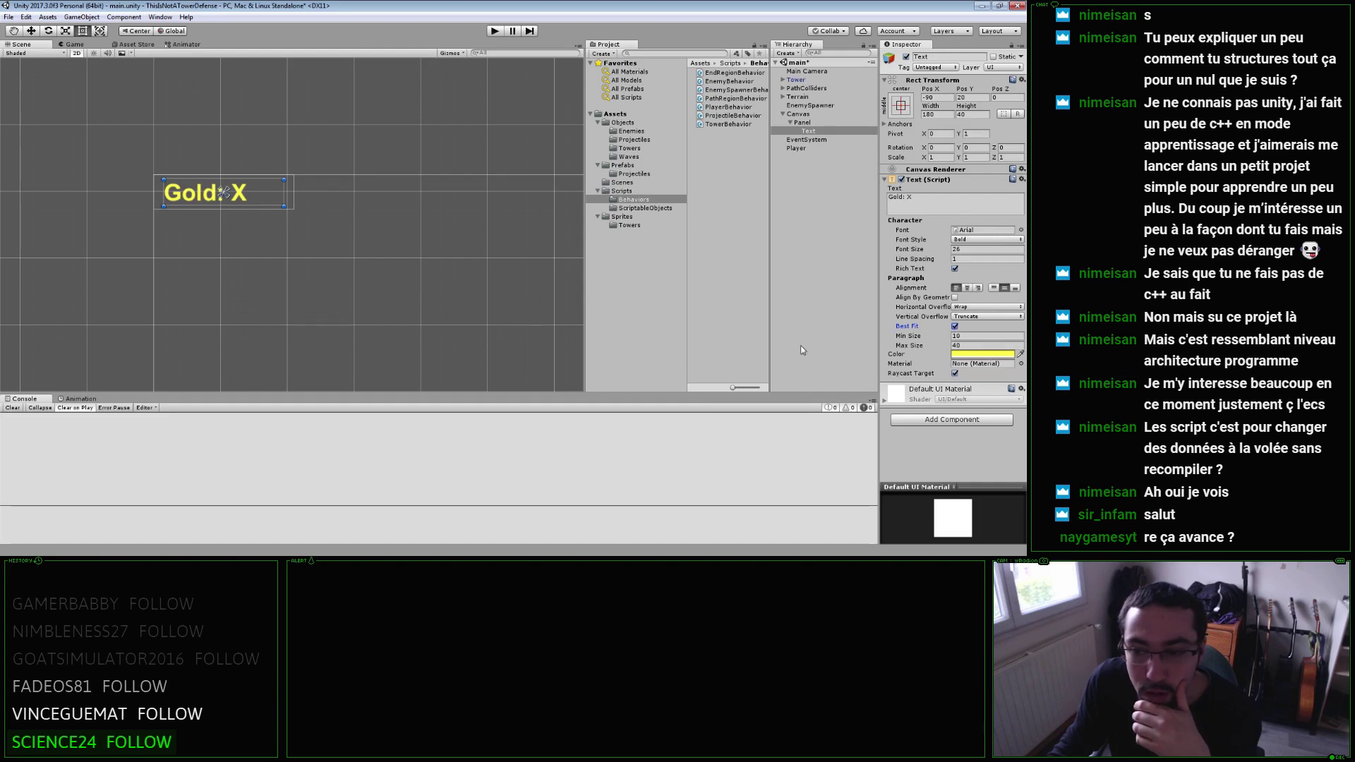
left_click(290, 207)
mouse_move(293, 209)
left_mouse_down()
mouse_move(369, 276)
mouse_move(292, 212)
left_mouse_up()
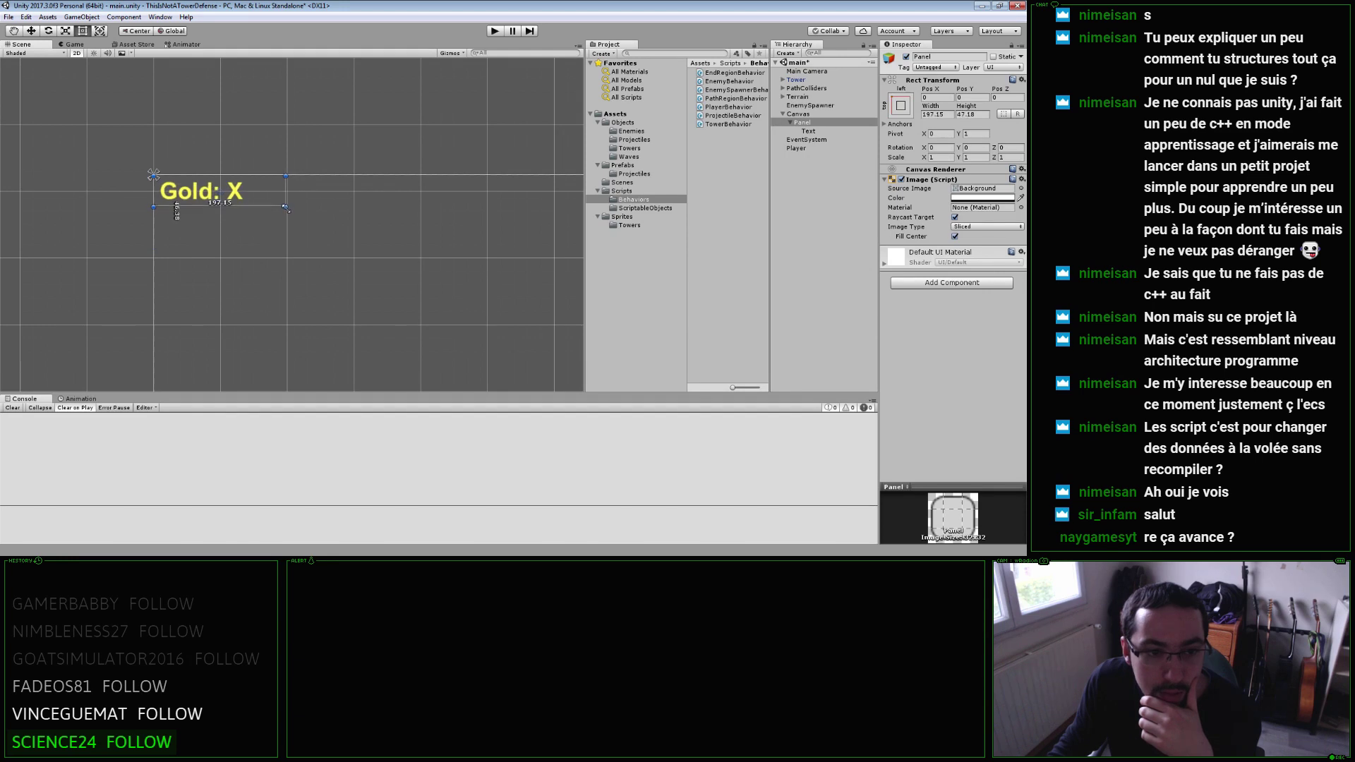
Turn off Best Fit on the Gold text, set the panel size to 210 and 60, and save.
left_click(275, 206)
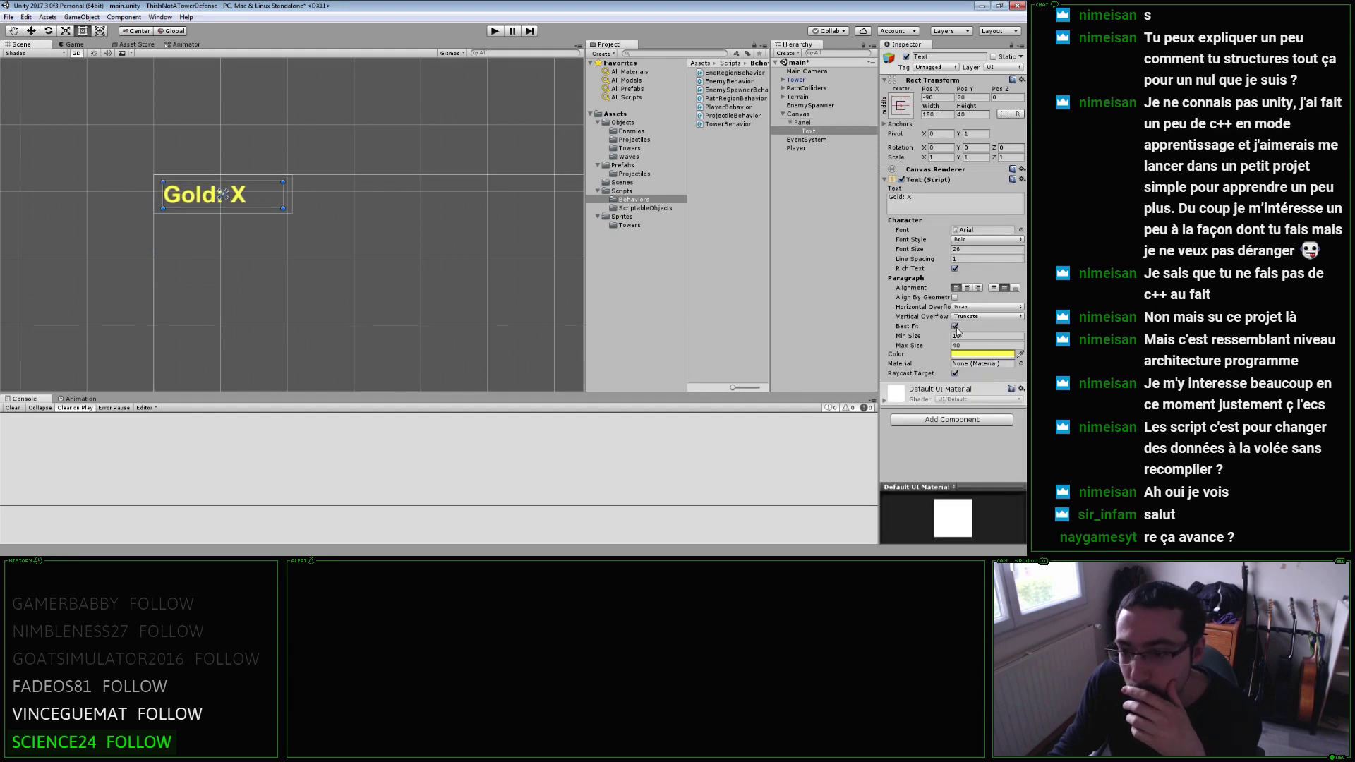
left_click(955, 327)
left_click(290, 211)
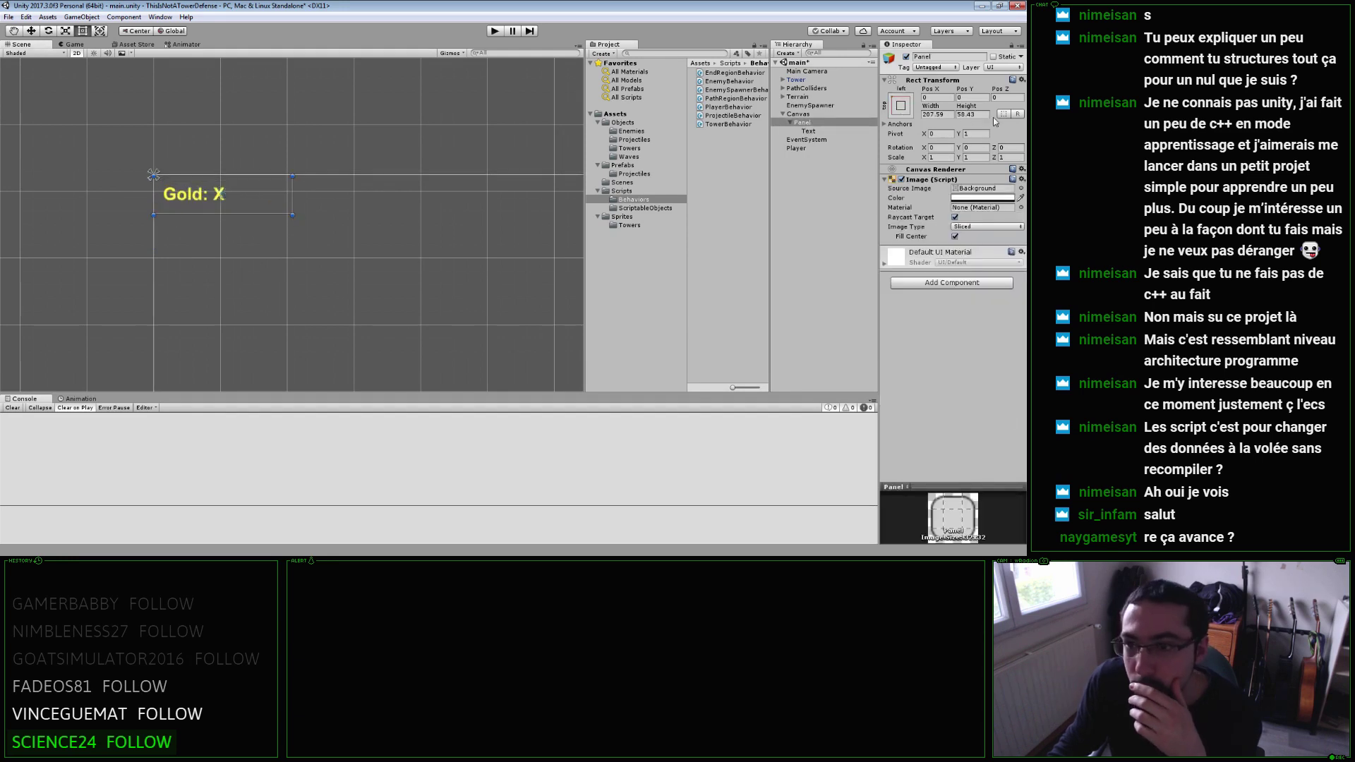
type("210")
key("Tab")
type("60")
key("Return")
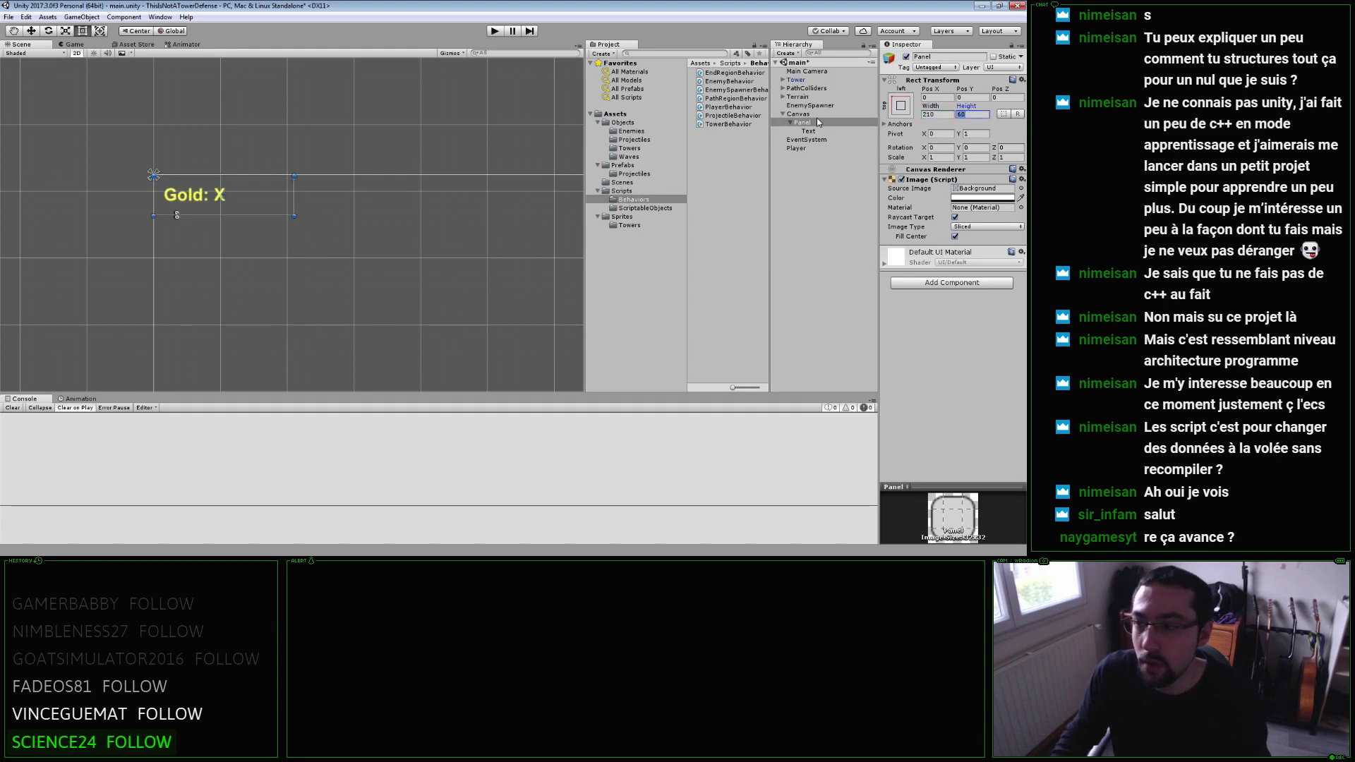
key("ctrl+s")
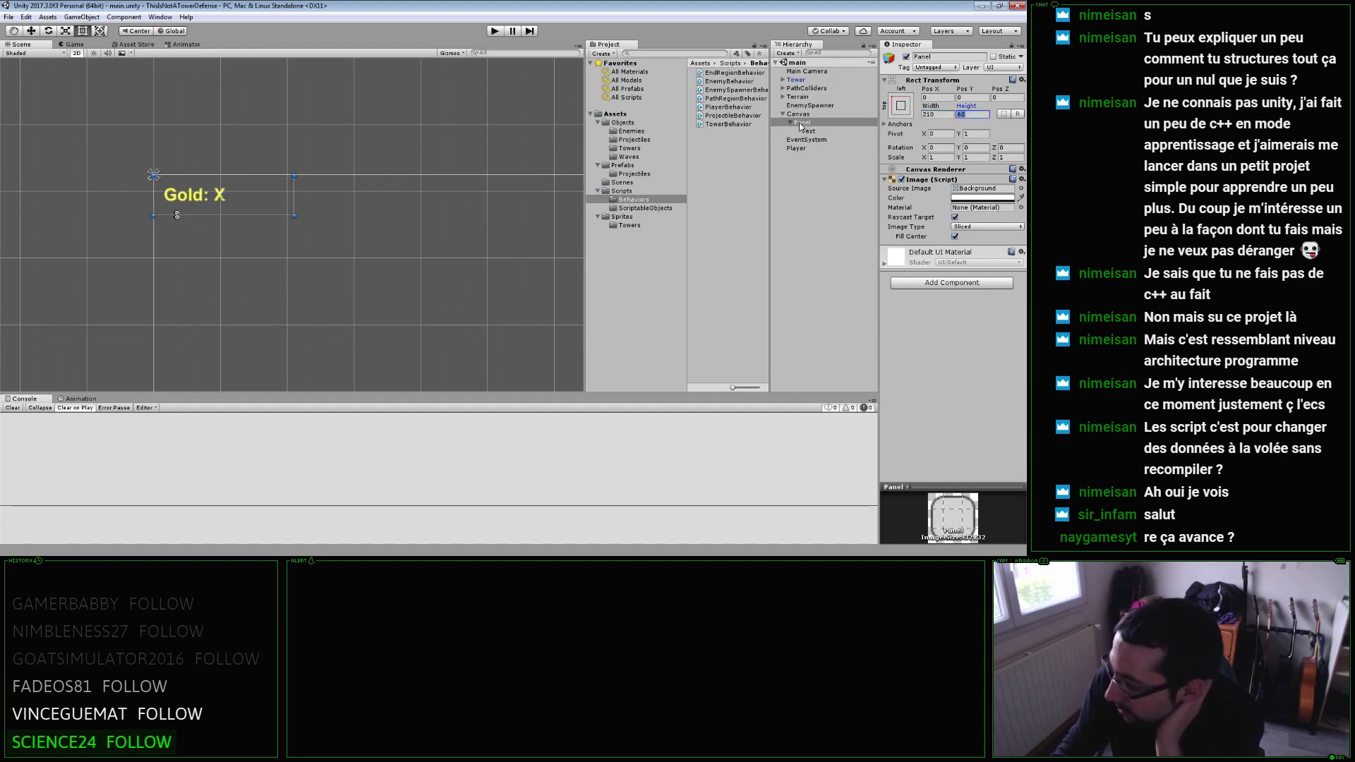
Inspect the BasicTower asset in the Towers folder and reframe the view on the canvas.
scroll(561, 330, "down", 3)
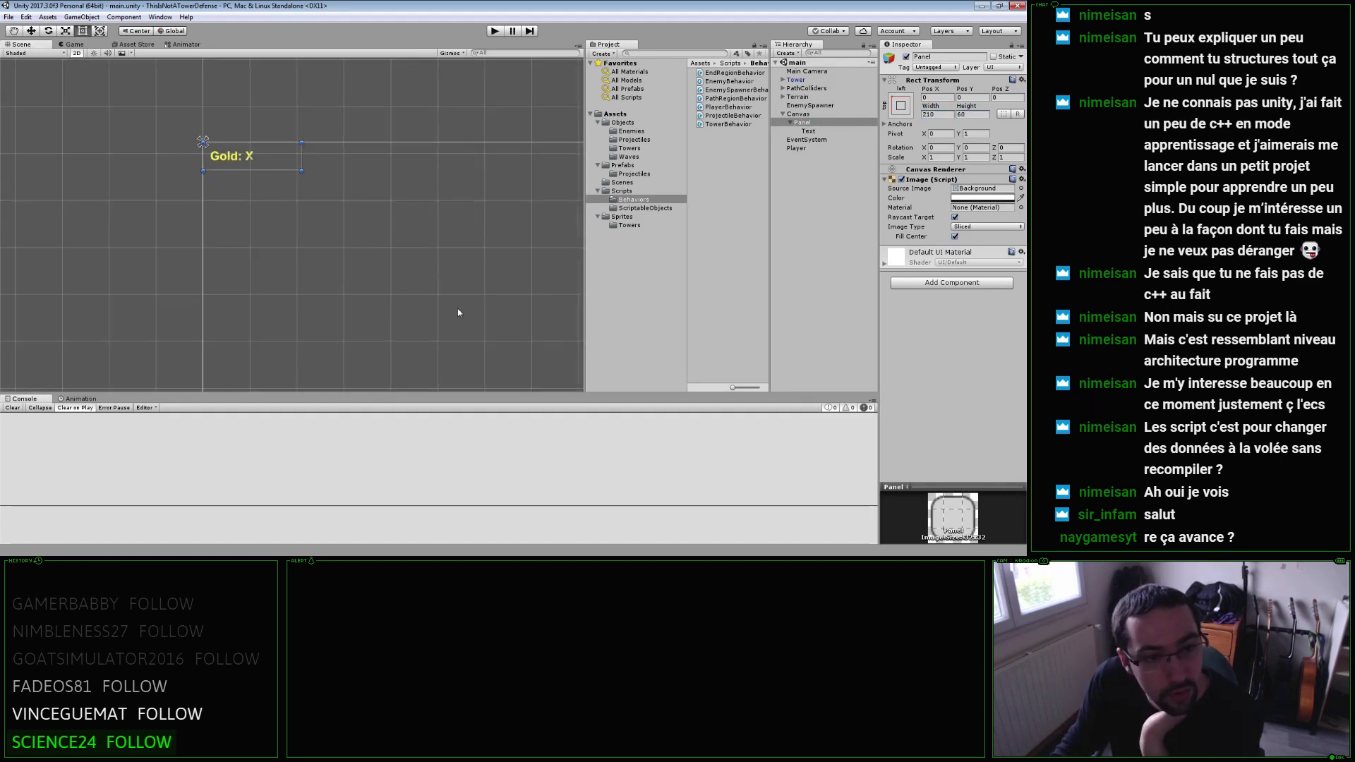
scroll(312, 239, "down", 2)
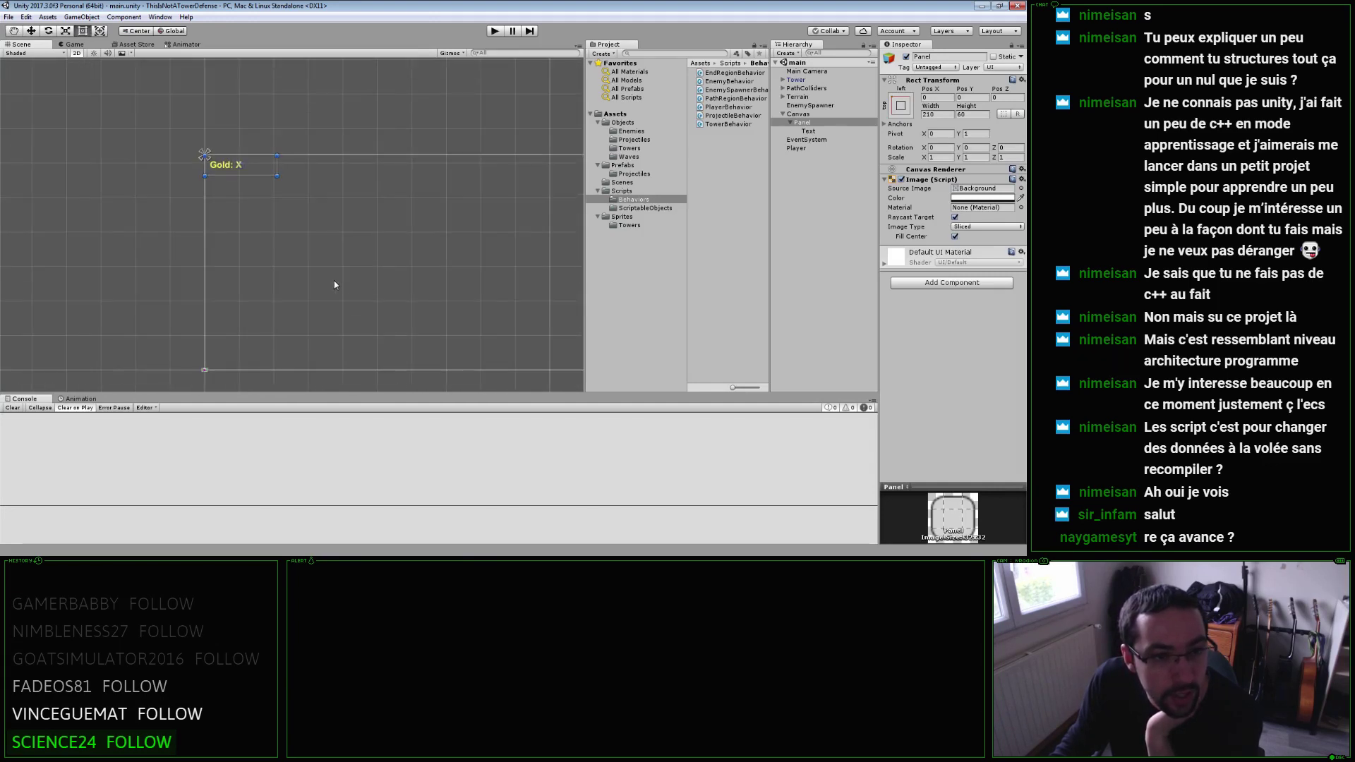
key("Right")
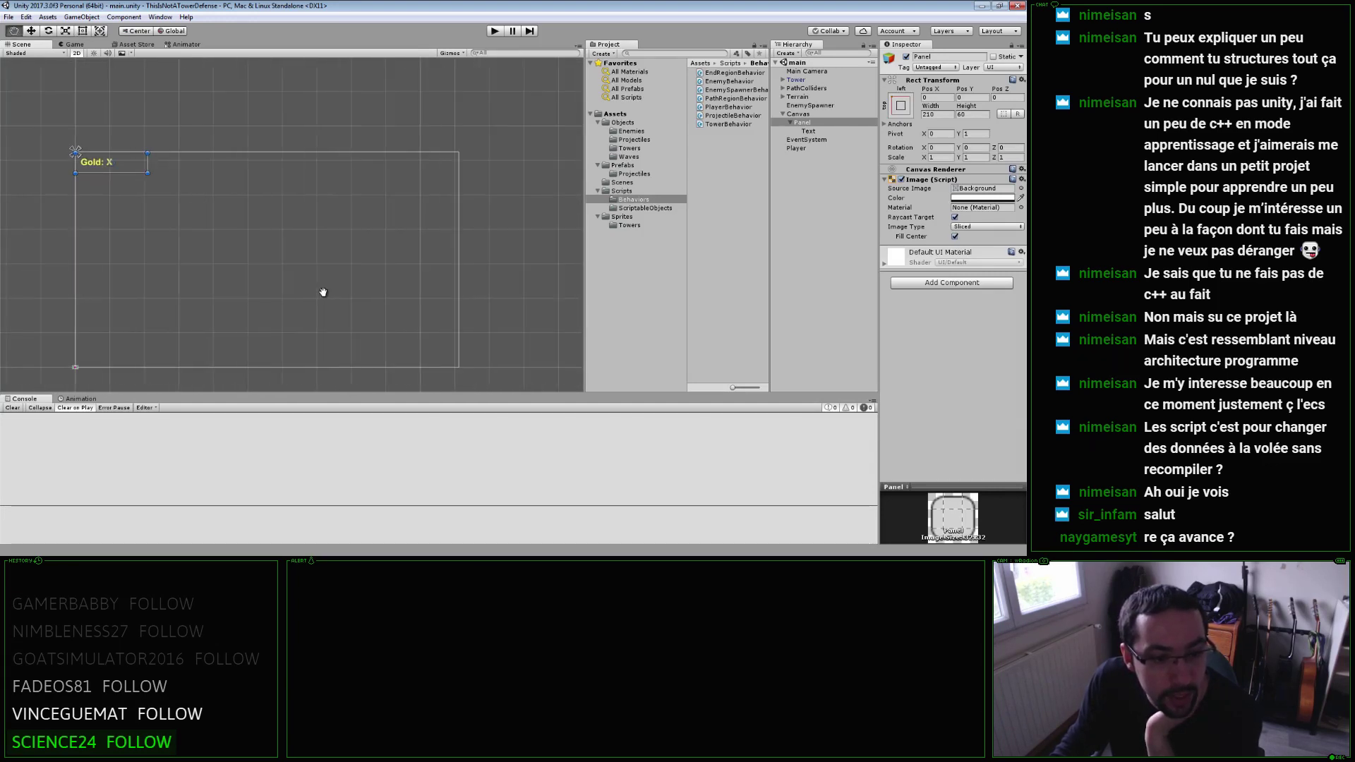
left_click(629, 149)
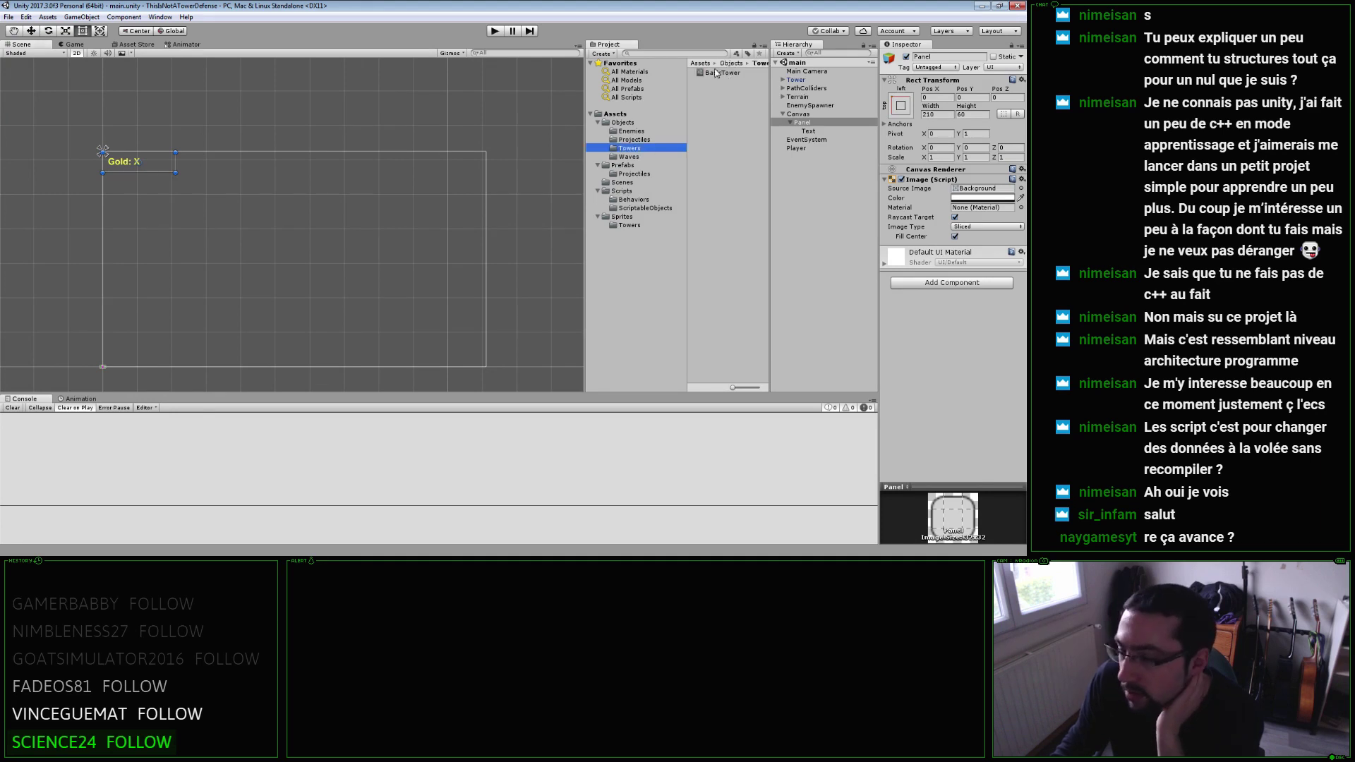
left_click(717, 72)
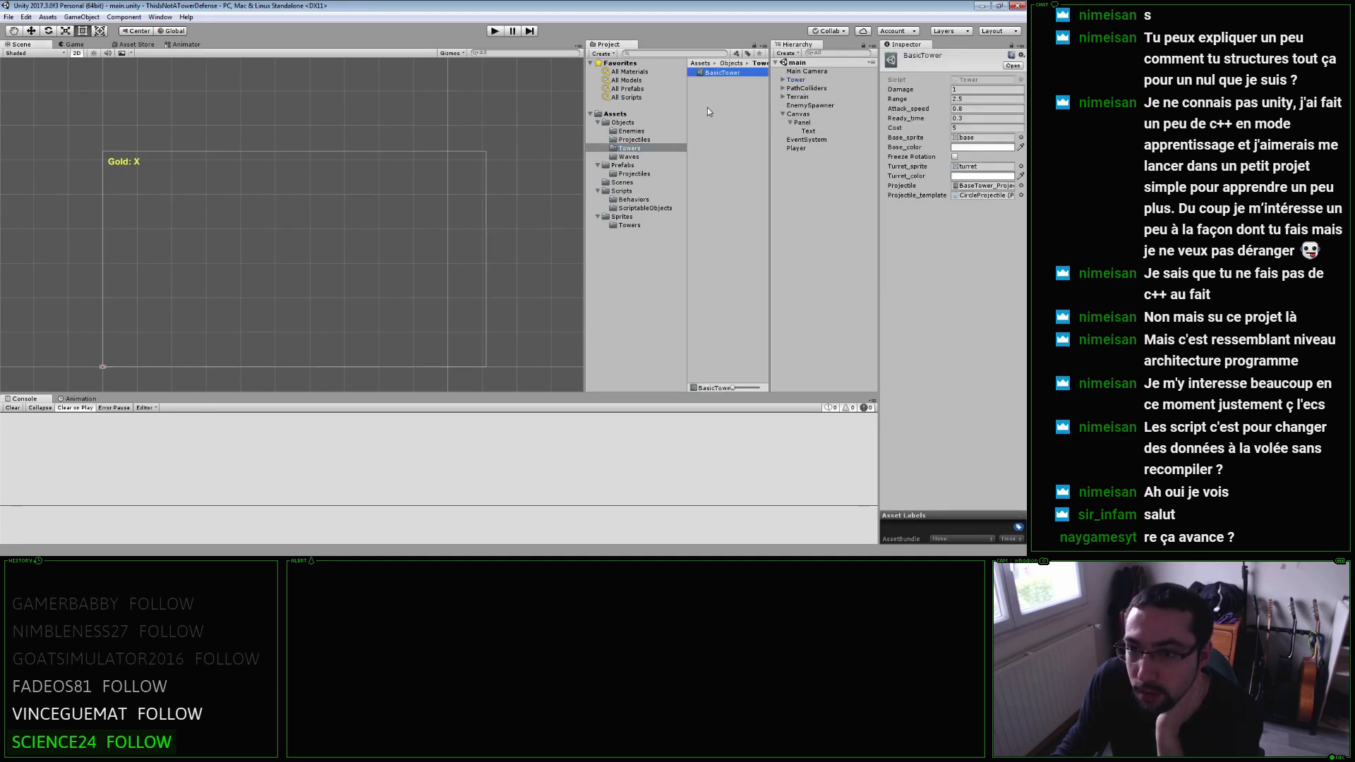
scroll(392, 337, "down", 2)
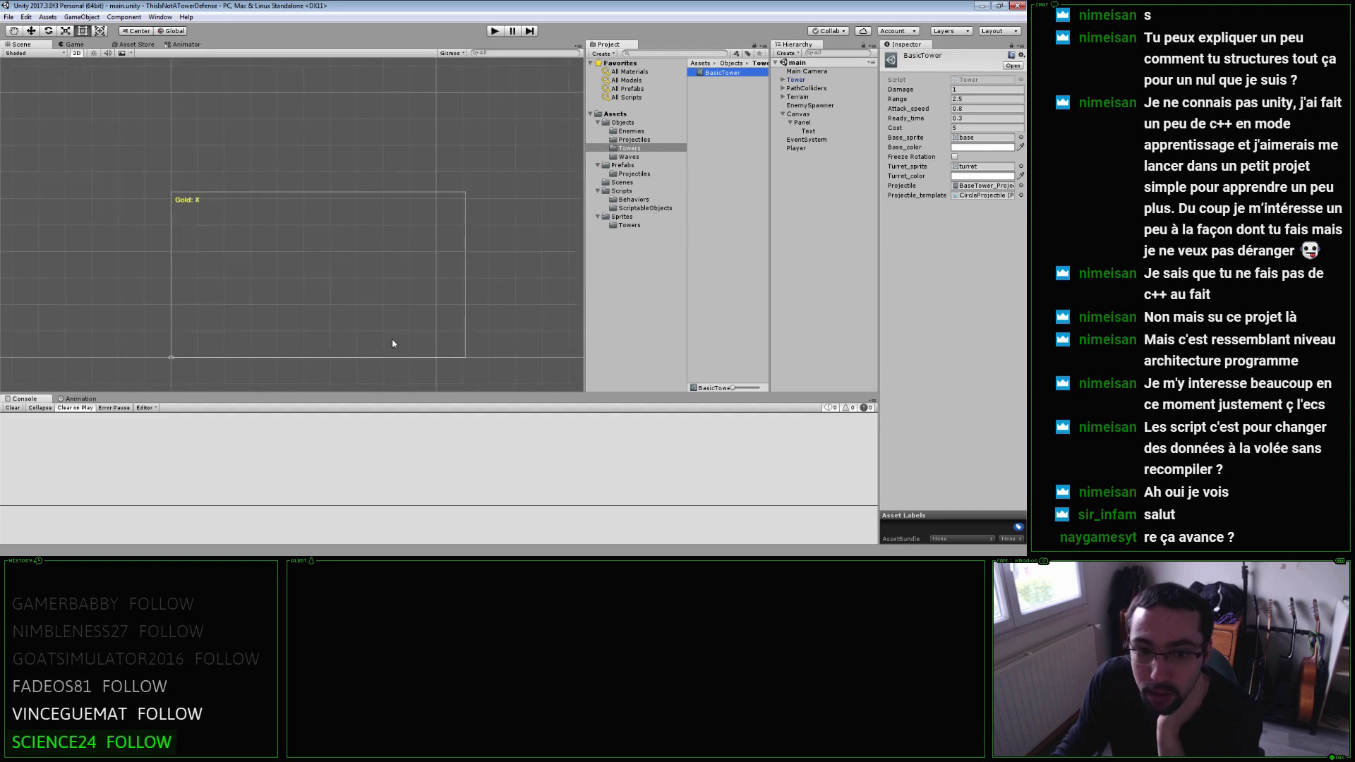
middle_click_drag(374, 200, 432, 311)
scroll(432, 311, "up", 2)
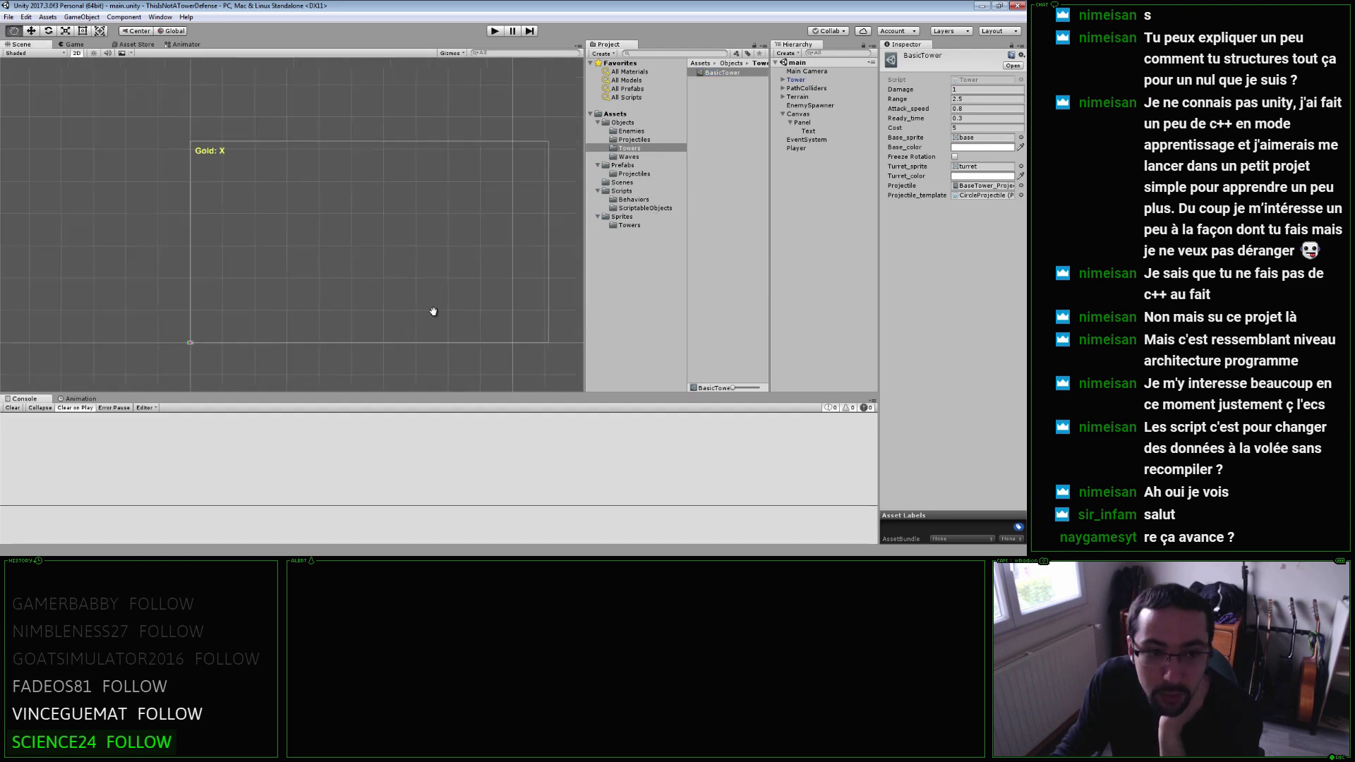
scroll(405, 330, "up", 2)
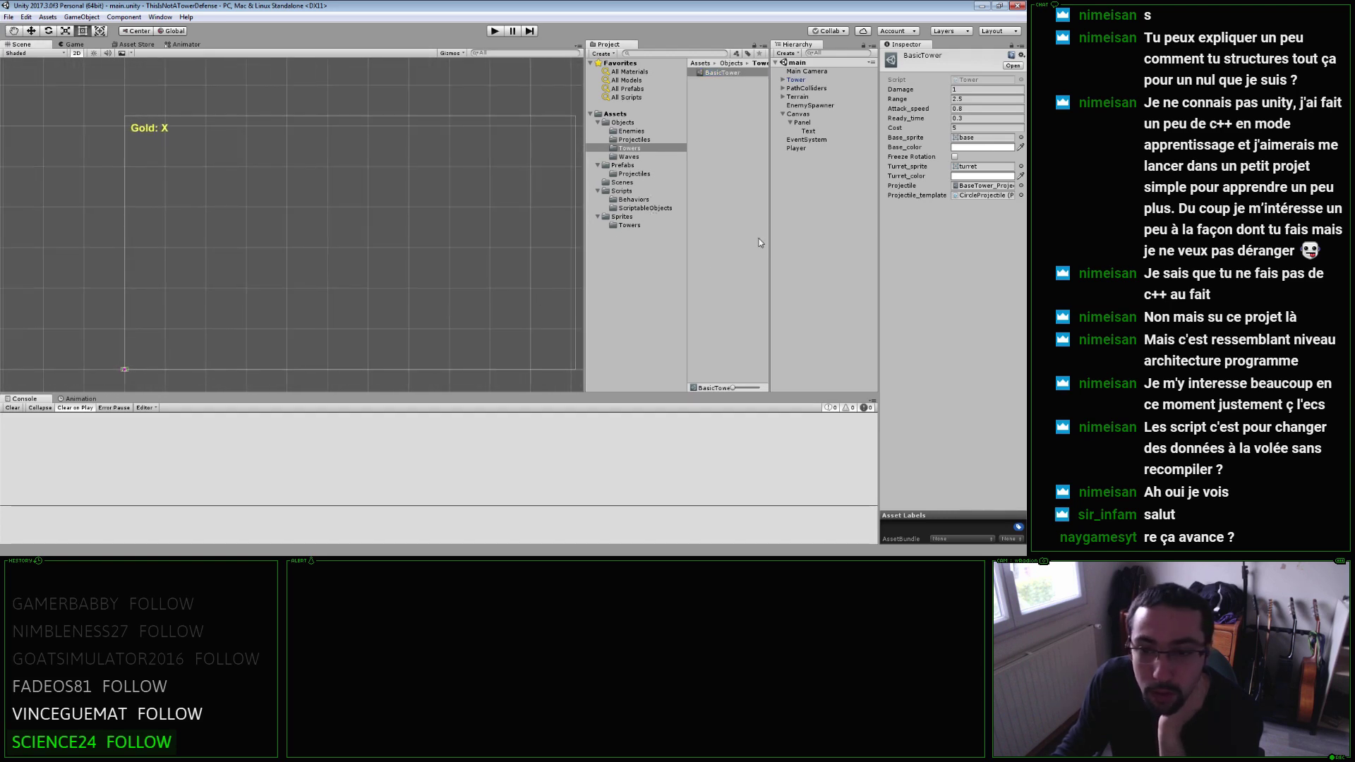
Select the Gold text under Canvas > Panel and attach a new C# script named GoldText.
left_click(810, 115)
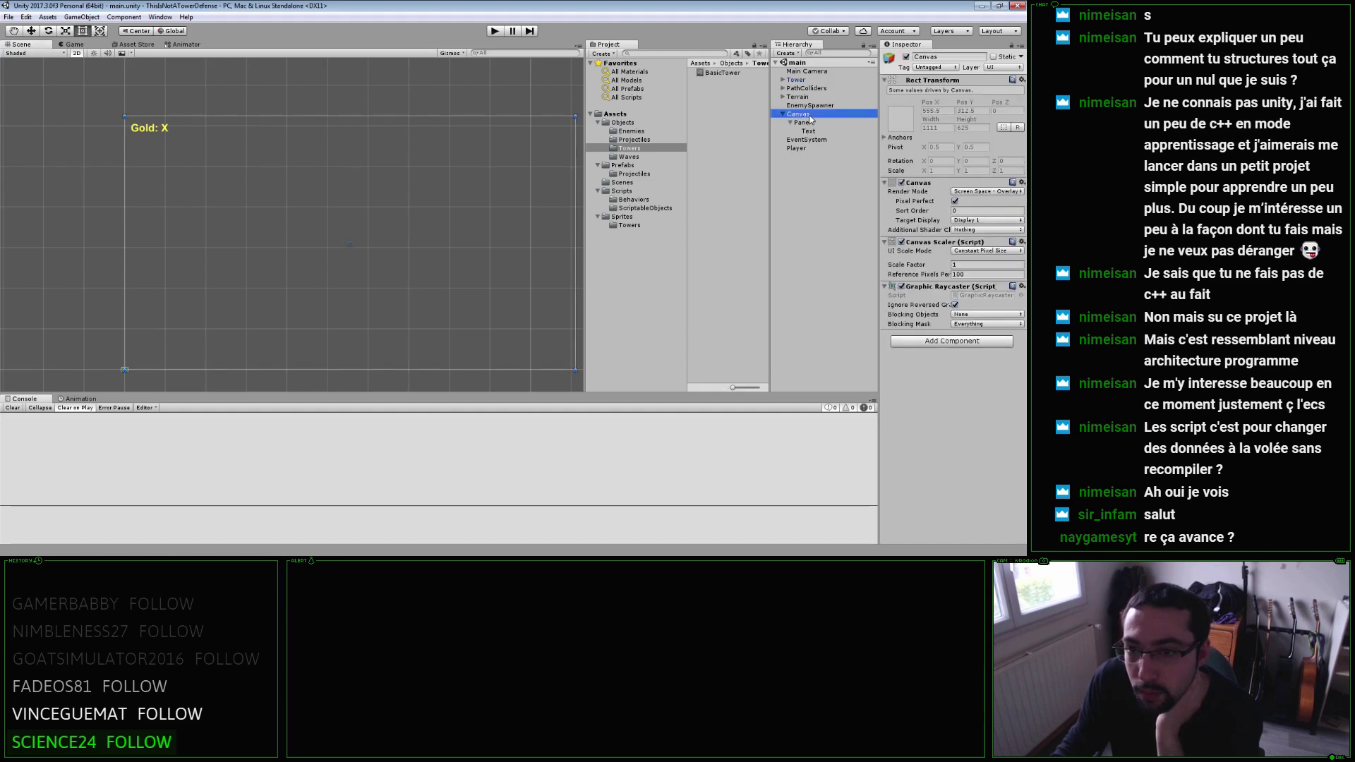
right_click(809, 116)
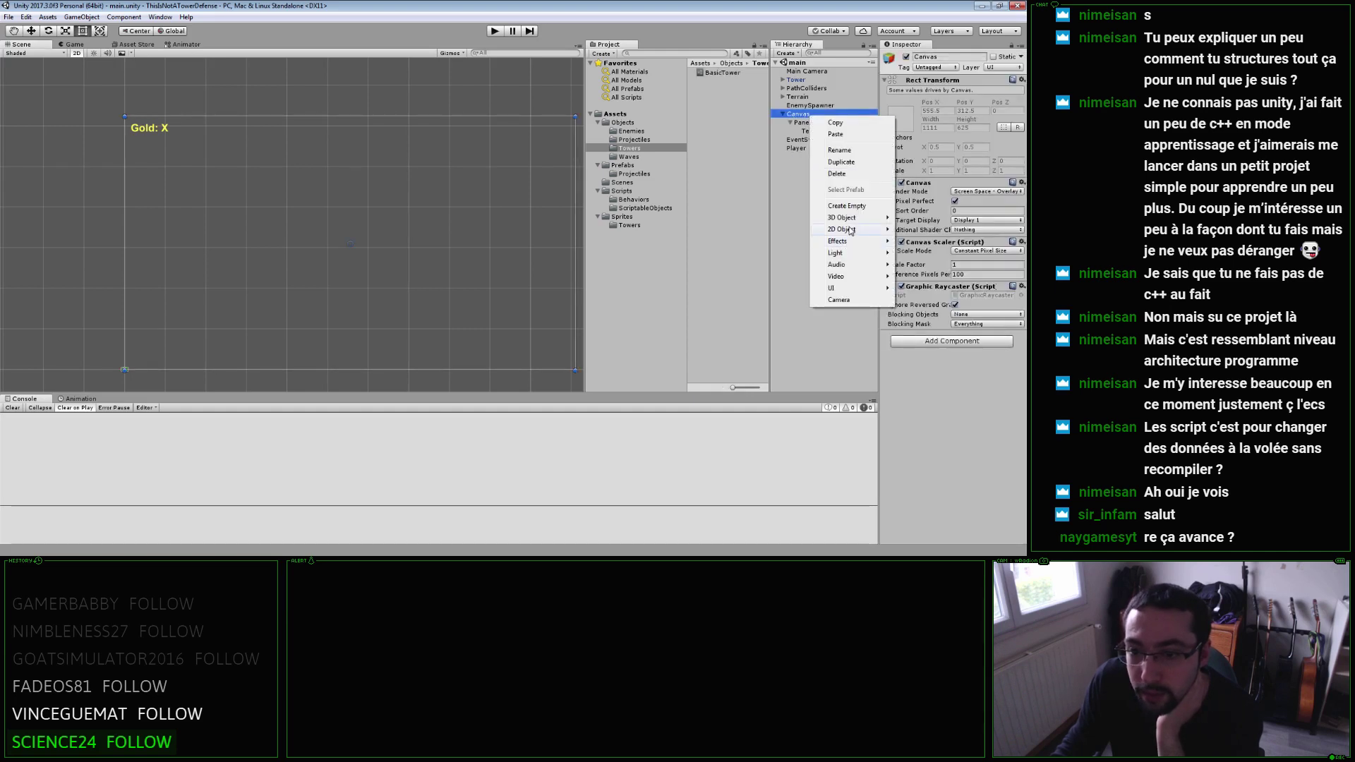
left_click(802, 122)
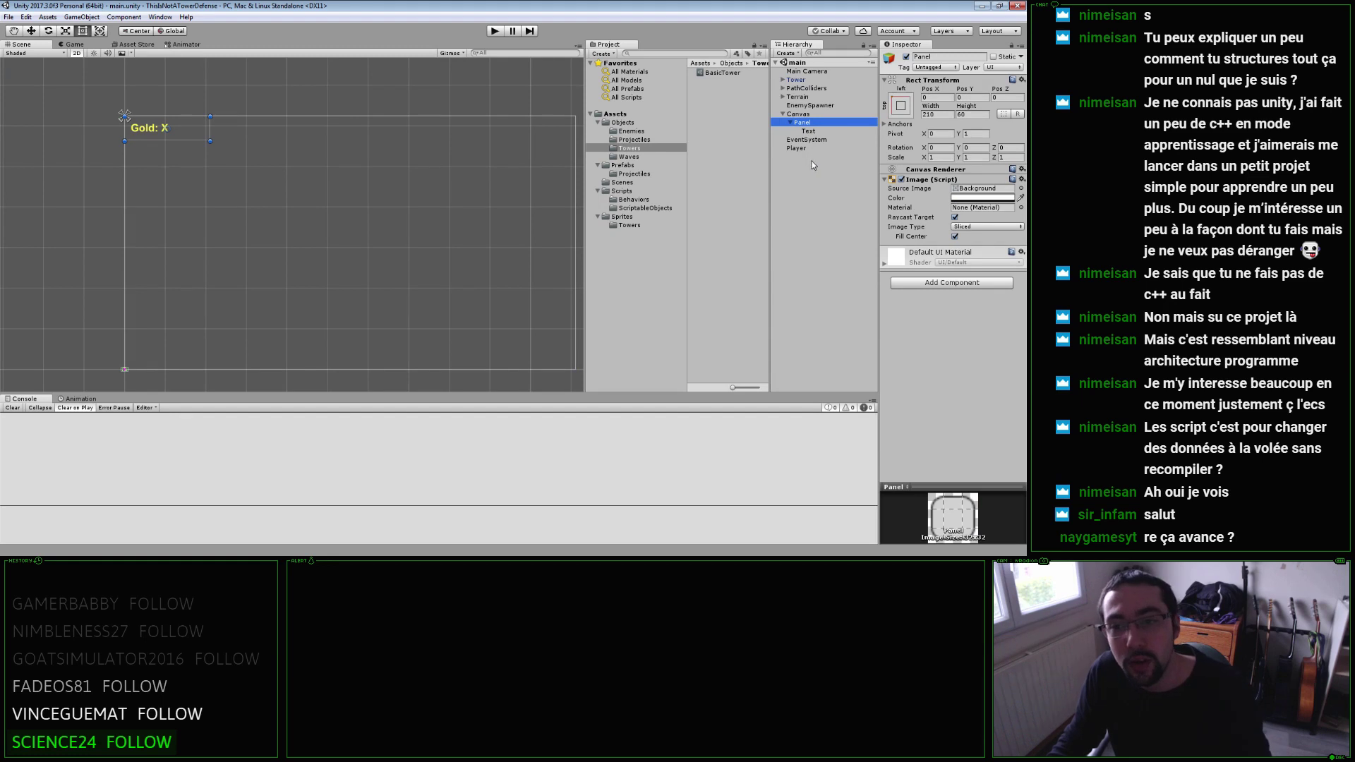
left_click(808, 130)
left_click(933, 400)
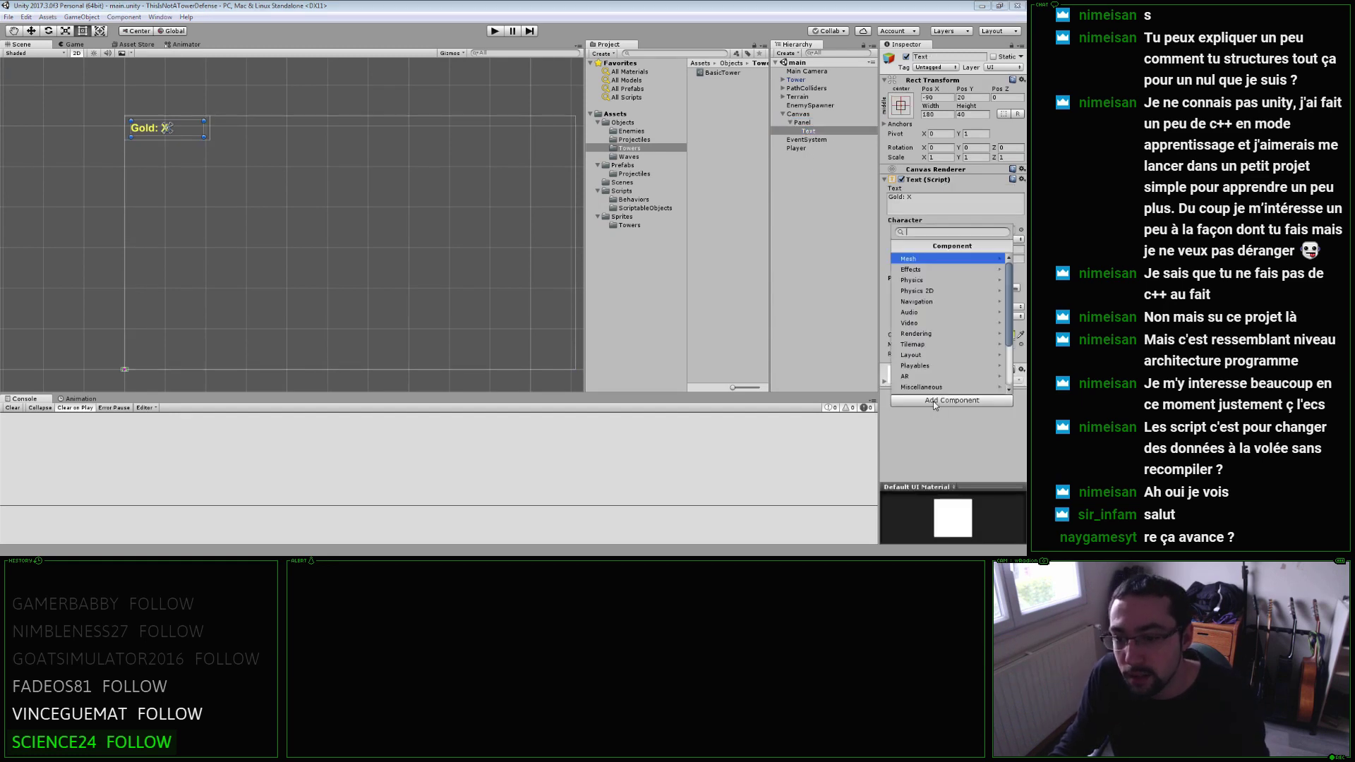
type("Go")
left_click(918, 319)
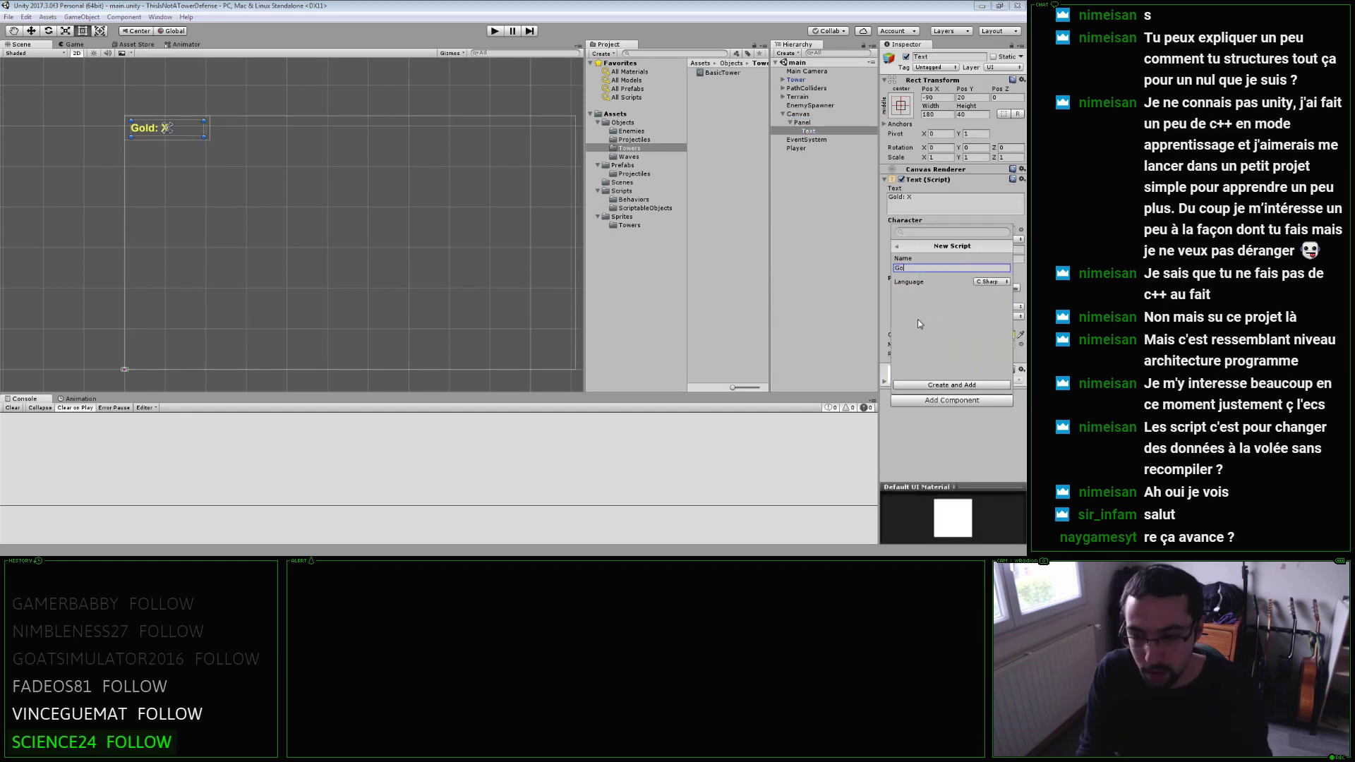
type("ldText")
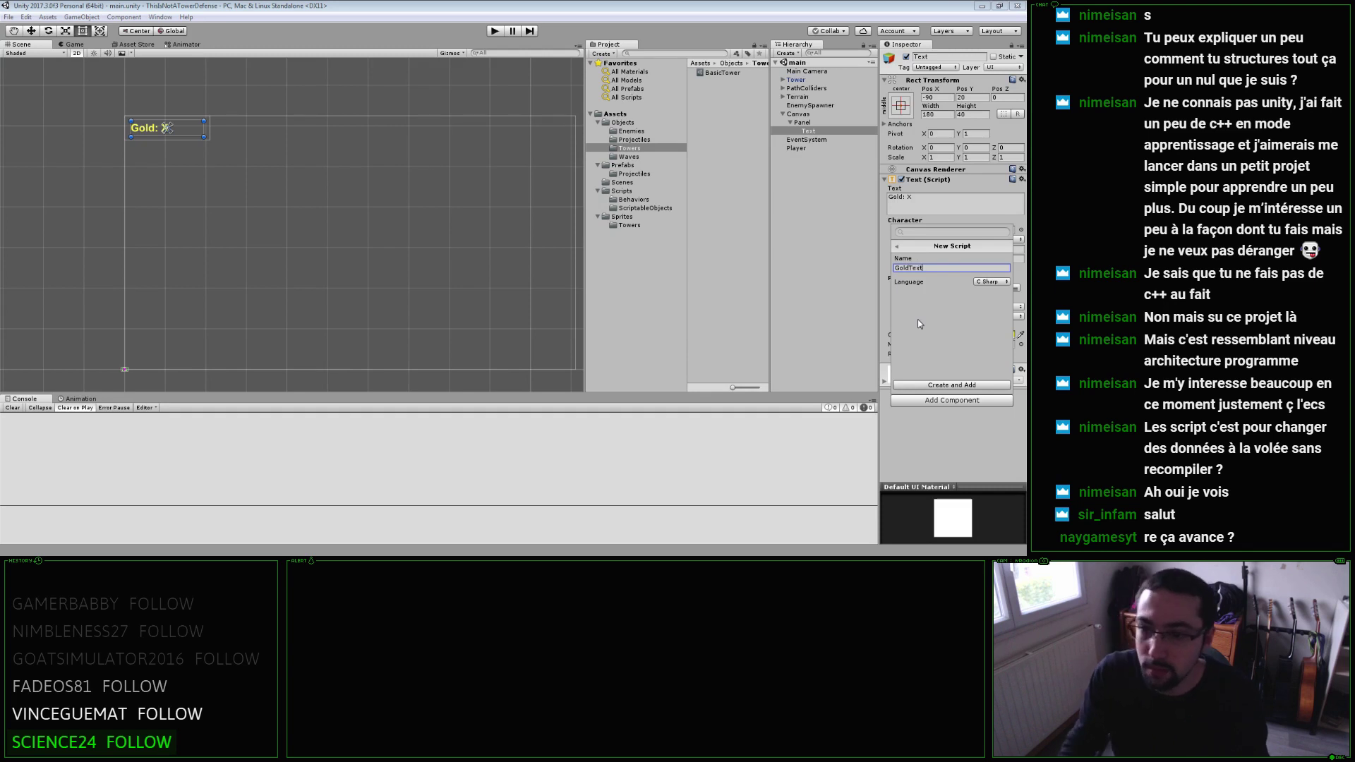
left_click(946, 387)
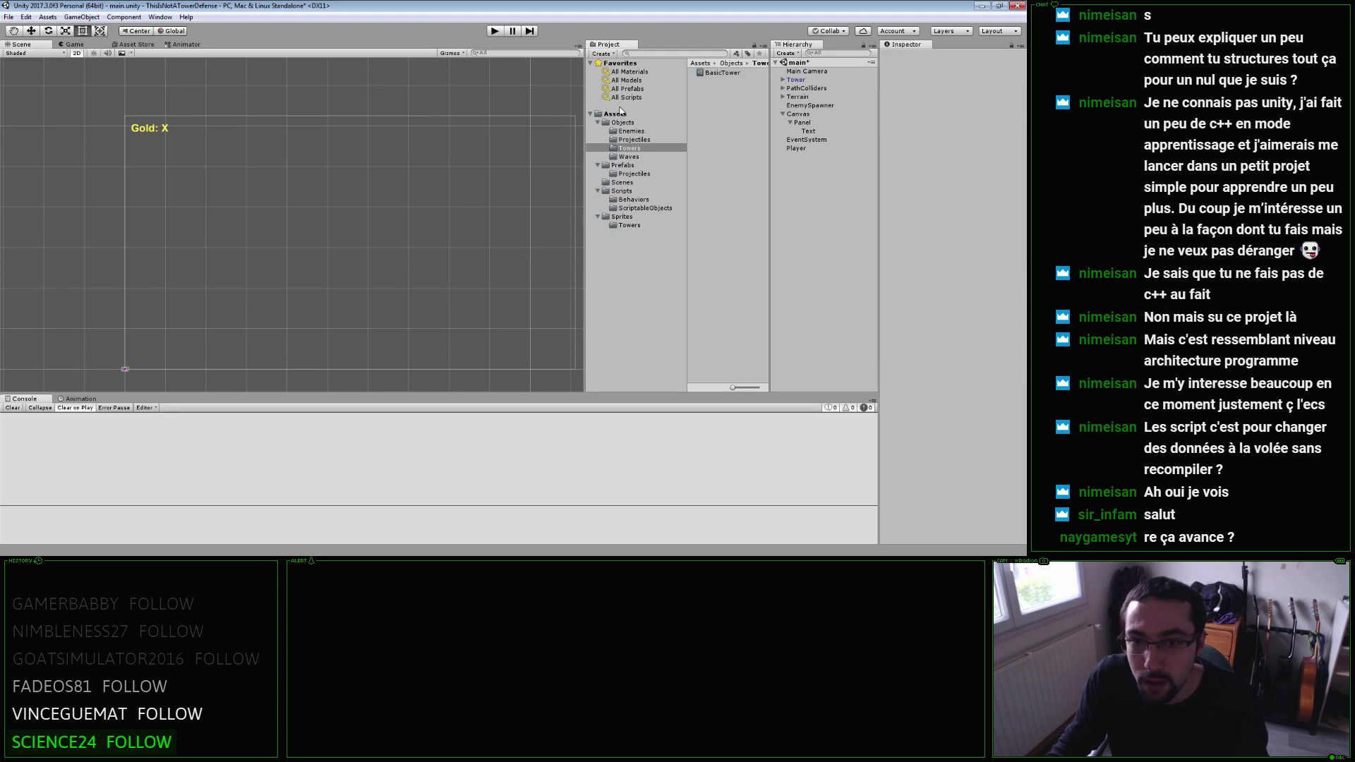
Move the GoldText script from Assets into the Scripts folder.
left_click(622, 113)
mouse_move(710, 119)
left_mouse_down()
mouse_move(731, 103)
mouse_move(719, 98)
left_mouse_up()
double_click(715, 98)
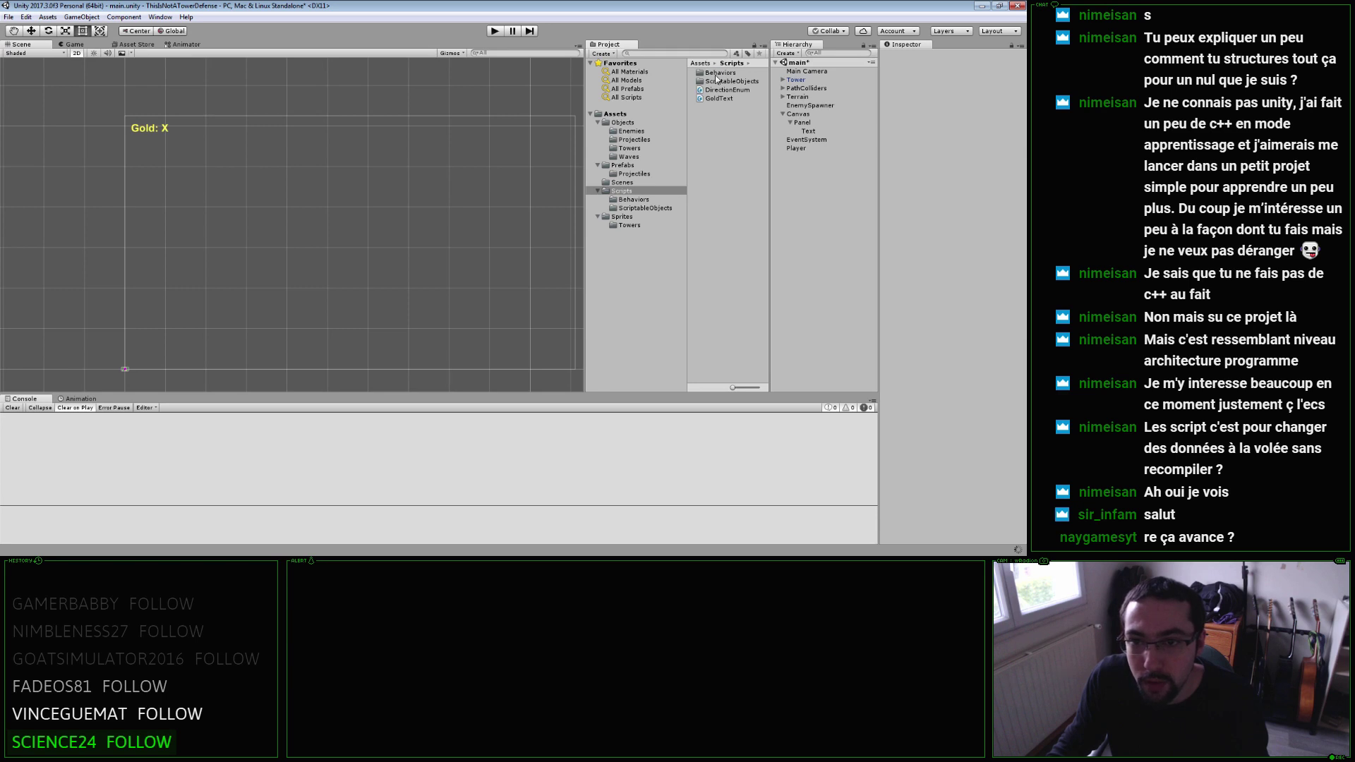
left_click(721, 98)
Create a Player folder in Scripts and move PlayerBehavior from Behaviors into it.
right_click(720, 126)
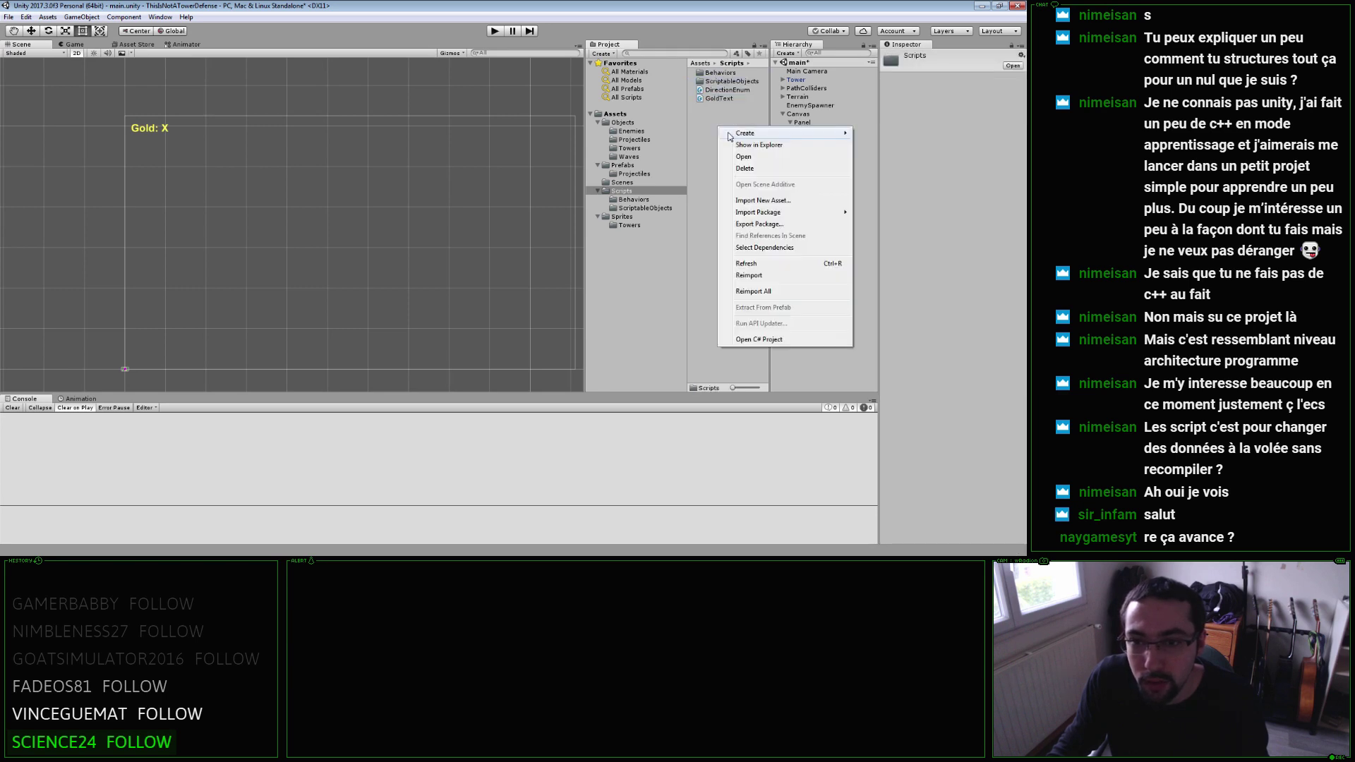
mouse_move(733, 136)
left_click(688, 185)
type("Player")
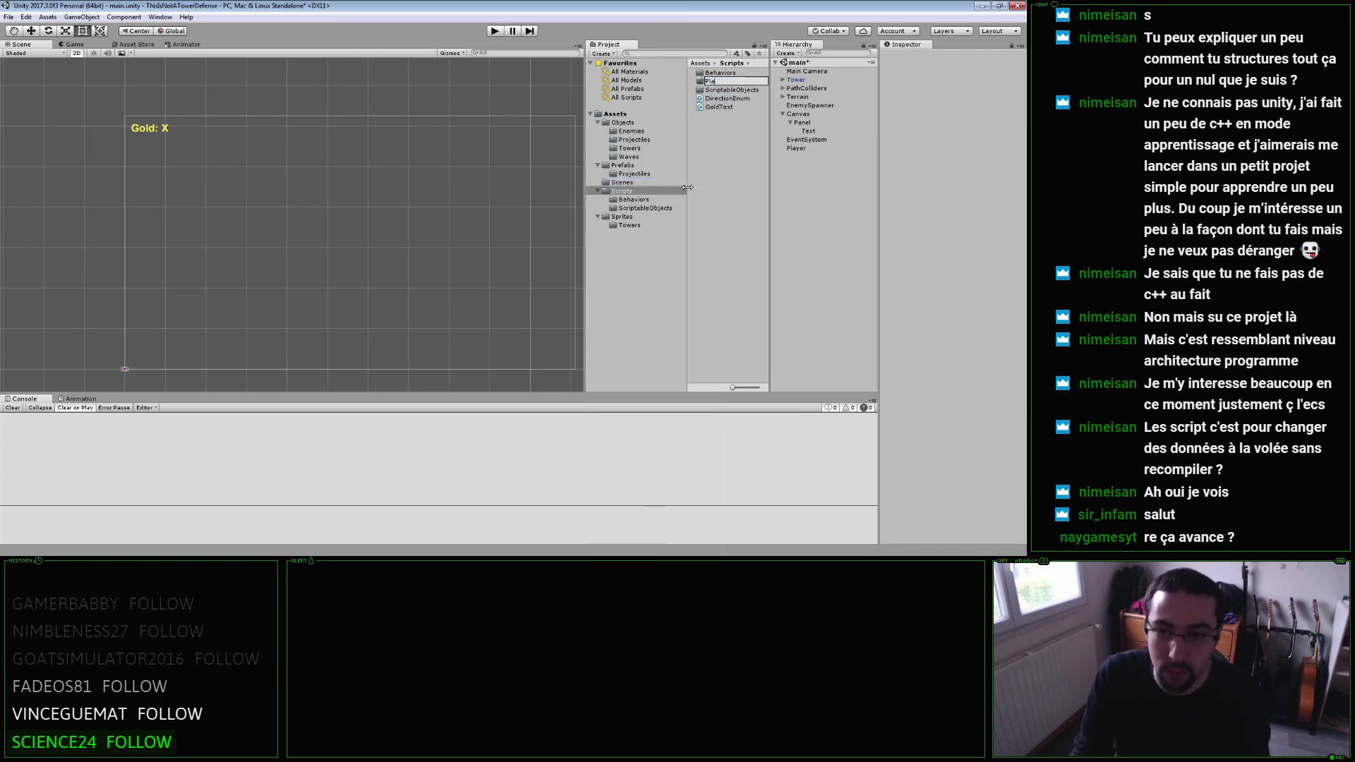
key("Return")
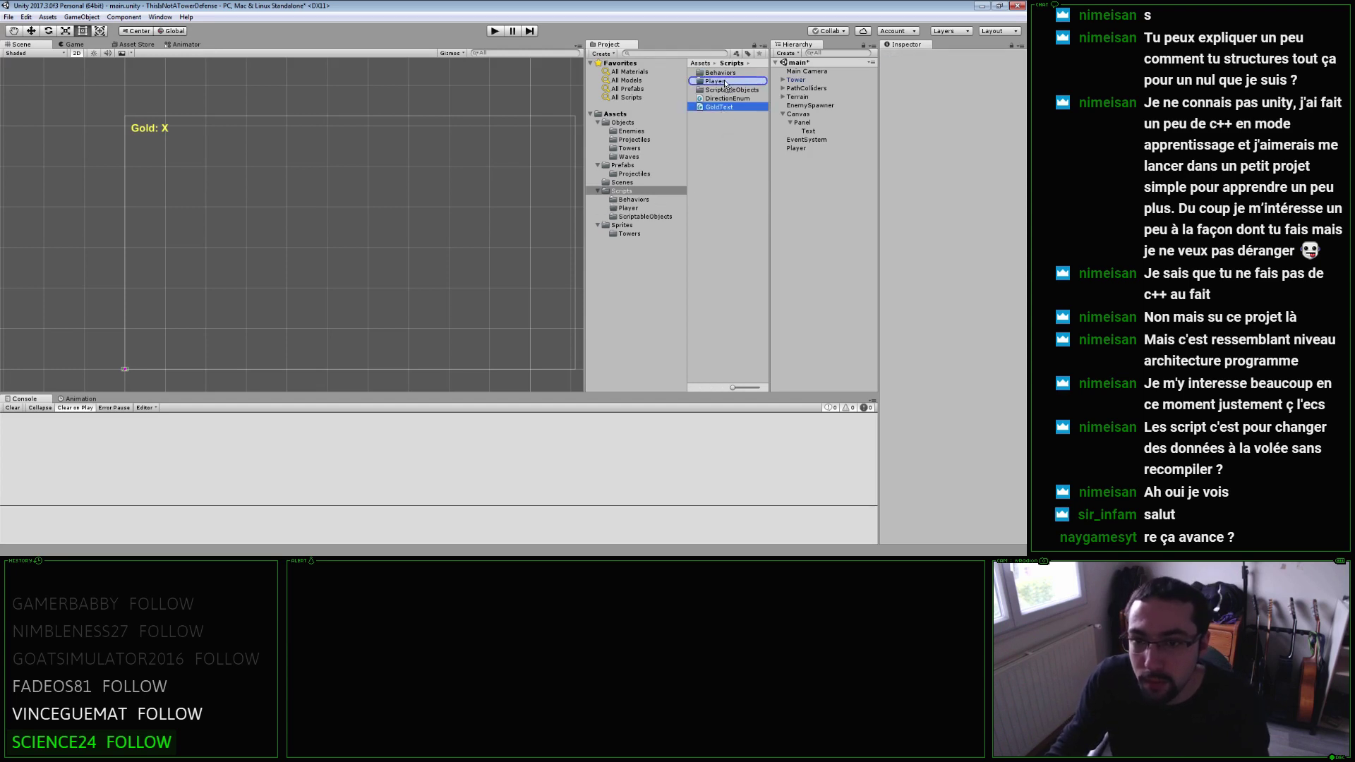
double_click(720, 73)
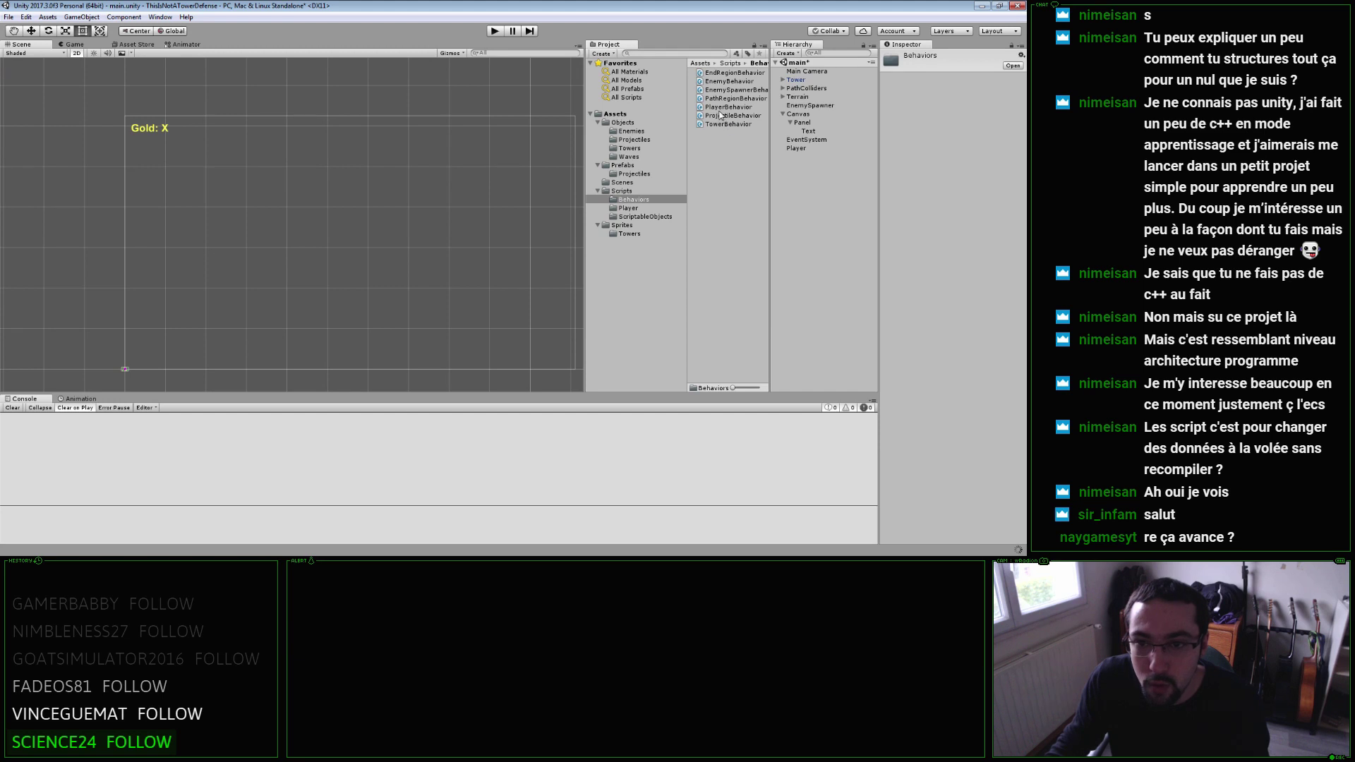
left_click_drag(724, 107, 635, 208)
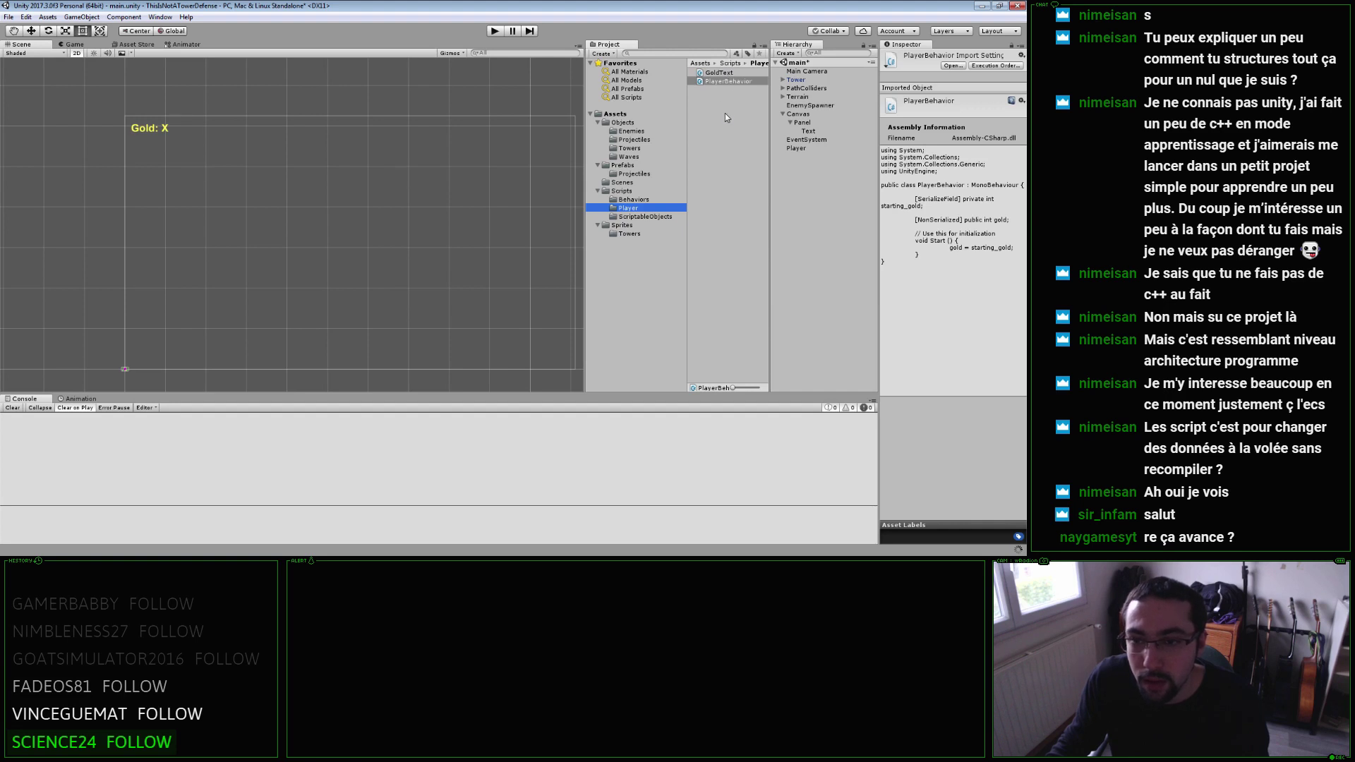
key("Up")
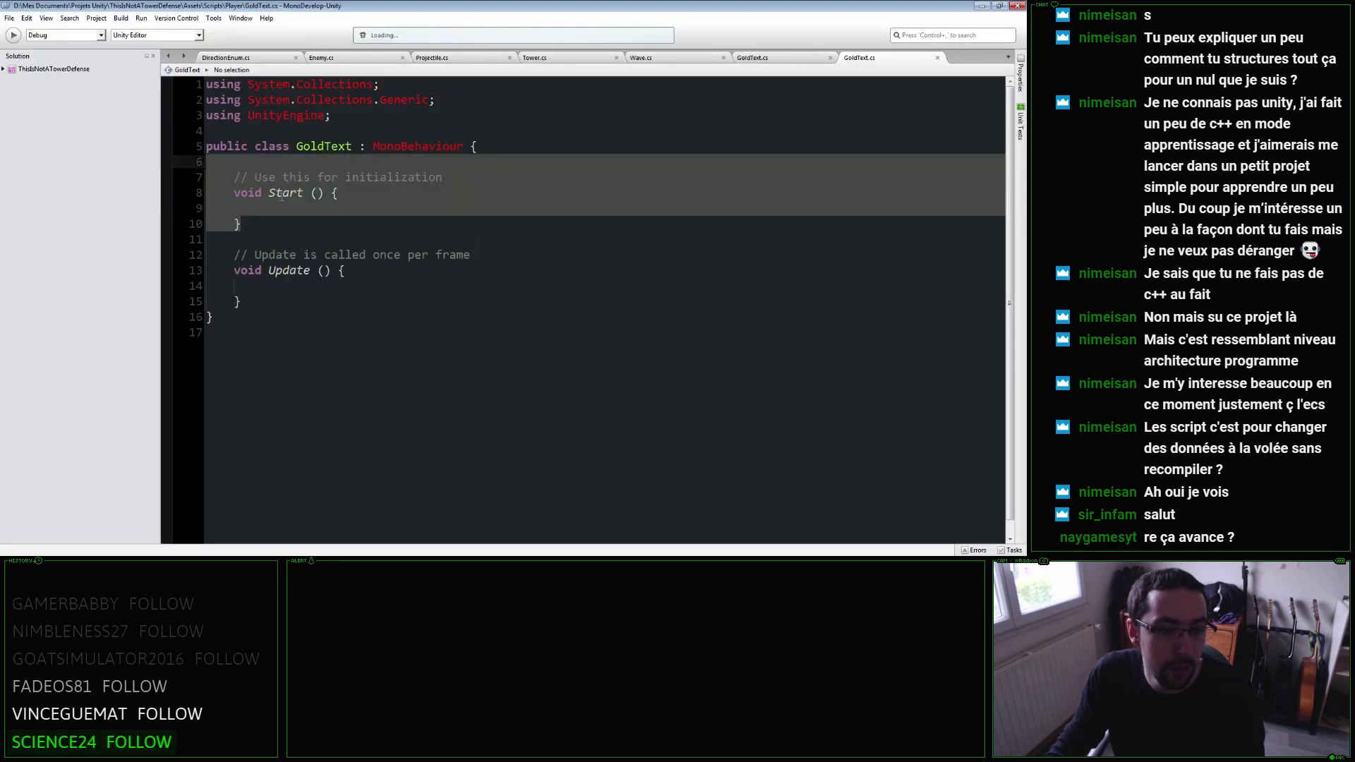
Replace GoldText's template Start method with an empty void Start() {}.
key("Delete")
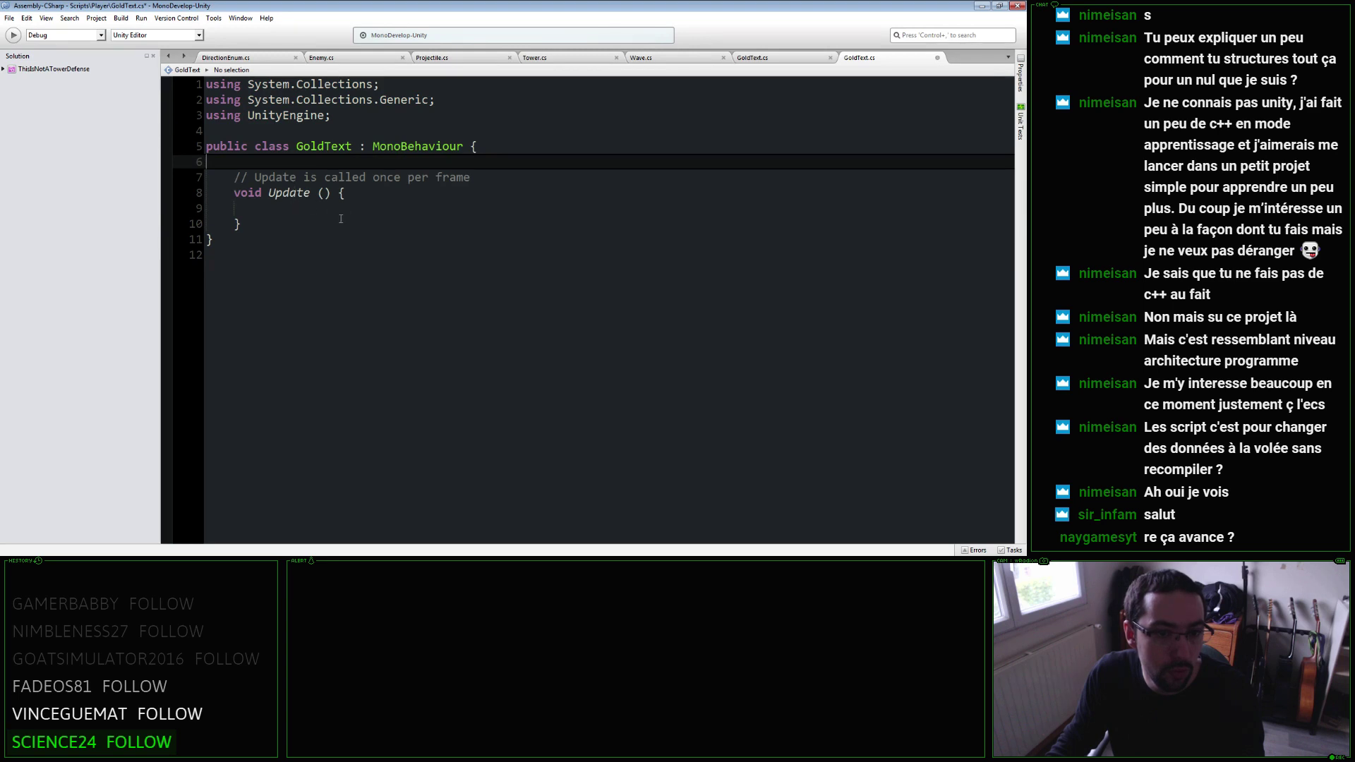
key("Return")
key("Return")
key("Up")
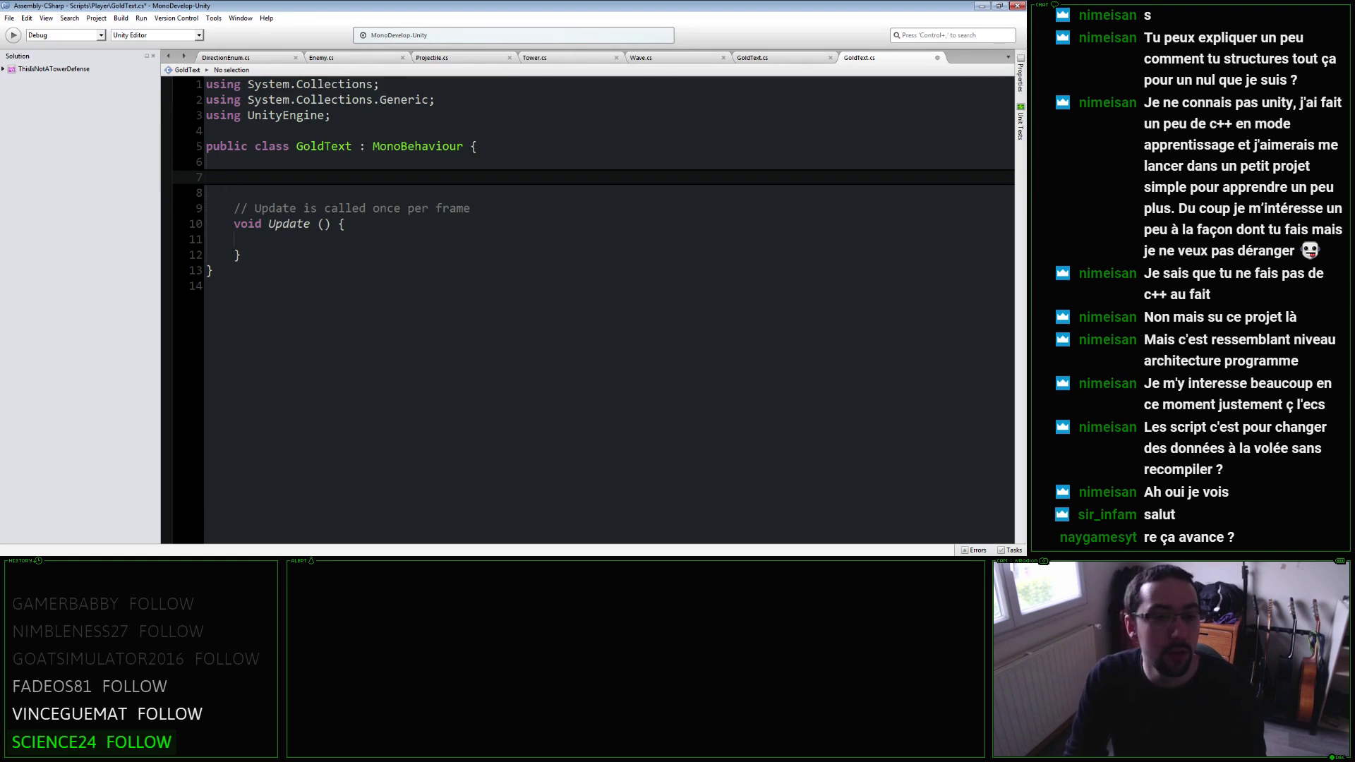
type("void Start() {")
key("Return")
Add a line above Start and begin the field declaration 'private Player'.
key("Up")
key("Up")
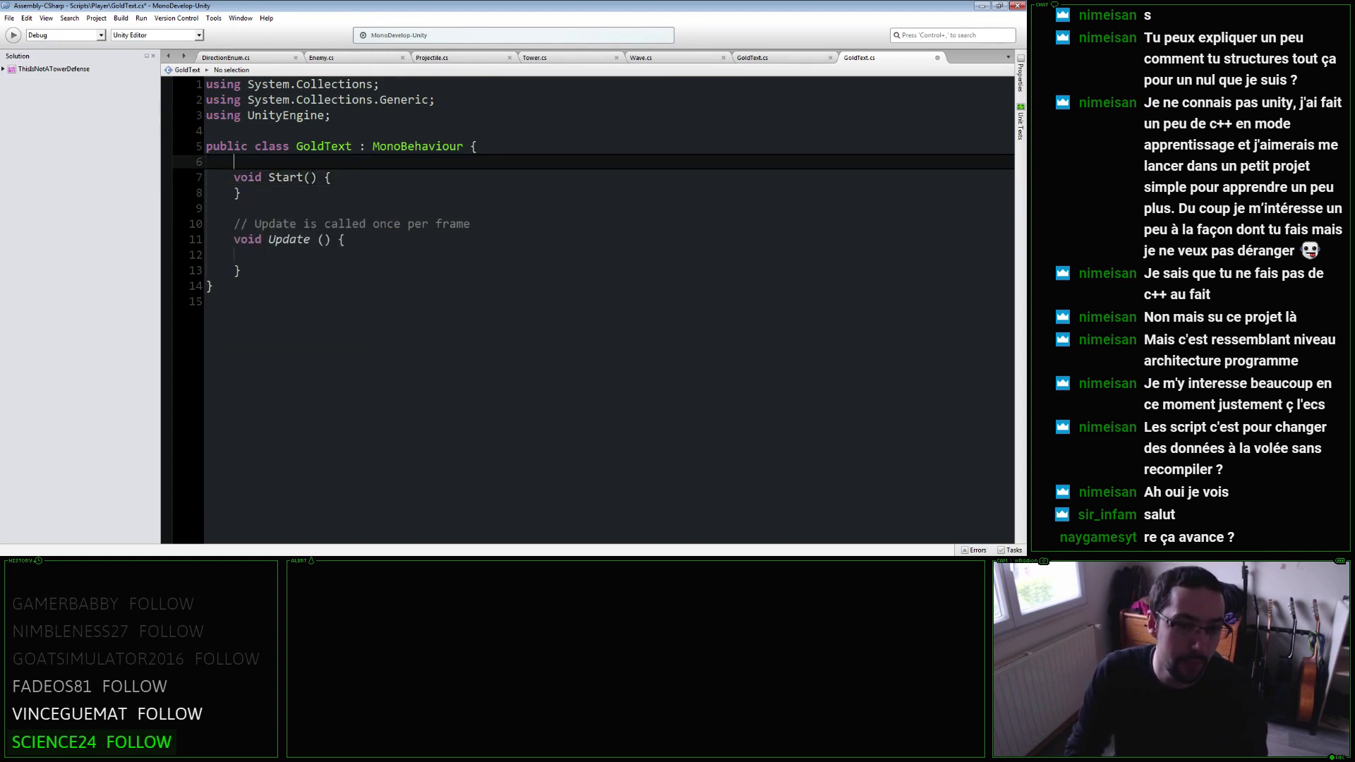
key("Return")
key("Up")
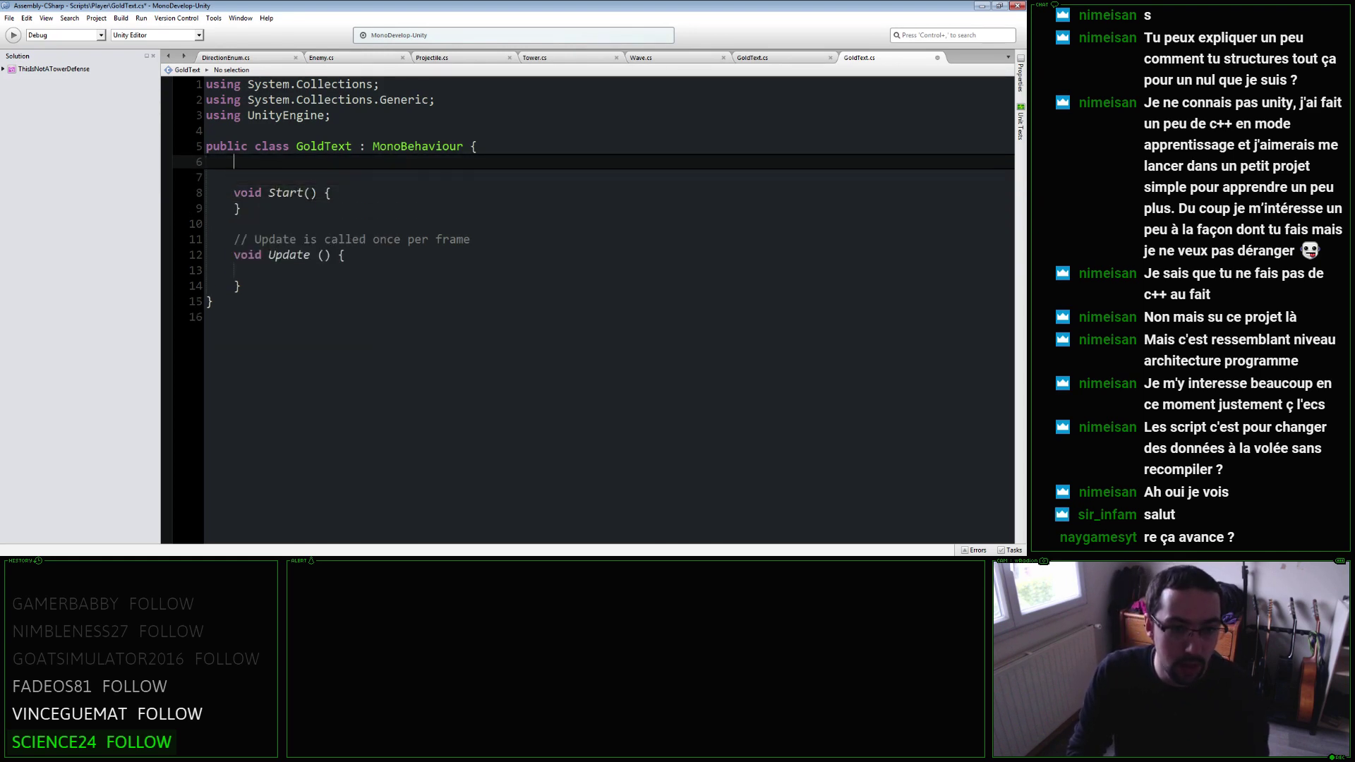
key("Return")
type("private Player")
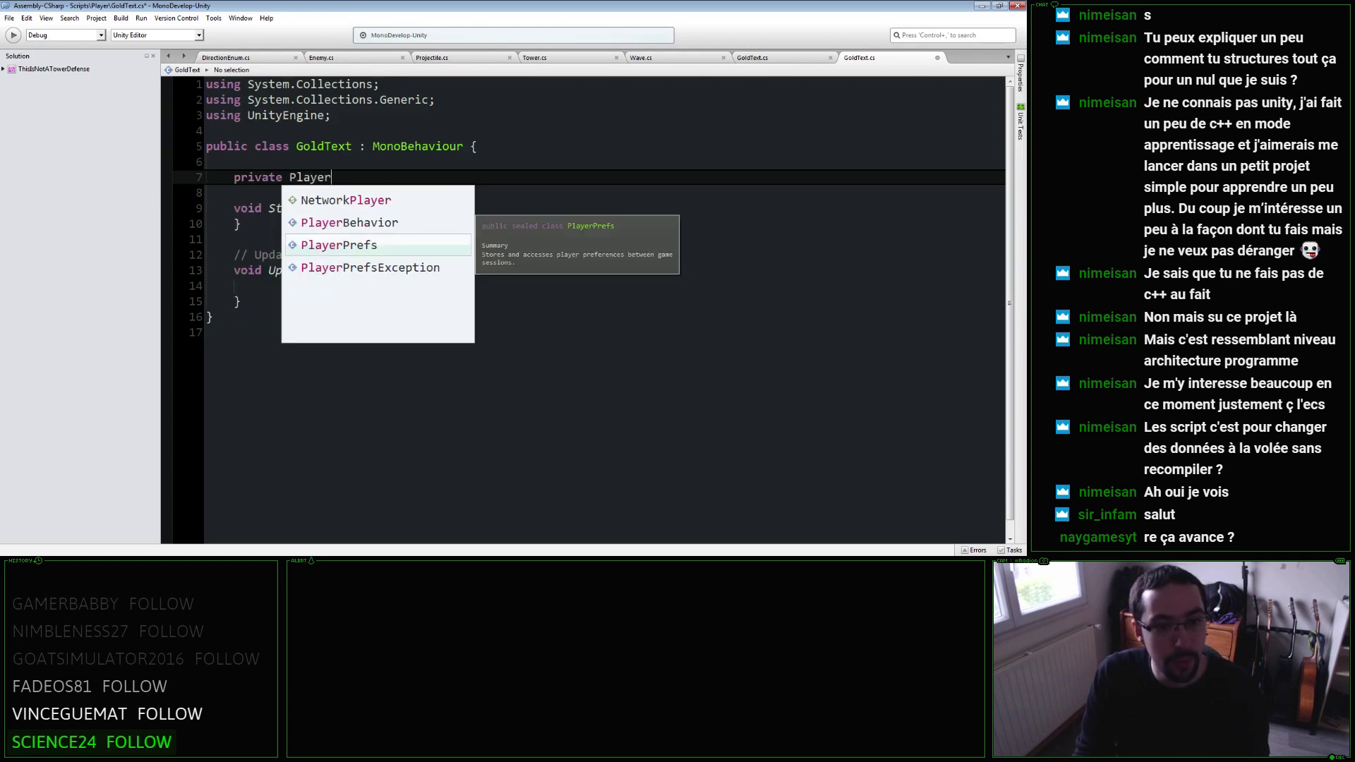
key("Up")
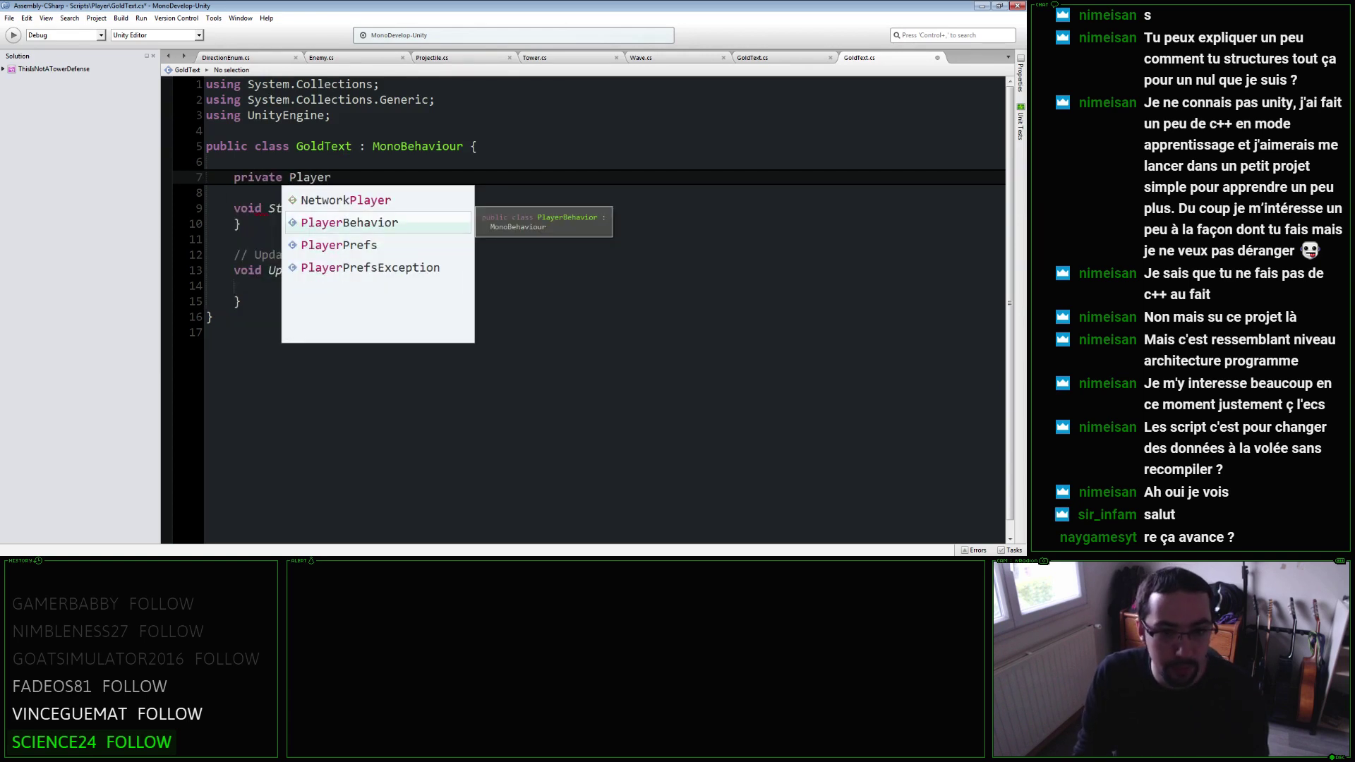
Rename the PlayerBehavior script to Player in Unity's Project panel.
left_click(214, 461)
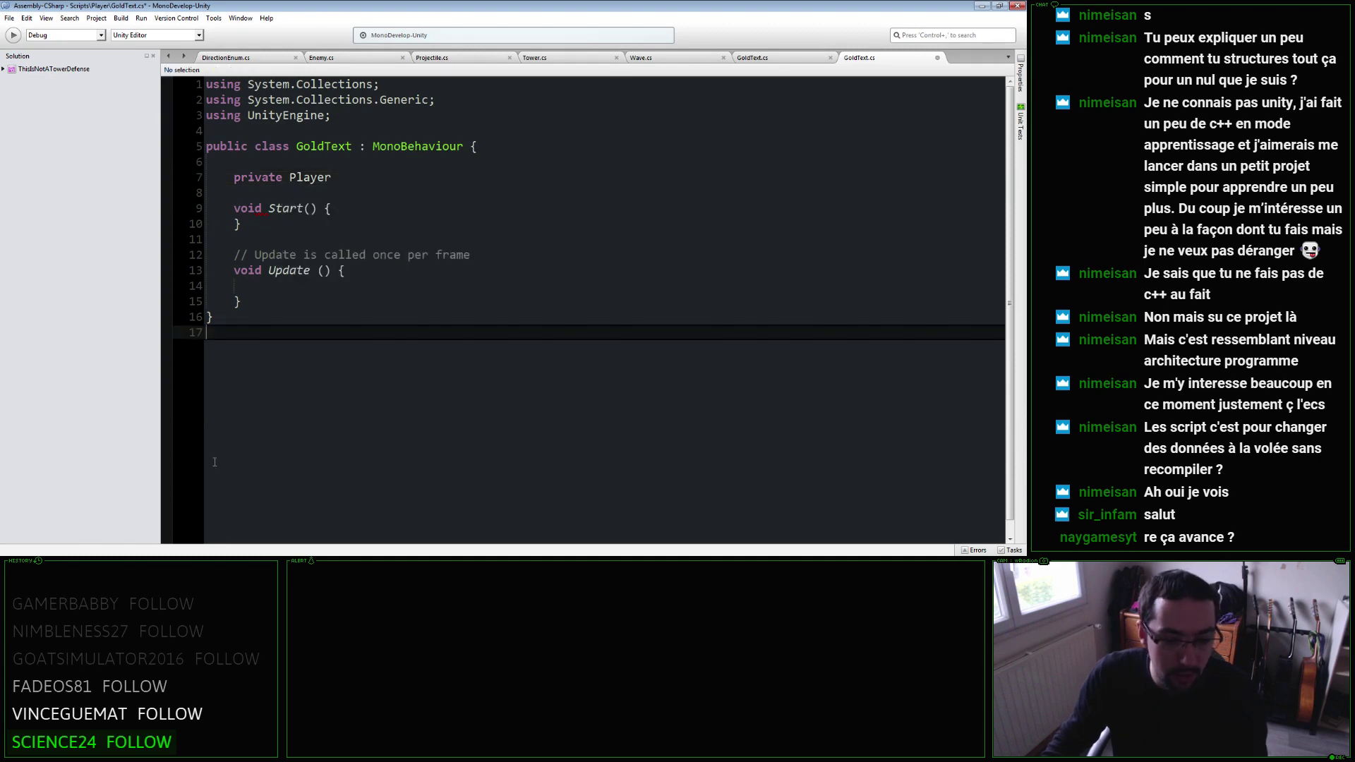
key("alt+Tab")
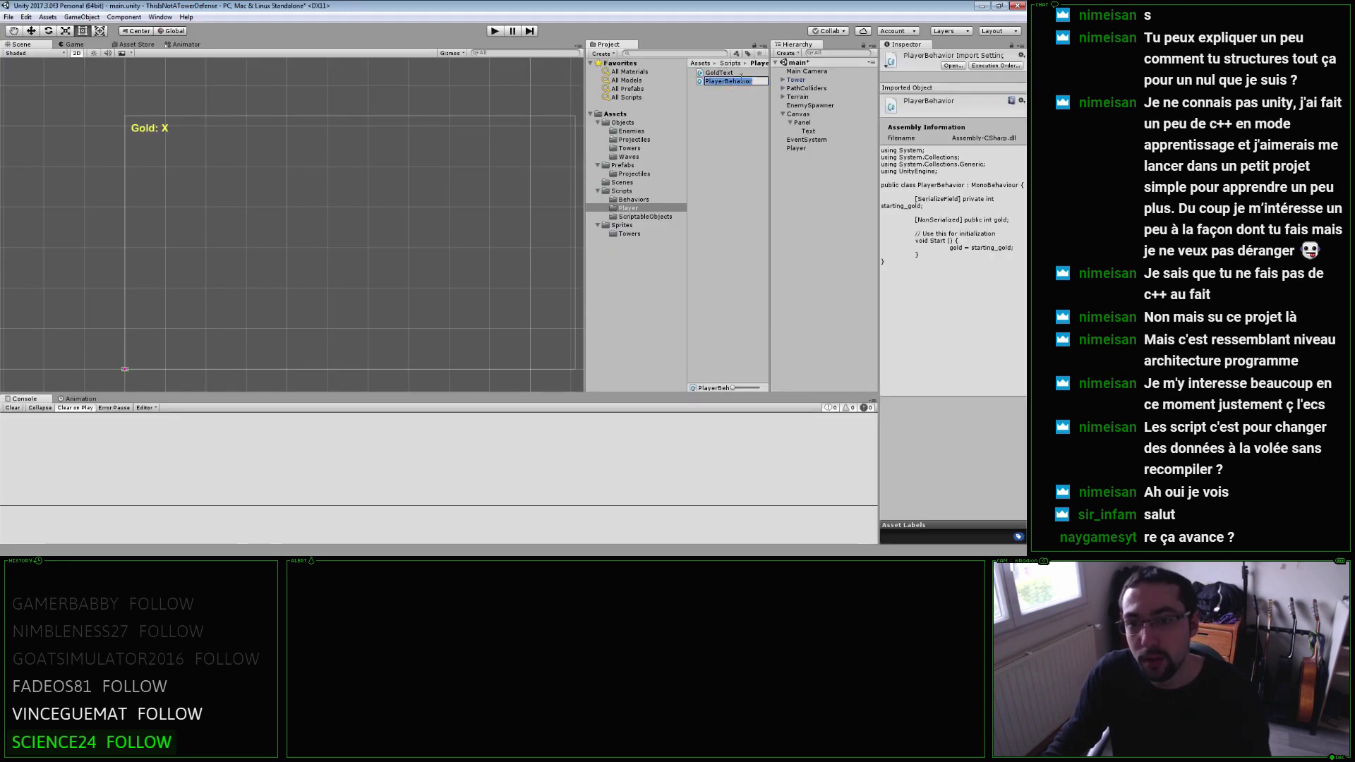
key("Return")
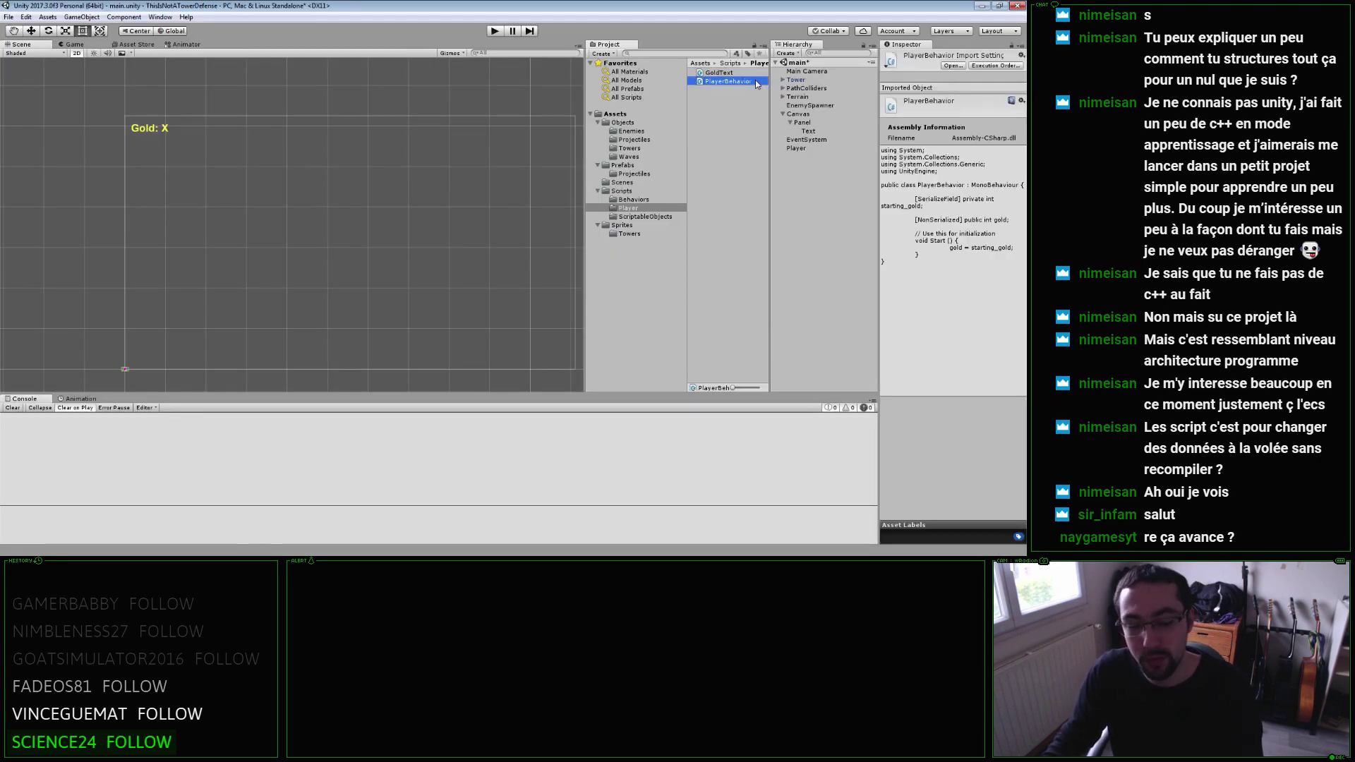
left_click(730, 86)
type("Player")
key("Return")
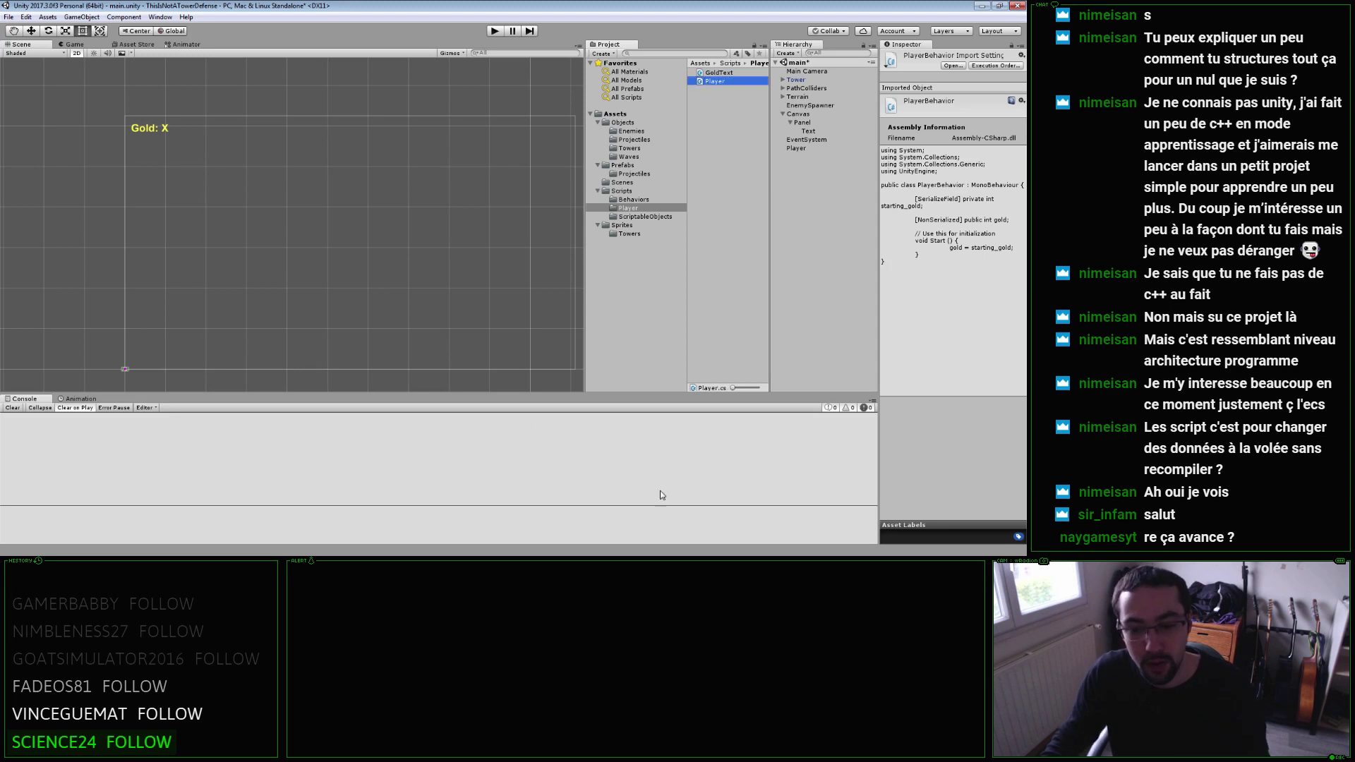
Open Player.cs in MonoDevelop and delete 'Behavior' so the class is named Player.
key("alt+Tab")
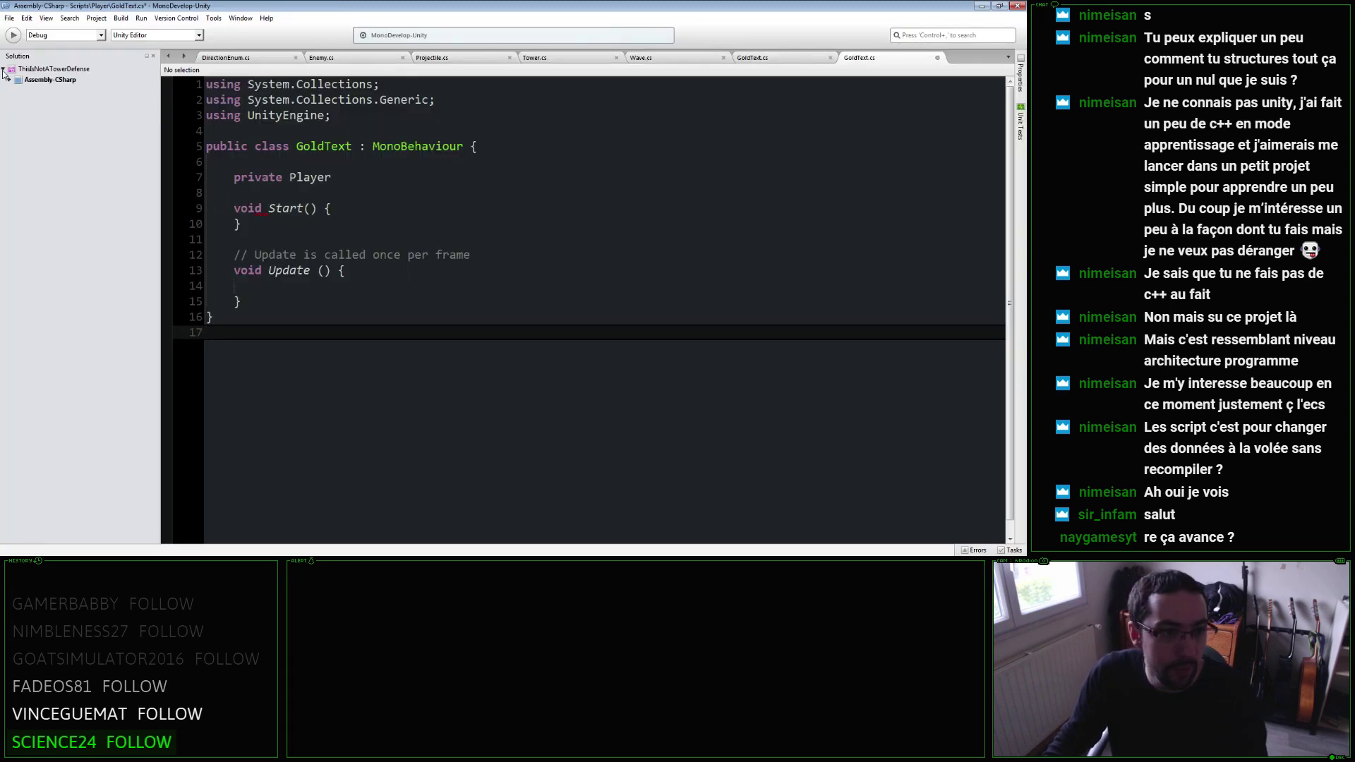
left_click(15, 101)
left_click(22, 122)
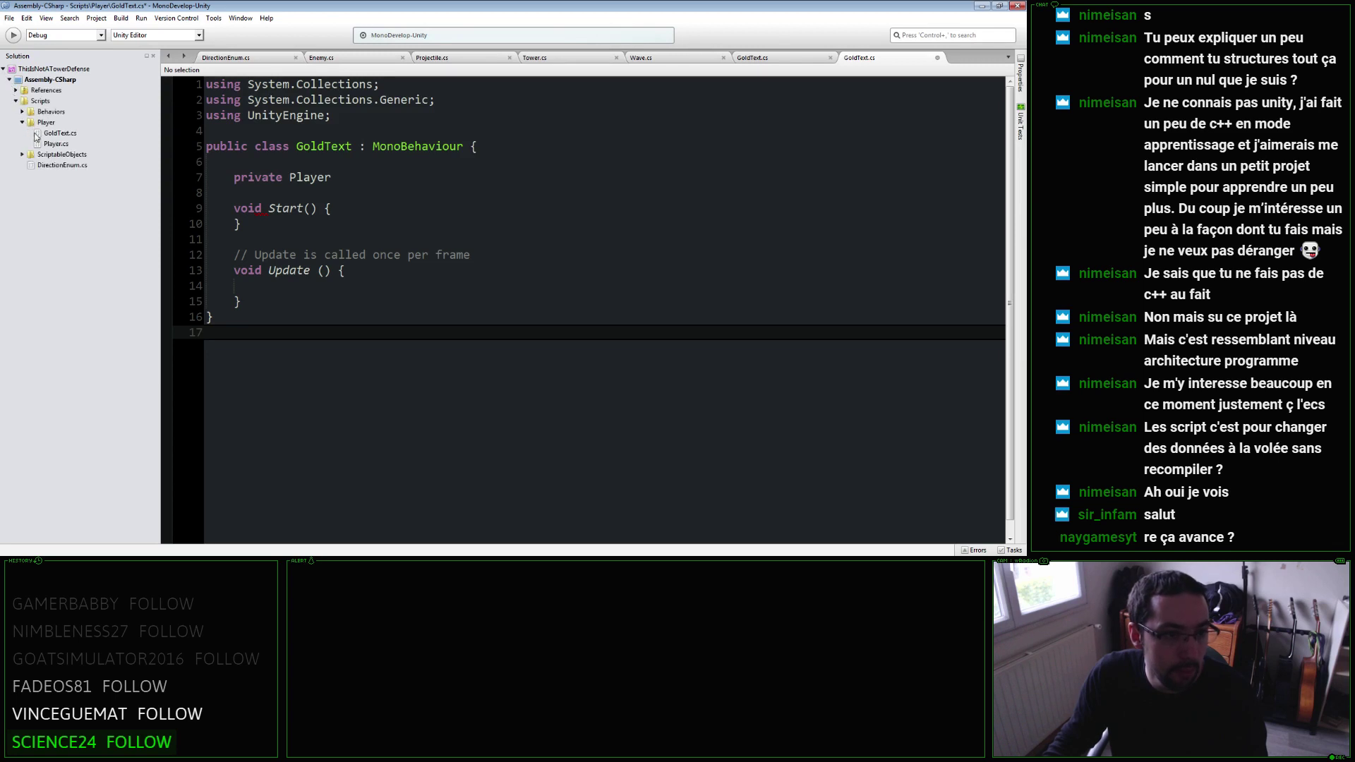
double_click(49, 143)
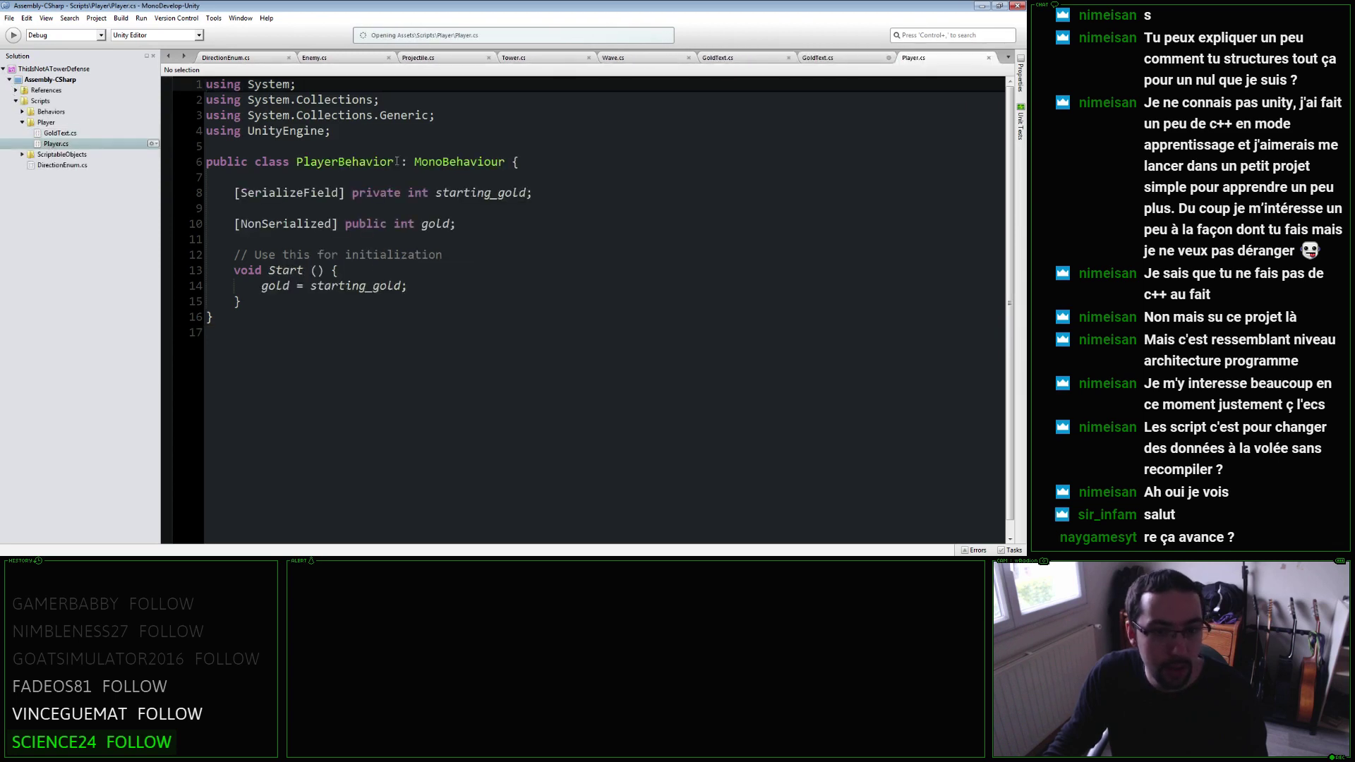
left_click_drag(392, 161, 338, 161)
key("BackSpace")
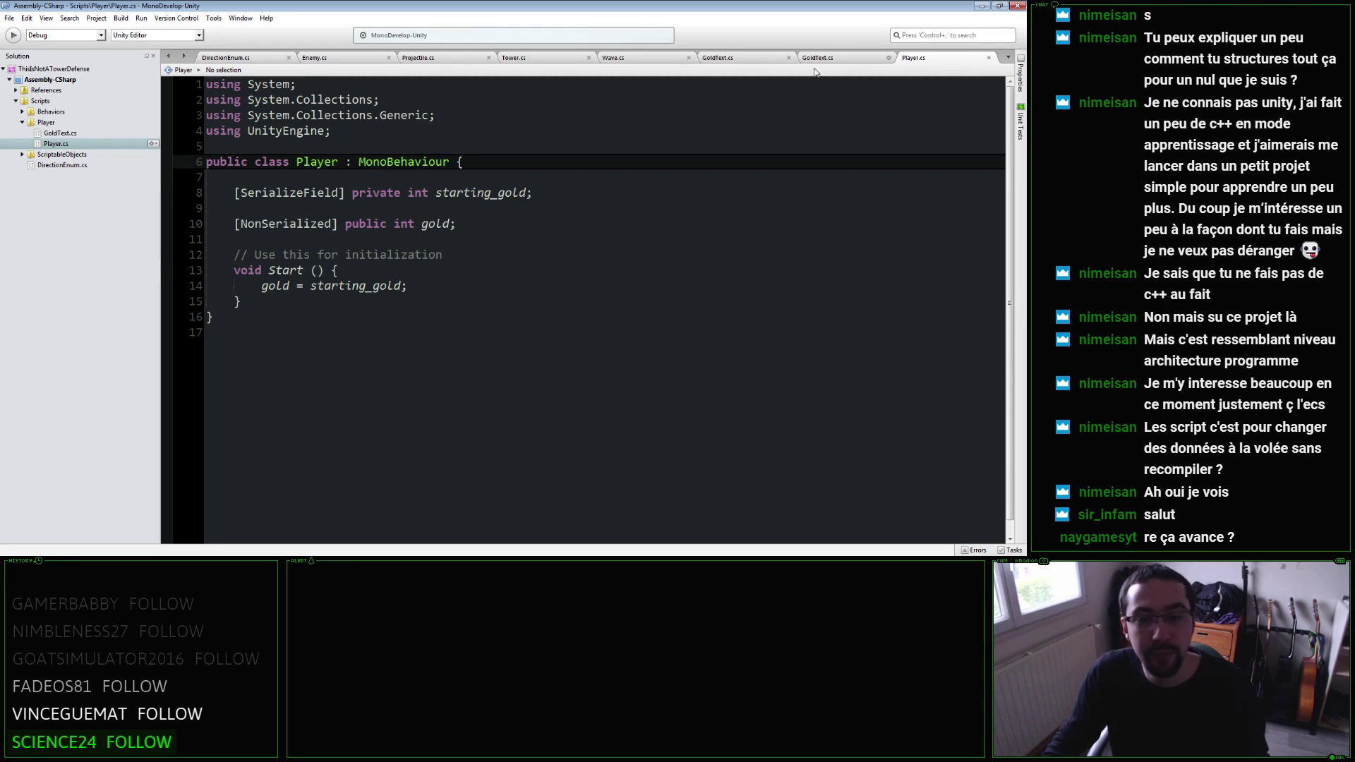
left_click(817, 57)
Finish the 'private Player player;' field and add player = GameObject.FindWithTag("Player"); to Start().
left_click(350, 178)
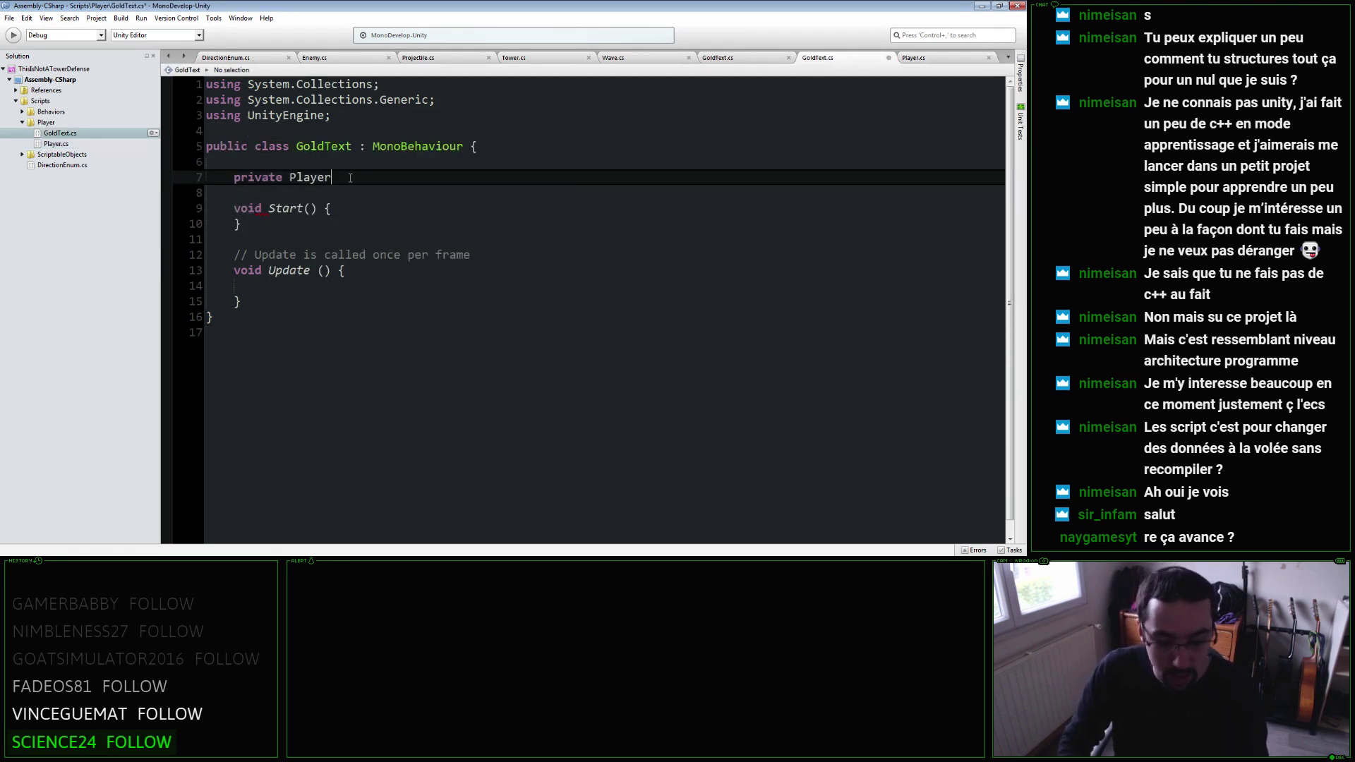
type("player;")
key("Down")
key("Down")
key("Return")
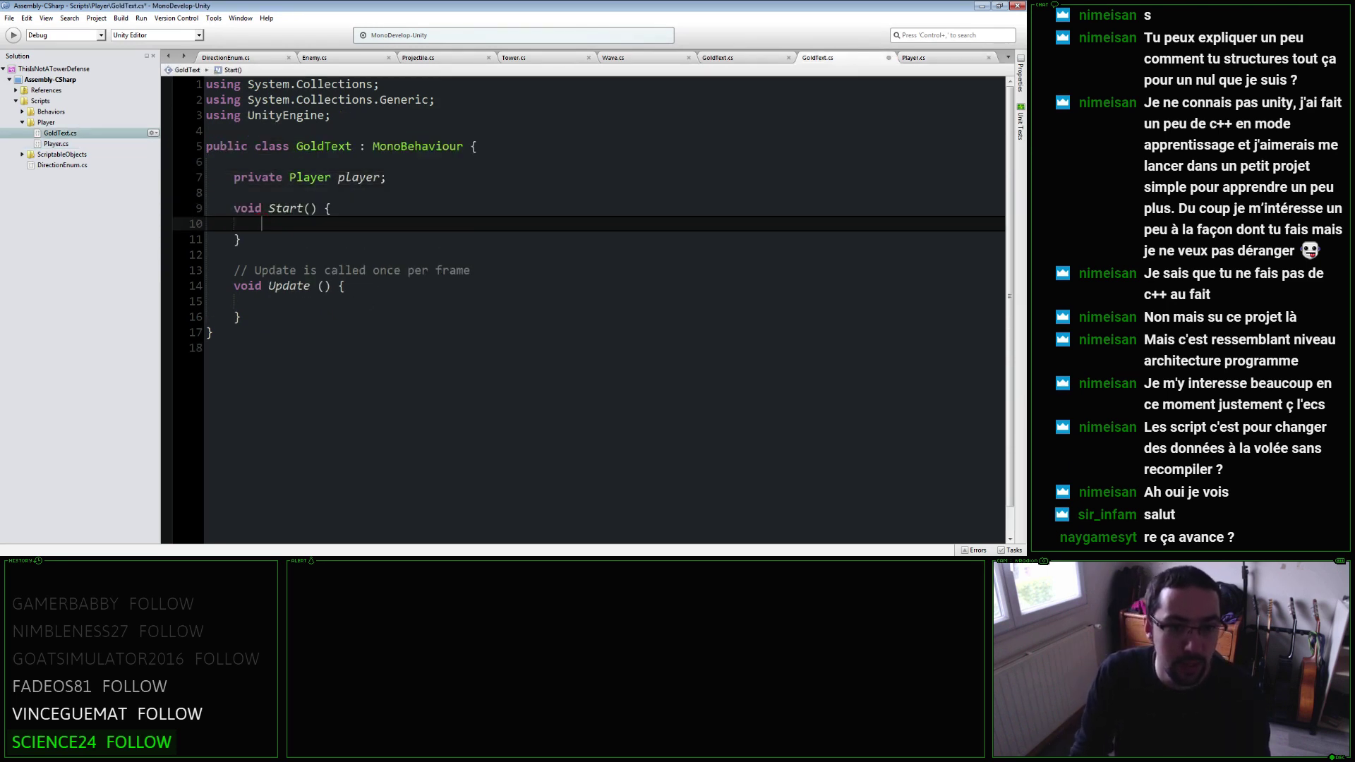
type("player = Gam")
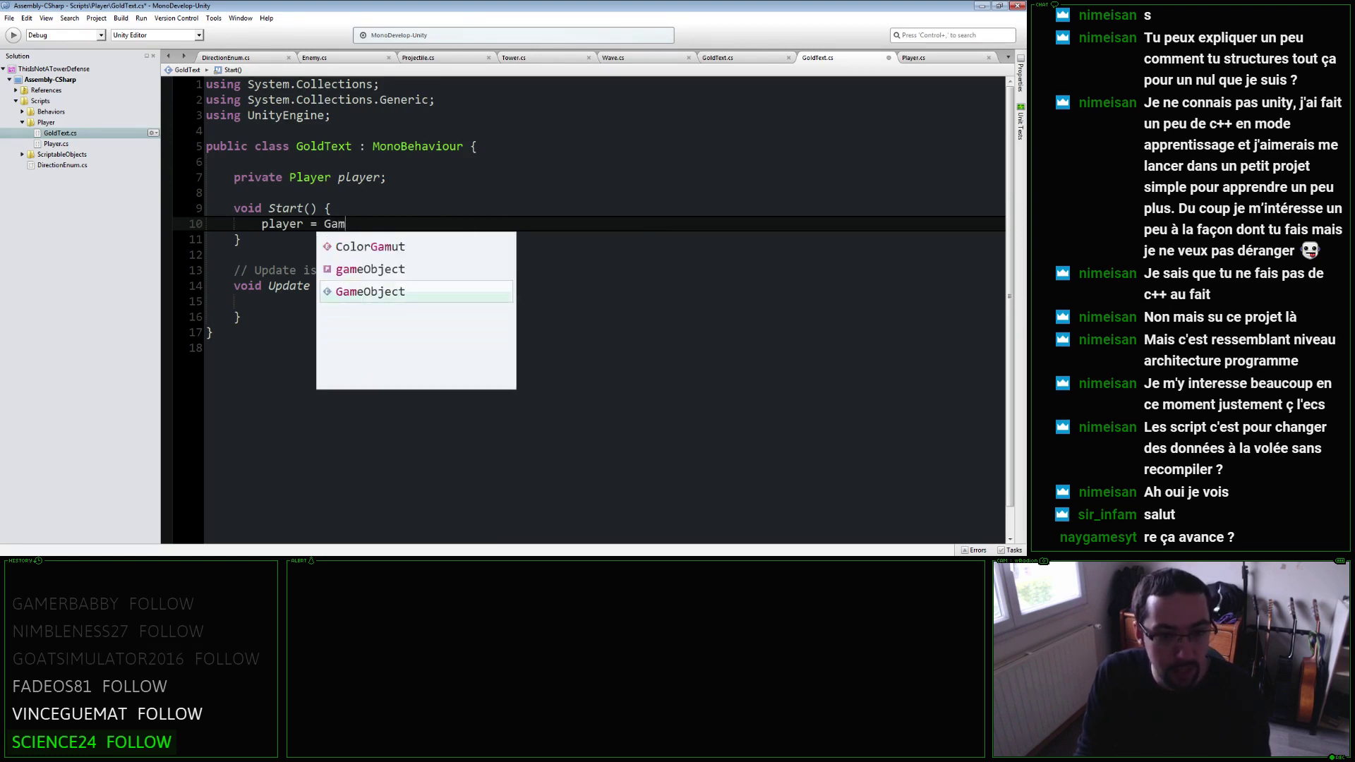
type("eObject.FindWit")
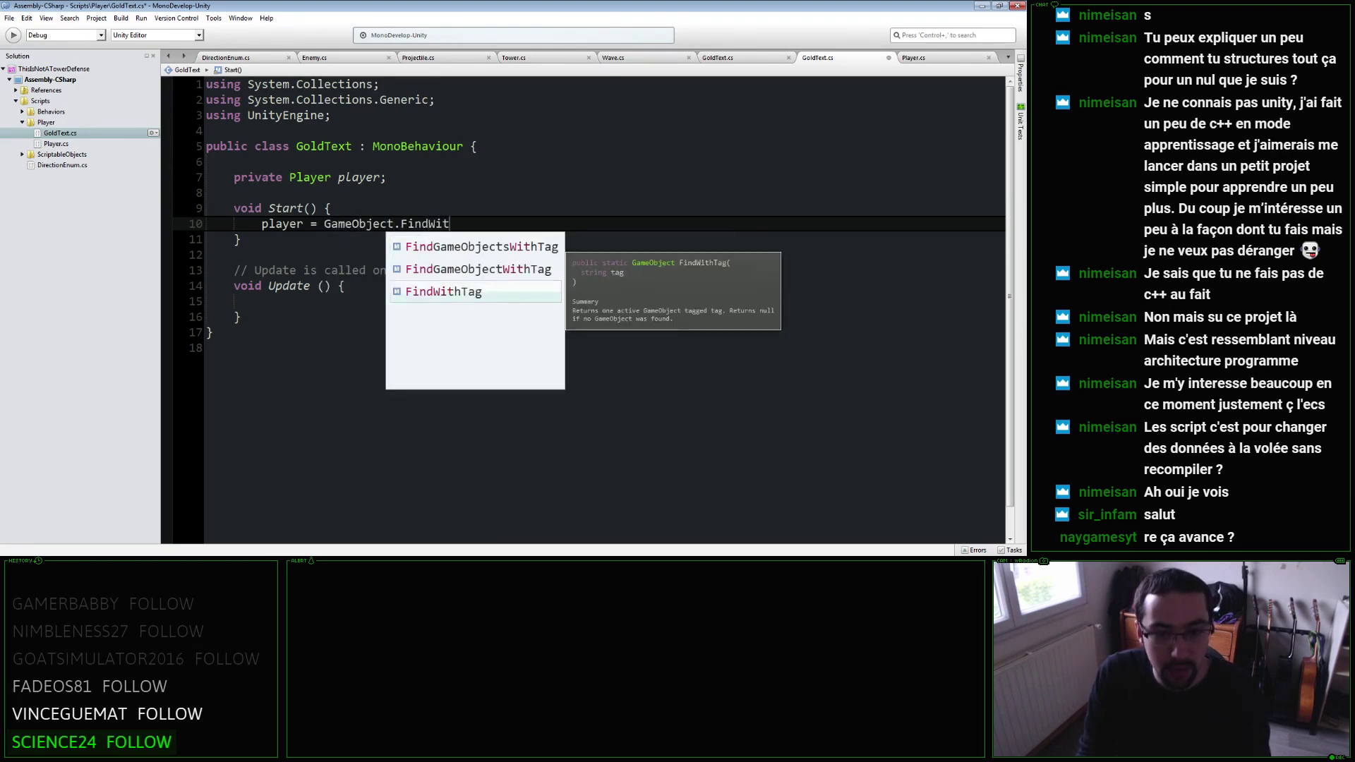
type("hTag(\"Player\");")
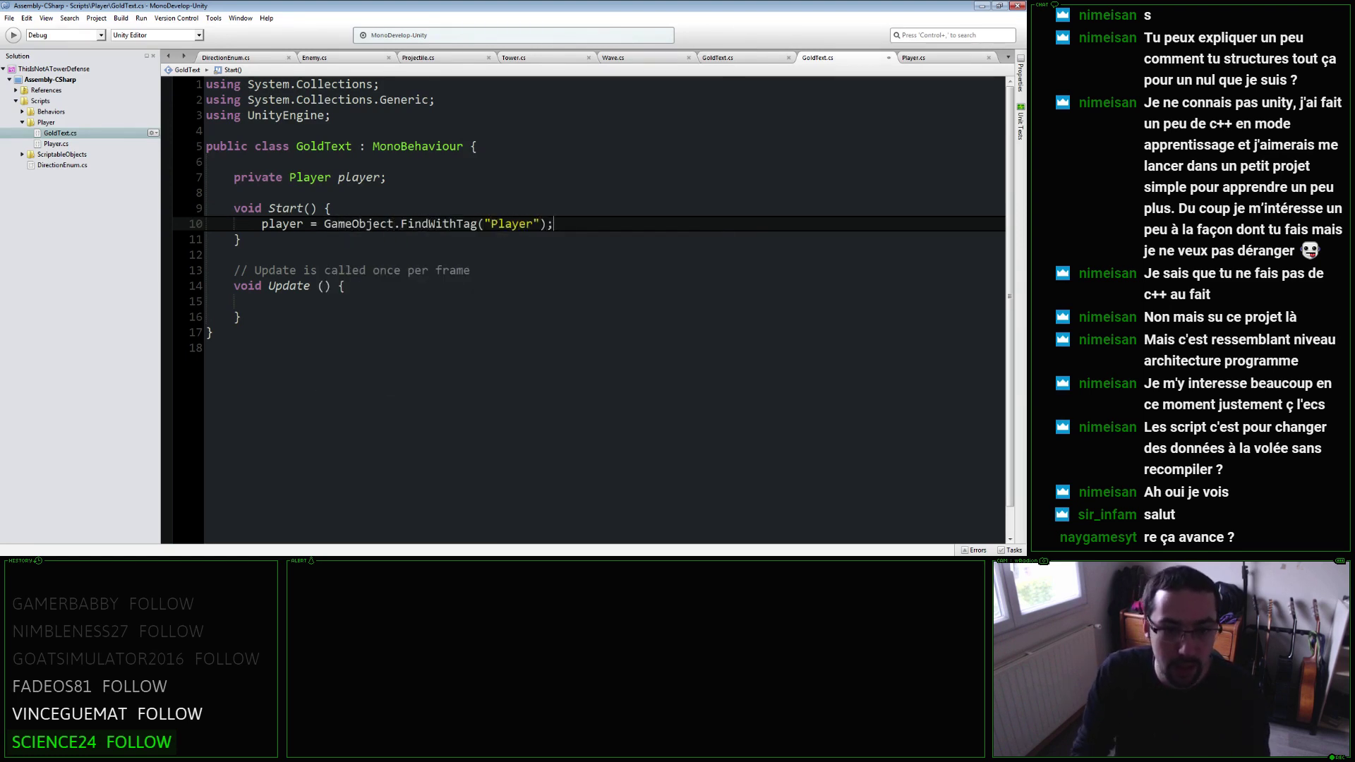
Try and revert a Fixed prefix on Update(), then open a new field line under the class.
key("Down")
key("Down")
key("Down")
key("Down")
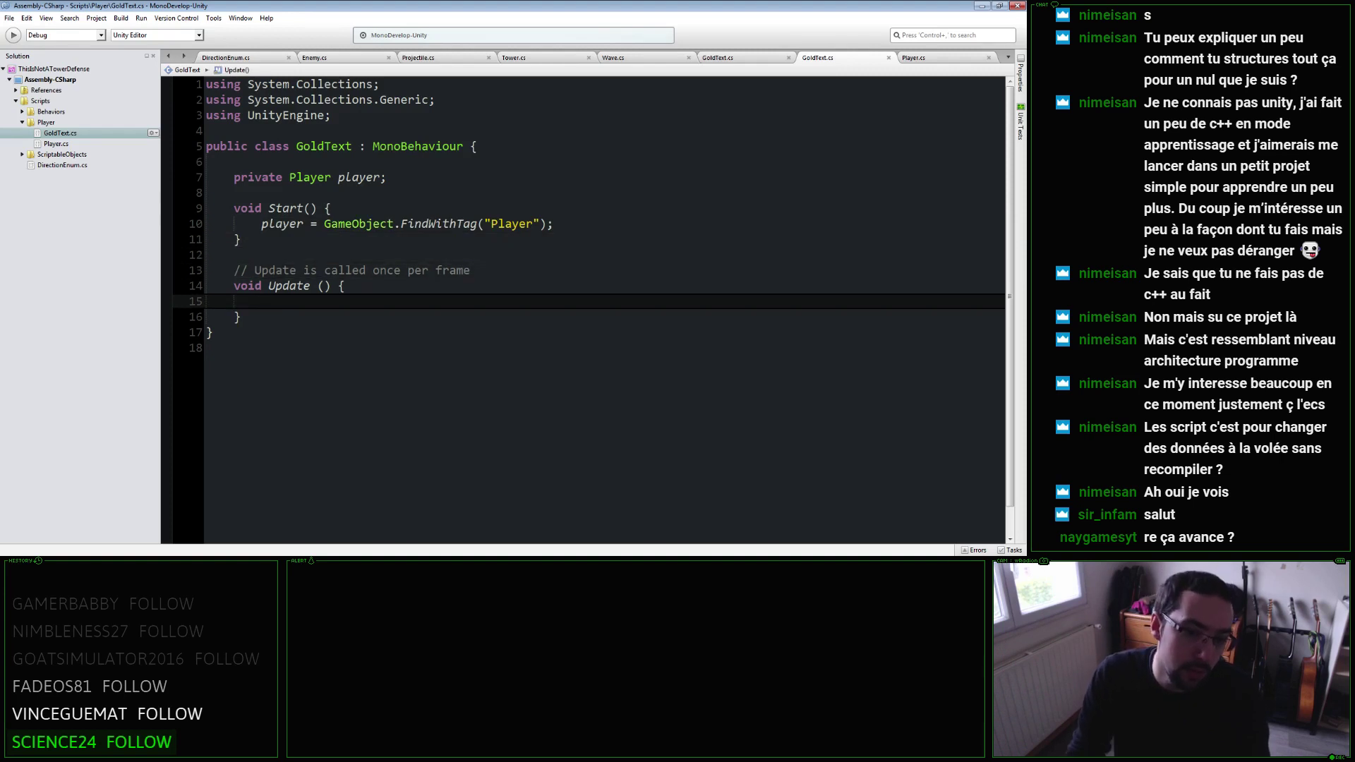
key("Up")
type("Fixed")
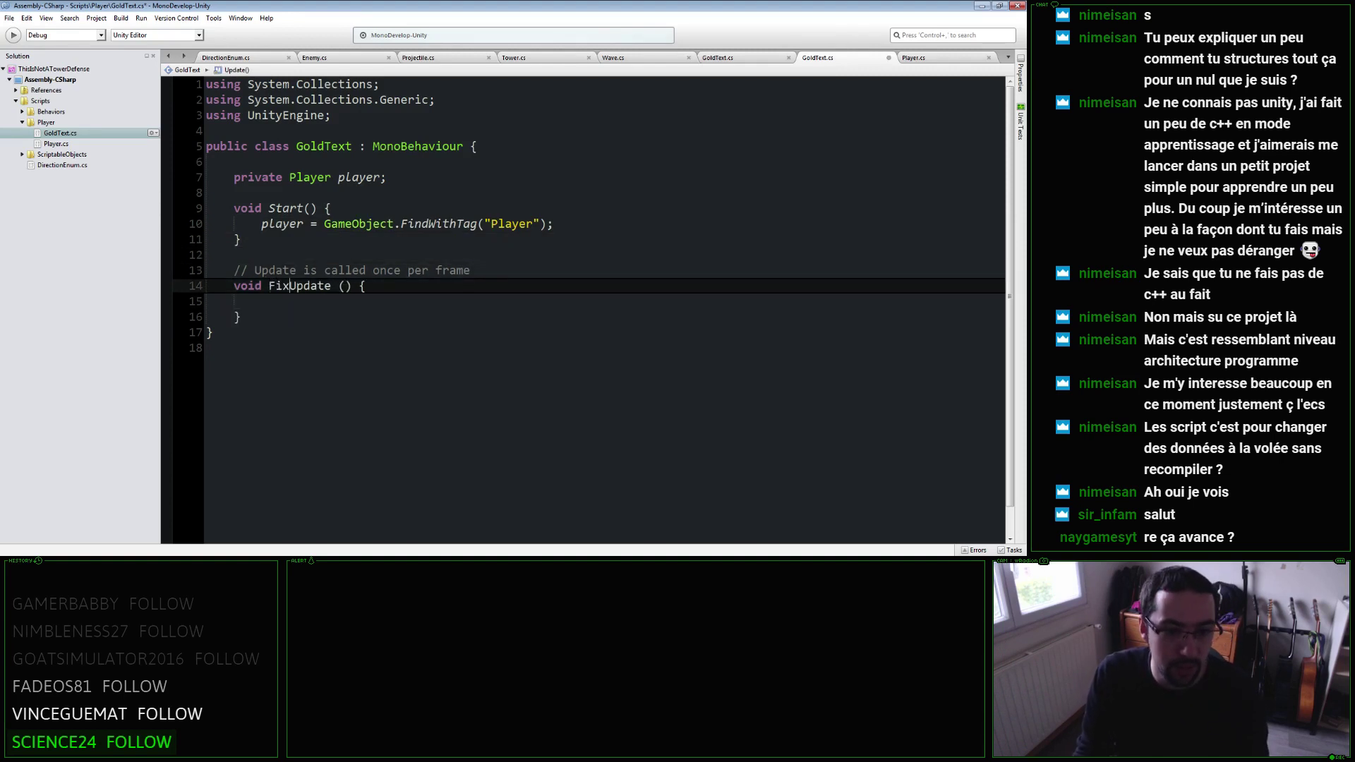
key("BackSpace")
key("BackSpace")
key("BackSpace")
left_click(262, 301)
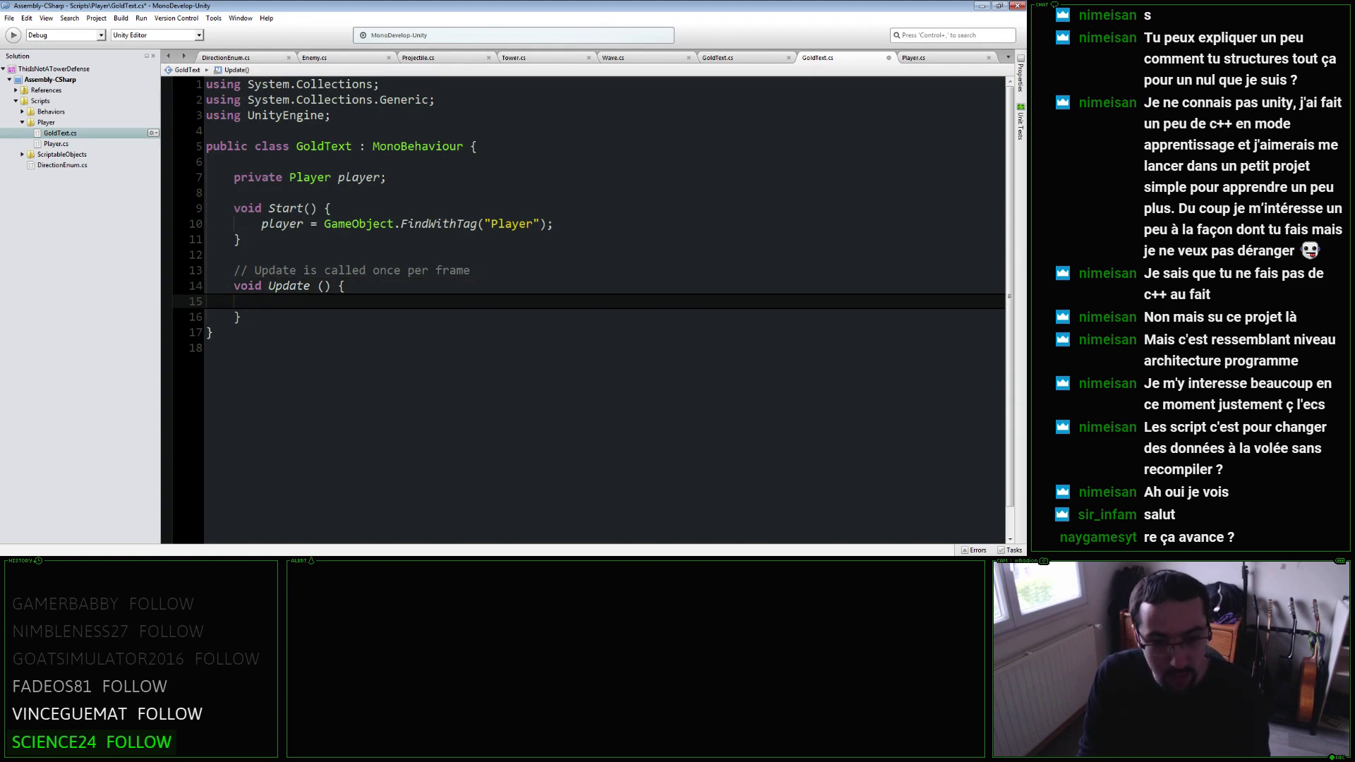
left_click(268, 286)
type("Fixed")
key("BackSpace")
key("BackSpace")
key("BackSpace")
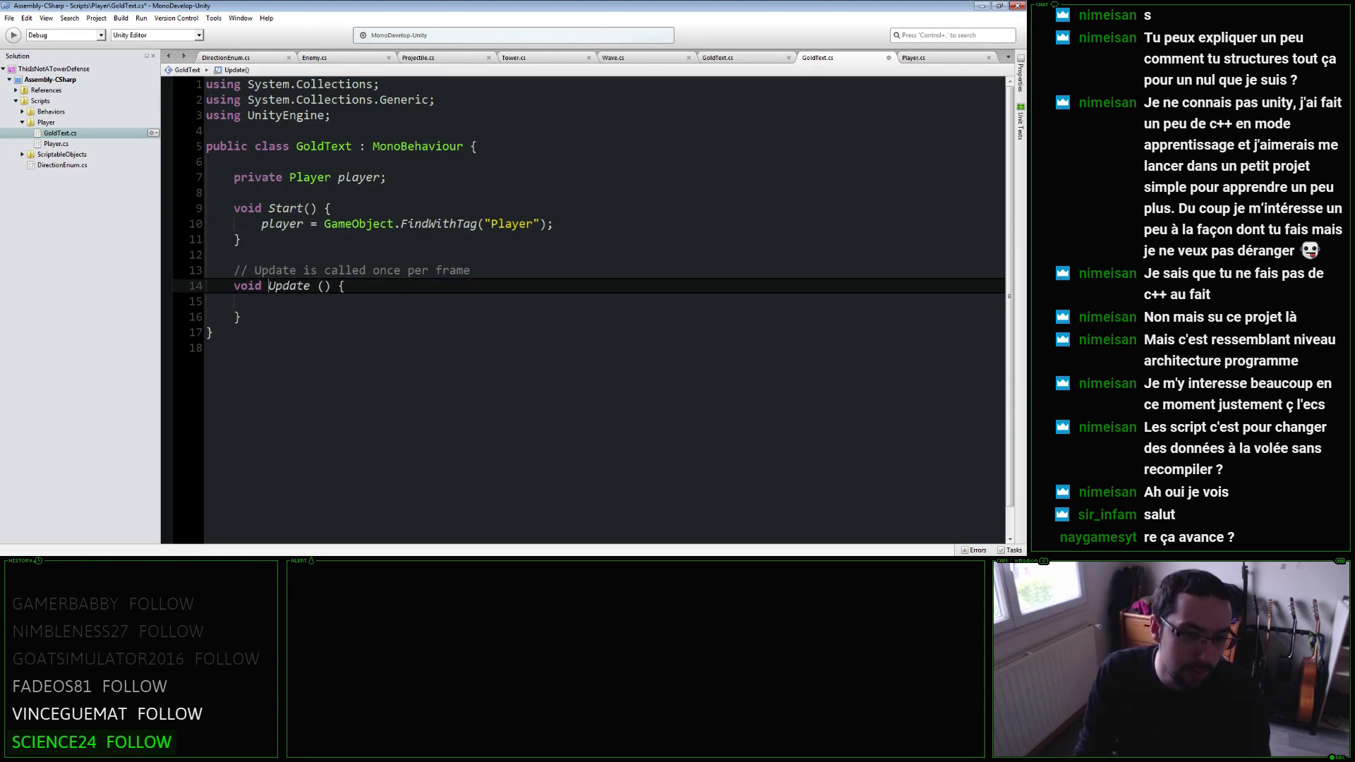
left_click(262, 301)
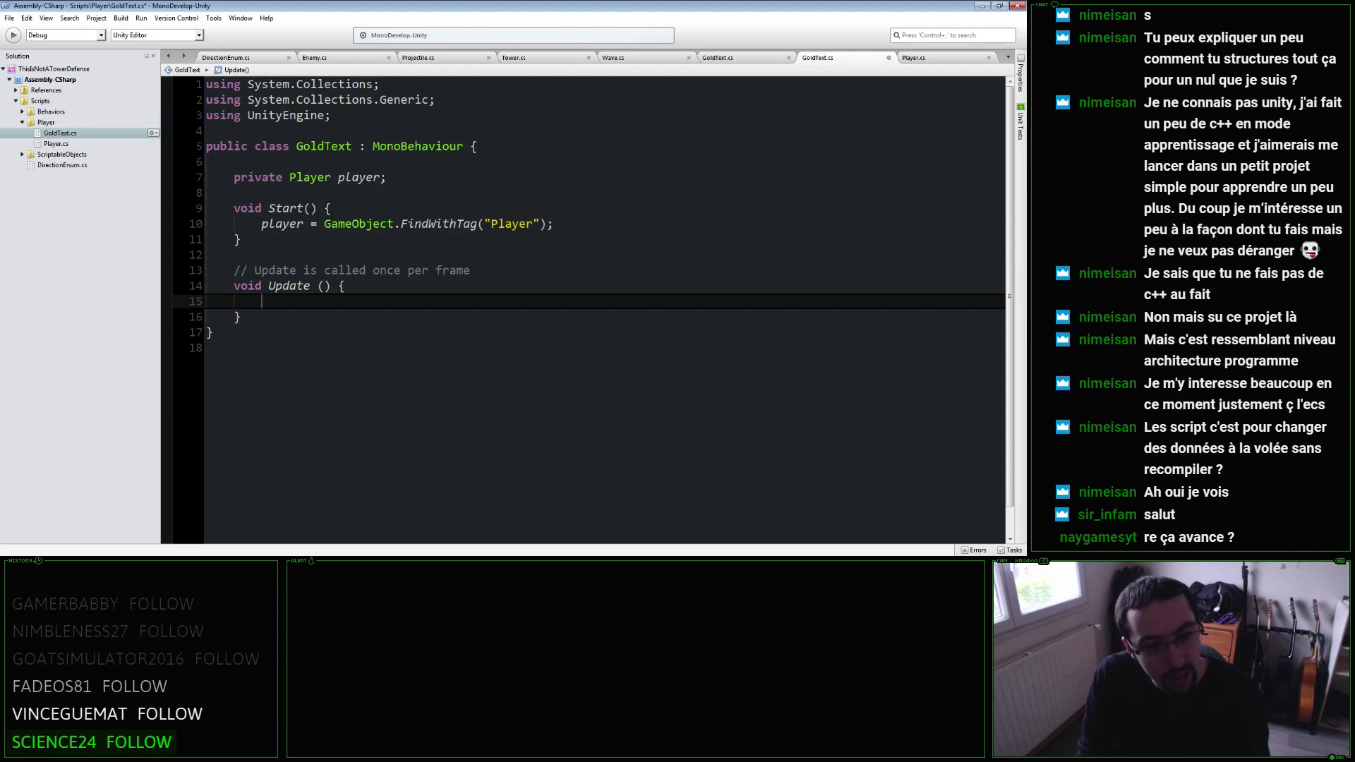
key("Up")
key("Up")
key("Up")
key("Up")
key("Up")
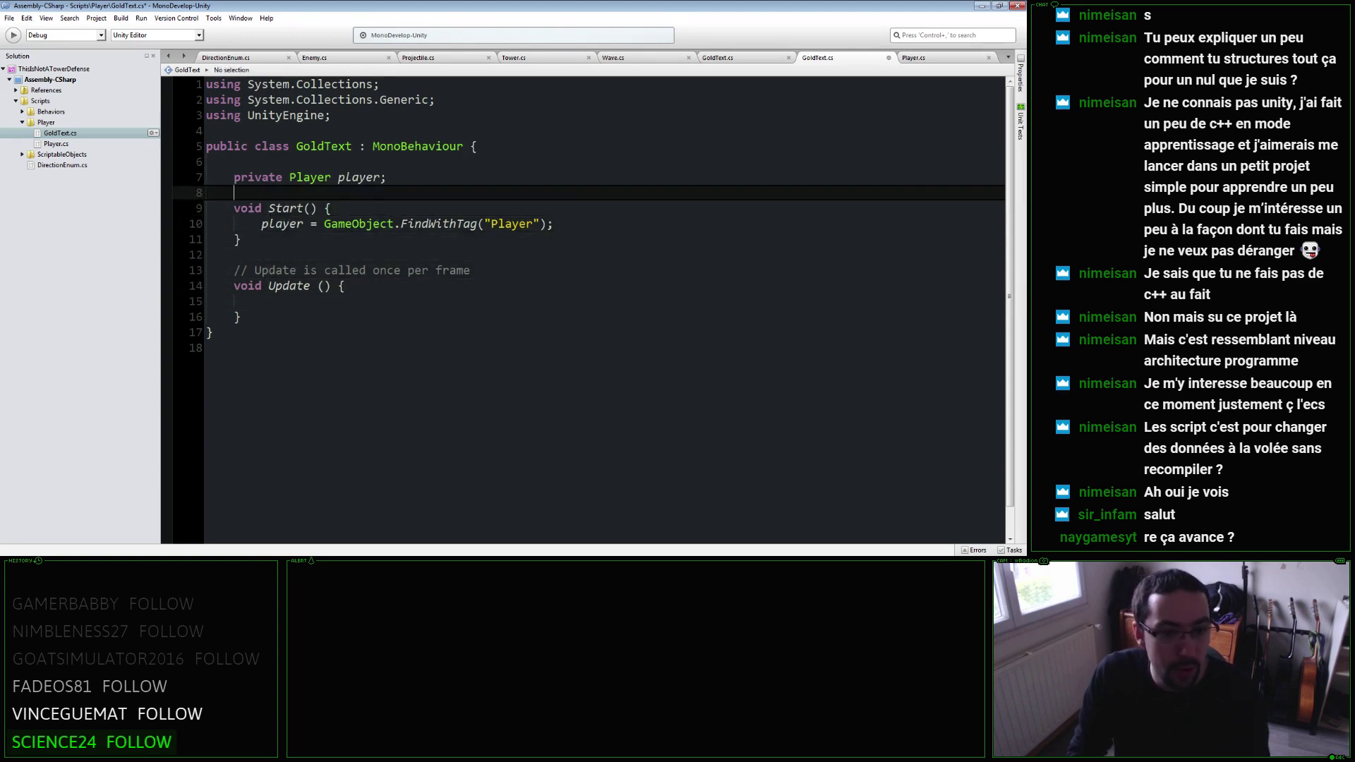
key("Up")
key("Up")
key("Up")
key("Up")
key("Return")
Declare a private Text field and add the 'using UnityEngine.UI;' directive.
type("private ")
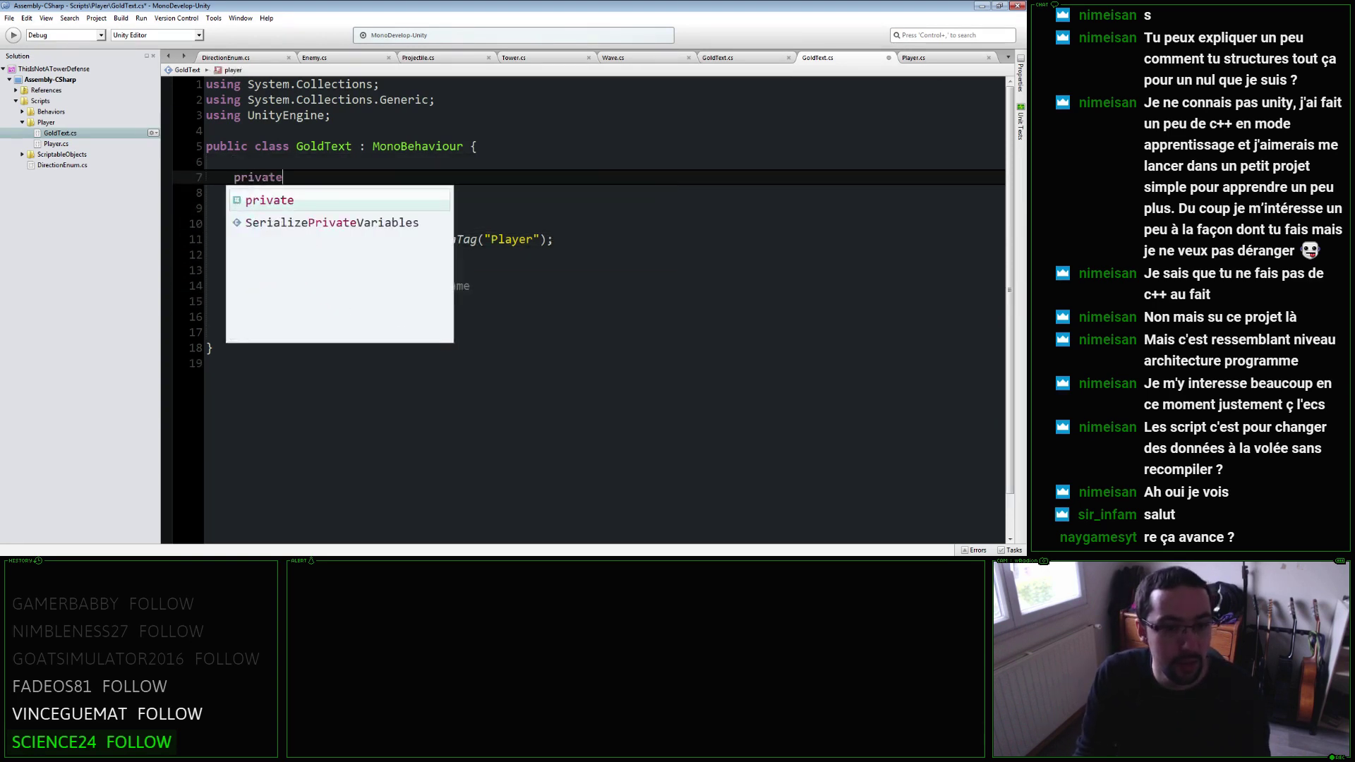
type("Text")
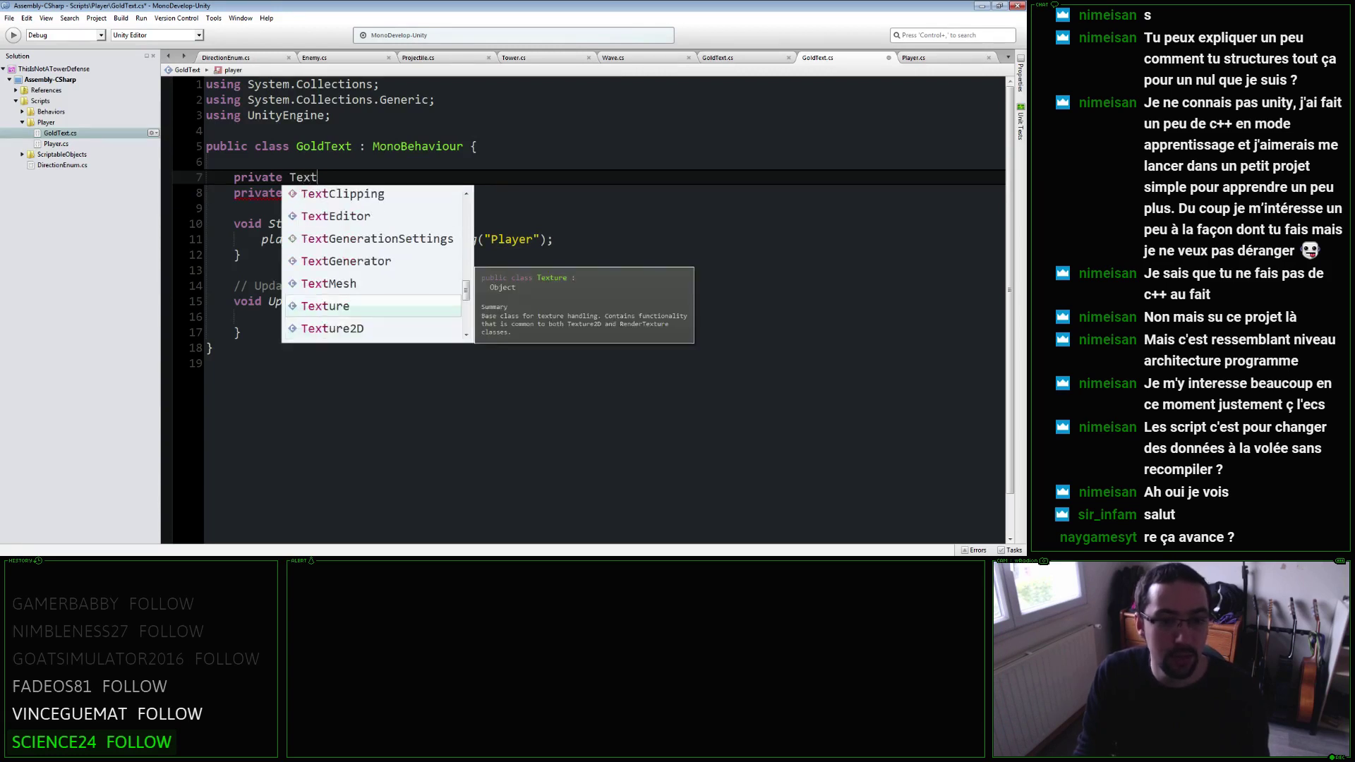
key("Escape")
key("Up")
key("Up")
key("Up")
key("Up")
key("Return")
type("using ")
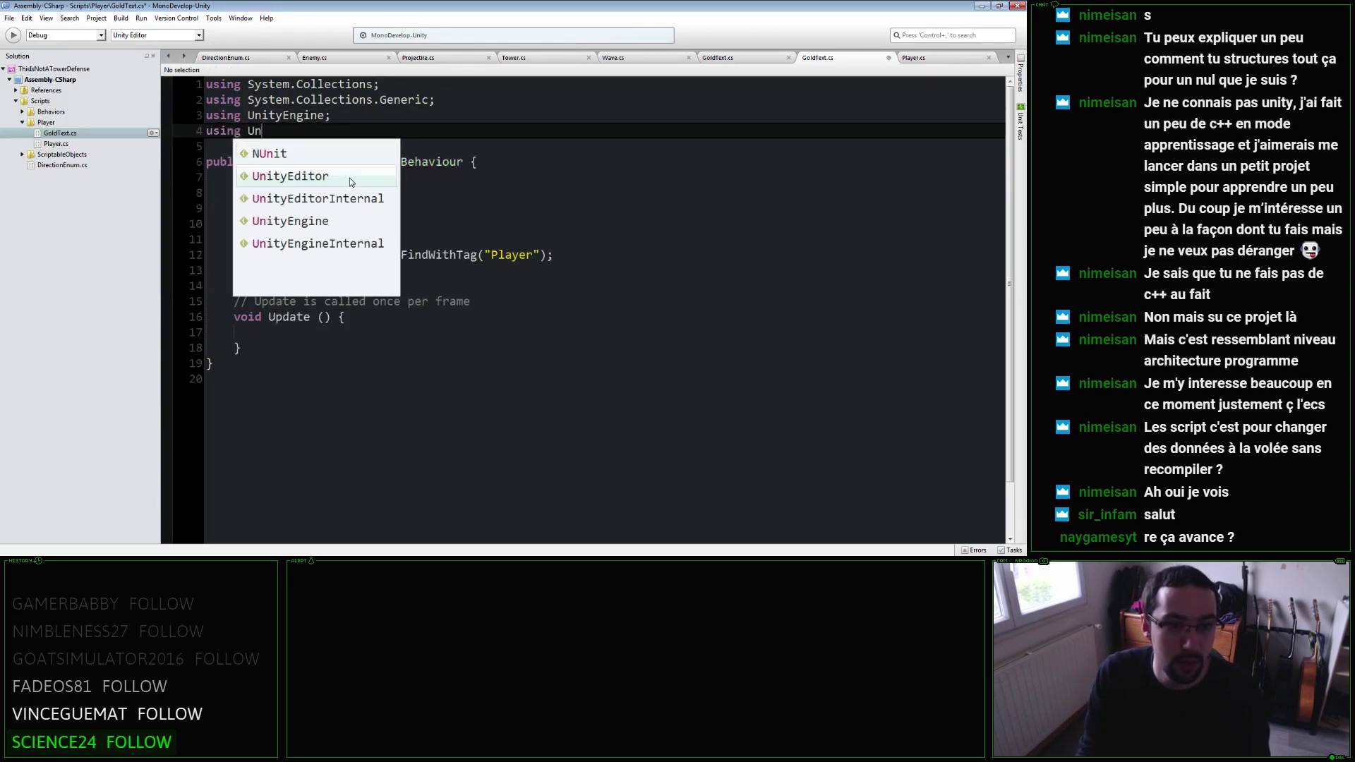
type("UnityEngine.UIO")
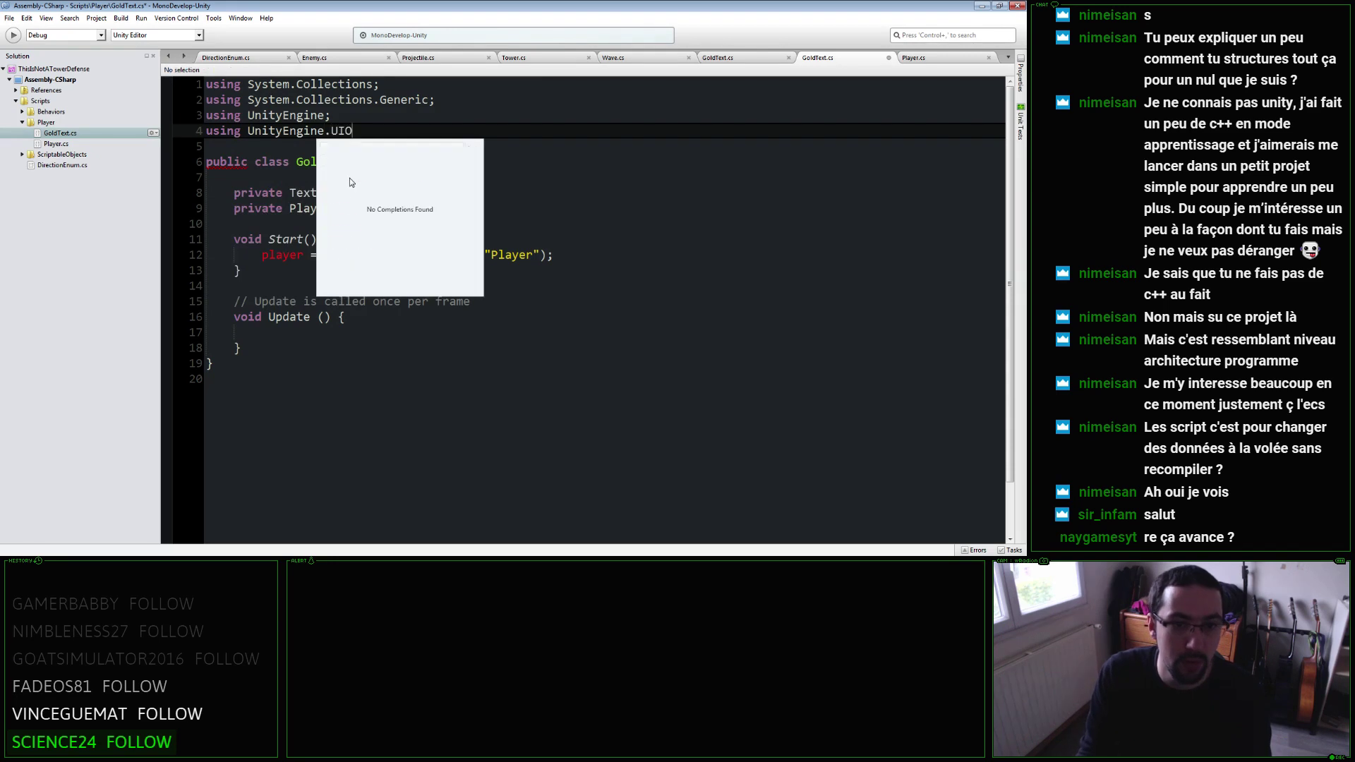
type("UI;")
key("Down")
key("Down")
key("Down")
key("Down")
type("te")
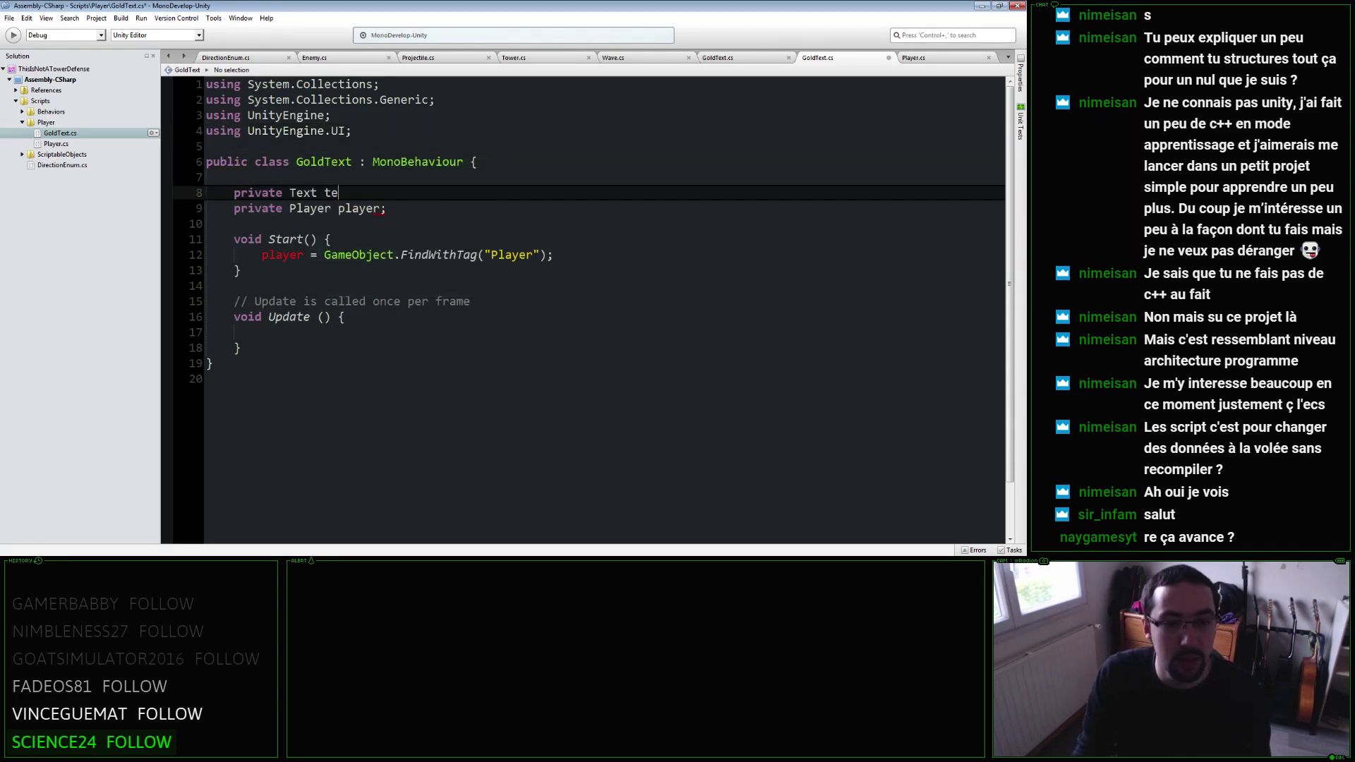
key("Down")
key("Down")
key("Down")
Assign text = GetComponent<Text>() in Start and set text.text = "Gold: " + player.gold in Update.
key("Return")
type("text ")
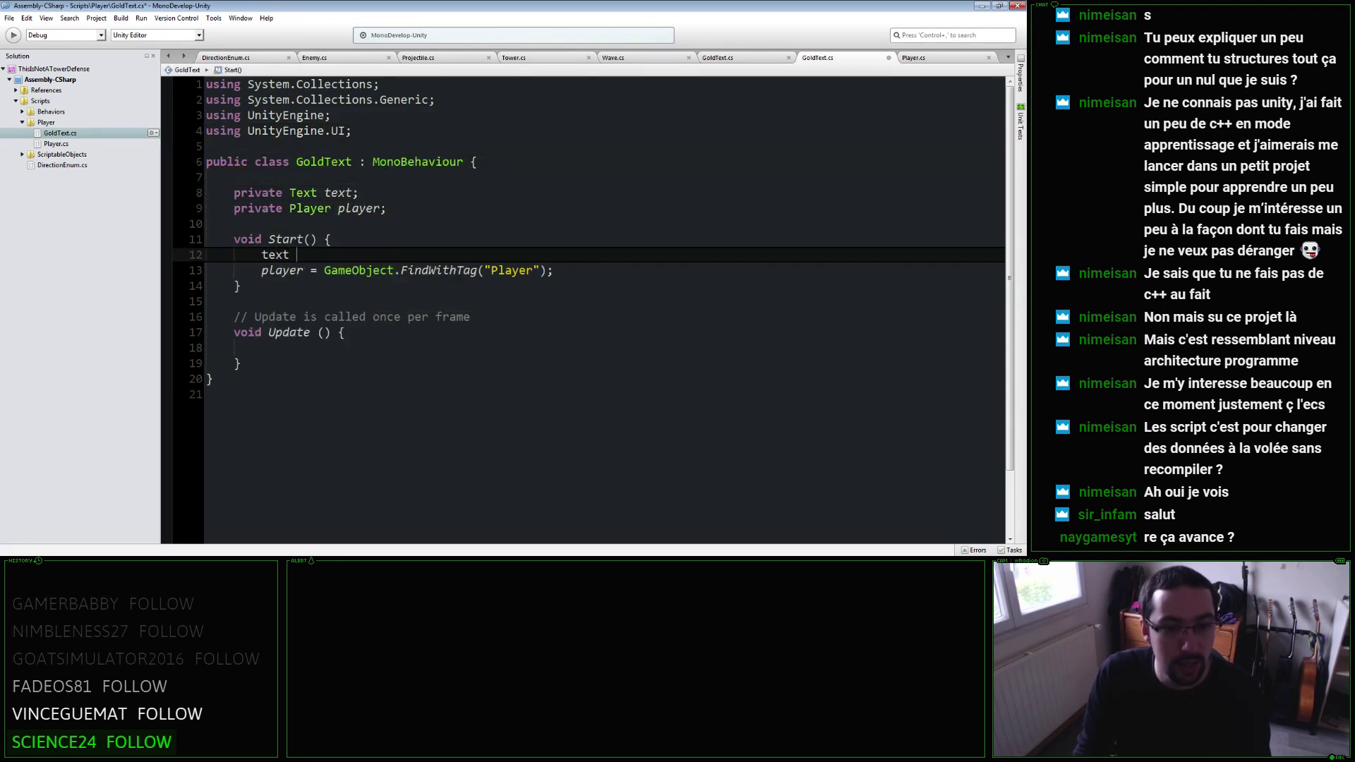
type("= GetomC")
key("BackSpace")
key("BackSpace")
type("C")
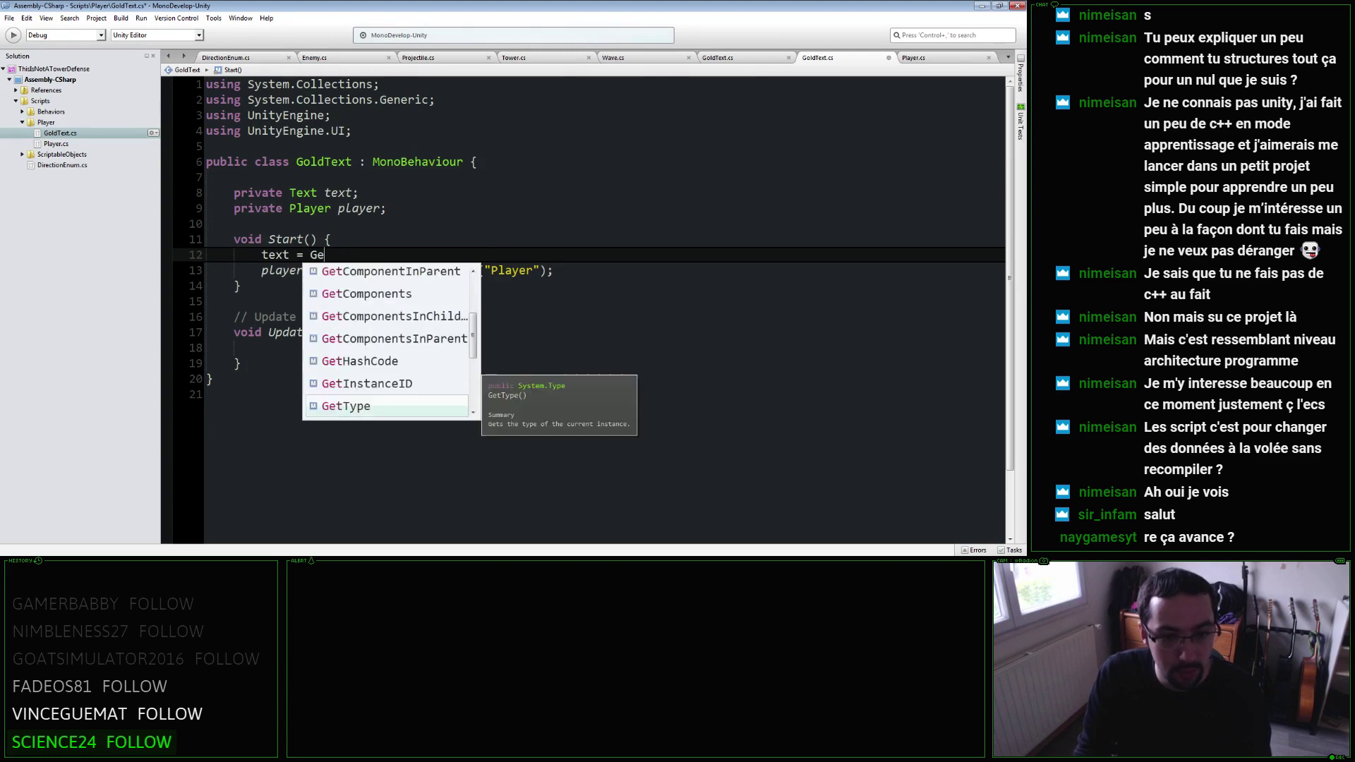
type("omponent<Text>")
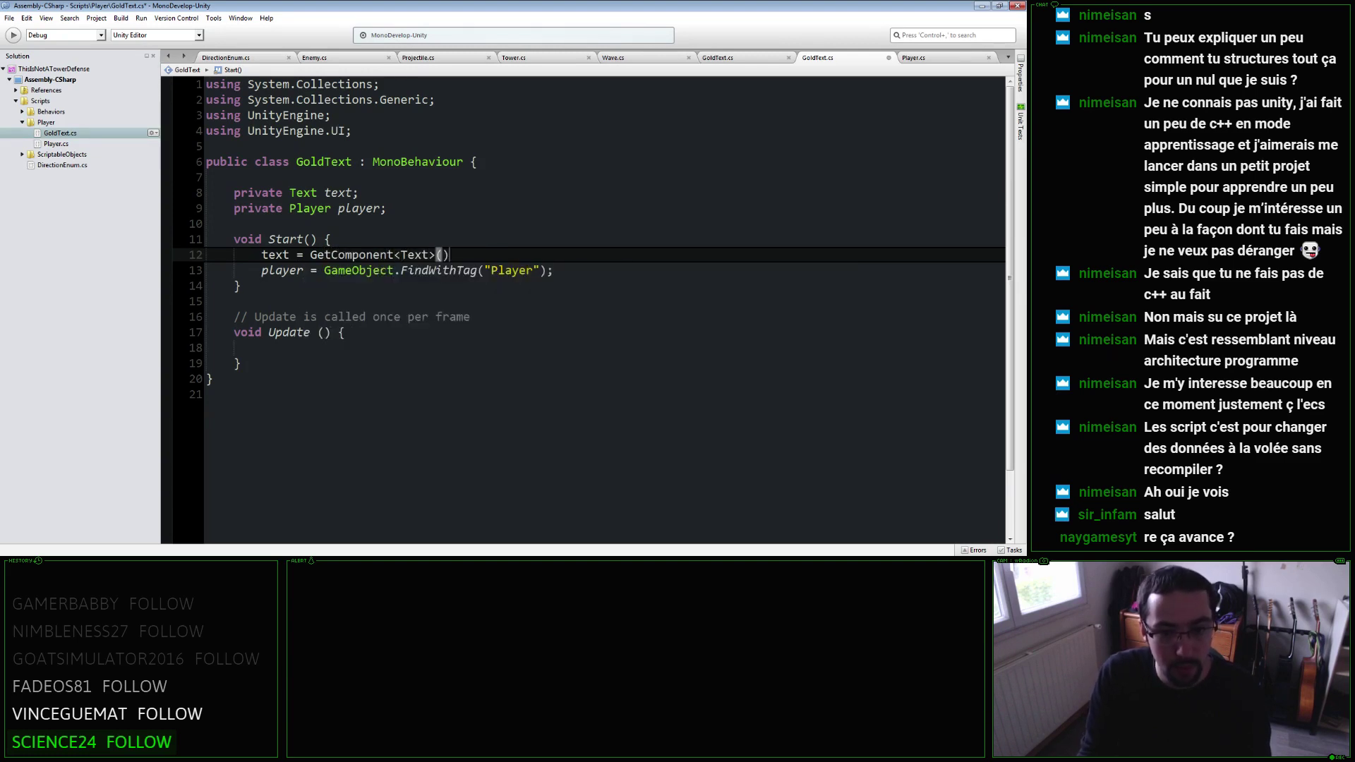
type("();")
key("Down")
key("Down")
key("Down")
key("Down")
type("text")
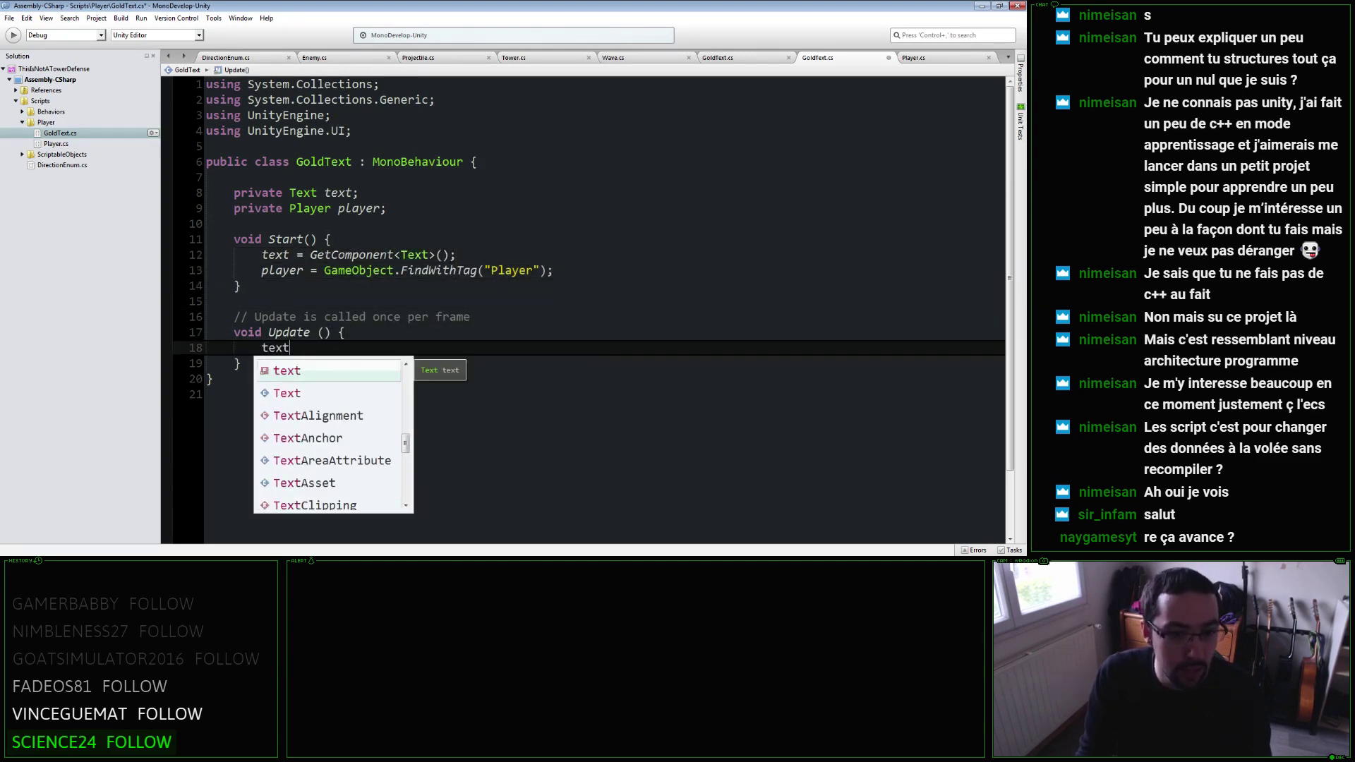
type(".text = \"Gold:")
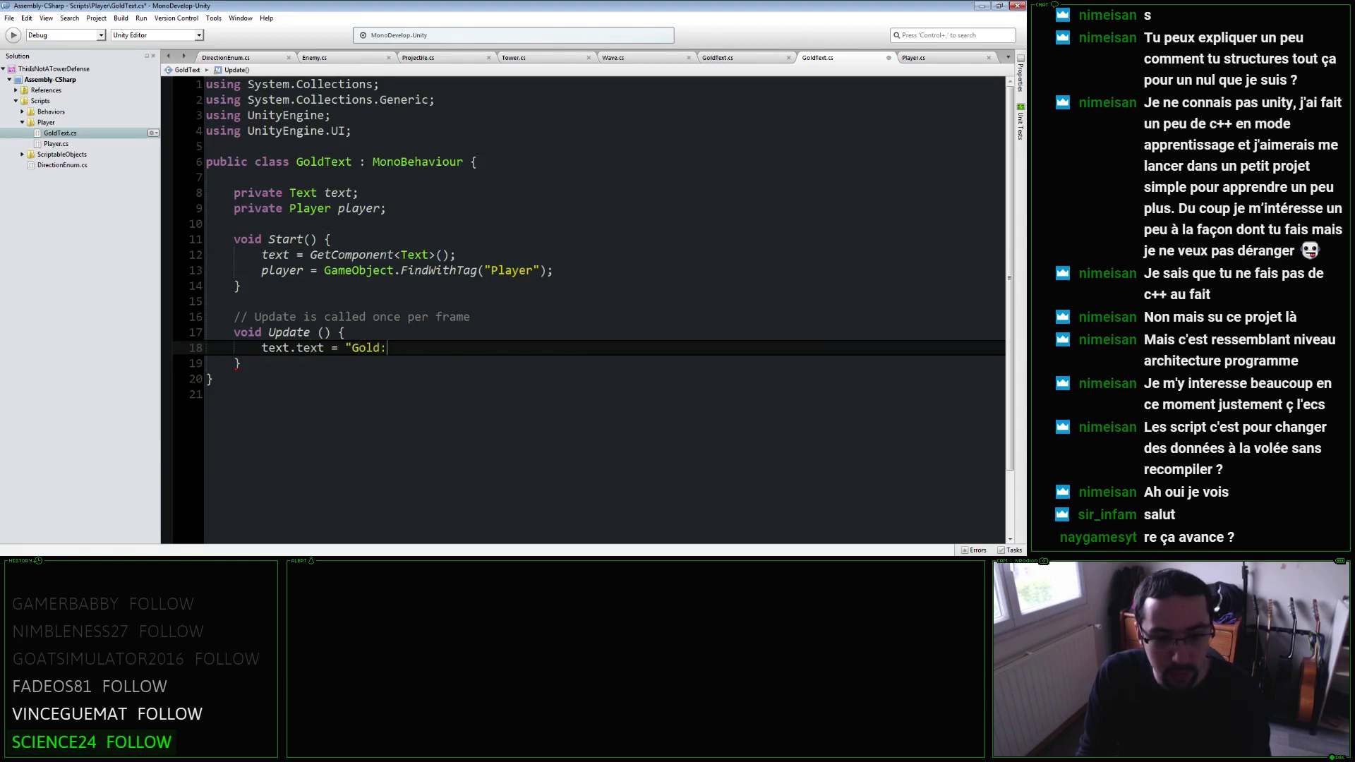
type(" \" + player.")
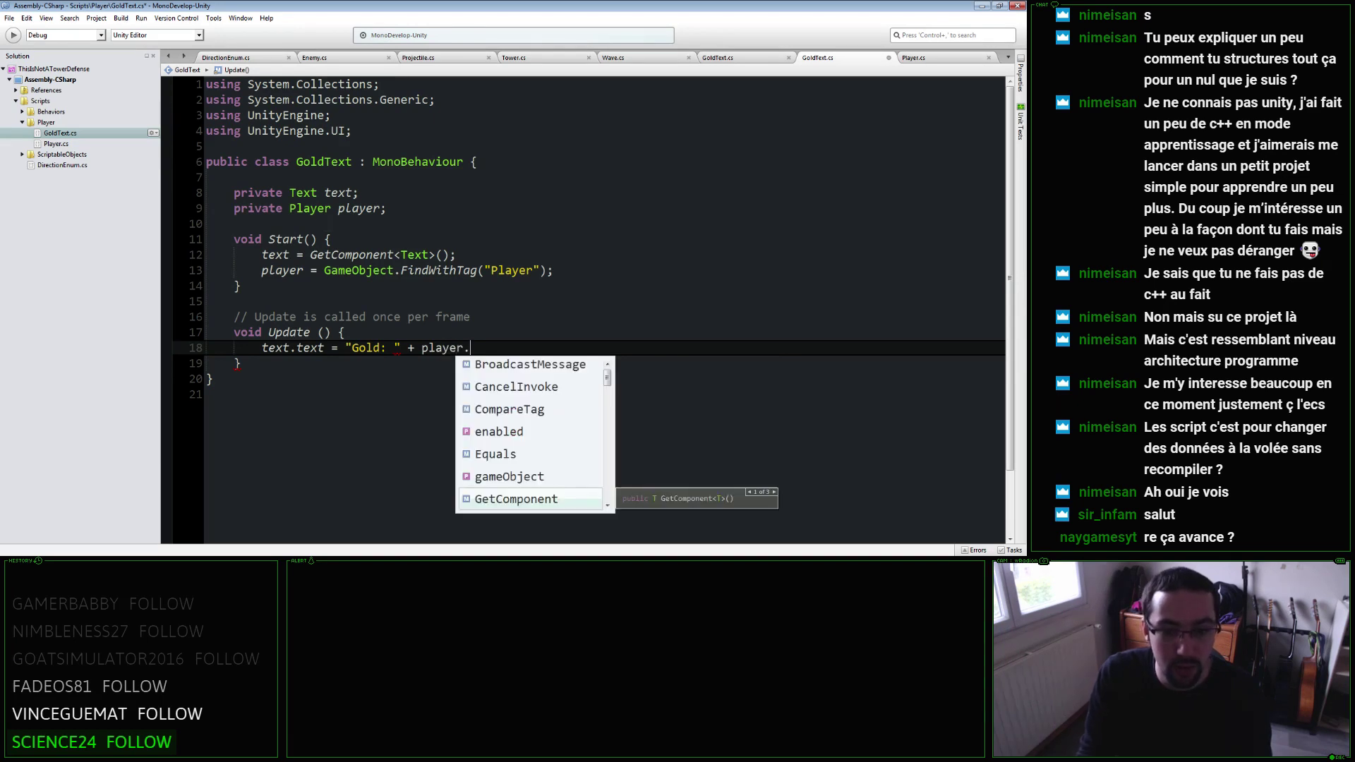
type("gold;")
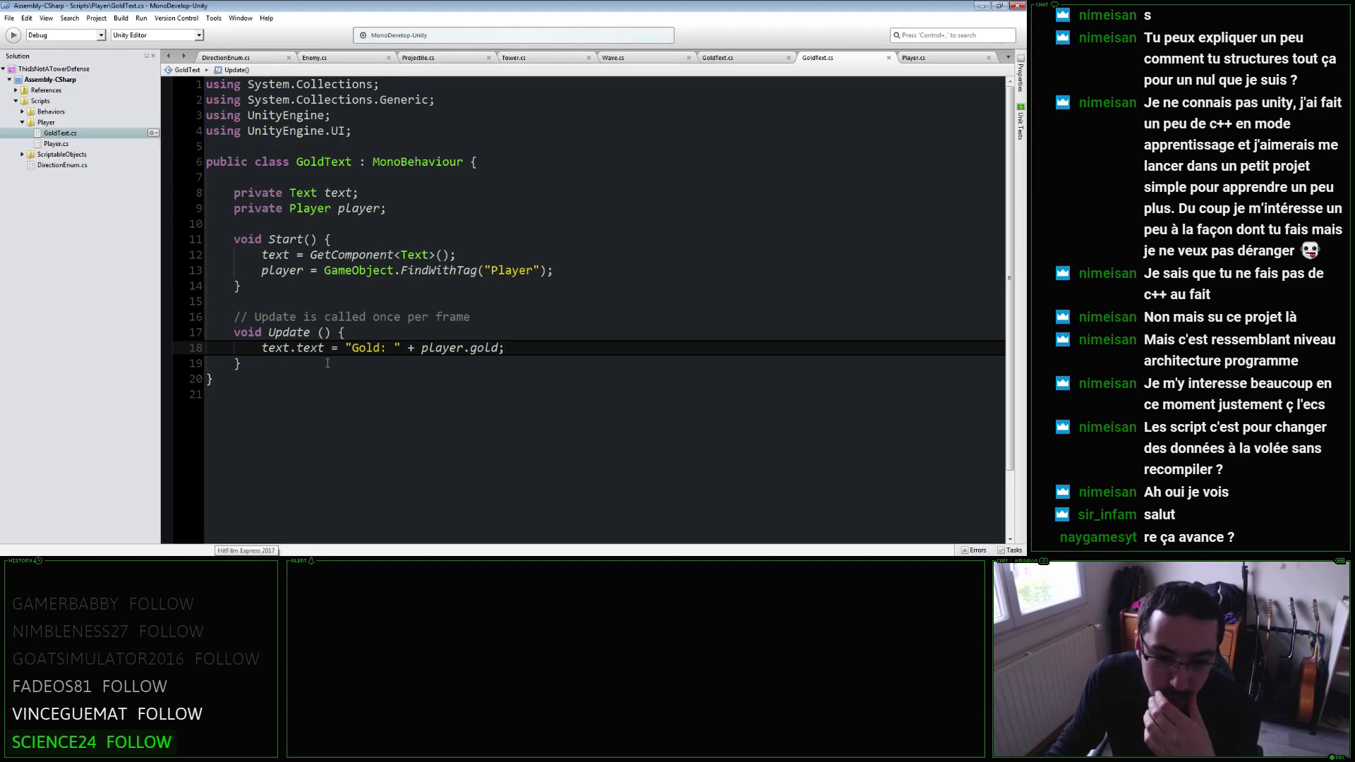
Check the CS0029 GameObject-to-Player conversion error in Unity's Console.
key("alt+Tab")
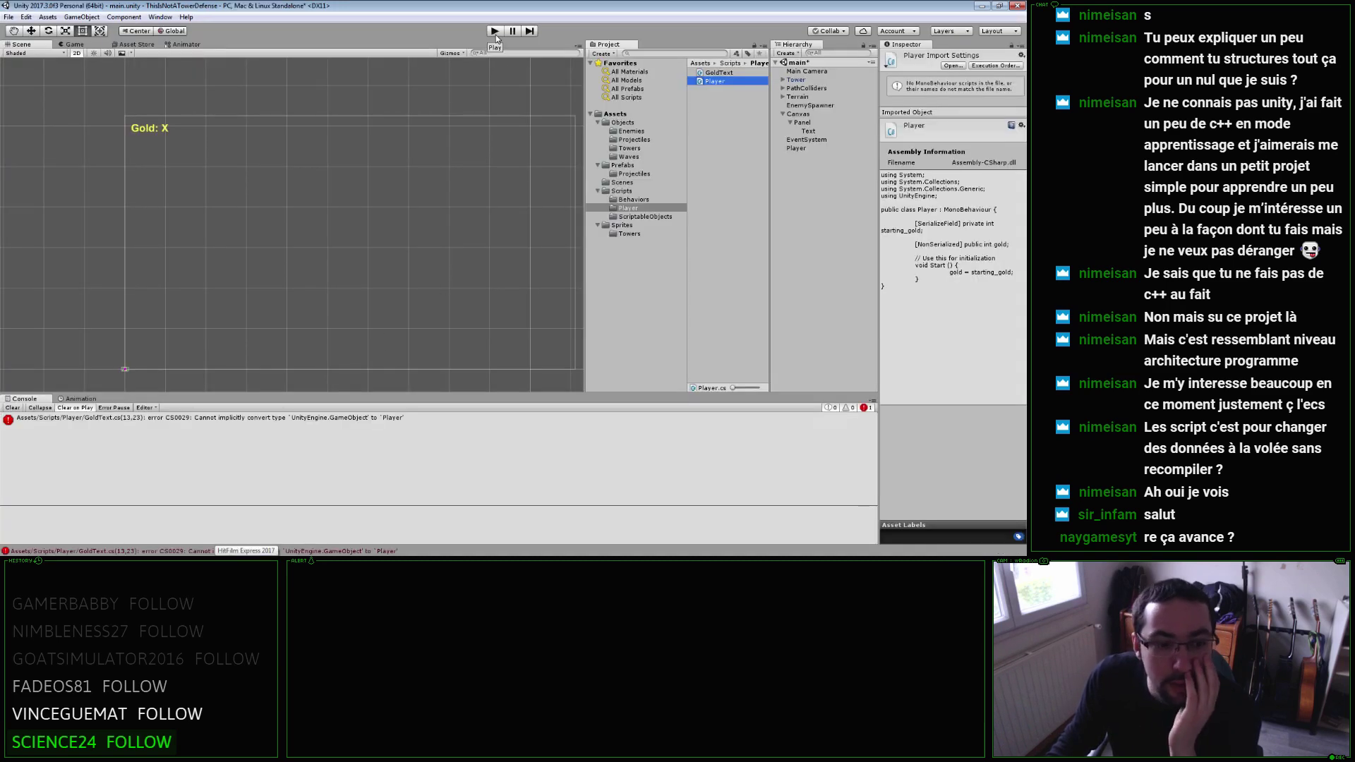
left_click(383, 423)
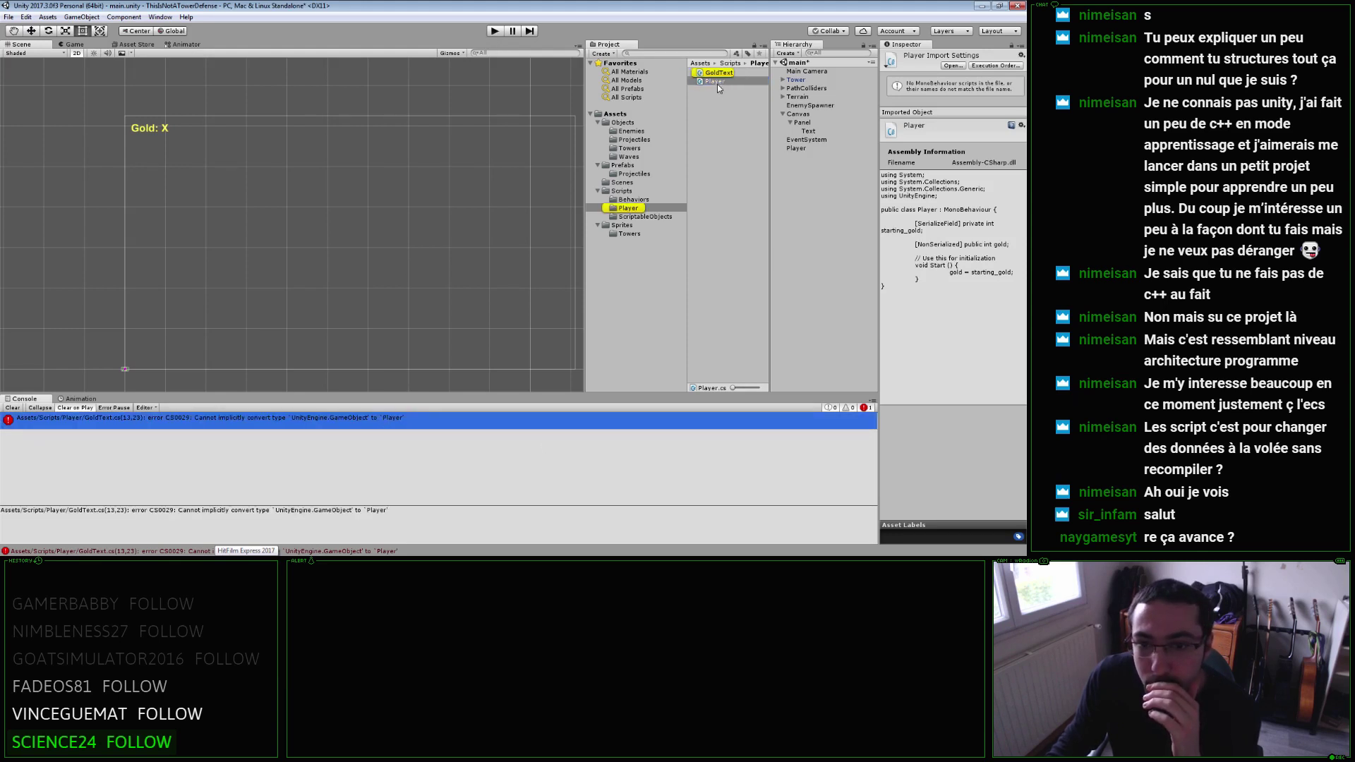
key("alt+Tab")
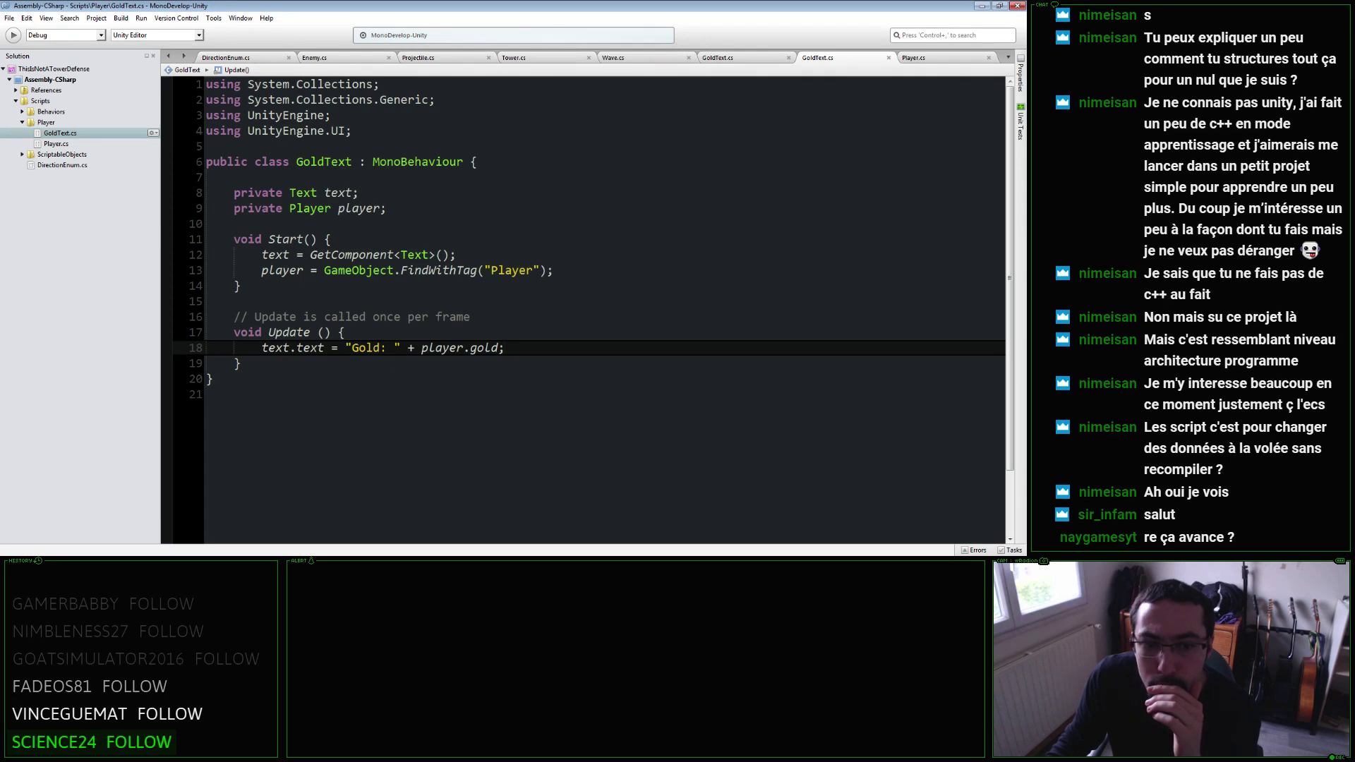
Append .GetComponent<Player>() to the FindWithTag("Player") call in Start.
left_click(550, 270)
type(".")
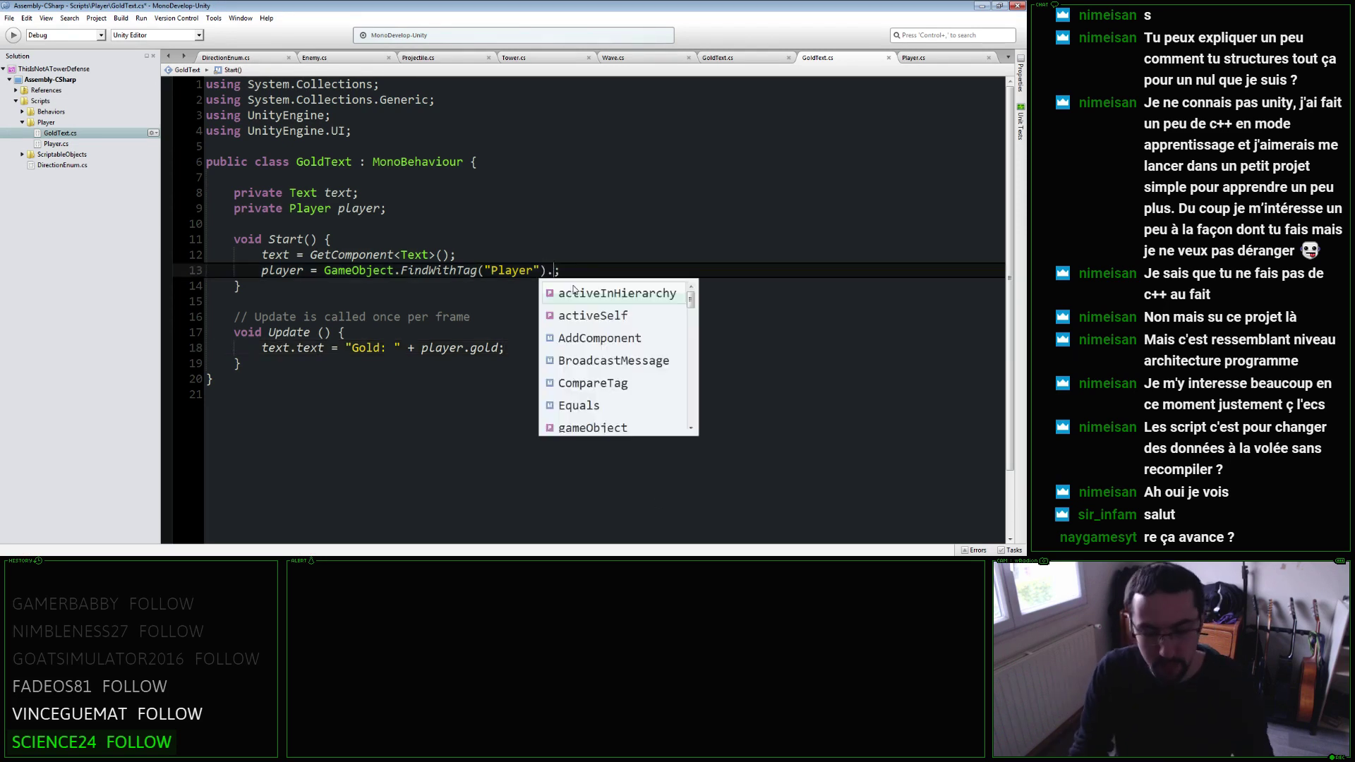
type("GetPl")
key("BackSpace")
key("BackSpace")
key("Return")
type("<")
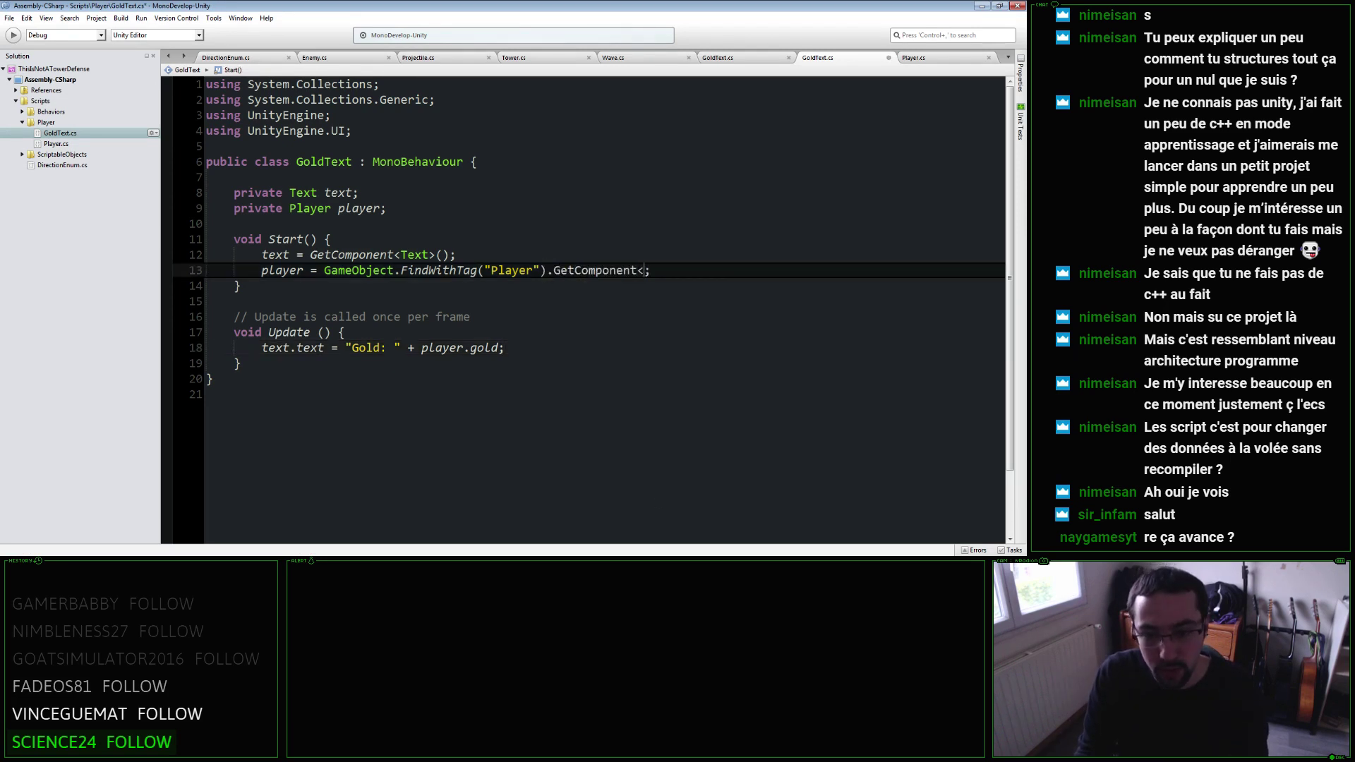
type("Pl")
key("Return")
type(">()")
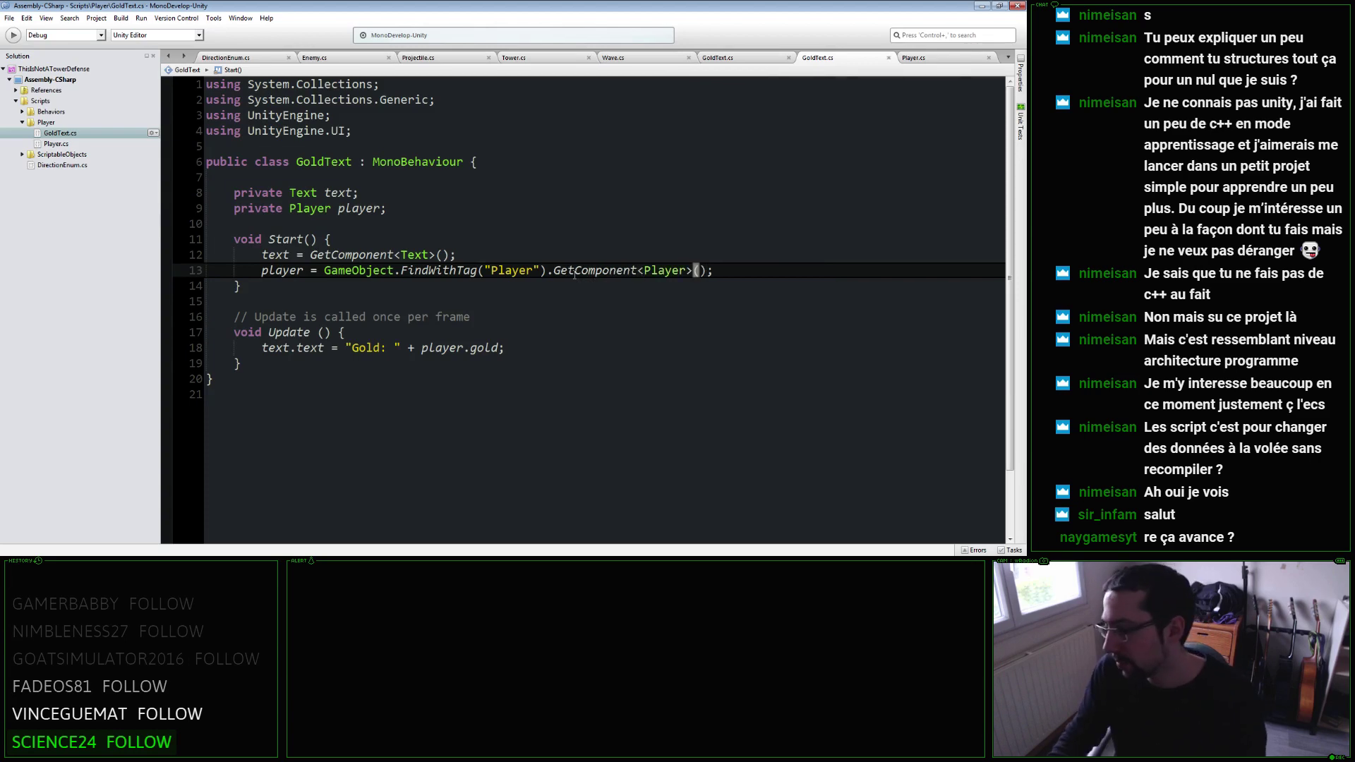
Back in Unity, briefly run the game to test the gold label, stop it, and open the Enemies folder.
key("alt+Tab")
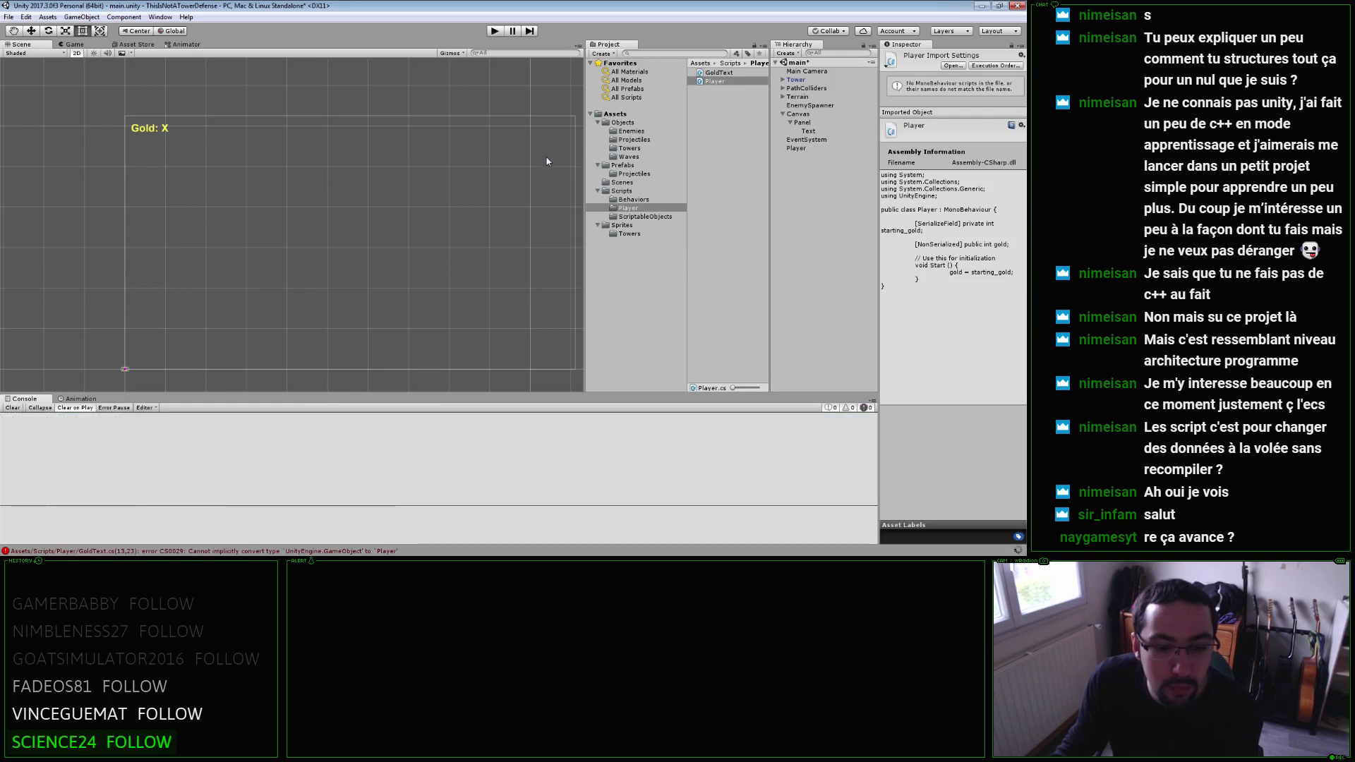
left_click(496, 31)
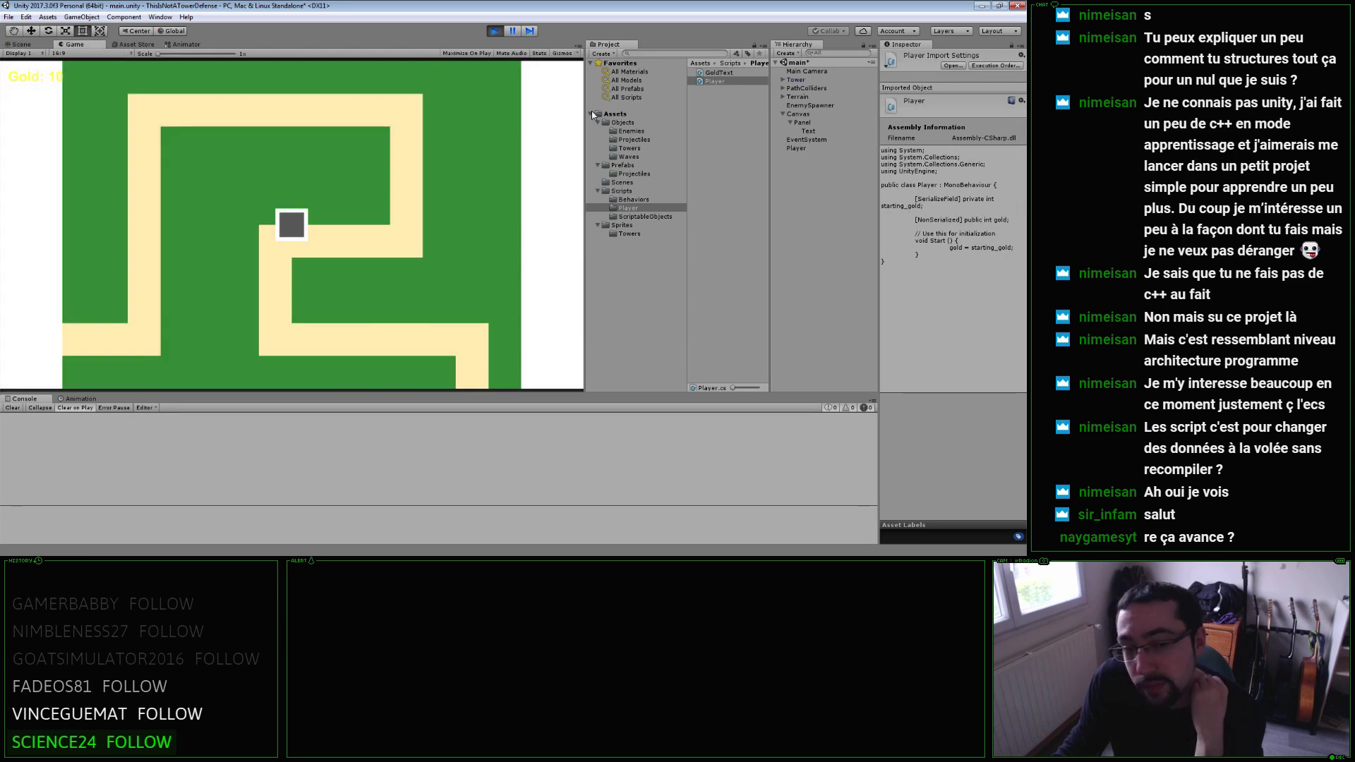
left_click(495, 31)
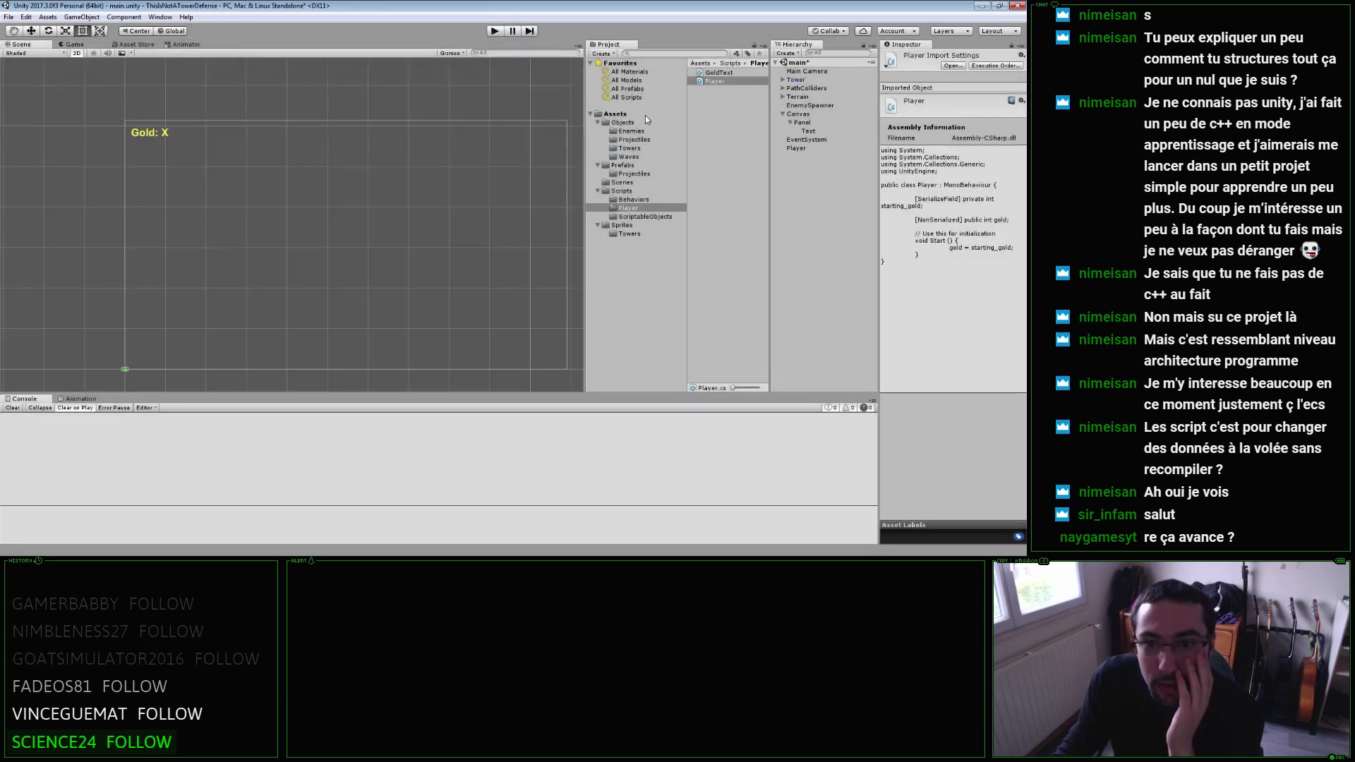
left_click(653, 131)
Raise Enemy_Wave1's Size from 0.1 to 0.5, save the scene, and select the Main Camera.
left_click(725, 73)
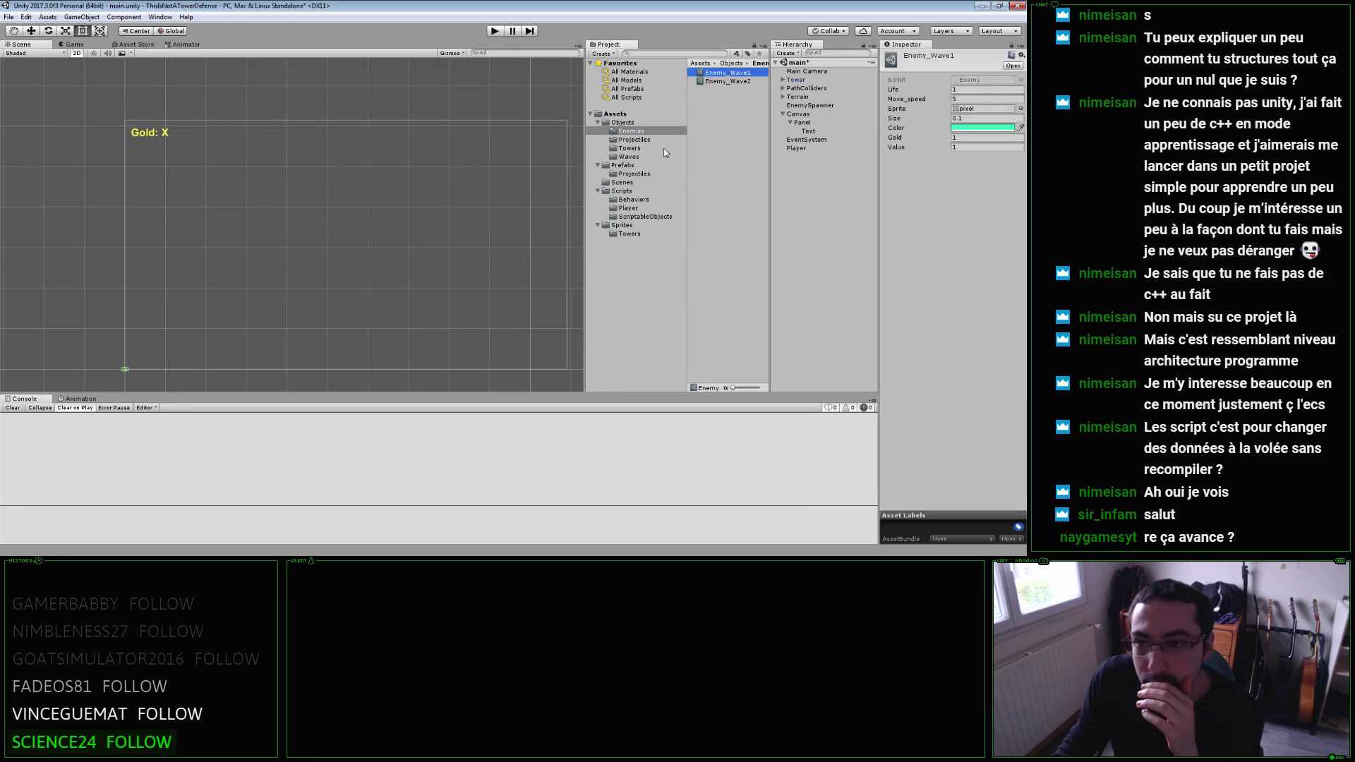
left_click(964, 119)
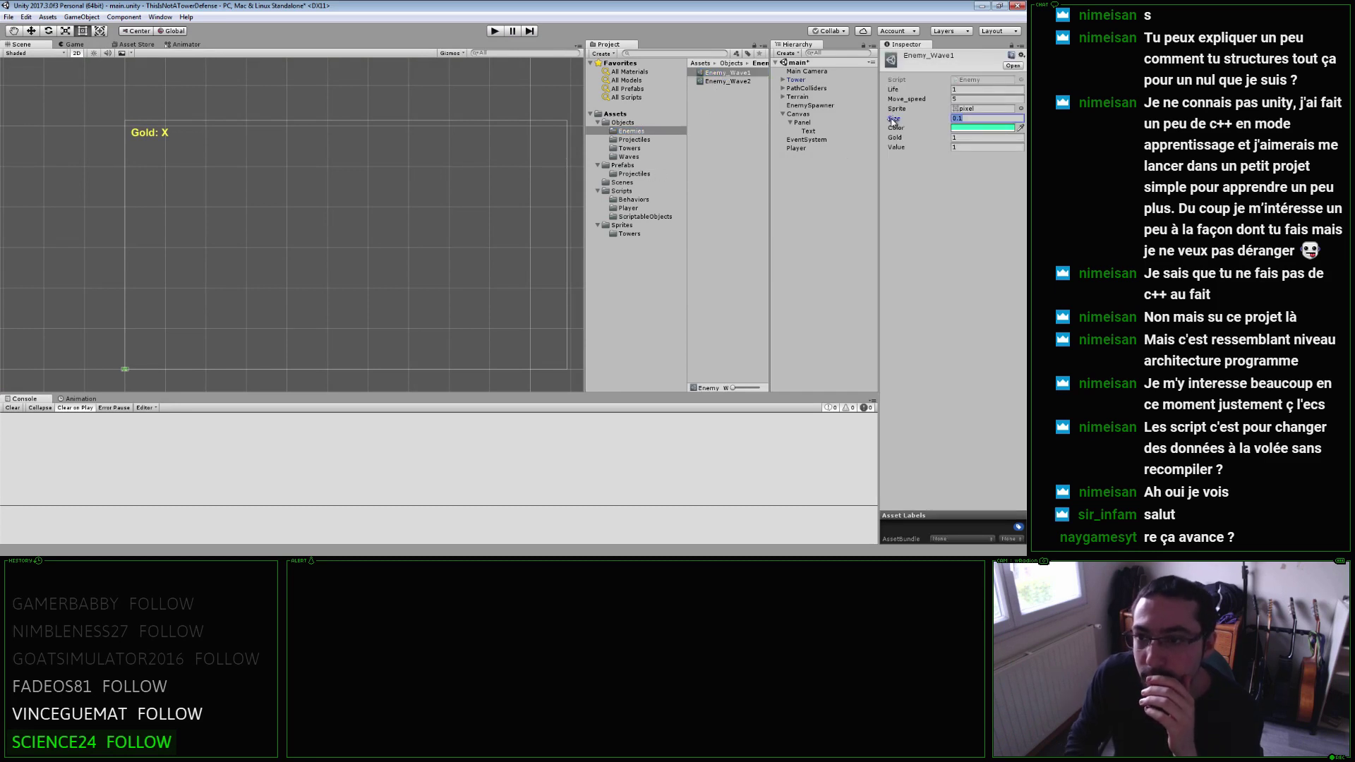
left_click_drag(893, 120, 915, 125)
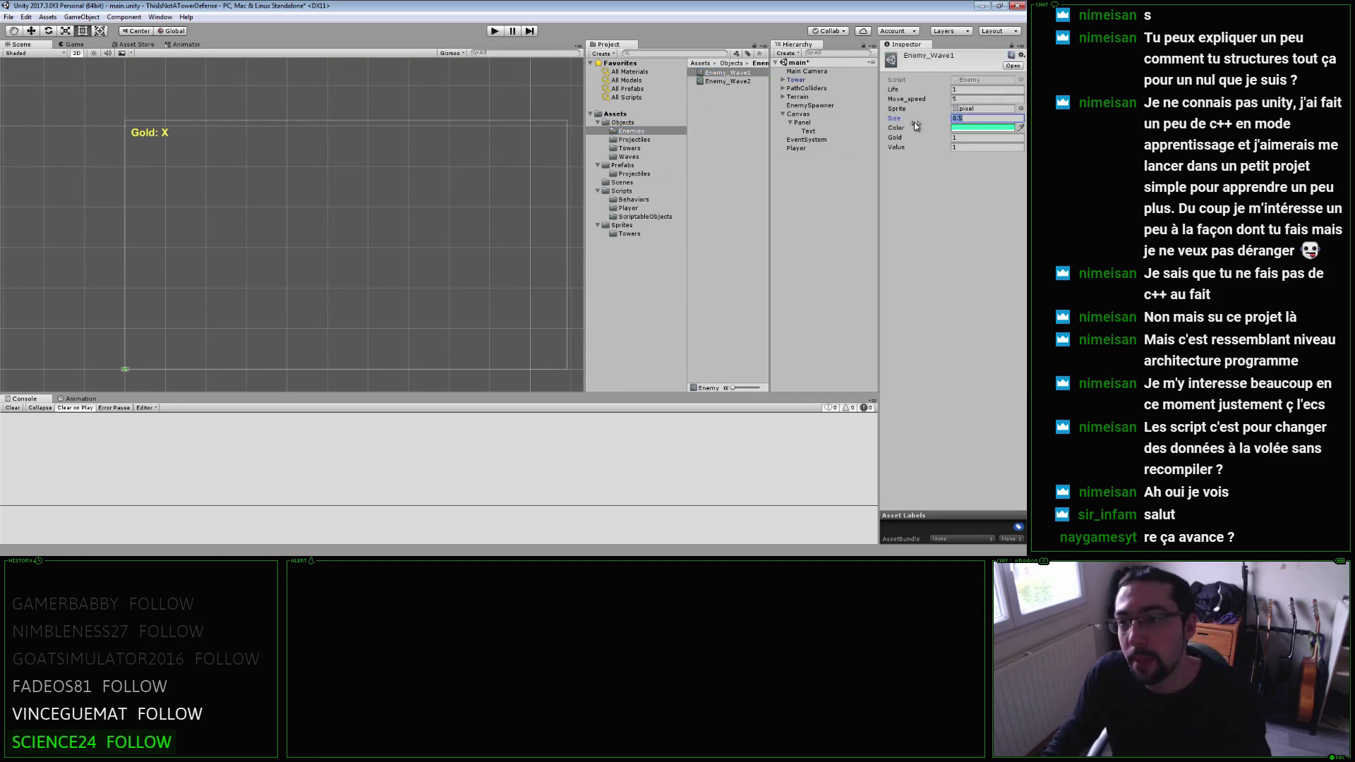
key("ctrl+s")
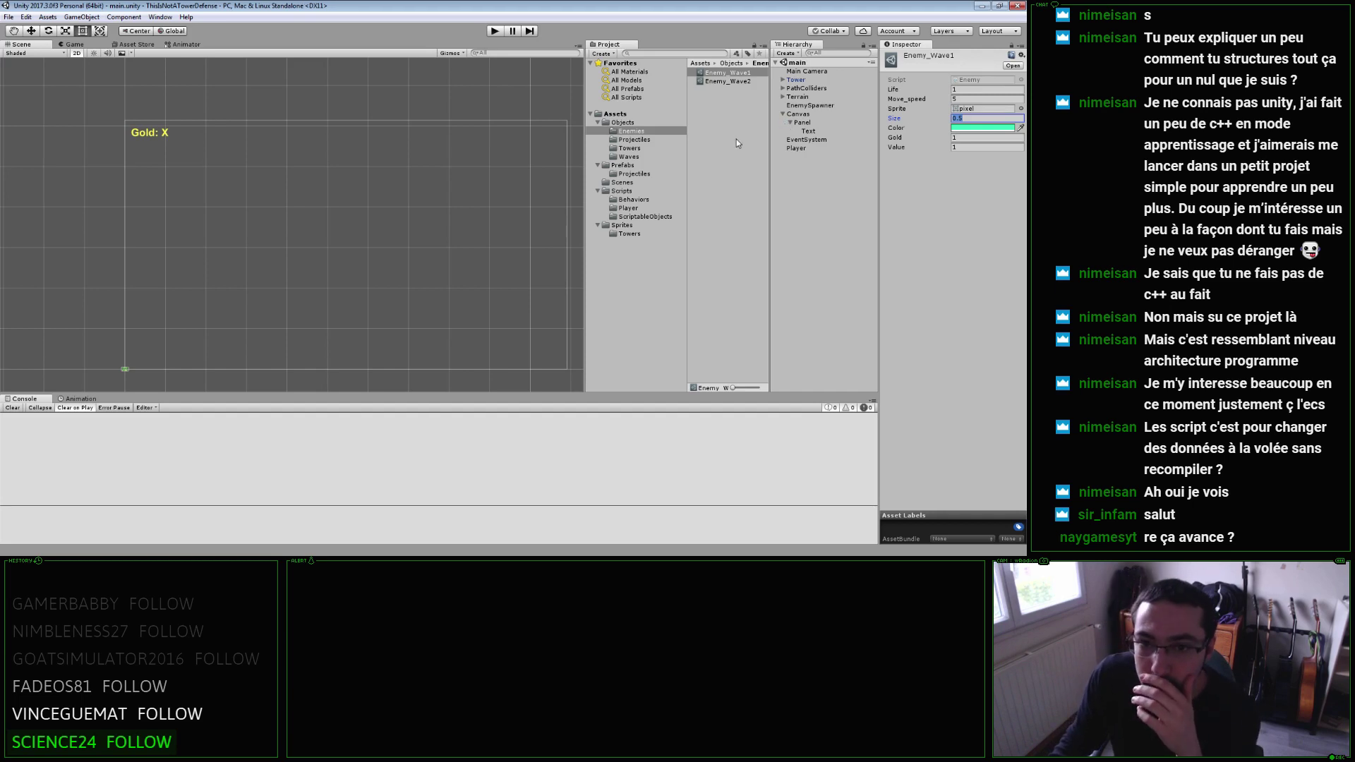
left_click(640, 115)
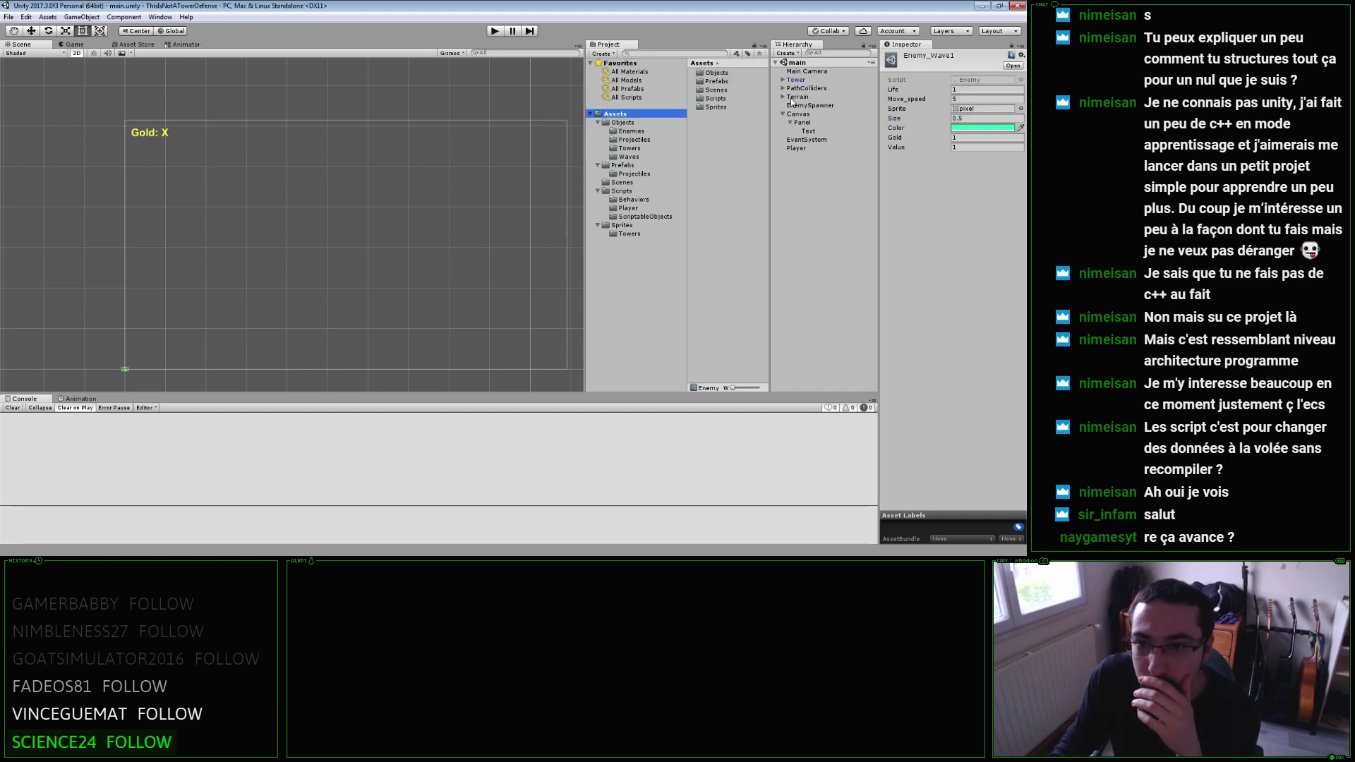
left_click(807, 71)
Change the Main Camera's background colour from white to black.
left_click(982, 138)
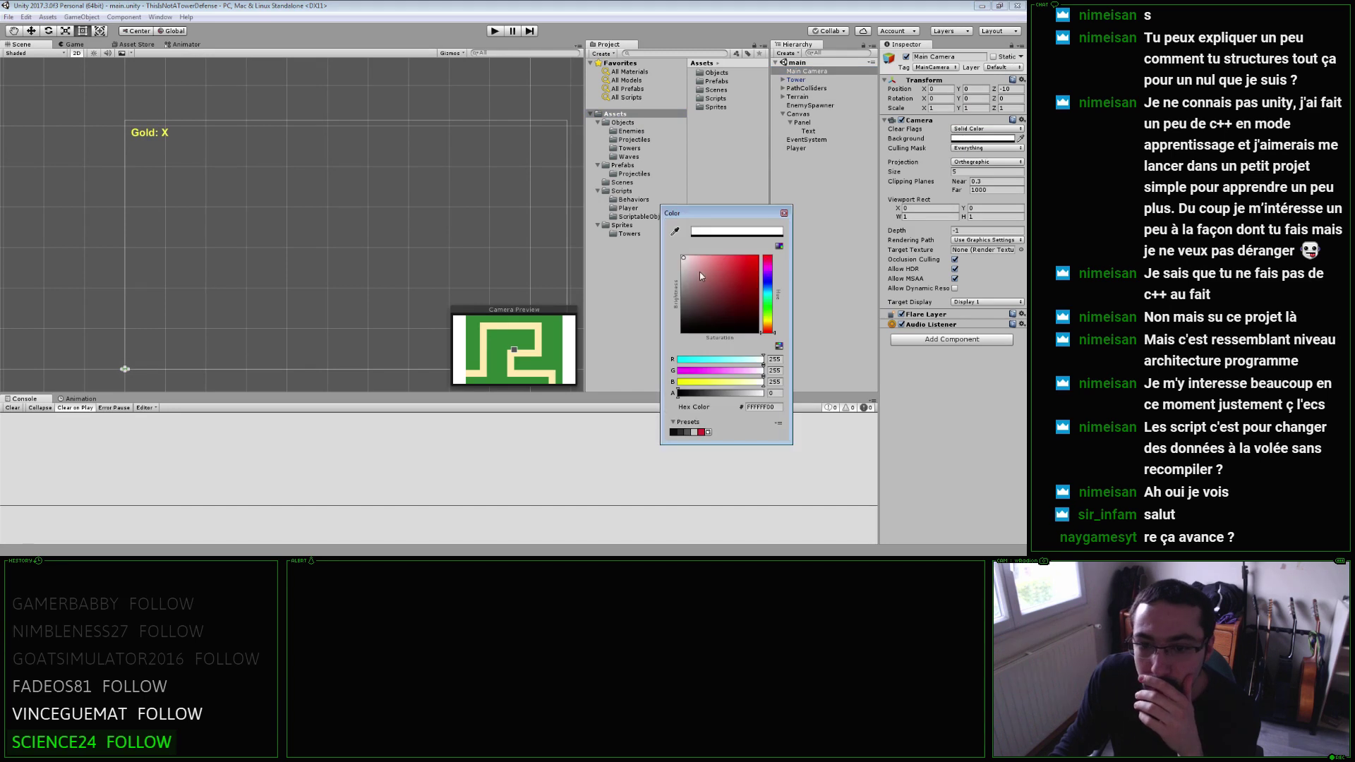
left_click_drag(700, 272, 589, 398)
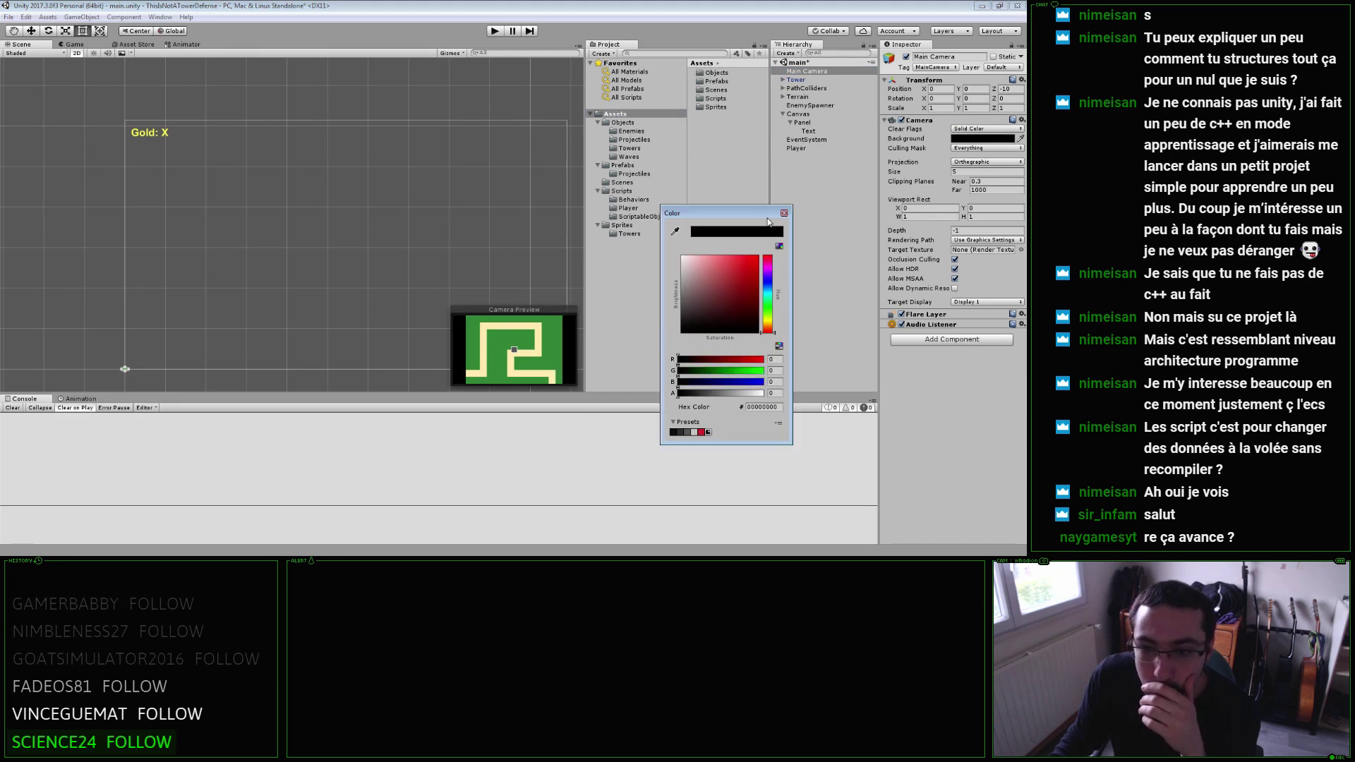
left_click(783, 213)
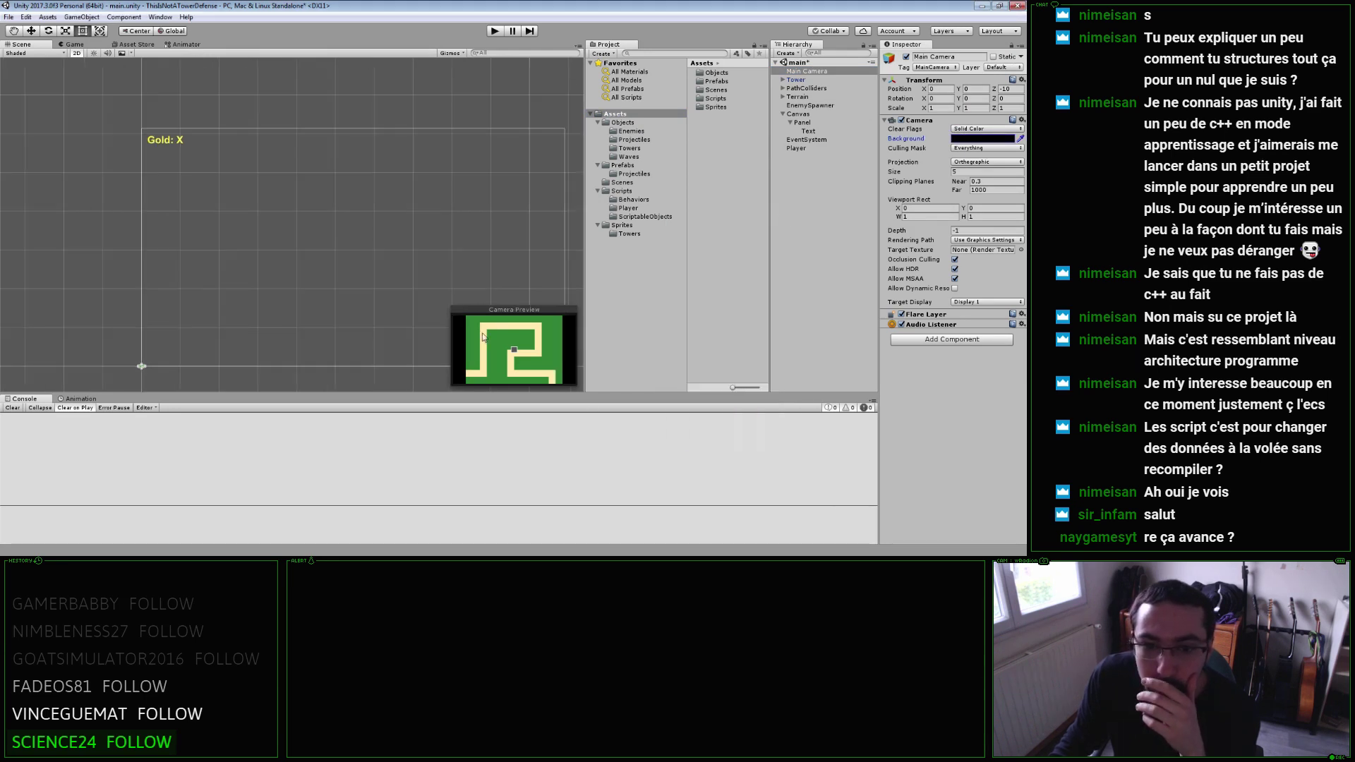
Shift the Main Camera left to Position X -1.89, then start a test run of the game.
middle_click_drag(250, 381, 374, 279)
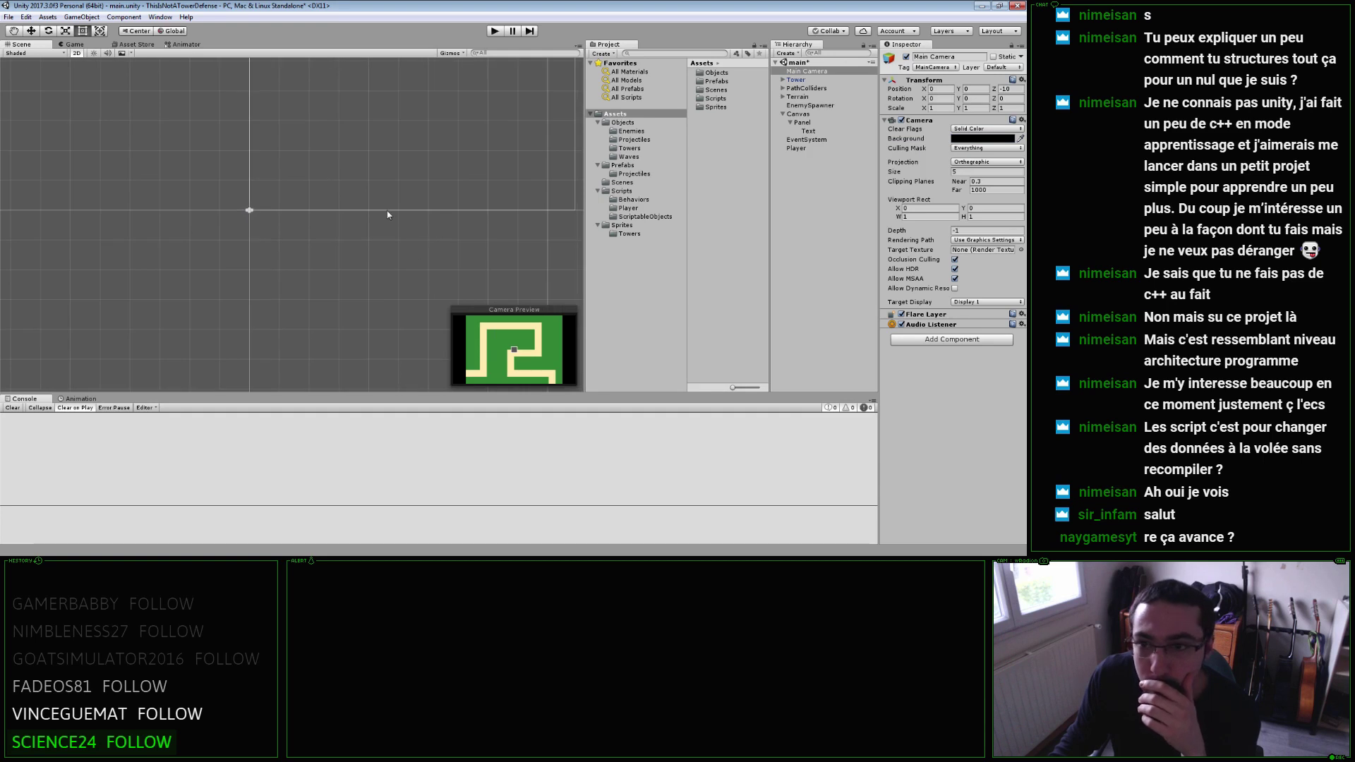
middle_click_drag(386, 210, 461, 248)
left_click_drag(923, 91, 896, 93)
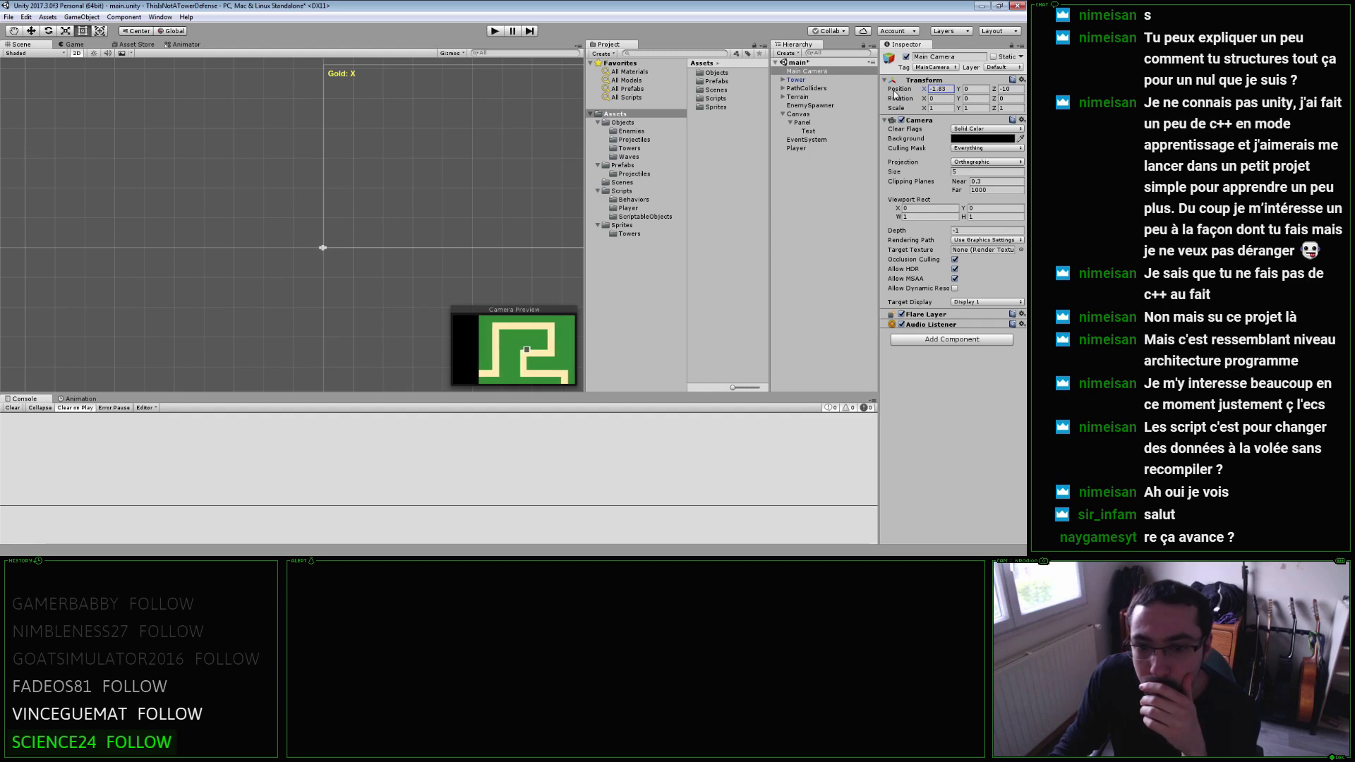
scroll(332, 233, "down", 10)
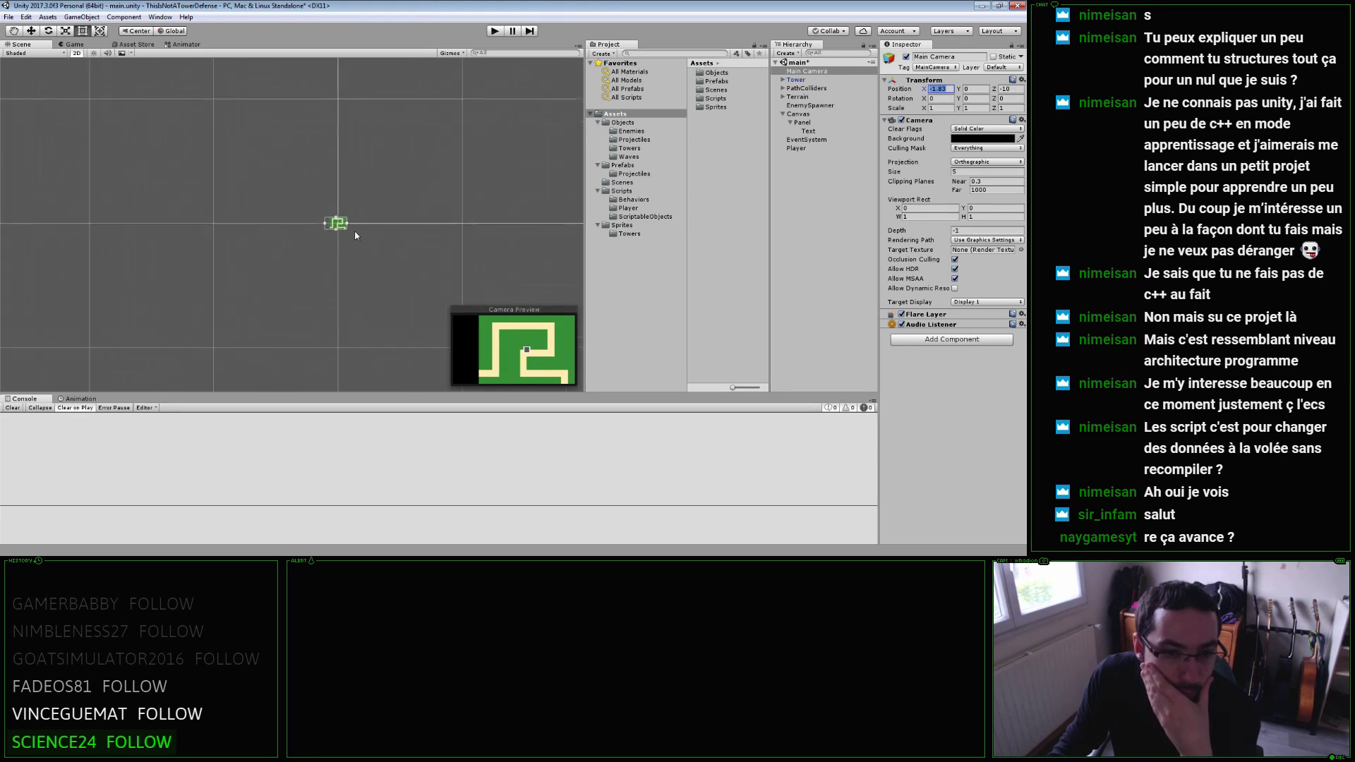
scroll(337, 233, "up", 1)
scroll(339, 231, "up", 2)
scroll(343, 228, "up", 1)
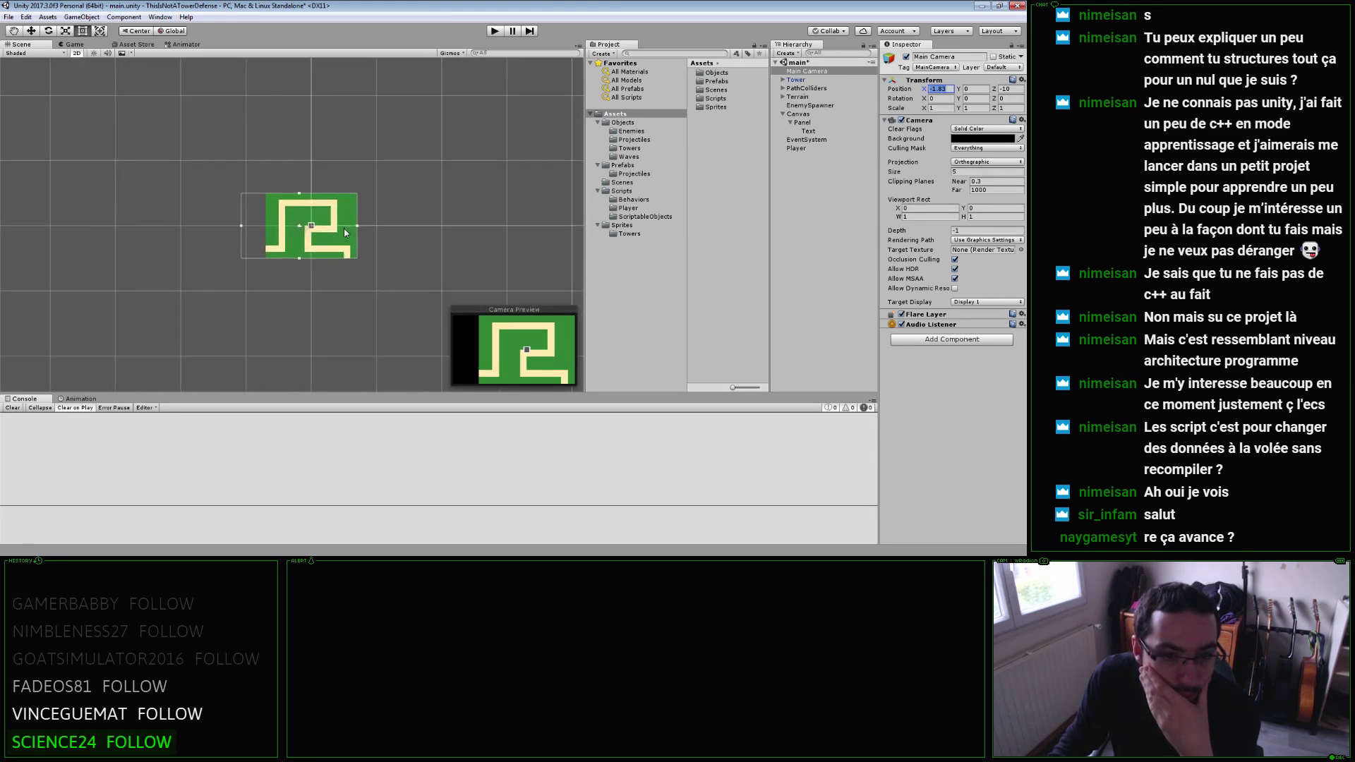
scroll(343, 237, "up", 2)
scroll(370, 229, "up", 2)
scroll(370, 227, "up", 2)
scroll(370, 224, "up", 2)
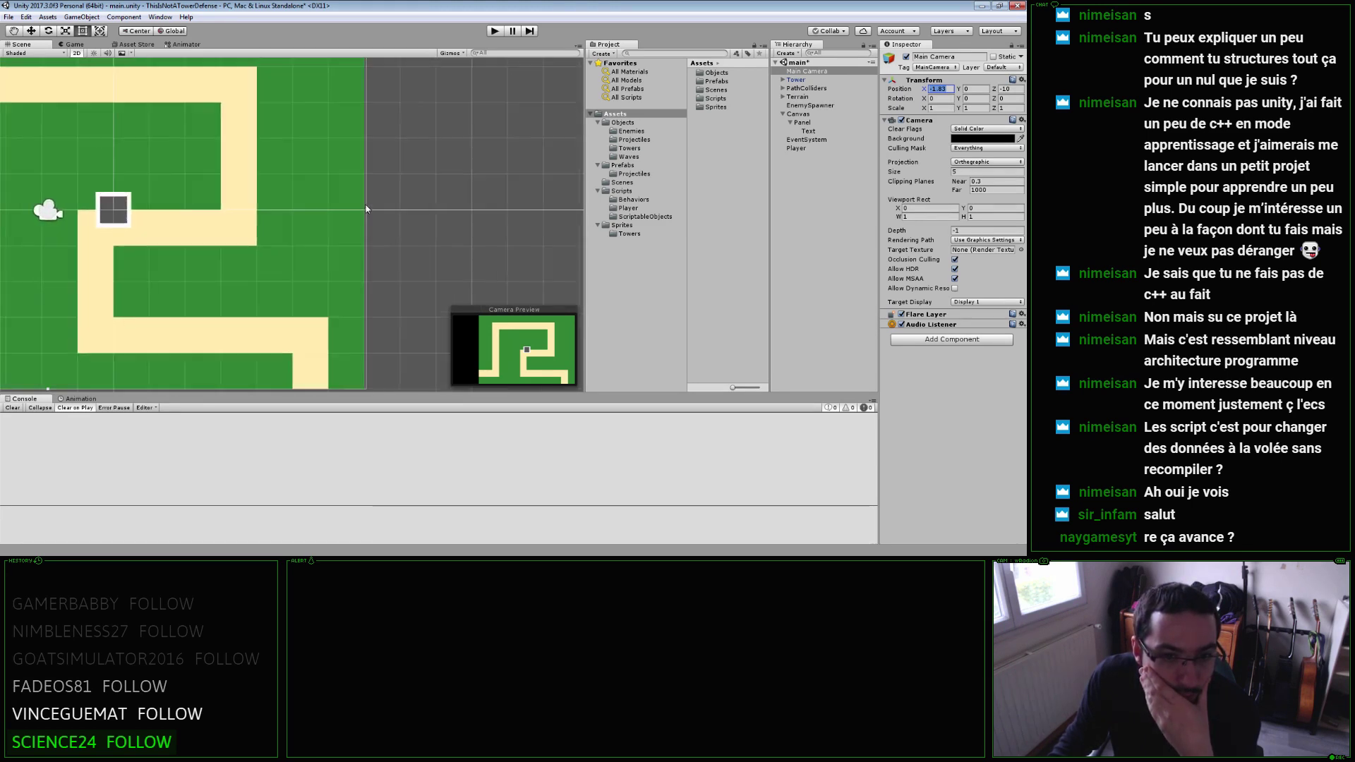
scroll(369, 223, "up", 2)
scroll(370, 217, "up", 2)
scroll(367, 213, "up", 2)
scroll(361, 214, "up", 2)
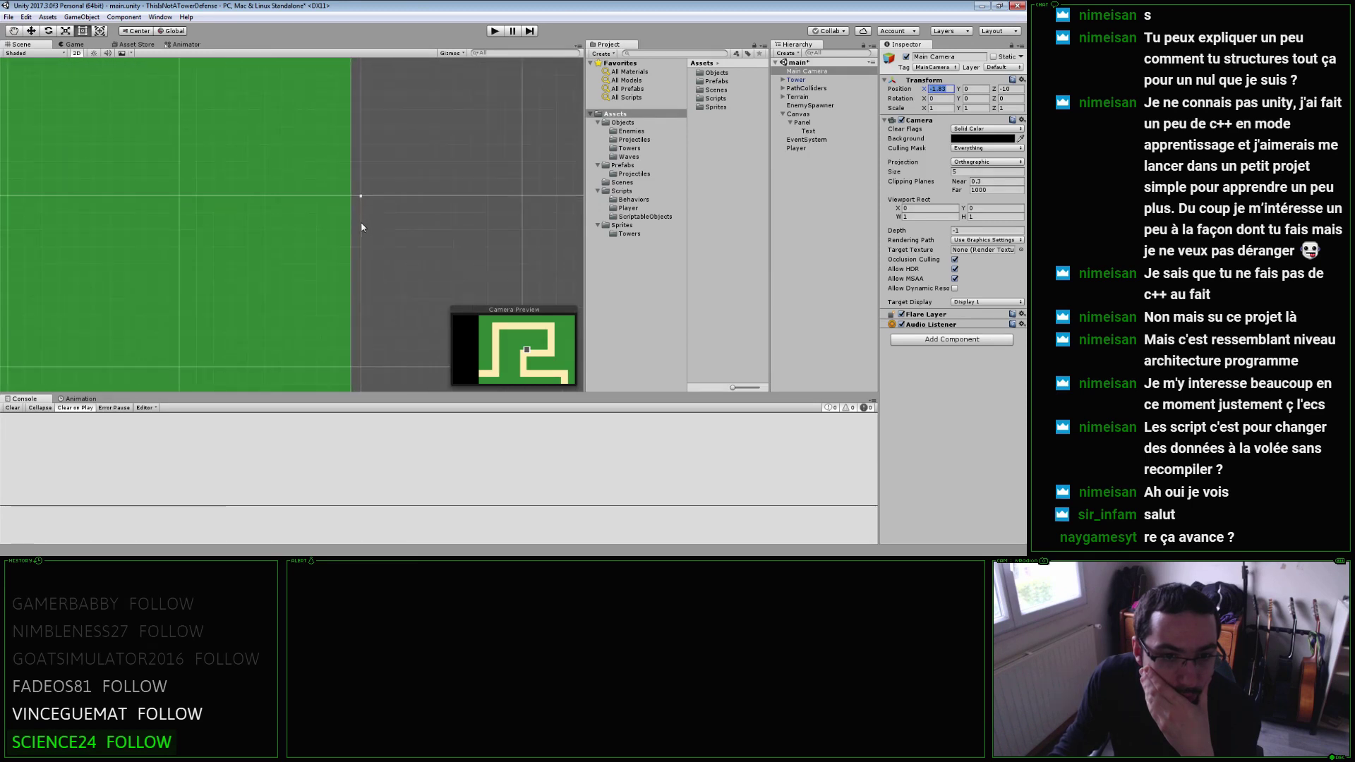
scroll(364, 222, "up", 2)
scroll(364, 223, "down", 2)
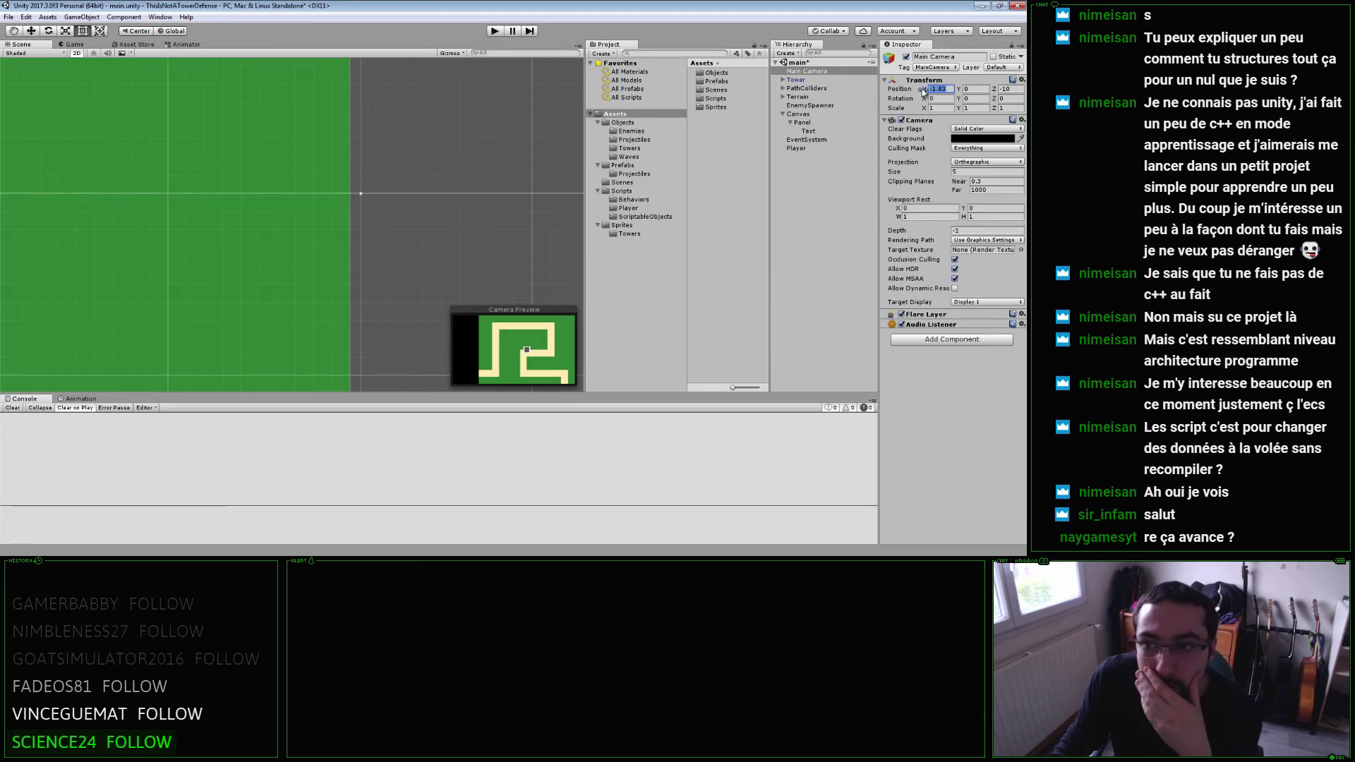
left_click_drag(921, 90, 918, 98)
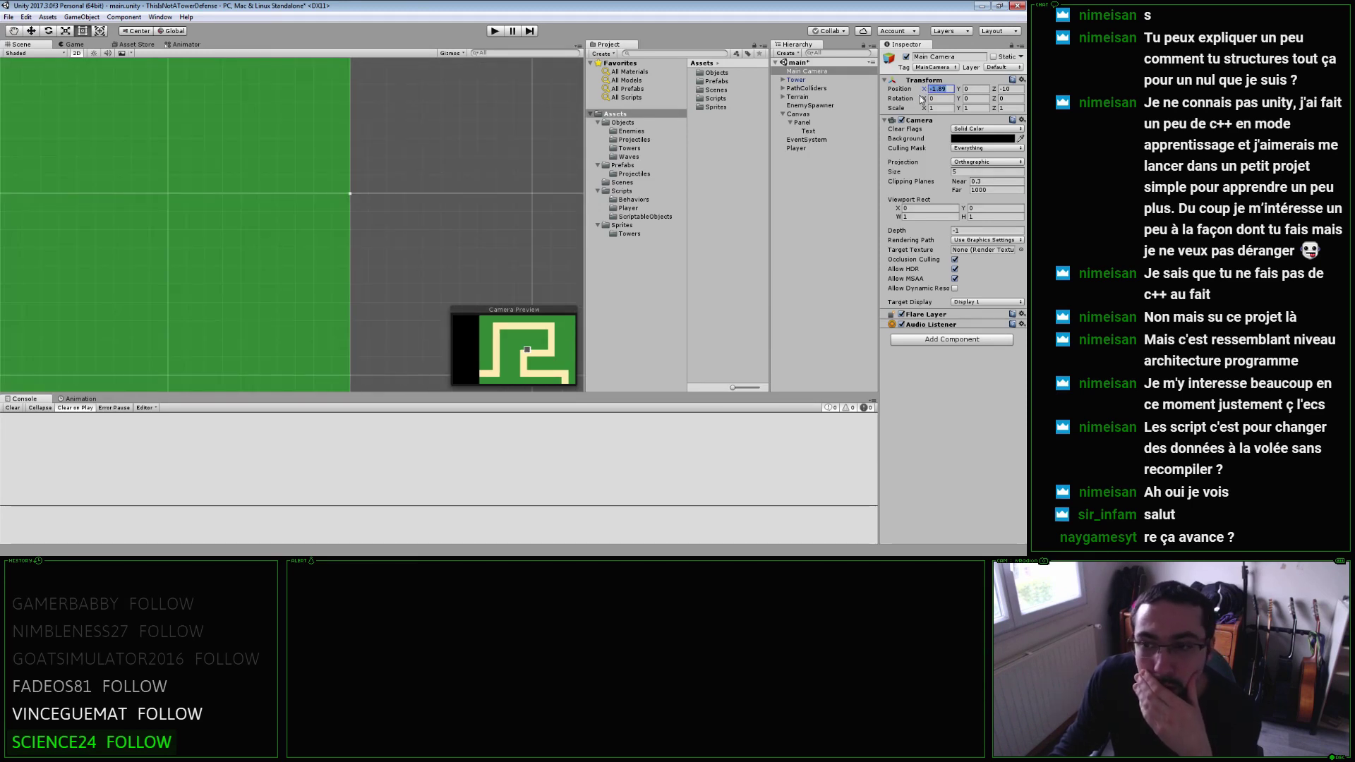
scroll(484, 228, "down", 1)
scroll(480, 227, "down", 2)
scroll(476, 226, "down", 2)
scroll(473, 231, "down", 2)
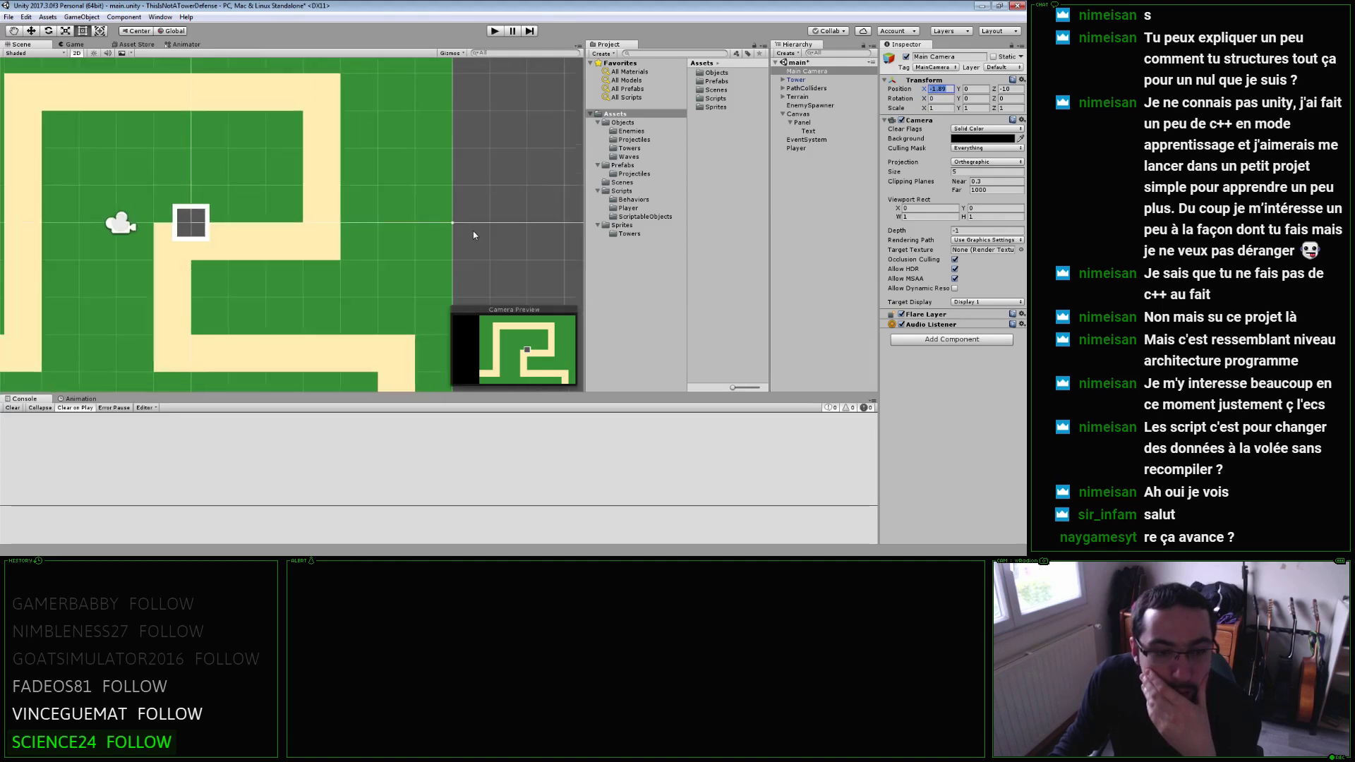
scroll(473, 230, "down", 3)
scroll(477, 230, "down", 2)
middle_click_drag(243, 228, 145, 264)
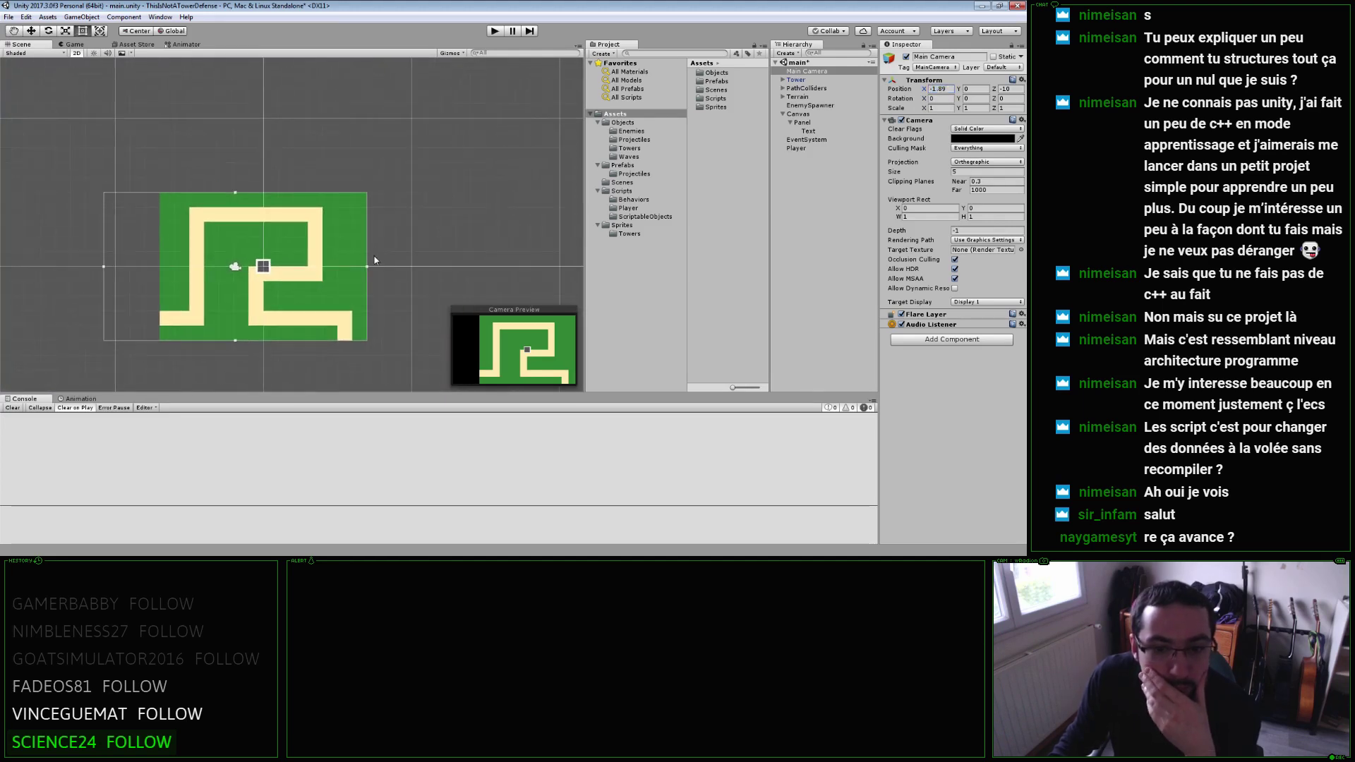
left_click(494, 32)
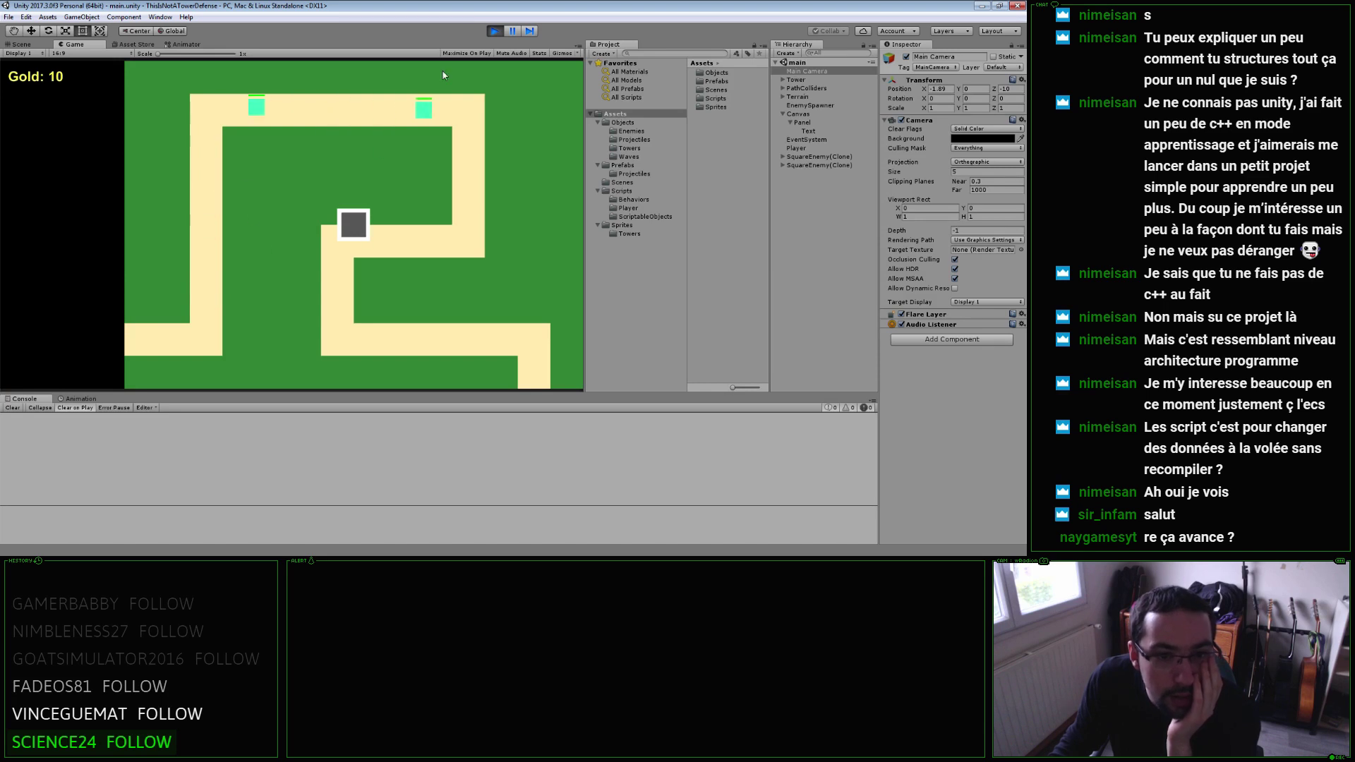
Stop the test run, remove the Tower object from the scene, and select the UI Panel.
left_click(496, 32)
left_click(818, 80)
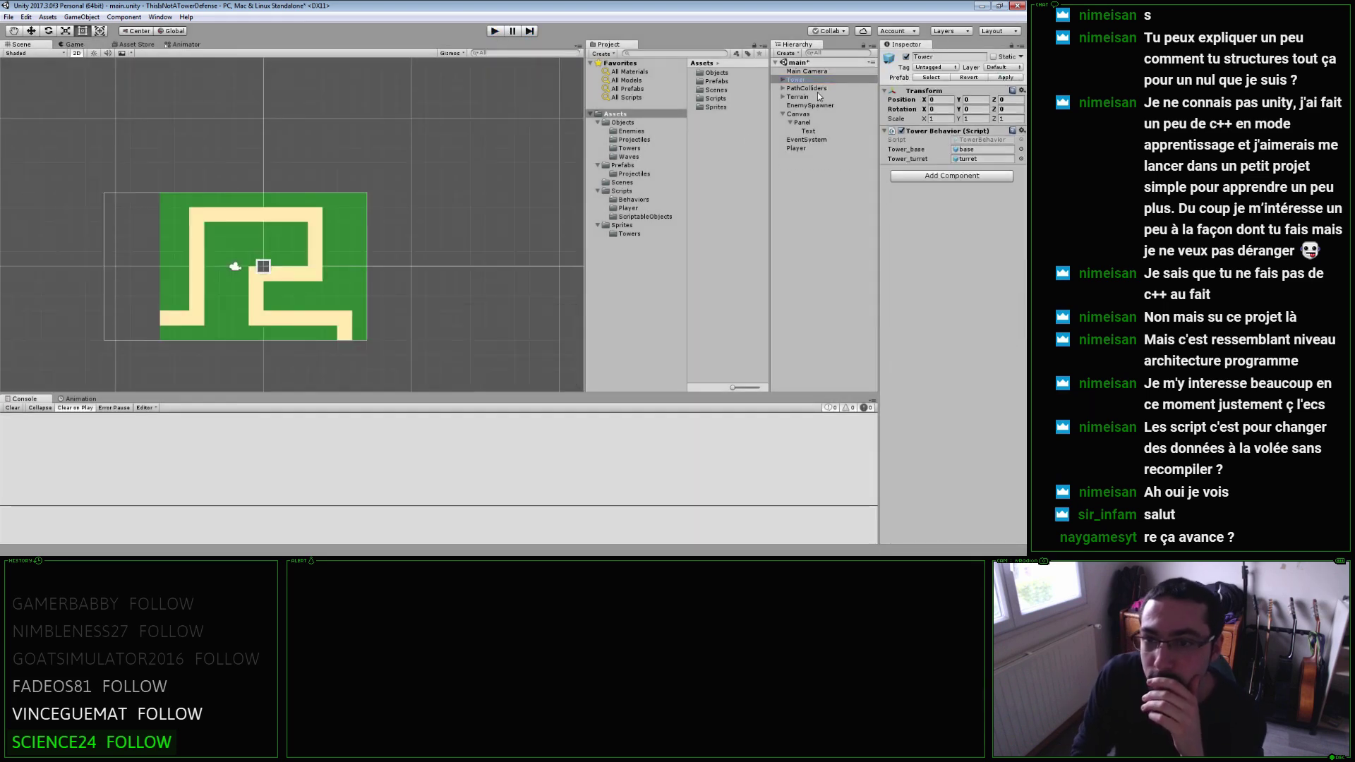
left_click(848, 79)
key("ctrl+z")
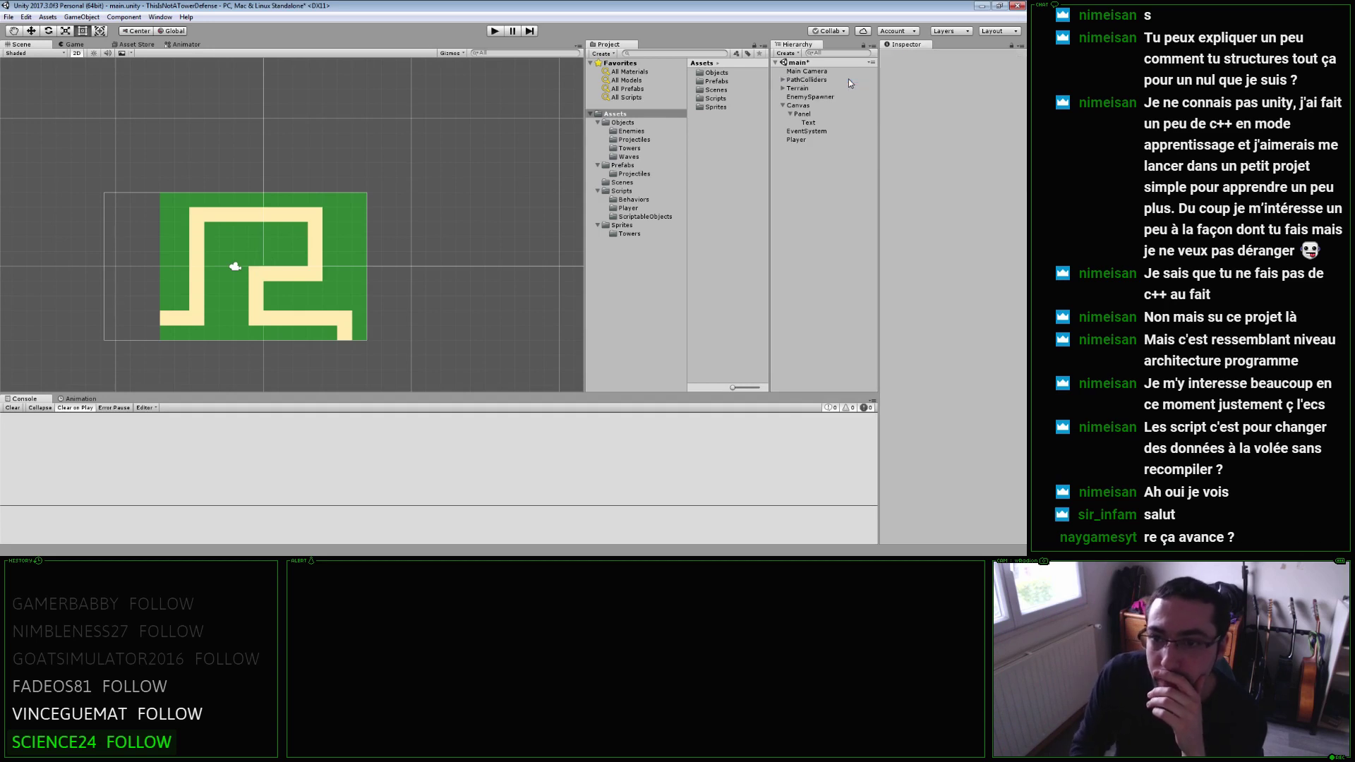
left_click(802, 114)
Duplicate the HUD Panel holding the Gold: X label.
scroll(474, 187, "down", 1)
scroll(474, 187, "down", 2)
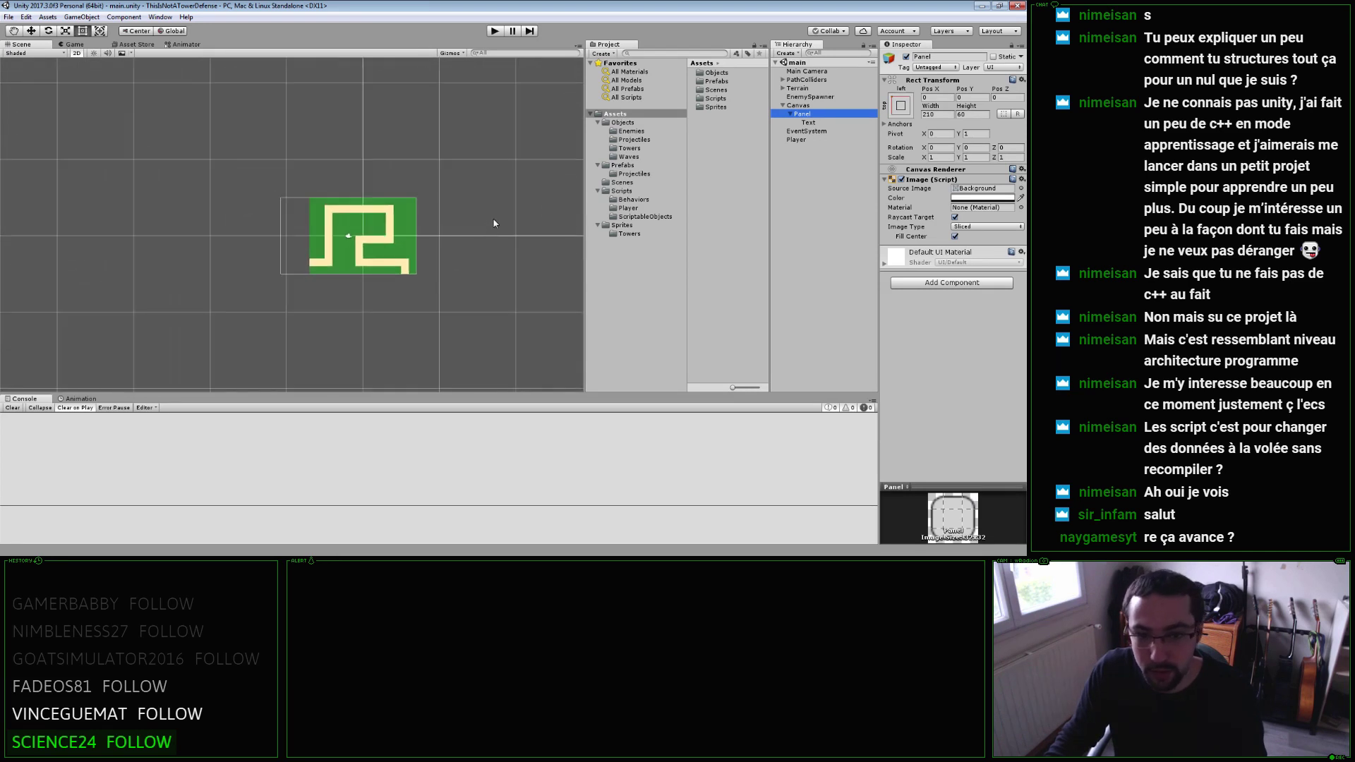
scroll(498, 222, "down", 2)
scroll(498, 222, "down", 2)
scroll(507, 222, "down", 3)
scroll(507, 222, "down", 2)
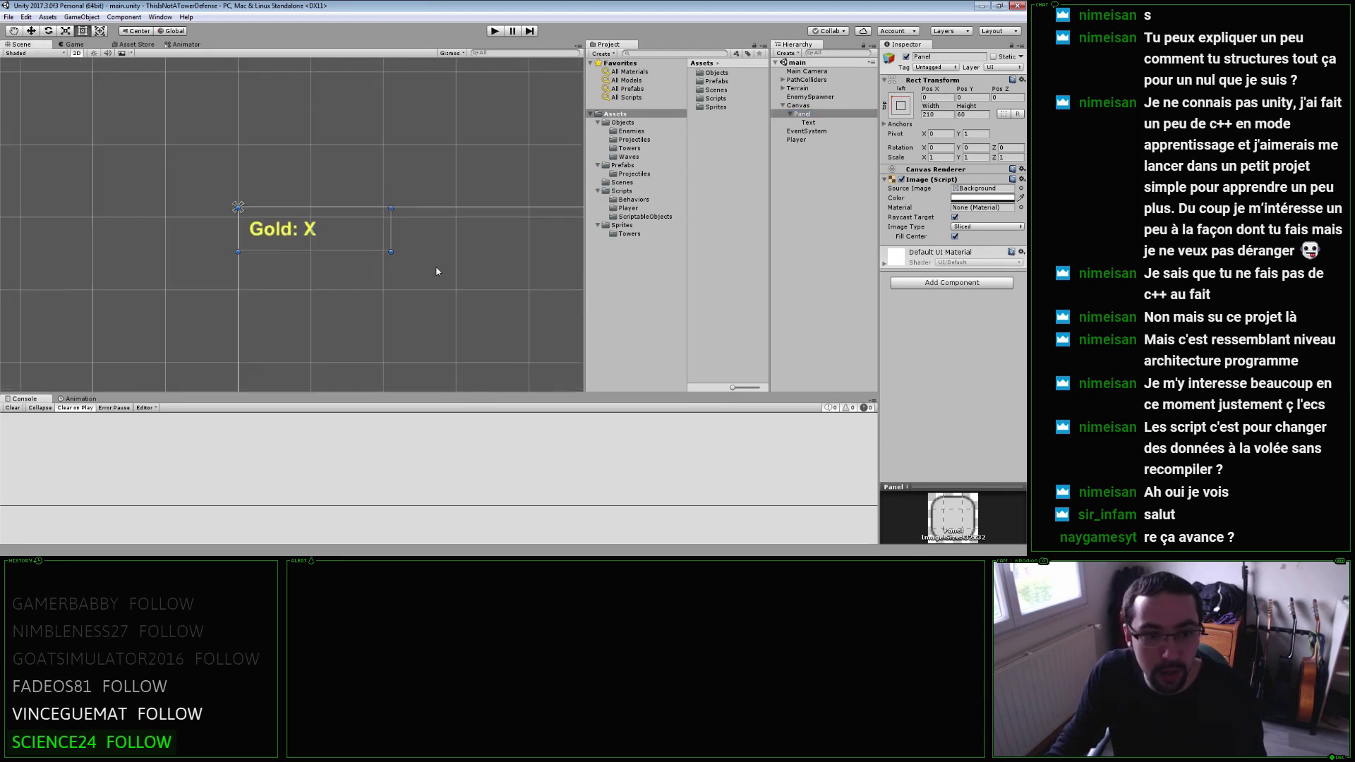
mouse_move(438, 278)
middle_mouse_down()
mouse_move(327, 206)
mouse_move(383, 160)
middle_mouse_up()
scroll(405, 218, "down", 1)
scroll(402, 176, "down", 1)
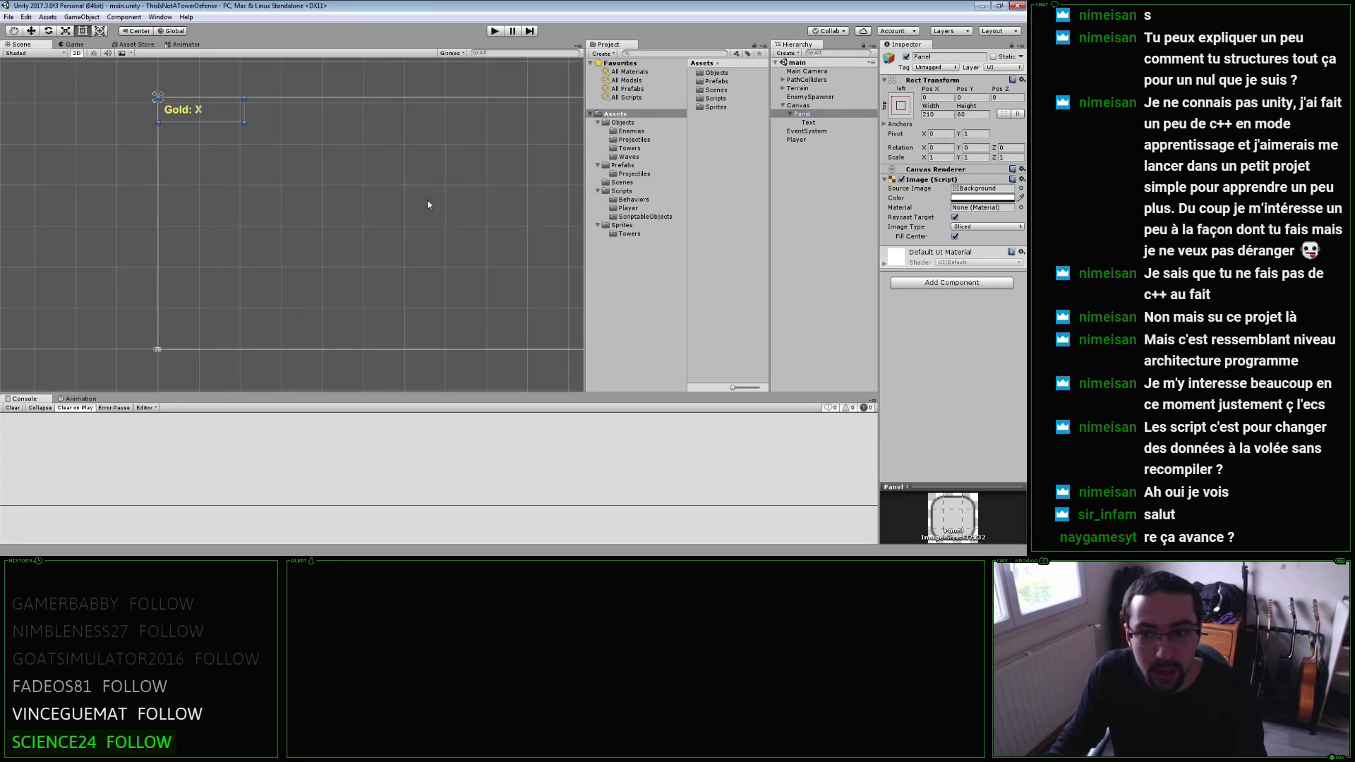
key("ctrl+d")
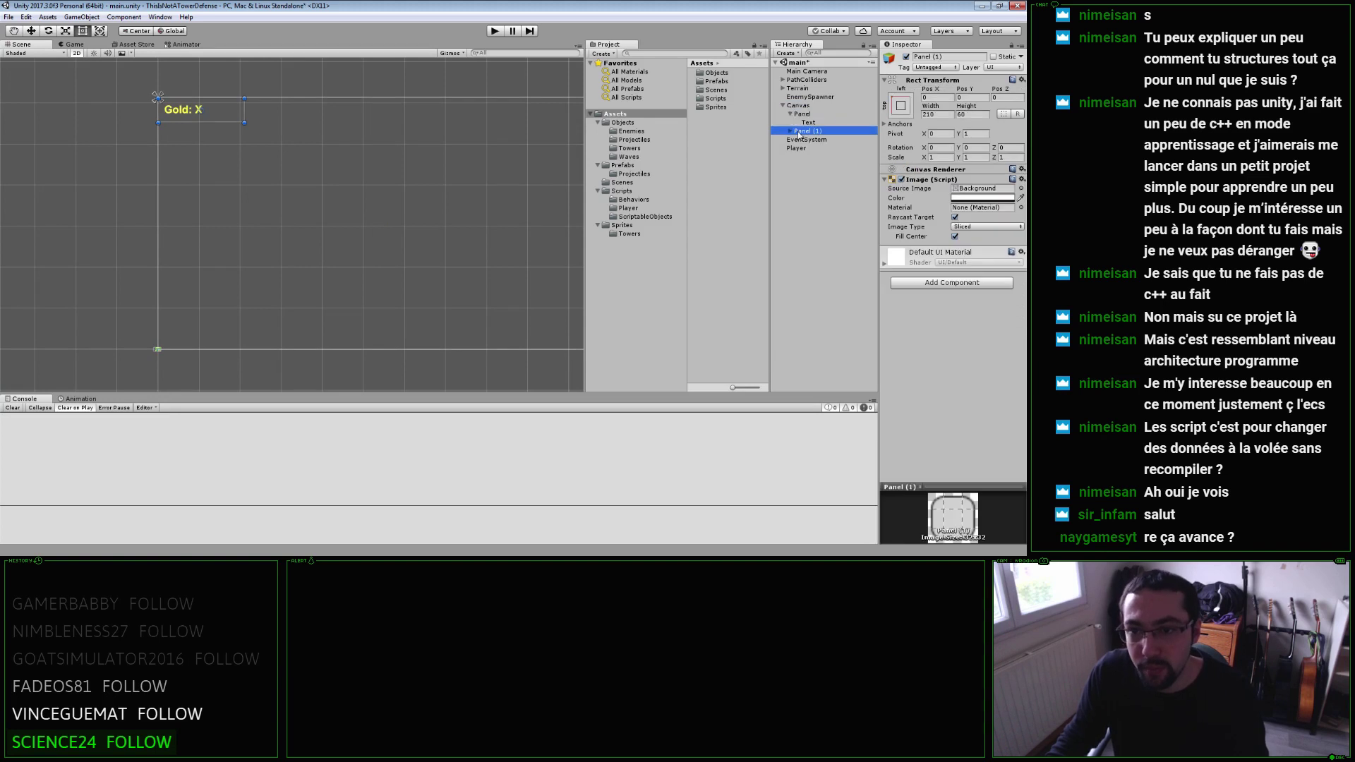
Rename the original panel to gold_panel.
left_click(790, 131)
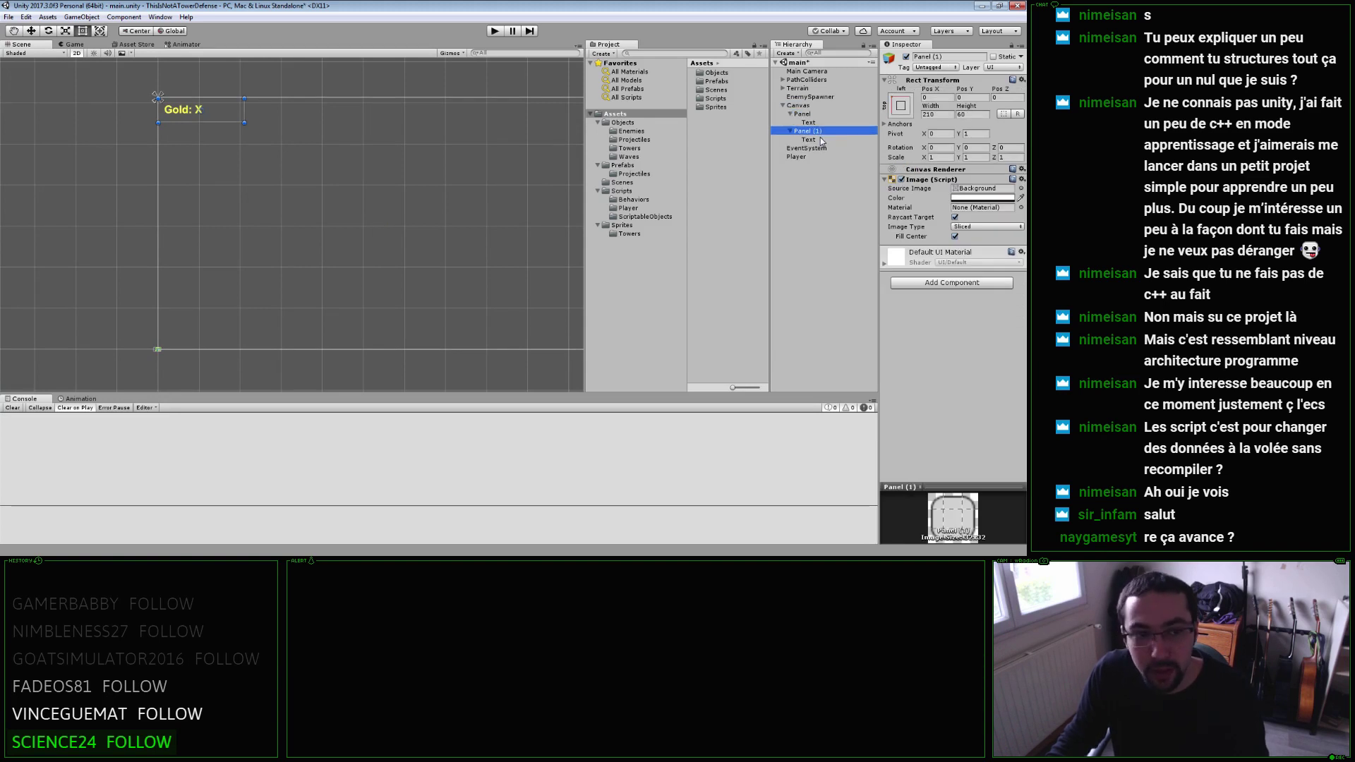
left_click(827, 113)
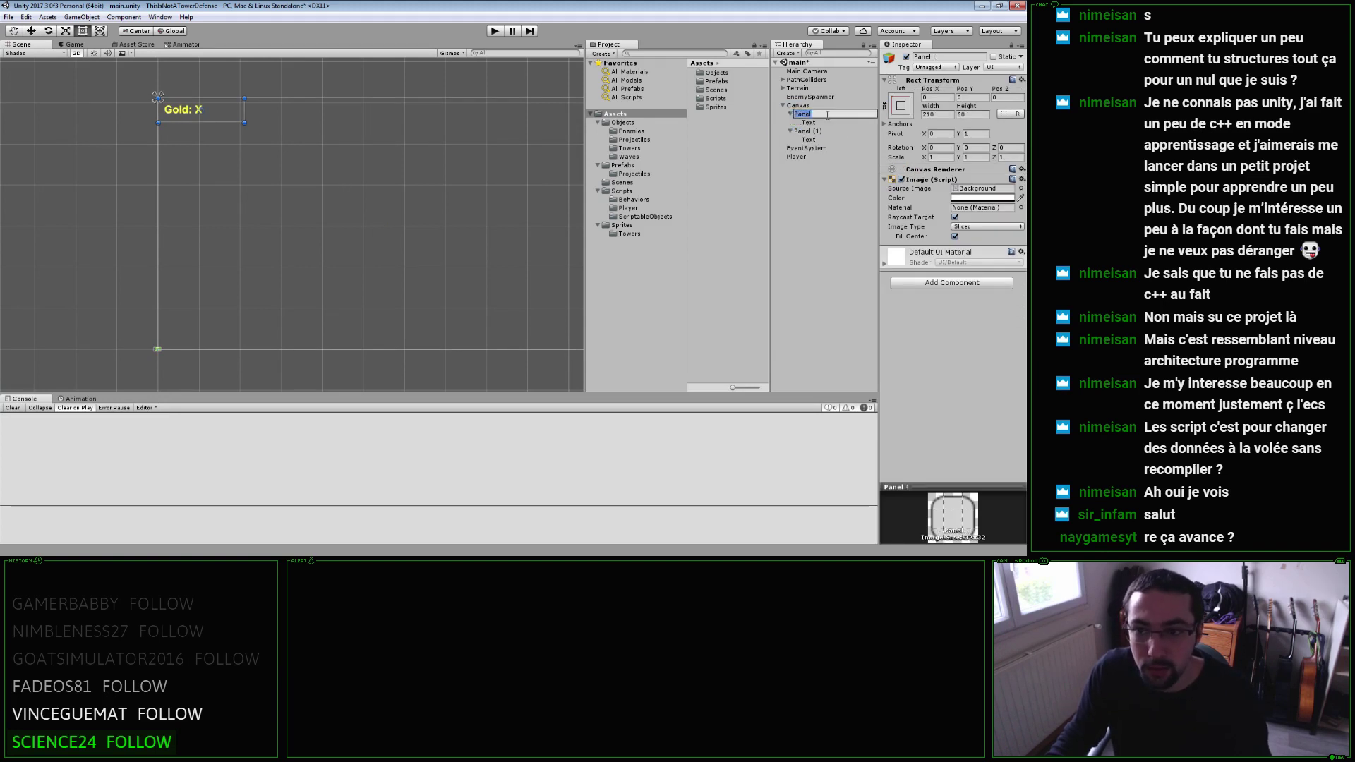
key("F2")
type("gold_panel")
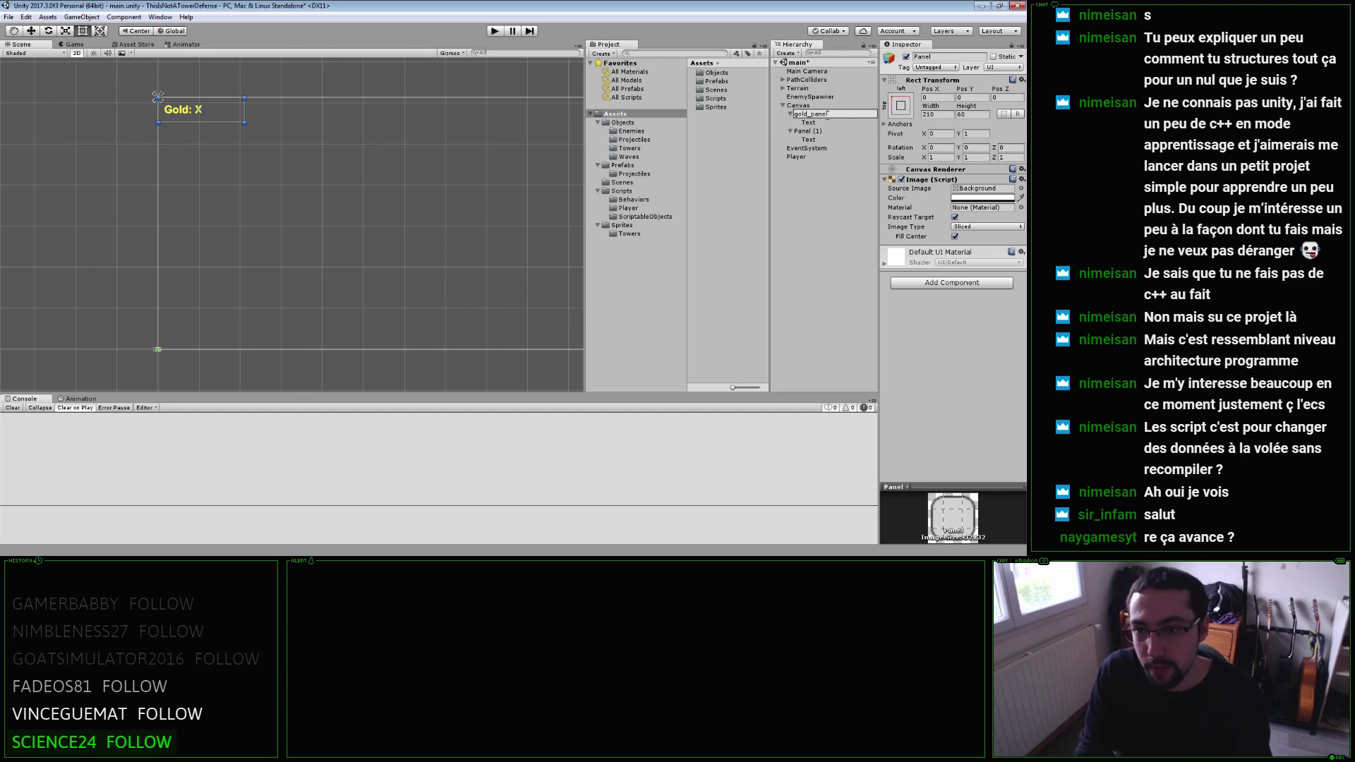
key("Return")
left_click(790, 113)
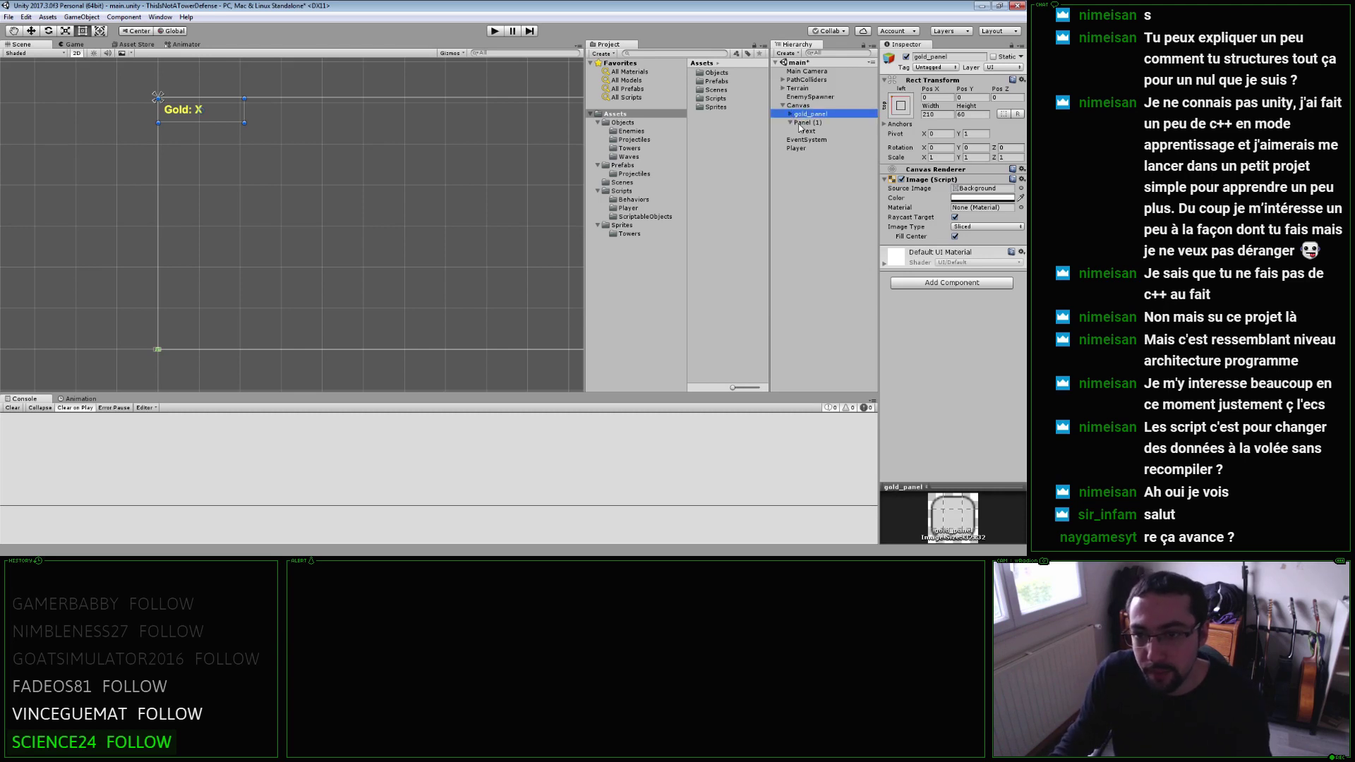
Rename the copy to lives_panel and move it just below gold_panel, at Pos Y -60.
left_click(805, 122)
key("F2")
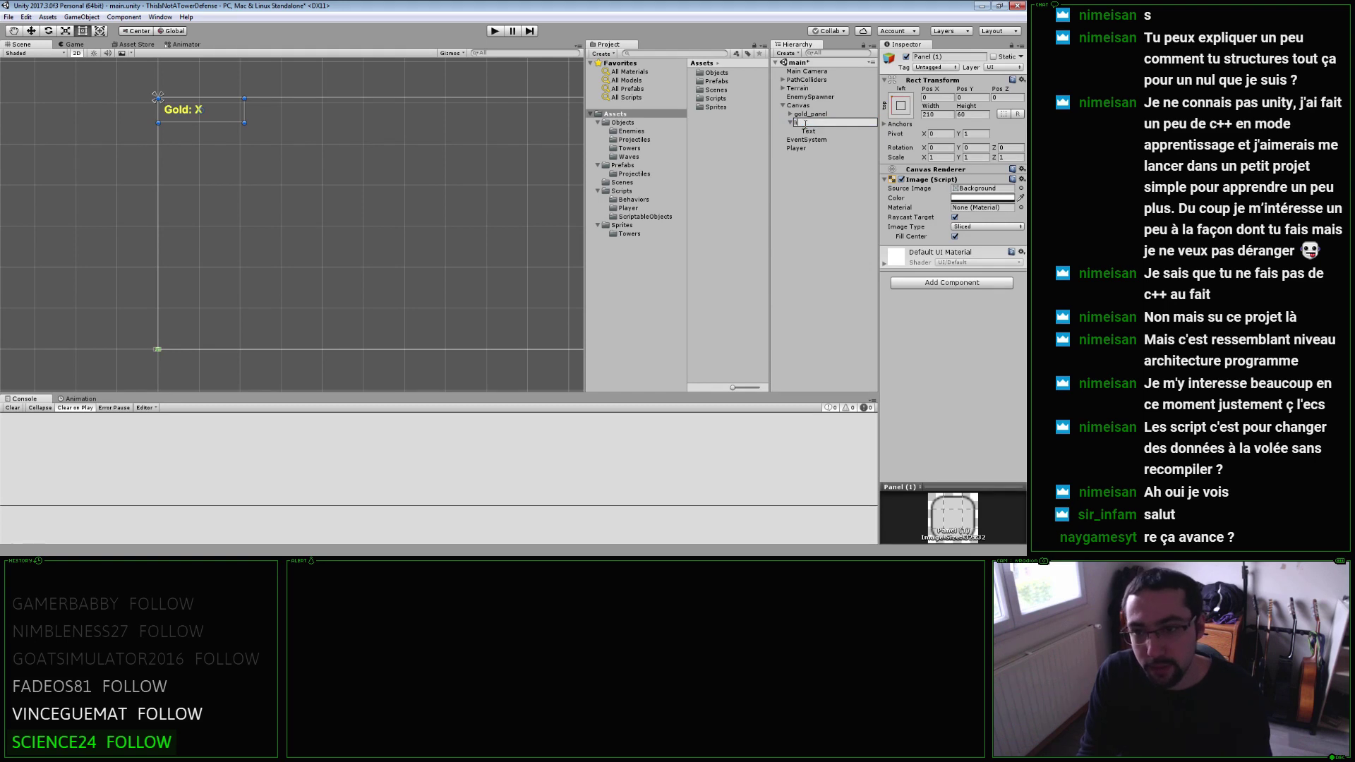
type("ves_panel")
key("Return")
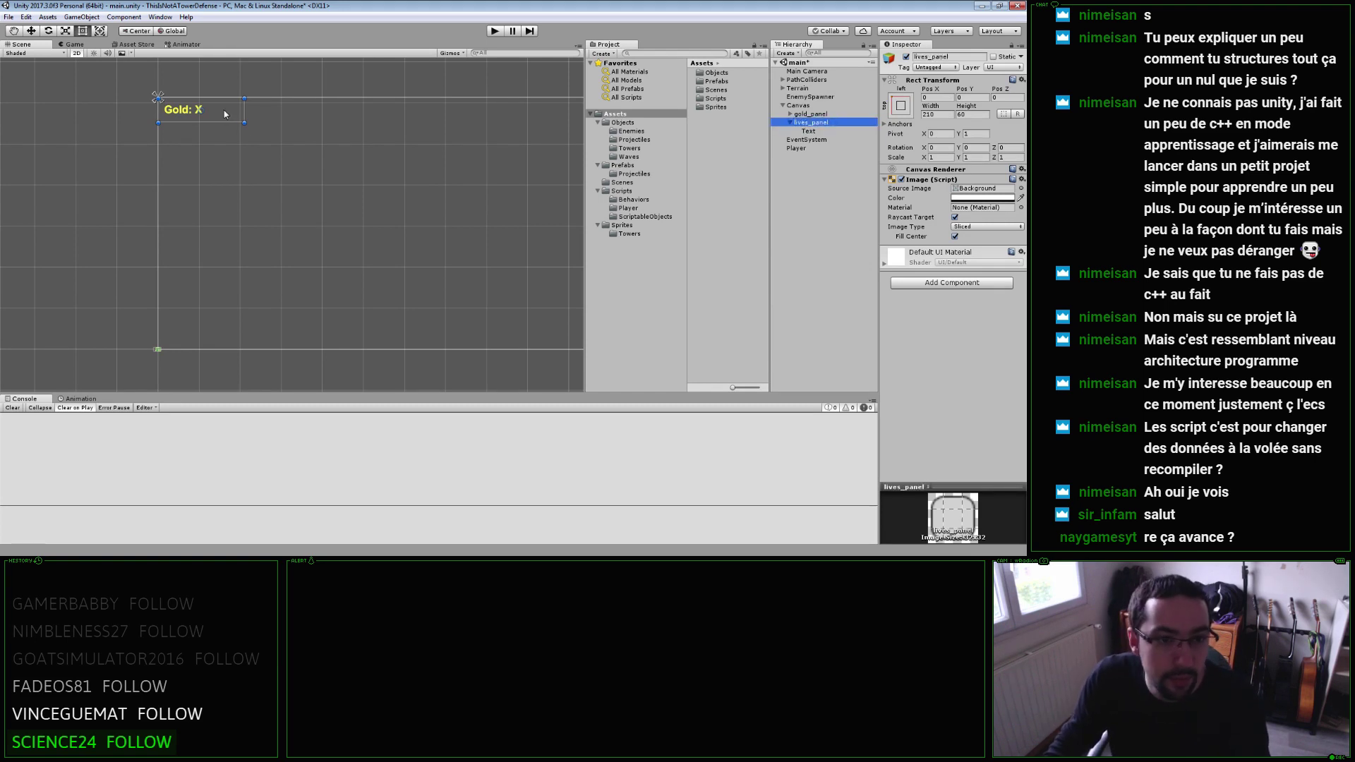
left_click_drag(217, 112, 218, 136)
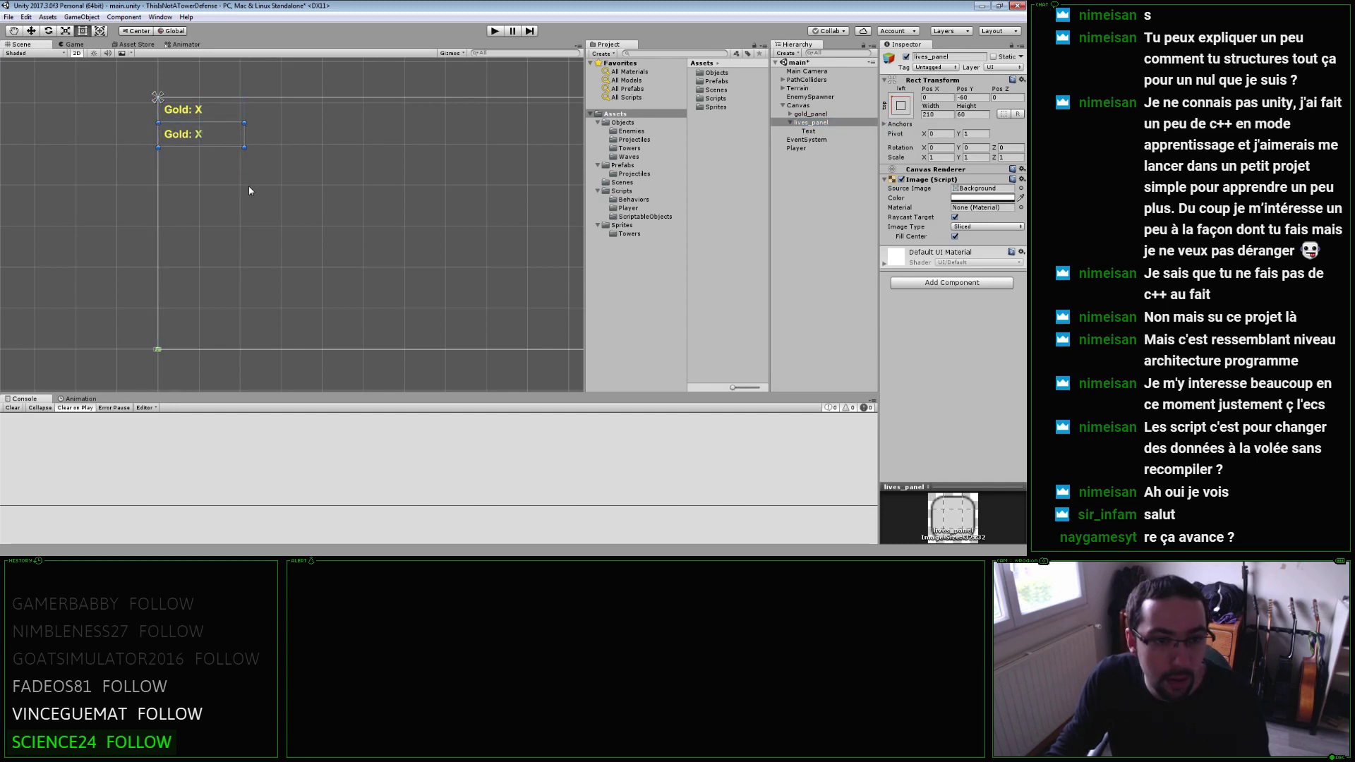
Change lives_panel's label text to 'Lives left' and its colour from yellow to cyan.
left_click(808, 132)
left_click(903, 200)
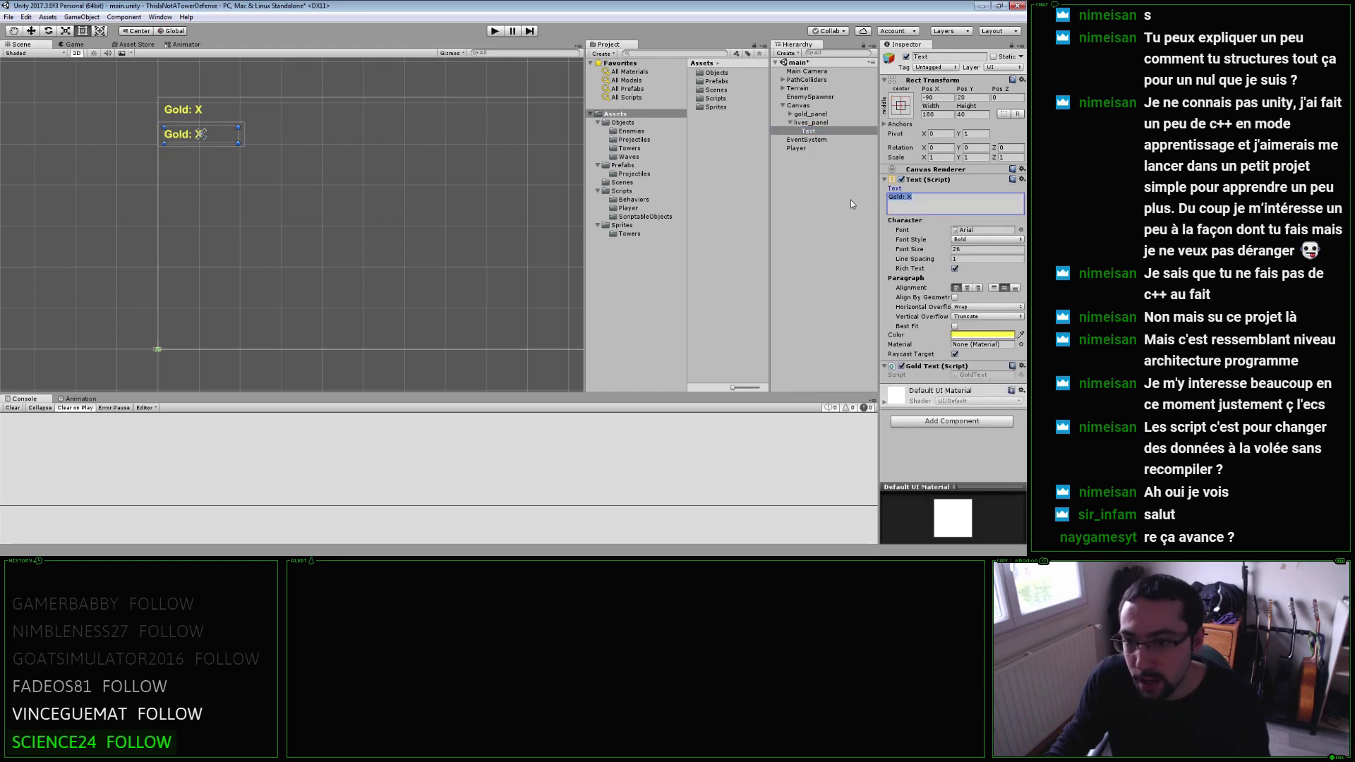
type("Lives")
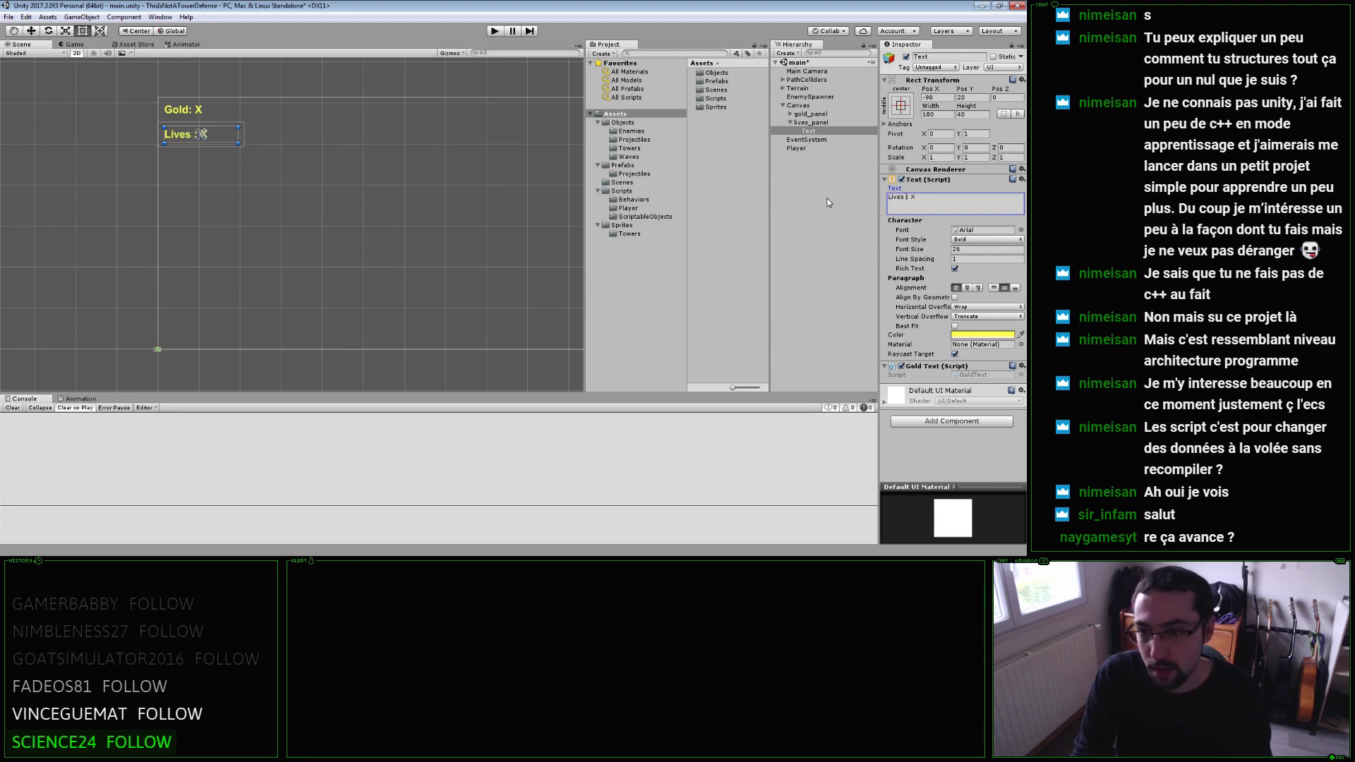
type(" left")
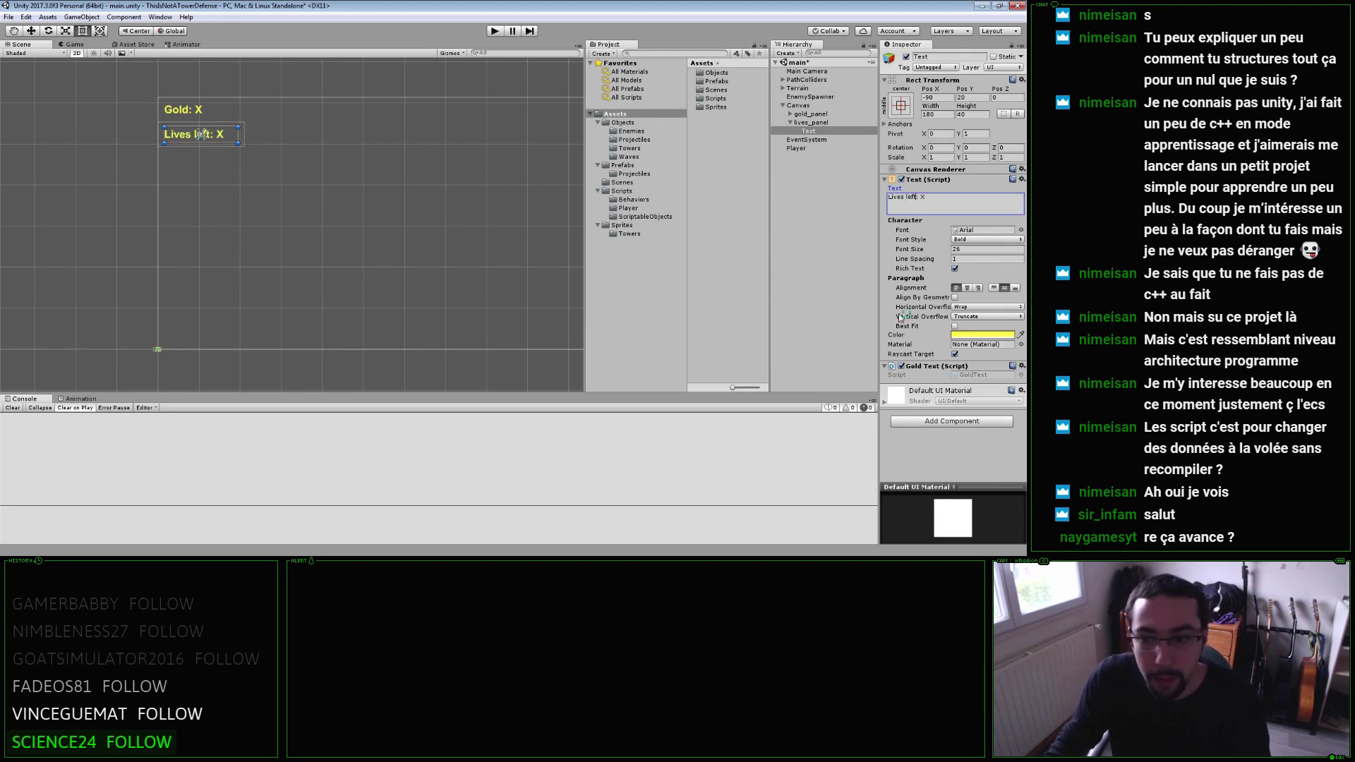
left_click(960, 335)
left_click_drag(773, 319, 769, 292)
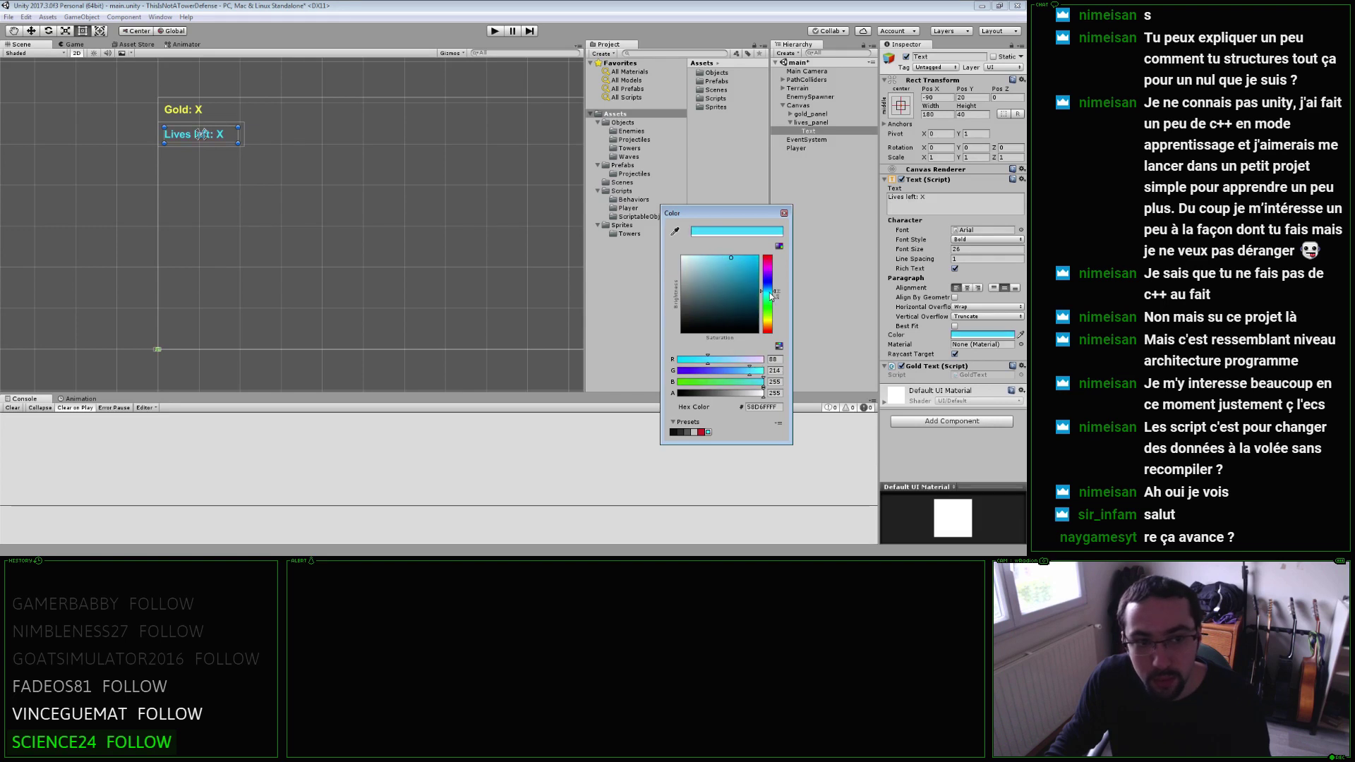
left_click(783, 213)
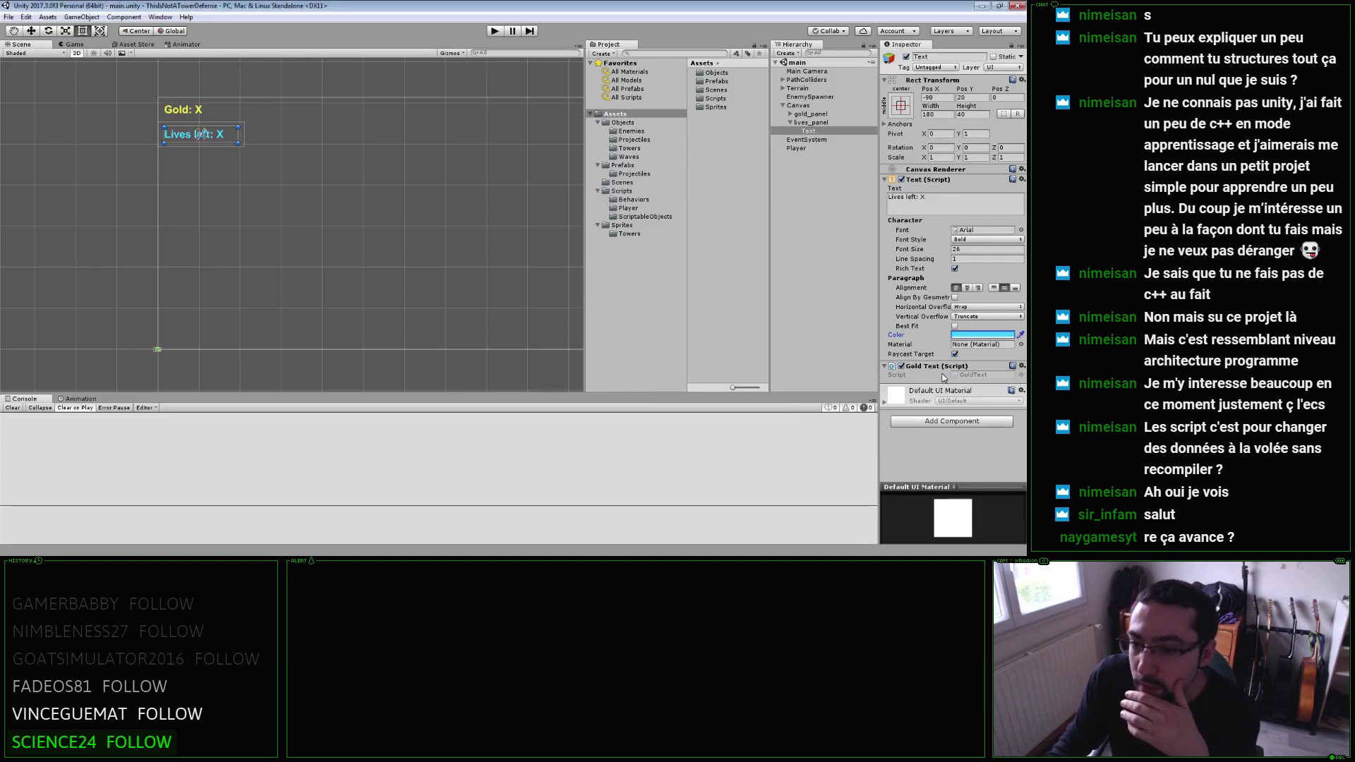
Remove the Gold Text script component from the lives label, then reselect the Player object.
right_click(938, 368)
left_click(932, 384)
left_click(947, 400)
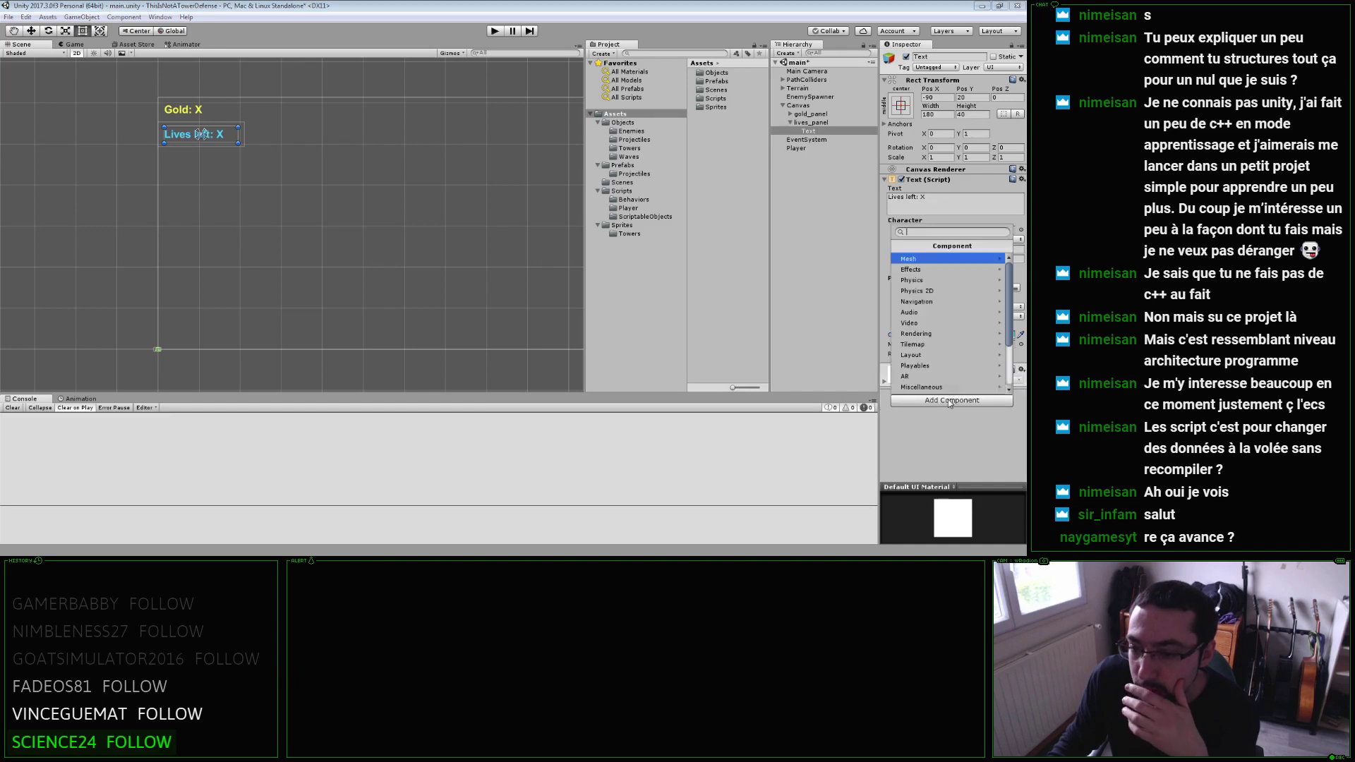
left_click(950, 419)
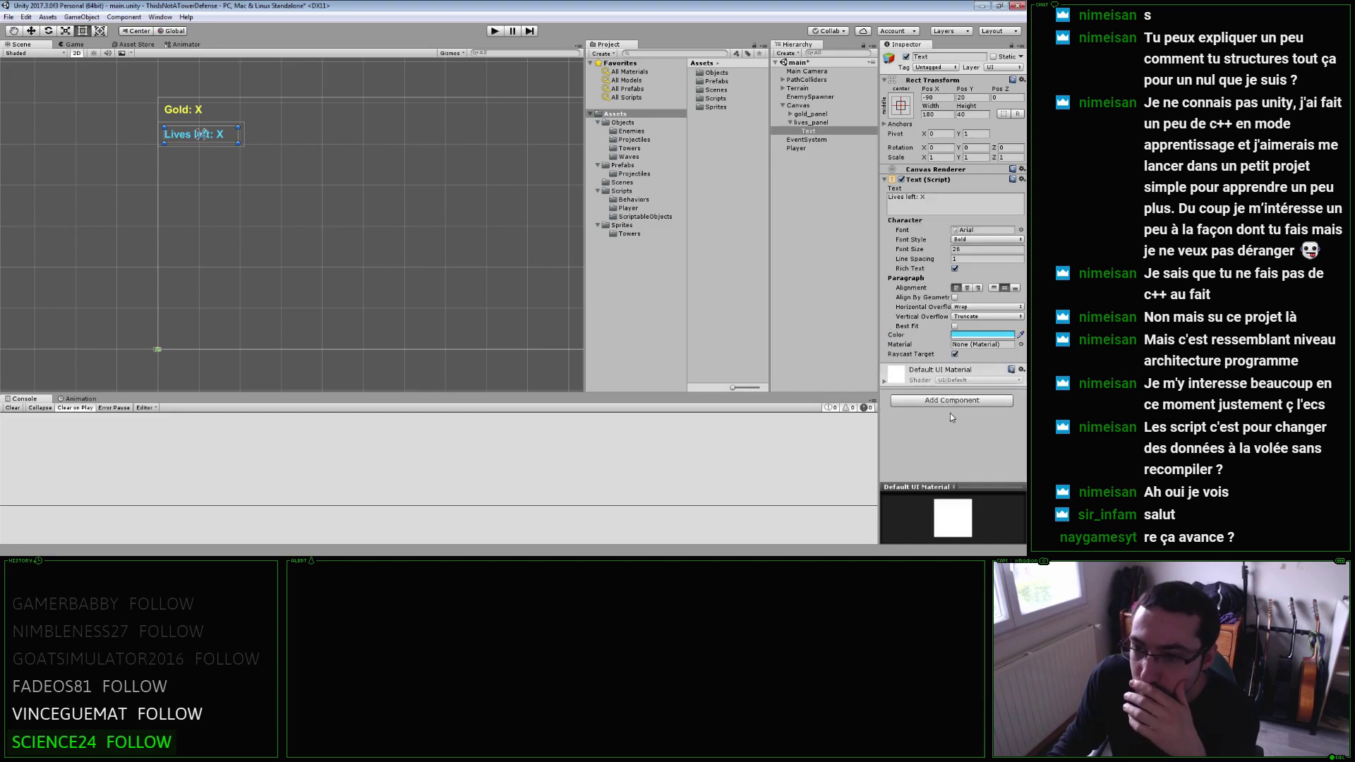
left_click(798, 147)
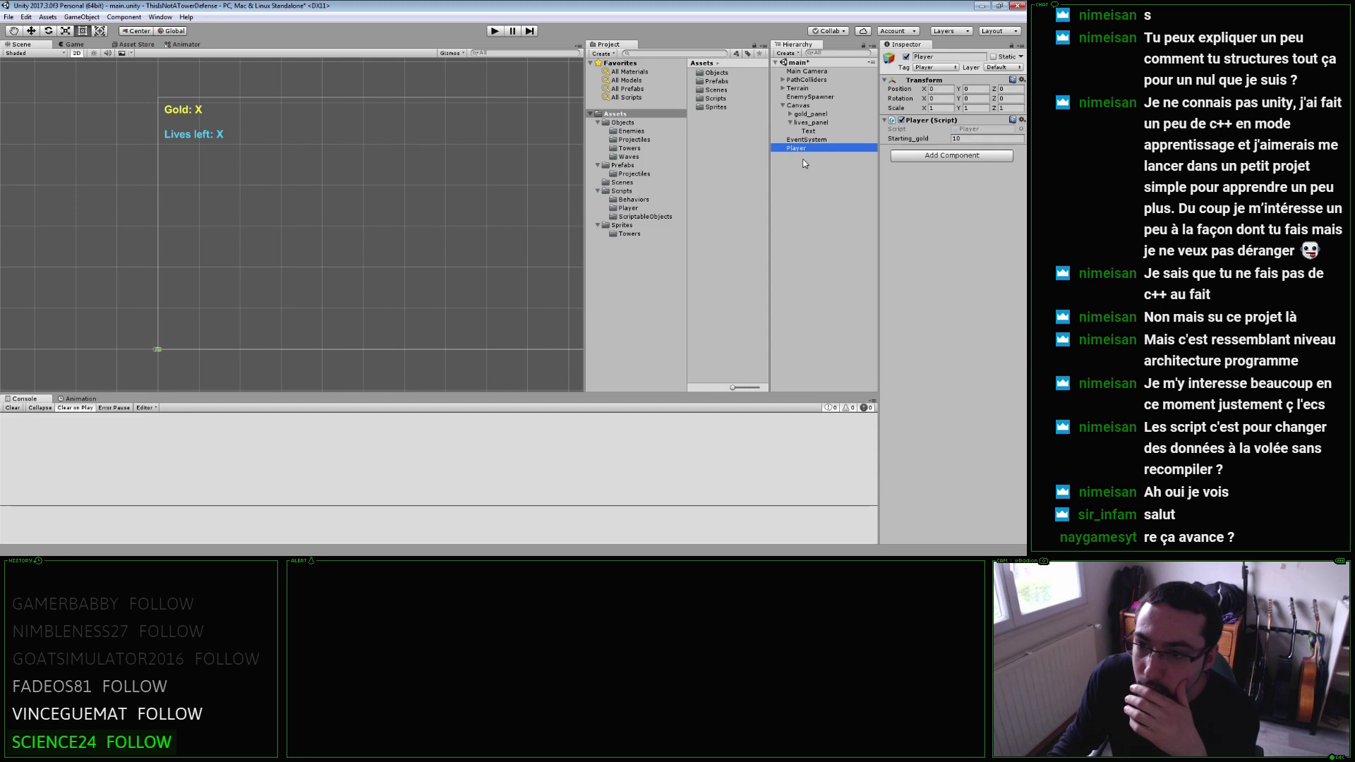
left_click(788, 115)
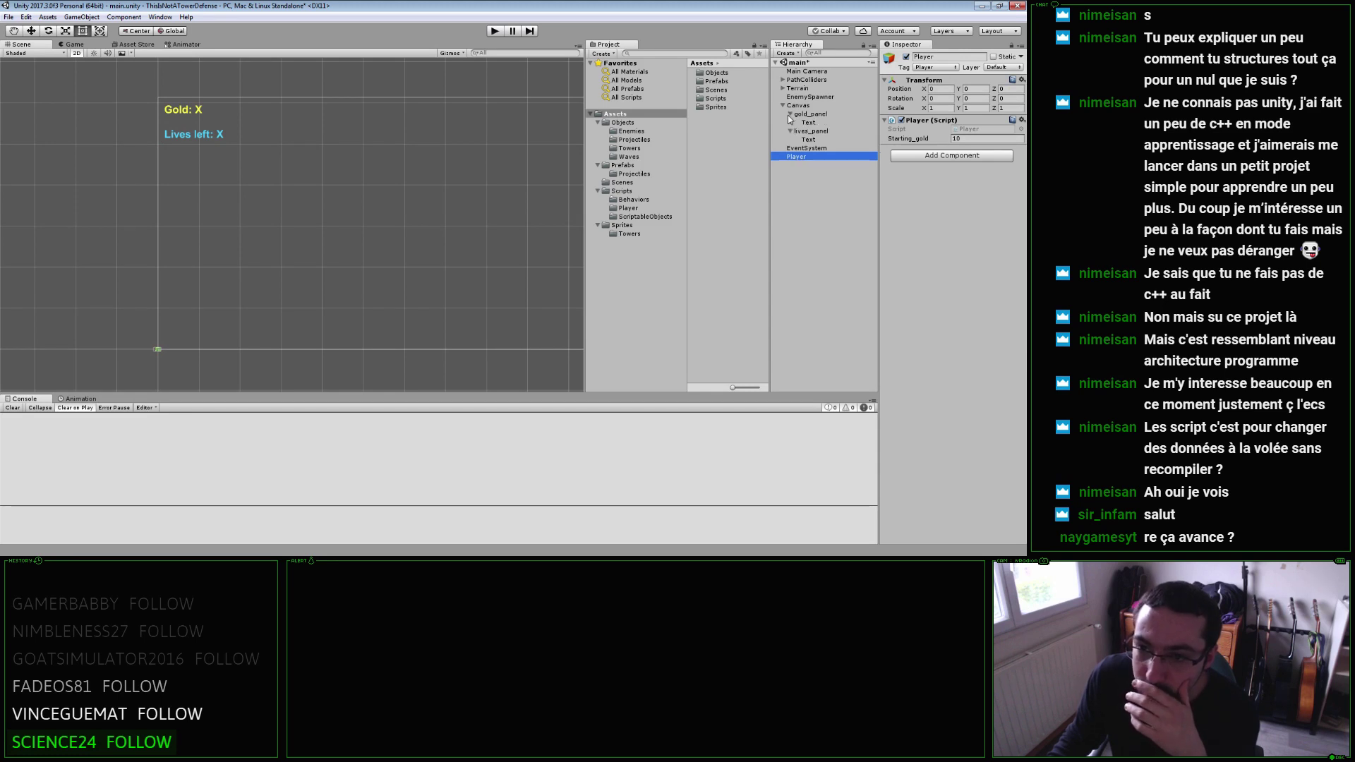
left_click(805, 123)
left_click(797, 156)
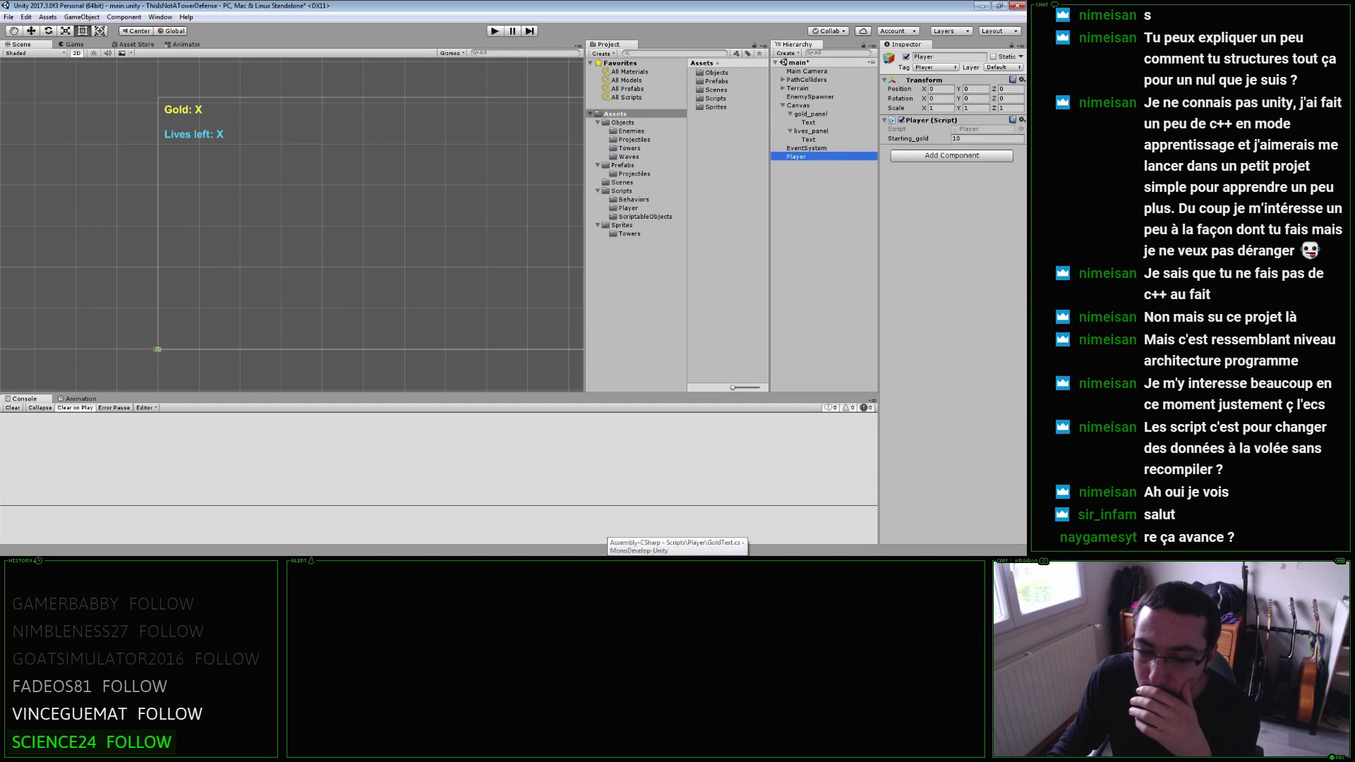
Open GoldText.cs in MonoDevelop and look over its code, leaving it unchanged.
left_click(635, 555)
scroll(459, 322, "down", 1)
left_click(459, 317)
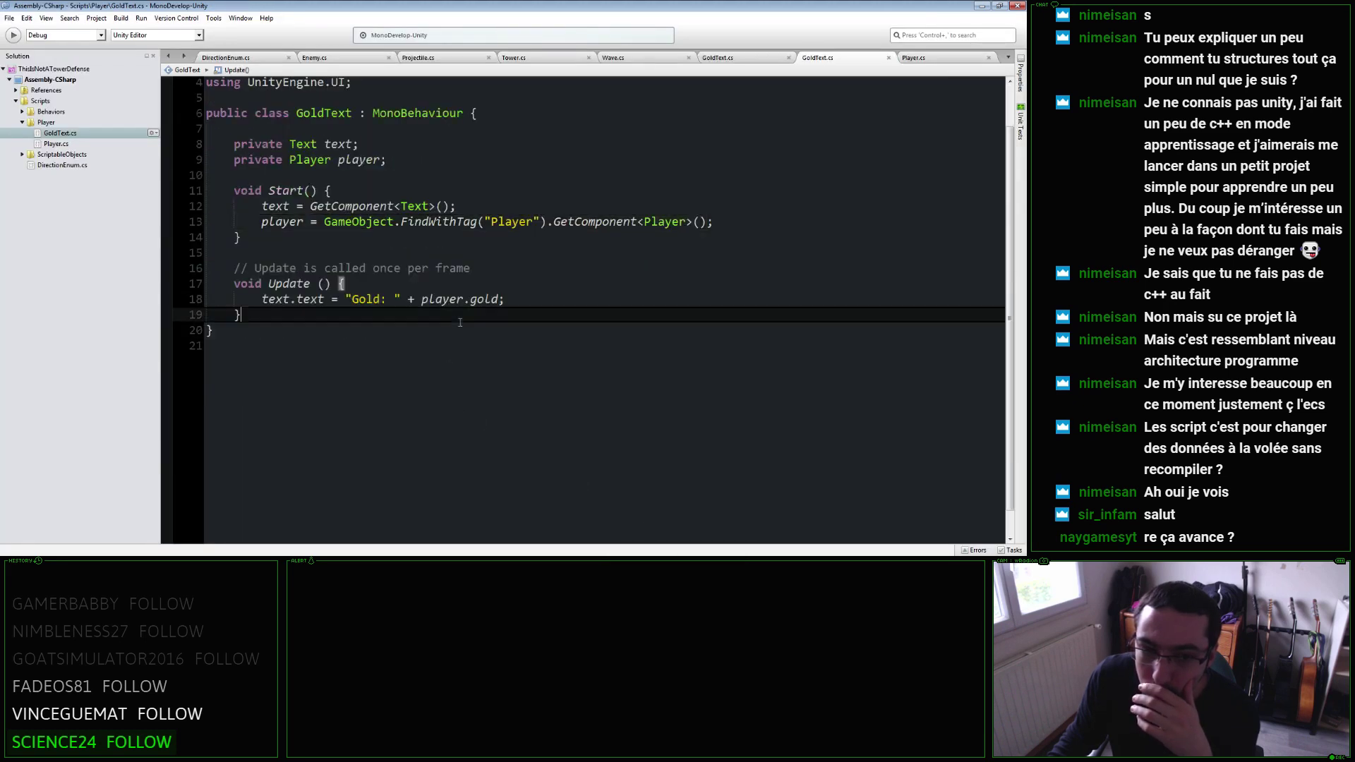
left_click(385, 127)
key("Return")
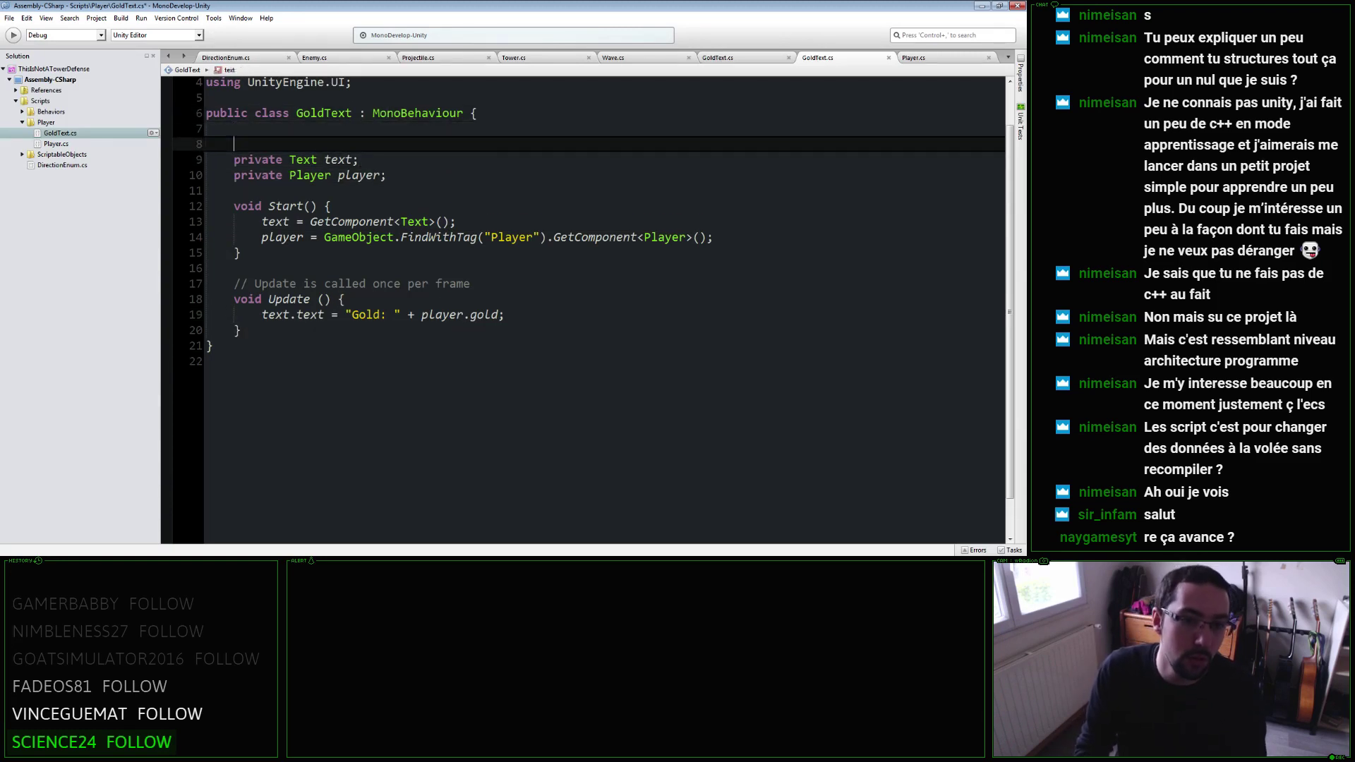
key("BackSpace")
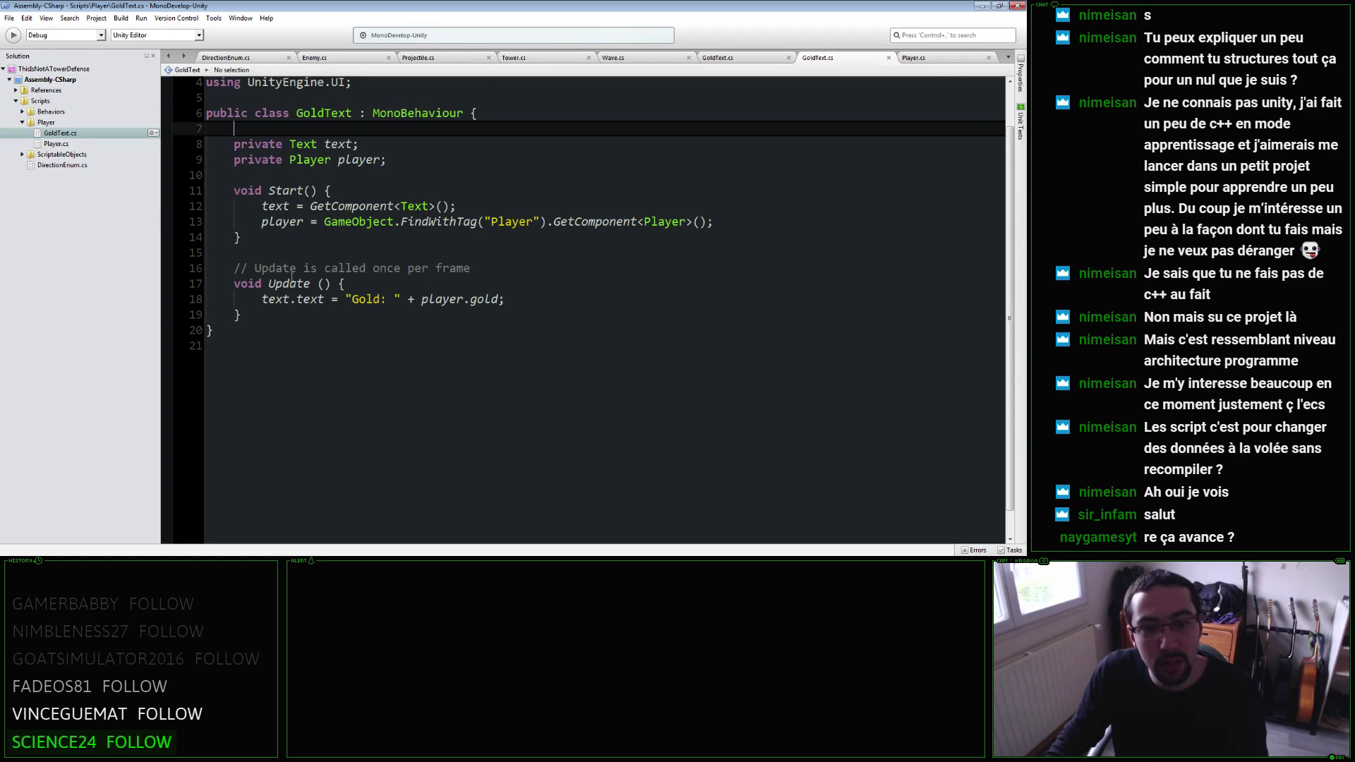
Delete GoldText.cs from the project and return to the Unity editor.
left_click(74, 133)
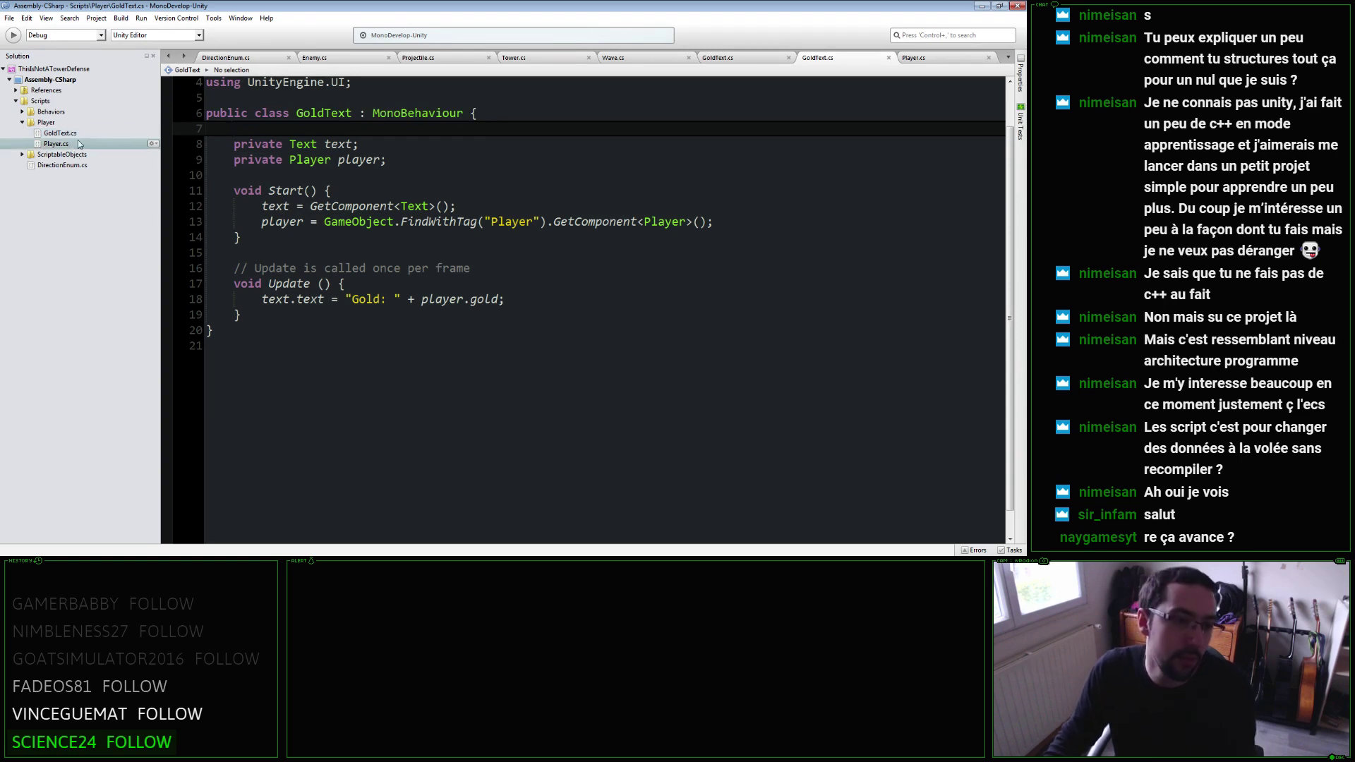
key("Delete")
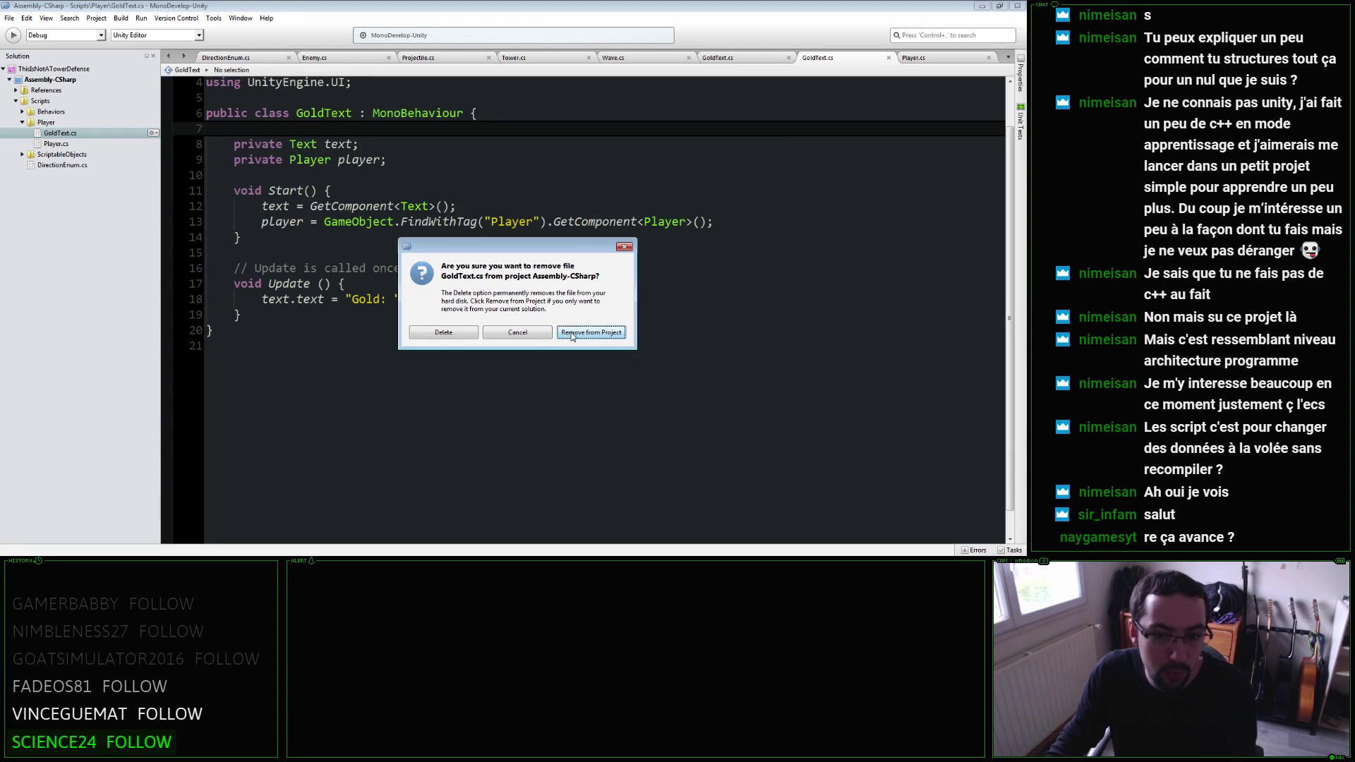
left_click(453, 336)
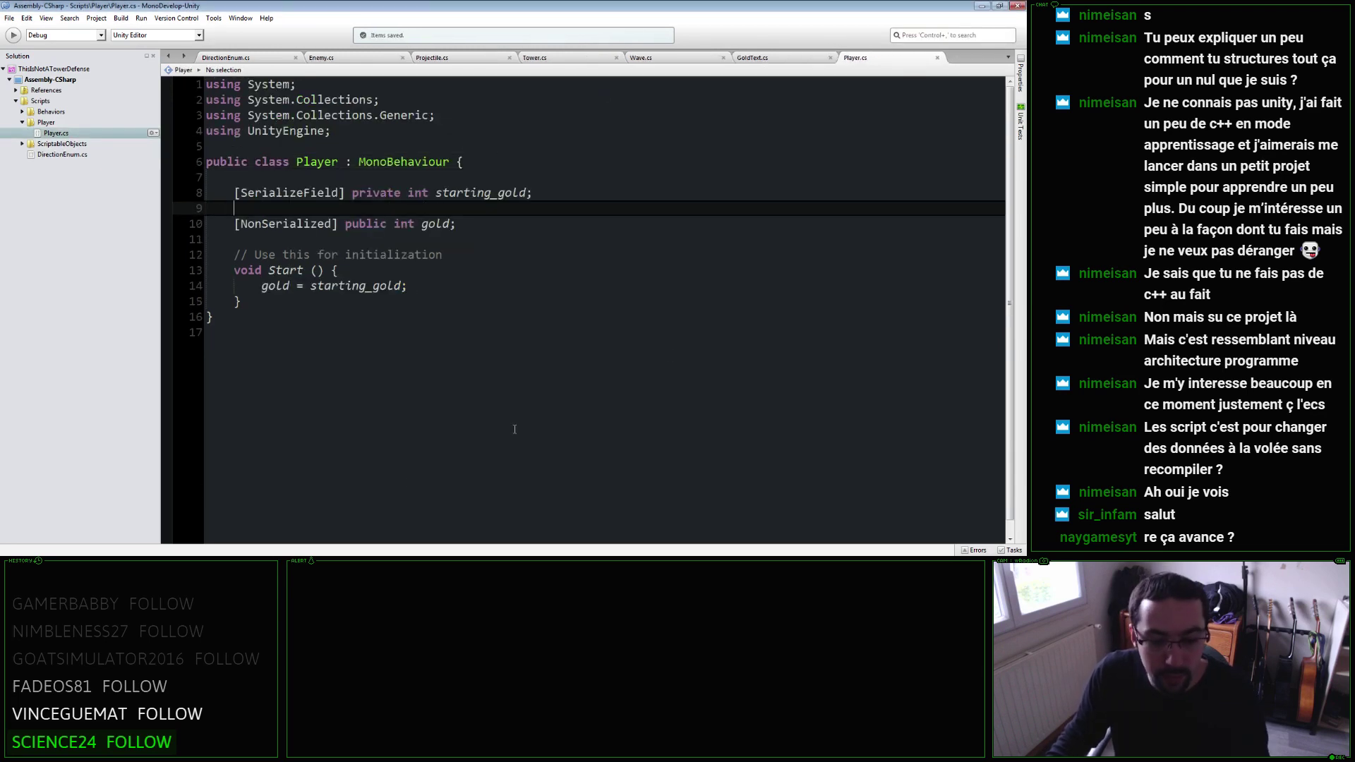
left_click(746, 63)
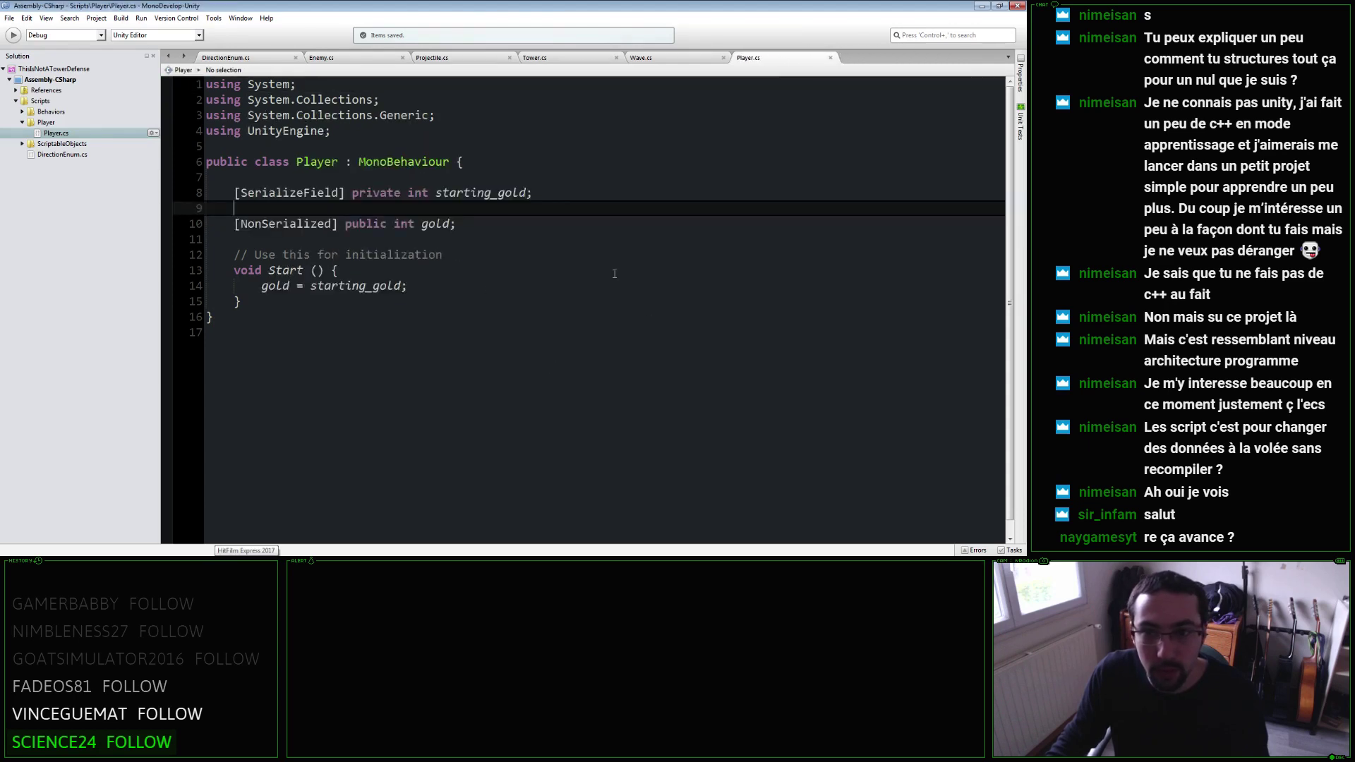
left_click(314, 550)
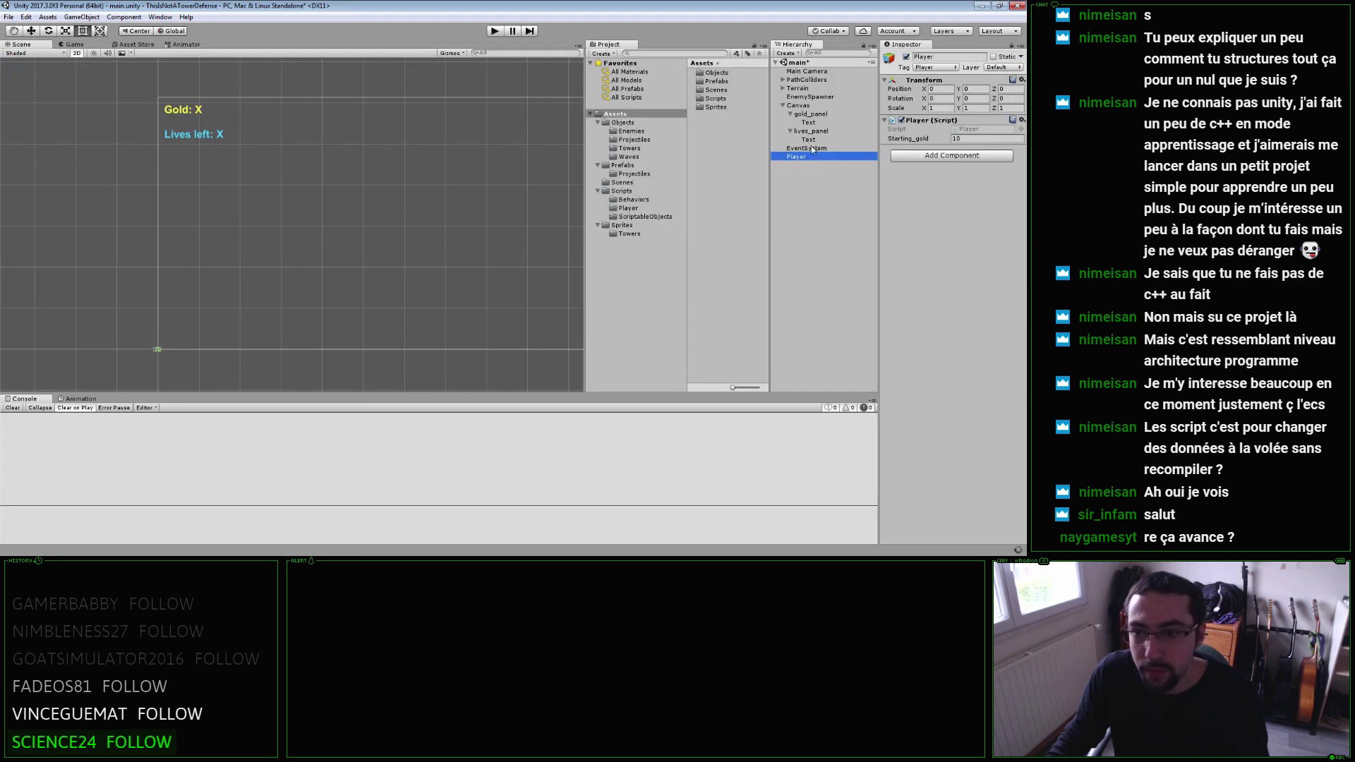
Remove the missing-script component from gold_panel's Text object.
left_click(808, 123)
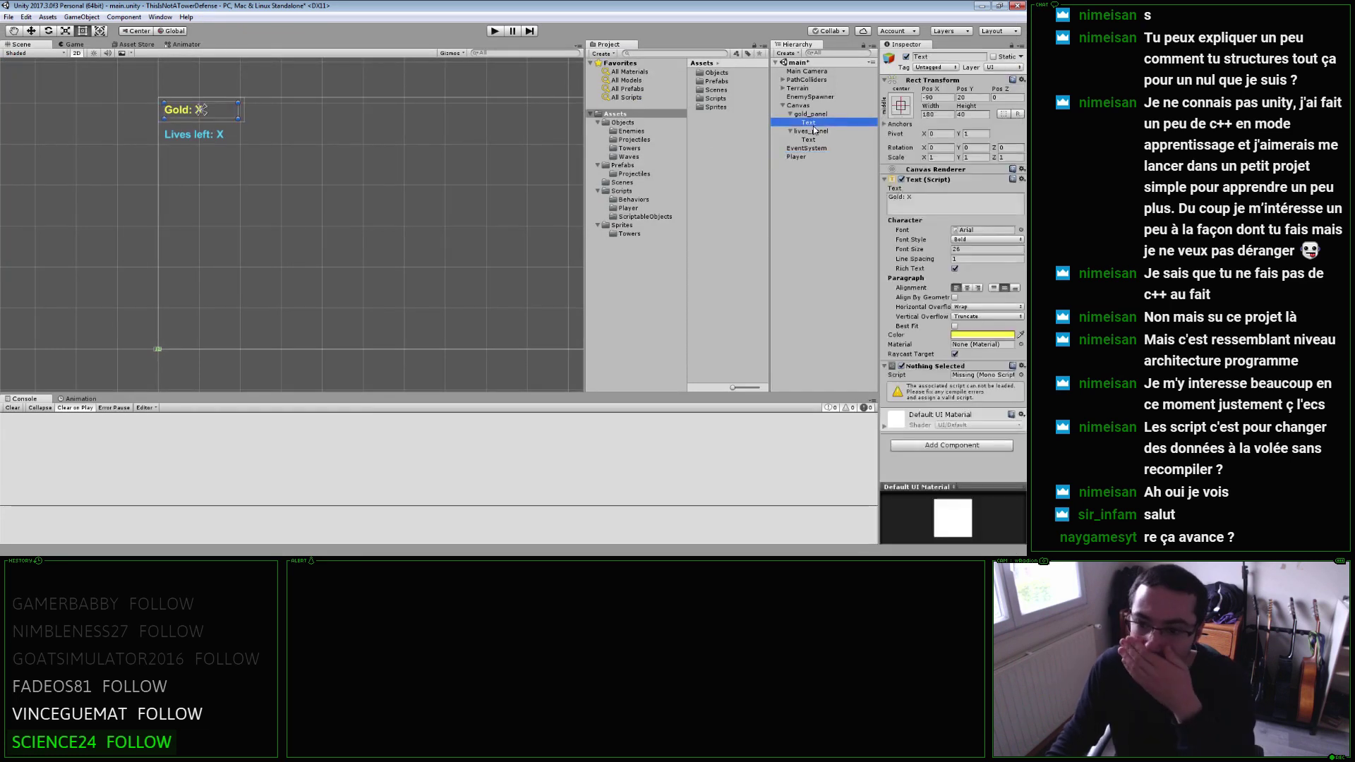
right_click(910, 365)
left_click(924, 381)
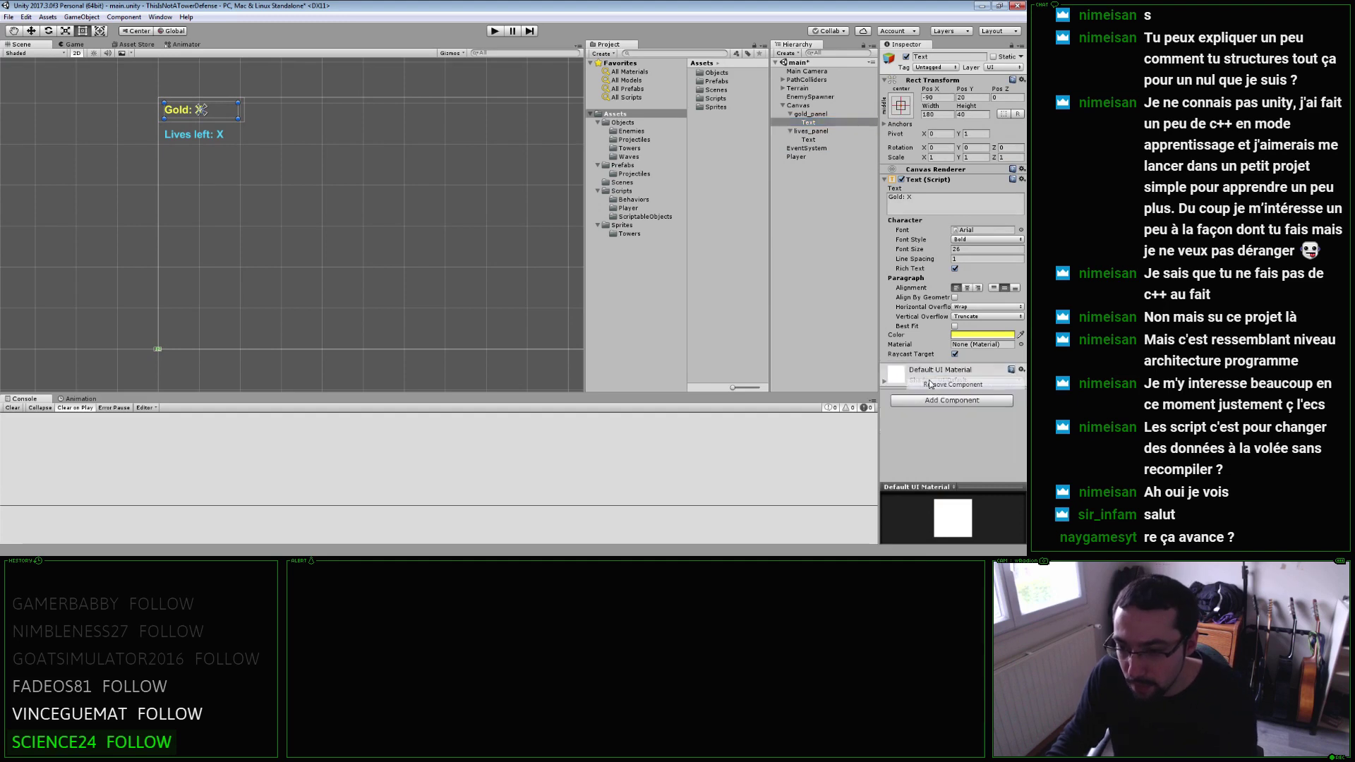
Select the Player object and switch to Player.cs, starting a new line in the class.
left_click(795, 134)
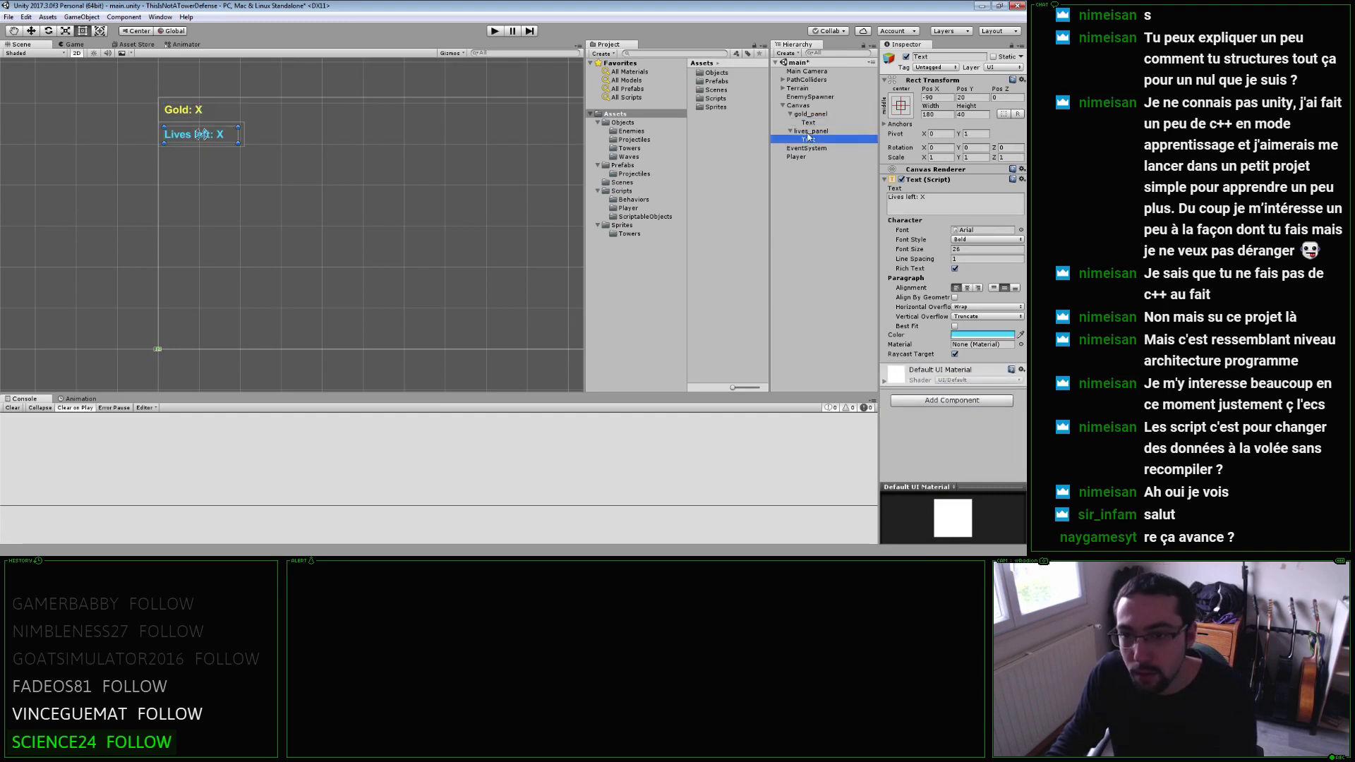
key("Up")
key("Down")
key("Up")
left_click(808, 139)
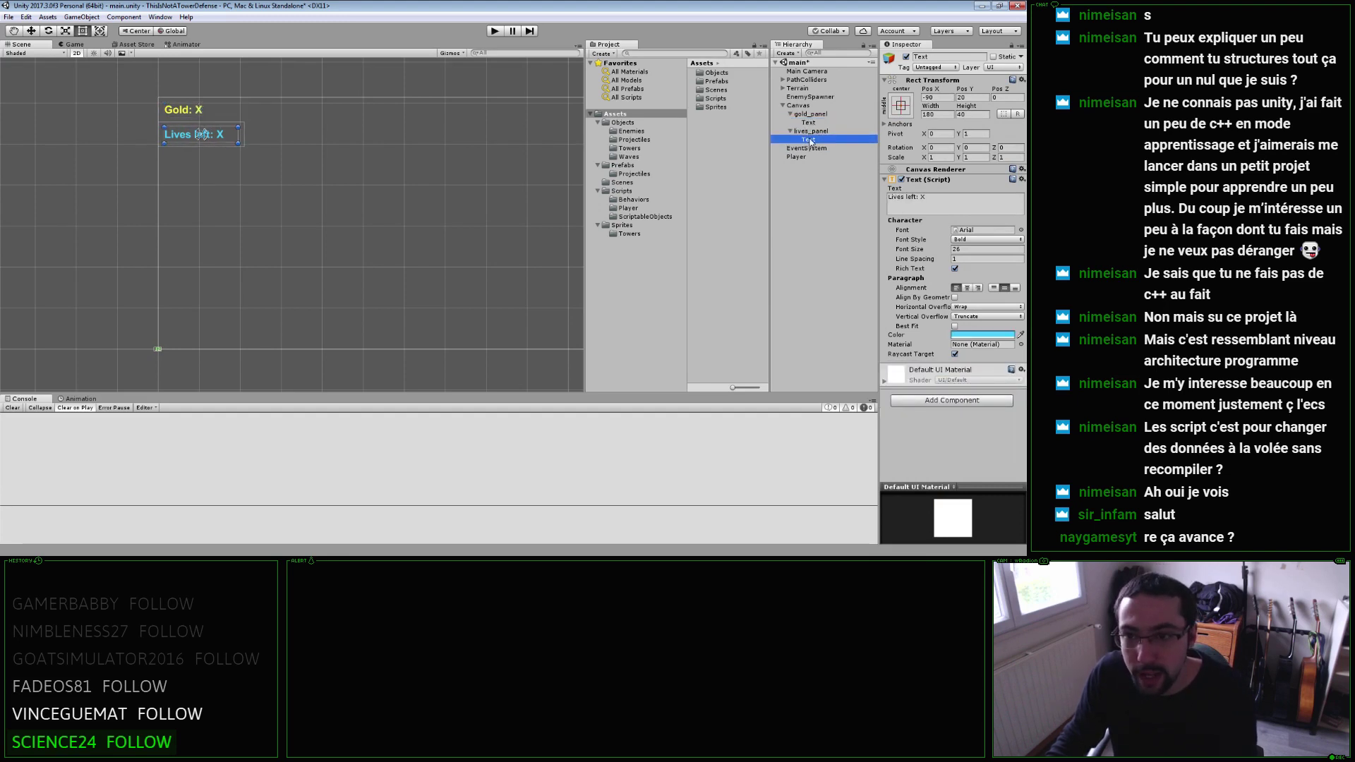
left_click(798, 157)
key("alt+Tab")
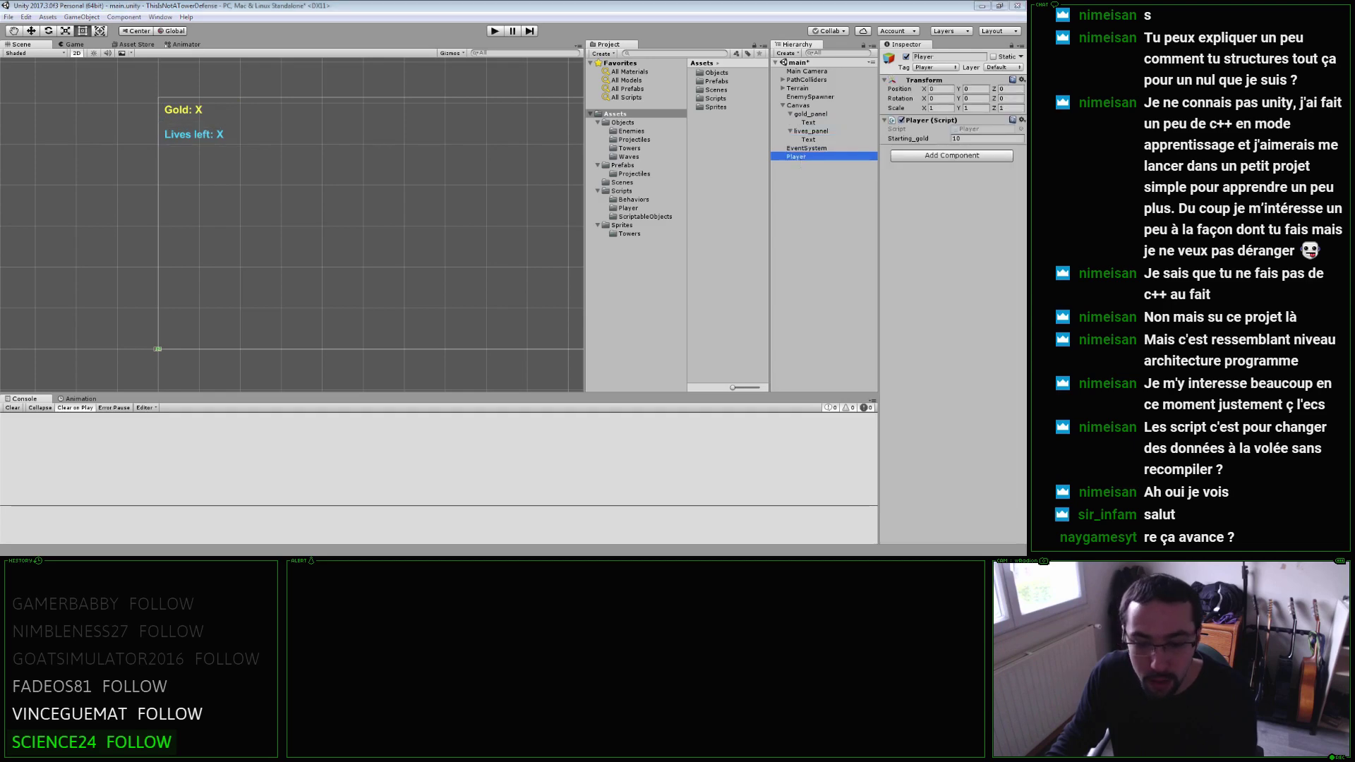
key("Return")
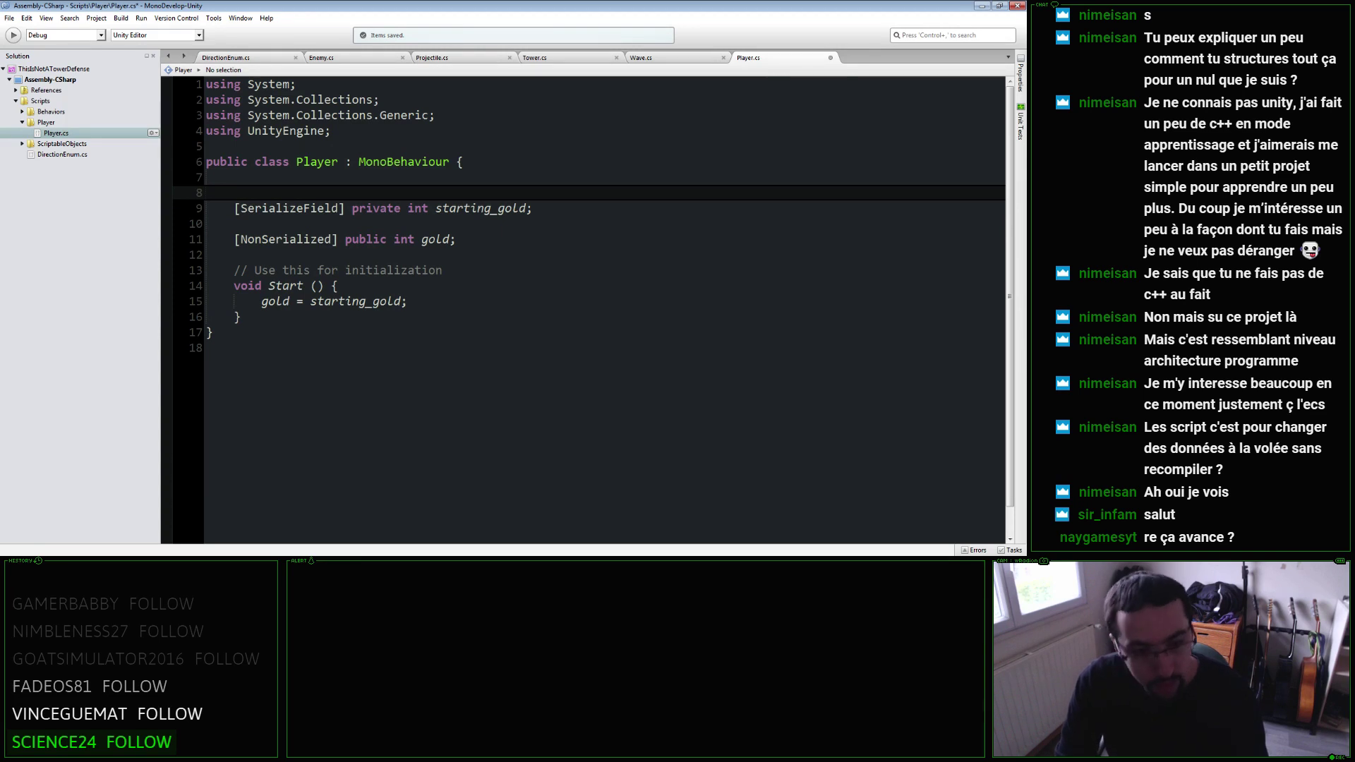
Begin a [SerializeField] private Text field declaration in the Player class.
type("[Ser")
key("Down")
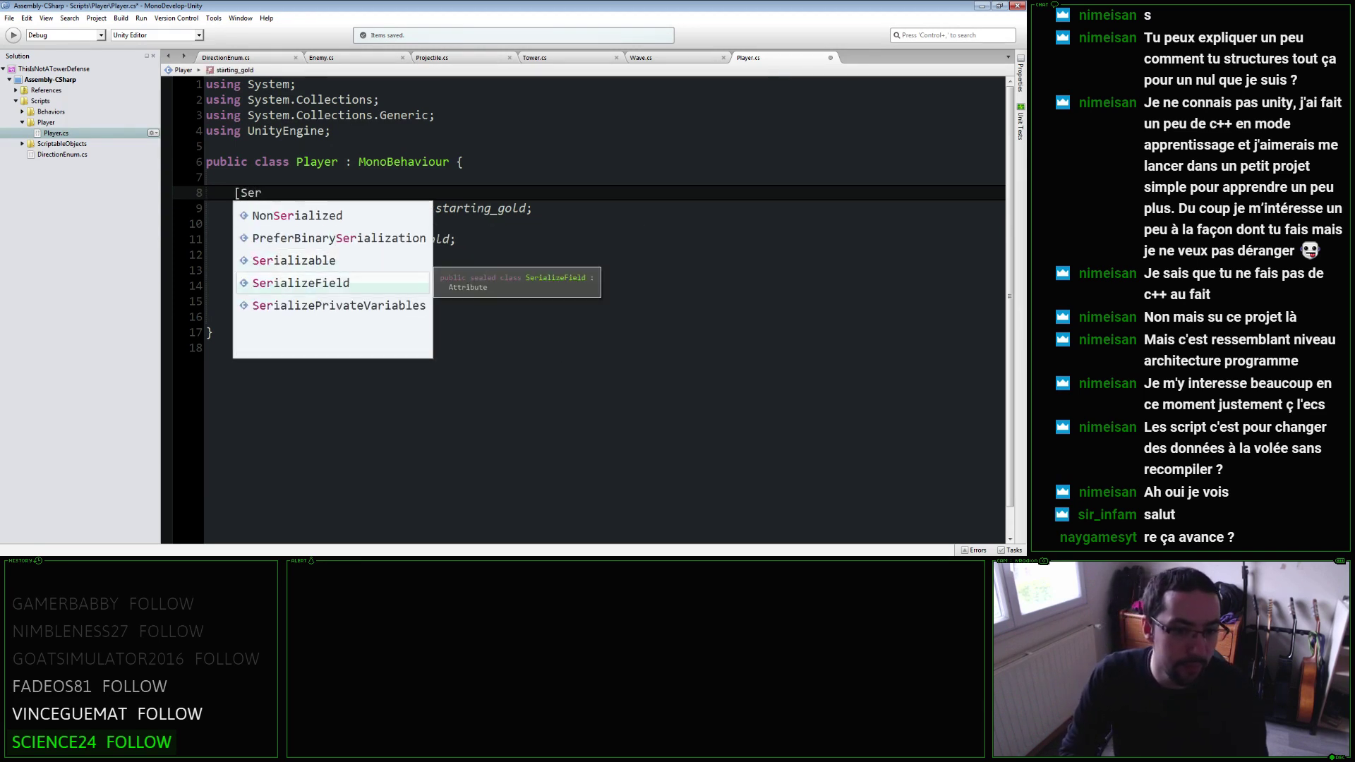
key("Return")
type("] private Tex")
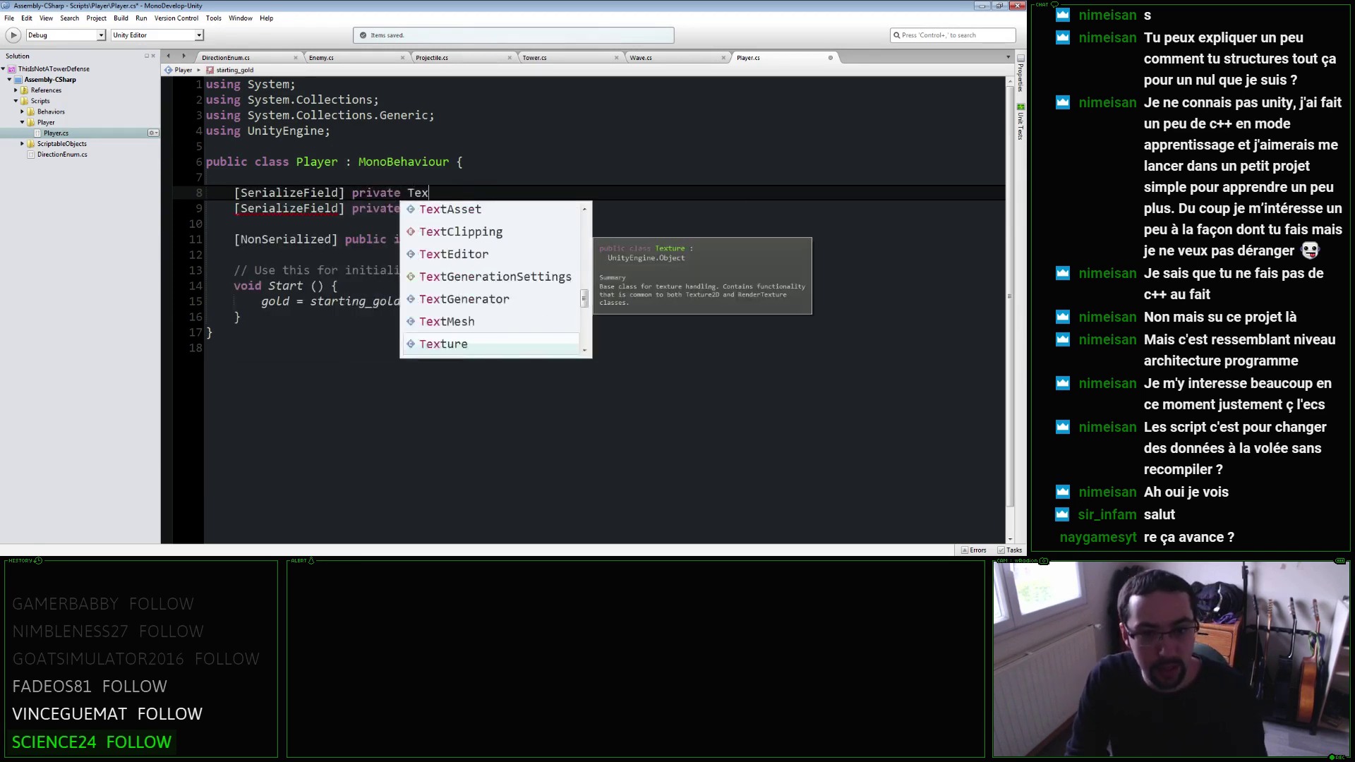
type("t")
key("Escape")
Add the 'using UnityEngine.UI;' import and finish the gold_text field declaration.
left_click(332, 130)
key("Return")
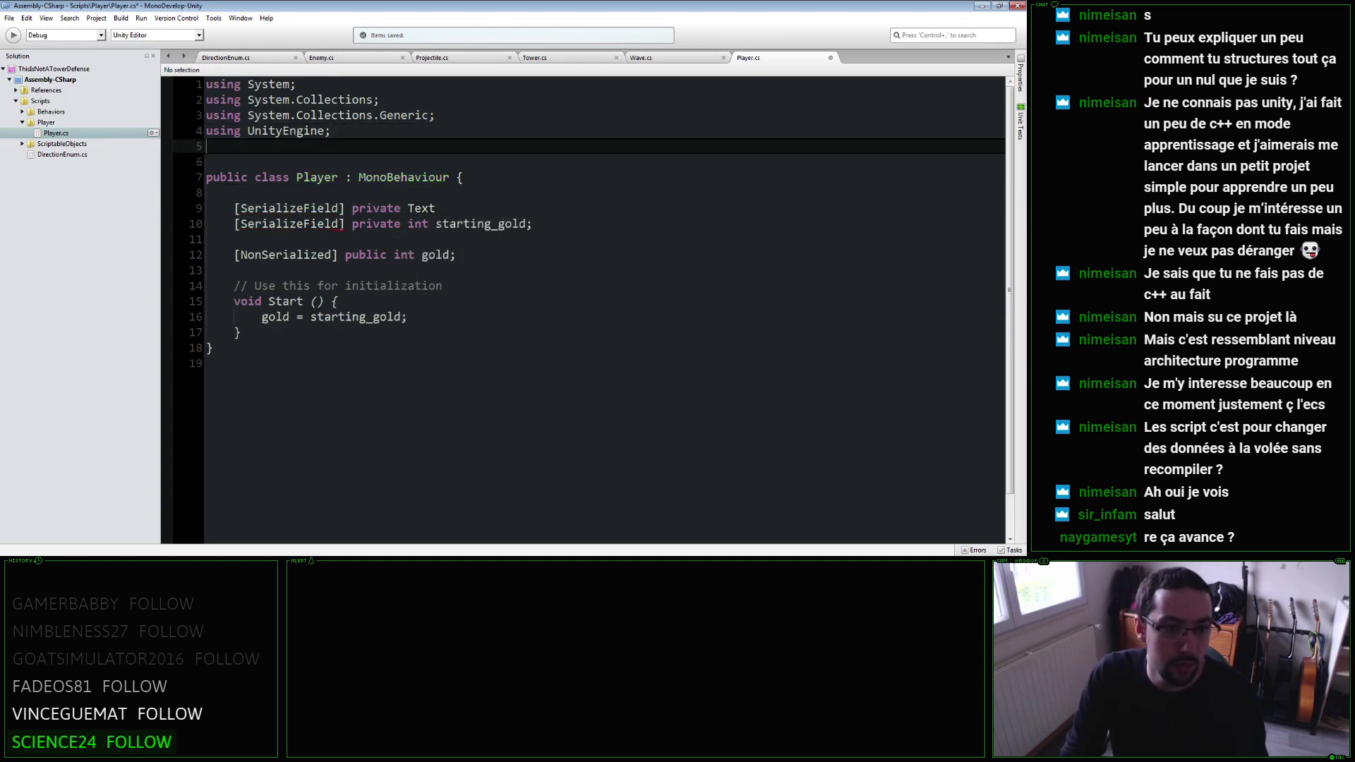
type("using Unity")
key("Down")
key("Down")
key("Return")
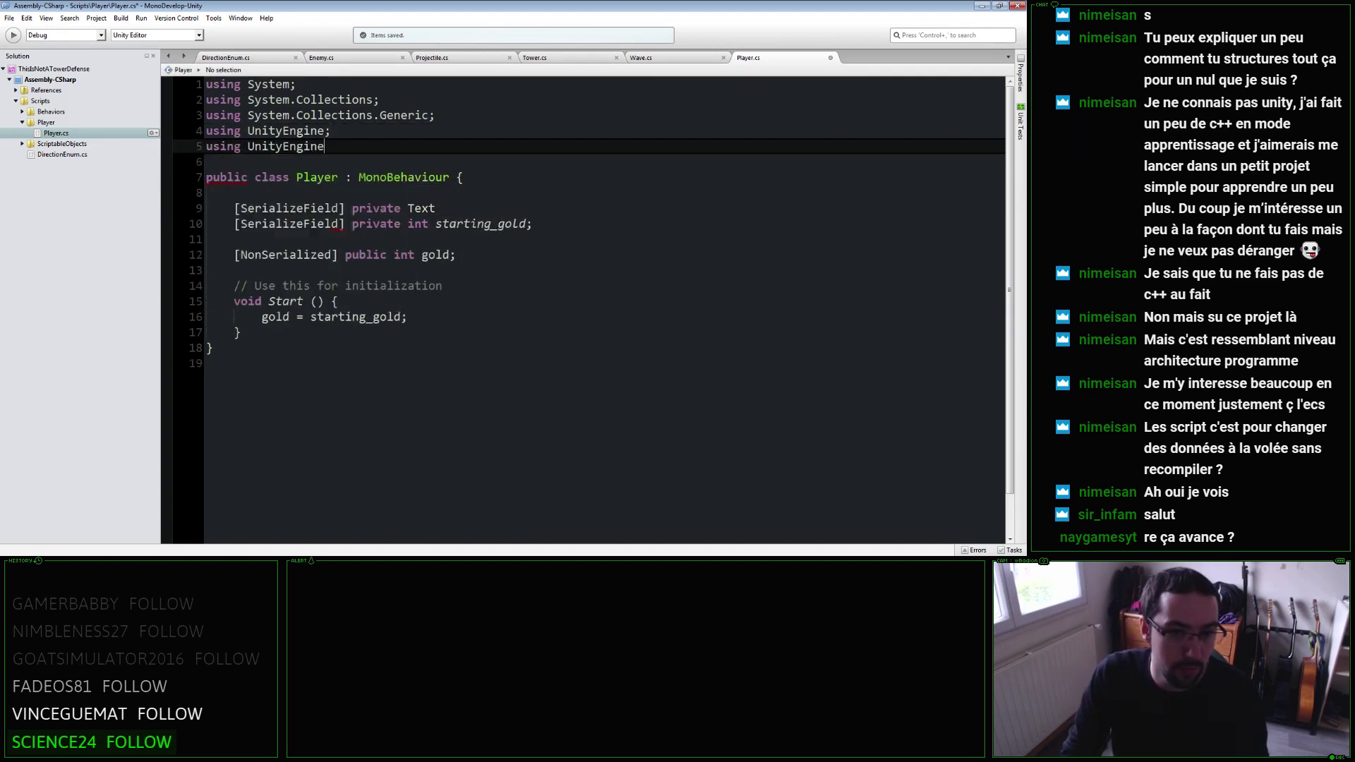
type(".UI;")
key("Down")
key("Down")
key("Down")
key("Down")
key("End")
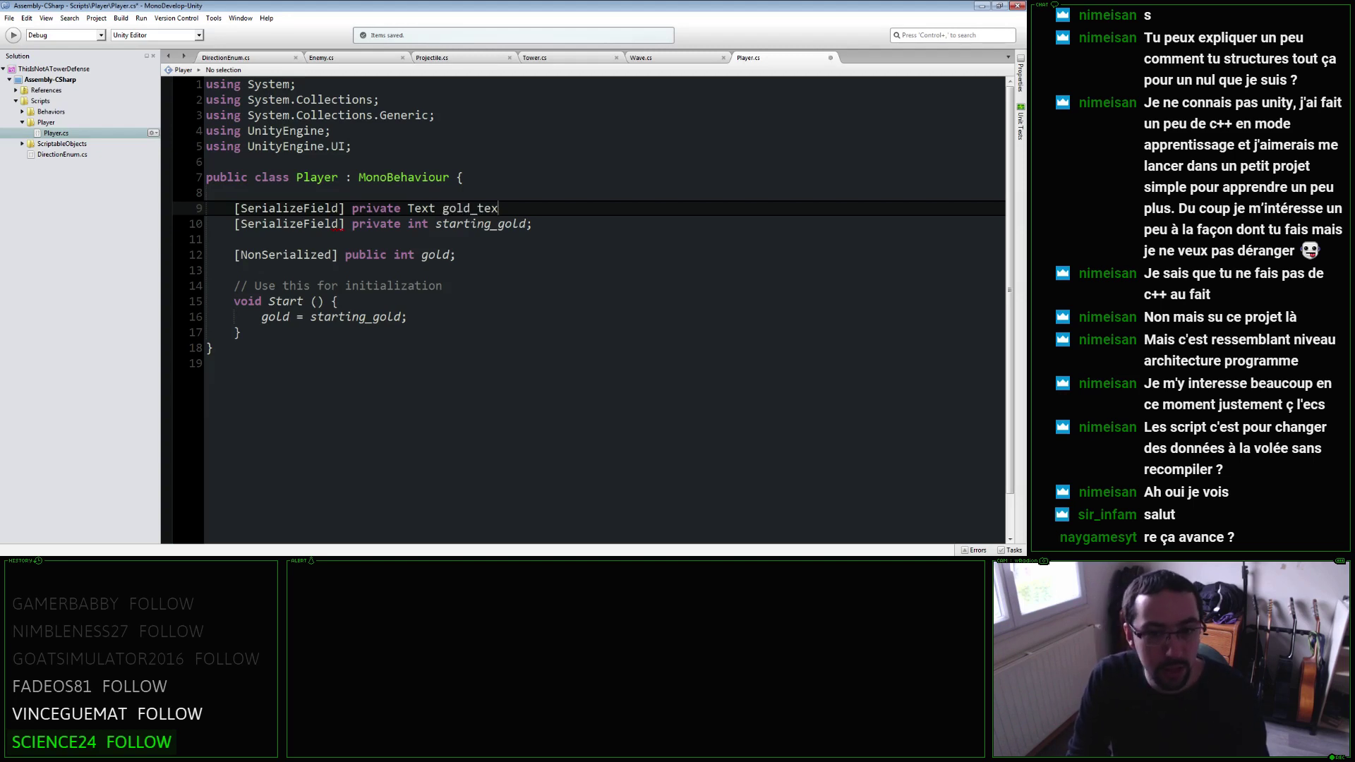
type("t;")
key("Return")
Duplicate the gold_text declaration and rename the copy to lives_text.
key("Up")
key("Home")
key("shift+Down")
key("ctrl+c")
key("Down")
key("ctrl+v")
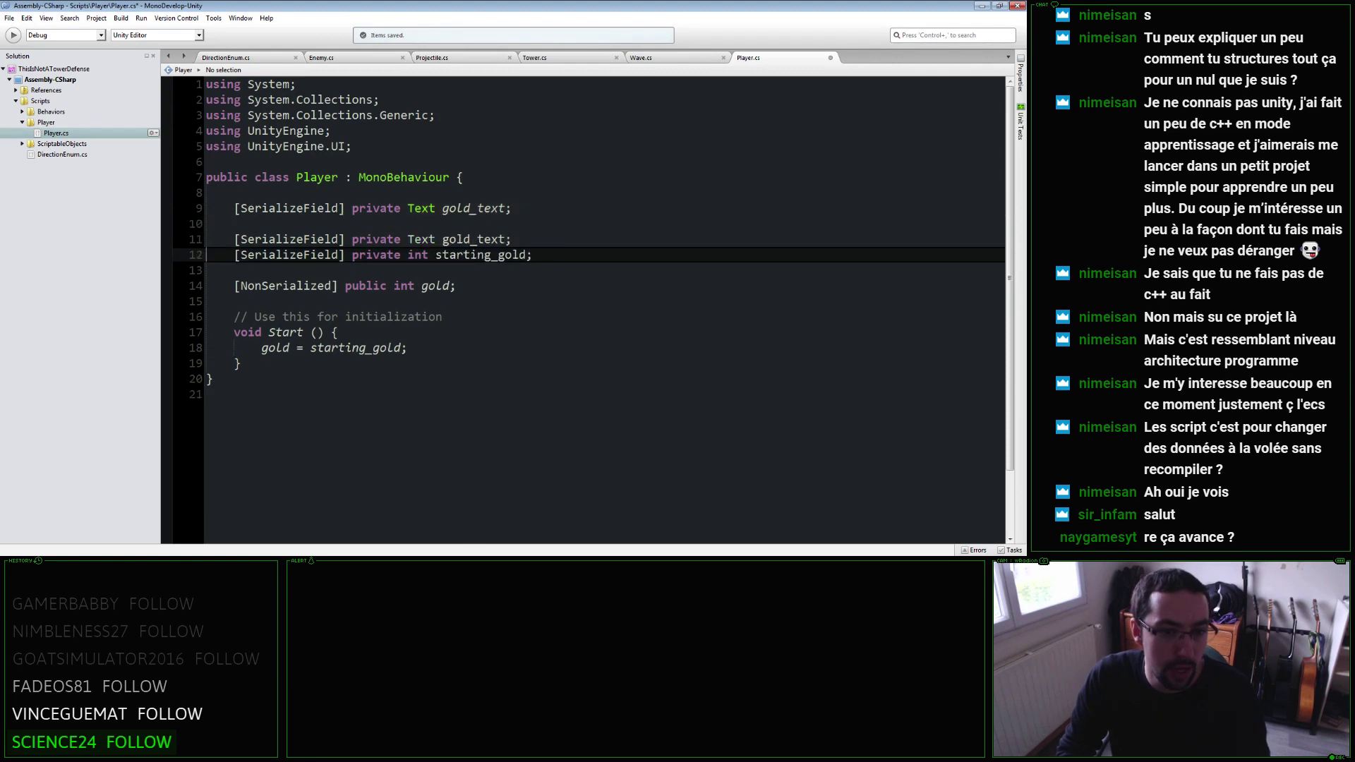
key("Up")
key("BackSpace")
key("Delete")
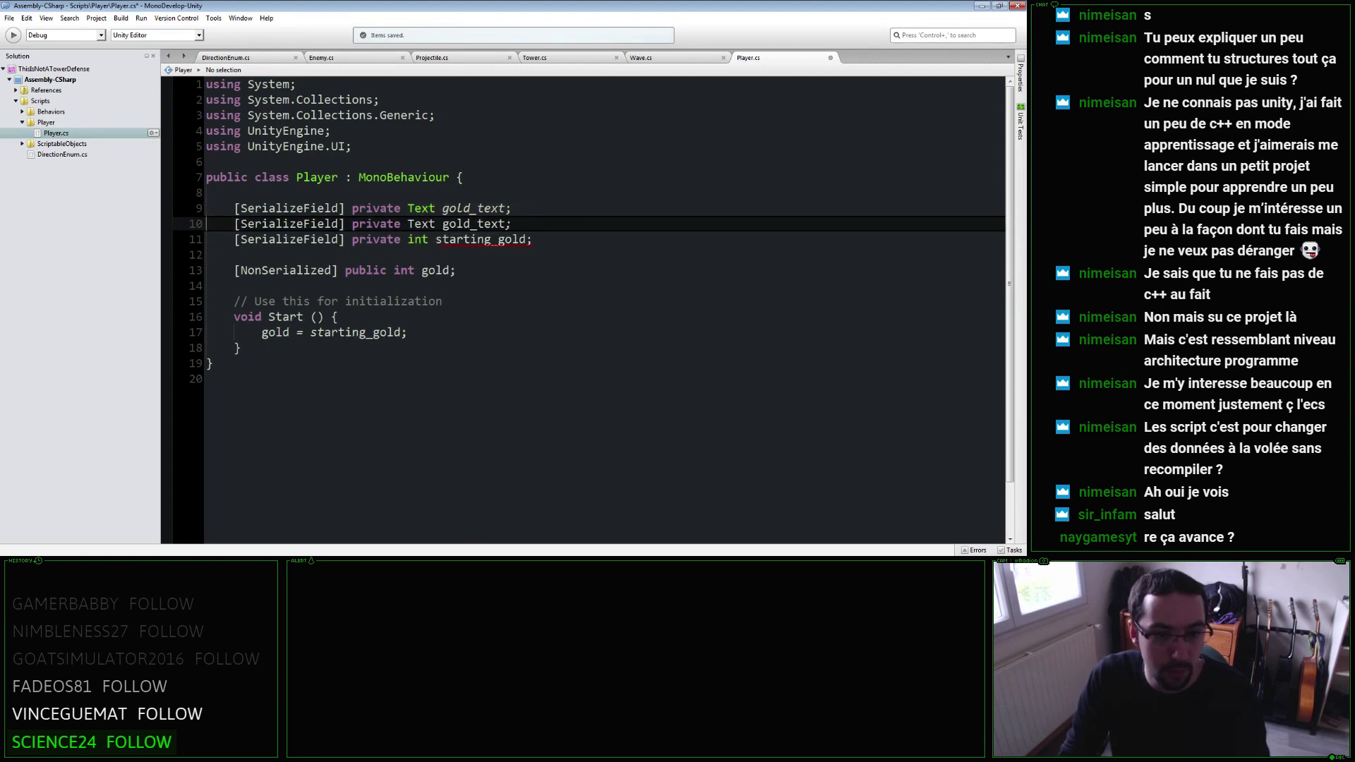
double_click(474, 224)
type("Live")
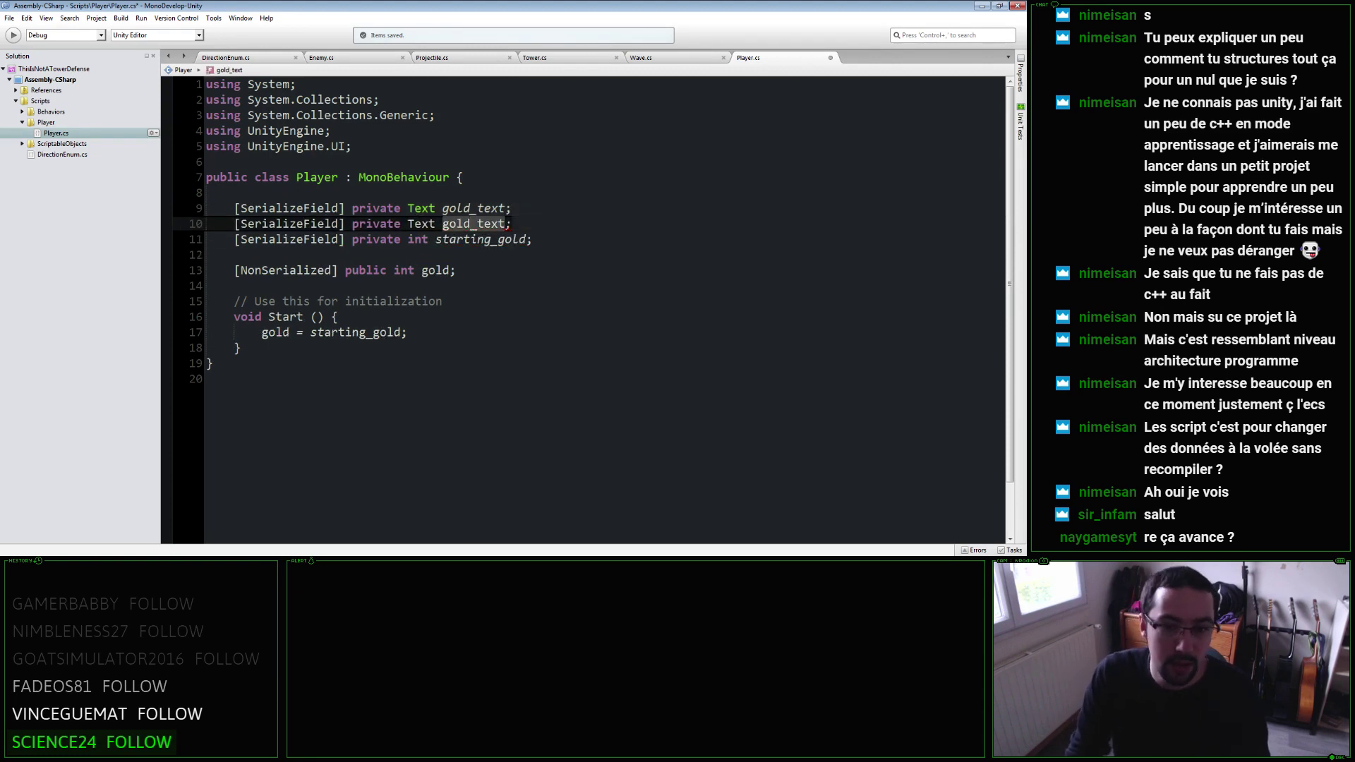
type("sxt")
key("End")
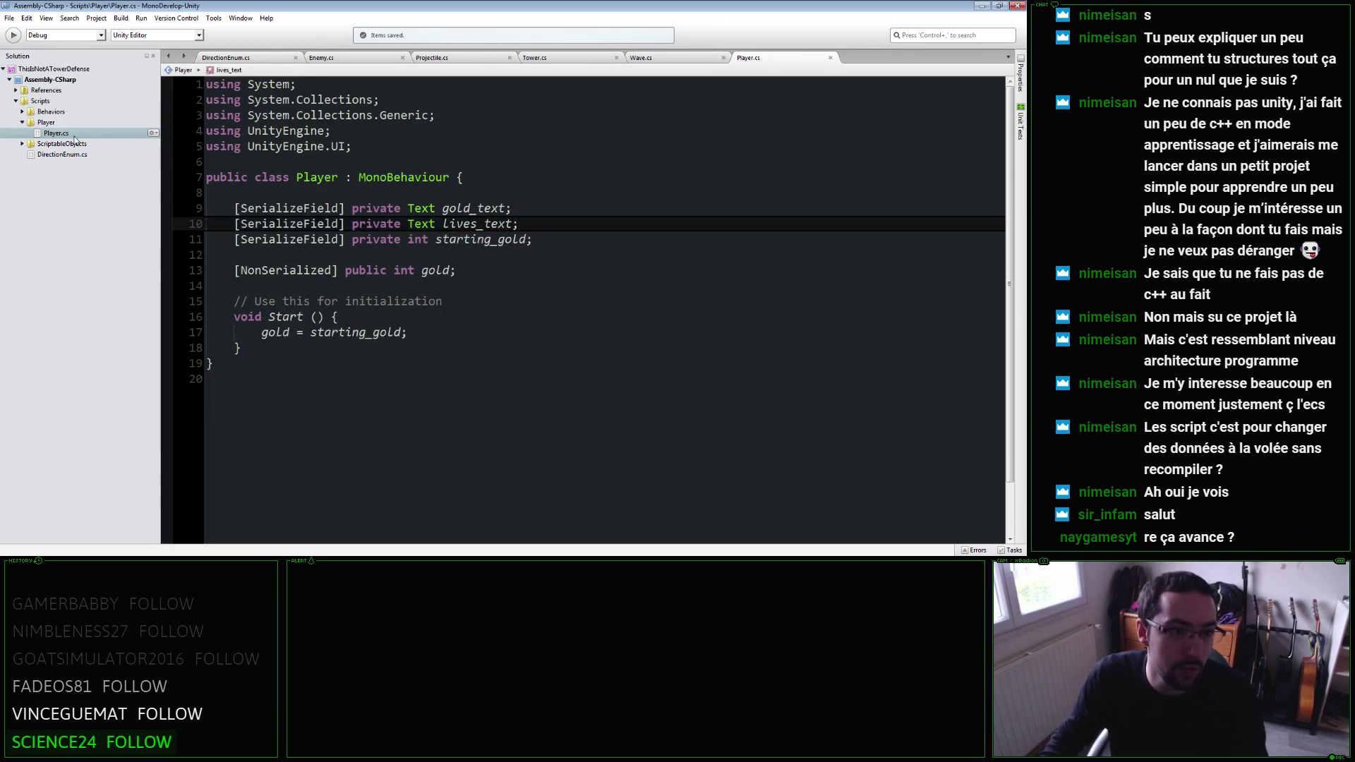
left_click(22, 111)
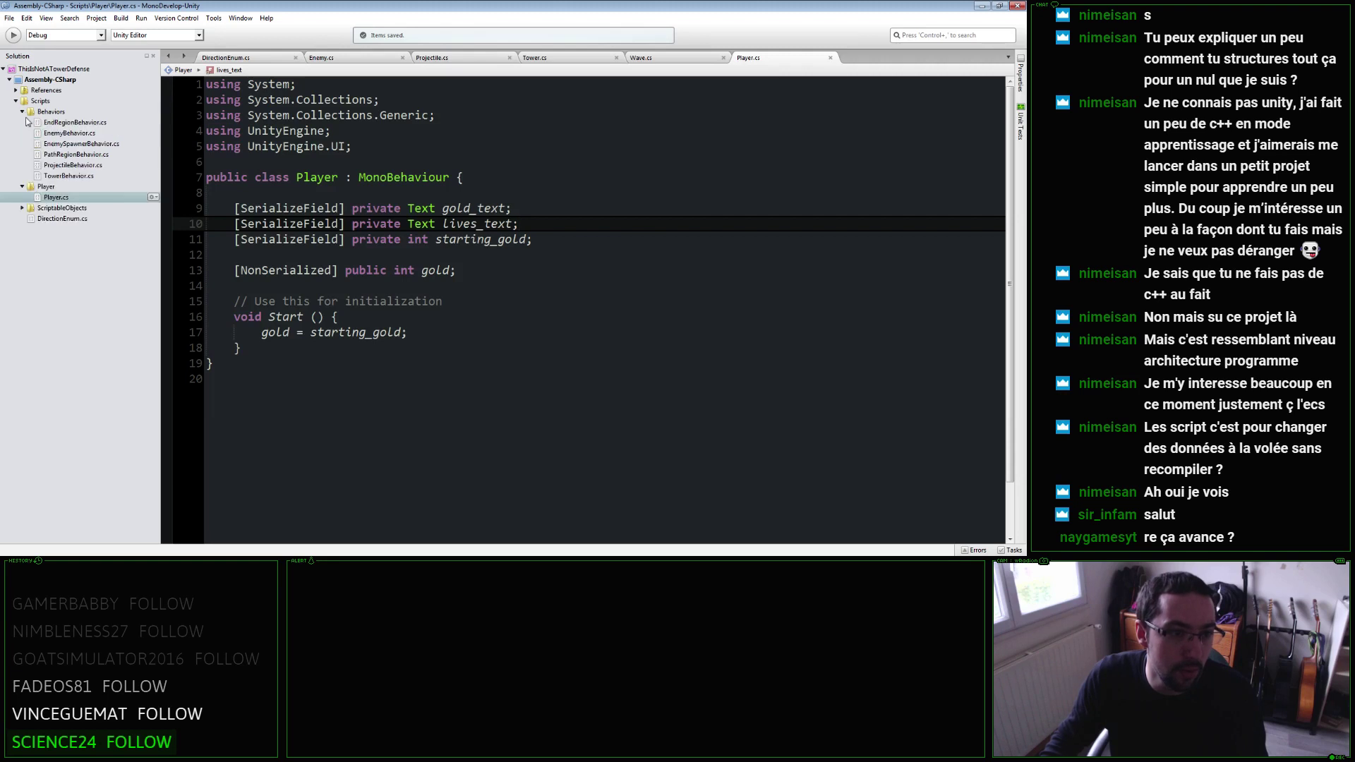
In EnemySpawnerBehavior.cs, add 'using UnityEngine.UI;' and a '[SerializeField] private Text' field above waves, then save.
double_click(70, 144)
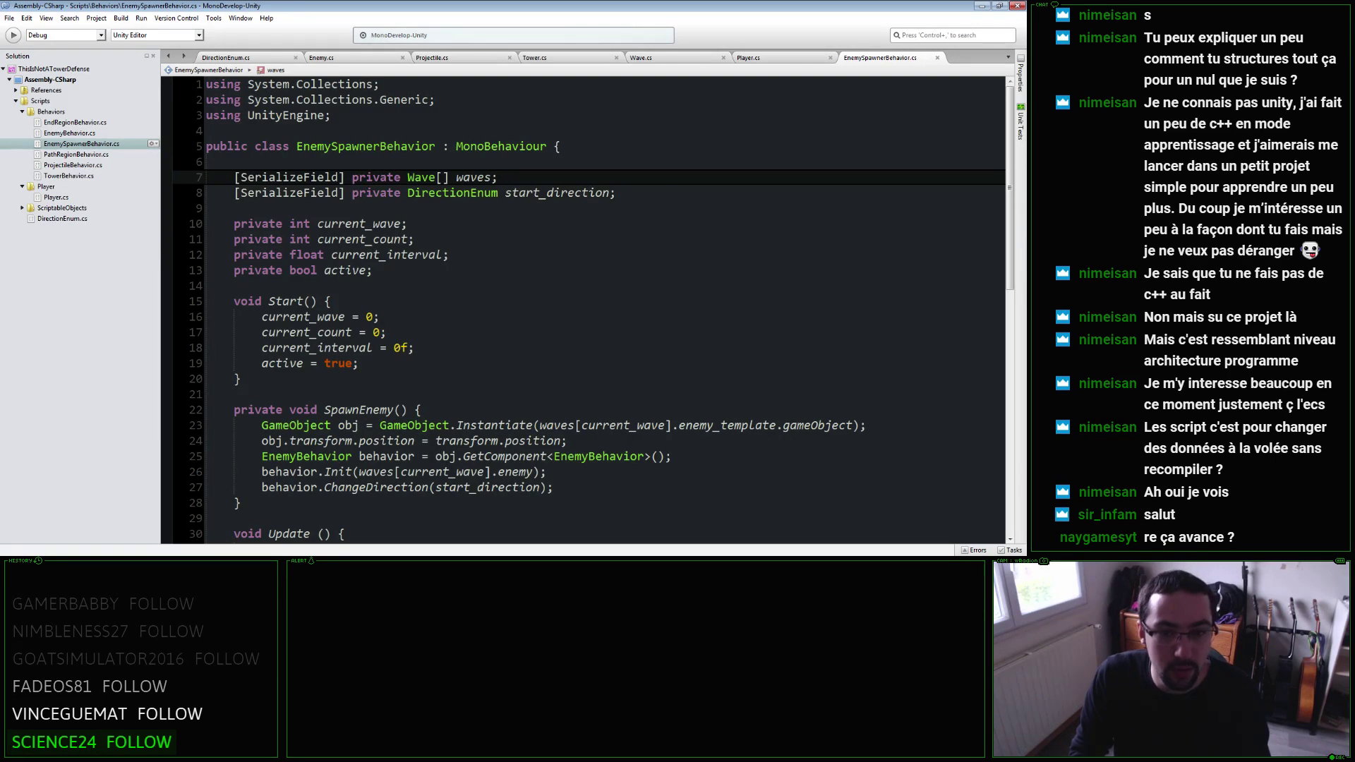
key("Up")
key("Return")
type("[SerializeField")
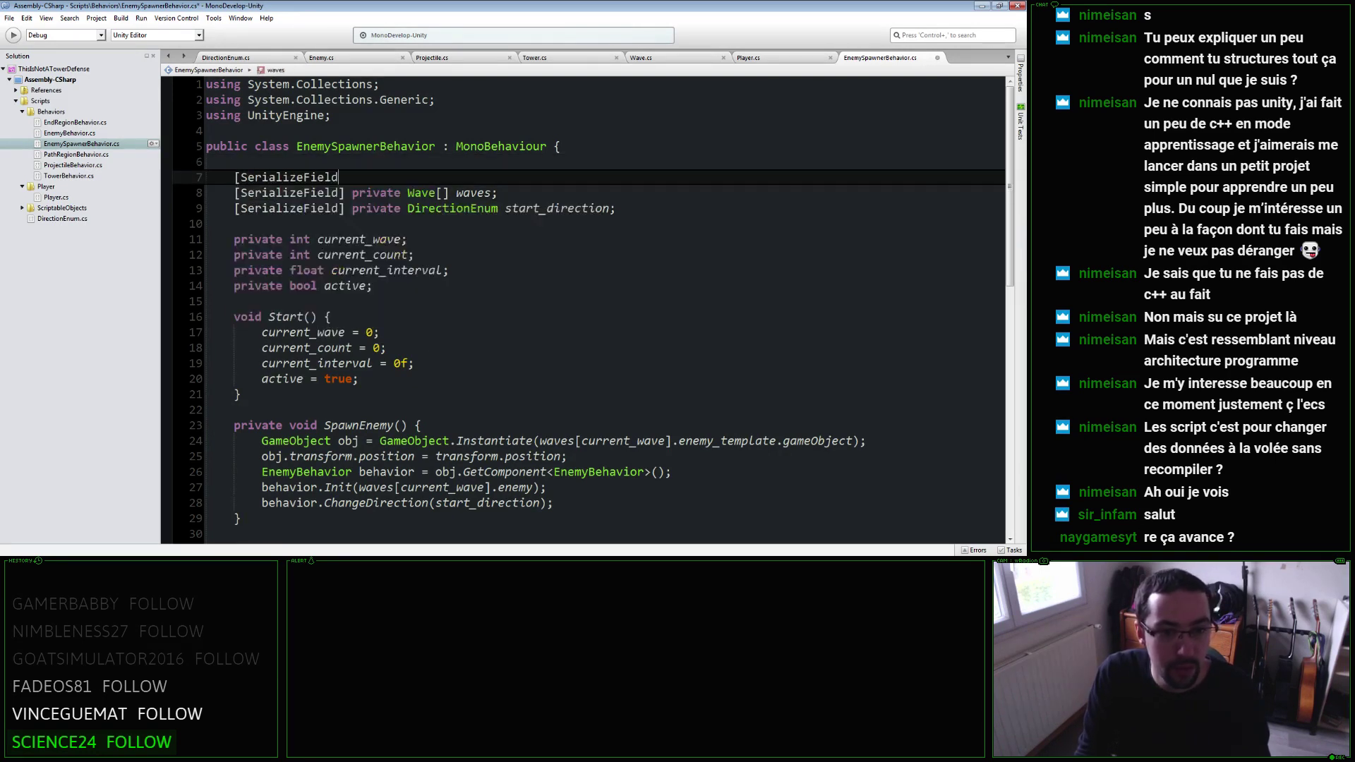
type("] private ")
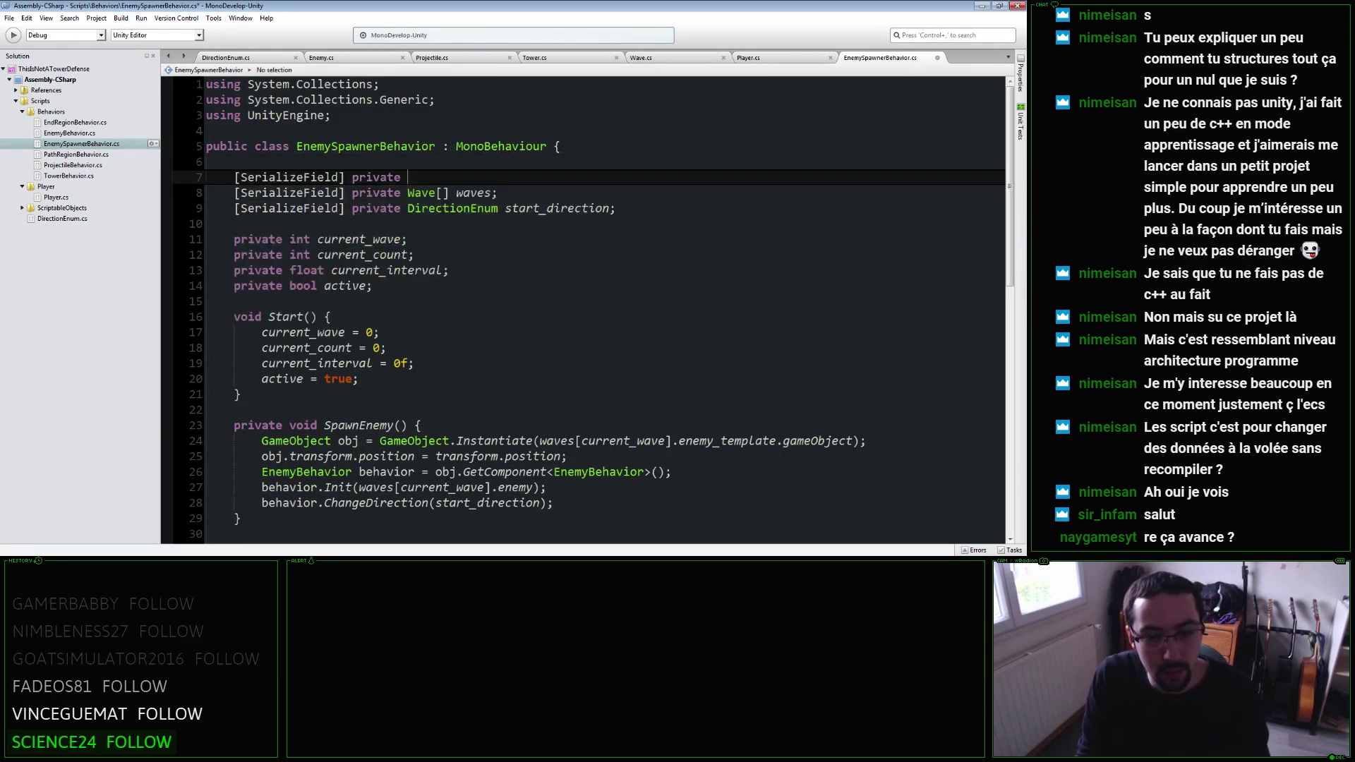
type("Text")
key("Up")
key("Up")
key("Up")
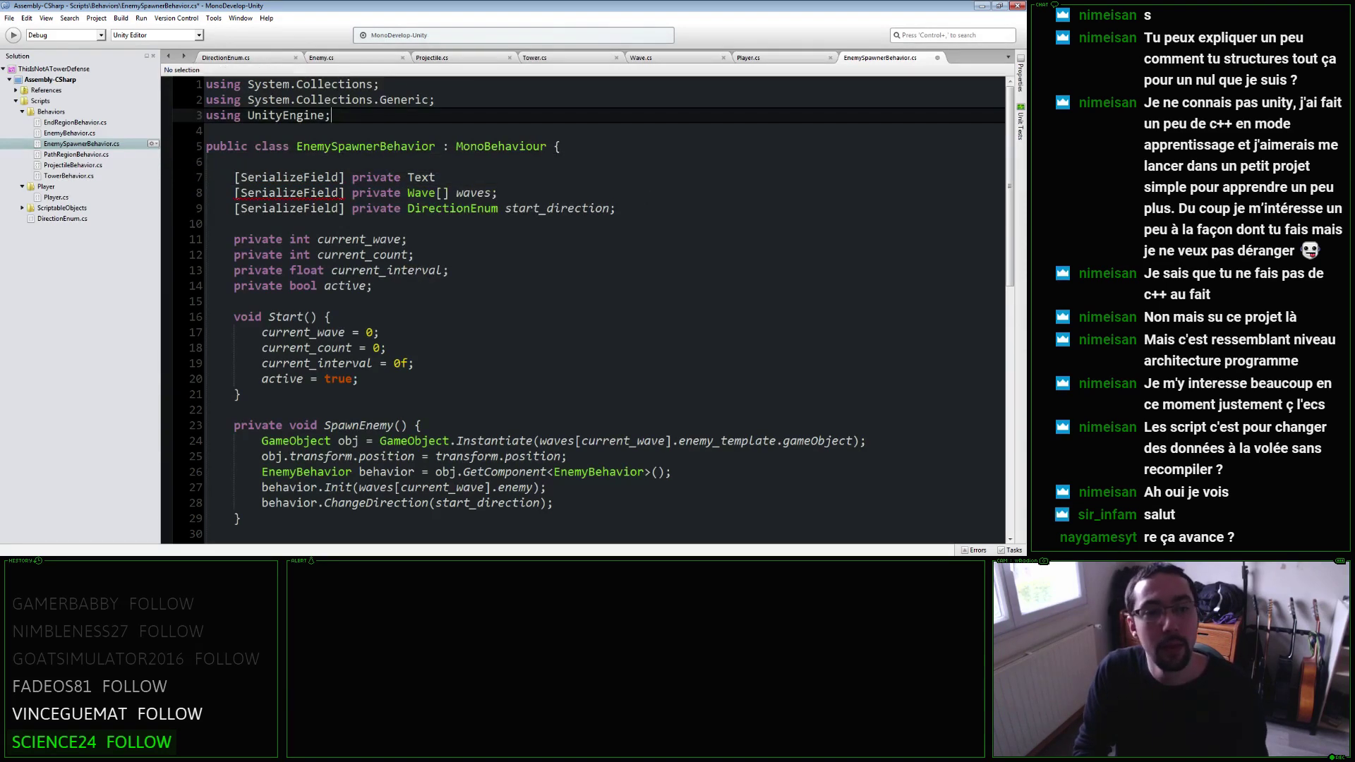
key("Return")
type("using UnityEngine")
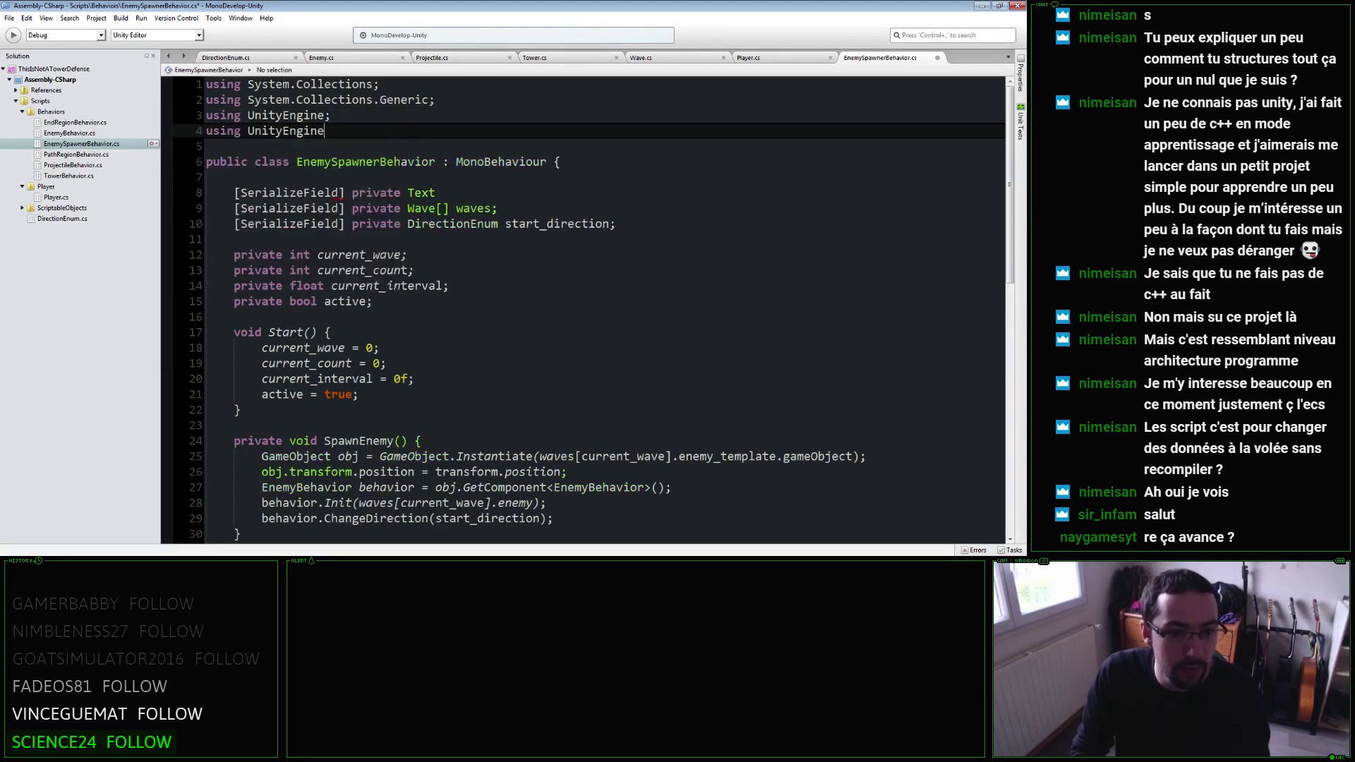
type(".UI;")
left_click(233, 177)
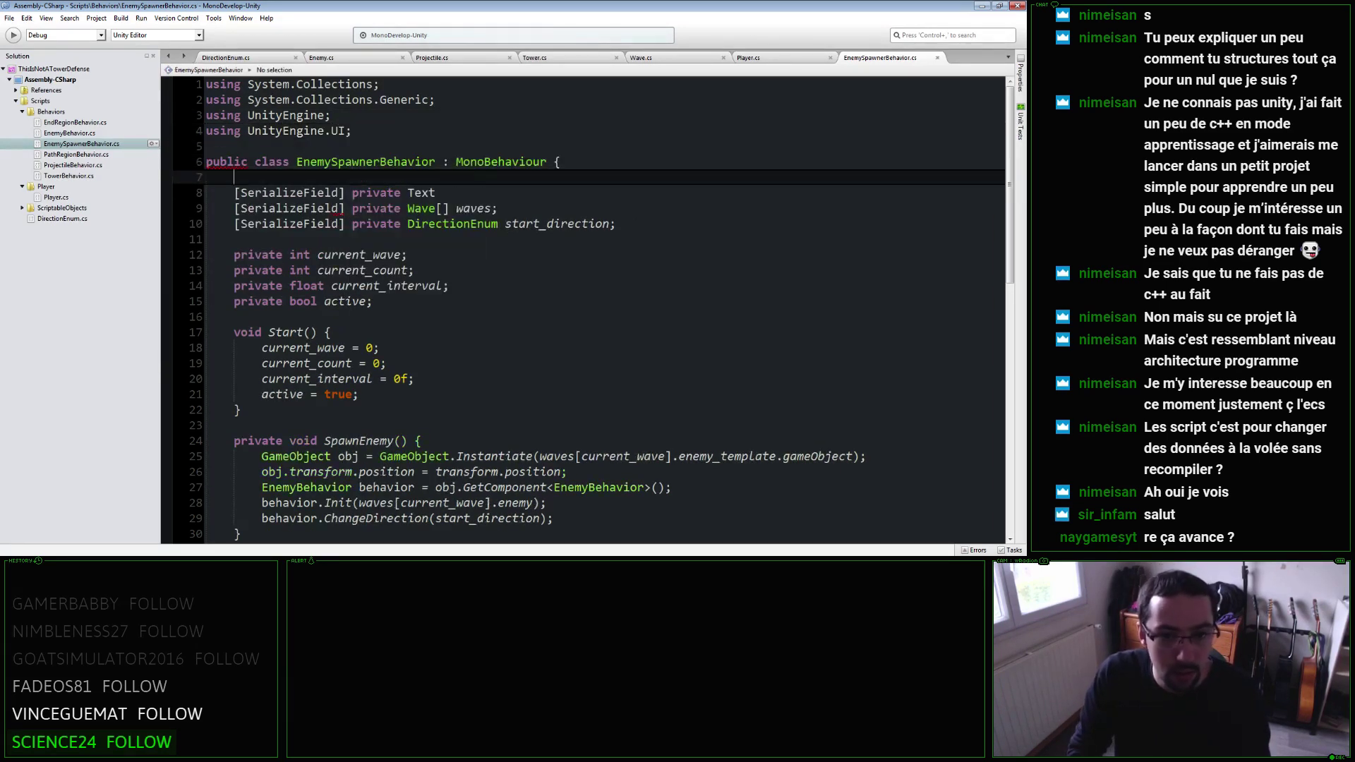
left_click(438, 193)
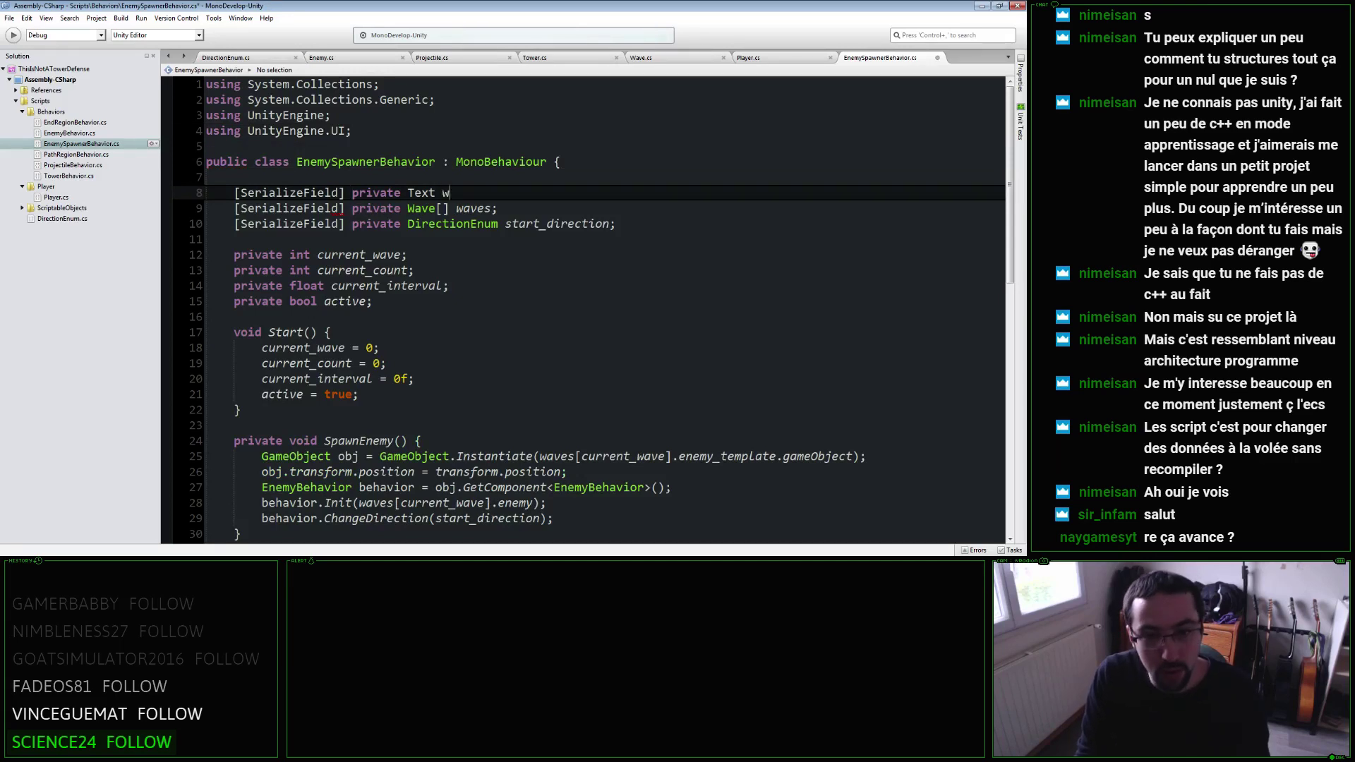
key("ctrl+s")
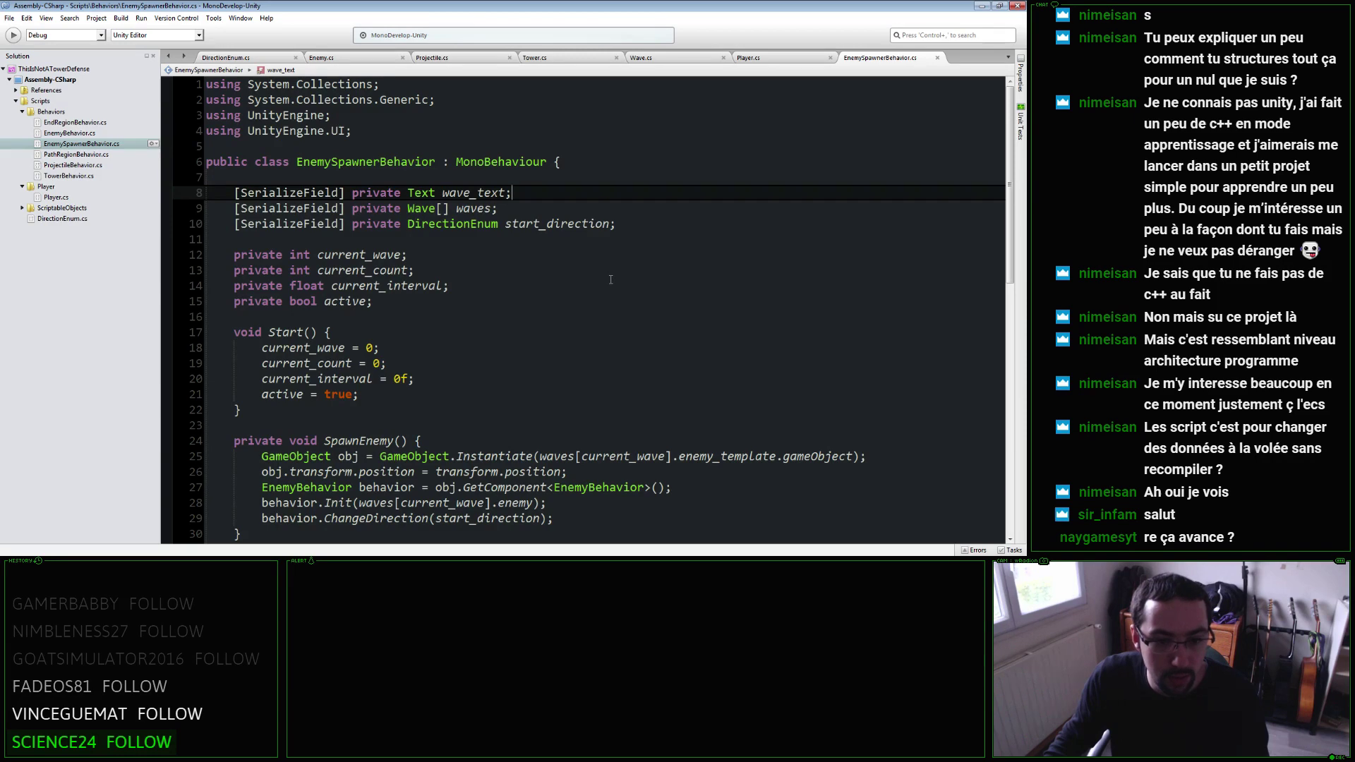
Scroll through the spawner script to find where the wave number increases.
scroll(612, 282, "down", 4)
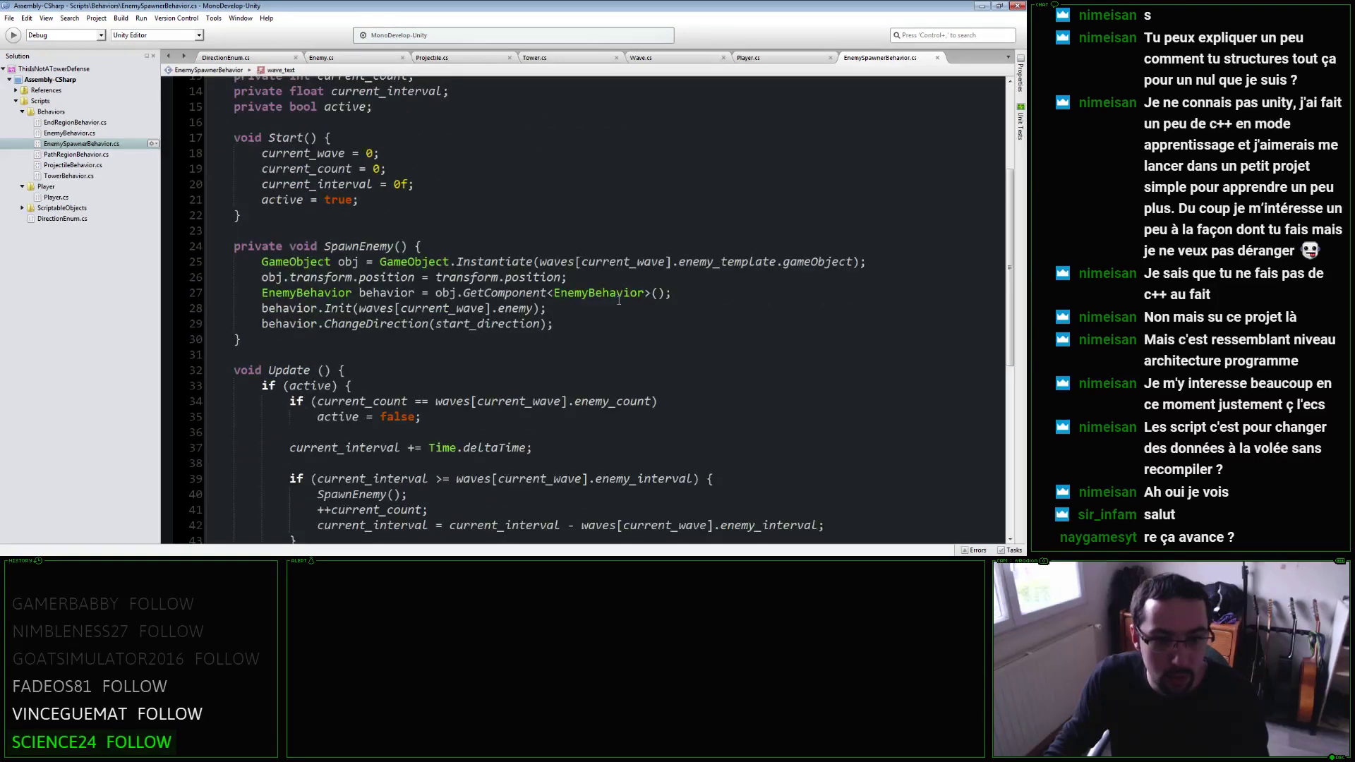
scroll(500, 229, "up", 2)
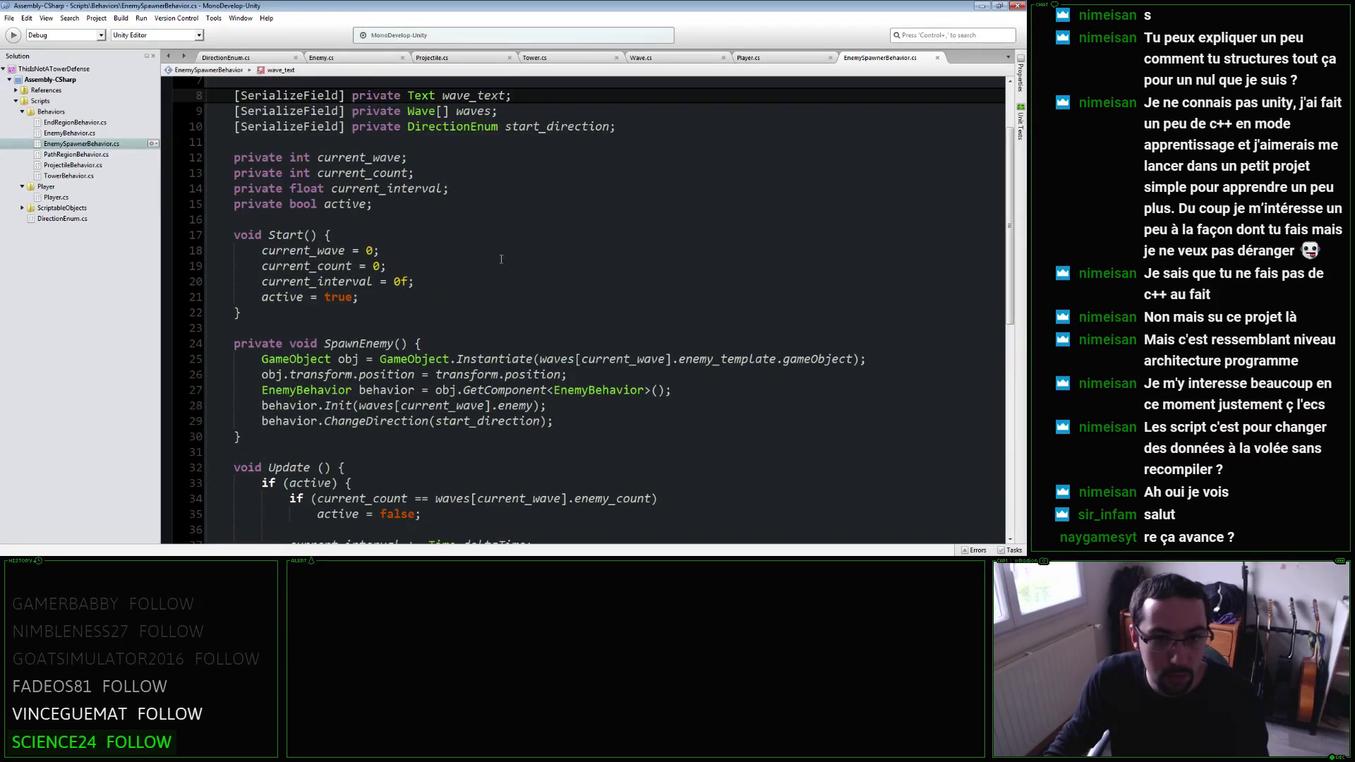
scroll(501, 259, "down", 5)
scroll(508, 275, "down", 3)
left_click(485, 336)
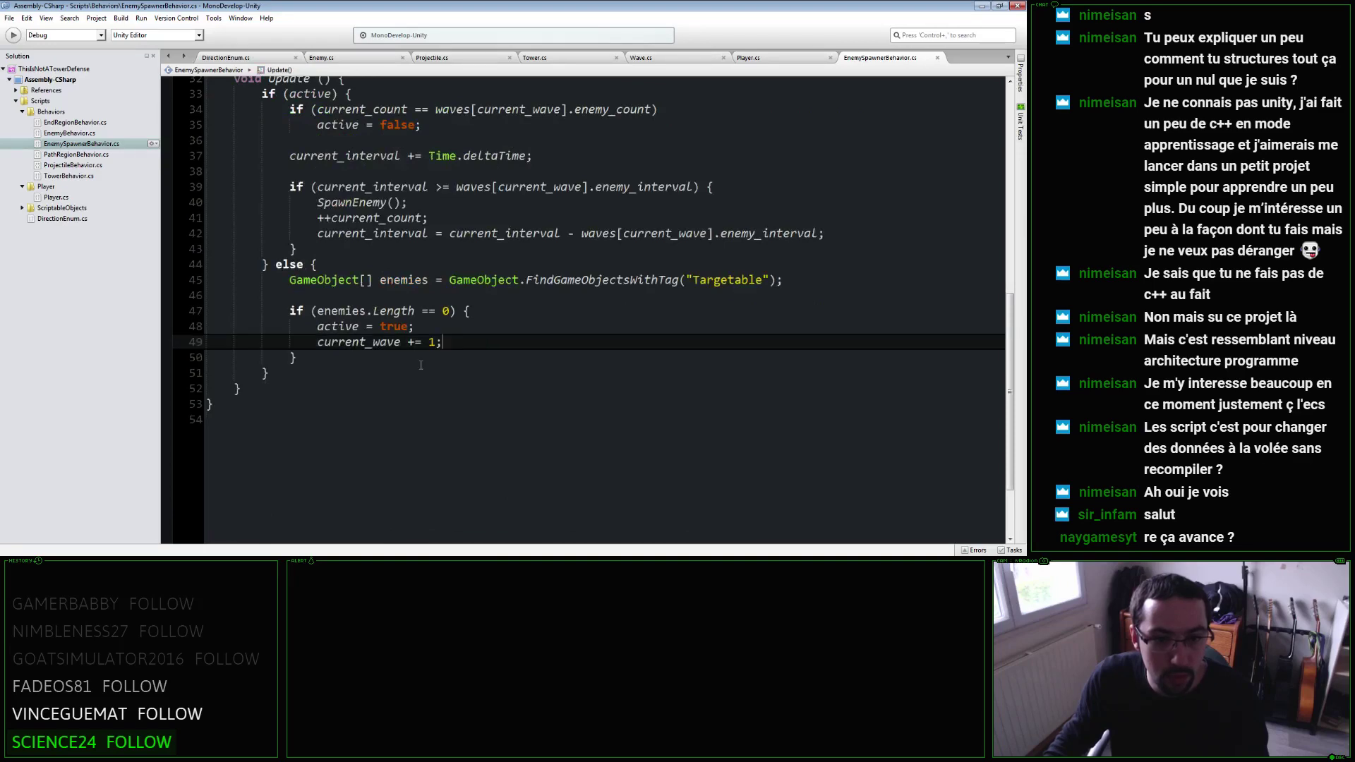
scroll(453, 344, "up", 2)
scroll(453, 353, "up", 3)
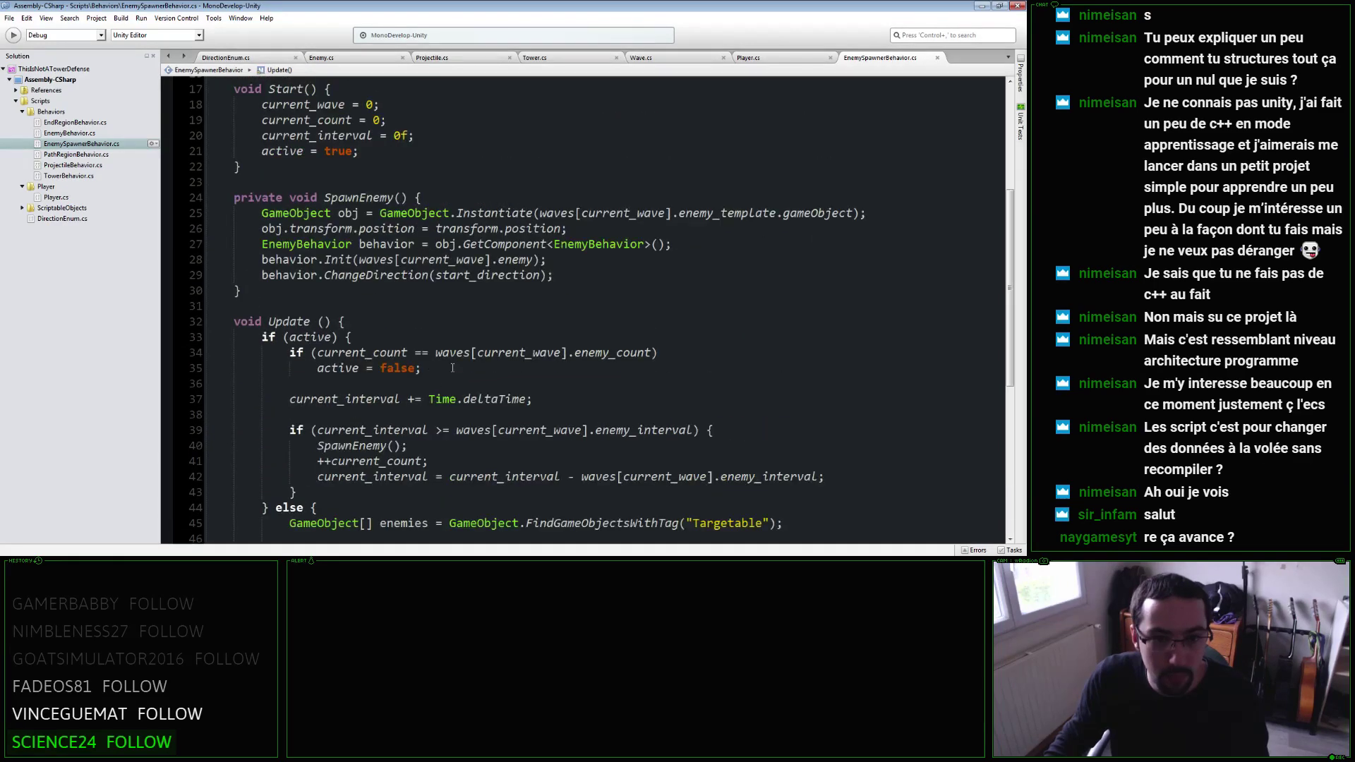
scroll(451, 364, "up", 2)
Add wave_text.text = "Wave: 1"; at the end of Start and select that line.
left_click(415, 237)
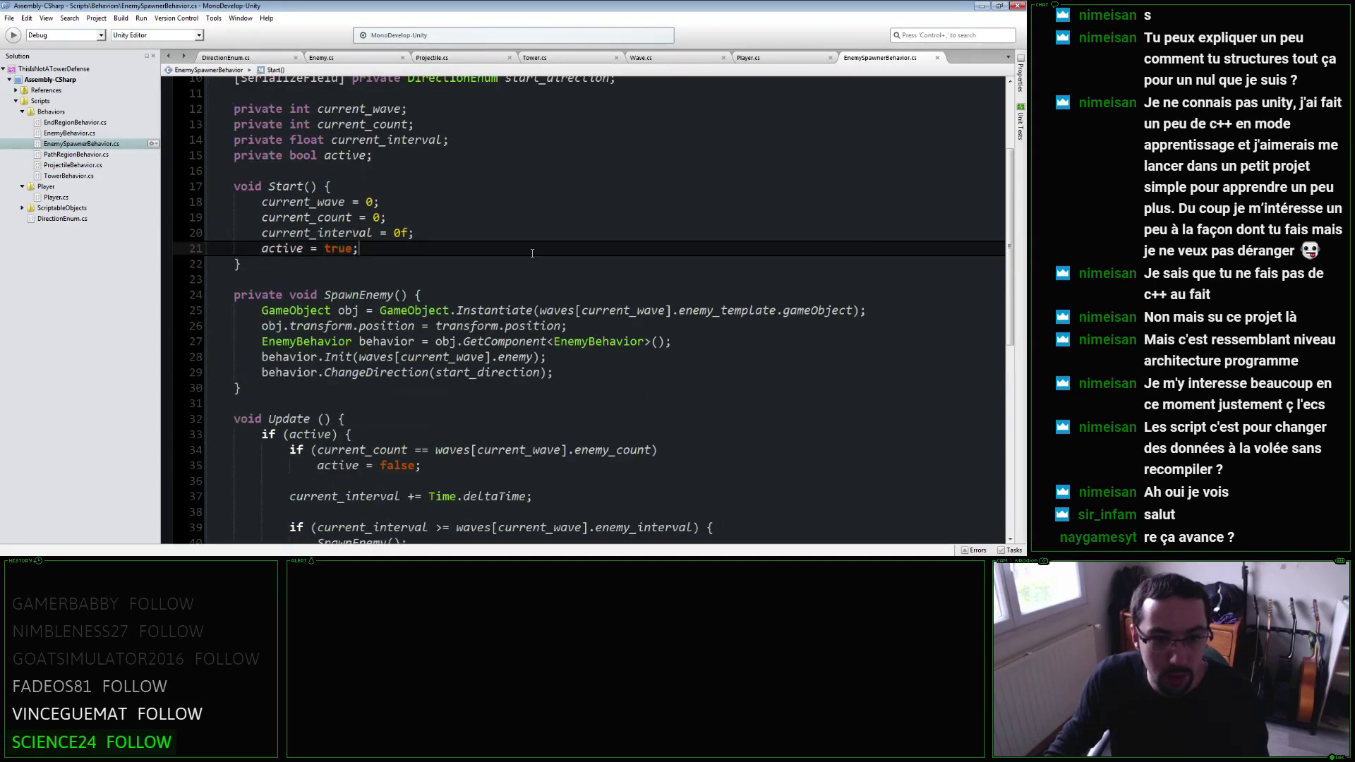
key("Return")
key("Return")
type("wave")
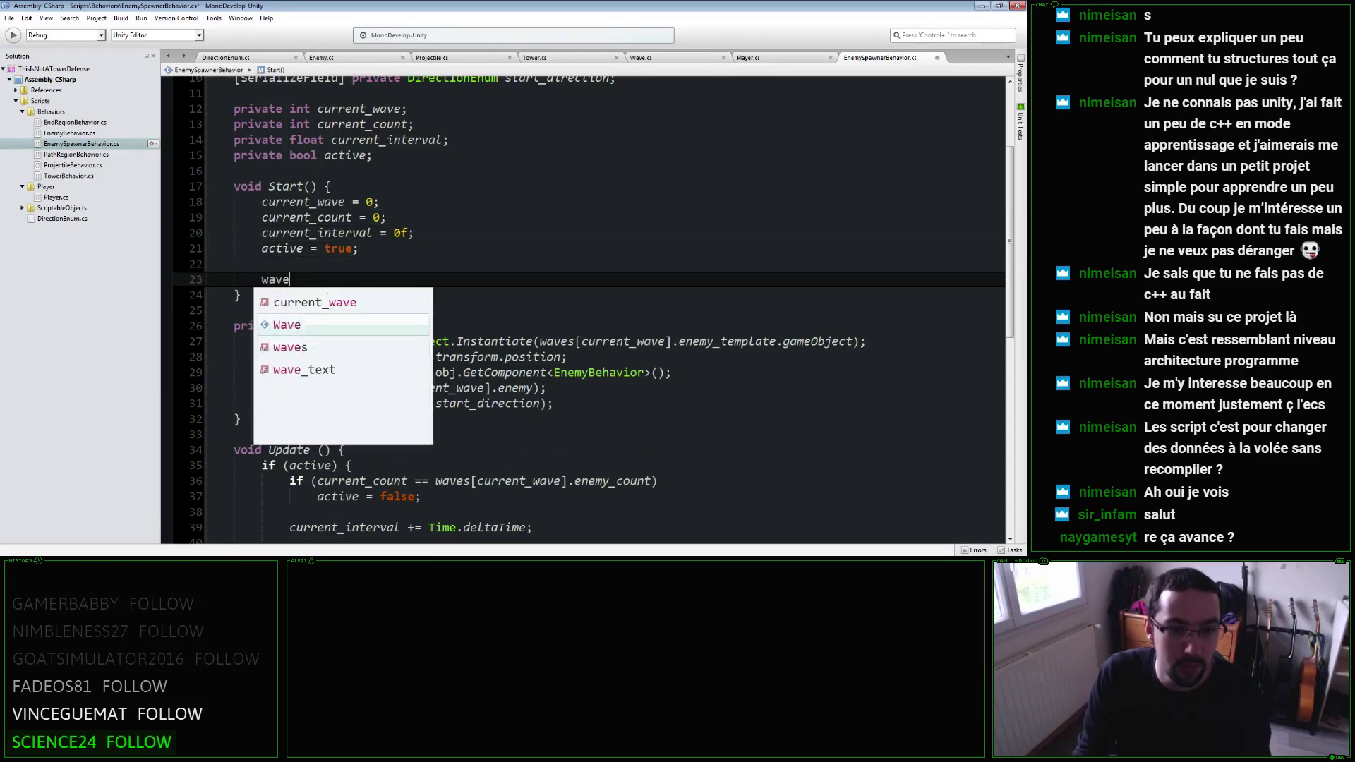
type("_text =")
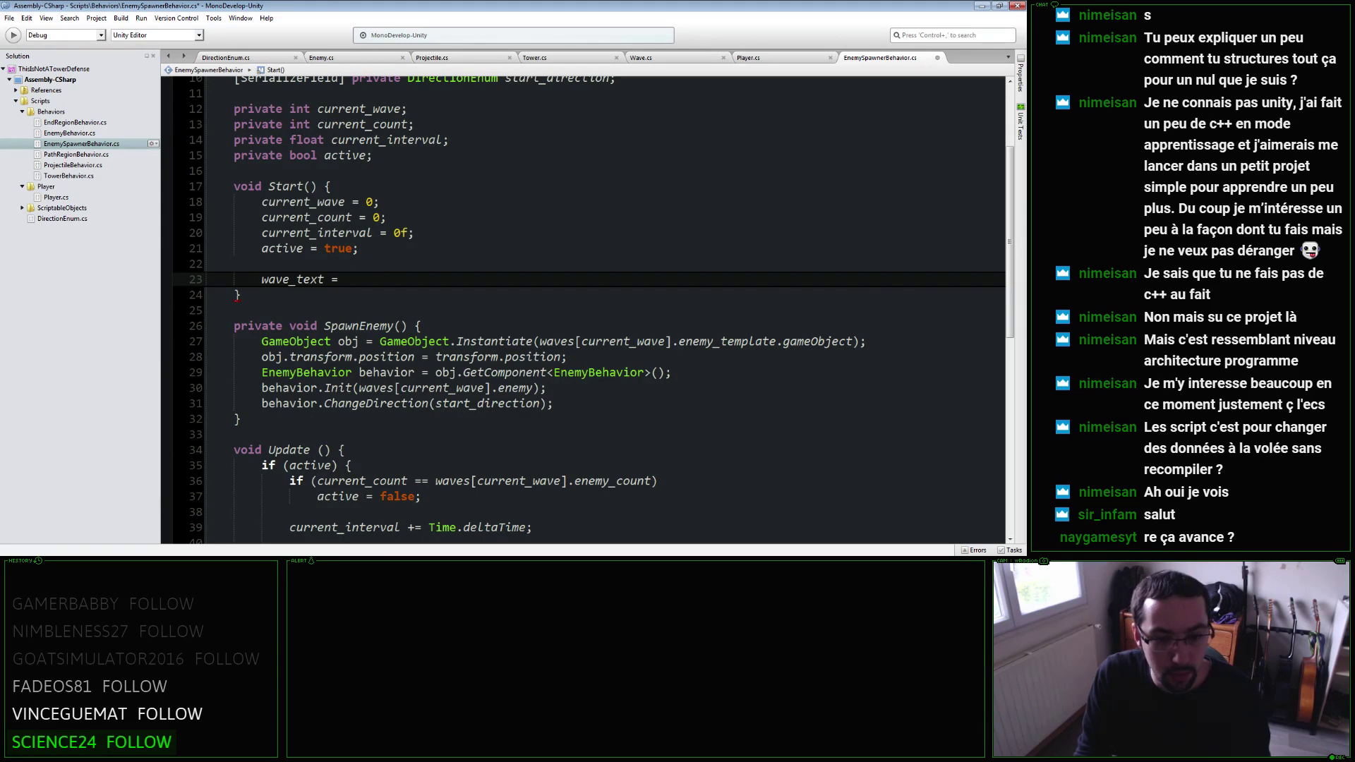
key("BackSpace")
key("BackSpace")
type(".text")
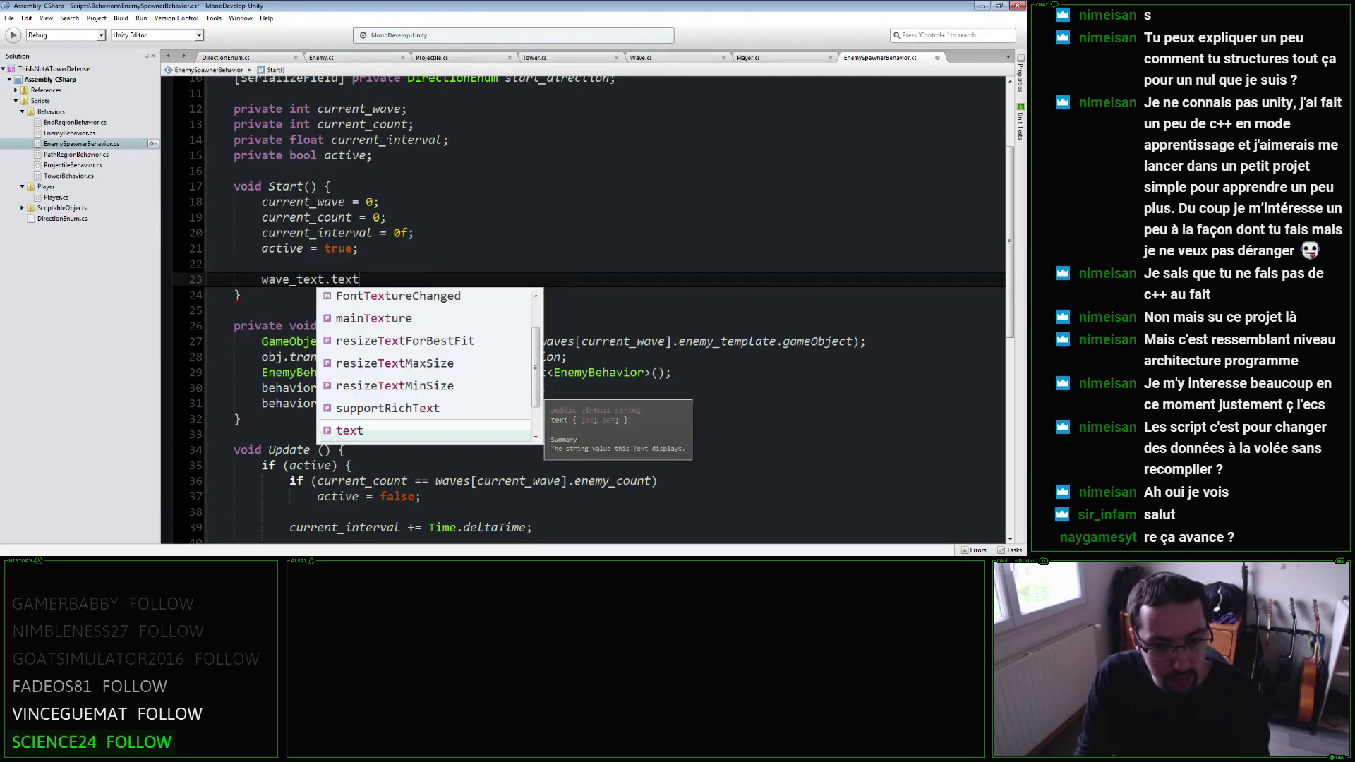
type(" = \"Wave: 1")
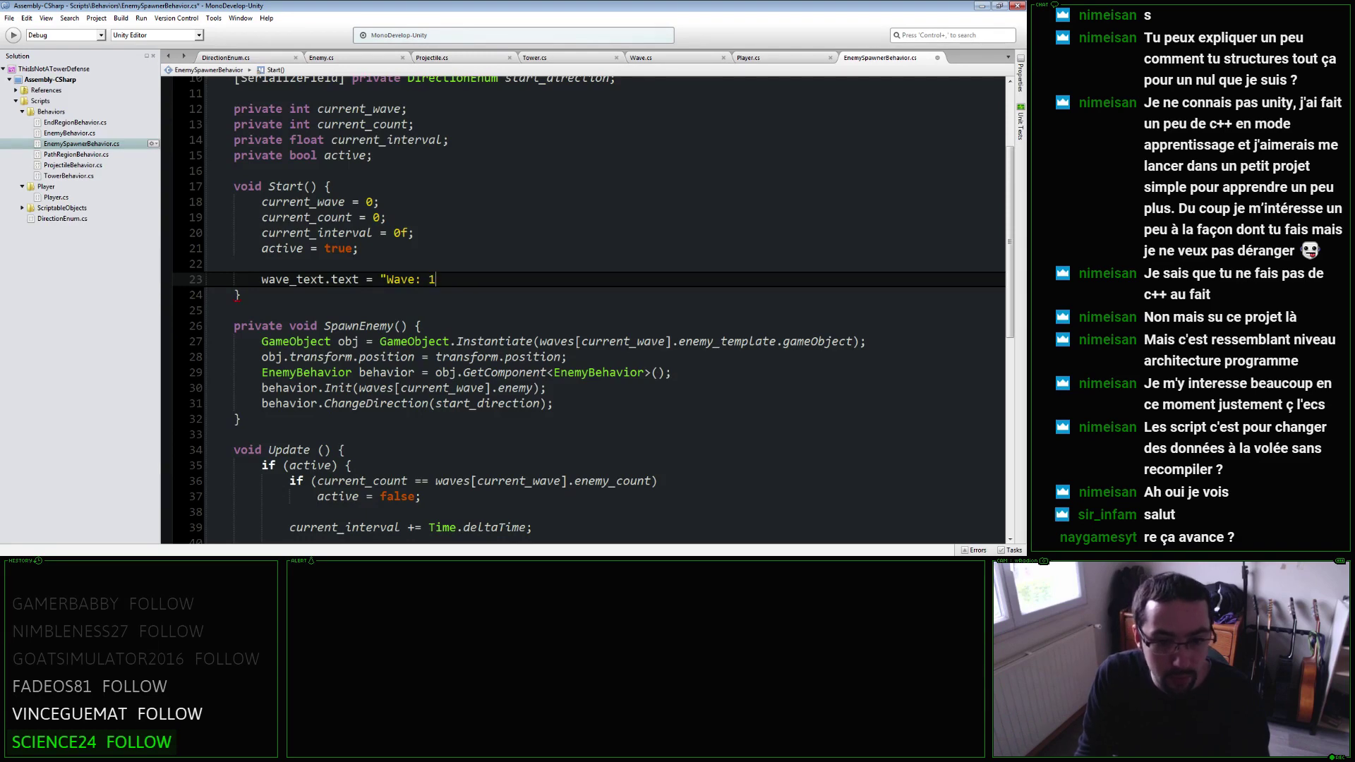
type("\";")
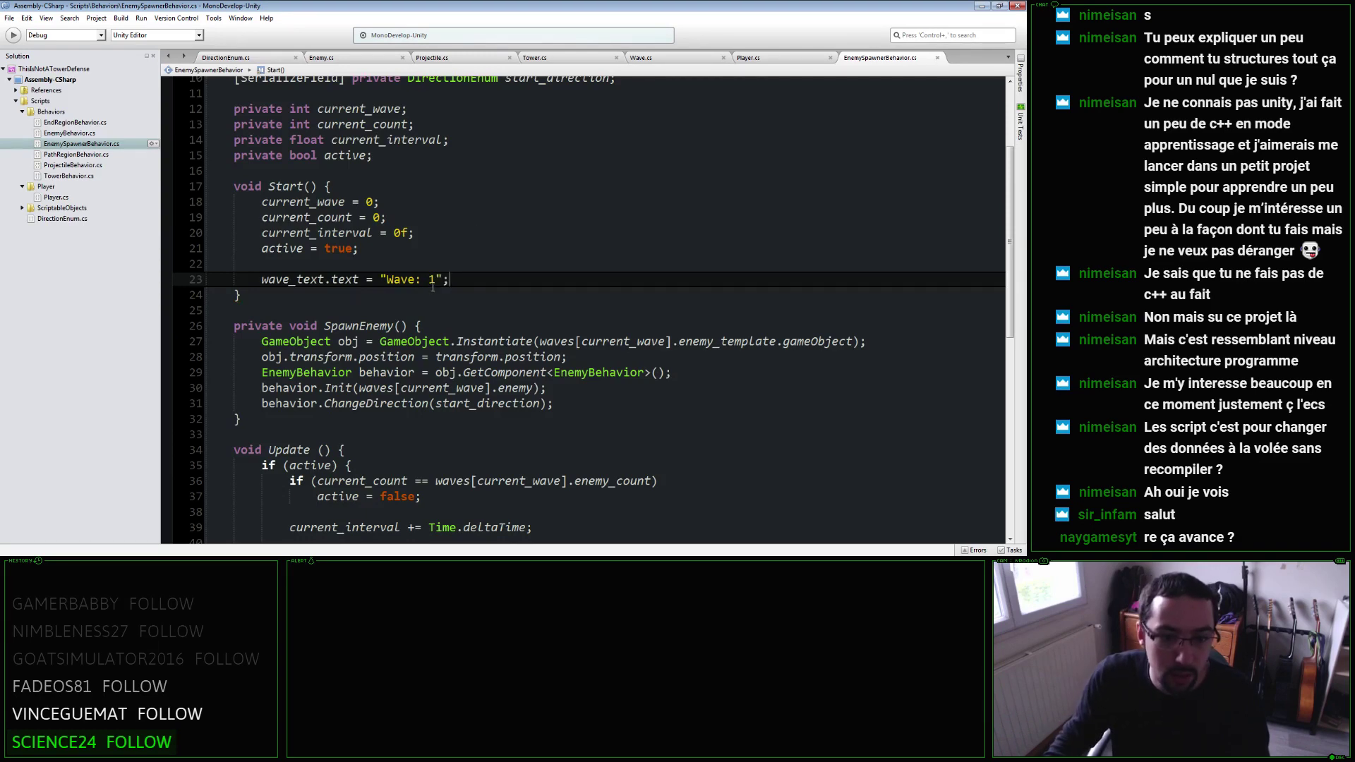
scroll(432, 285, "down", 5)
scroll(282, 211, "up", 2)
left_click(177, 132)
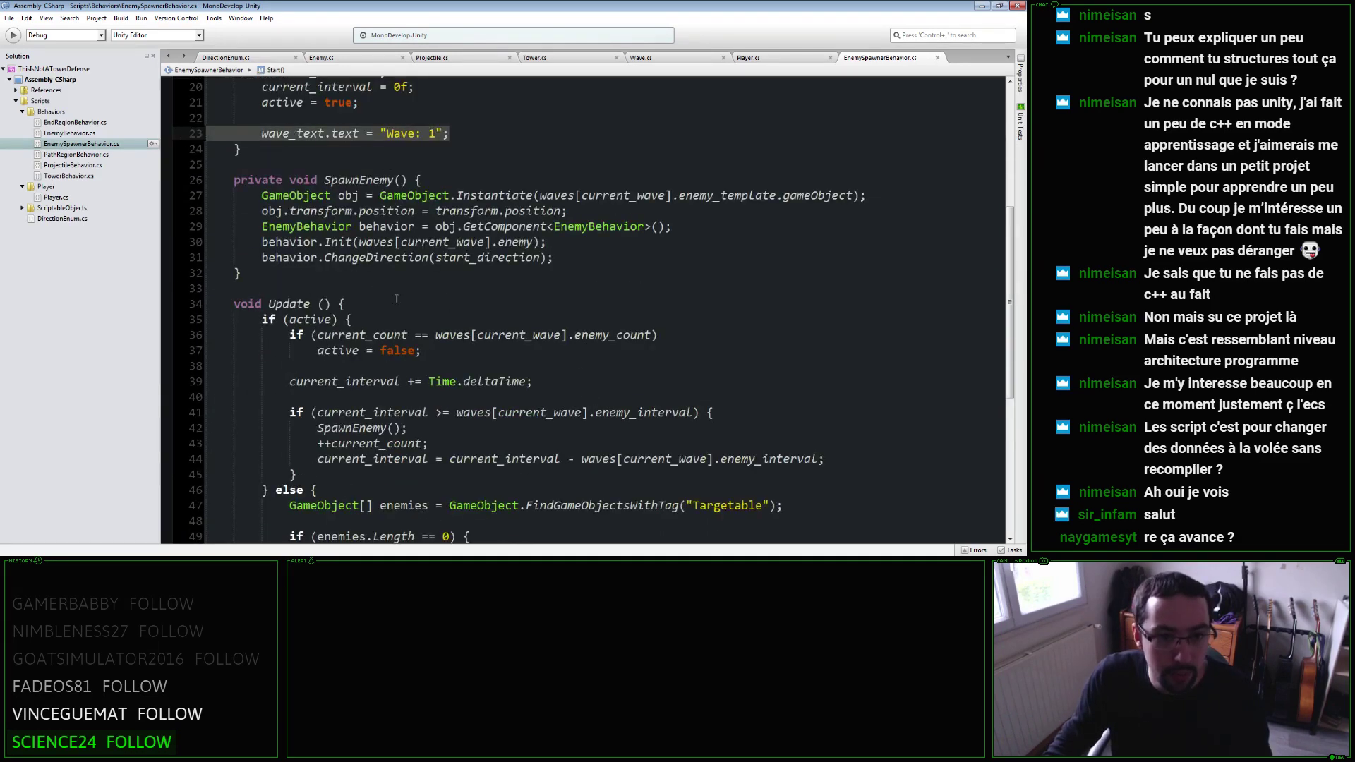
Paste the line at the wave increment and change it to "Wave: " + (current_wave + 1).
scroll(396, 299, "down", 7)
left_click(567, 242)
scroll(568, 309, "up", 3)
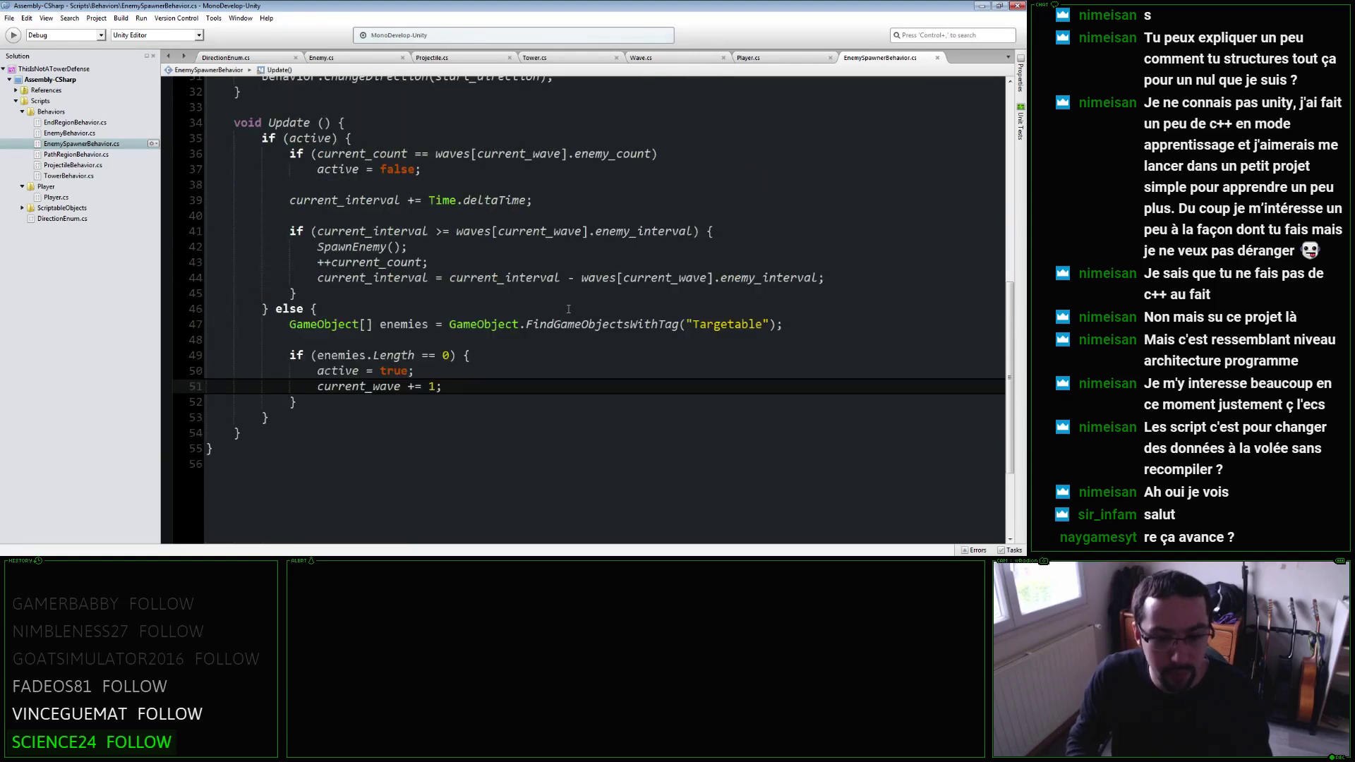
key("Return")
type("wave_text.text = \"Wave: 1\";")
key("Left")
key("Left")
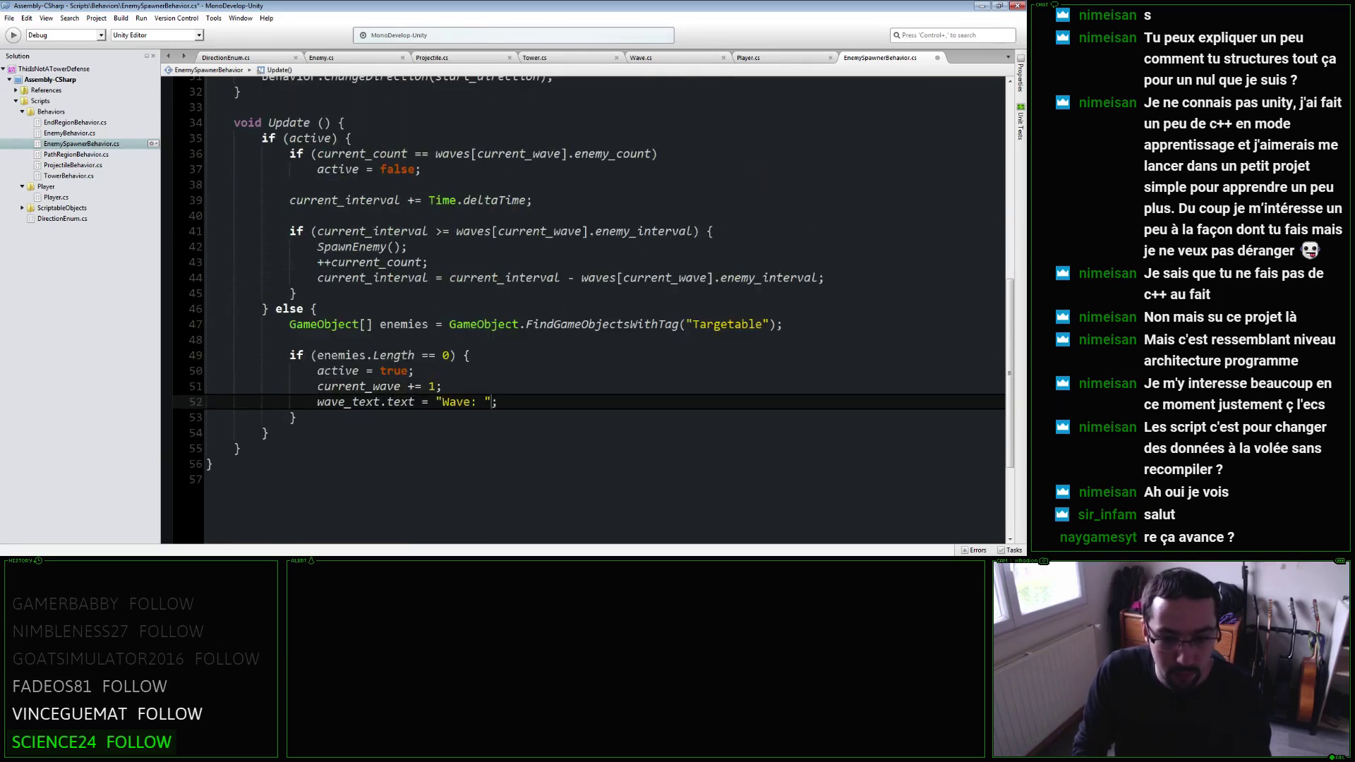
type("+ current_wave + 1")
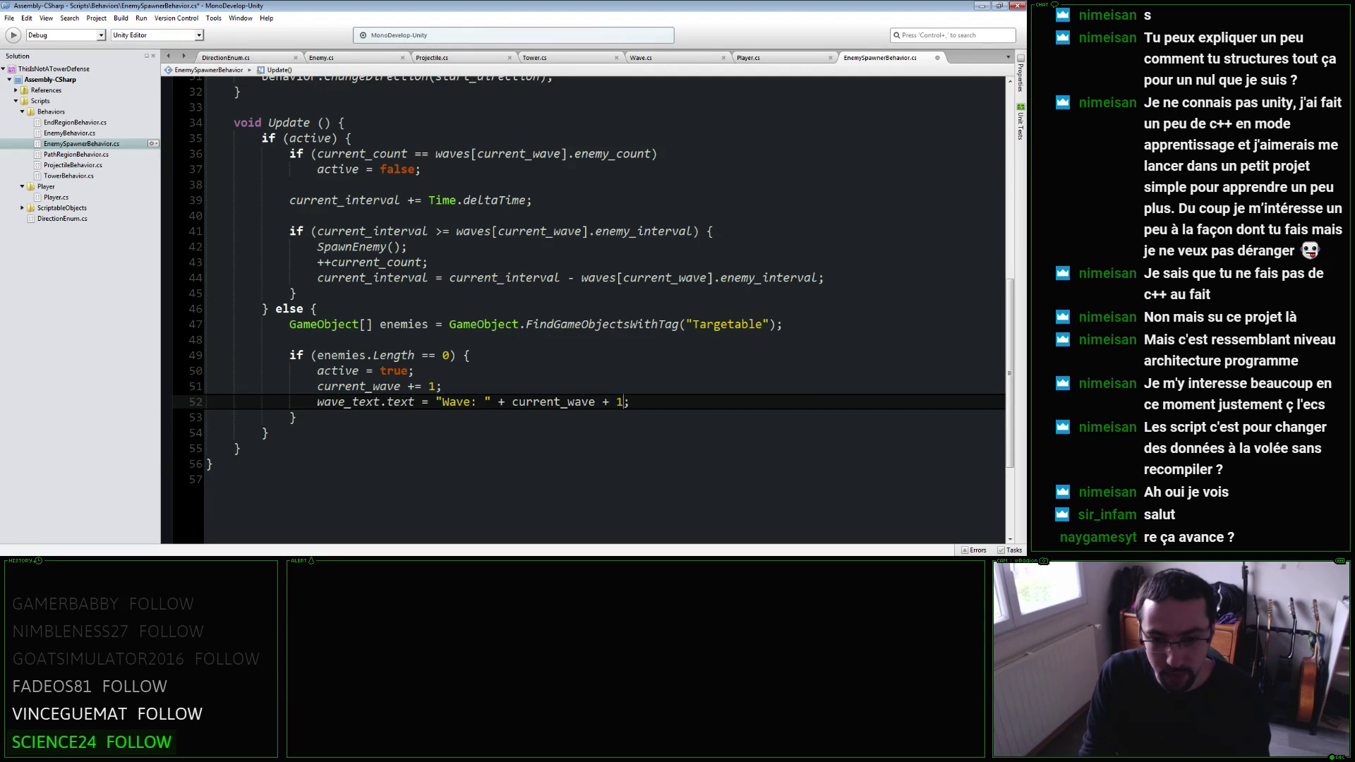
type(")")
left_click(512, 401)
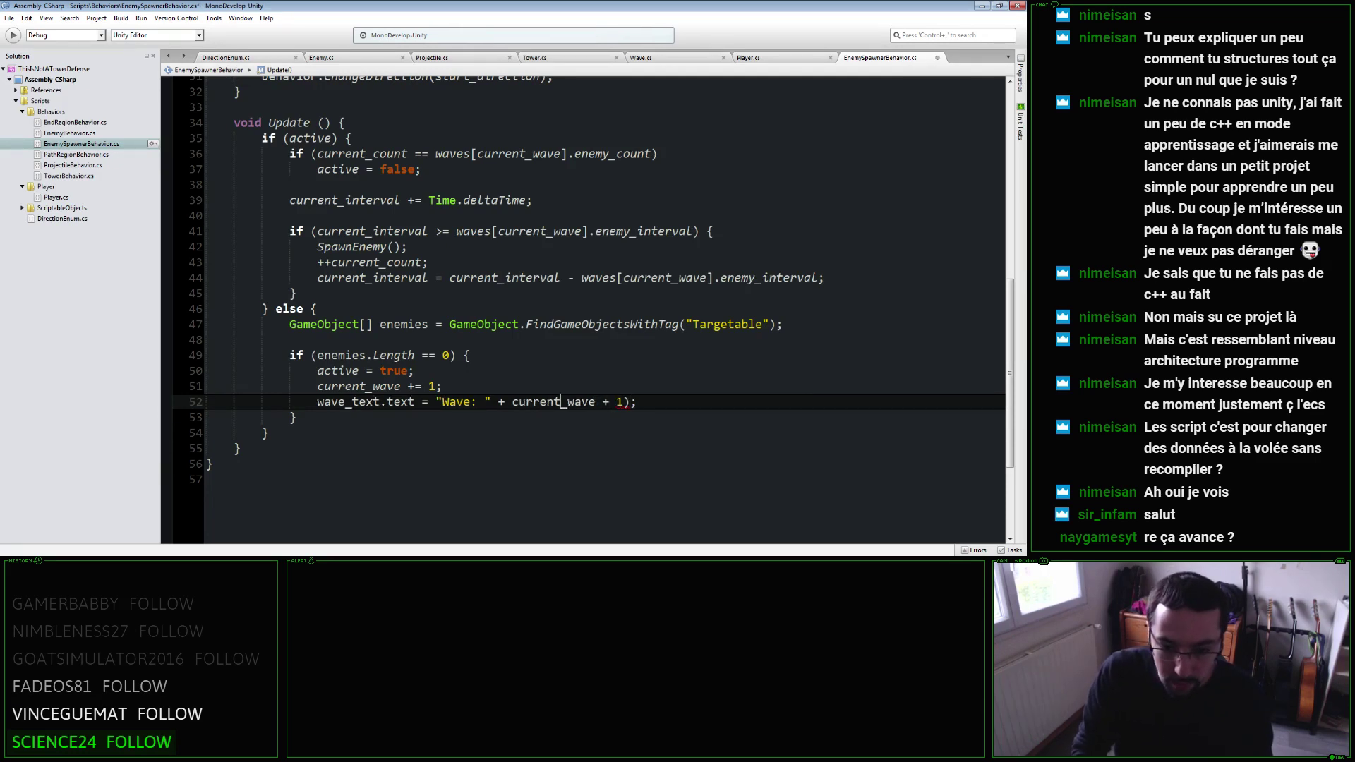
type("(")
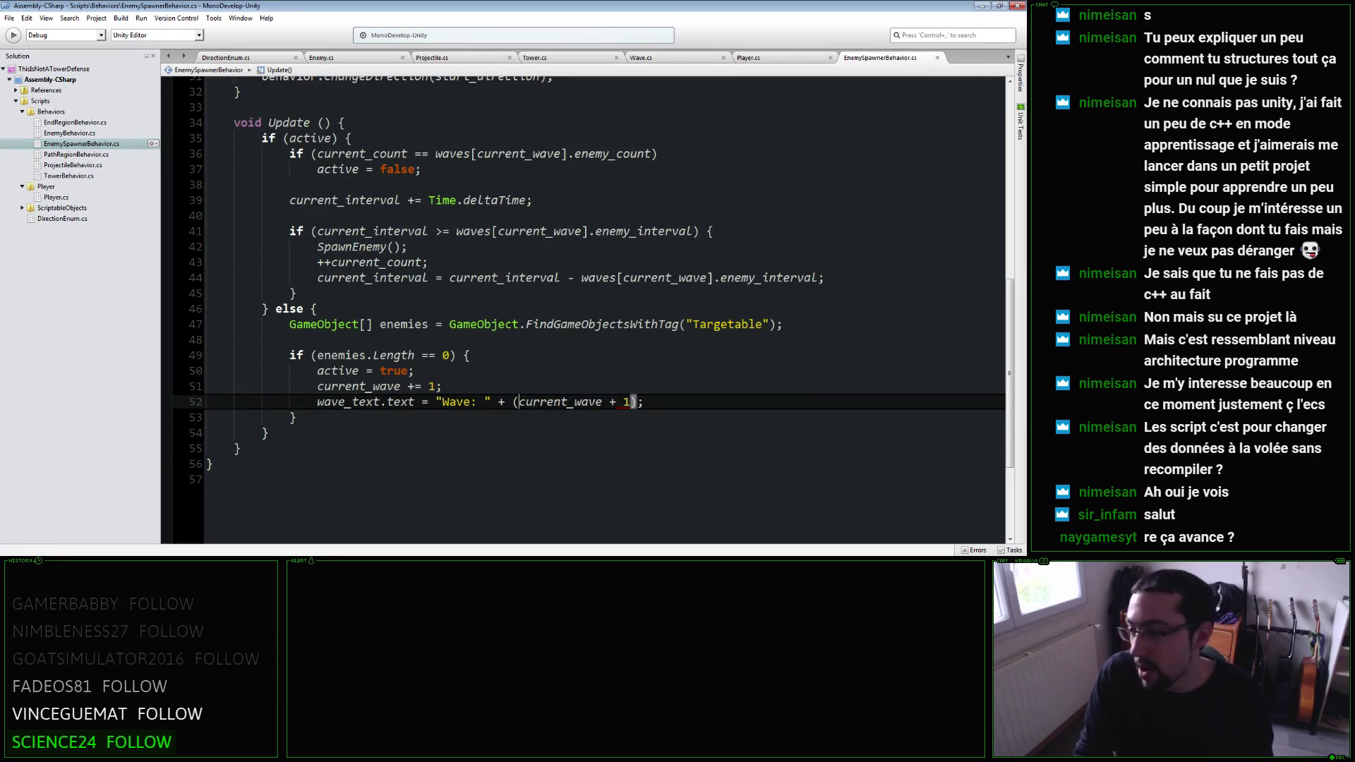
left_click(442, 386)
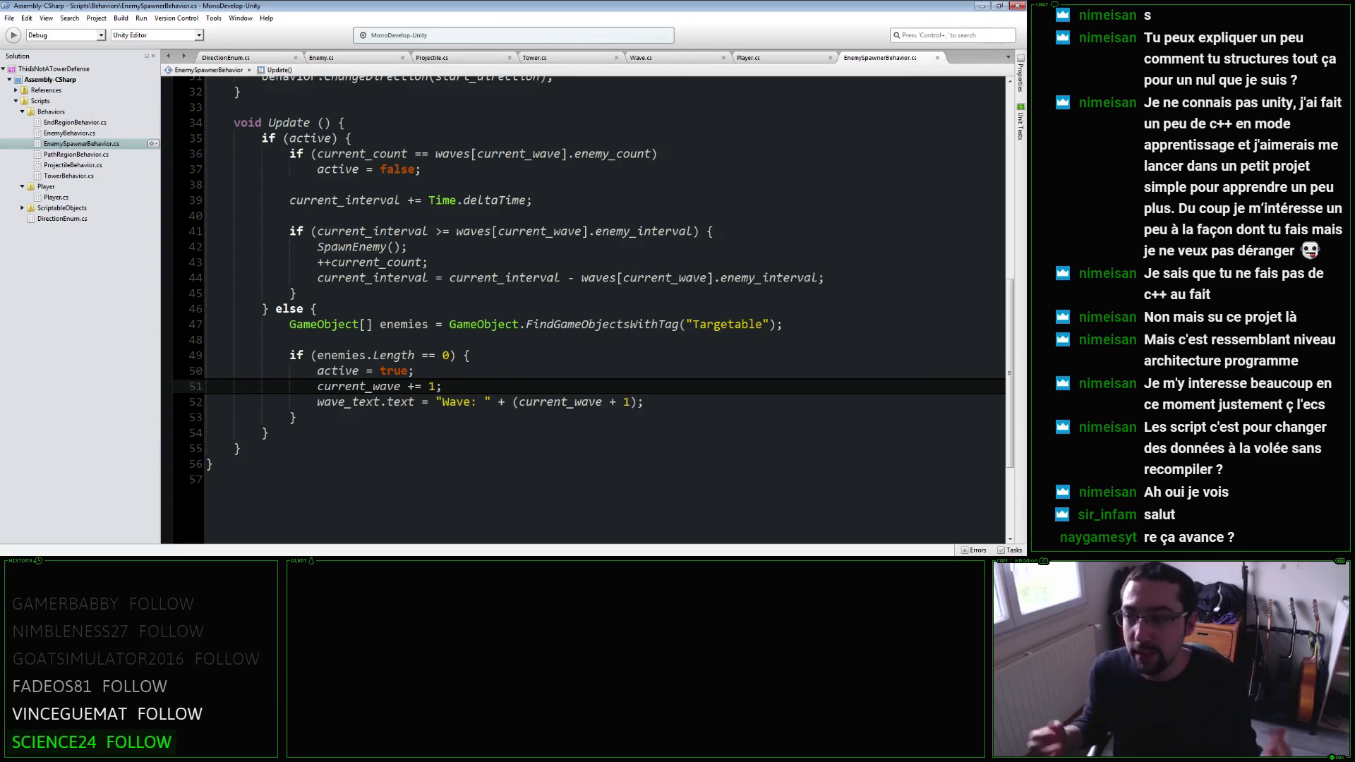
key("Home")
key("shift+Down")
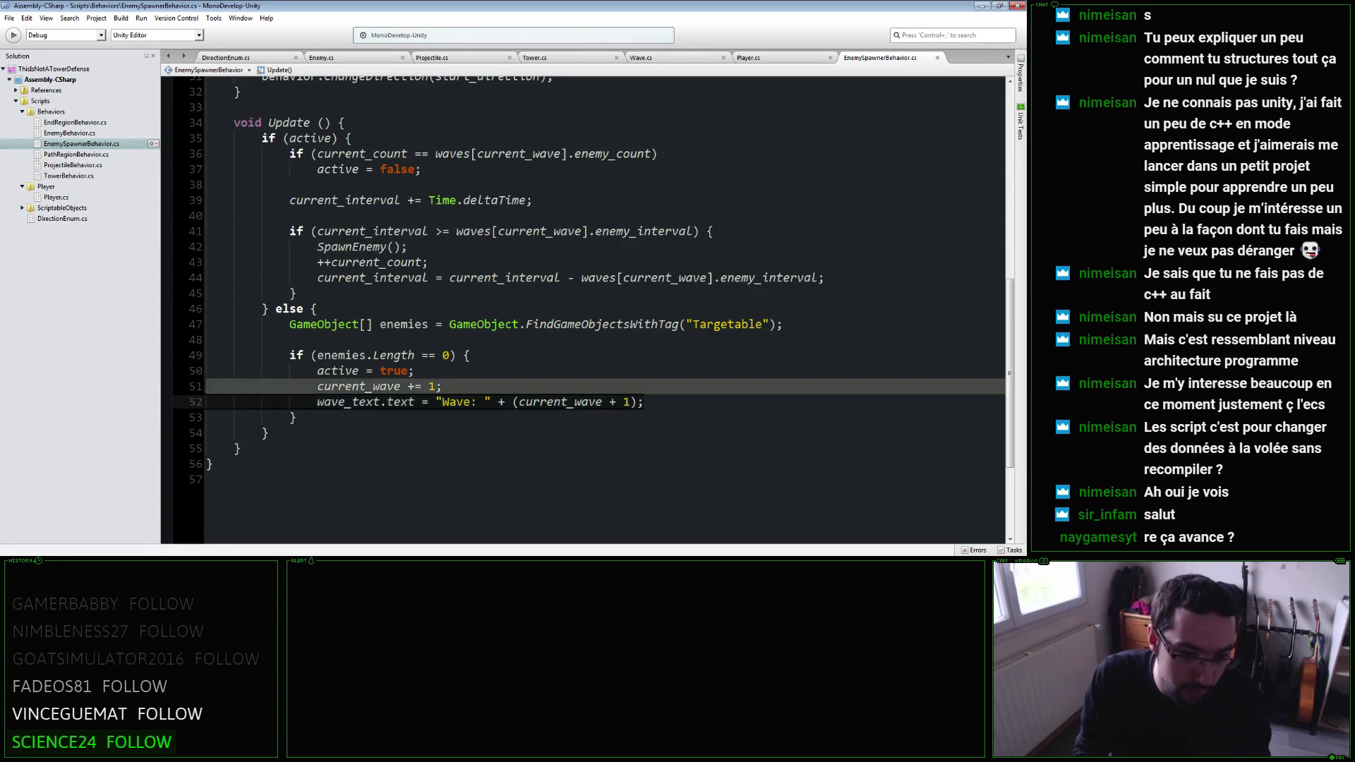
key("Delete")
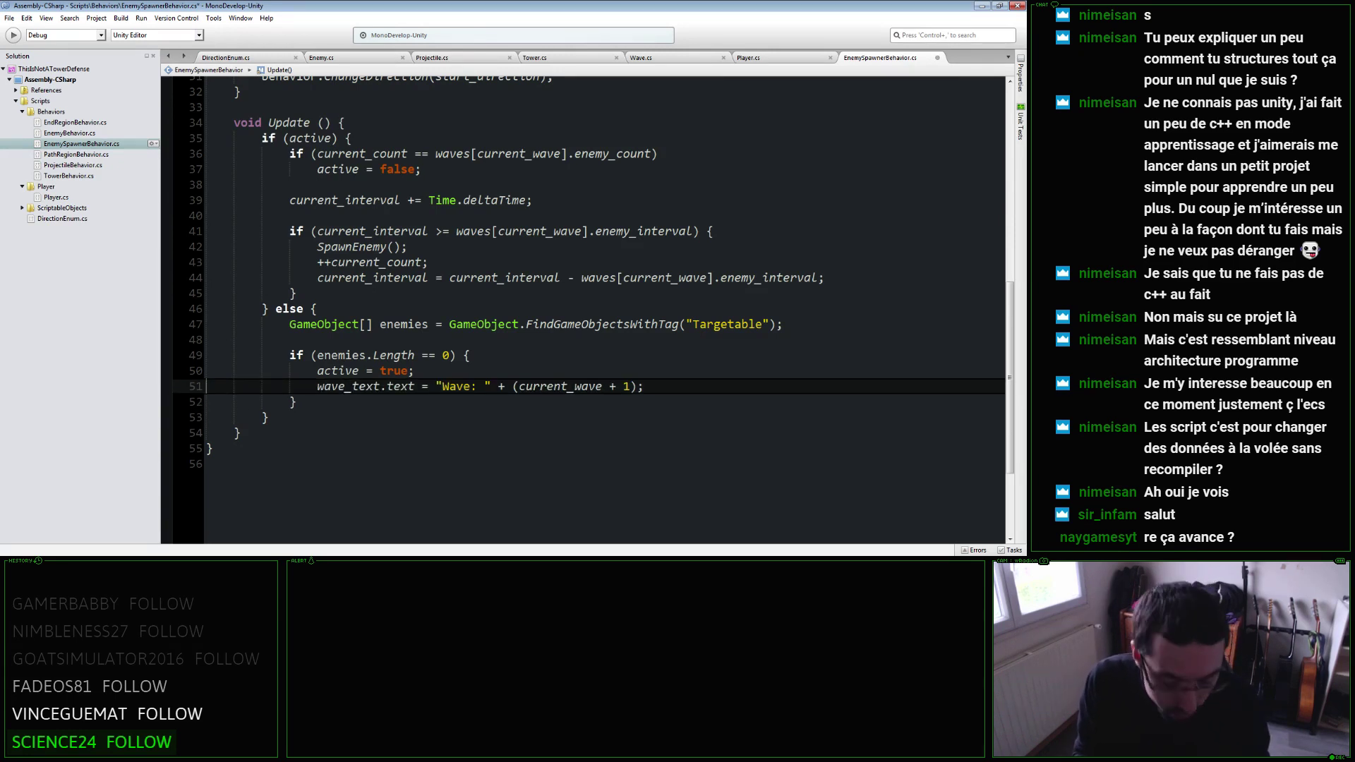
key("ctrl+z")
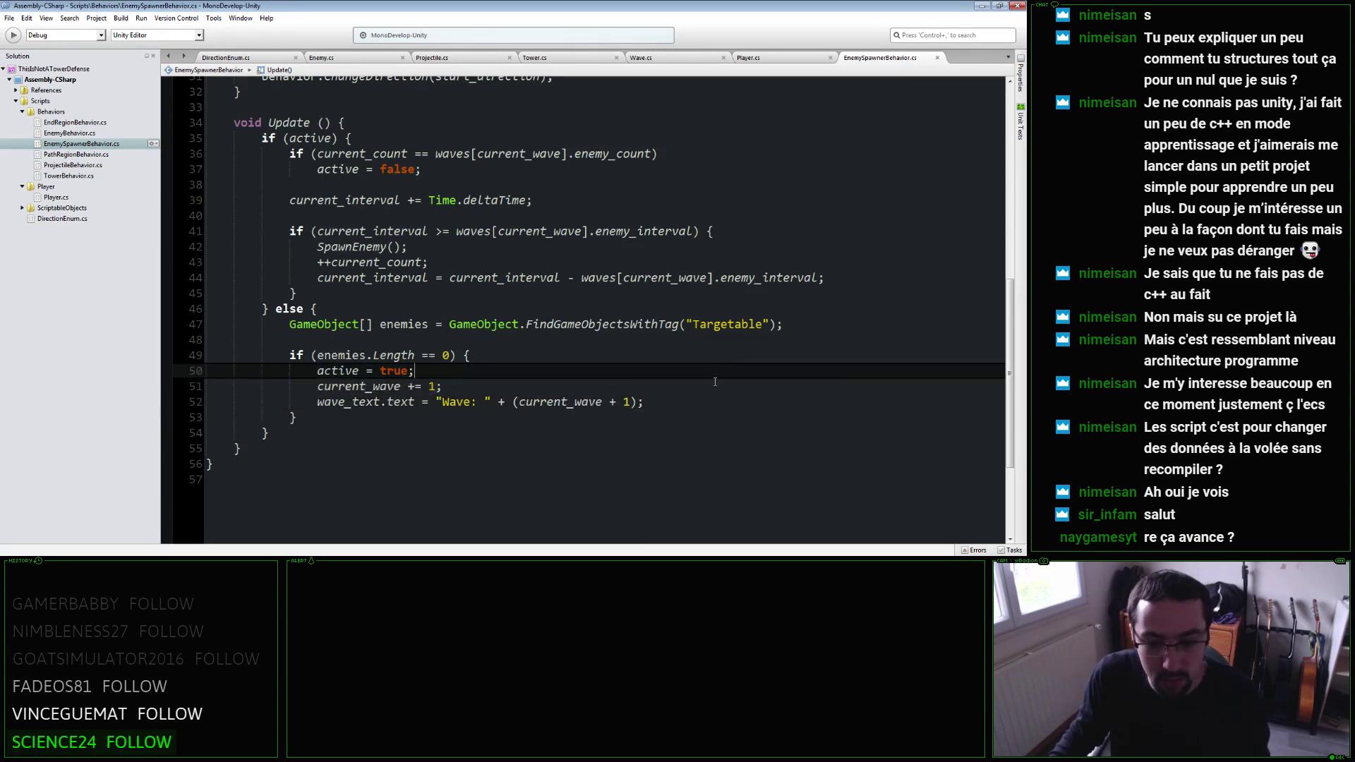
left_click(717, 386)
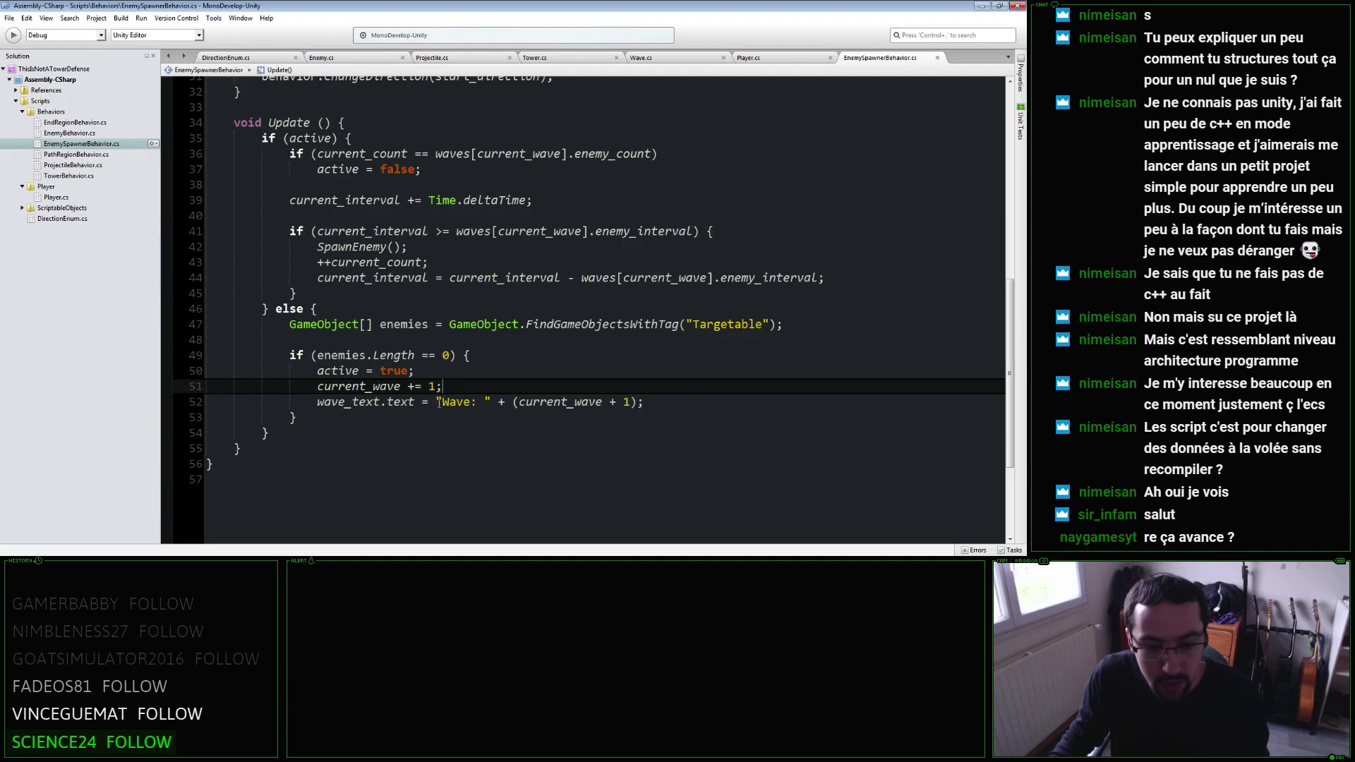
left_click(645, 402)
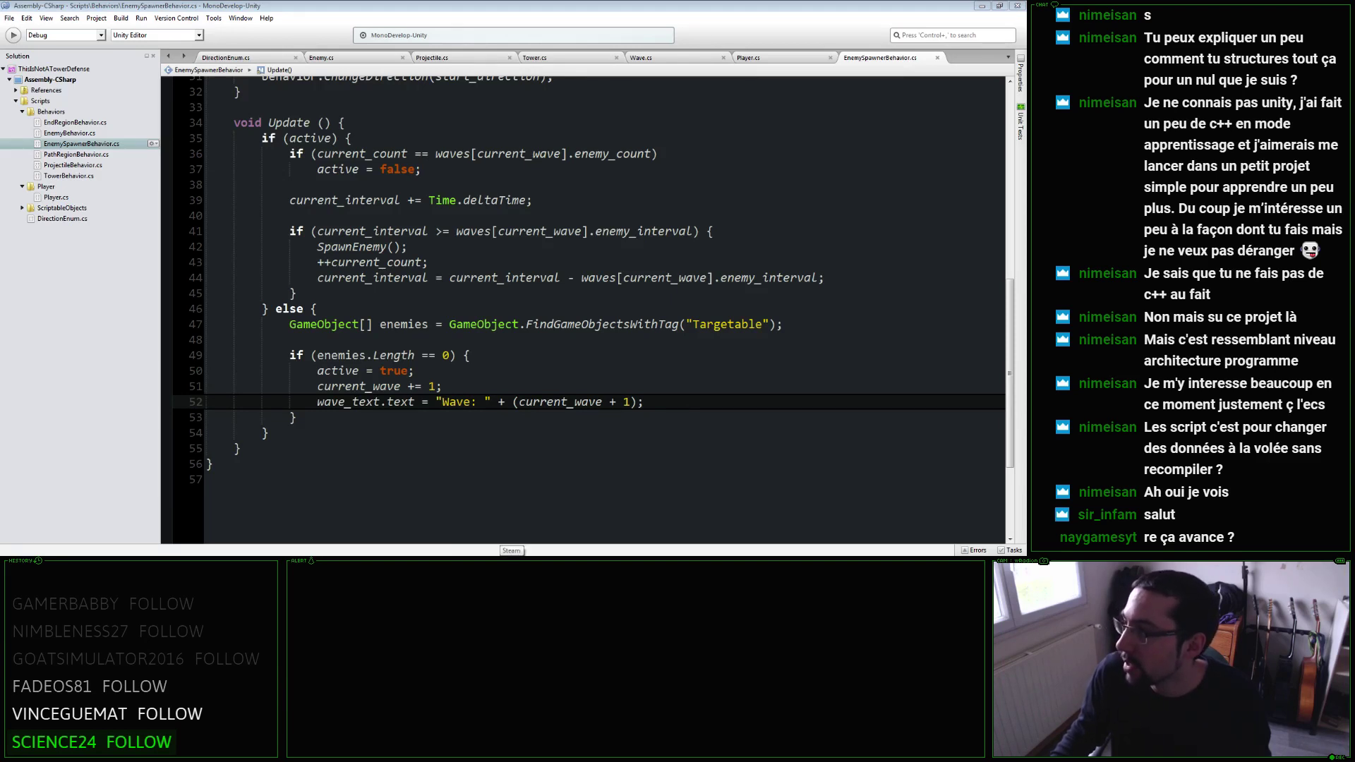
key("Up")
key("Up")
key("Up")
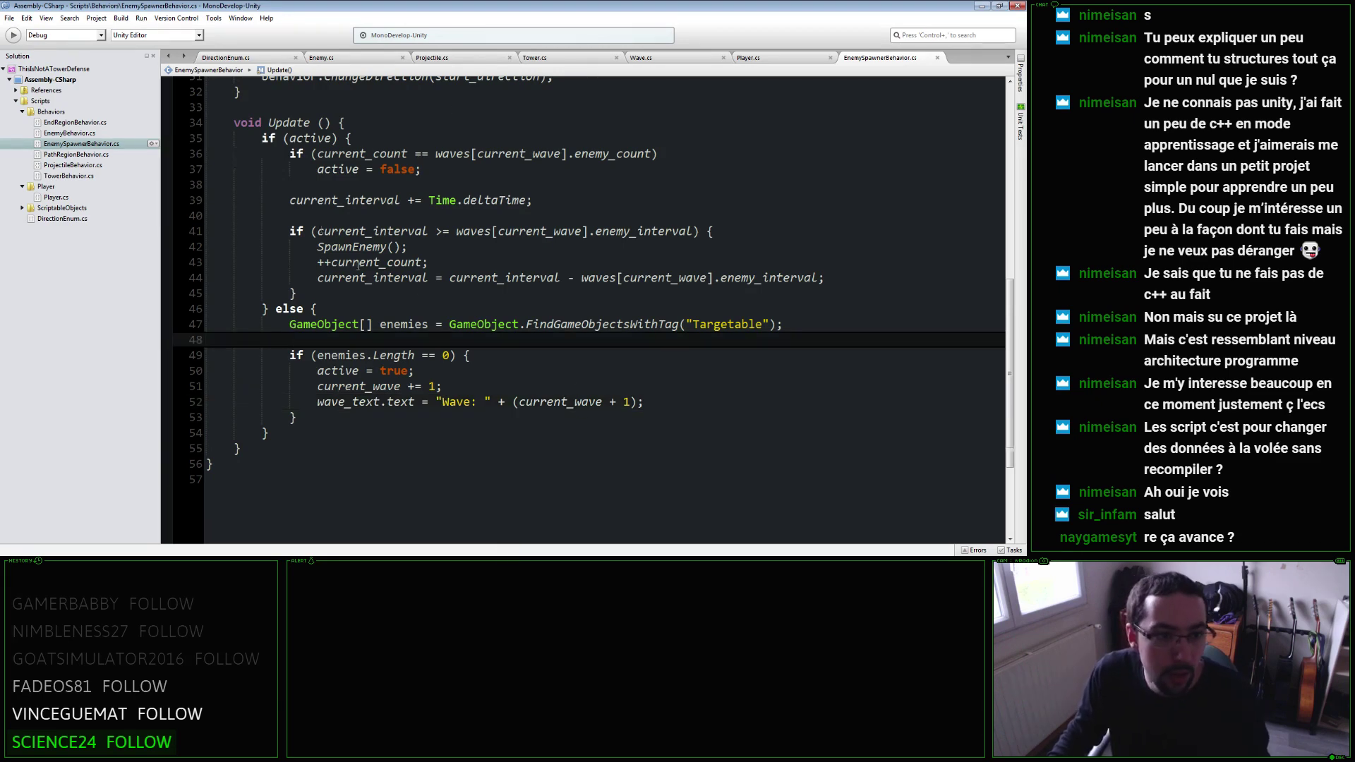
scroll(358, 264, "up", 10)
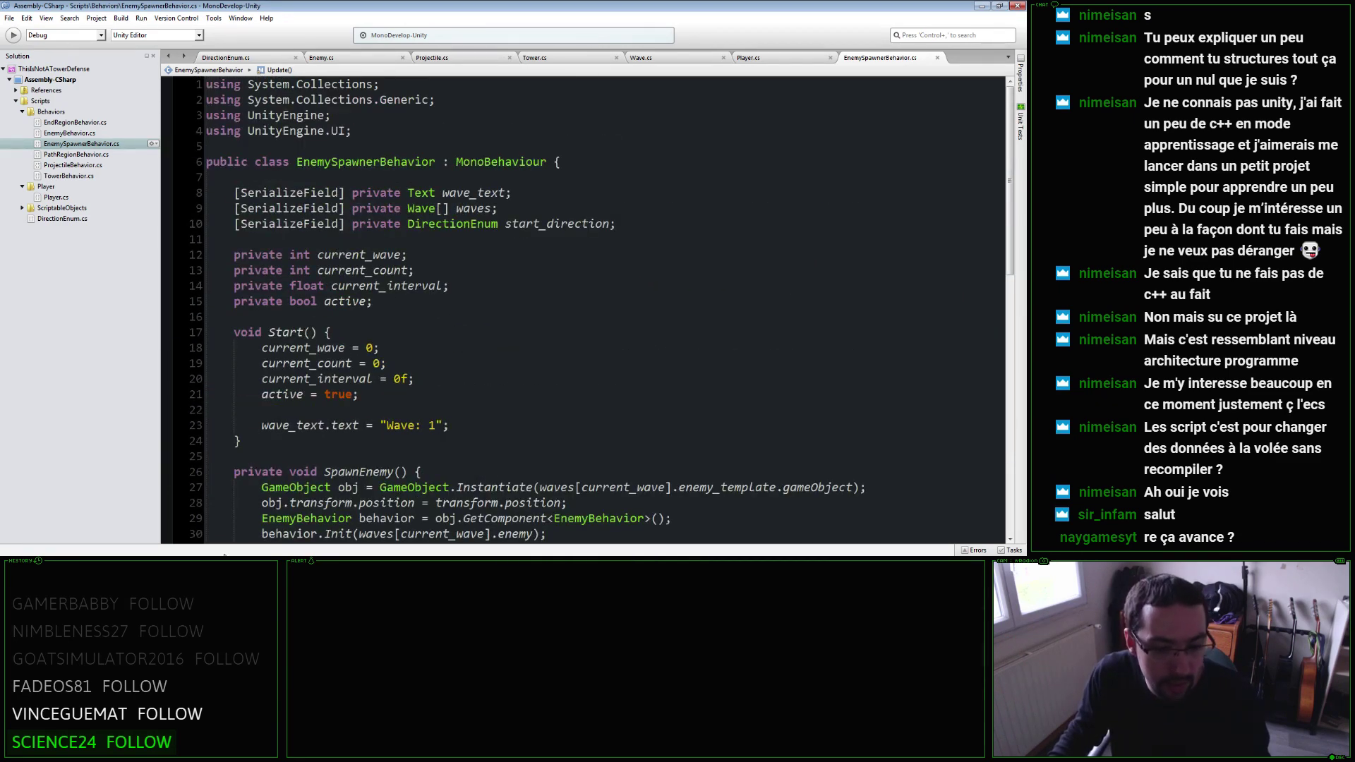
left_click(224, 555)
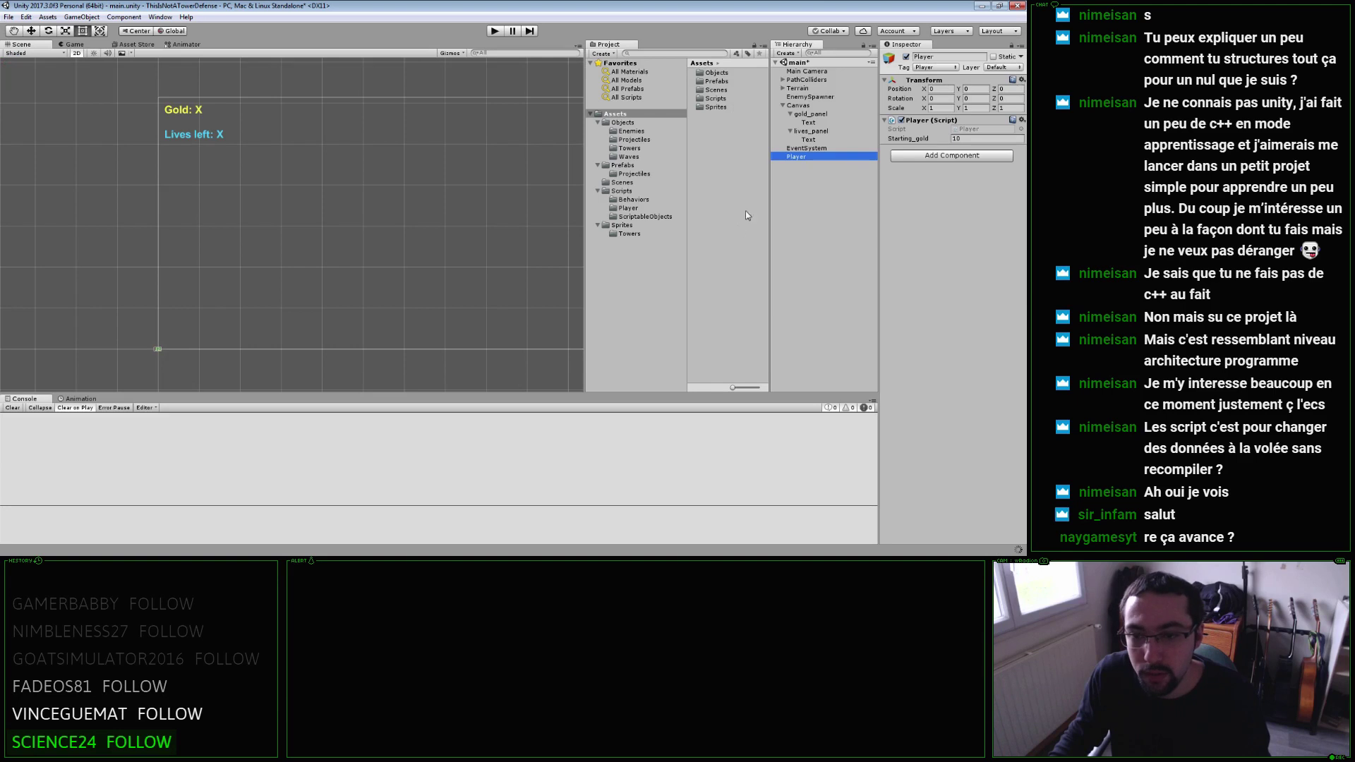
Duplicate lives_panel as wave_panel and move it down to Pos Y -120.
left_click(809, 139, "ctrl")
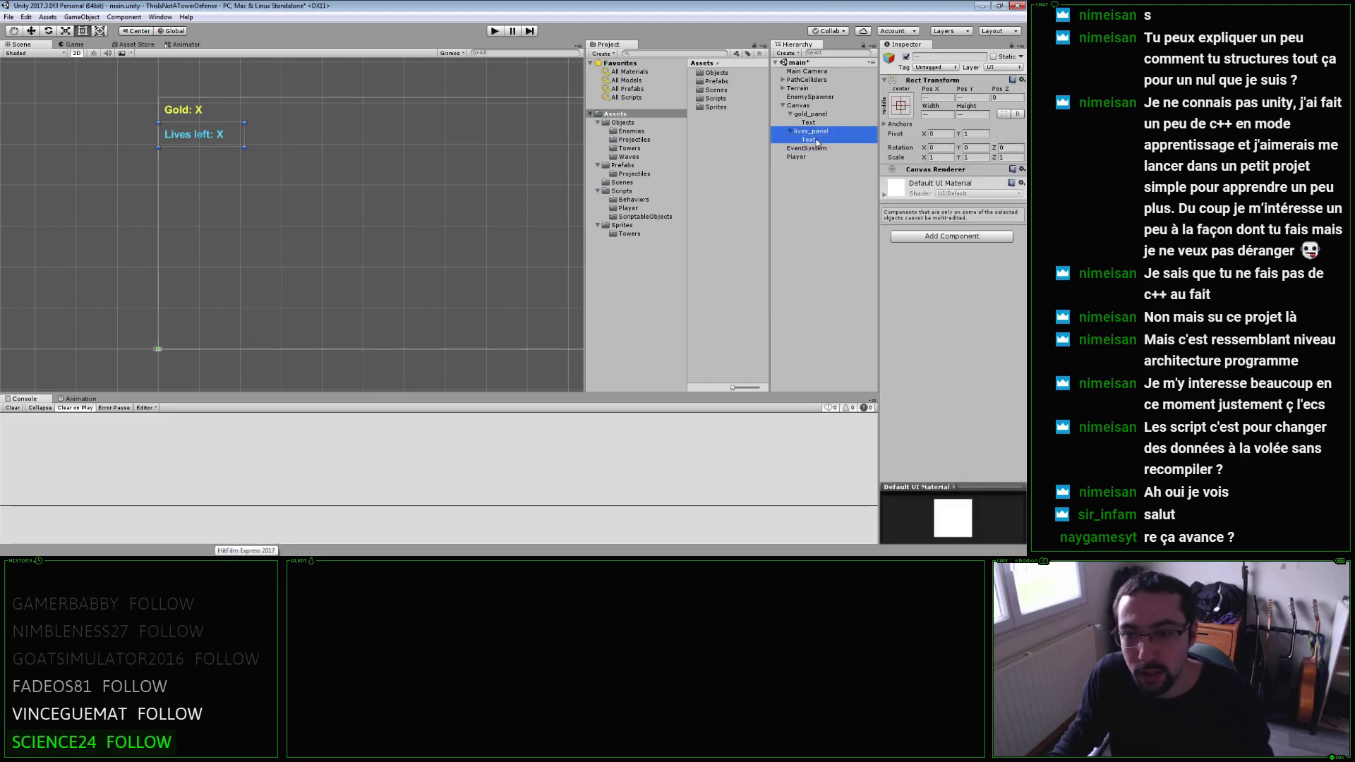
left_click(812, 131)
key("ctrl+d")
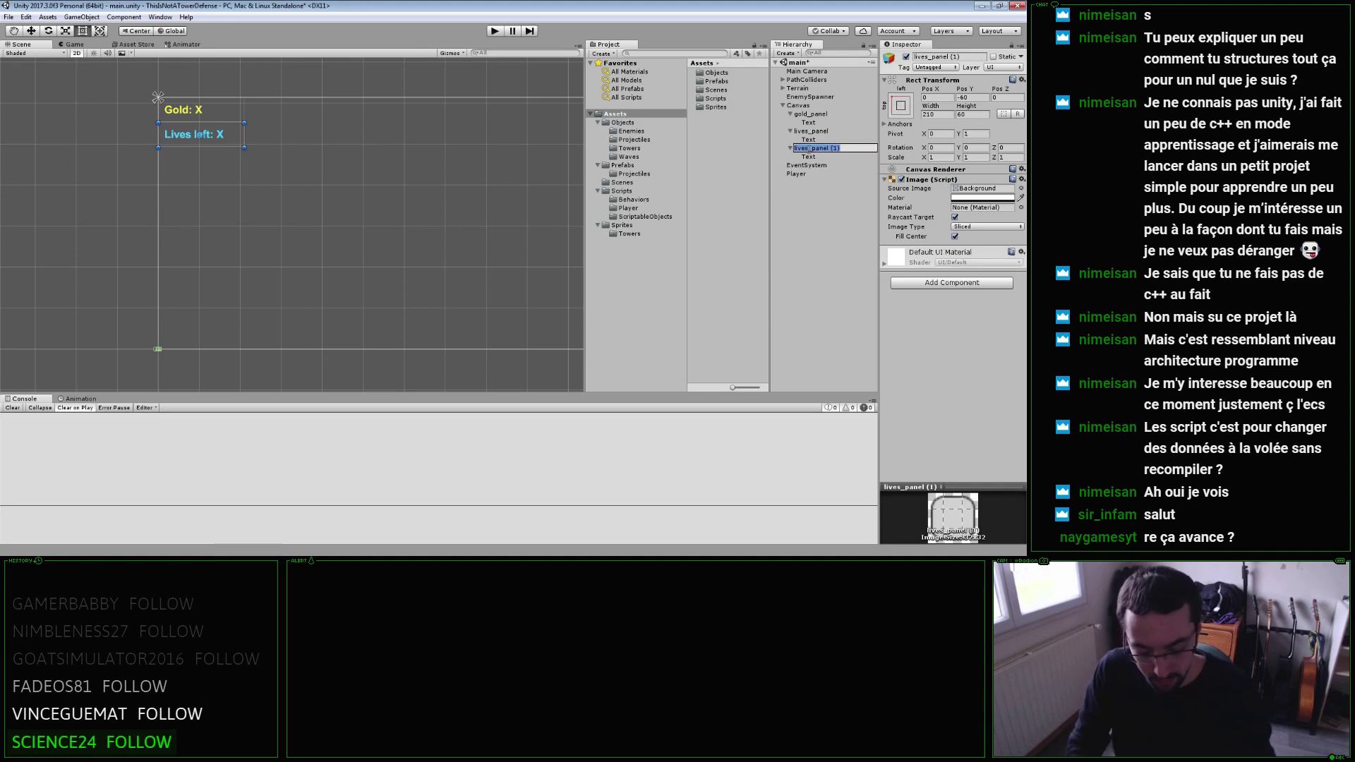
type("wave_panel")
key("Return")
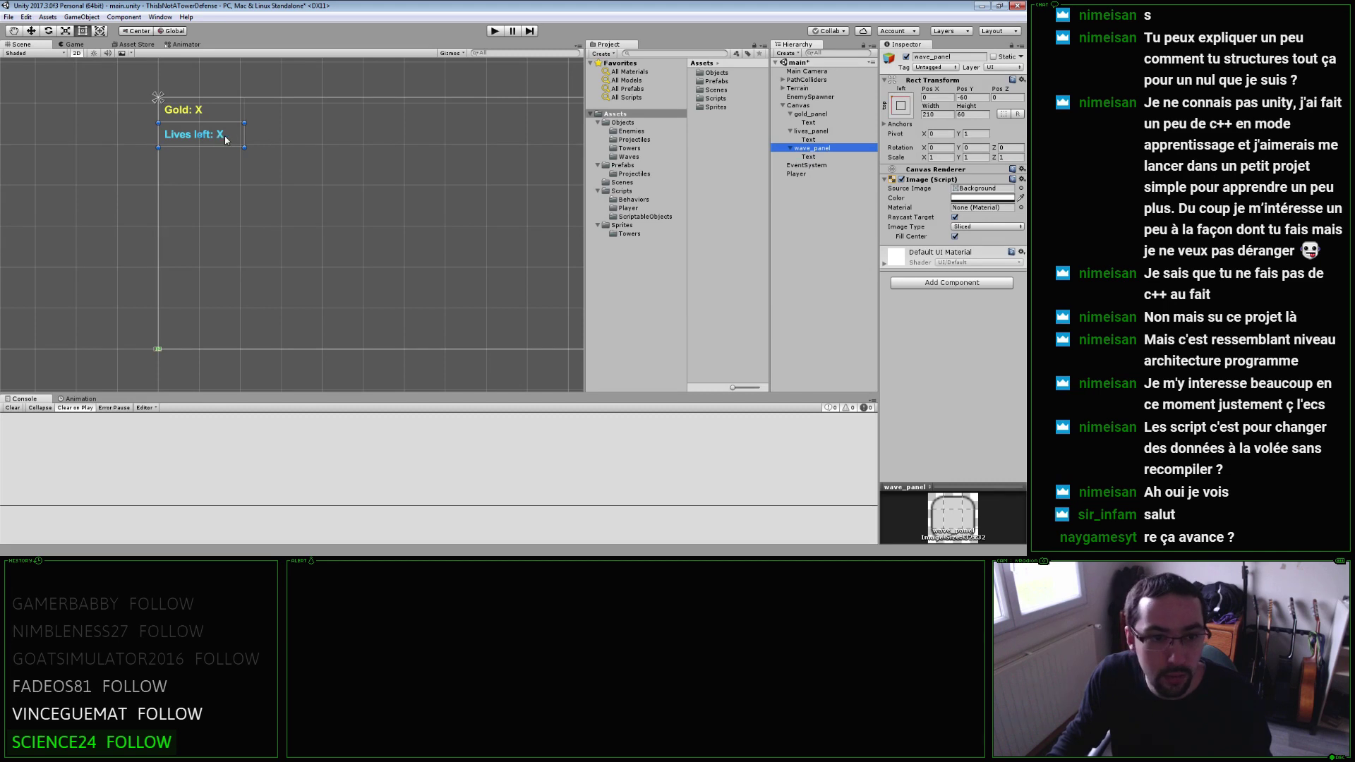
left_click_drag(225, 140, 228, 164)
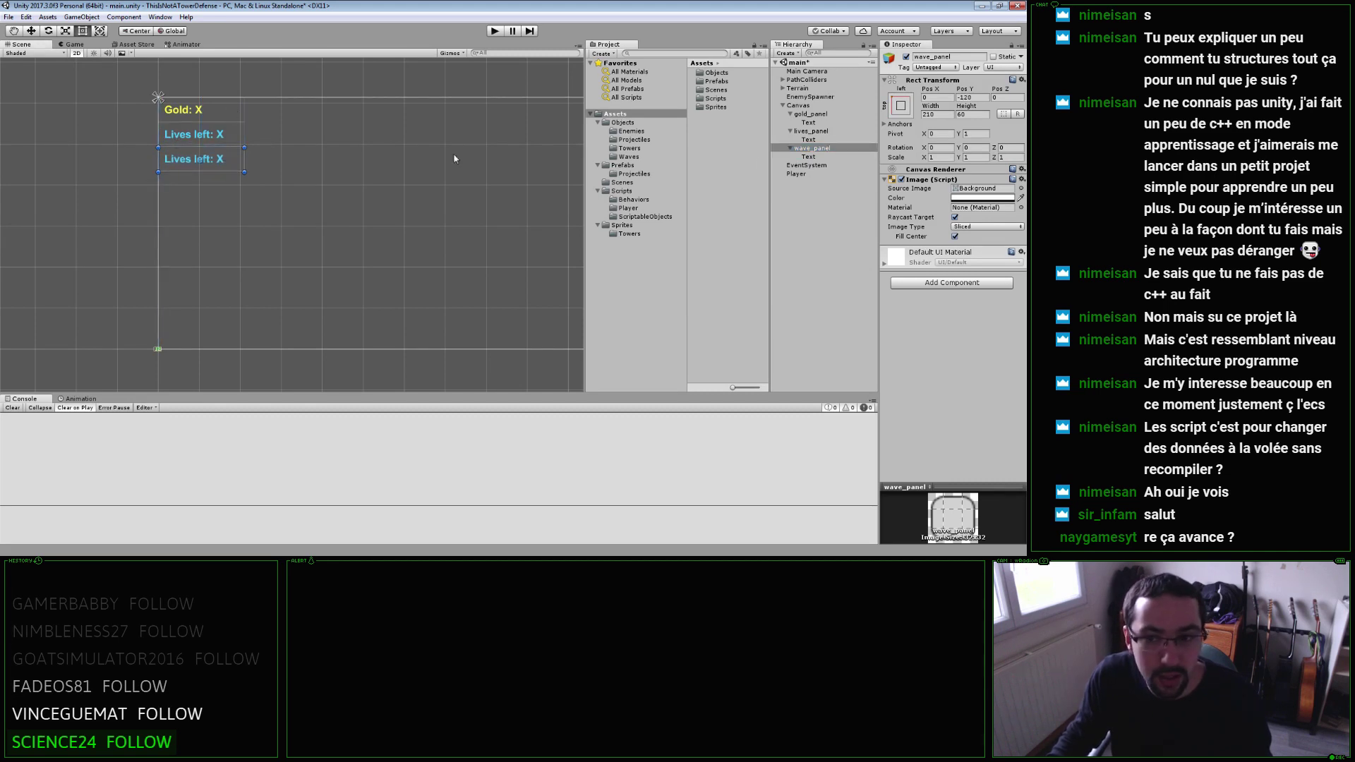
left_click(806, 187)
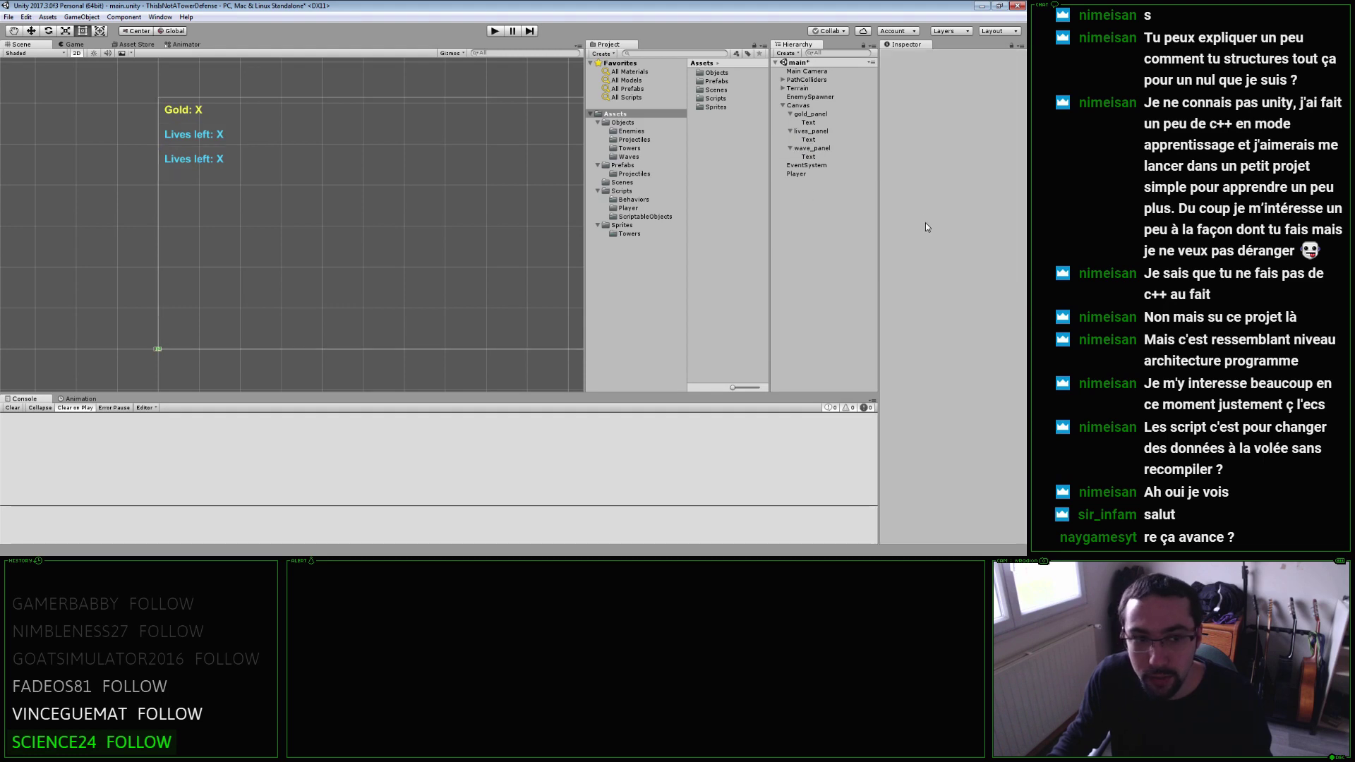
Create a Panel as the Canvas's first child, anchored middle-left.
right_click(795, 105)
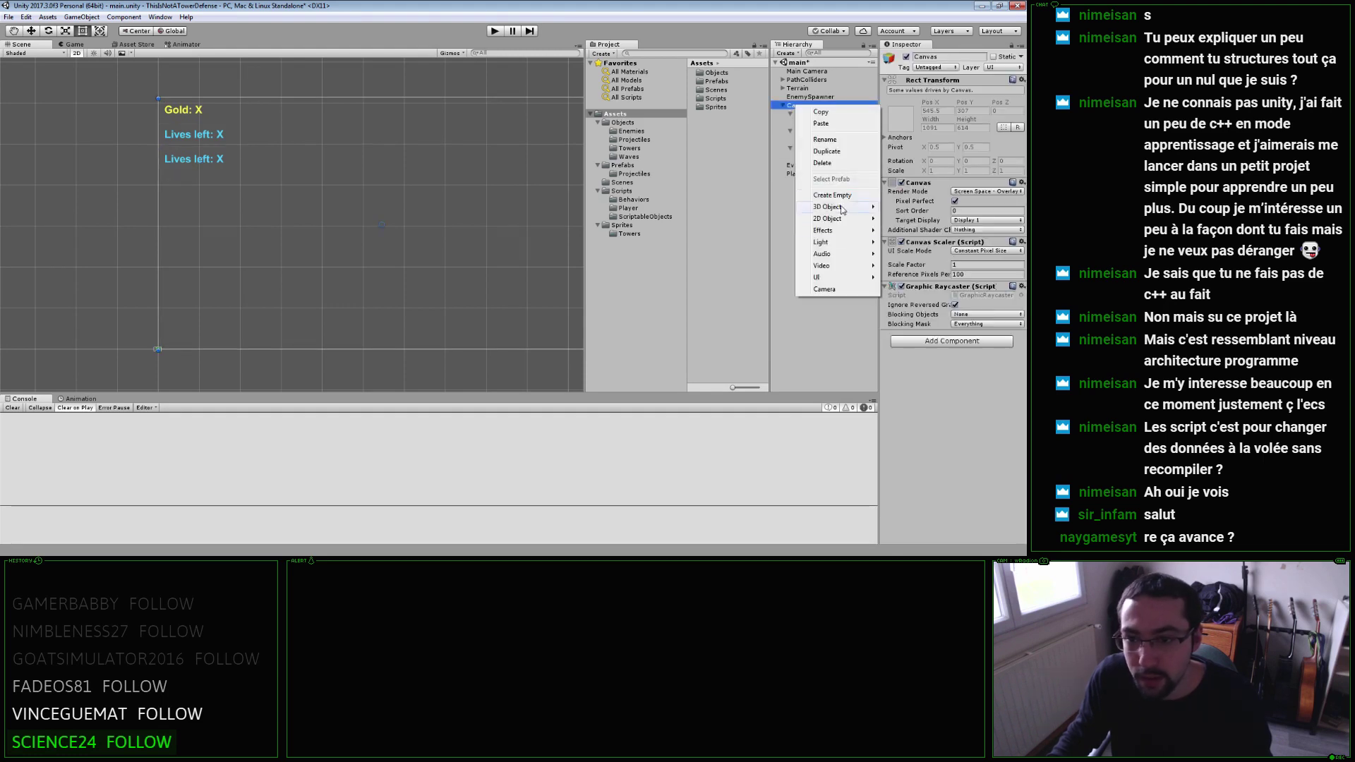
mouse_move(837, 278)
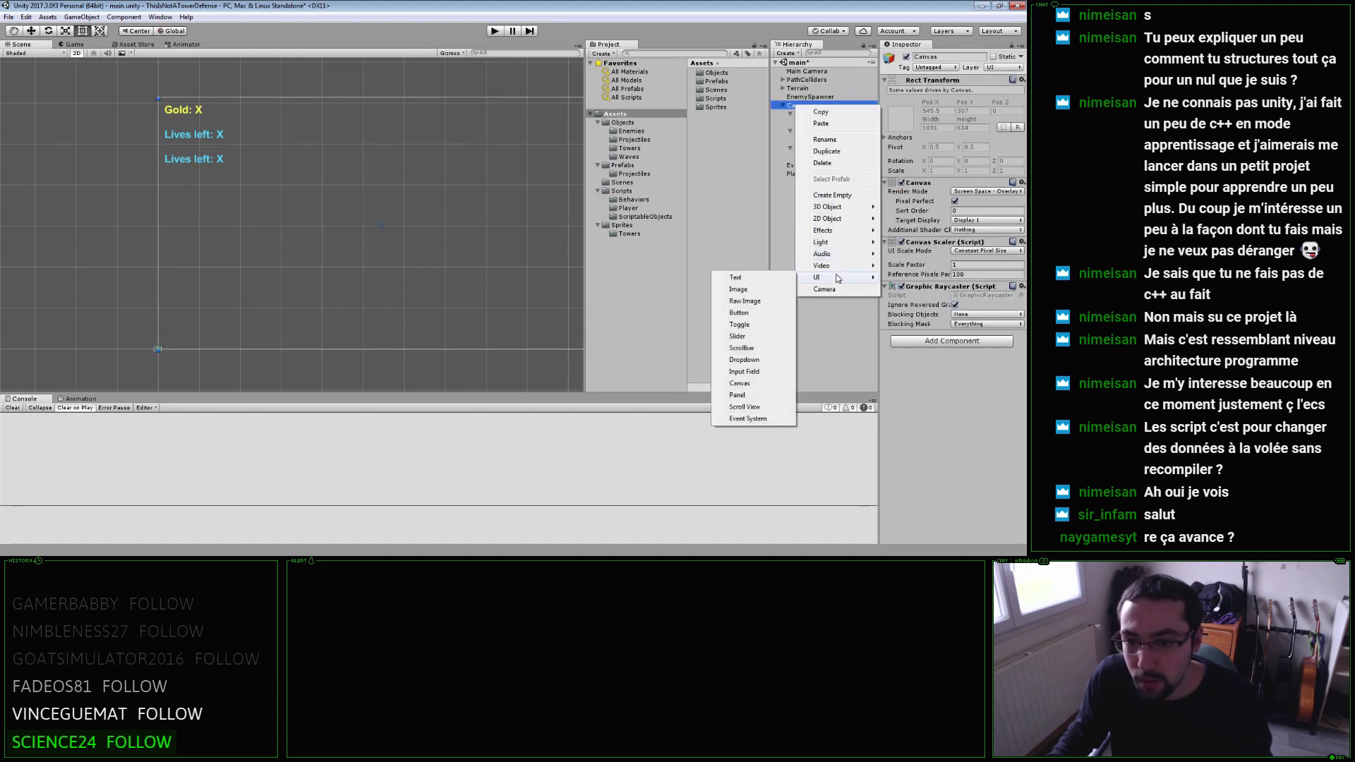
left_click(738, 395)
left_click_drag(812, 168, 851, 115)
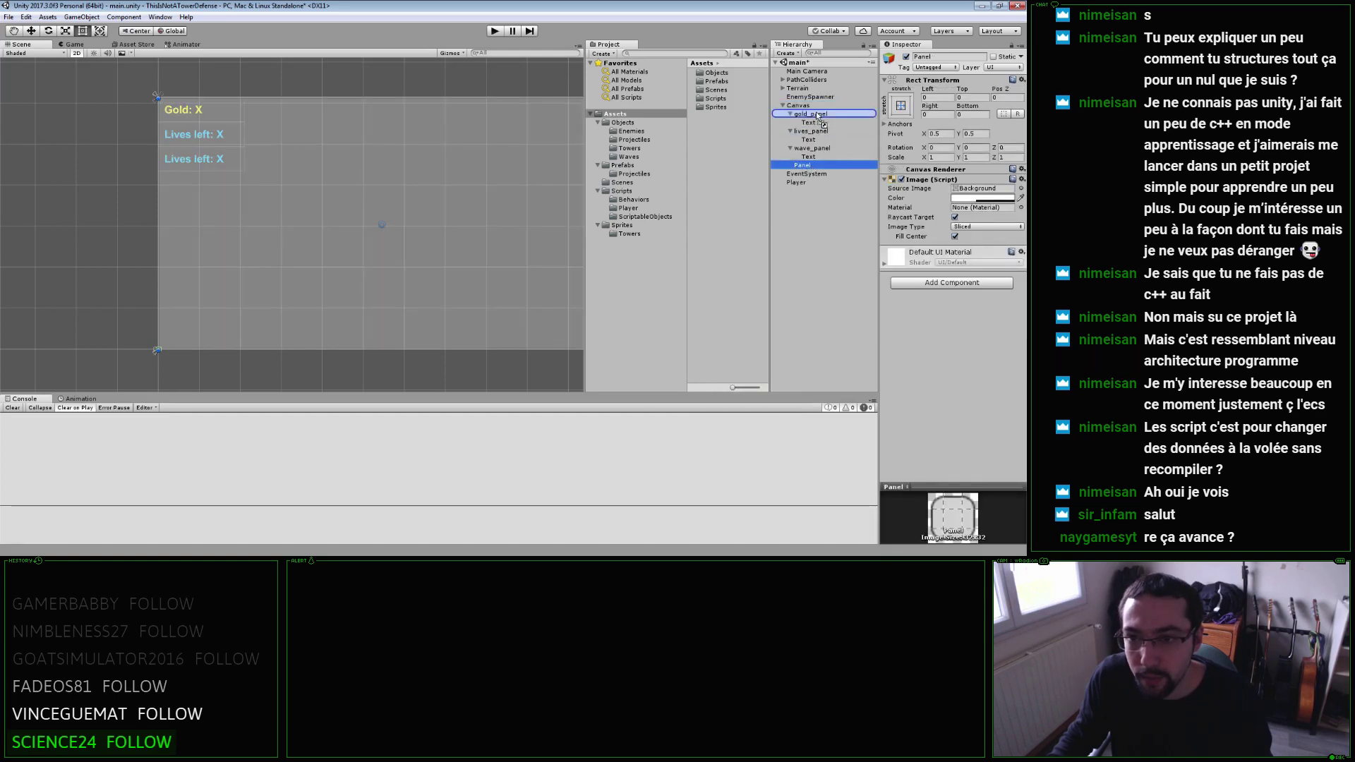
left_click(899, 112)
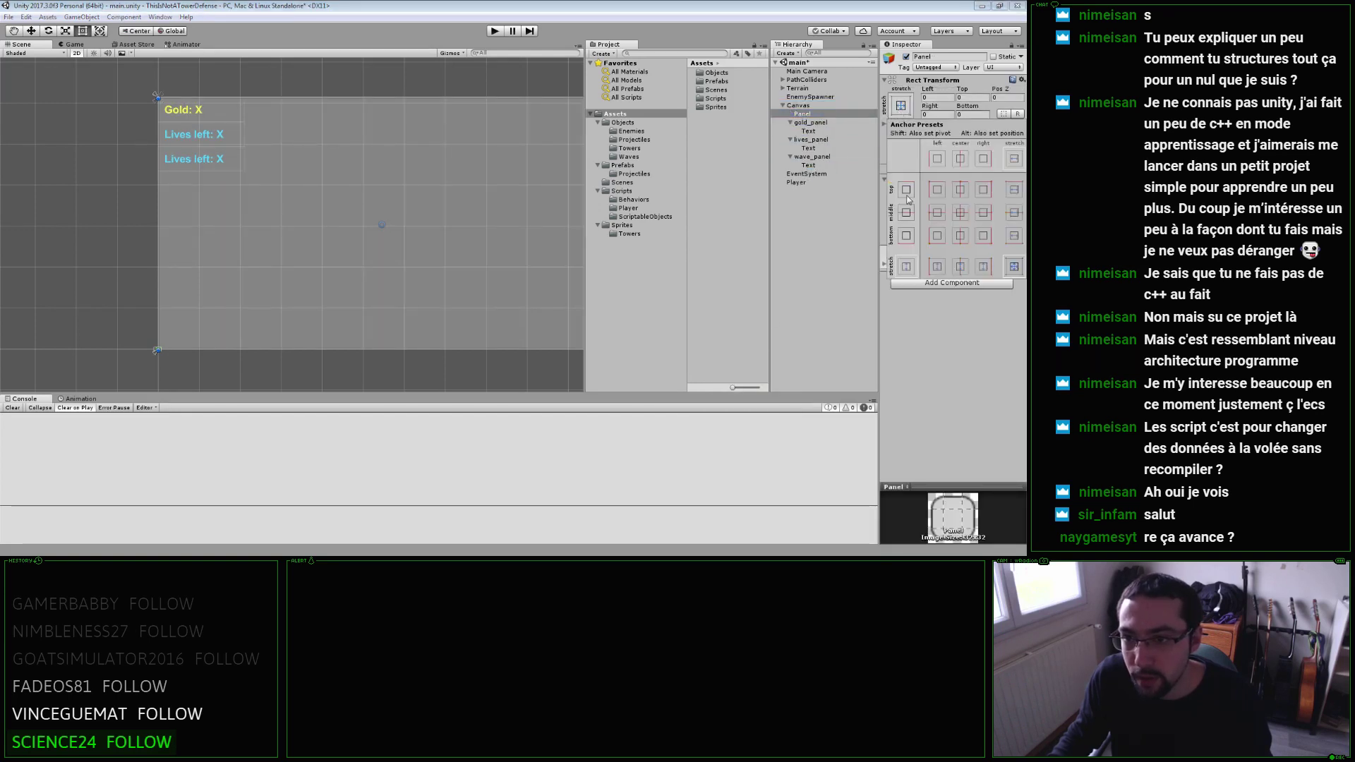
left_click(935, 214)
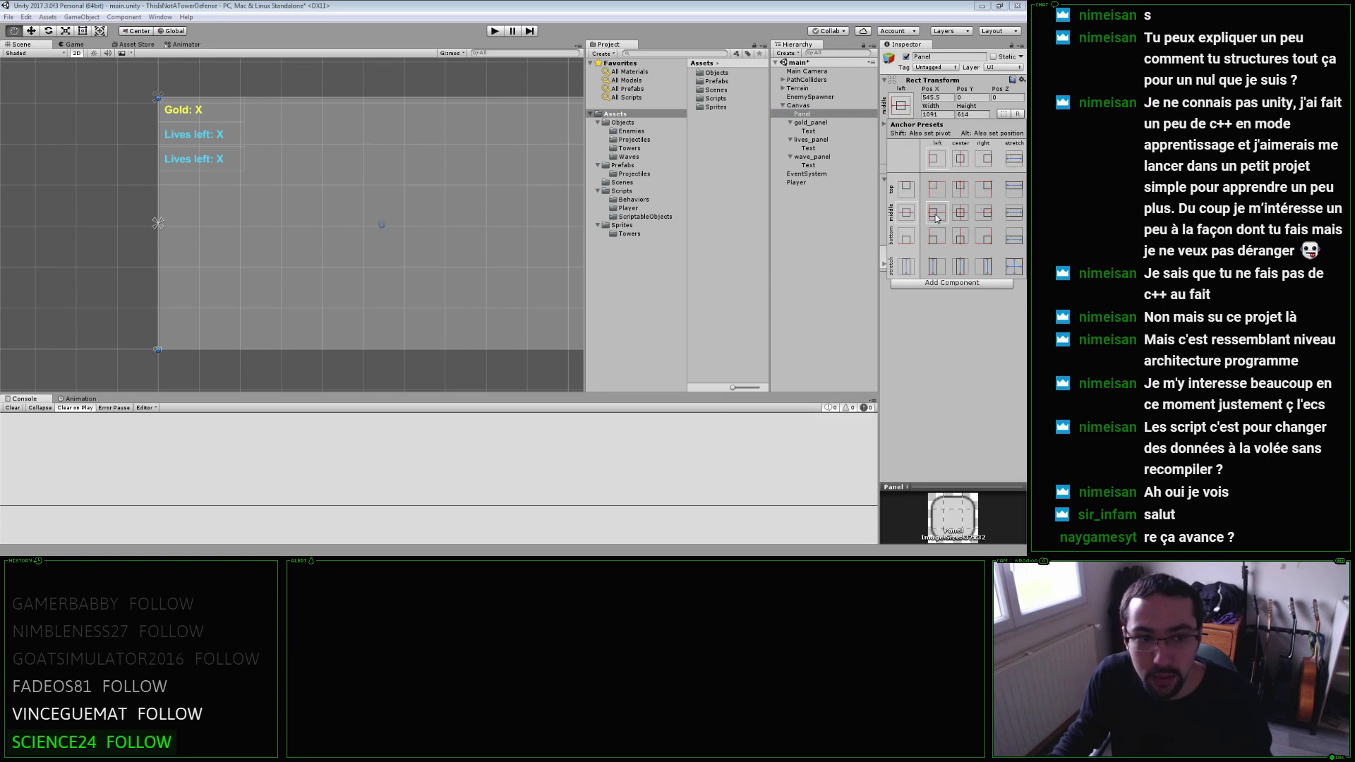
left_click(928, 302)
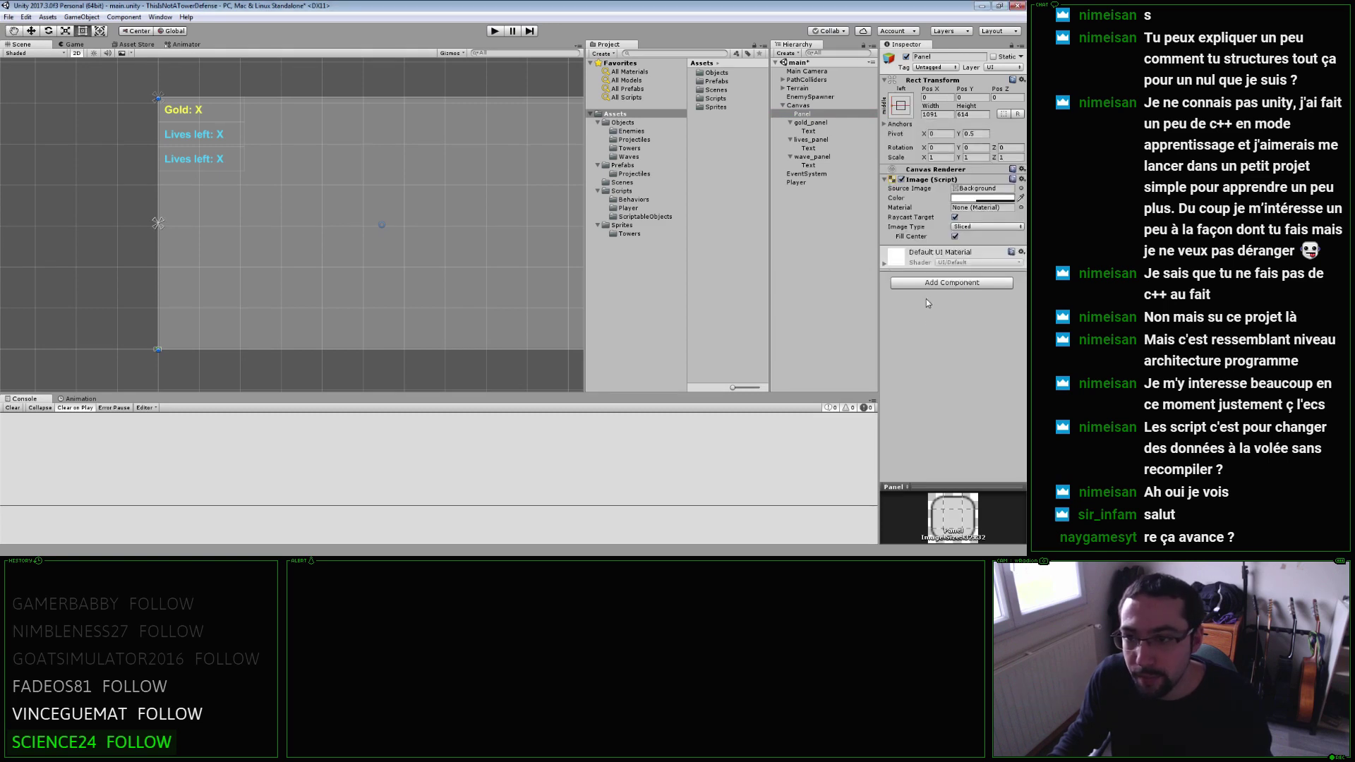
Set the Panel's colour alpha to 0, add a Vertical Layout Group, and begin renaming it 'vertical_grid'.
left_click(1008, 197)
left_click_drag(721, 391, 649, 400)
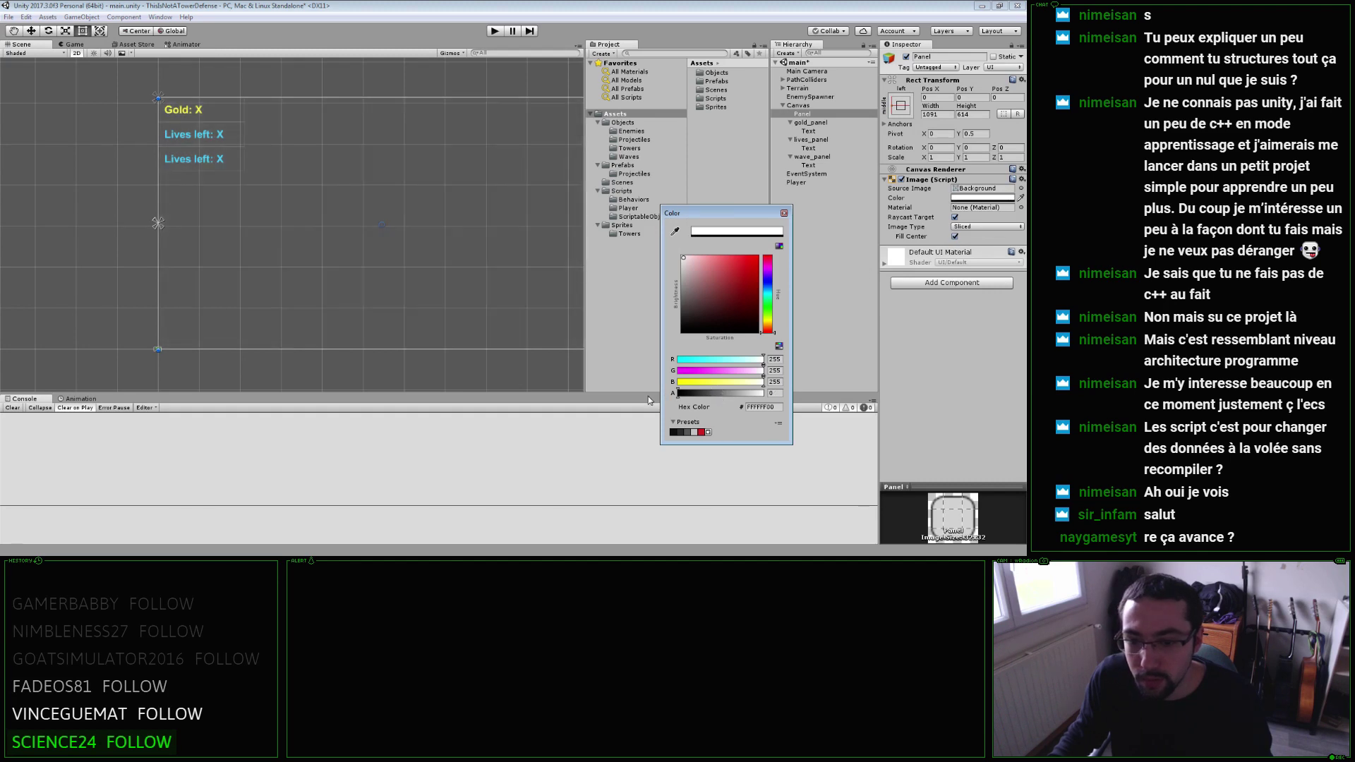
left_click(929, 354)
left_click(952, 282)
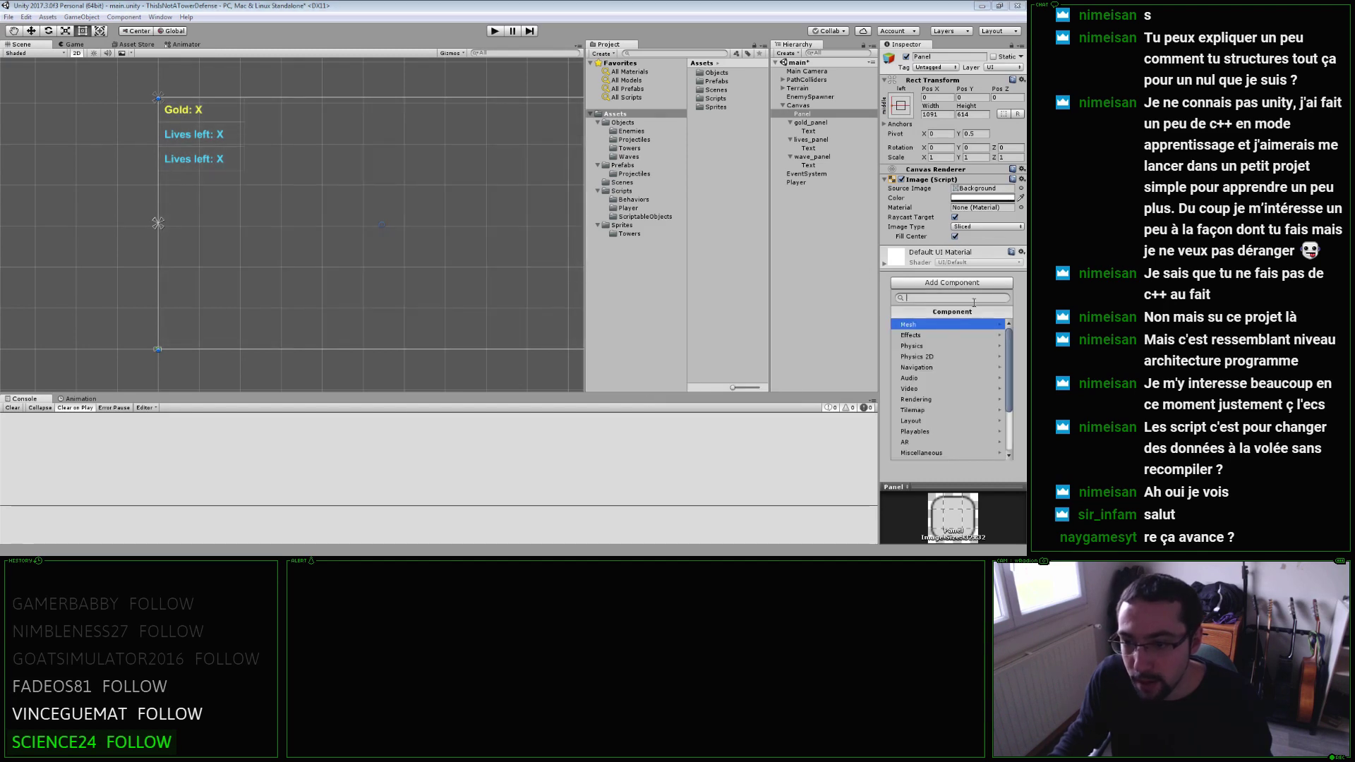
type("layou")
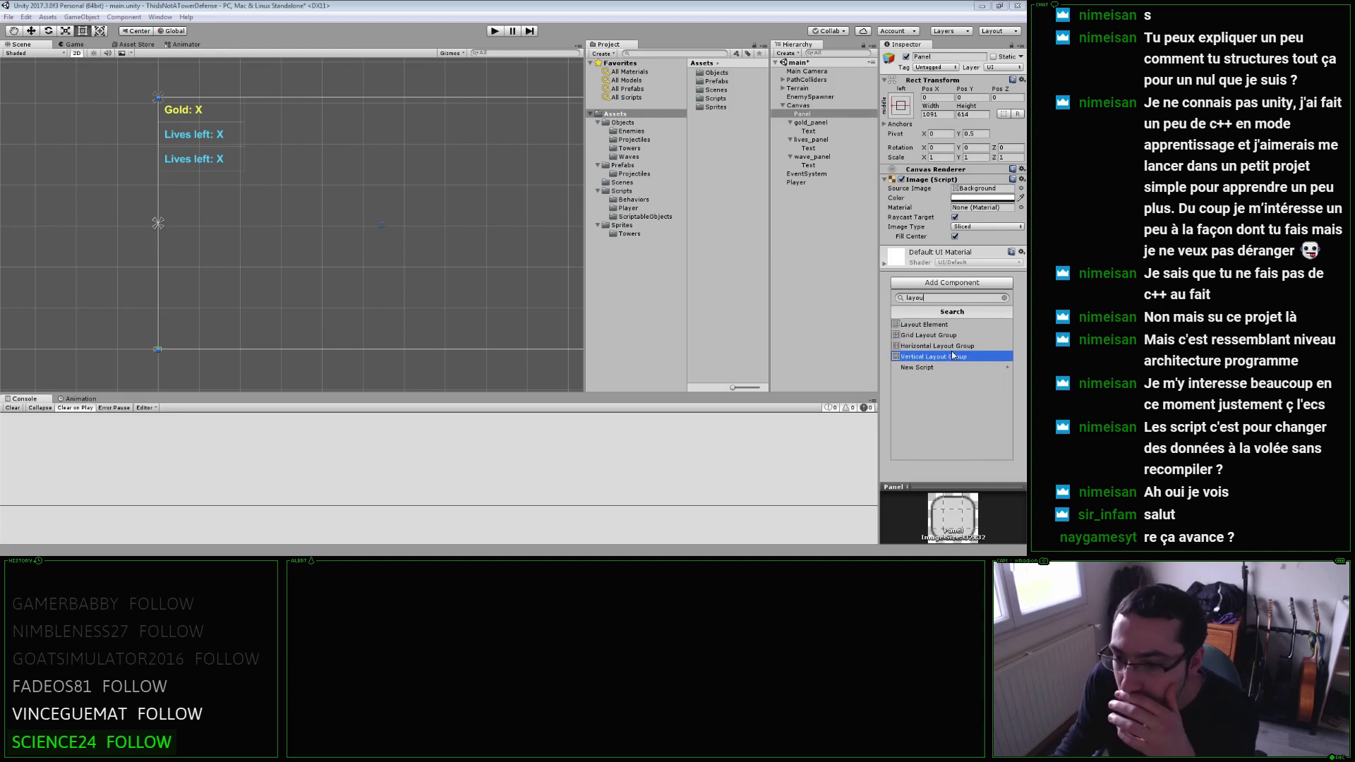
left_click(951, 355)
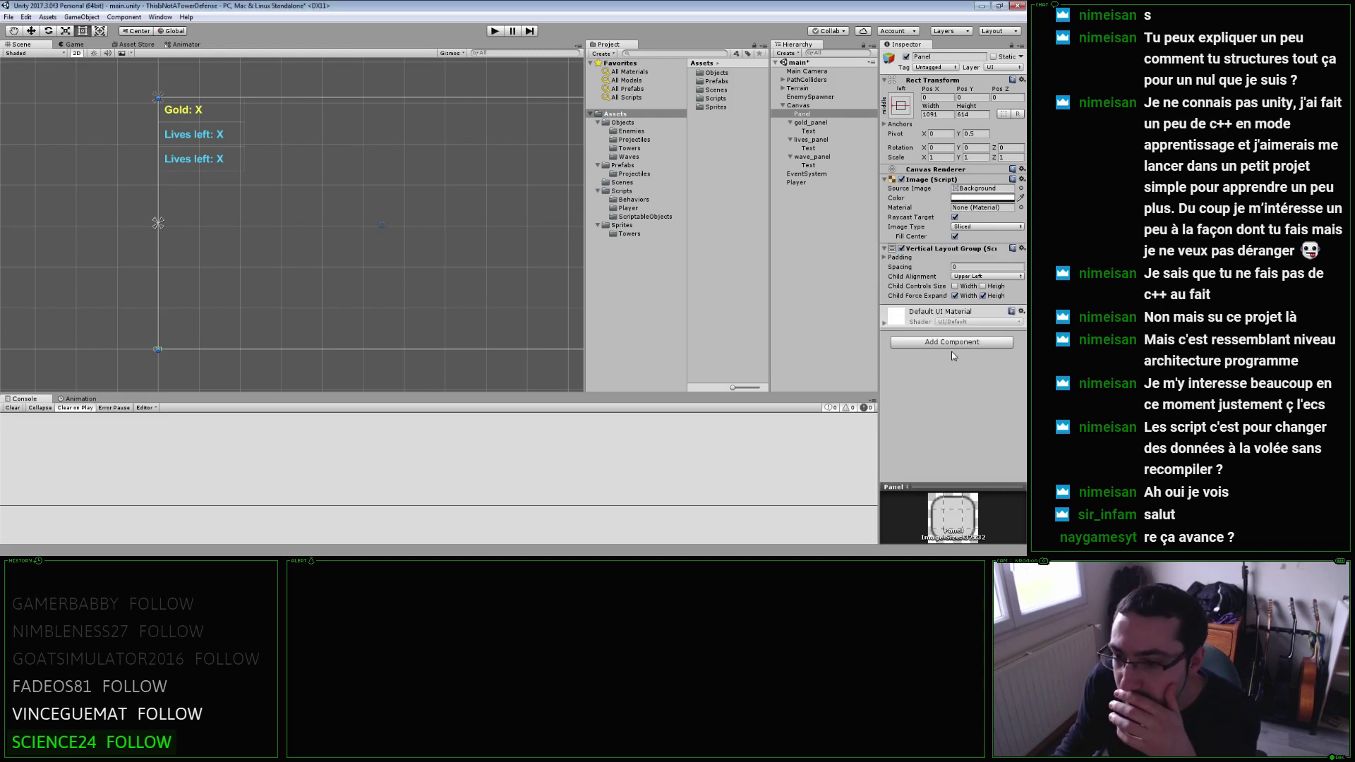
left_click(885, 258)
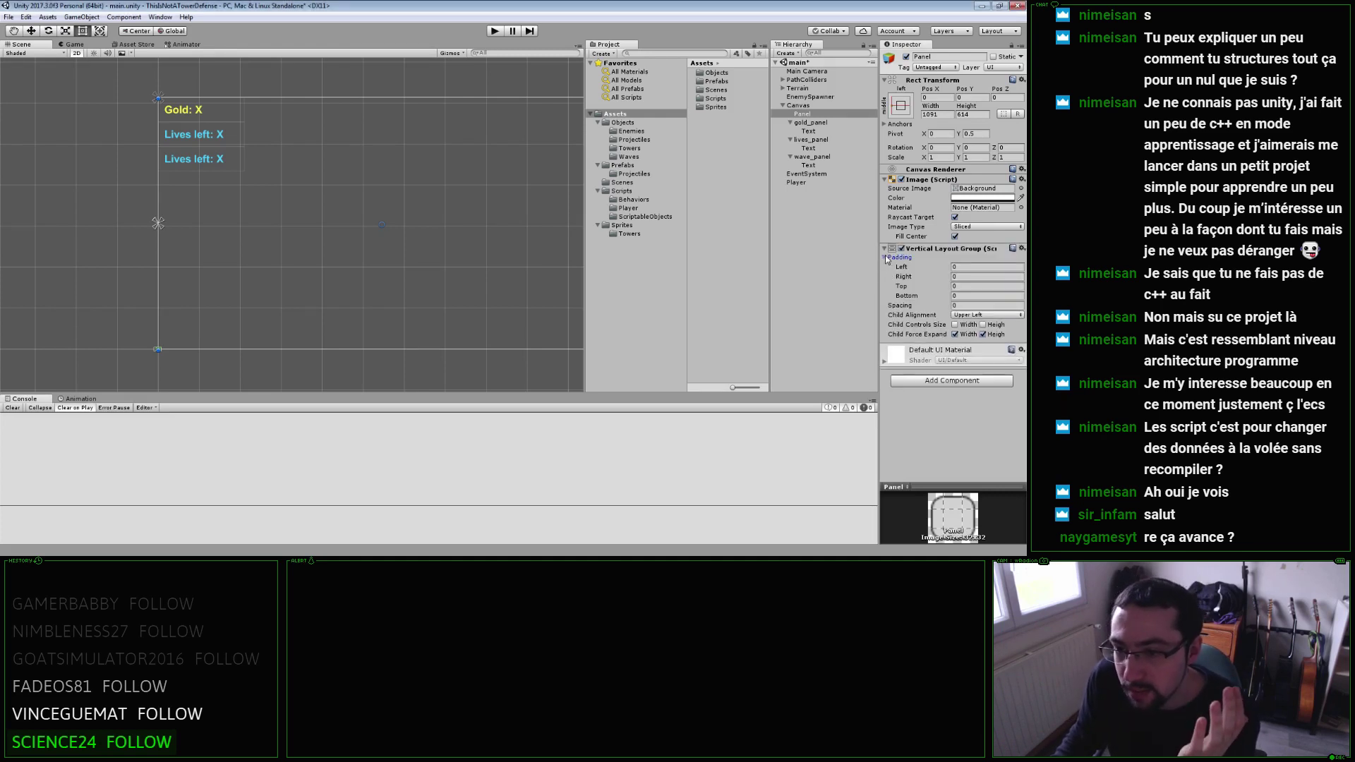
left_click(814, 115)
type("vertical_grid")
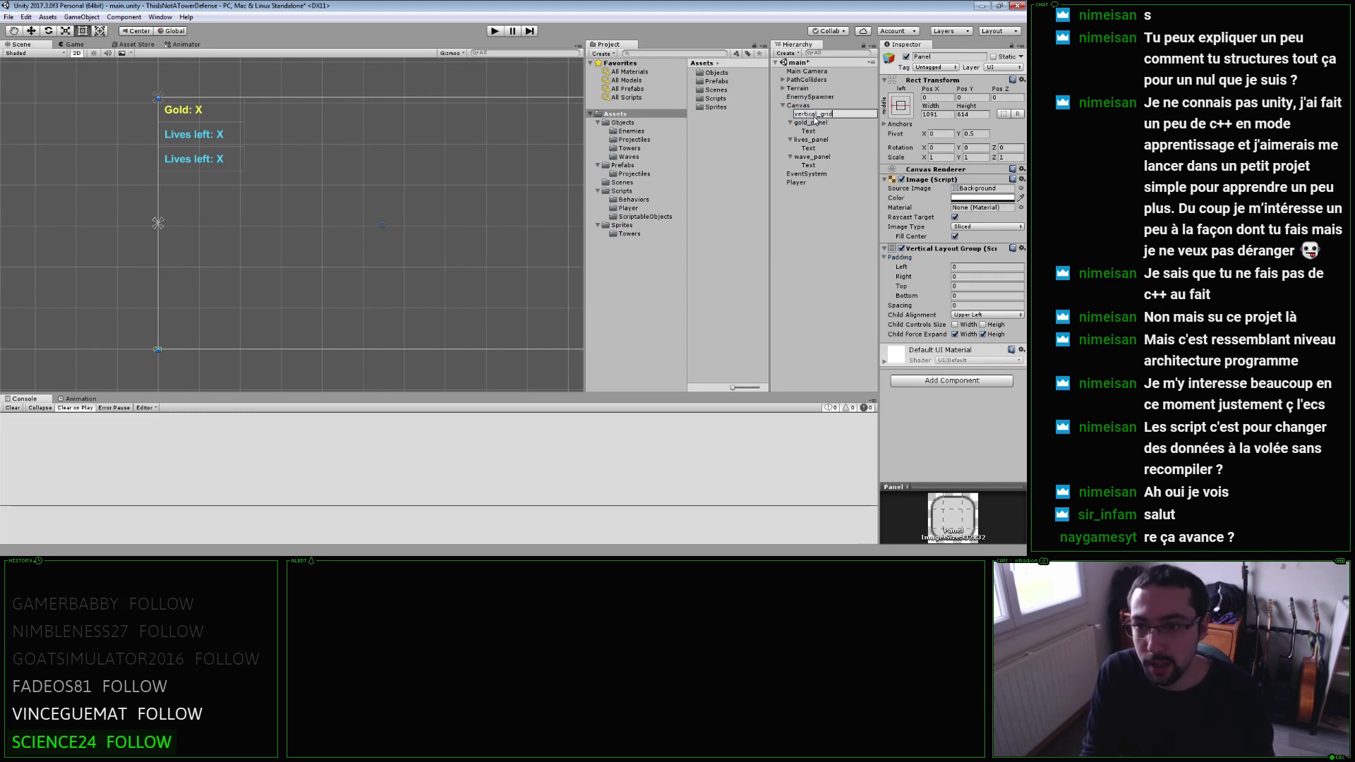
Name the panel vertical_grid, move the gold Text into it, and rename it gold_text.
key("Return")
left_click_drag(812, 132, 830, 112)
left_click(828, 122)
key("F2")
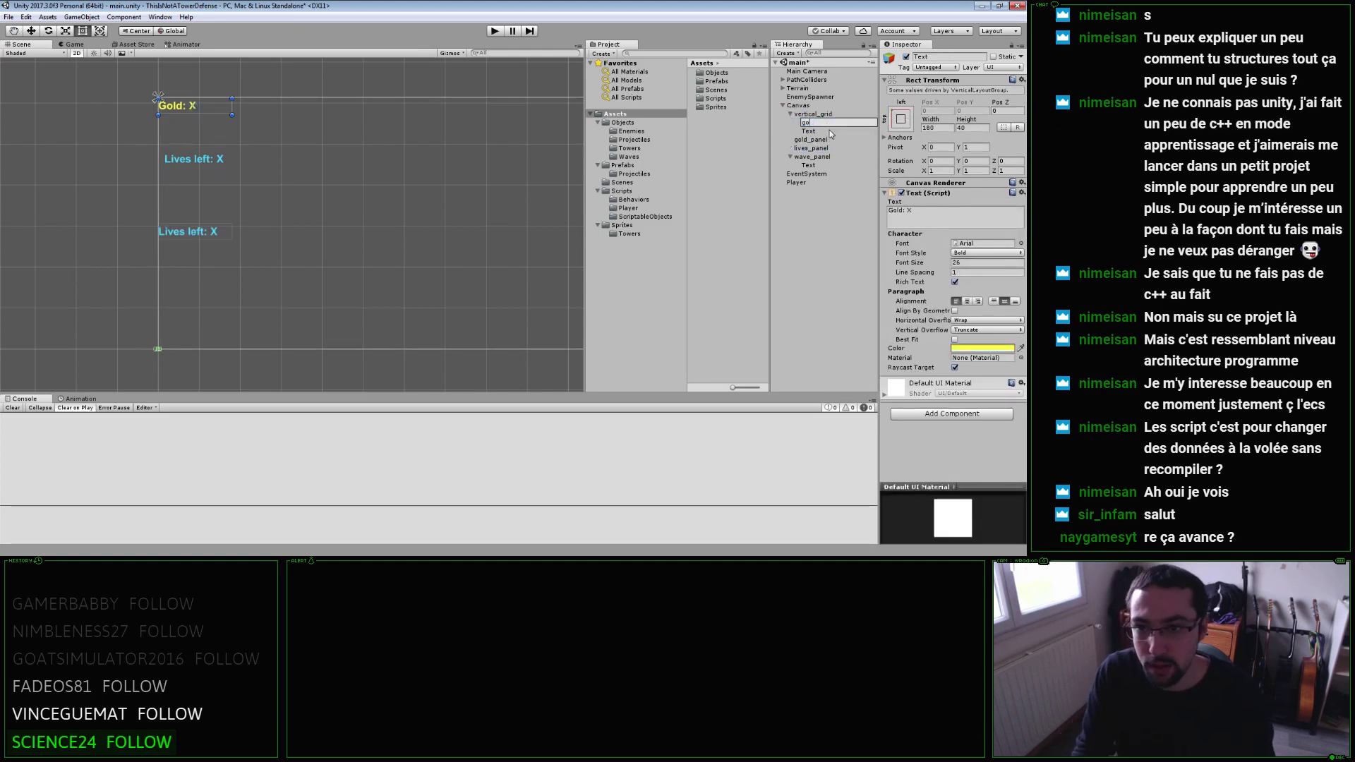
type("gold_text")
key("Return")
Rename the next Text to lives_text and place it under vertical_grid after gold_text.
left_click(823, 132)
key("F2")
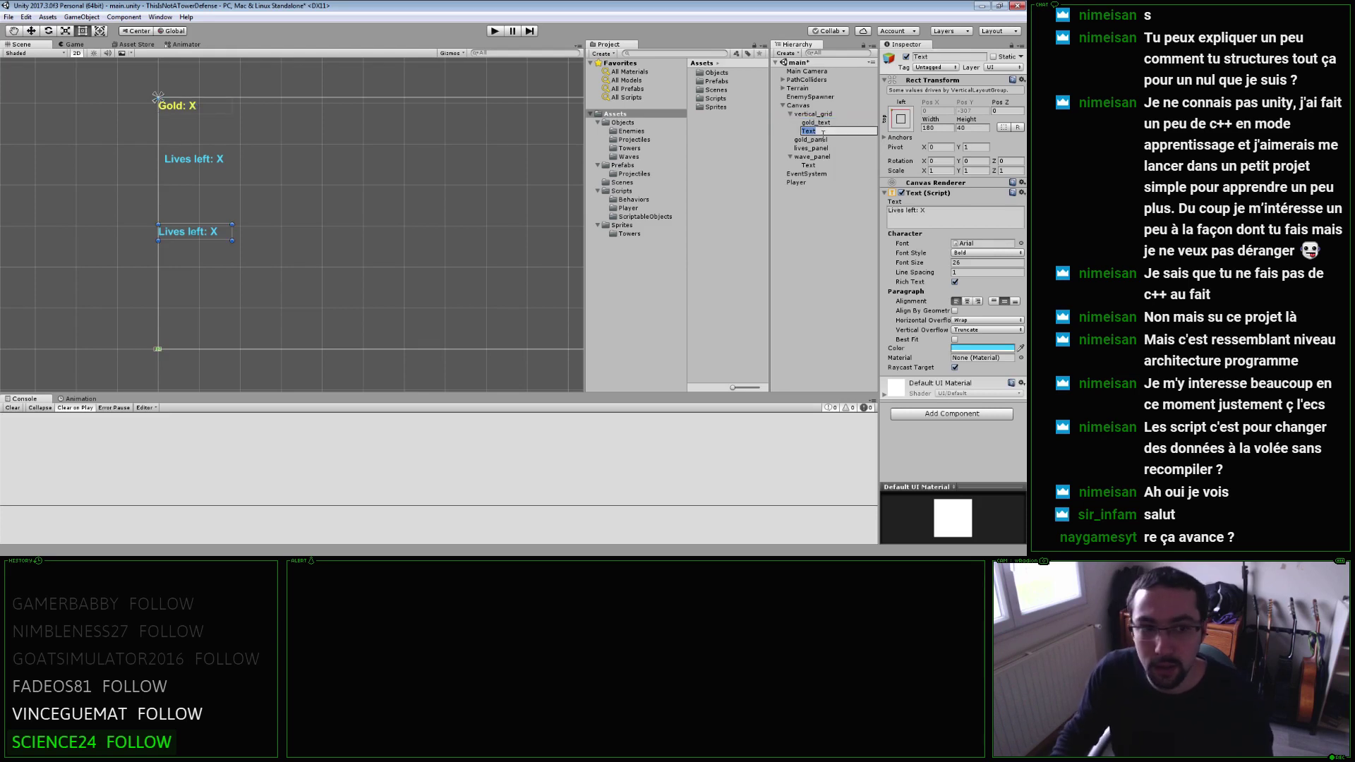
type("liv")
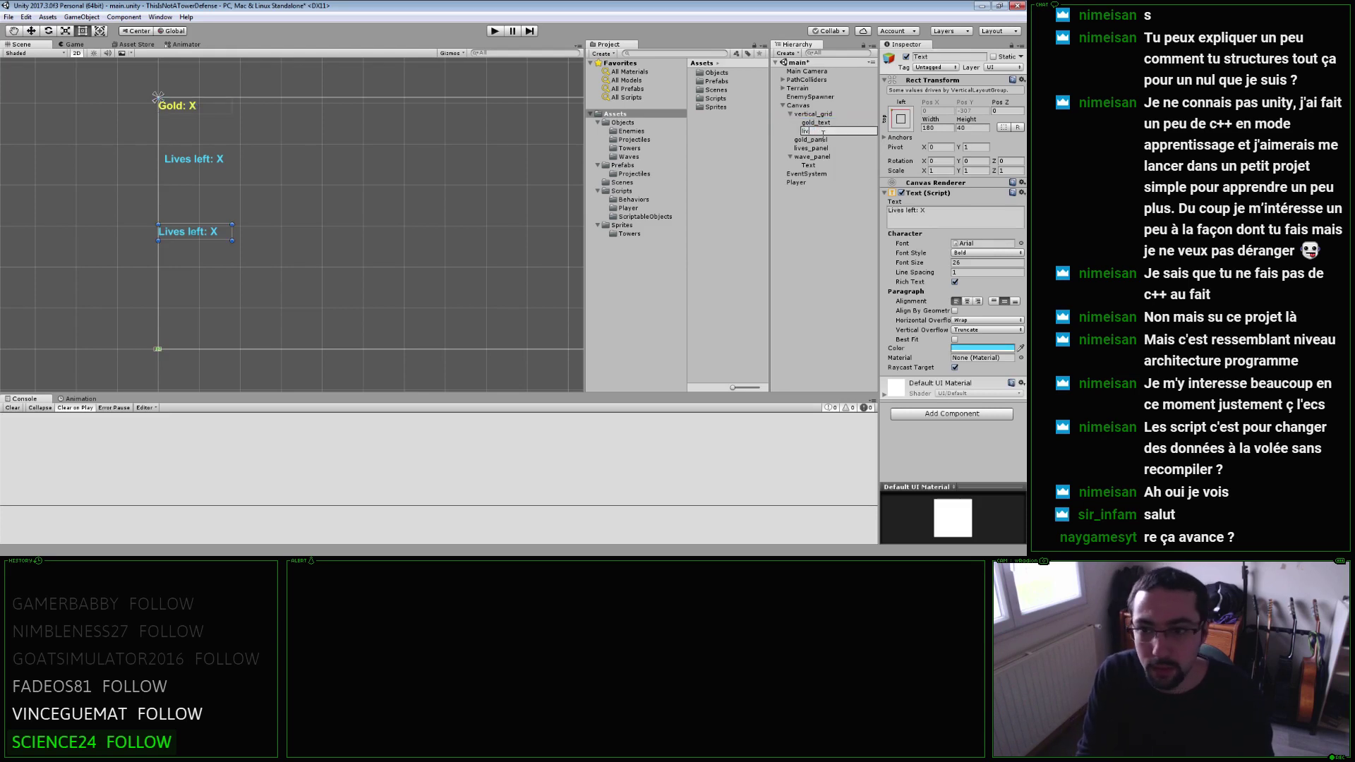
key("Escape")
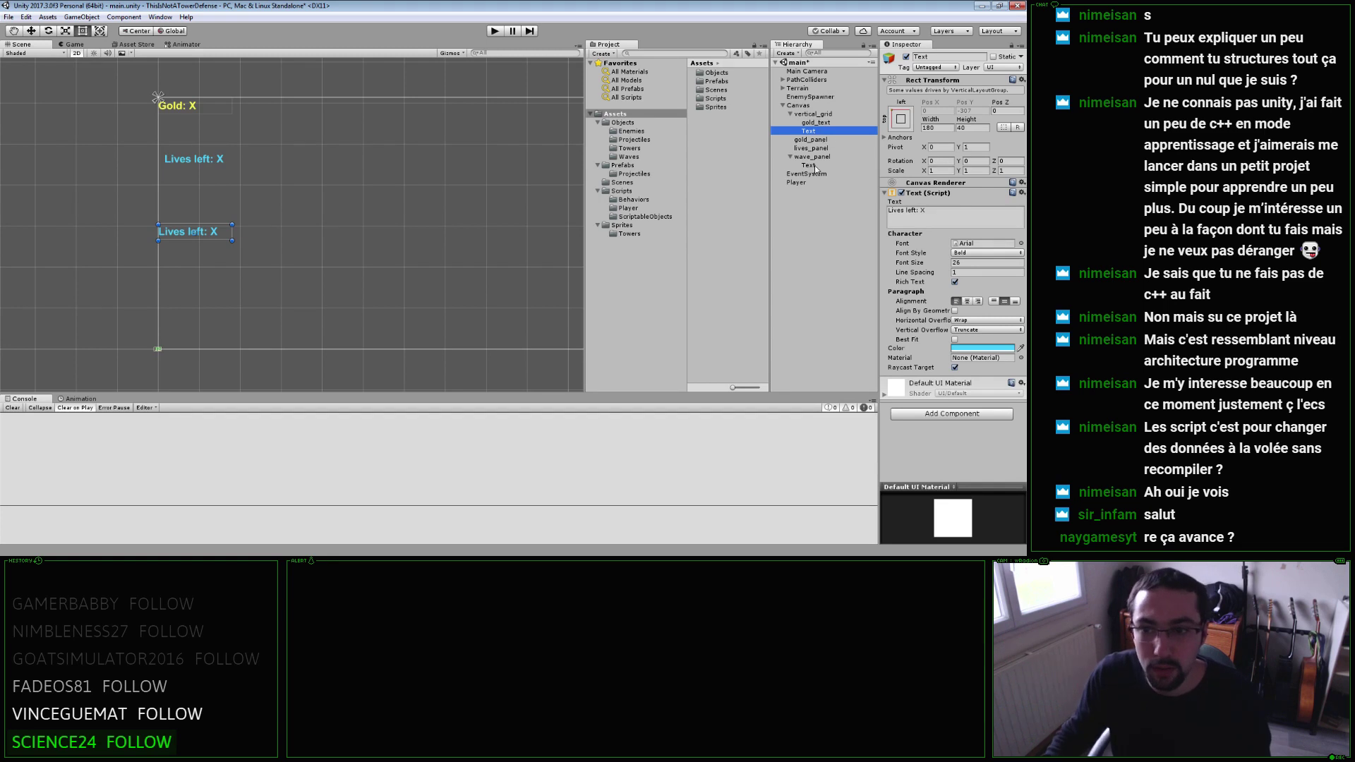
left_click(809, 165)
type("liv")
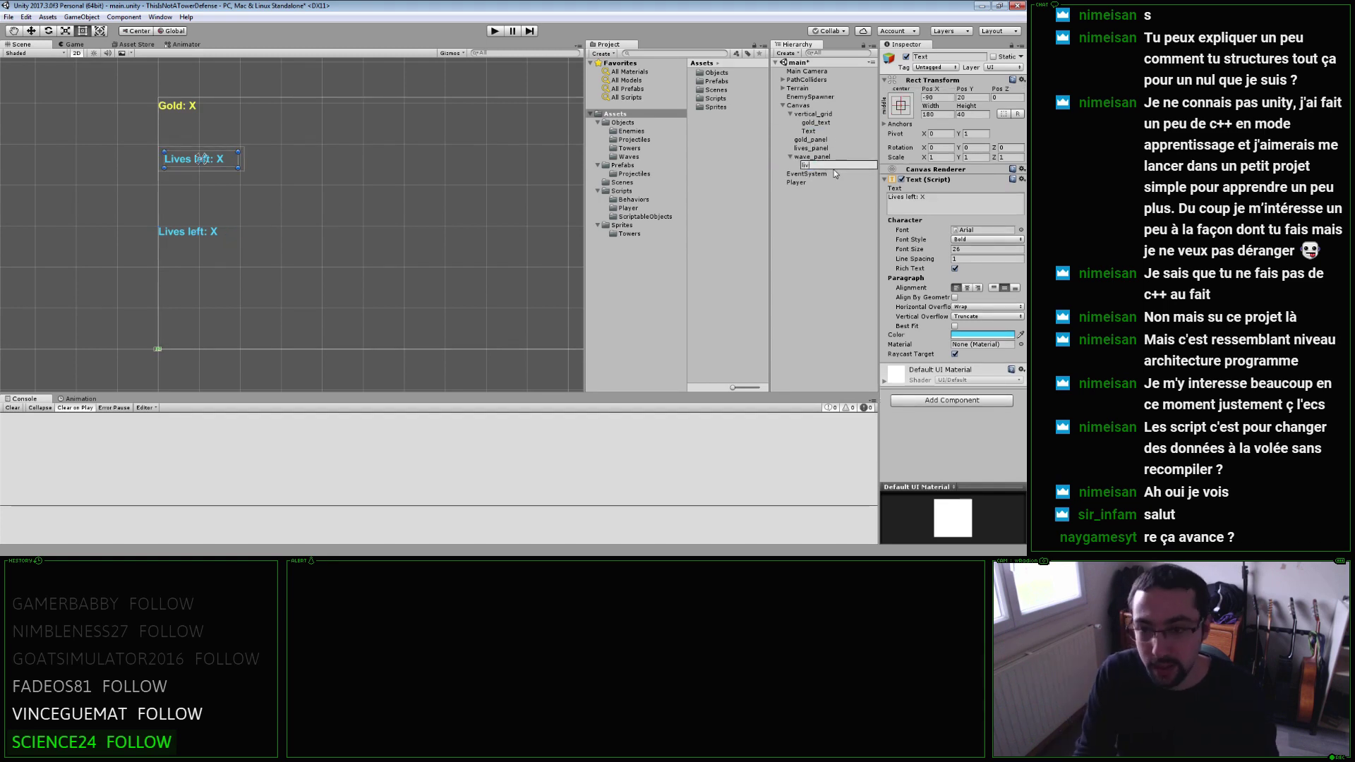
type("es_text")
key("Return")
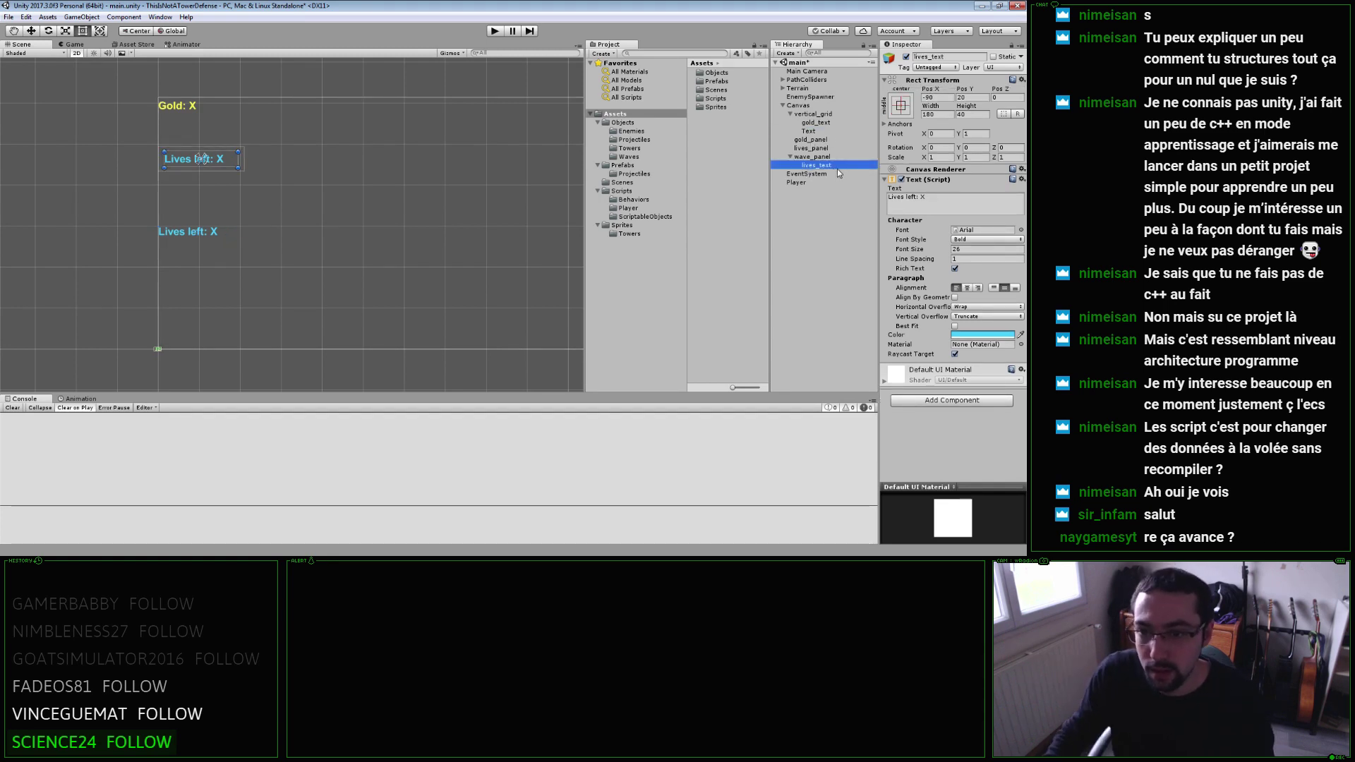
left_click_drag(836, 168, 823, 128)
Rename the last Text to wave_text and delete gold_panel, lives_panel and wave_panel.
left_click(809, 139)
key("F2")
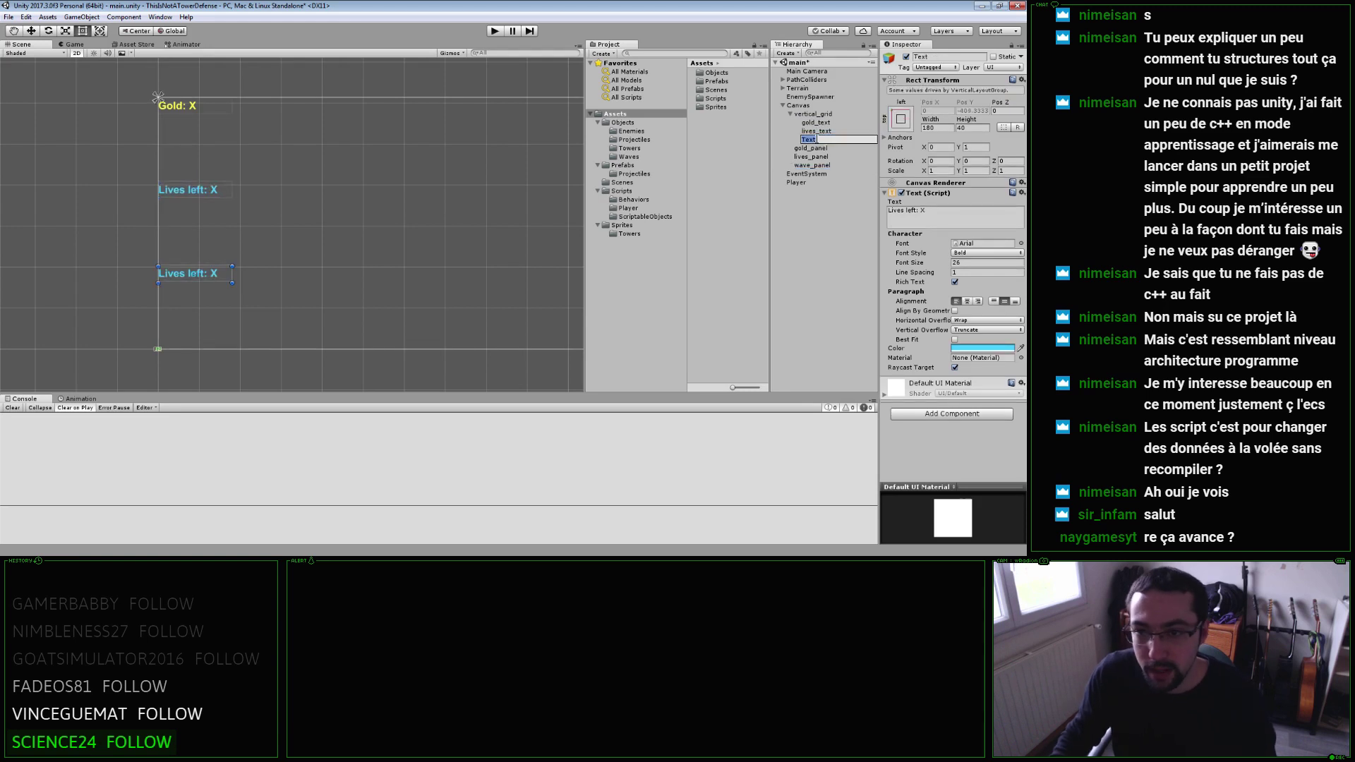
type("wave_text")
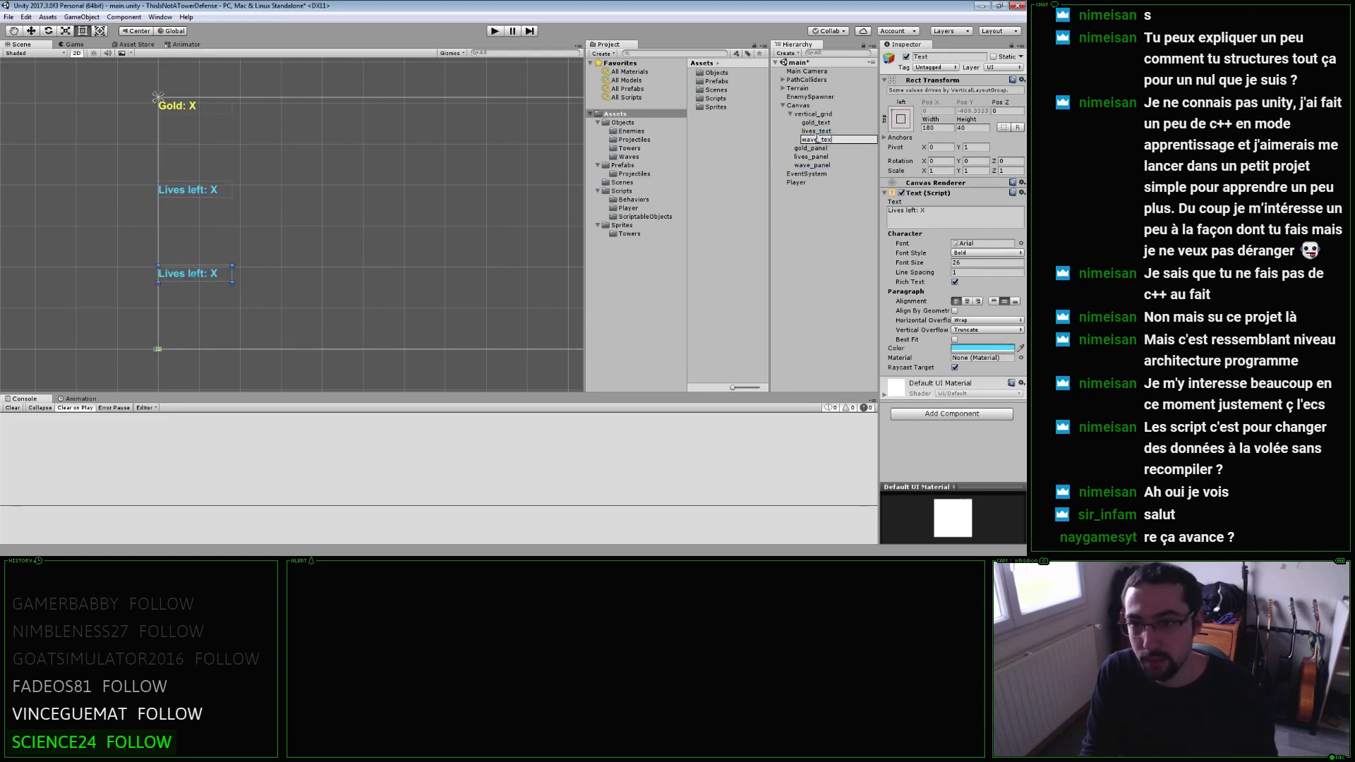
key("Return")
left_click(810, 148)
left_click(822, 166, "shift")
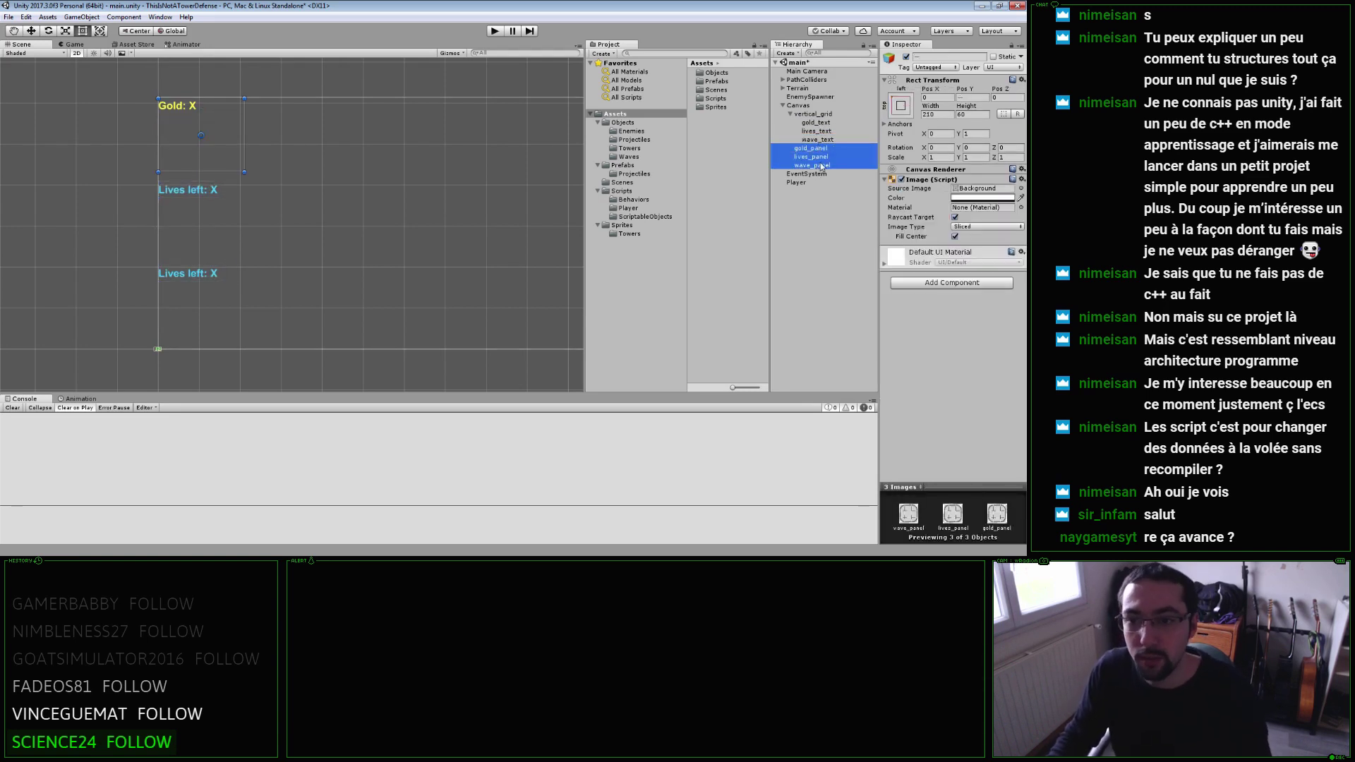
key("Delete")
left_click(813, 114)
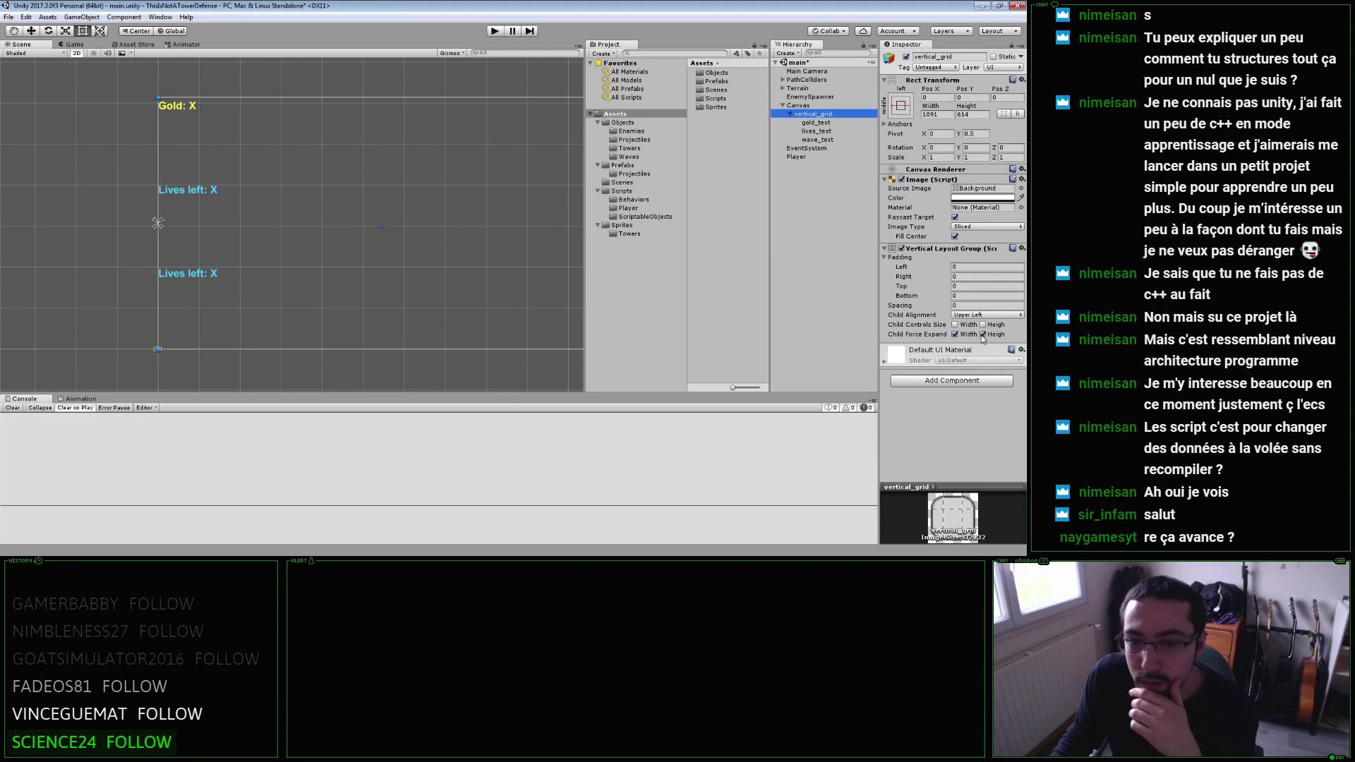
Narrow vertical_grid to a width of 300.
scroll(383, 293, "down", 3)
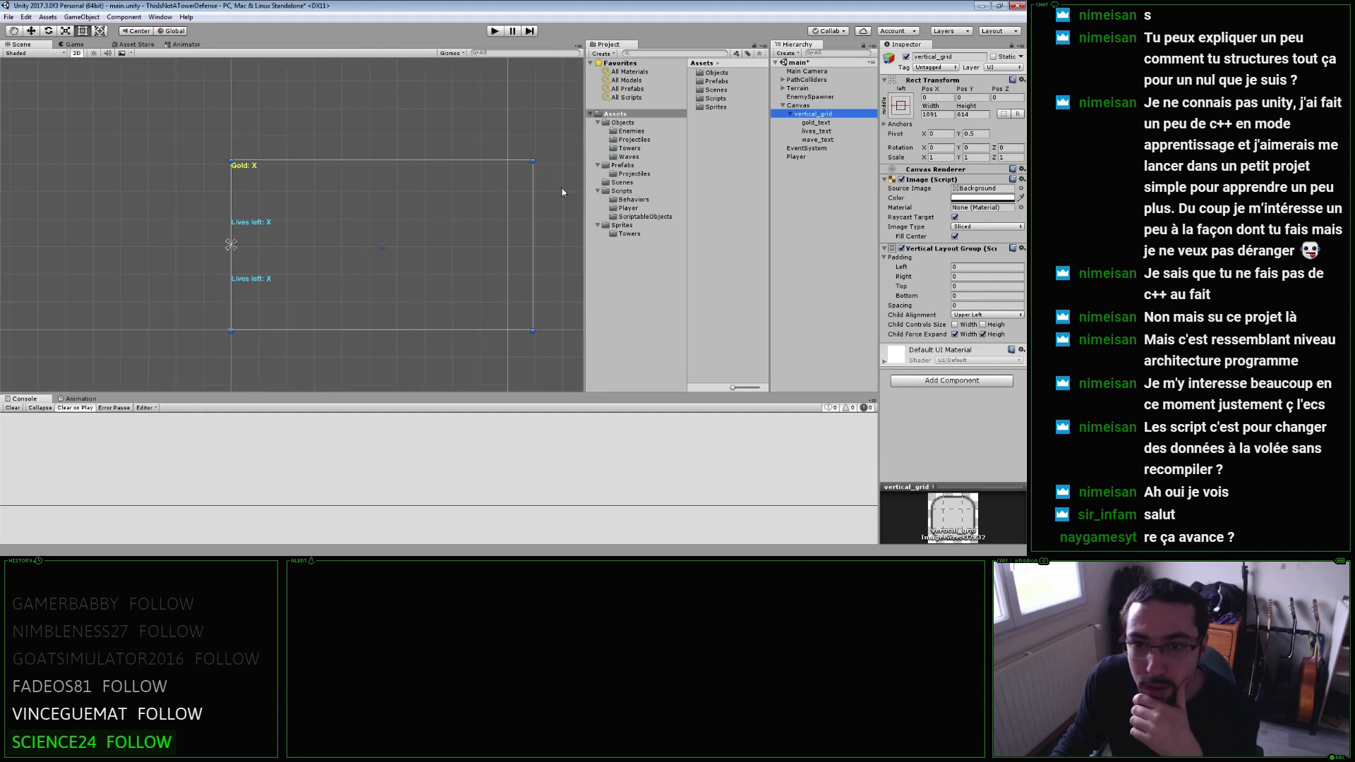
scroll(562, 192, "down", 1)
mouse_move(536, 241)
left_mouse_down()
mouse_move(339, 242)
mouse_move(377, 234)
left_mouse_up()
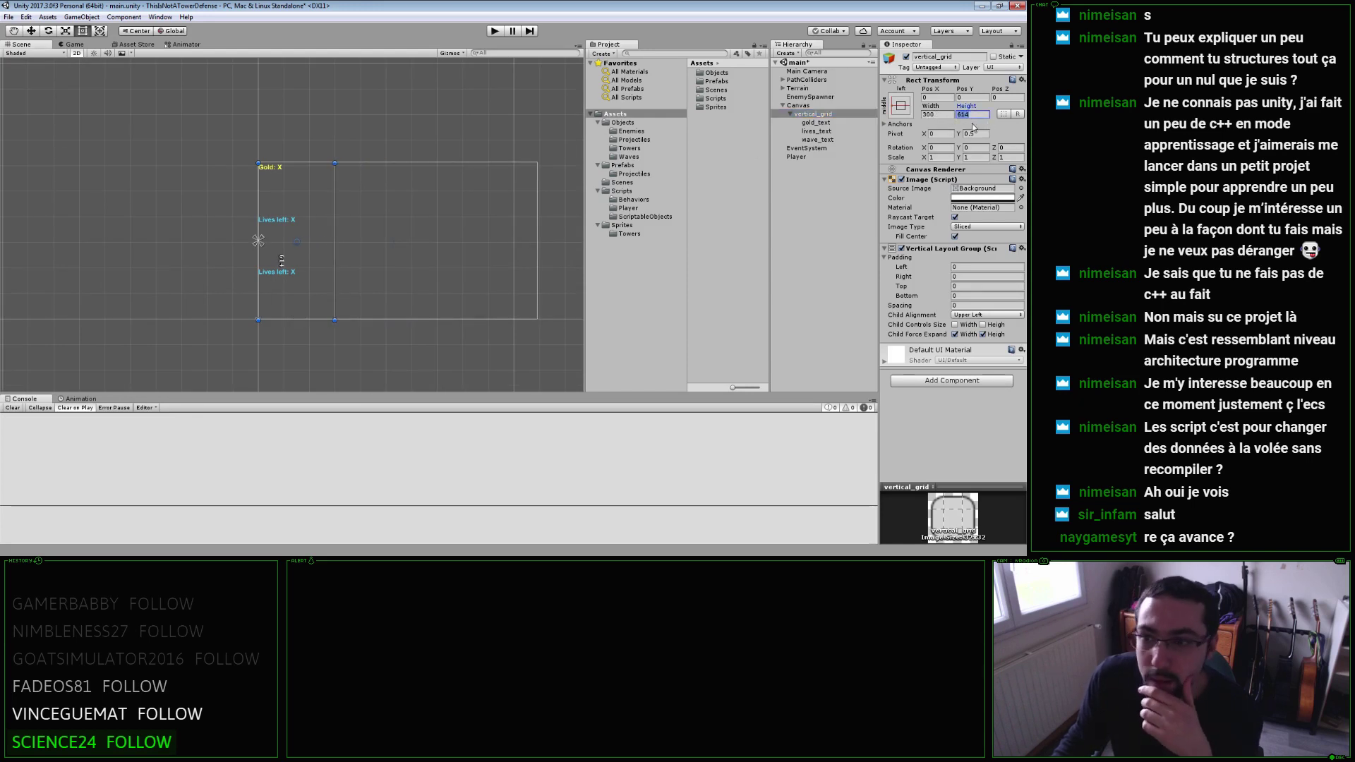
left_click(981, 128)
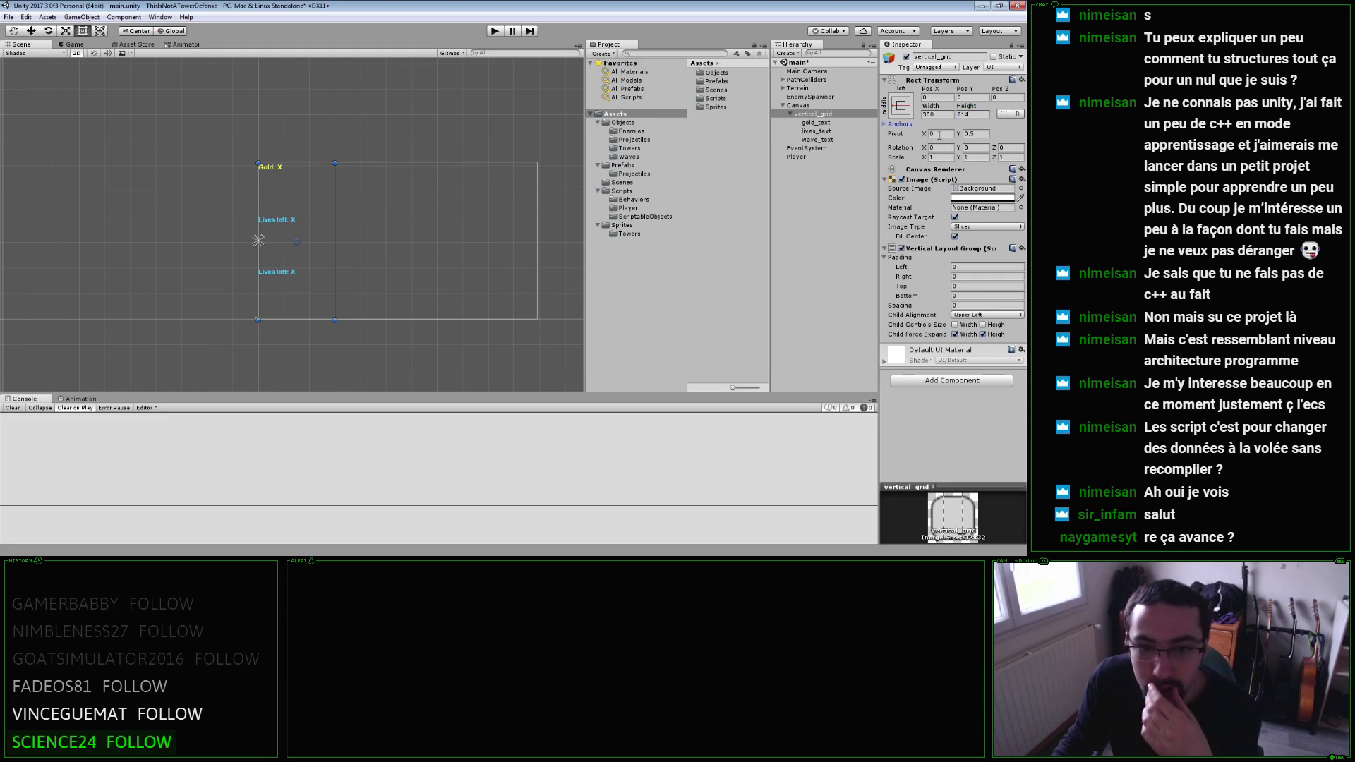
Turn off Child Force Expand Height, keep upper-left alignment, and leave Spacing at 0.
scroll(440, 278, "up", 3)
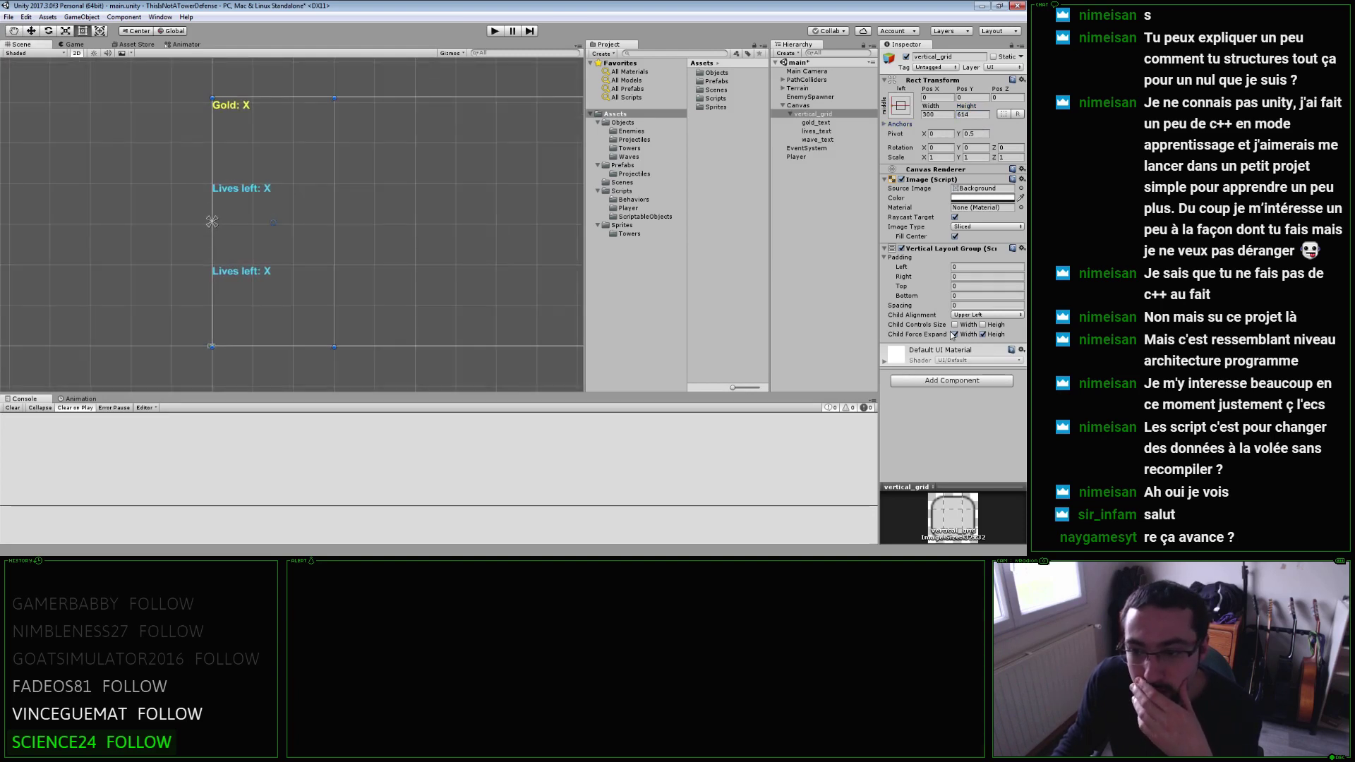
left_click(982, 335)
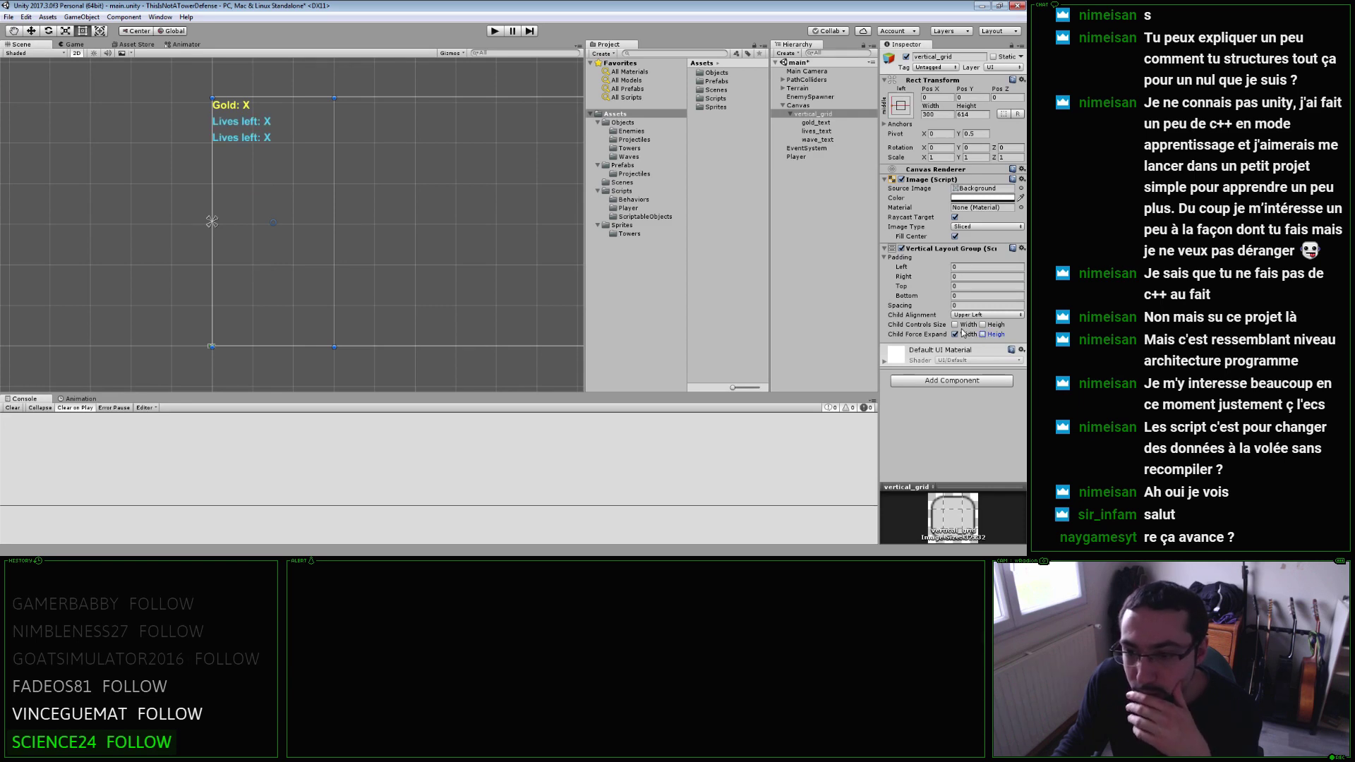
left_click(962, 316)
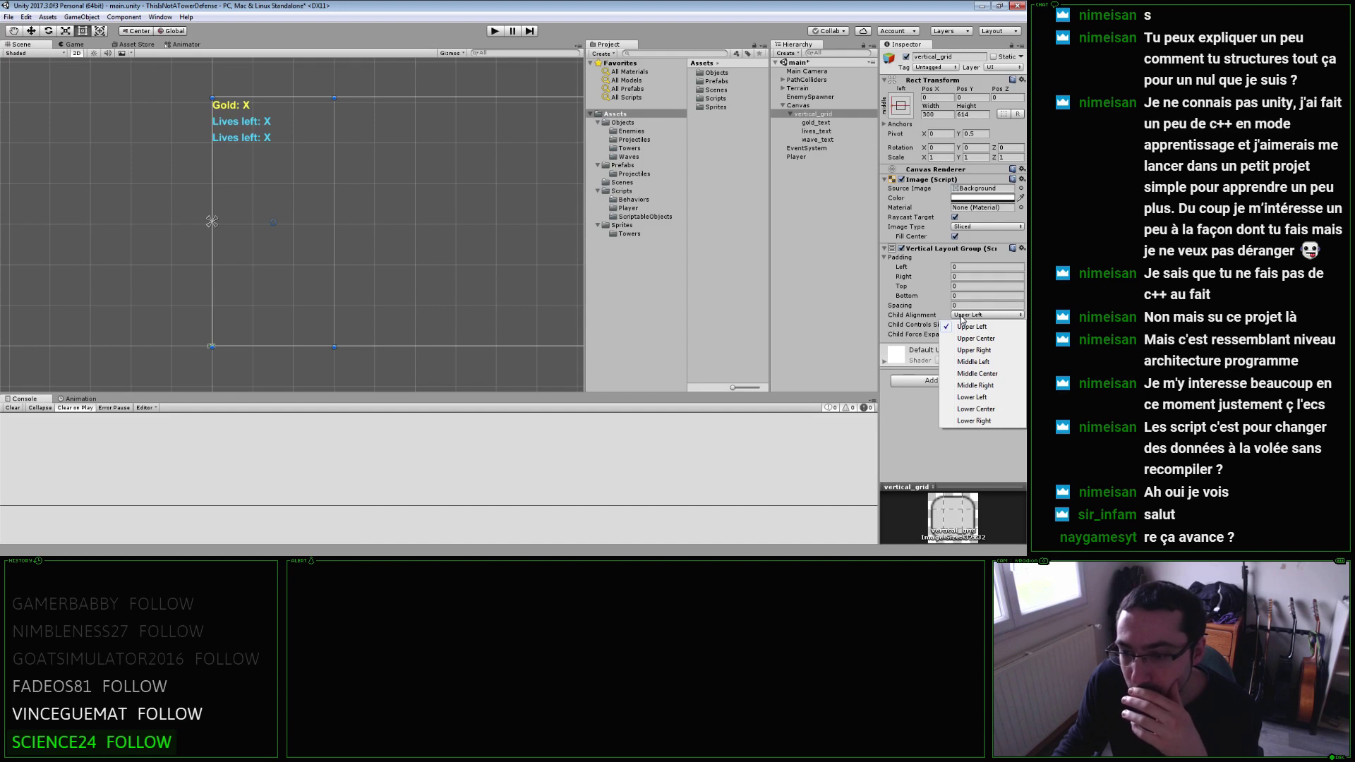
left_click(907, 308)
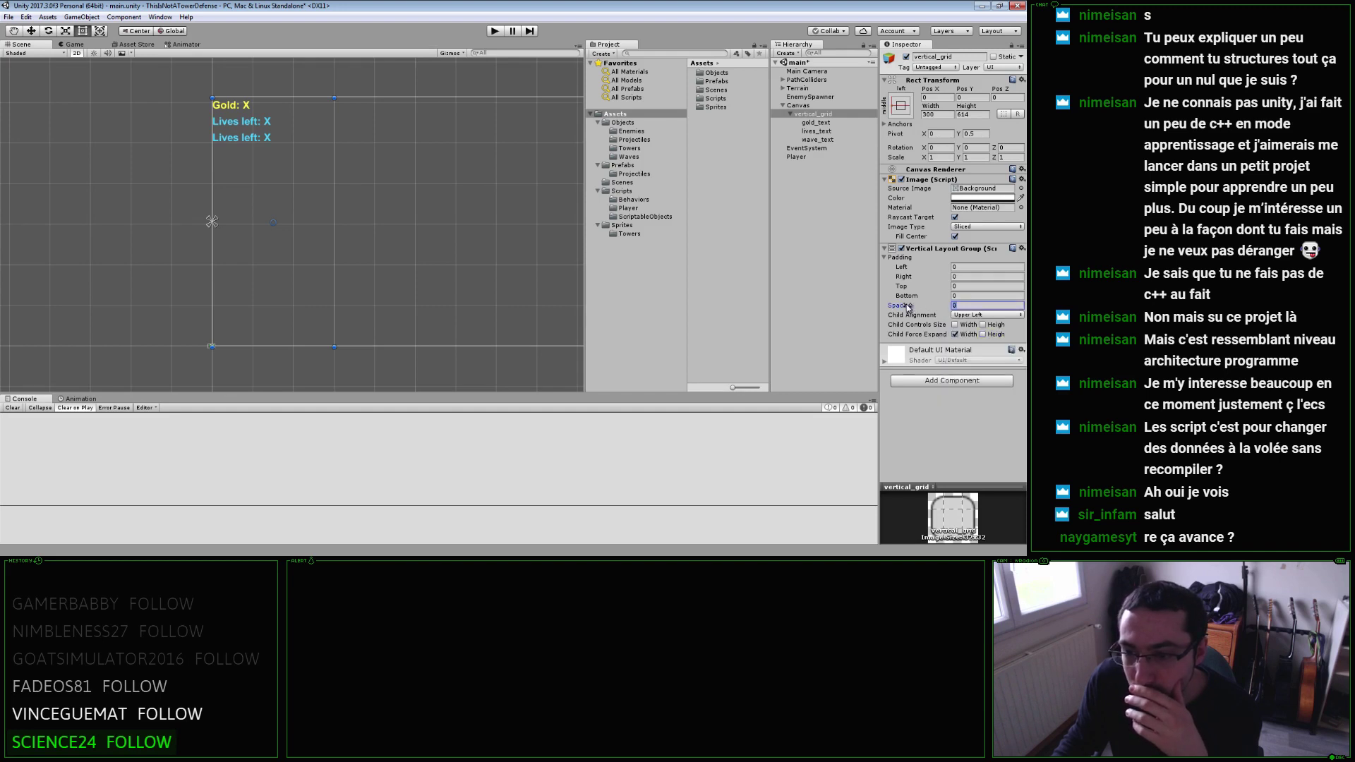
left_click_drag(908, 308, 880, 303)
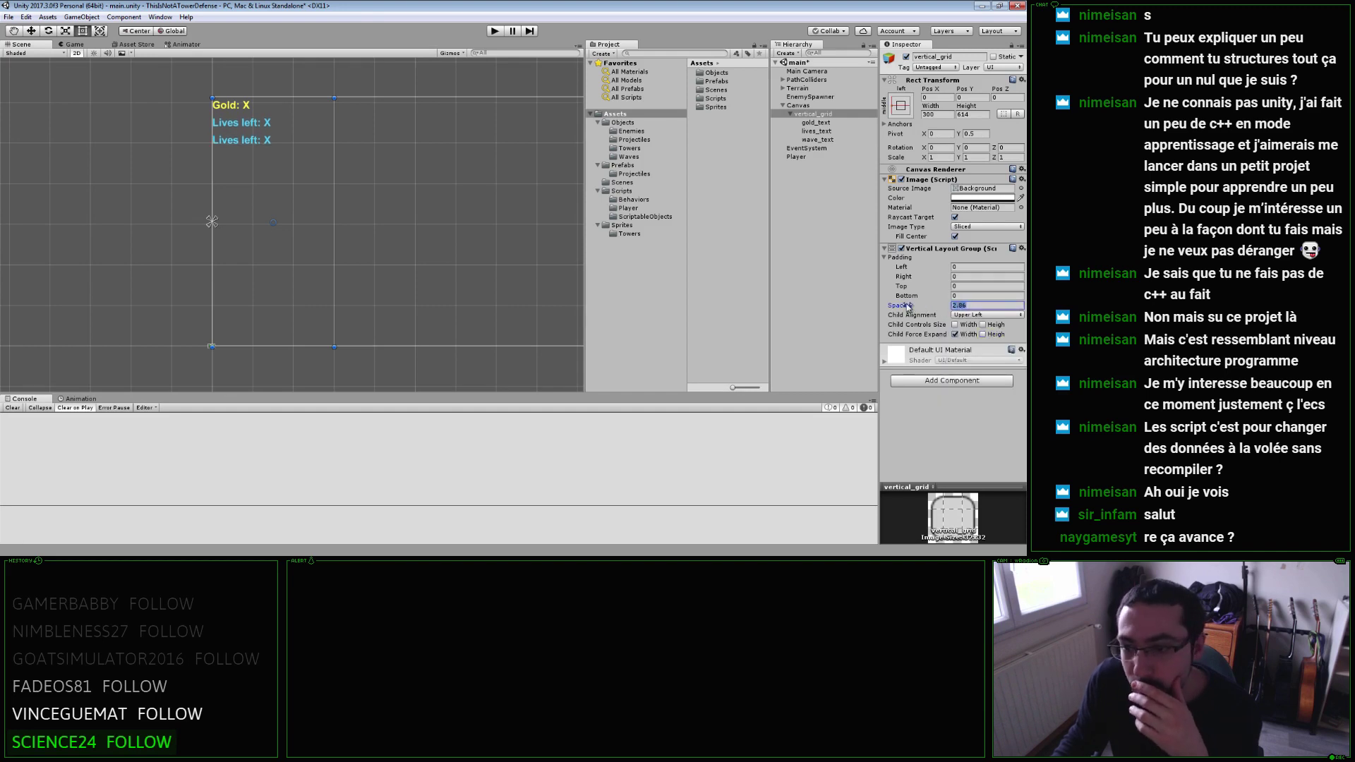
type("20")
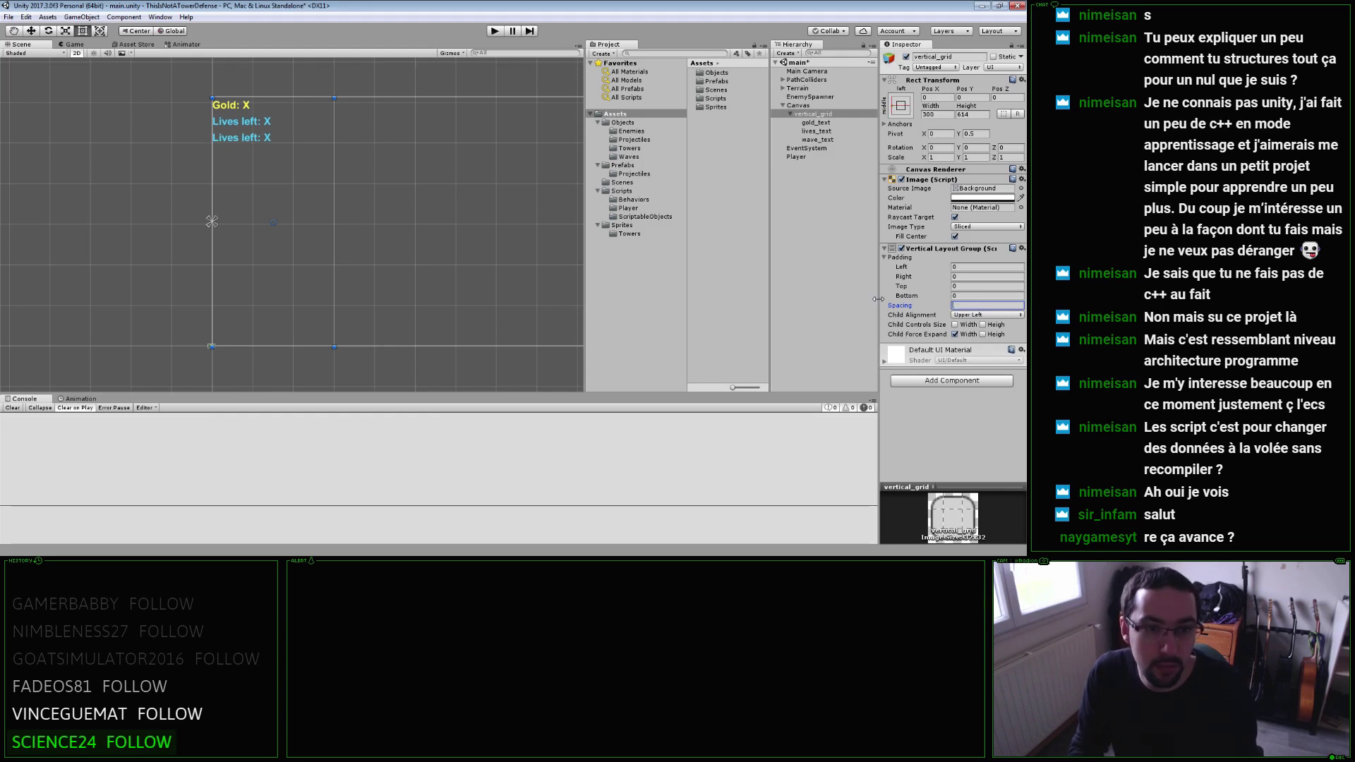
key("BackSpace")
key("BackSpace")
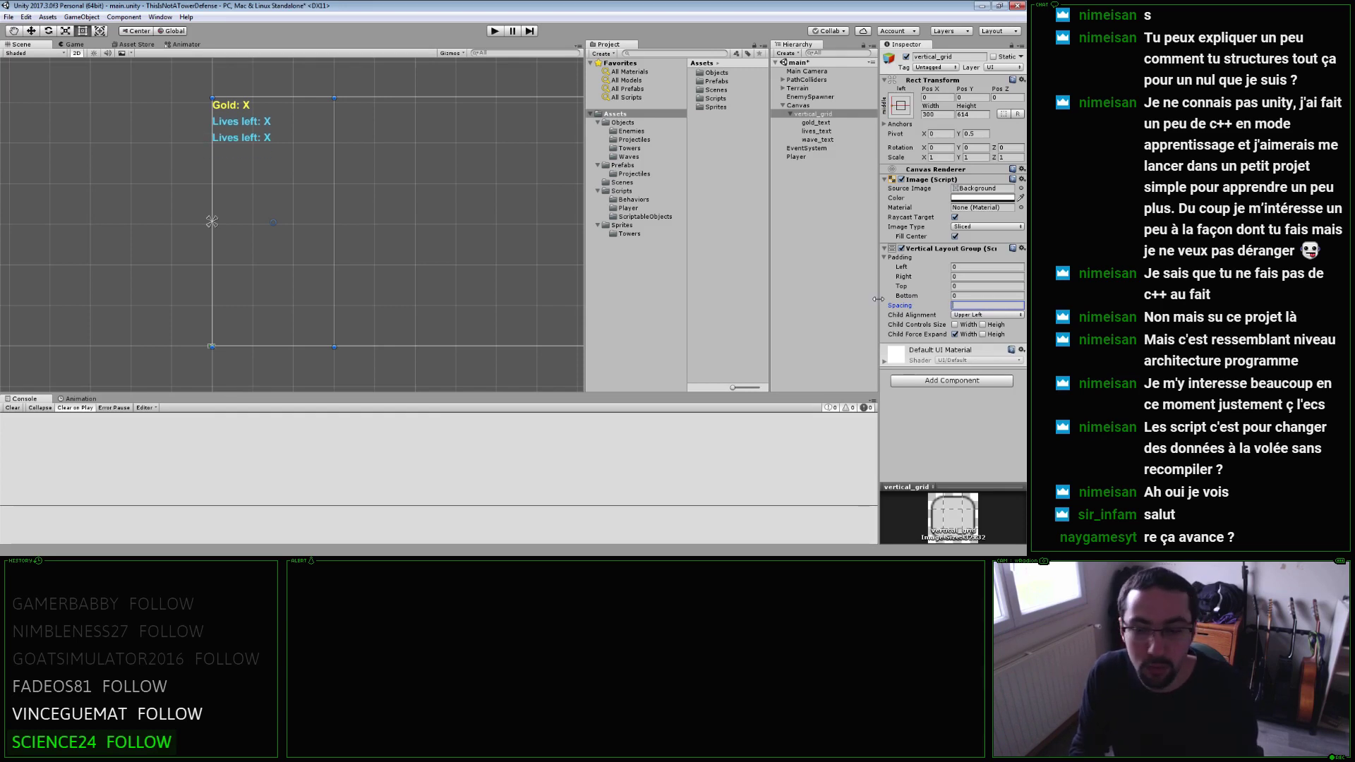
type("0")
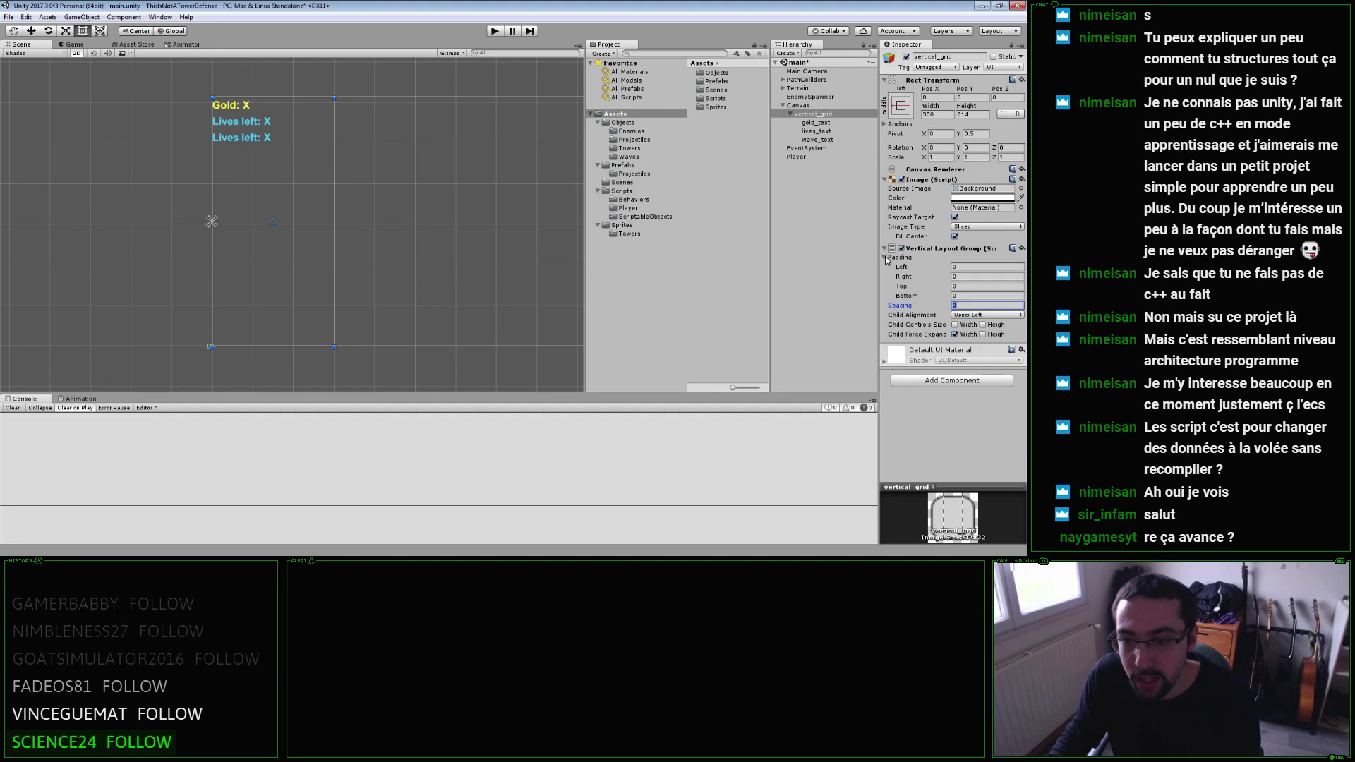
Set the layout's Left, Top, Bottom and Right padding to 25.
left_click(886, 258)
left_click(886, 258)
left_click(932, 266)
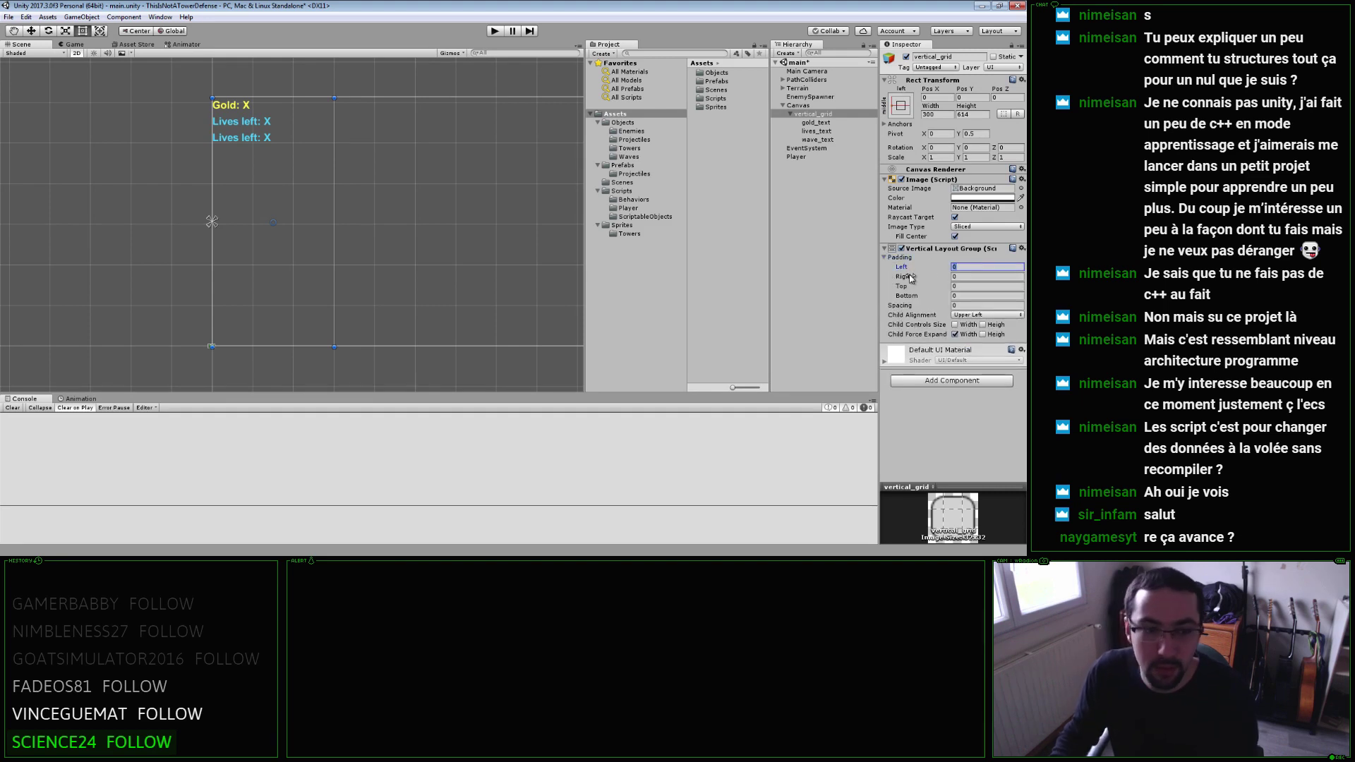
type("25")
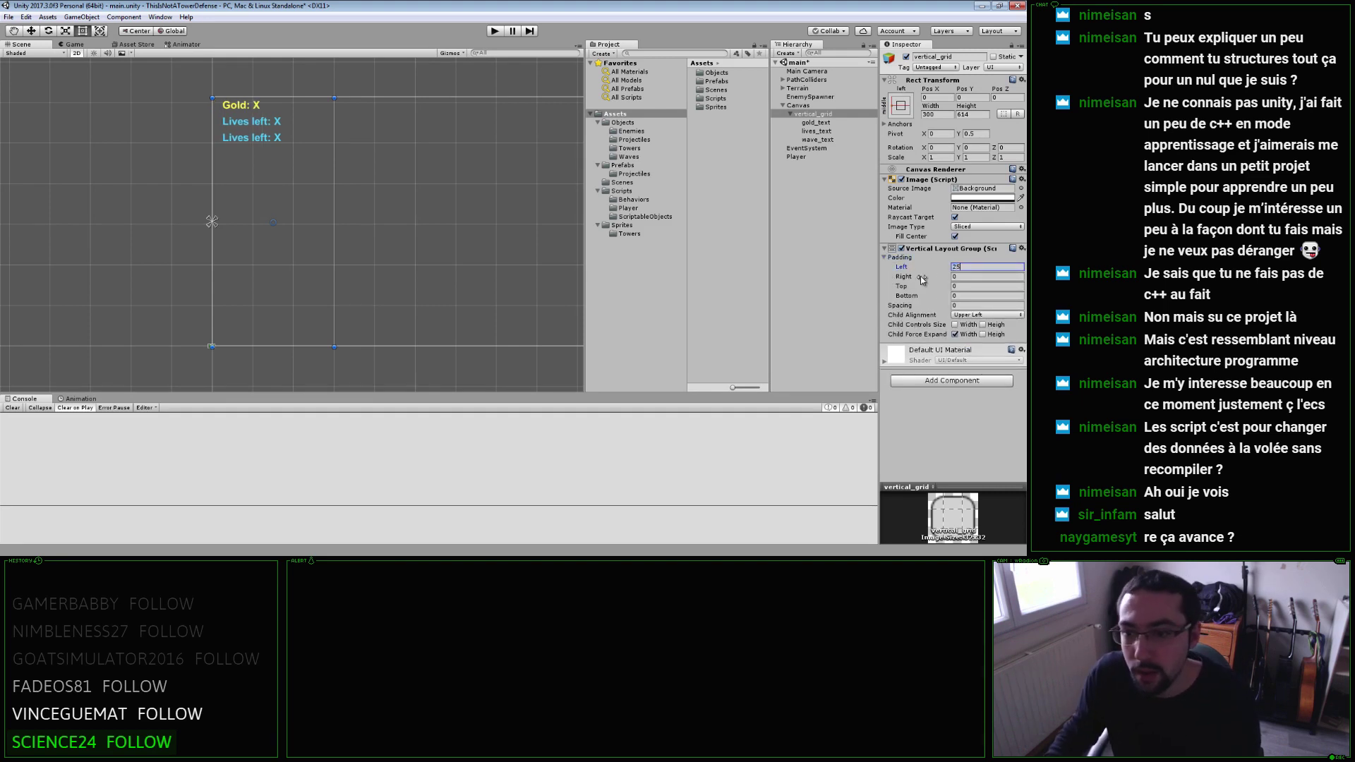
left_click(938, 287)
type("25")
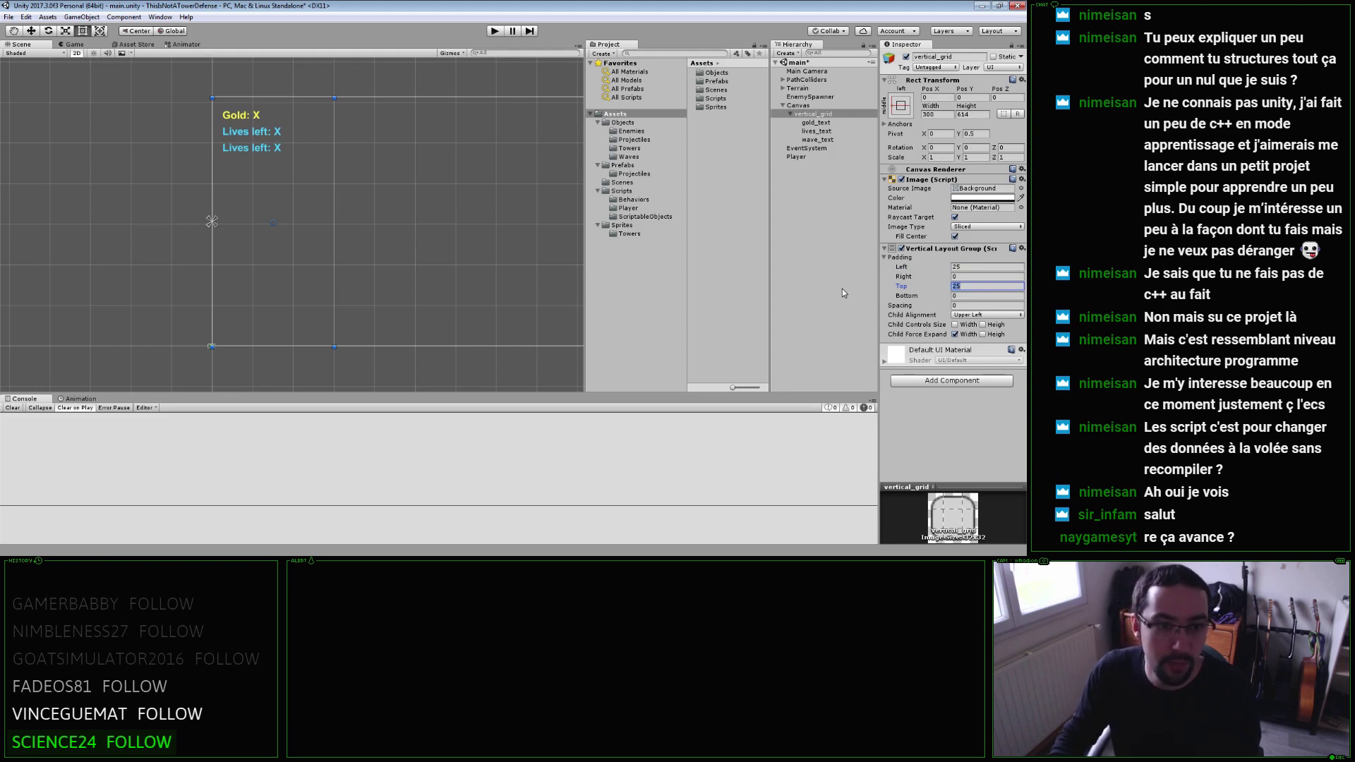
left_click(942, 296)
type("25")
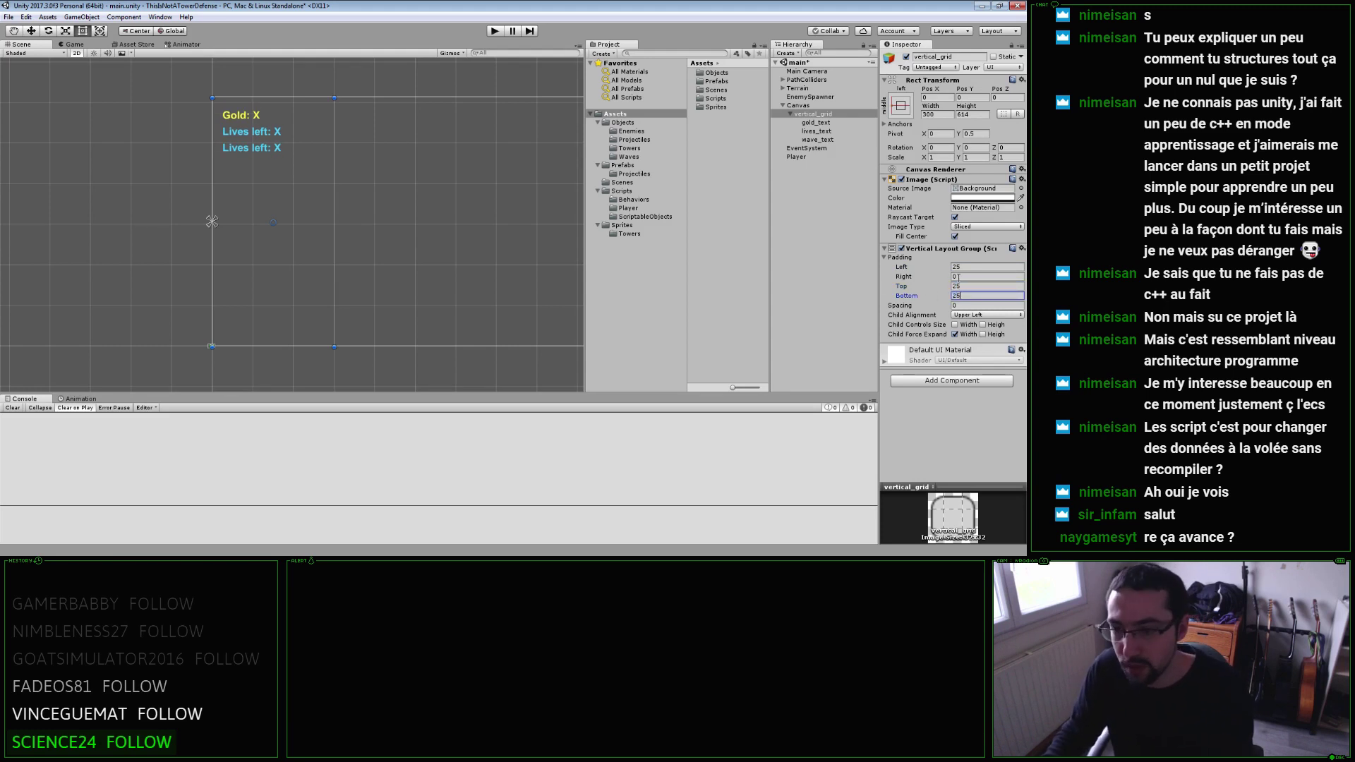
left_click(958, 276)
type("25")
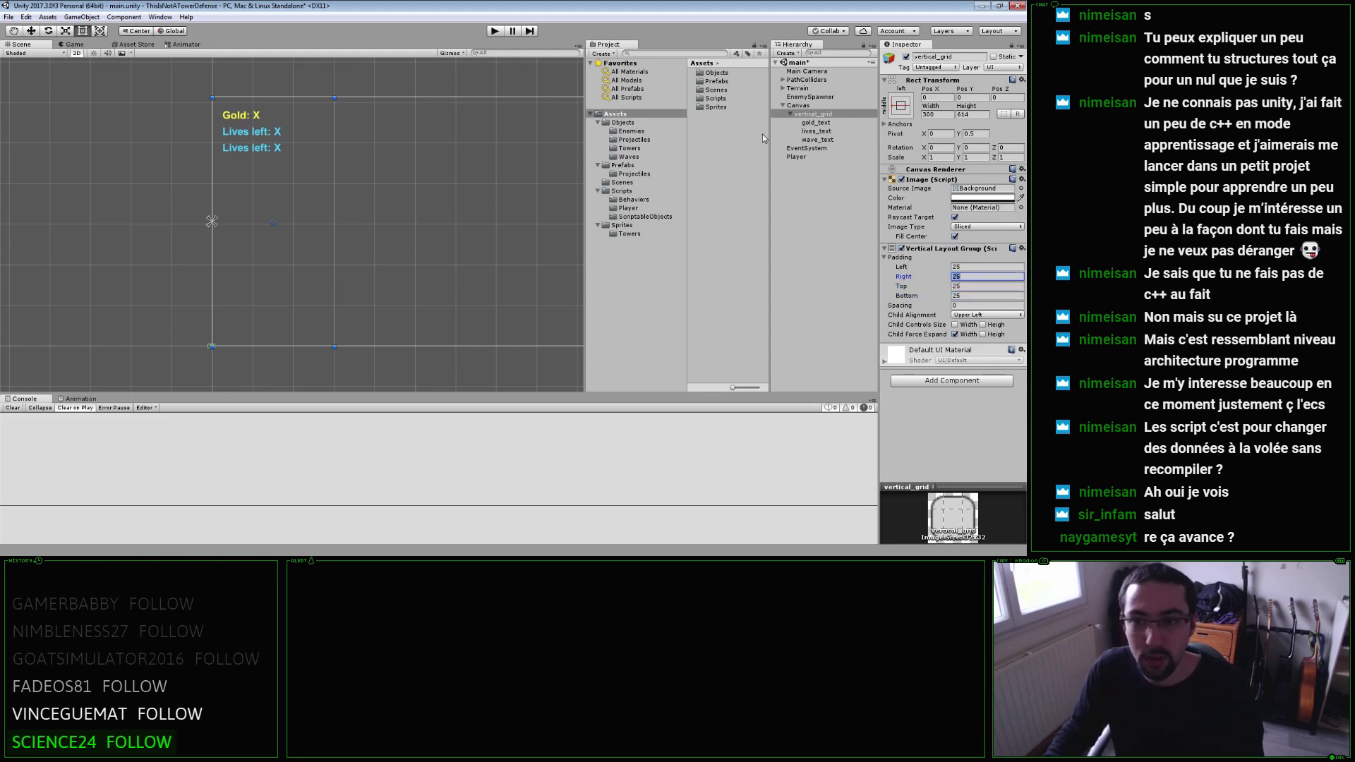
left_click(817, 139)
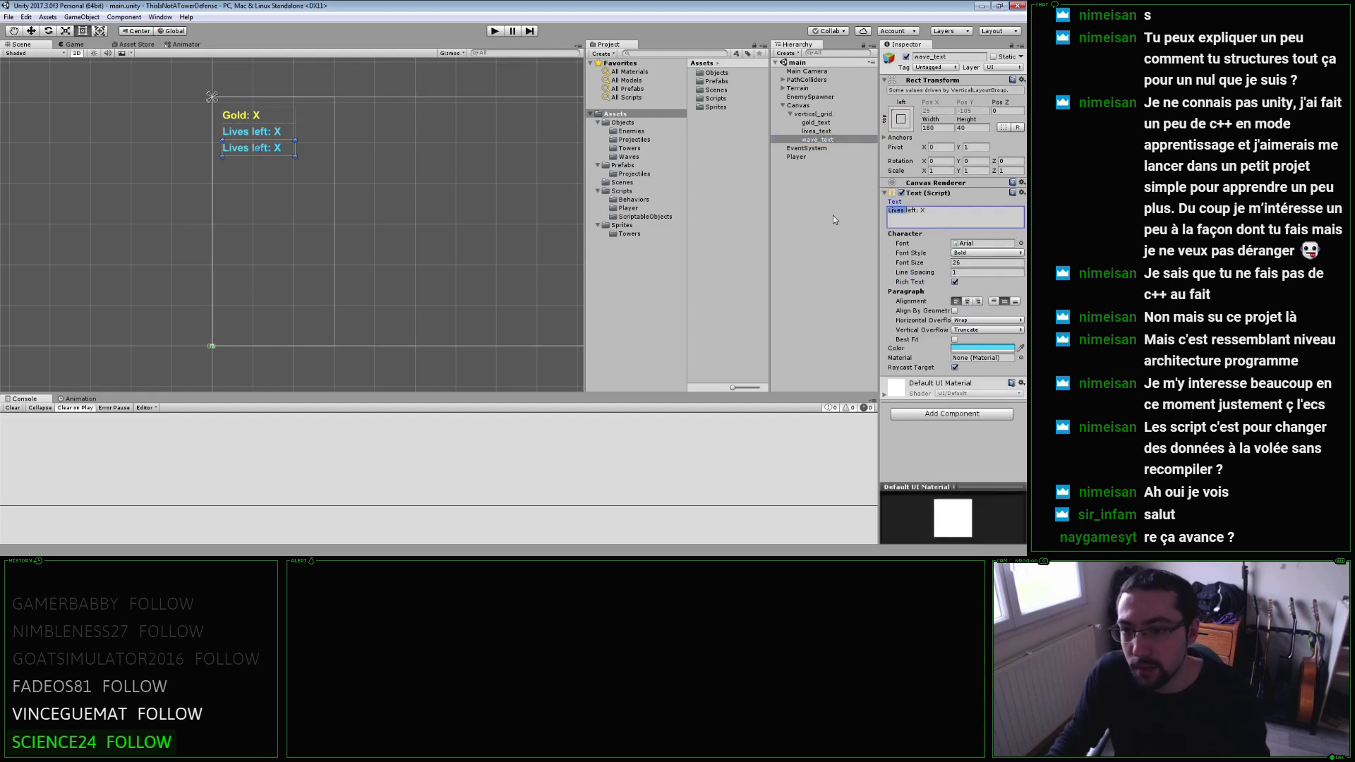
Change wave_text to read 'Wave: X' and colour it red (FF5858).
key("ctrl+a")
key("BackSpace")
type("Wave")
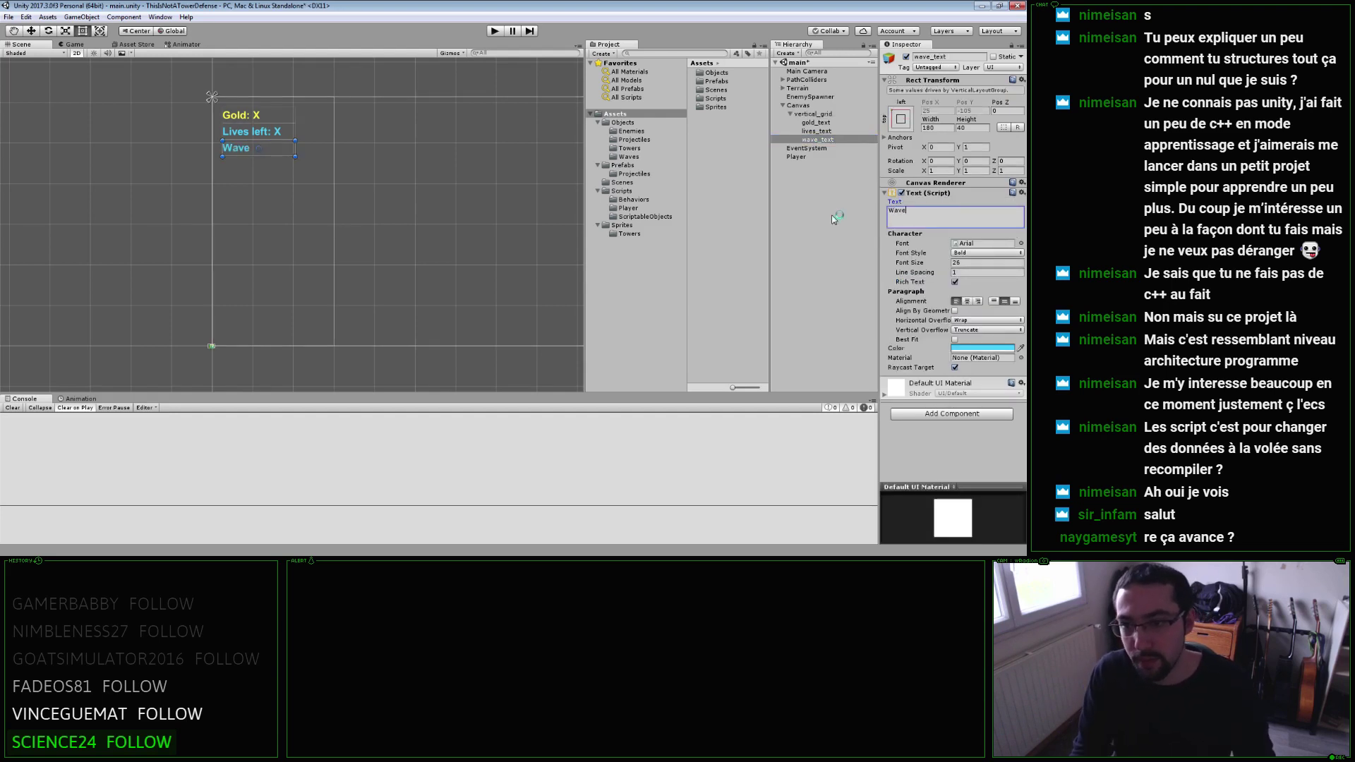
type(": X")
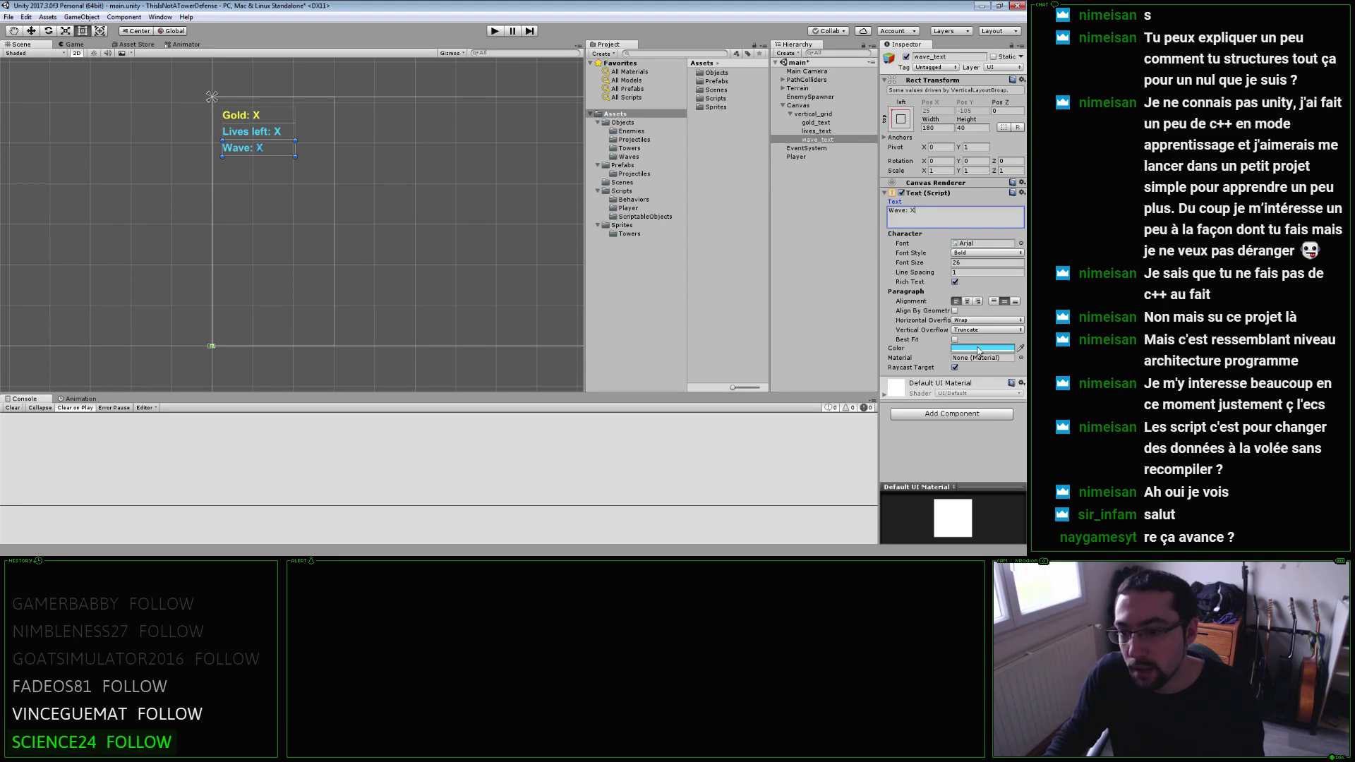
left_click(978, 351)
left_click_drag(769, 320, 758, 245)
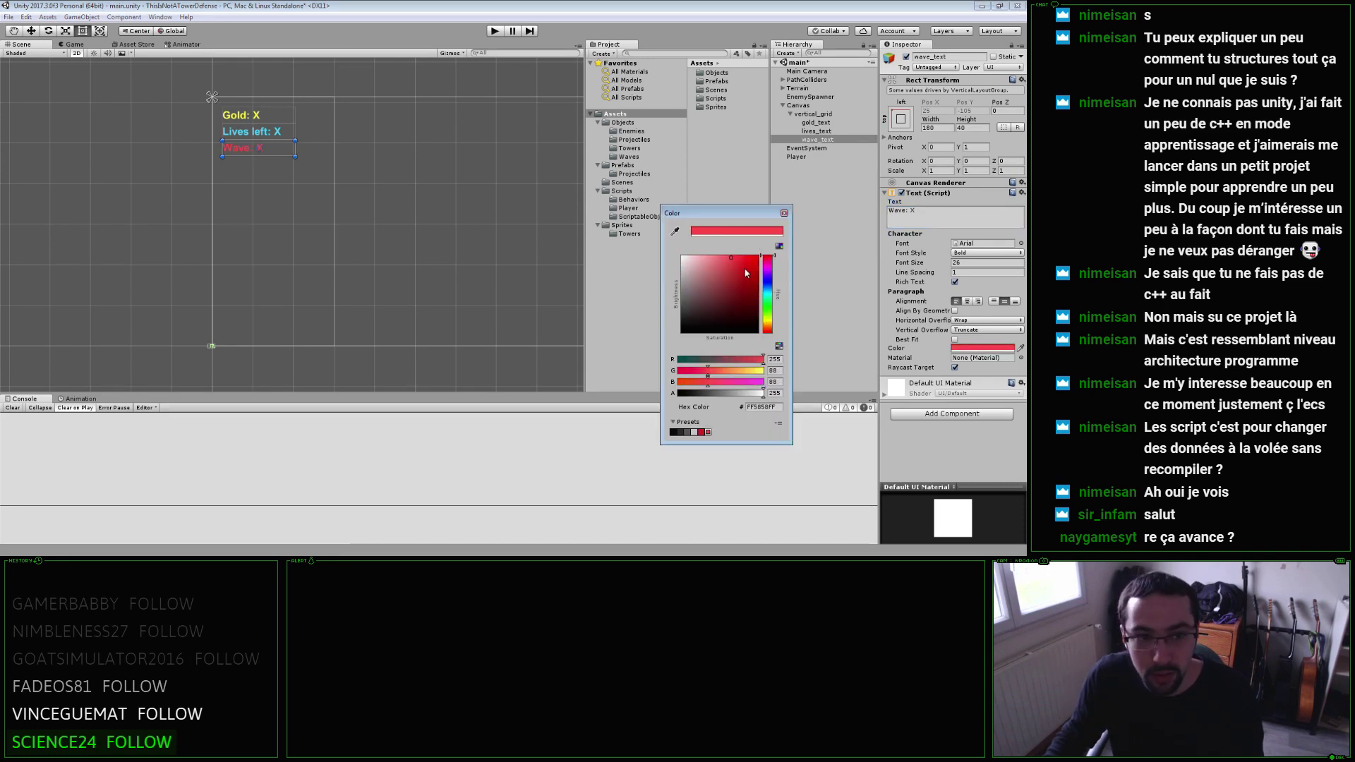
left_click(783, 214)
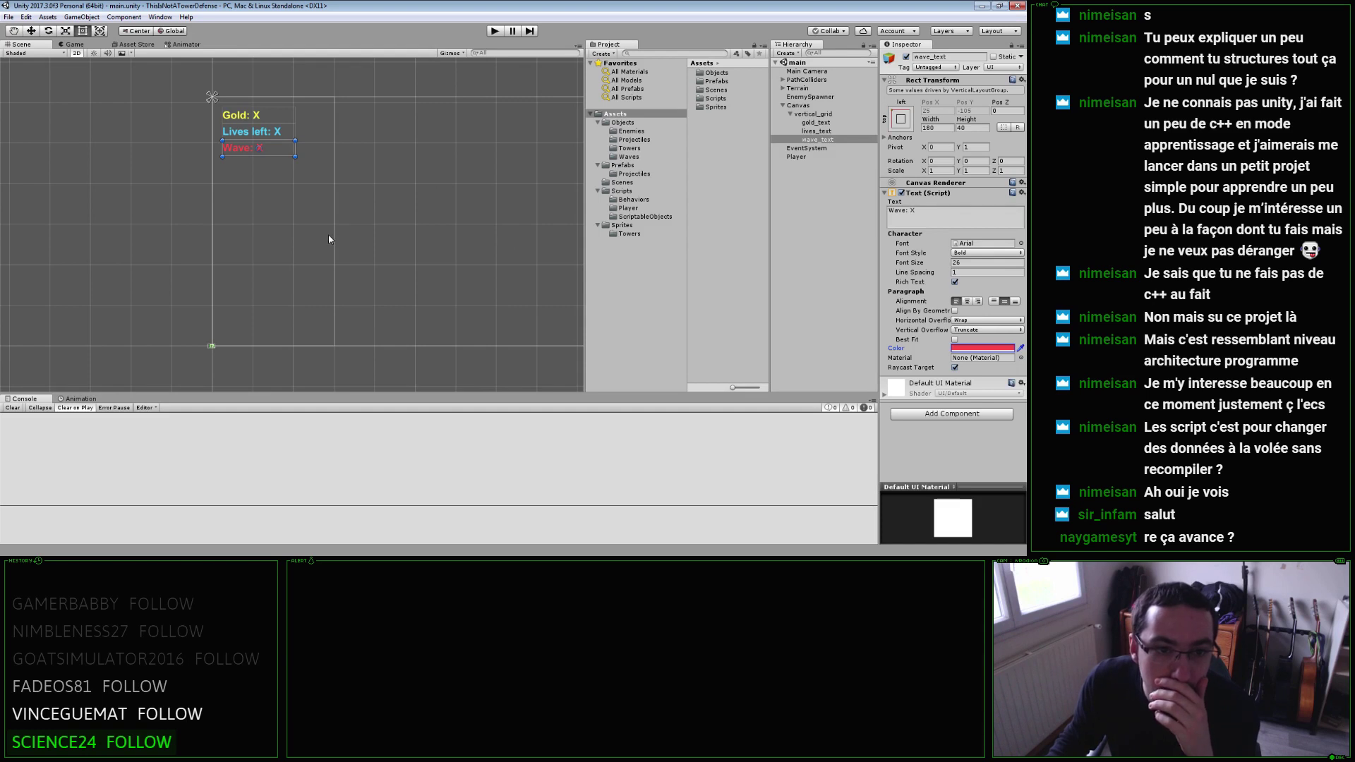
left_click(831, 72)
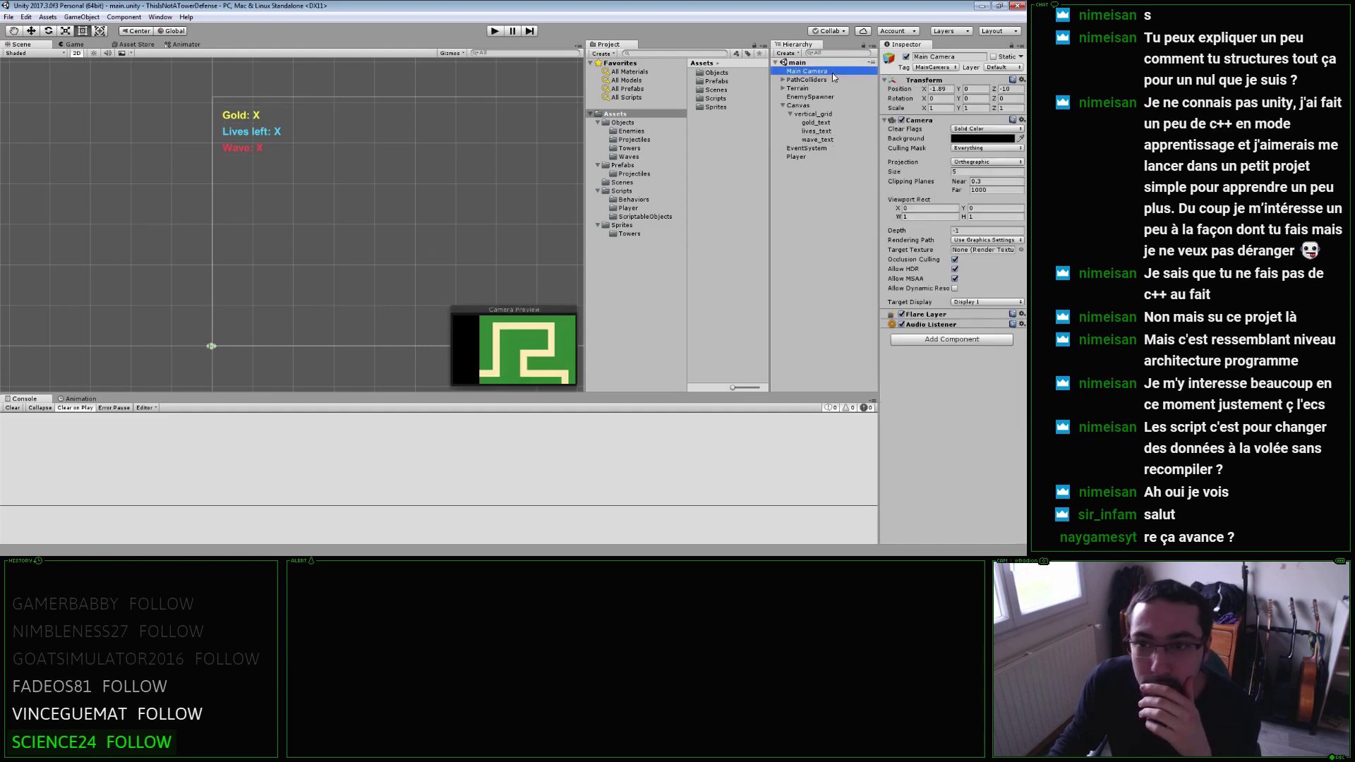
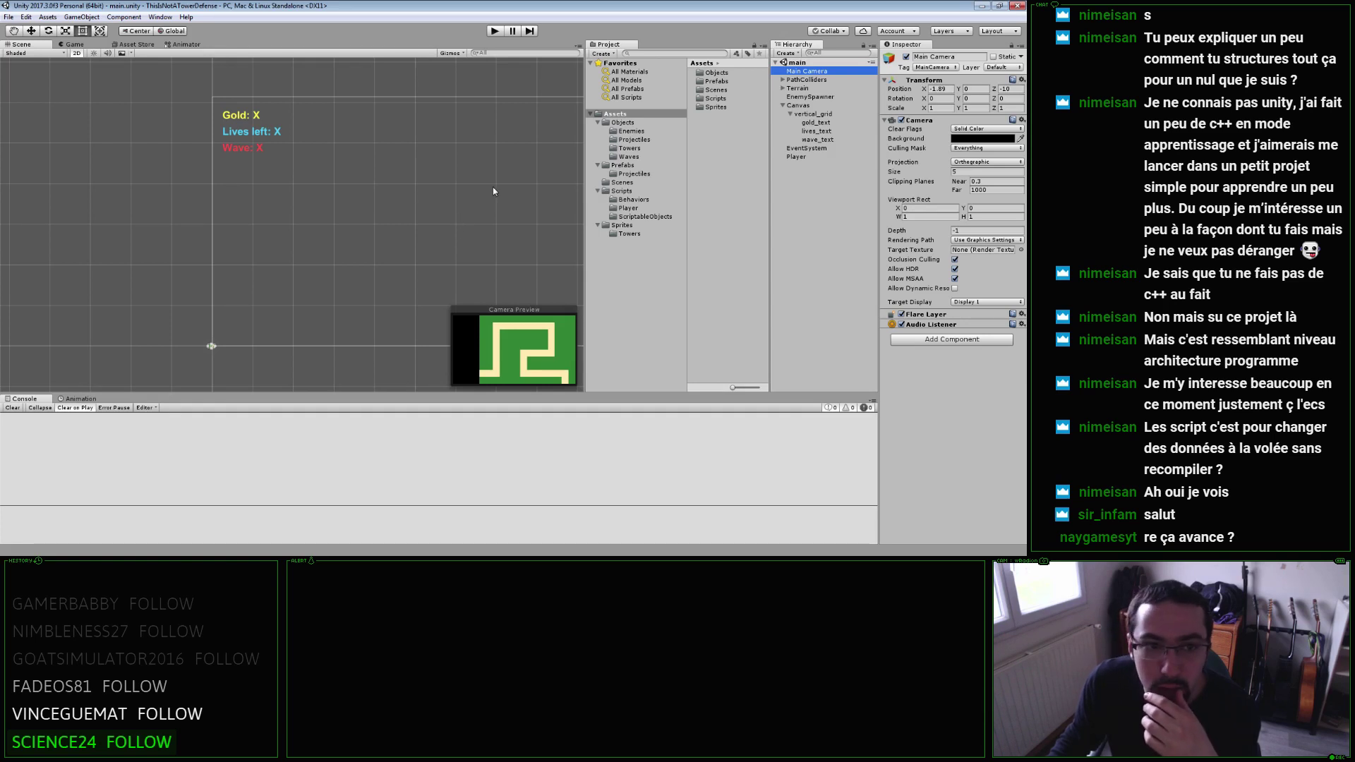
Link wave_text to the Enemy Spawner's Wave_text field and save the scene.
left_click(810, 97)
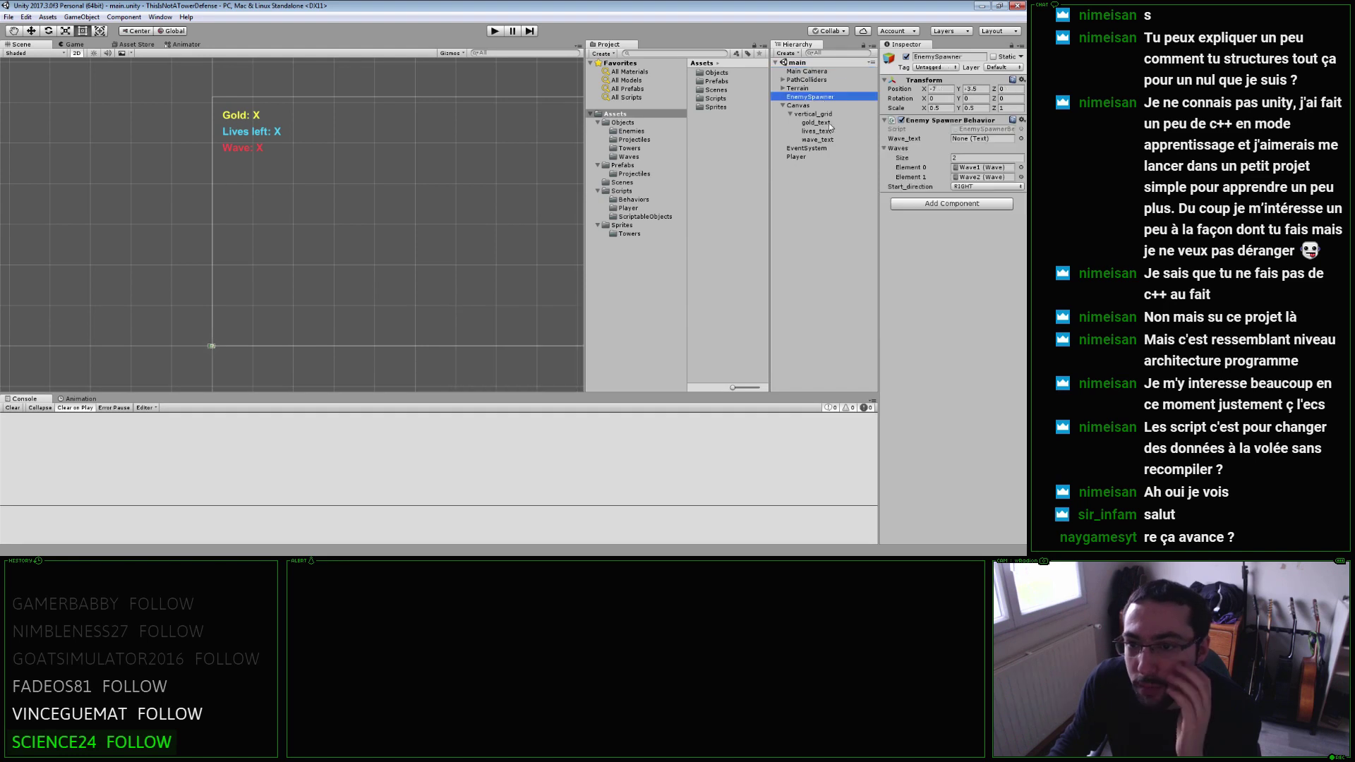
left_click_drag(817, 140, 984, 138)
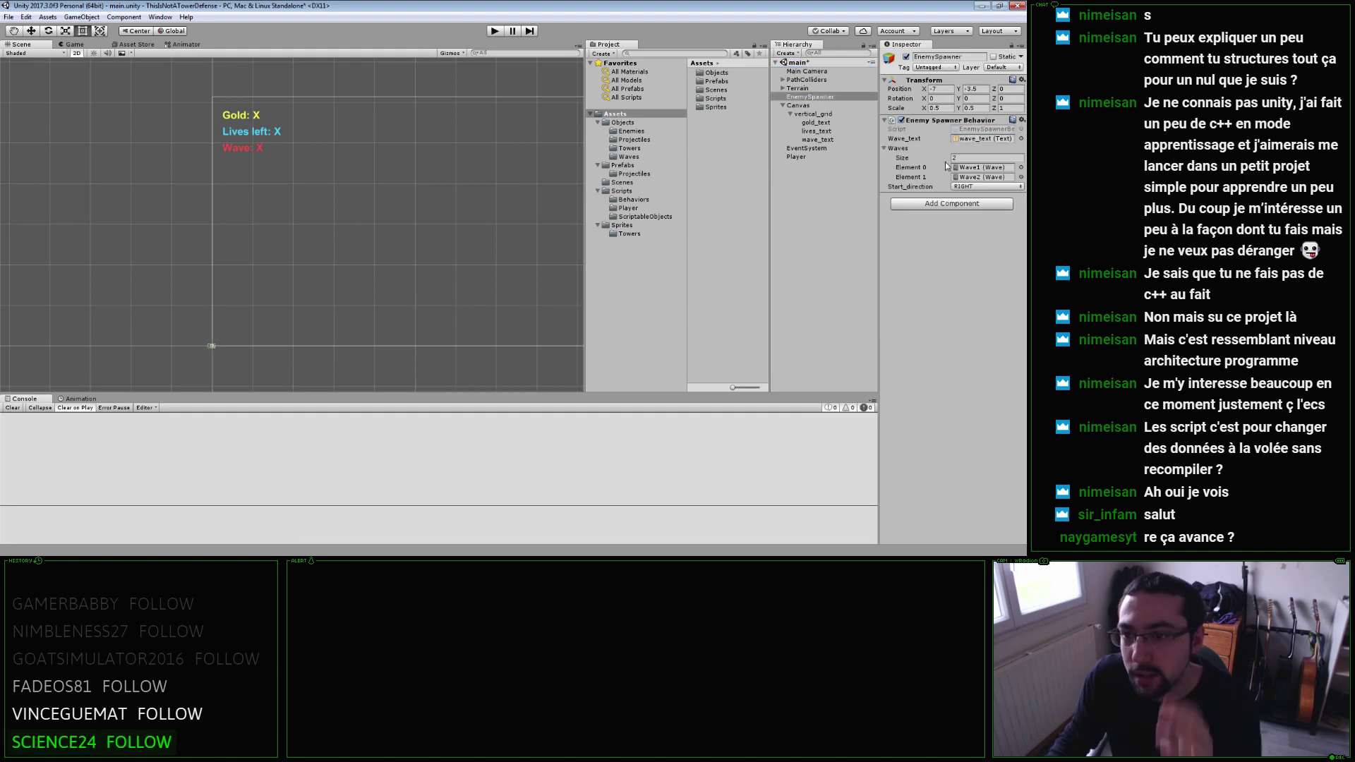
key("ctrl+s")
Link gold_text to the Player's Gold_text field.
left_click(810, 156)
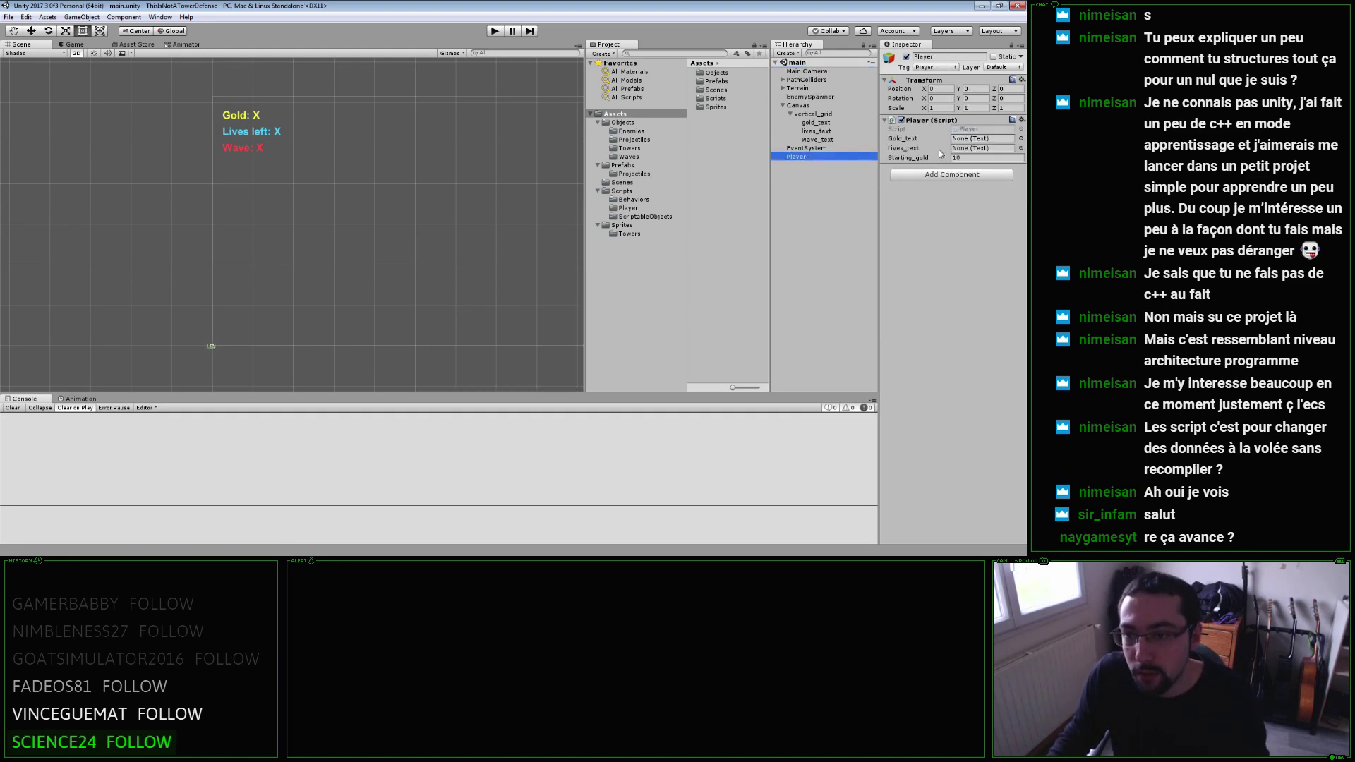
left_click_drag(817, 122, 984, 139)
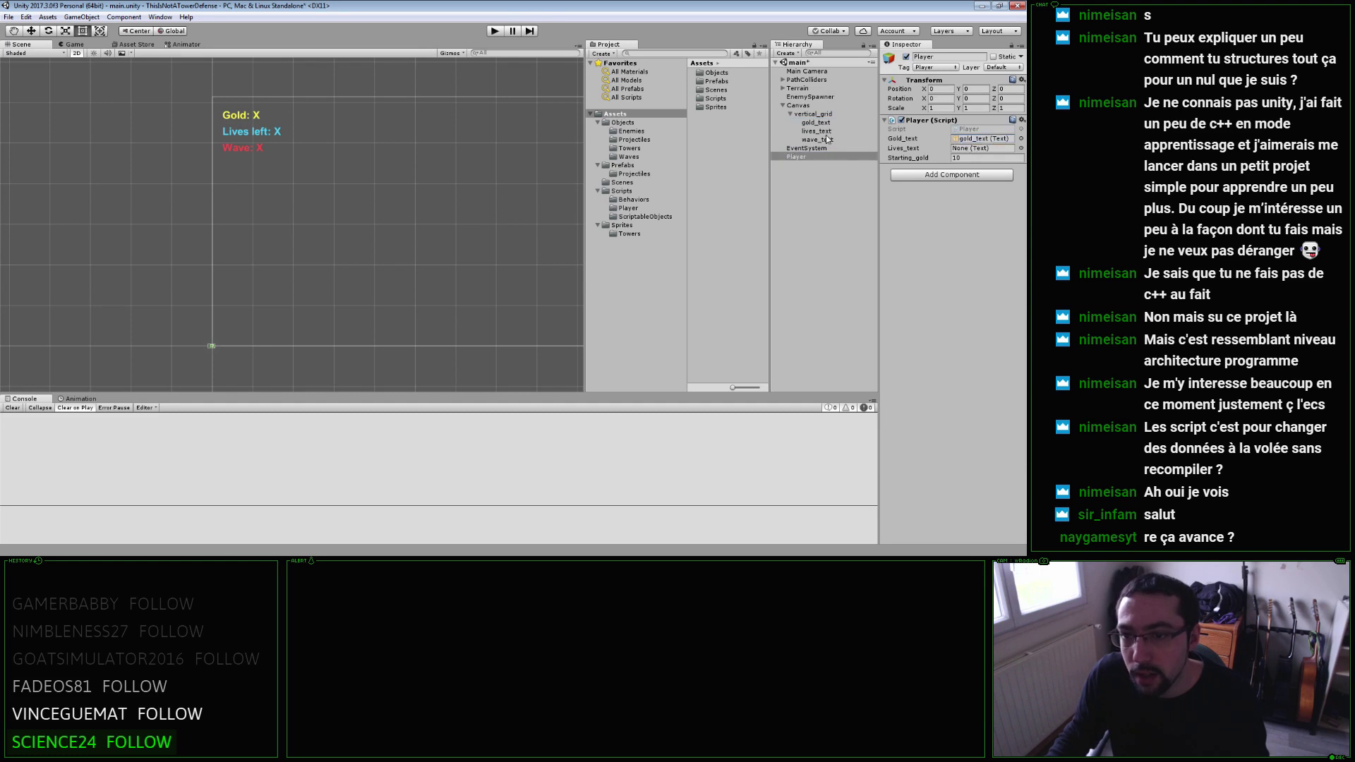
left_click_drag(825, 134, 984, 148)
In Player.cs, add AddGold(int amount) that adds amount to gold and sets gold_text to "Gold: " + gold.
key("alt+Tab")
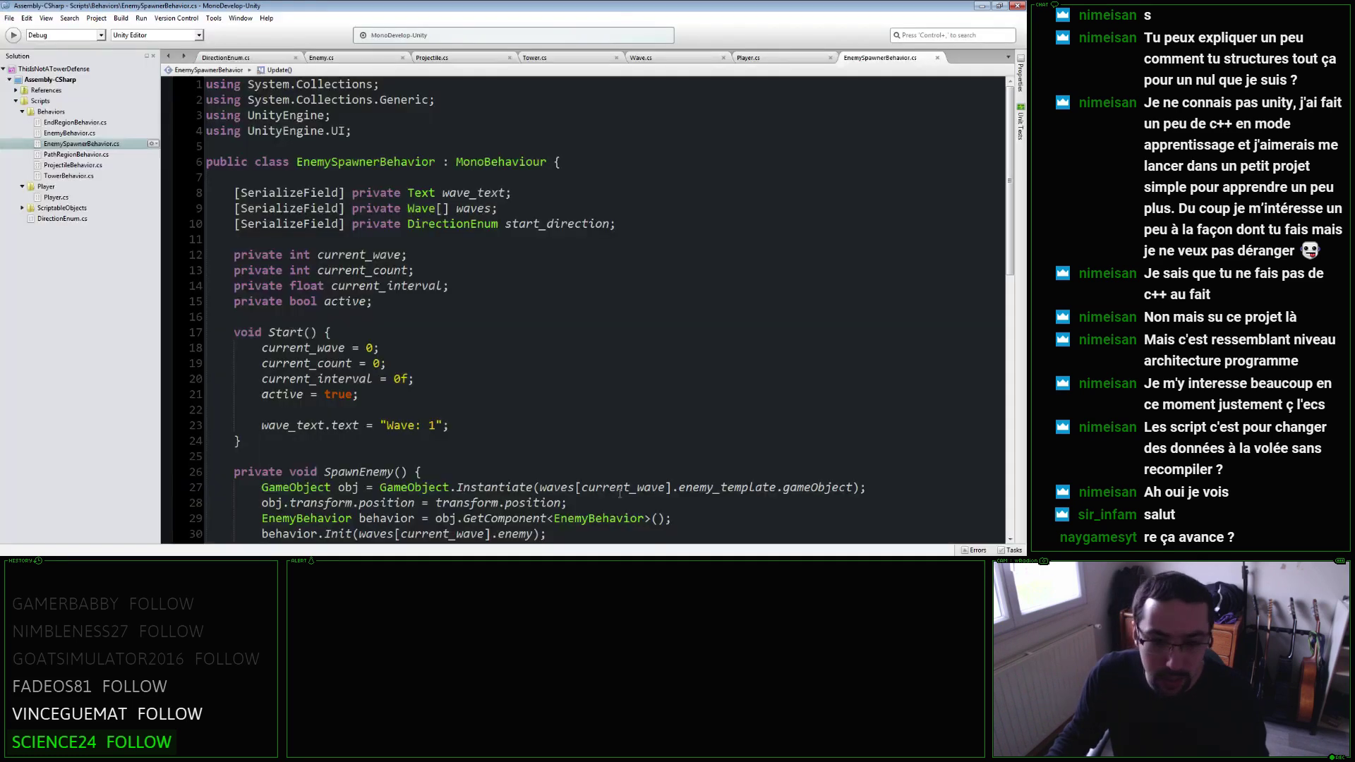
left_click(815, 62)
left_click(235, 363)
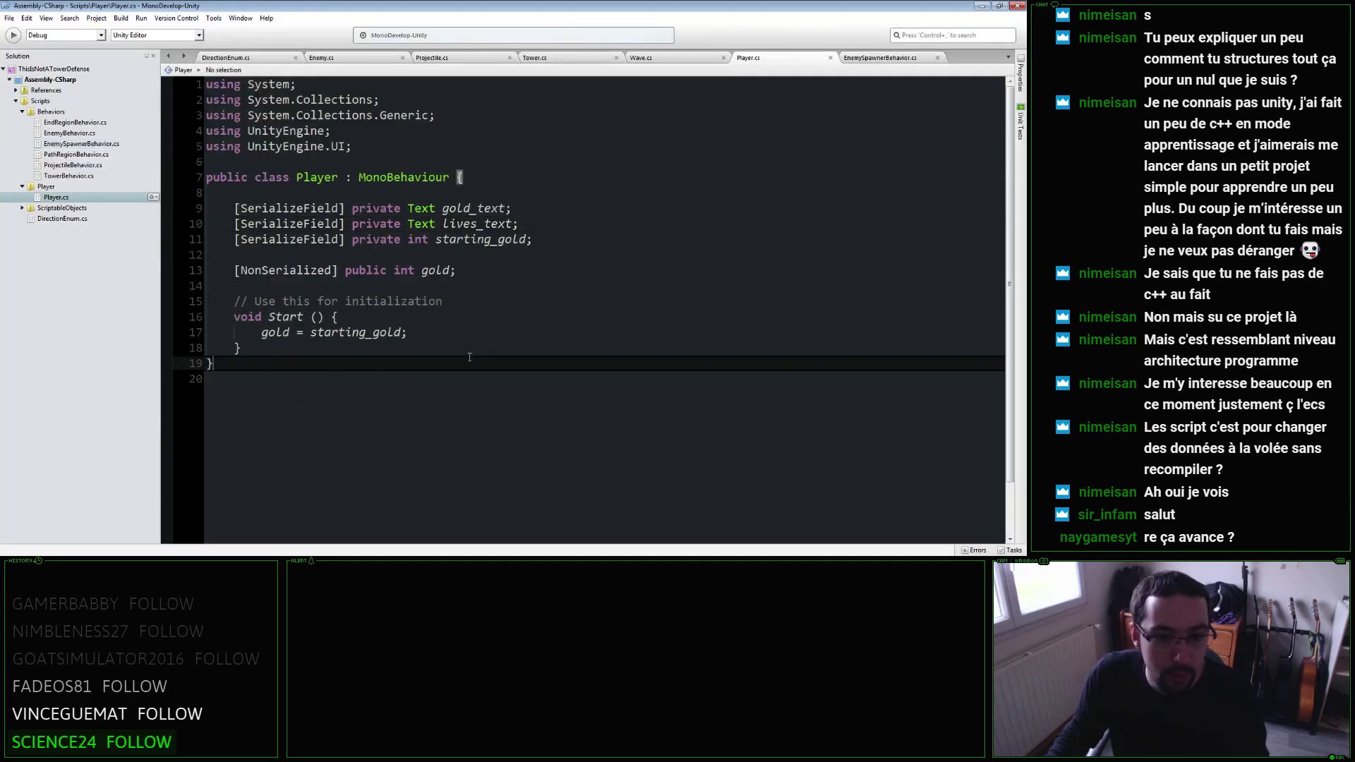
key("Return")
type("public vo")
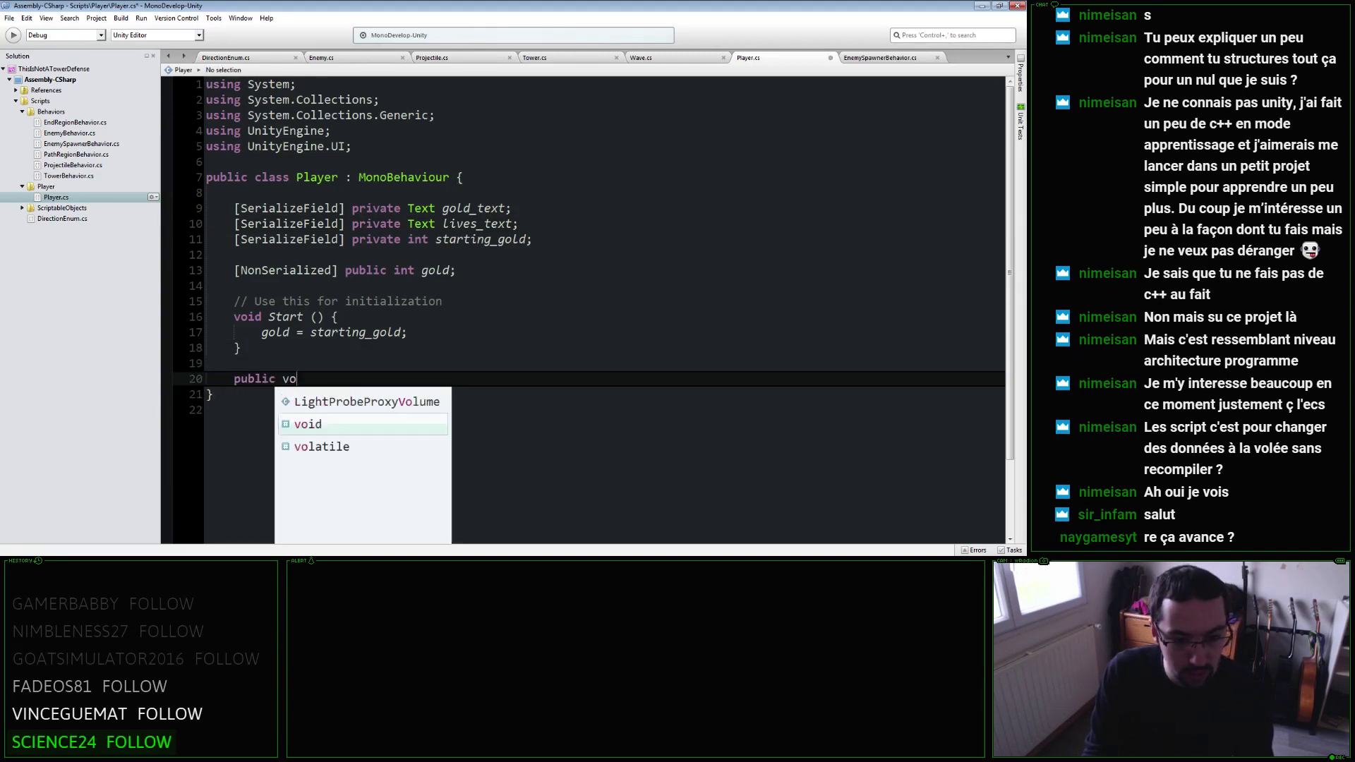
type("id AddGold(i")
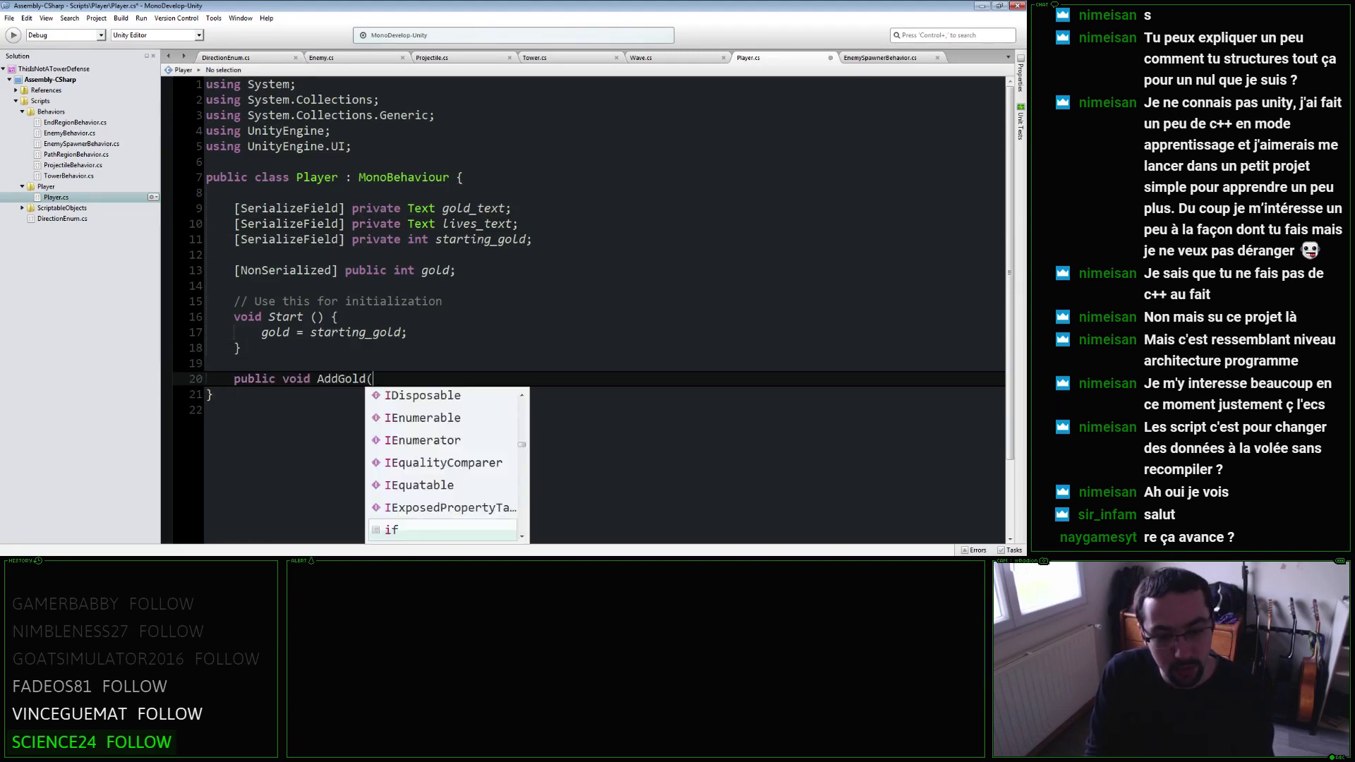
type("nt amount) {")
key("Return")
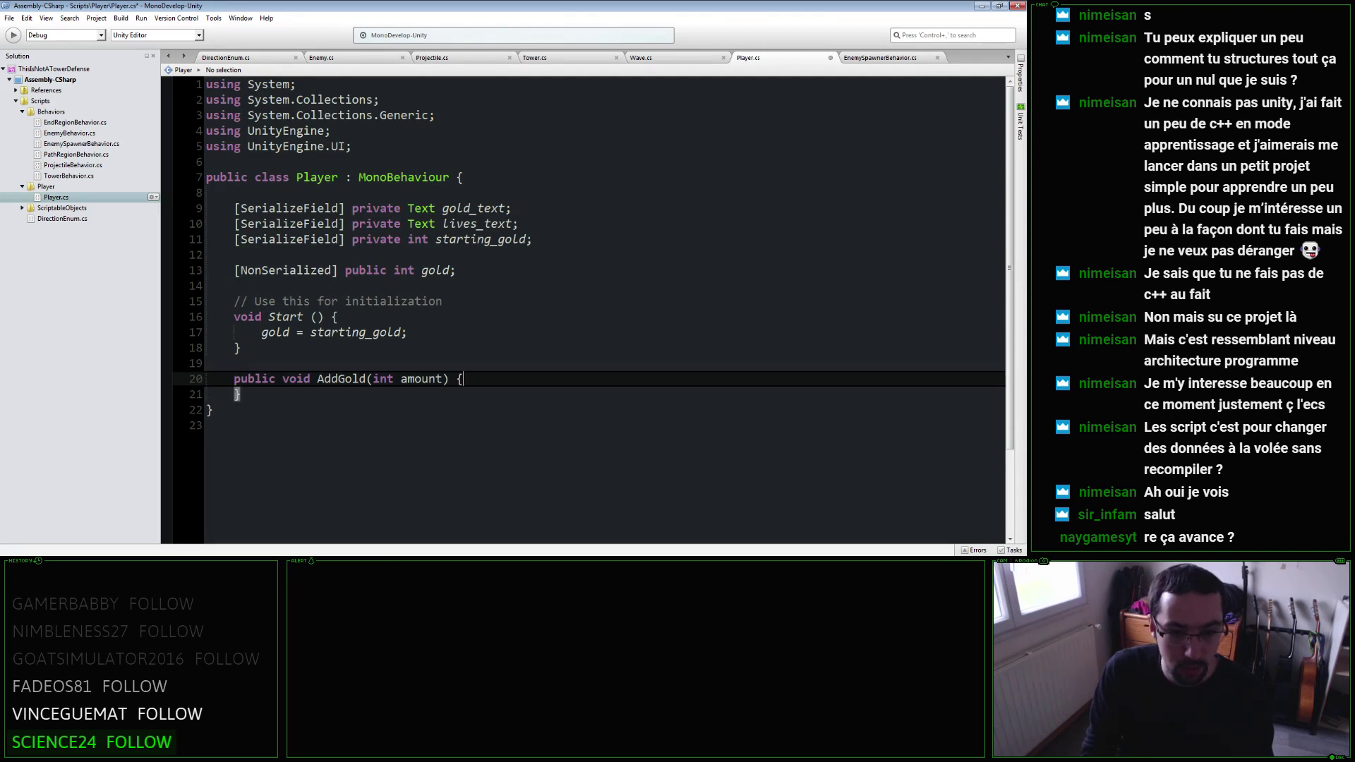
type("gold += ")
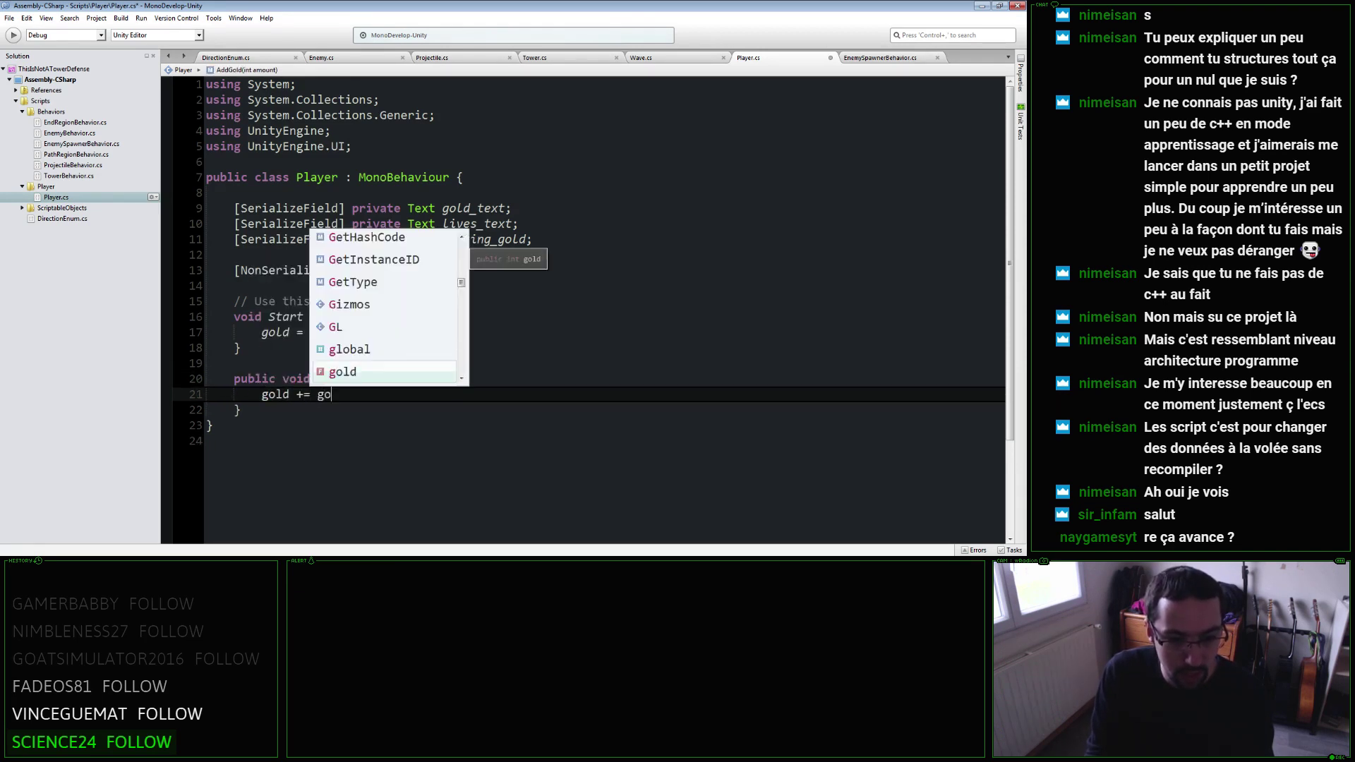
type("amount;")
key("Return")
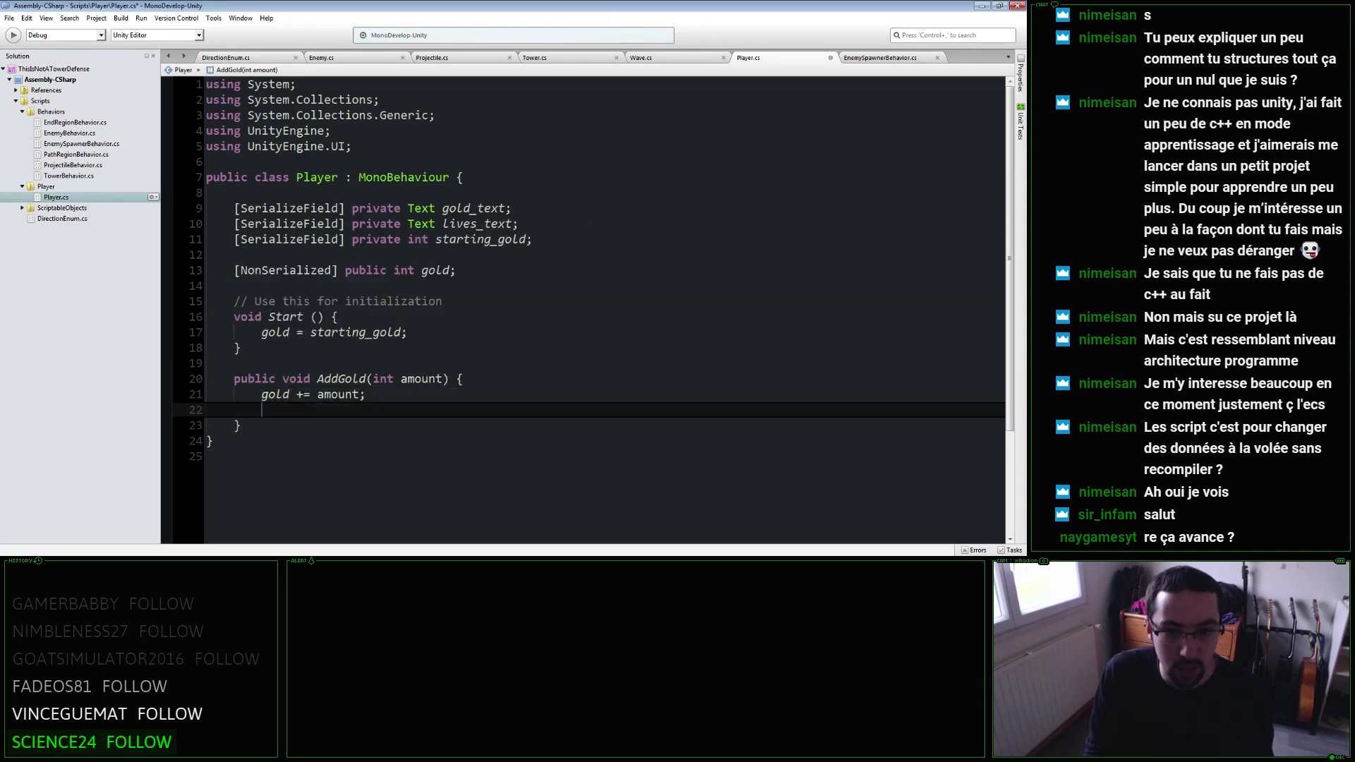
type("gold_text")
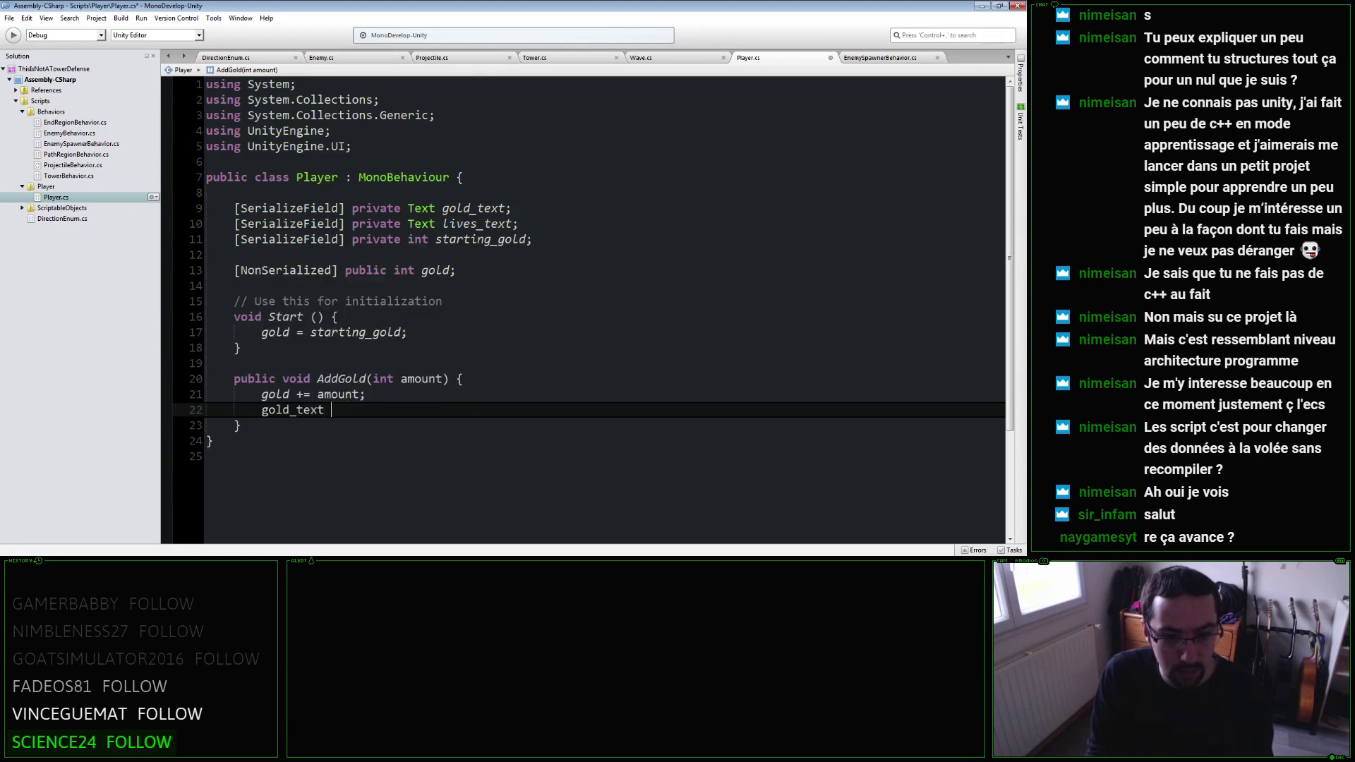
key("BackSpace")
key("BackSpace")
type(".text = \"Gold: \" + ")
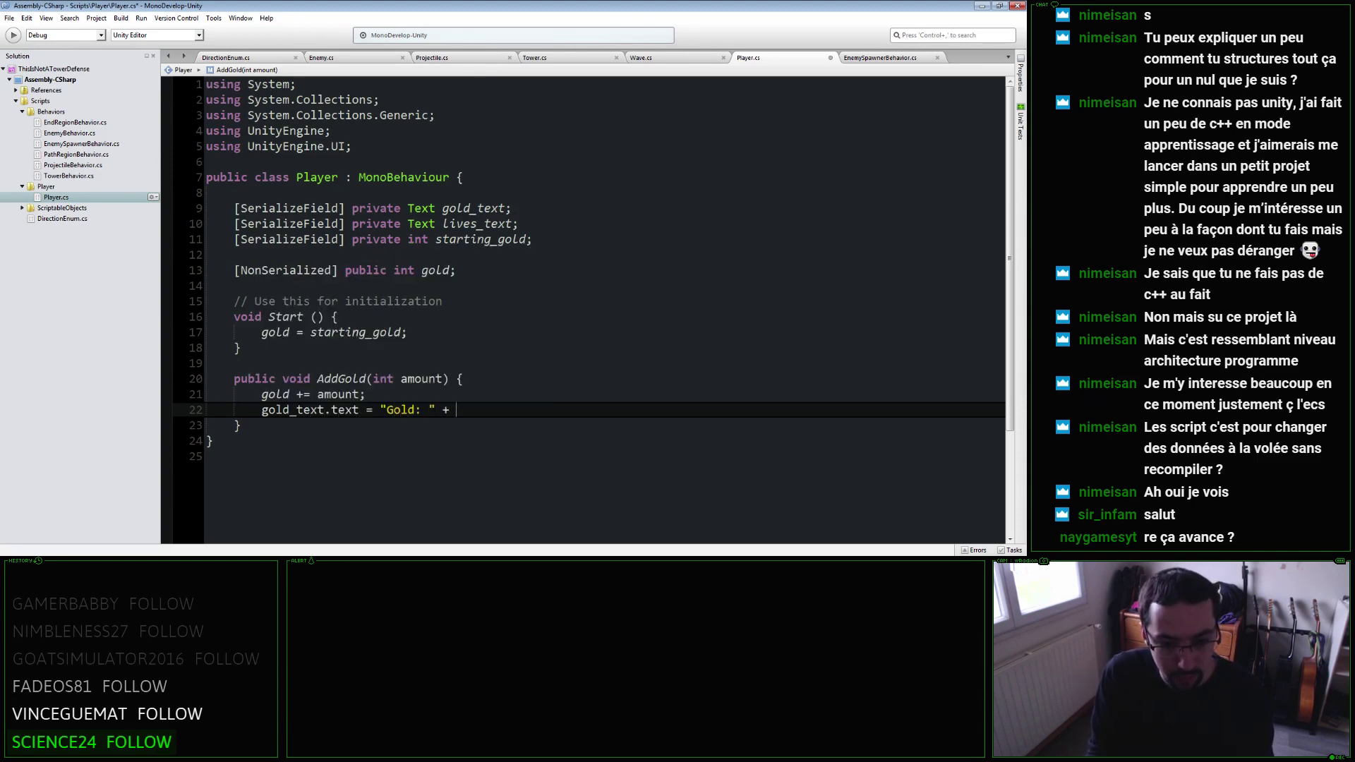
type("gold;")
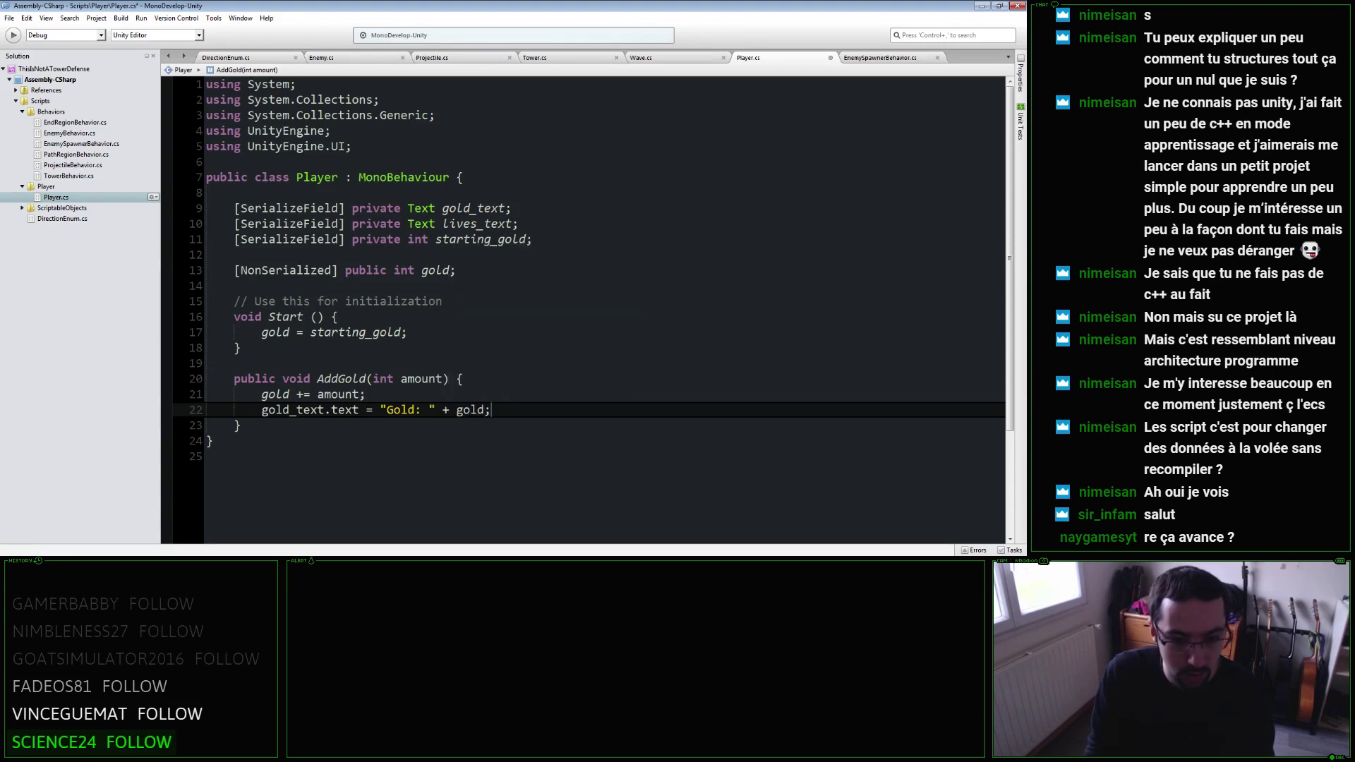
Begin a new public Remove method below AddGold.
key("Down")
key("Return")
key("Return")
type("pub")
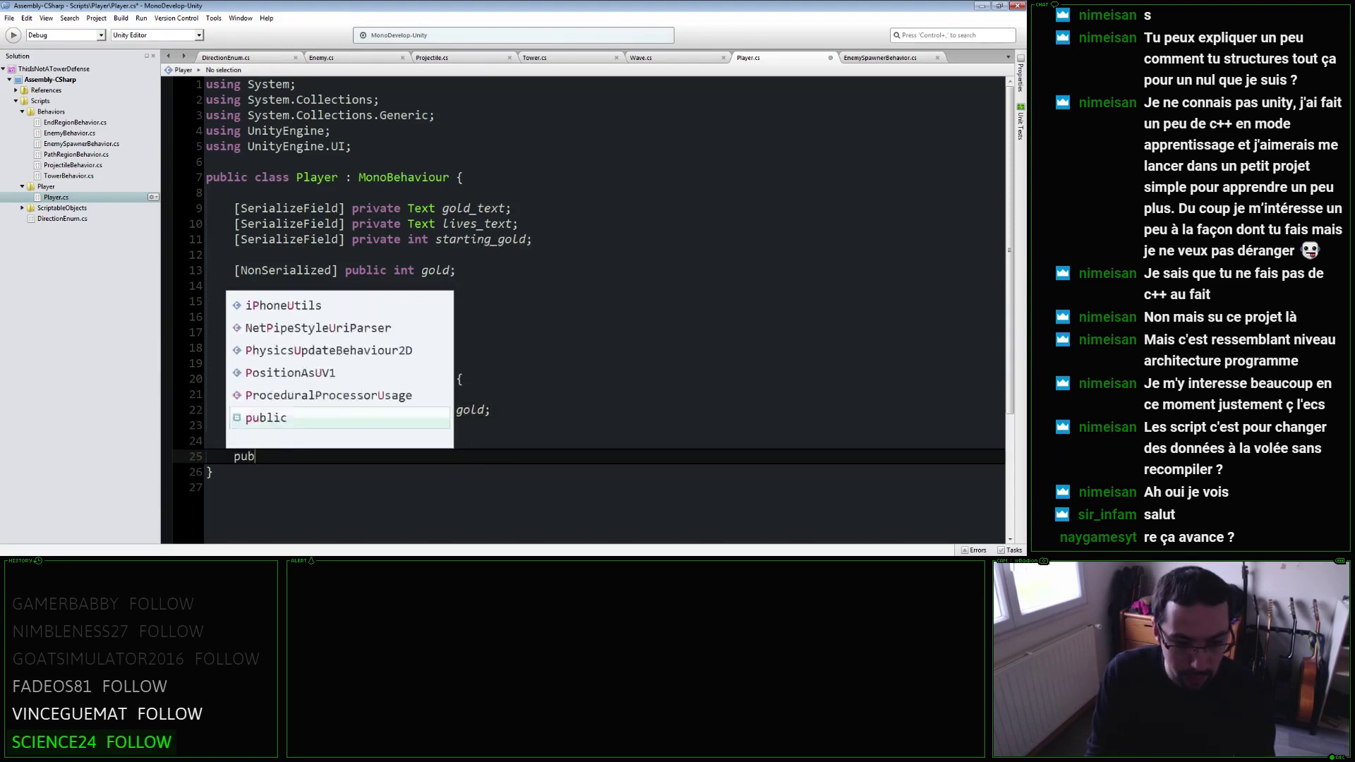
type("lic void rem")
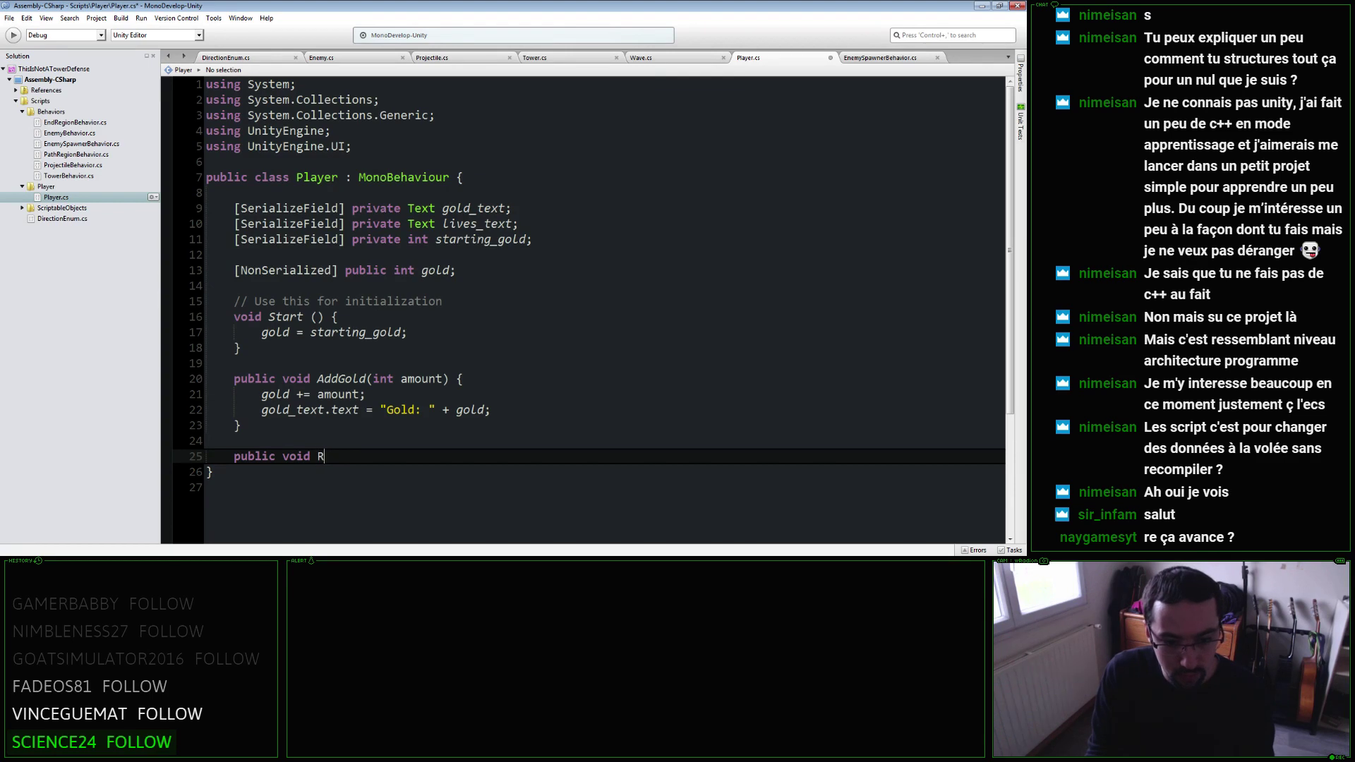
type("emove")
Add a private UpdateGoldText() method setting gold_text.text to "Gold: " + gold.
scroll(494, 218, "down", 3)
left_click(494, 218)
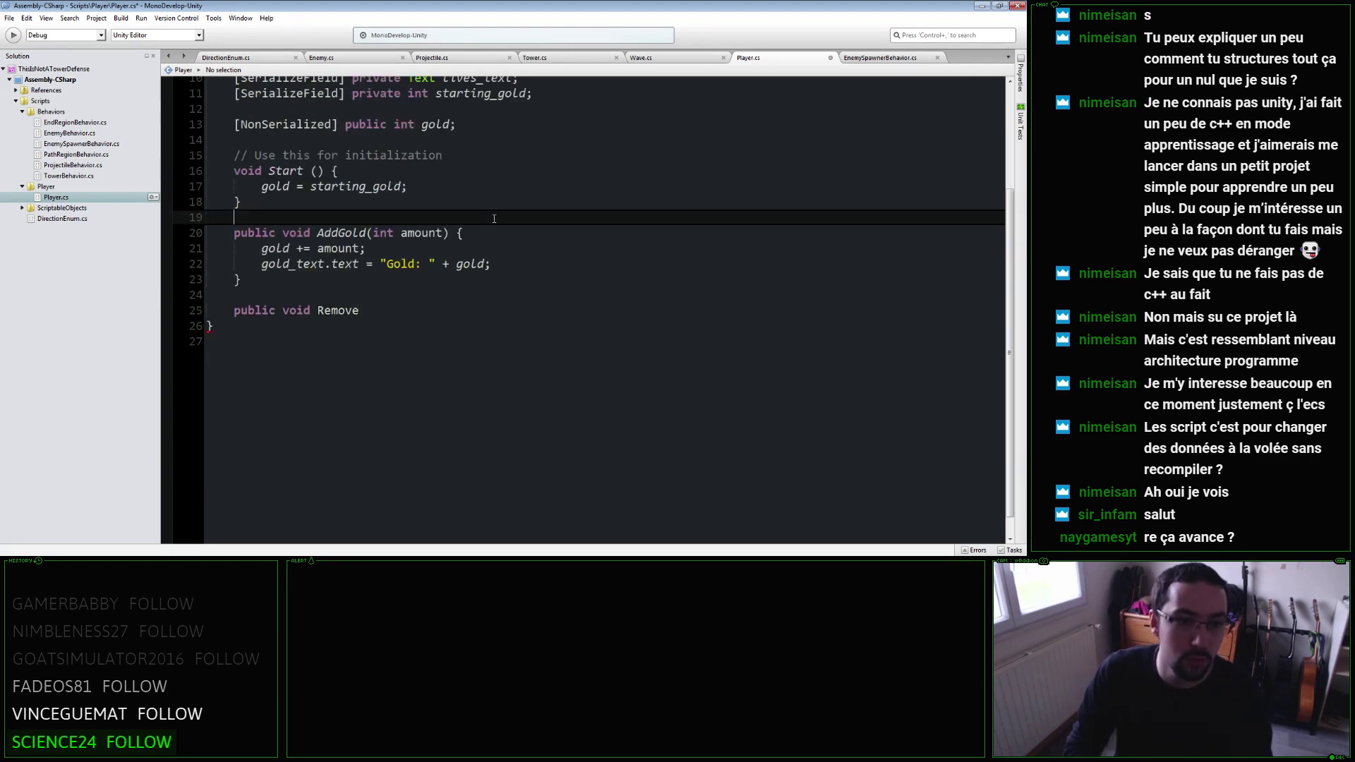
key("Return")
type("private void upd")
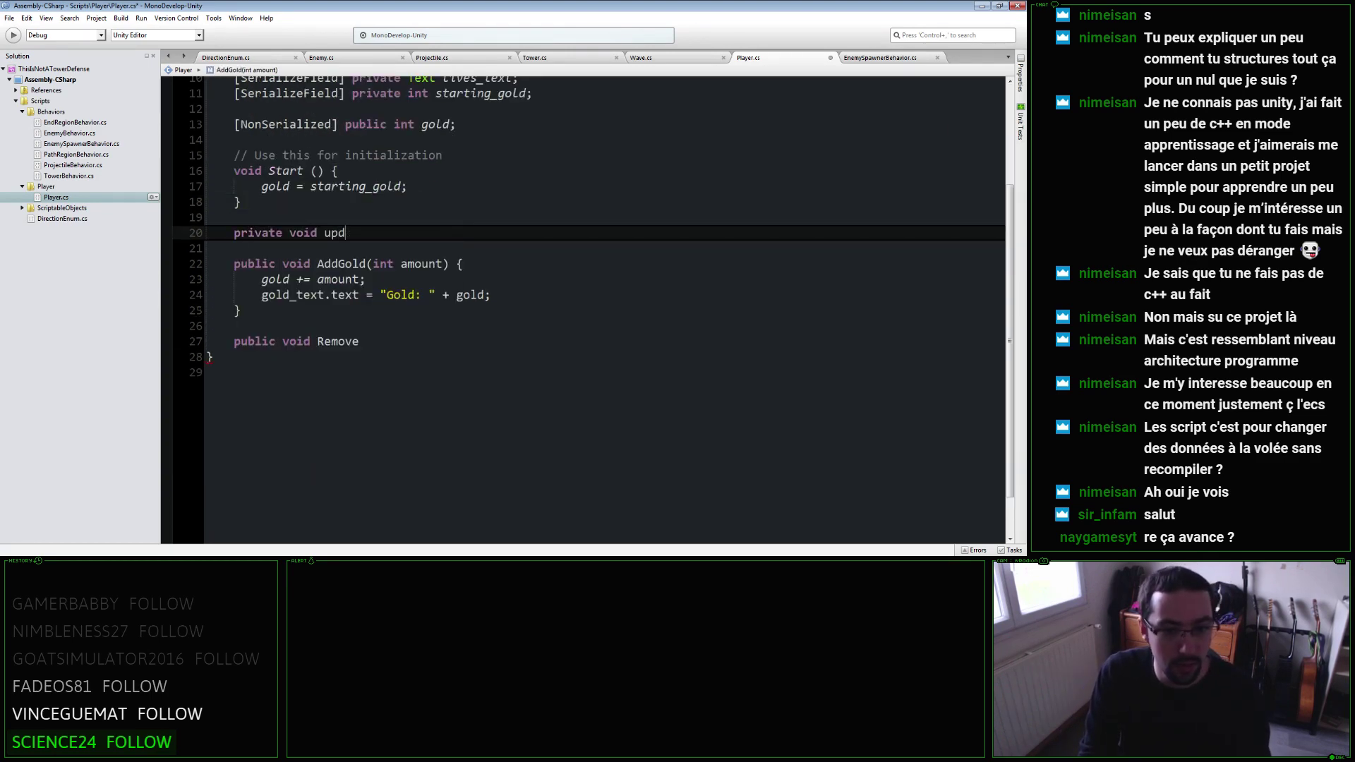
type("a")
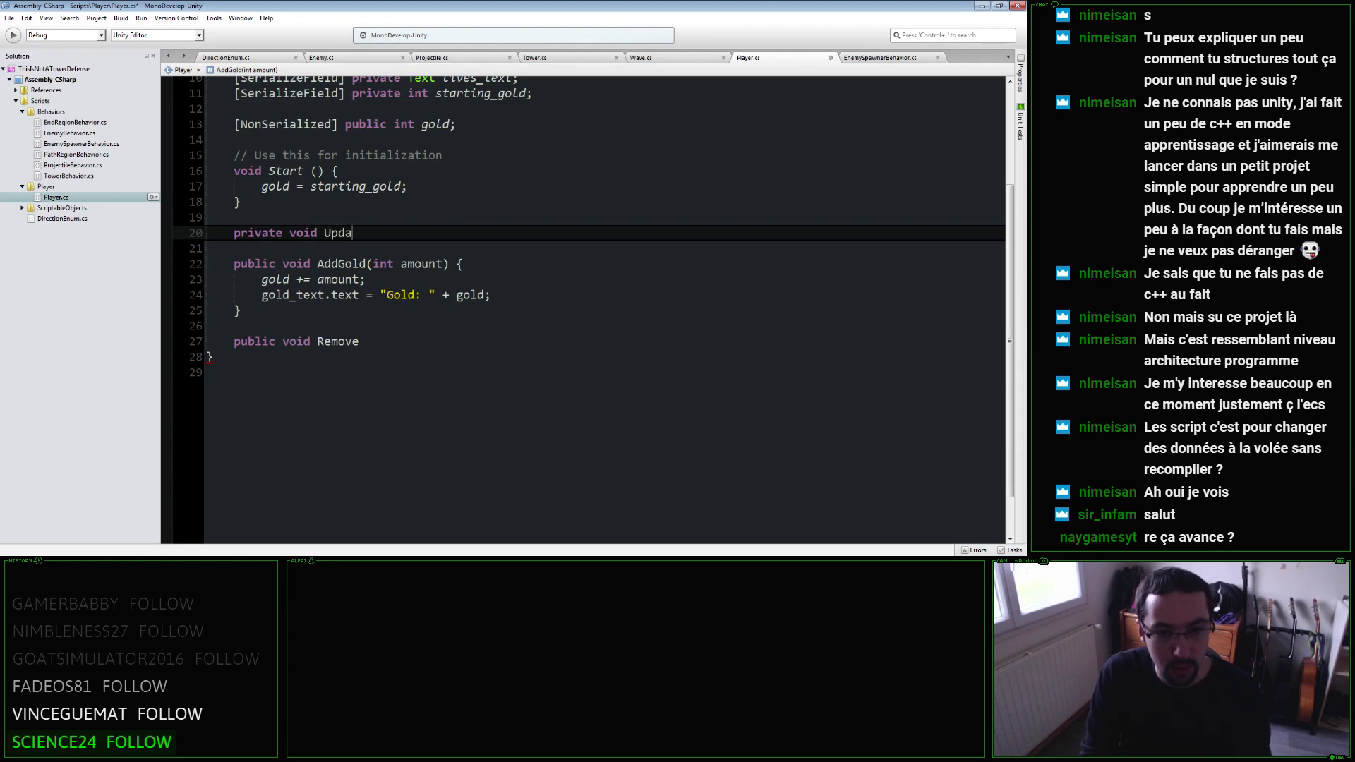
type("teGoldText() {")
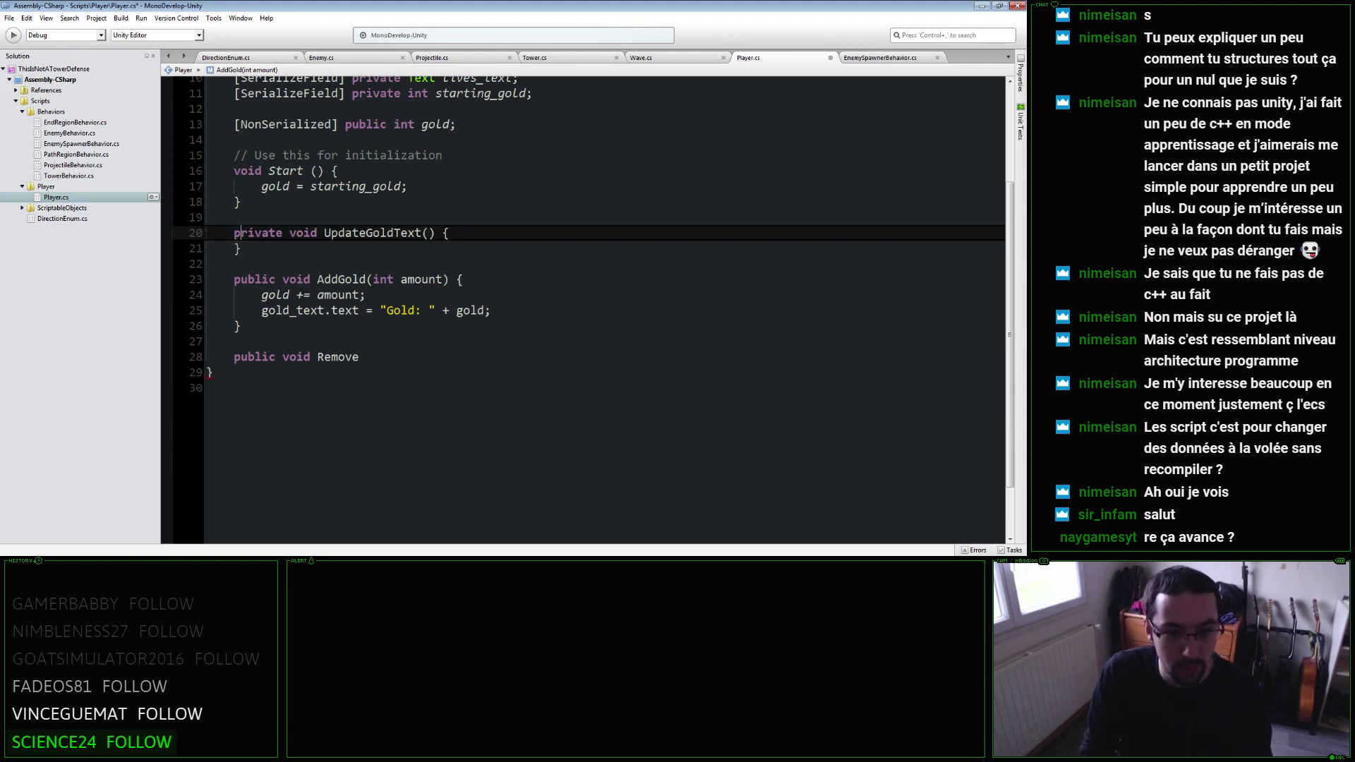
key("Return")
type("gold_tex.ttex")
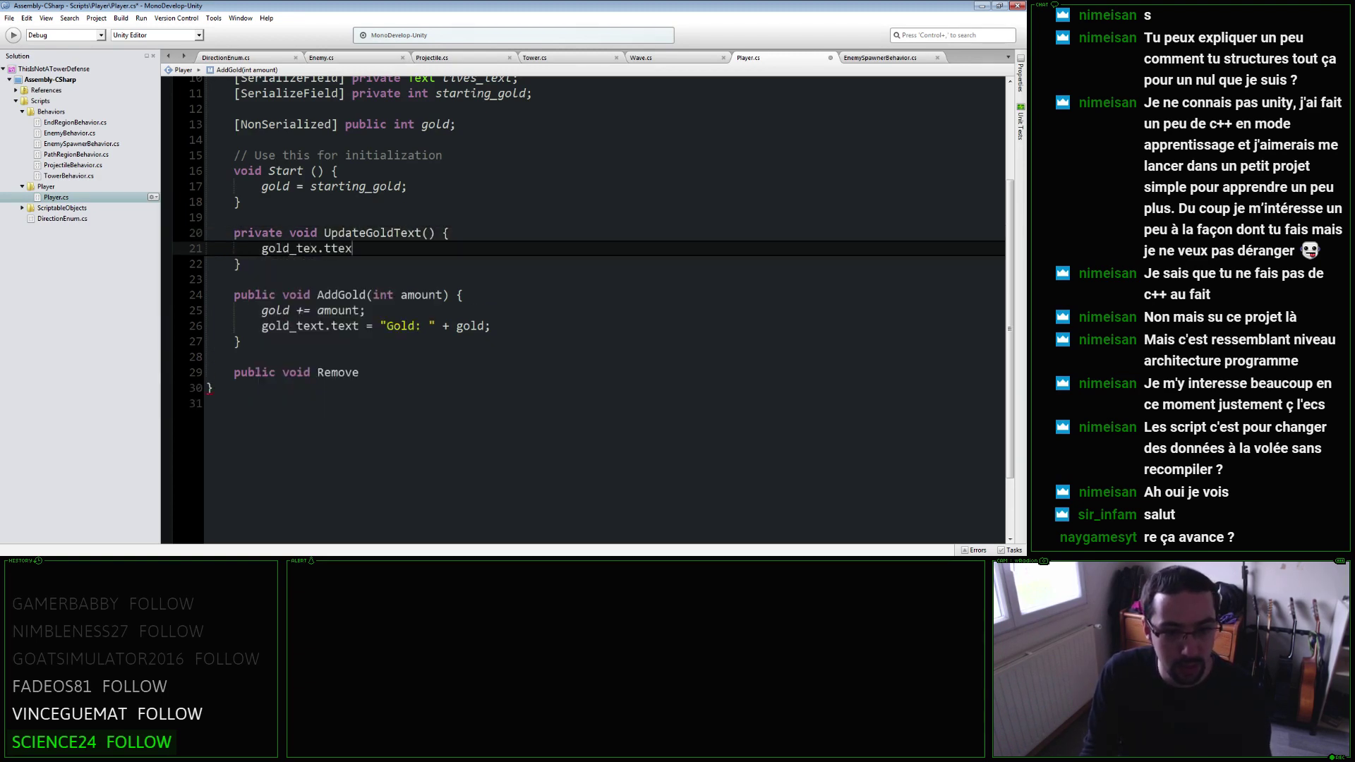
key("BackSpace")
key("BackSpace")
key("BackSpace")
key("BackSpace")
key("BackSpace")
type("t.text = \"G")
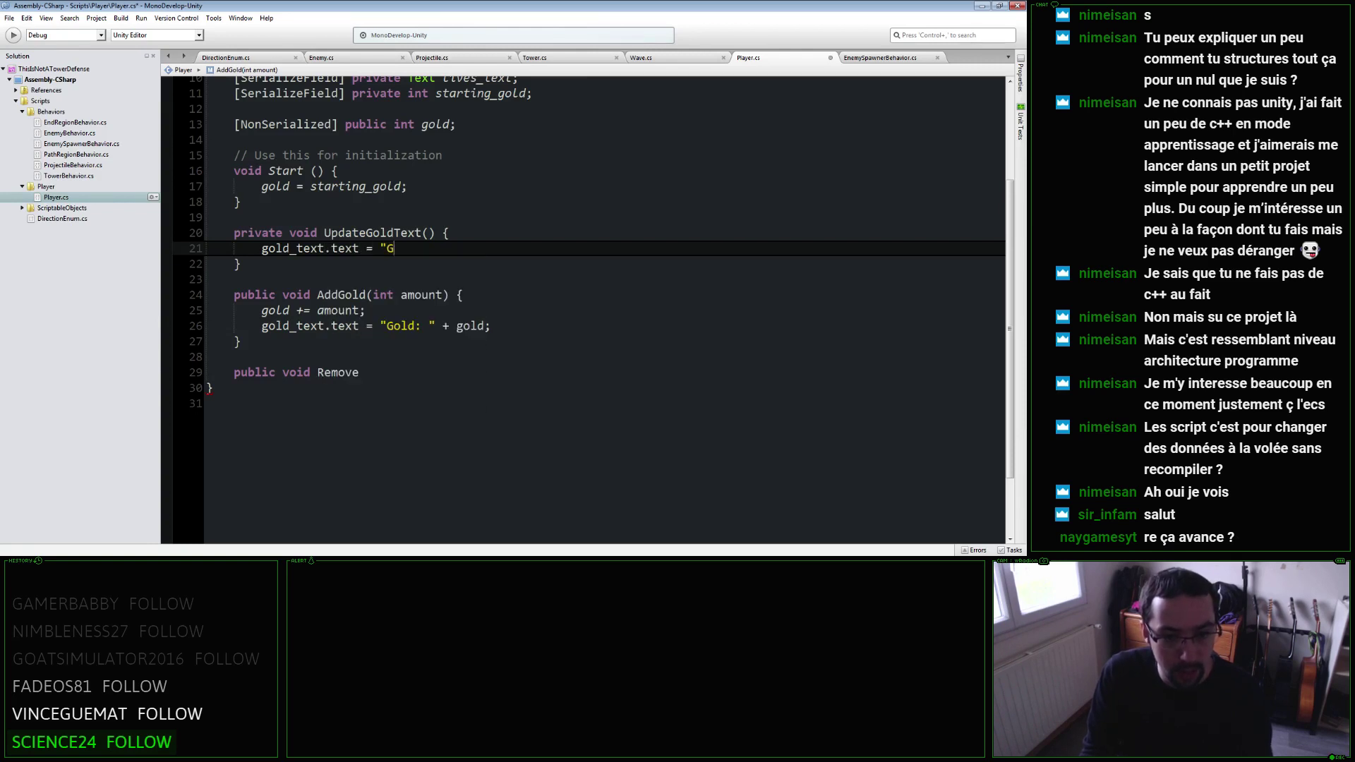
type("old: \" + gol;")
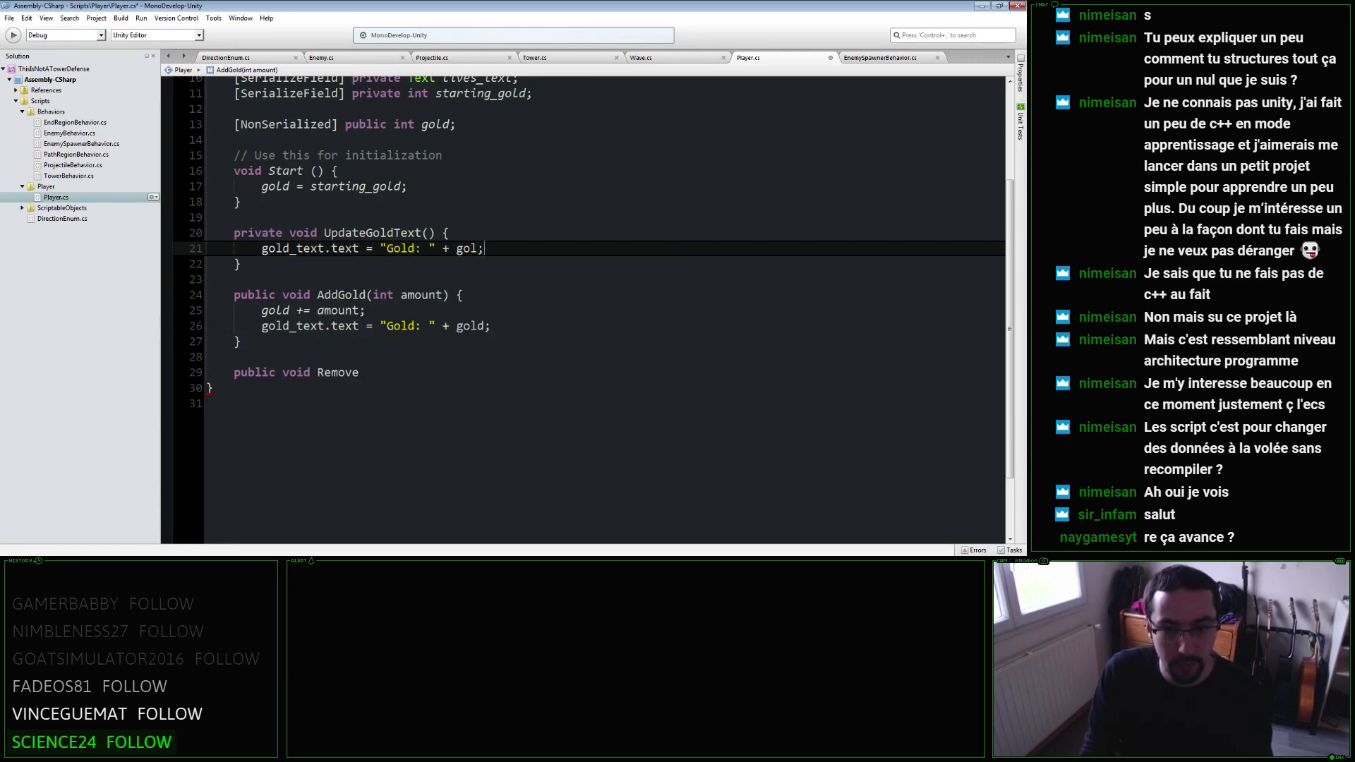
Replace AddGold's gold text line with a call to UpdateGoldText.
key("Down")
key("Down")
key("Down")
key("Down")
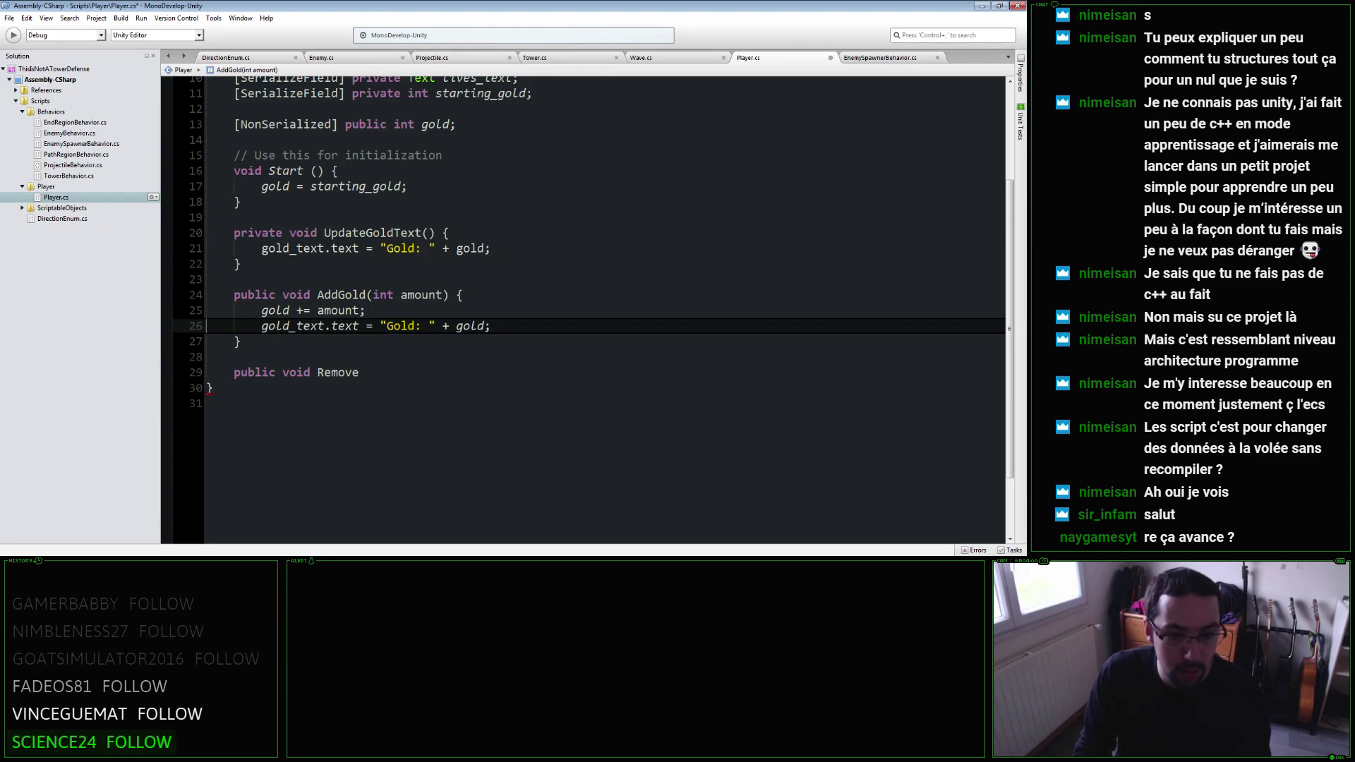
key("ctrl+d")
key("Return")
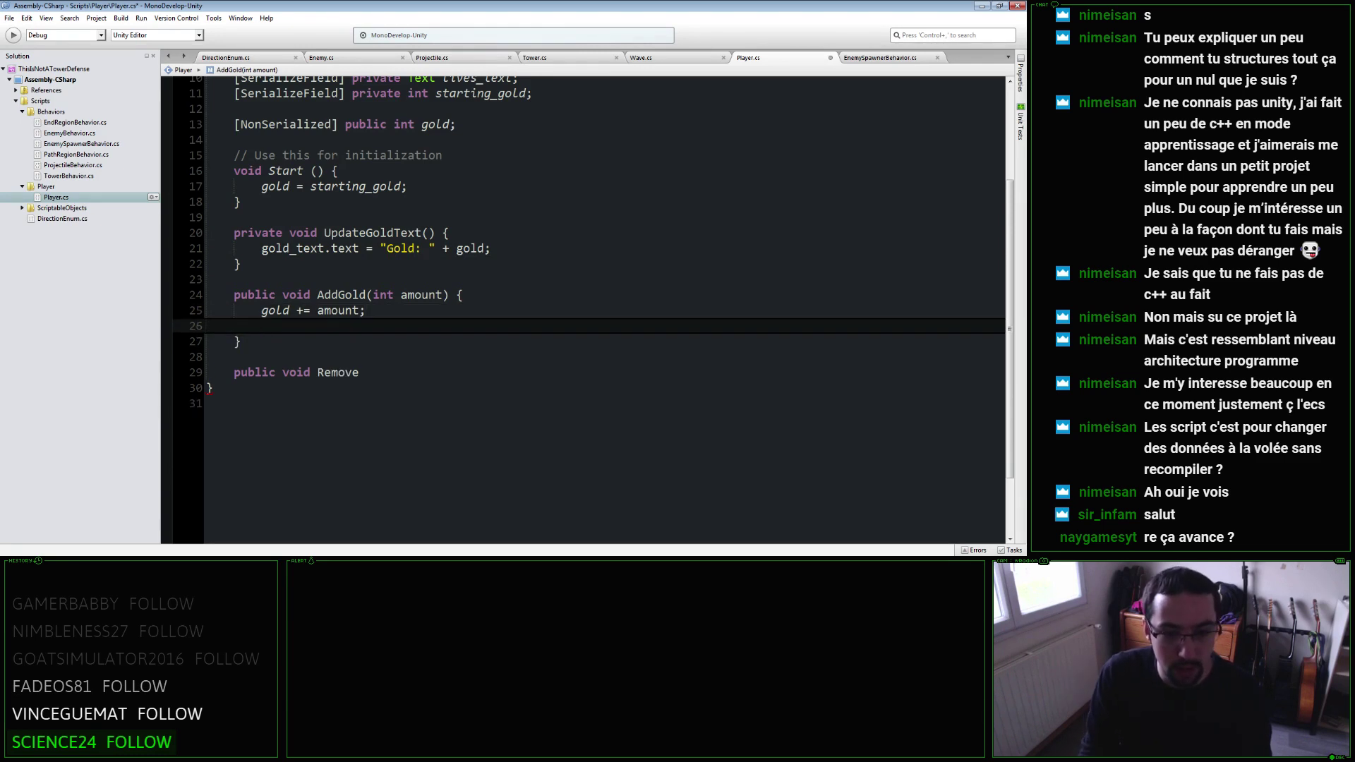
type("Update")
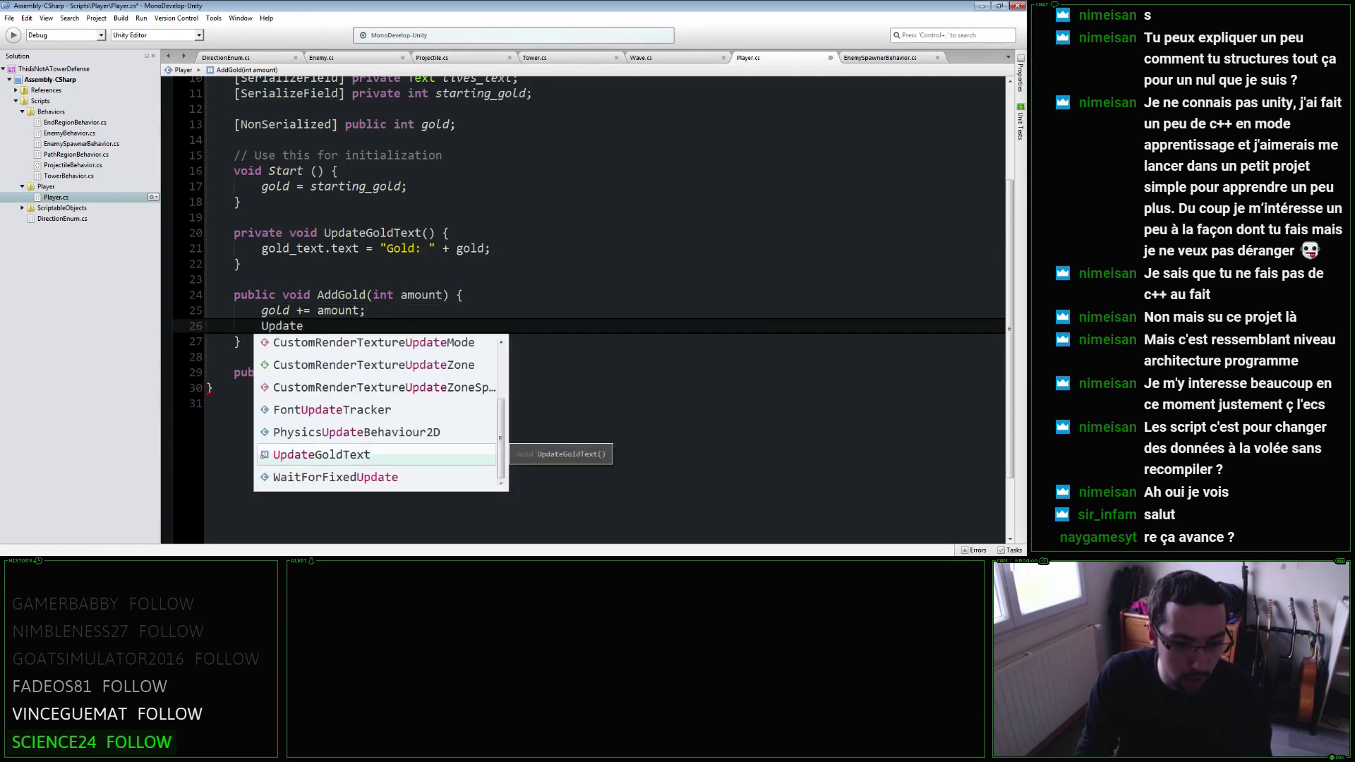
key("Return")
Complete RemoveGold(int amount) so it calls AddGold(-amount).
key("Down")
key("Down")
key("Down")
type("Go")
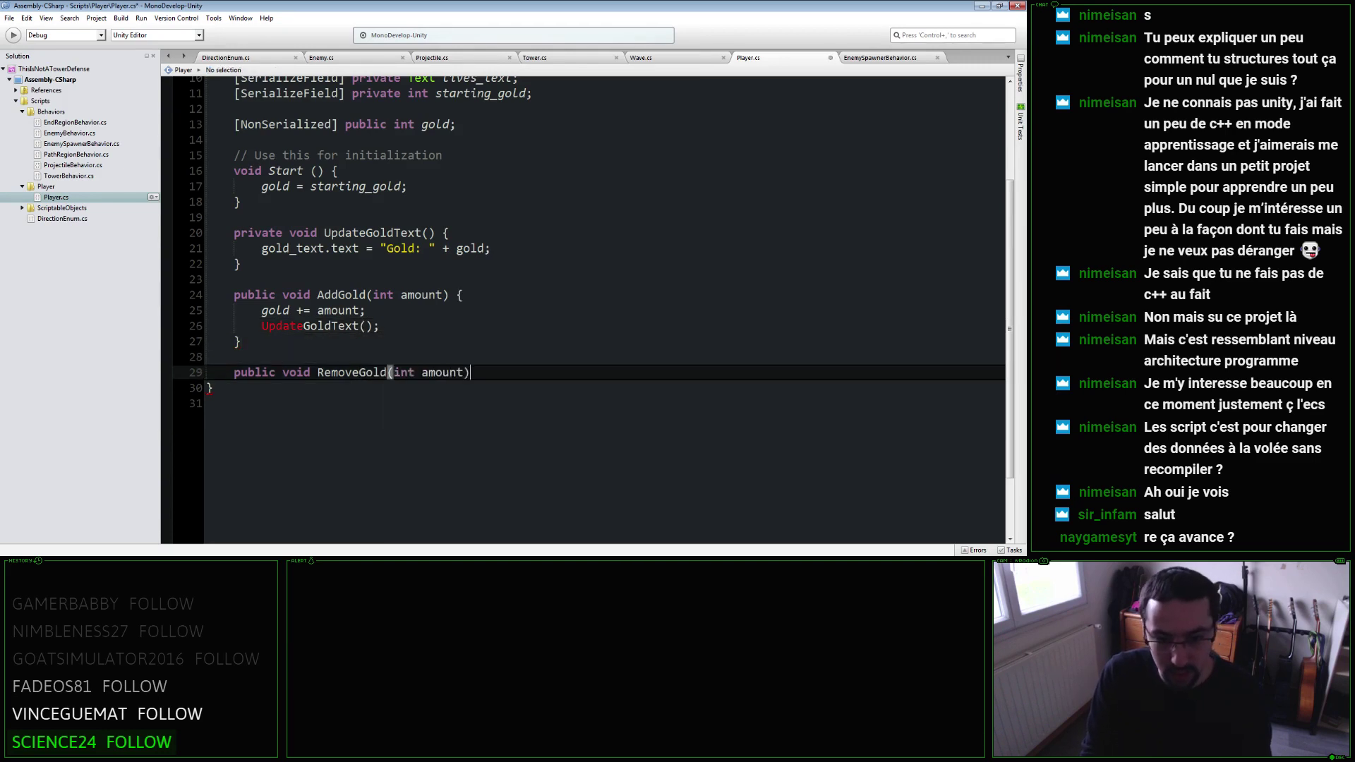
type(" {")
key("Return")
type("AddG")
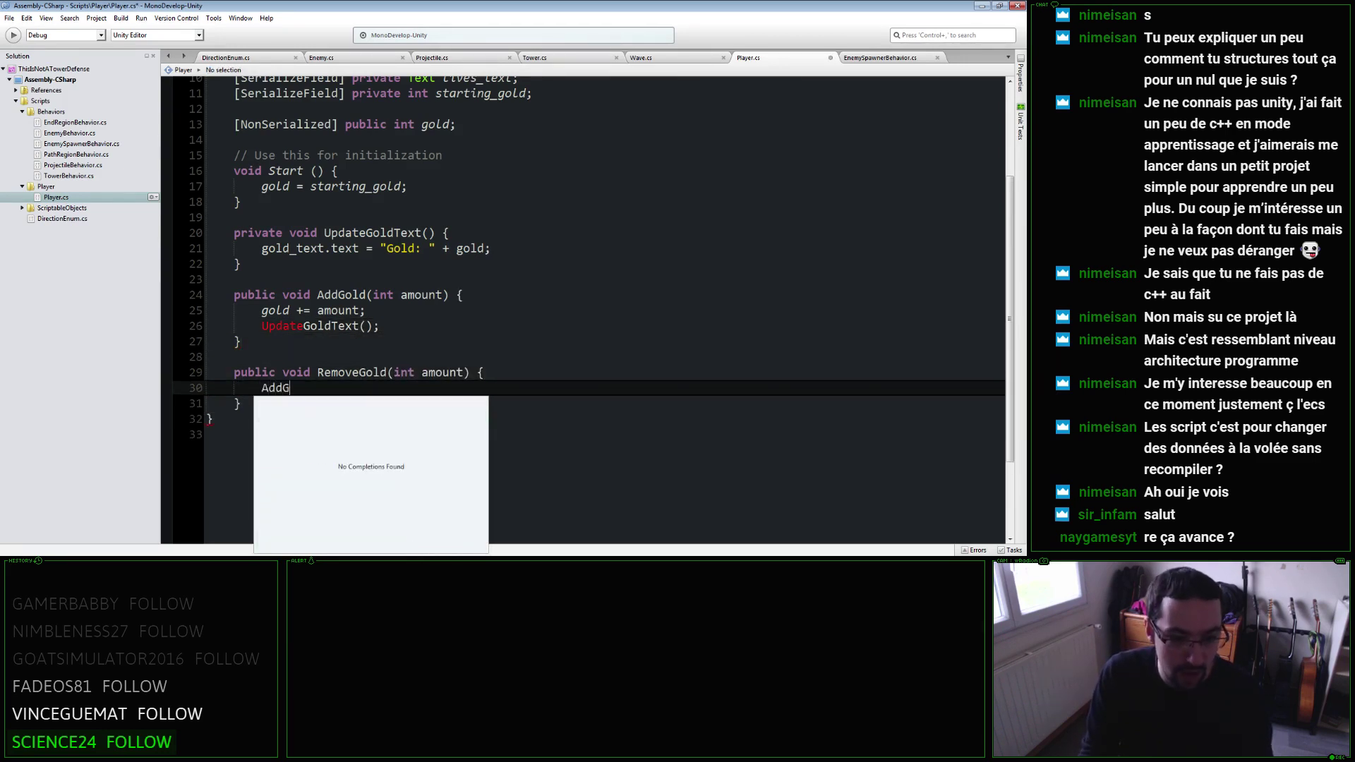
type("old(")
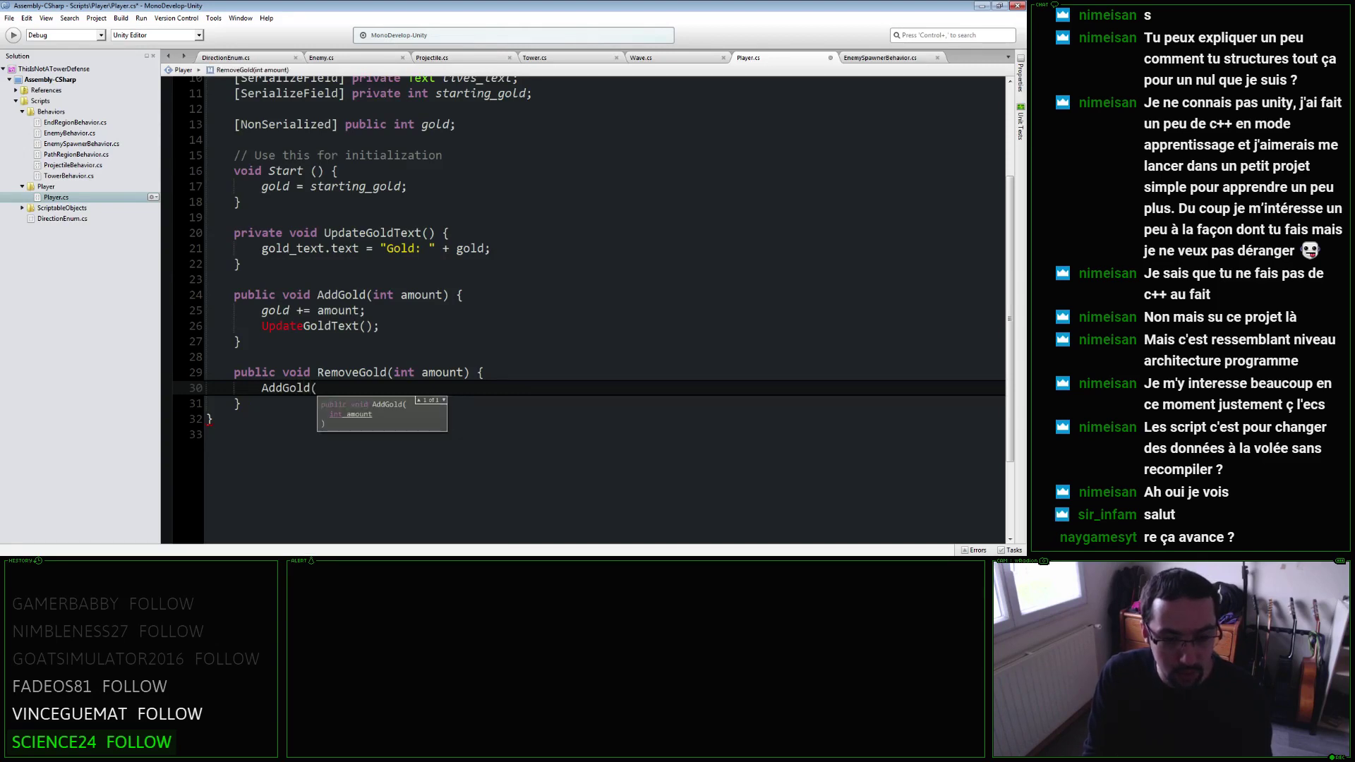
type("-amount);")
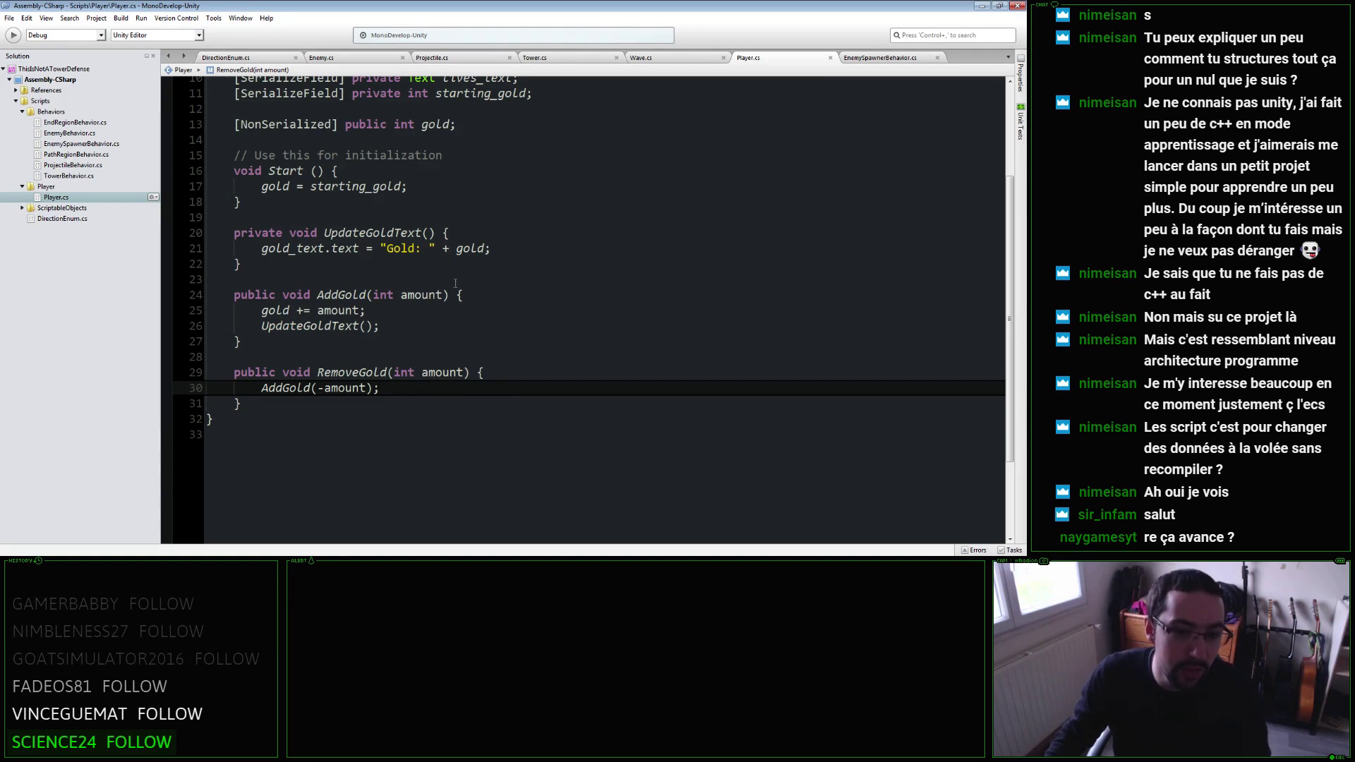
key("Down")
key("Return")
key("Return")
Stub AddLife(int amount) and add an UpdateLivesText method setting lives_text to "Lives left".
type("publ")
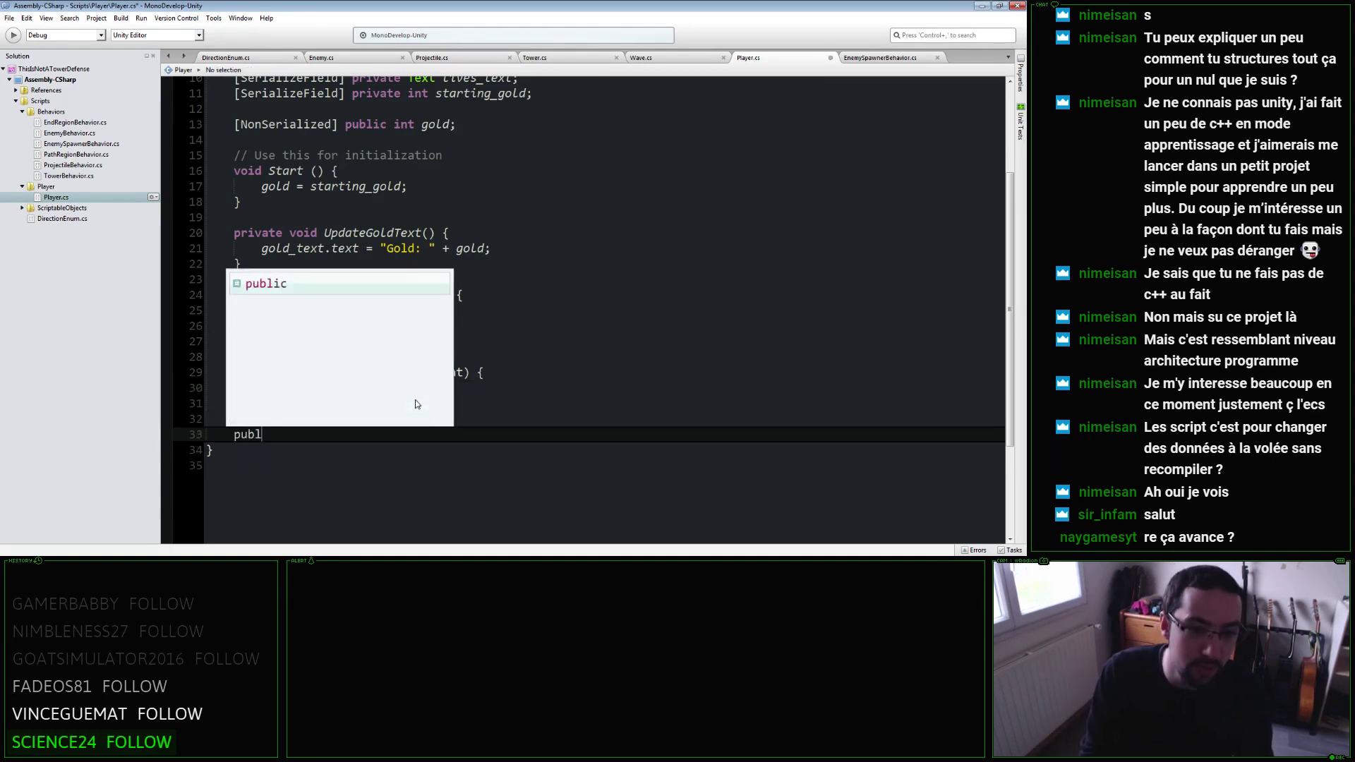
type("ic void AddLife(i")
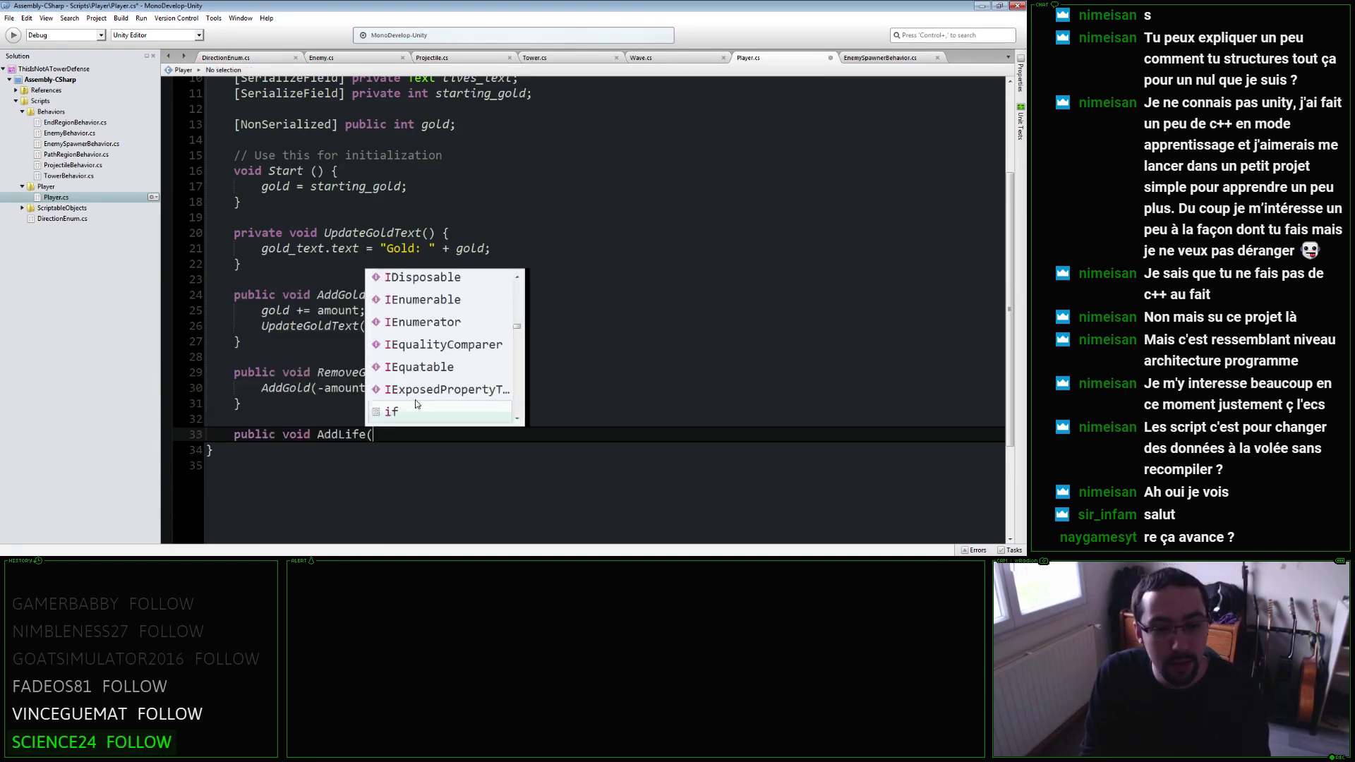
type("nt amount) {")
key("Return")
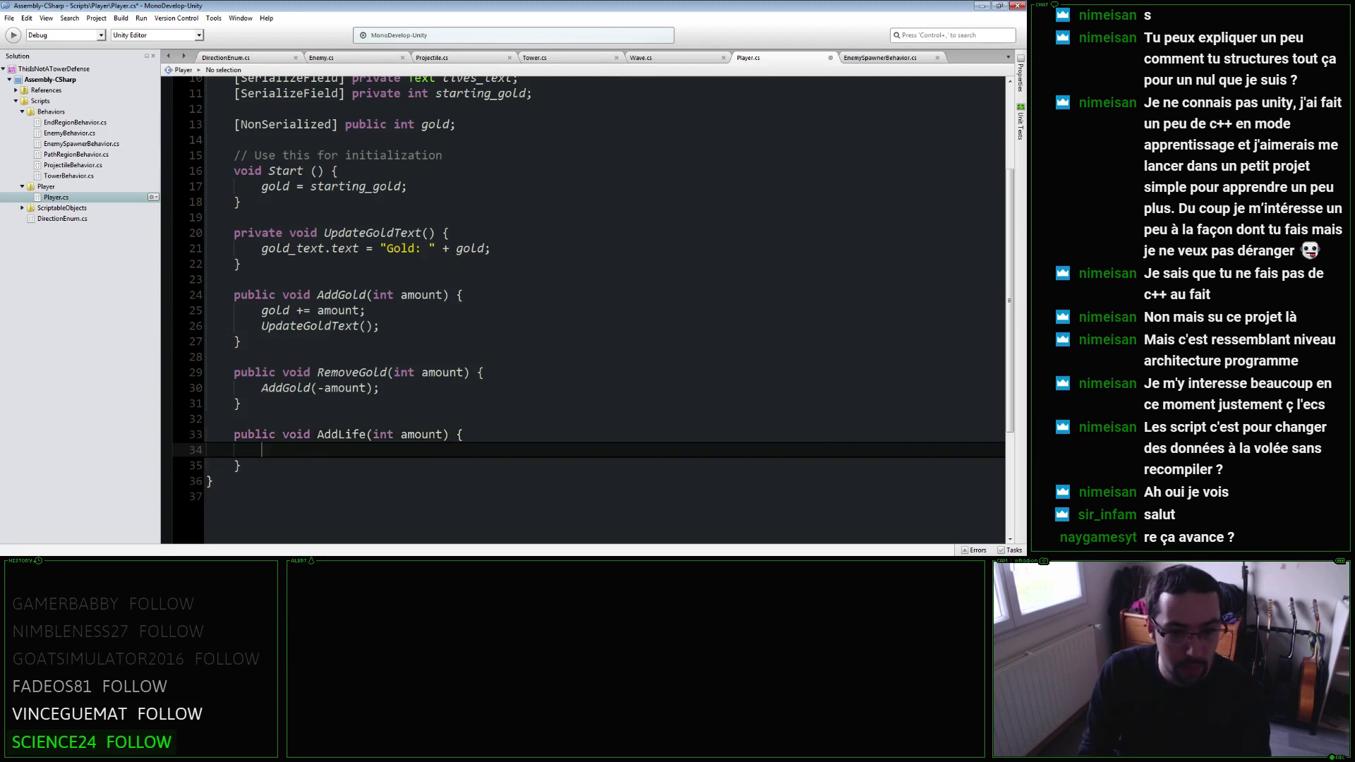
key("Up")
key("Up")
key("Up")
left_click(241, 263)
key("Return")
key("Return")
type("pri")
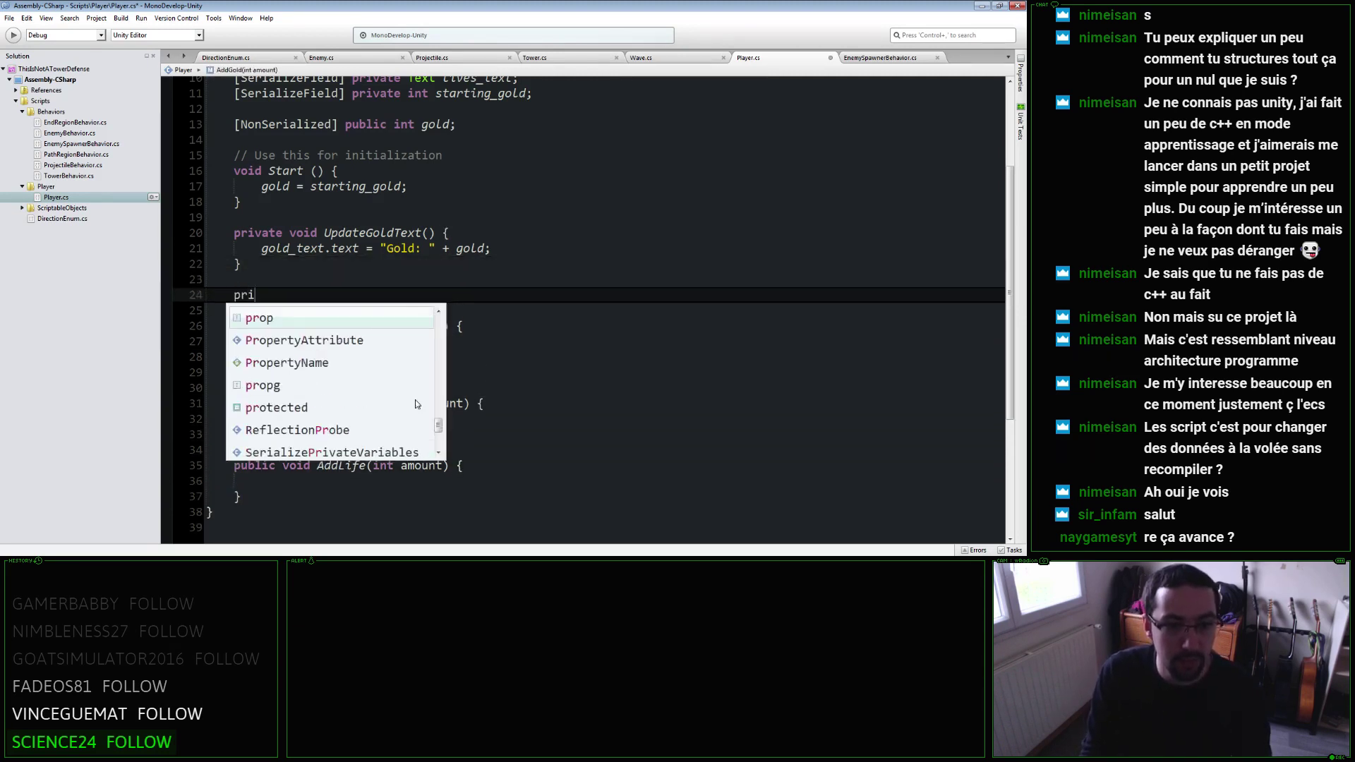
type("vate void UpdateLivesText() {")
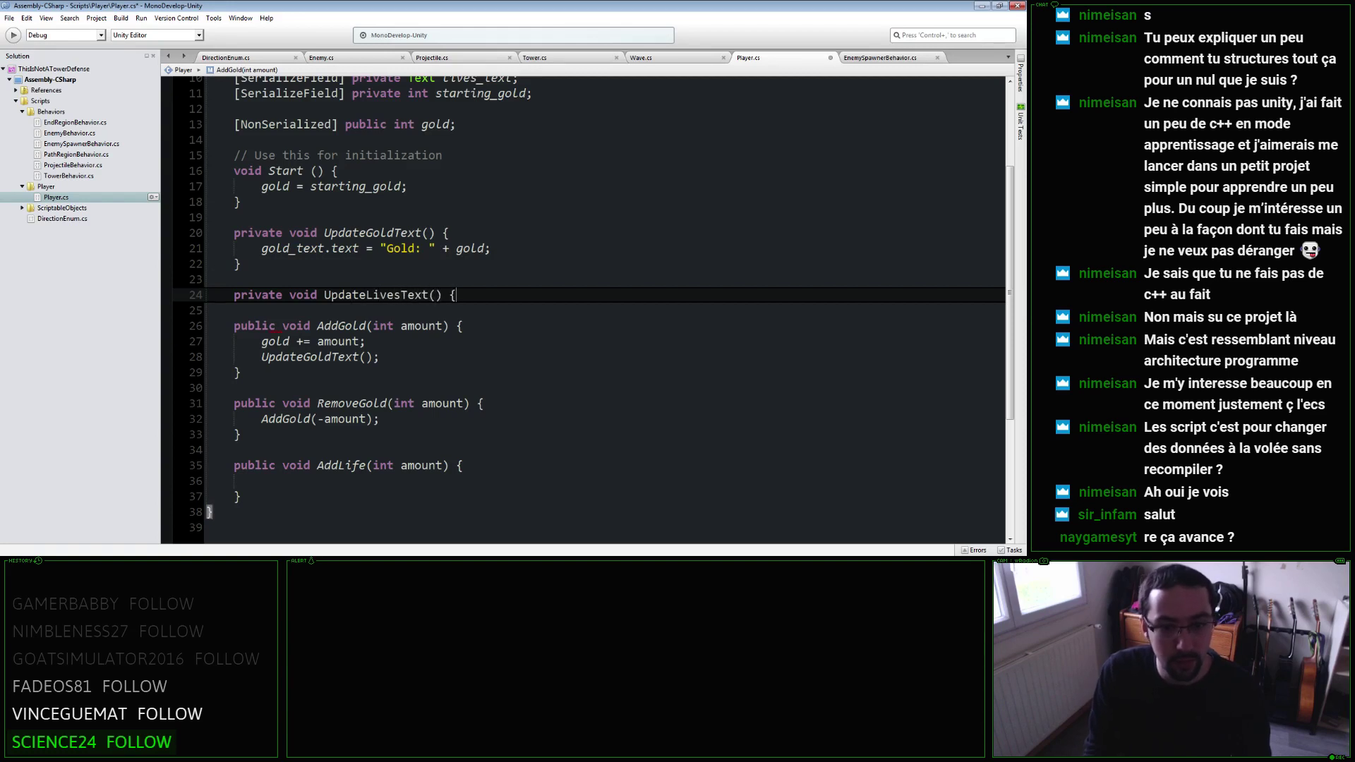
key("Return")
type("liv")
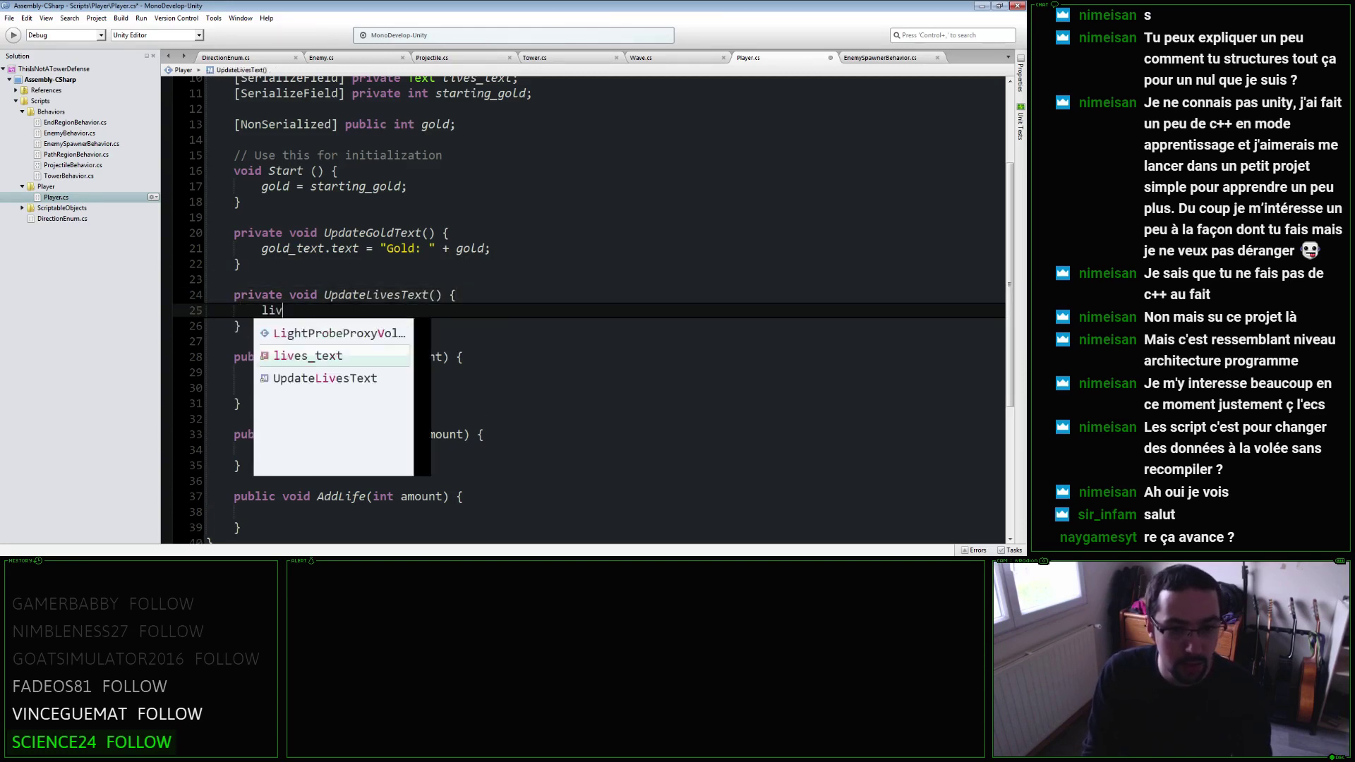
type("es_te")
key("Return")
type(".text = \"Lives left:")
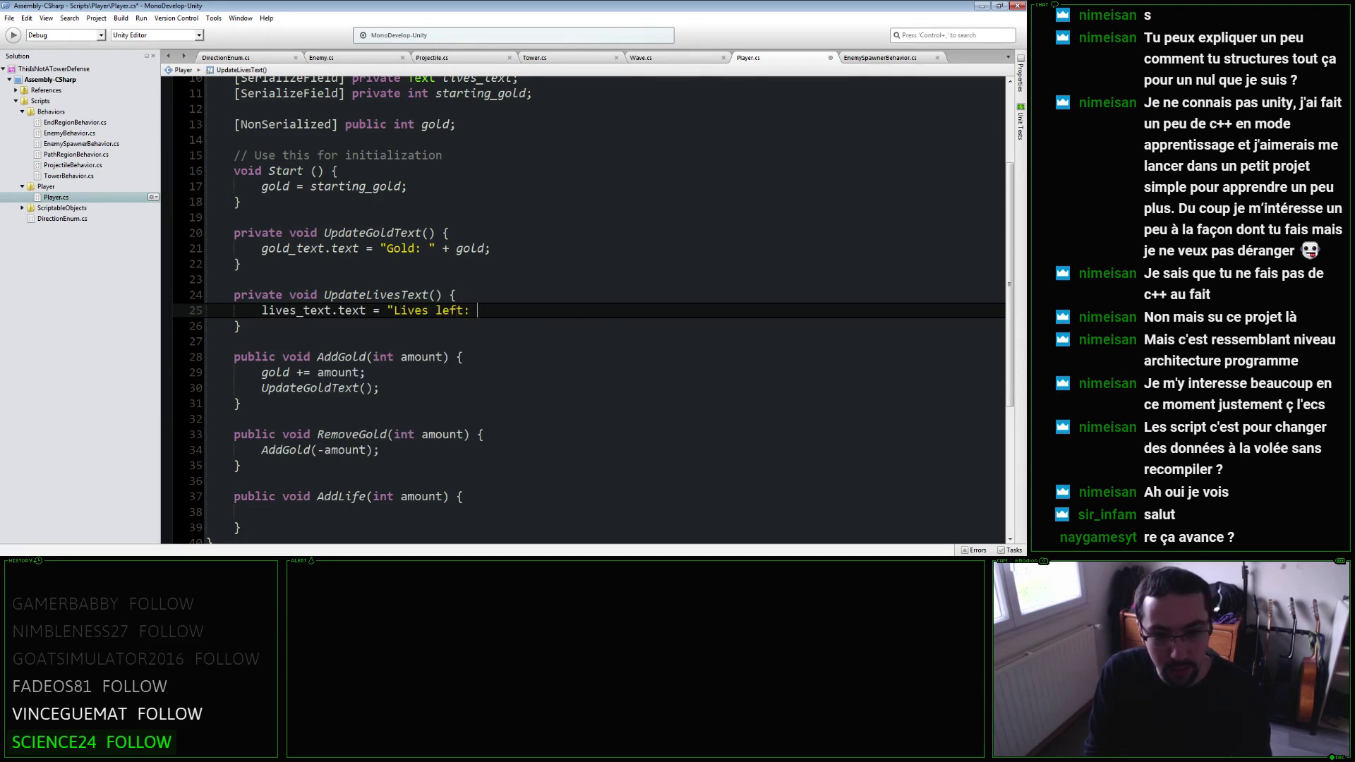
type("l")
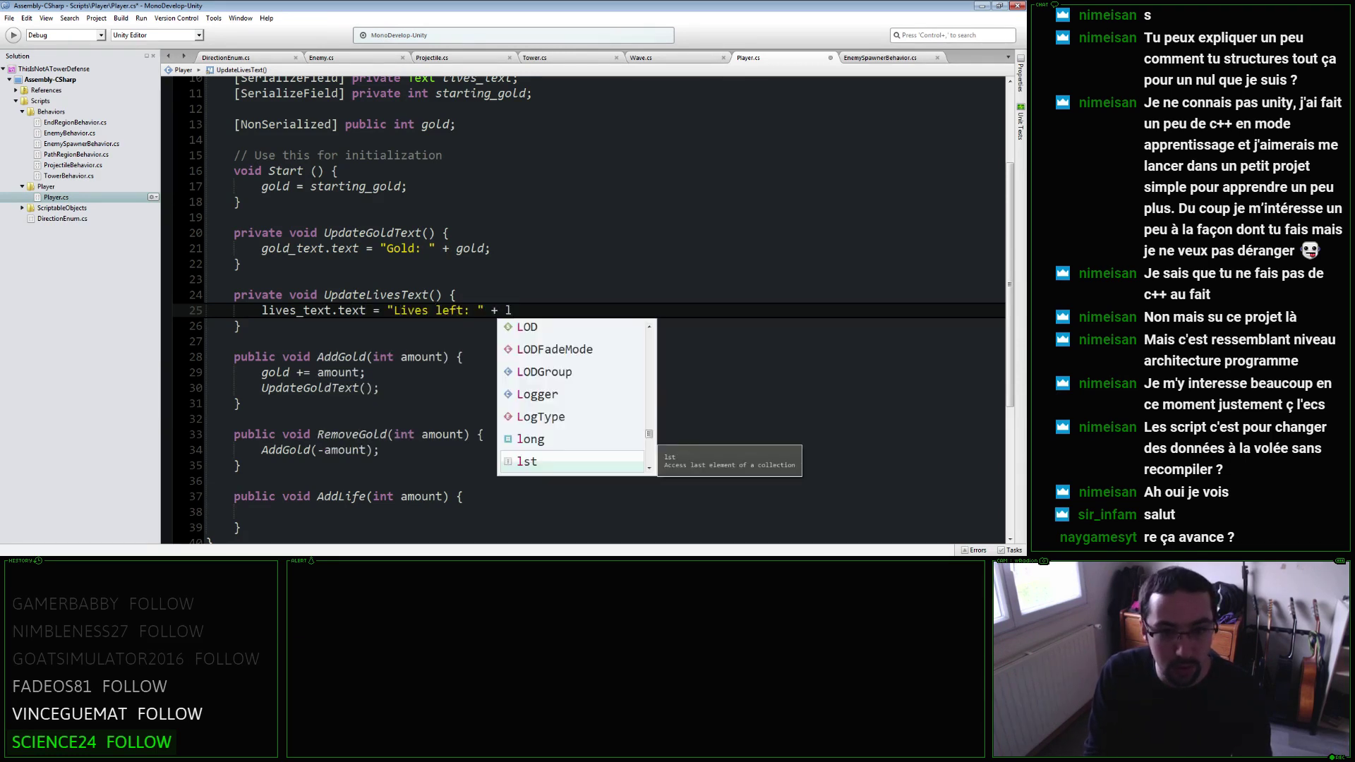
key("BackSpace")
Declare a [NonSerialized] public int lives field.
key("Up")
key("Up")
key("Up")
key("Up")
key("Up")
key("Up")
key("Return")
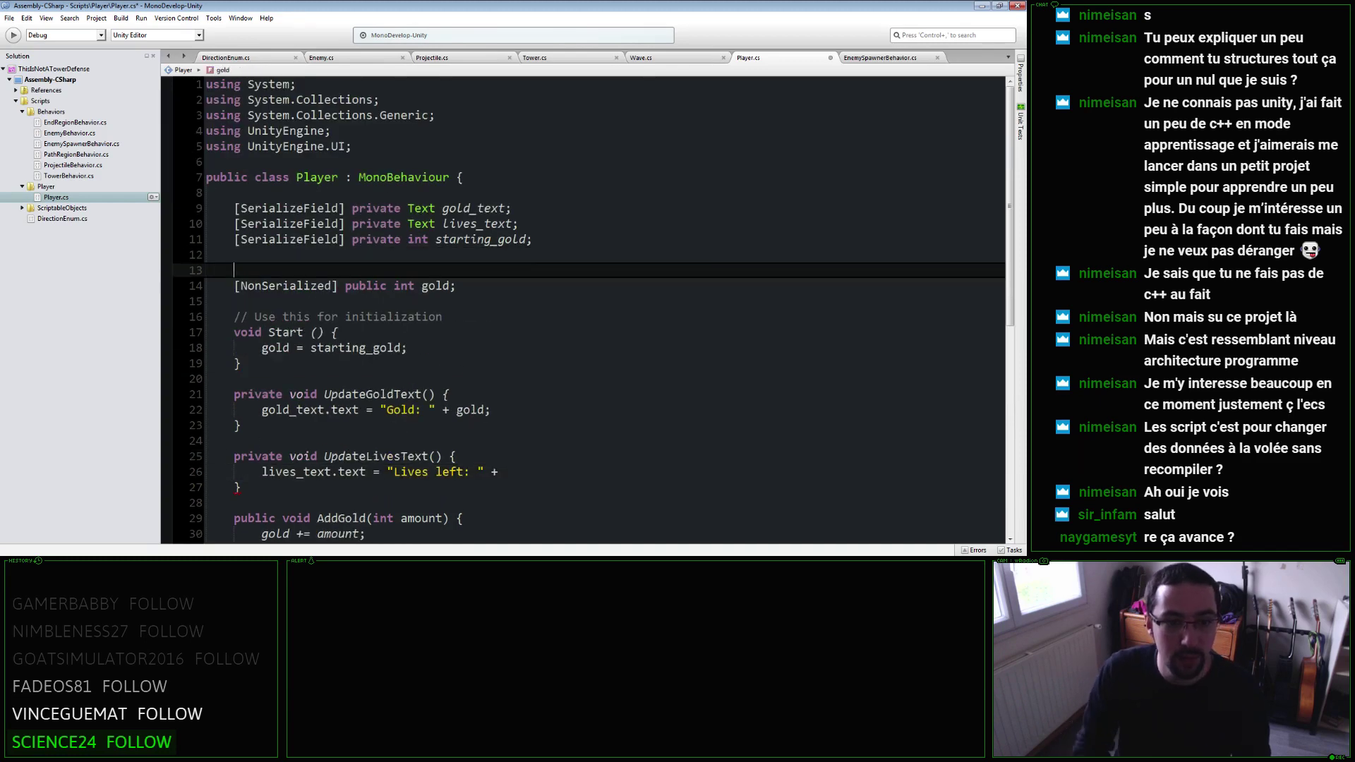
type("[No")
key("Return")
type("public")
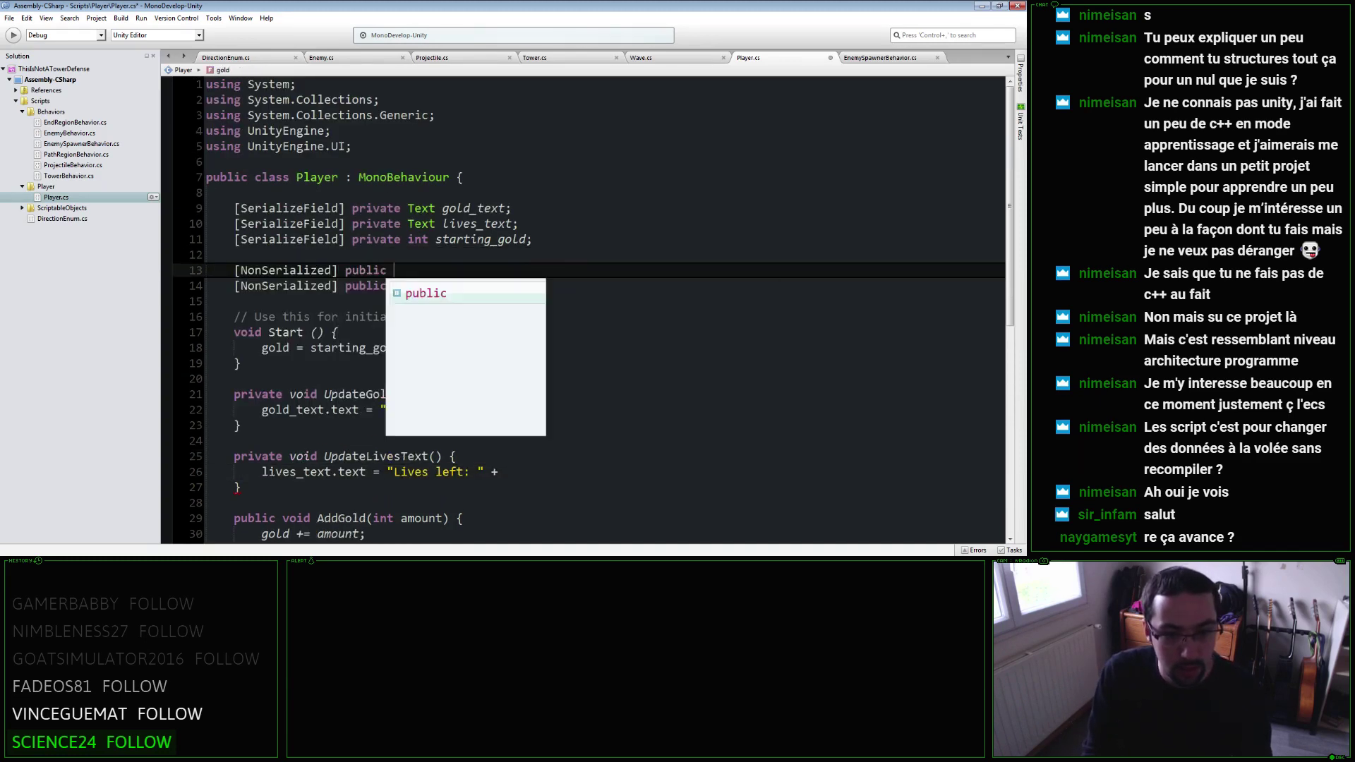
type(" int lives;")
Declare a [SerializeField] private int starting_lives field below lives_text.
scroll(489, 306, "down", 2)
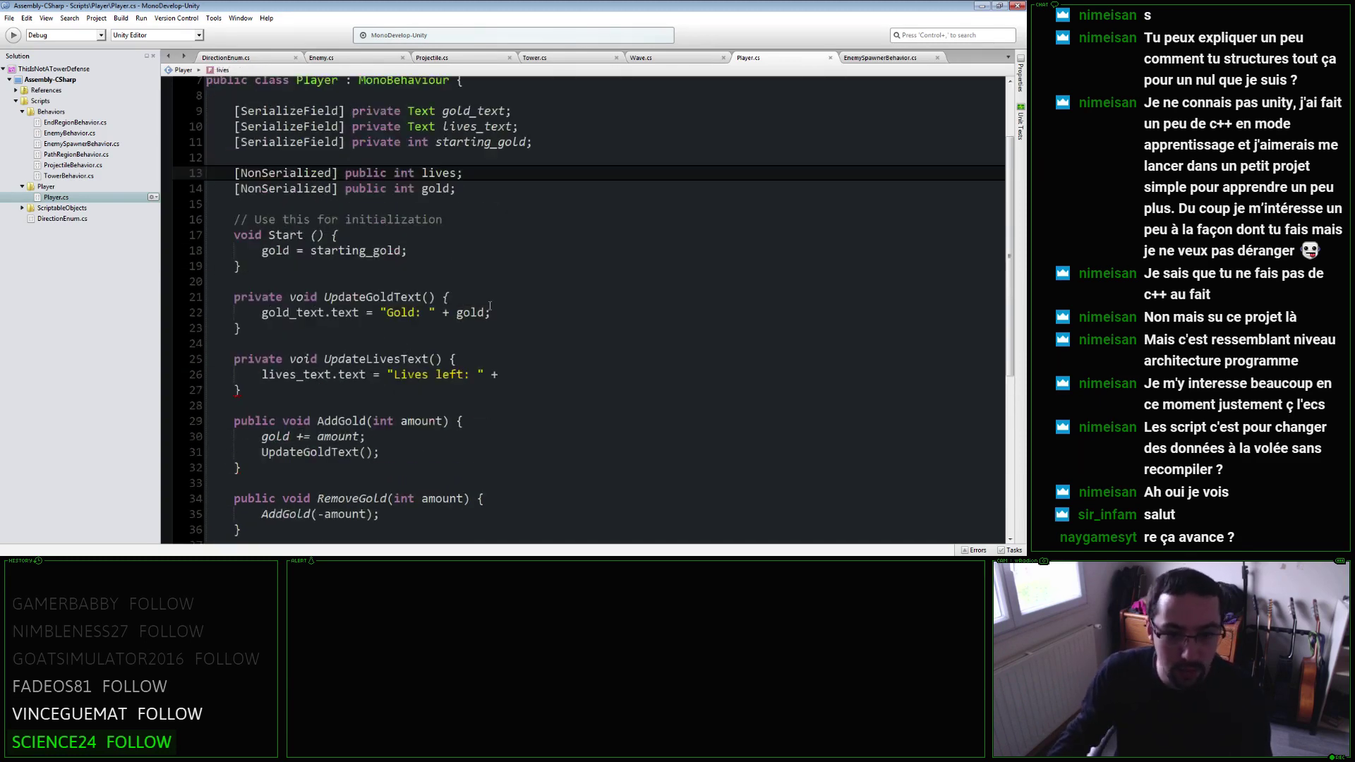
left_click(469, 239)
key("Up")
key("Up")
key("Up")
key("Up")
key("Up")
key("Up")
key("Up")
key("Up")
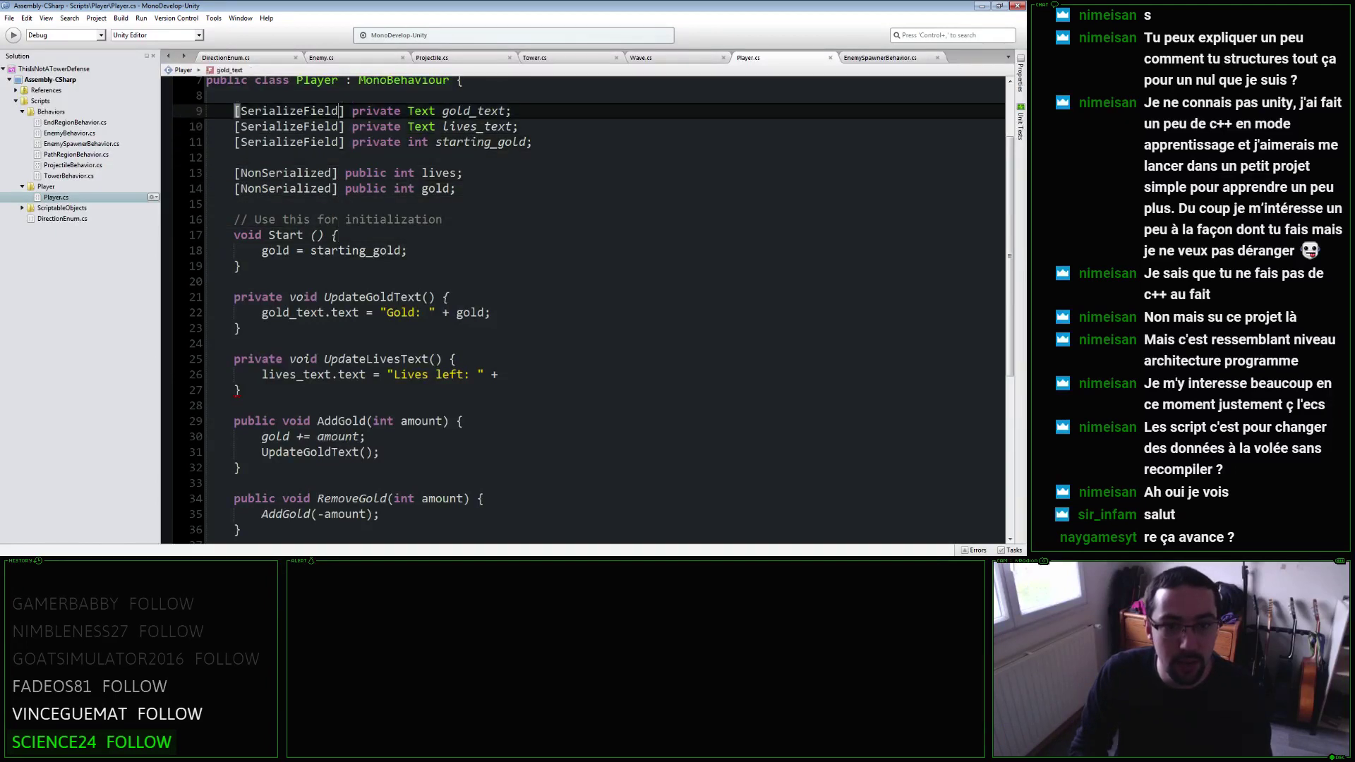
key("Down")
key("Down")
key("Return")
key("Up")
type("Seri")
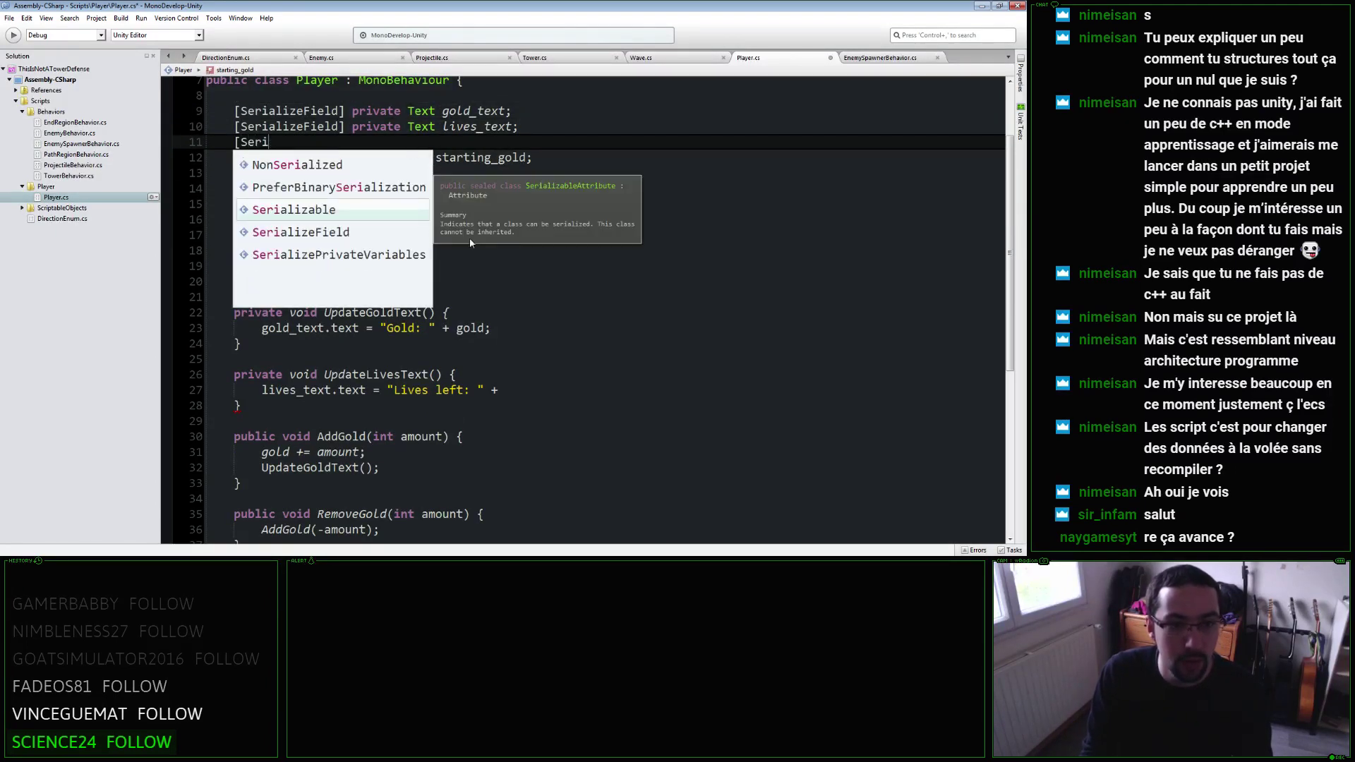
key("Return")
type("] priv")
key("Return")
type("int")
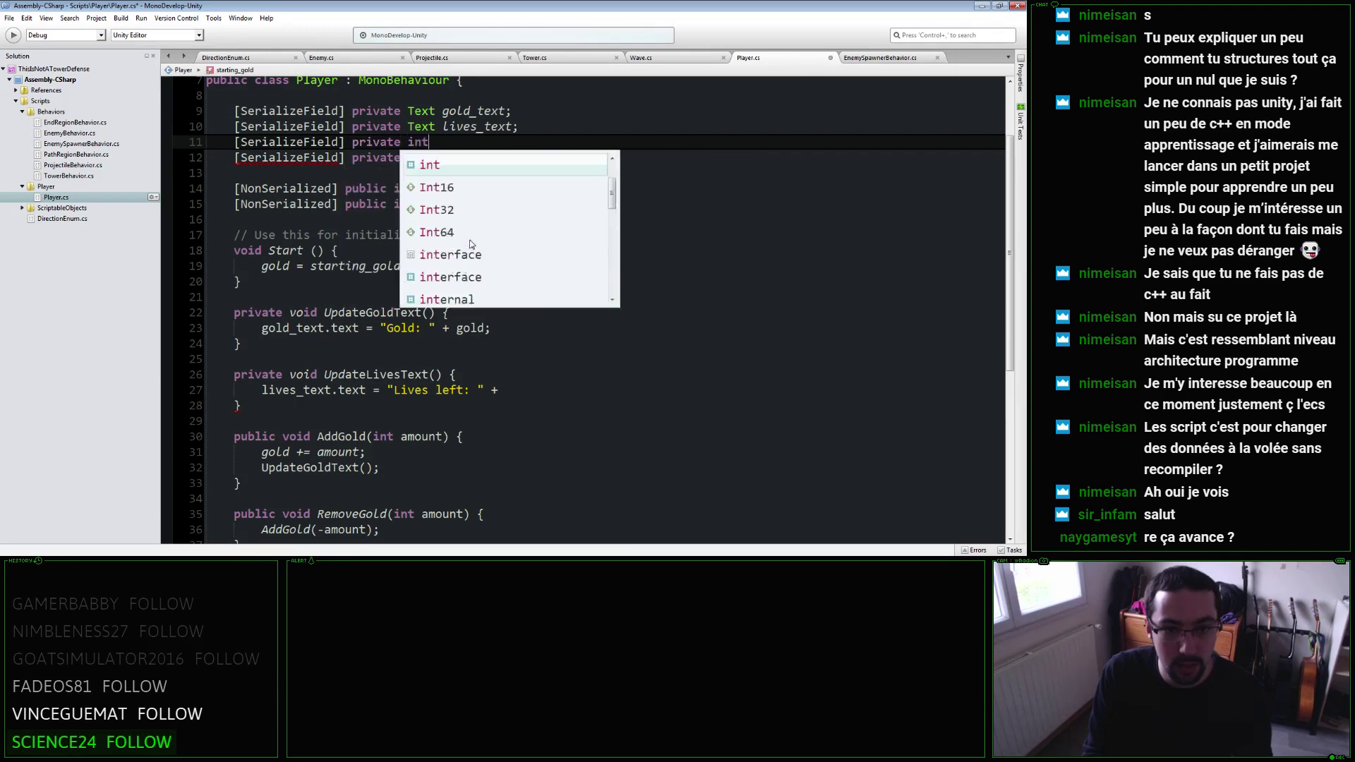
key("Return")
type("starting_lives;")
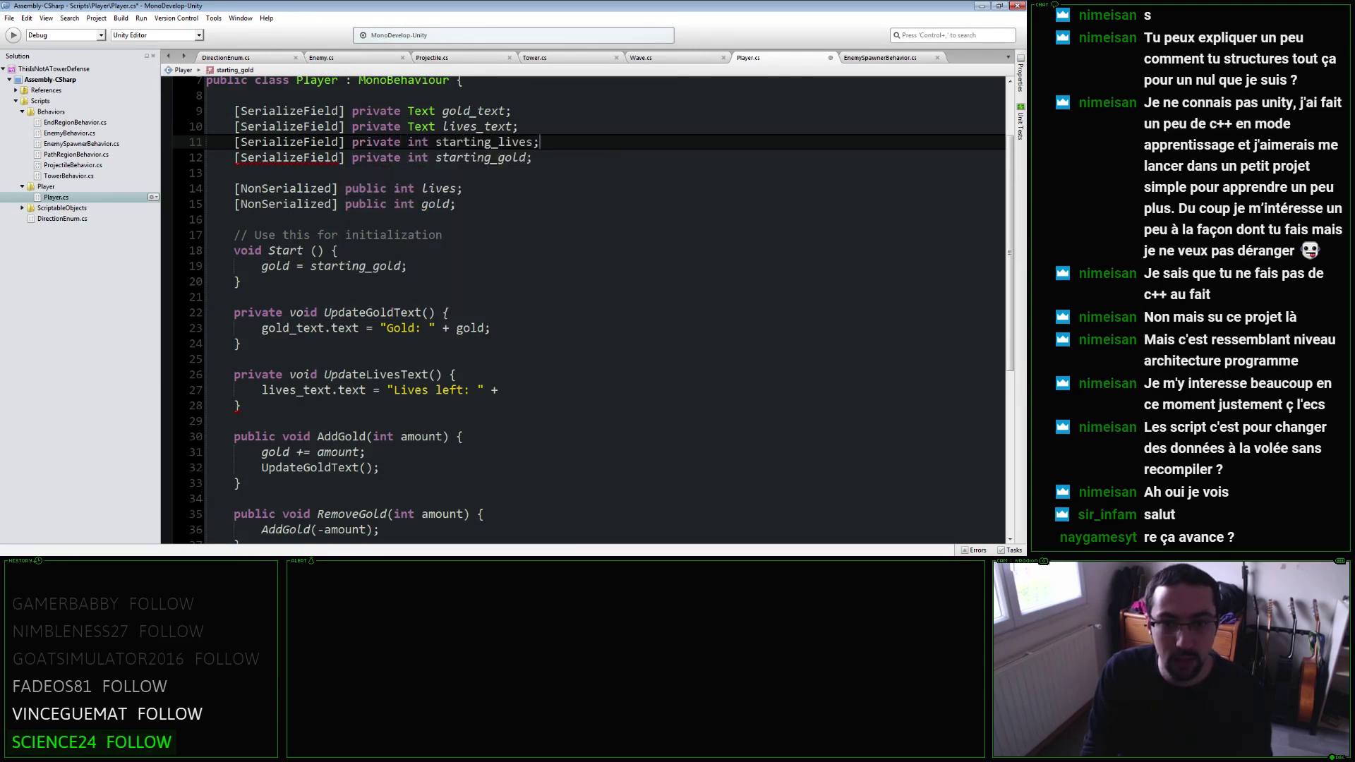
Initialise lives = starting_lives in the Start method.
key("Down")
key("Down")
key("Down")
key("Down")
key("Down")
key("Return")
type("lives =")
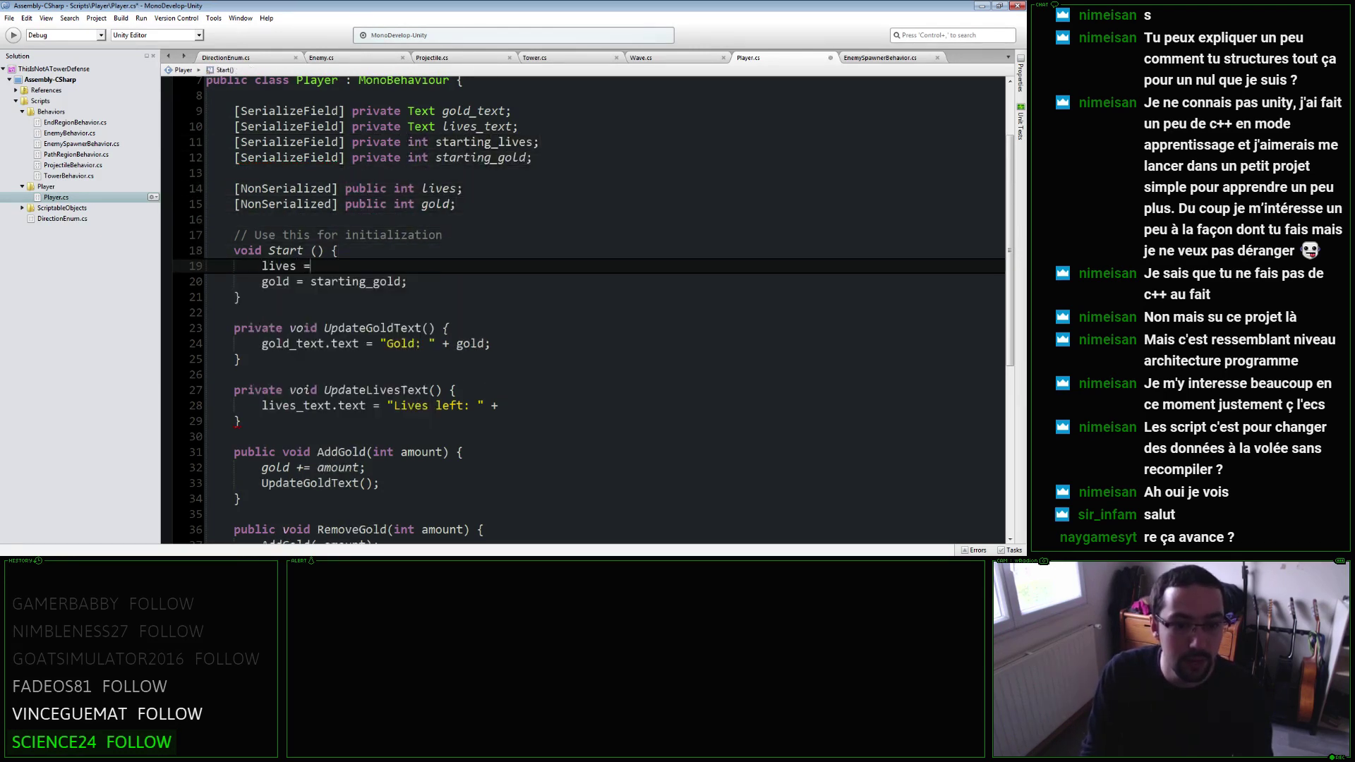
type(" startin")
key("Down")
key("Return")
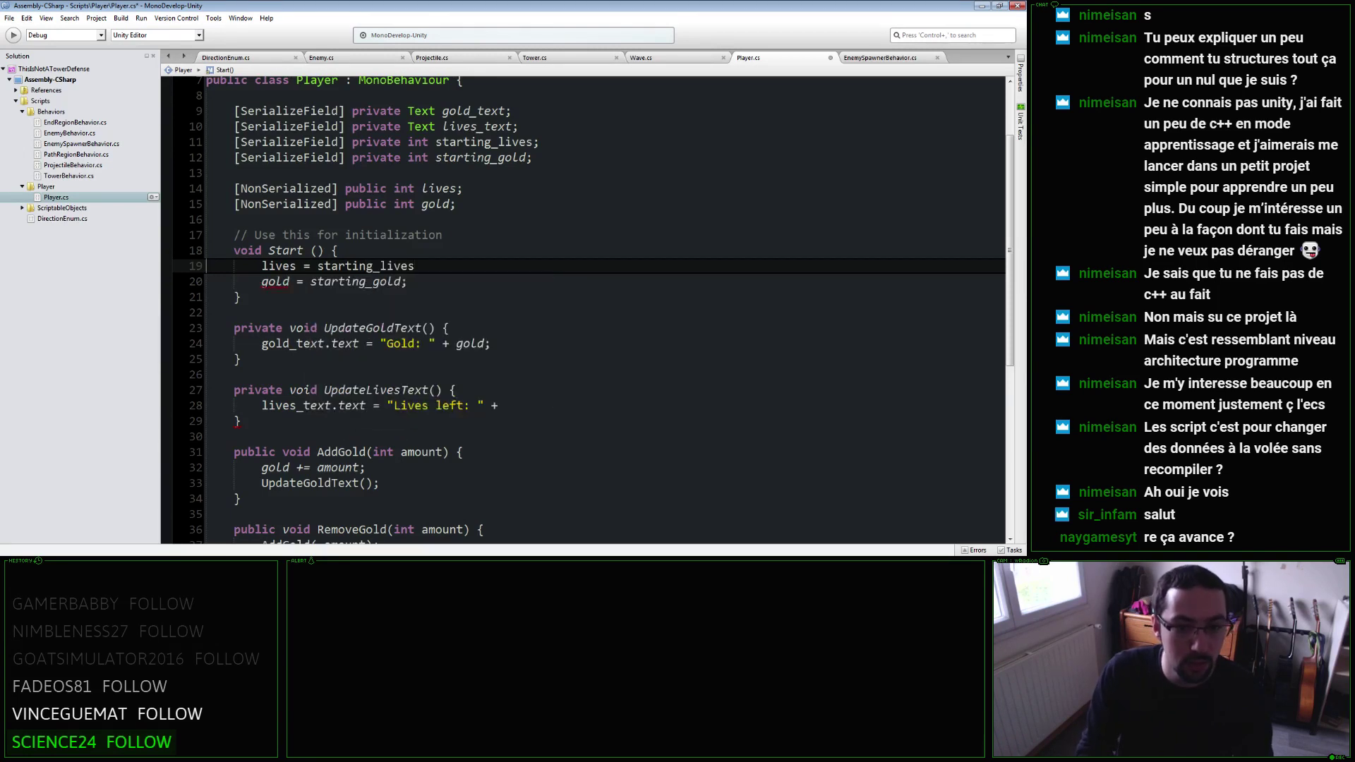
key("Down")
Reorder lines so gold fields and initialisation sit above their lives counterparts, with a separating blank line.
key("alt+Up")
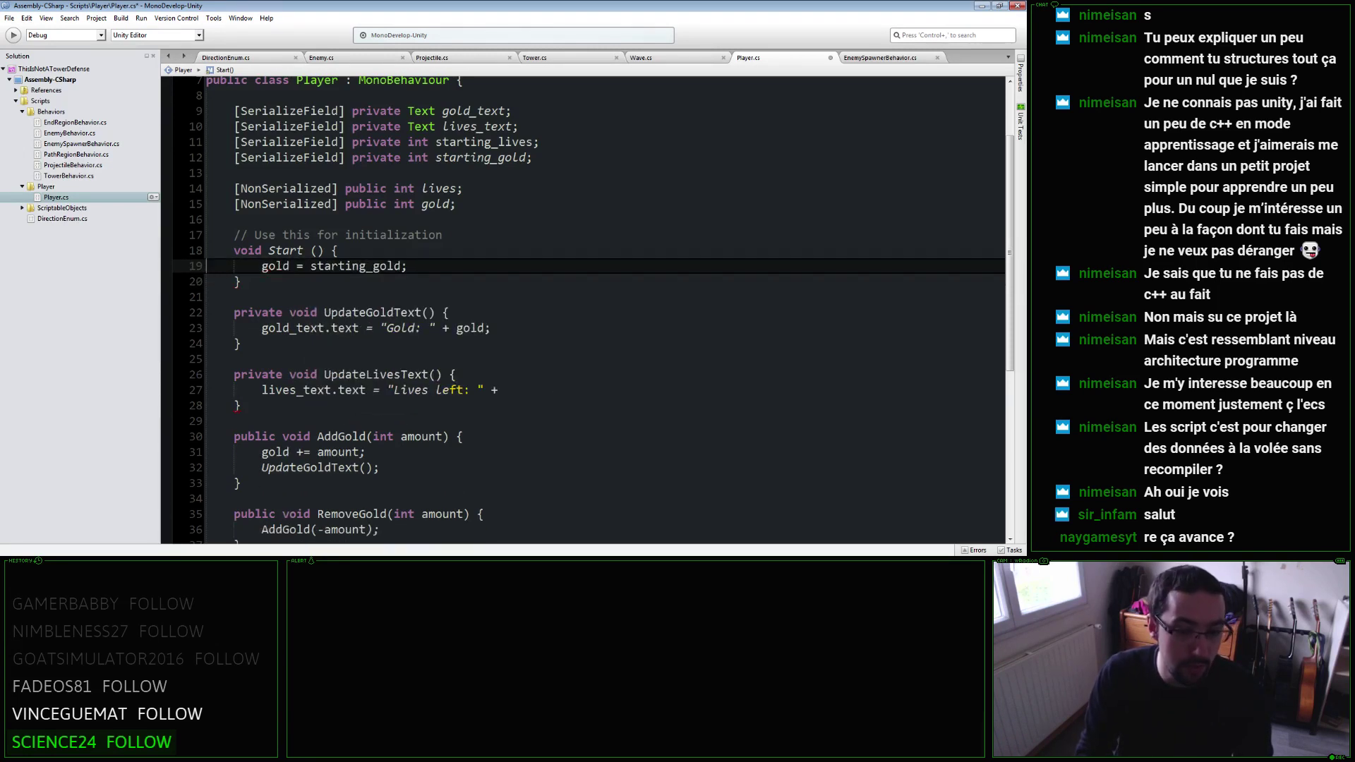
key("Up")
key("Up")
key("Up")
key("Up")
key("Up")
key("alt+Down")
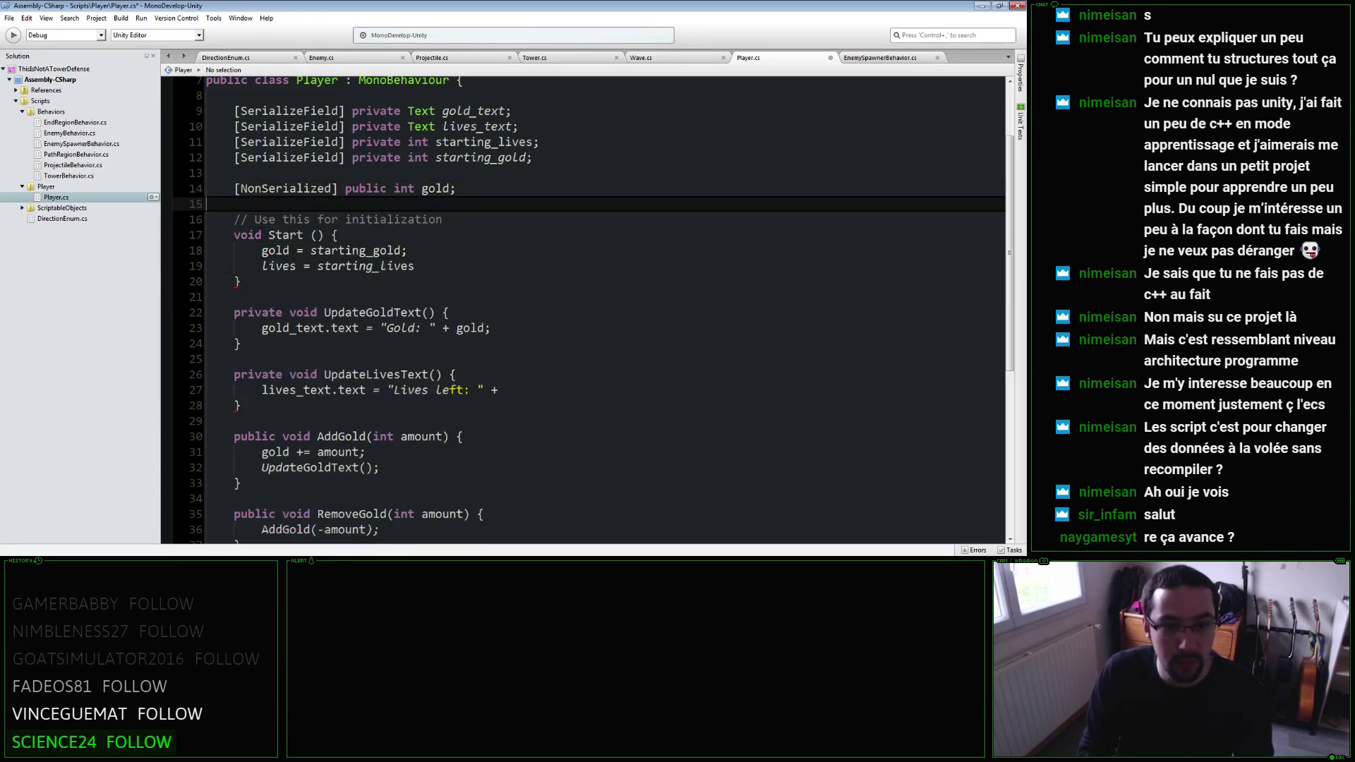
key("Up")
key("Up")
key("Up")
key("Up")
key("alt+Down")
key("Down")
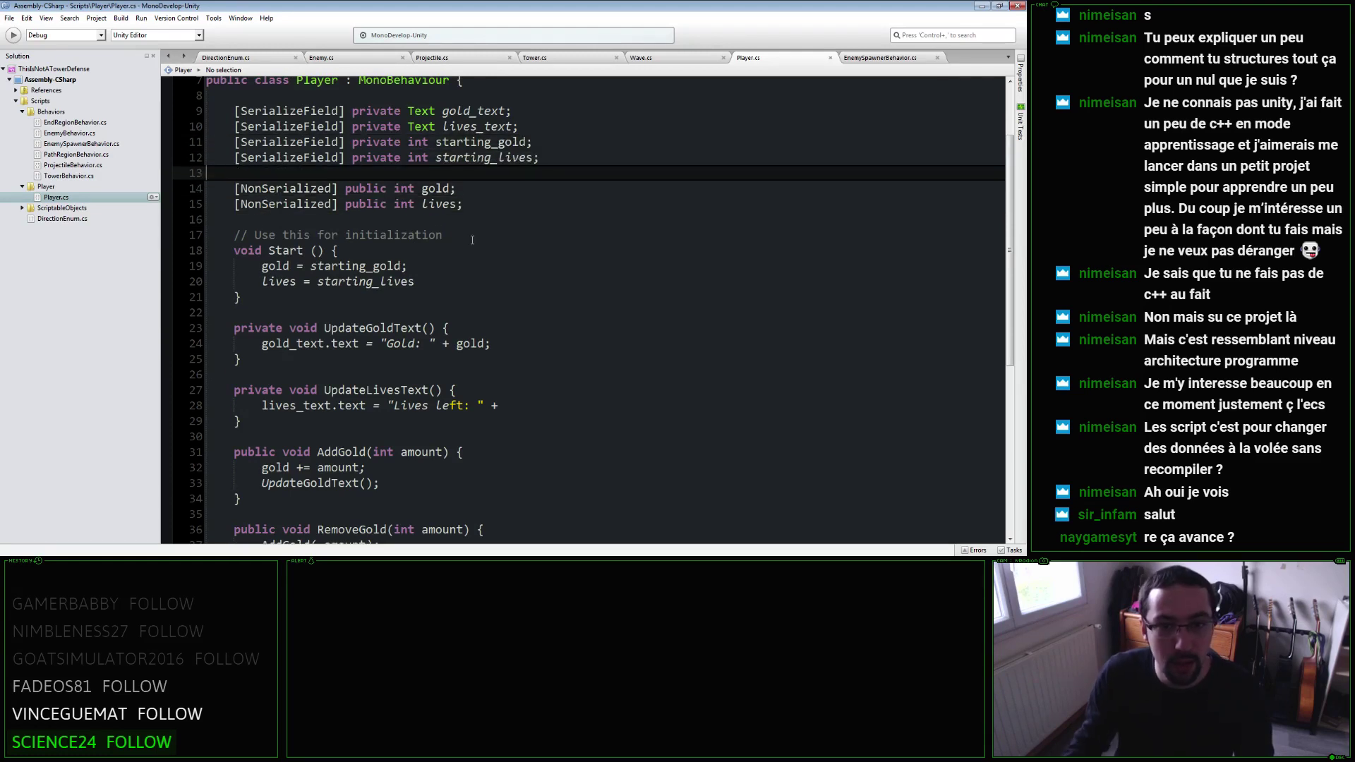
left_click(525, 129)
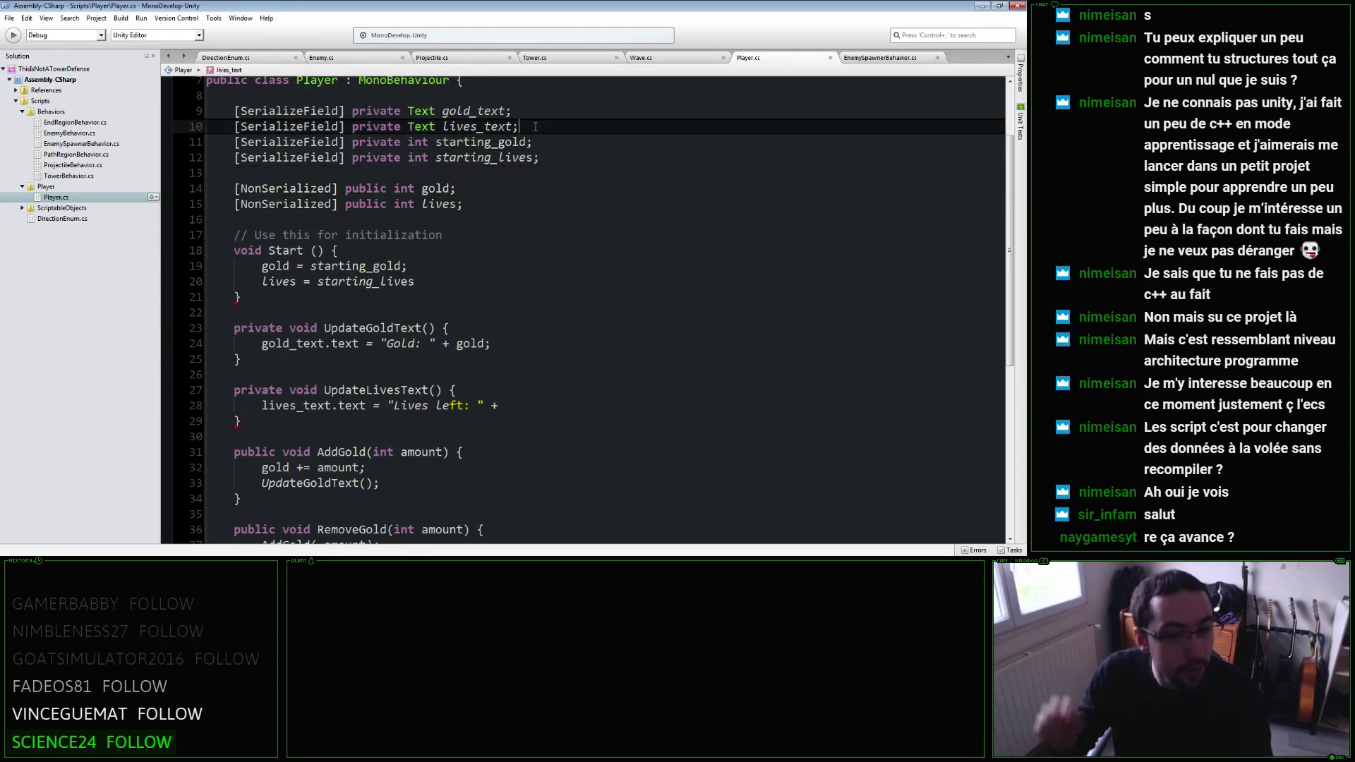
key("Return")
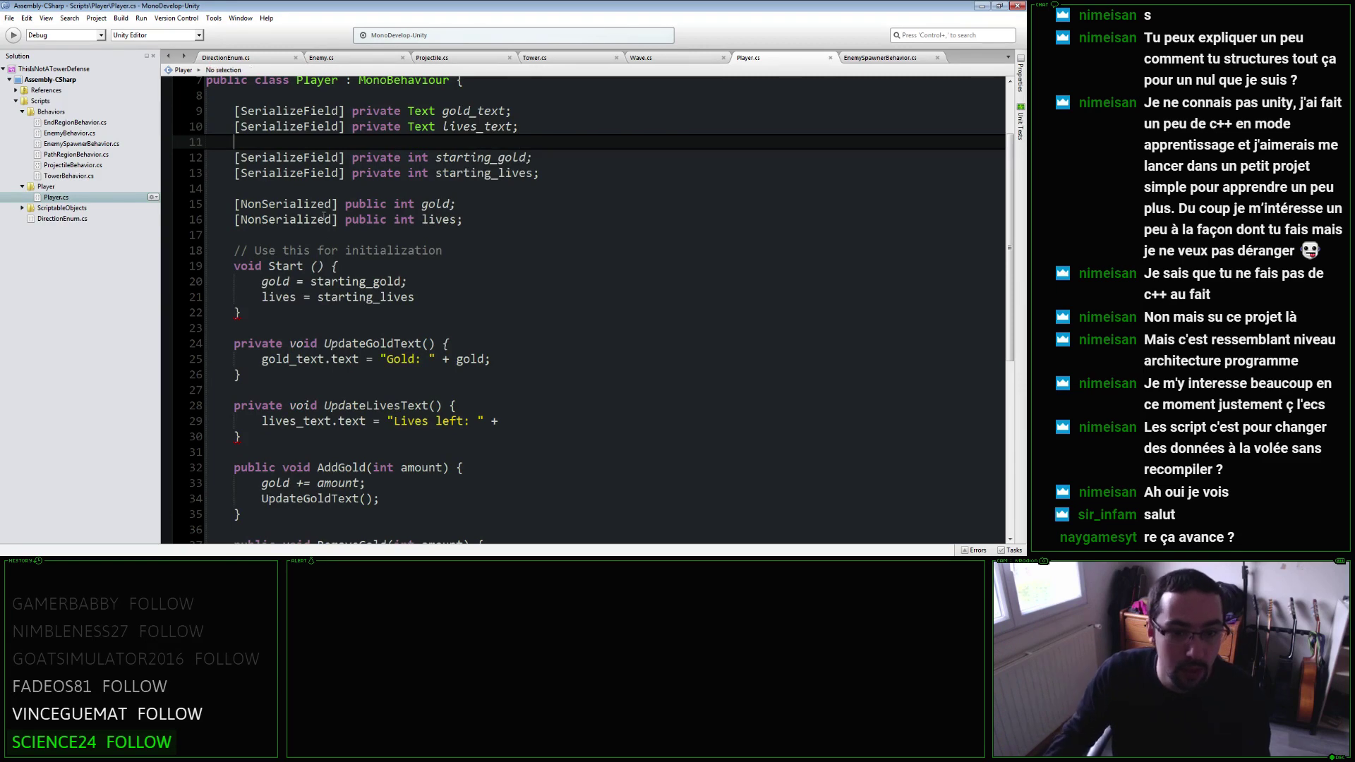
Add the missing semicolon in Start and append lives to the "Lives left" text.
scroll(492, 275, "down", 2)
left_click(448, 209)
type(";")
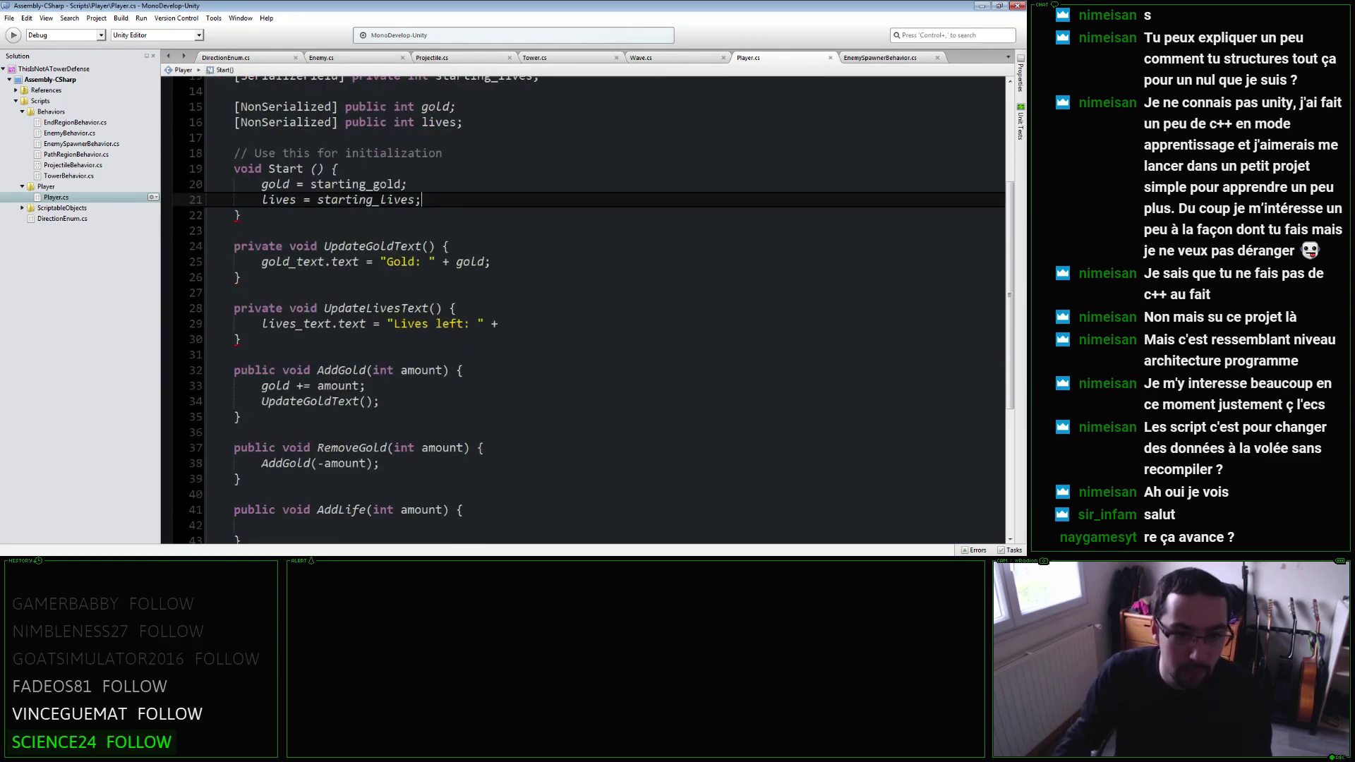
scroll(525, 274, "down", 1)
left_click(524, 275)
type("lives")
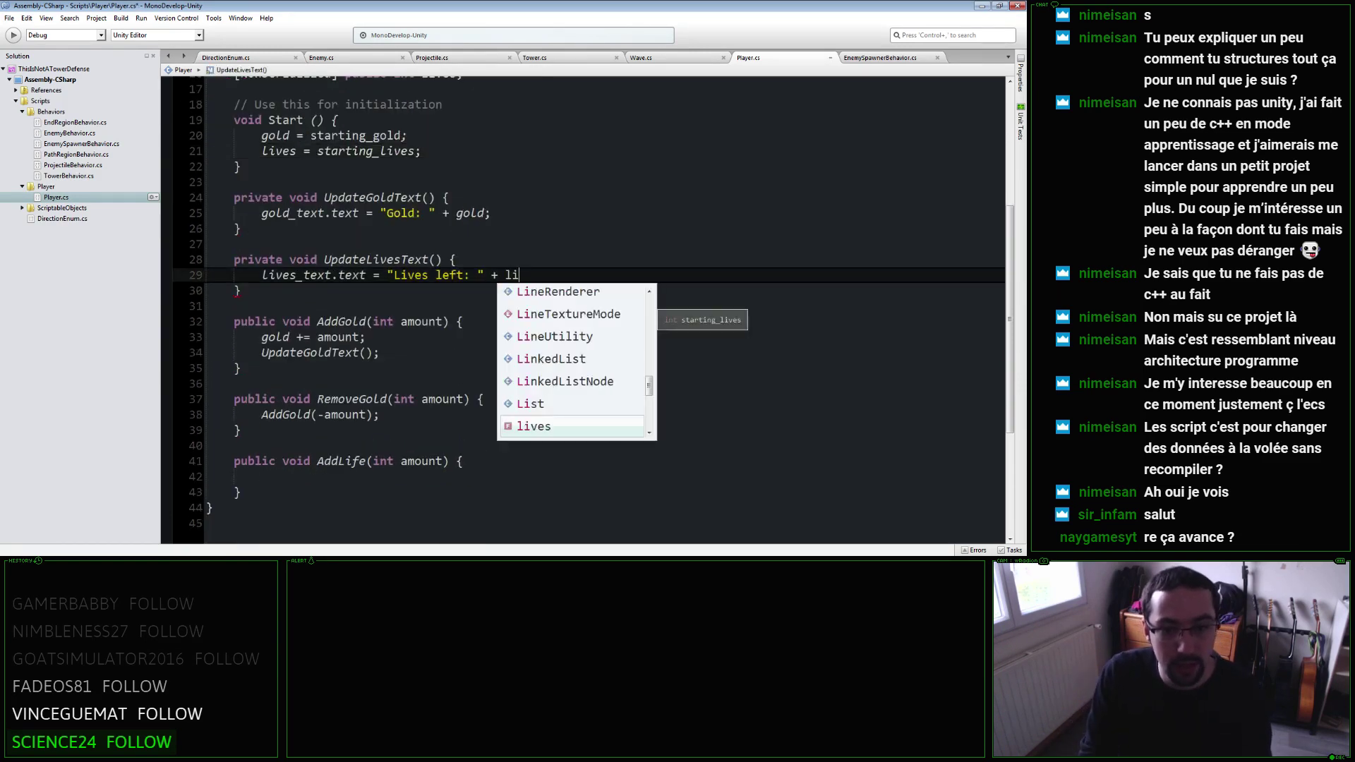
key("Escape")
type(";")
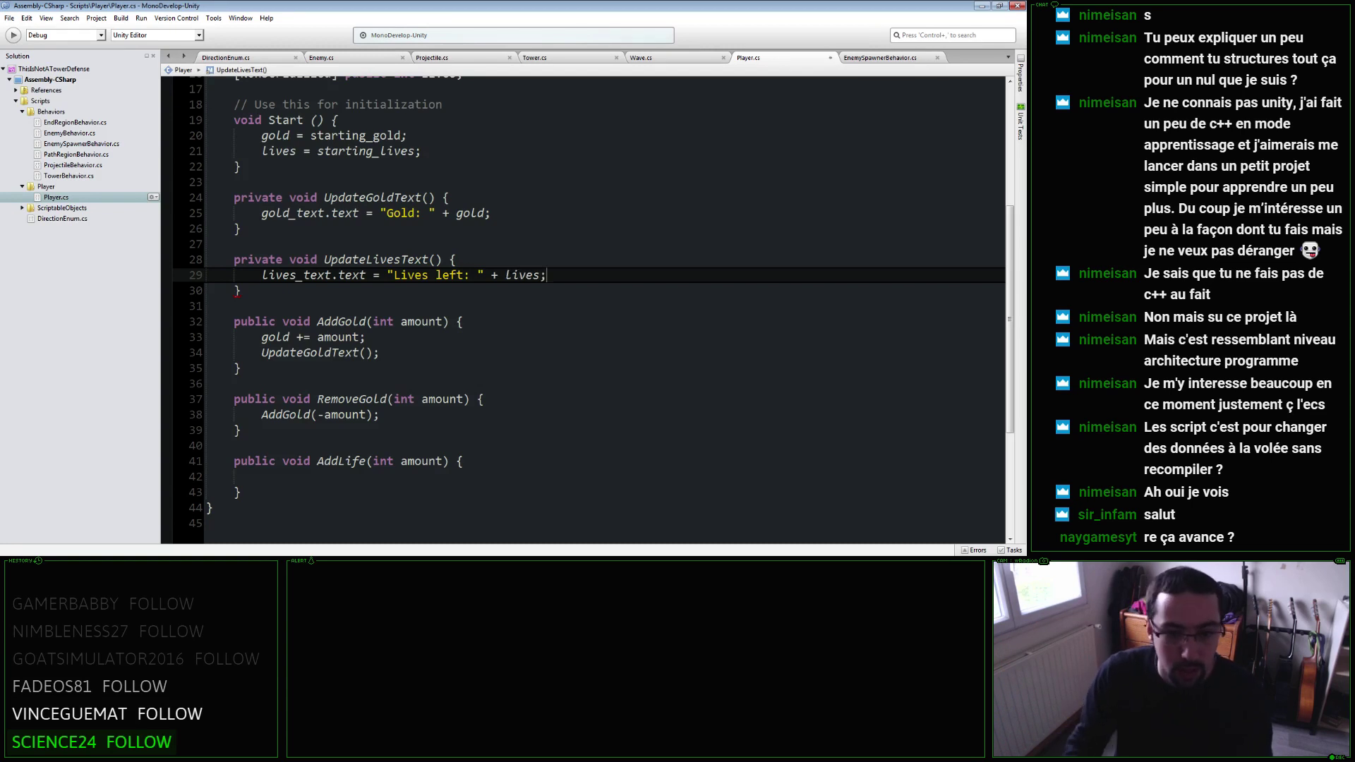
scroll(518, 274, "down", 2)
left_click(467, 378)
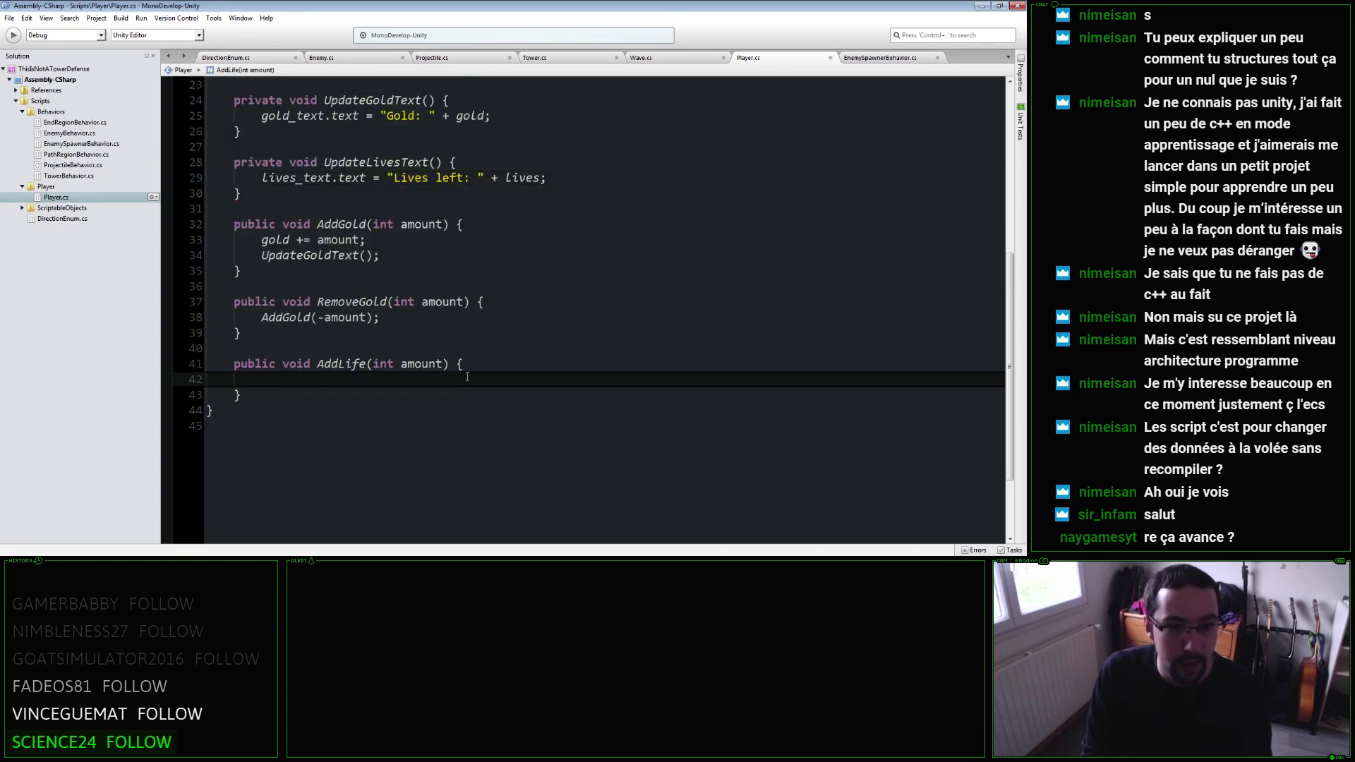
Make AddLife add amount to lives and call UpdateLivesText().
type("lives += amount;")
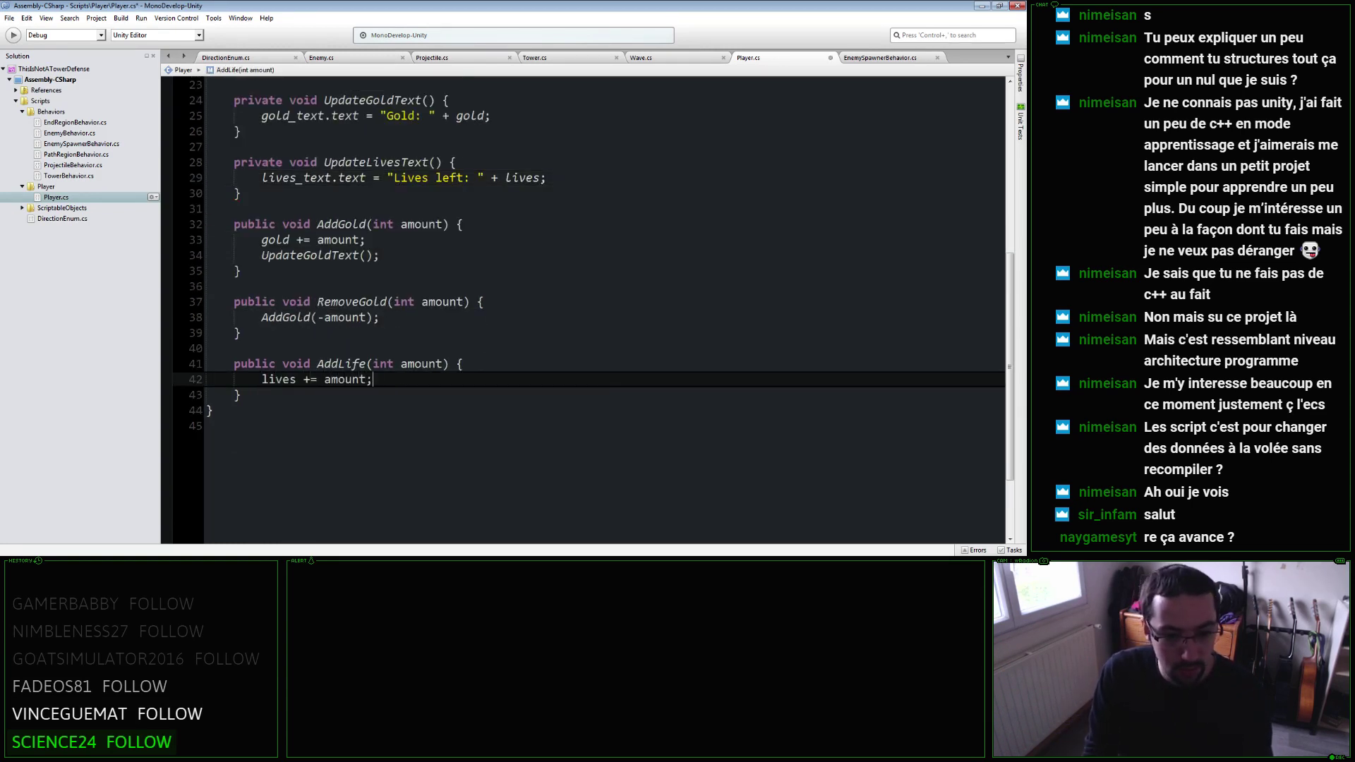
key("Return")
type("Update")
key("Return")
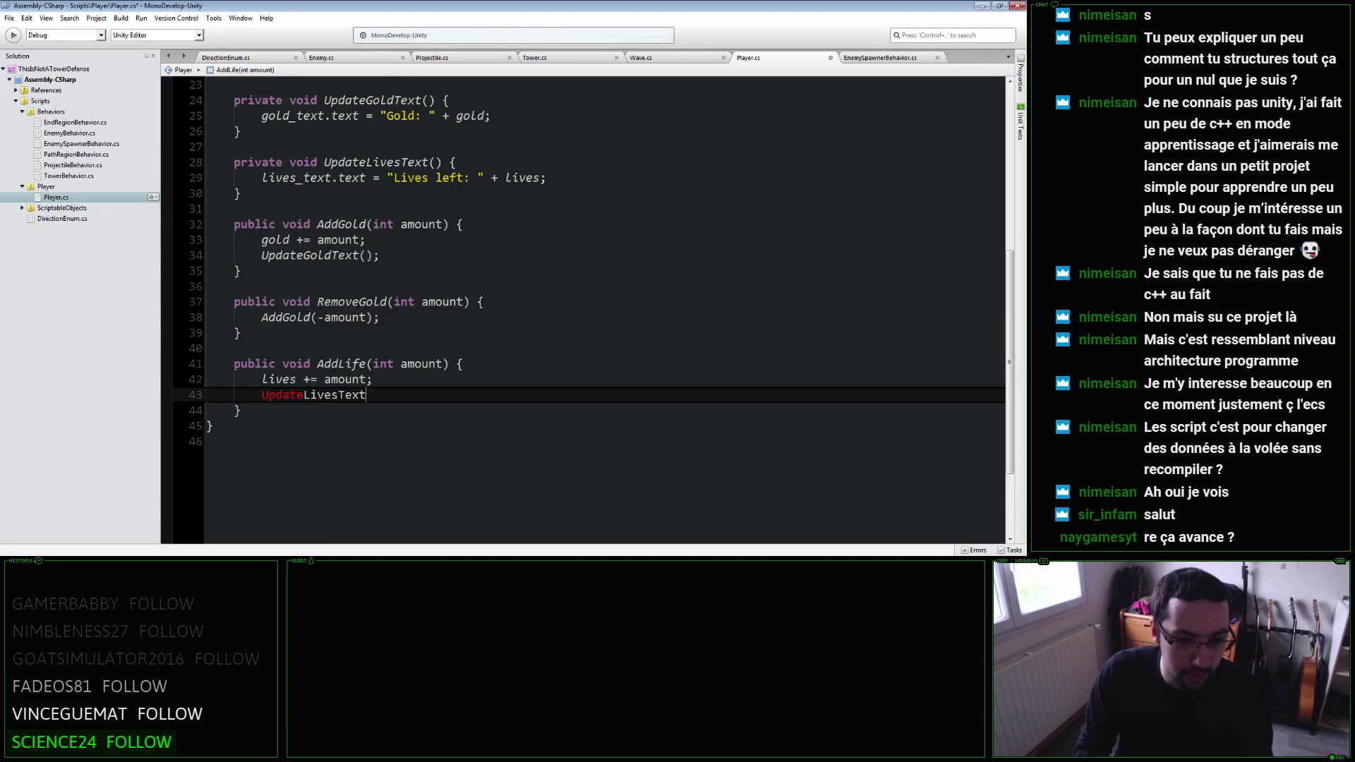
type("();")
Add RemoveLives(int amount) calling AddLife(-amount), then switch to Enemy.cs.
key("Down")
key("Return")
key("Return")
type("public voi")
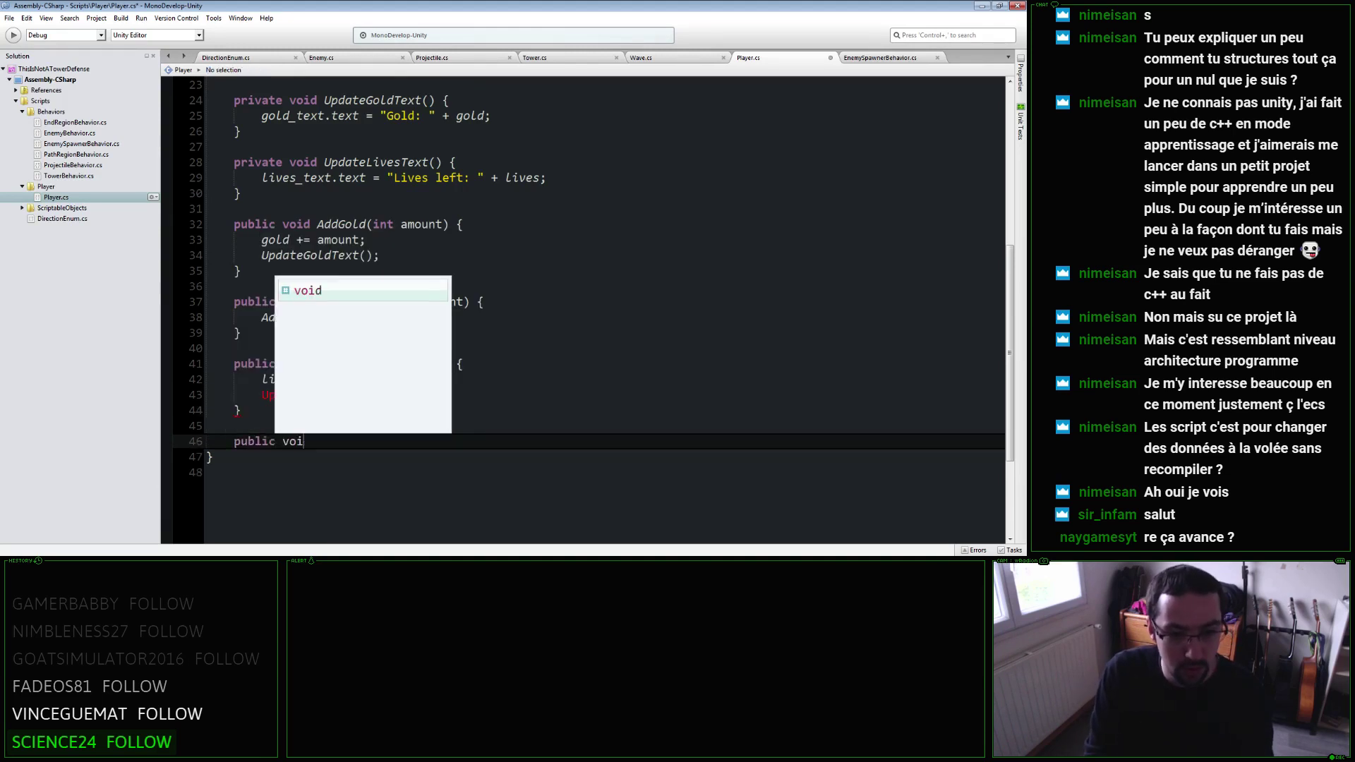
type("d RemoveLives(int amount) {")
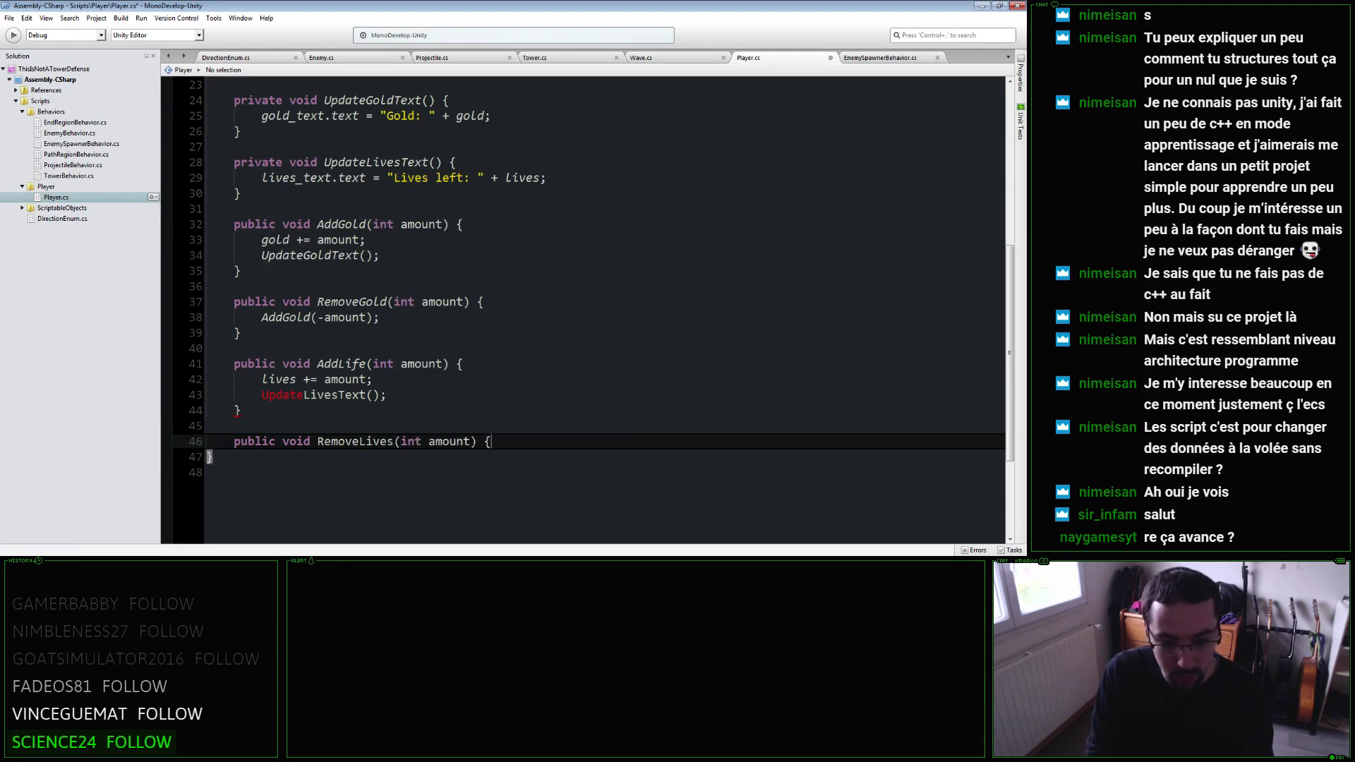
key("Return")
type("AddLife")
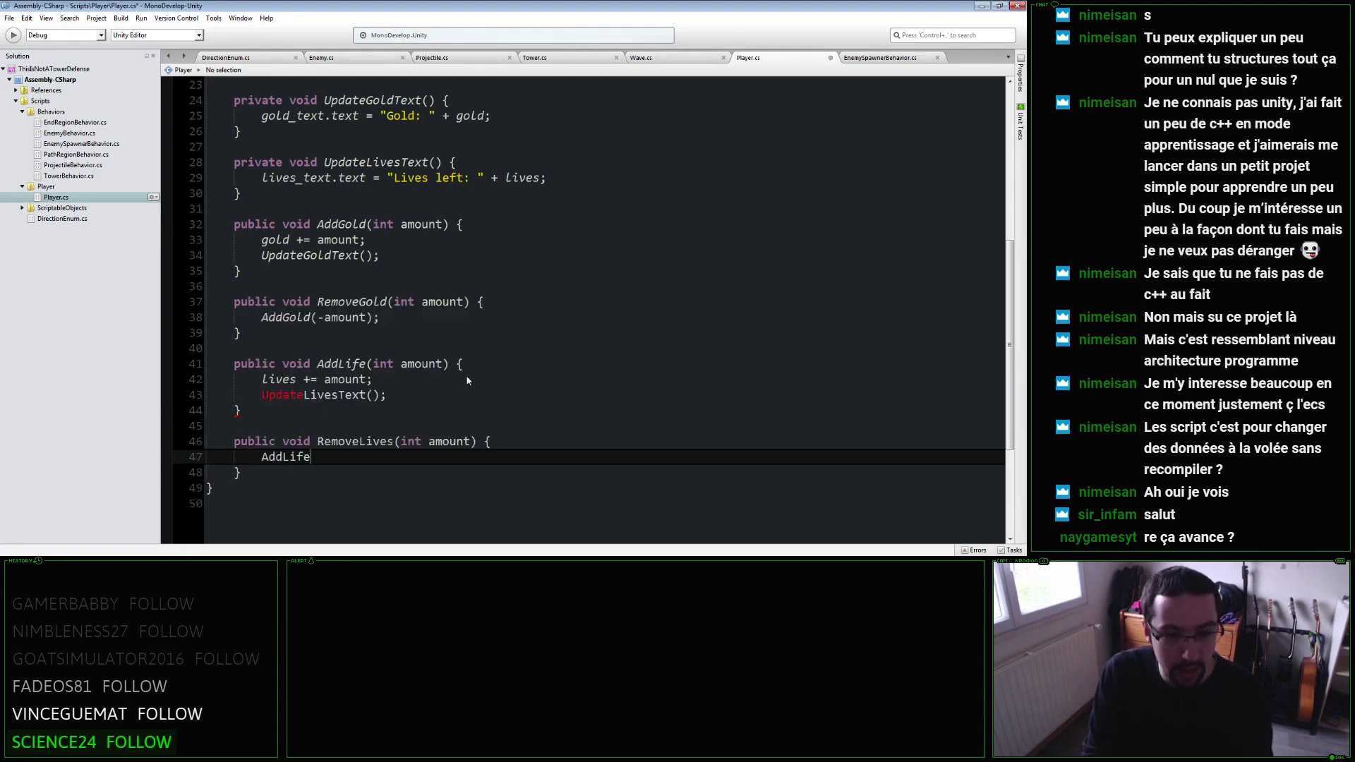
type("(-amount);")
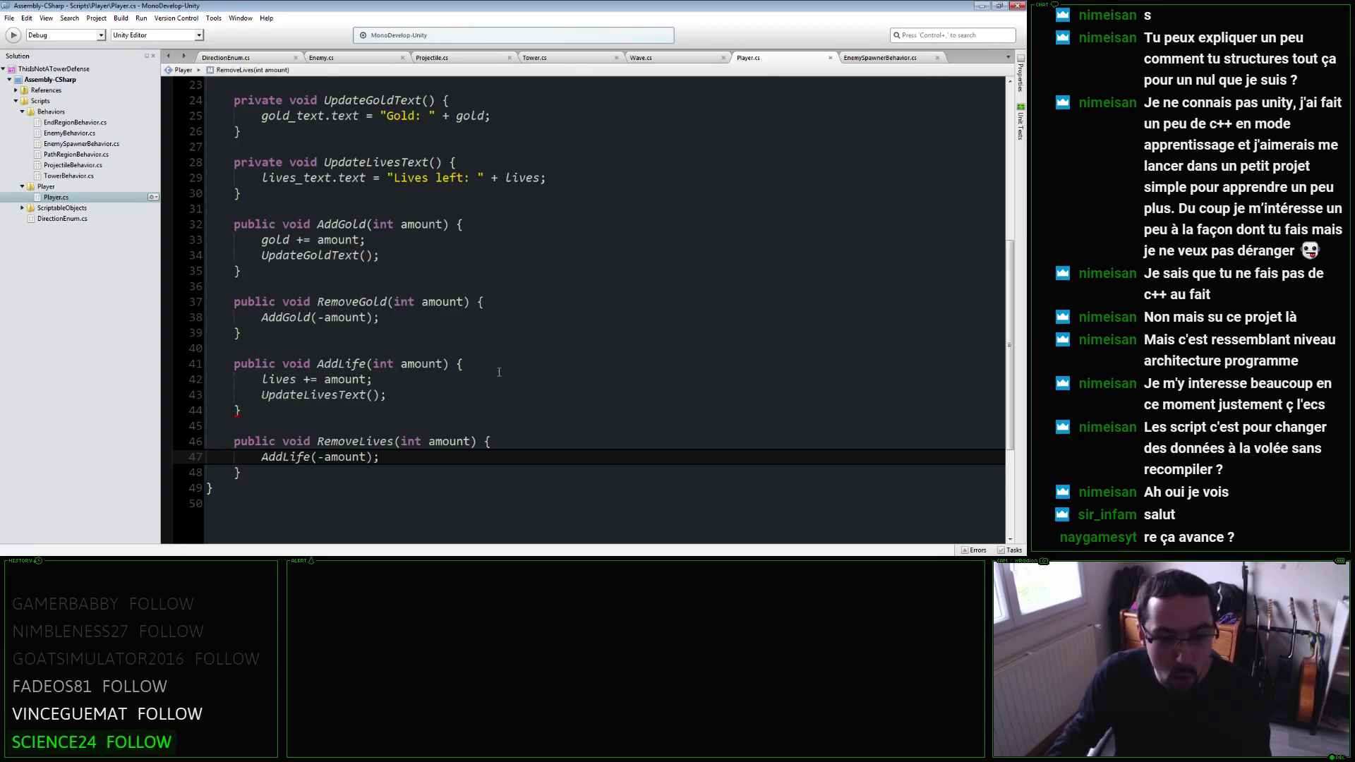
scroll(447, 400, "up", 1)
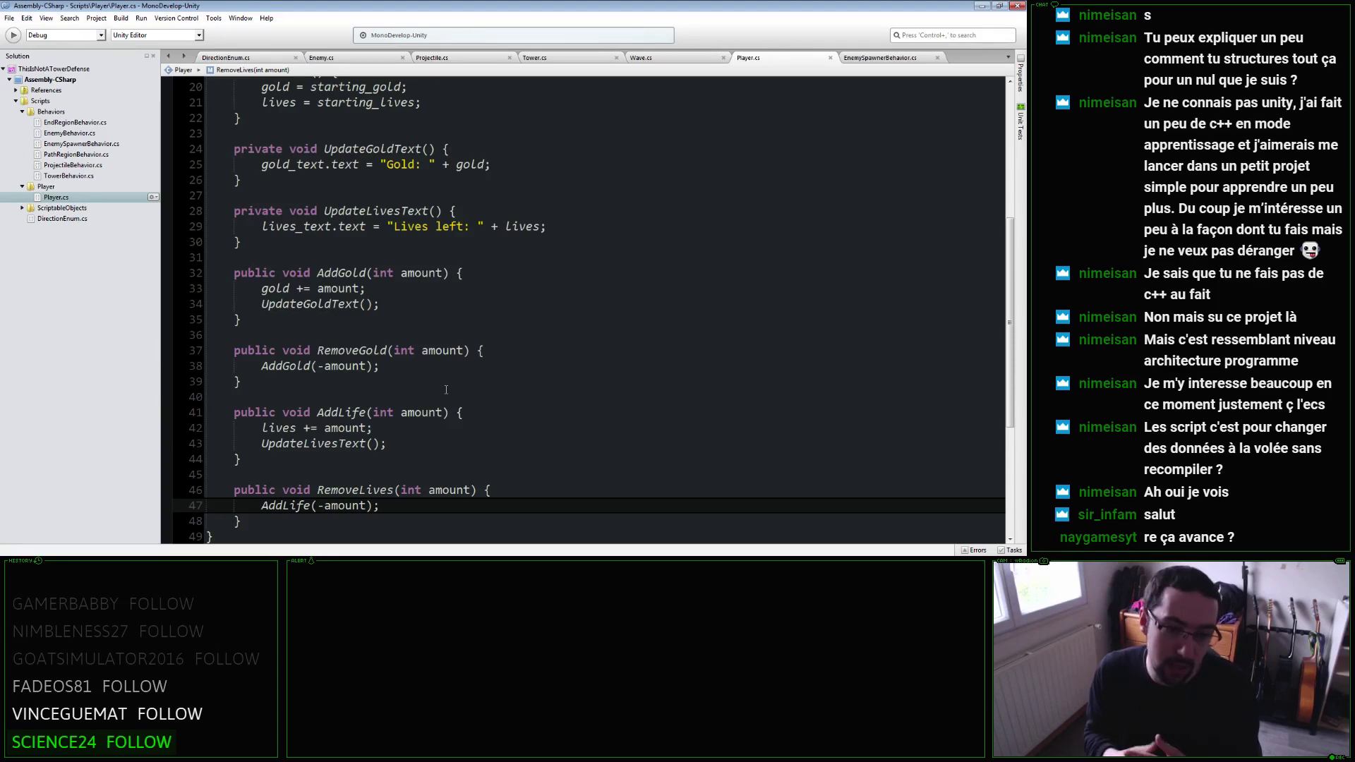
left_click(387, 60)
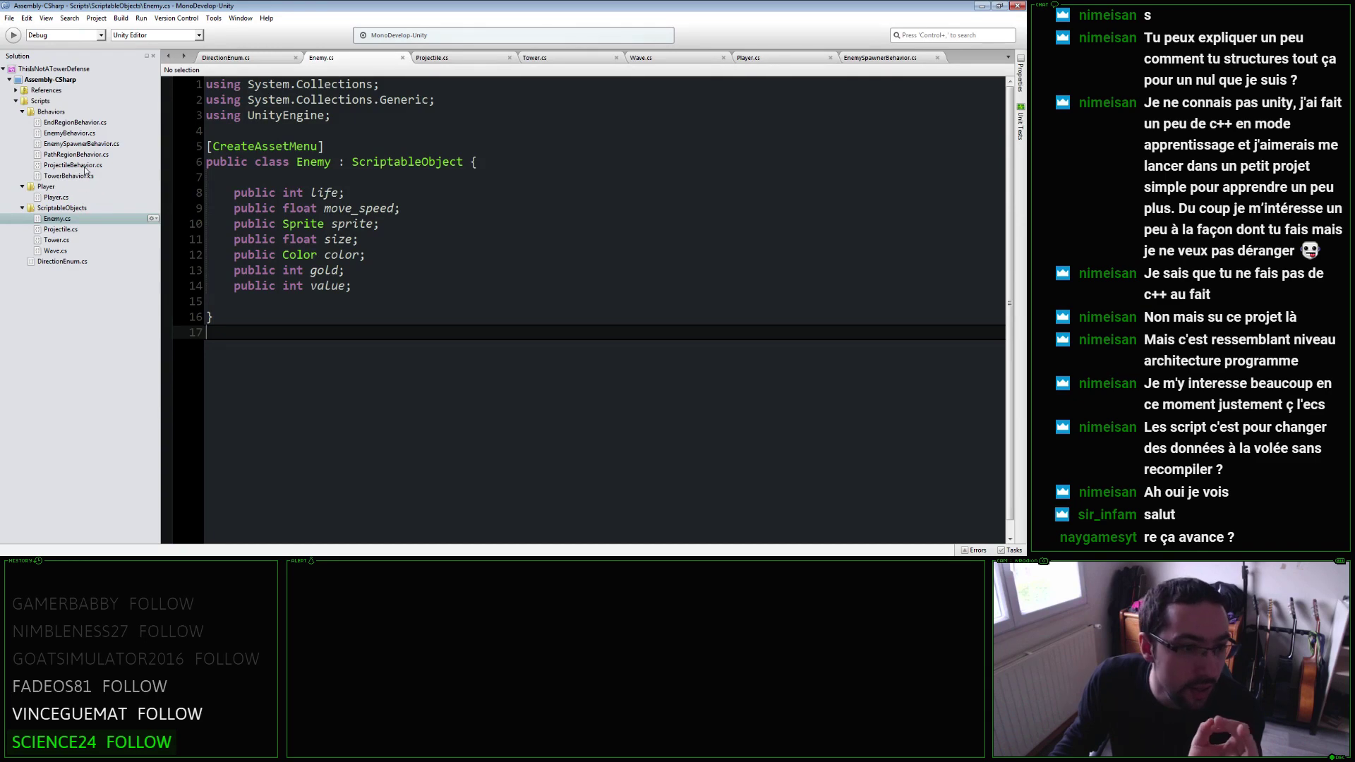
Look through EnemyBehavior.cs, then open EndRegionBehavior.cs from the Solution pad.
left_click(89, 135)
double_click(90, 134)
scroll(494, 318, "down", 5)
scroll(494, 318, "down", 10)
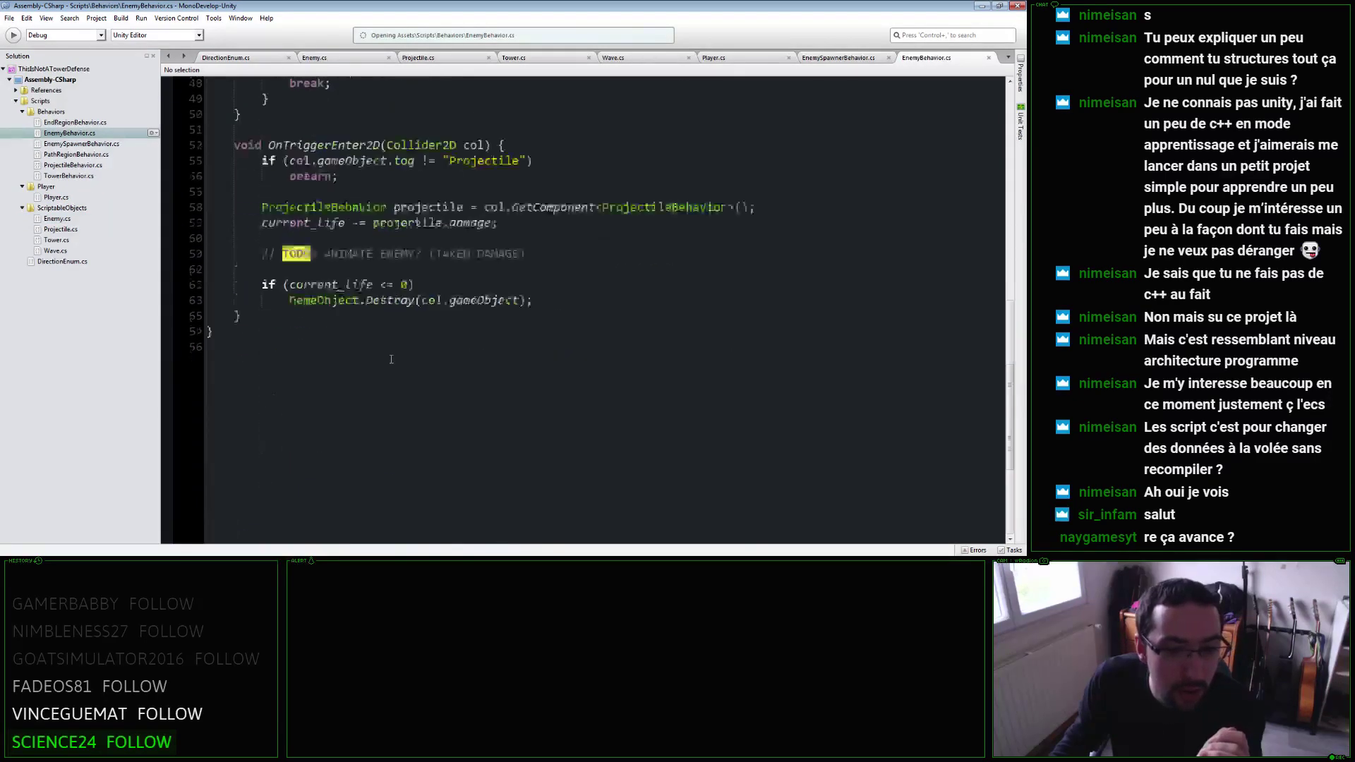
scroll(493, 318, "up", 1)
left_click(538, 322)
scroll(417, 96, "up", 3)
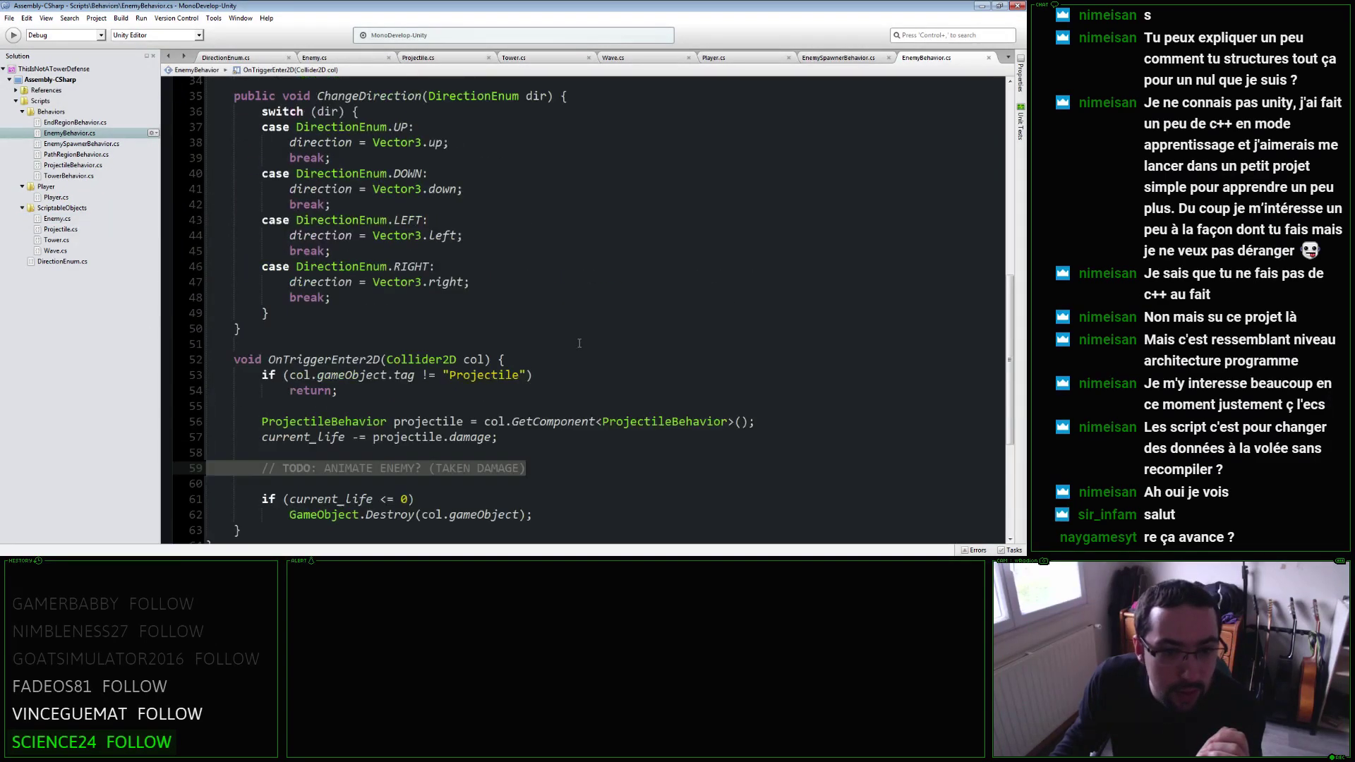
scroll(417, 96, "up", 2)
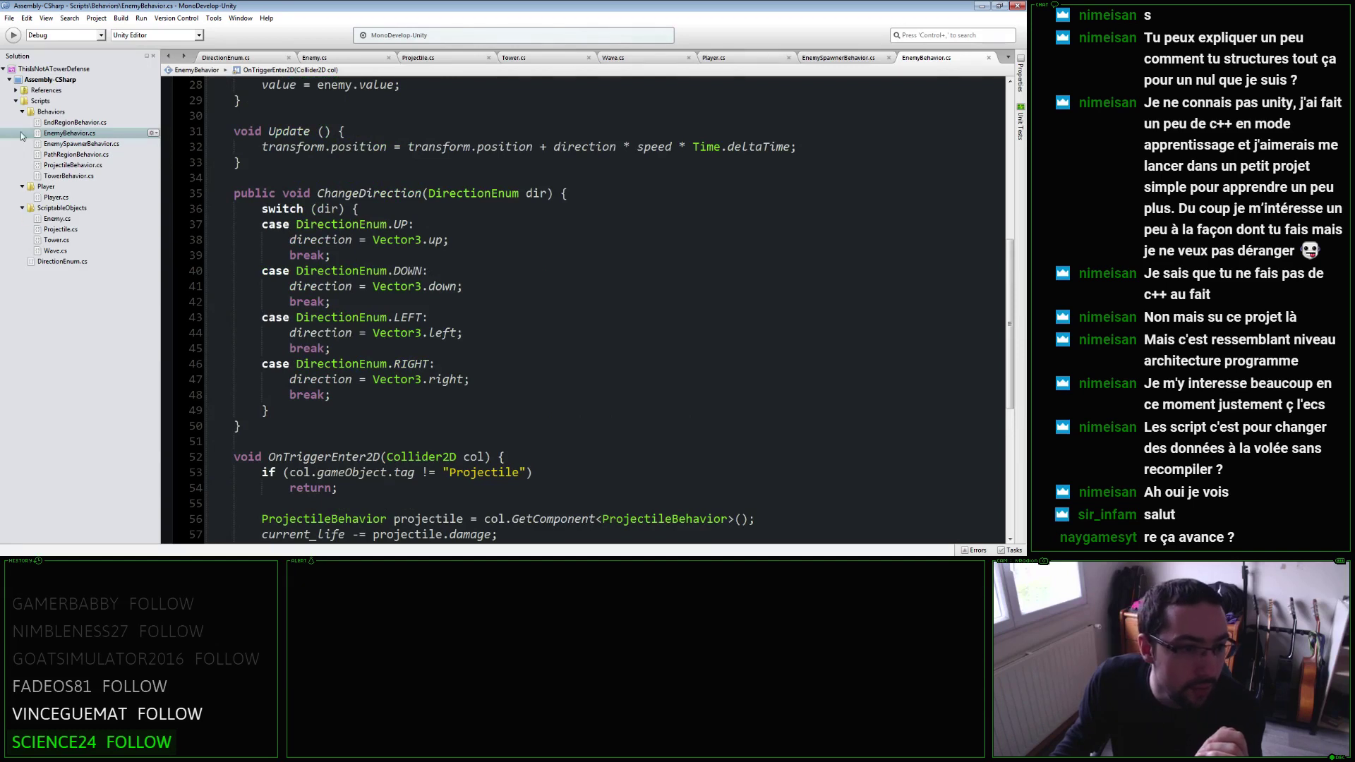
double_click(75, 122)
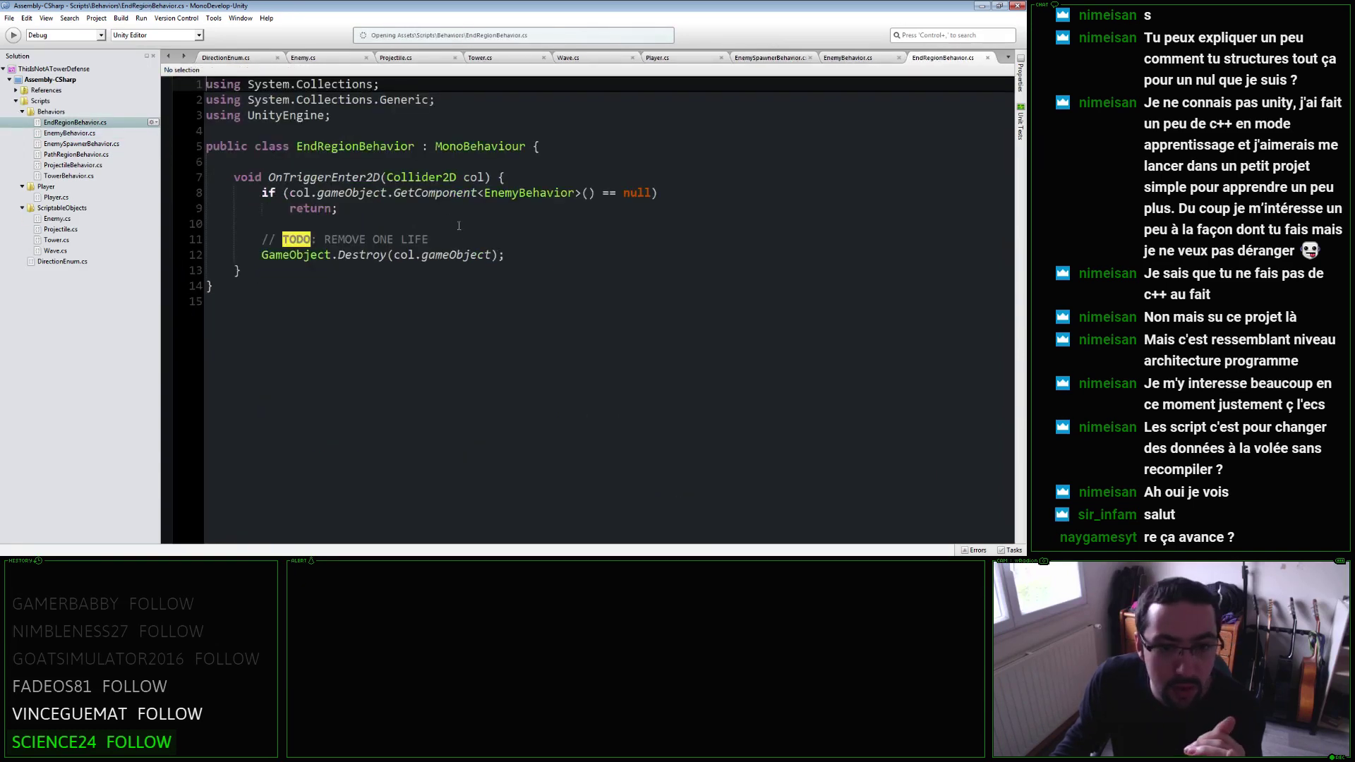
Add an empty Start method and a 'private Player player' field above OnTriggerEnter2D.
left_click(486, 240)
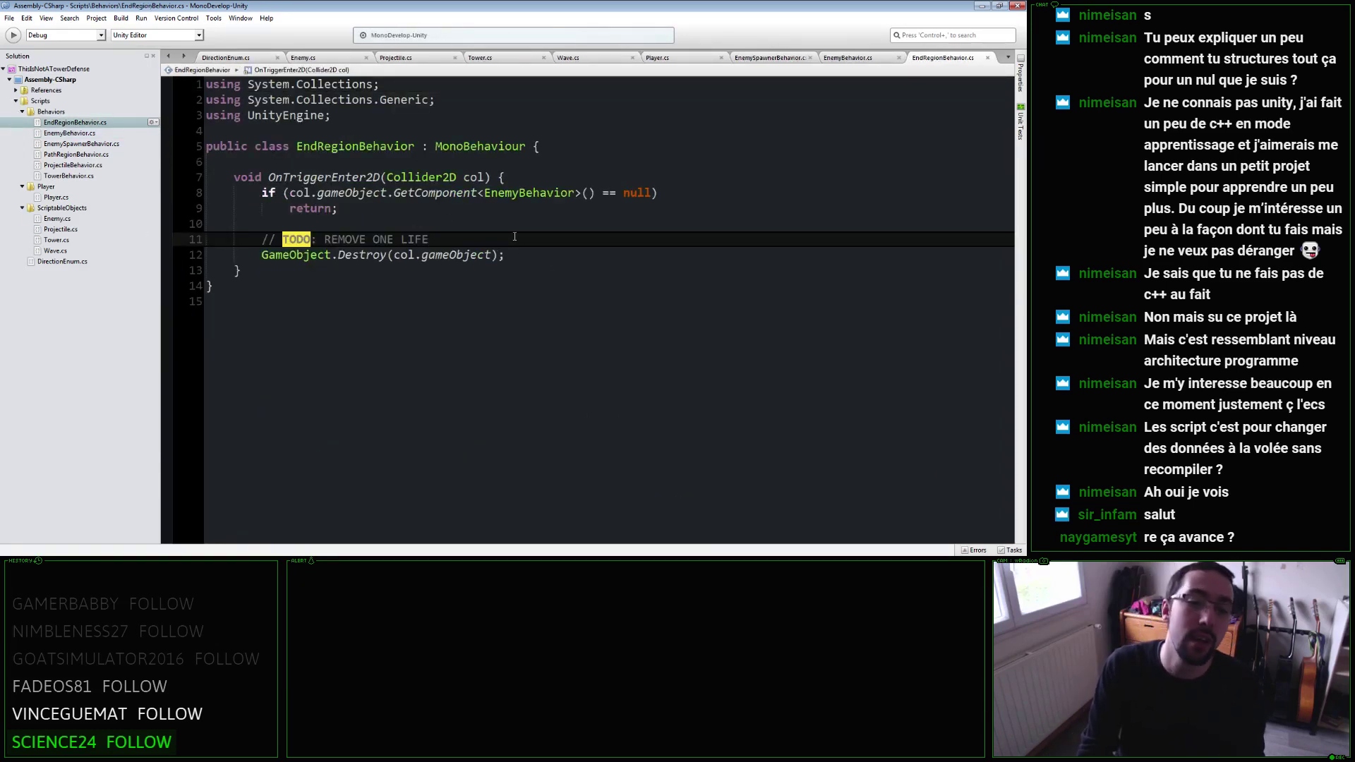
key("Up")
key("Up")
key("Up")
key("Return")
key("Return")
key("Up")
key("Up")
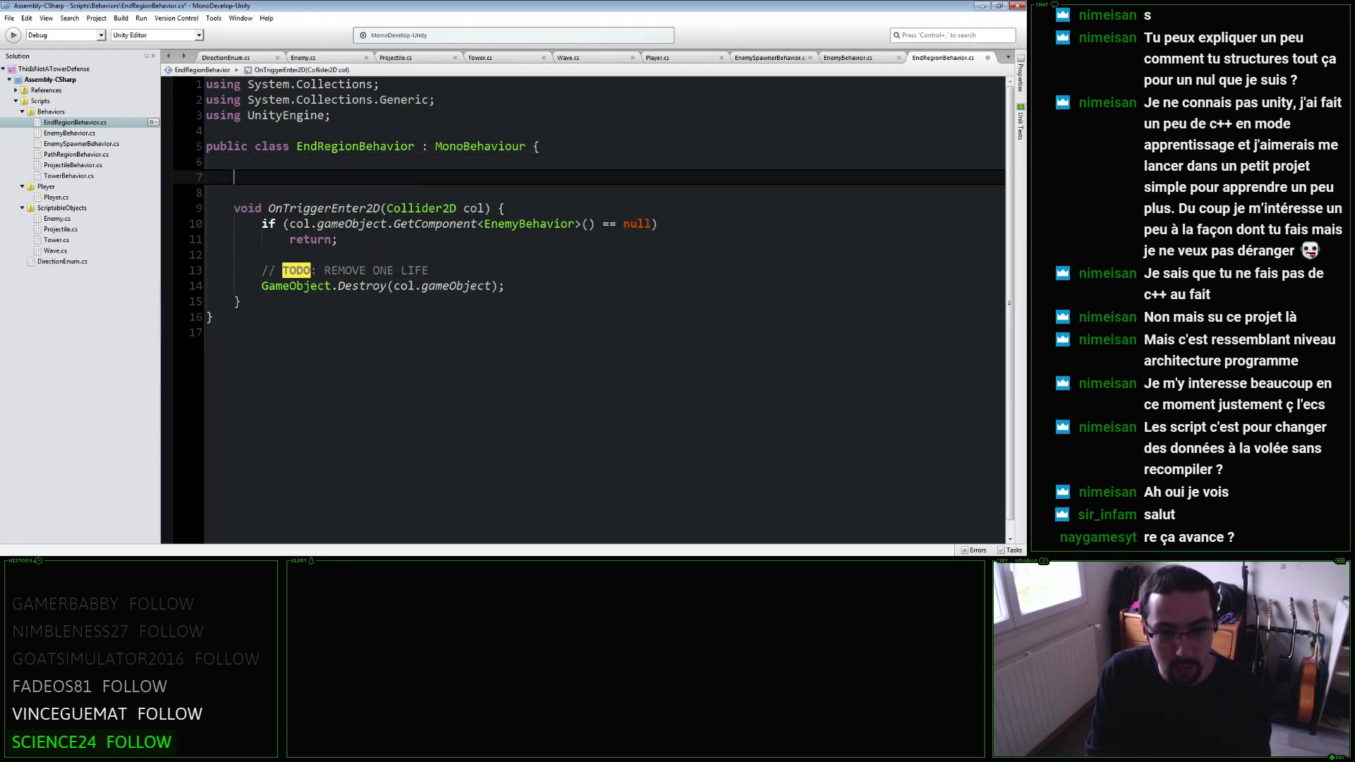
type("void Start() {")
key("Return")
type("}")
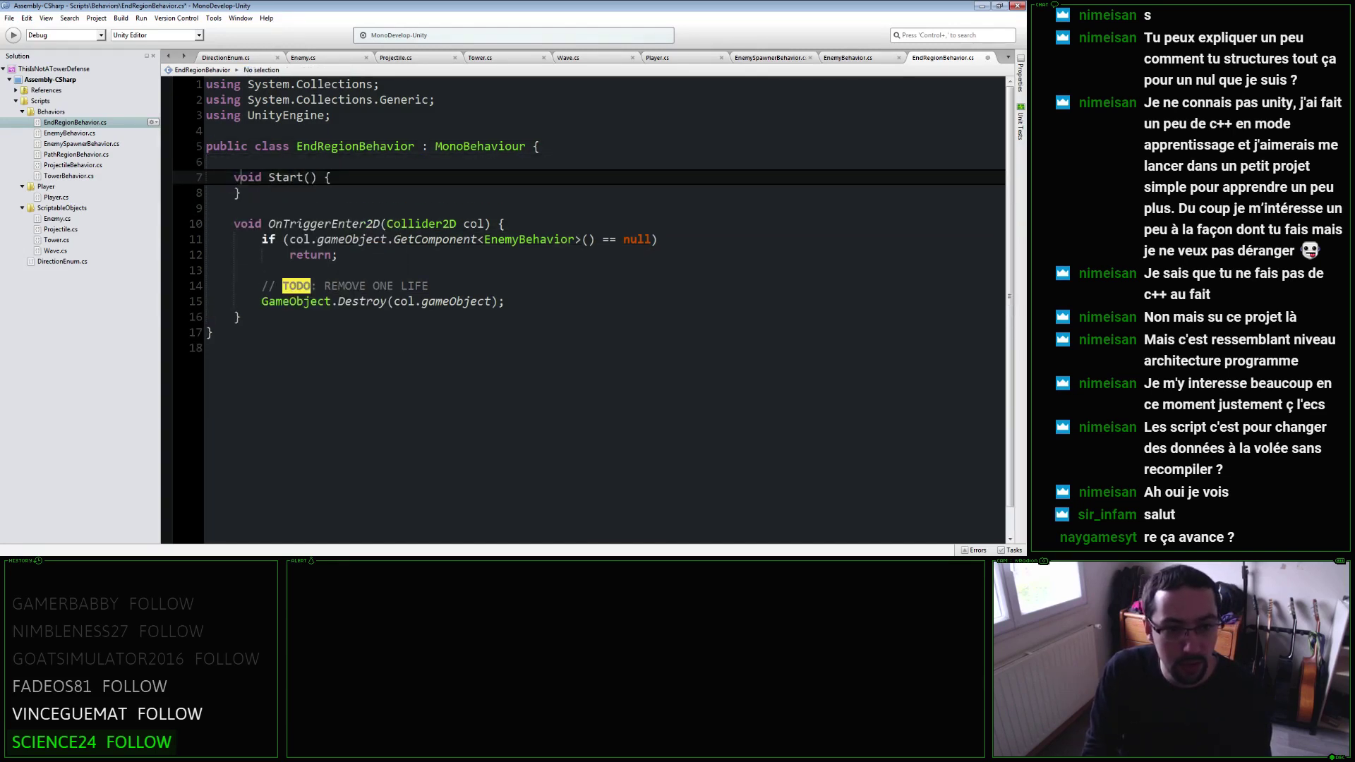
key("Up")
key("Home")
key("Return")
key("Return")
key("Up")
key("Up")
type("priva")
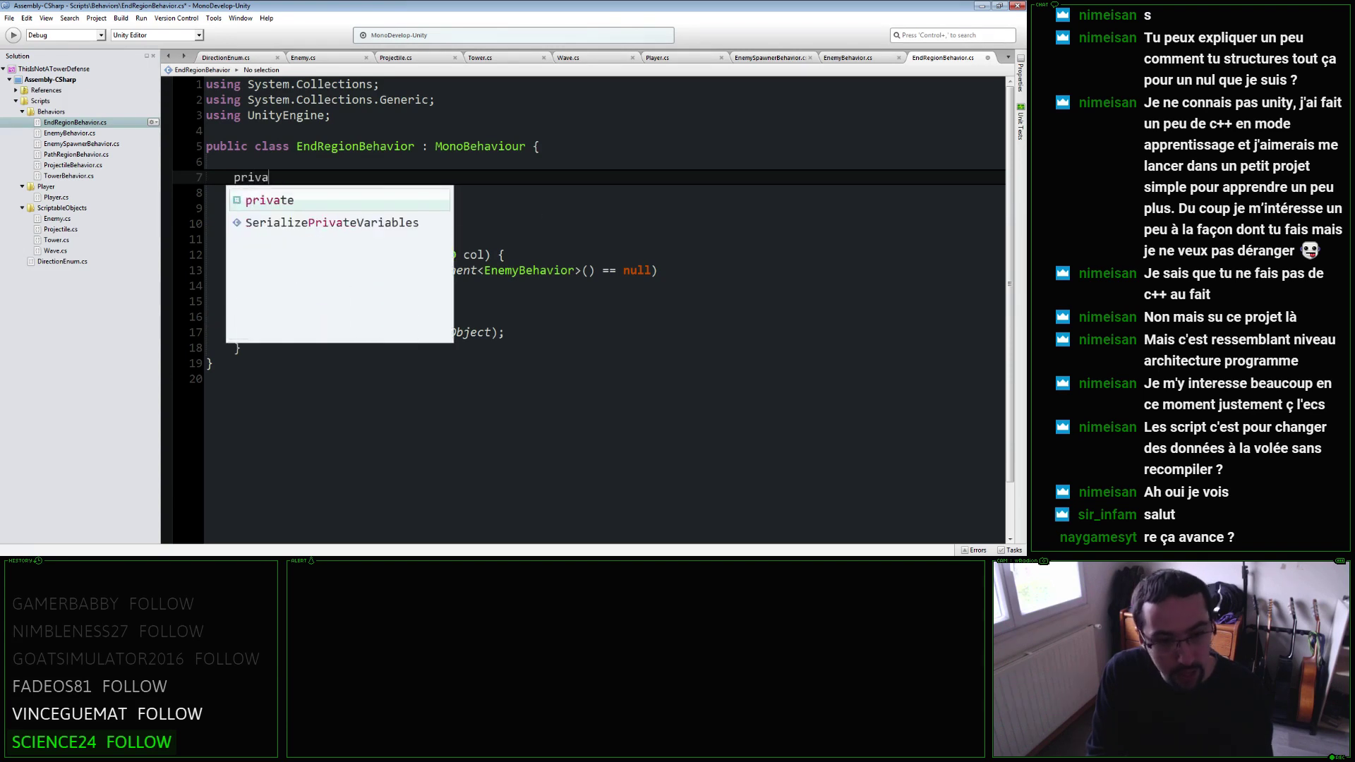
type("te Player player;")
In Start, assign player via GameObject.FindWithTag("Player").GetComponent<Player>.
left_click(331, 208)
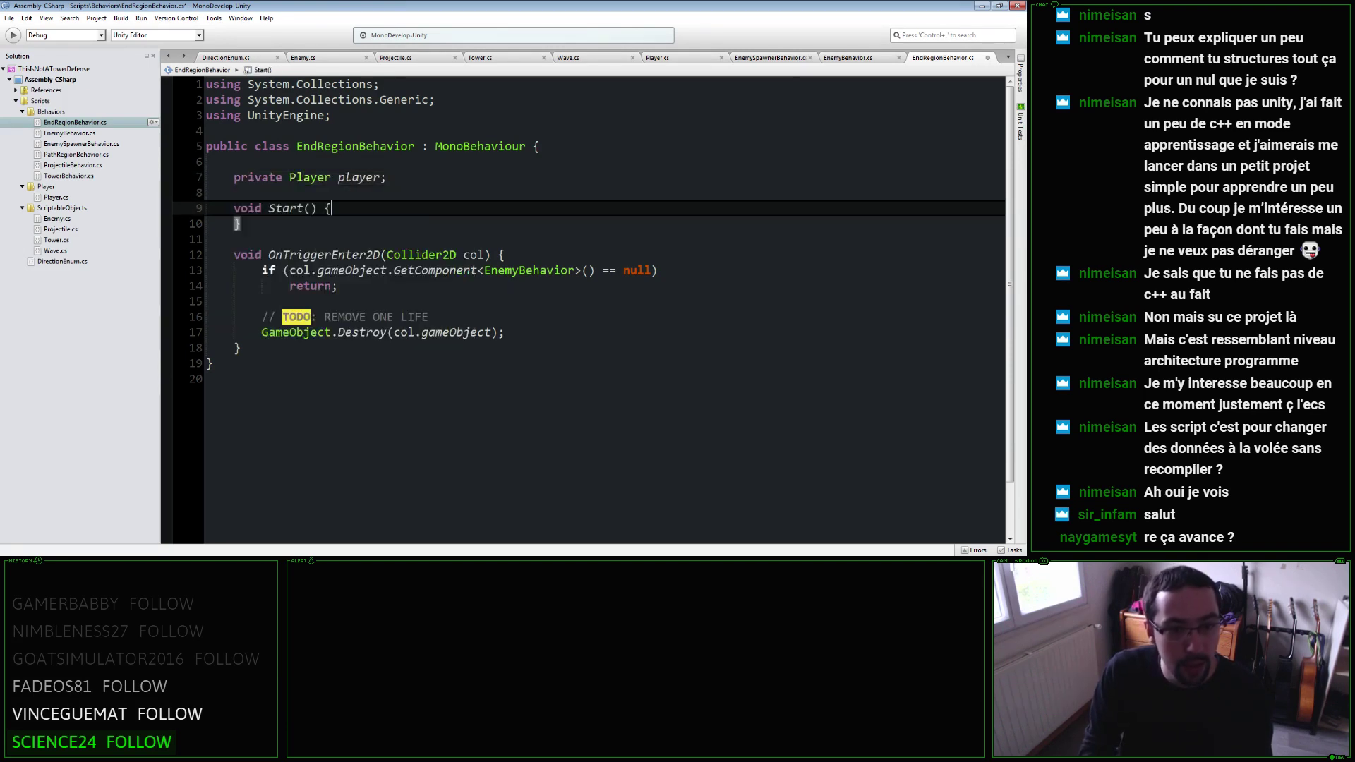
key("Return")
type("player = Get")
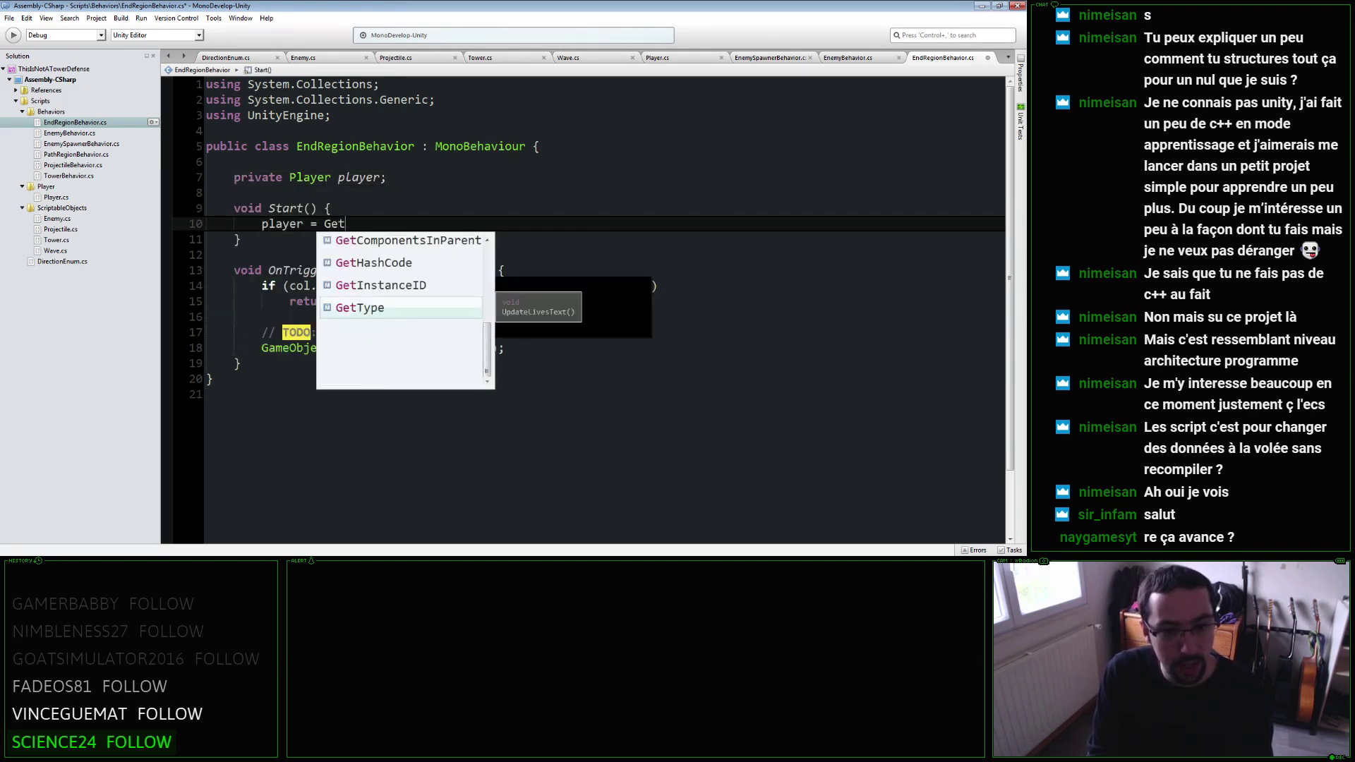
type("Component")
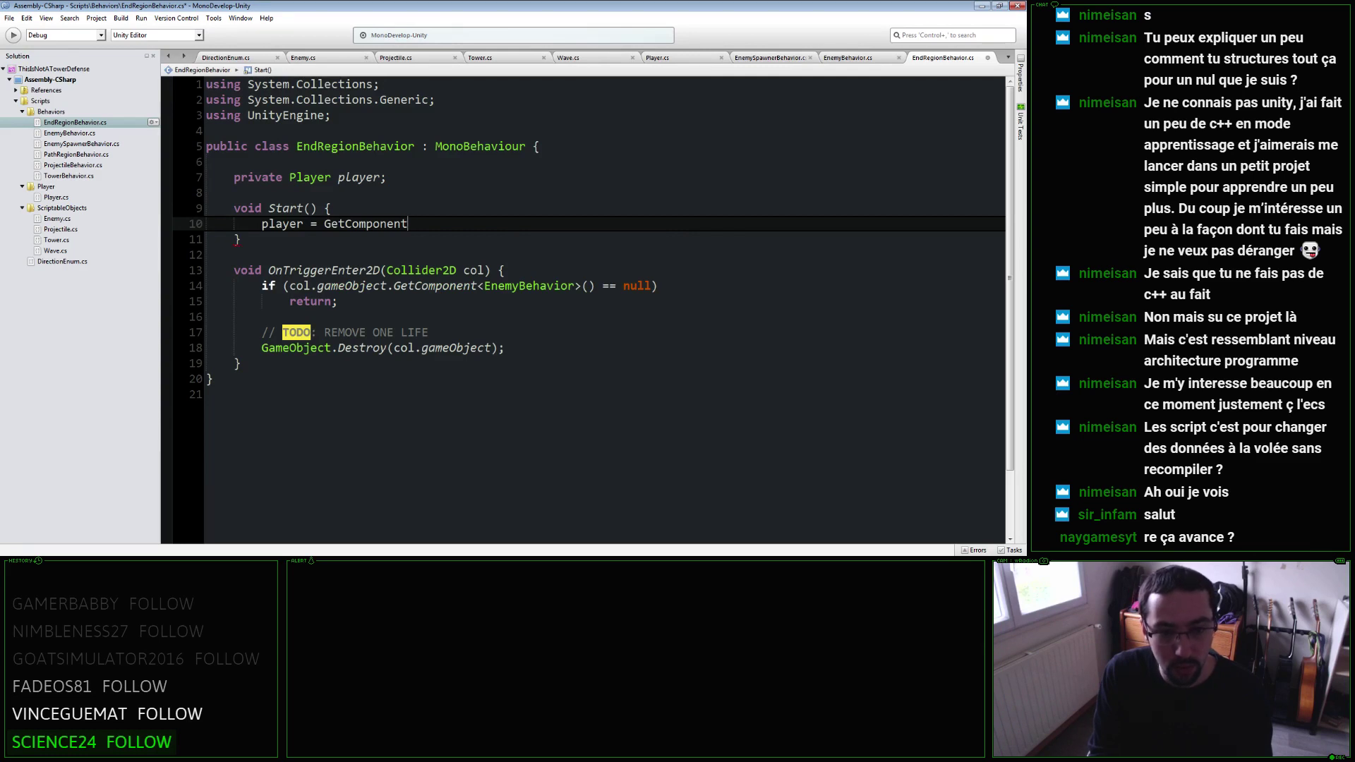
type(".GameObject.")
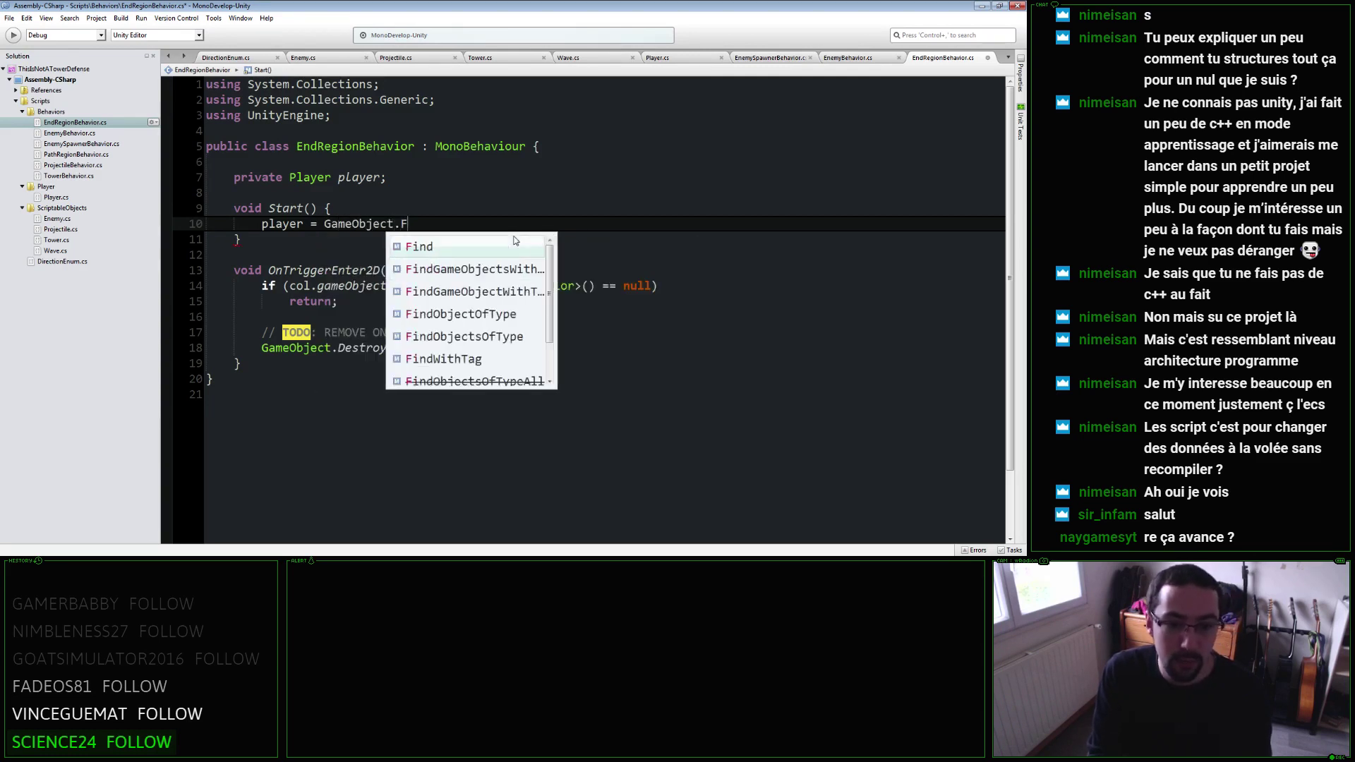
type("FindW")
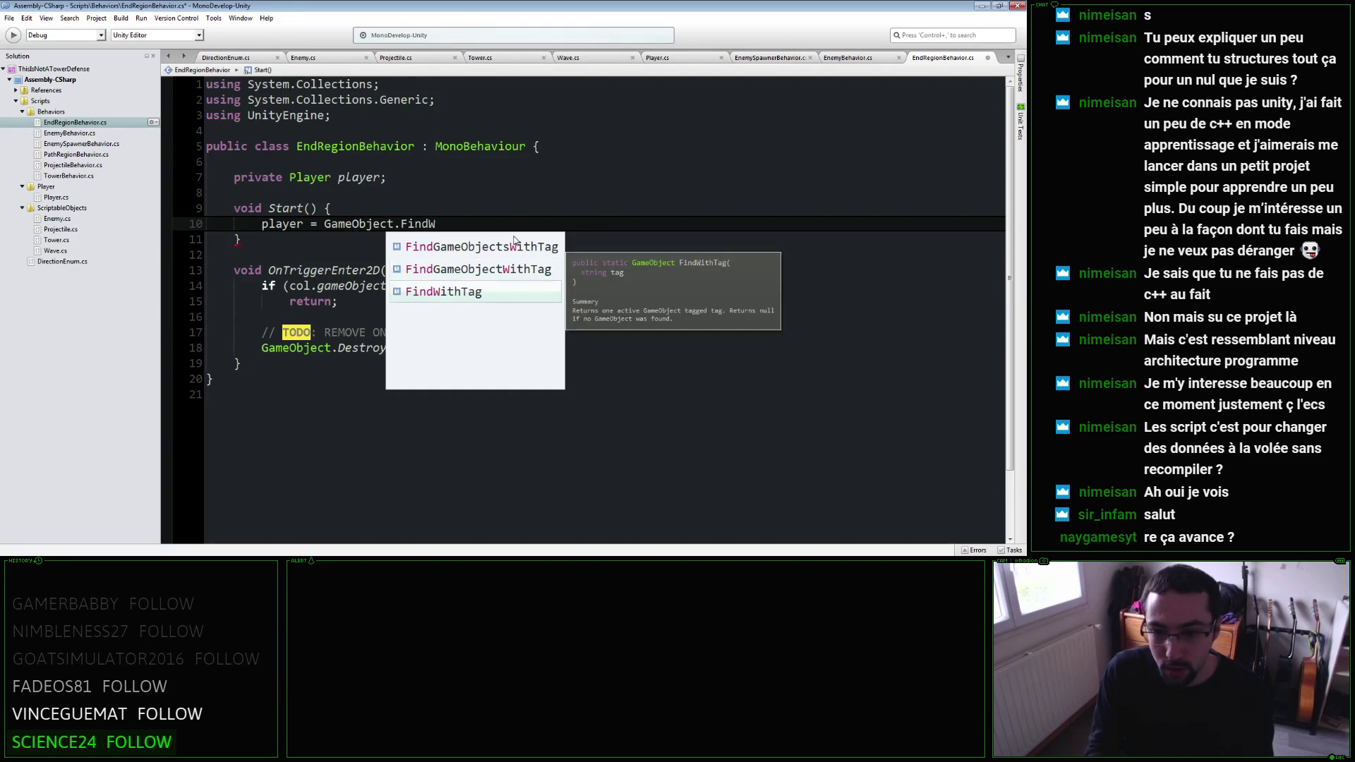
key("Up")
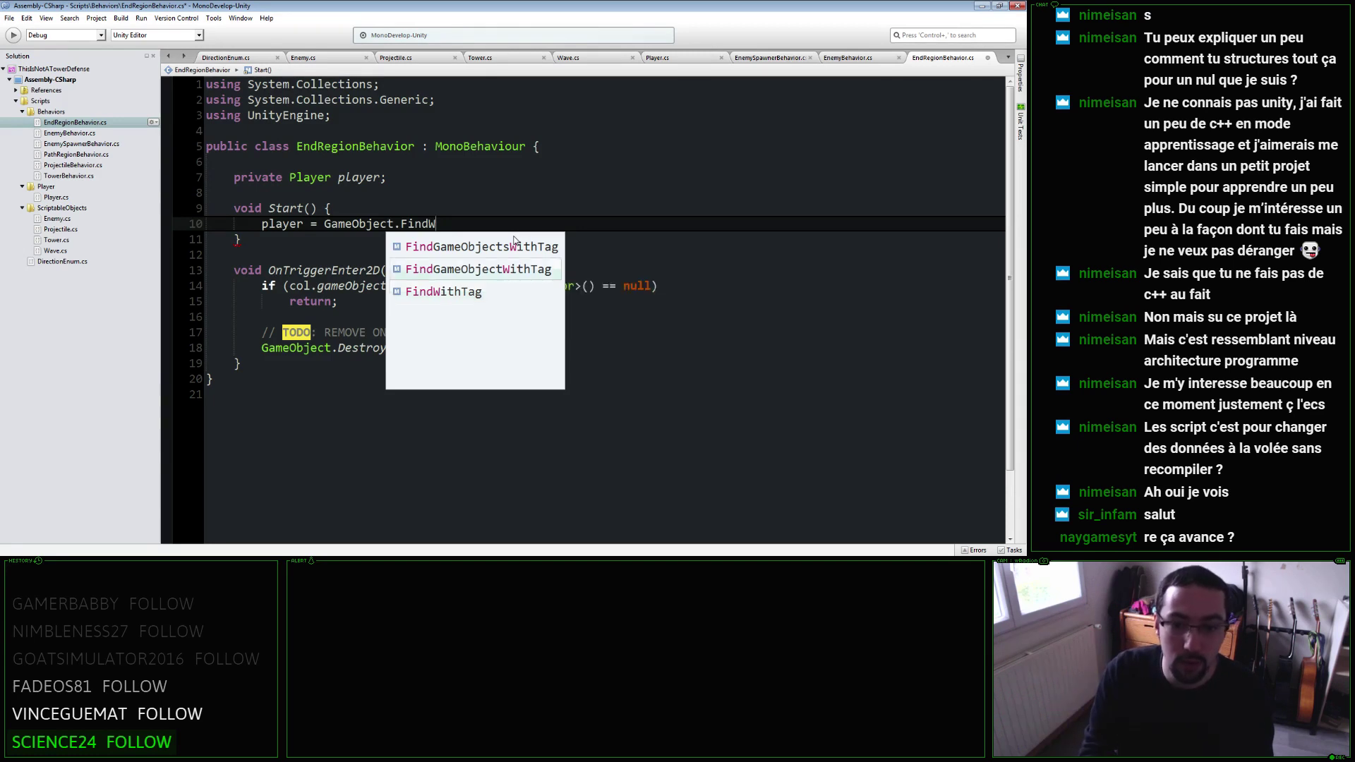
key("Up")
key("Down")
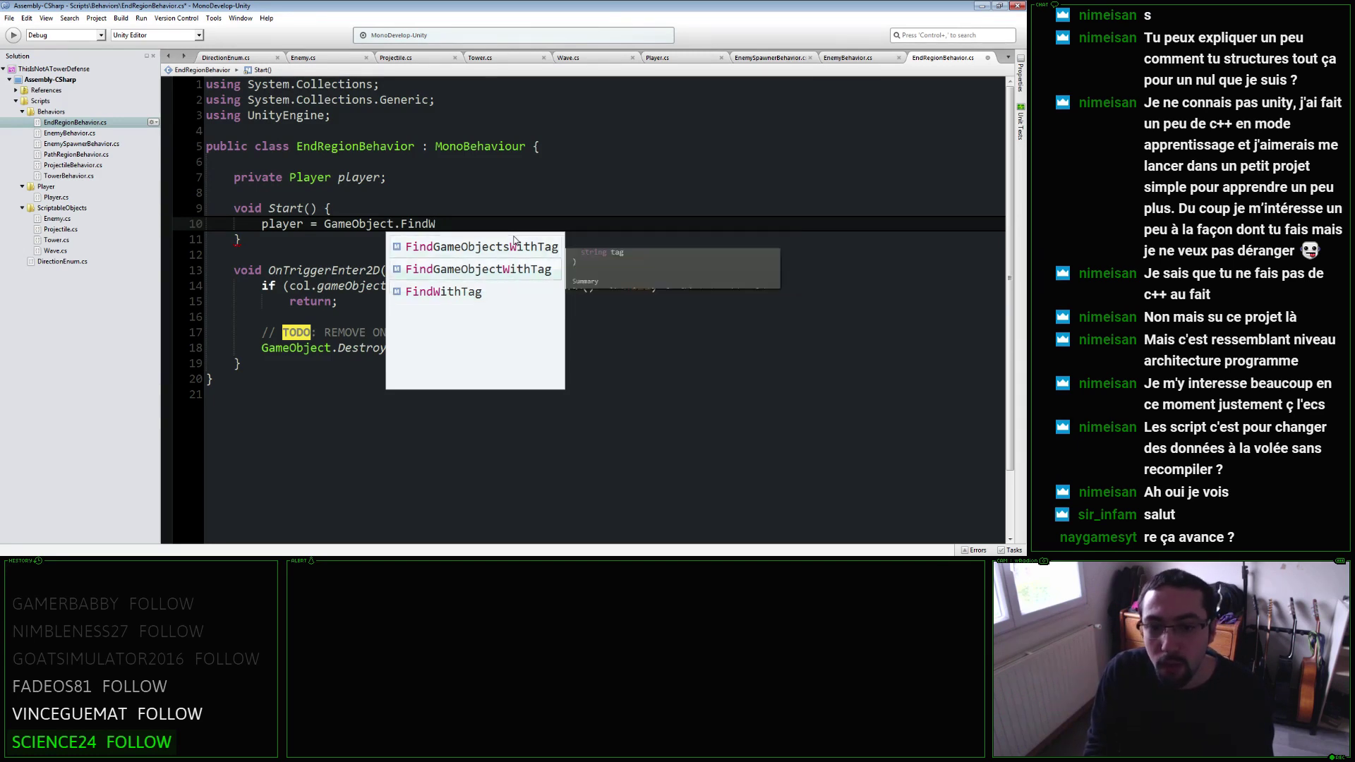
key("Down")
key("Return")
type("(\"Playe")
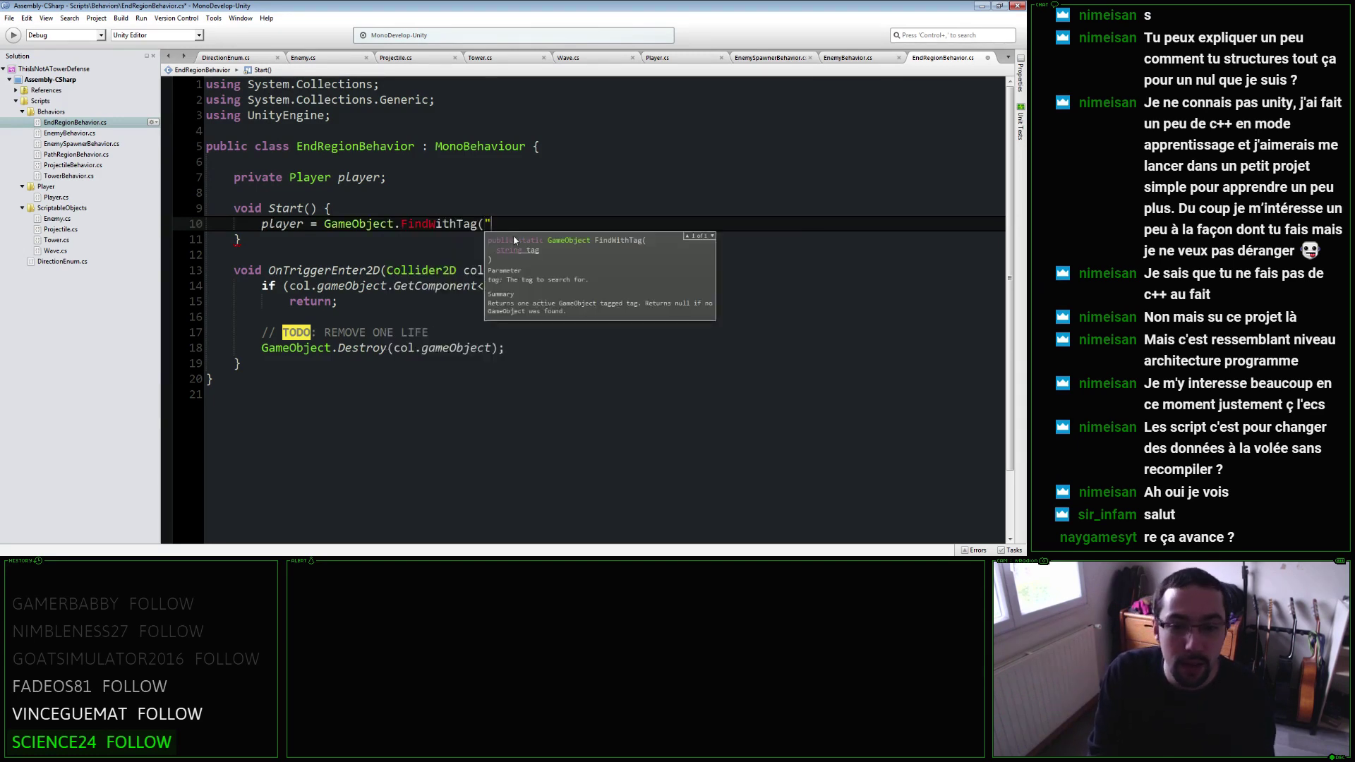
type("r\").Get")
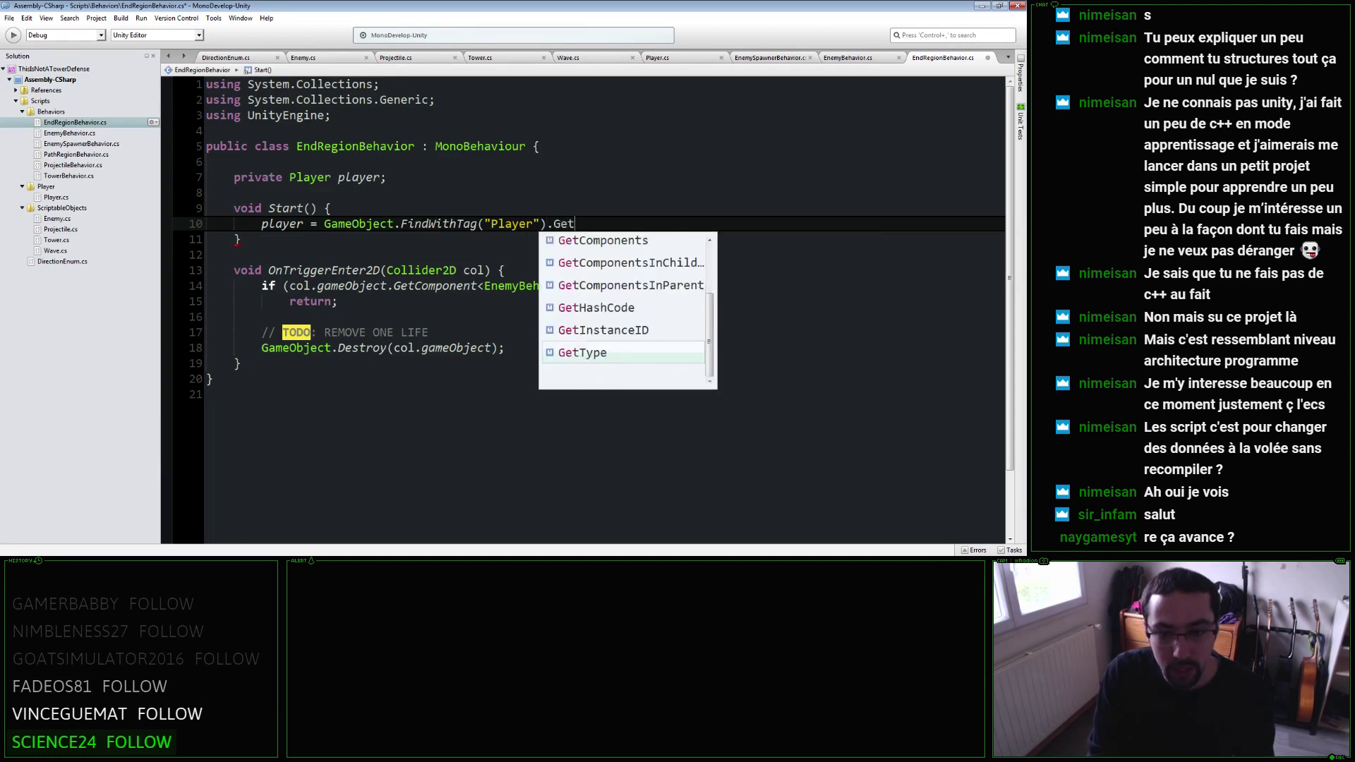
type("Component<Player>();")
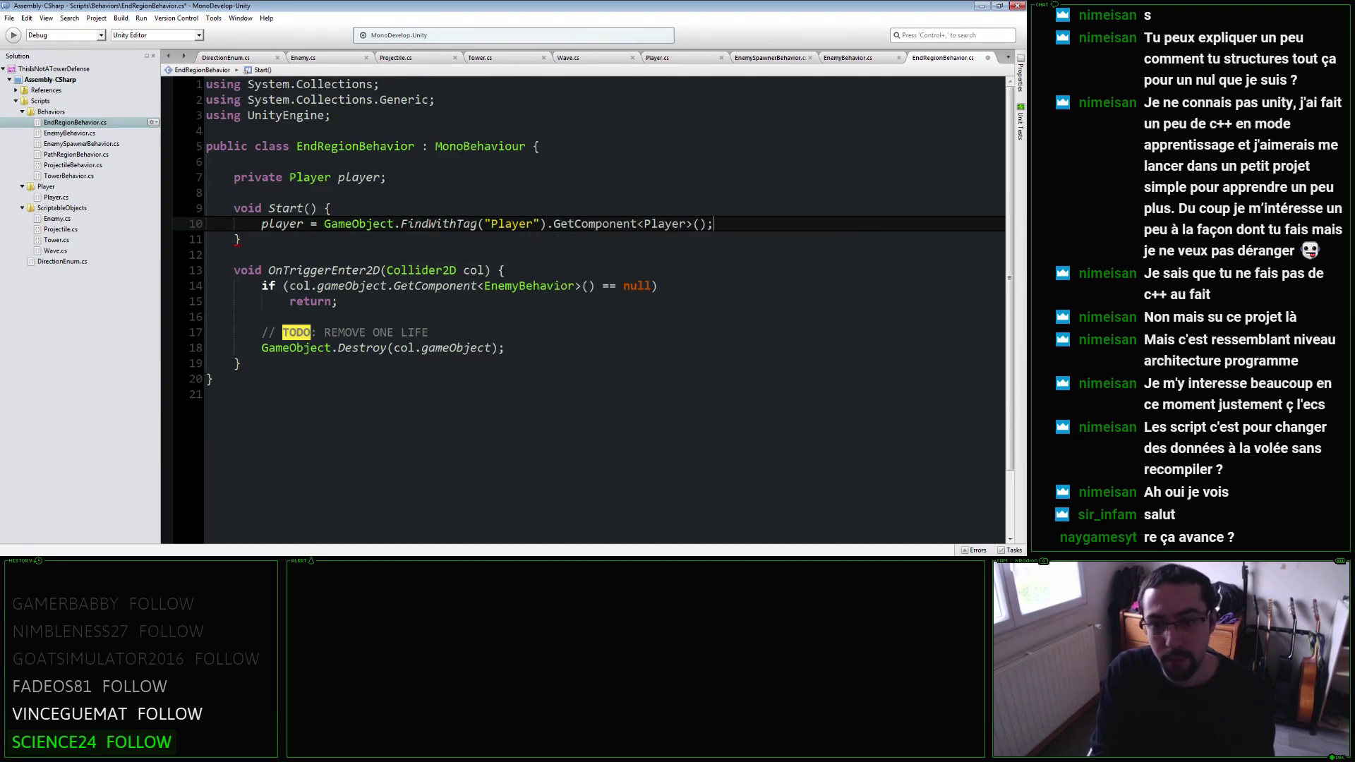
Replace the lookup with GameObject.FindObjectOfType<Player>().
key("ctrl+shift+Left")
key("ctrl+shift+Left")
key("ctrl+shift+Left")
key("ctrl+shift+Left")
key("ctrl+shift+Left")
key("ctrl+shift+Left")
key("ctrl+shift+Left")
key("ctrl+shift+Left")
key("ctrl+shift+Left")
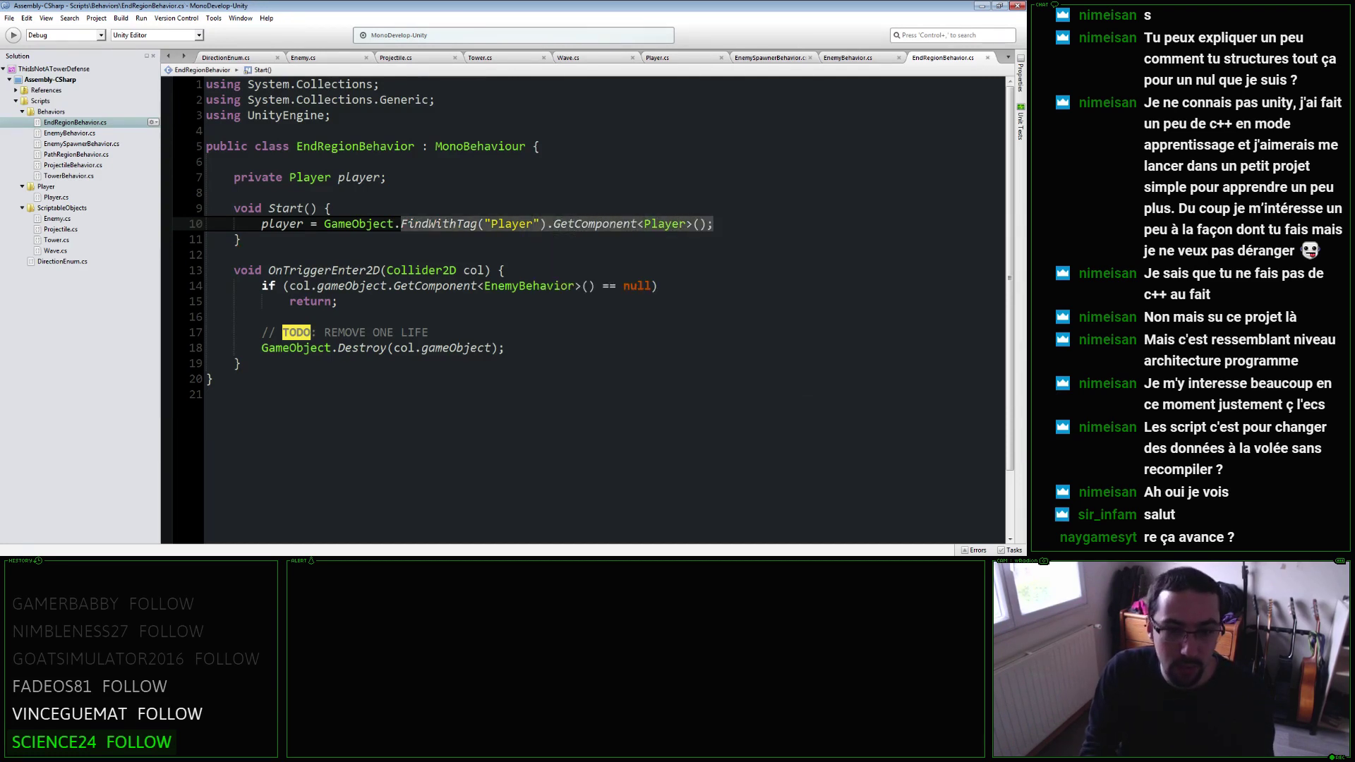
type("Find")
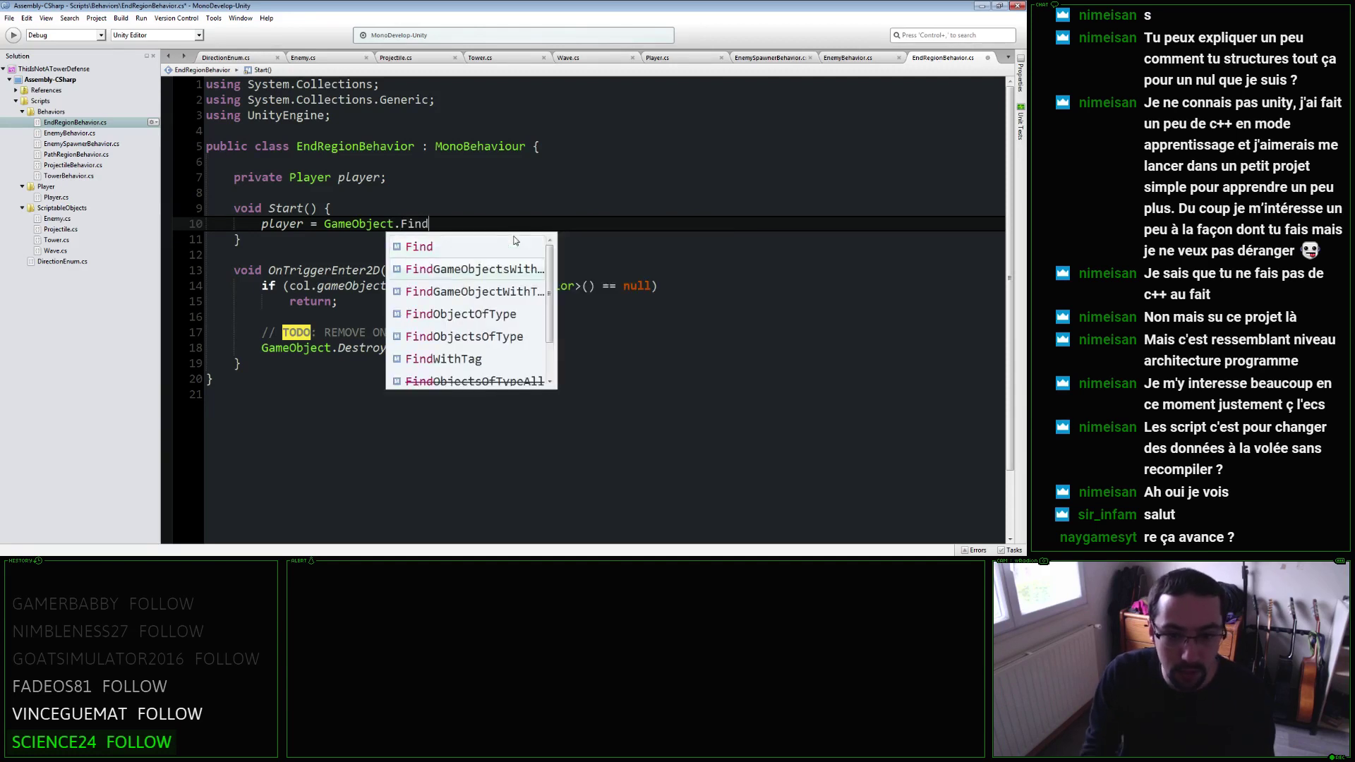
key("Down")
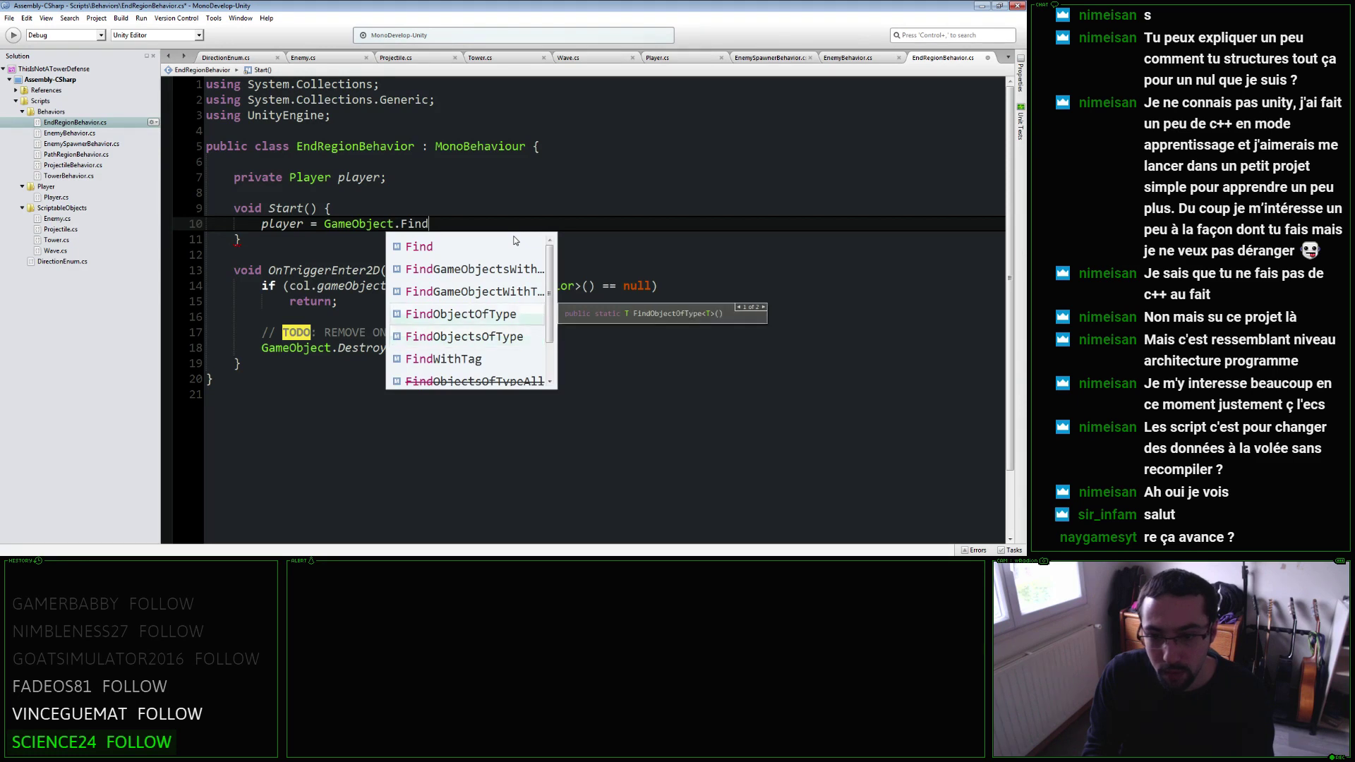
key("Return")
type("(")
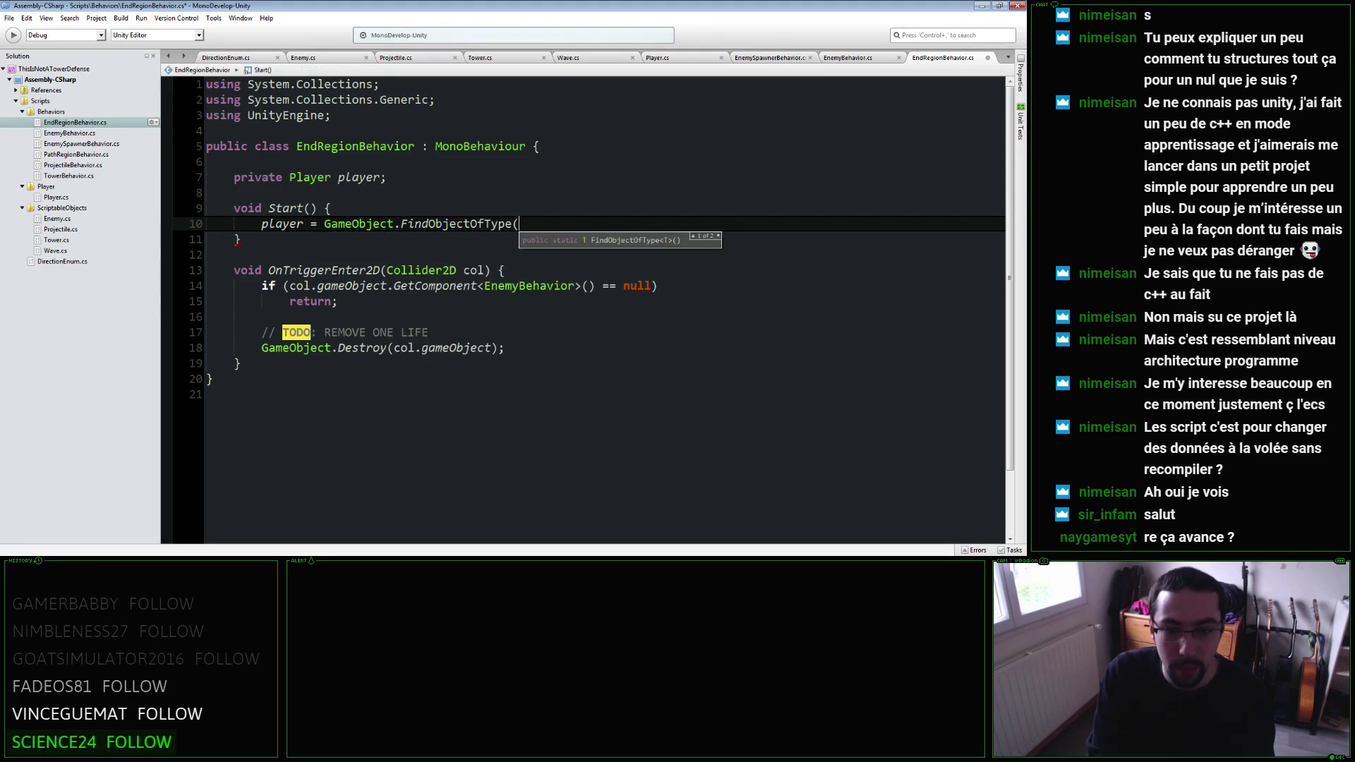
key("BackSpace")
type("<")
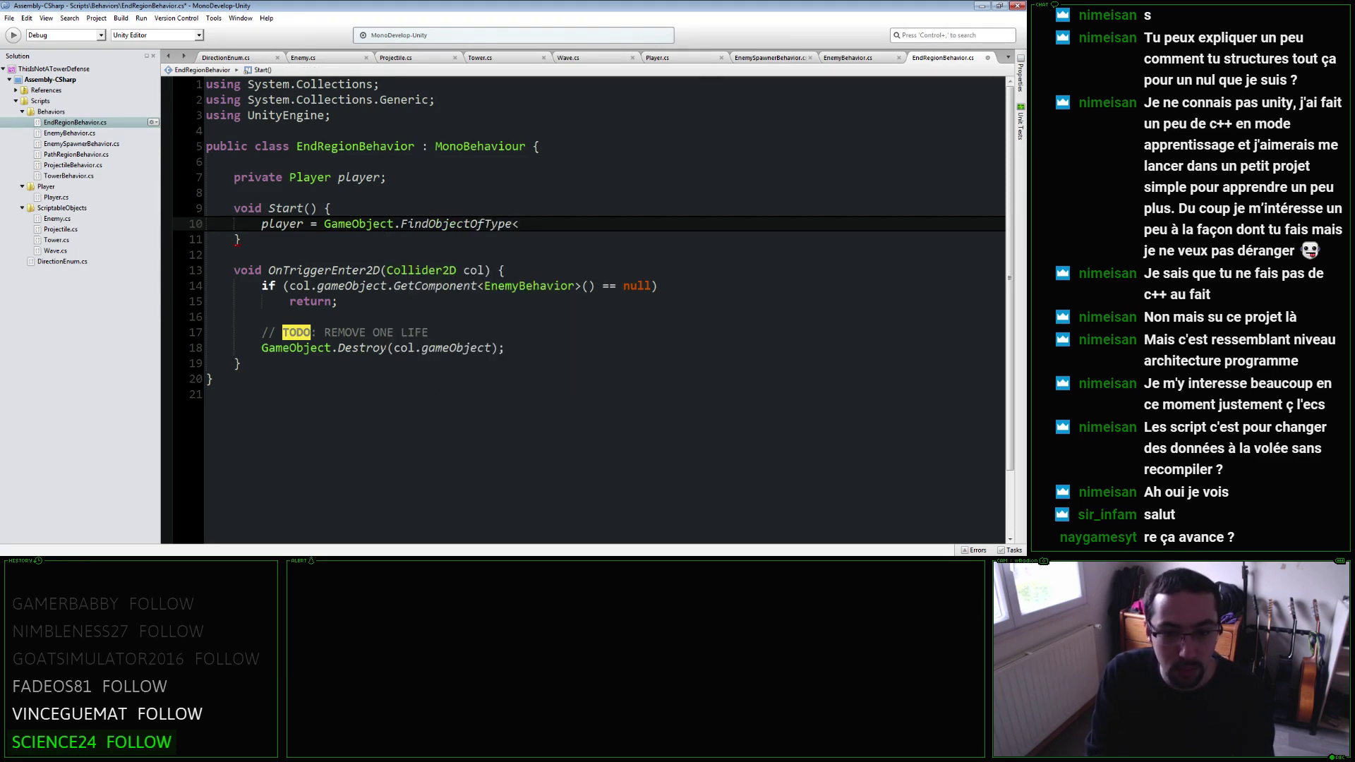
type("Player>();")
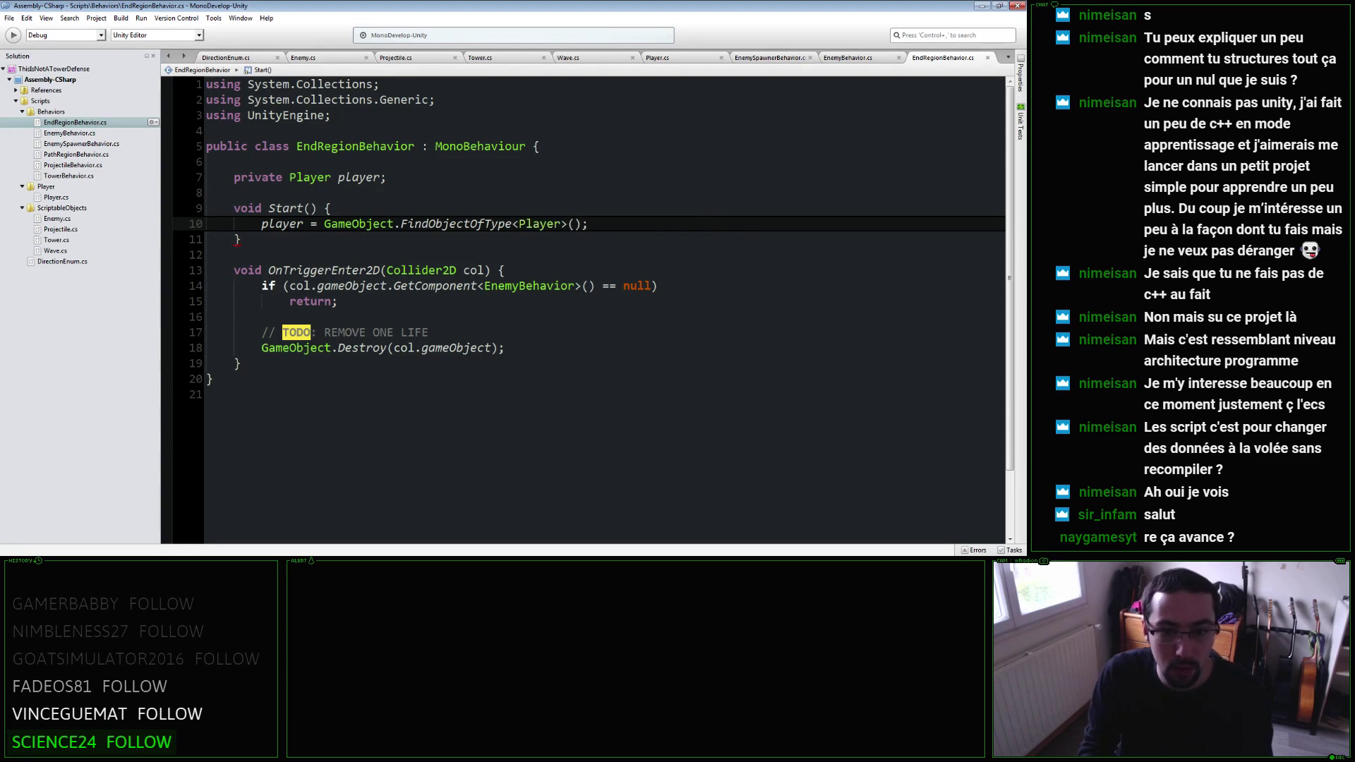
Replace the REMOVE ONE LIFE TODO comment with a player.RemoveLives() call and save the script.
left_click_drag(428, 332, 259, 333)
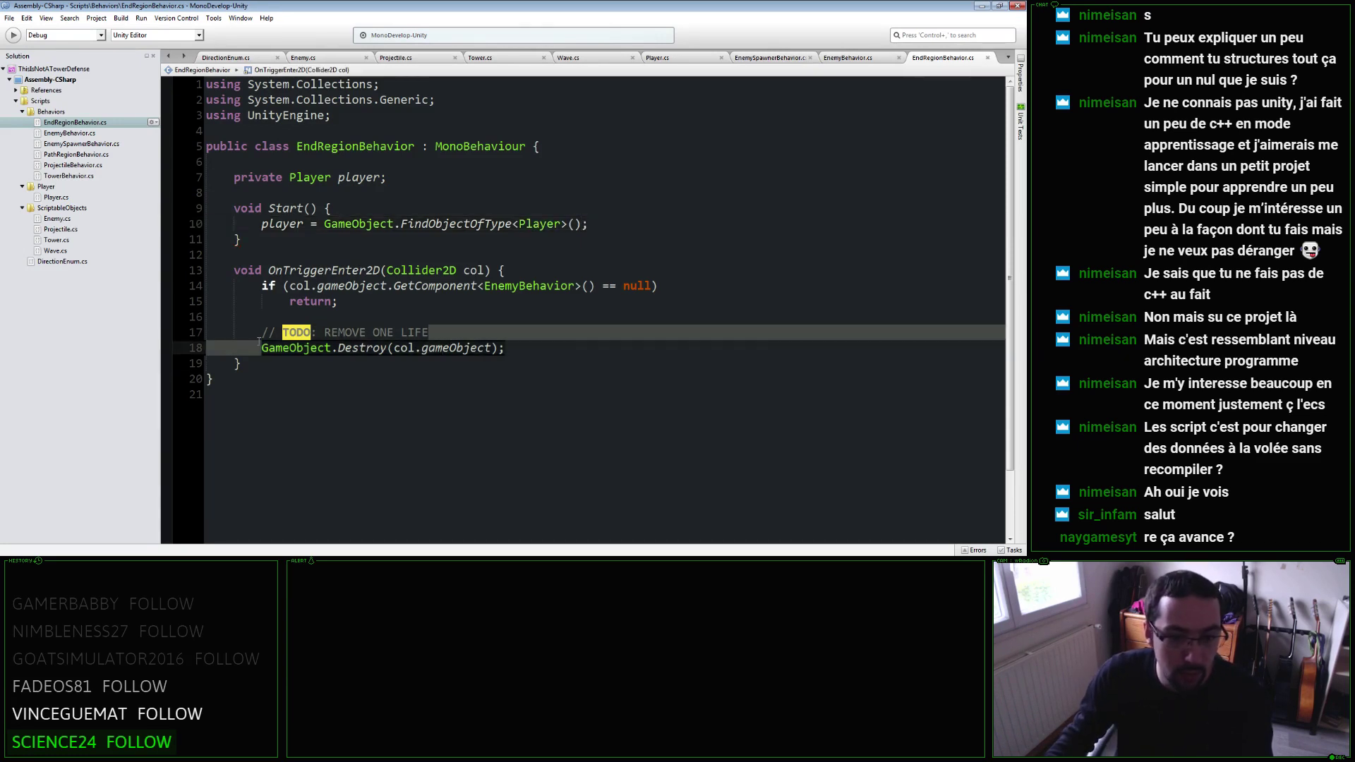
type("player.remove")
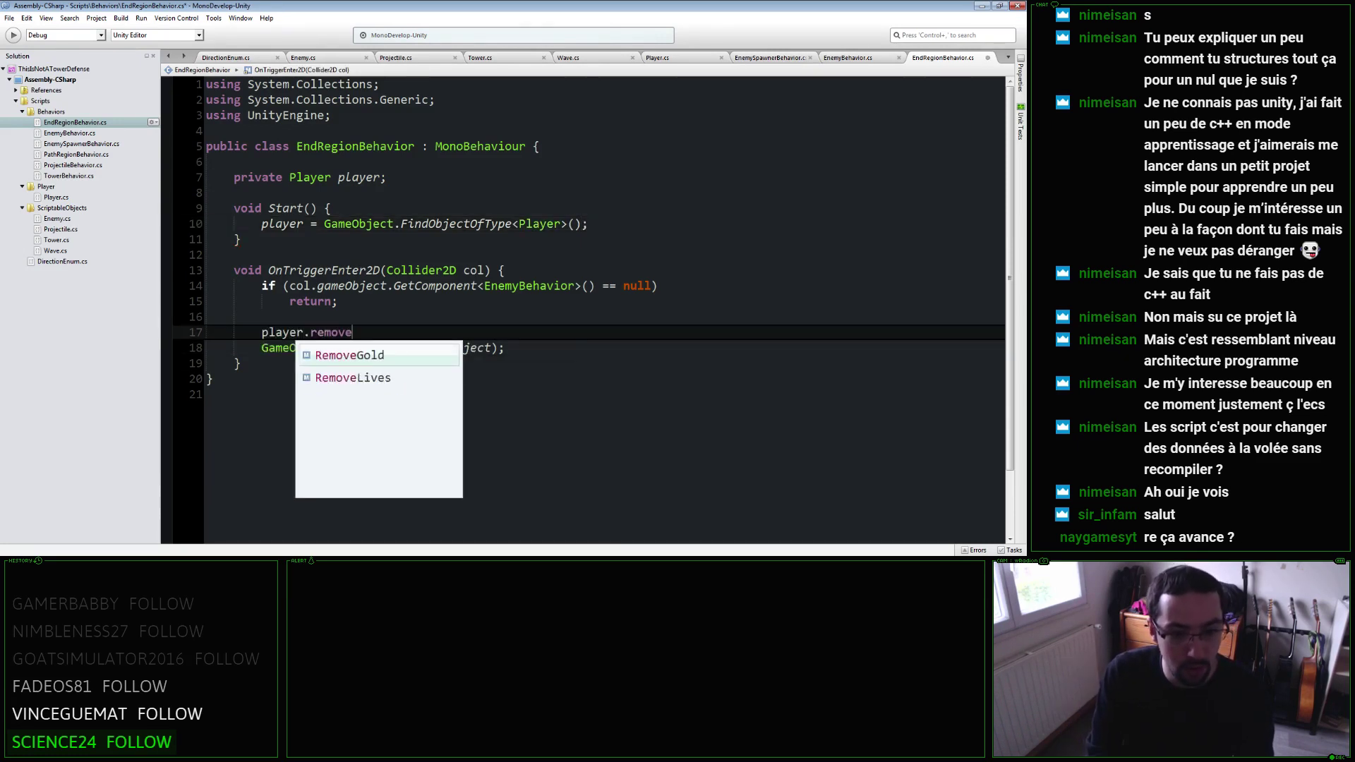
key("Down")
key("Return")
type("(1);")
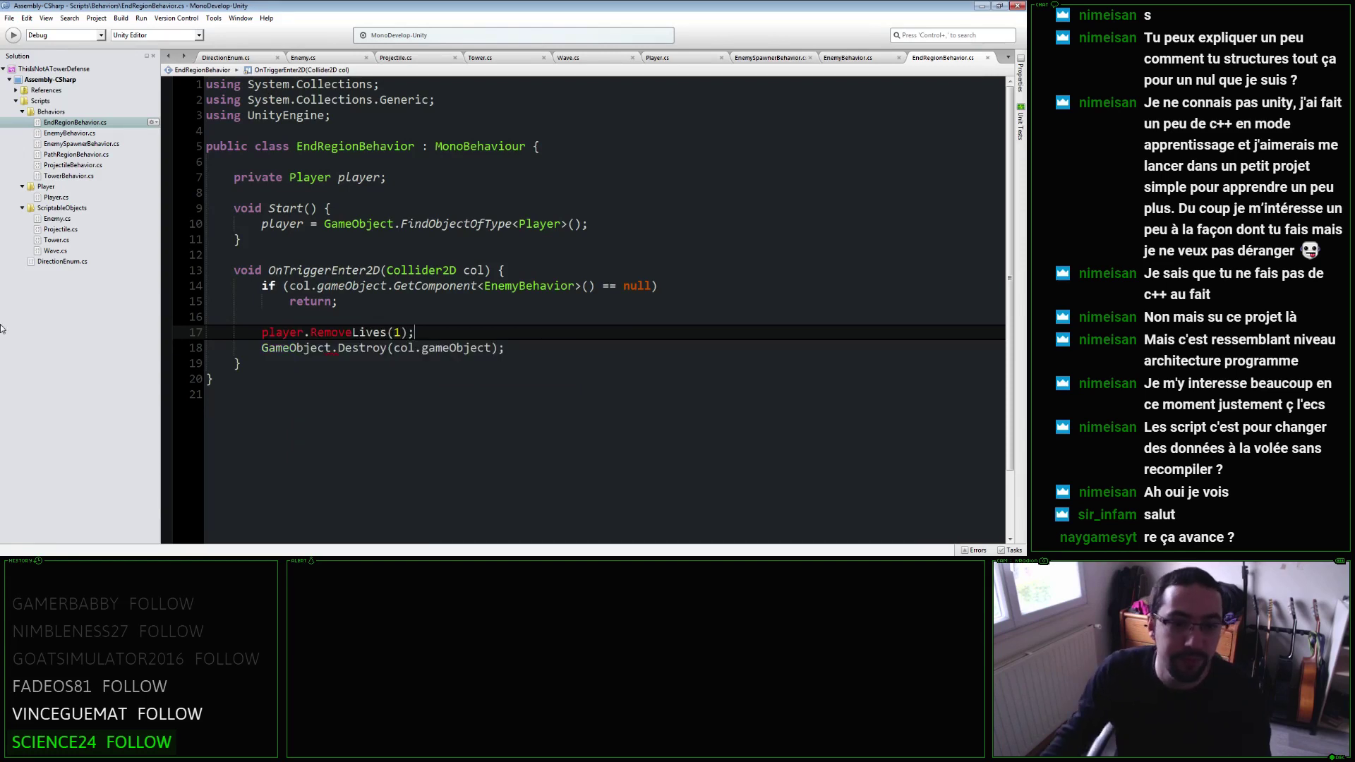
key("Left")
key("BackSpace")
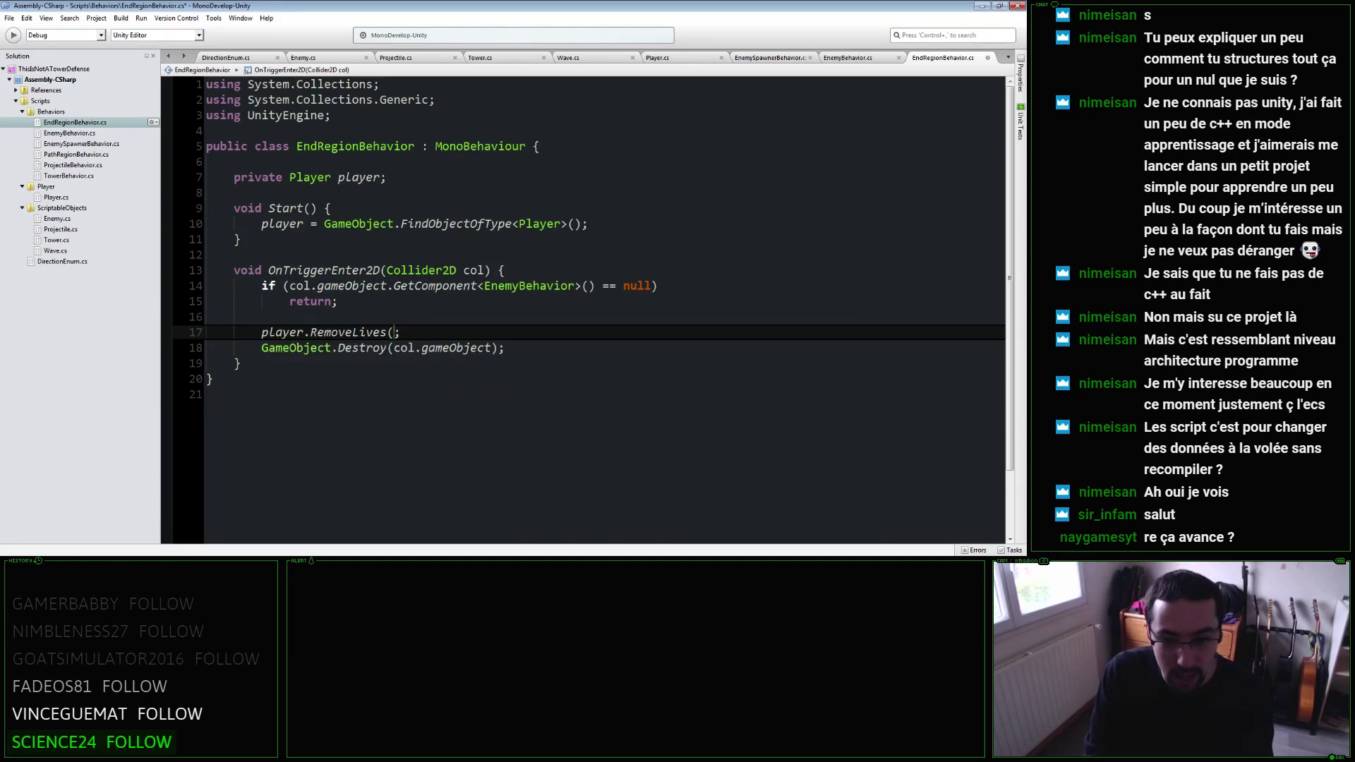
type(")")
key("Up")
key("ctrl+s")
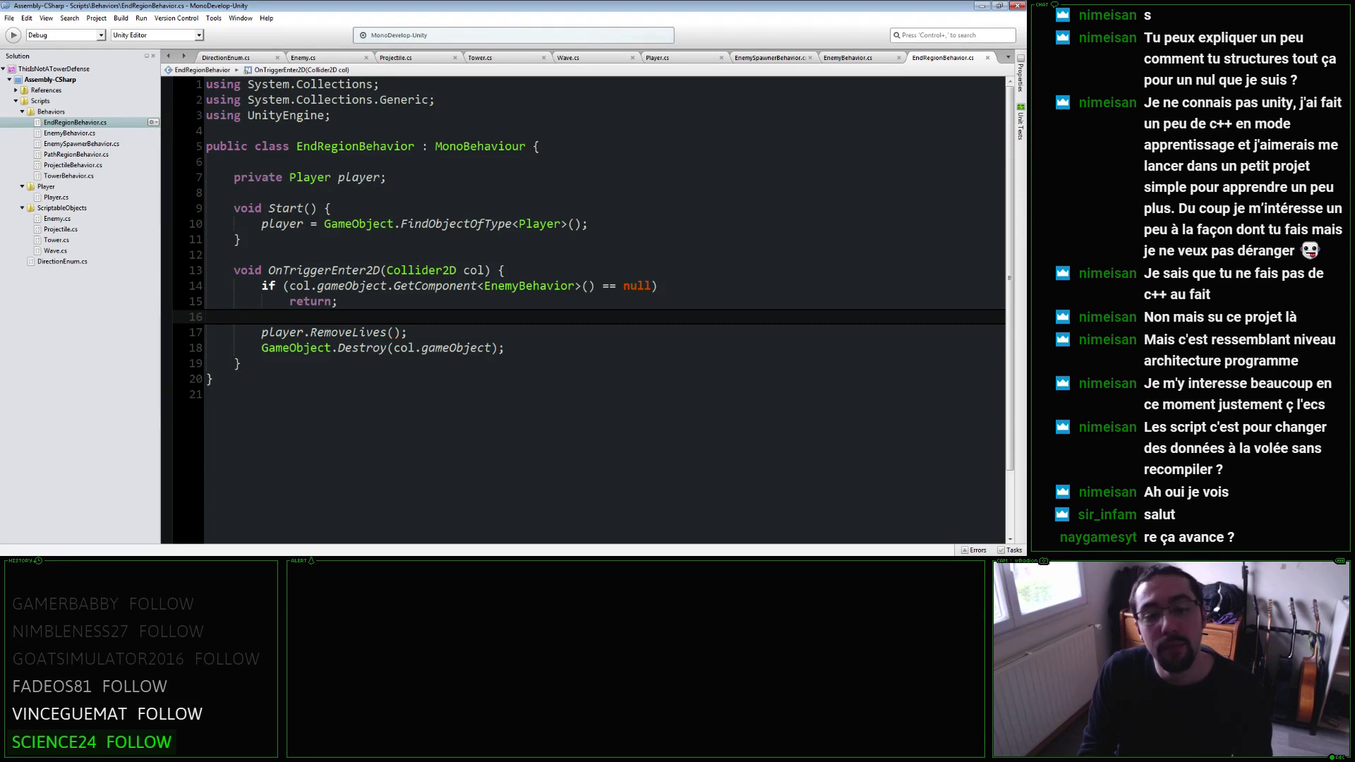
Pass col to RemoveLives and insert a blank line after the OnTriggerEnter2D line.
left_click(393, 333)
type("col")
key("Escape")
key("Up")
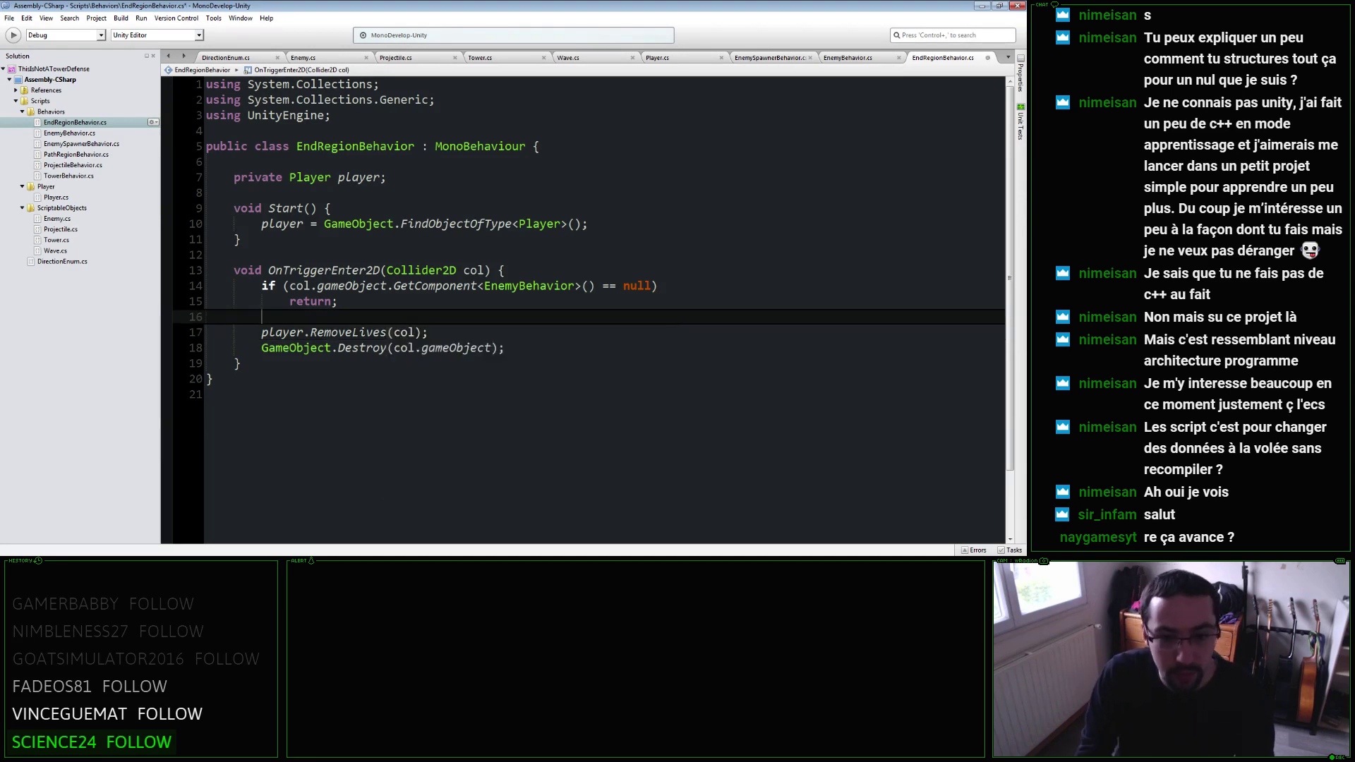
key("Up")
key("Up")
key("Up")
key("End")
key("Return")
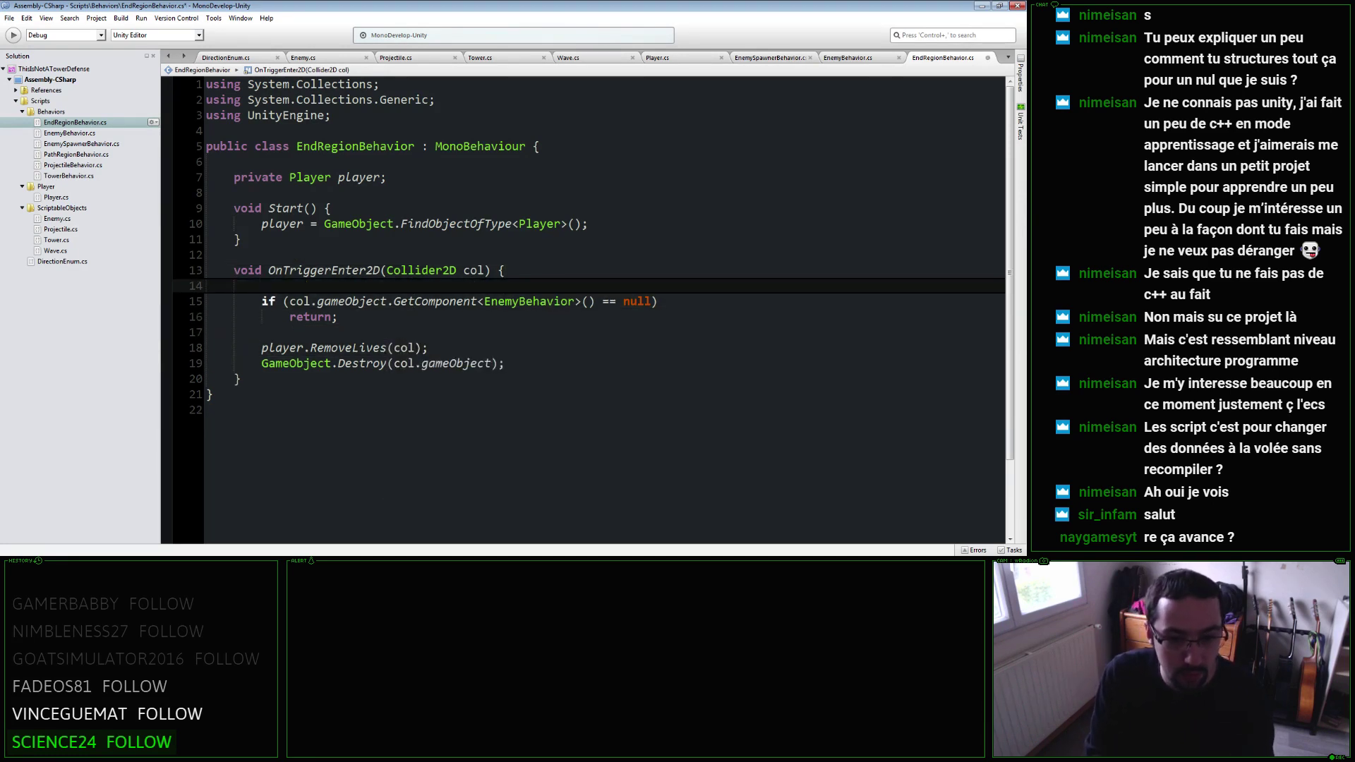
Declare EnemyBehavior enemy = col.gameObject.GetComponent<EnemyBehavior>() on the new line 14.
type("Enemy ")
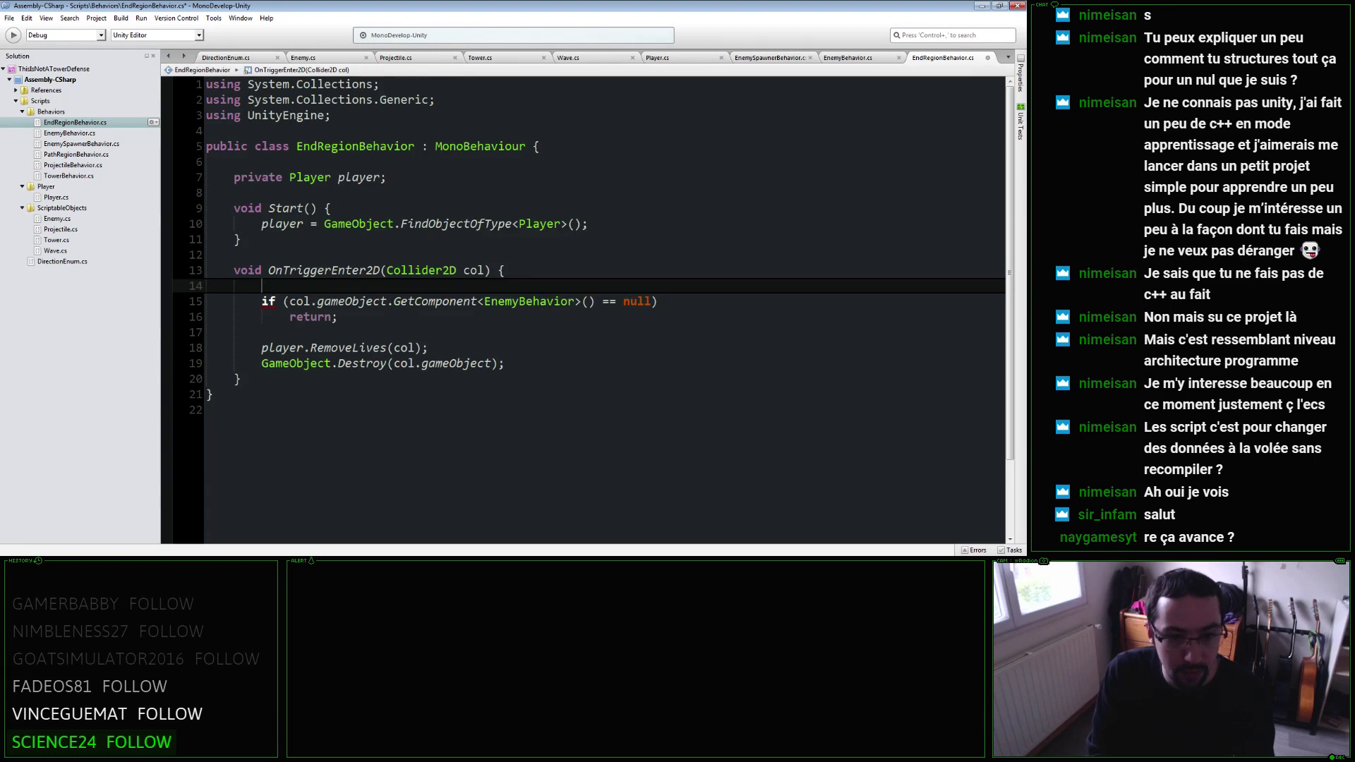
type("Enemy")
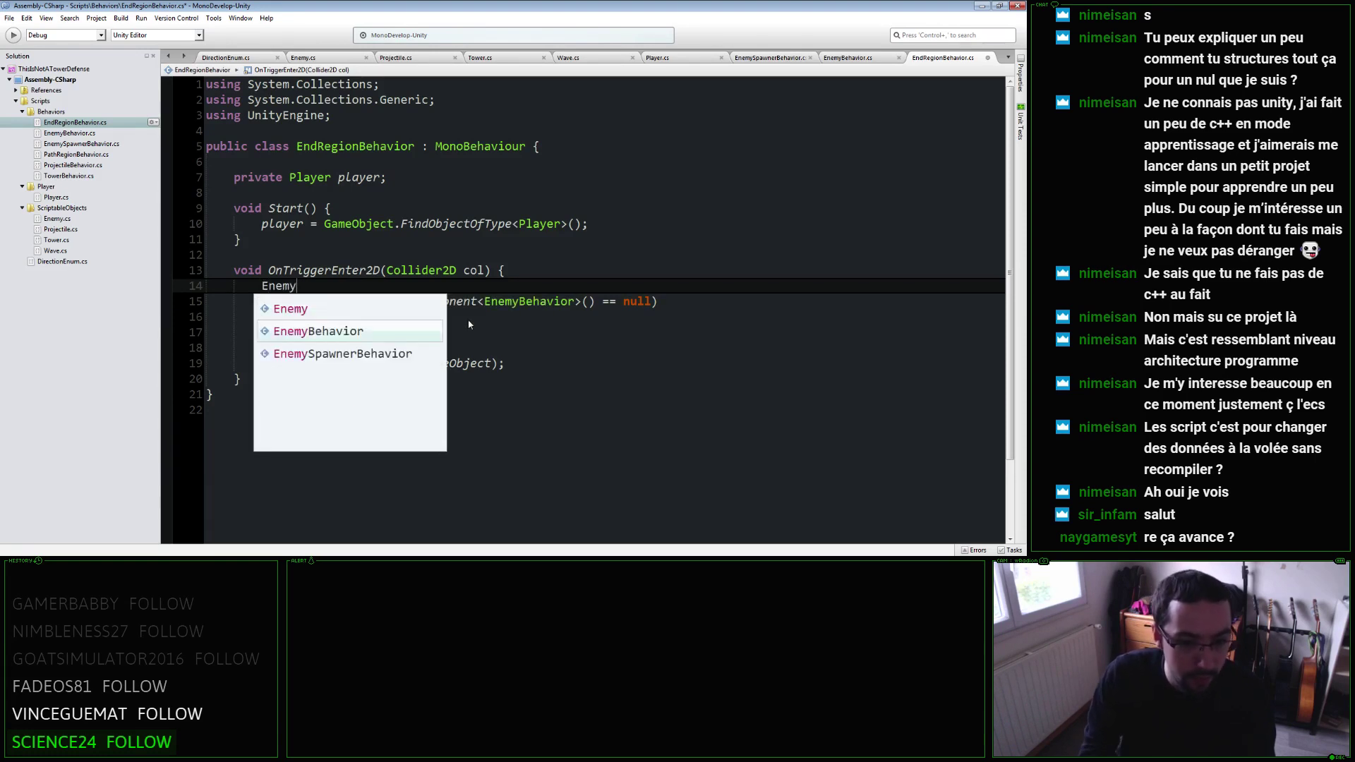
type(" ne")
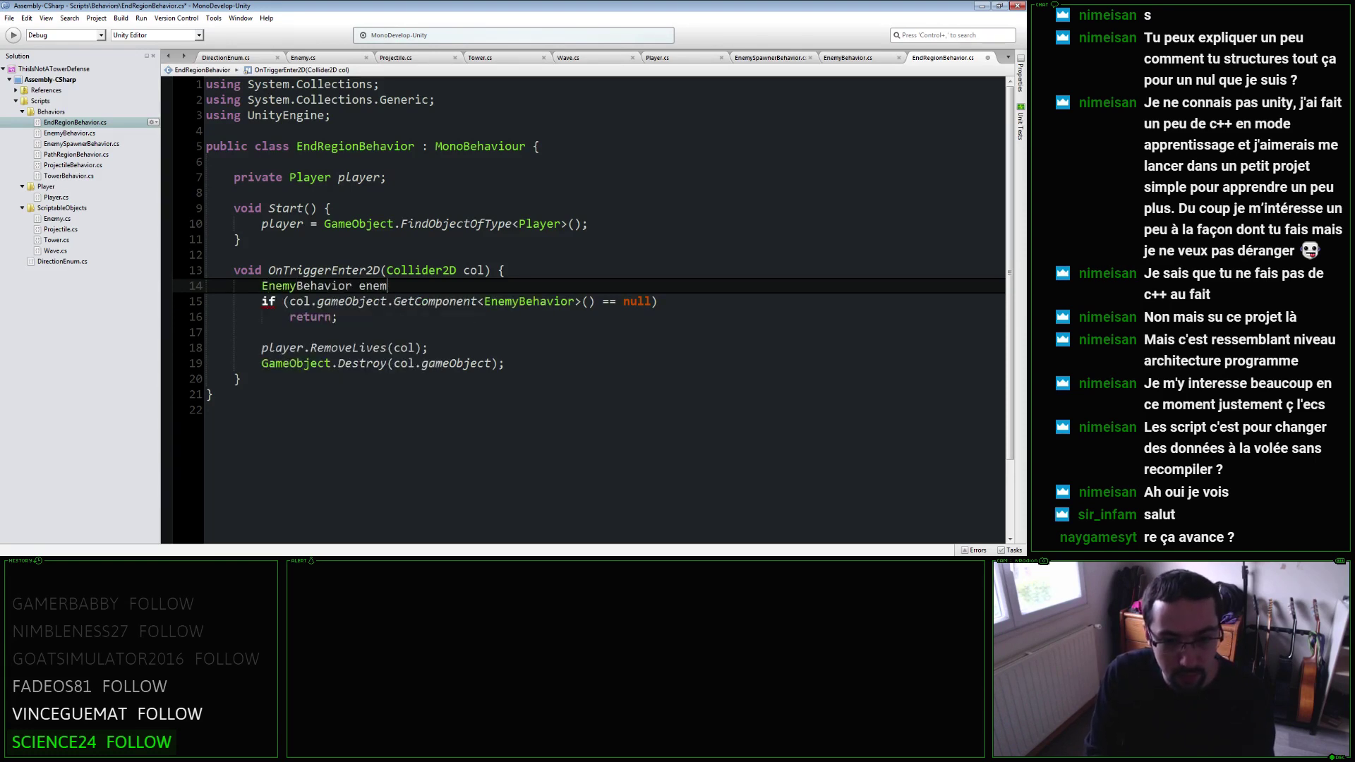
type("col.game")
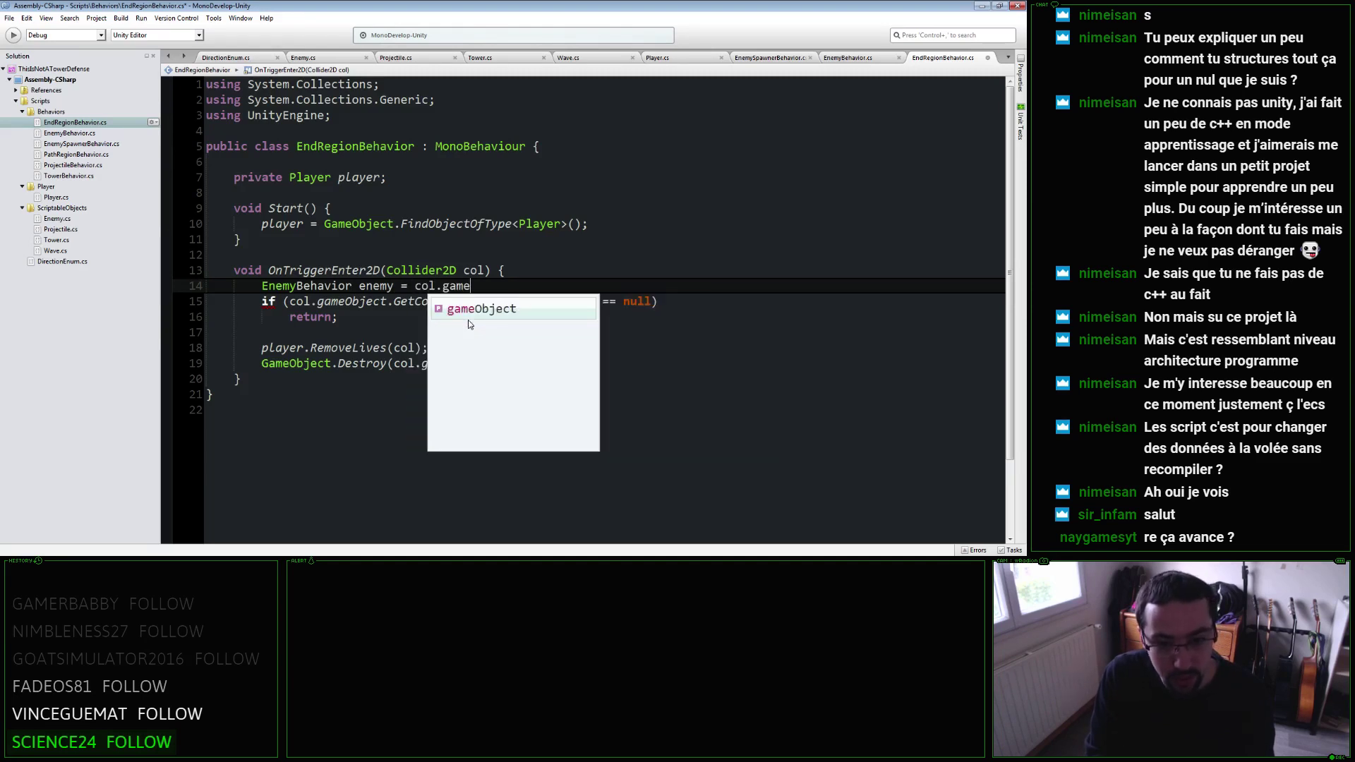
type("Object.GetComponent")
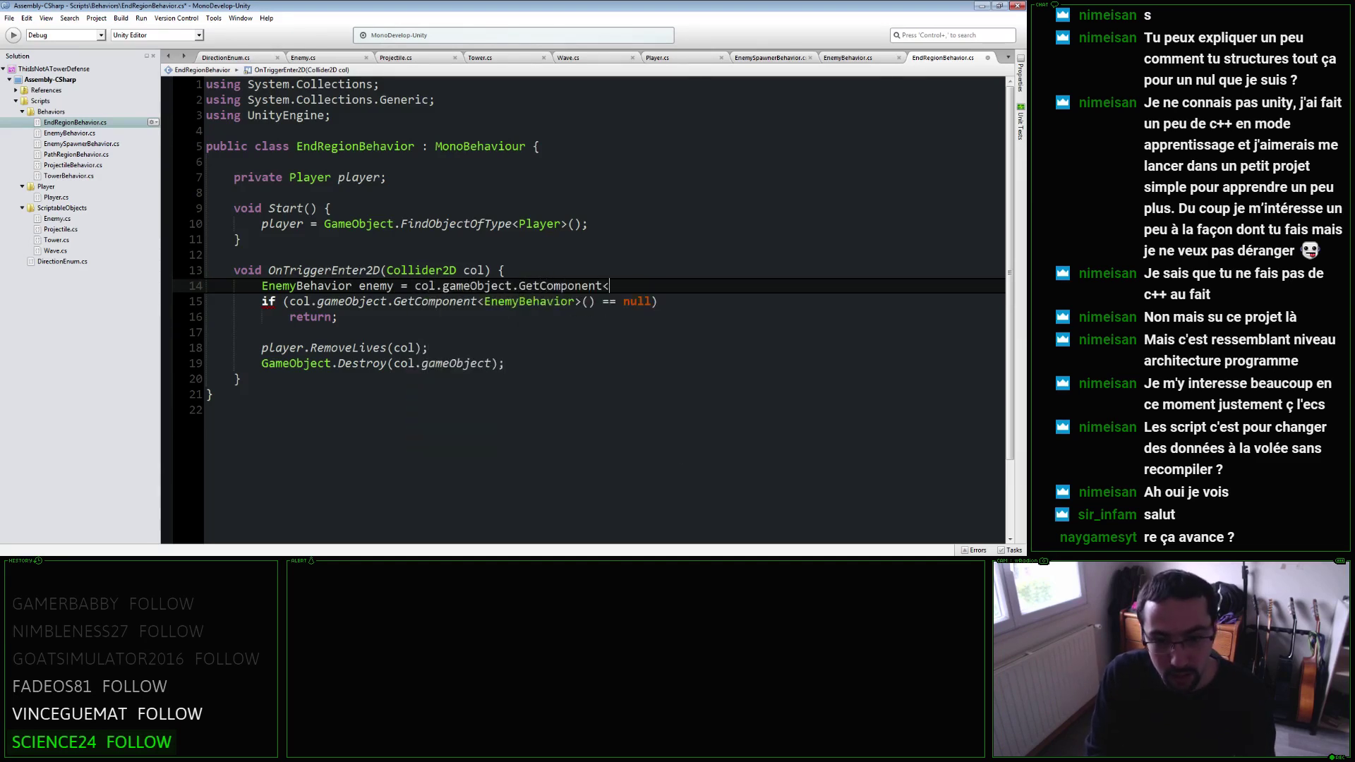
type("<Eneme")
key("BackSpace")
key("BackSpace")
key("Down")
type(">")
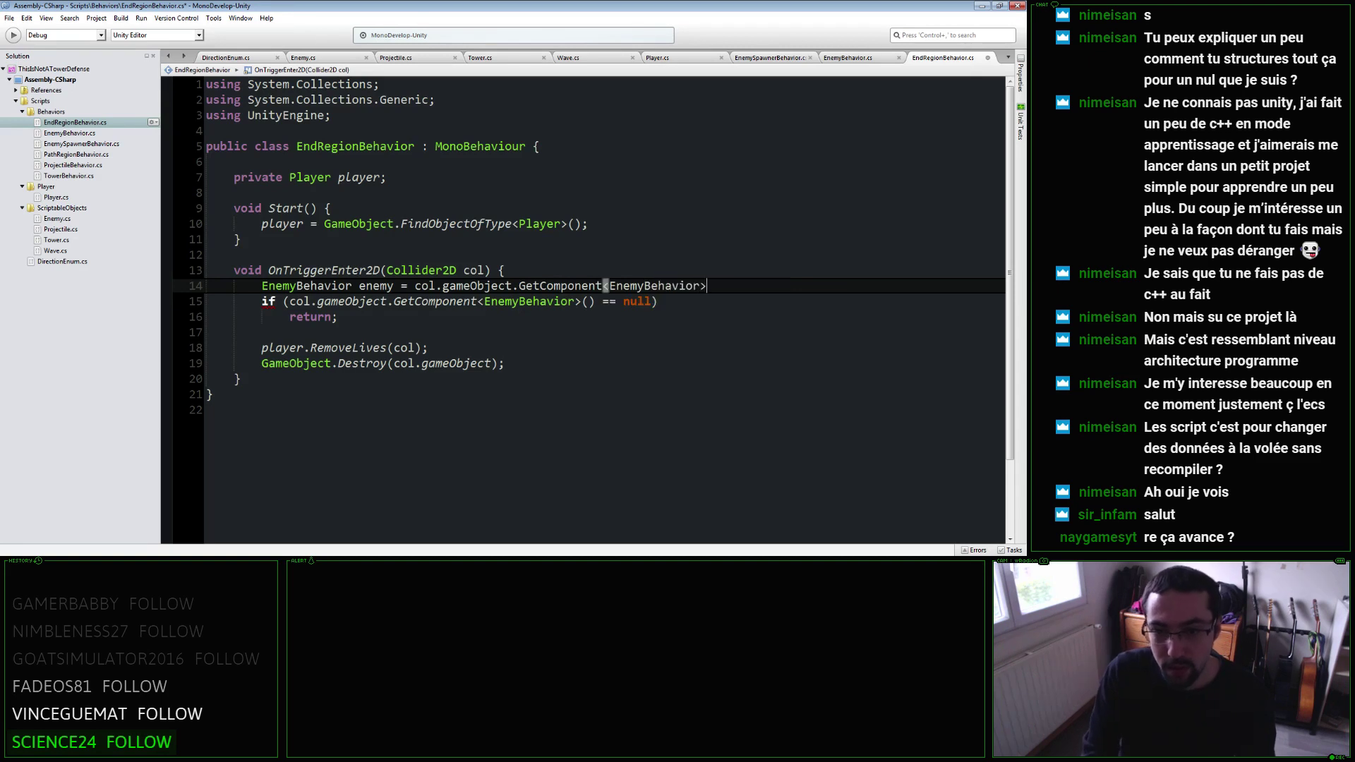
Replace the GetComponent call in the if condition with the enemy variable.
left_click(285, 301)
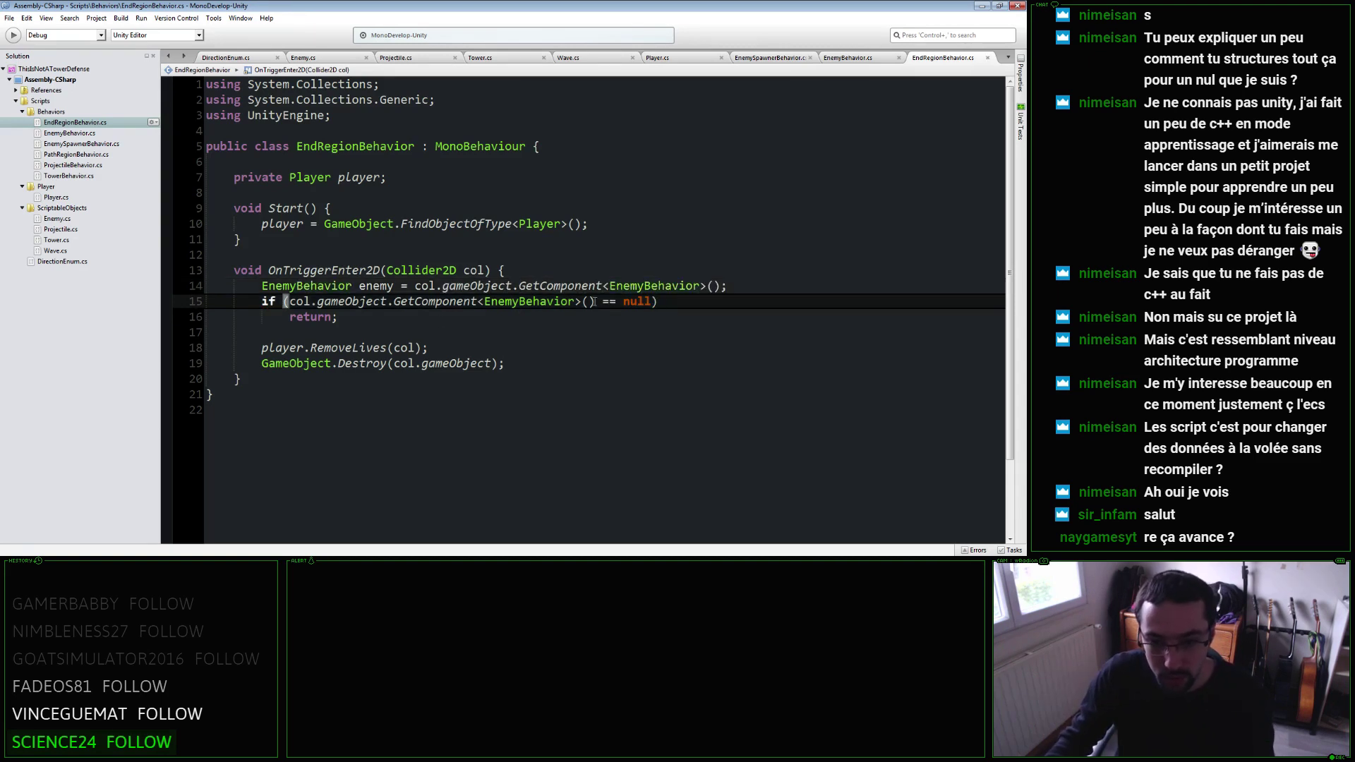
left_click_drag(594, 302, 289, 302)
type("enemy")
key("Escape")
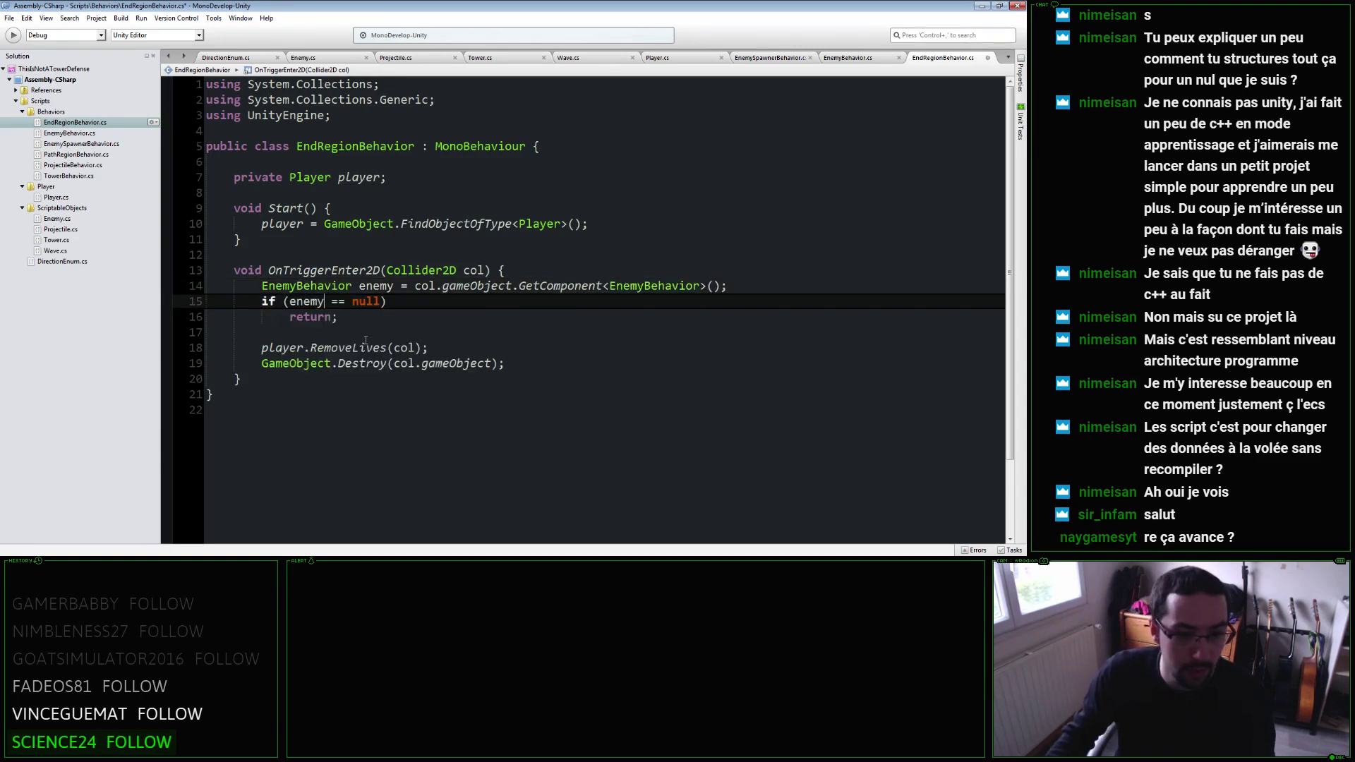
Change the RemoveLives argument from col to enemy. to pick an enemy member.
left_click(437, 349)
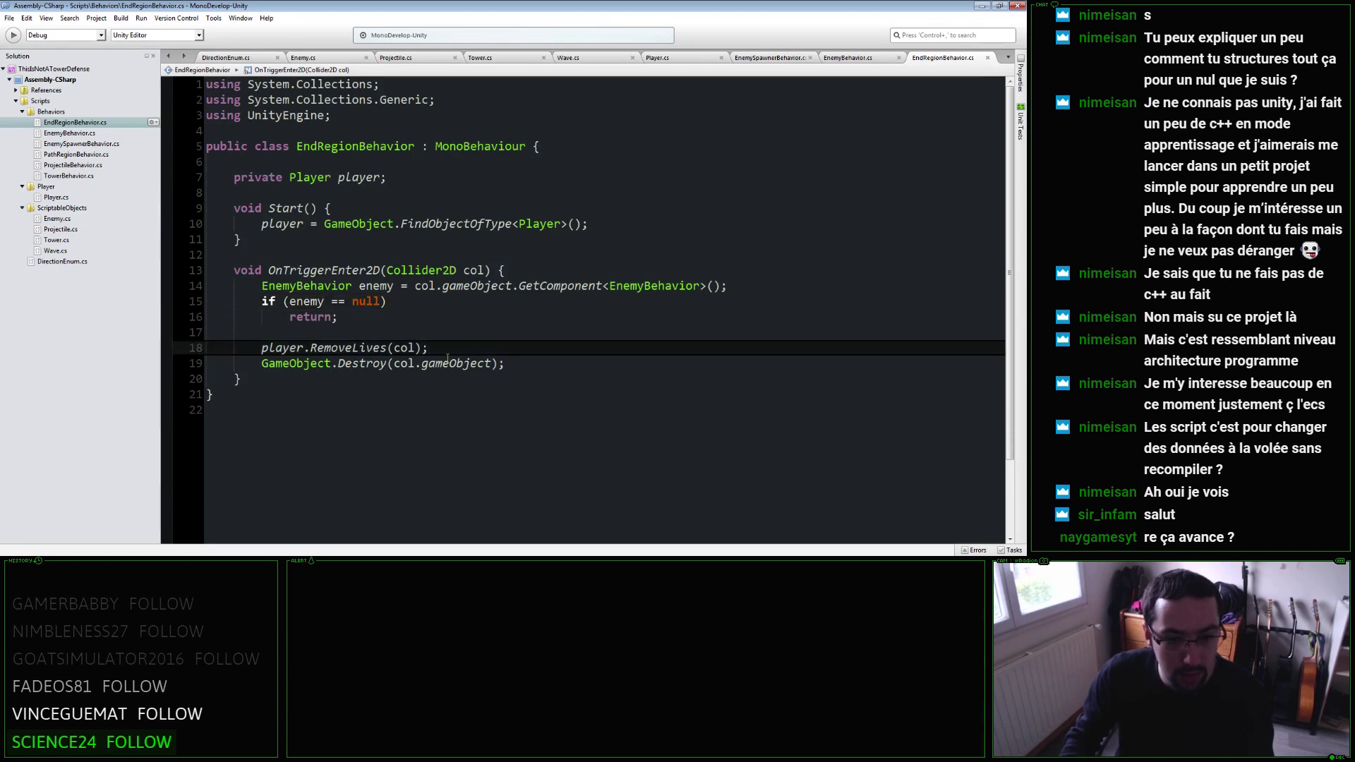
key("Left")
key("Left")
key("BackSpace")
type("ene")
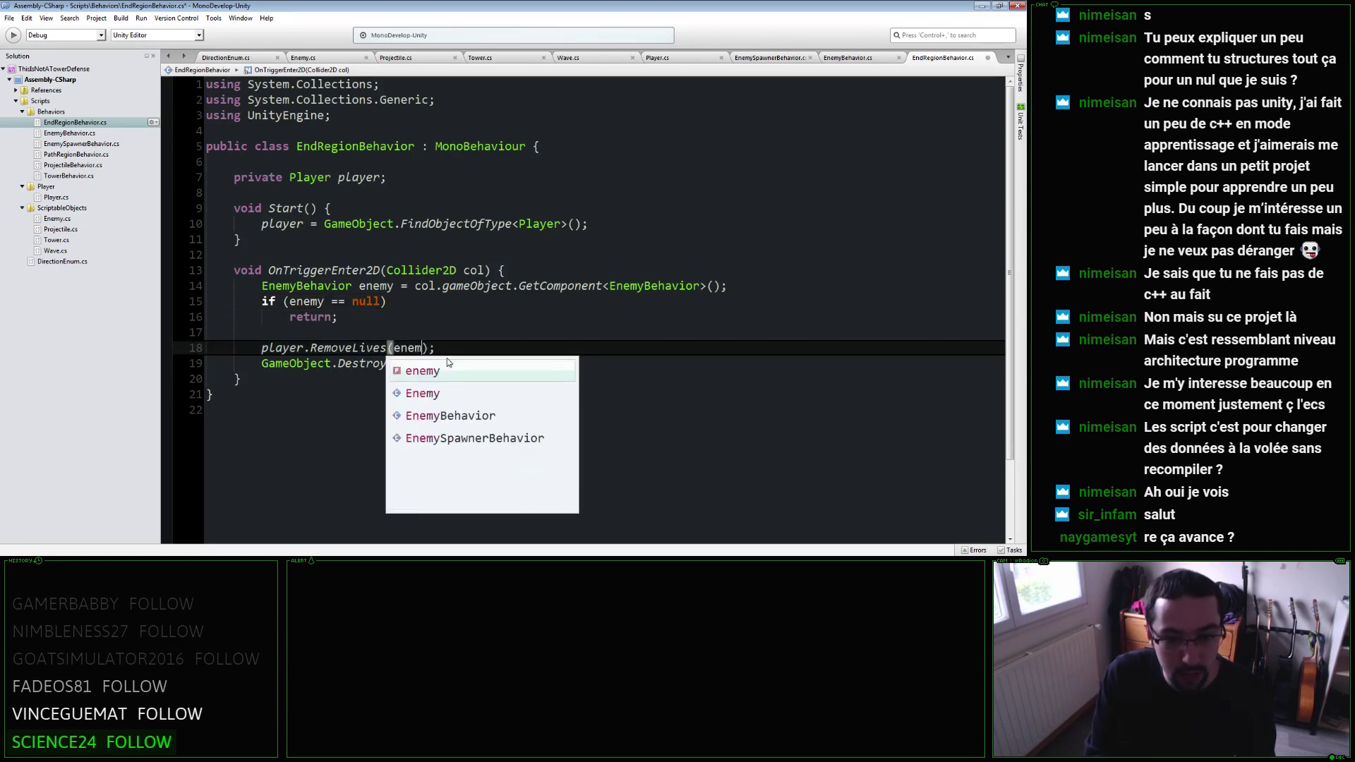
type("my.l")
key("BackSpace")
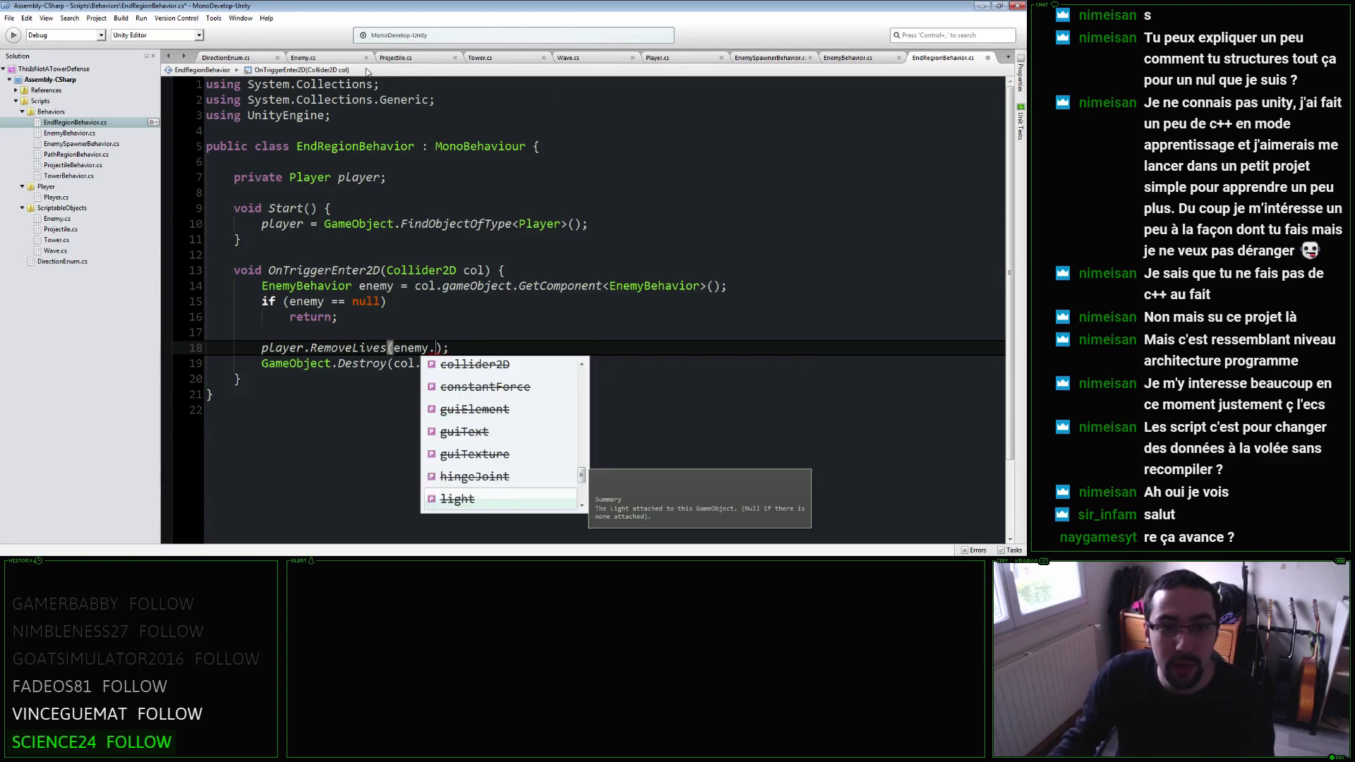
Check EnemyBehavior's fields, then complete the call as RemoveLives(enemy.value) in EndRegionBehavior.cs.
left_click(847, 57)
scroll(523, 307, "up", 6)
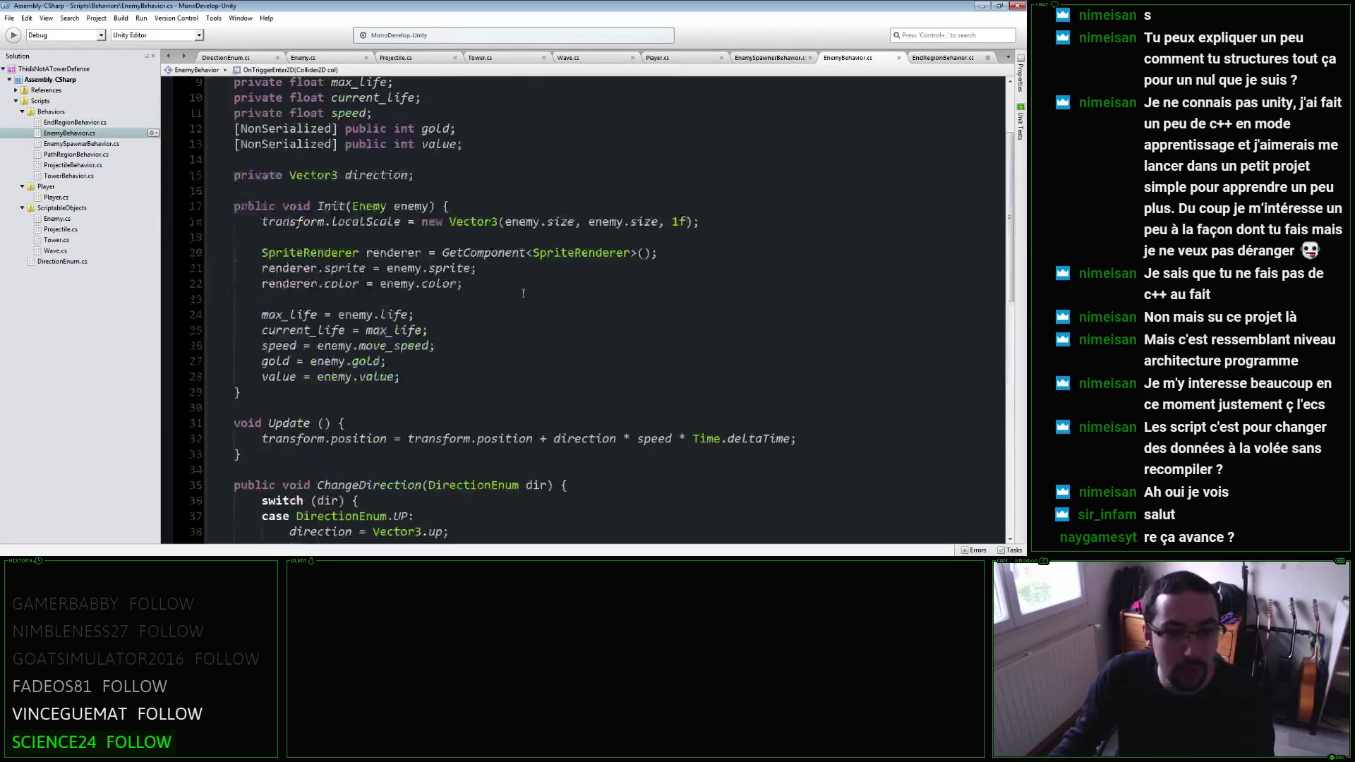
scroll(524, 307, "up", 3)
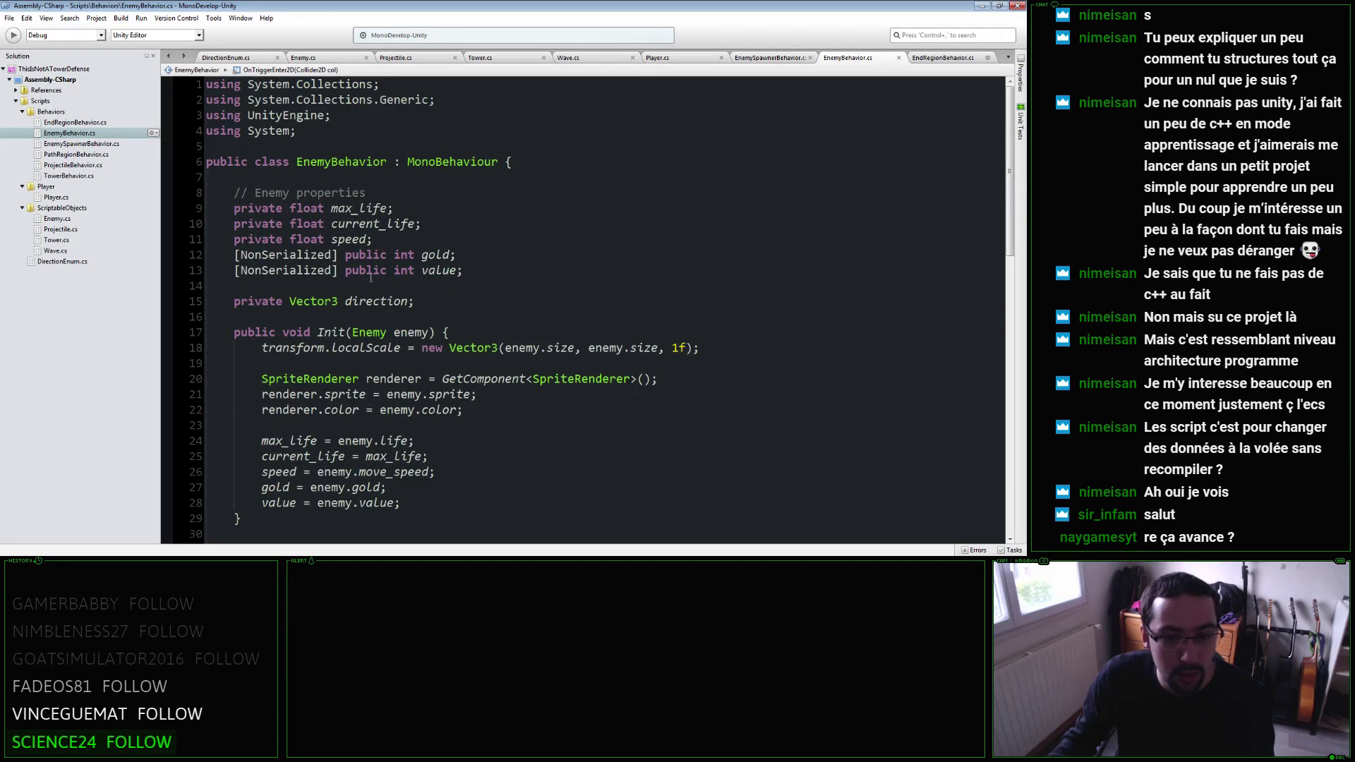
left_click(927, 59)
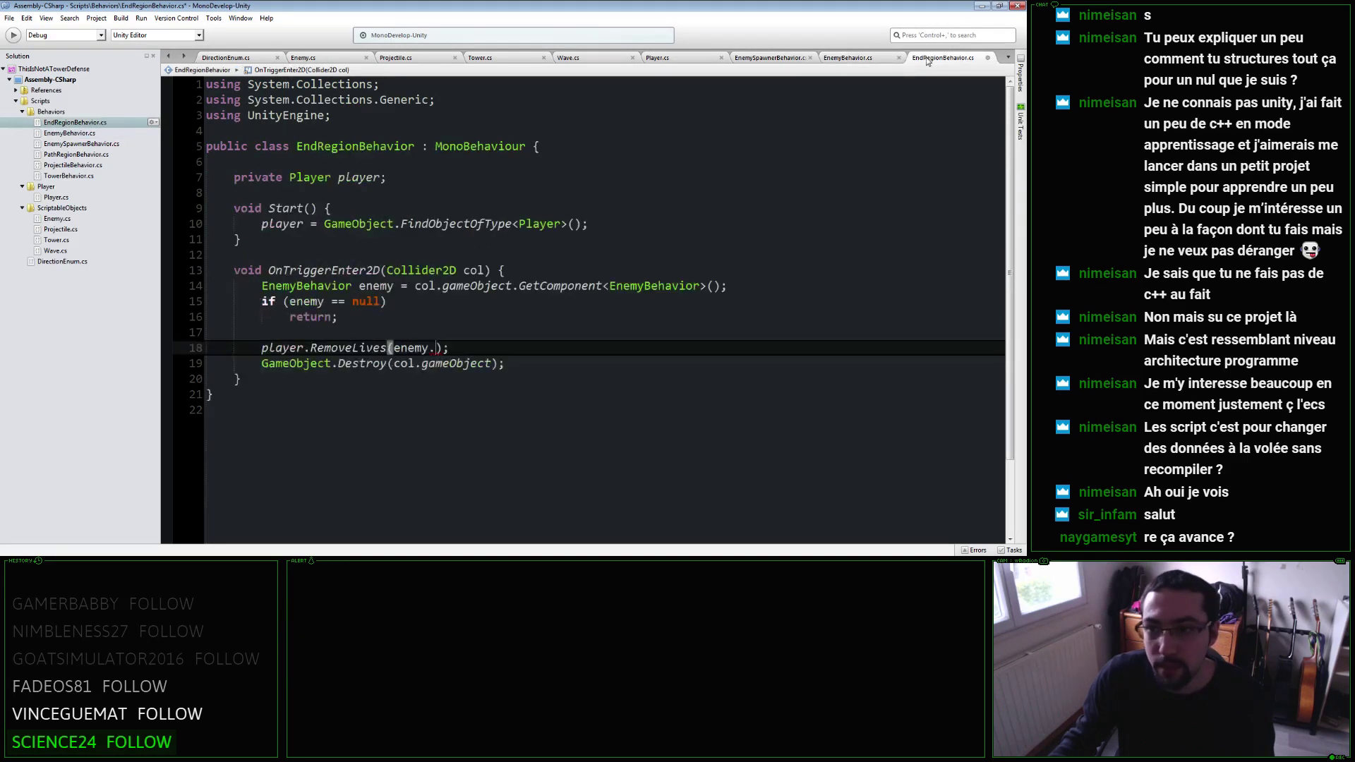
type("v")
key("Return")
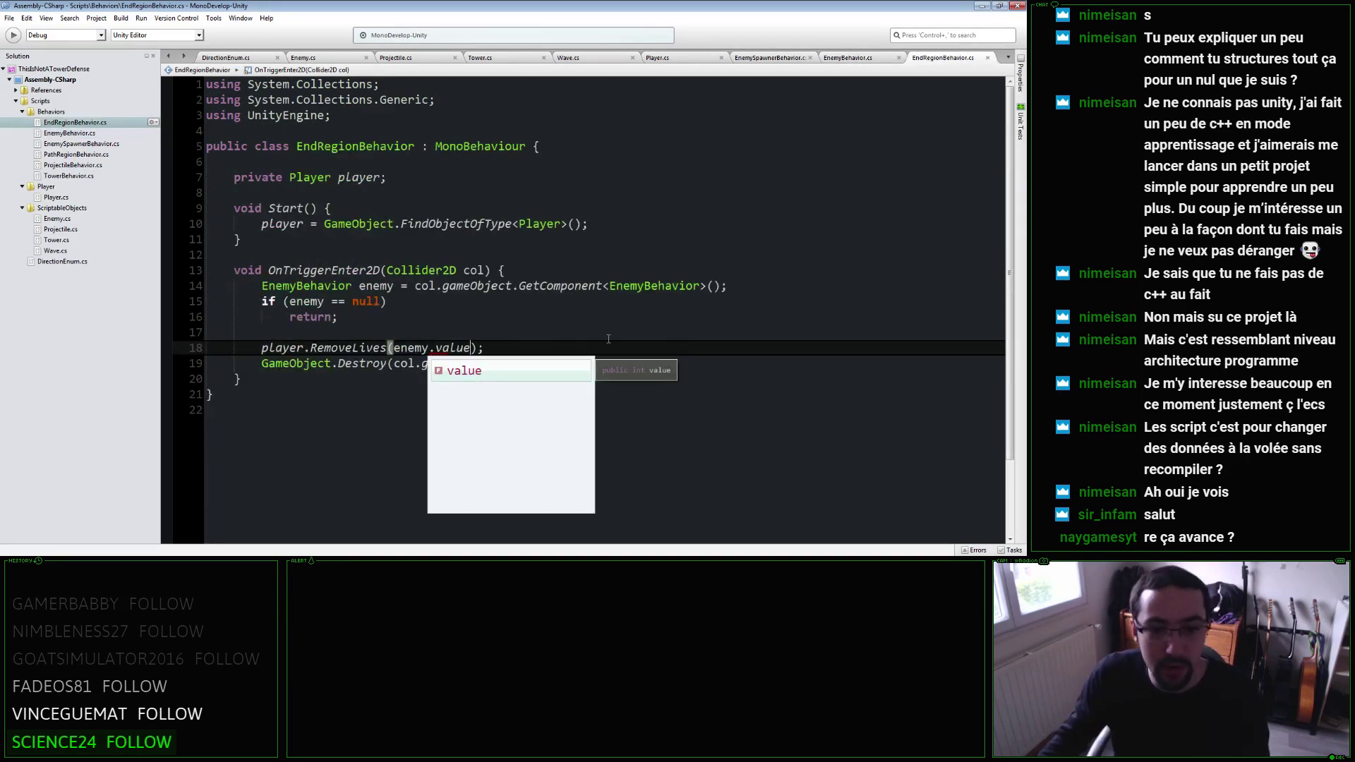
key("End")
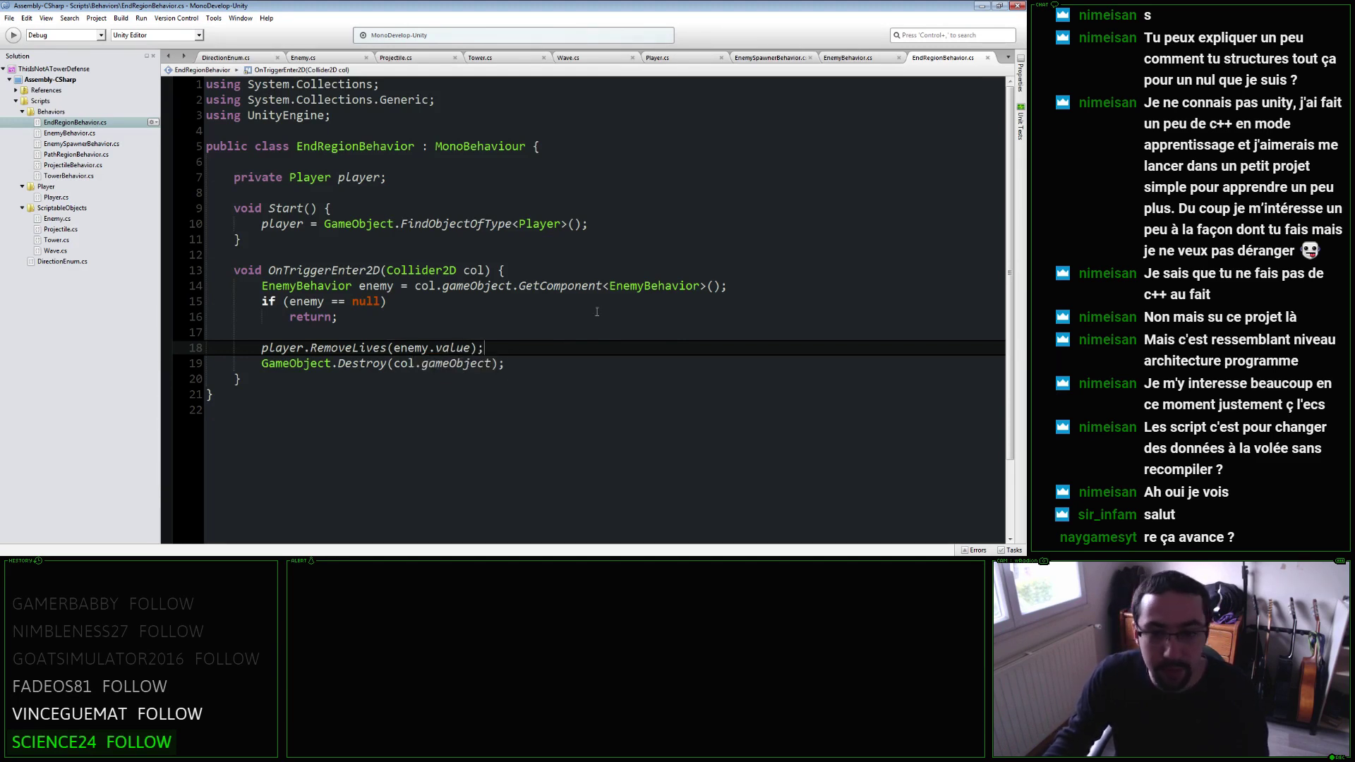
Look through the open script tabs and bring up EnemySpawnerBehavior.cs.
left_click(568, 58)
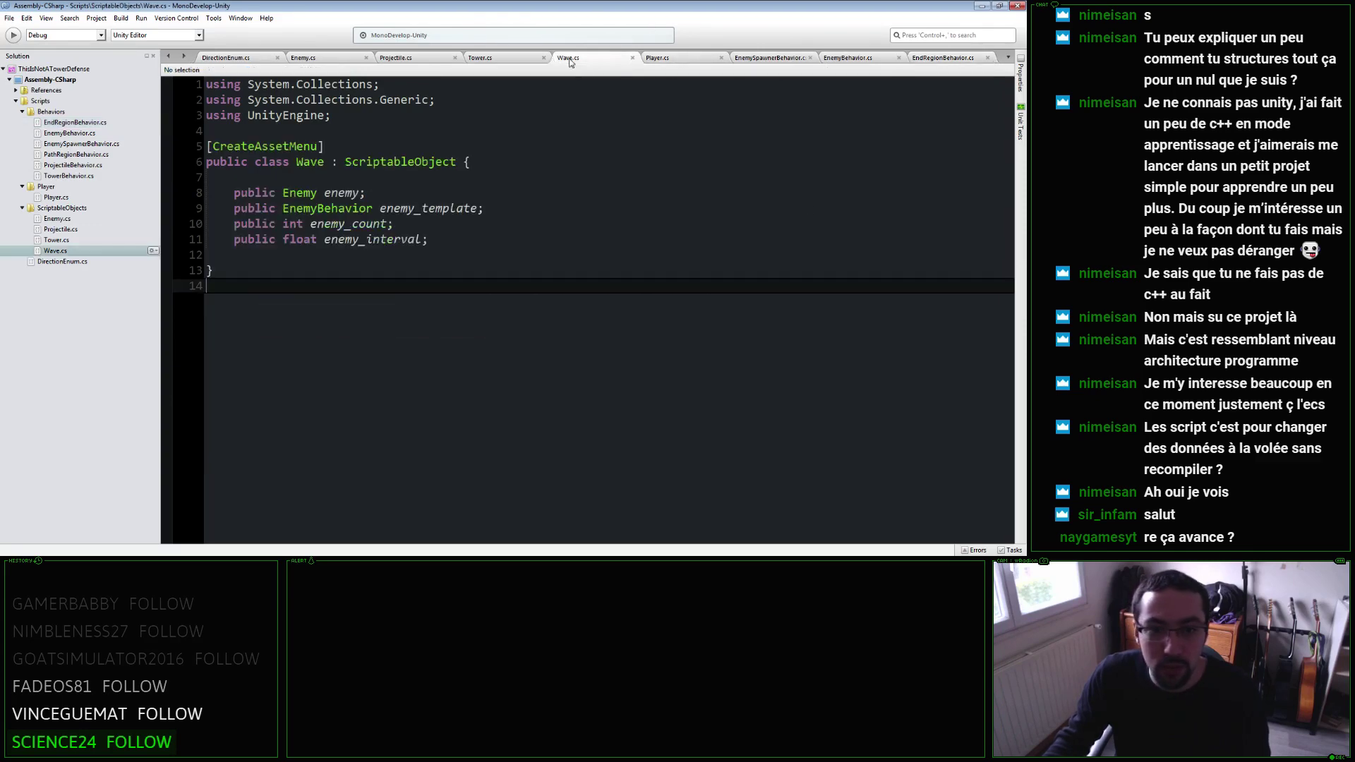
left_click(534, 57)
left_click(567, 58)
left_click(657, 58)
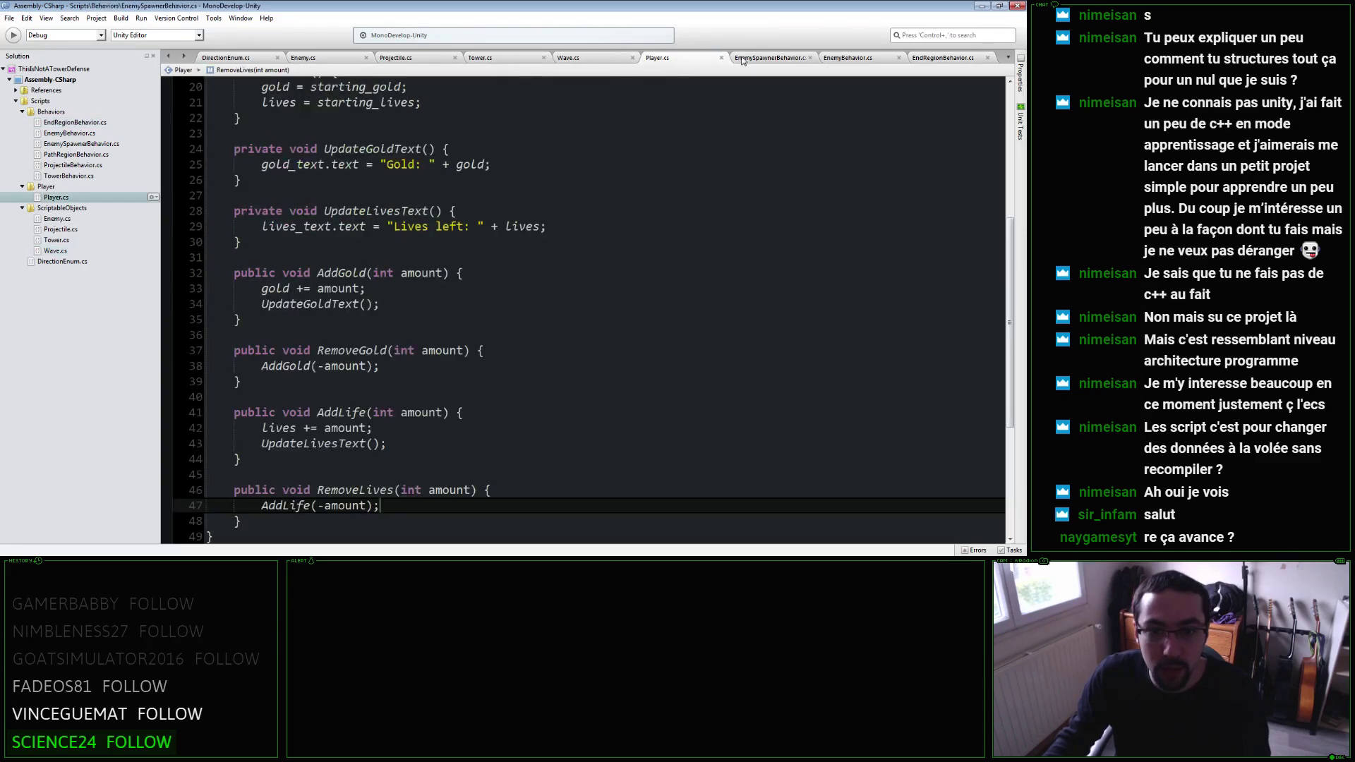
left_click(734, 59)
scroll(671, 204, "down", 2)
Add a private UpdateWaveText method after Start that sets the wave text from current_wave.
scroll(669, 210, "down", 5)
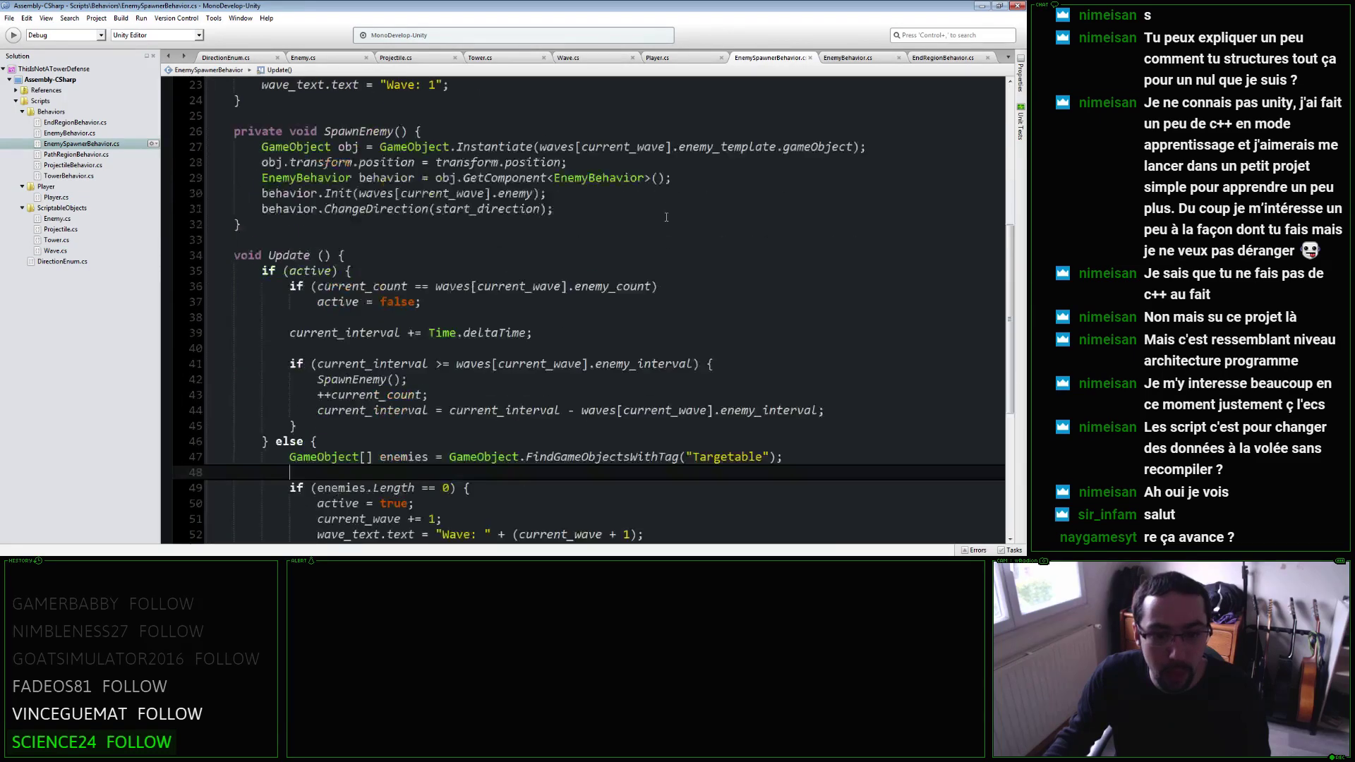
scroll(664, 224, "down", 4)
scroll(291, 393, "up", 2)
scroll(353, 353, "up", 8)
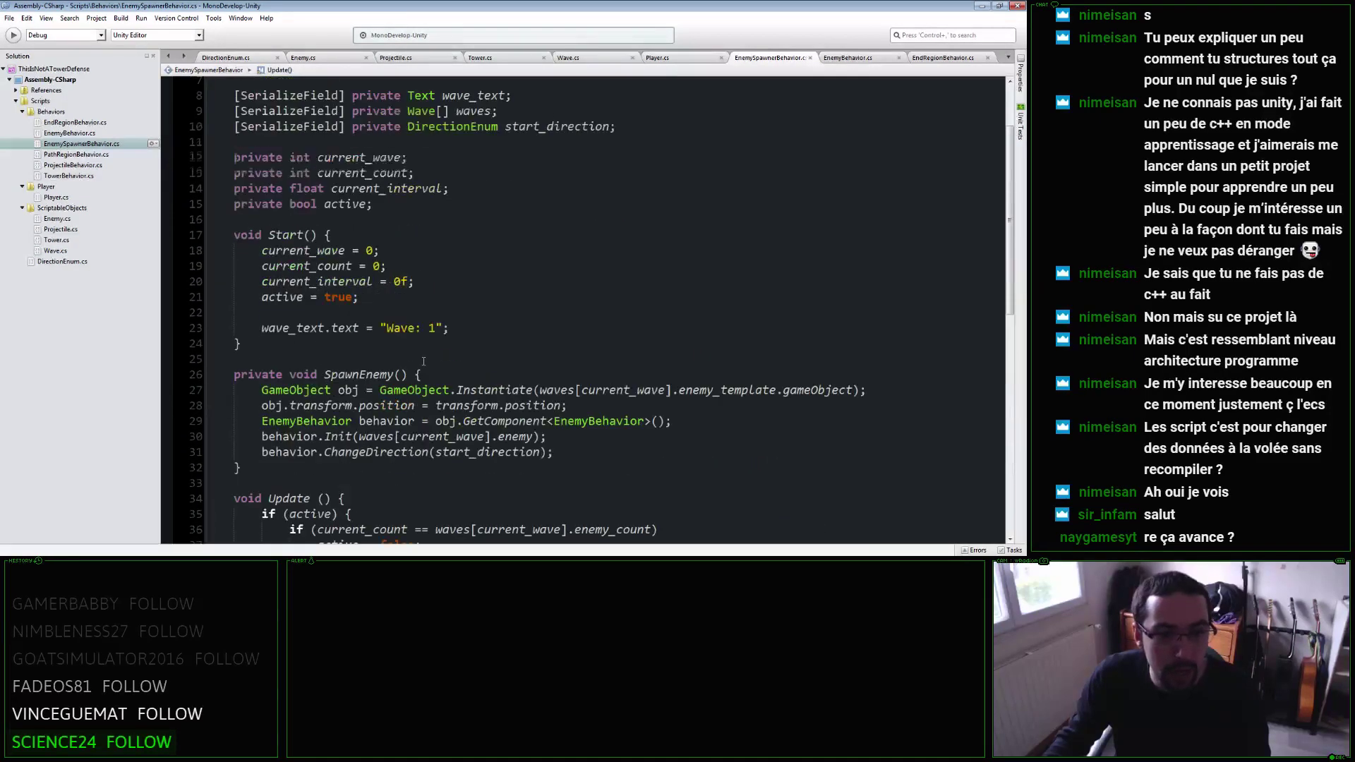
scroll(398, 316, "down", 3)
scroll(397, 316, "up", 2)
left_click(397, 315)
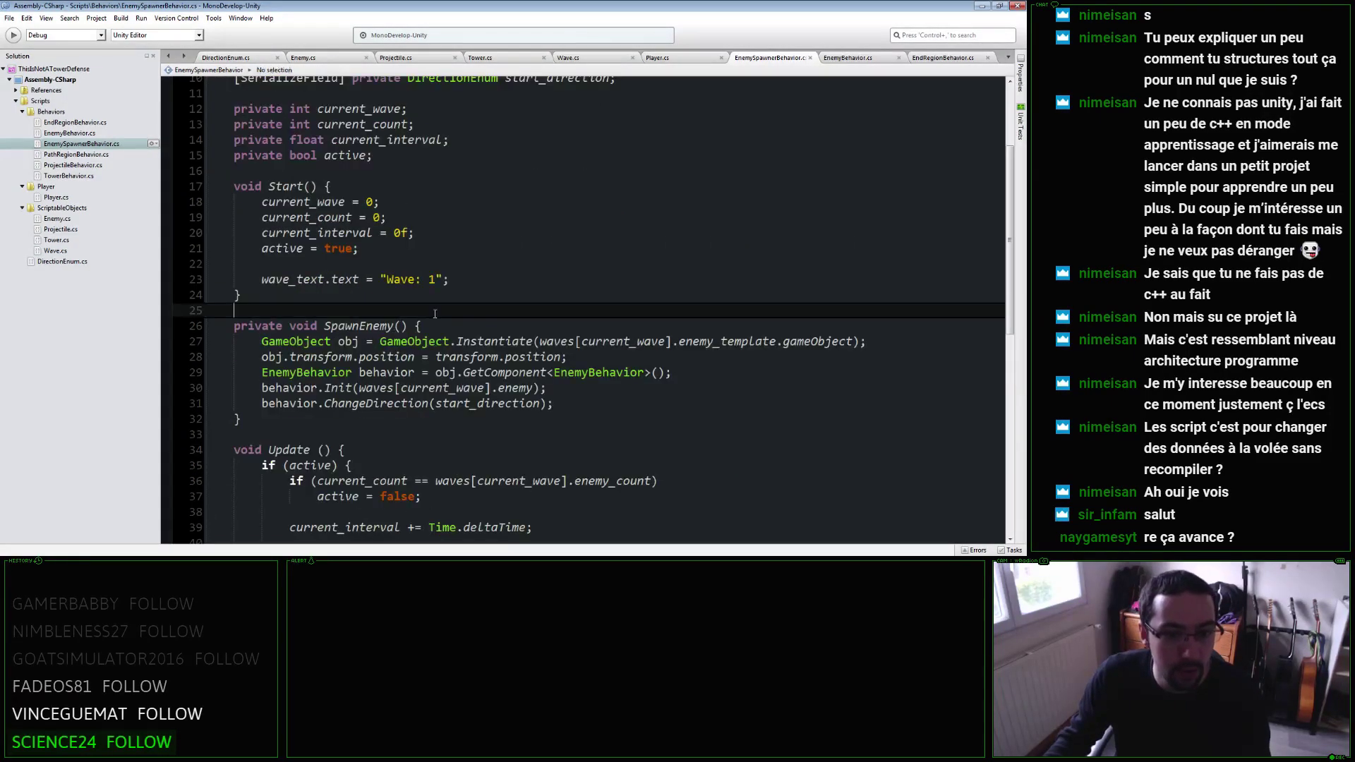
key("Return")
key("Return")
key("Up")
type("private void")
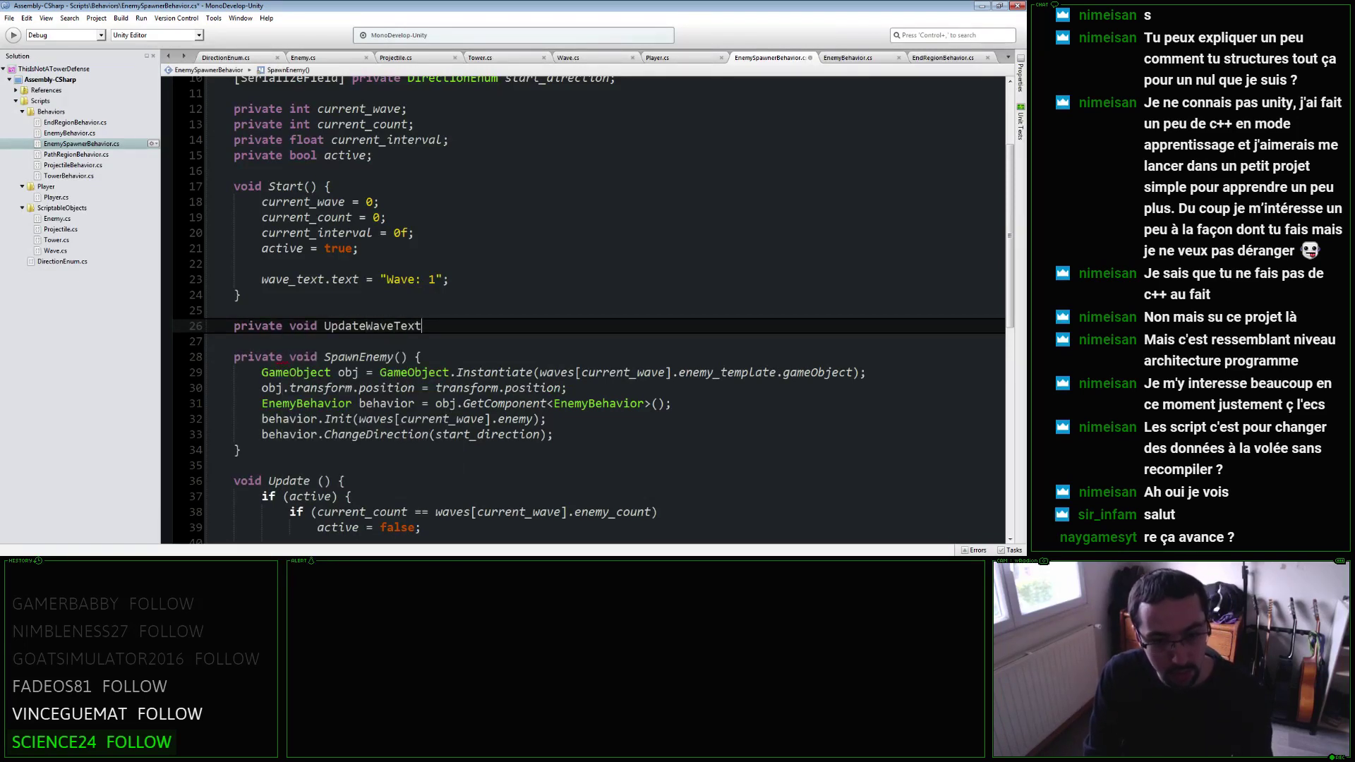
type("() {")
key("Return")
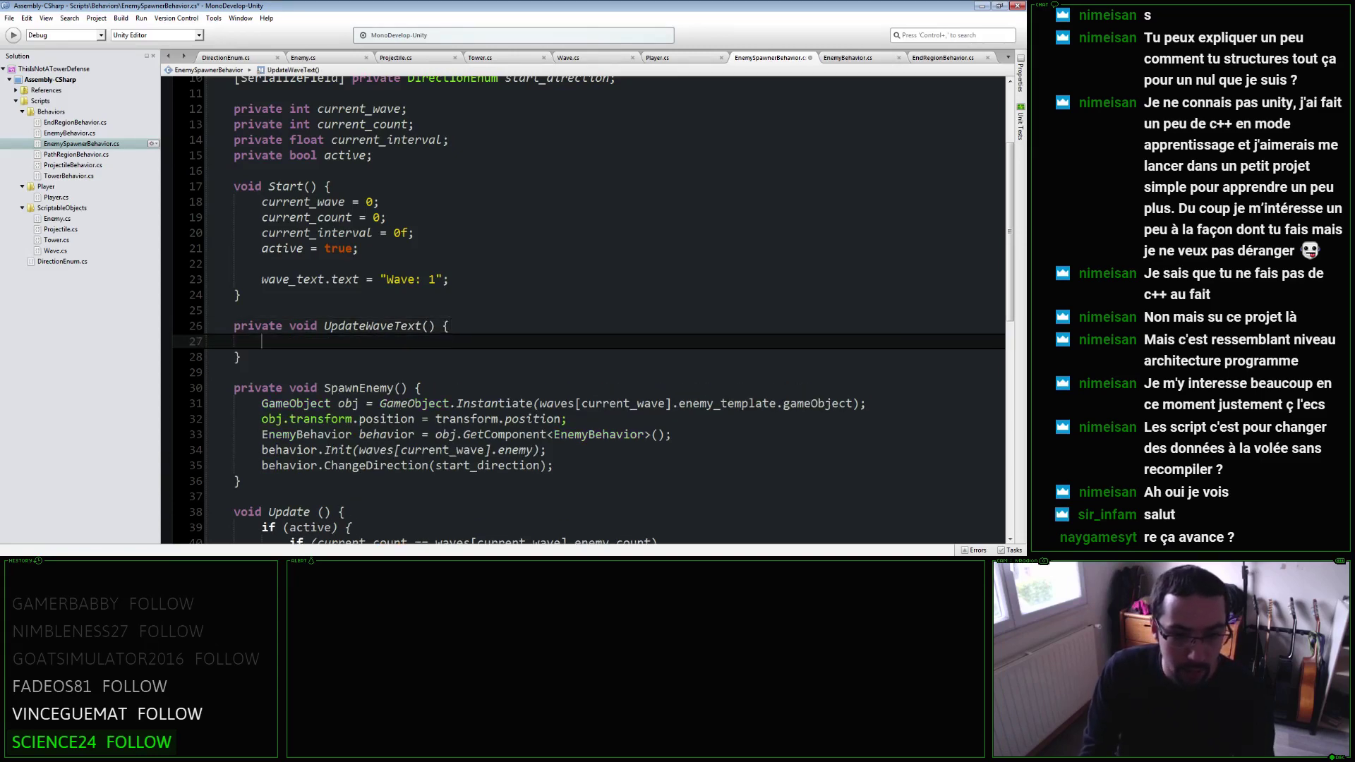
type("wave_text+")
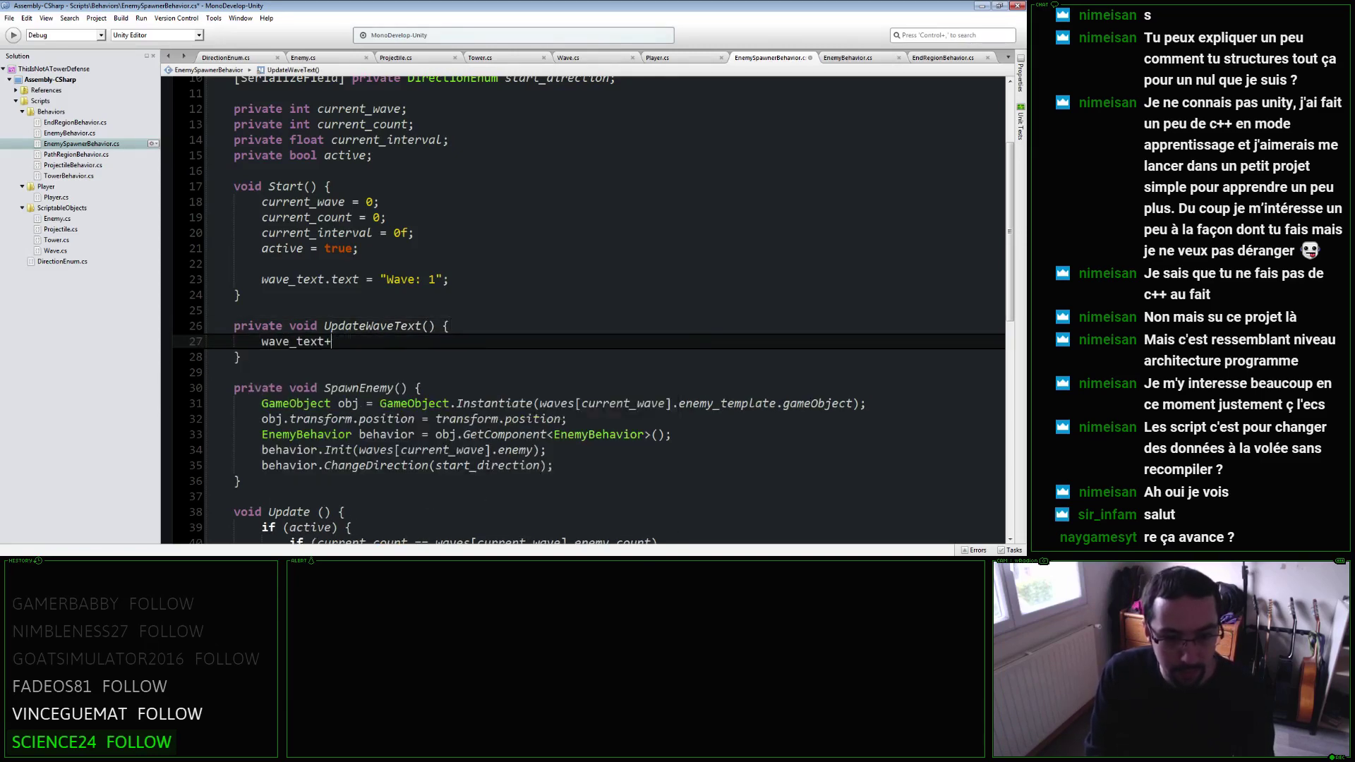
type(".text = \"")
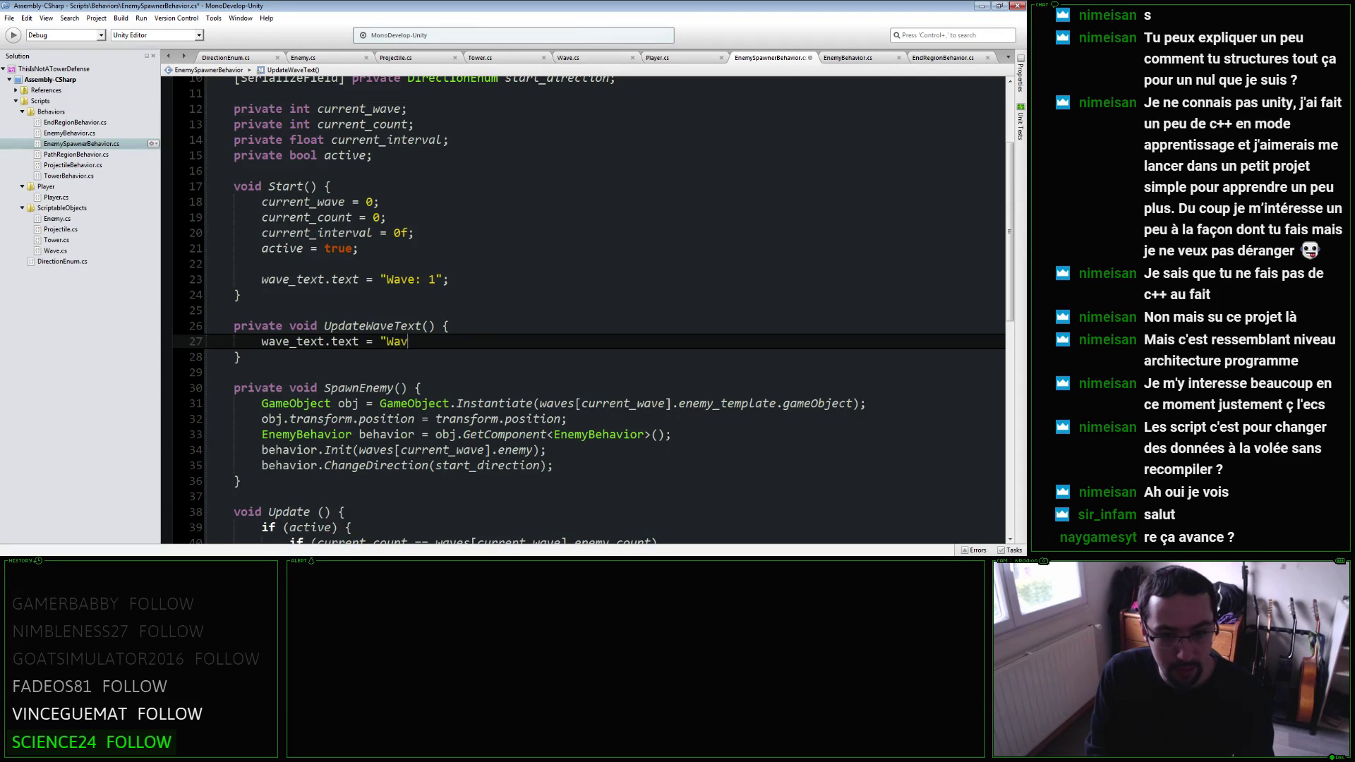
type("wav")
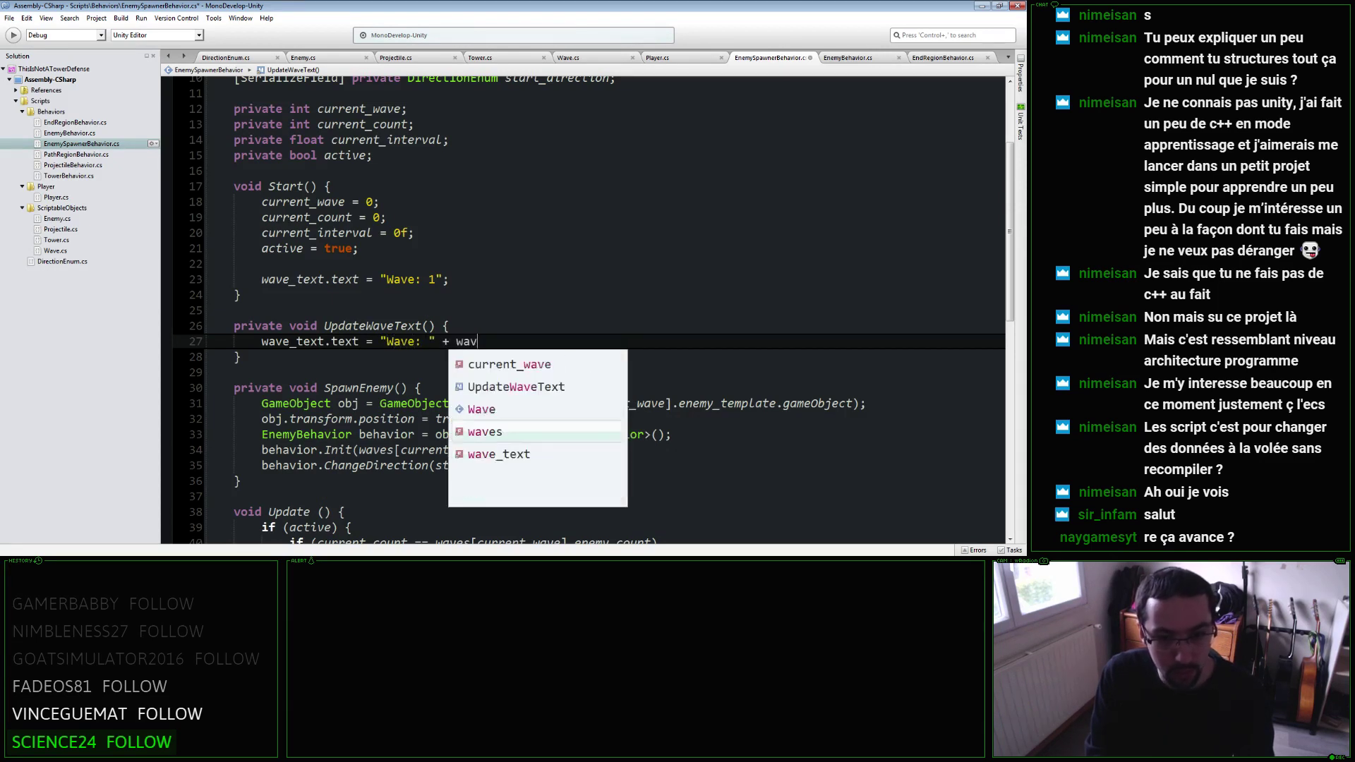
type("e")
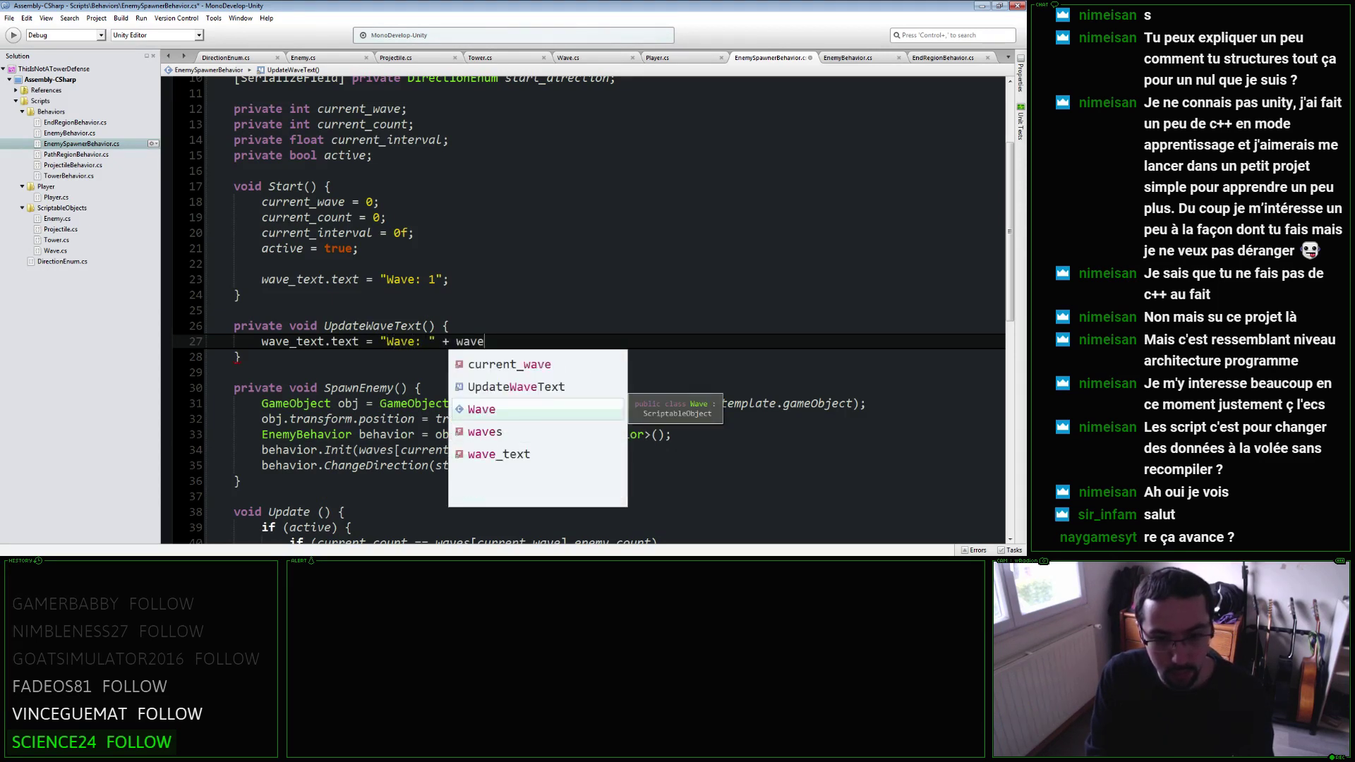
key("Up")
key("Up")
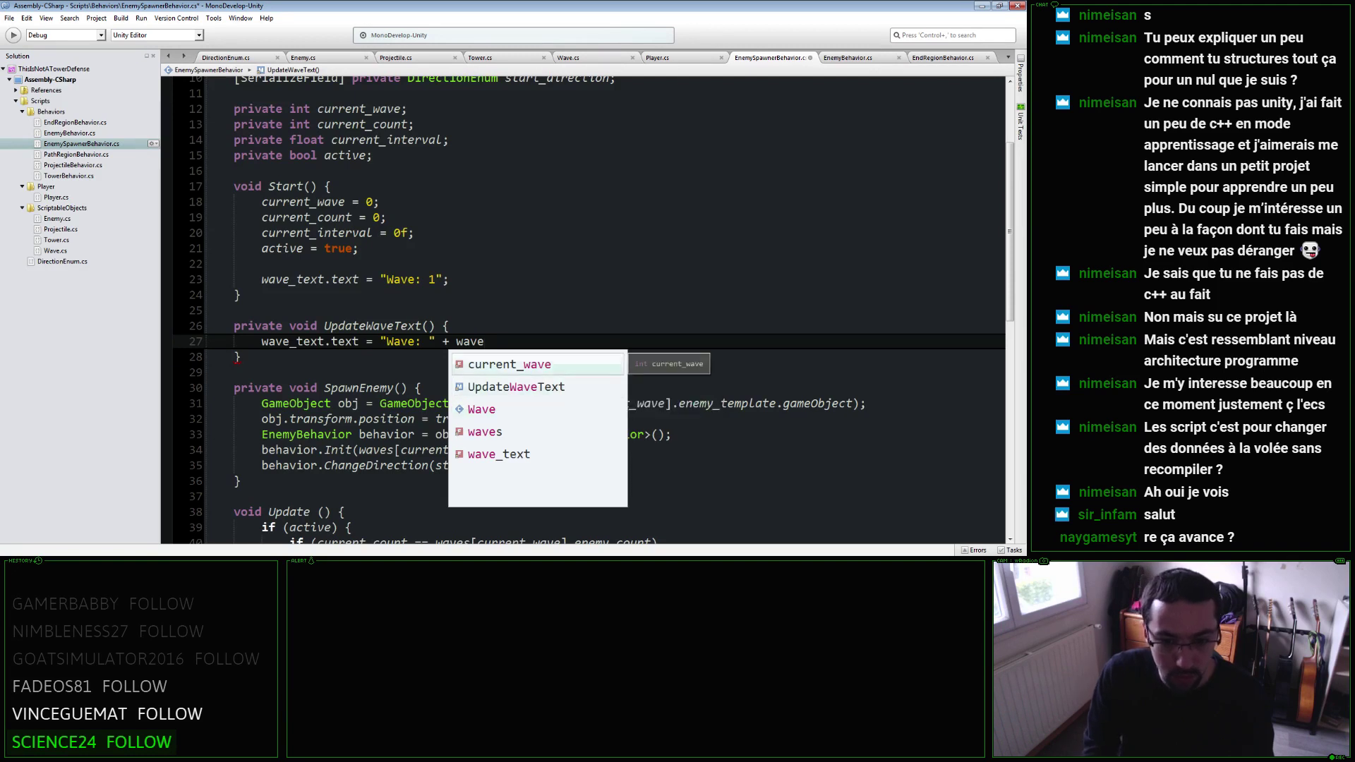
key("Return")
type(";")
Replace the hardcoded Wave: 1 line in Start with an UpdateWaveText() call.
key("Up")
key("Up")
key("Up")
key("Home")
key("shift+Down")
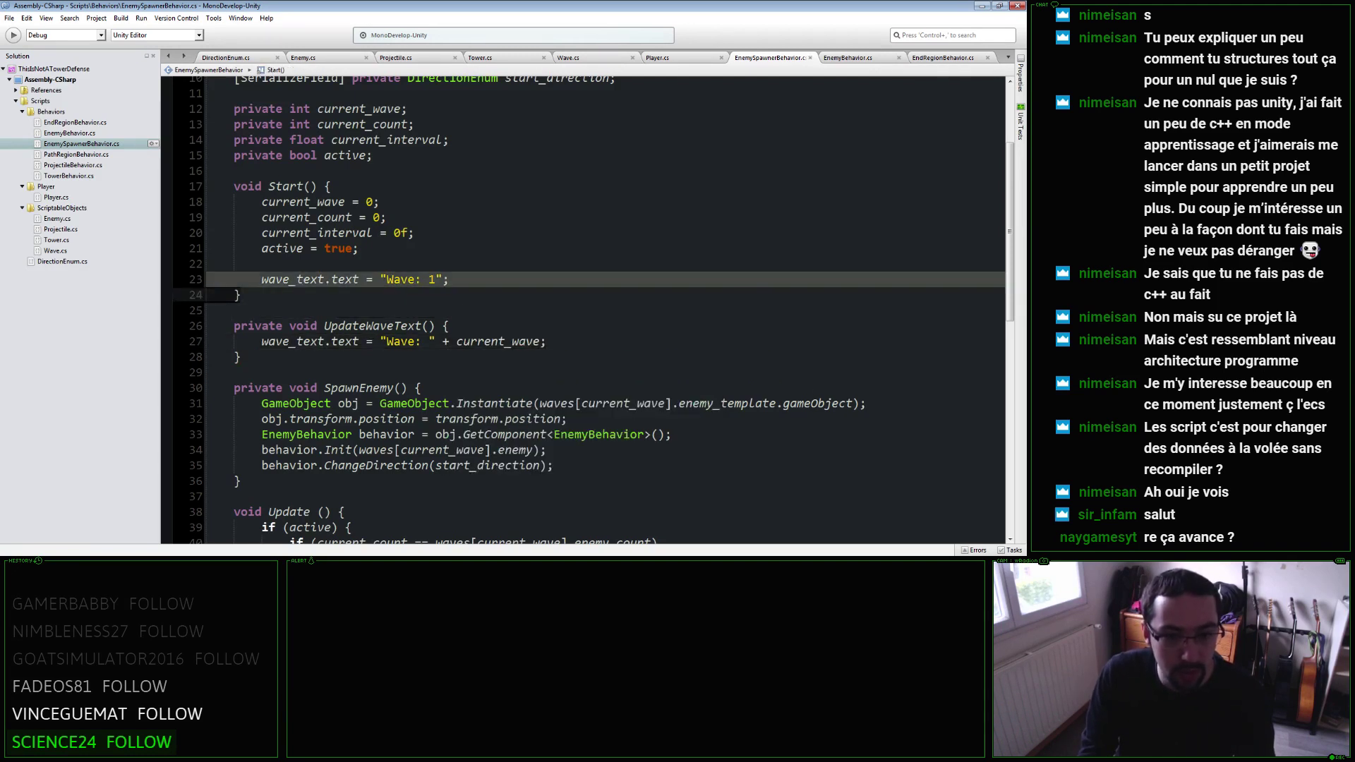
key("Delete")
key("Return")
type("upda")
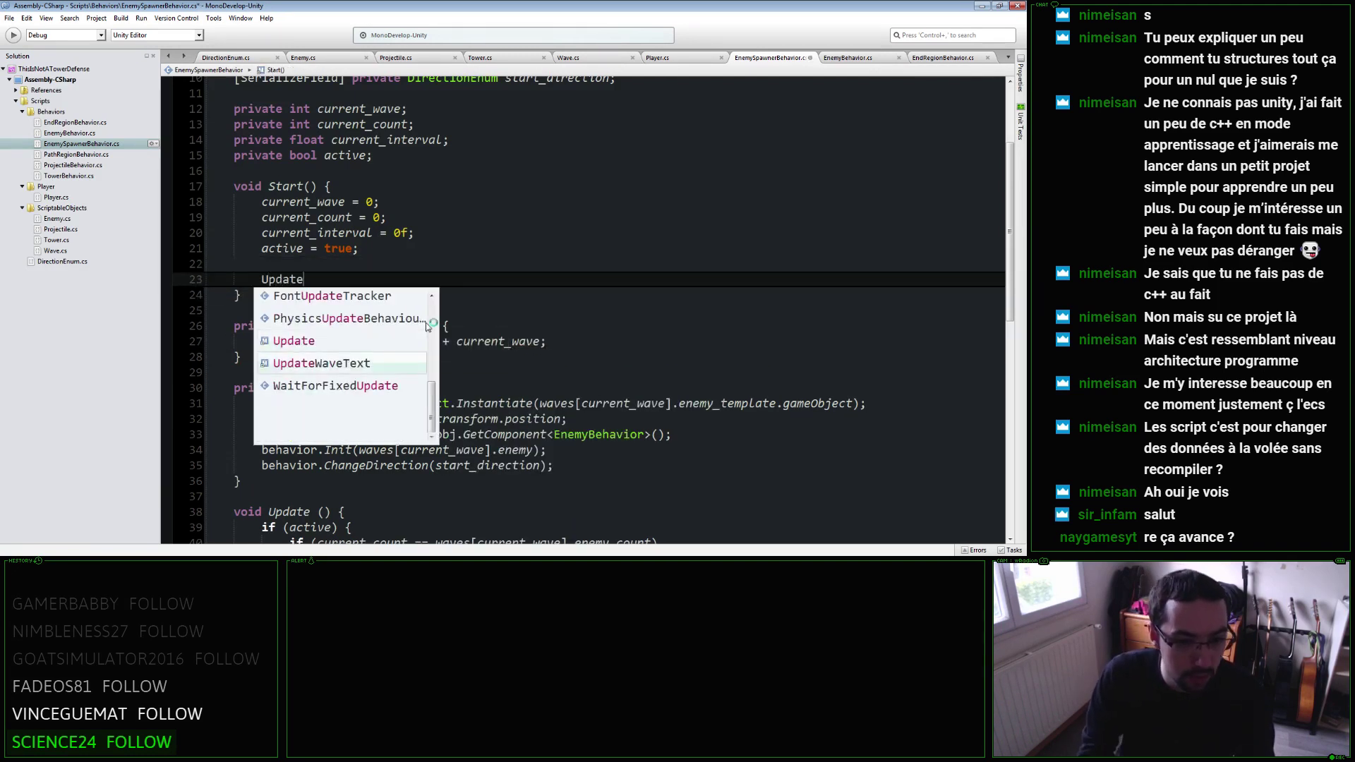
key("Return")
type("();")
key("Down")
key("Down")
Swap the wave text assignment on line 56 for an UpdateWaveText call.
left_click(547, 341)
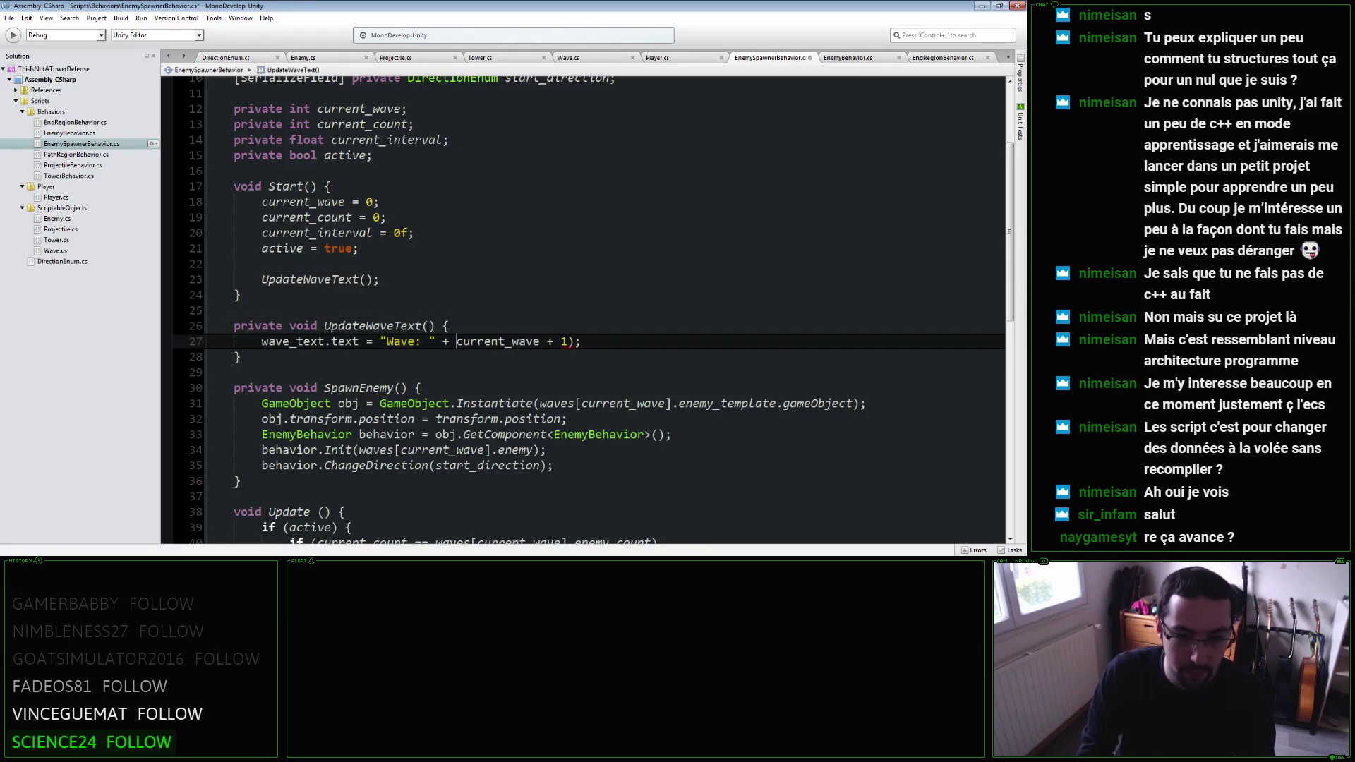
scroll(467, 345, "down", 12)
scroll(467, 346, "up", 4)
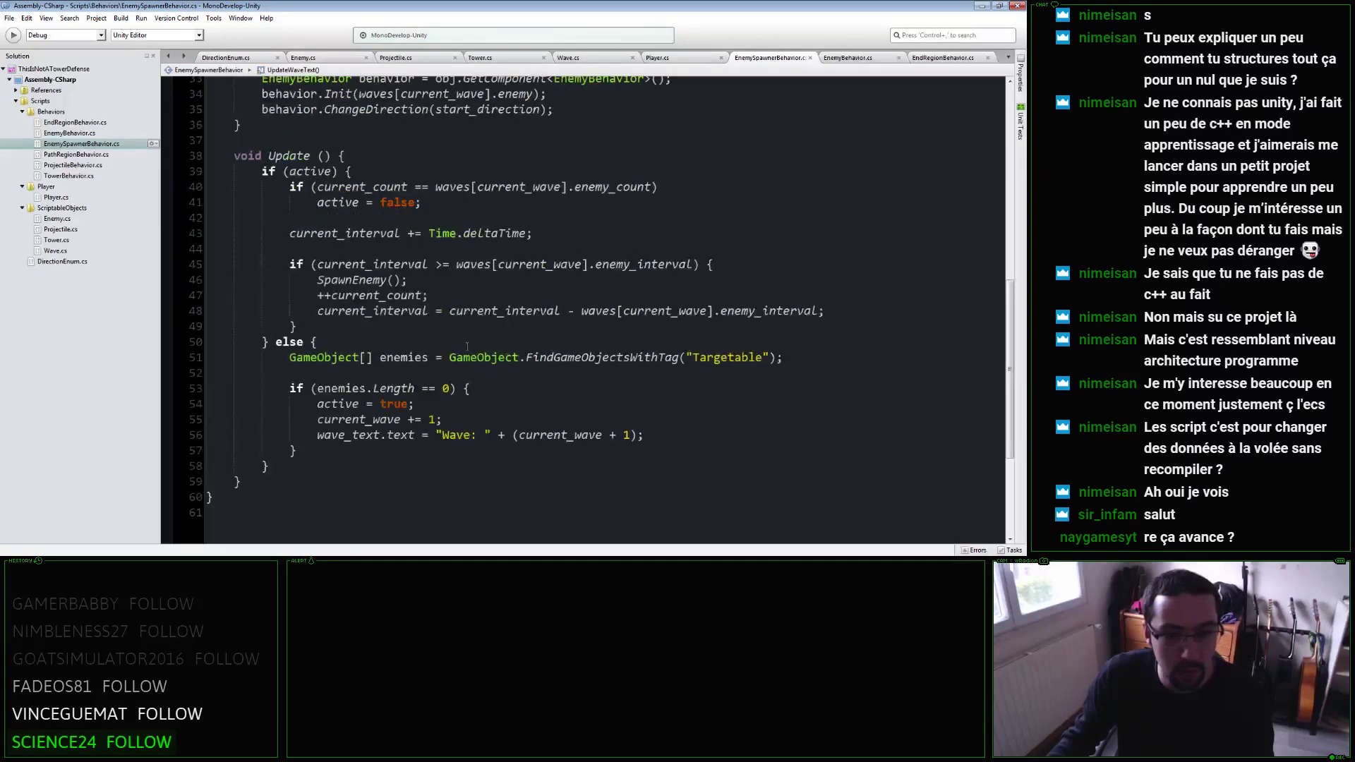
left_click_drag(647, 431, 356, 433)
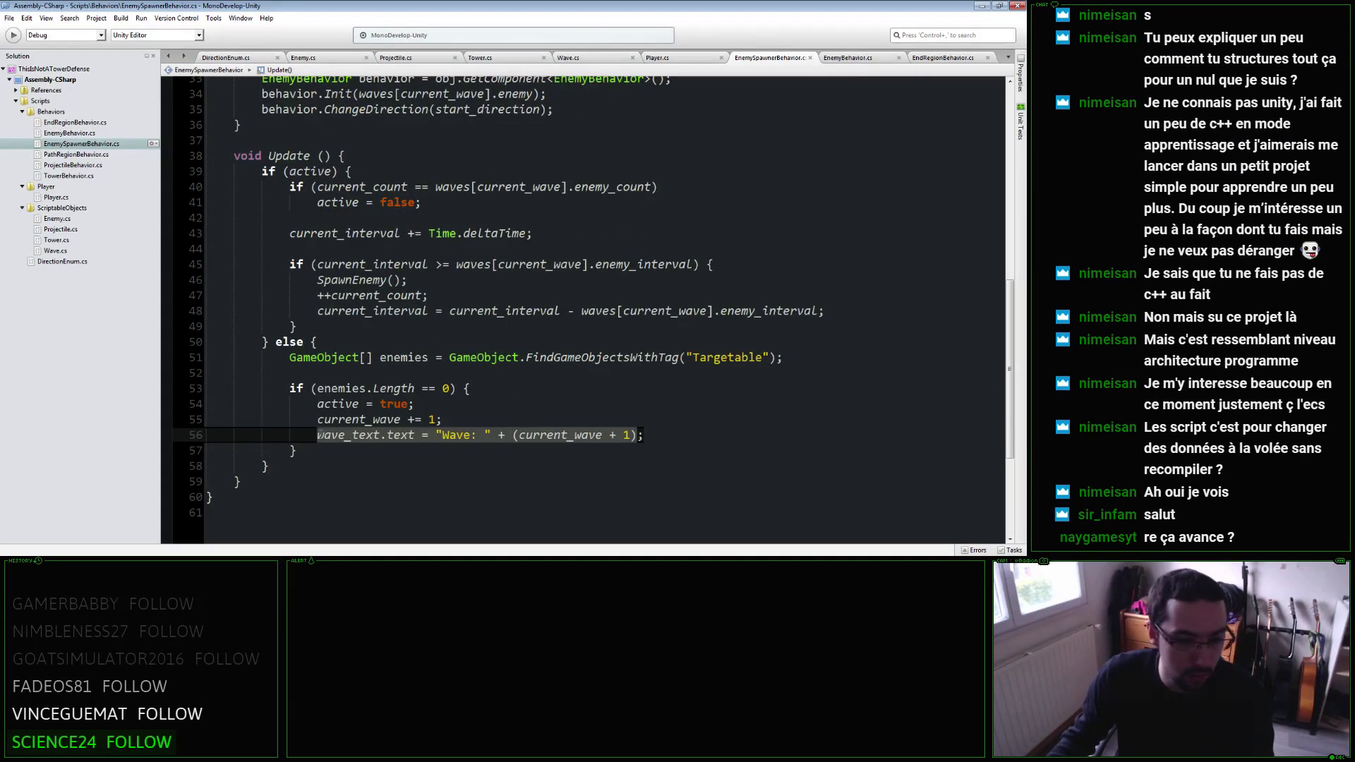
key("BackSpace")
type("Update;")
key("Return")
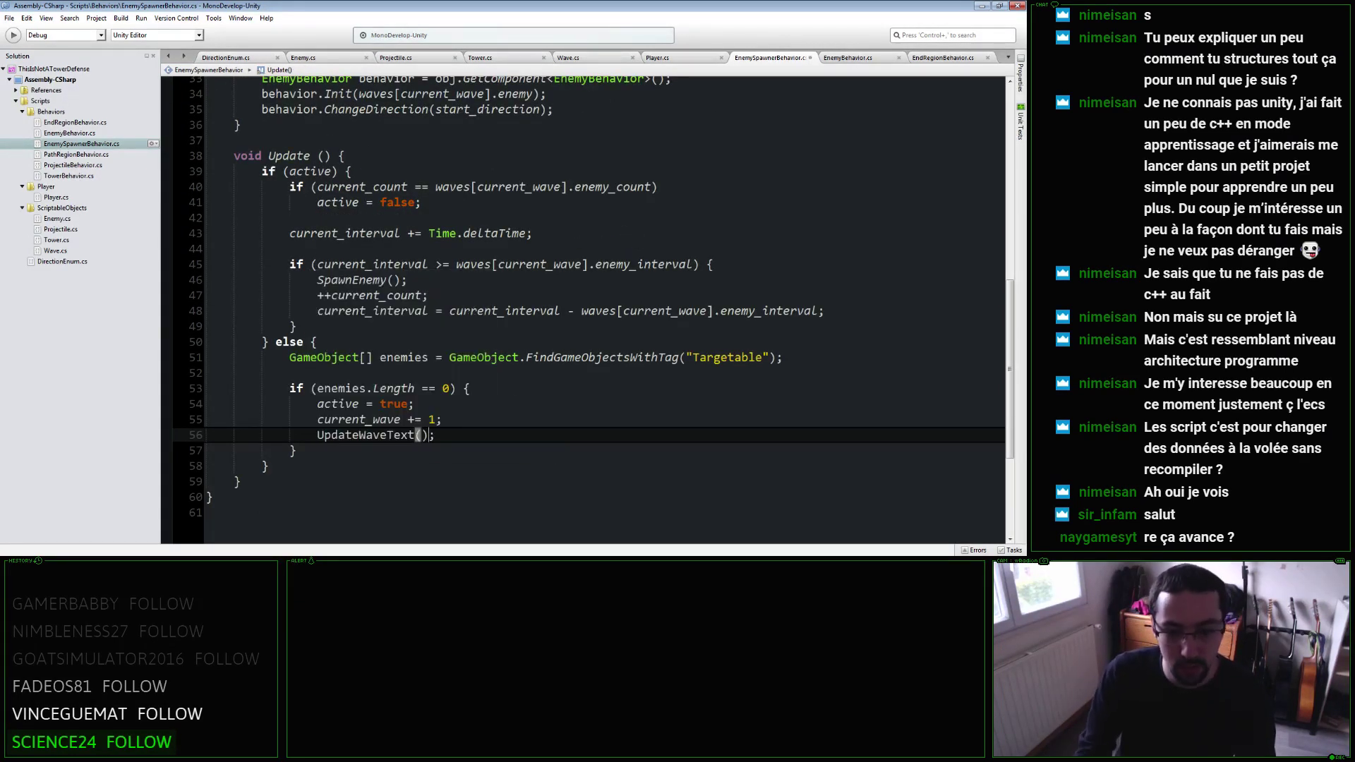
scroll(496, 436, "up", 4)
scroll(495, 436, "up", 3)
Add UpdateGoldText() and UpdateLivesText() calls to Player's Start method after the lives assignment.
left_click(683, 57)
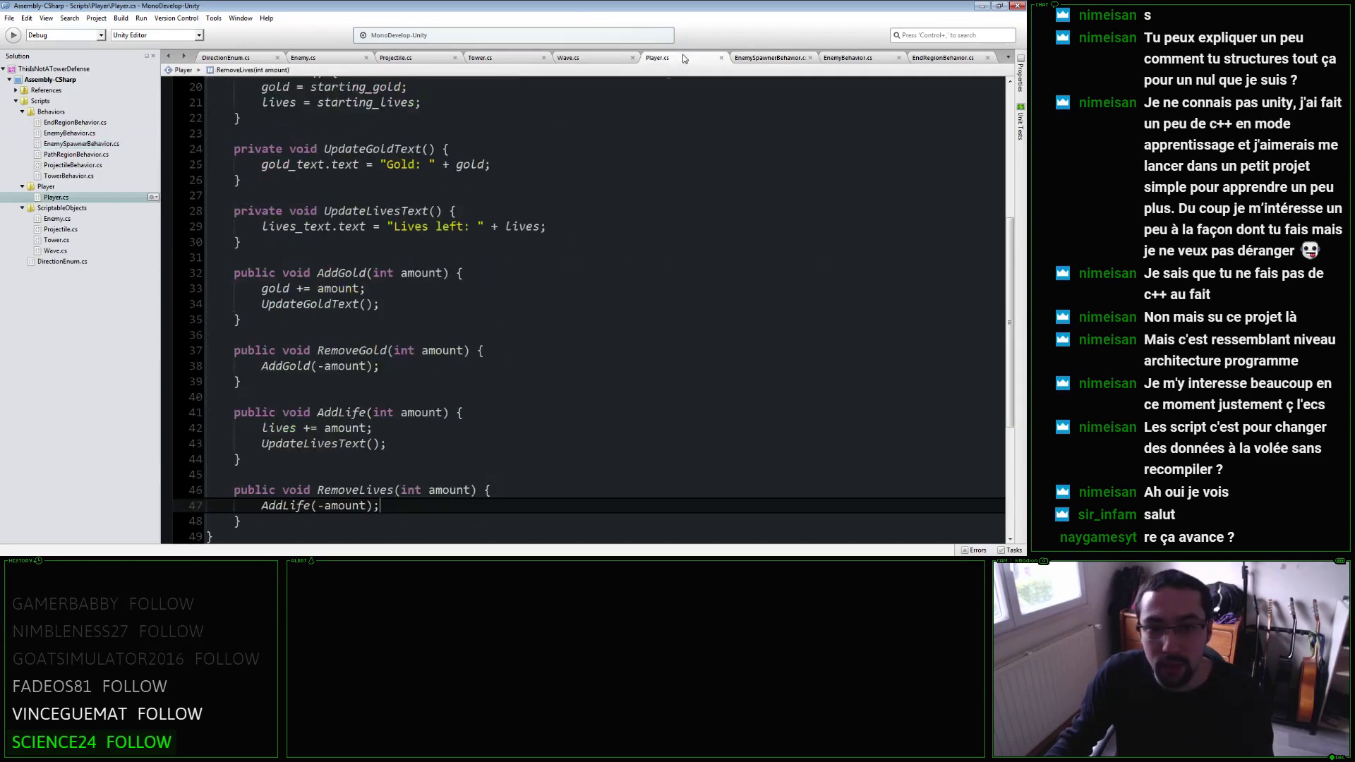
scroll(465, 325, "down", 2)
left_click(423, 297)
key("Return")
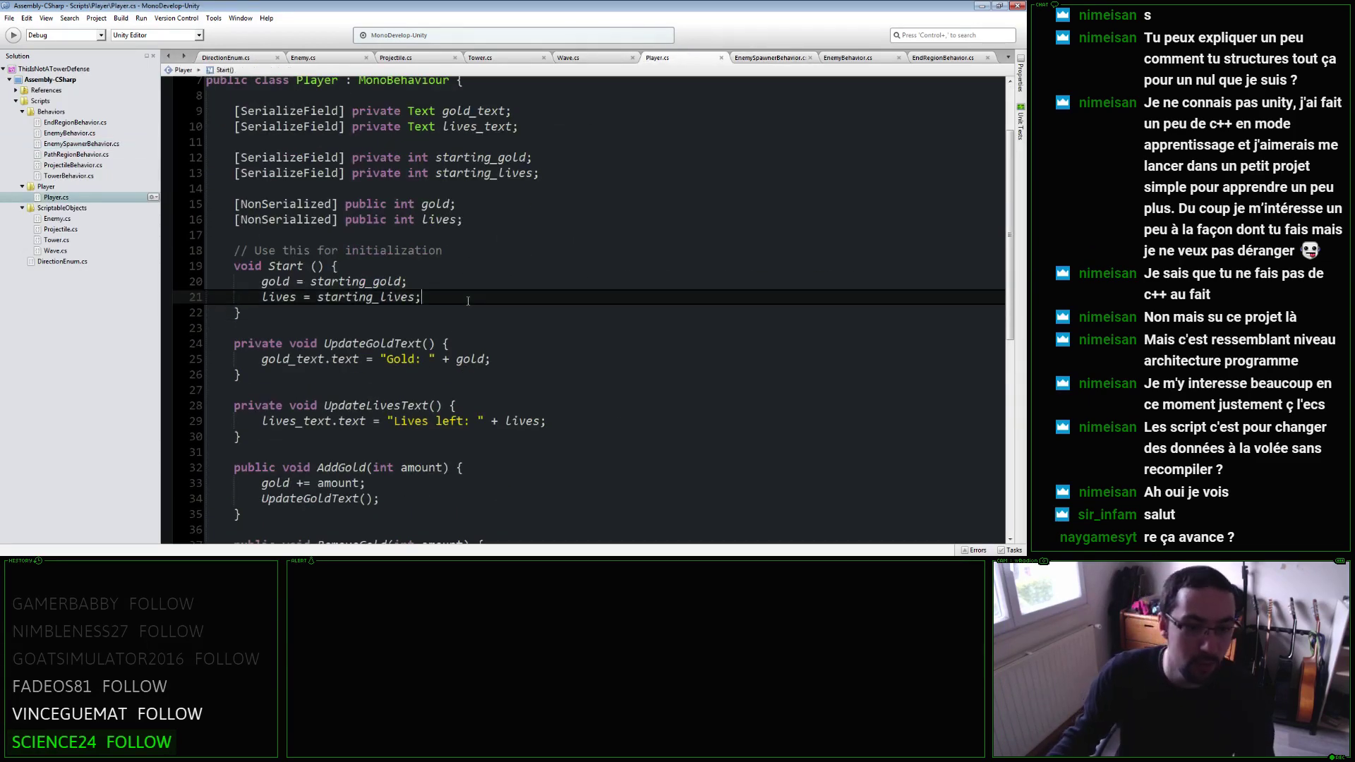
key("Return")
type("UpdateGold")
key("Return")
type("();")
key("Return")
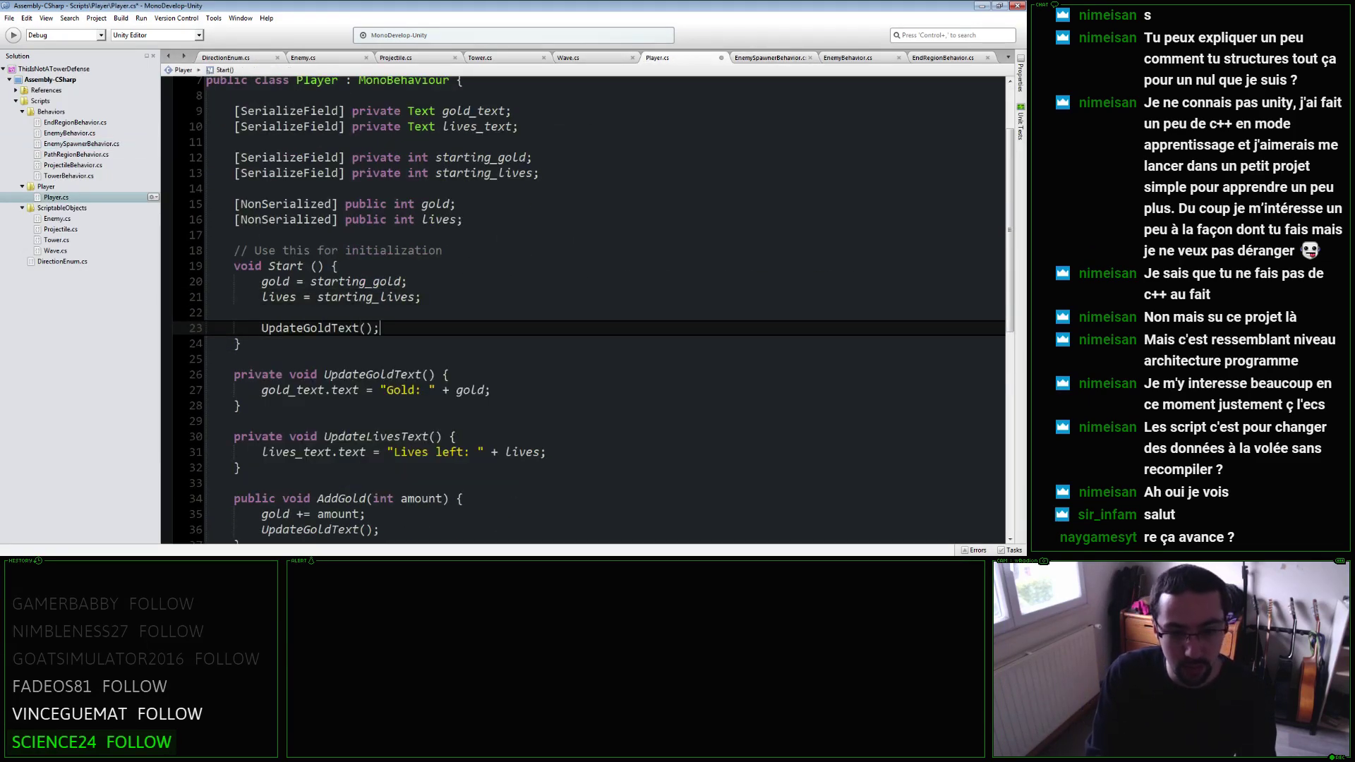
type("UpdateLives")
key("Return")
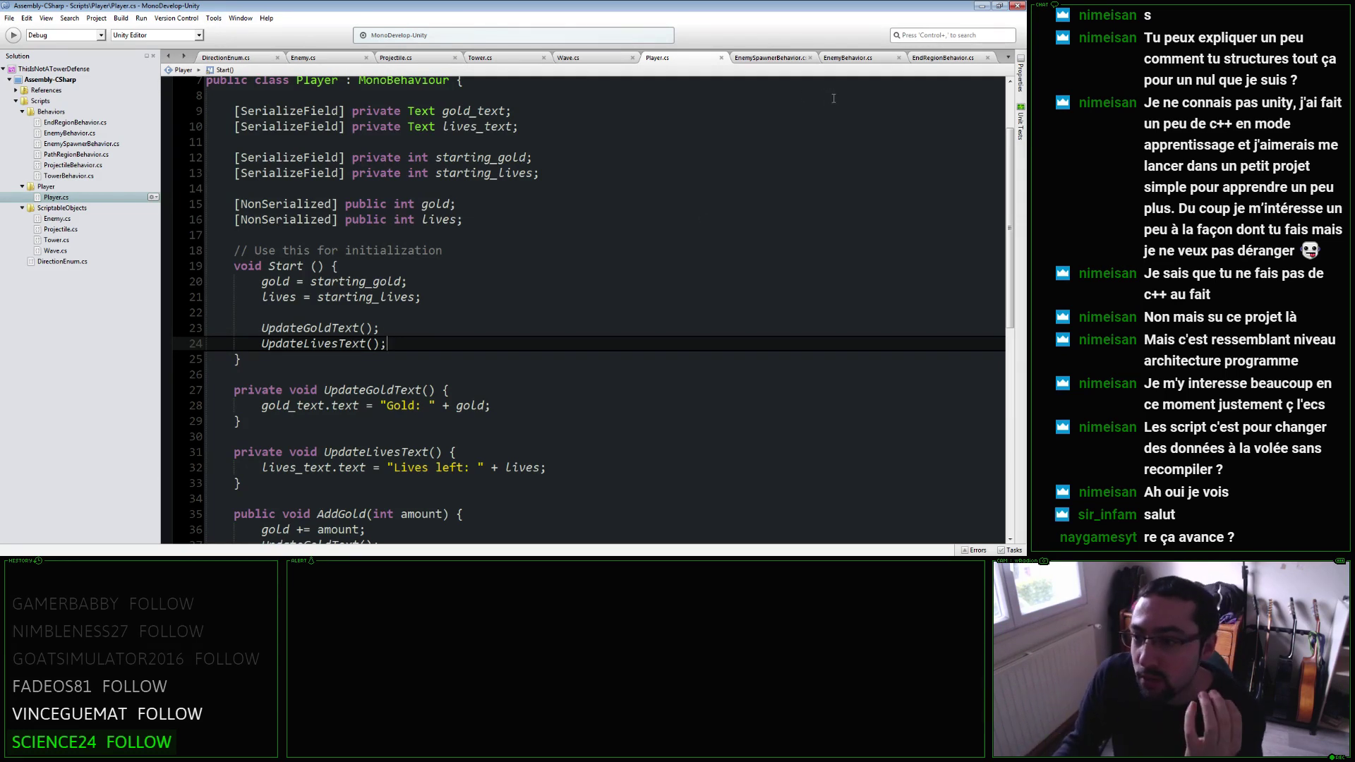
Review the other scripts, close EndRegionBehavior.cs, and return to the Unity editor.
left_click(793, 60)
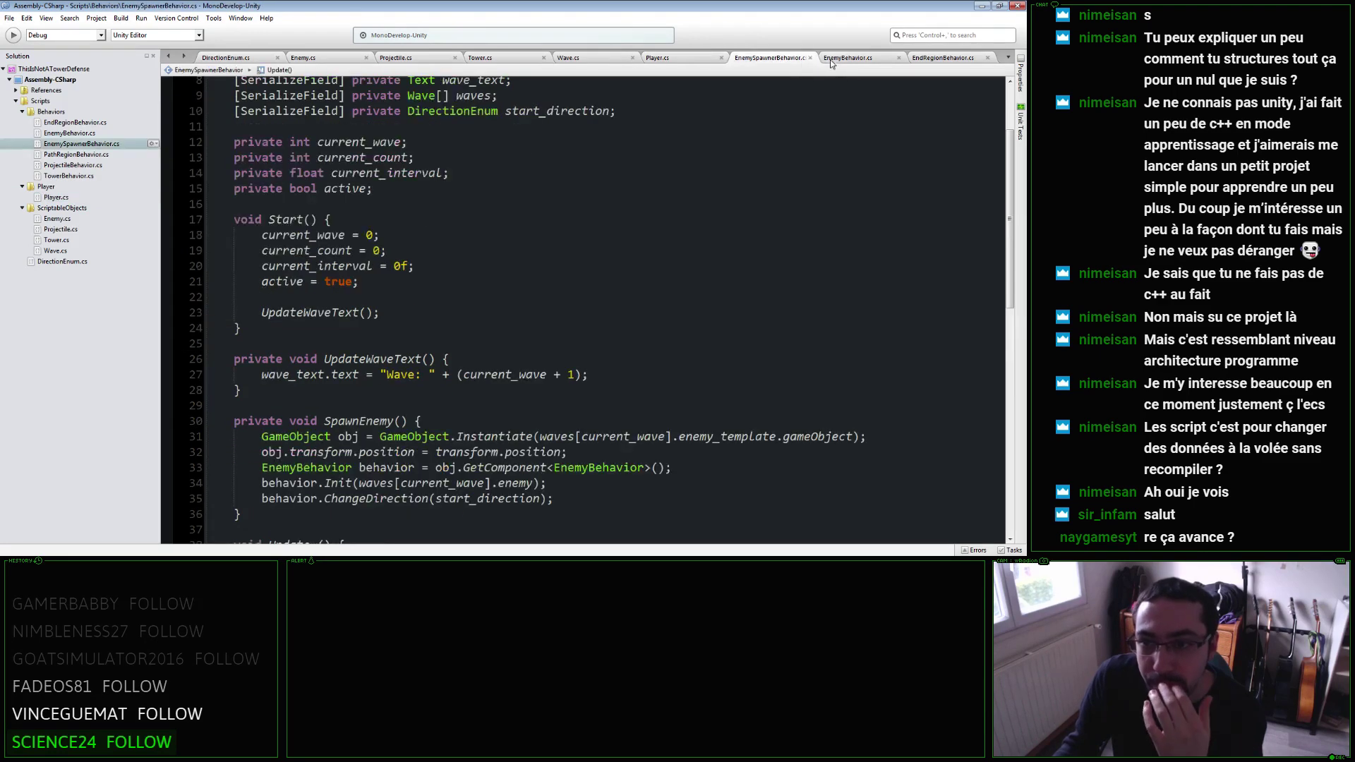
left_click(848, 60)
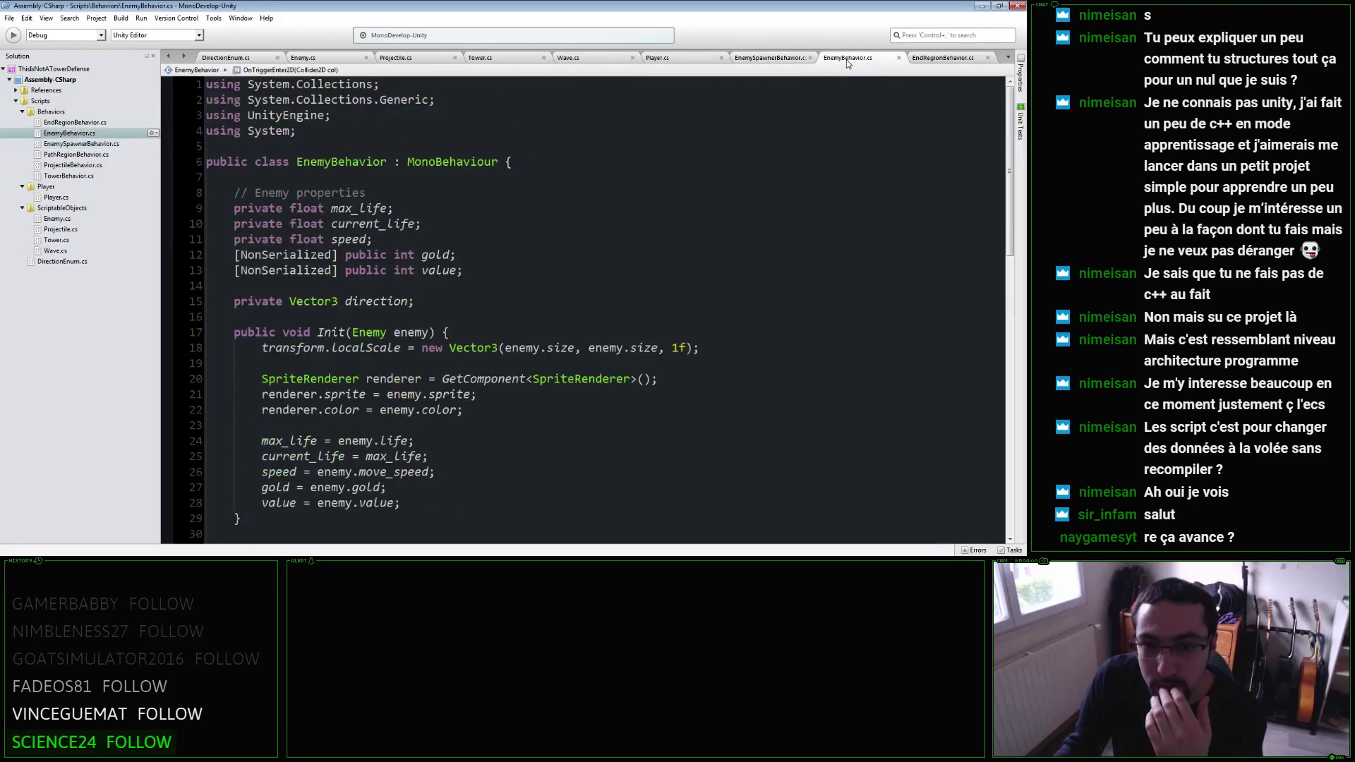
scroll(839, 85, "down", 8)
scroll(812, 134, "down", 10)
scroll(791, 177, "up", 6)
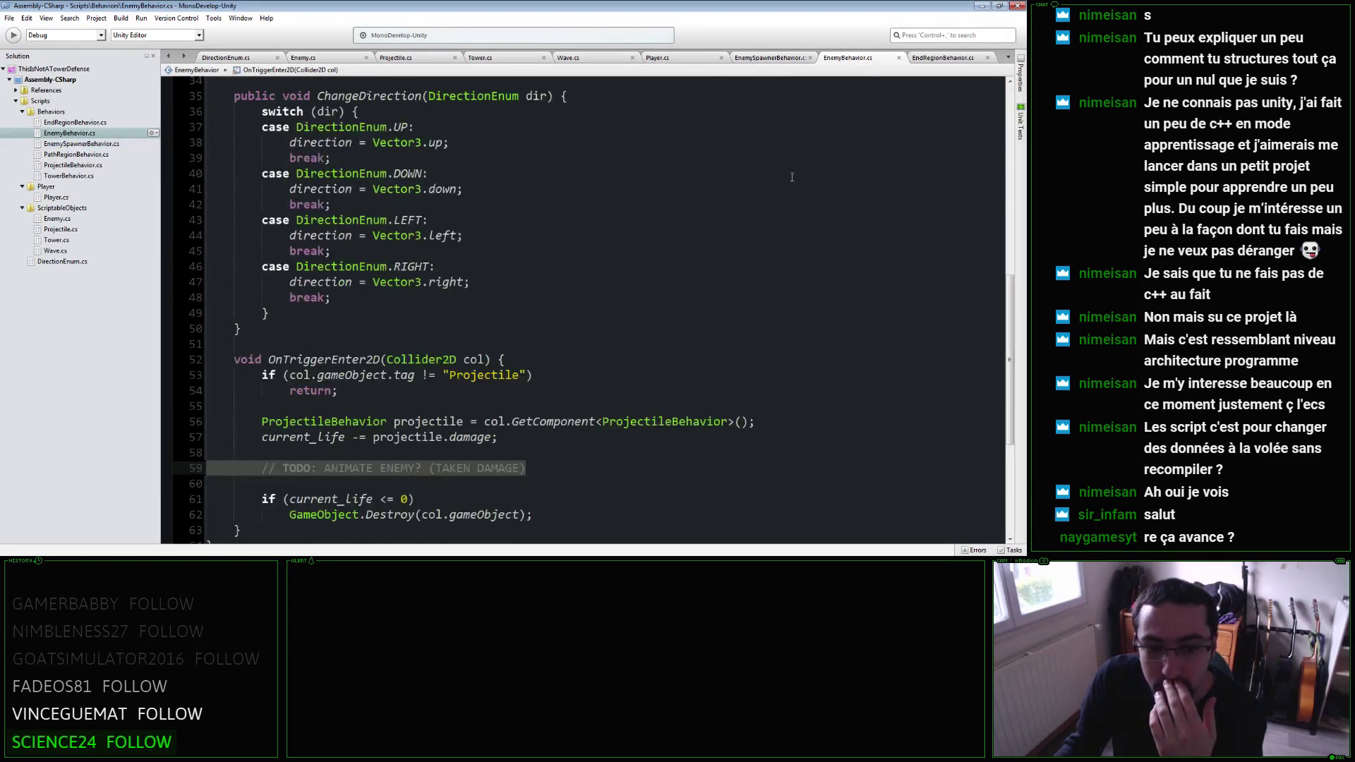
scroll(699, 230, "down", 1)
left_click(567, 424)
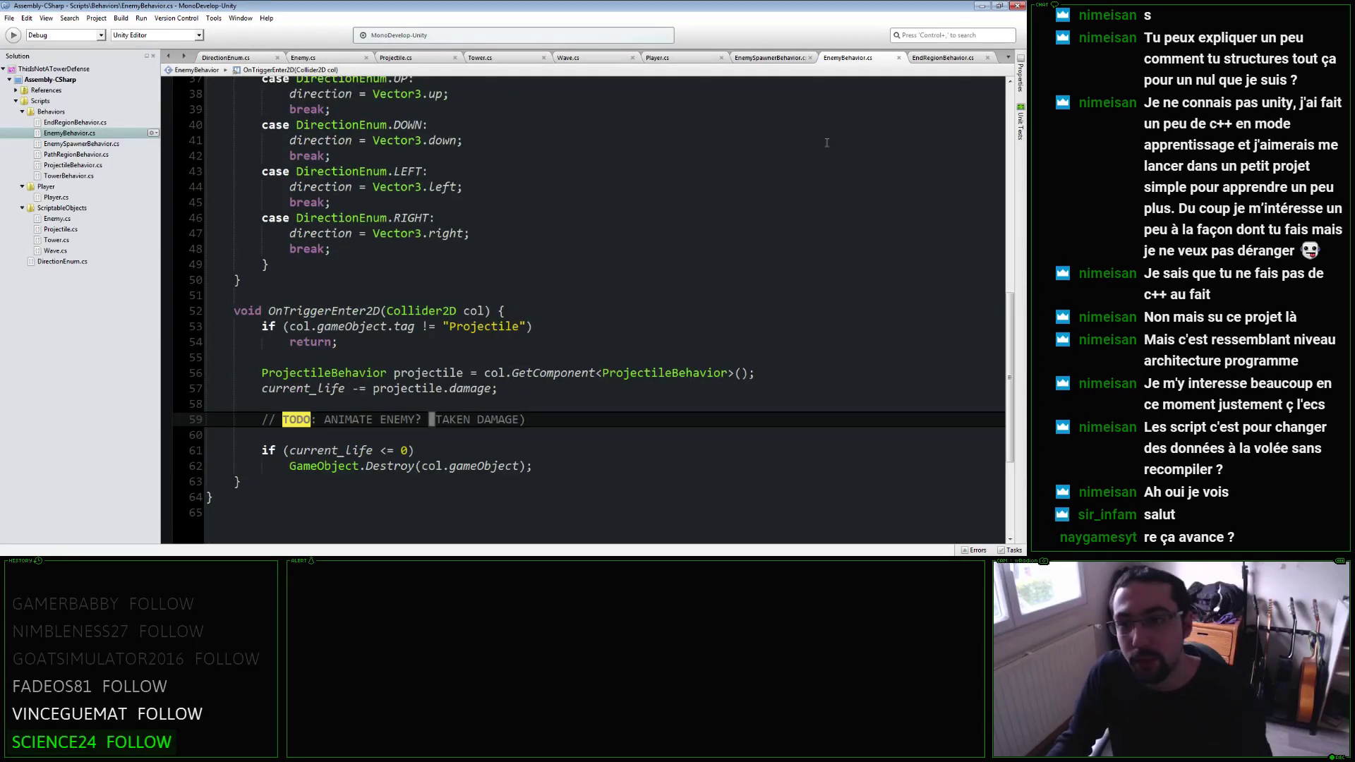
left_click(987, 57)
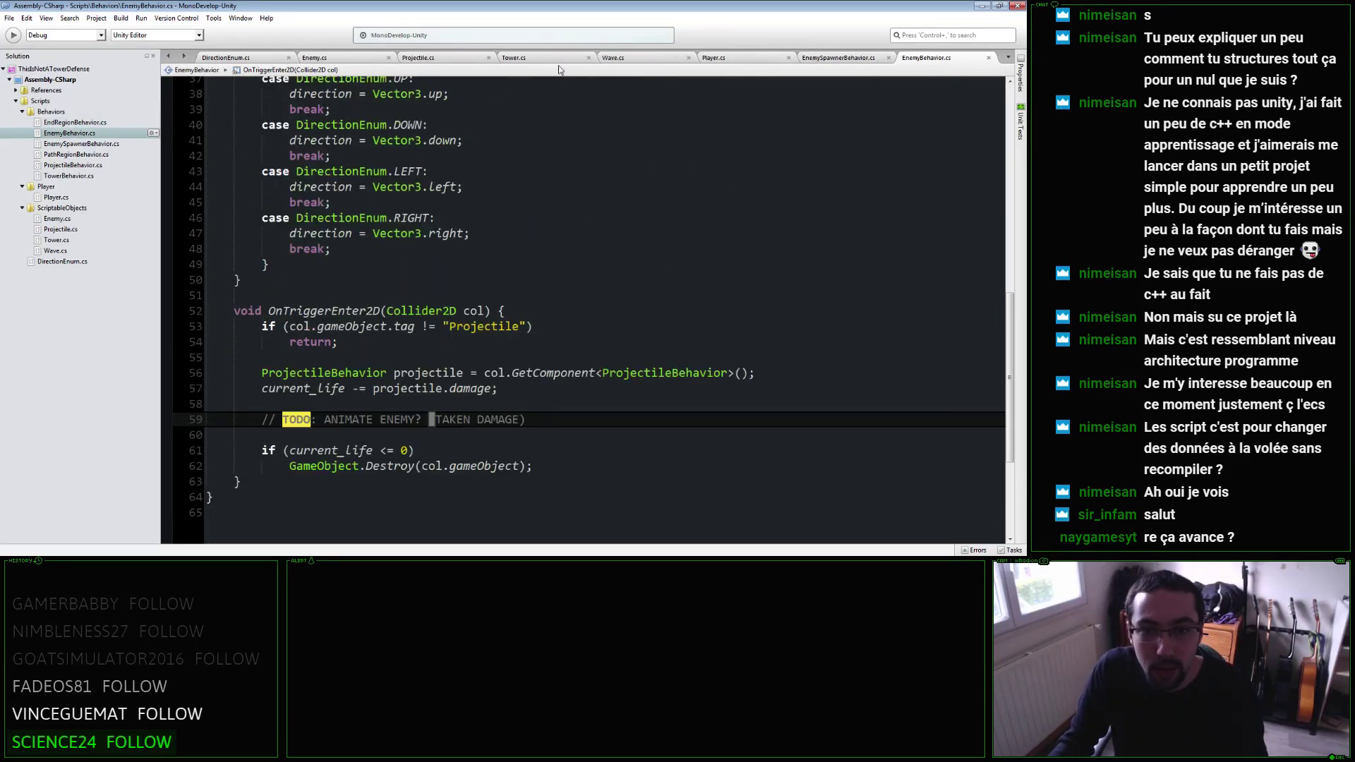
key("alt+Tab")
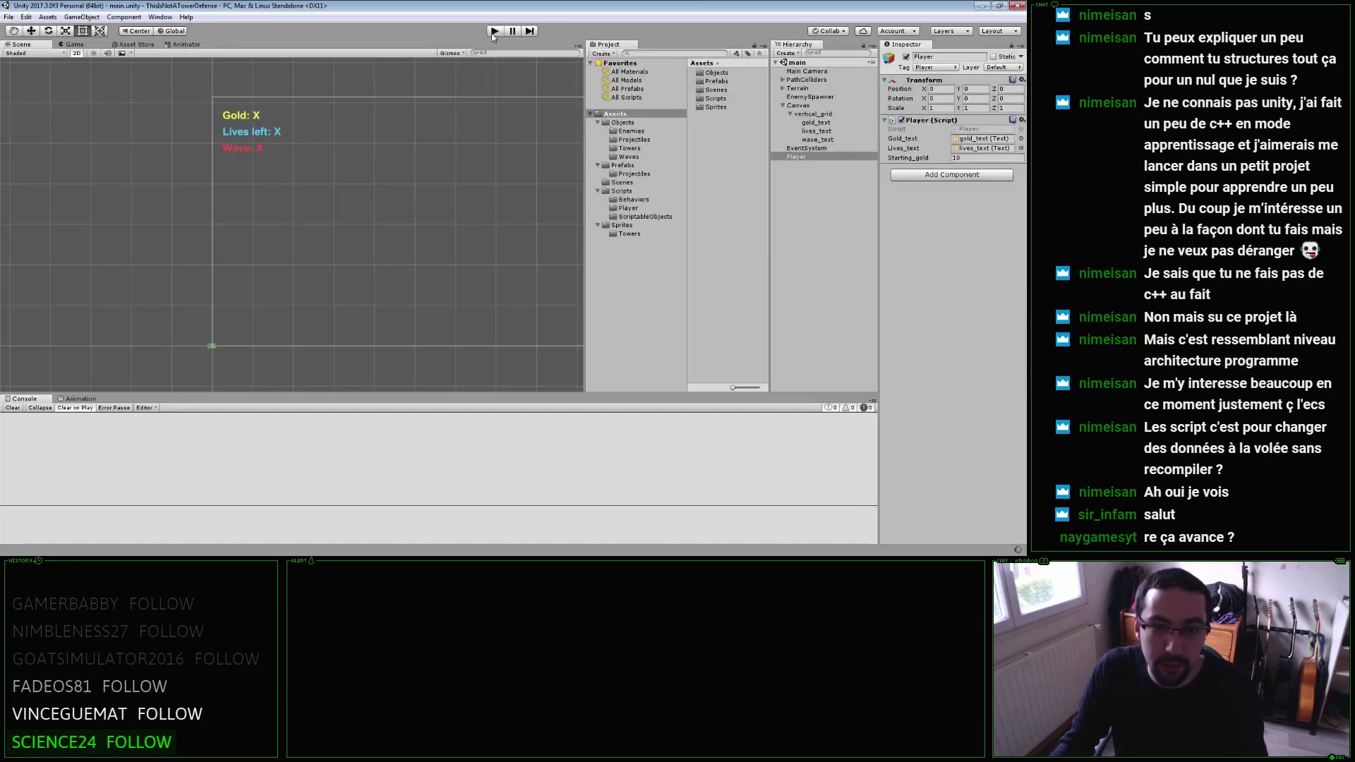
Run a playtest showing Gold: 10, Lives left: 0, Wave: 1, then stop it.
key("ctrl+p")
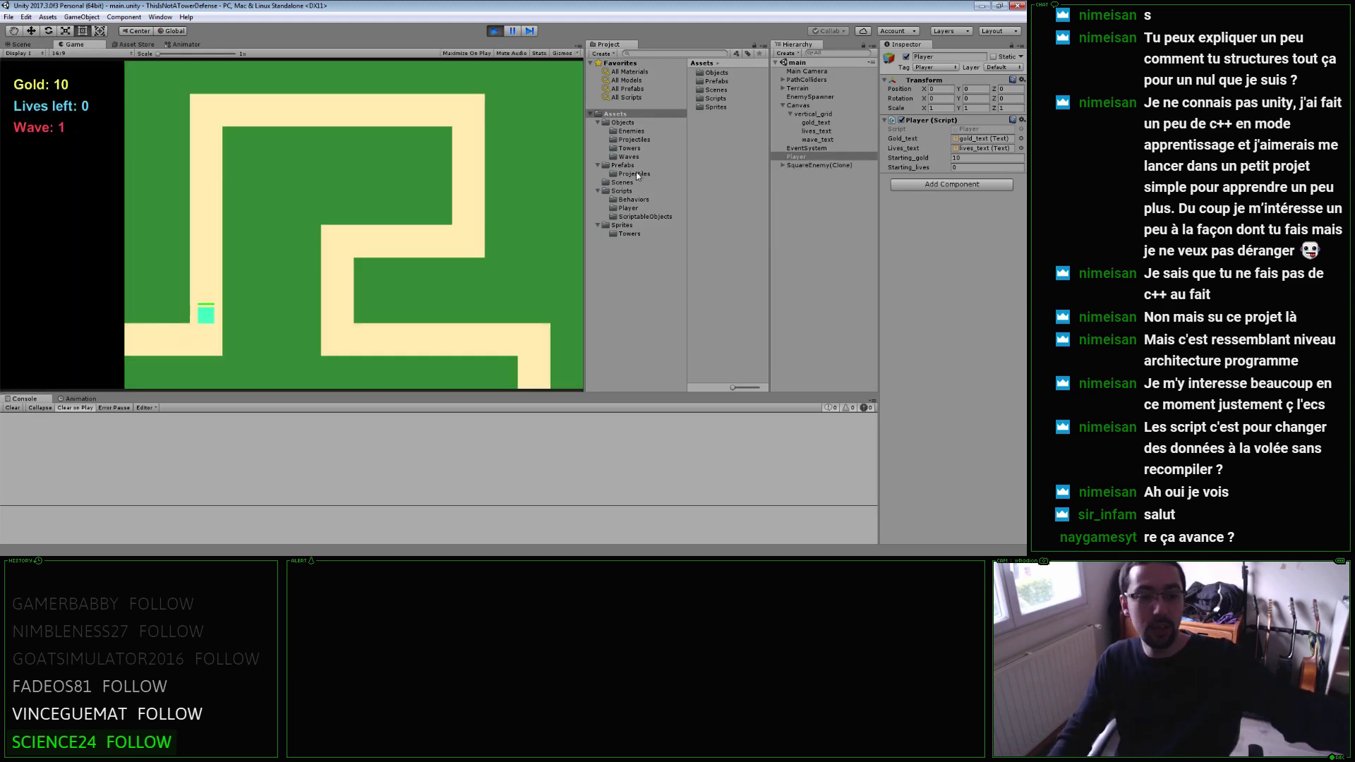
left_click(494, 32)
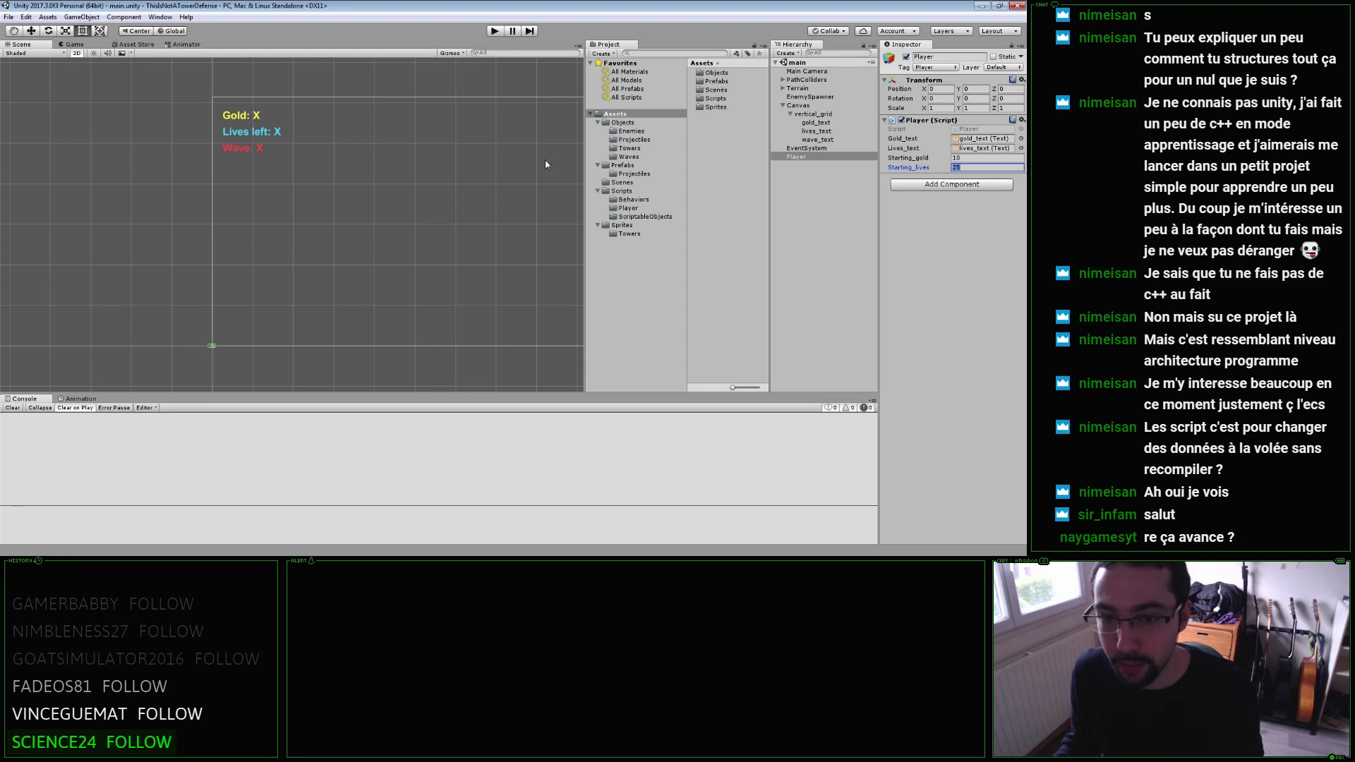
Give Enemy_Wave1 move speed 2 and a light blue colour, then playtest into wave 2.
left_click(639, 158)
left_click(728, 73)
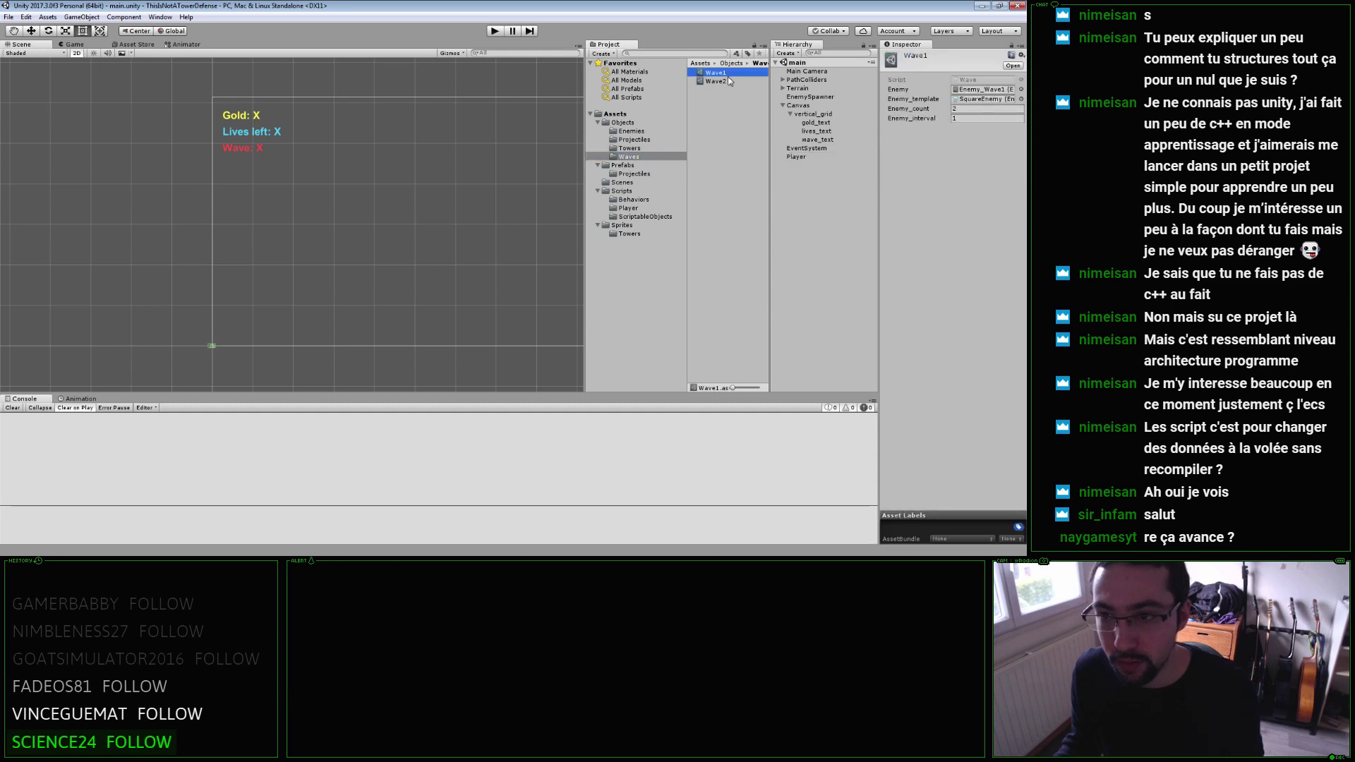
left_click(725, 75)
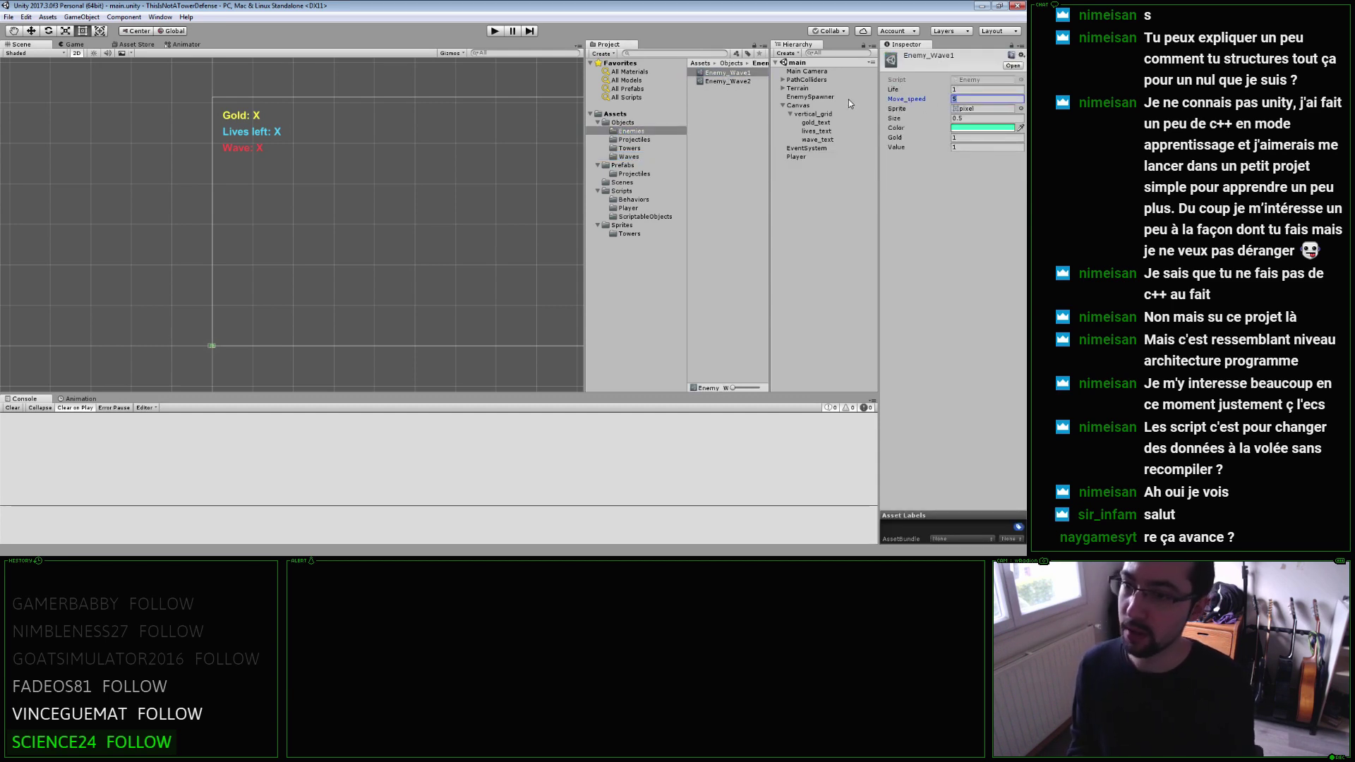
type("2")
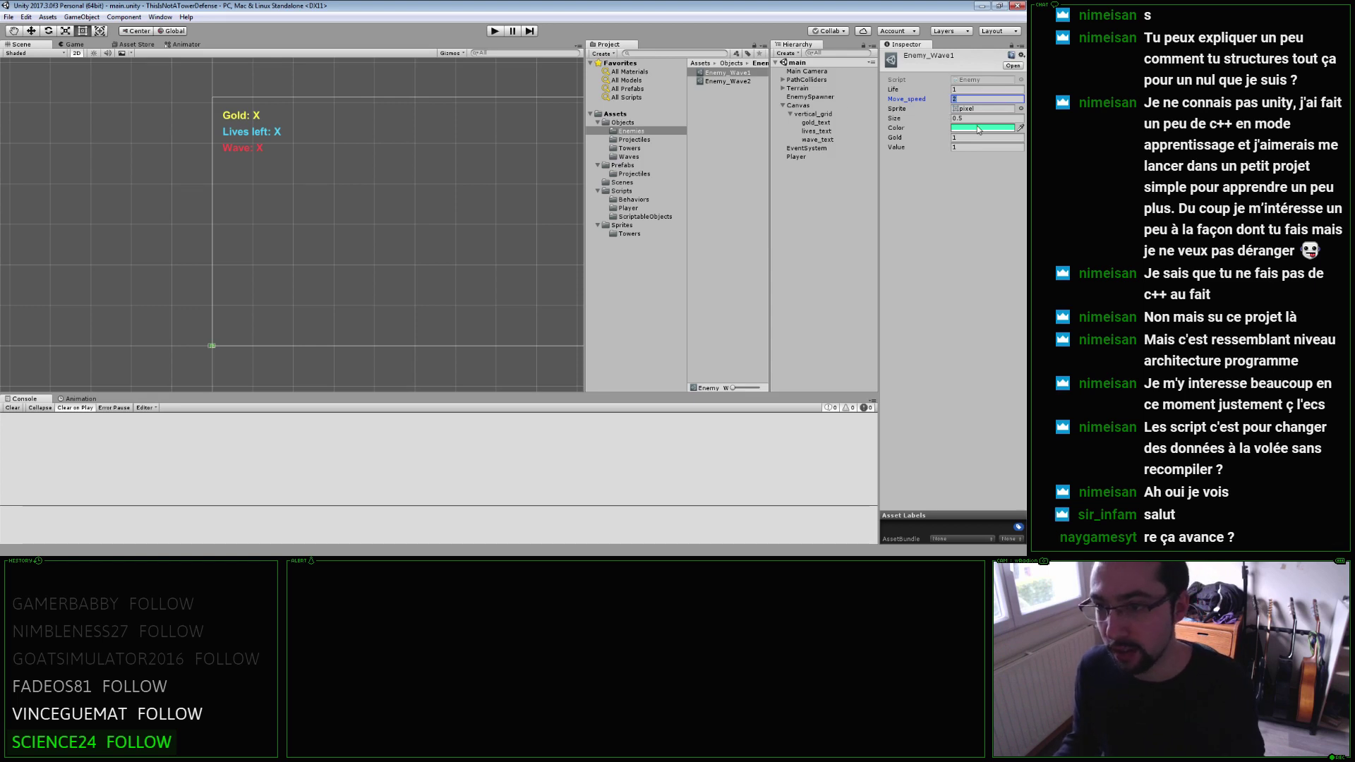
left_click(977, 126)
left_click_drag(768, 298, 769, 292)
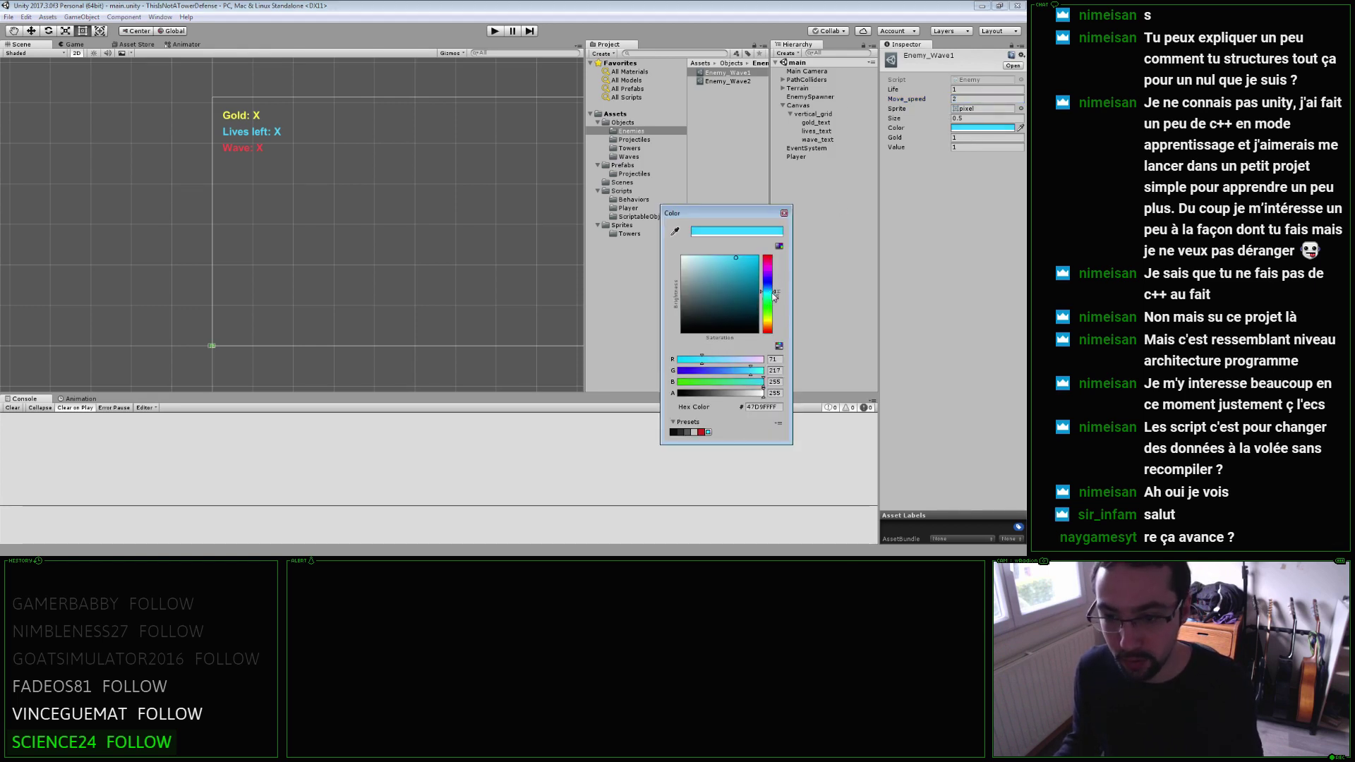
left_click(783, 212)
left_click(495, 32)
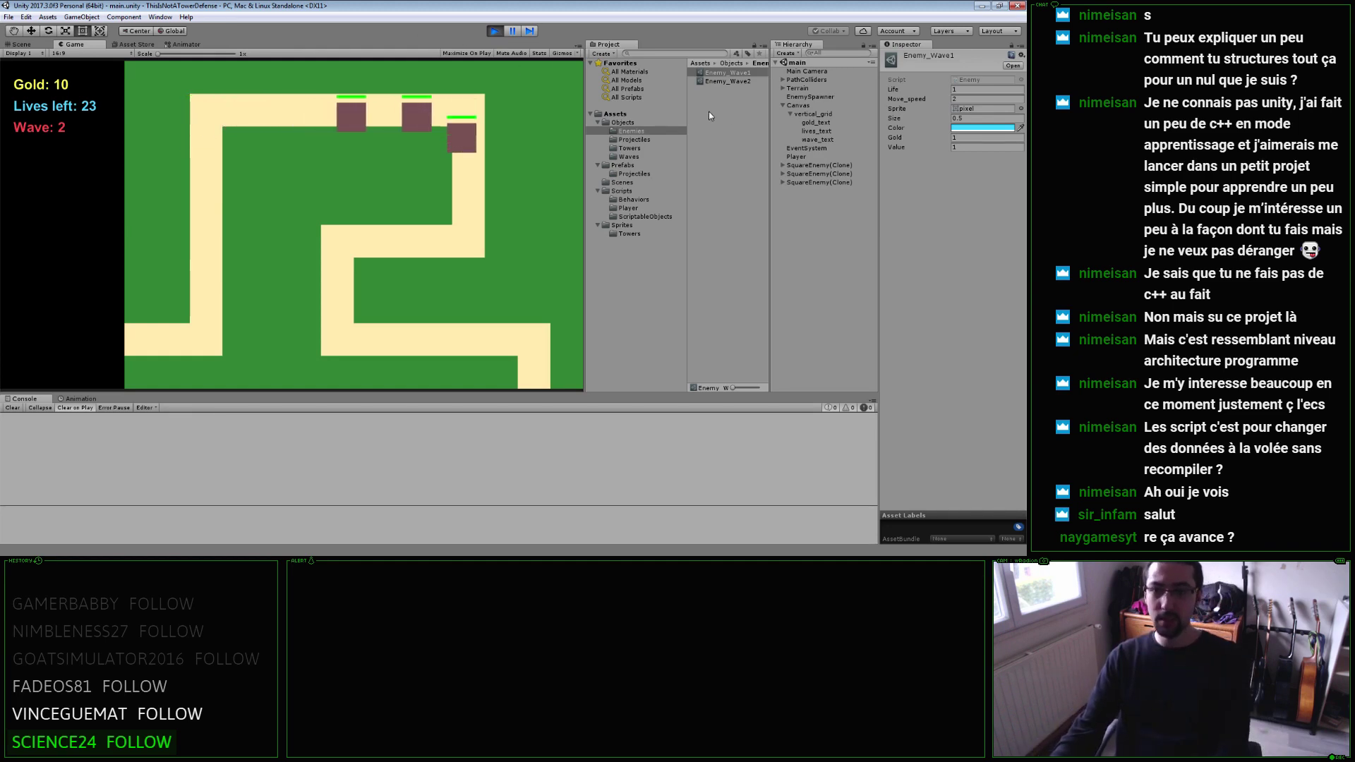
Inspect the Enemy_Wave2 settings while the game plays on to wave 3.
left_click(956, 147)
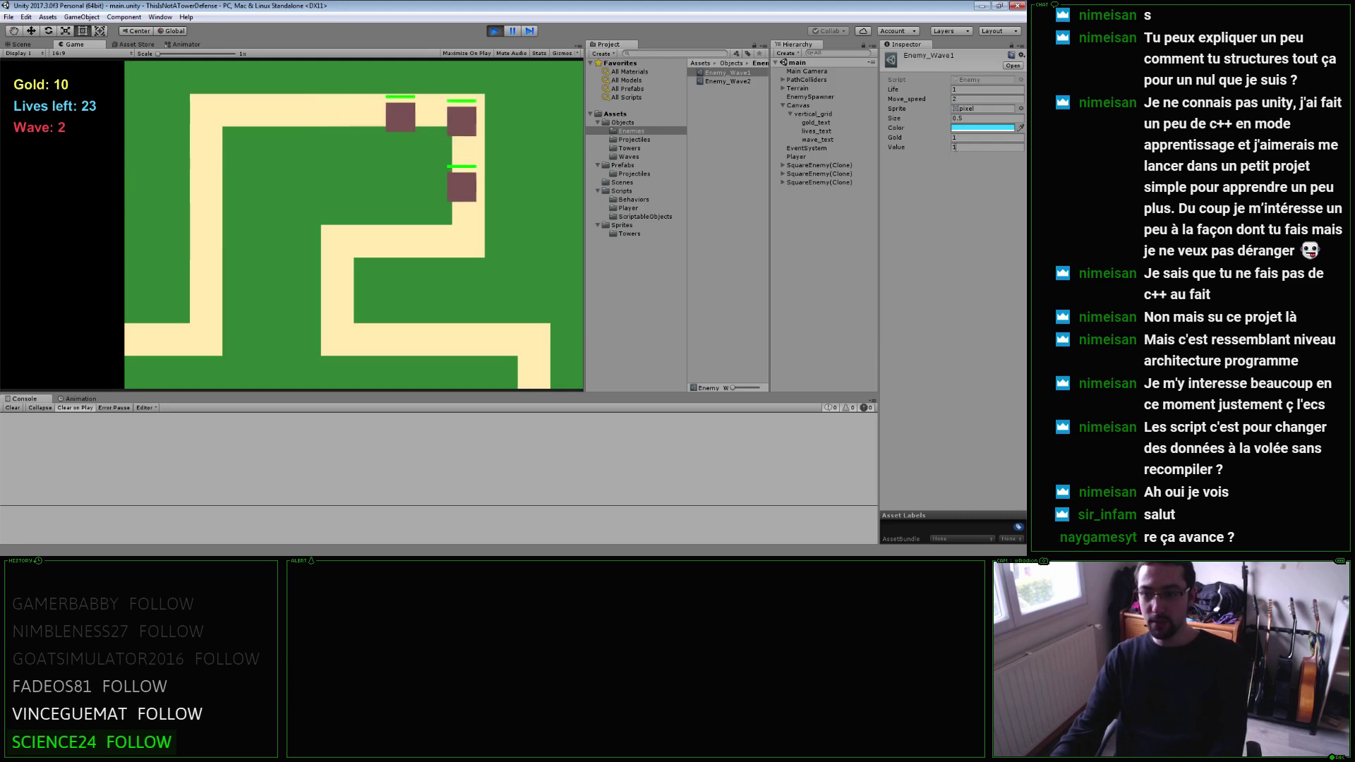
left_click(750, 80)
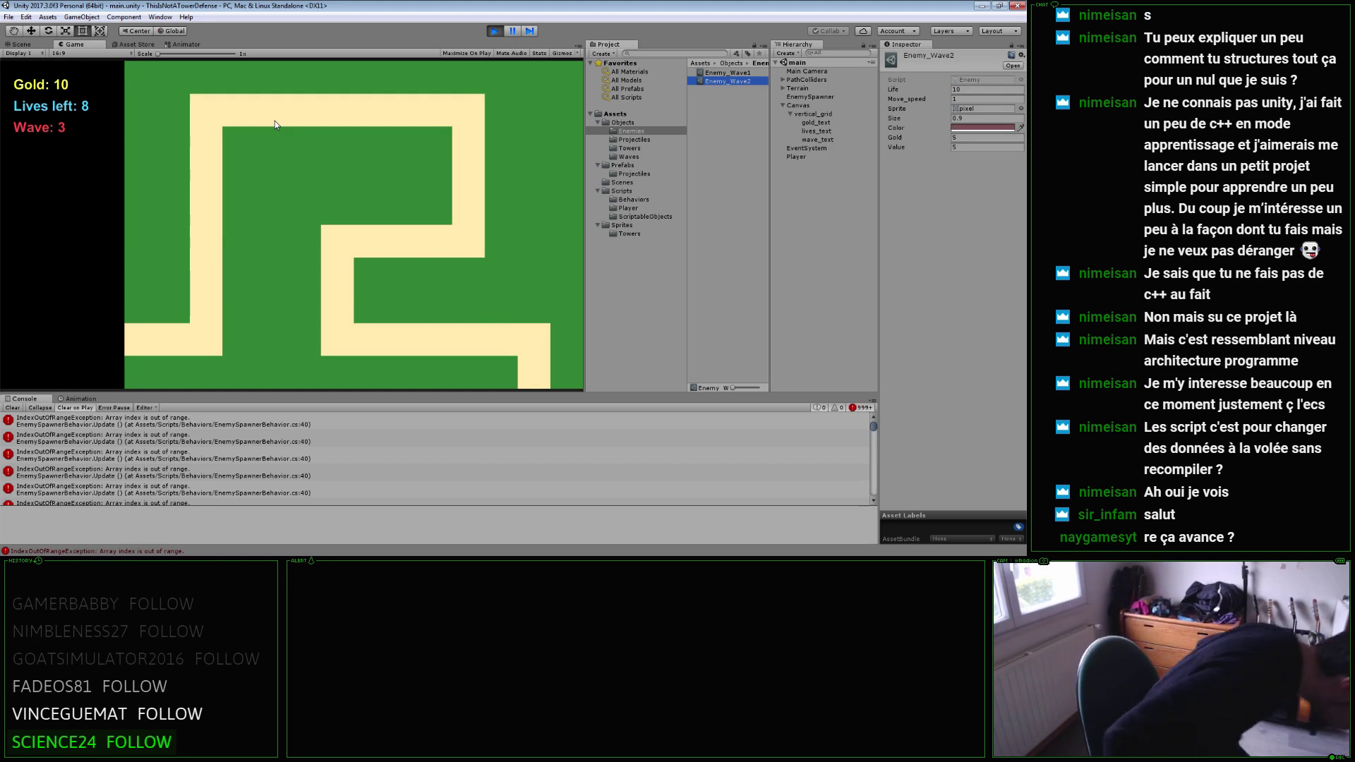
Stop the playtest, pan the Scene view, and clear the IndexOutOfRangeException errors from the Console.
left_click(495, 30)
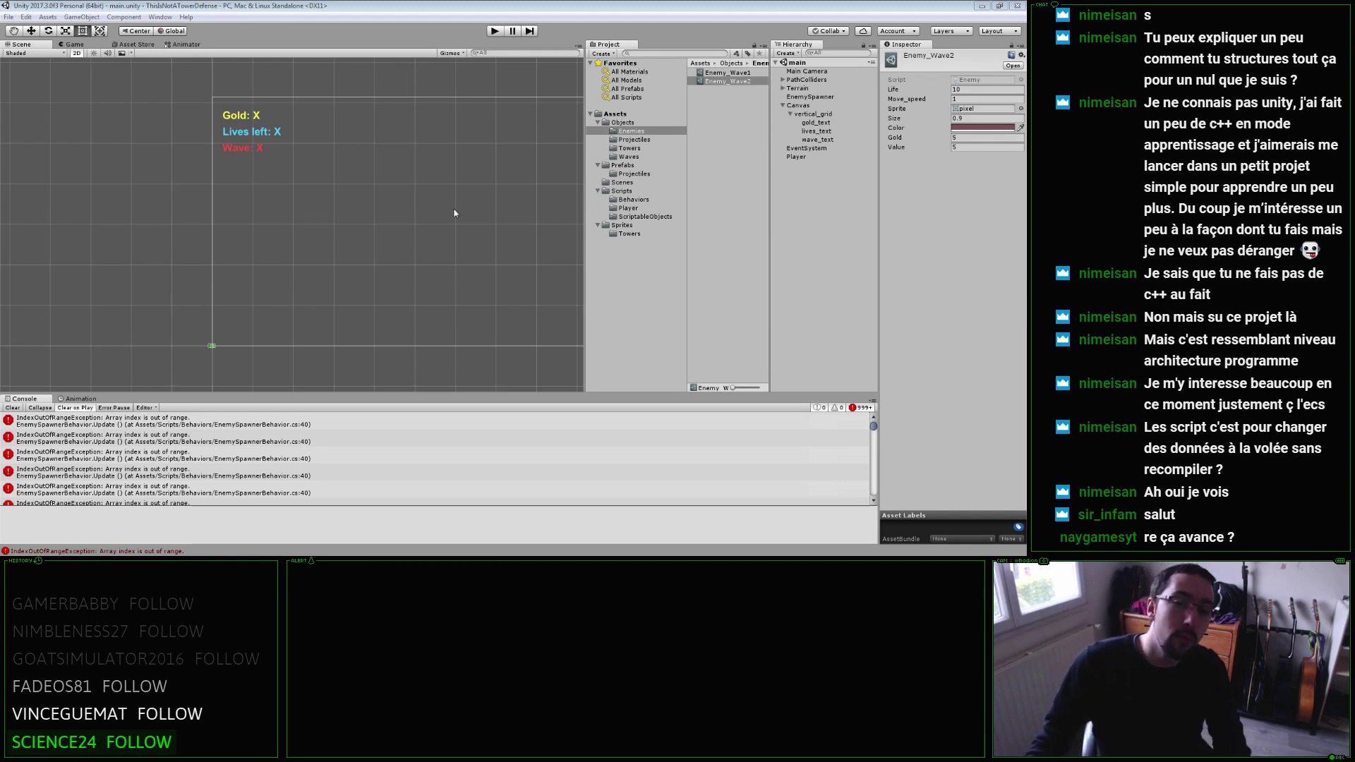
middle_click_drag(454, 213, 402, 203)
left_click(19, 410)
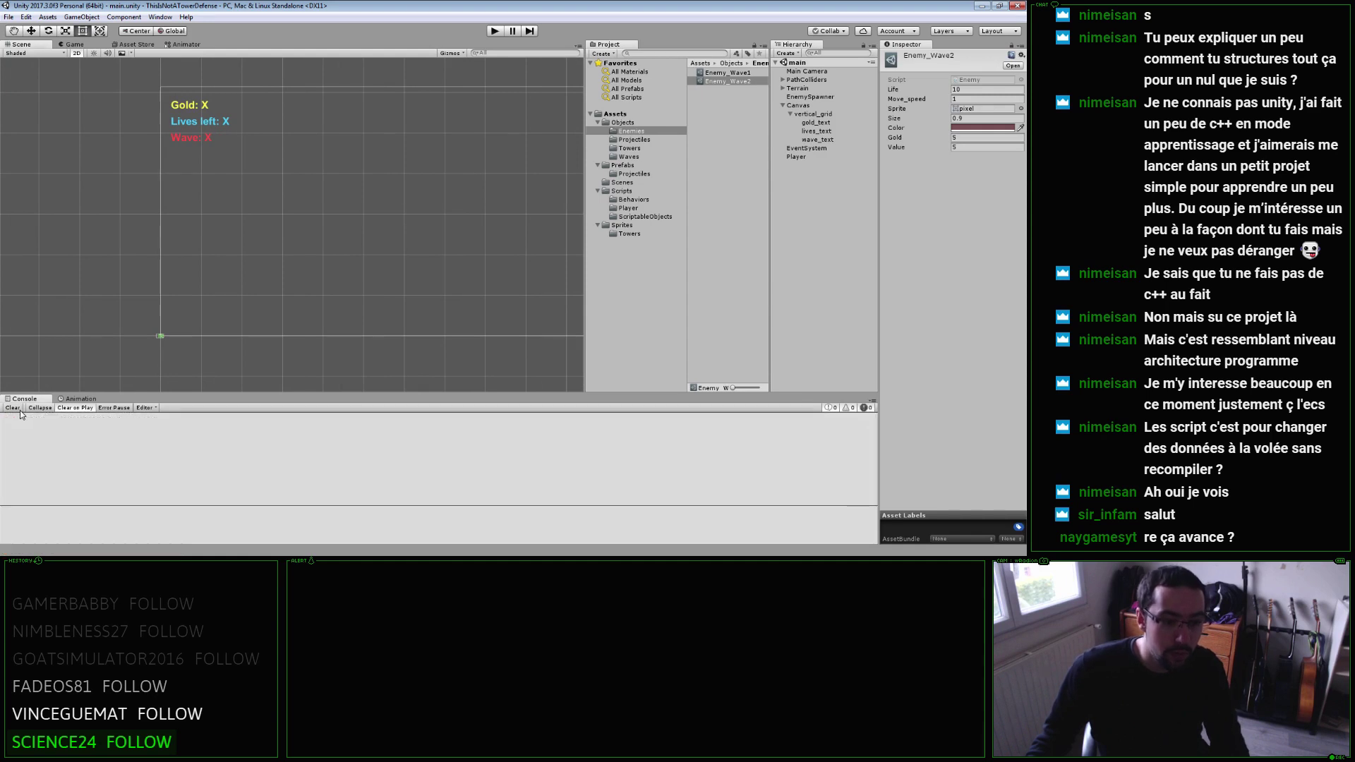